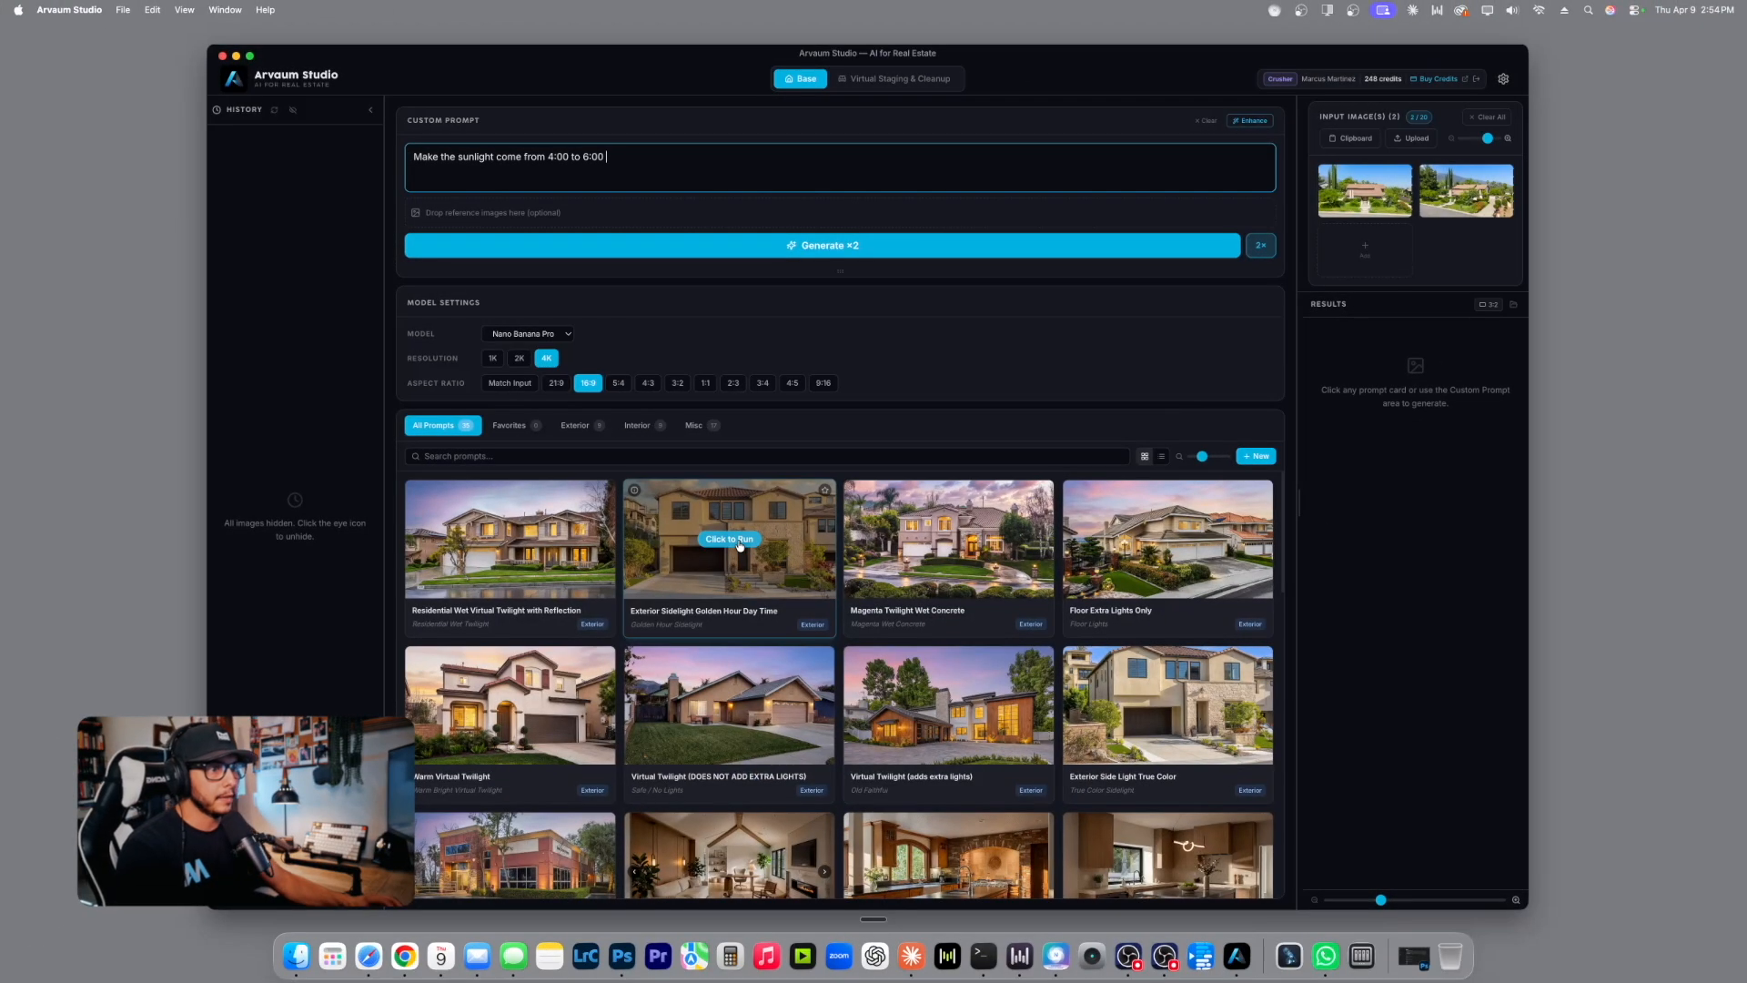
Run the Exterior Sidelight Golden Hour Day Time preset on both input photos with the 4:00 to 6:00 sunlight prompt.
{"action": "left_click", "coordinate": [739, 546]}
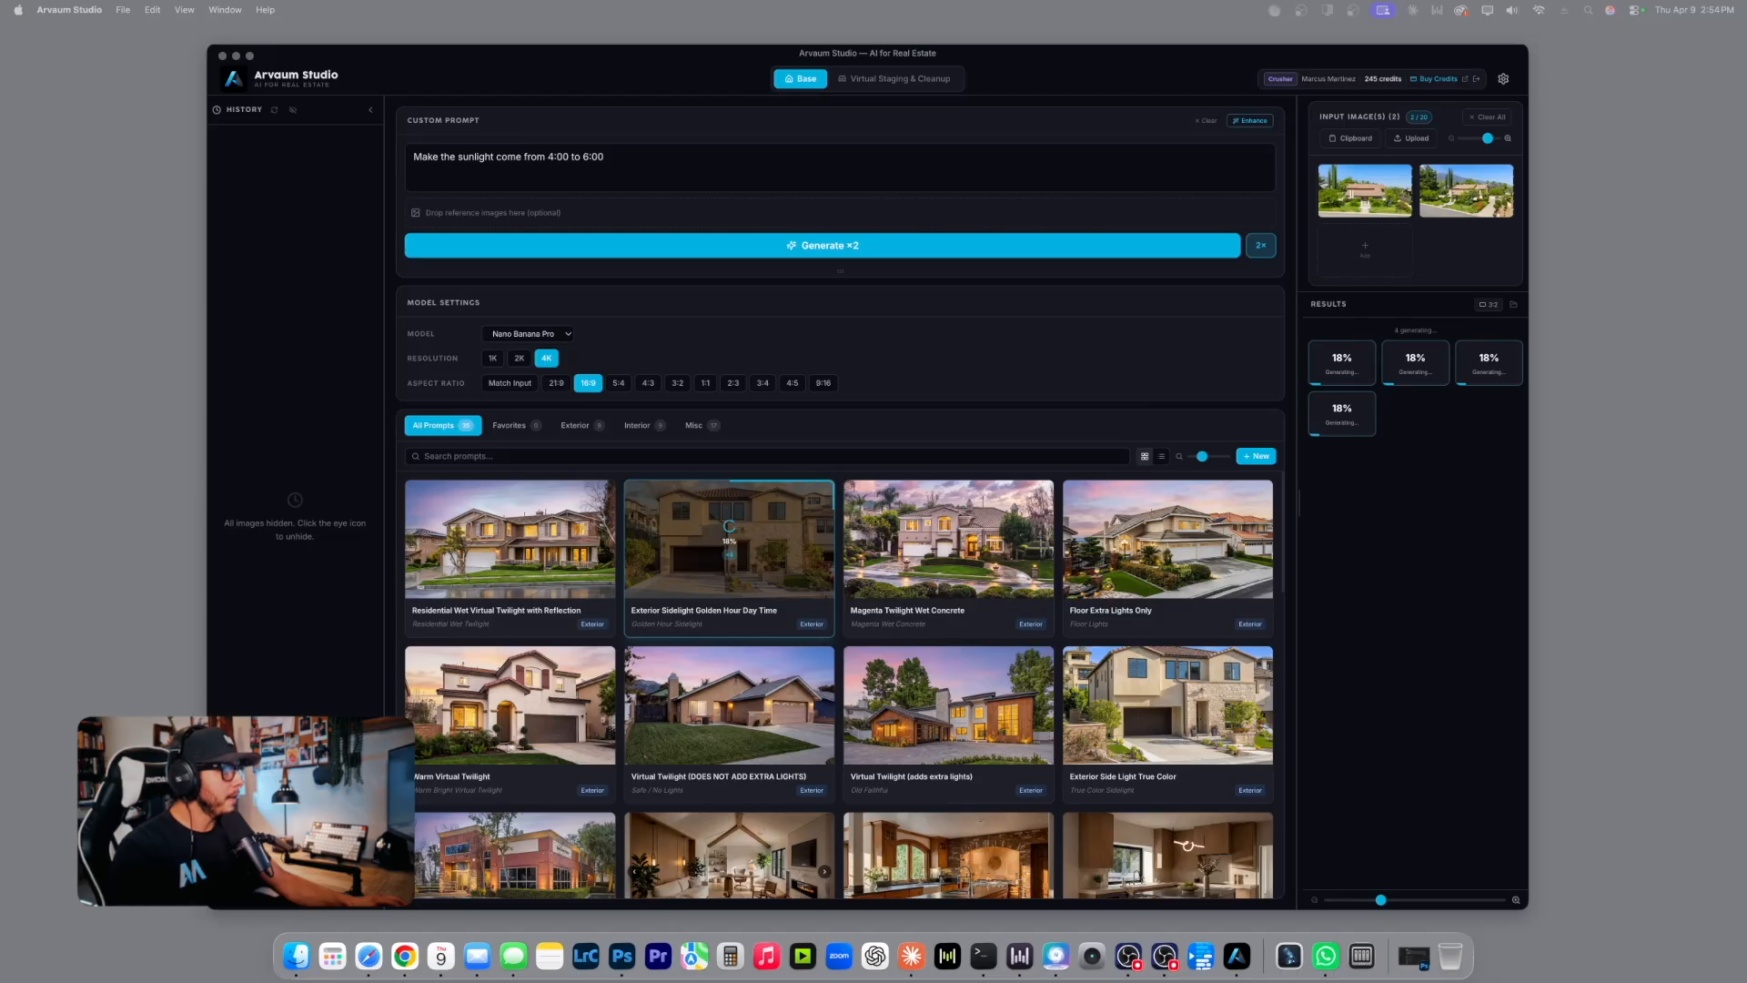
{"action": "left_click", "coordinate": [1411, 207]}
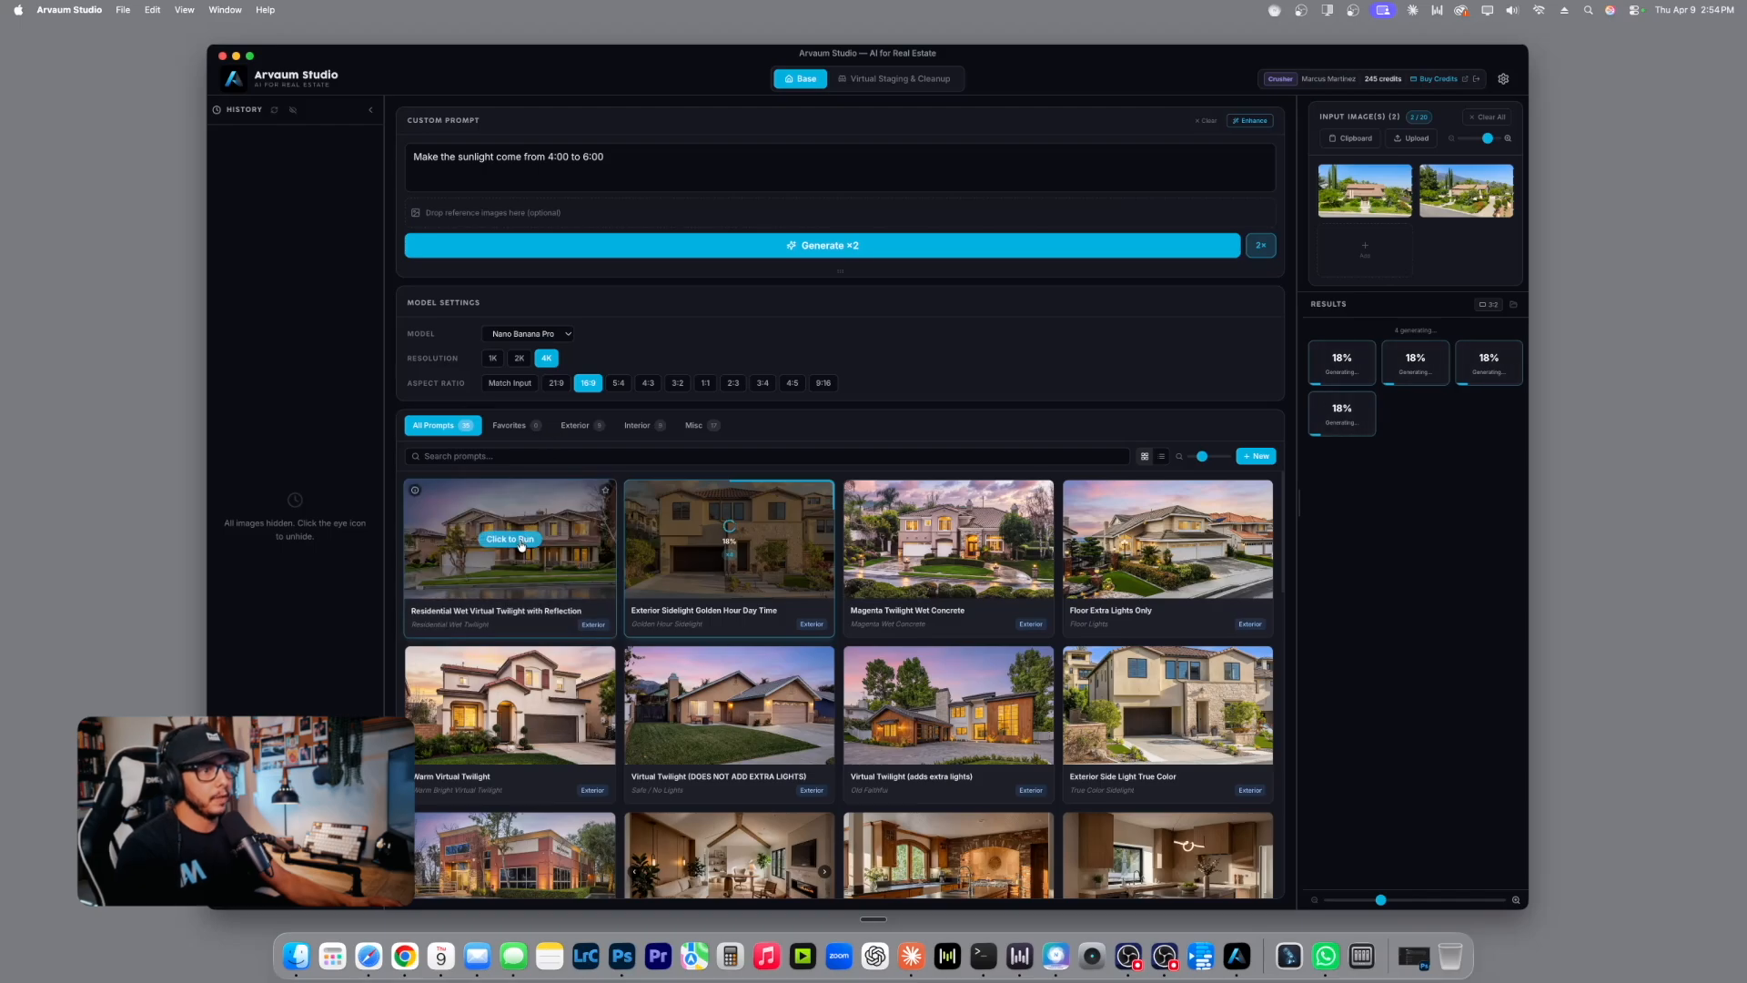
Clear the custom prompt and run the Residential Wet Virtual Twilight with Reflection, Magenta Twilight Wet Concrete, Floor Extra Lights Only and Warm Virtual Twilight presets.
{"action": "left_click_drag", "start_coordinate": [1208, 172], "coordinate": [414, 154]}
{"action": "key", "text": "BackSpace"}
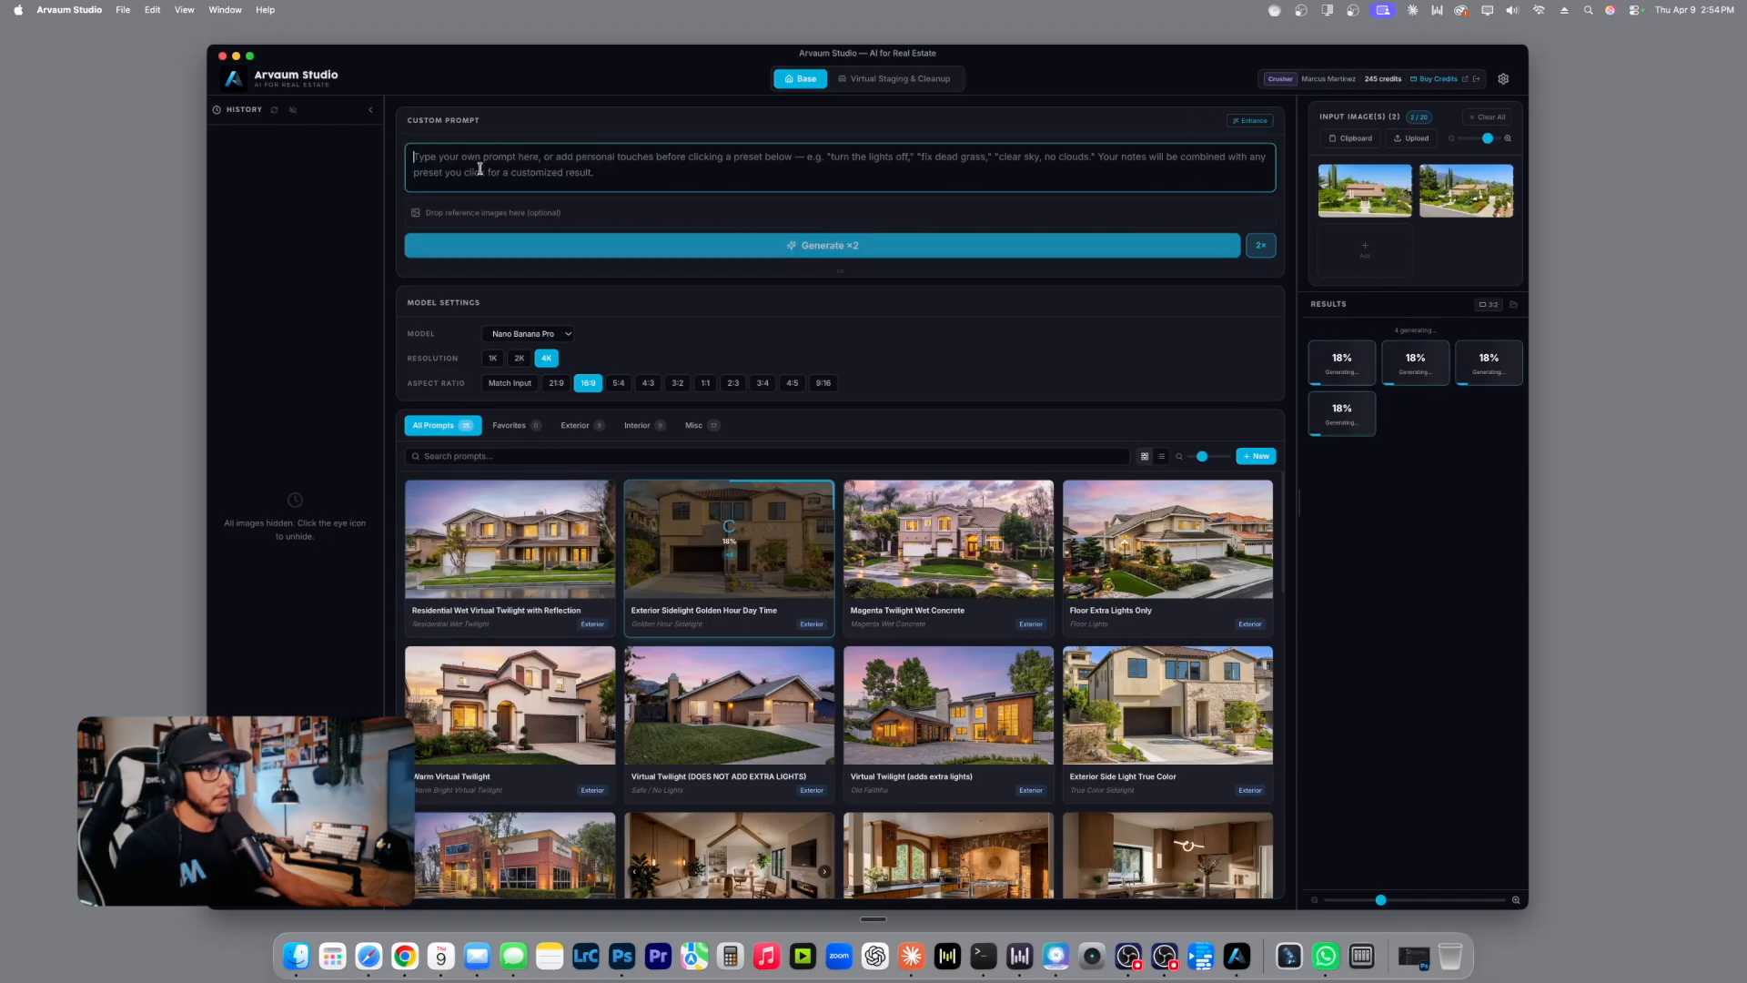
{"action": "left_click", "coordinate": [521, 540]}
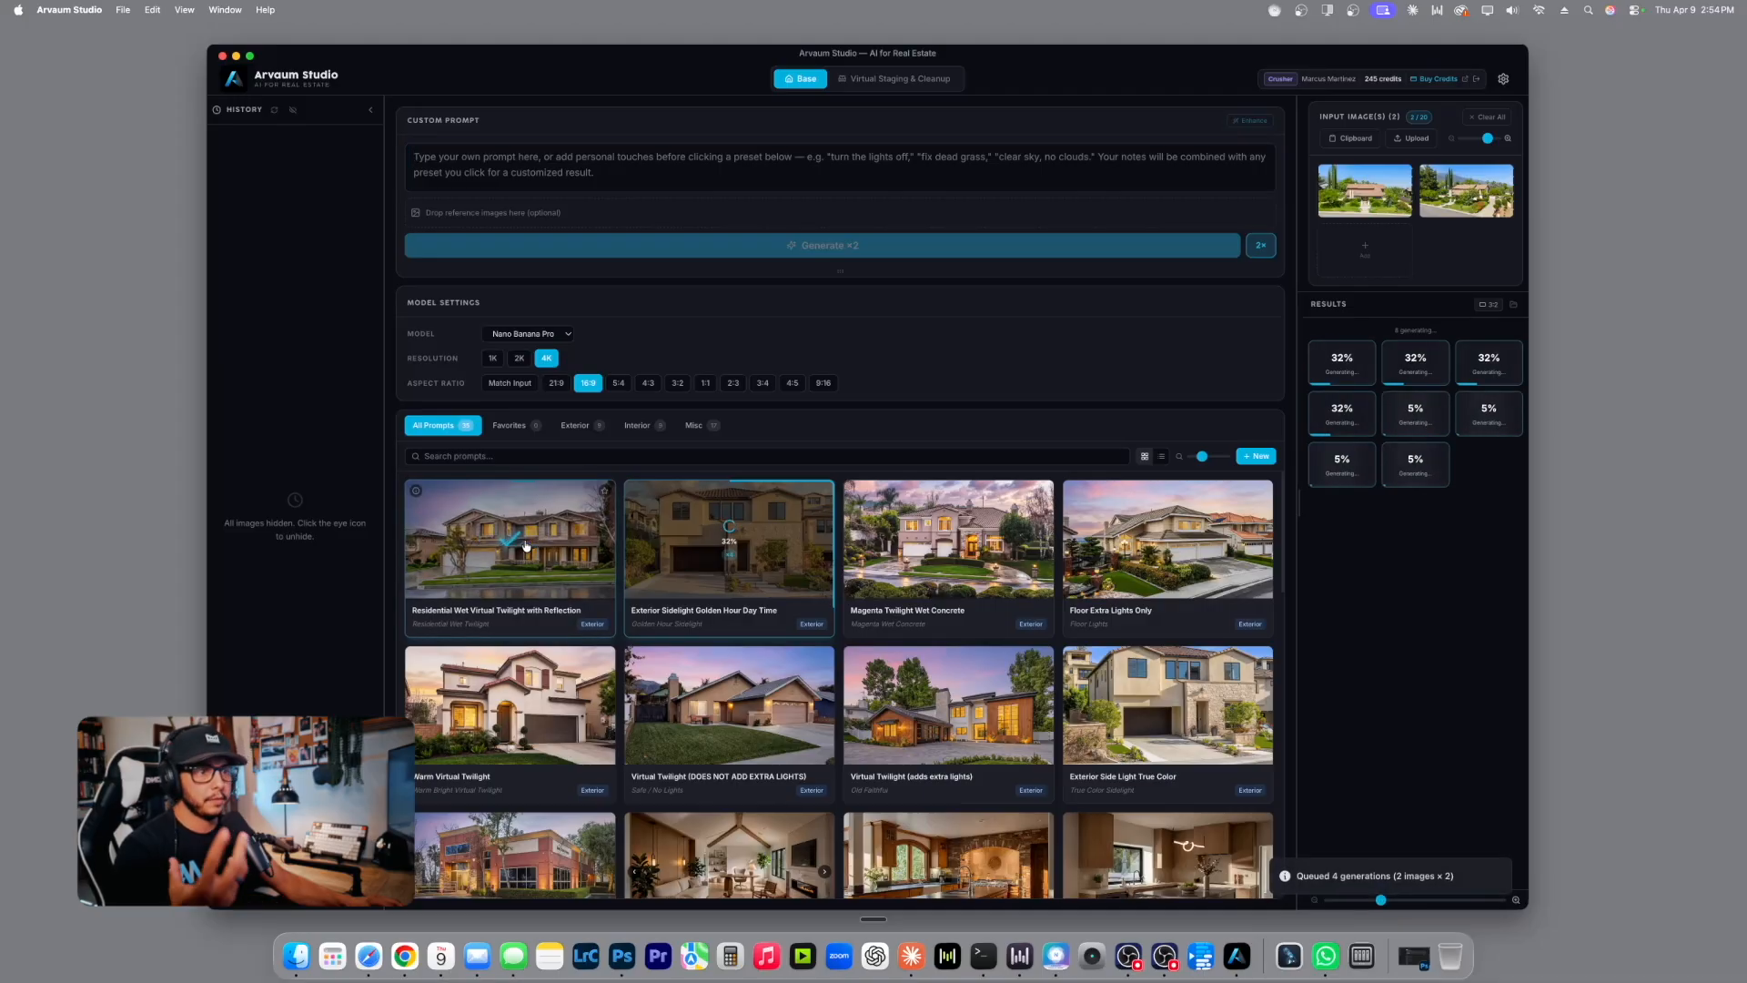
{"action": "left_click", "coordinate": [948, 539]}
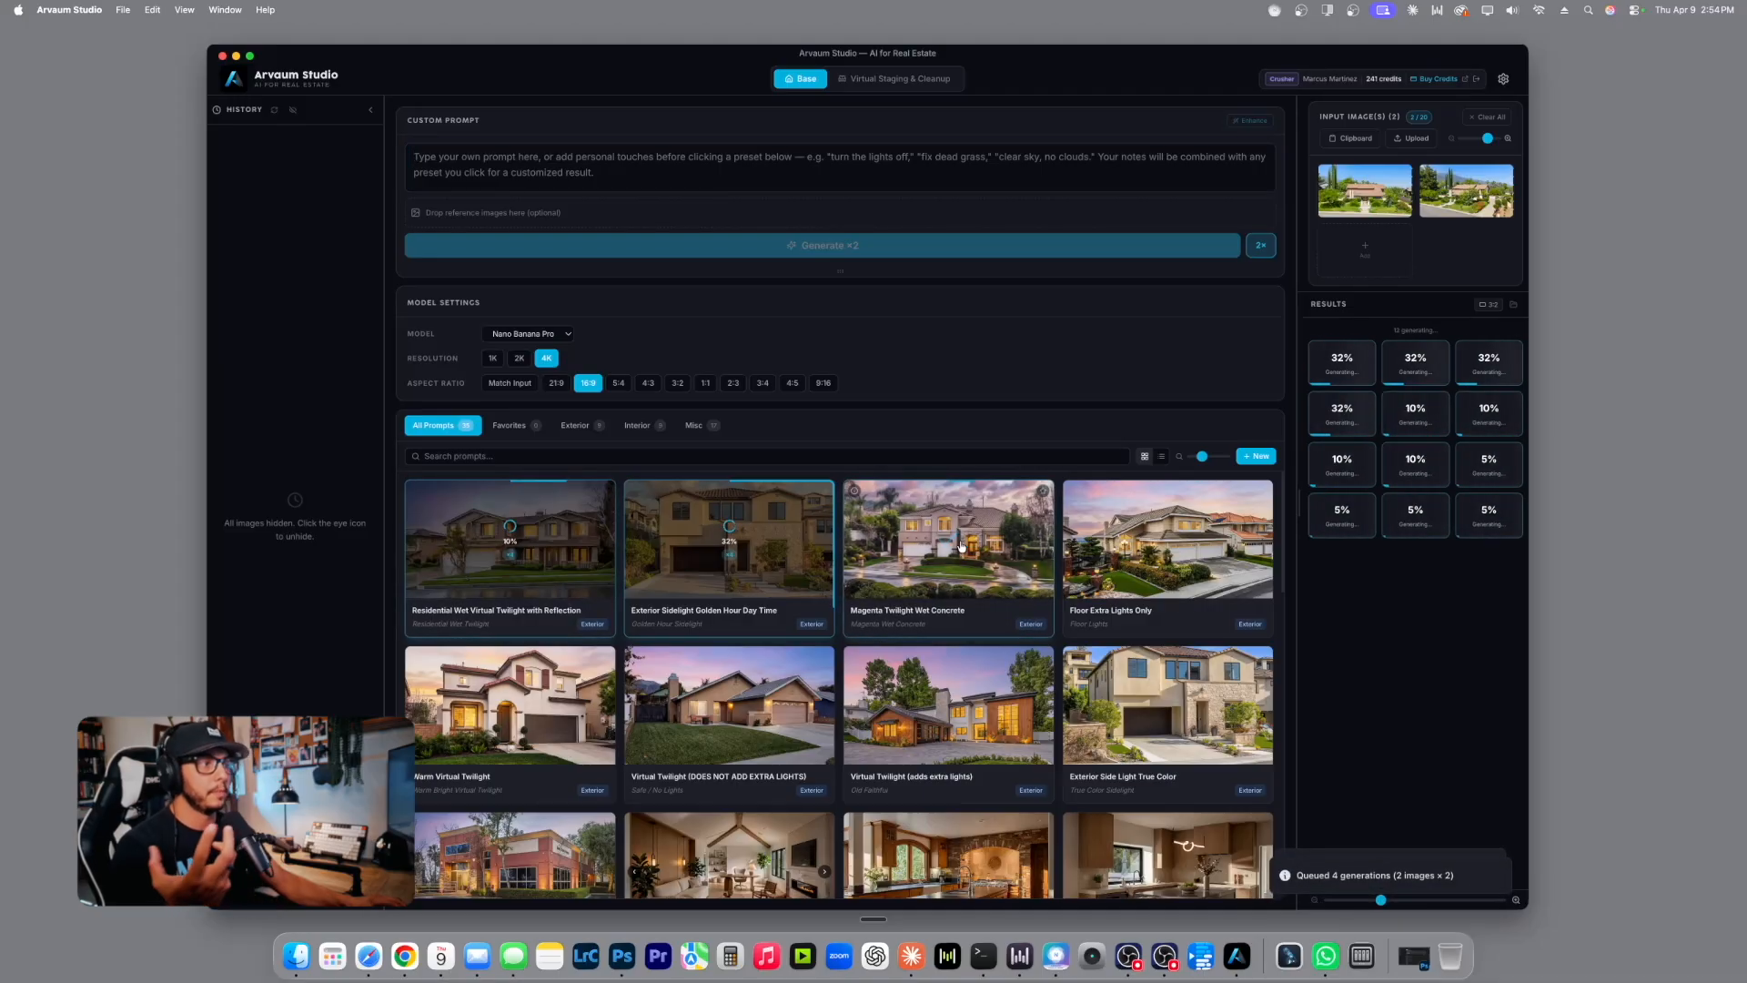
{"action": "left_click", "coordinate": [1169, 543]}
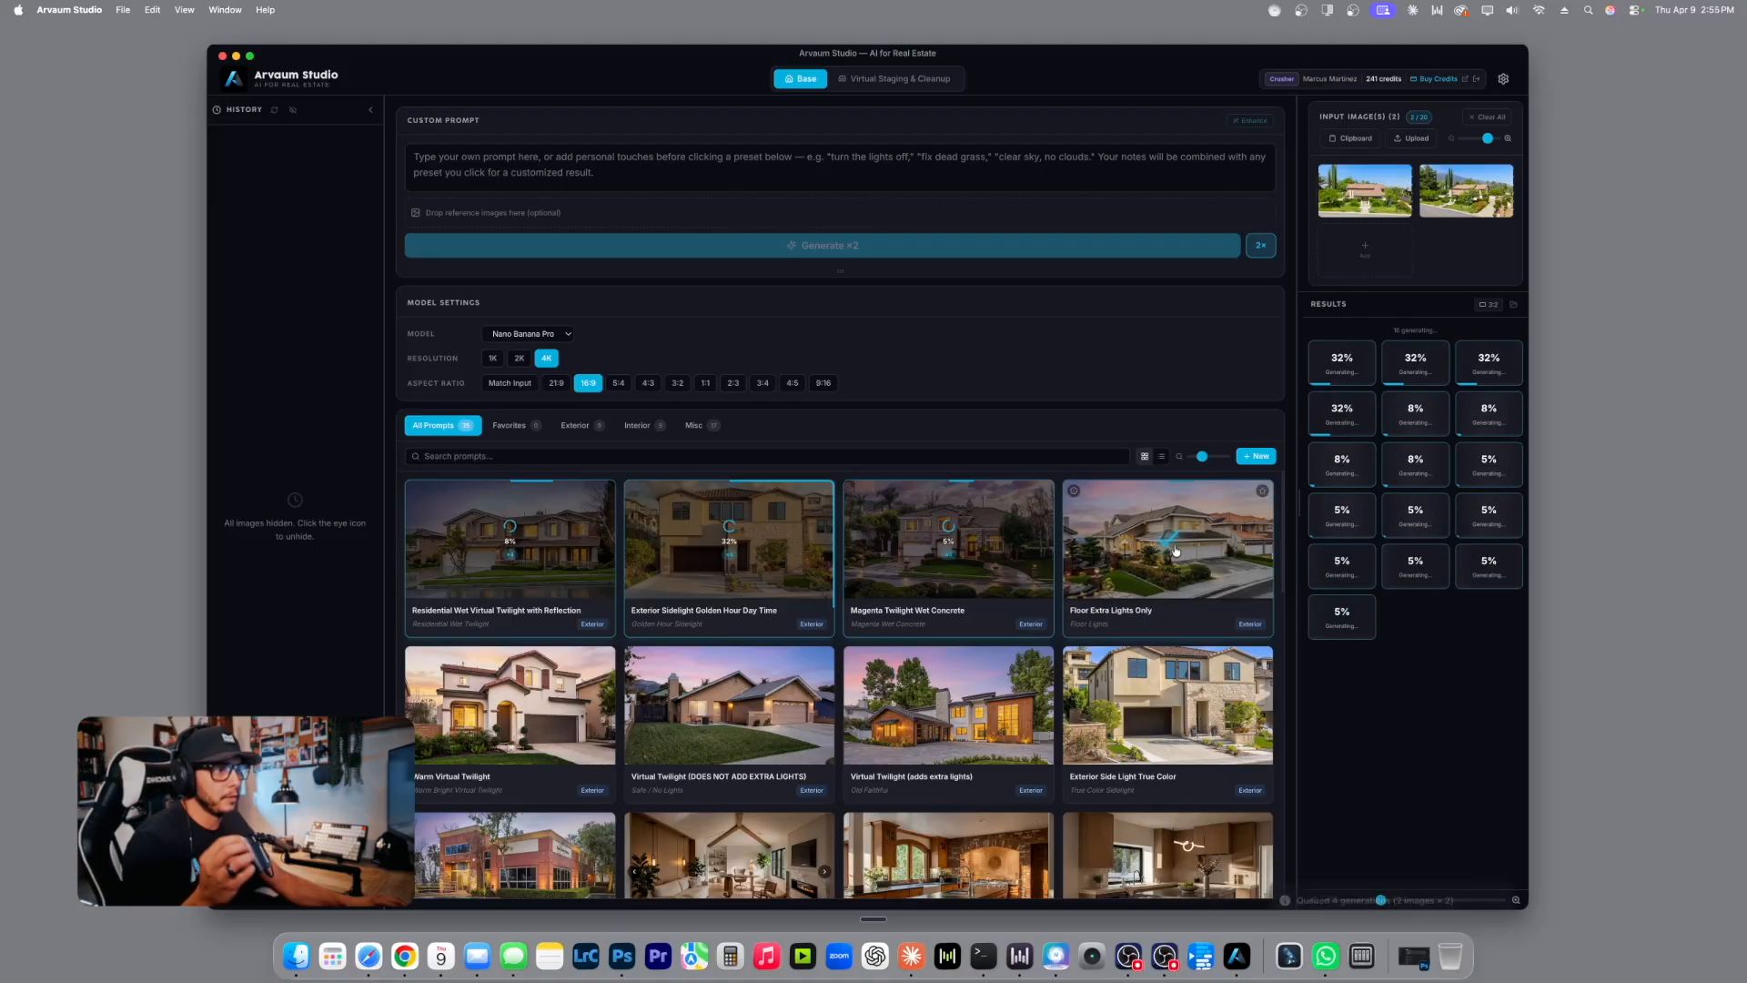
{"action": "left_click", "coordinate": [510, 705]}
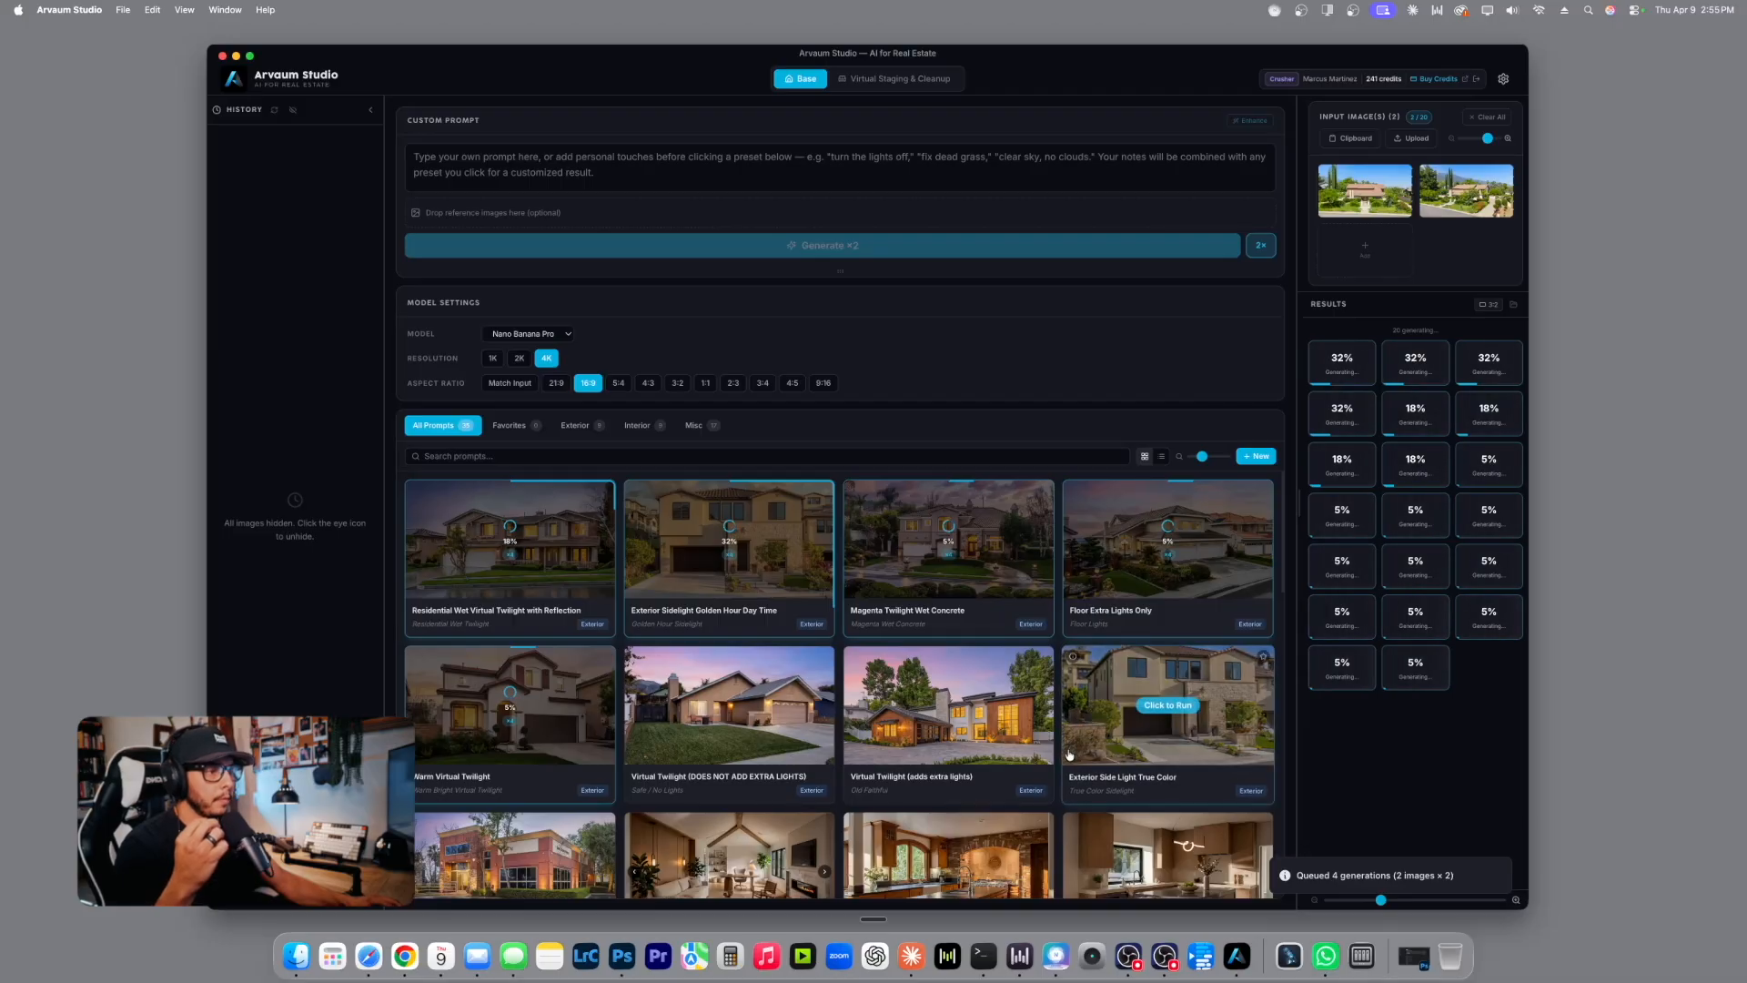
Filter the prompt library to show only the Exterior presets.
{"action": "scroll", "coordinate": [1057, 779], "scroll_direction": "down", "scroll_amount": 3}
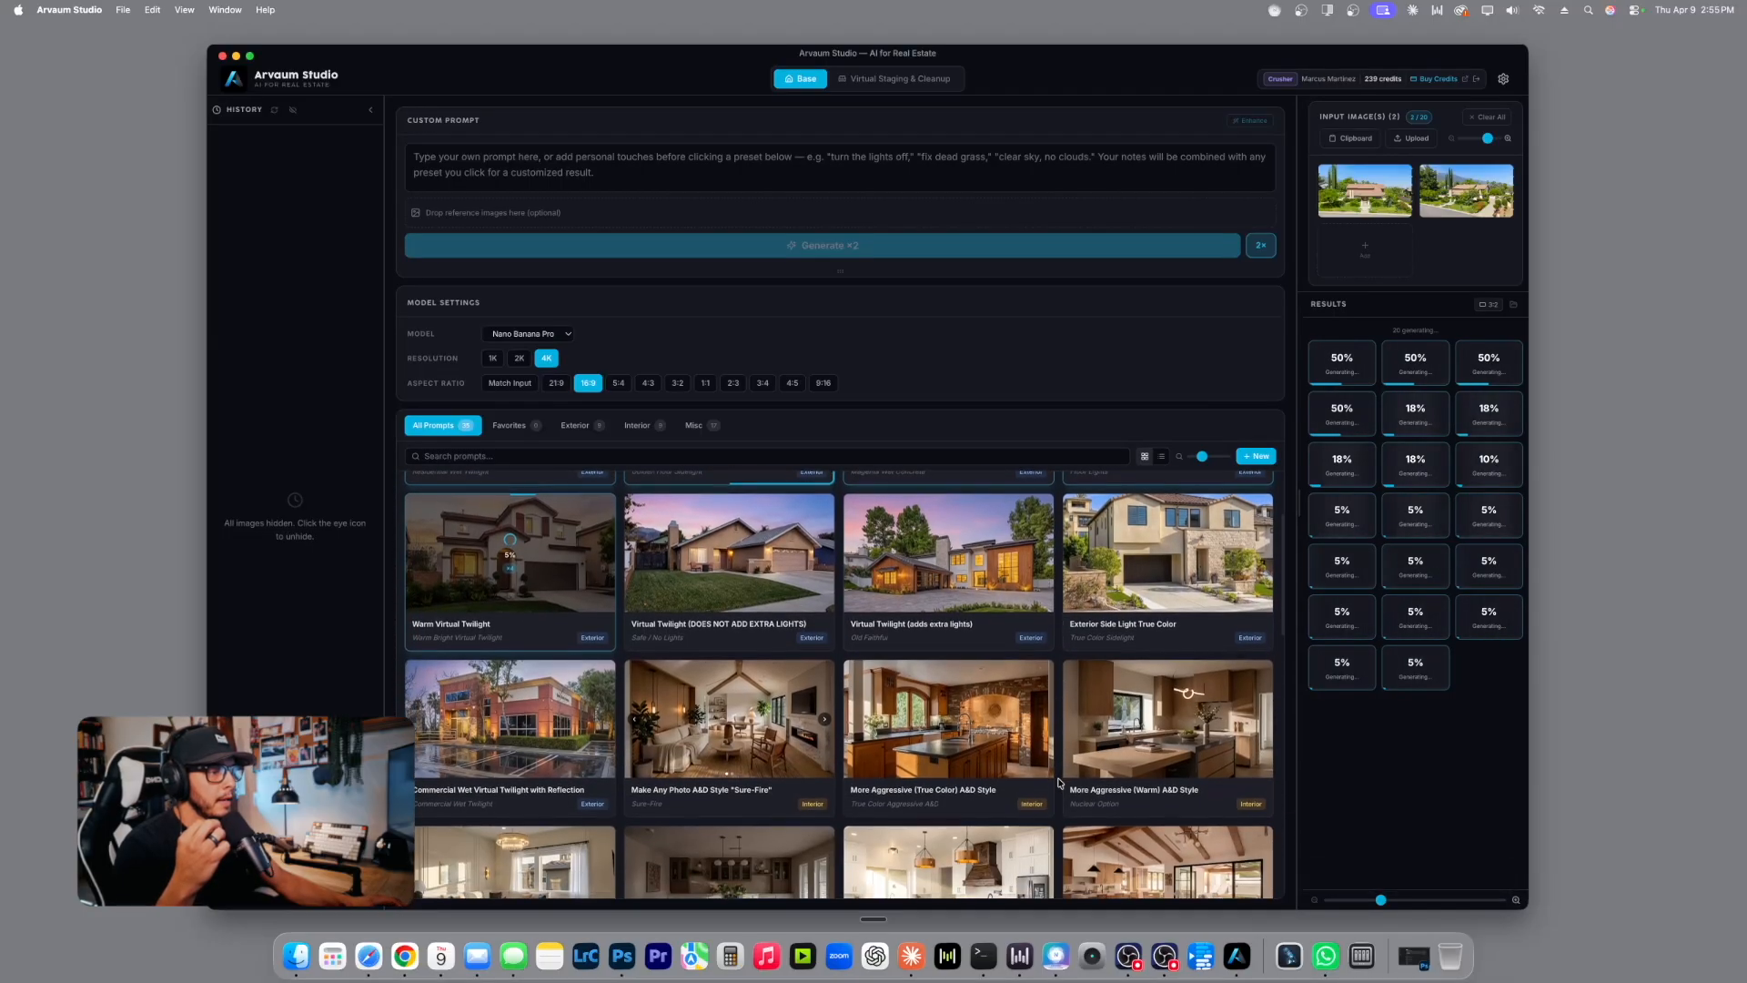
{"action": "left_click", "coordinate": [587, 427]}
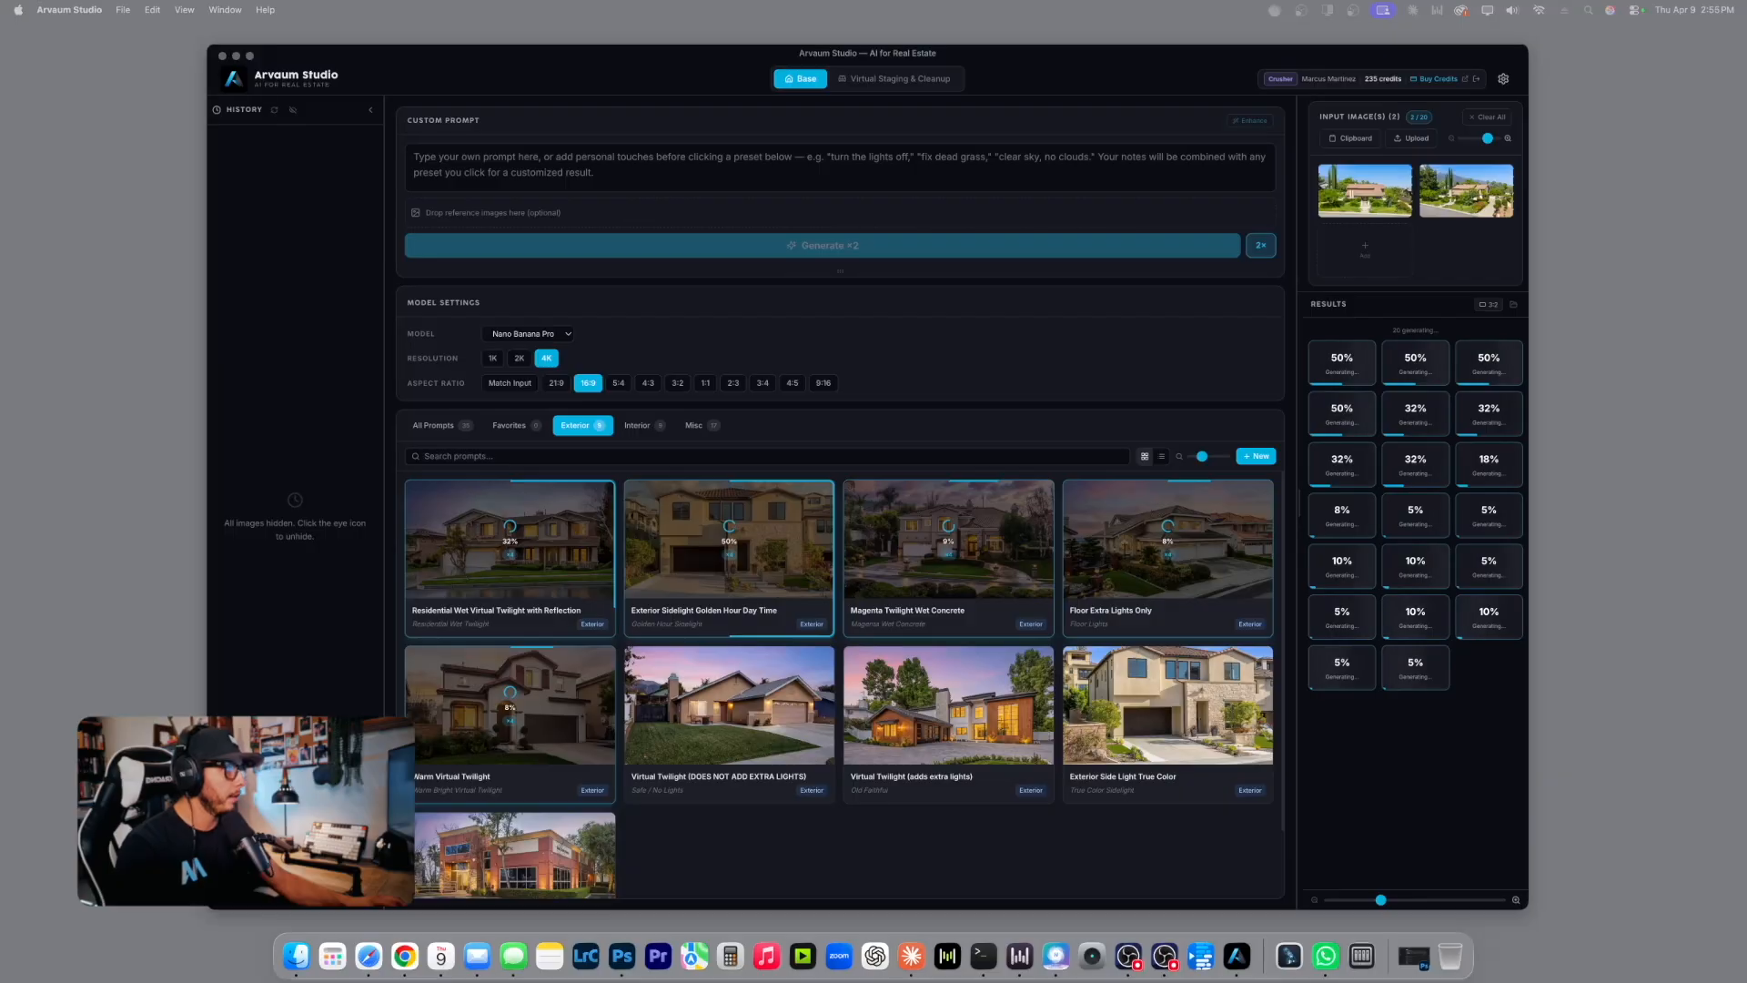
Preview 079 NO CLOUDS EXTERIOR.jpg and replace both input images with this aerial pool photo.
{"action": "key", "text": "space"}
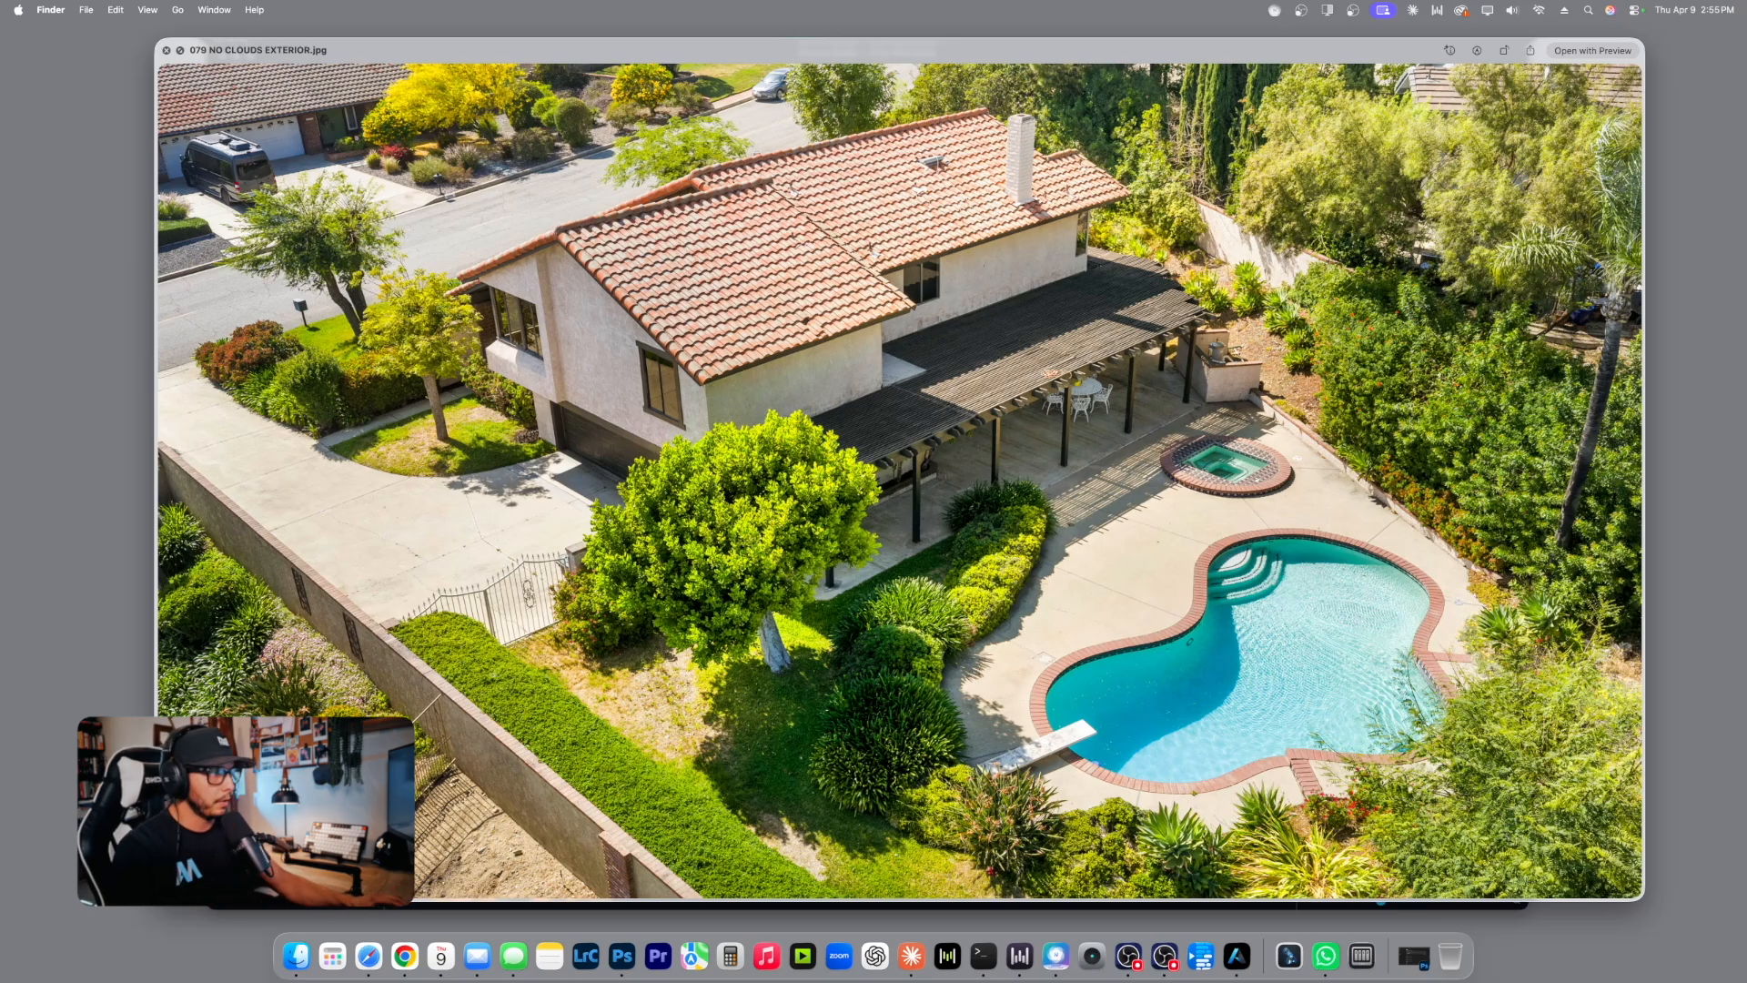
{"action": "left_click", "coordinate": [167, 51]}
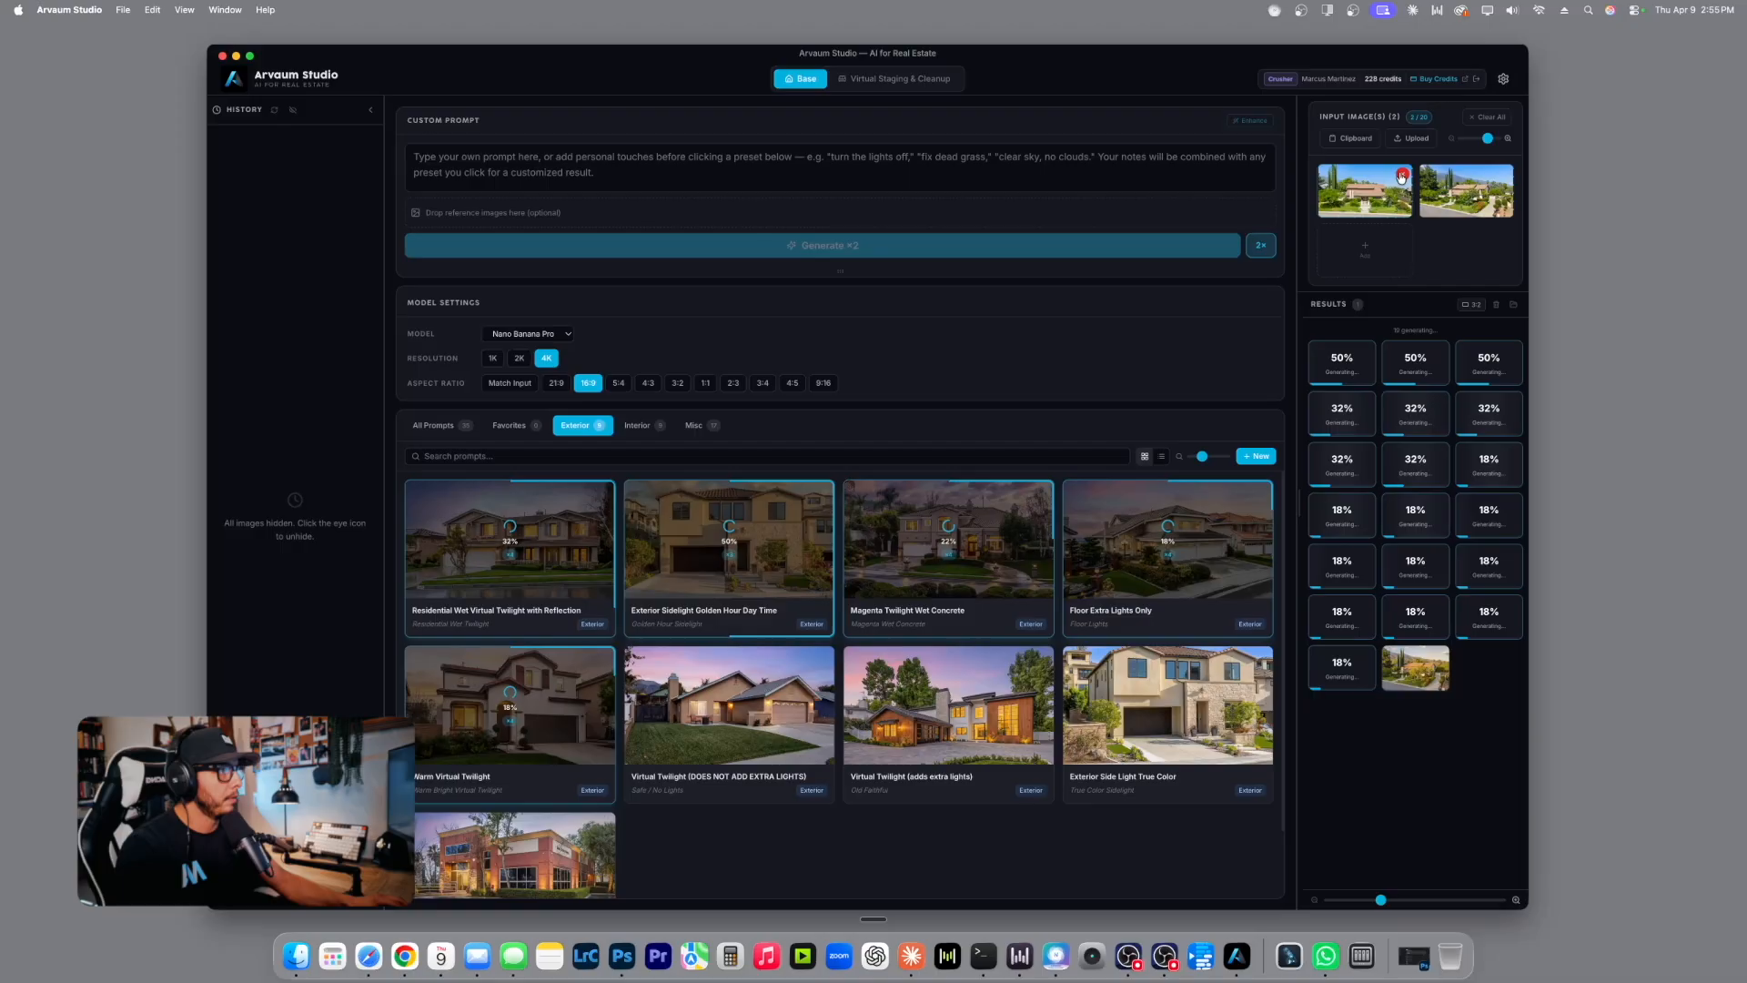
{"action": "left_click", "coordinate": [1404, 173]}
{"action": "left_click", "coordinate": [1404, 173]}
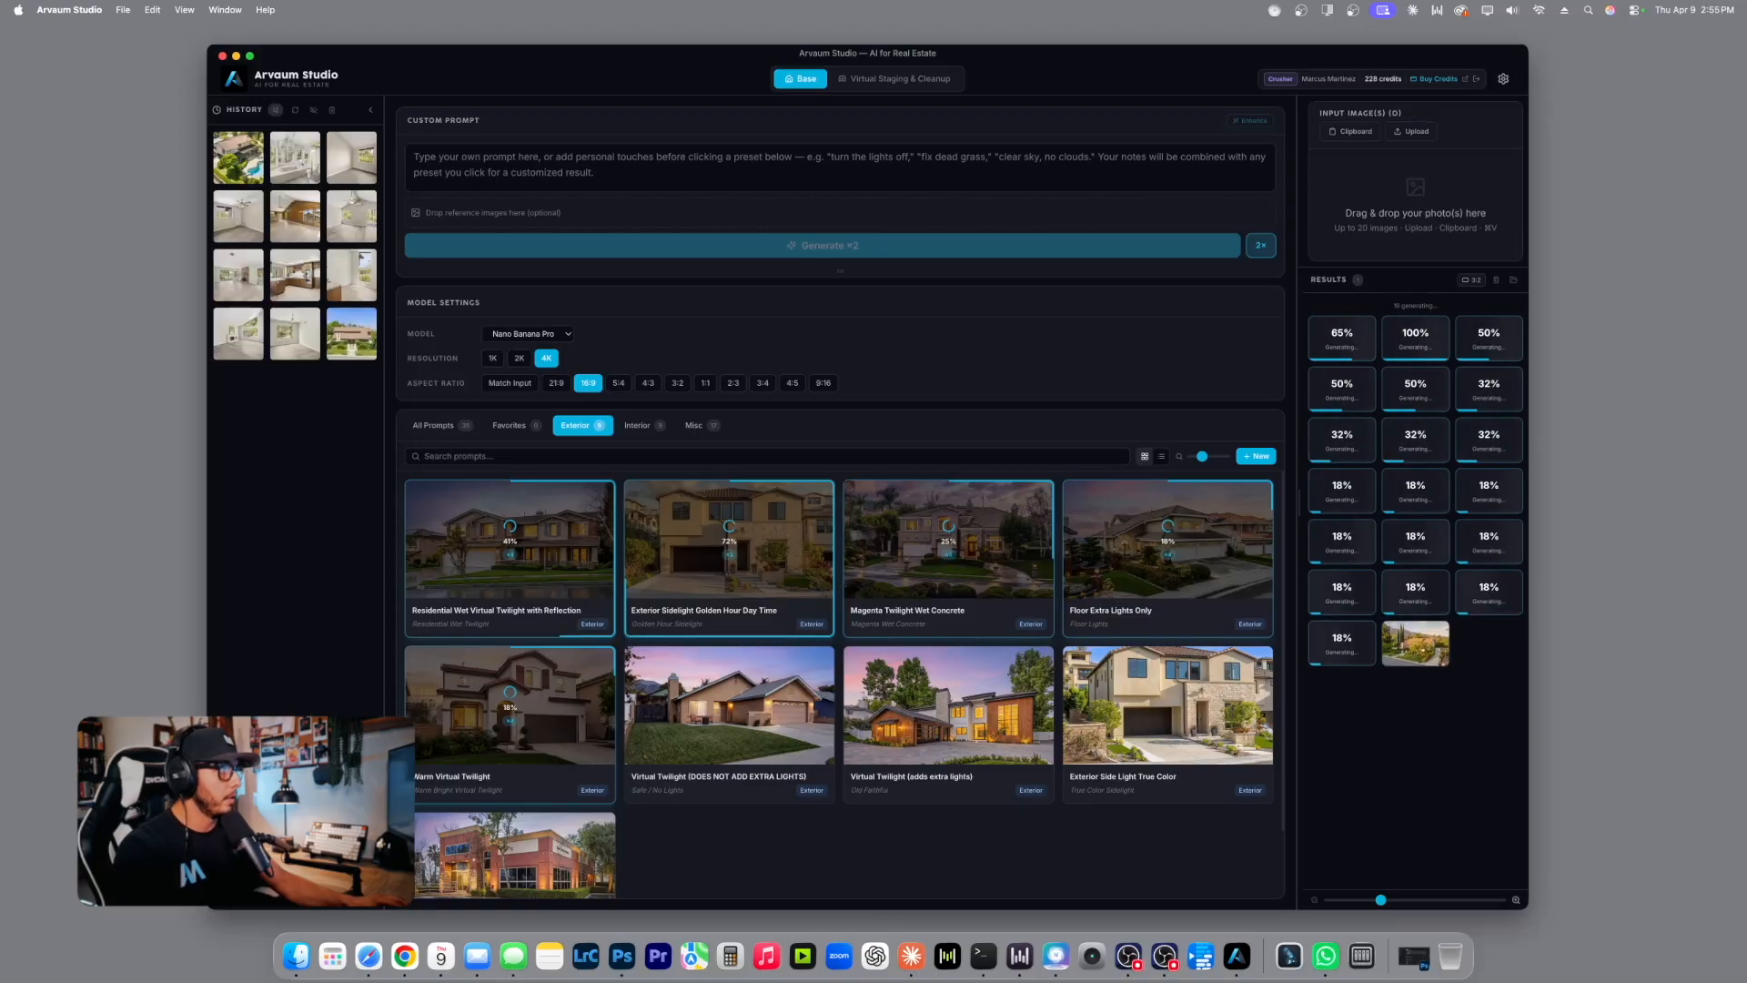
{"action": "left_click_drag", "start_coordinate": [1677, 410], "coordinate": [1393, 204]}
{"action": "mouse_move", "coordinate": [1399, 199]}
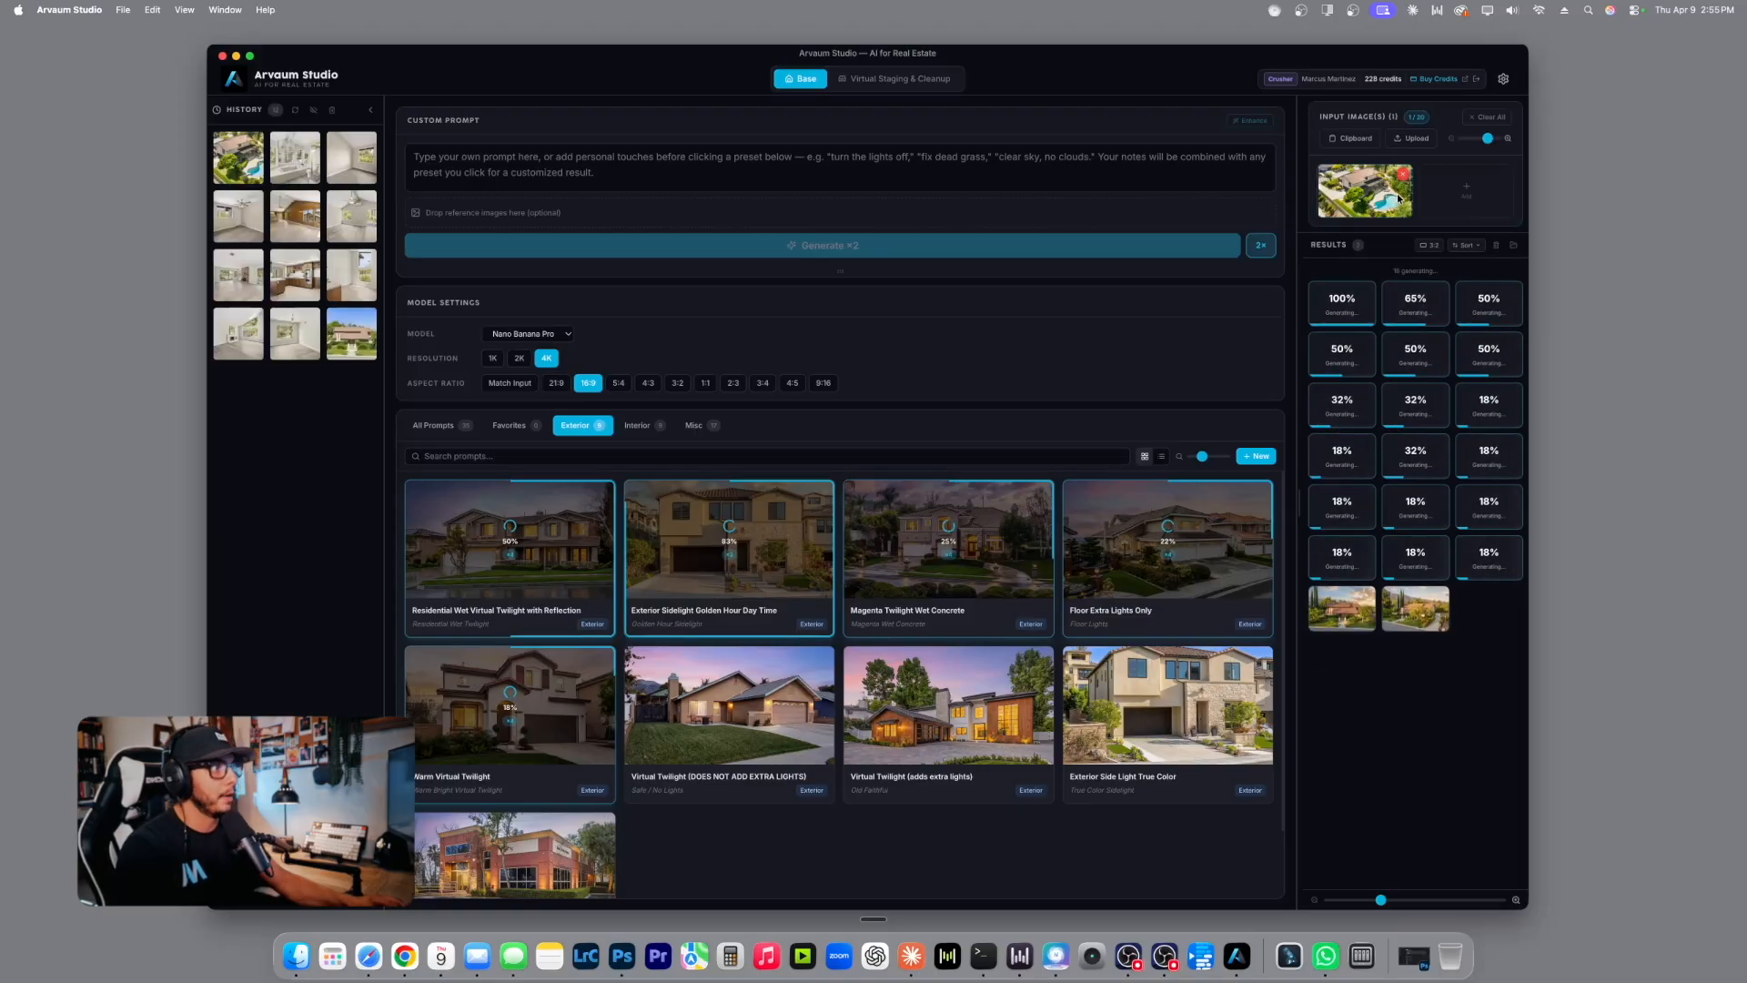
Enter the custom prompt "NO CLOUDS. NO SKY REPLACEMENT. DO NOT CHANGE PERSPECTIVE.".
{"action": "left_click", "coordinate": [929, 168]}
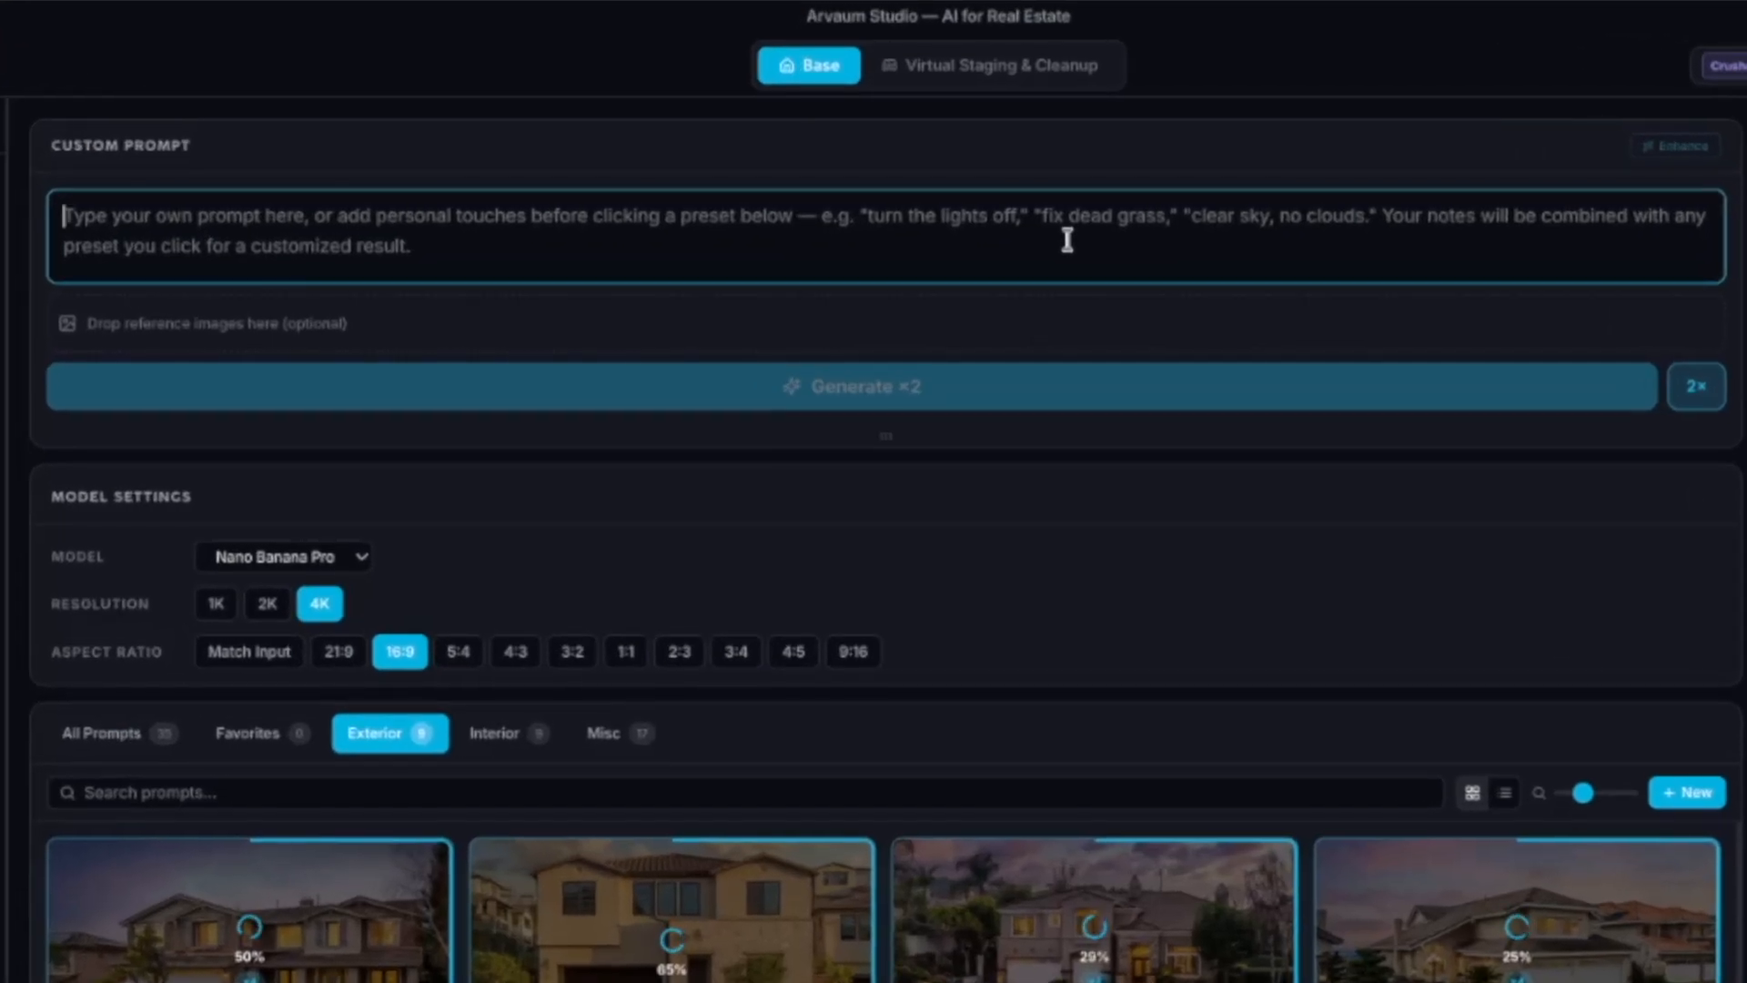
{"action": "type", "text": "NO CLOUDS."}
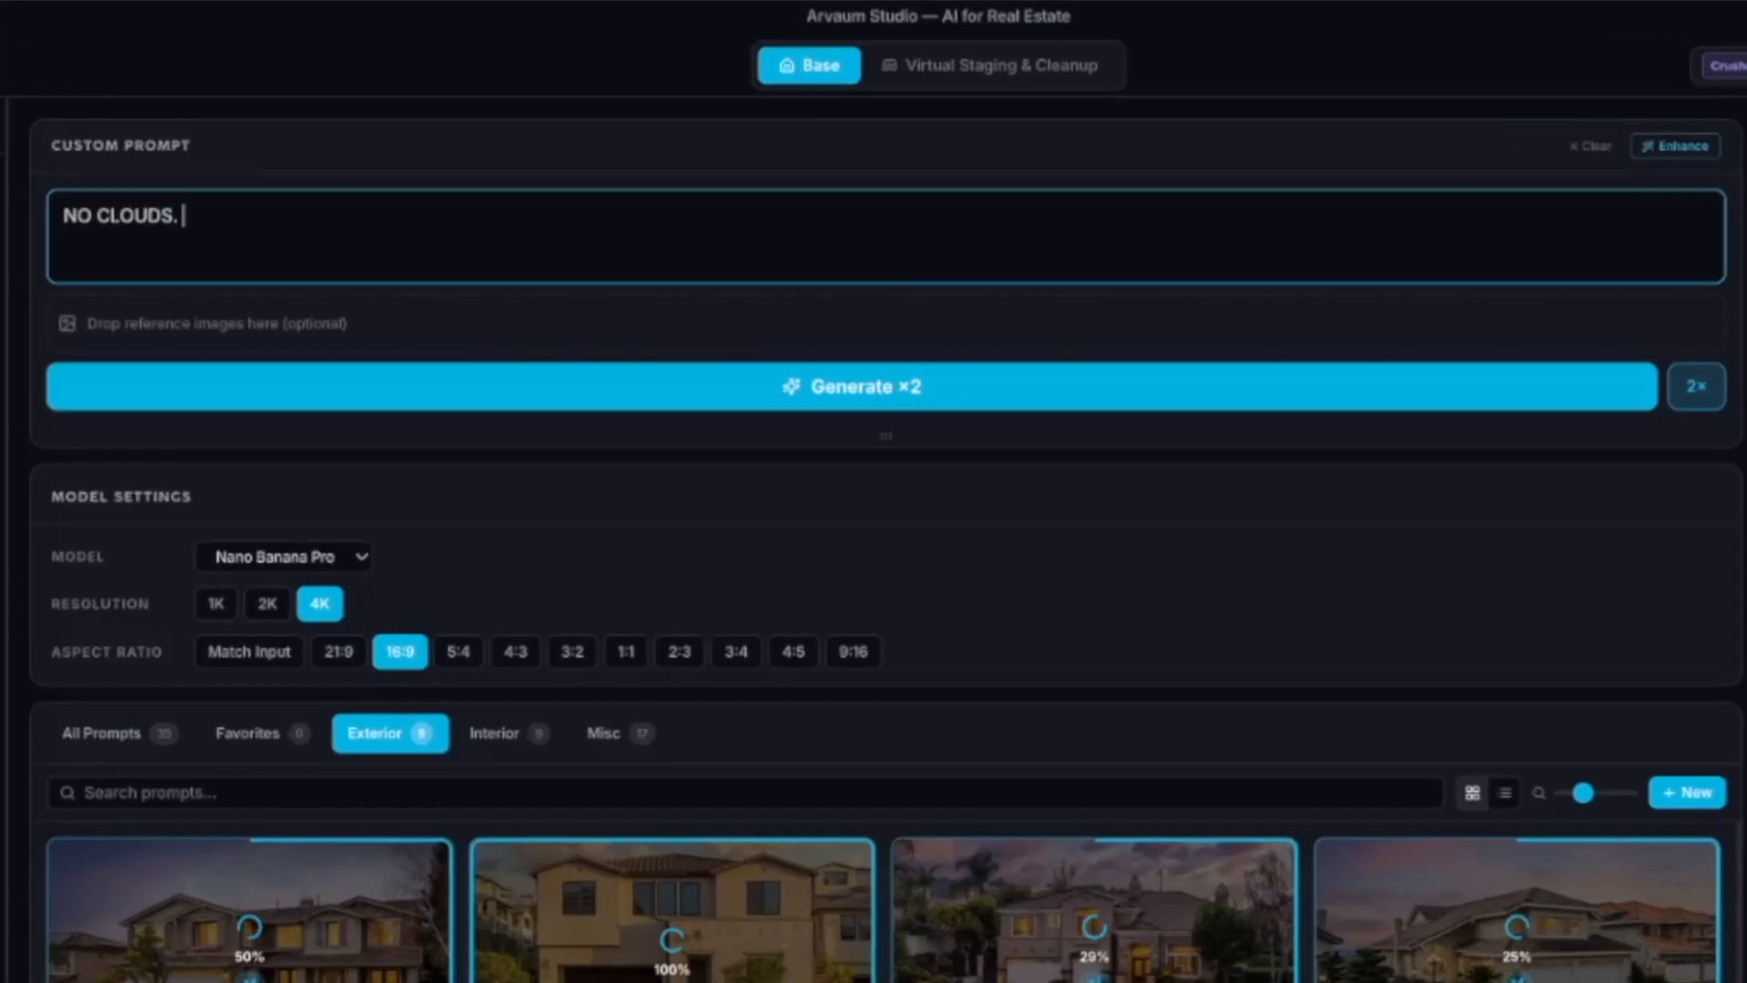
{"action": "type", "text": " NO SKY REPLACEMENT. DO NOT CHANGE PERSPECT"}
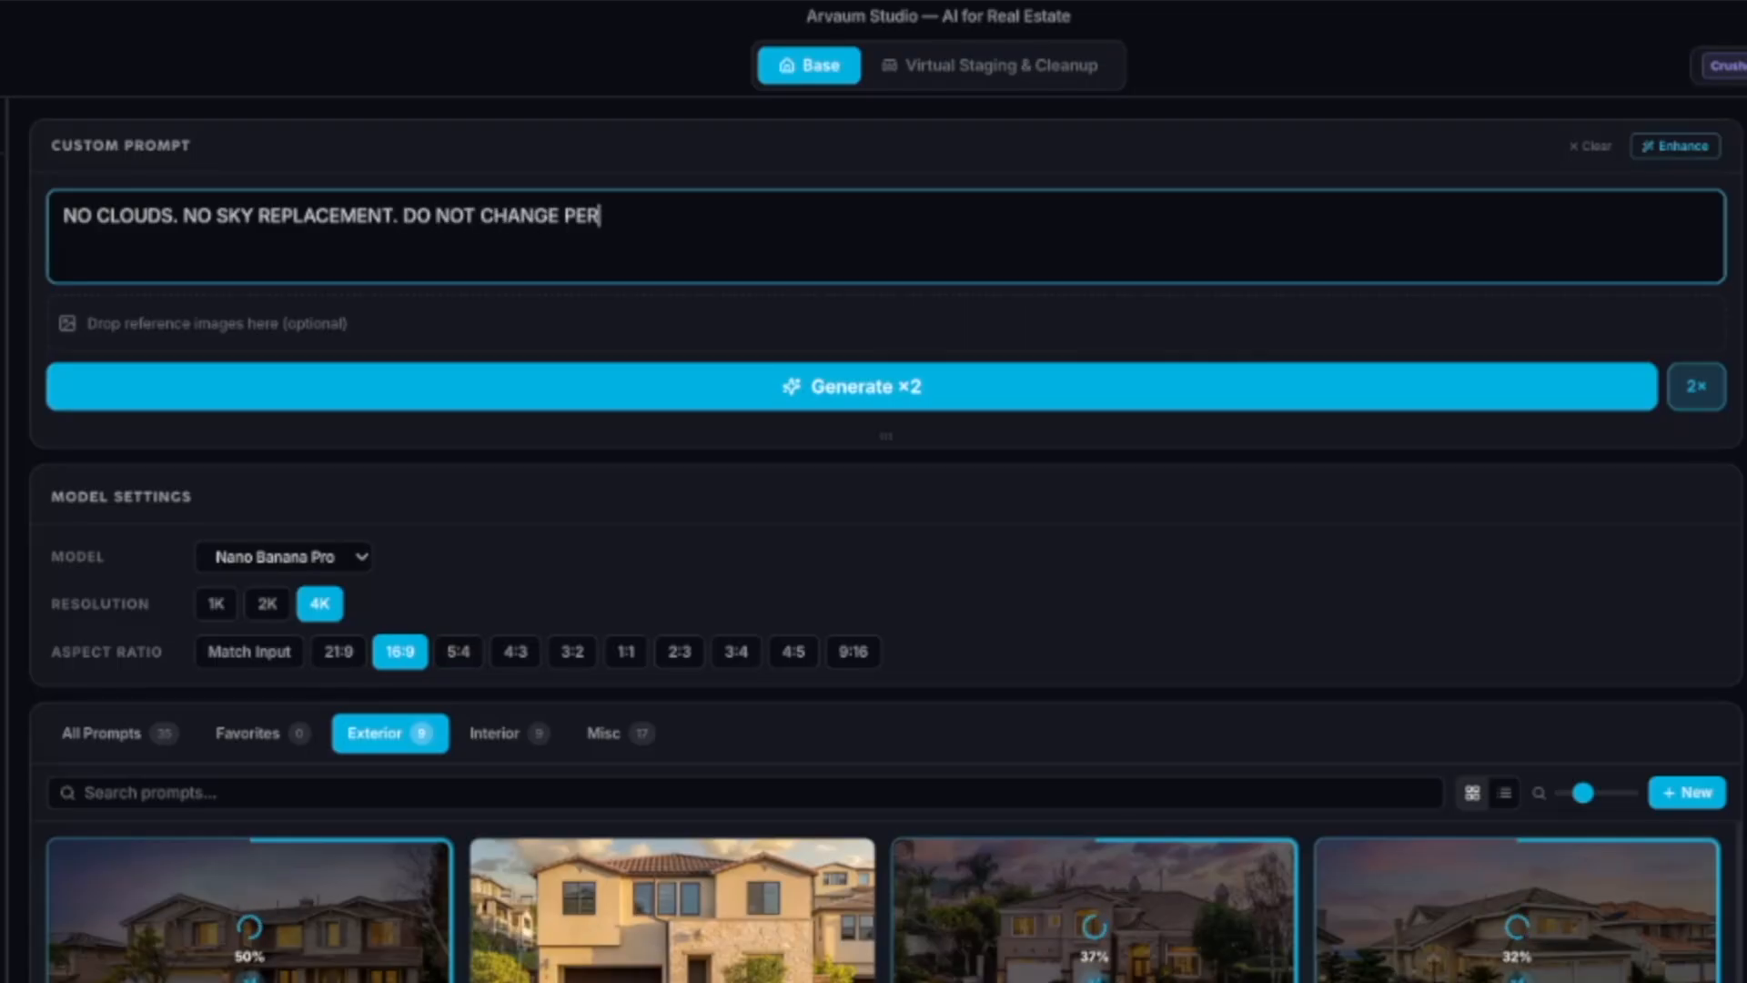
{"action": "type", "text": "IVE"}
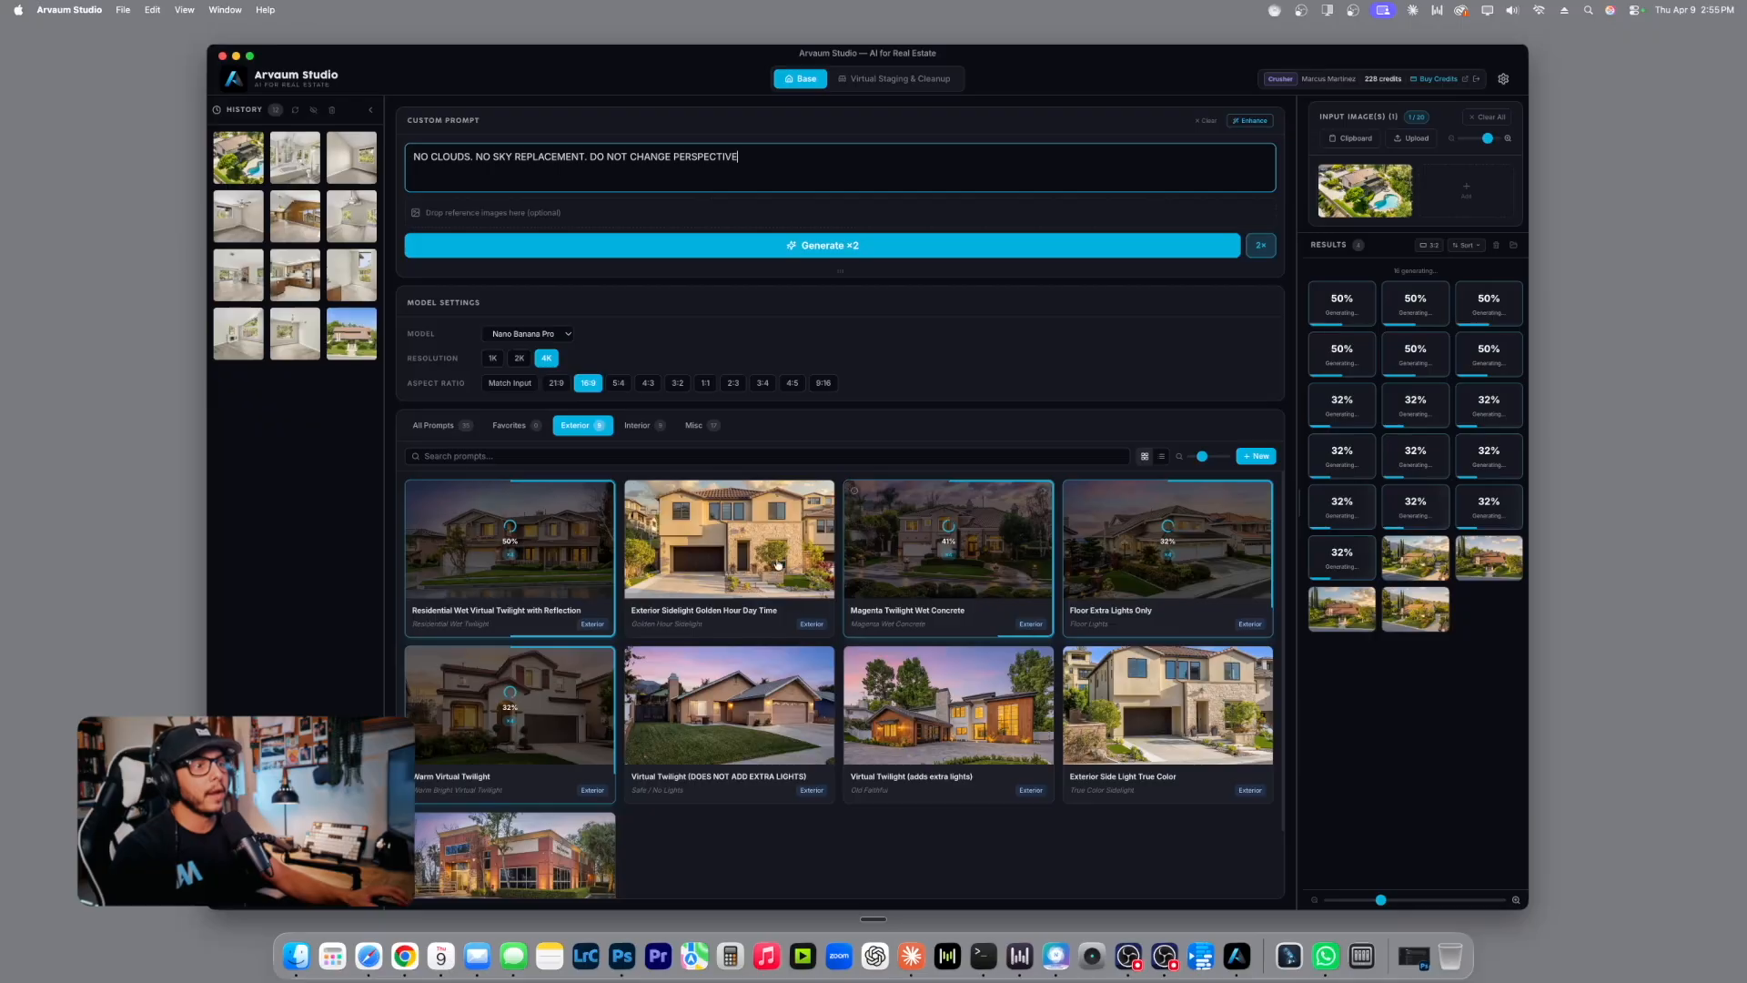
{"action": "type", "text": "."}
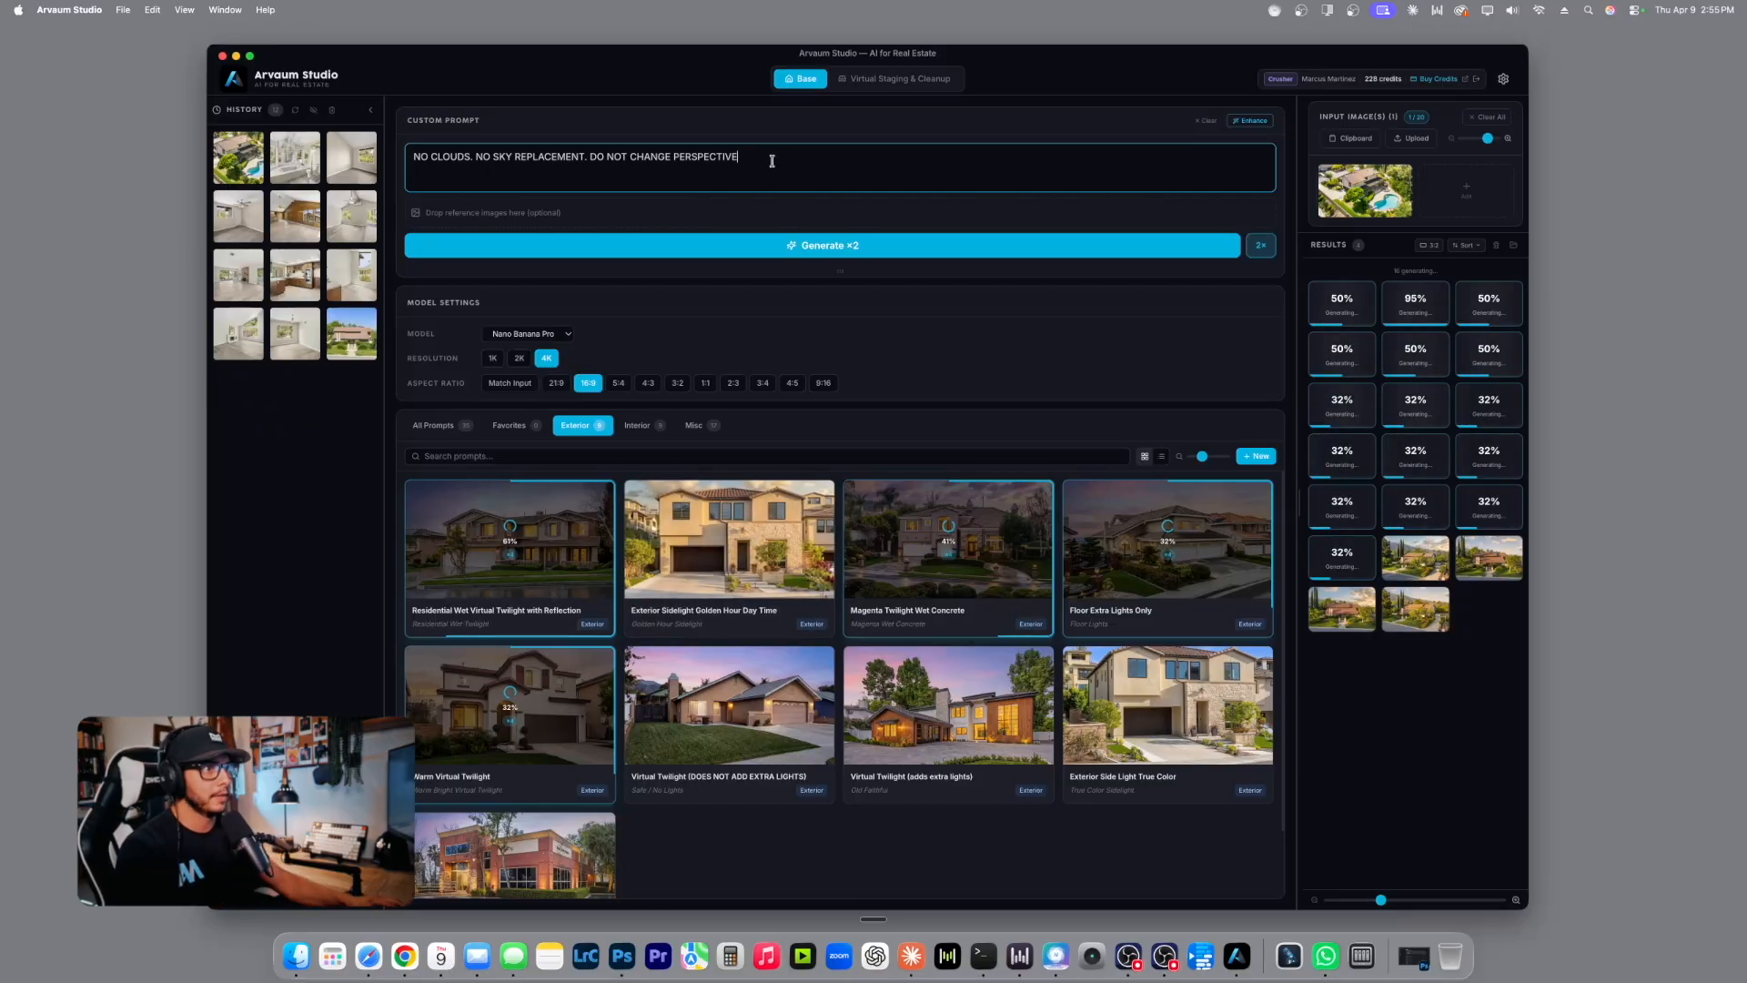
Add the prompt line "The light should come from 10:00 to 11:00 direction" and run the Exterior Sidelight Golden Hour Day Time preset.
{"action": "key", "text": "Return"}
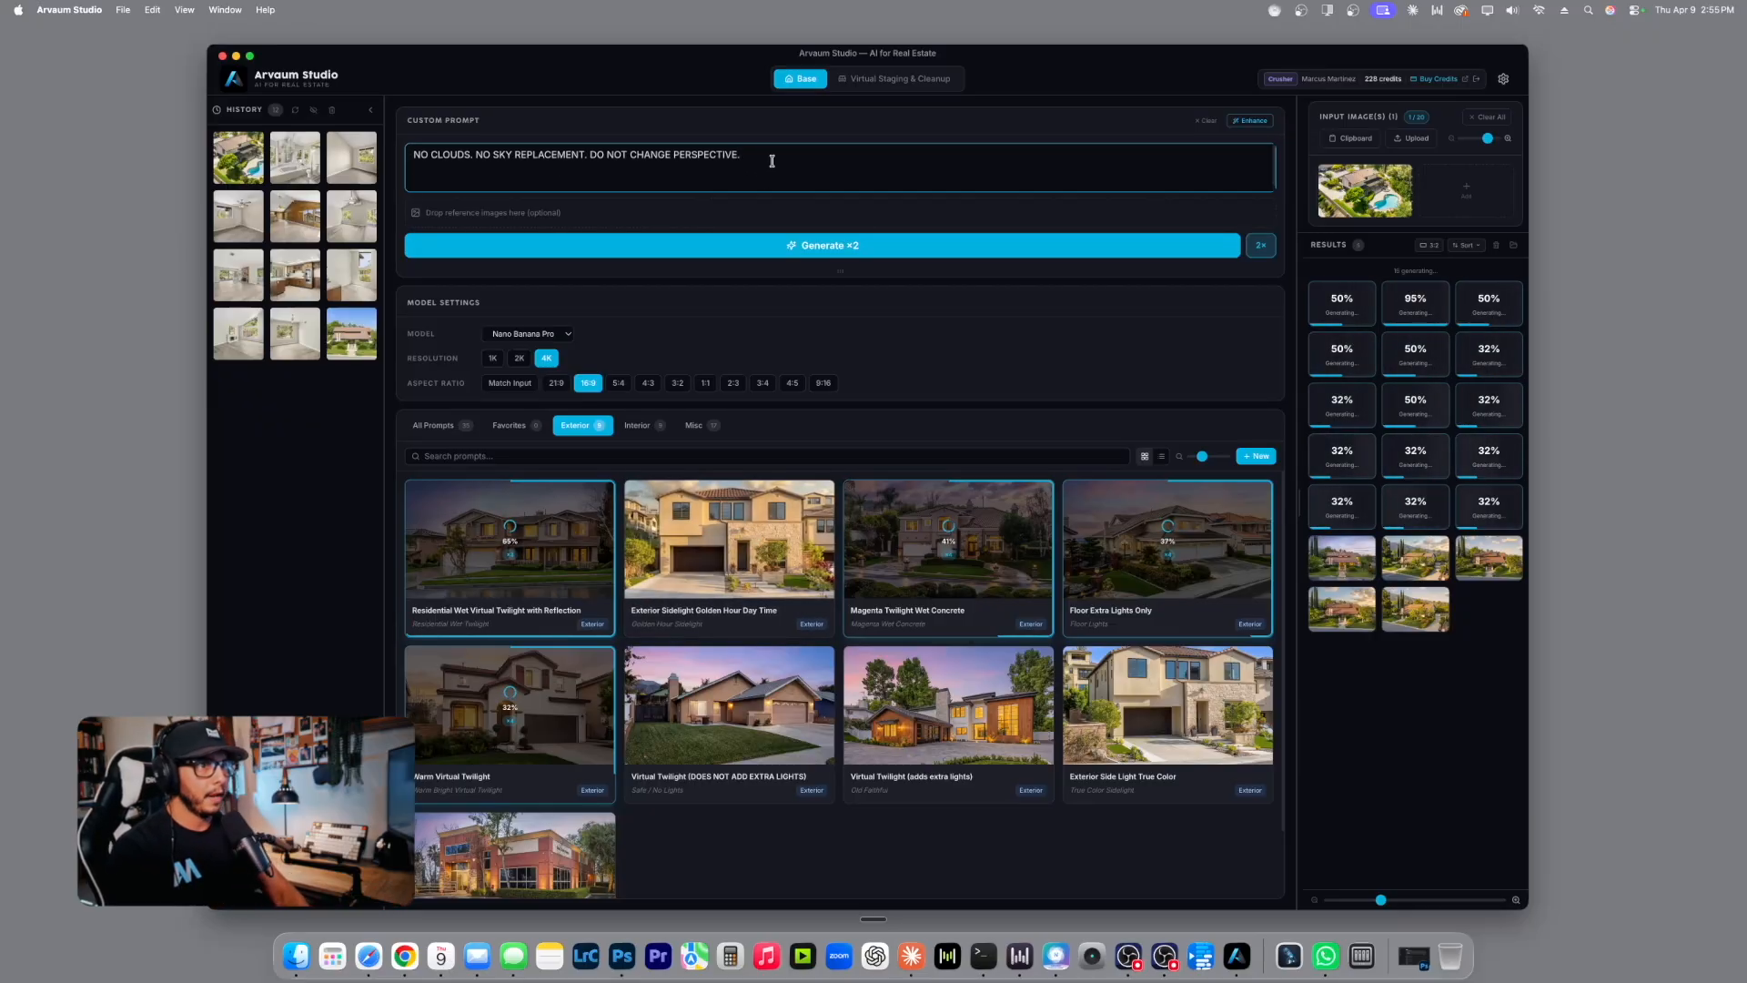
{"action": "type", "text": "The light should come from"}
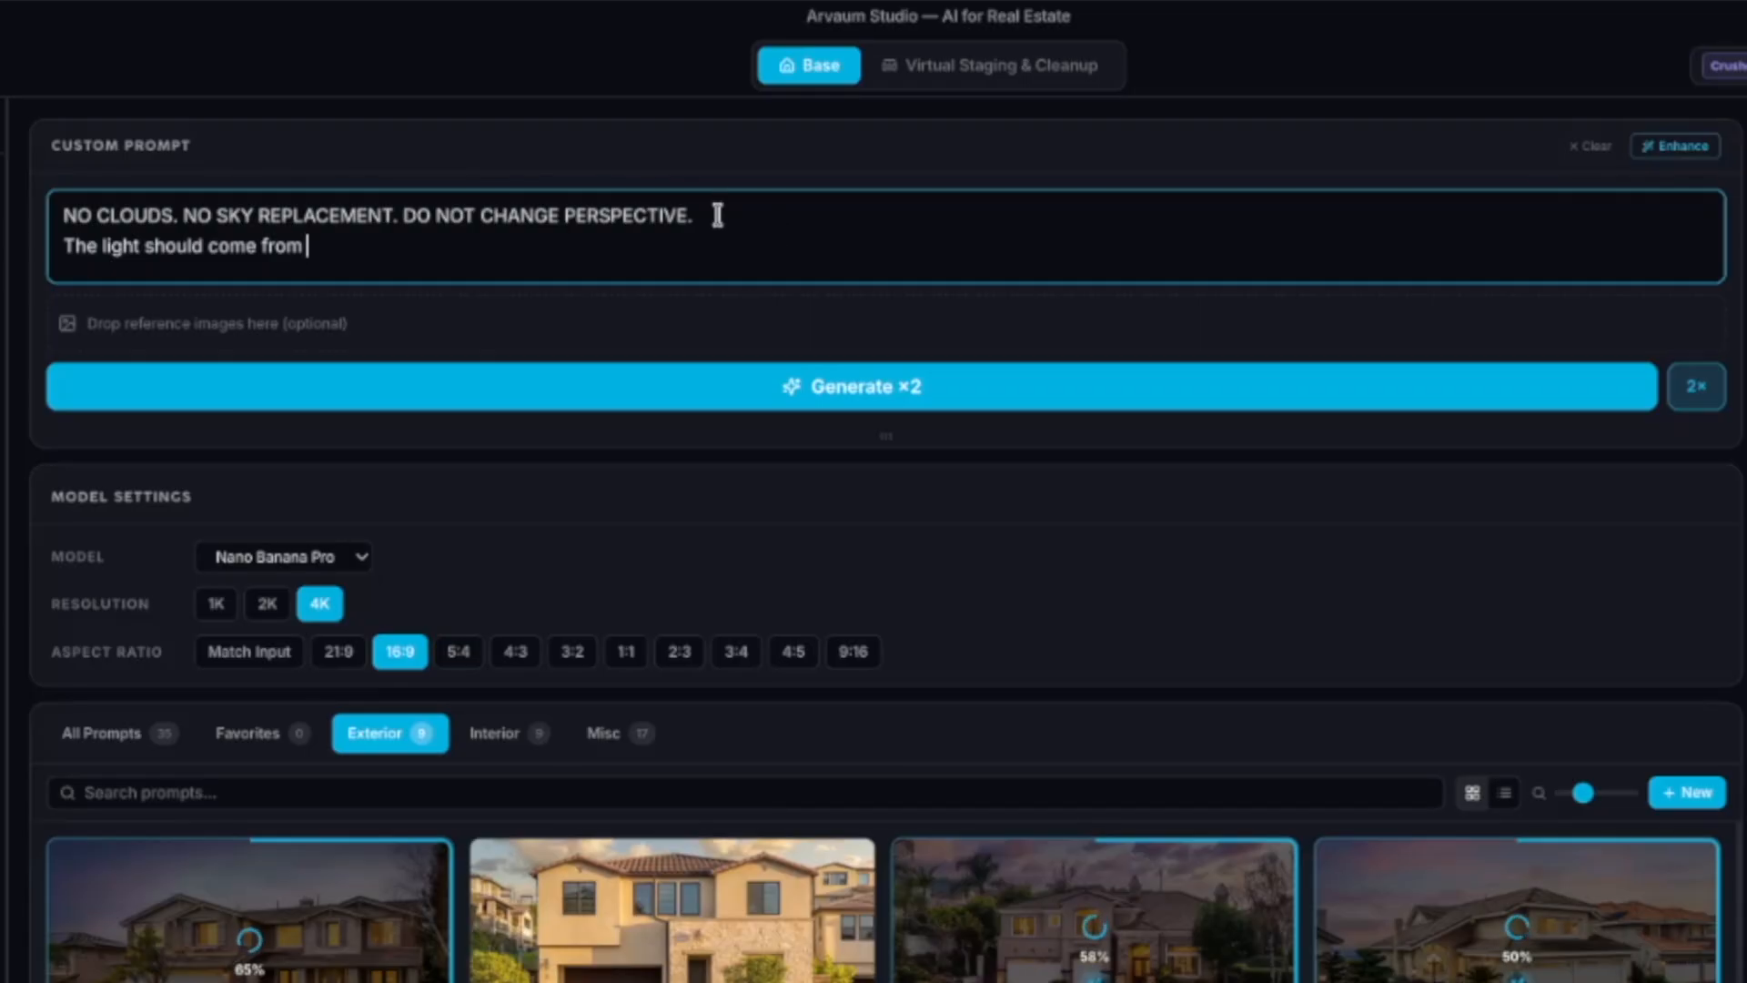
{"action": "type", "text": "10:00 to 11:00 direction"}
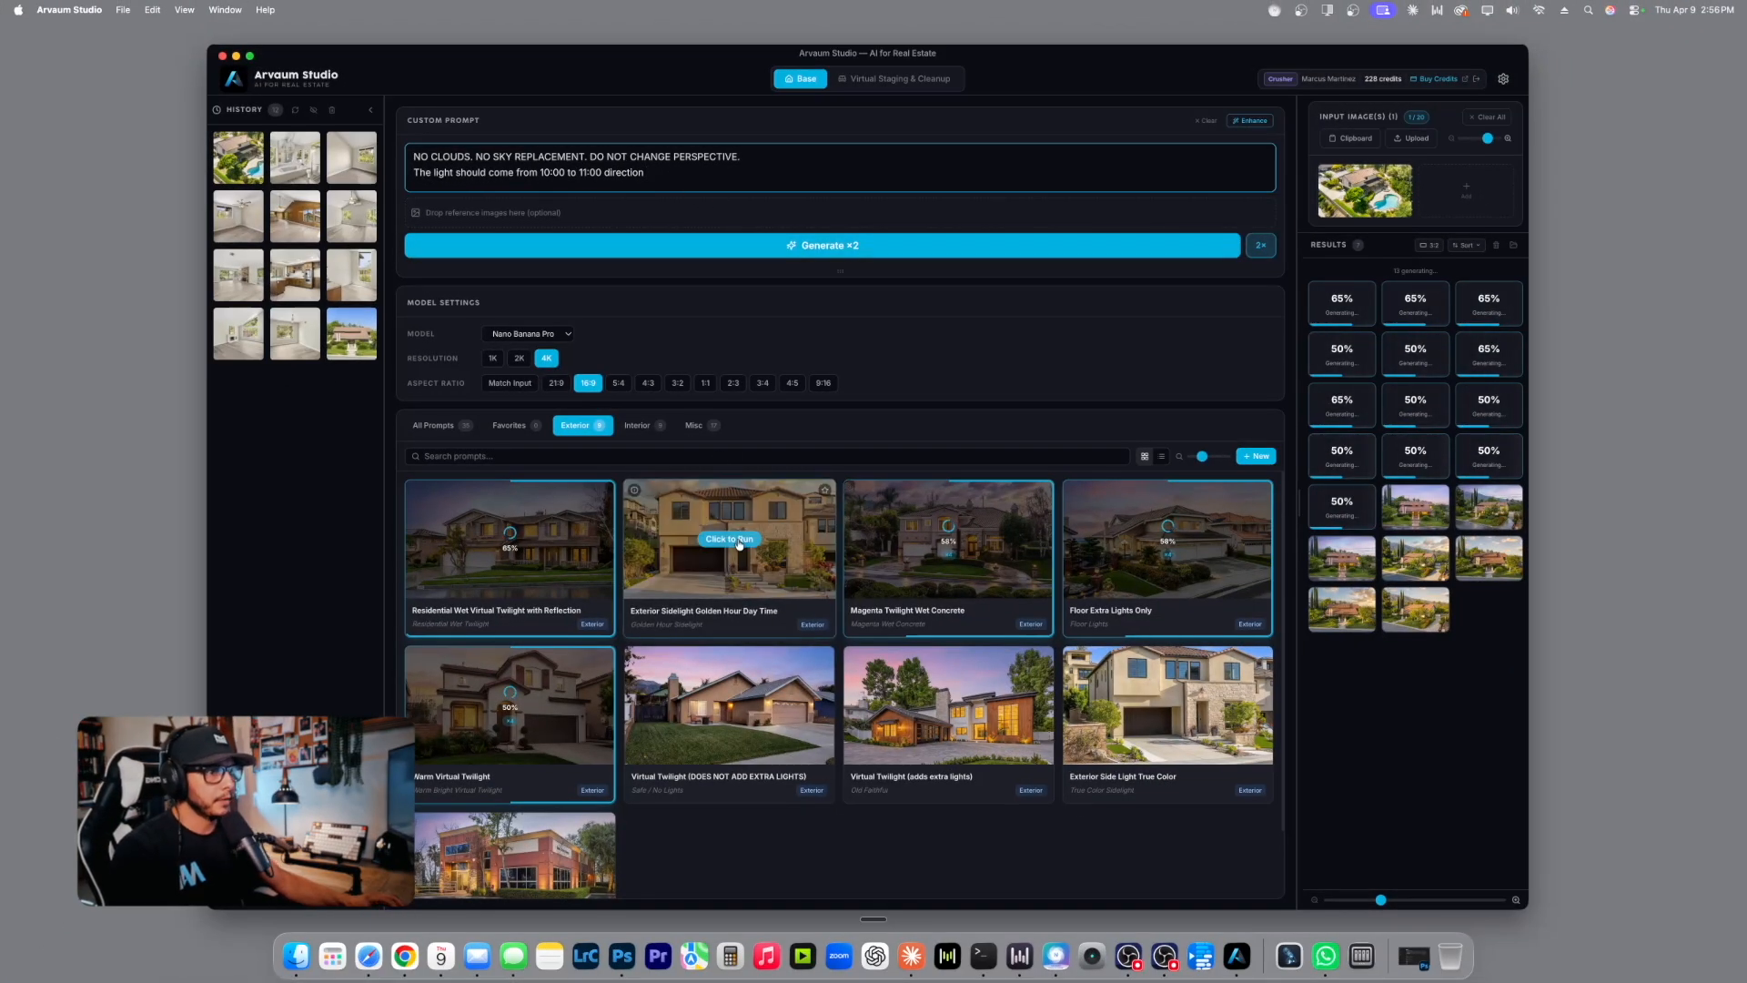
{"action": "left_click", "coordinate": [740, 540]}
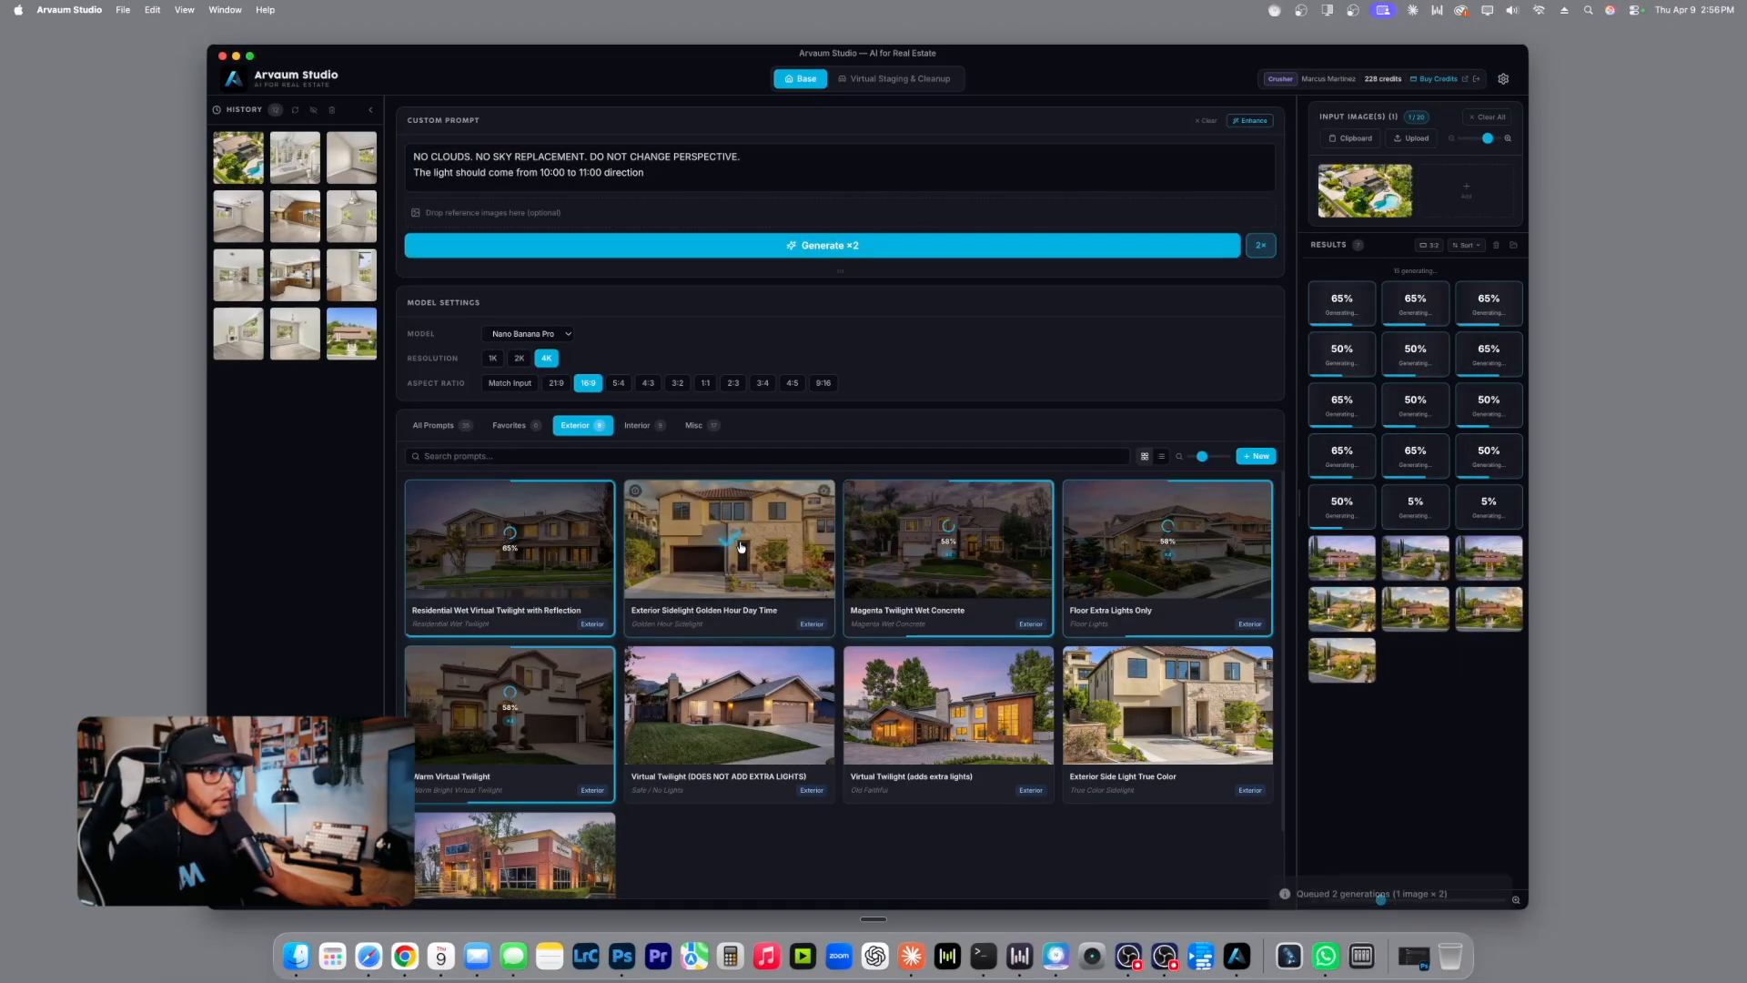
Remove the light-direction line from the prompt and run the Residential Wet Virtual Twilight with Reflection and Virtual Twilight (adds extra lights) presets.
{"action": "left_click_drag", "start_coordinate": [687, 173], "coordinate": [282, 119]}
{"action": "key", "text": "super+c"}
{"action": "key", "text": "BackSpace"}
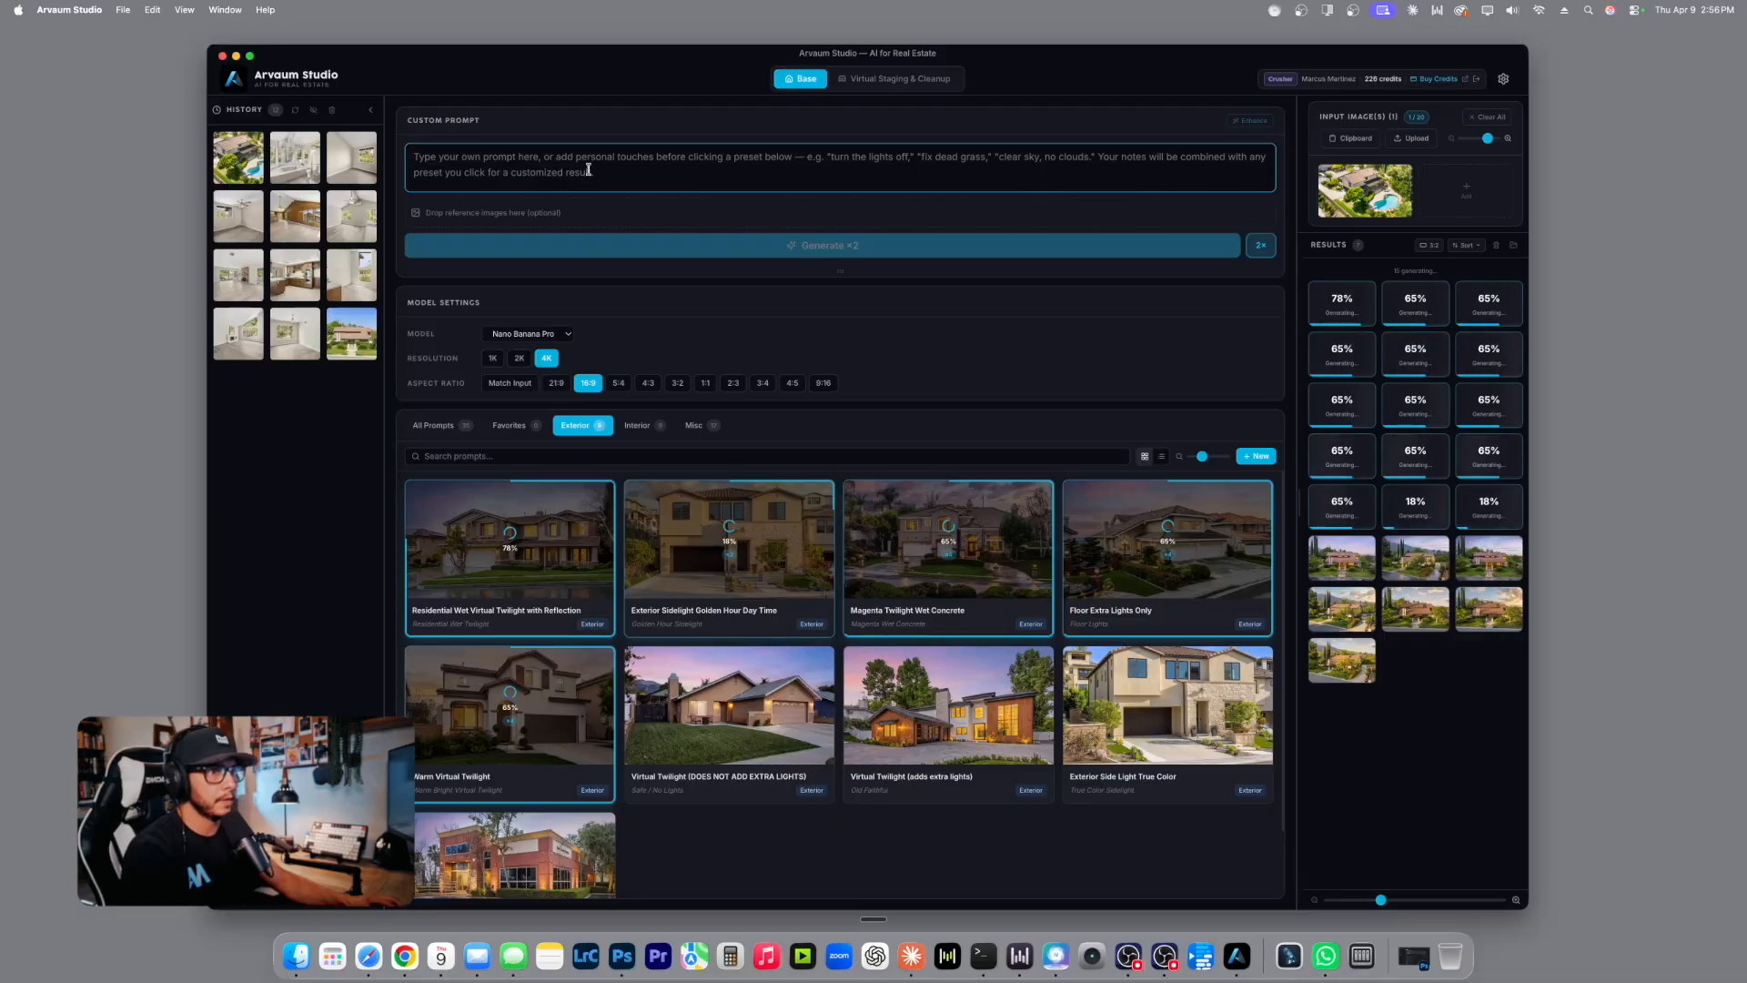
{"action": "key", "text": "super+v"}
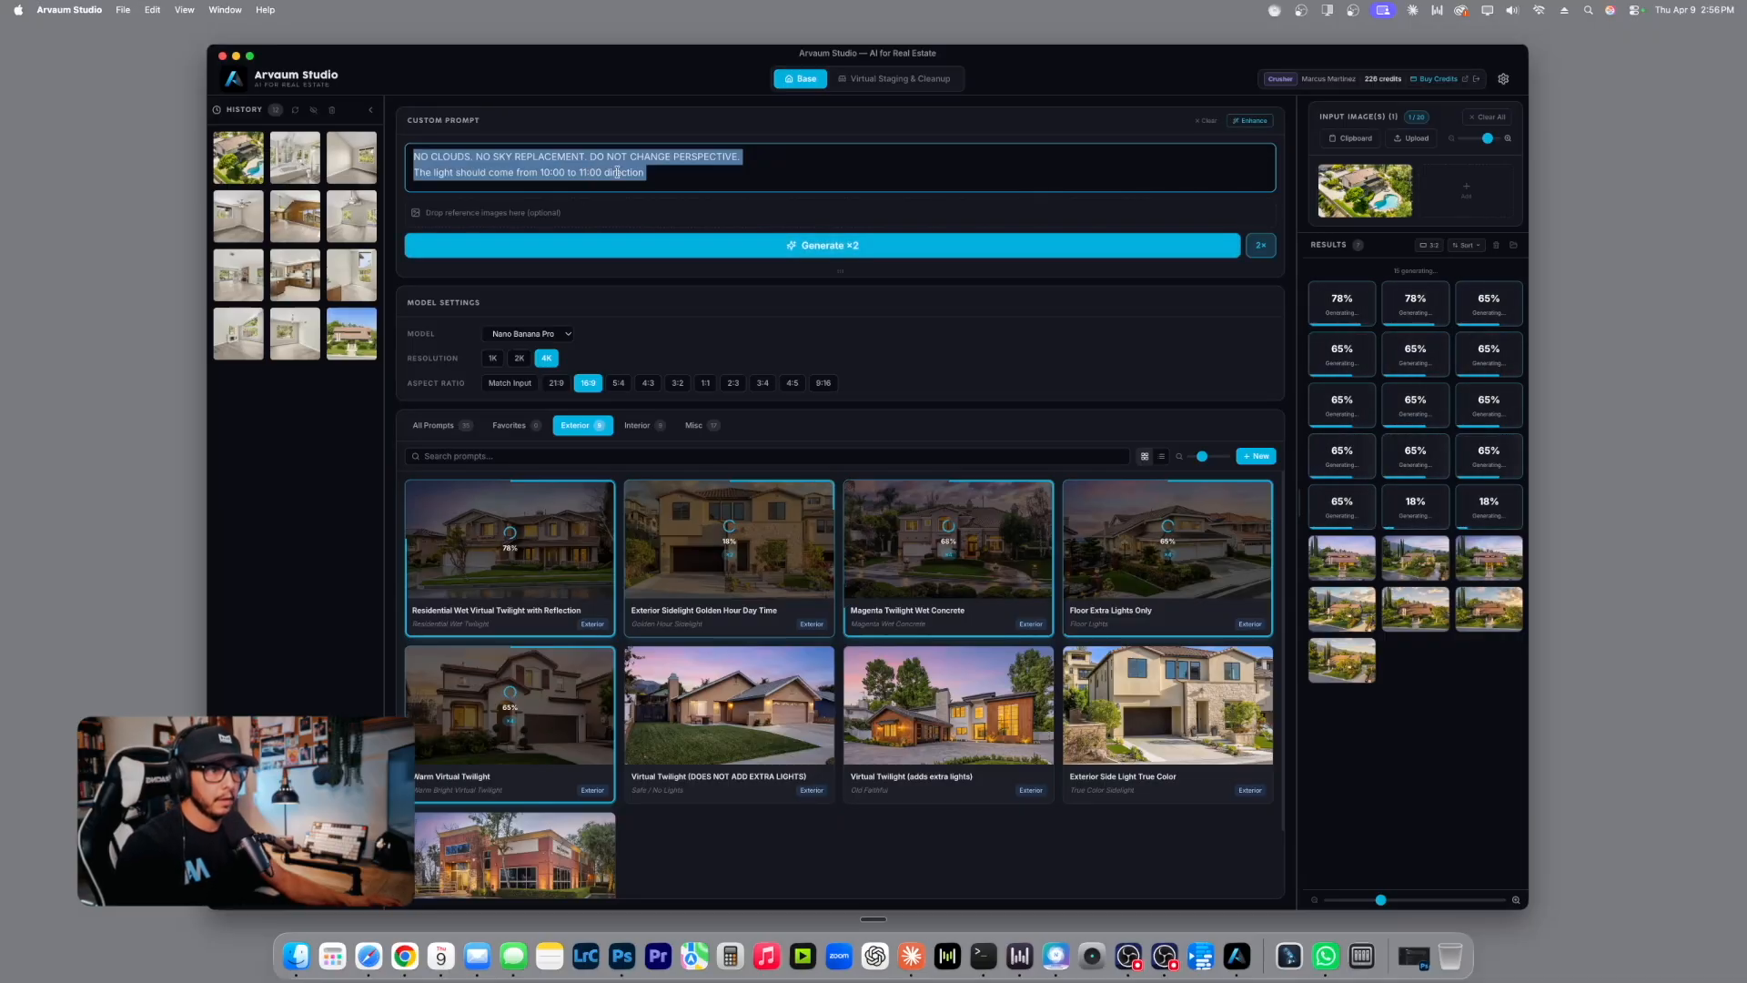
{"action": "key", "text": "BackSpace"}
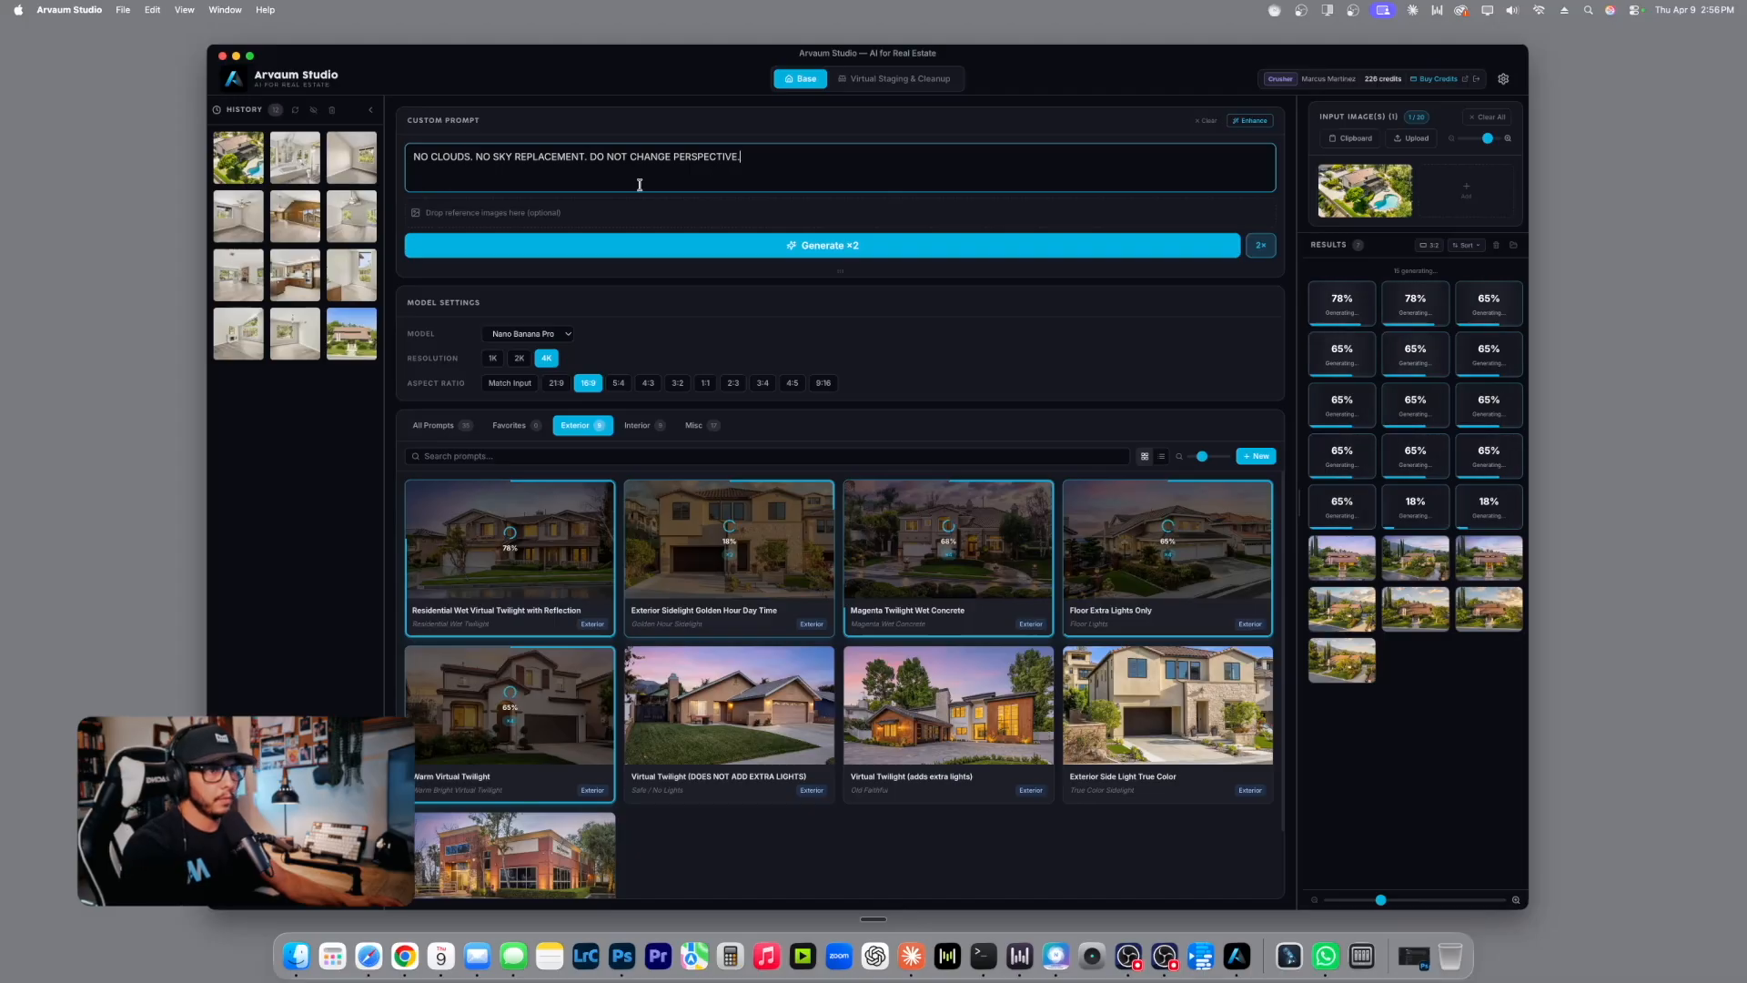
{"action": "left_click", "coordinate": [514, 555]}
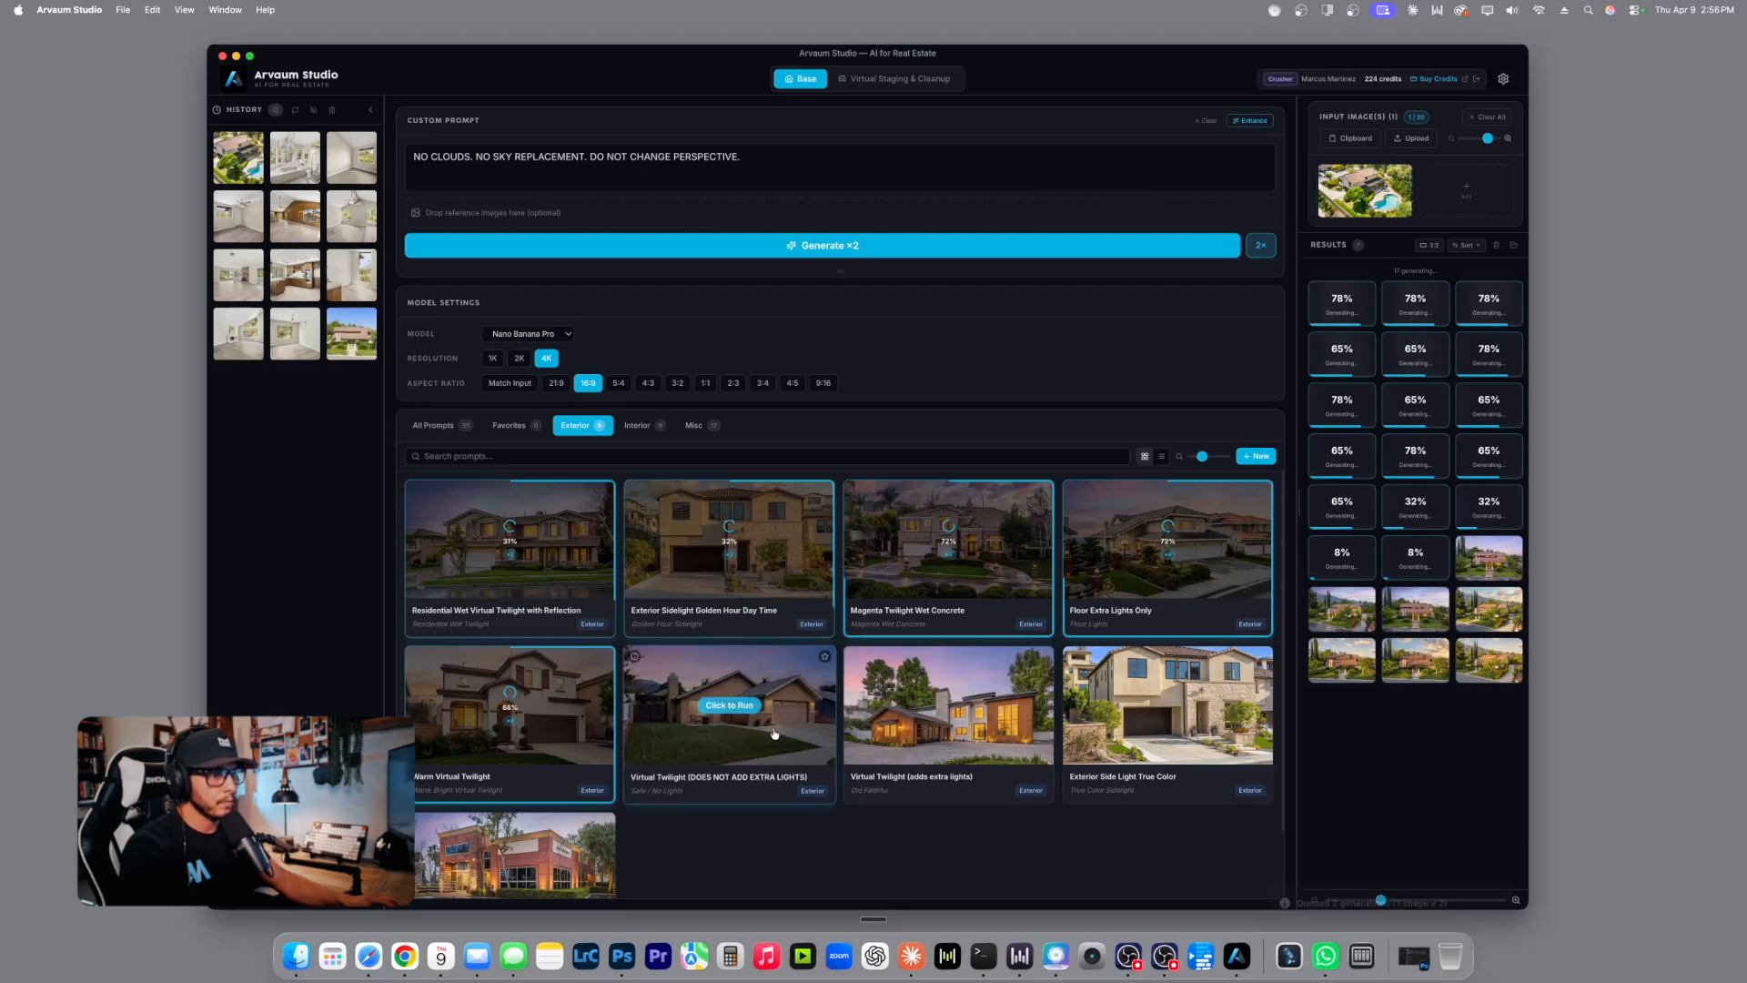
{"action": "left_click", "coordinate": [1033, 787]}
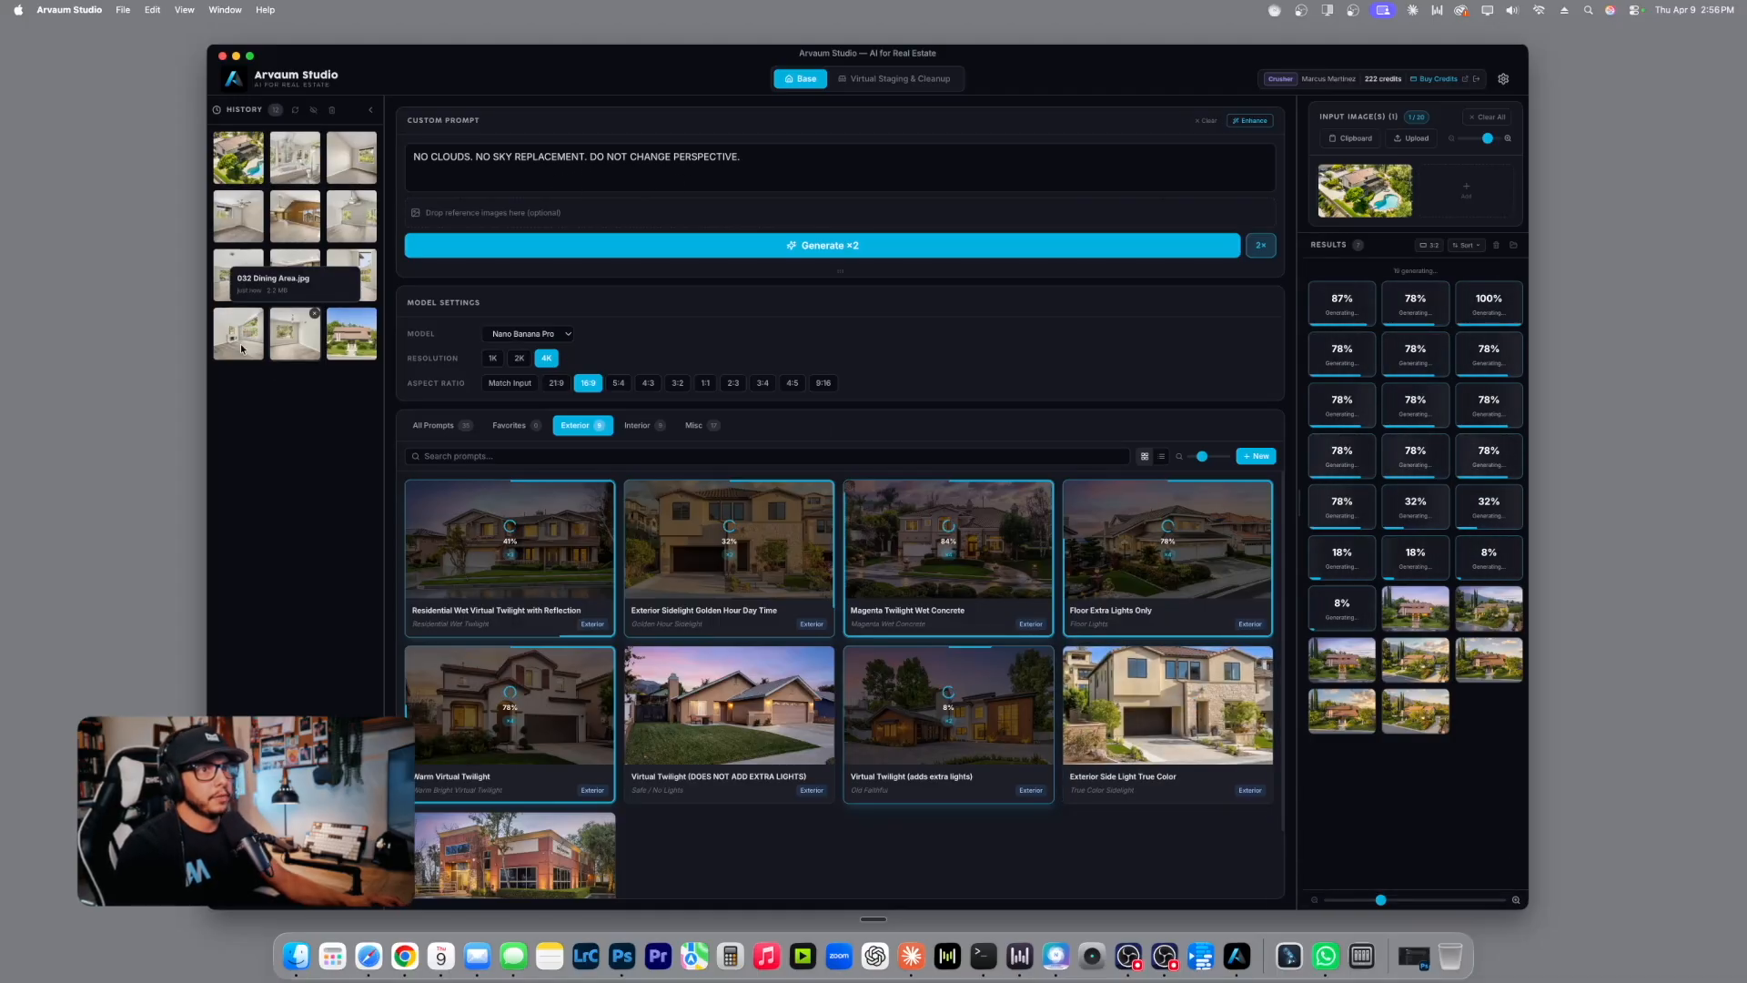
Open Virtual Staging & Cleanup and clear all lane images, prompts and results of the session.
{"action": "left_click_drag", "start_coordinate": [1746, 225], "coordinate": [1746, 182]}
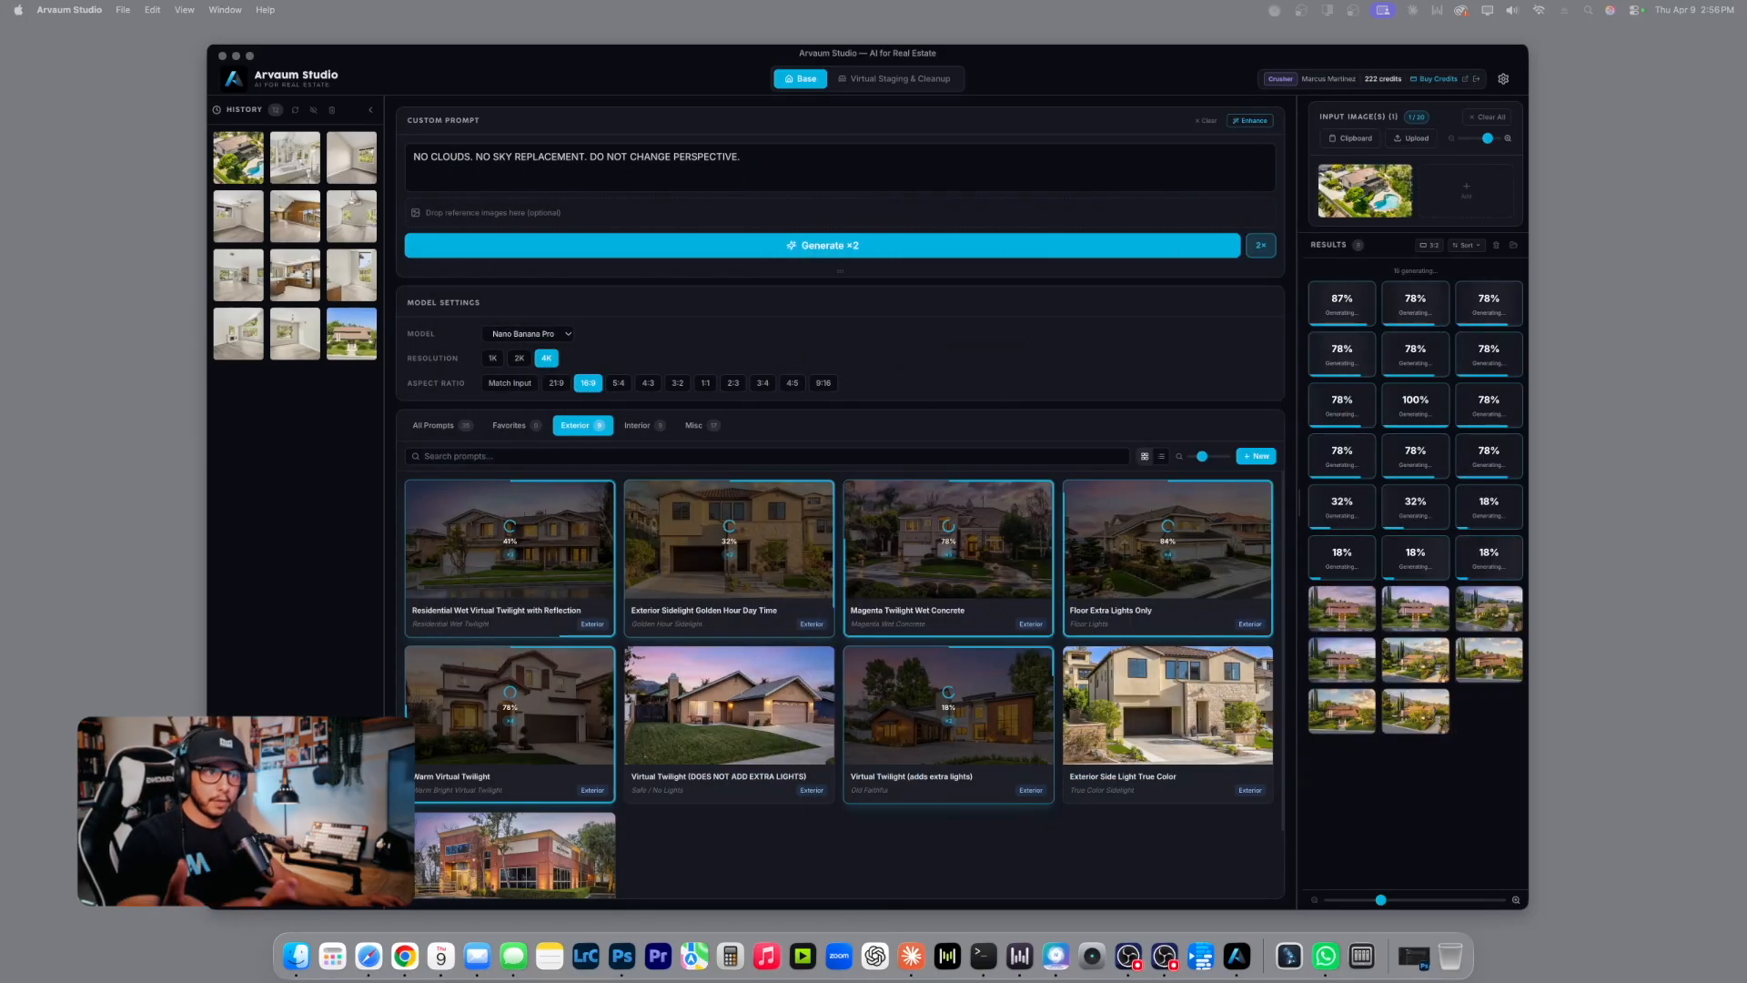
{"action": "left_click", "coordinate": [919, 53]}
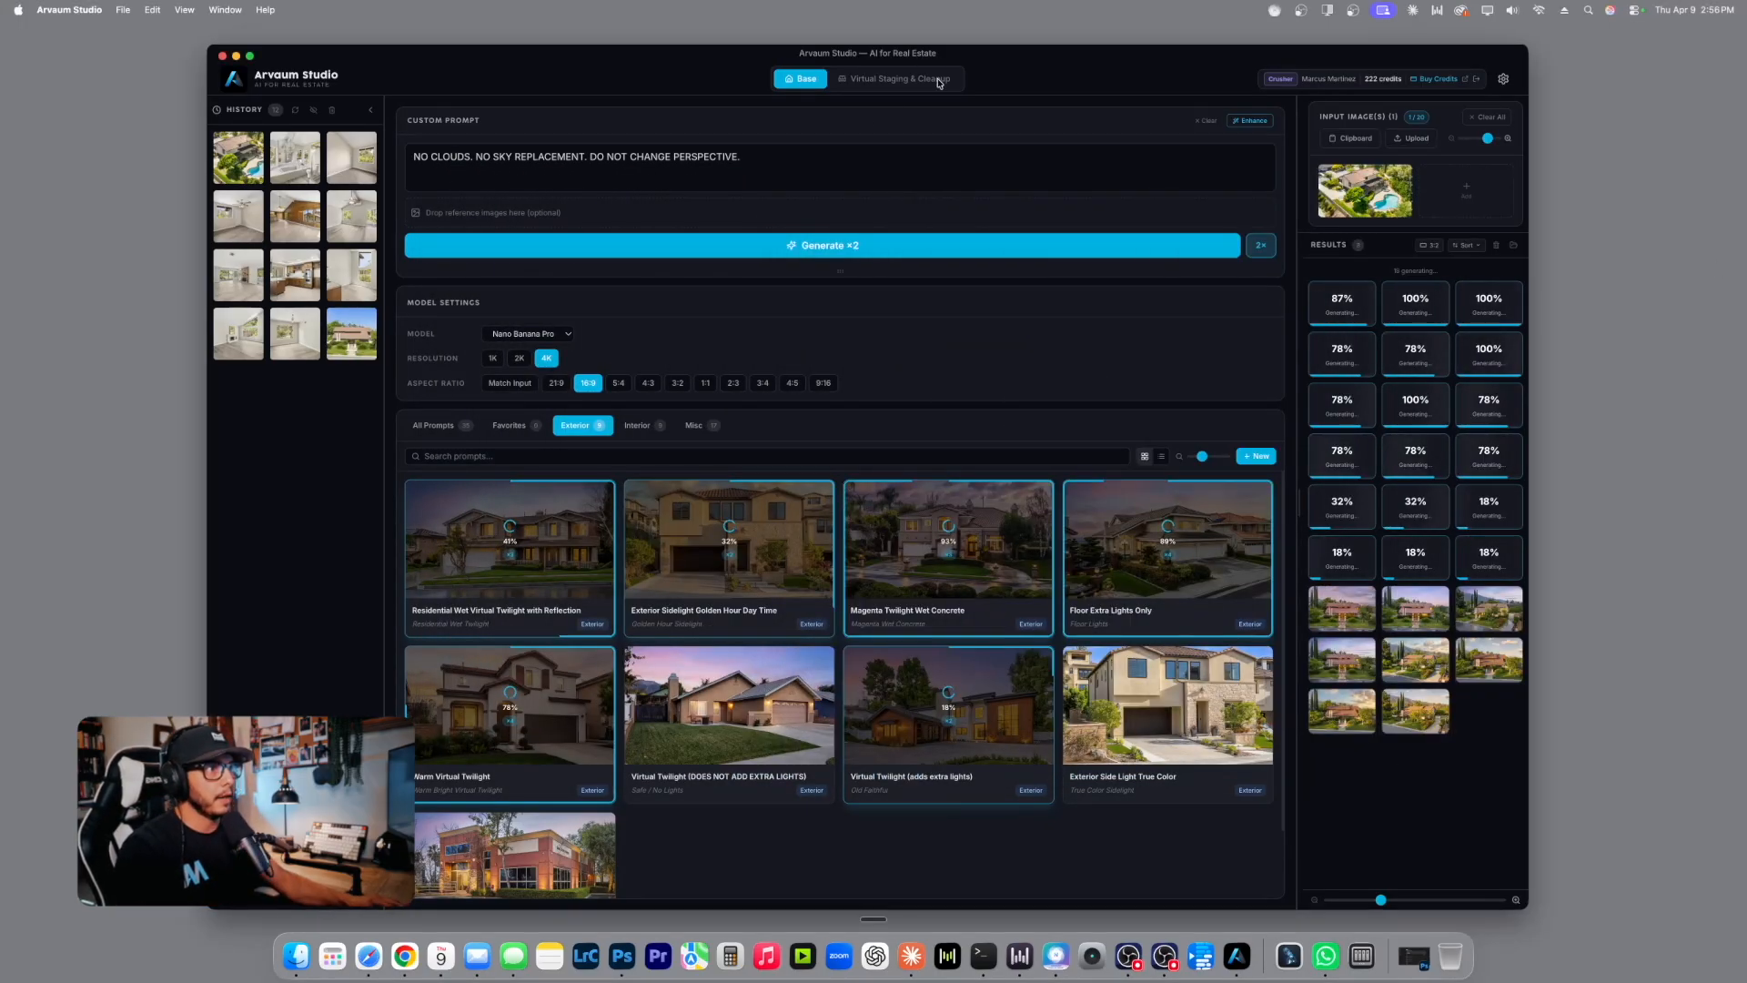
{"action": "left_click", "coordinate": [939, 81]}
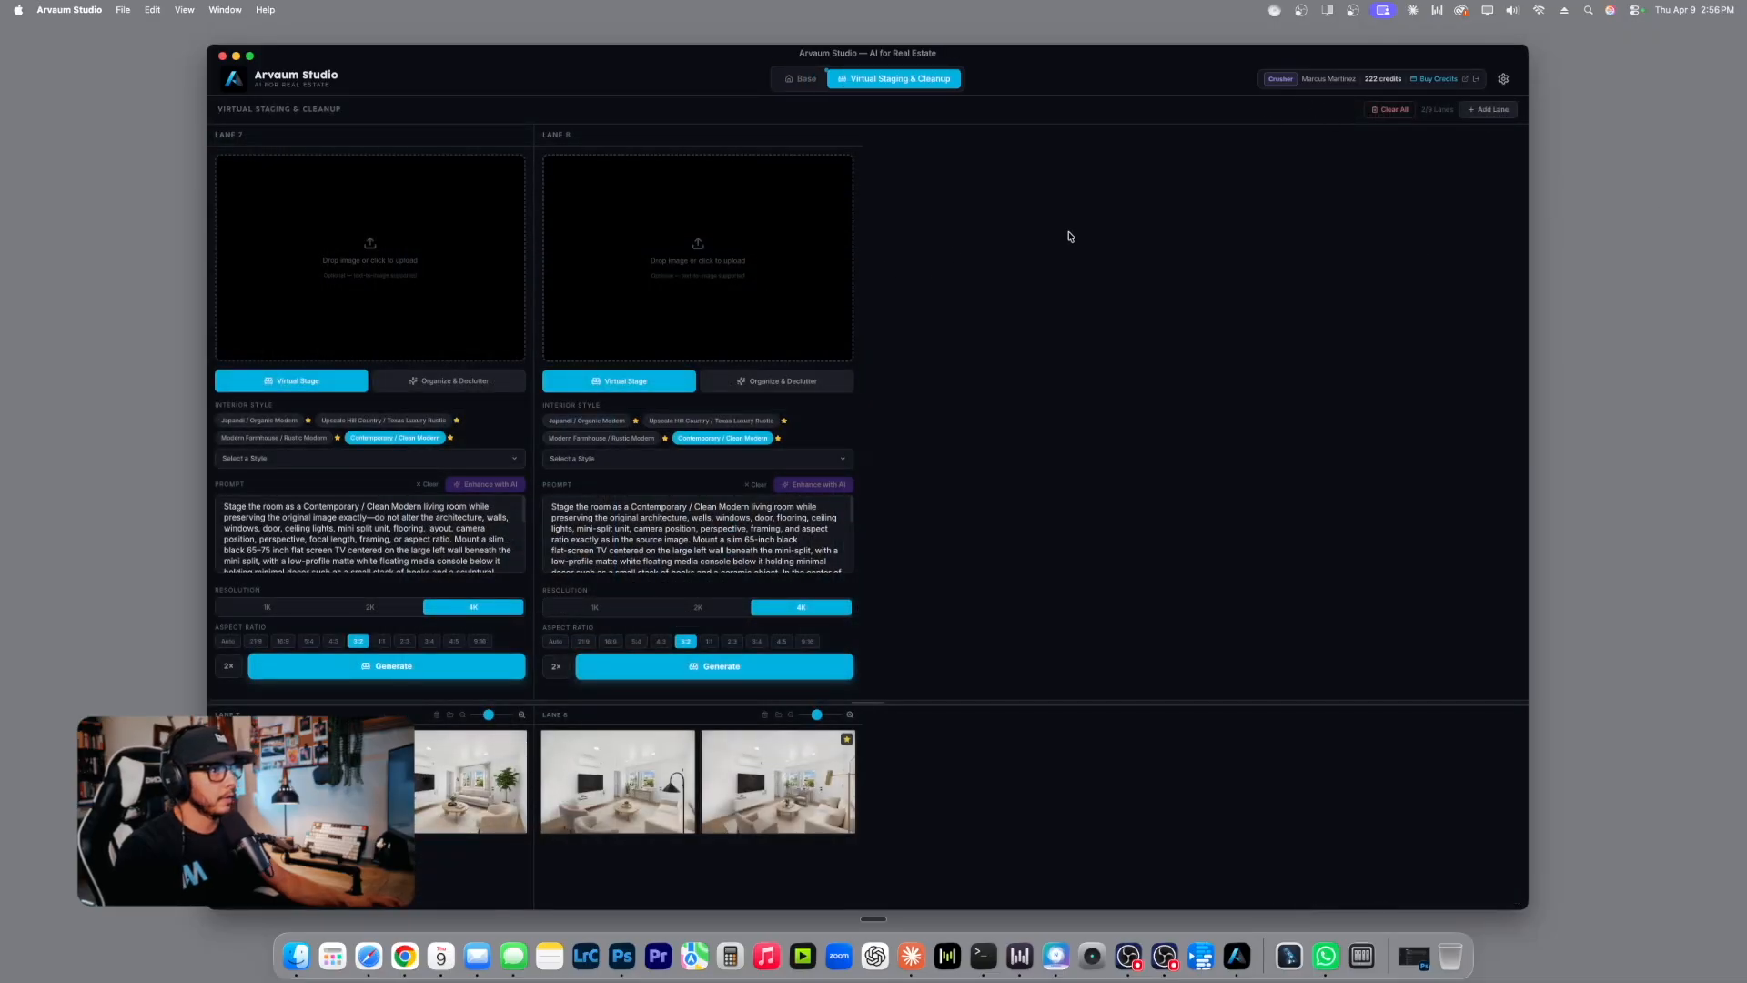
{"action": "left_click", "coordinate": [1409, 110]}
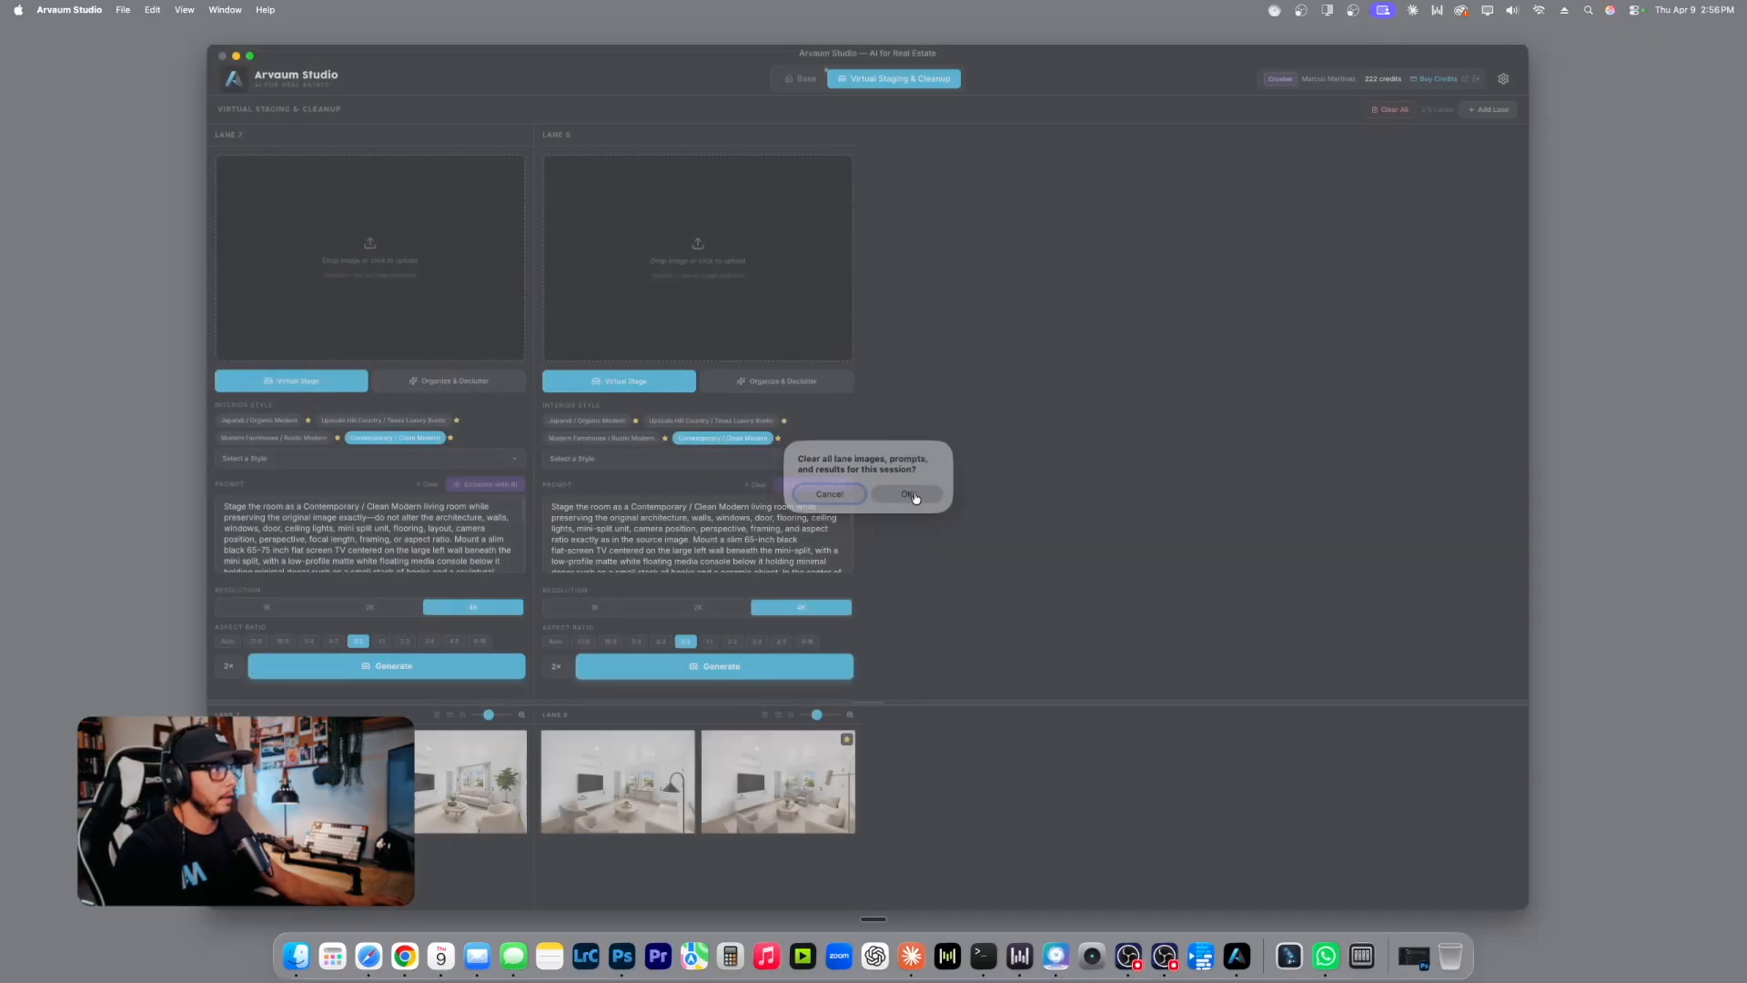
{"action": "left_click", "coordinate": [909, 492]}
Add five more lanes to the Virtual Staging & Cleanup workspace.
{"action": "left_click", "coordinate": [1485, 116]}
{"action": "left_click", "coordinate": [1485, 117]}
{"action": "left_click", "coordinate": [1484, 117]}
{"action": "left_click", "coordinate": [1485, 117]}
{"action": "left_click", "coordinate": [1485, 117]}
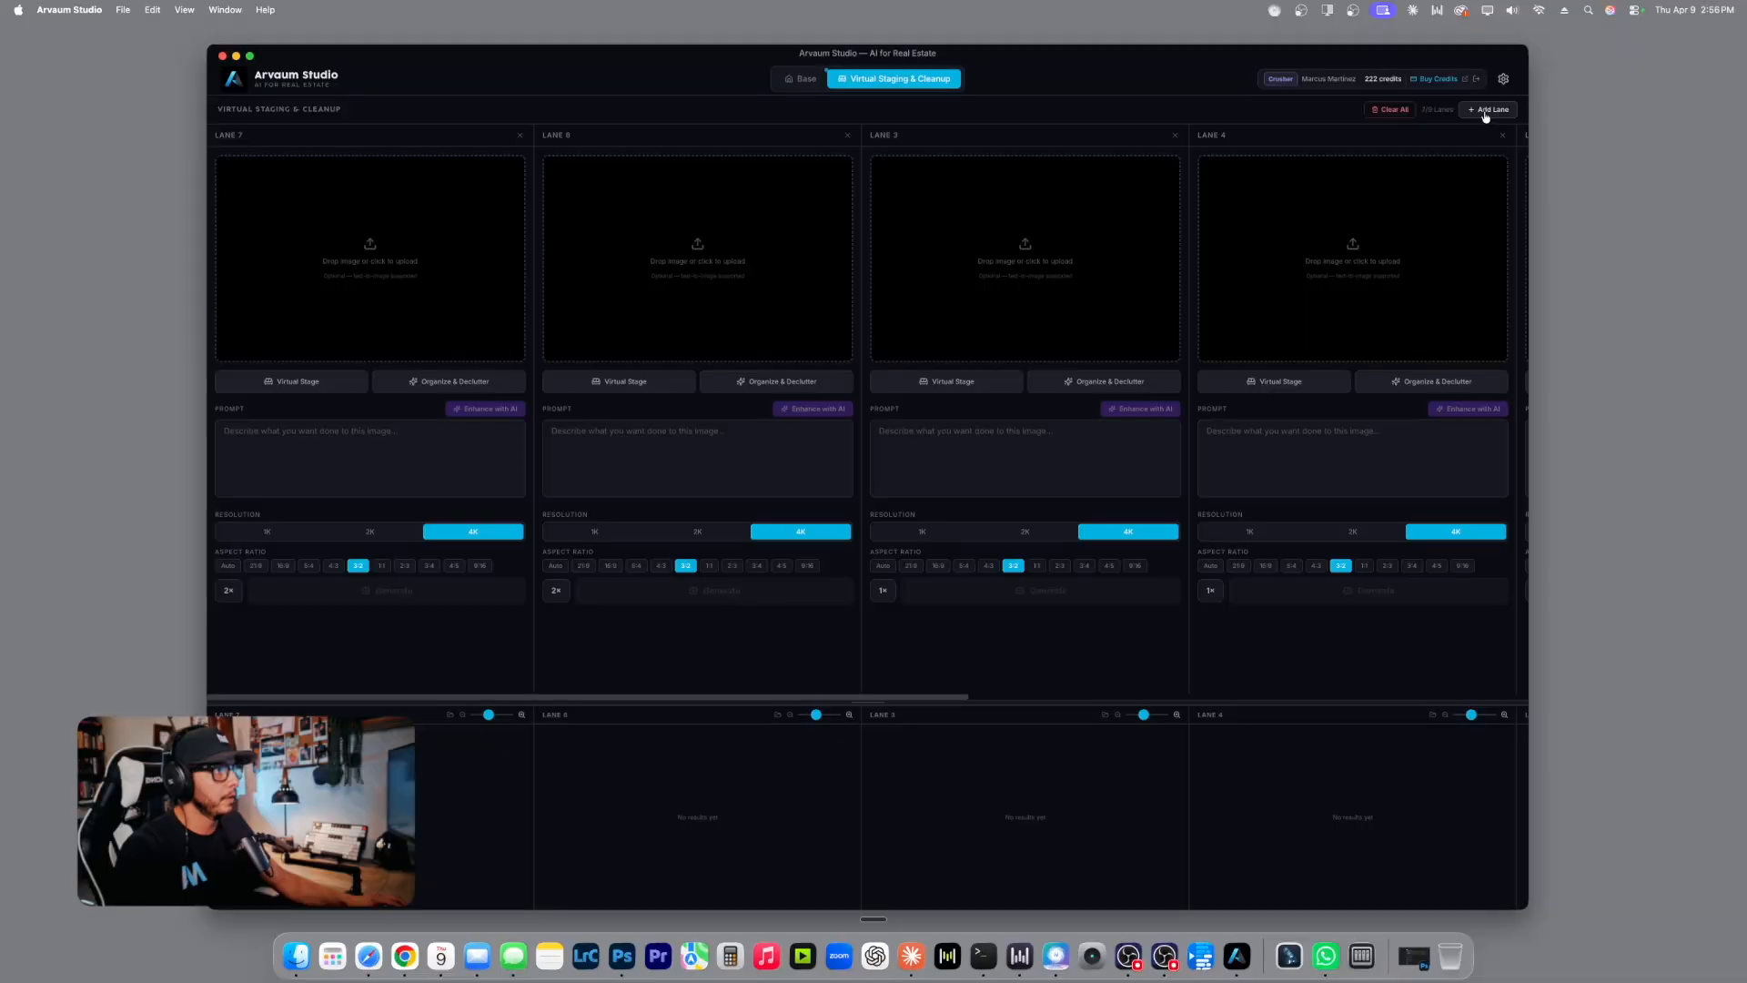
Enlarge the Arvaum Studio window to nearly fill the screen, and bring the Finder window over beside its lanes.
{"action": "left_click_drag", "start_coordinate": [685, 88], "coordinate": [530, 70]}
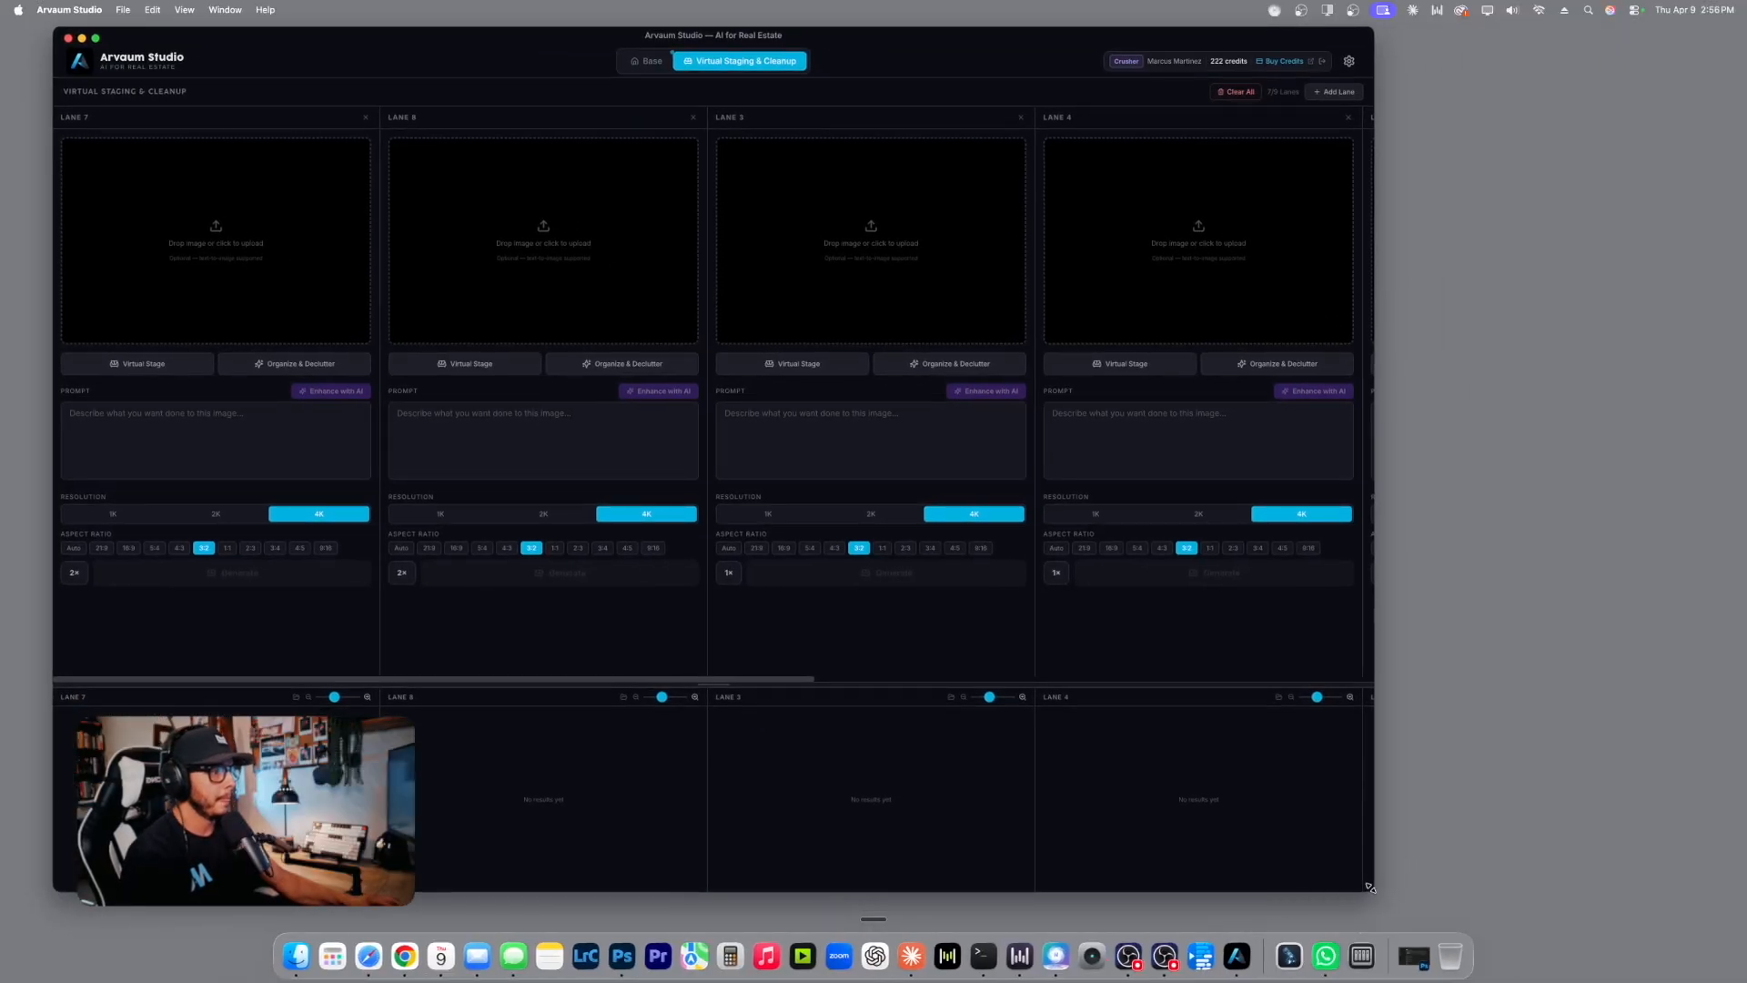
{"action": "left_click_drag", "start_coordinate": [1369, 887], "coordinate": [1738, 930]}
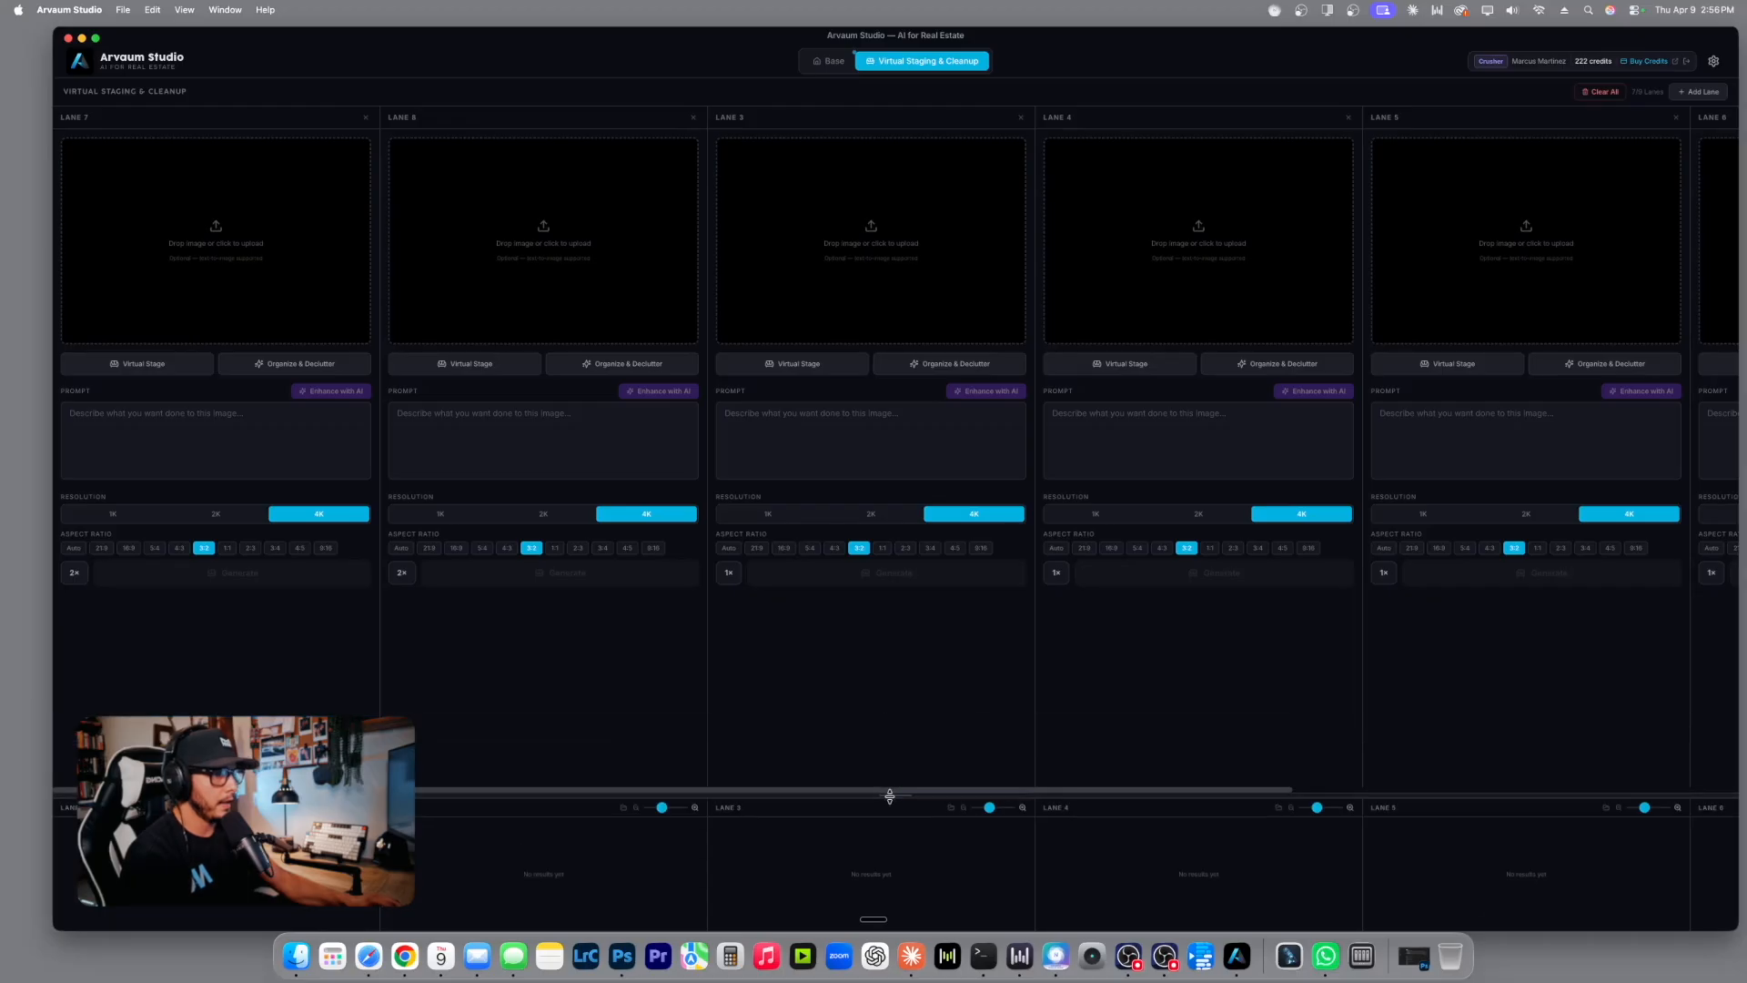
{"action": "left_click_drag", "start_coordinate": [1745, 182], "coordinate": [234, 317]}
{"action": "left_click", "coordinate": [237, 66]}
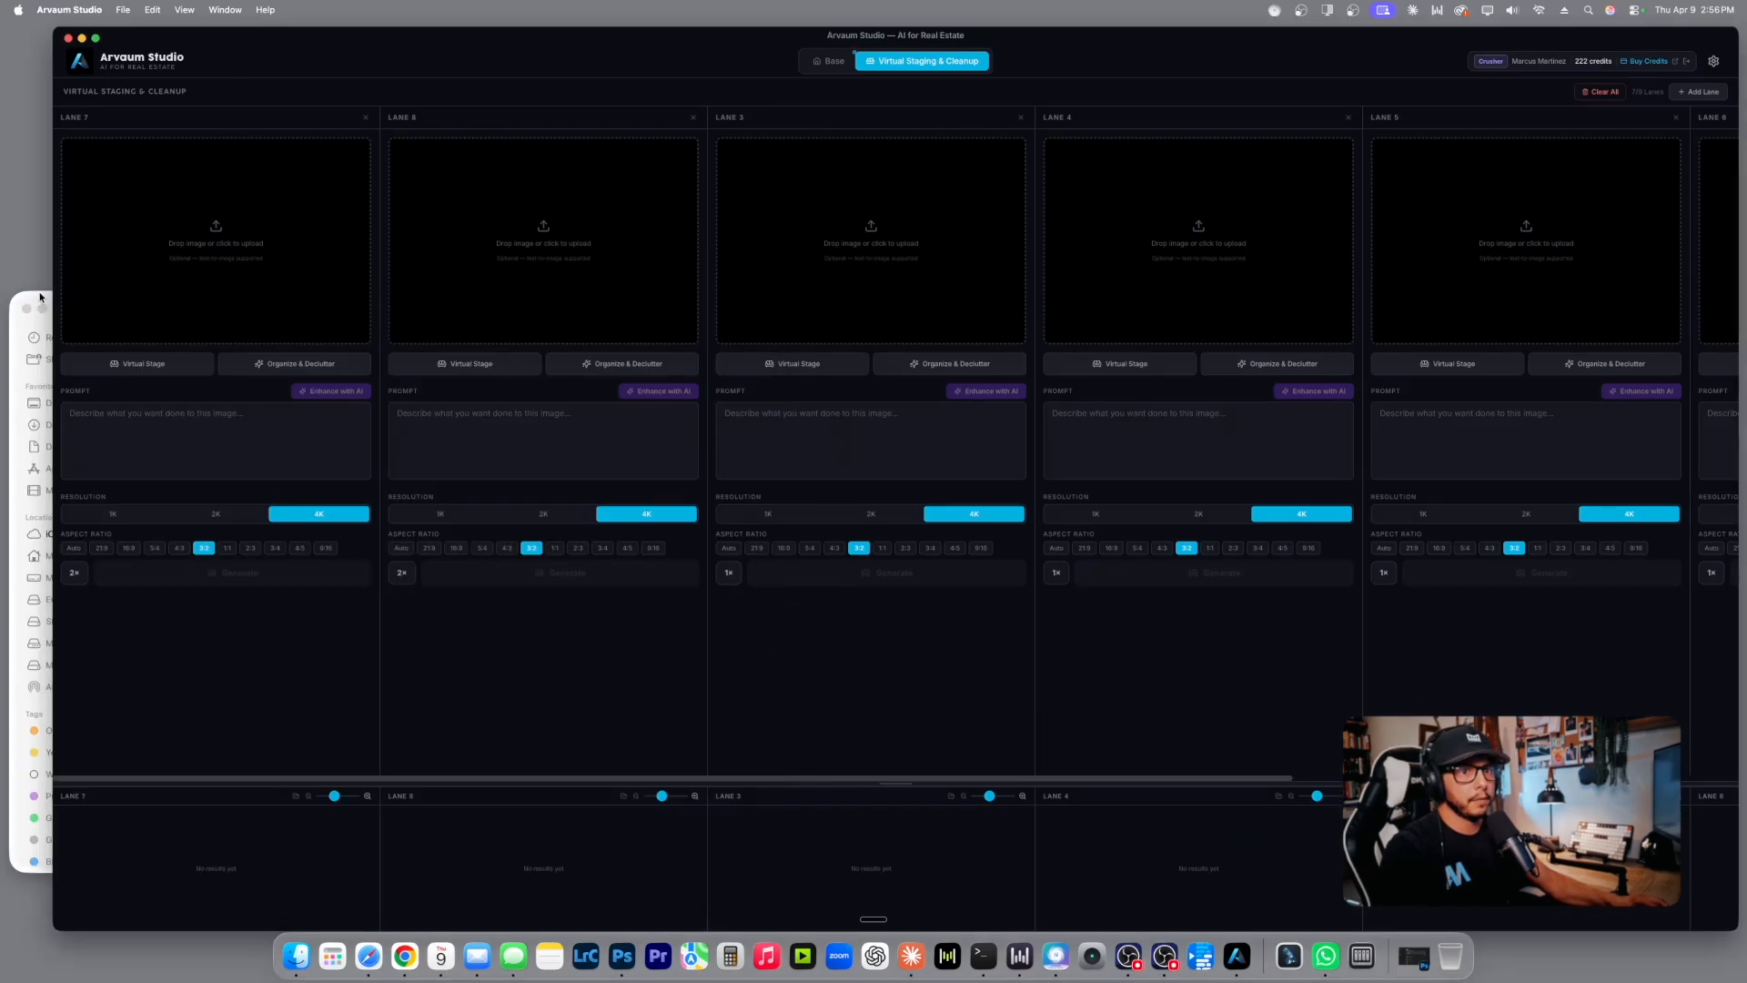
Load 023 Office.jpg into the first lane and 027 Family room.jpg into the second lane from the Finder folder.
{"action": "left_click", "coordinate": [40, 297]}
{"action": "left_click", "coordinate": [273, 356]}
{"action": "left_click", "coordinate": [258, 482]}
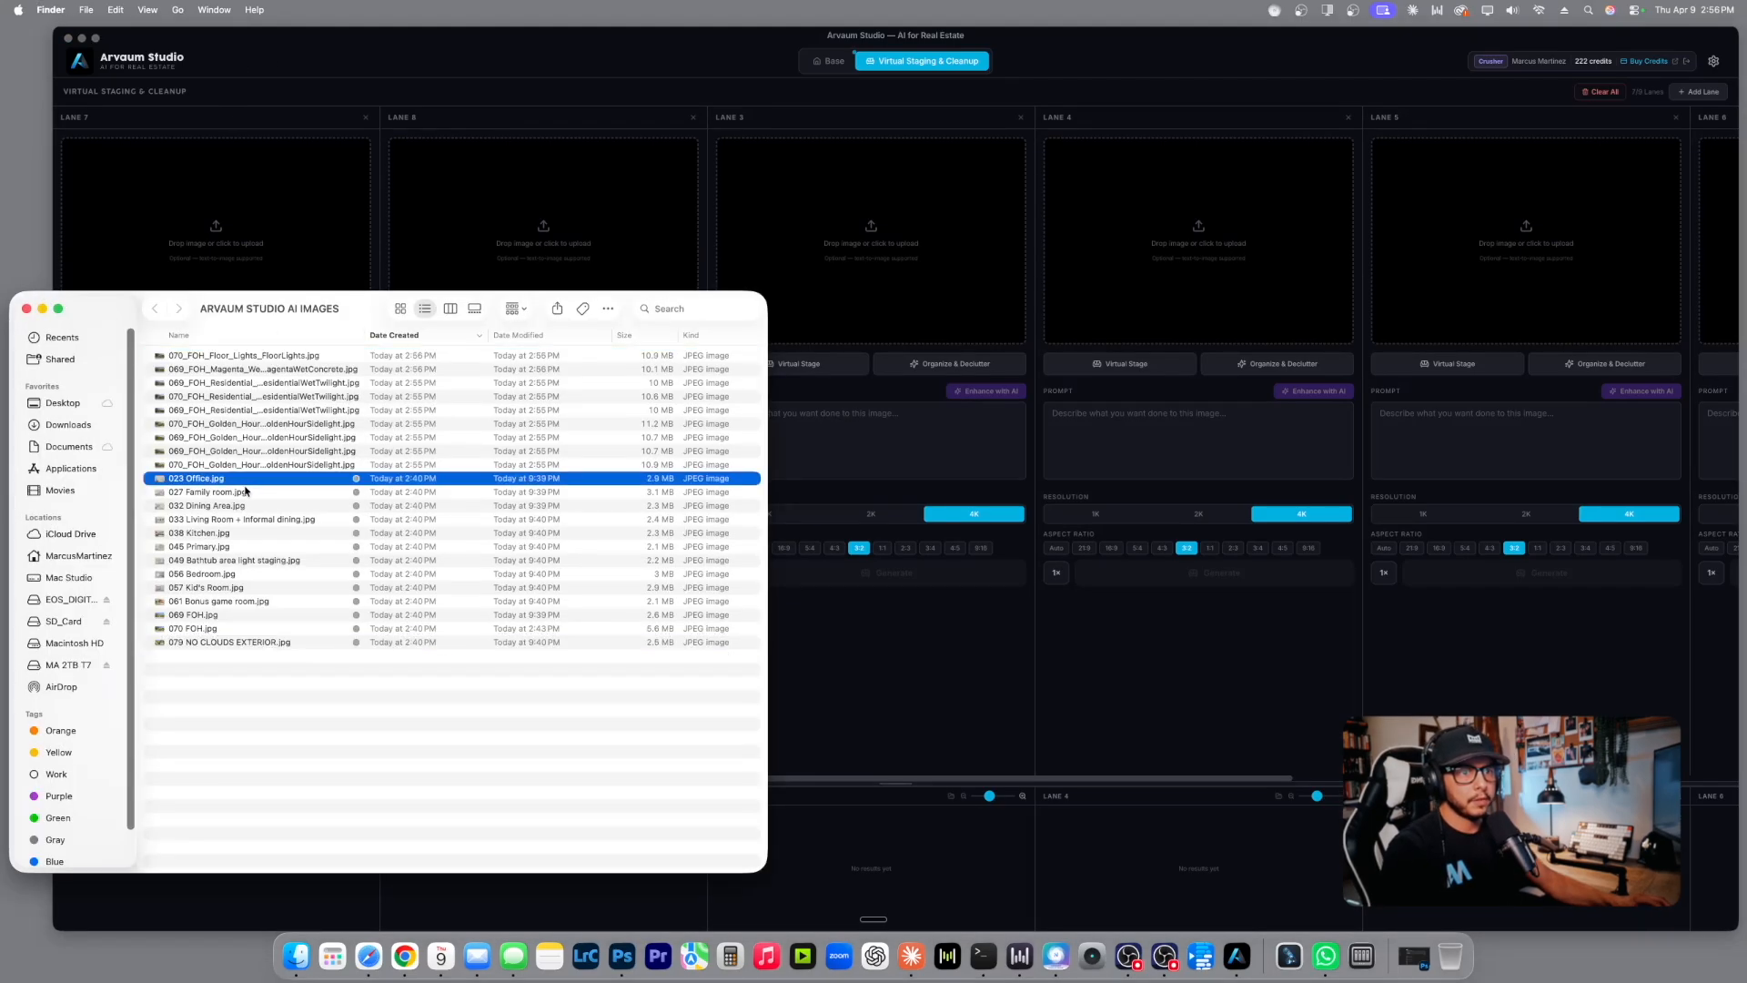
{"action": "left_click_drag", "start_coordinate": [259, 482], "coordinate": [228, 236]}
{"action": "left_click", "coordinate": [255, 515]}
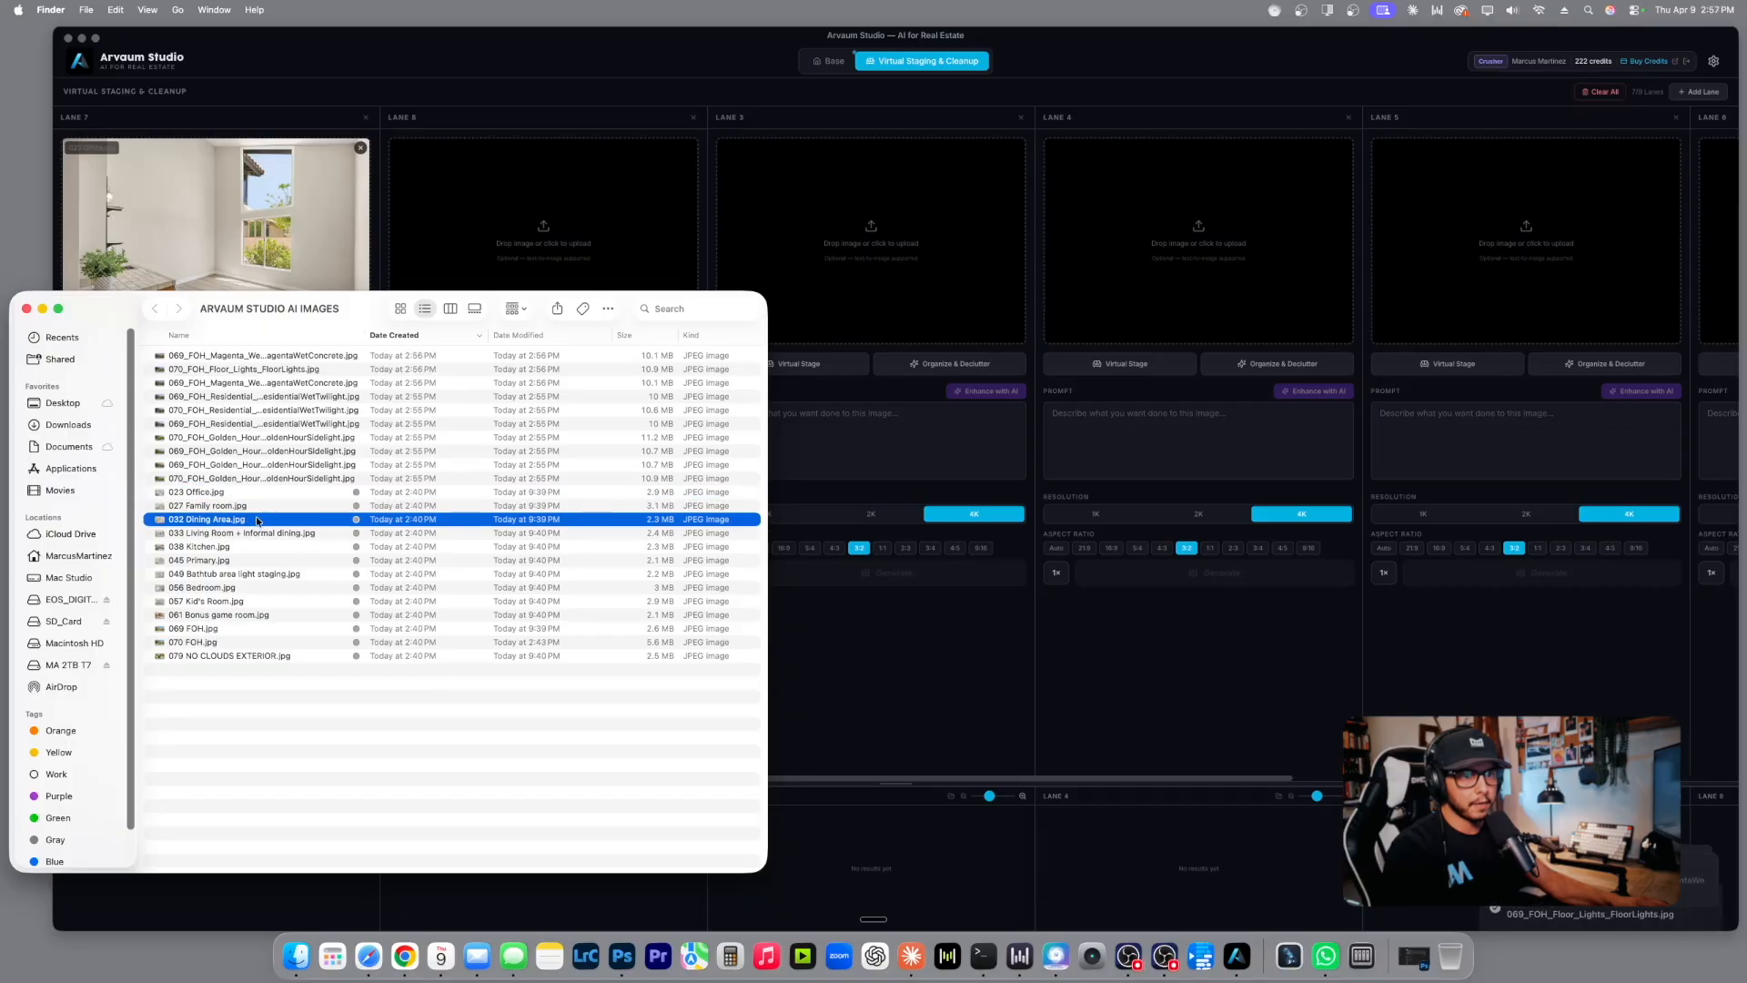
{"action": "left_click_drag", "start_coordinate": [243, 535], "coordinate": [573, 270]}
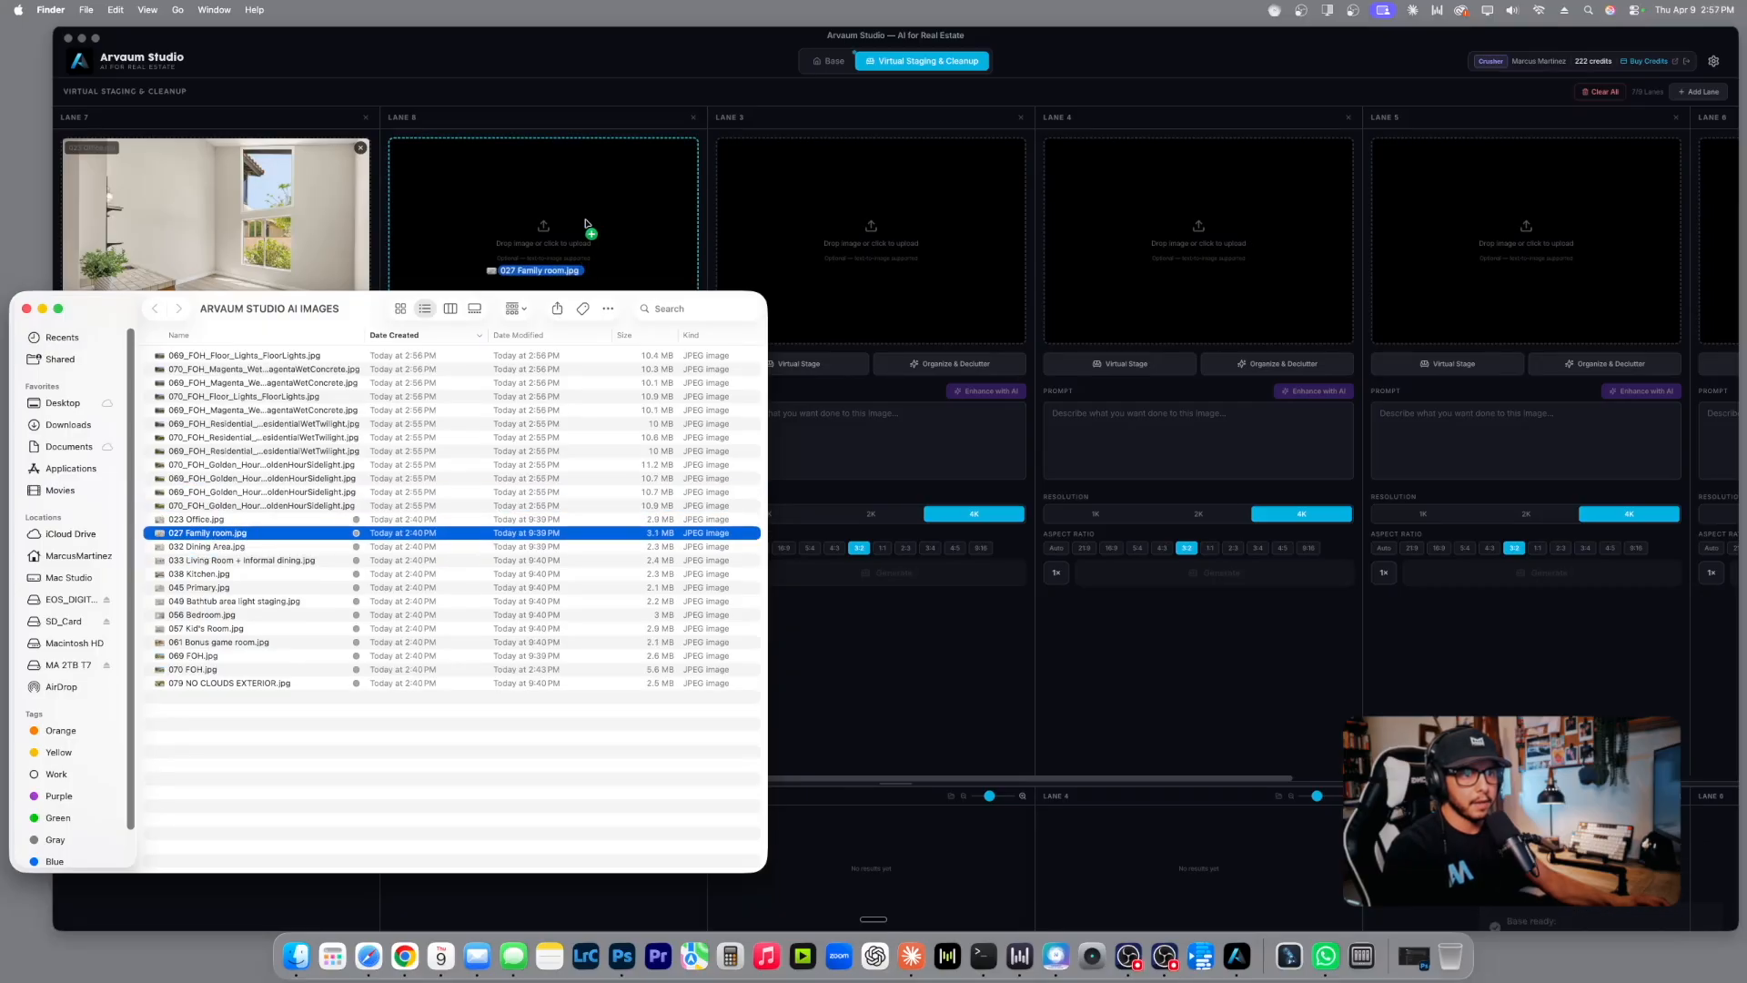
Load 032 Dining Area.jpg into the third lane and 033 Living Room + informal dining.jpg into the fourth lane.
{"action": "left_click", "coordinate": [32, 573]}
{"action": "left_click", "coordinate": [239, 589]}
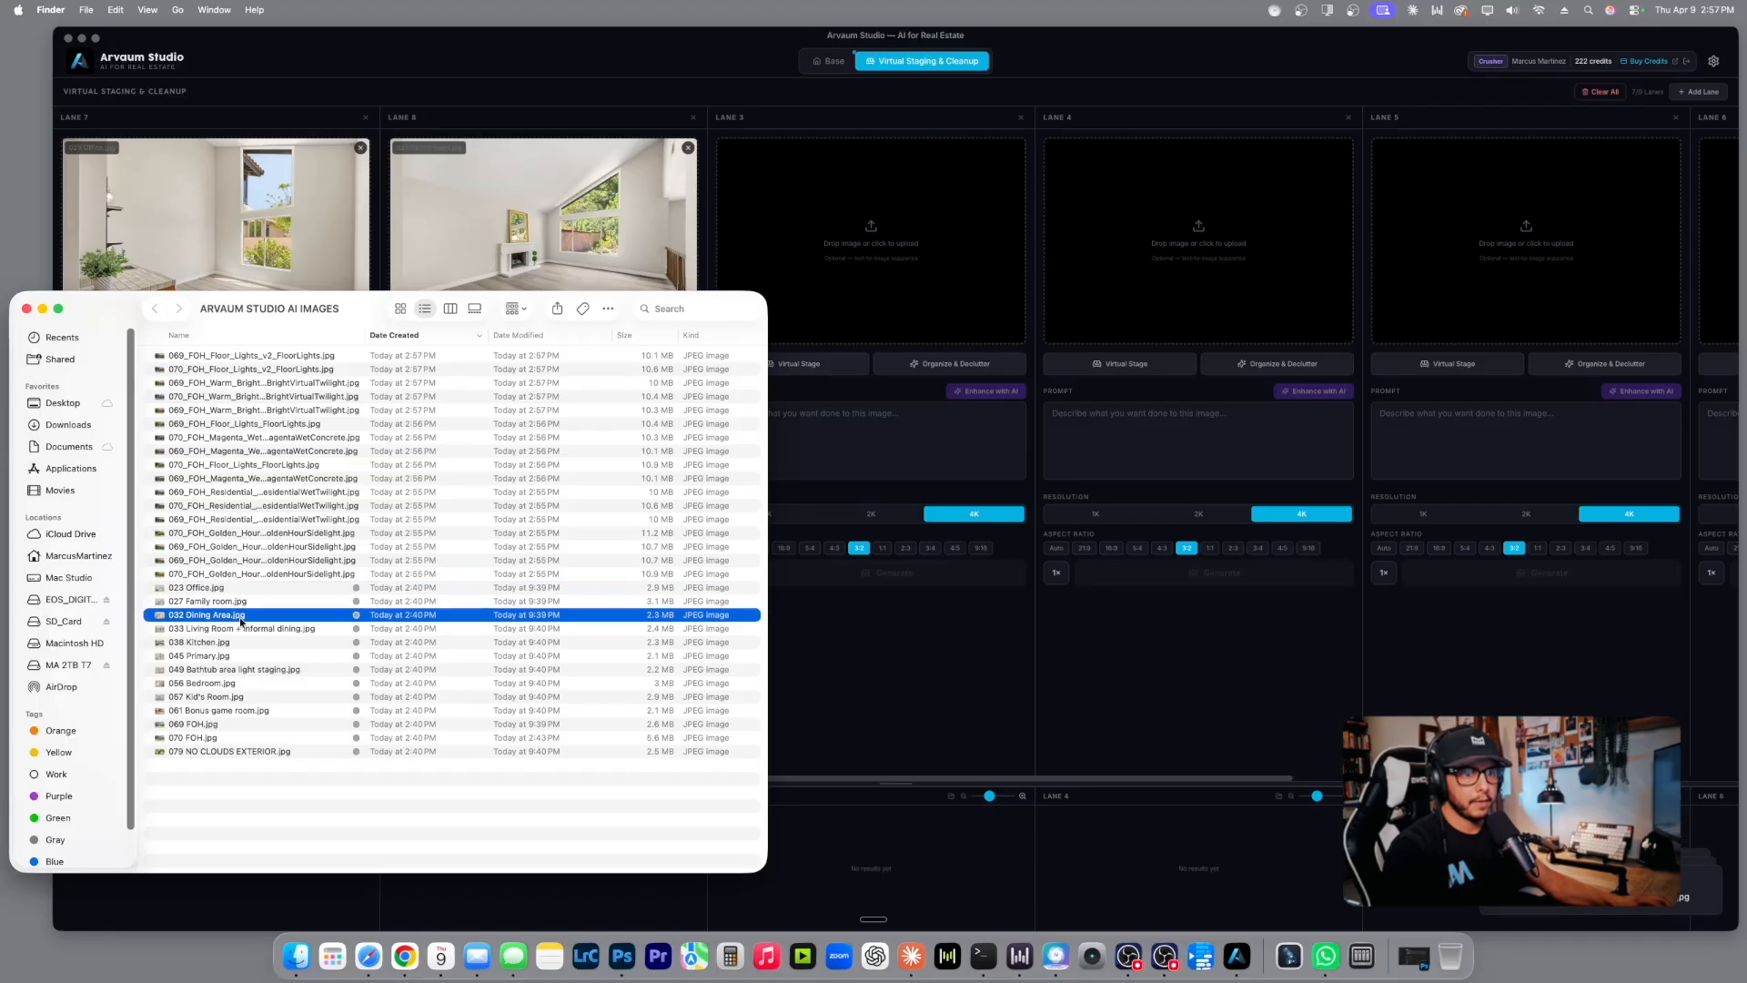
{"action": "left_click_drag", "start_coordinate": [262, 621], "coordinate": [865, 241]}
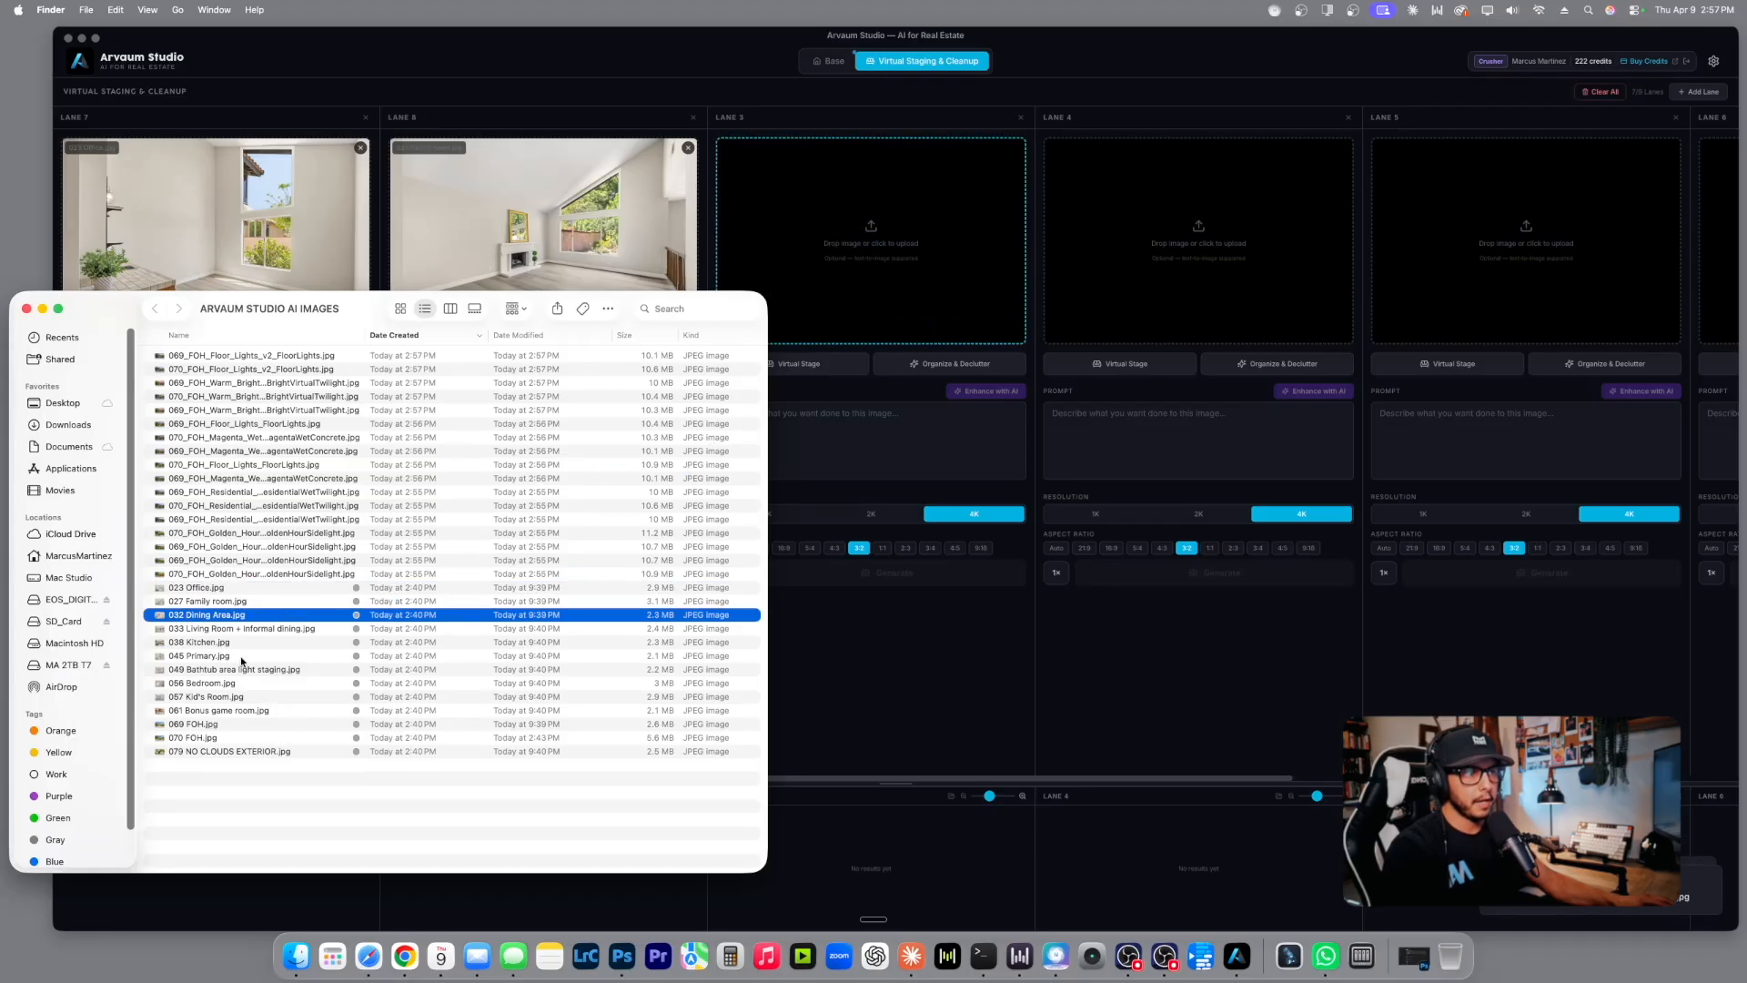
{"action": "key", "text": "Down"}
{"action": "left_click_drag", "start_coordinate": [323, 637], "coordinate": [1201, 287]}
Load 038 Kitchen.jpg into the fifth lane and 045 Primary.jpg into the sixth lane.
{"action": "left_click_drag", "start_coordinate": [1086, 780], "coordinate": [1538, 778]}
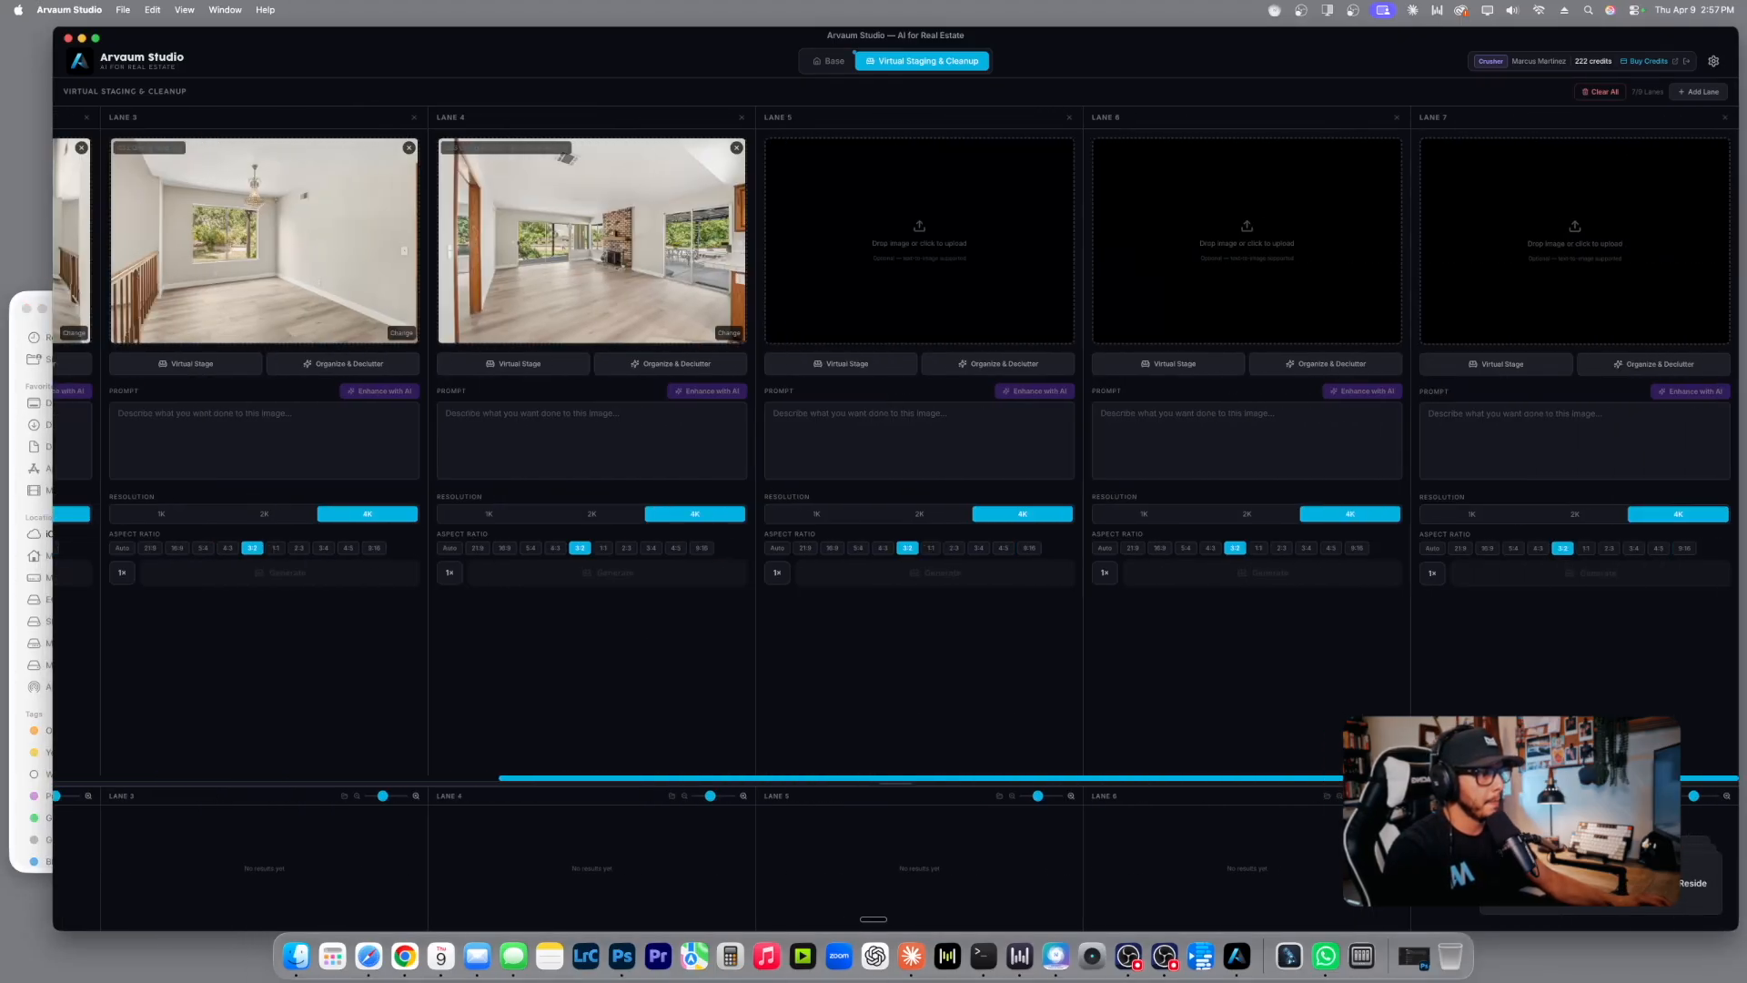
{"action": "left_click", "coordinate": [15, 762]}
{"action": "left_click_drag", "start_coordinate": [196, 712], "coordinate": [942, 275]}
{"action": "left_click", "coordinate": [246, 778]}
{"action": "left_click_drag", "start_coordinate": [269, 781], "coordinate": [1258, 324]}
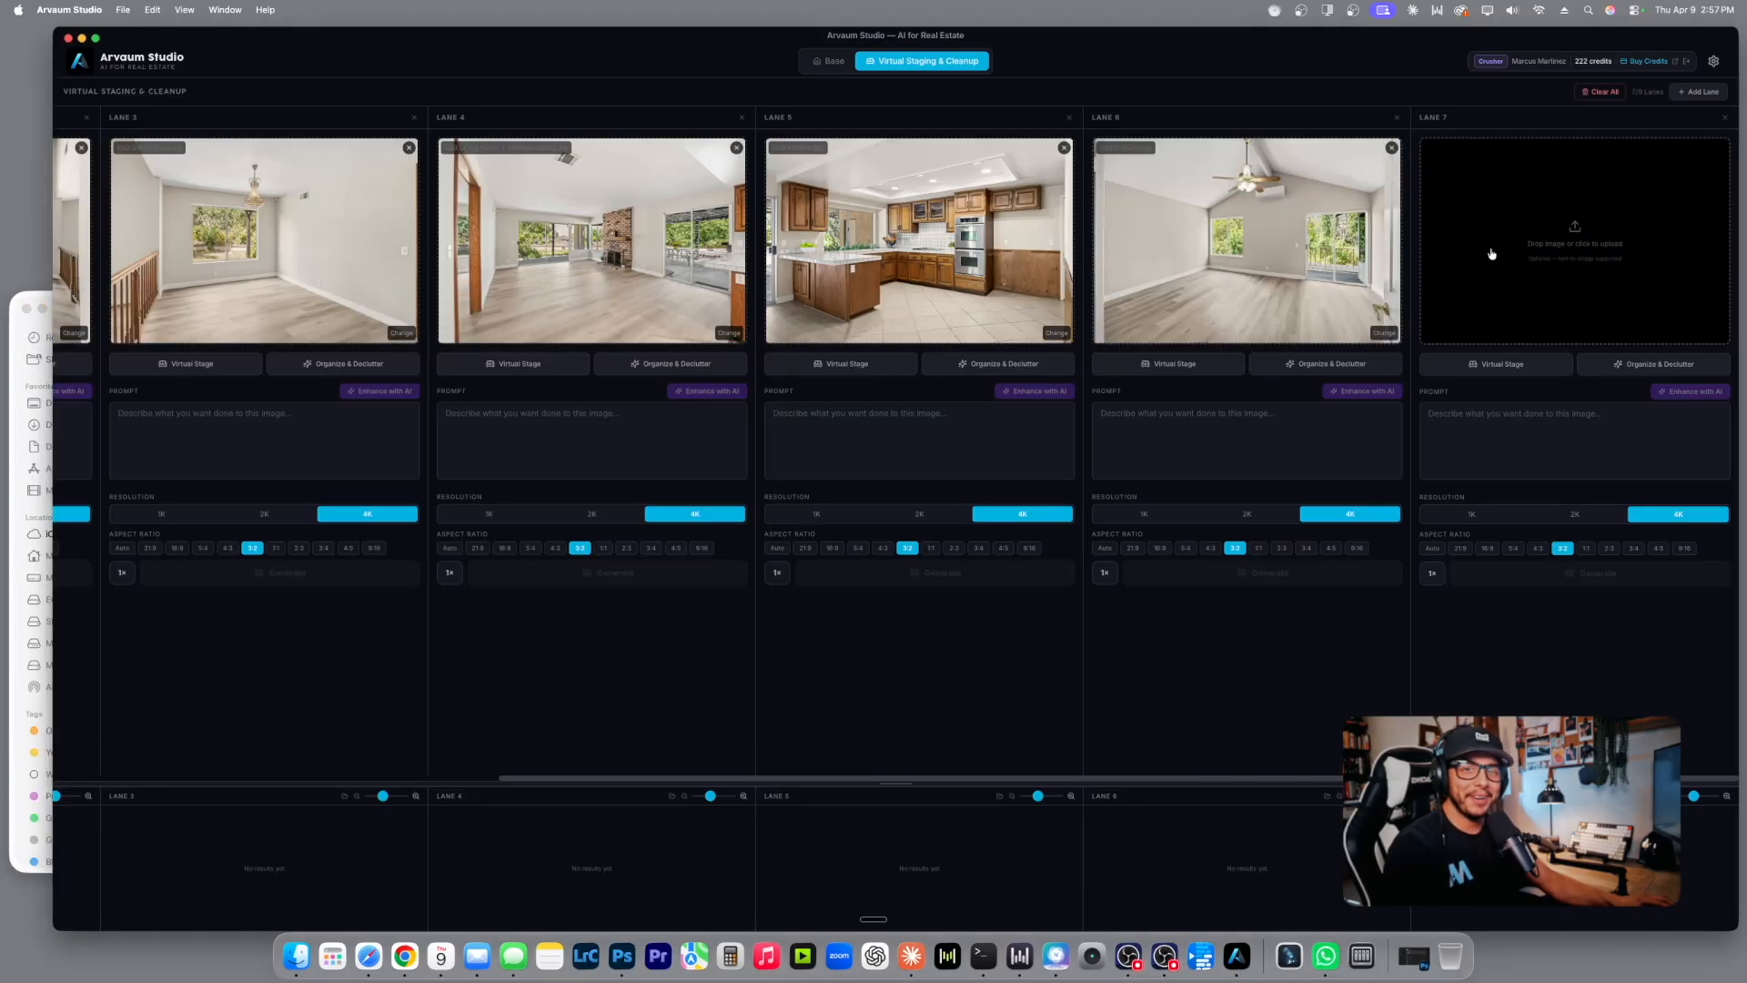
Load 049 Bathtub area light staging.jpg from the Finder folder into the seventh lane.
{"action": "left_click", "coordinate": [16, 808]}
{"action": "left_click", "coordinate": [230, 792]}
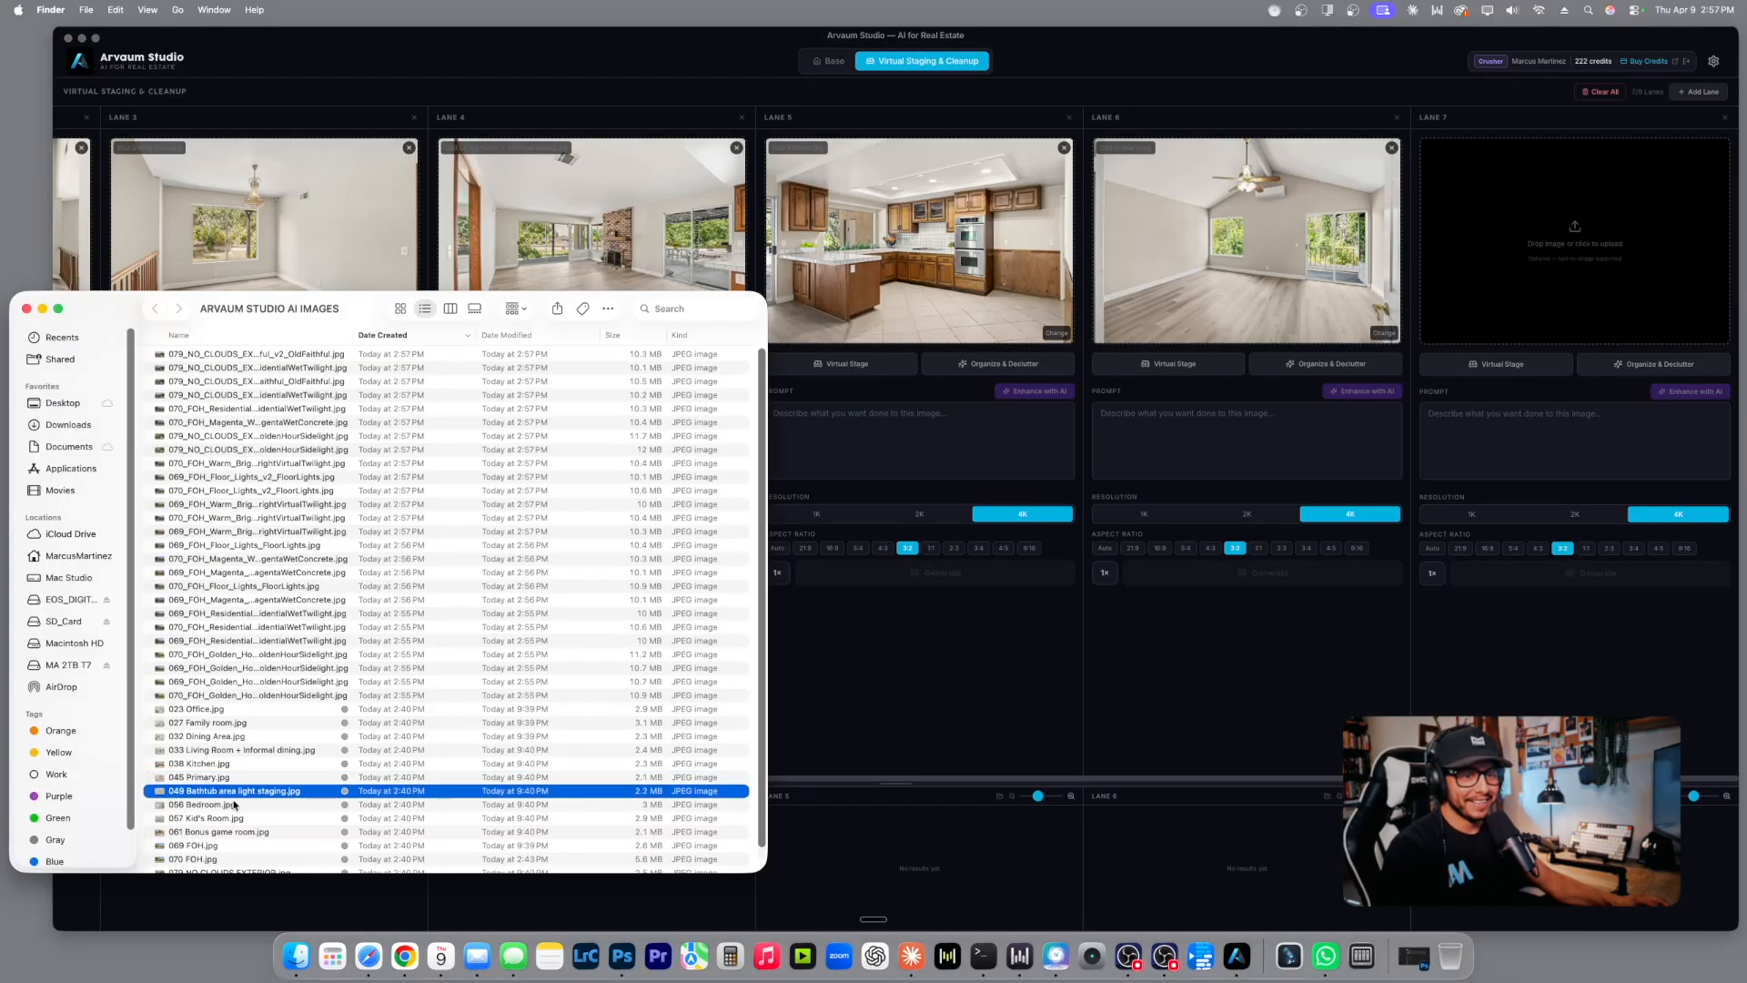
{"action": "left_click_drag", "start_coordinate": [255, 795], "coordinate": [1562, 261]}
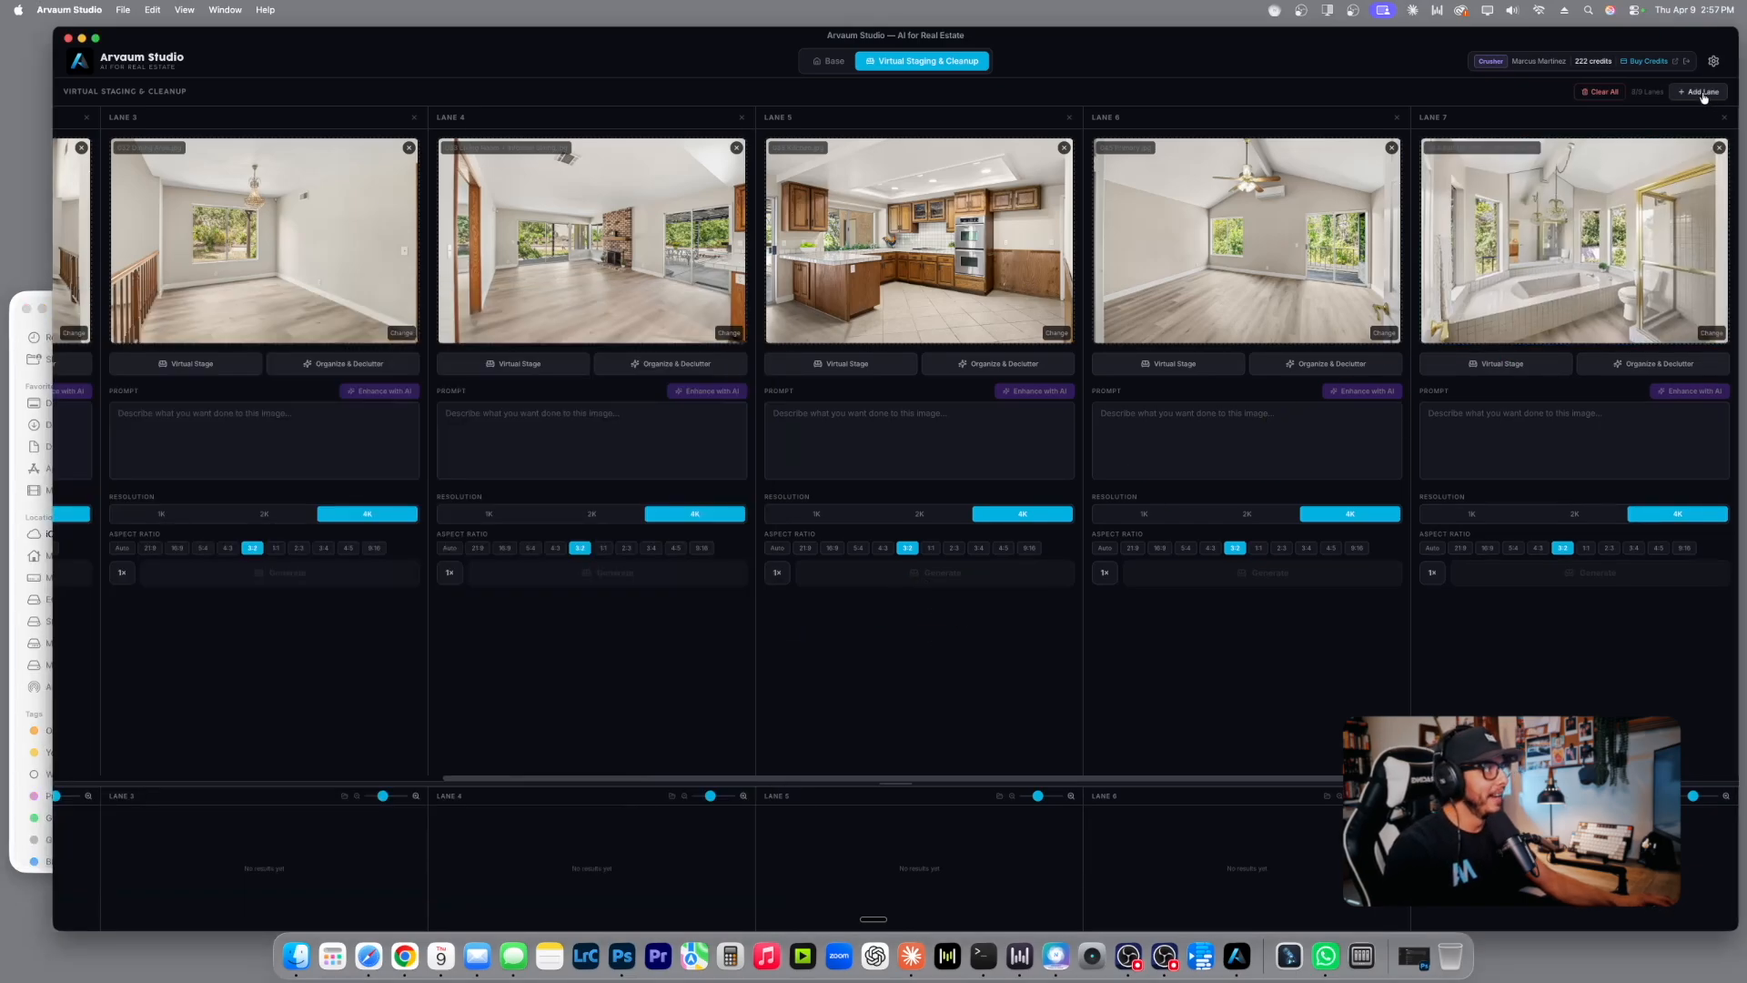
Add two more lanes and load 056 Bedroom.jpg into the eighth and 057 Kid's Room.jpg into the ninth.
{"action": "left_click_drag", "start_coordinate": [1265, 778], "coordinate": [1675, 779]}
{"action": "left_click", "coordinate": [11, 817]}
{"action": "scroll", "coordinate": [292, 781], "scroll_direction": "down", "scroll_amount": 1}
{"action": "left_click", "coordinate": [231, 791]}
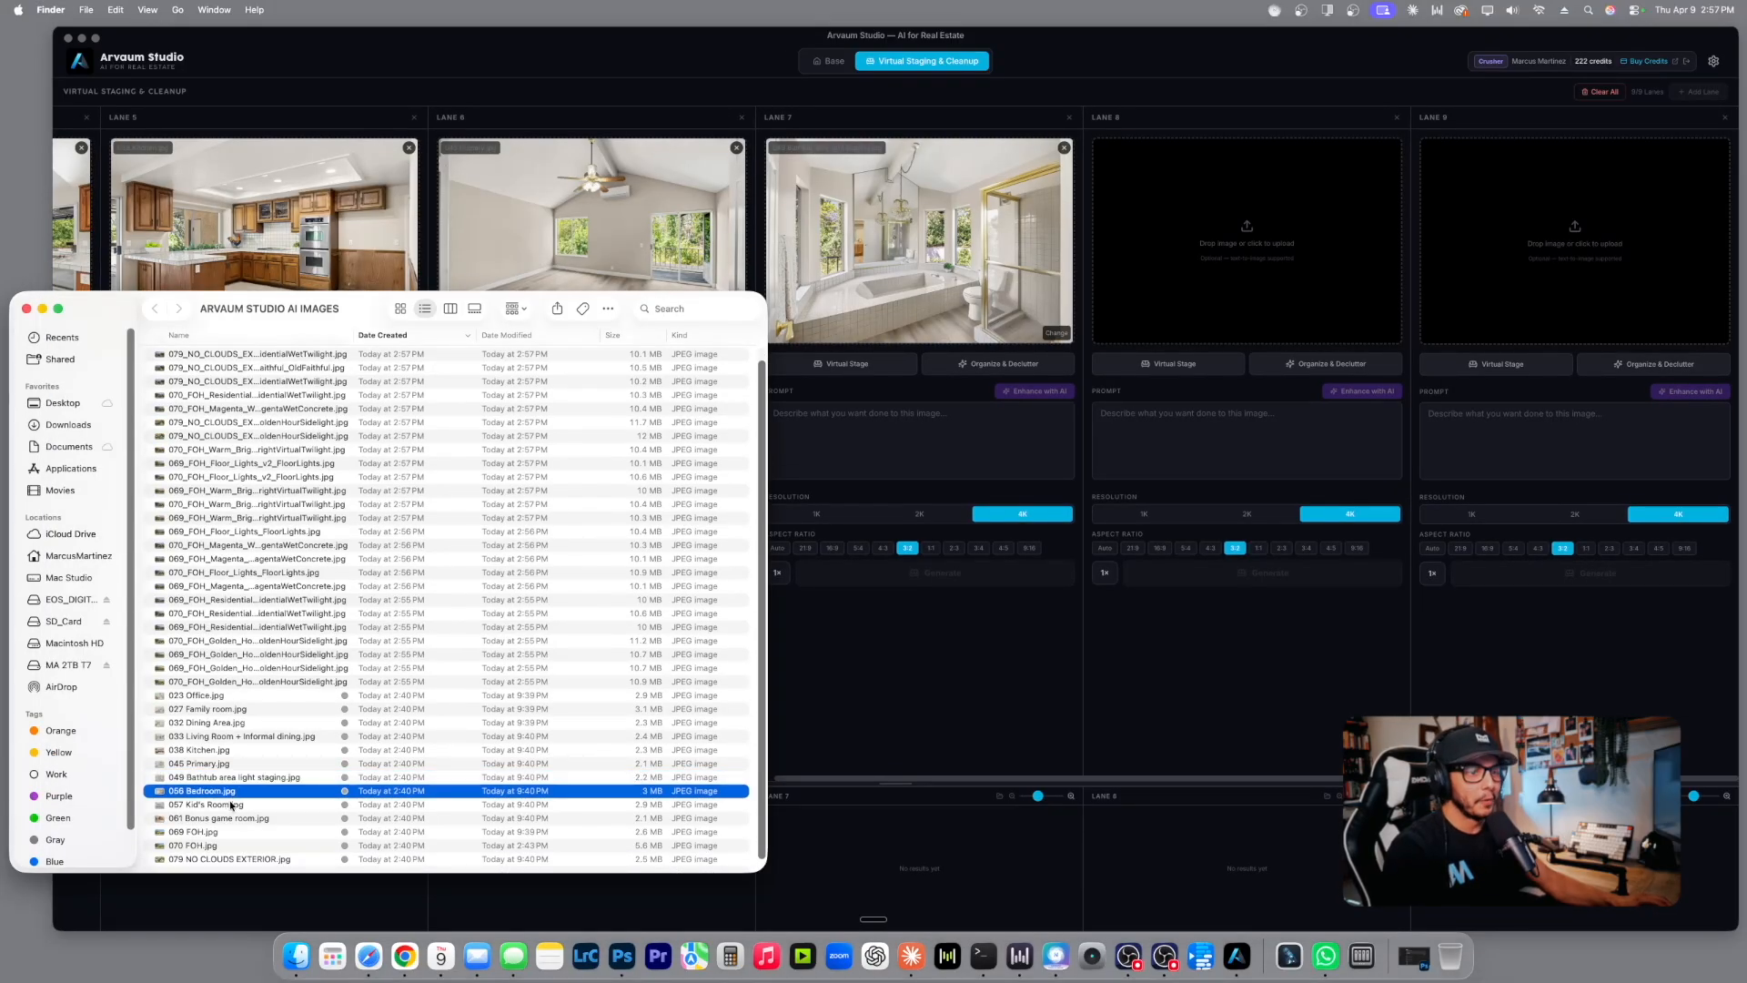
{"action": "left_click_drag", "start_coordinate": [228, 799], "coordinate": [1247, 237]}
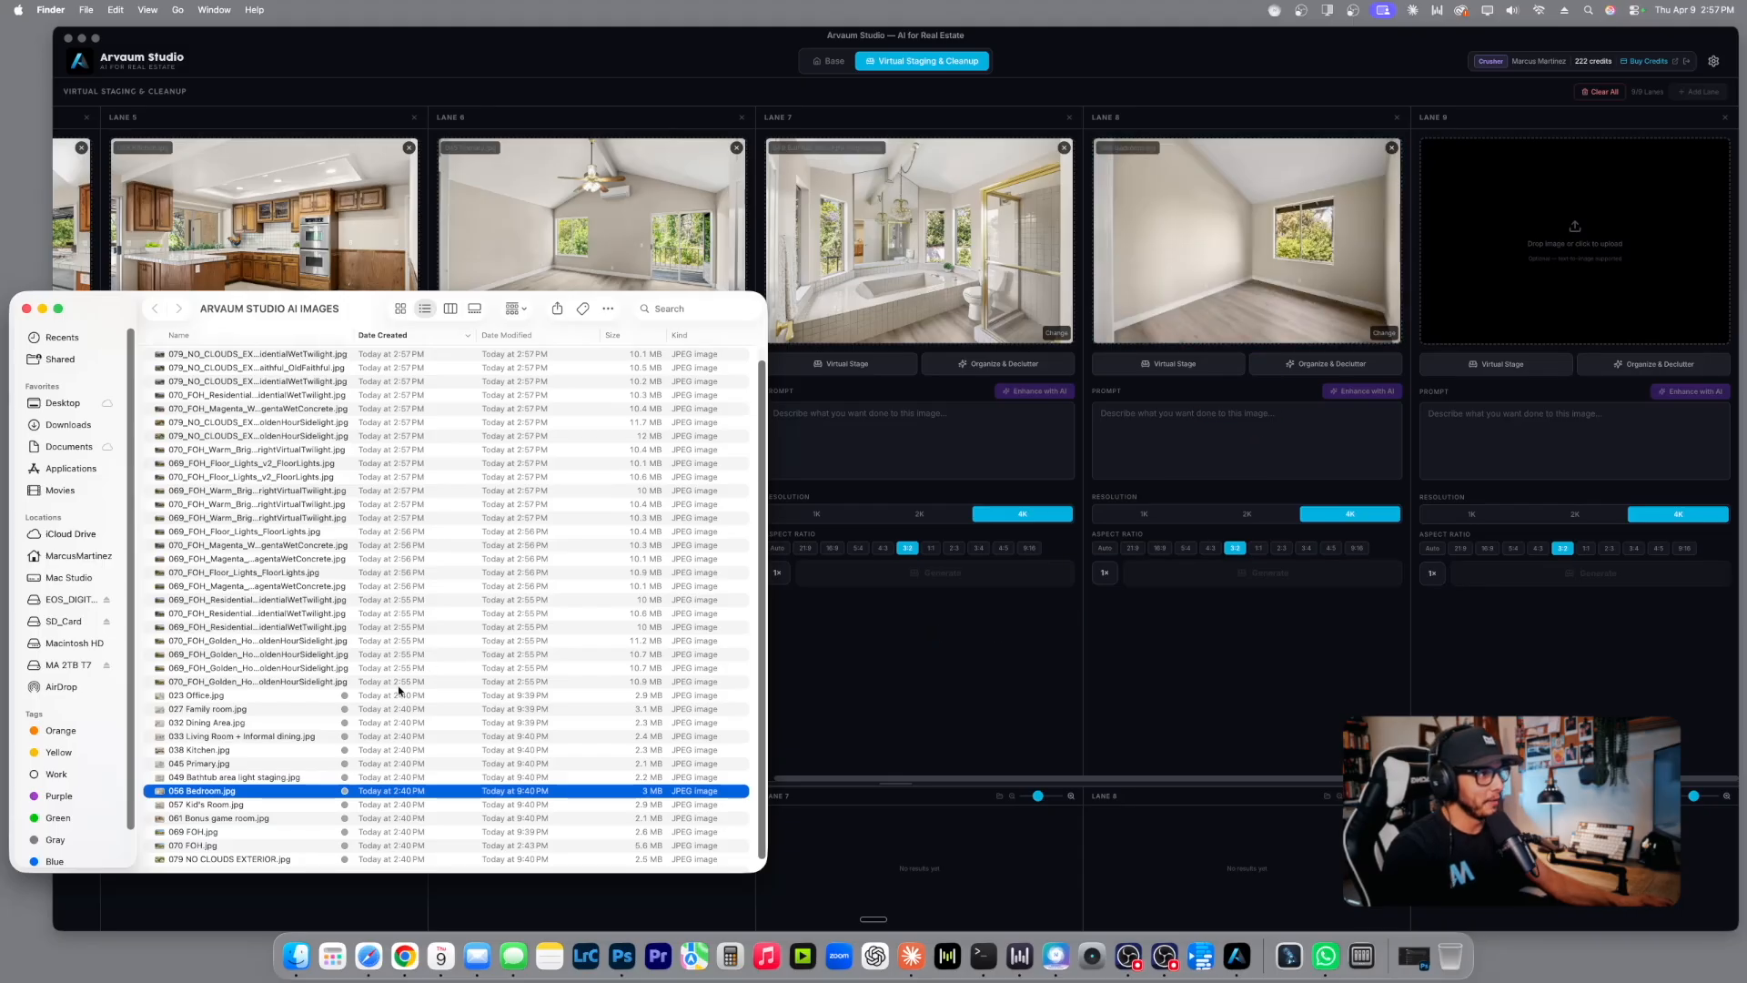
{"action": "left_click_drag", "start_coordinate": [217, 807], "coordinate": [1579, 276]}
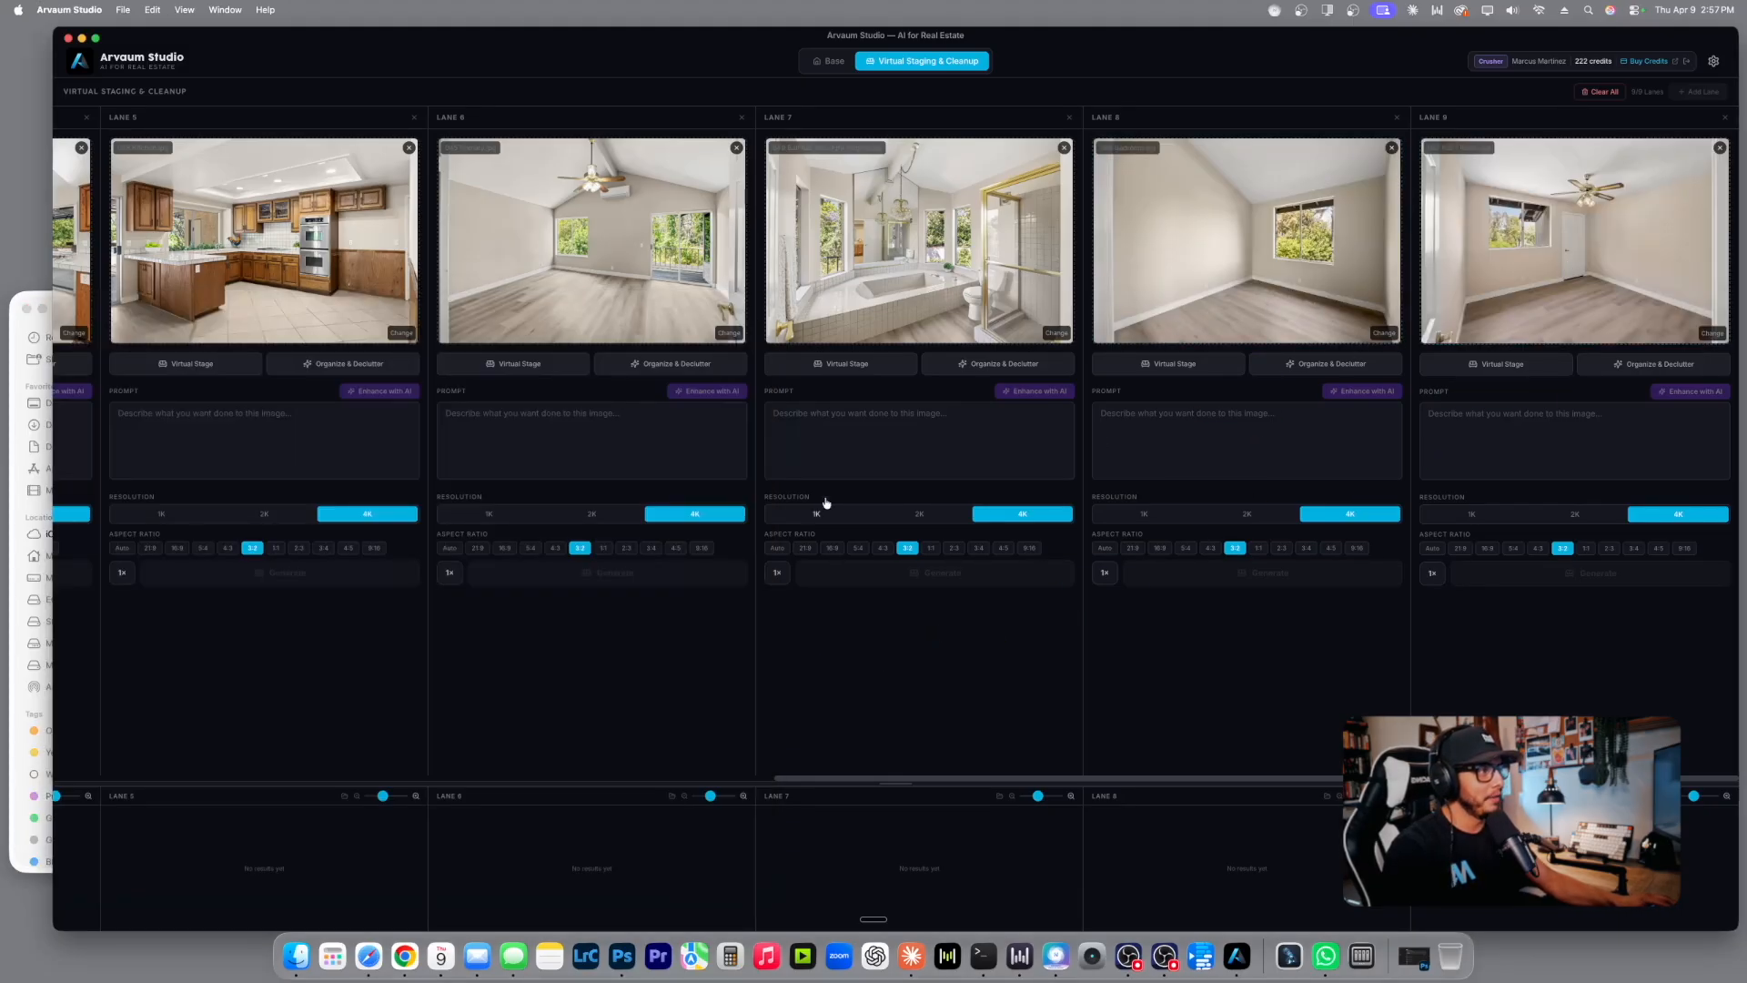
{"action": "left_click", "coordinate": [13, 780]}
{"action": "left_click", "coordinate": [225, 820]}
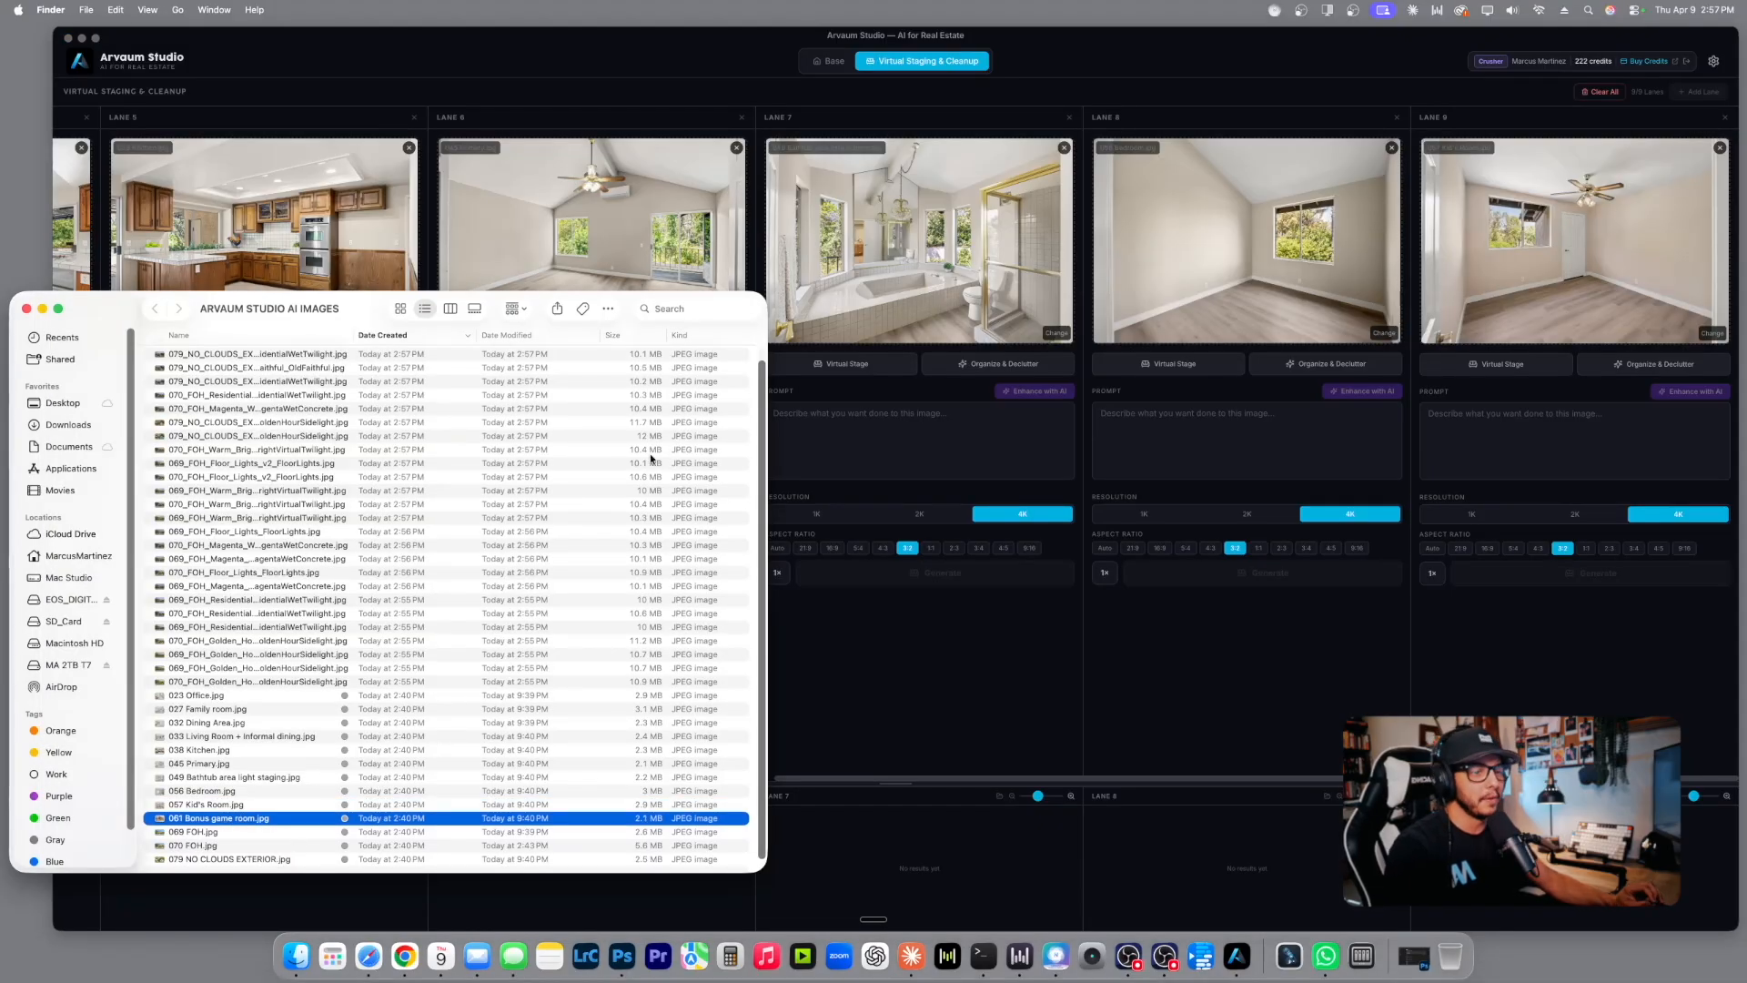
{"action": "left_click", "coordinate": [744, 52]}
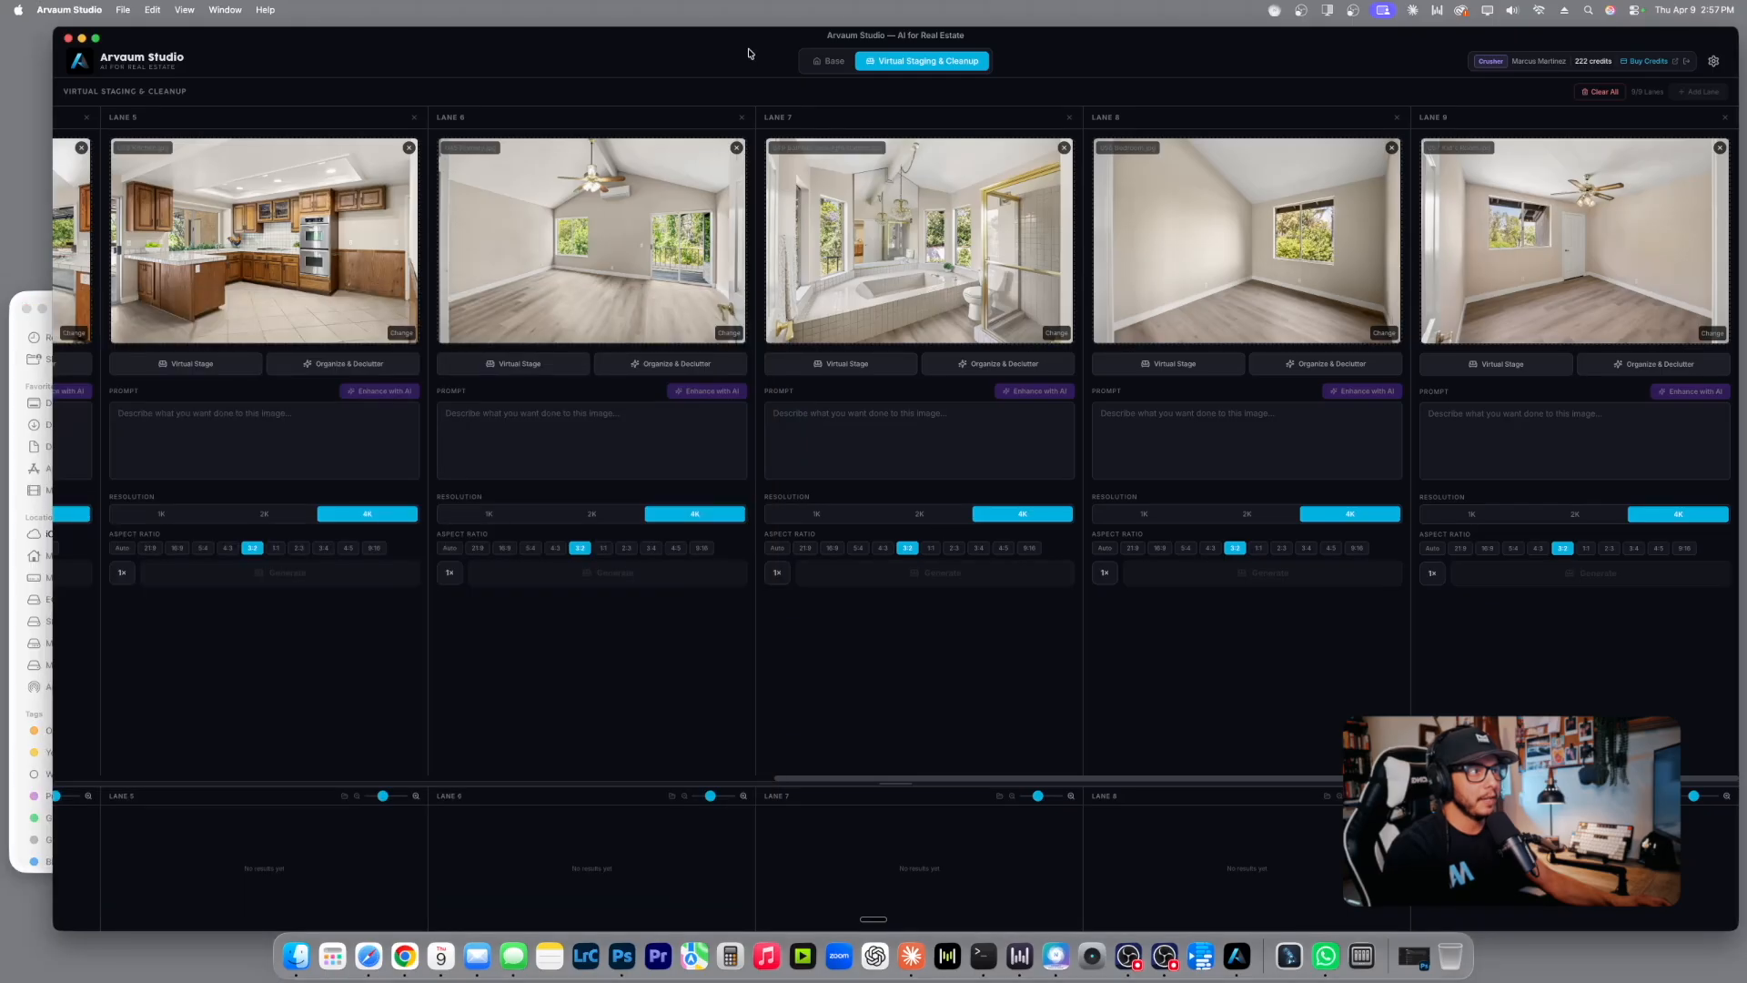
Turn on Virtual Stage for the office photo in the first lane and choose the Modern Farmhouse / Rustic Modern interior style.
{"action": "left_click_drag", "start_coordinate": [960, 780], "coordinate": [101, 761]}
{"action": "left_click", "coordinate": [206, 431]}
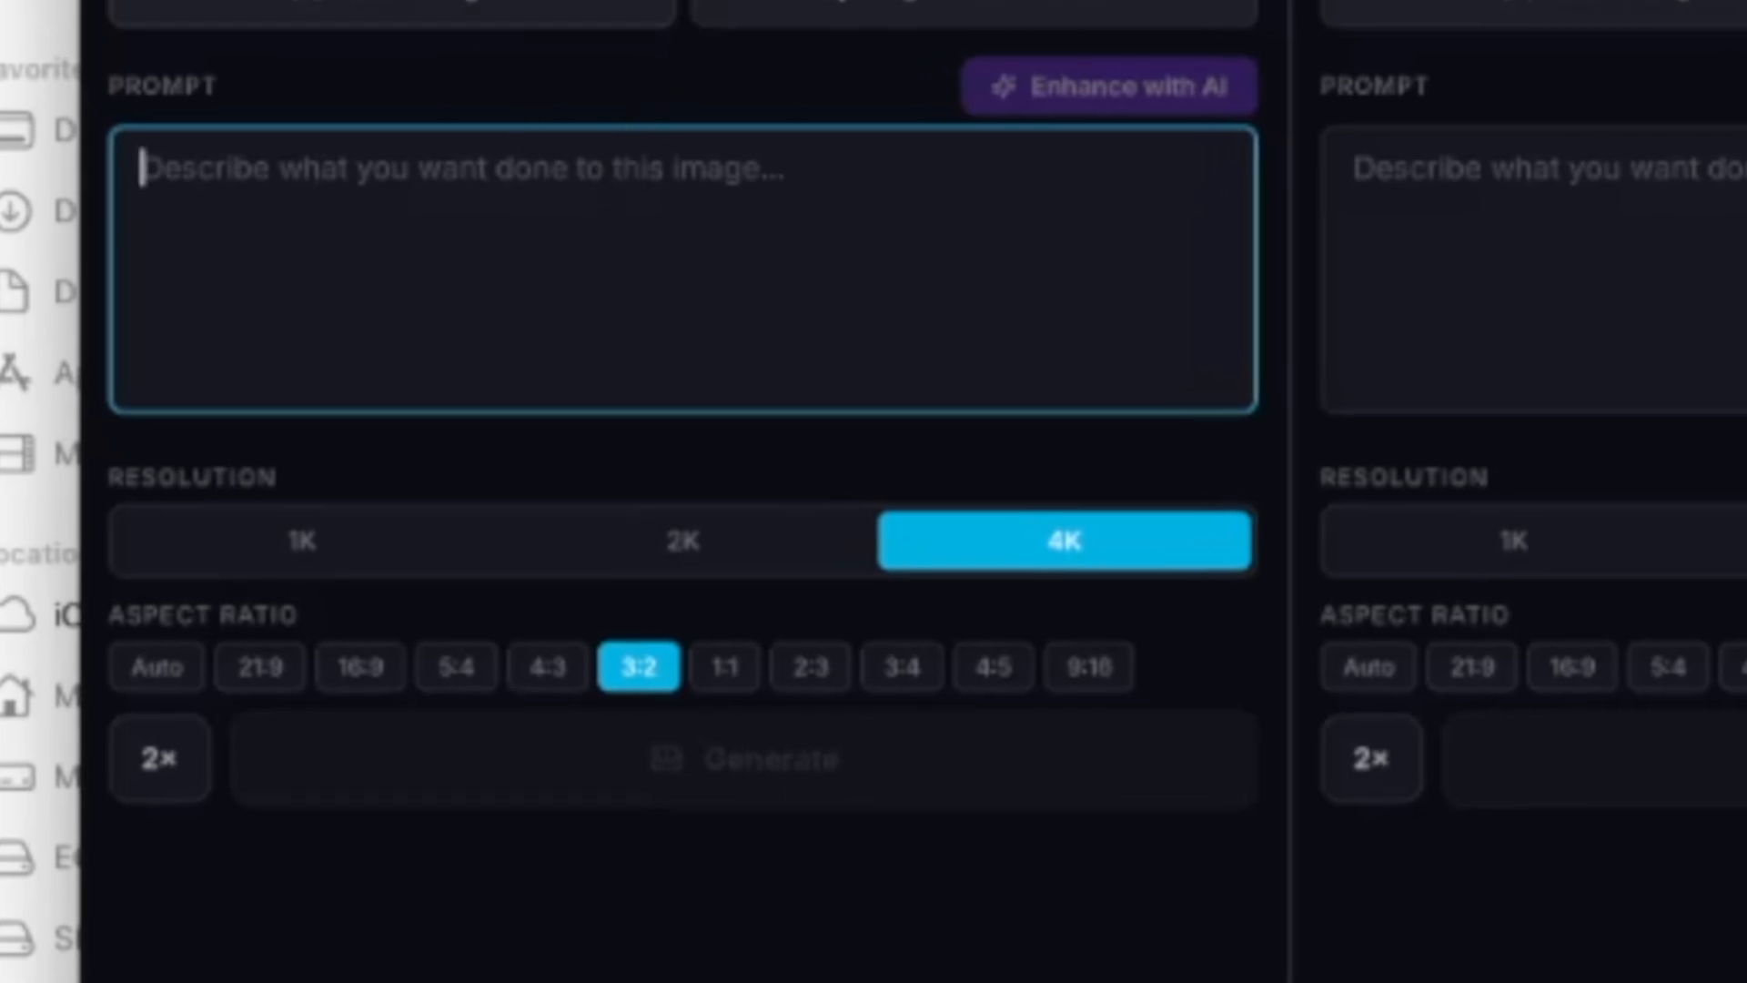
{"action": "left_click", "coordinate": [488, 13]}
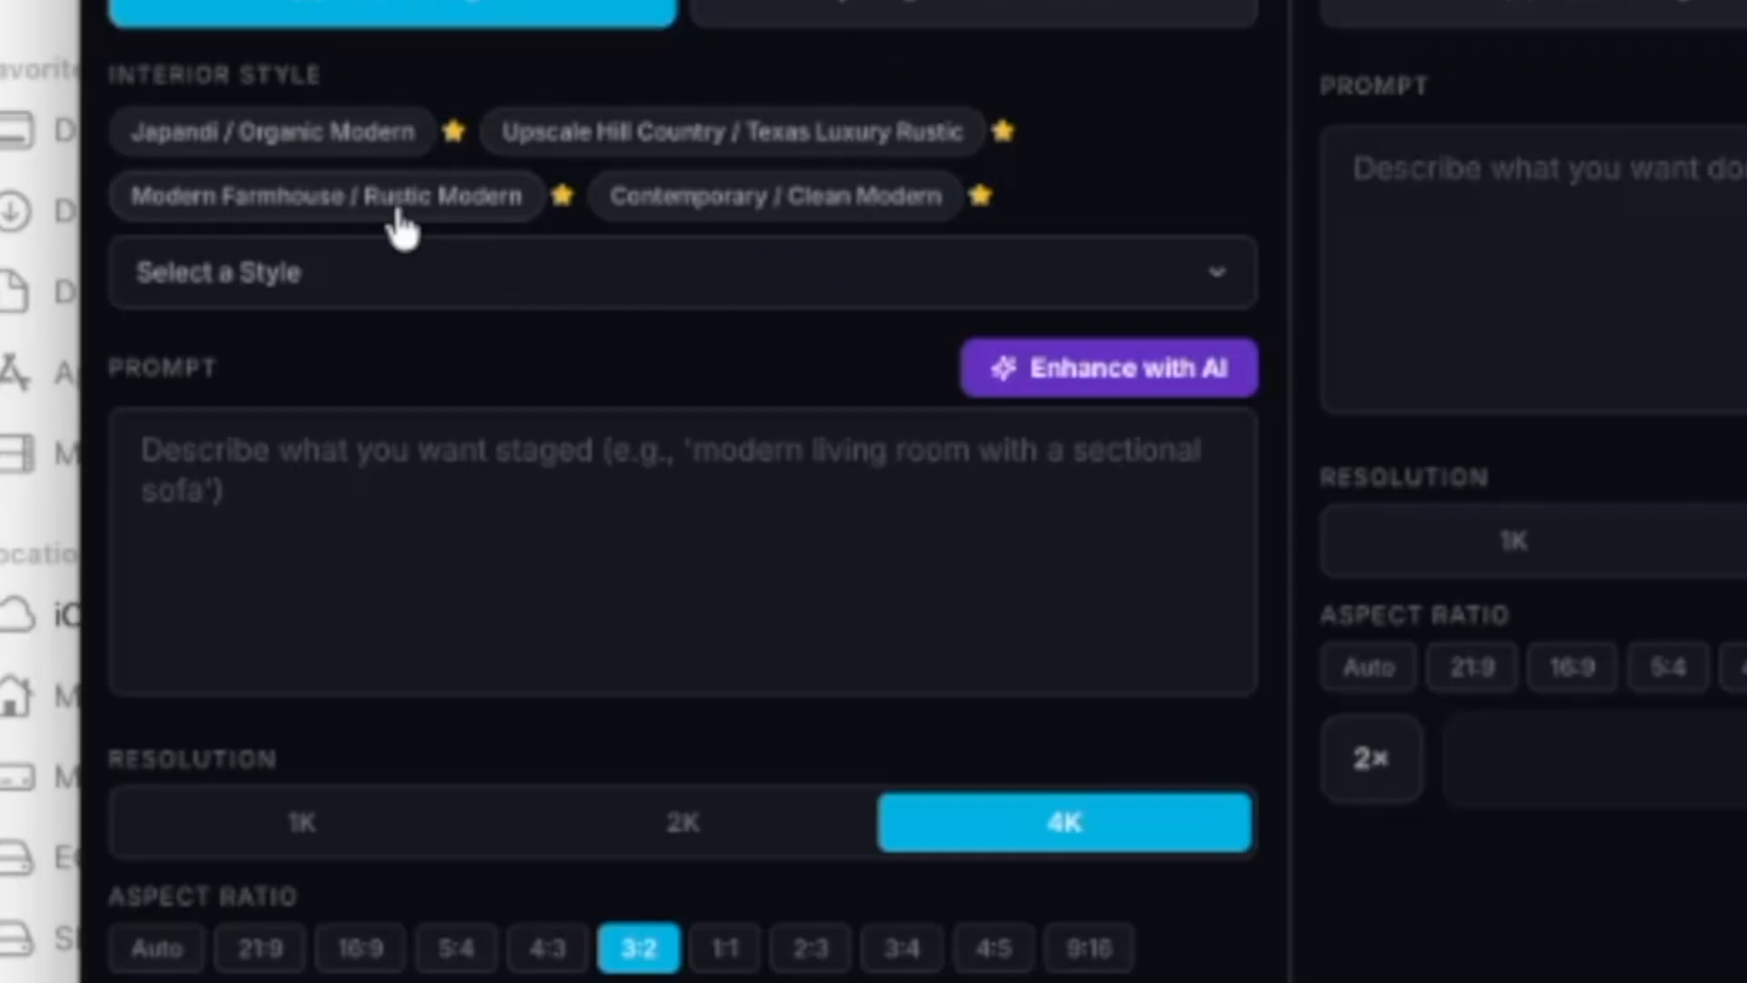
{"action": "left_click", "coordinate": [364, 277]}
{"action": "scroll", "coordinate": [664, 557], "scroll_direction": "down", "scroll_amount": 3}
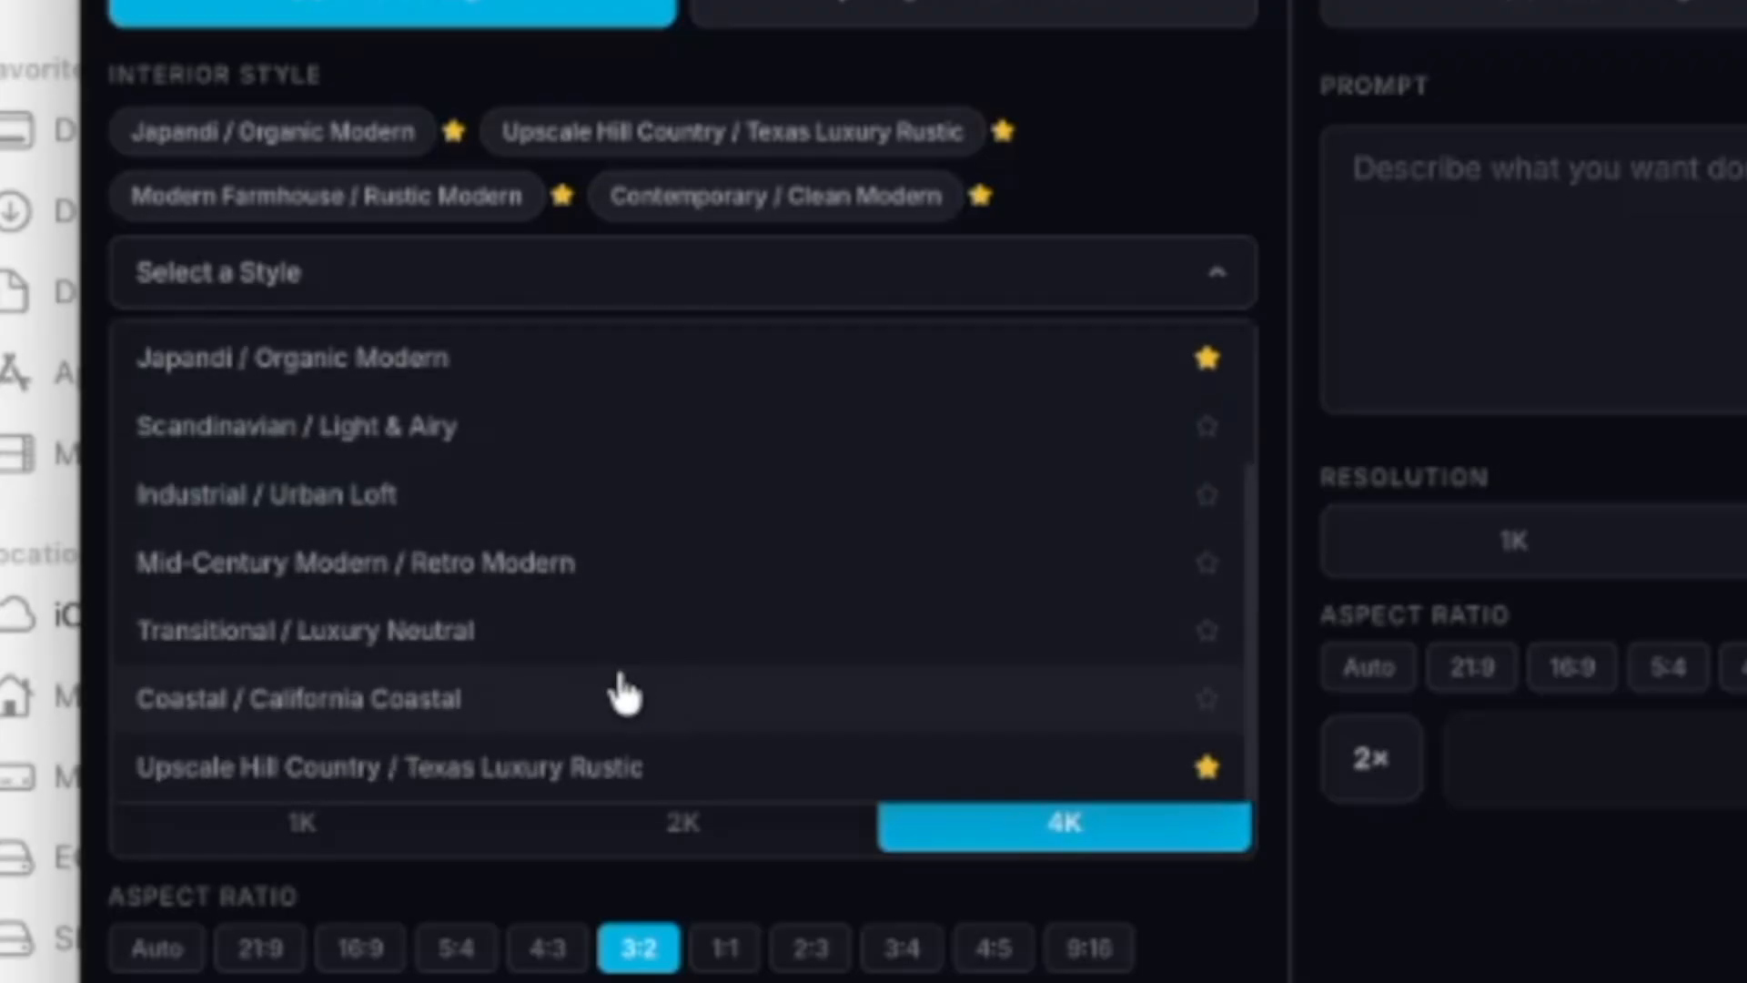
{"action": "scroll", "coordinate": [572, 660], "scroll_direction": "up", "scroll_amount": 3}
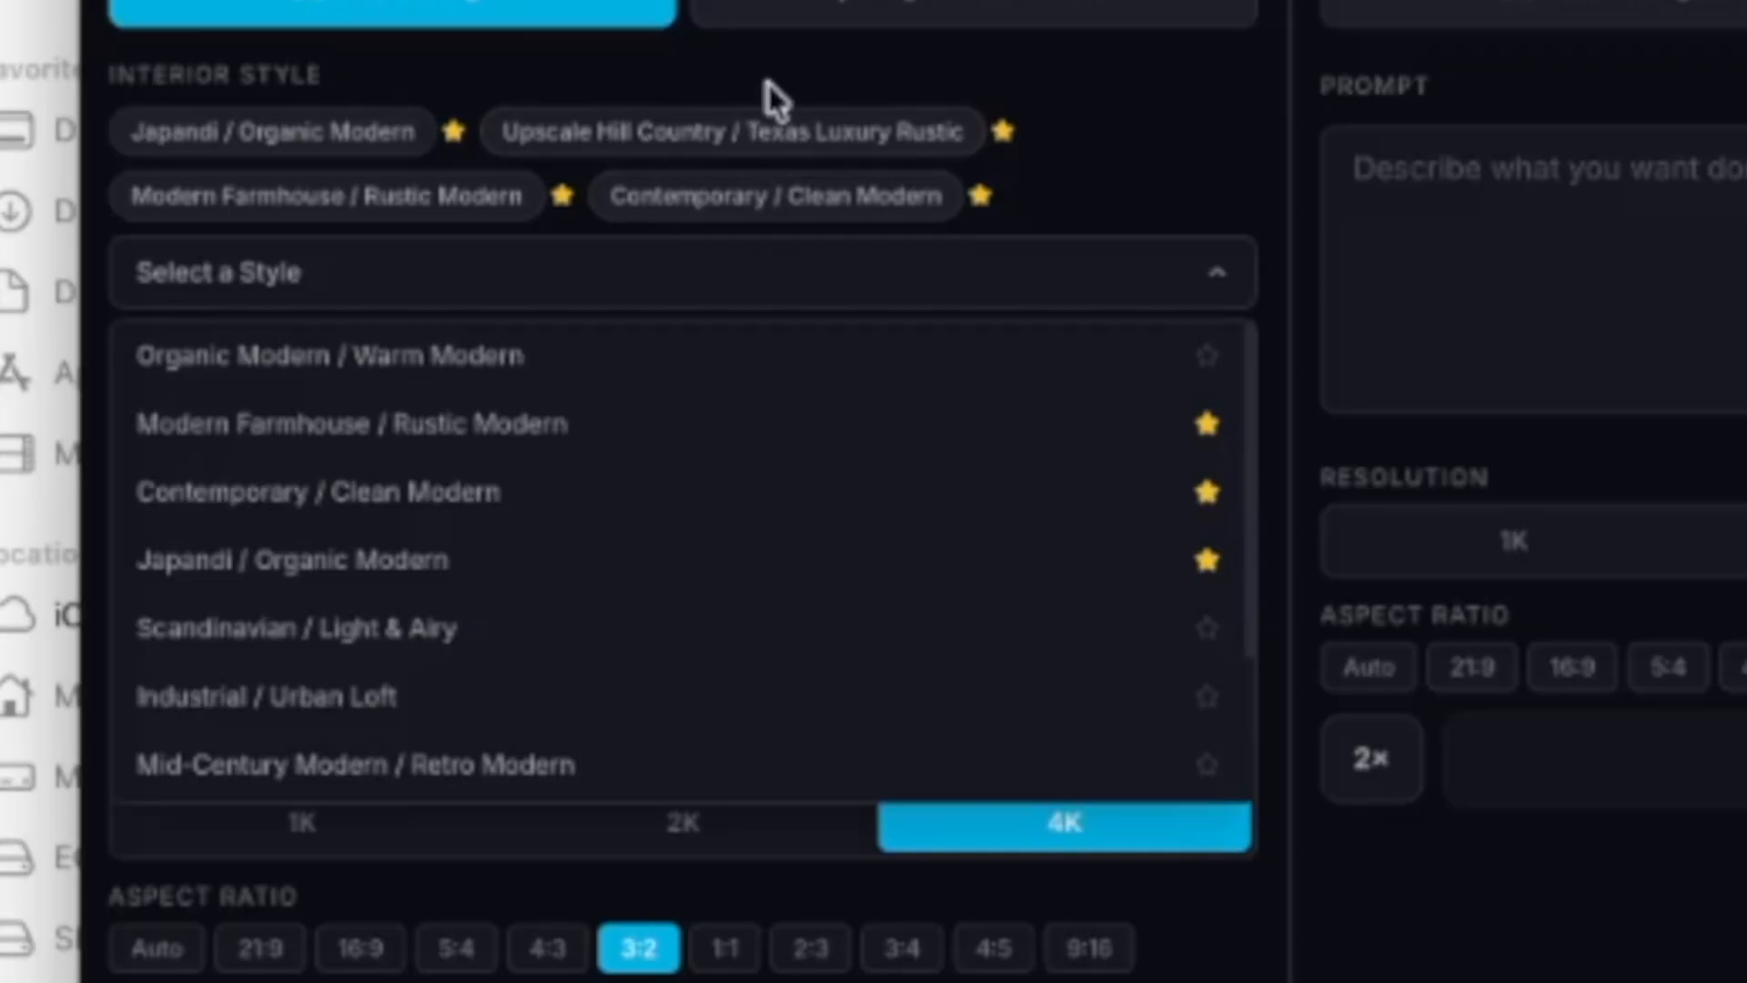
{"action": "left_click", "coordinate": [446, 205]}
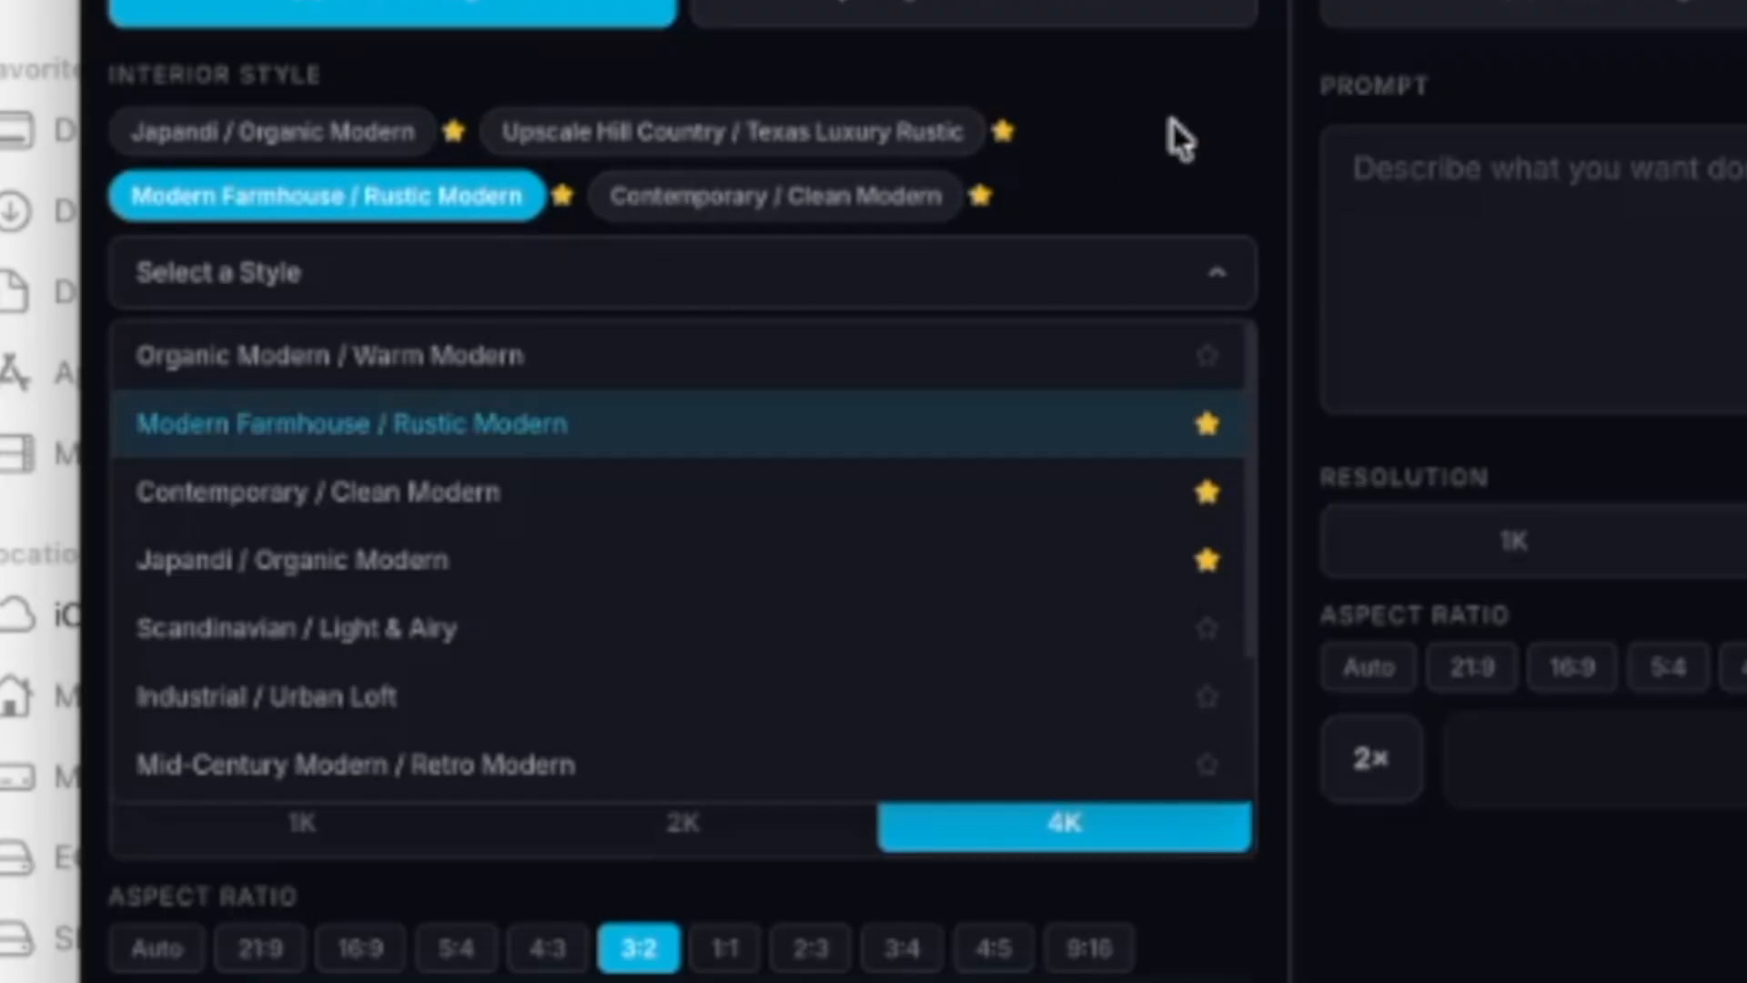
{"action": "left_click", "coordinate": [1214, 272]}
Enter "office" as the first lane's staging prompt and enhance it with AI.
{"action": "left_click", "coordinate": [854, 481]}
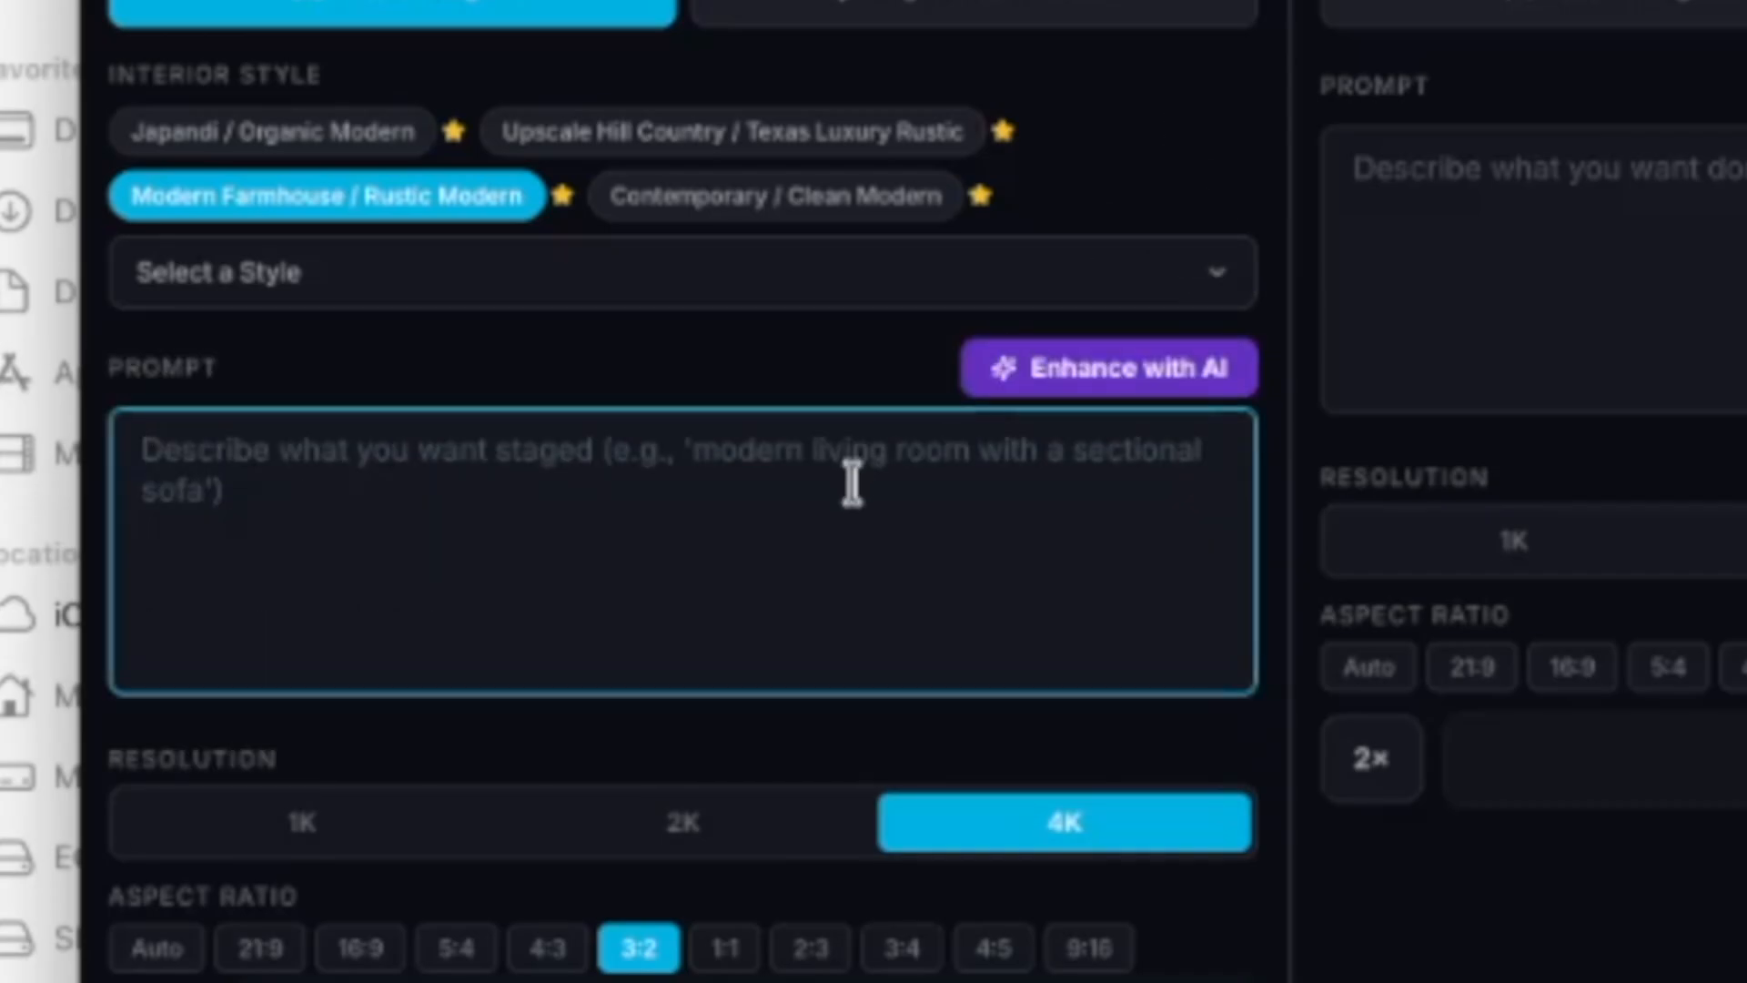
{"action": "type", "text": "office"}
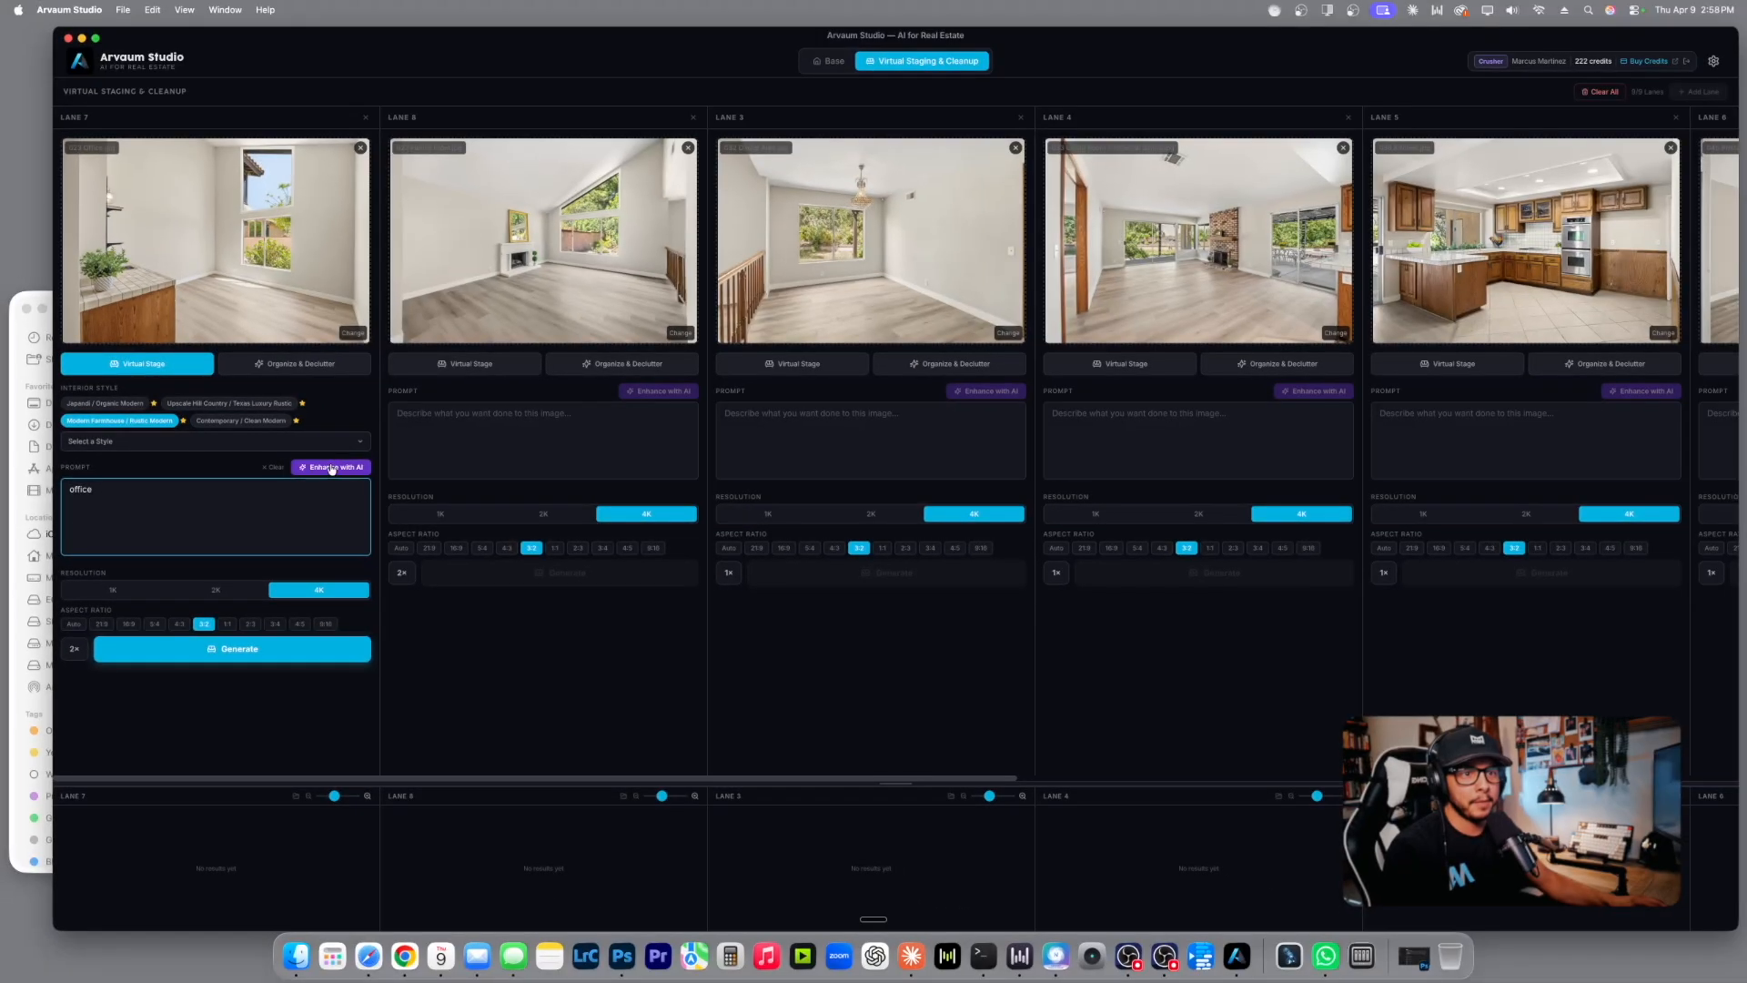
{"action": "left_click", "coordinate": [340, 467]}
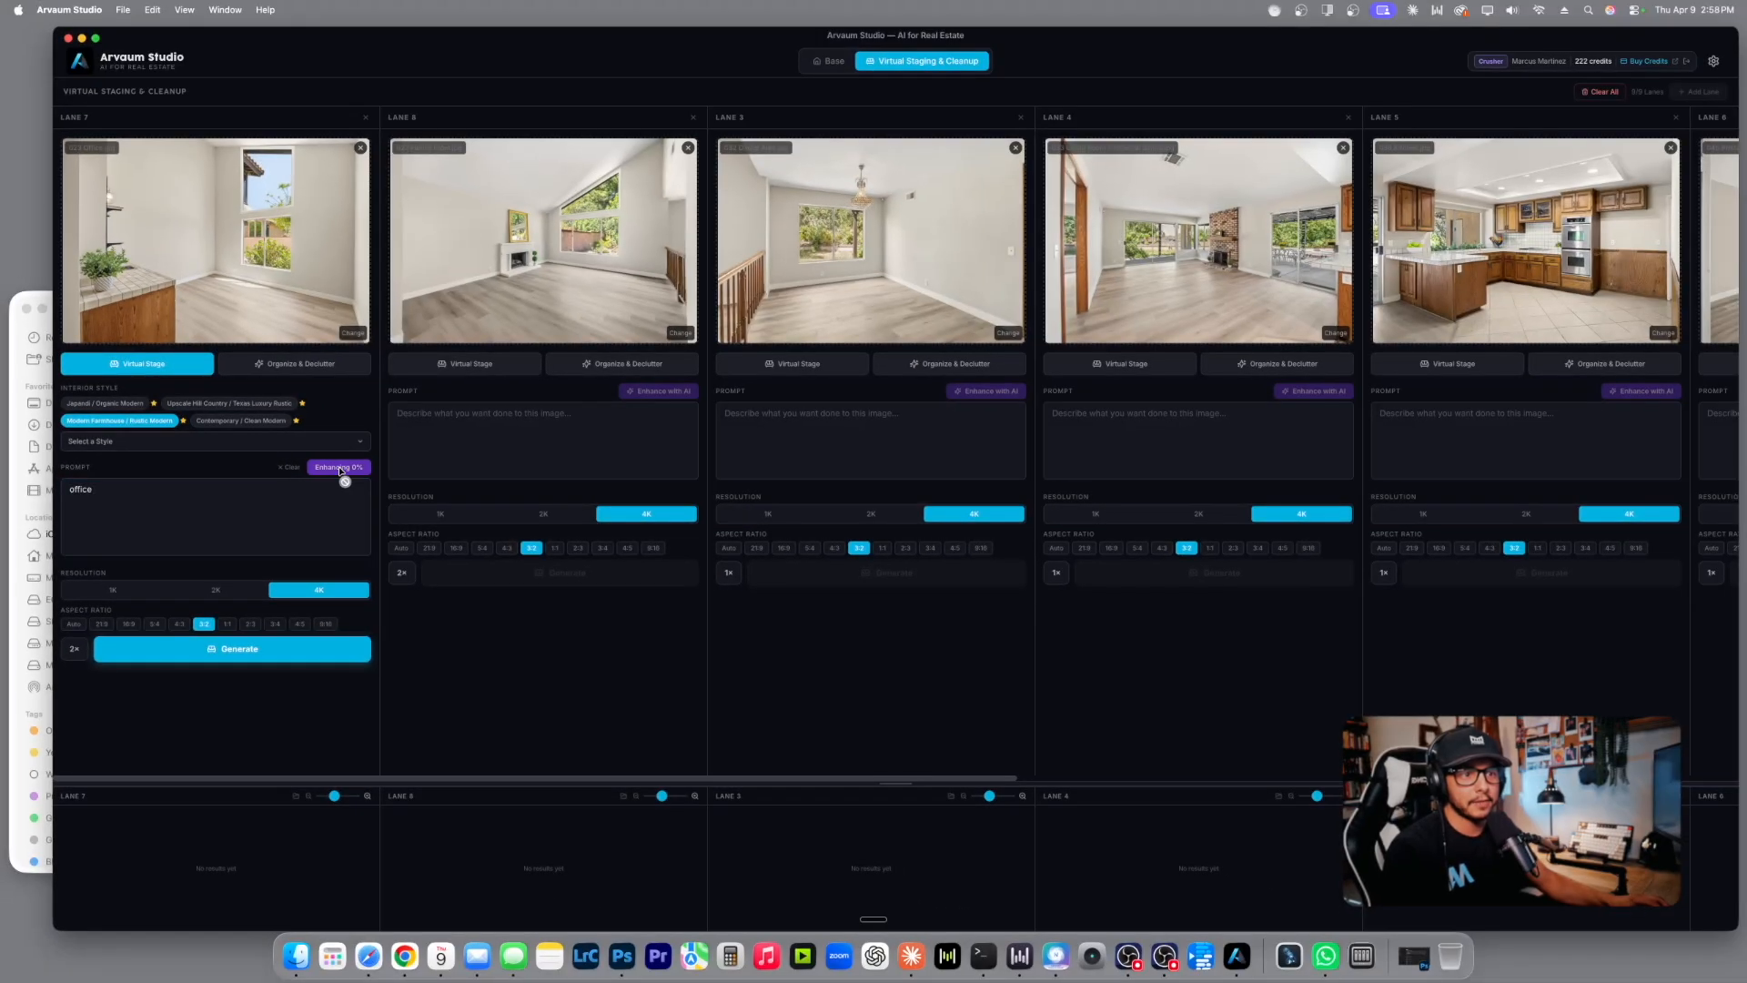
Turn on Virtual Stage for the family room lane with the Modern Farmhouse / Rustic Modern style.
{"action": "left_click", "coordinate": [475, 429]}
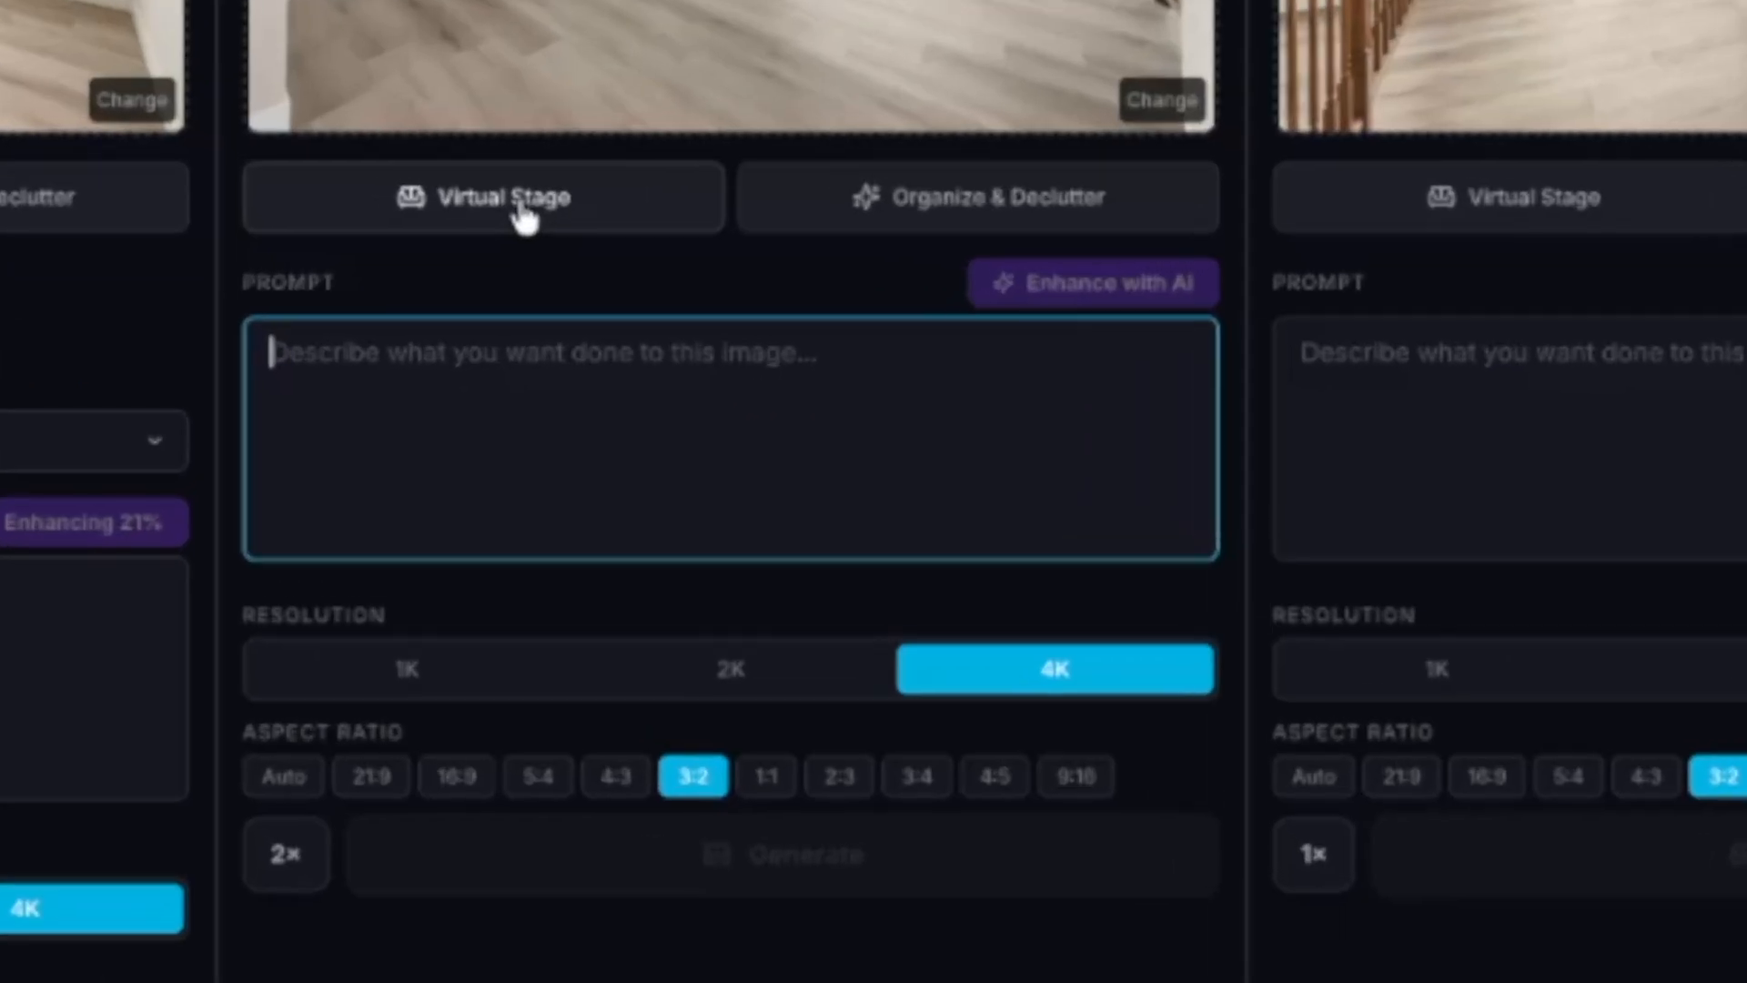
{"action": "left_click", "coordinate": [522, 211]}
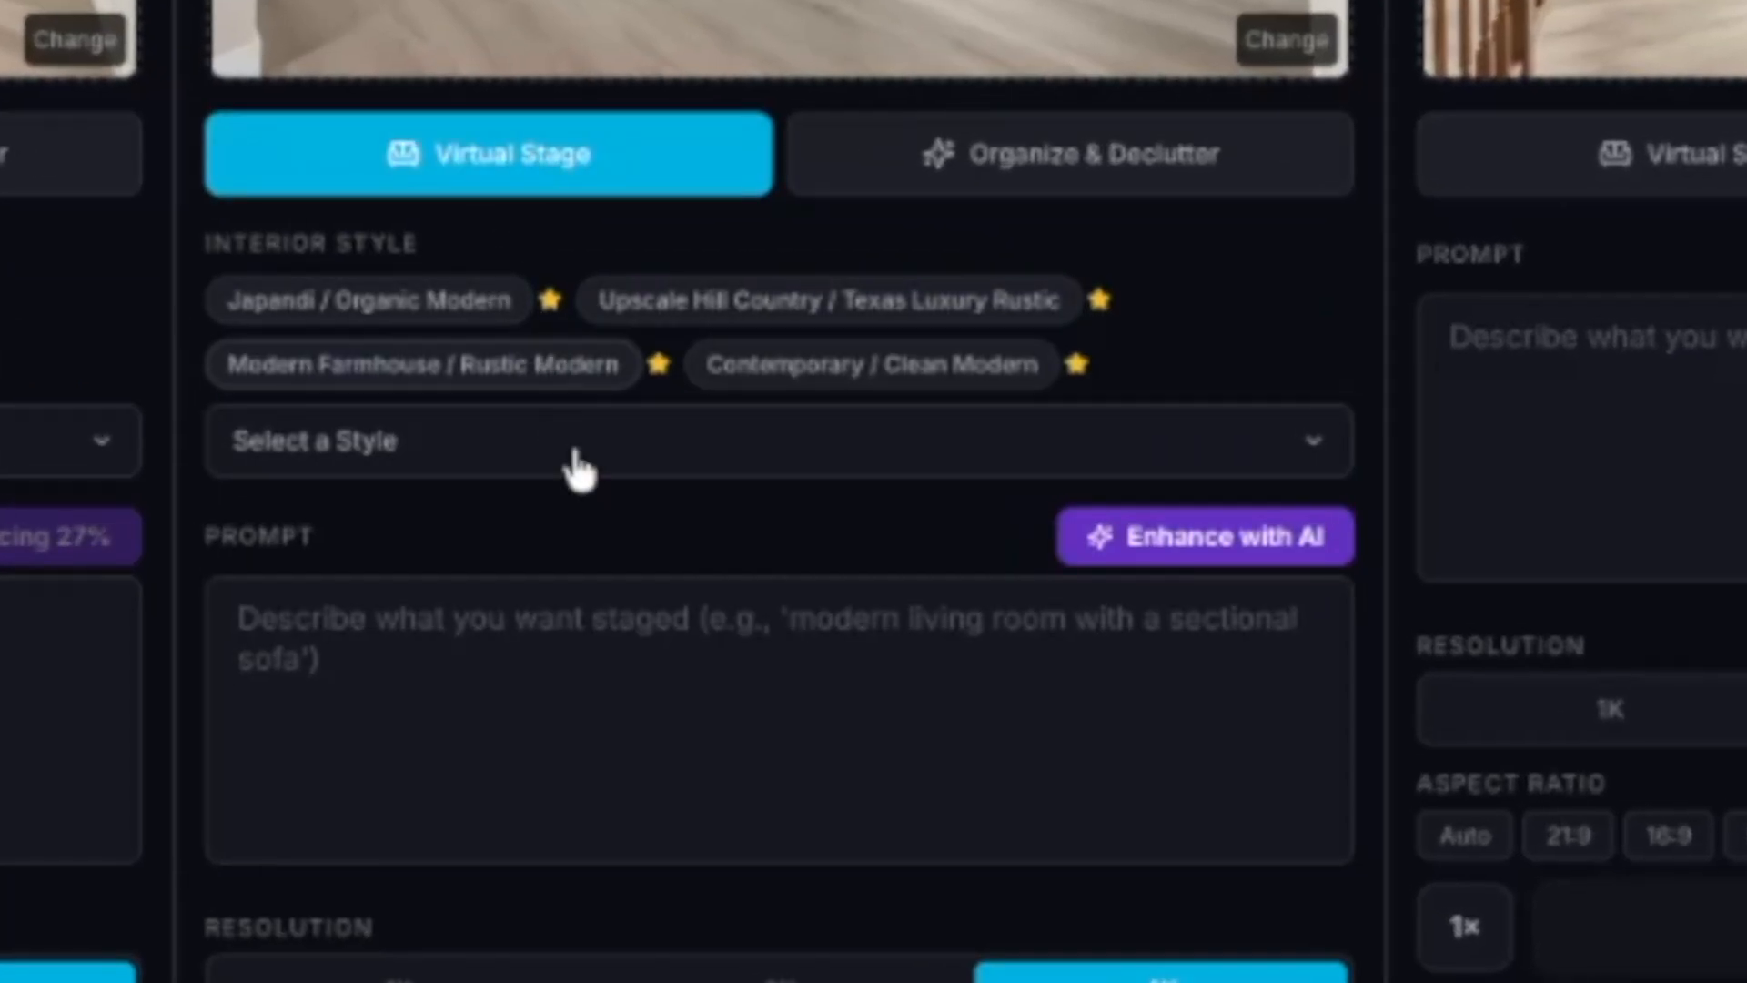
{"action": "left_click", "coordinate": [571, 368]}
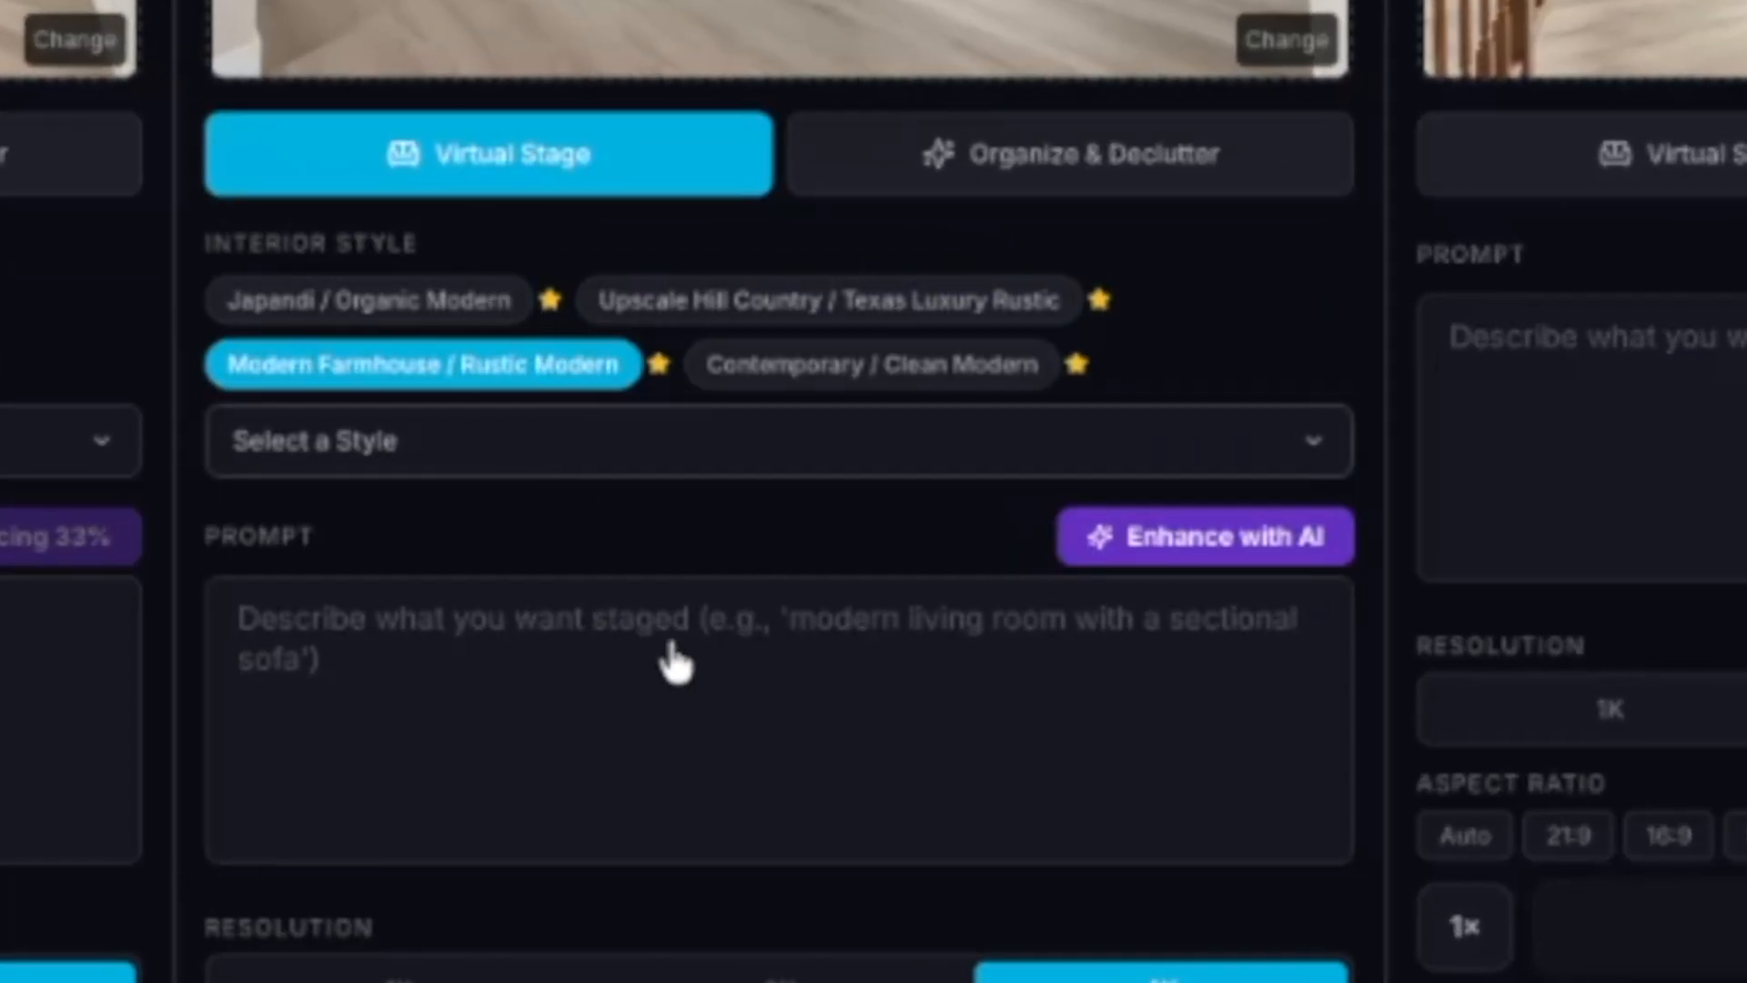
Enter "Family Room area" as the second lane's staging prompt and enhance it with AI.
{"action": "left_click", "coordinate": [626, 774]}
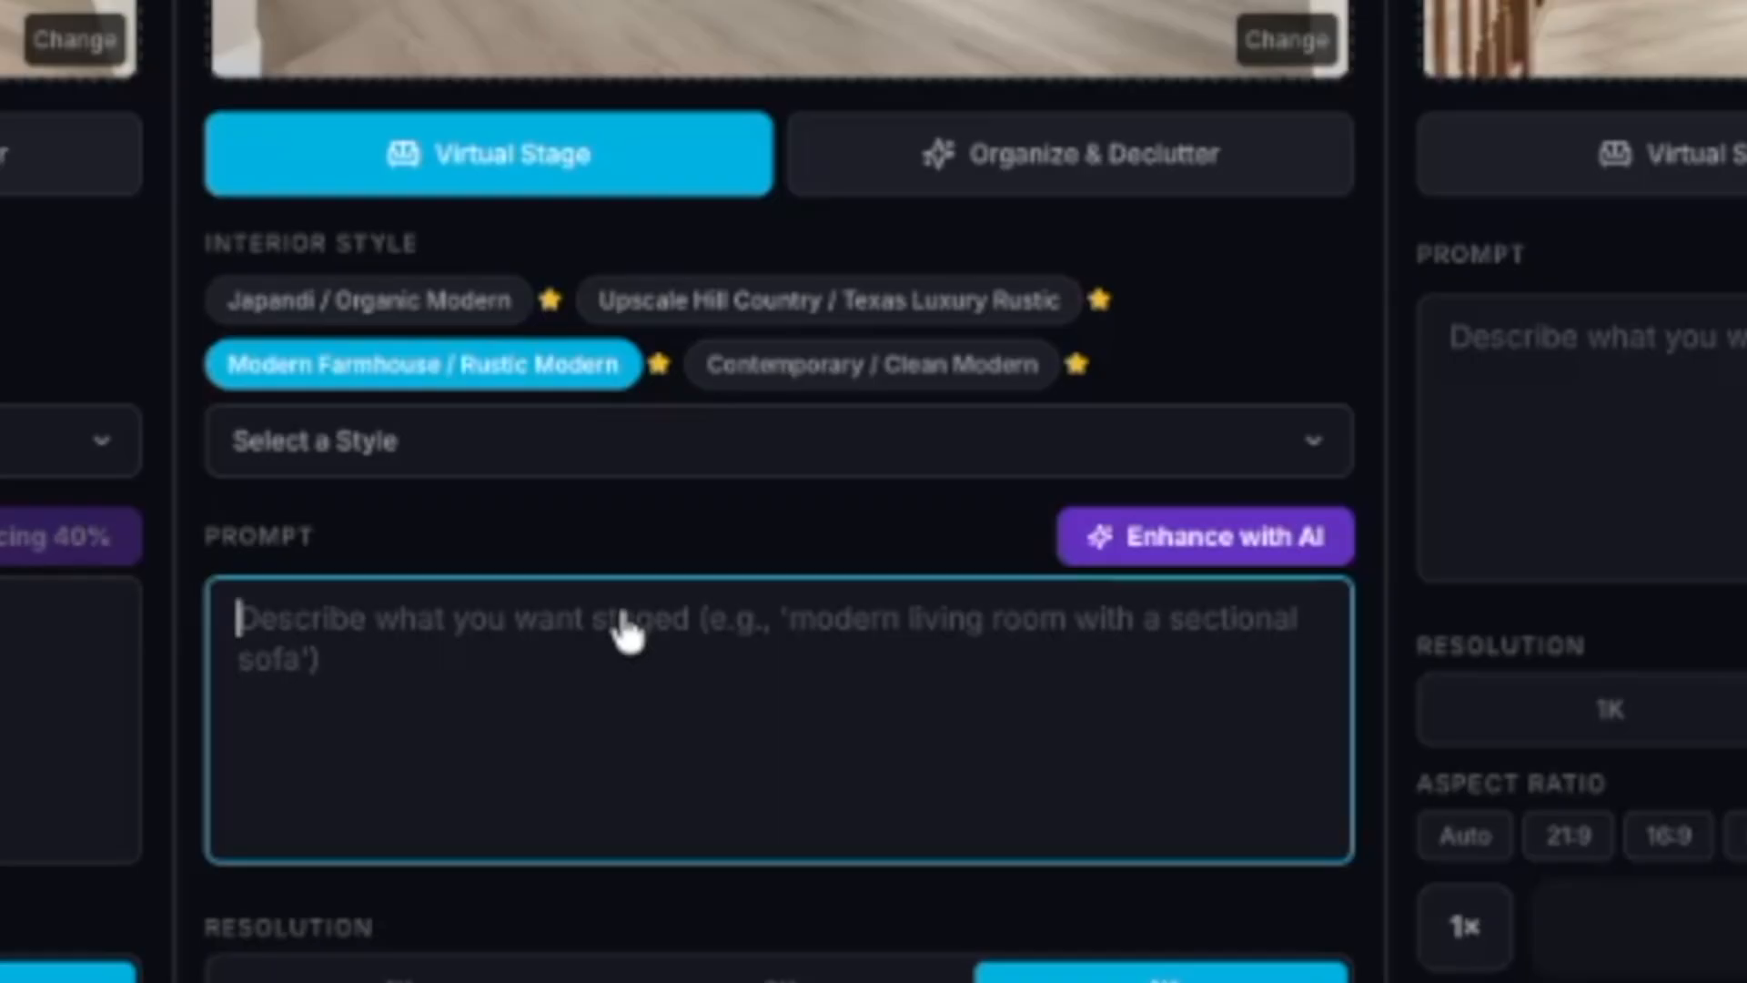
{"action": "type", "text": "Family Room "}
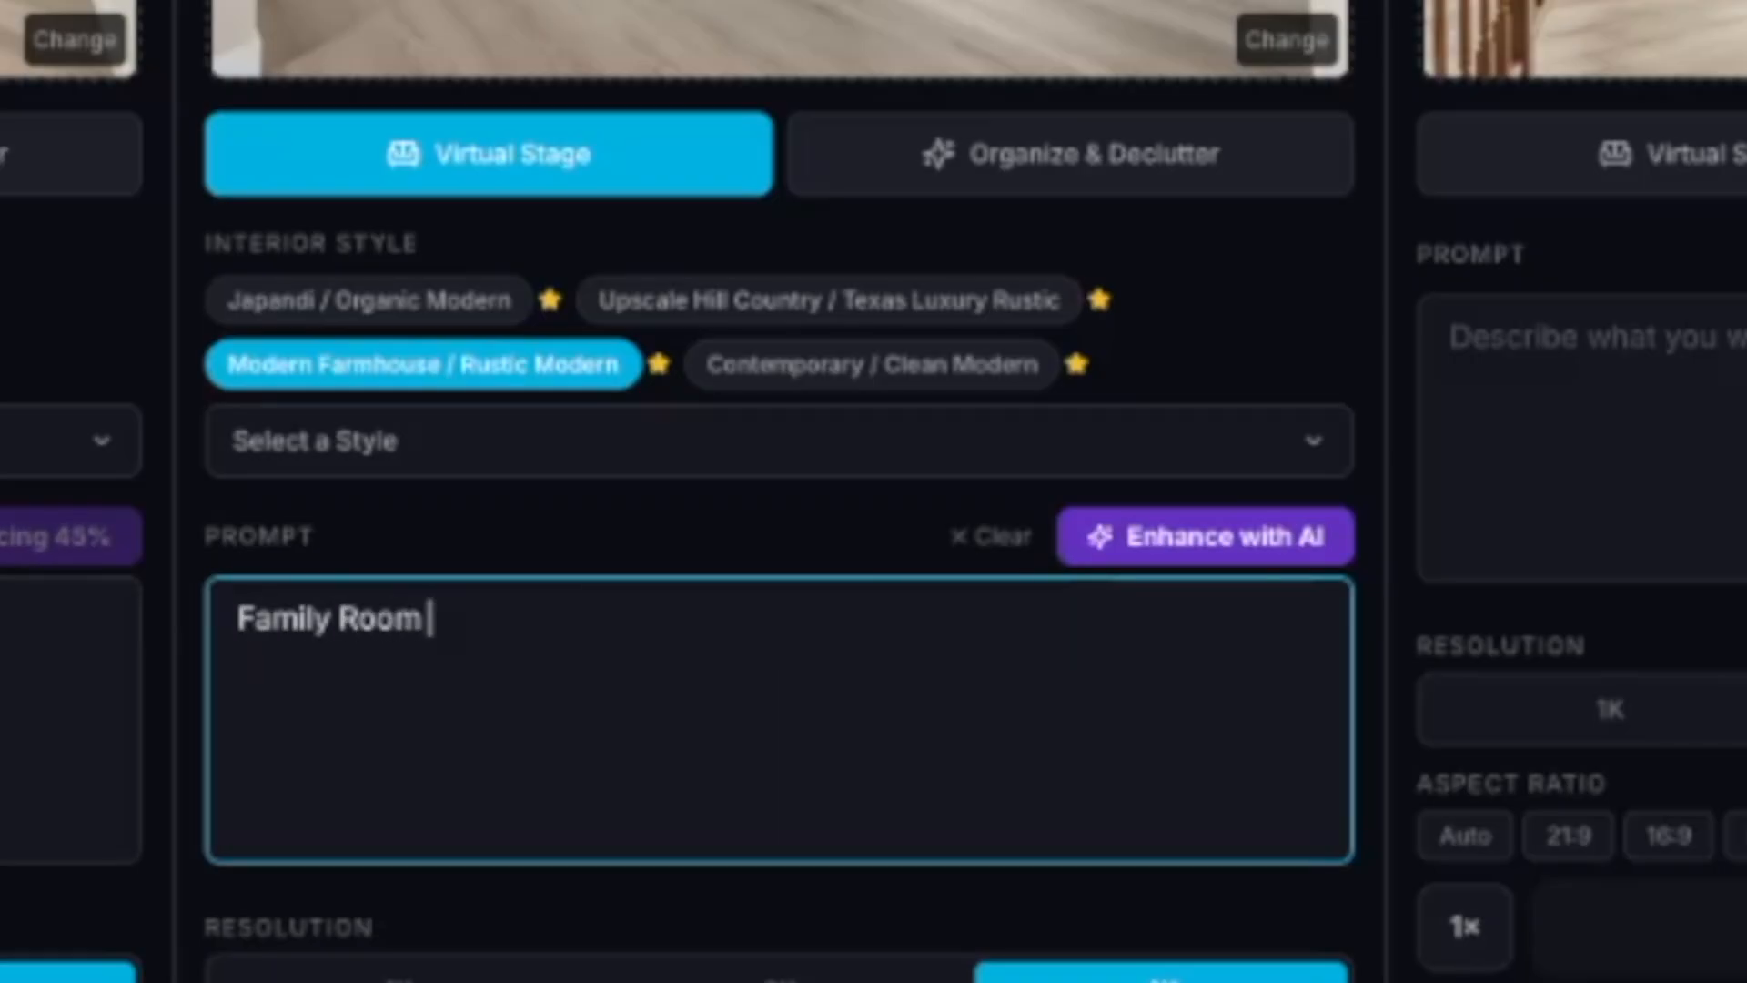
{"action": "type", "text": "sar"}
{"action": "key", "text": "BackSpace"}
{"action": "key", "text": "BackSpace"}
{"action": "key", "text": "BackSpace"}
{"action": "type", "text": "ra"}
{"action": "key", "text": "BackSpace"}
{"action": "key", "text": "BackSpace"}
{"action": "type", "text": "area"}
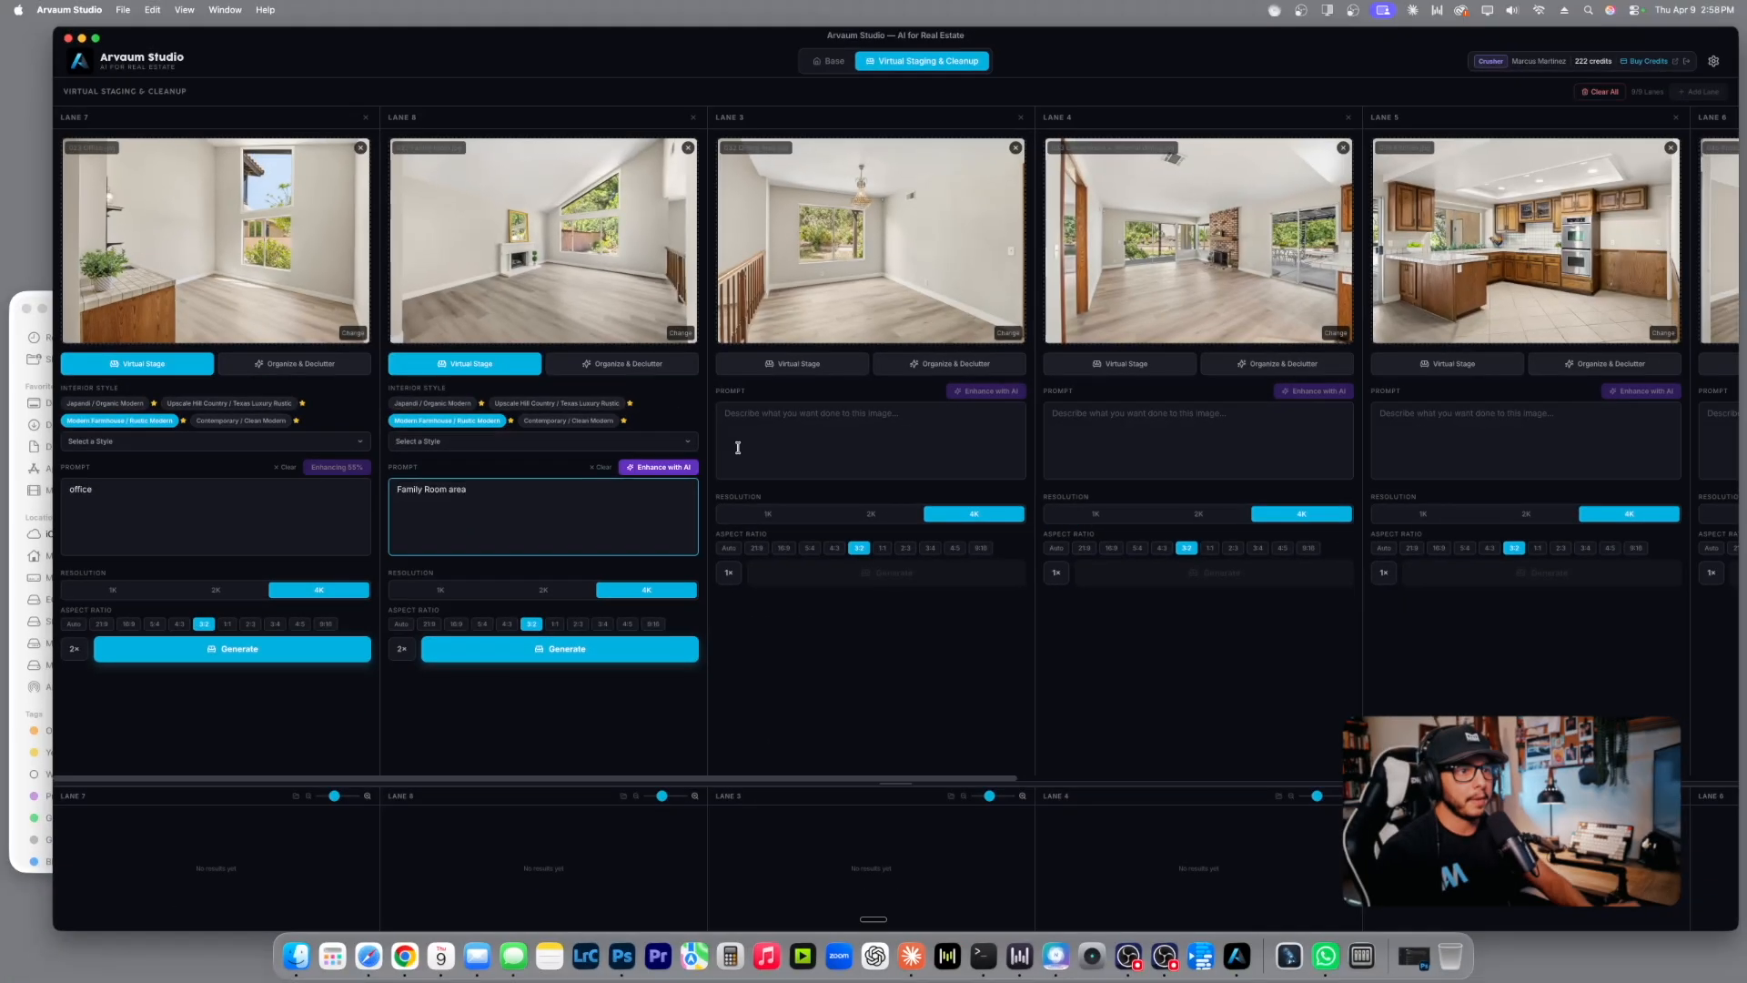
{"action": "left_click", "coordinate": [653, 471]}
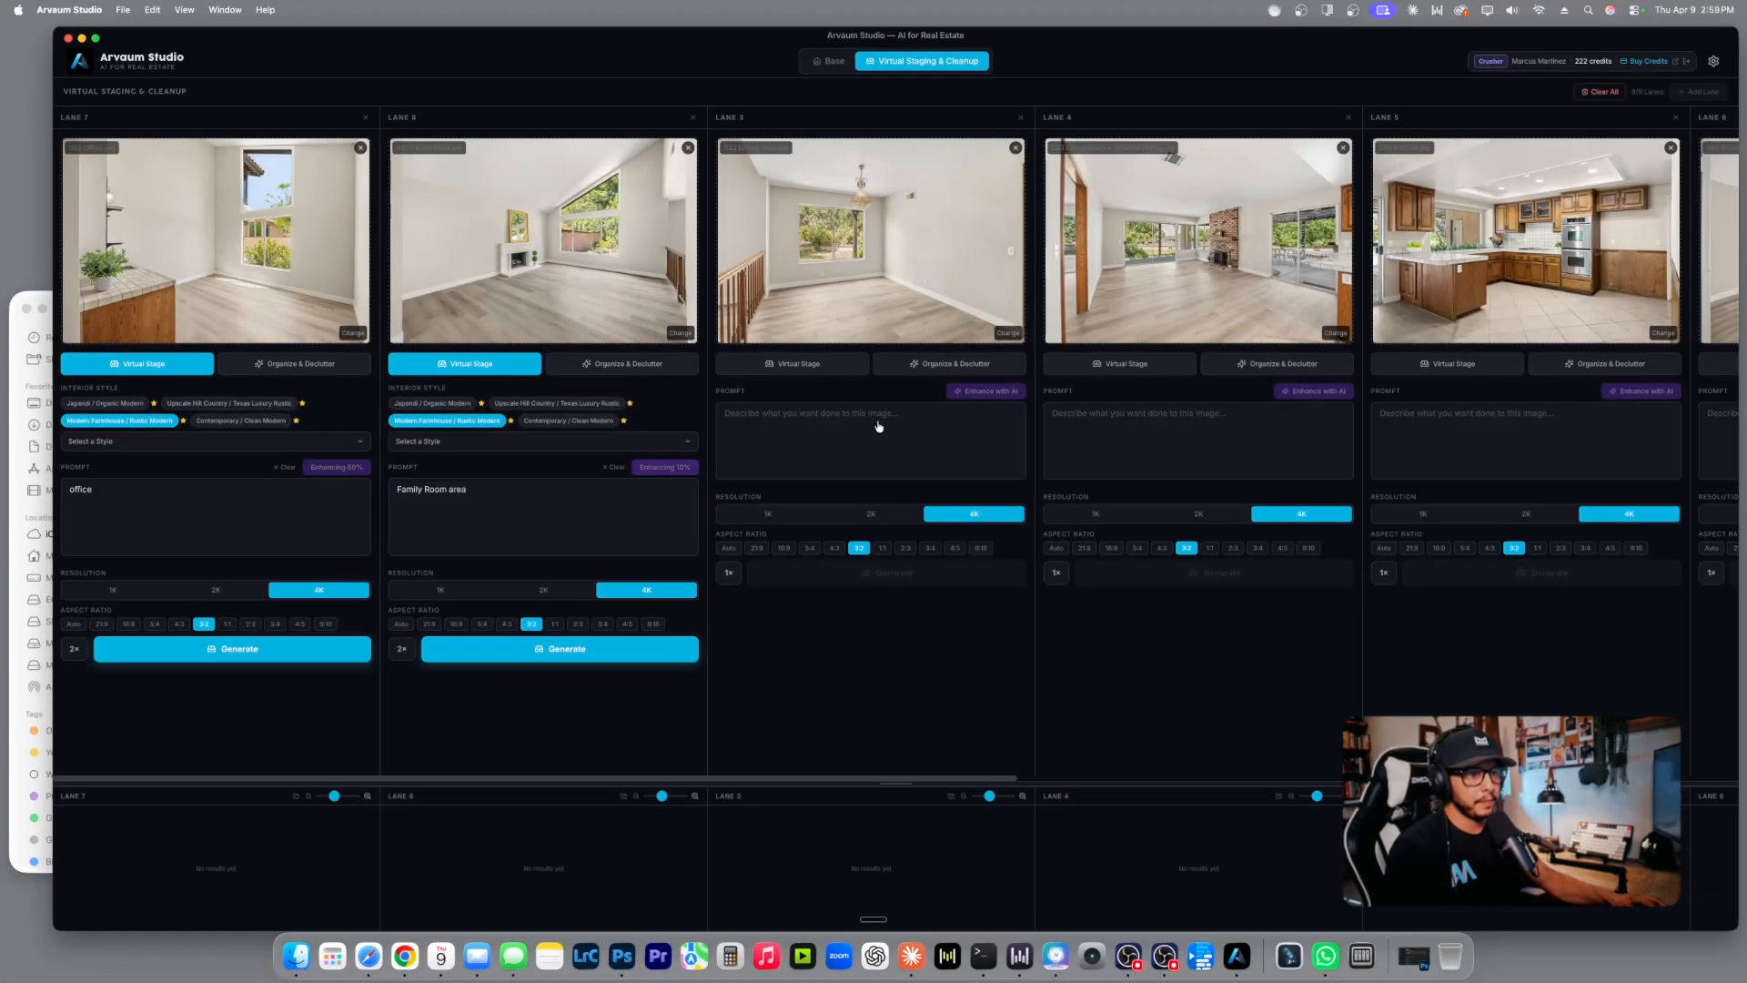
Turn on Virtual Stage for the dining area lane, enter "Dining room" as its prompt, and enhance it with AI.
{"action": "left_click", "coordinate": [813, 369]}
{"action": "left_click", "coordinate": [836, 494]}
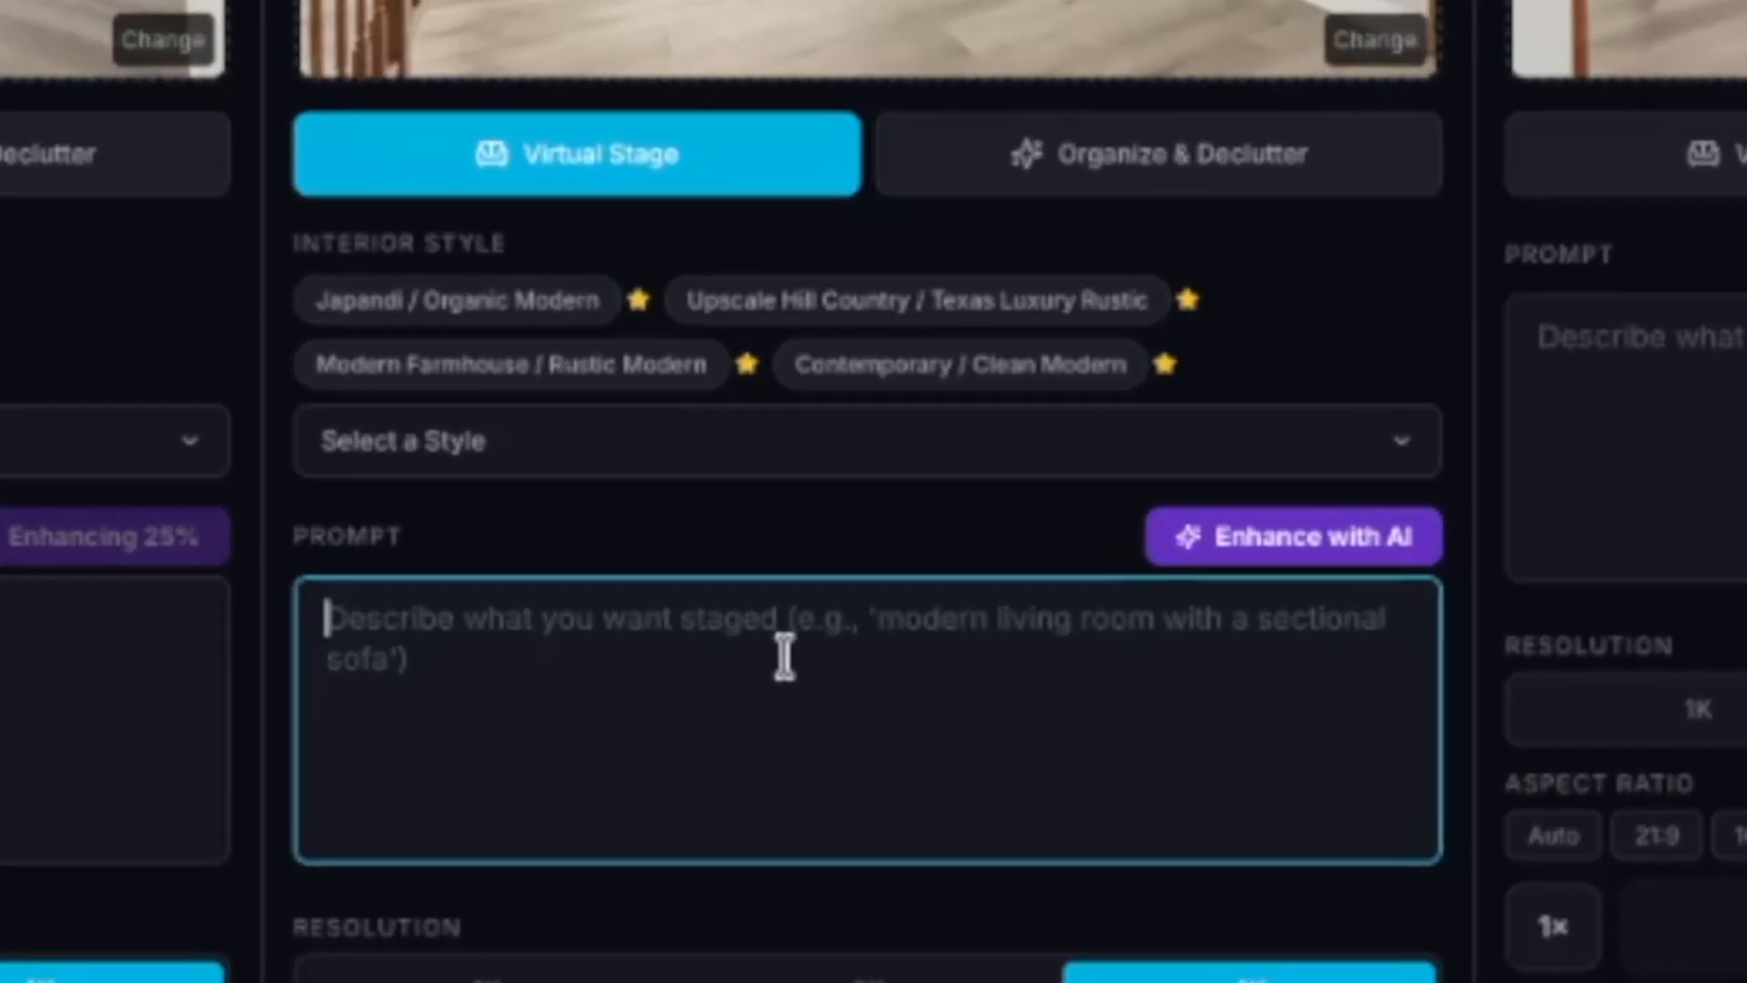
{"action": "type", "text": "Dining room"}
{"action": "left_click", "coordinate": [1266, 550]}
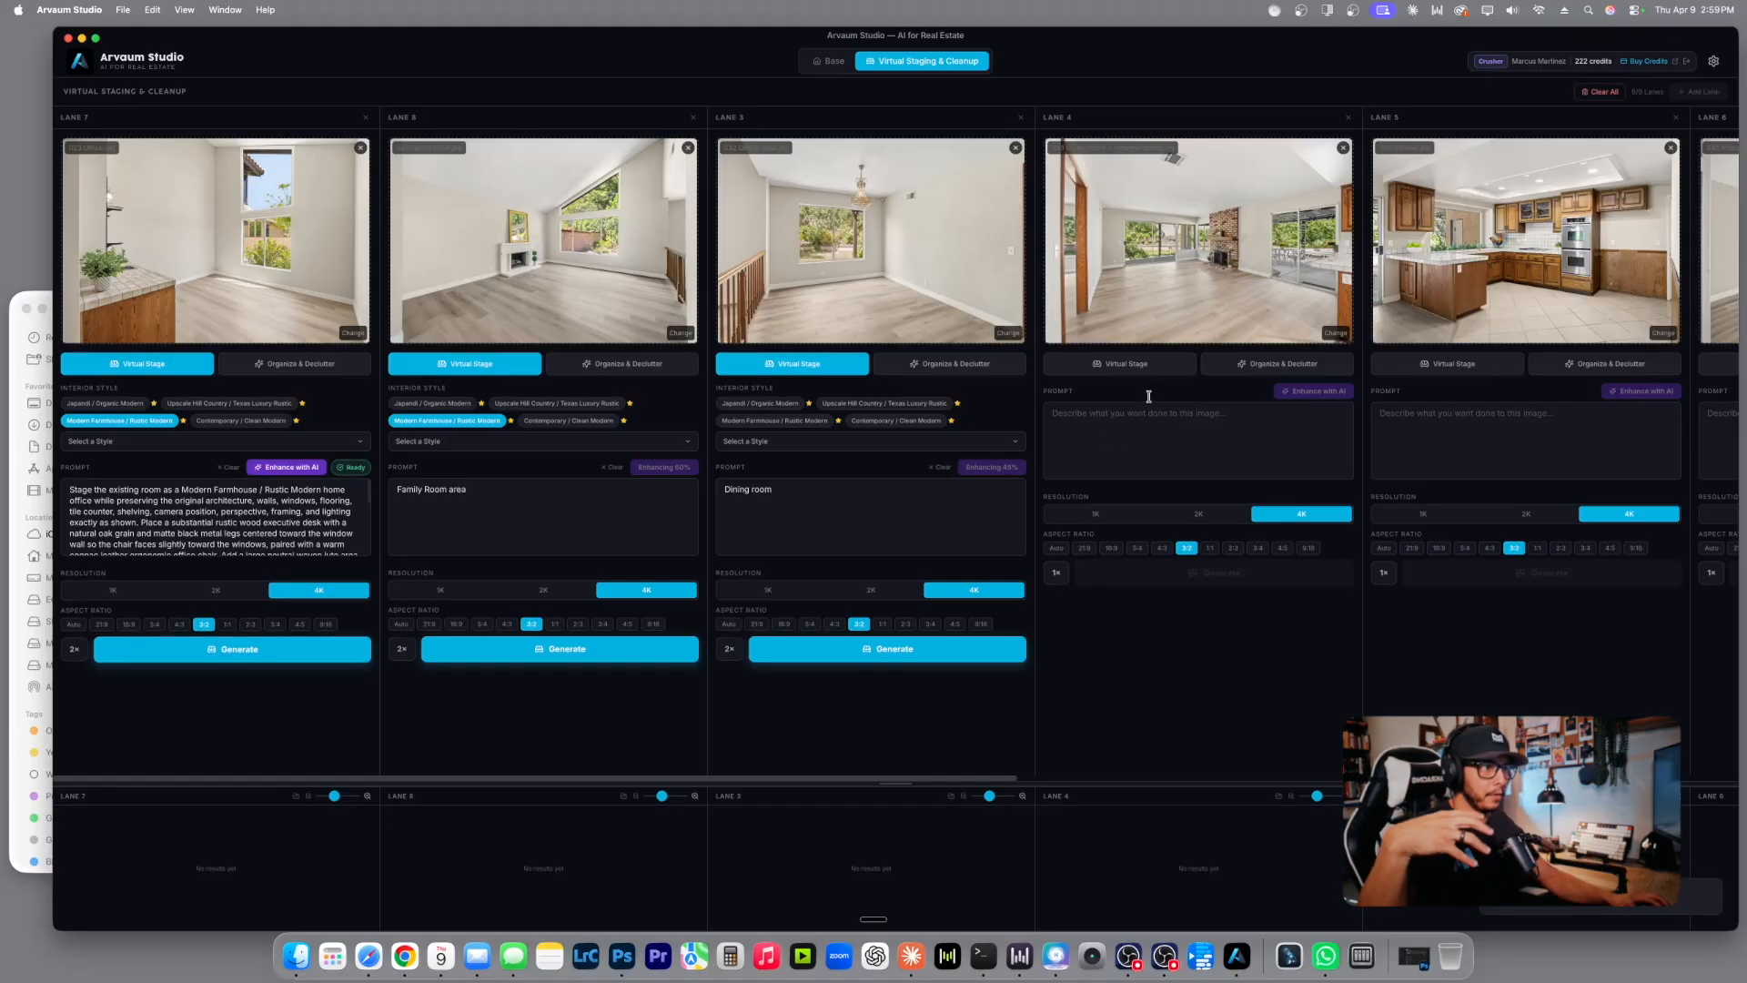
Turn on Virtual Stage for the fireplace living room lane with the Modern Farmhouse / Rustic Modern style.
{"action": "left_click_drag", "start_coordinate": [1000, 779], "coordinate": [1300, 782]}
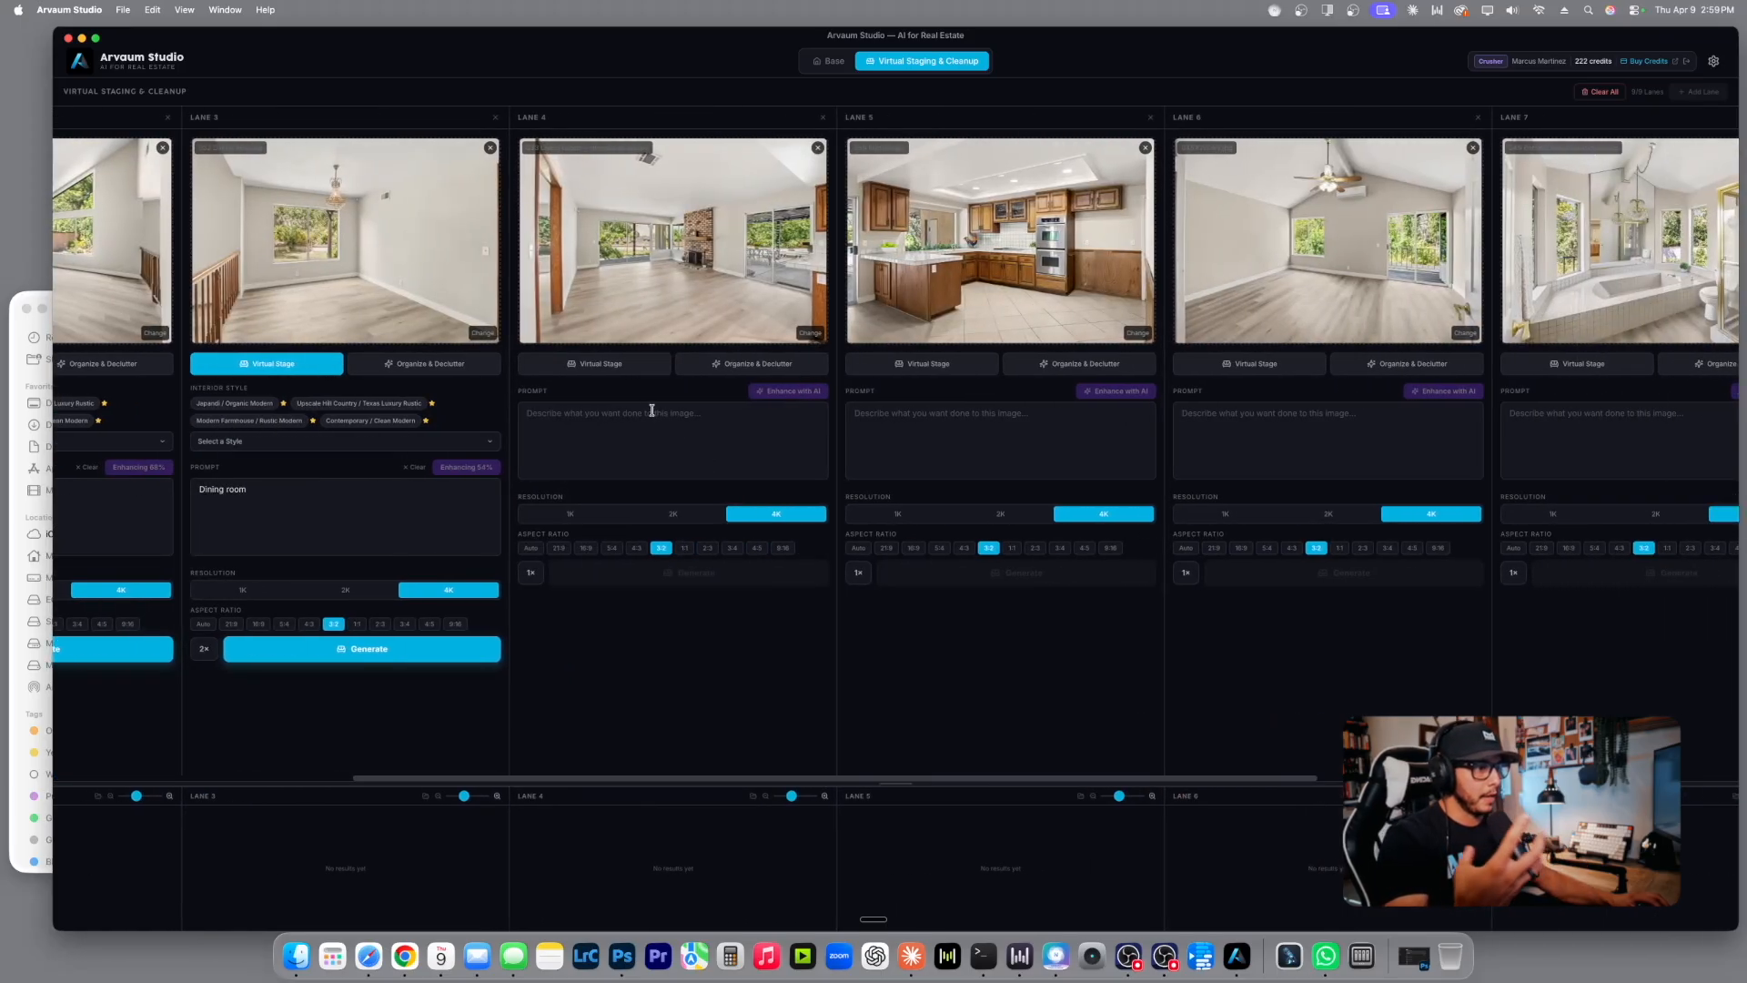
{"action": "left_click", "coordinate": [637, 366]}
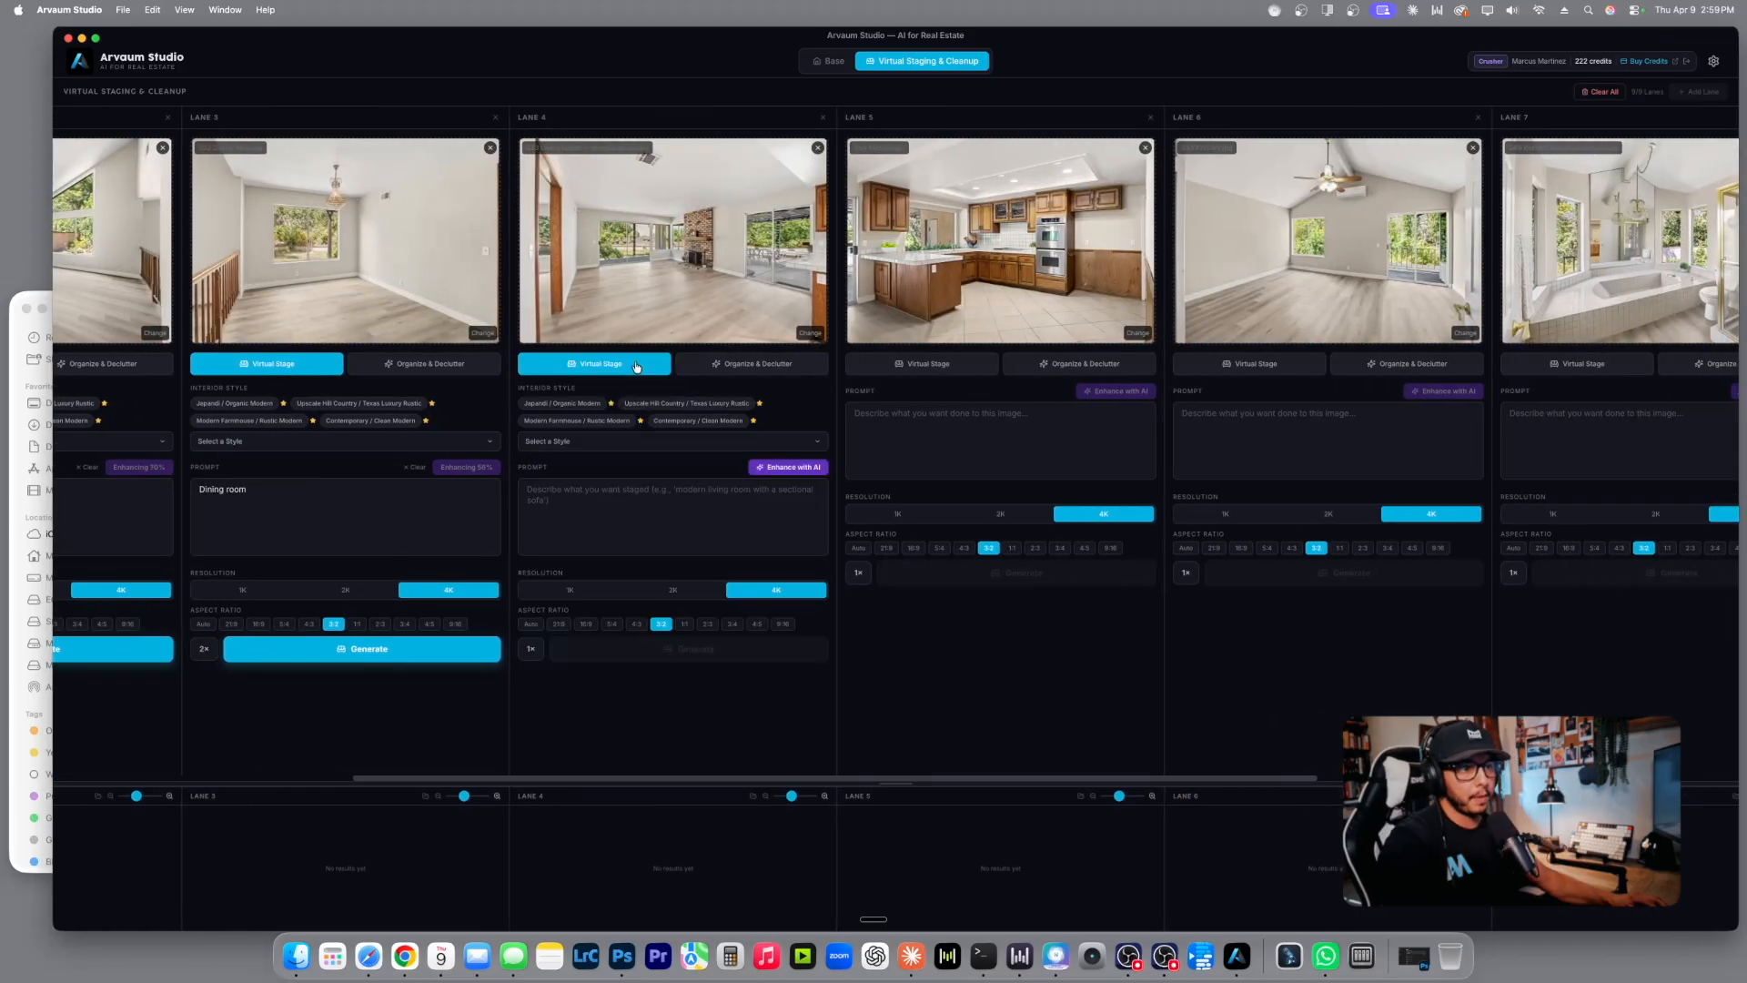
{"action": "left_click", "coordinate": [603, 421]}
{"action": "left_click", "coordinate": [614, 495]}
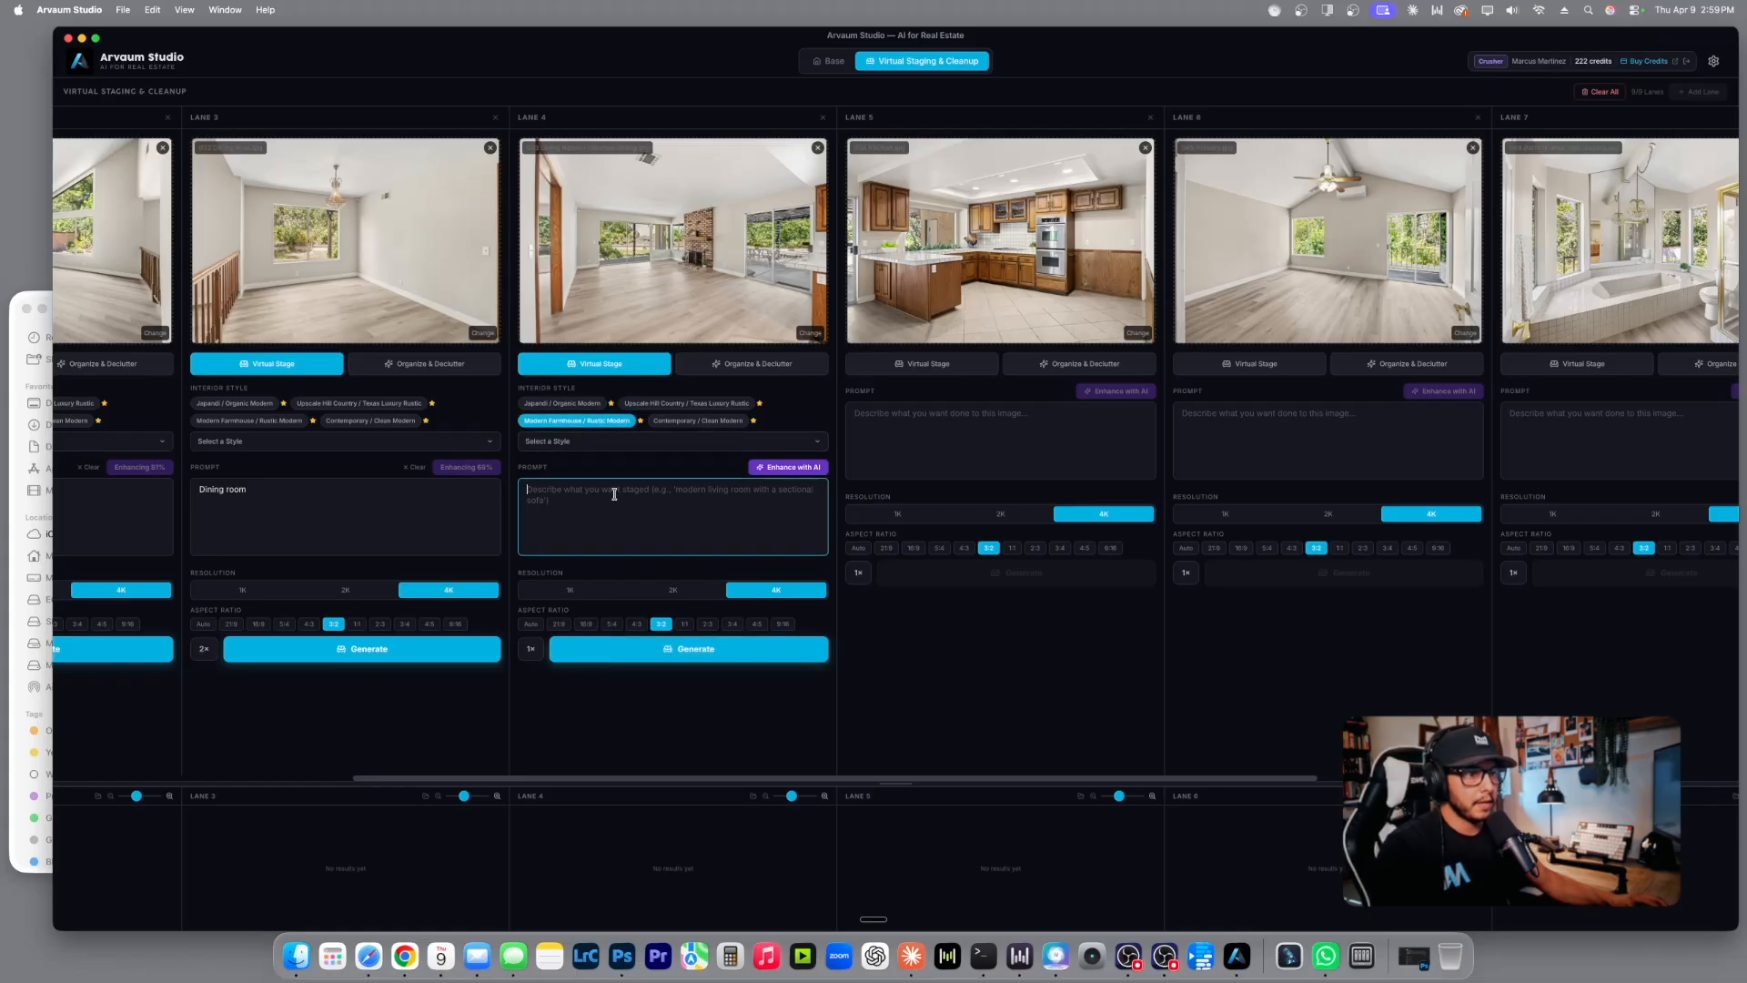
Prompt for a living room by the fireplace, dining area by the sliding glass windows and bar stools at the counter; set 2x outputs and enhance.
{"action": "key", "text": "fn"}
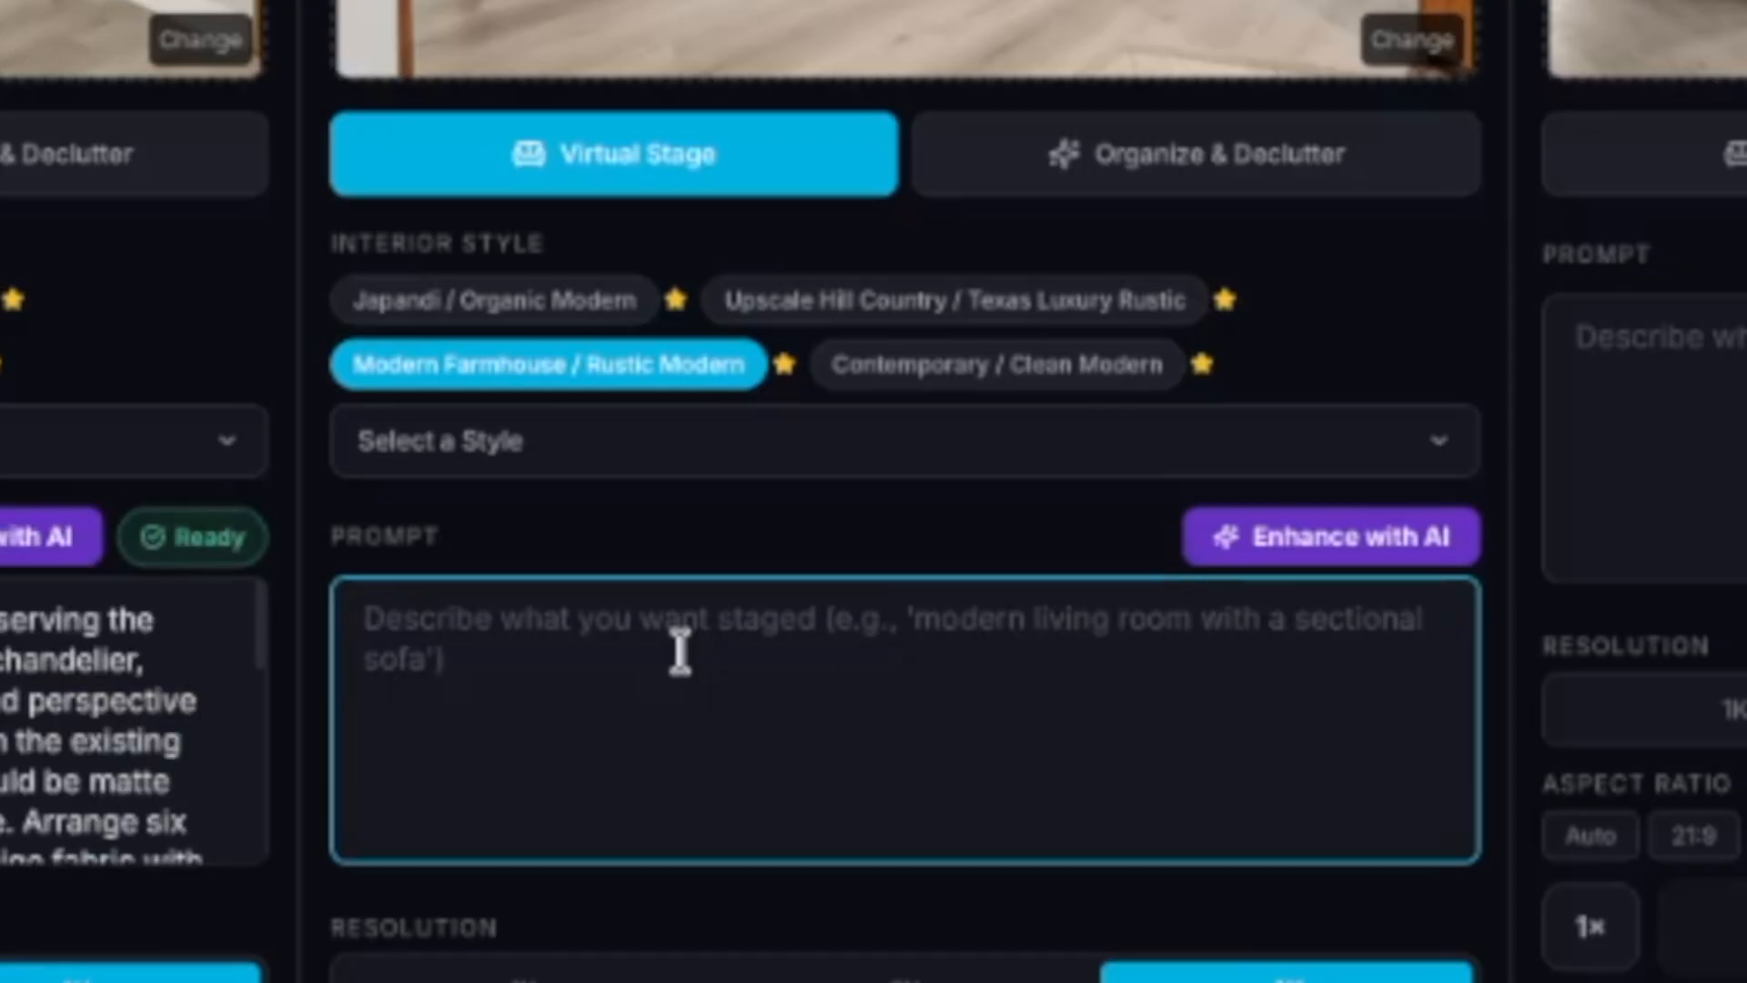
{"action": "type", "text": "Living room in front of the fireplace for that area and then in front of the sliding glass windows on the right we want a dining area and then some bar stools at the kitchen counter on the right"}
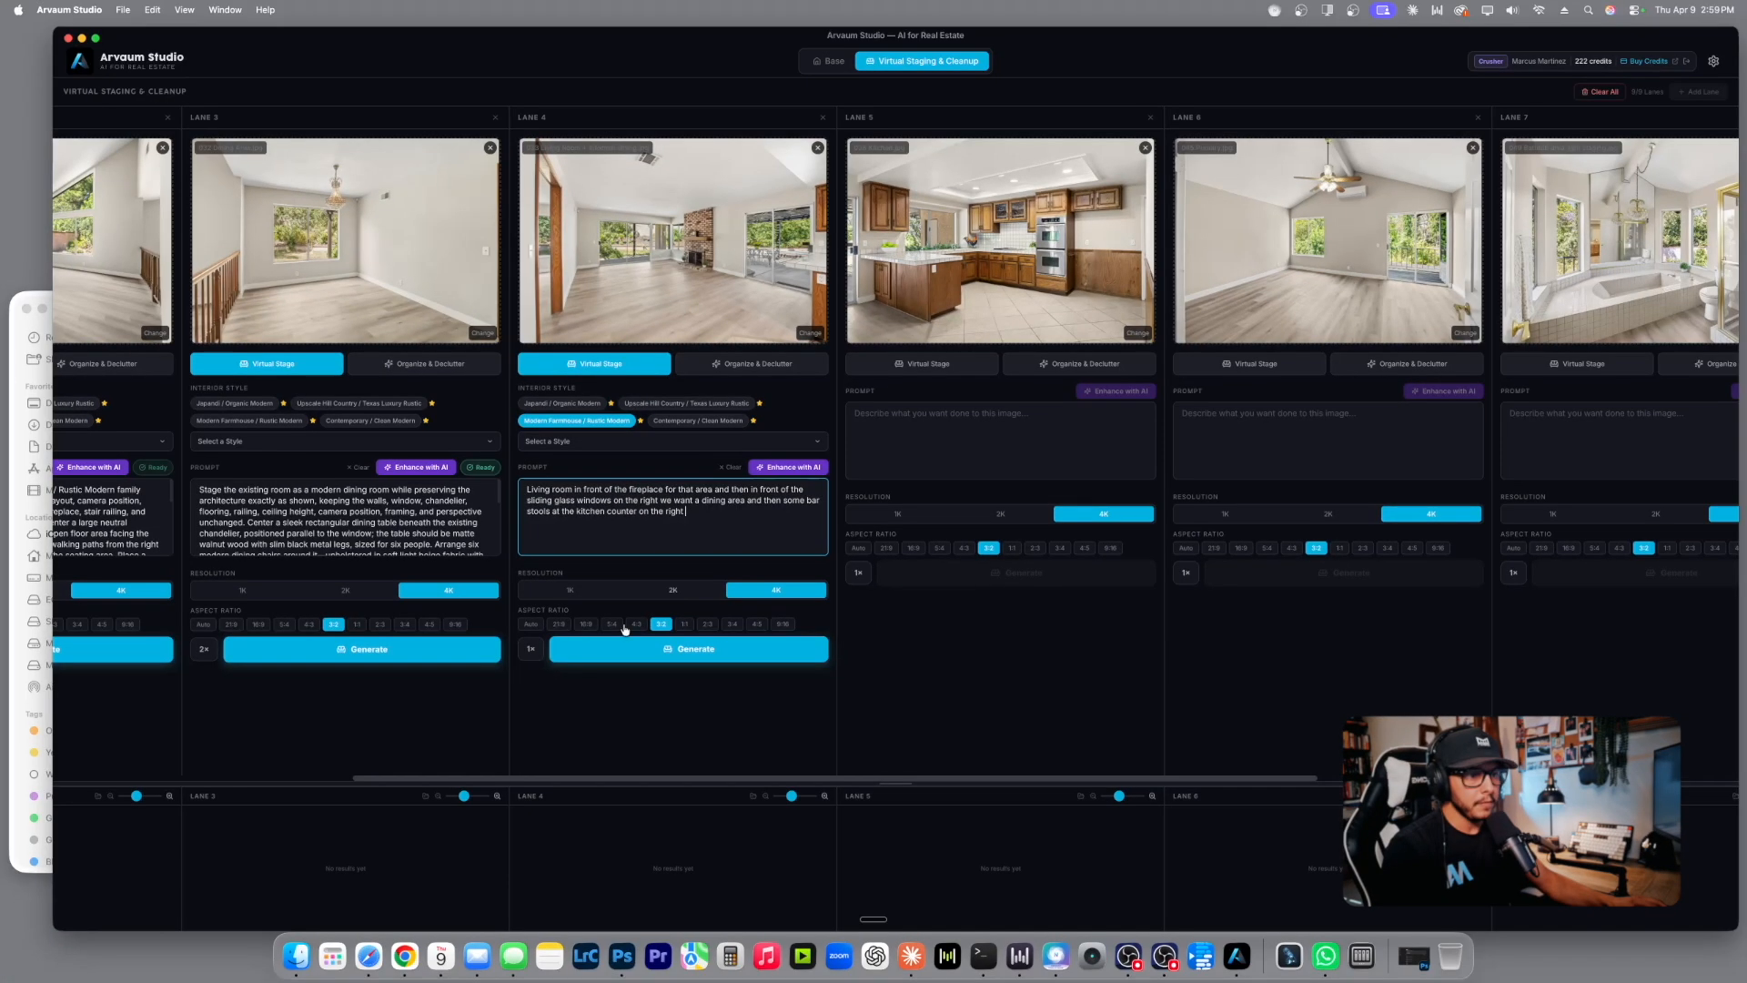
{"action": "left_click", "coordinate": [531, 649]}
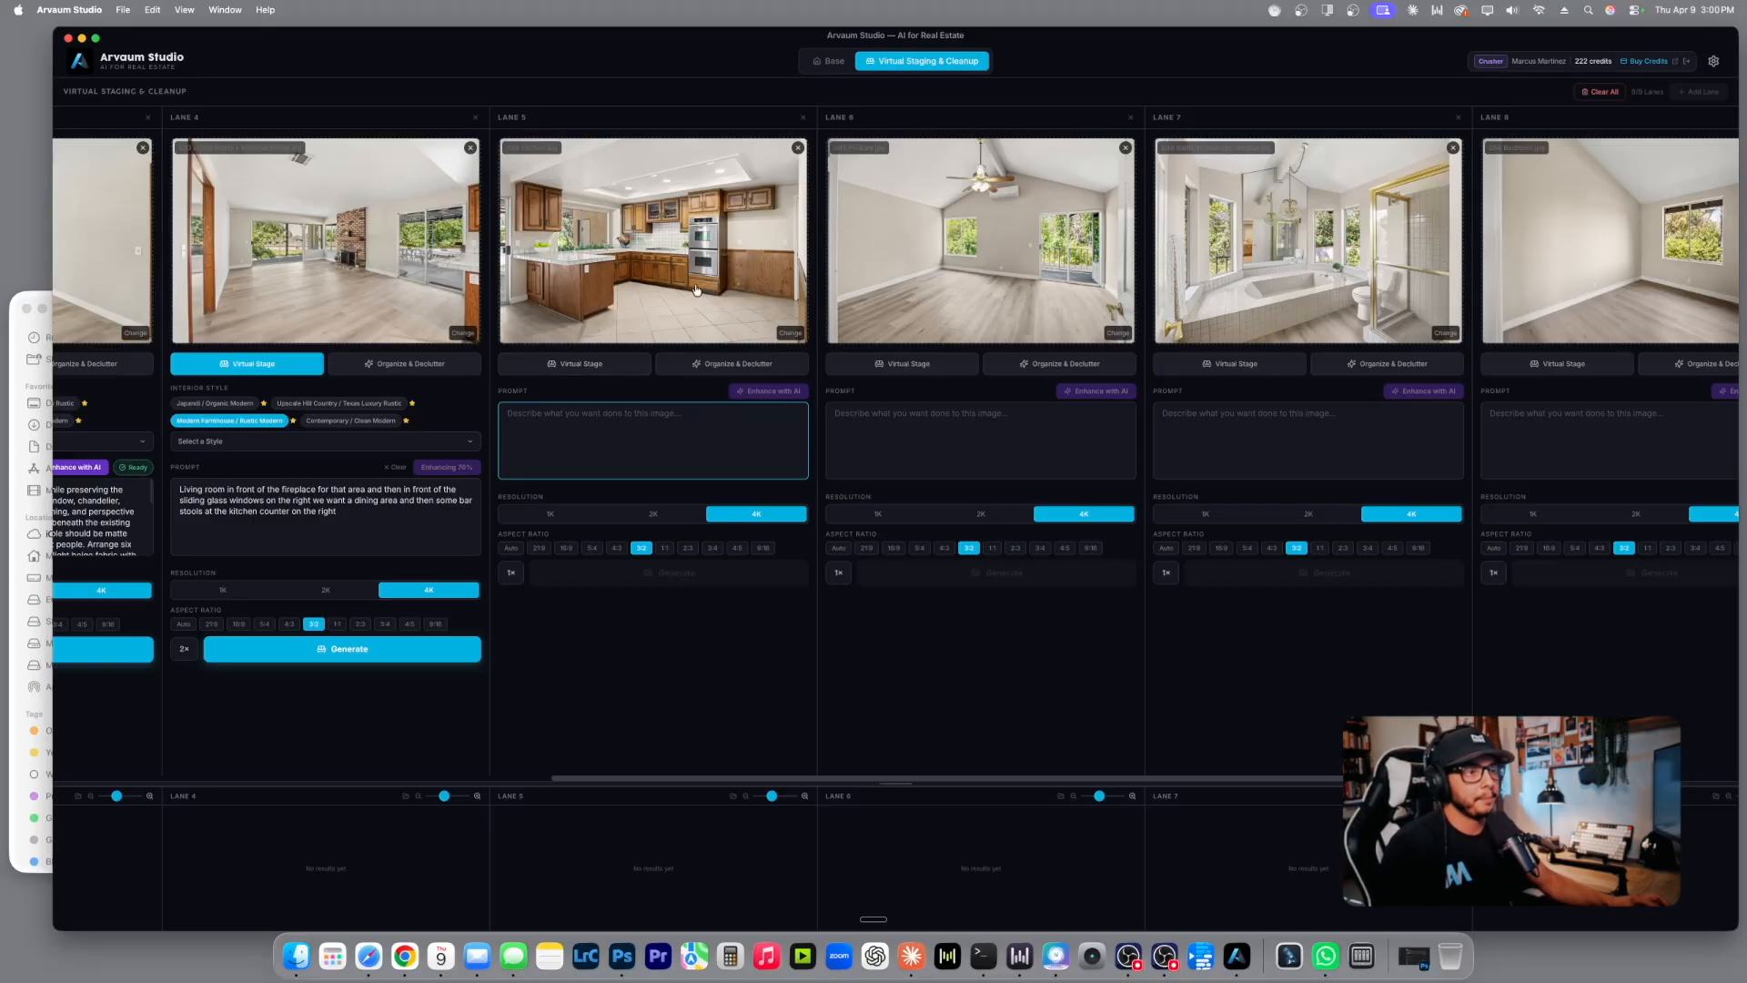
Stage the kitchen lane in Modern Farmhouse / Rustic Modern with left-side bar stools, light staging and a refrigerator right of the double oven, at 2x outputs.
{"action": "left_click", "coordinate": [601, 365]}
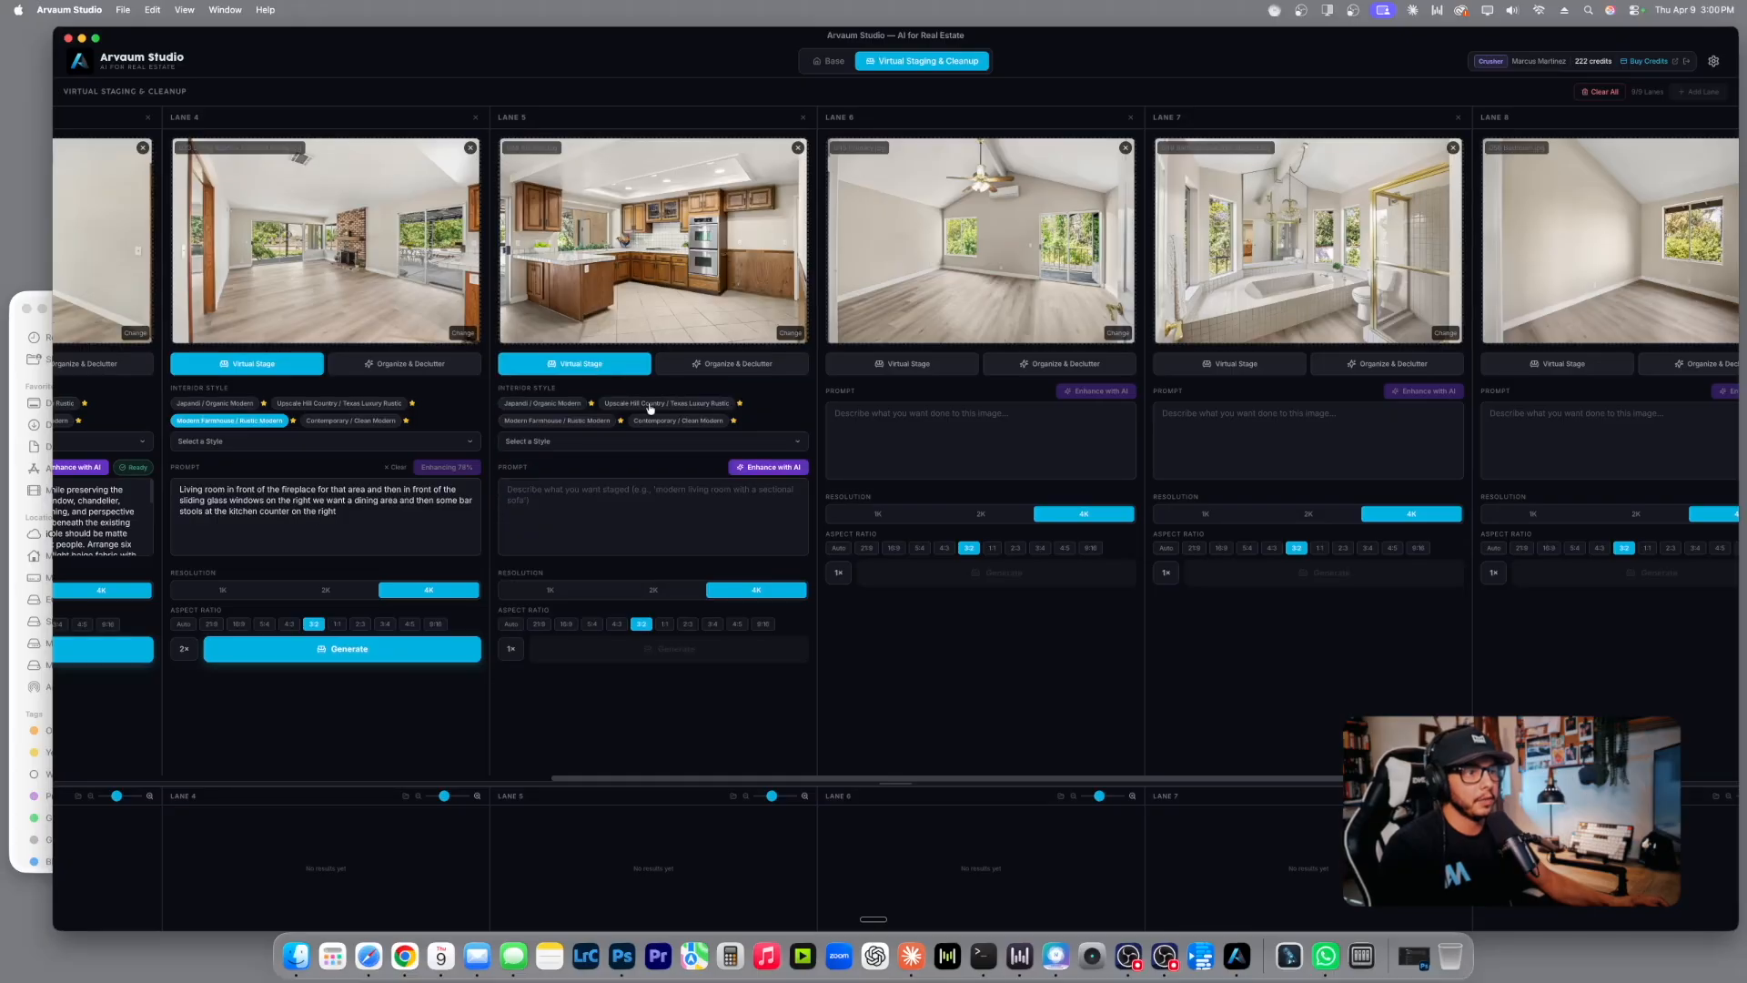
{"action": "left_click", "coordinate": [569, 422]}
{"action": "left_click", "coordinate": [600, 507]}
{"action": "key", "text": "fn"}
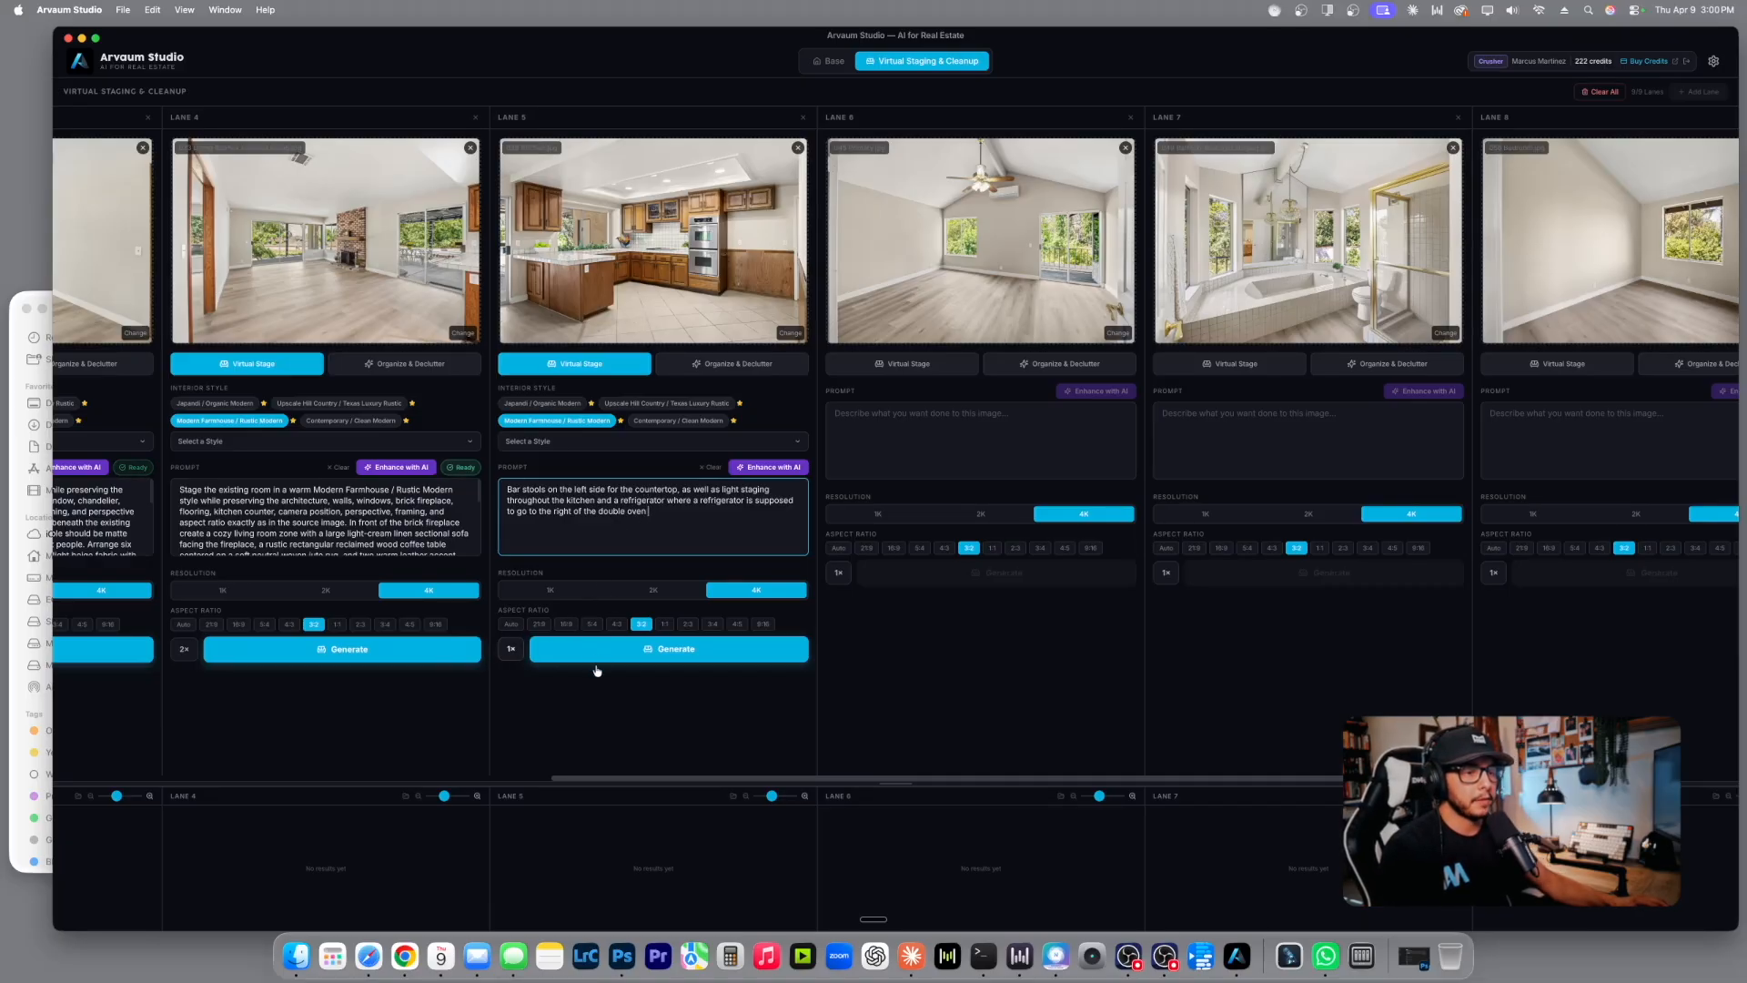
{"action": "left_click", "coordinate": [511, 650]}
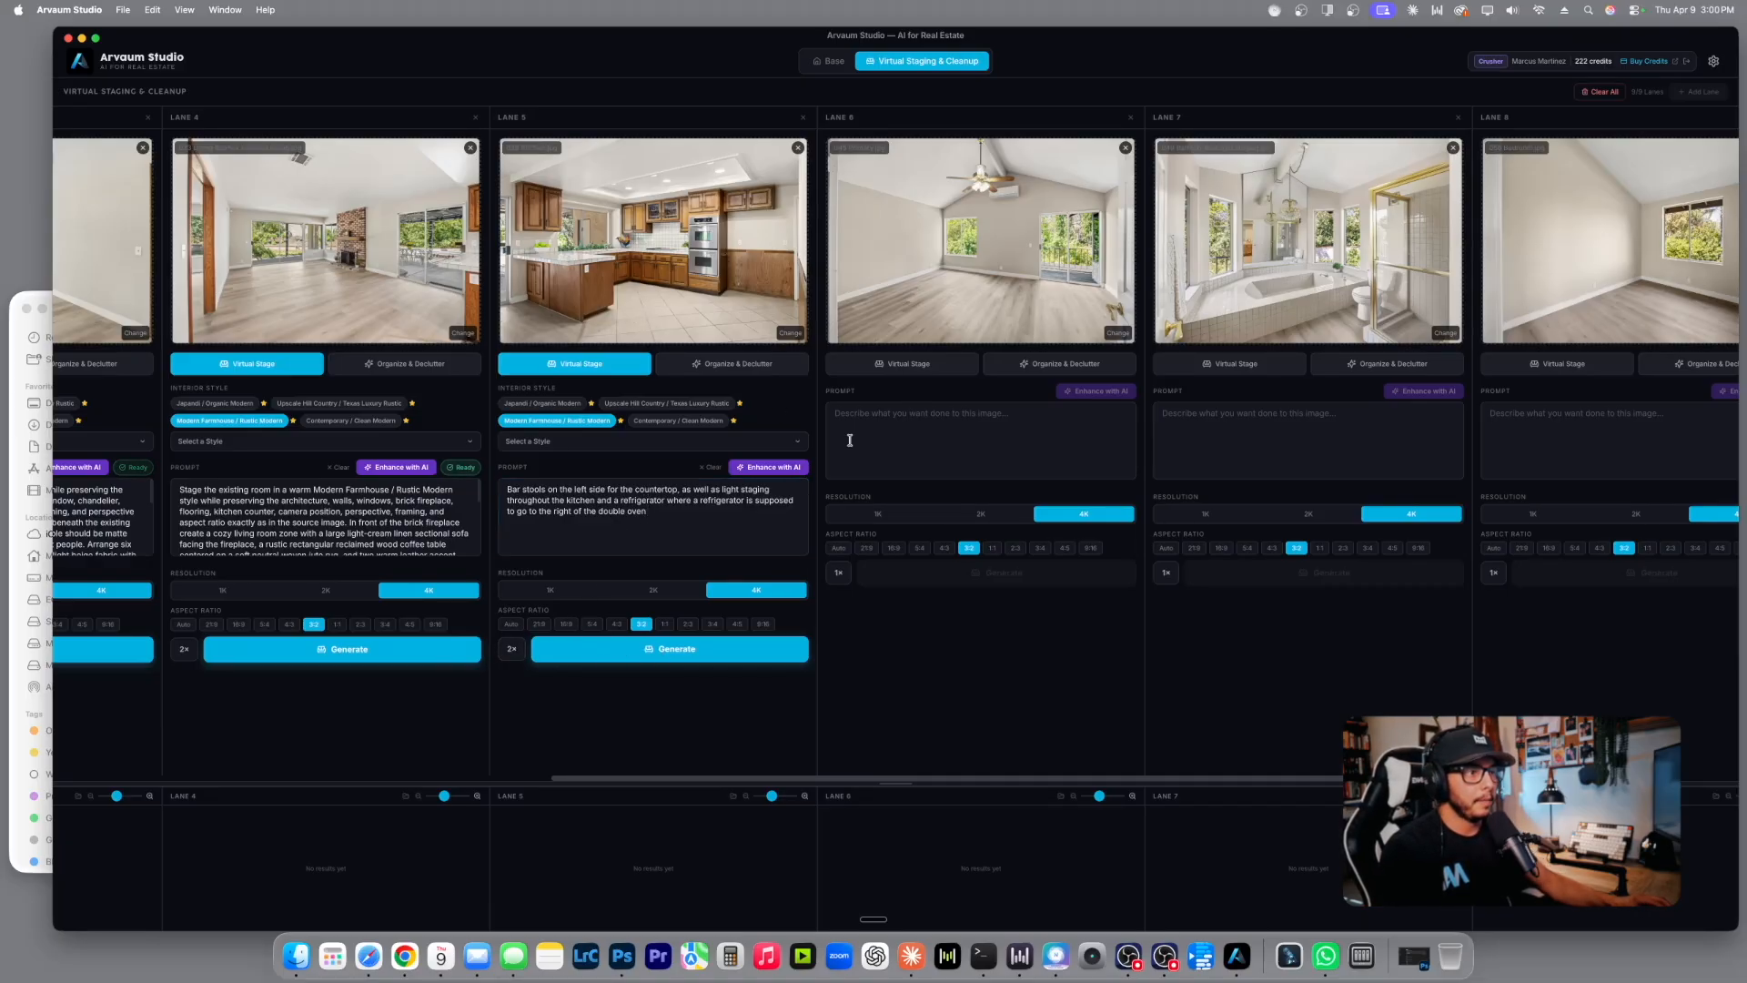
Turn on Virtual Stage for the ceiling-fan bedroom in lane 6 with the Modern Farmhouse / Rustic Modern style.
{"action": "left_click", "coordinate": [882, 446]}
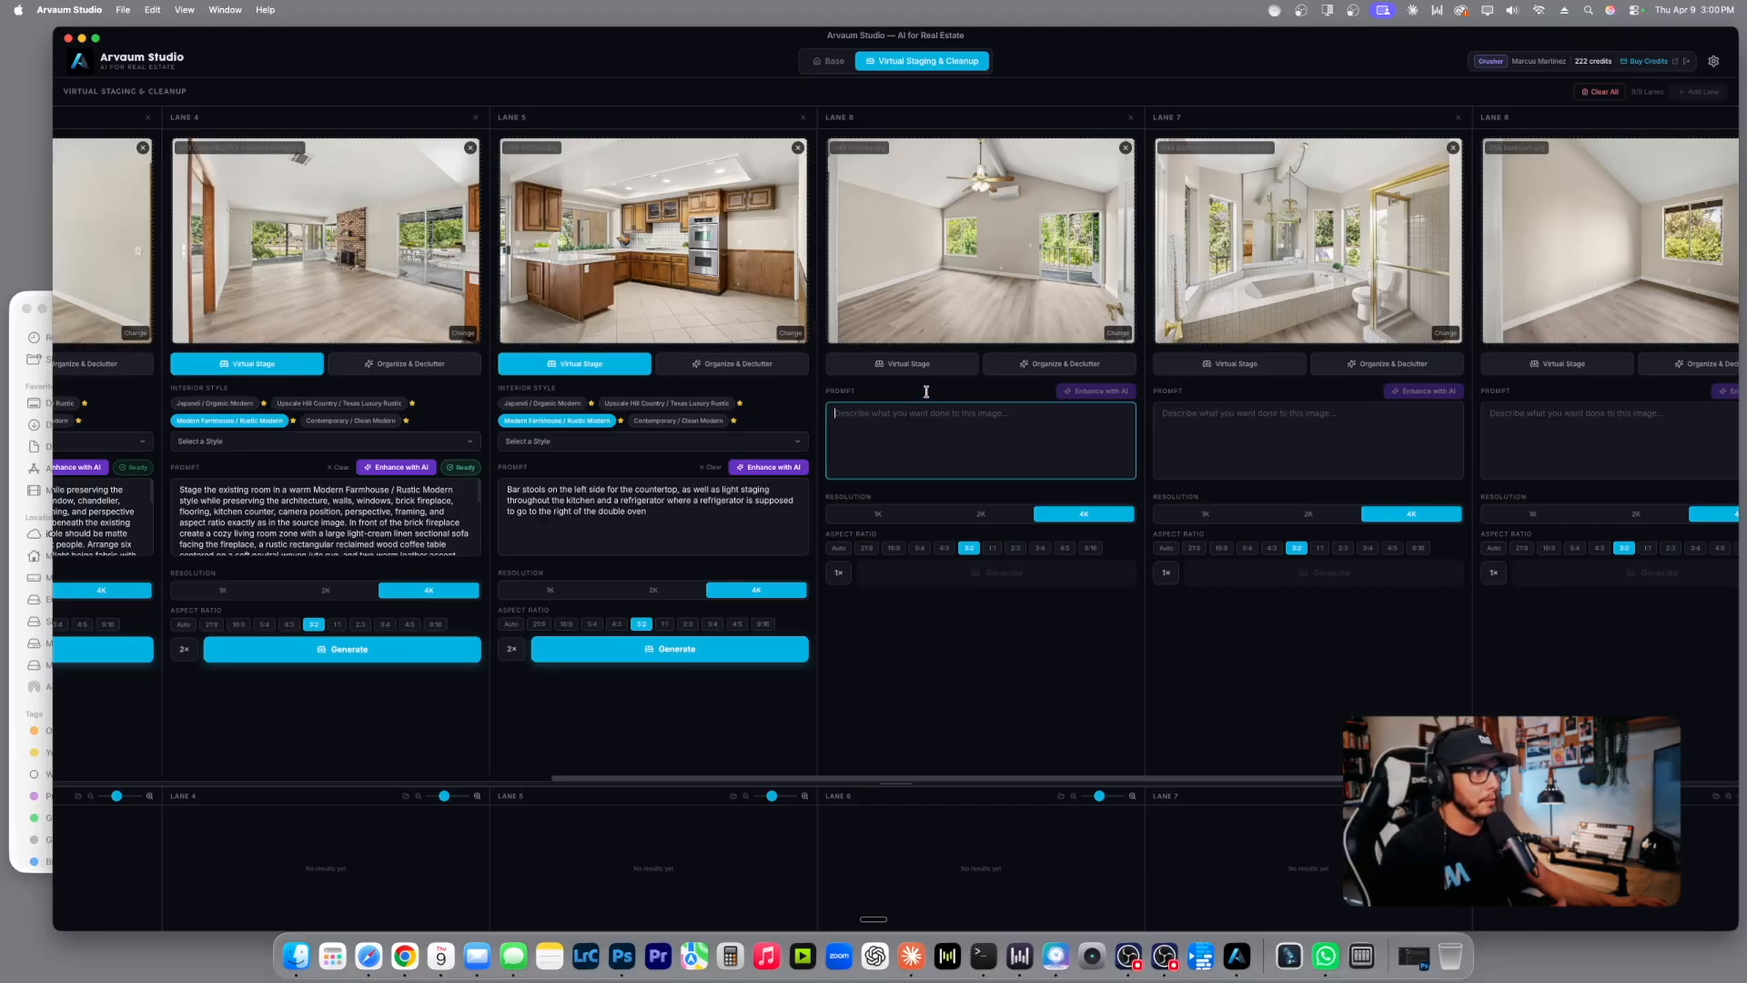
{"action": "scroll", "coordinate": [1054, 781], "scroll_direction": "right", "scroll_amount": 3}
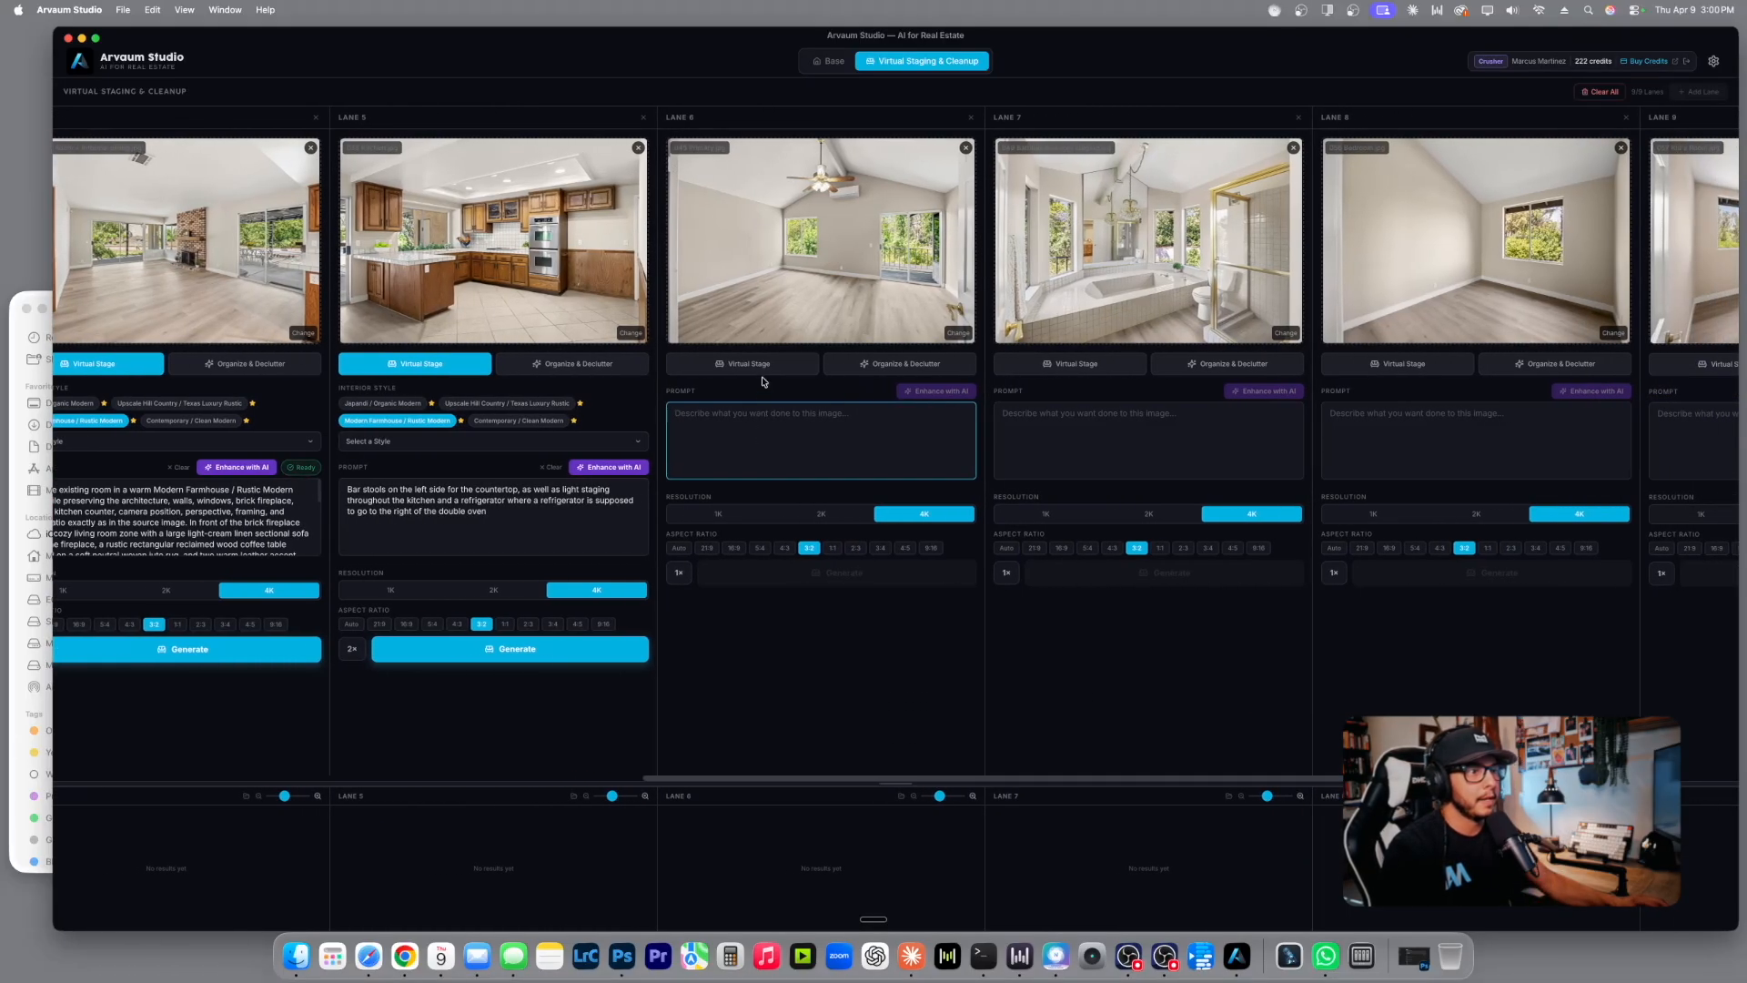
{"action": "left_click", "coordinate": [758, 363]}
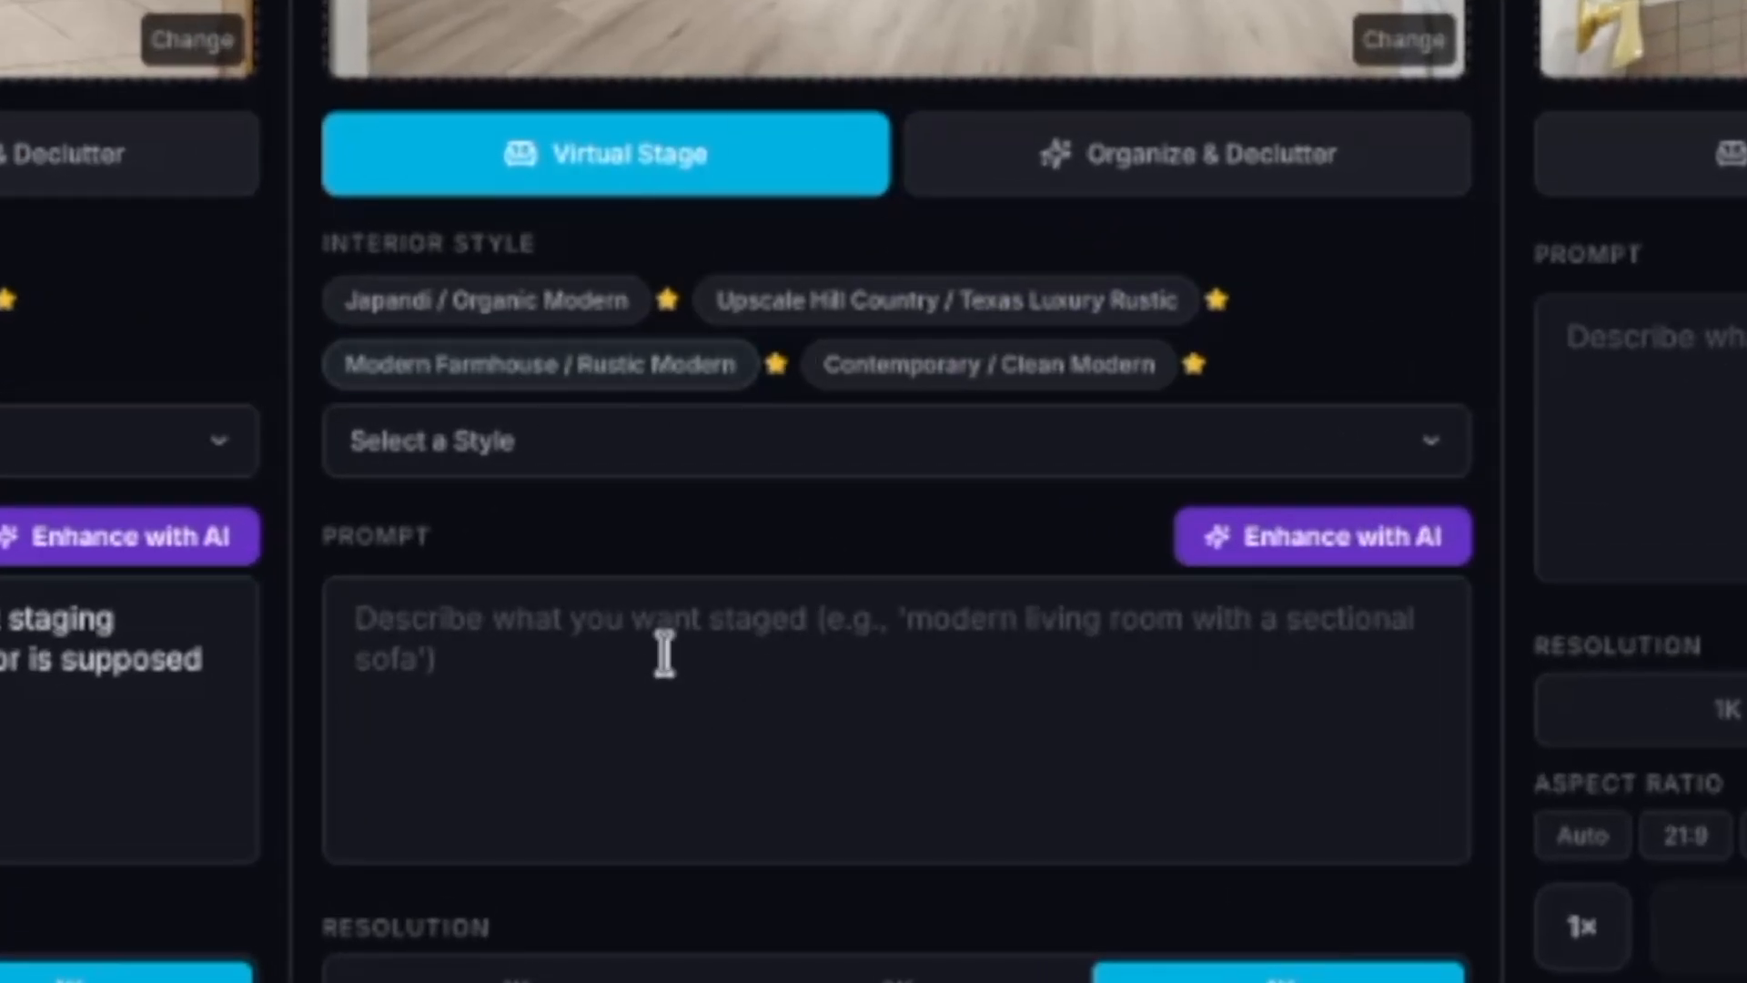
{"action": "left_click", "coordinate": [713, 664]}
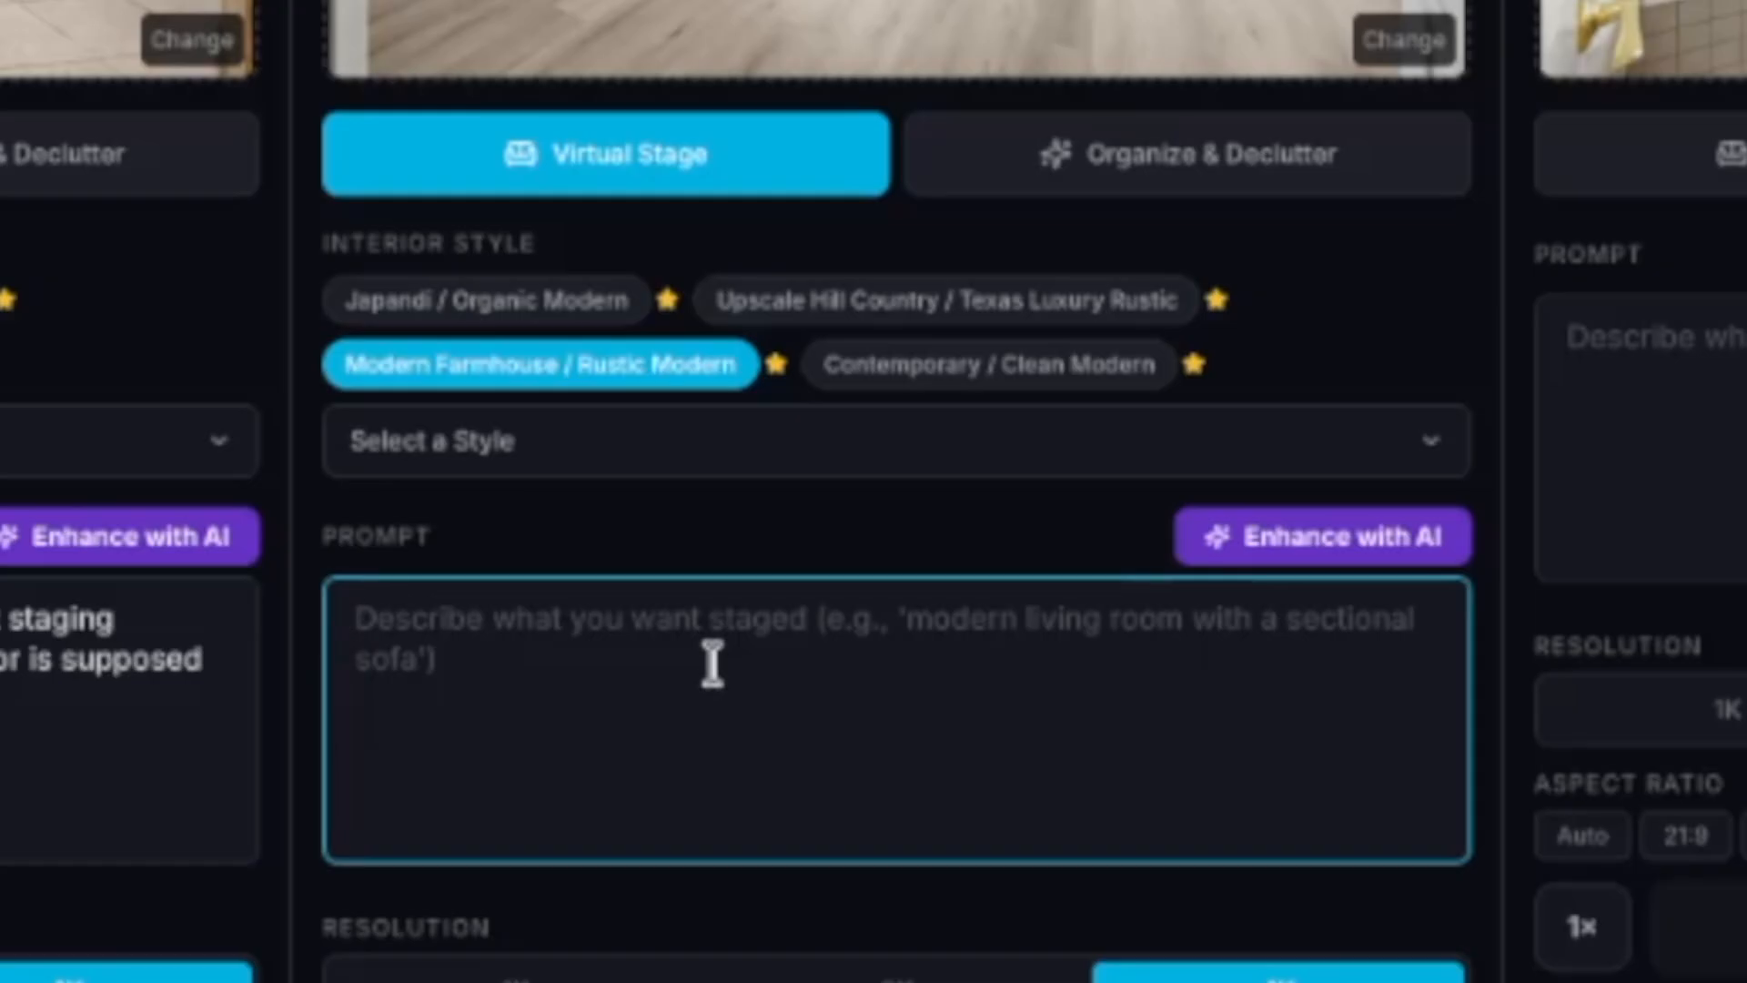
Enter "Primary Bedroom" as the lane 6 prompt with 2x outputs, and enhance both this prompt and the kitchen prompt with AI.
{"action": "type", "text": "P"}
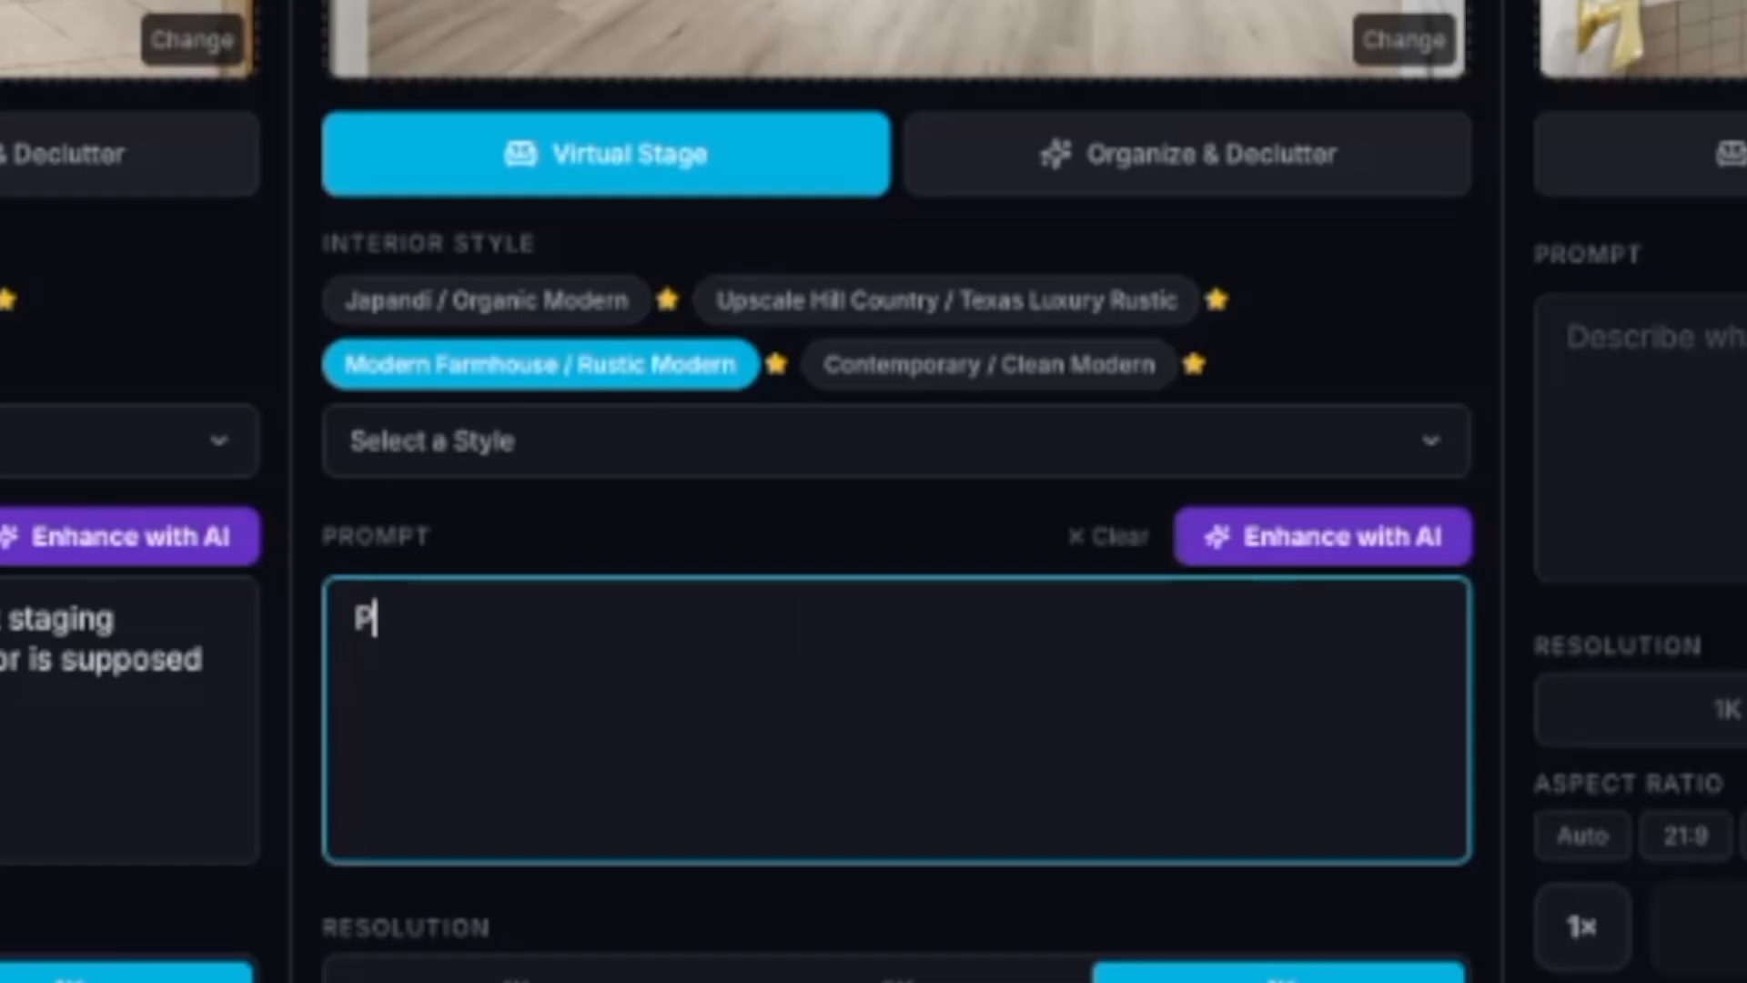
{"action": "type", "text": "rimary Bedroom"}
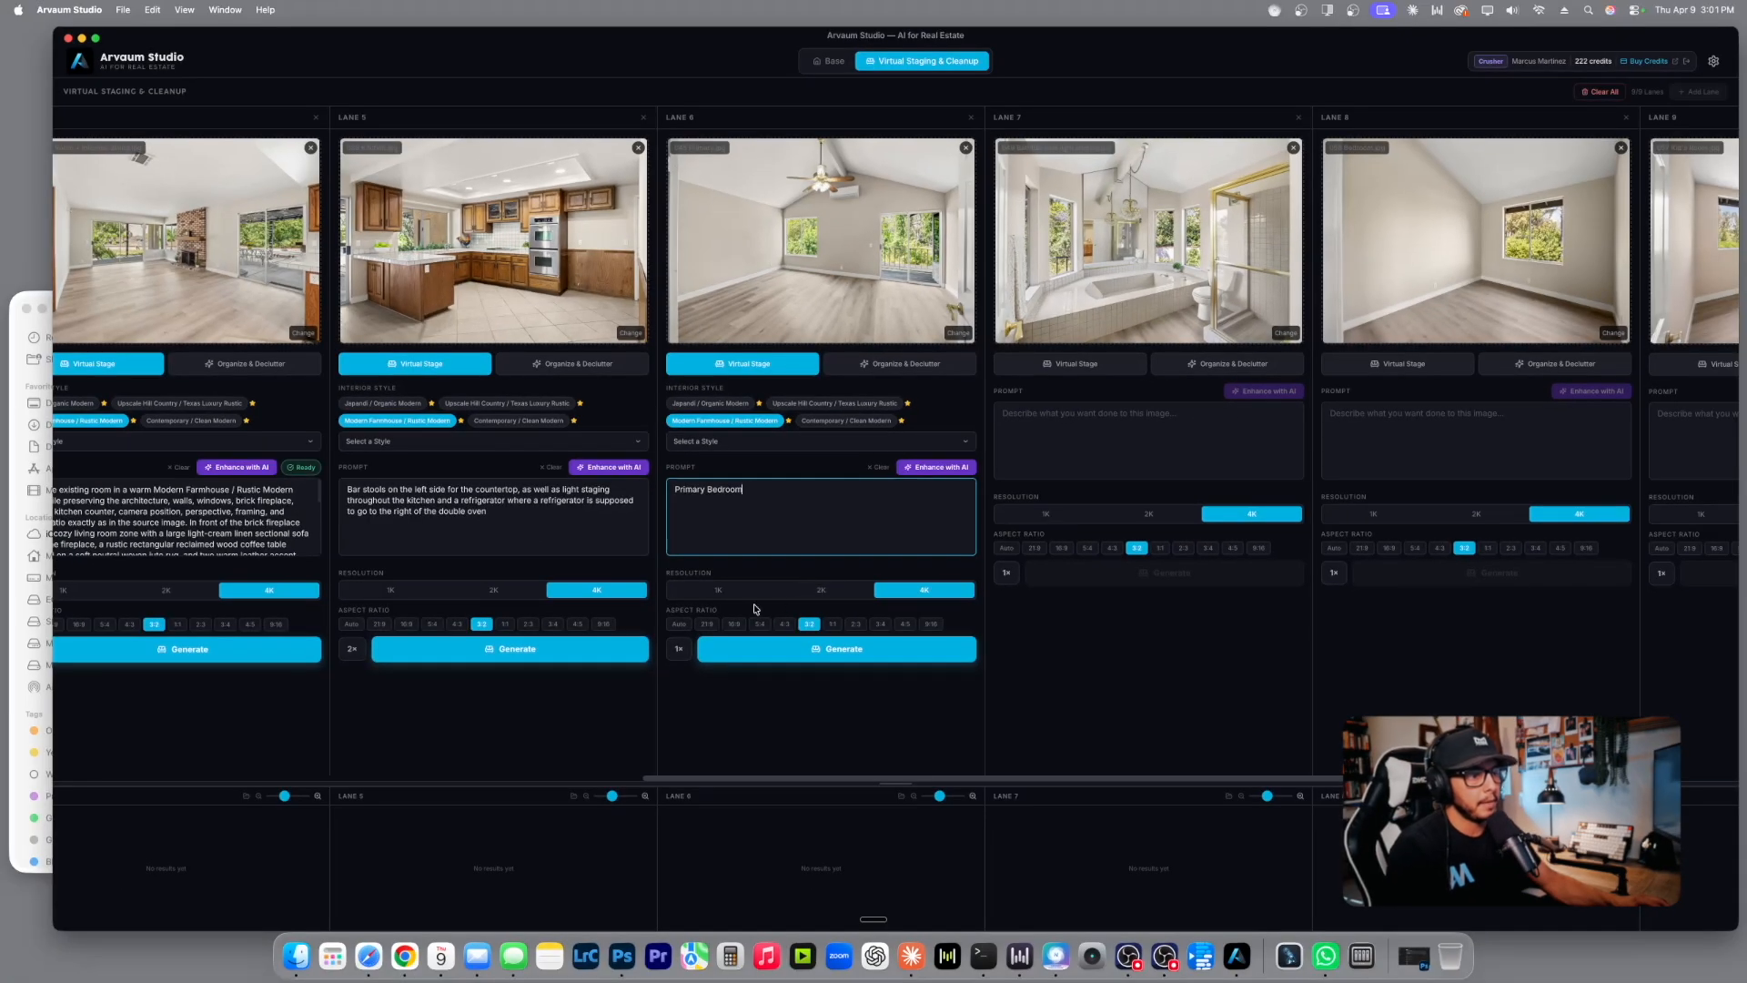
{"action": "left_click", "coordinate": [681, 652]}
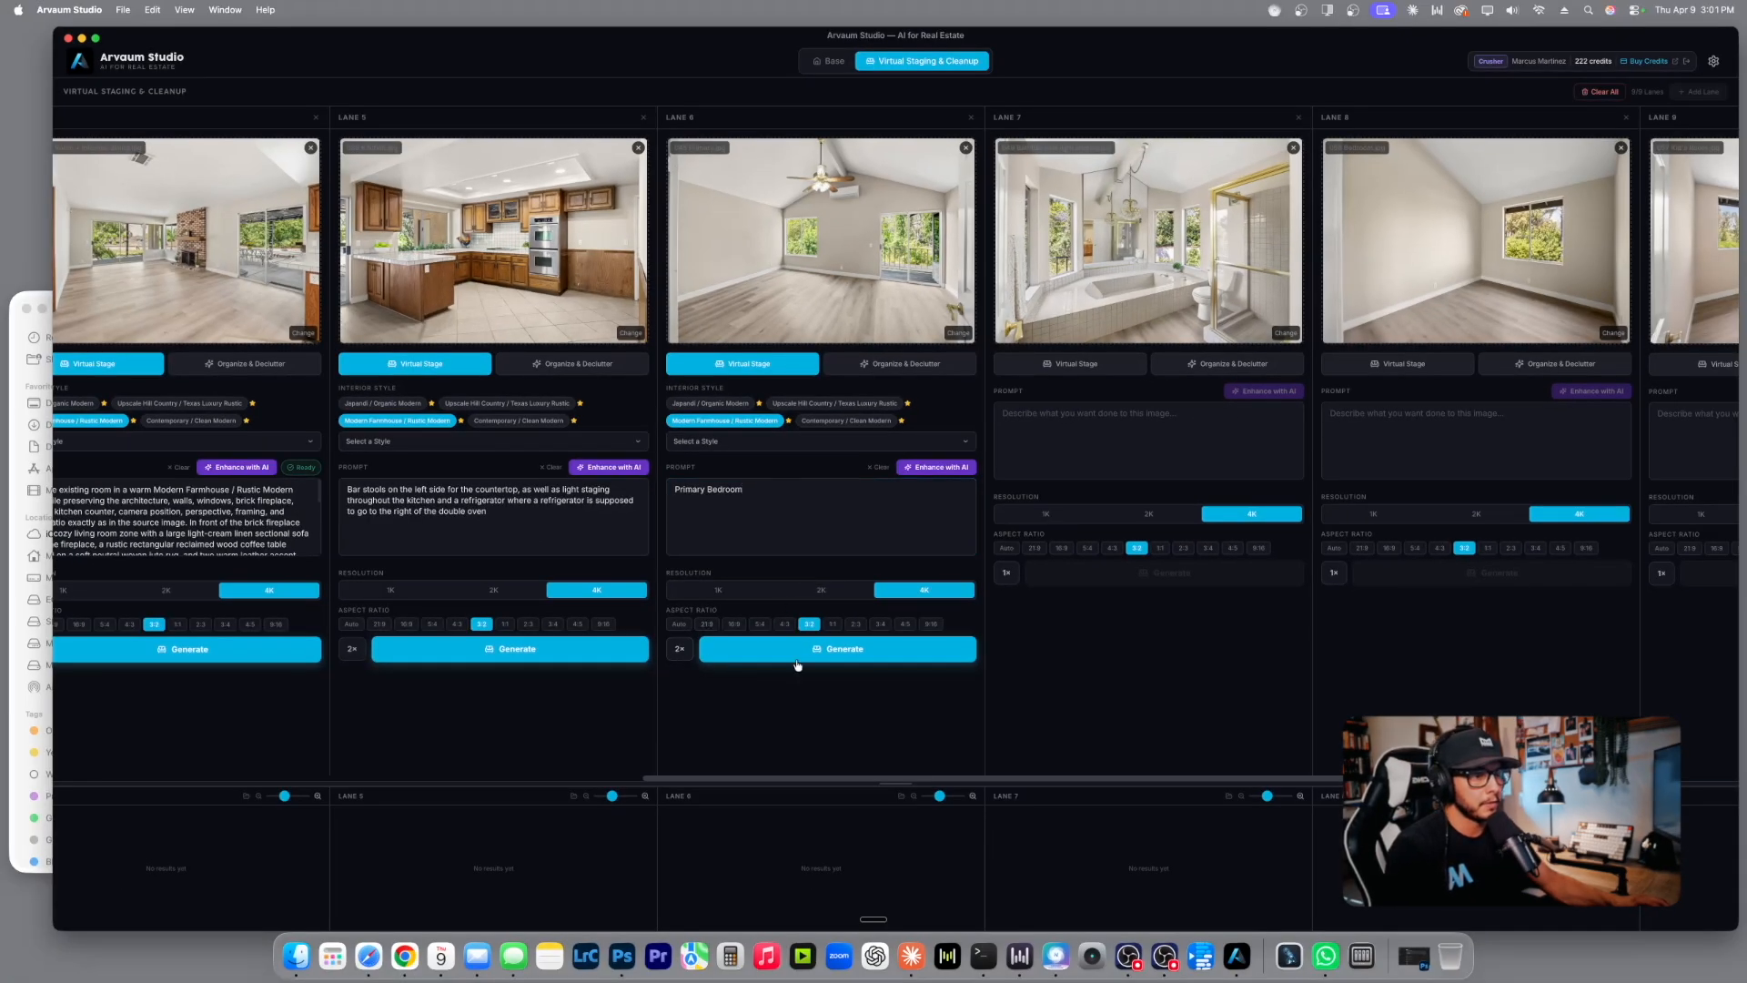
{"action": "left_click", "coordinate": [943, 468]}
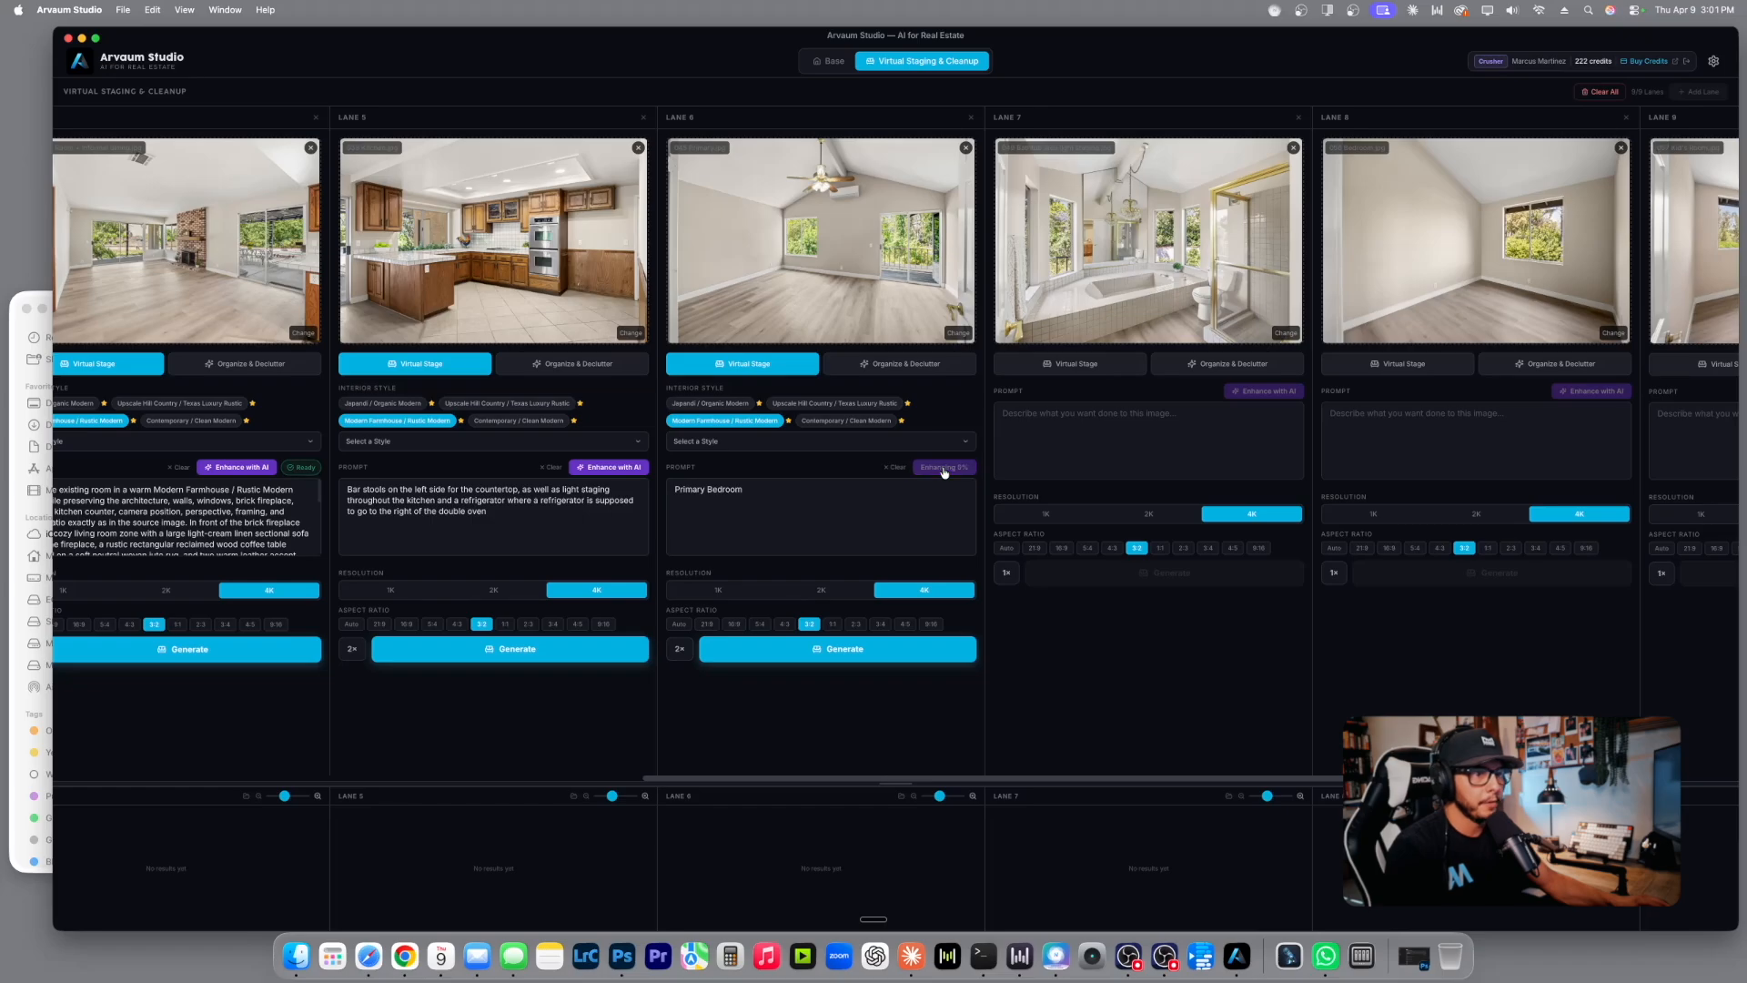
{"action": "left_click", "coordinate": [626, 468]}
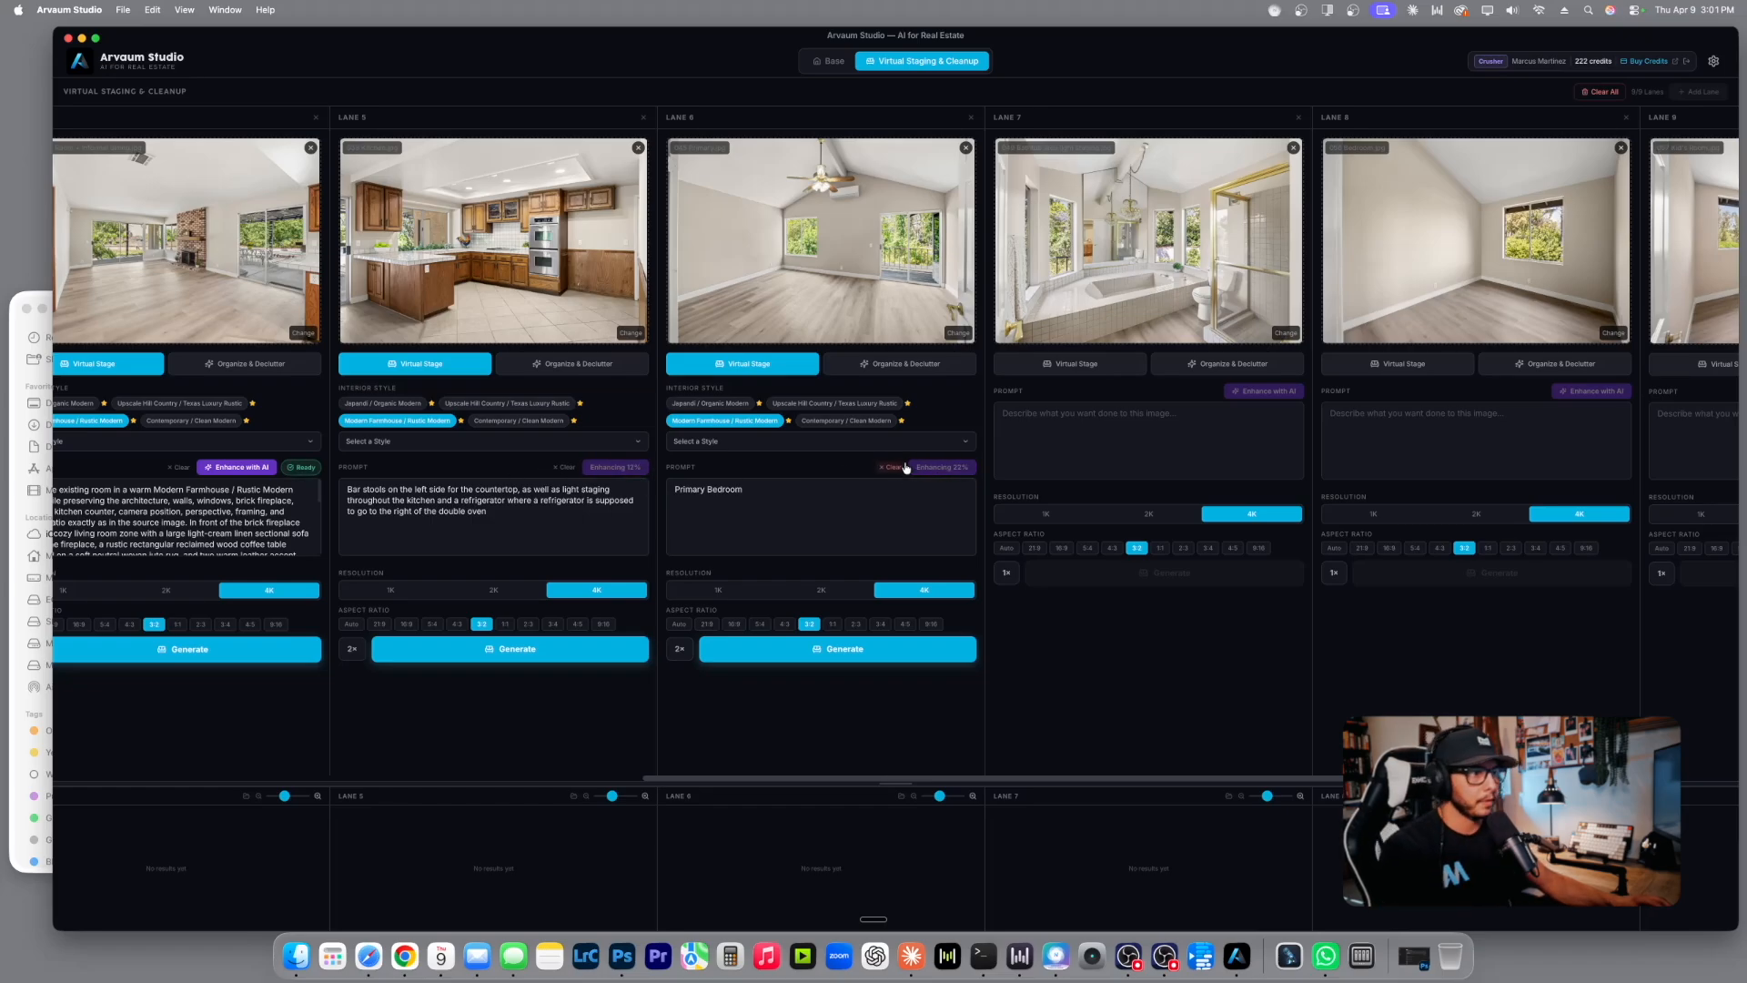
Turn on Virtual Stage for the bathroom lane with the Modern Farmhouse / Rustic Modern style.
{"action": "left_click", "coordinate": [1080, 370]}
{"action": "left_click", "coordinate": [1070, 423]}
{"action": "left_click", "coordinate": [1050, 498]}
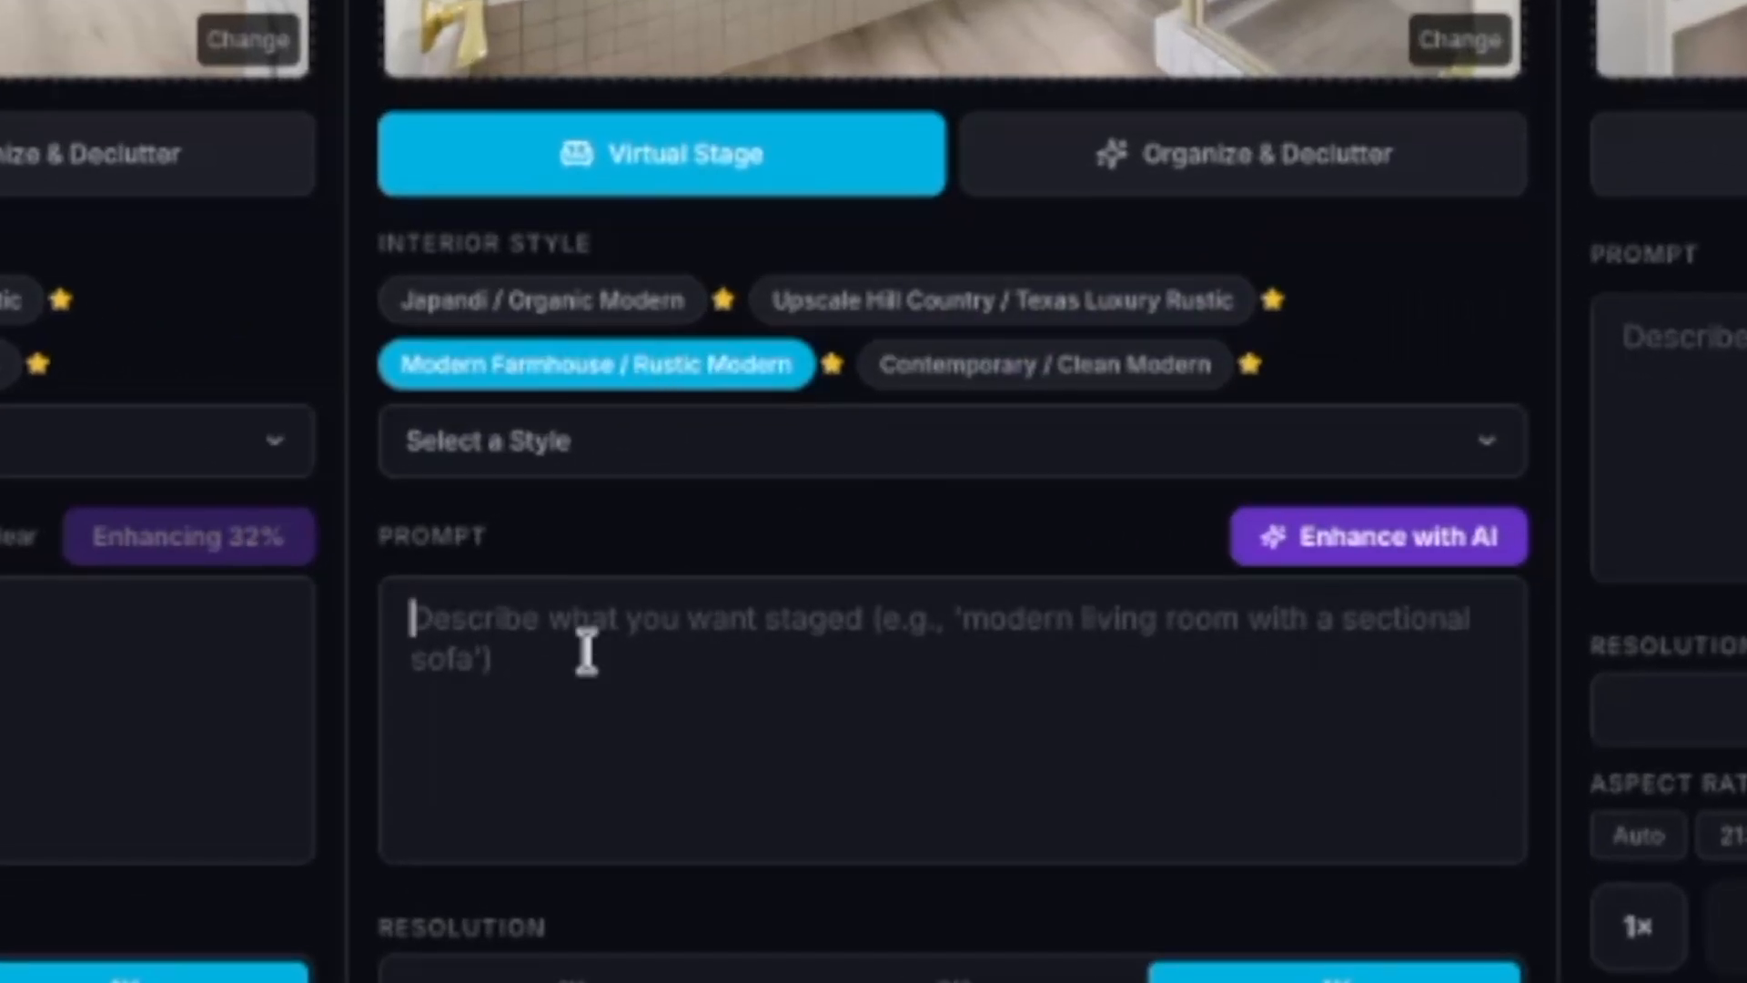
Enter "light staging for this bathtub scene" as the bathroom prompt, raise its output count, and enhance the prompt with AI.
{"action": "type", "text": "light st"}
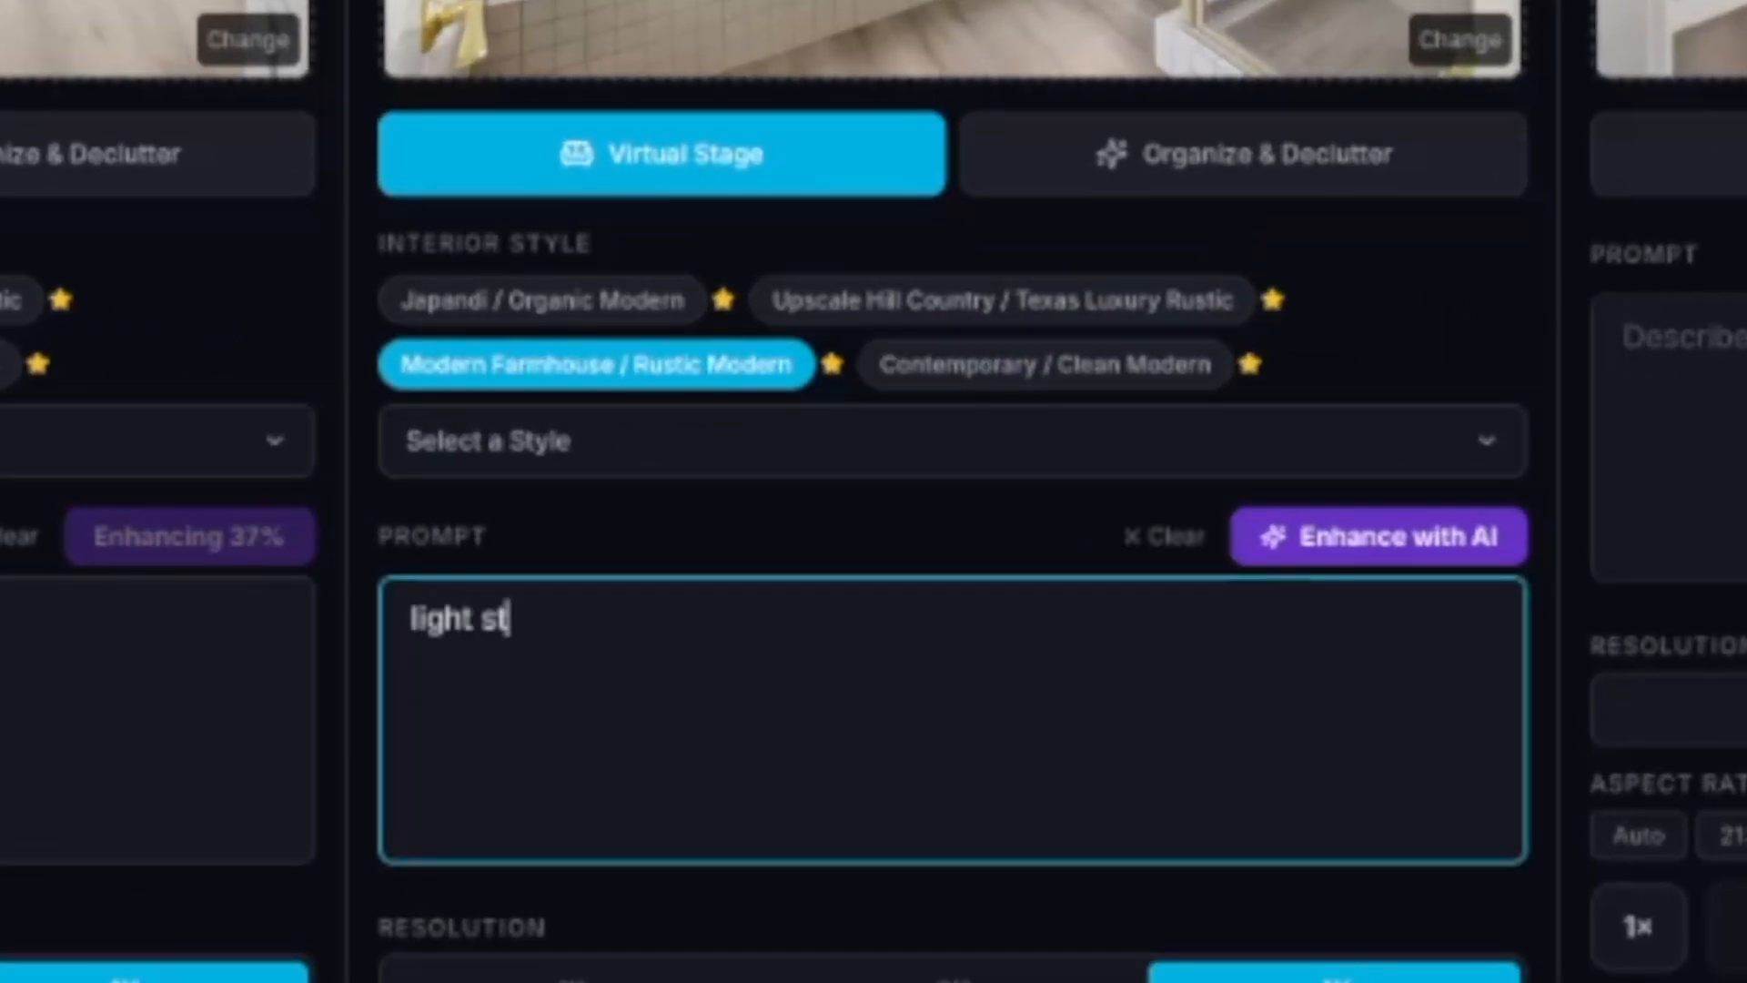
{"action": "type", "text": "aging for this bathtu"}
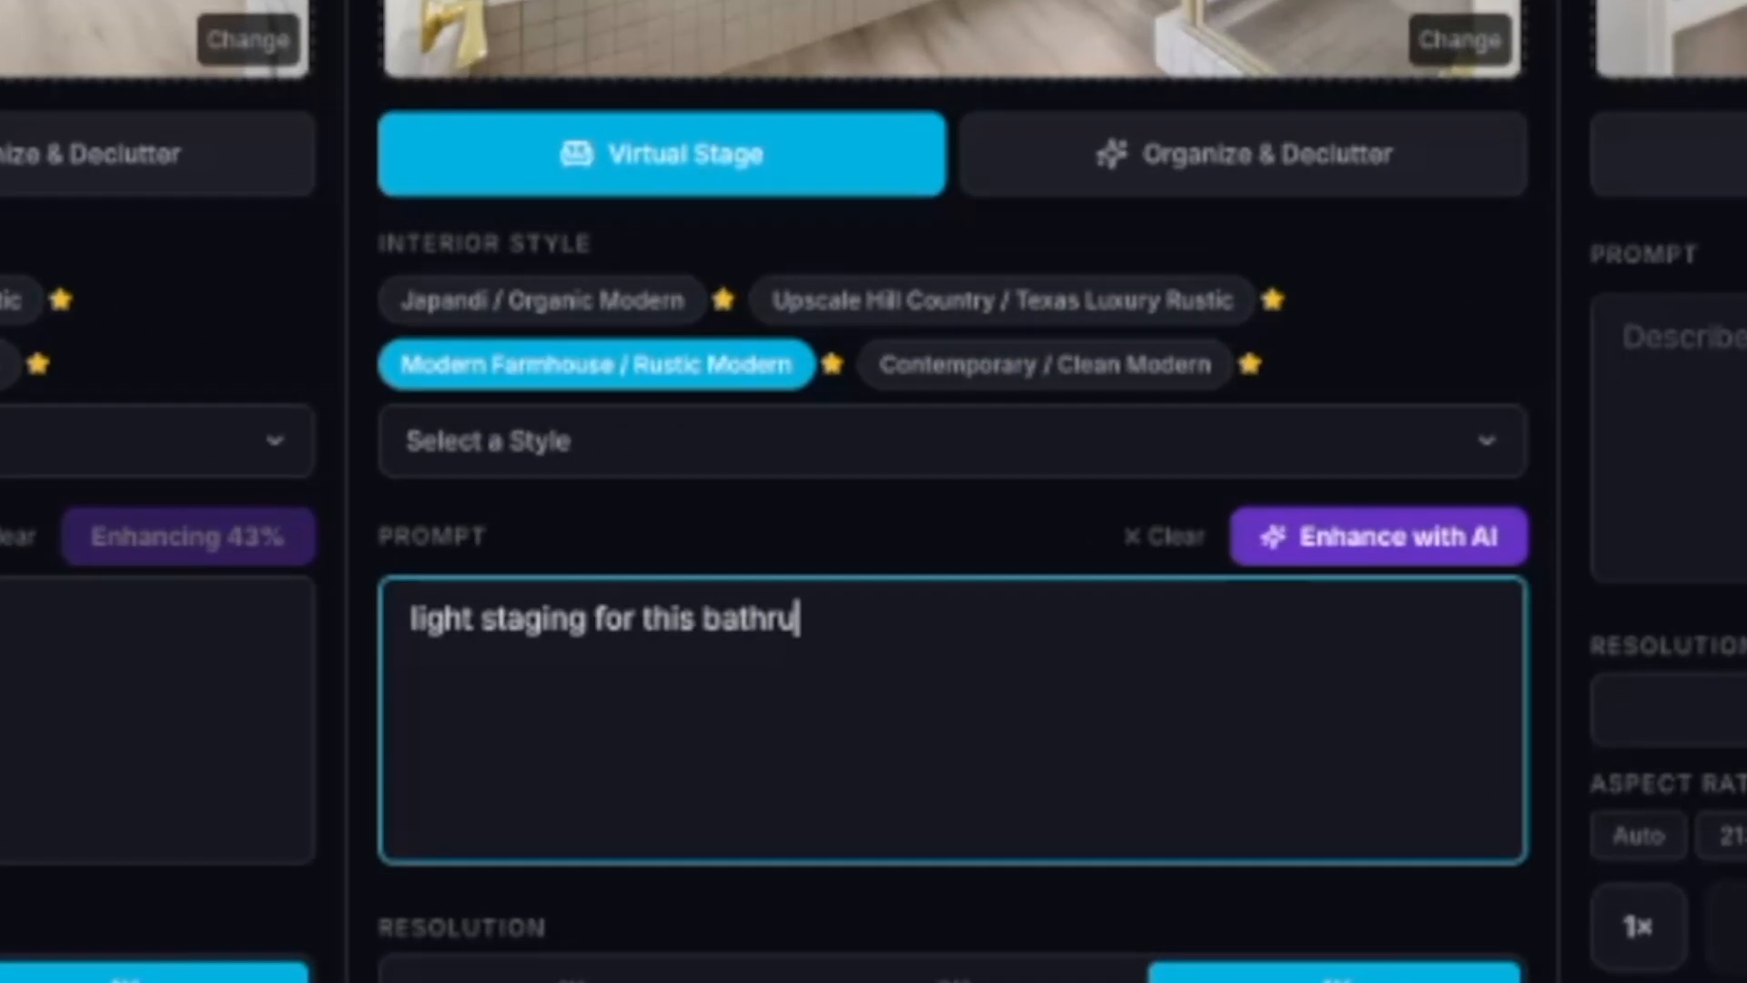
{"action": "type", "text": "b scene"}
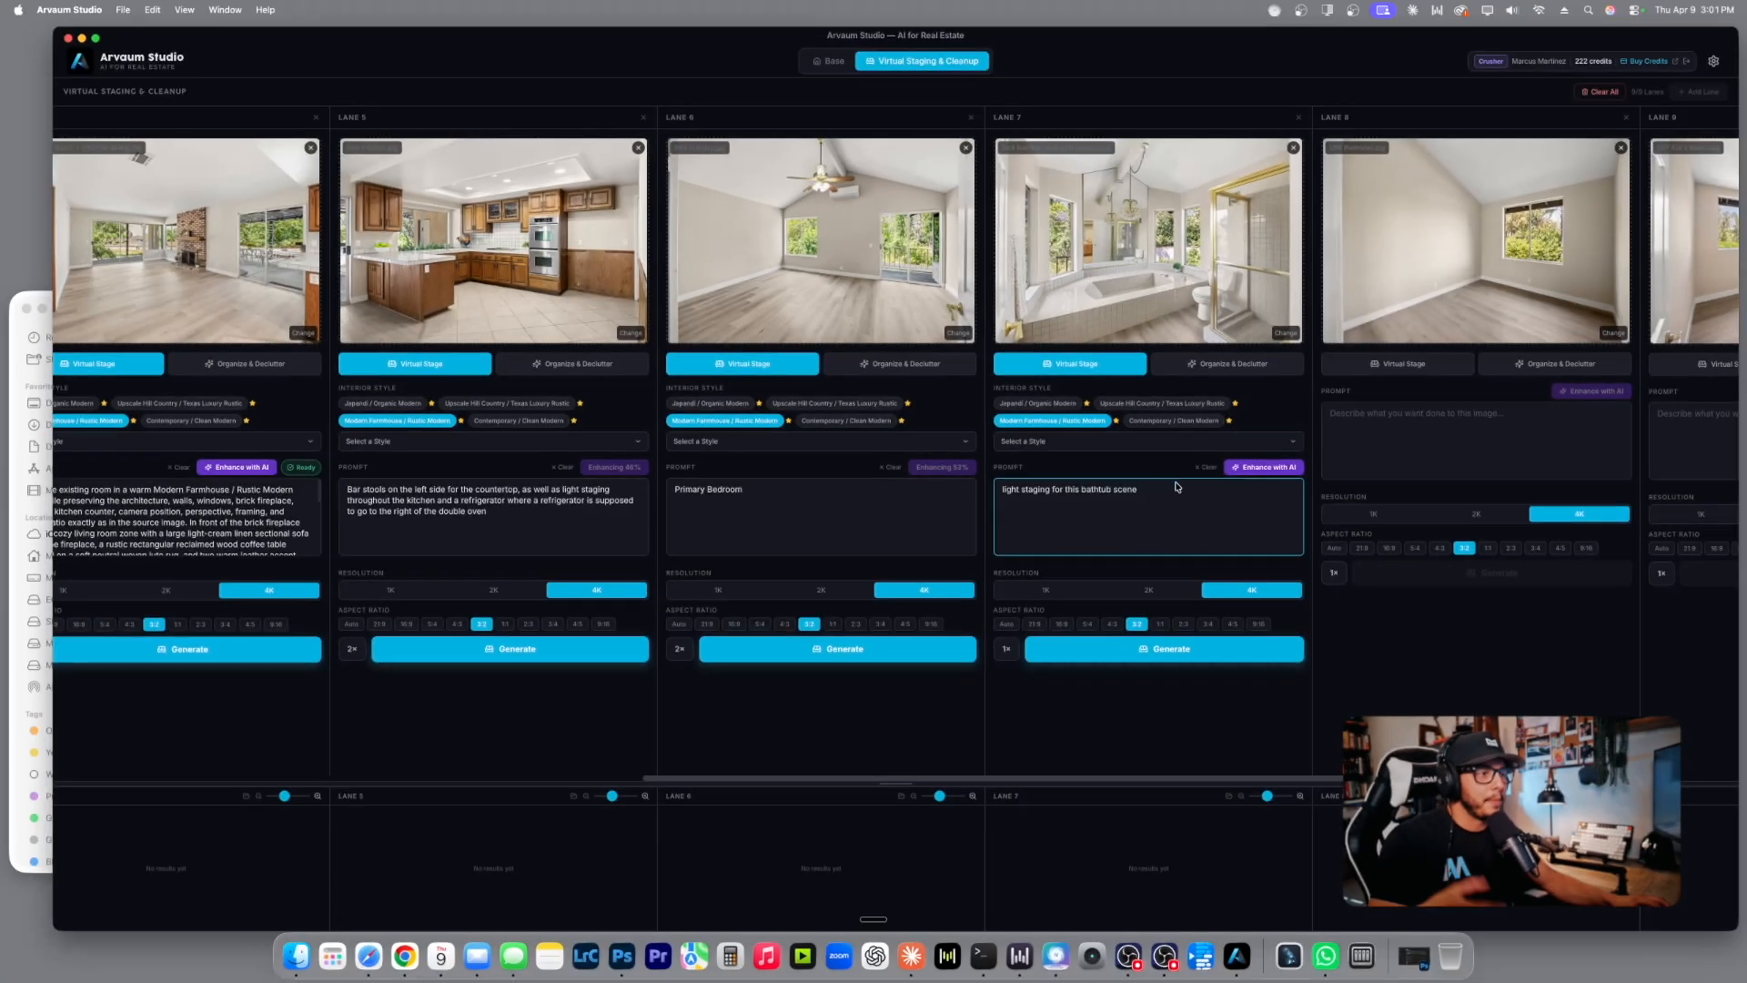
{"action": "left_click", "coordinate": [1005, 648]}
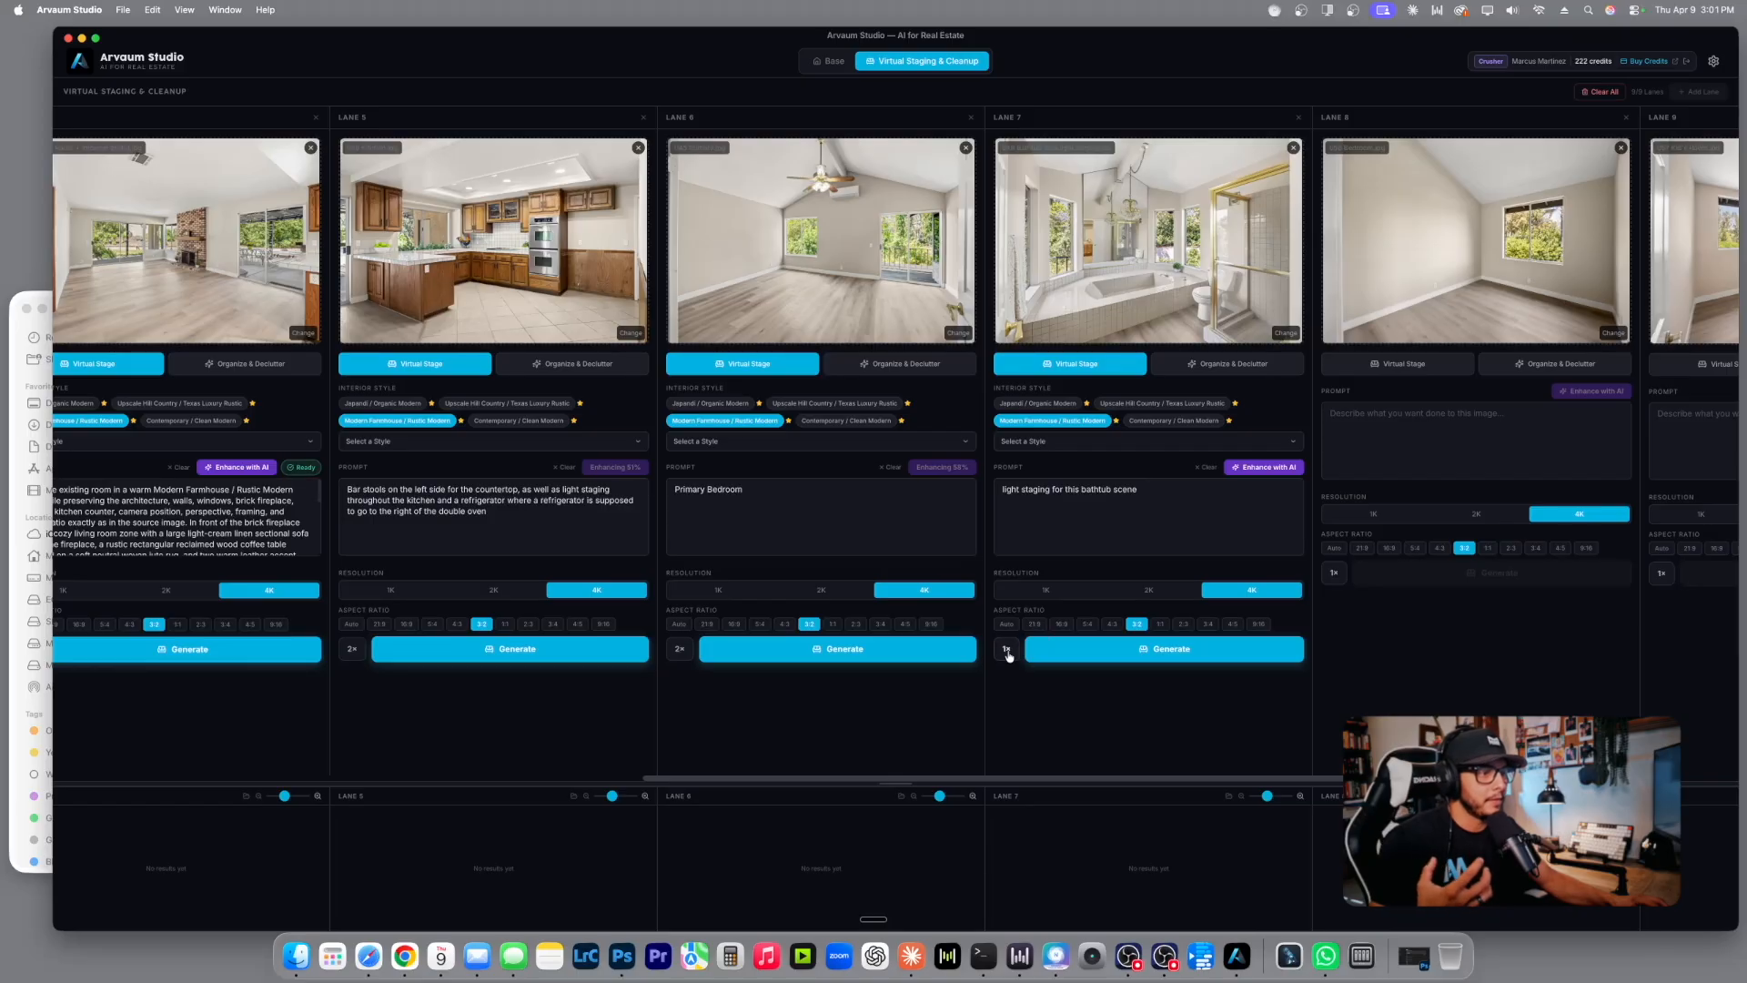
{"action": "left_click_drag", "start_coordinate": [1093, 780], "coordinate": [1221, 782]}
{"action": "left_click", "coordinate": [1052, 470]}
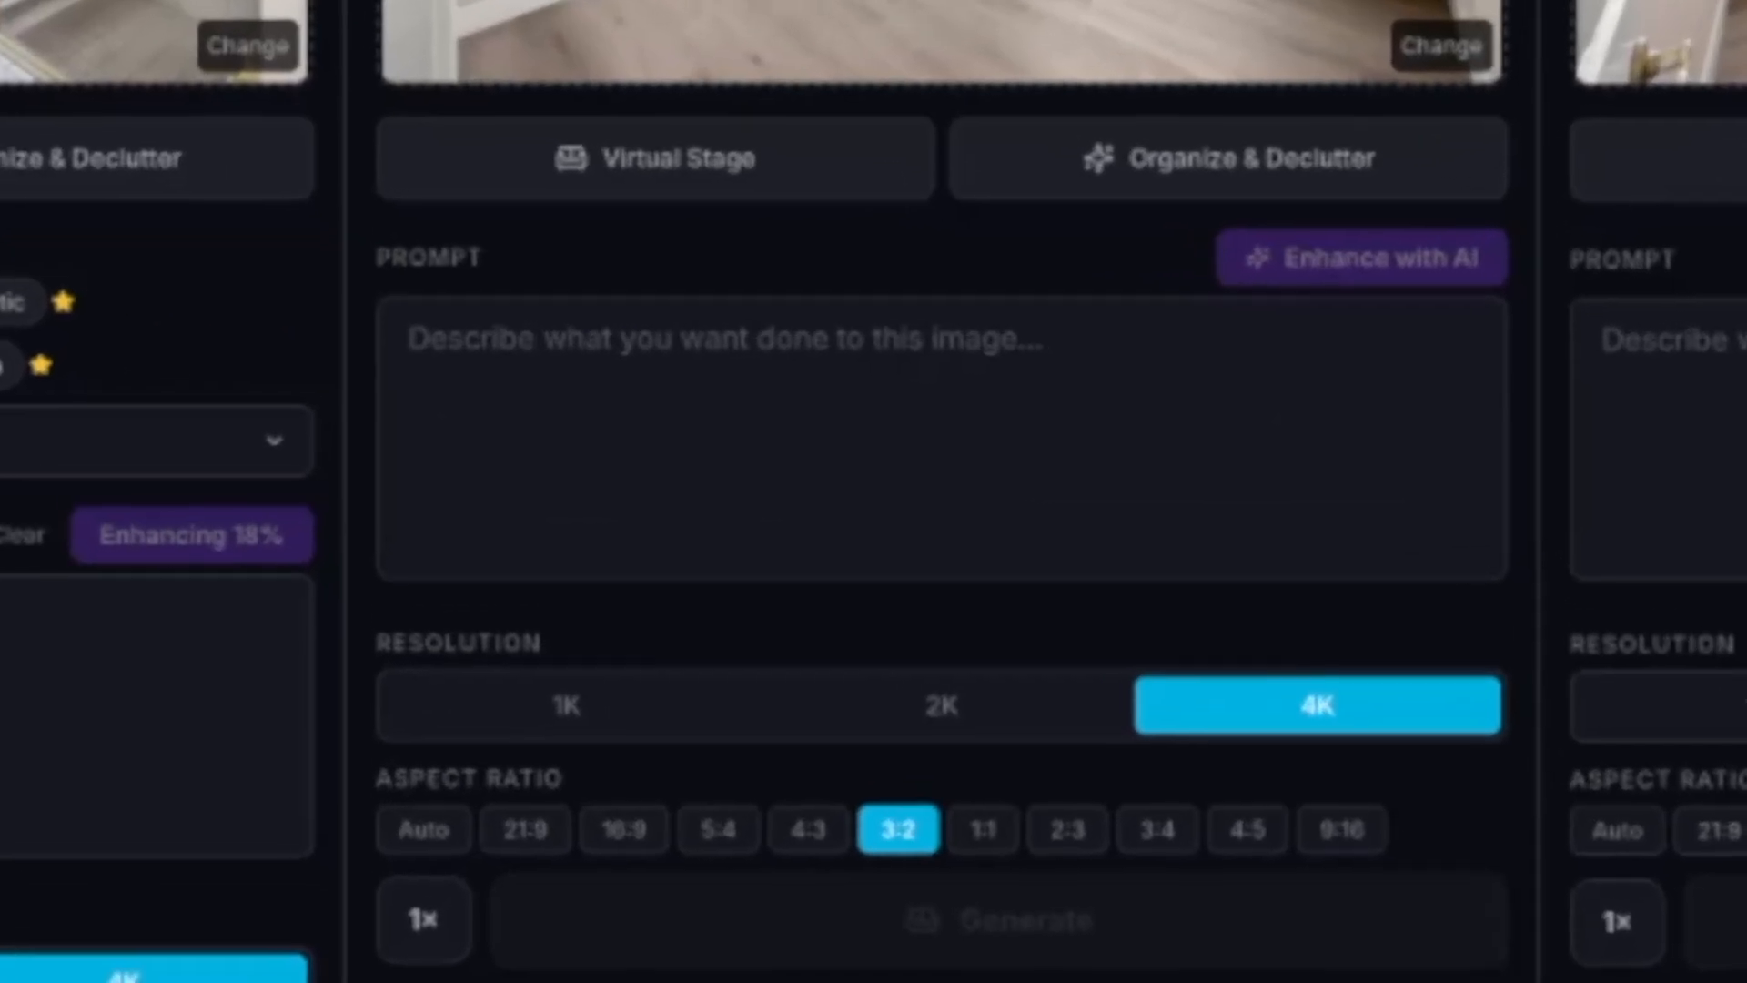
Virtually stage lane 8 in the Modern Farmhouse / Rustic Modern style with the prompt "Bedroom" at 2x outputs, and enhance the prompt with AI.
{"action": "left_click", "coordinate": [655, 182]}
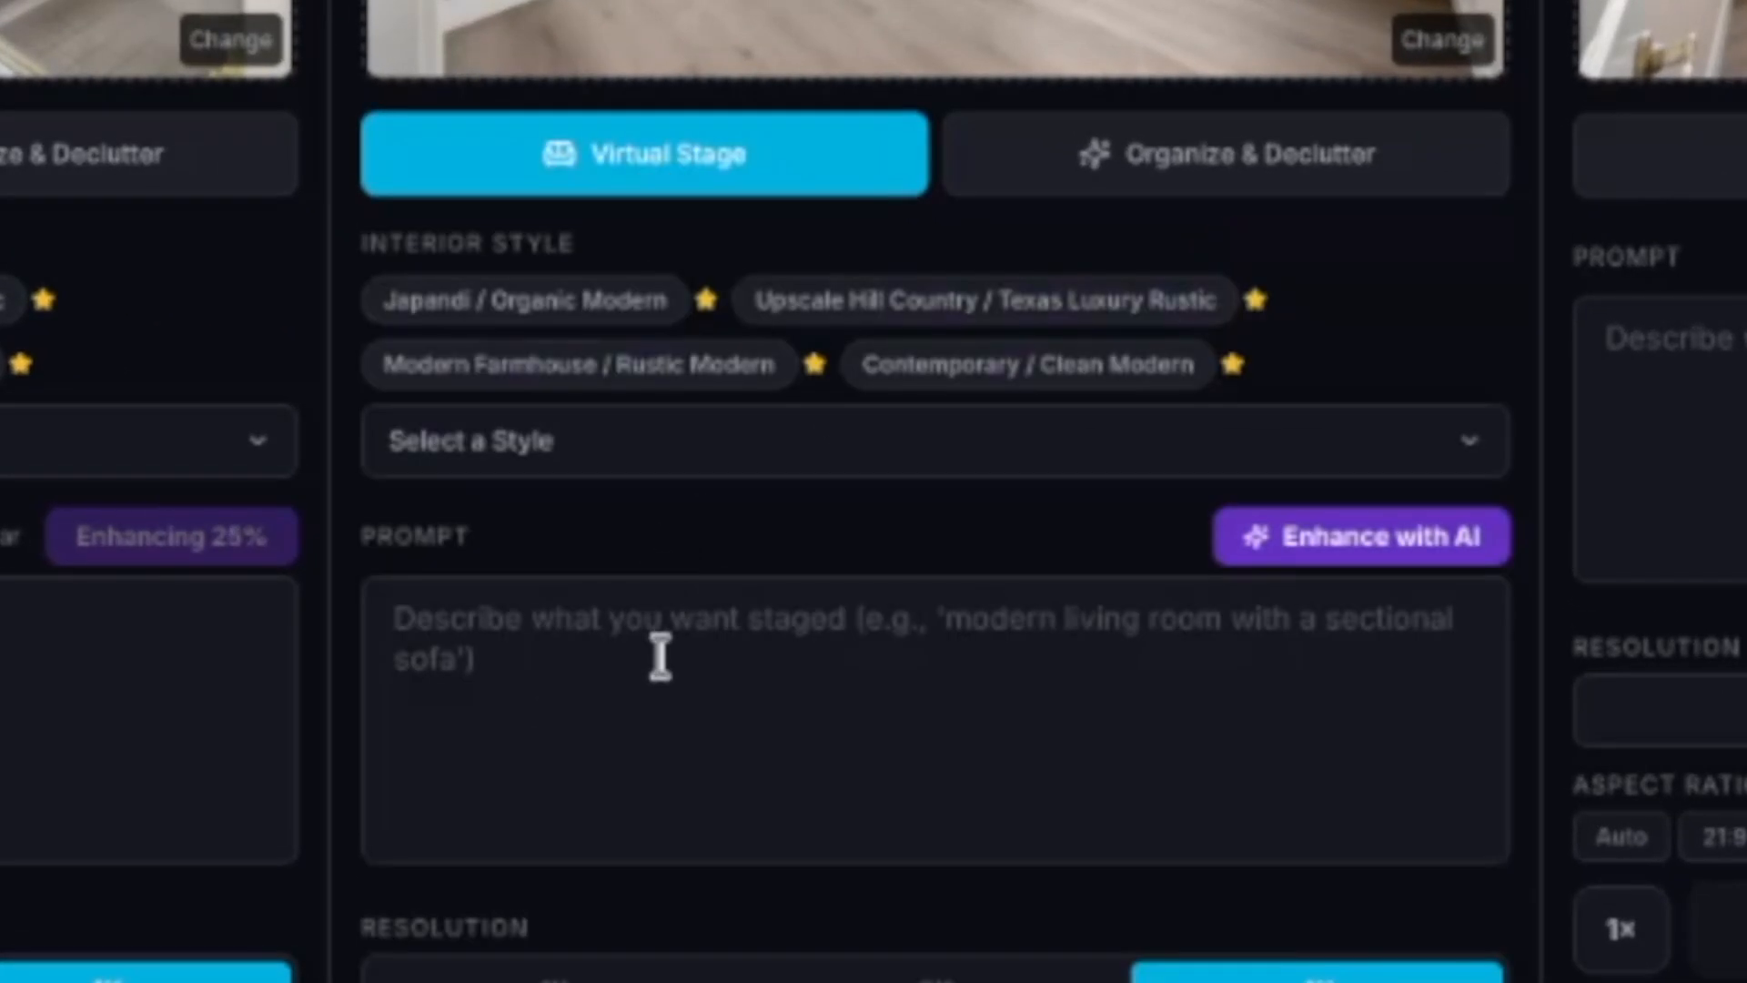
{"action": "left_click", "coordinate": [664, 374]}
{"action": "left_click", "coordinate": [643, 674]}
{"action": "type", "text": "Bedroom"}
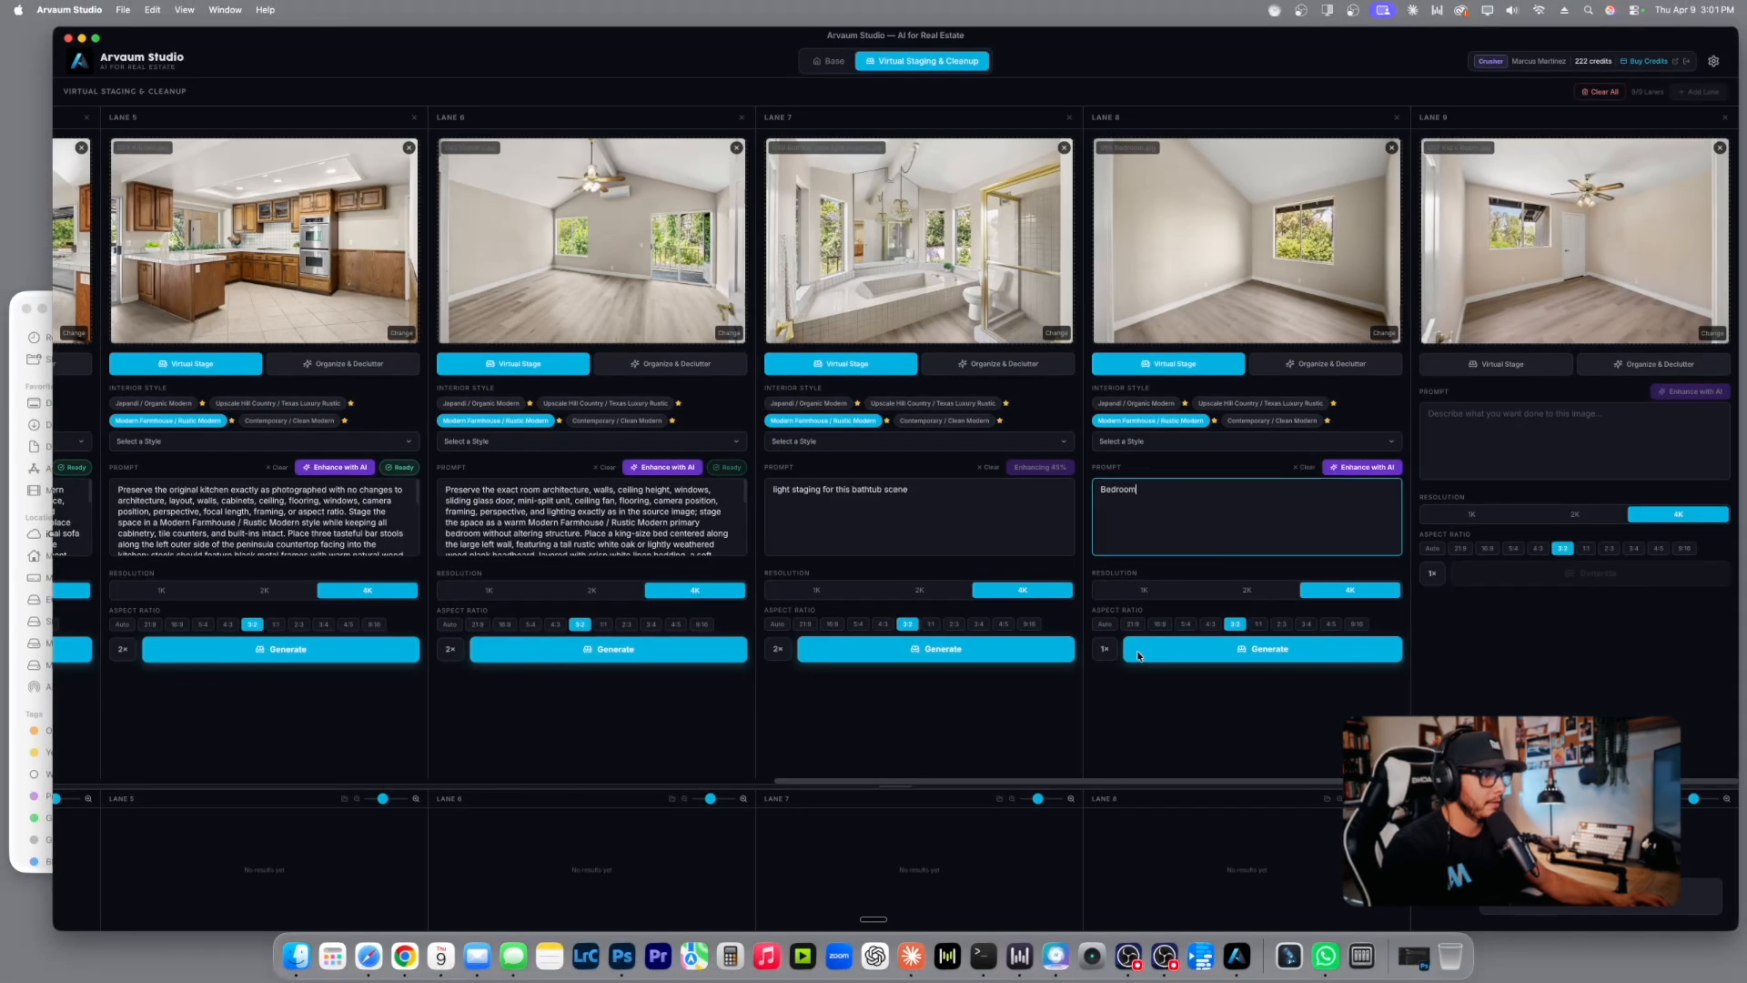
{"action": "left_click", "coordinate": [1108, 651]}
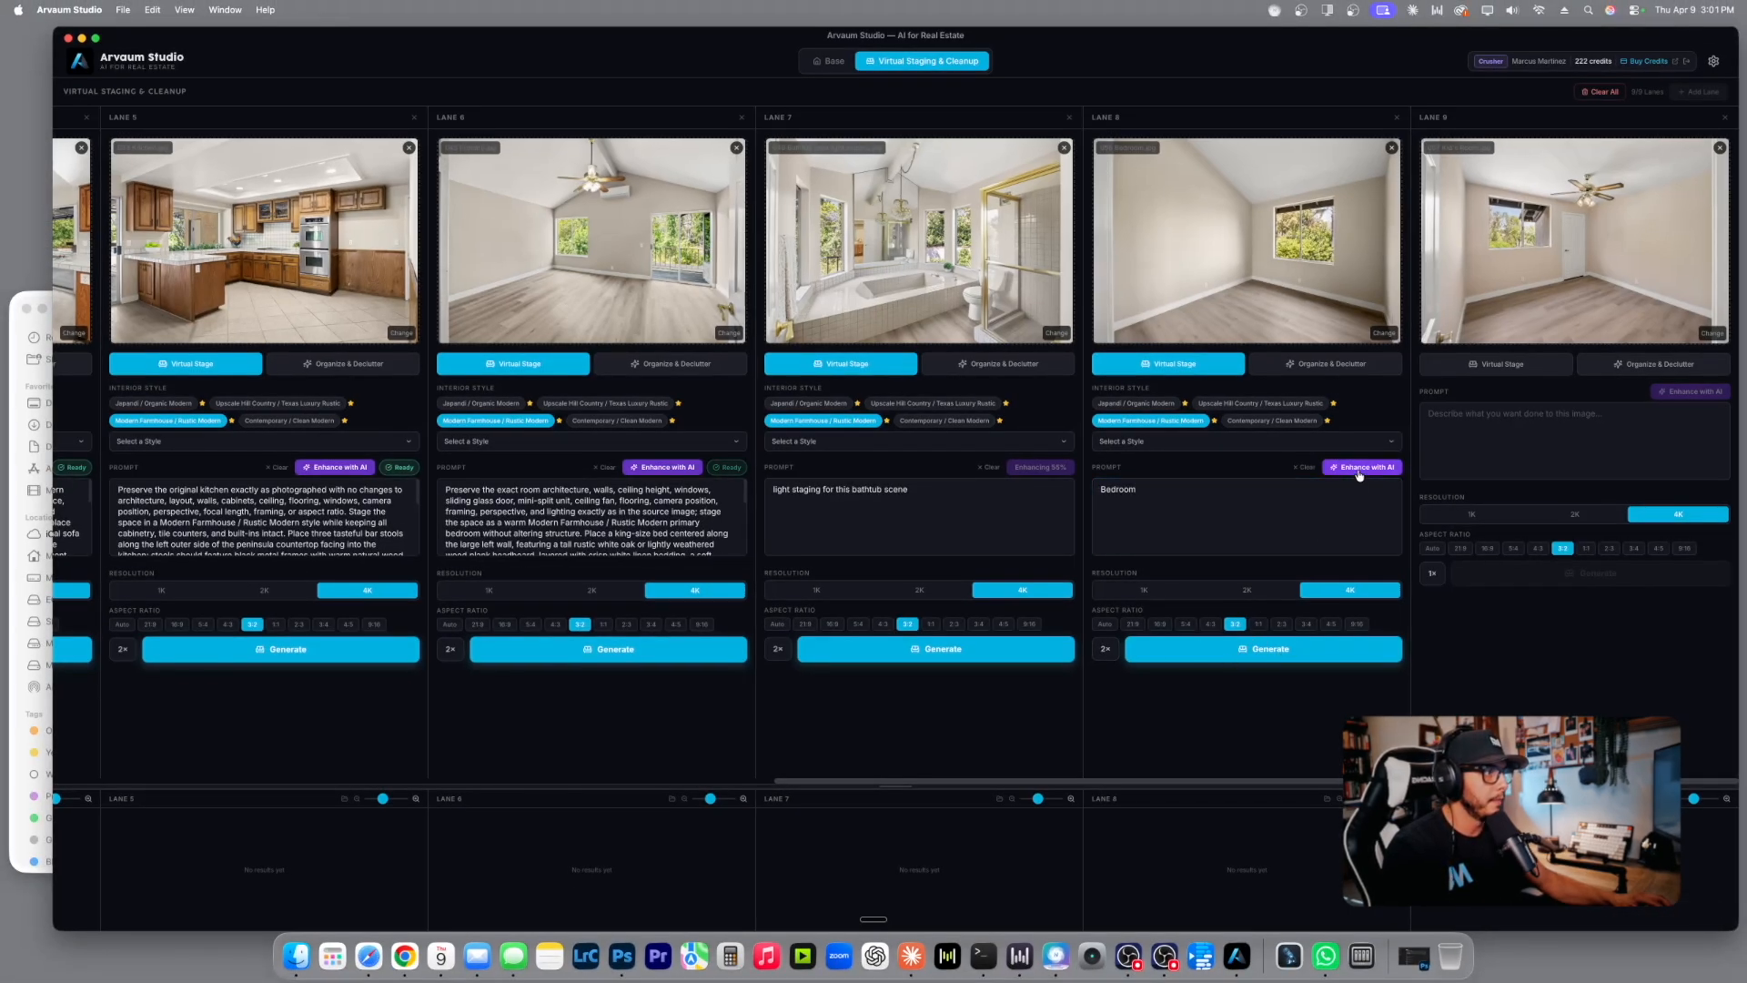
Virtually stage the last lane in the Modern Farmhouse / Rustic Modern style with the prompt "Kids bedroom", and enhance the prompt with AI.
{"action": "left_click", "coordinate": [1496, 364]}
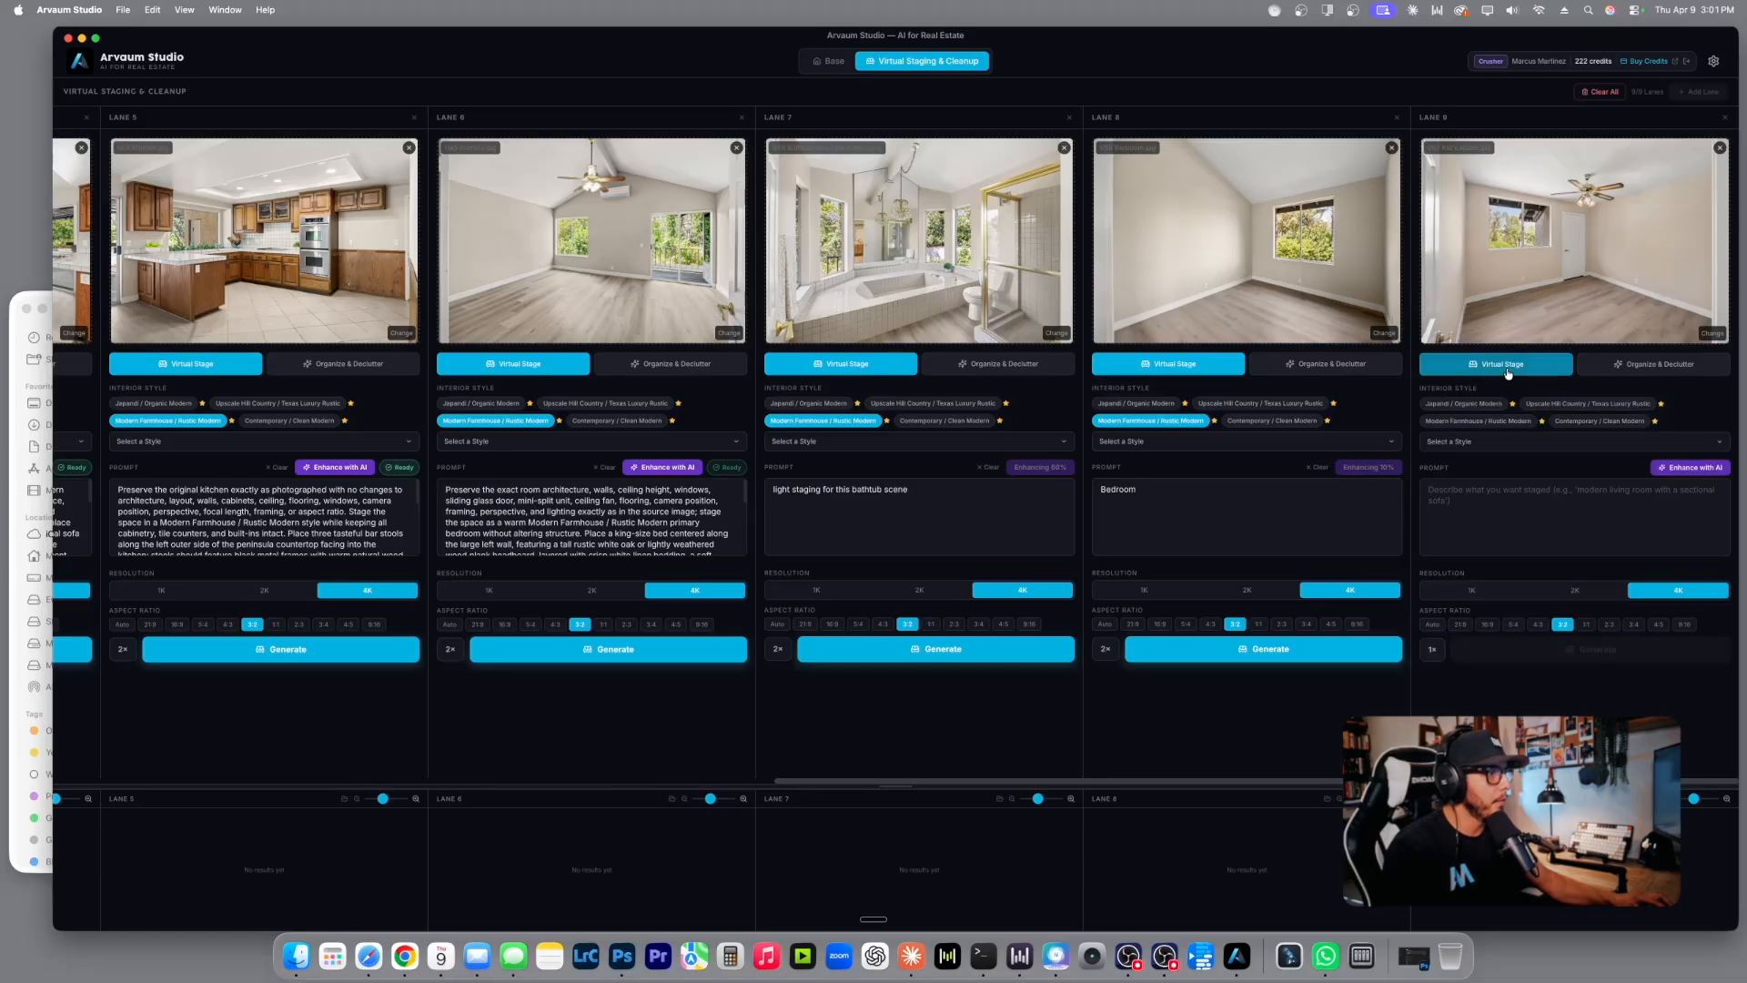
{"action": "left_click", "coordinate": [1491, 422]}
{"action": "left_click", "coordinate": [1510, 496]}
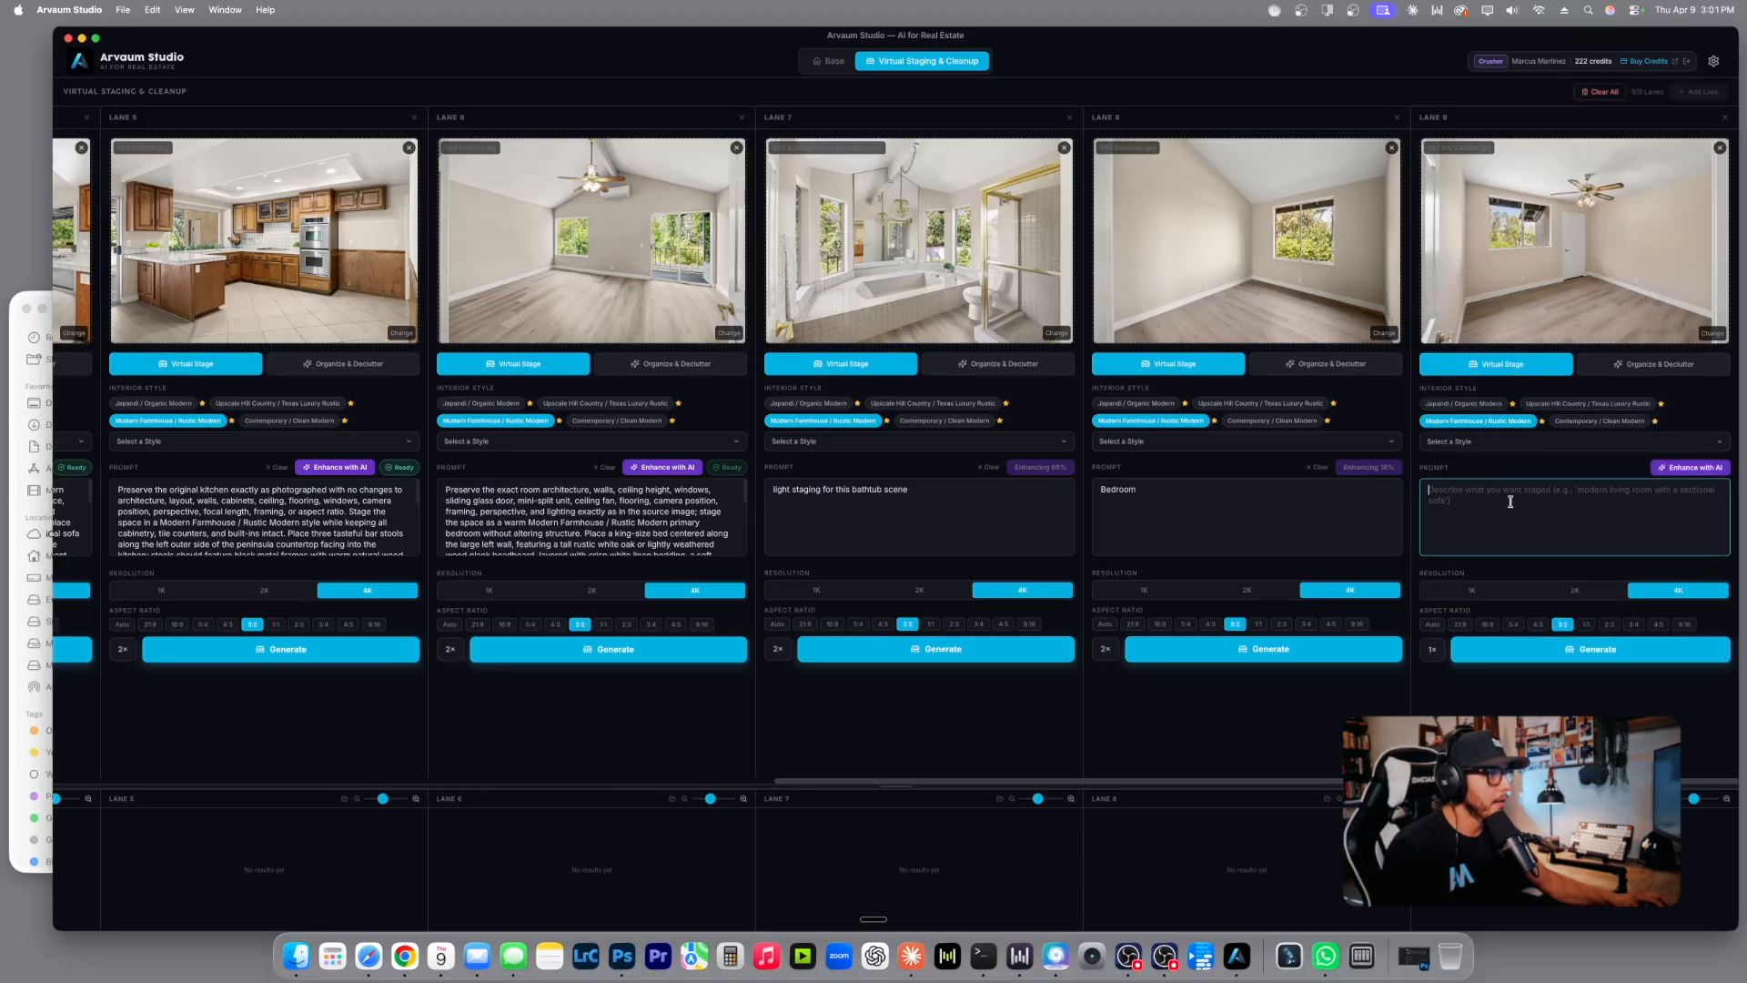
{"action": "type", "text": "Kids bedroom"}
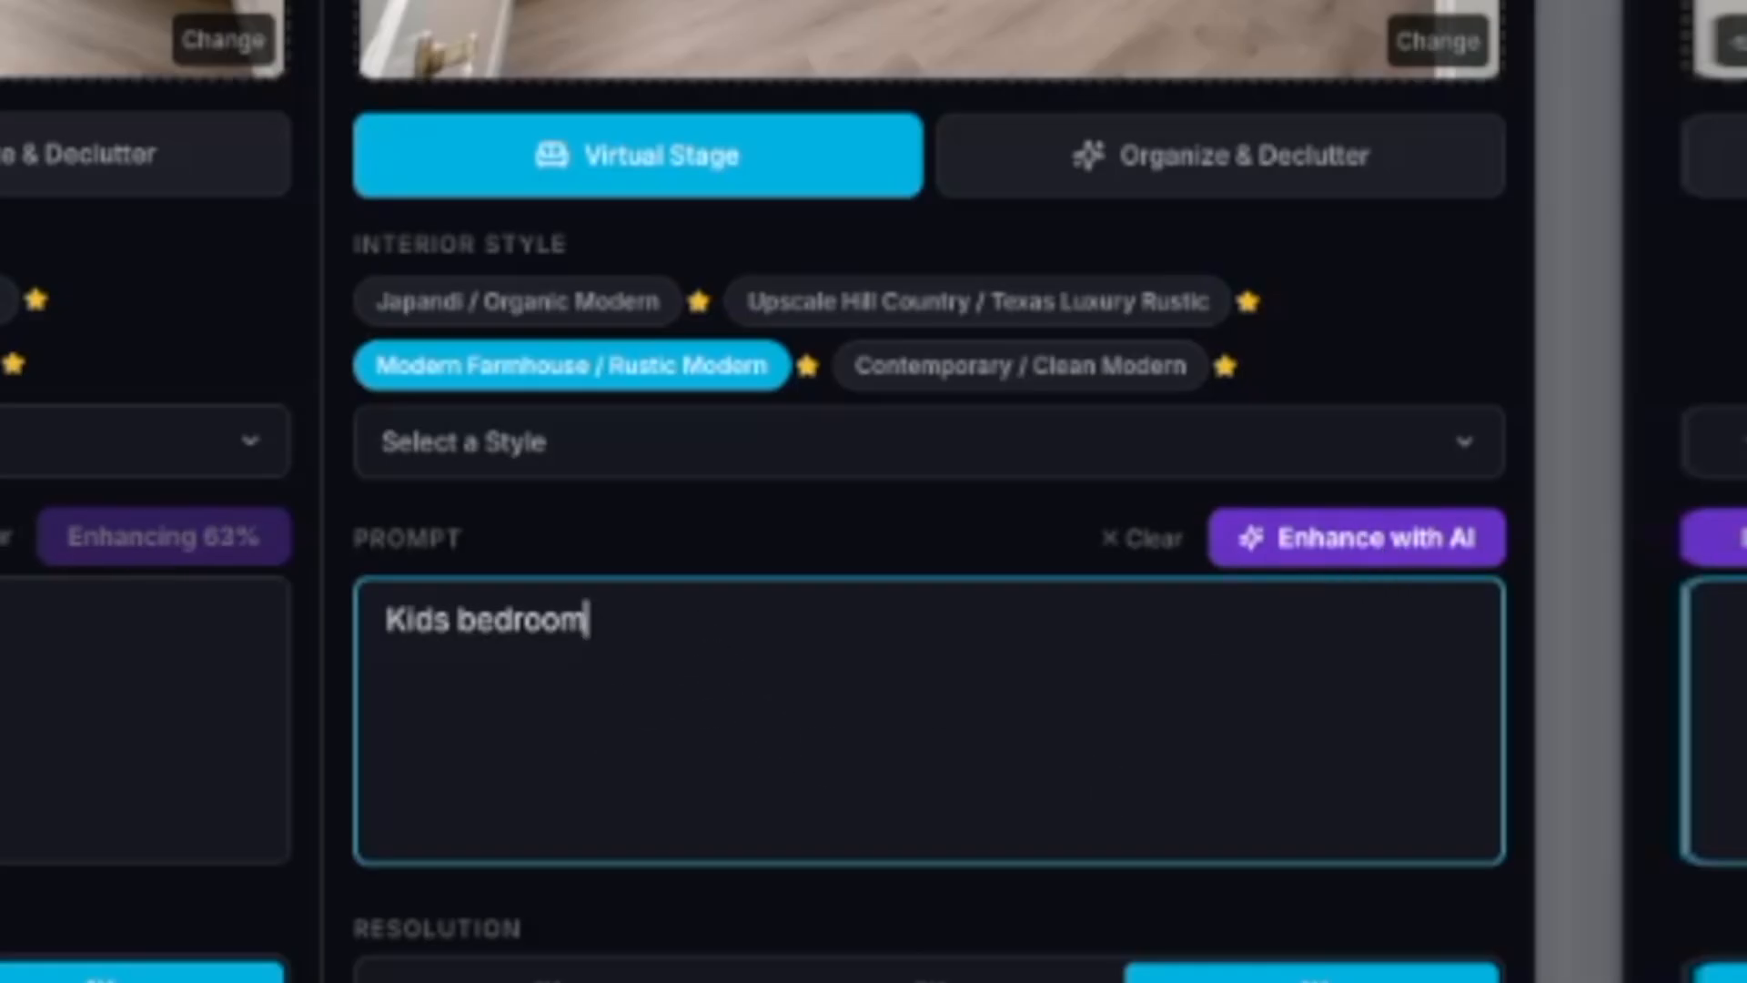
{"action": "left_click", "coordinate": [846, 978]}
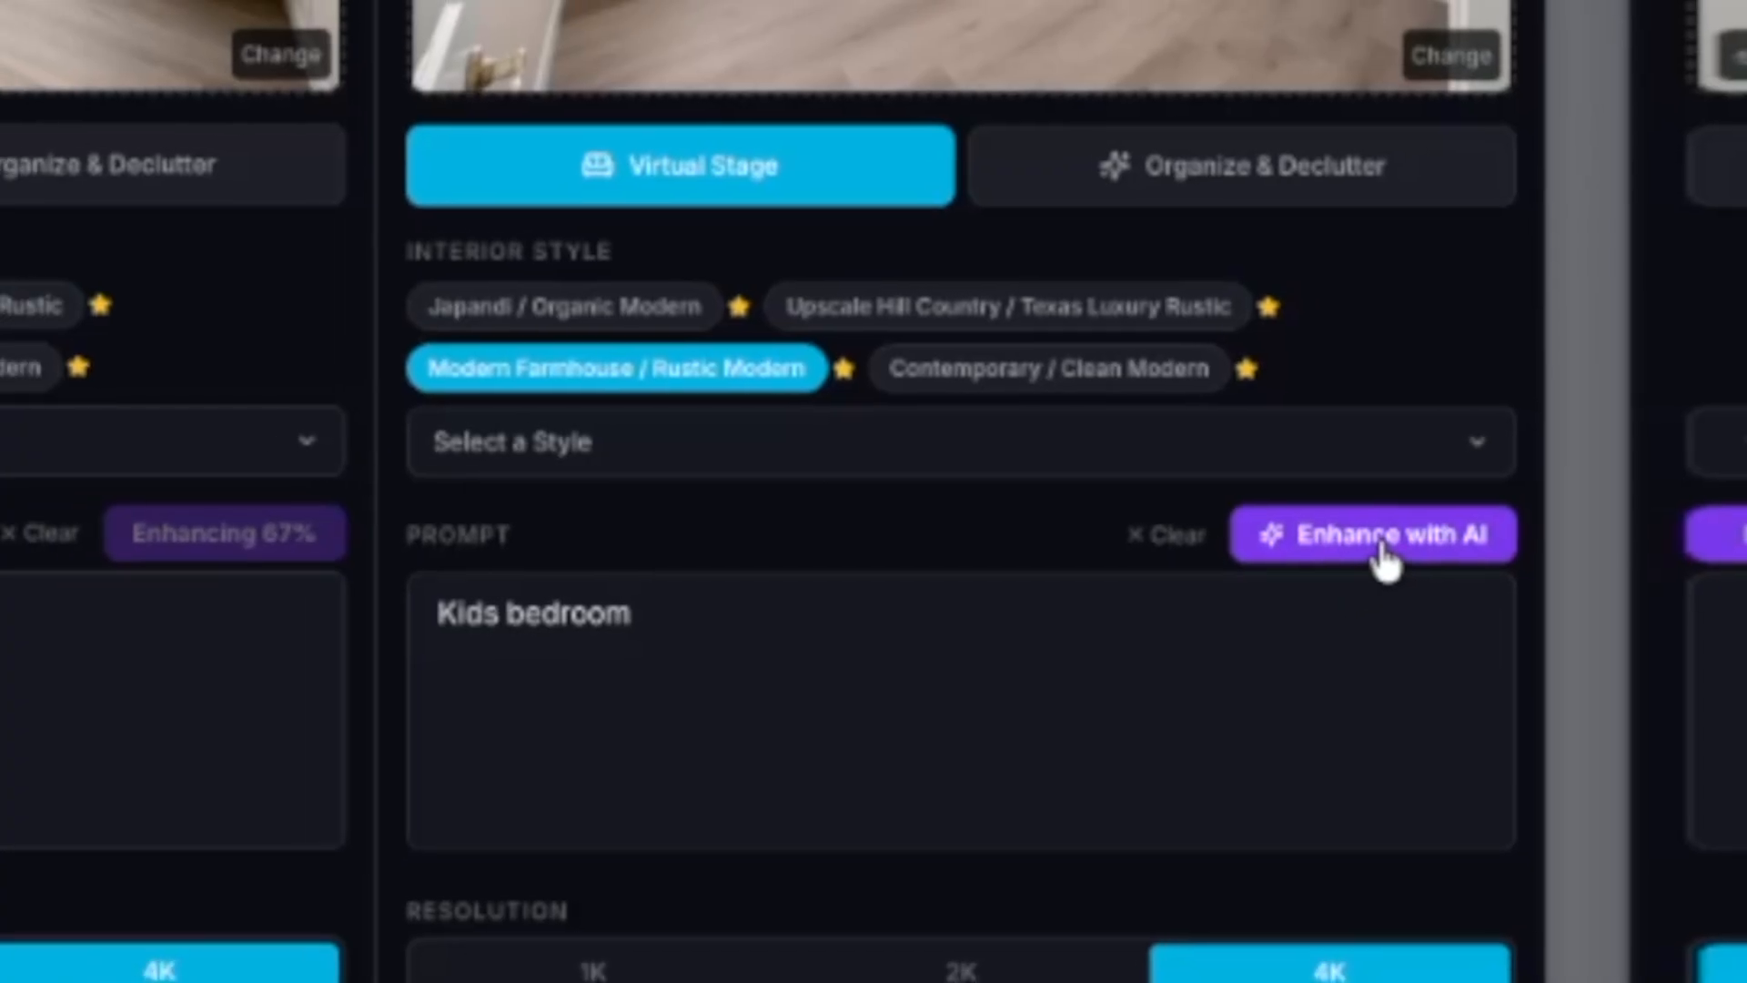
{"action": "left_click", "coordinate": [1360, 553]}
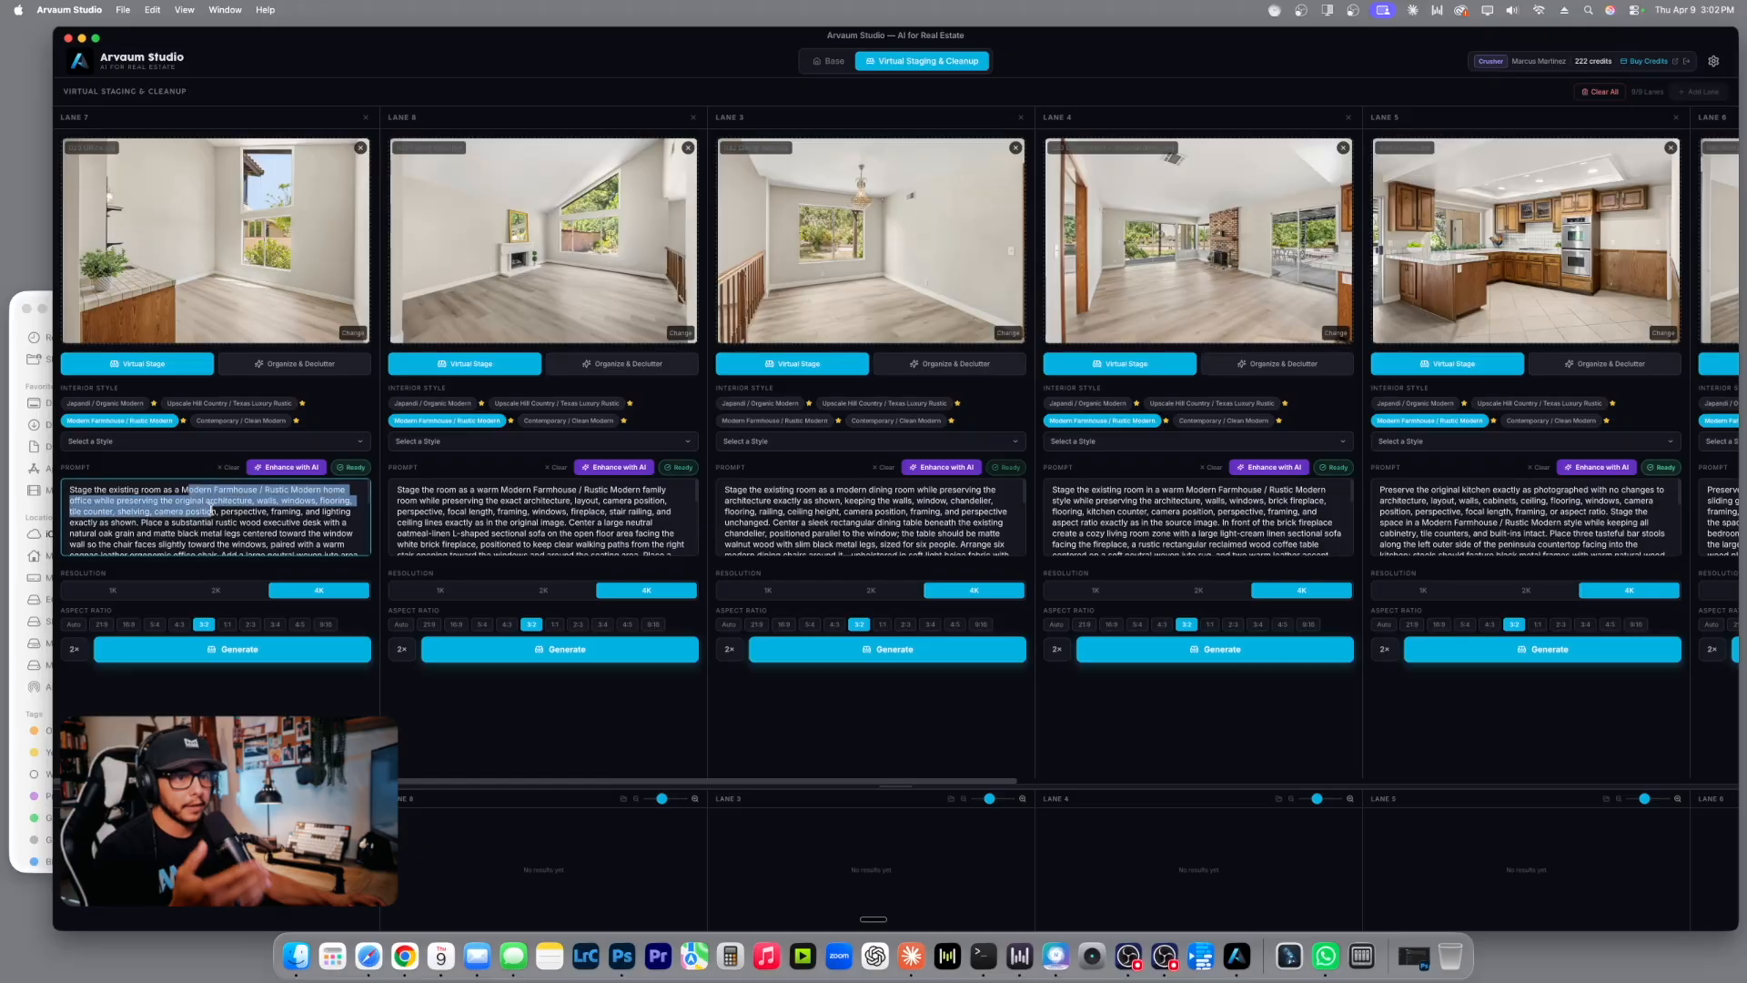
Read through the office lane's AI-enhanced prompt to its end and check the kitchen lane's prompt.
{"action": "left_click_drag", "start_coordinate": [273, 502], "coordinate": [307, 589]}
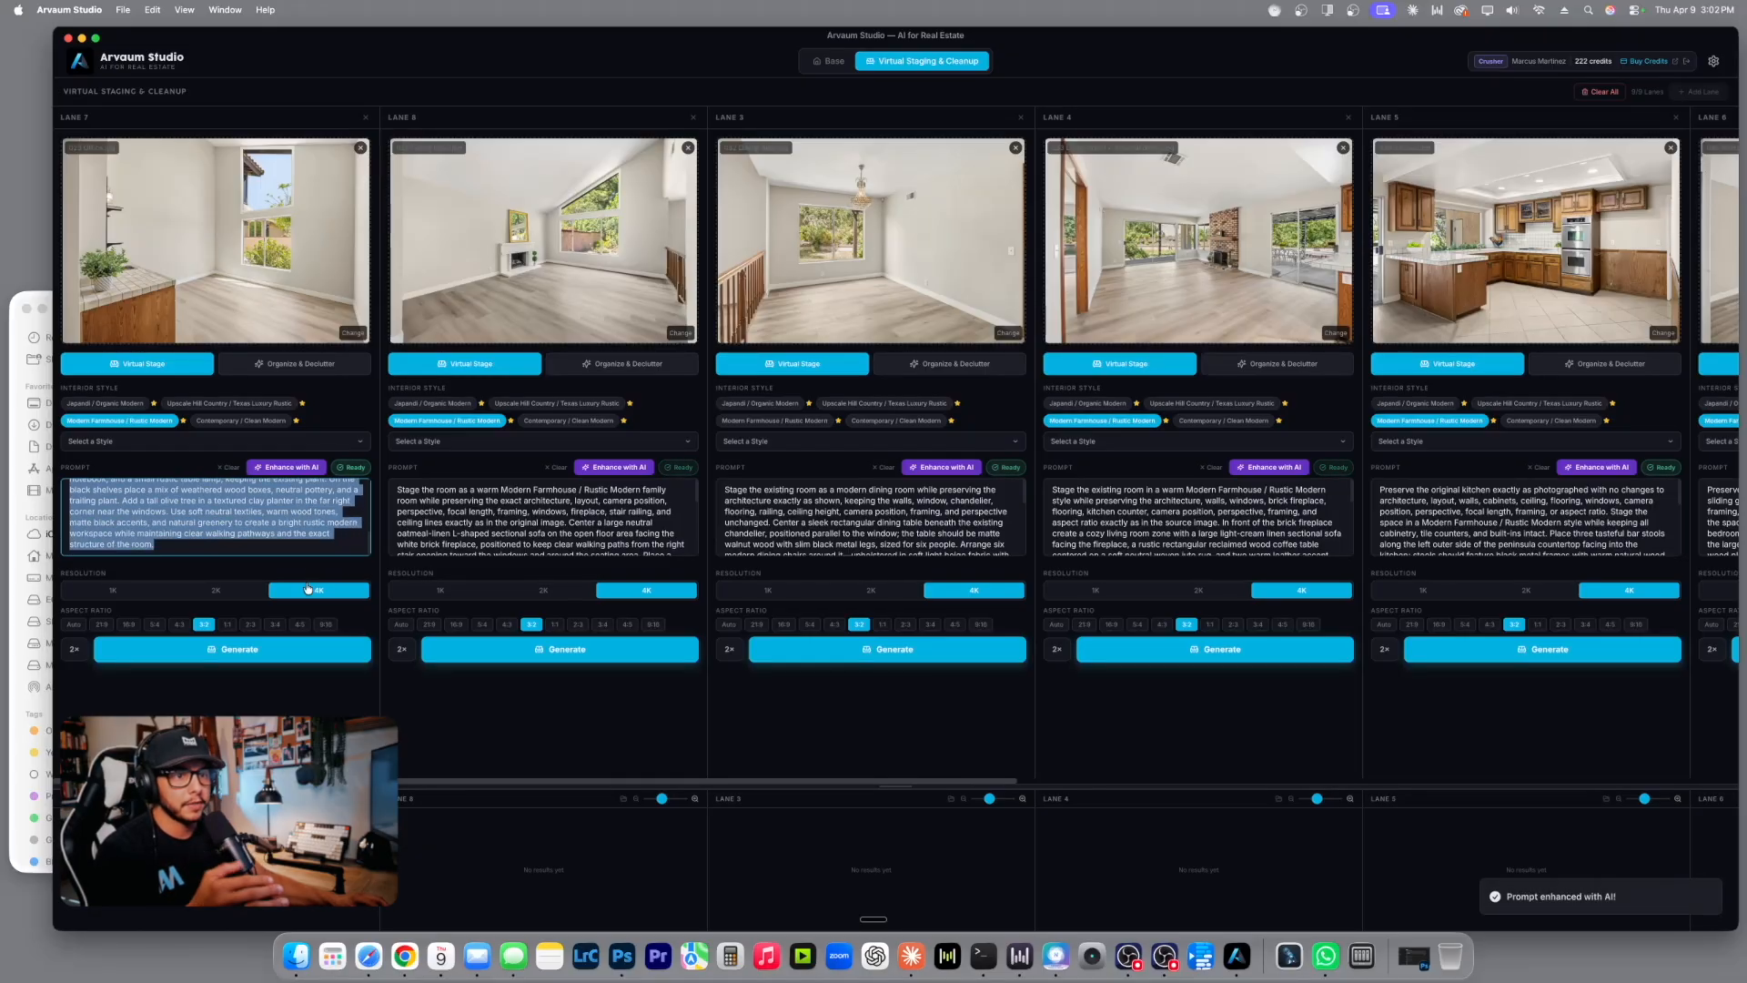
{"action": "left_click", "coordinate": [291, 533]}
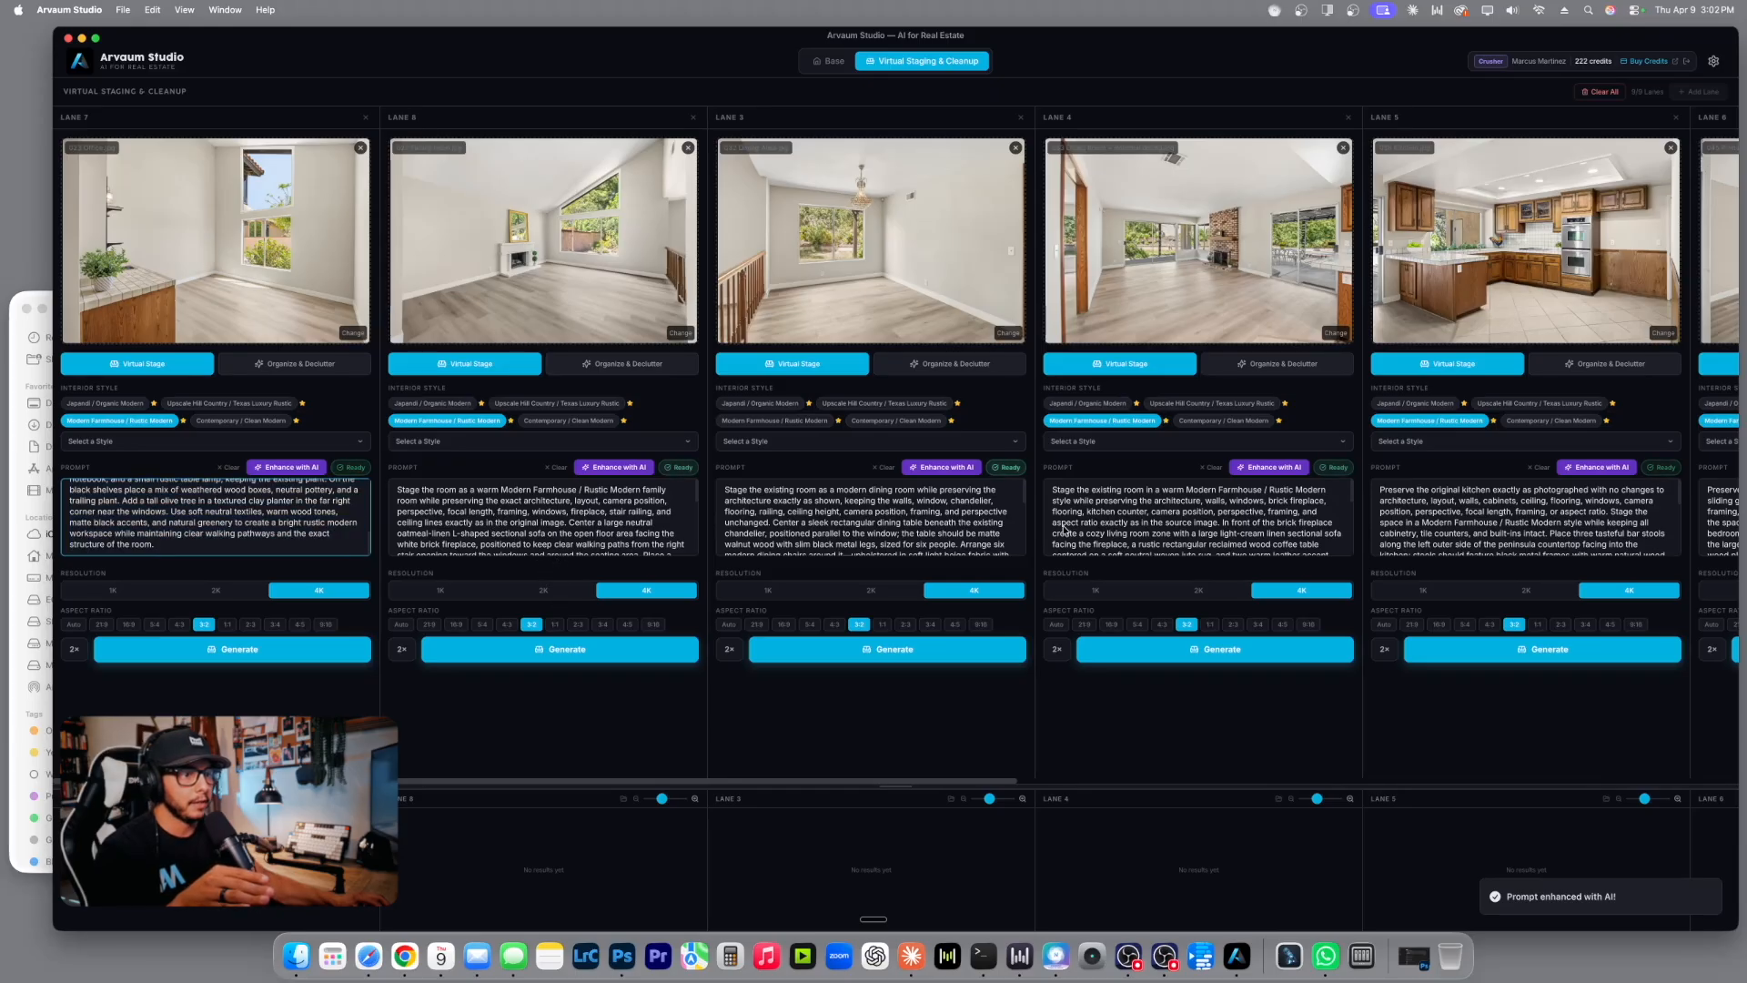
{"action": "left_click", "coordinate": [1479, 525]}
{"action": "left_click", "coordinate": [299, 530]}
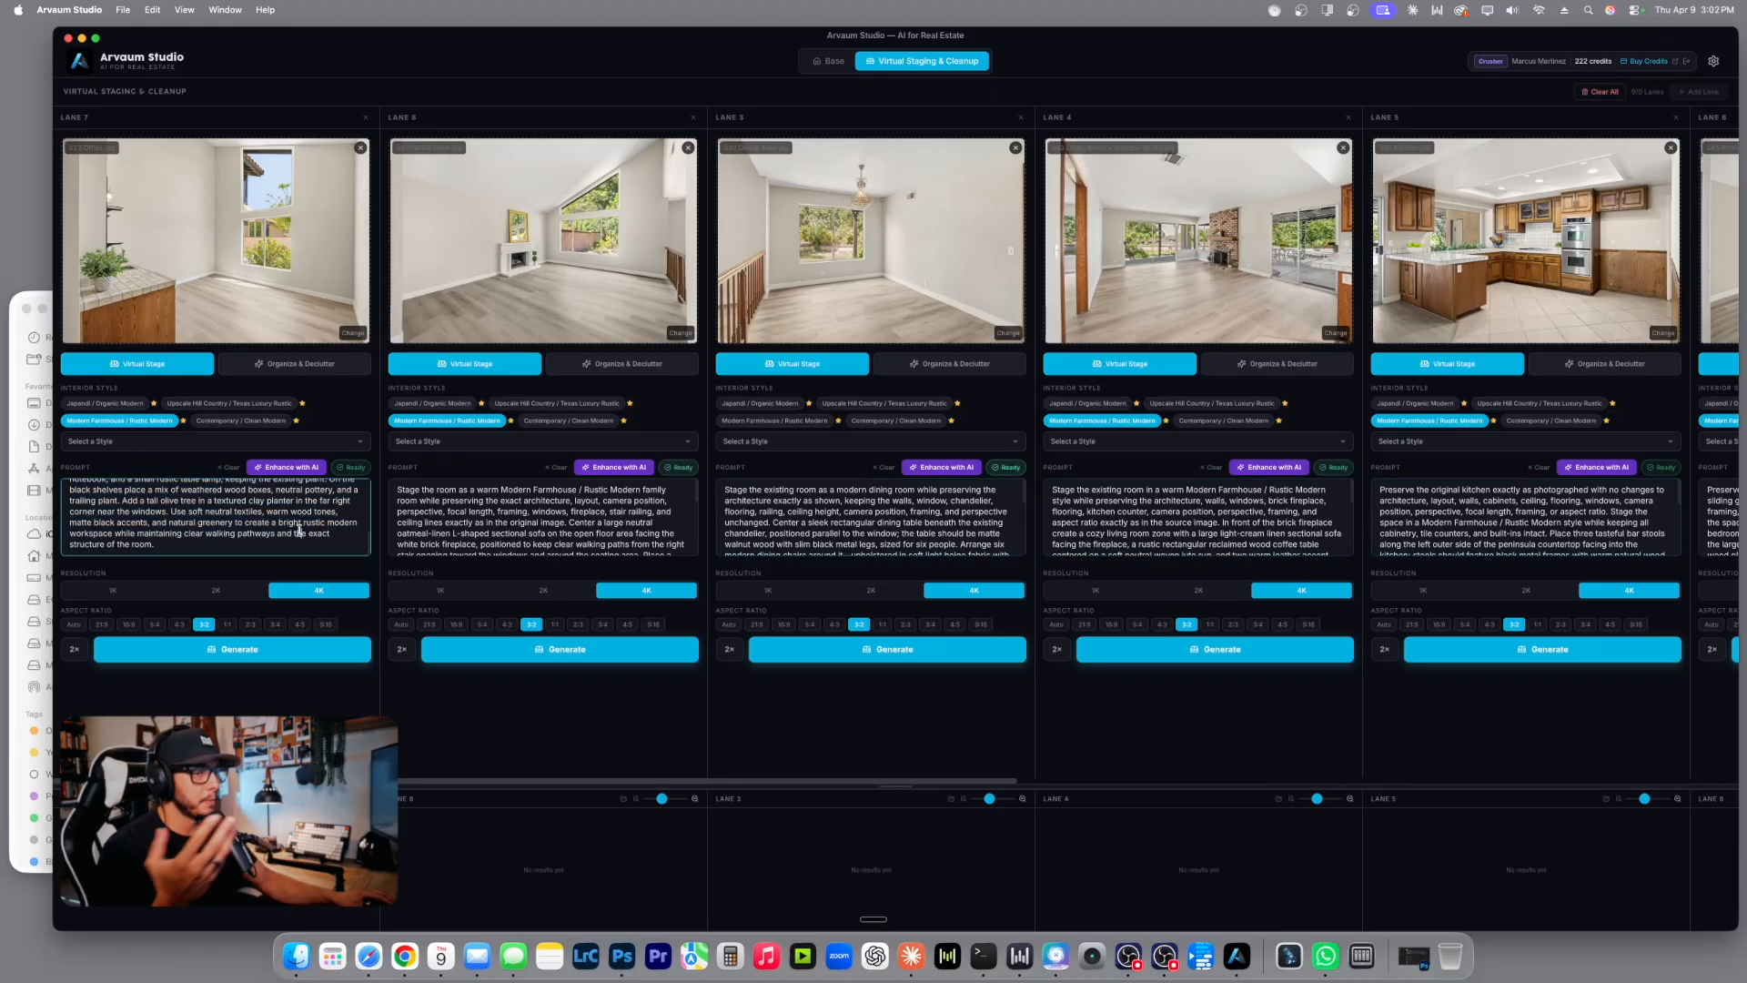
Generate the staged images in all nine Virtual Staging lanes, from the office through to the kids bedroom.
{"action": "left_click", "coordinate": [237, 651]}
{"action": "left_click", "coordinate": [534, 651]}
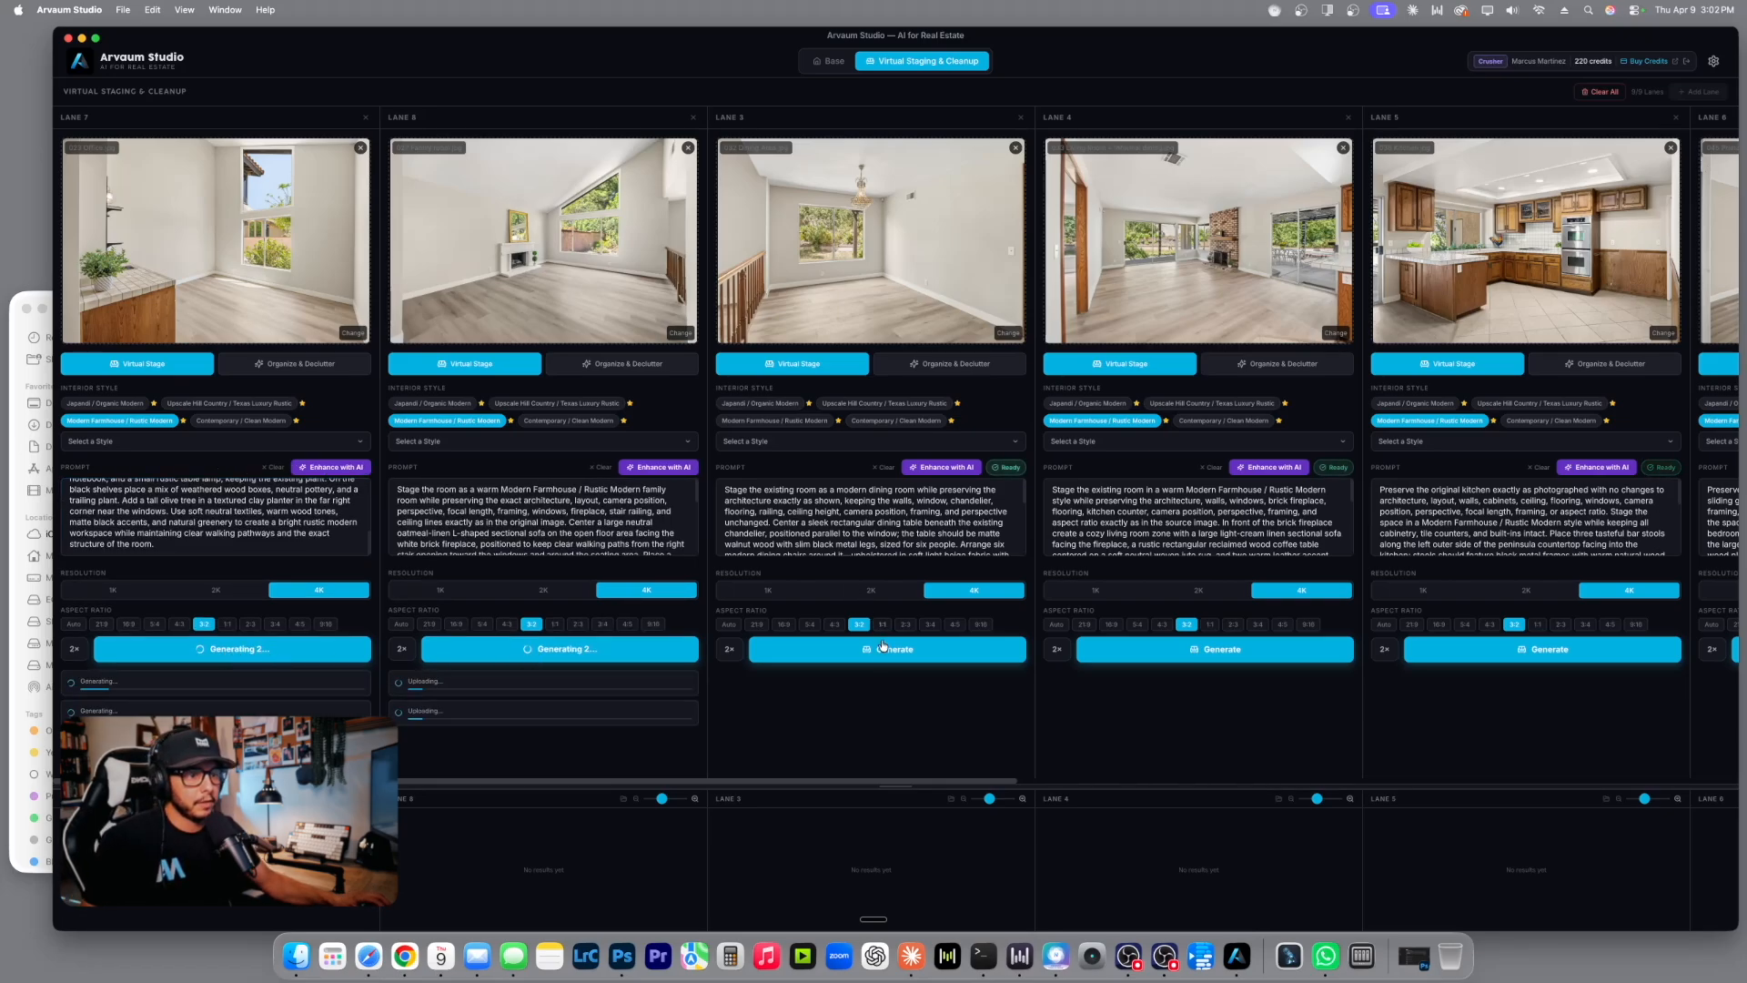
{"action": "left_click", "coordinate": [917, 657]}
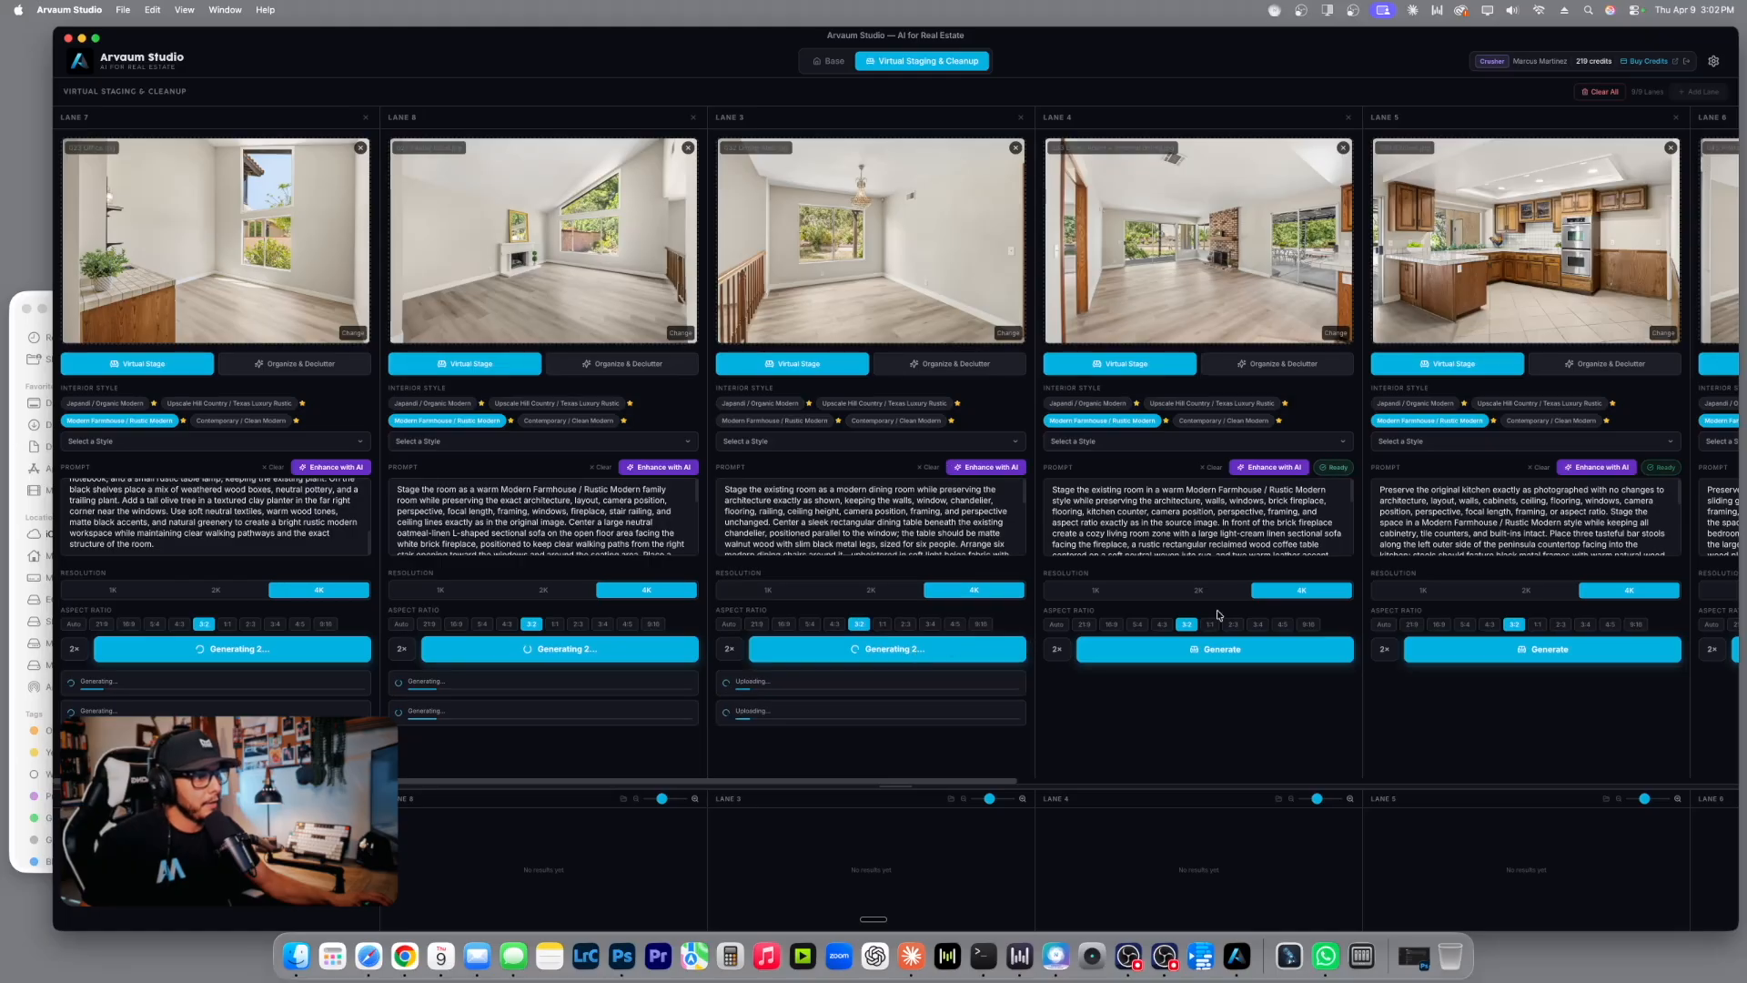
{"action": "left_click", "coordinate": [1241, 651]}
{"action": "left_click", "coordinate": [1526, 653]}
{"action": "scroll", "coordinate": [1489, 778], "scroll_direction": "right", "scroll_amount": 10}
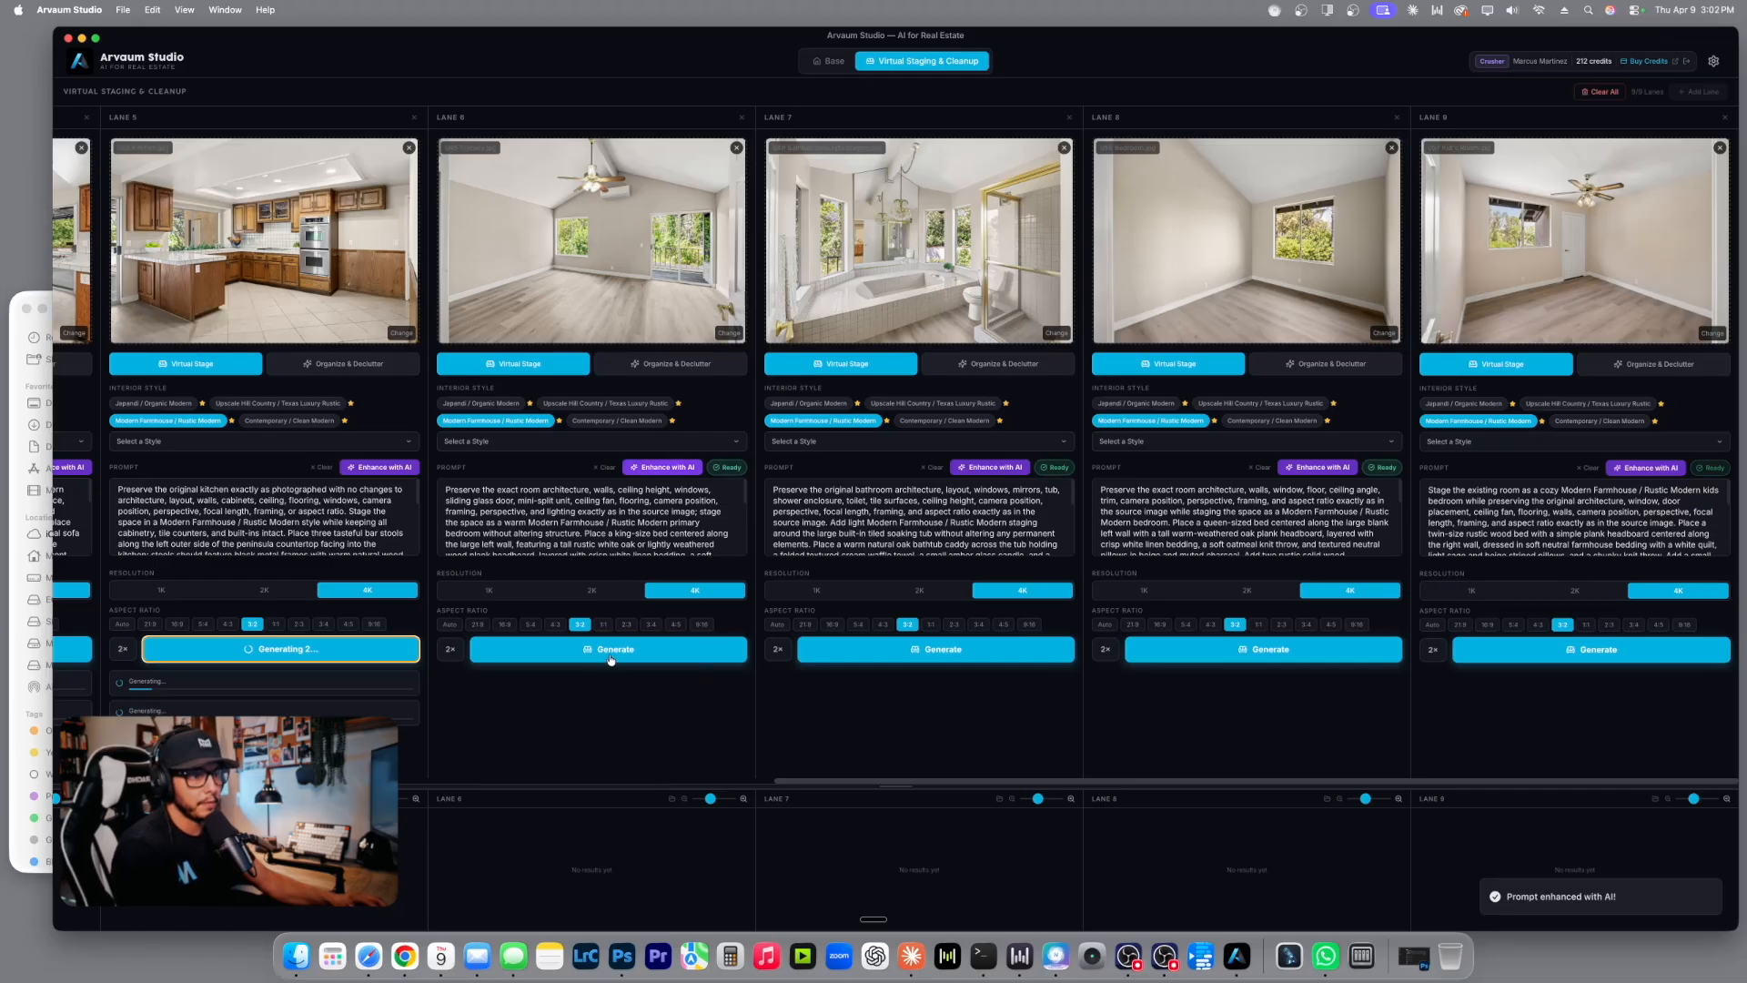
{"action": "left_click", "coordinate": [708, 652]}
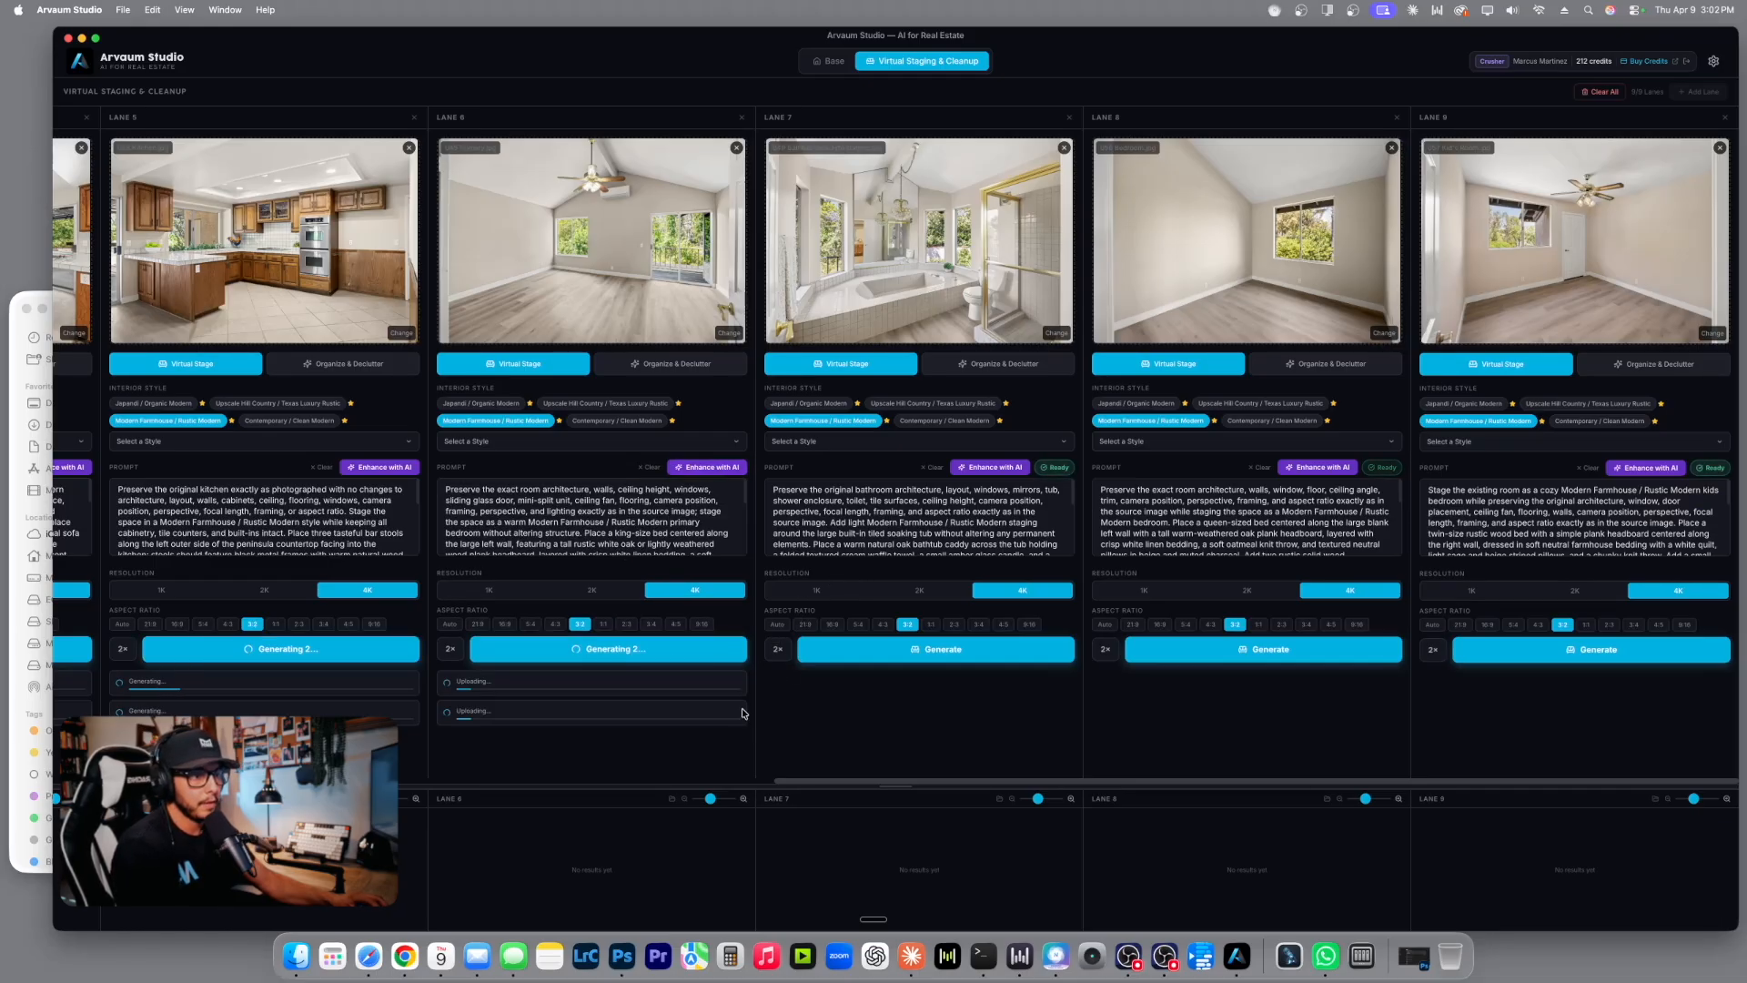
{"action": "left_click", "coordinate": [983, 652]}
{"action": "left_click", "coordinate": [1332, 658]}
{"action": "left_click", "coordinate": [1618, 657]}
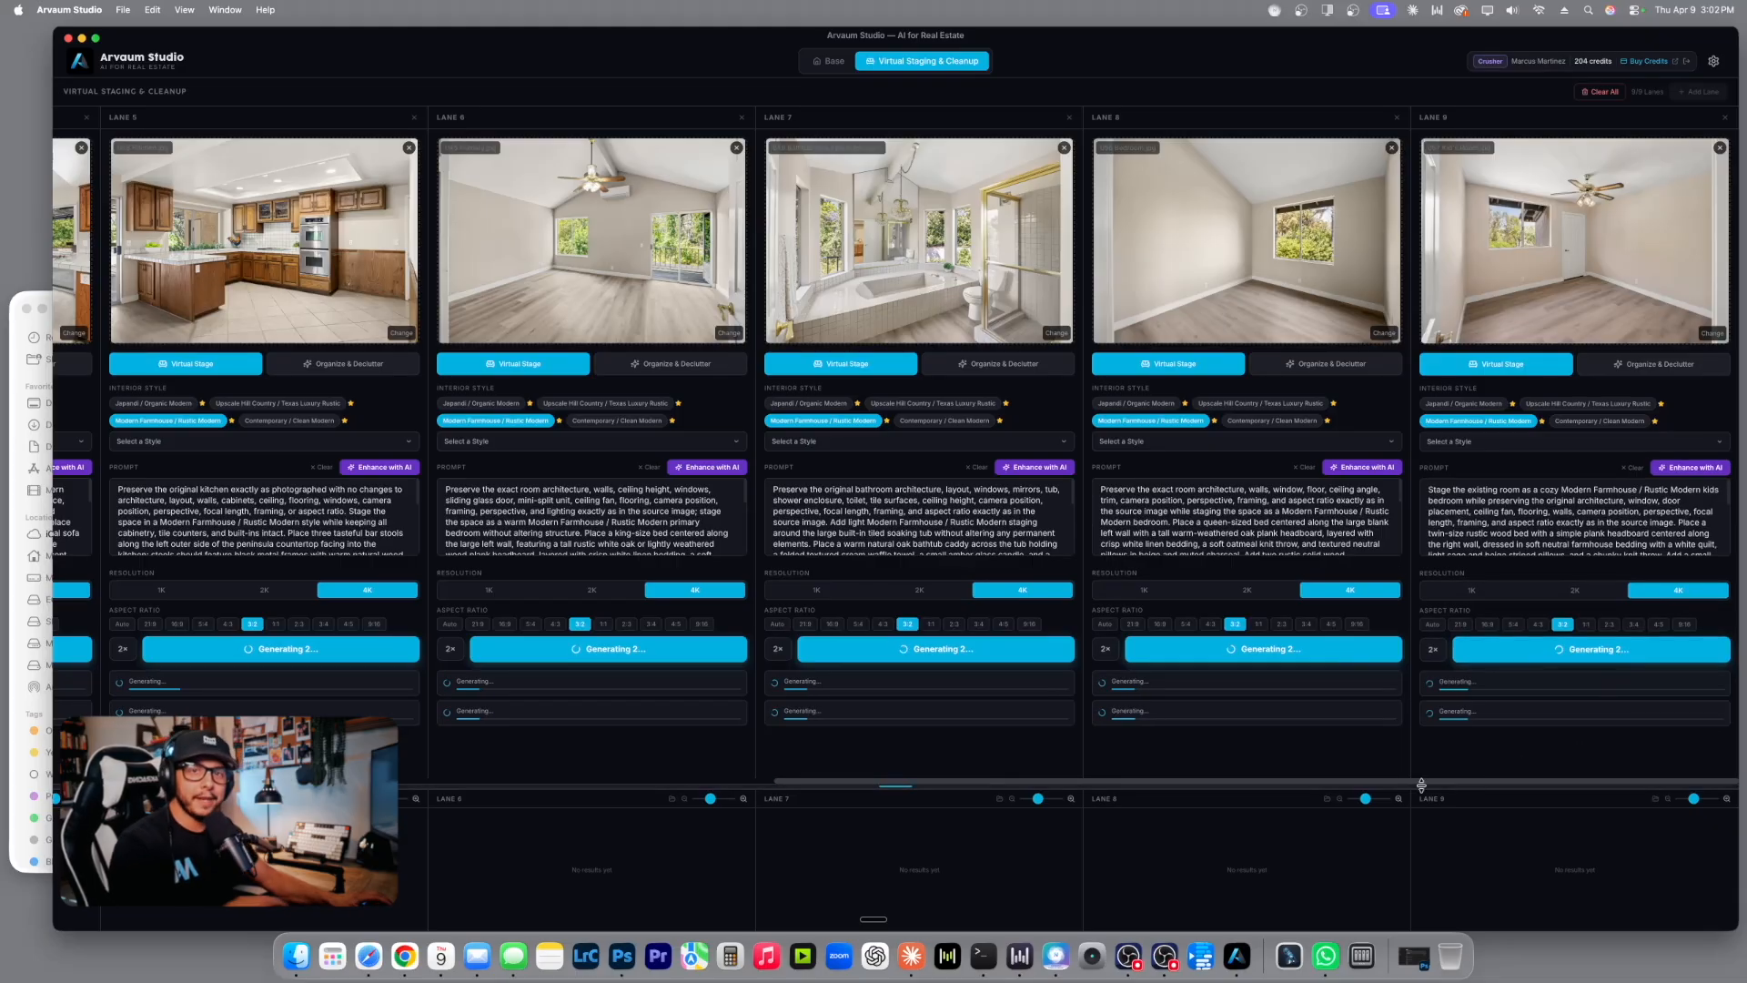
Return to the Base workspace and view the two Golden Hour Sidelight v2 results of front exterior photos 069 and 070.
{"action": "left_click_drag", "start_coordinate": [1451, 780], "coordinate": [1557, 740]}
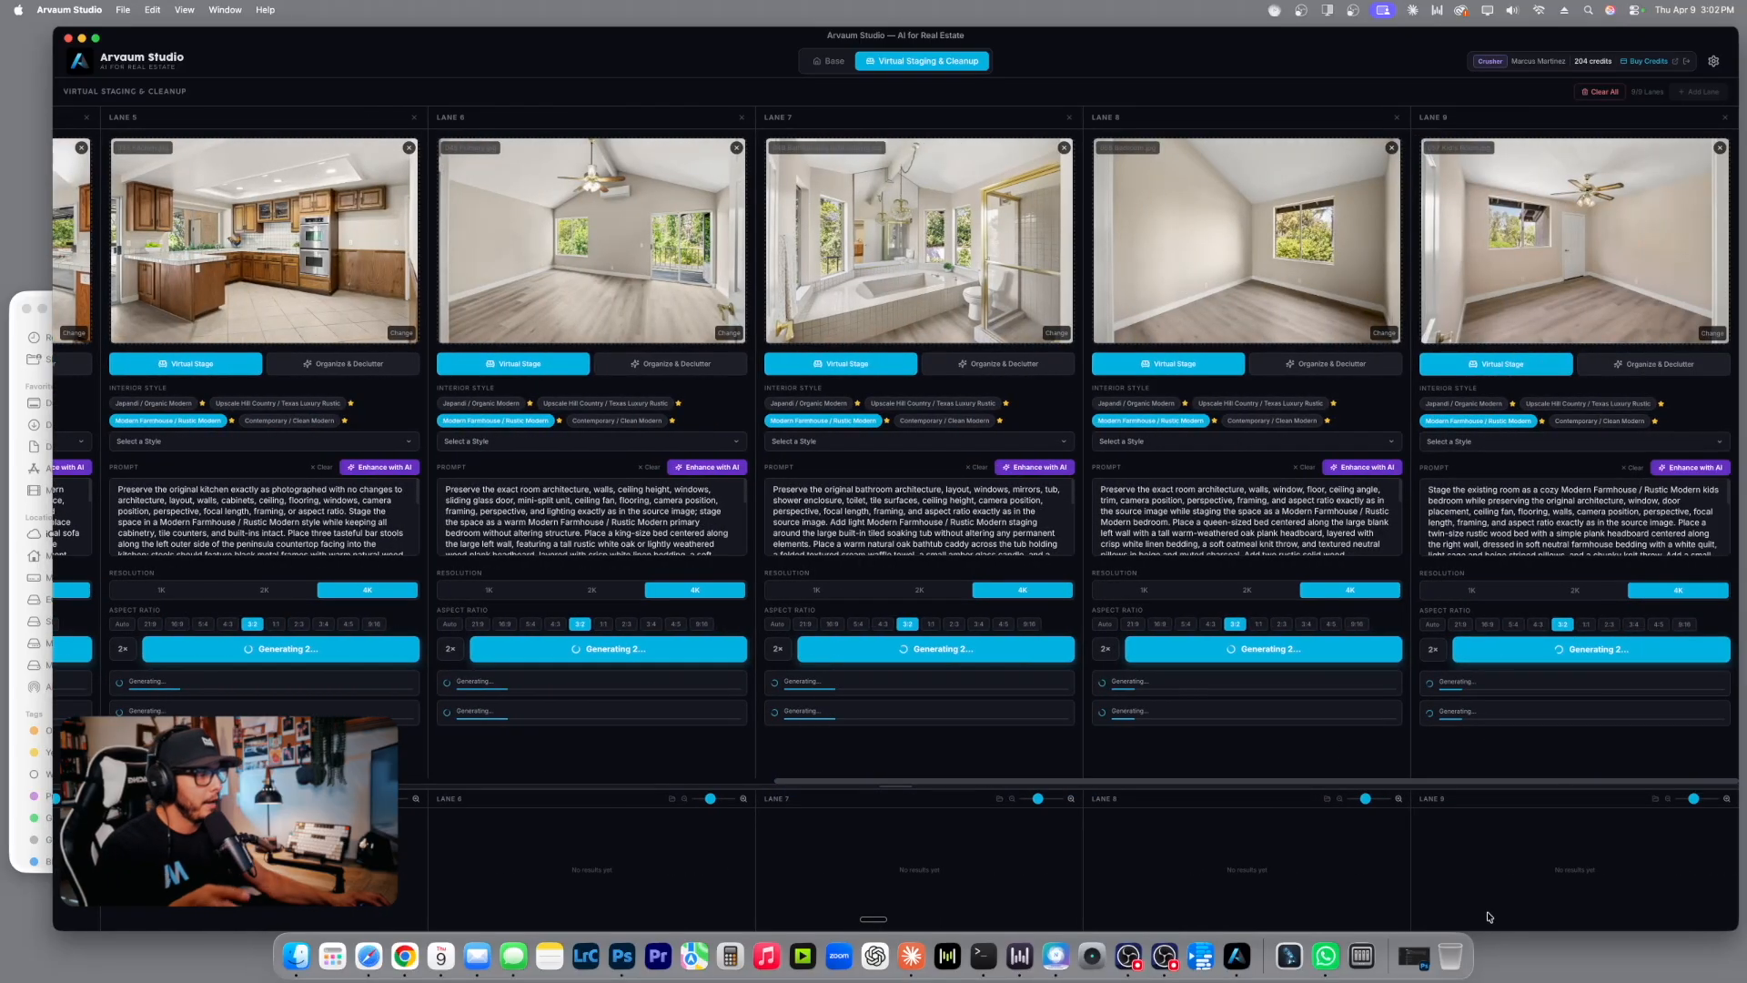
{"action": "left_click_drag", "start_coordinate": [1010, 779], "coordinate": [292, 728]}
{"action": "left_click", "coordinate": [833, 63]}
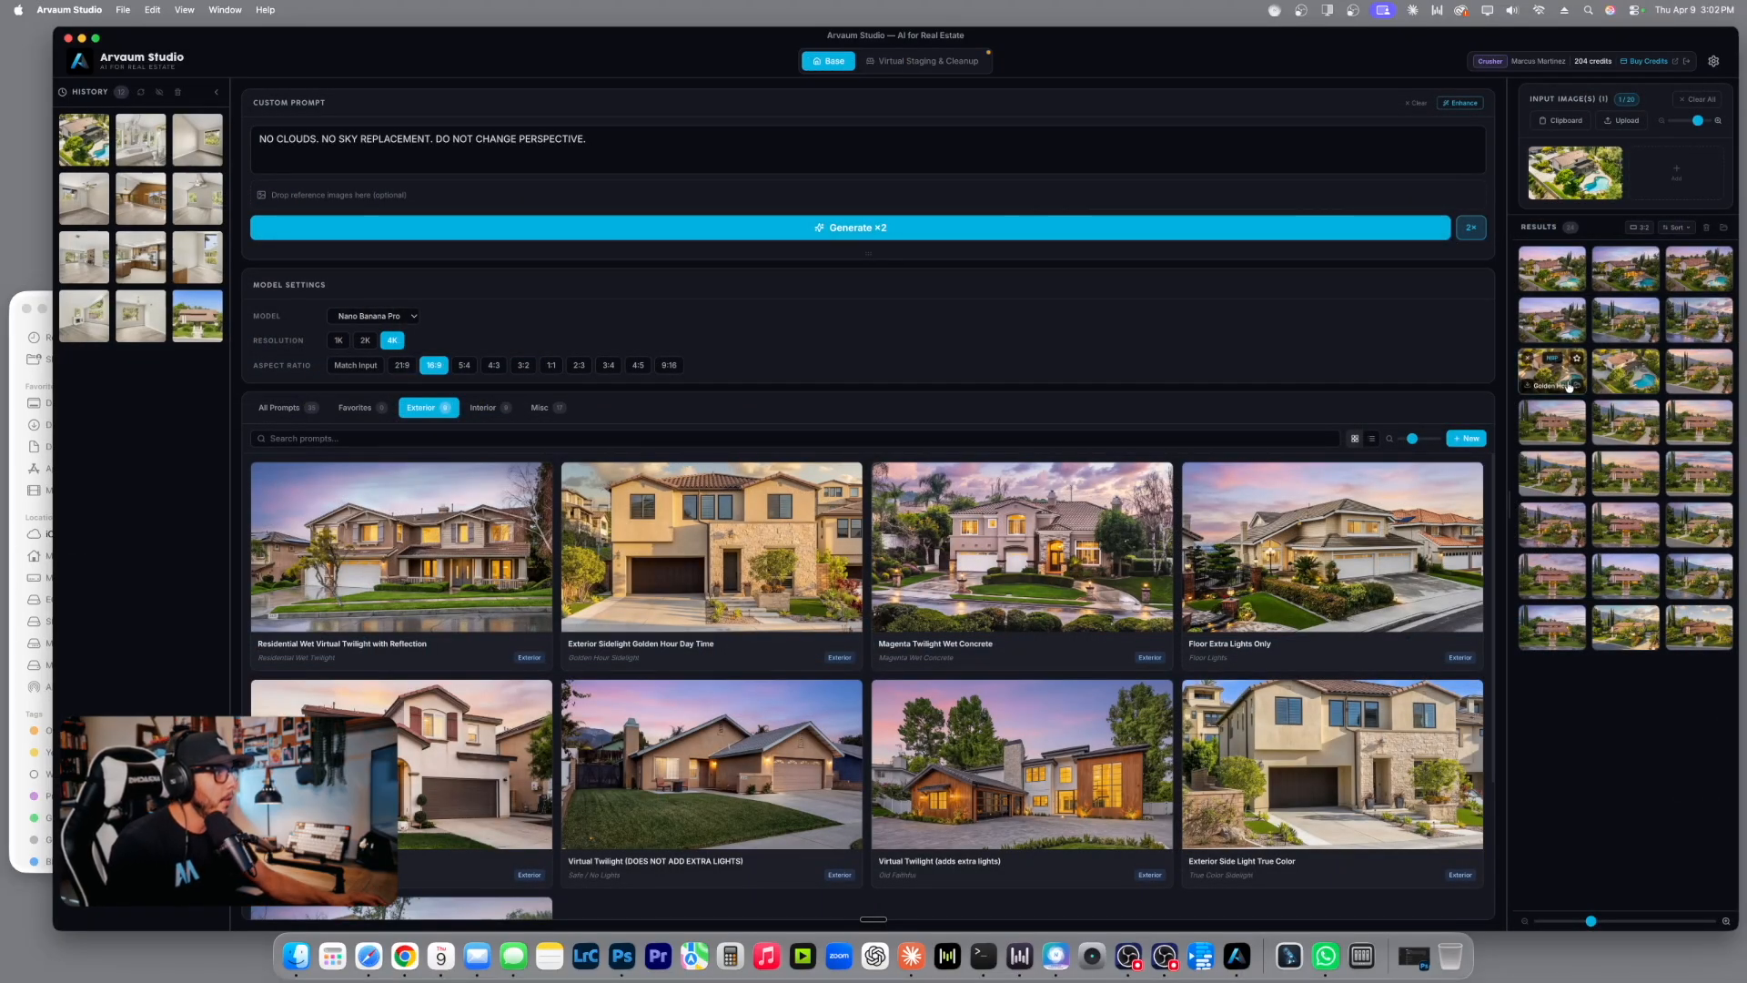
{"action": "mouse_move", "coordinate": [1564, 281]}
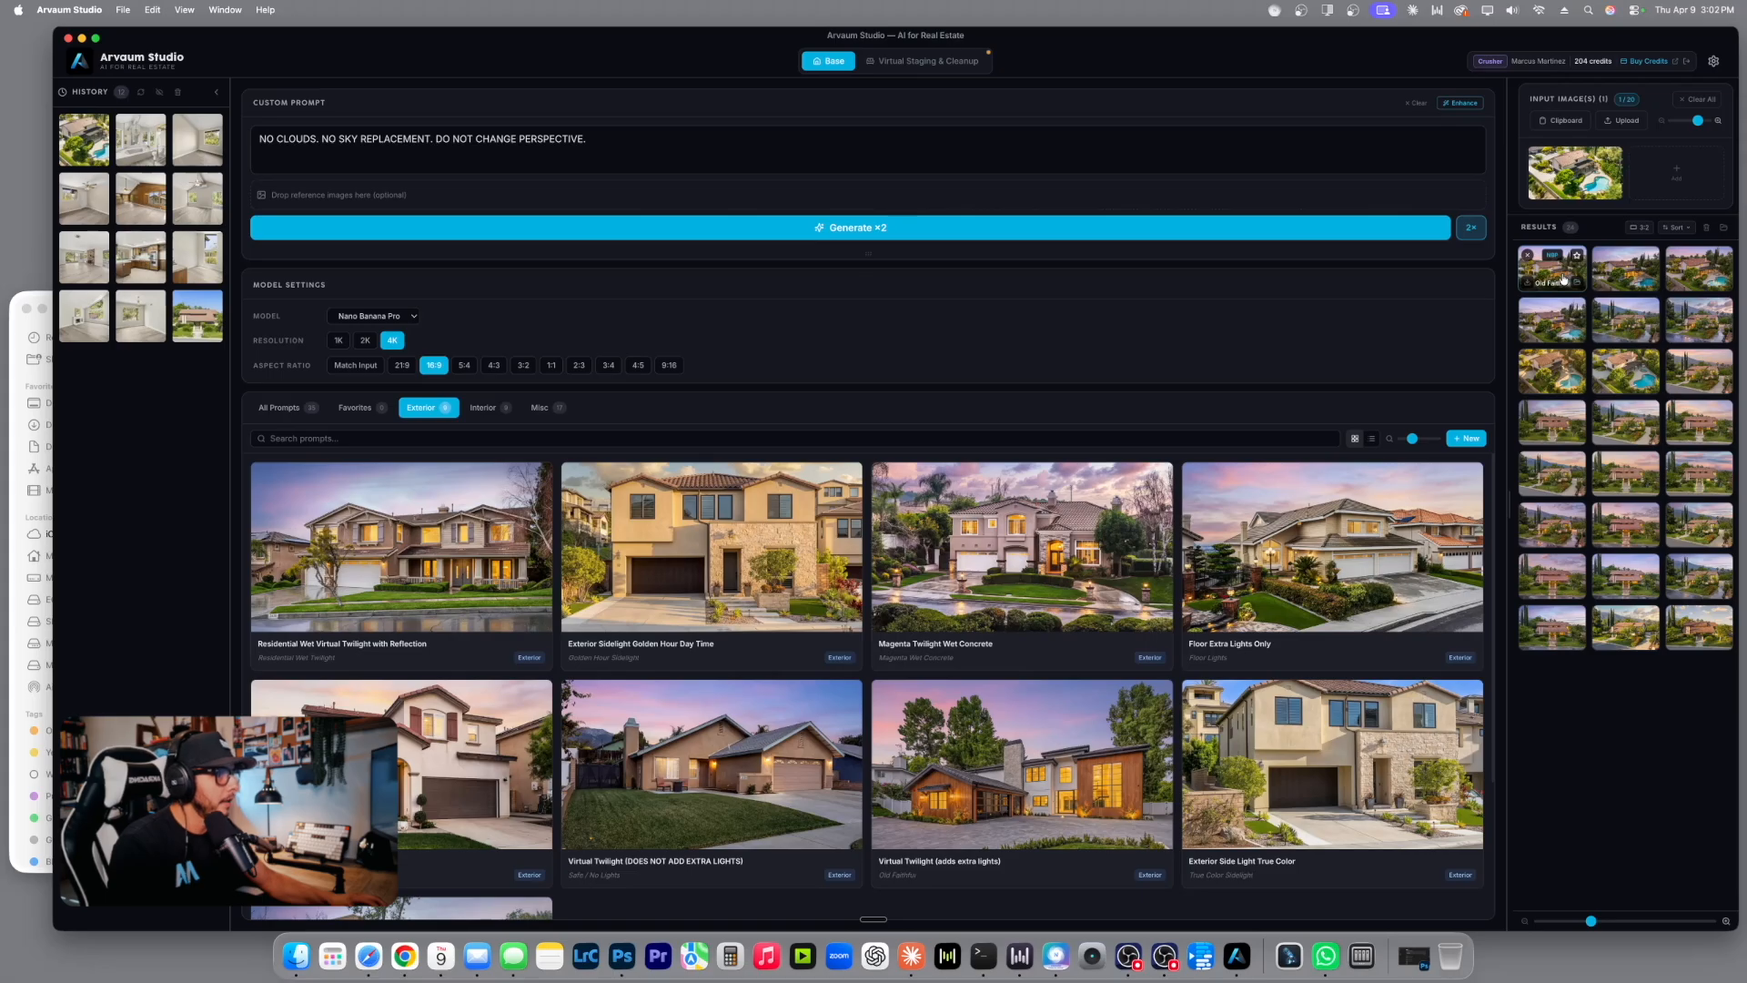
{"action": "left_click", "coordinate": [1698, 630]}
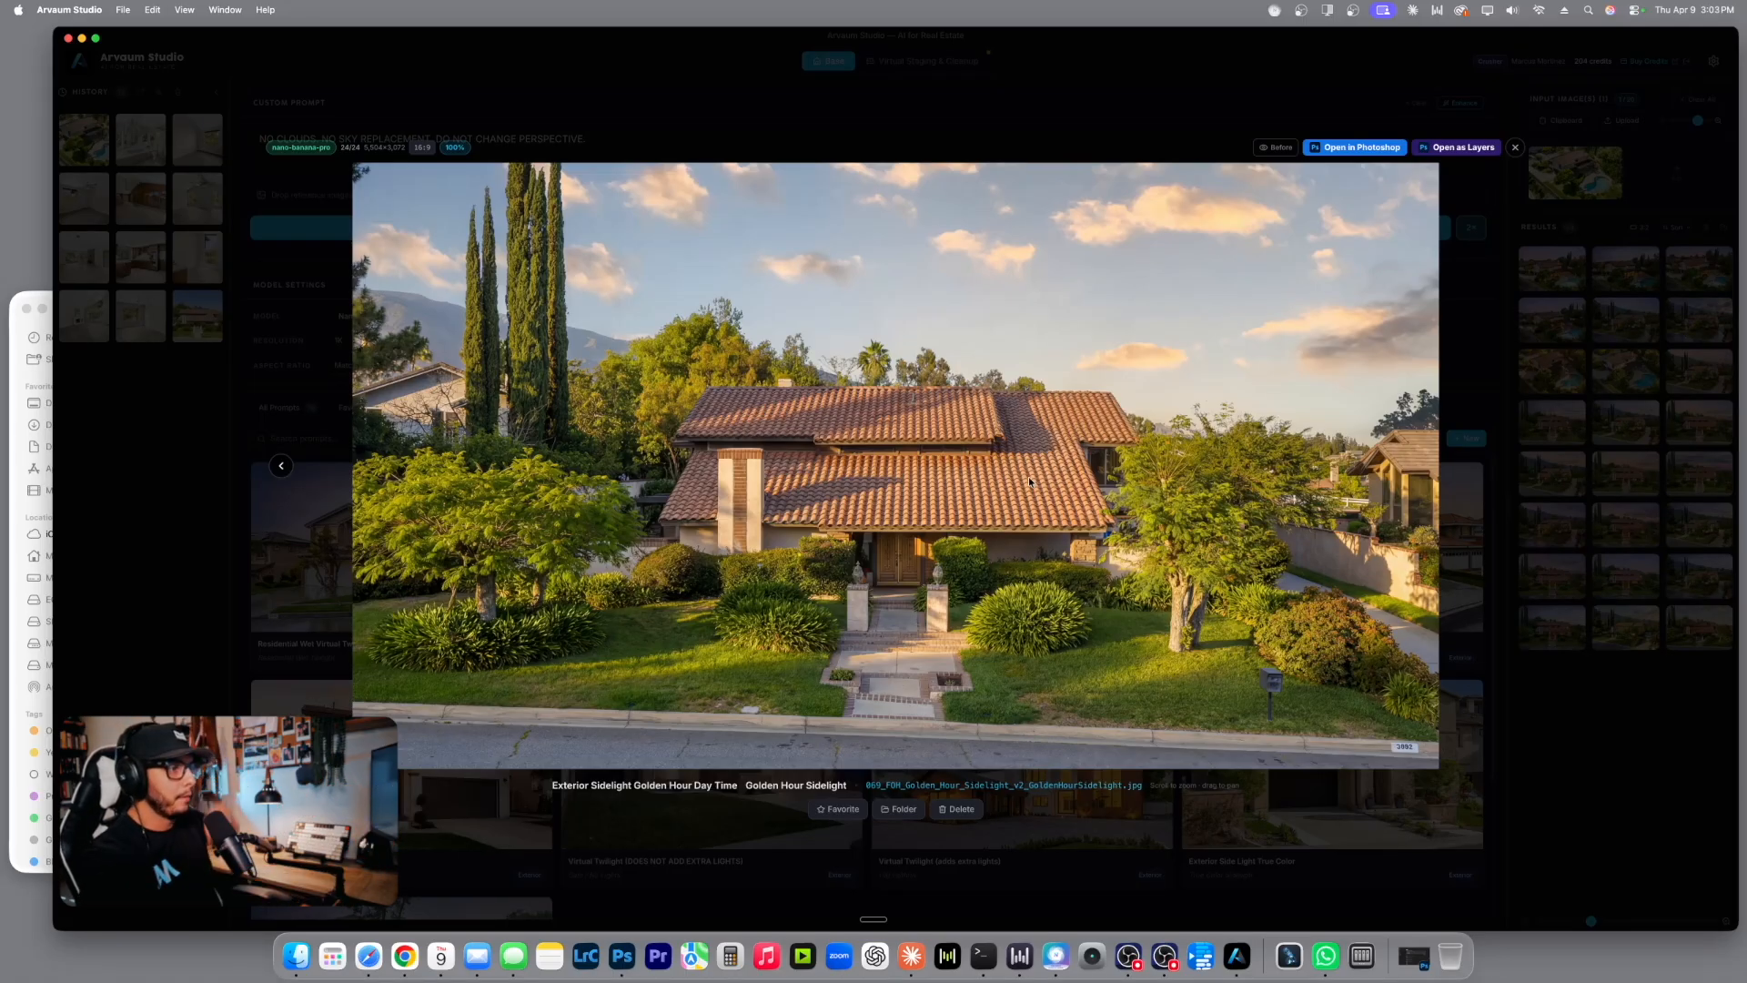
{"action": "left_click", "coordinate": [1515, 148]}
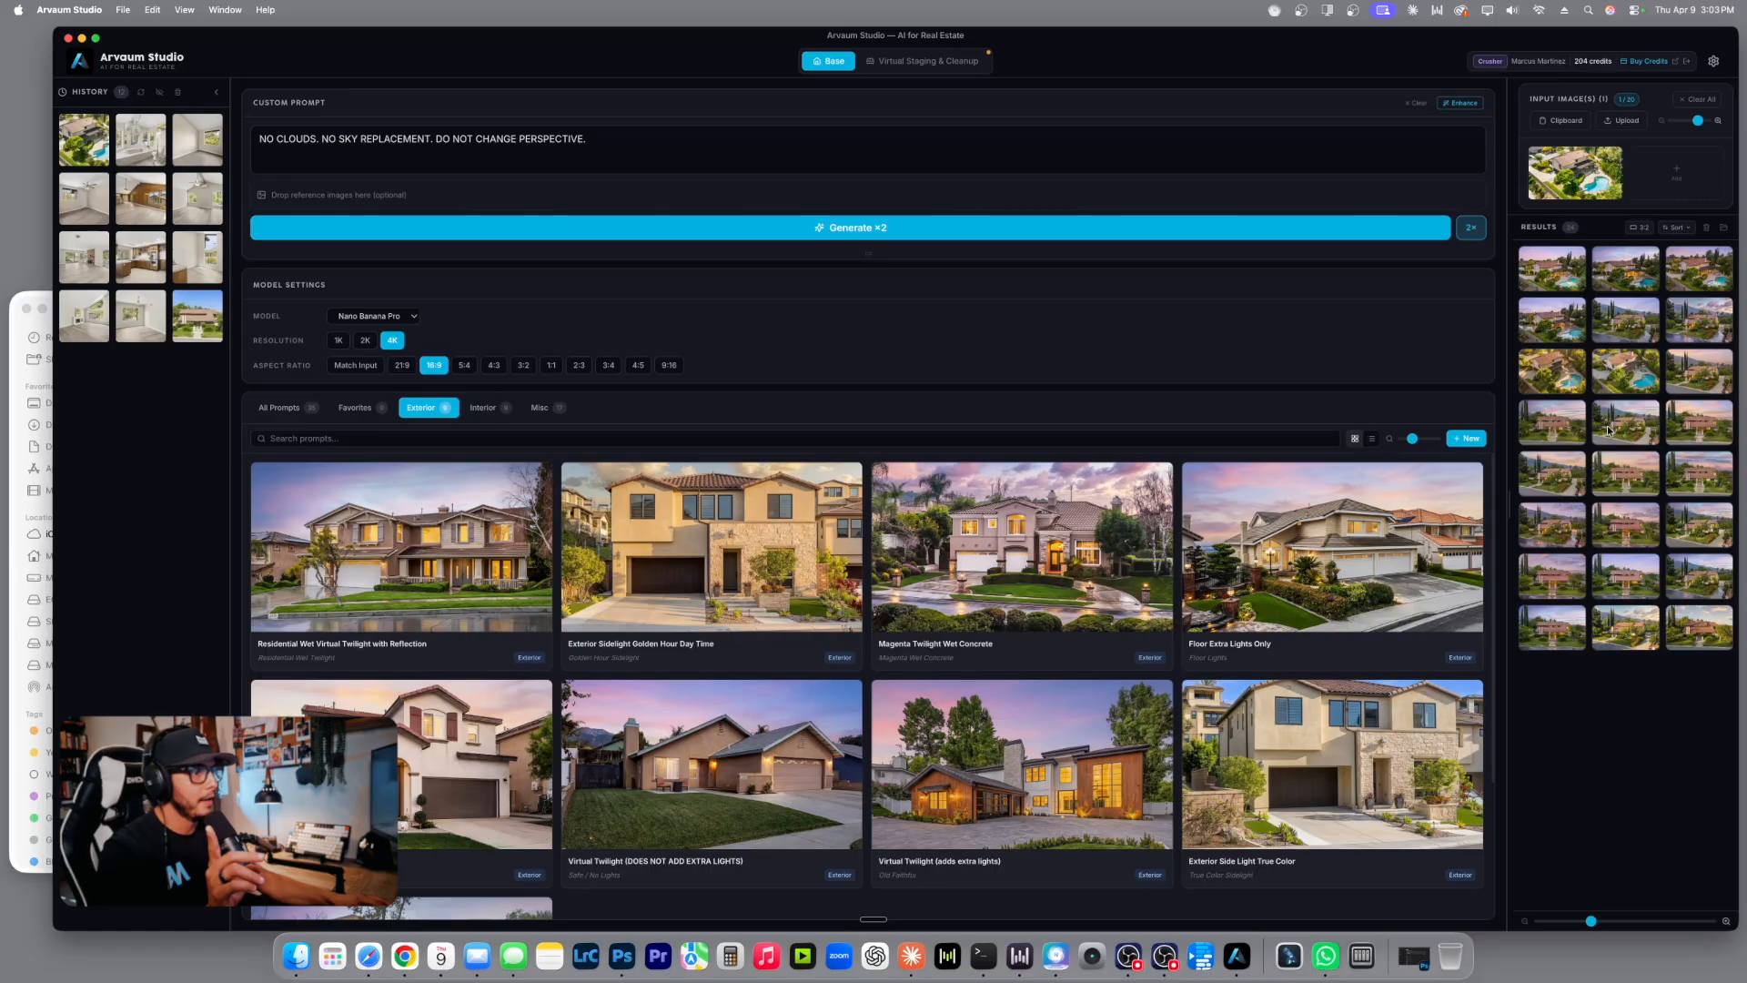
{"action": "left_click", "coordinate": [1634, 633]}
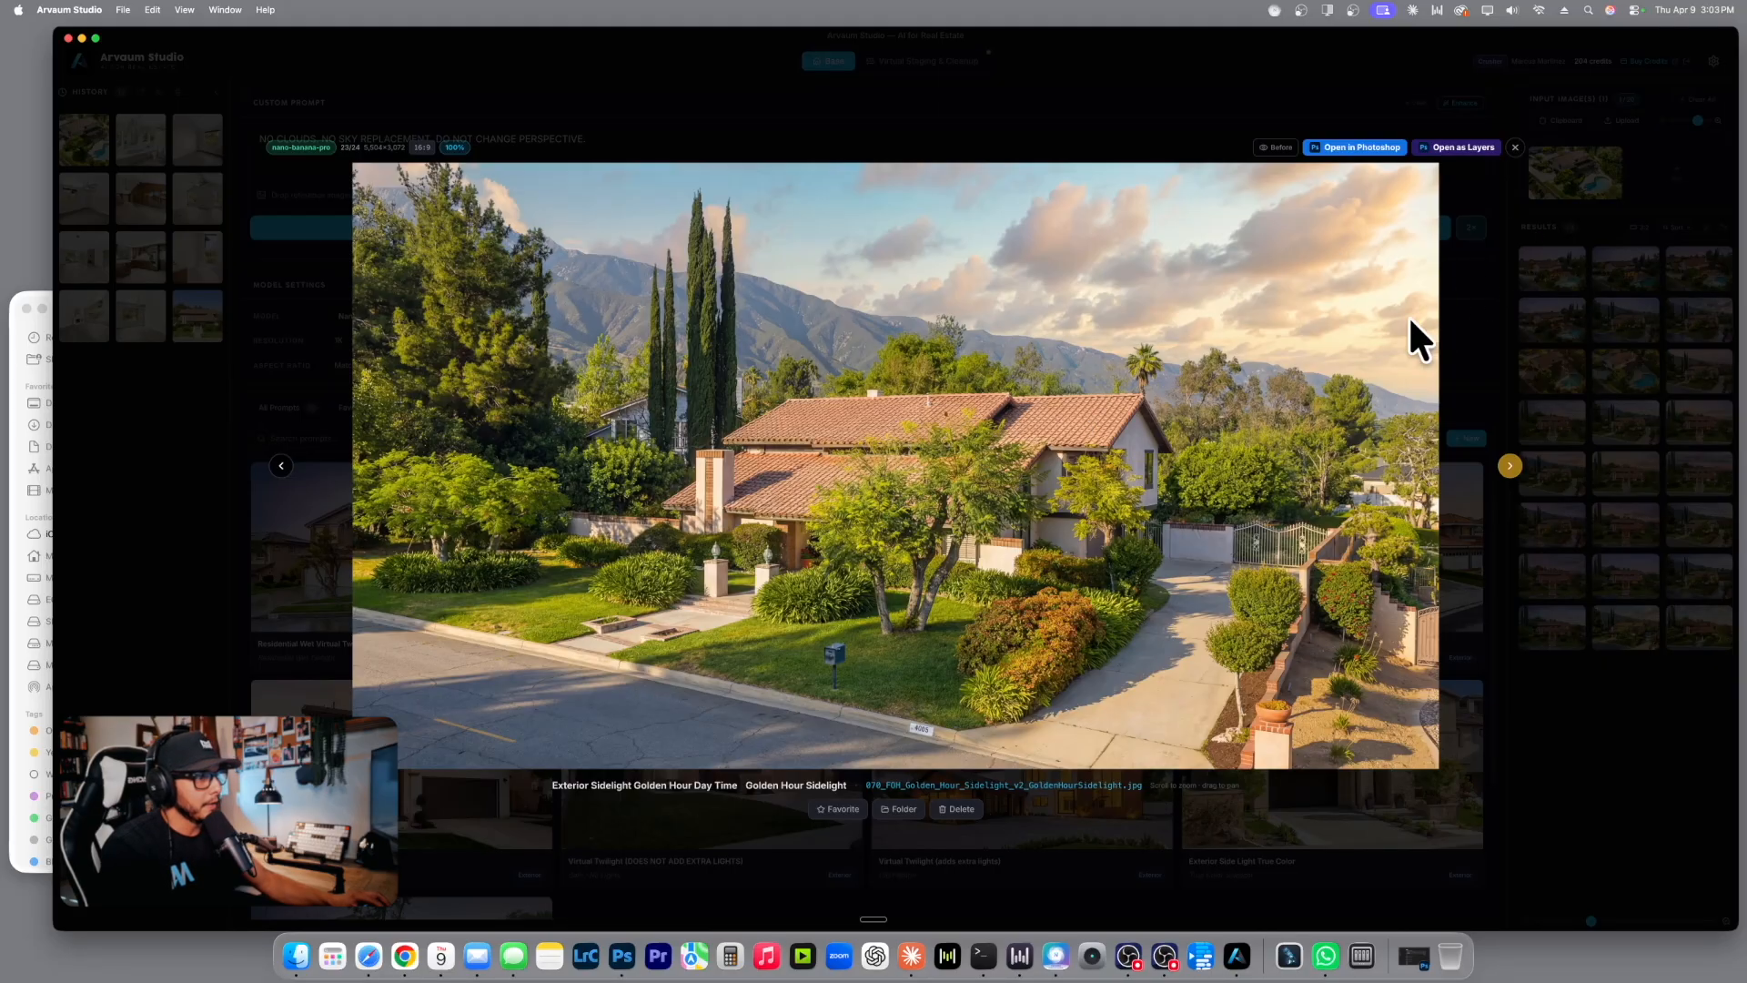
{"action": "left_click", "coordinate": [1515, 148]}
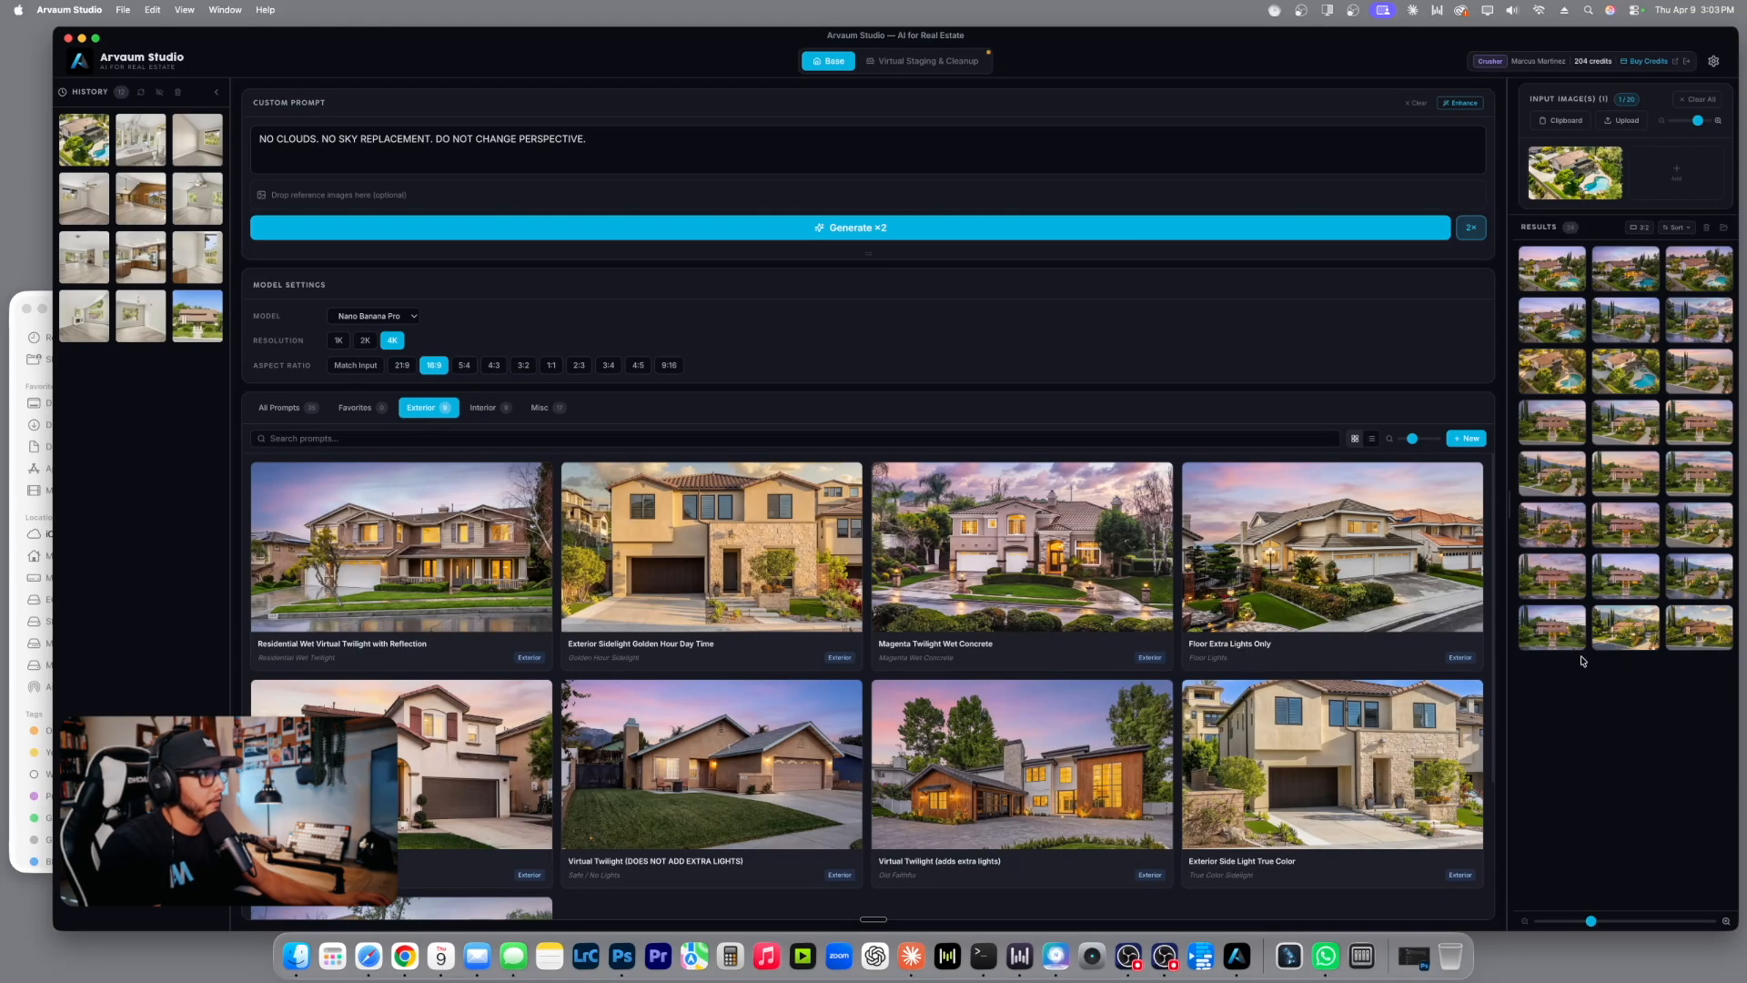
Compare the Residential Wet Twilight result of front exterior 069 with its original repeatedly, and mark the result as a favorite.
{"action": "left_click", "coordinate": [1561, 631]}
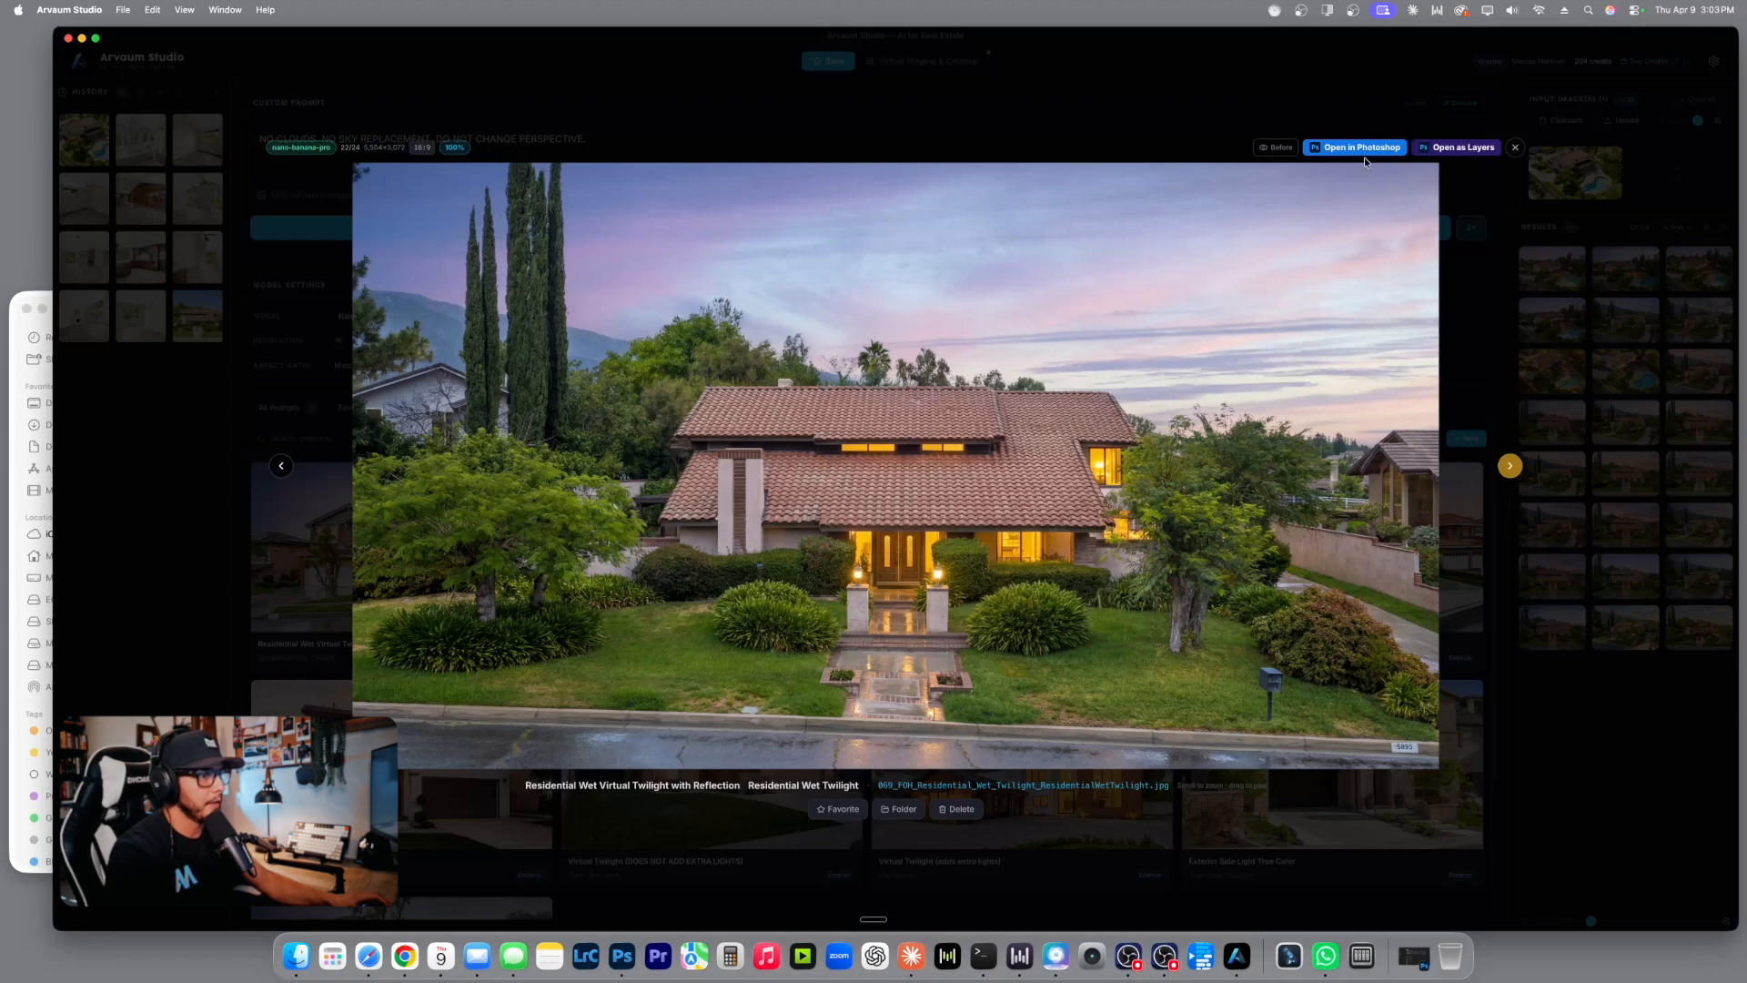
{"action": "left_click", "coordinate": [1268, 149]}
{"action": "left_click", "coordinate": [1269, 150]}
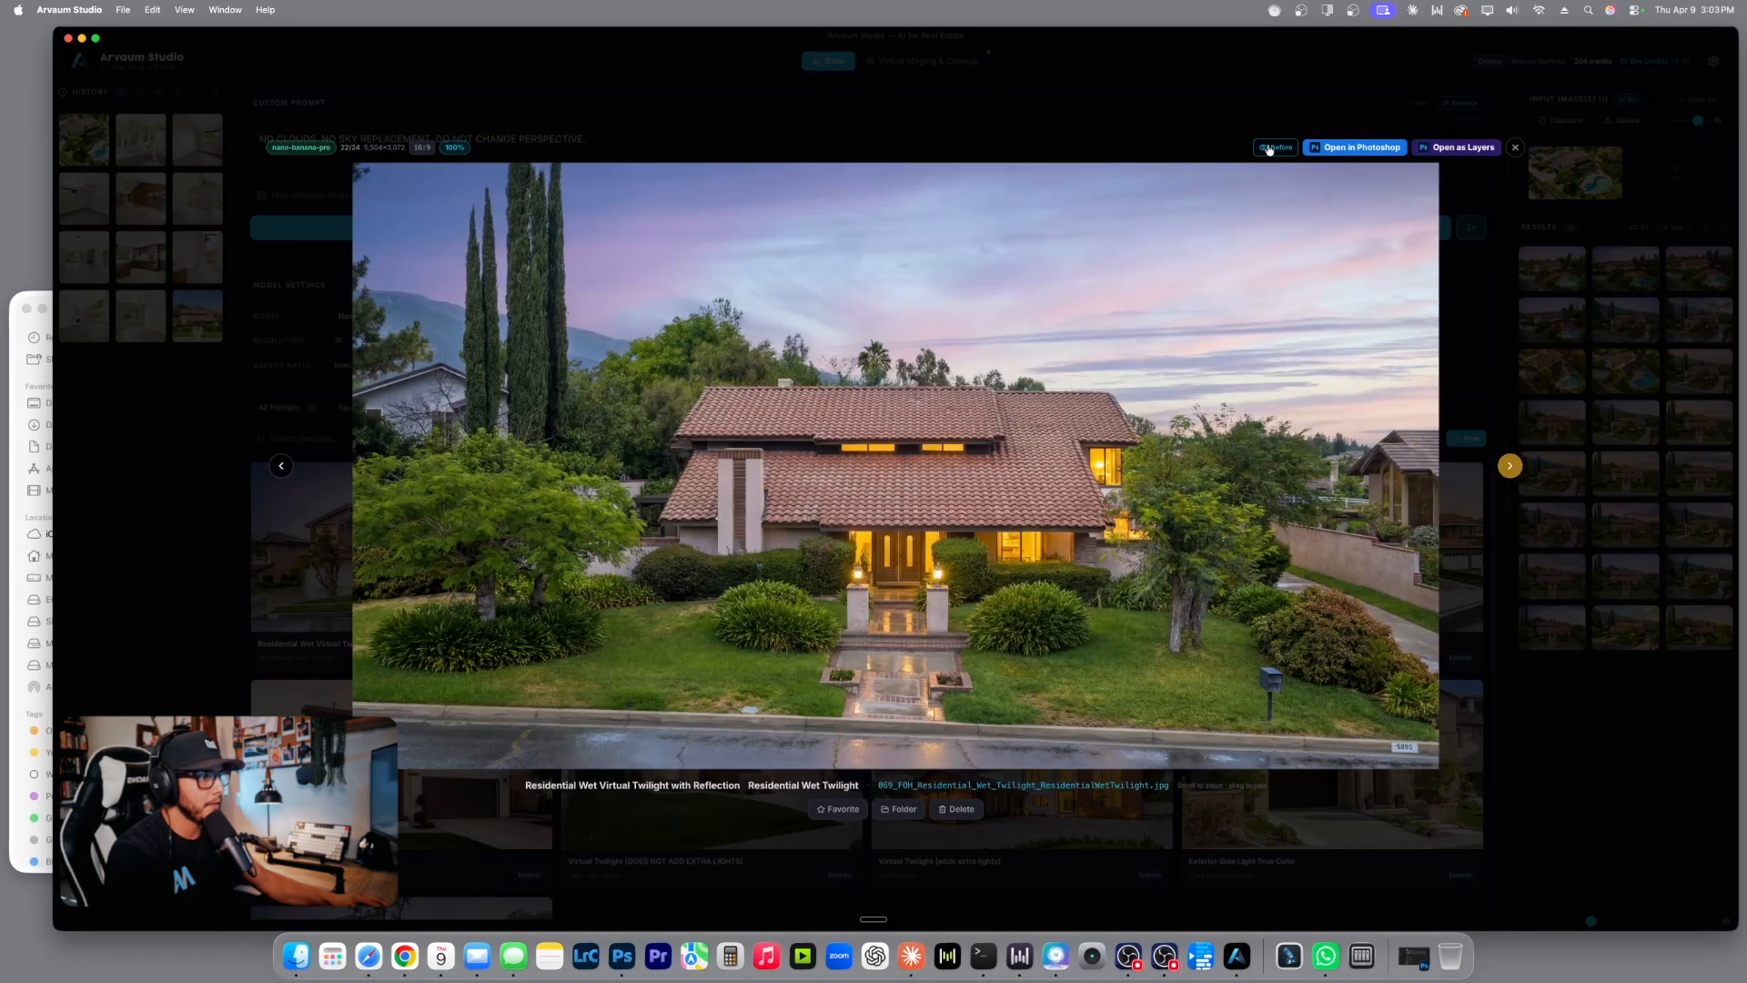
{"action": "left_click", "coordinate": [1270, 150]}
{"action": "left_click", "coordinate": [1269, 150]}
{"action": "left_click", "coordinate": [1270, 150]}
{"action": "left_click", "coordinate": [1270, 150]}
{"action": "left_click", "coordinate": [1270, 150]}
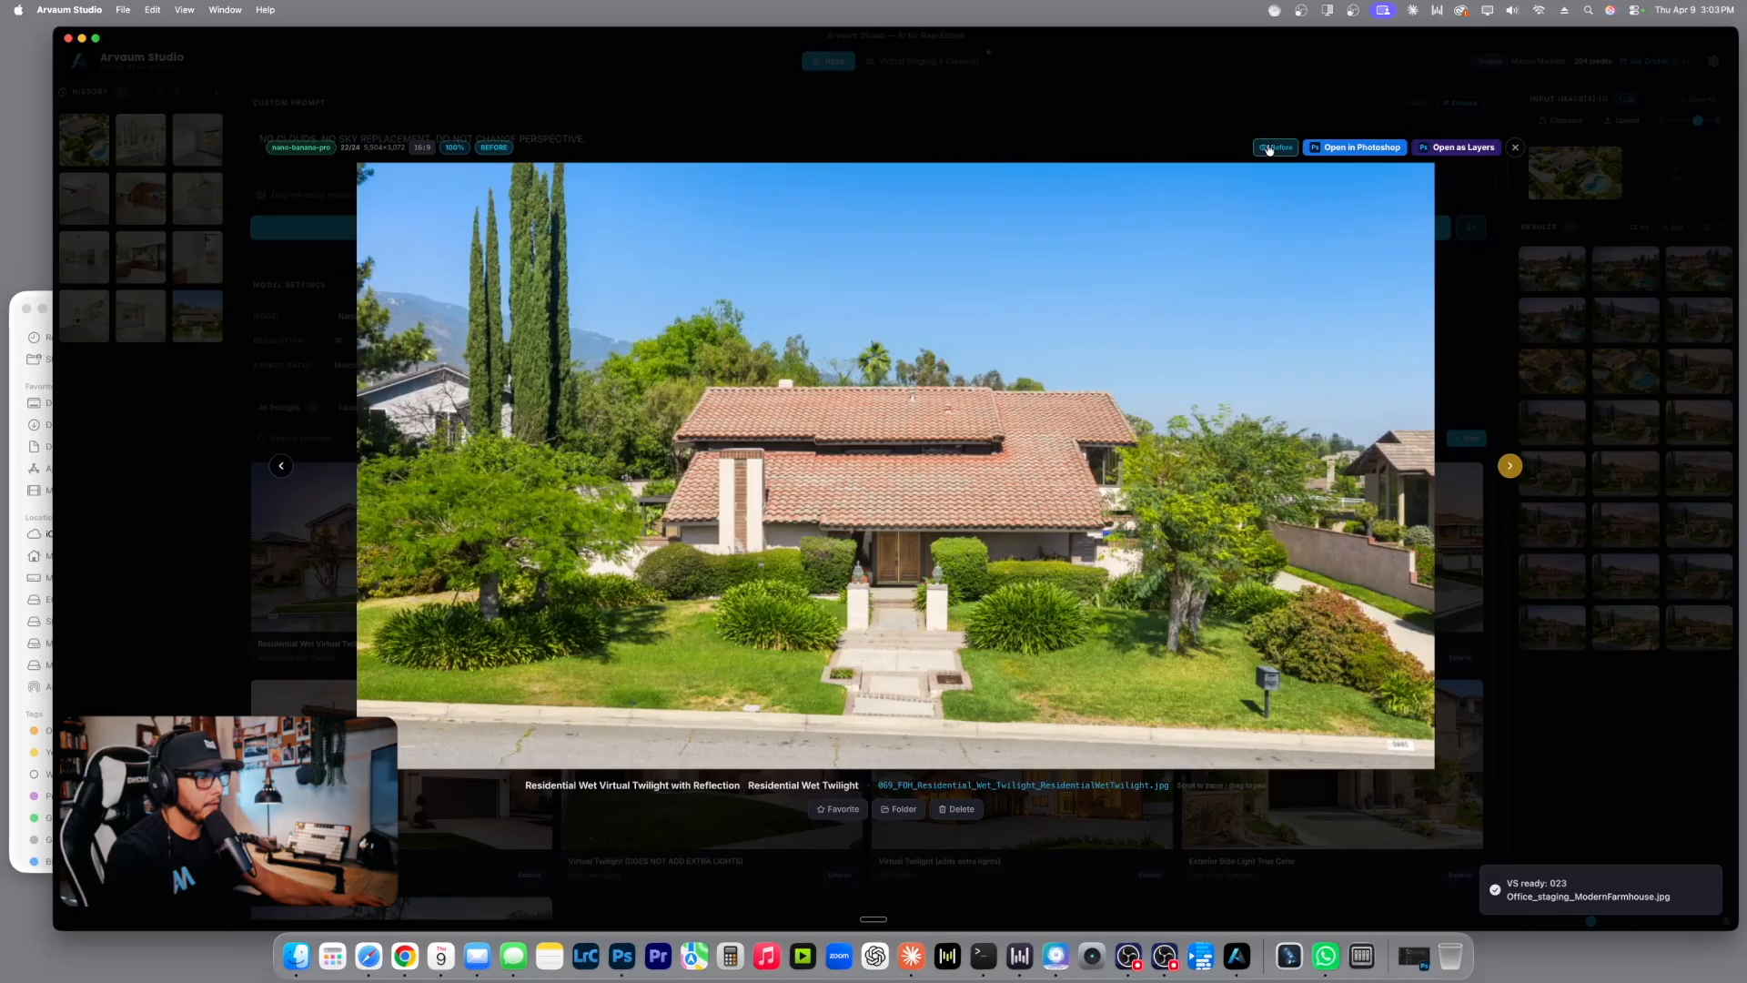
{"action": "left_click", "coordinate": [1269, 151]}
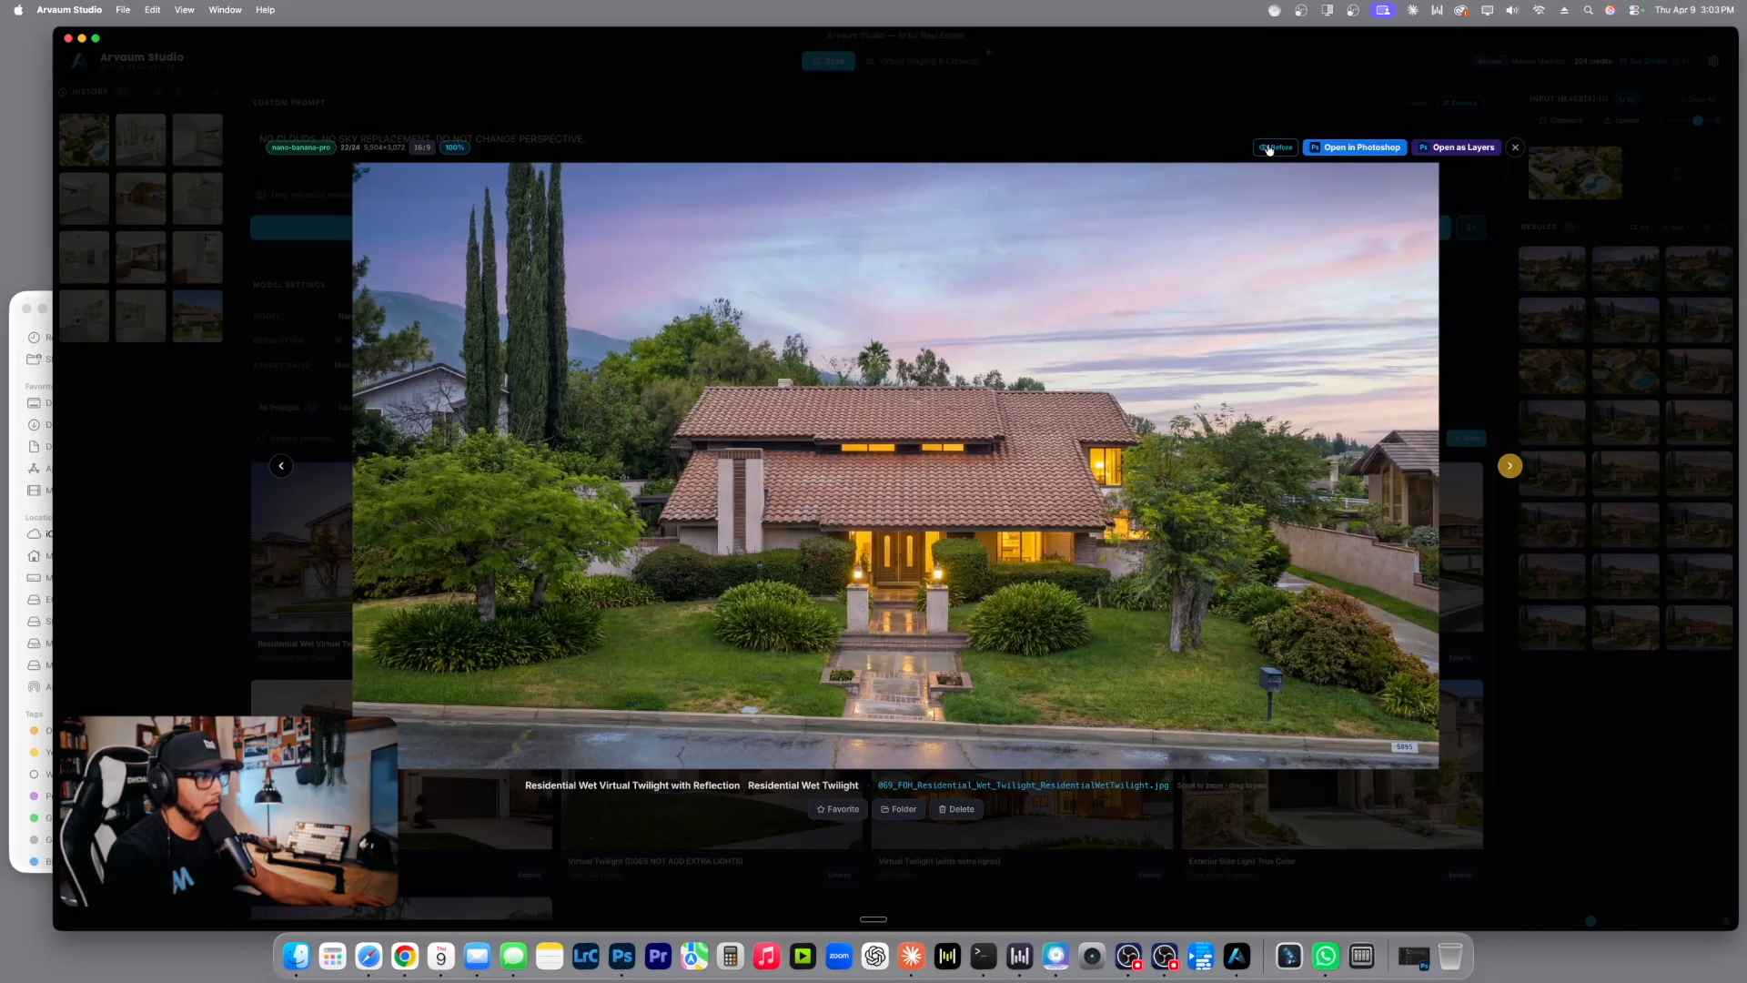
{"action": "left_click", "coordinate": [1276, 153]}
{"action": "left_click", "coordinate": [1277, 152]}
{"action": "left_click", "coordinate": [1277, 153]}
{"action": "left_click", "coordinate": [1277, 153]}
{"action": "left_click", "coordinate": [856, 809]}
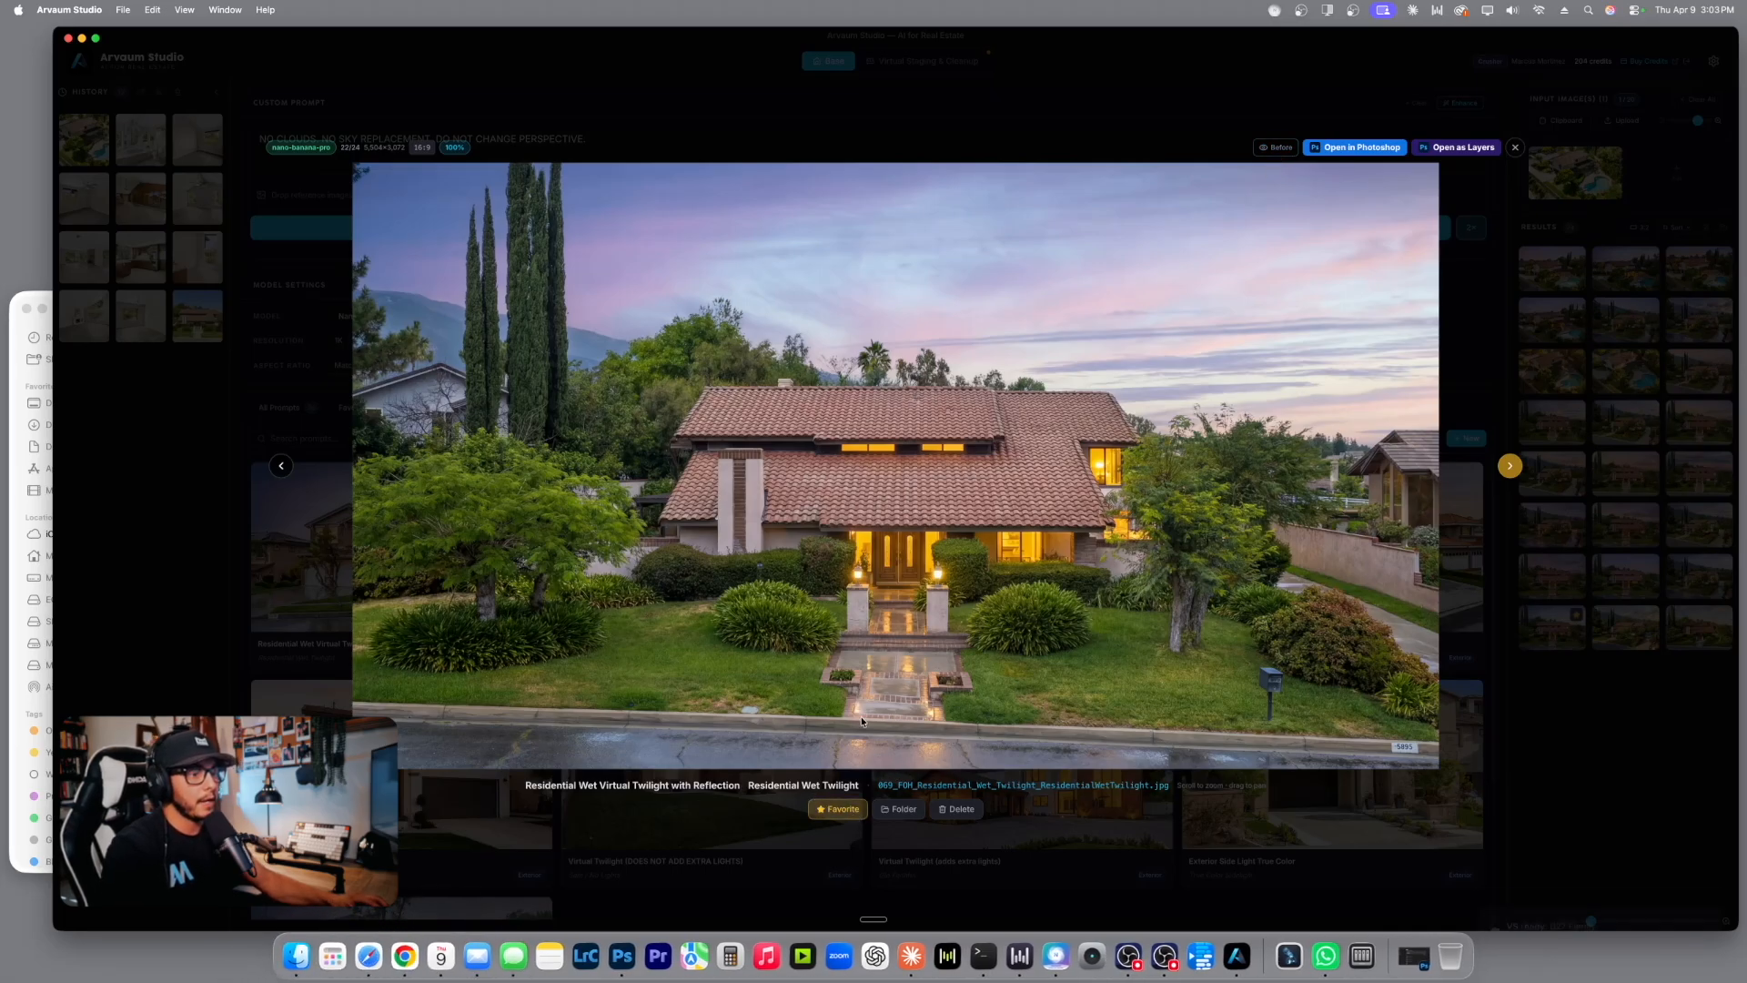
Switch to Finder, preview the favorited 069_FOH_Residential_Wet_Twilight file in the ARVAUM STUDIO AI IMAGES folder, and return to the results in Arvaum Studio.
{"action": "left_click", "coordinate": [297, 946]}
{"action": "left_click_drag", "start_coordinate": [362, 319], "coordinate": [347, 237]}
{"action": "left_click", "coordinate": [395, 455]}
{"action": "scroll", "coordinate": [464, 609], "scroll_direction": "down", "scroll_amount": 3}
{"action": "left_click", "coordinate": [333, 546]}
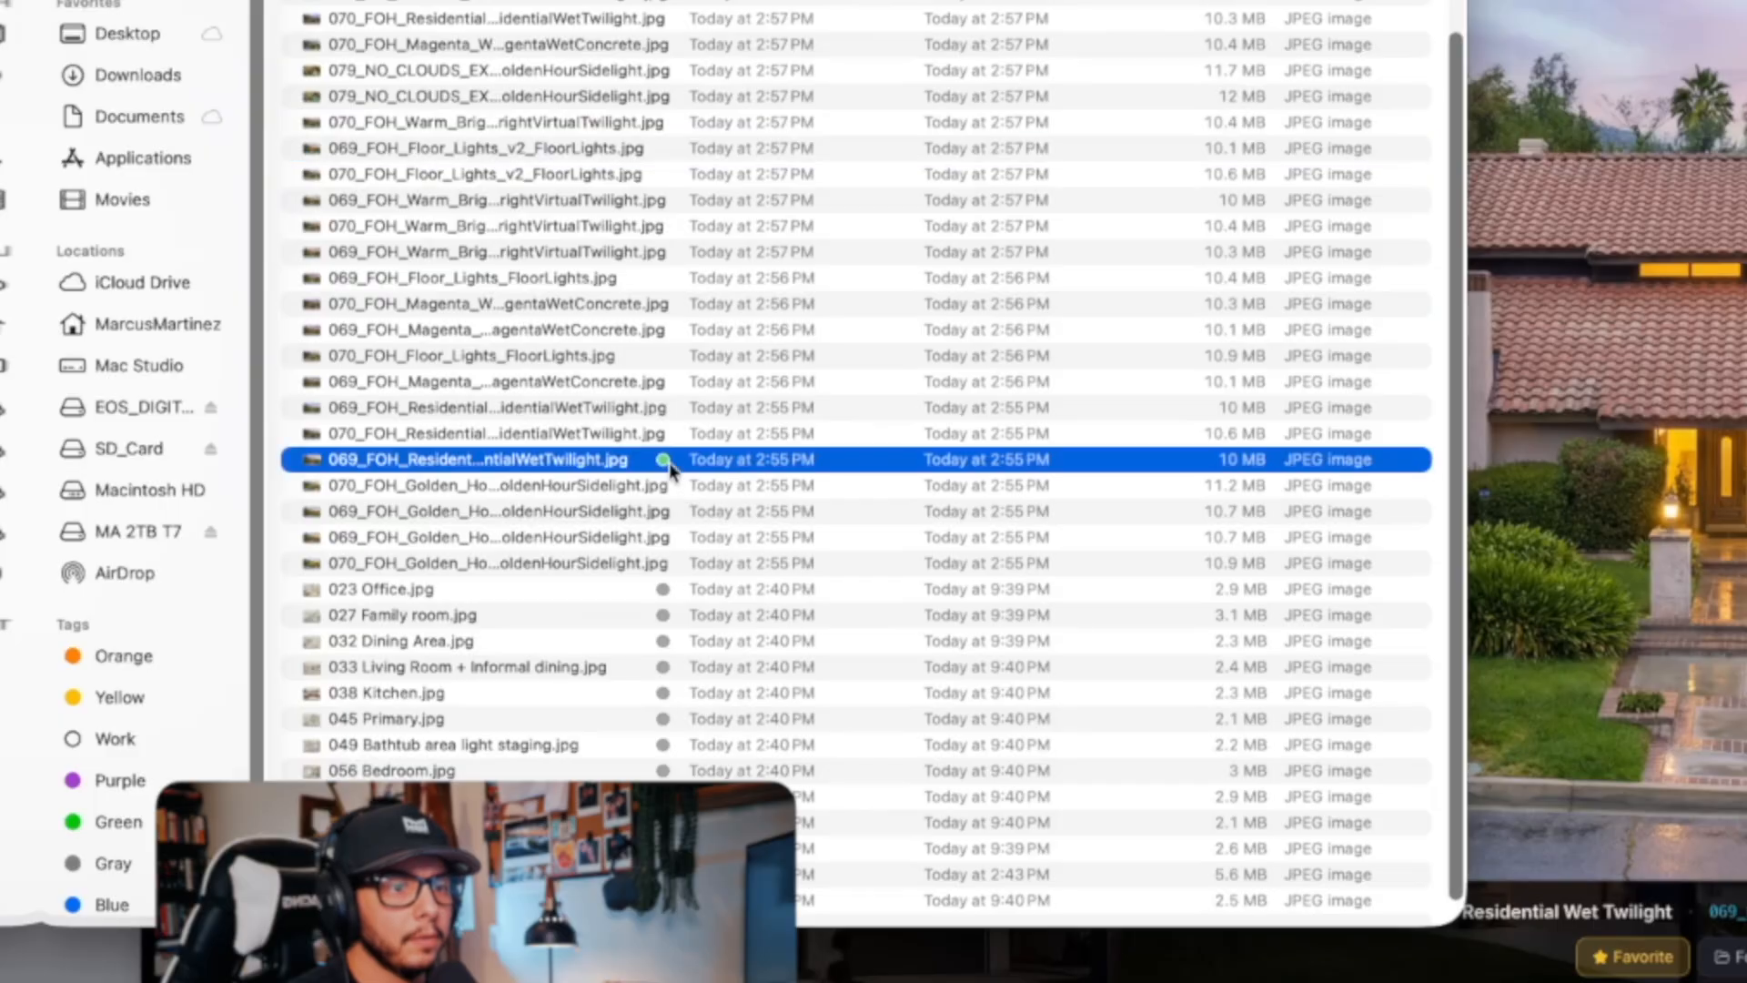
{"action": "key", "text": "space"}
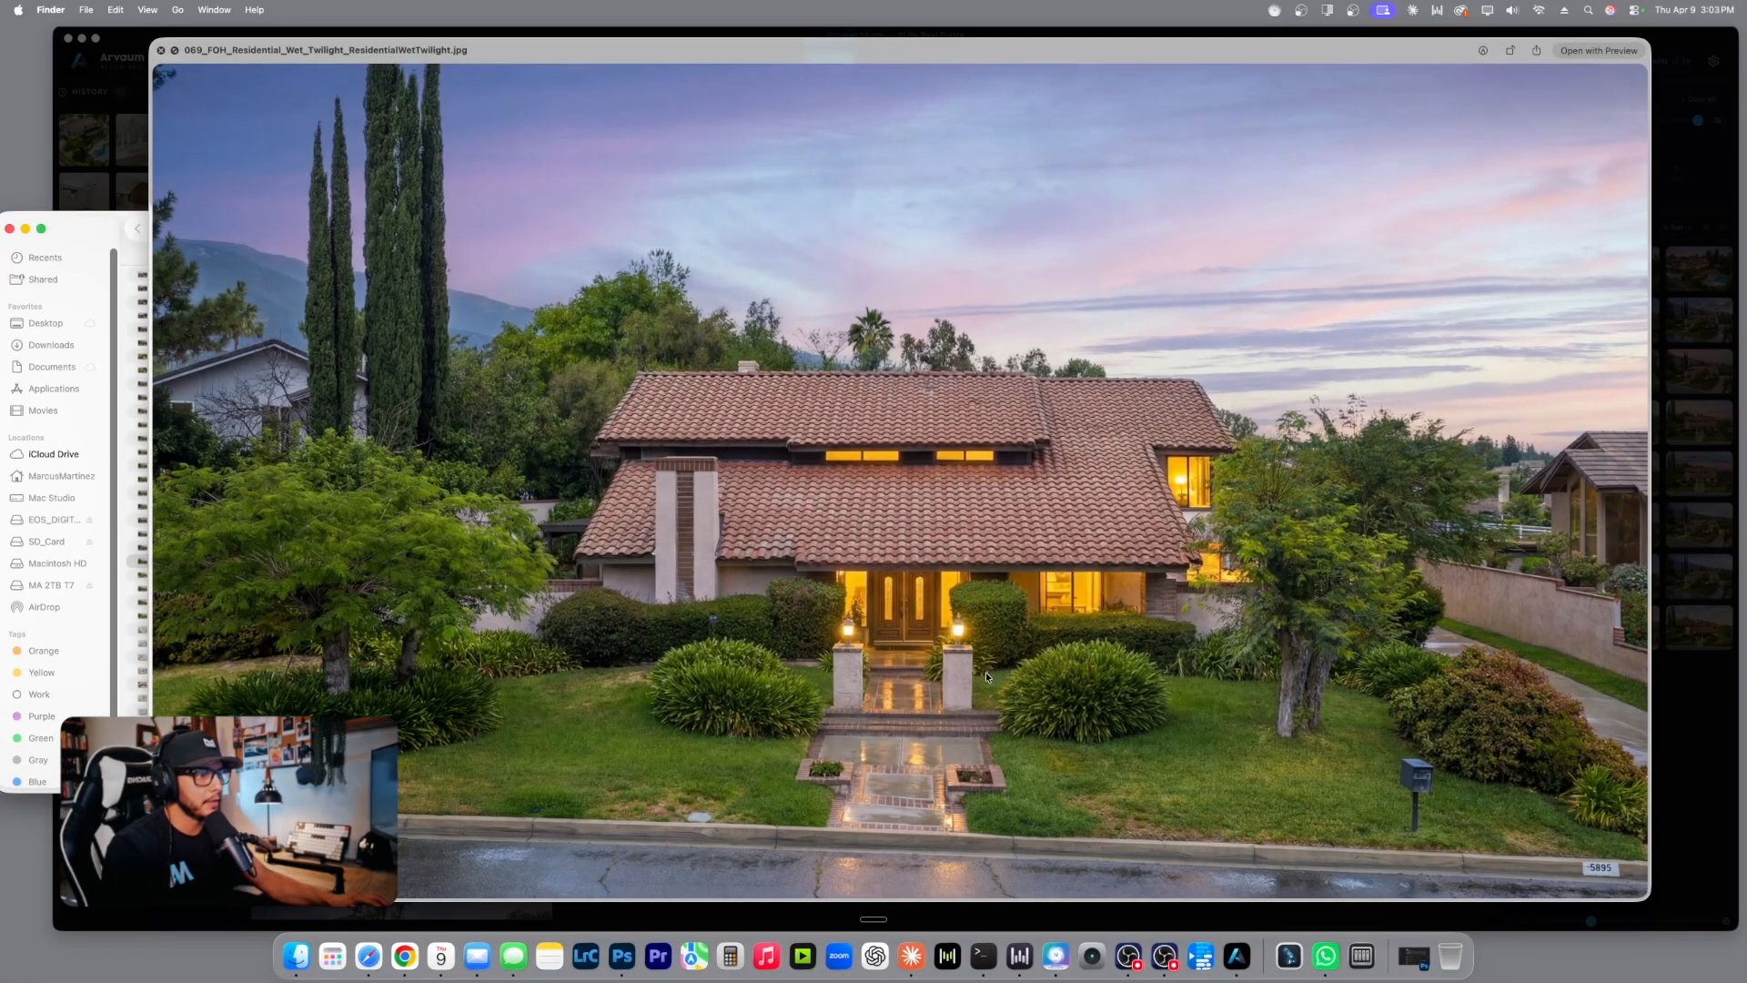
{"action": "key", "text": "space"}
{"action": "left_click_drag", "start_coordinate": [230, 233], "coordinate": [281, 244]}
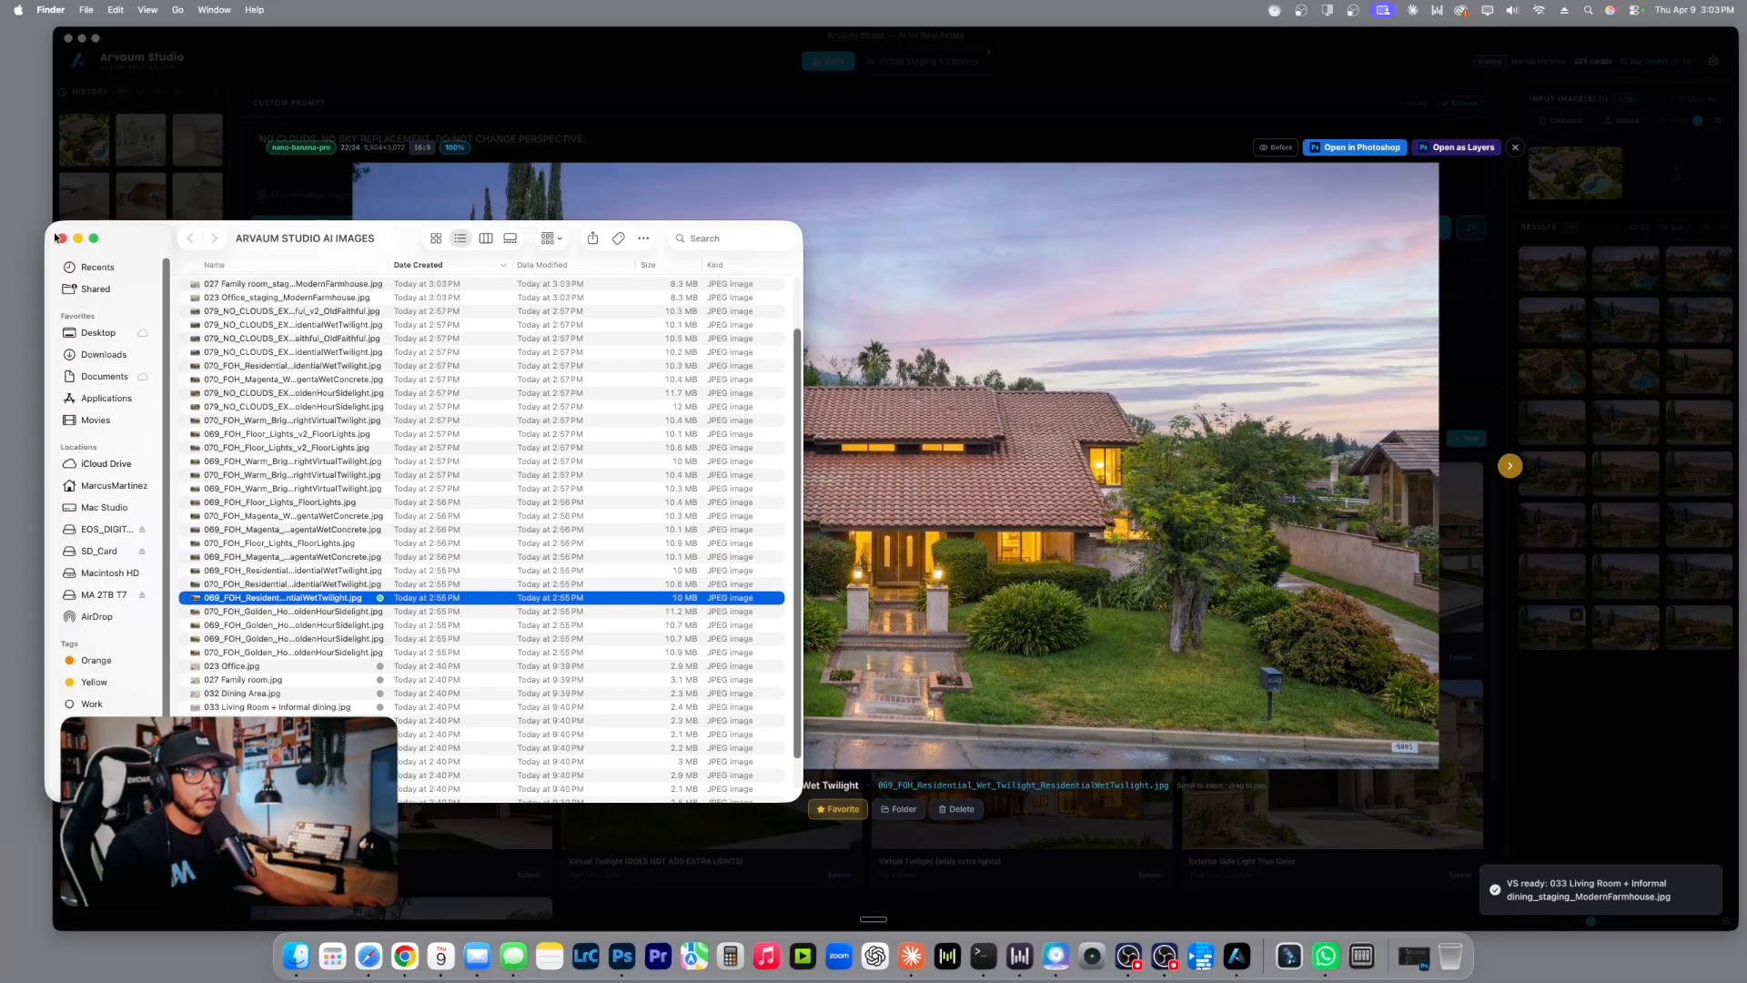
{"action": "left_click", "coordinate": [61, 240]}
{"action": "left_click", "coordinate": [1521, 152]}
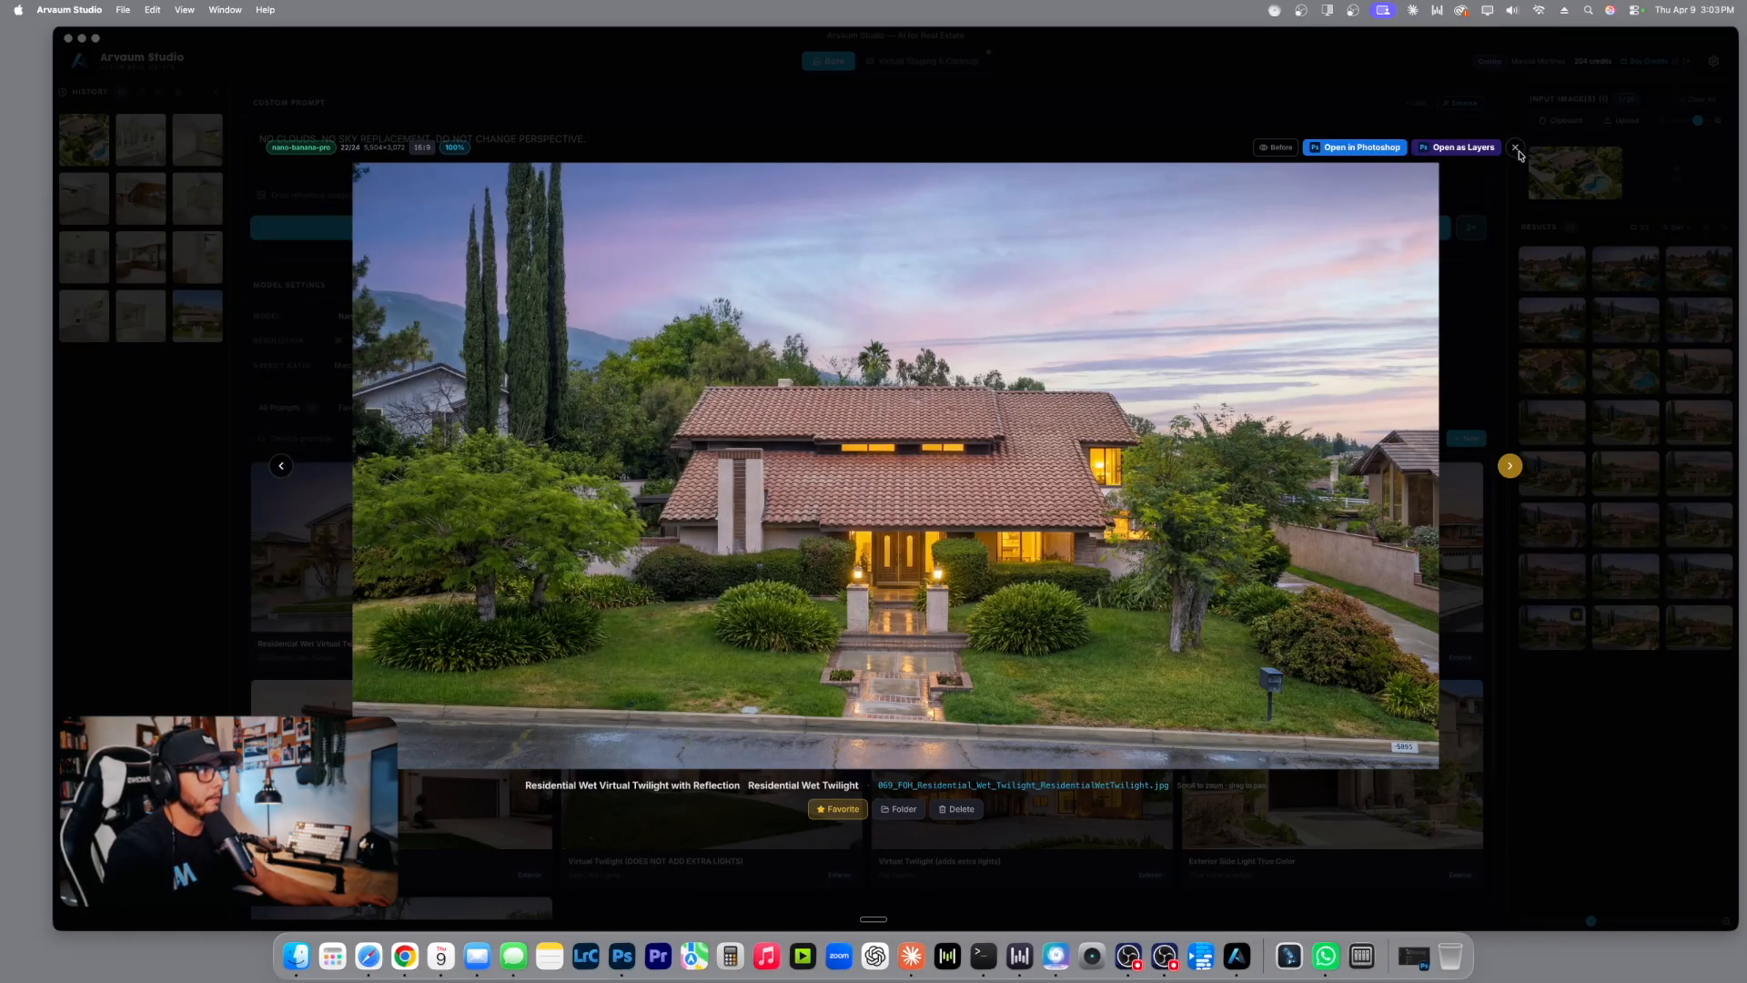
{"action": "left_click", "coordinate": [1517, 148]}
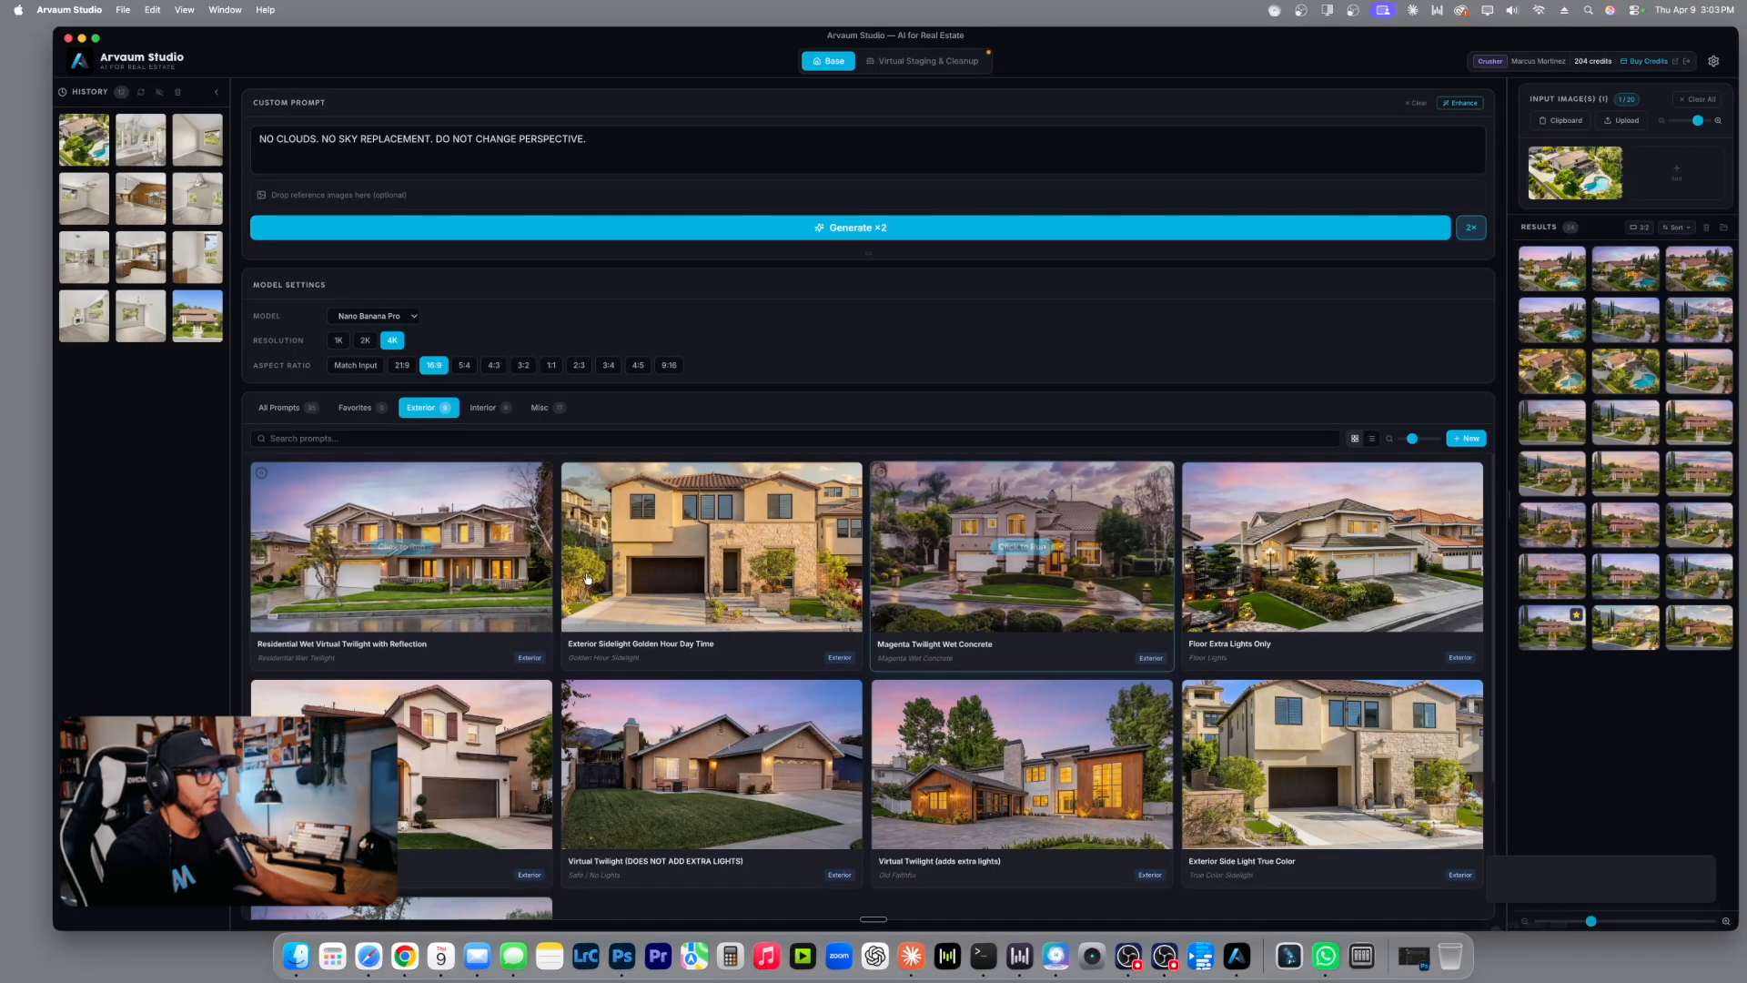
Compare the Old Faithful v2 twilight result of the pool aerial with its original photo several times.
{"action": "left_click", "coordinate": [1559, 278]}
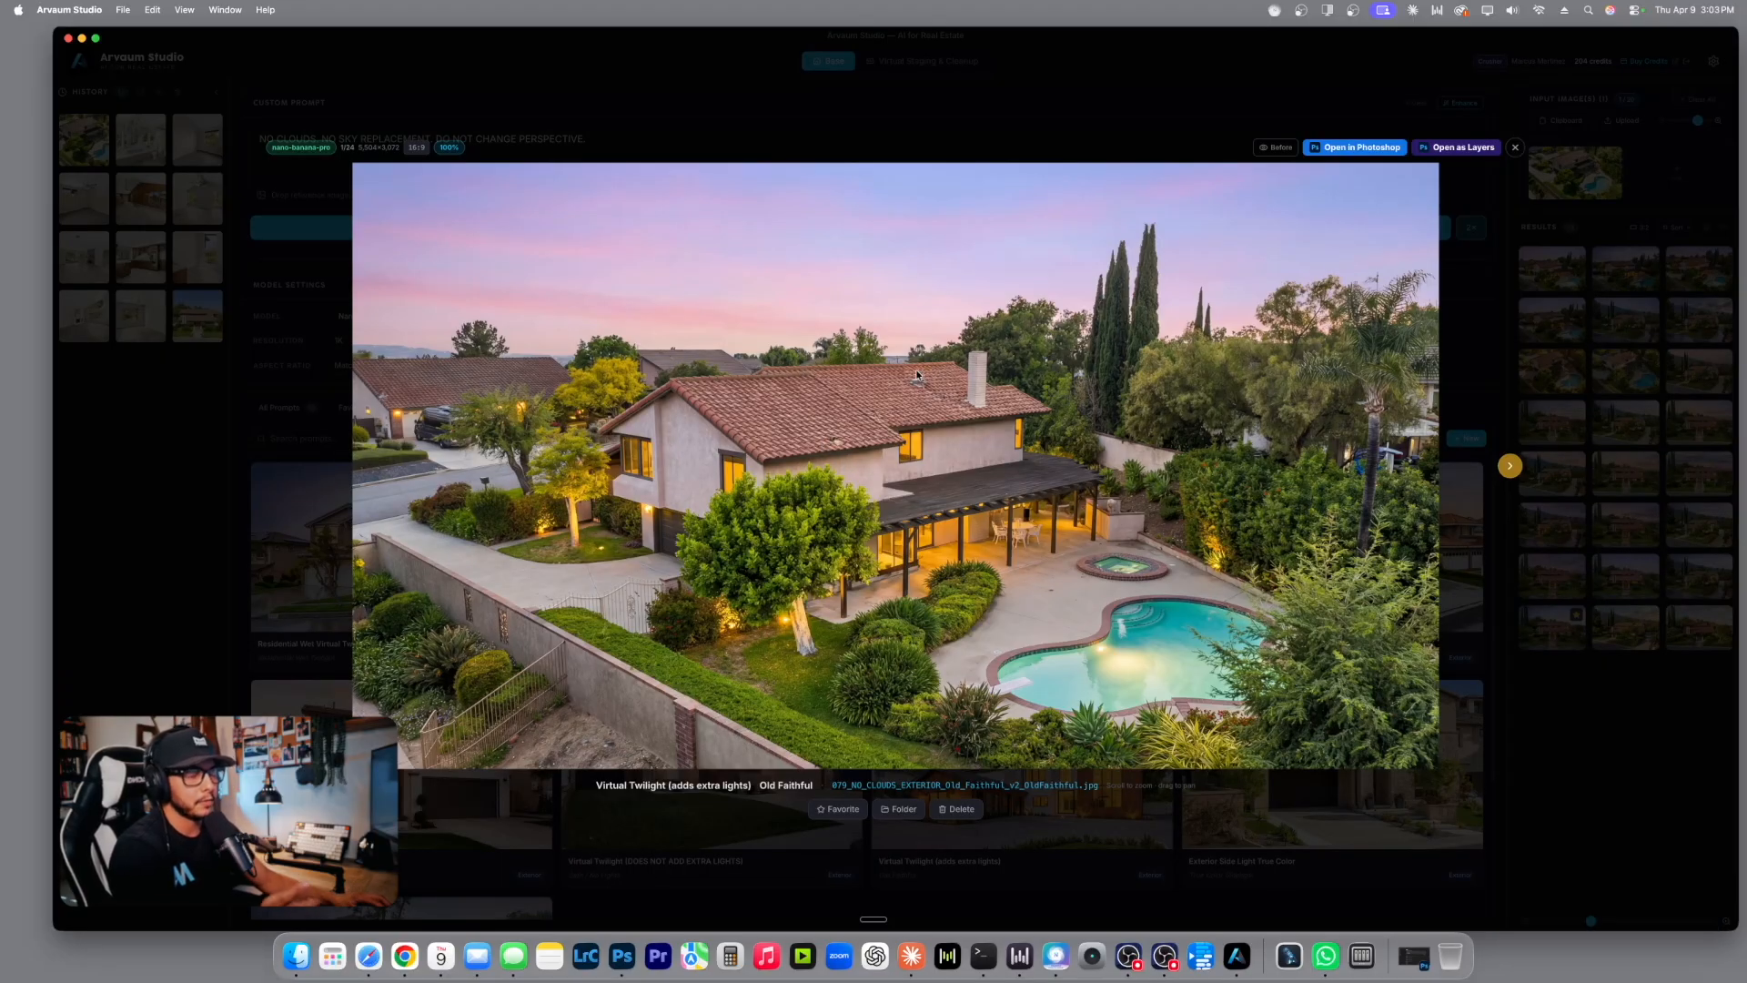
{"action": "left_click", "coordinate": [1279, 148]}
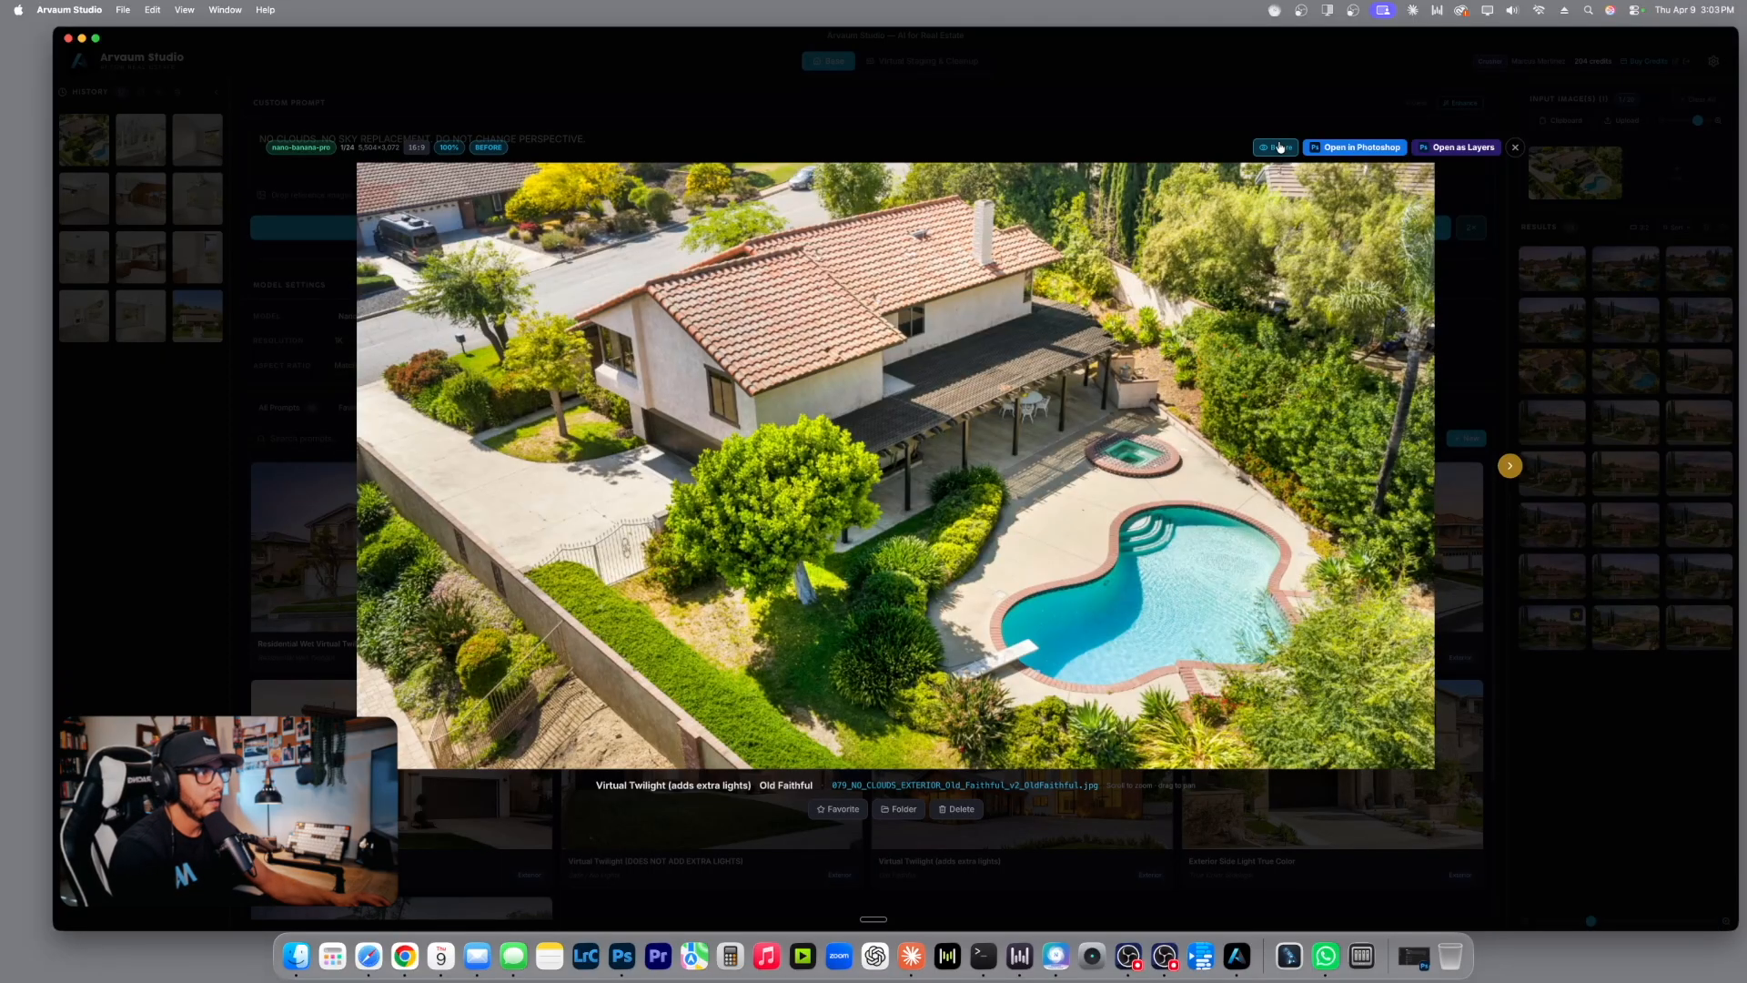
{"action": "left_click", "coordinate": [1280, 148]}
{"action": "left_click", "coordinate": [1279, 147]}
{"action": "left_click", "coordinate": [1280, 147]}
{"action": "left_click", "coordinate": [1279, 148]}
{"action": "left_click", "coordinate": [1279, 147]}
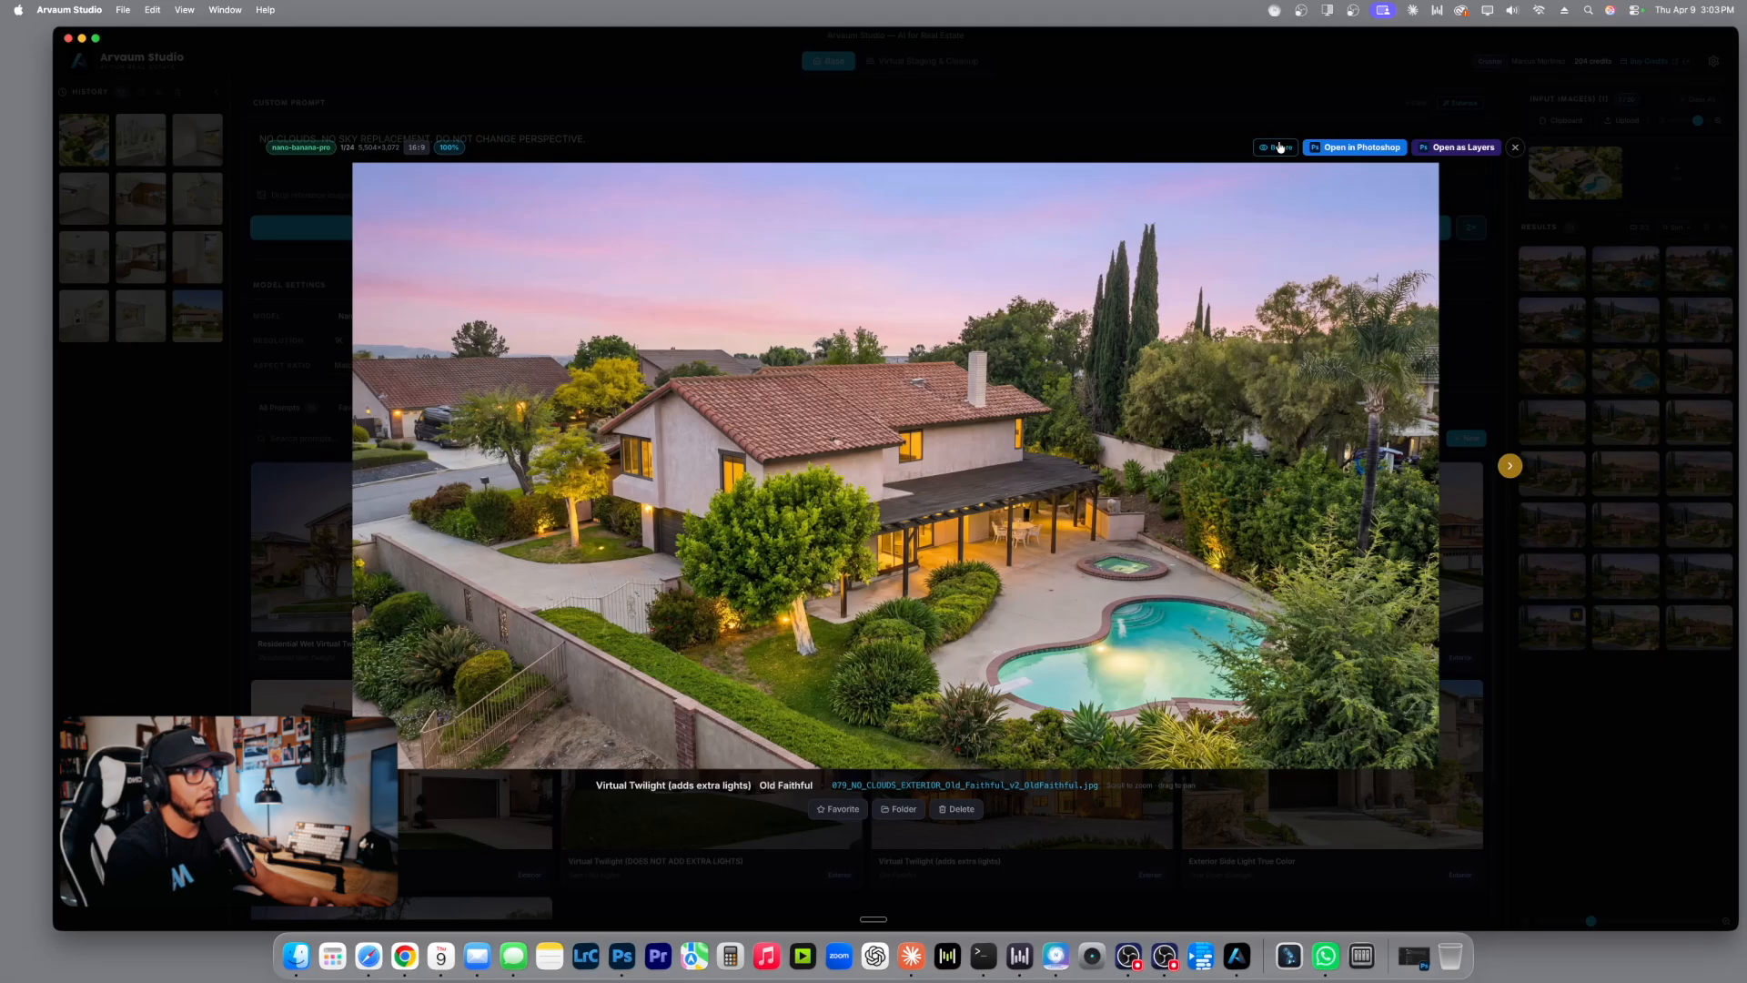
{"action": "left_click", "coordinate": [1516, 148]}
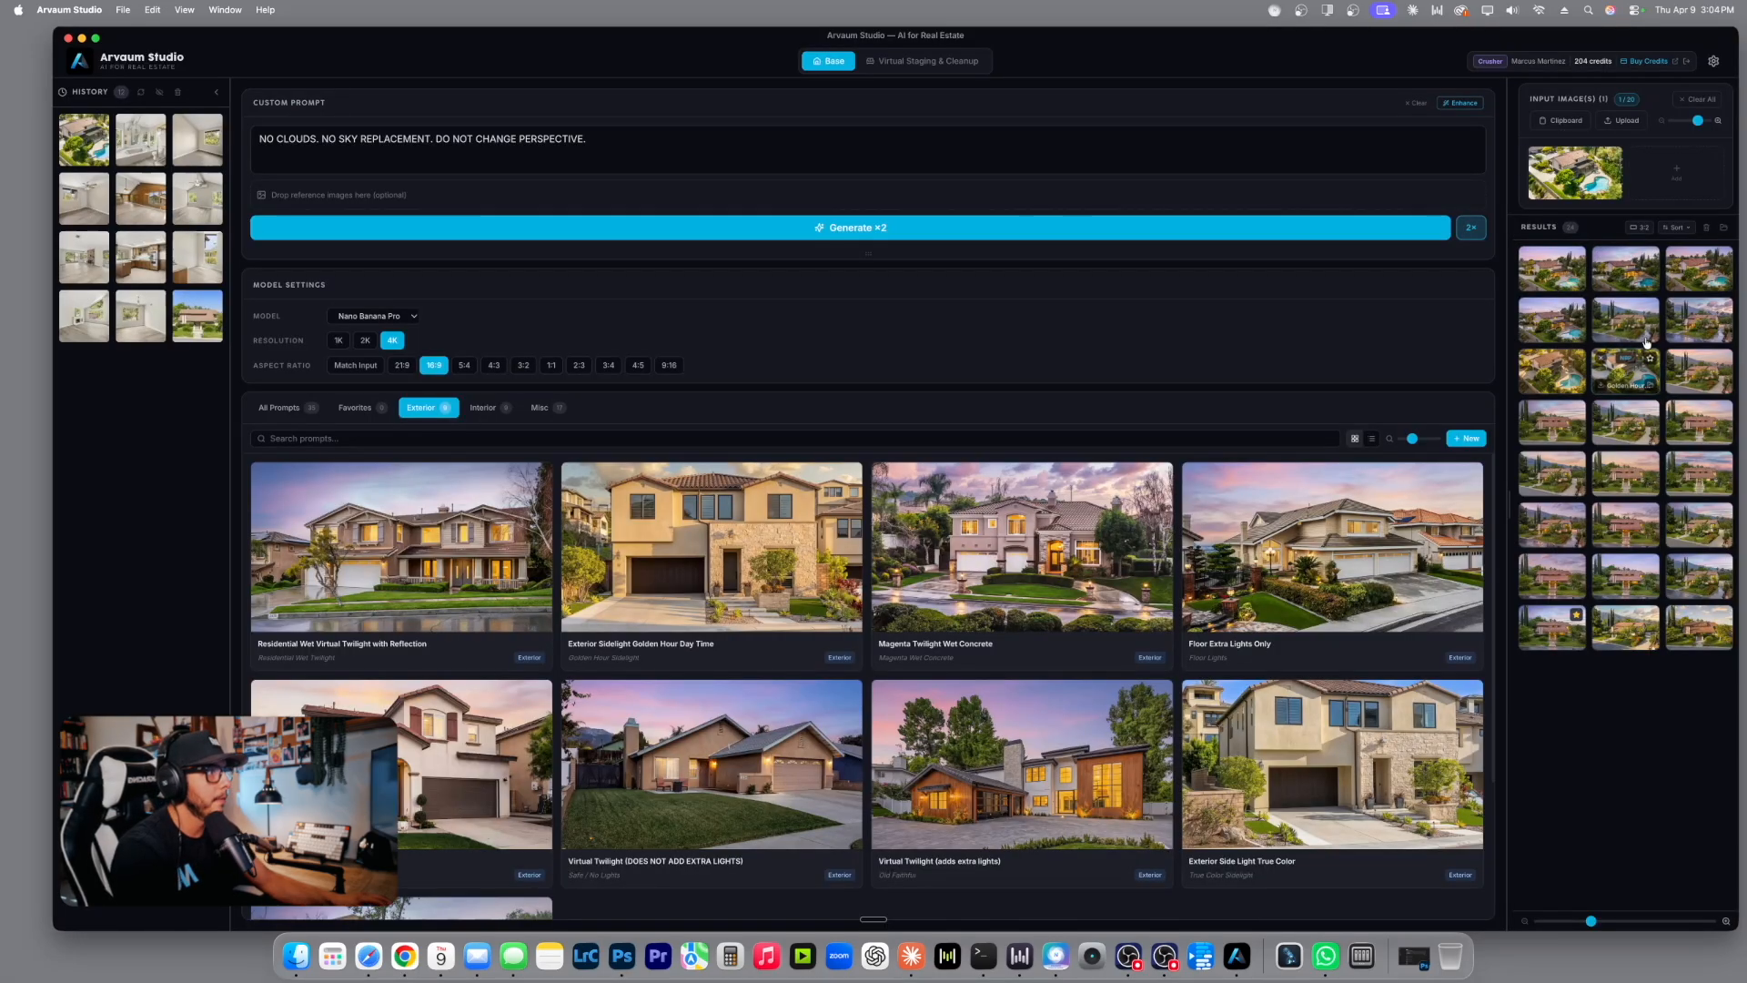
Compare the second pool aerial result with its original, and view the third result, an Old Faithful twilight.
{"action": "left_click", "coordinate": [1641, 277]}
{"action": "left_click", "coordinate": [1279, 148]}
{"action": "left_click", "coordinate": [1280, 147]}
{"action": "left_click", "coordinate": [1515, 147]}
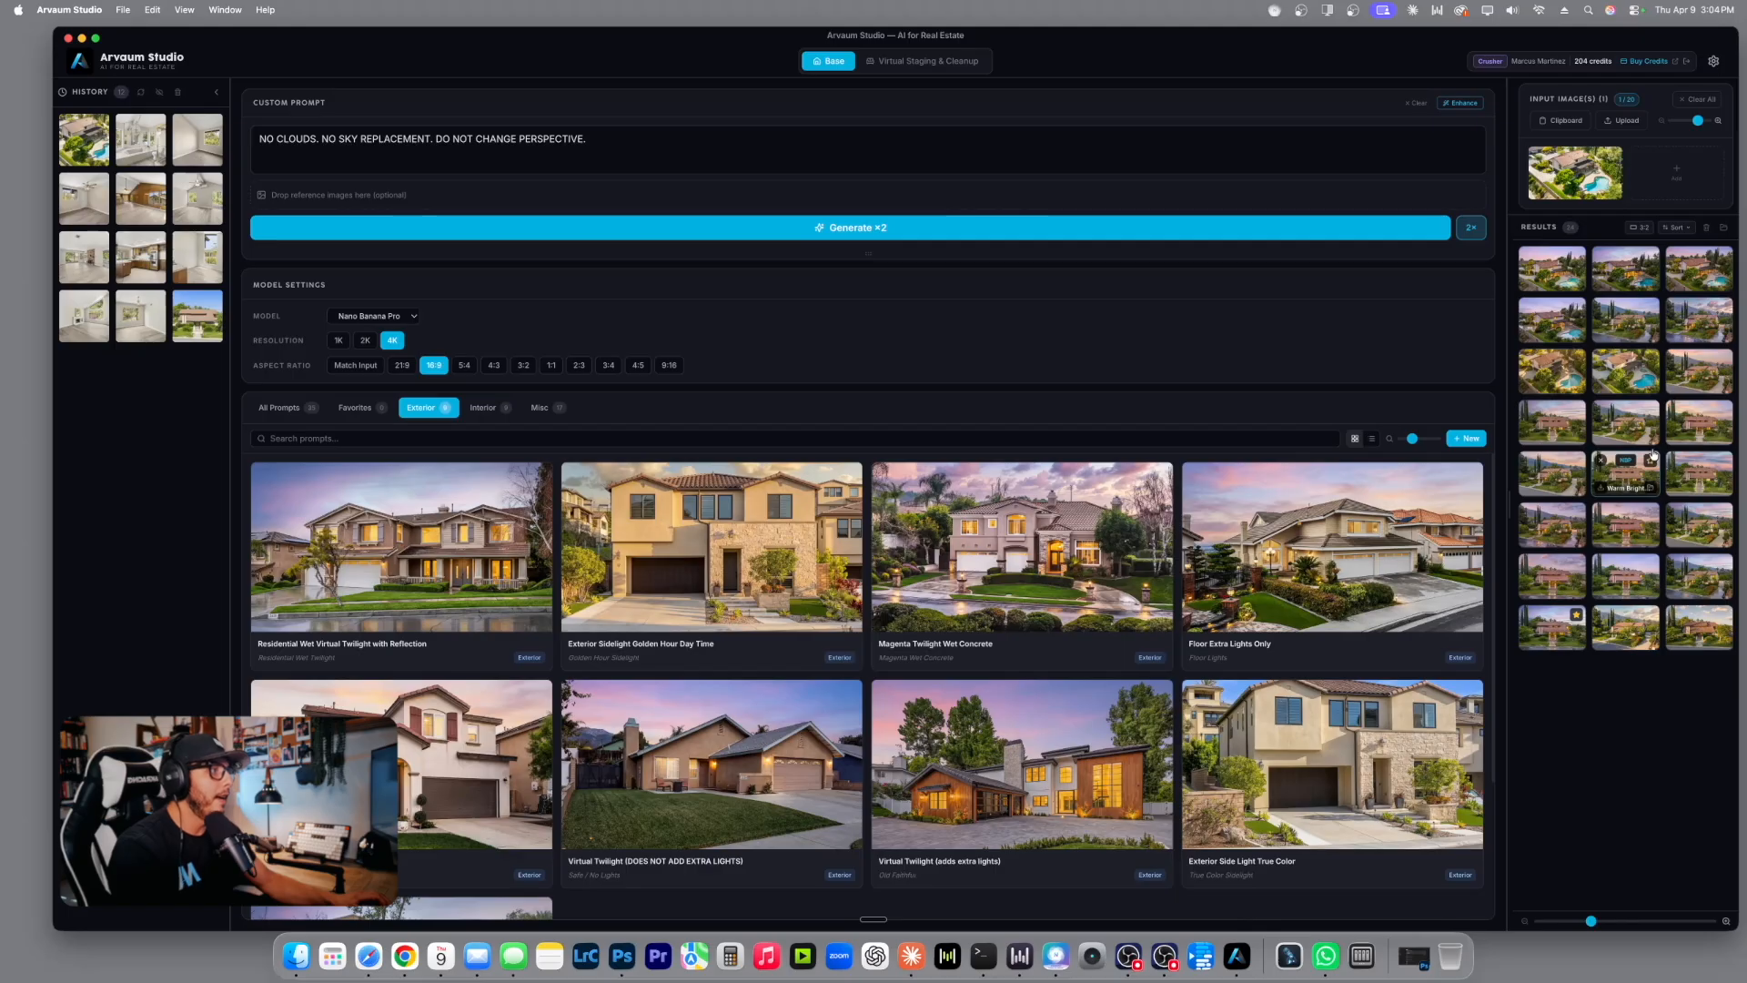
{"action": "left_click", "coordinate": [1702, 276]}
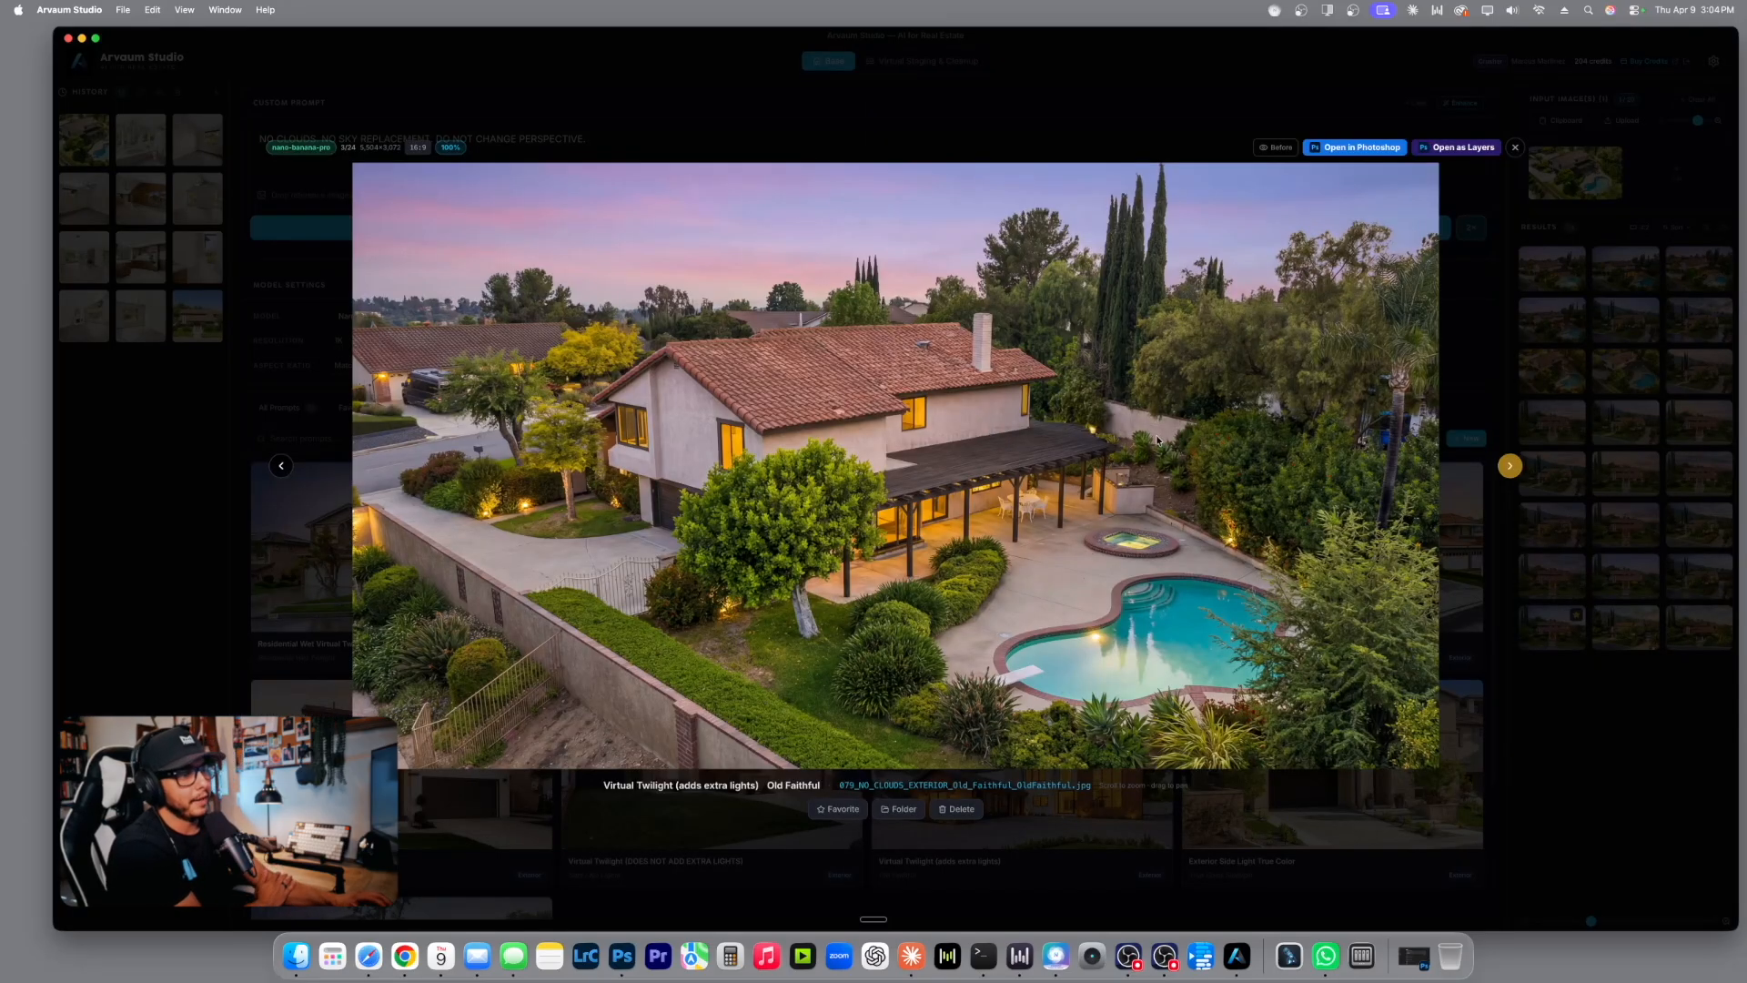
{"action": "left_click", "coordinate": [1515, 150]}
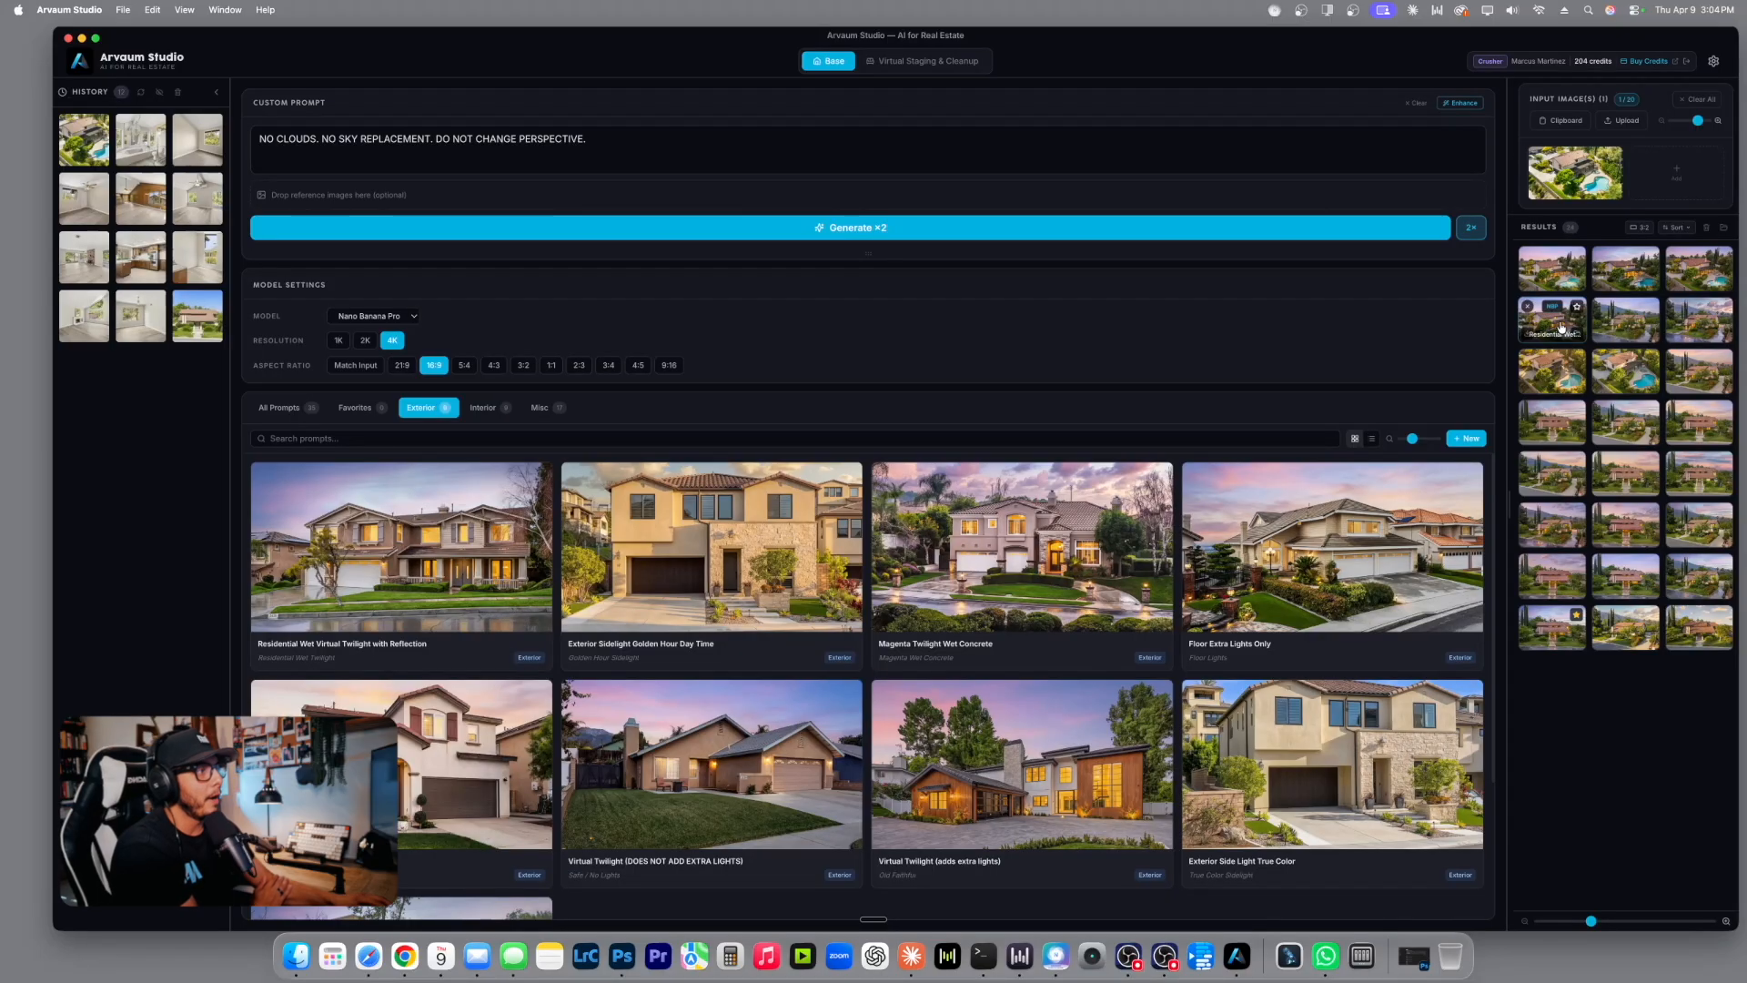
Compare the Golden Hour Sidelight v2 result of the pool aerial with its original, and mark the result as a favorite.
{"action": "left_click", "coordinate": [1551, 375]}
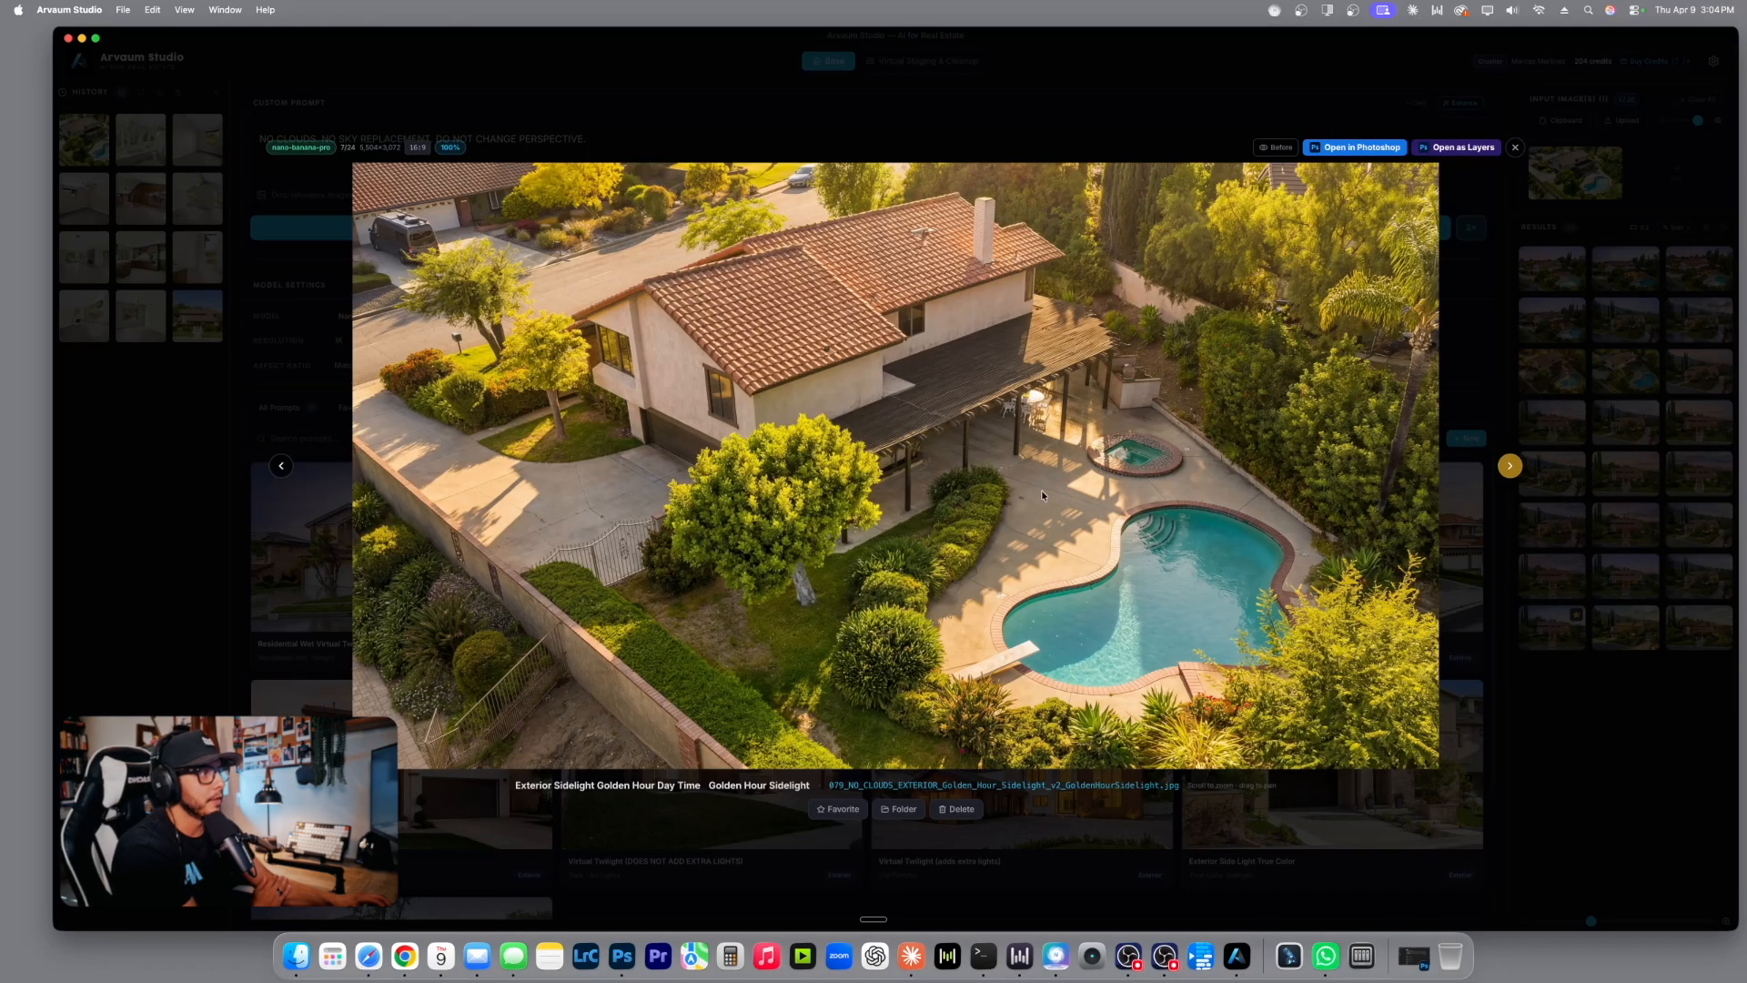
{"action": "left_click", "coordinate": [1279, 147]}
{"action": "left_click", "coordinate": [1283, 148]}
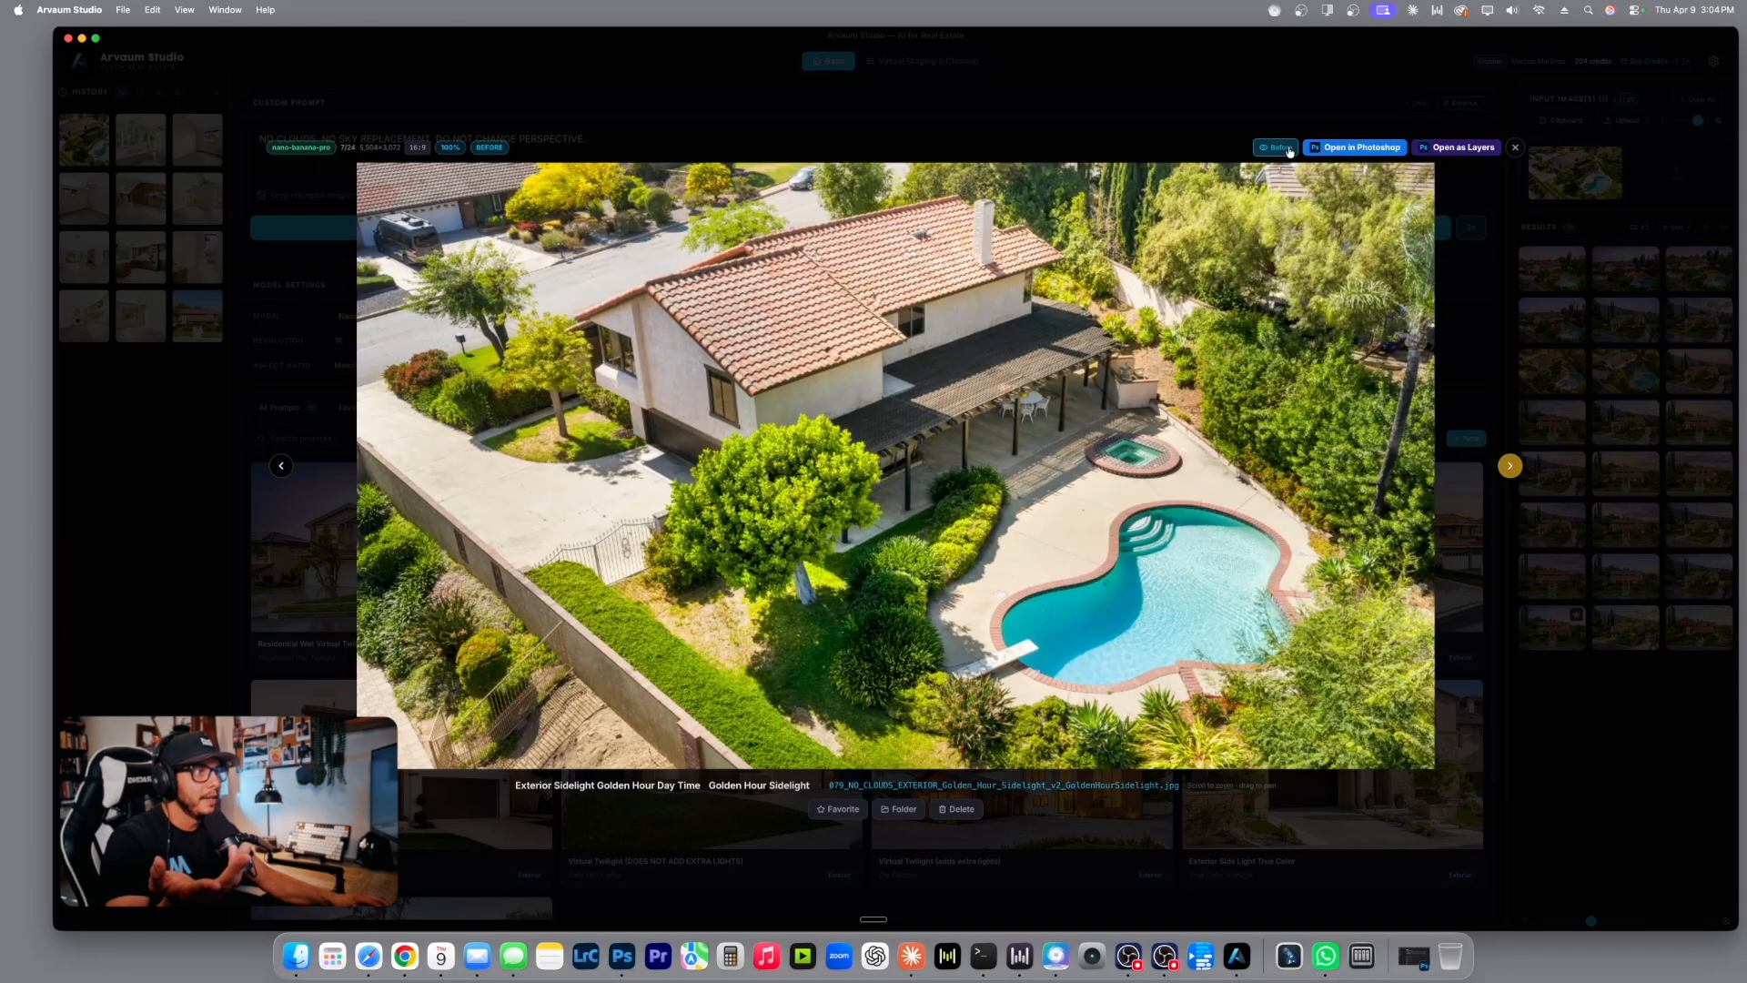
{"action": "left_click", "coordinate": [1289, 149]}
{"action": "left_click", "coordinate": [1289, 149]}
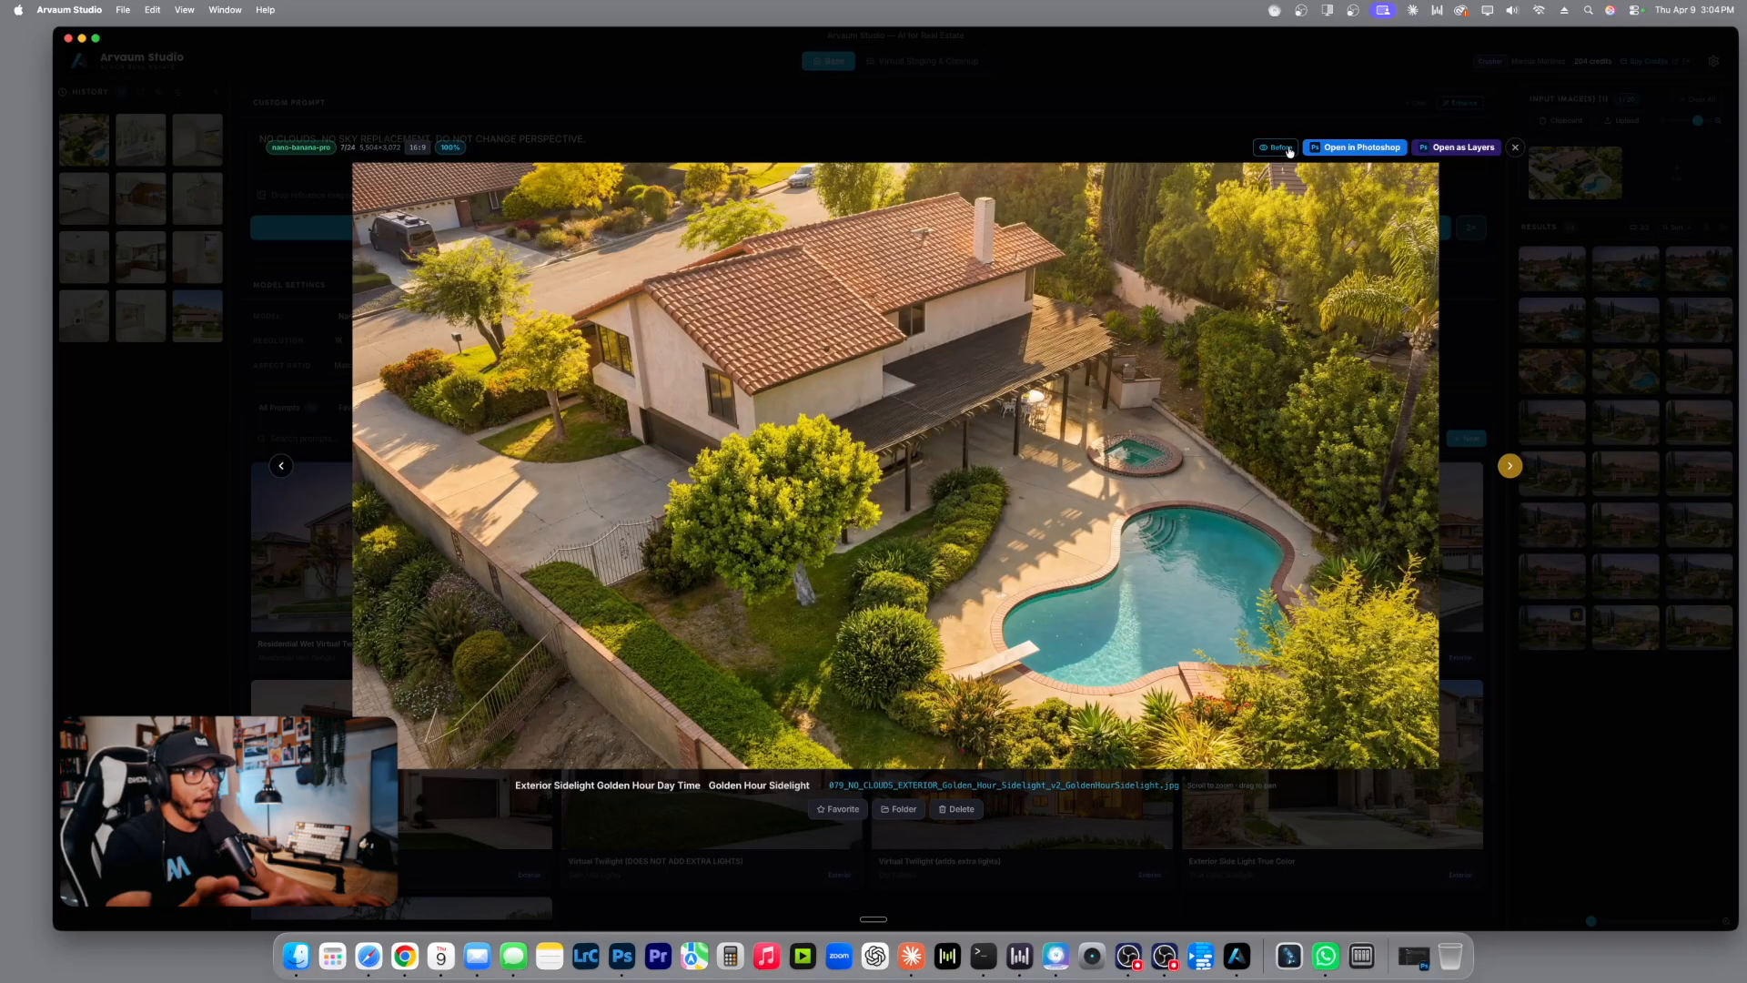
{"action": "left_click", "coordinate": [1289, 149]}
{"action": "left_click", "coordinate": [1288, 149]}
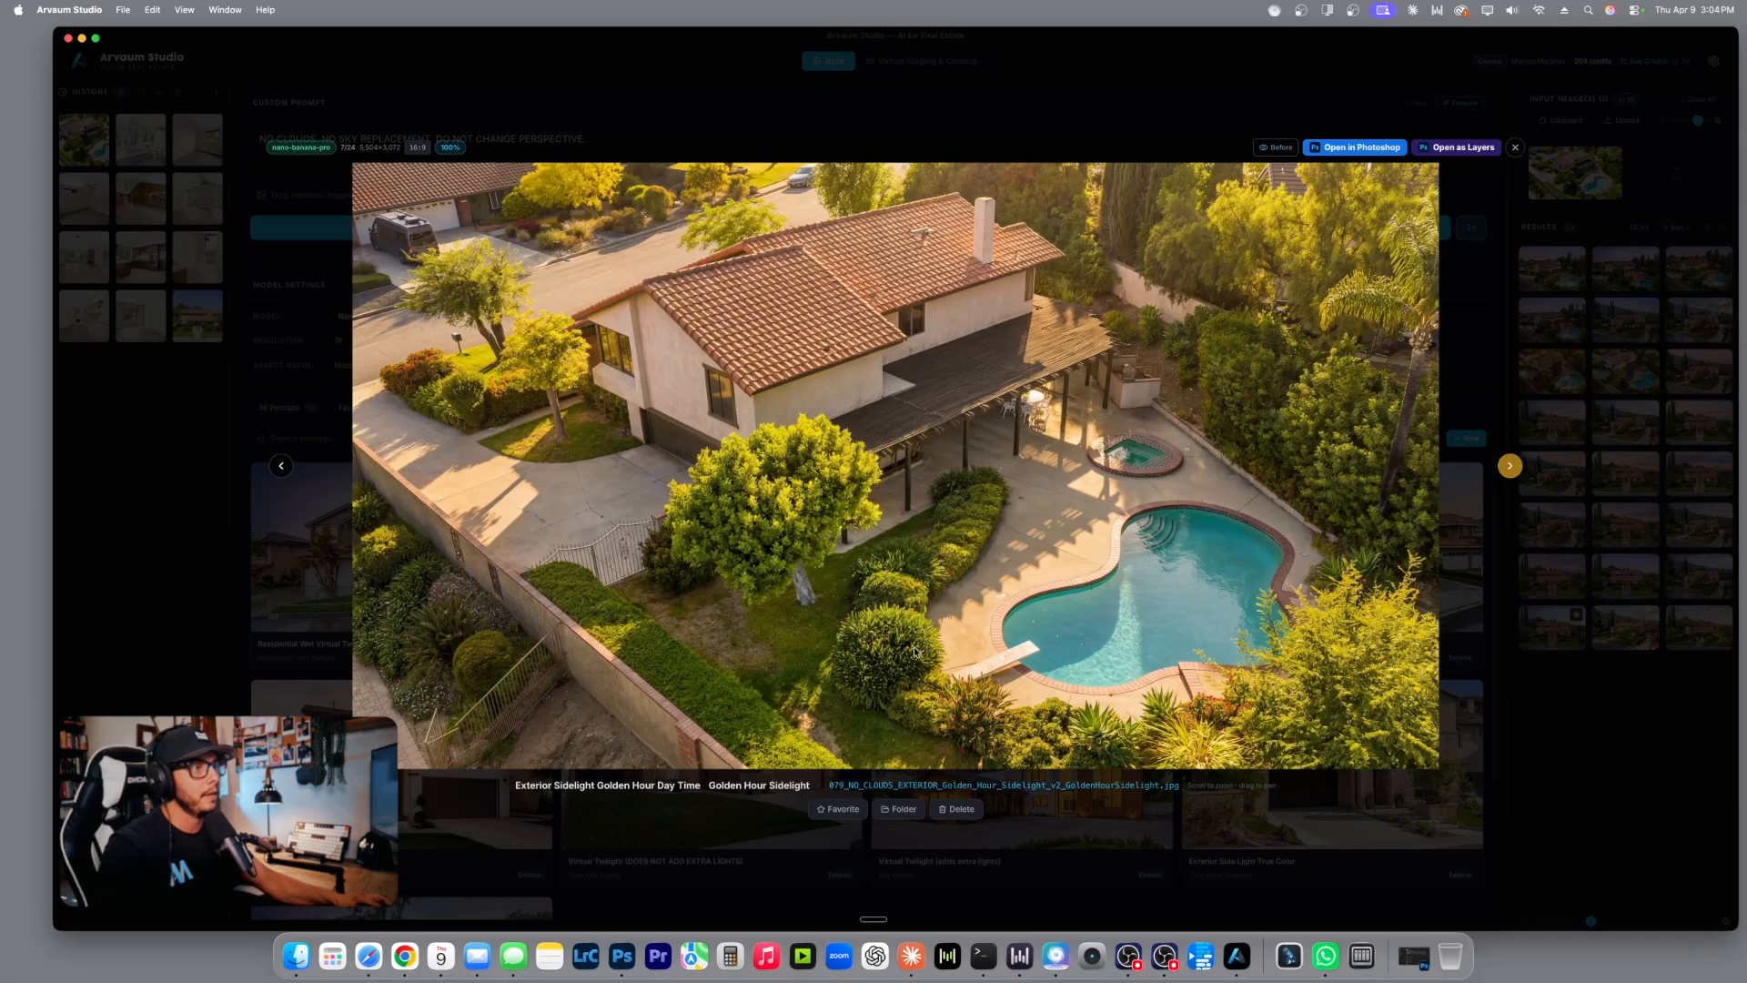
{"action": "left_click", "coordinate": [841, 810]}
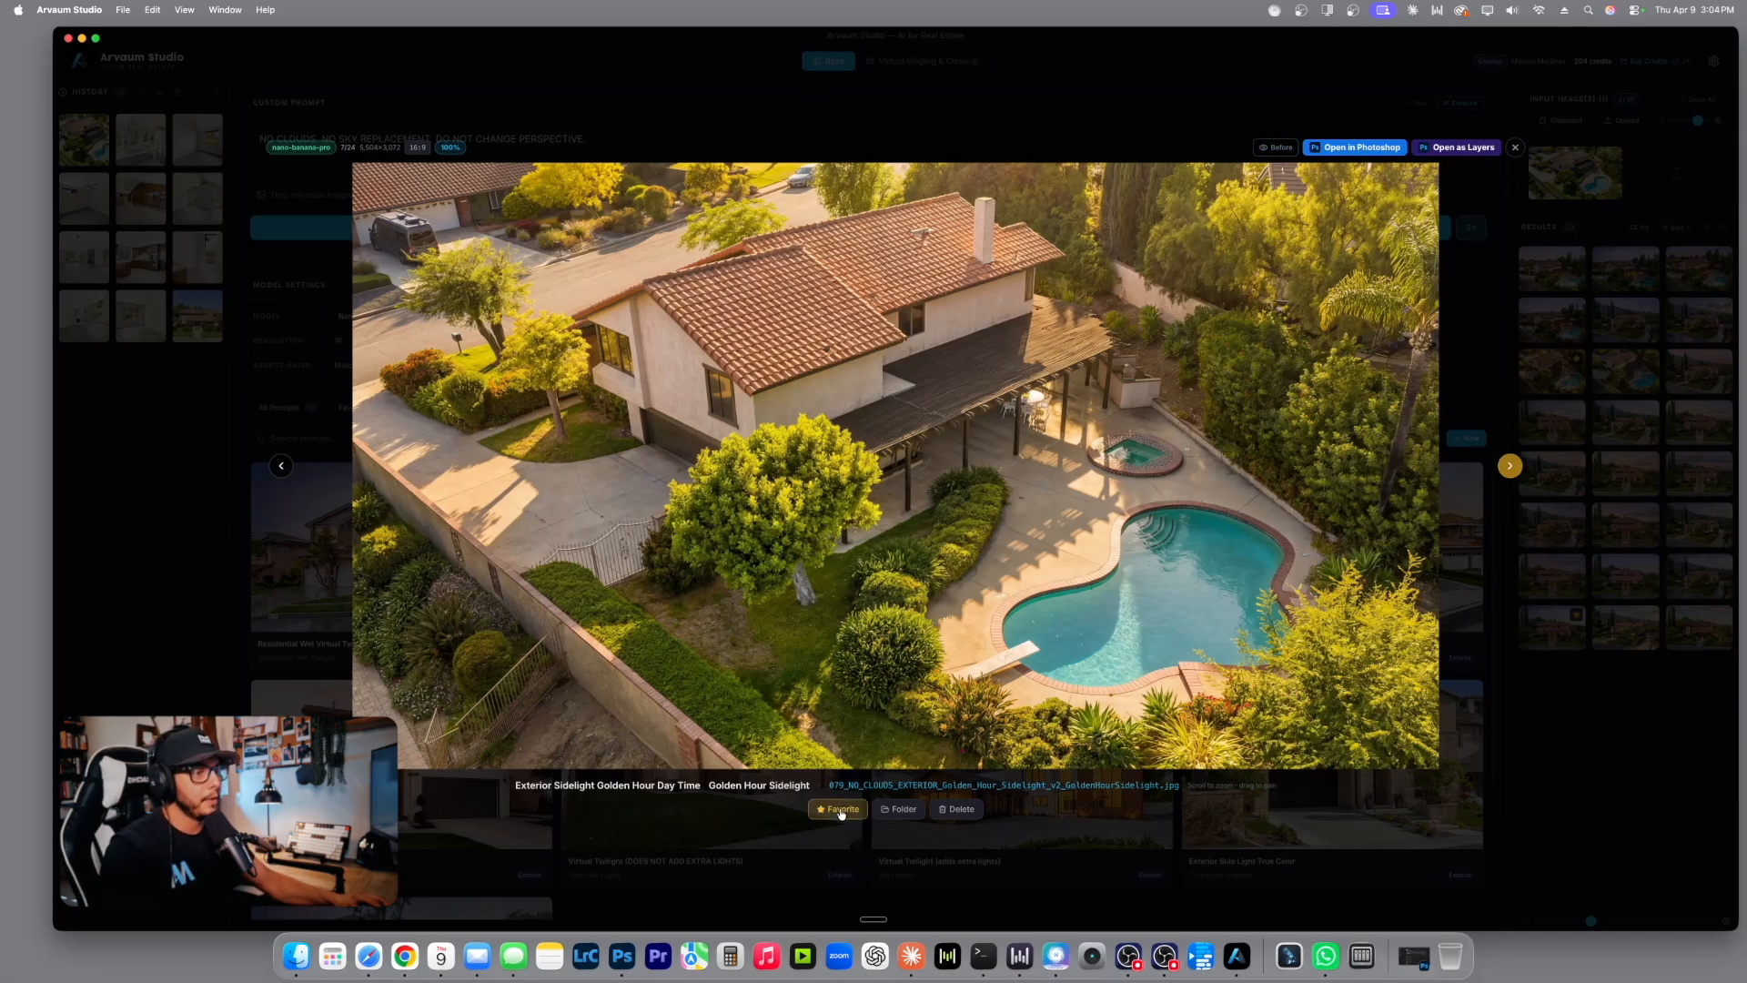
{"action": "left_click", "coordinate": [1515, 149]}
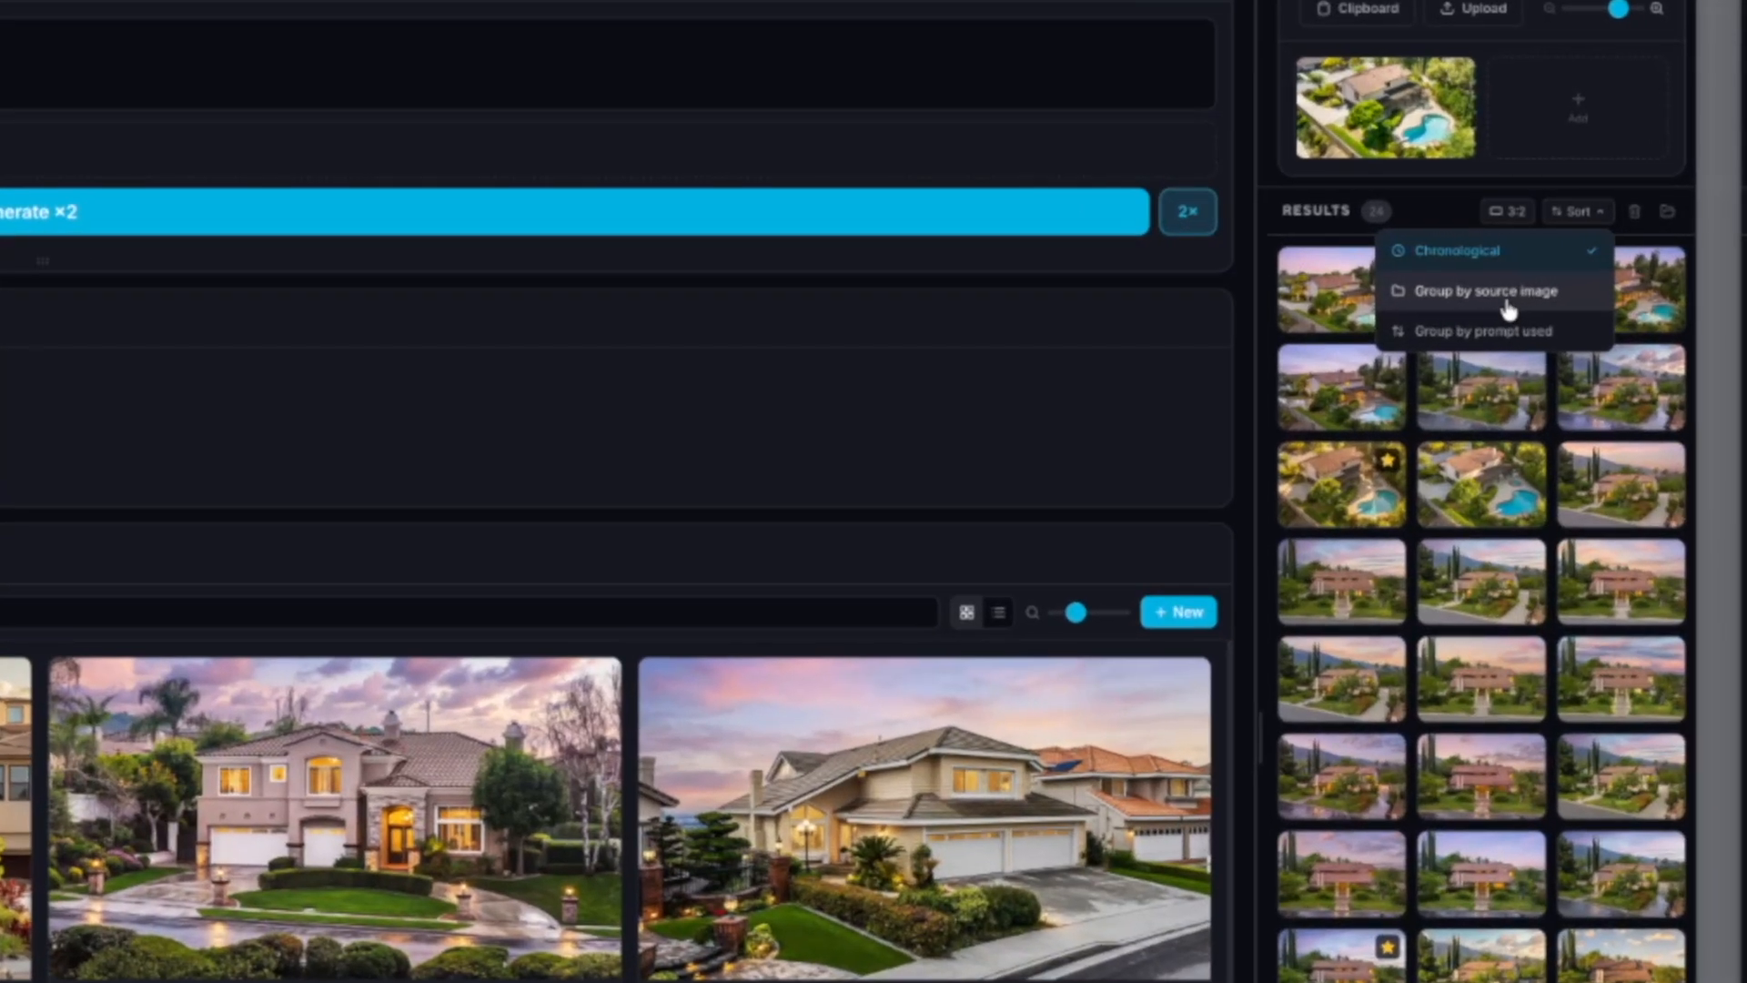
Group the results by source image, and compare the 079 exterior's first Golden Hour Sidelight result with its original photo.
{"action": "left_click", "coordinate": [1501, 304]}
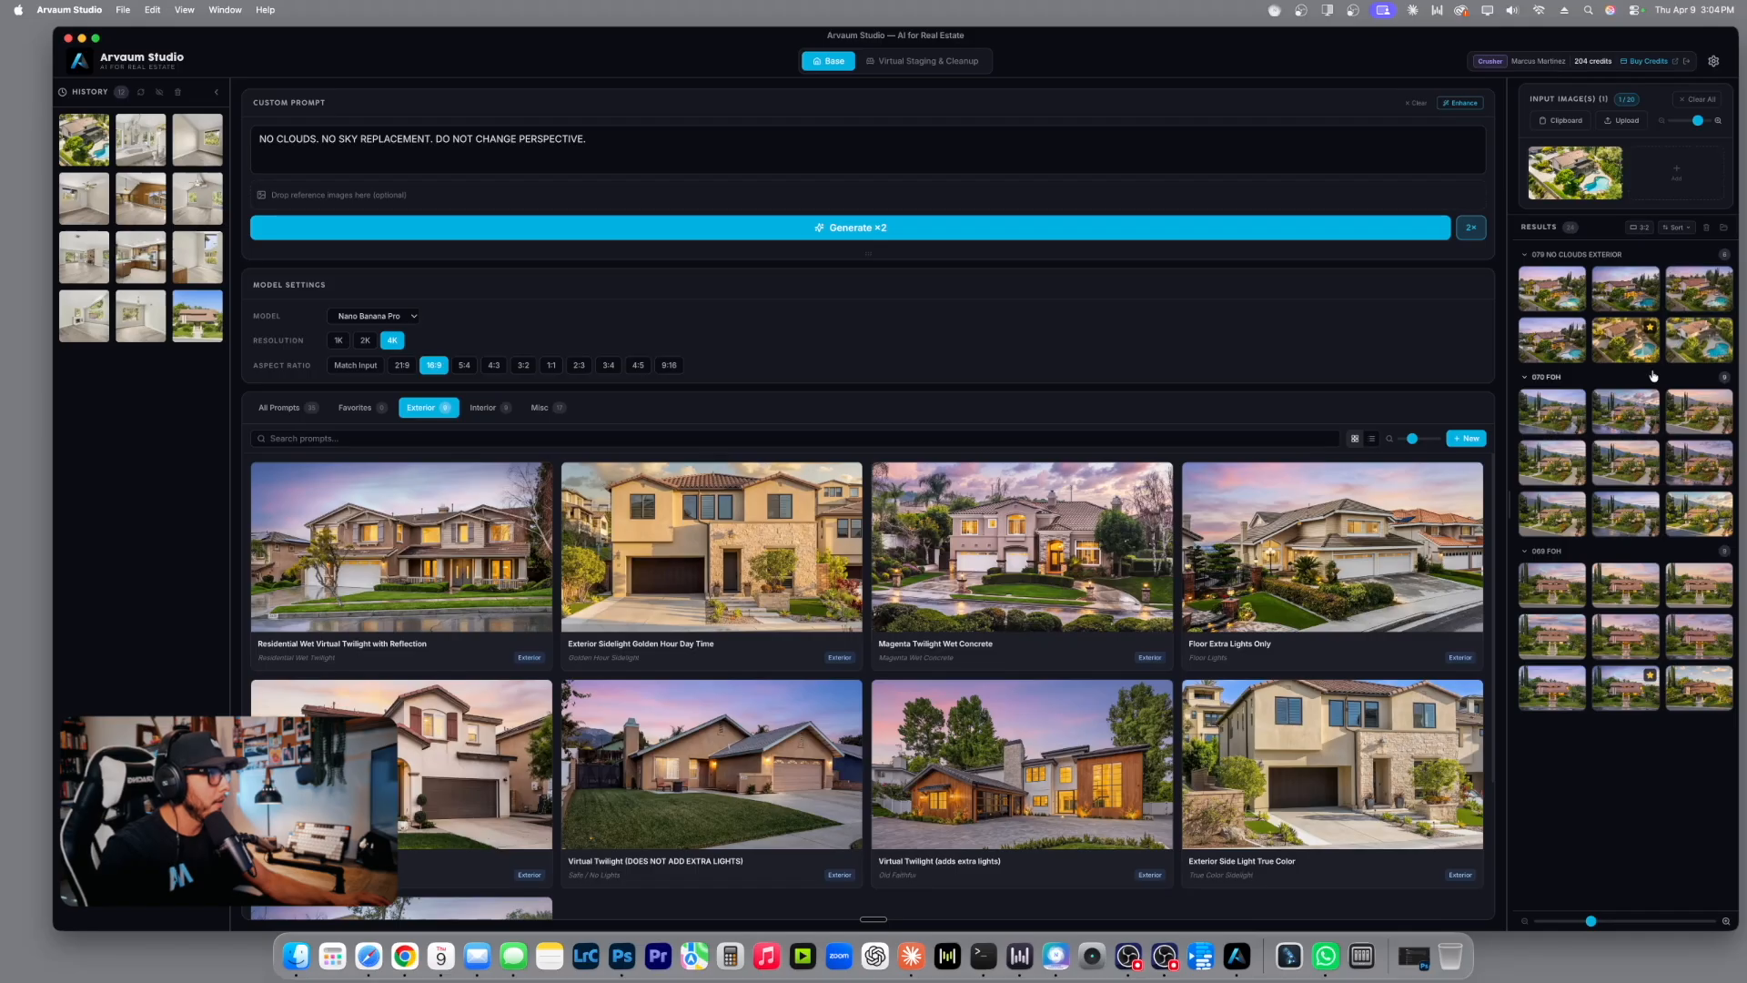
{"action": "left_click", "coordinate": [1698, 342]}
{"action": "left_click", "coordinate": [1277, 150]}
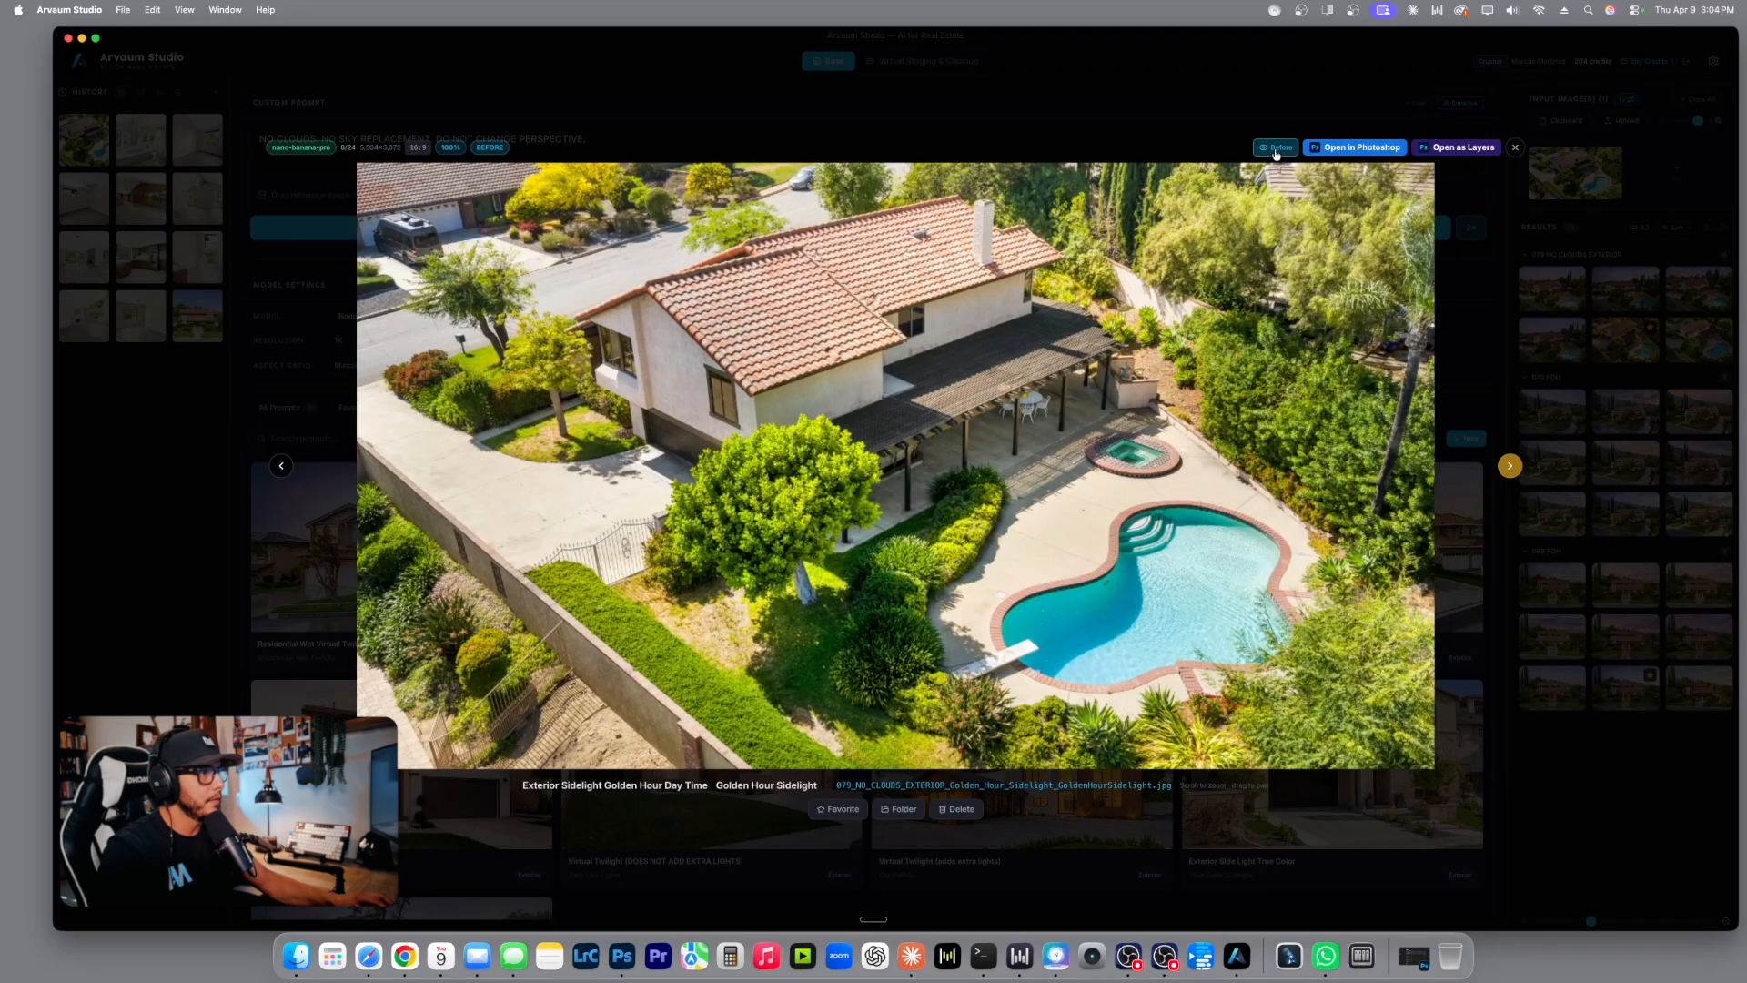
{"action": "left_click", "coordinate": [1277, 150]}
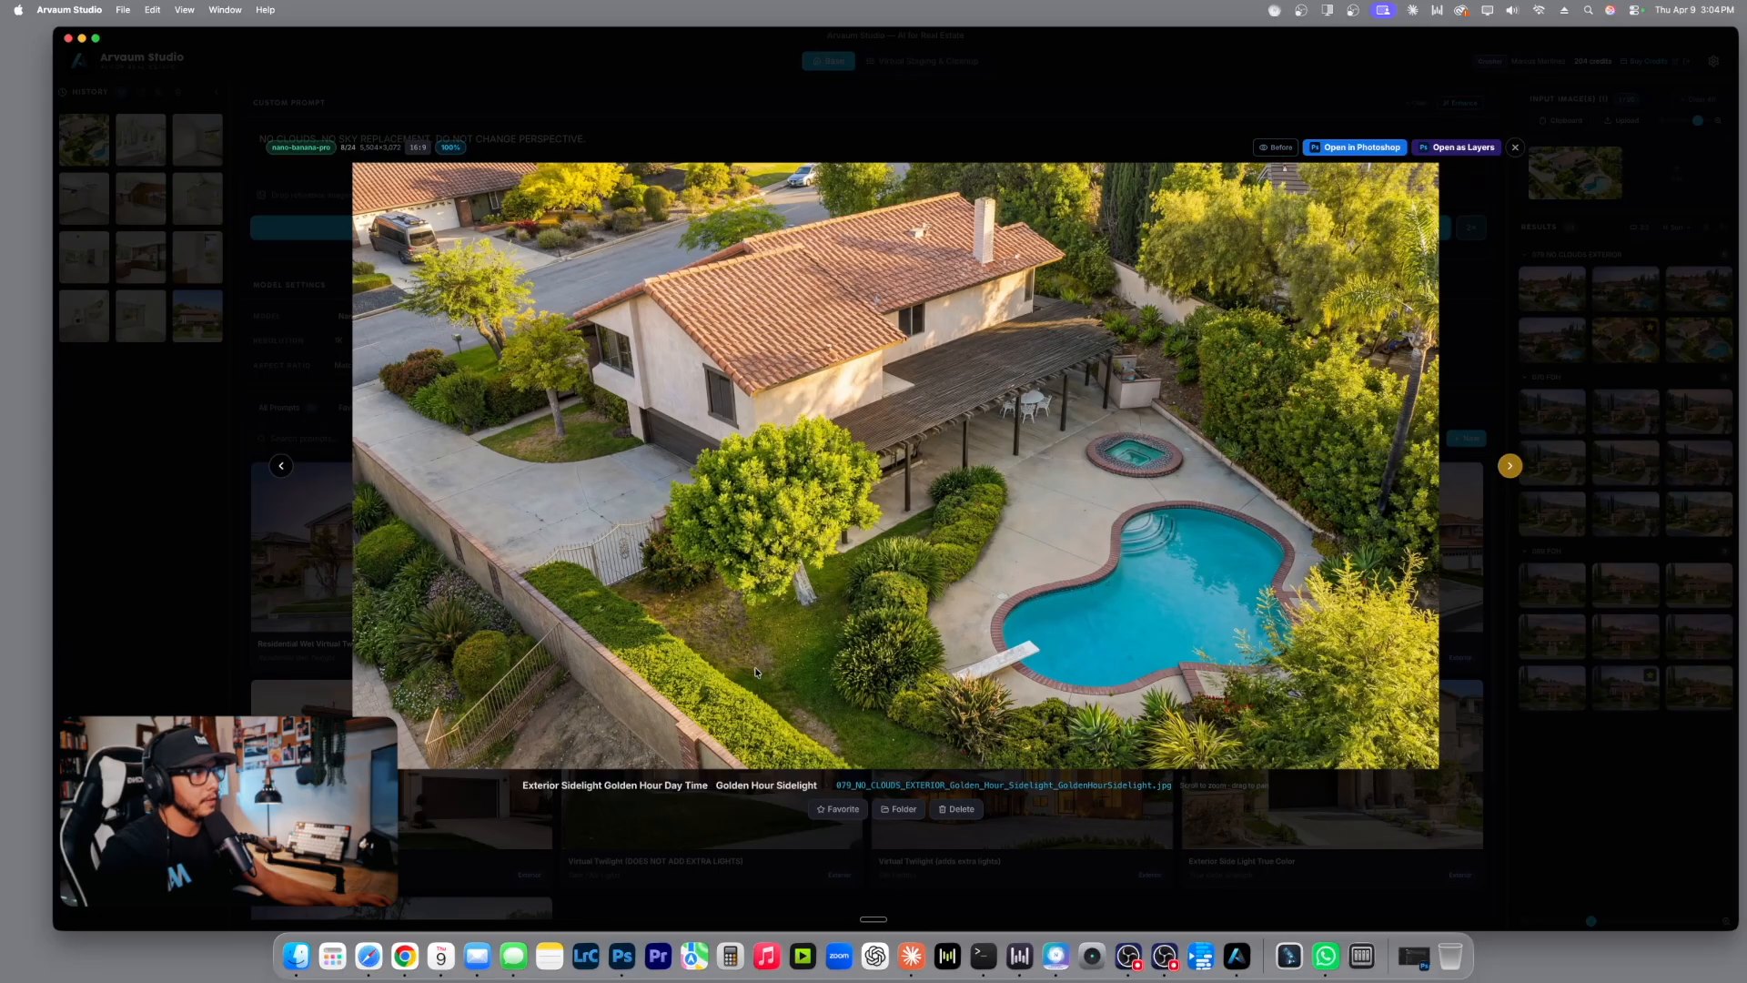
{"action": "left_click", "coordinate": [1515, 148]}
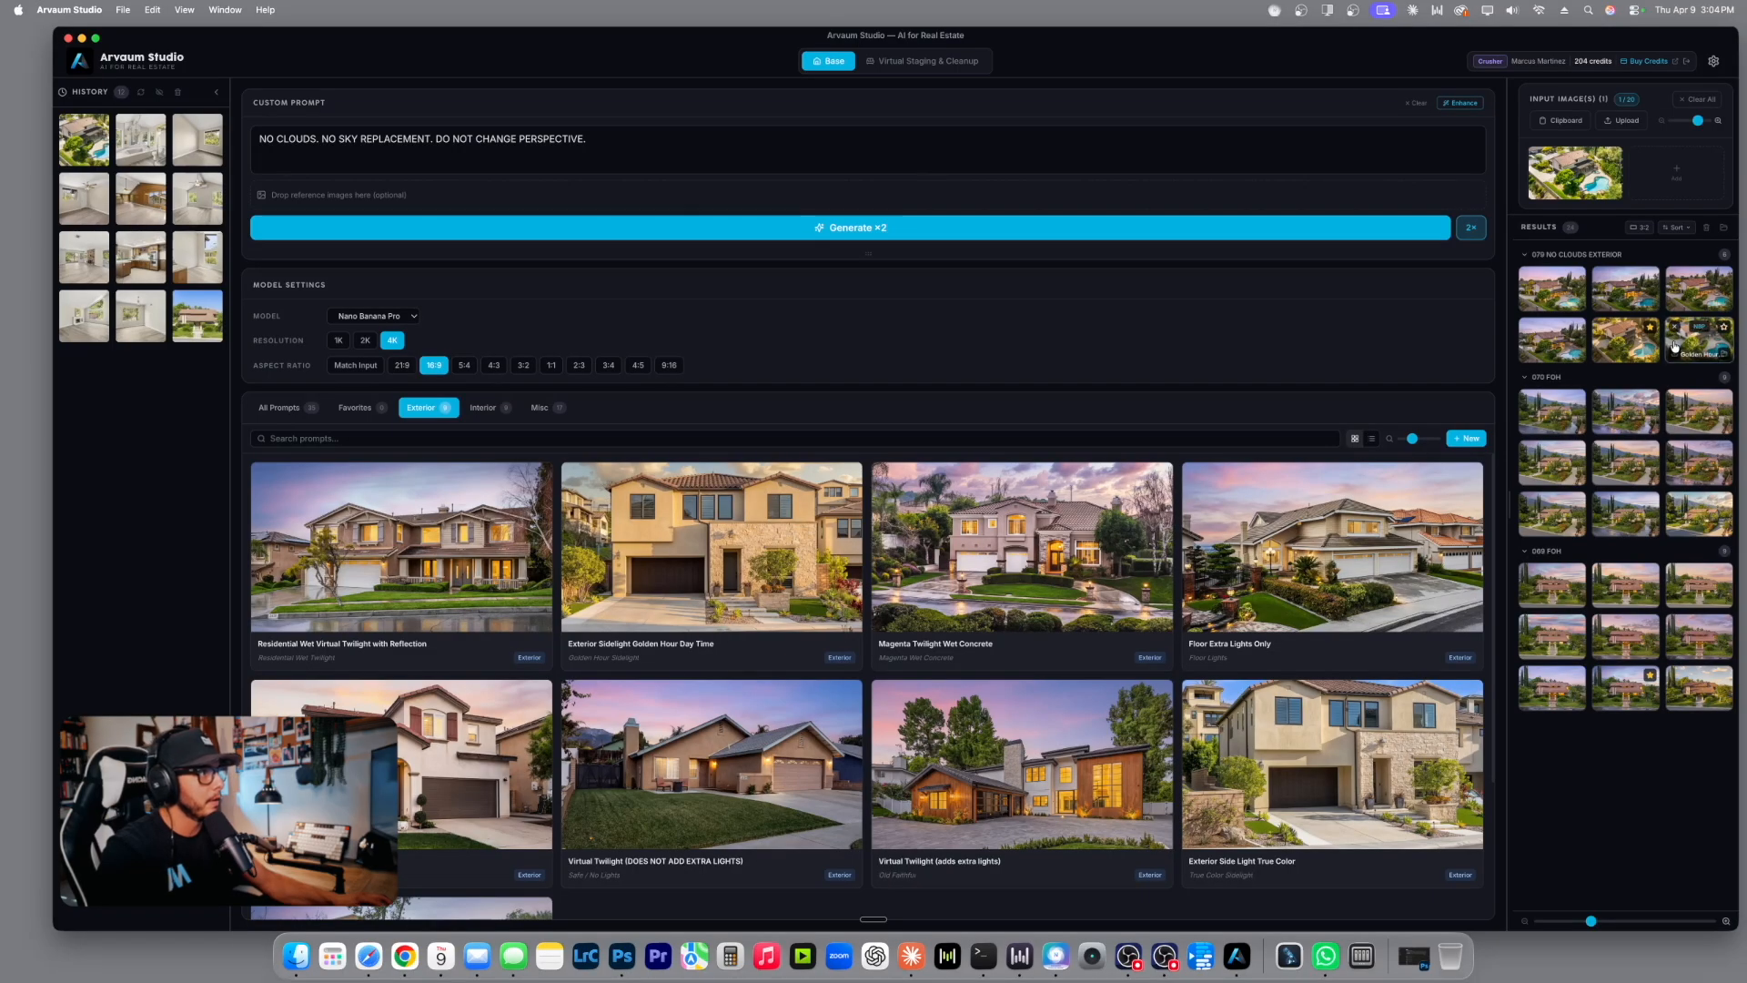
Set the number of images per generation to 4.
{"action": "left_click", "coordinate": [622, 145]}
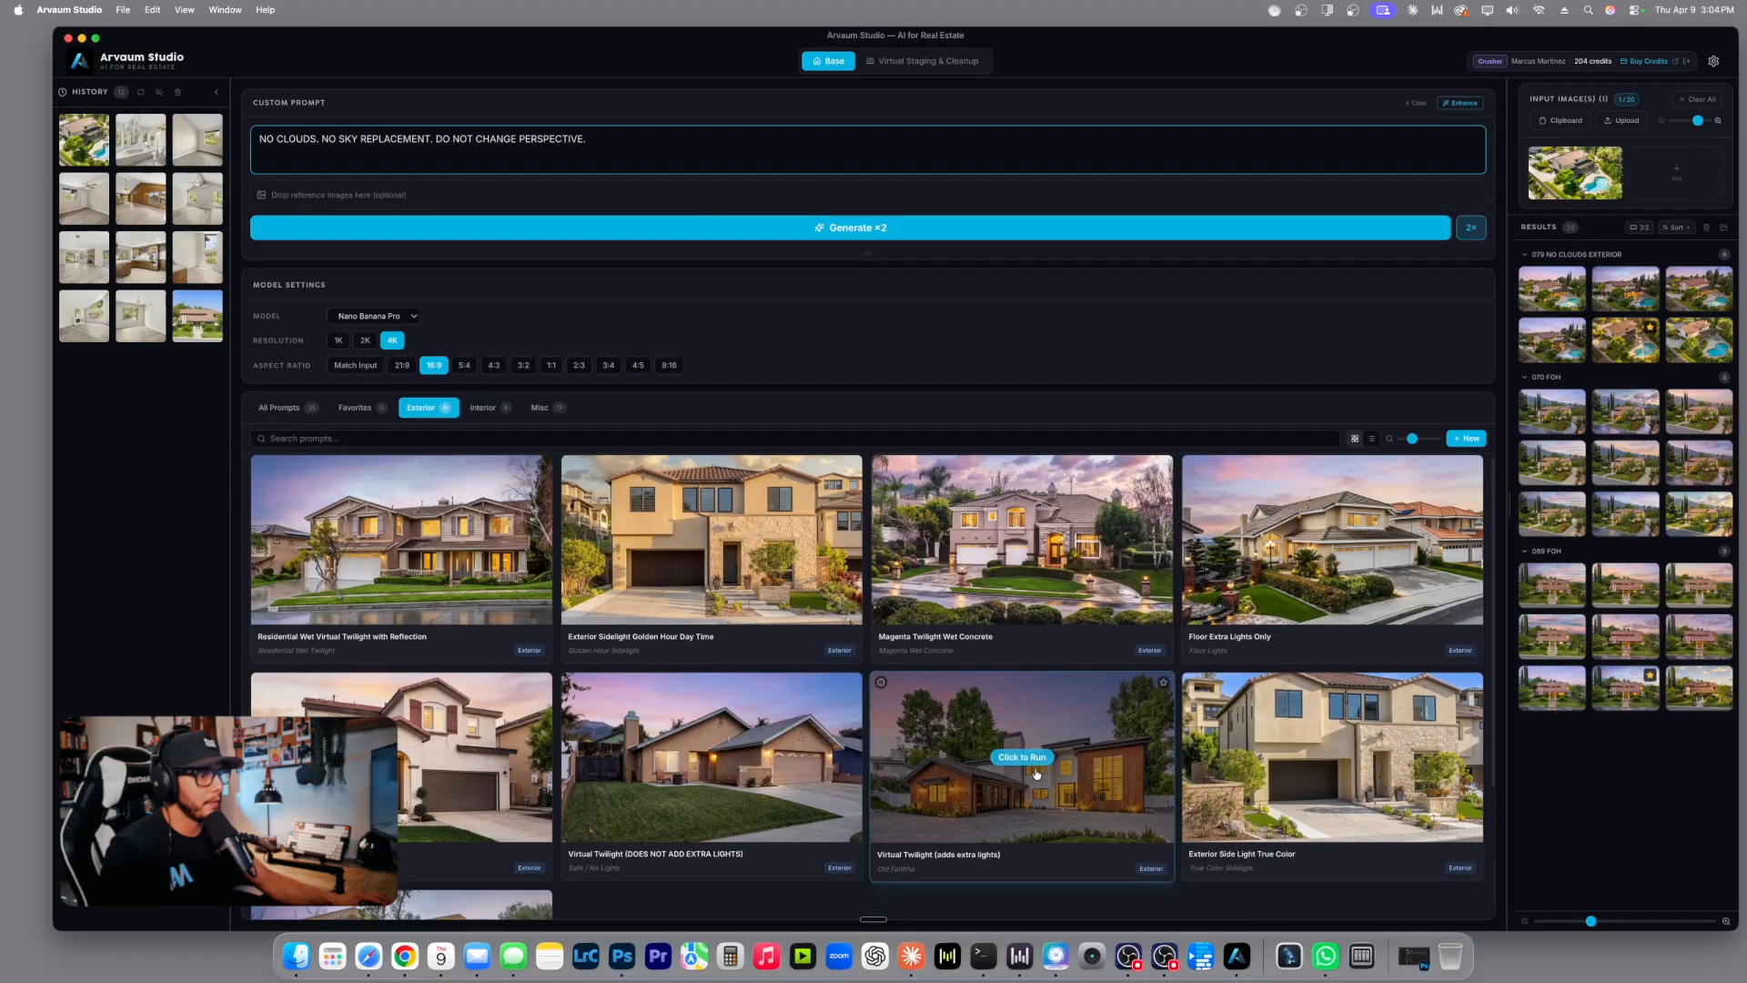
{"action": "scroll", "coordinate": [1028, 760], "scroll_direction": "down", "scroll_amount": 1}
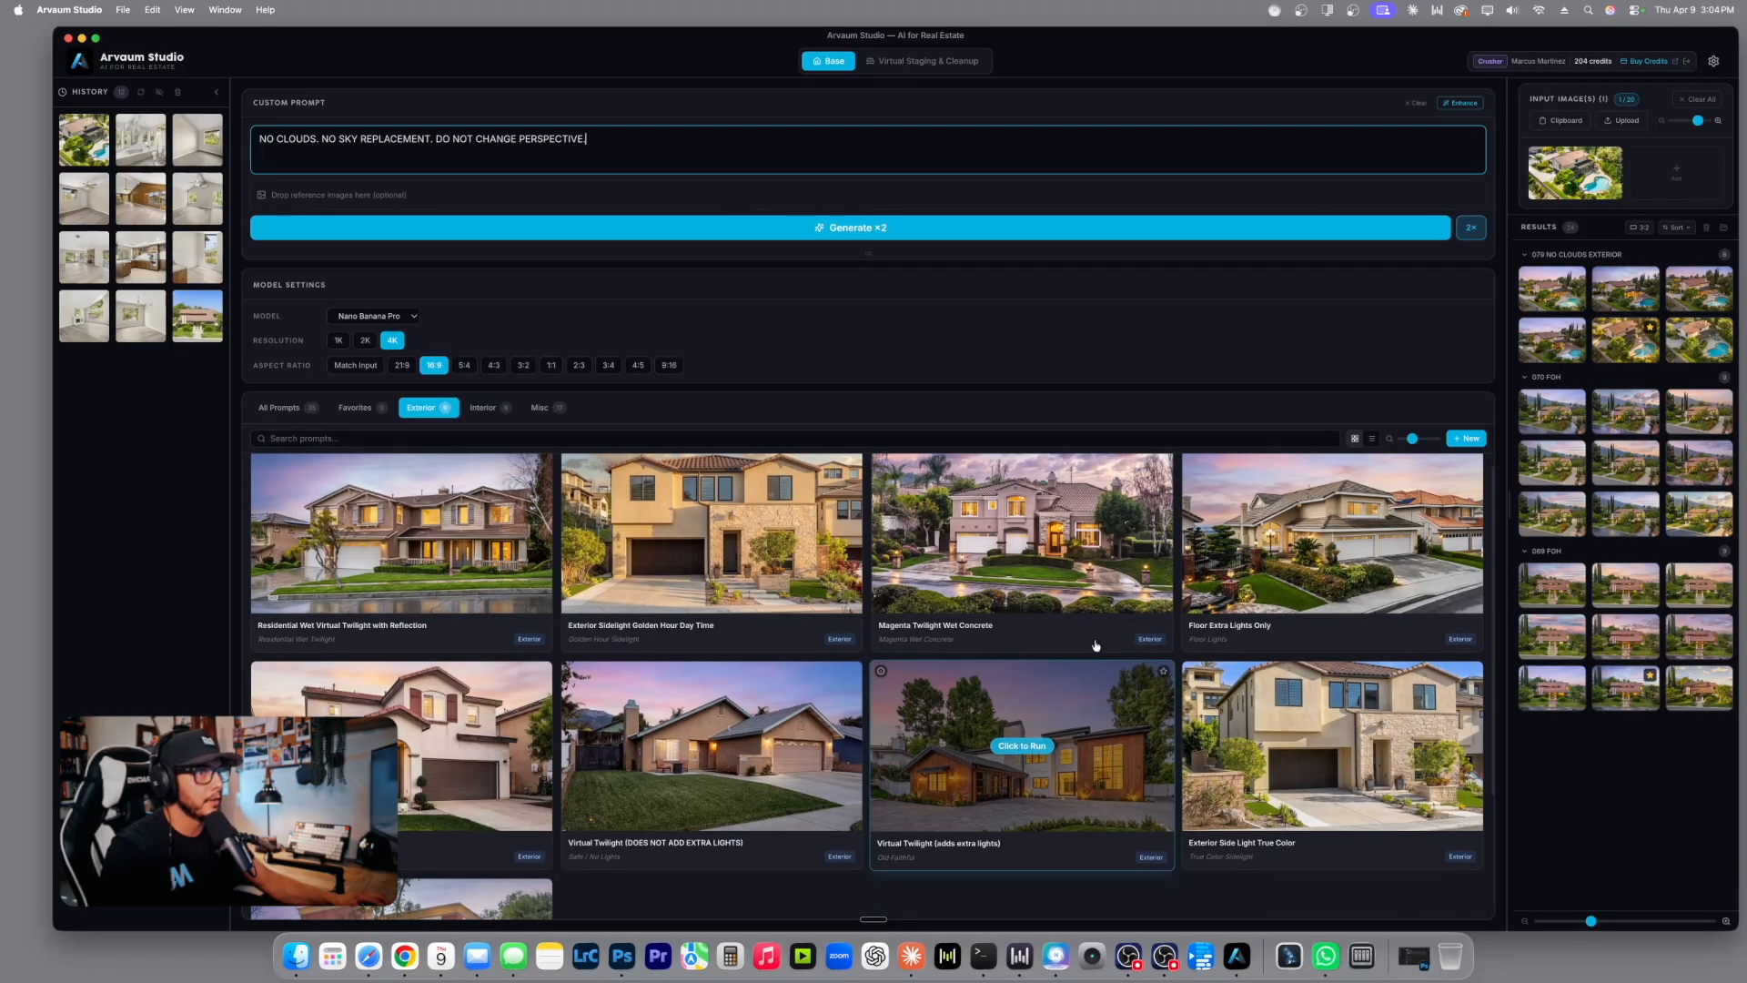
{"action": "left_click", "coordinate": [1471, 227]}
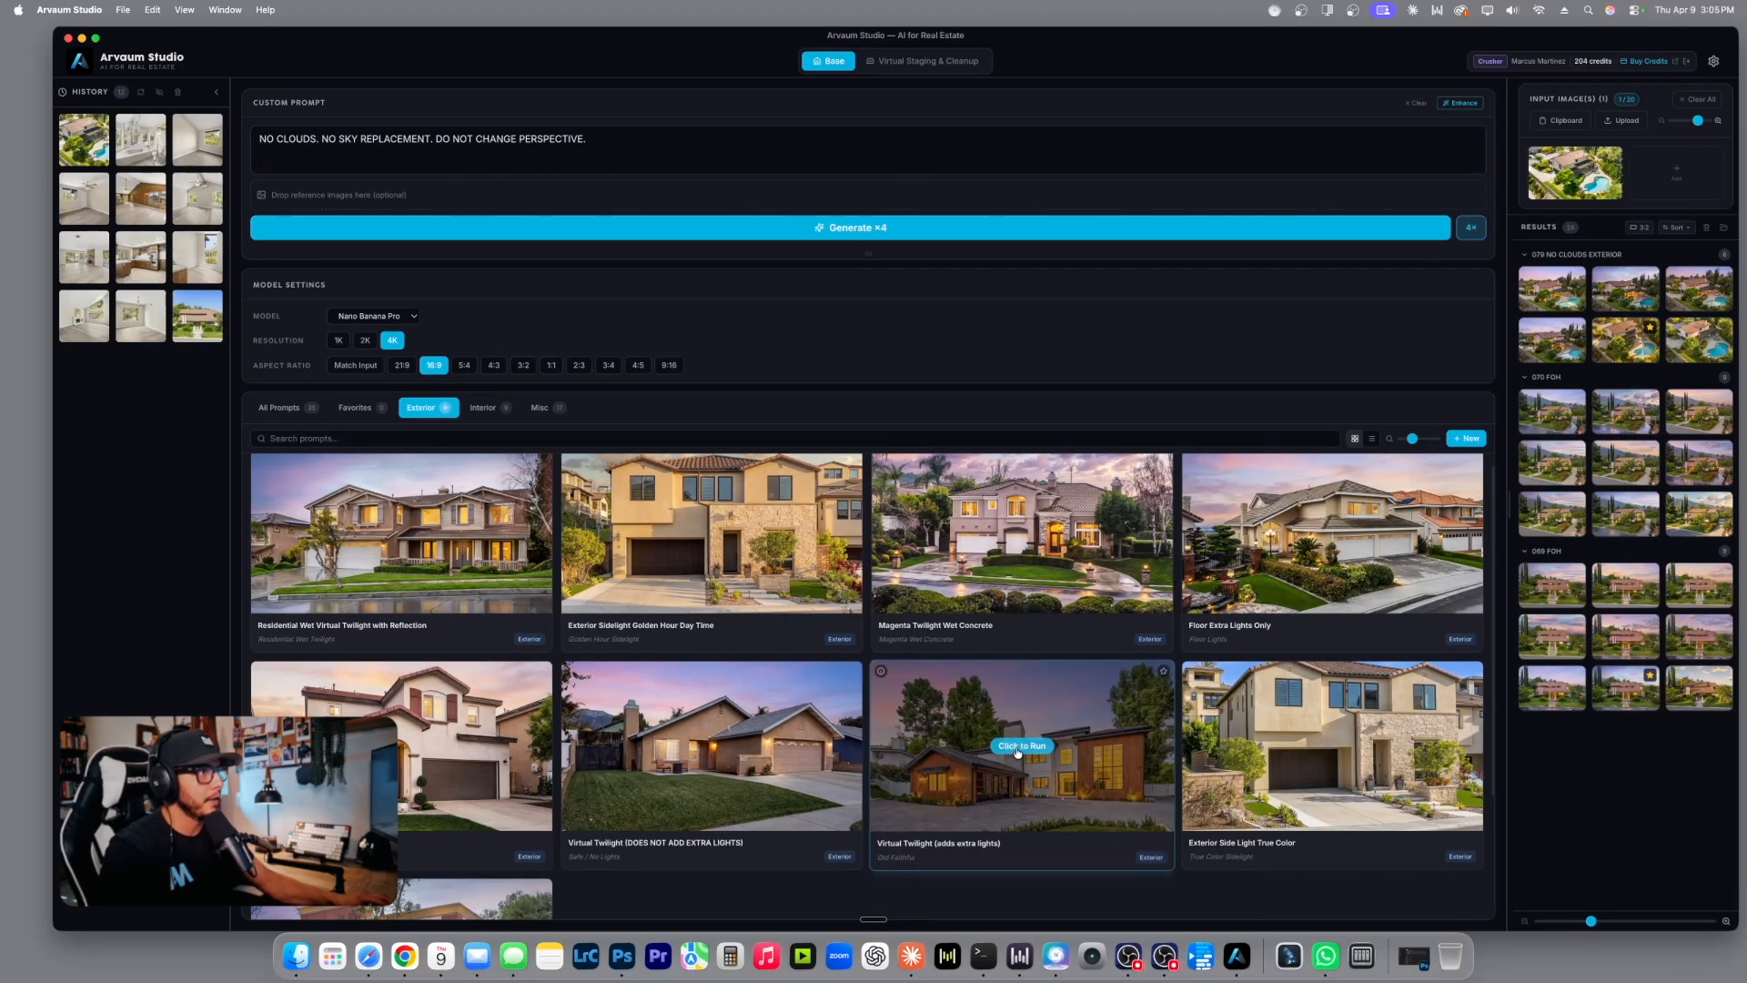
Repeat the custom prompt line "NO CLOUDS. NO SKY REPLACEMENT. DO NOT CHANGE PERSPECTIVE." on a second line and run Virtual Twilight (adds extra lights).
{"action": "left_click", "coordinate": [627, 143]}
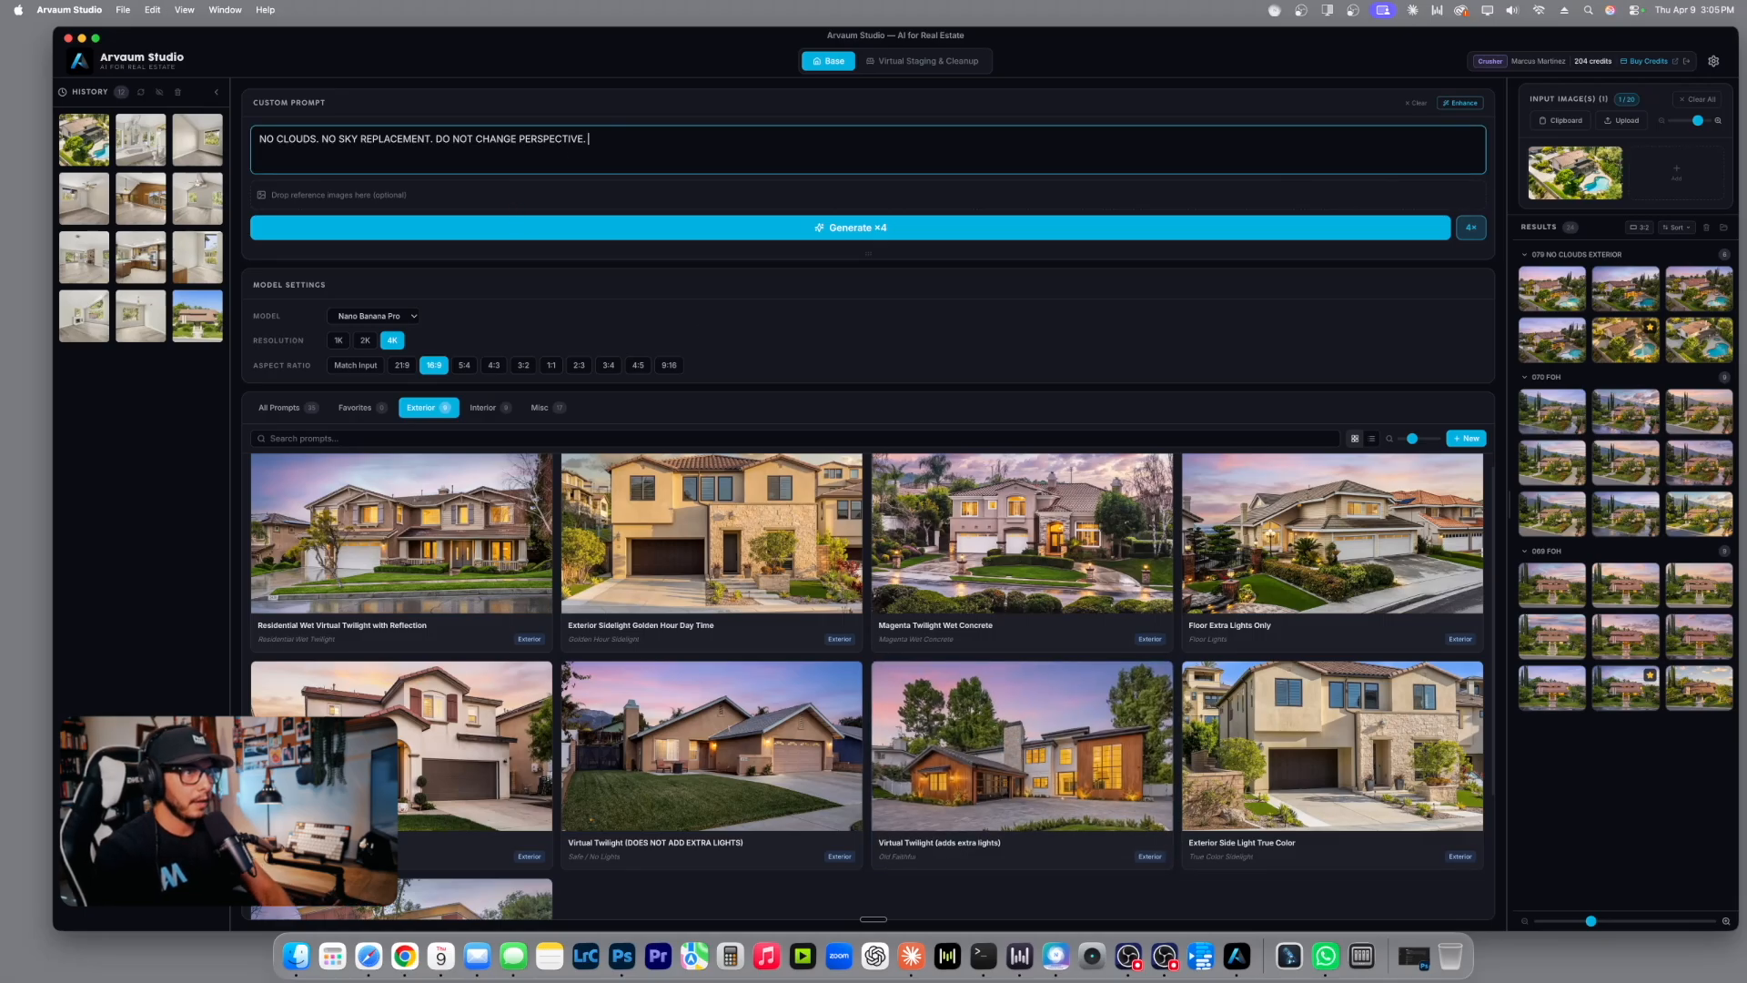
{"action": "left_click_drag", "start_coordinate": [620, 143], "coordinate": [261, 138]}
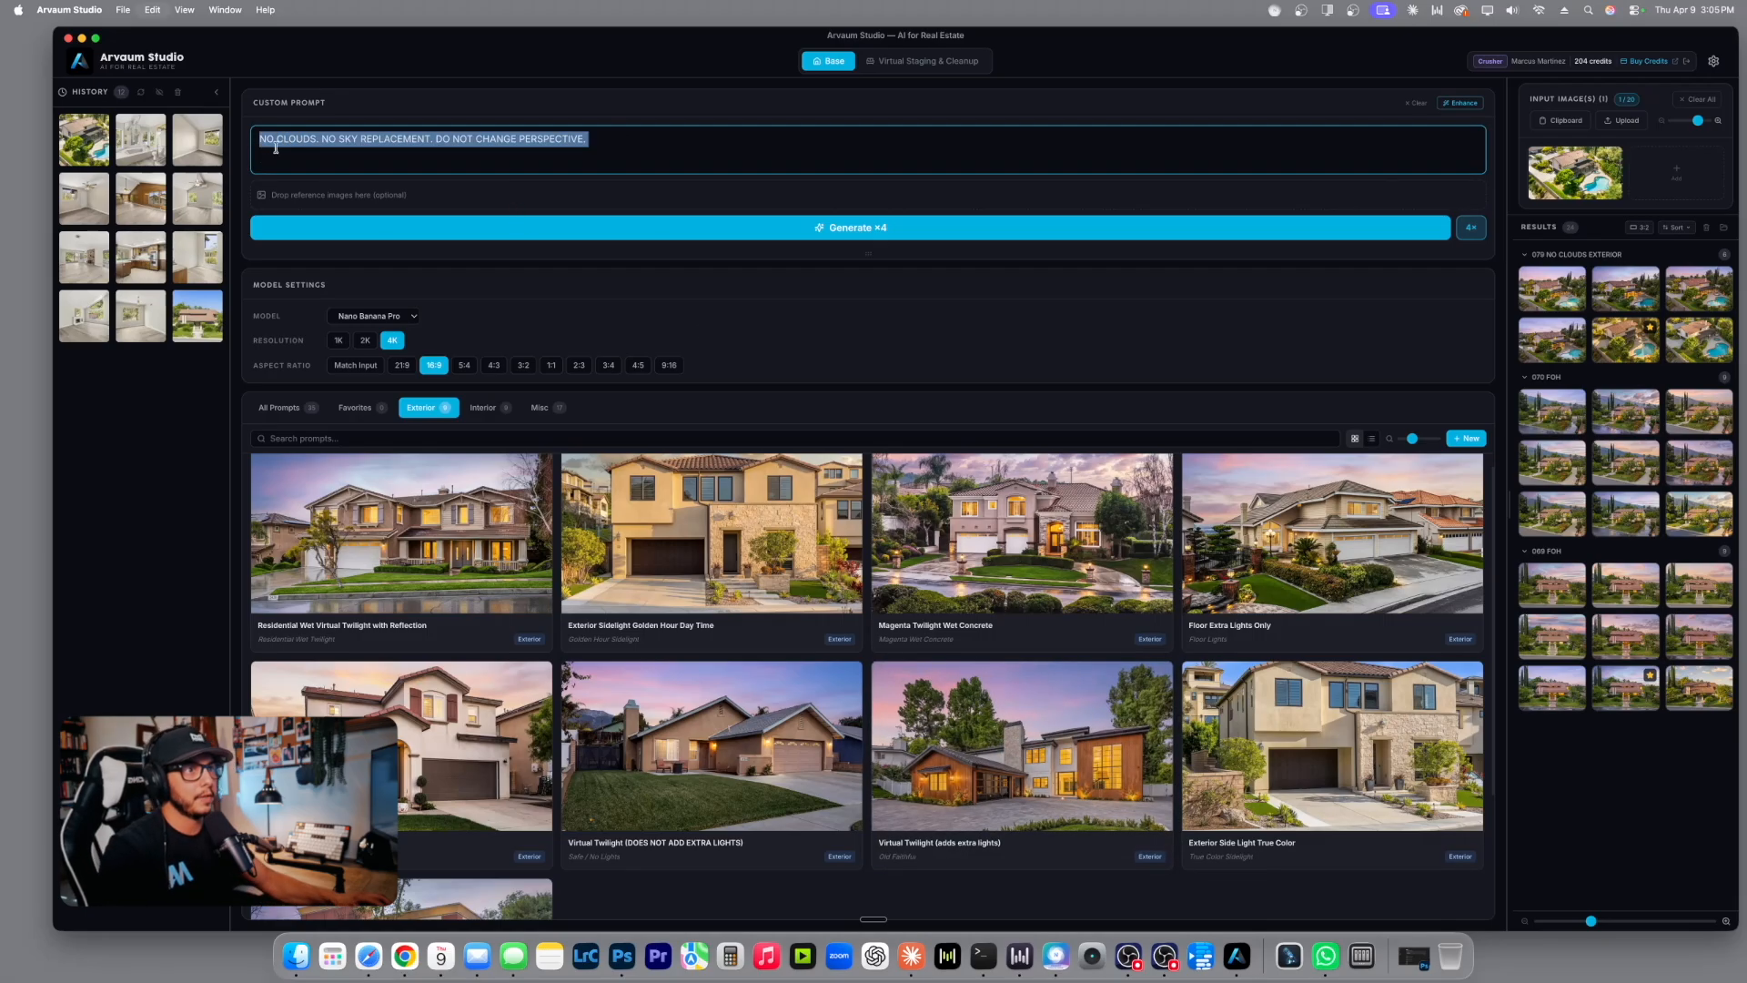
{"action": "key", "text": "super+c"}
{"action": "key", "text": "Right"}
{"action": "key", "text": "Return"}
{"action": "key", "text": "super+v"}
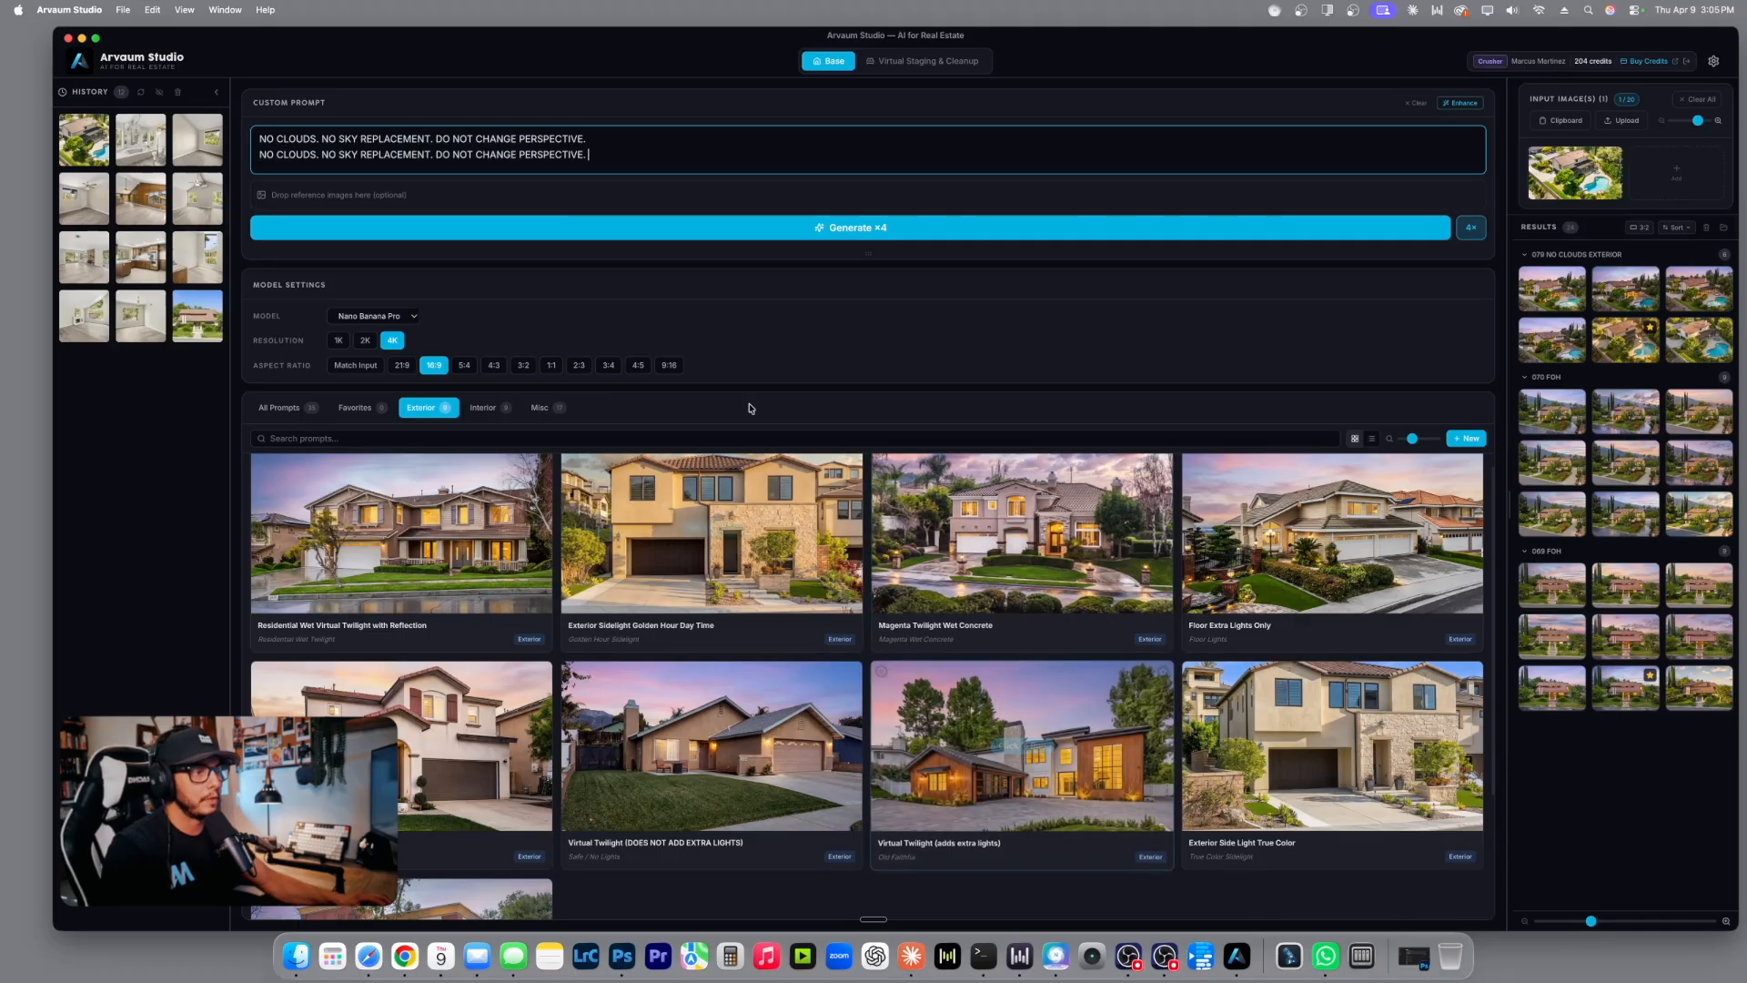
{"action": "mouse_move", "coordinate": [1030, 750]}
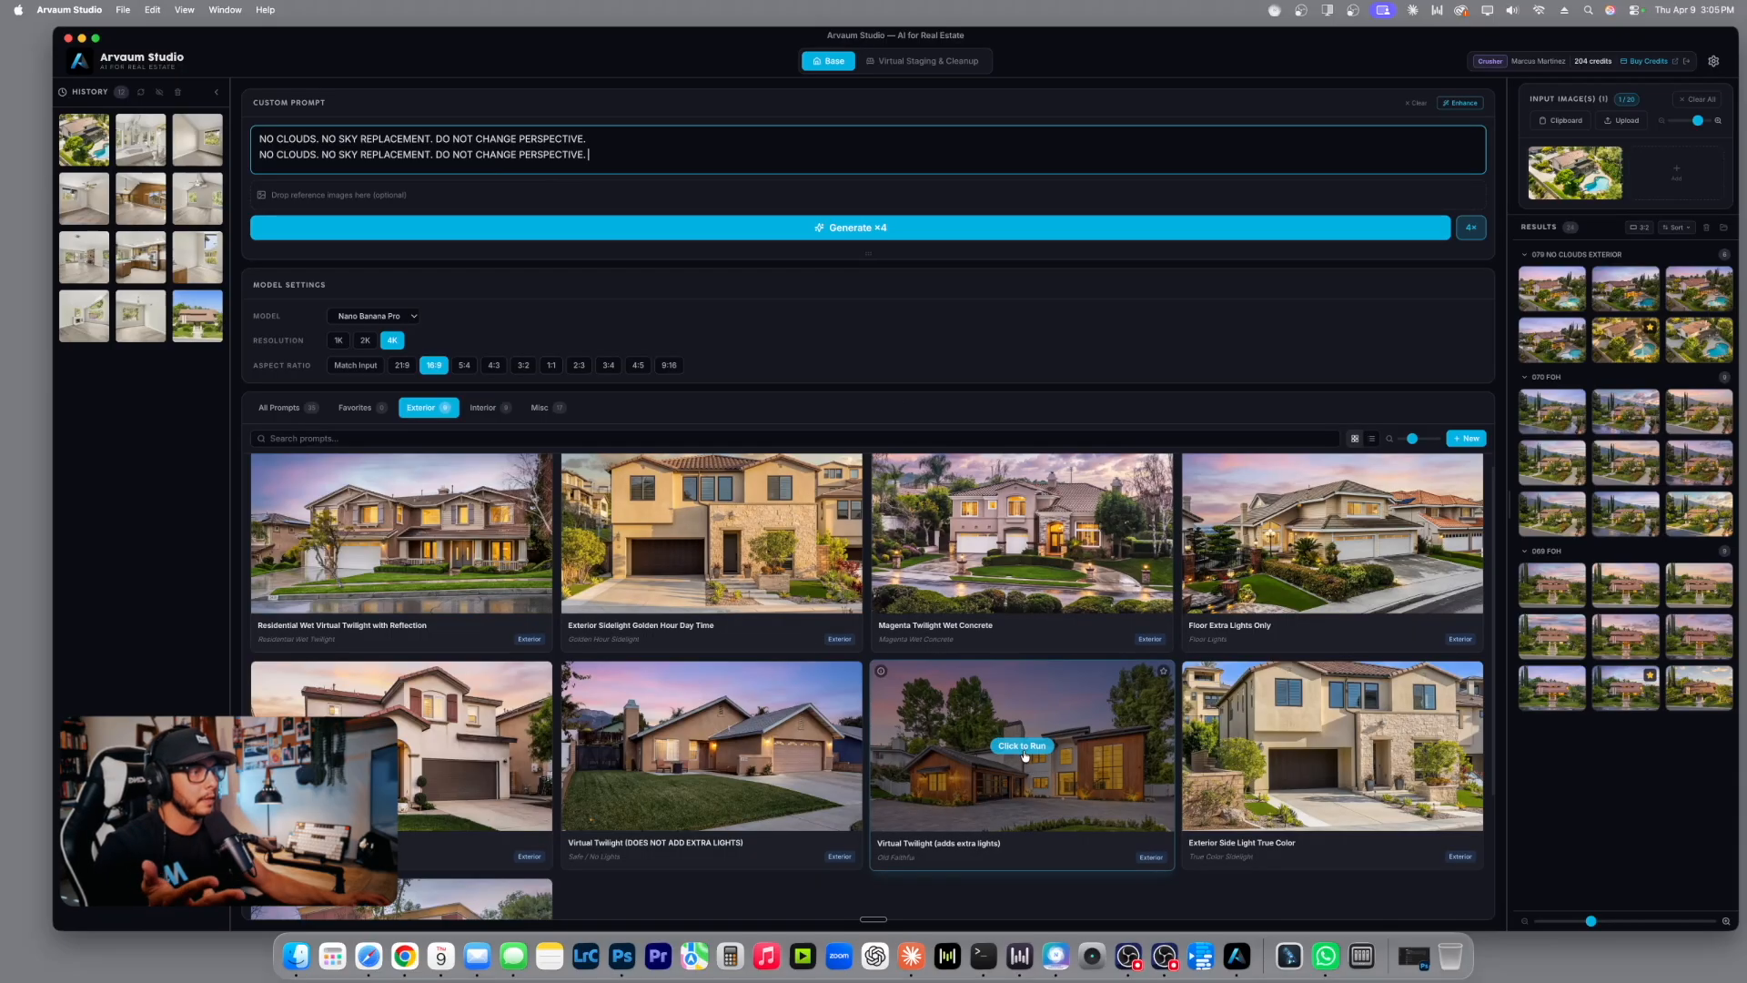
{"action": "left_click", "coordinate": [1027, 751]}
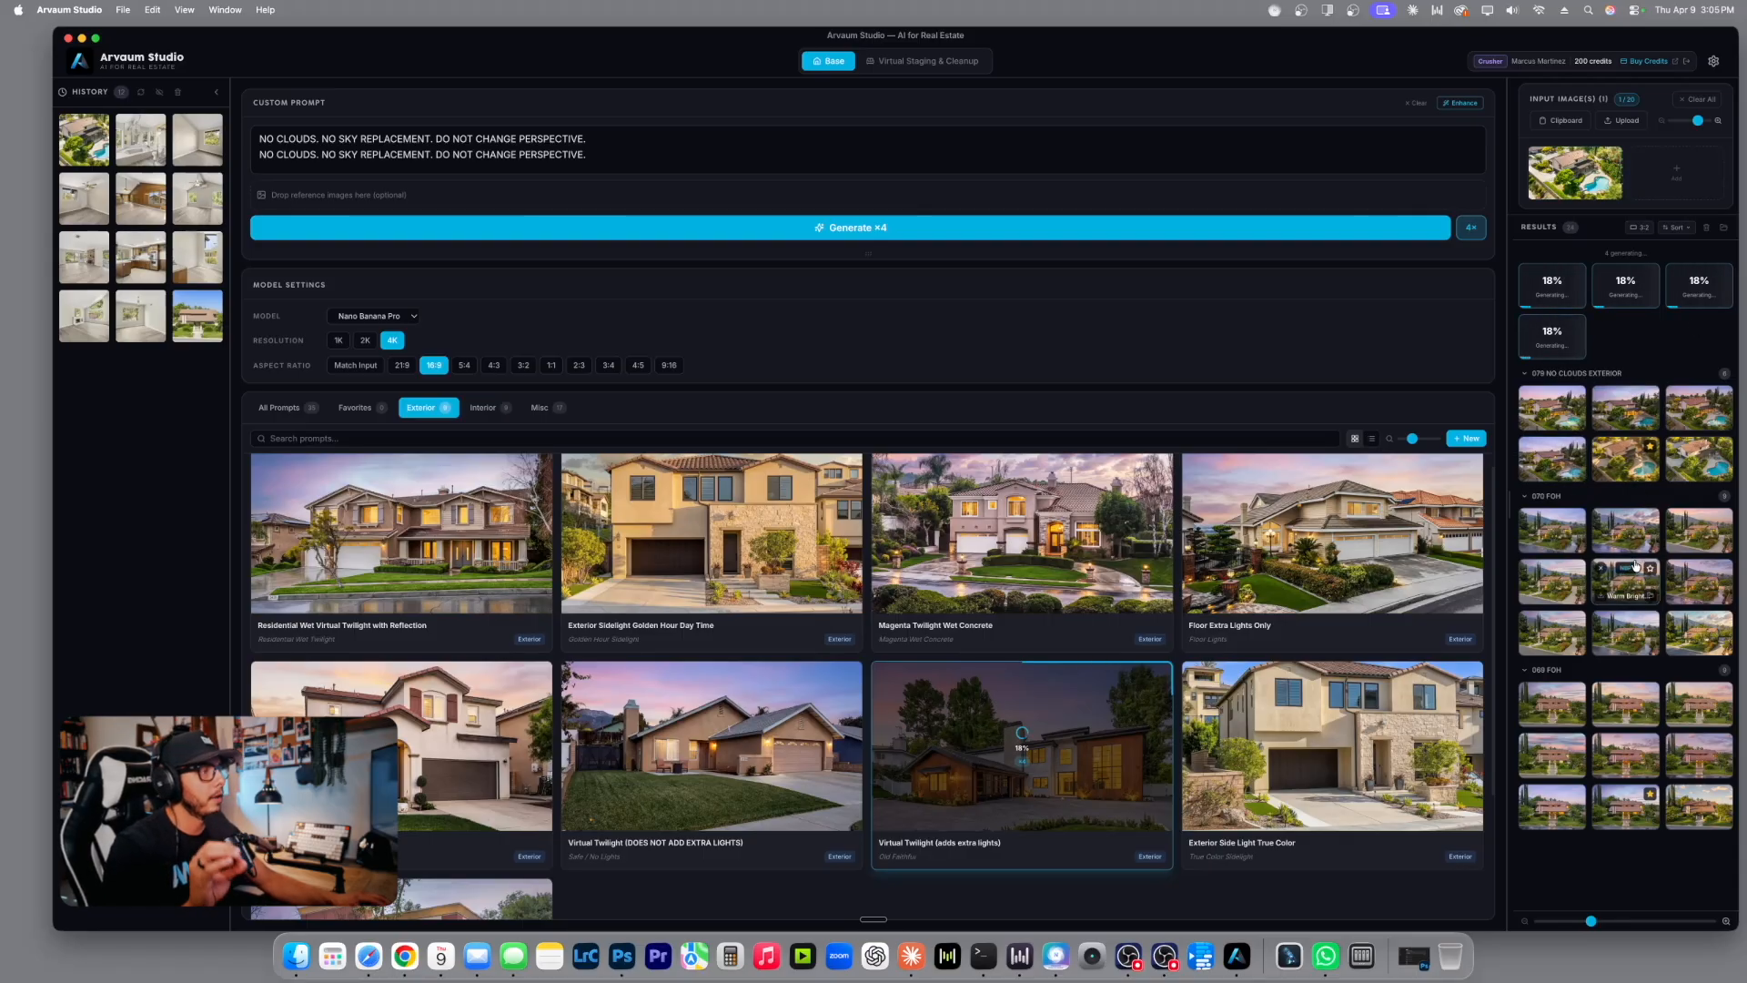
View the 070 FOH Residential Wet Twilight v2 result, and favorite the Magenta Wet Concrete v2 result after comparing it with its original.
{"action": "left_click", "coordinate": [1558, 536]}
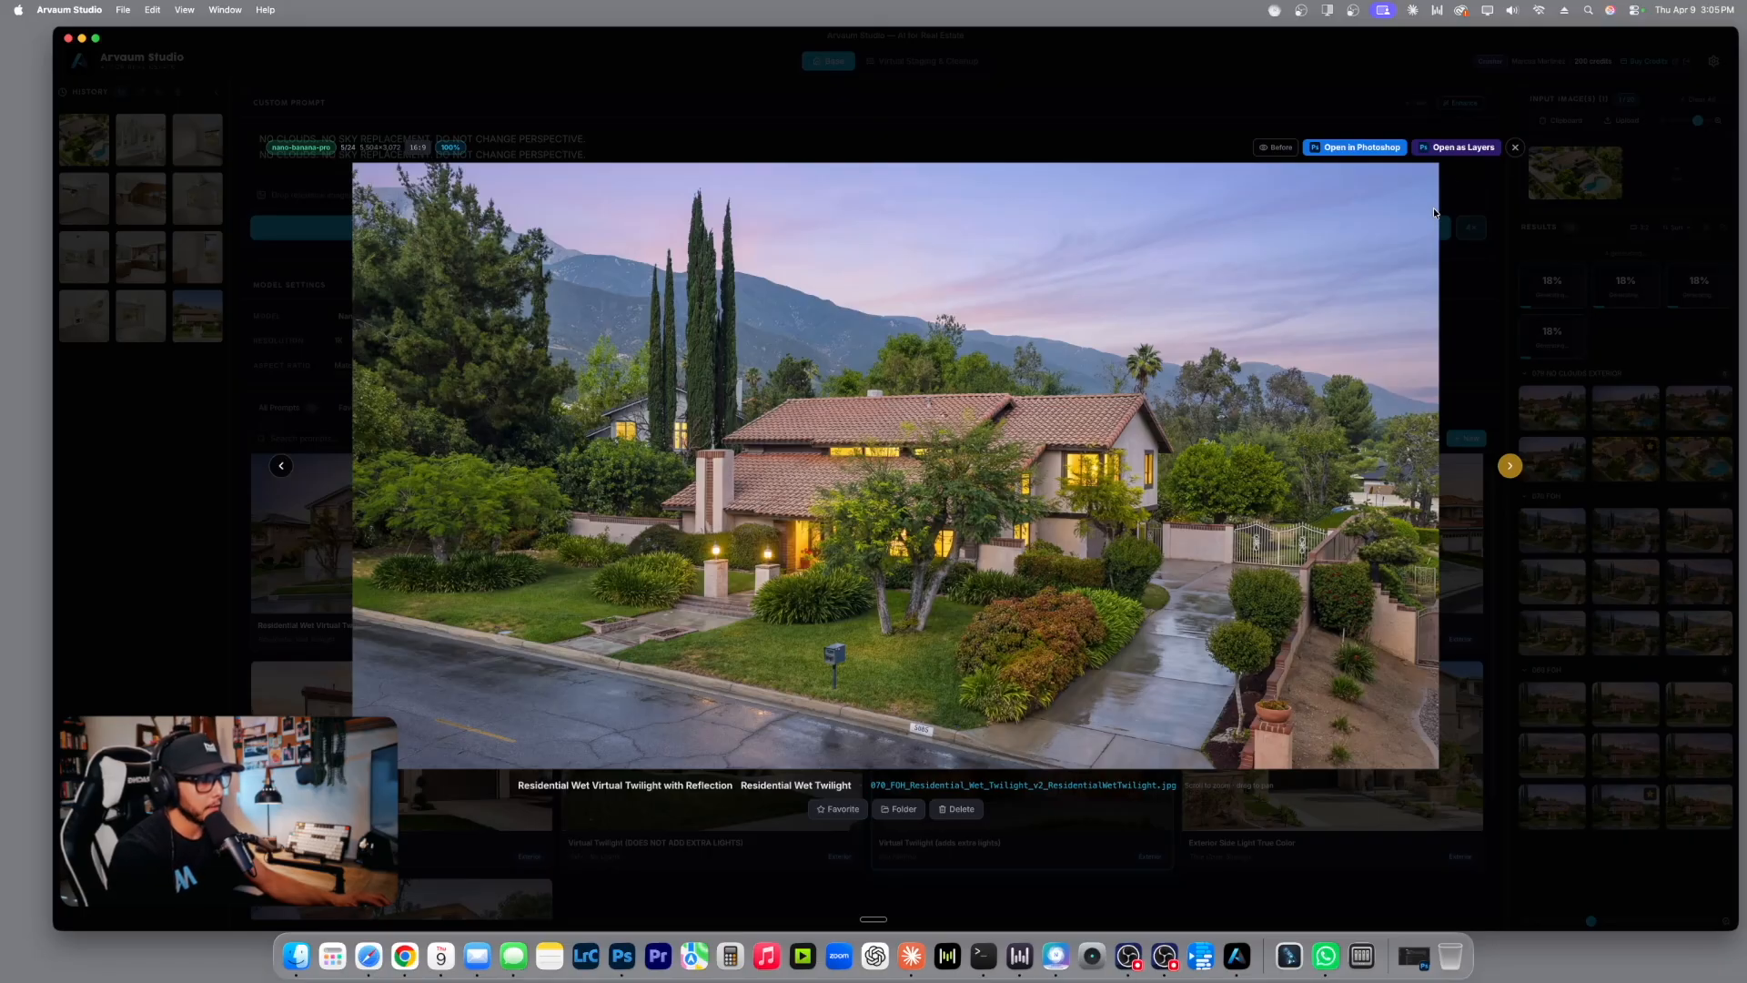
{"action": "left_click", "coordinate": [1515, 148]}
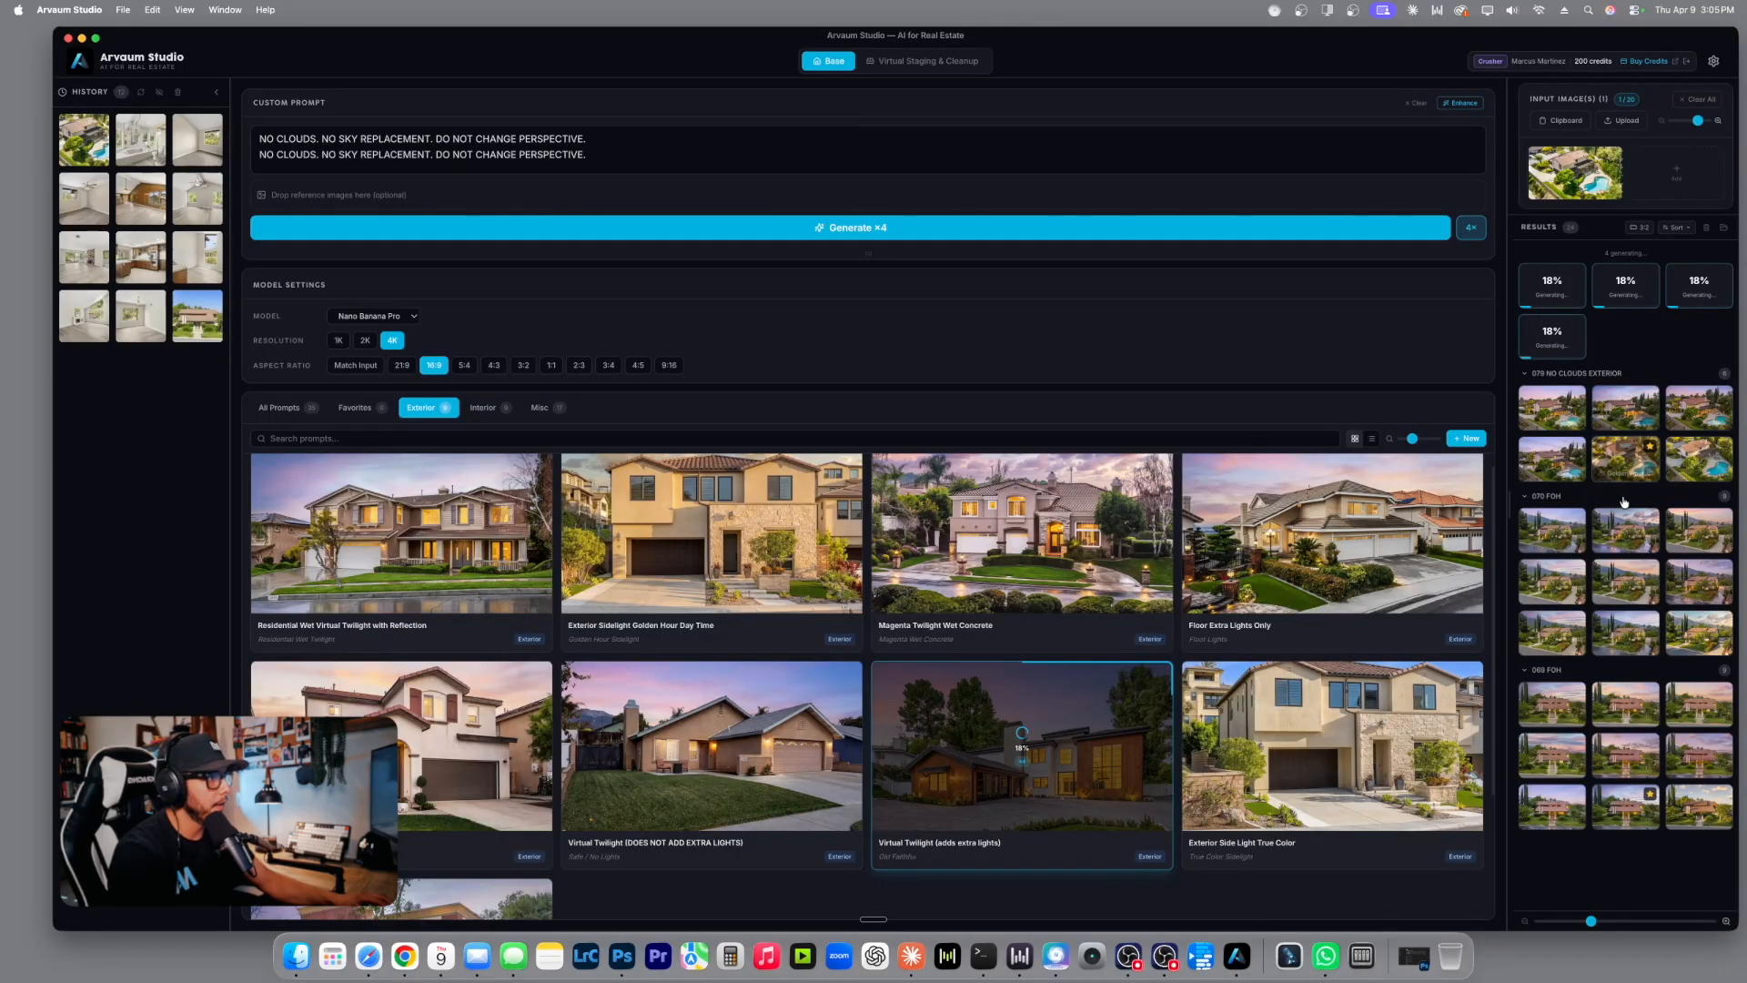
{"action": "left_click", "coordinate": [1618, 537]}
{"action": "left_click", "coordinate": [1266, 147]}
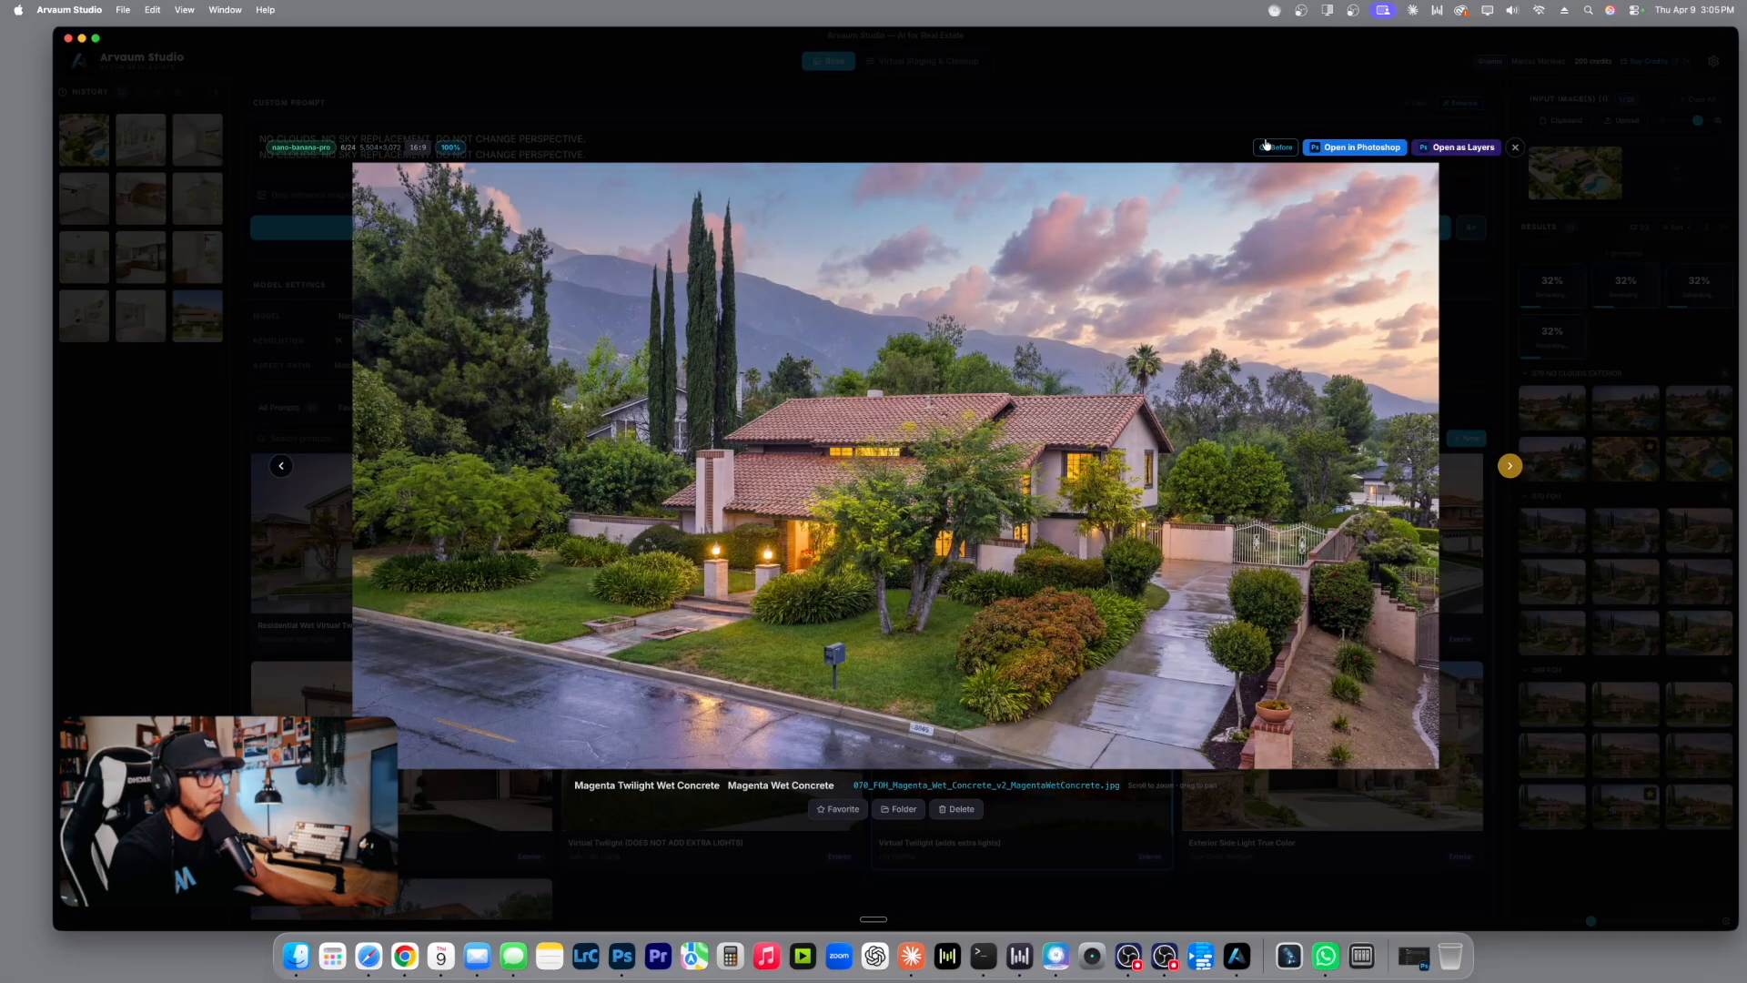
{"action": "left_click", "coordinate": [1265, 146]}
{"action": "left_click", "coordinate": [1265, 146]}
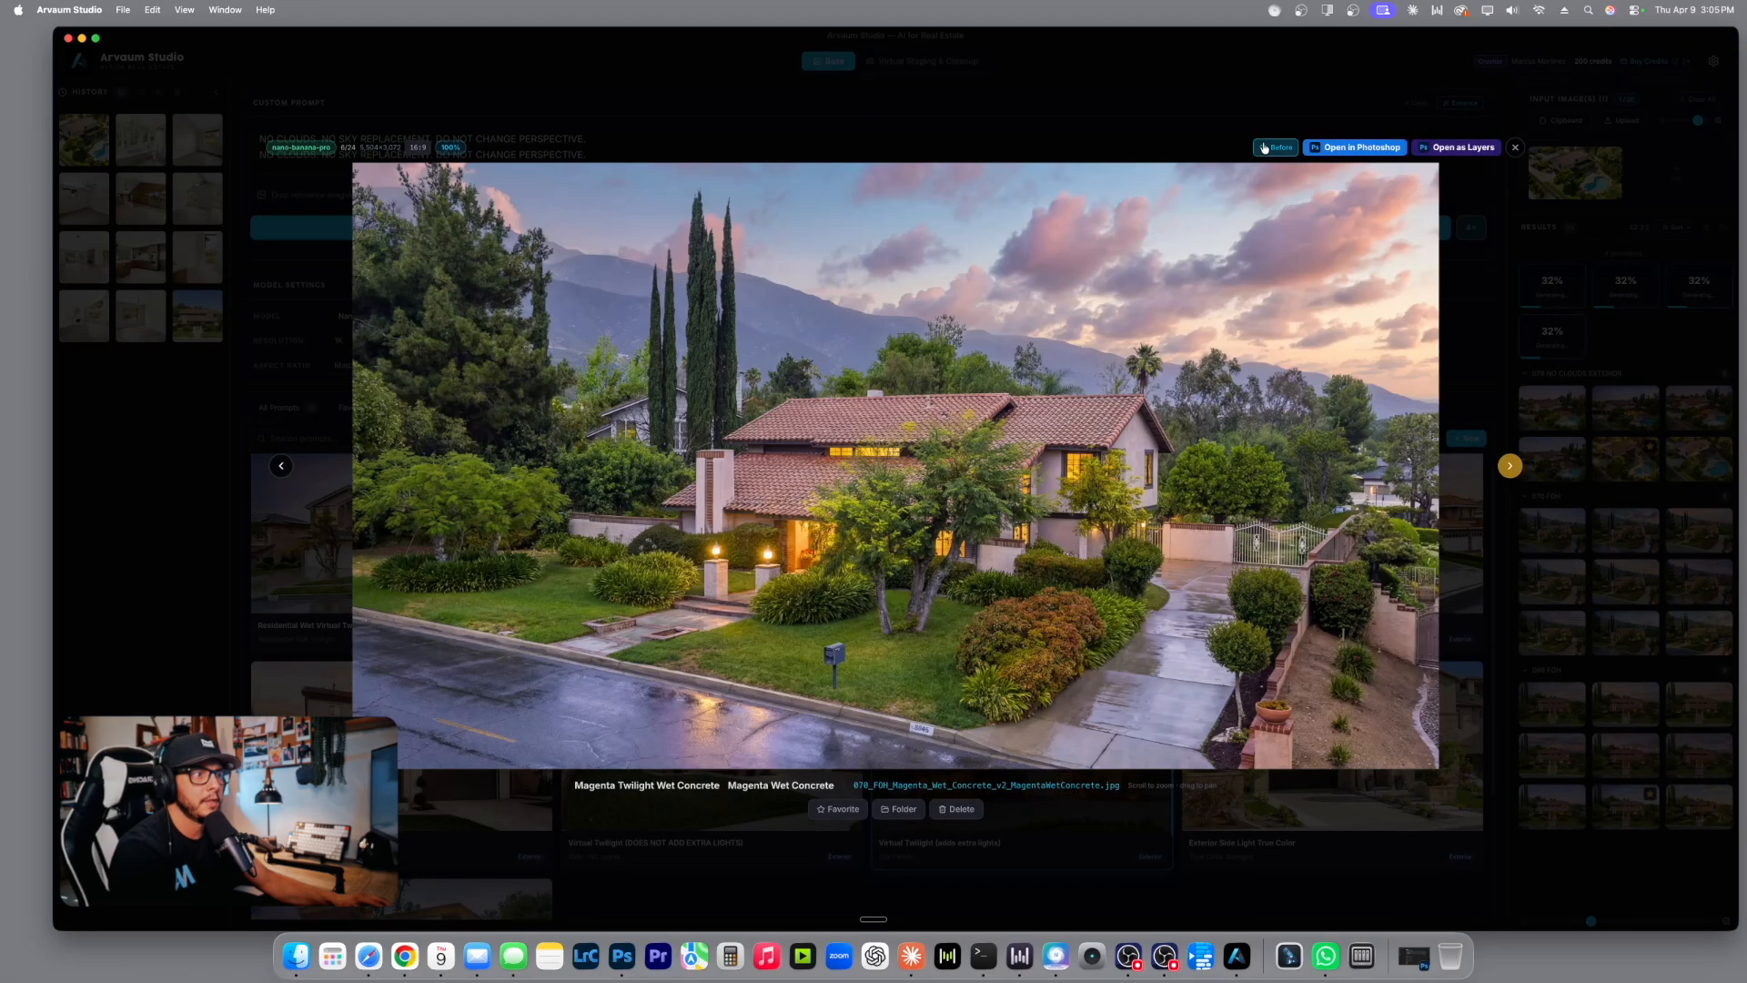
{"action": "left_click", "coordinate": [1263, 147]}
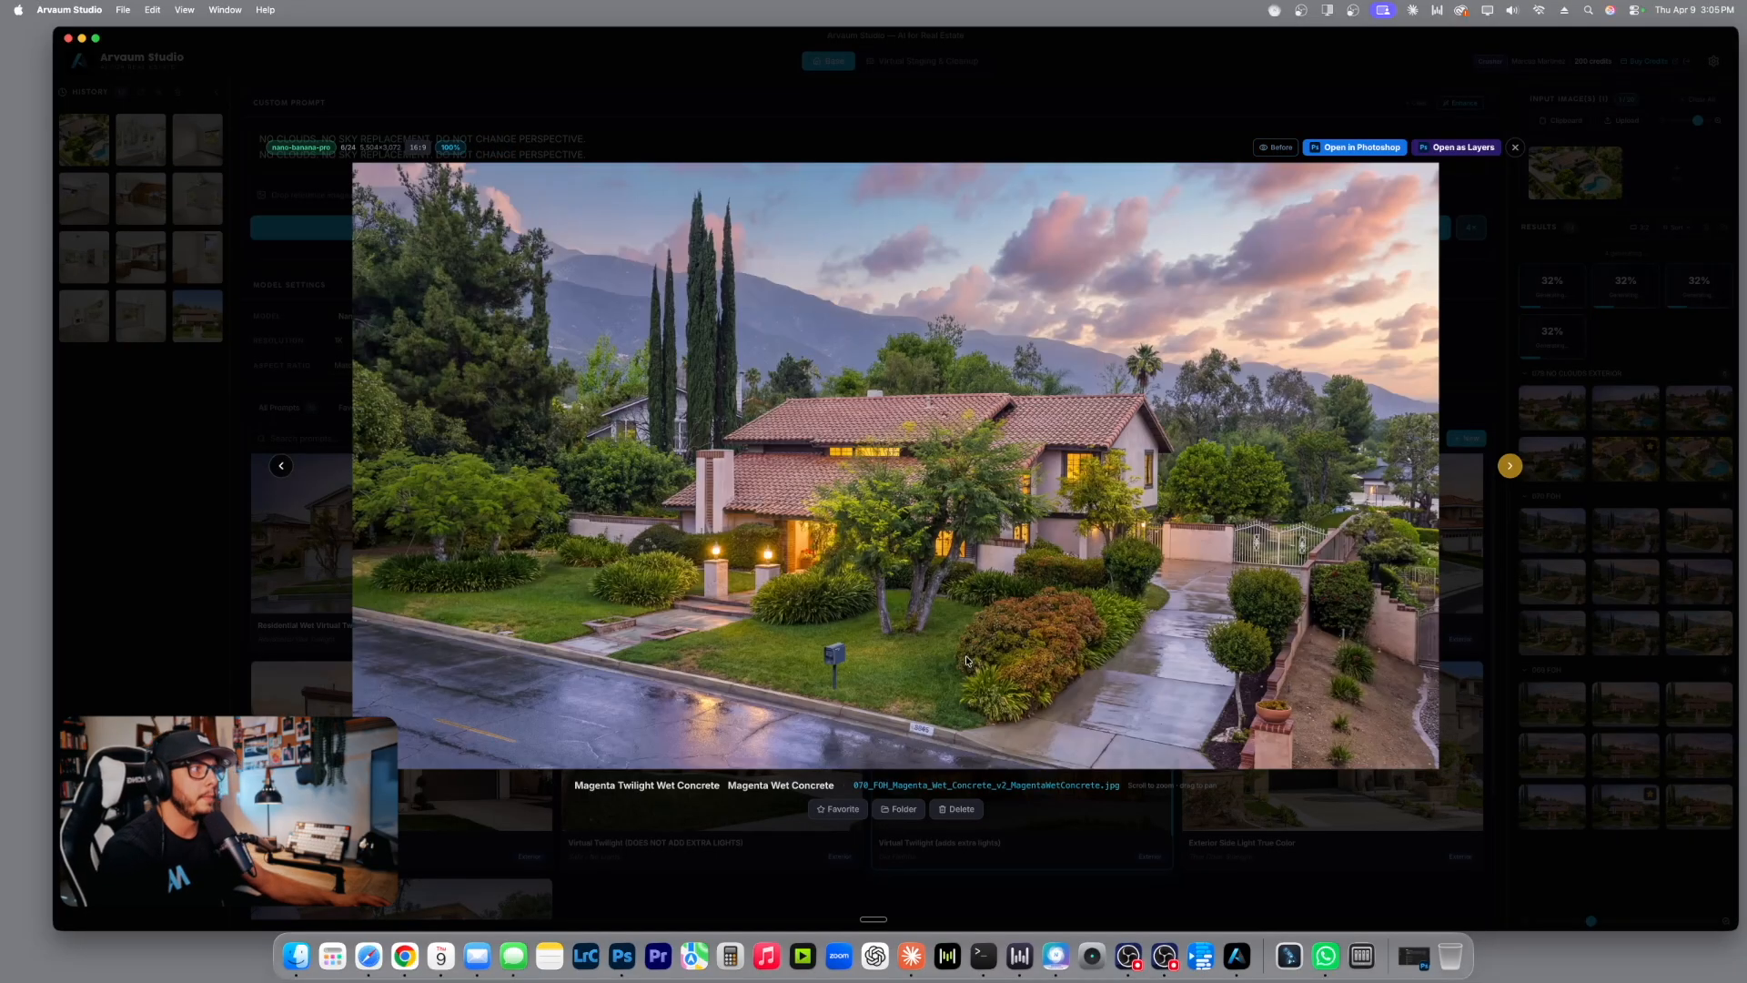
{"action": "left_click", "coordinate": [854, 812]}
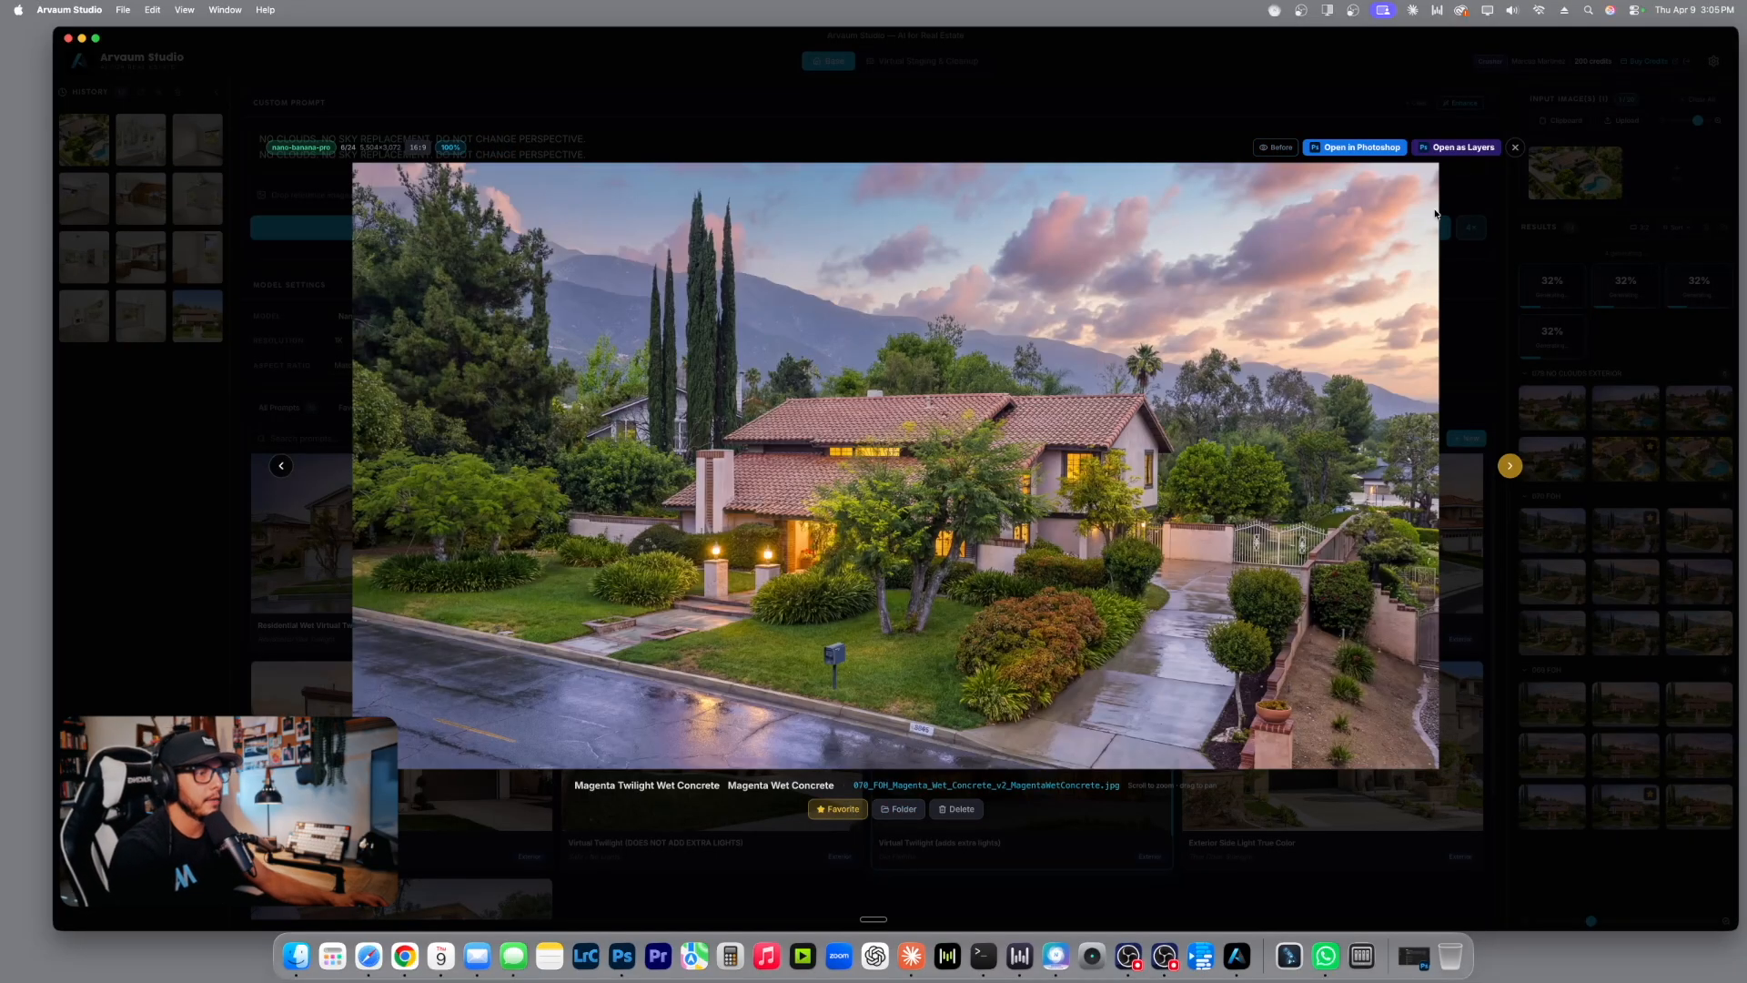
{"action": "left_click", "coordinate": [1515, 146]}
Compare the 070 FOH Warm Bright Virtual Twilight v2 result with its original several times, and mark it as a favorite.
{"action": "left_click", "coordinate": [1710, 536]}
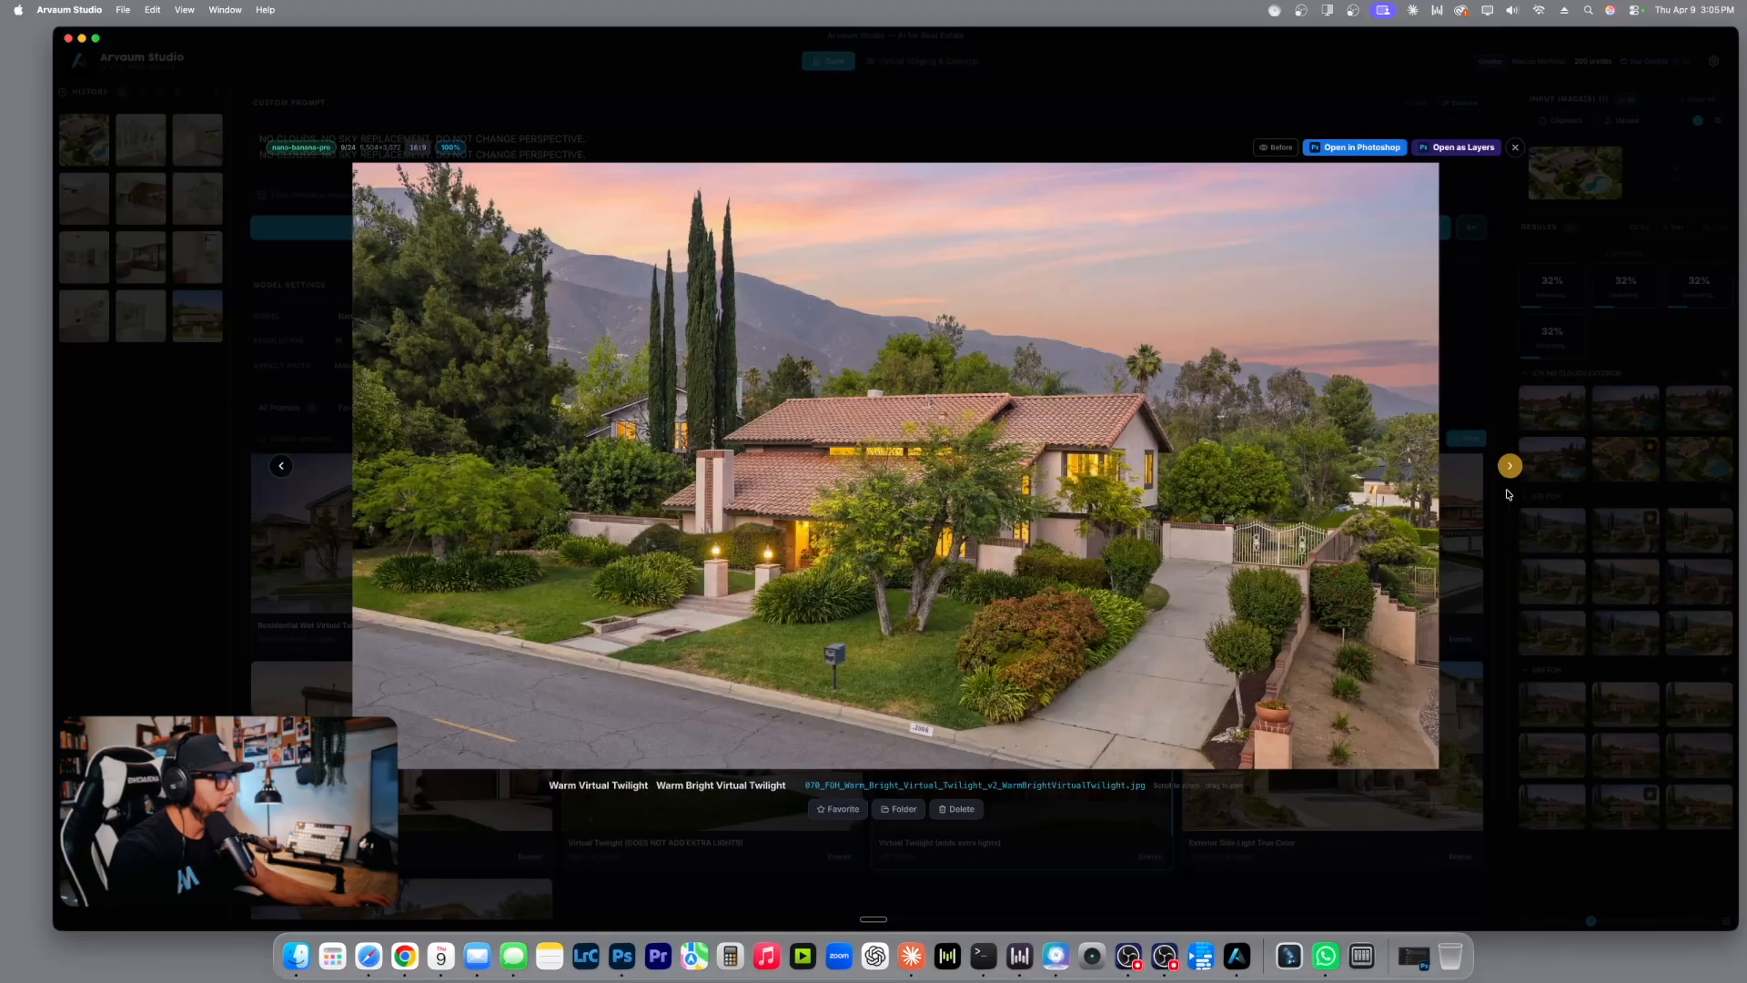
{"action": "left_click", "coordinate": [1280, 147]}
{"action": "left_click", "coordinate": [1280, 148]}
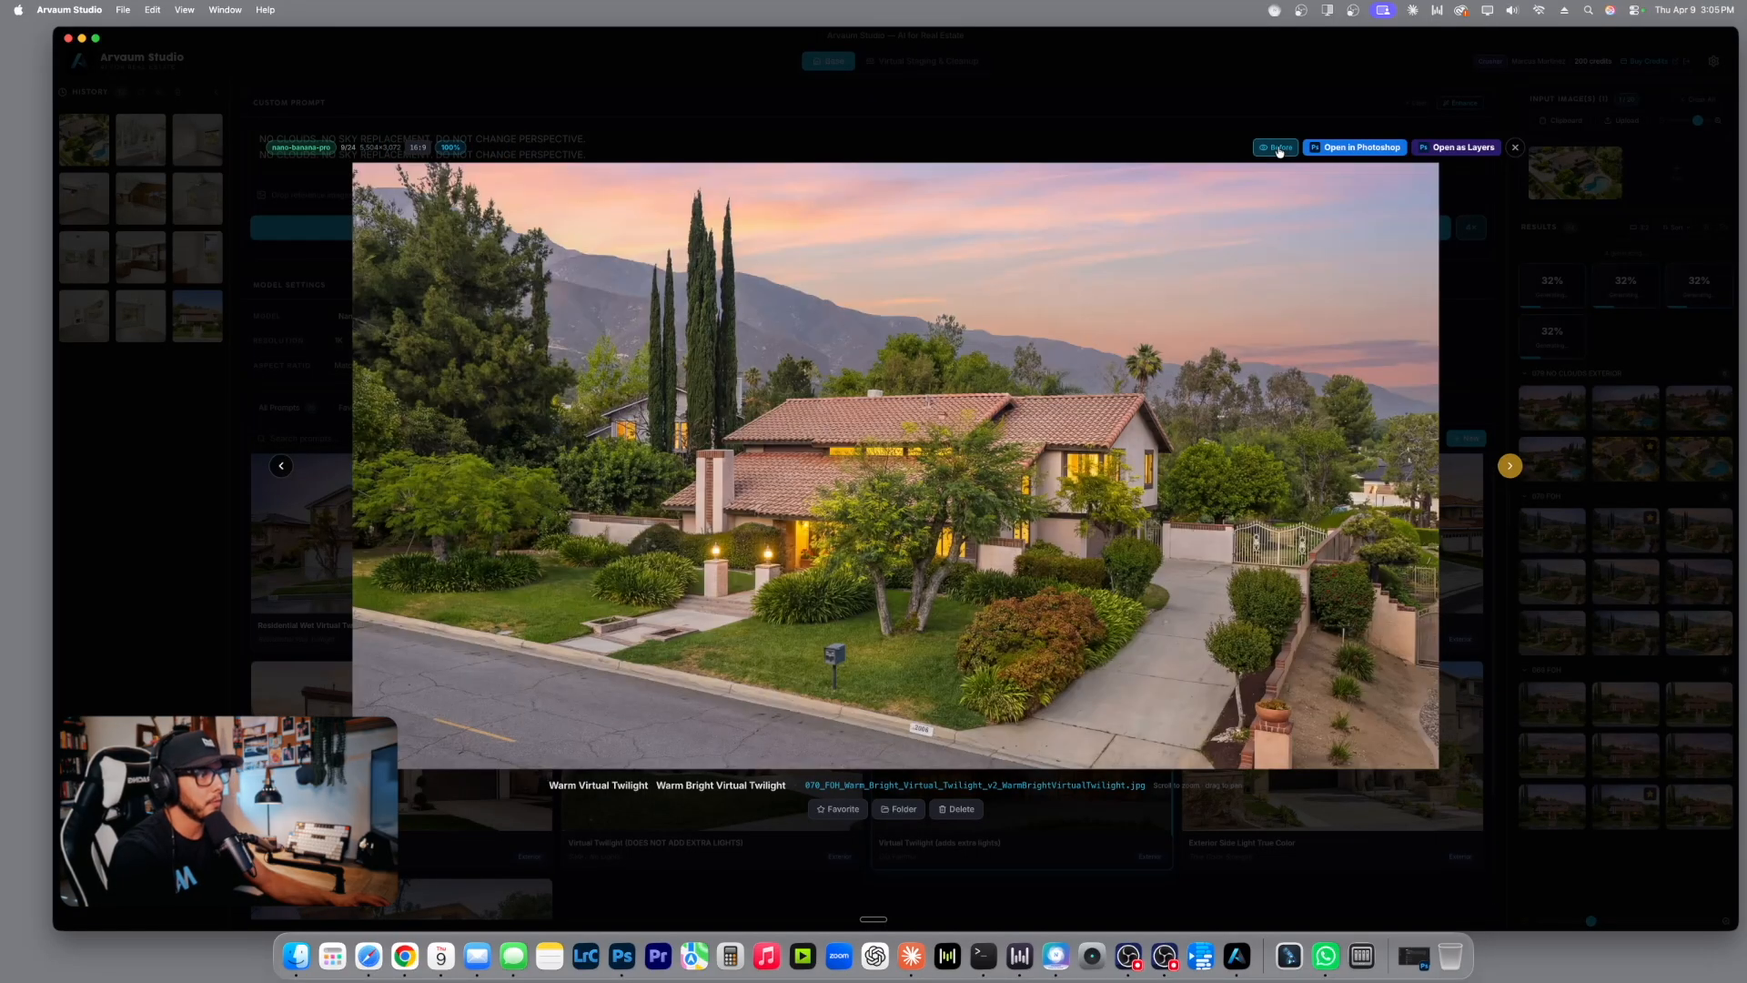
{"action": "left_click", "coordinate": [1279, 151]}
{"action": "left_click", "coordinate": [1279, 149]}
{"action": "left_click", "coordinate": [1280, 151]}
{"action": "left_click", "coordinate": [1279, 151]}
{"action": "left_click", "coordinate": [1279, 150]}
{"action": "left_click", "coordinate": [1280, 150]}
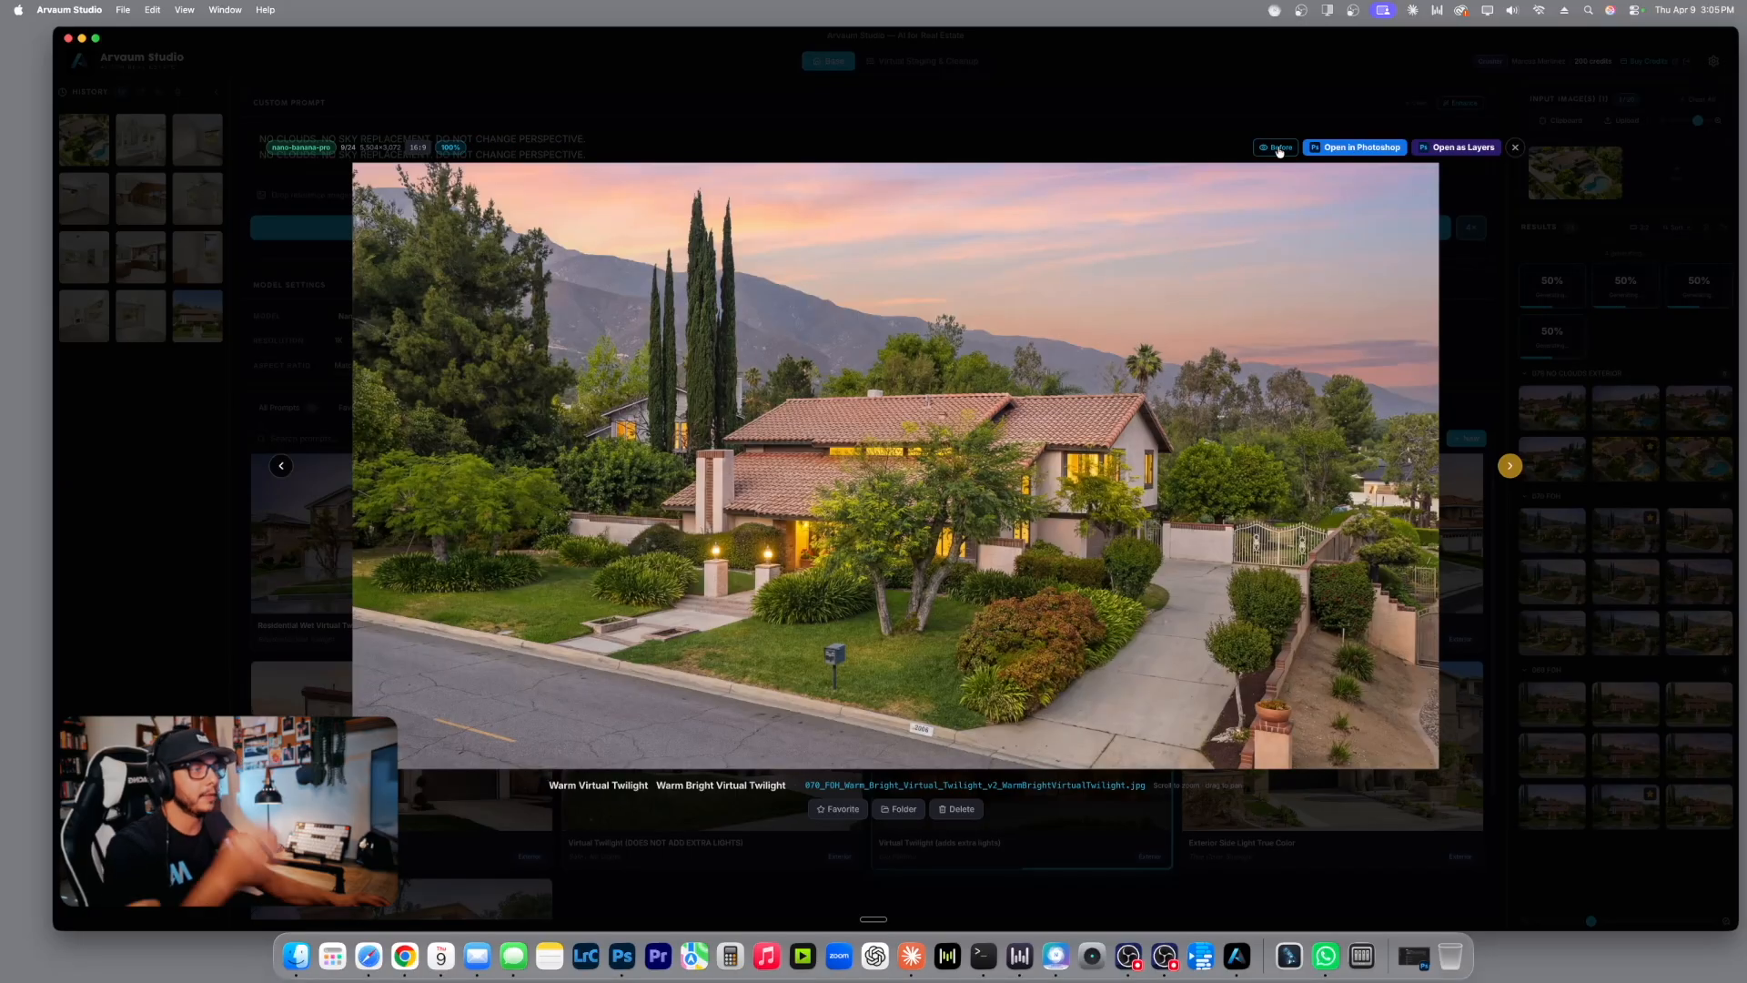
{"action": "left_click", "coordinate": [1277, 150]}
{"action": "left_click", "coordinate": [1276, 150]}
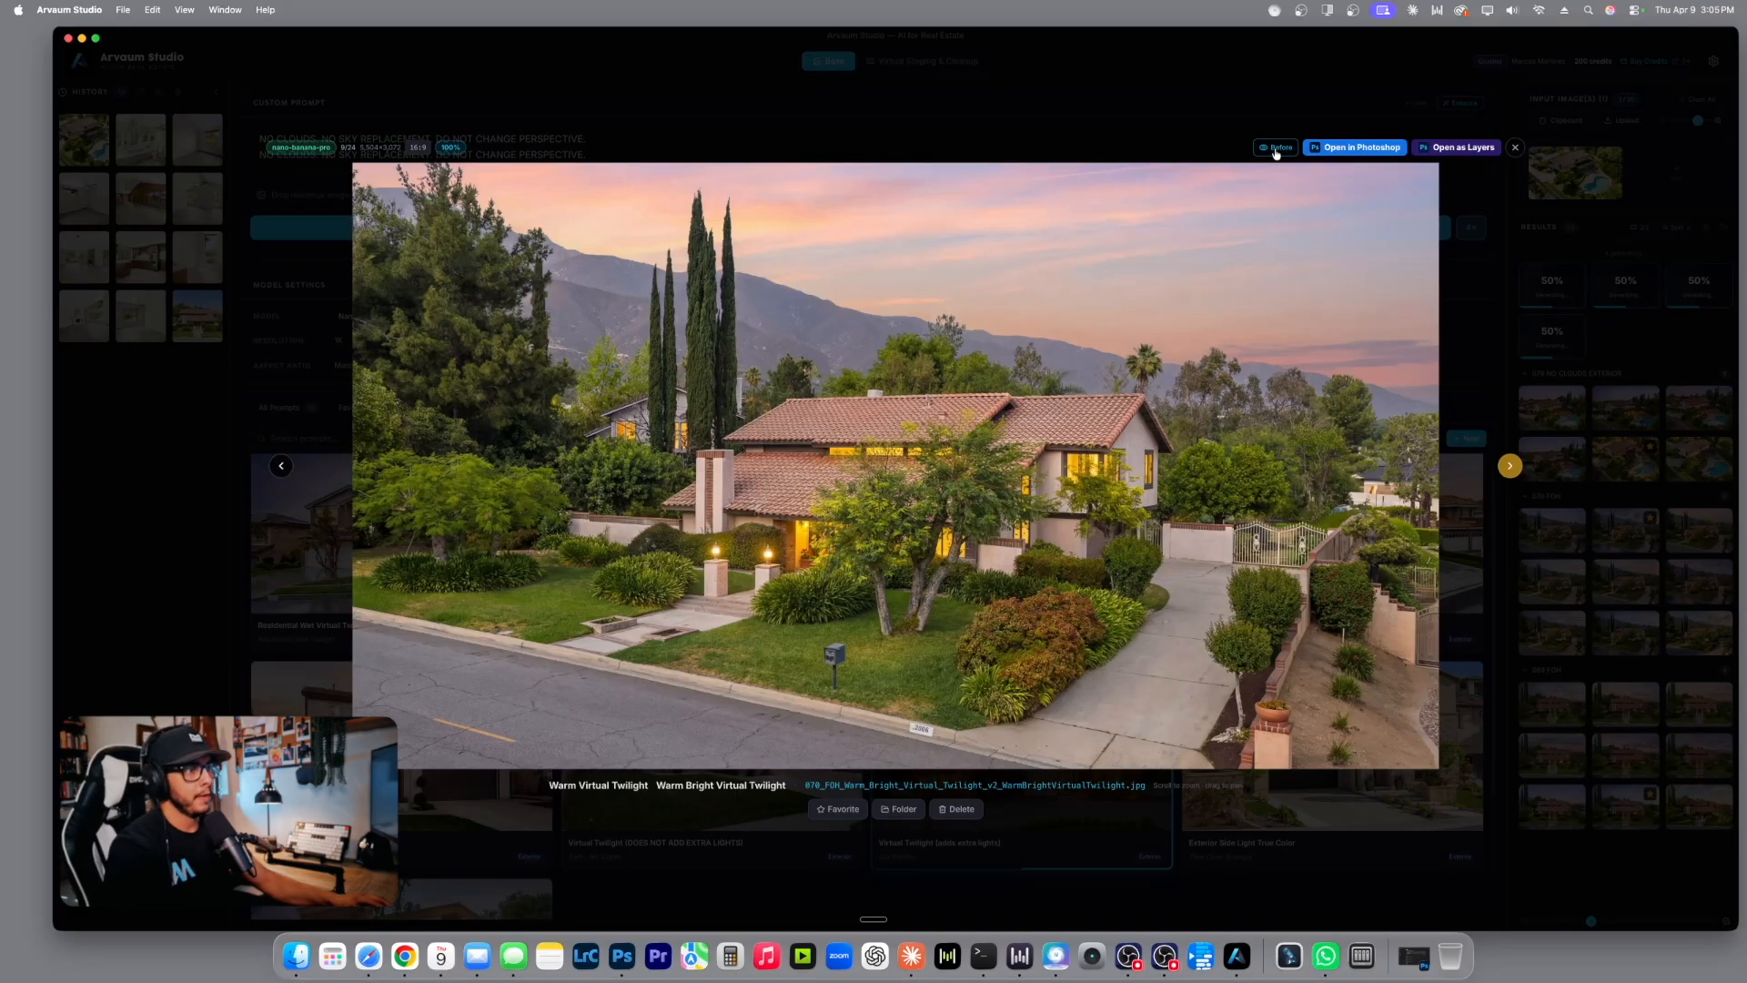
{"action": "left_click", "coordinate": [1515, 147]}
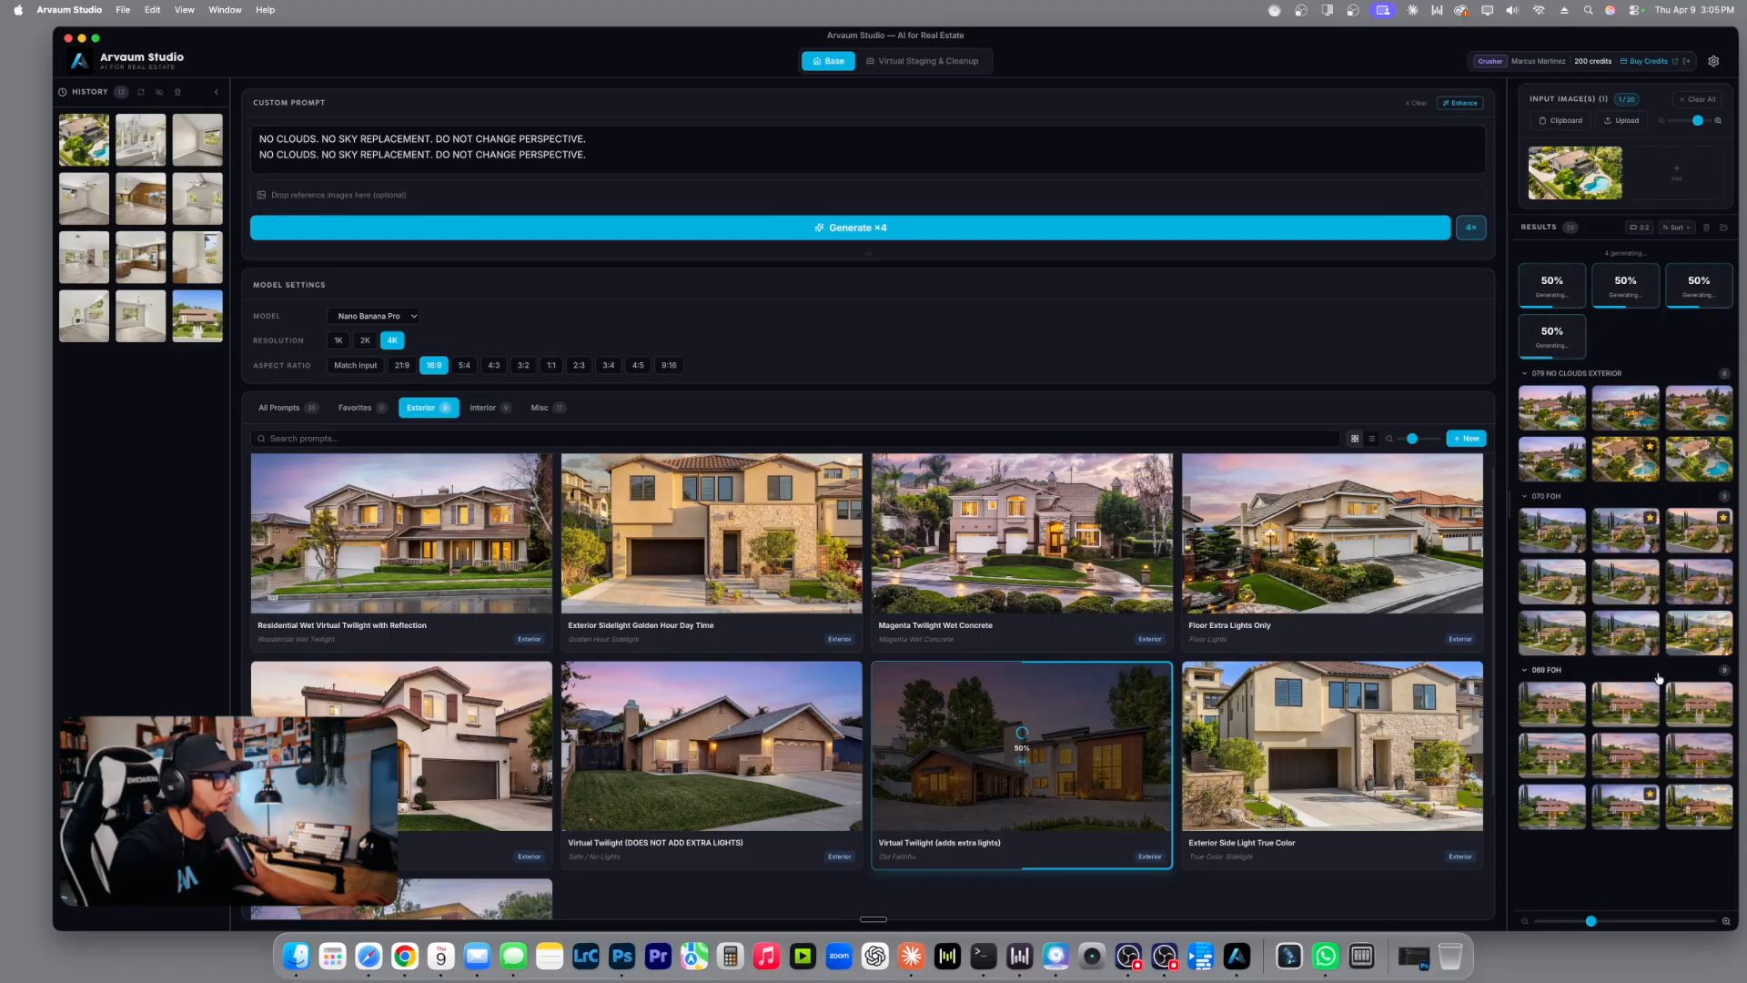
Compare the 070 FOH Golden Hour Sidelight v2 result with its original photo repeatedly.
{"action": "left_click", "coordinate": [1692, 642]}
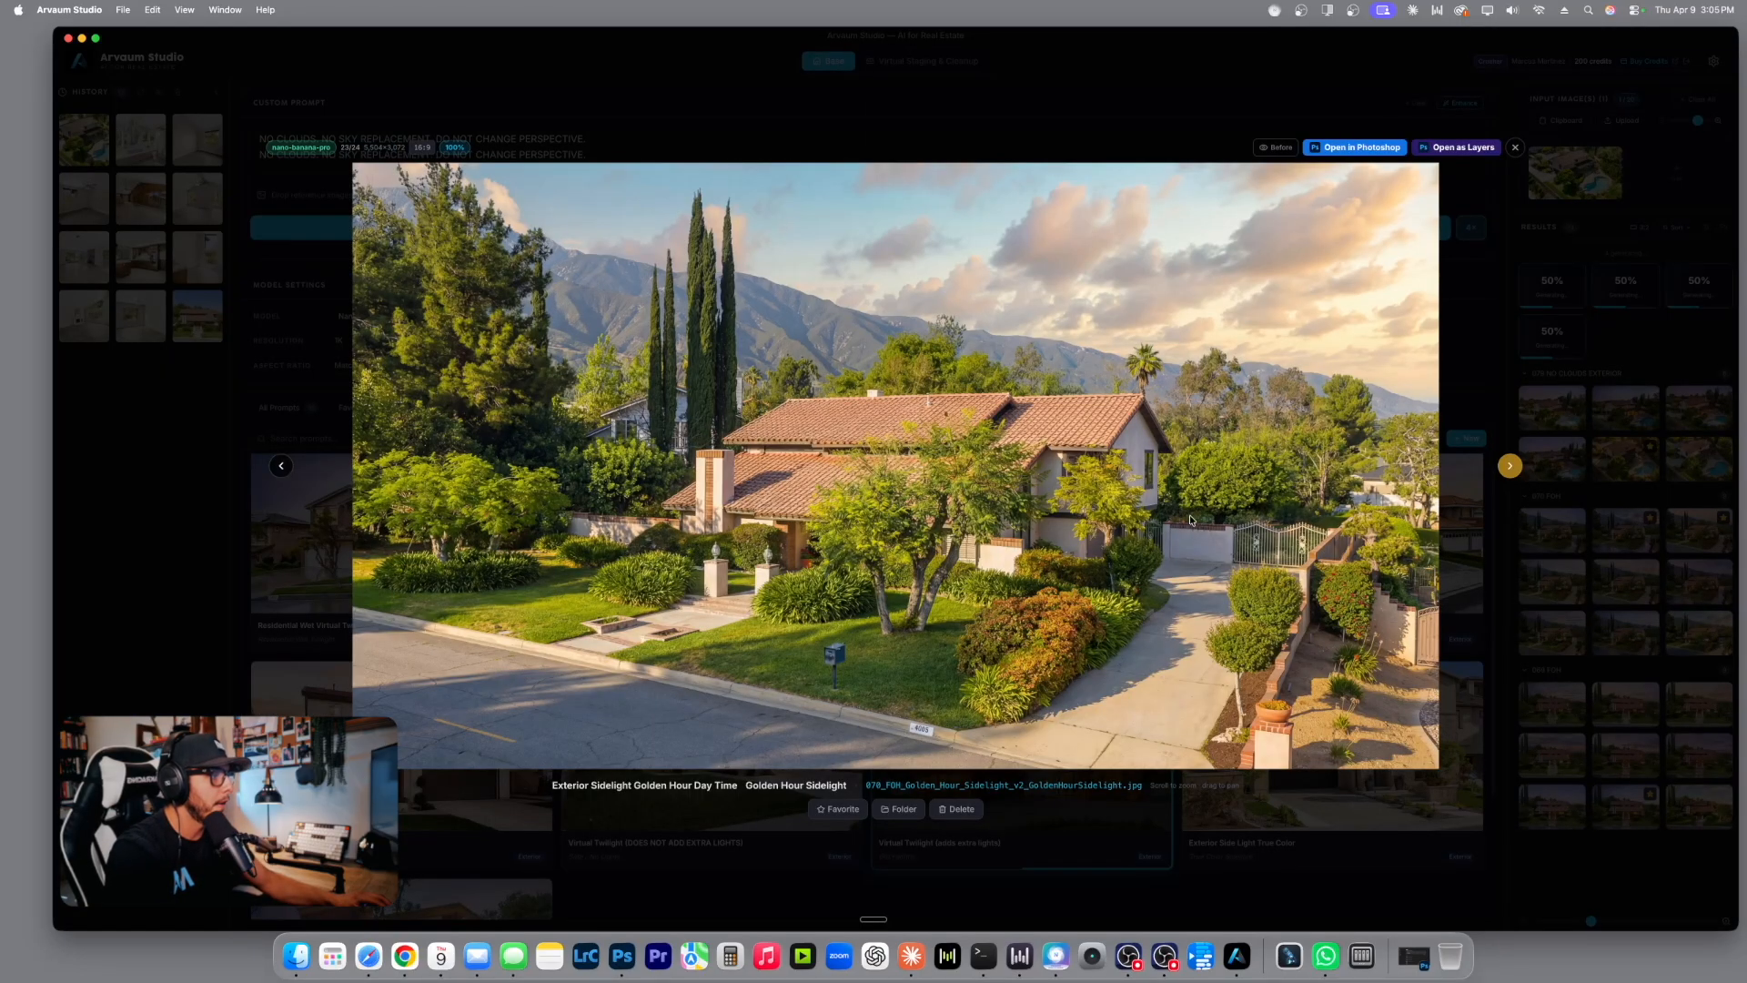
{"action": "left_click", "coordinate": [1277, 147]}
{"action": "left_click", "coordinate": [1277, 147]}
{"action": "left_click", "coordinate": [1277, 148]}
{"action": "left_click", "coordinate": [1279, 149]}
{"action": "left_click", "coordinate": [1278, 148]}
{"action": "left_click", "coordinate": [1279, 148]}
{"action": "left_click", "coordinate": [1279, 149]}
{"action": "left_click", "coordinate": [1278, 149]}
{"action": "left_click", "coordinate": [1278, 148]}
{"action": "left_click", "coordinate": [1278, 148]}
{"action": "left_click", "coordinate": [1278, 148]}
{"action": "left_click", "coordinate": [1278, 149]}
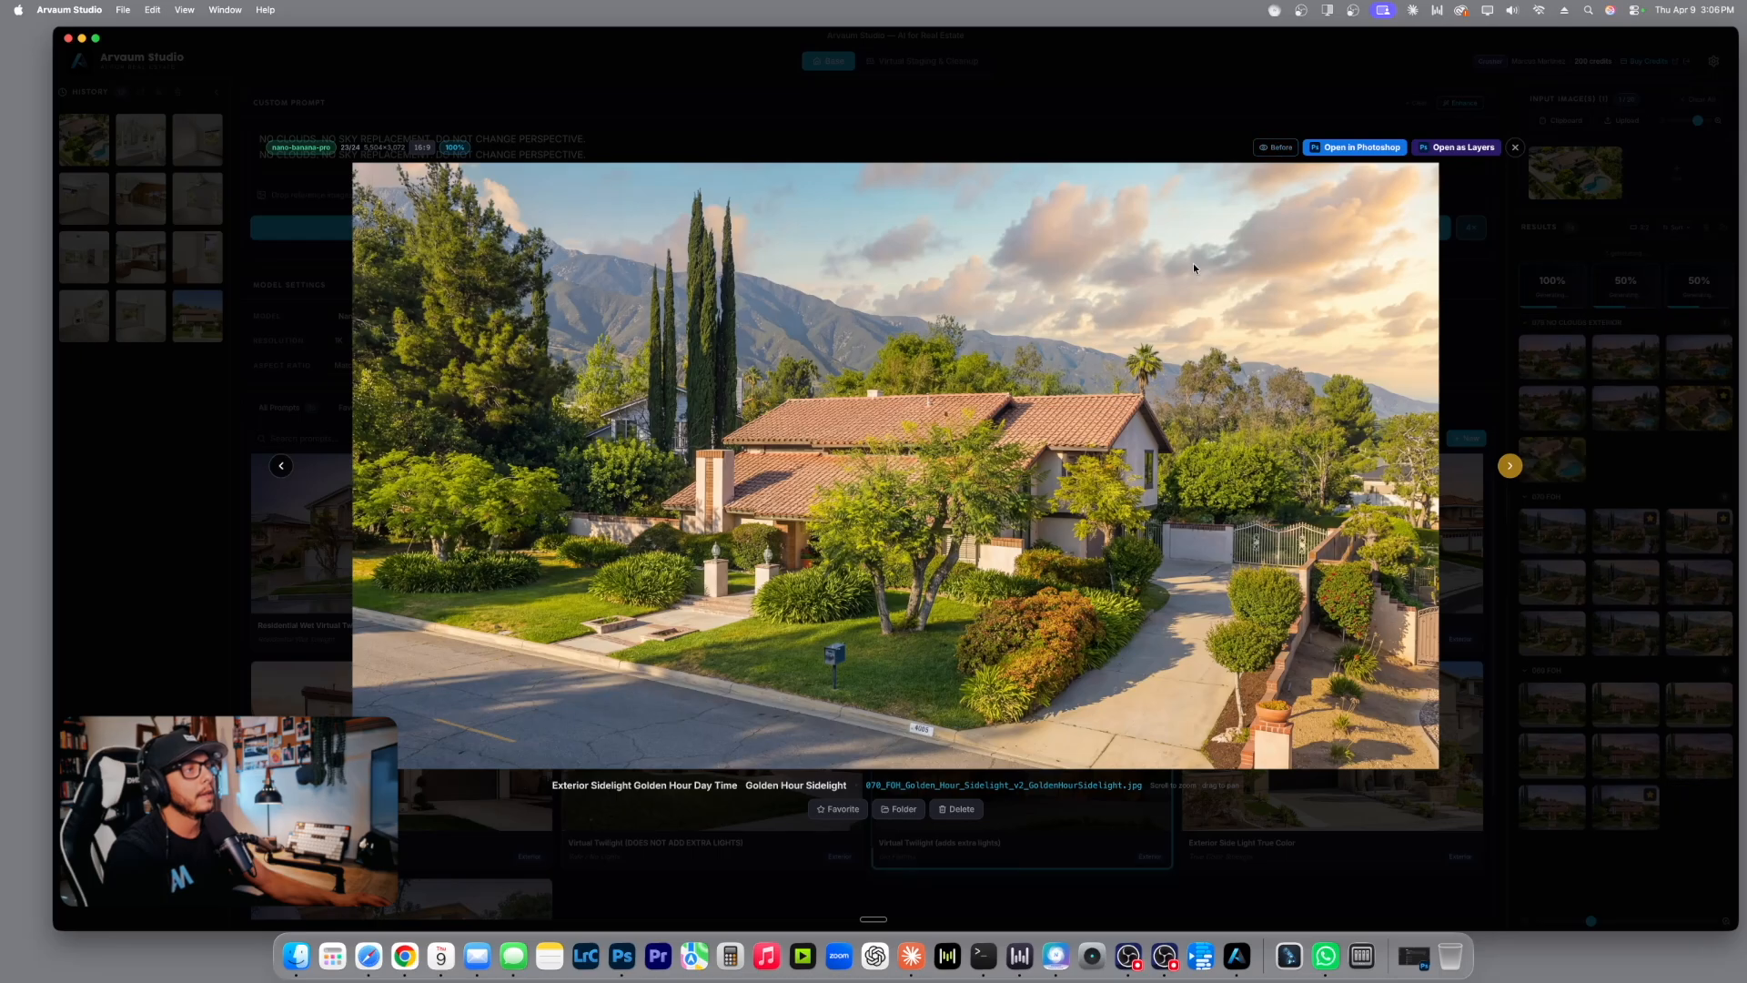
{"action": "left_click", "coordinate": [1523, 149]}
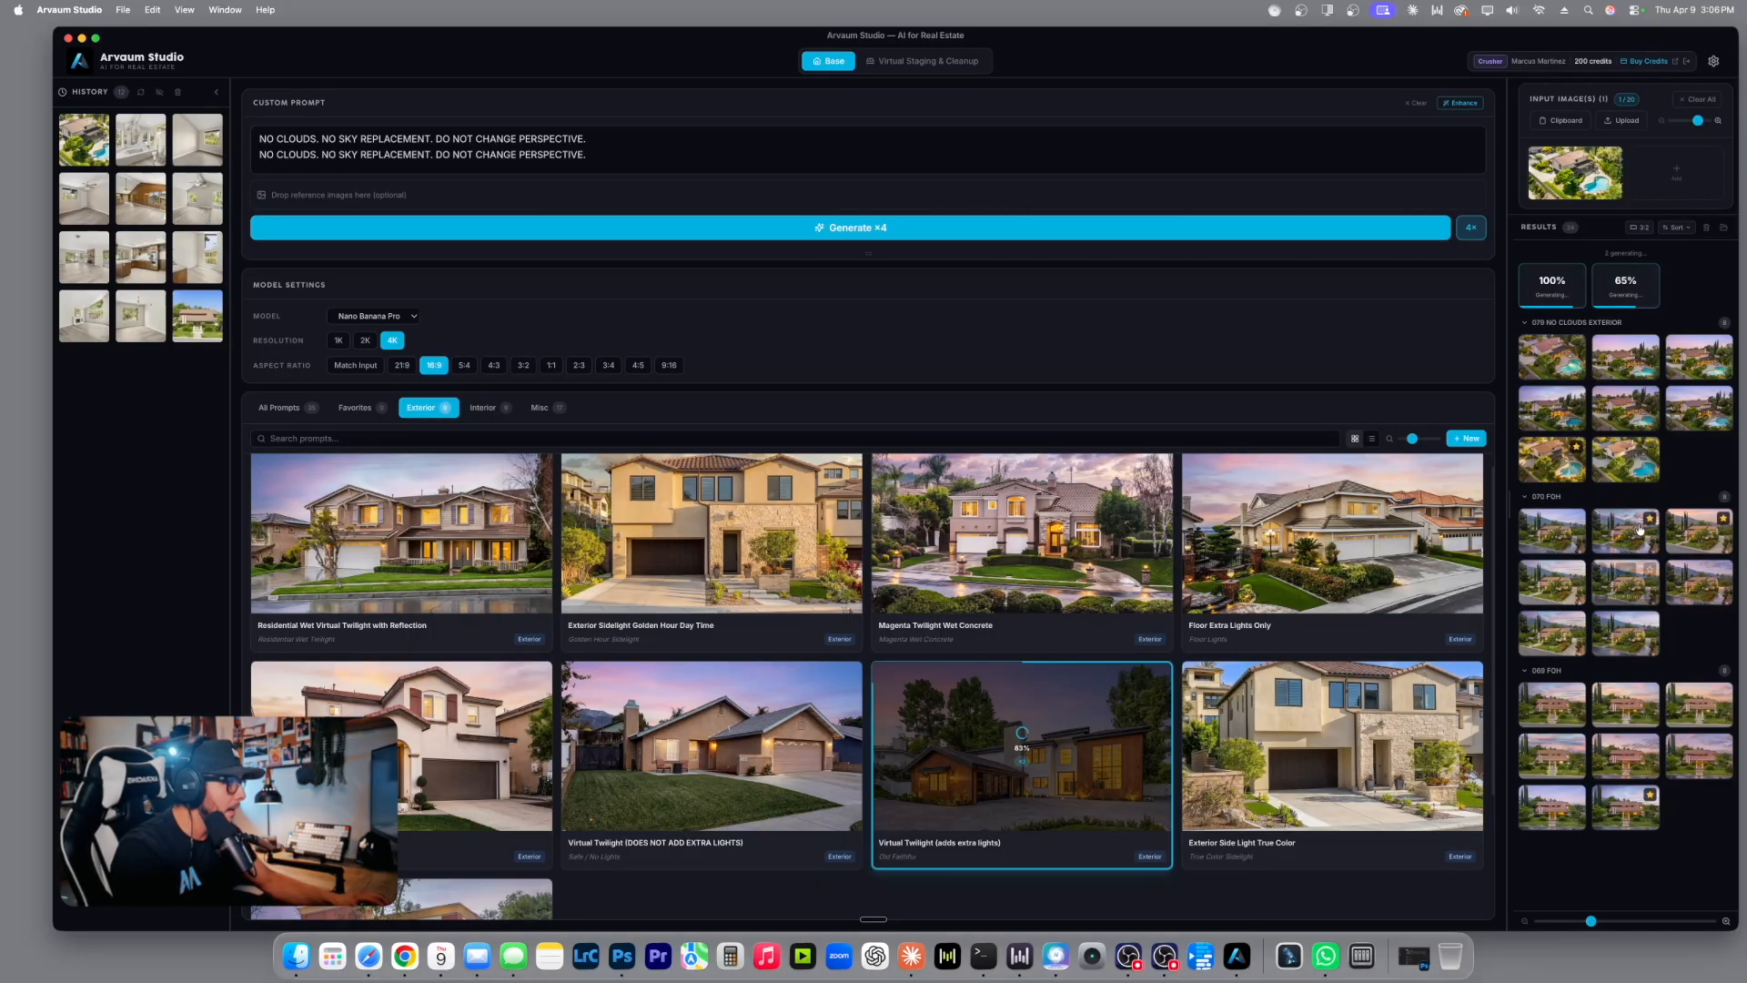
Compare the pool aerial's Old Faithful v5 and v4 results, check v4 against the original, and mark v4 as a favorite.
{"action": "left_click", "coordinate": [1565, 366]}
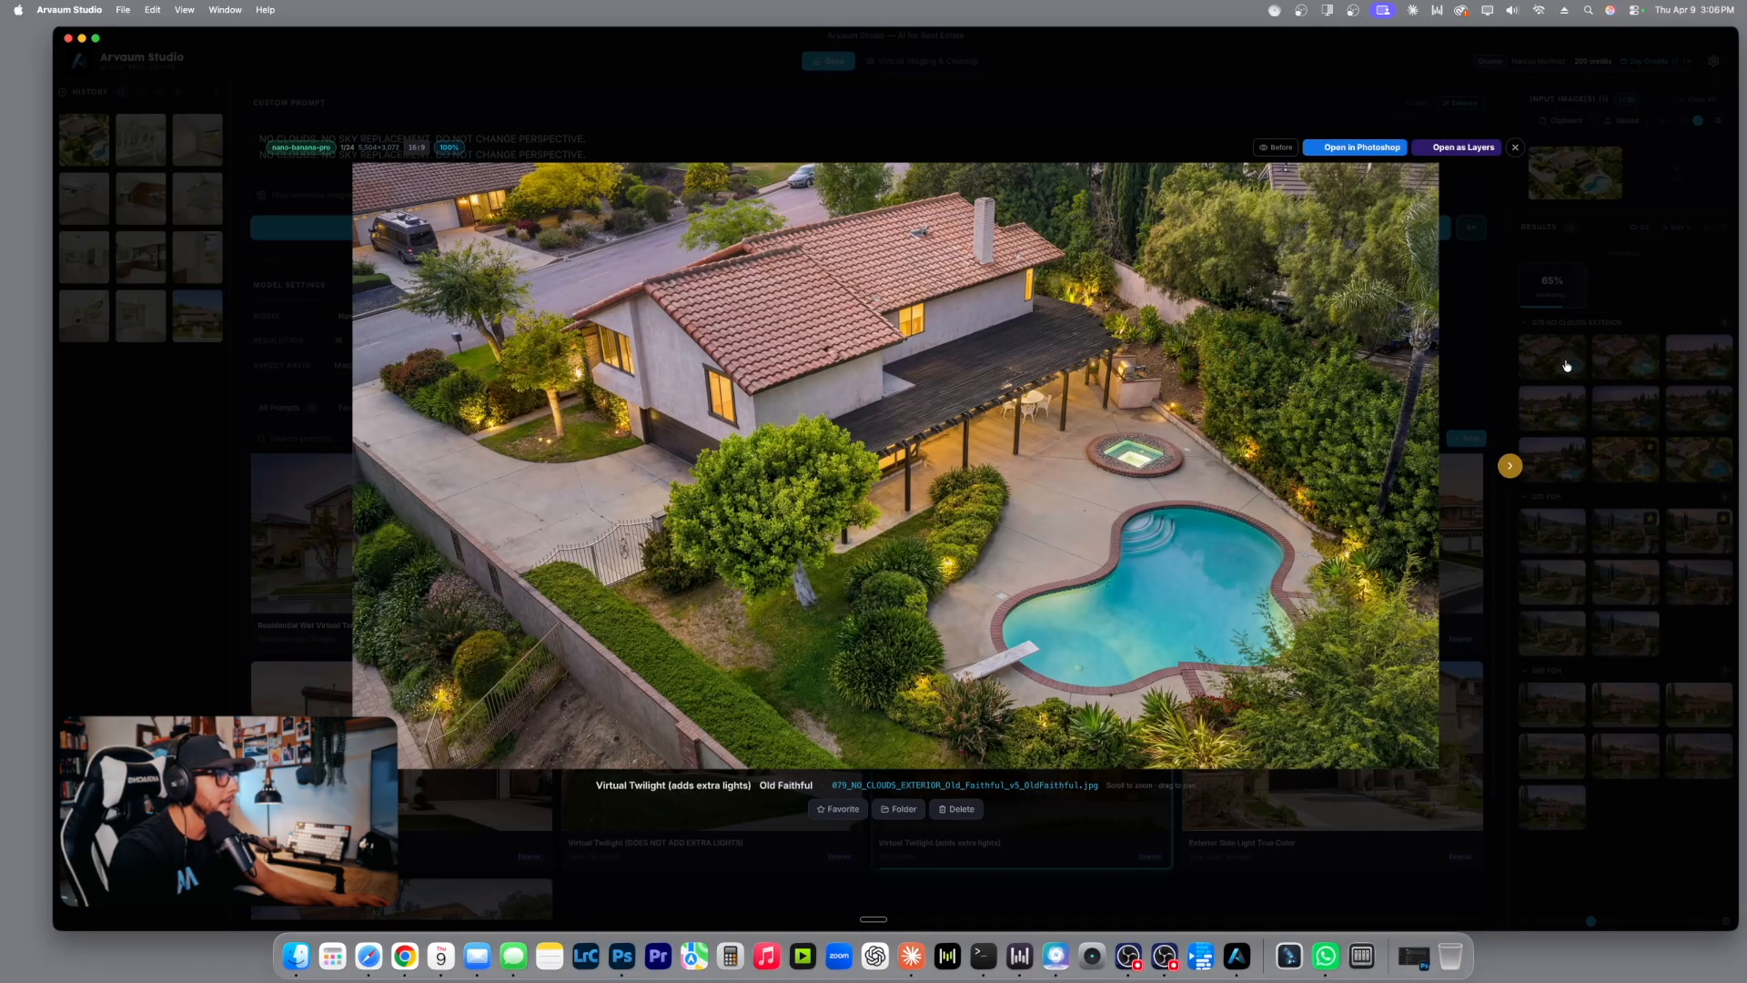
{"action": "key", "text": "Right"}
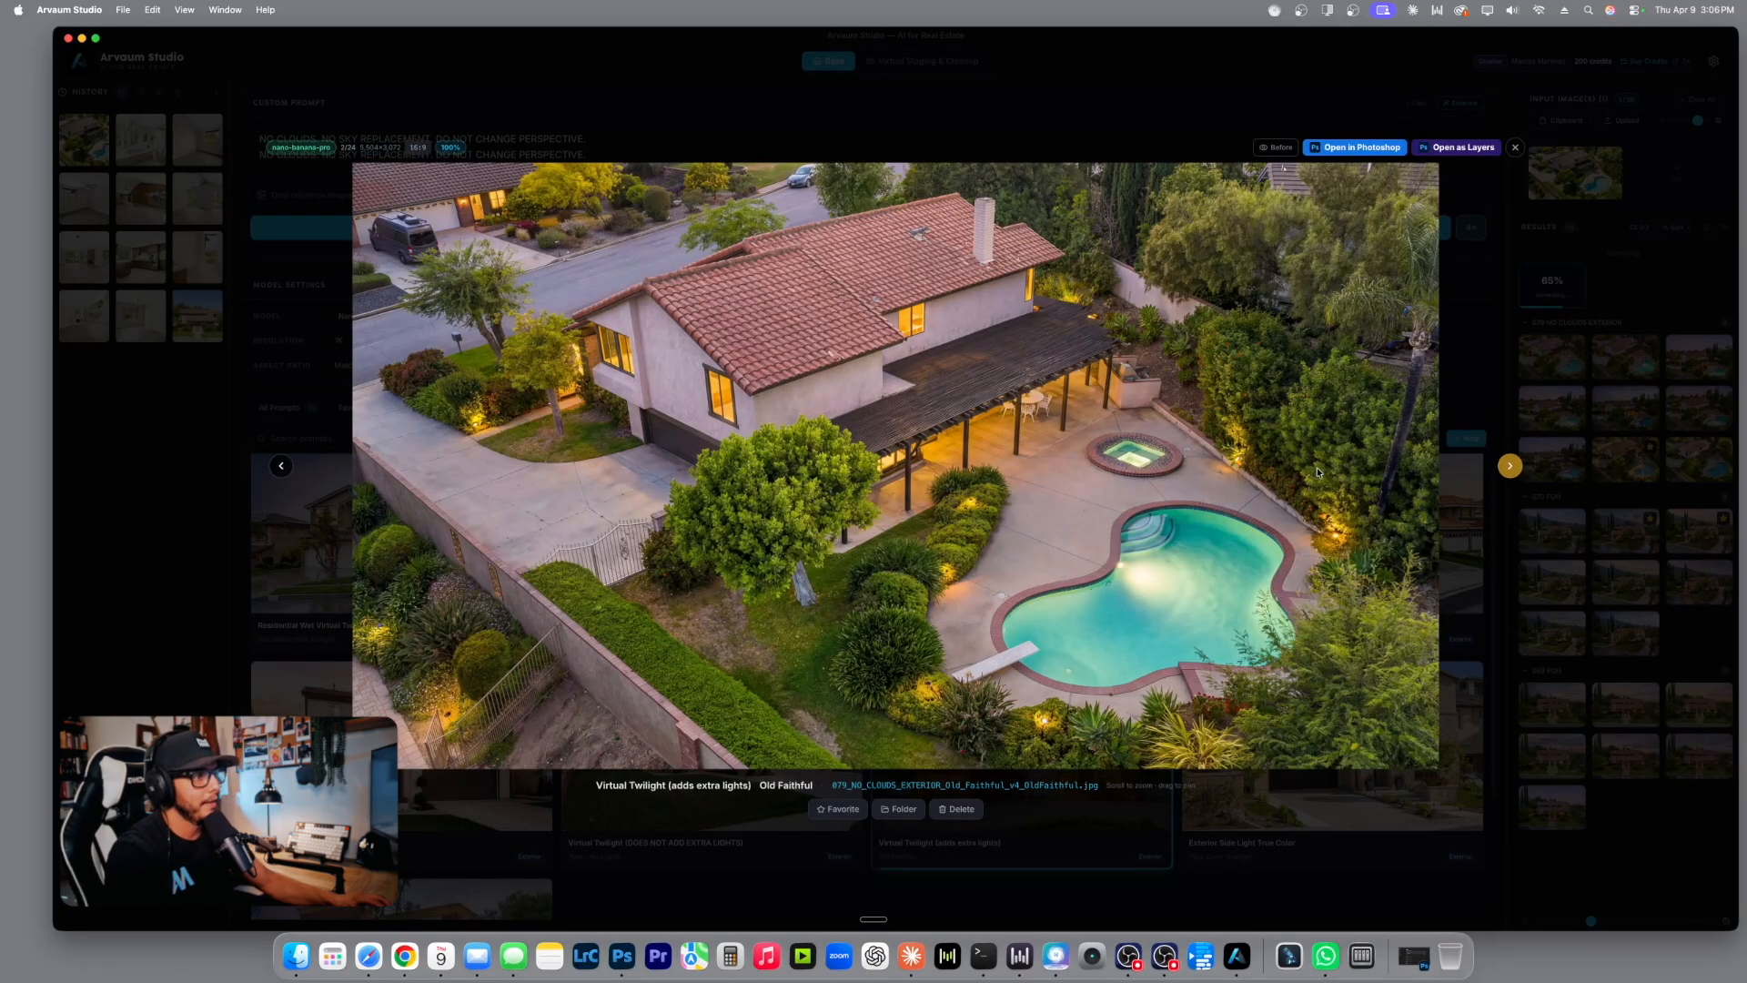
{"action": "key", "text": "Left"}
{"action": "key", "text": "Right"}
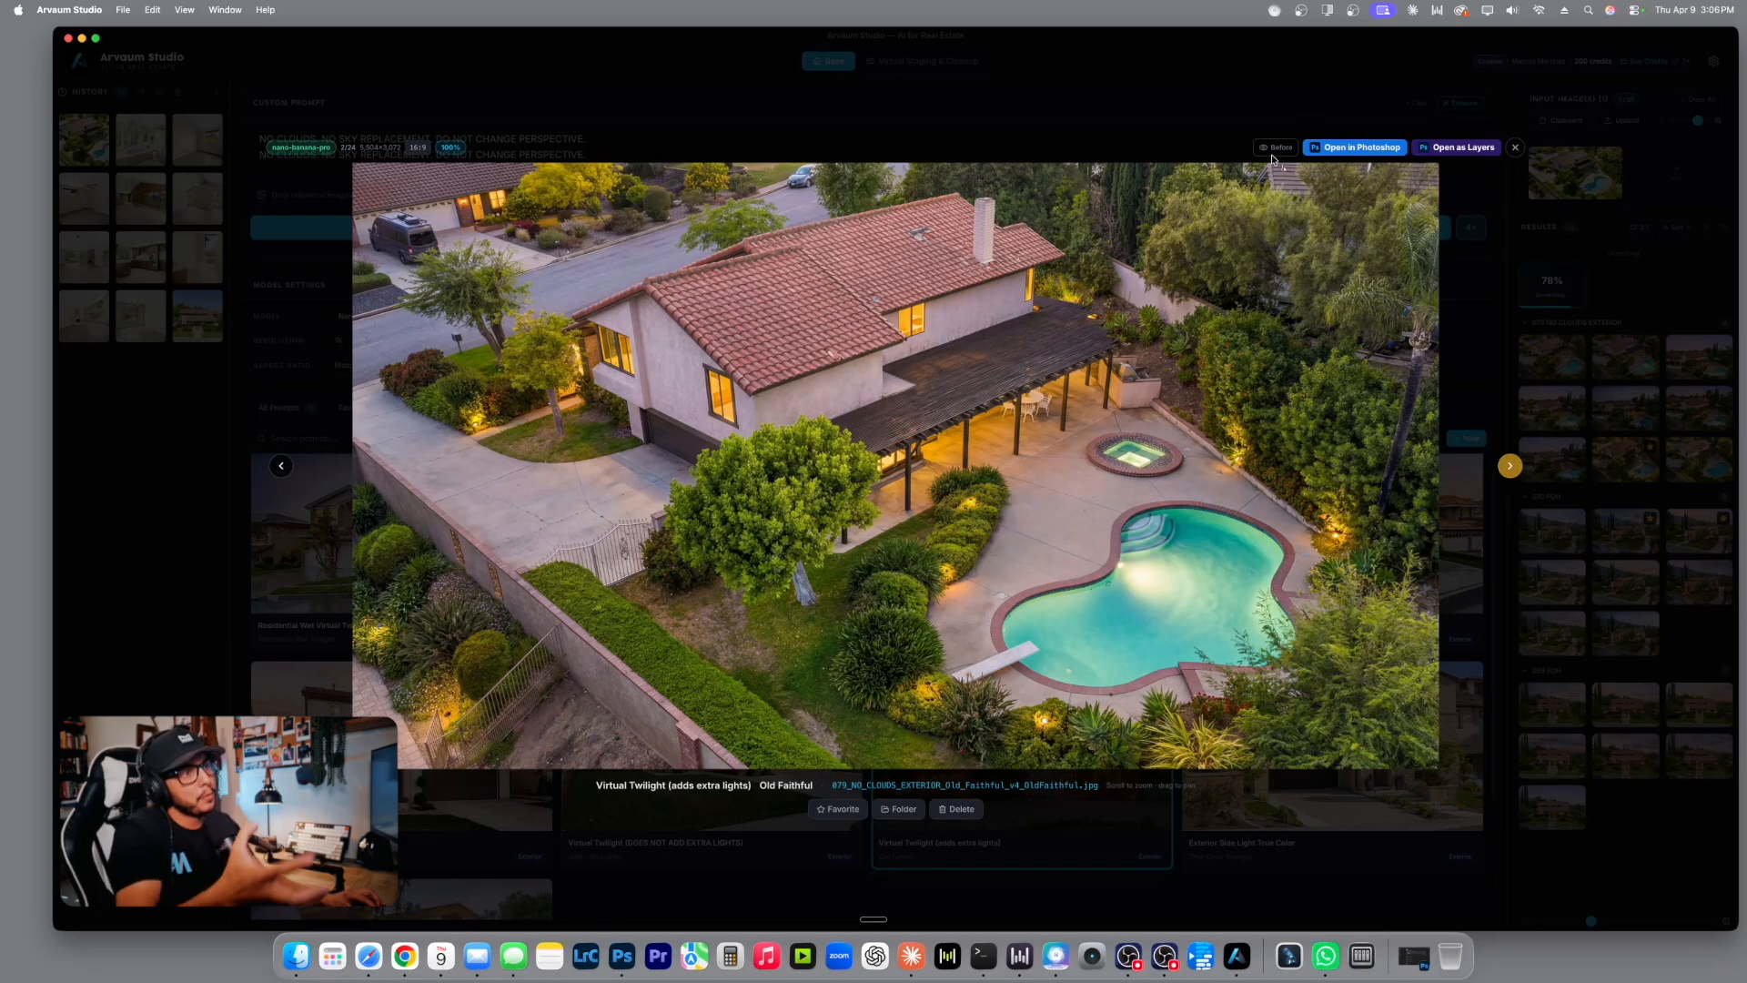
{"action": "left_click", "coordinate": [1278, 147]}
{"action": "left_click", "coordinate": [1281, 147]}
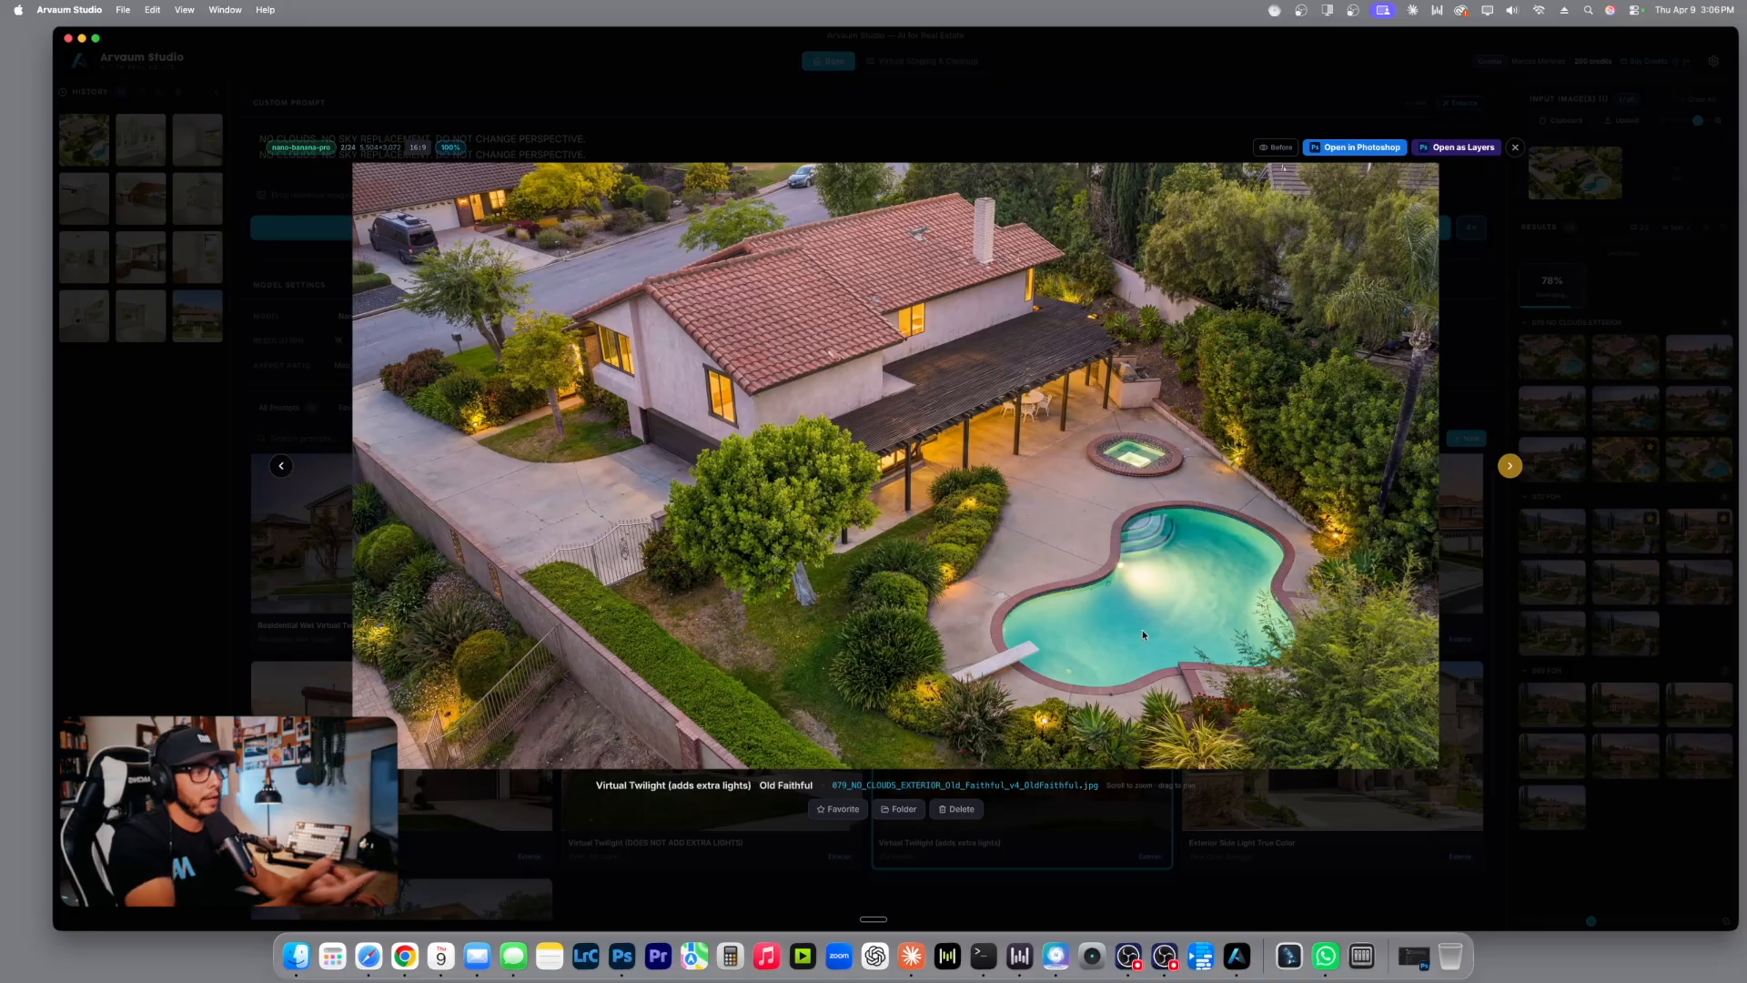
{"action": "left_click", "coordinate": [845, 813]}
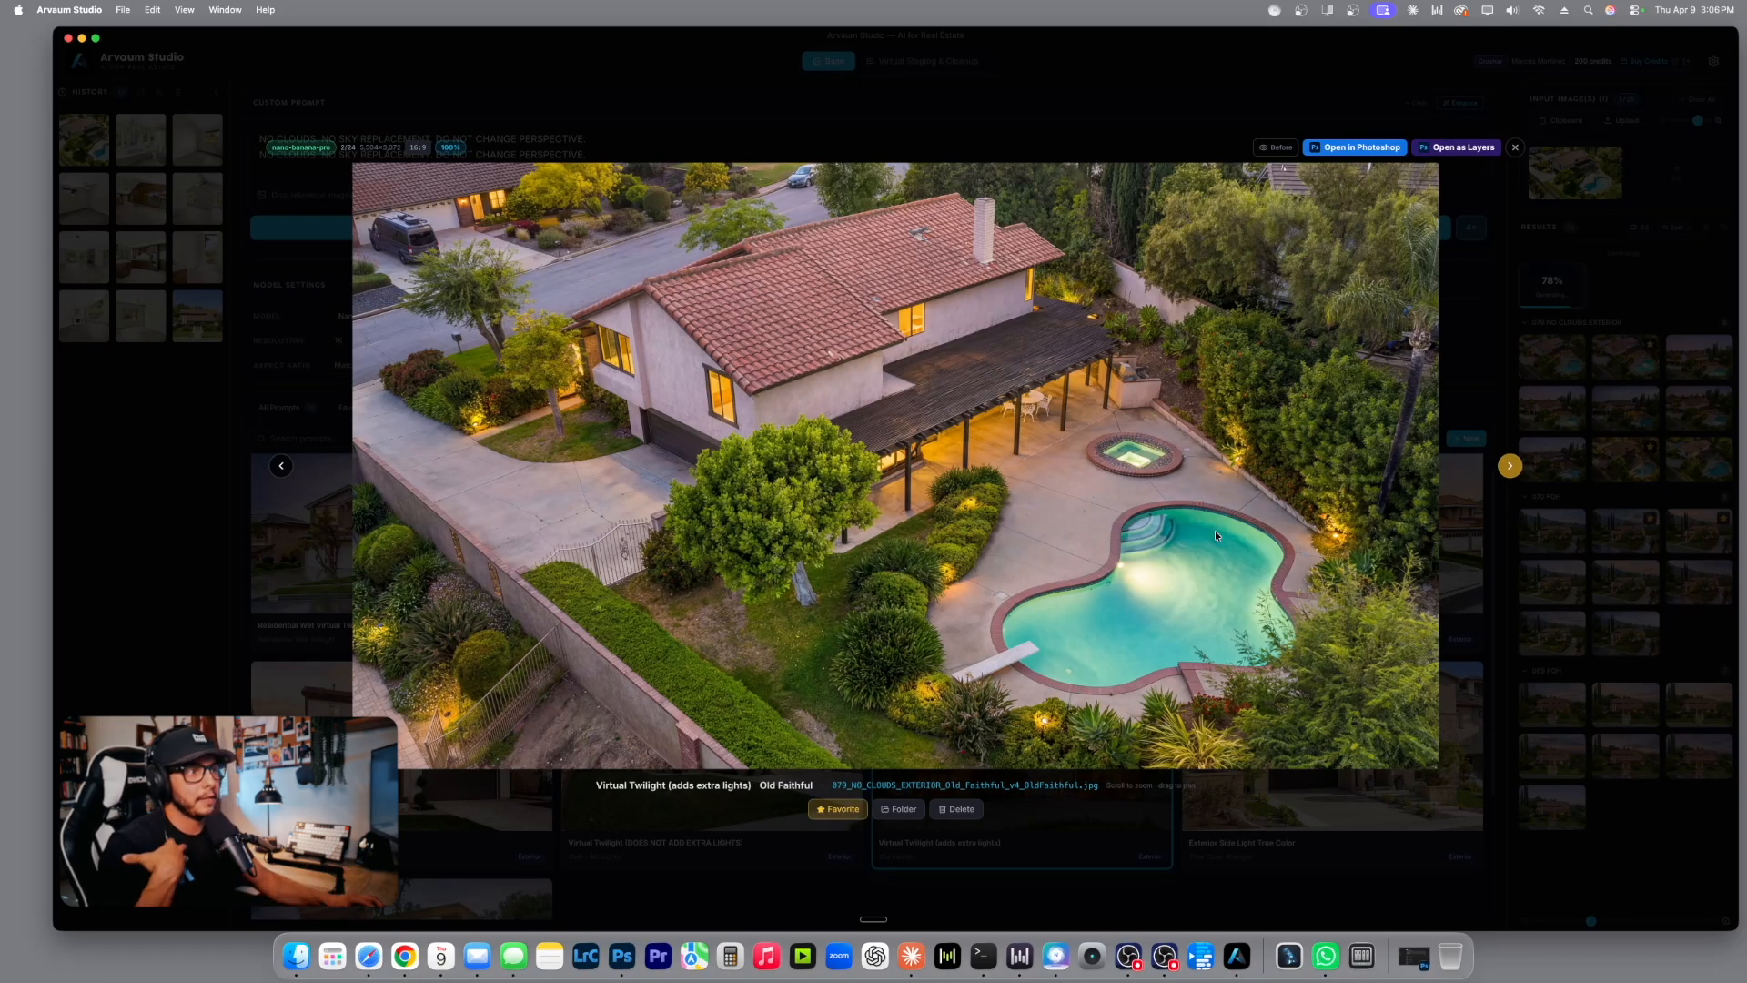
{"action": "left_click", "coordinate": [1515, 147]}
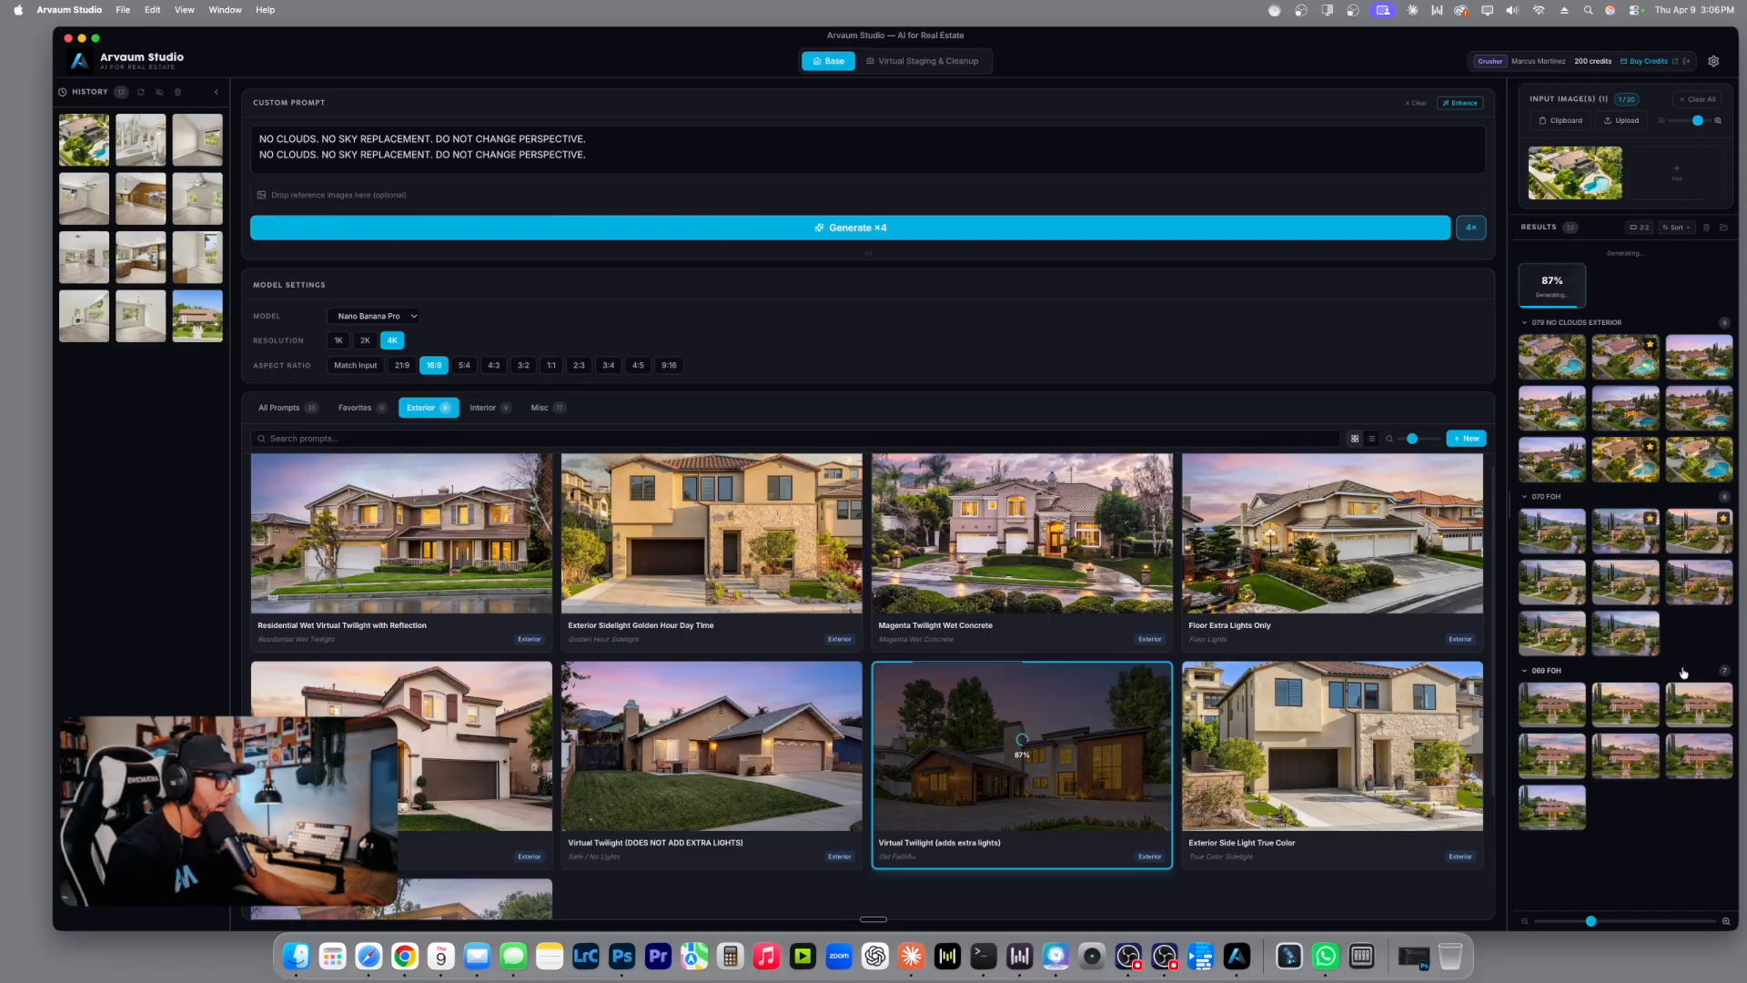
Review the favorited 070 FOH Magenta Wet Concrete v2 and Warm Bright Virtual Twilight v2 results again.
{"action": "left_click", "coordinate": [1634, 543]}
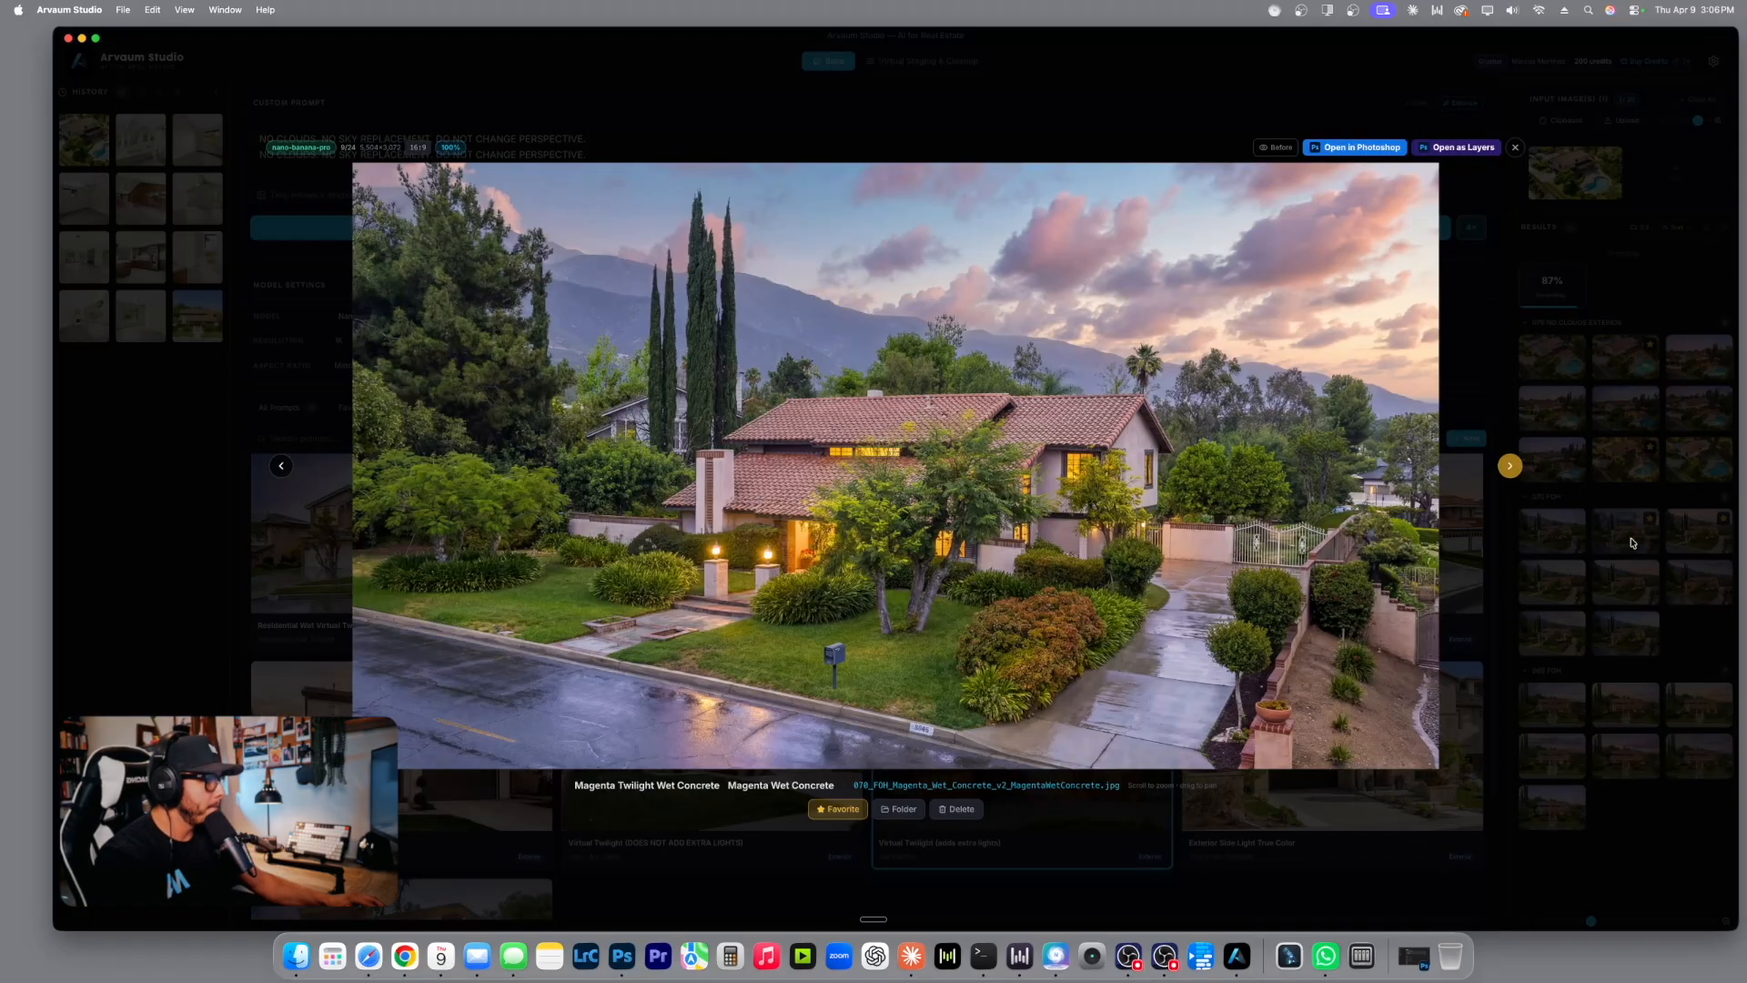
{"action": "left_click", "coordinate": [1516, 148]}
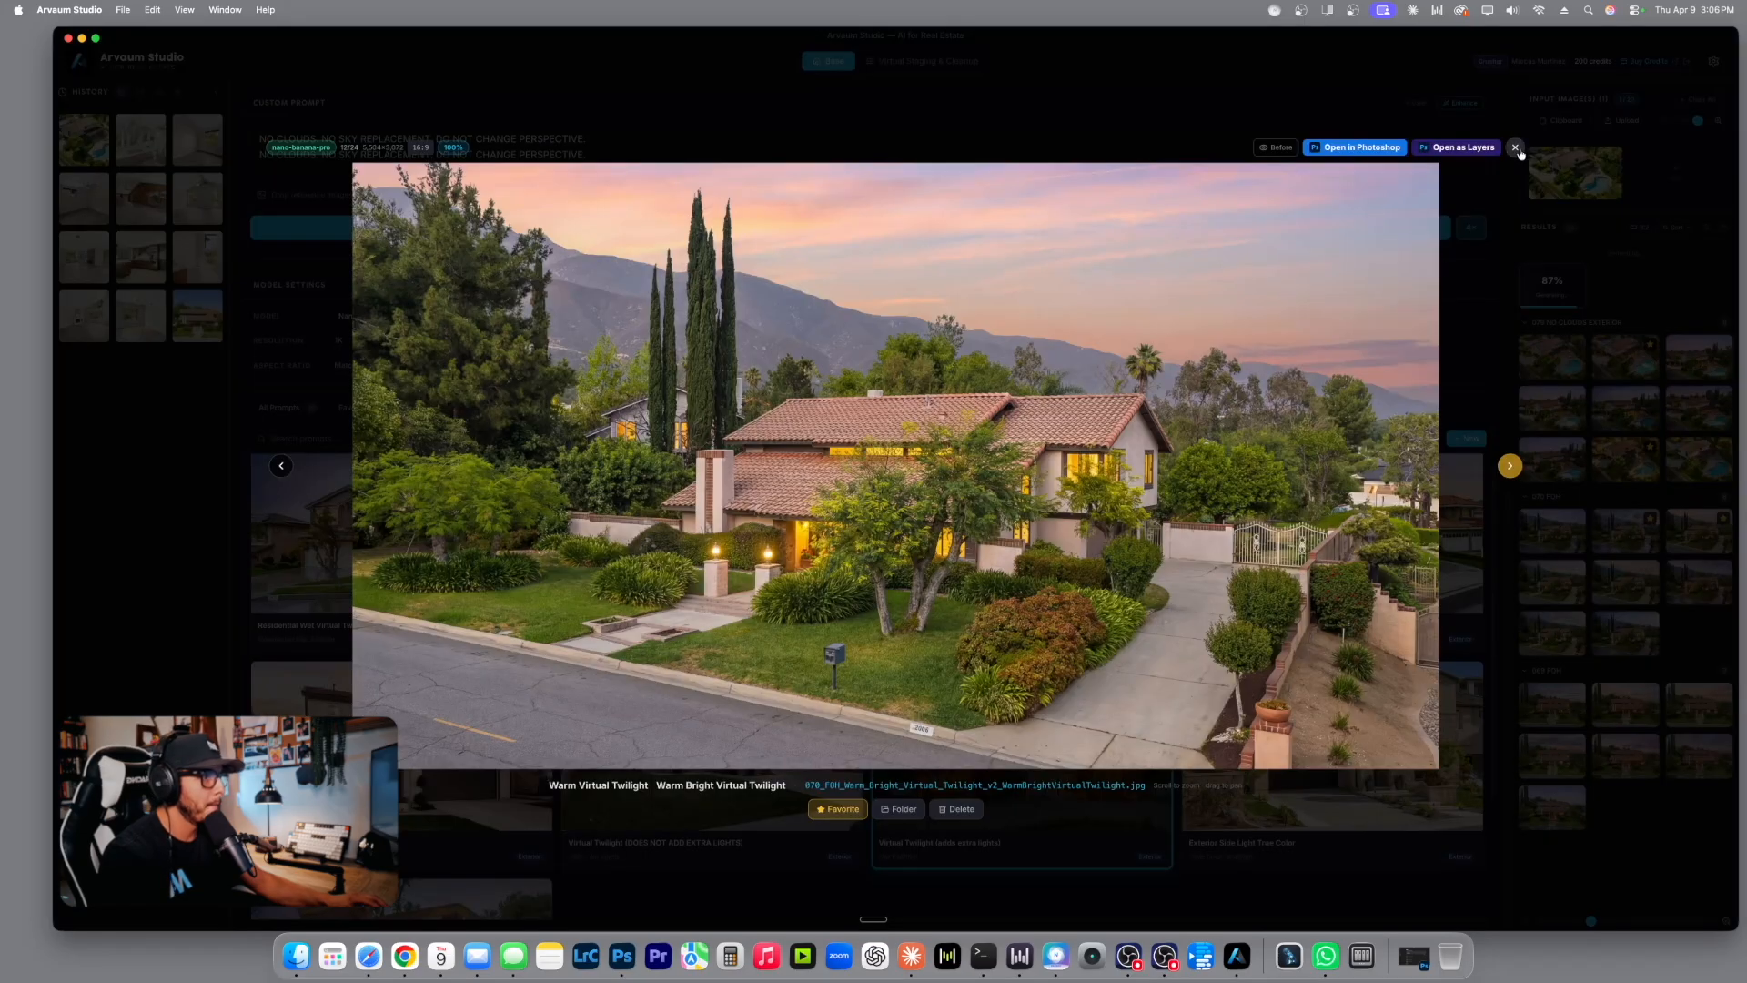
{"action": "left_click", "coordinate": [1516, 148]}
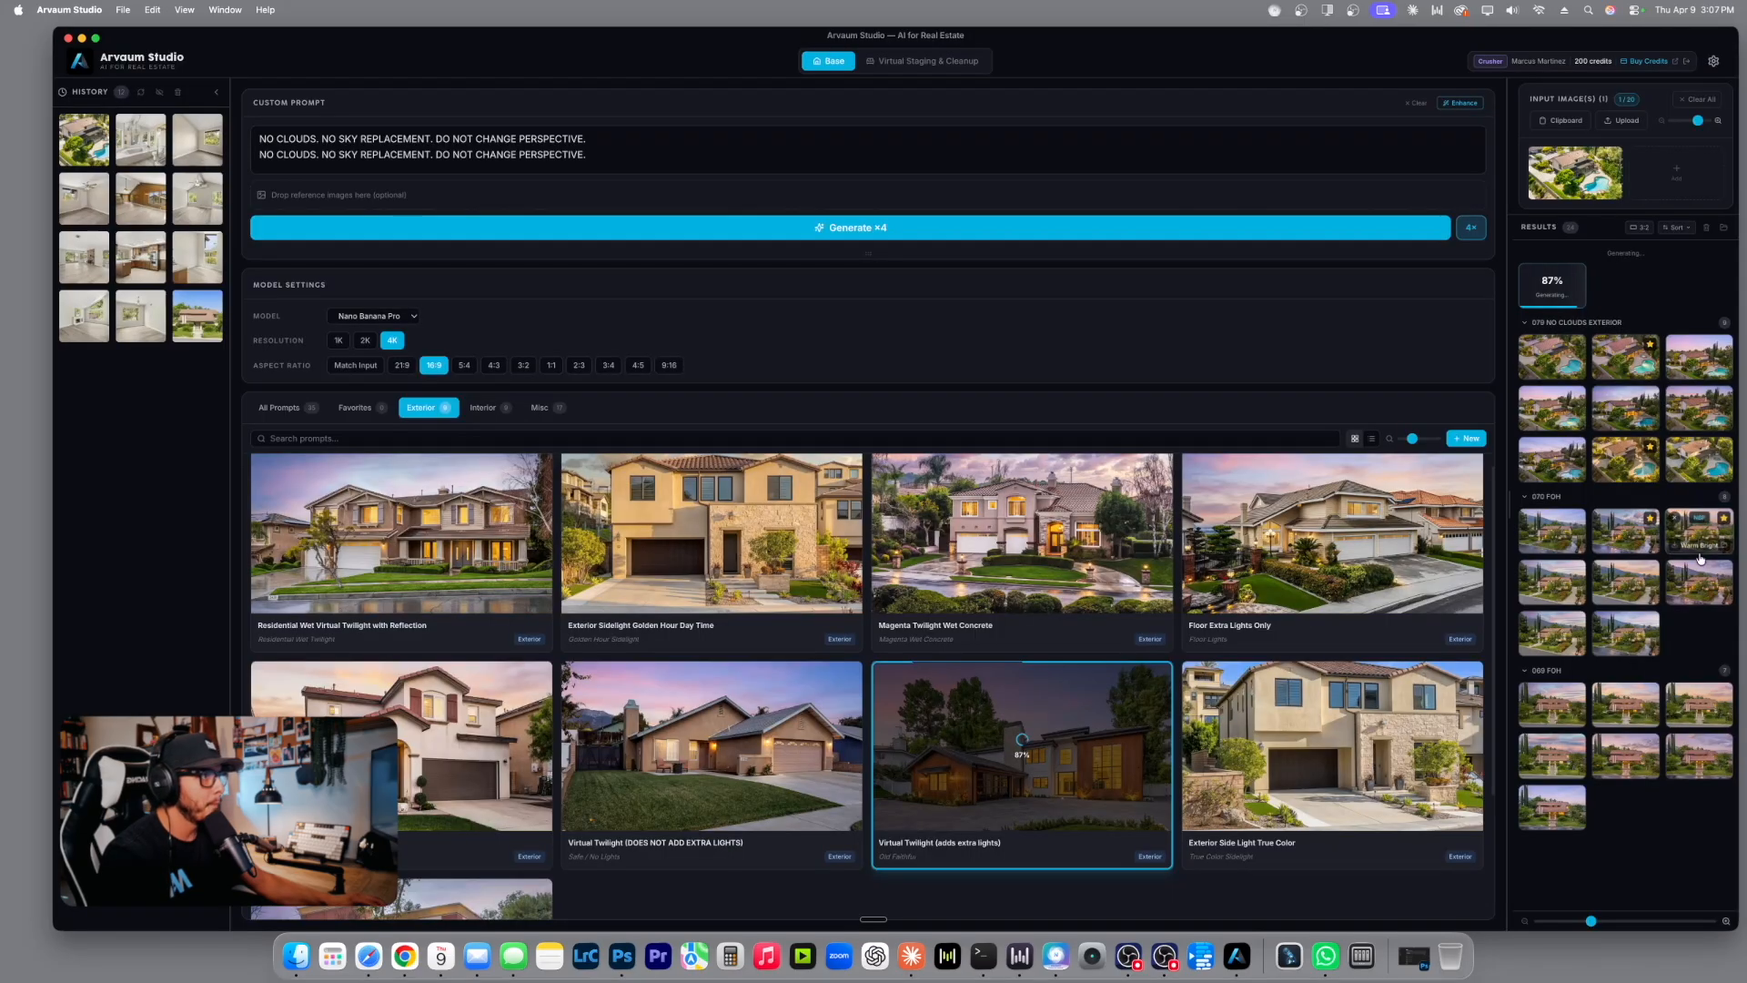
Compare the 070 FOH Floor Lights v2 result with its original photo several times, and mark it as a favorite.
{"action": "left_click", "coordinate": [1558, 593]}
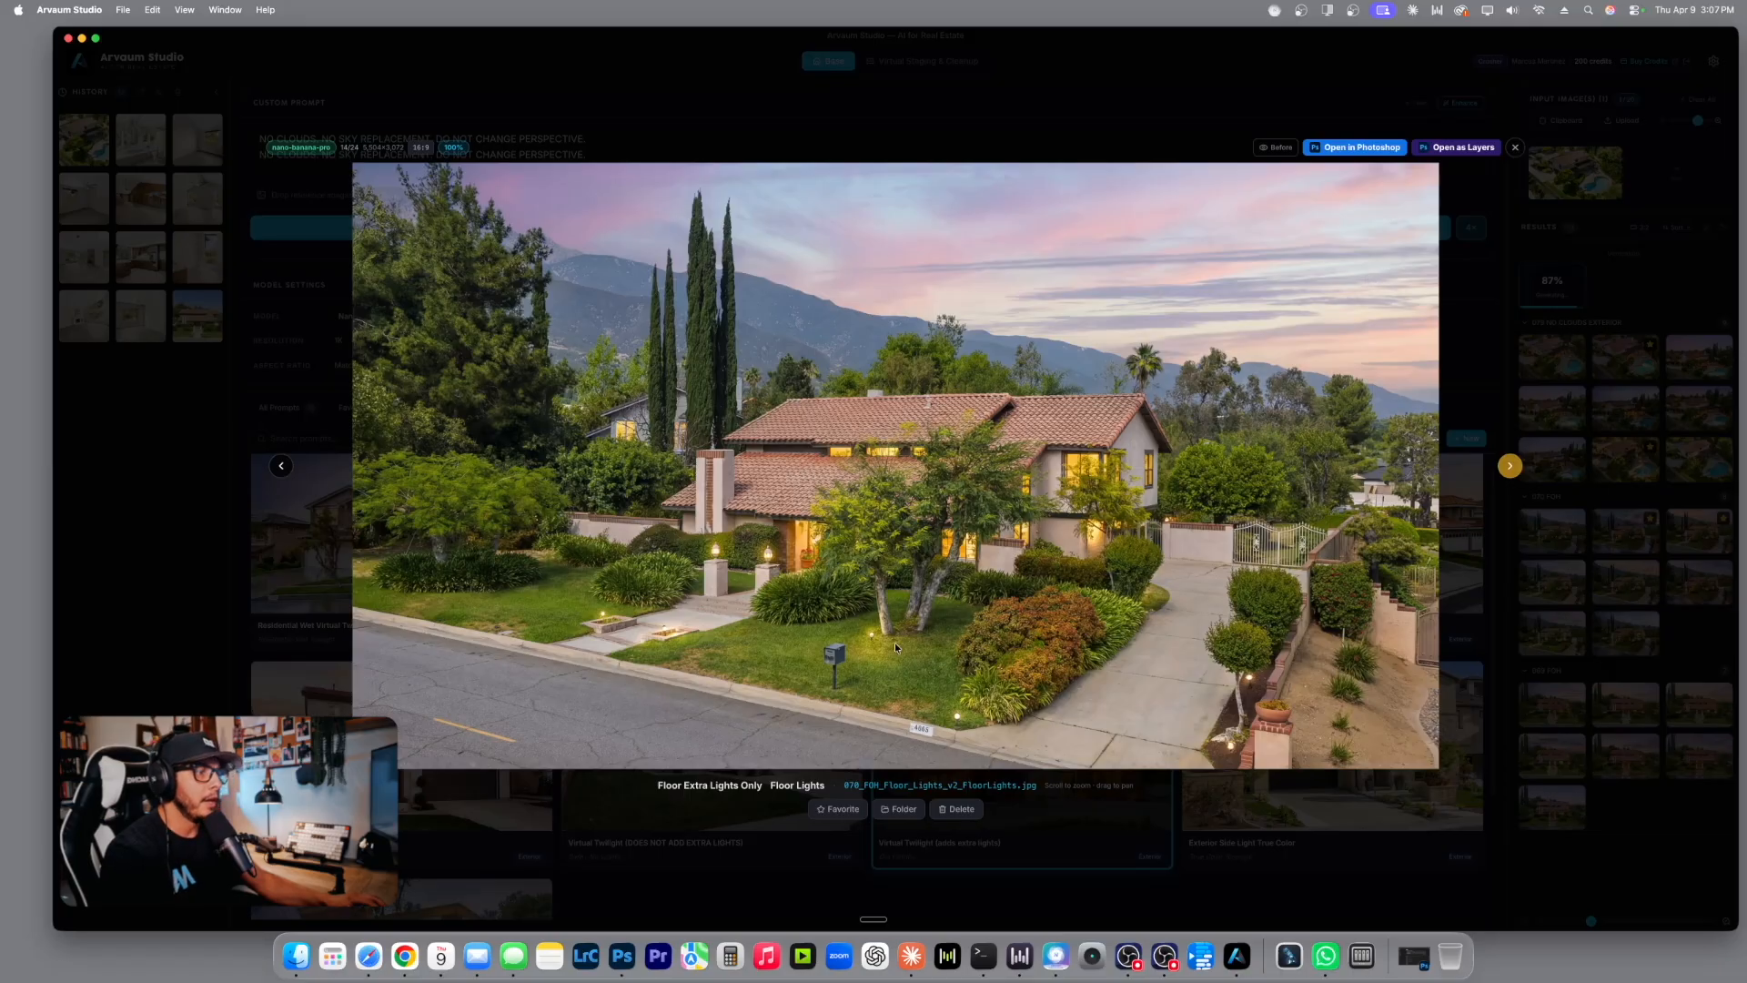
{"action": "left_click", "coordinate": [1278, 147]}
{"action": "left_click", "coordinate": [1279, 148]}
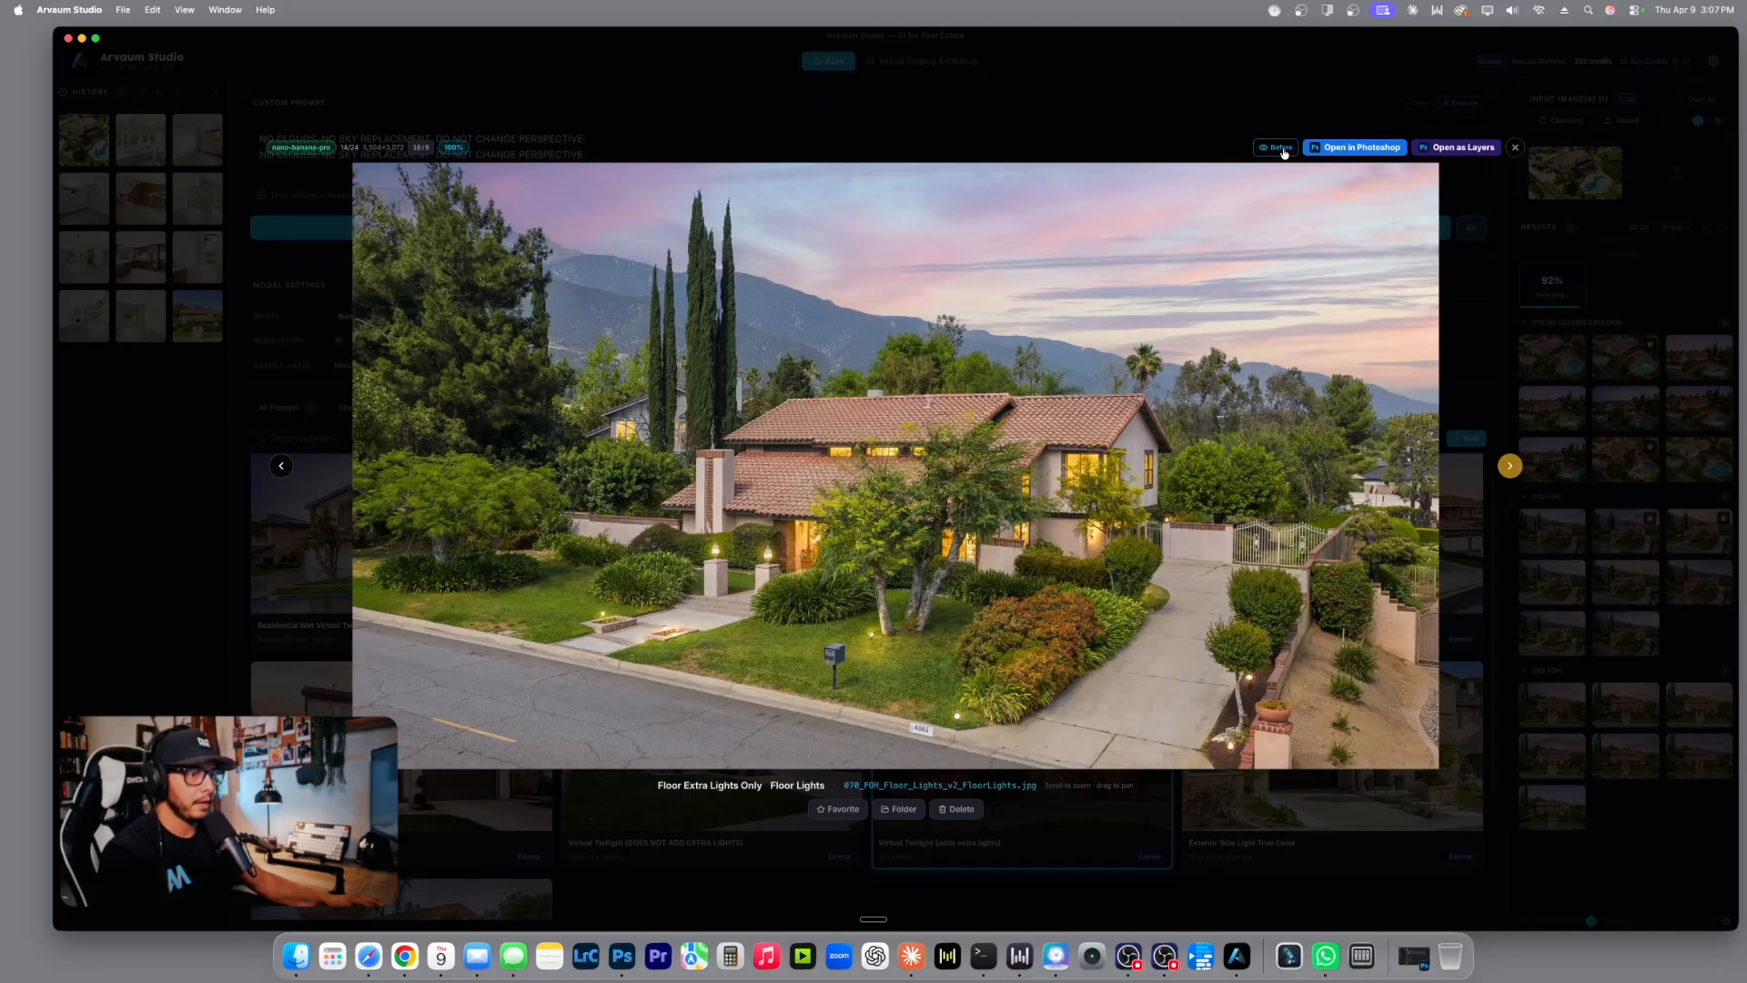
{"action": "left_click", "coordinate": [1284, 153]}
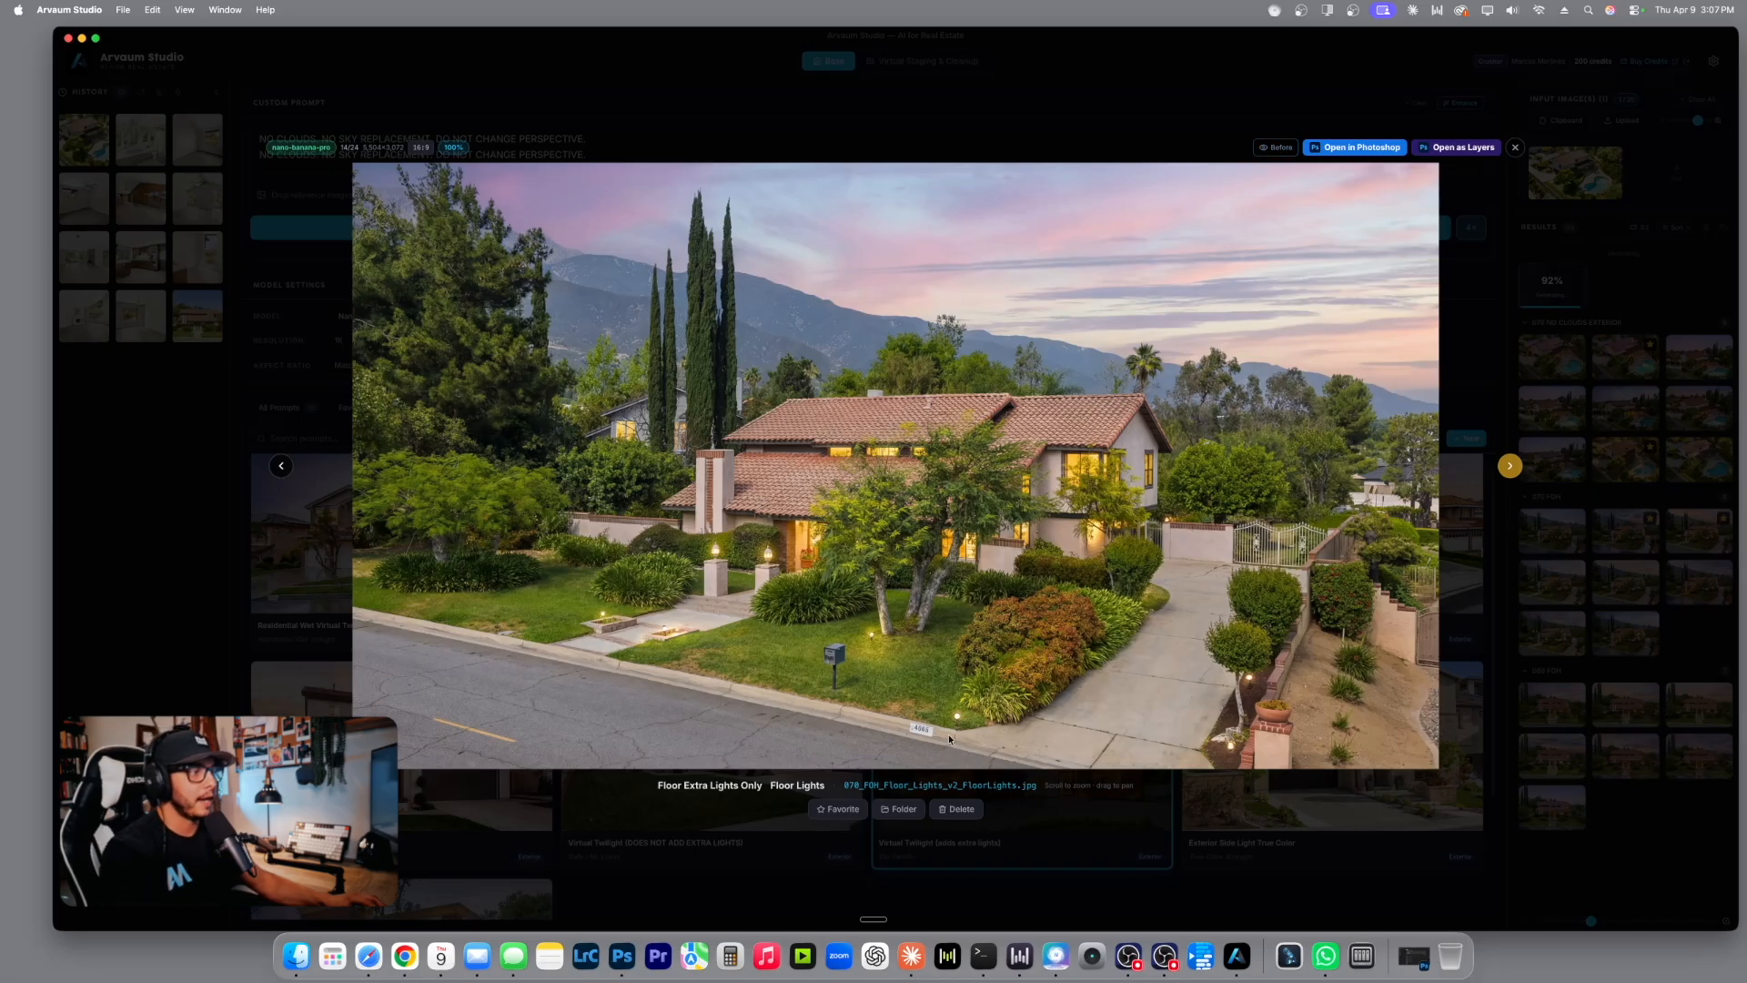
{"action": "left_click", "coordinate": [1515, 148]}
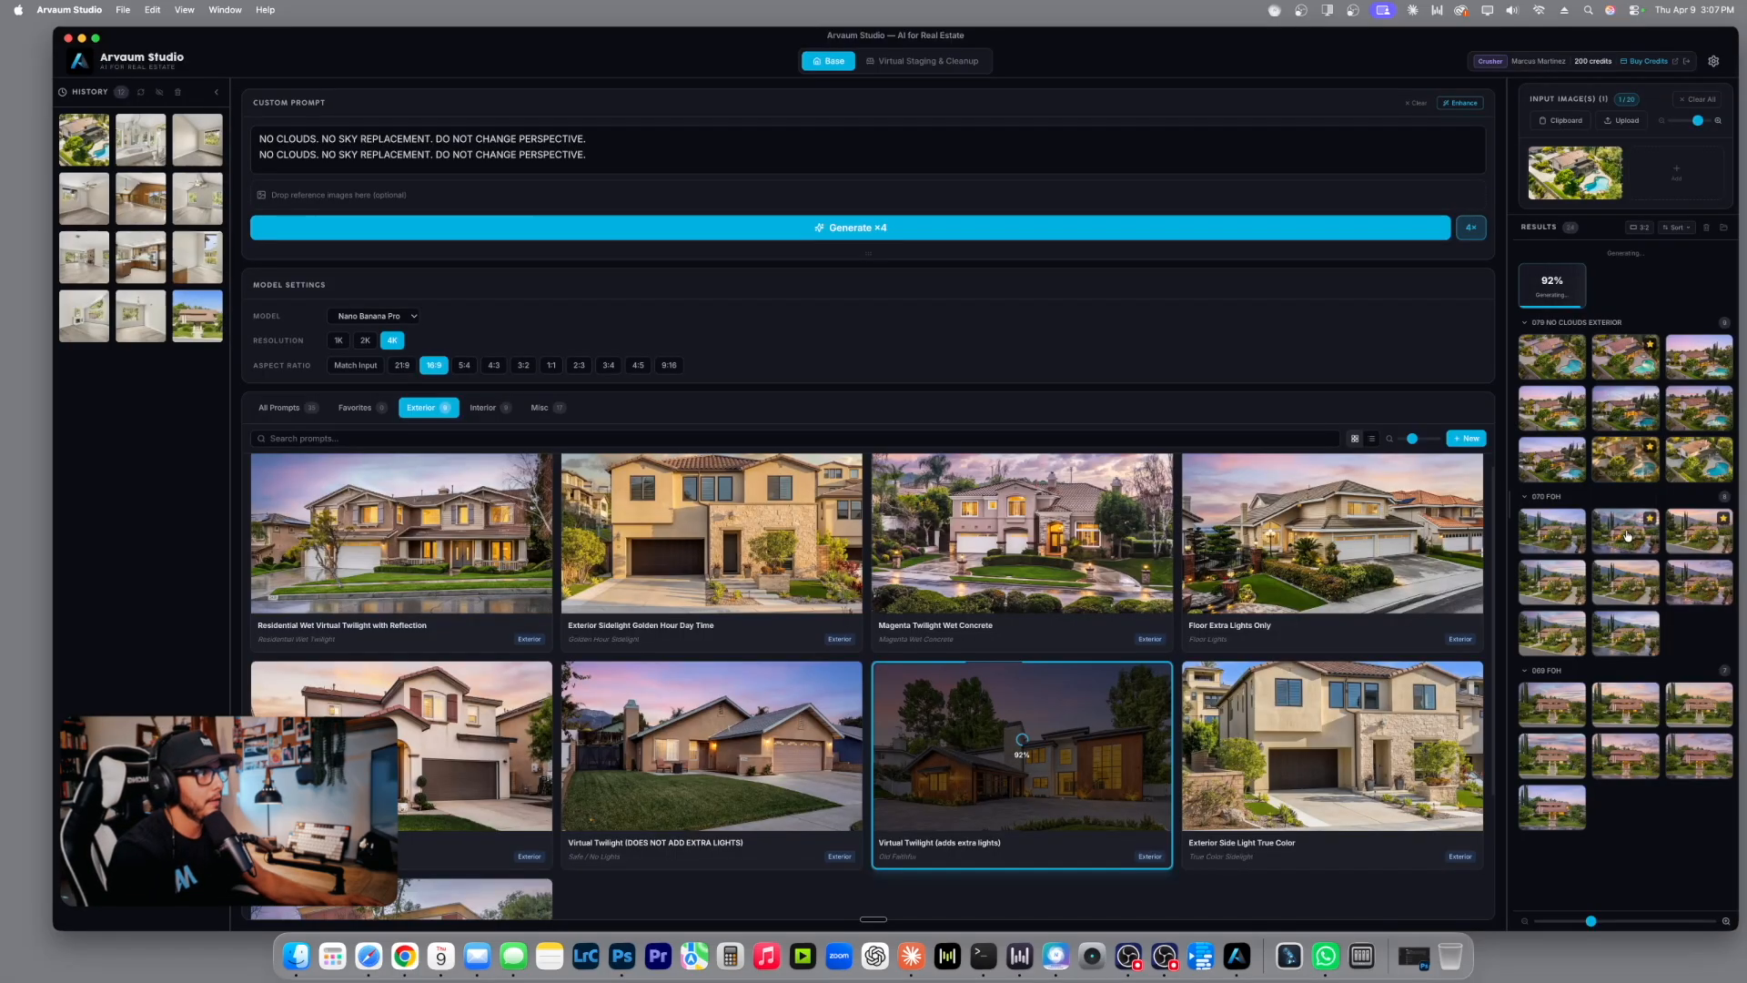
{"action": "left_click", "coordinate": [1559, 587]}
{"action": "left_click", "coordinate": [1274, 147]}
{"action": "left_click", "coordinate": [1275, 148]}
{"action": "left_click", "coordinate": [1275, 148]}
{"action": "left_click", "coordinate": [1274, 148]}
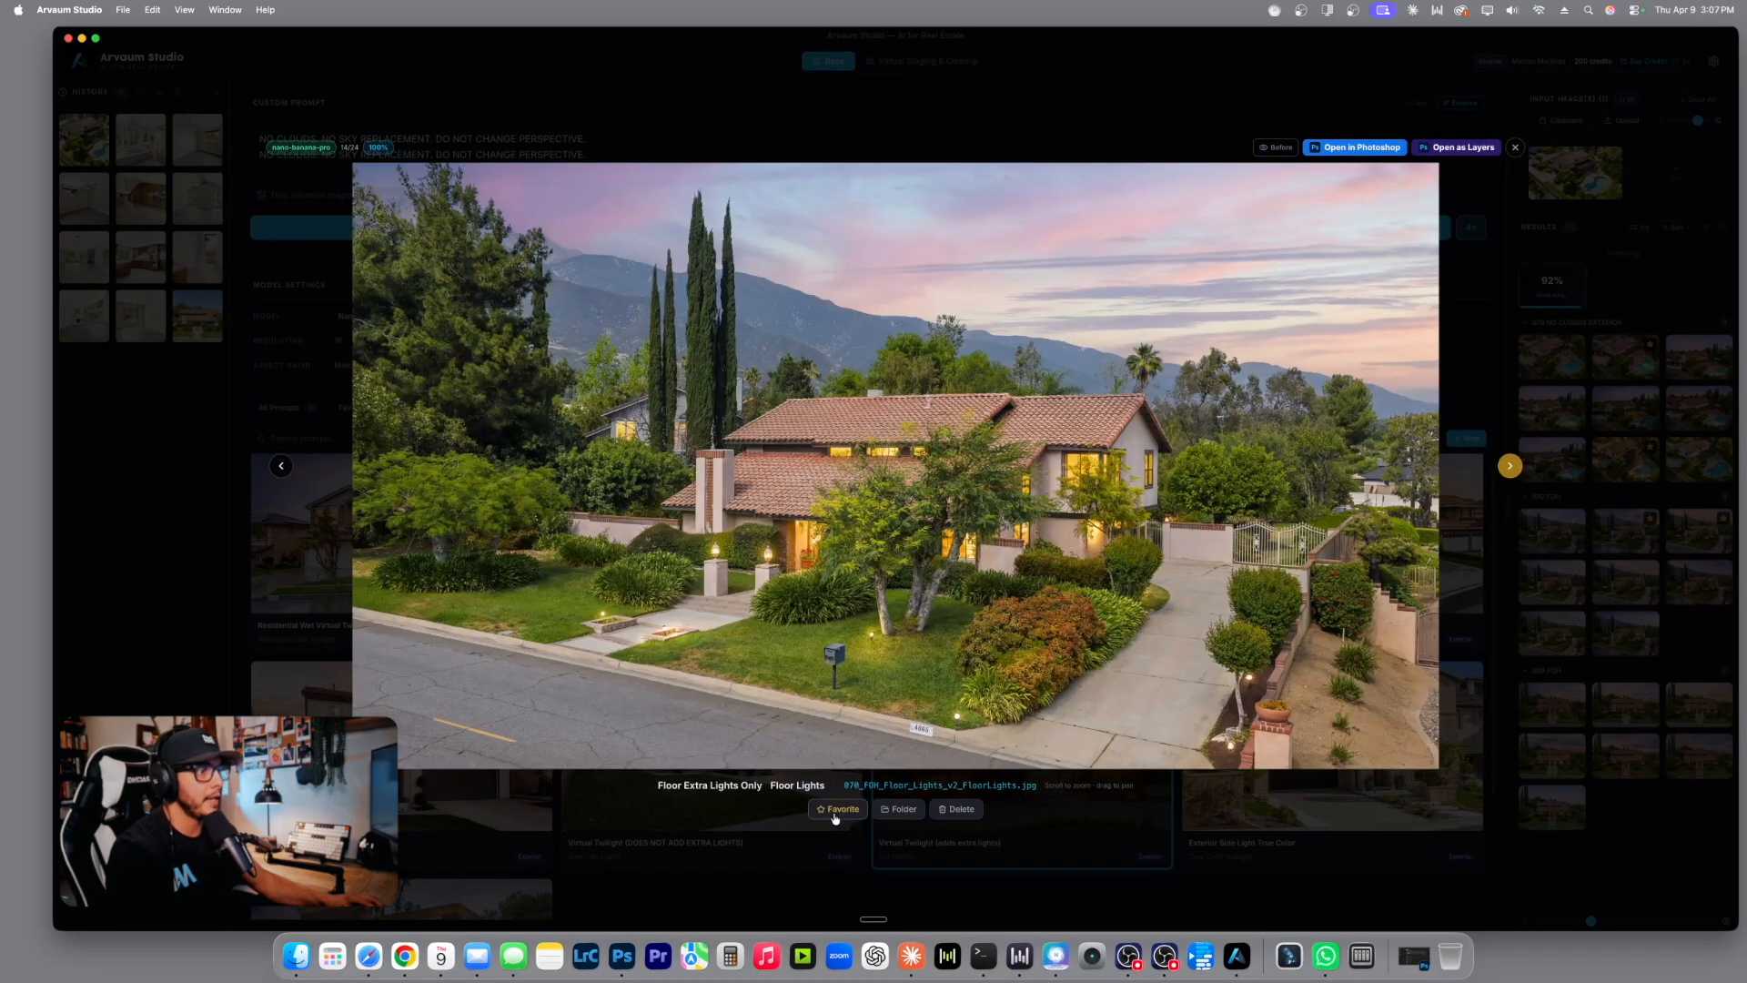
{"action": "left_click", "coordinate": [1515, 149]}
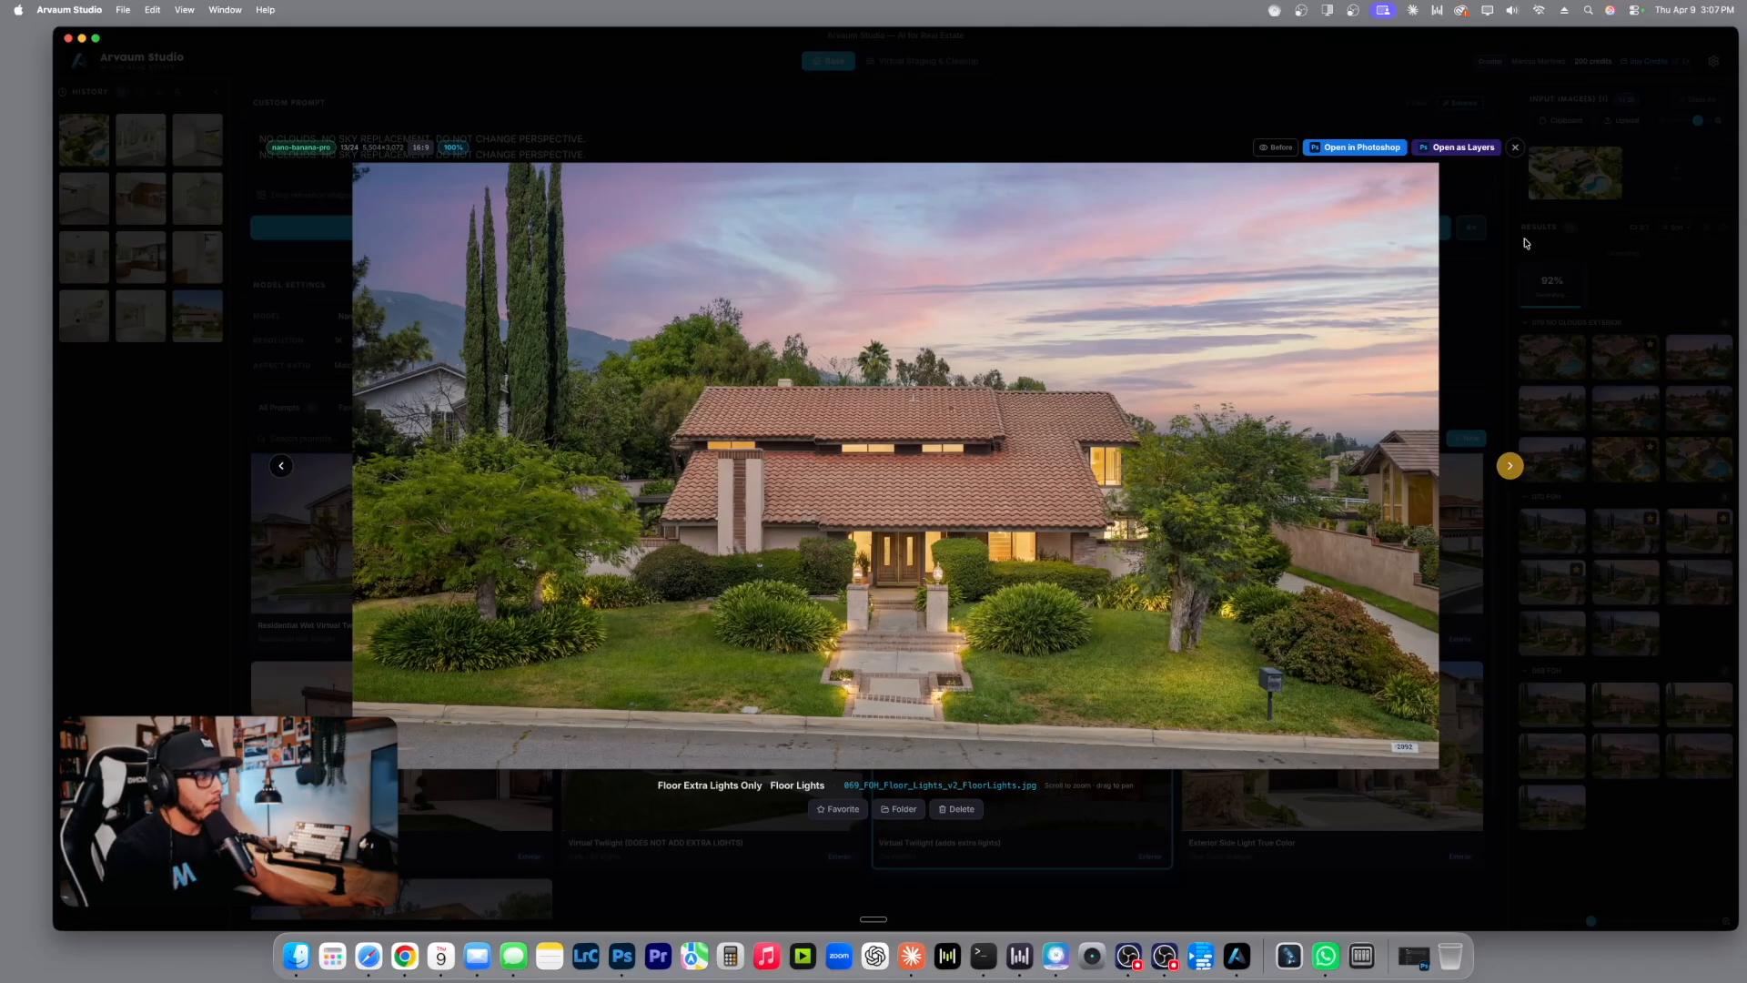
Compare the 069 FOH Floor Lights v2 result with its original photo, and mark it as a favorite.
{"action": "left_click", "coordinate": [1278, 150]}
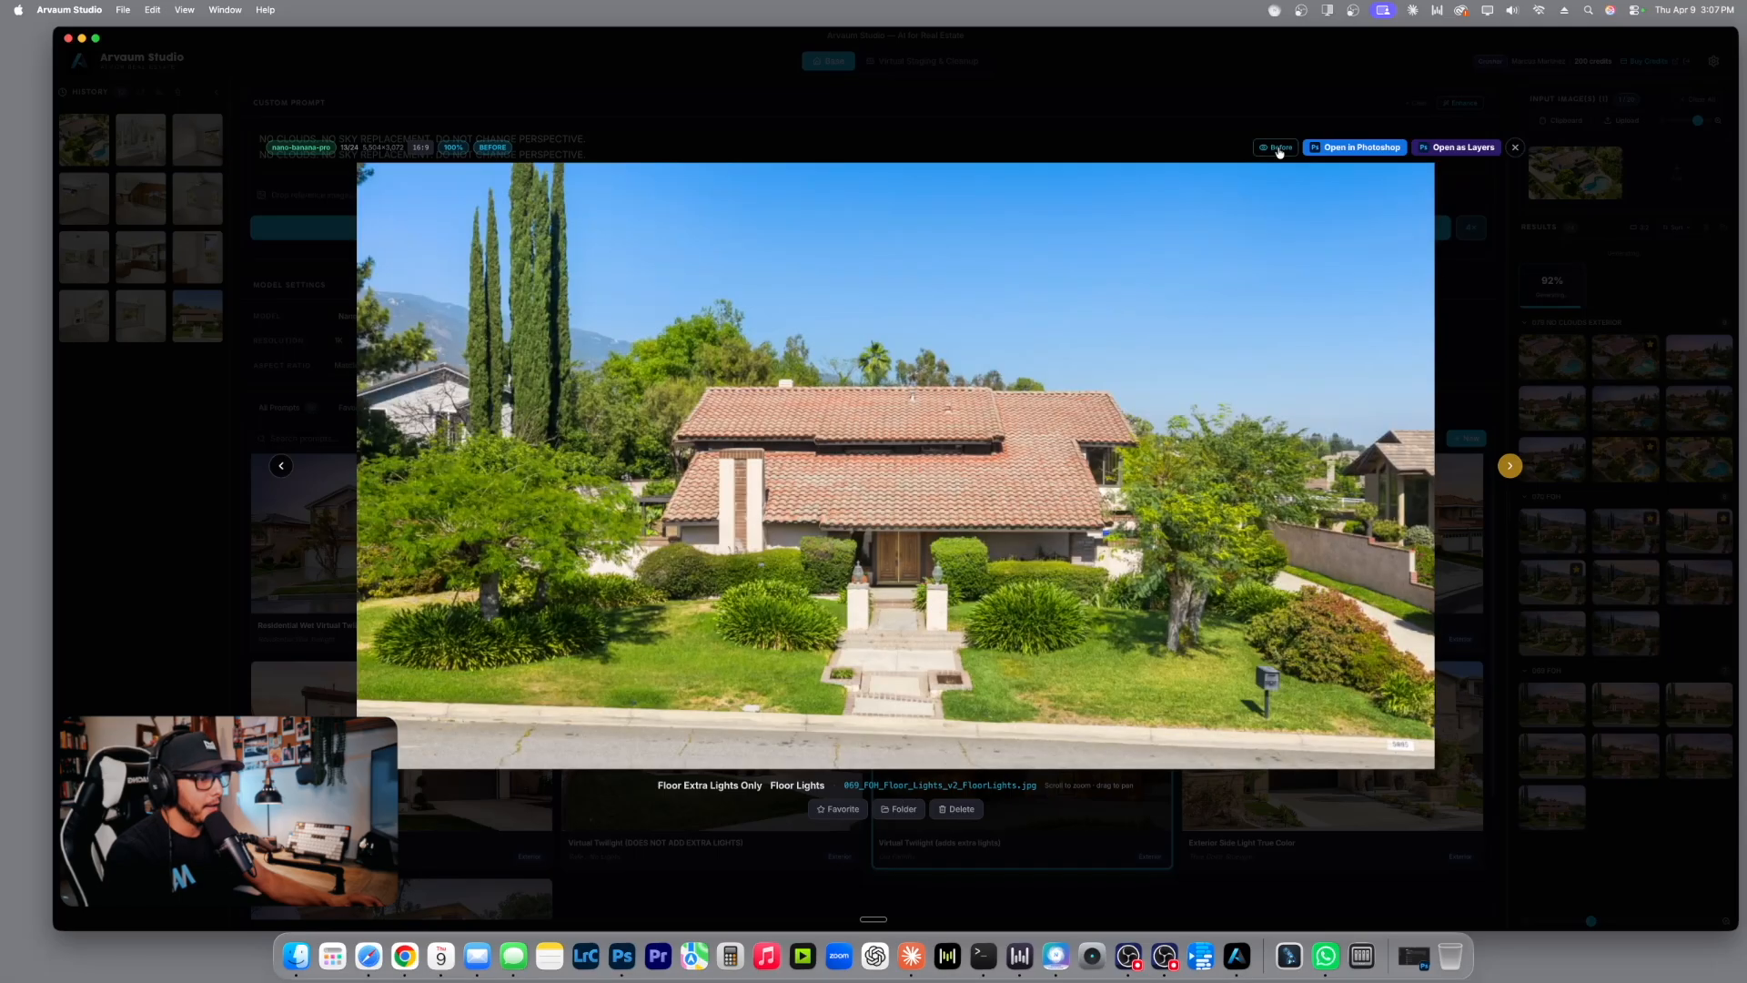
{"action": "left_click", "coordinate": [1278, 151]}
{"action": "left_click", "coordinate": [1278, 151]}
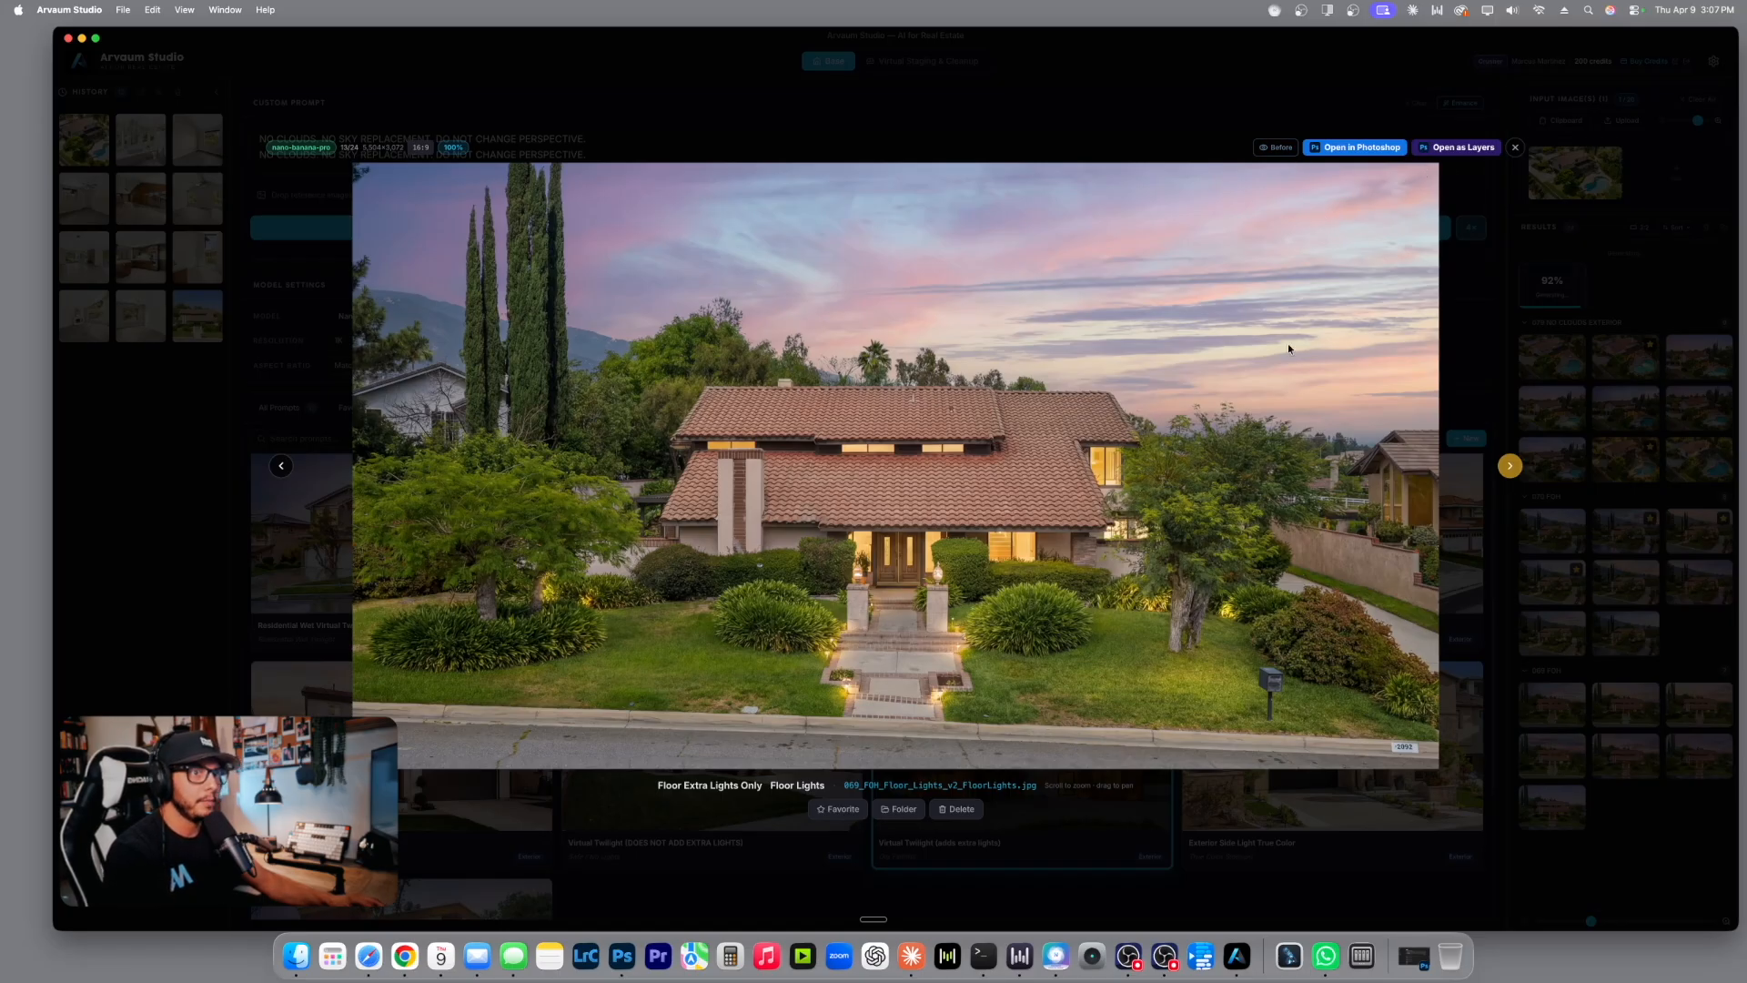
{"action": "left_click", "coordinate": [830, 813]}
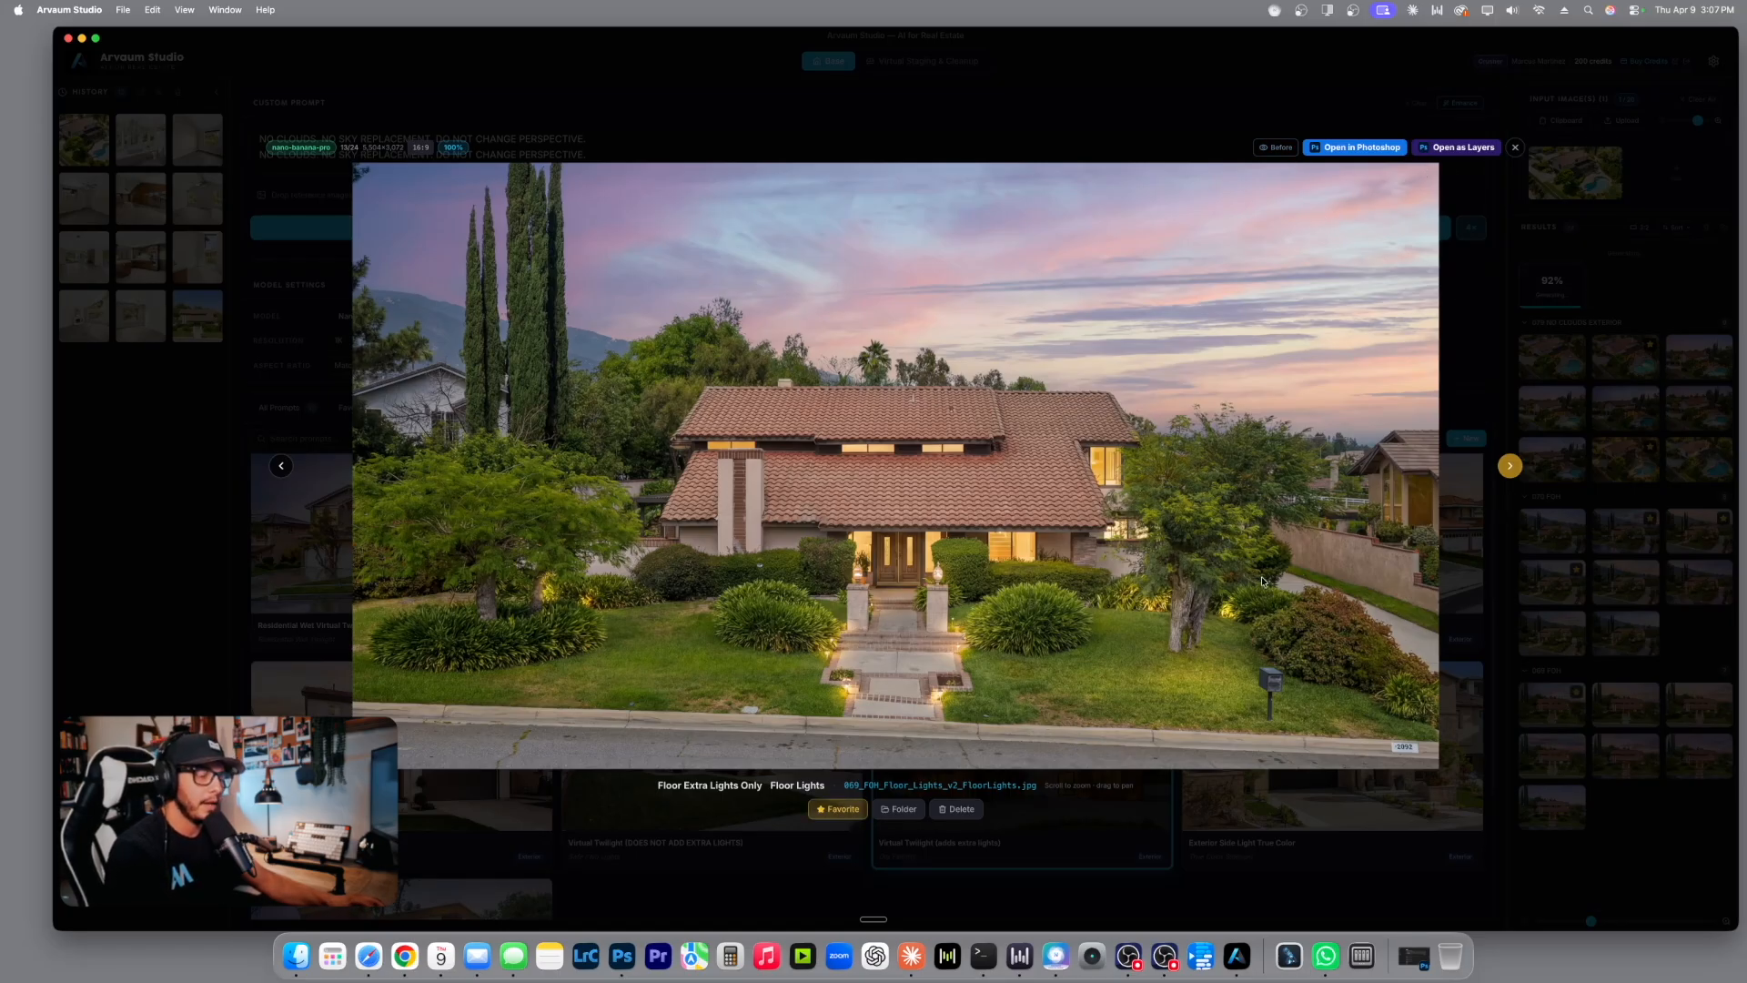
{"action": "left_click", "coordinate": [1516, 150]}
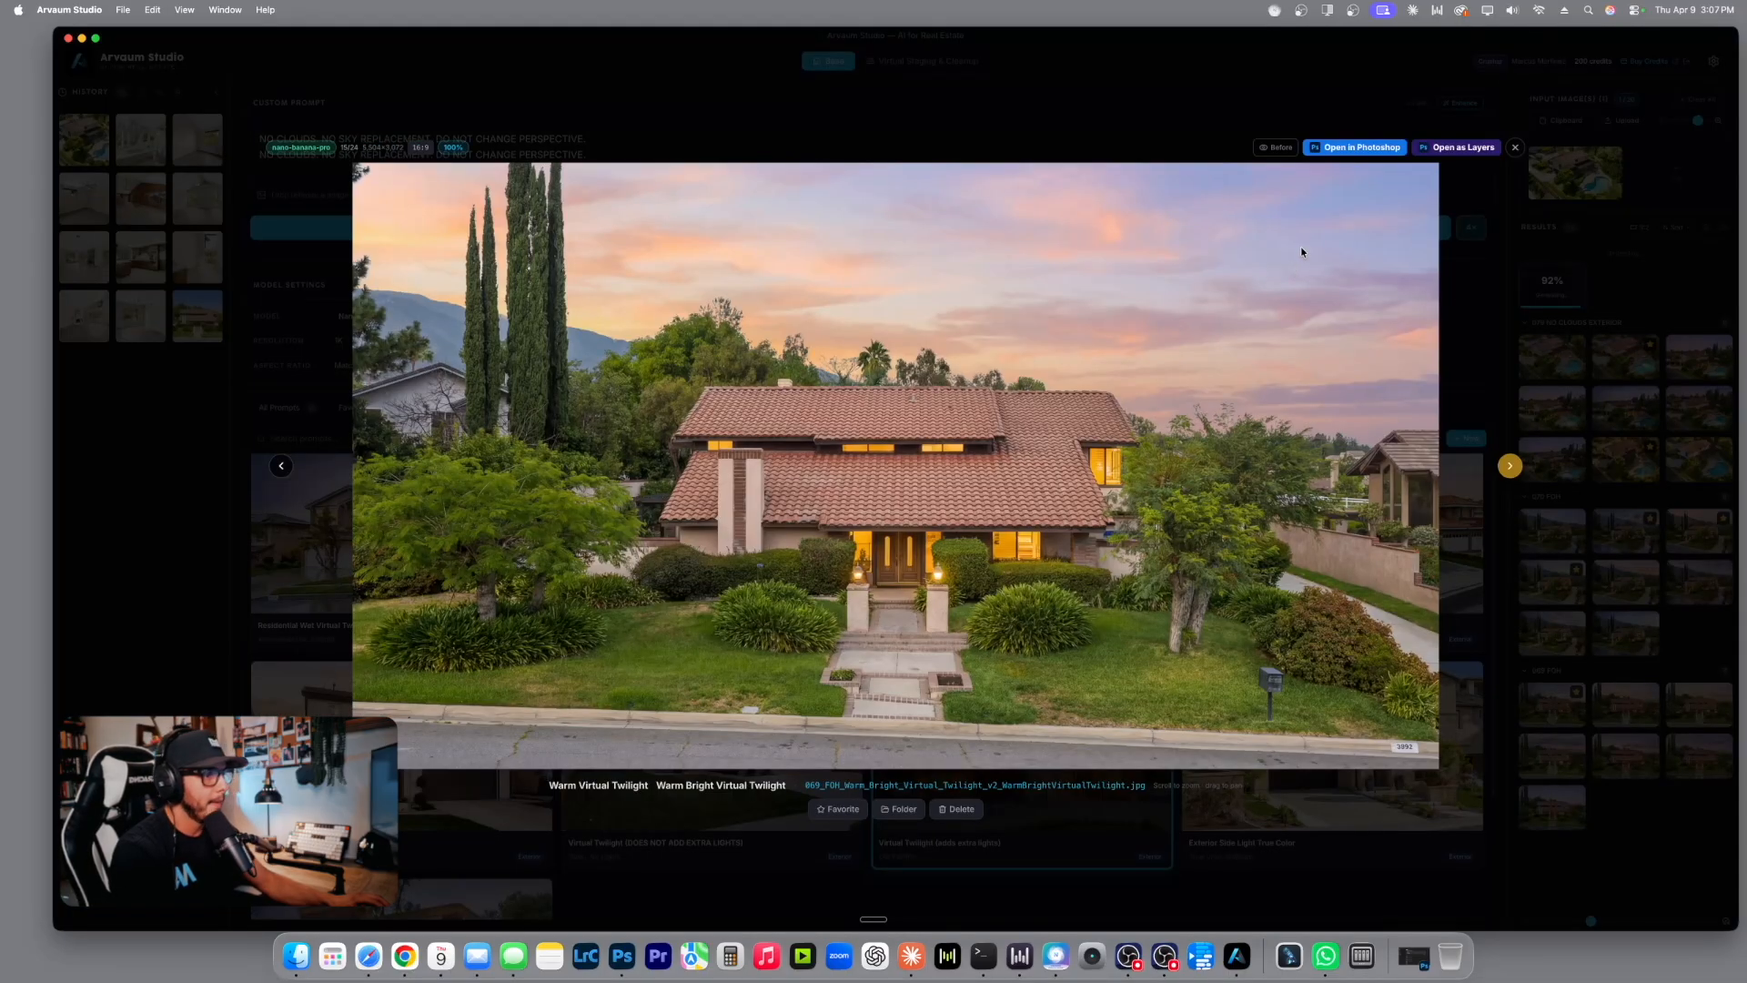
Compare the 069 FOH Warm Bright Virtual Twilight v2 result with its original photo, and mark it as a favorite.
{"action": "left_click", "coordinate": [1280, 148]}
{"action": "left_click", "coordinate": [1277, 151]}
{"action": "left_click", "coordinate": [1276, 151]}
{"action": "left_click", "coordinate": [842, 819]}
{"action": "left_click", "coordinate": [1515, 148]}
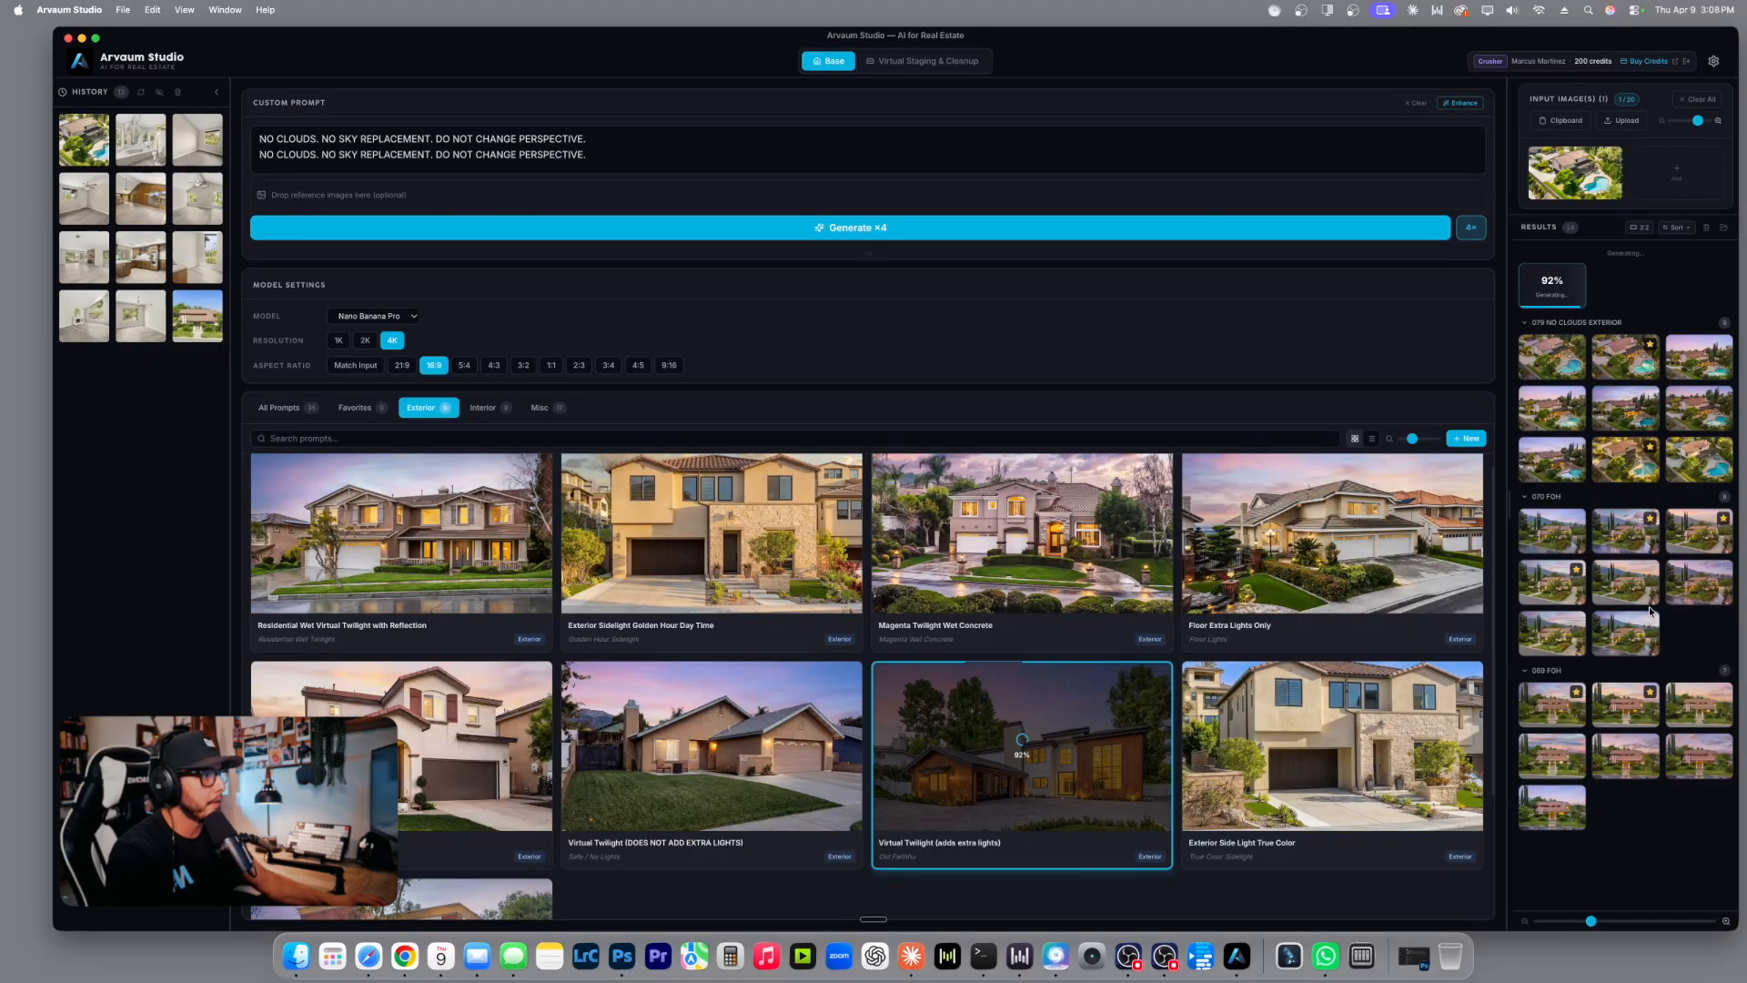
Review the first-version 069 FOH Warm Bright Virtual Twilight and Floor Lights results.
{"action": "left_click", "coordinate": [1697, 712]}
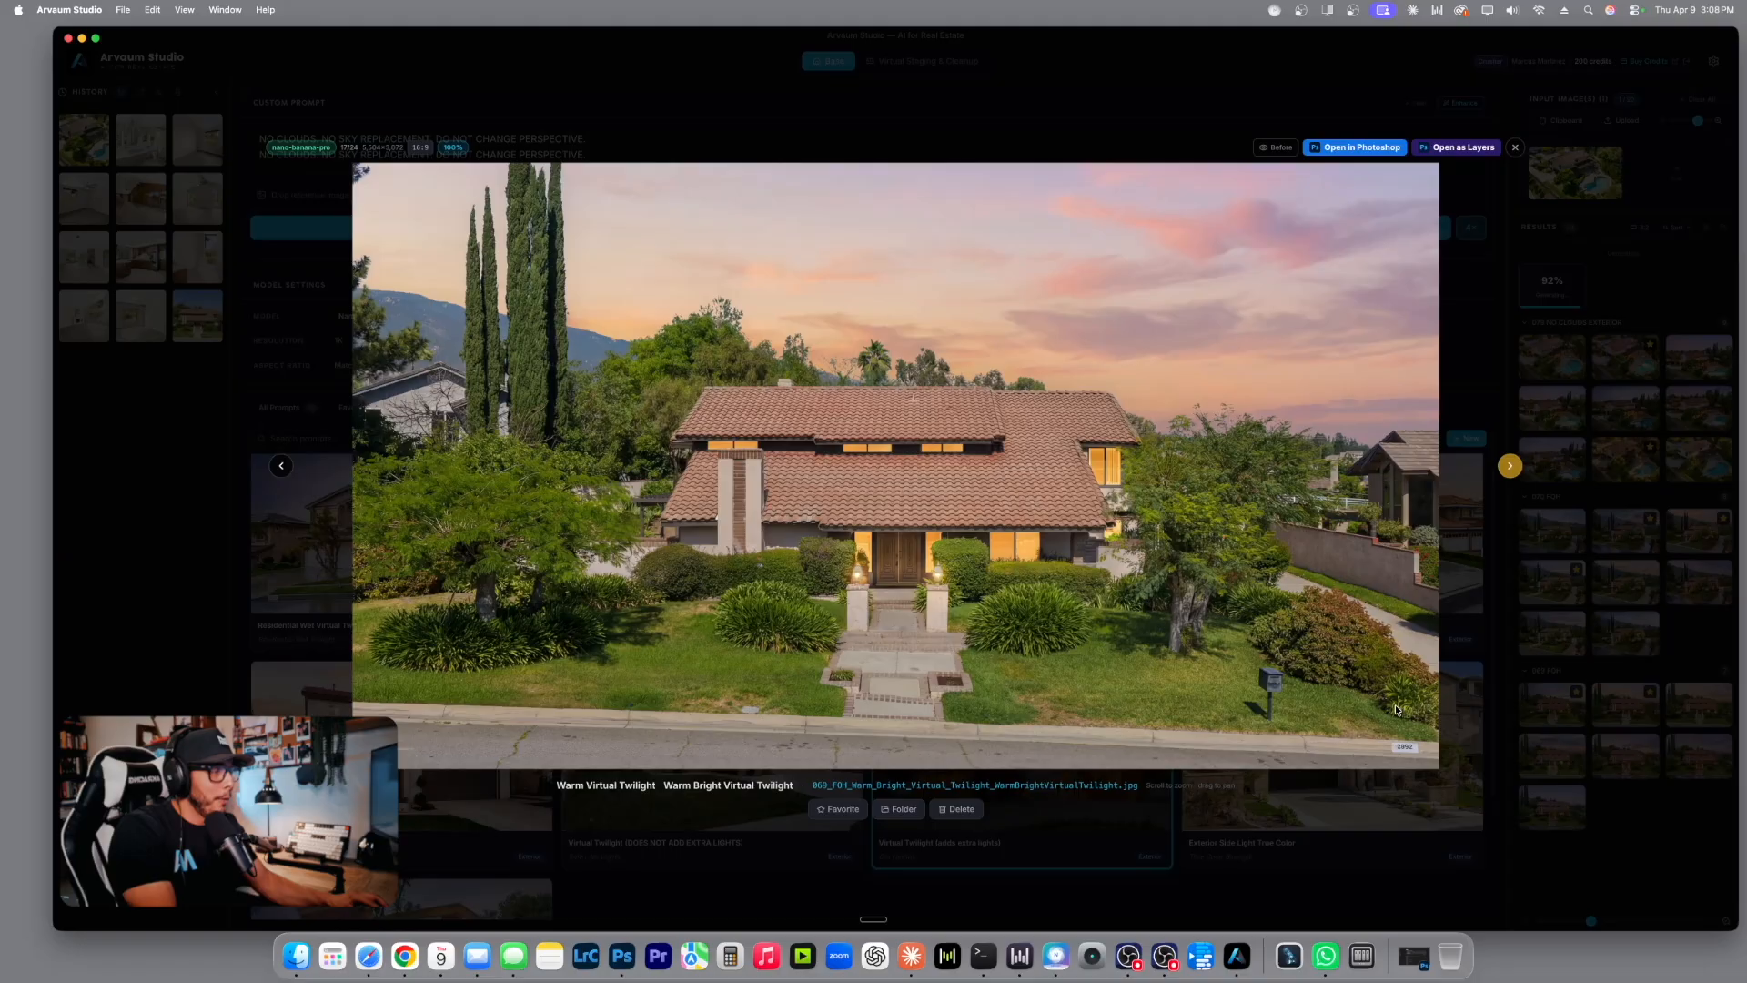
{"action": "left_click", "coordinate": [1272, 148]}
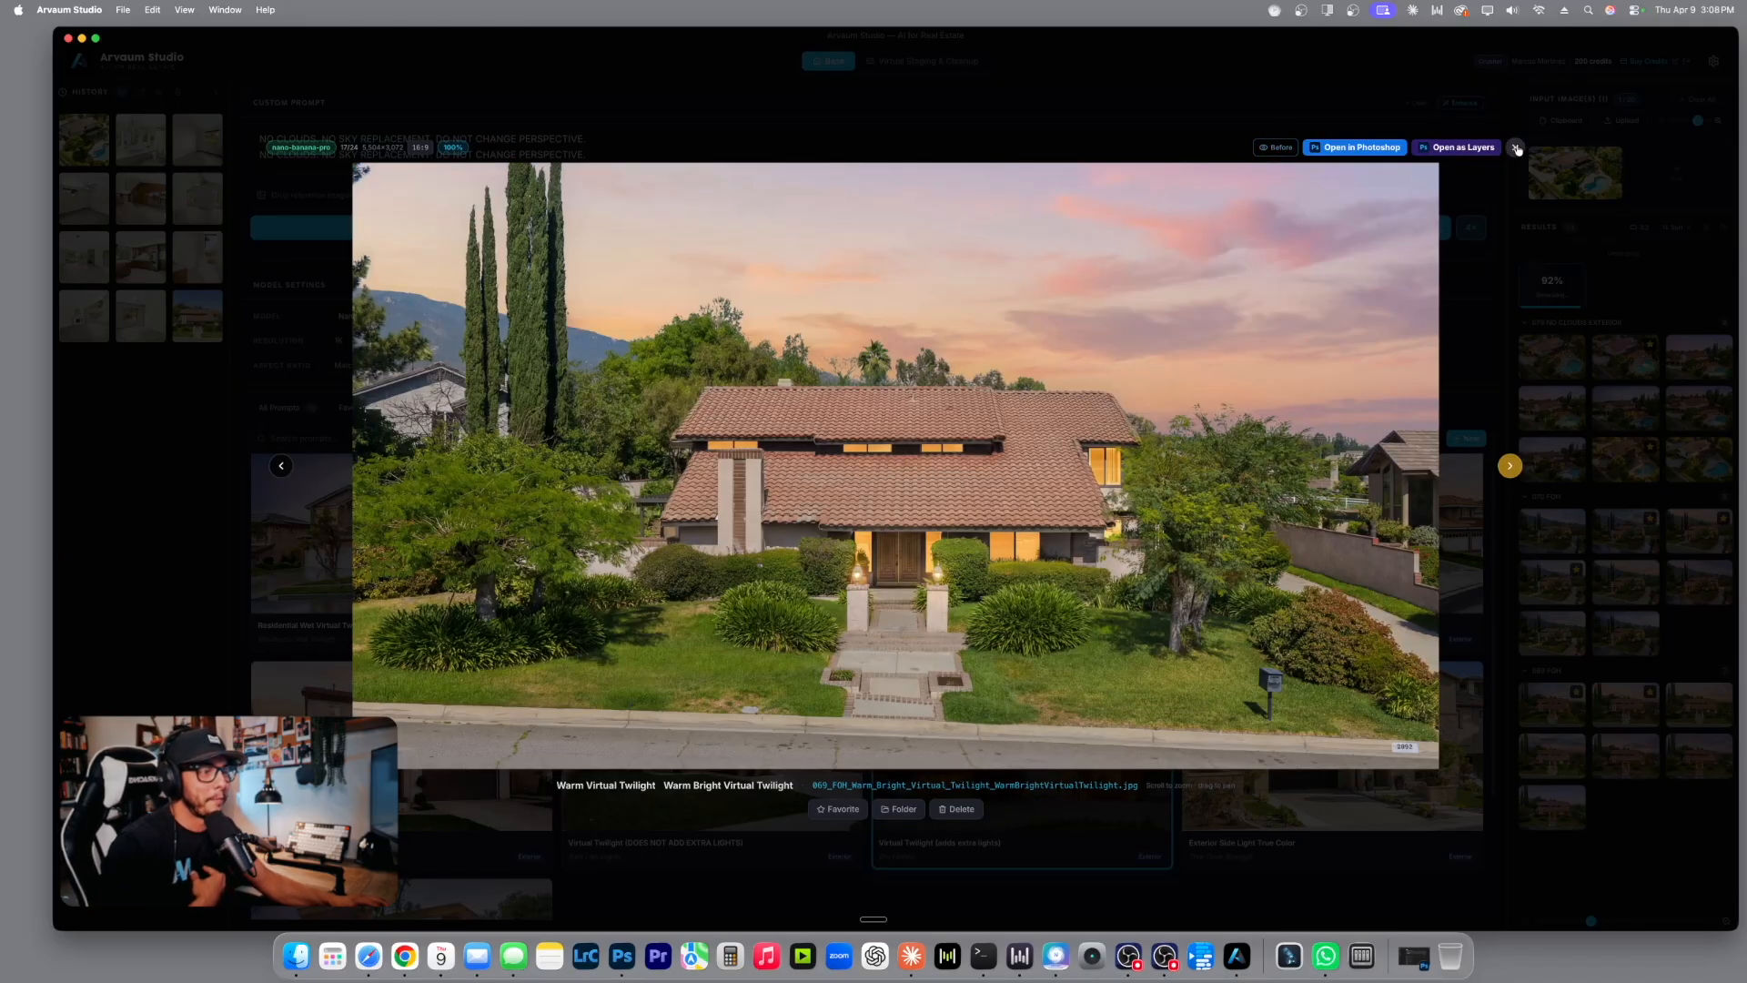
{"action": "left_click", "coordinate": [1516, 148]}
{"action": "left_click", "coordinate": [1557, 765]}
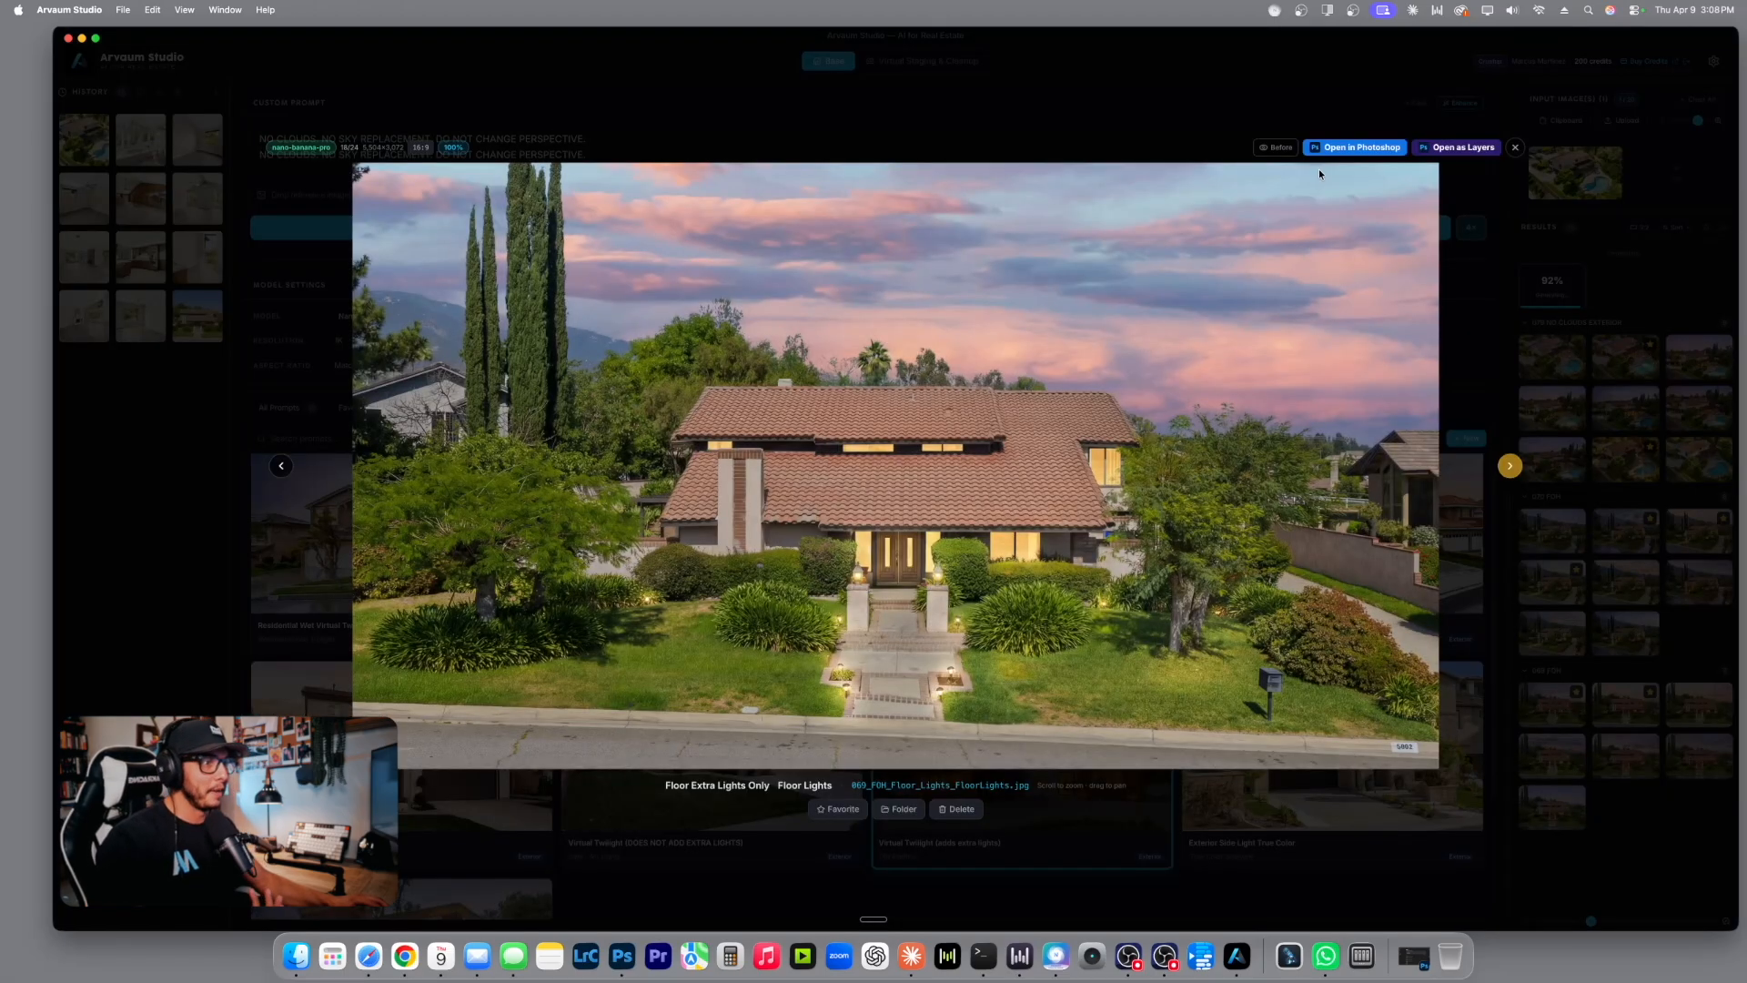
{"action": "left_click", "coordinate": [1516, 149]}
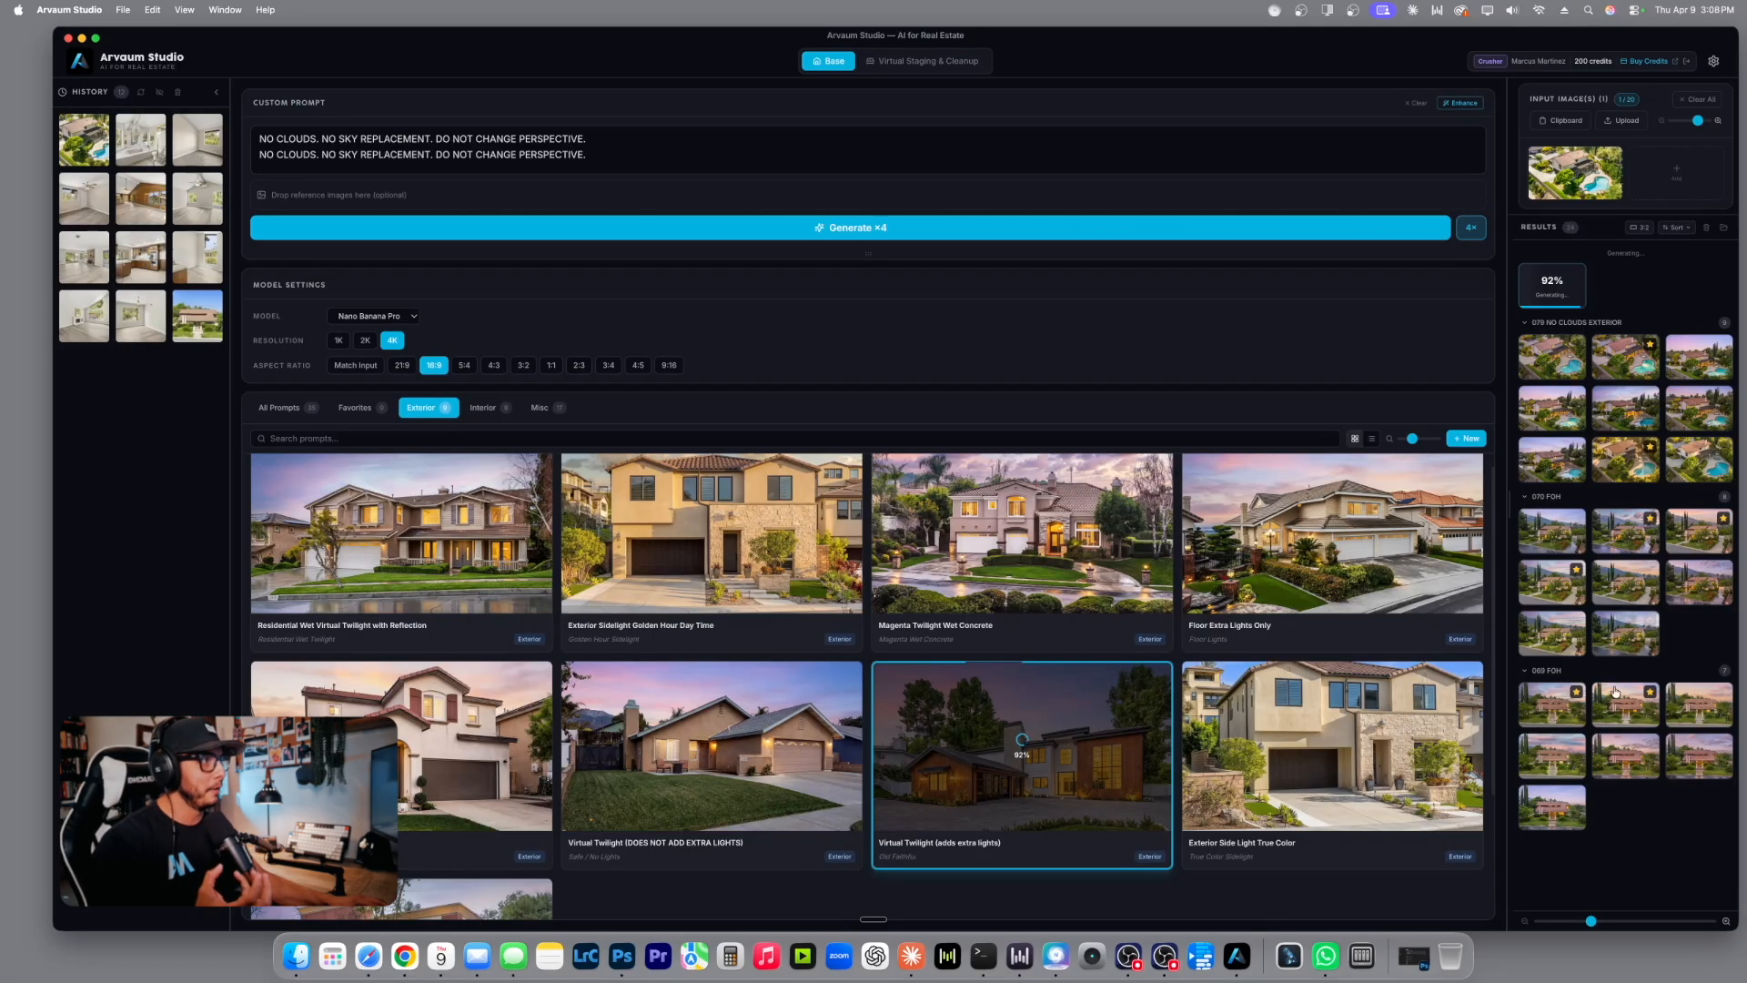
Compare the 069 FOH Magenta Wet Concrete v2 result with its original photo, and mark it as a favorite.
{"action": "left_click", "coordinate": [1629, 761]}
{"action": "left_click", "coordinate": [1270, 151]}
{"action": "left_click", "coordinate": [1270, 151]}
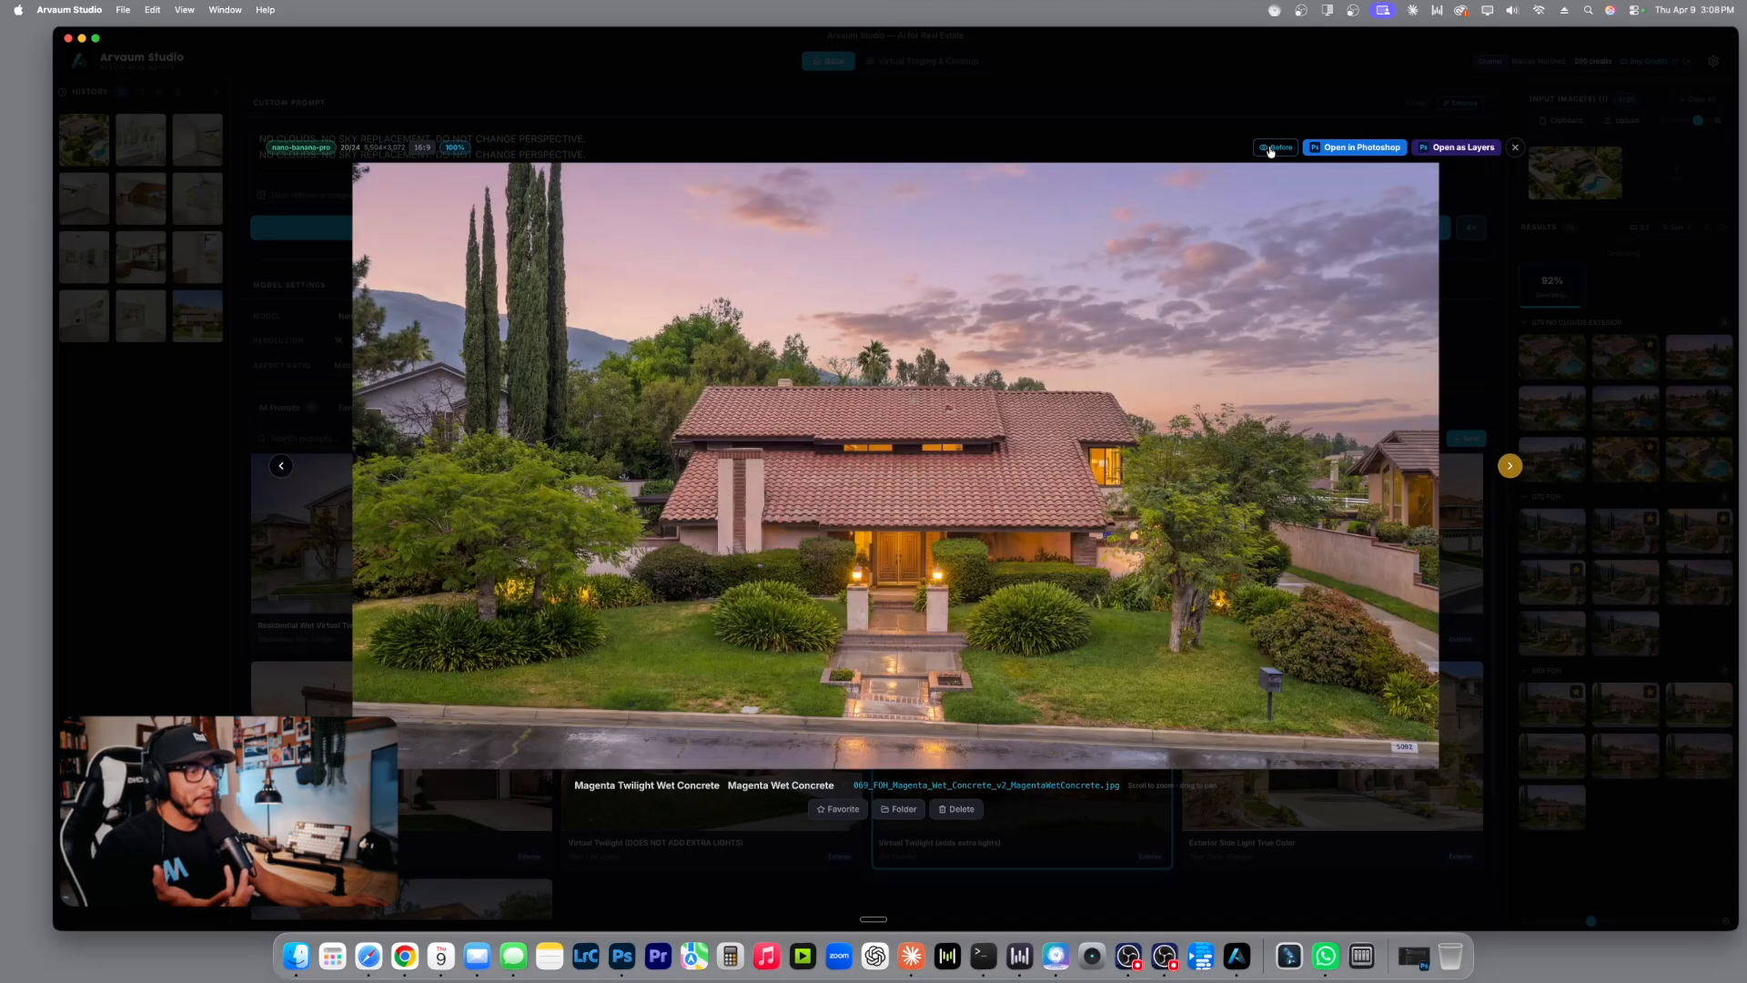
{"action": "left_click", "coordinate": [1270, 151]}
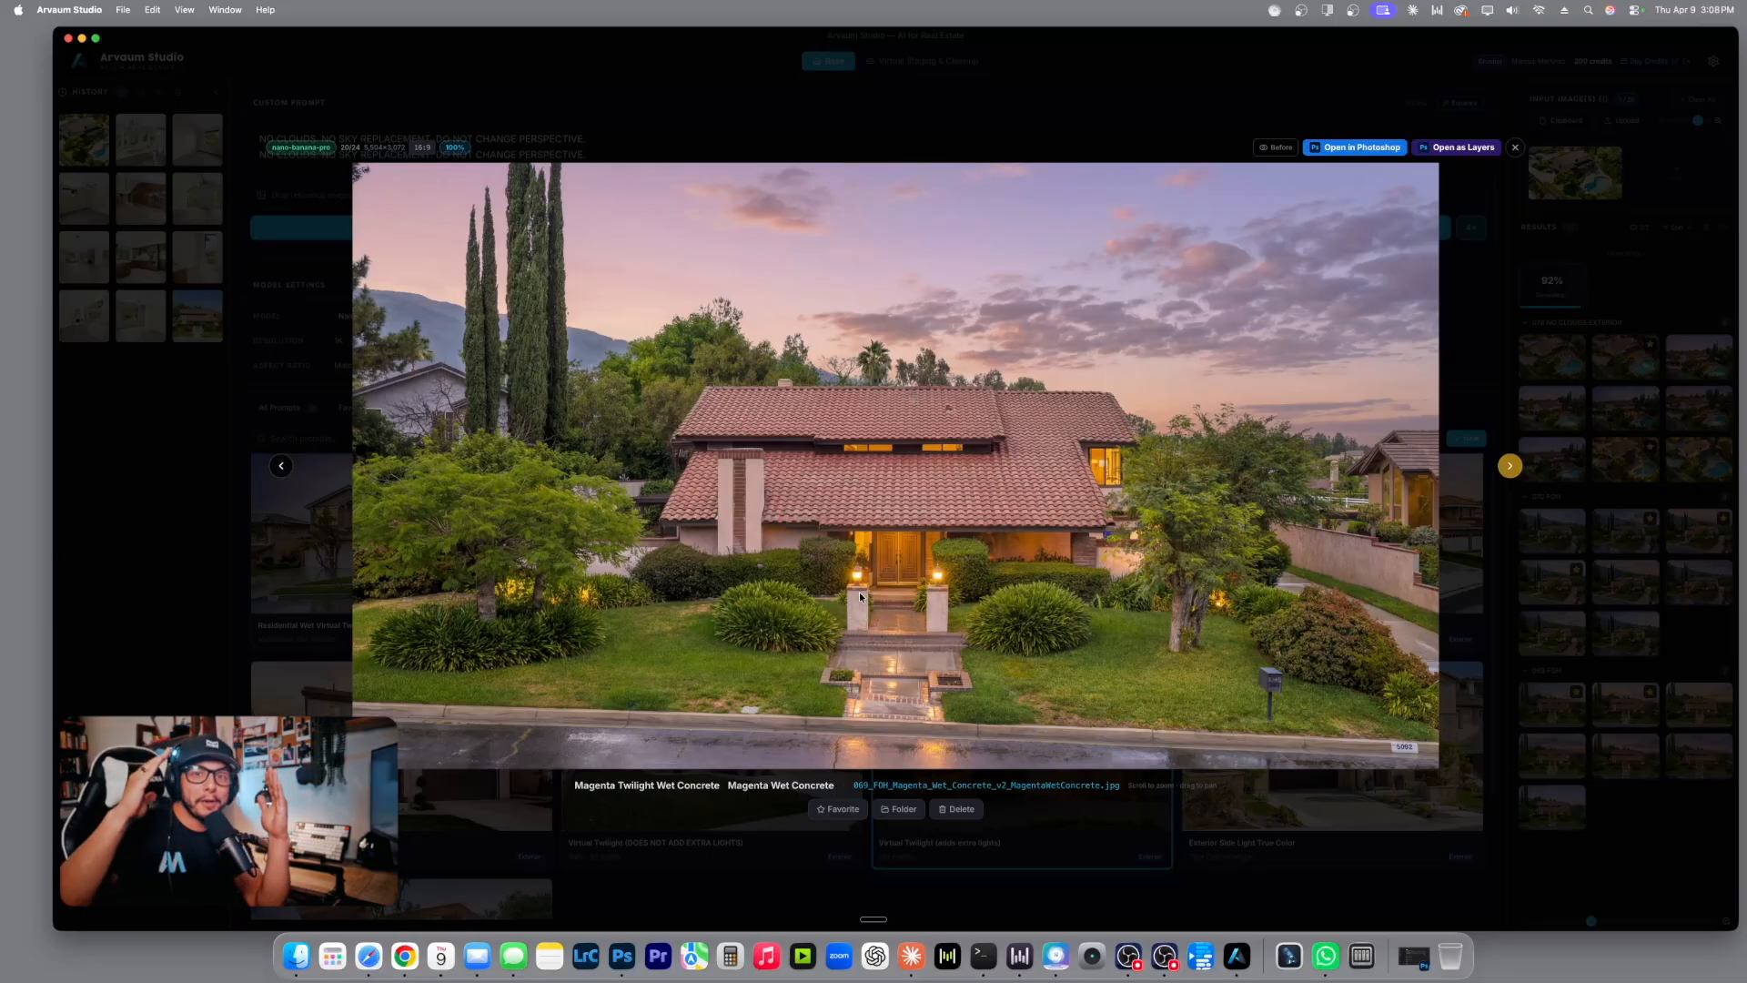
{"action": "left_click", "coordinate": [1271, 155]}
{"action": "left_click", "coordinate": [838, 809]}
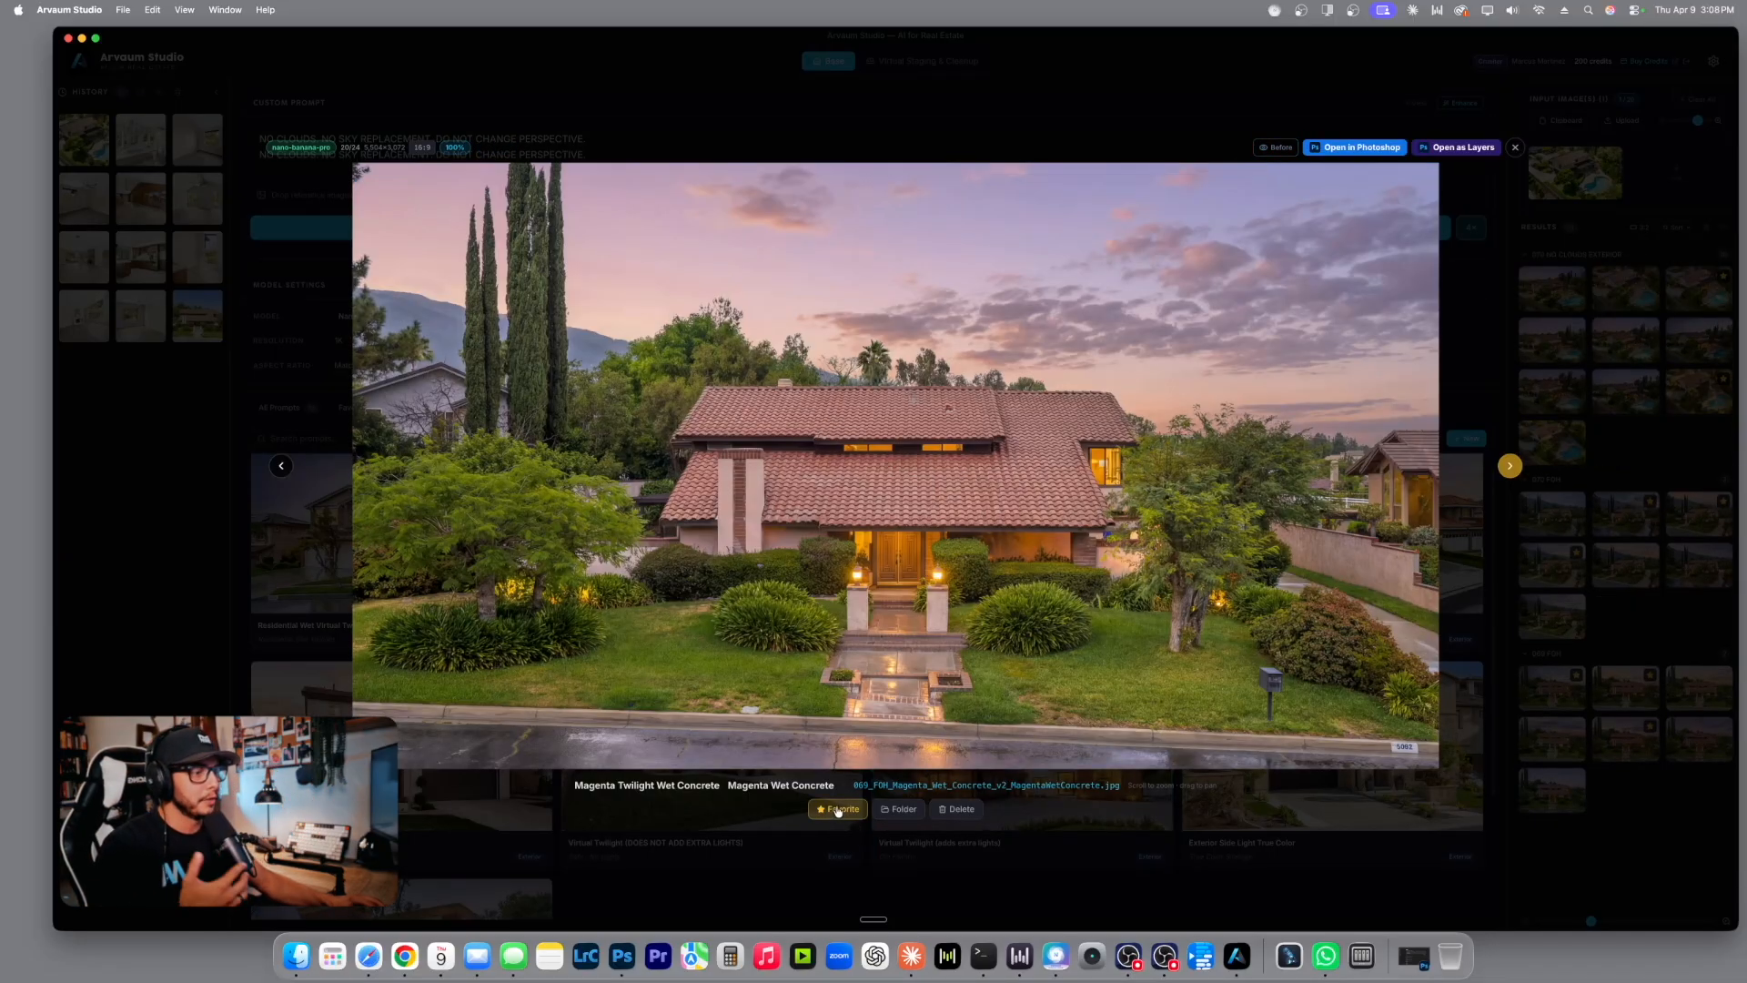
{"action": "left_click", "coordinate": [1515, 148]}
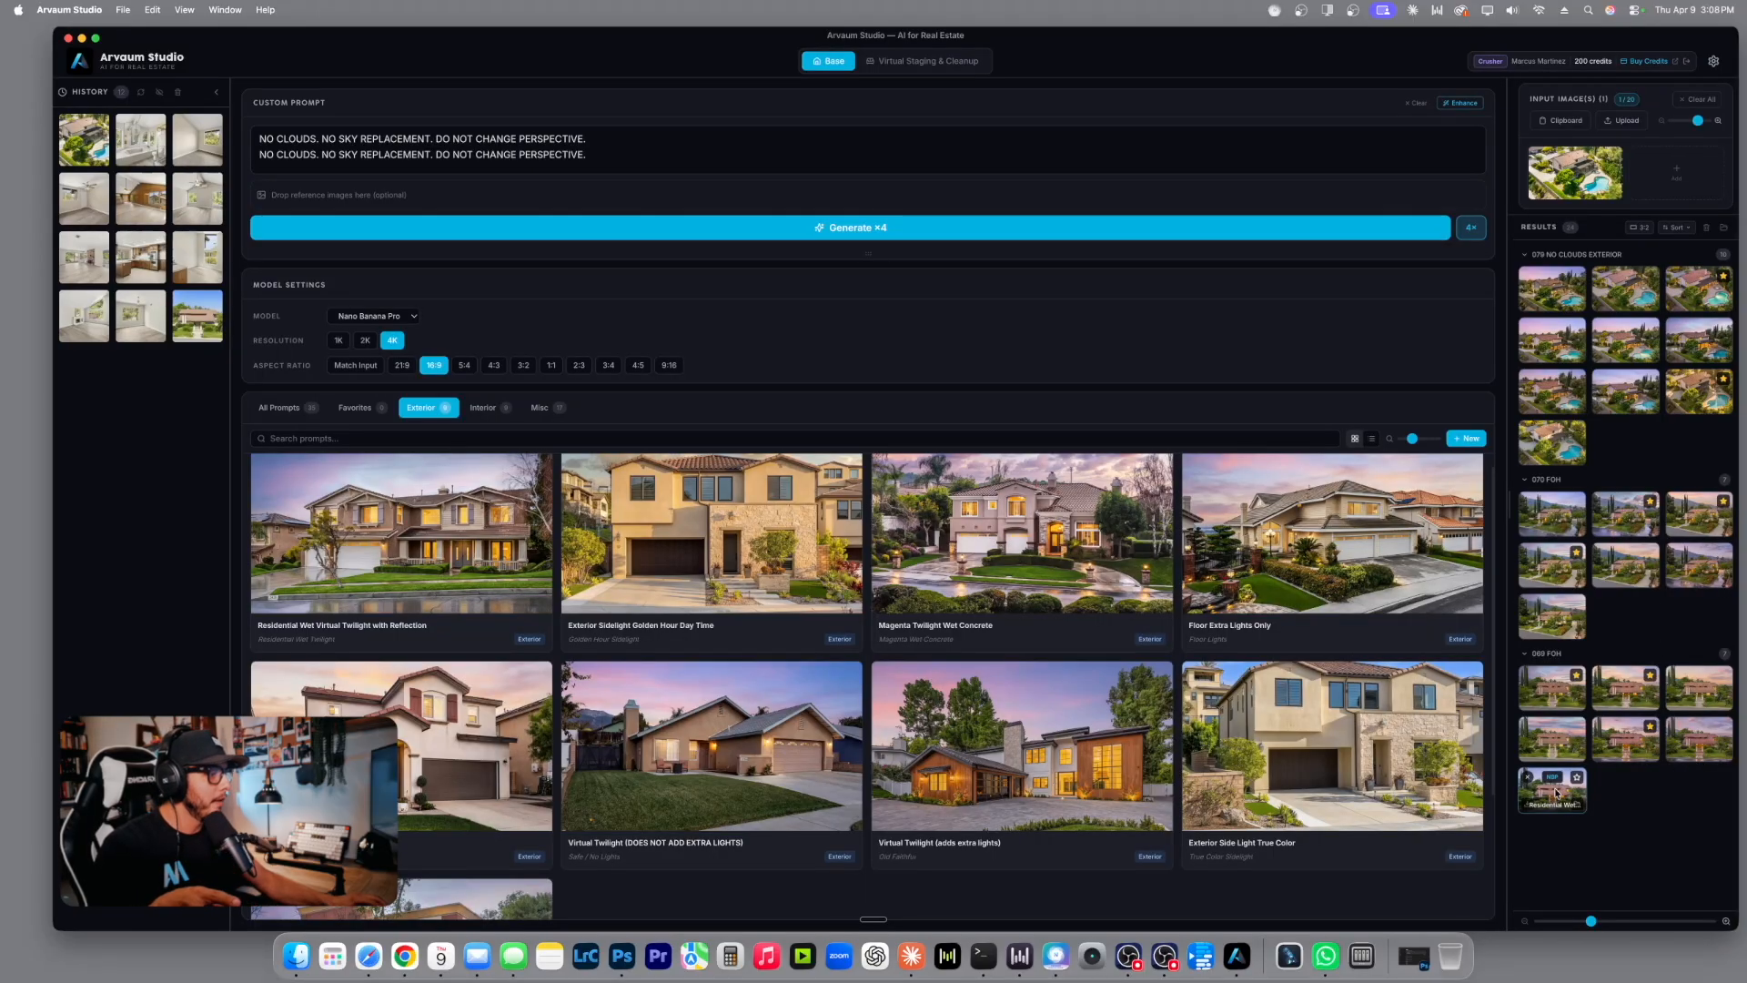
Compare the 069 FOH Residential Wet Twilight v2 result with its original photo repeatedly.
{"action": "left_click", "coordinate": [1556, 792]}
{"action": "left_click", "coordinate": [1283, 149]}
{"action": "left_click", "coordinate": [1283, 149]}
{"action": "left_click", "coordinate": [1283, 149]}
{"action": "left_click", "coordinate": [1285, 151]}
{"action": "left_click", "coordinate": [1285, 151]}
{"action": "left_click", "coordinate": [1285, 151]}
{"action": "left_click", "coordinate": [1284, 151]}
{"action": "left_click", "coordinate": [1285, 151]}
{"action": "left_click", "coordinate": [1285, 151]}
{"action": "left_click", "coordinate": [1285, 151]}
{"action": "left_click", "coordinate": [1285, 151]}
{"action": "left_click", "coordinate": [1285, 151]}
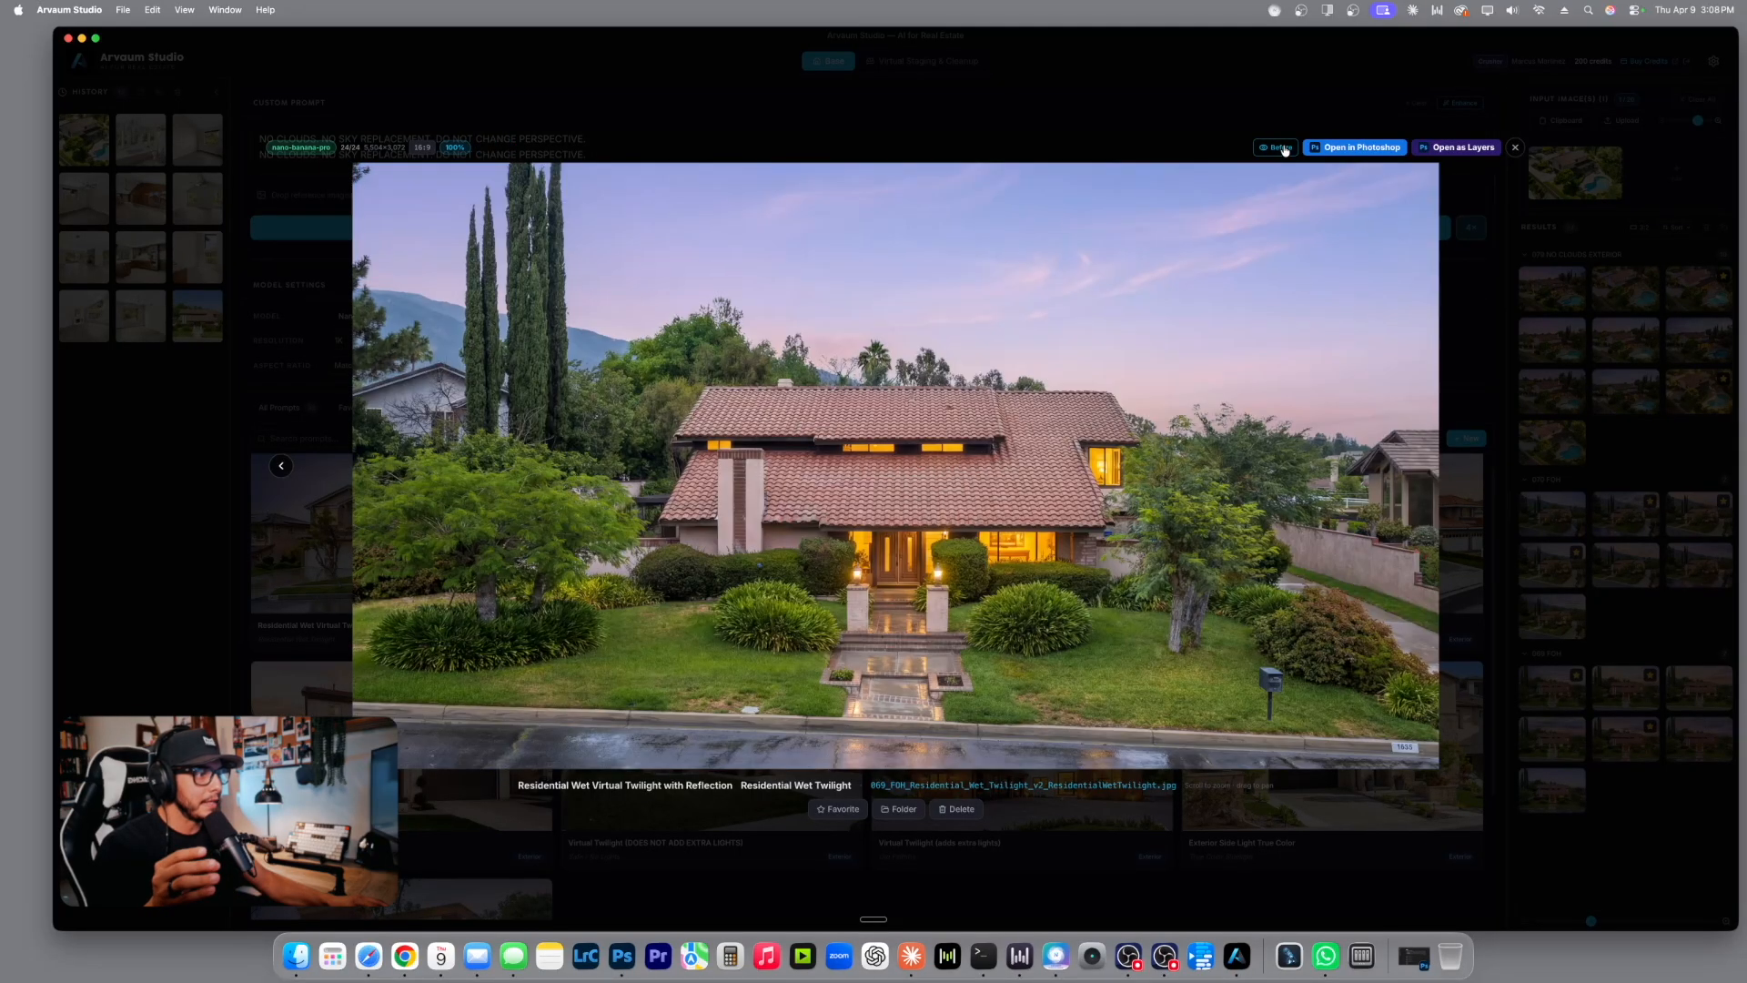
{"action": "left_click", "coordinate": [1285, 151]}
{"action": "left_click", "coordinate": [1285, 151]}
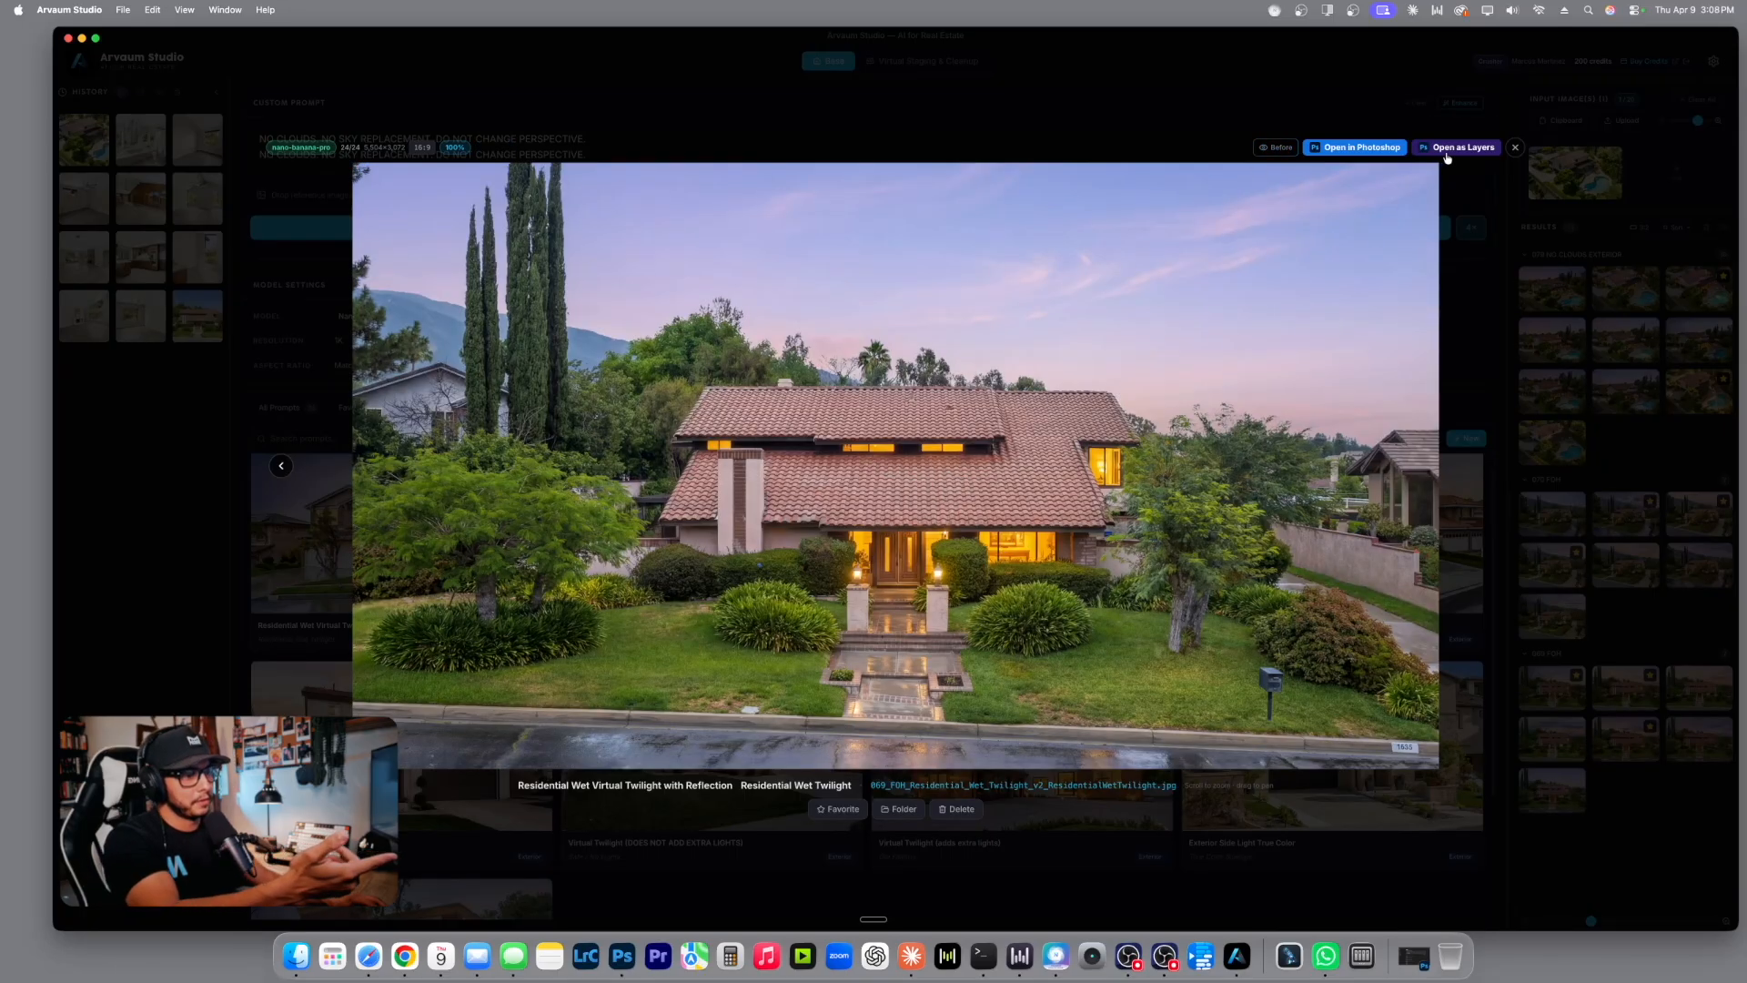
{"action": "left_click", "coordinate": [1513, 148]}
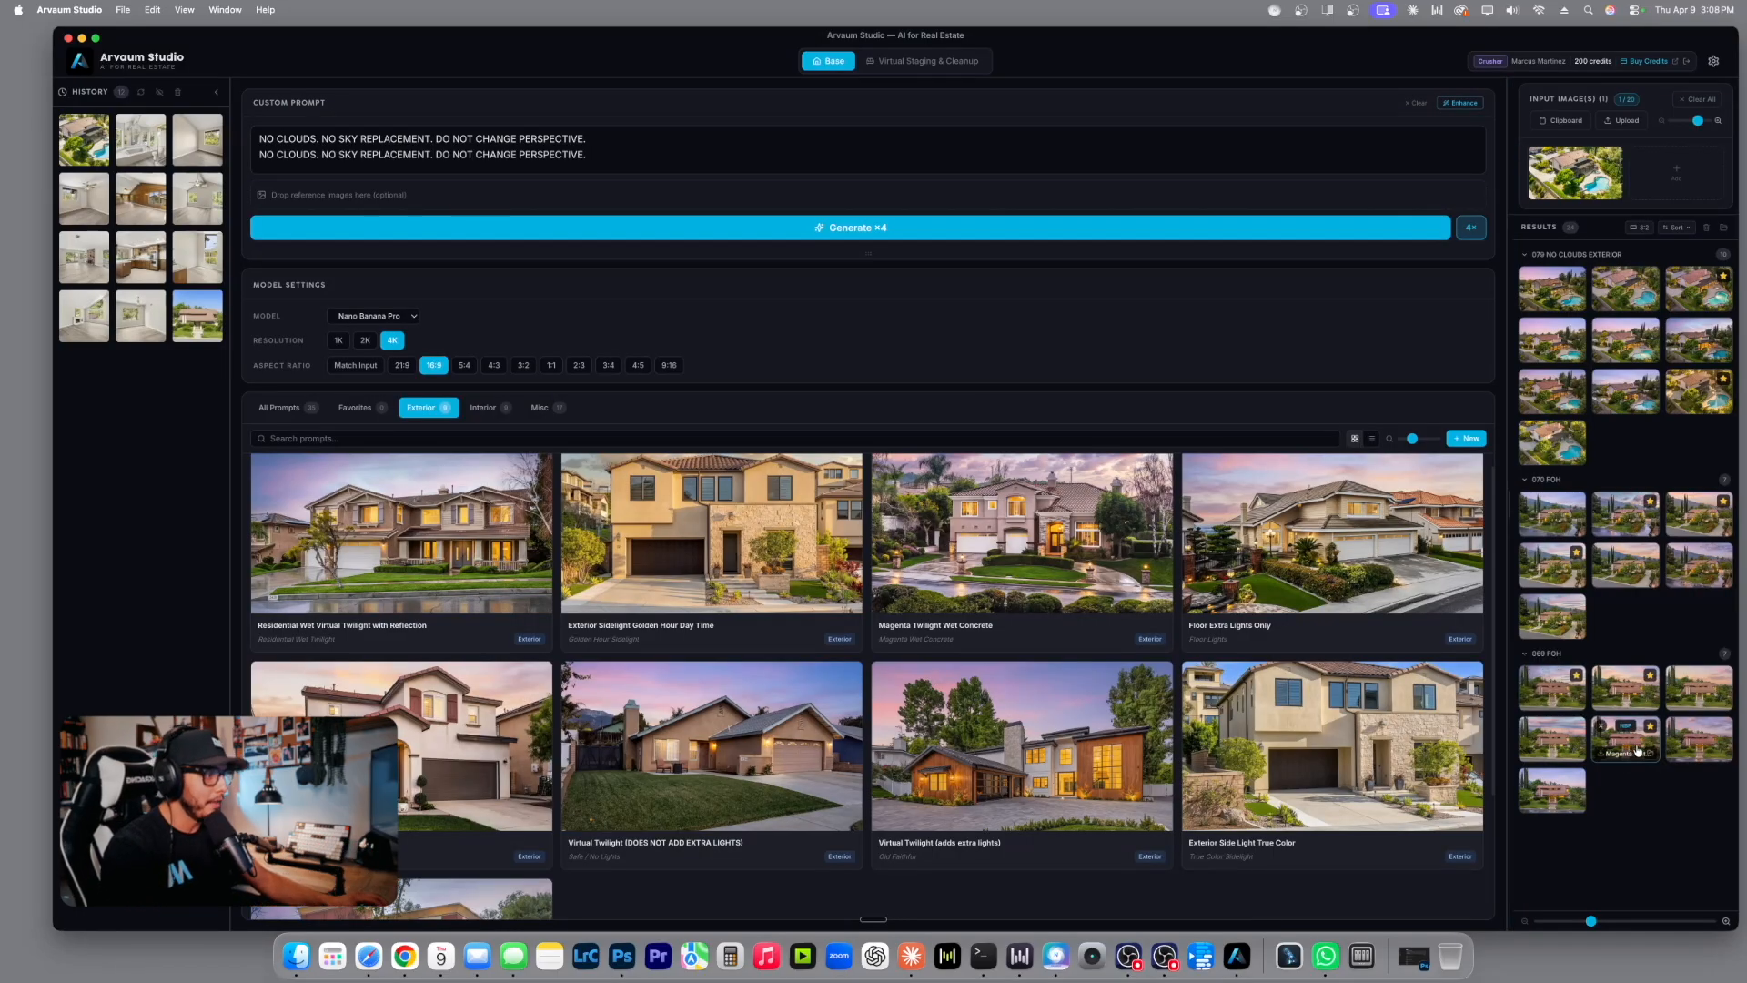
Compare the favorited 069 FOH Magenta Wet Concrete v2 result with its original photo again.
{"action": "left_click", "coordinate": [1566, 720]}
{"action": "left_click", "coordinate": [1277, 153]}
{"action": "left_click", "coordinate": [1277, 153]}
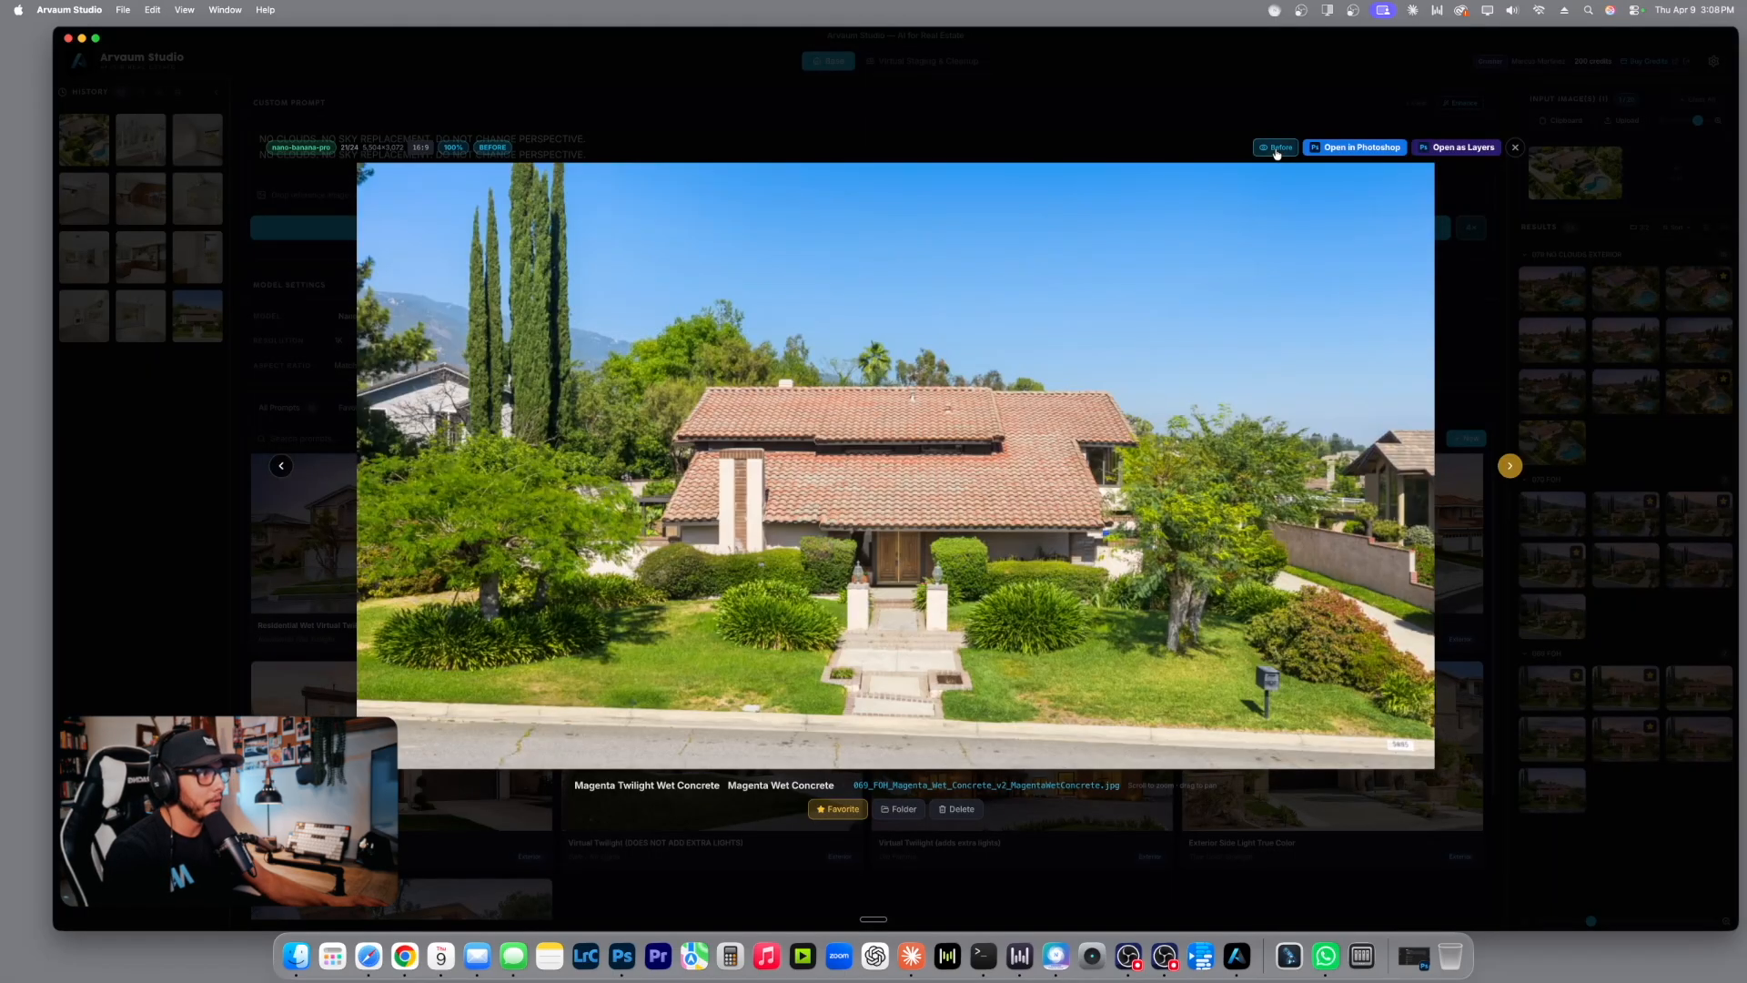
{"action": "left_click", "coordinate": [1513, 146]}
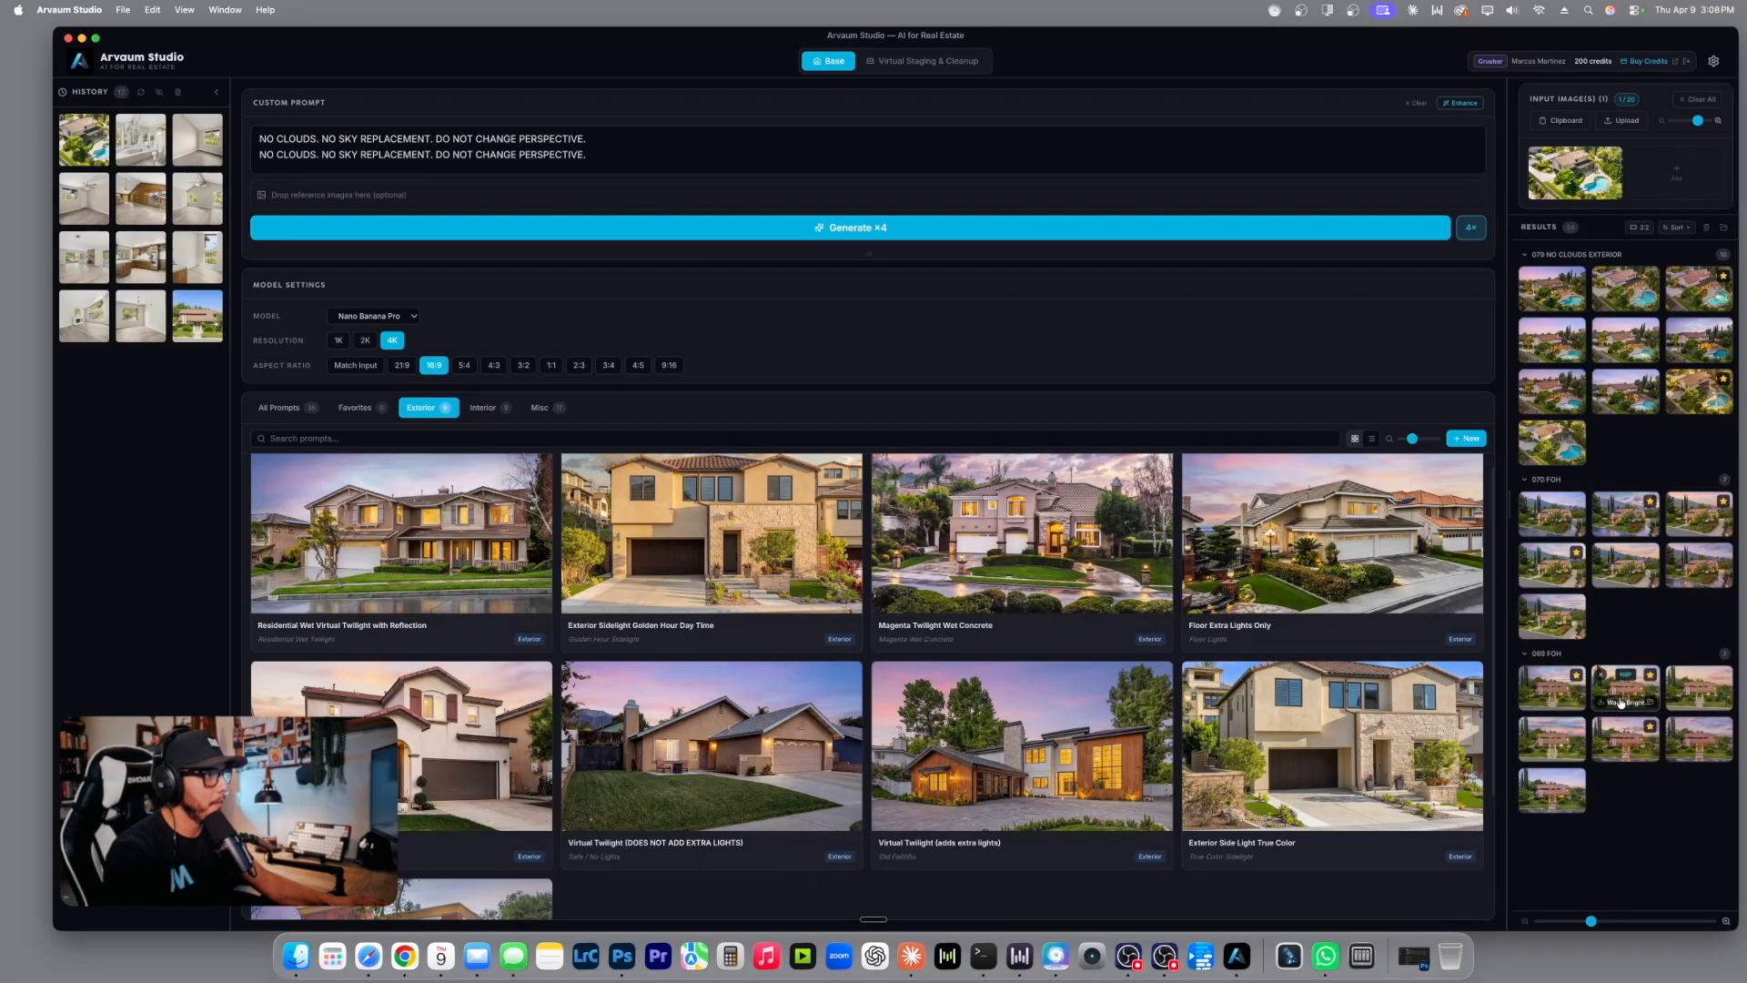
Review the first-version 069 FOH Floor Lights, Magenta Wet Concrete and Warm Bright Virtual Twilight results once more.
{"action": "left_click", "coordinate": [1545, 641]}
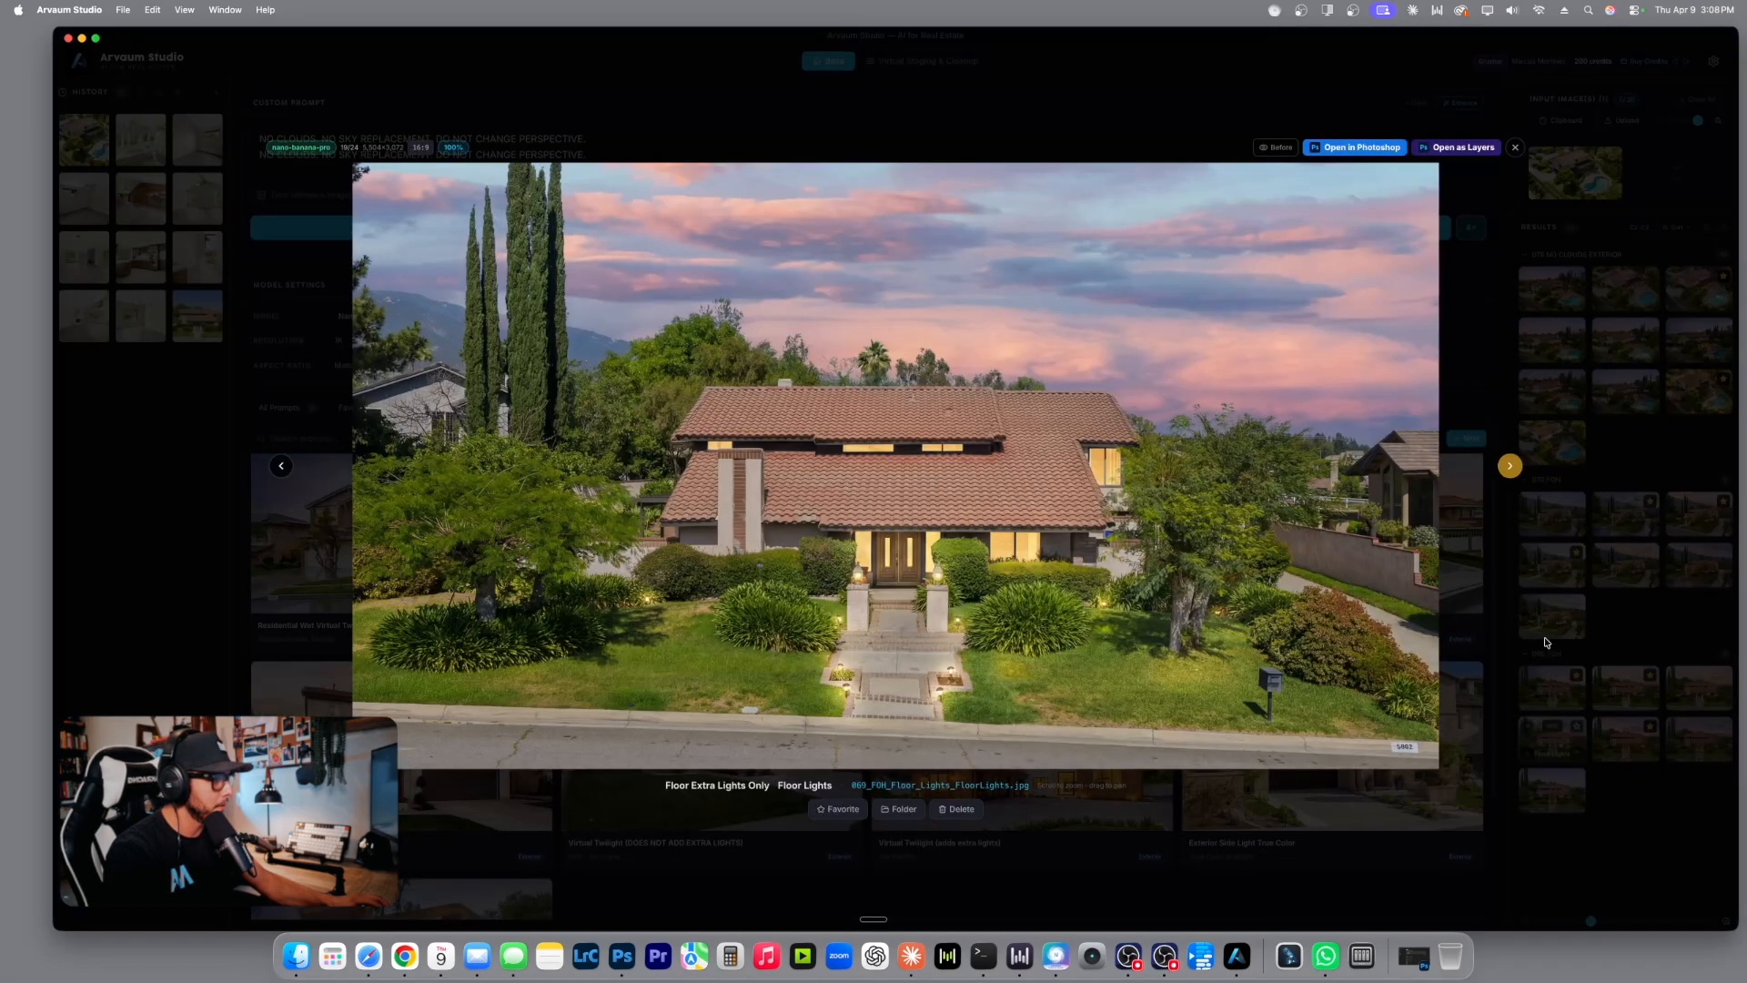
{"action": "left_click", "coordinate": [1515, 146]}
{"action": "left_click", "coordinate": [1580, 641]}
{"action": "left_click", "coordinate": [1282, 151]}
{"action": "left_click", "coordinate": [1282, 151]}
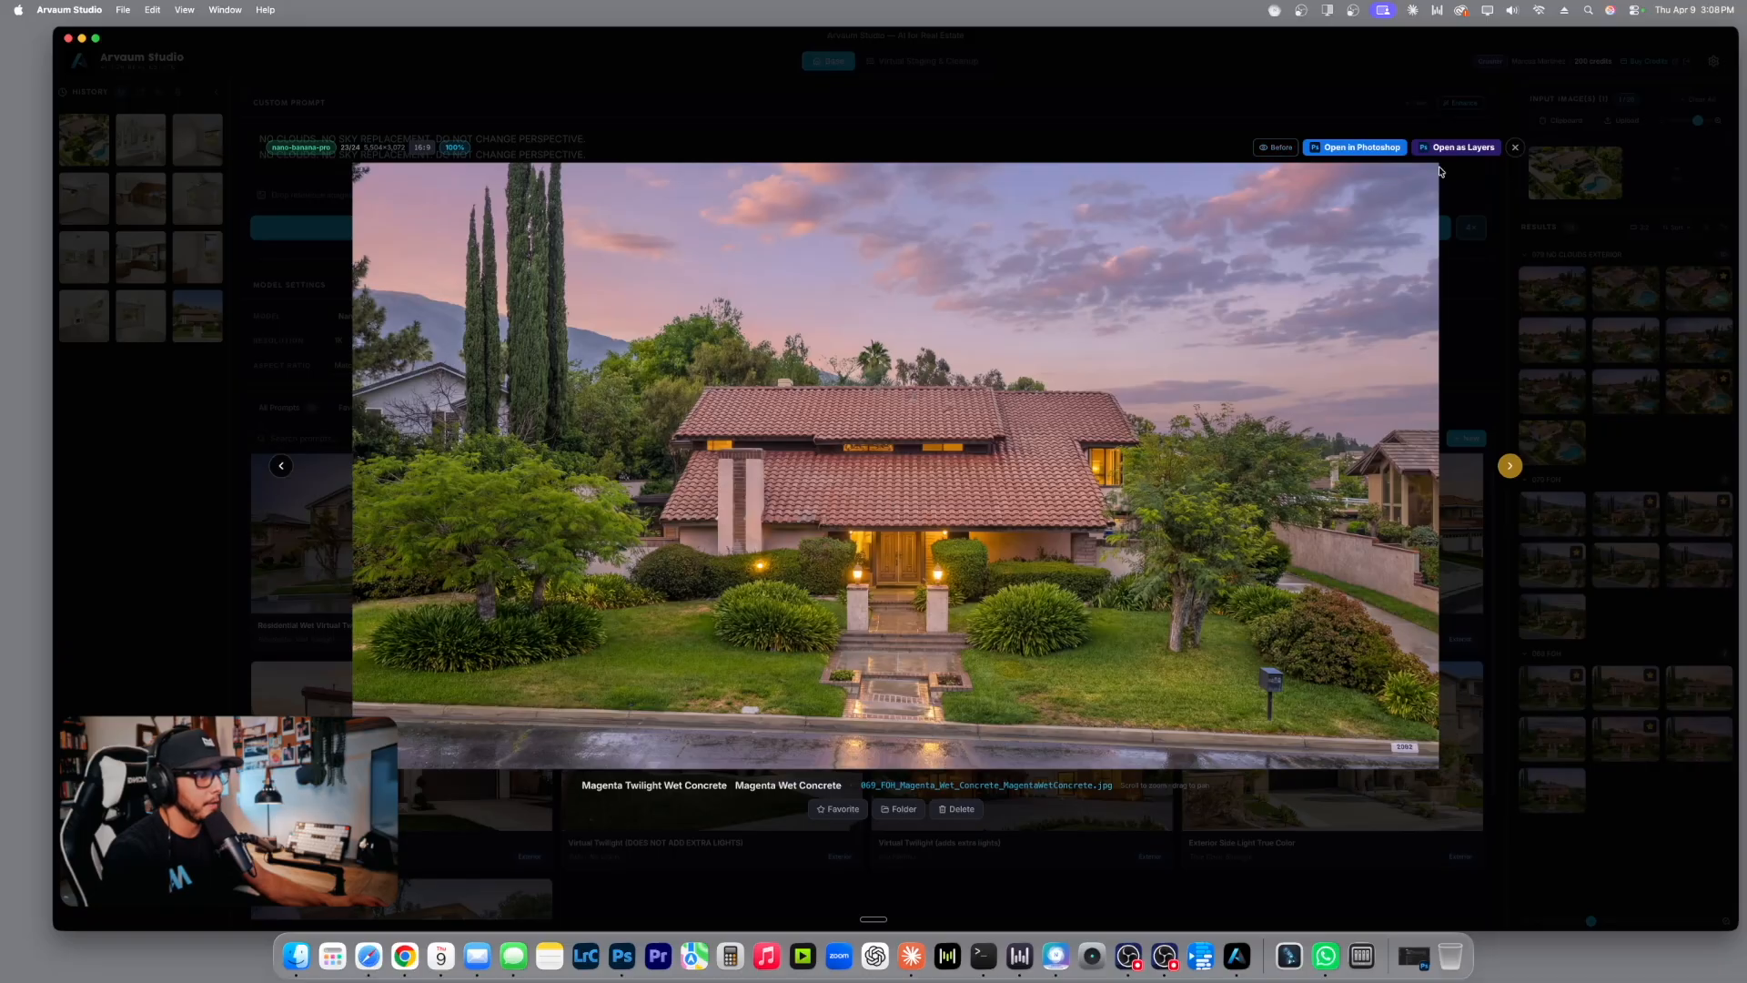
{"action": "left_click", "coordinate": [1515, 147]}
{"action": "left_click", "coordinate": [1625, 688]}
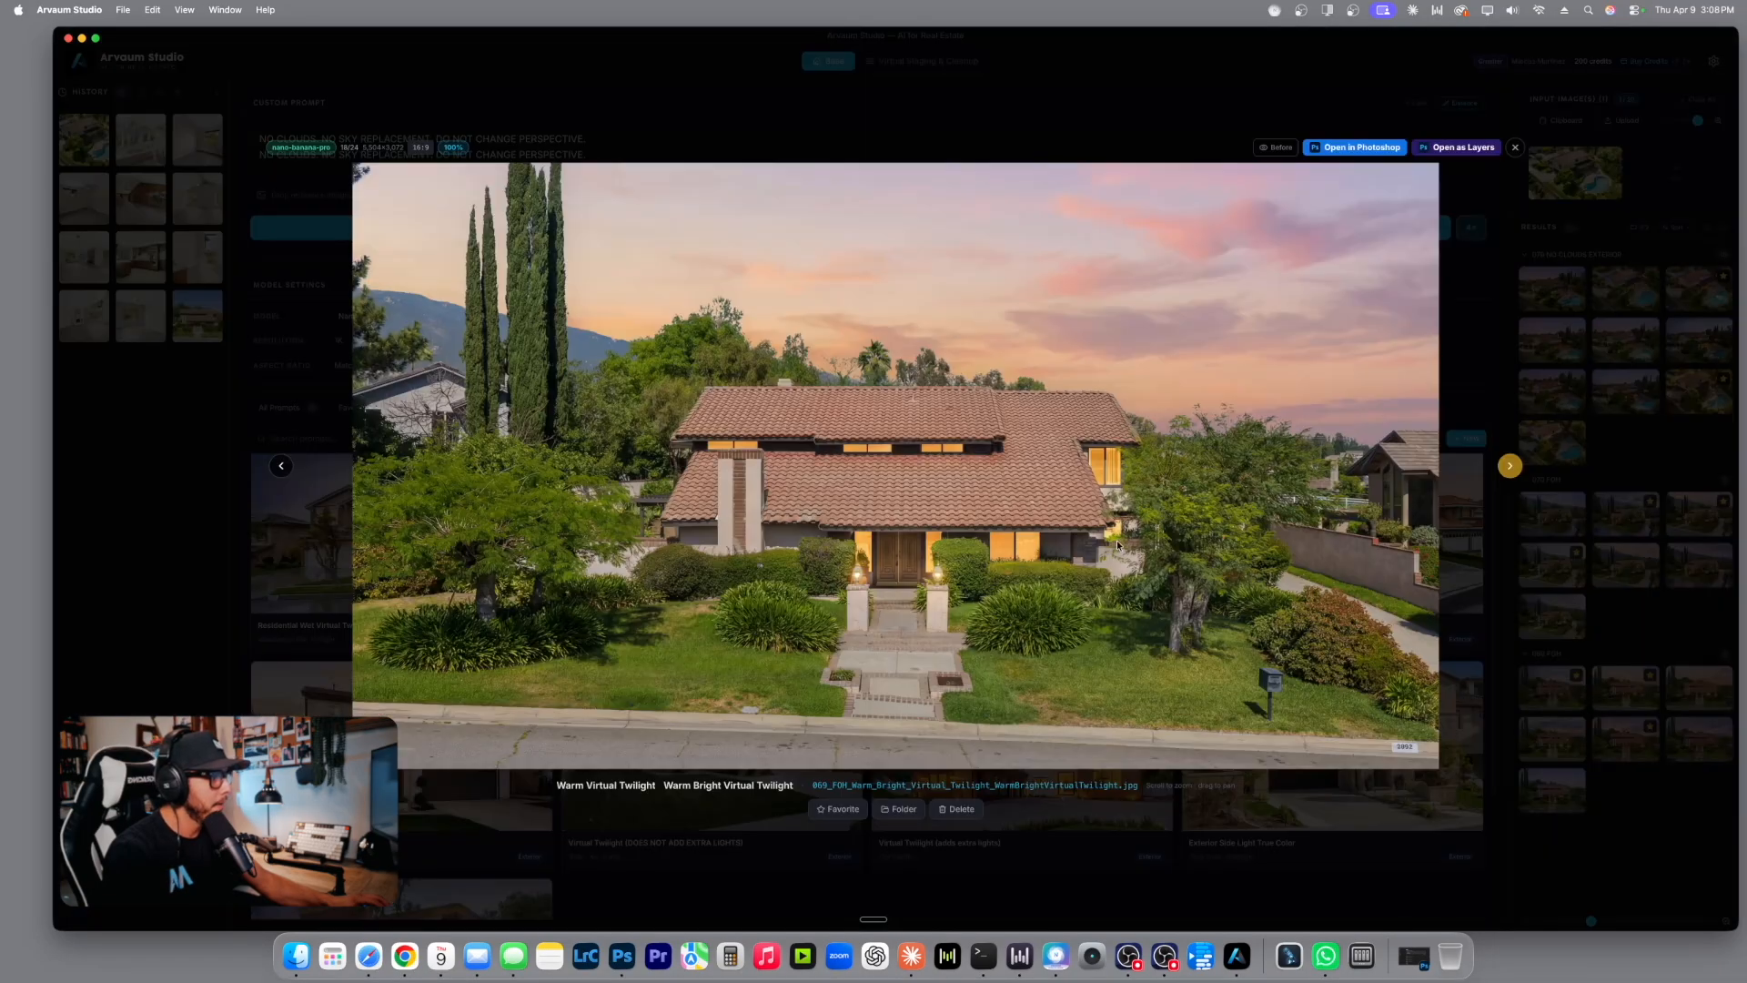
{"action": "left_click", "coordinate": [1516, 148]}
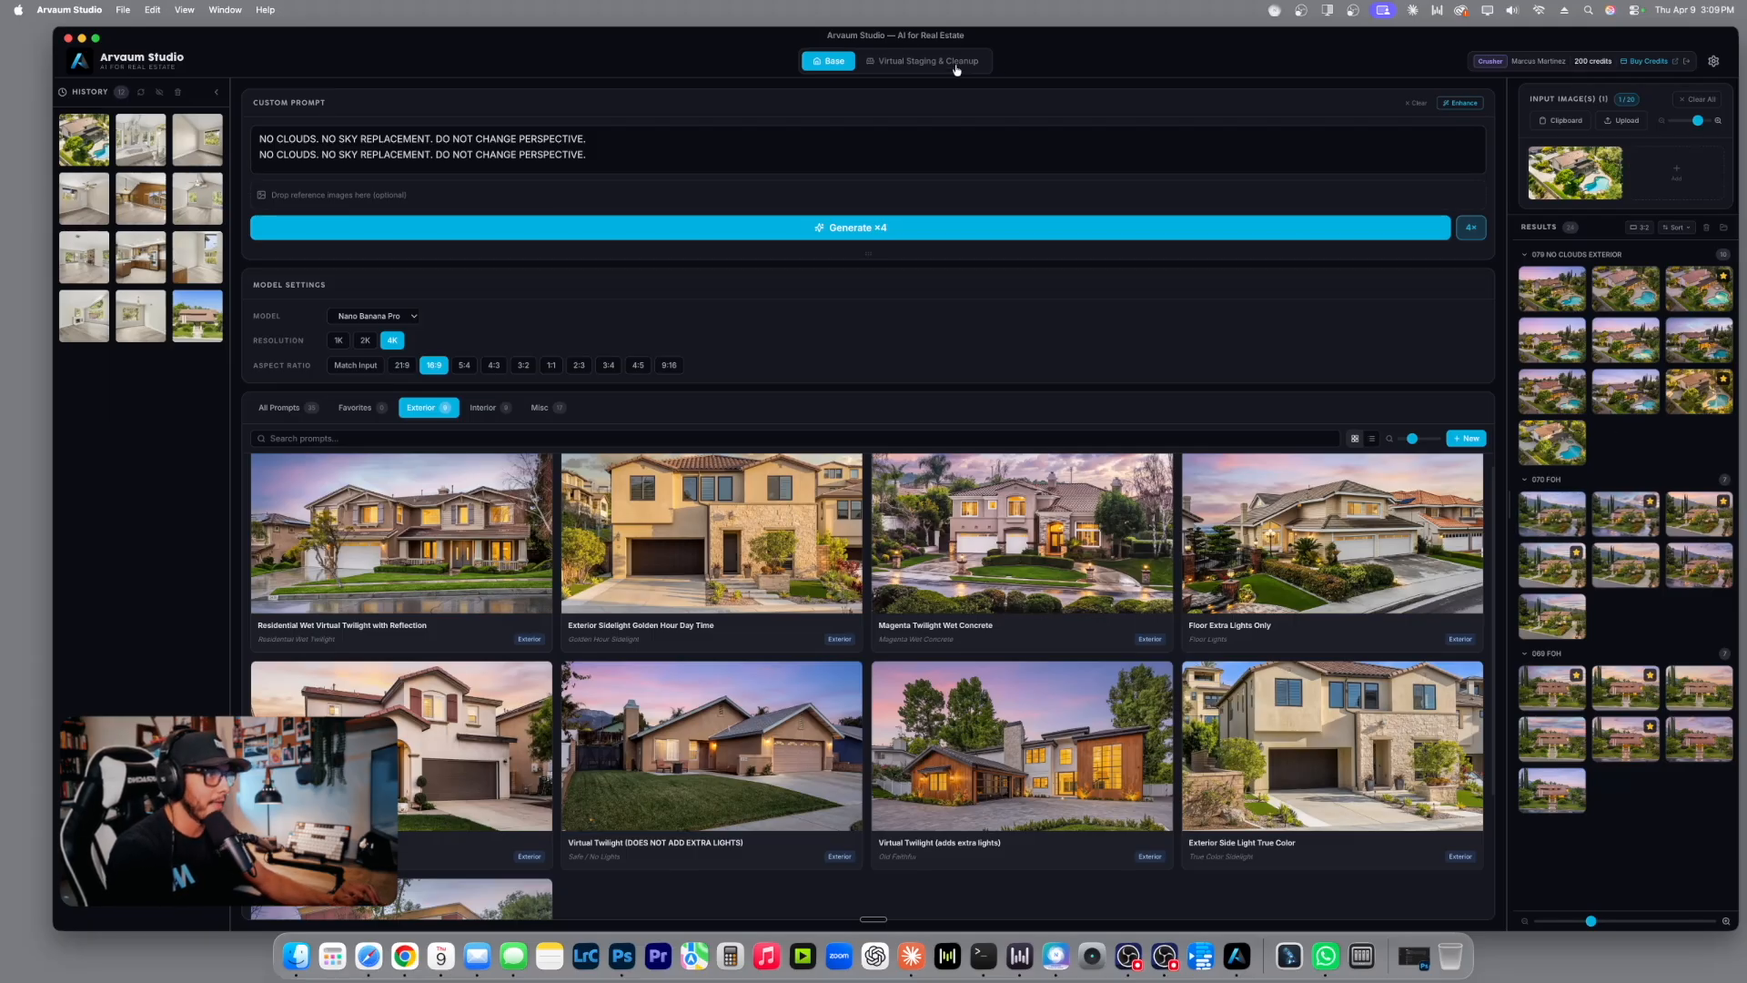
Switch to Finder and bring the ARVAUM STUDIO AI IMAGES folder window into view, enlarged to show its file list.
{"action": "left_click", "coordinate": [296, 956]}
{"action": "key", "text": "super+w"}
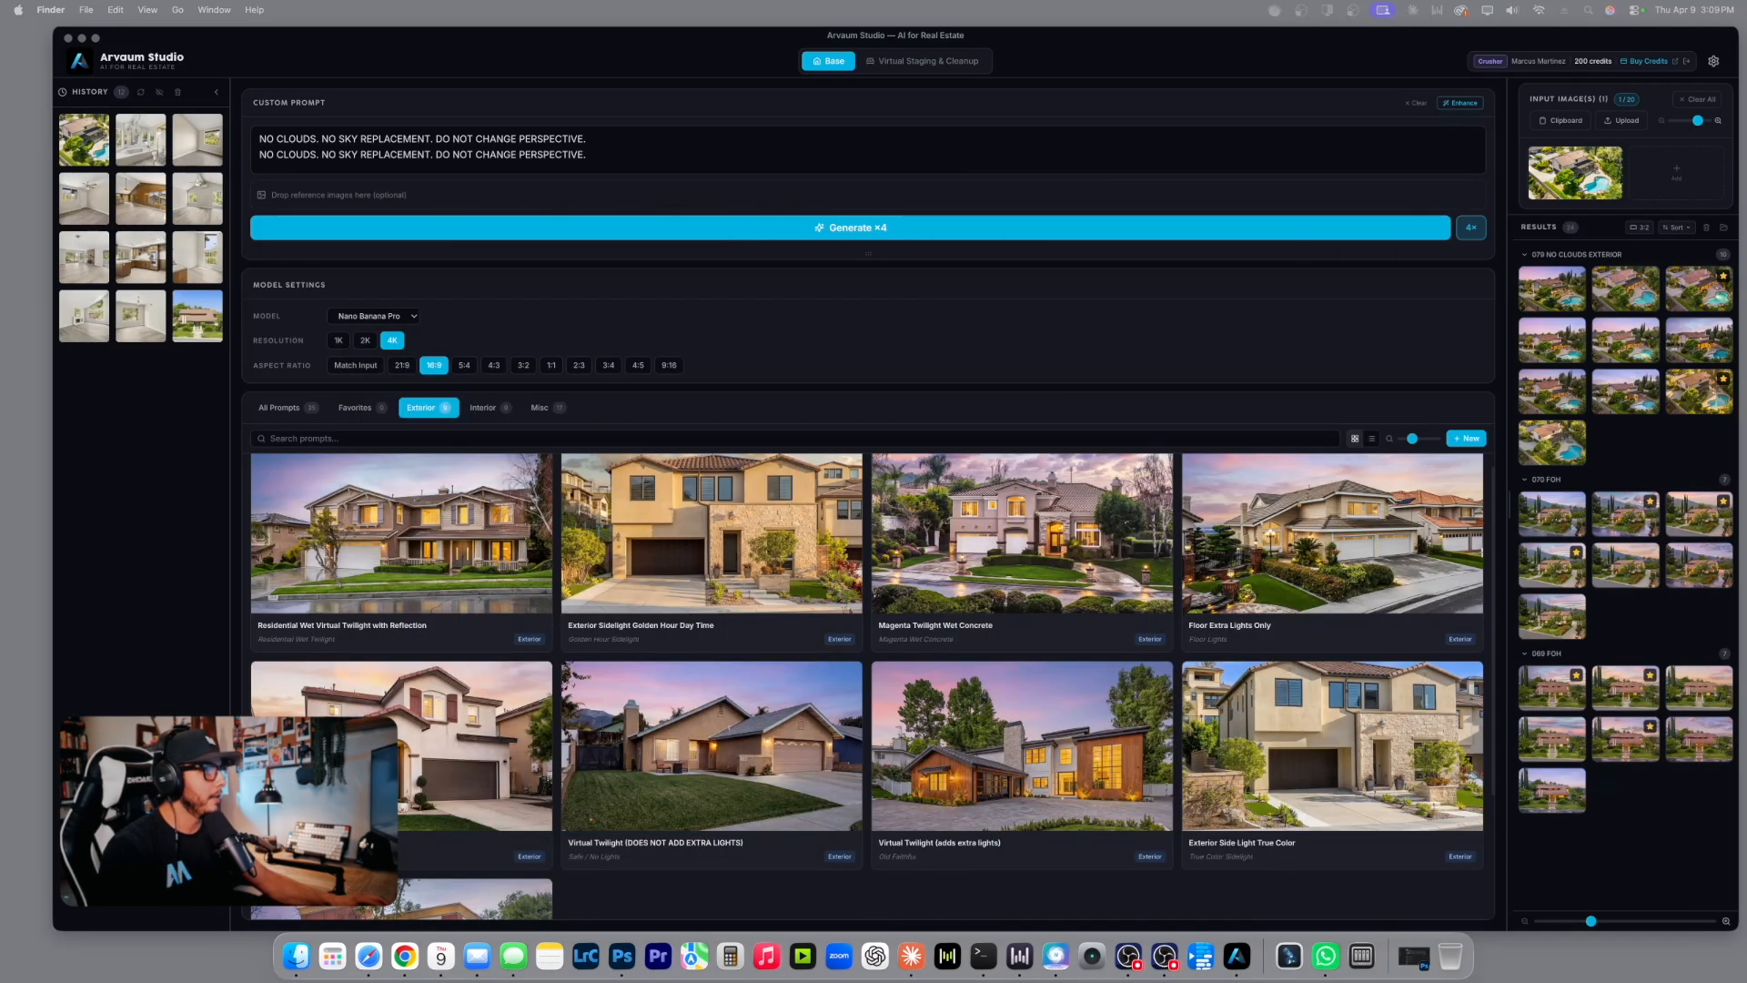
{"action": "left_click", "coordinate": [1666, 571]}
{"action": "left_click", "coordinate": [1648, 581]}
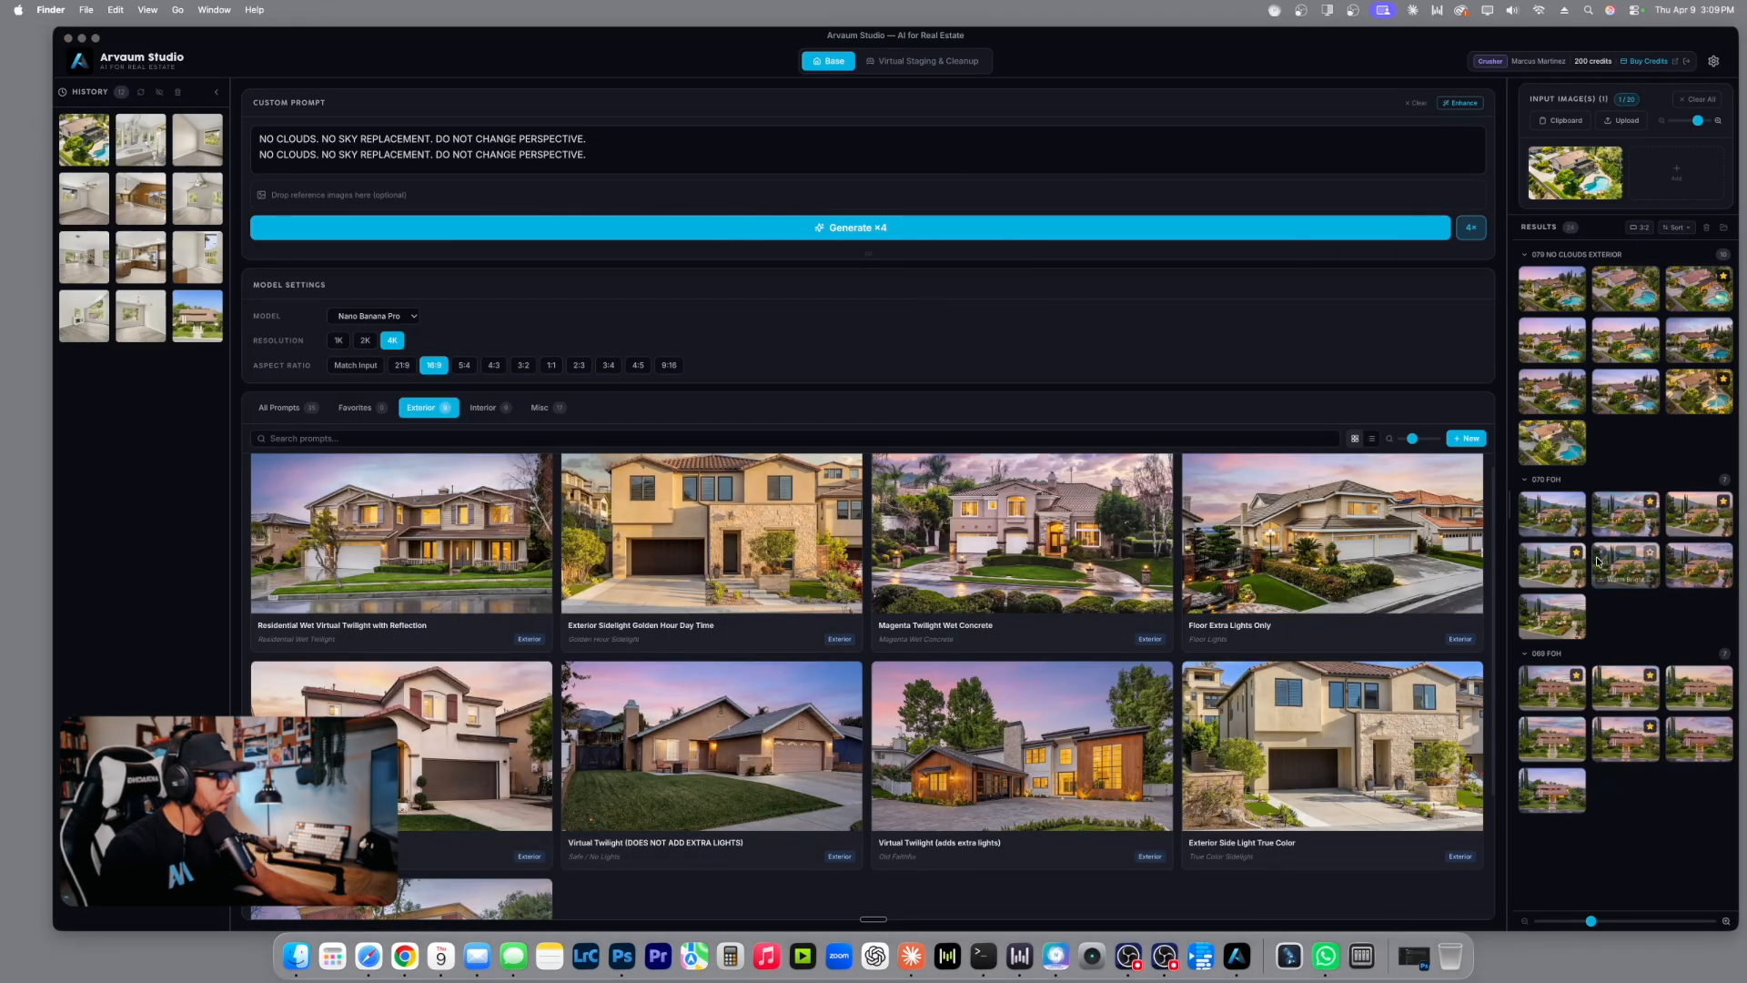
{"action": "left_click_drag", "start_coordinate": [344, 238], "coordinate": [571, 119]}
{"action": "left_click_drag", "start_coordinate": [1023, 675], "coordinate": [1261, 912]}
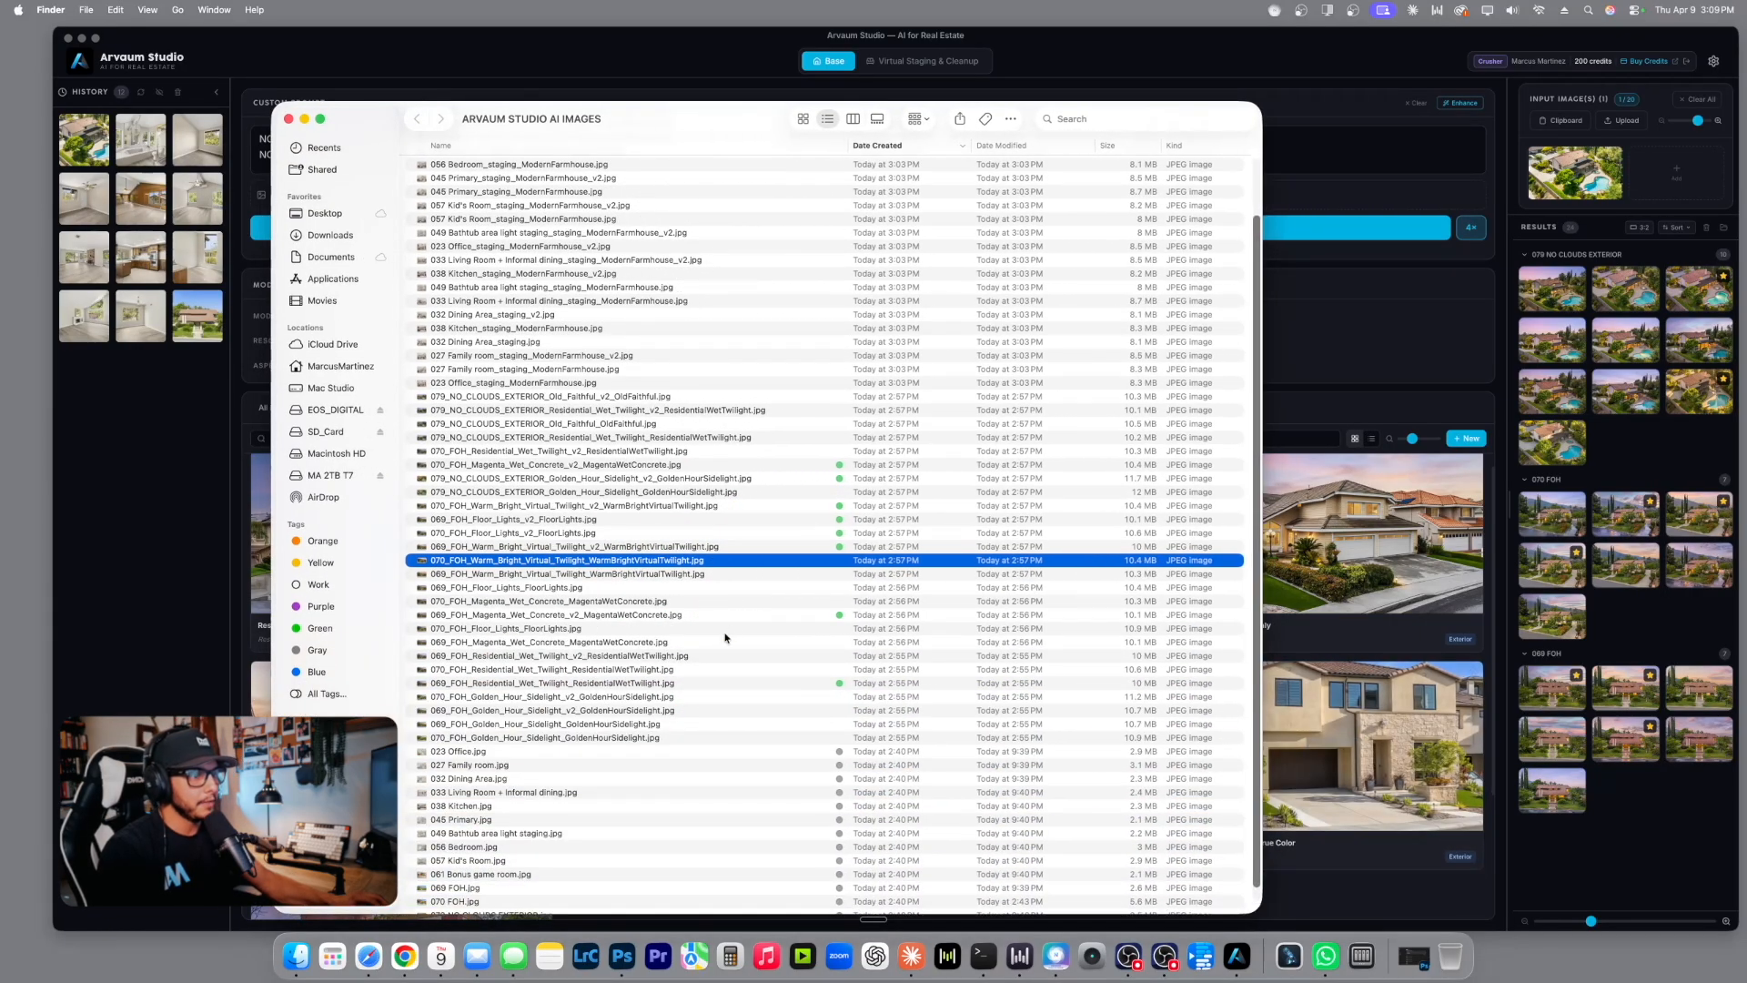
Check the green-tagged 069, 070 and 079 exterior files in the ARVAUM STUDIO AI IMAGES folder one after another.
{"action": "left_click", "coordinate": [749, 682]}
{"action": "left_click", "coordinate": [778, 623]}
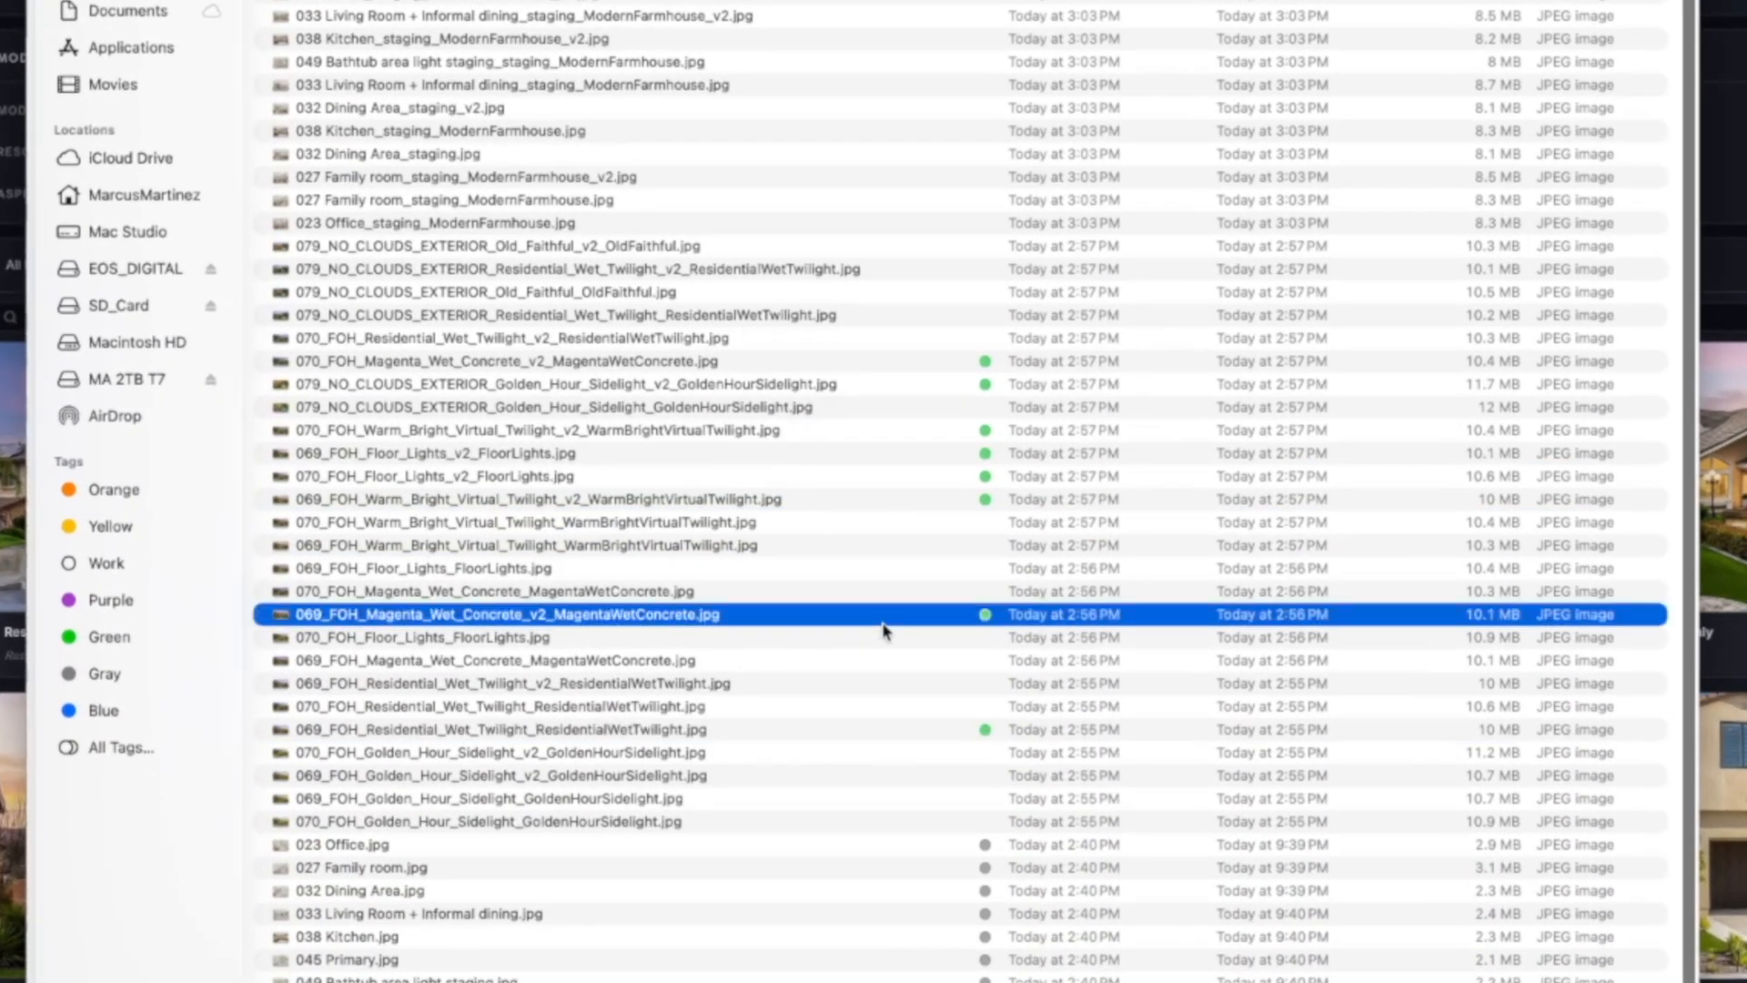
{"action": "left_click", "coordinate": [930, 499]}
{"action": "left_click", "coordinate": [951, 476]}
{"action": "left_click", "coordinate": [963, 453]}
{"action": "left_click", "coordinate": [964, 429]}
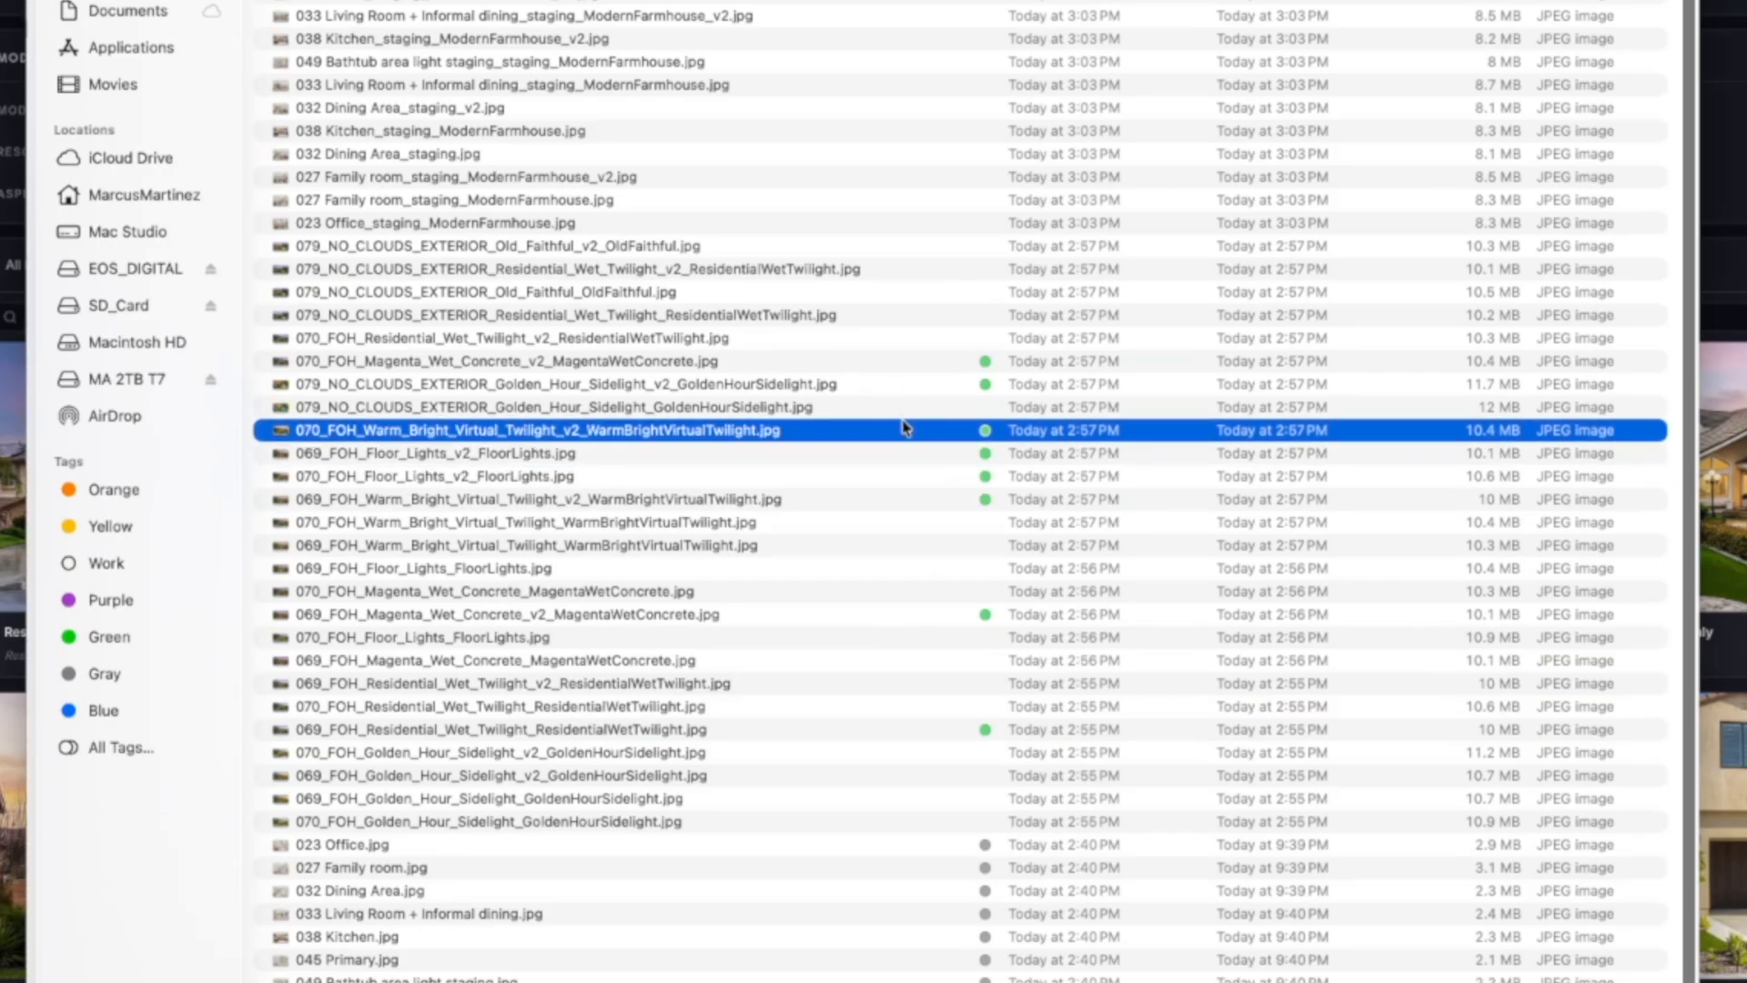
{"action": "left_click", "coordinate": [893, 386]}
{"action": "left_click", "coordinate": [902, 364]}
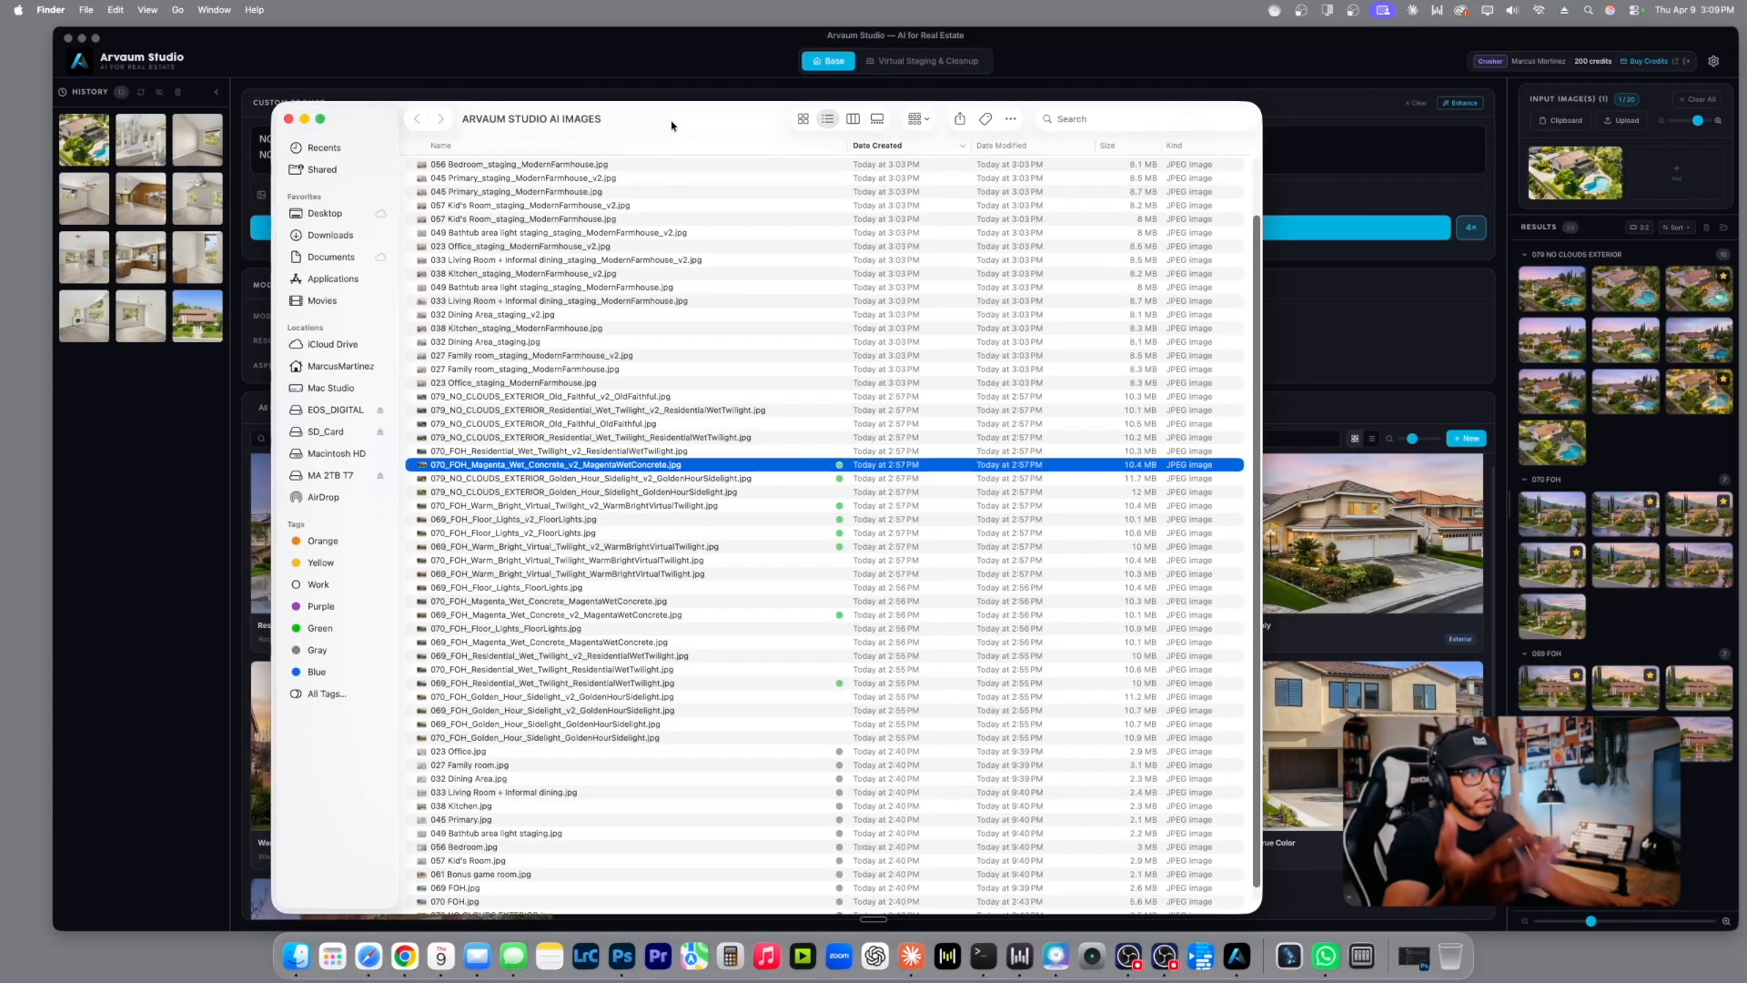
Move the ARVAUM STUDIO AI IMAGES folder window out of the way to uncover Arvaum Studio.
{"action": "left_click_drag", "start_coordinate": [671, 125], "coordinate": [787, 67]}
{"action": "left_click_drag", "start_coordinate": [320, 51], "coordinate": [493, 225]}
{"action": "left_click_drag", "start_coordinate": [753, 239], "coordinate": [1746, 182]}
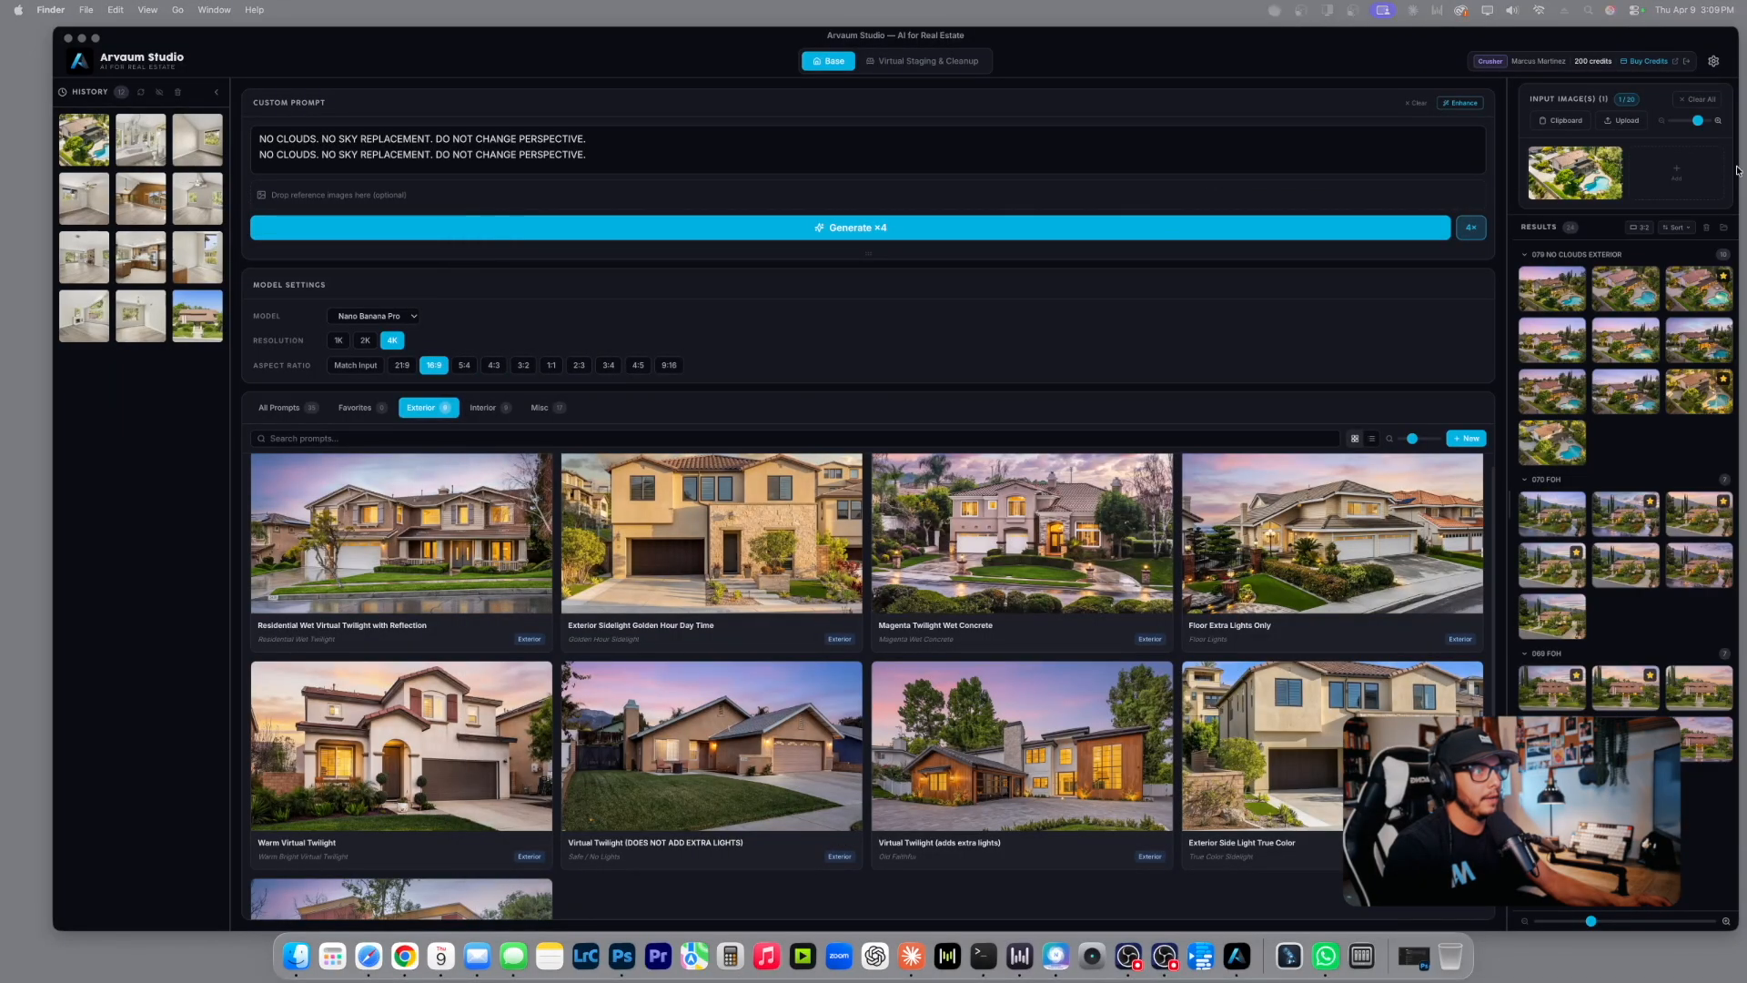
Open Virtual Staging & Cleanup and compare Lane 3's 032 Dining Area_staging_v2.jpg with its original photo.
{"action": "left_click", "coordinate": [991, 43]}
{"action": "left_click", "coordinate": [944, 65]}
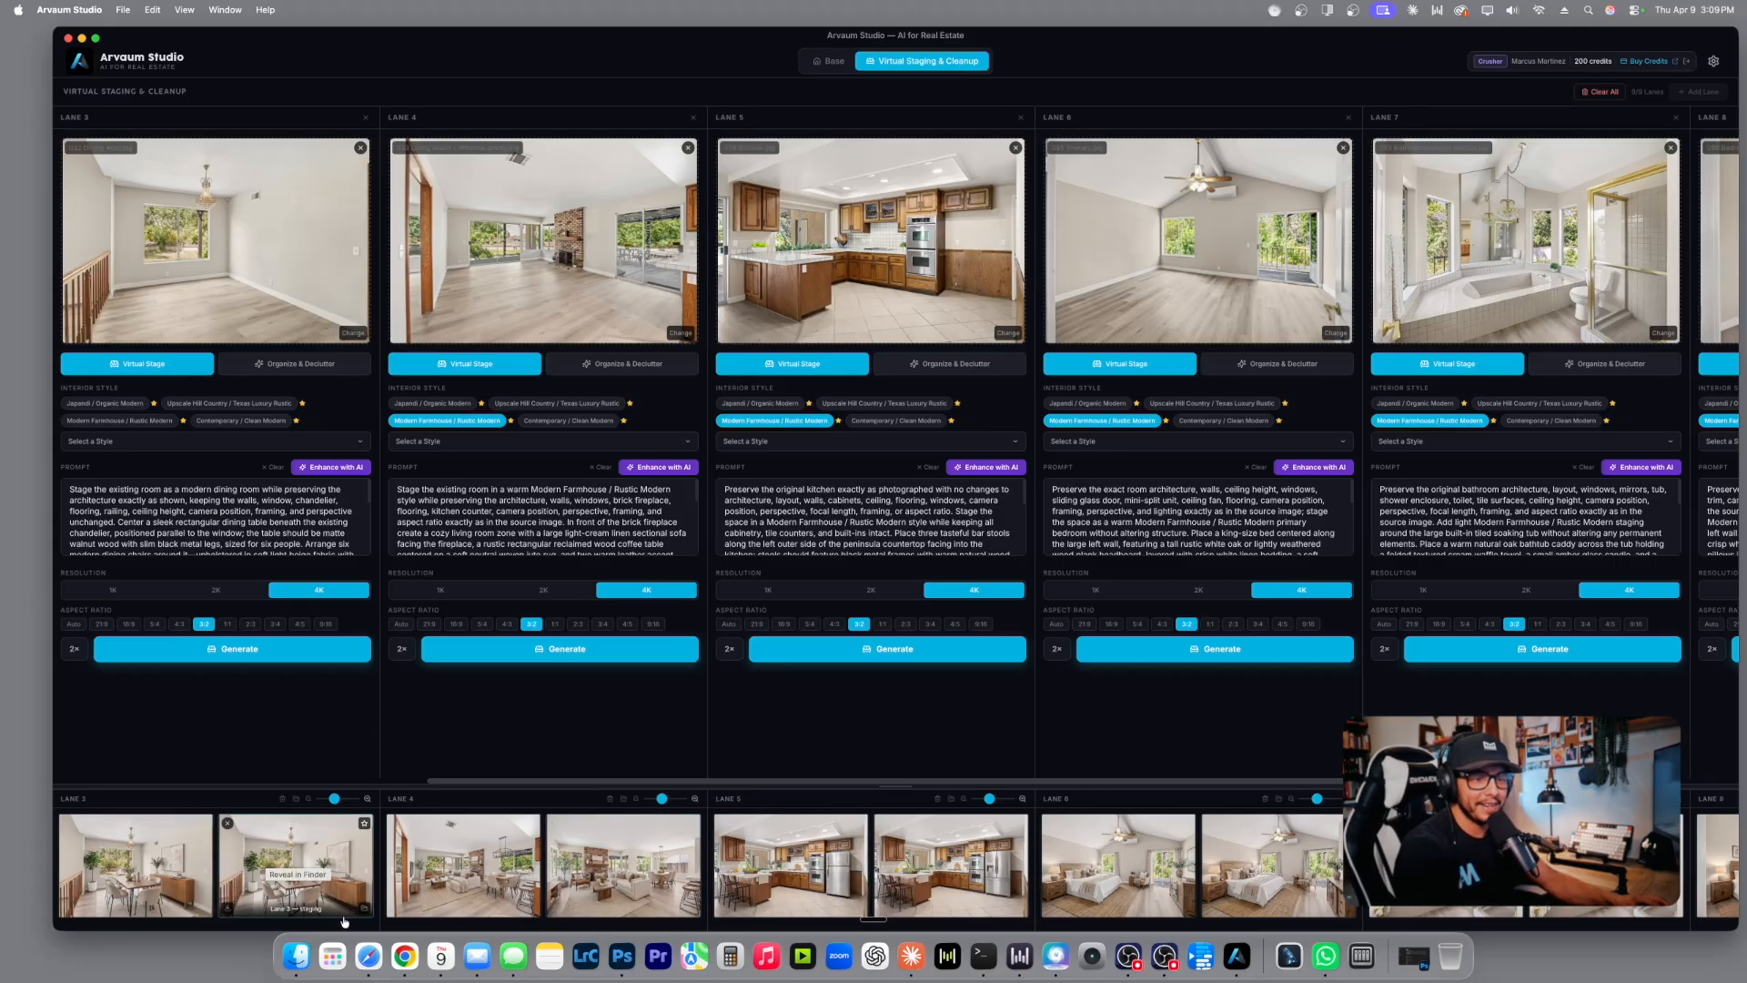
{"action": "left_click", "coordinate": [141, 866]}
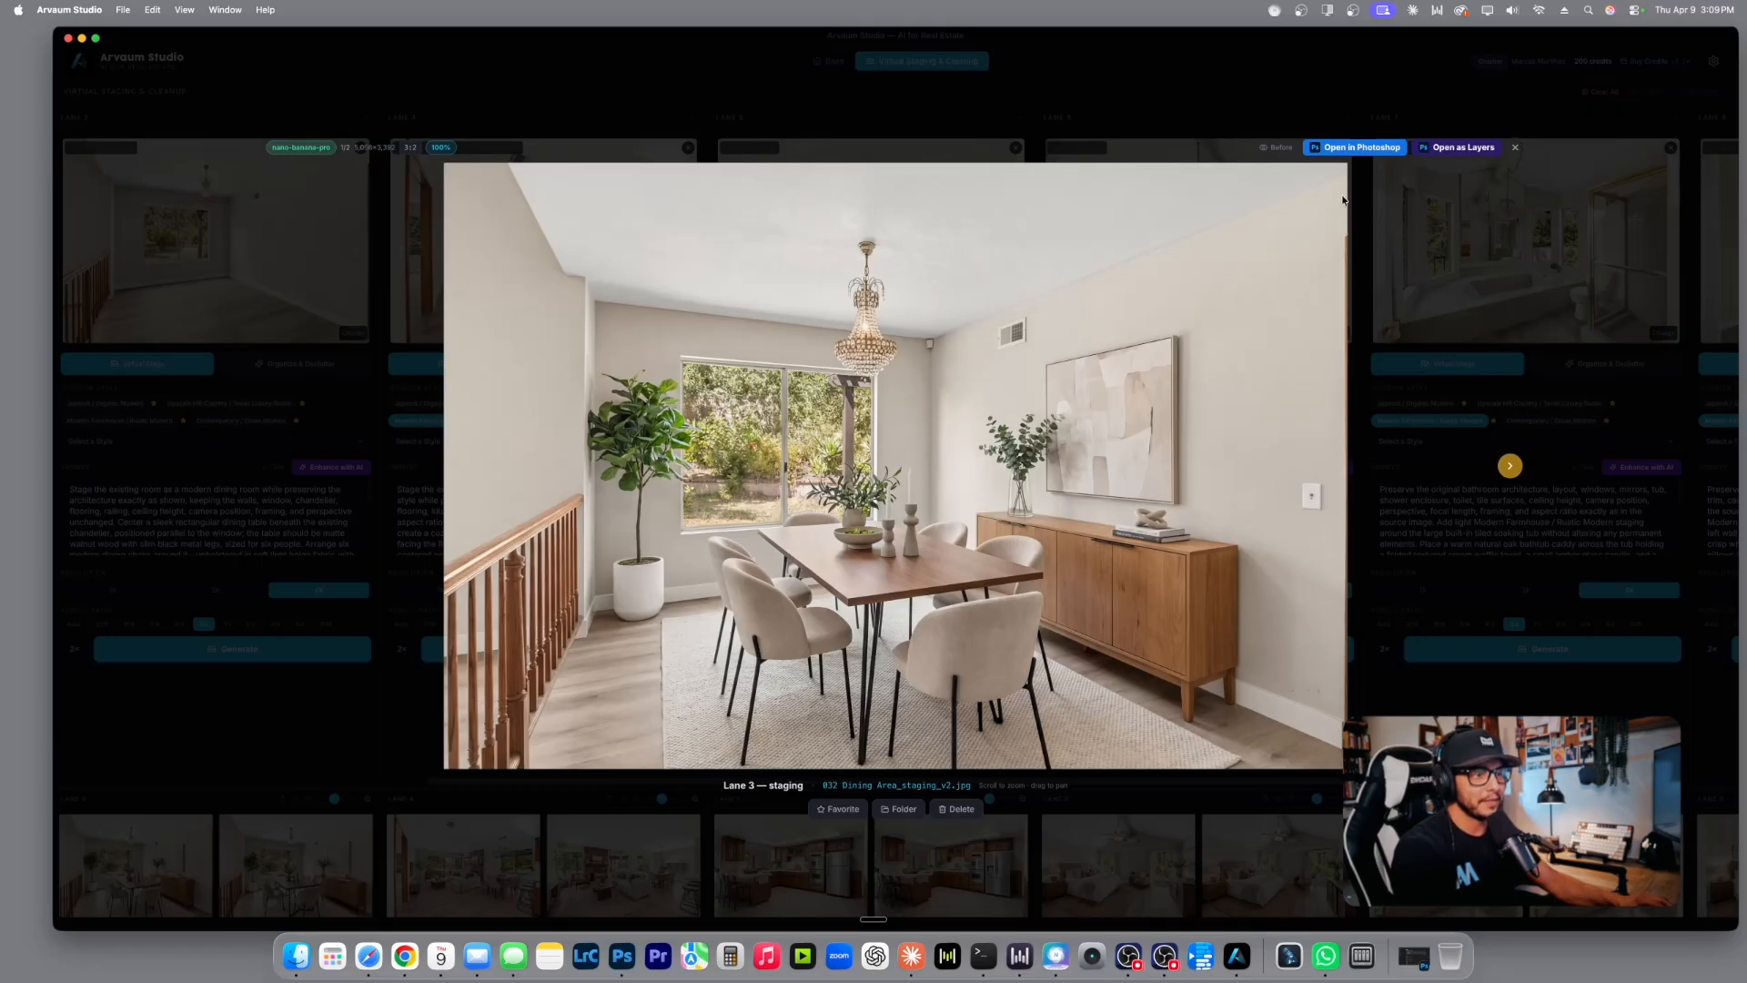
{"action": "left_click", "coordinate": [1276, 147]}
{"action": "left_click", "coordinate": [1277, 147]}
{"action": "left_click", "coordinate": [1276, 147]}
{"action": "left_click", "coordinate": [1277, 147]}
{"action": "left_click", "coordinate": [1277, 147]}
{"action": "left_click", "coordinate": [1277, 148]}
Check the first-version dining area result against its original and favorite 032 Dining Area_staging_v2.jpg.
{"action": "left_click", "coordinate": [1510, 466]}
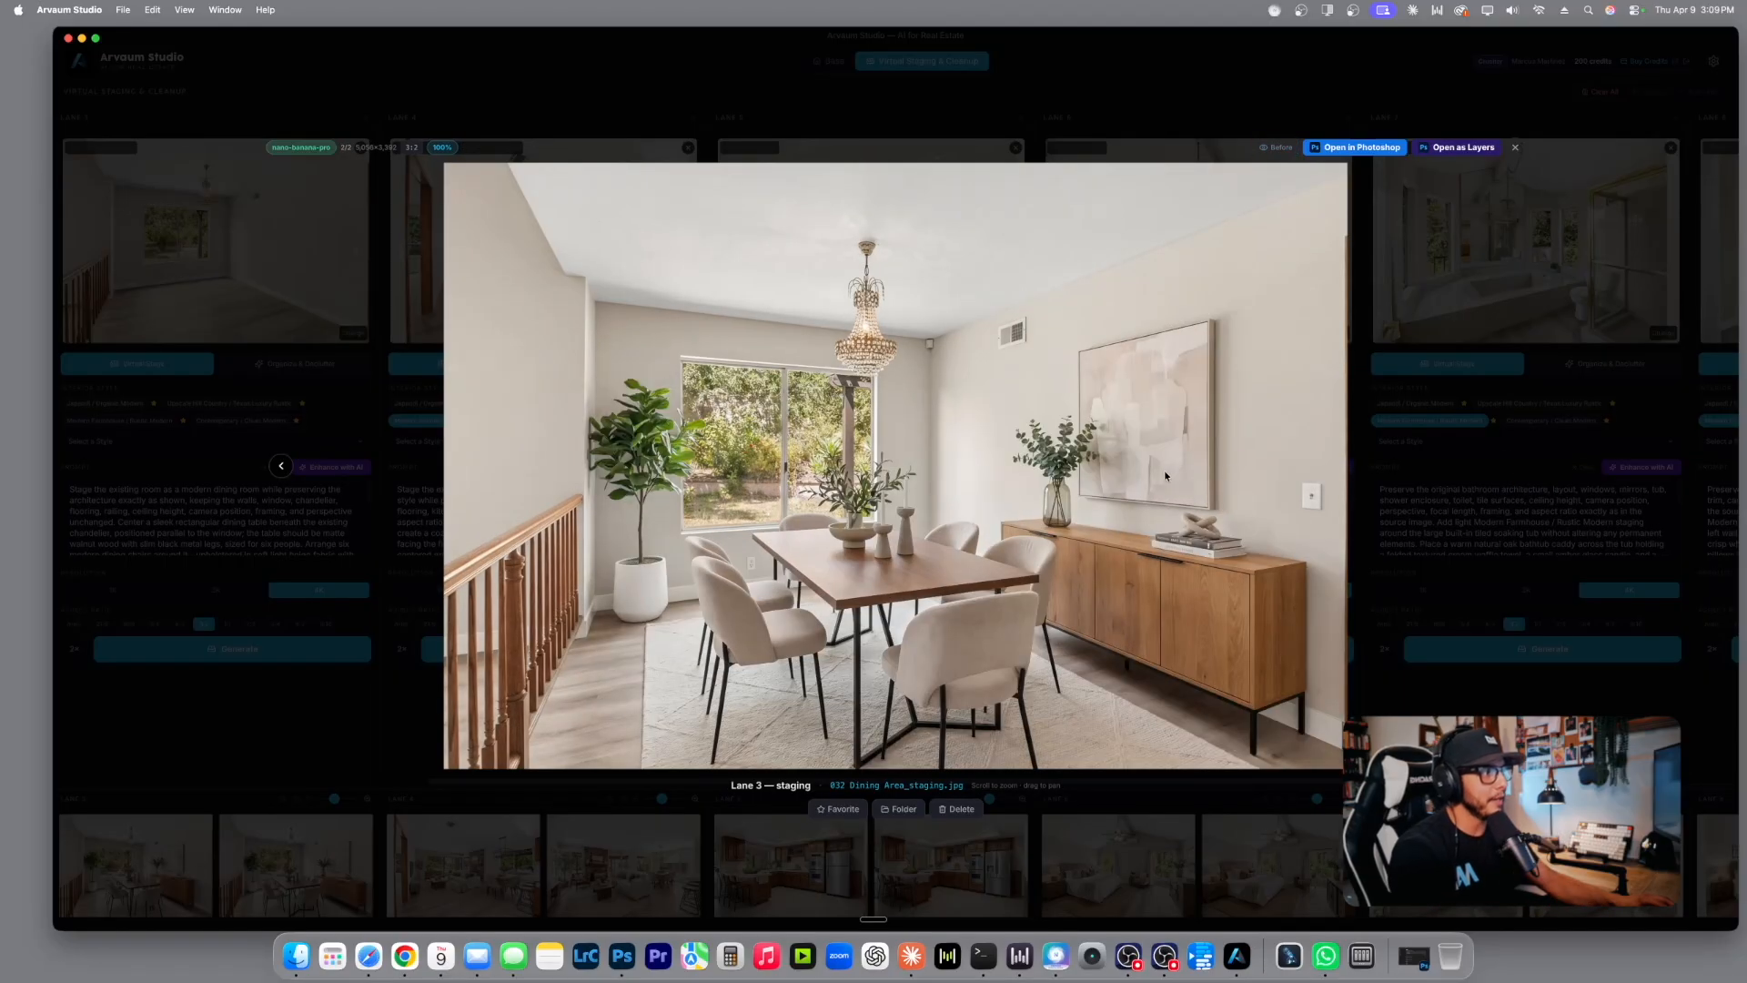
{"action": "left_click", "coordinate": [1277, 147]}
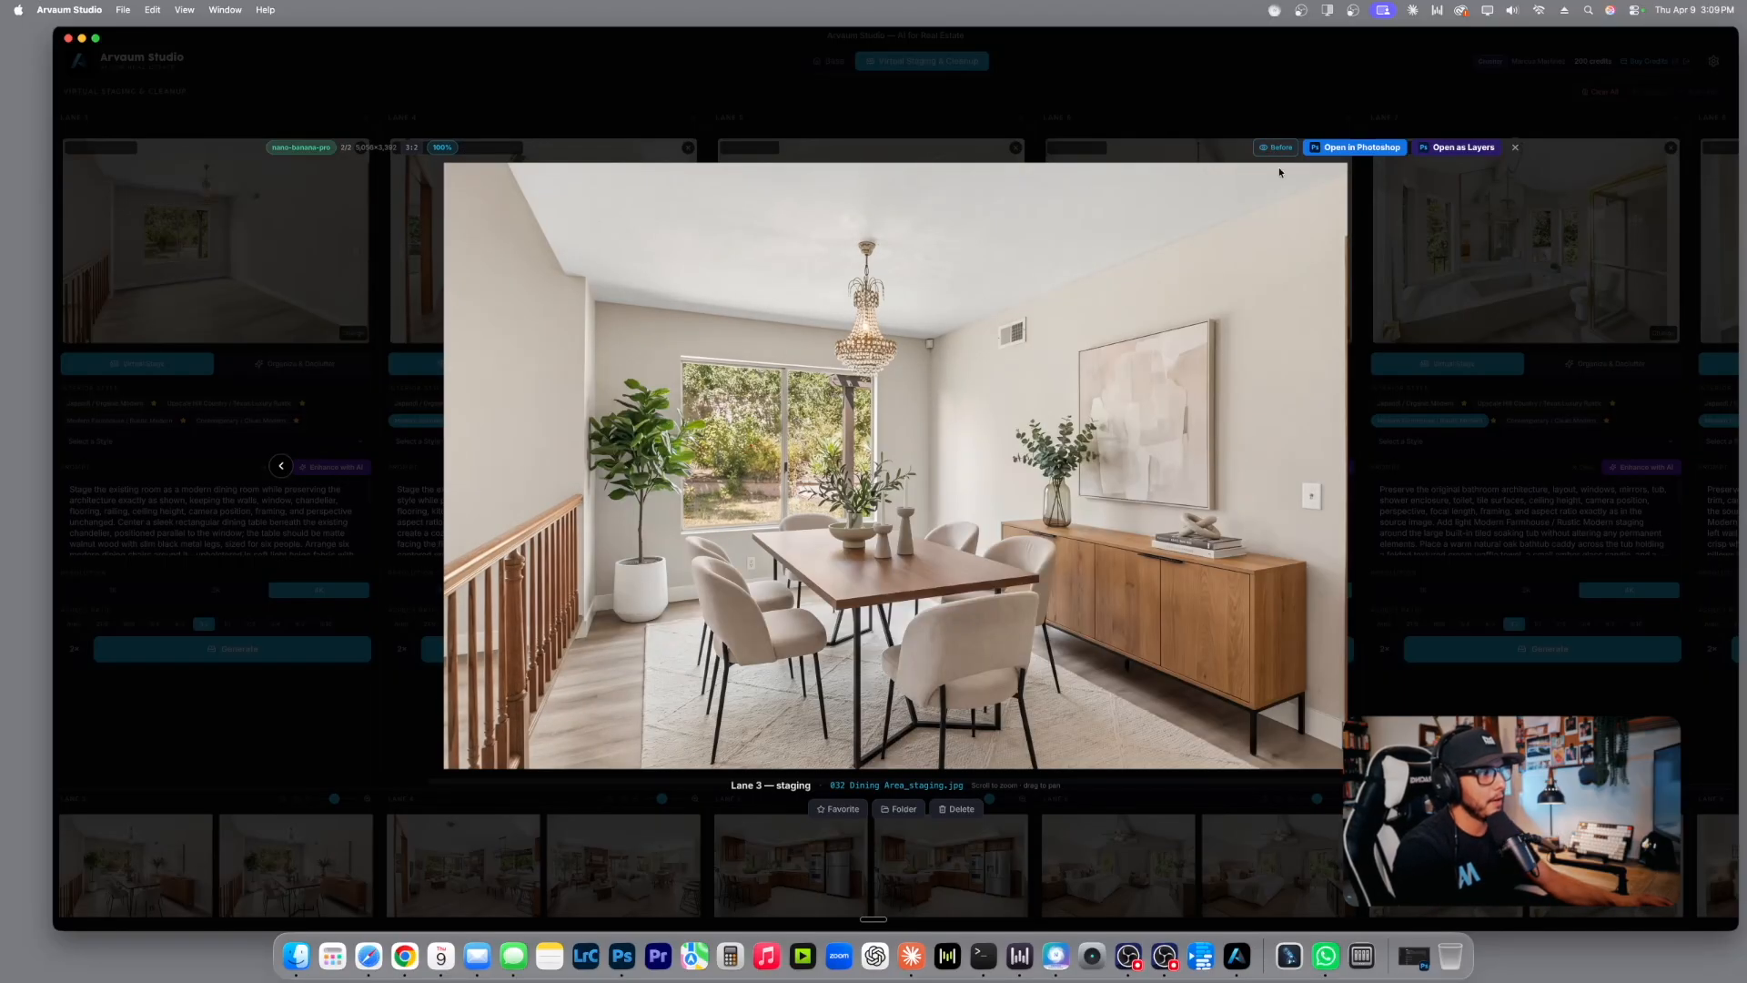
{"action": "left_click", "coordinate": [282, 466]}
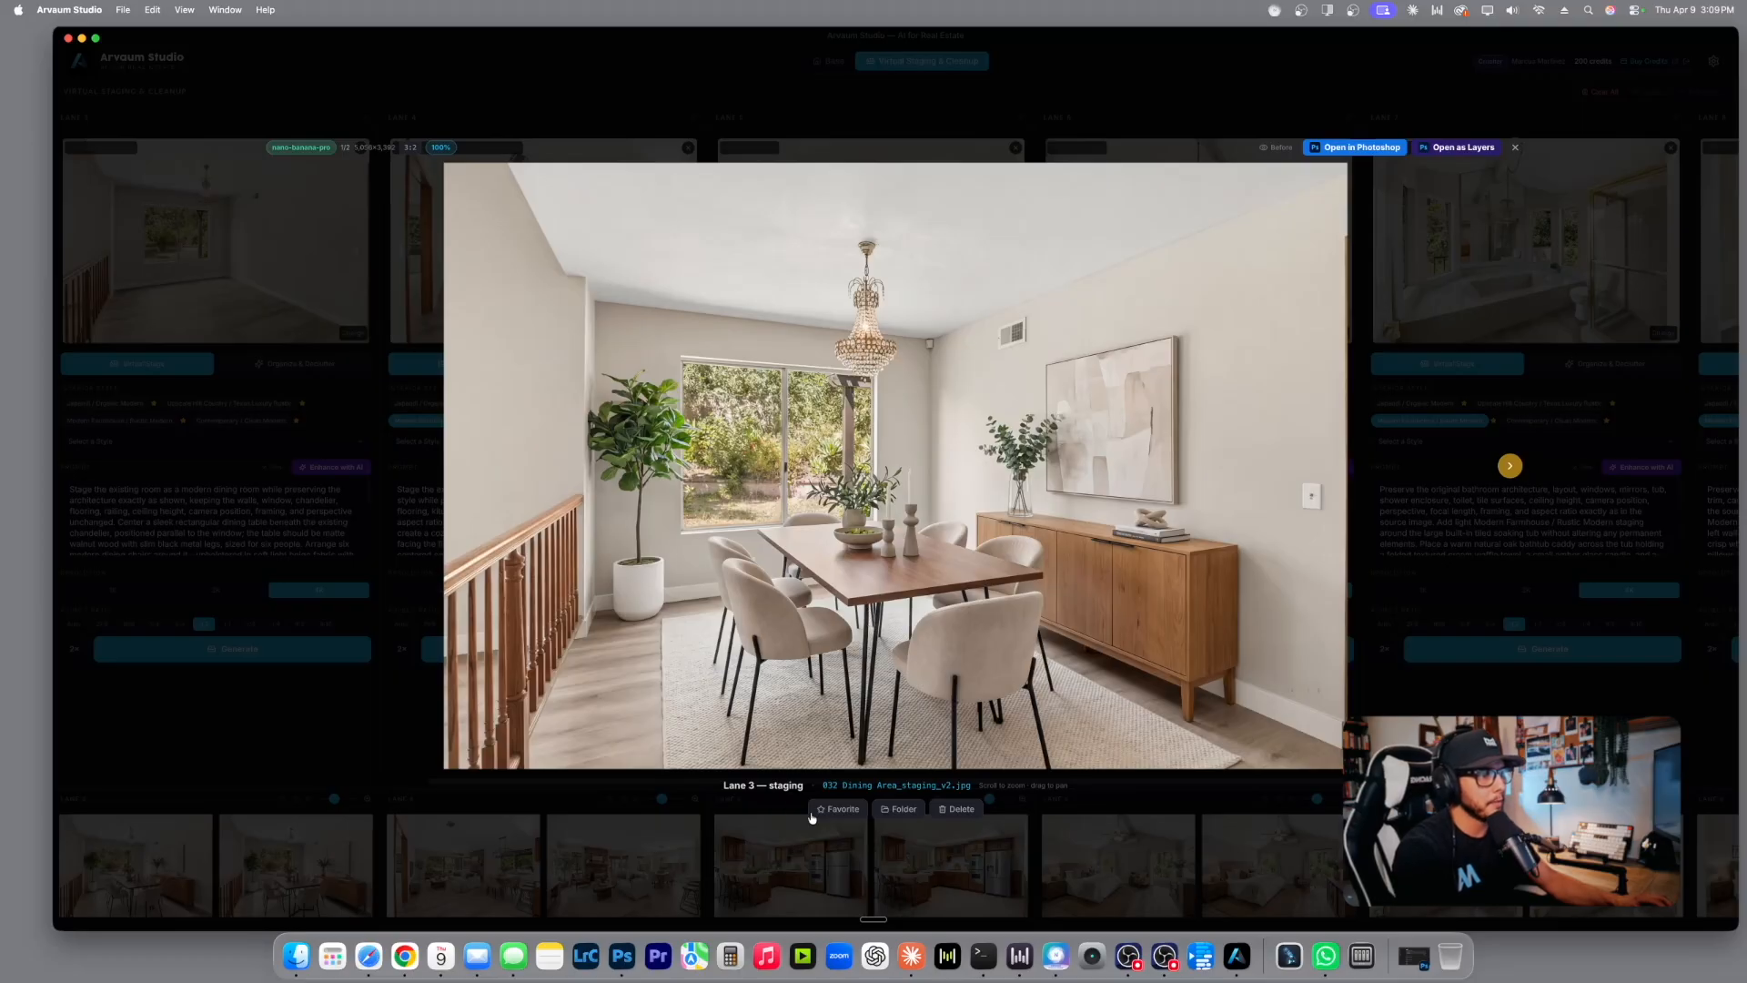
{"action": "left_click", "coordinate": [830, 813]}
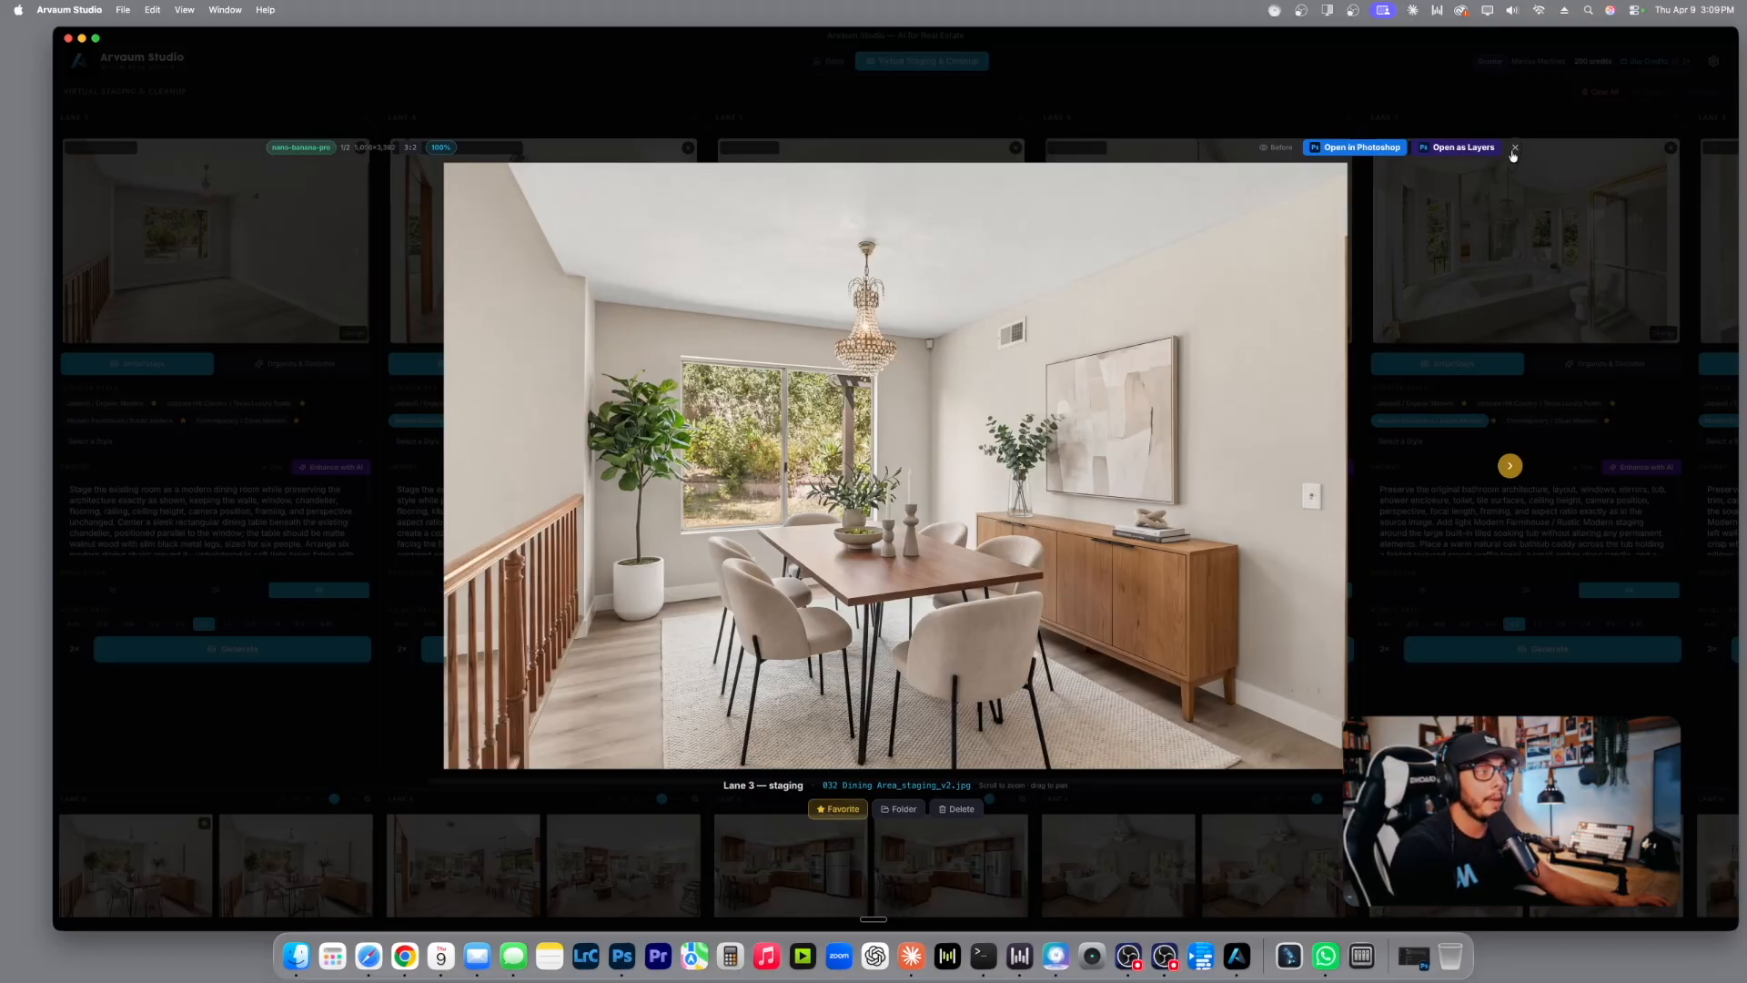
{"action": "left_click", "coordinate": [1514, 148]}
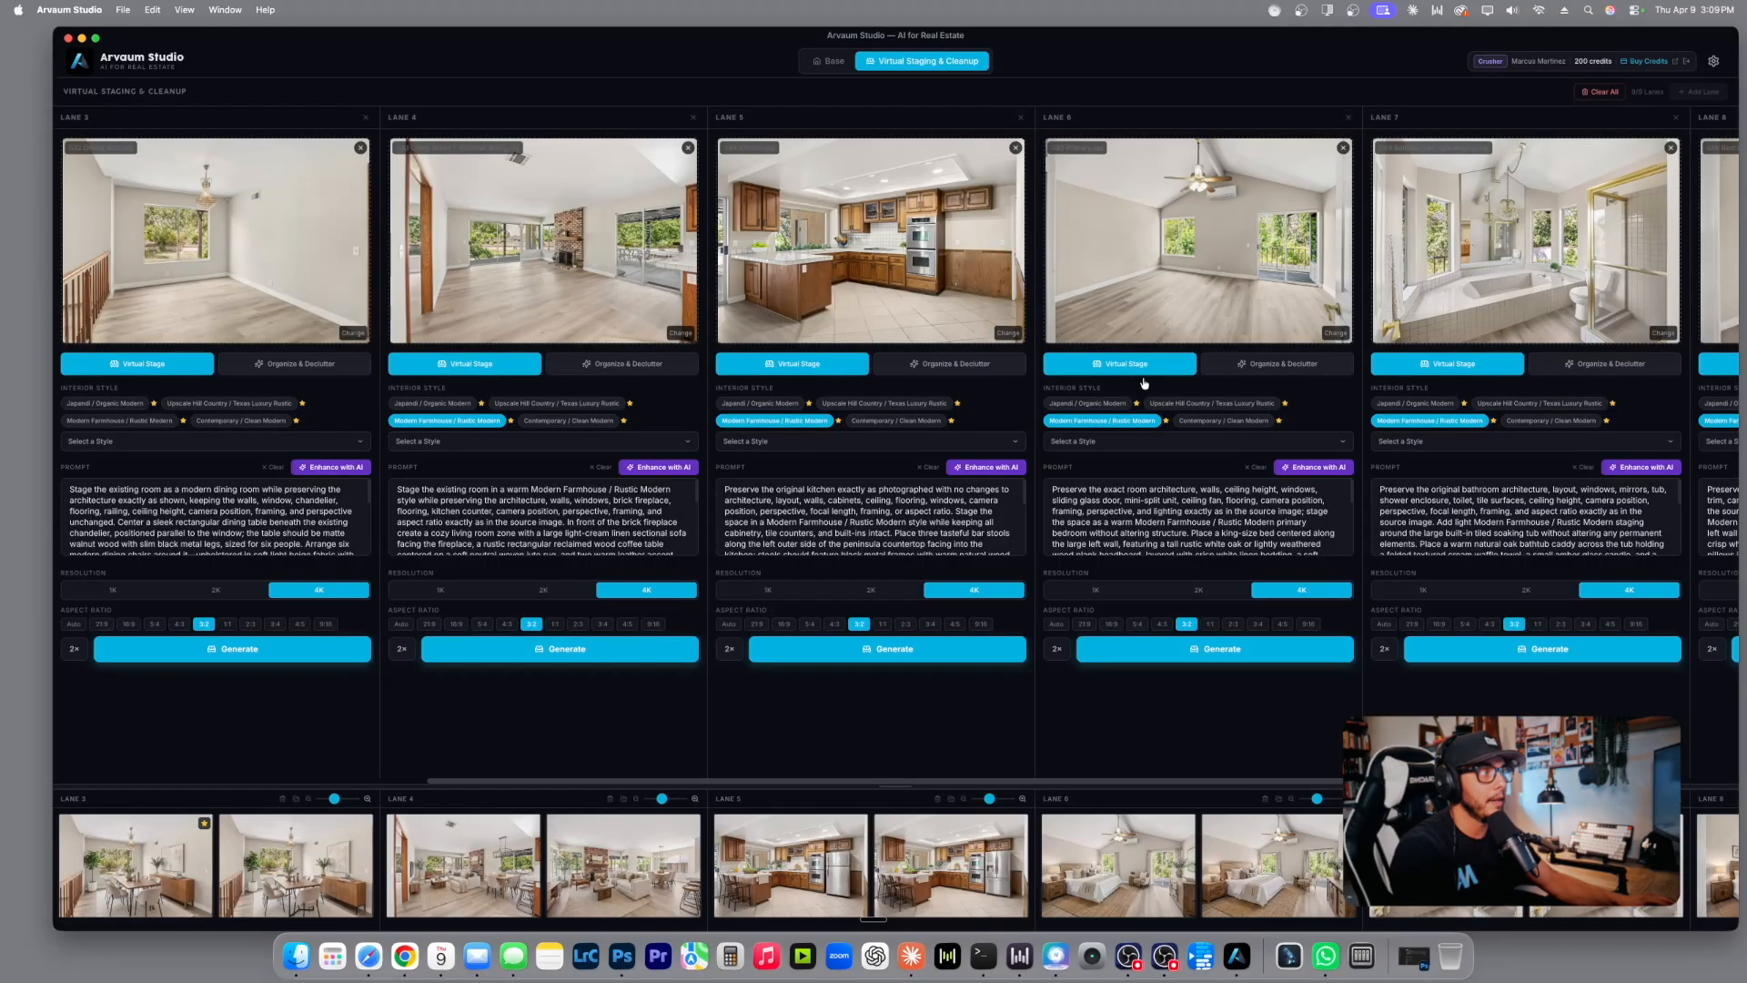
Examine both Lane 4 Modern Farmhouse living room and informal dining results and compare the second version with its original.
{"action": "left_click", "coordinate": [492, 867]}
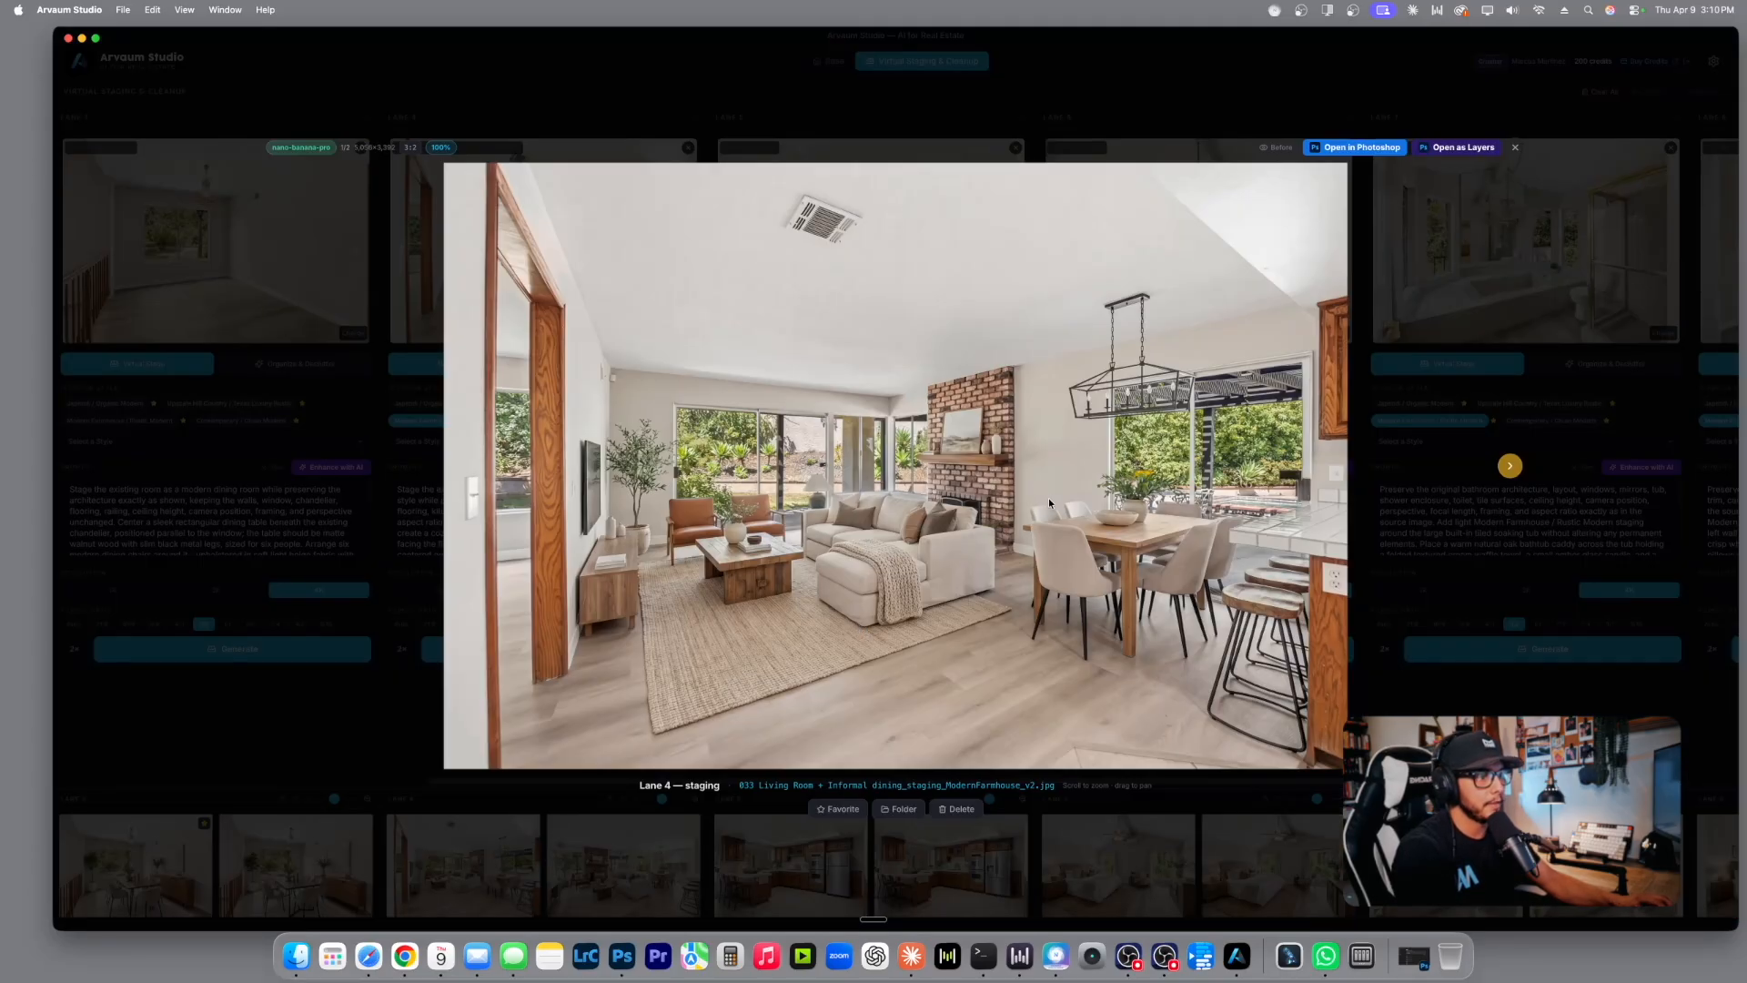
{"action": "left_click", "coordinate": [1278, 146]}
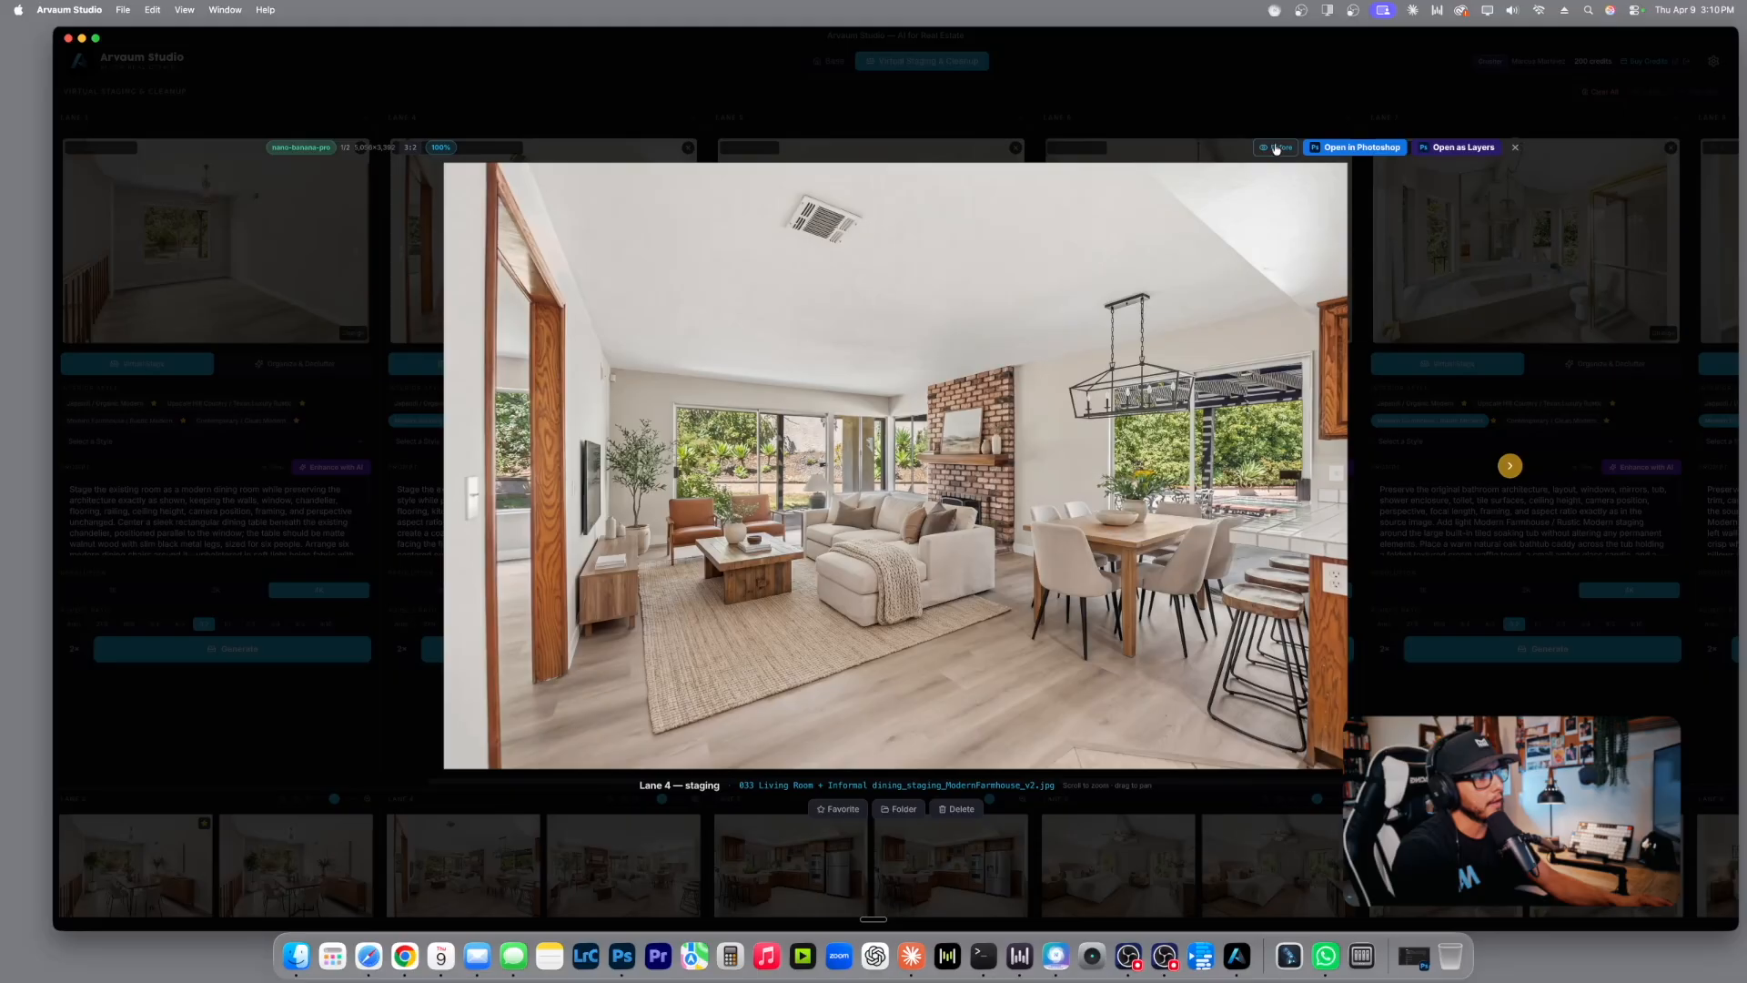
{"action": "key", "text": "Right"}
{"action": "key", "text": "Left"}
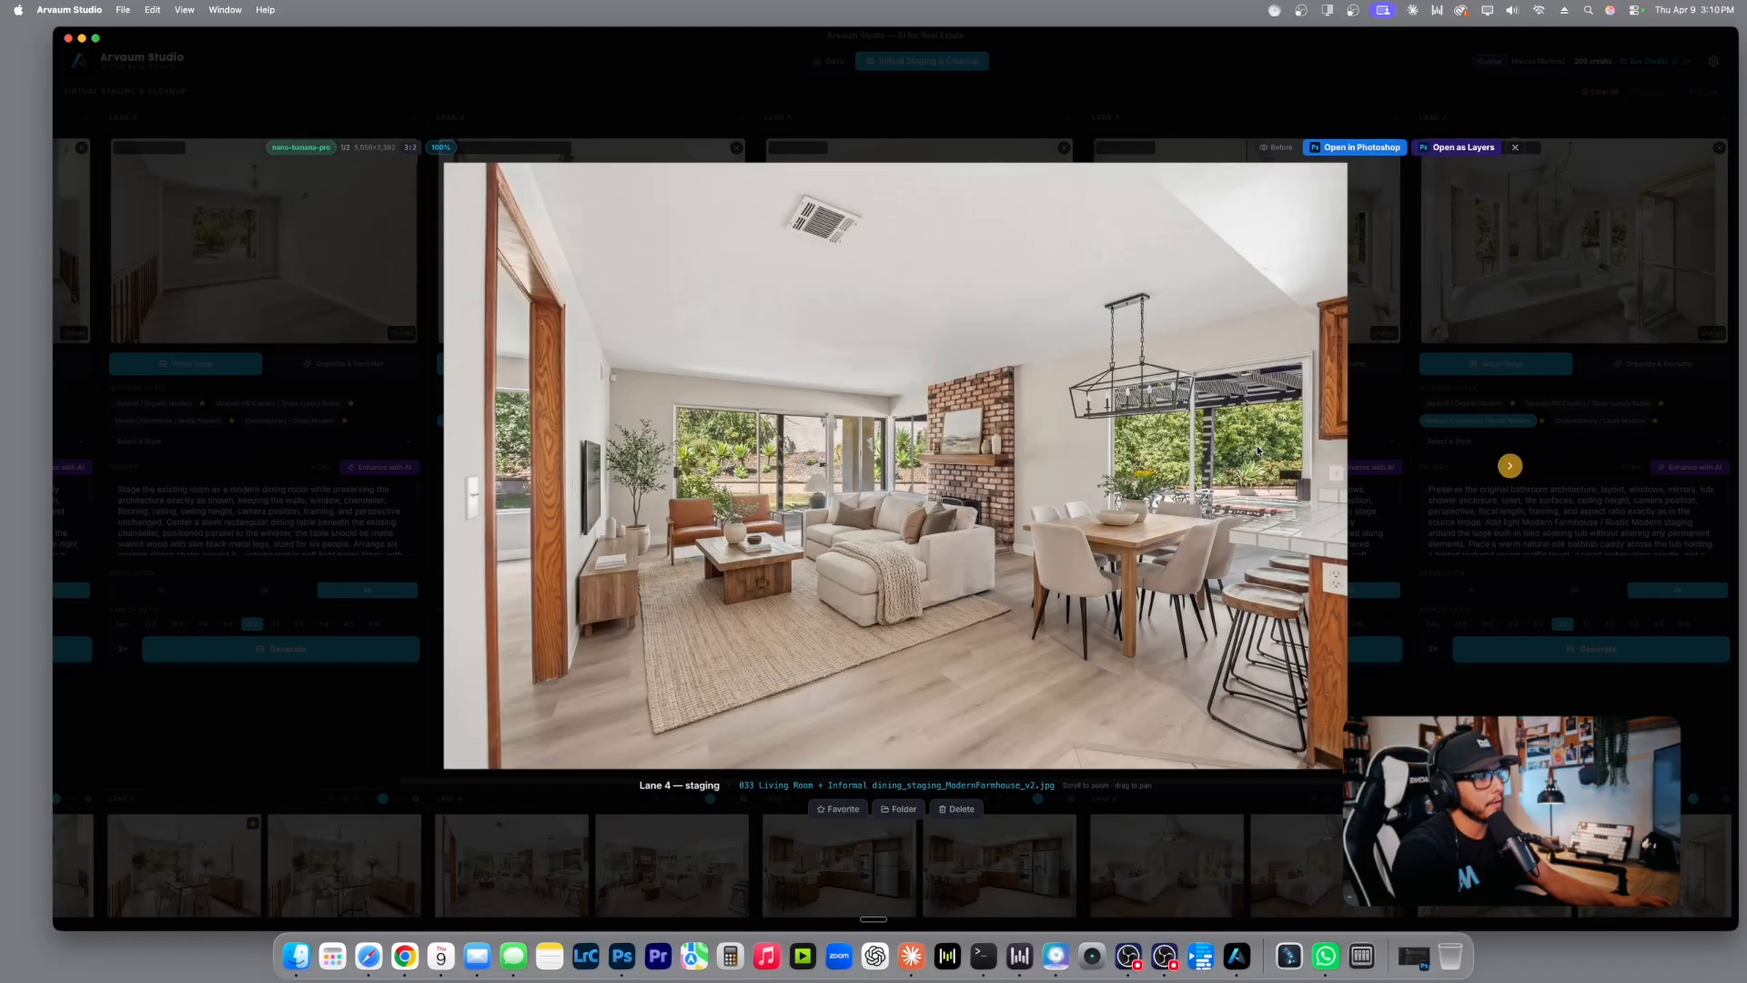
{"action": "key", "text": "Right"}
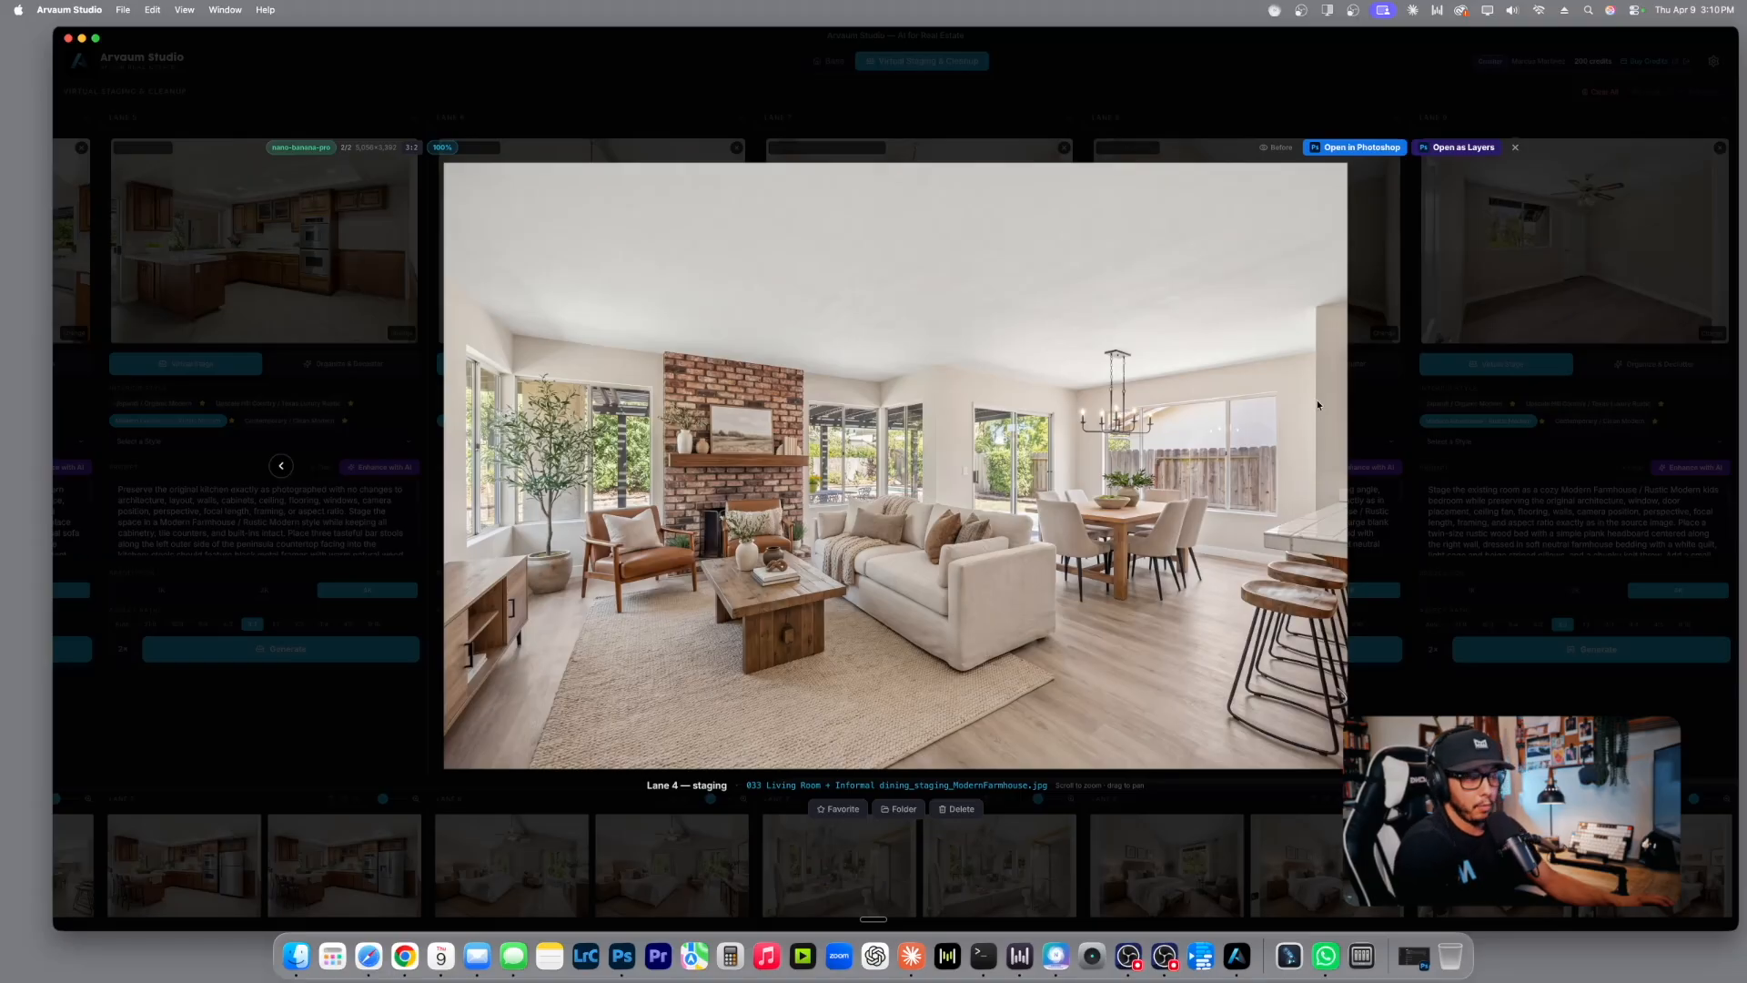
{"action": "left_click", "coordinate": [1515, 148]}
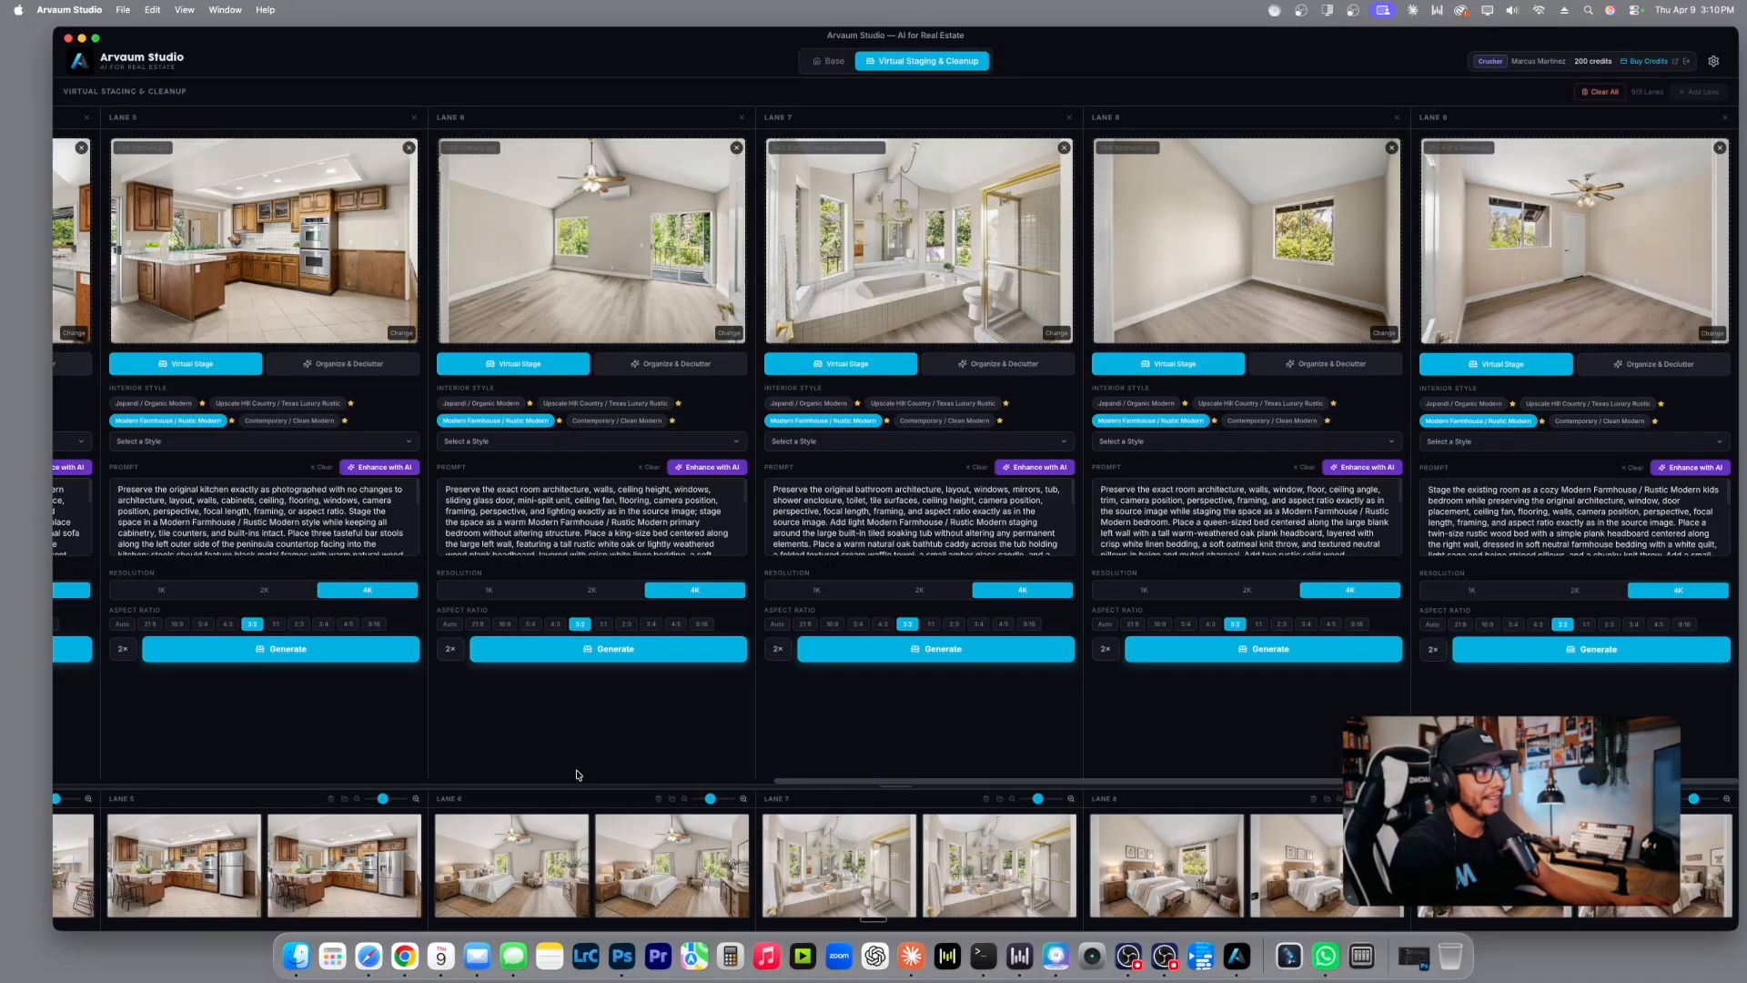
{"action": "scroll", "coordinate": [853, 784], "scroll_direction": "left", "scroll_amount": 12}
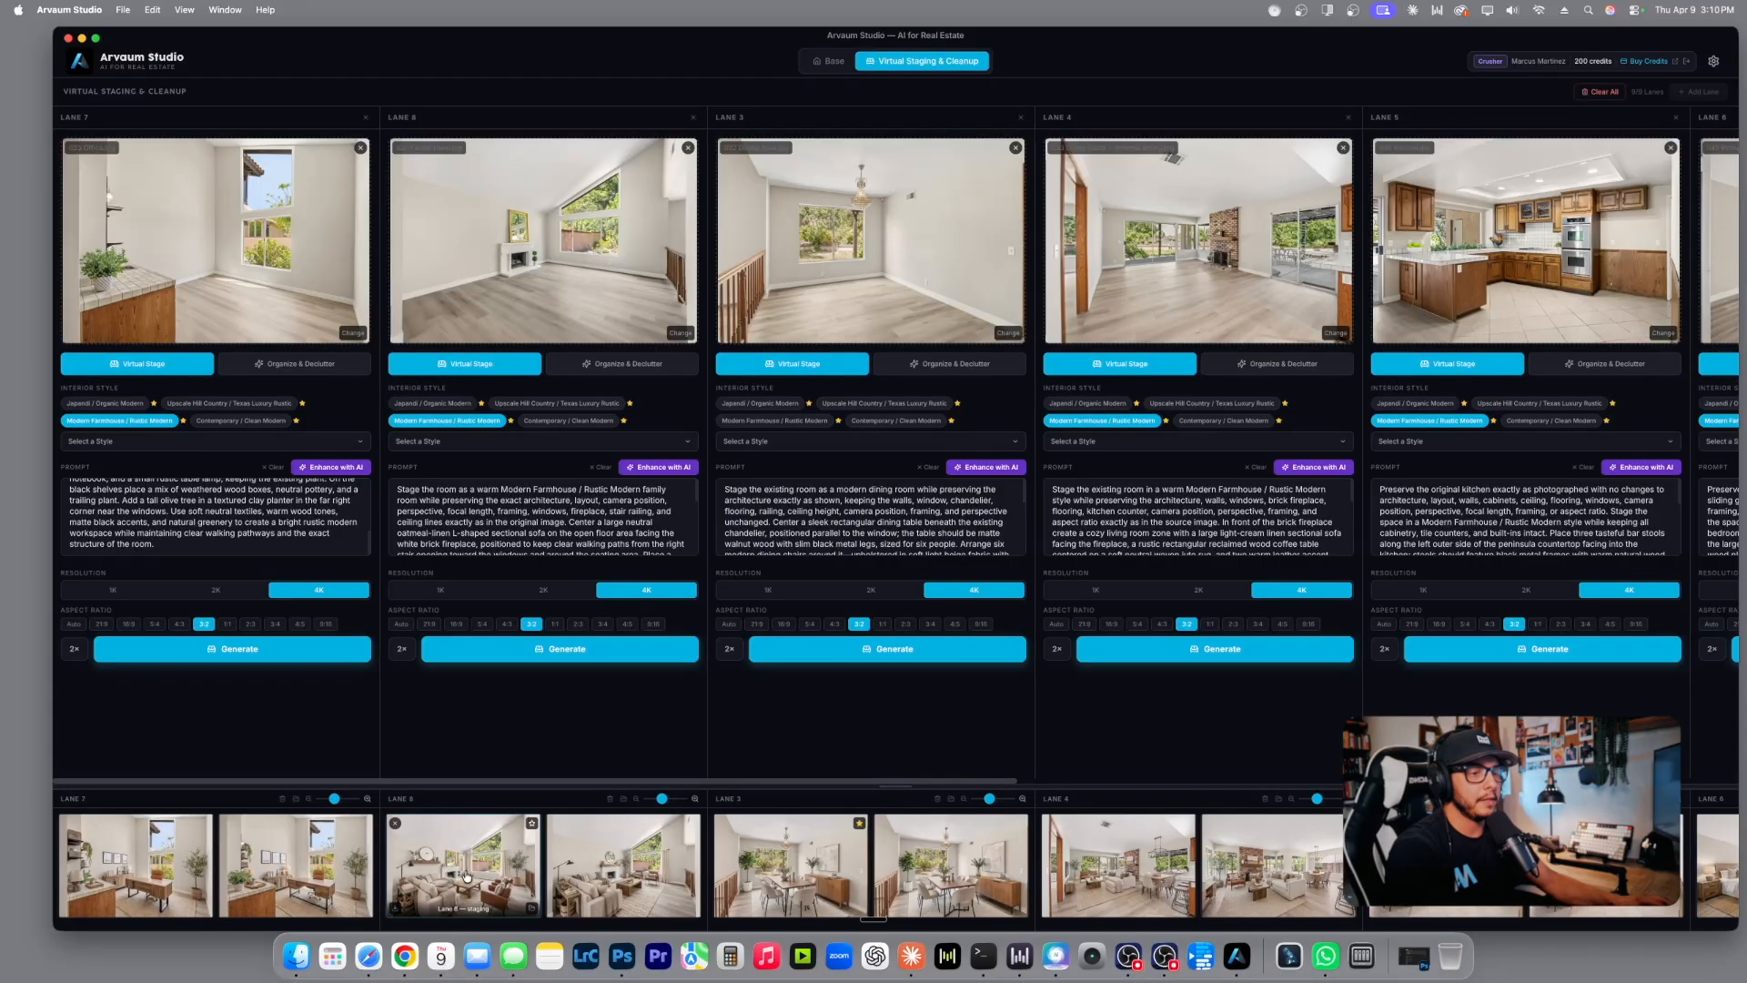
{"action": "scroll", "coordinate": [464, 876], "scroll_direction": "right", "scroll_amount": 12}
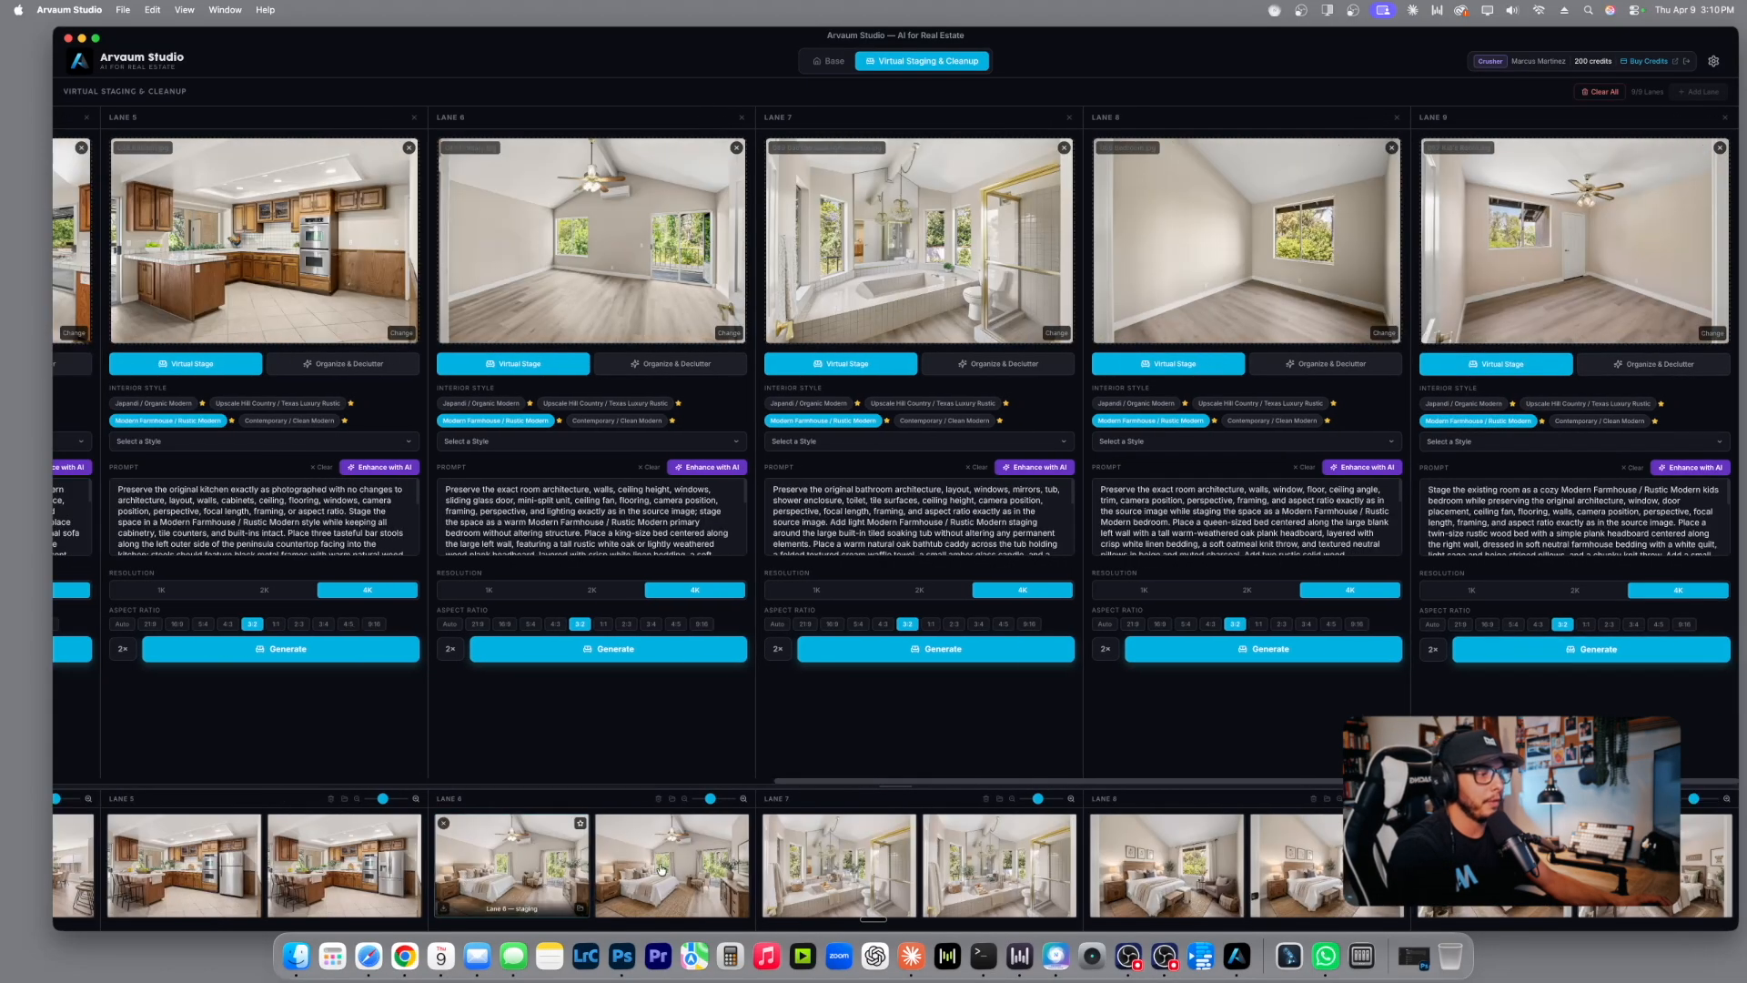
{"action": "scroll", "coordinate": [907, 884], "scroll_direction": "left", "scroll_amount": 12}
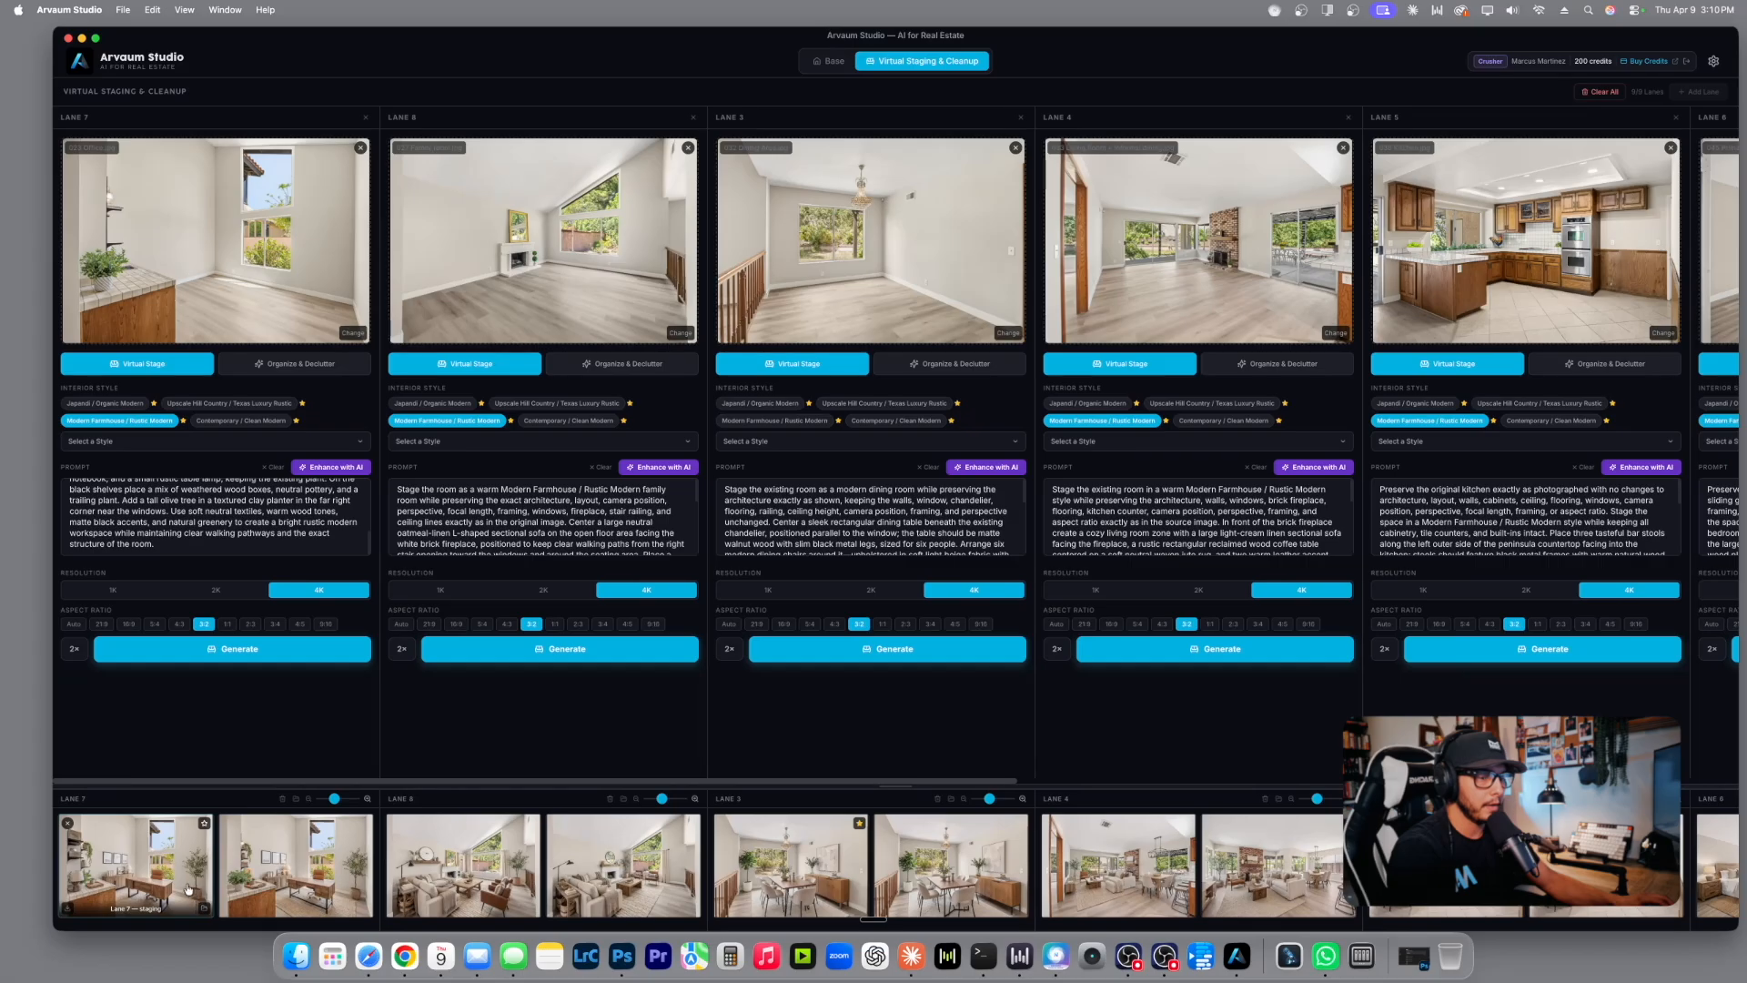
{"action": "scroll", "coordinate": [739, 862], "scroll_direction": "right", "scroll_amount": 12}
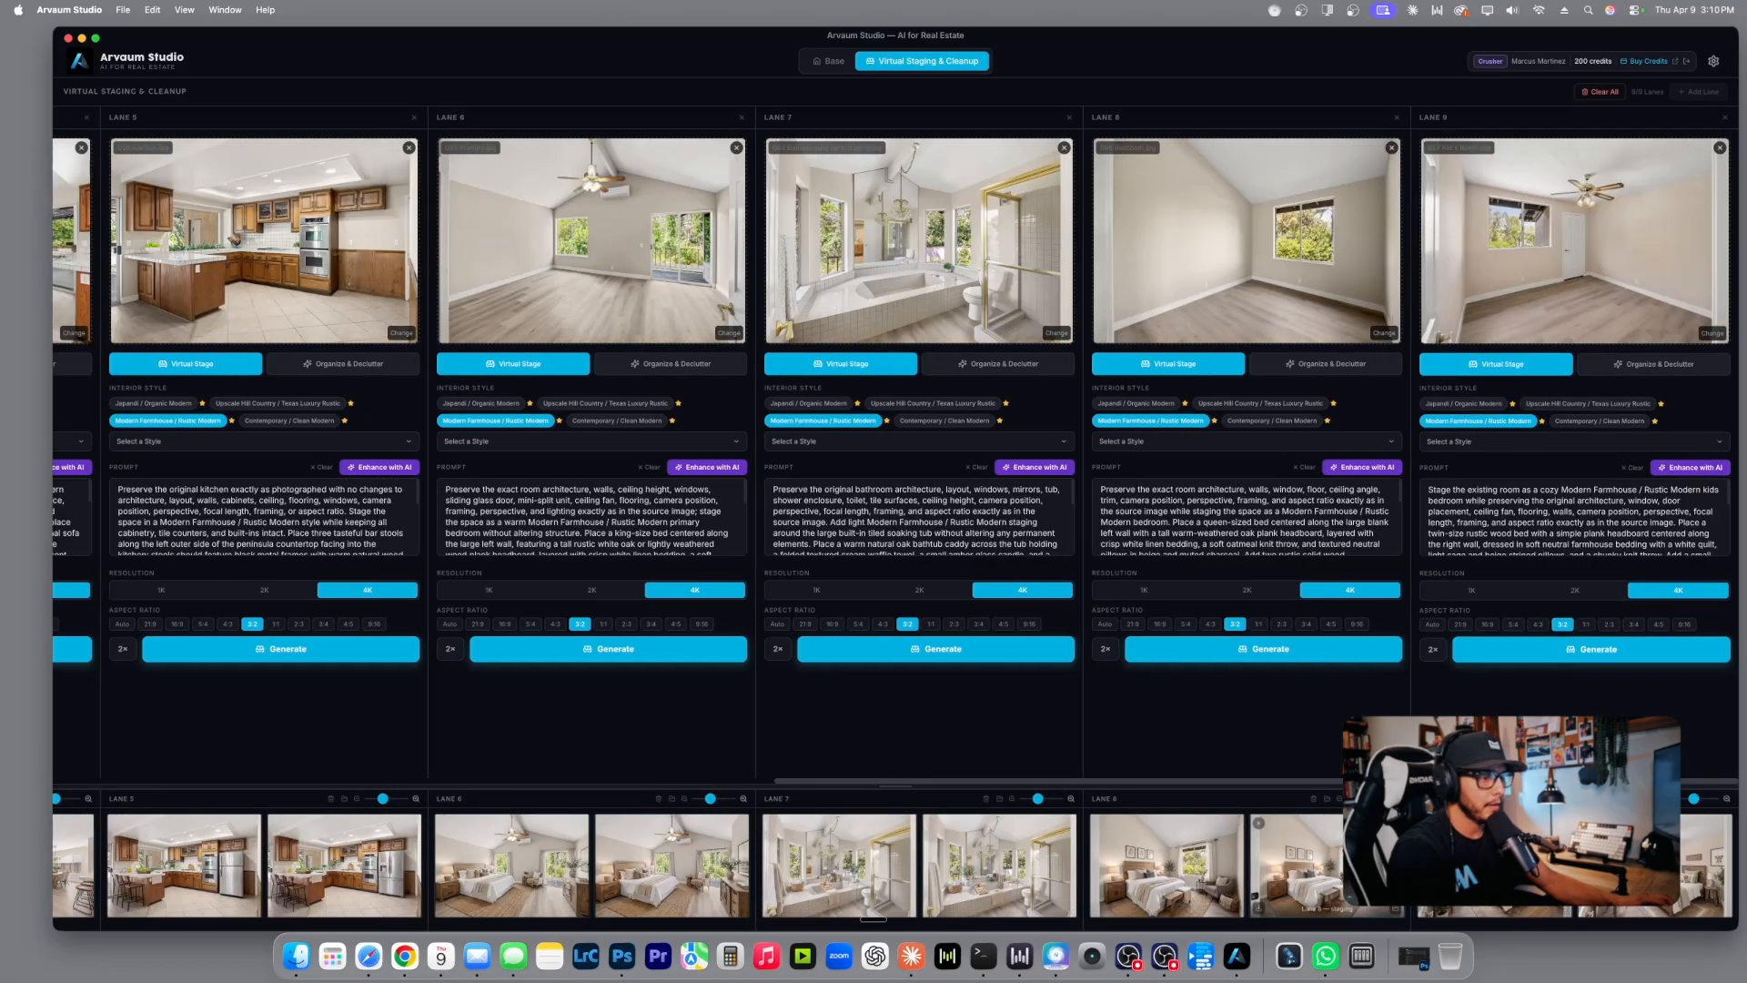
{"action": "scroll", "coordinate": [238, 882], "scroll_direction": "left", "scroll_amount": 6}
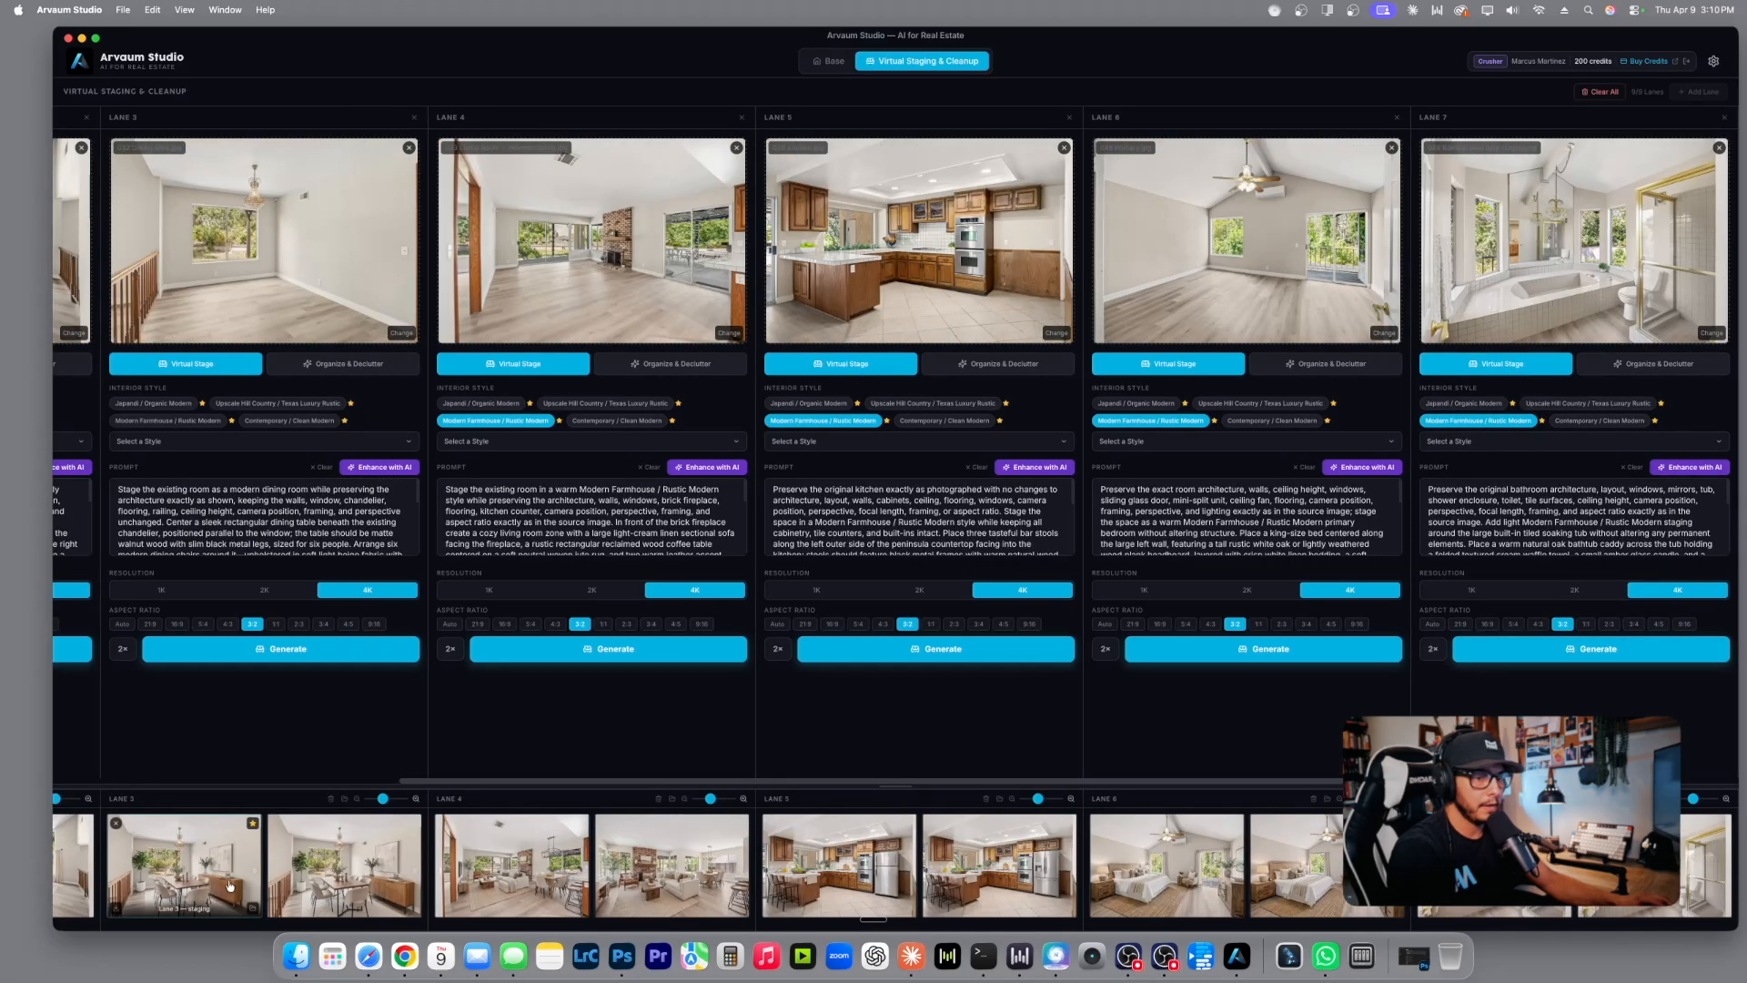
Compare the Lane 7 staged office with its original photo and favorite 023 Office_staging_ModernFarmhouse_v2.jpg.
{"action": "scroll", "coordinate": [208, 885], "scroll_direction": "left", "scroll_amount": 6}
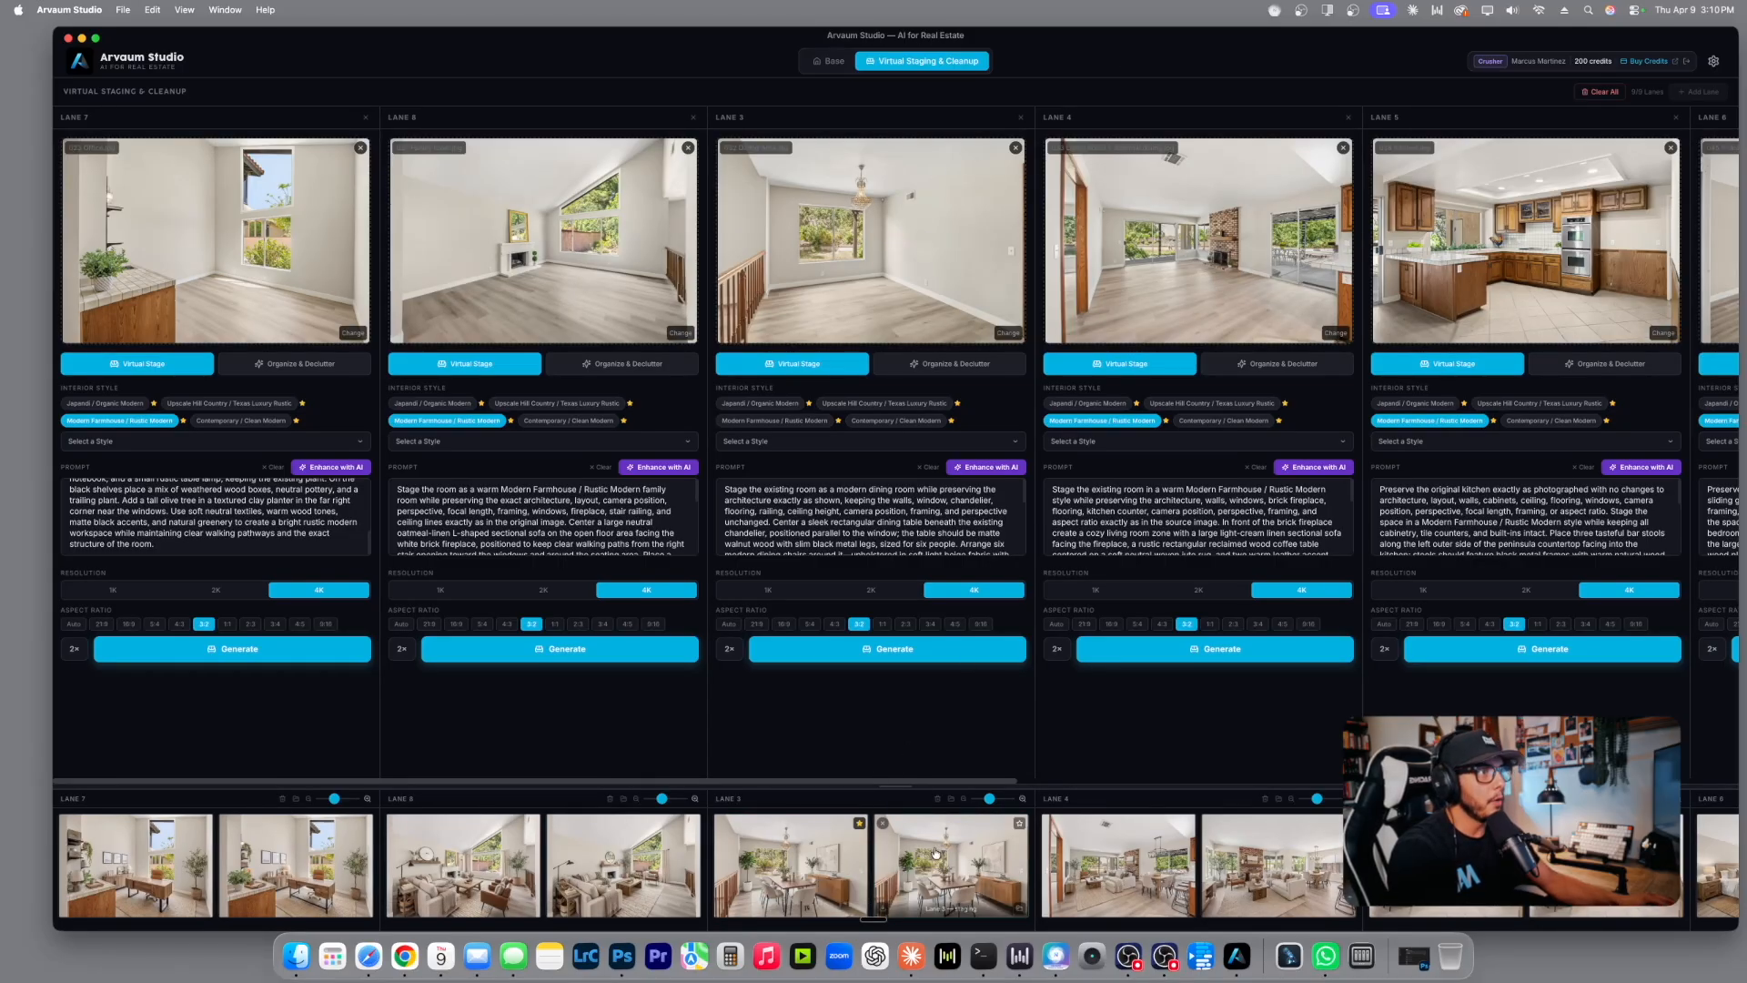
{"action": "left_click", "coordinate": [162, 875]}
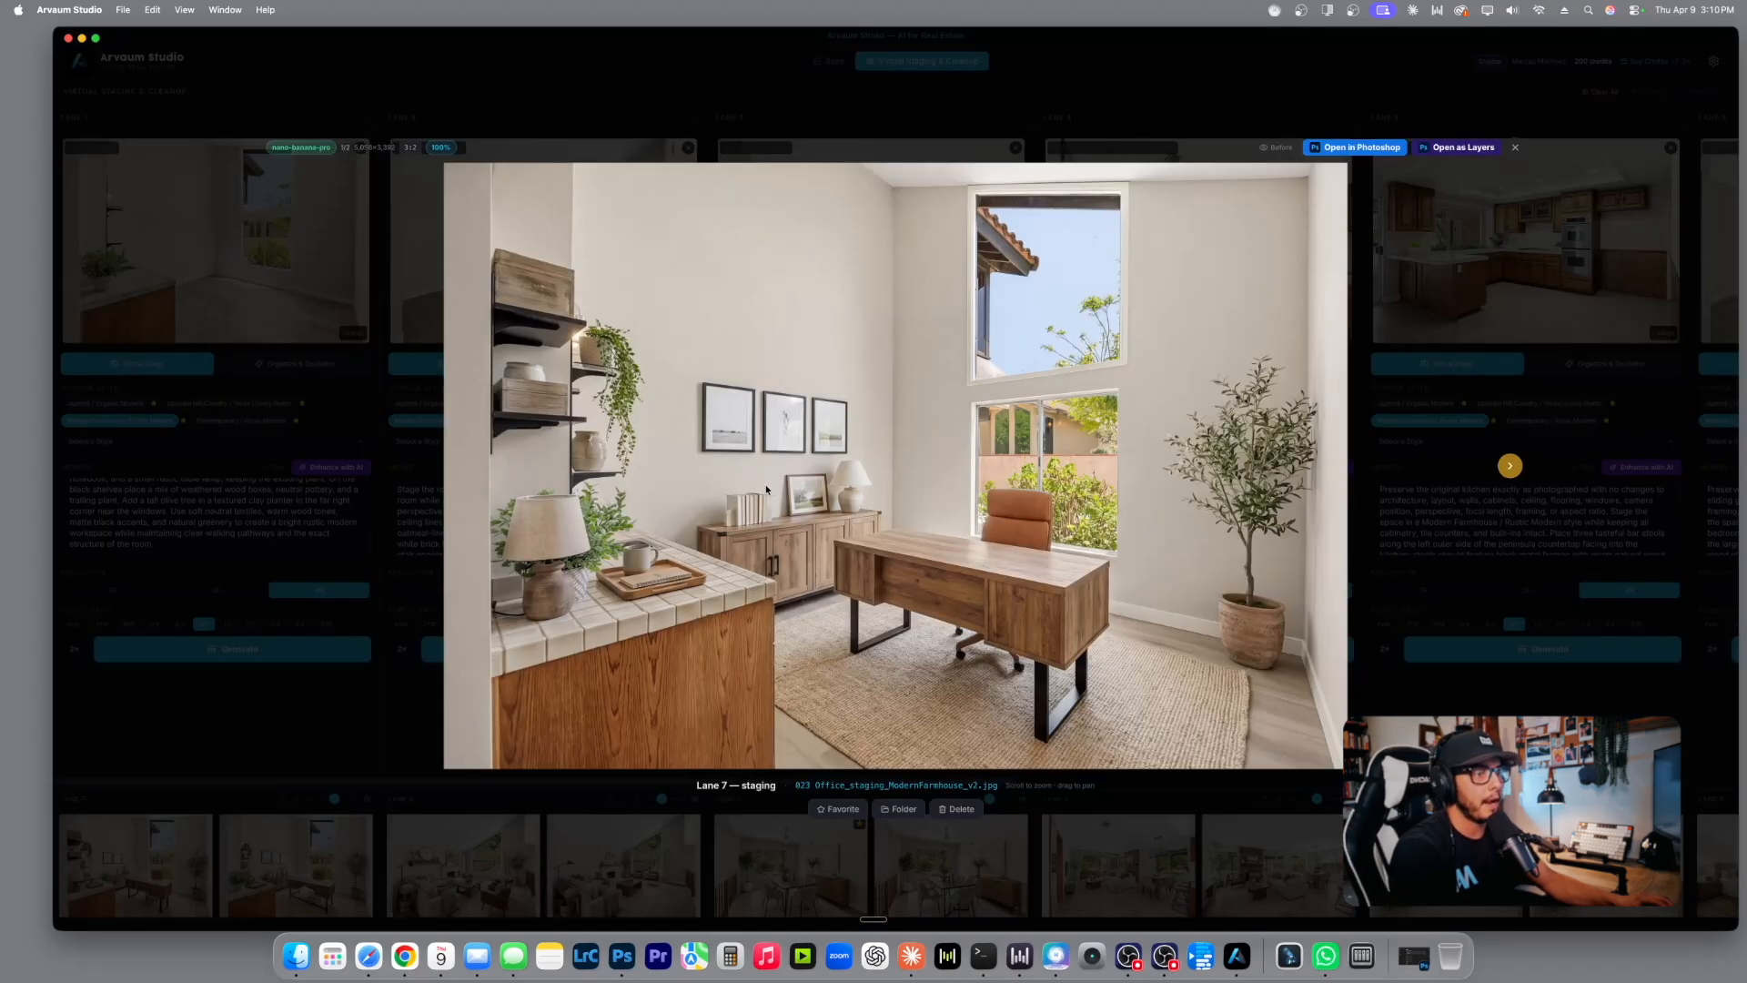
{"action": "key", "text": "Right"}
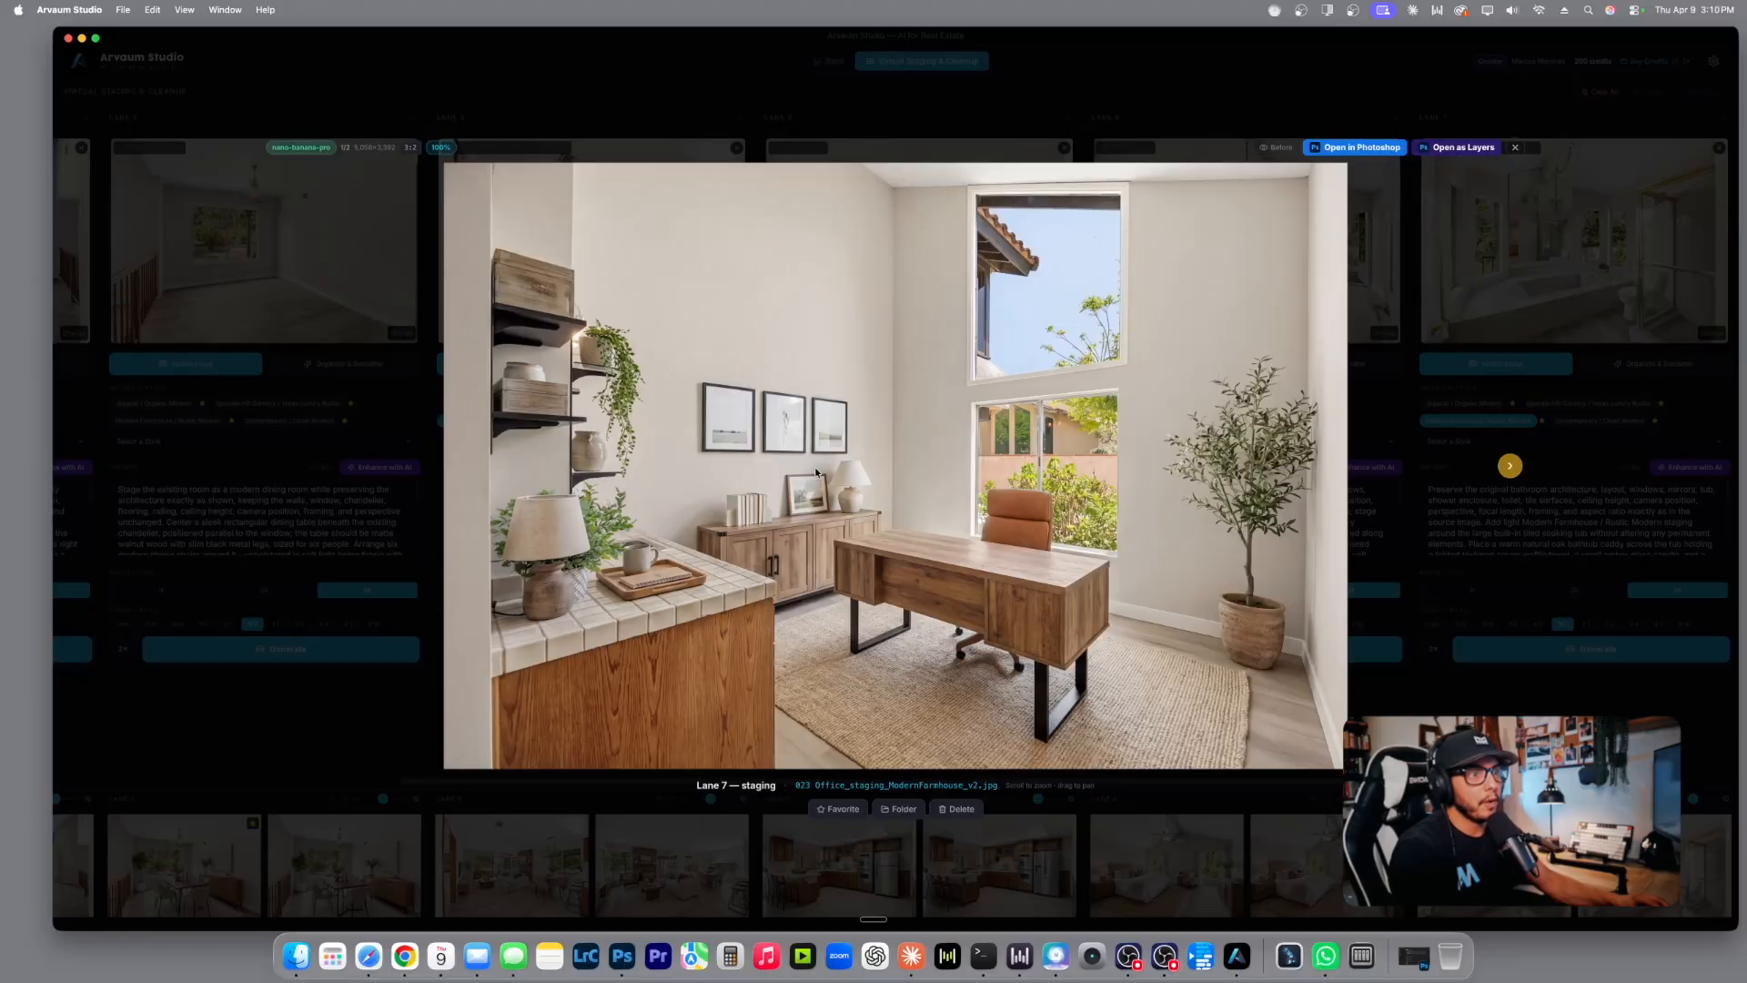
{"action": "key", "text": "Left"}
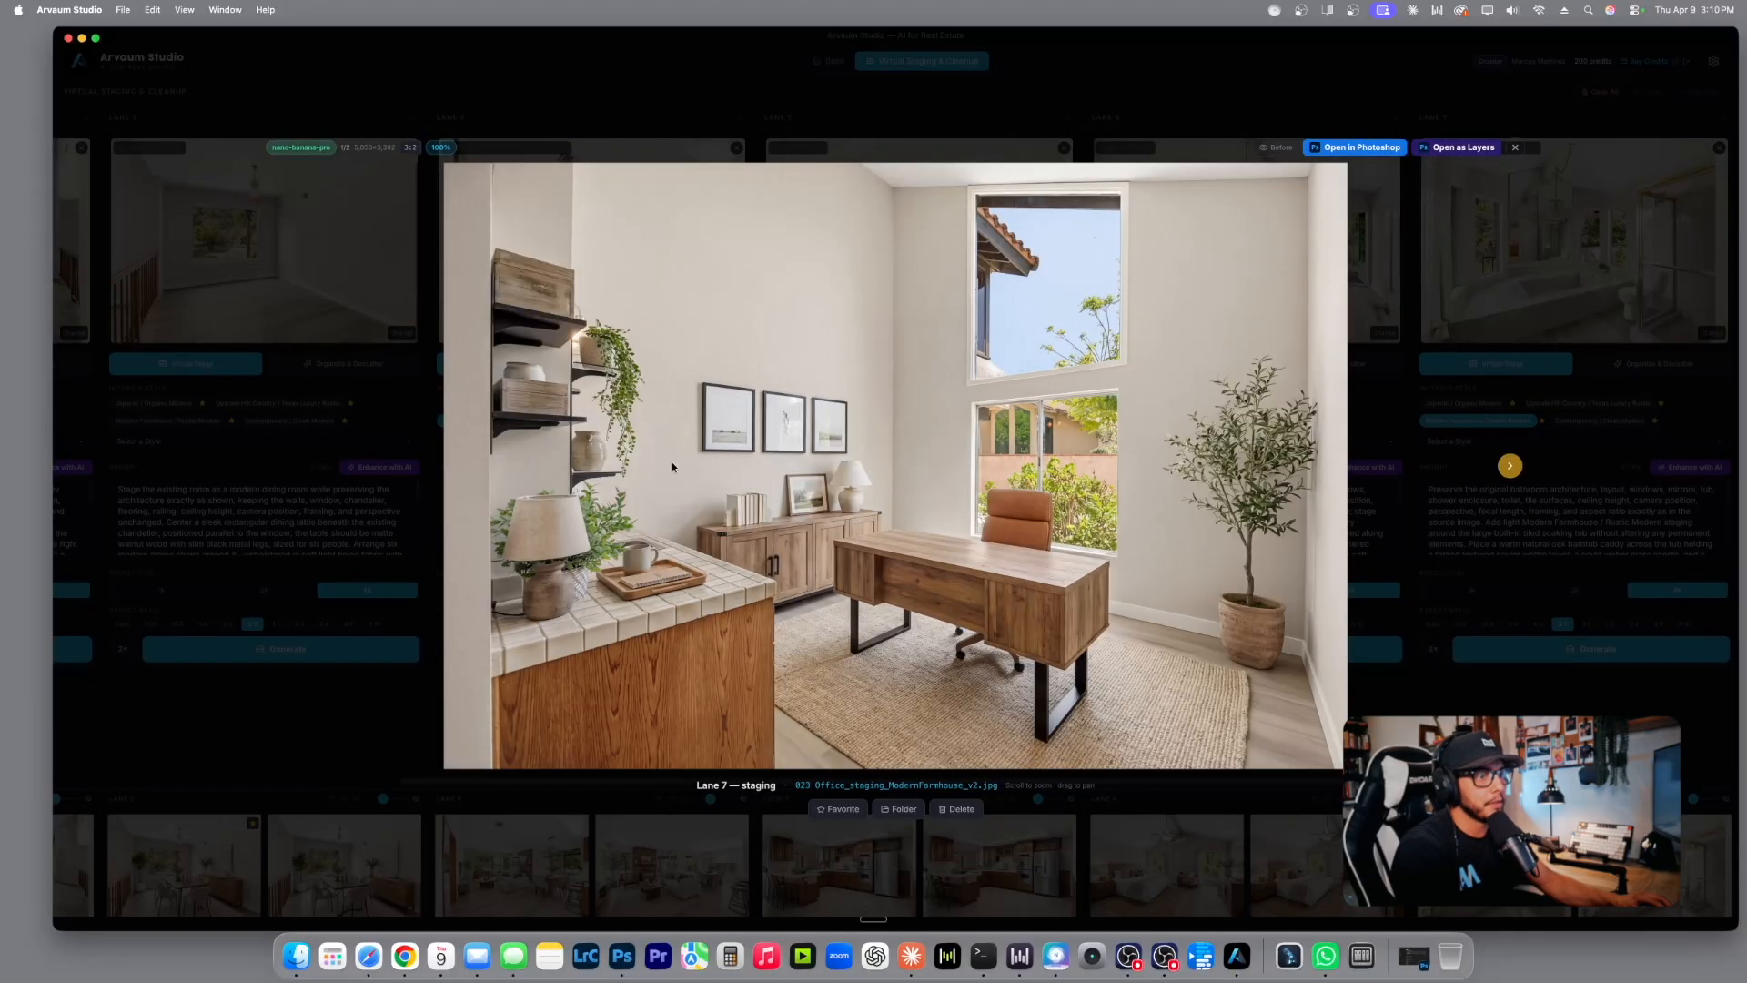
{"action": "key", "text": "Right"}
{"action": "left_click", "coordinate": [1282, 152]}
{"action": "left_click", "coordinate": [1282, 152]}
{"action": "left_click", "coordinate": [1283, 151]}
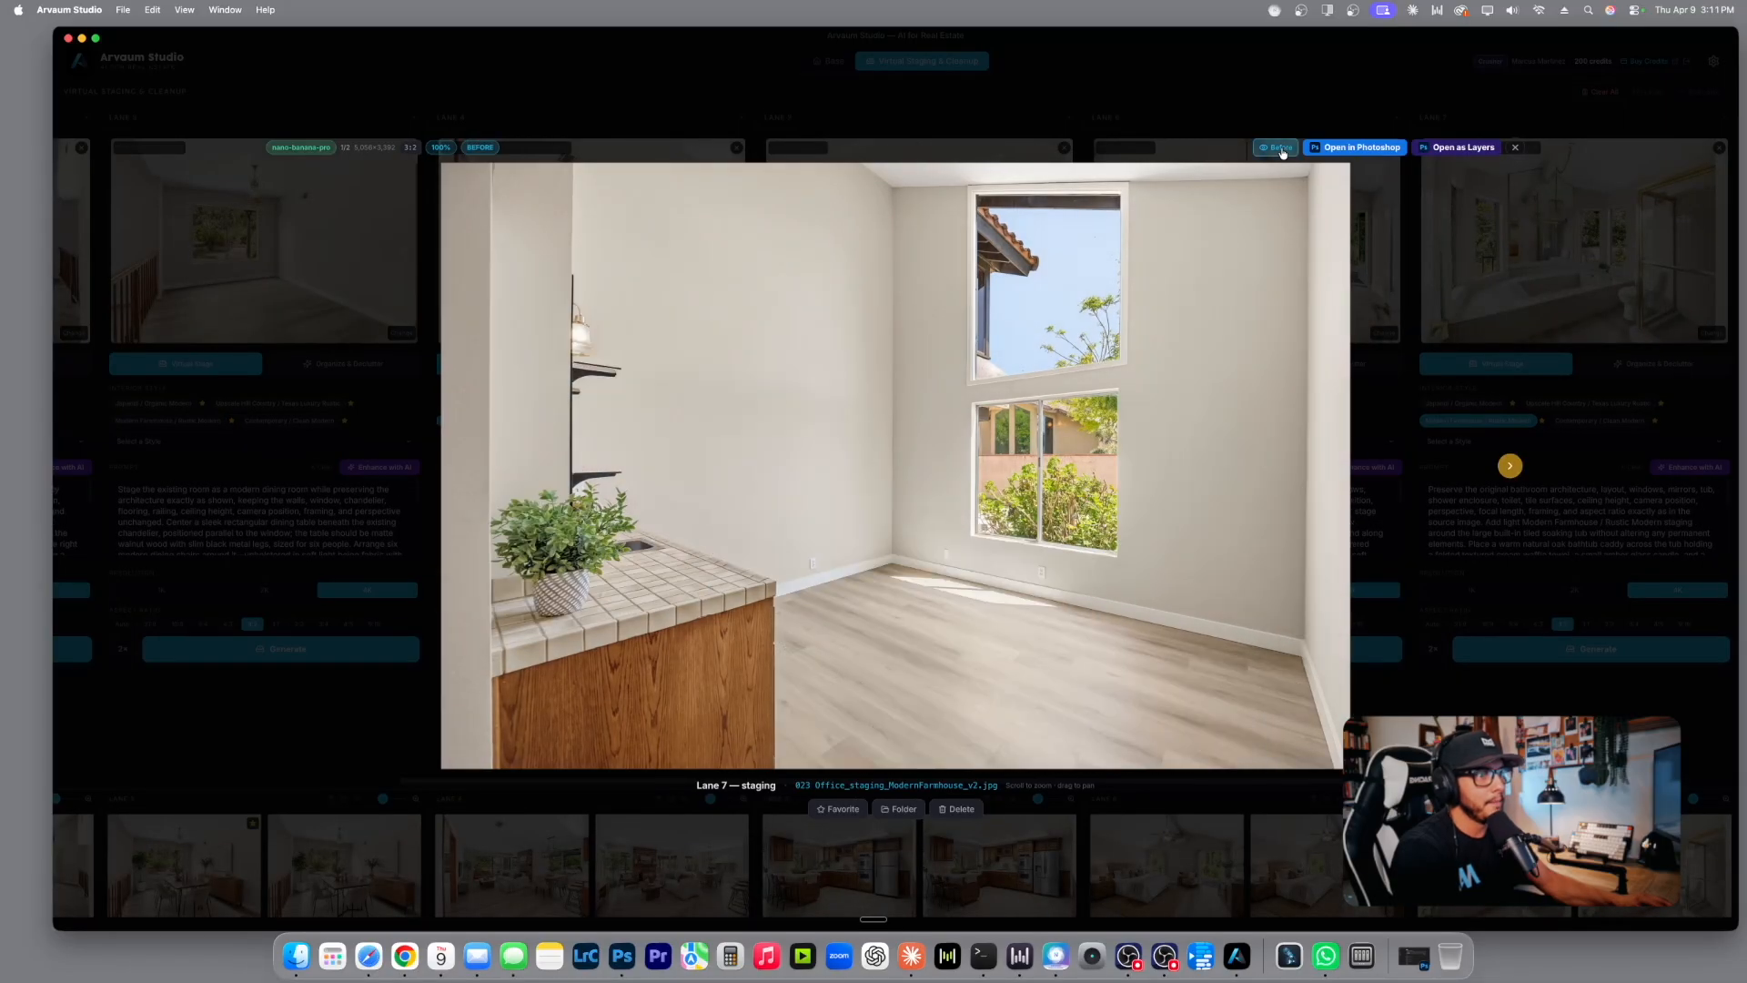
{"action": "left_click", "coordinate": [1282, 152]}
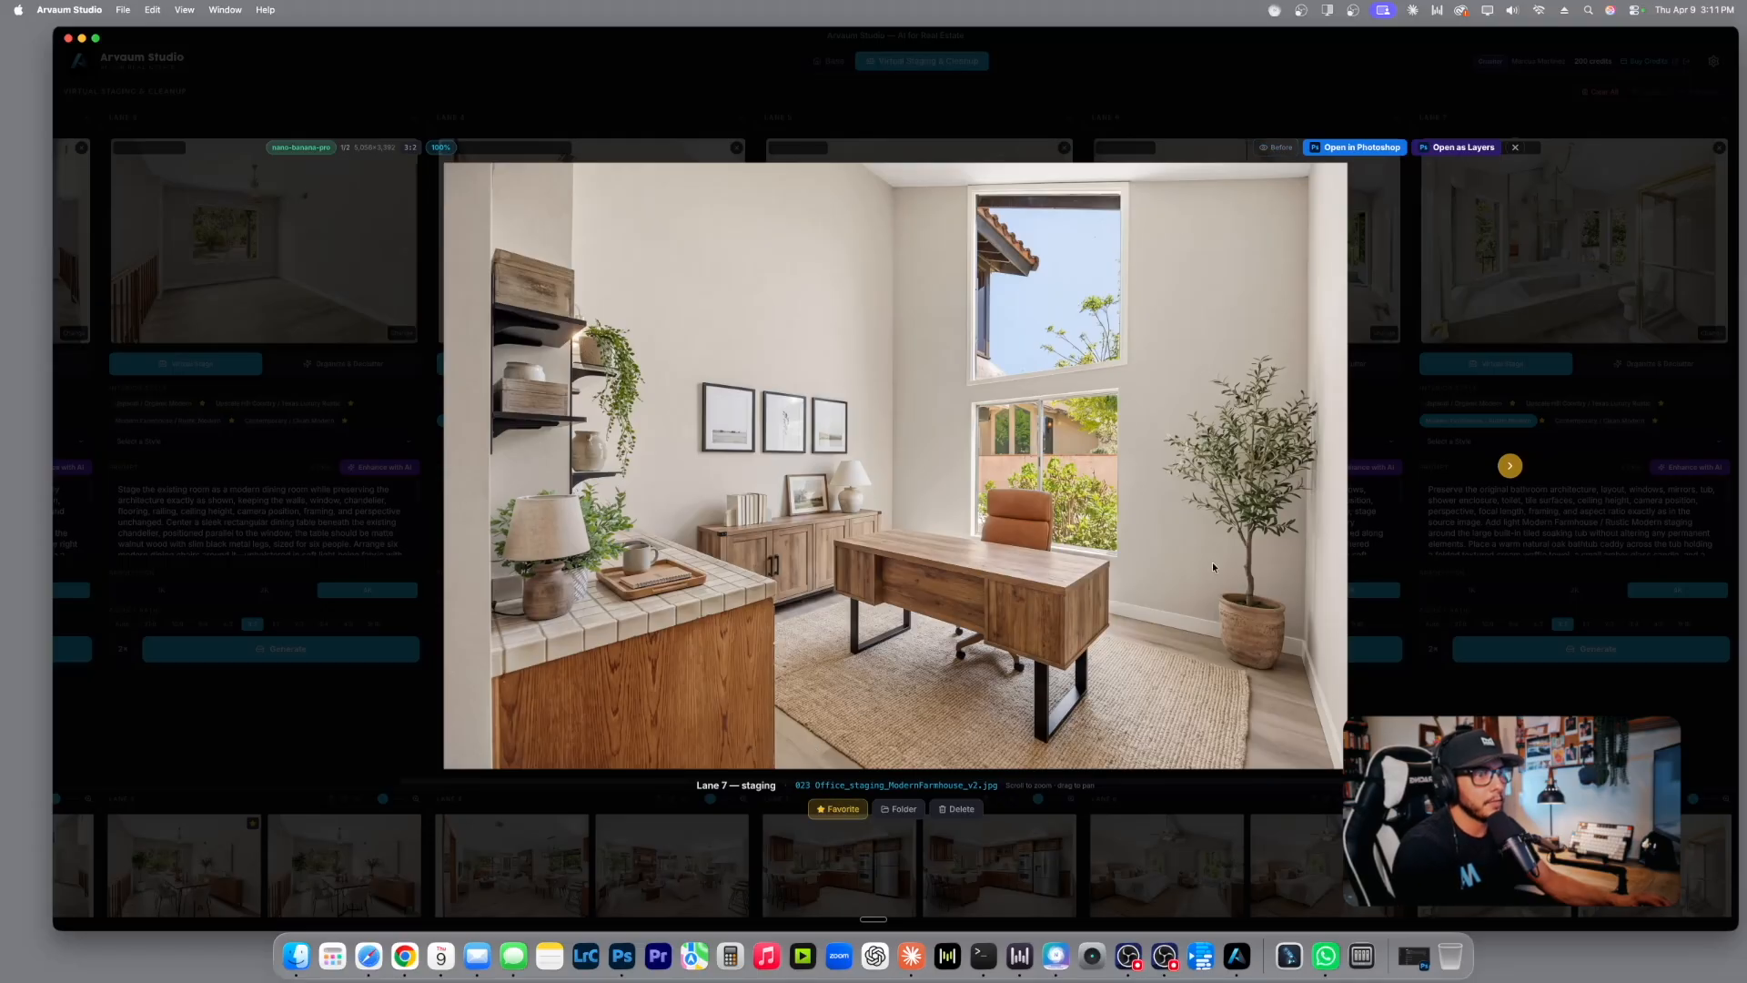
{"action": "left_click", "coordinate": [570, 735]}
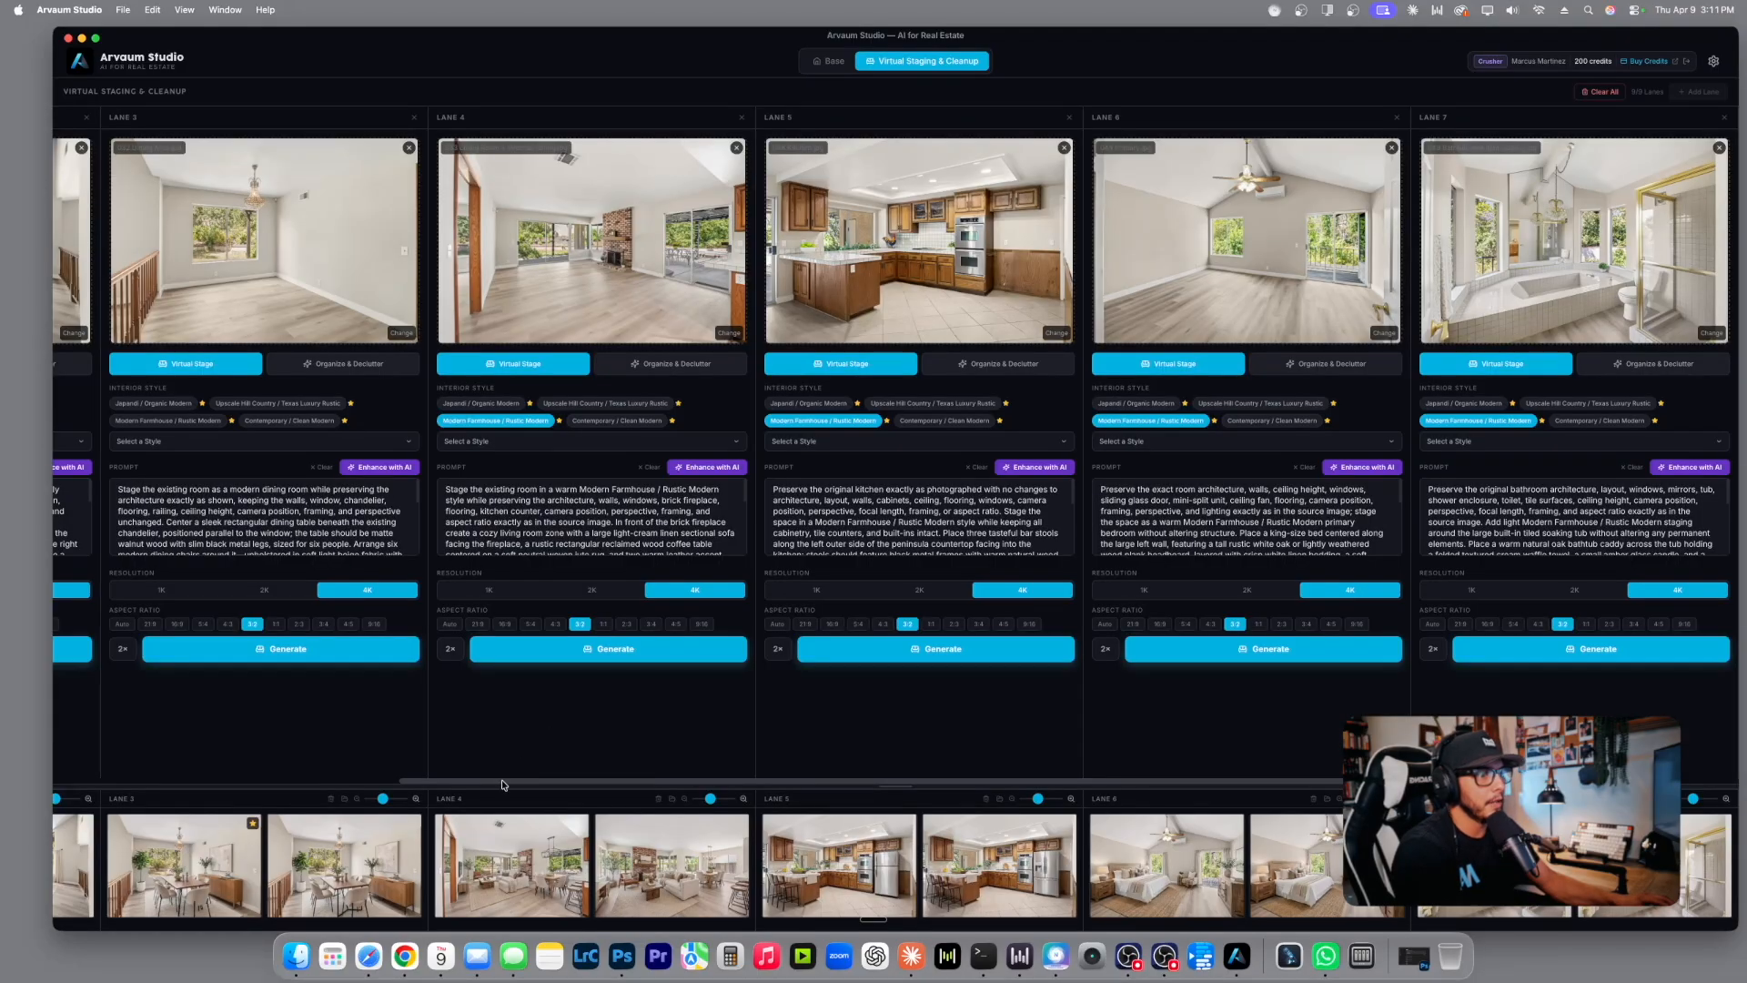
Compare the two Modern Farmhouse staging versions of the Lane 8 family room.
{"action": "scroll", "coordinate": [381, 889], "scroll_direction": "left", "scroll_amount": 6}
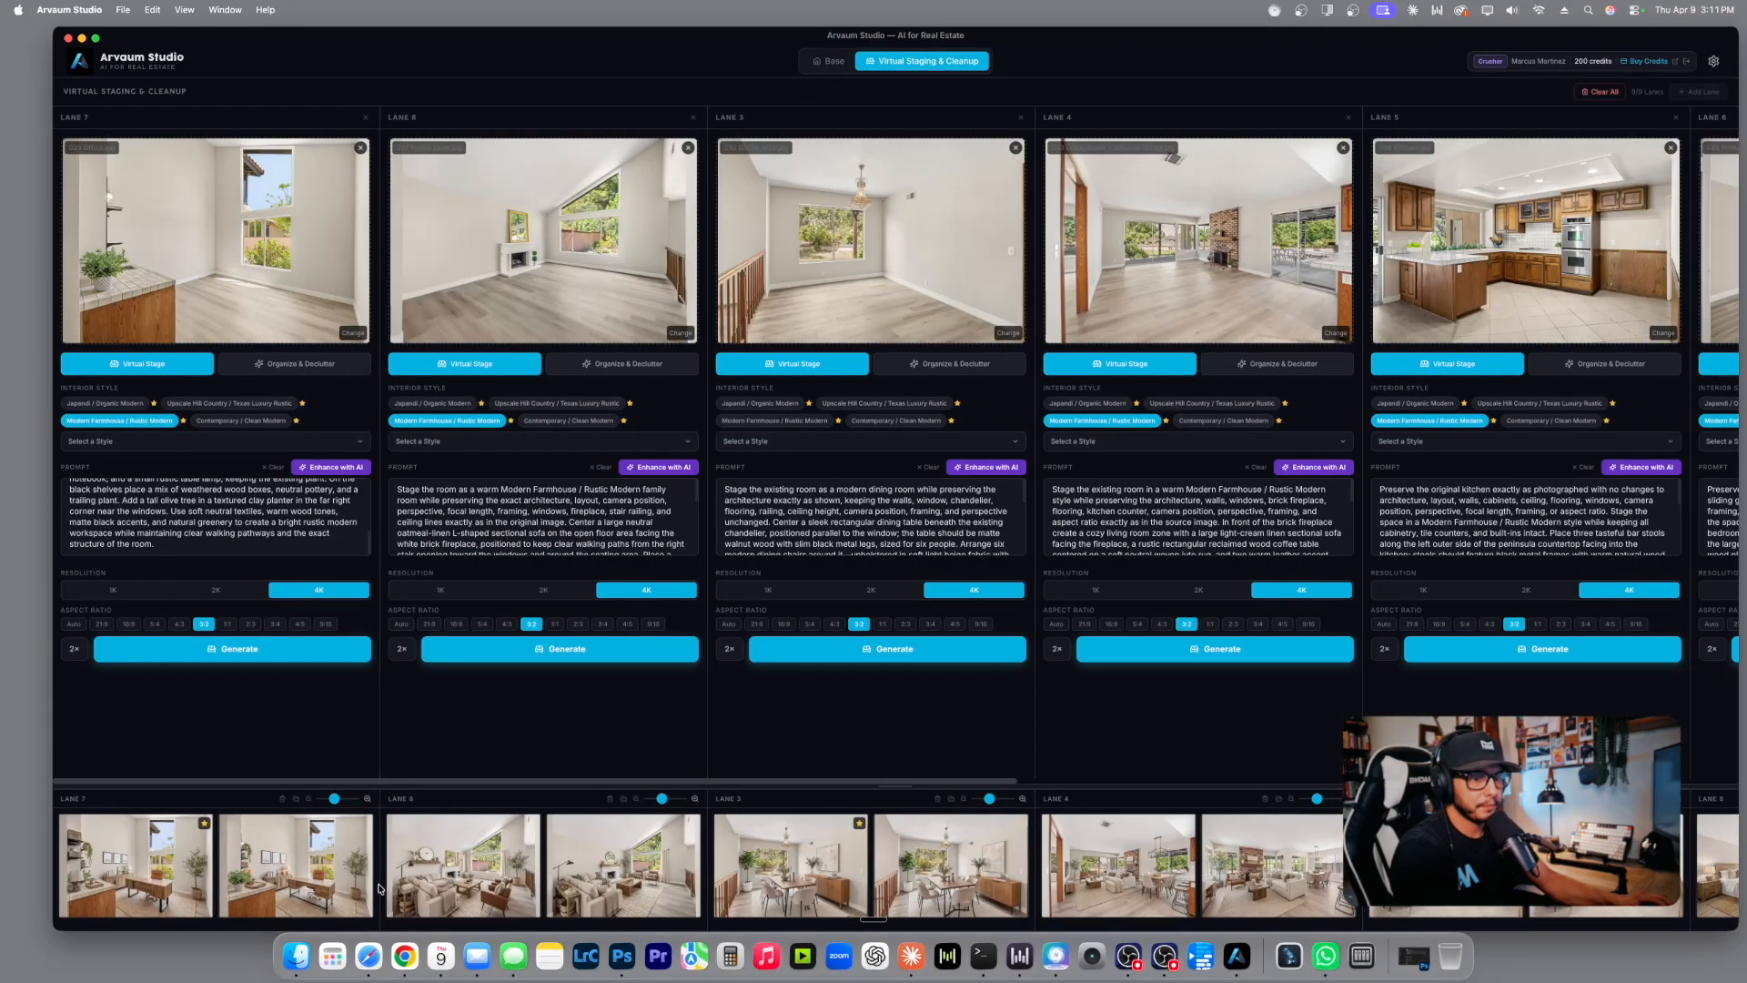
{"action": "left_click", "coordinate": [491, 862]}
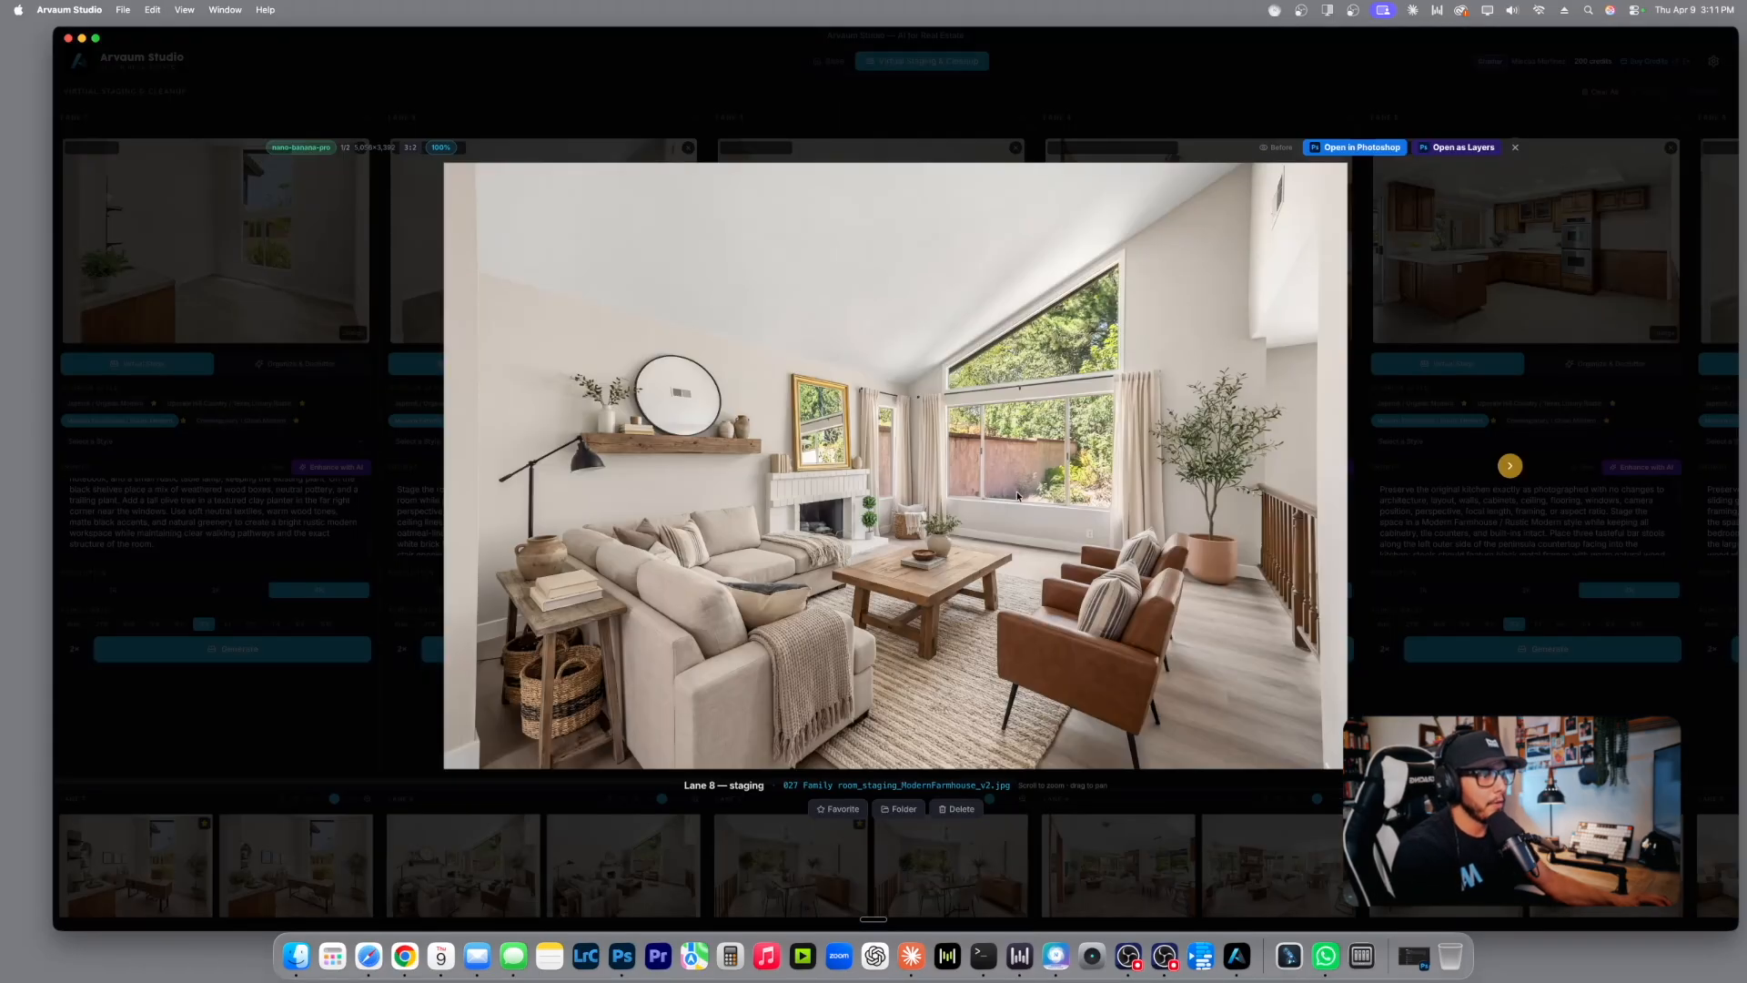
{"action": "key", "text": "Right"}
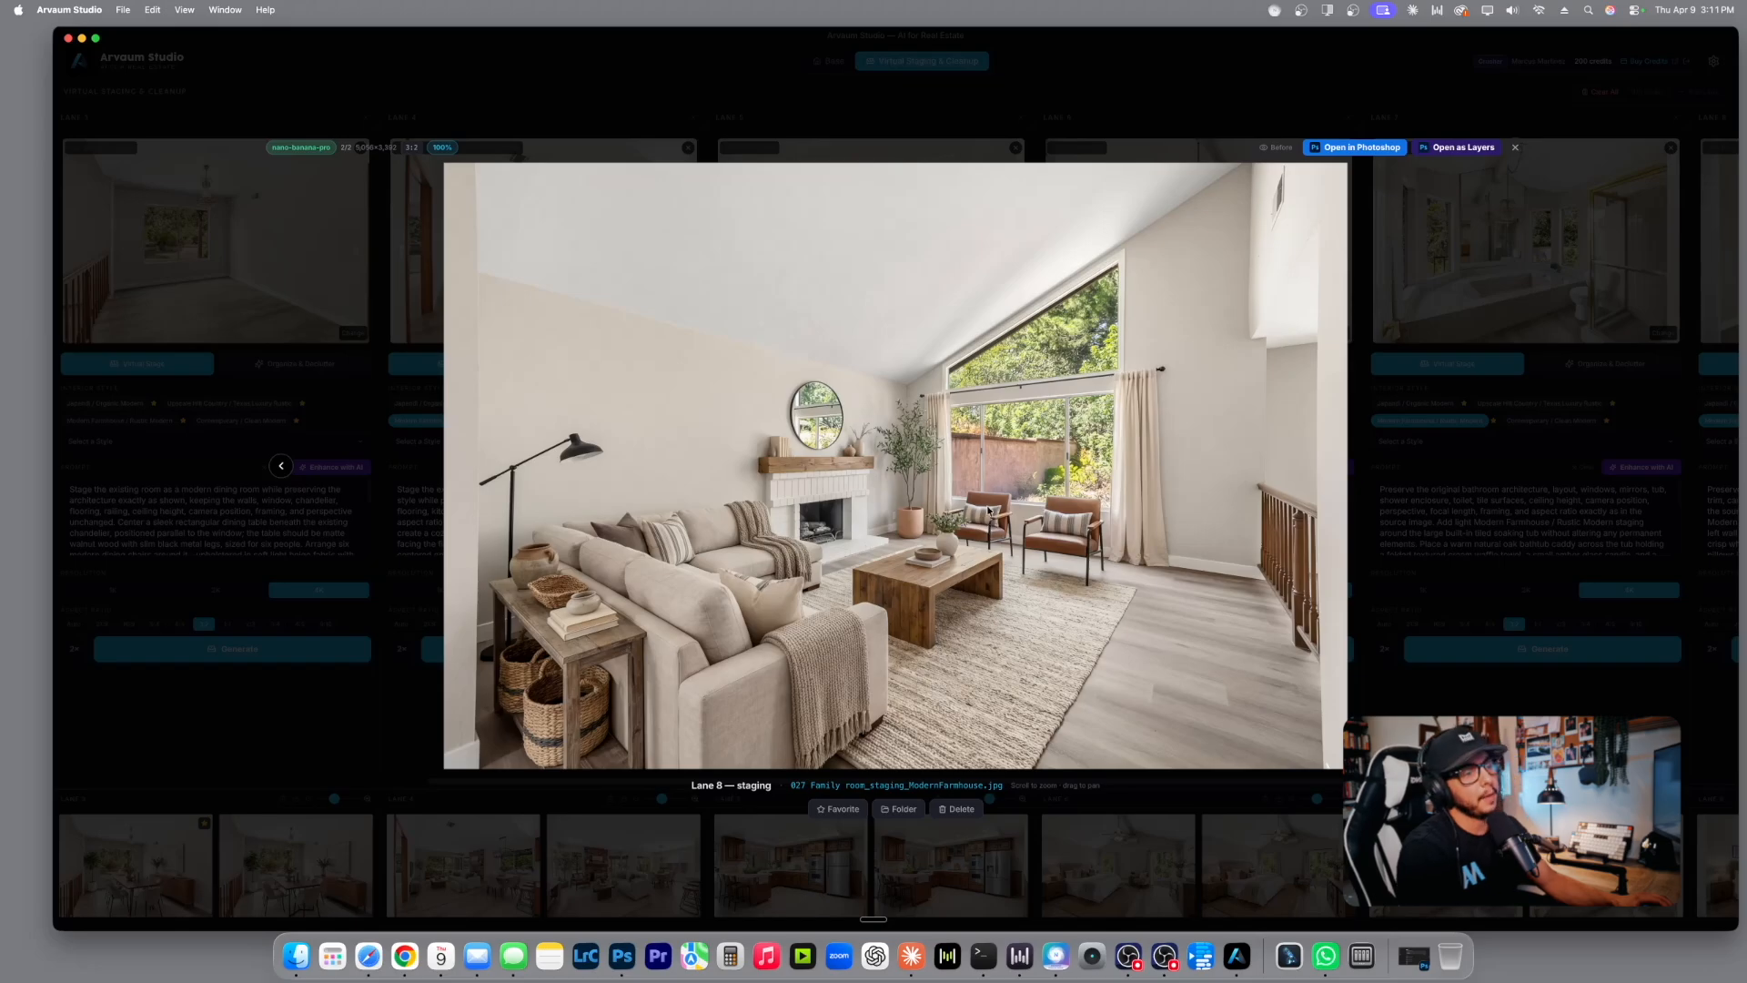
{"action": "key", "text": "Left"}
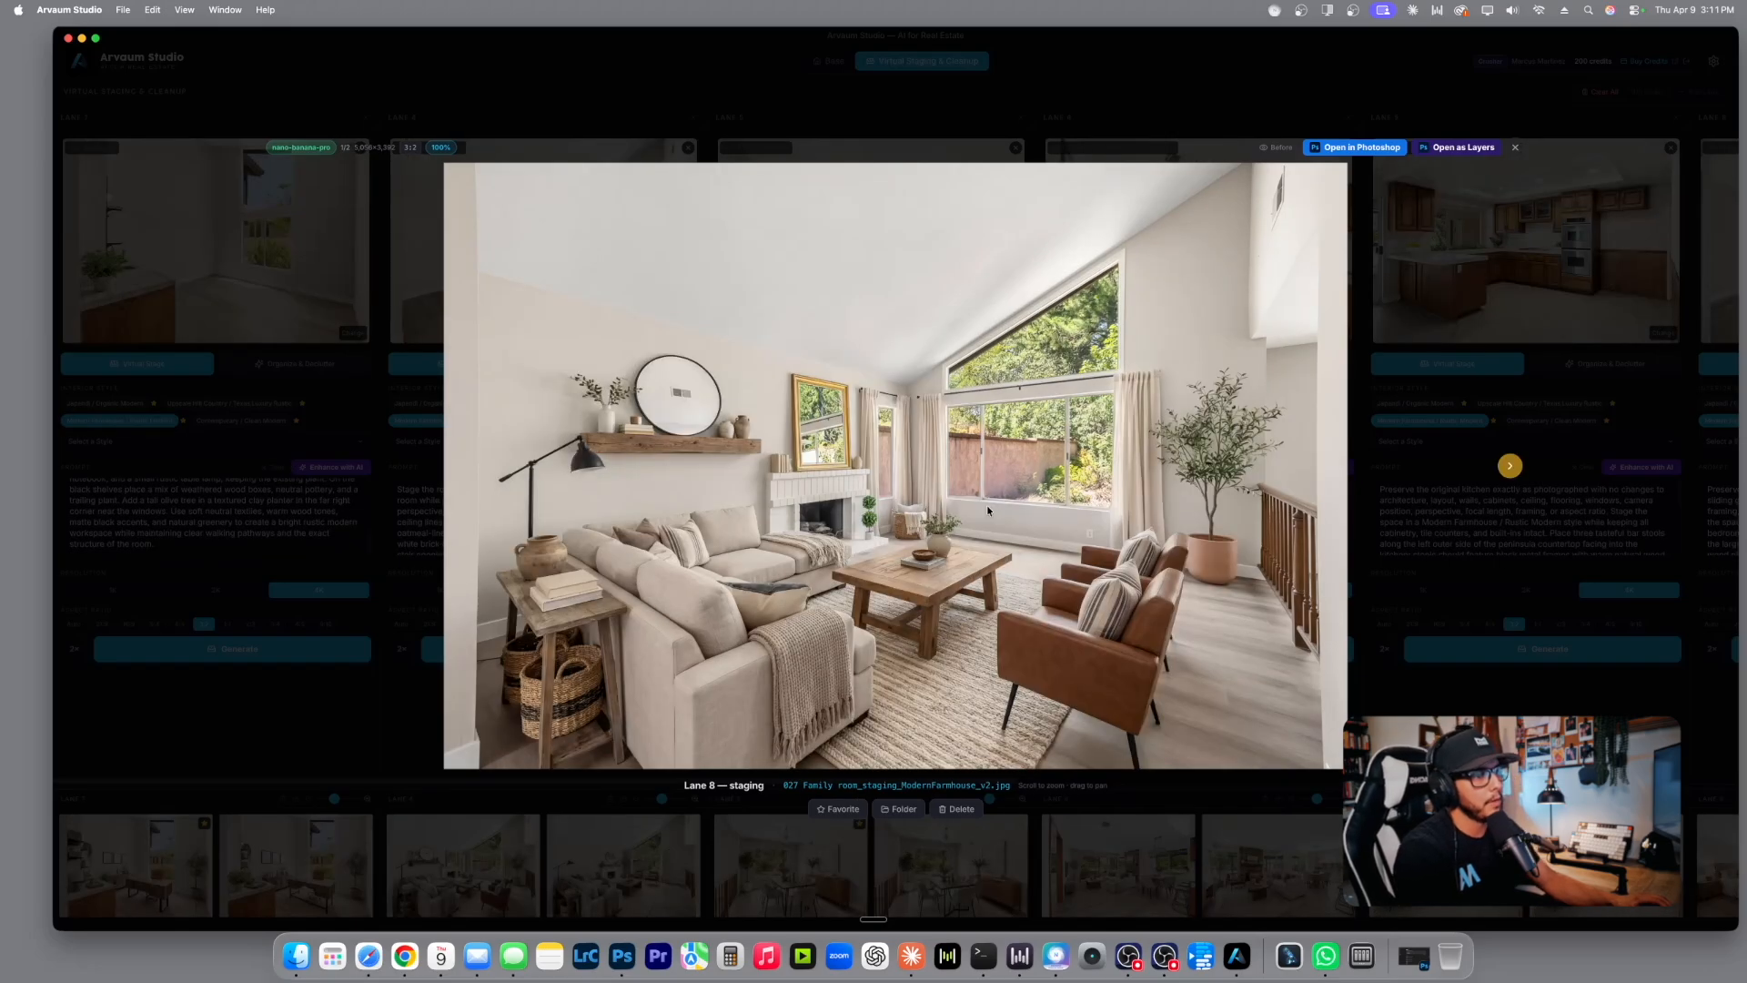
{"action": "key", "text": "Right"}
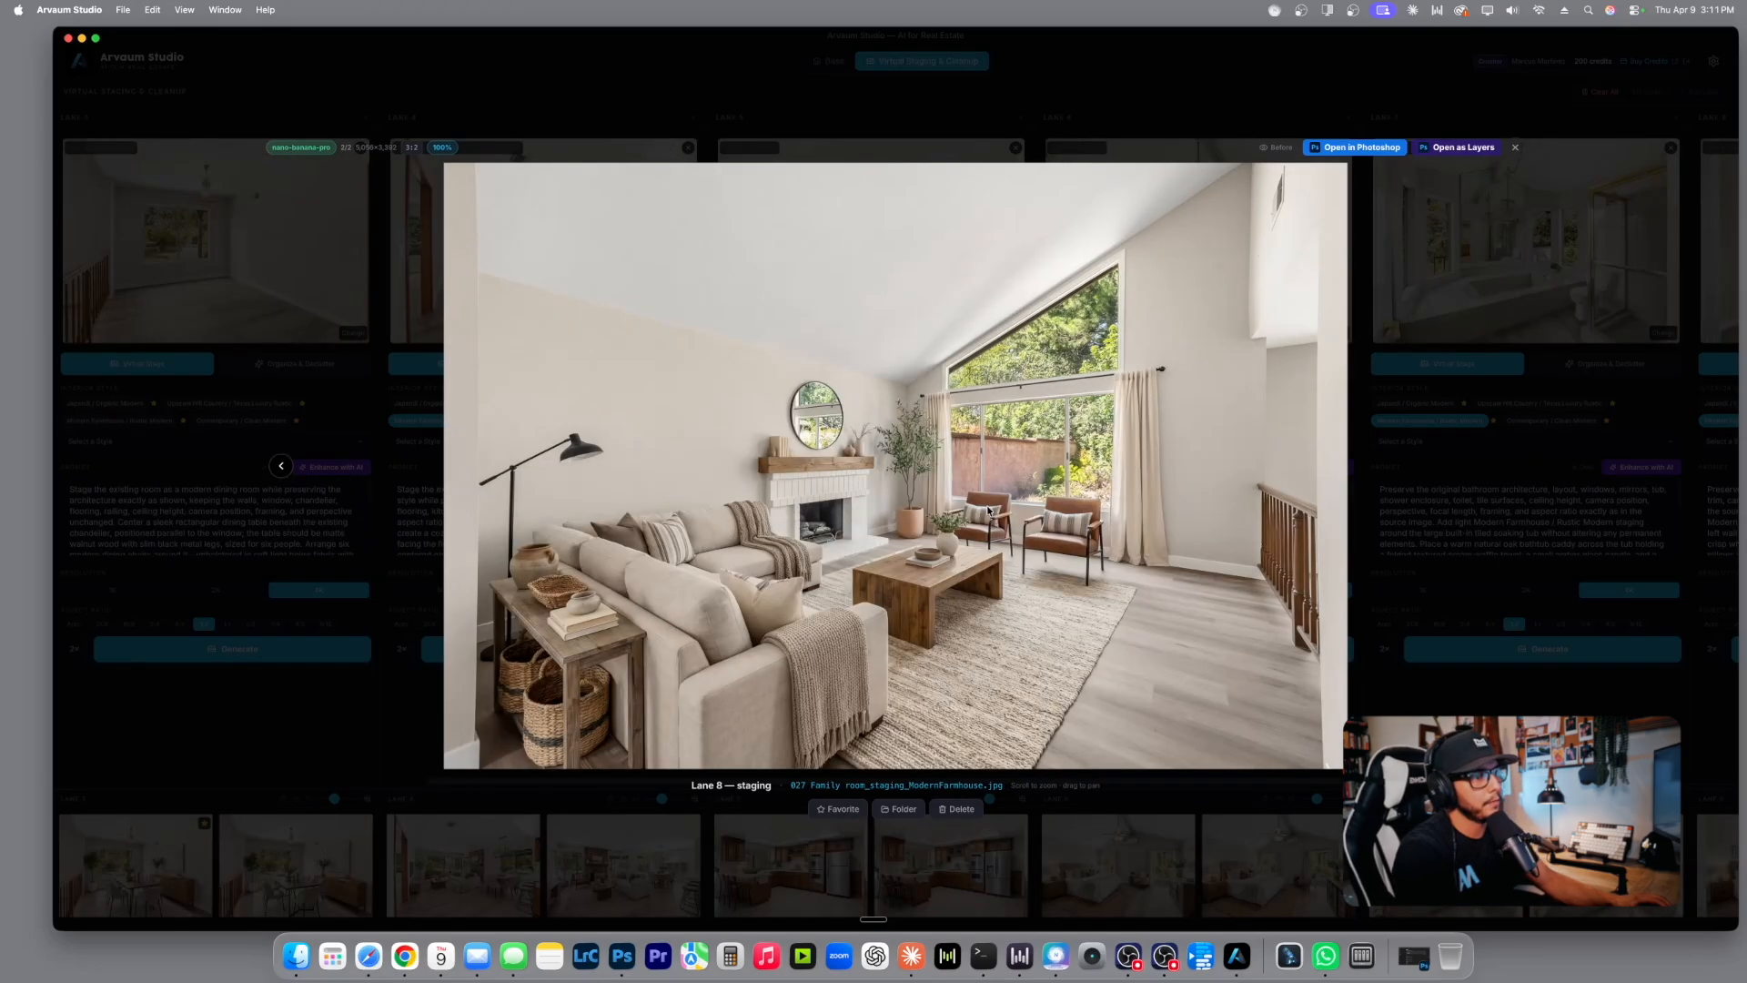
Compare the staged 027 Family room versions with the original empty room and close the preview.
{"action": "left_click", "coordinate": [1272, 150]}
{"action": "left_click", "coordinate": [1273, 150]}
{"action": "key", "text": "Left"}
{"action": "left_click", "coordinate": [1273, 150]}
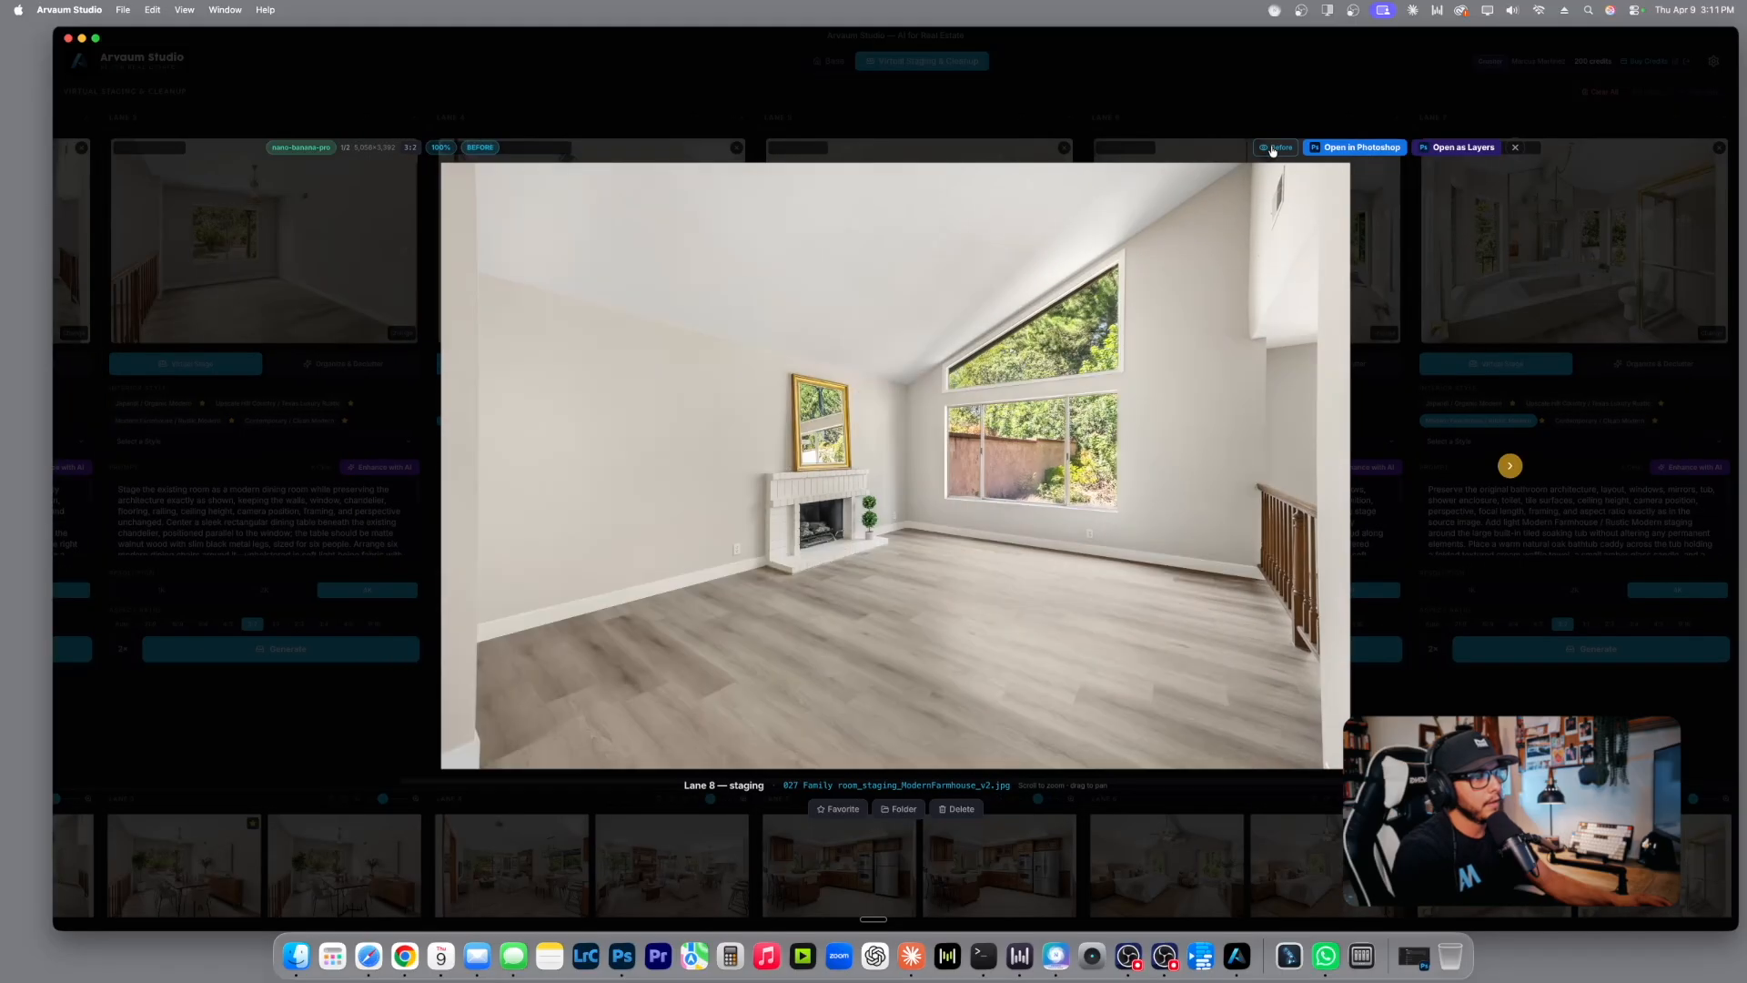
{"action": "left_click", "coordinate": [1272, 150]}
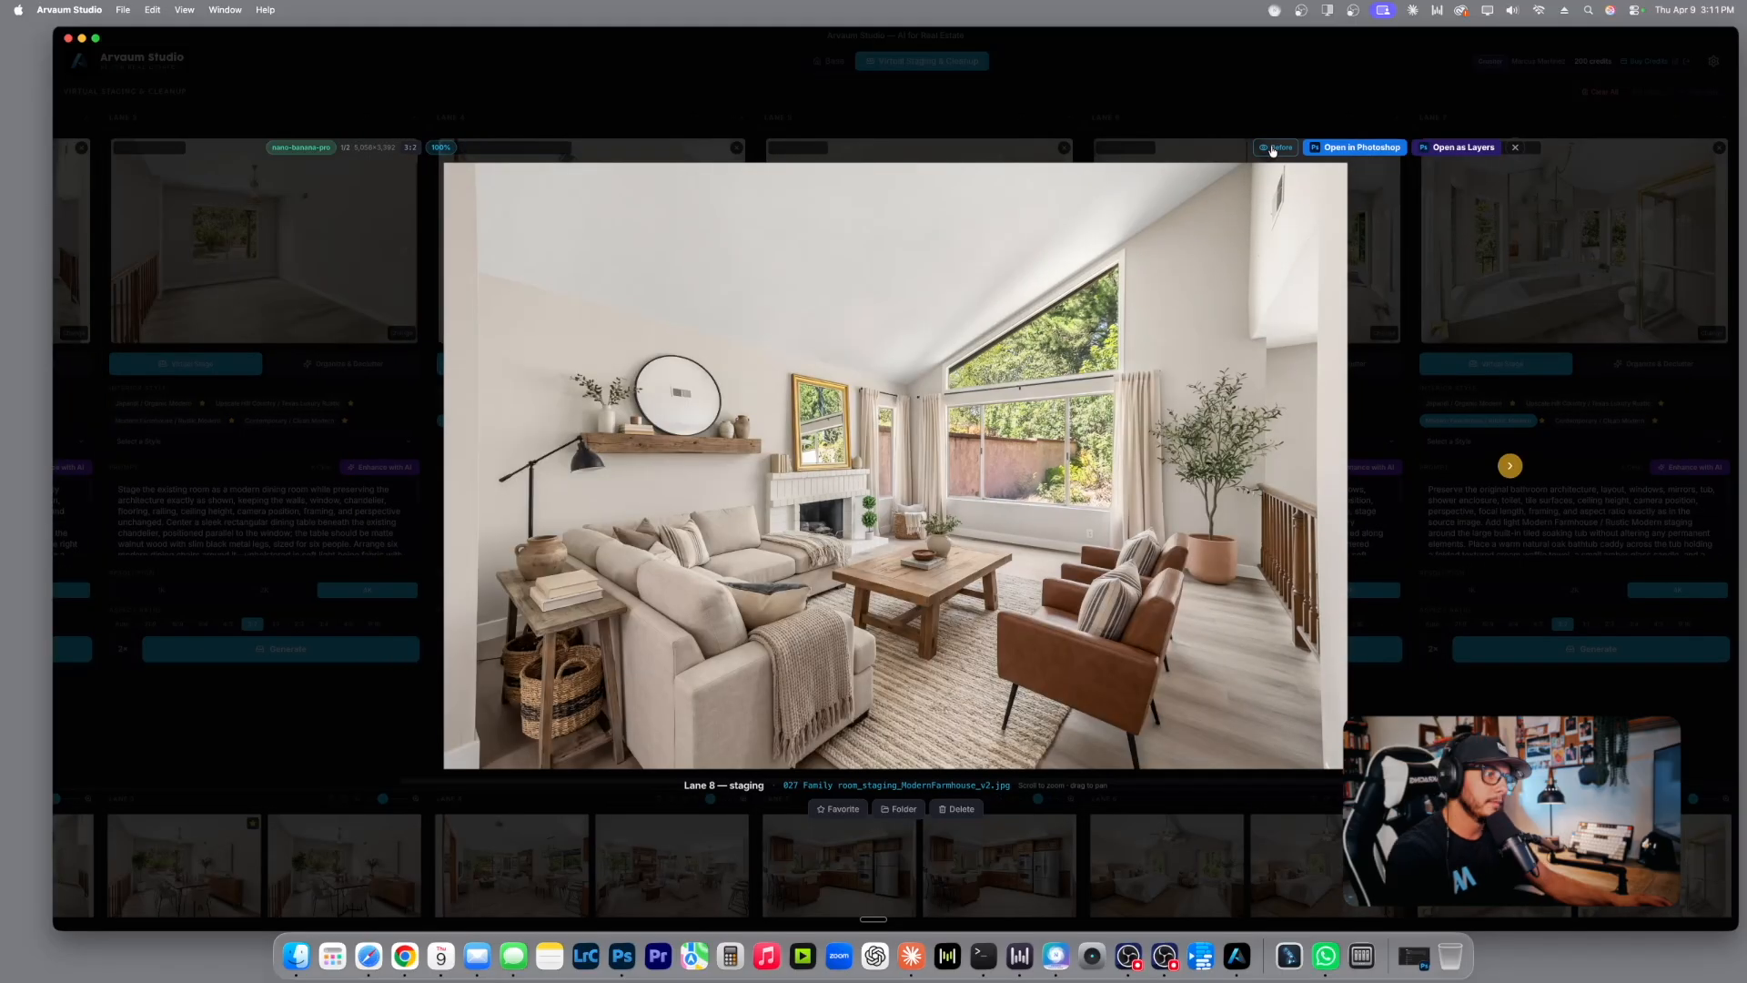
{"action": "left_click", "coordinate": [1515, 148]}
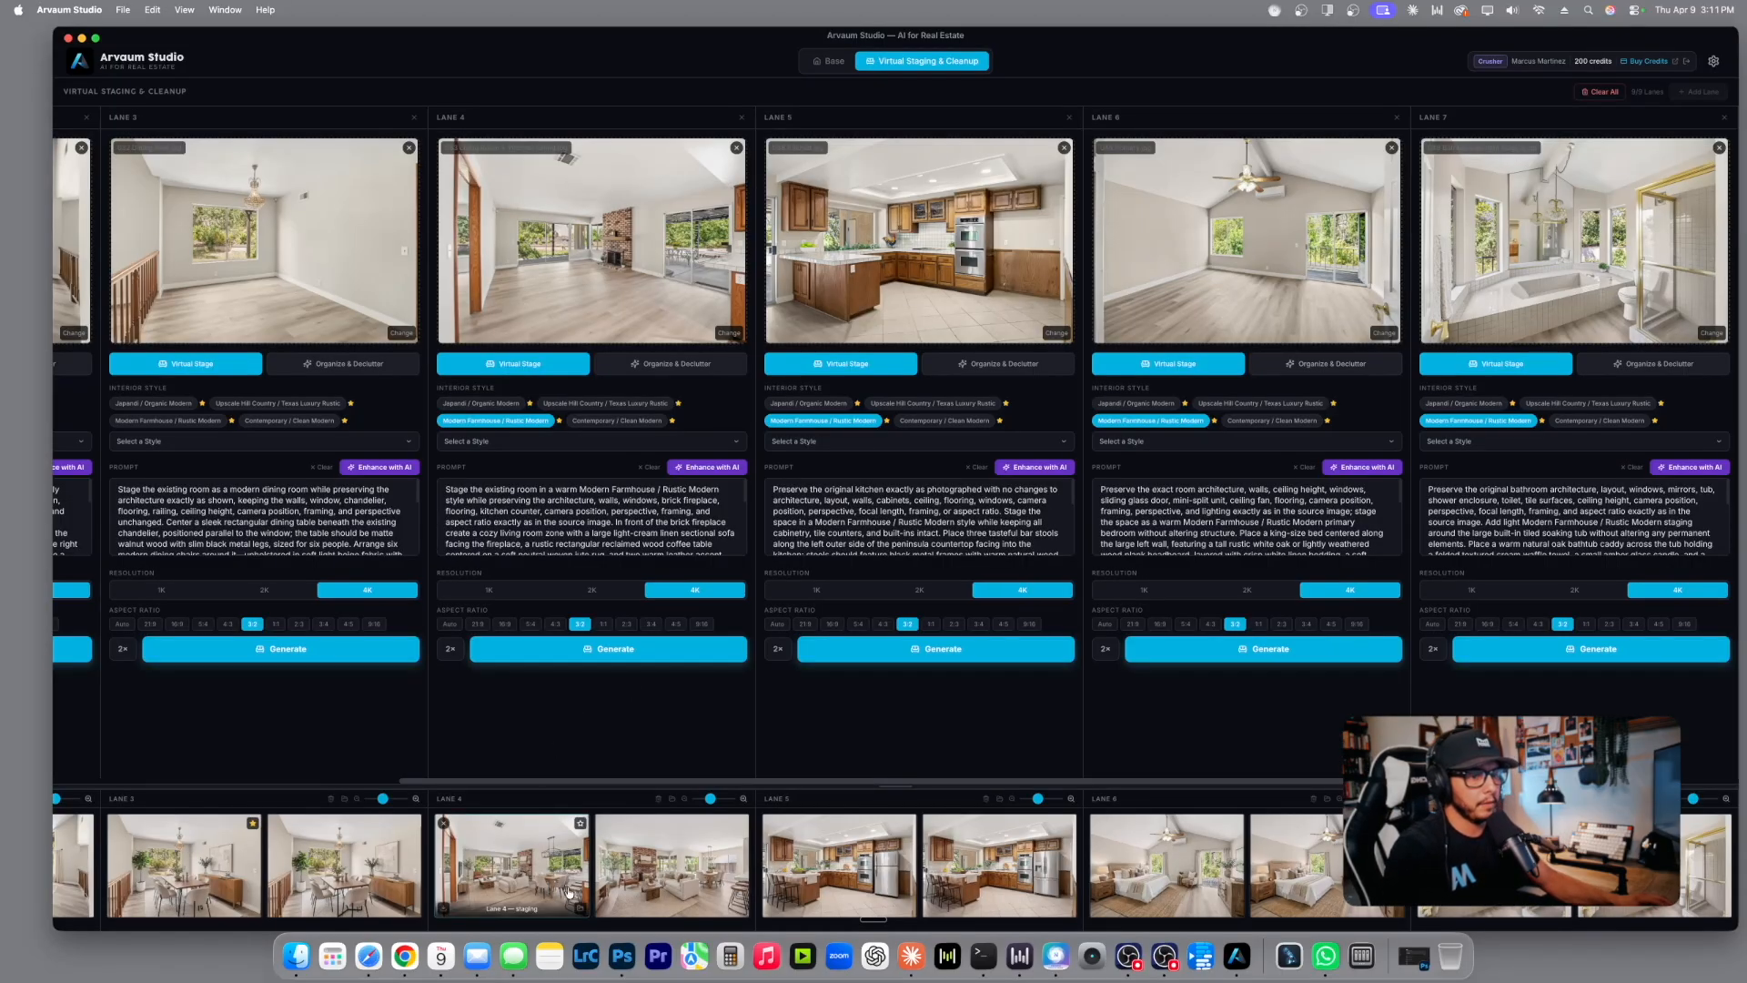
Replace the family room lane's prompt with "Living room area with the furniture facing the fireplace. Put fire in the fireplace" and enhance it with AI.
{"action": "scroll", "coordinate": [556, 532], "scroll_direction": "left", "scroll_amount": 6}
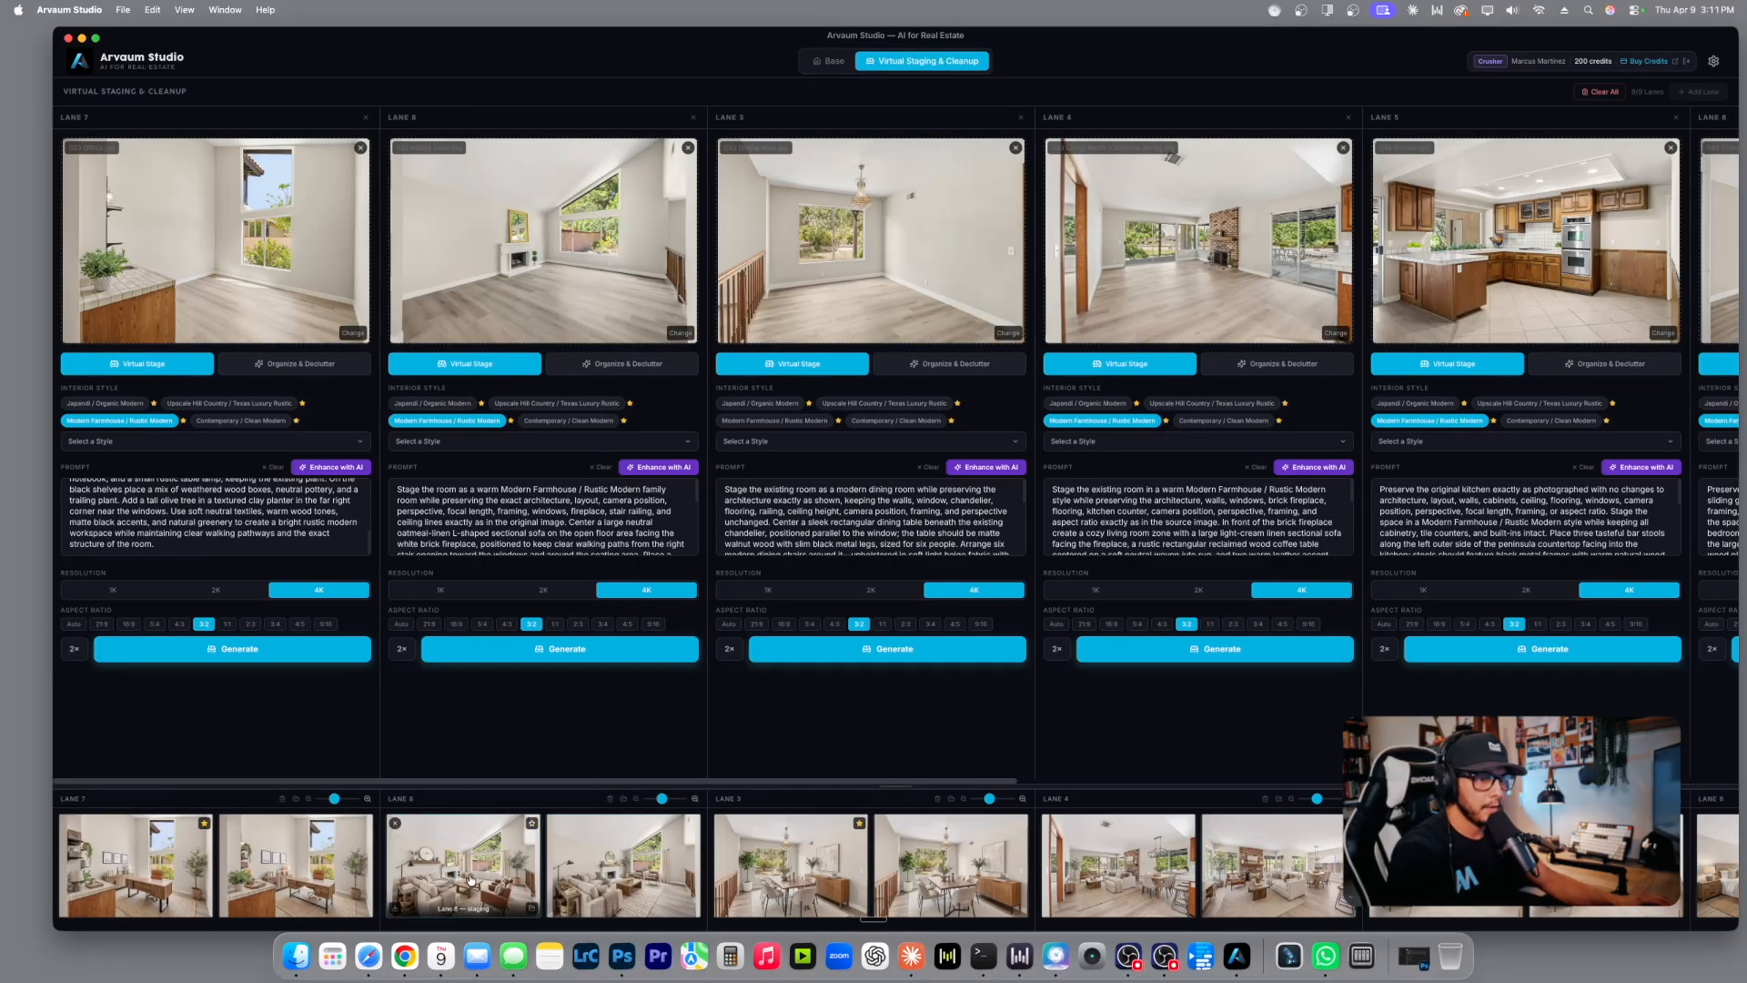
{"action": "triple_click", "coordinate": [560, 523]}
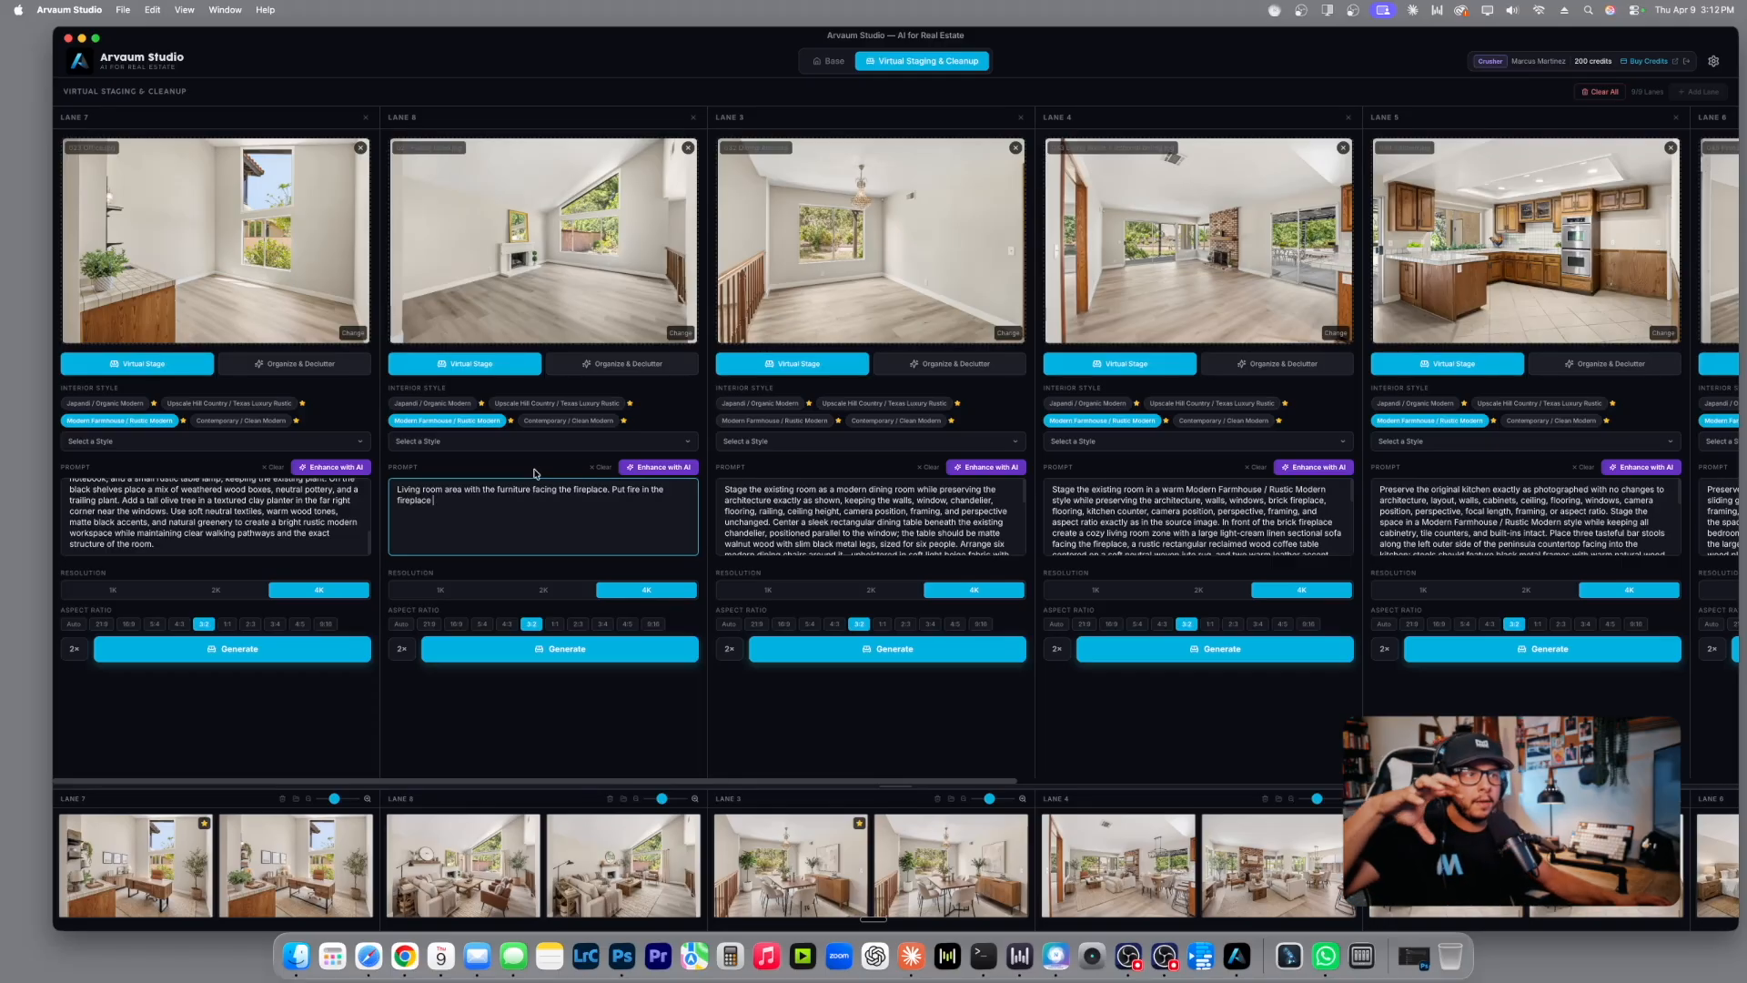
{"action": "left_click", "coordinate": [660, 469]}
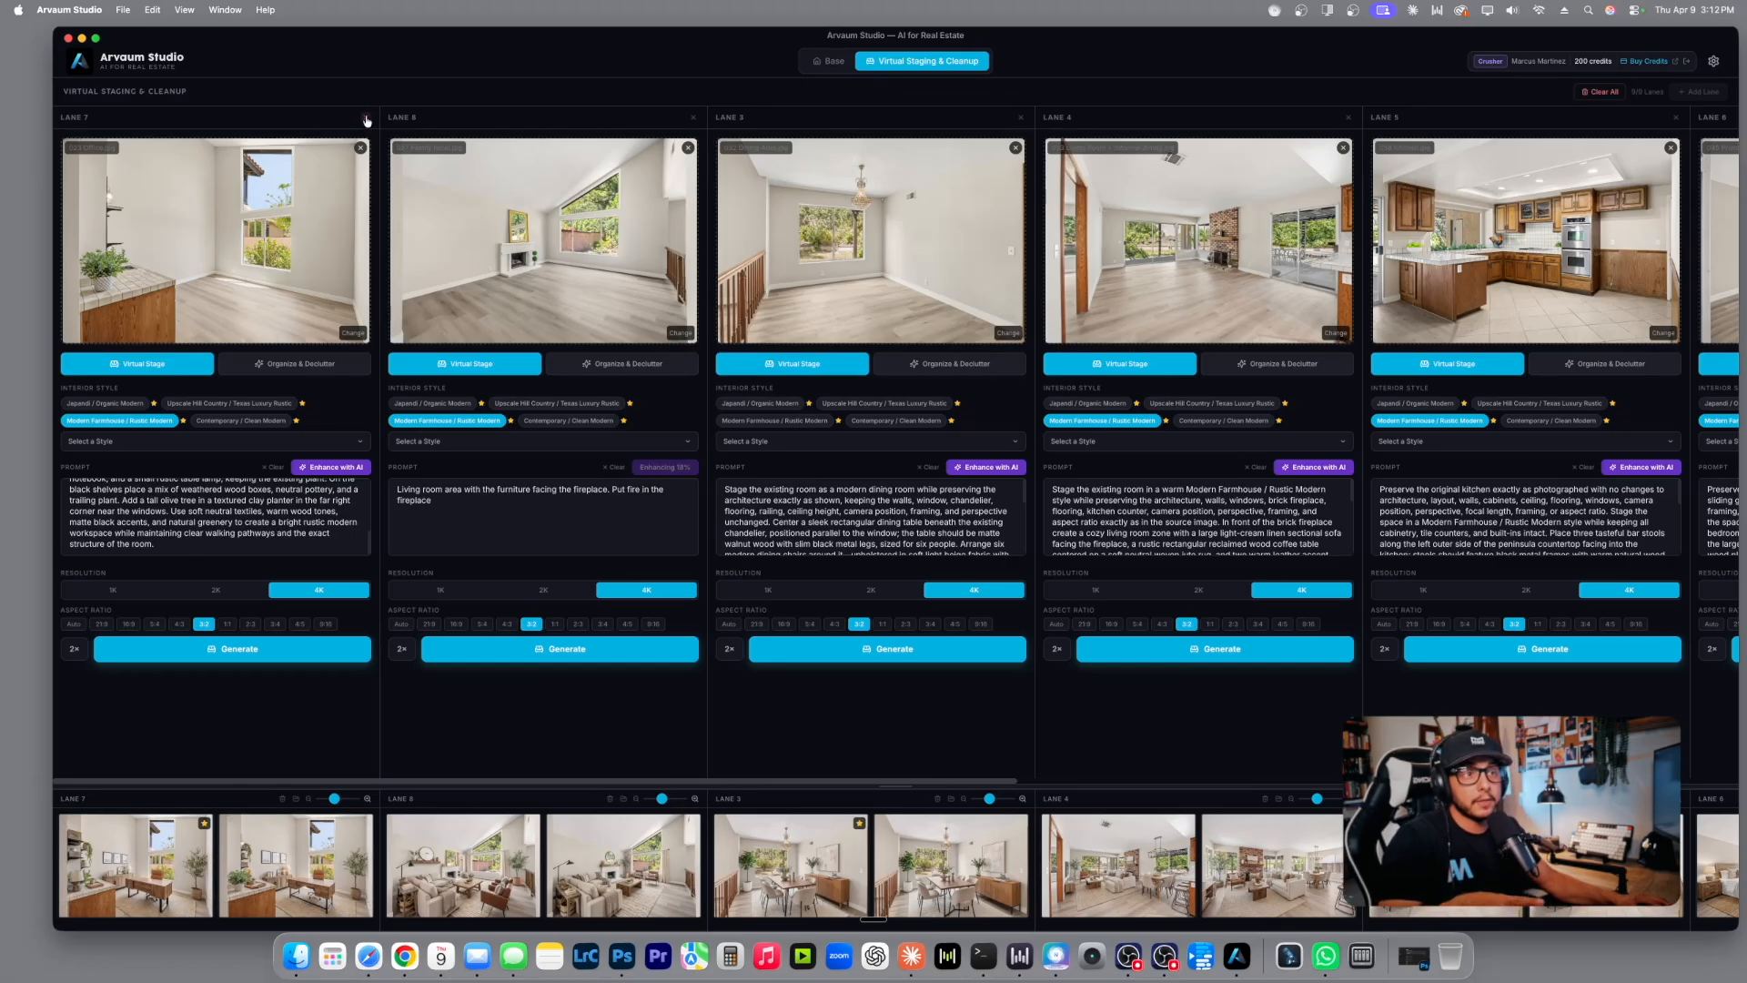
Remove the Lane 7 office lane and delete both existing staging results of the Lane 8 family room.
{"action": "left_click", "coordinate": [366, 118]}
{"action": "key", "text": "Return"}
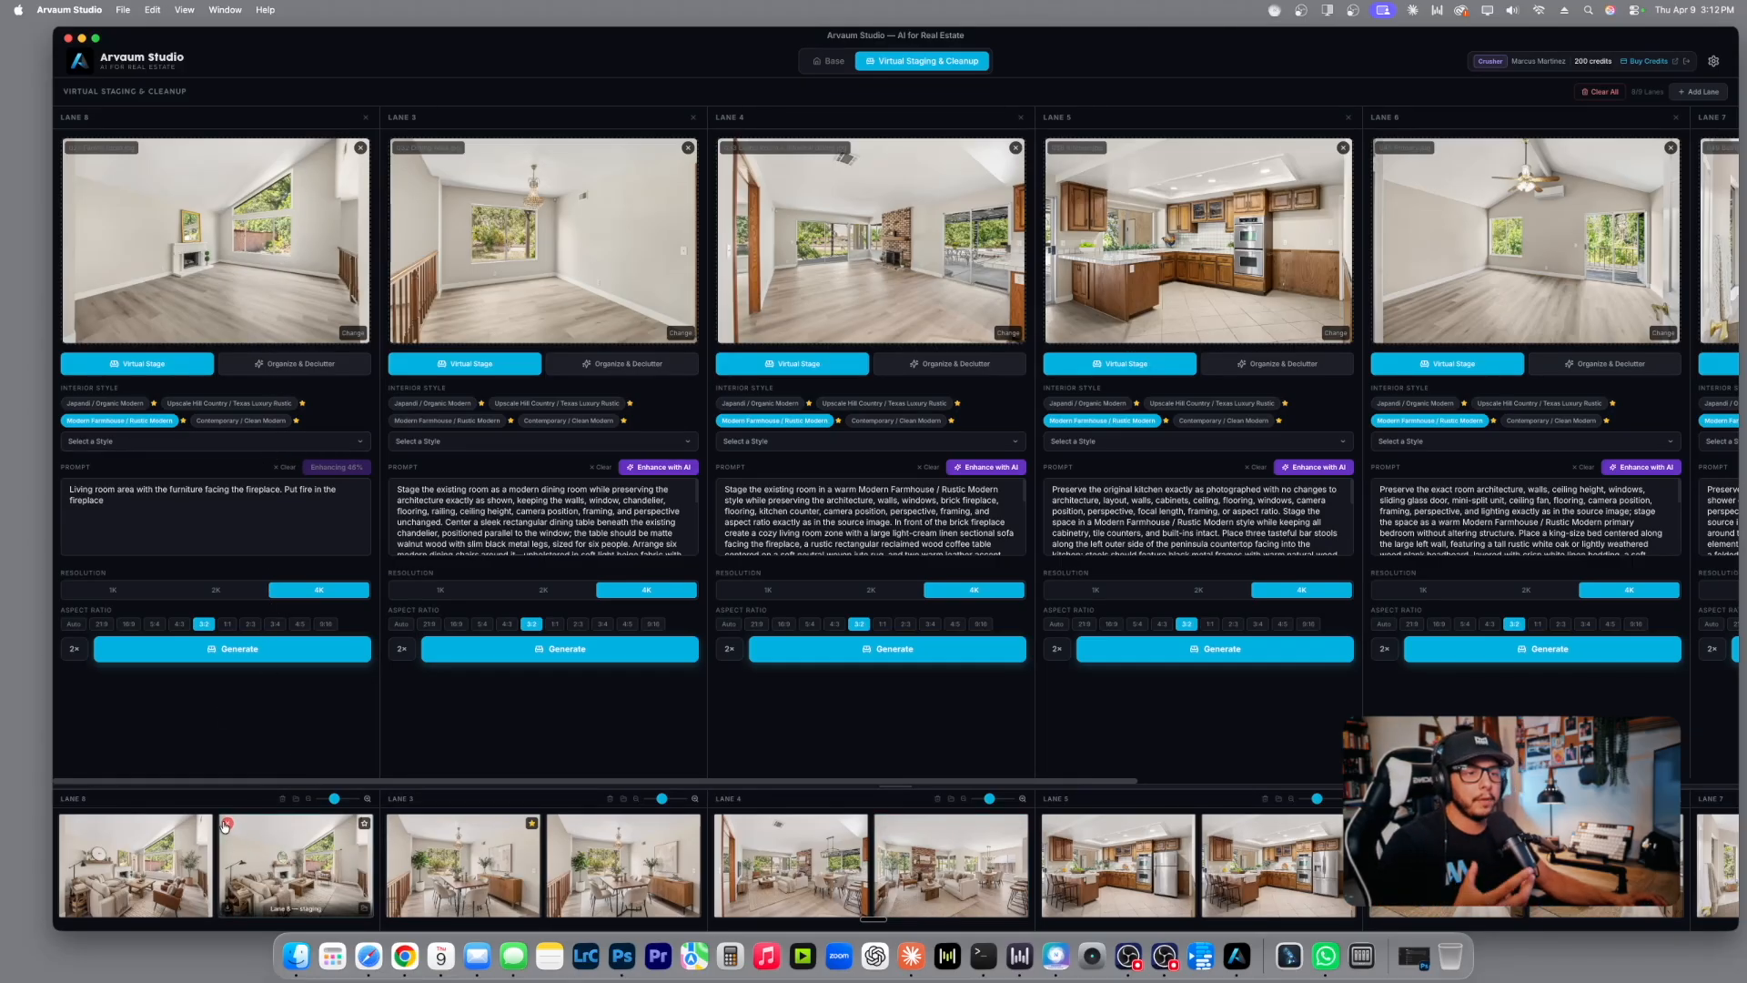
{"action": "left_click", "coordinate": [225, 824]}
{"action": "left_click", "coordinate": [69, 825]}
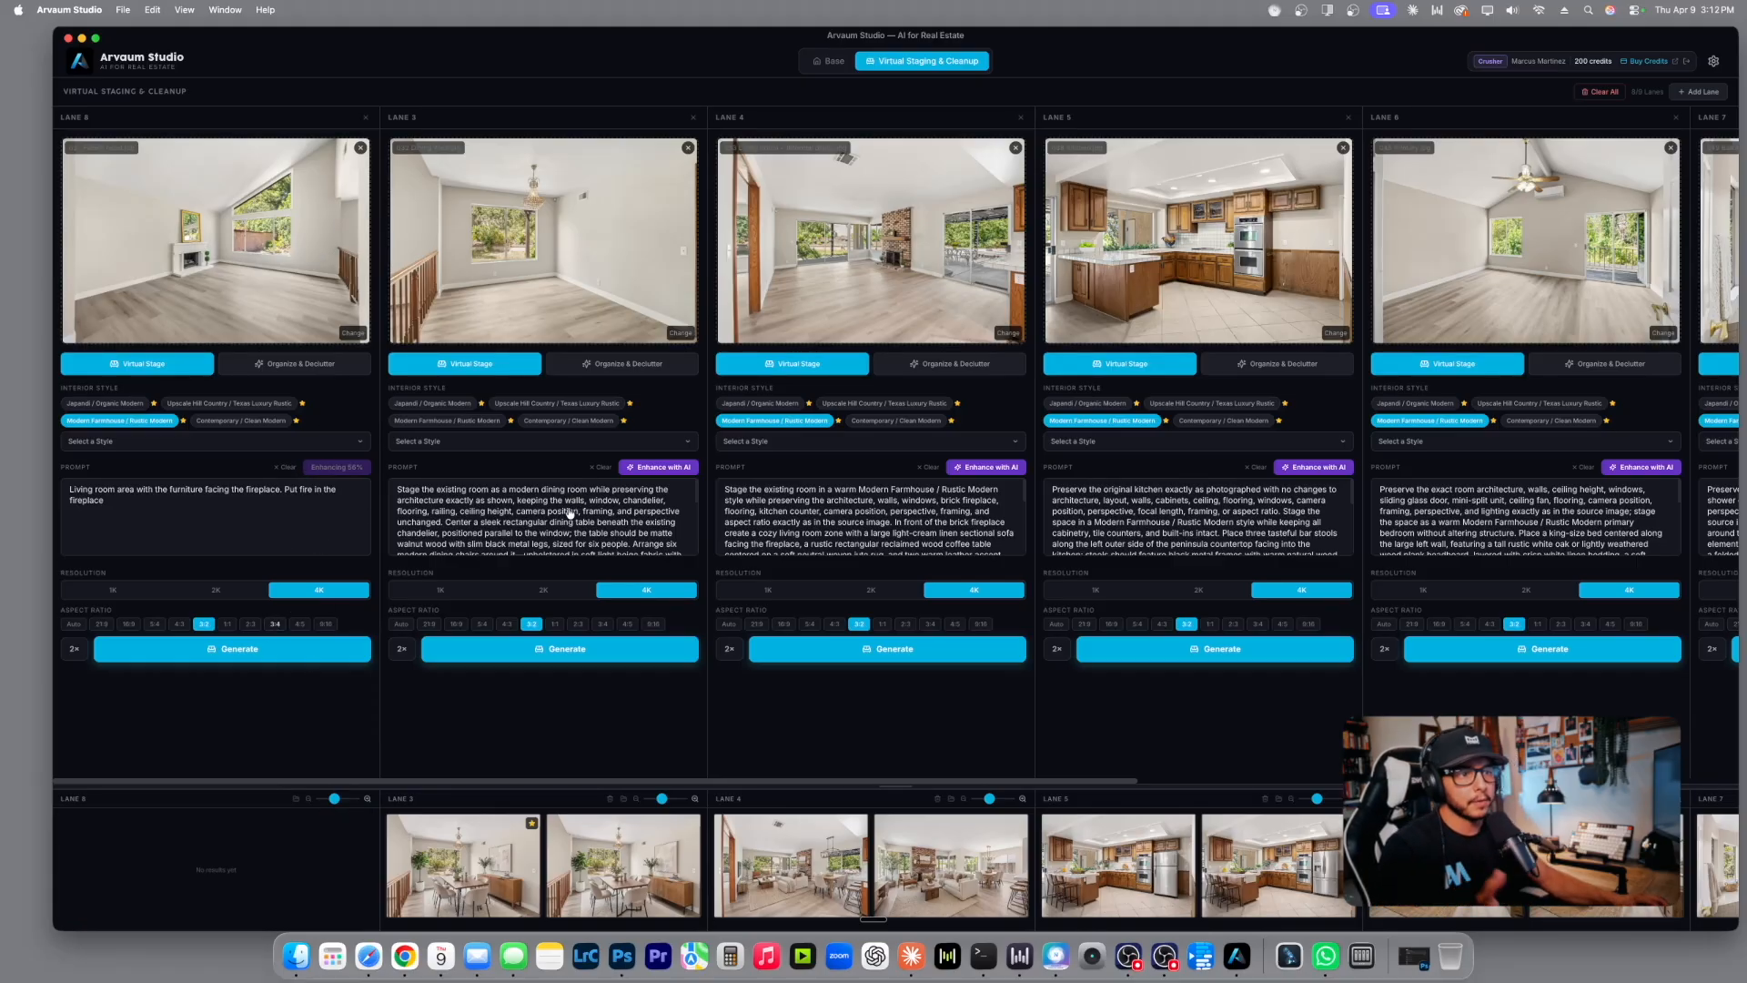
Remove the Lane 3 dining room lane and preview the Lane 4 staging 033 Living Room + Informal dining_staging_ModernFarmhouse.jpg.
{"action": "left_click", "coordinate": [693, 117]}
{"action": "left_click", "coordinate": [941, 492]}
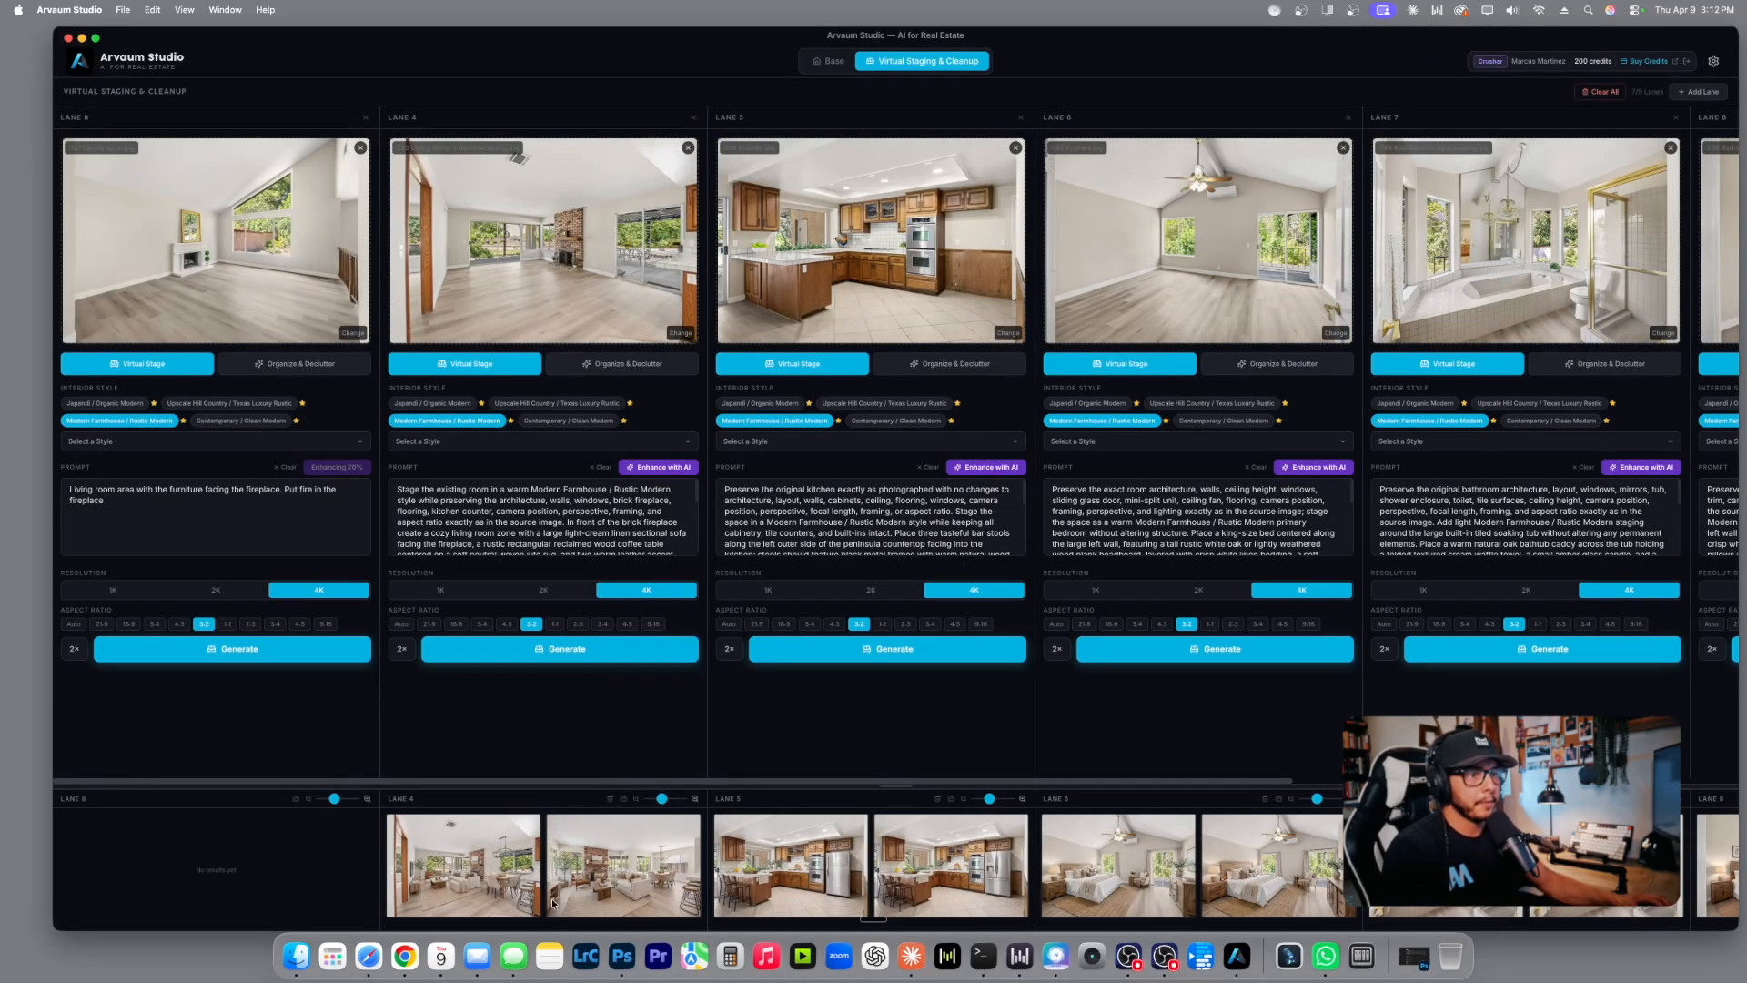
{"action": "left_click", "coordinate": [571, 824]}
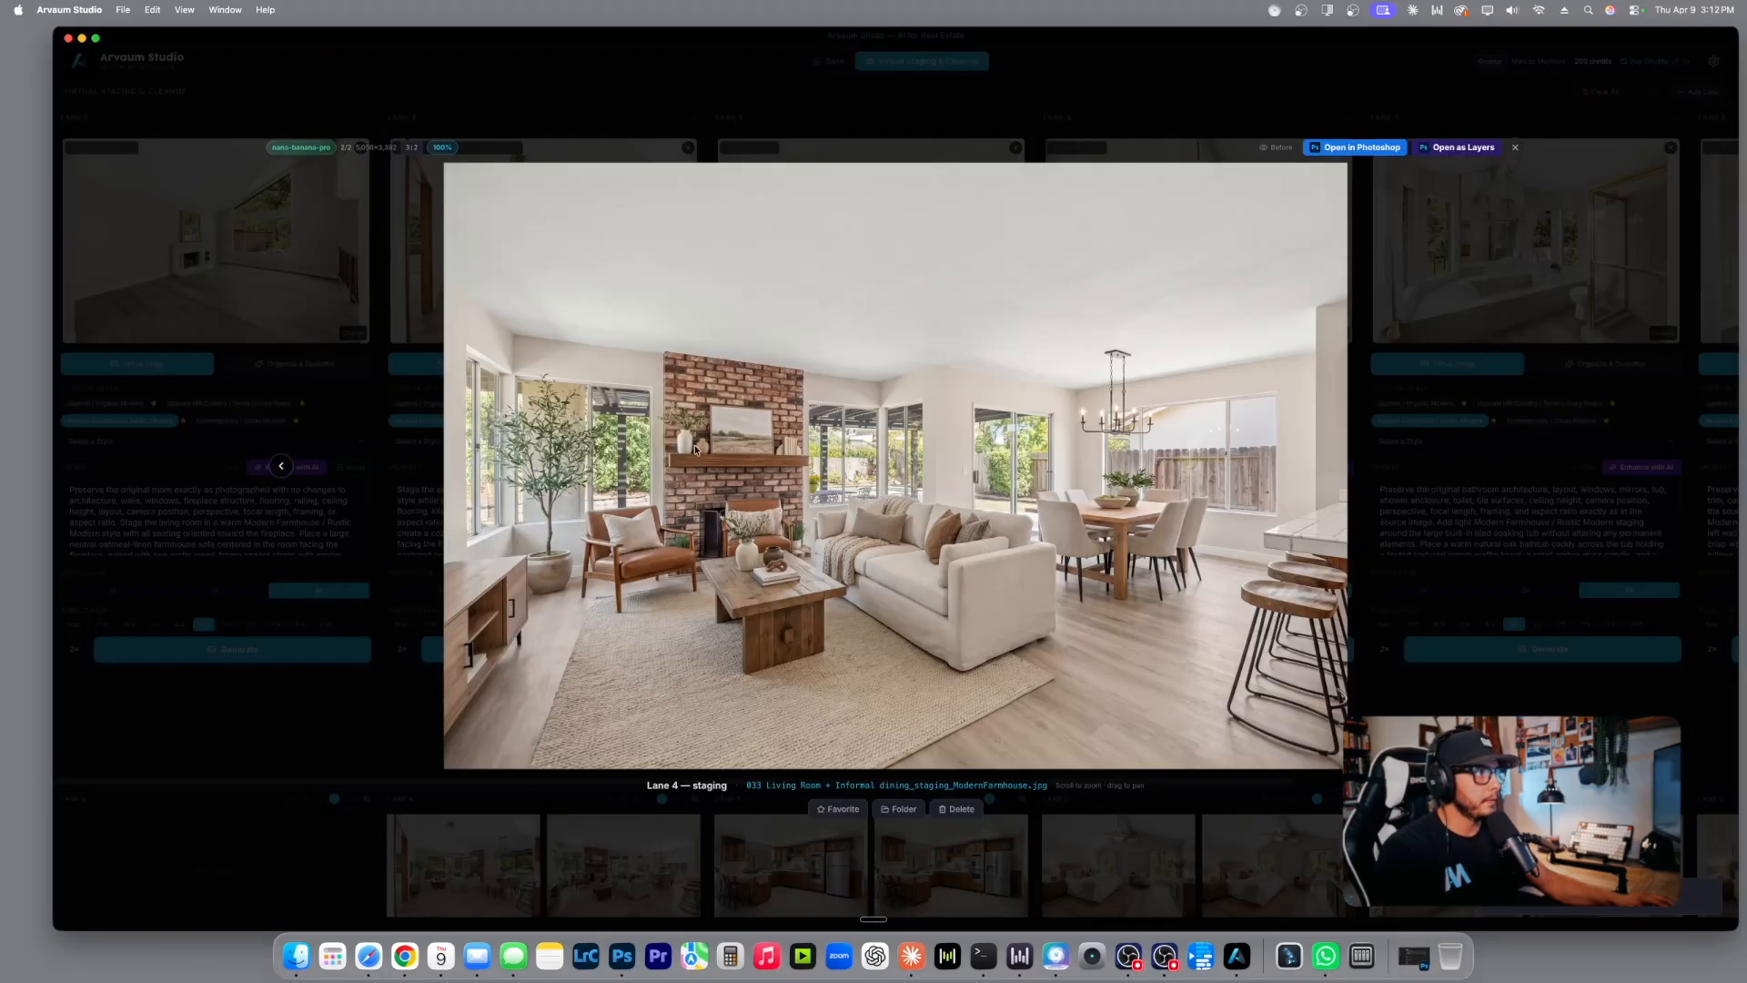
{"action": "left_click", "coordinate": [576, 71]}
Generate family room stagings from the enhanced prompt and delete the previewed Lane 4 living room result.
{"action": "left_click", "coordinate": [235, 652]}
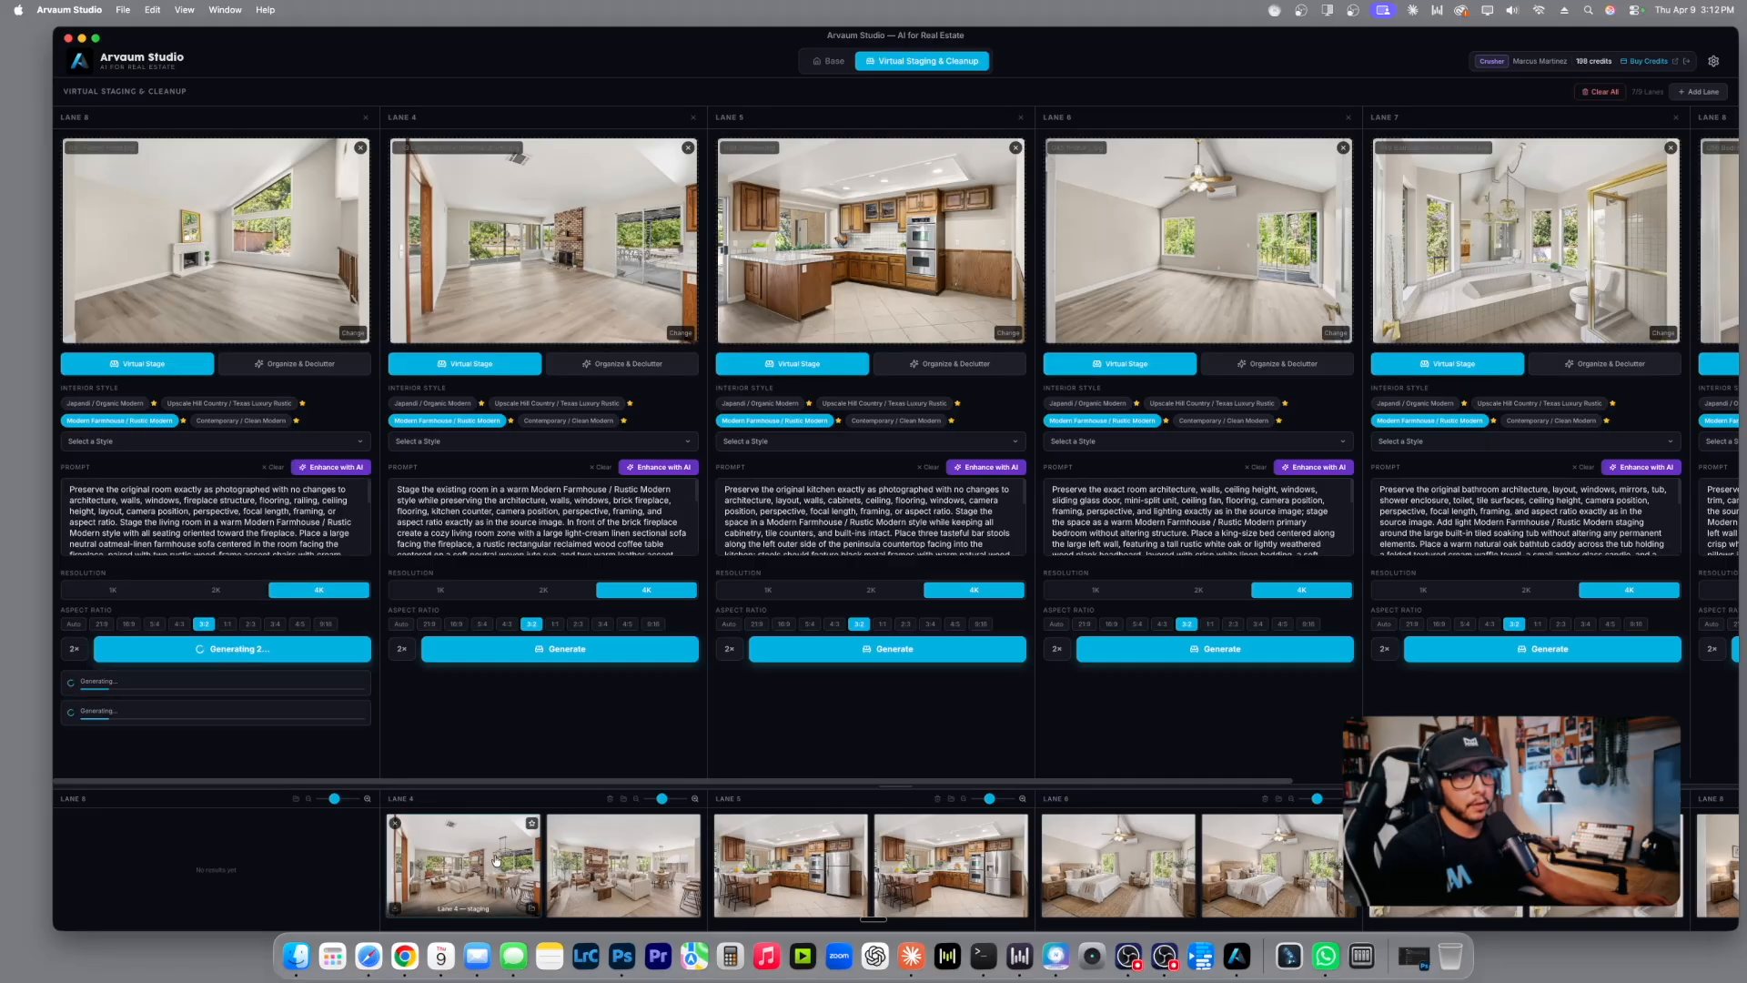
{"action": "mouse_move", "coordinate": [558, 832]}
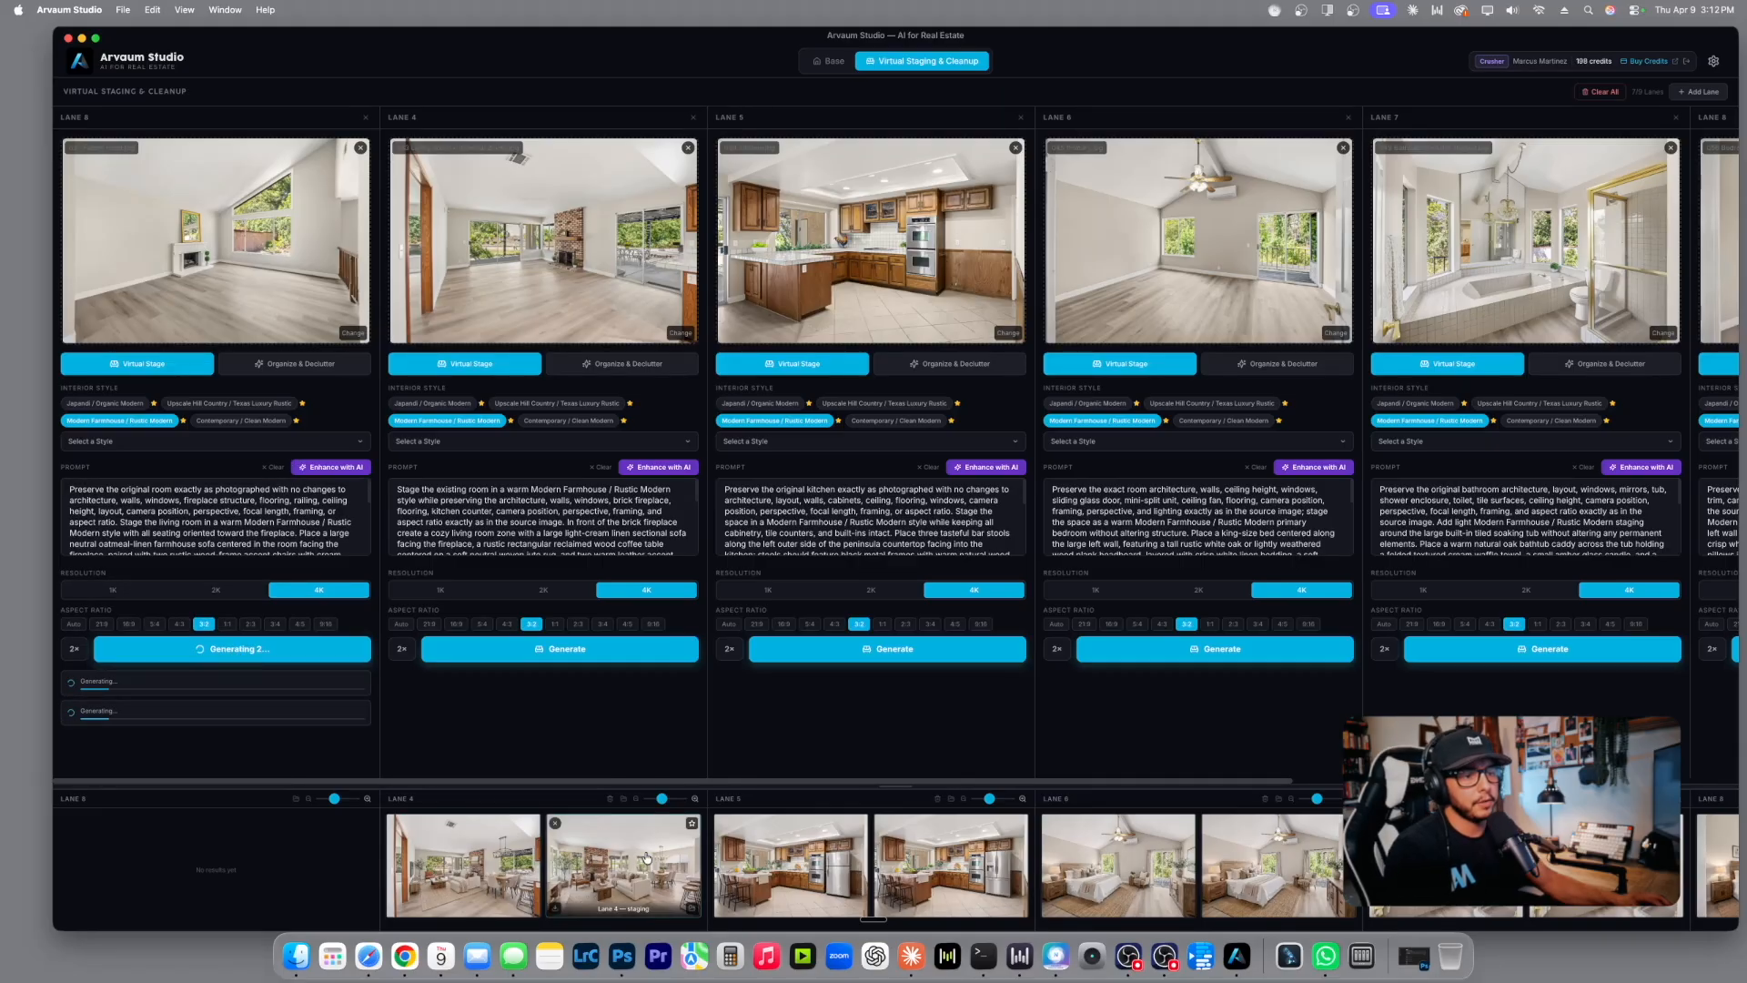
{"action": "left_click", "coordinate": [556, 825]}
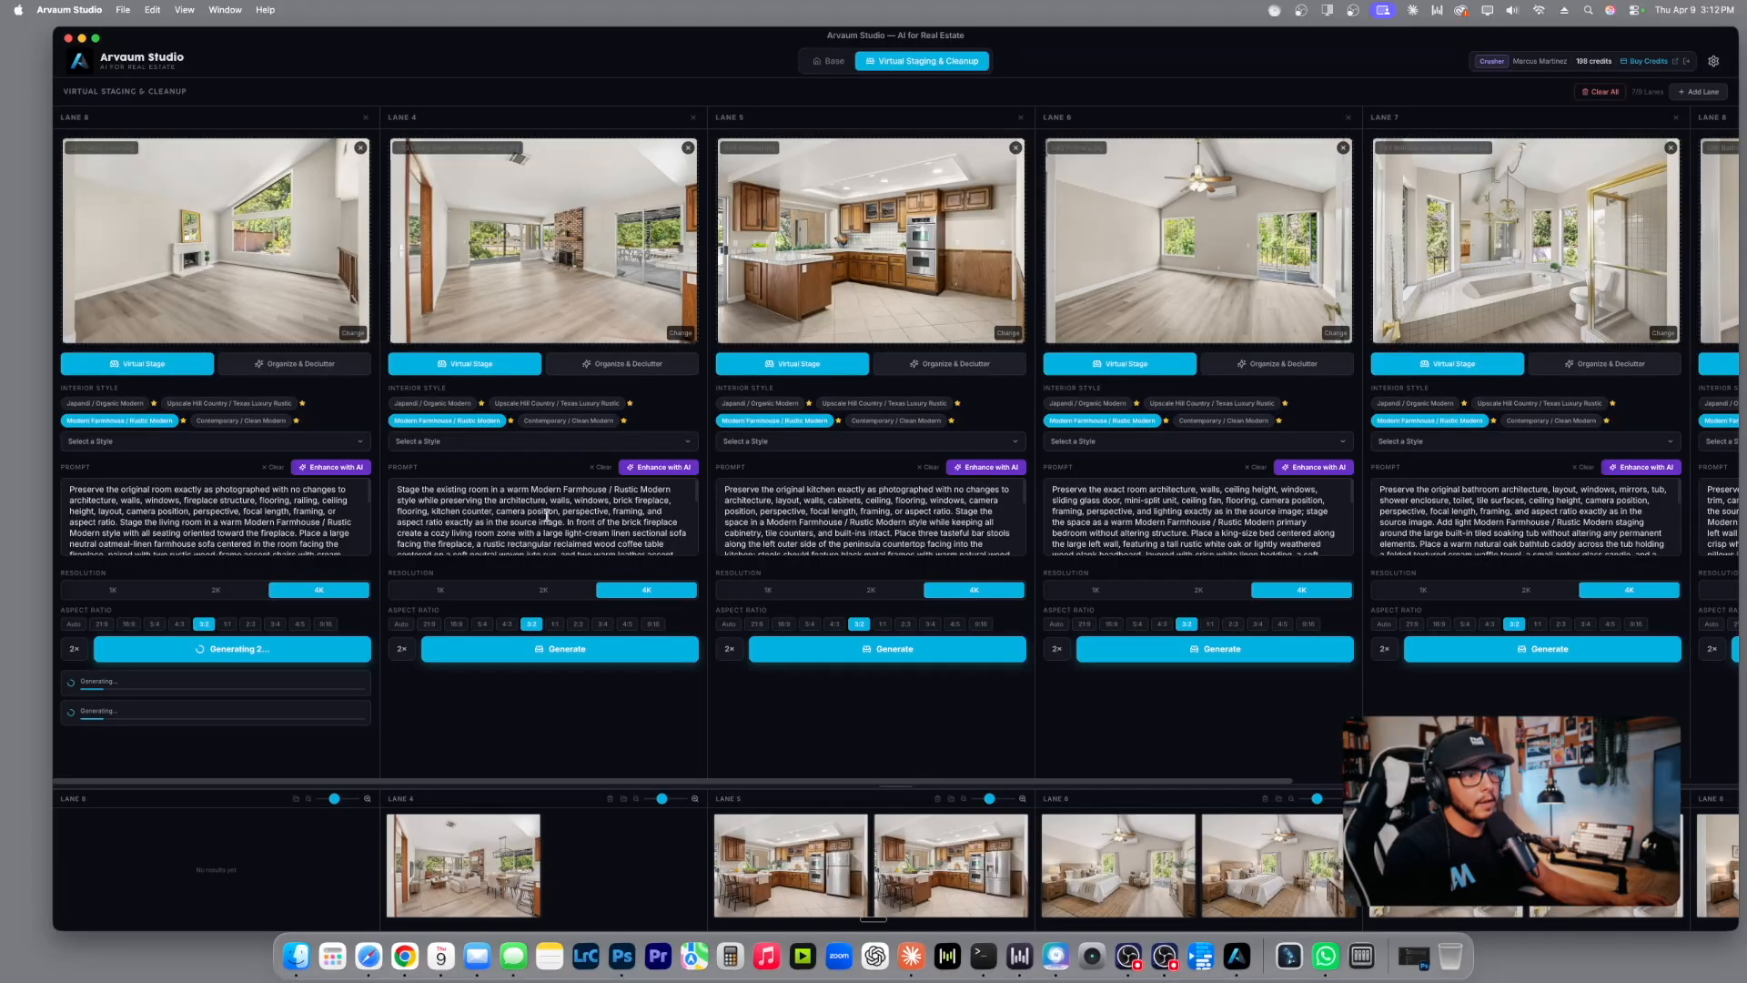
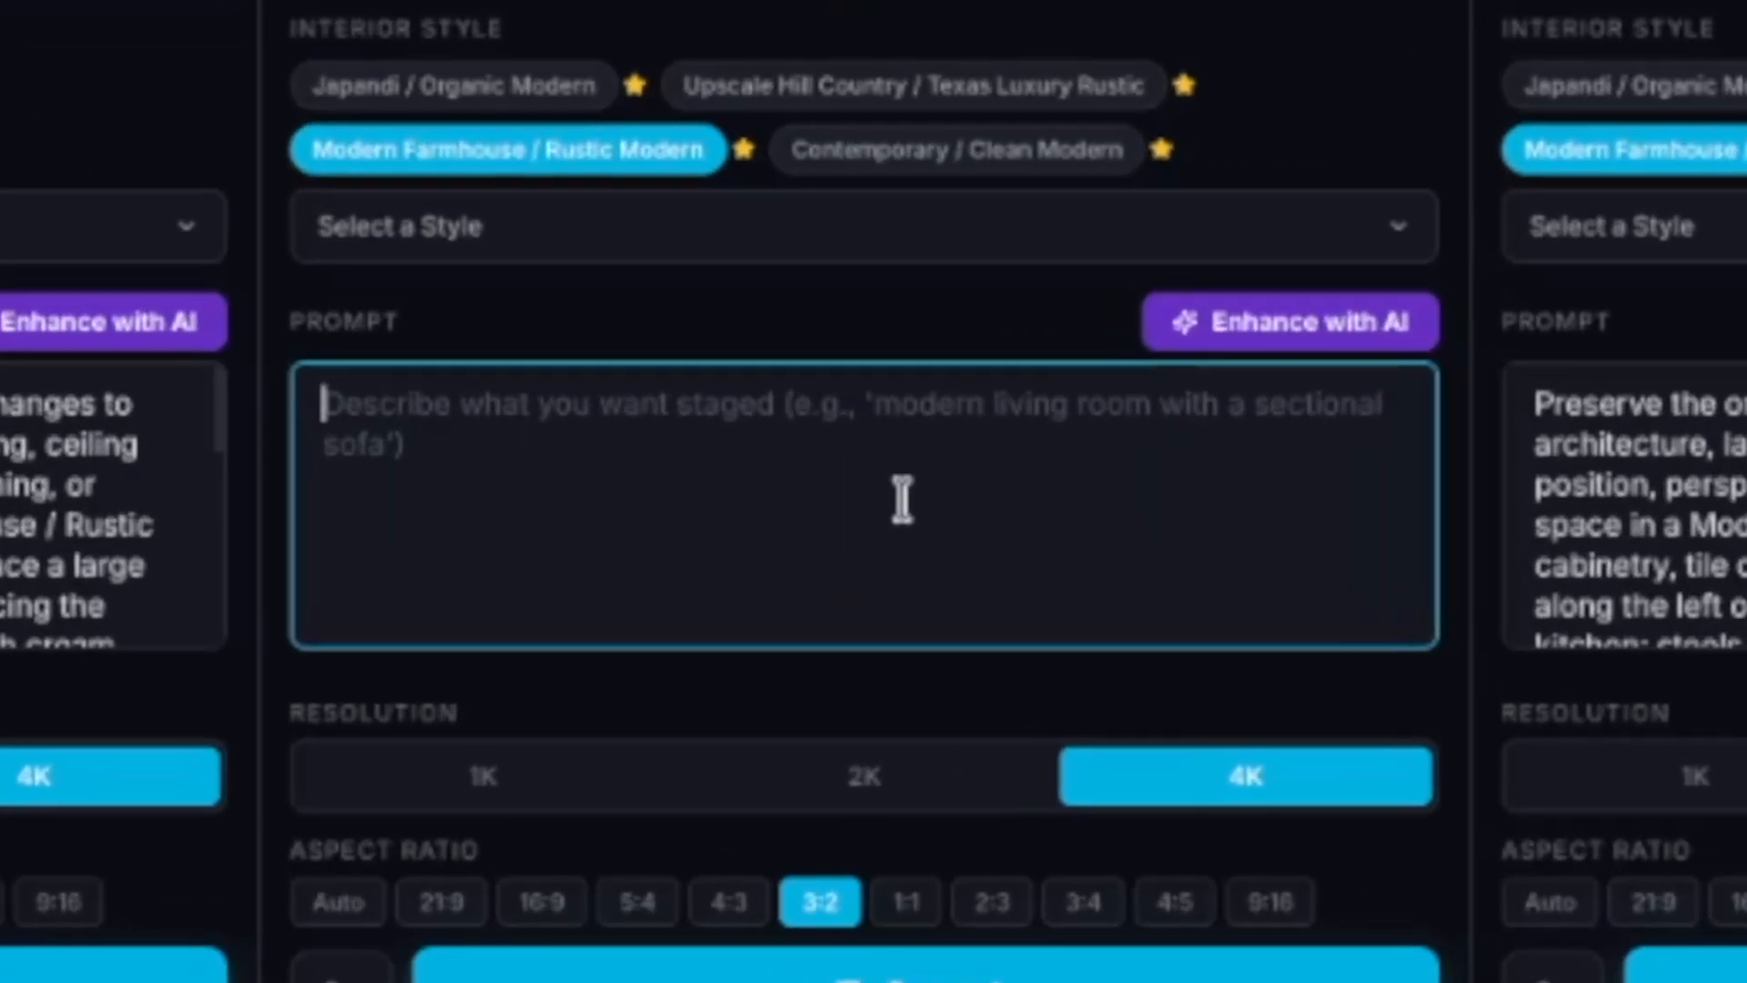
Rewrite and AI-enhance Lane 4's prompt: furniture facing the fireplace, fire in it, informal kitchen dining table before the right sliding doors, bar stools at right counter.
{"action": "type", "text": "- Make the living room area furniture face the fireplace. - Put fire in the fireplace. - In front of the sliding glass doors on the right put an informal kitchen dining room table. - Put some bar stools at the kitchen on the right side counter."}
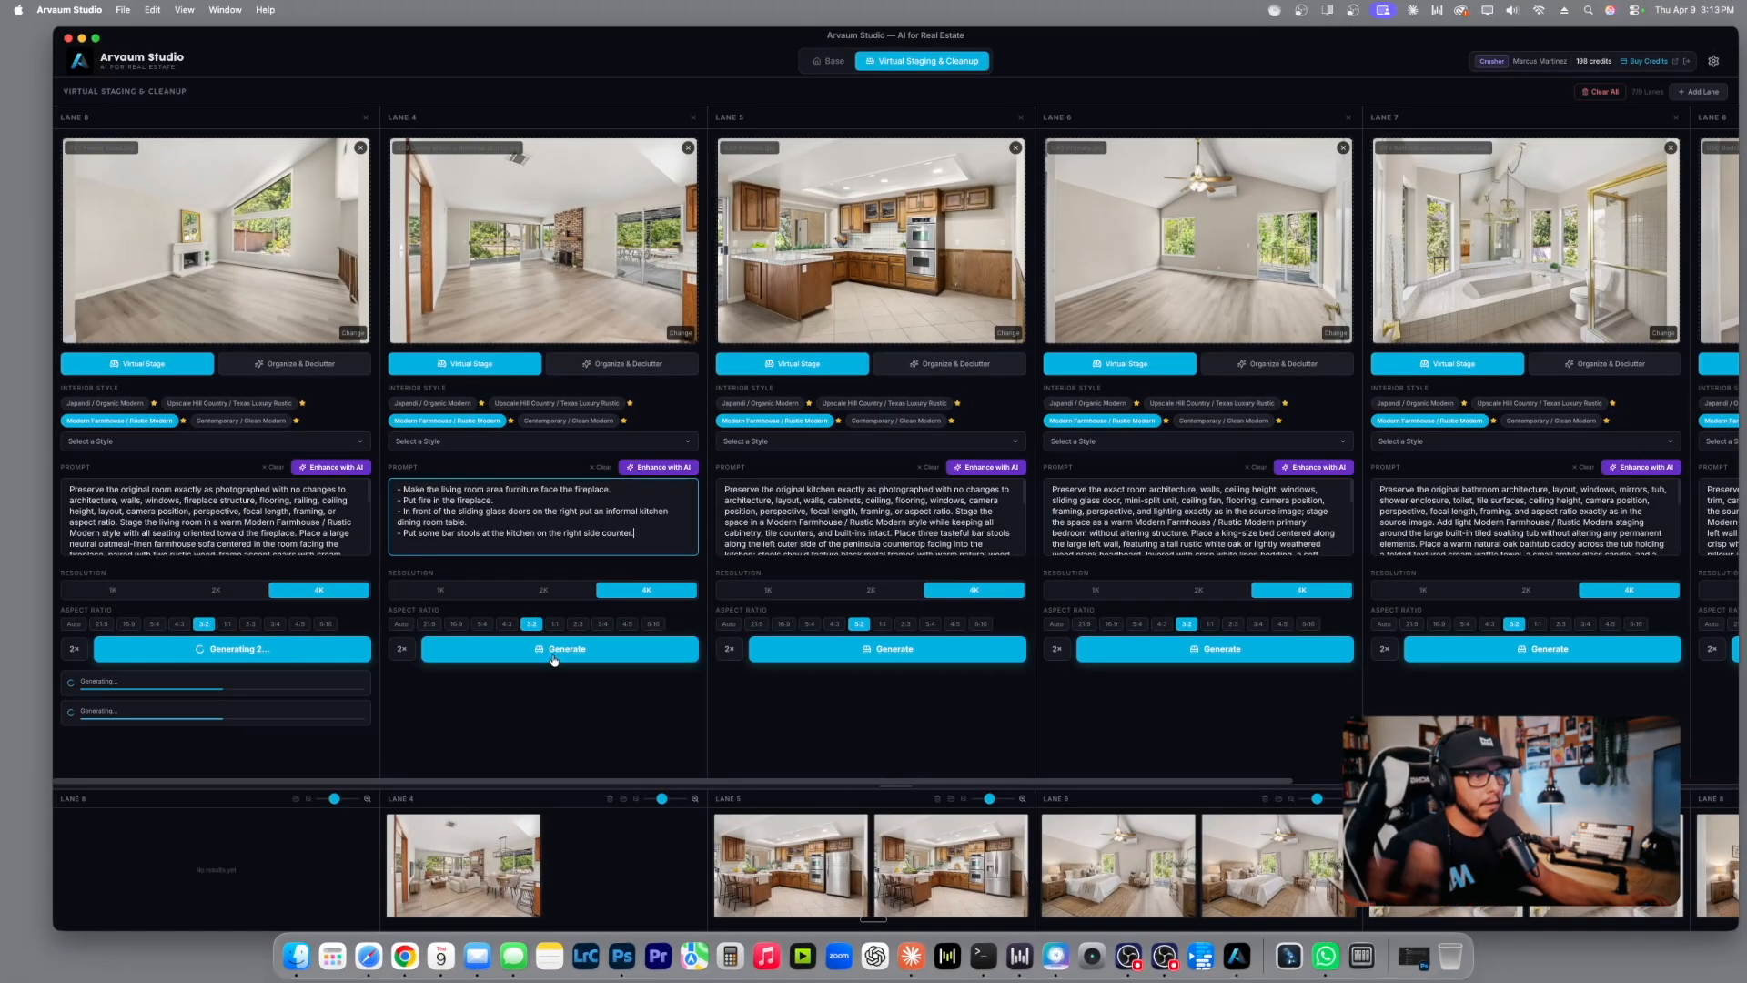
{"action": "left_click", "coordinate": [669, 467]}
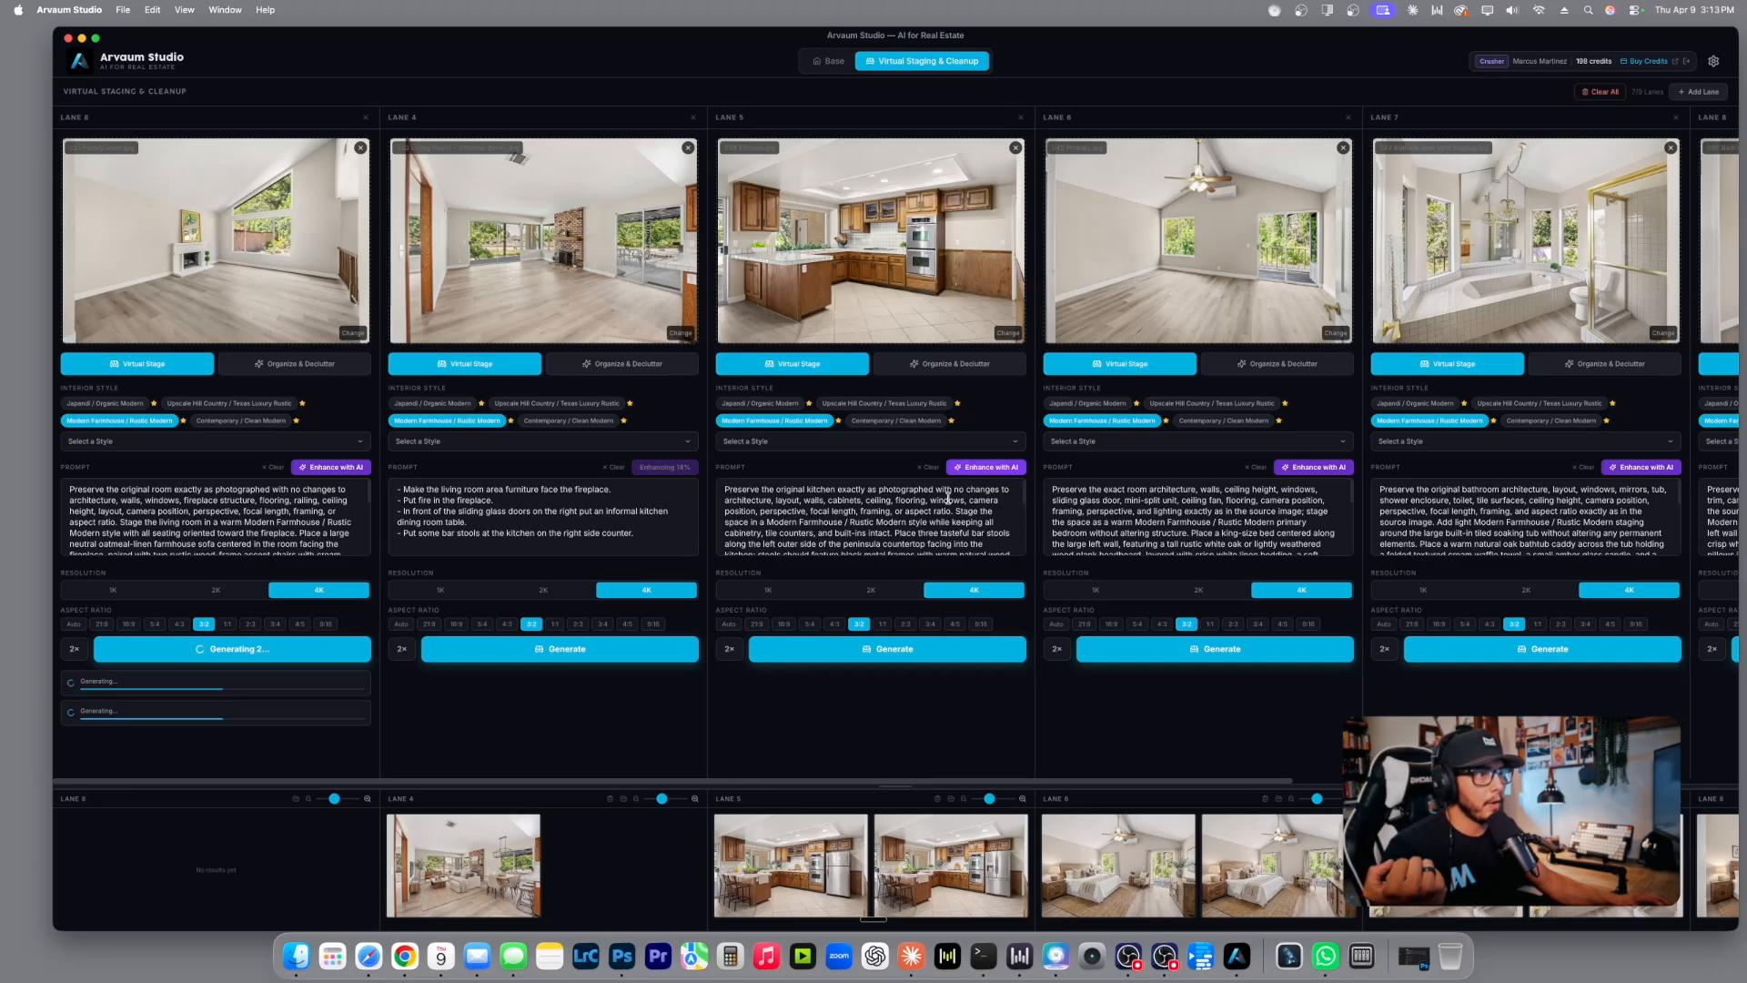
Compare the Lane 5 staged kitchen version Kitchen_staging_ModernFarmhouse_v2.jpg with its original photo and close the preview.
{"action": "left_click", "coordinate": [811, 876]}
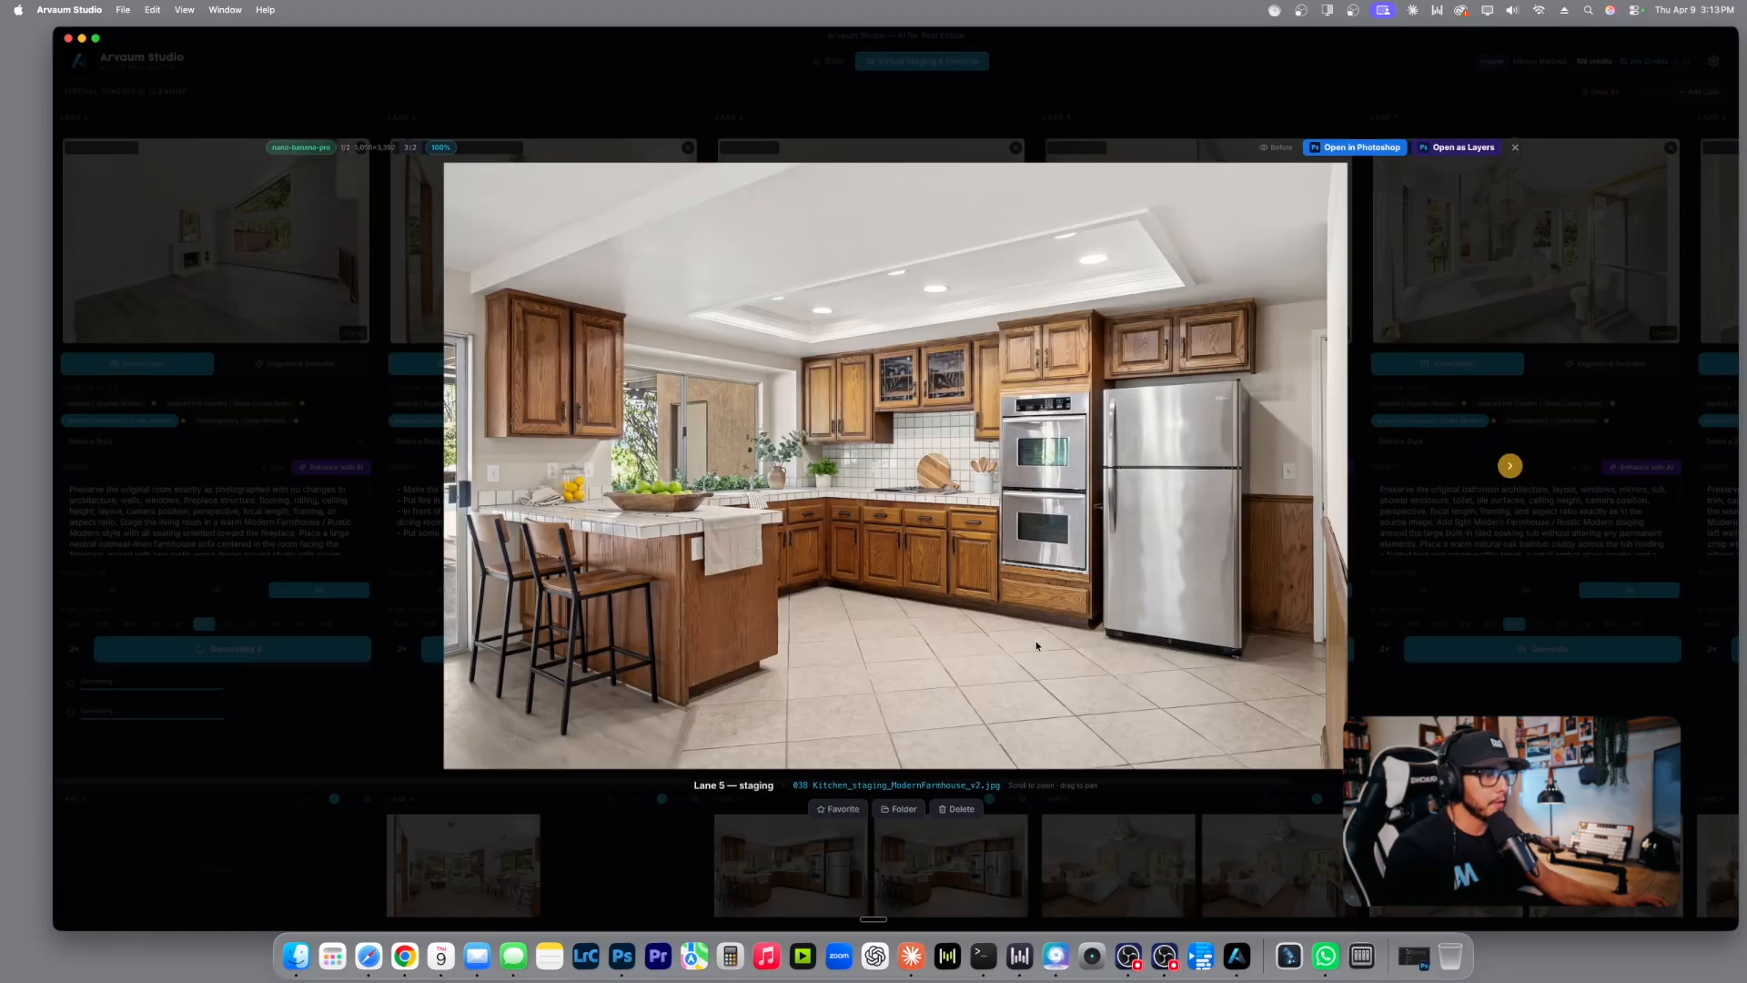
{"action": "left_click", "coordinate": [1281, 149]}
{"action": "left_click", "coordinate": [1283, 150]}
{"action": "left_click", "coordinate": [1283, 150]}
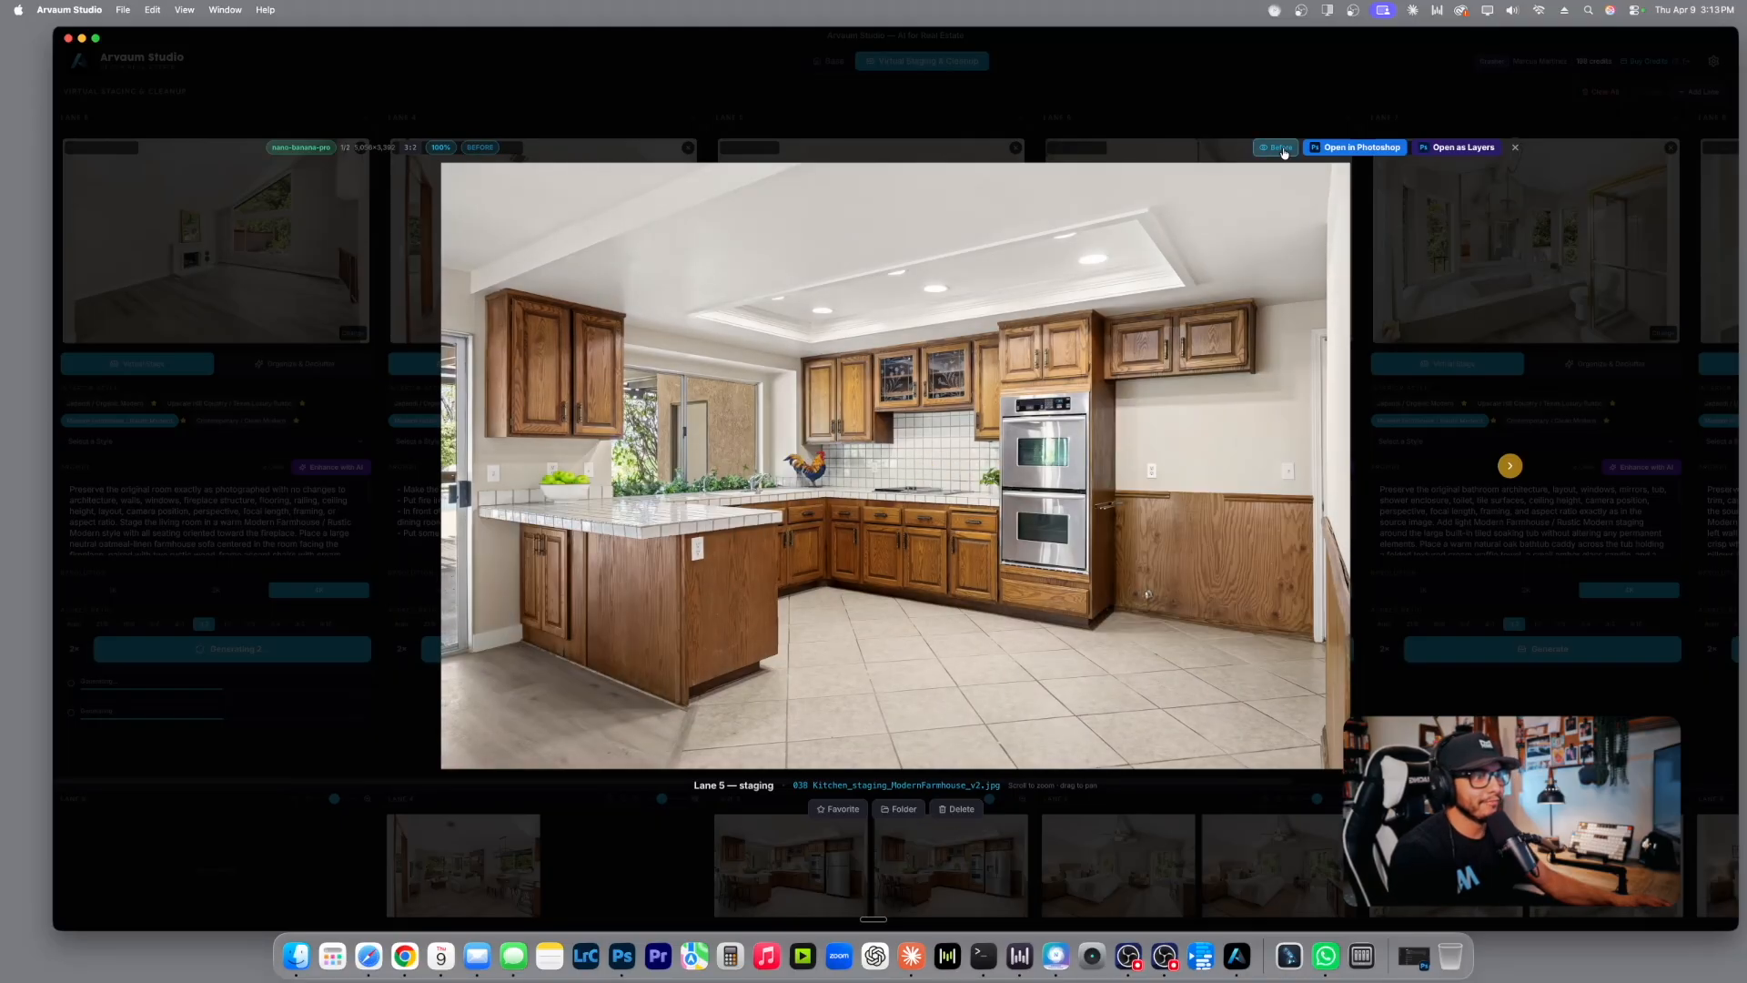
{"action": "left_click", "coordinate": [1283, 150]}
{"action": "left_click", "coordinate": [1283, 150]}
{"action": "left_click", "coordinate": [1283, 150]}
{"action": "left_click", "coordinate": [1283, 150]}
{"action": "left_click", "coordinate": [1283, 150]}
{"action": "left_click", "coordinate": [1283, 150]}
{"action": "left_click", "coordinate": [1283, 150]}
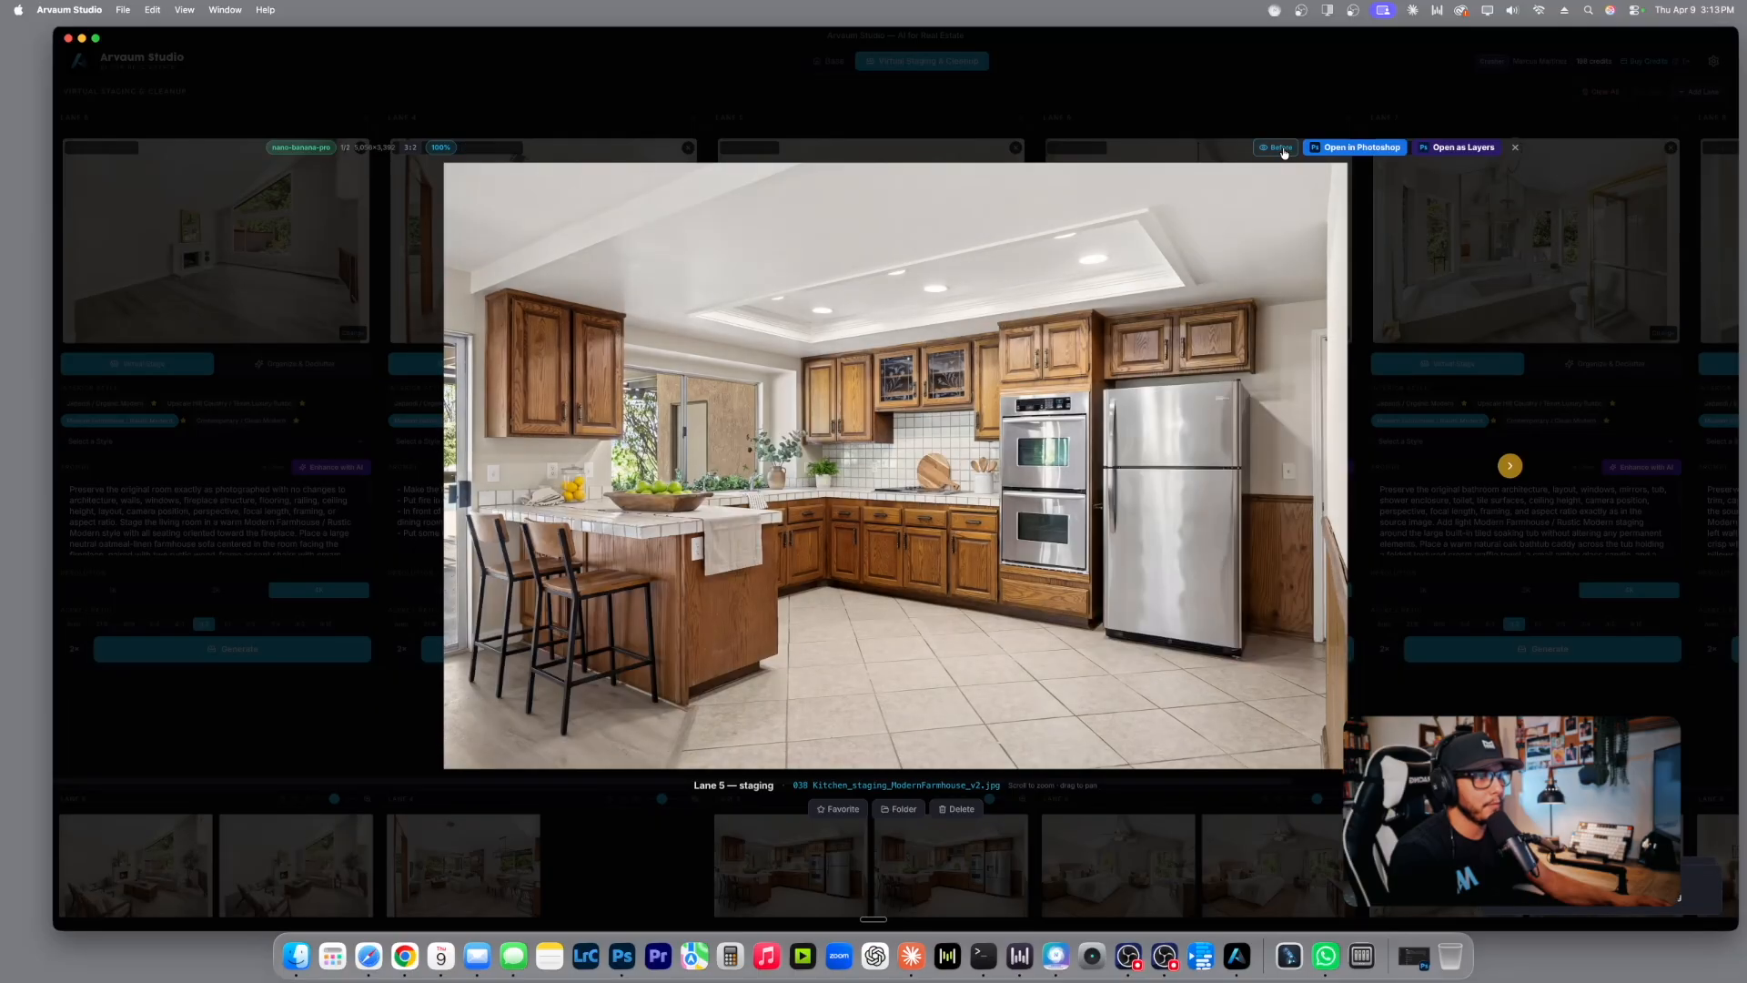
{"action": "left_click", "coordinate": [1515, 148]}
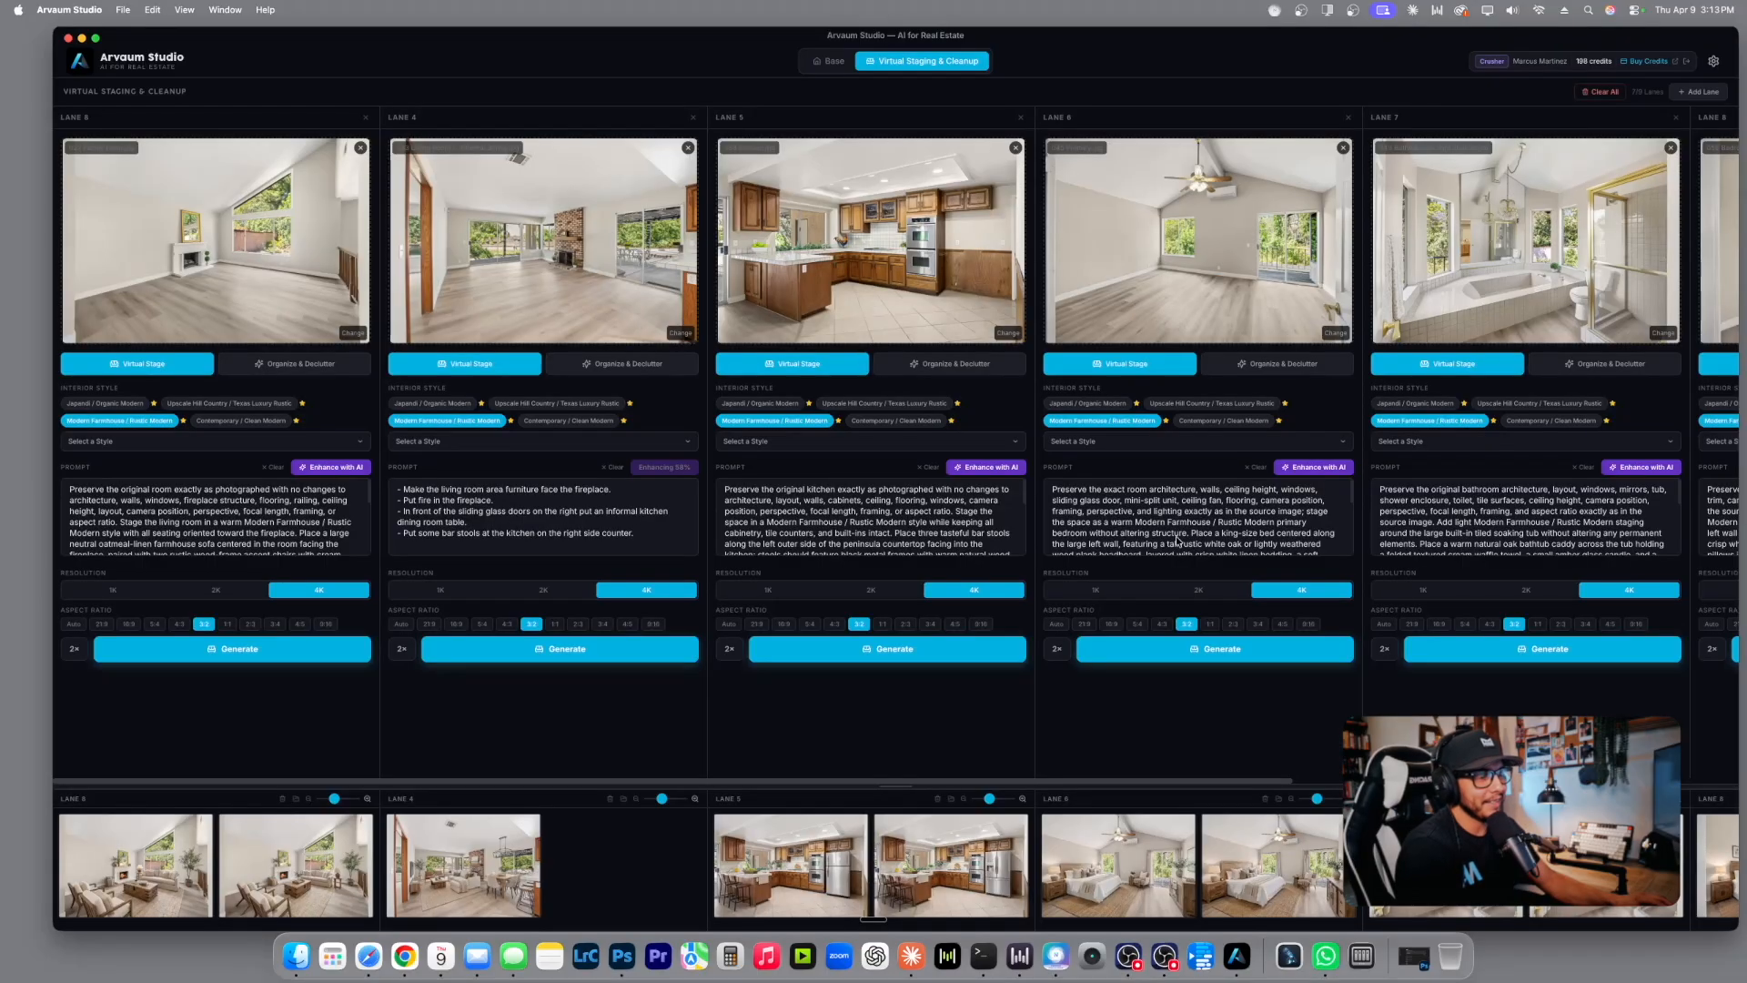
Compare the two Lane 5 kitchen stagings with each other and the original, and favorite Kitchen_staging_ModernFarmhouse_v2.jpg.
{"action": "left_click", "coordinate": [972, 872]}
{"action": "left_click", "coordinate": [1284, 148]}
{"action": "left_click", "coordinate": [1285, 148]}
{"action": "key", "text": "Left"}
{"action": "left_click", "coordinate": [1285, 148]}
{"action": "left_click", "coordinate": [1285, 148]}
{"action": "left_click", "coordinate": [1284, 148]}
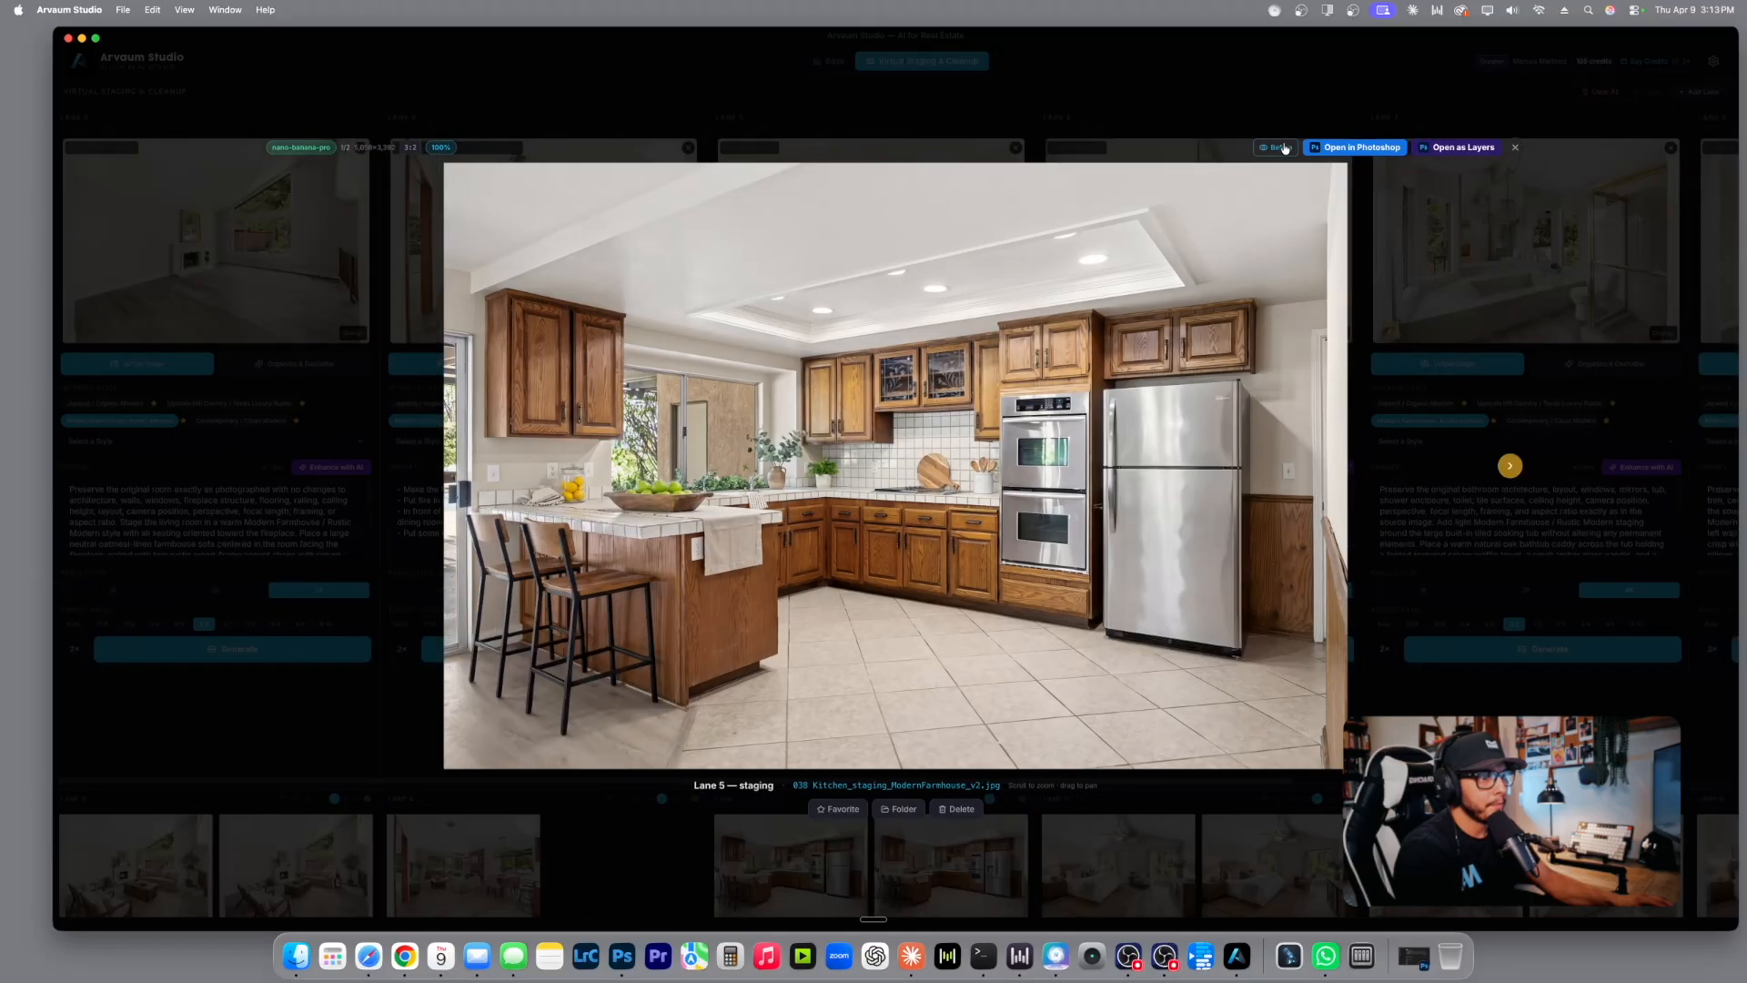
{"action": "key", "text": "Right"}
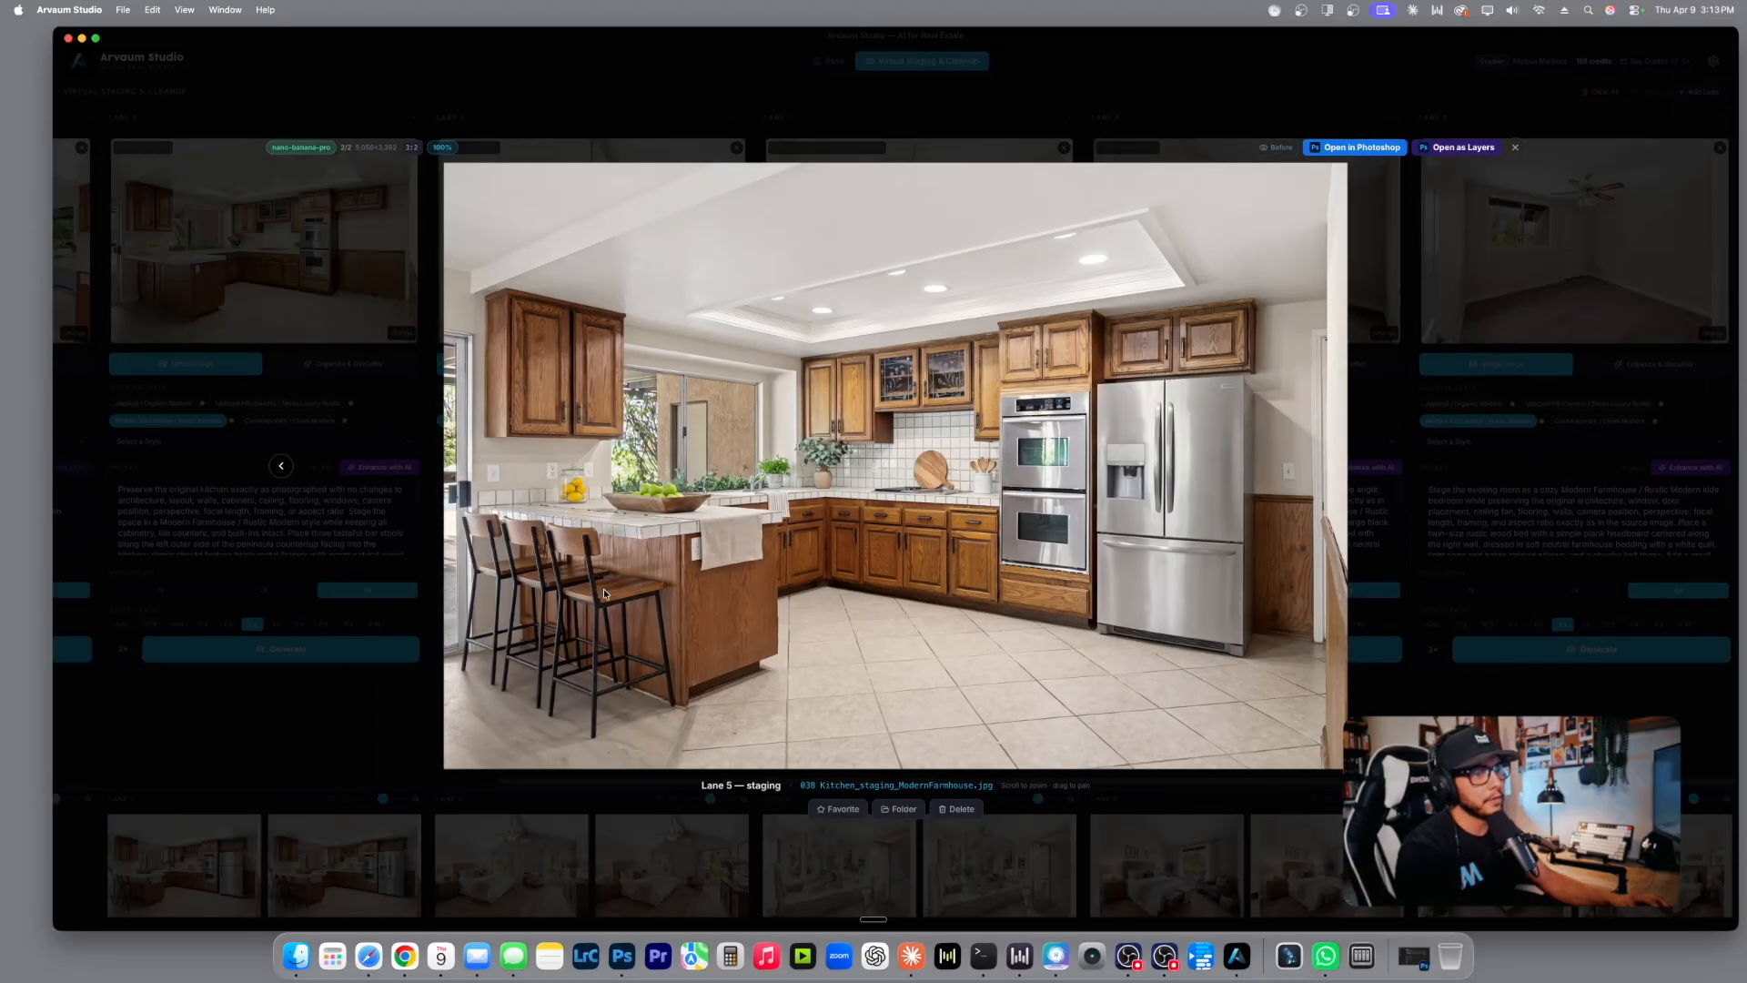
{"action": "key", "text": "Left"}
{"action": "left_click", "coordinate": [839, 809]}
{"action": "left_click", "coordinate": [1516, 148]}
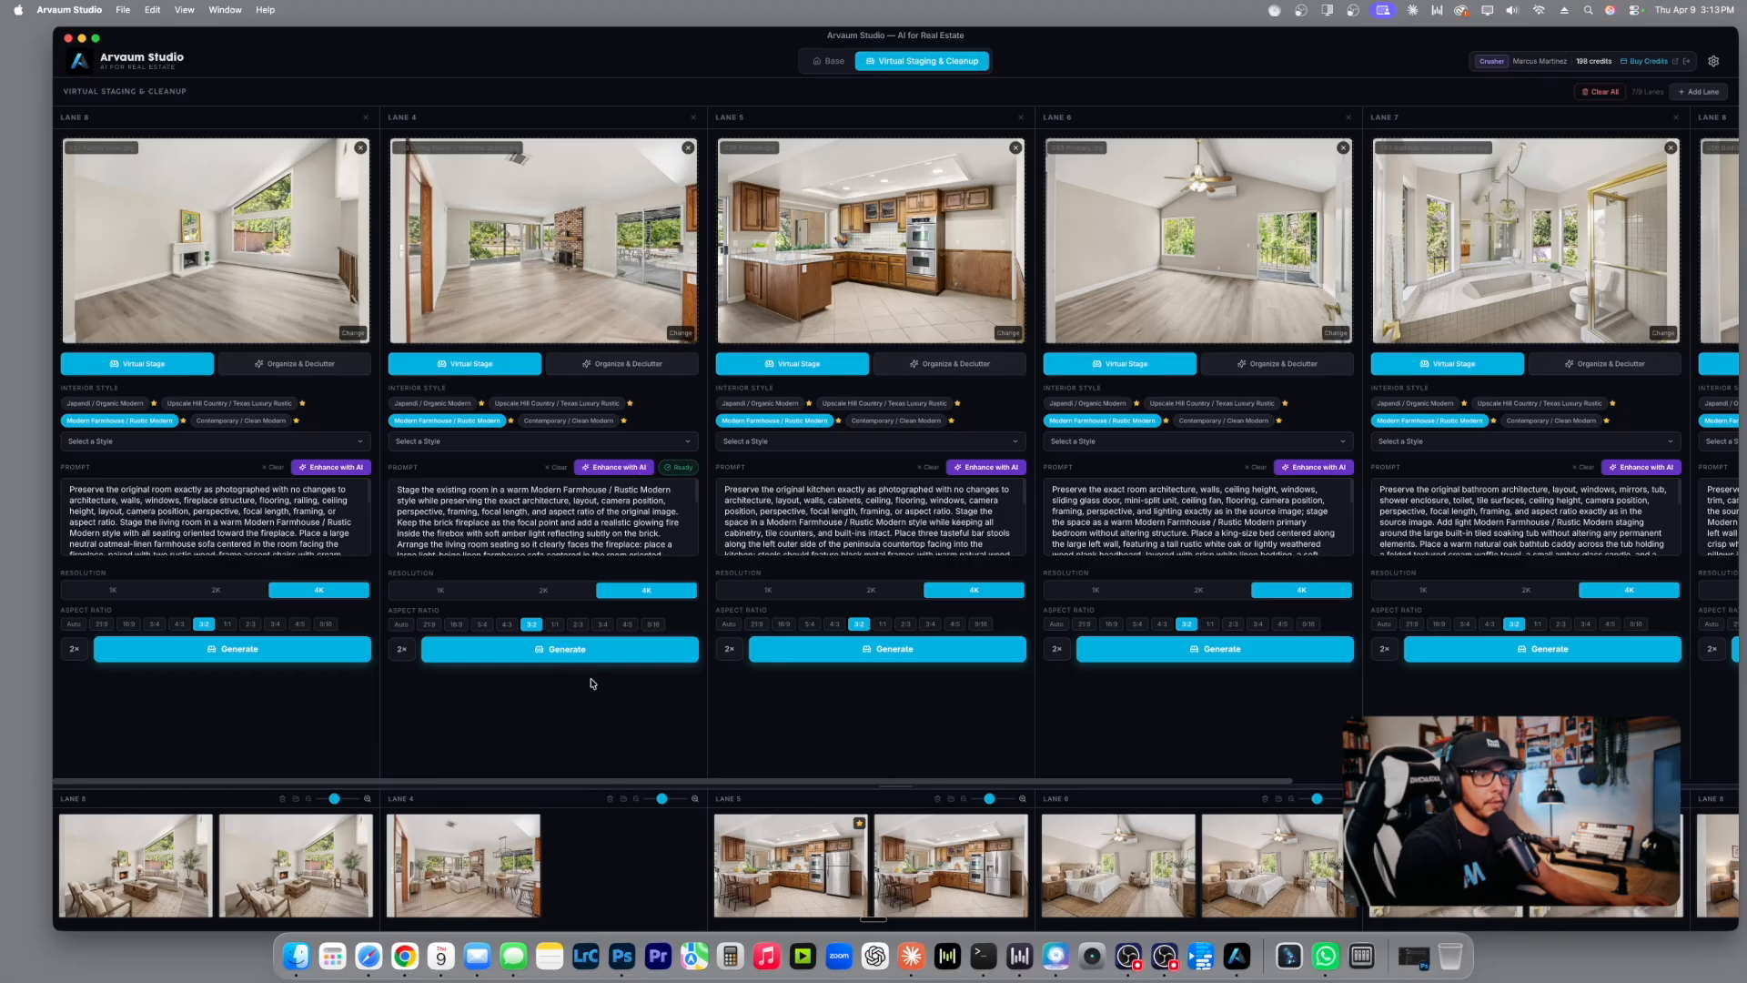
Generate new Lane 4 living room stagings from the enhanced prompt.
{"action": "left_click", "coordinate": [584, 649]}
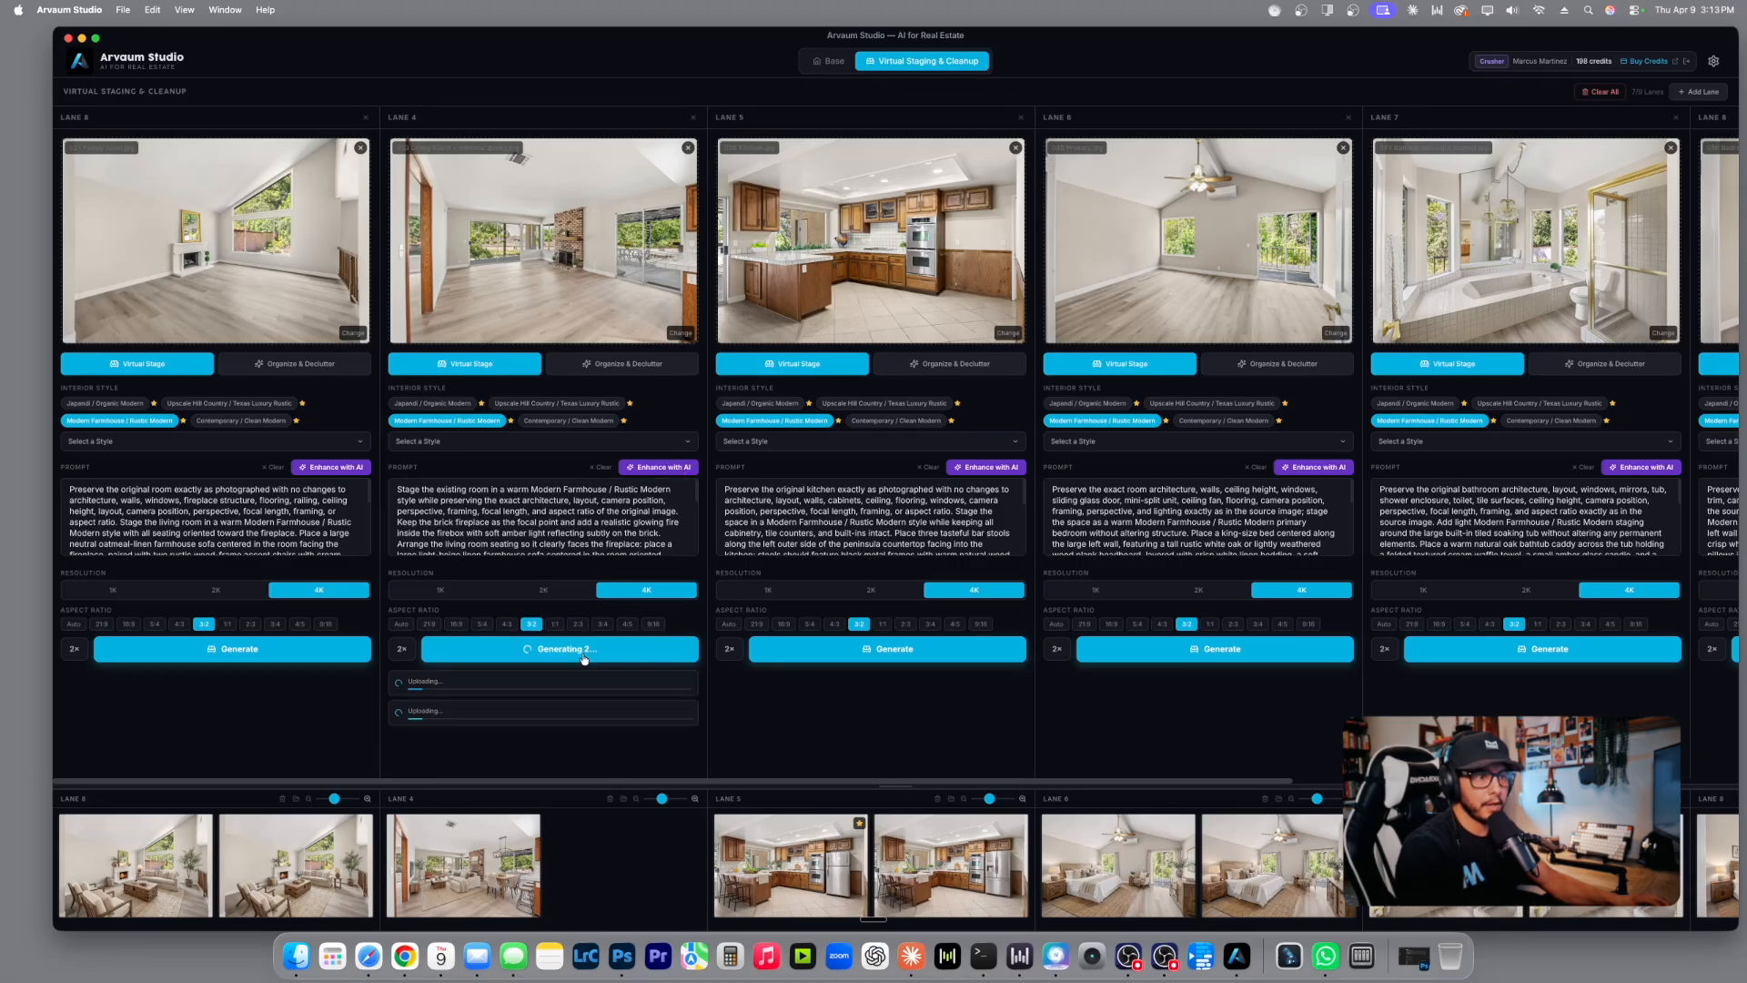
Compare the new family room stagings with the original photo and favorite 027 Family room_staging_ModernFarmhouse_v3.jpg.
{"action": "left_click", "coordinate": [136, 864]}
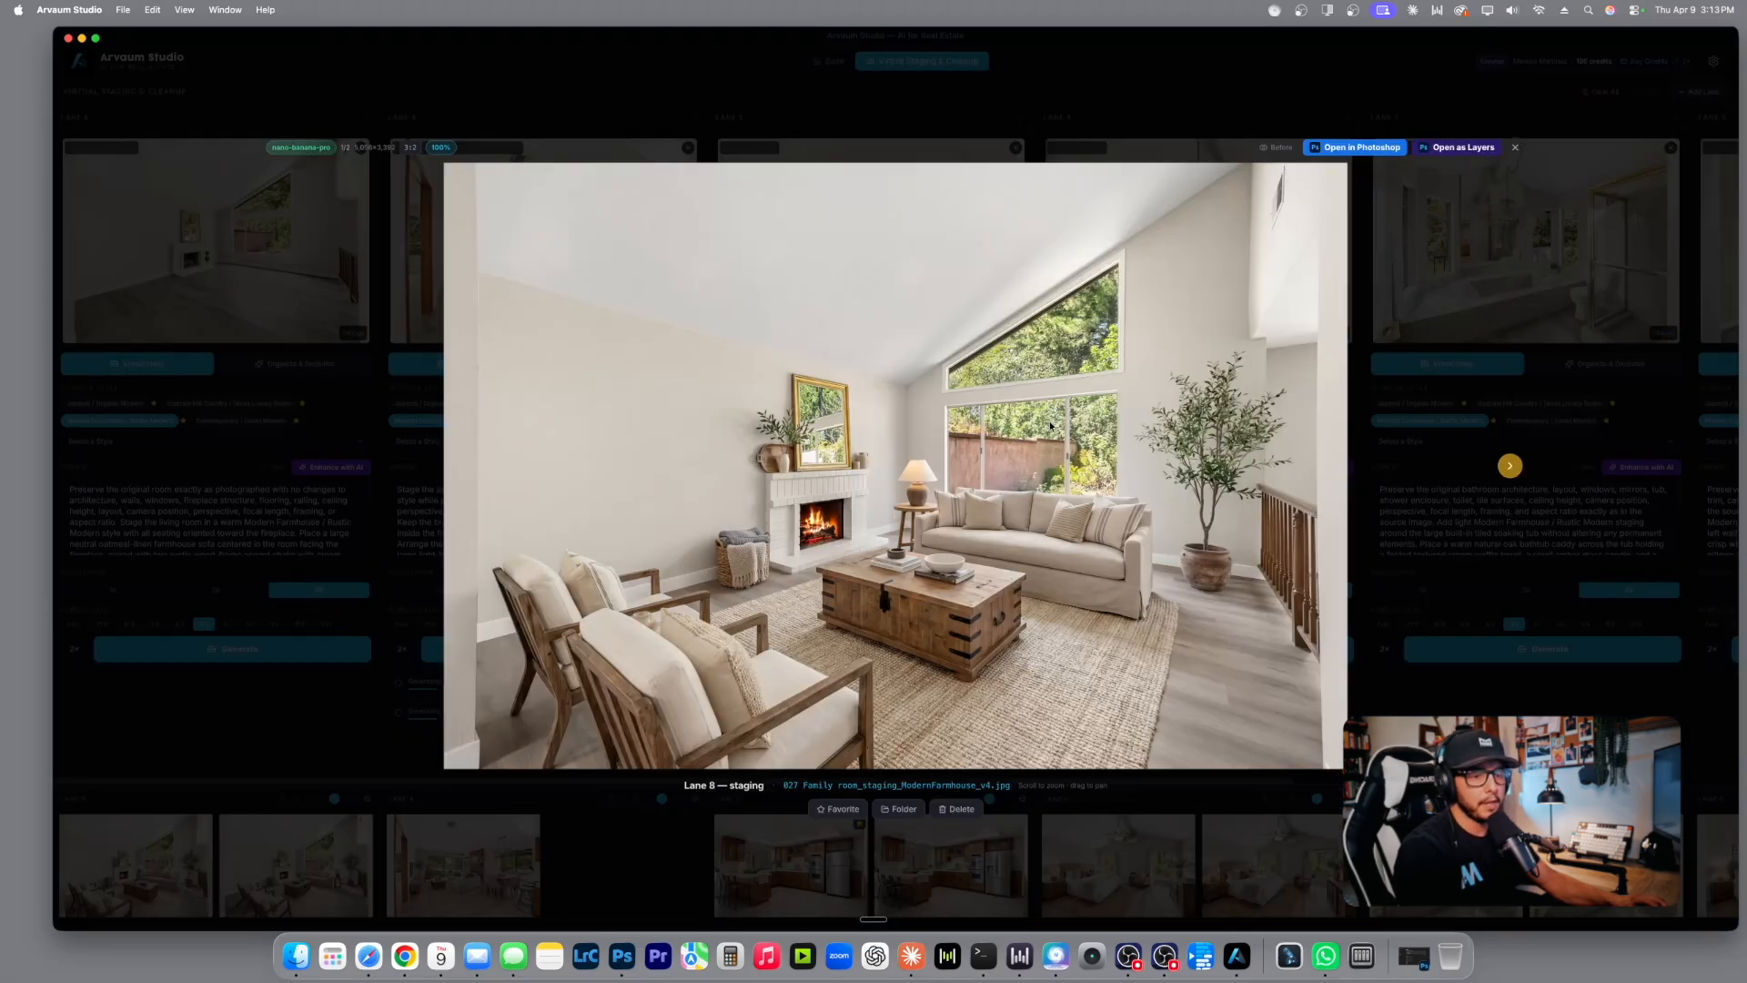
{"action": "key", "text": "Right"}
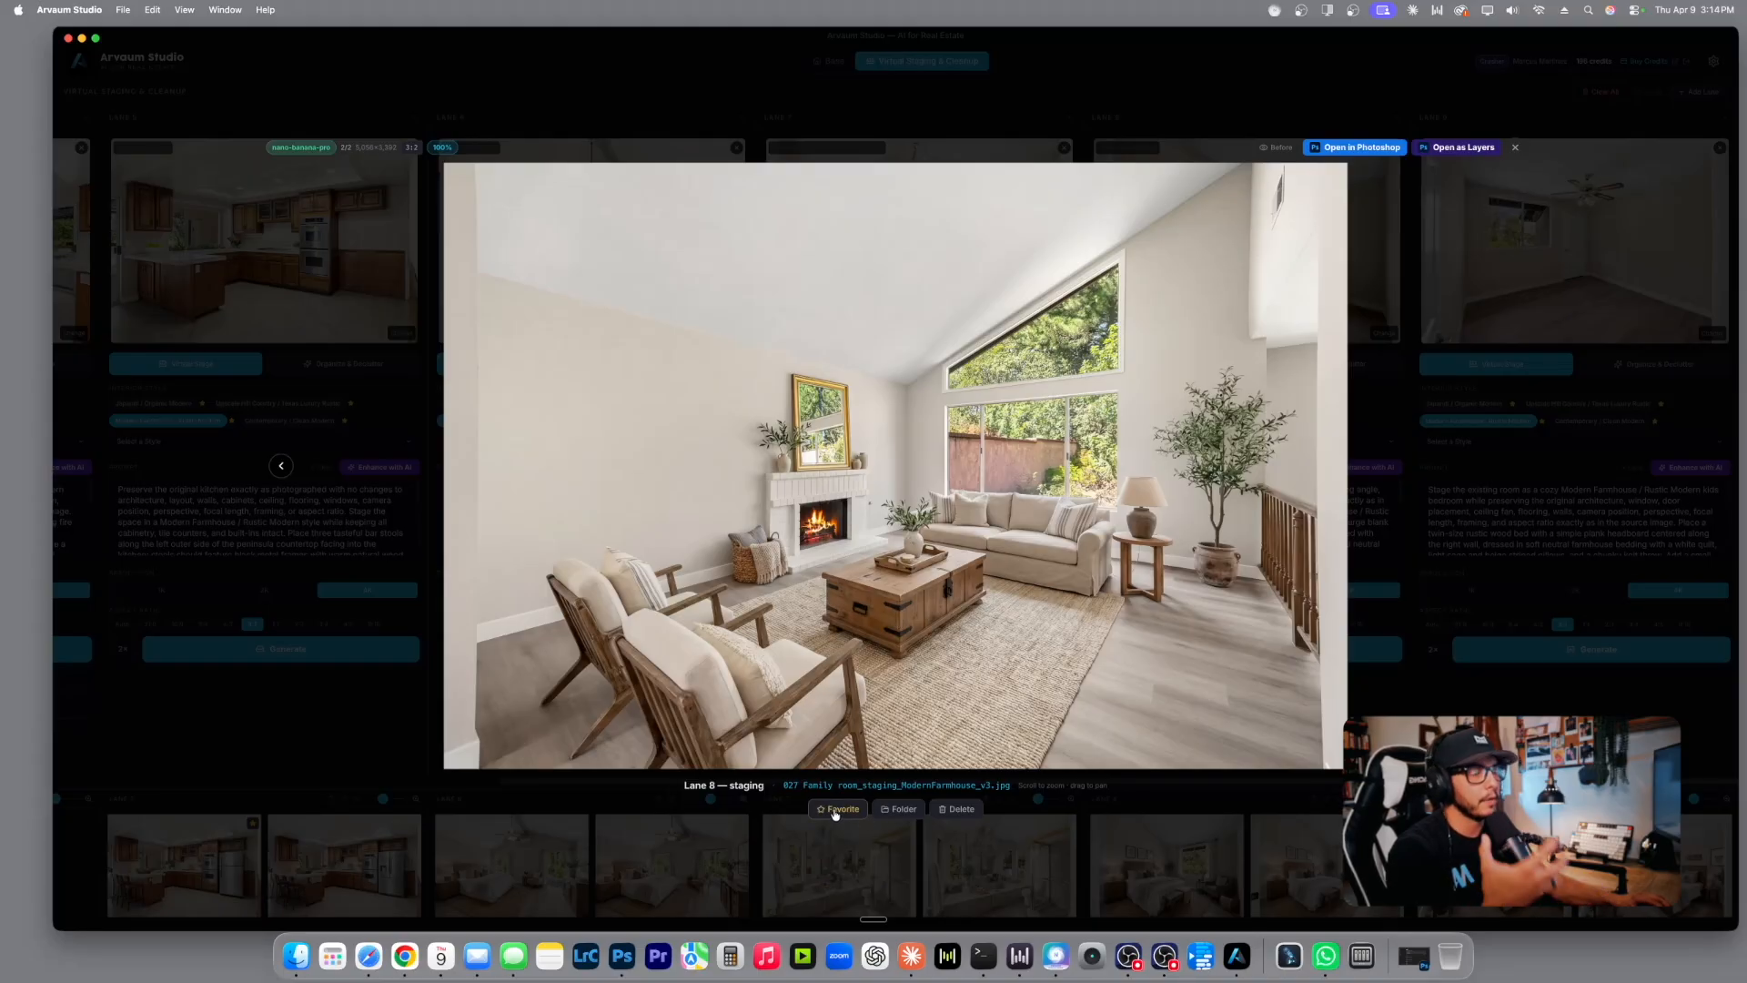
{"action": "left_click", "coordinate": [1274, 153]}
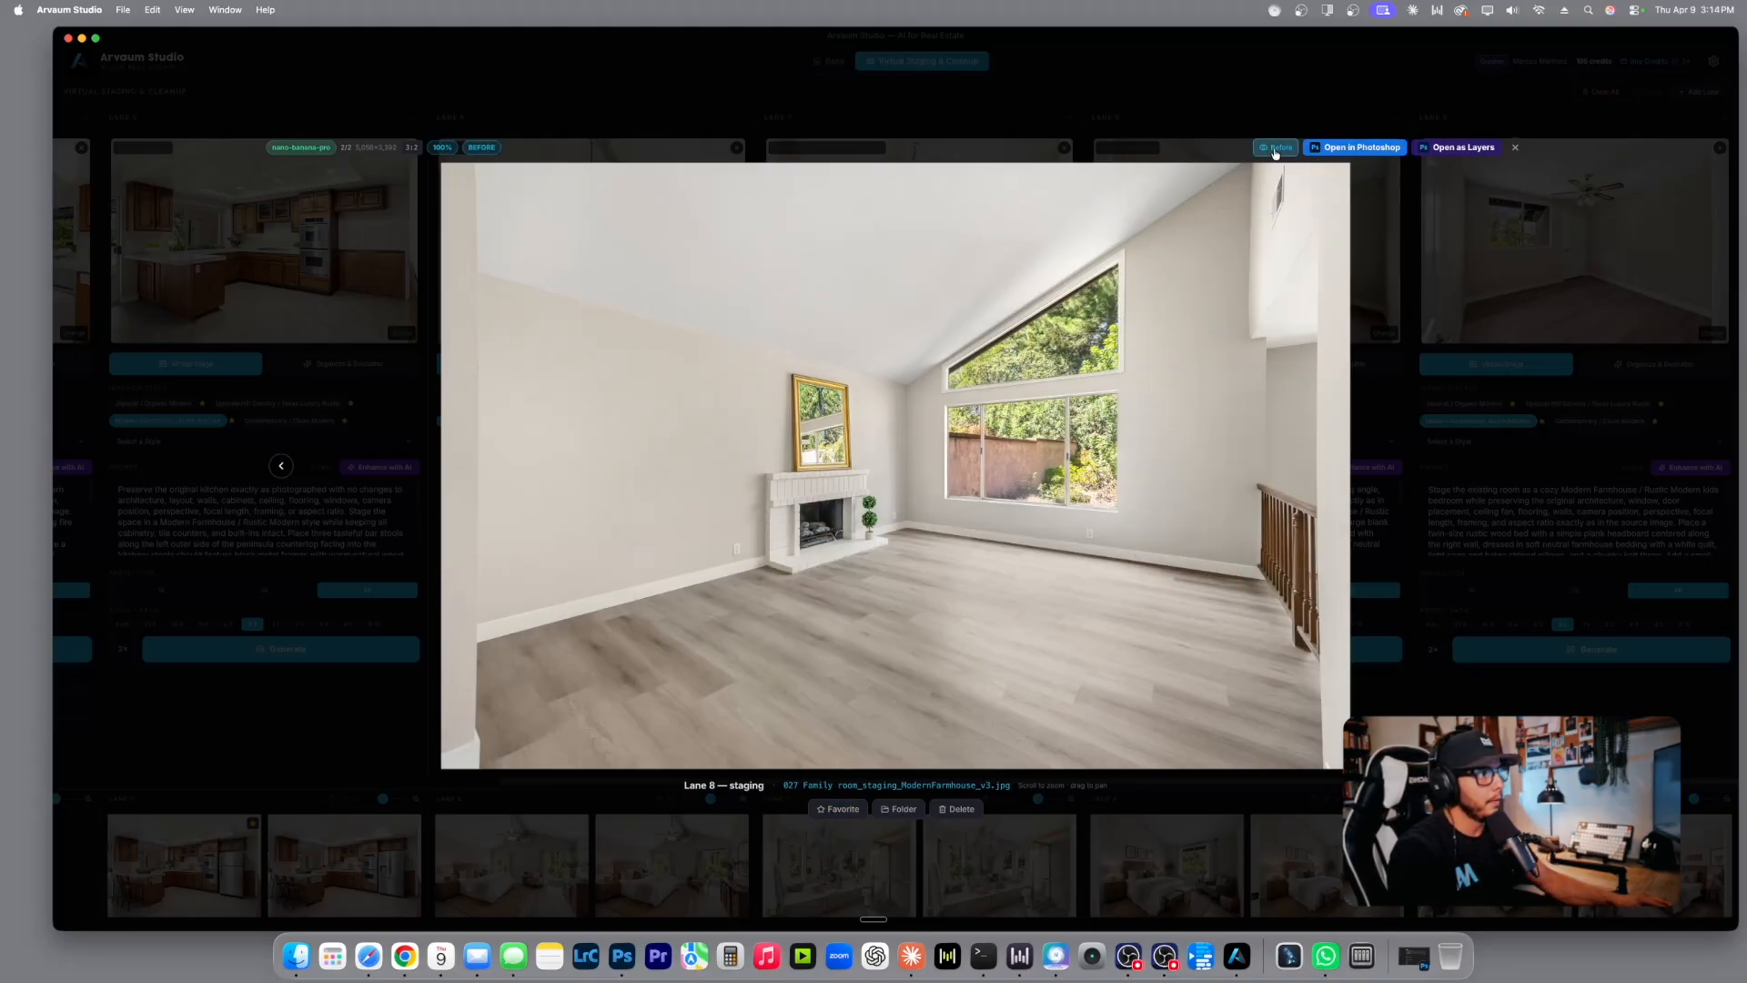
{"action": "left_click", "coordinate": [1275, 152]}
{"action": "left_click", "coordinate": [831, 812]}
{"action": "left_click", "coordinate": [1515, 147]}
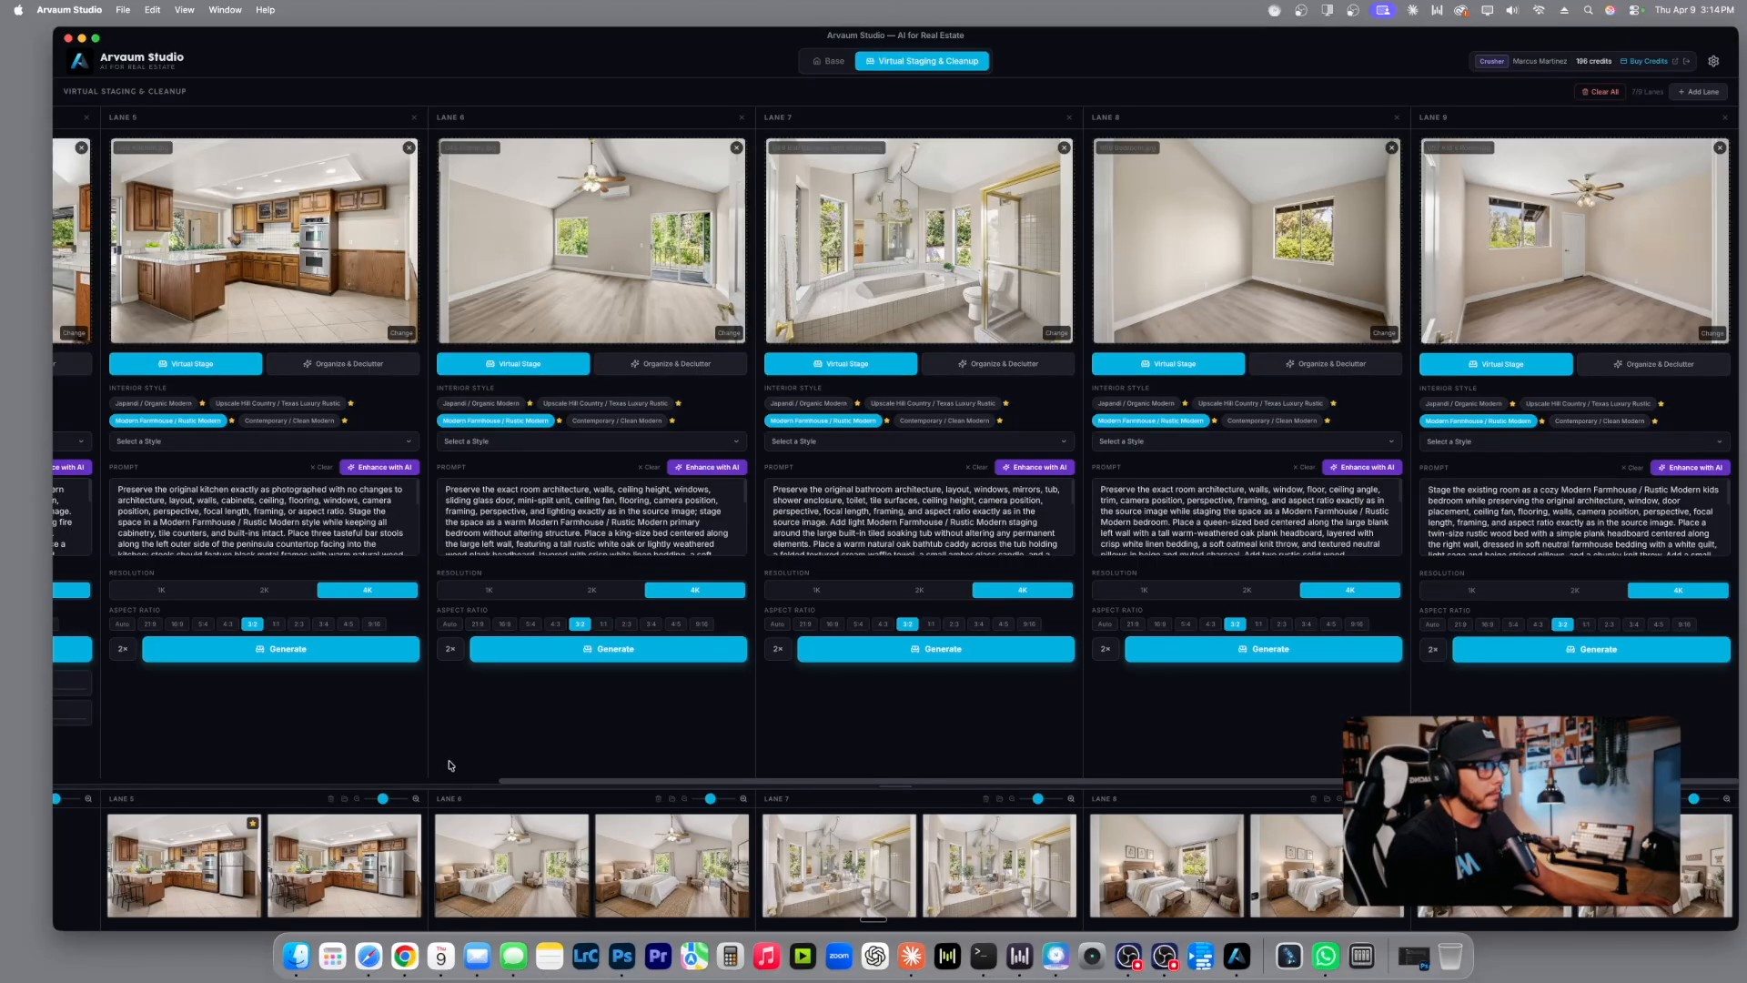
Remove the finished family room lane from the staging workspace.
{"action": "scroll", "coordinate": [475, 790], "scroll_direction": "left", "scroll_amount": 7}
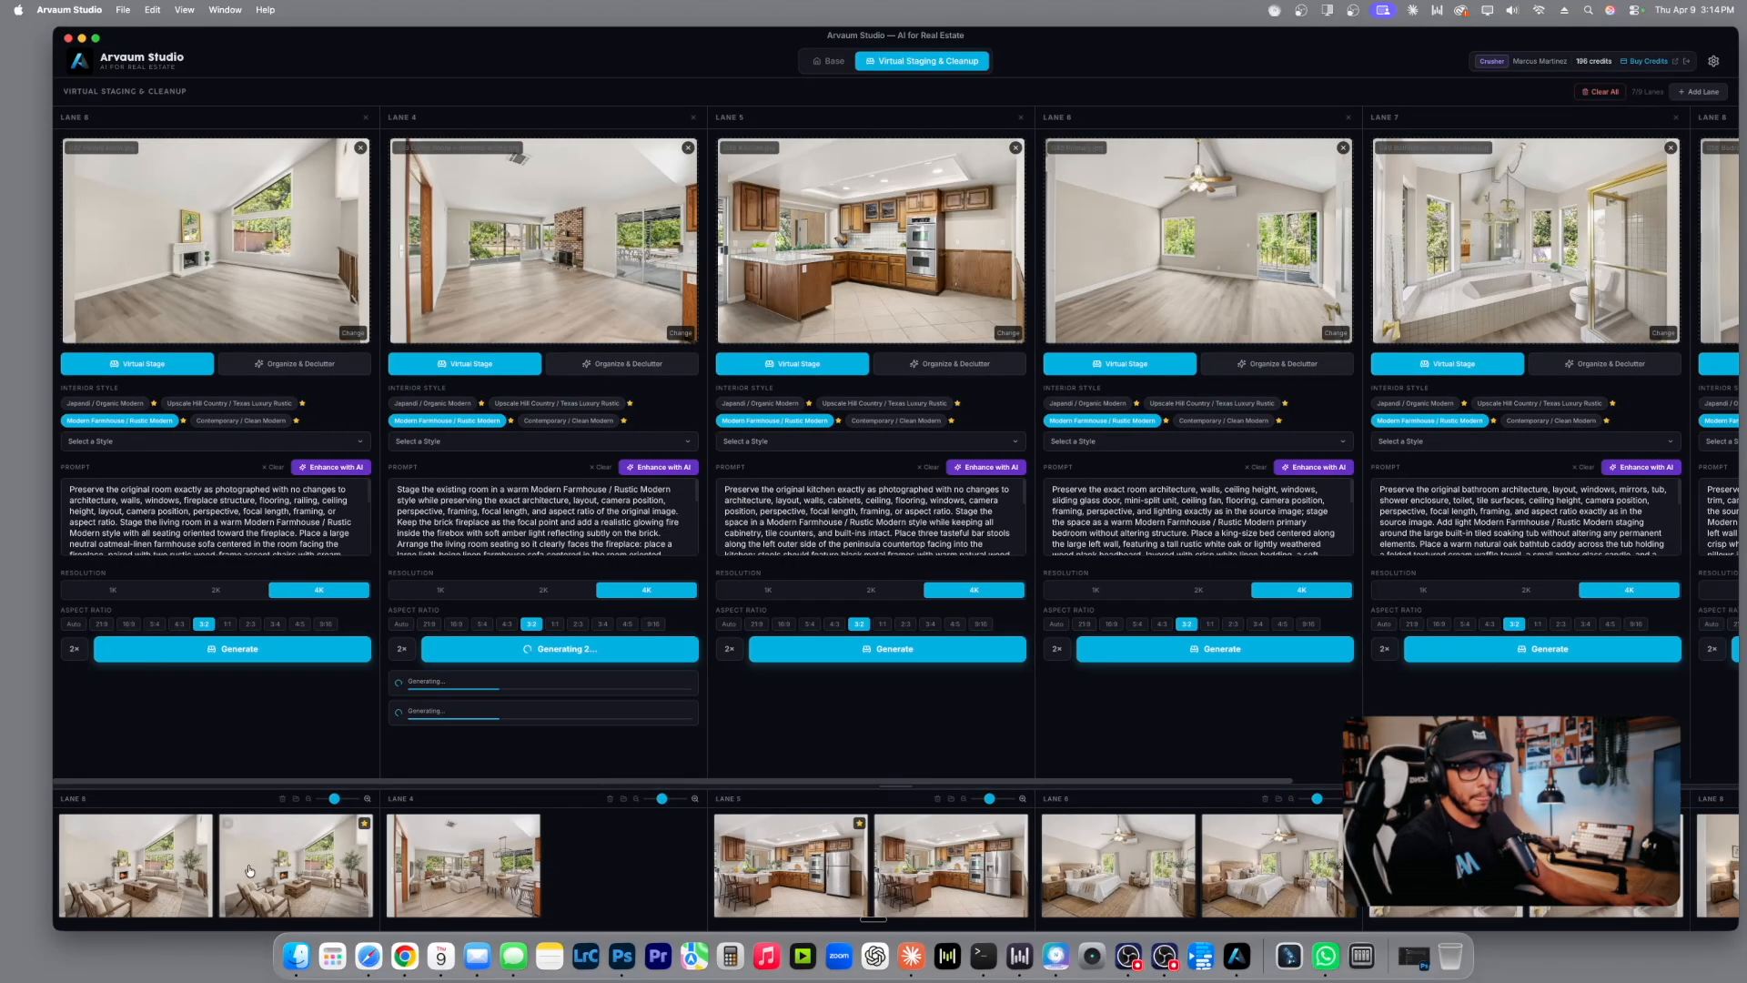
{"action": "left_click", "coordinate": [366, 118]}
{"action": "left_click", "coordinate": [936, 489]}
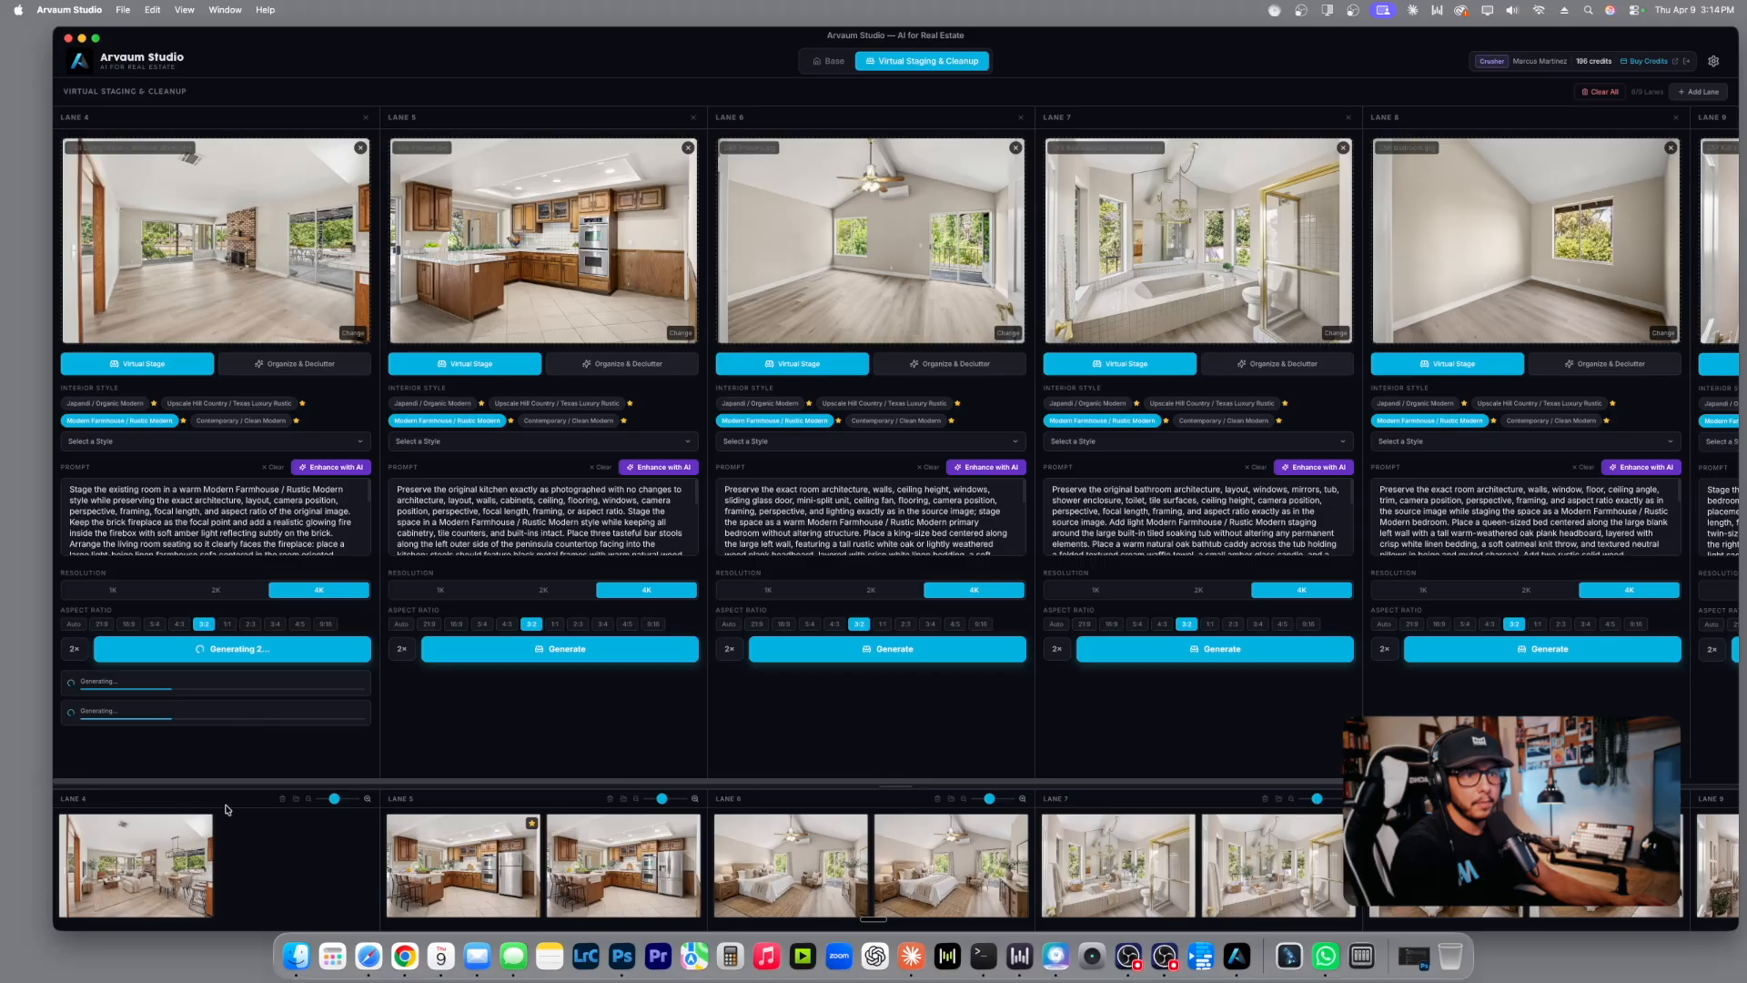
Compare 033 Living Room + Informal dining_staging_ModernFarmhouse_v2.jpg in Lane 4 with its original photo and delete that result.
{"action": "left_click", "coordinate": [172, 848]}
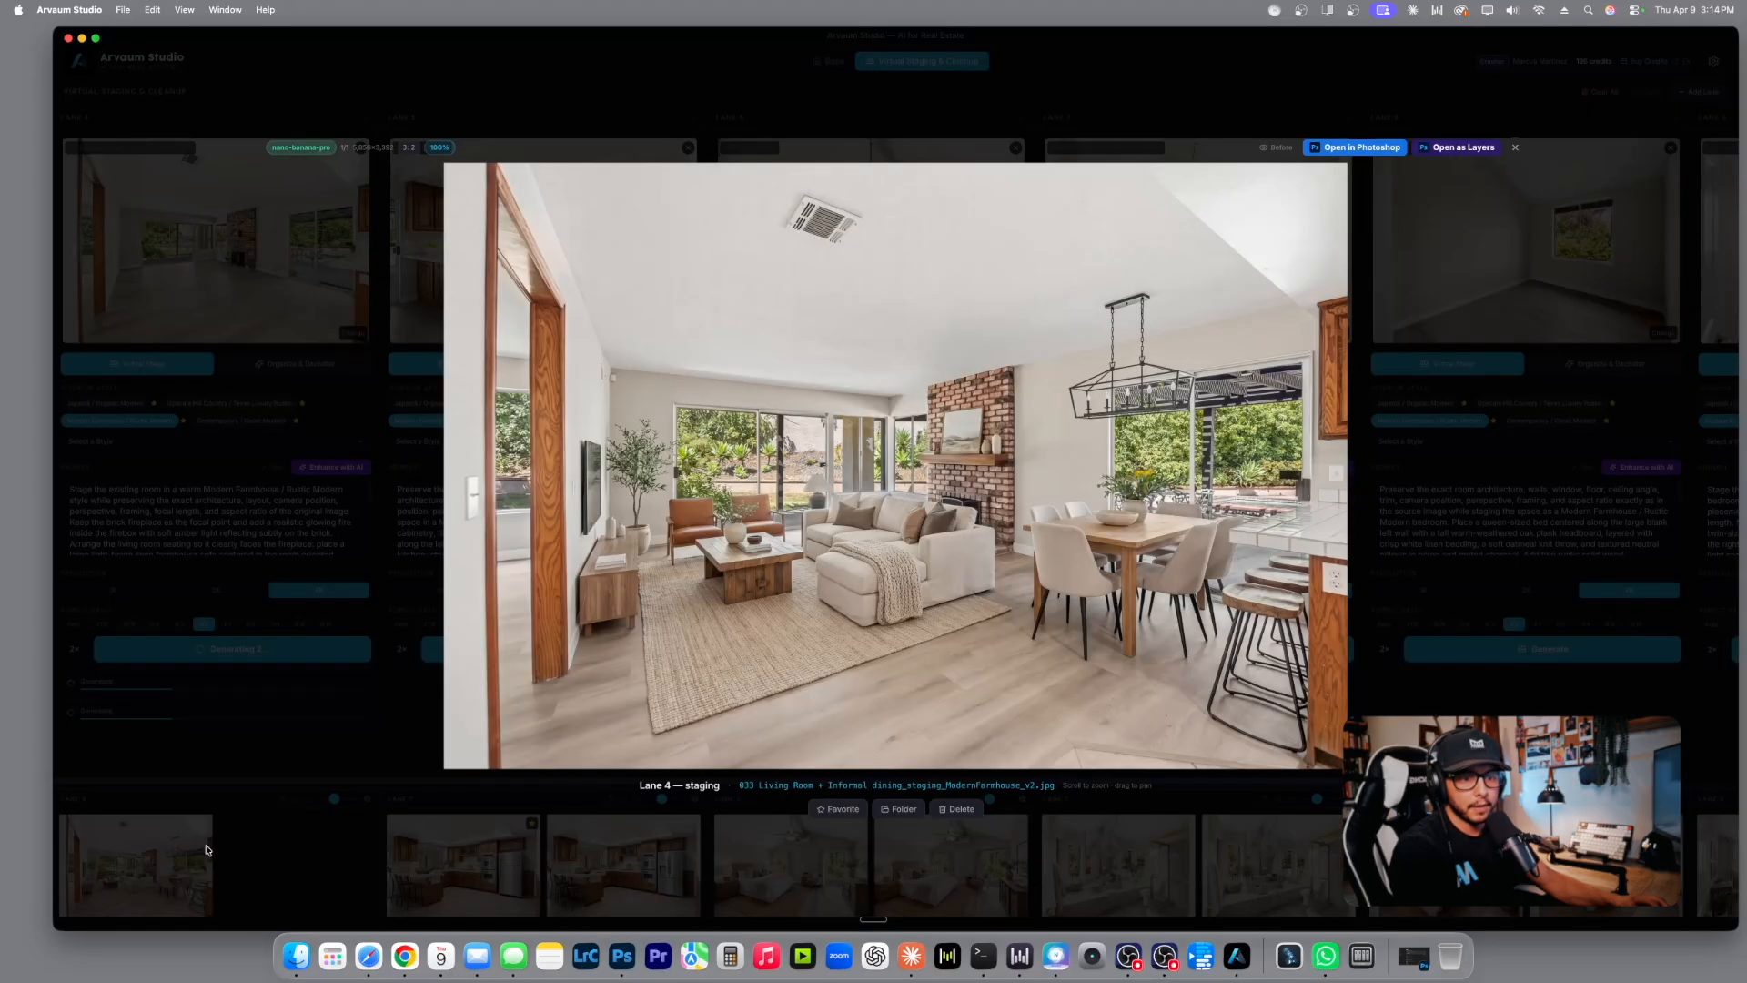
{"action": "left_click", "coordinate": [1282, 150]}
{"action": "left_click", "coordinate": [1282, 150]}
{"action": "left_click", "coordinate": [1282, 150]}
{"action": "left_click", "coordinate": [1282, 151]}
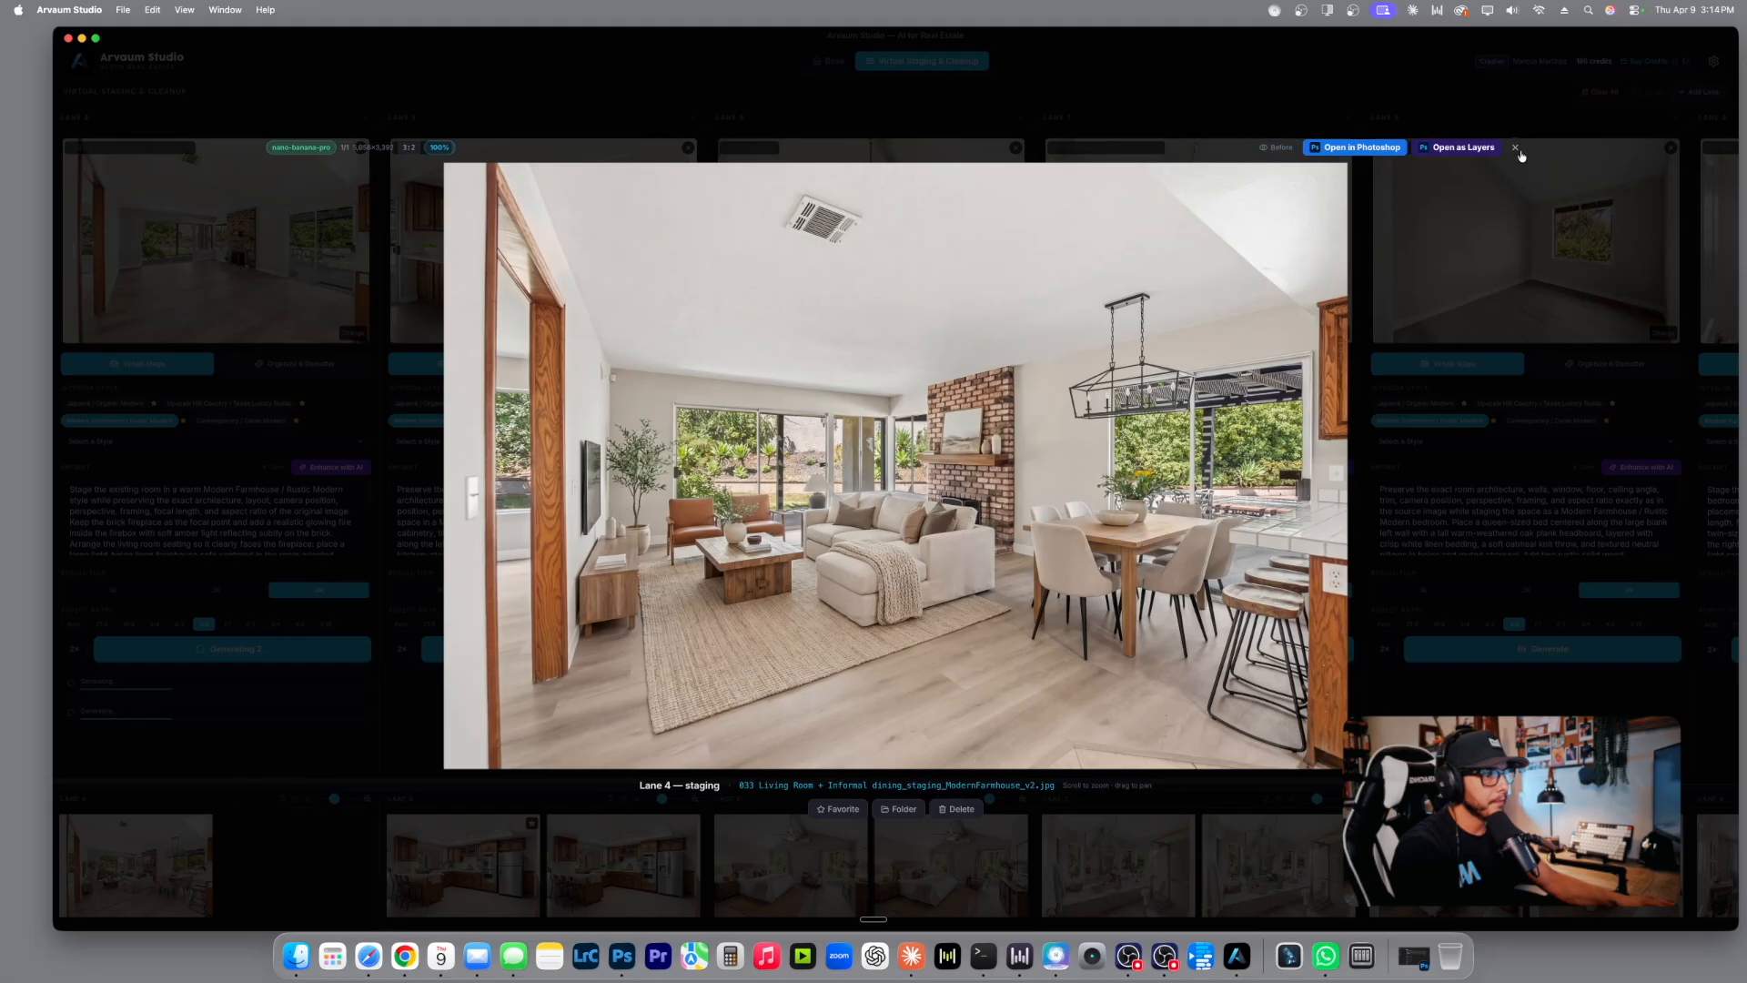
{"action": "left_click", "coordinate": [1515, 147]}
{"action": "left_click", "coordinate": [69, 825]}
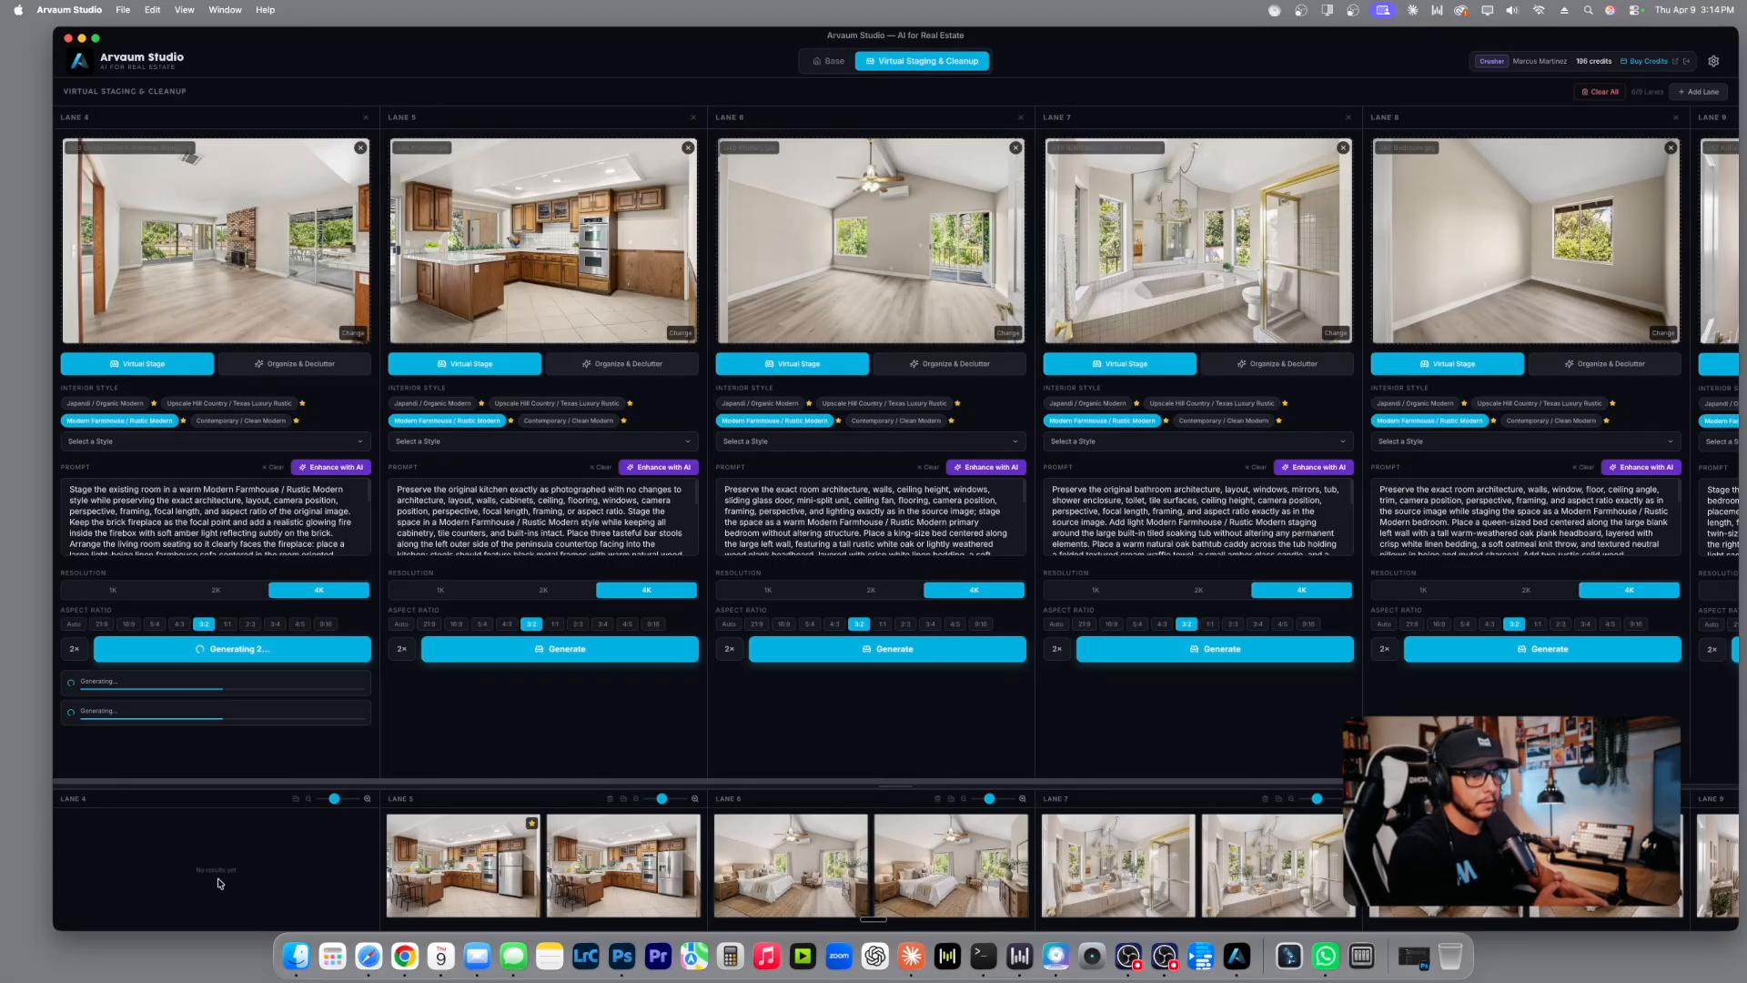
Remove the finished Lane 5 kitchen lane together with its results.
{"action": "left_click", "coordinate": [693, 116]}
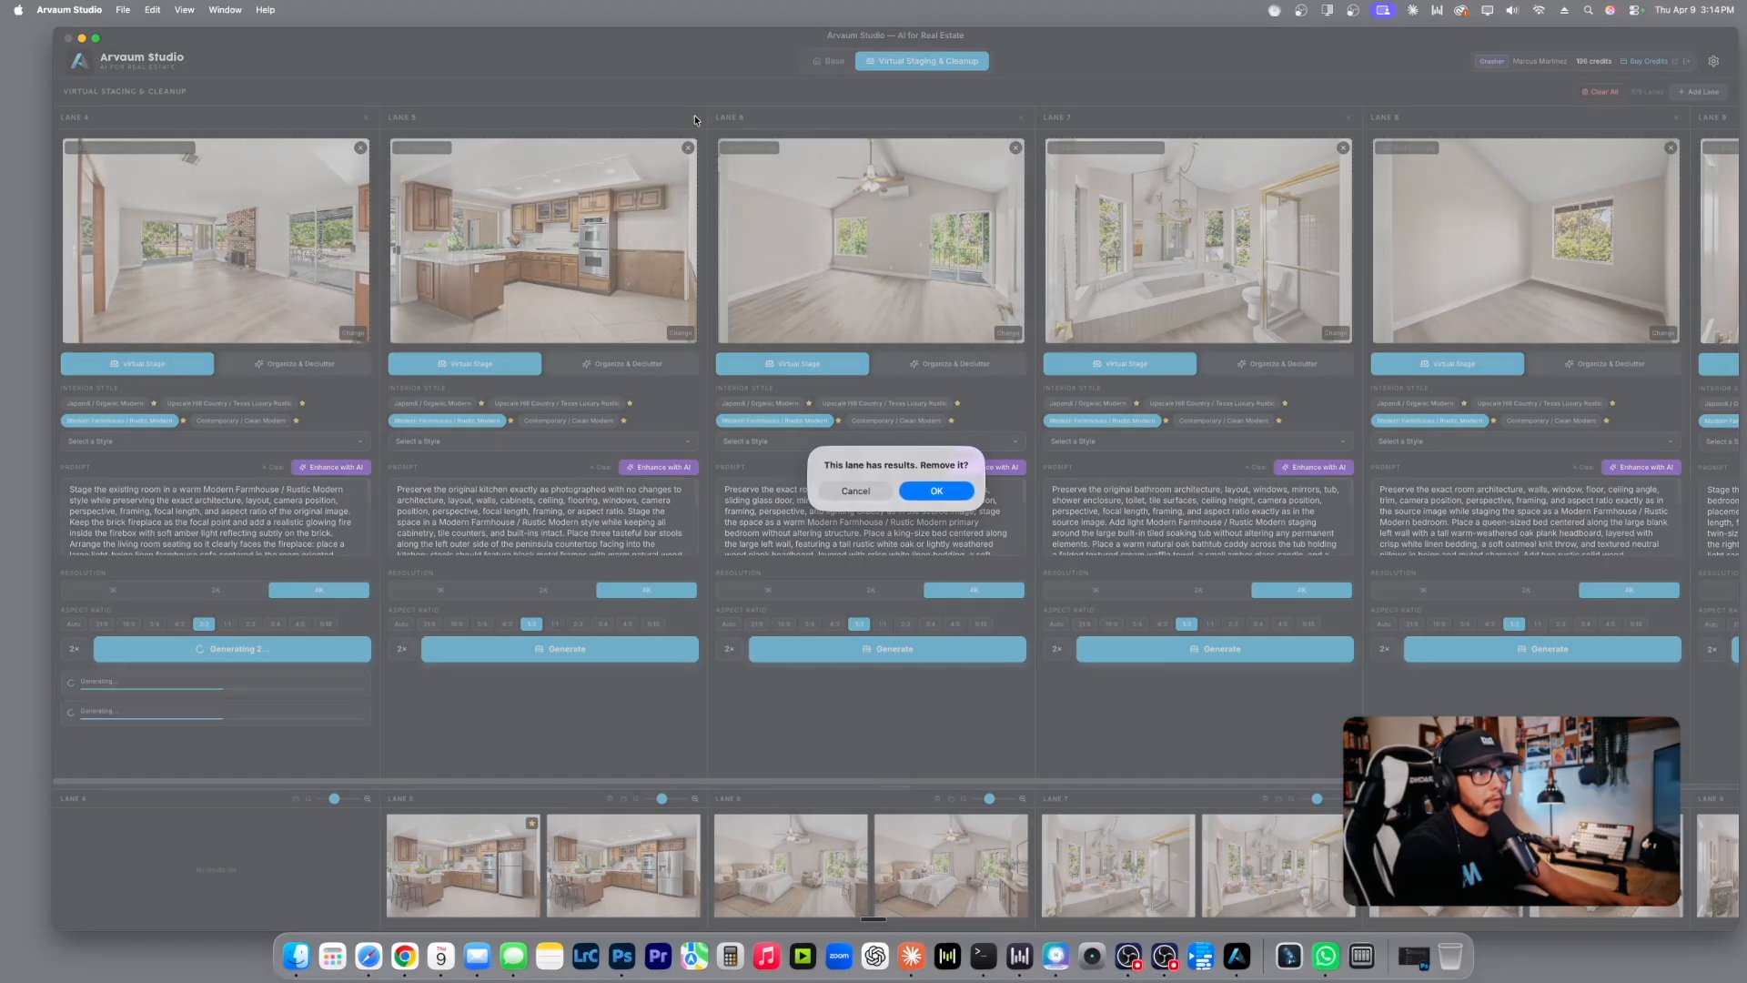
{"action": "left_click", "coordinate": [938, 492]}
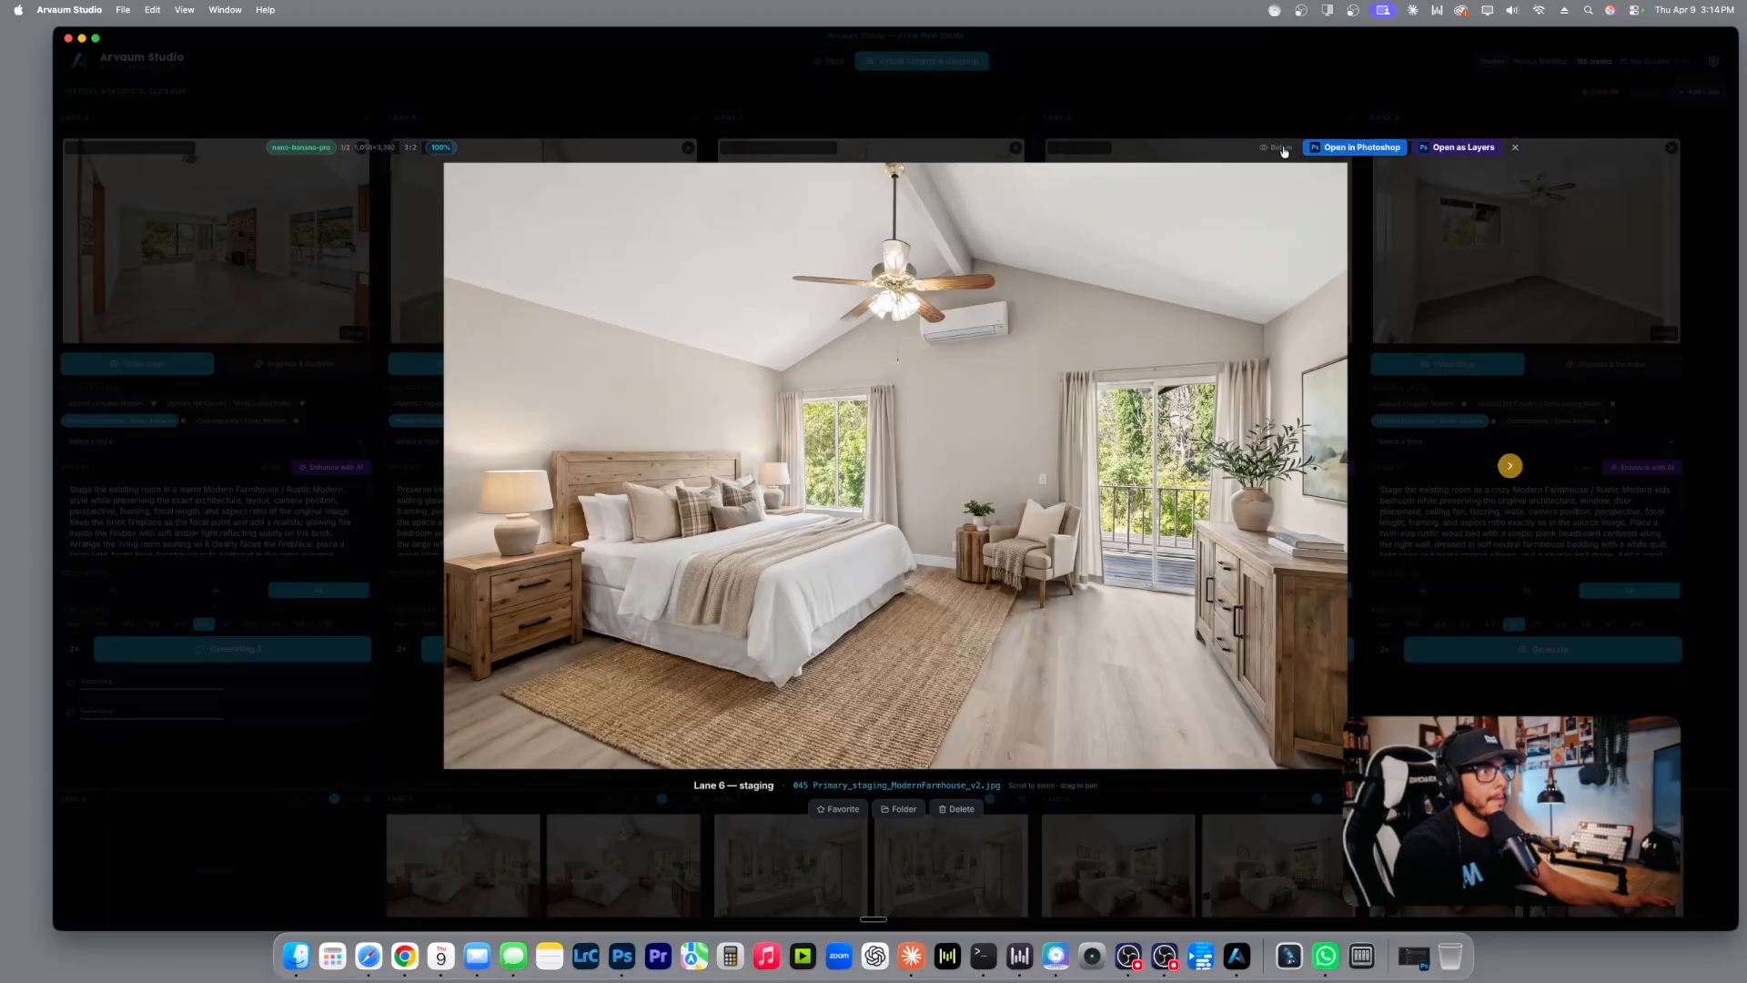
Compare the Lane 6 primary bedroom stagings with the original photo and with each other.
{"action": "left_click", "coordinate": [1277, 150]}
{"action": "left_click", "coordinate": [1278, 150]}
{"action": "left_click", "coordinate": [1278, 150]}
{"action": "left_click", "coordinate": [1278, 150]}
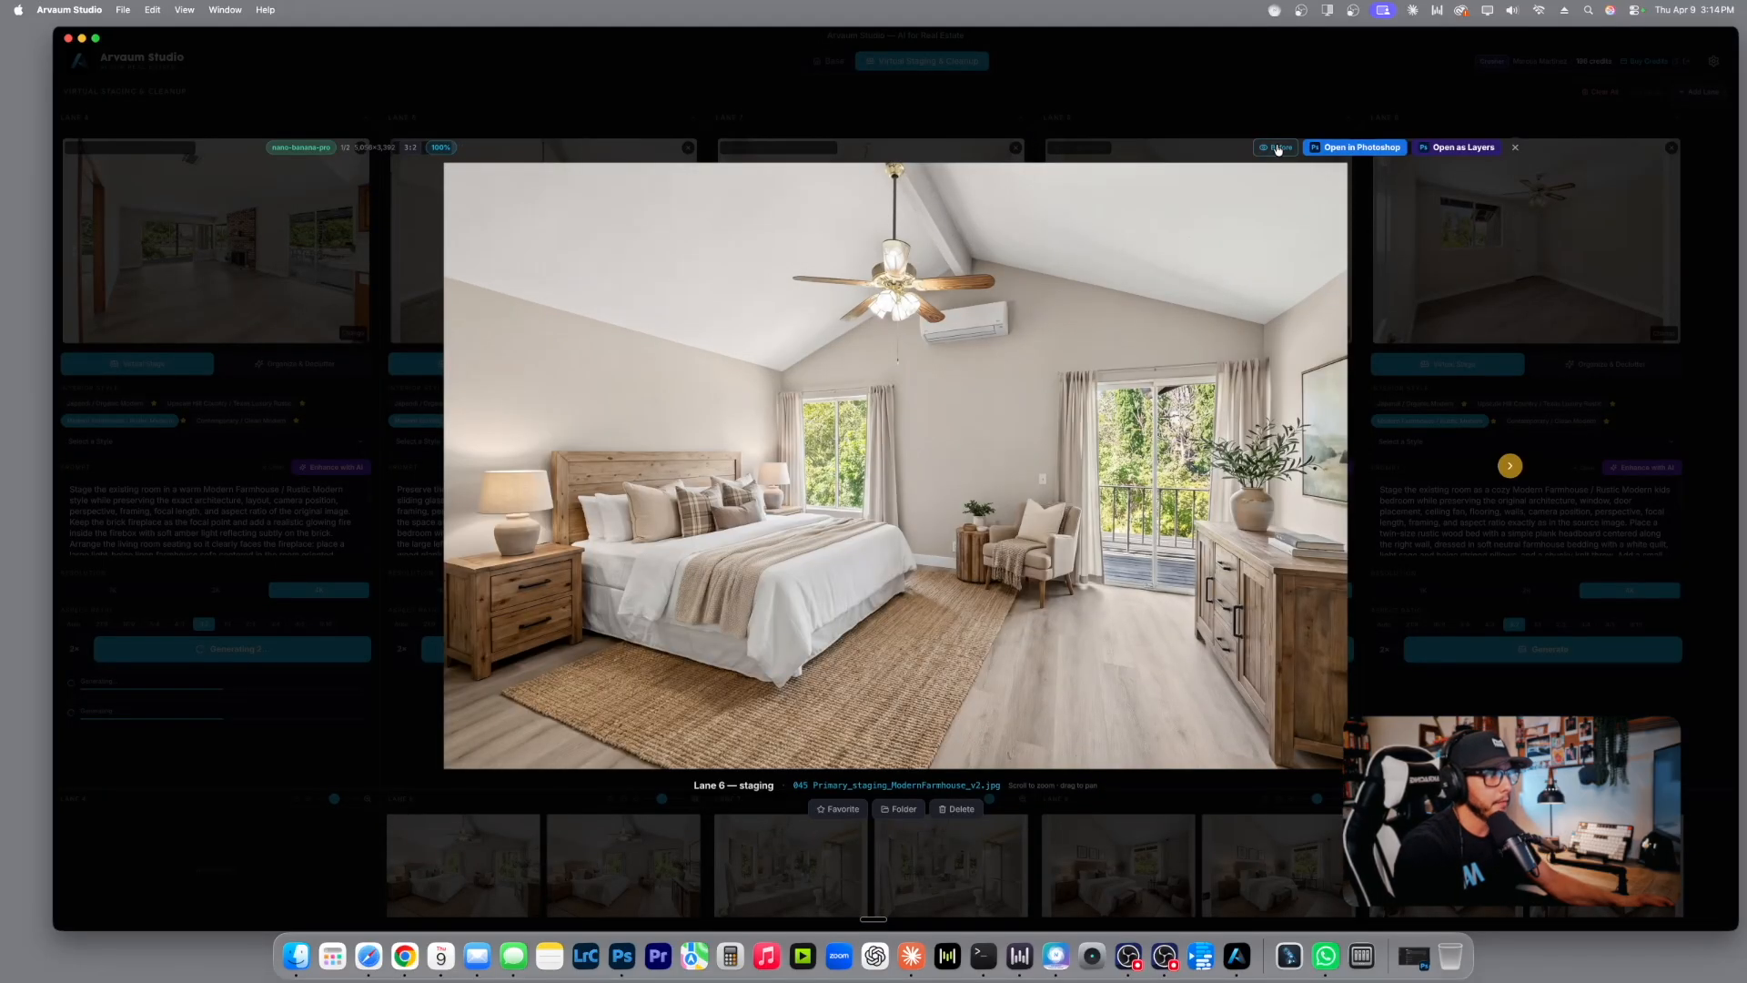
{"action": "left_click", "coordinate": [1272, 150]}
{"action": "left_click", "coordinate": [1272, 150]}
{"action": "left_click", "coordinate": [1272, 150]}
{"action": "left_click", "coordinate": [1272, 150]}
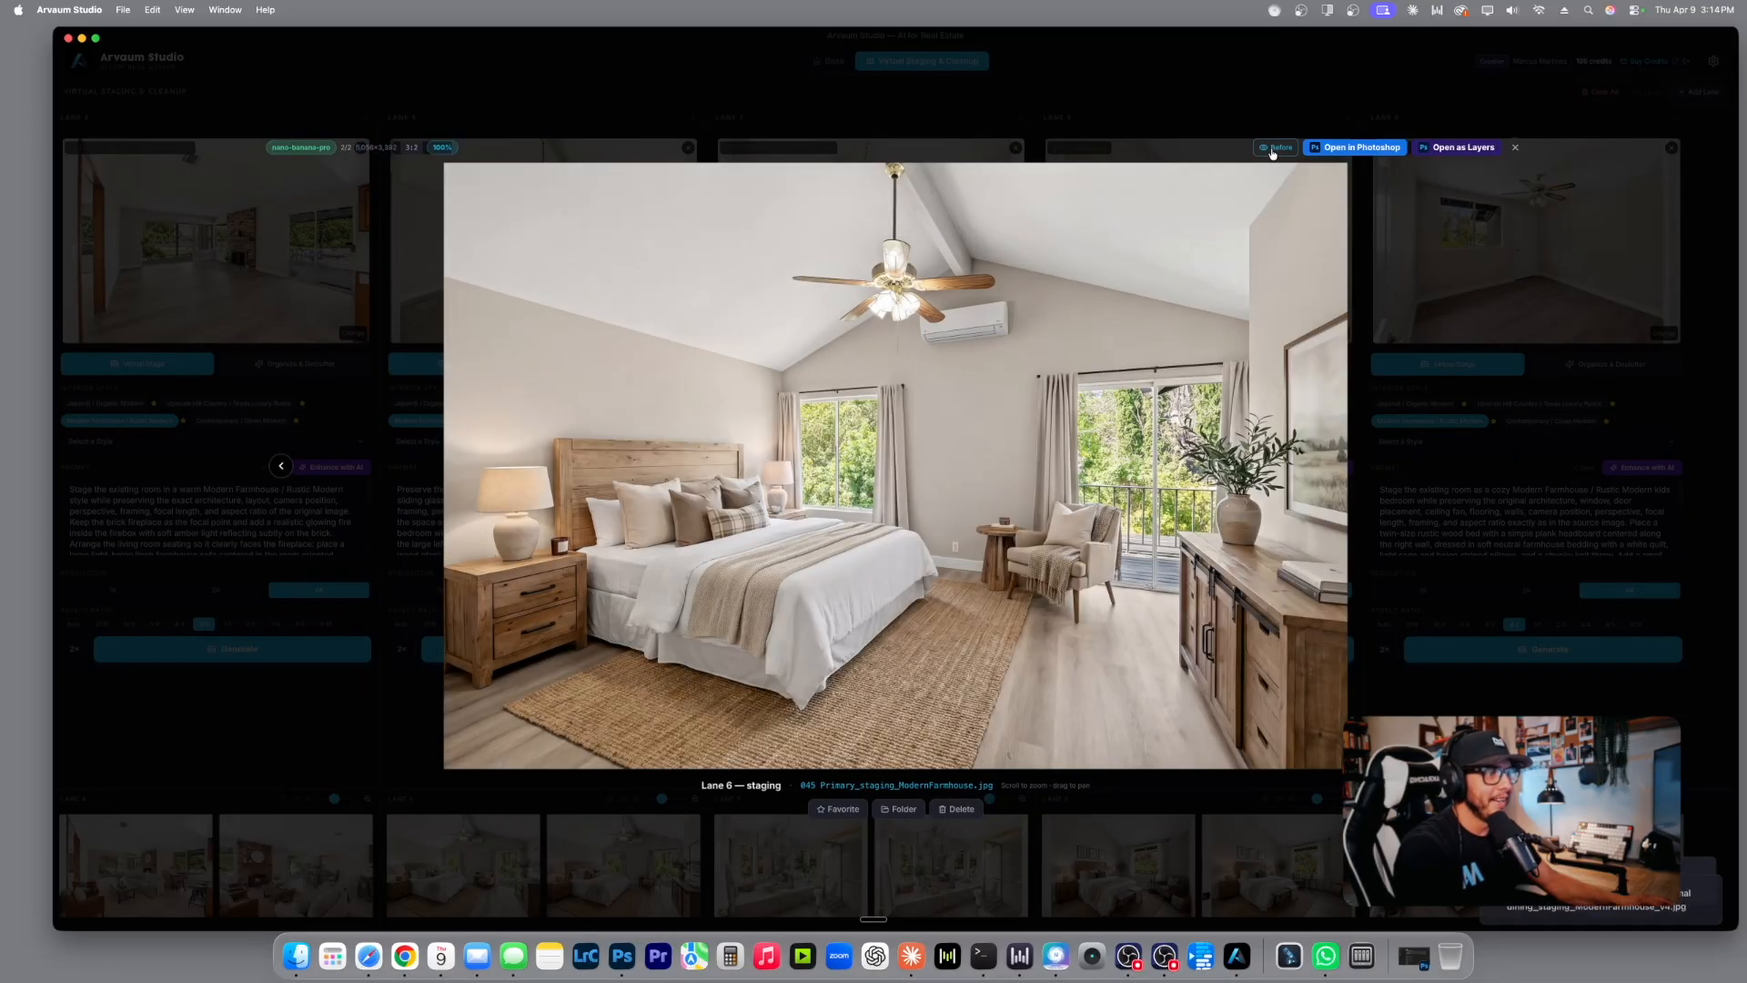
{"action": "key", "text": "Right"}
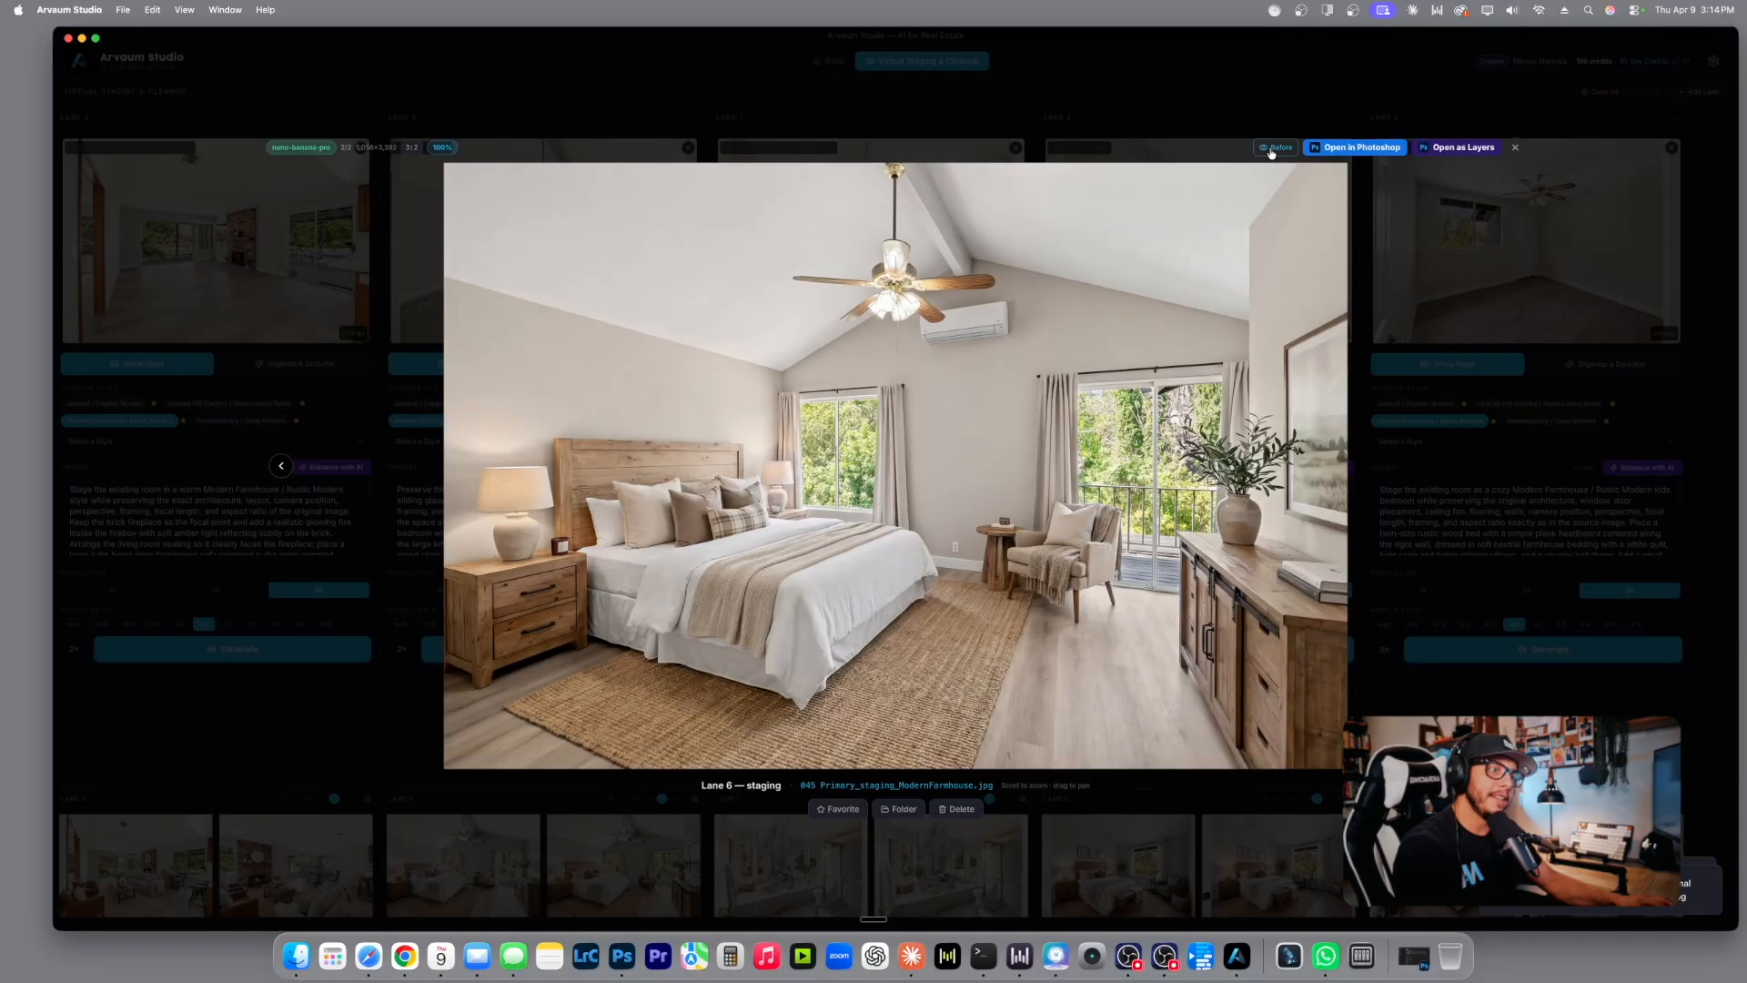
{"action": "key", "text": "Left"}
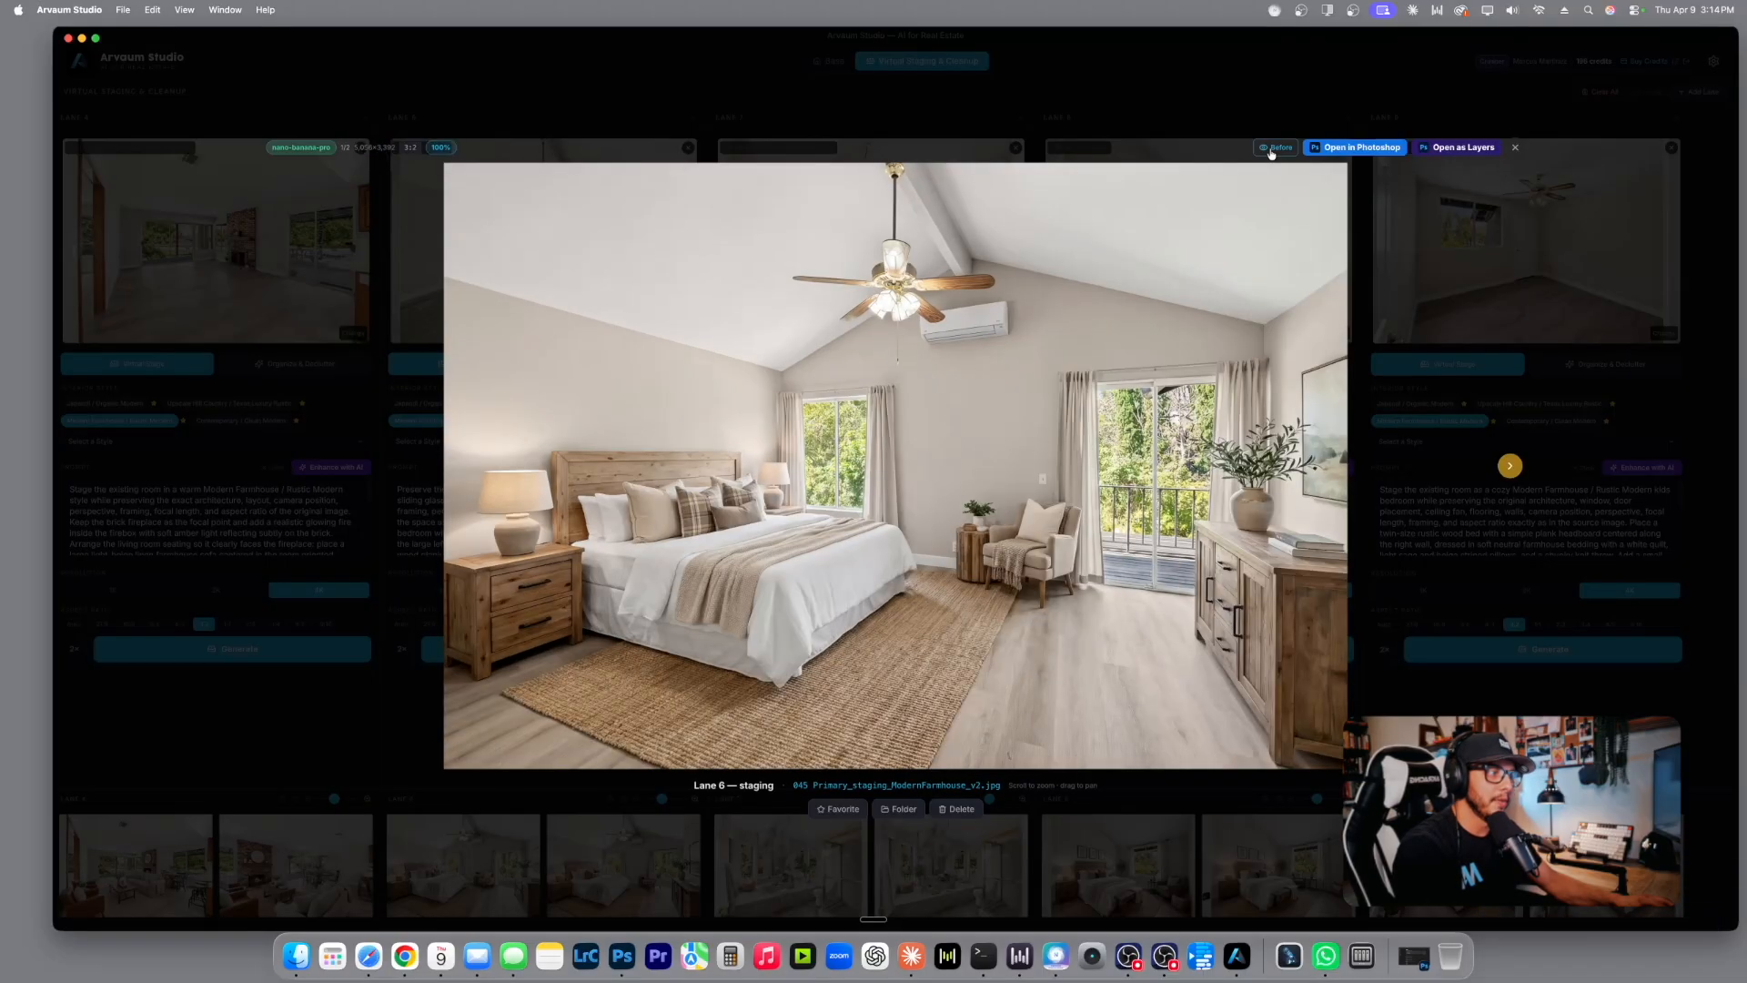
{"action": "key", "text": "Right"}
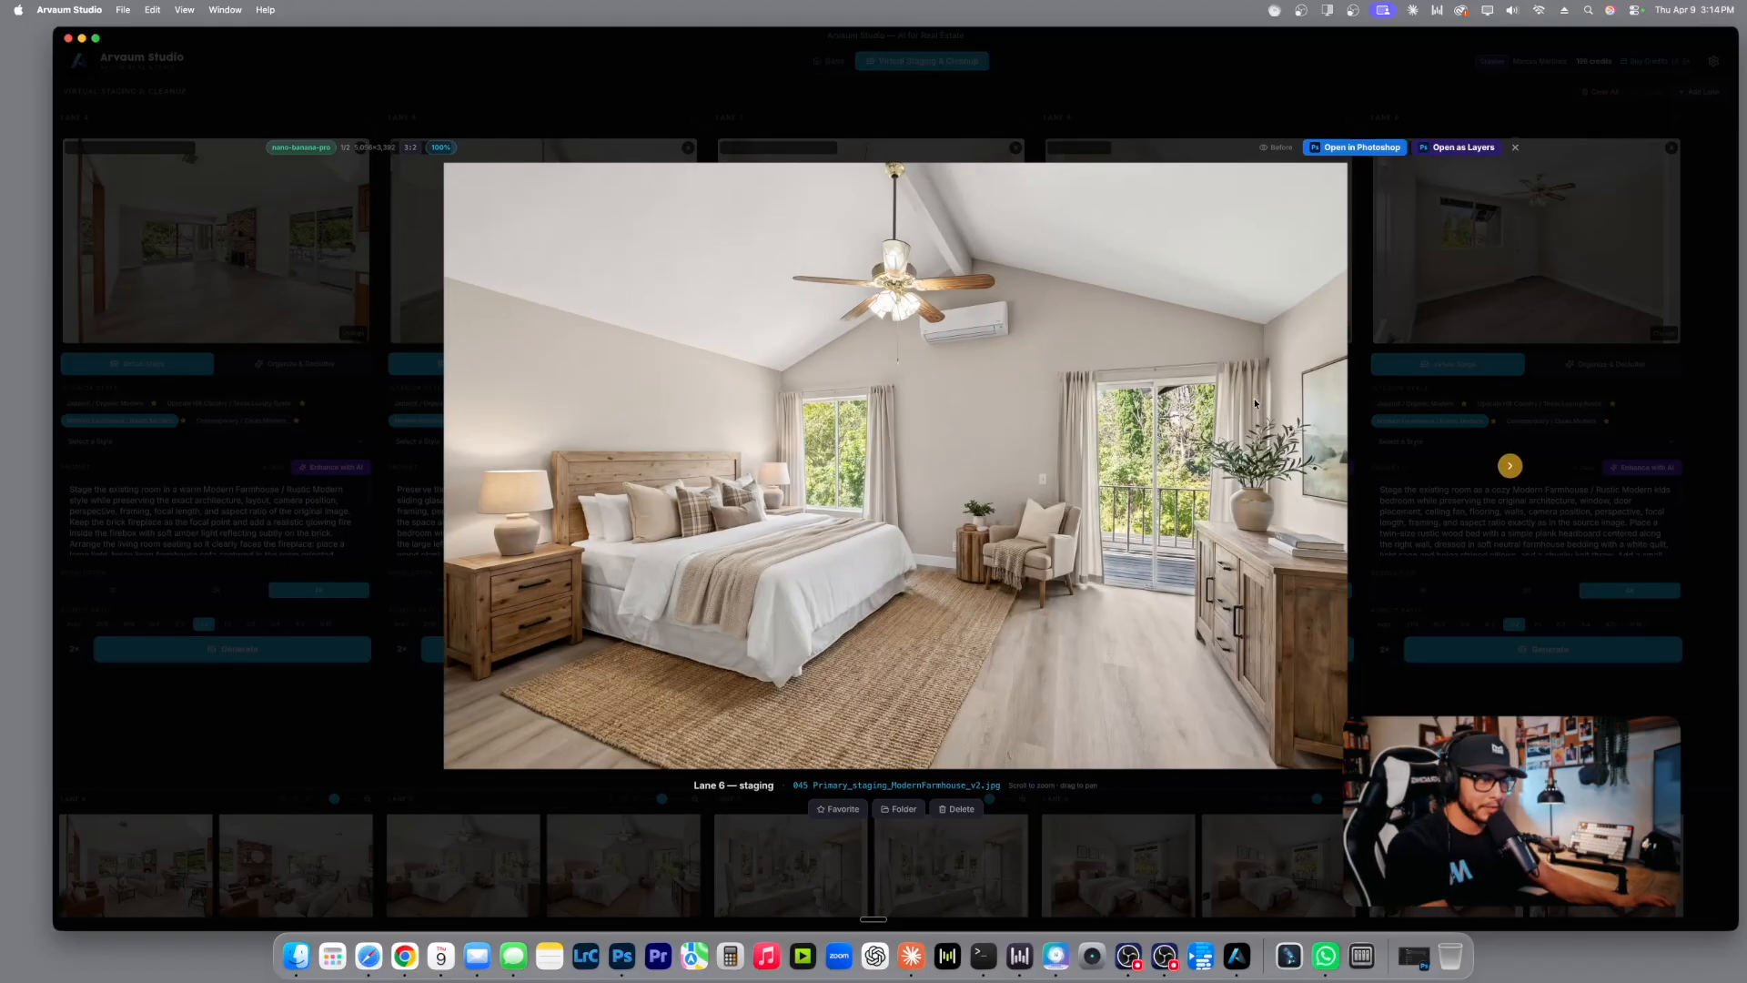
Check 045 Primary_staging_ModernFarmhouse_v2.jpg against its original photo again and favorite it.
{"action": "left_click", "coordinate": [1275, 149]}
{"action": "left_click", "coordinate": [1275, 150]}
{"action": "left_click", "coordinate": [1274, 149]}
{"action": "left_click", "coordinate": [1274, 150]}
{"action": "left_click", "coordinate": [1274, 150]}
{"action": "left_click", "coordinate": [1275, 149]}
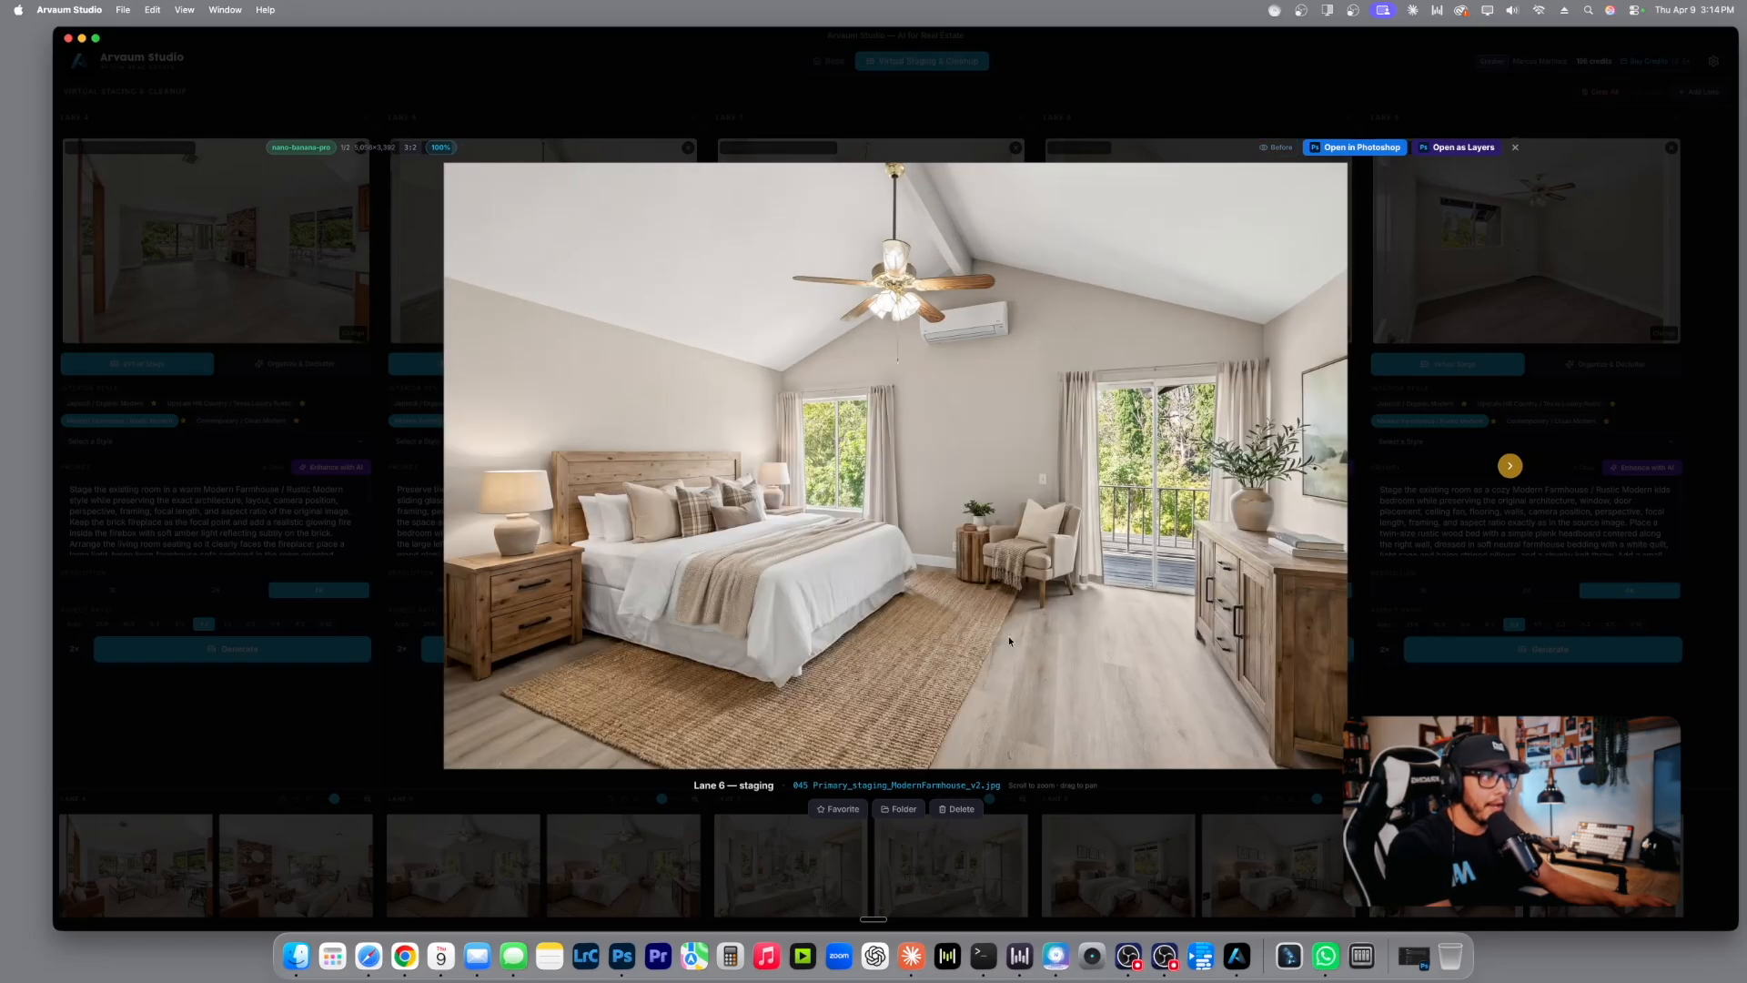
{"action": "left_click", "coordinate": [846, 810]}
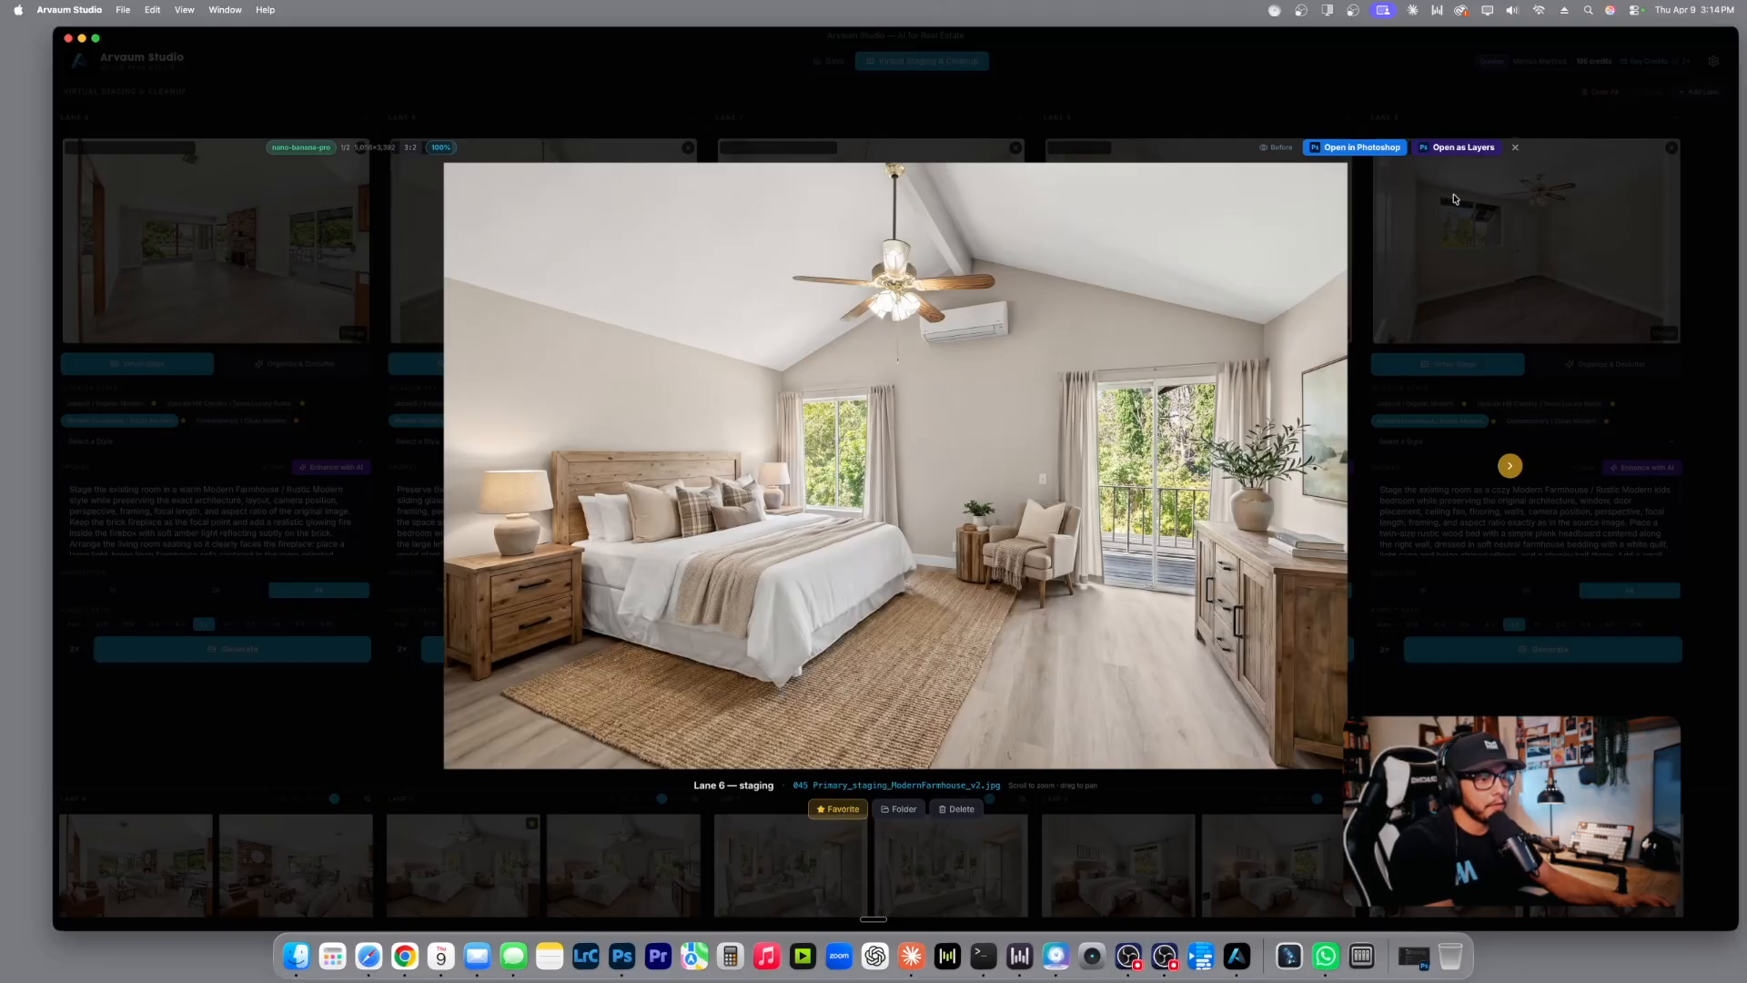
{"action": "left_click", "coordinate": [1515, 148]}
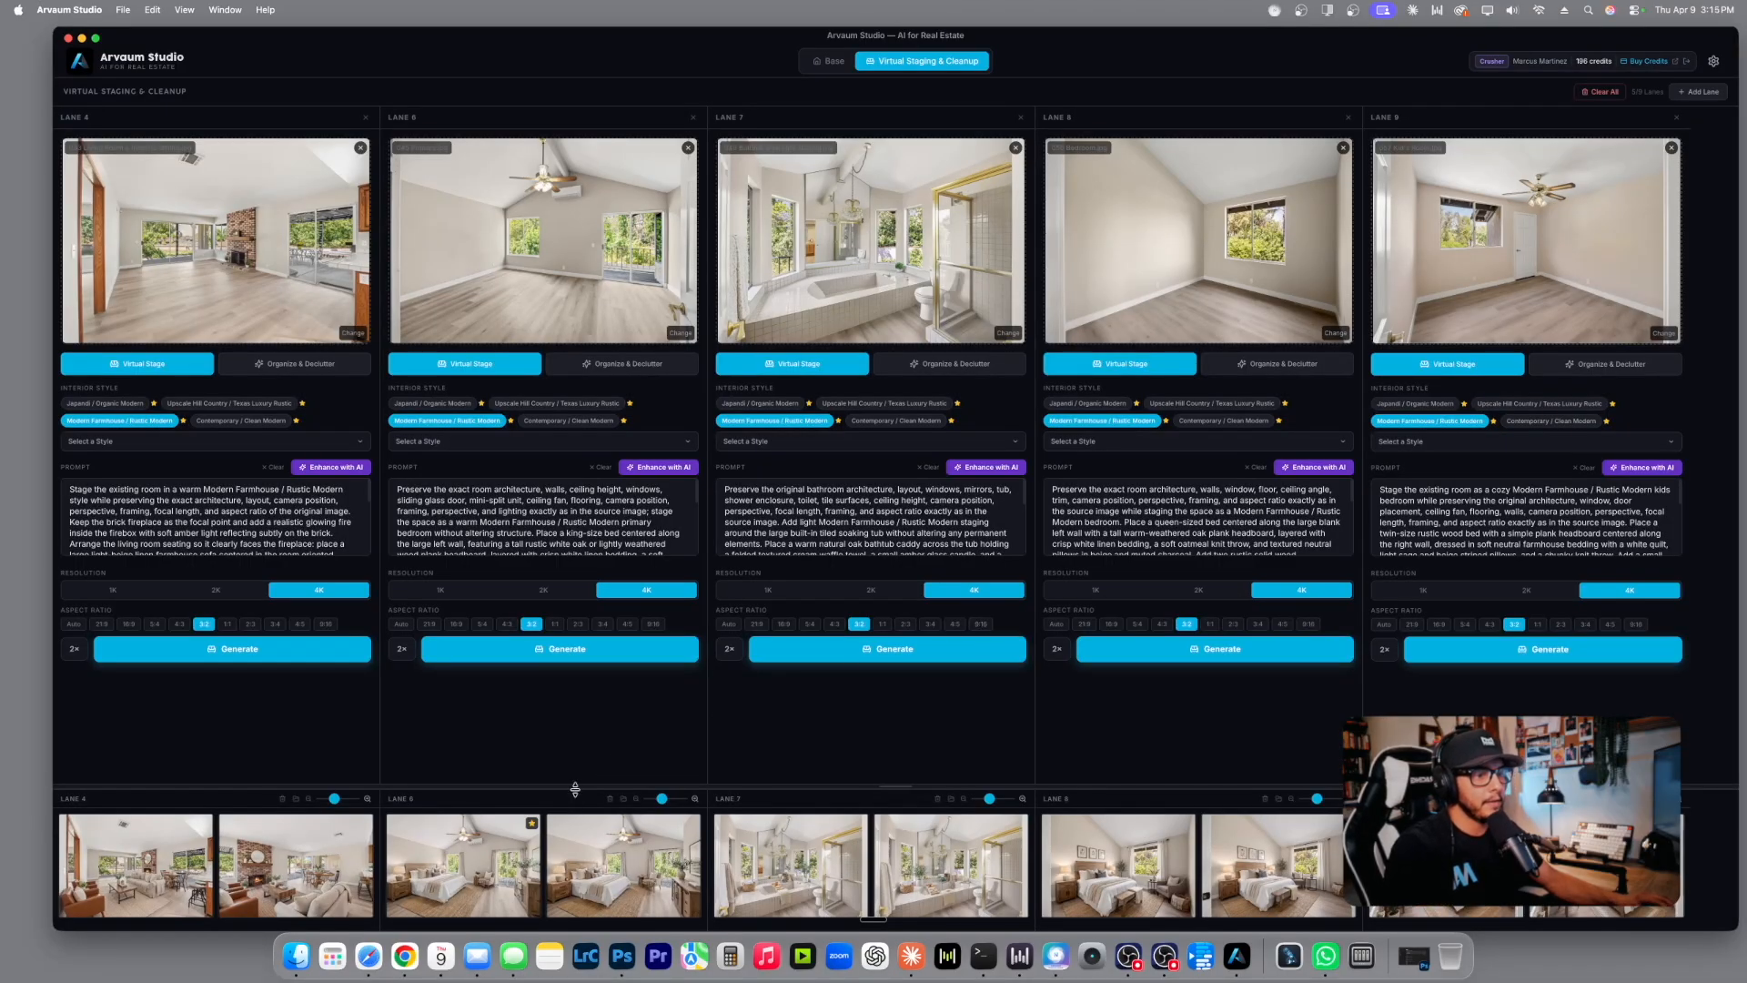
Replace the Lane 6 prompt with "Make this a primary bedroom. Do not change the perspective of the image or architecture of the property".
{"action": "left_click", "coordinate": [588, 526]}
{"action": "key", "text": "super+a"}
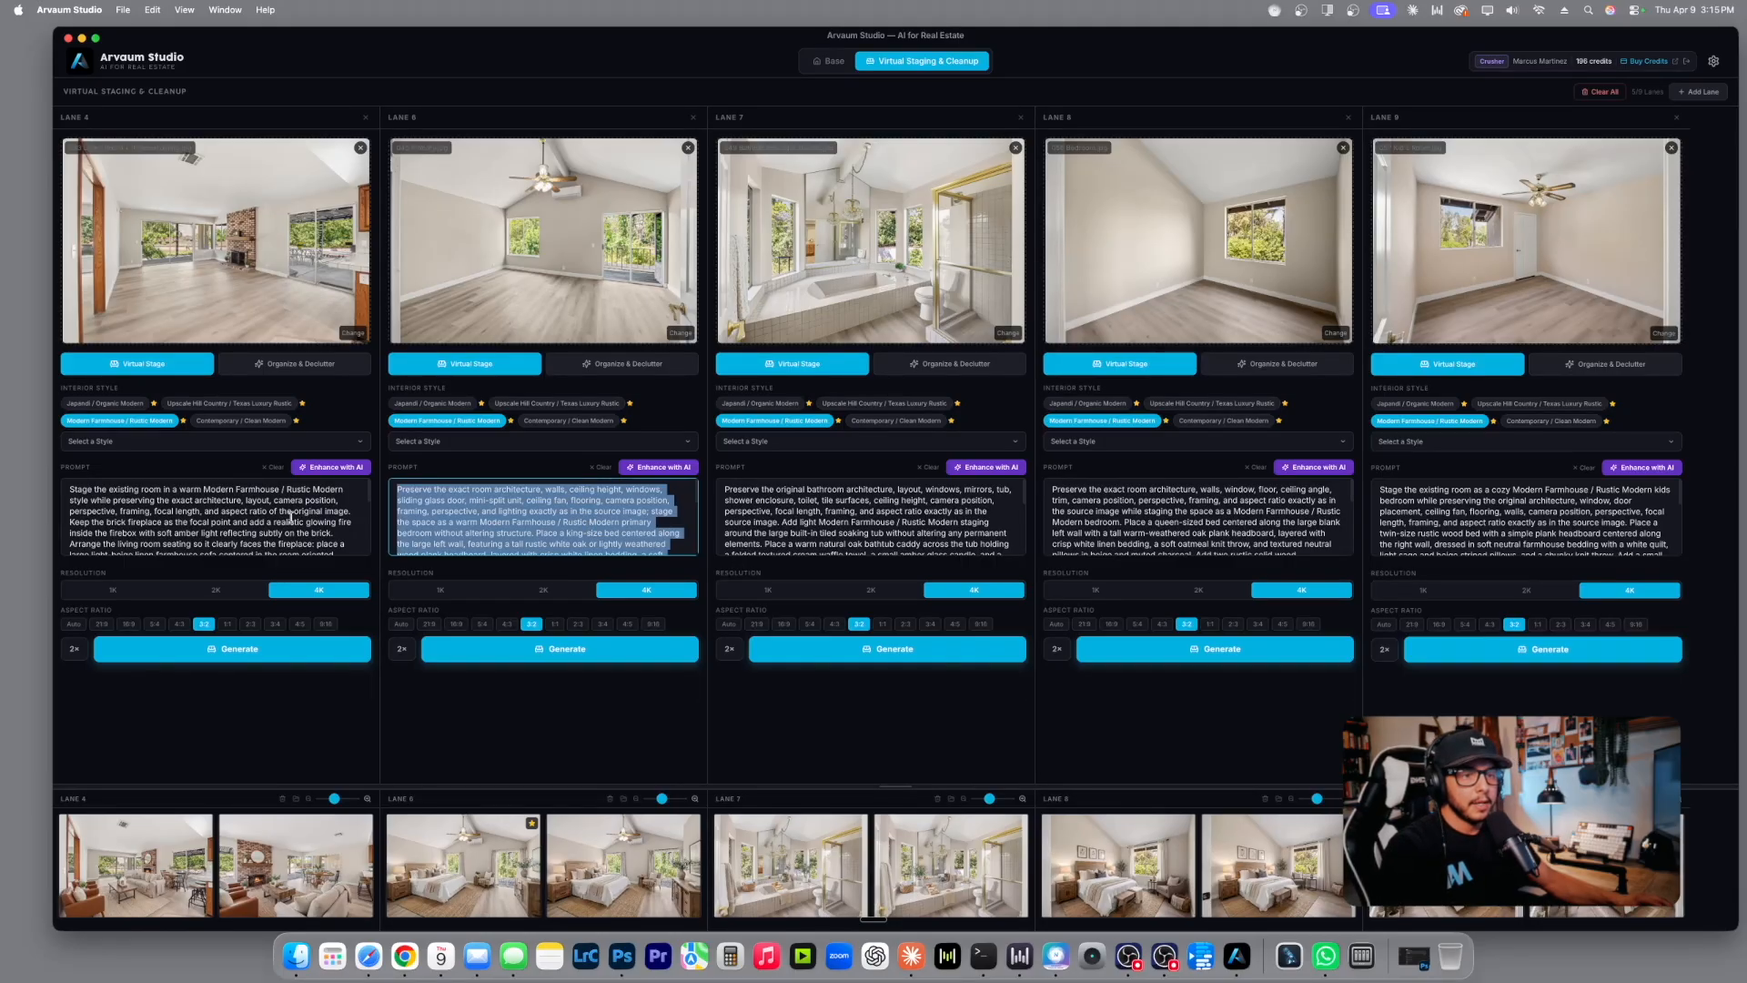
{"action": "mouse_move", "coordinate": [158, 885]}
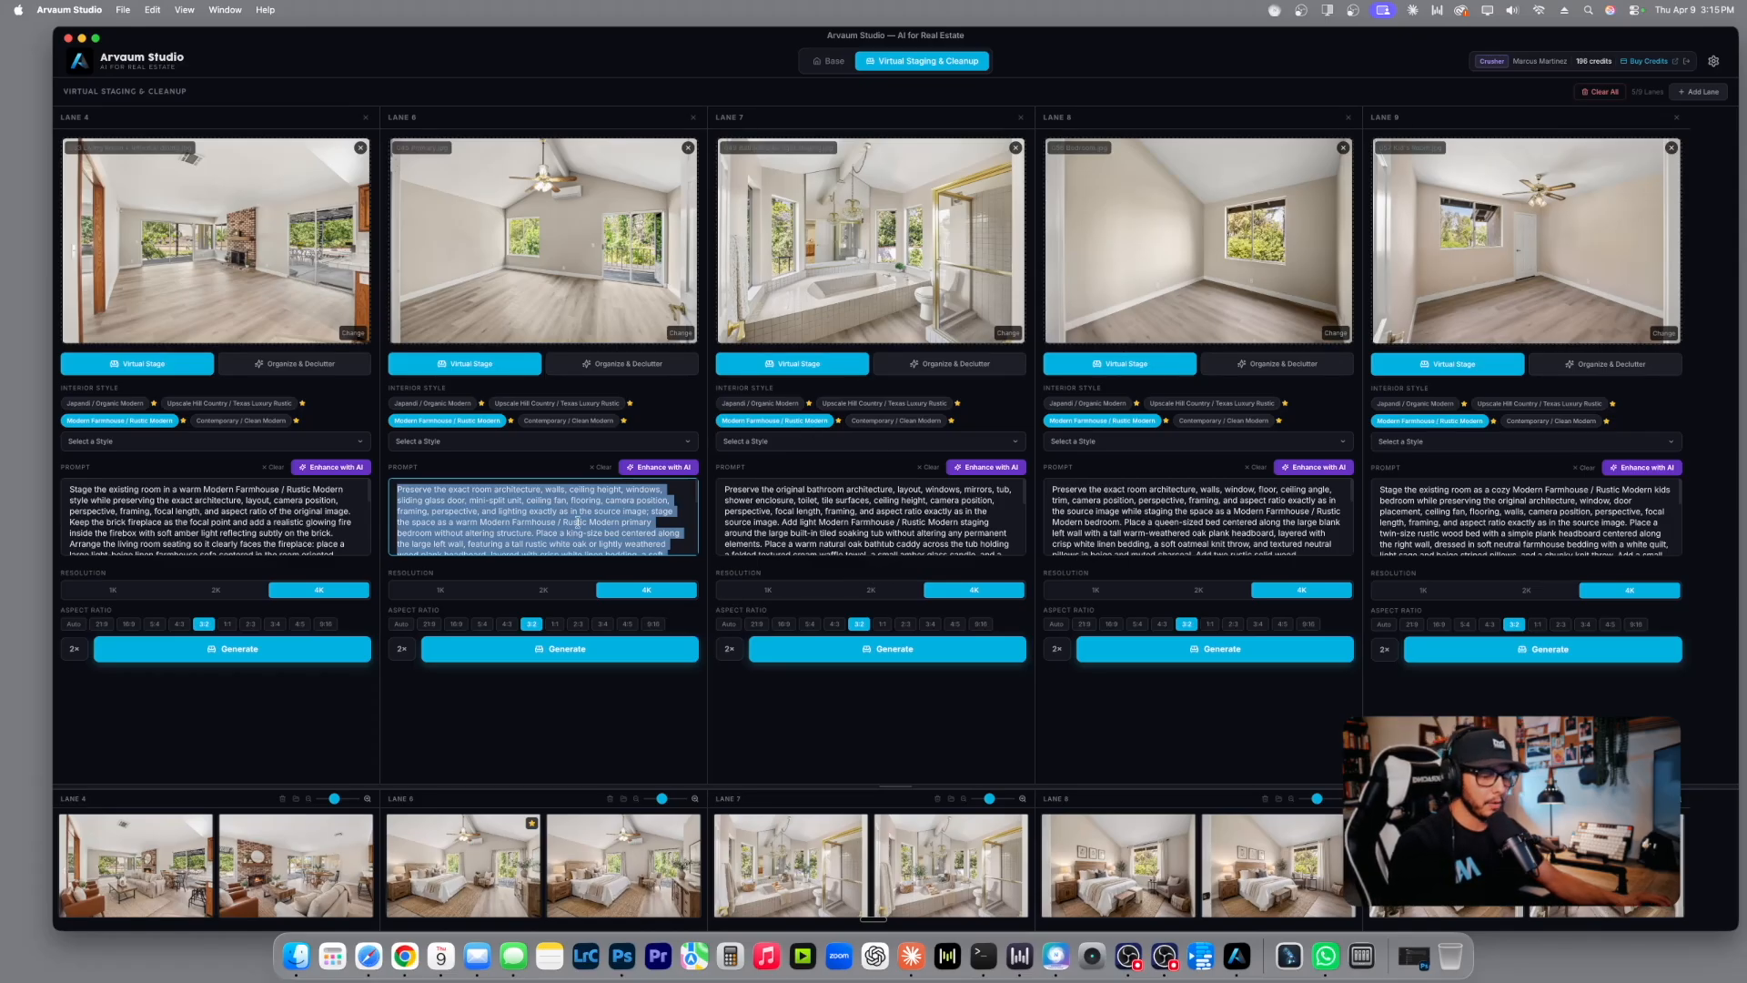
{"action": "key", "text": "BackSpace"}
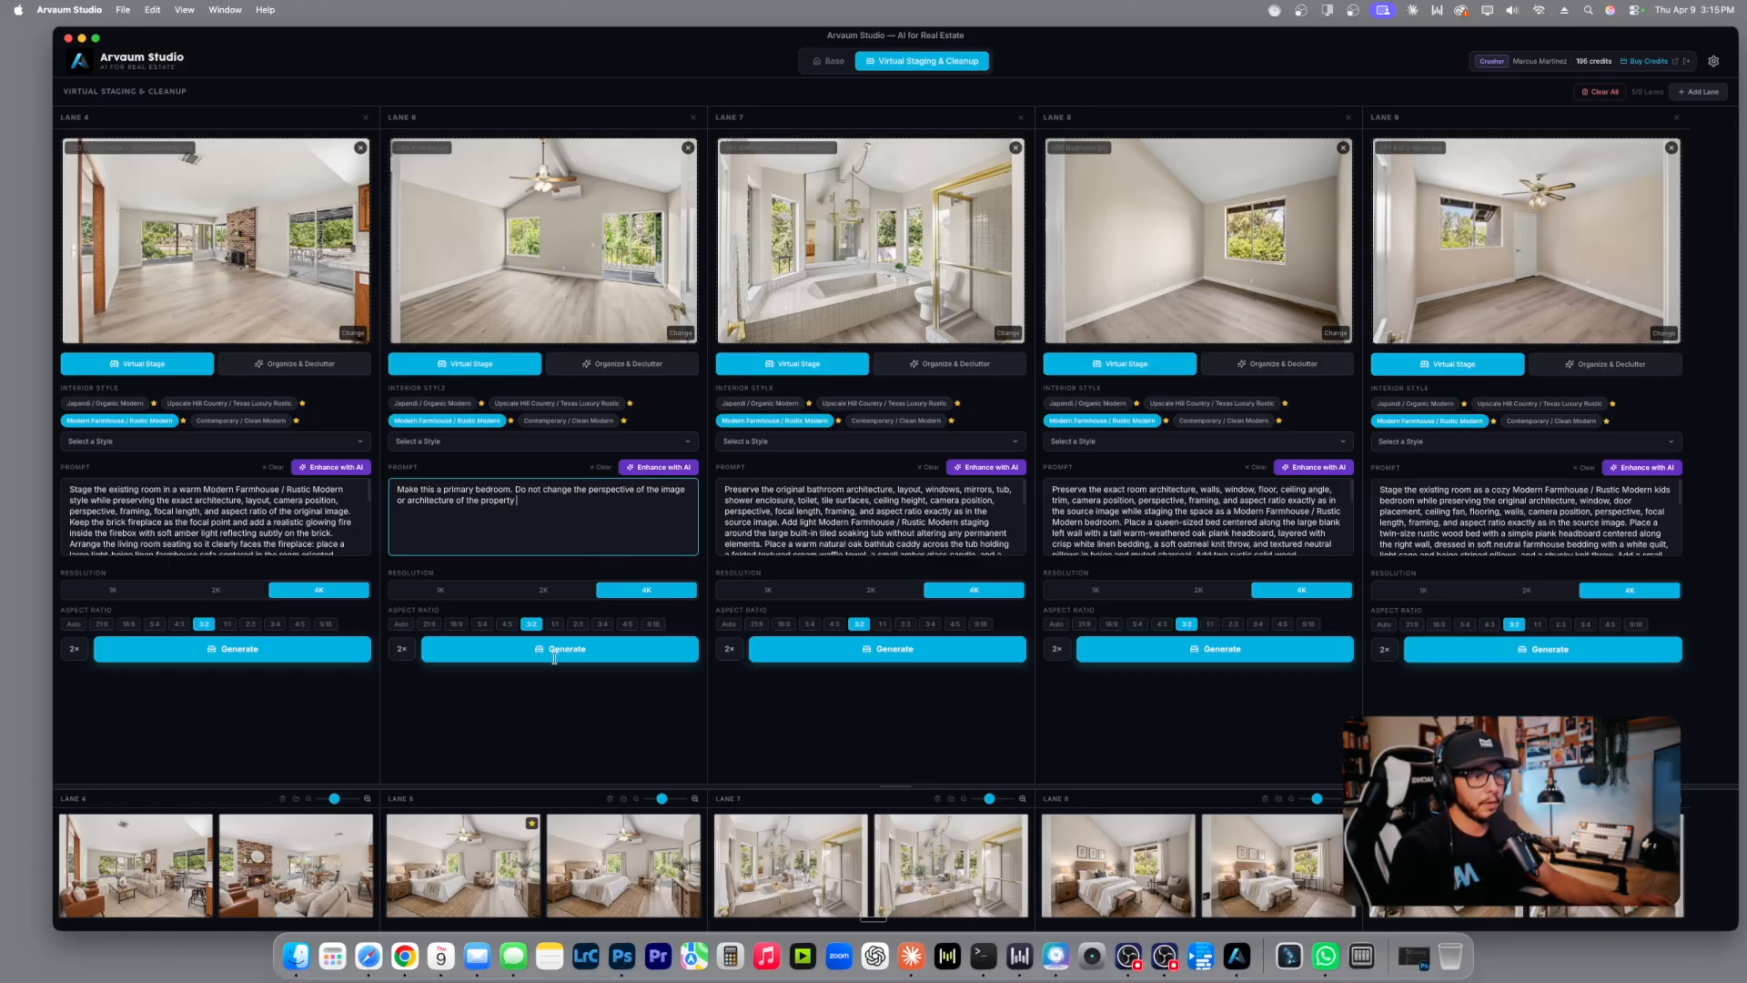
Delete the unfavorited primary bedroom result in Lane 6 and generate two new versions.
{"action": "left_click", "coordinate": [555, 825]}
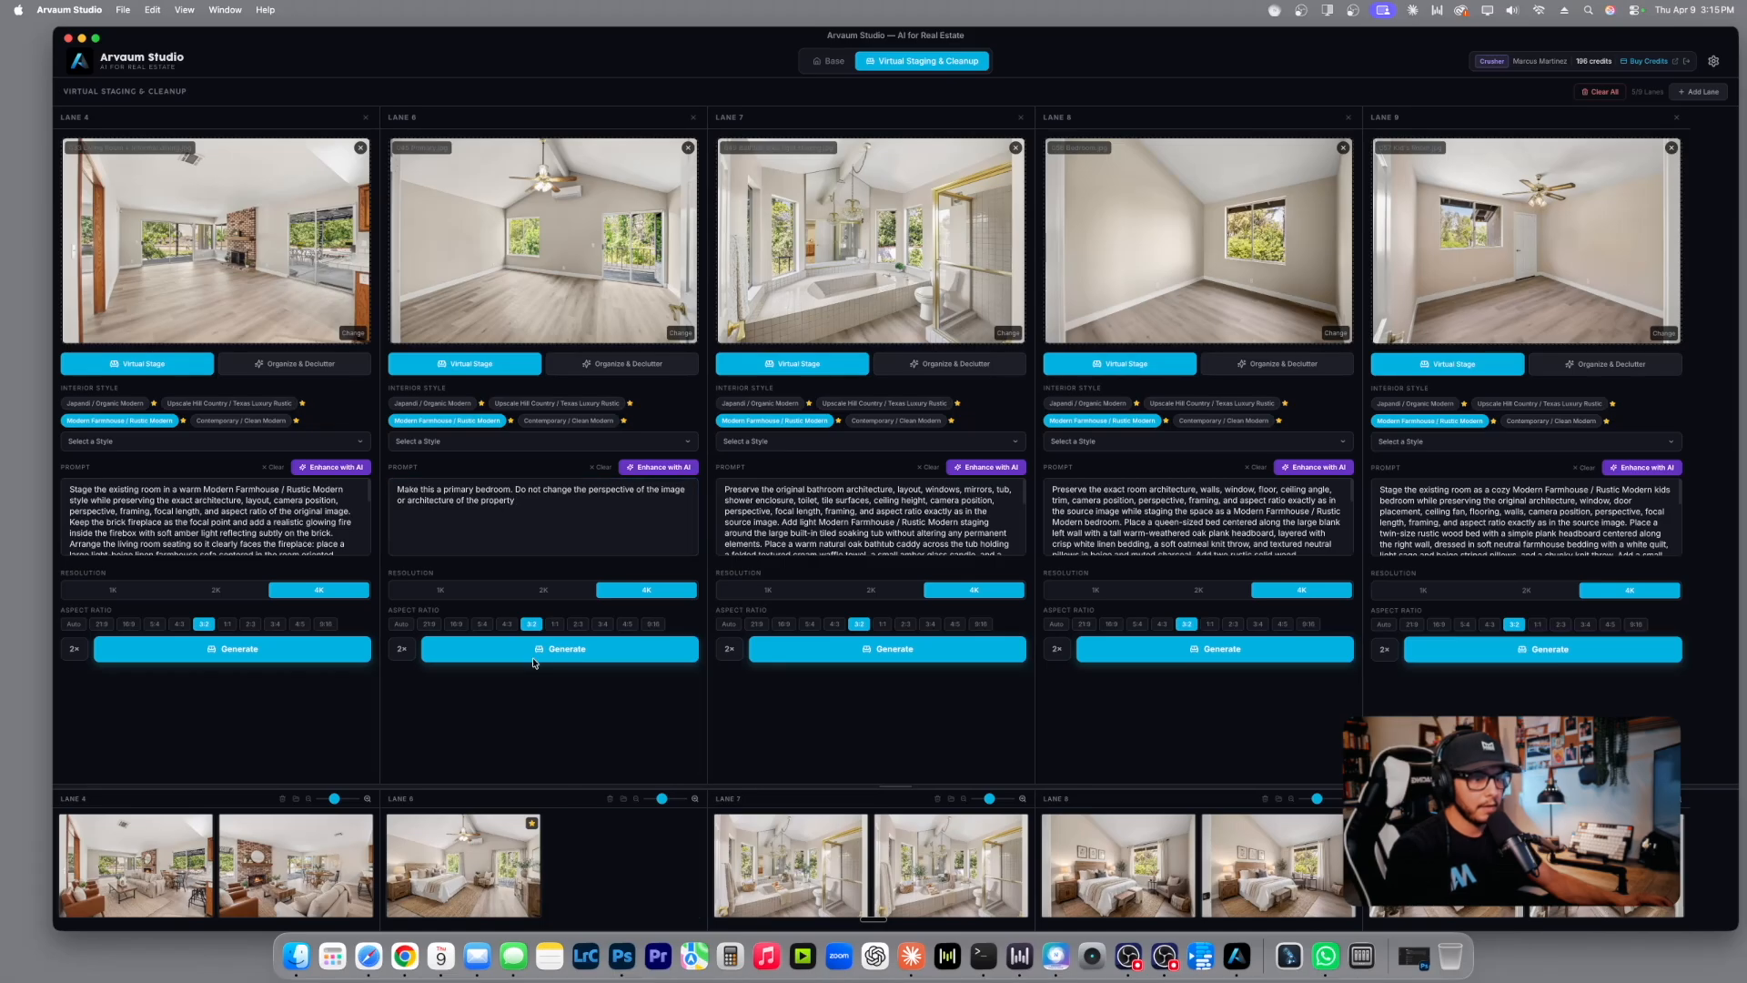
{"action": "left_click", "coordinate": [564, 652]}
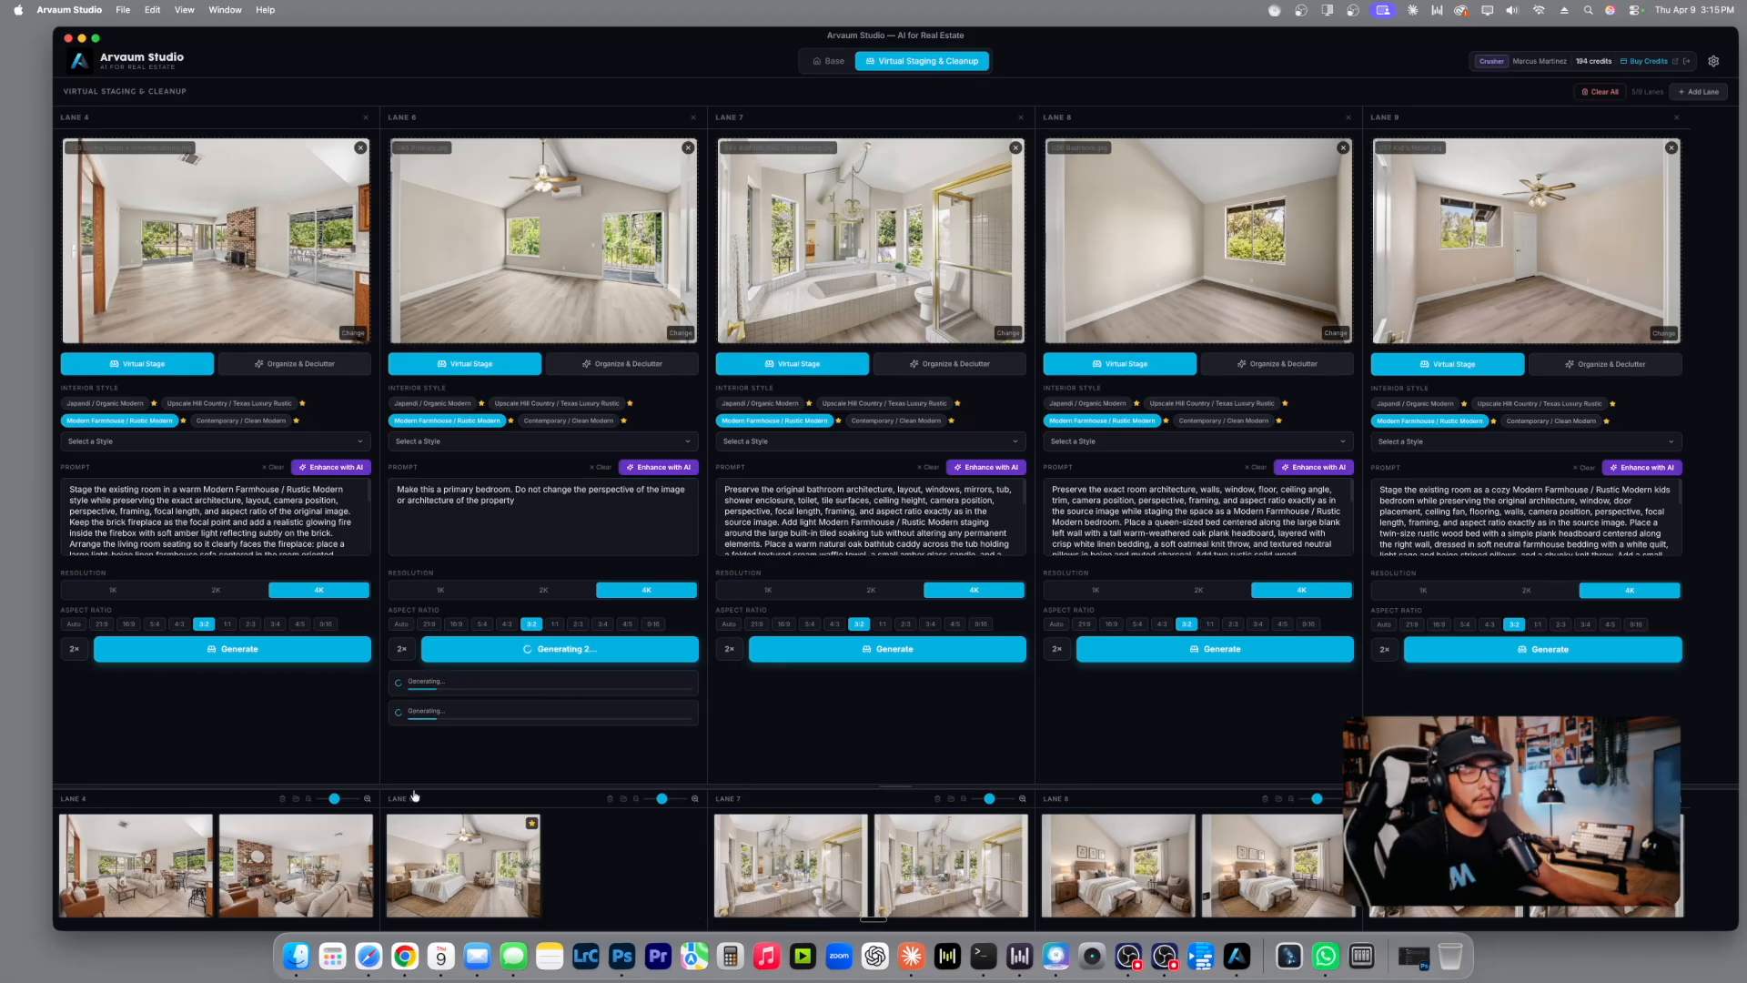
Review 033 Living Room + Informal dining_staging_ModernFarmhouse_v4.jpg and delete both Lane 4 results.
{"action": "left_click", "coordinate": [162, 876]}
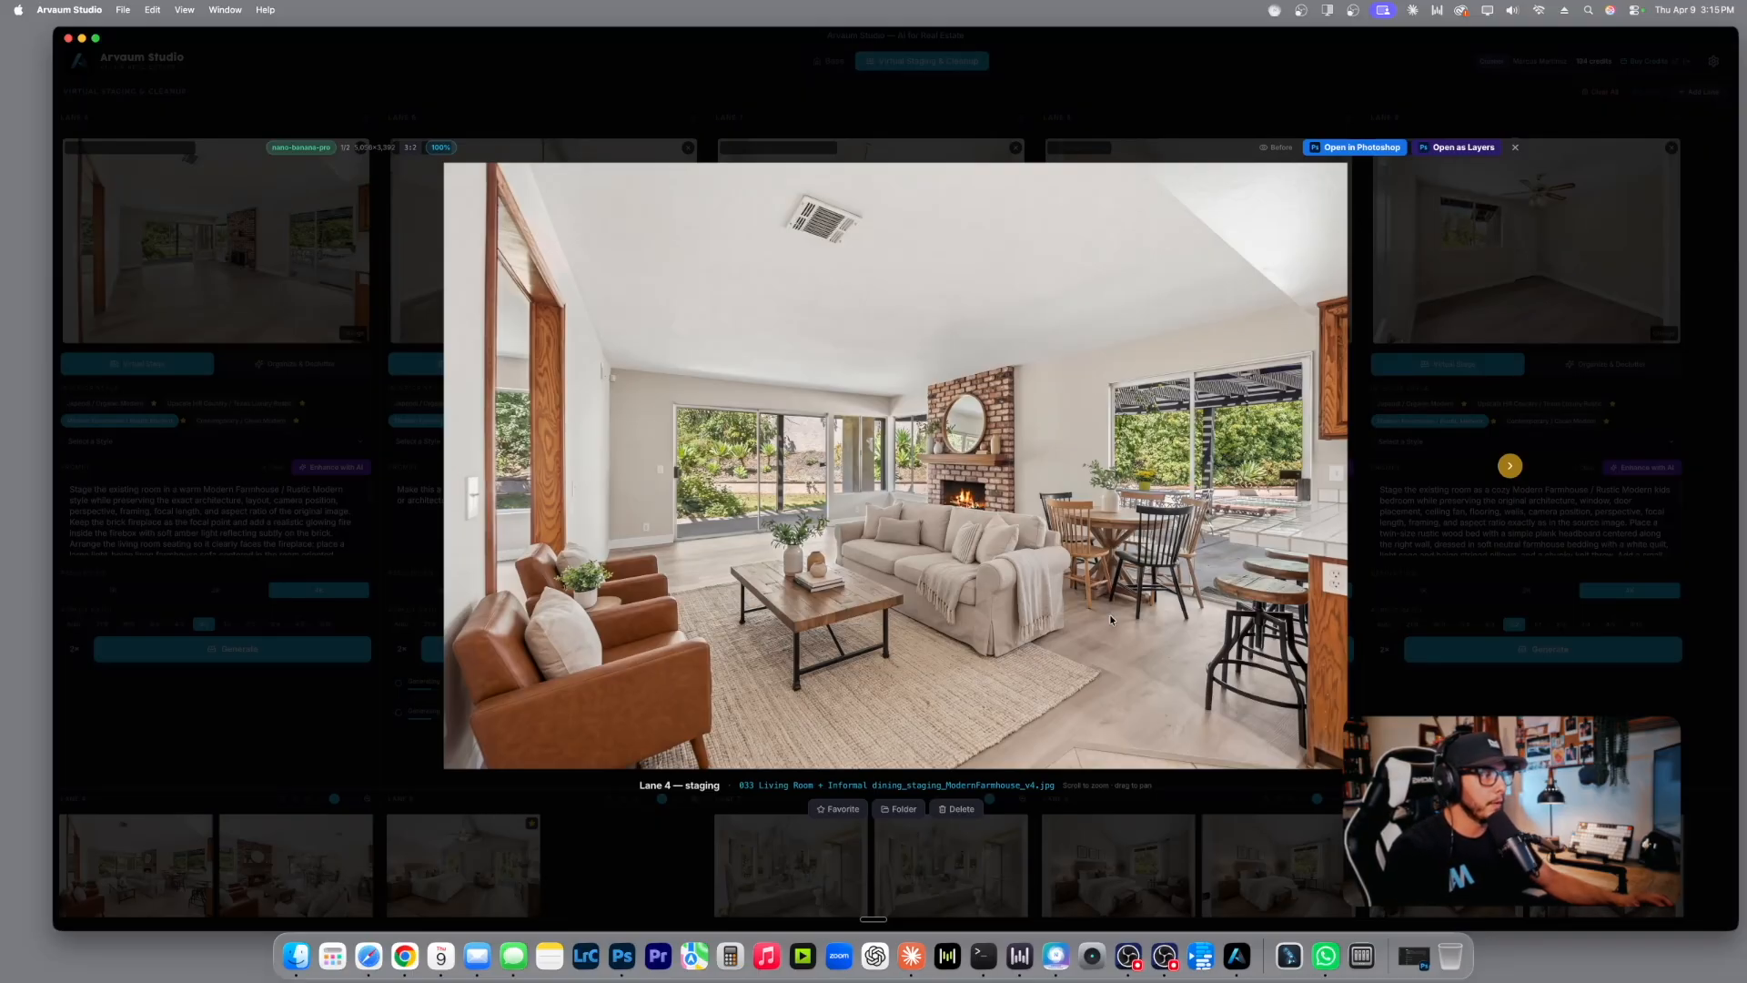
{"action": "left_click", "coordinate": [1515, 148]}
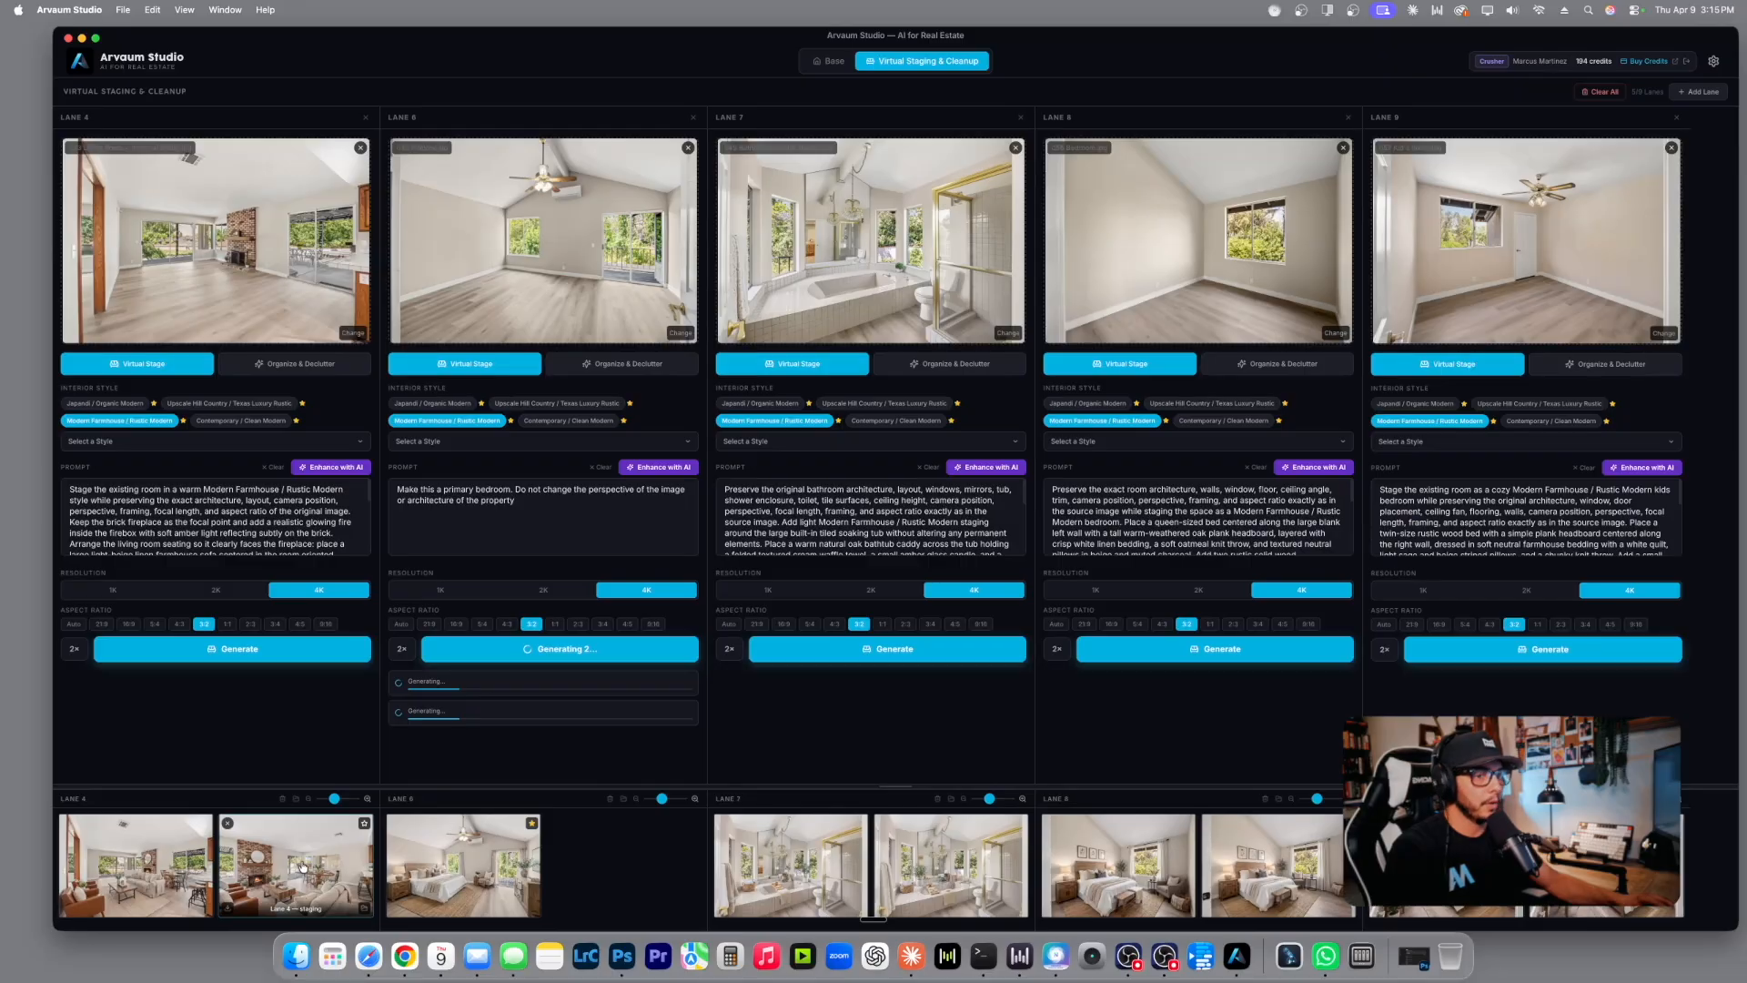
{"action": "left_click", "coordinate": [228, 823]}
{"action": "left_click", "coordinate": [66, 823]}
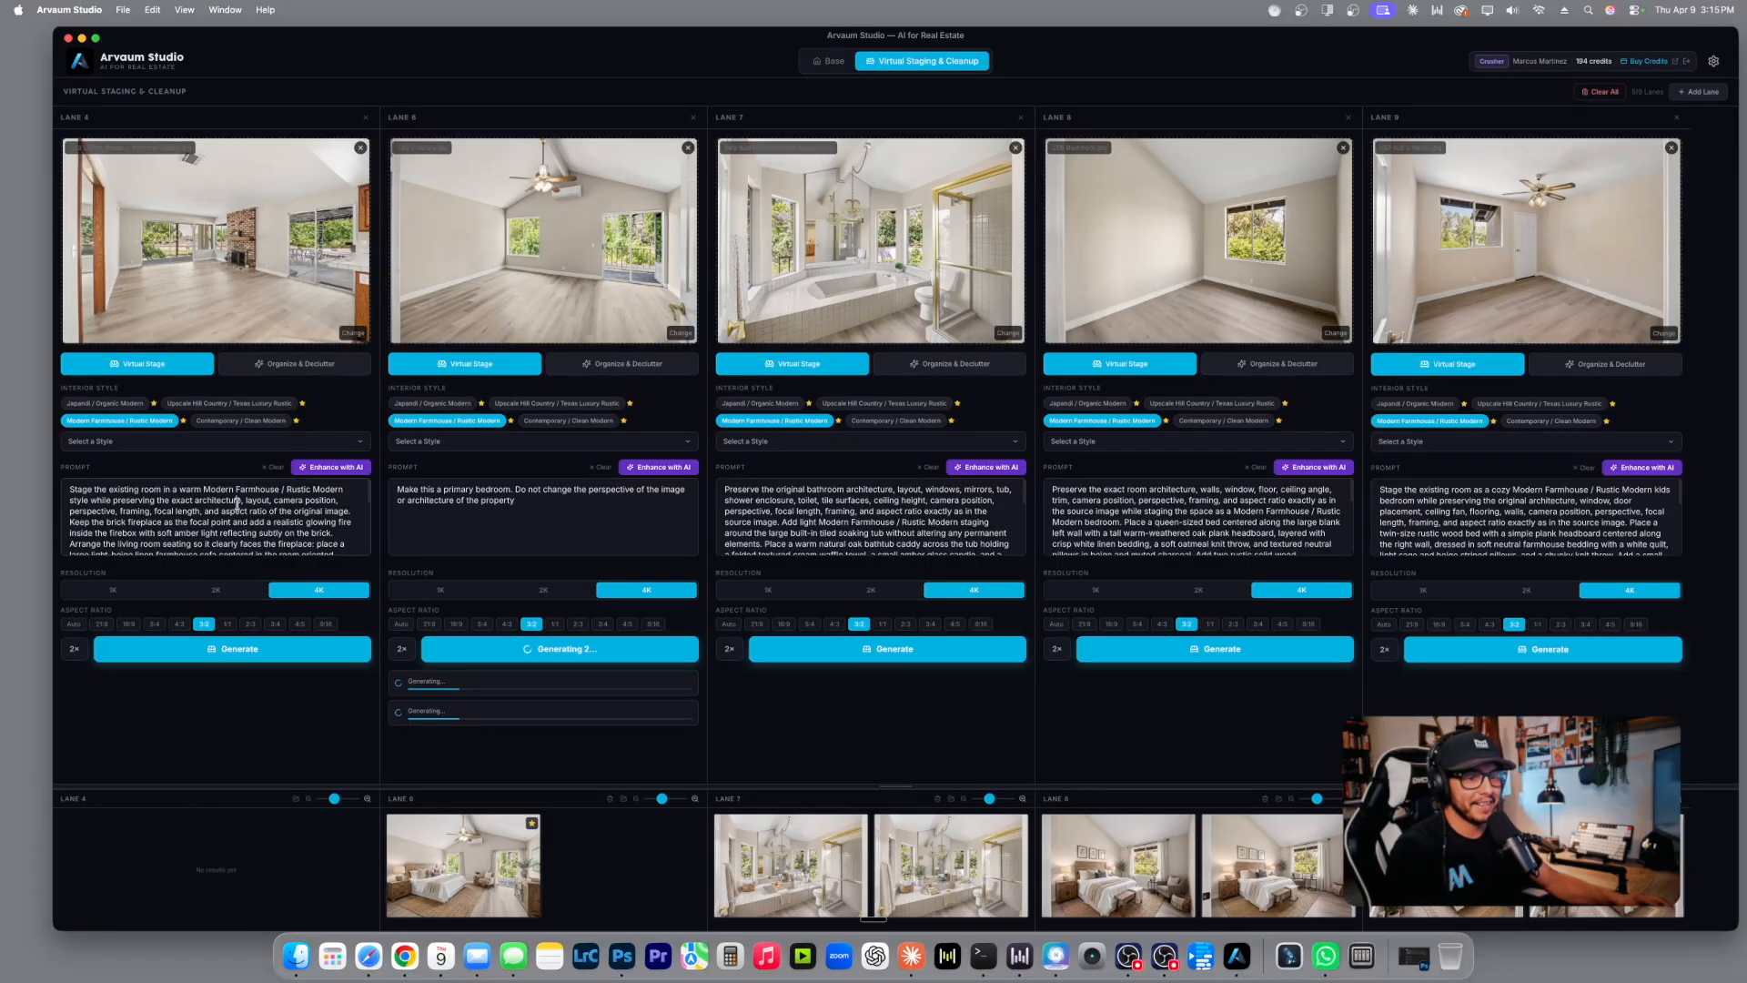
Replace the Lane 4 prompt with "living room sitting area in front of the fire place.".
{"action": "triple_click", "coordinate": [236, 505]}
{"action": "key", "text": "BackSpace"}
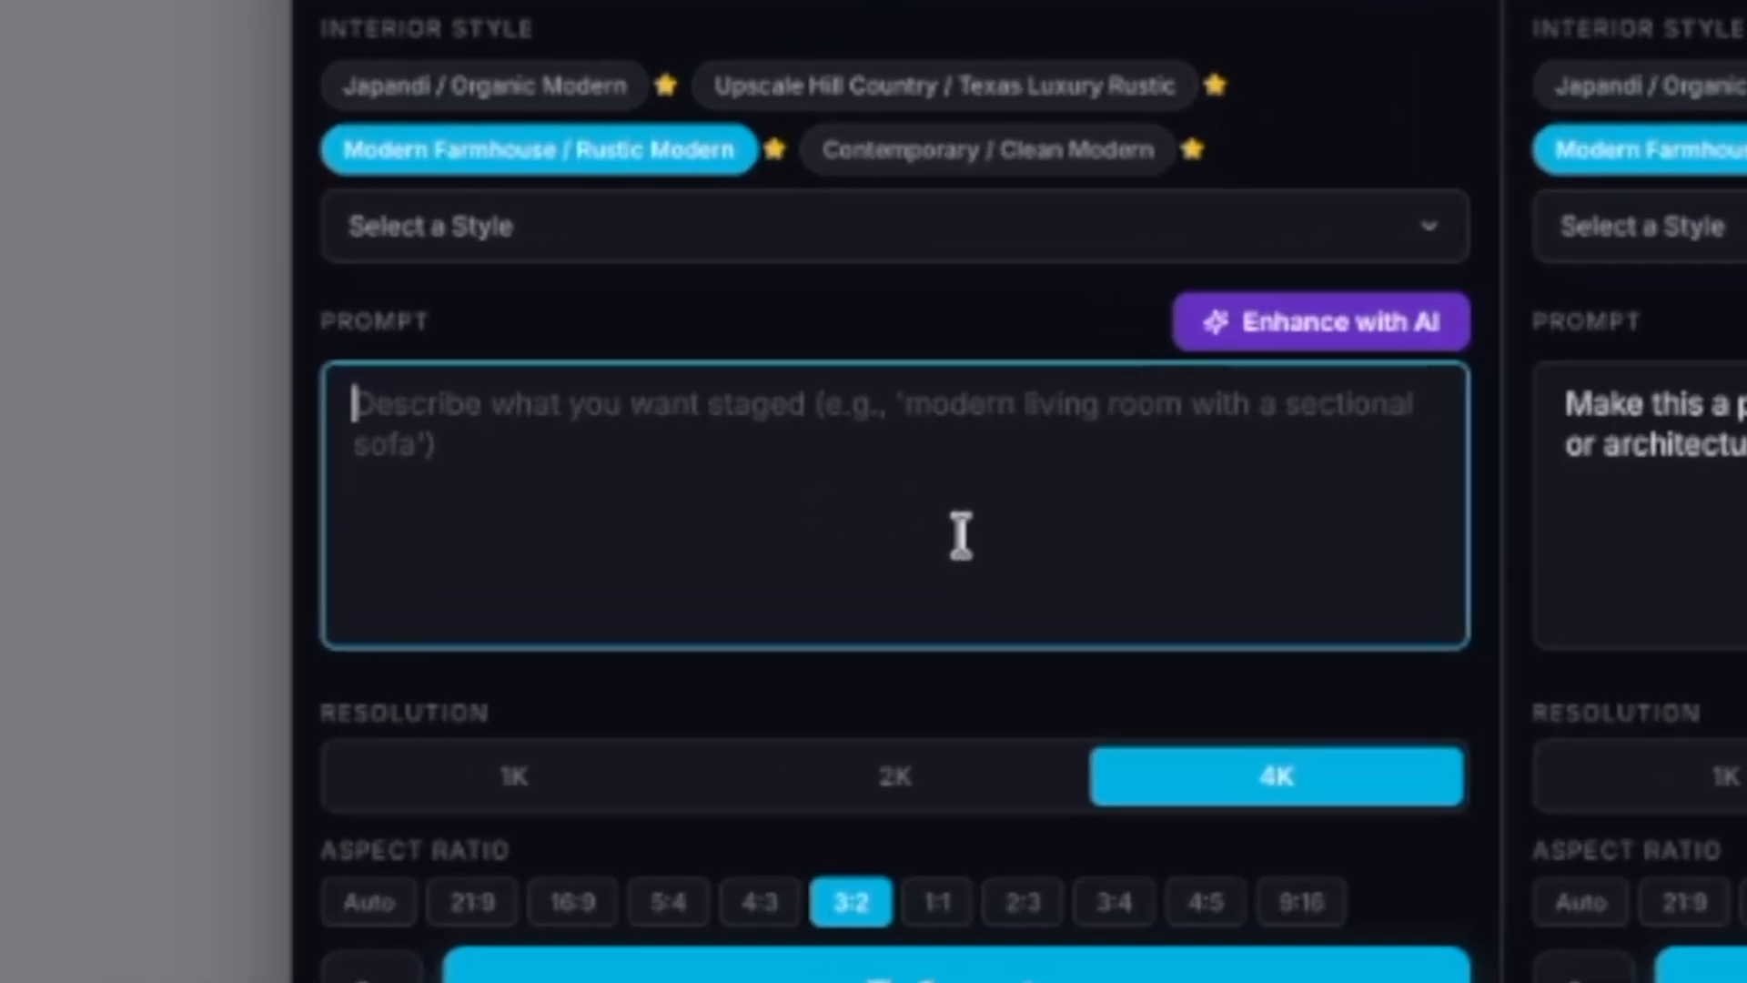
{"action": "type", "text": "living room area"}
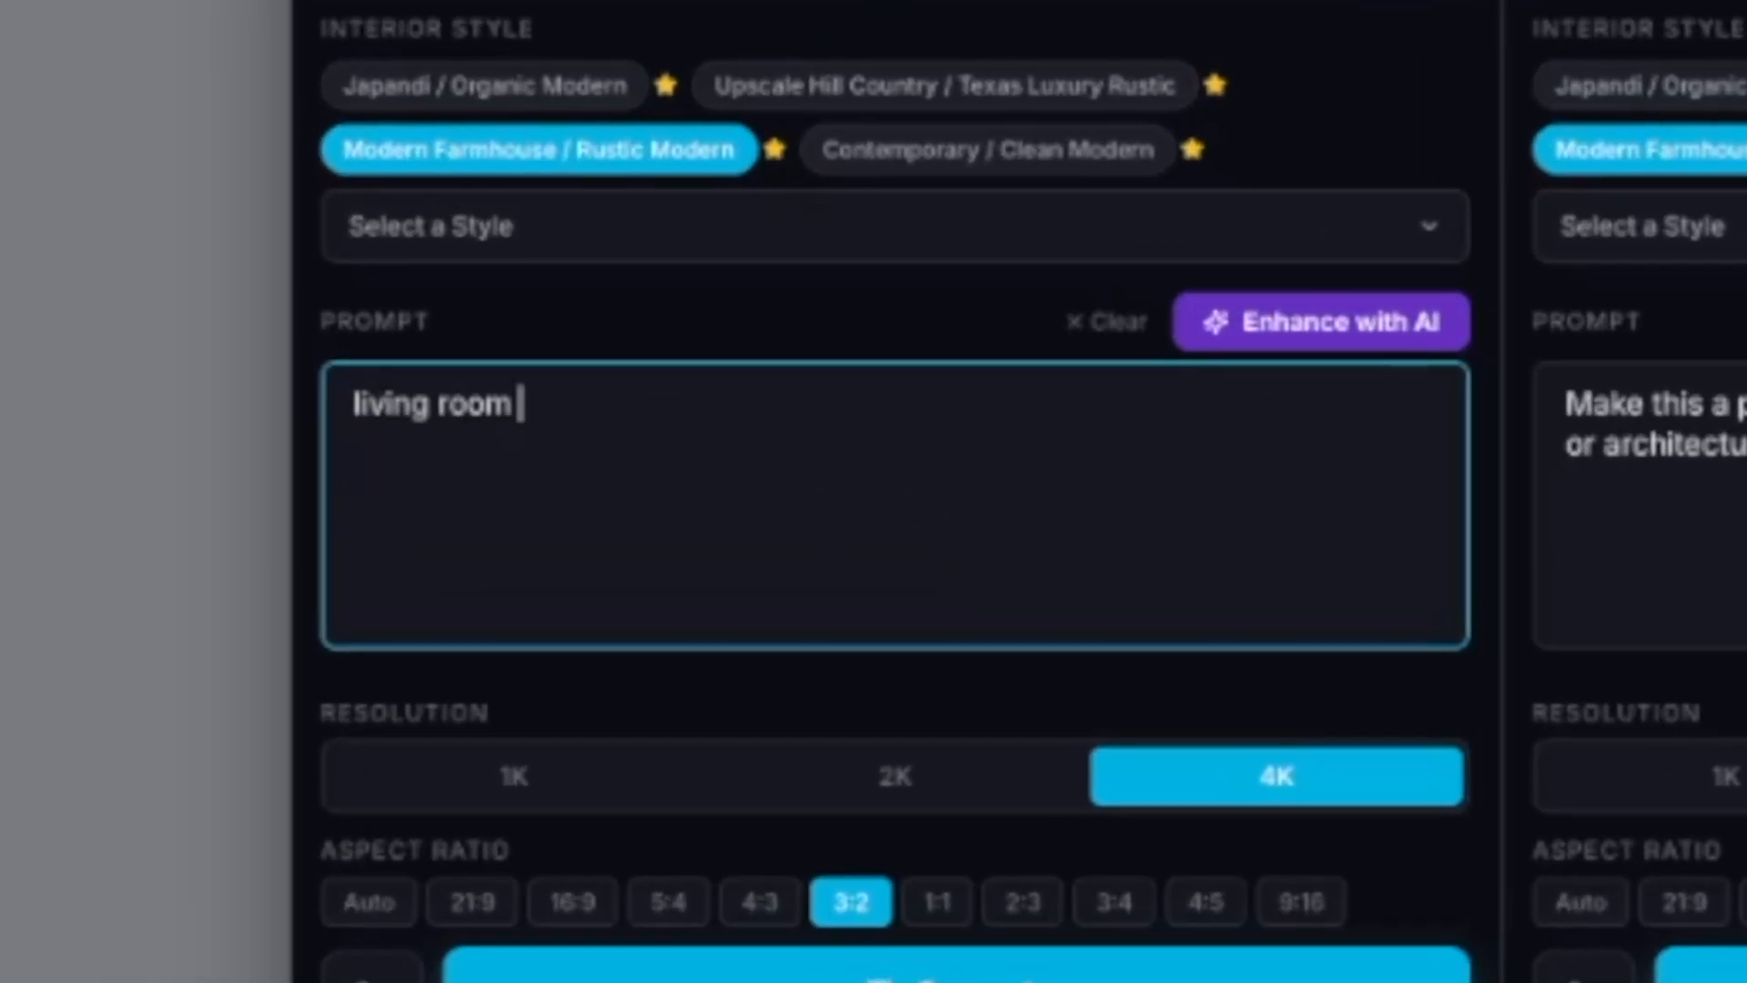
{"action": "key", "text": "BackSpace"}
{"action": "key", "text": "BackSpace"}
{"action": "key", "text": "BackSpace"}
{"action": "key", "text": "BackSpace"}
{"action": "type", "text": "sitting area in front"}
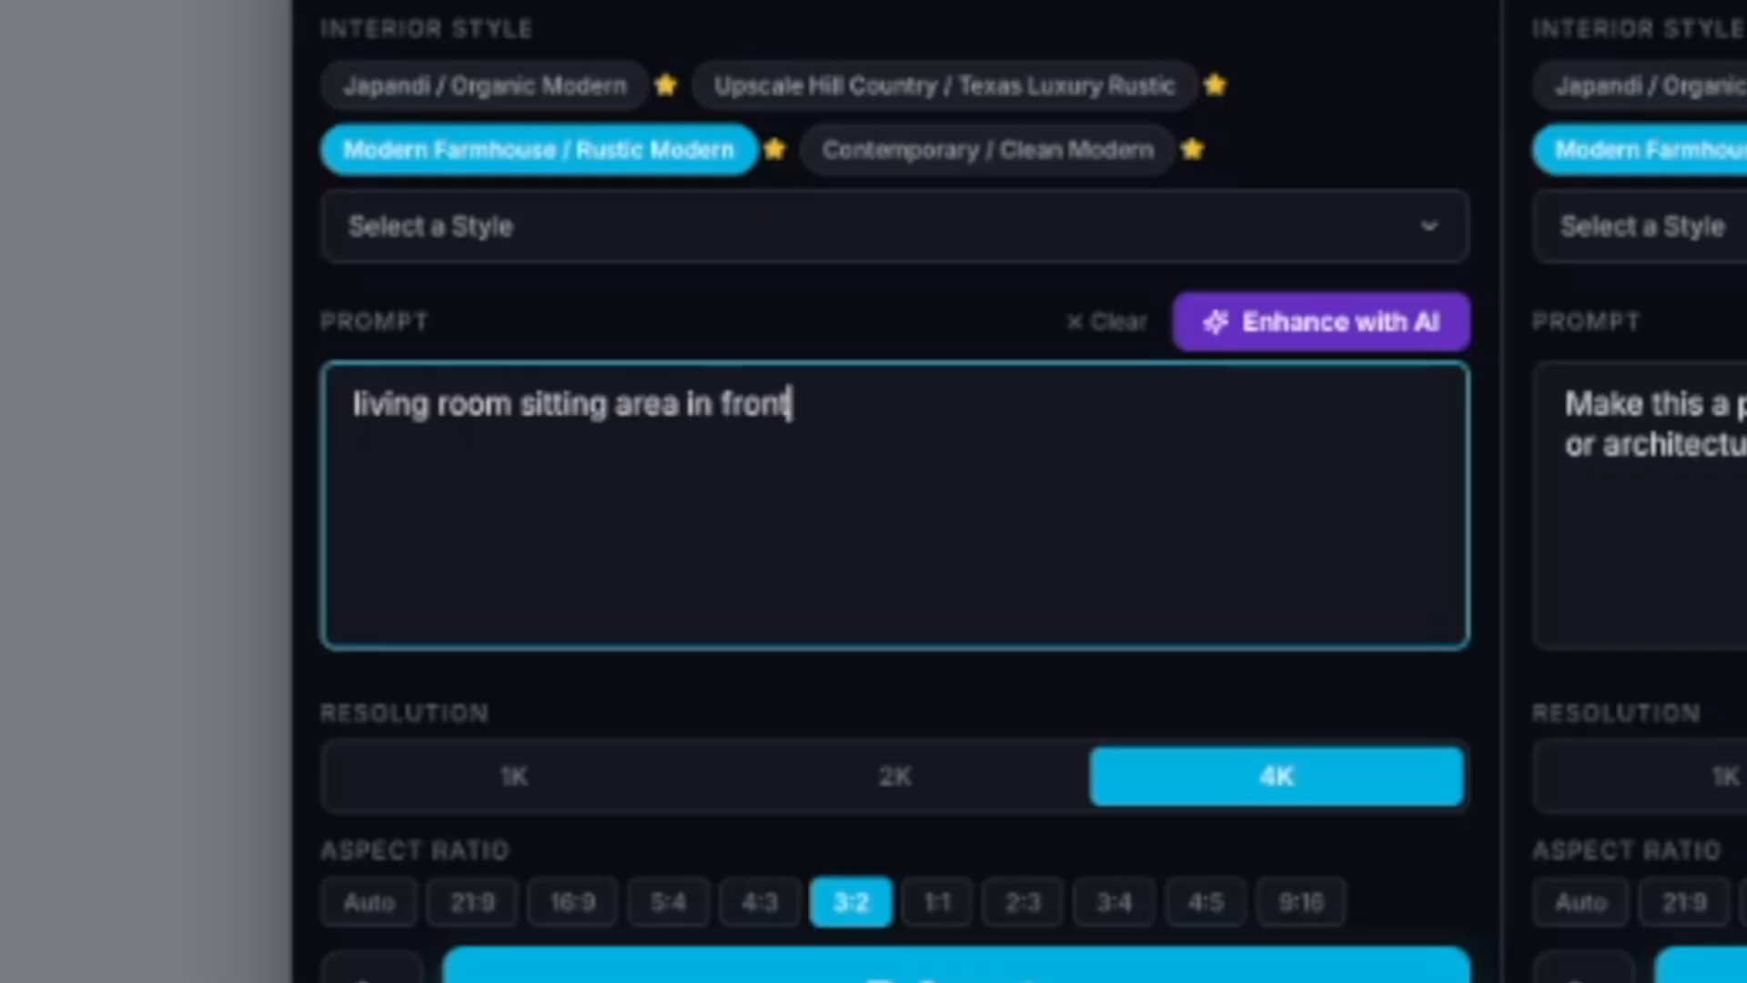
{"action": "type", "text": " of the fire place. Put"}
{"action": "key", "text": "BackSpace"}
{"action": "key", "text": "BackSpace"}
{"action": "key", "text": "BackSpace"}
Add the line "put fire in the fireplace" to the Lane 4 prompt, followed by a blank line.
{"action": "key", "text": "Return"}
{"action": "type", "text": "put fire int he fire"}
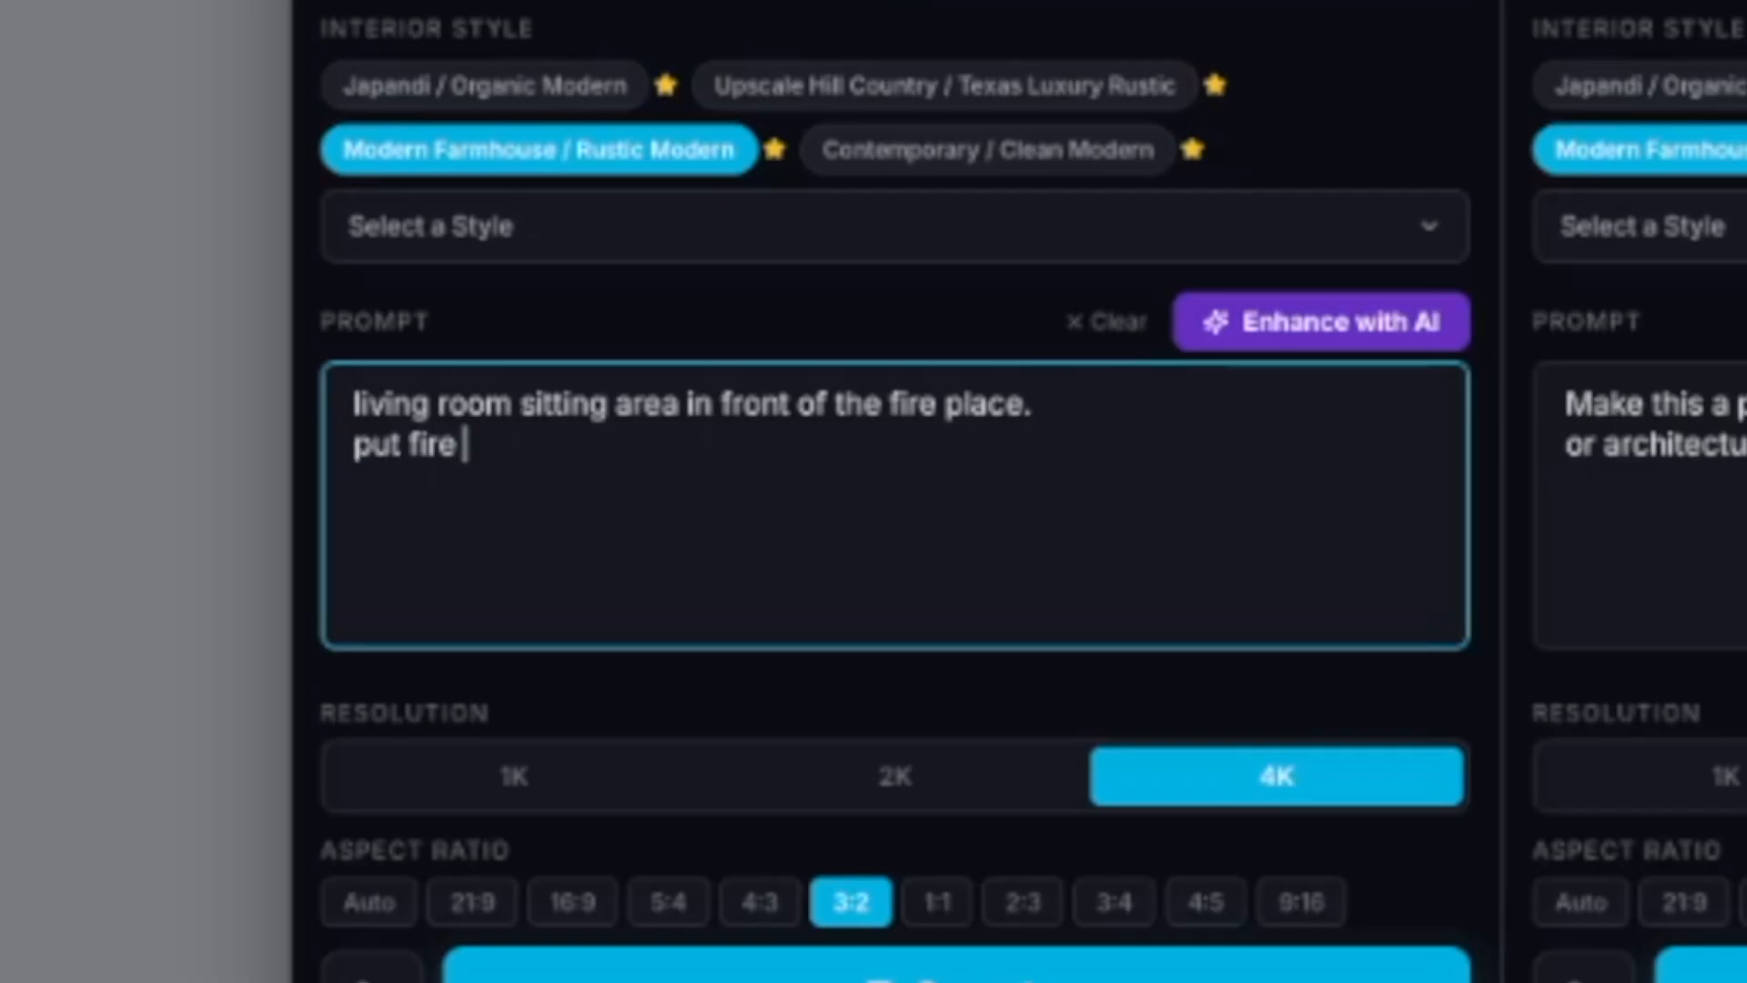
{"action": "key", "text": "BackSpace"}
{"action": "key", "text": "BackSpace"}
{"action": "key", "text": "BackSpace"}
{"action": "key", "text": "BackSpace"}
{"action": "key", "text": "BackSpace"}
{"action": "key", "text": "BackSpace"}
{"action": "key", "text": "BackSpace"}
{"action": "key", "text": "BackSpace"}
{"action": "key", "text": "BackSpace"}
{"action": "type", "text": "the fireplace"}
{"action": "key", "text": "Return"}
{"action": "key", "text": "Return"}
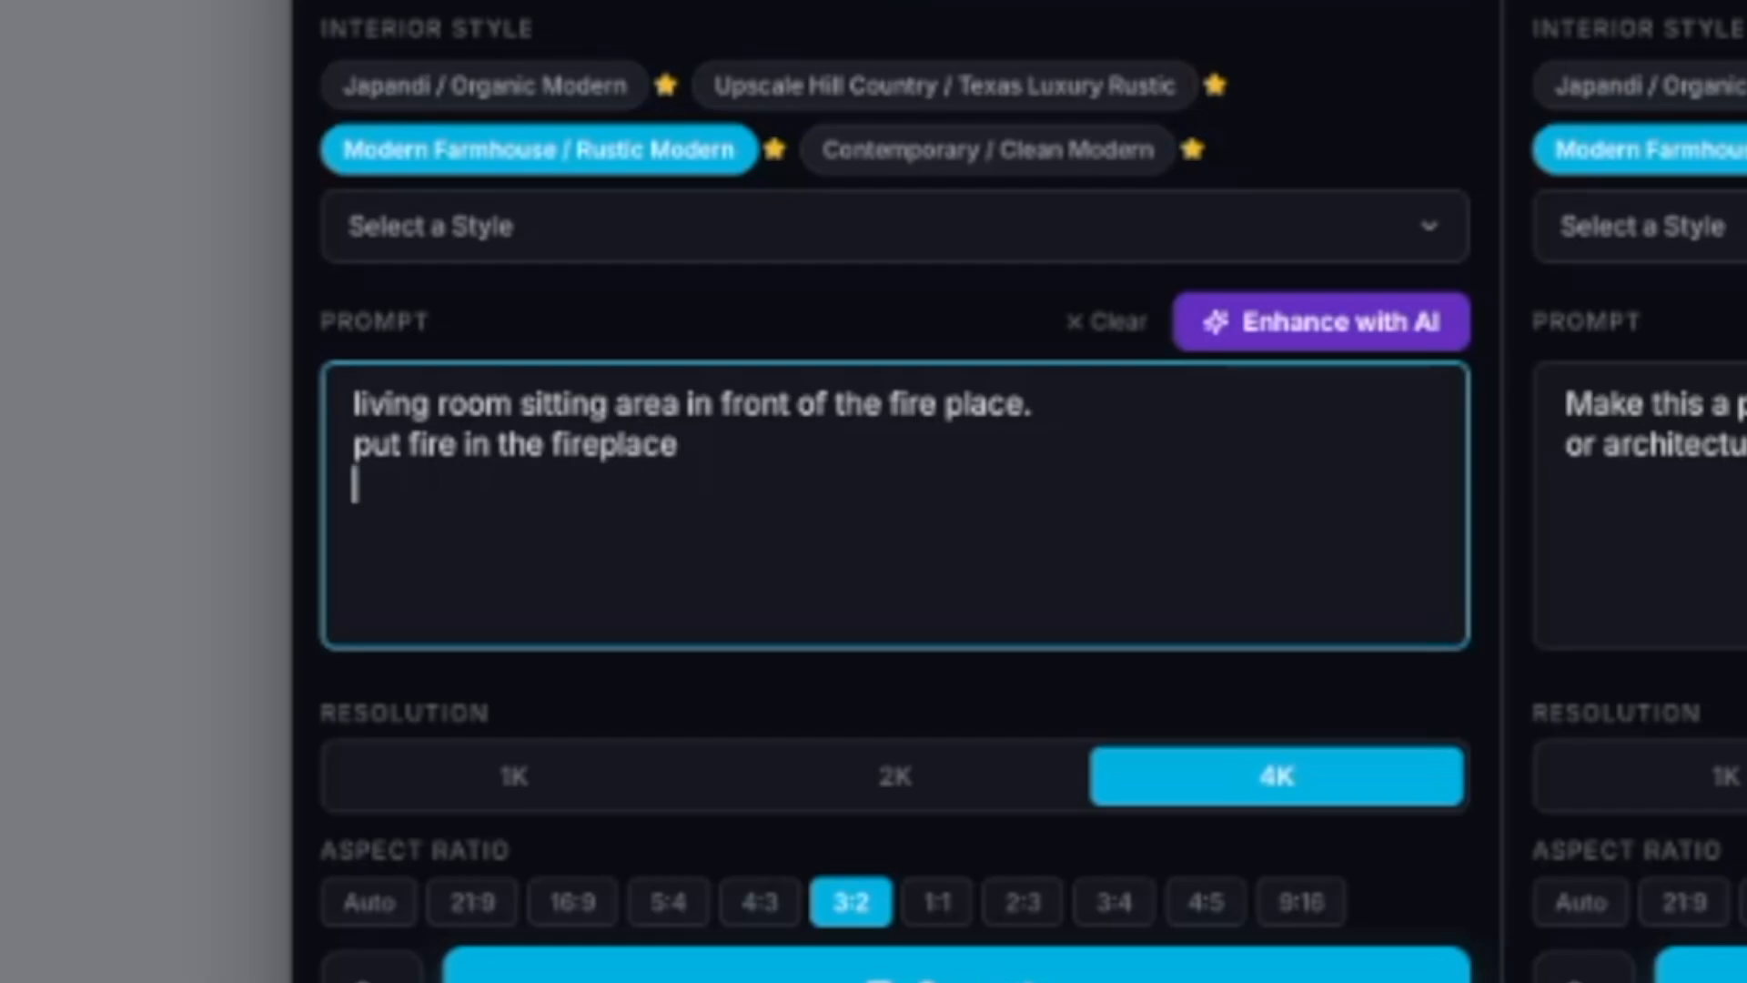
Add "place an informal dining area in front of the sliding glass windows on the right" to the Lane 4 prompt.
{"action": "type", "text": "Pu"}
{"action": "key", "text": "BackSpace"}
{"action": "key", "text": "BackSpace"}
{"action": "type", "text": "place an"}
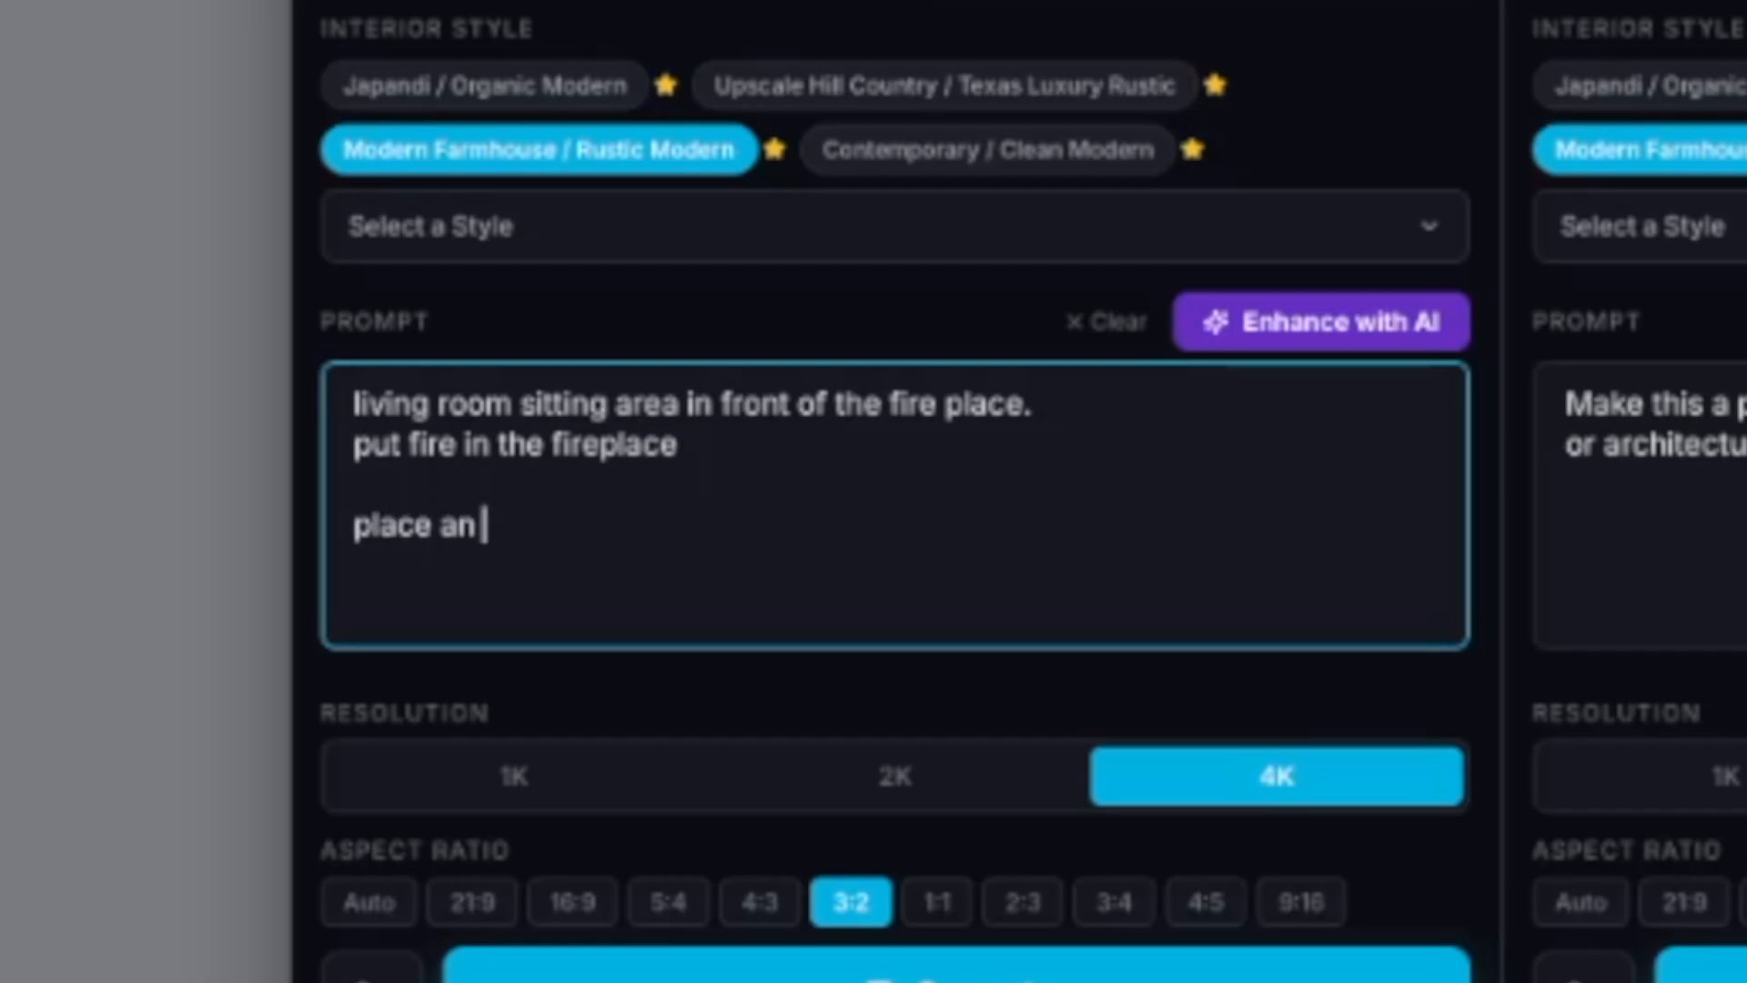
{"action": "type", "text": " informal dining area in front of the sliding glass"}
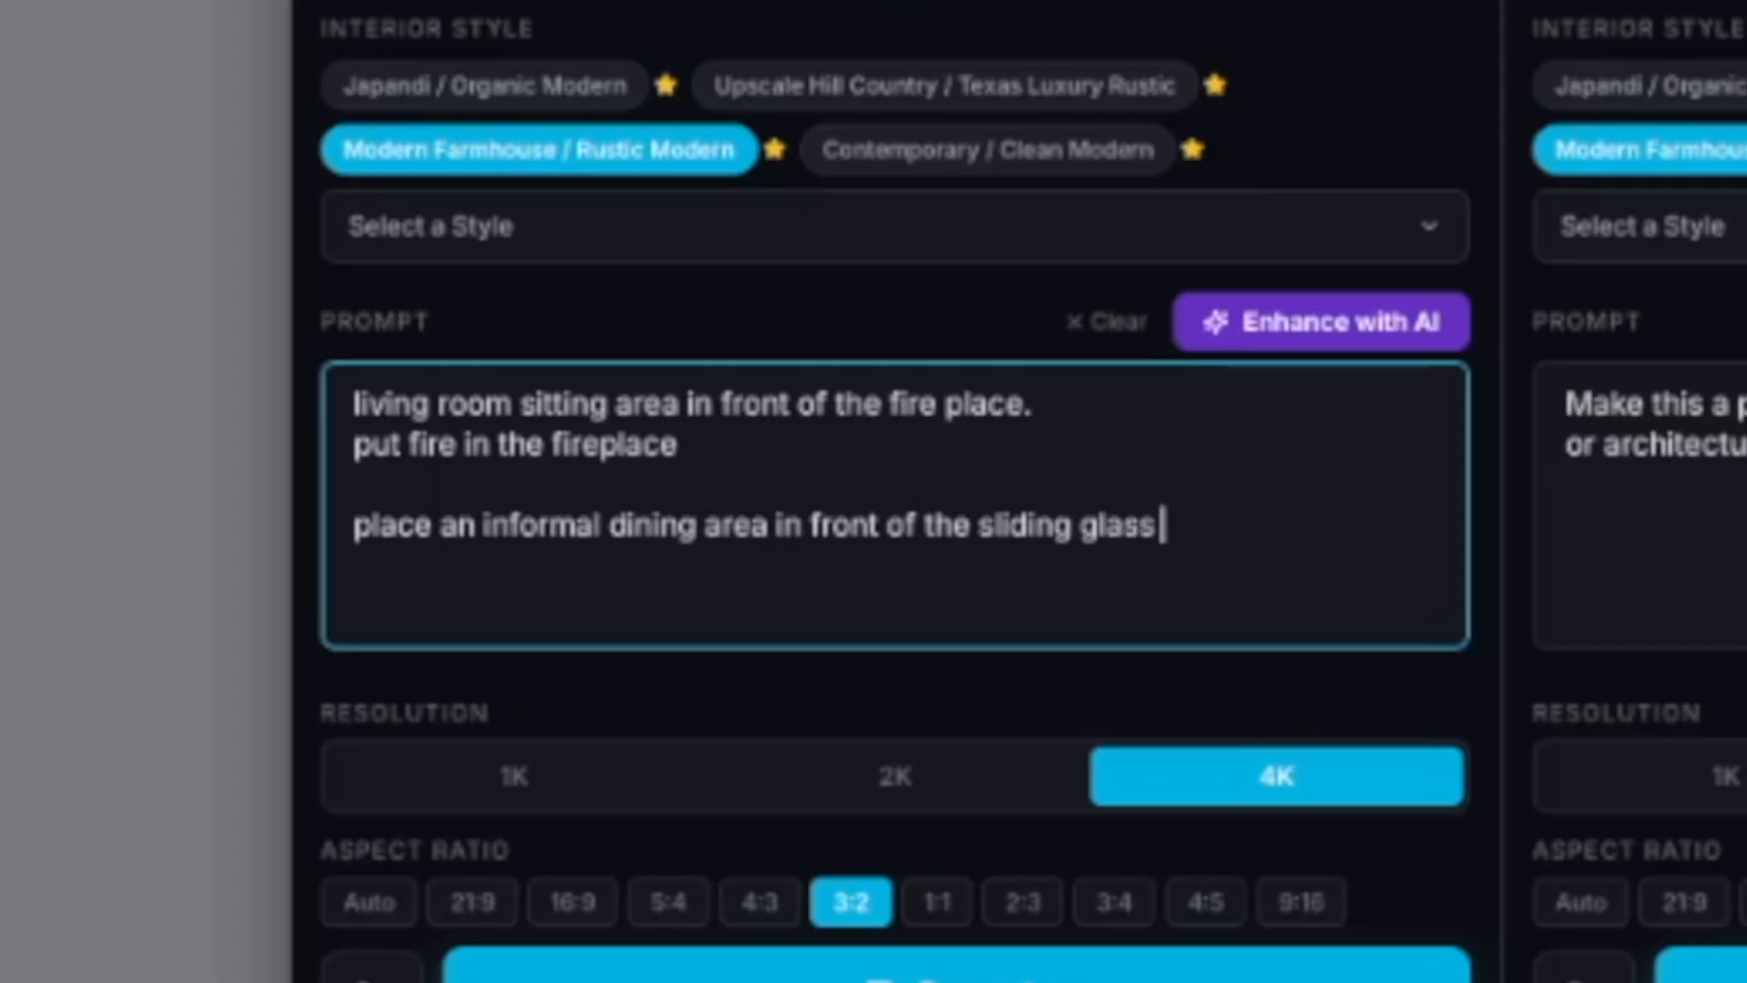
{"action": "type", "text": " windows on the right"}
{"action": "key", "text": "Return"}
{"action": "key", "text": "Return"}
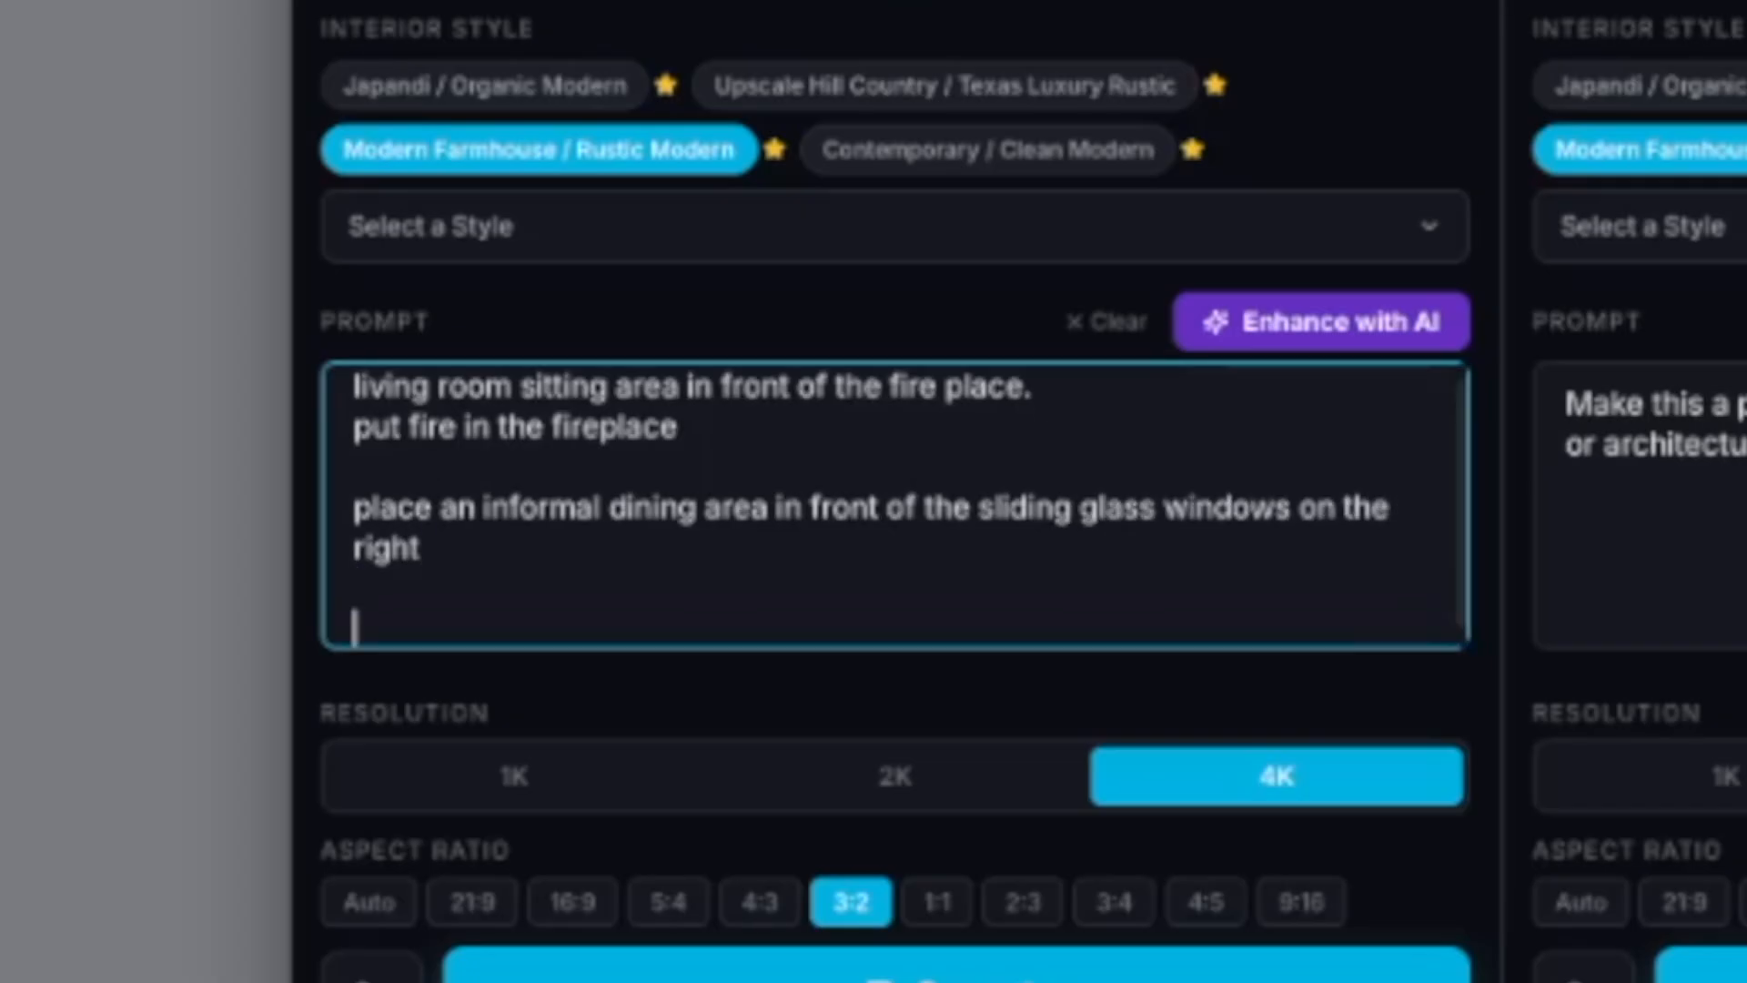
Add "place some barstools at the kitchen counter on the right." to the Lane 4 prompt and enhance it with AI.
{"action": "type", "text": "place some"}
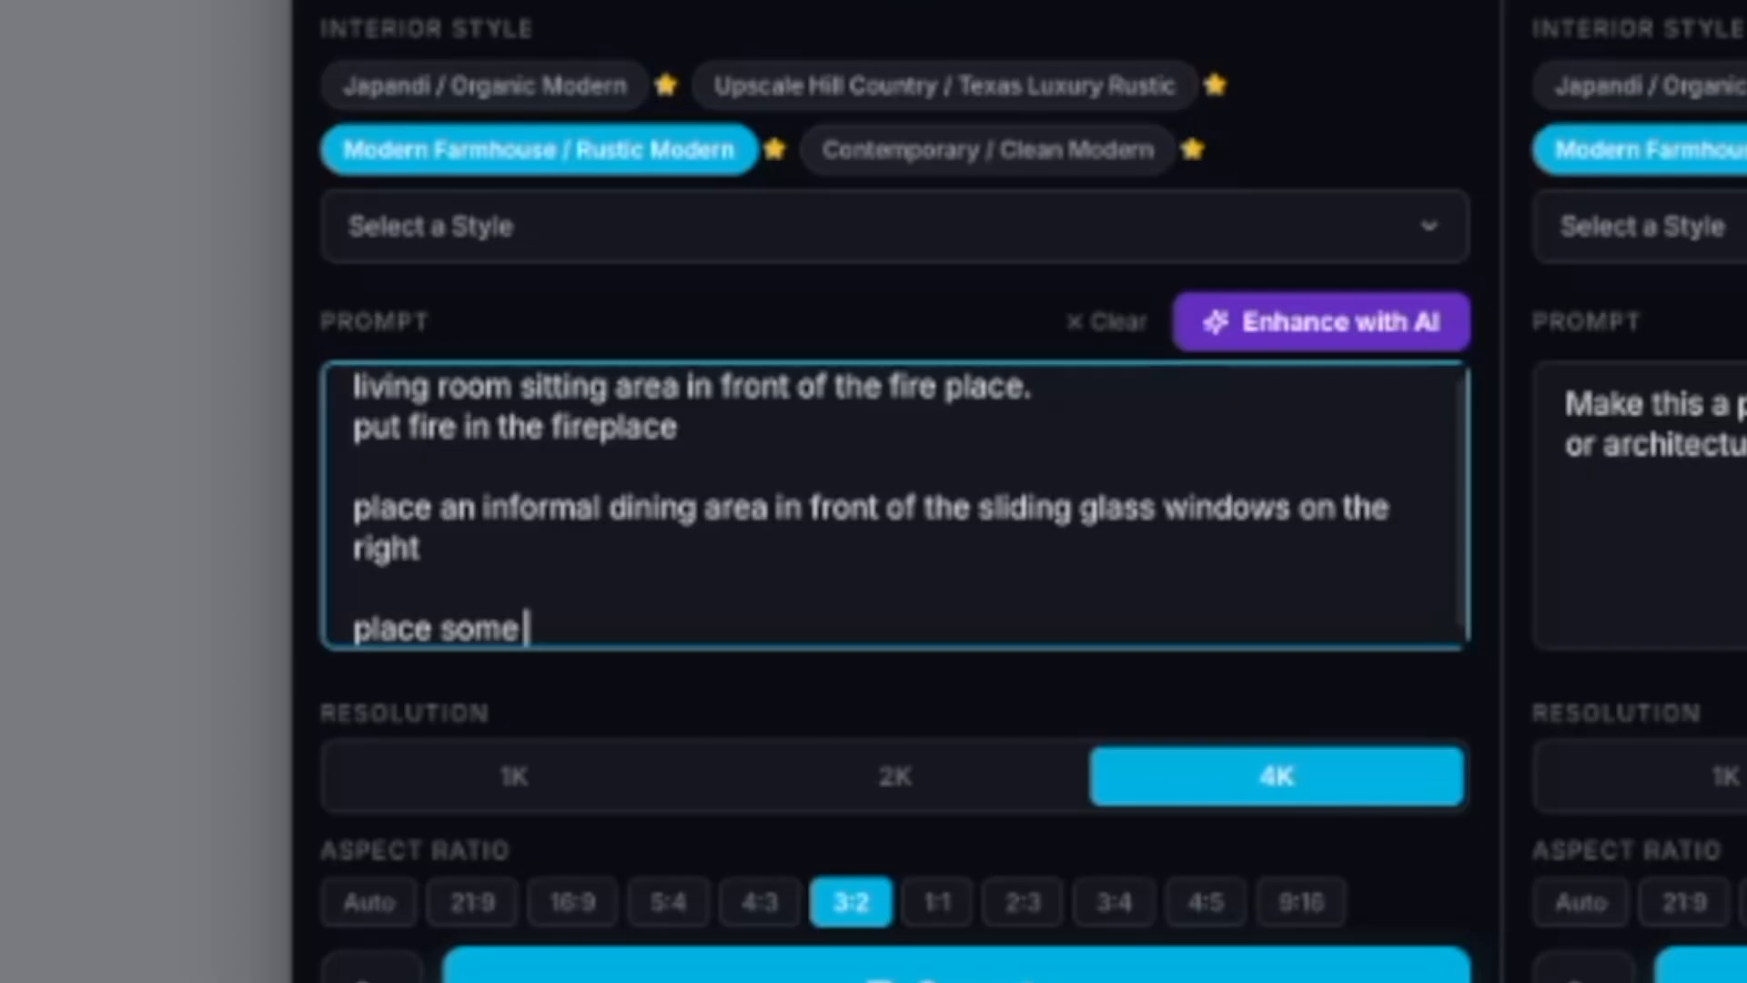
{"action": "type", "text": " barstools at the kuit"}
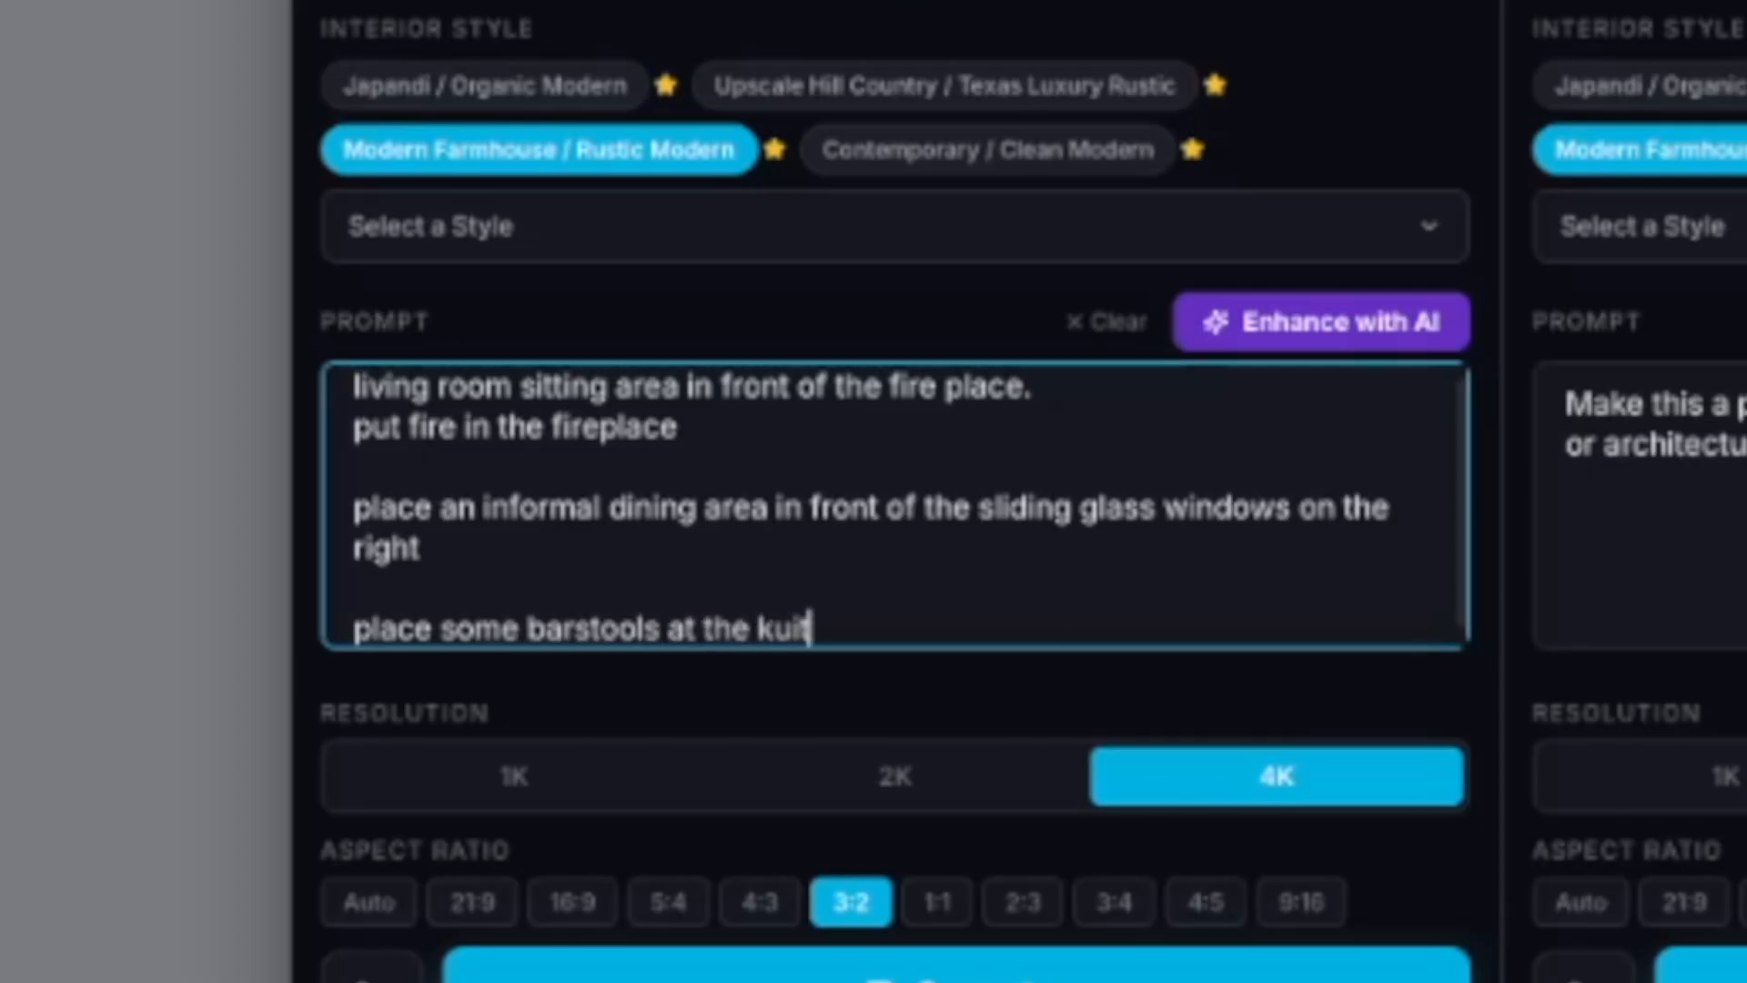
{"action": "key", "text": "BackSpace"}
{"action": "key", "text": "BackSpace"}
{"action": "key", "text": "BackSpace"}
{"action": "type", "text": "itchen dounter"}
{"action": "key", "text": "BackSpace"}
{"action": "key", "text": "BackSpace"}
{"action": "key", "text": "BackSpace"}
{"action": "key", "text": "BackSpace"}
{"action": "key", "text": "BackSpace"}
{"action": "key", "text": "BackSpace"}
{"action": "key", "text": "BackSpace"}
{"action": "type", "text": "count"}
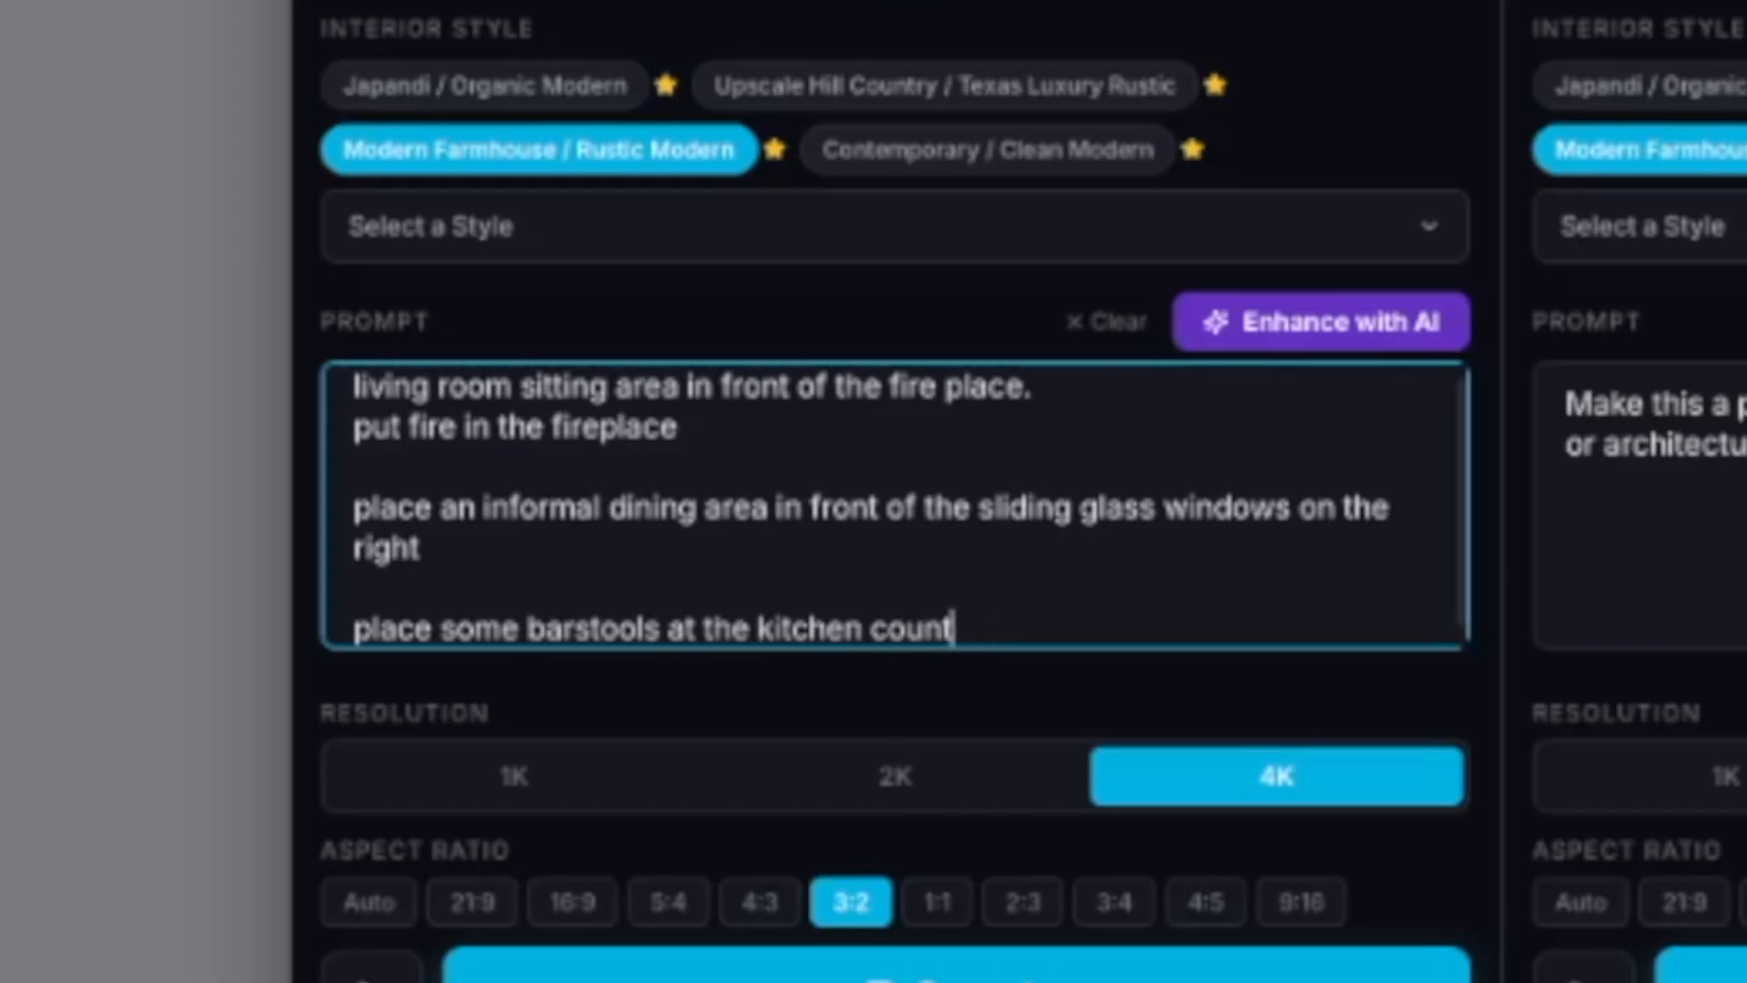
{"action": "type", "text": "er on the right."}
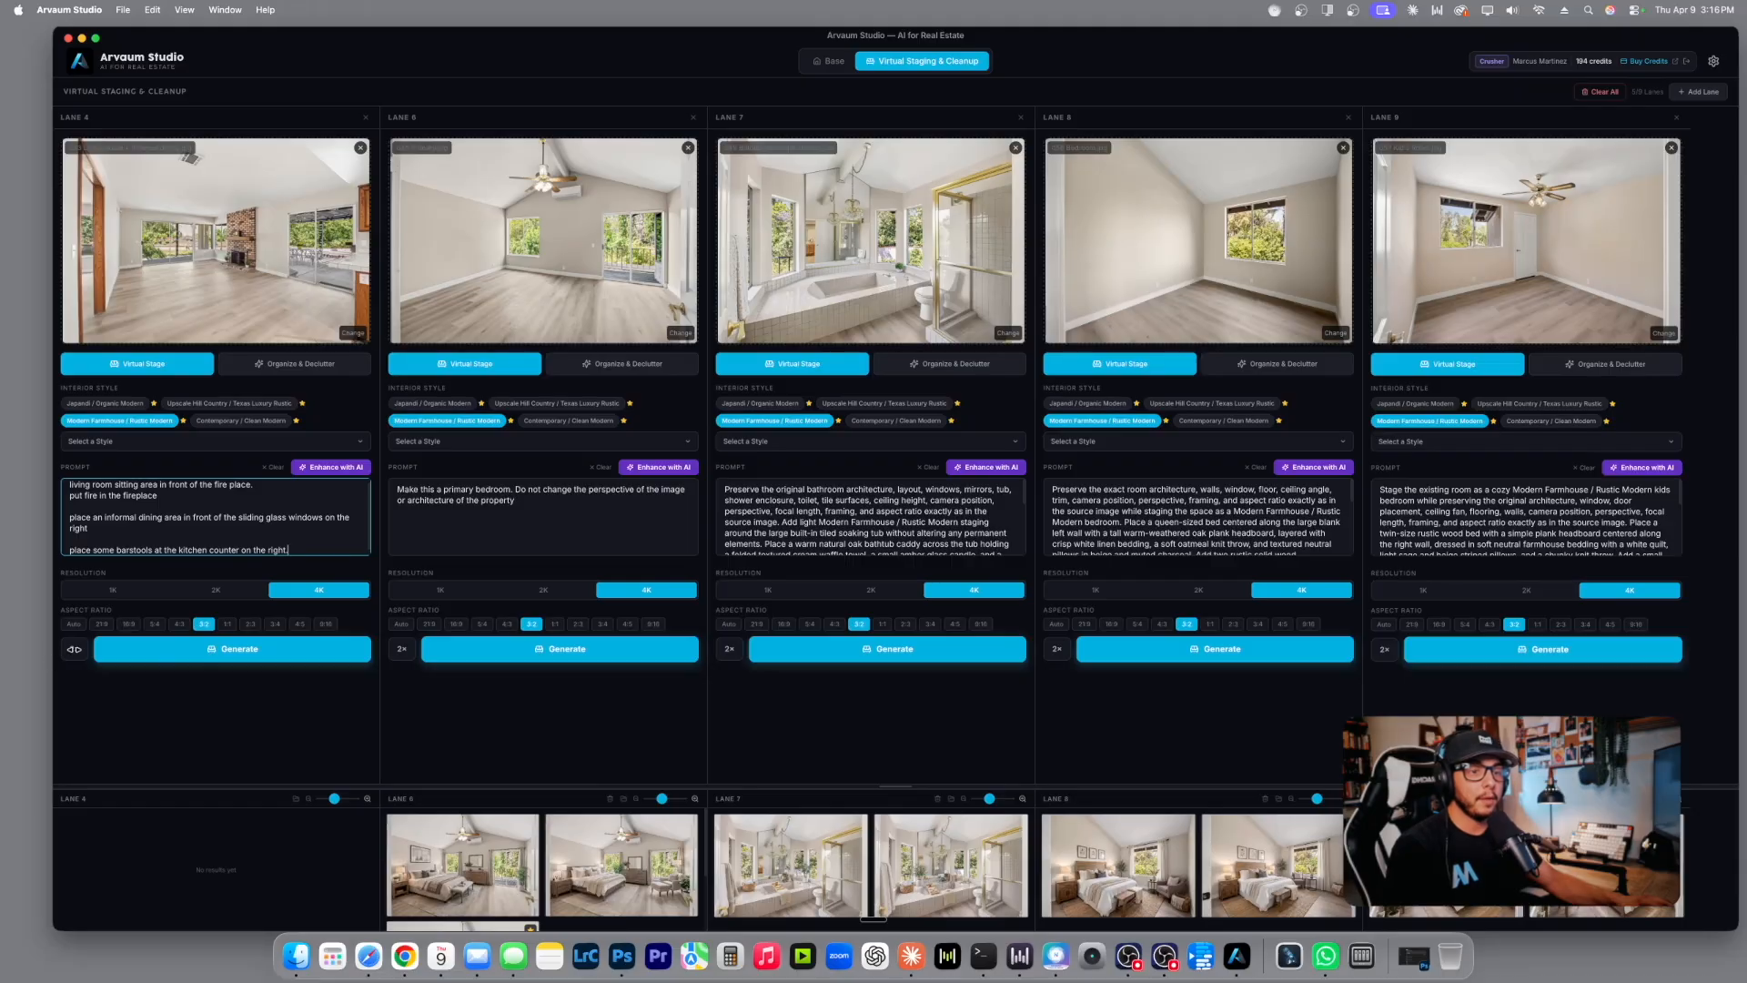
{"action": "left_click", "coordinate": [333, 466]}
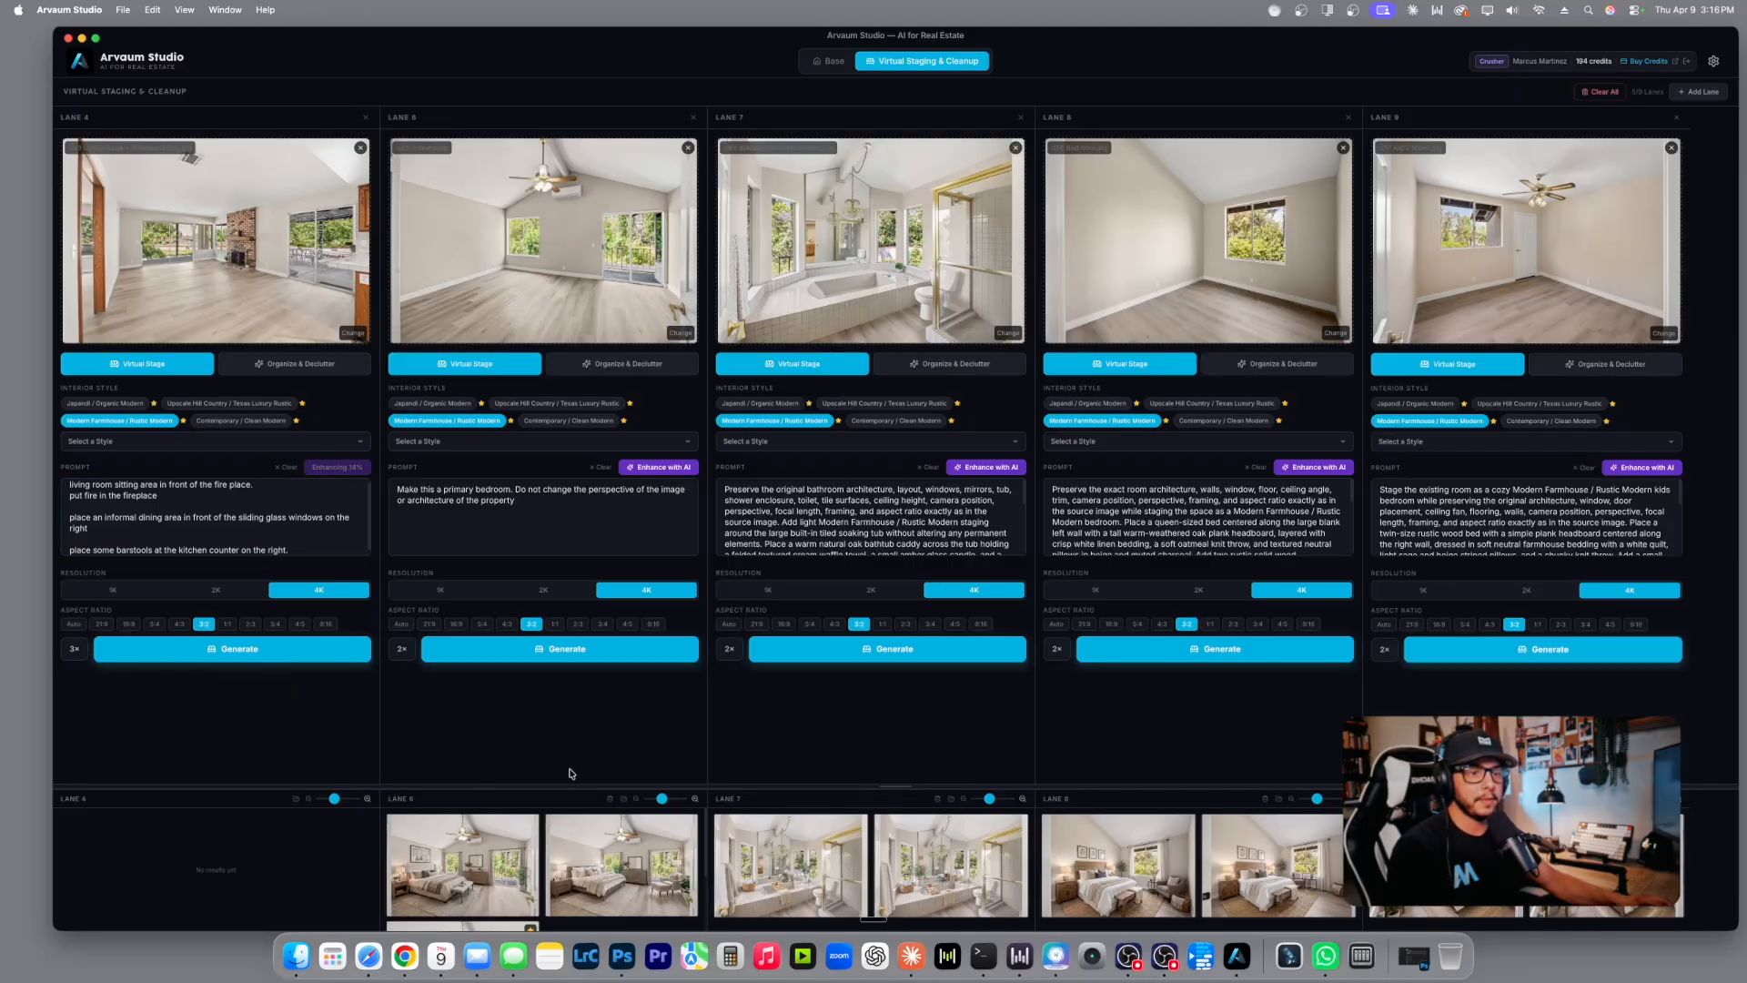
Enlarge the results area and compare 045 Primary_staging_ModernFarmhouse_v4.jpg with its original photo.
{"action": "scroll", "coordinate": [624, 792], "scroll_direction": "down", "scroll_amount": 3}
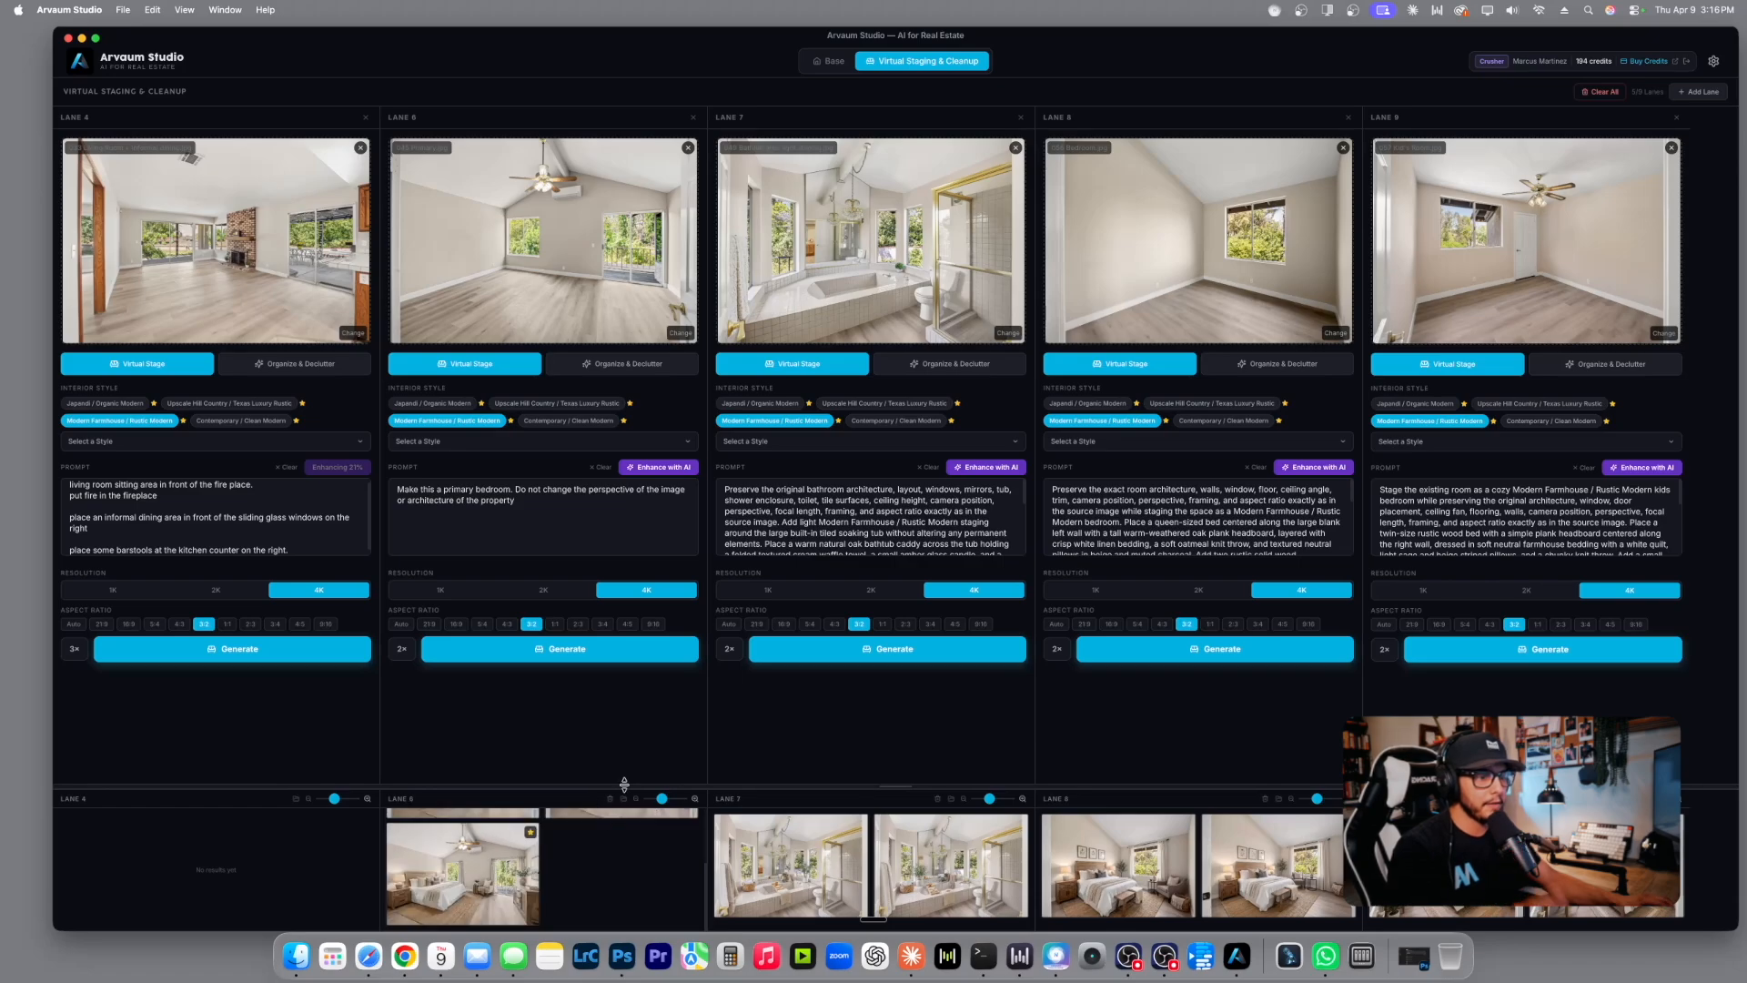
{"action": "left_click_drag", "start_coordinate": [624, 784], "coordinate": [624, 716]}
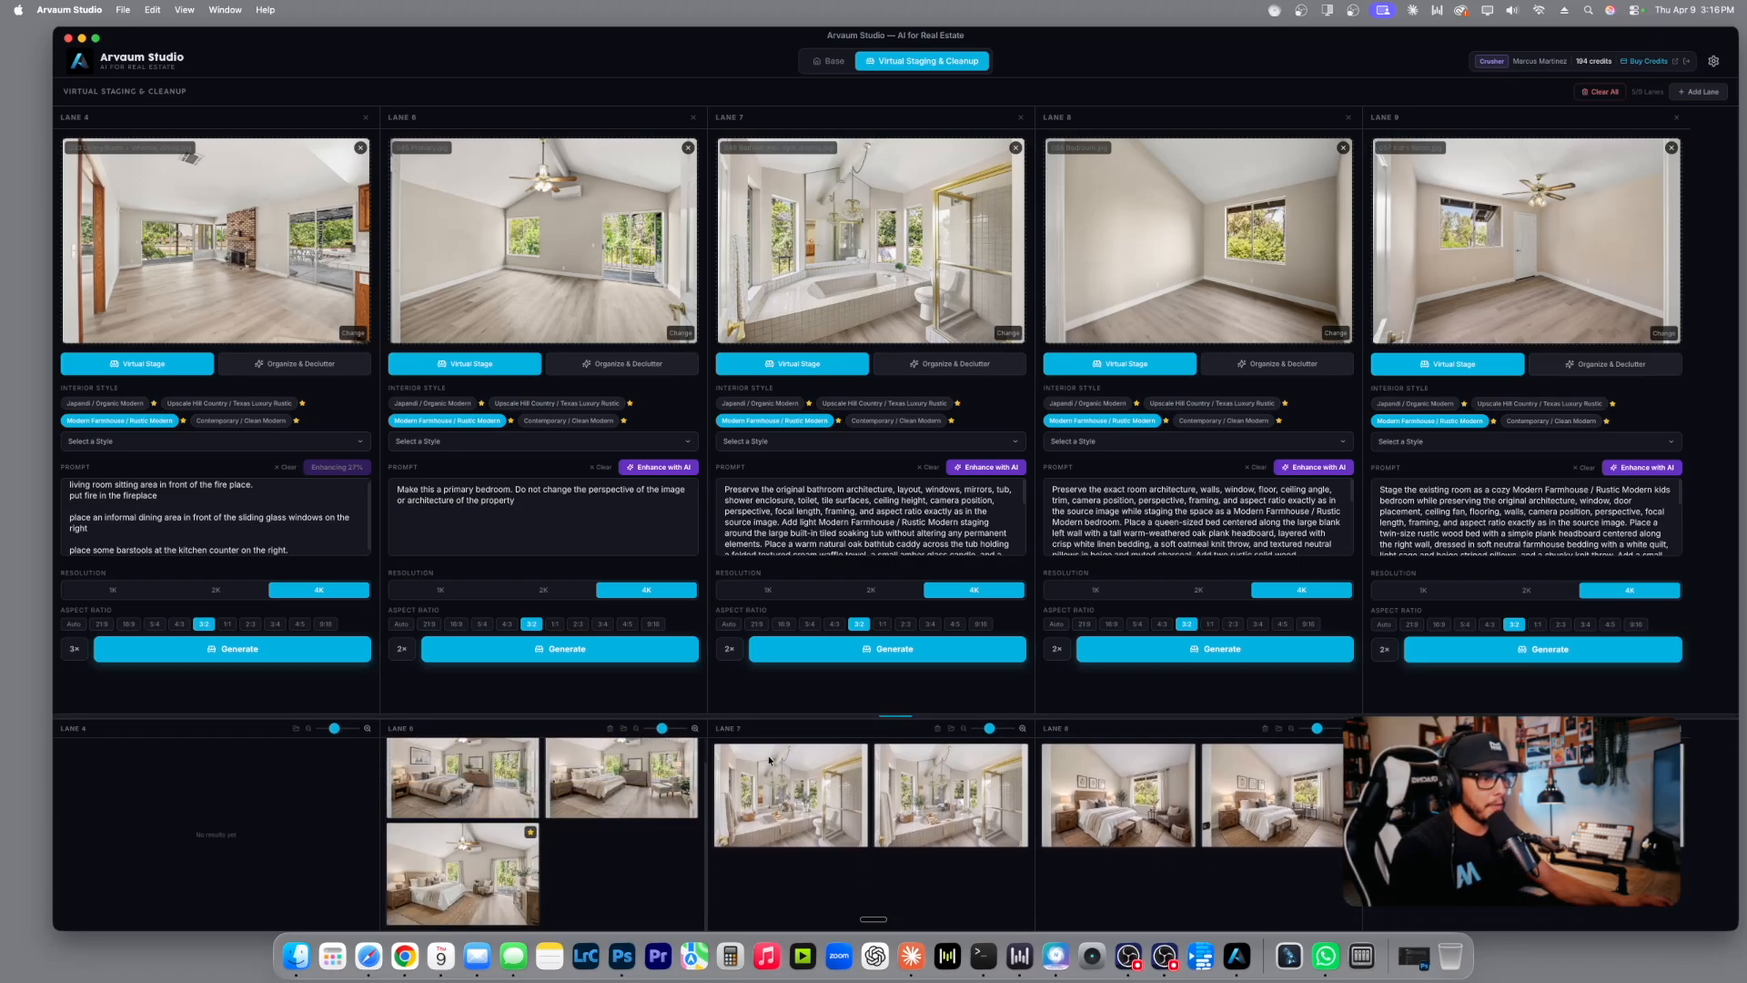
{"action": "left_click", "coordinate": [474, 781]}
{"action": "left_click", "coordinate": [1275, 149]}
{"action": "left_click", "coordinate": [1274, 149]}
{"action": "left_click", "coordinate": [1275, 147]}
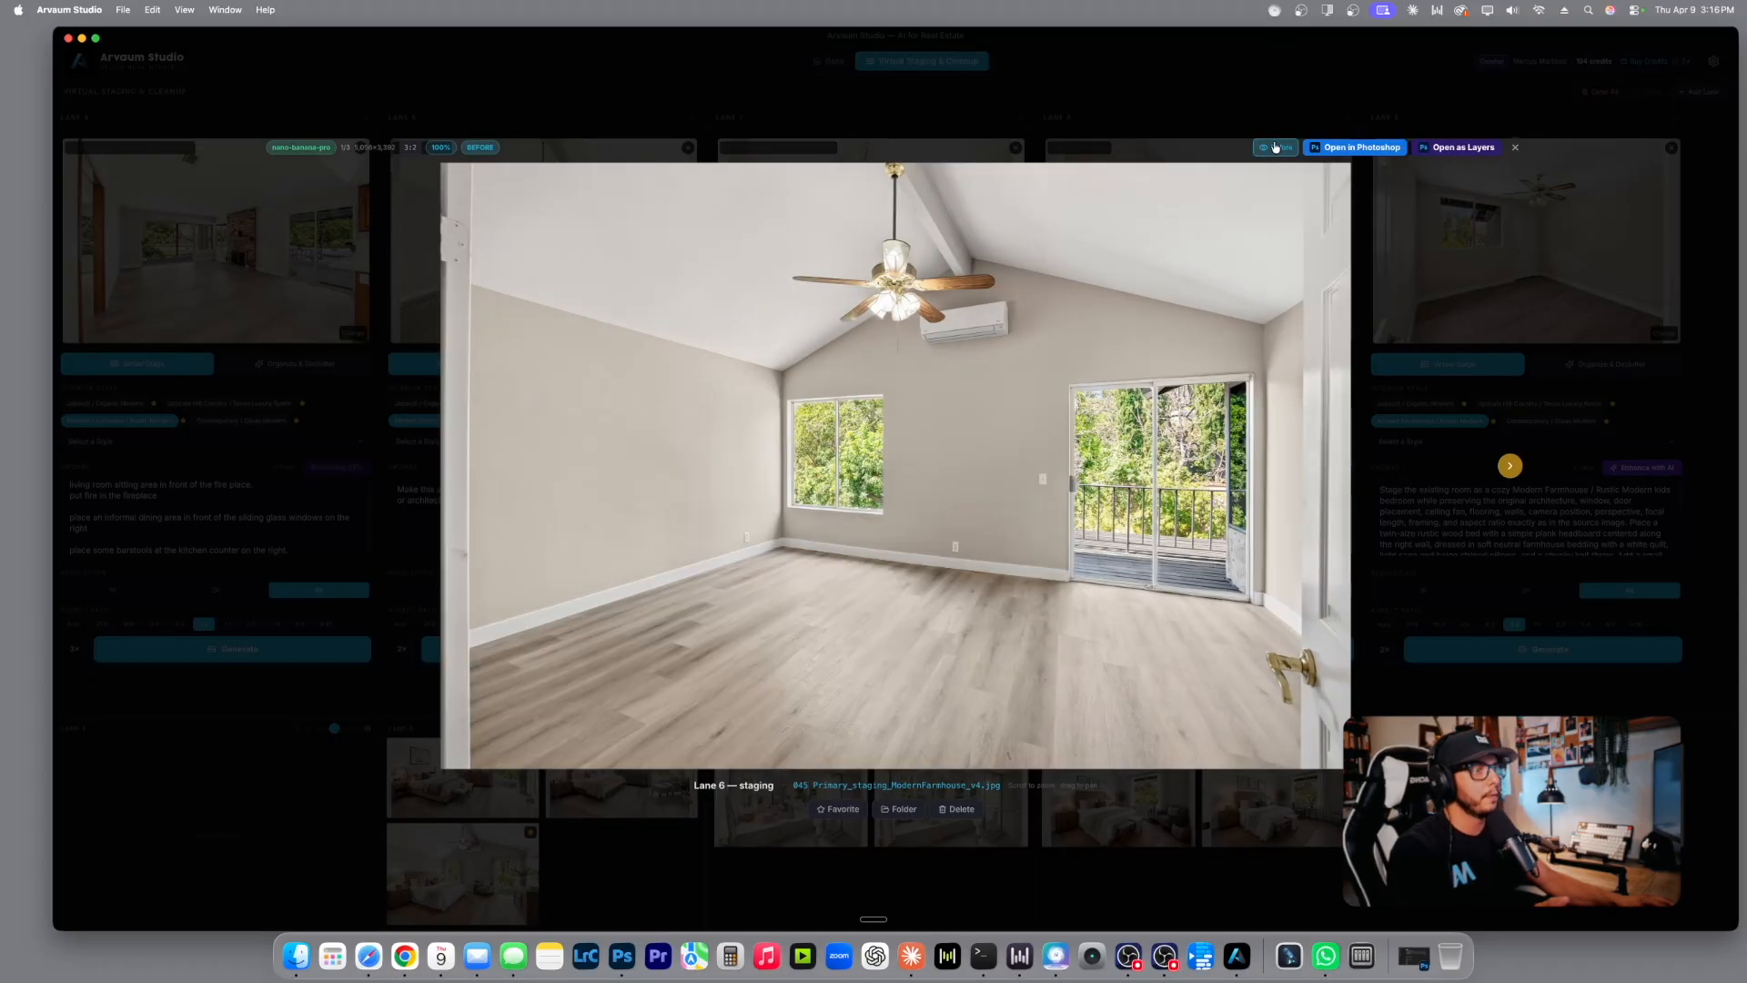
Check 045 Primary_staging_ModernFarmhouse_v3.jpg against the original, then favorite the v4 version instead.
{"action": "left_click", "coordinate": [1510, 467]}
{"action": "left_click", "coordinate": [1279, 148]}
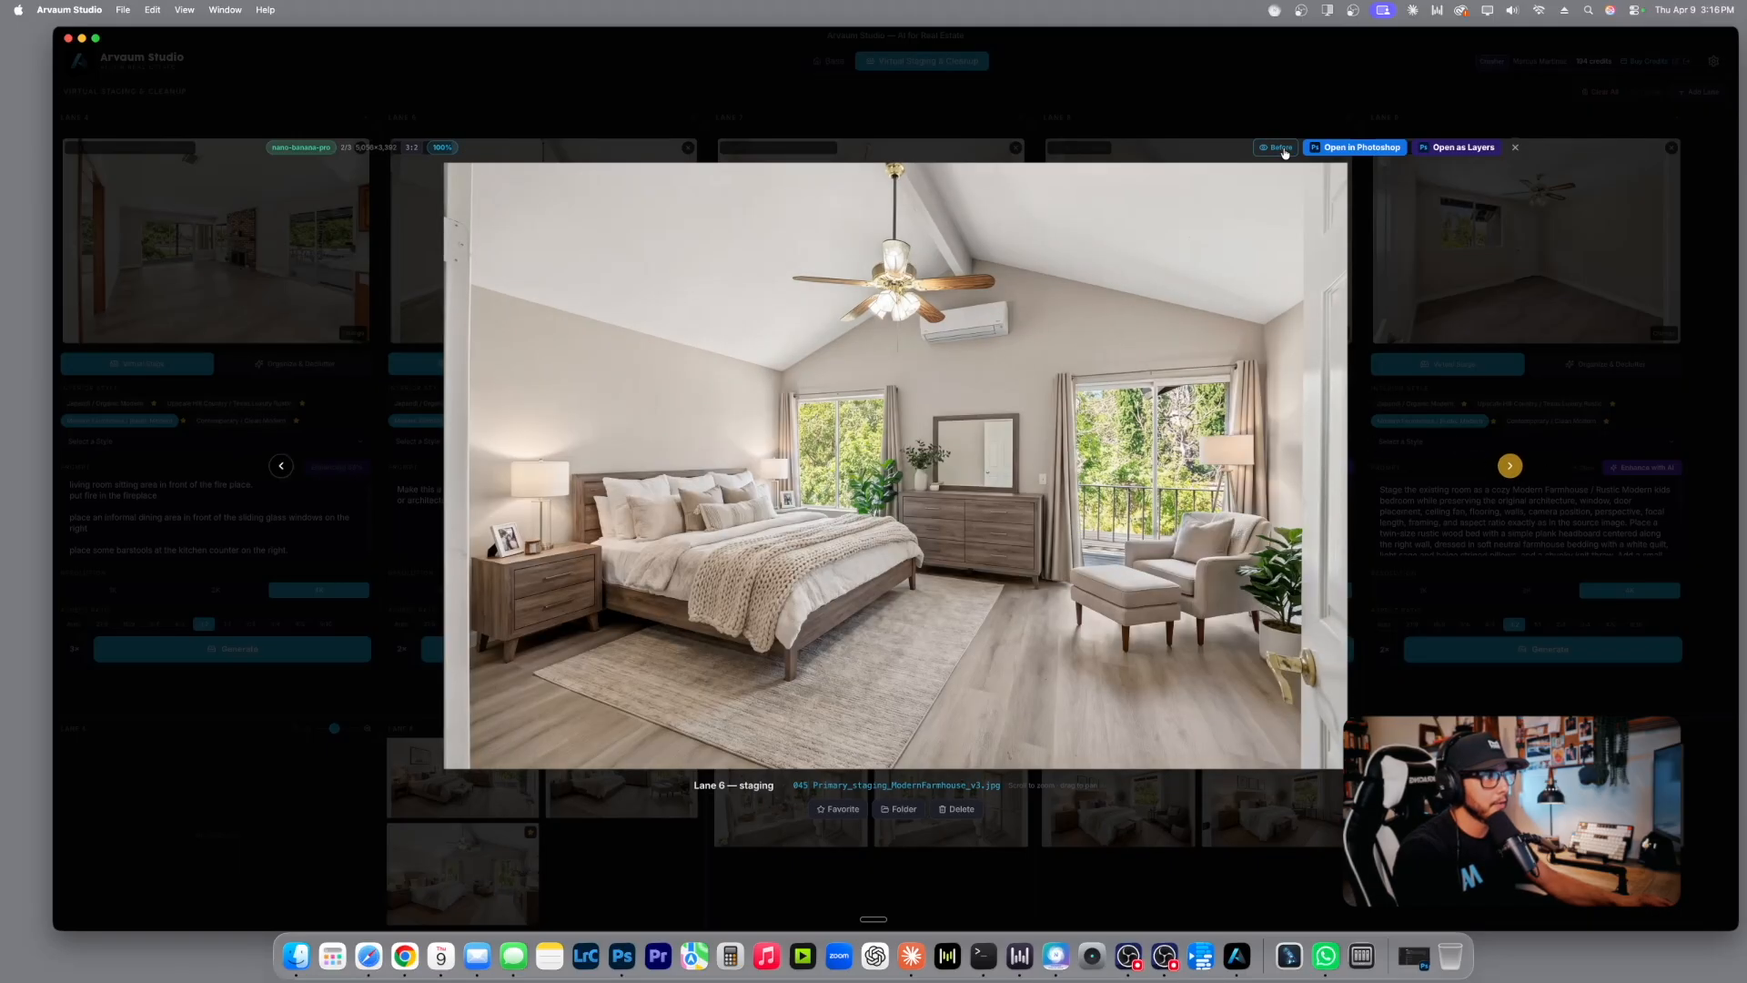
{"action": "left_click", "coordinate": [282, 466]}
{"action": "left_click", "coordinate": [837, 811]}
{"action": "left_click", "coordinate": [1515, 147]}
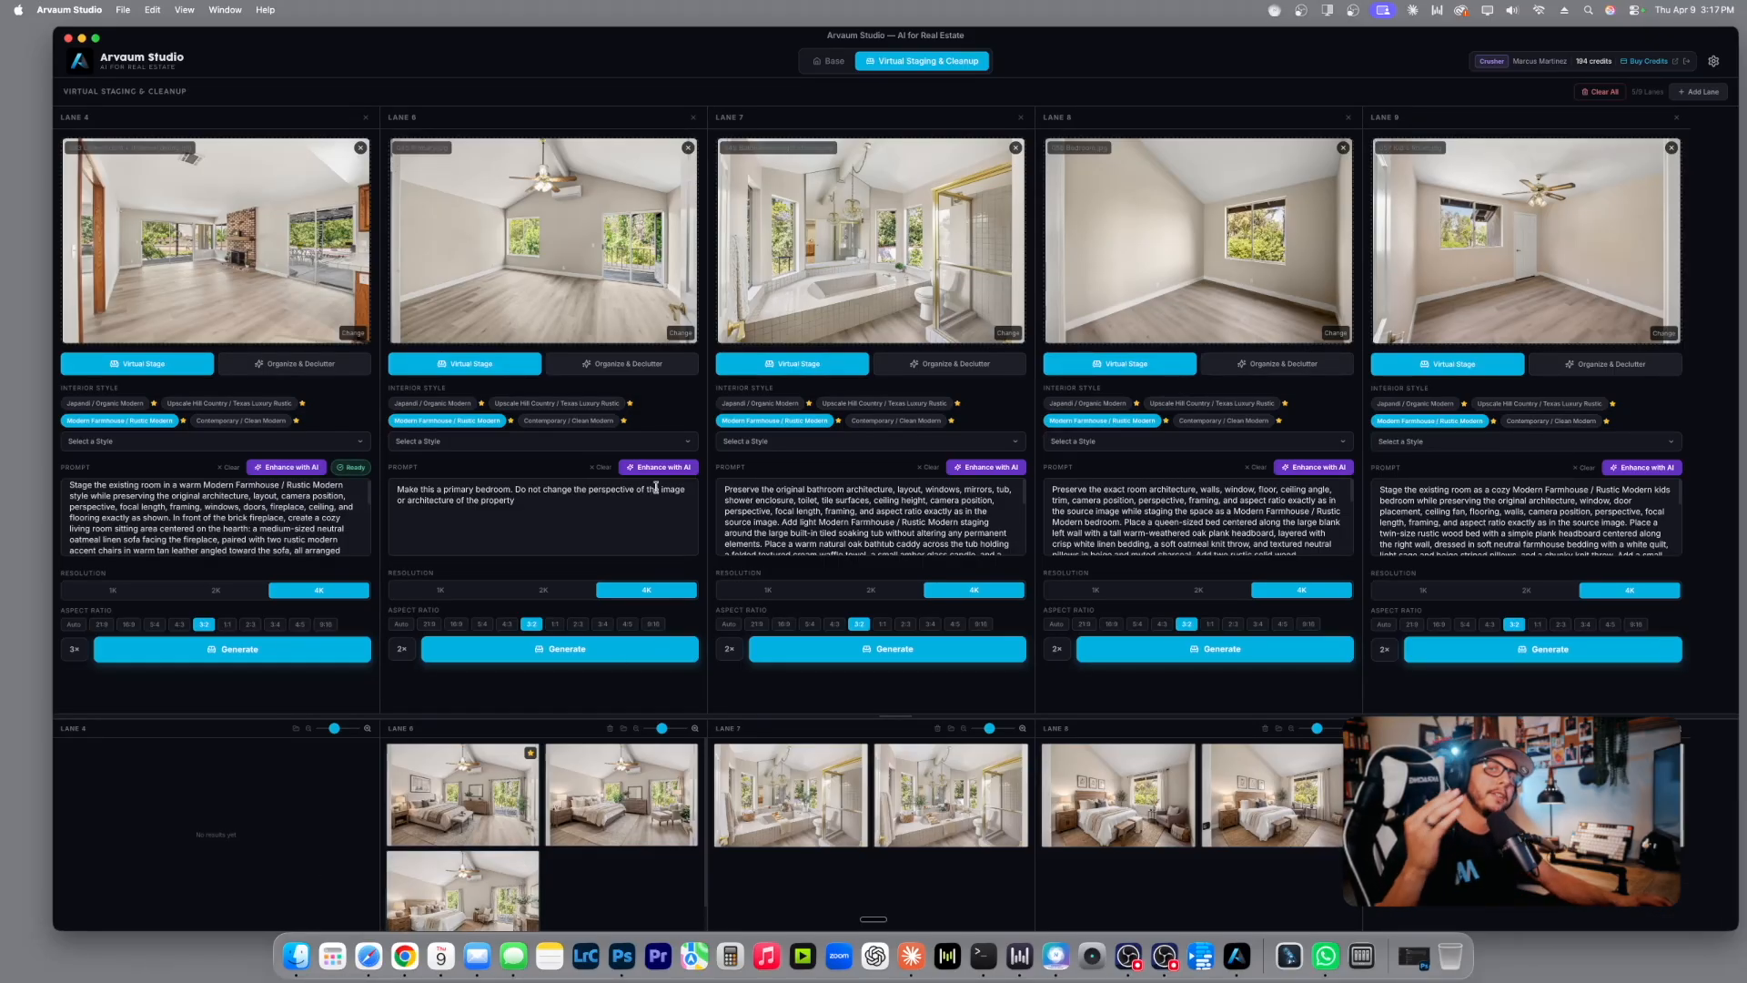
Remove the finished primary bedroom lane and load 061 Bonus game room.jpg into a newly added lane.
{"action": "left_click", "coordinate": [693, 118]}
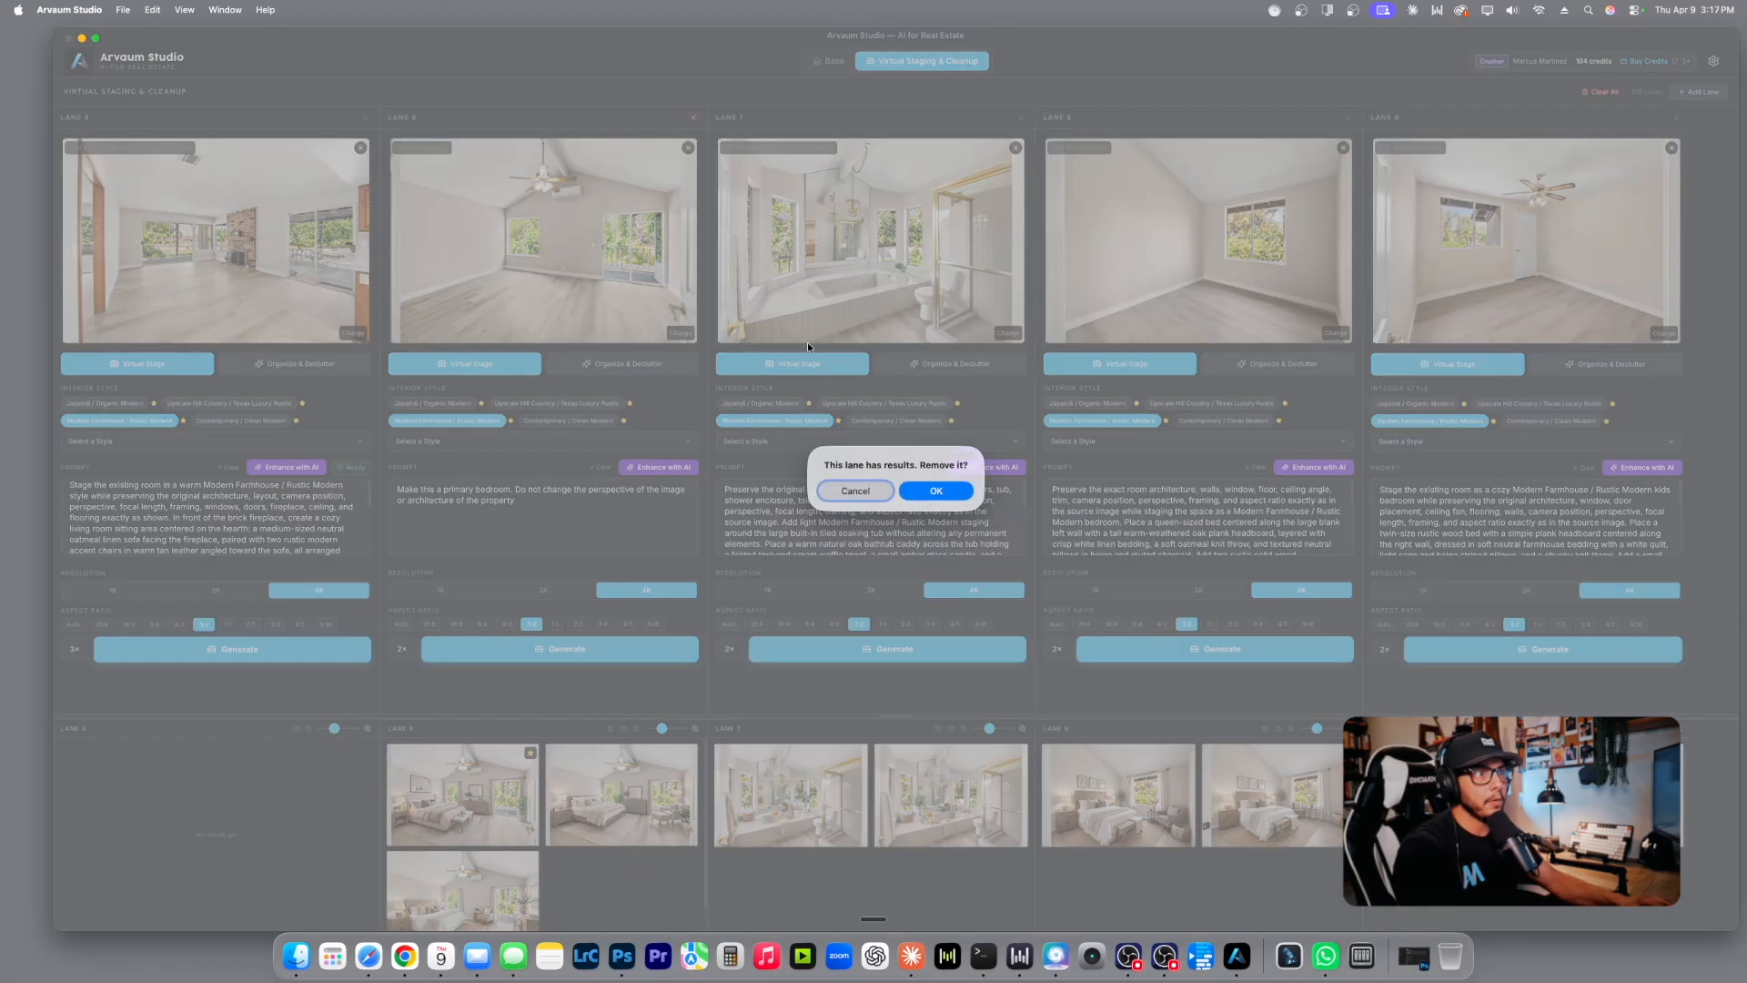
{"action": "left_click", "coordinate": [944, 497]}
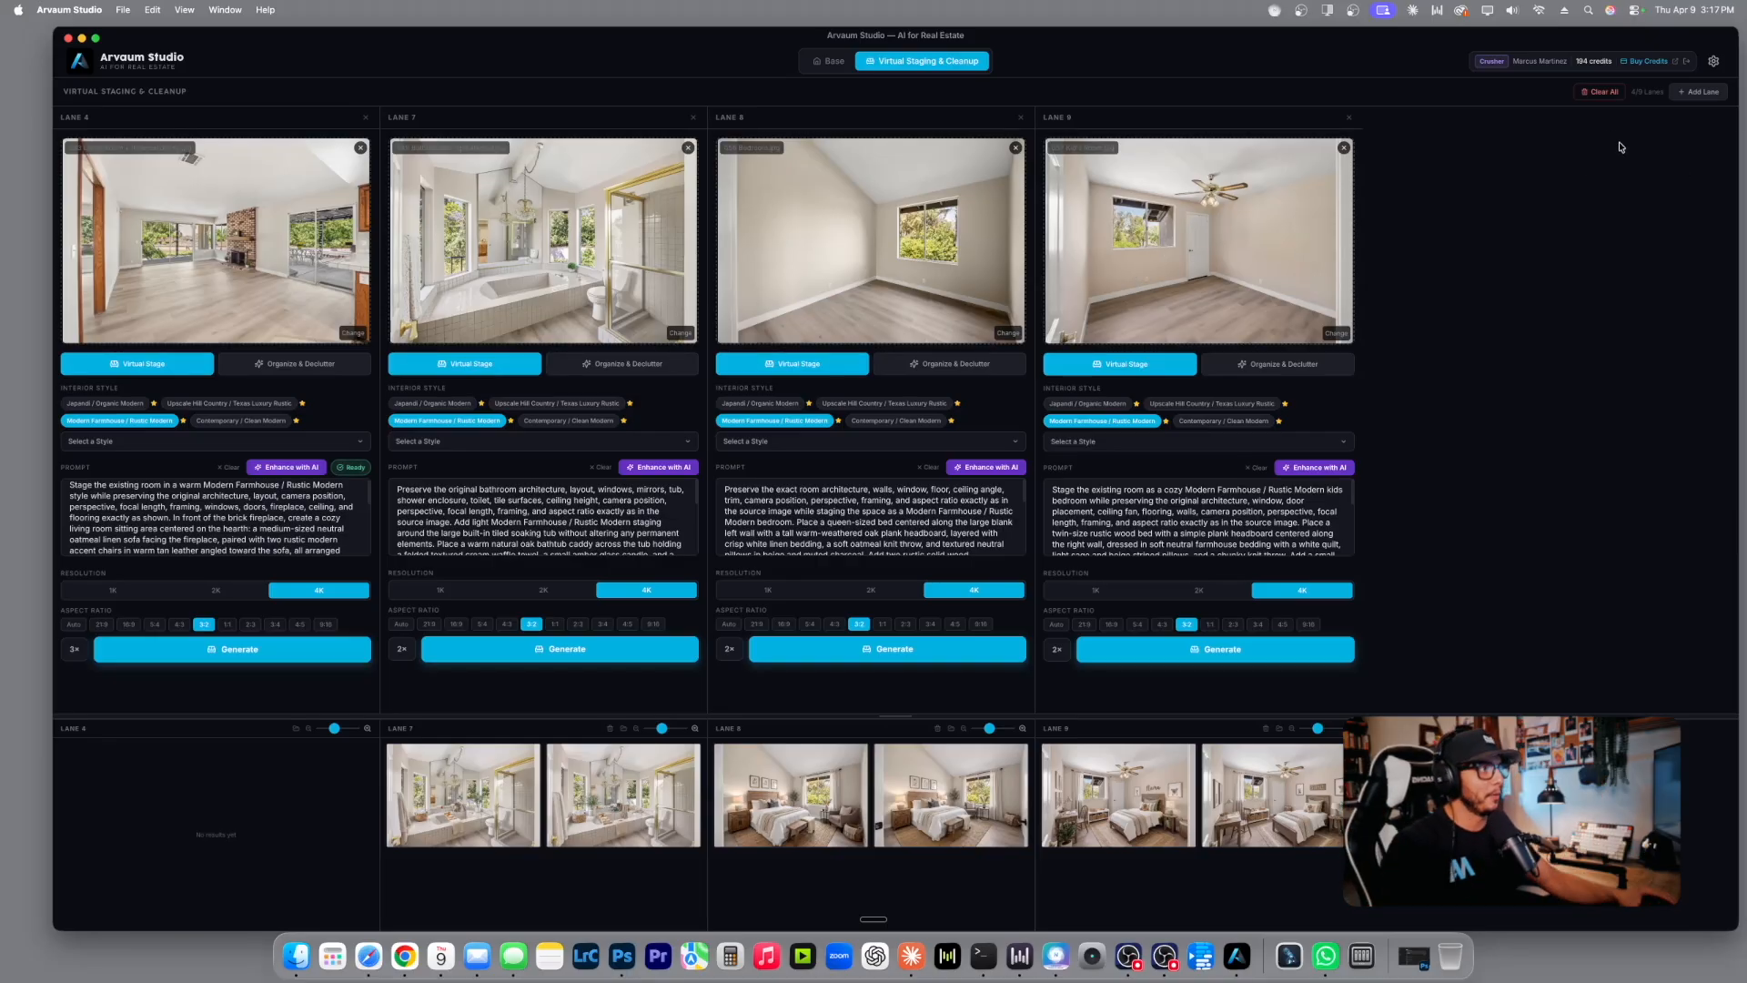
{"action": "left_click", "coordinate": [1700, 93]}
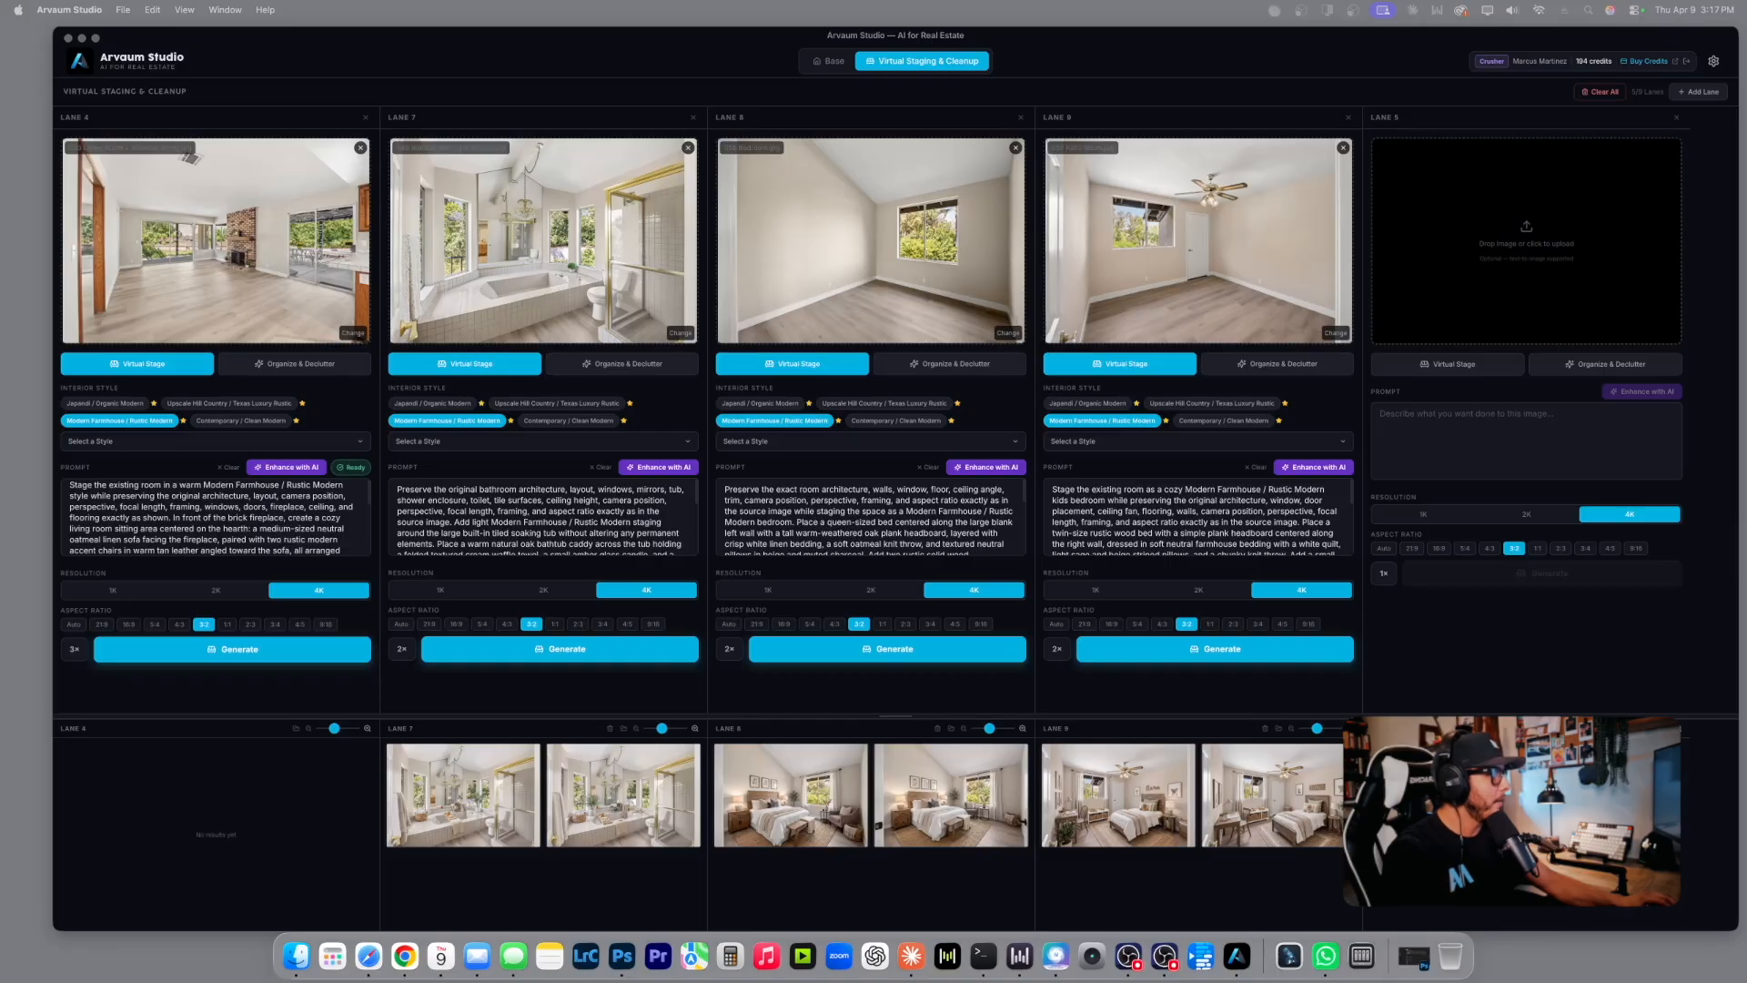
{"action": "key", "text": "space"}
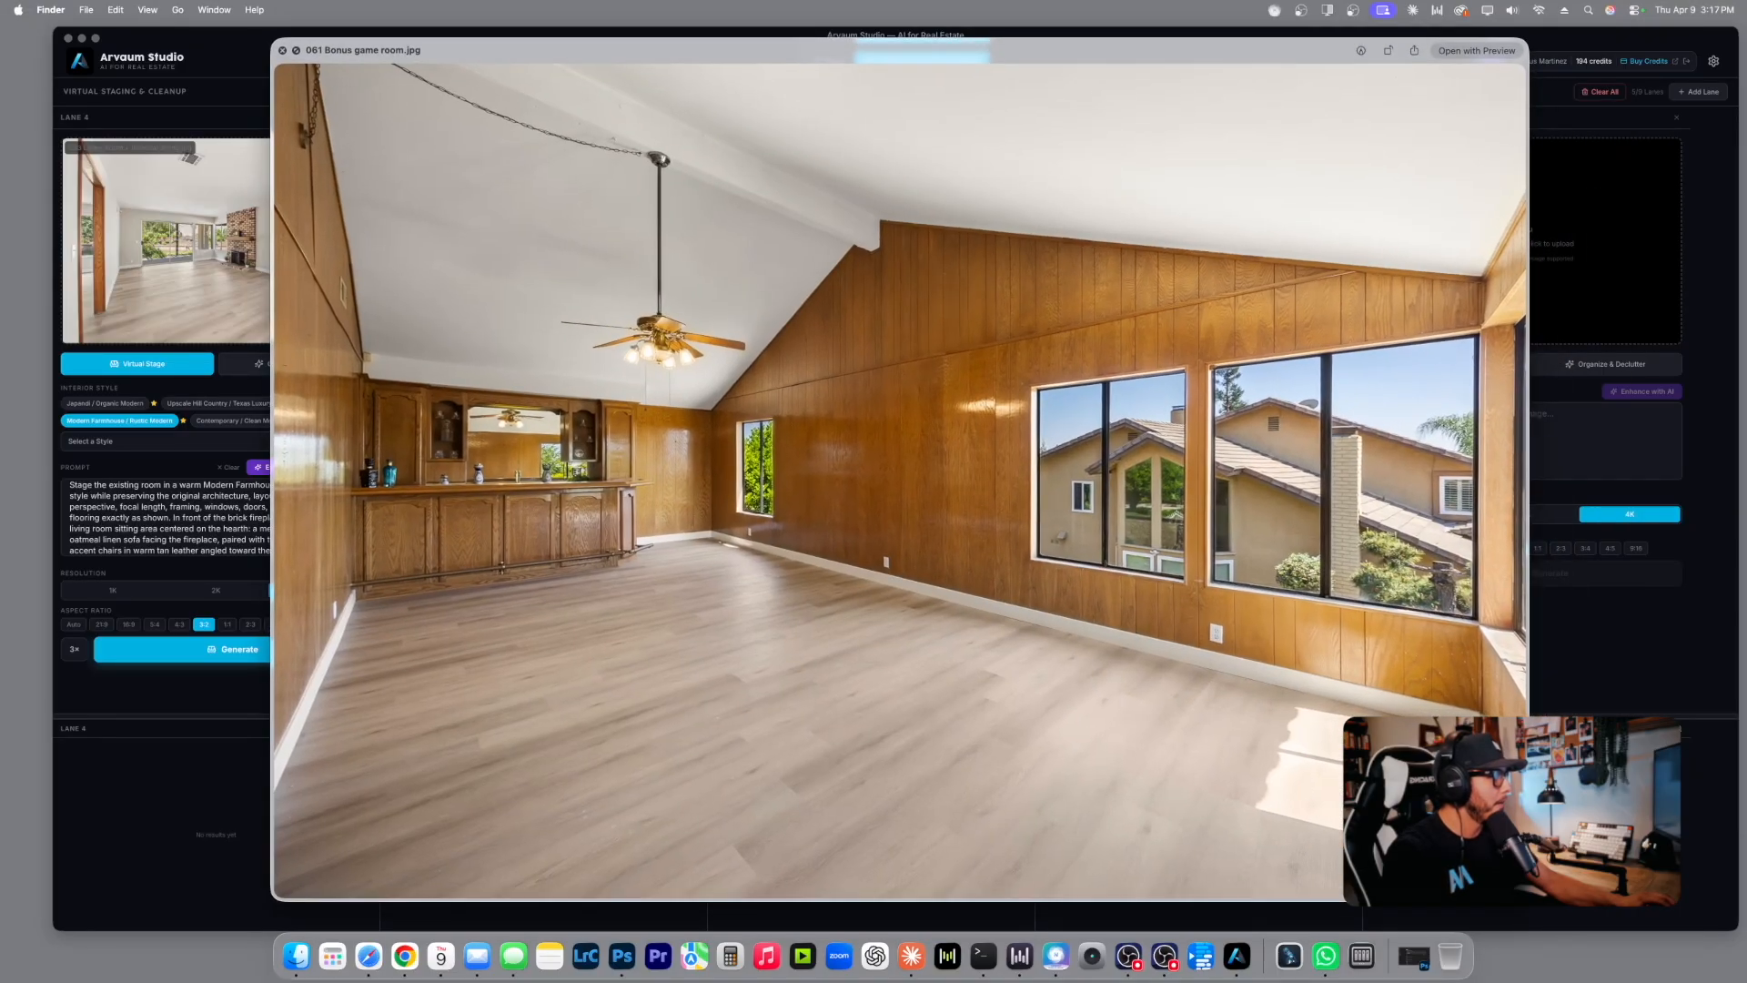
{"action": "key", "text": "space"}
{"action": "left_click_drag", "start_coordinate": [1746, 273], "coordinate": [1520, 239]}
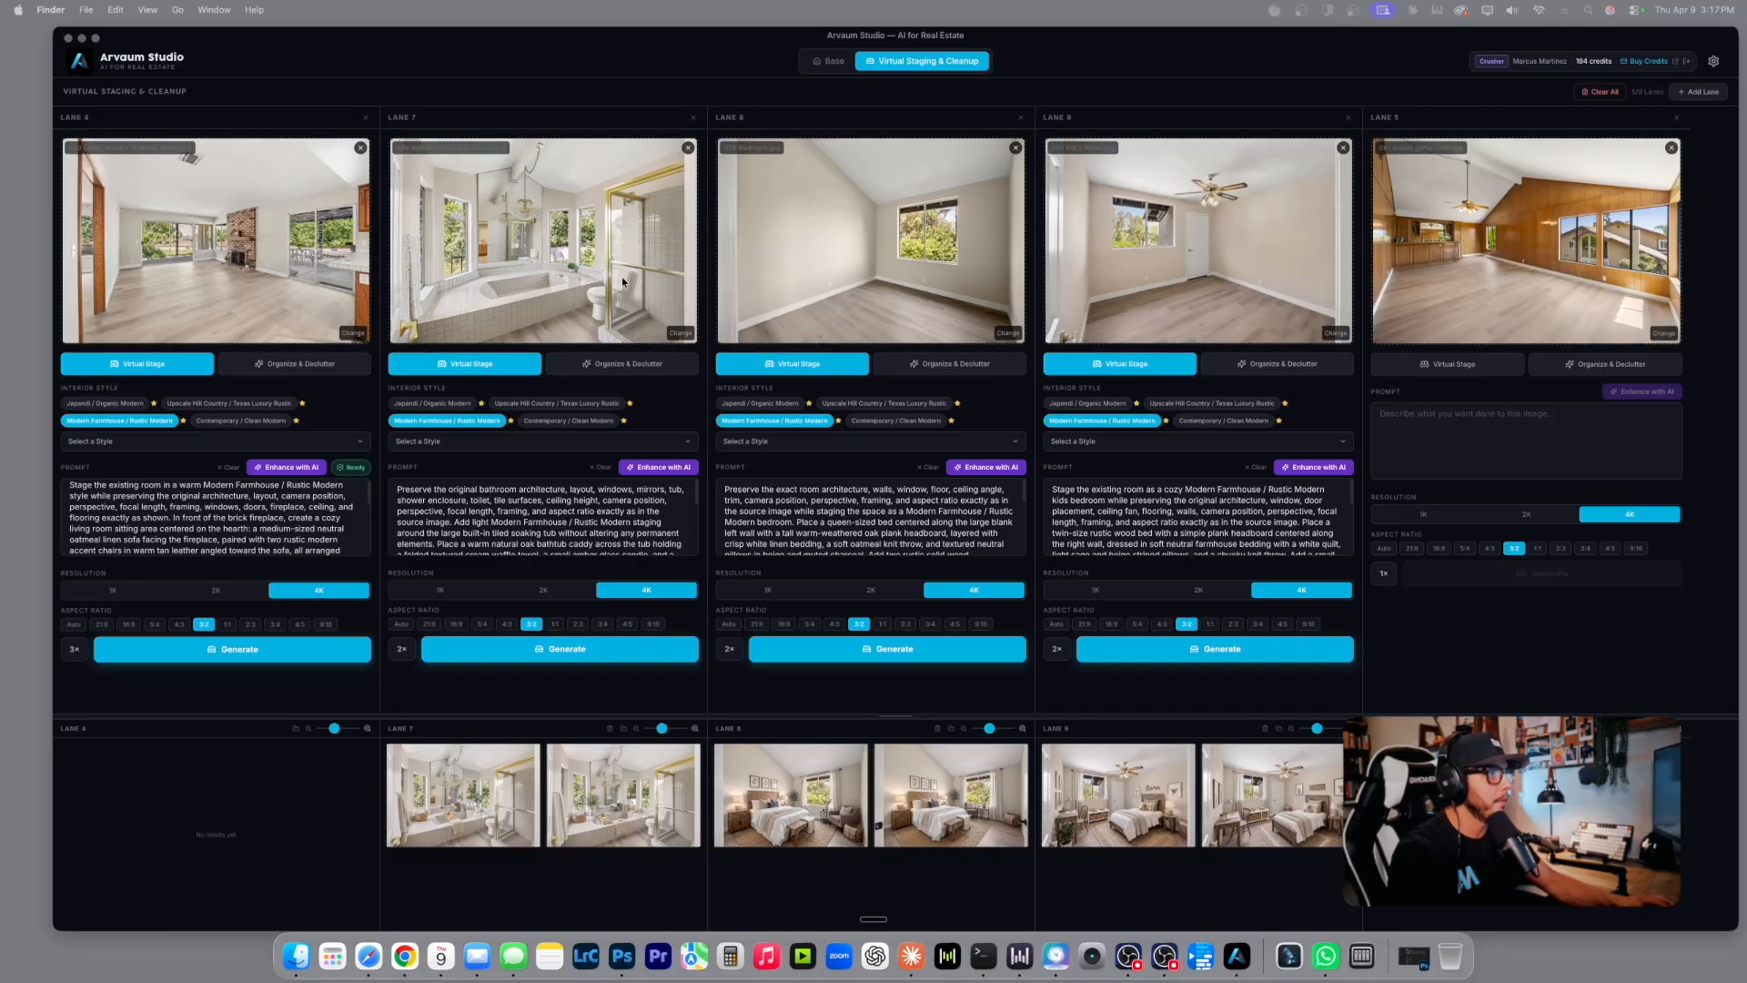
Generate four virtually staged versions of the Lane 4 living room with the enhanced prompt.
{"action": "left_click", "coordinate": [288, 822]}
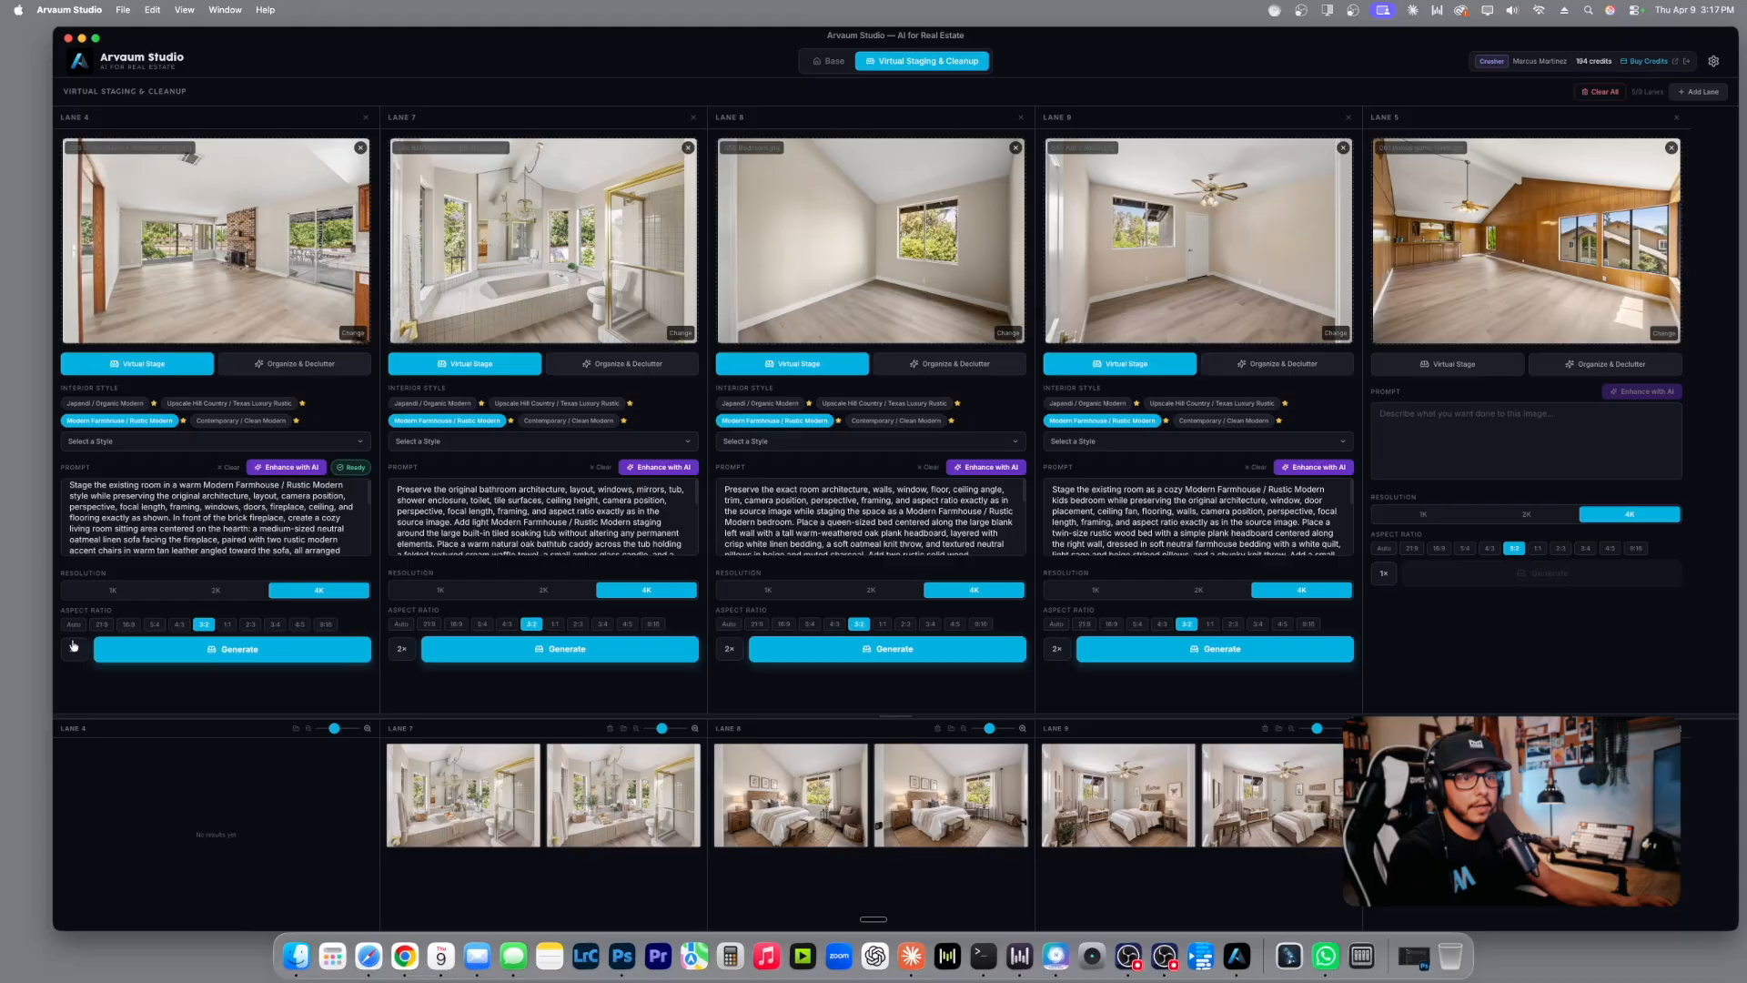
{"action": "left_click", "coordinate": [226, 652]}
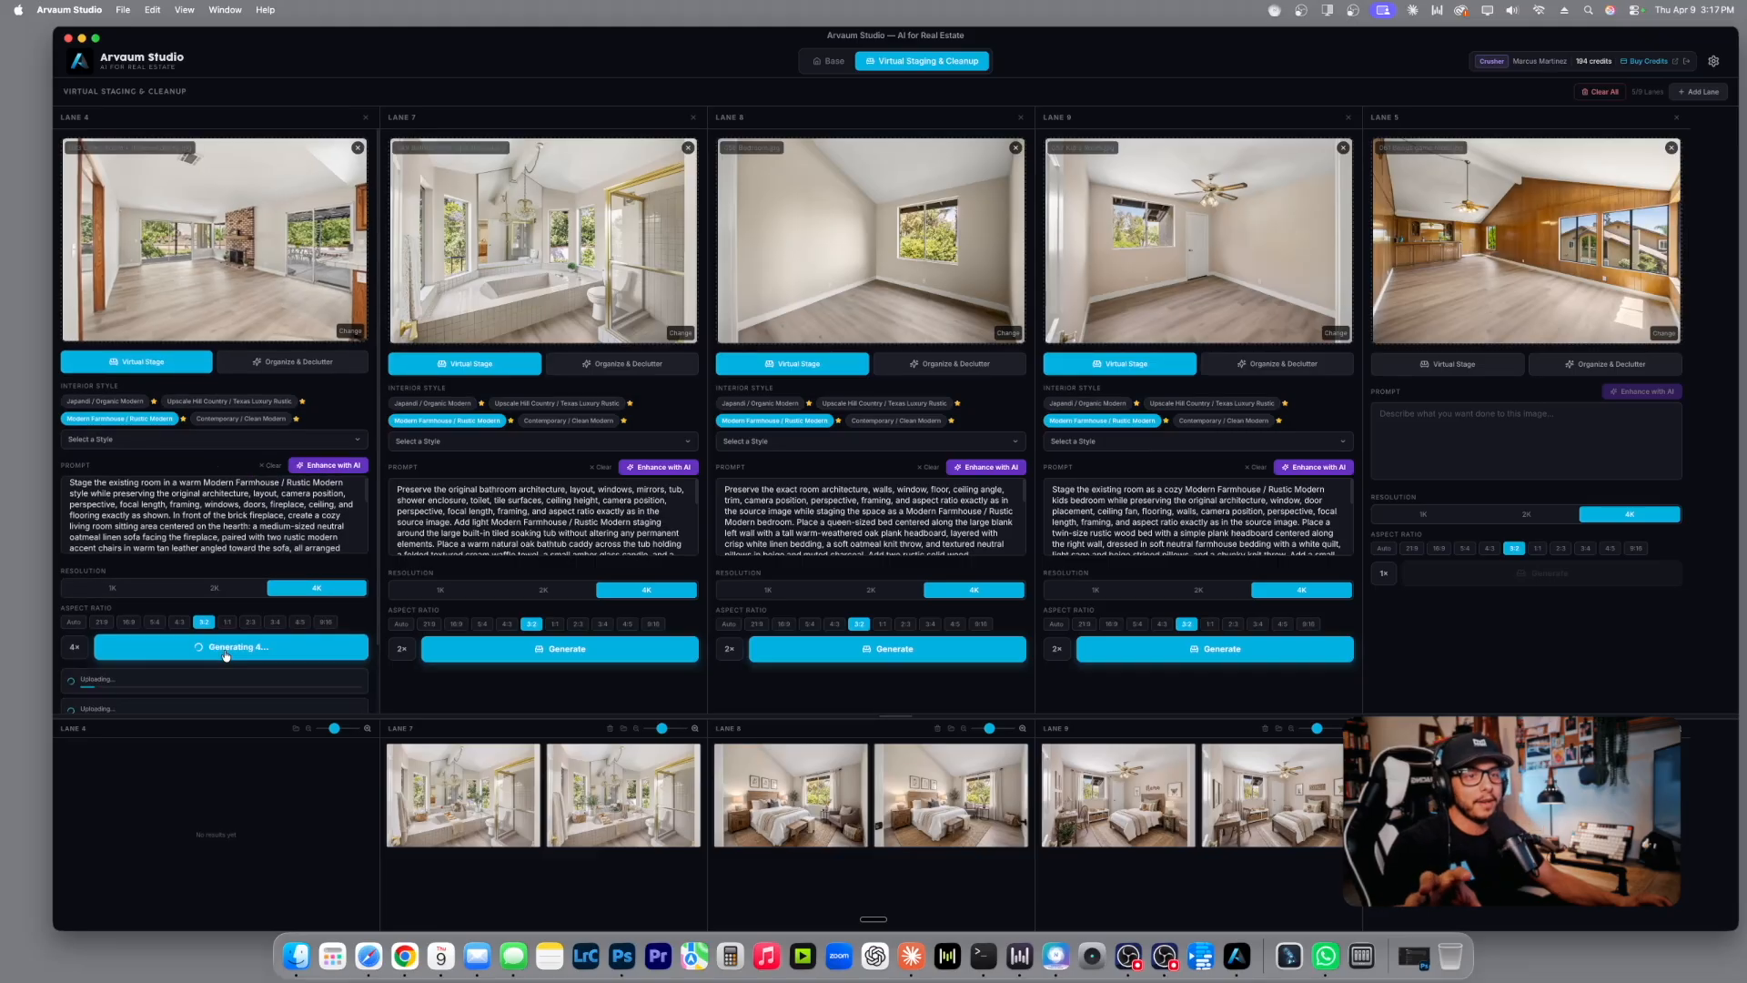
Compare Lane 7's bathtub area ModernFarmhouse_v2 version with its original photo.
{"action": "left_click", "coordinate": [481, 808]}
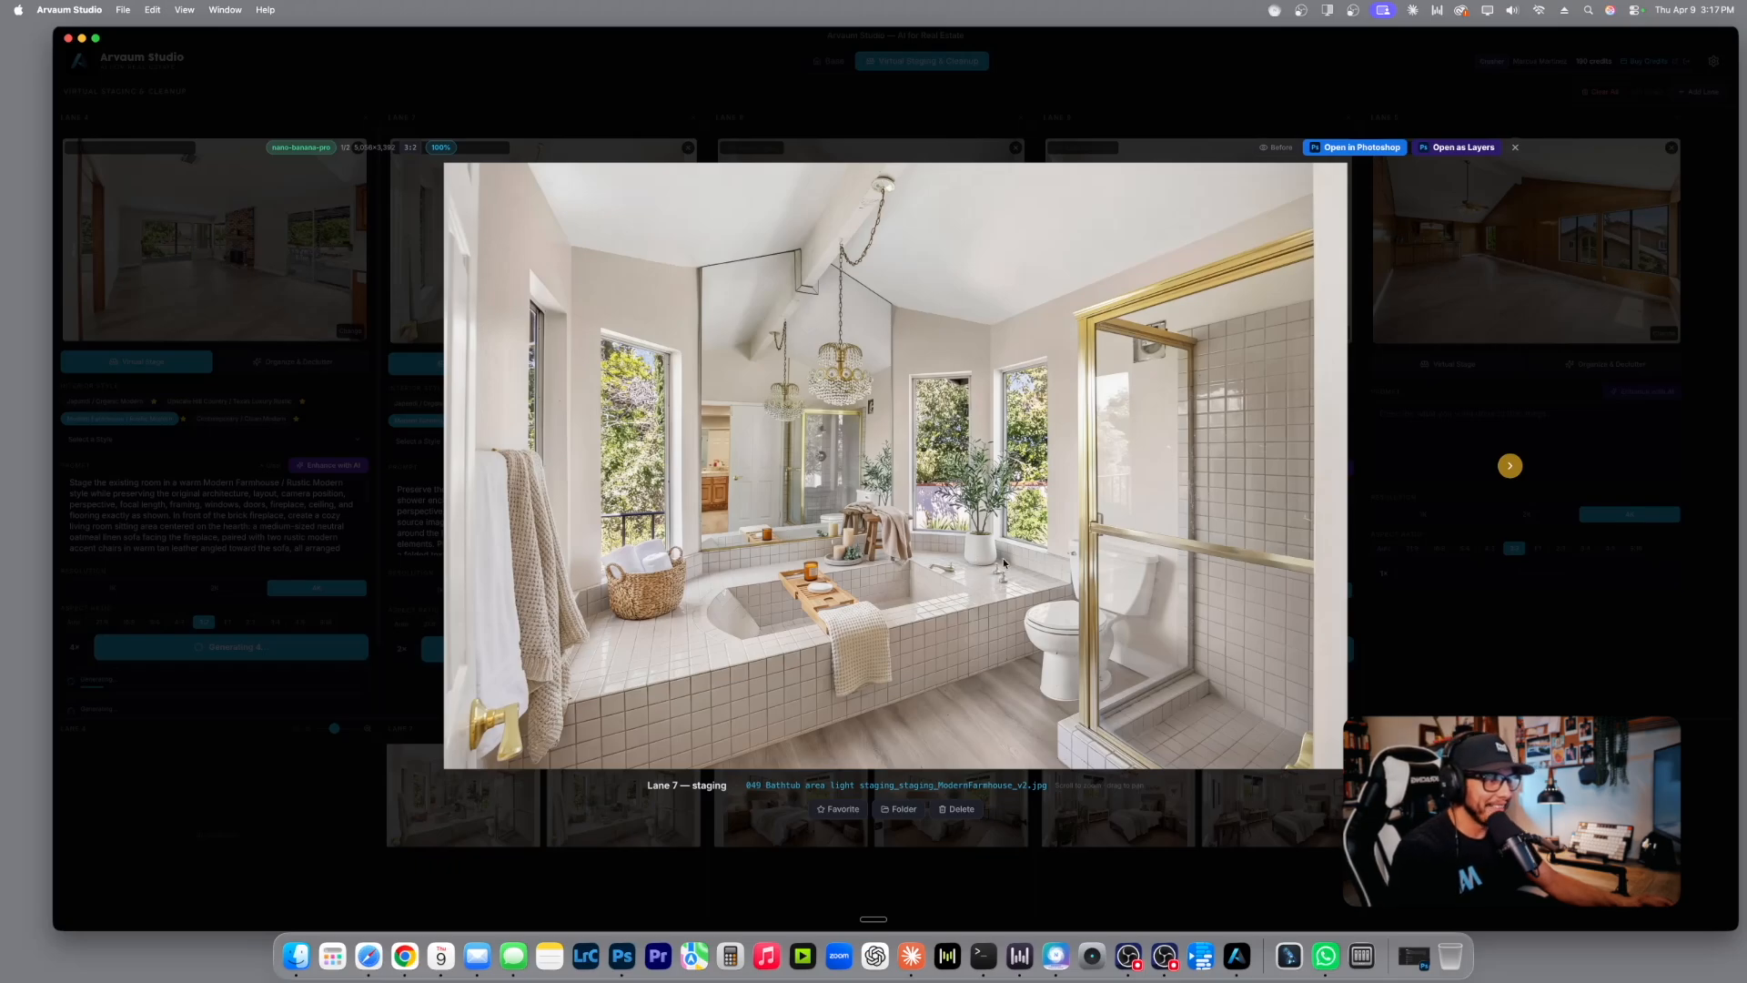
{"action": "left_click", "coordinate": [1283, 150]}
{"action": "left_click", "coordinate": [1284, 150]}
{"action": "left_click", "coordinate": [1284, 151]}
{"action": "left_click", "coordinate": [1284, 150]}
{"action": "left_click", "coordinate": [1284, 150]}
{"action": "left_click", "coordinate": [1284, 151]}
{"action": "left_click", "coordinate": [1284, 150]}
{"action": "left_click", "coordinate": [1283, 151]}
{"action": "left_click", "coordinate": [1284, 150]}
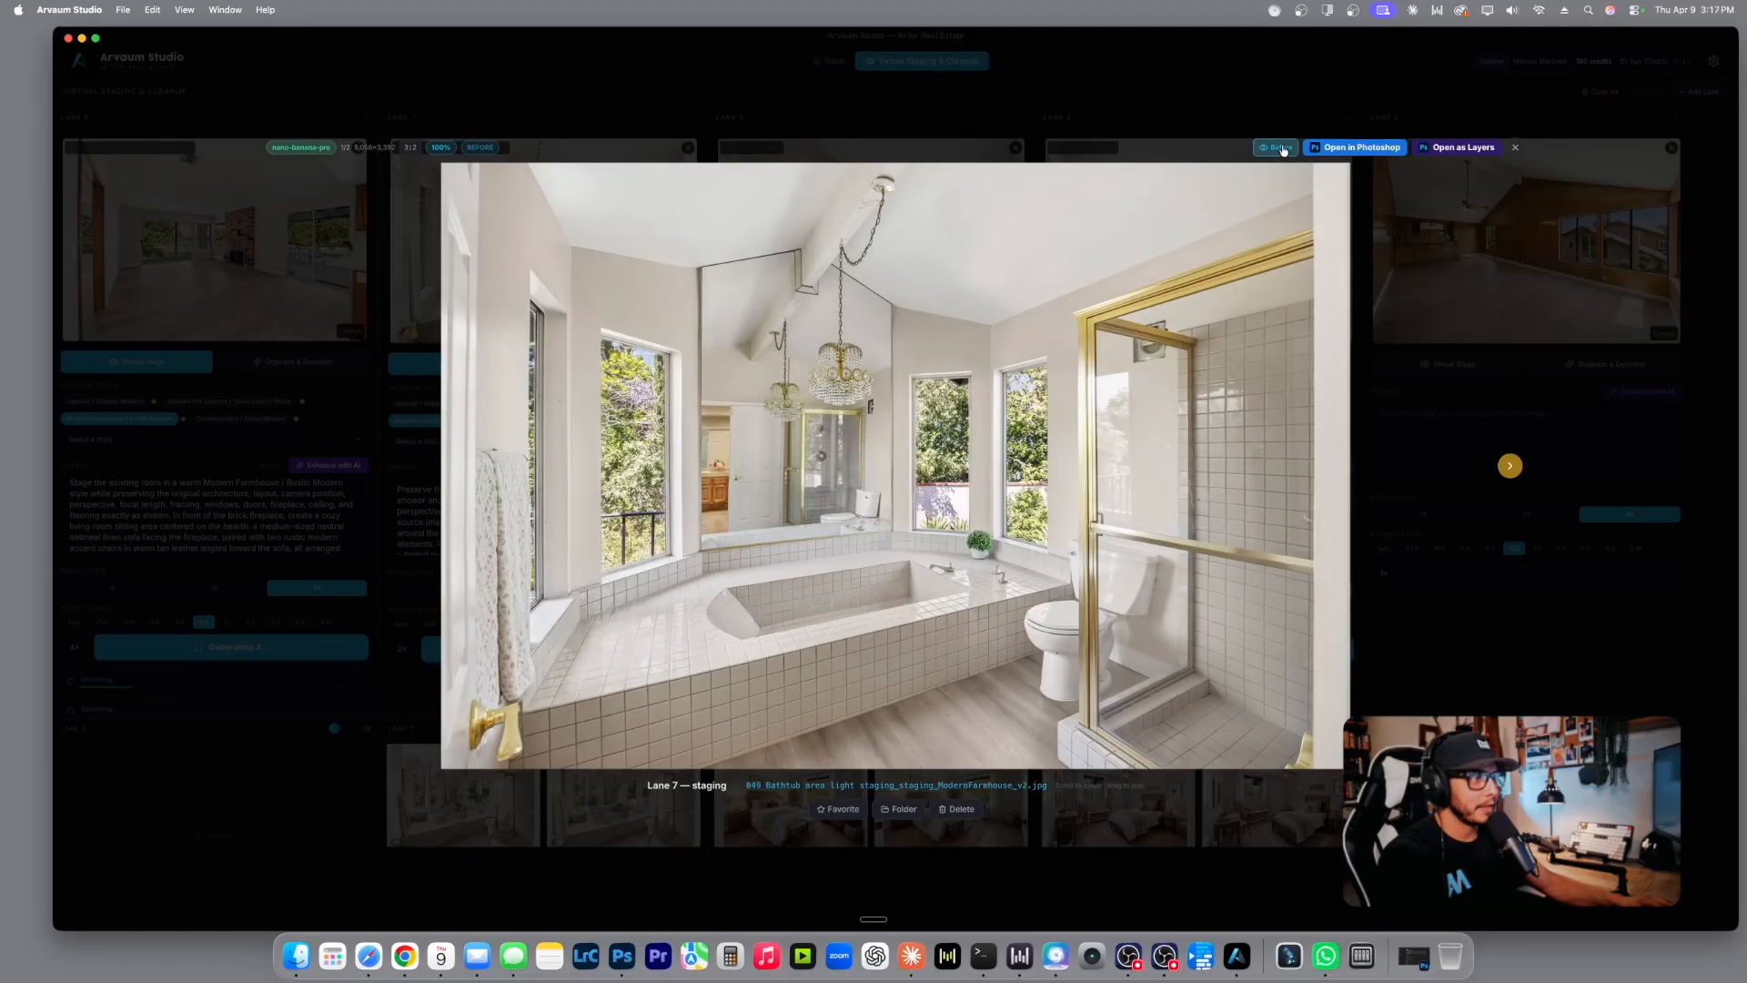
{"action": "left_click", "coordinate": [1284, 150]}
{"action": "left_click", "coordinate": [1284, 150]}
{"action": "left_click", "coordinate": [1284, 151]}
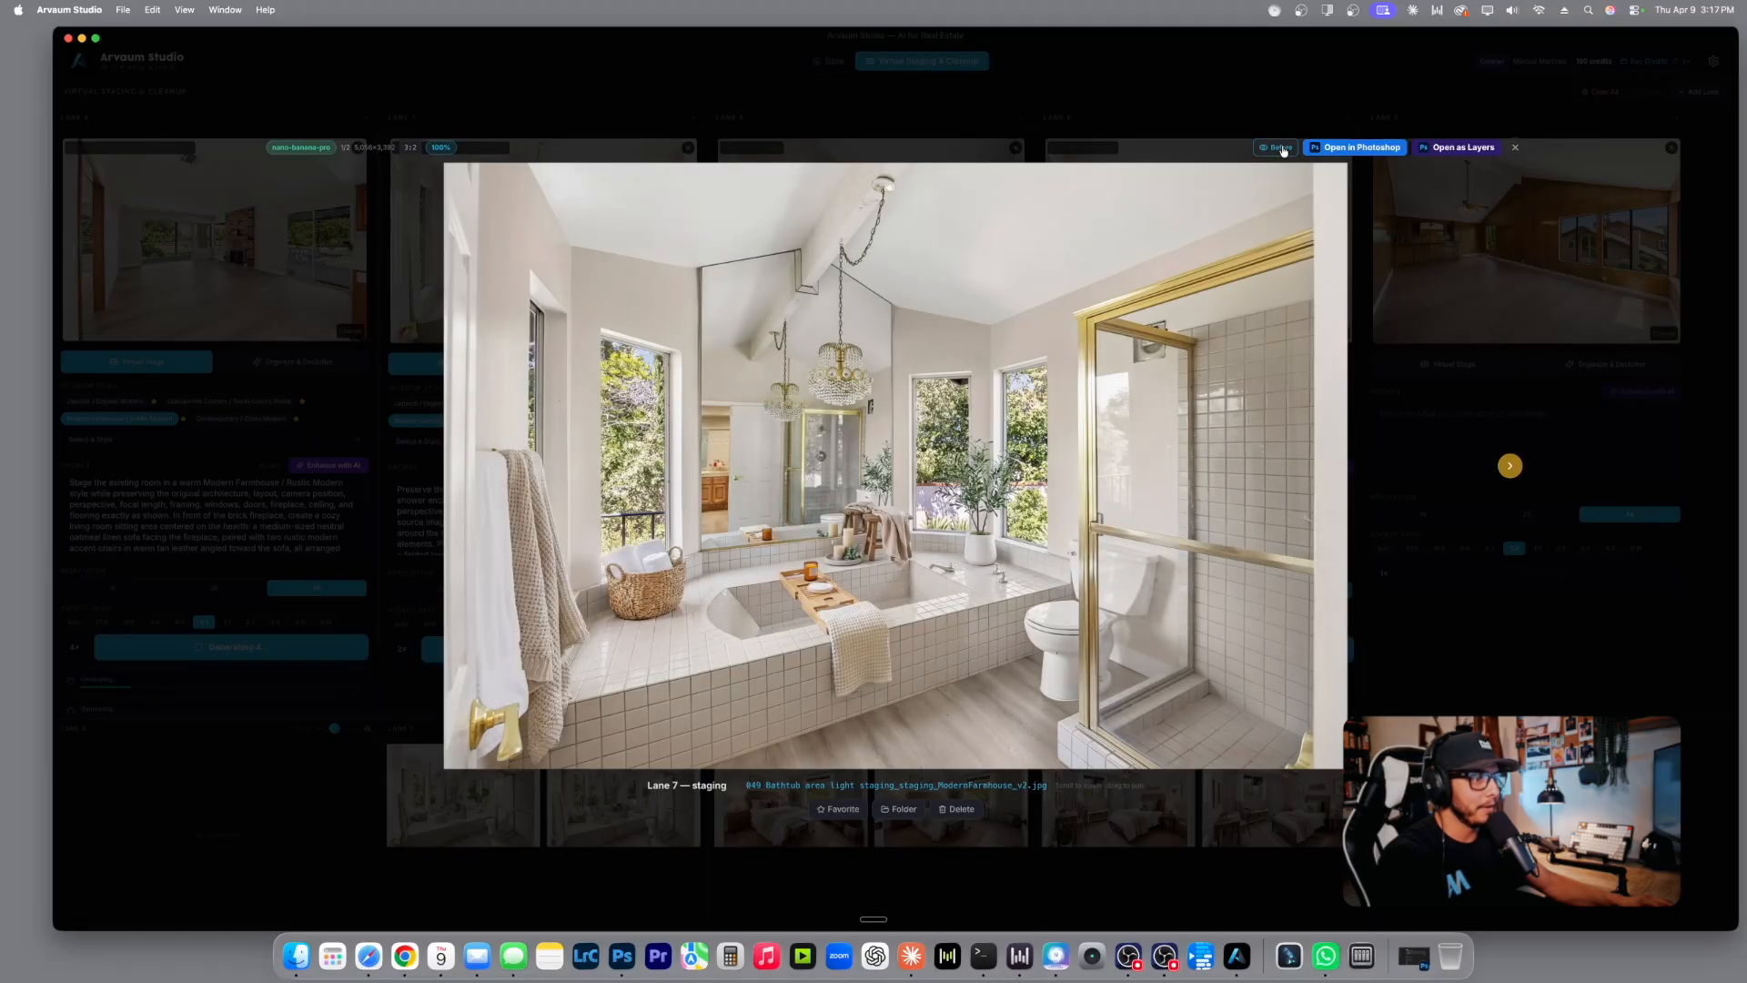
Check Lane 7's other bathtub area ModernFarmhouse version against the original and mark it as a favorite.
{"action": "left_click", "coordinate": [1509, 466]}
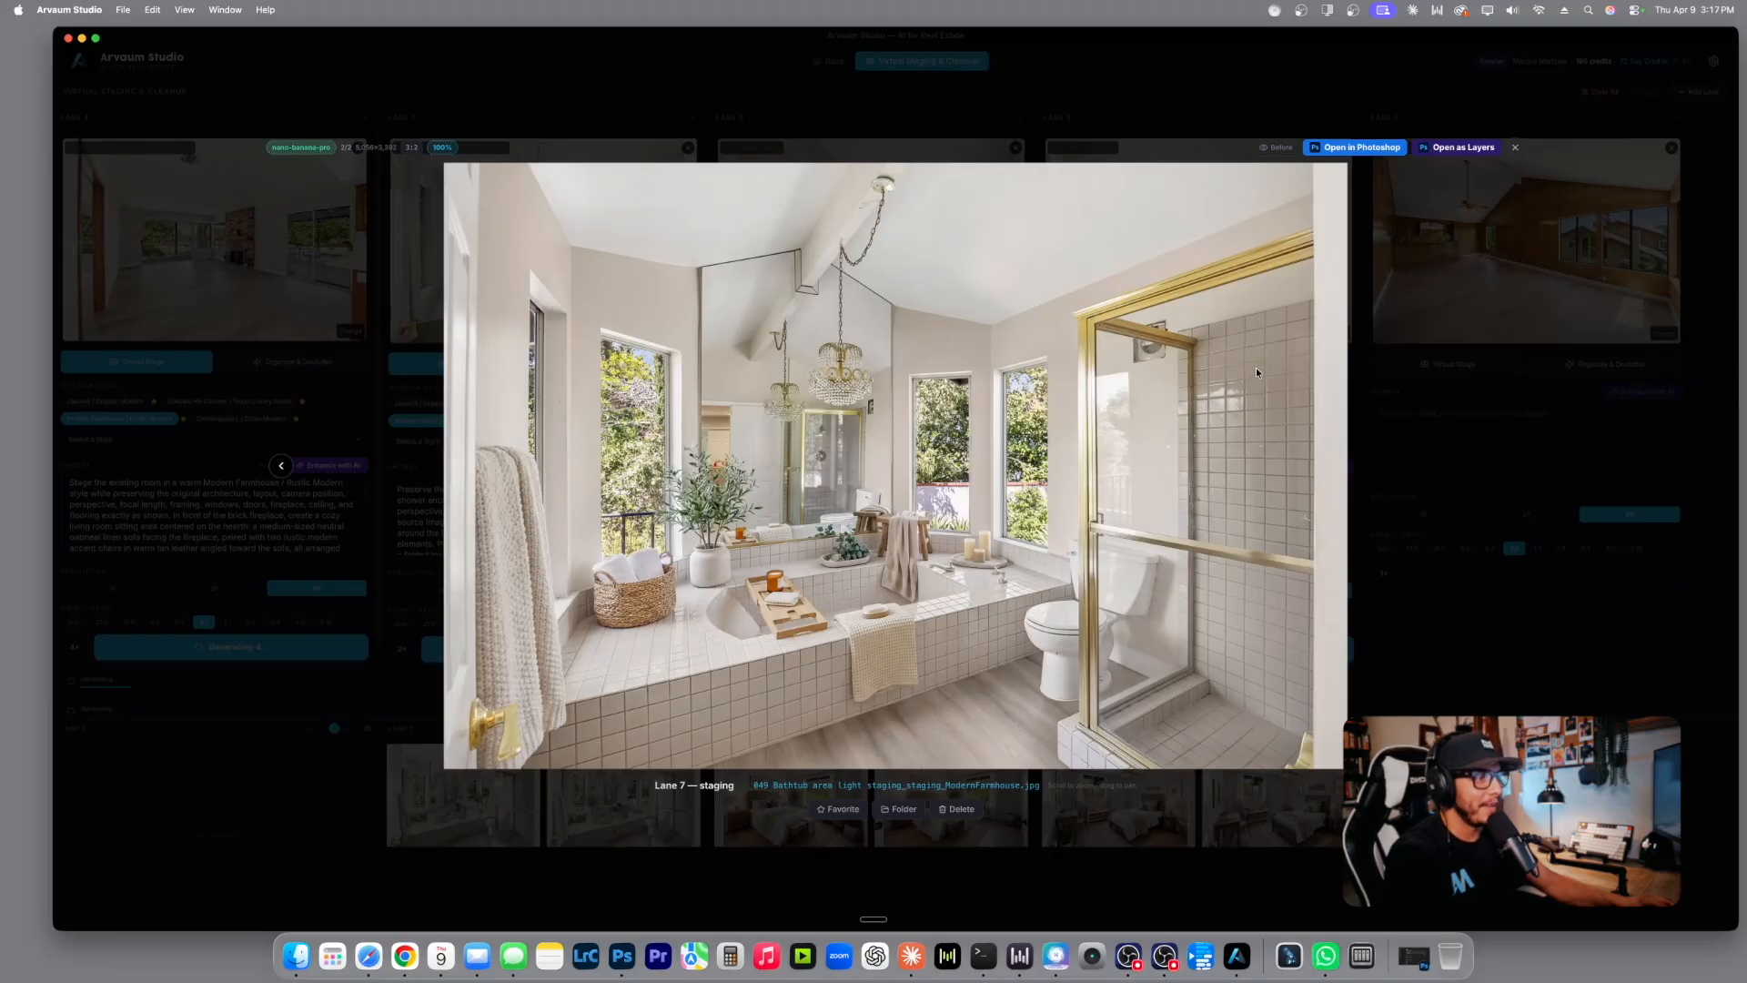
{"action": "left_click", "coordinate": [1275, 150]}
{"action": "left_click", "coordinate": [1274, 150]}
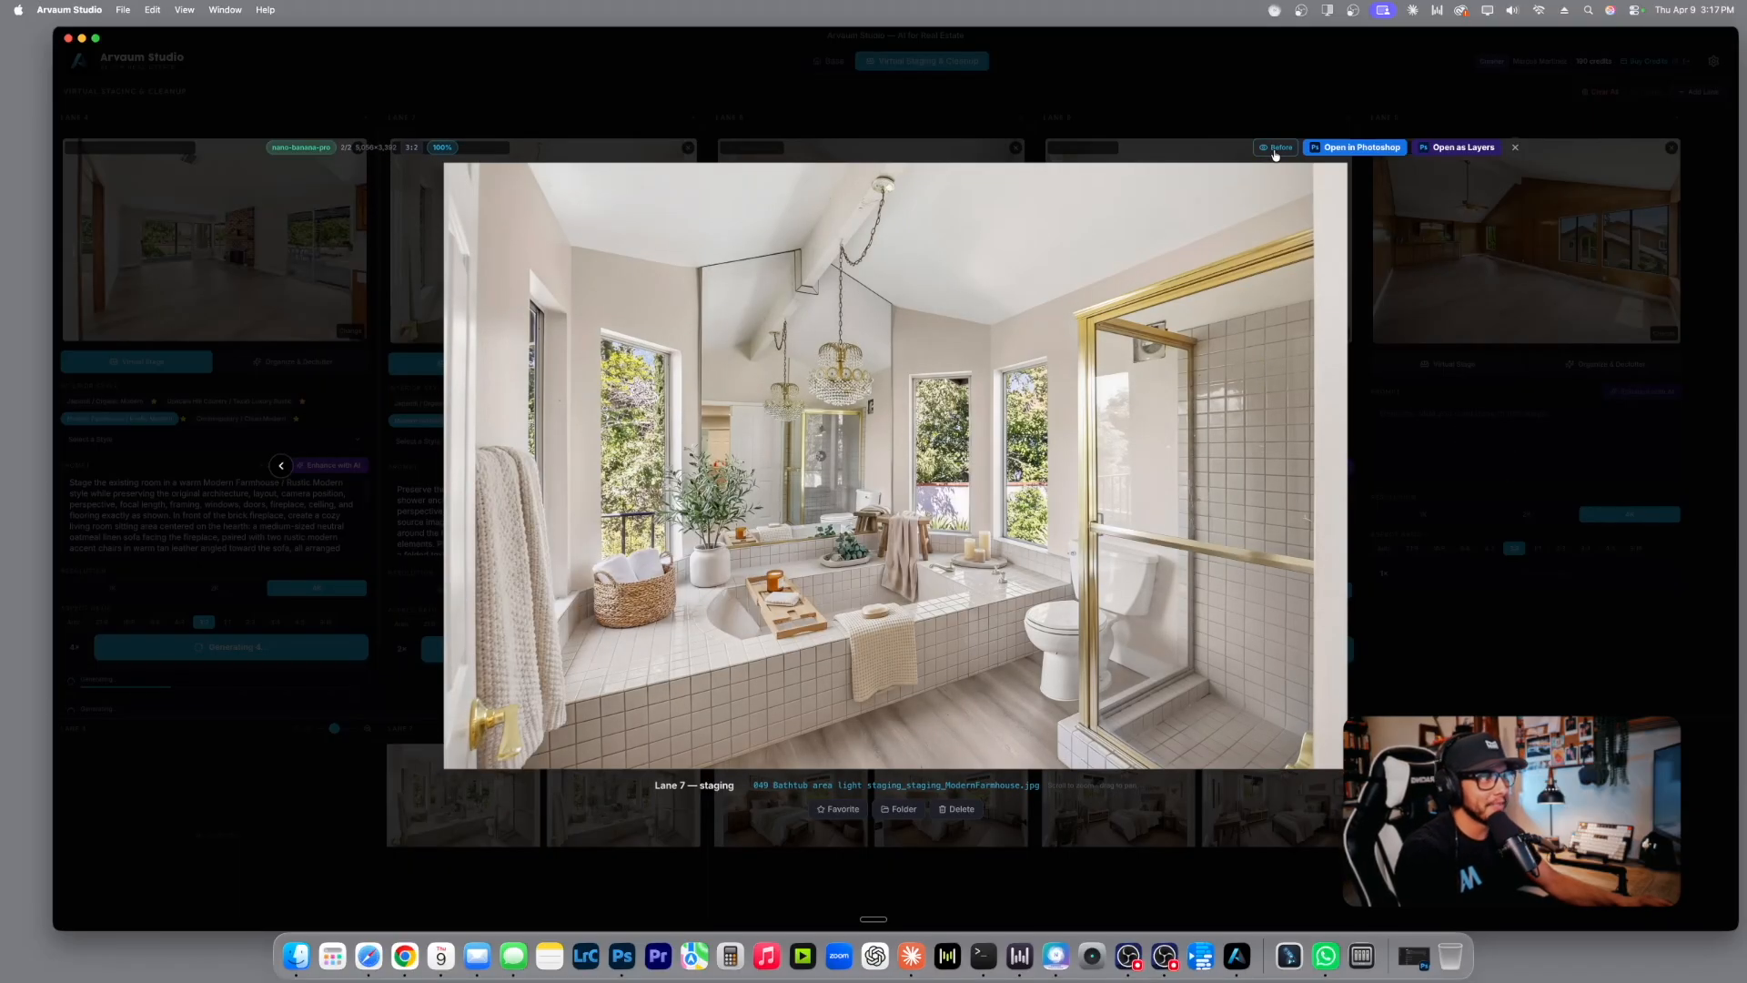
{"action": "left_click", "coordinate": [1275, 149]}
{"action": "left_click", "coordinate": [1274, 149]}
{"action": "left_click", "coordinate": [1275, 148]}
{"action": "left_click", "coordinate": [1275, 148]}
{"action": "left_click", "coordinate": [1274, 148]}
{"action": "left_click", "coordinate": [1275, 148]}
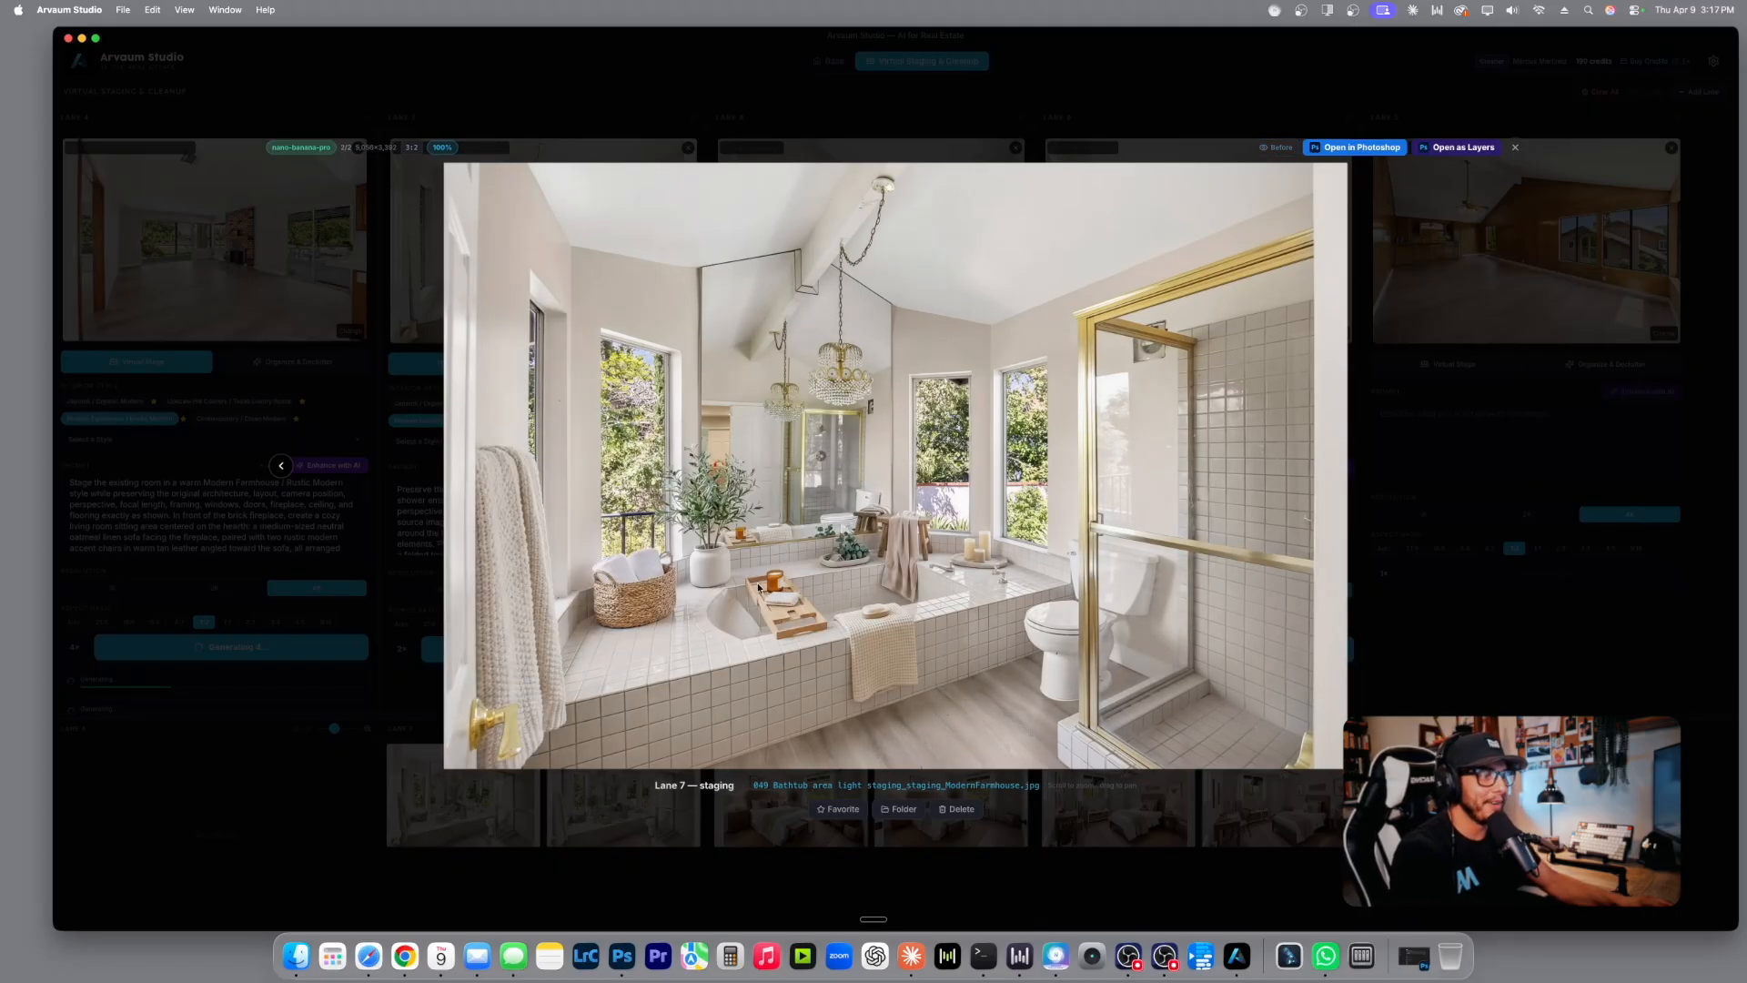
{"action": "left_click", "coordinate": [841, 811]}
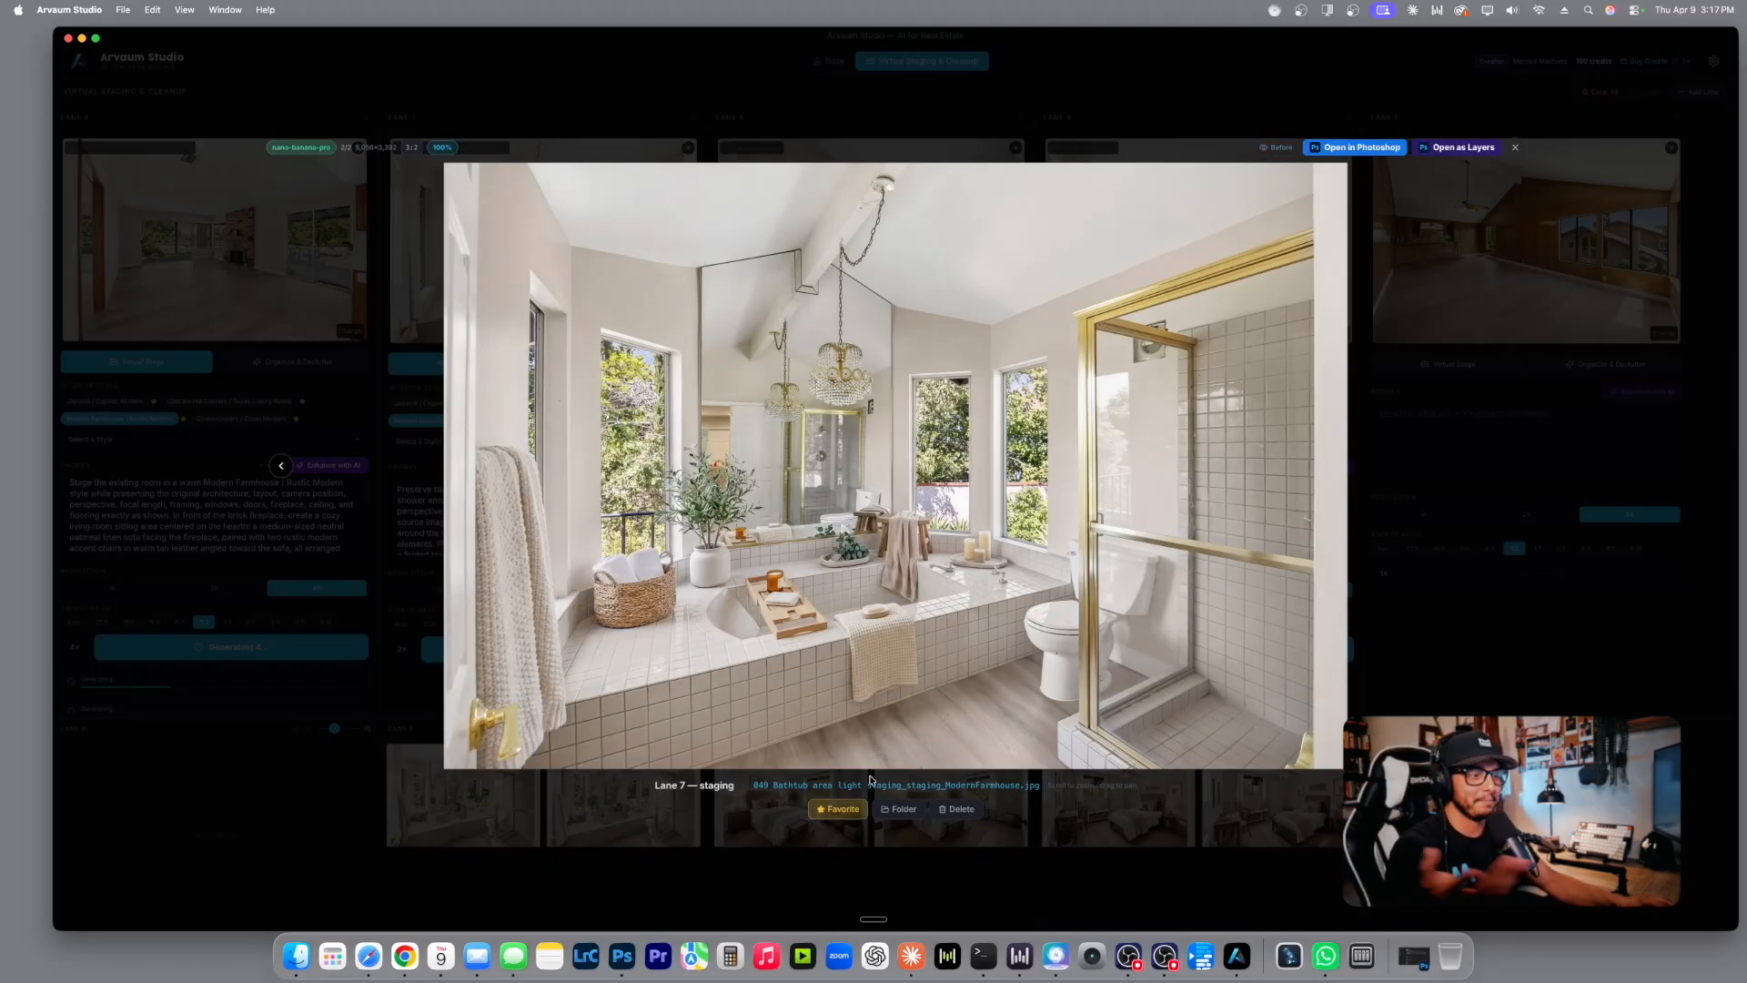
{"action": "left_click", "coordinate": [1515, 147]}
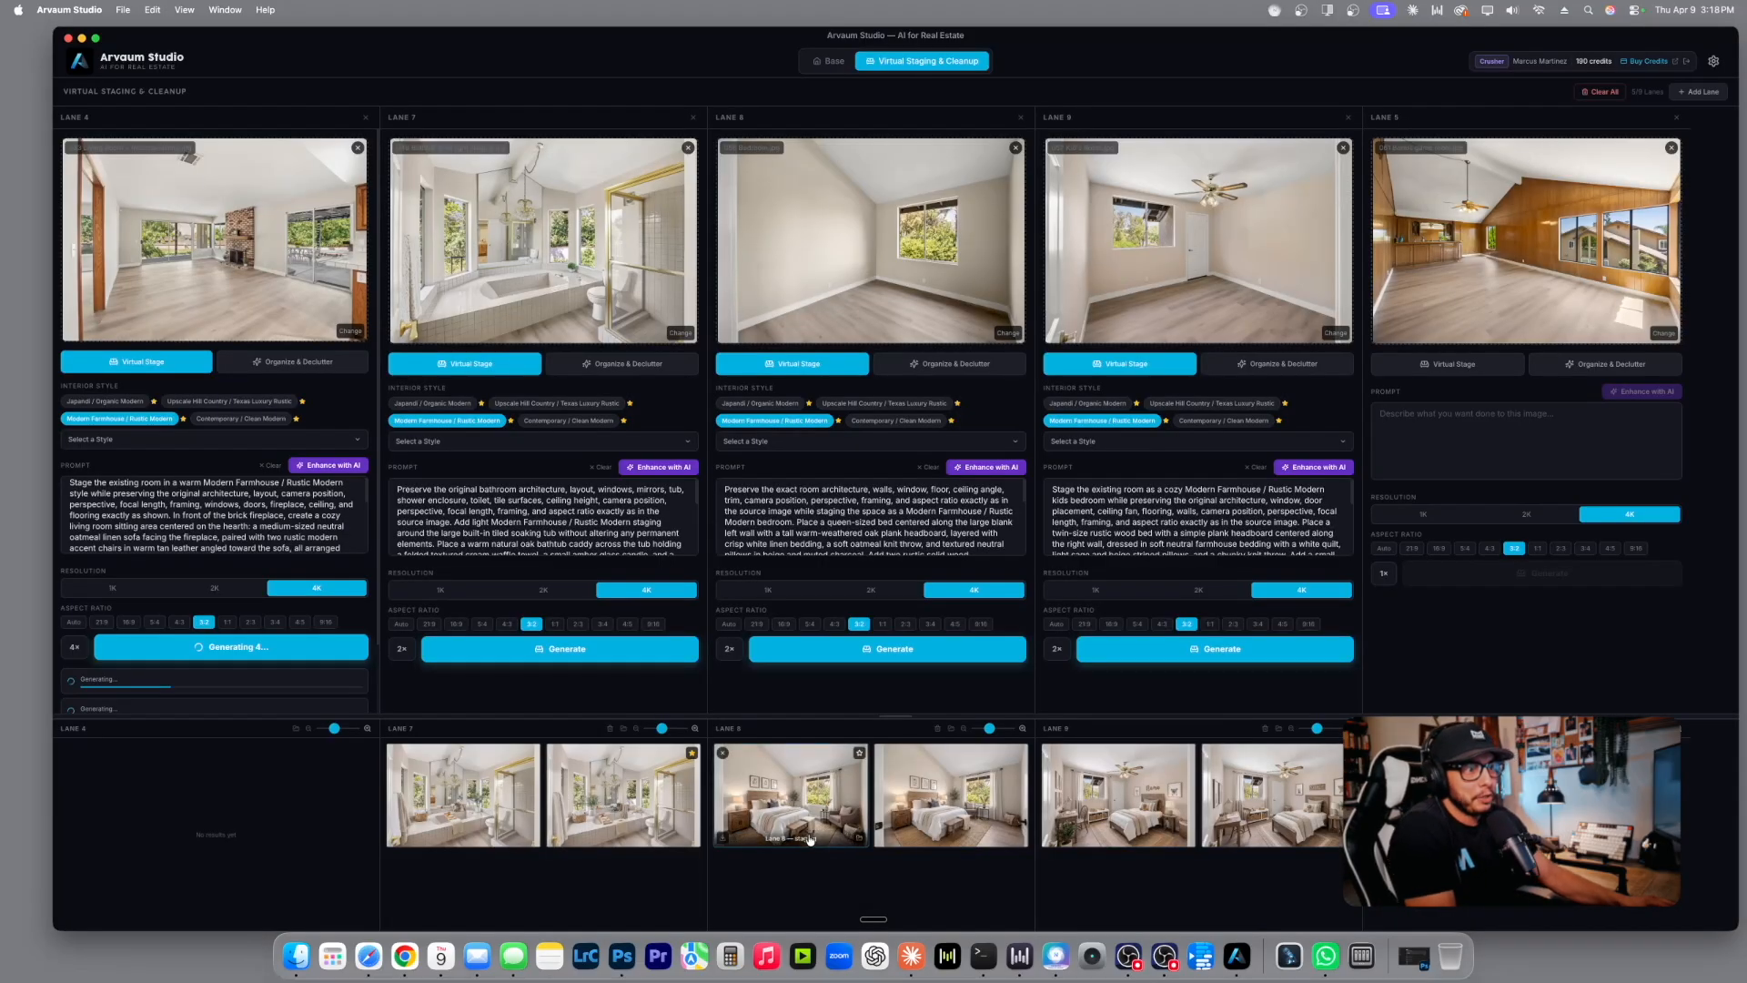
Compare both staged bedroom versions in Lane 8 with the original empty room.
{"action": "left_click", "coordinate": [827, 791]}
{"action": "left_click", "coordinate": [1278, 147]}
{"action": "left_click", "coordinate": [1281, 147]}
{"action": "left_click", "coordinate": [1282, 147]}
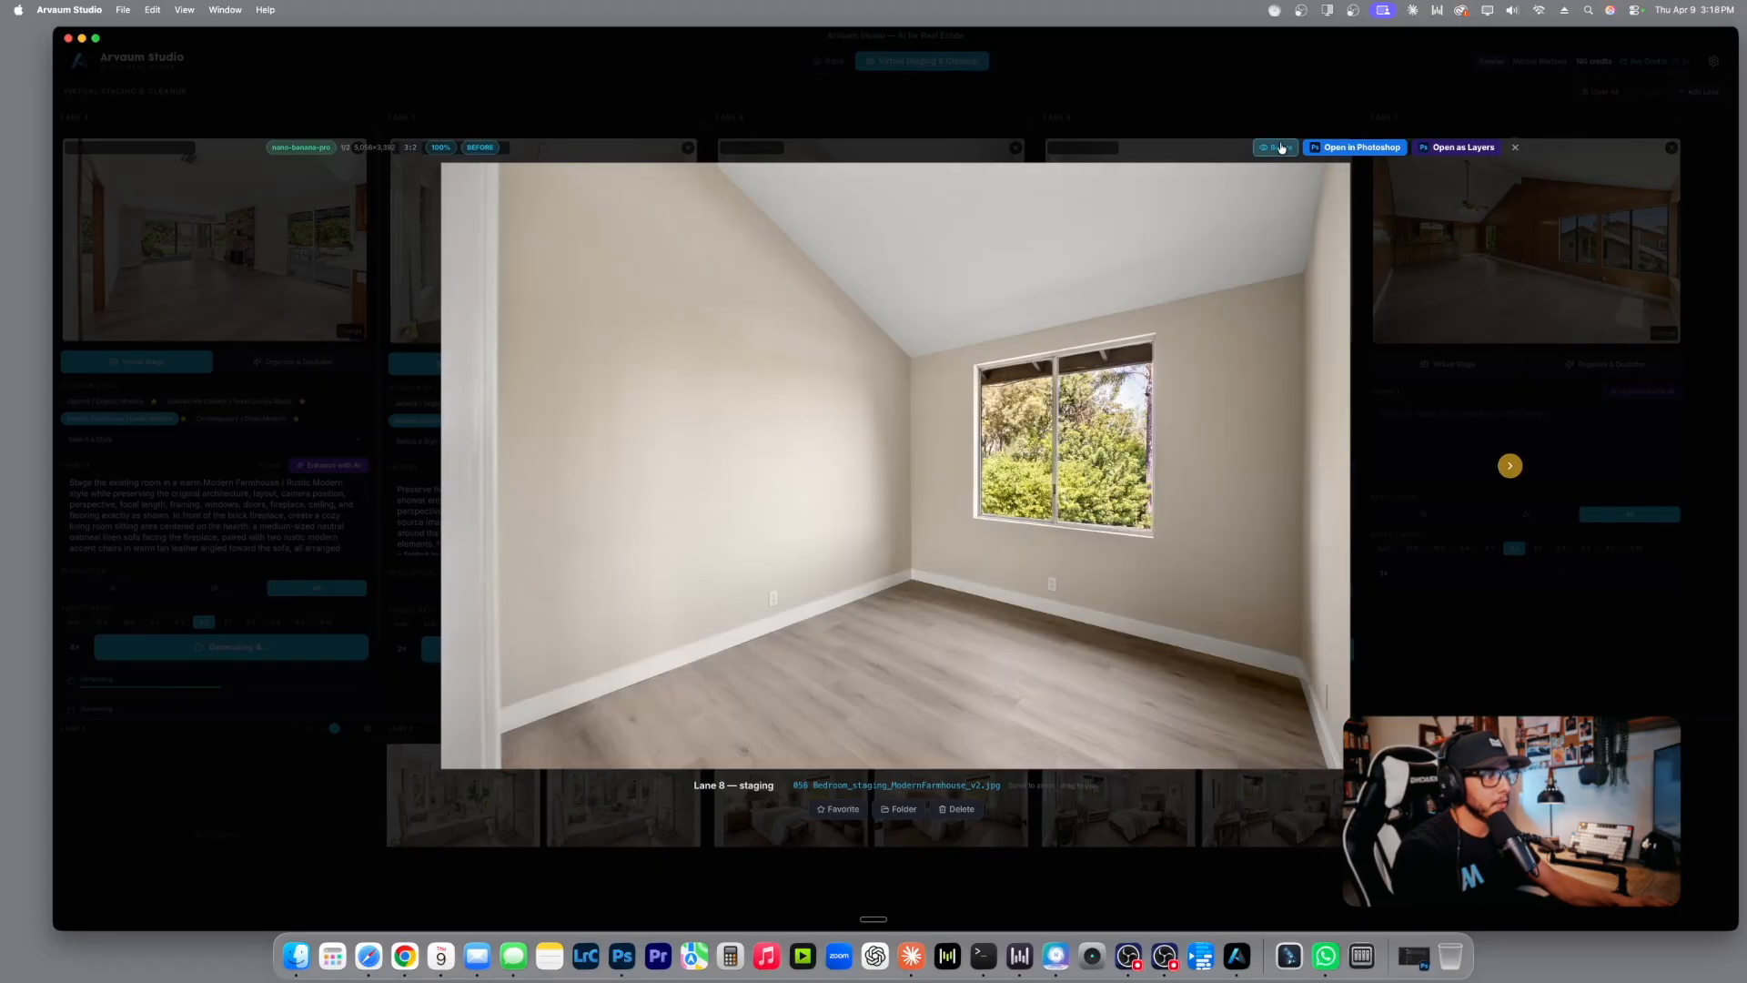
{"action": "key", "text": "Right"}
{"action": "left_click", "coordinate": [1282, 149]}
{"action": "left_click", "coordinate": [1281, 148]}
{"action": "left_click", "coordinate": [1281, 148]}
{"action": "left_click", "coordinate": [1281, 147]}
{"action": "key", "text": "Left"}
{"action": "left_click", "coordinate": [1281, 148]}
{"action": "left_click", "coordinate": [1281, 147]}
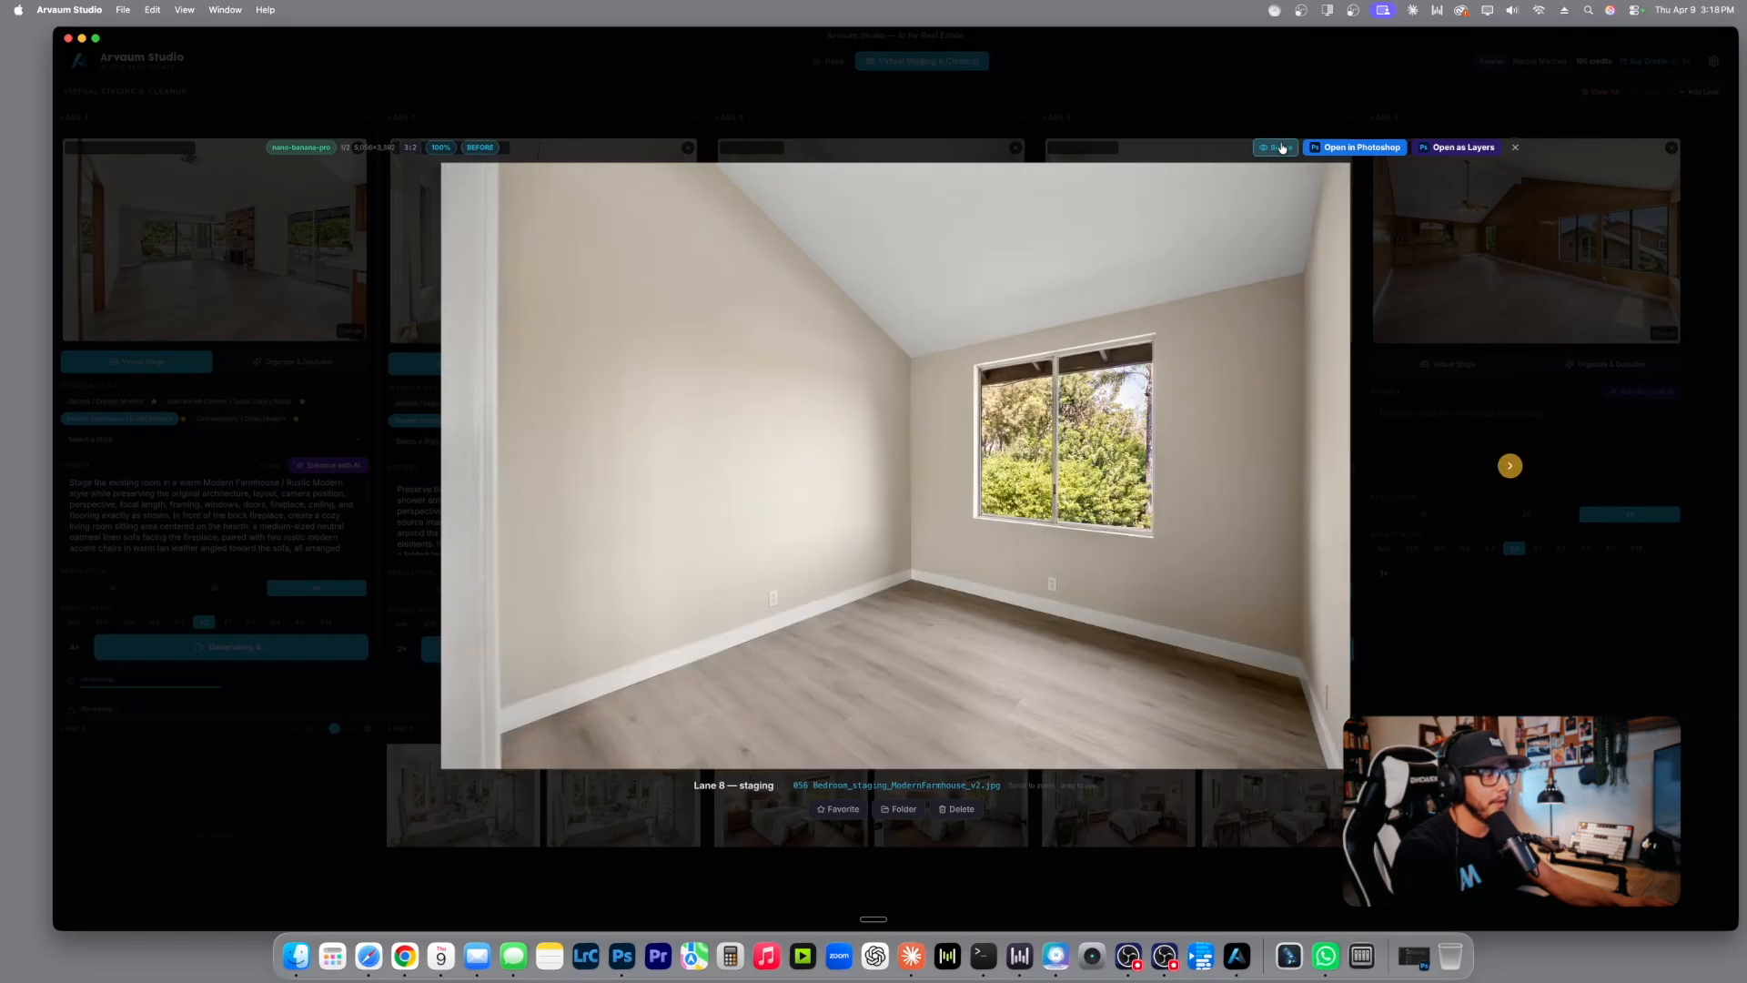
{"action": "left_click", "coordinate": [1281, 147]}
{"action": "left_click", "coordinate": [1281, 147]}
{"action": "left_click", "coordinate": [1281, 148]}
{"action": "left_click", "coordinate": [1281, 147]}
{"action": "left_click", "coordinate": [1281, 148]}
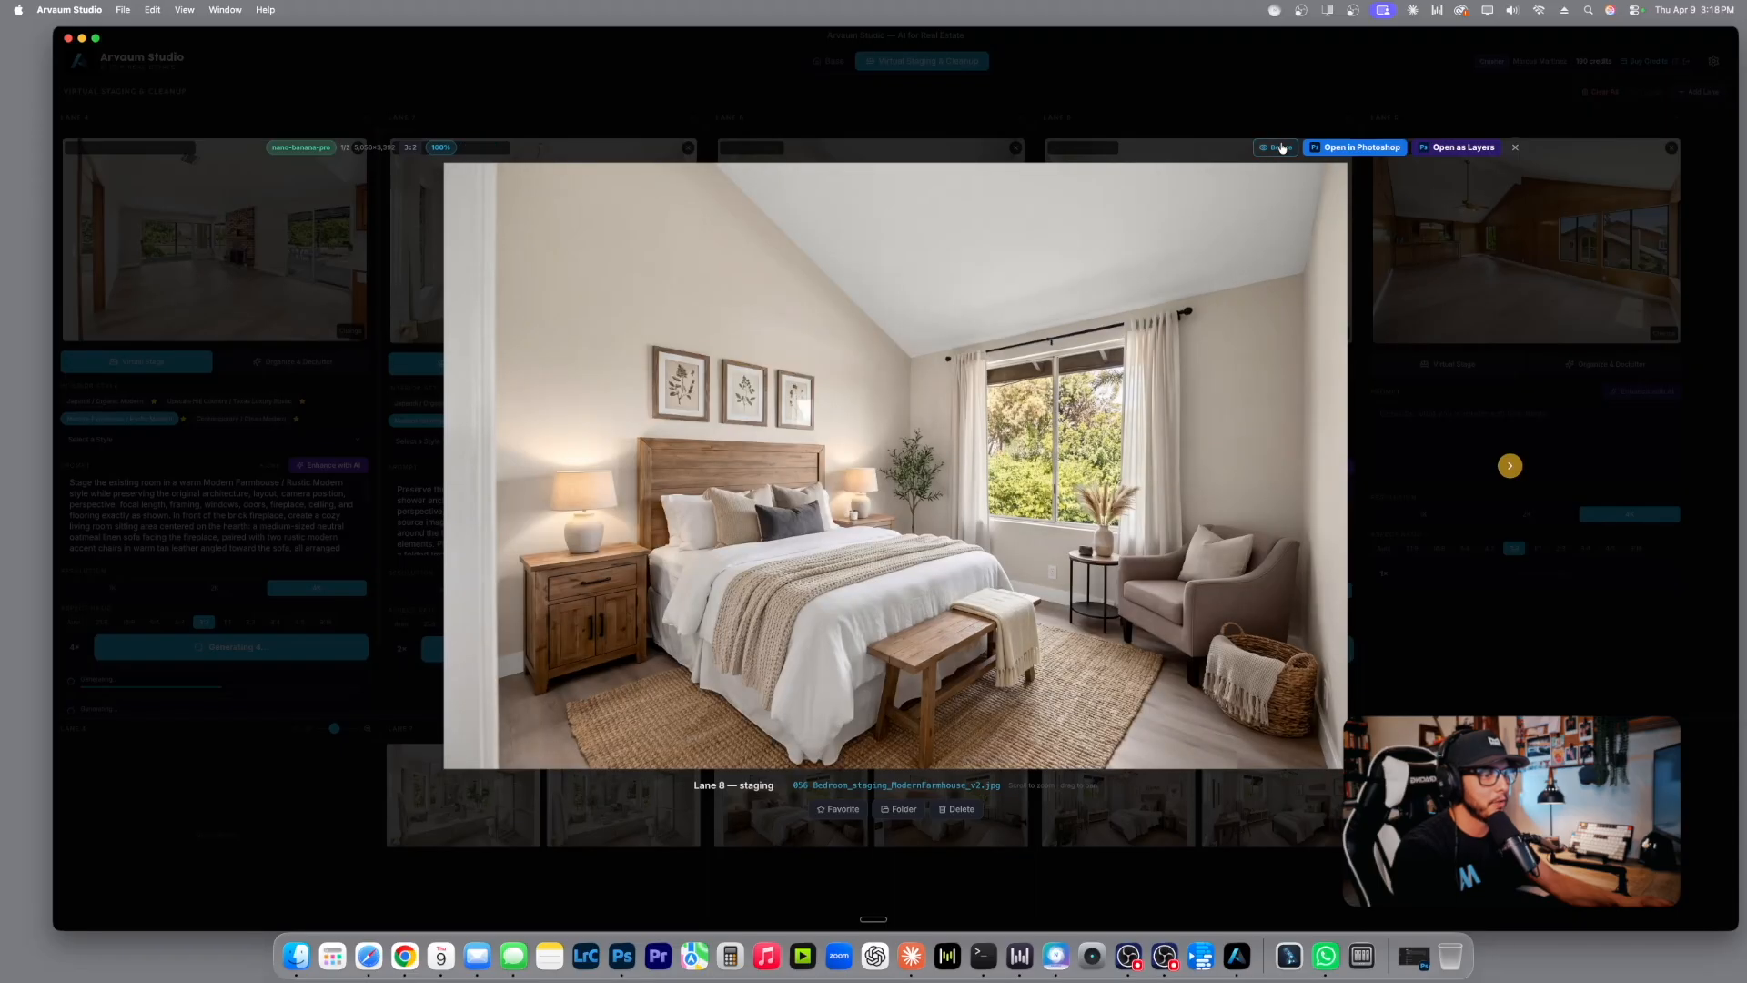
{"action": "left_click", "coordinate": [1281, 148]}
{"action": "left_click", "coordinate": [1282, 147]}
{"action": "left_click", "coordinate": [1281, 148]}
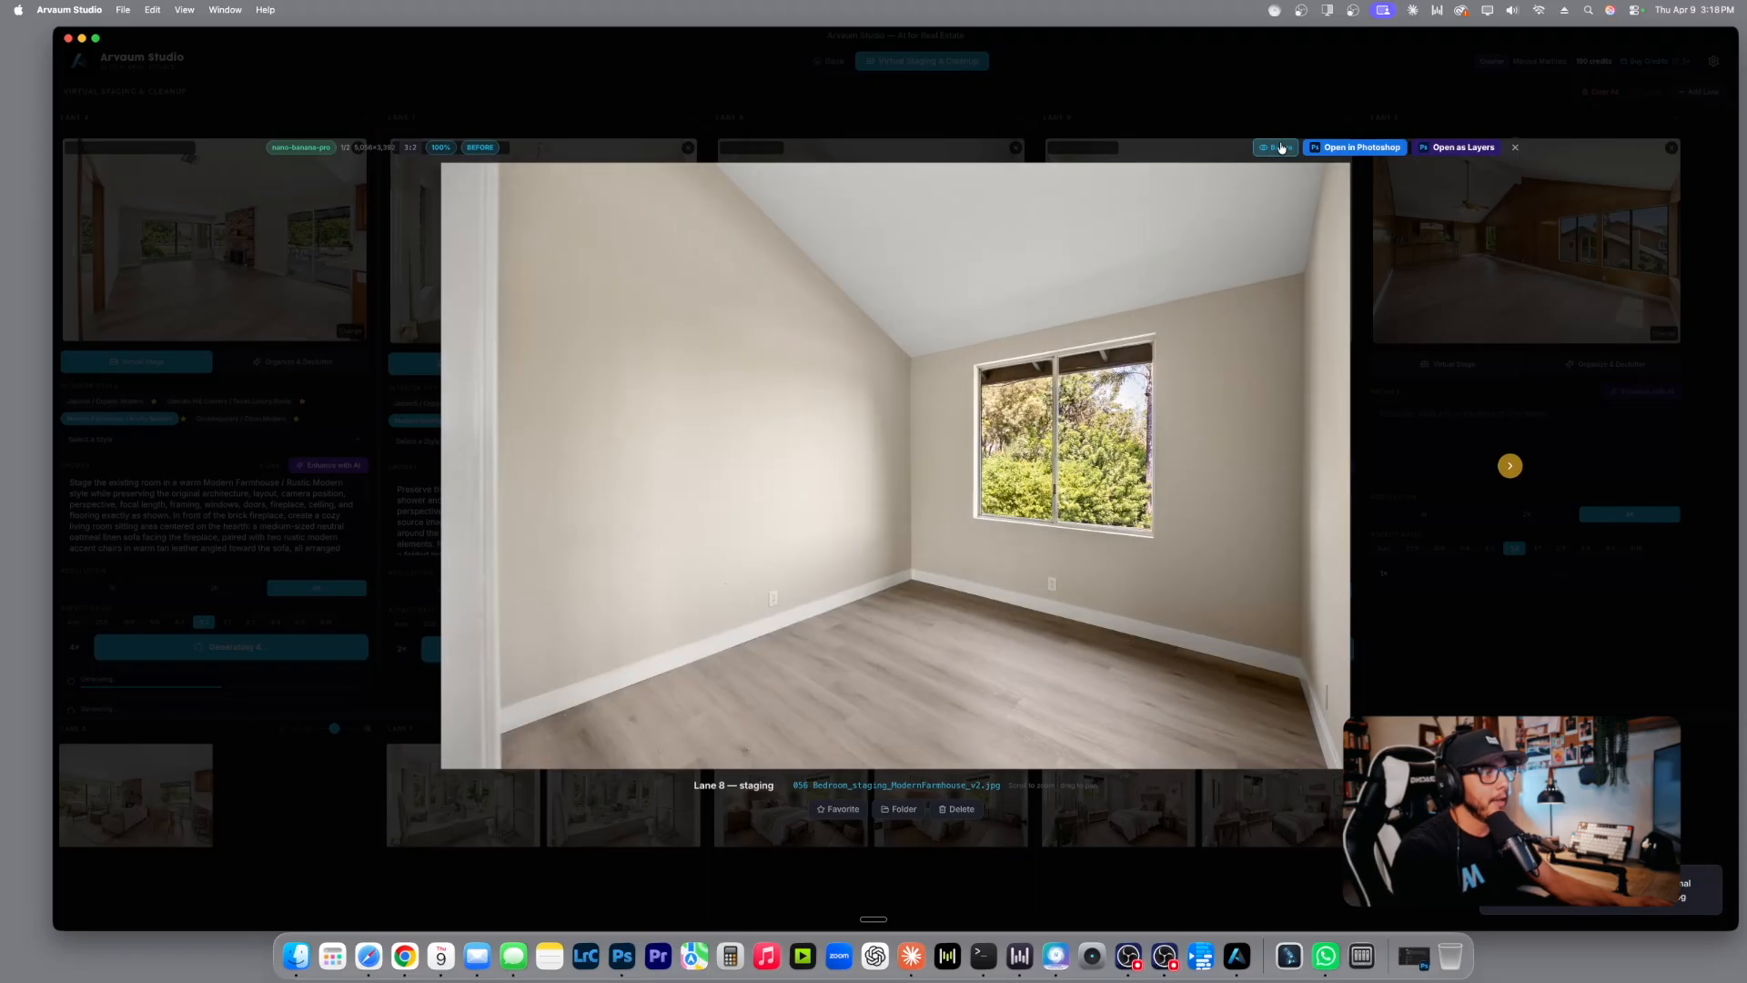
{"action": "left_click", "coordinate": [1515, 149]}
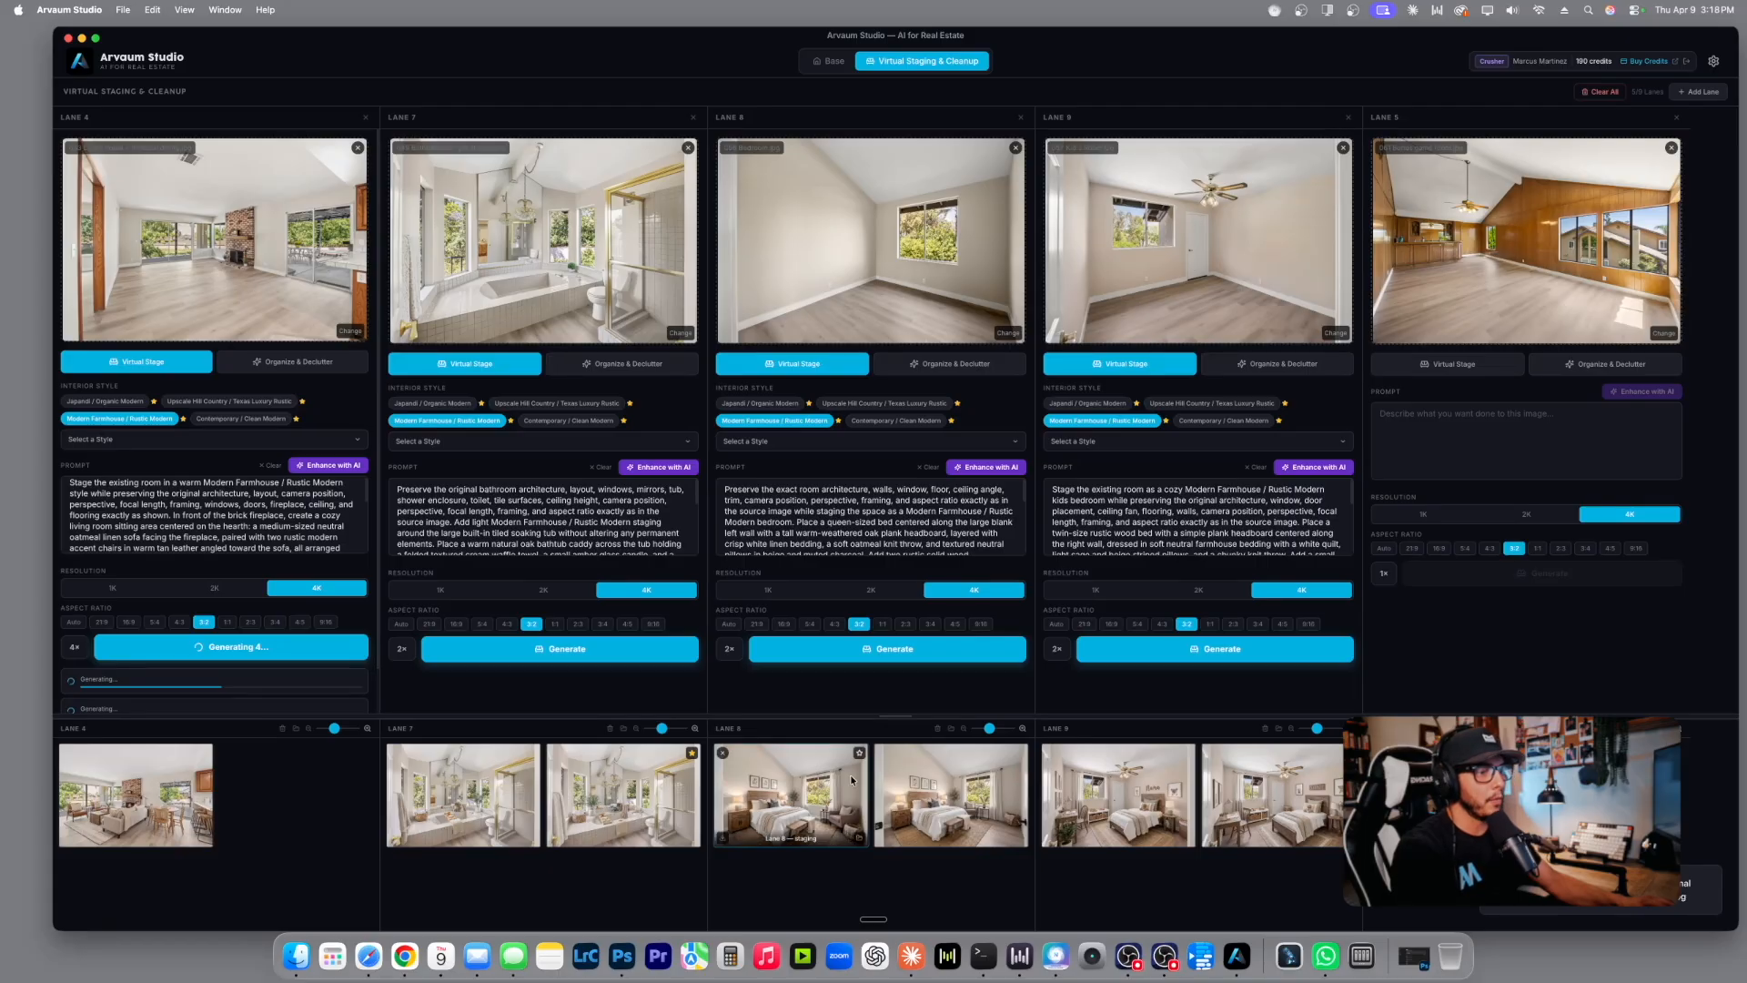
Replace the Lane 8 prompt with "bedroom- do not change the architecture of the property or the perspective of the image" and enhance it with AI.
{"action": "left_click", "coordinate": [934, 526]}
{"action": "key", "text": "super+a"}
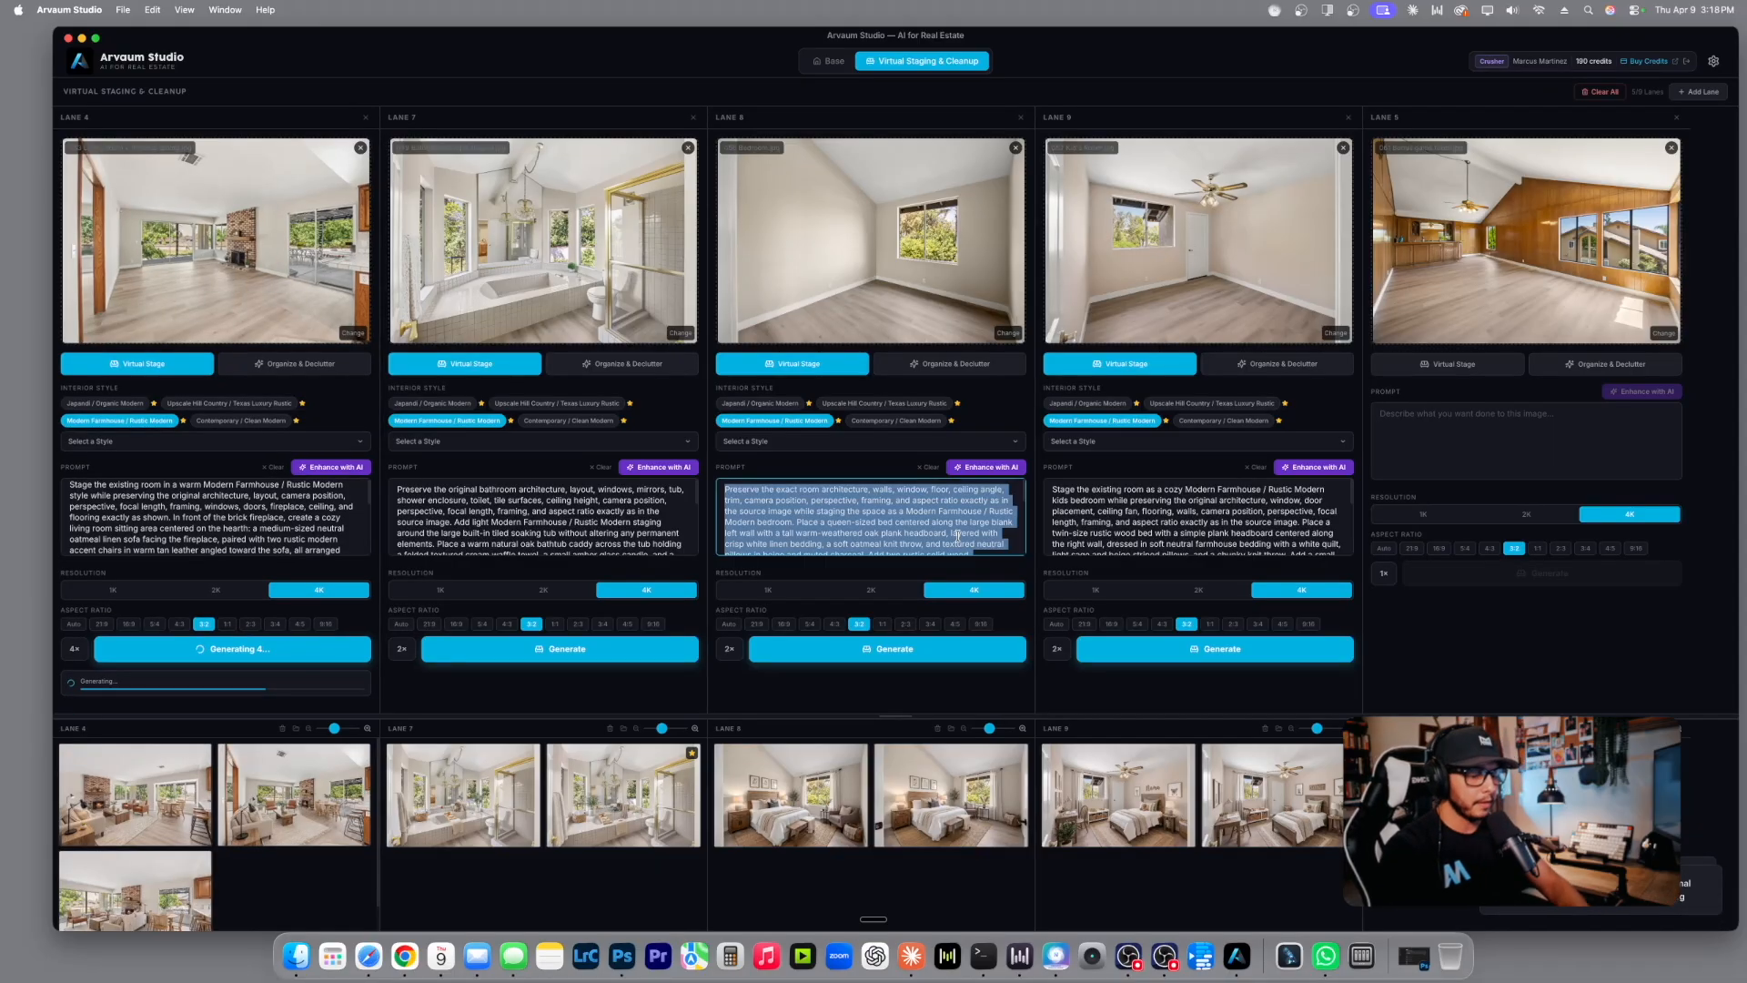
{"action": "type", "text": "bedr"}
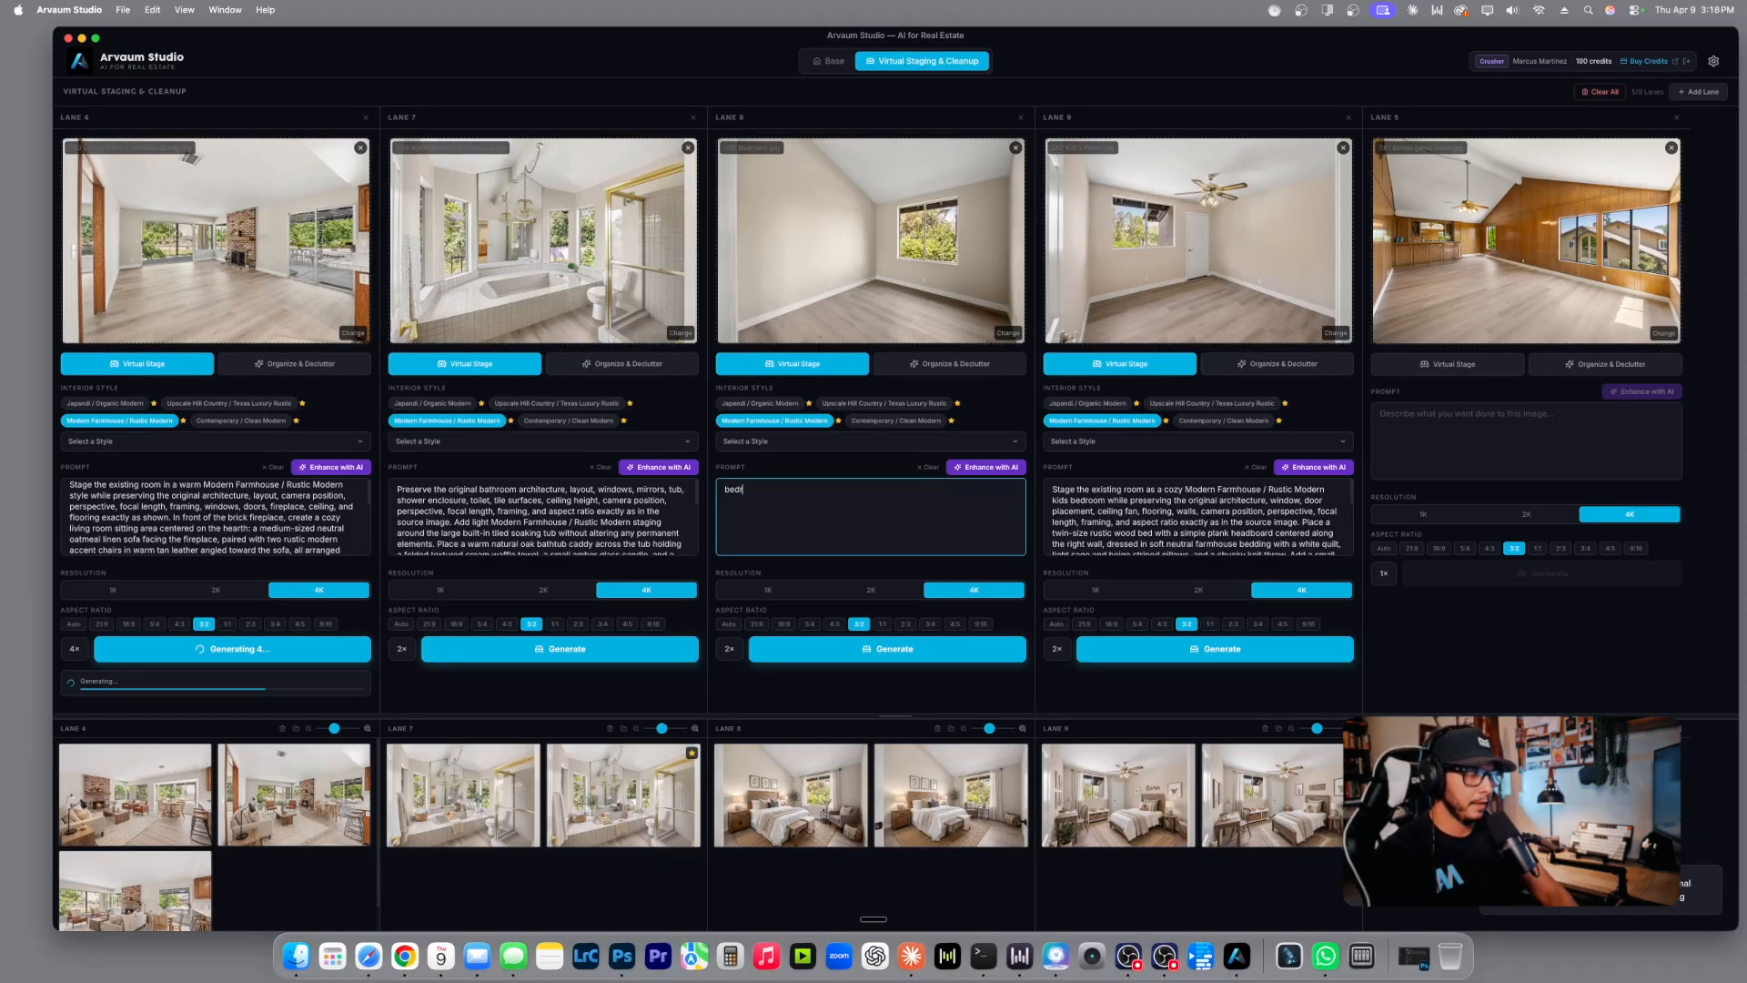
{"action": "type", "text": "oom oom"}
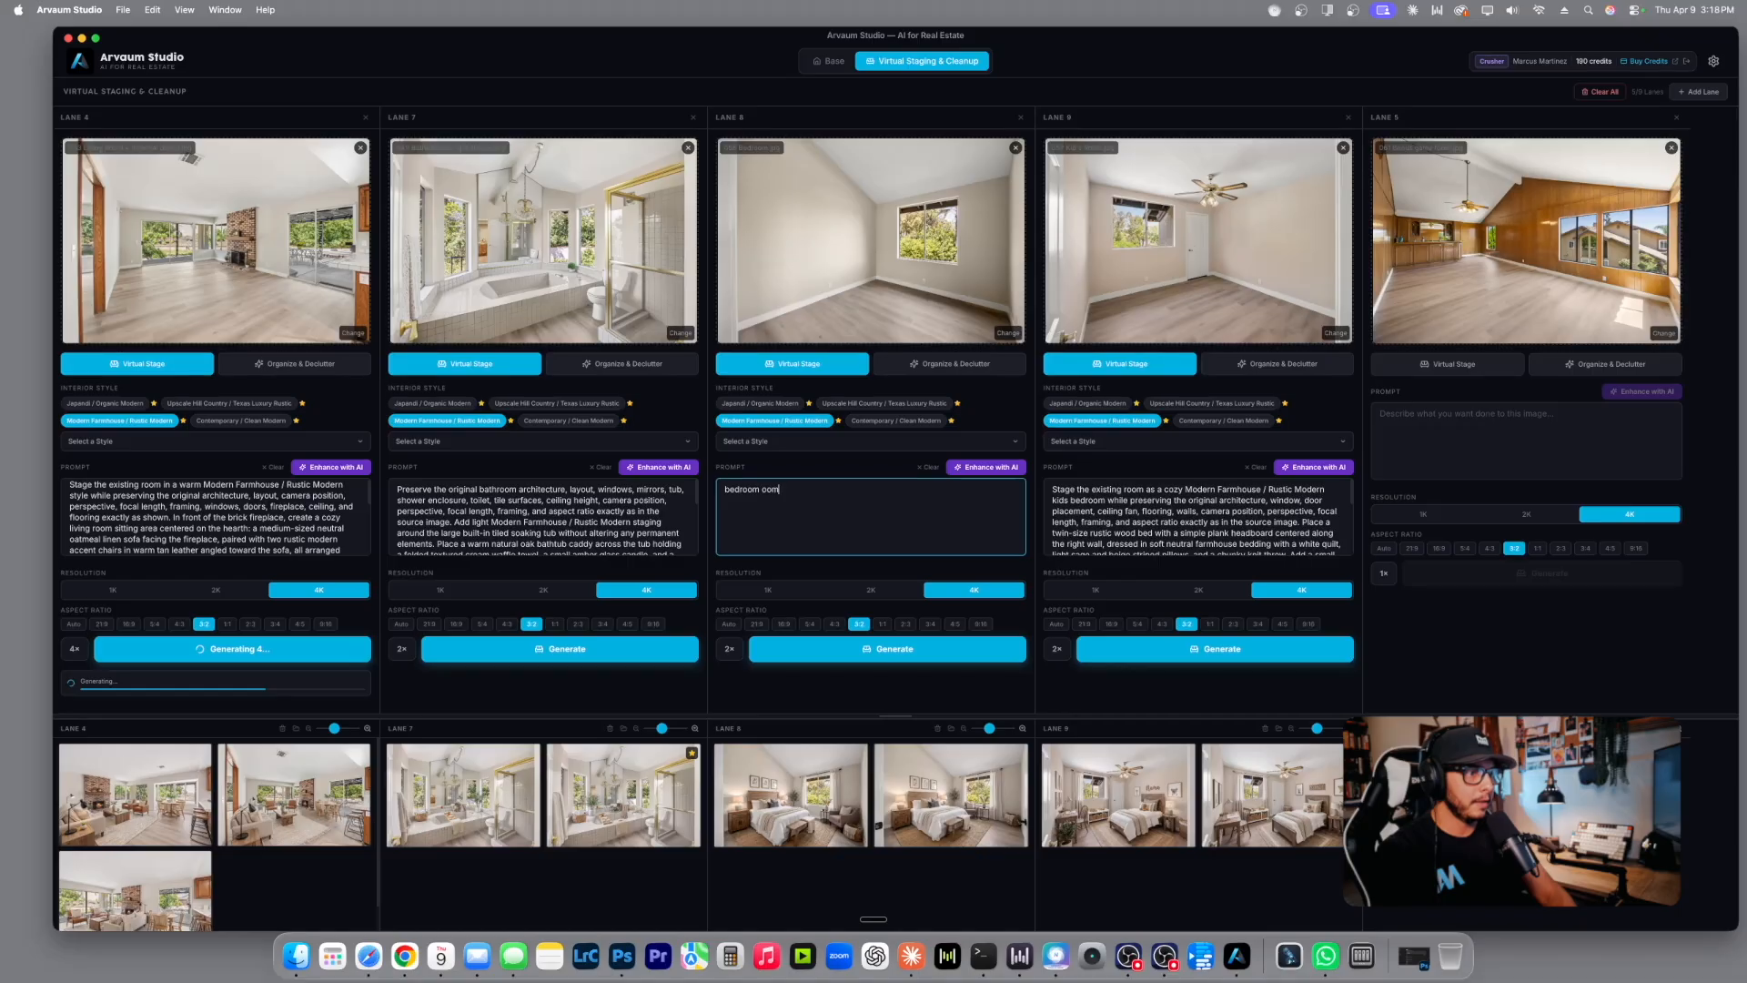
{"action": "key", "text": "BackSpace"}
{"action": "key", "text": "BackSpace"}
{"action": "key", "text": "BackSpace"}
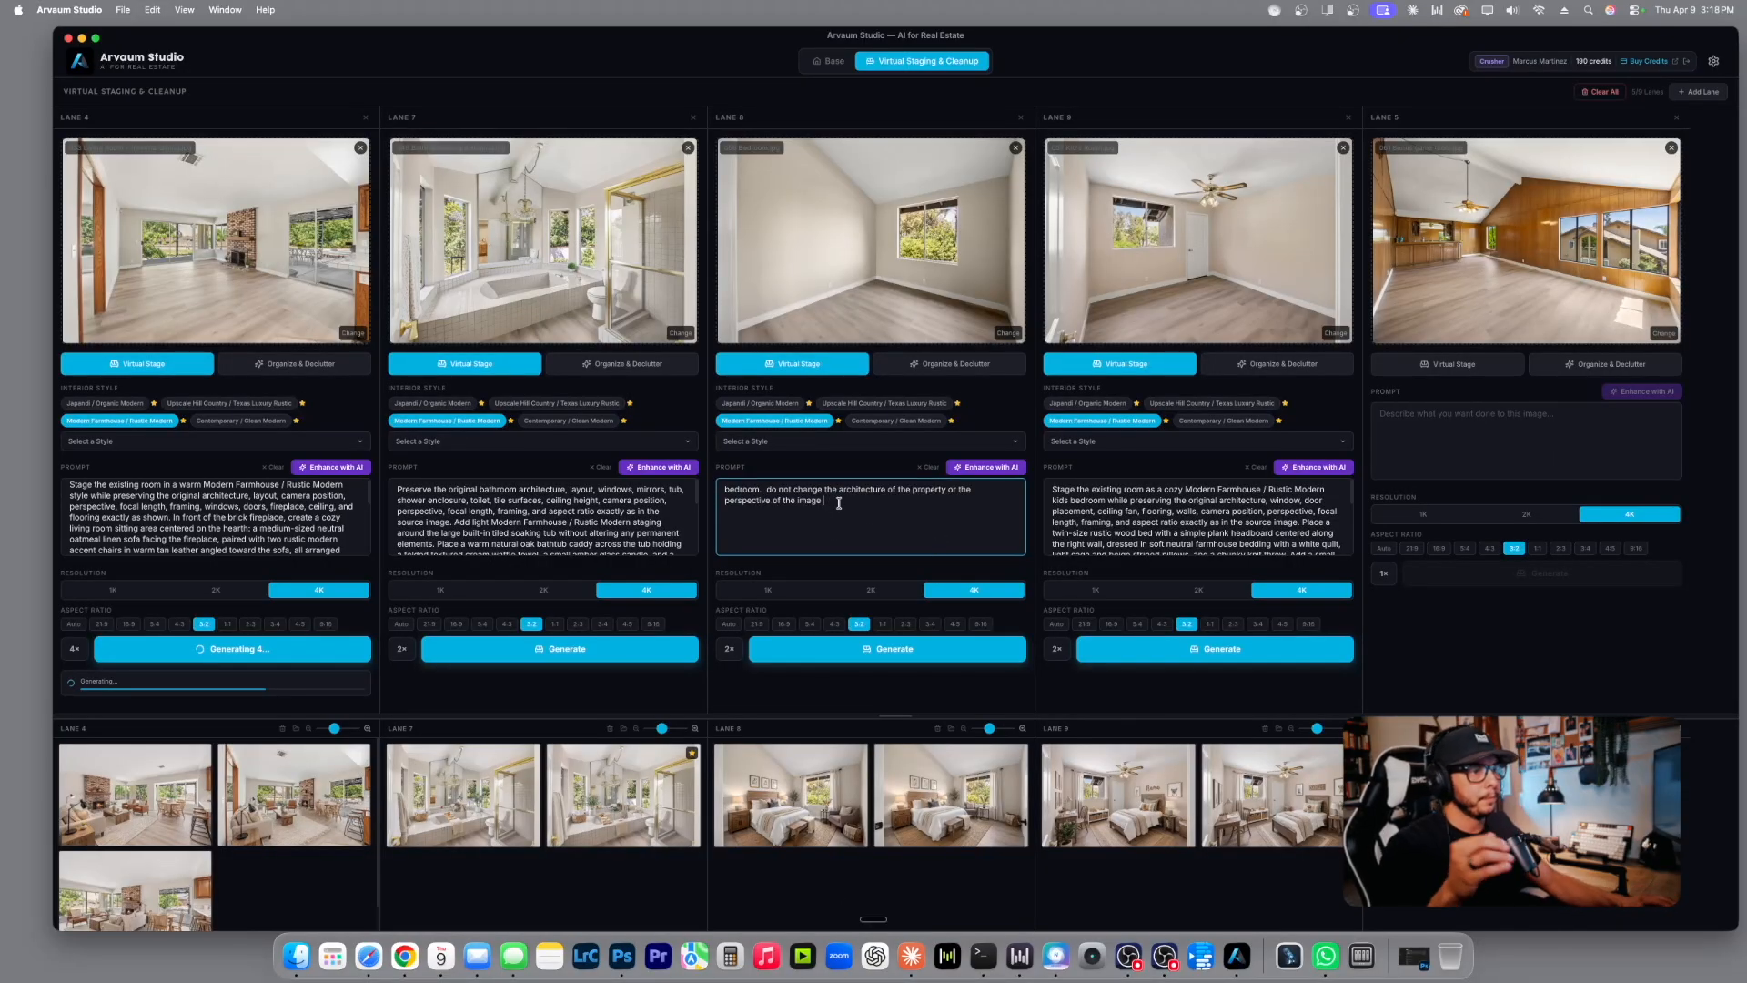
{"action": "left_click", "coordinate": [761, 490]}
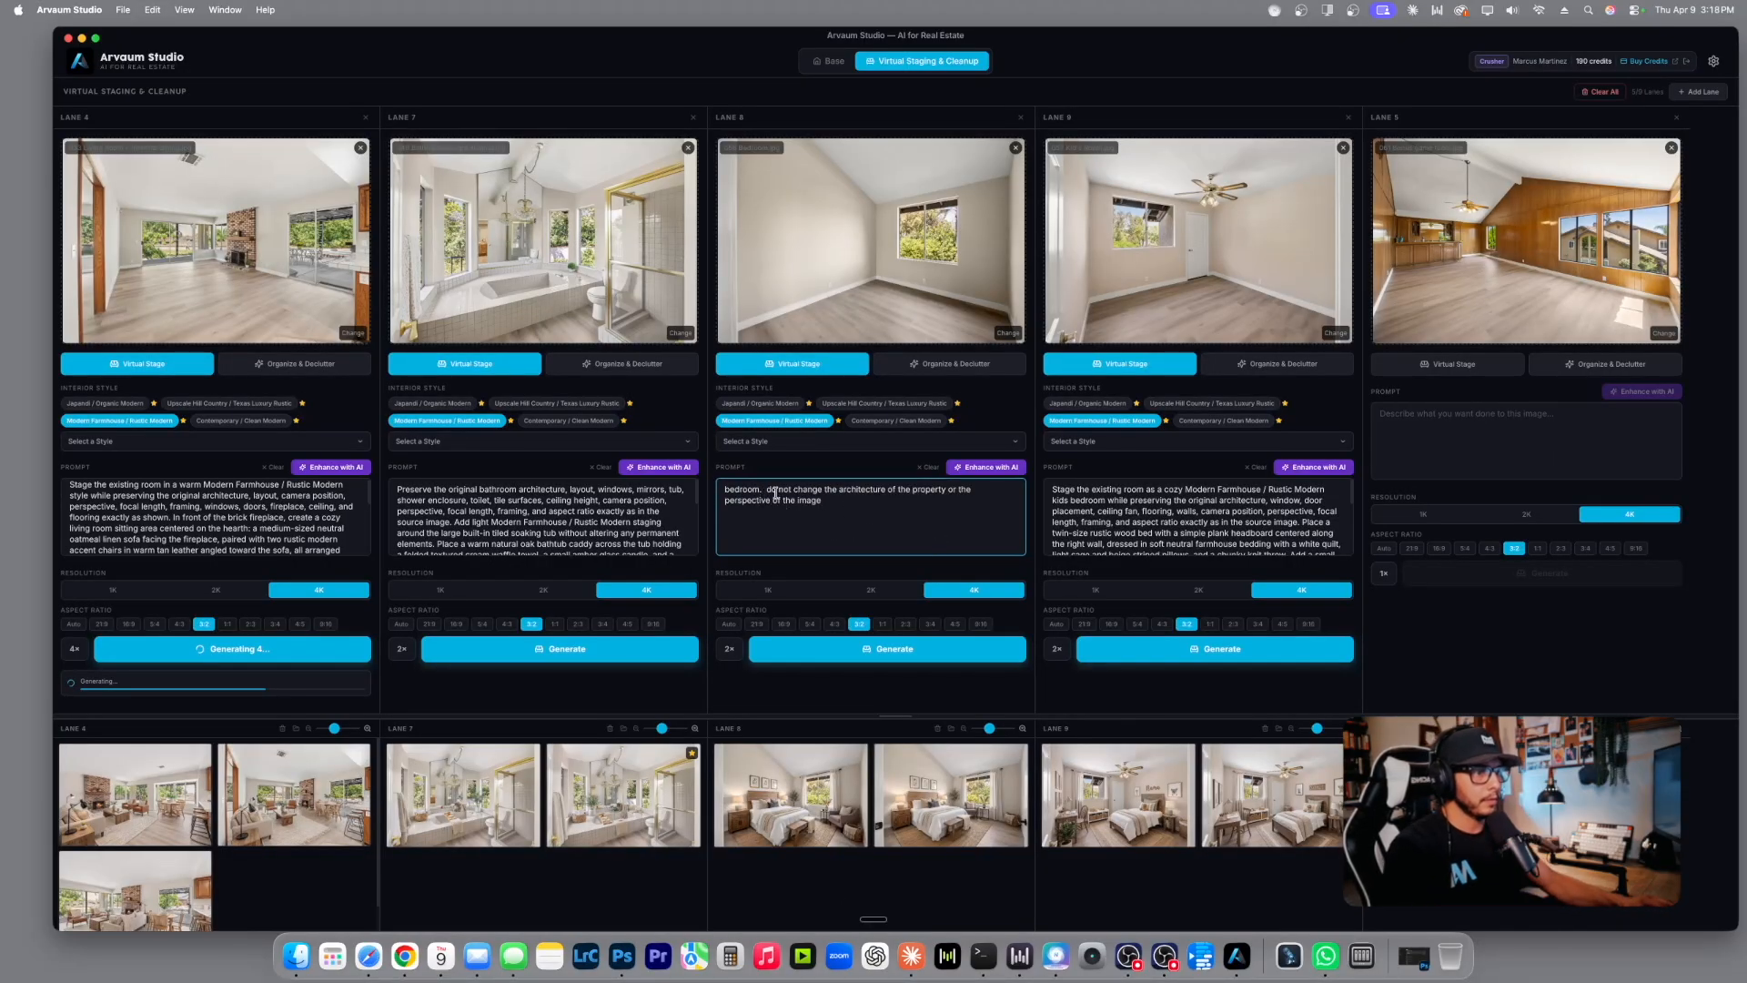
{"action": "key", "text": "BackSpace"}
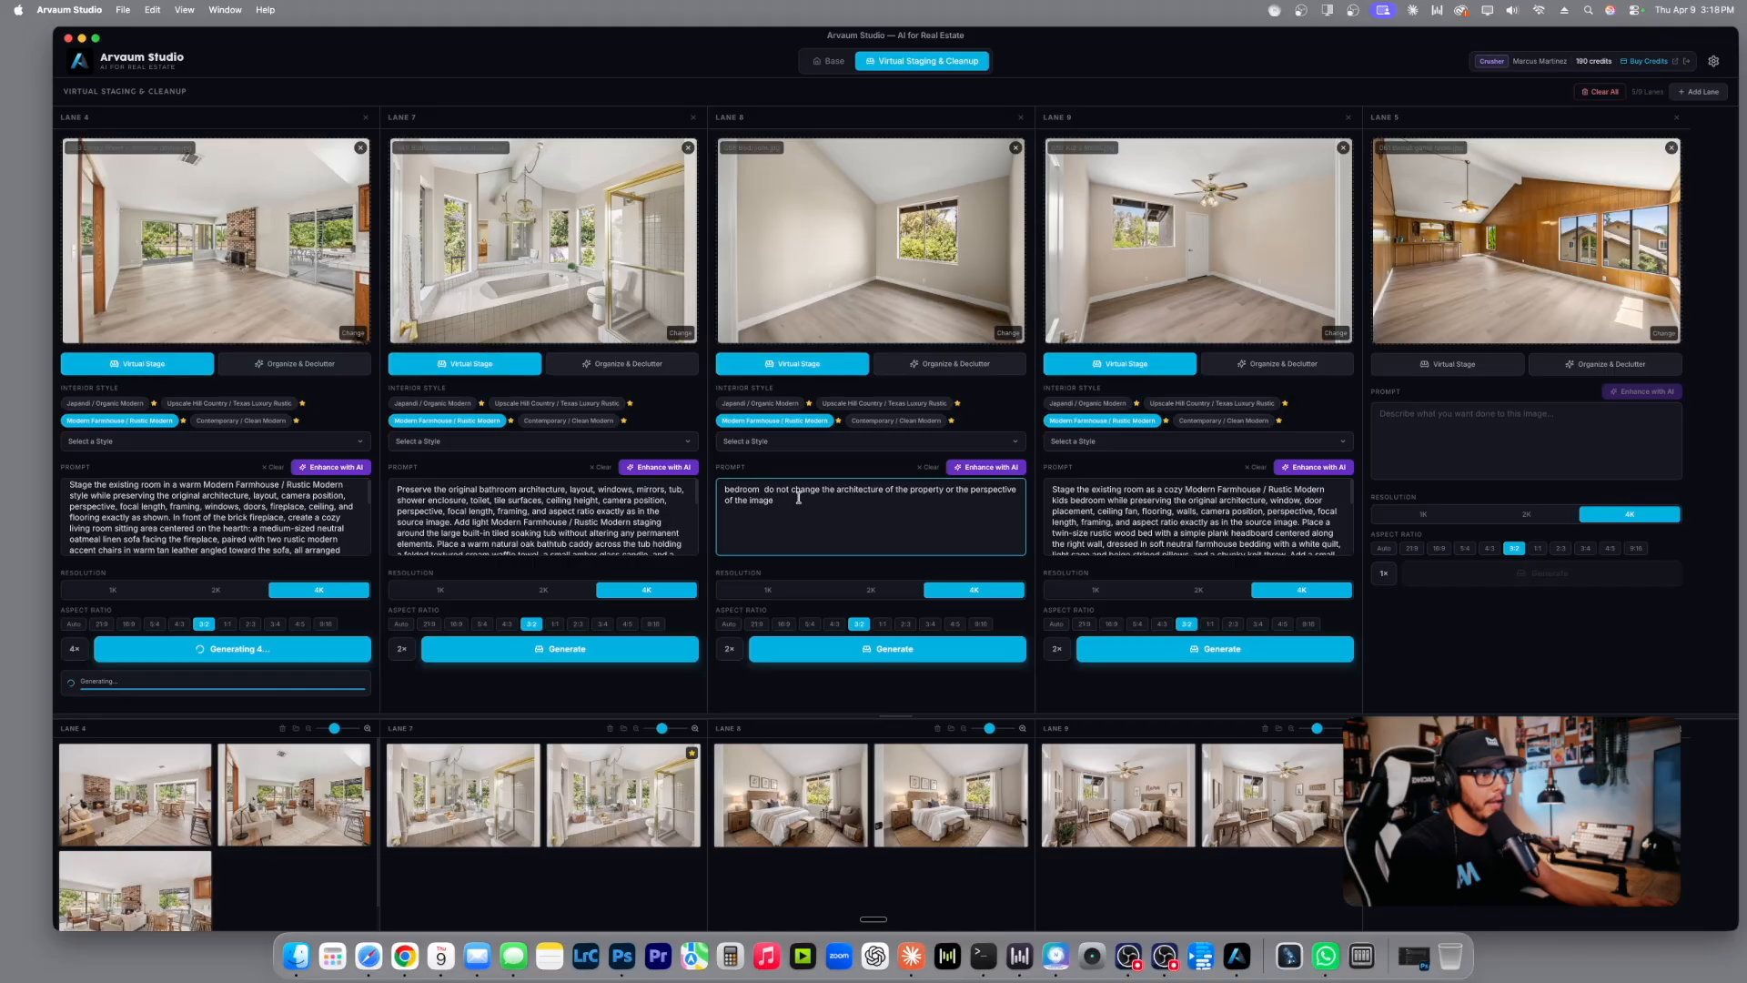
{"action": "type", "text": "-"}
{"action": "left_click", "coordinate": [844, 504]}
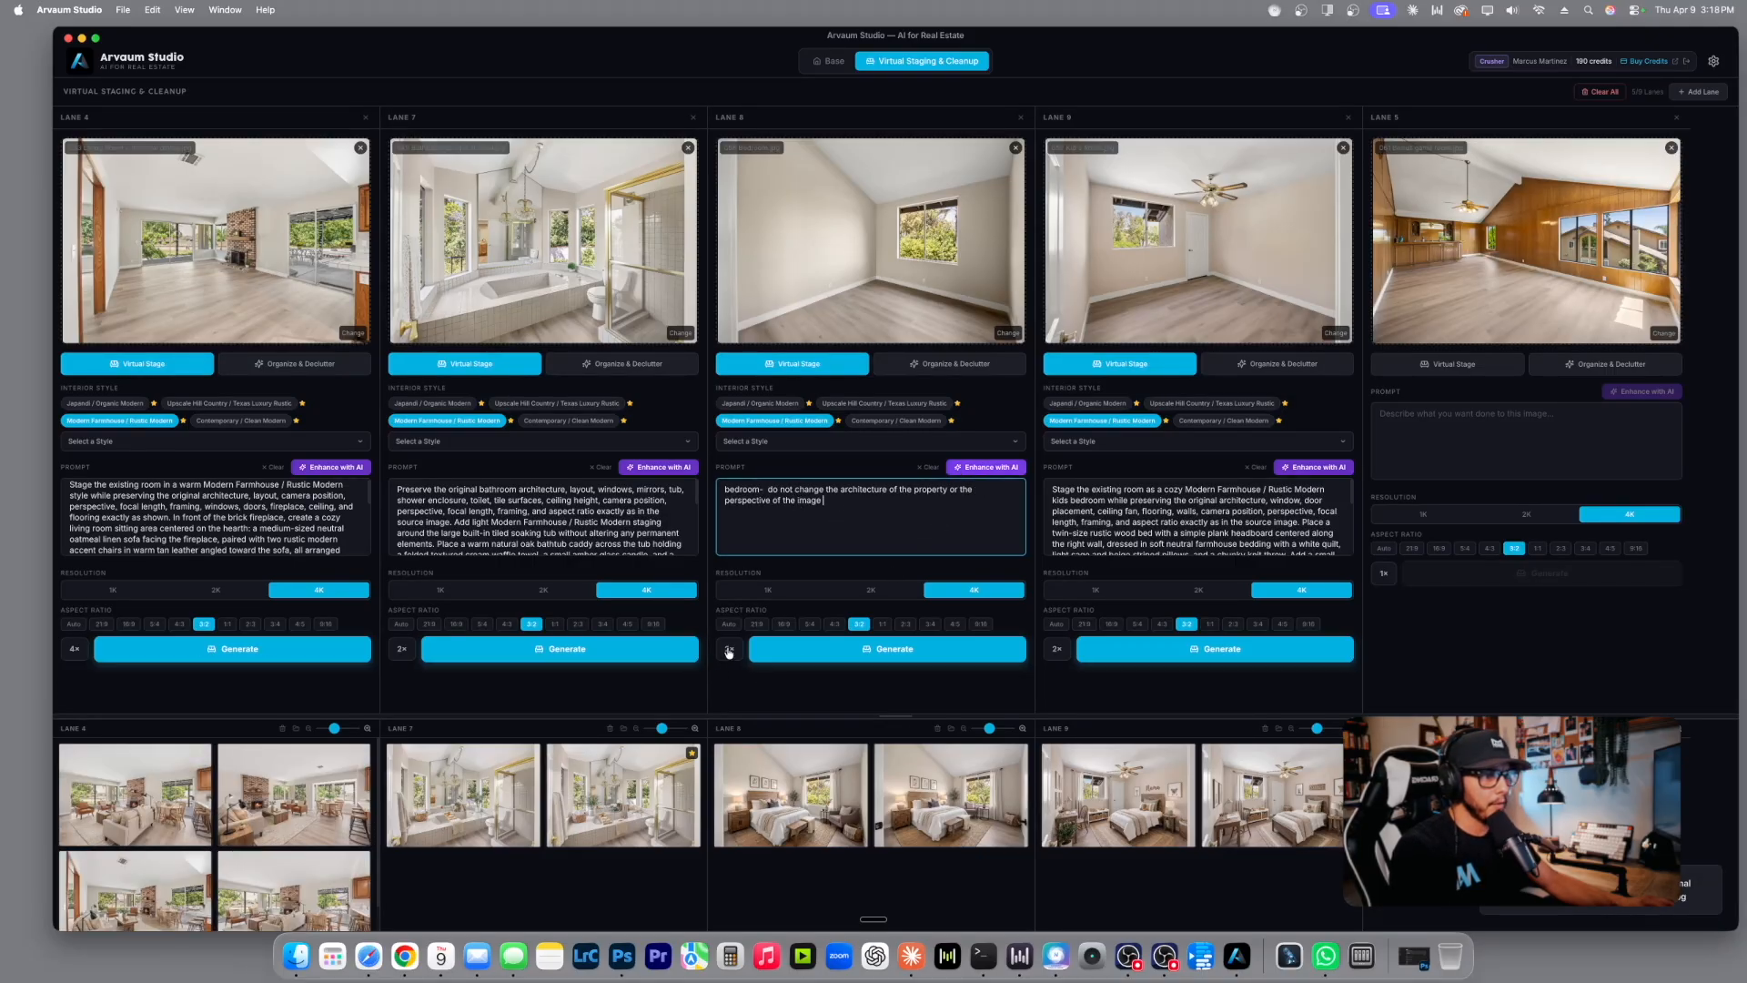
{"action": "left_click", "coordinate": [1000, 467]}
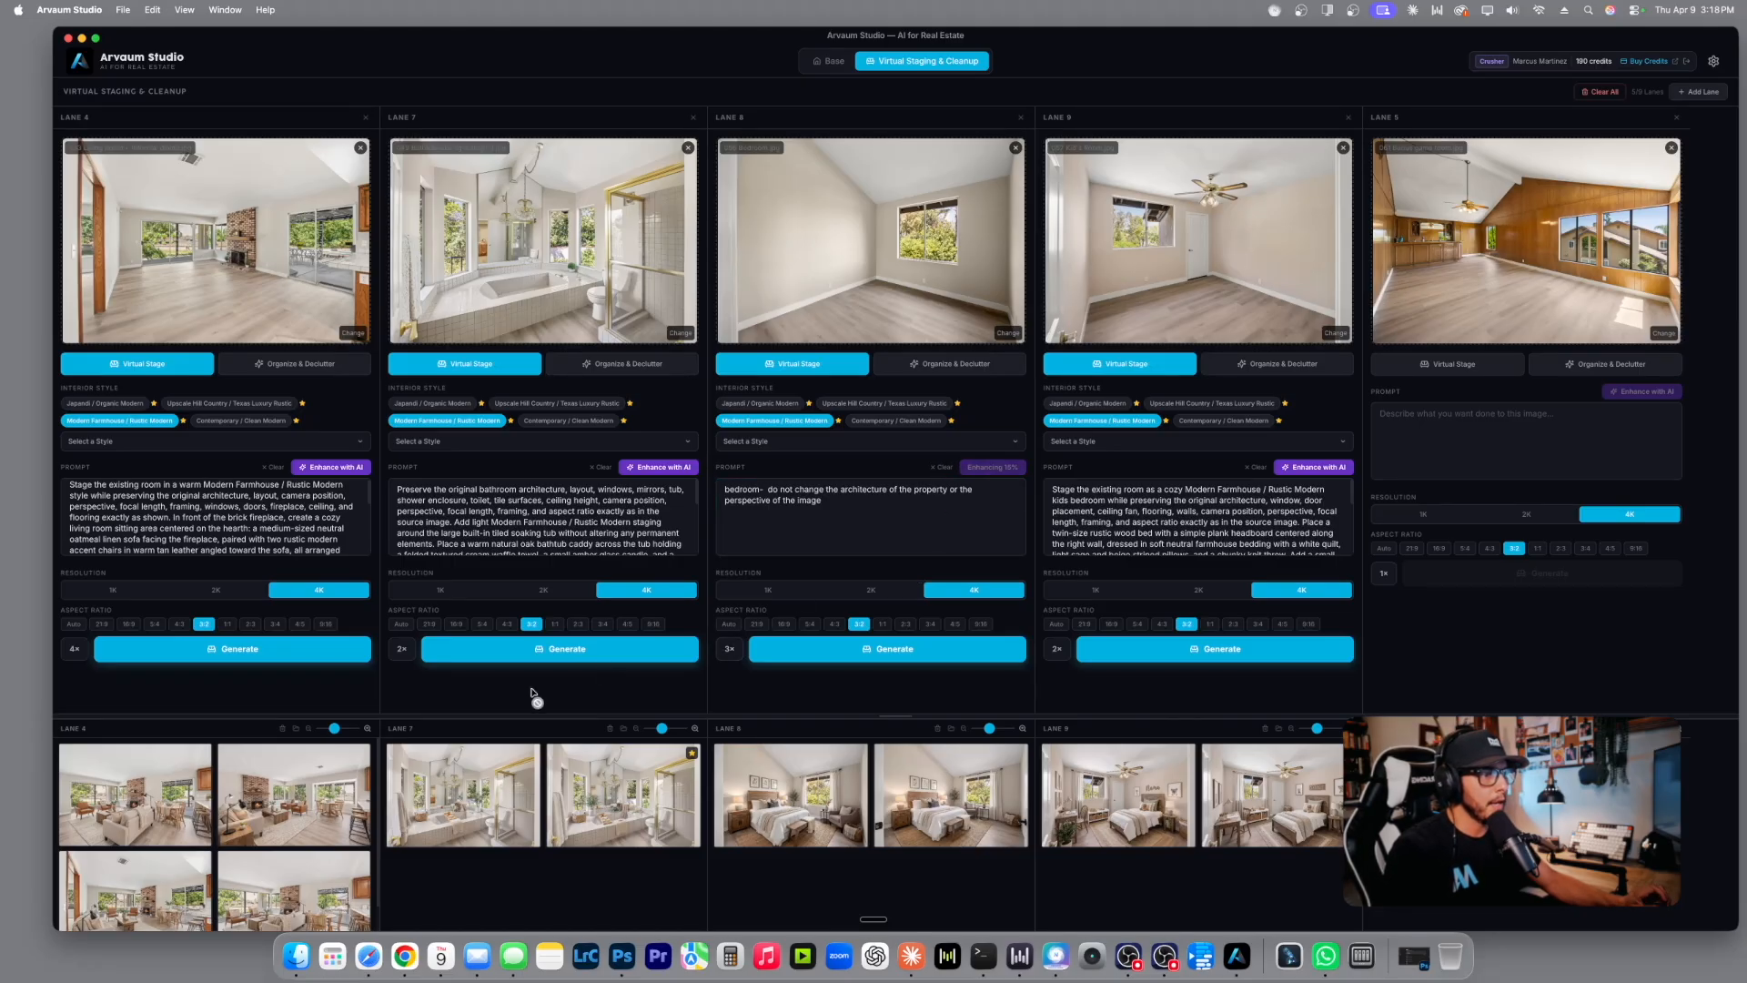
Look over the newly generated living room versions in Lane 4.
{"action": "mouse_move", "coordinate": [173, 817]}
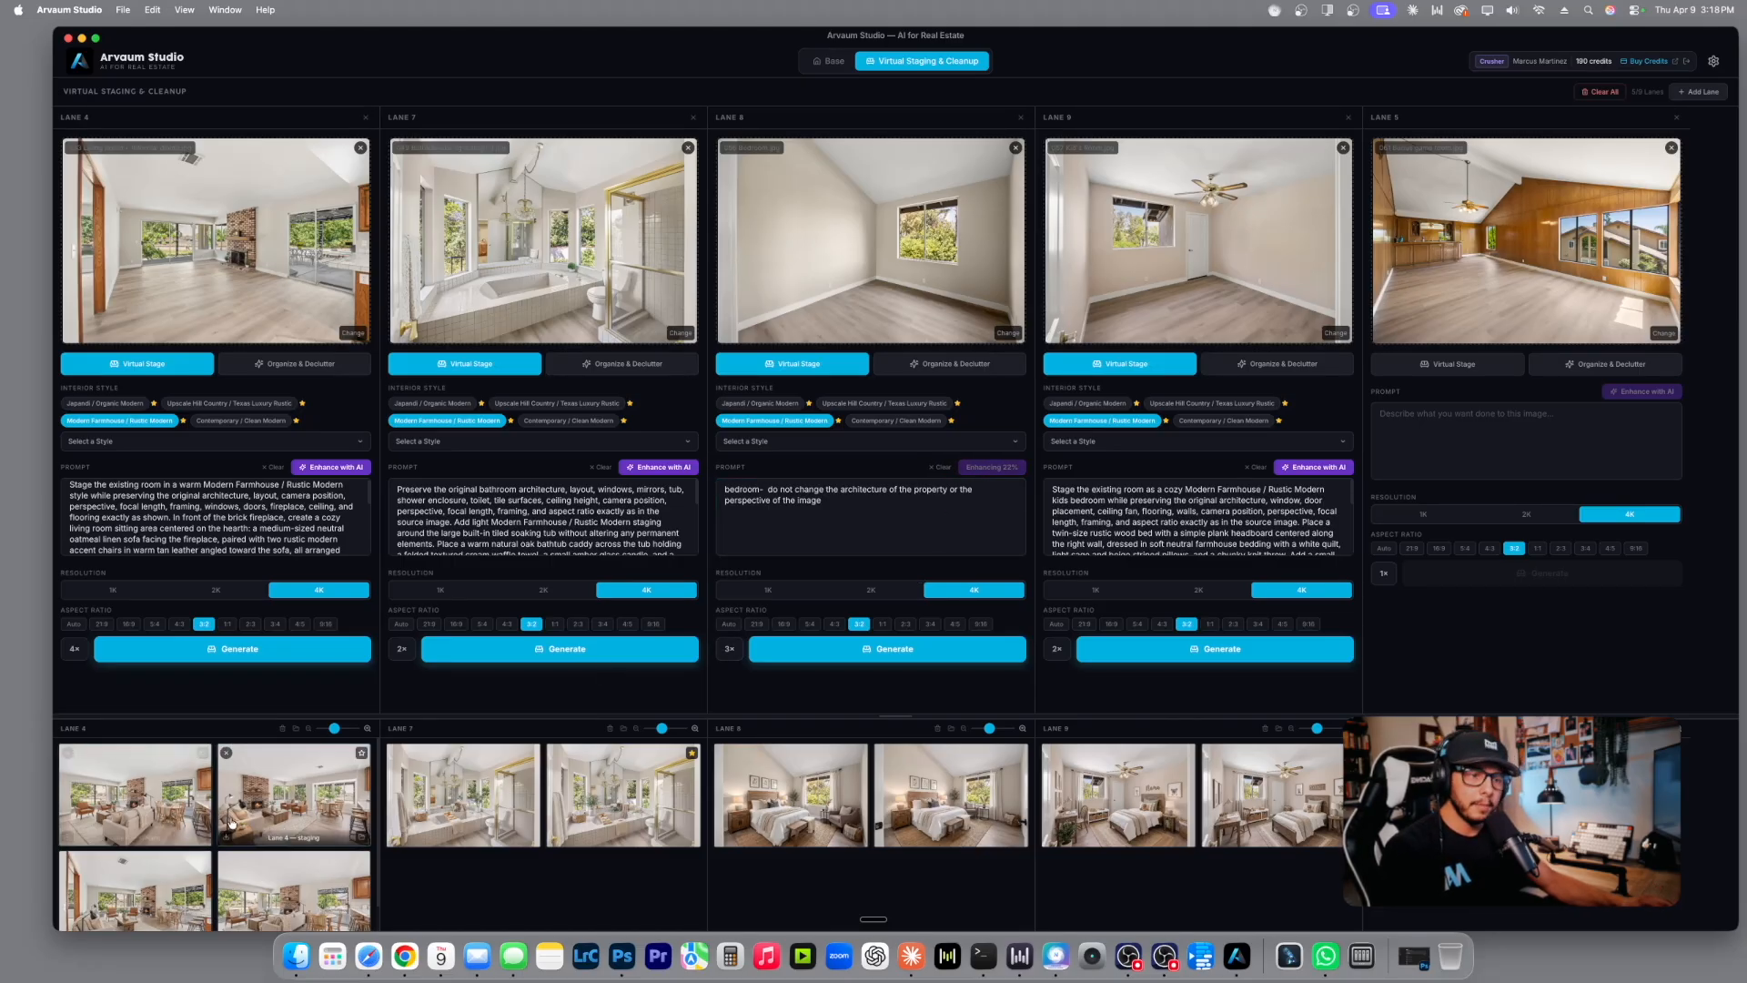
{"action": "scroll", "coordinate": [251, 846], "scroll_direction": "down", "scroll_amount": 1}
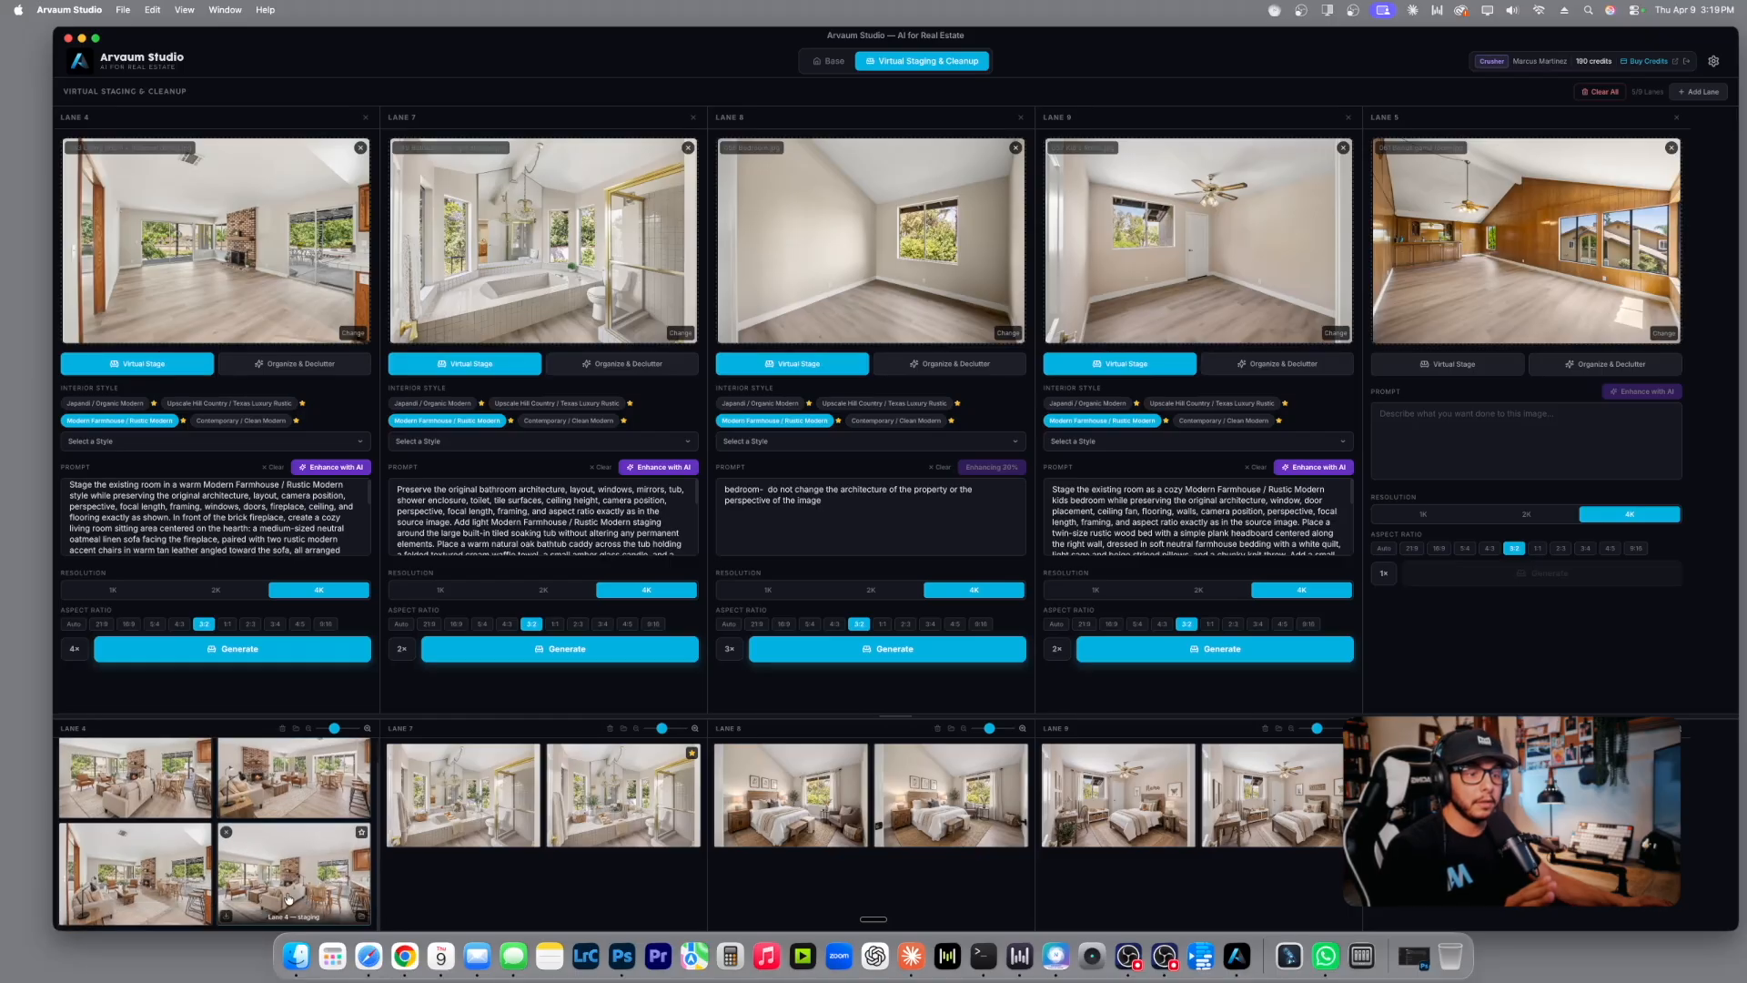
Check a Modern Farmhouse living room result in Lane 4 at full size and delete all of that lane's staging results.
{"action": "left_click", "coordinate": [154, 885]}
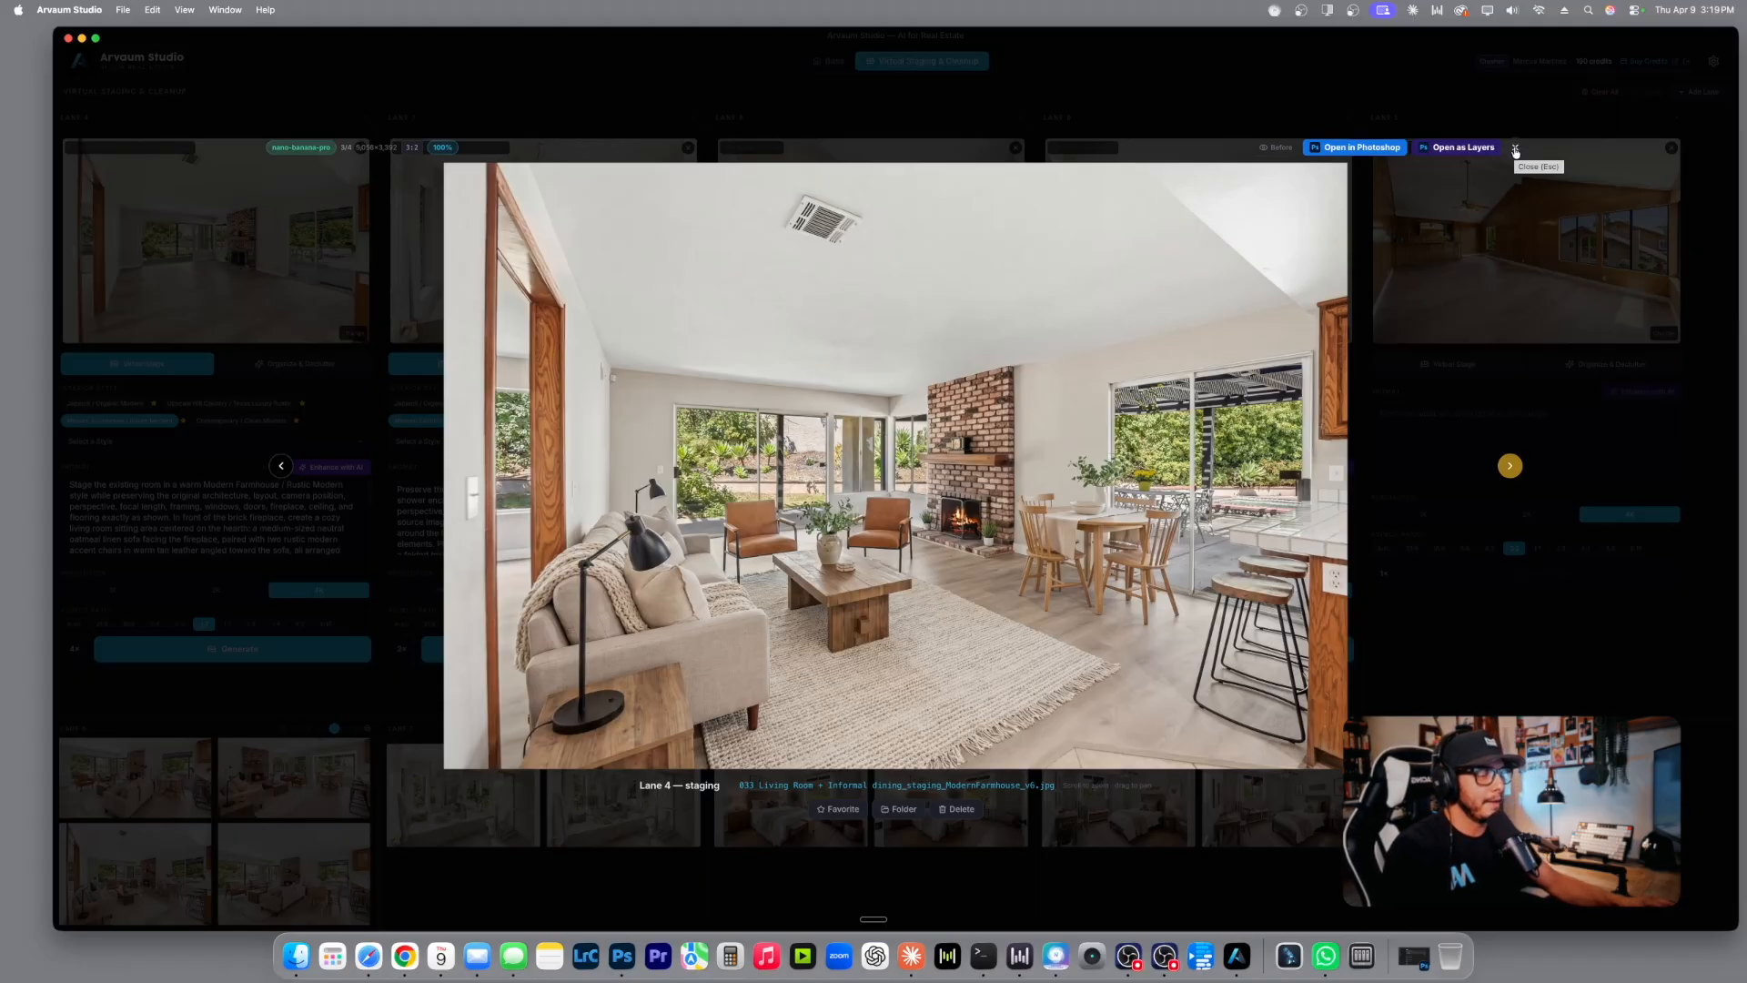
{"action": "left_click", "coordinate": [1515, 150]}
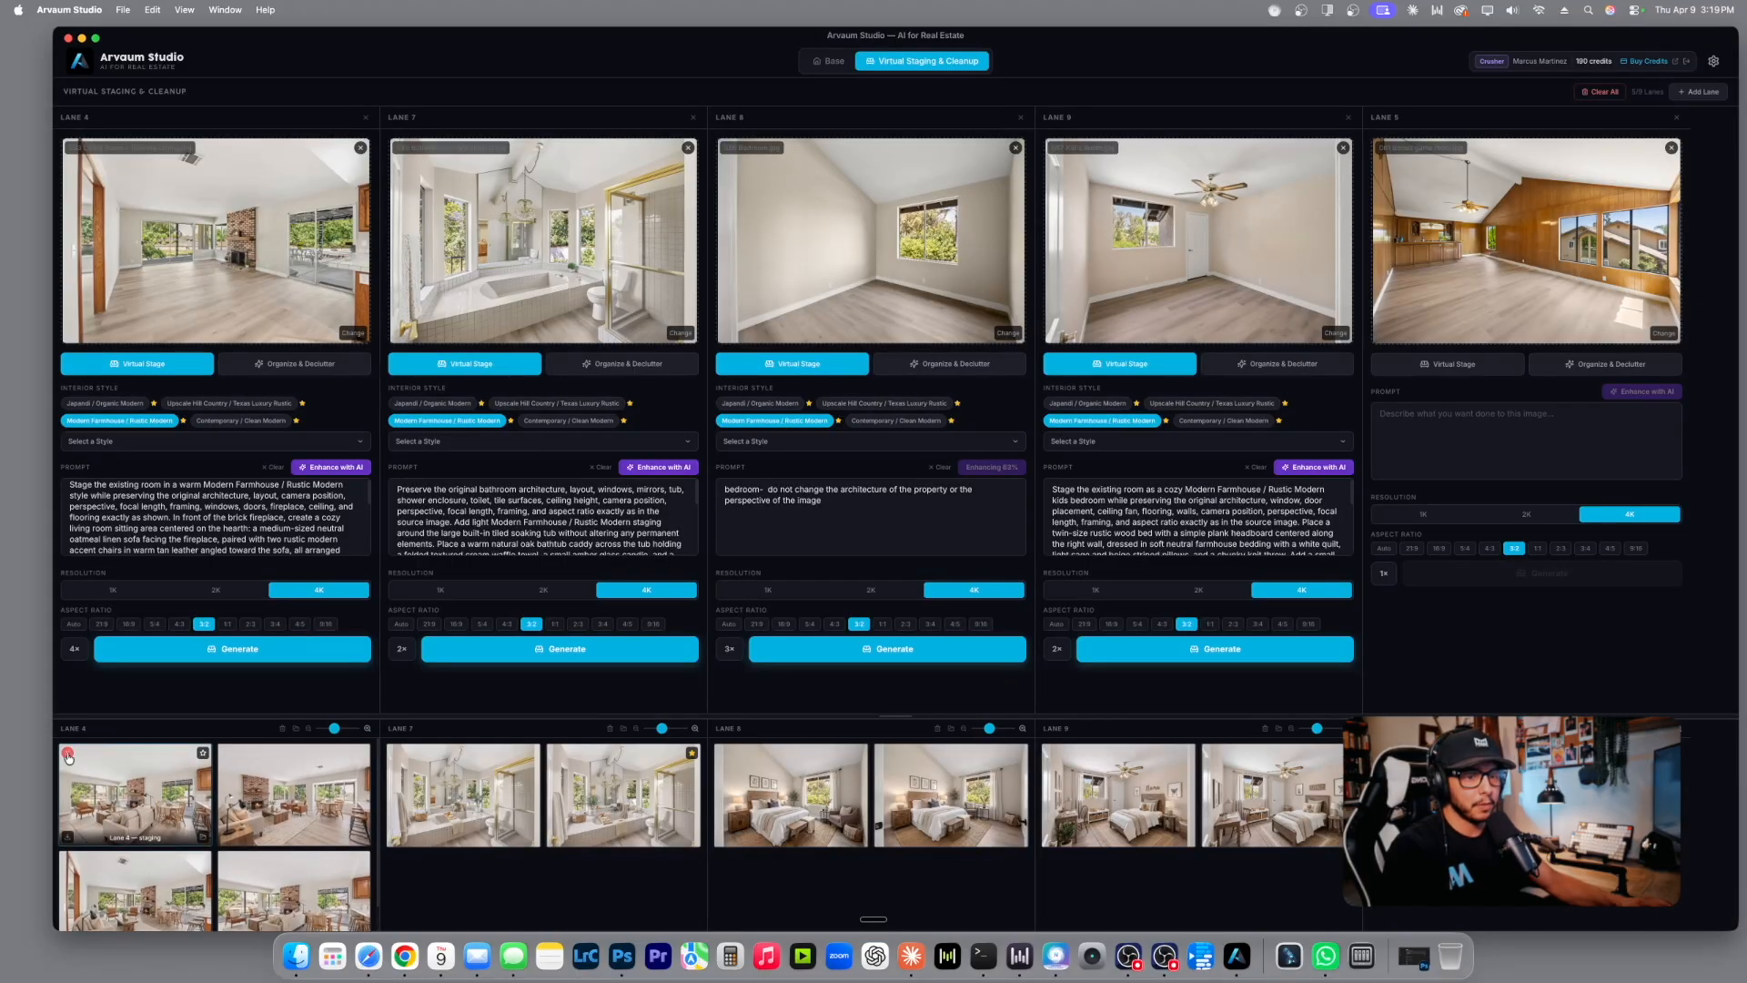
{"action": "left_click", "coordinate": [68, 755]}
{"action": "left_click", "coordinate": [68, 754]}
{"action": "left_click", "coordinate": [68, 754]}
{"action": "left_click", "coordinate": [67, 755]}
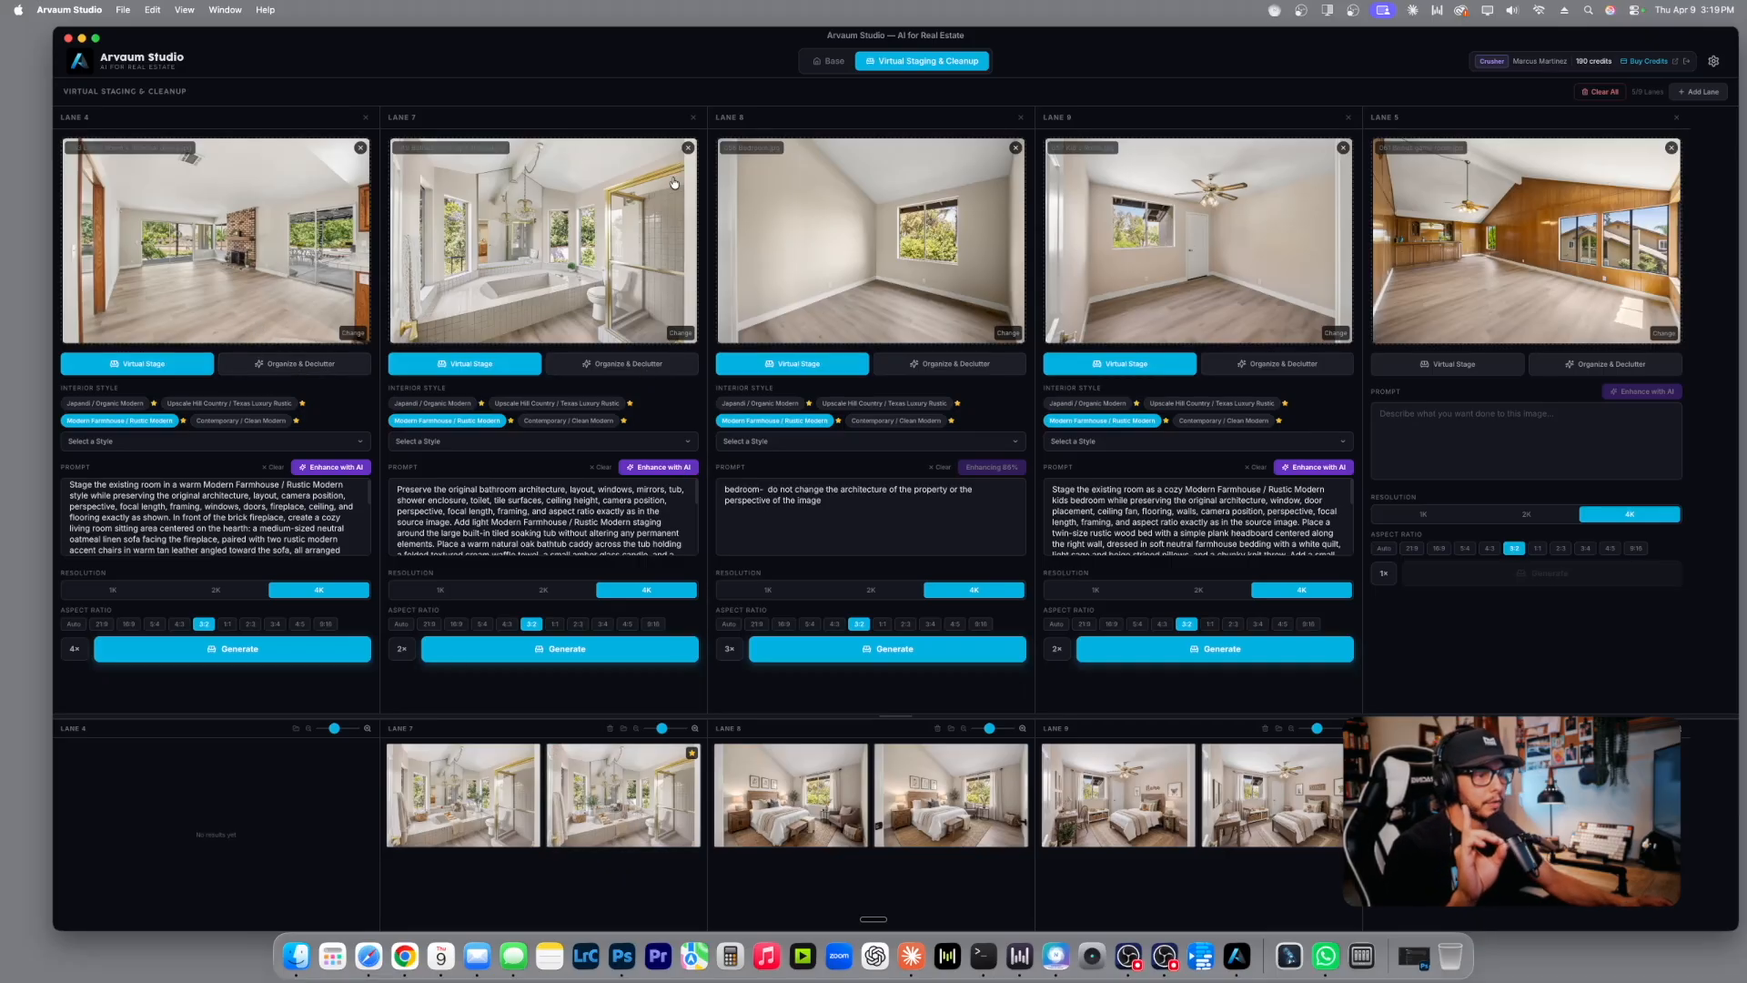
Remove the bathroom lane (Lane 7) together with its results.
{"action": "left_click", "coordinate": [694, 118]}
{"action": "left_click", "coordinate": [933, 489]}
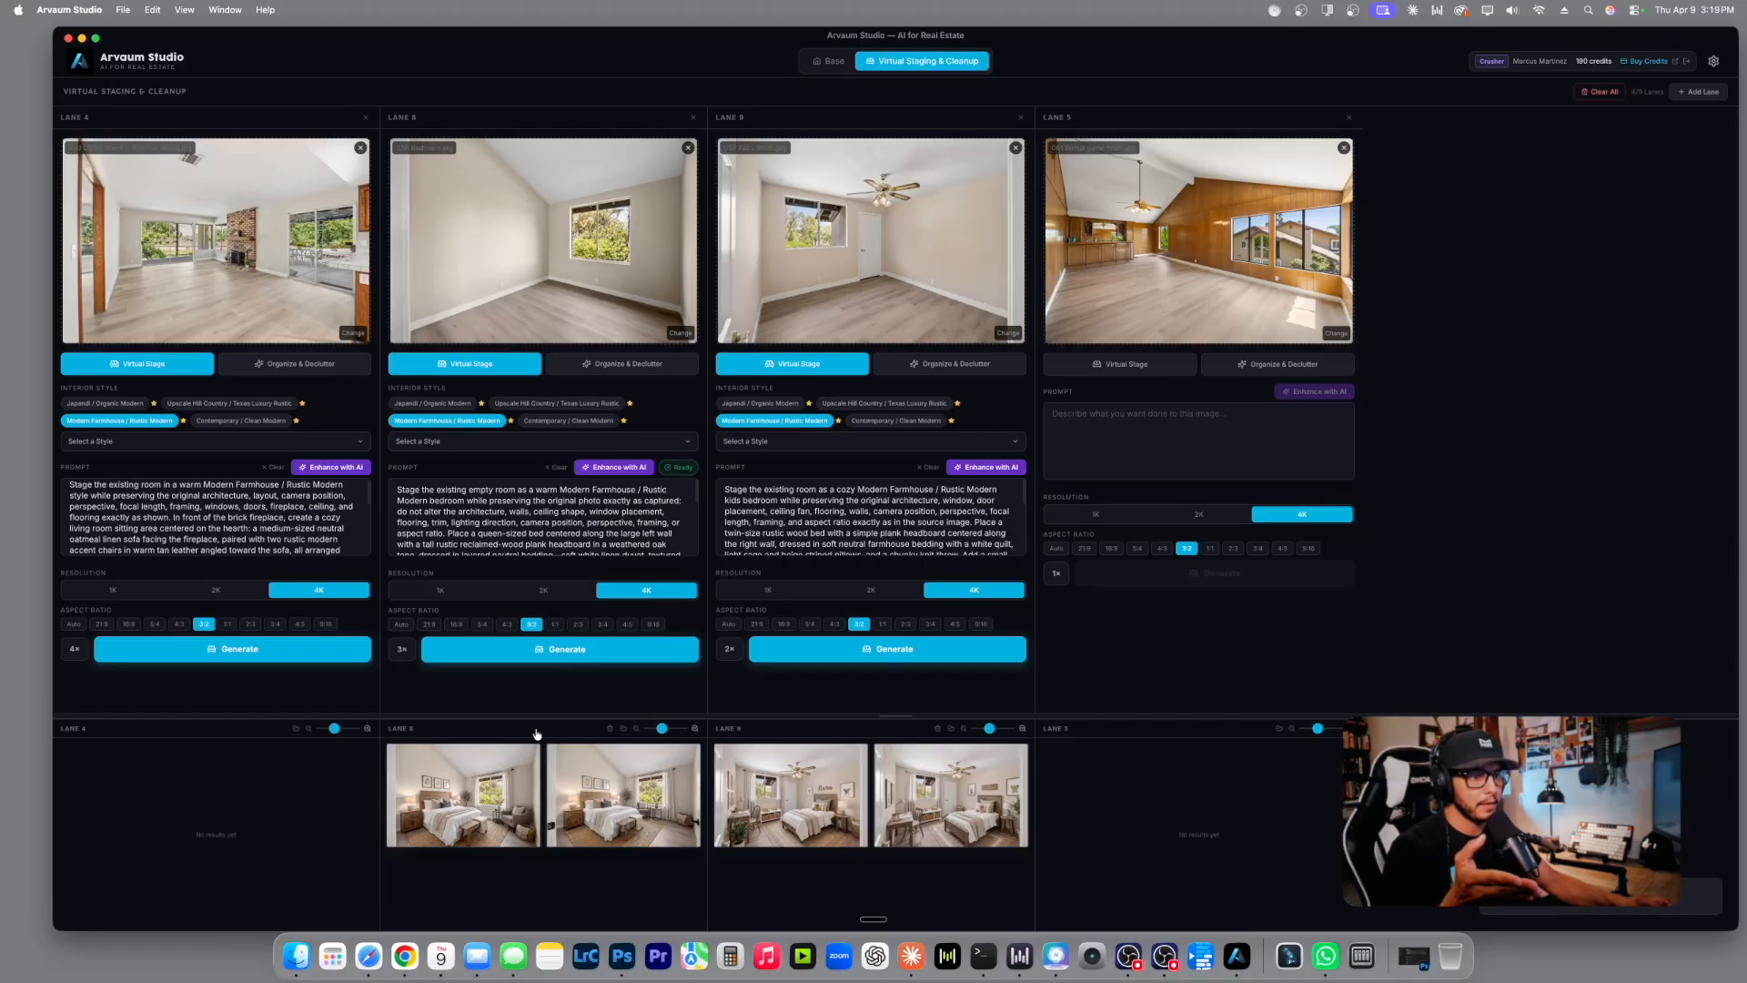
Delete both staged bedroom results in Lane 8 and generate new ones from the enhanced prompt.
{"action": "left_click", "coordinate": [398, 757]}
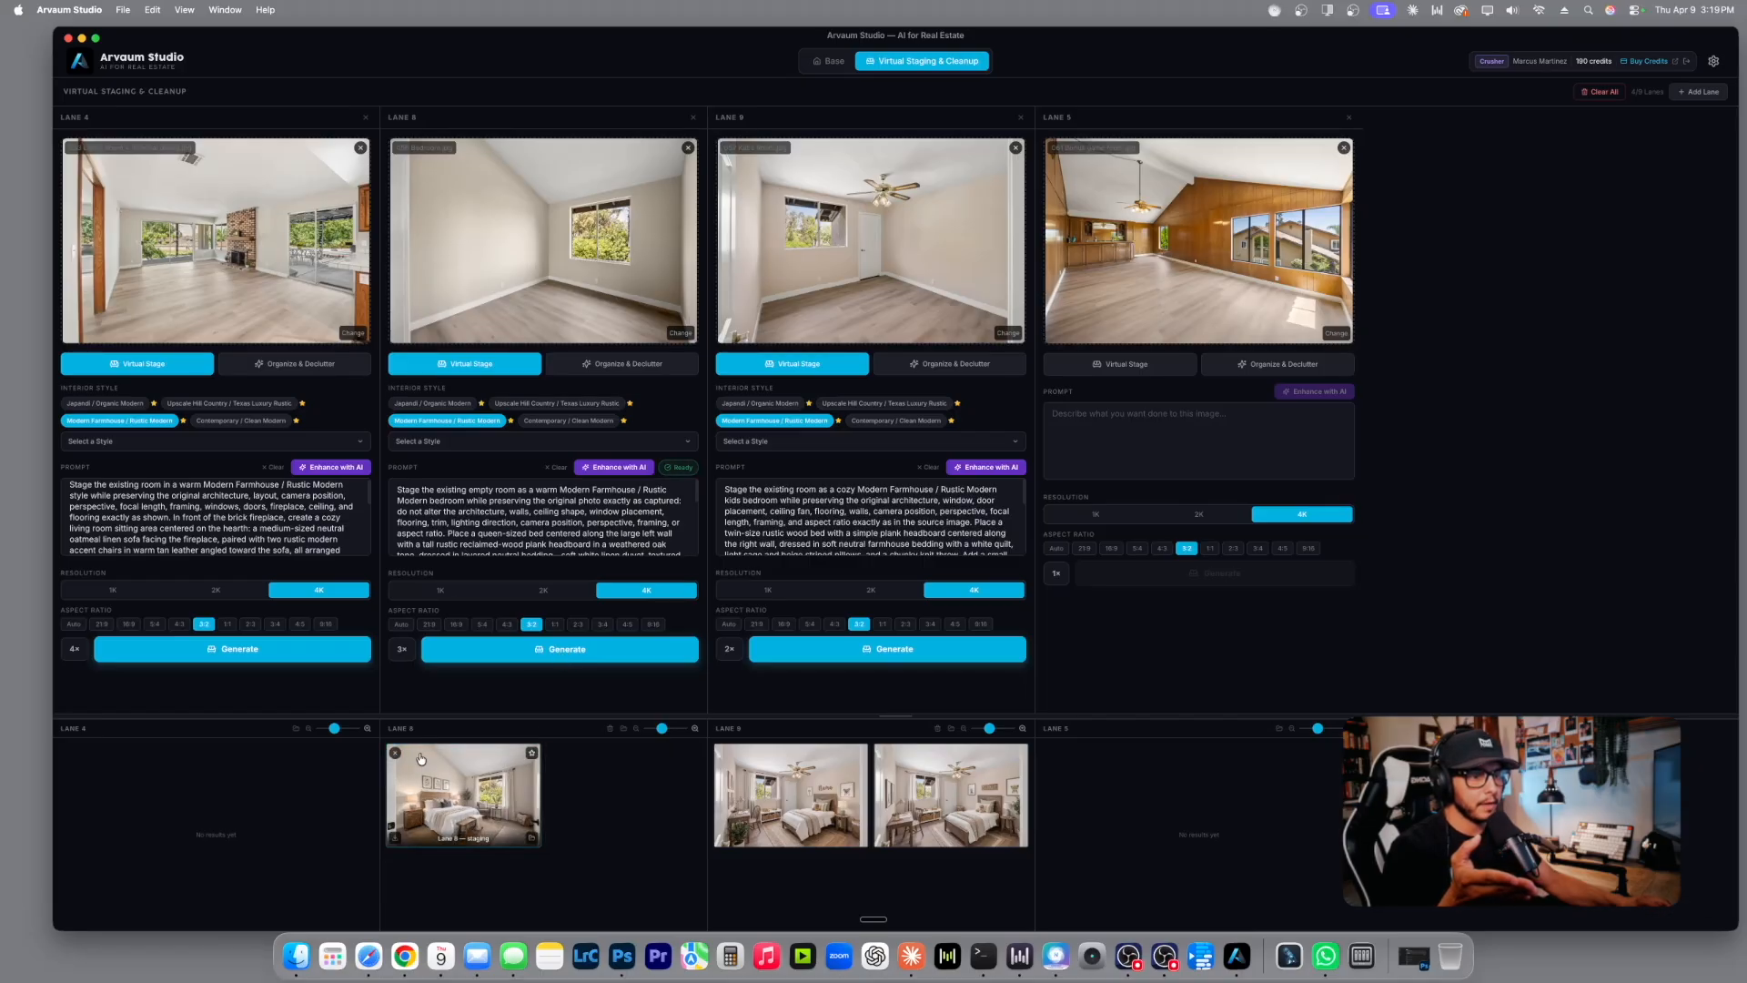
{"action": "left_click", "coordinate": [398, 757]}
{"action": "left_click", "coordinate": [584, 651]}
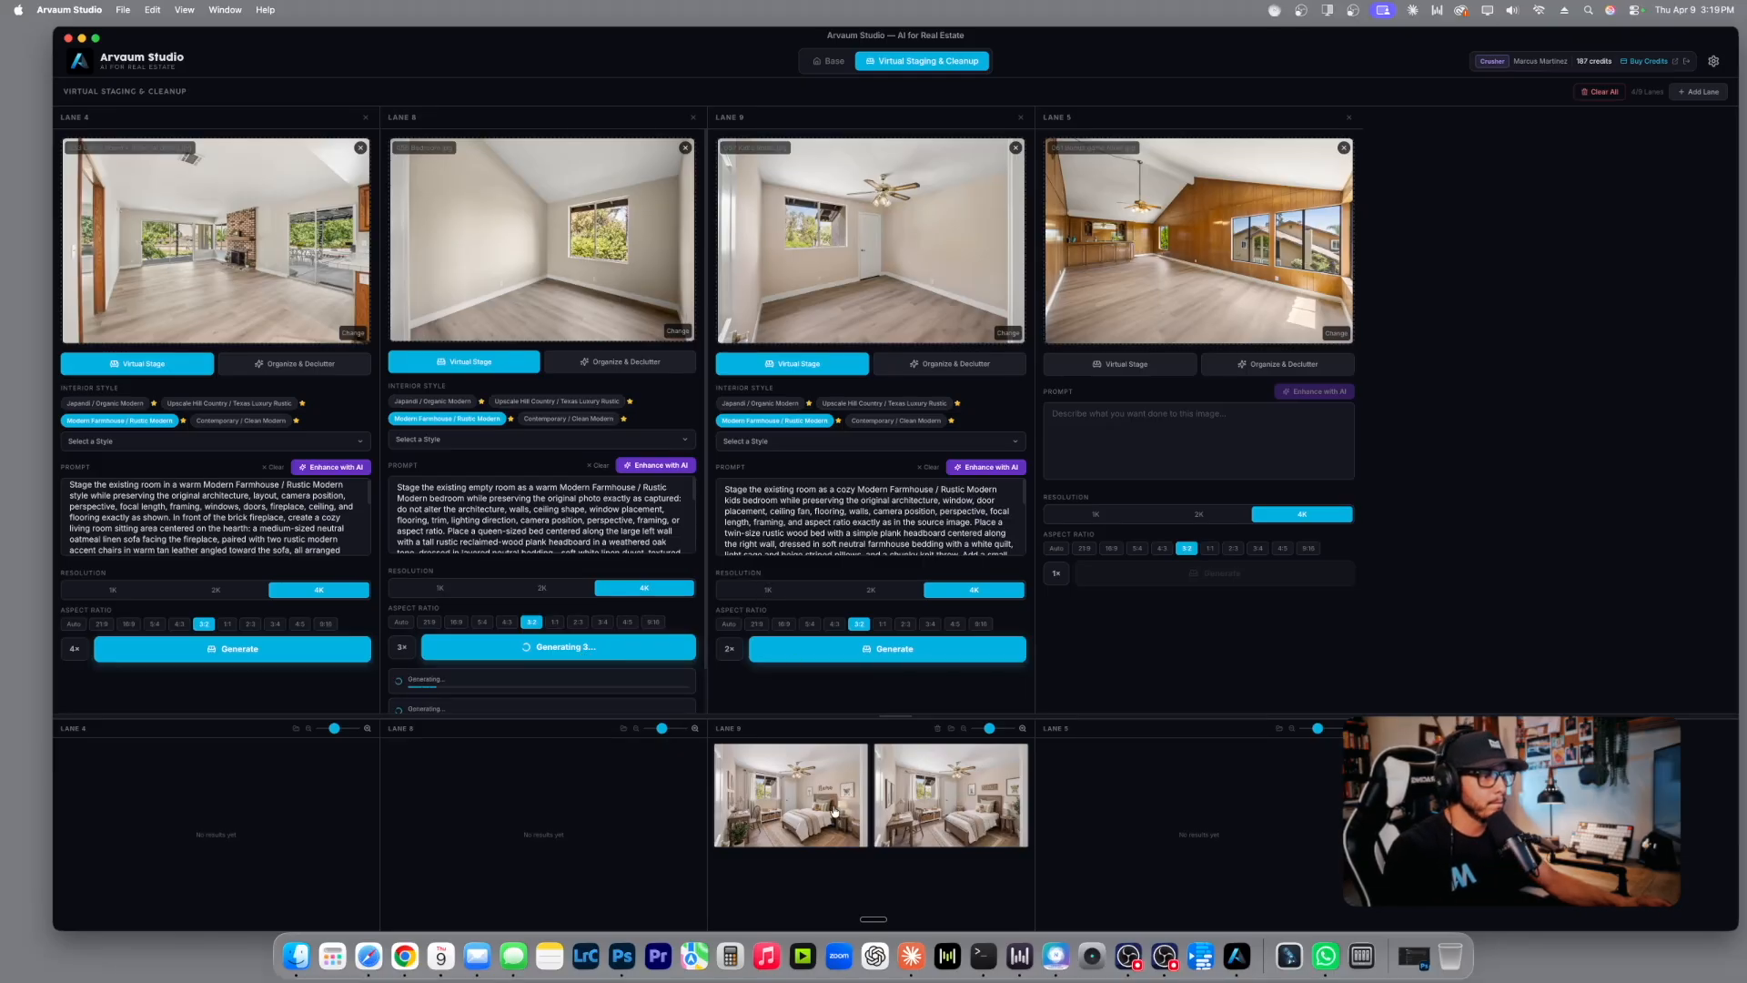
Compare the first staged kid's room result in Lane 9 with its original empty-room photo.
{"action": "left_click", "coordinate": [803, 799]}
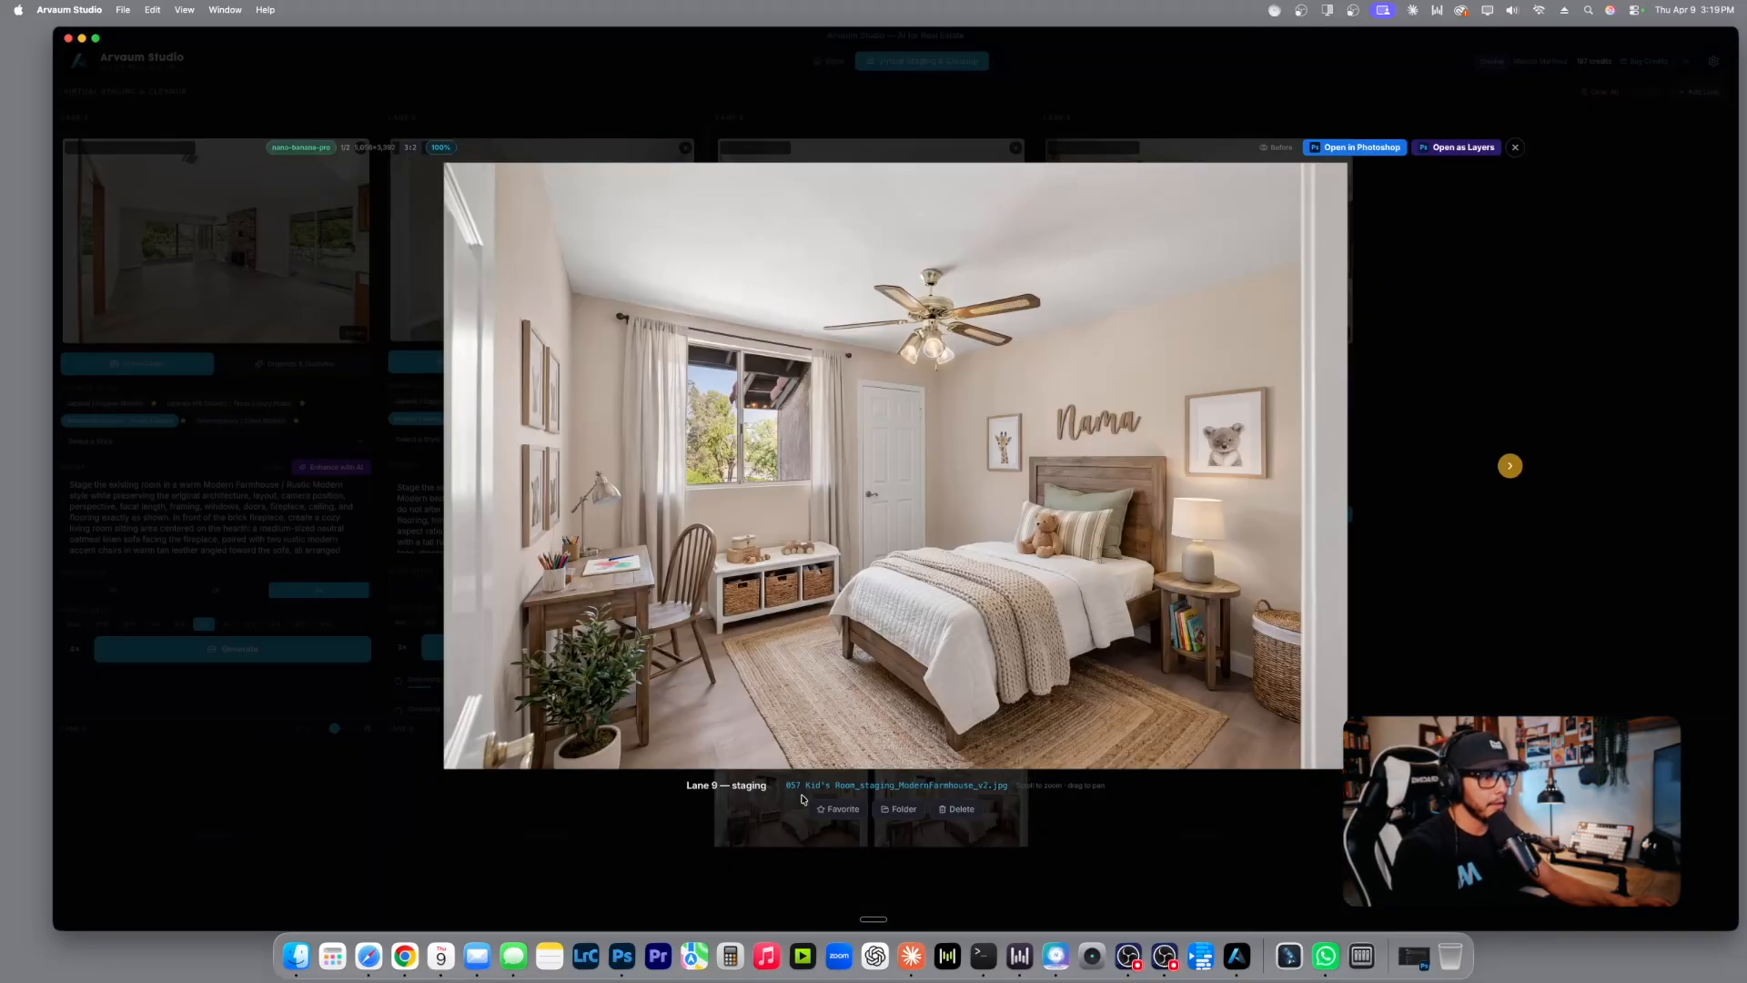
{"action": "left_click", "coordinate": [1276, 149]}
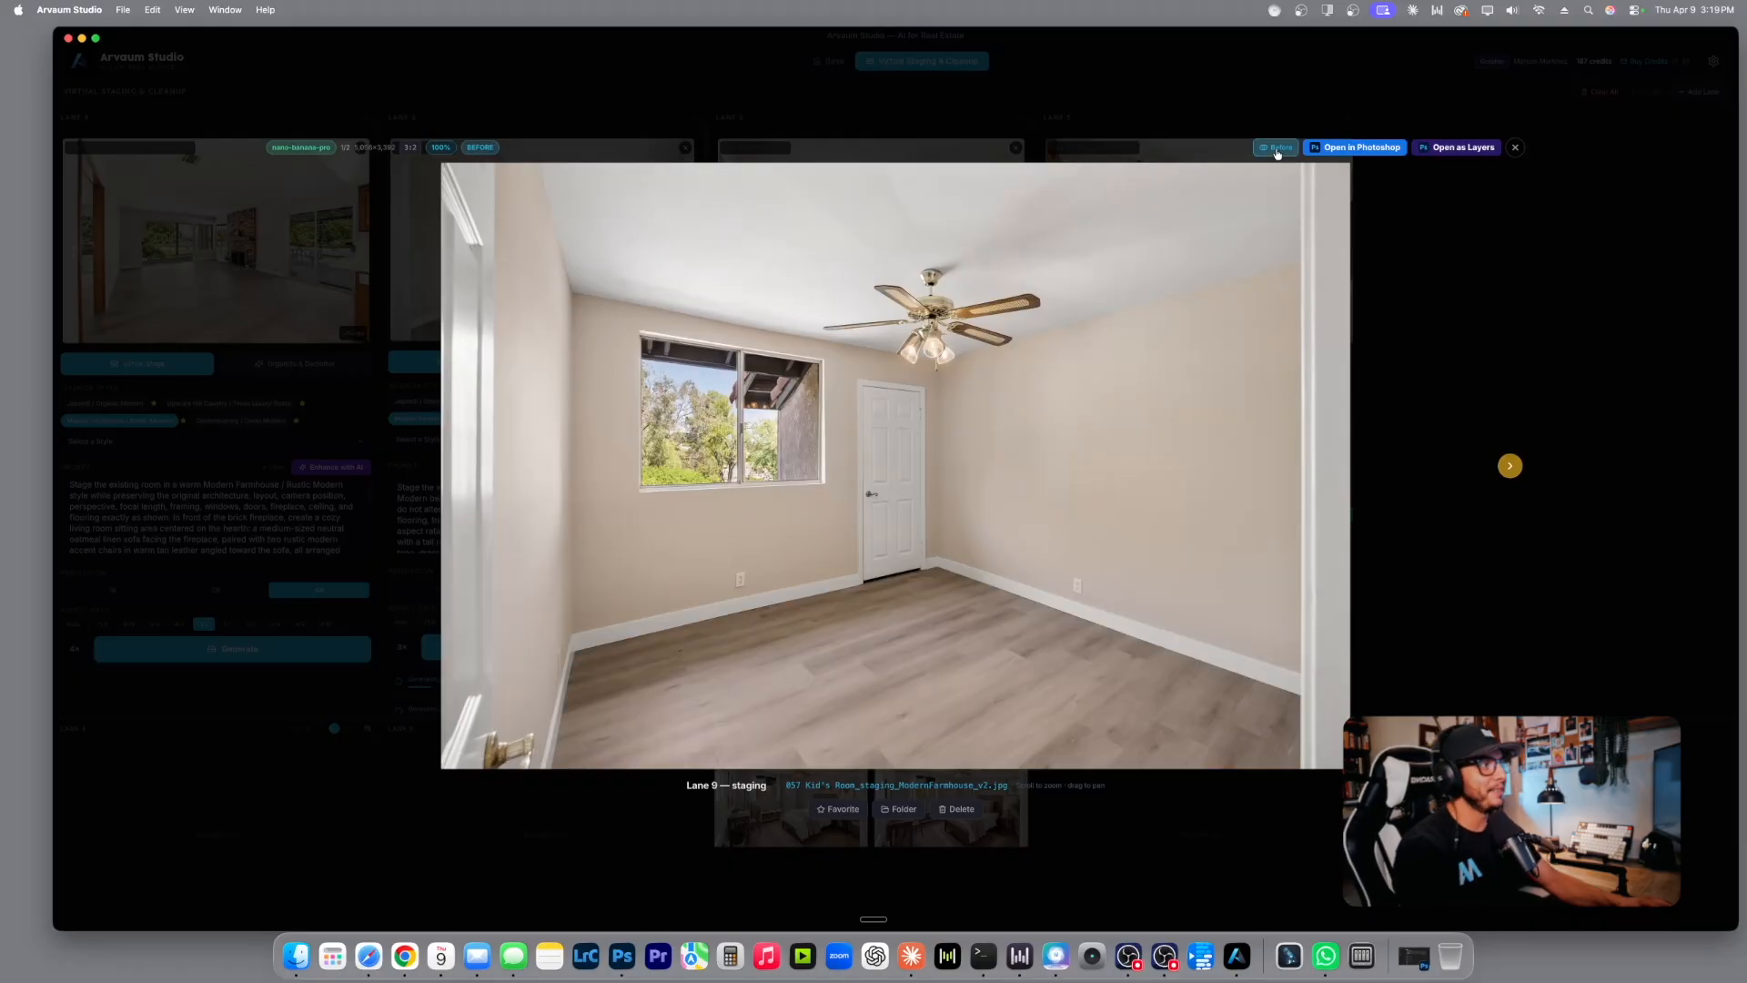
{"action": "left_click", "coordinate": [1277, 149]}
{"action": "left_click", "coordinate": [1277, 149]}
{"action": "left_click", "coordinate": [1277, 149]}
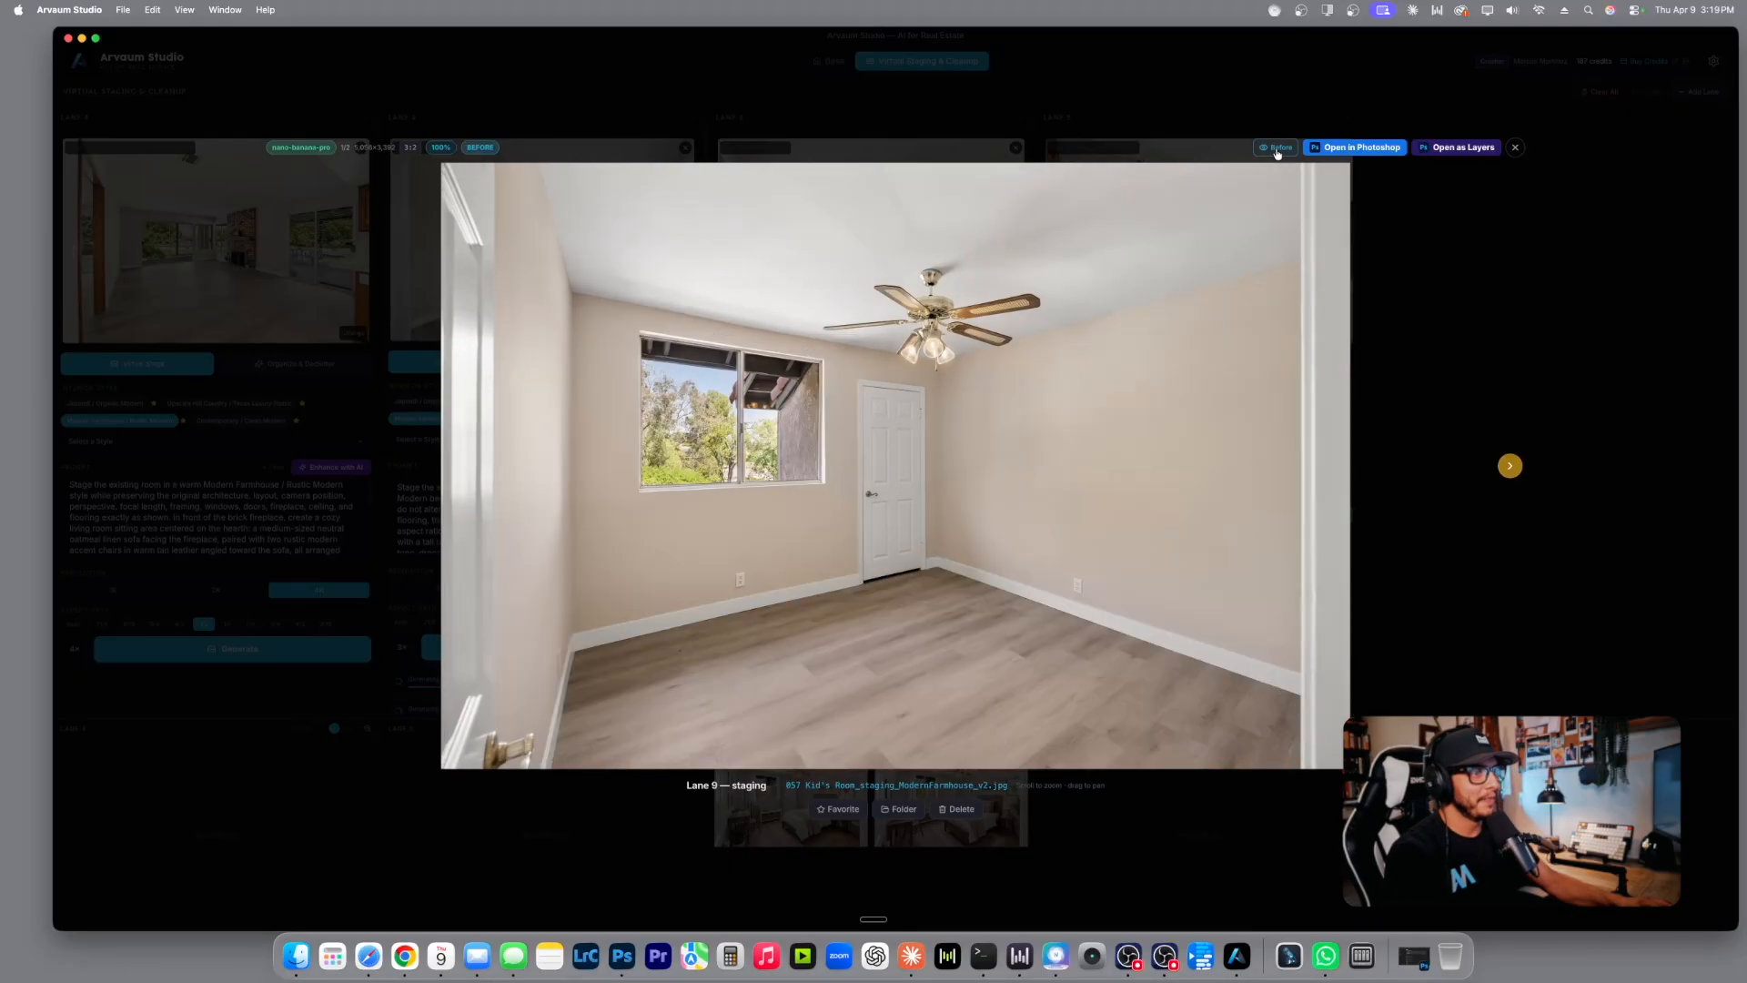
{"action": "left_click", "coordinate": [1277, 150]}
{"action": "left_click", "coordinate": [1277, 150]}
{"action": "left_click", "coordinate": [1277, 150]}
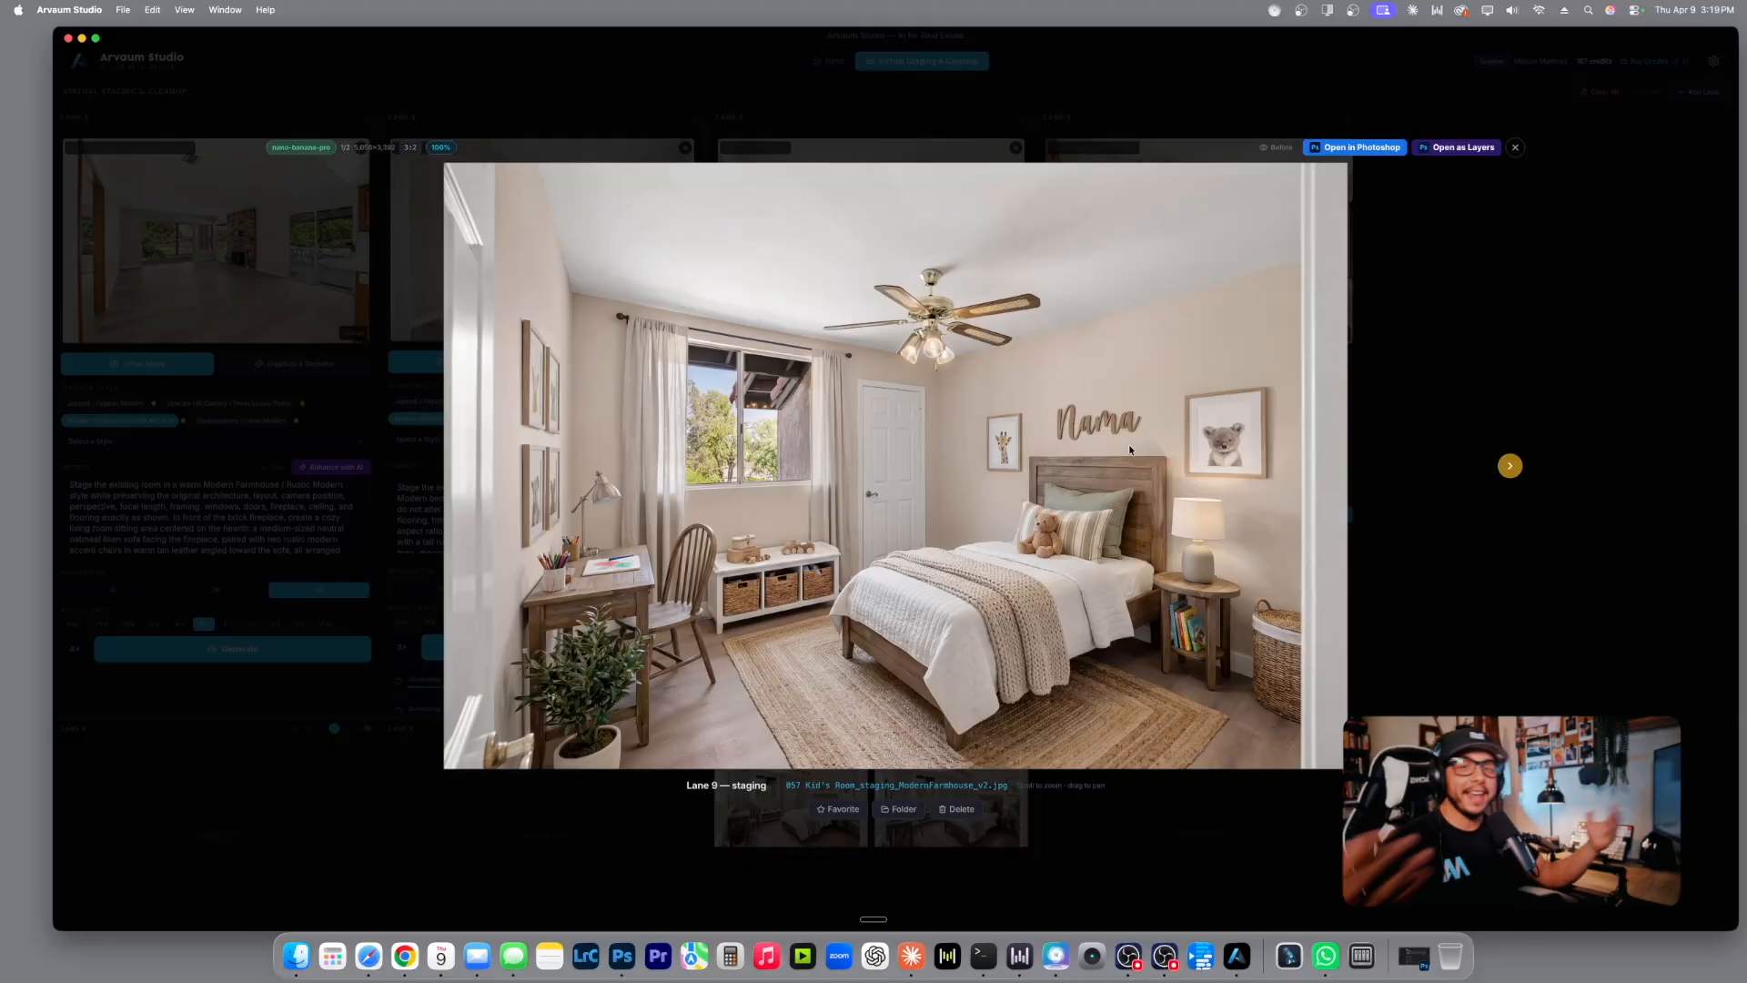
View the second staged kid's room version and recheck the first version against the original photo.
{"action": "left_click", "coordinate": [1510, 465]}
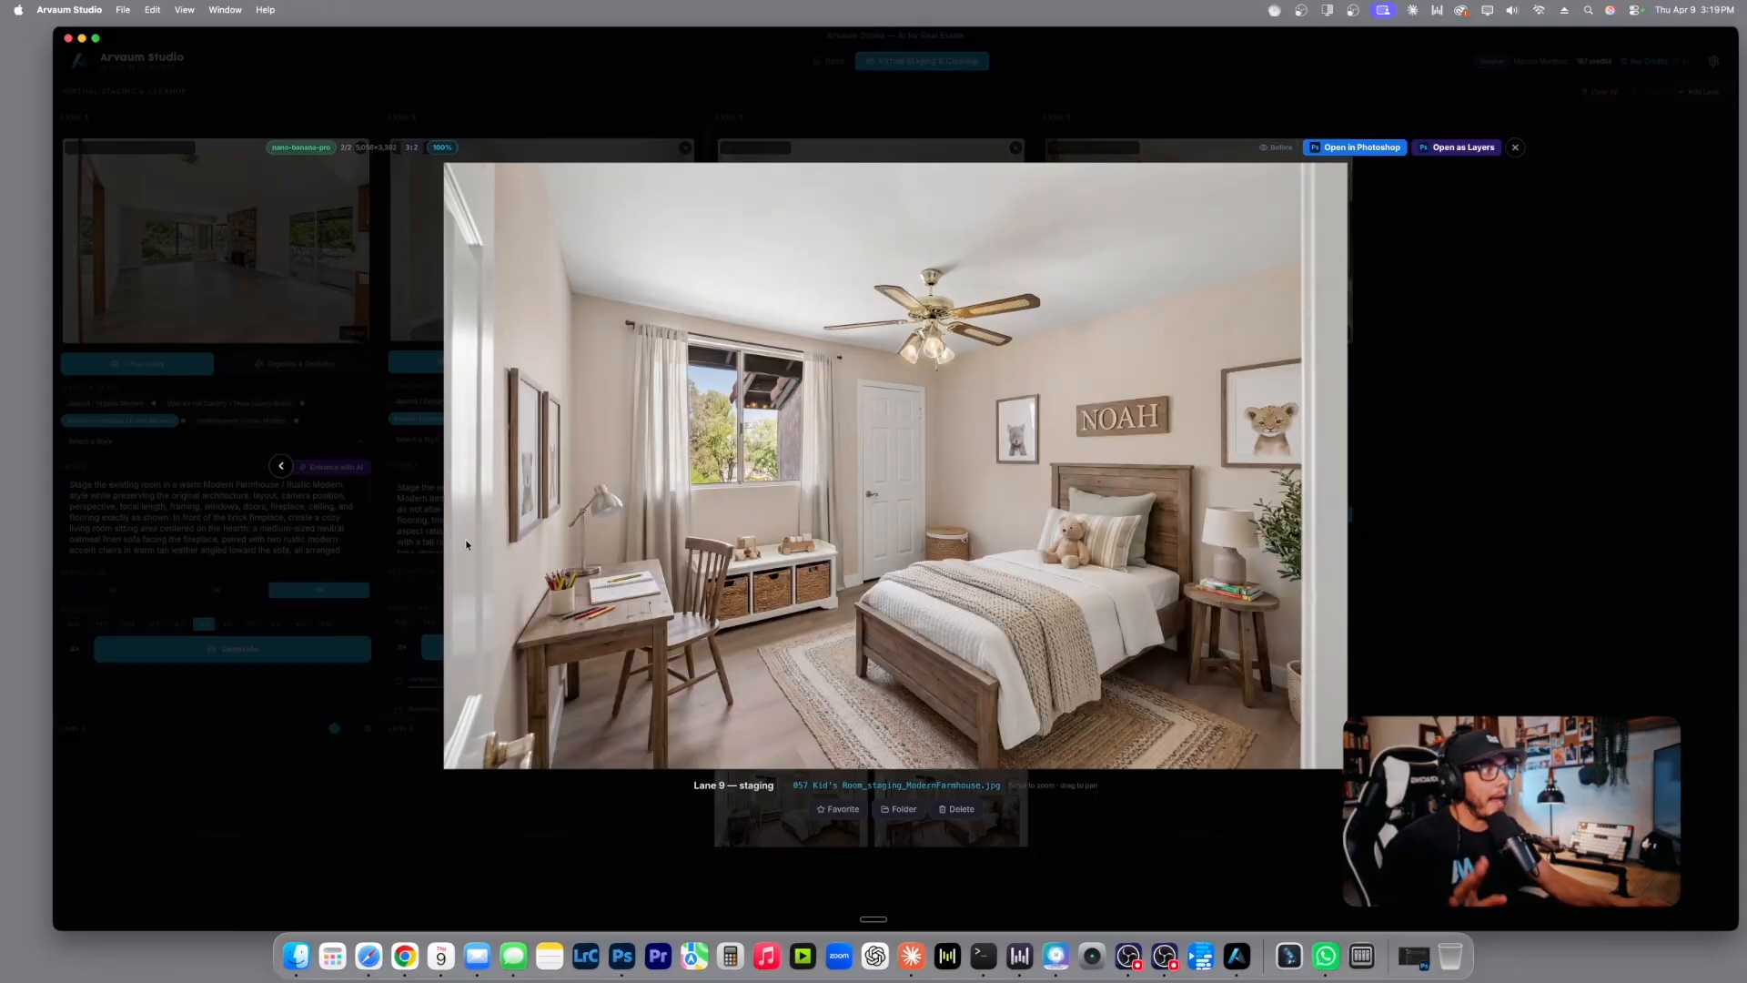
{"action": "left_click", "coordinate": [281, 465]}
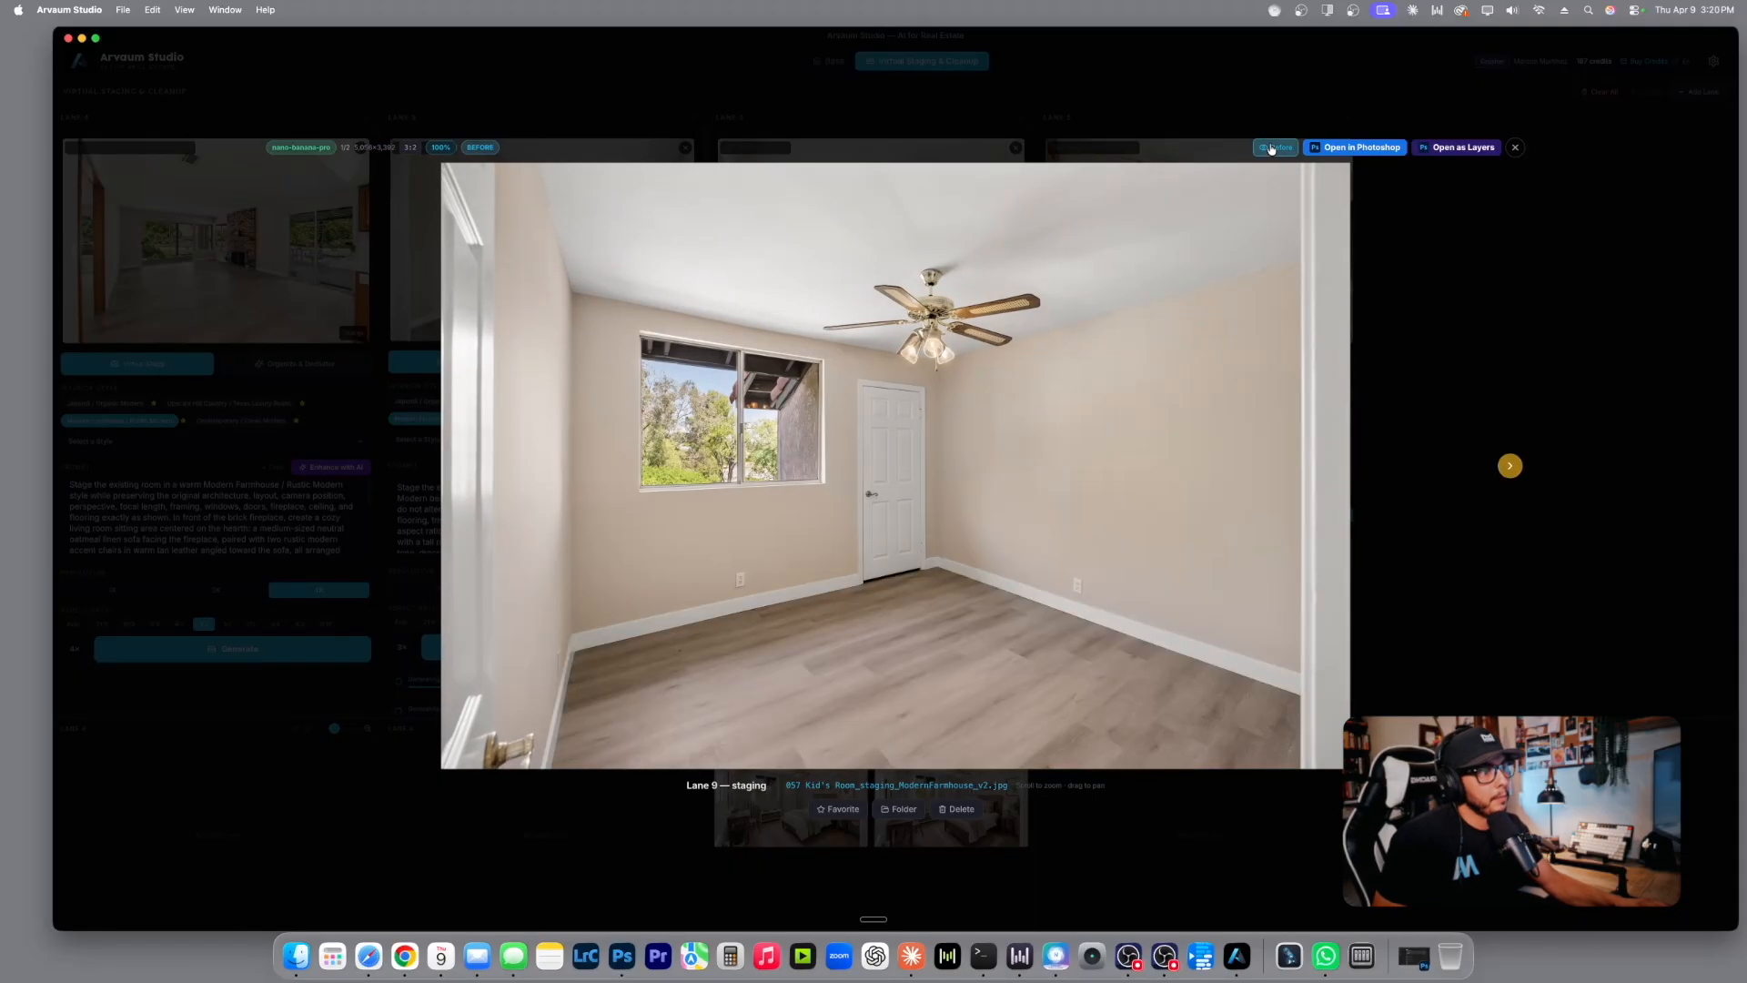
{"action": "left_click", "coordinate": [1272, 149]}
{"action": "left_click", "coordinate": [1271, 149]}
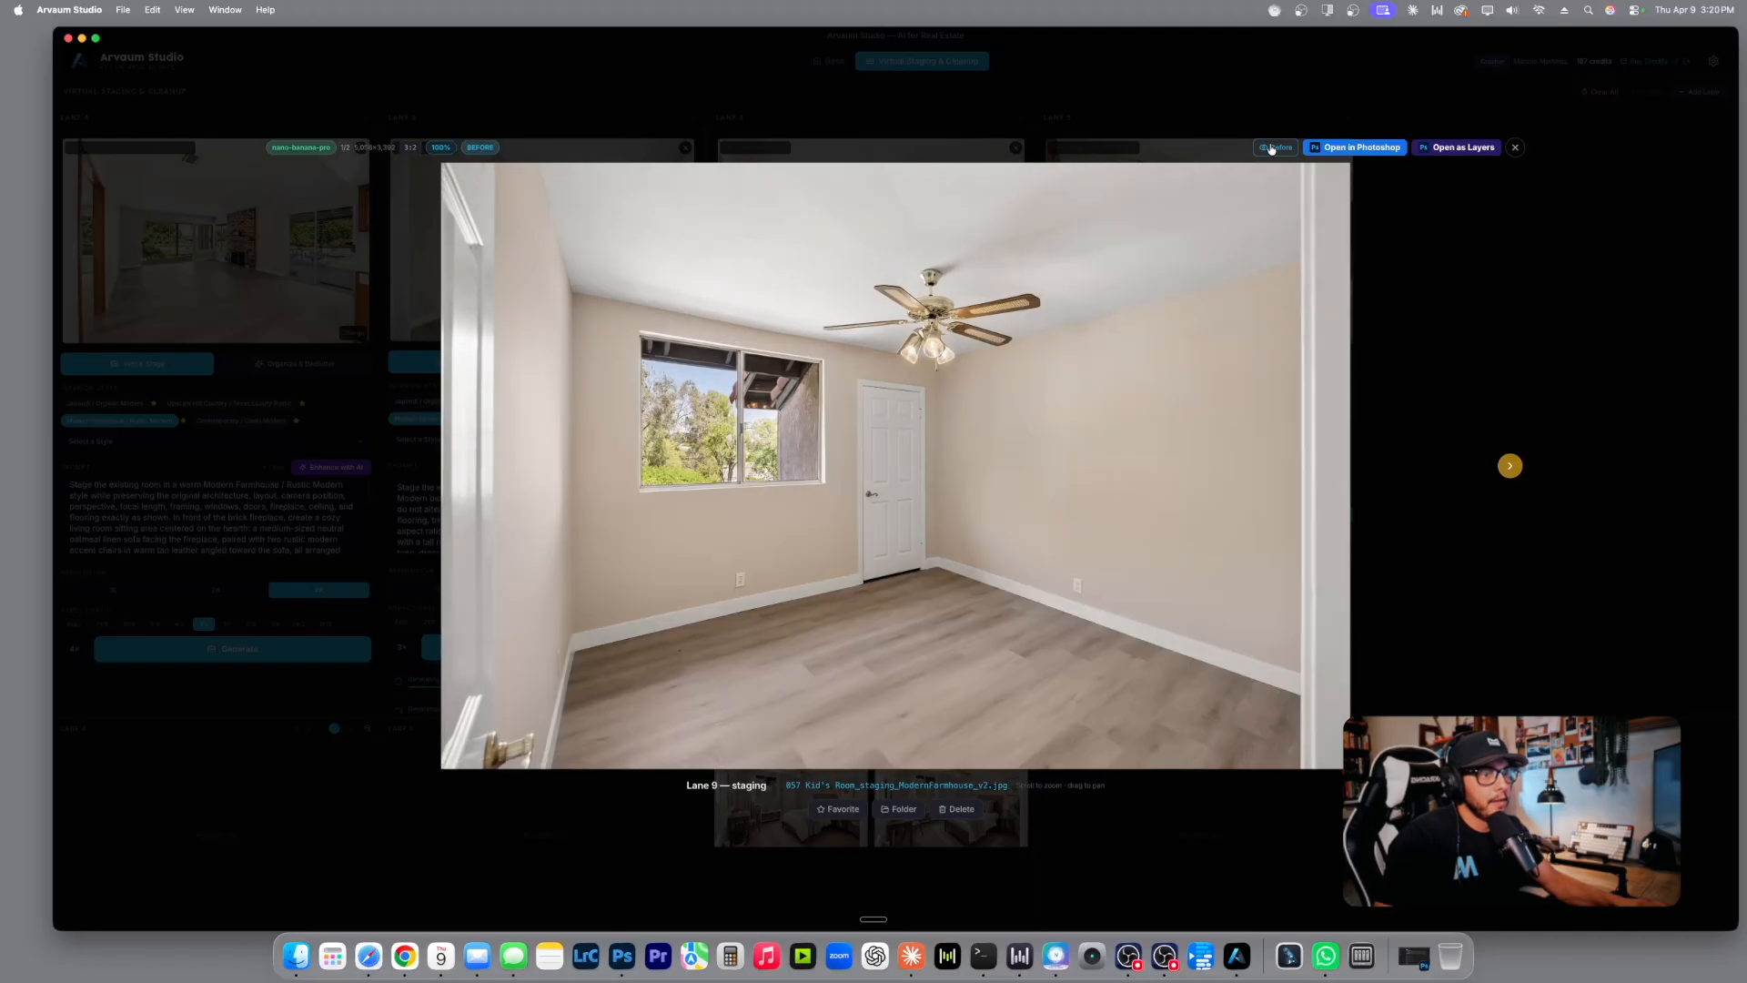
{"action": "left_click", "coordinate": [1271, 149]}
{"action": "left_click", "coordinate": [1272, 149]}
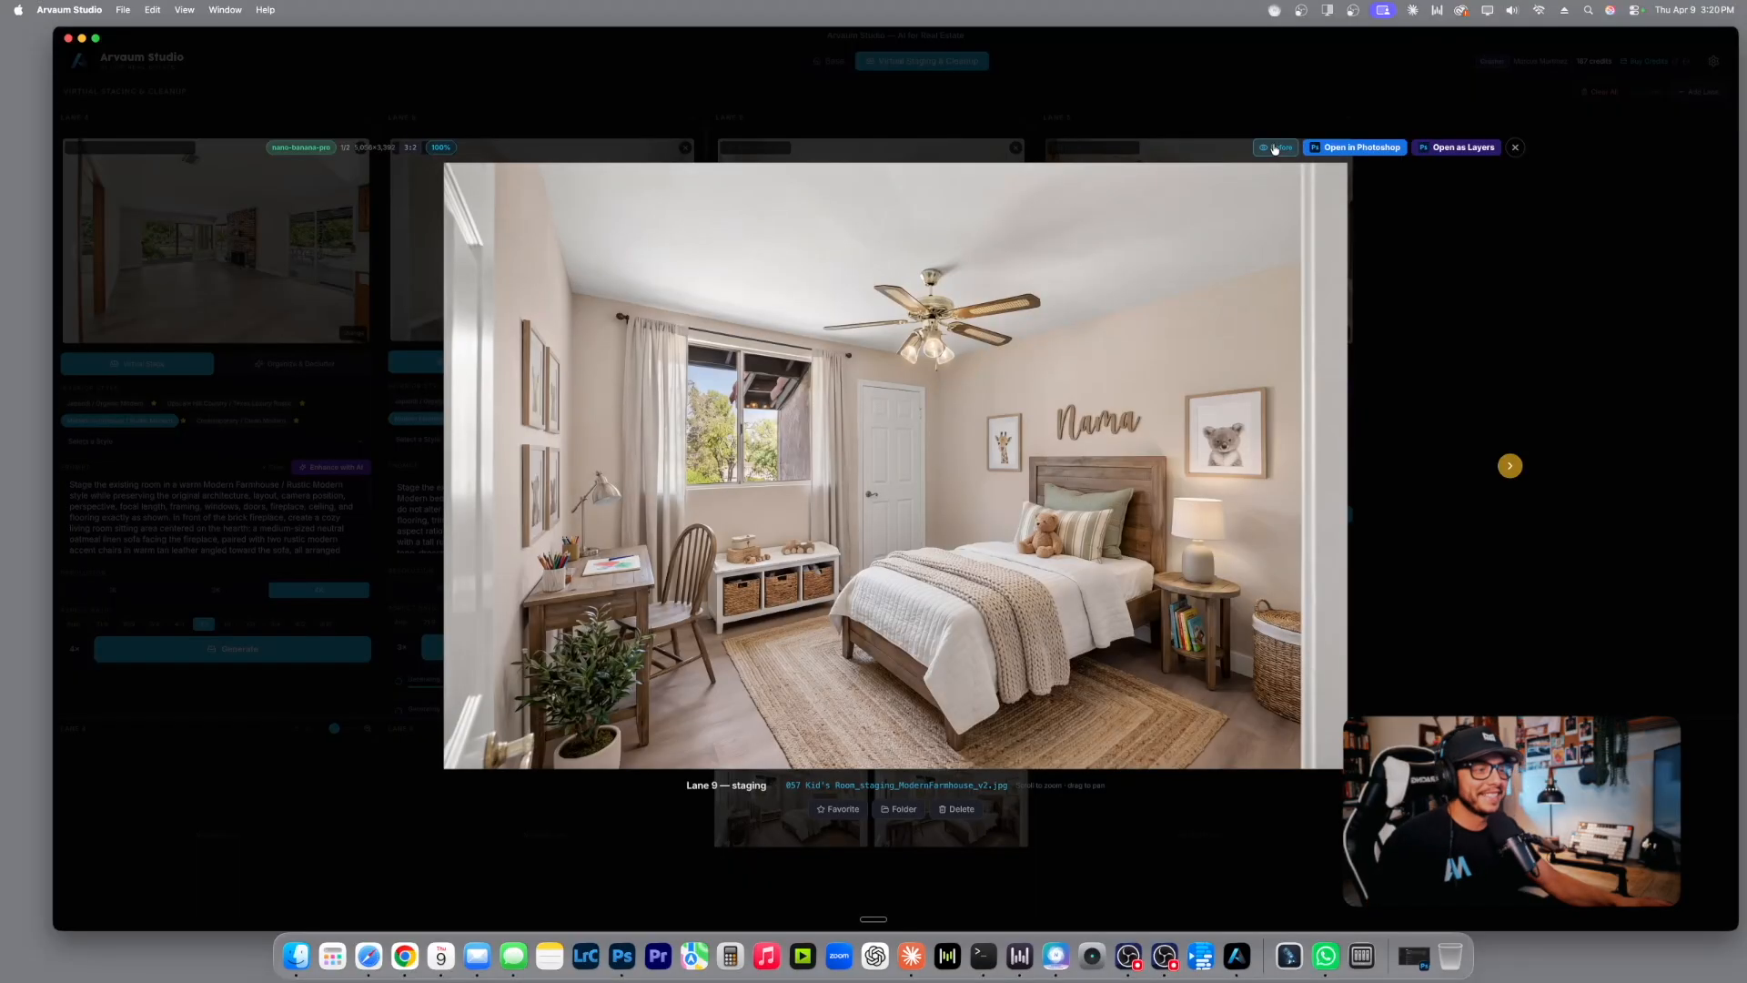
Compare the second staged kid's room version with the original photo and mark that version as a favorite.
{"action": "key", "text": "Right"}
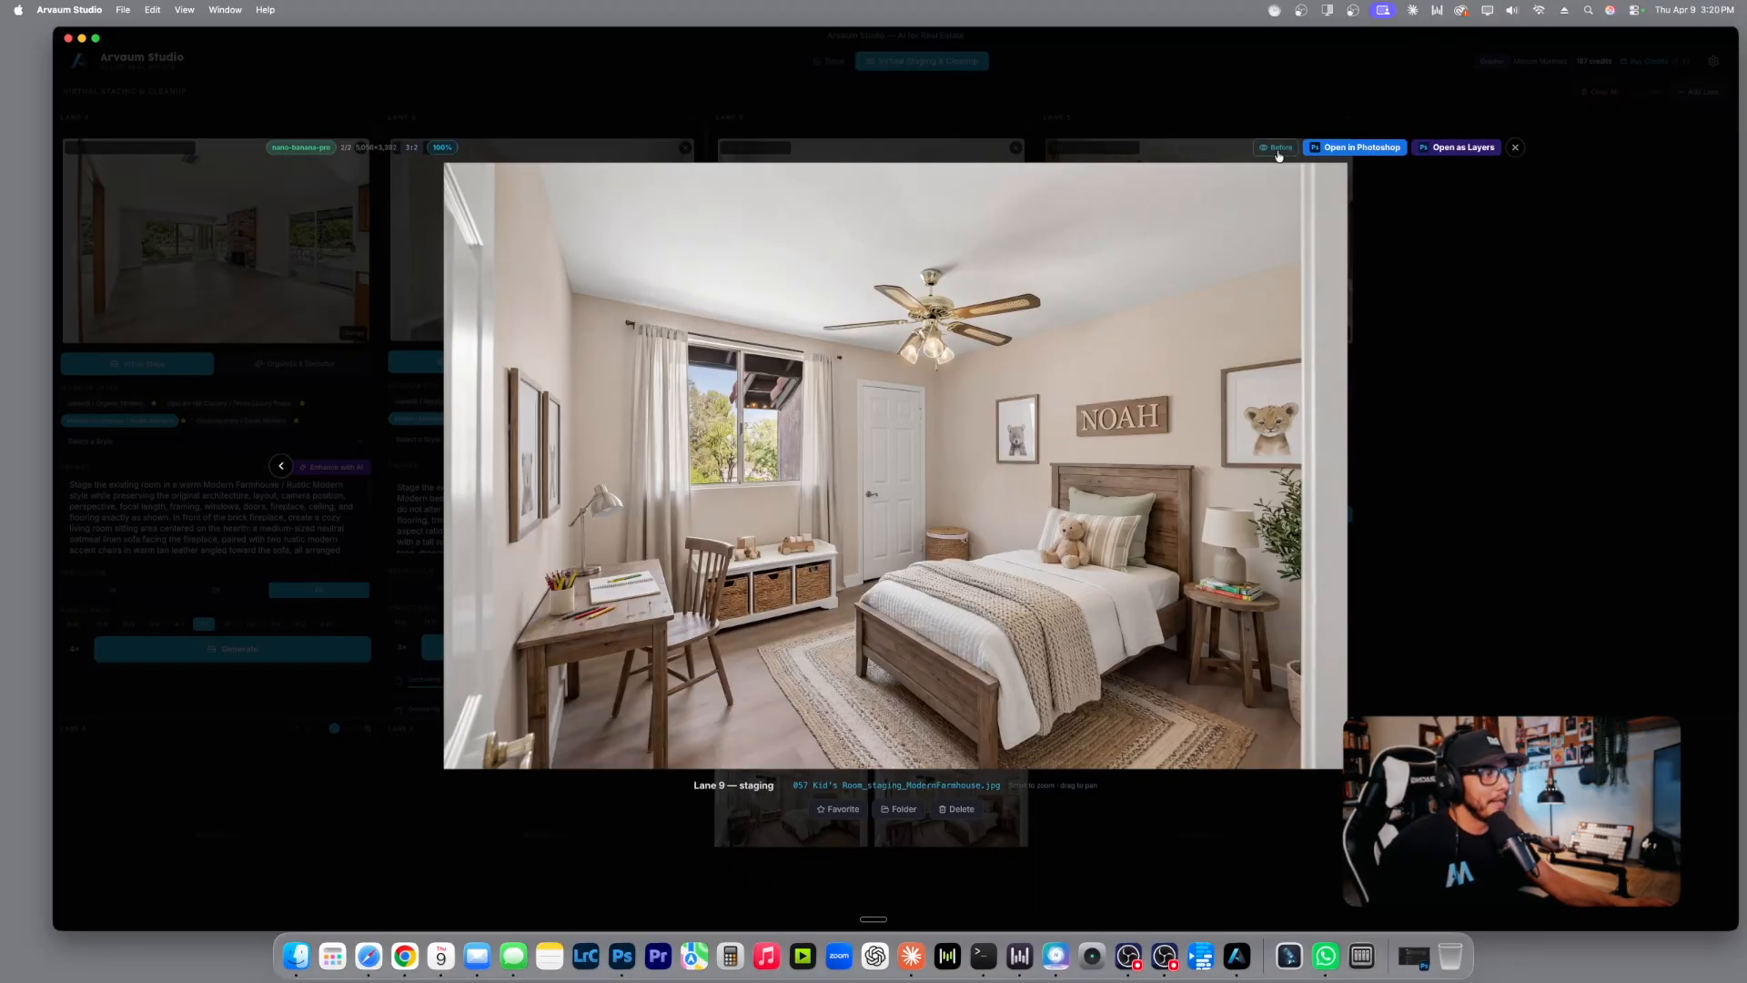
{"action": "left_click", "coordinate": [1278, 148]}
{"action": "left_click", "coordinate": [1278, 149]}
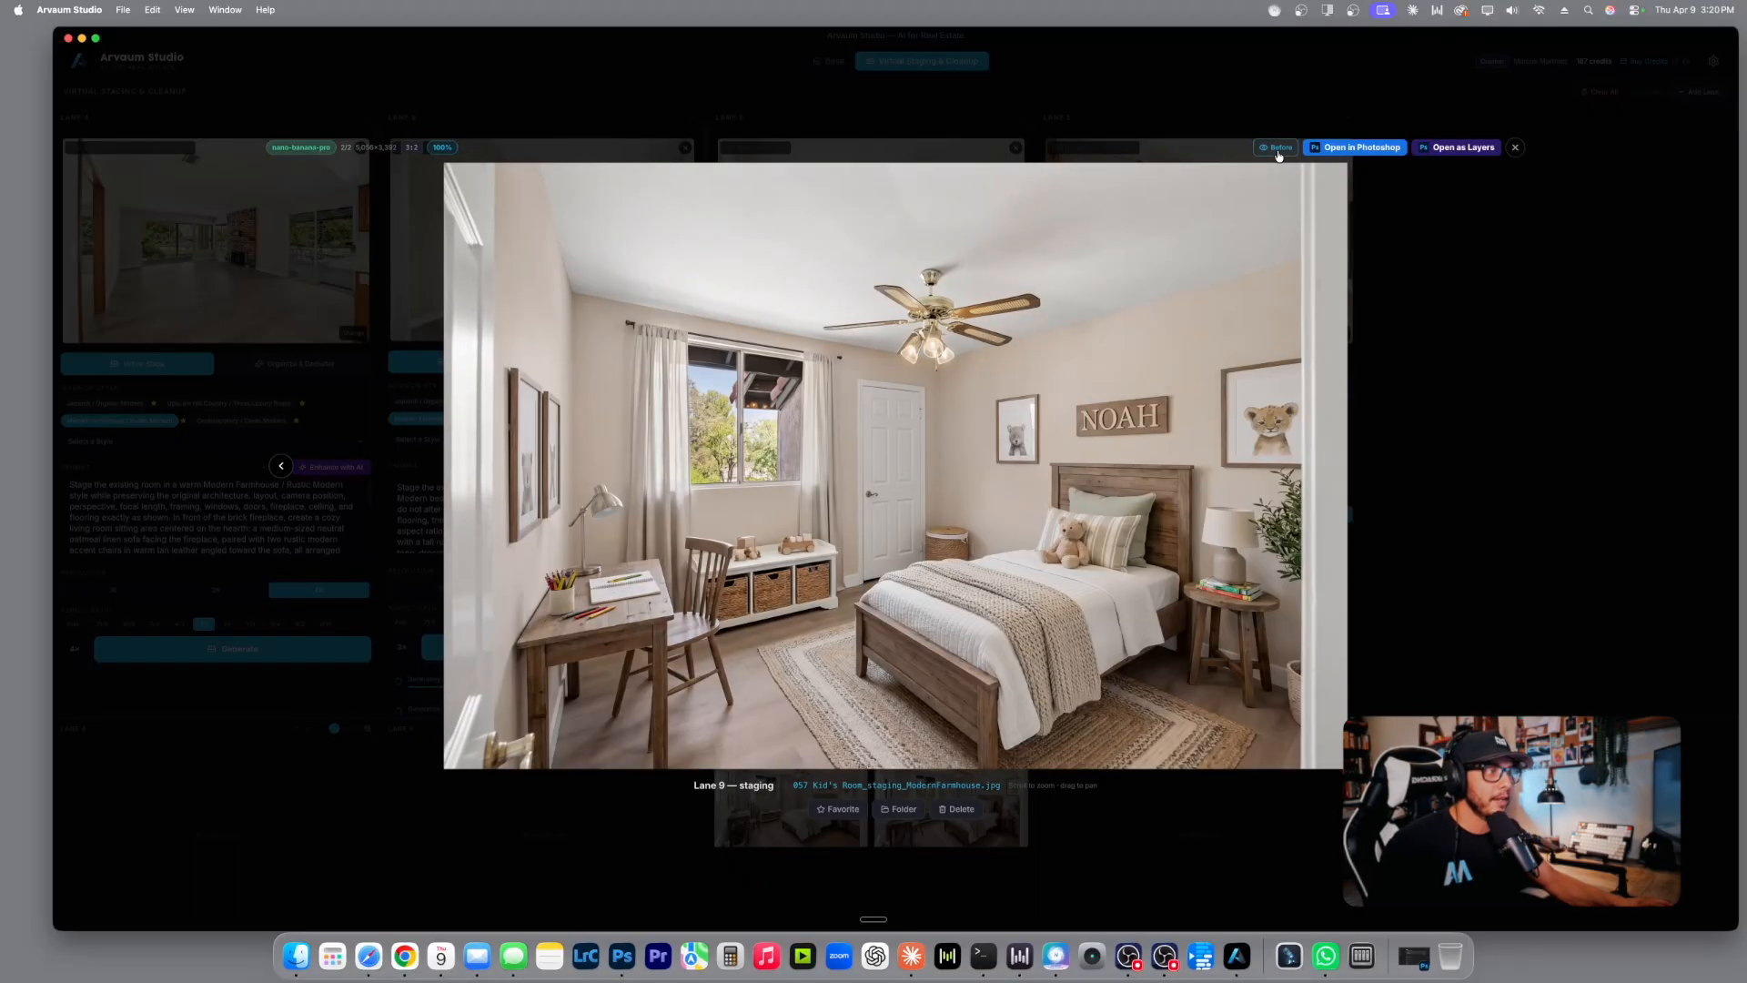
{"action": "left_click", "coordinate": [1278, 150]}
{"action": "left_click", "coordinate": [1278, 150]}
{"action": "left_click", "coordinate": [1279, 151]}
{"action": "left_click", "coordinate": [1278, 150]}
{"action": "left_click", "coordinate": [1278, 150]}
{"action": "left_click", "coordinate": [1278, 150]}
{"action": "left_click", "coordinate": [1279, 150]}
{"action": "left_click", "coordinate": [1278, 151]}
{"action": "left_click", "coordinate": [837, 811]}
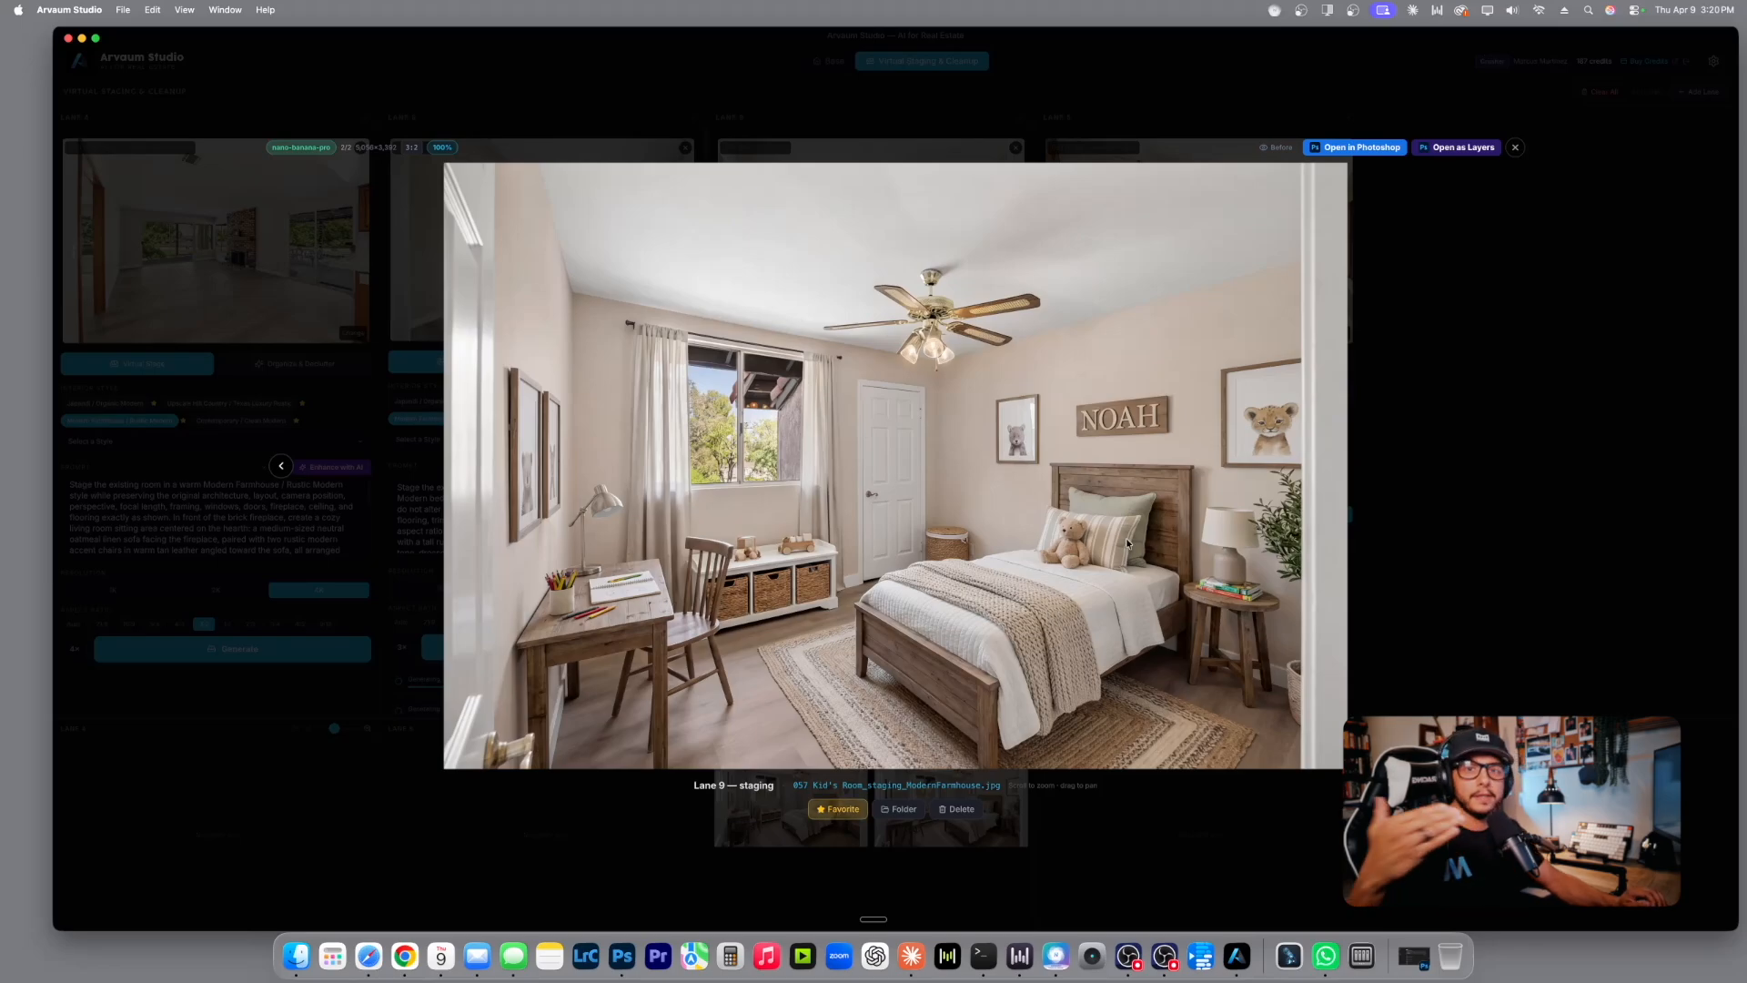
{"action": "left_click", "coordinate": [1284, 152]}
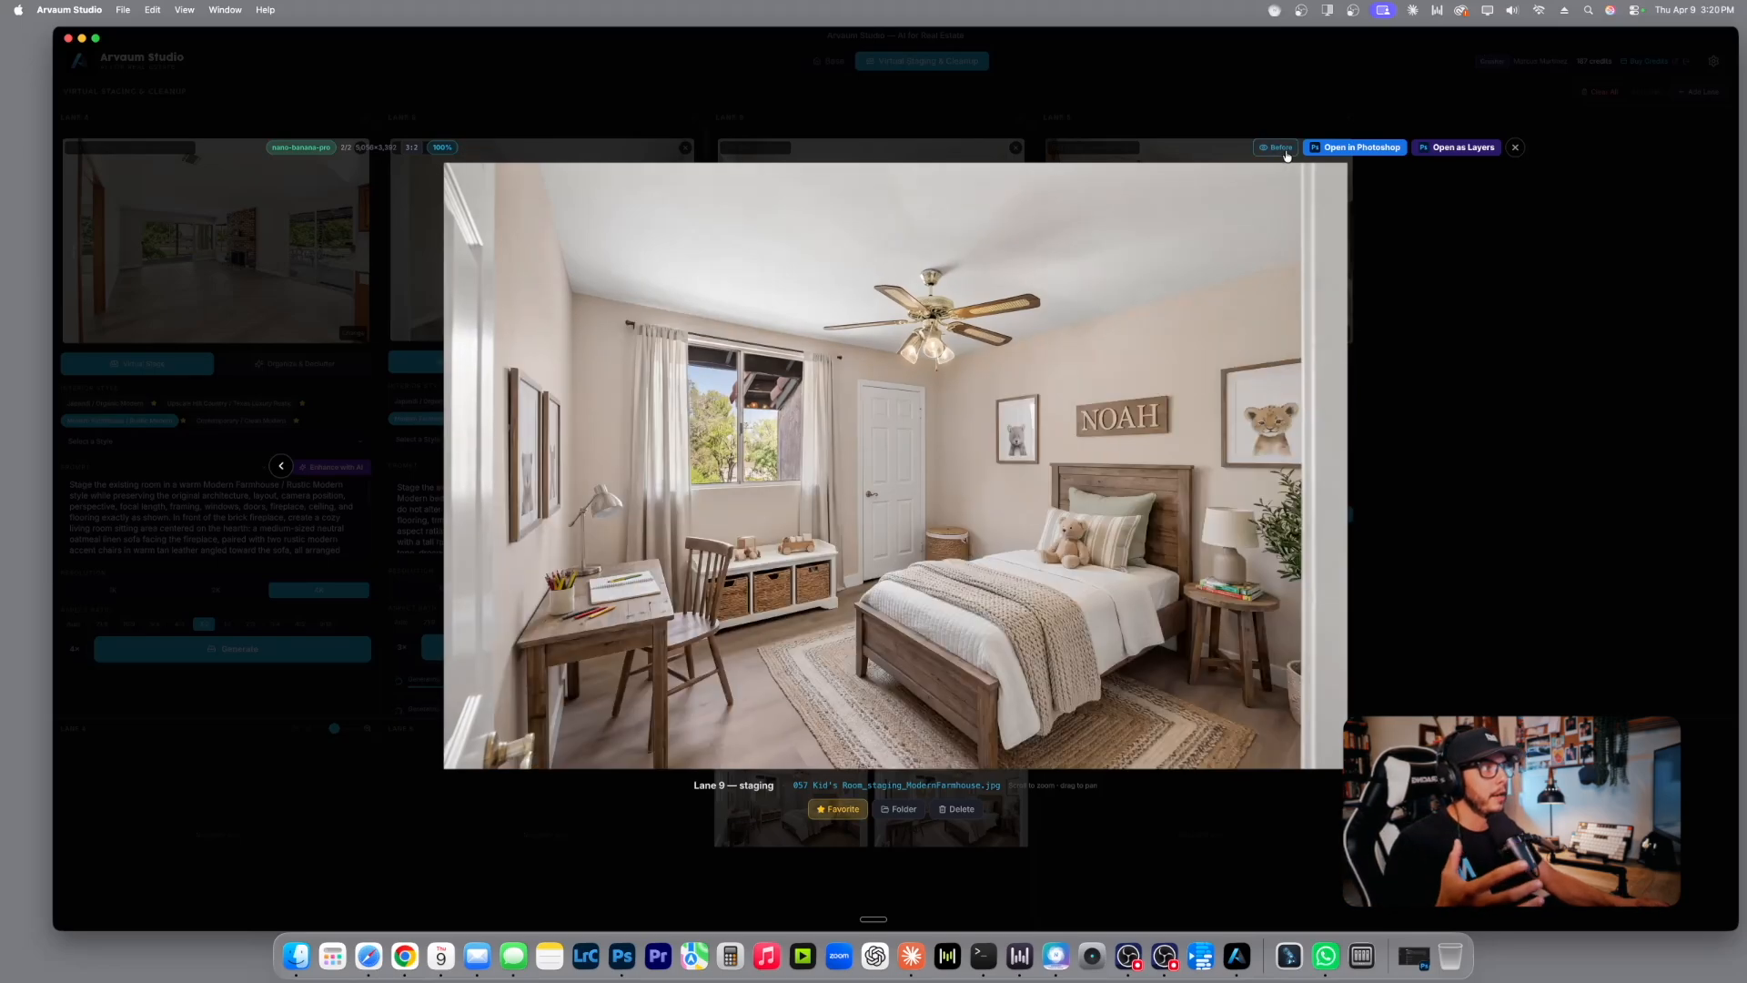
Close the image preview and remove the kid's room lane (Lane 9) along with its results.
{"action": "left_click", "coordinate": [1515, 149]}
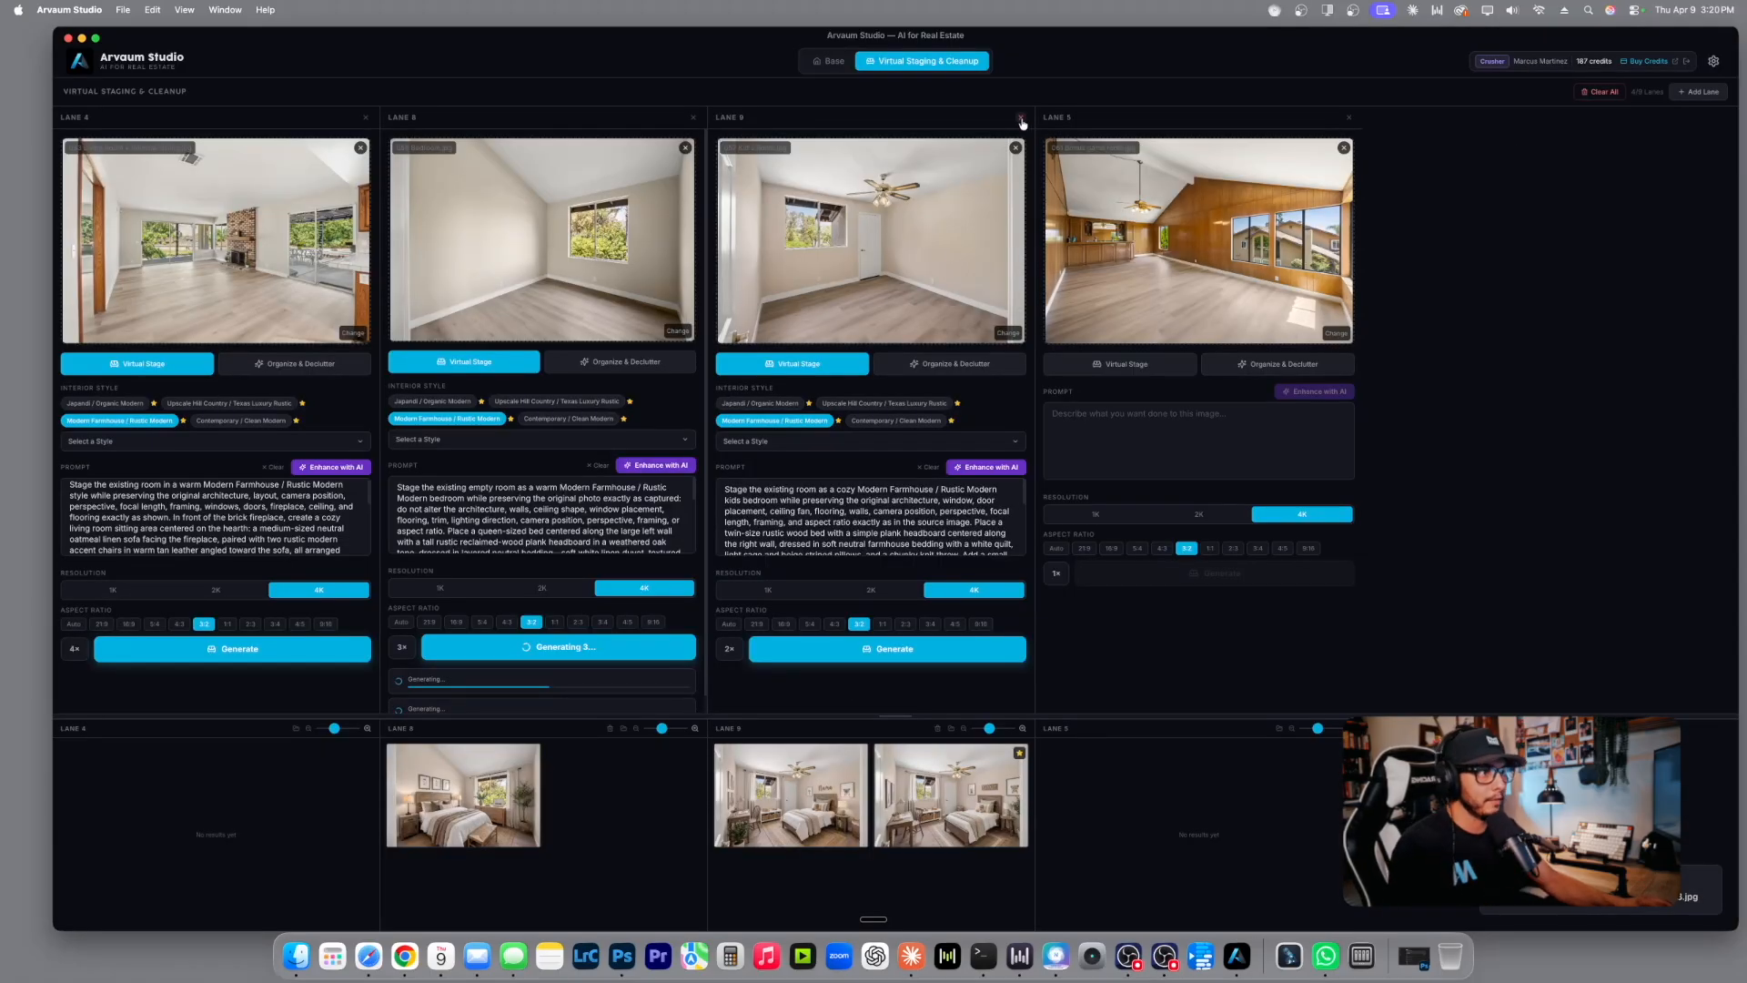
{"action": "left_click", "coordinate": [1021, 120]}
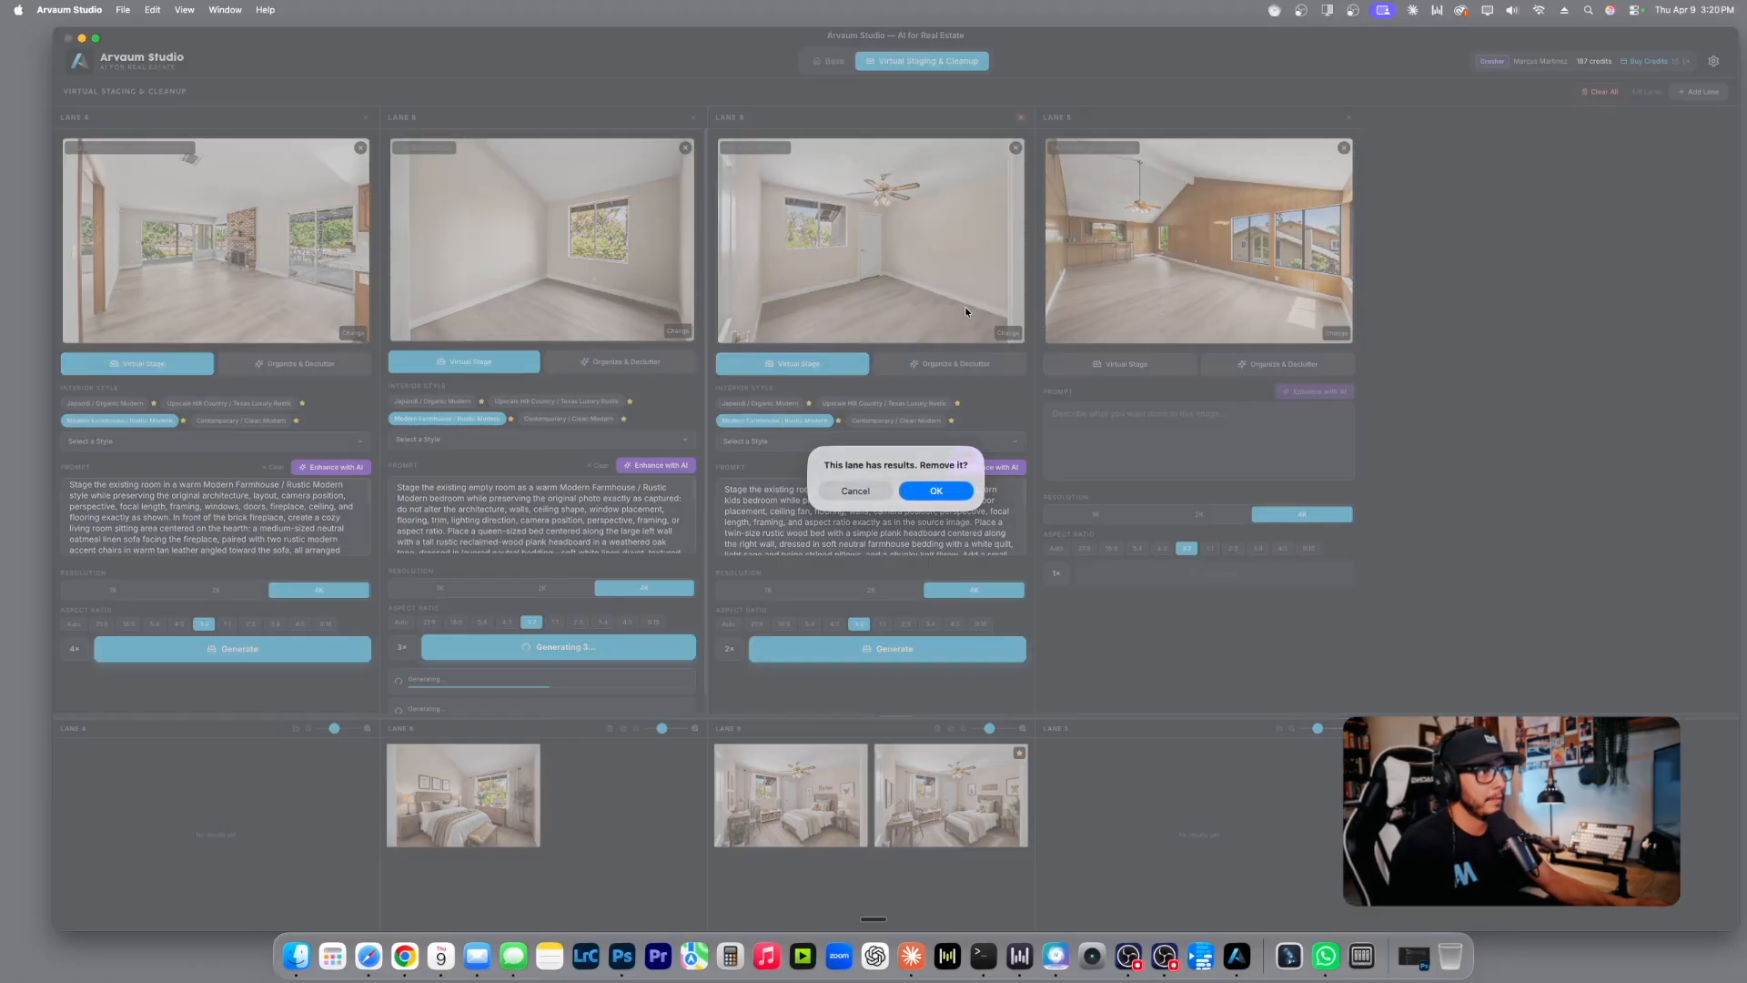
{"action": "left_click", "coordinate": [925, 497]}
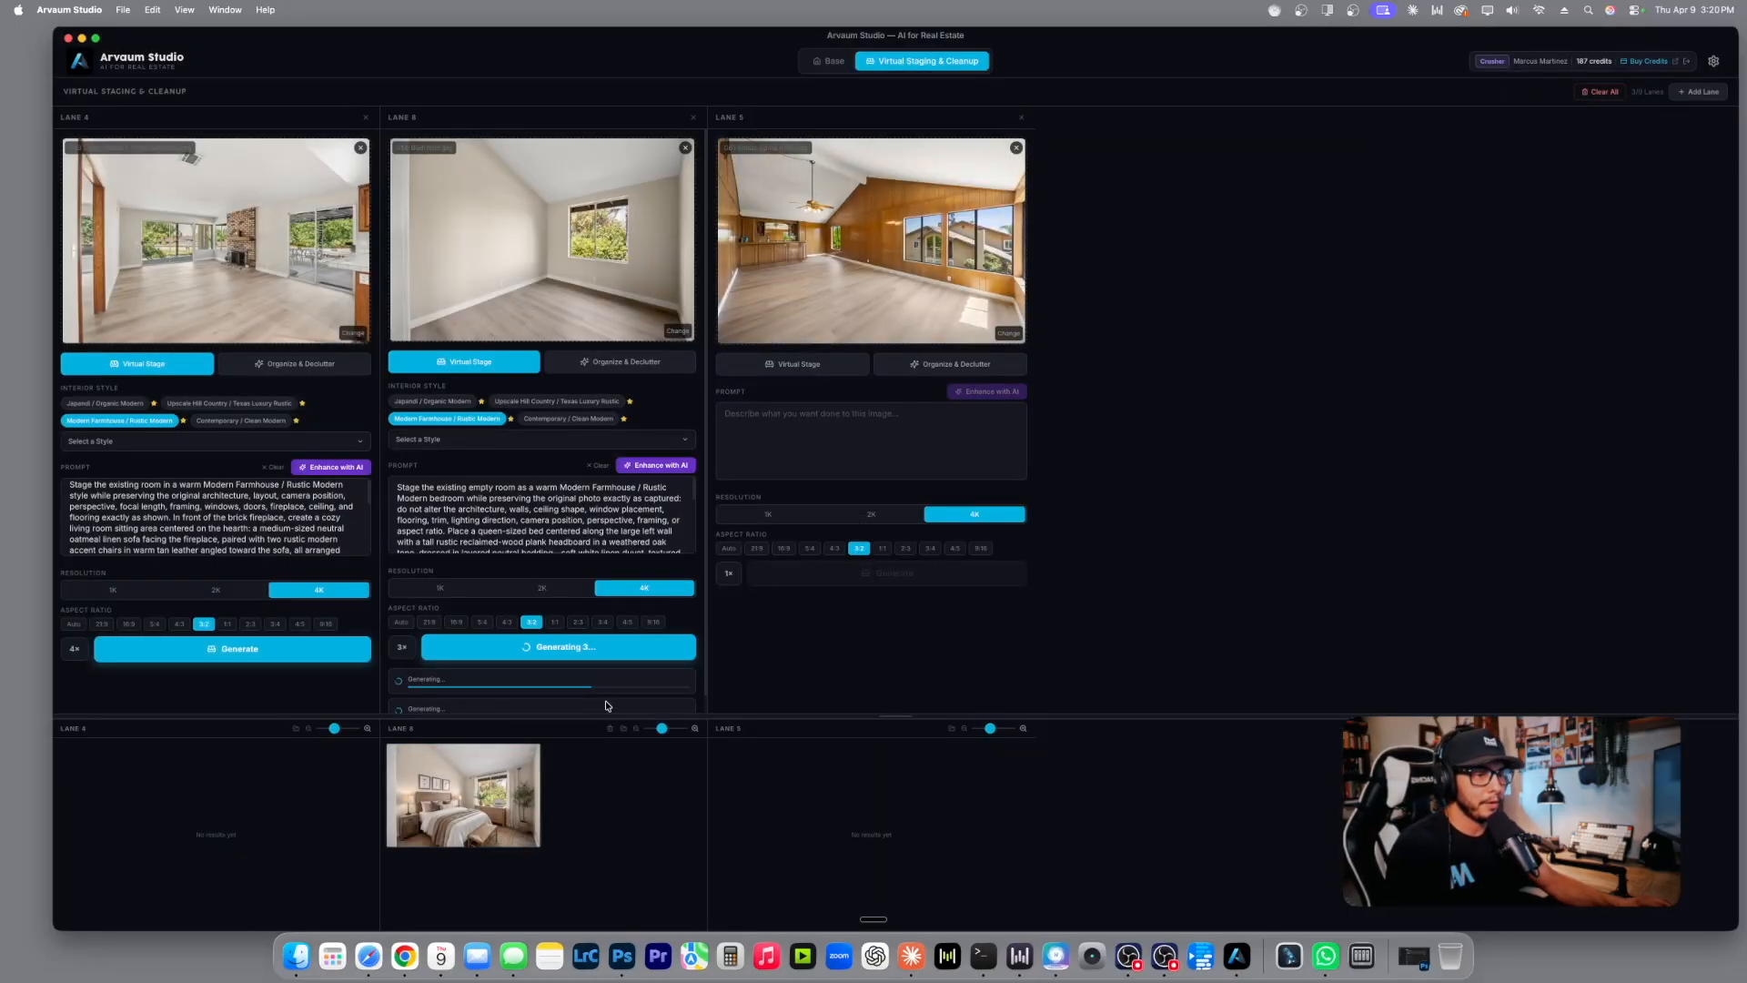
{"action": "scroll", "coordinate": [645, 712], "scroll_direction": "down", "scroll_amount": 1}
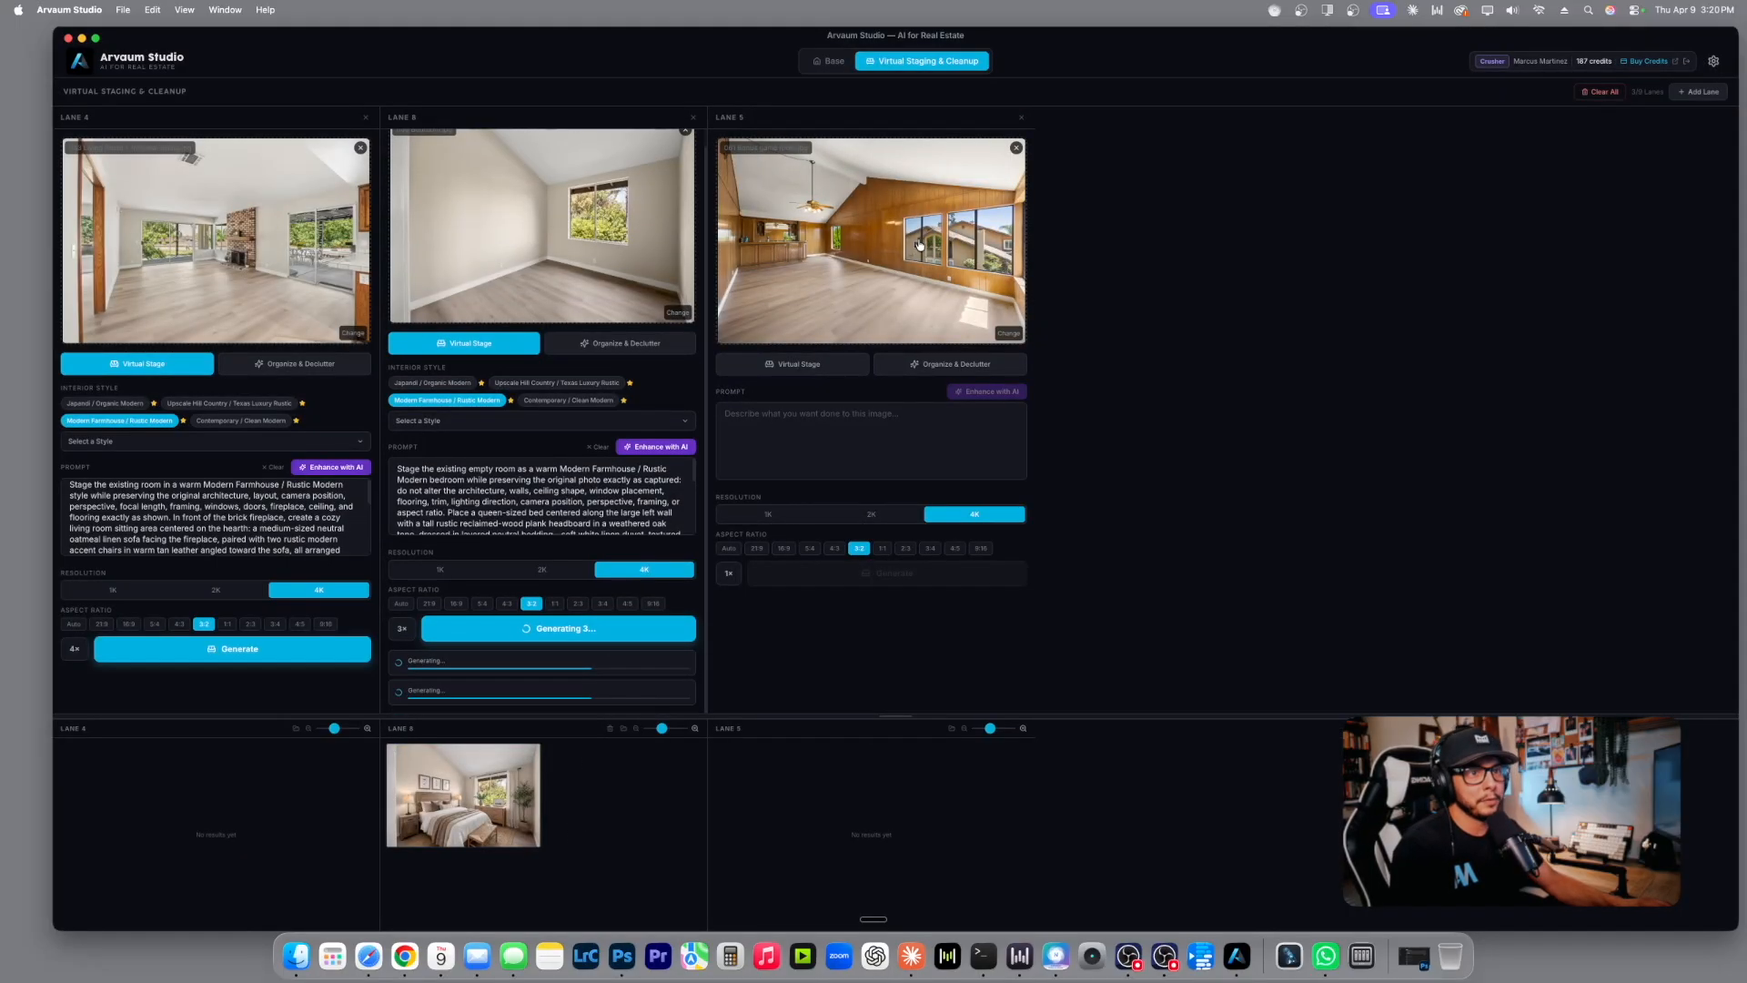
{"action": "left_click", "coordinate": [871, 432]}
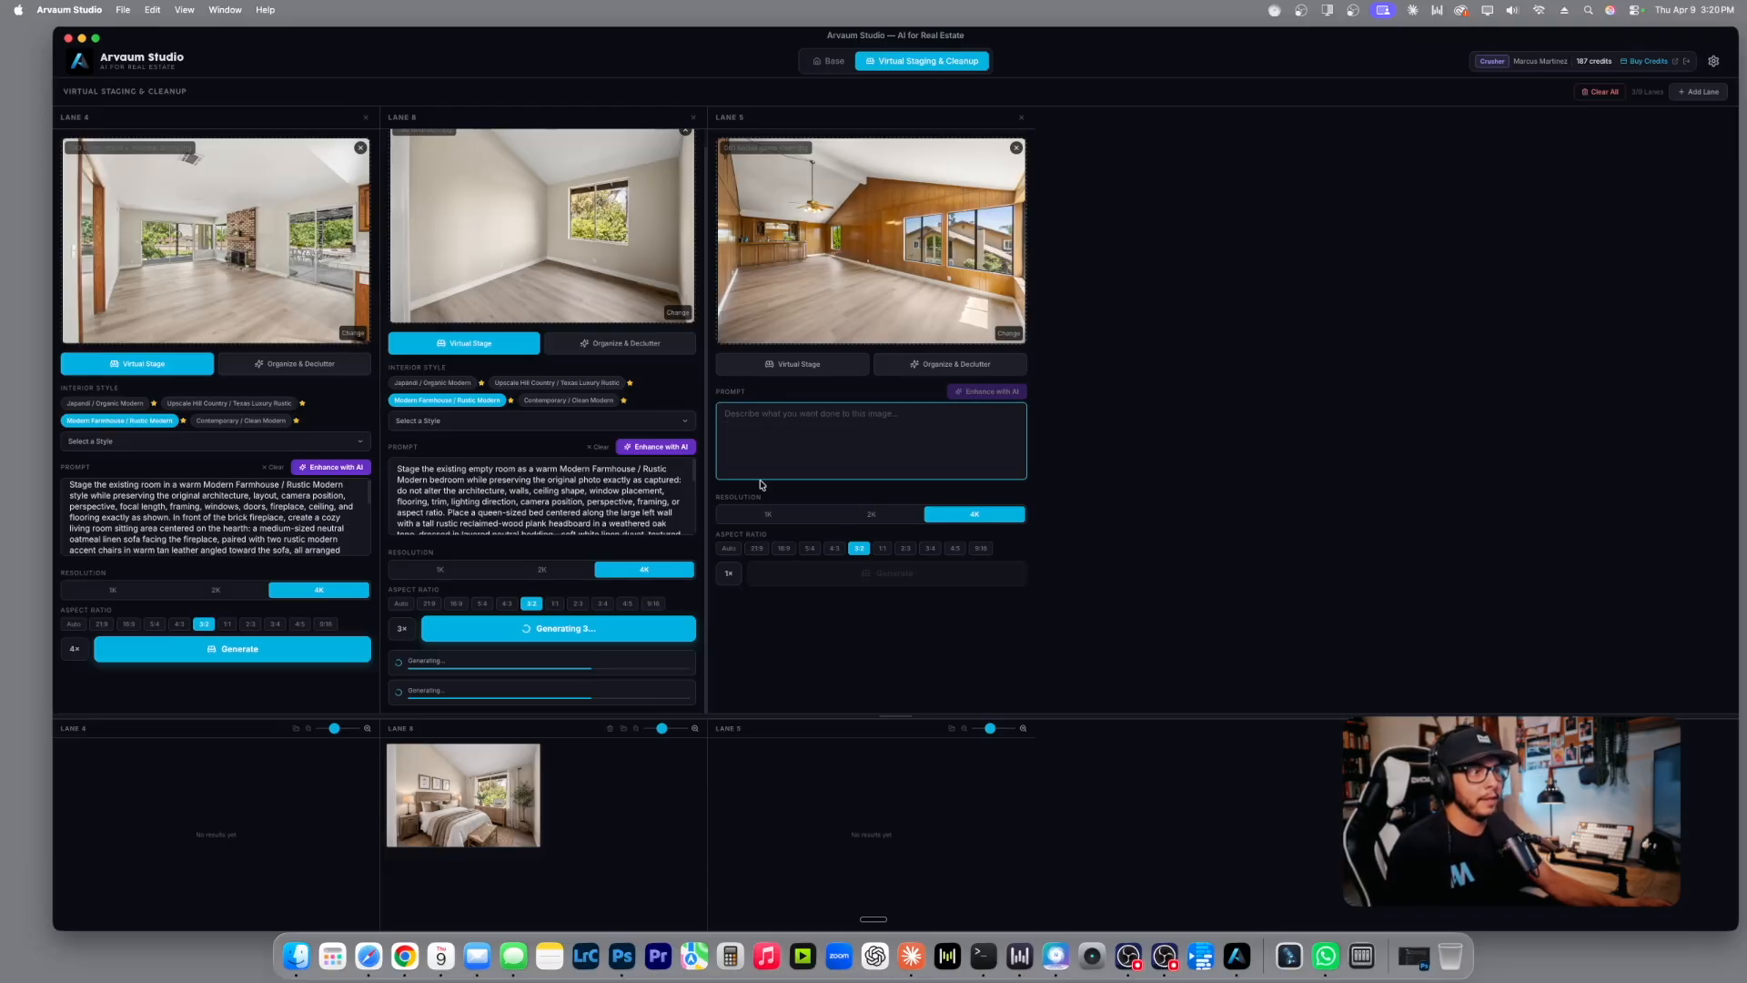
In the Base workspace, replace the exterior input photo with the empty living room photo and enlarge its thumbnail.
{"action": "left_click", "coordinate": [830, 62]}
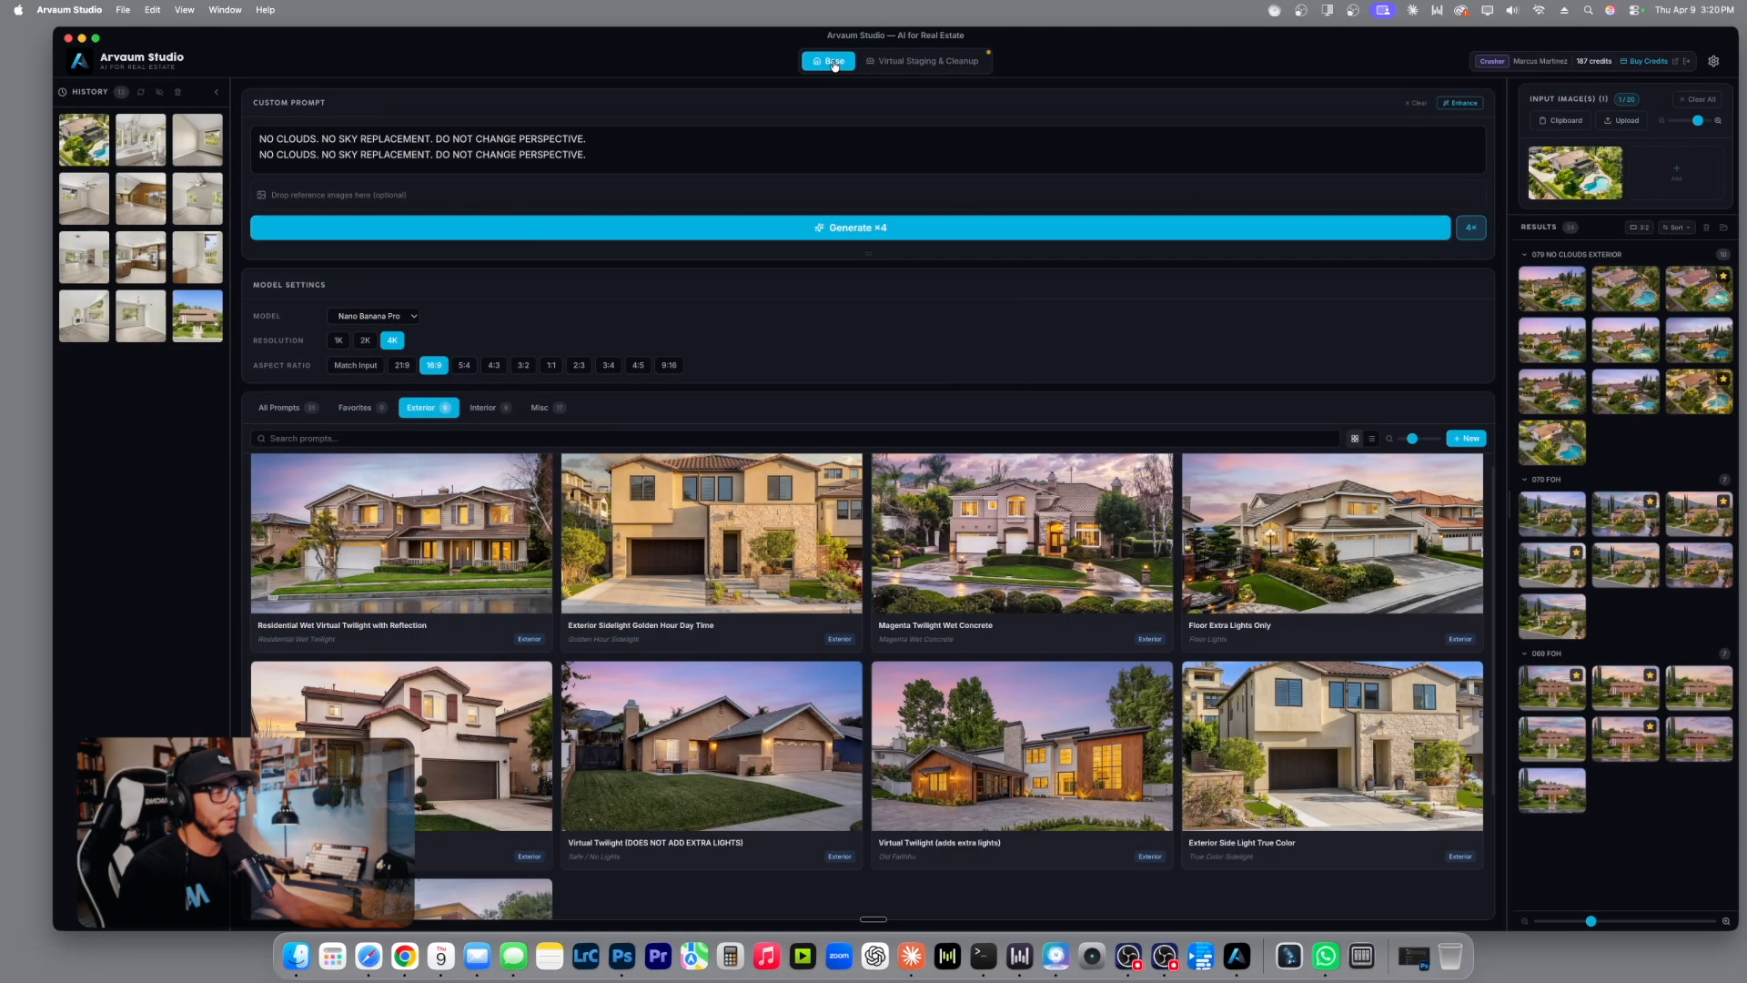
{"action": "mouse_move", "coordinate": [1613, 158]}
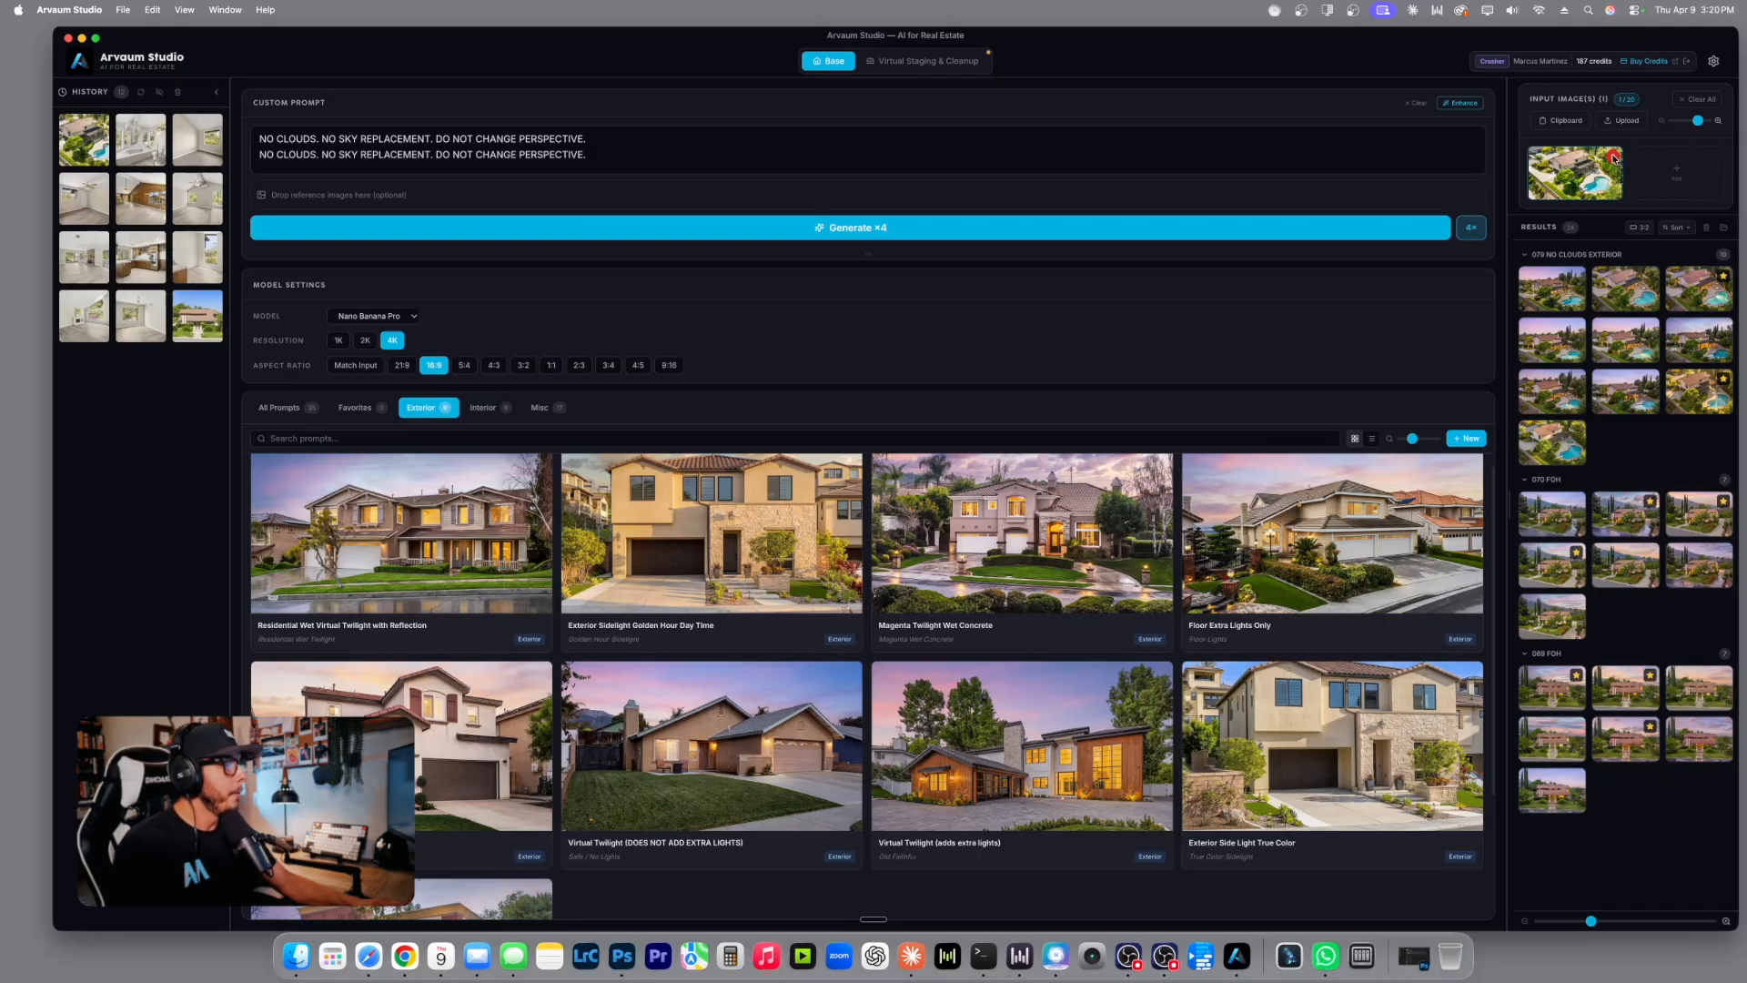
{"action": "left_click", "coordinate": [1614, 156]}
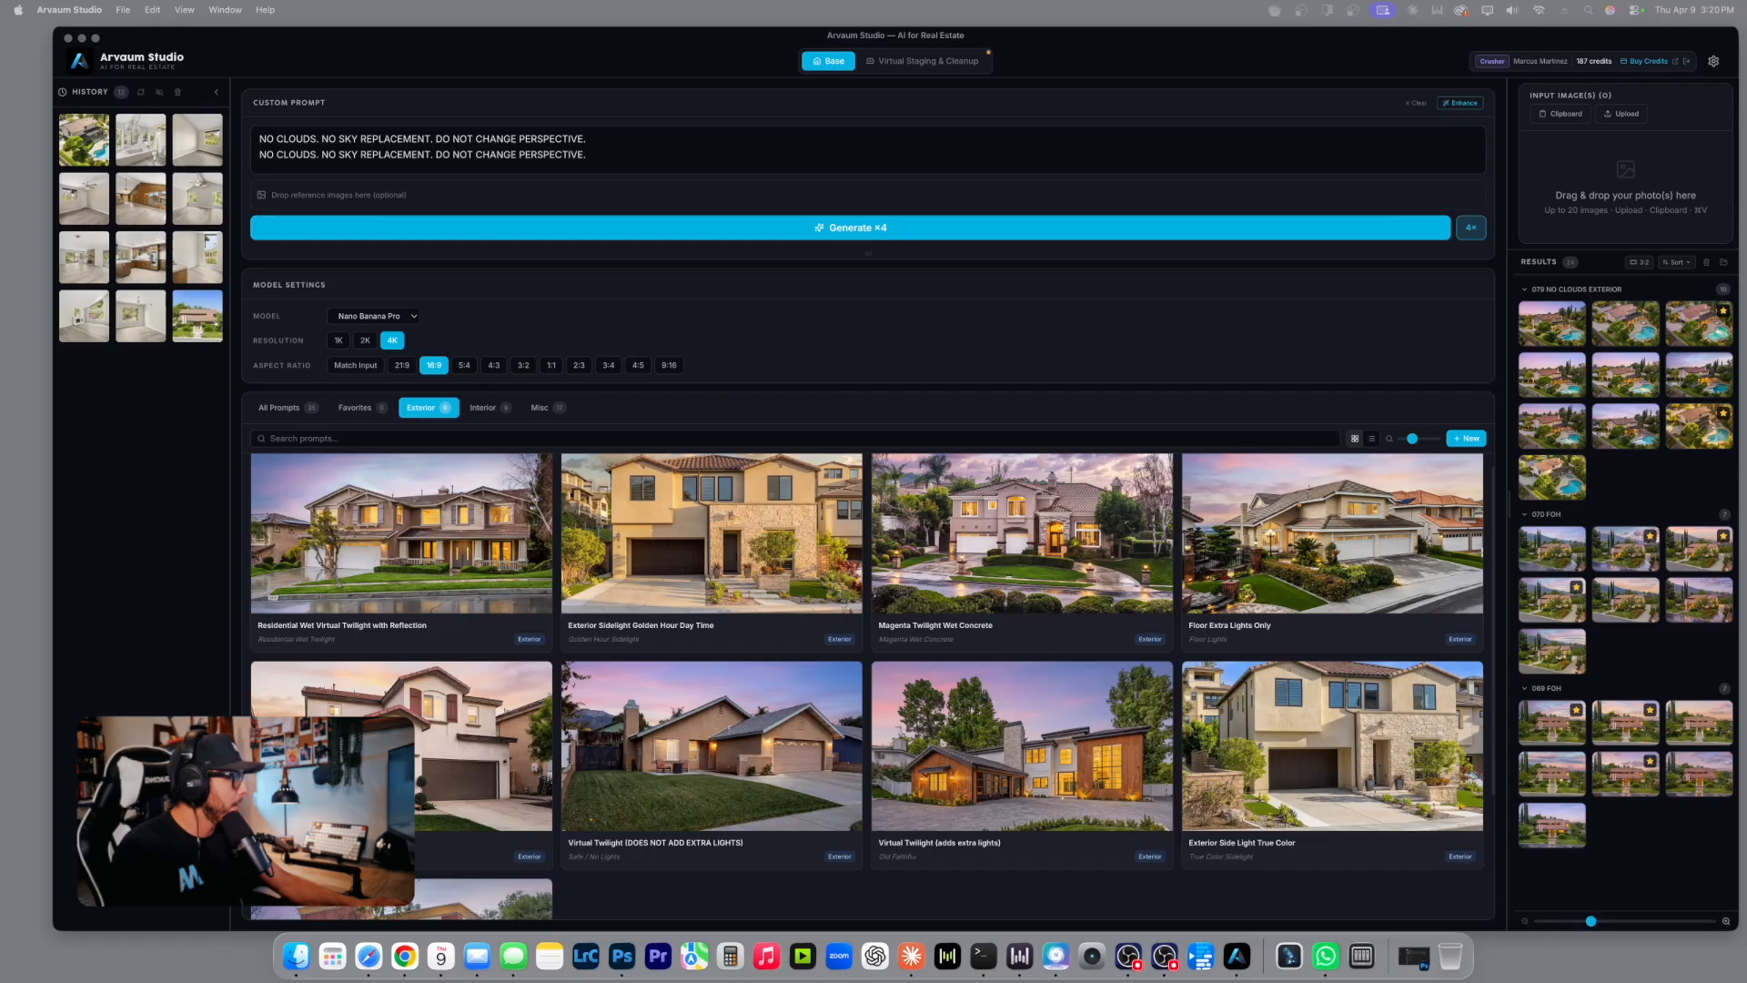
{"action": "key", "text": "space"}
{"action": "key", "text": "space"}
{"action": "left_click_drag", "start_coordinate": [1746, 273], "coordinate": [1597, 203]}
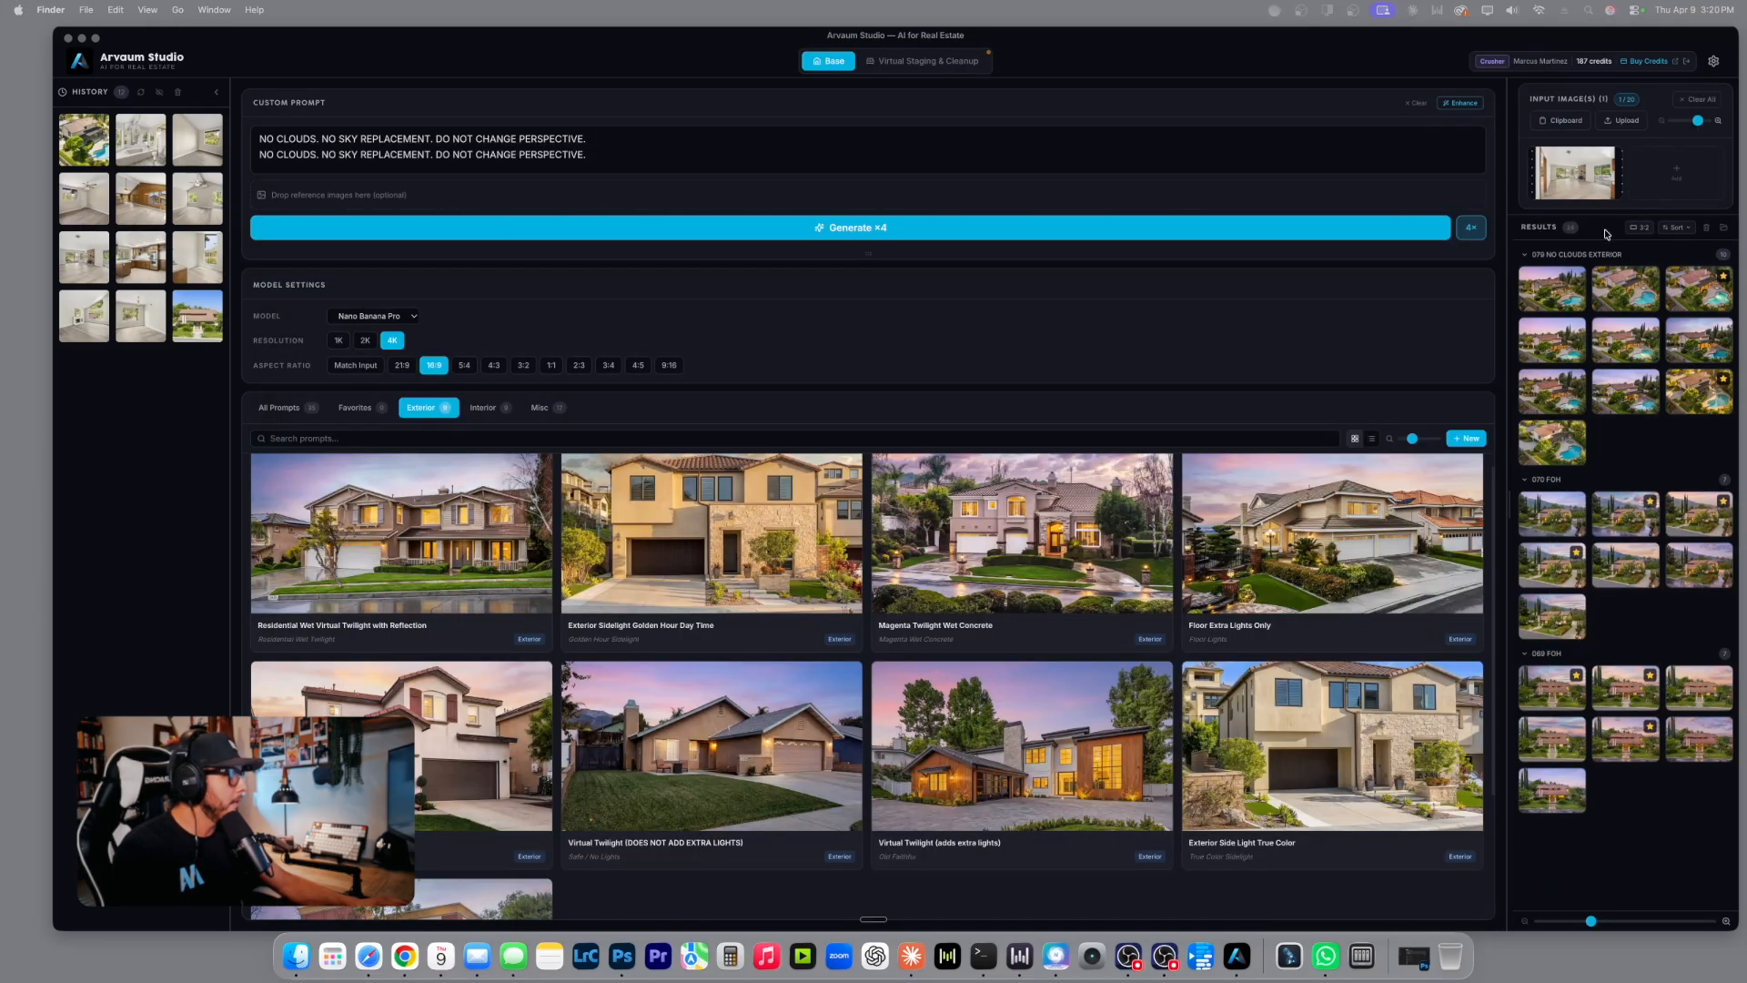
{"action": "left_click", "coordinate": [1715, 121]}
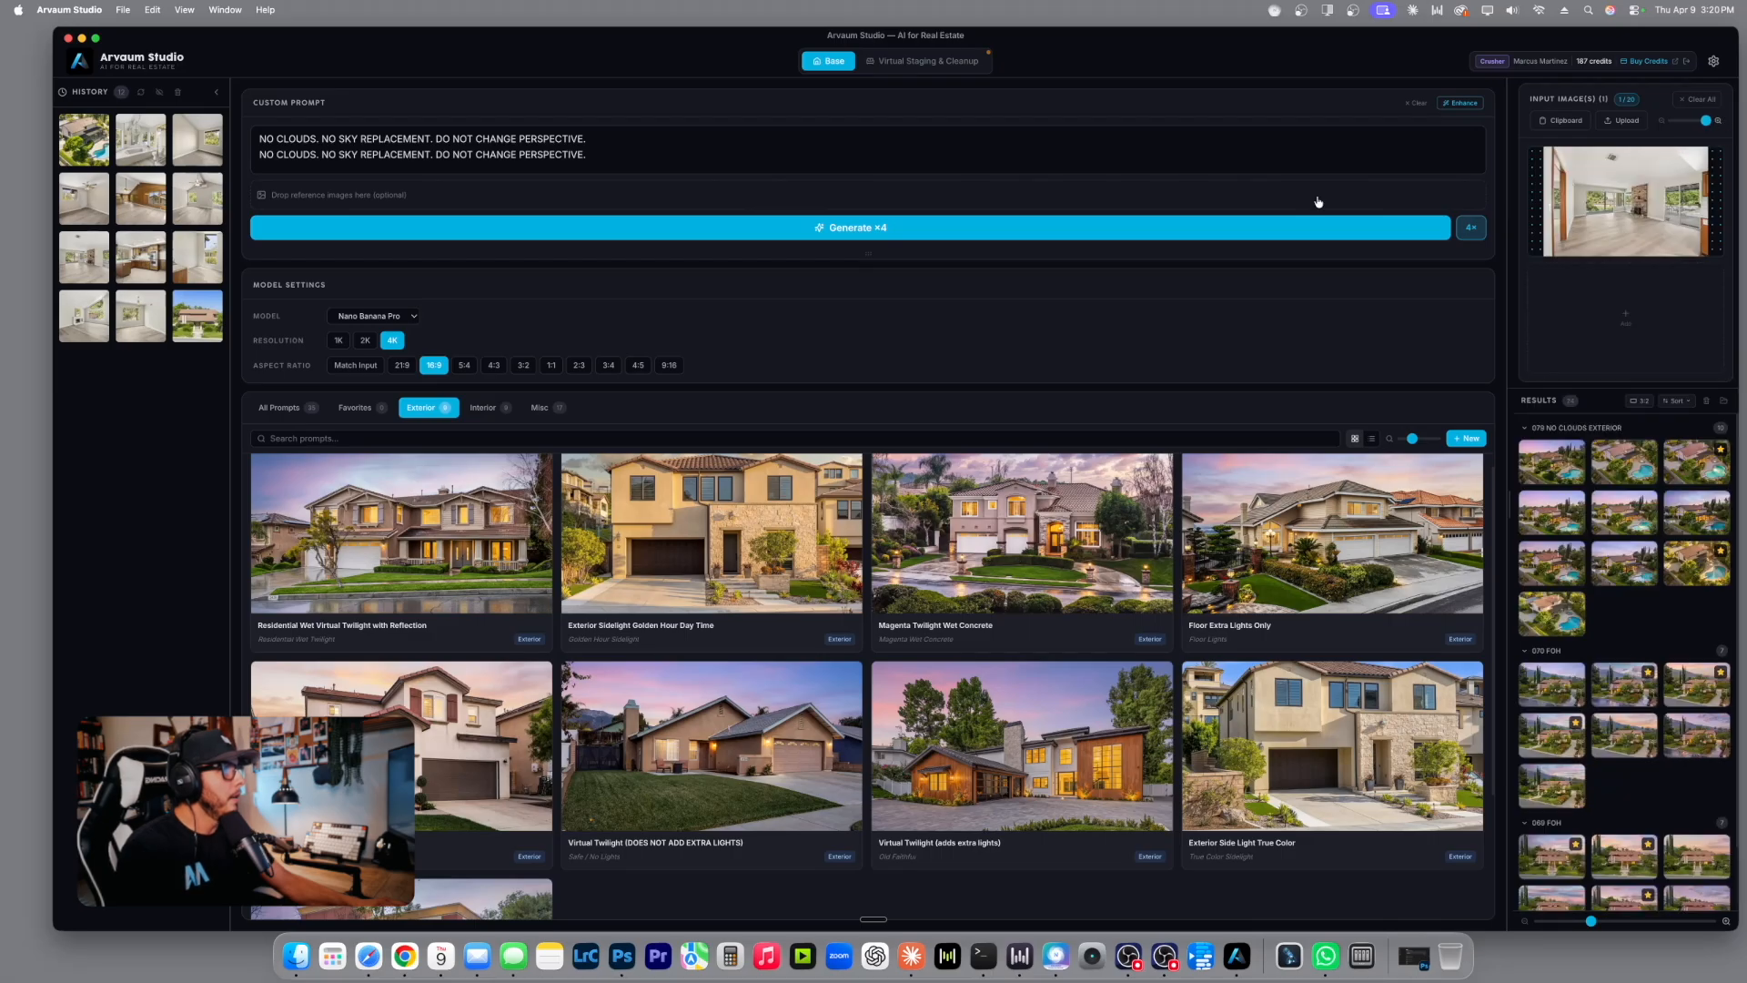
Set the output aspect ratio to 3:2 and clear the existing custom prompt.
{"action": "left_click", "coordinate": [524, 365]}
{"action": "left_click", "coordinate": [641, 145]}
{"action": "key", "text": "super+a"}
{"action": "key", "text": "BackSpace"}
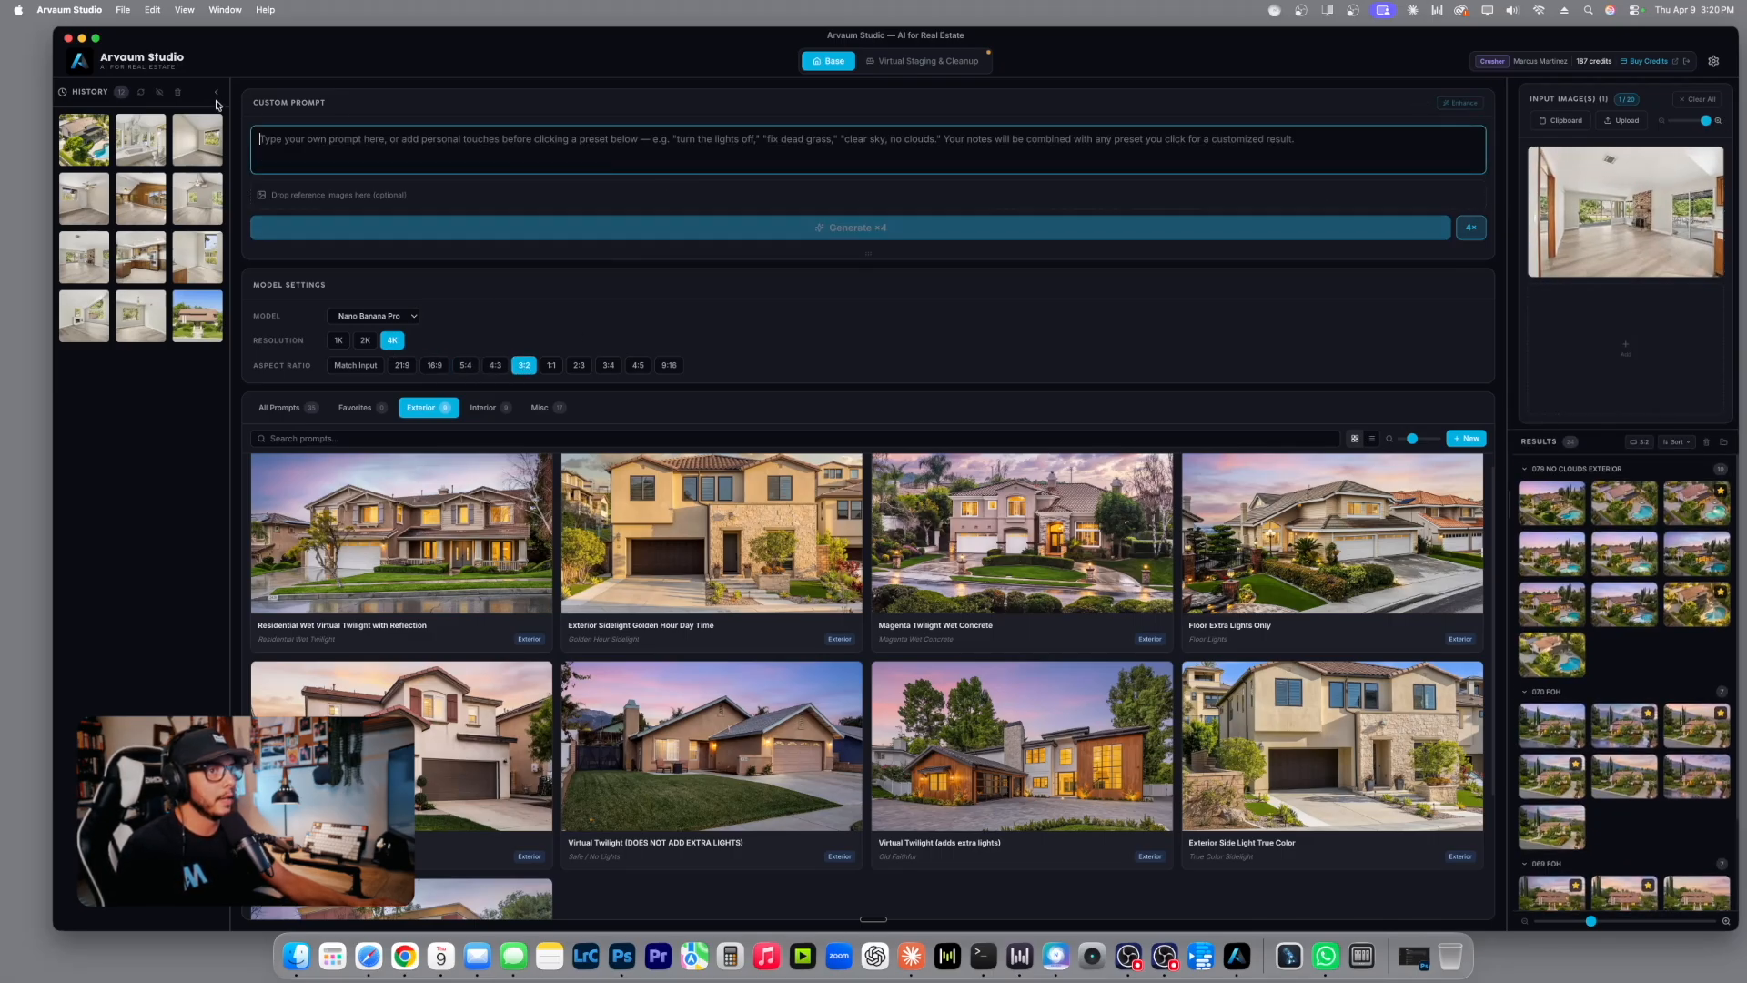
Enter the custom prompt "Place a living room area in front of the fireplace".
{"action": "type", "text": "Place a"}
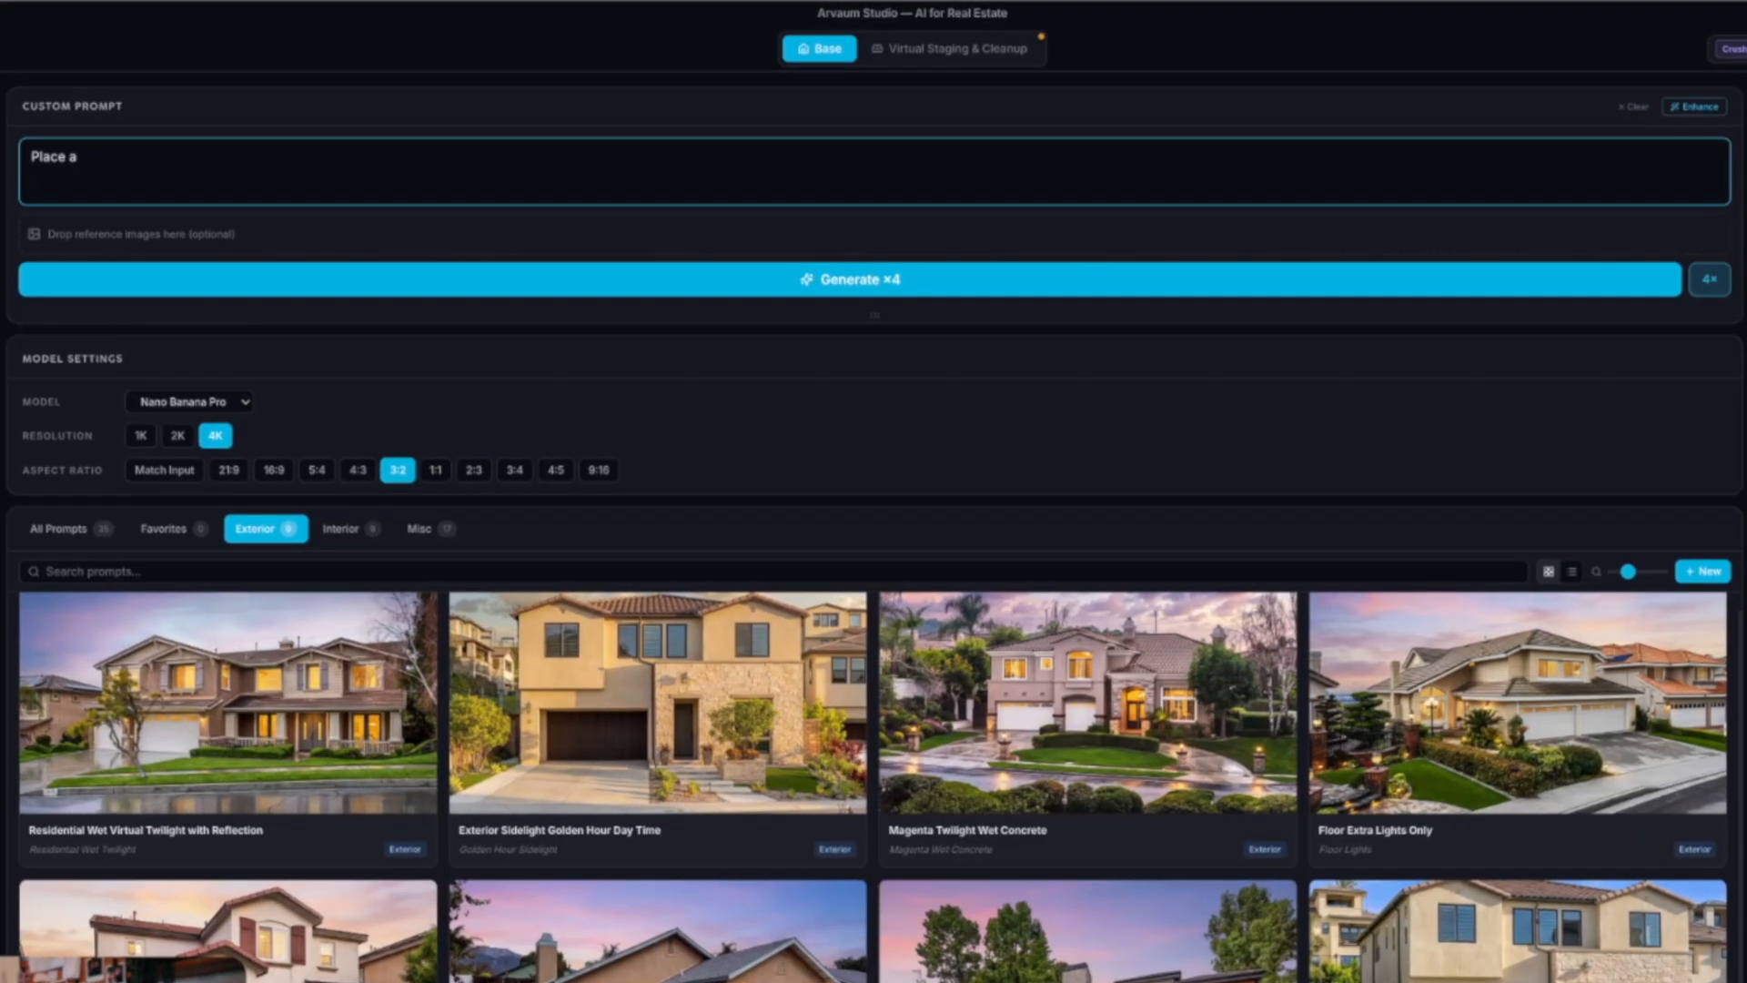
{"action": "type", "text": " living room in front of the fireplace"}
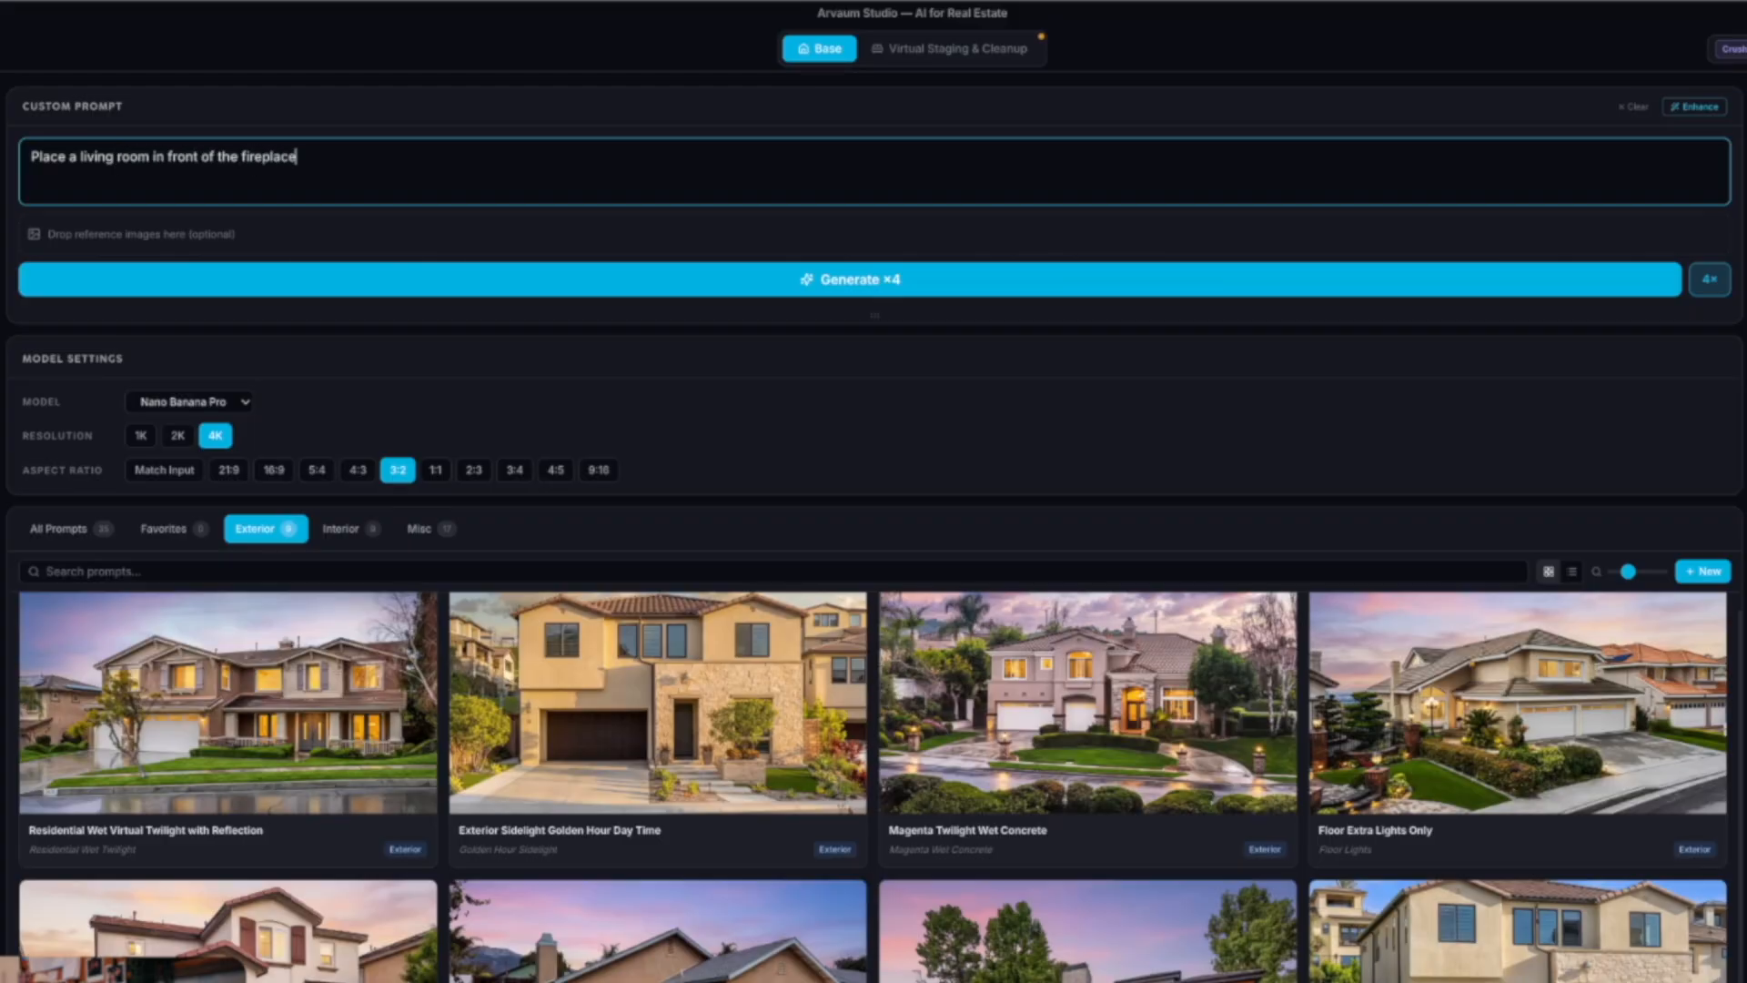
{"action": "left_click", "coordinate": [147, 157]}
{"action": "type", "text": "areaa"}
{"action": "key", "text": "BackSpace"}
{"action": "left_click", "coordinate": [371, 155]}
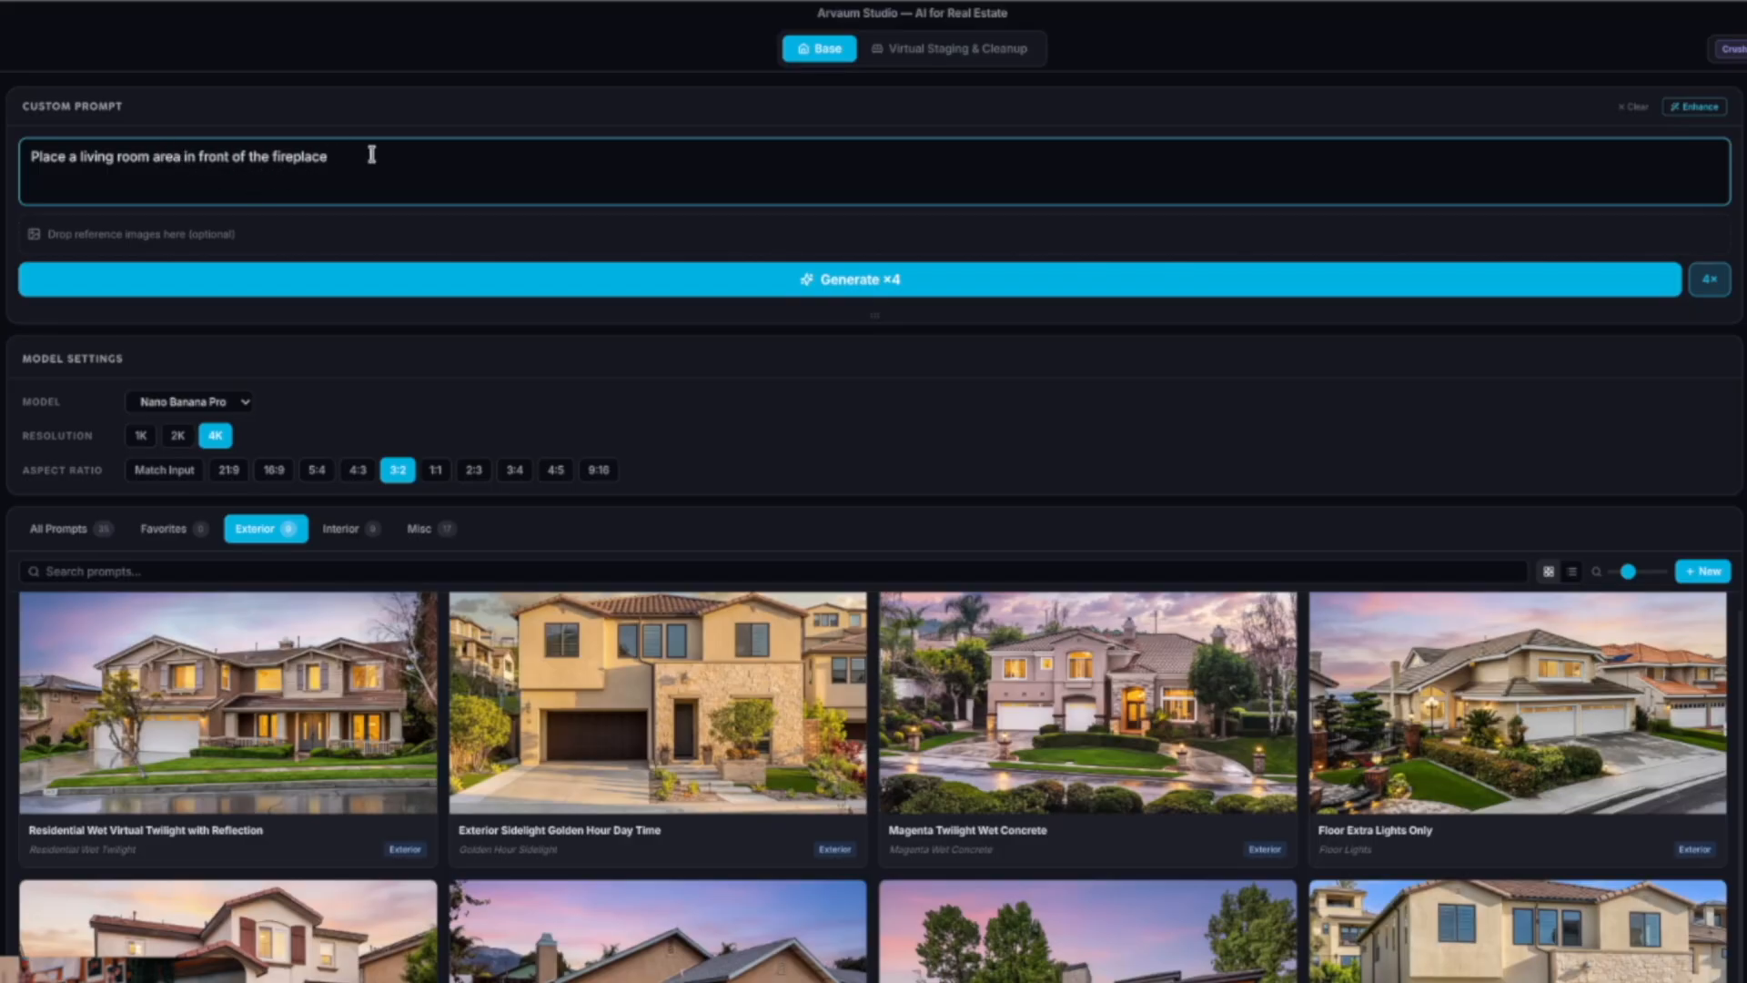
Extend the prompt with an informal dining table before the right-hand sliding glass doors, kitchen bar stools and "Play some fire in the fireplace.", and enhance it.
{"action": "type", "text": ". Place an informal dining table inf ront o"}
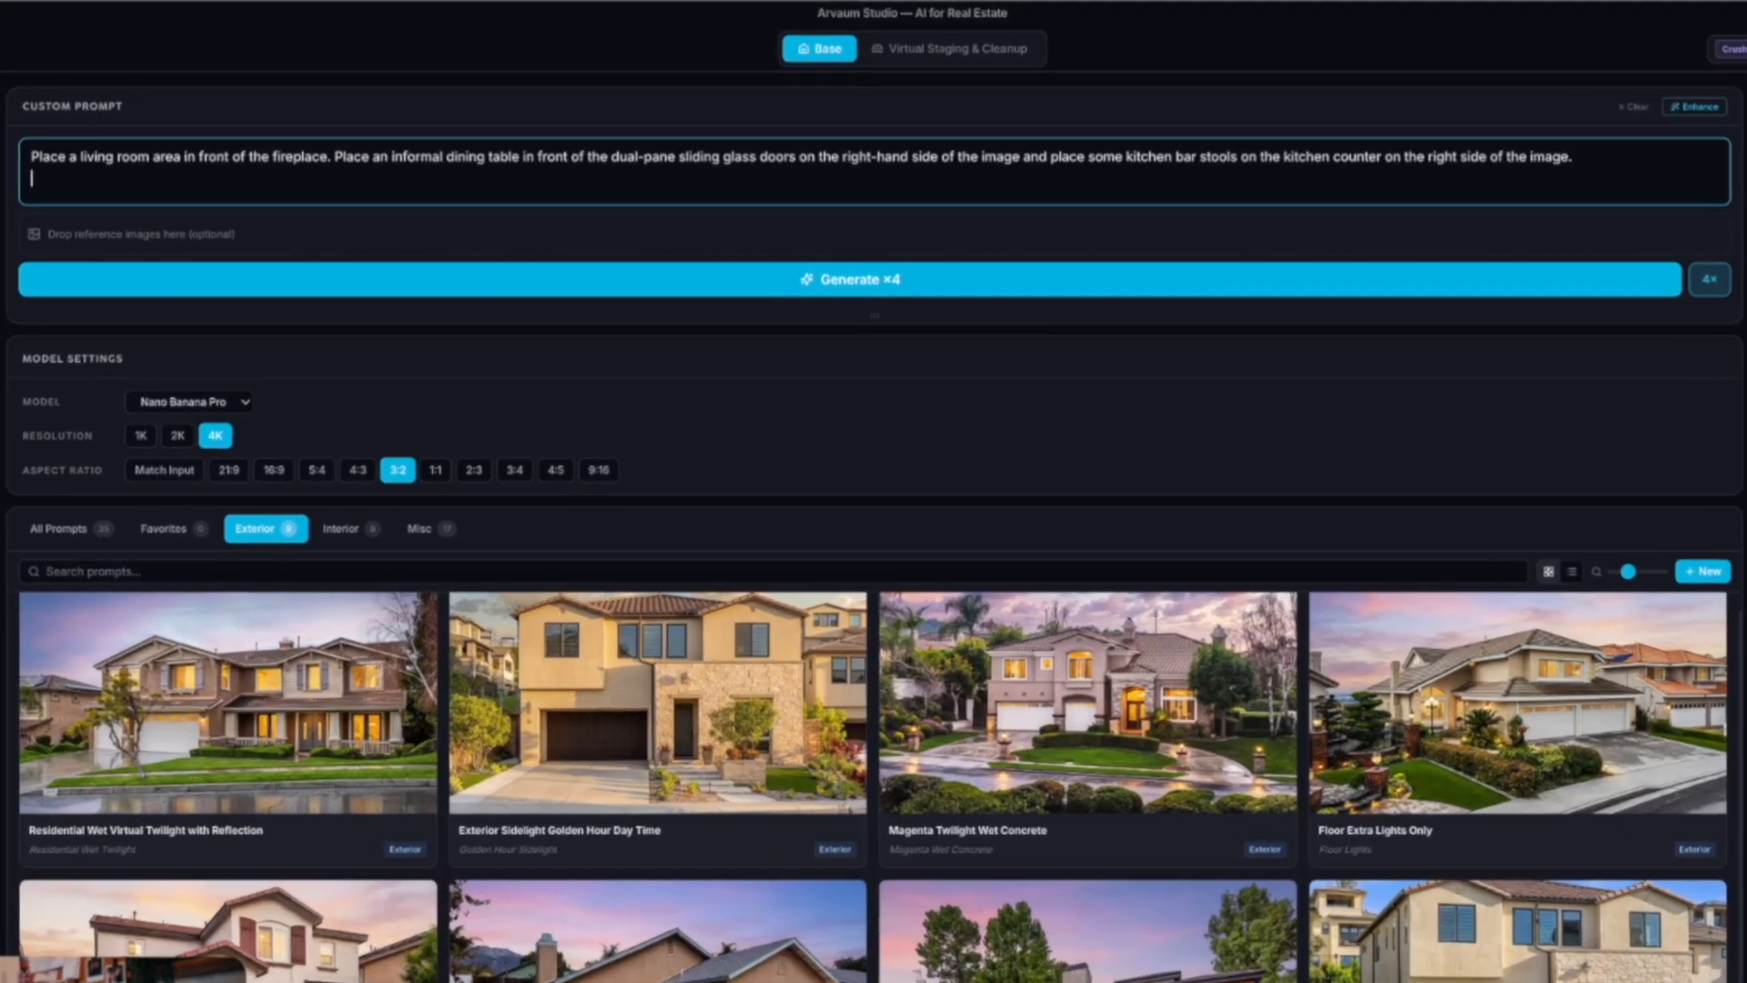
{"action": "type", "text": "Play some fire in the fireplace."}
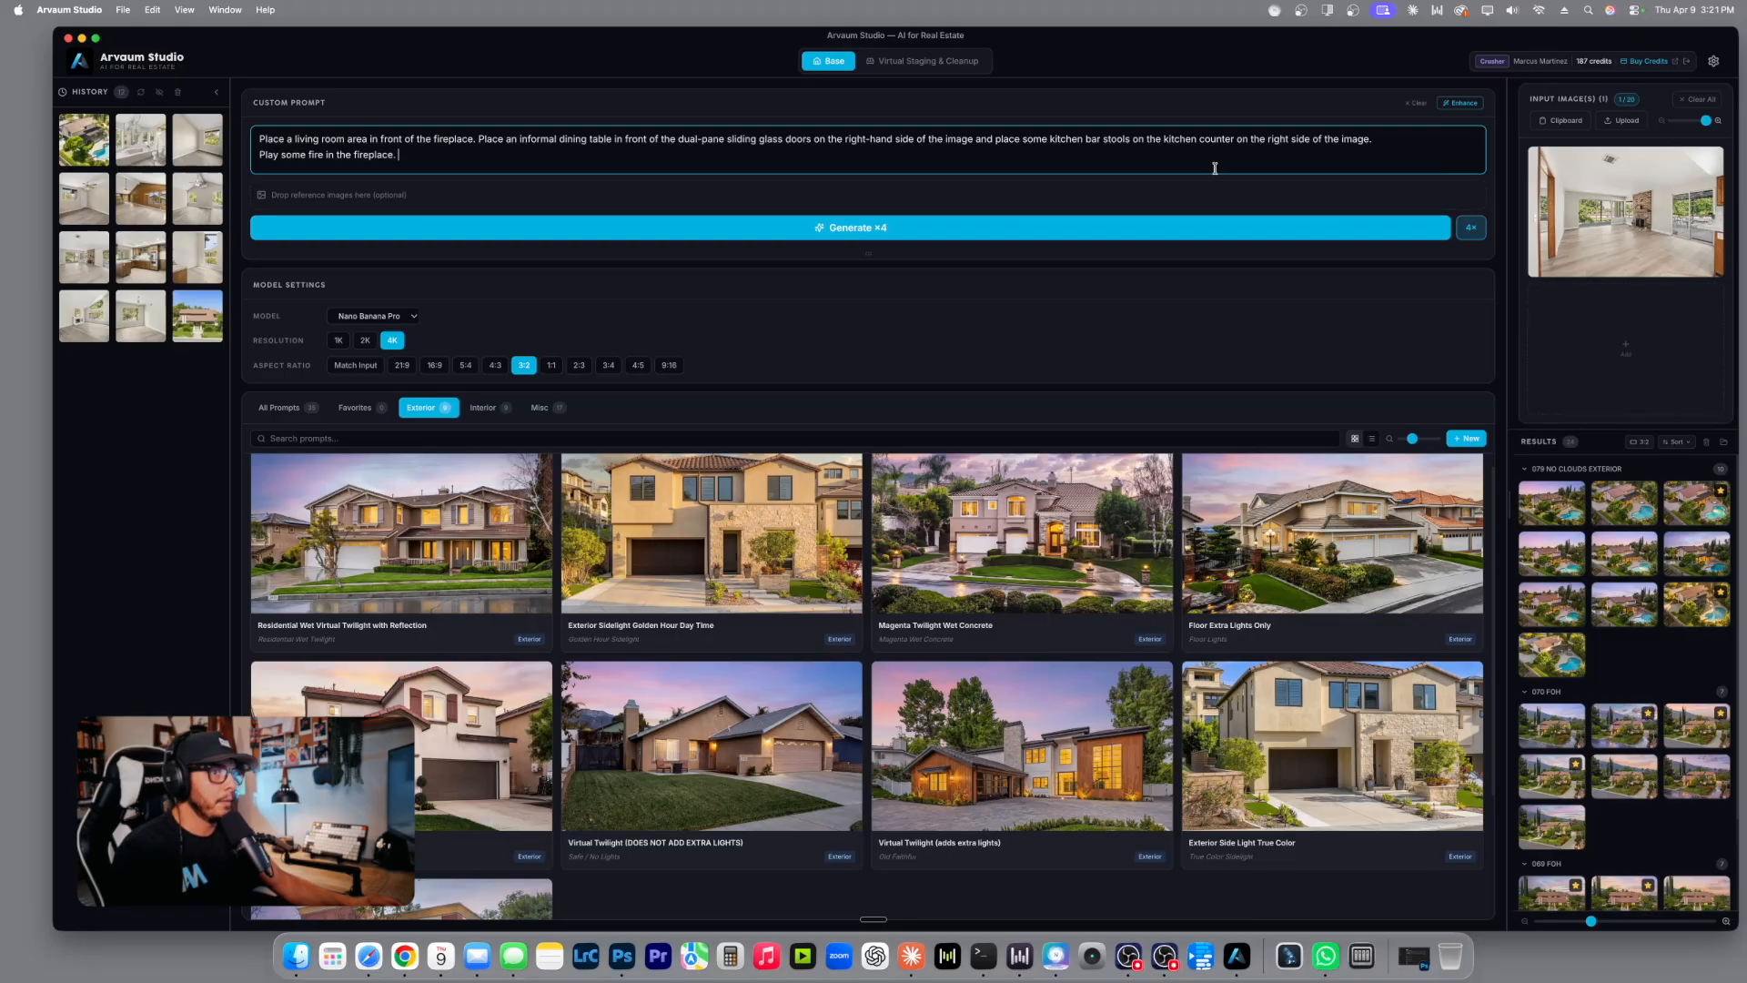
{"action": "left_click", "coordinate": [1461, 105]}
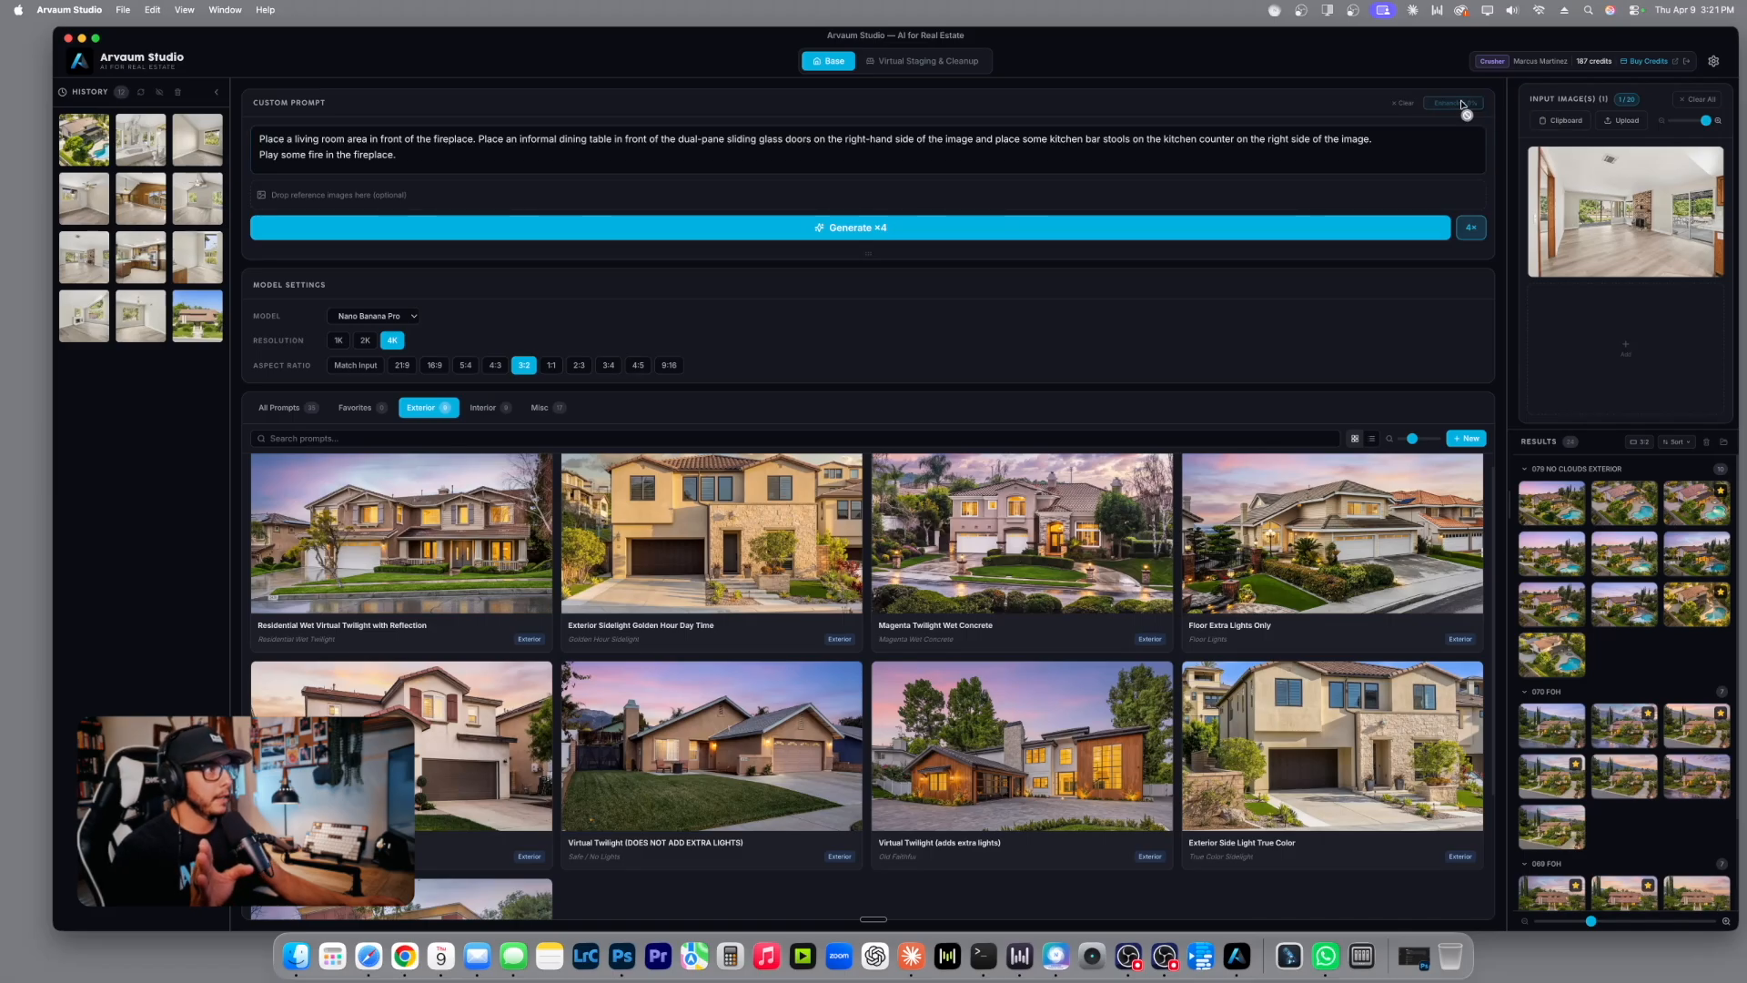
Widen the input image panel and append "in the style Modern Farmhouse / Rustic Modern" to the custom prompt.
{"action": "left_click_drag", "start_coordinate": [1508, 227], "coordinate": [1407, 228]}
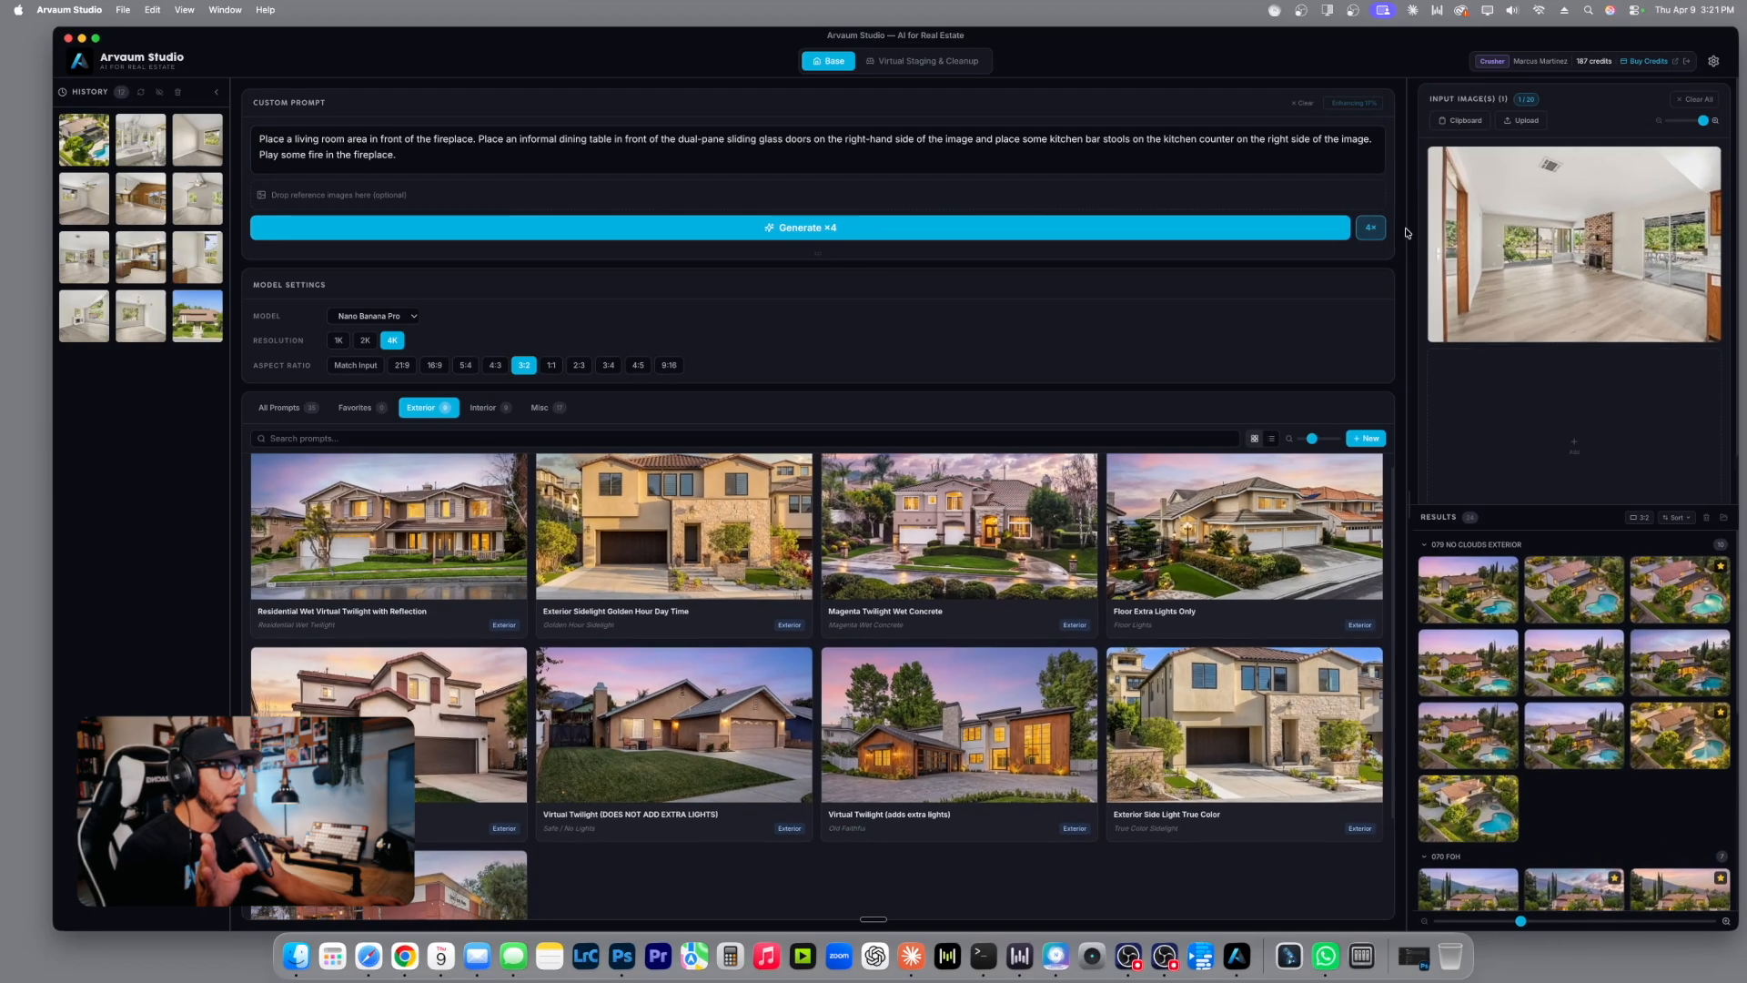
{"action": "left_click", "coordinate": [778, 167]}
{"action": "left_click", "coordinate": [912, 64]}
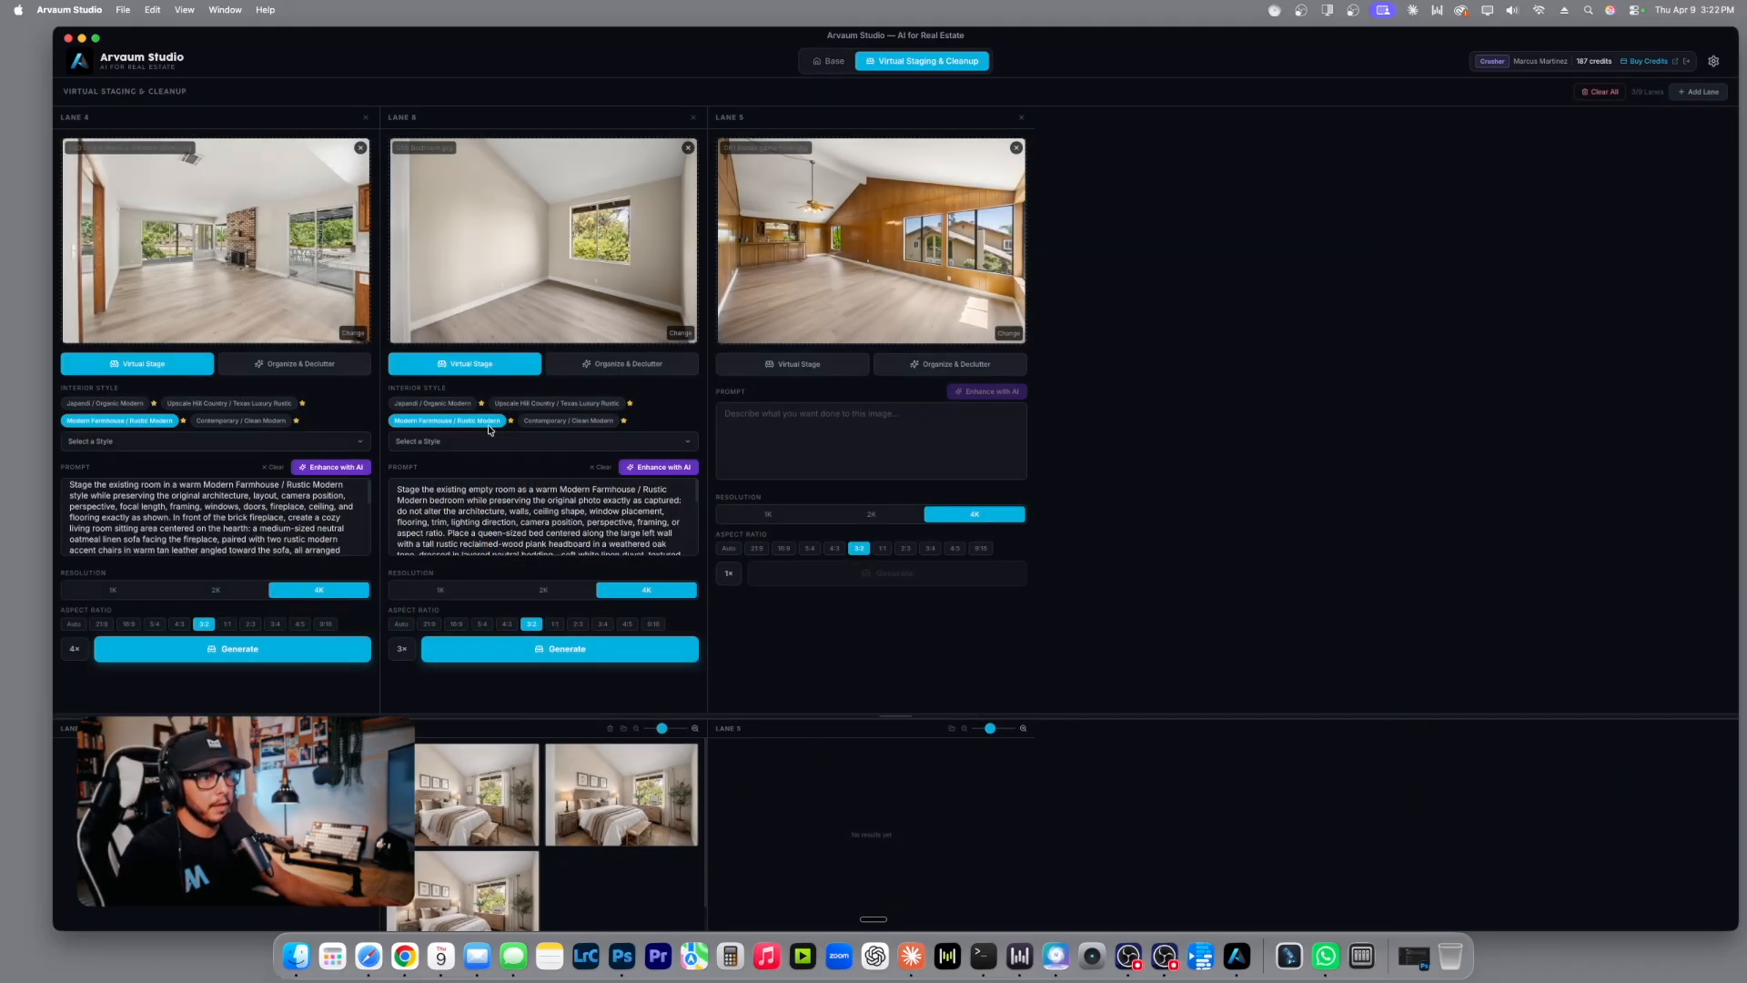
{"action": "left_click", "coordinate": [831, 62]}
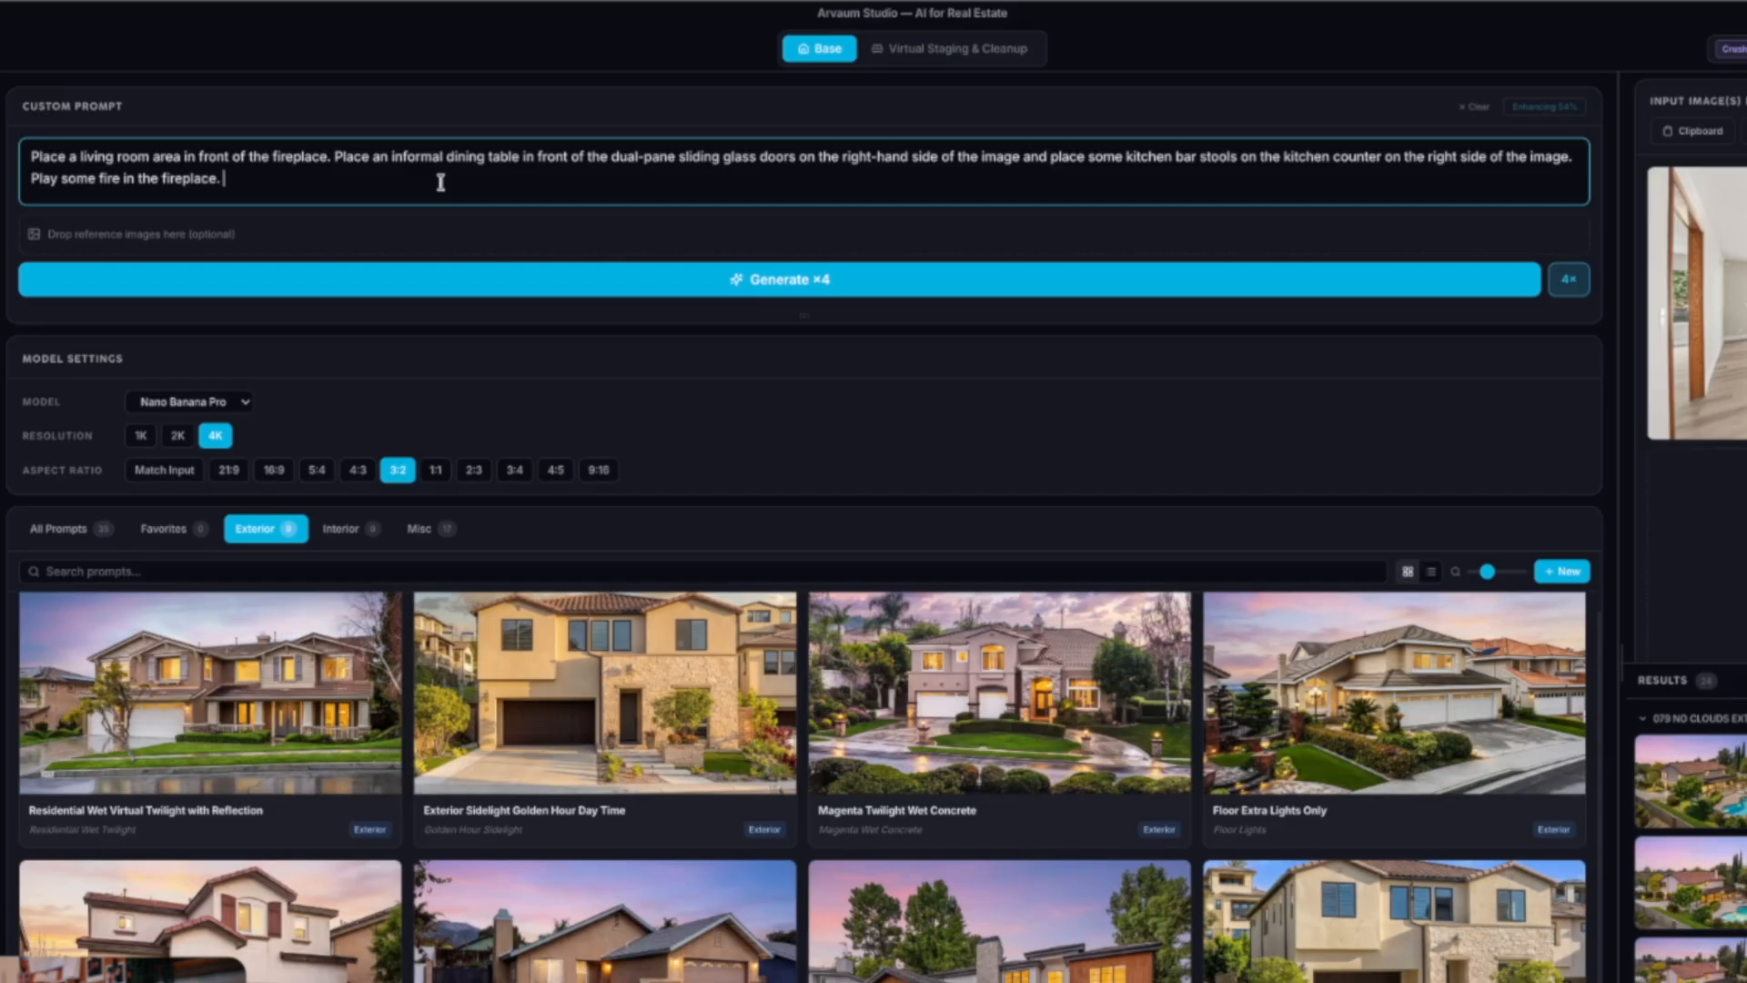
{"action": "type", "text": "Modern Farmhouse Rustic Modern"}
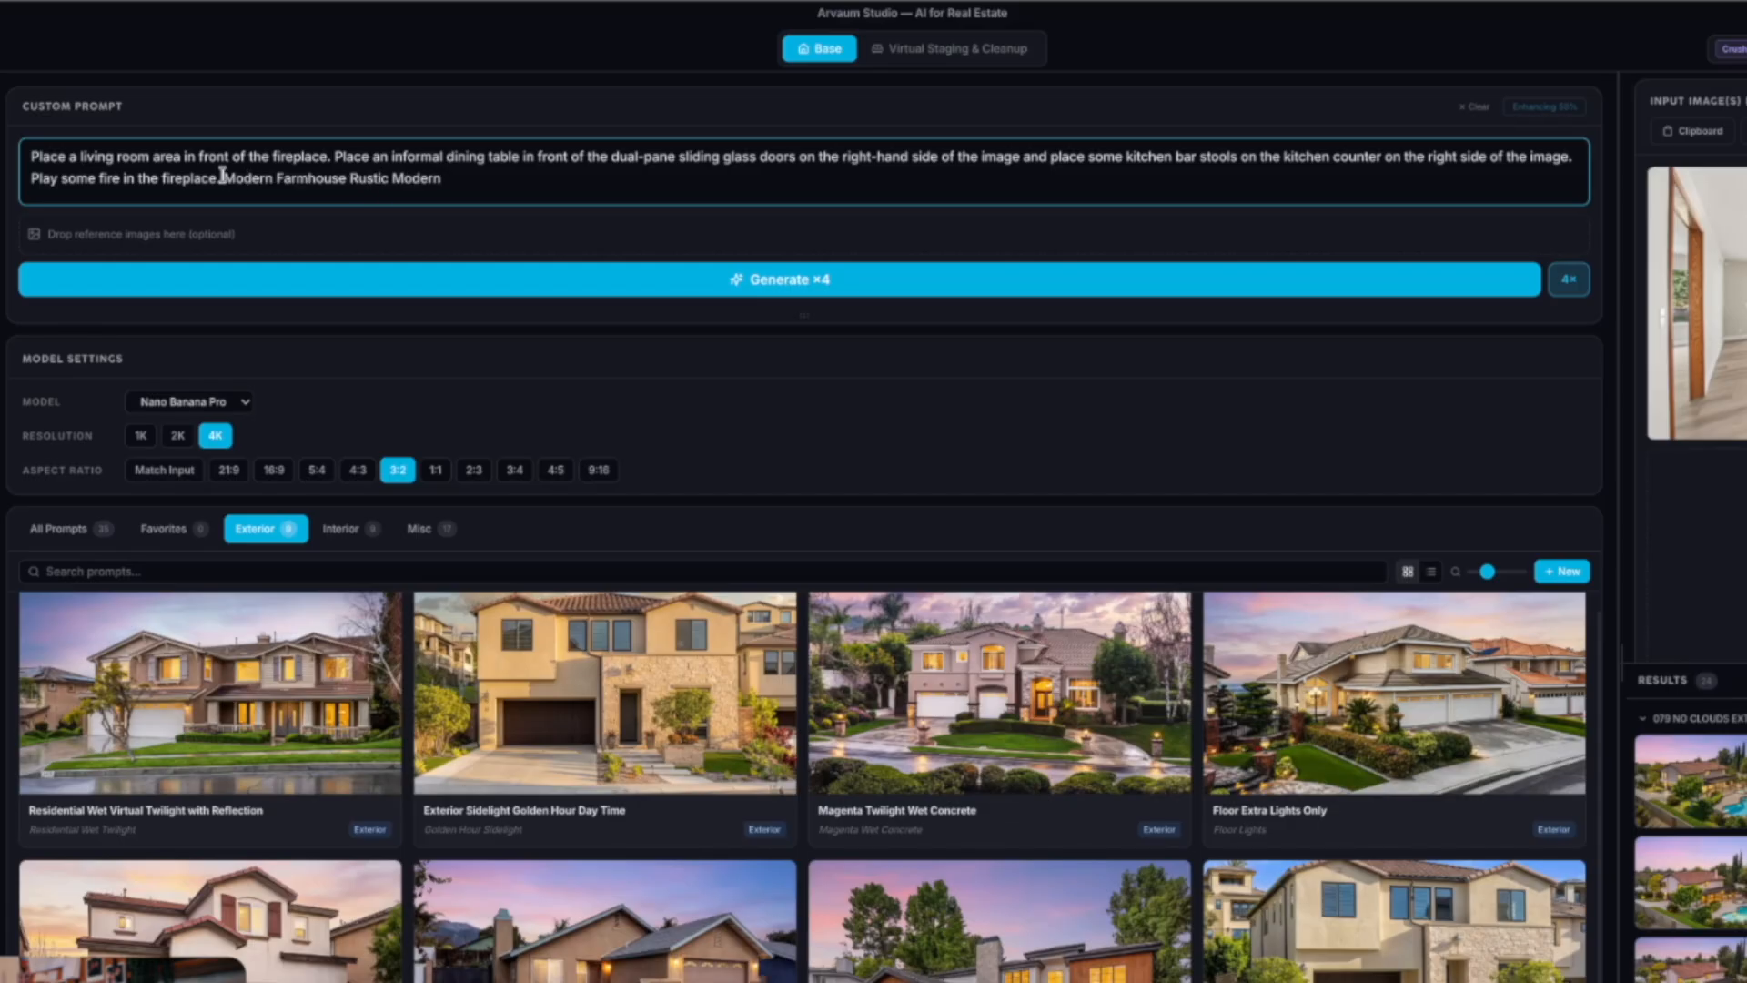
{"action": "type", "text": "in the style"}
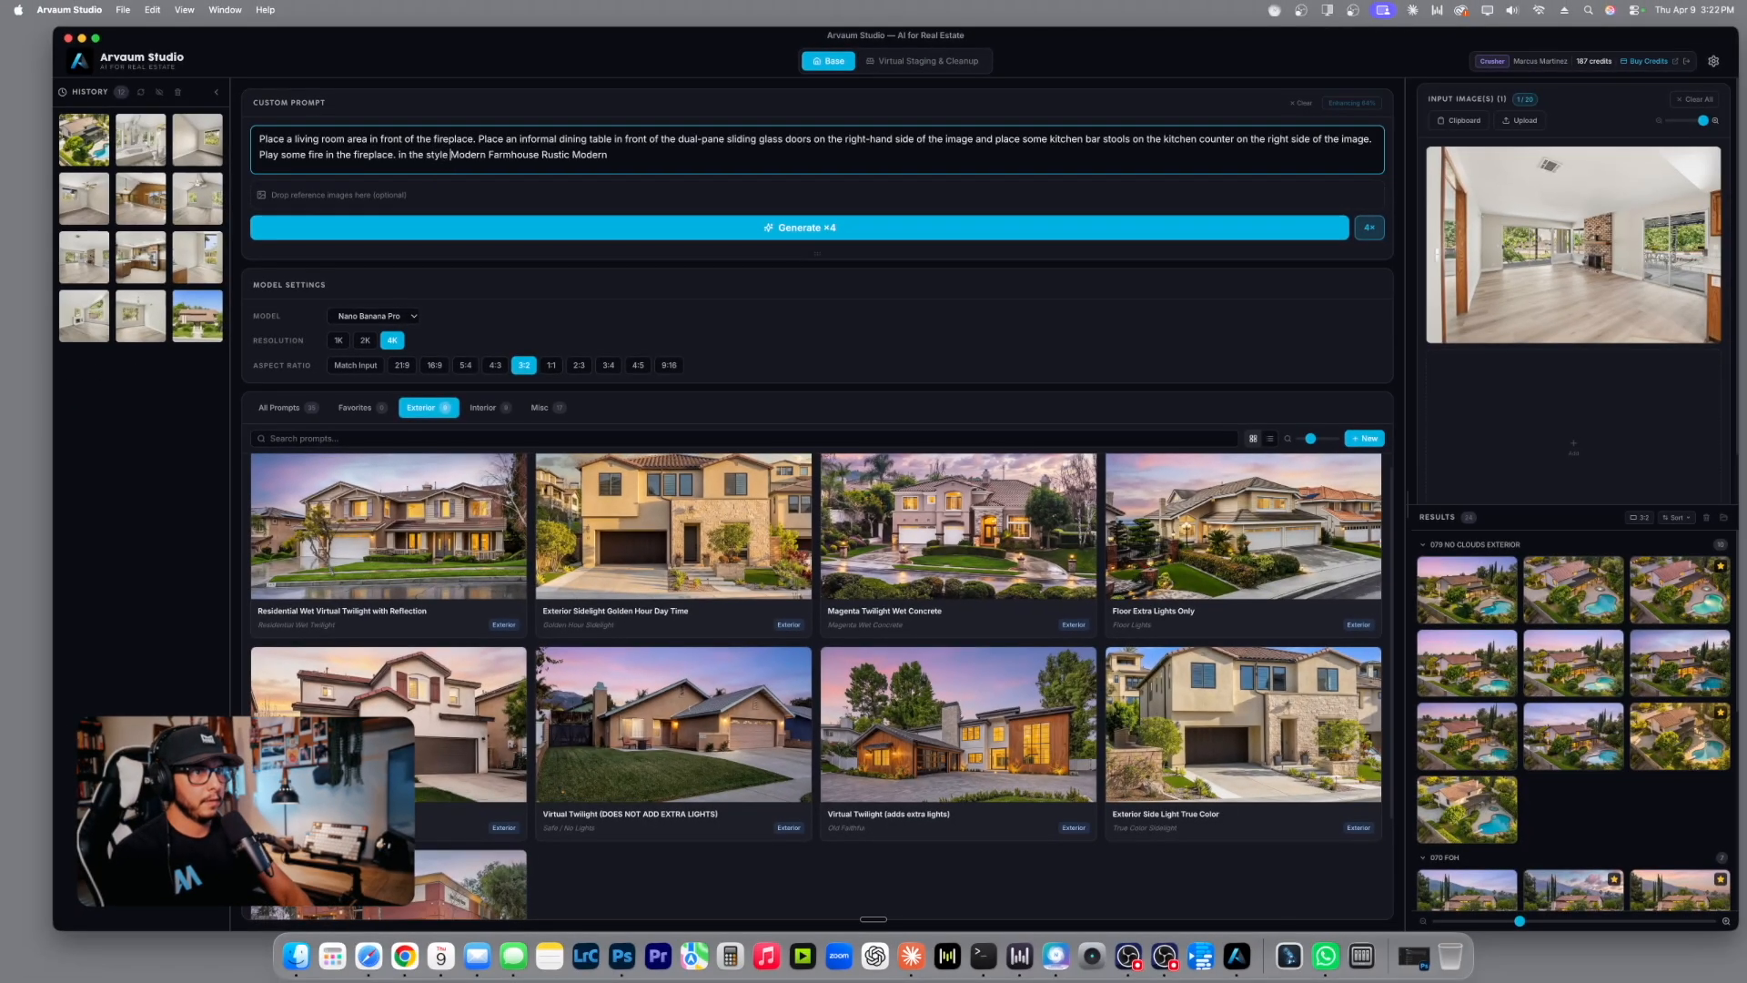
{"action": "left_click", "coordinate": [544, 157]}
{"action": "type", "text": "/"}
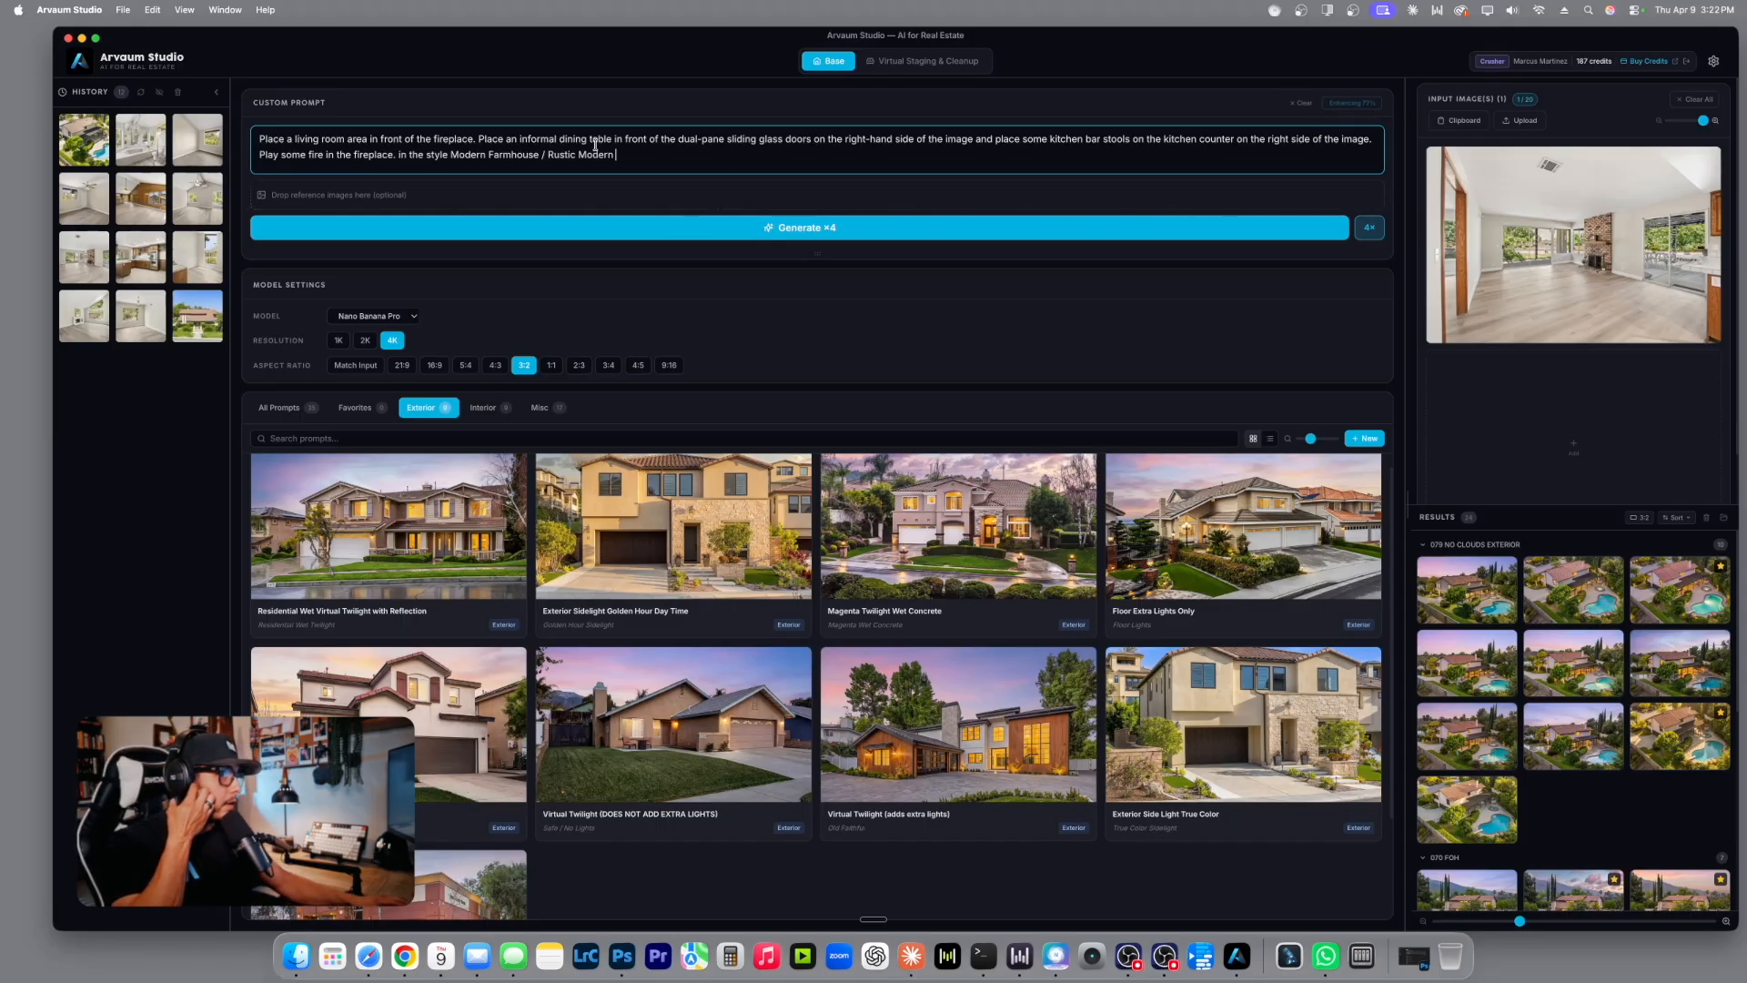
Replace the enhanced text with the original prompt including the Modern Farmhouse / Rustic Modern style, and enhance it again.
{"action": "key", "text": "super+a"}
{"action": "left_click", "coordinate": [663, 158]}
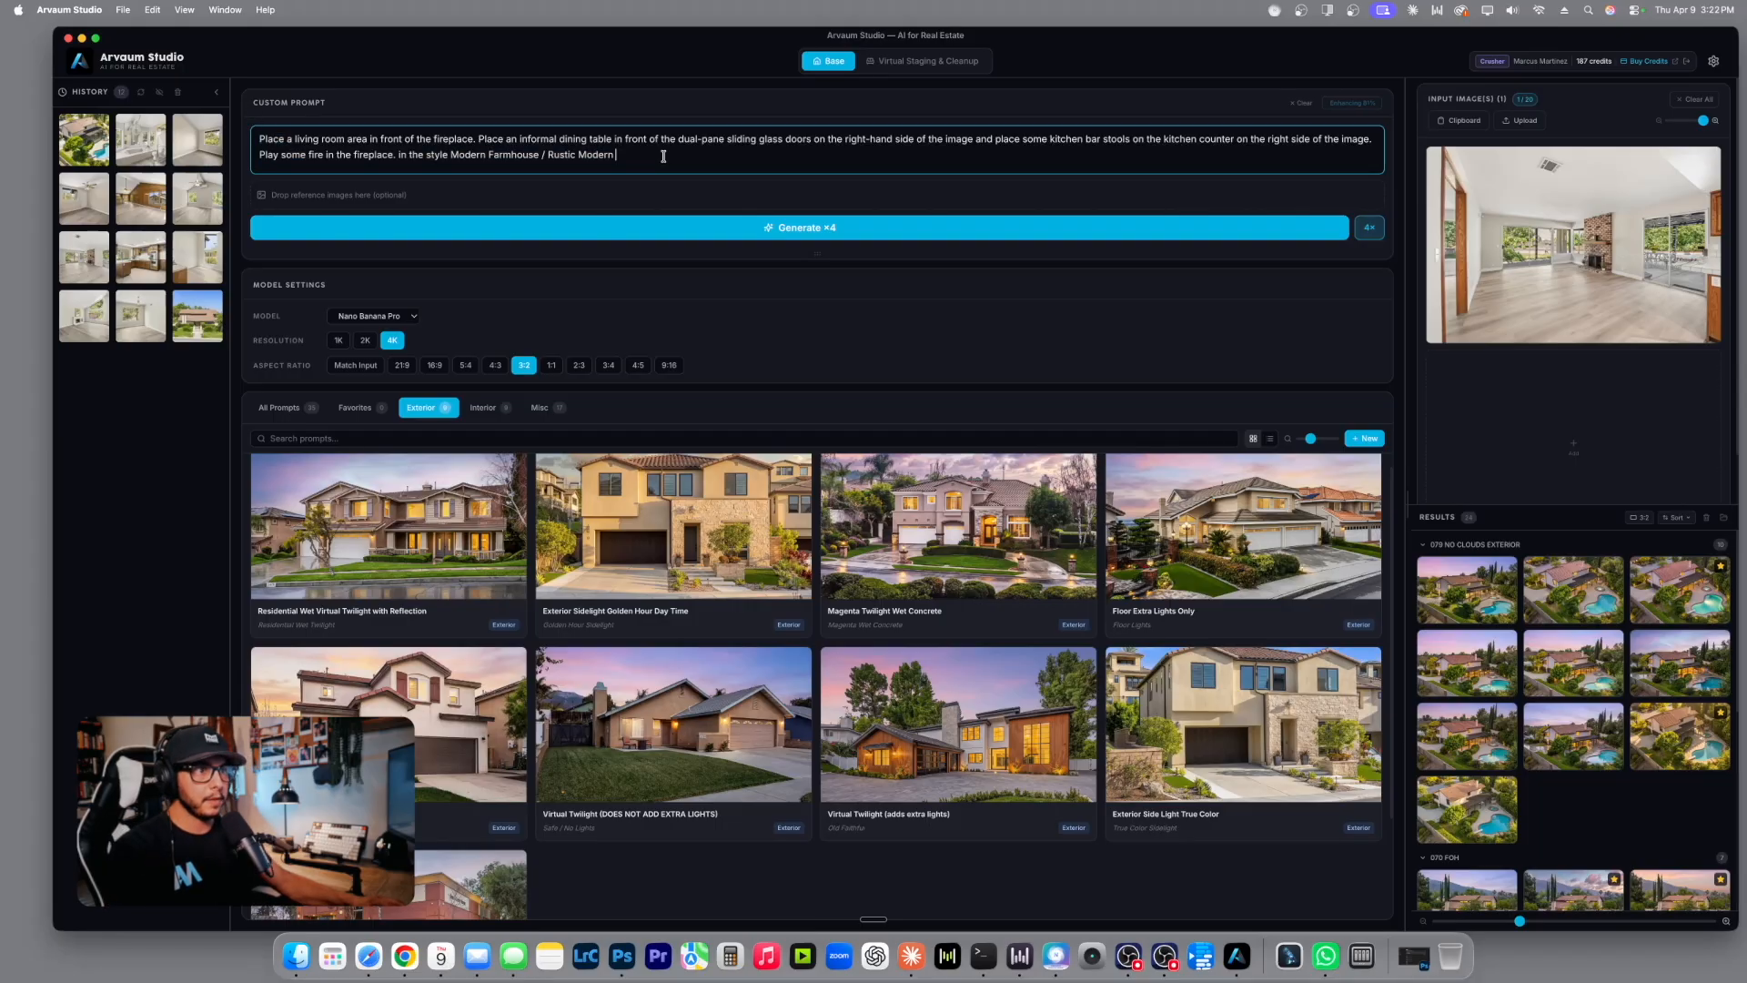
{"action": "key", "text": "super+a"}
{"action": "key", "text": "BackSpace"}
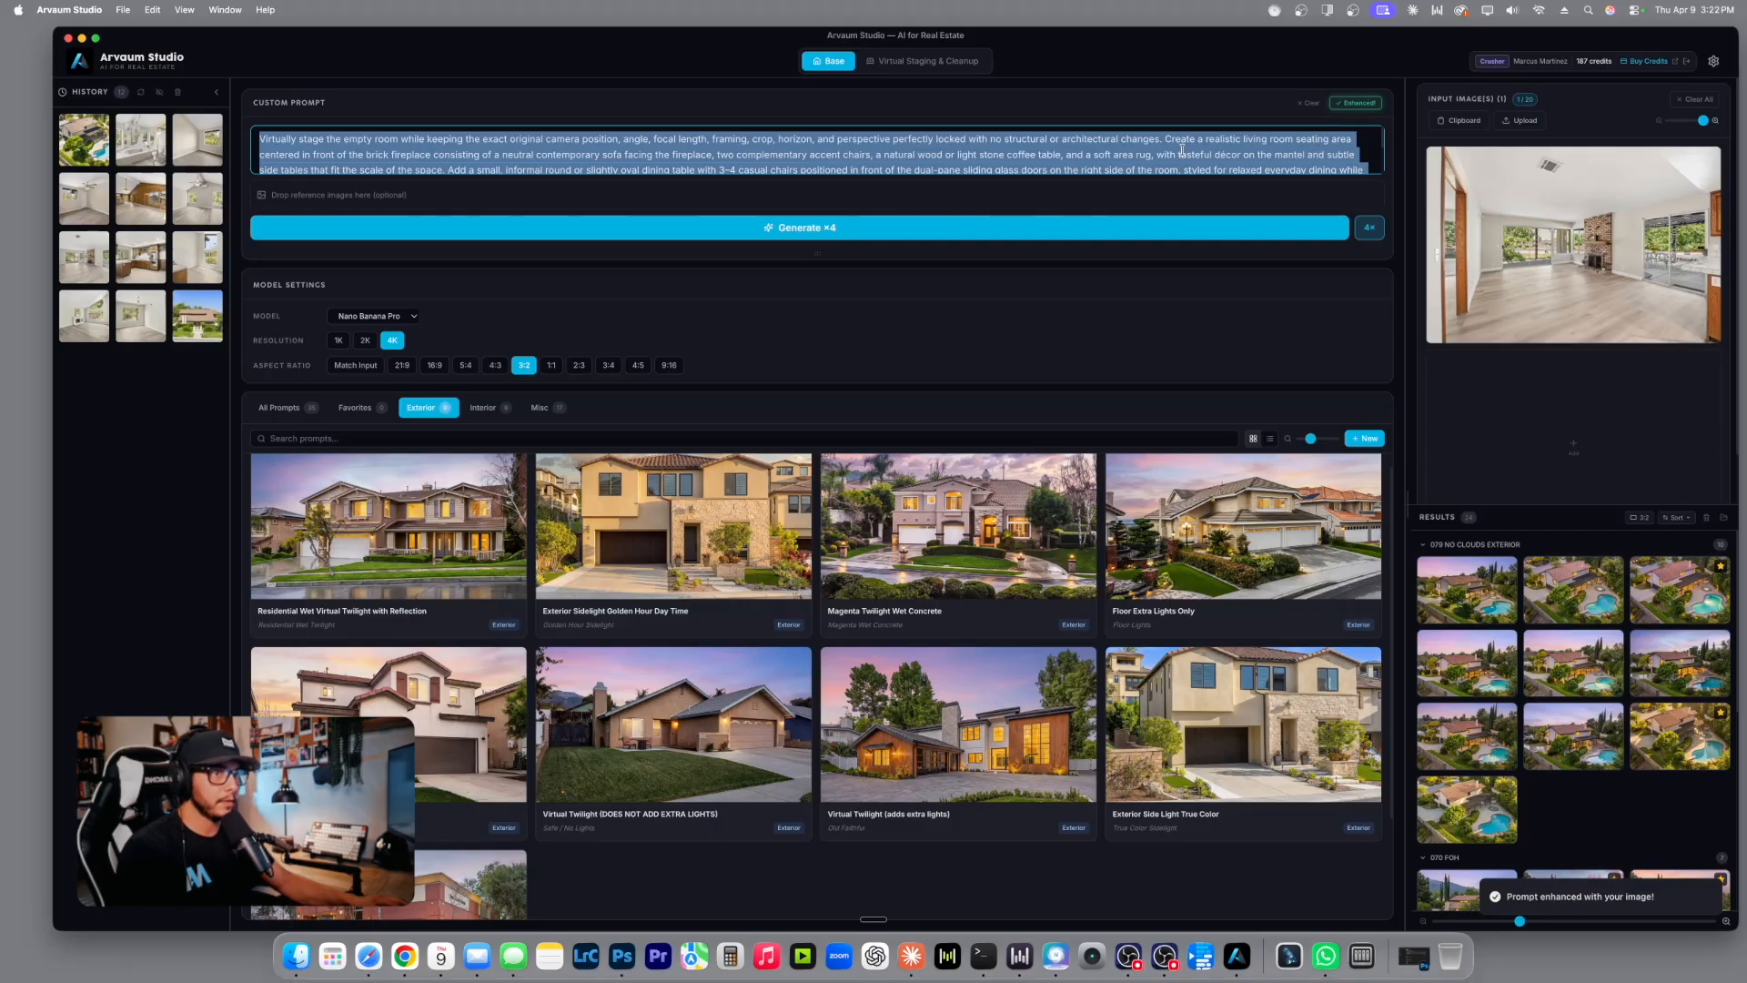
{"action": "key", "text": "super+z"}
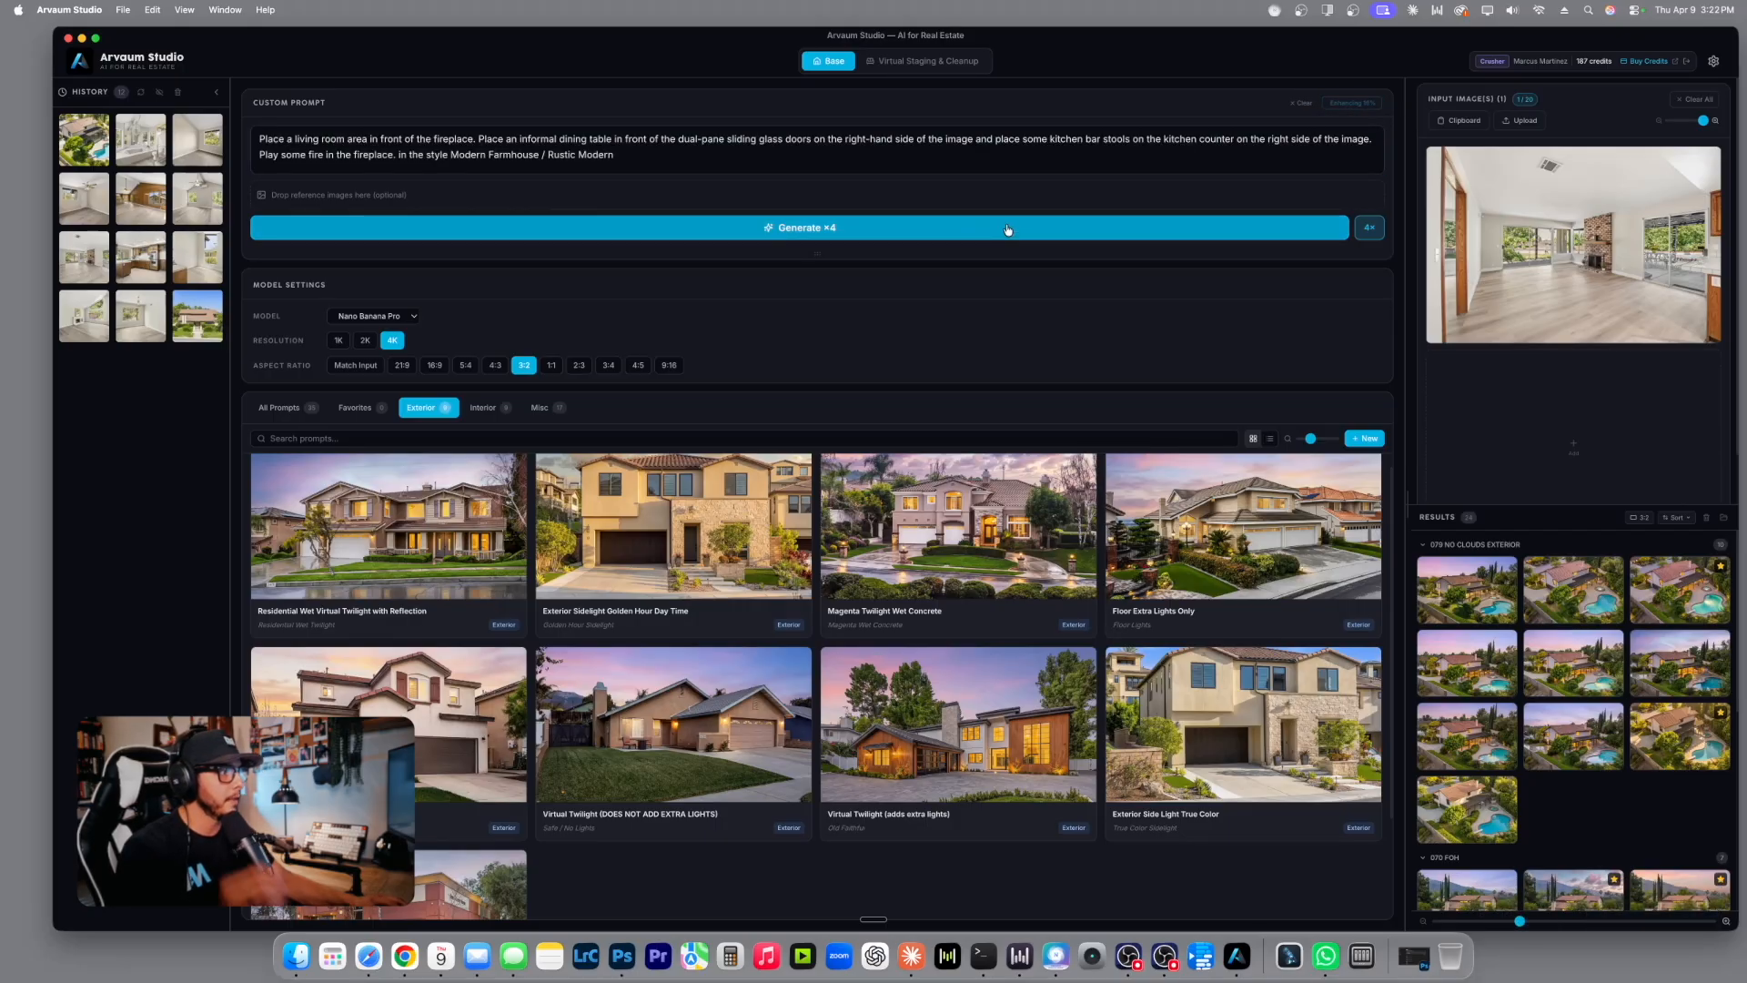
Switch to the Virtual Staging & Cleanup workspace and remove the lane holding the living room photo.
{"action": "left_click", "coordinate": [932, 62]}
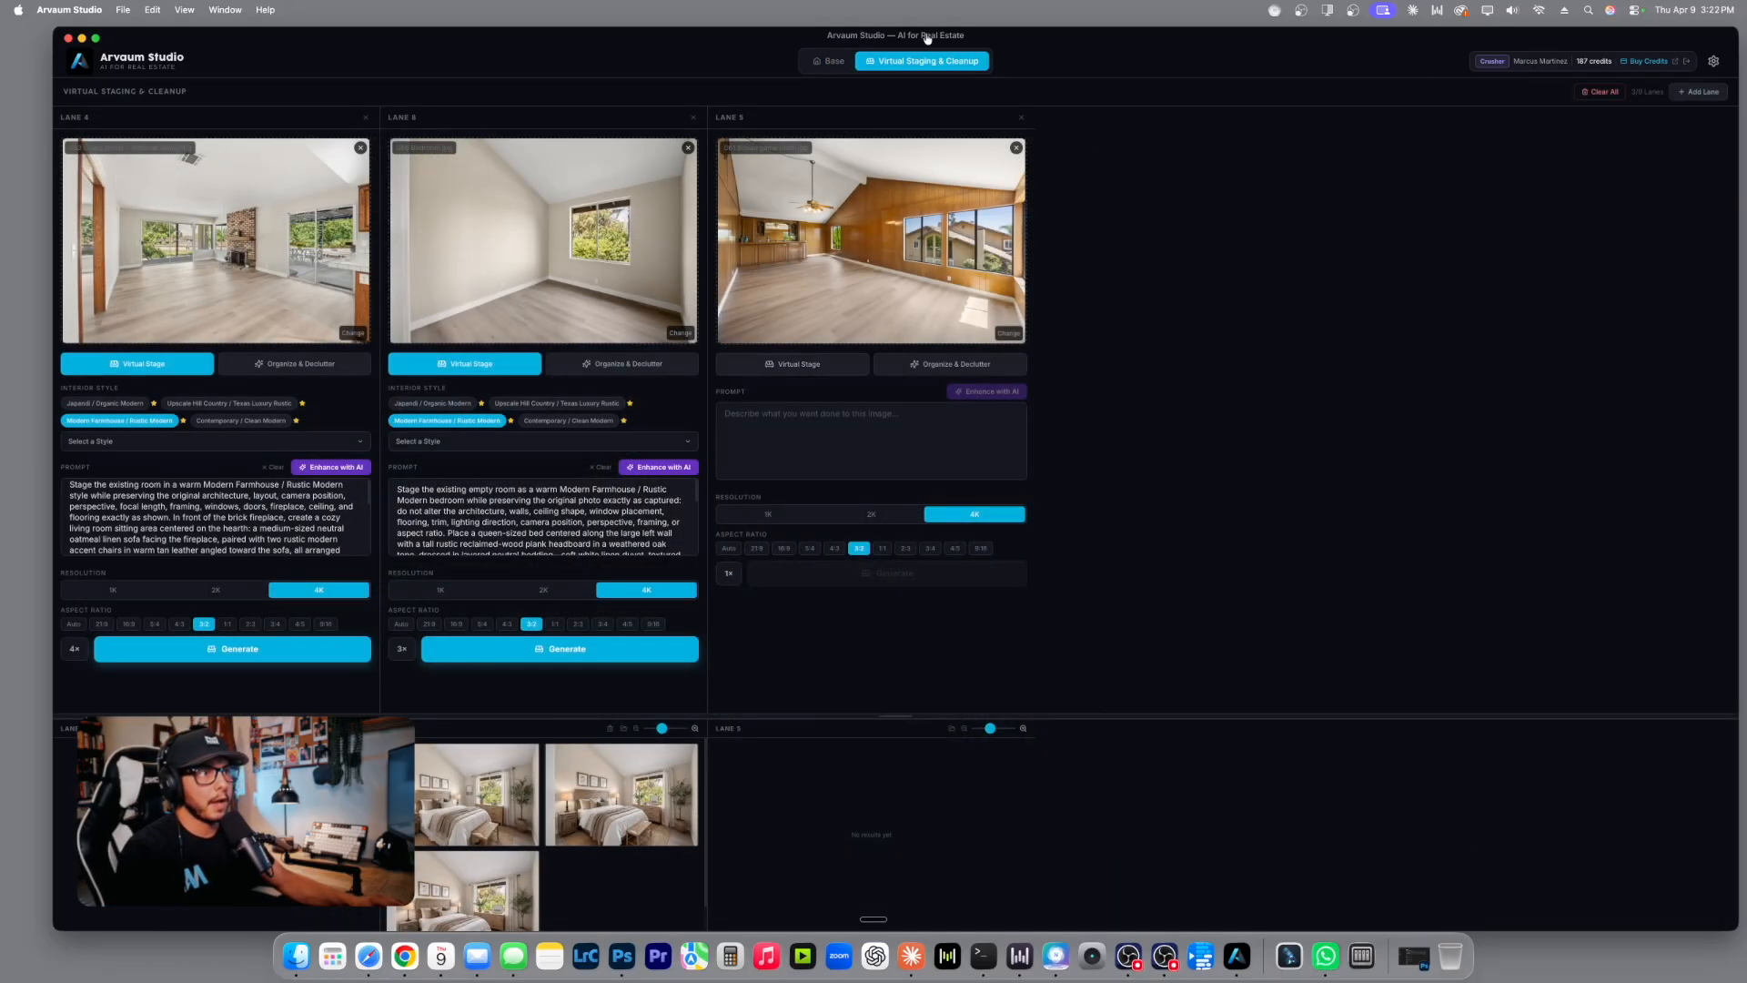
{"action": "mouse_move", "coordinate": [900, 39]}
{"action": "left_mouse_down"}
{"action": "mouse_move", "coordinate": [800, 39]}
{"action": "mouse_move", "coordinate": [919, 39]}
{"action": "left_mouse_up"}
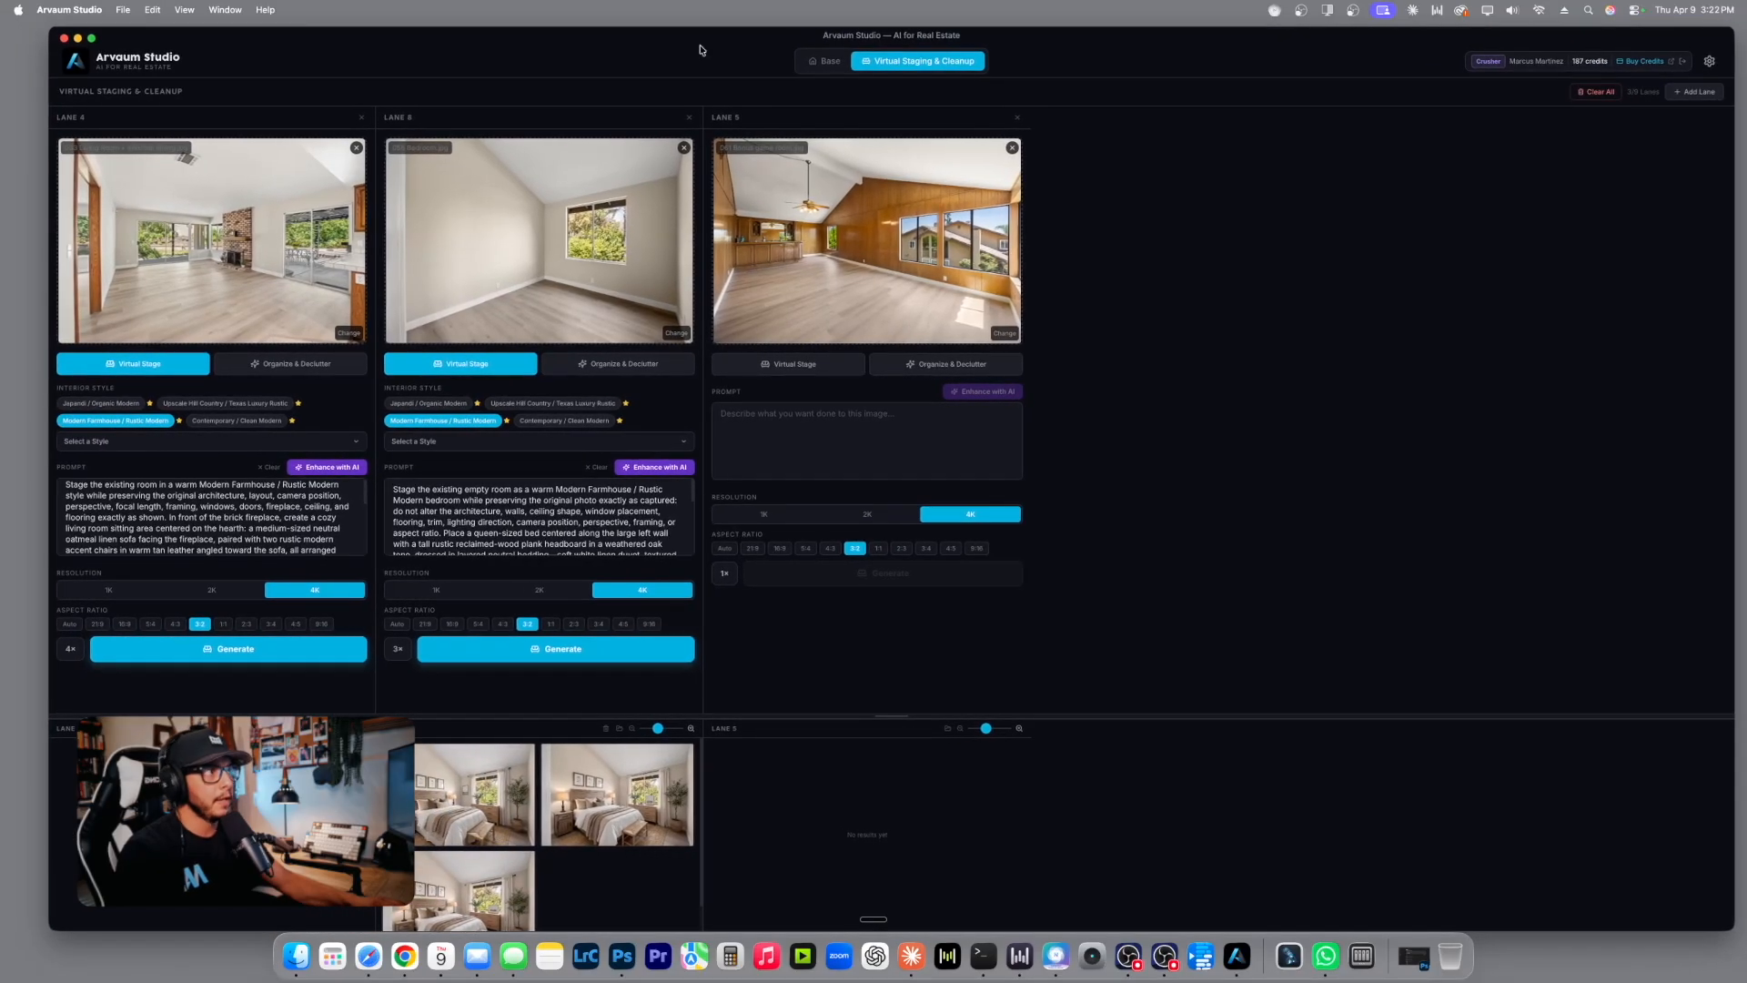
{"action": "left_click", "coordinate": [362, 118]}
Add two lanes and load the bonus game room photo into each of them.
{"action": "left_click", "coordinate": [1694, 92]}
{"action": "left_click", "coordinate": [1694, 92]}
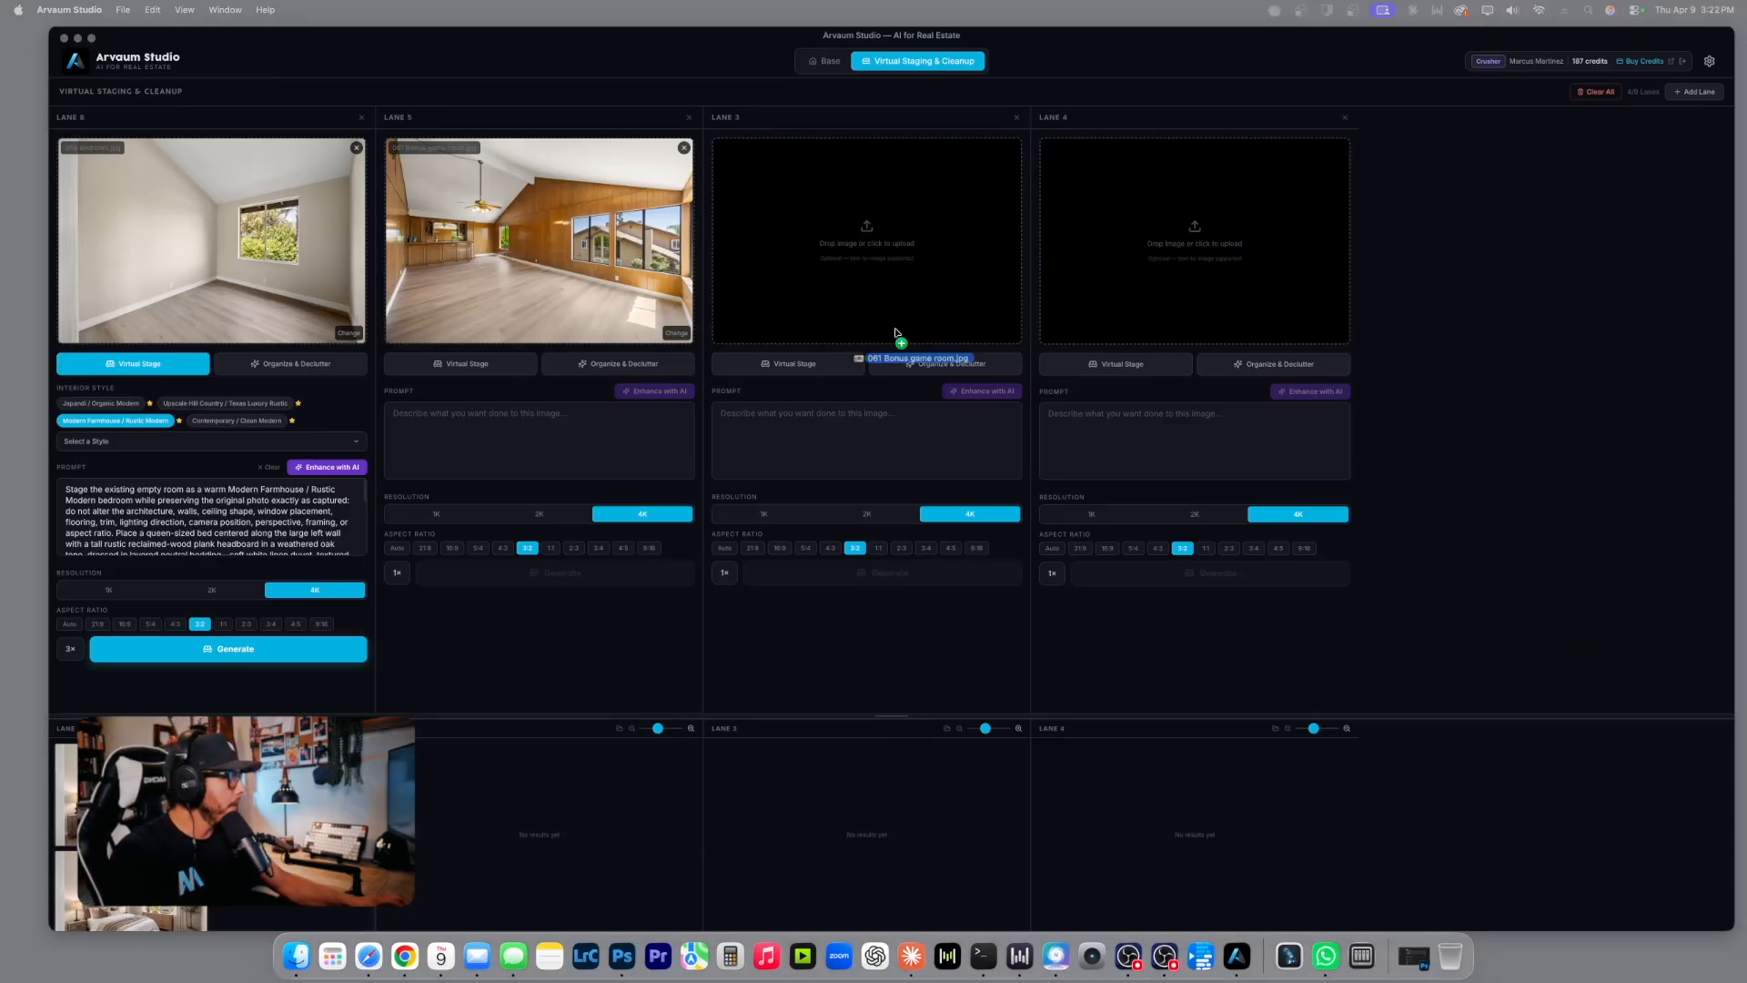
{"action": "left_click_drag", "start_coordinate": [897, 344], "coordinate": [901, 332]}
{"action": "left_click_drag", "start_coordinate": [1456, 452], "coordinate": [1229, 261]}
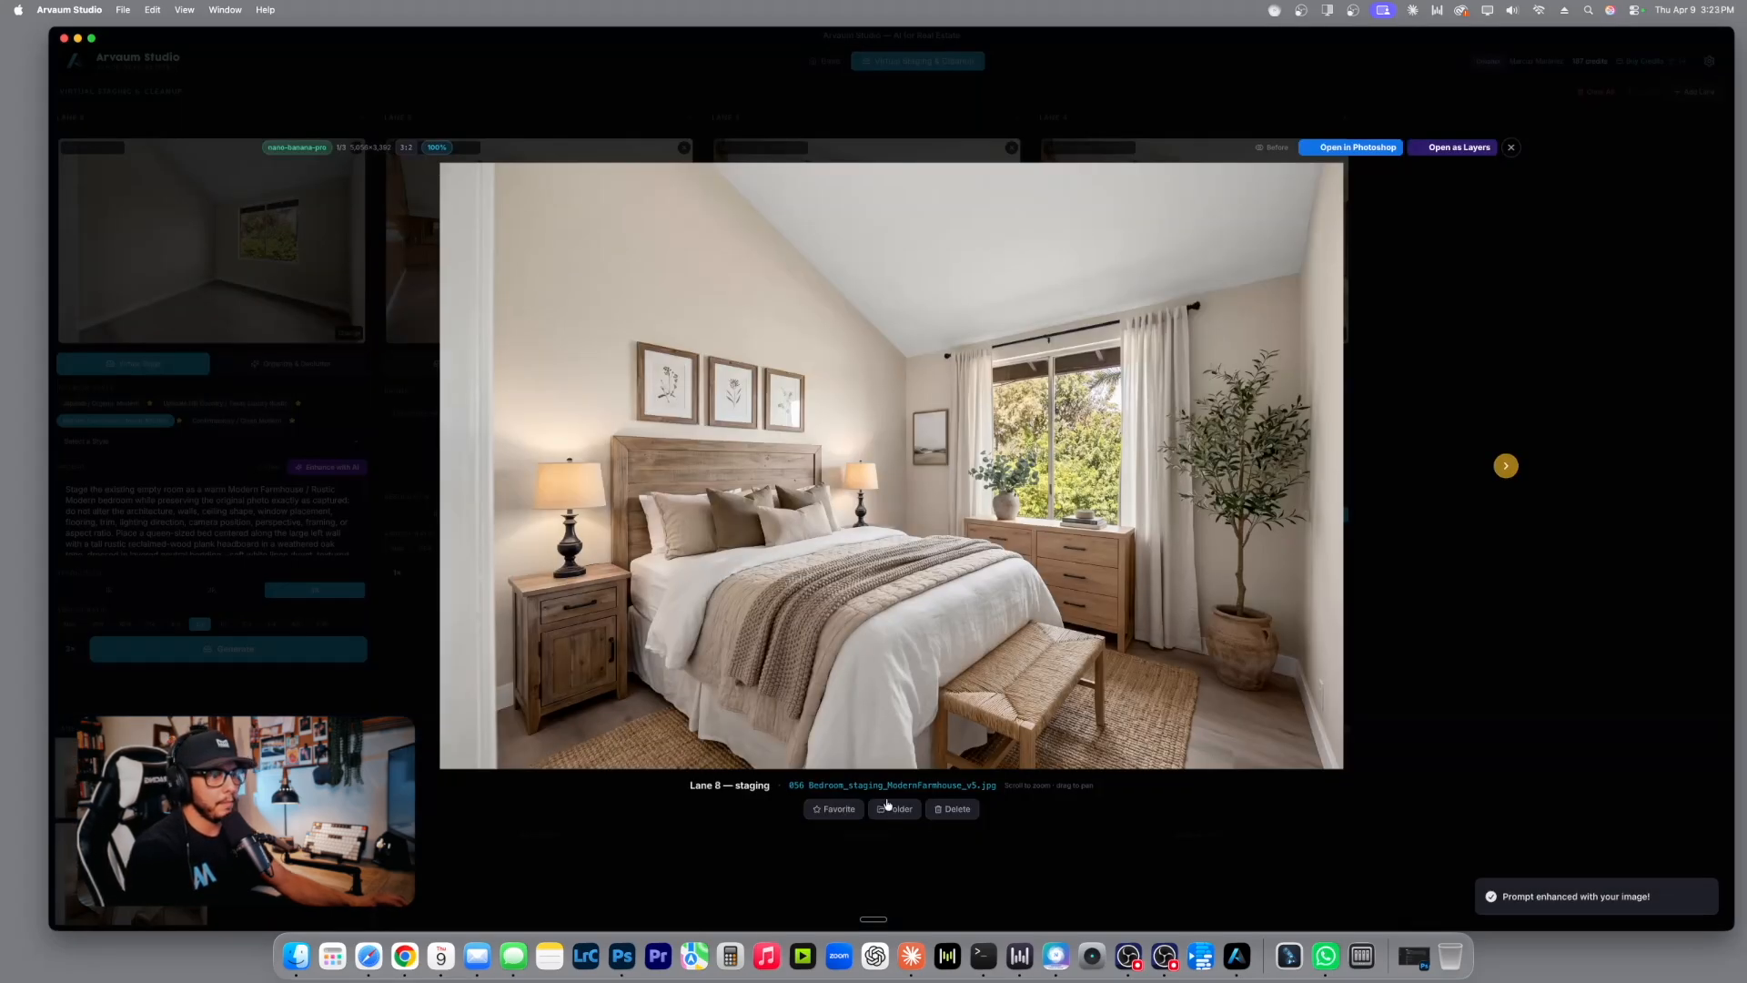
Compare the staged Modern Farmhouse bedroom result v5 with its original photo.
{"action": "left_click", "coordinate": [1275, 149]}
{"action": "left_click", "coordinate": [1275, 149]}
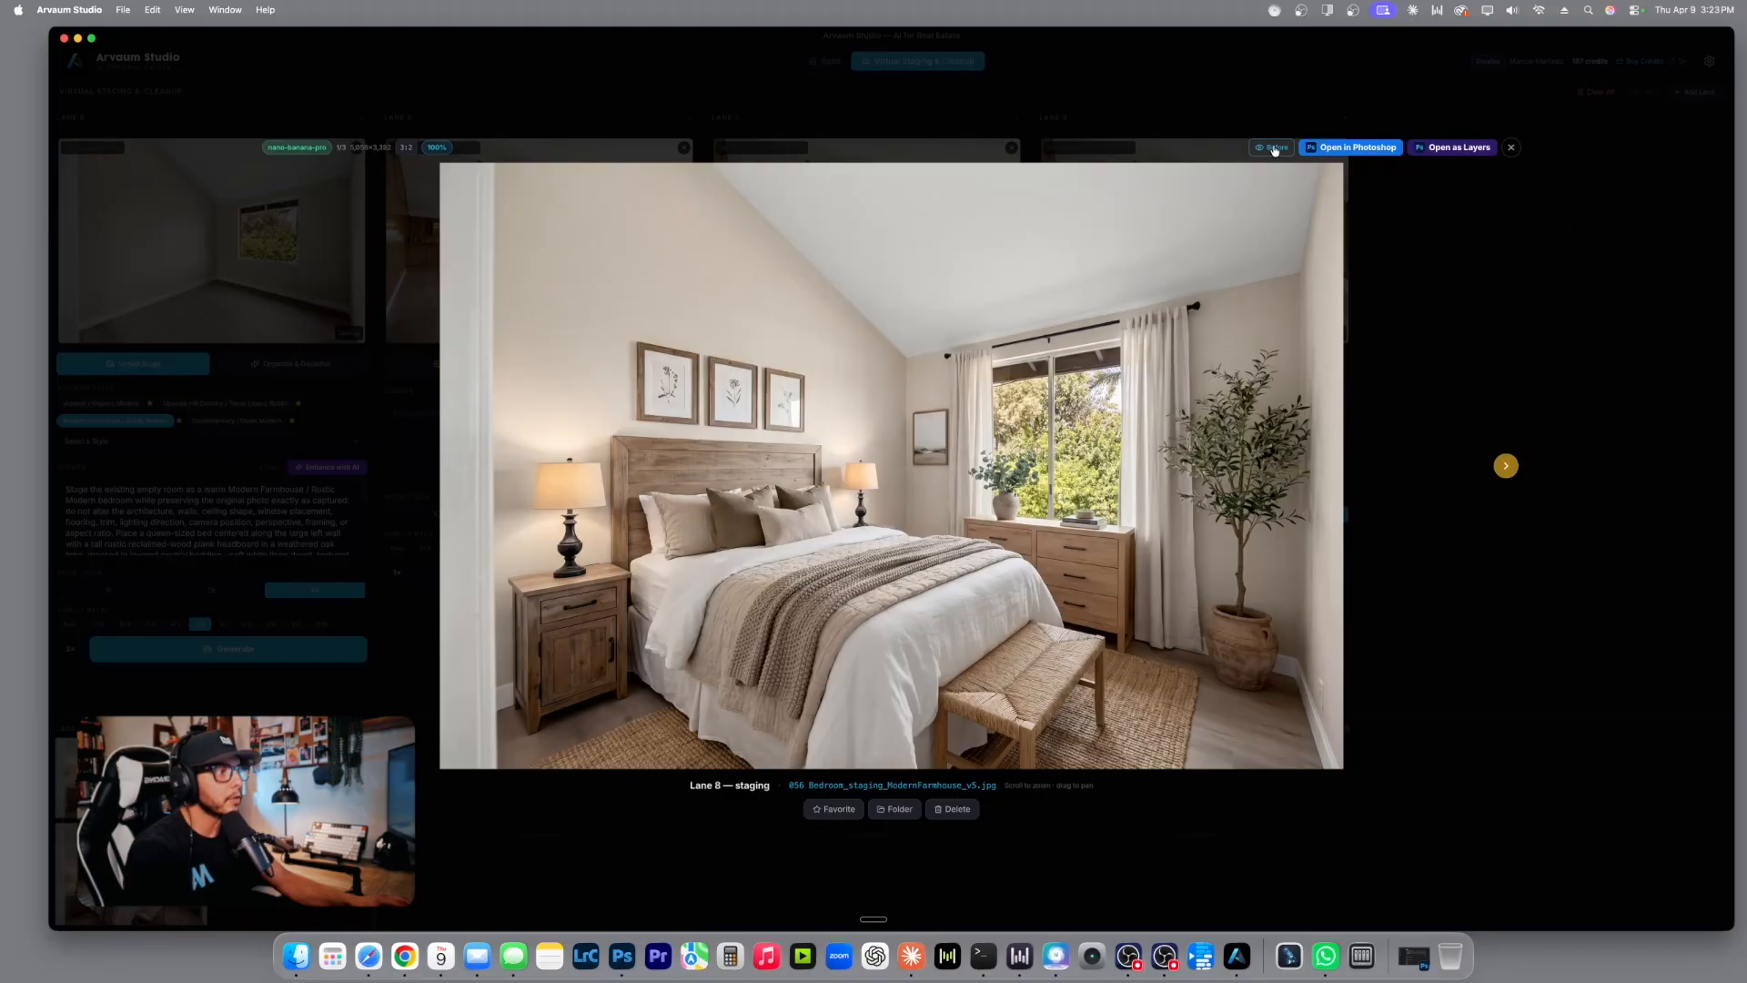
{"action": "left_click", "coordinate": [1511, 149]}
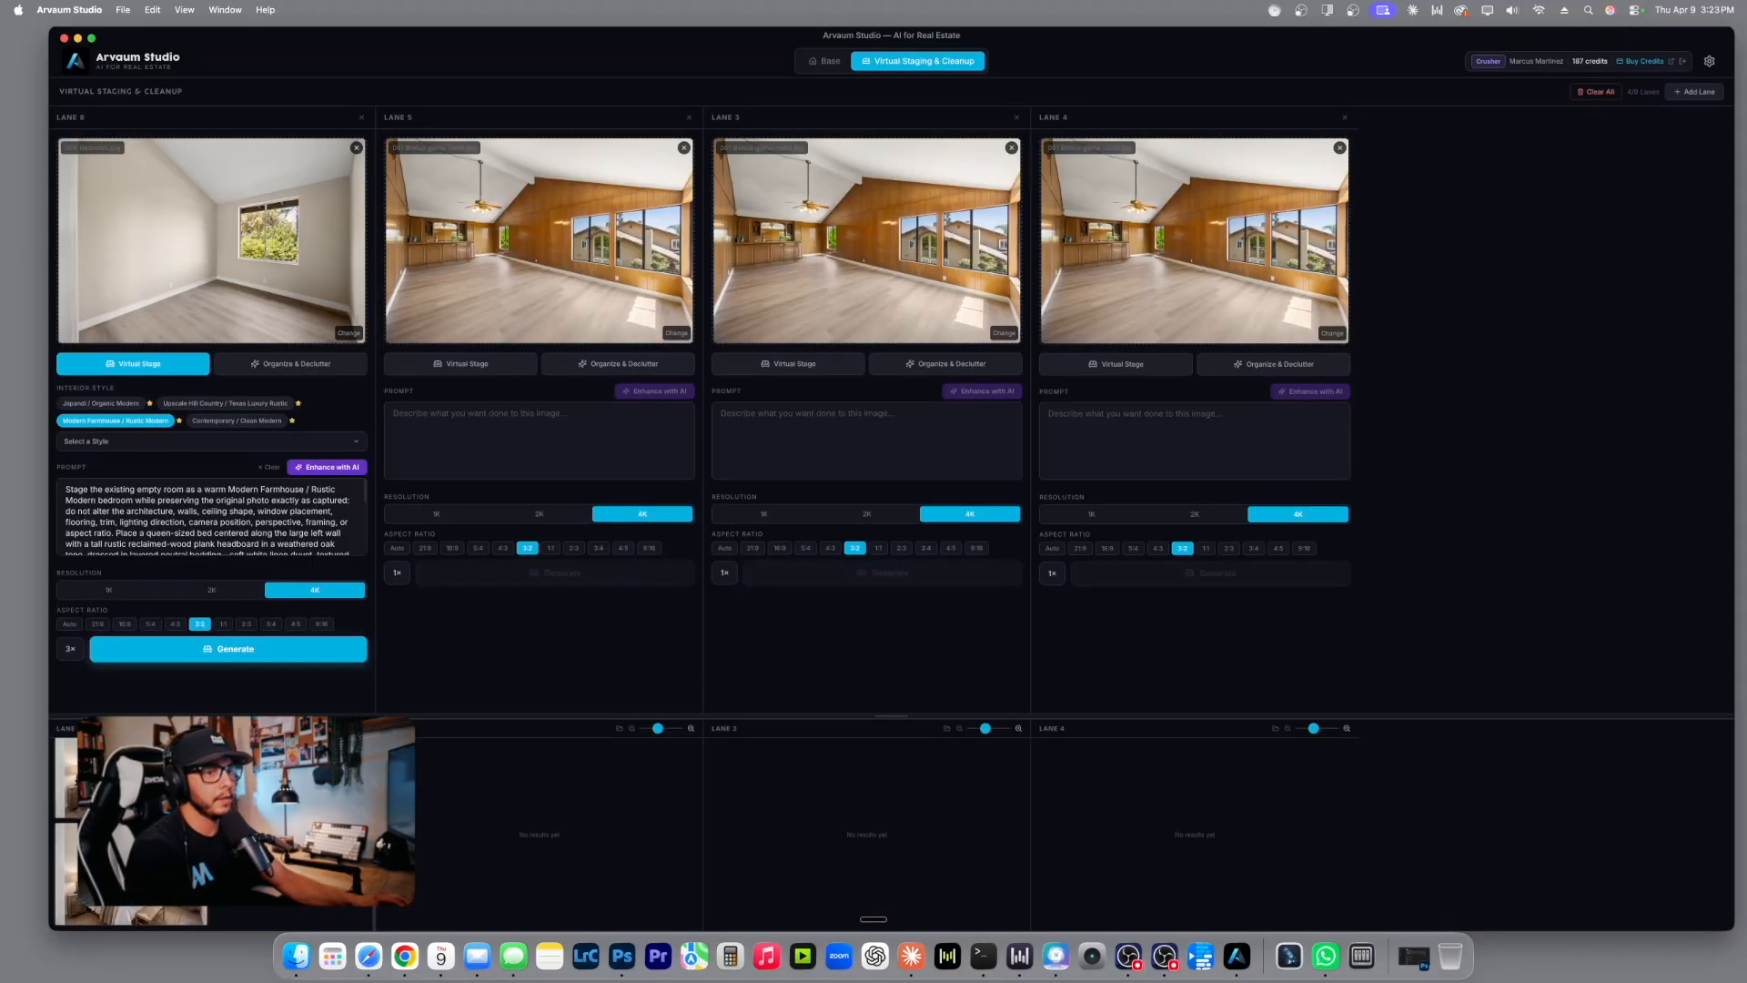
Open the second staged bedroom result and repeatedly compare it with the original empty room.
{"action": "left_click", "coordinate": [288, 776]}
{"action": "left_click", "coordinate": [1279, 152]}
{"action": "left_click", "coordinate": [1280, 152]}
{"action": "left_click", "coordinate": [1279, 152]}
{"action": "left_click", "coordinate": [1280, 152]}
{"action": "left_click", "coordinate": [1279, 152]}
{"action": "left_click", "coordinate": [1279, 152]}
{"action": "left_click", "coordinate": [1279, 152]}
{"action": "left_click", "coordinate": [1280, 152]}
{"action": "left_click", "coordinate": [1279, 152]}
{"action": "left_click", "coordinate": [1280, 152]}
{"action": "left_click", "coordinate": [1510, 149]}
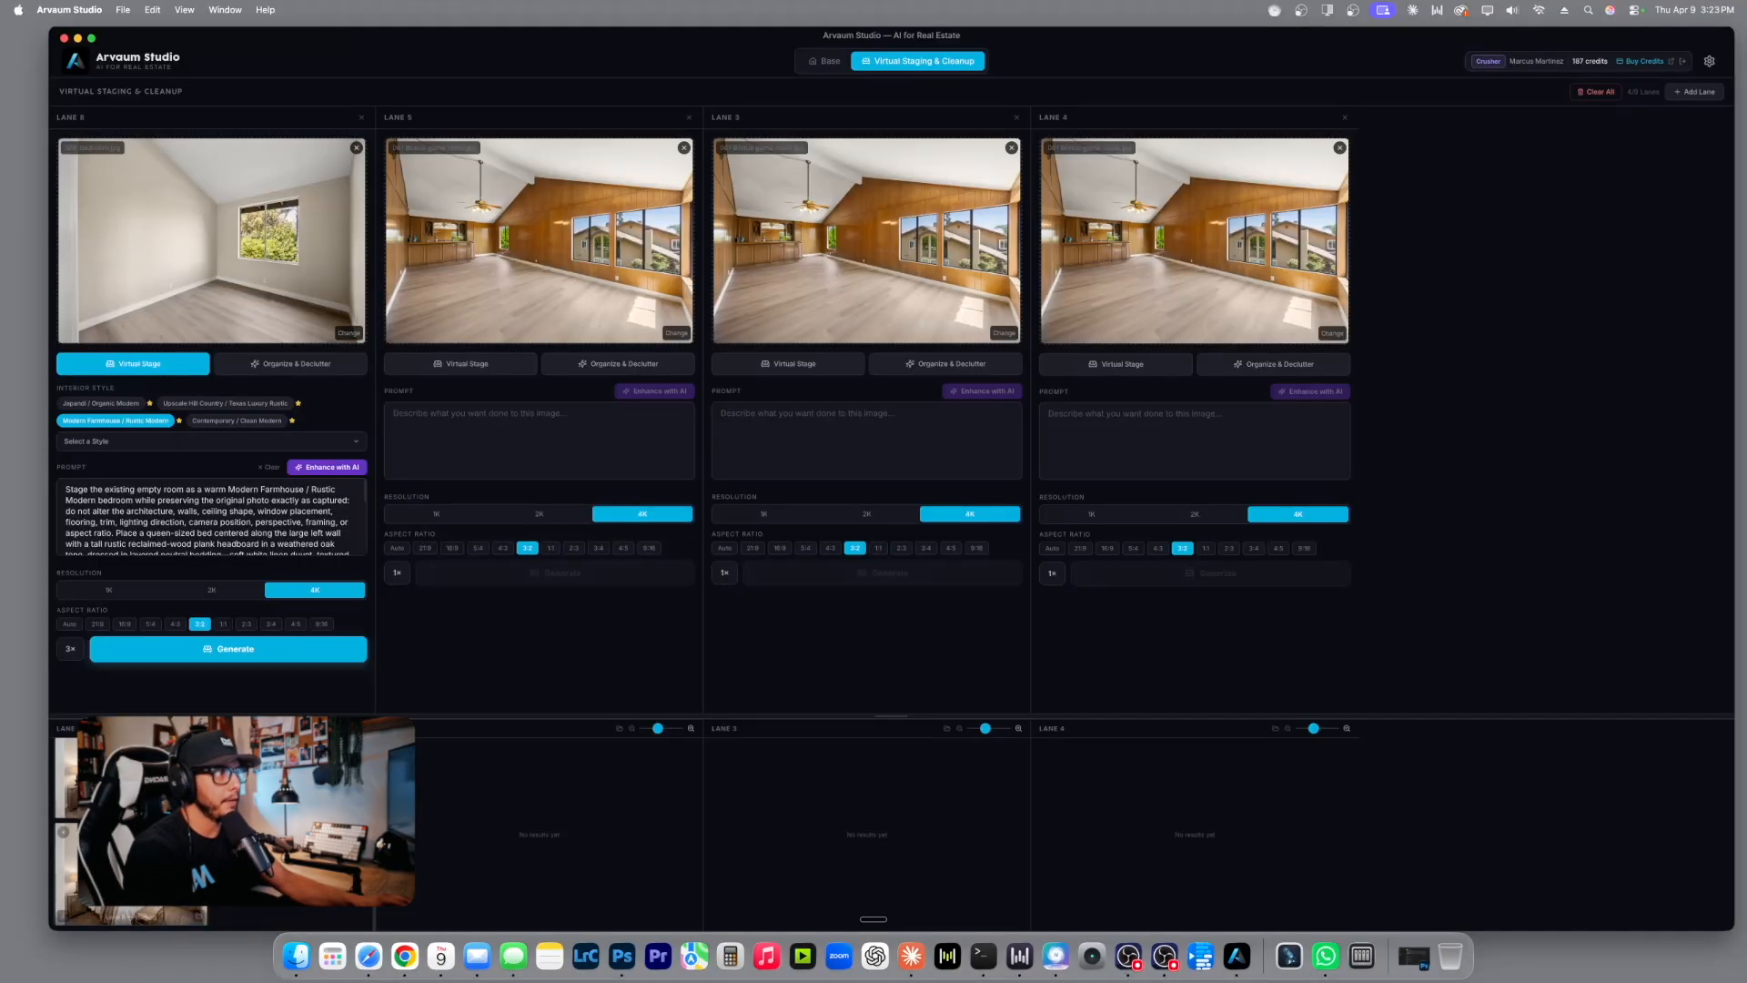
Open the staged bedroom result v3 and compare it with the original empty room.
{"action": "left_click", "coordinate": [136, 869]}
{"action": "left_click", "coordinate": [1277, 151]}
{"action": "left_click", "coordinate": [1277, 151]}
{"action": "left_click", "coordinate": [1278, 151]}
{"action": "left_click", "coordinate": [1278, 151]}
{"action": "left_click", "coordinate": [1277, 151]}
{"action": "left_click", "coordinate": [1277, 151]}
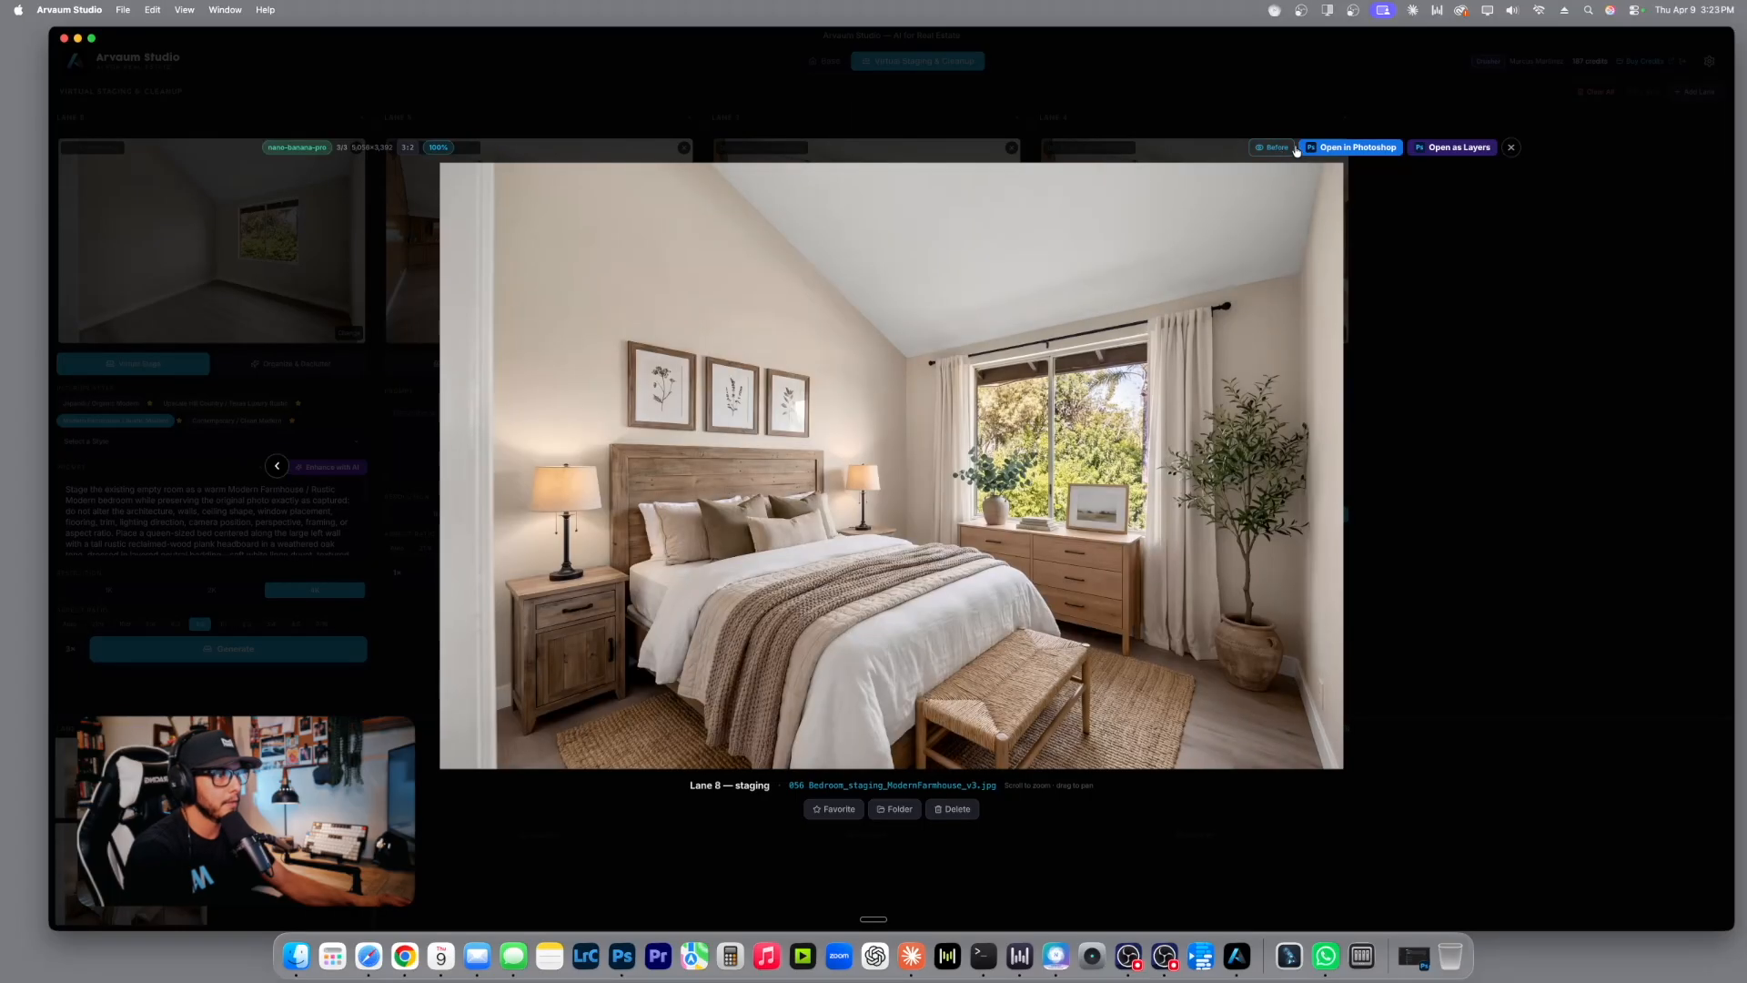
{"action": "left_click", "coordinate": [1511, 147]}
Reopen the staged bedroom result v5 and check its alignment against the original empty room.
{"action": "left_click", "coordinate": [132, 779]}
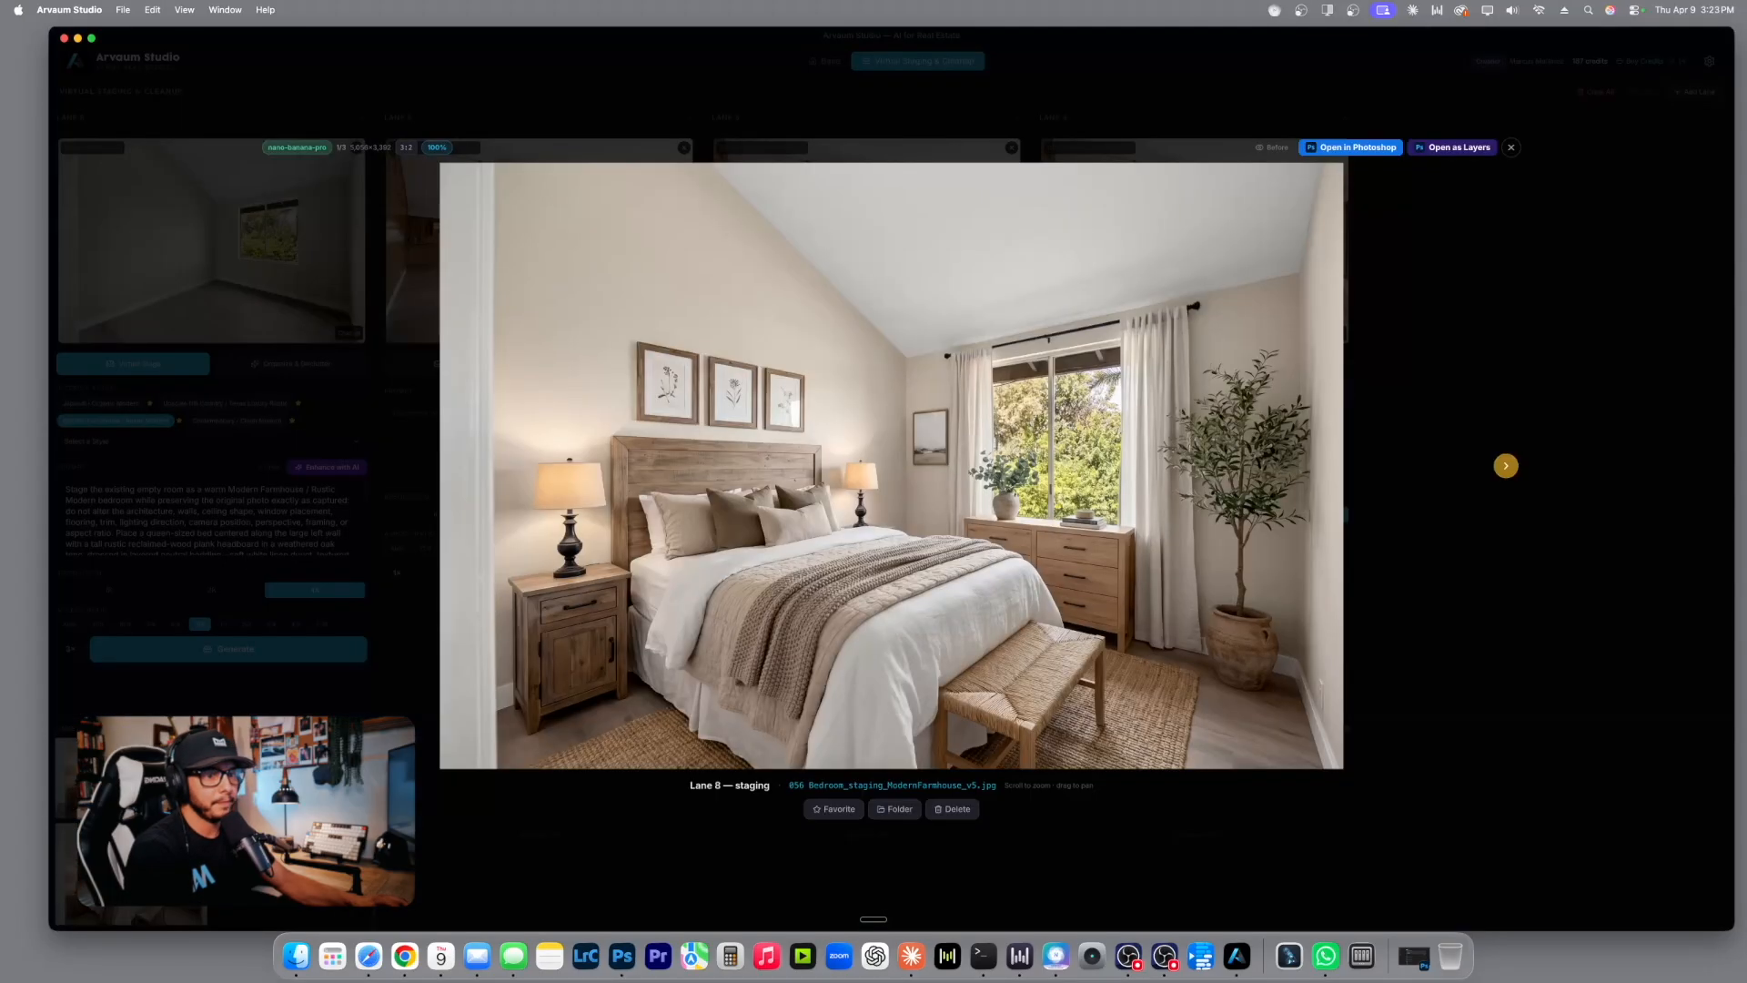
{"action": "left_click", "coordinate": [1273, 148]}
{"action": "left_click", "coordinate": [1273, 148]}
{"action": "left_click", "coordinate": [1273, 149]}
{"action": "left_click", "coordinate": [1273, 148]}
{"action": "left_click", "coordinate": [1273, 148]}
{"action": "left_click", "coordinate": [1273, 148]}
{"action": "left_click", "coordinate": [1272, 148]}
{"action": "left_click", "coordinate": [1273, 149]}
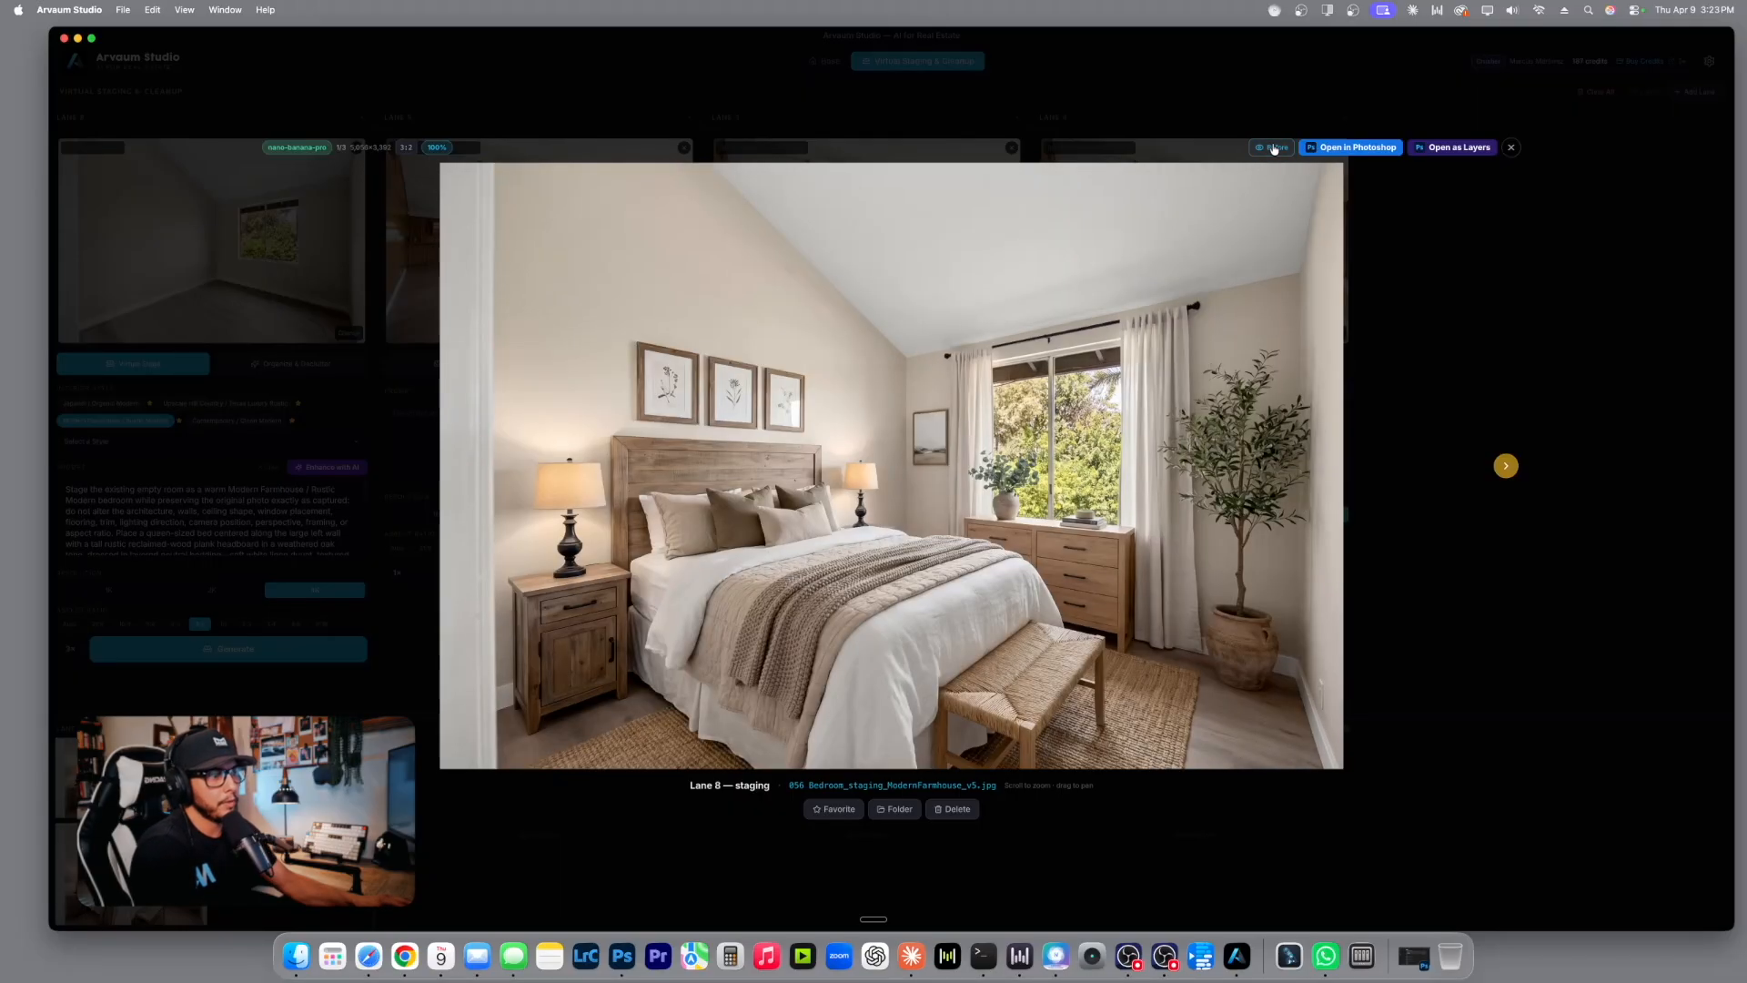
{"action": "left_click", "coordinate": [1511, 148]}
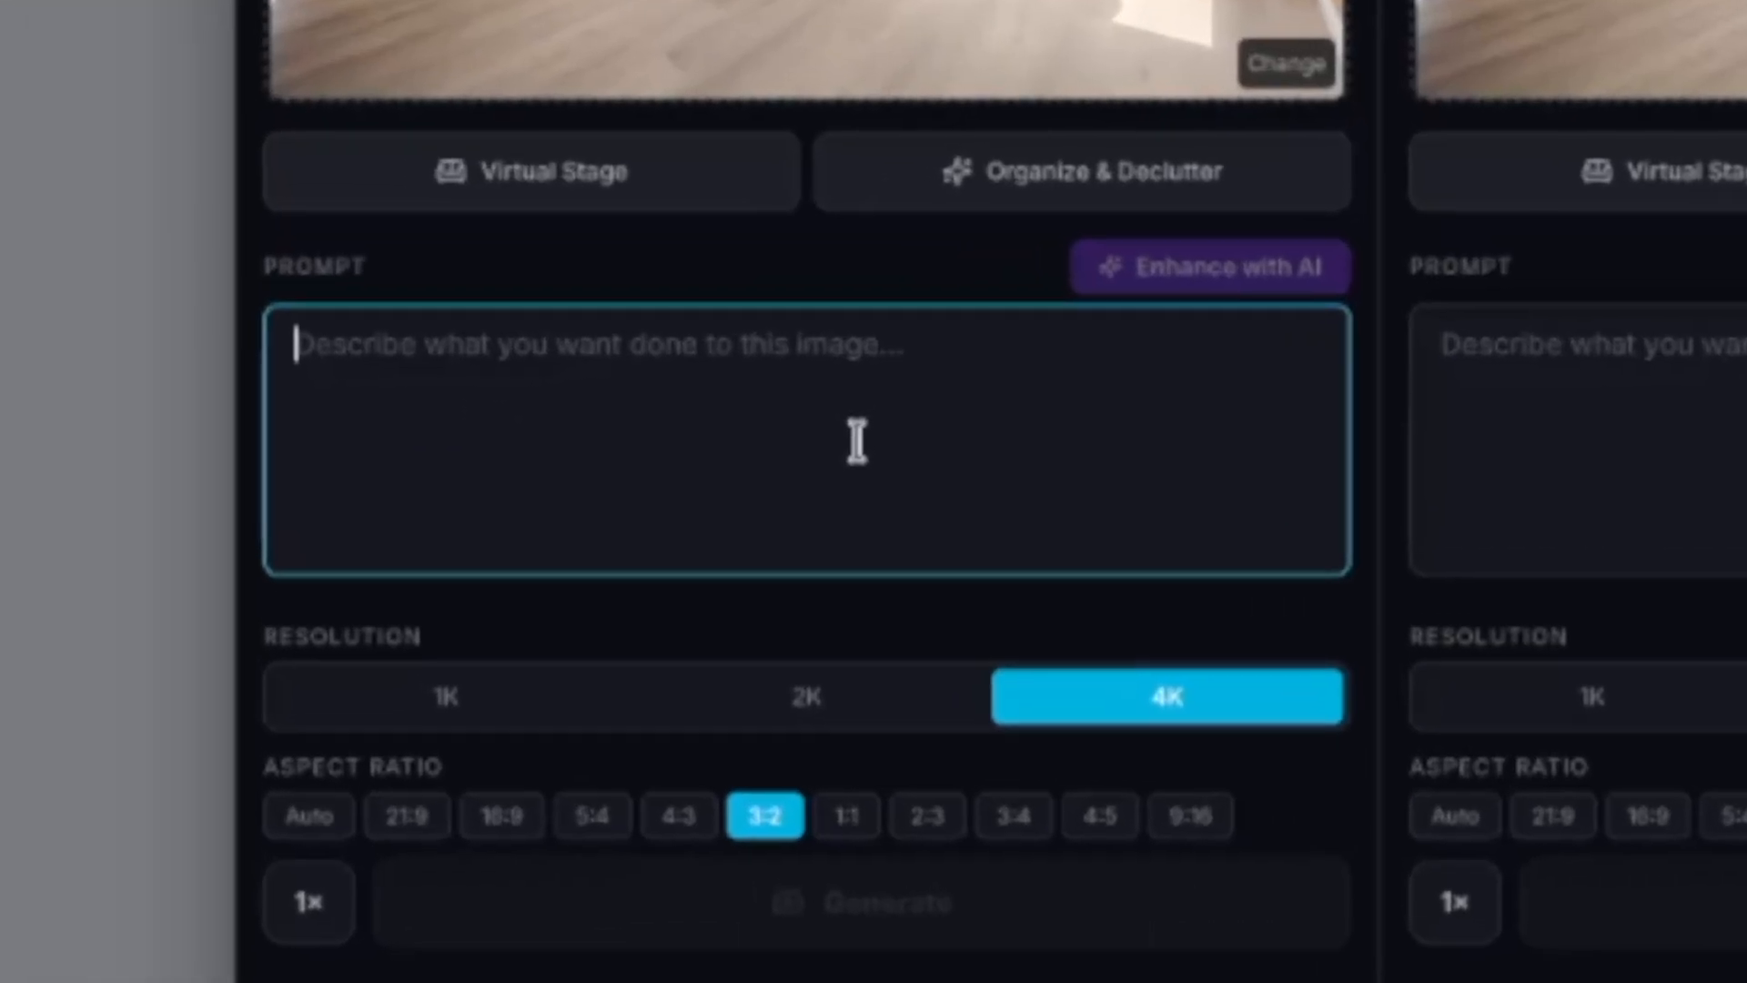
Start the first lane's prompt with "Make this an entertainment bonus room. Place a pool table under the ceiling fan and some bar stools at the bar.".
{"action": "type", "text": "Make this a"}
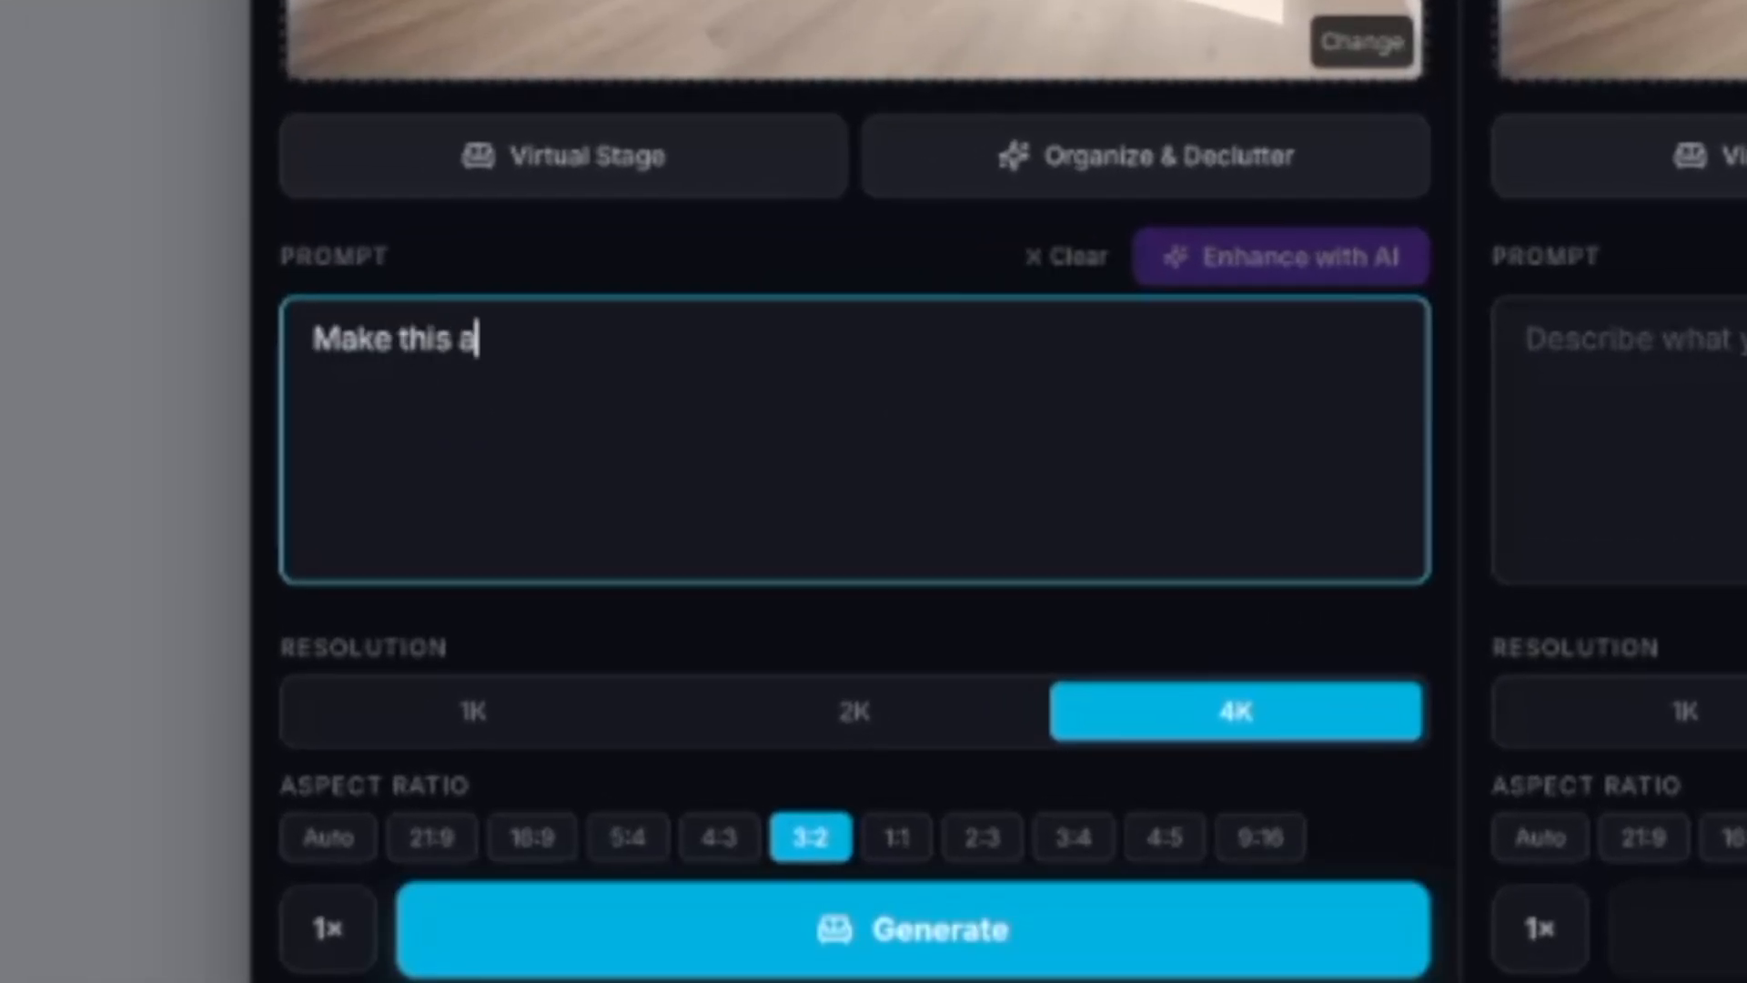
{"action": "type", "text": " n entertainment"}
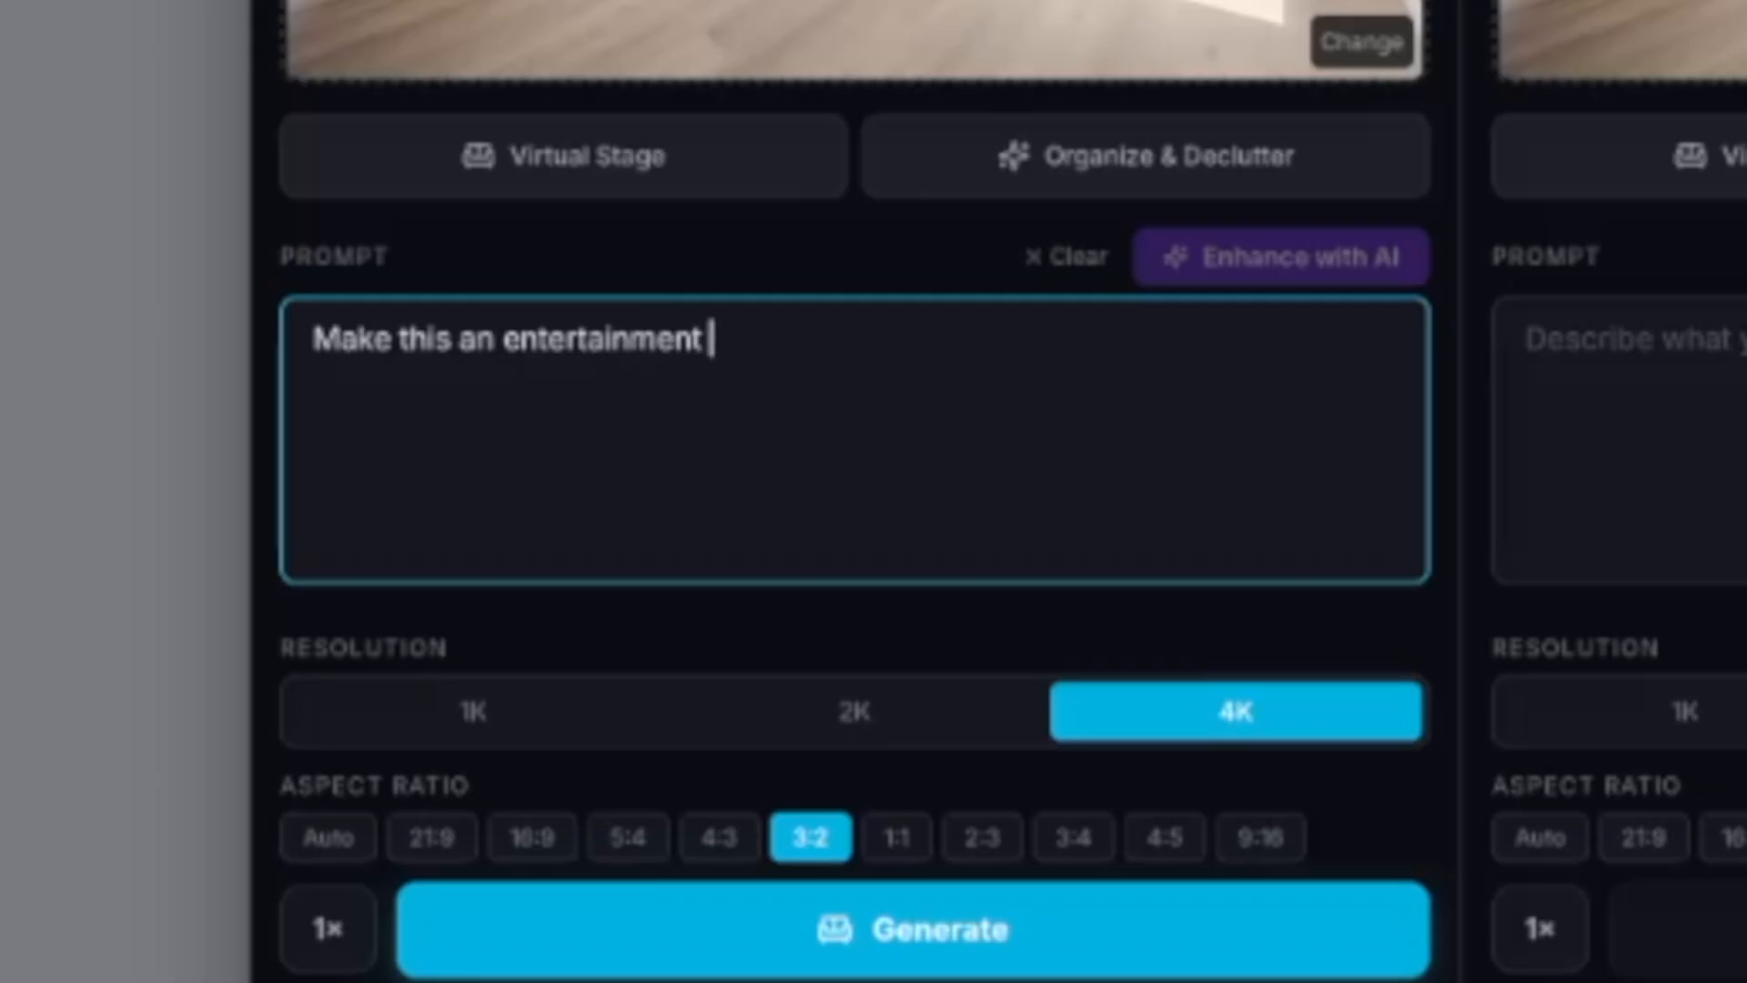
{"action": "type", "text": " bonus room. "}
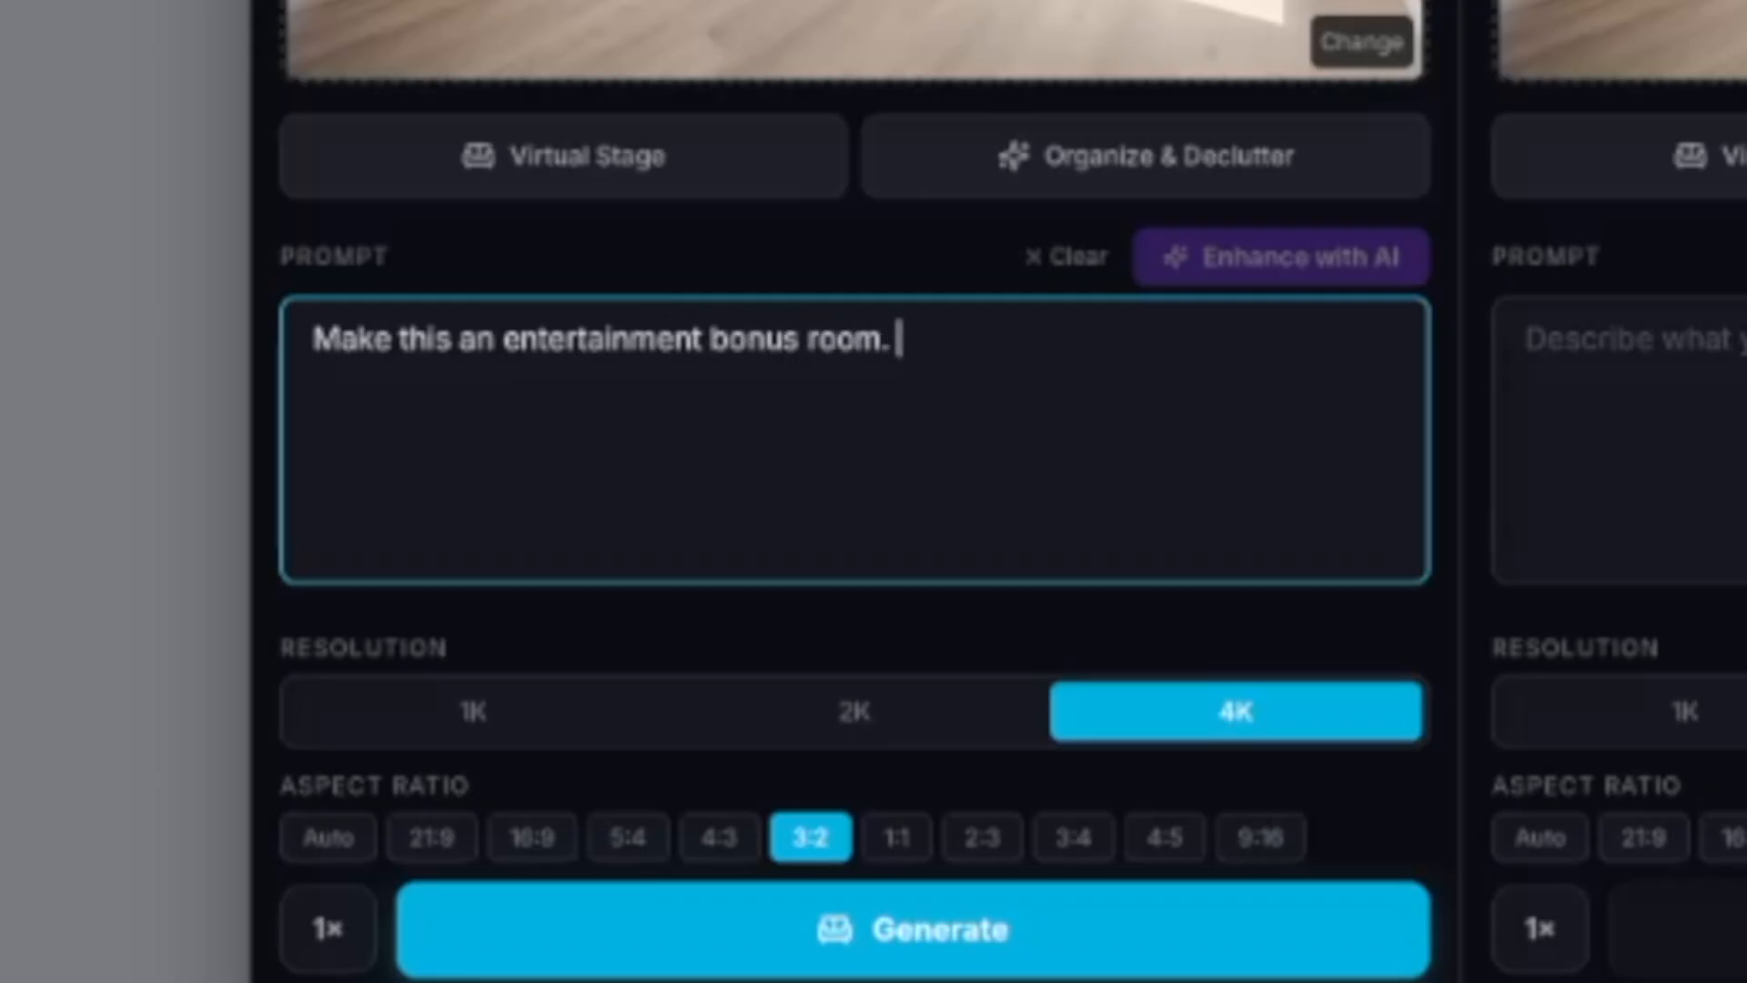
{"action": "type", "text": "Place a pool "}
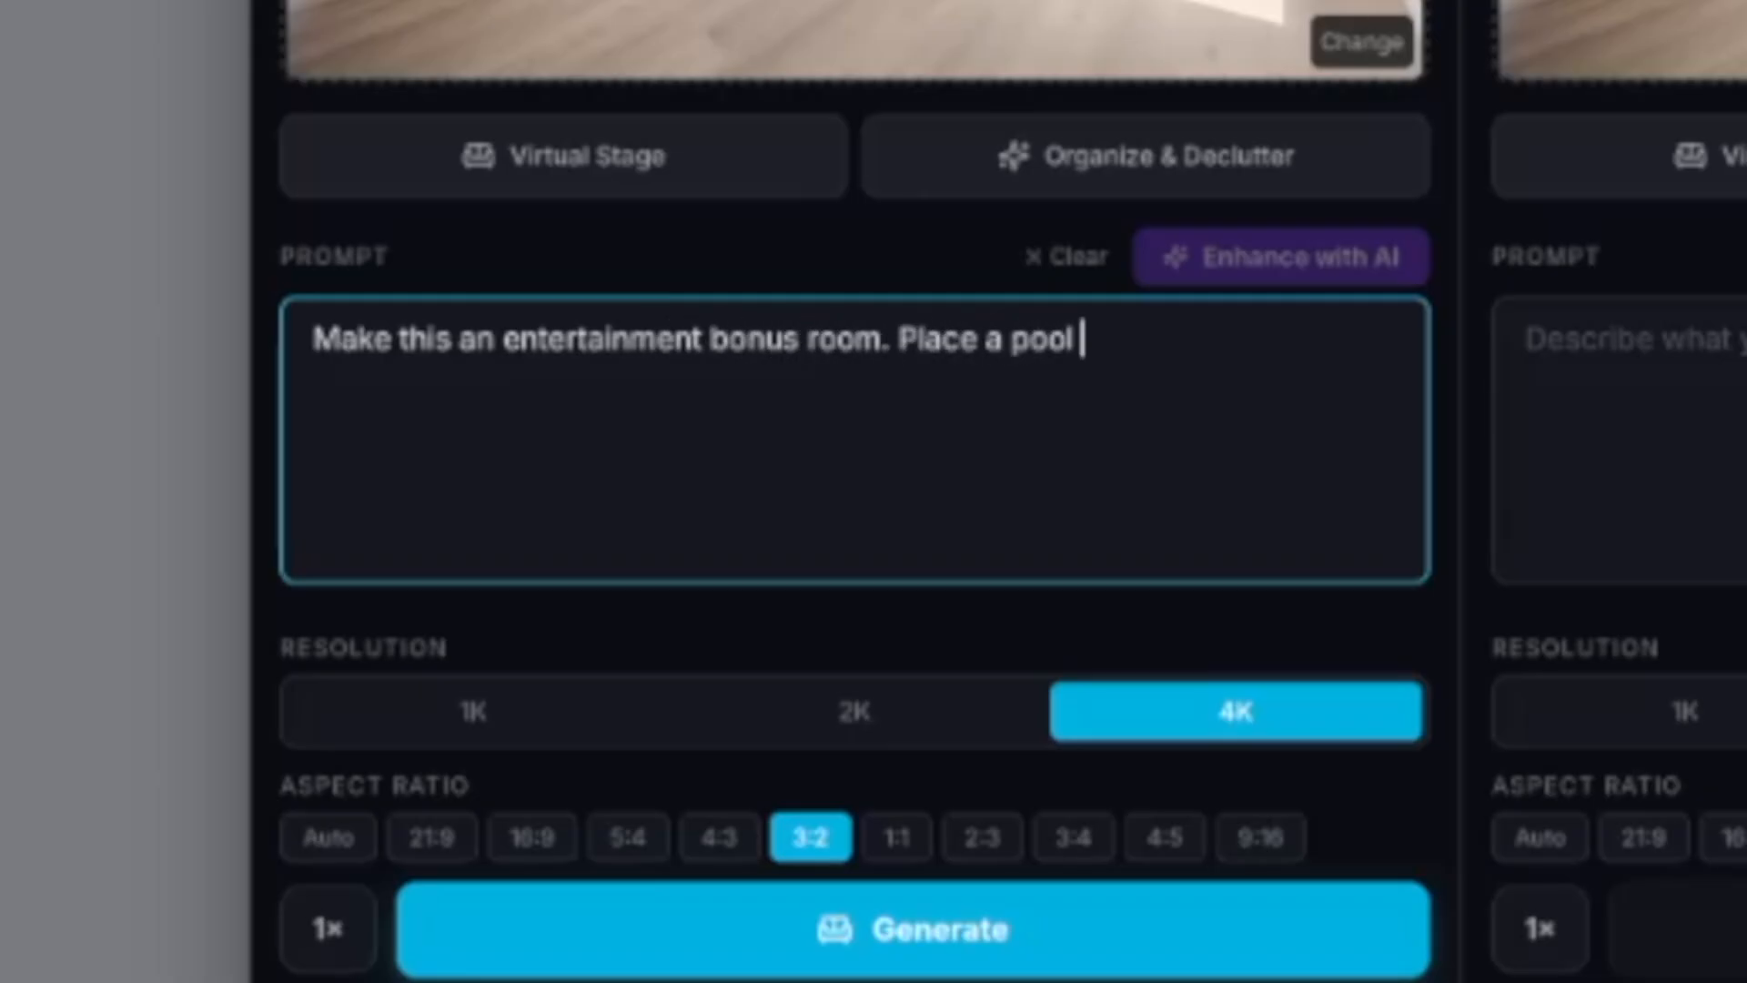
{"action": "type", "text": "table under the ceiul"}
{"action": "key", "text": "BackSpace"}
{"action": "key", "text": "BackSpace"}
{"action": "type", "text": "lidn"}
{"action": "key", "text": "BackSpace"}
{"action": "key", "text": "BackSpace"}
{"action": "type", "text": "ng"}
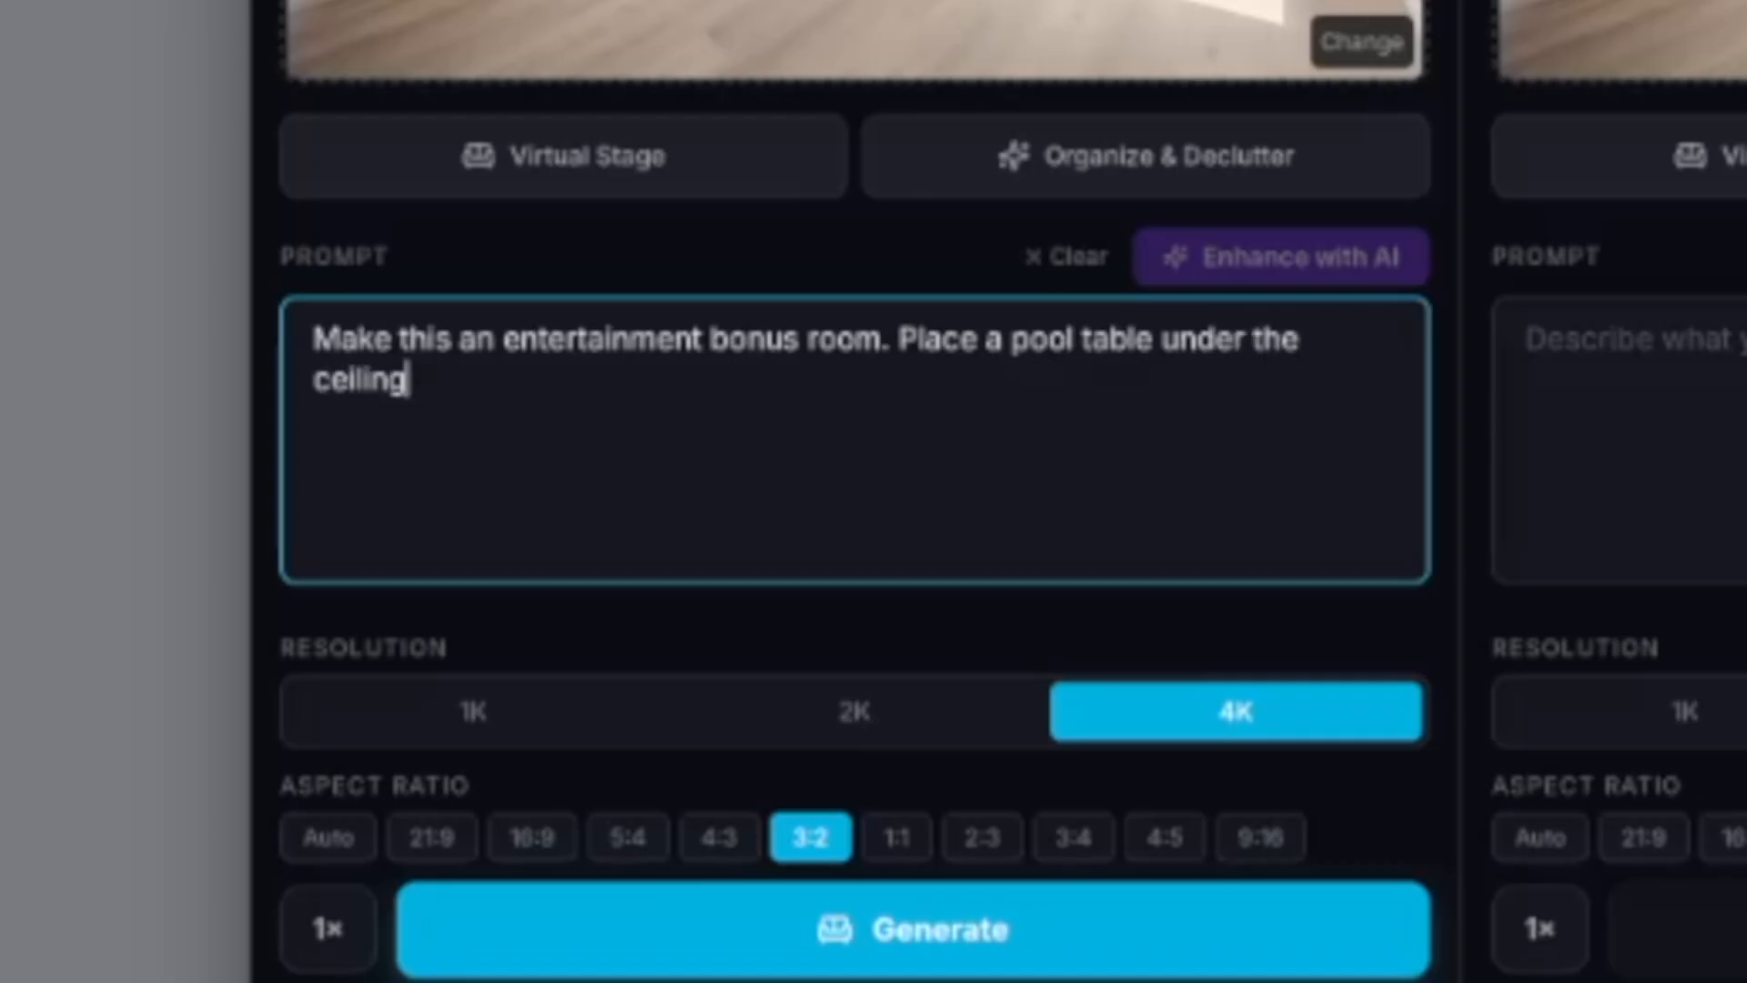
{"action": "type", "text": " fan and some "}
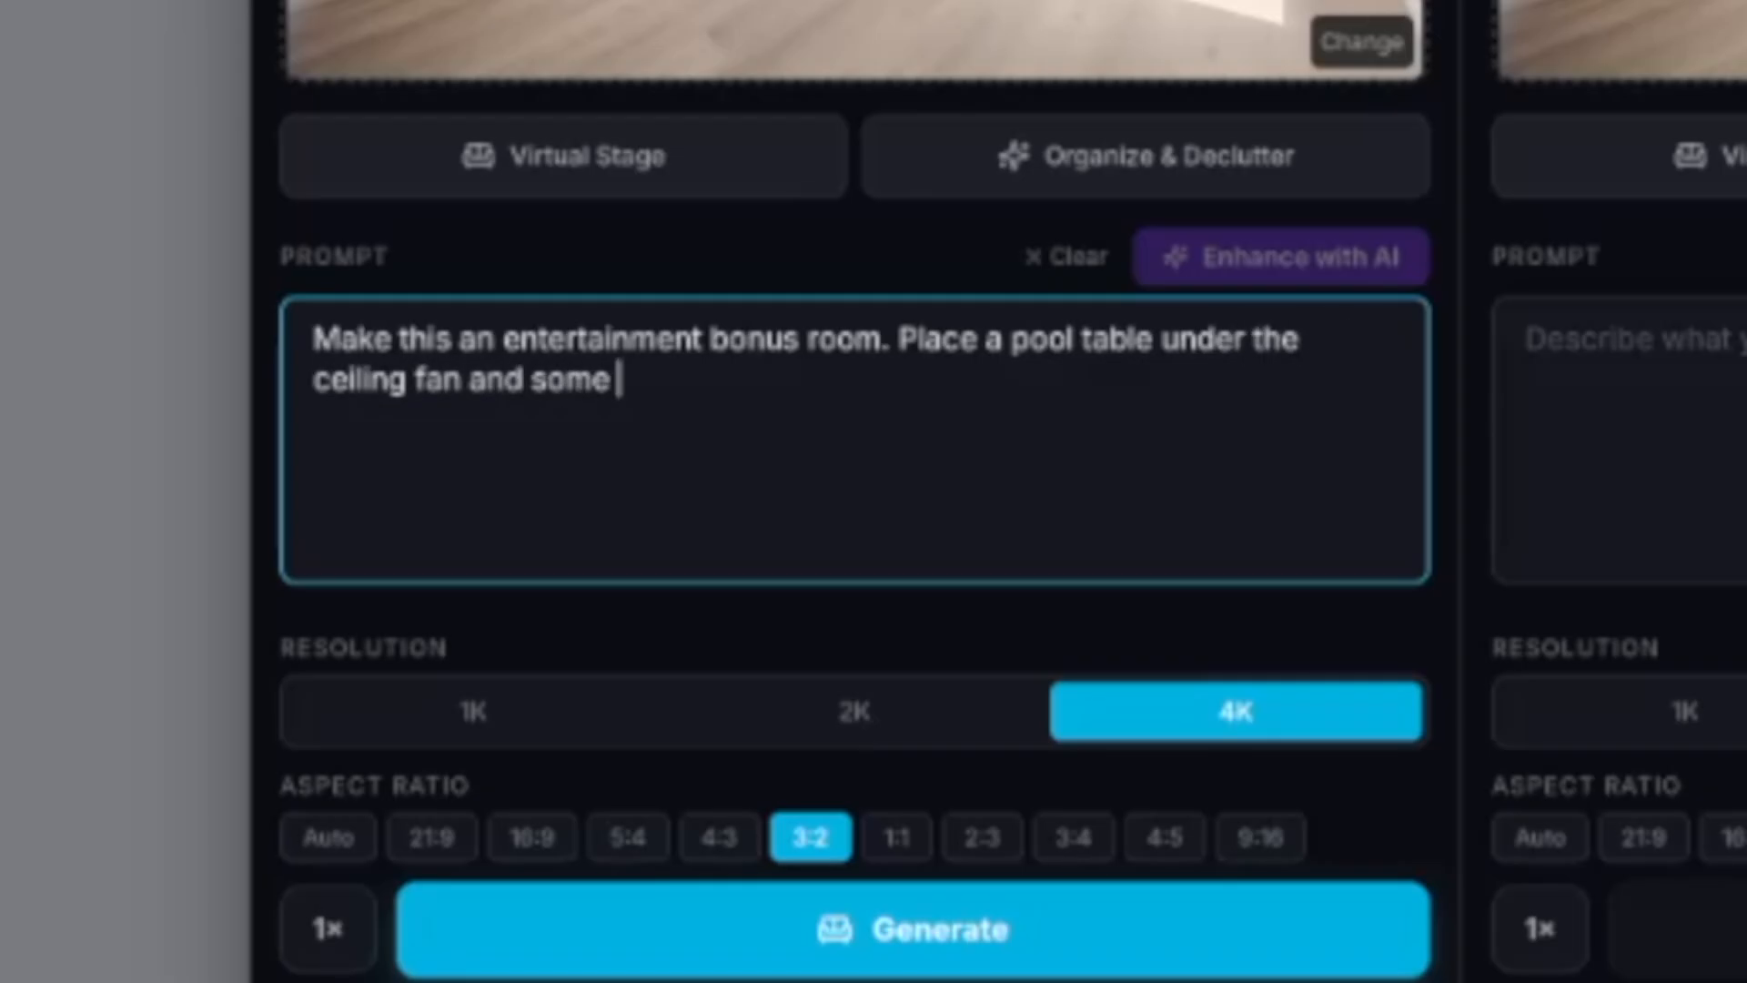
{"action": "type", "text": "bar stools at the ba"}
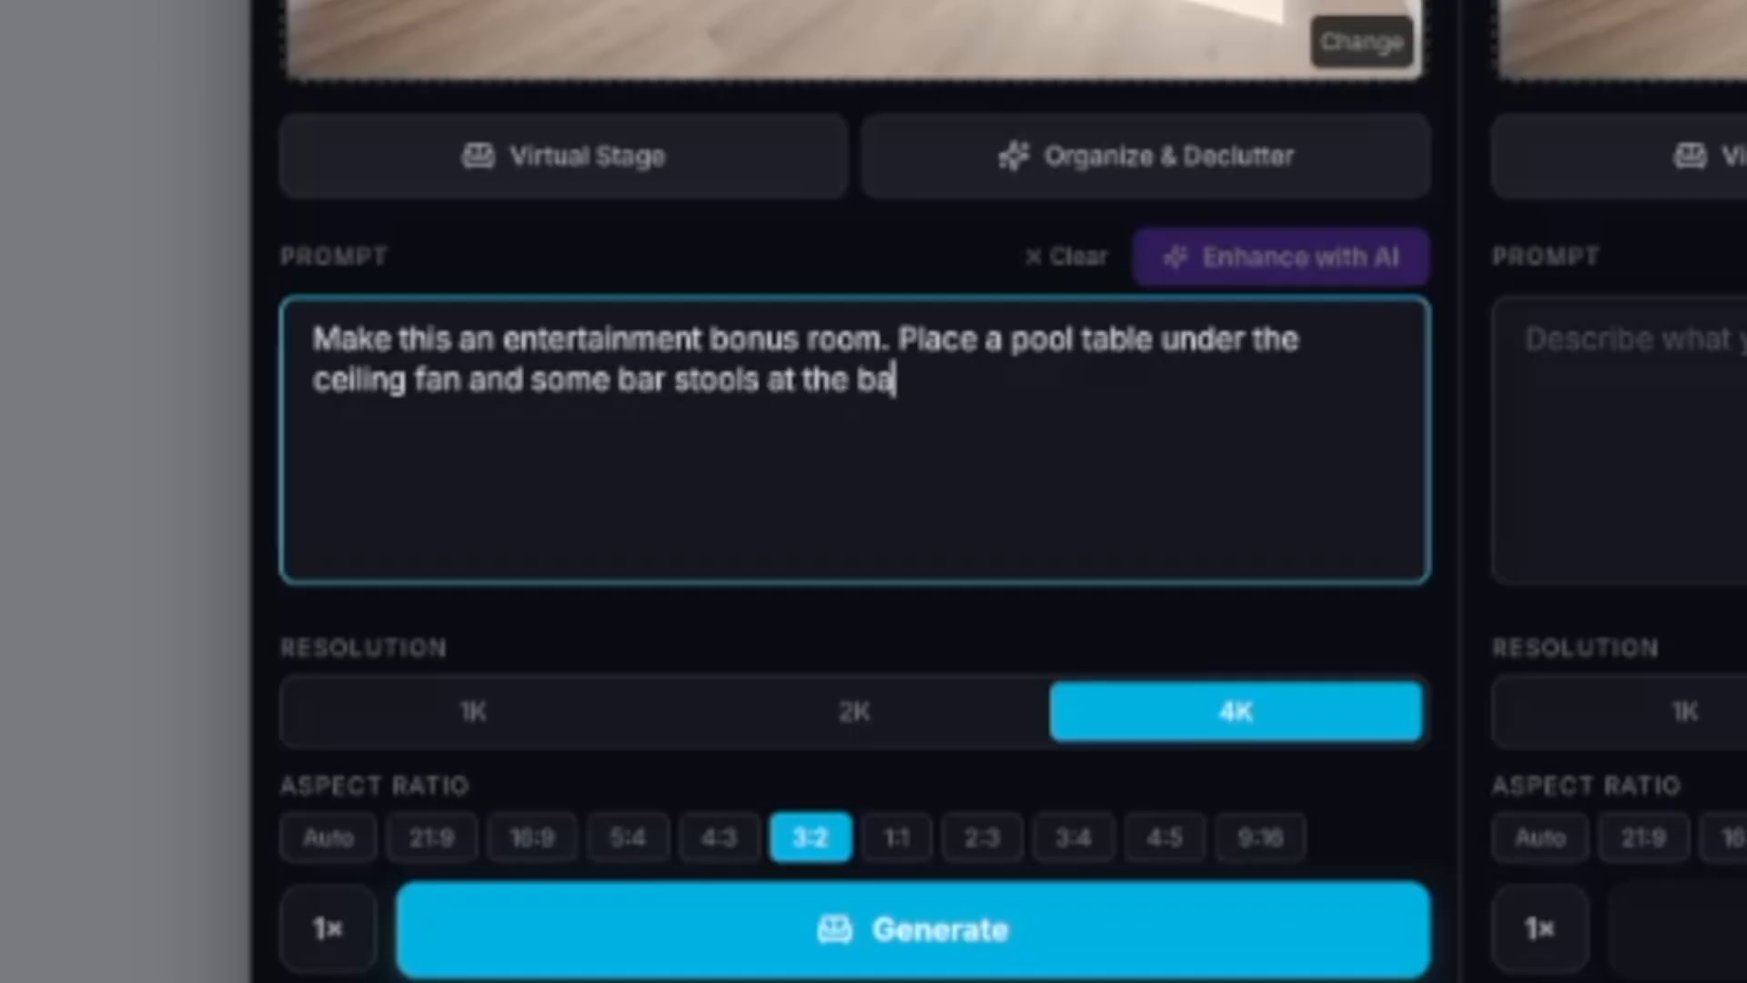
Add "Place a sitting area for games on the right side of the image next to the window." to the prompt.
{"action": "type", "text": "r. Place a sitting area for games on the rigth side"}
{"action": "key", "text": "BackSpace"}
{"action": "key", "text": "BackSpace"}
{"action": "key", "text": "BackSpace"}
{"action": "key", "text": "BackSpace"}
{"action": "key", "text": "BackSpace"}
{"action": "key", "text": "BackSpace"}
{"action": "key", "text": "BackSpace"}
{"action": "type", "text": "ht side of the "}
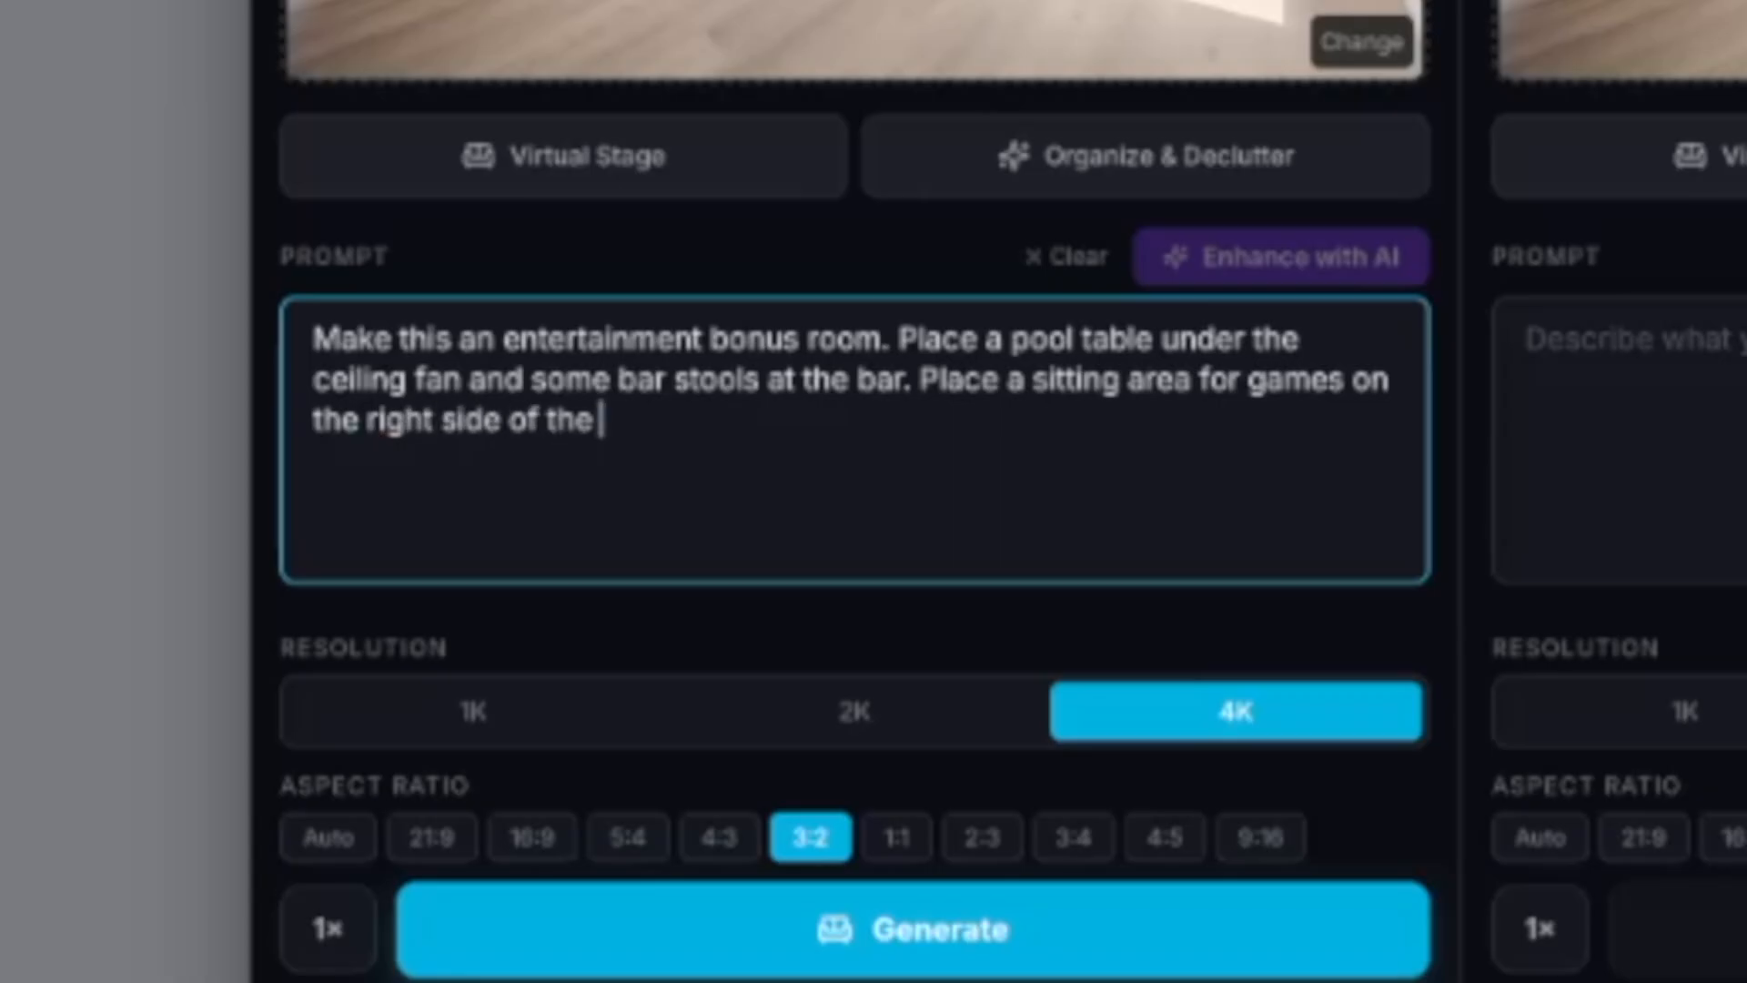
{"action": "type", "text": "image next to the window. "}
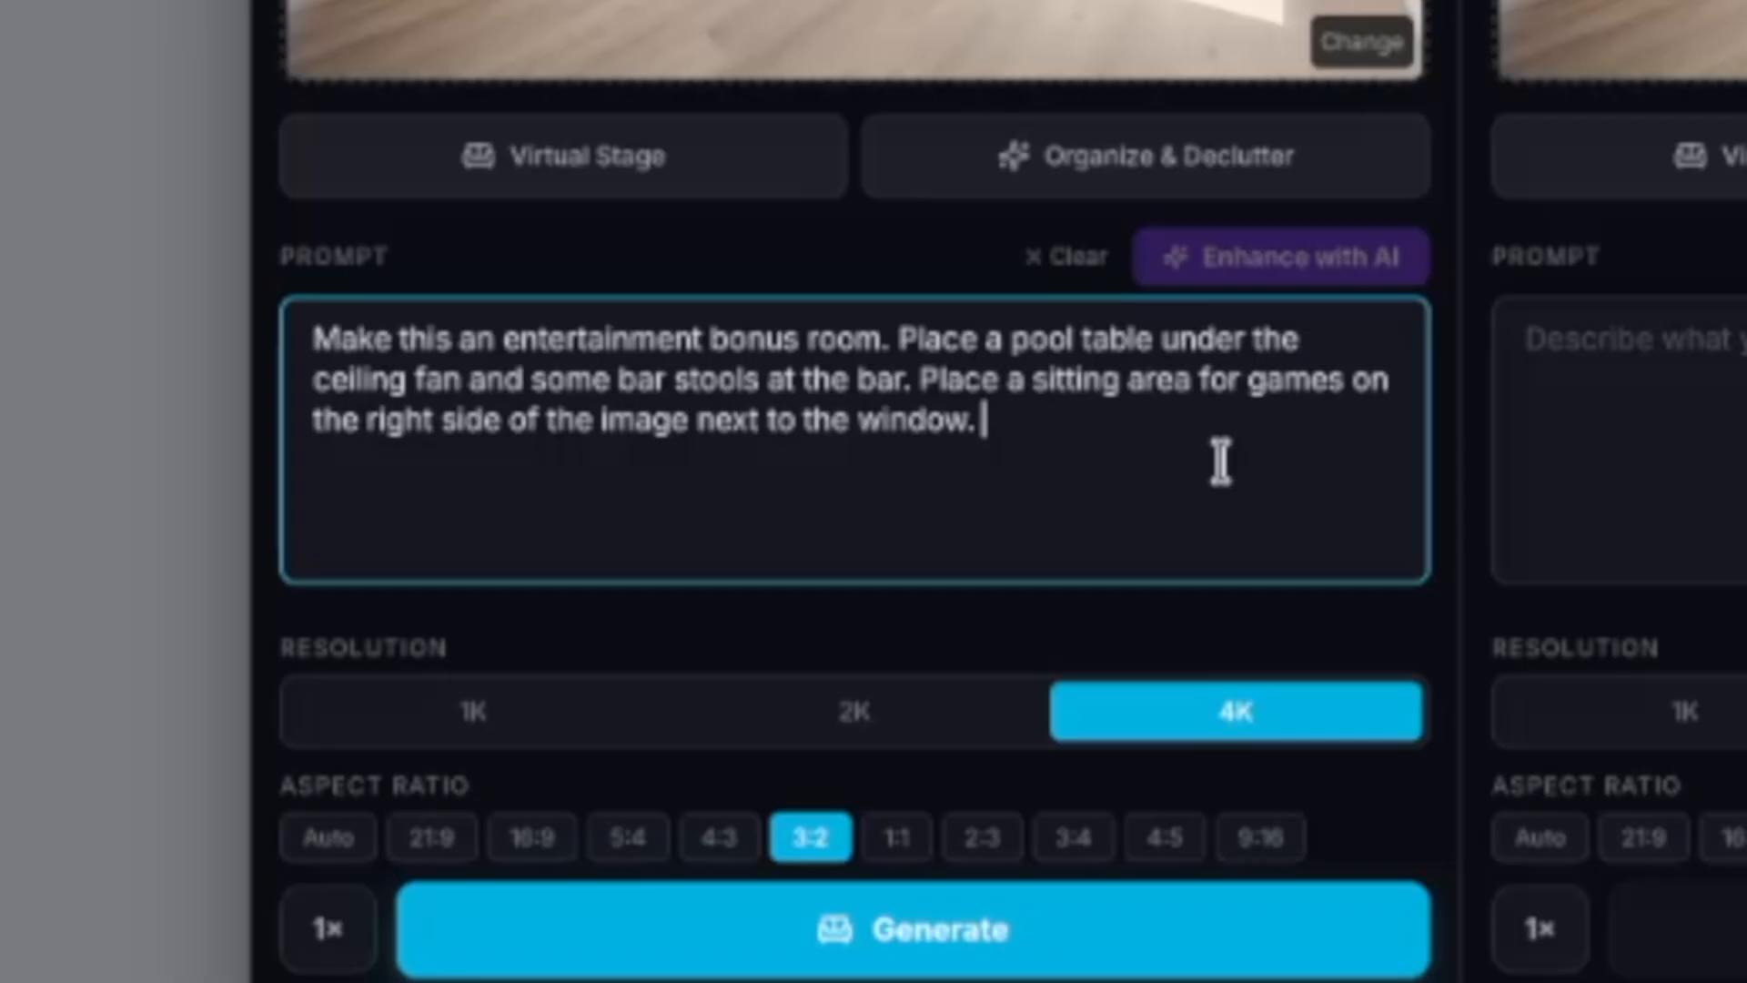
Finish the prompt with "Place a dart board somewhere in here.".
{"action": "type", "text": "Placve a"}
{"action": "key", "text": "BackSpace"}
{"action": "key", "text": "BackSpace"}
{"action": "key", "text": "BackSpace"}
{"action": "key", "text": "BackSpace"}
{"action": "type", "text": "e a dart board somewhere i"}
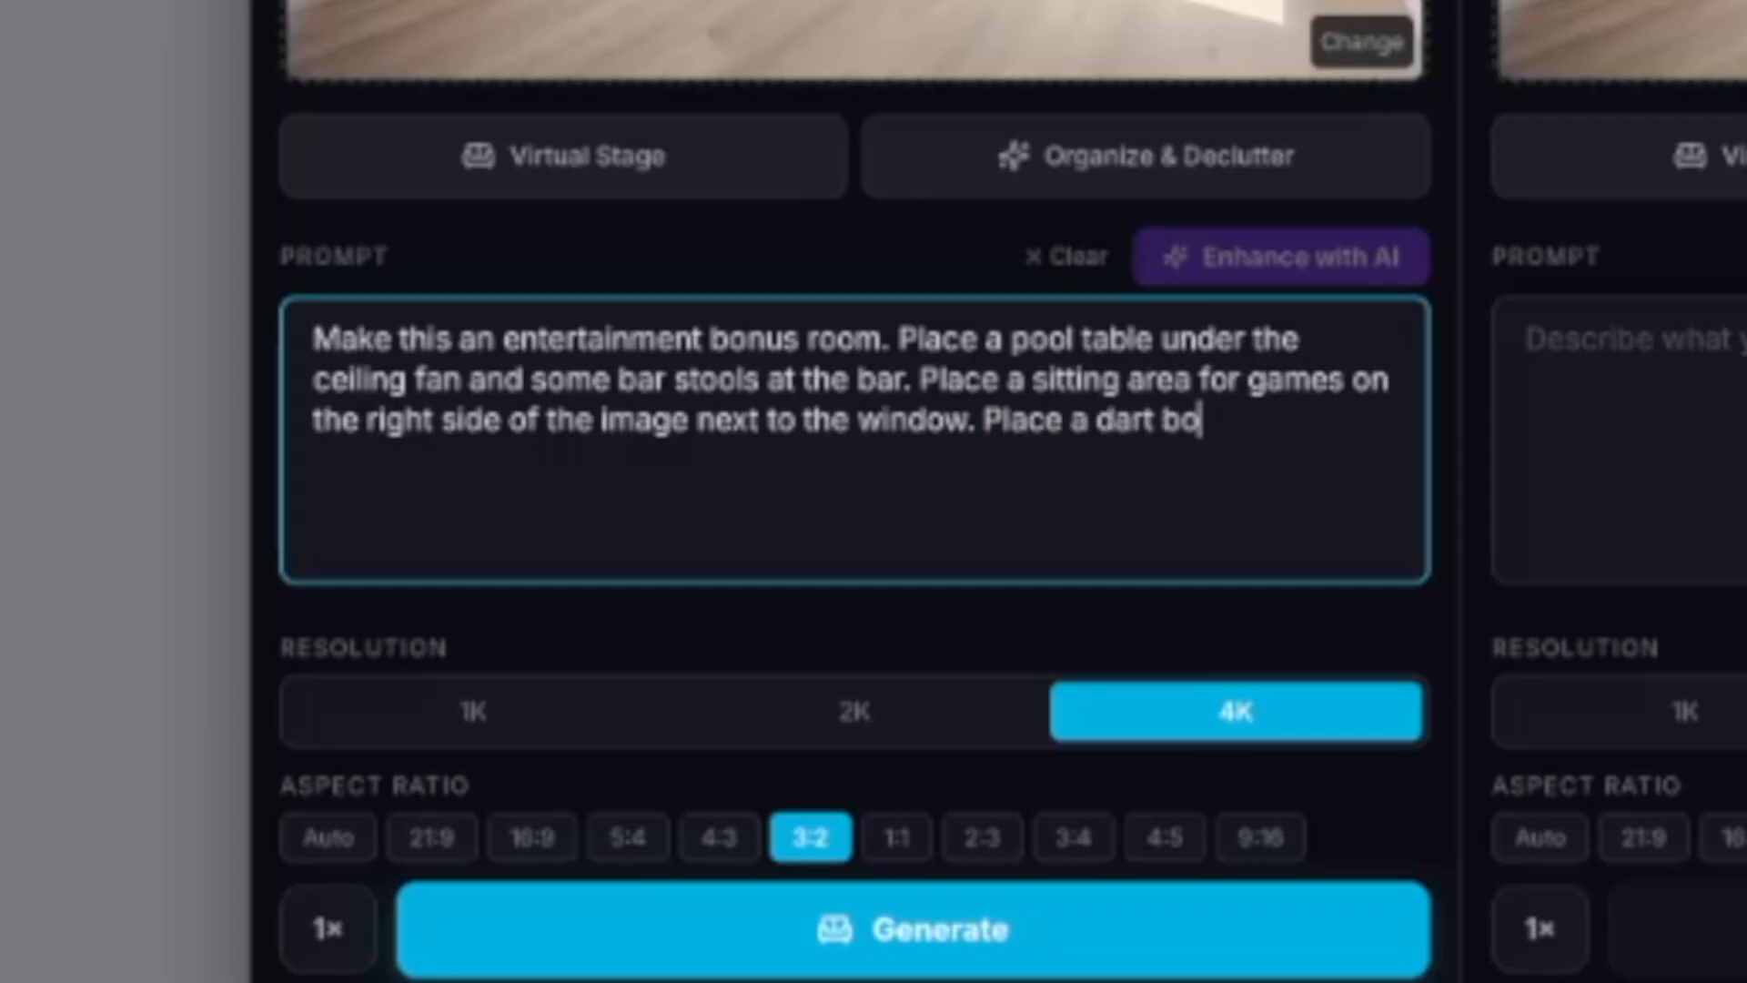
{"action": "type", "text": "n here."}
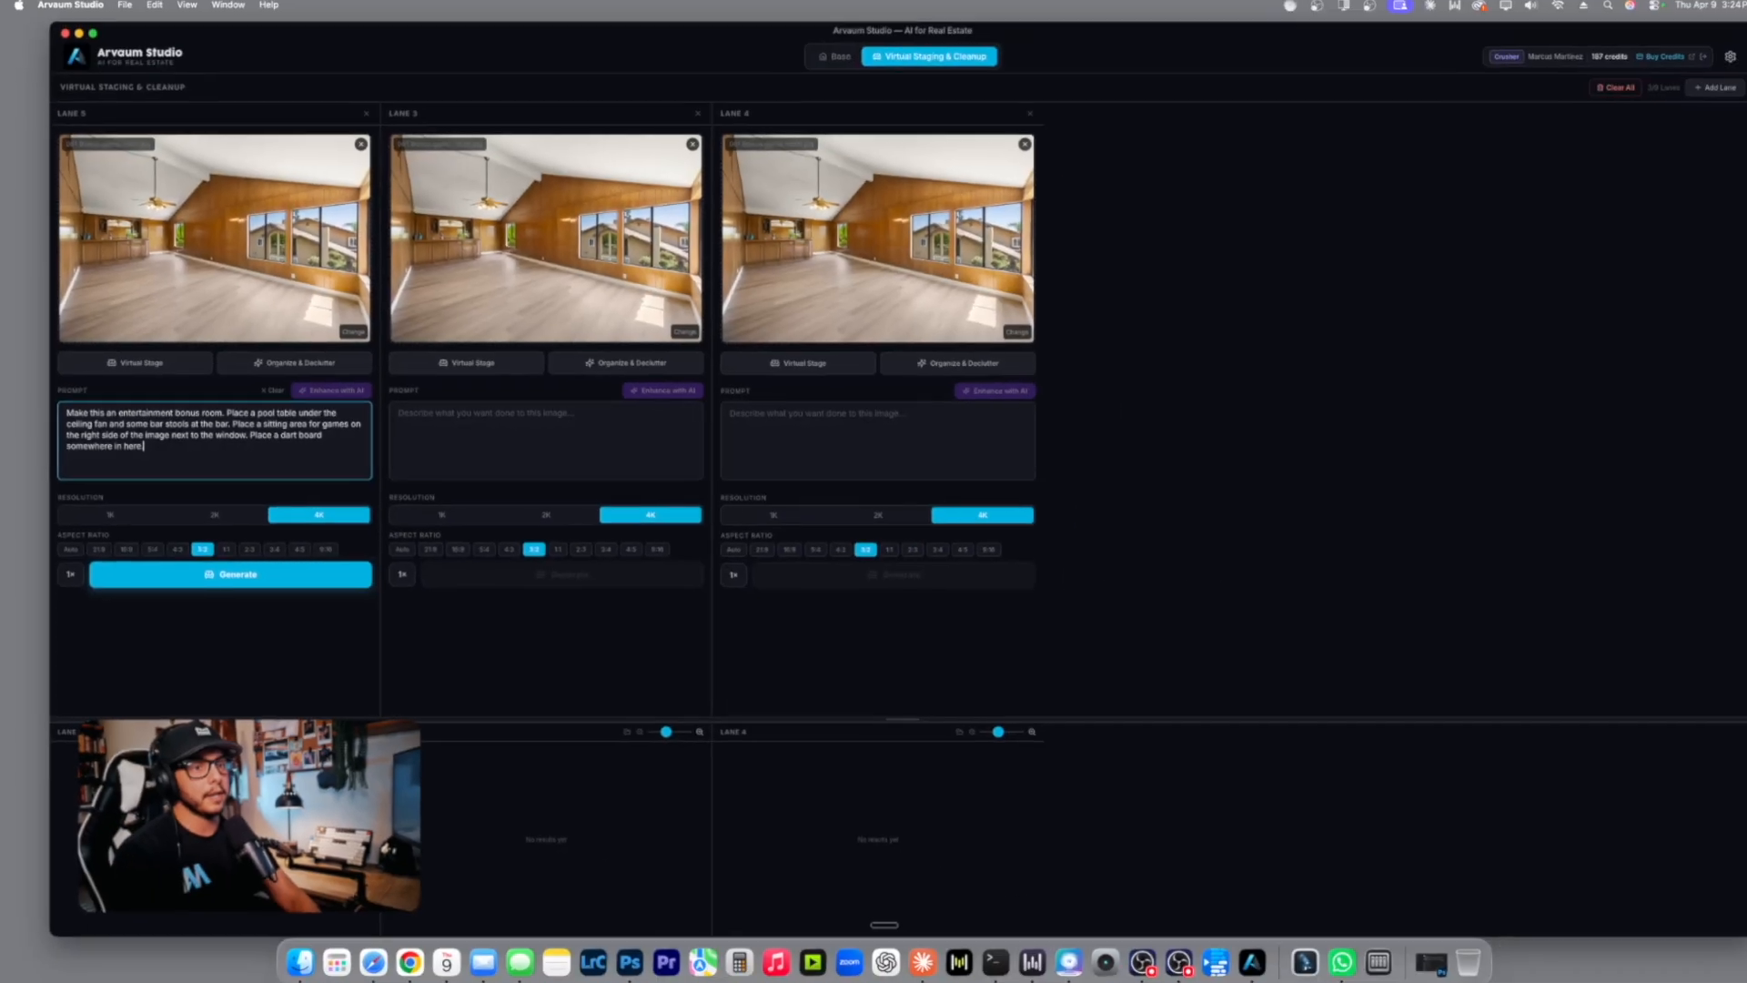
Select the whole bonus room prompt and set all three lanes to Virtual Stage.
{"action": "key", "text": "super+a"}
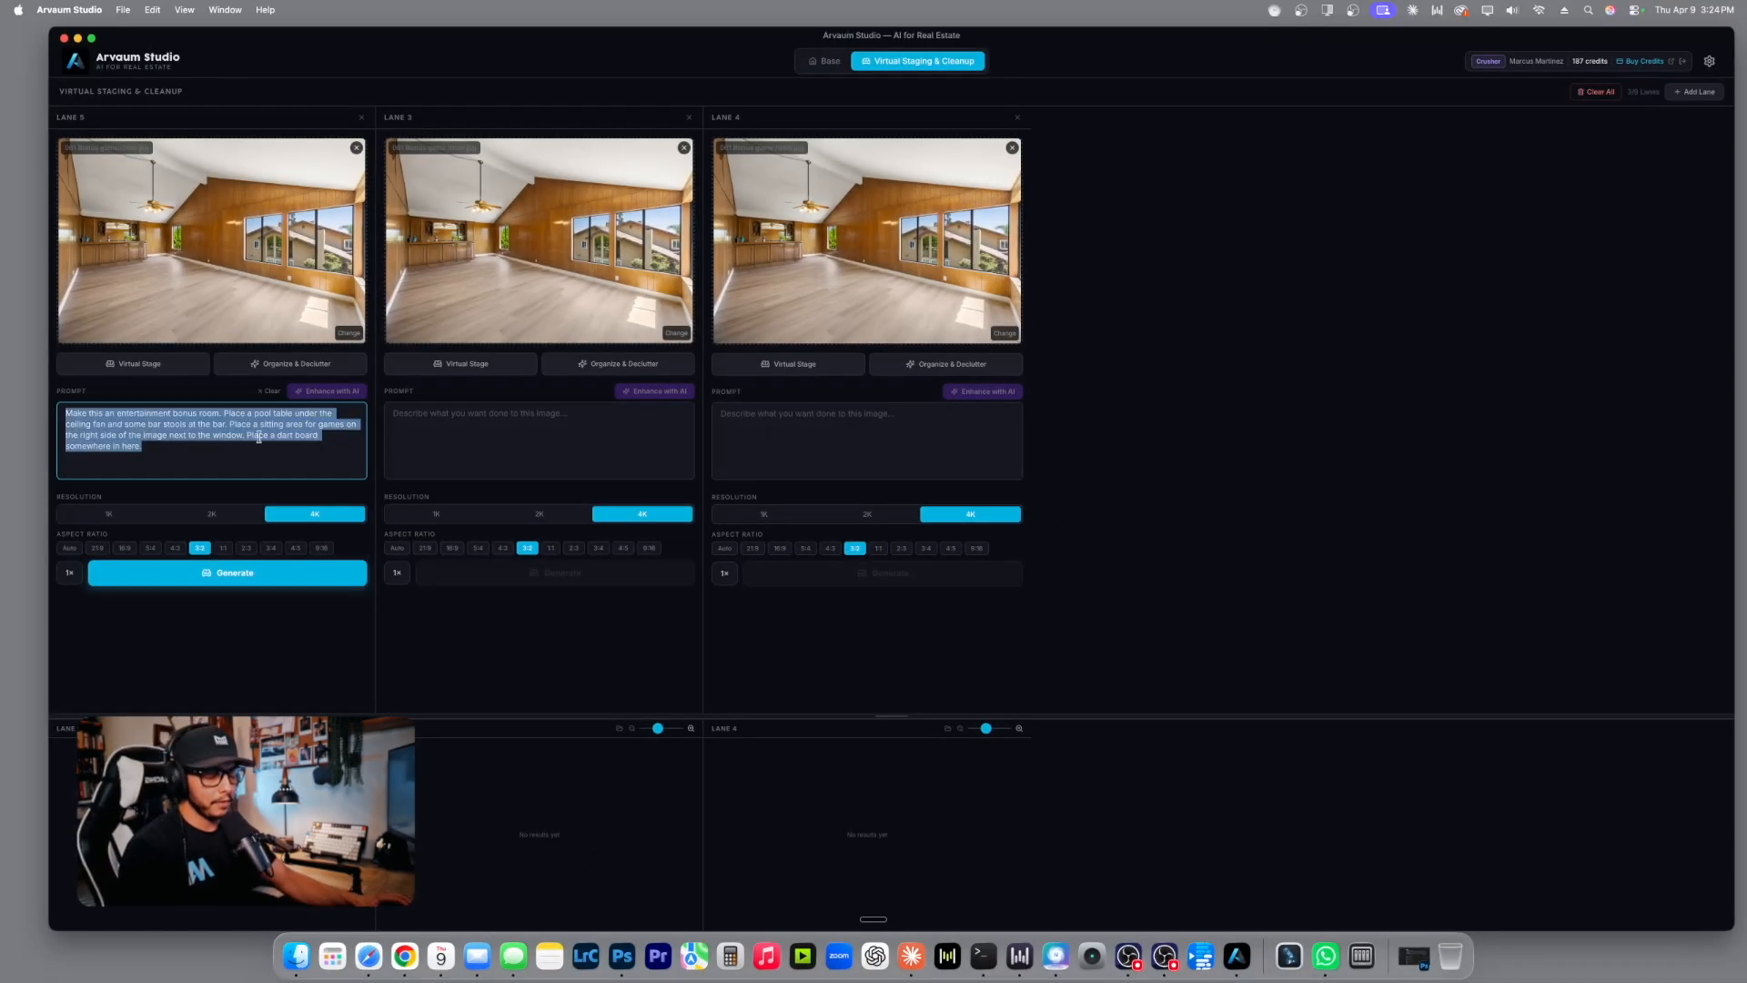
{"action": "left_click", "coordinate": [152, 364]}
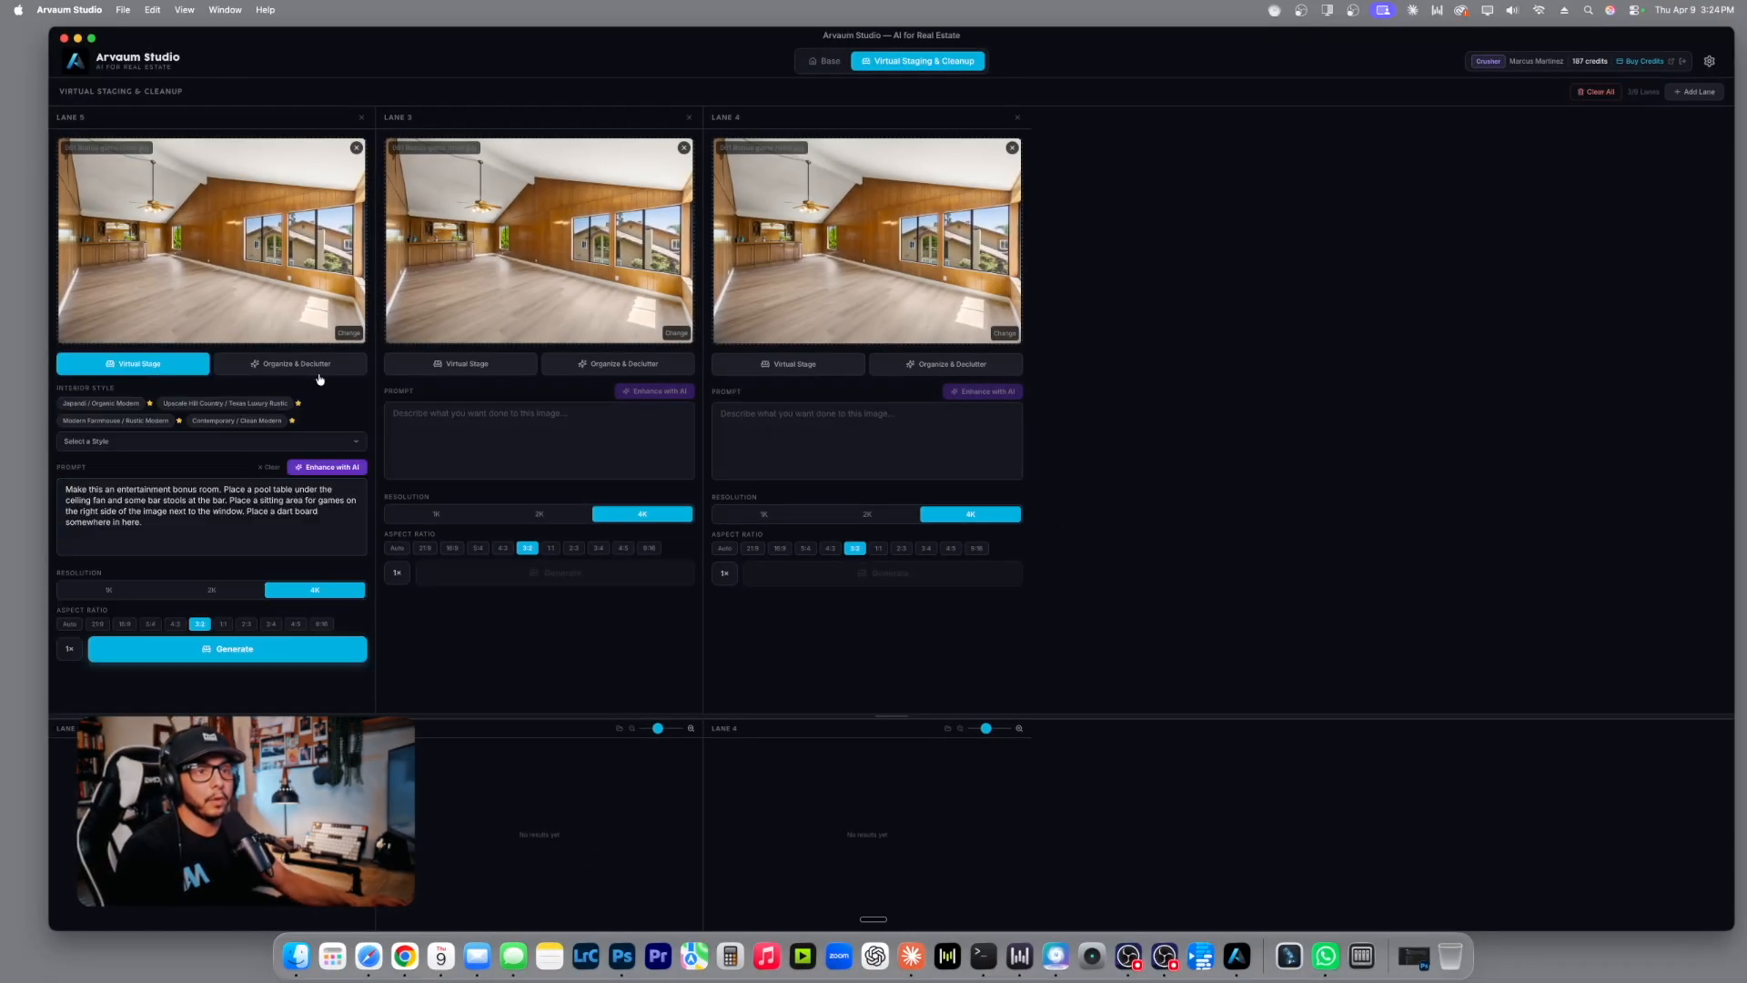
{"action": "left_click", "coordinate": [496, 363]}
{"action": "left_click", "coordinate": [778, 365]}
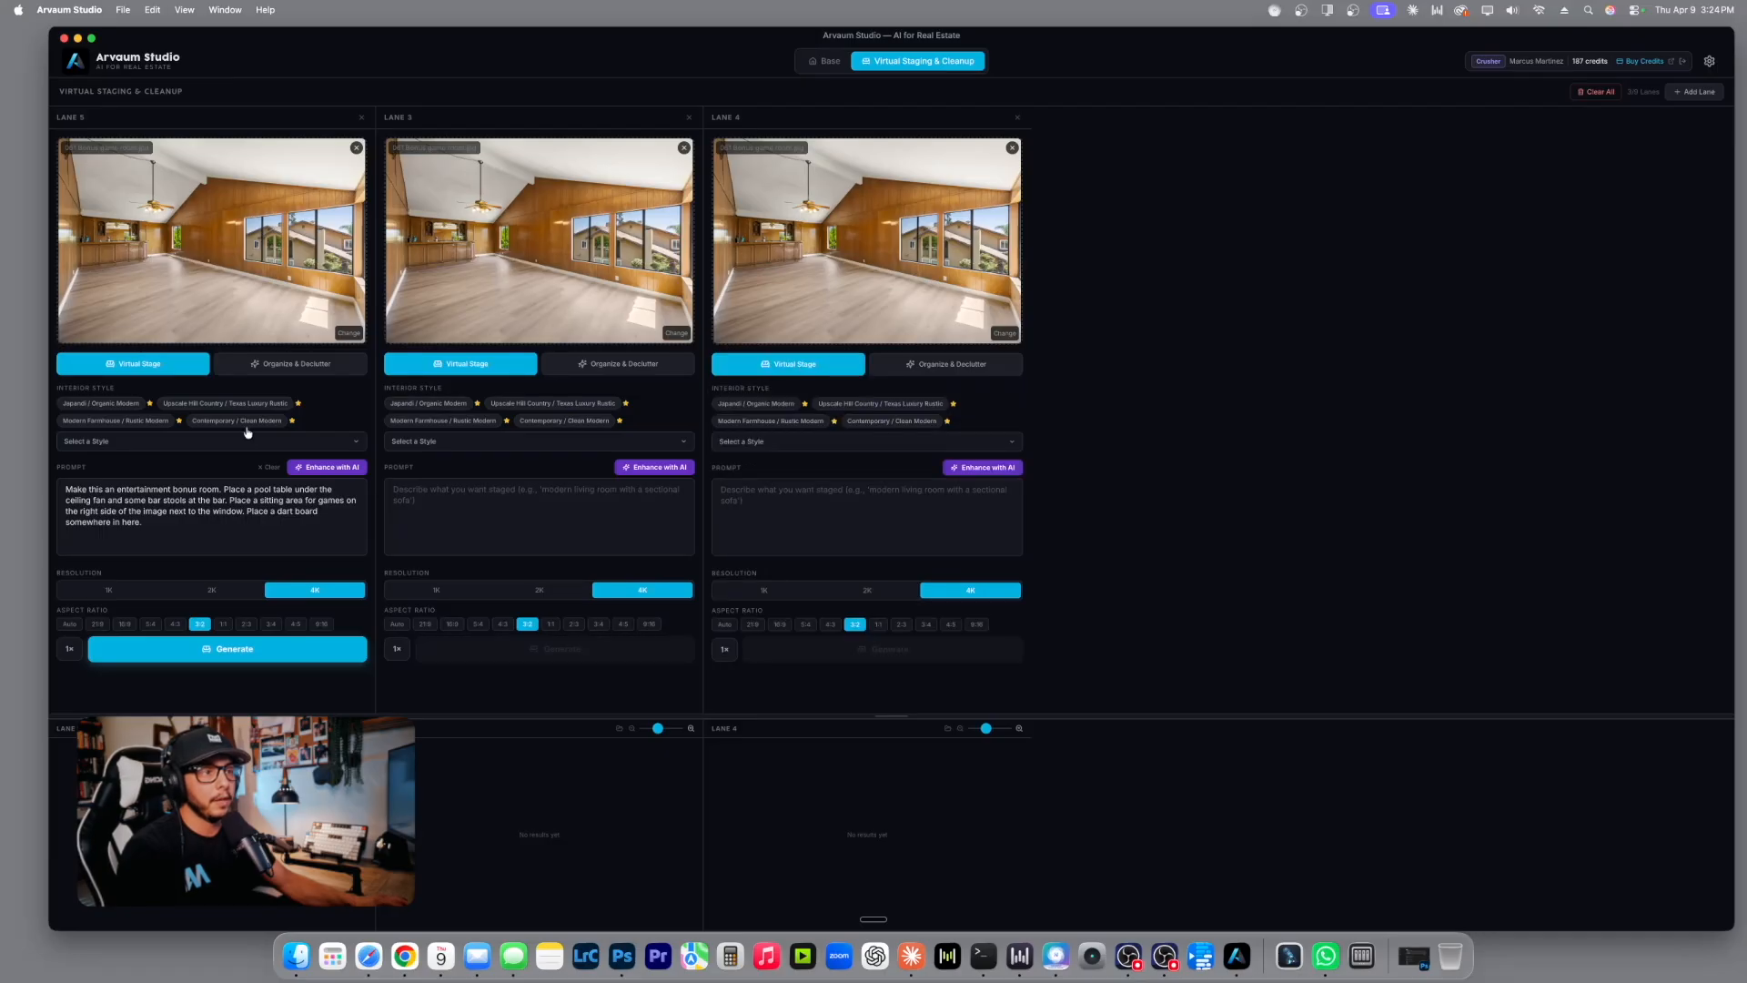
Choose the Modern Farmhouse / Rustic Modern interior style in all three bonus room lanes.
{"action": "left_click", "coordinate": [116, 420]}
{"action": "left_click", "coordinate": [439, 422]}
{"action": "left_click", "coordinate": [790, 420]}
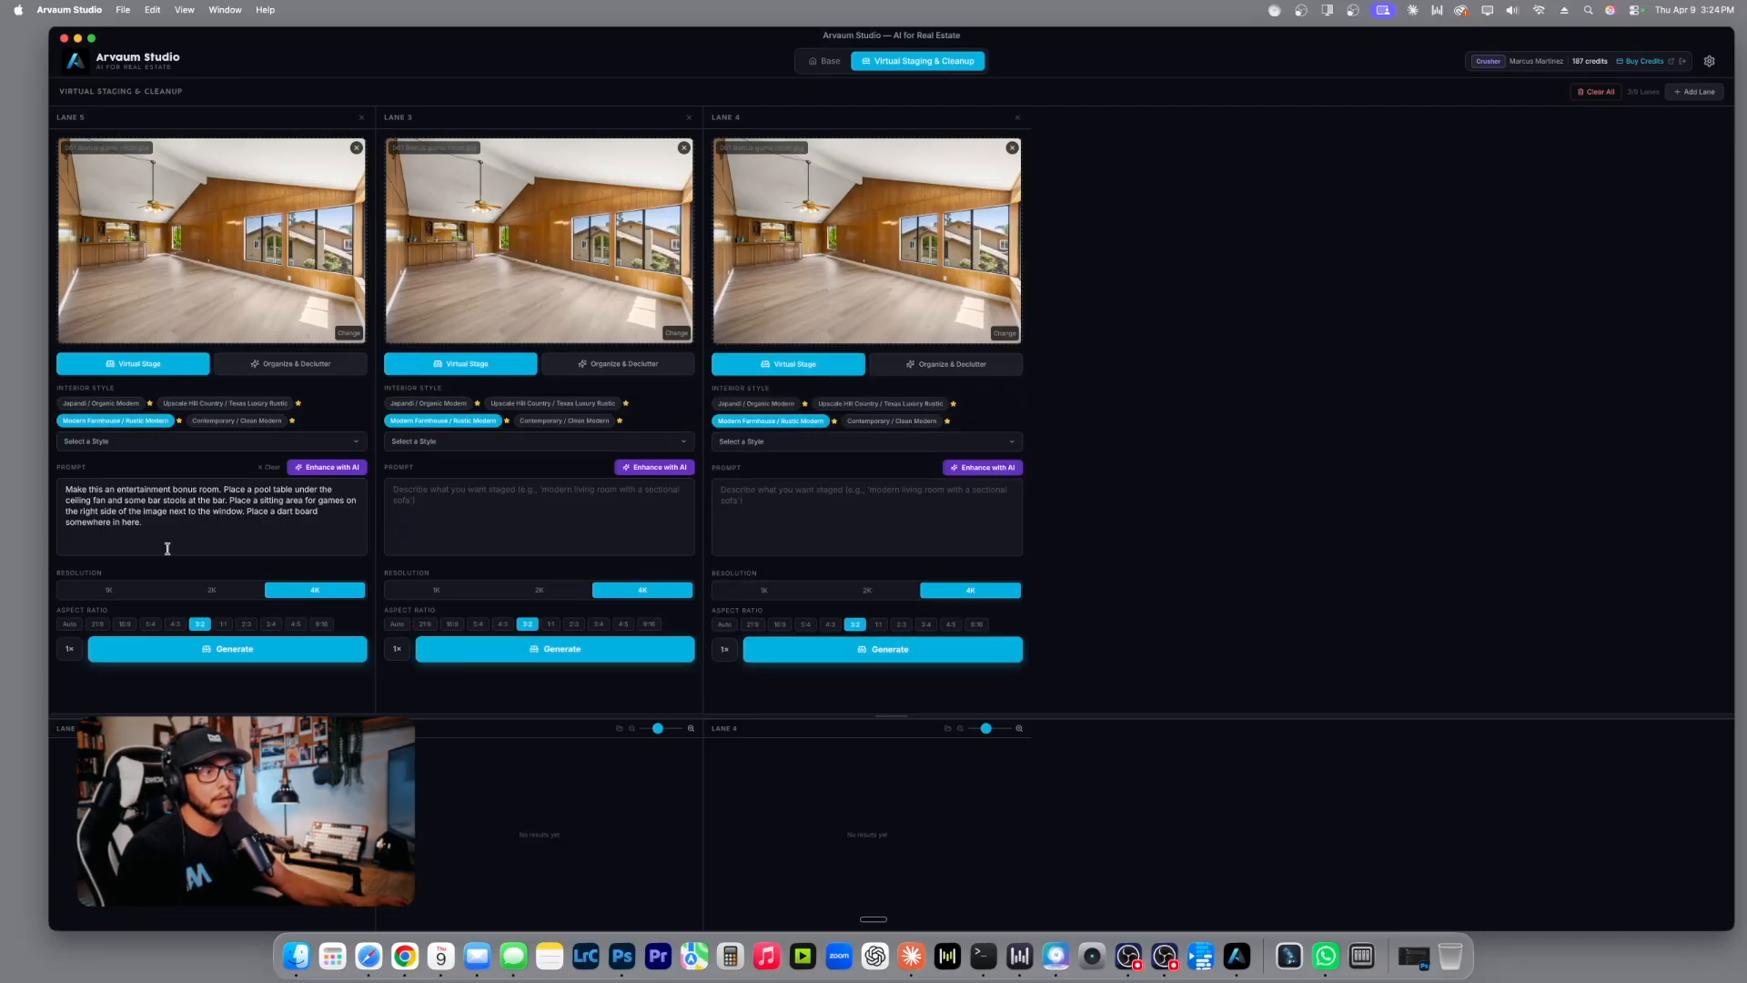
Copy the bonus room prompt from the first lane into the prompts of the other two lanes.
{"action": "left_click_drag", "start_coordinate": [167, 549], "coordinate": [9, 471]}
{"action": "key", "text": "super+c"}
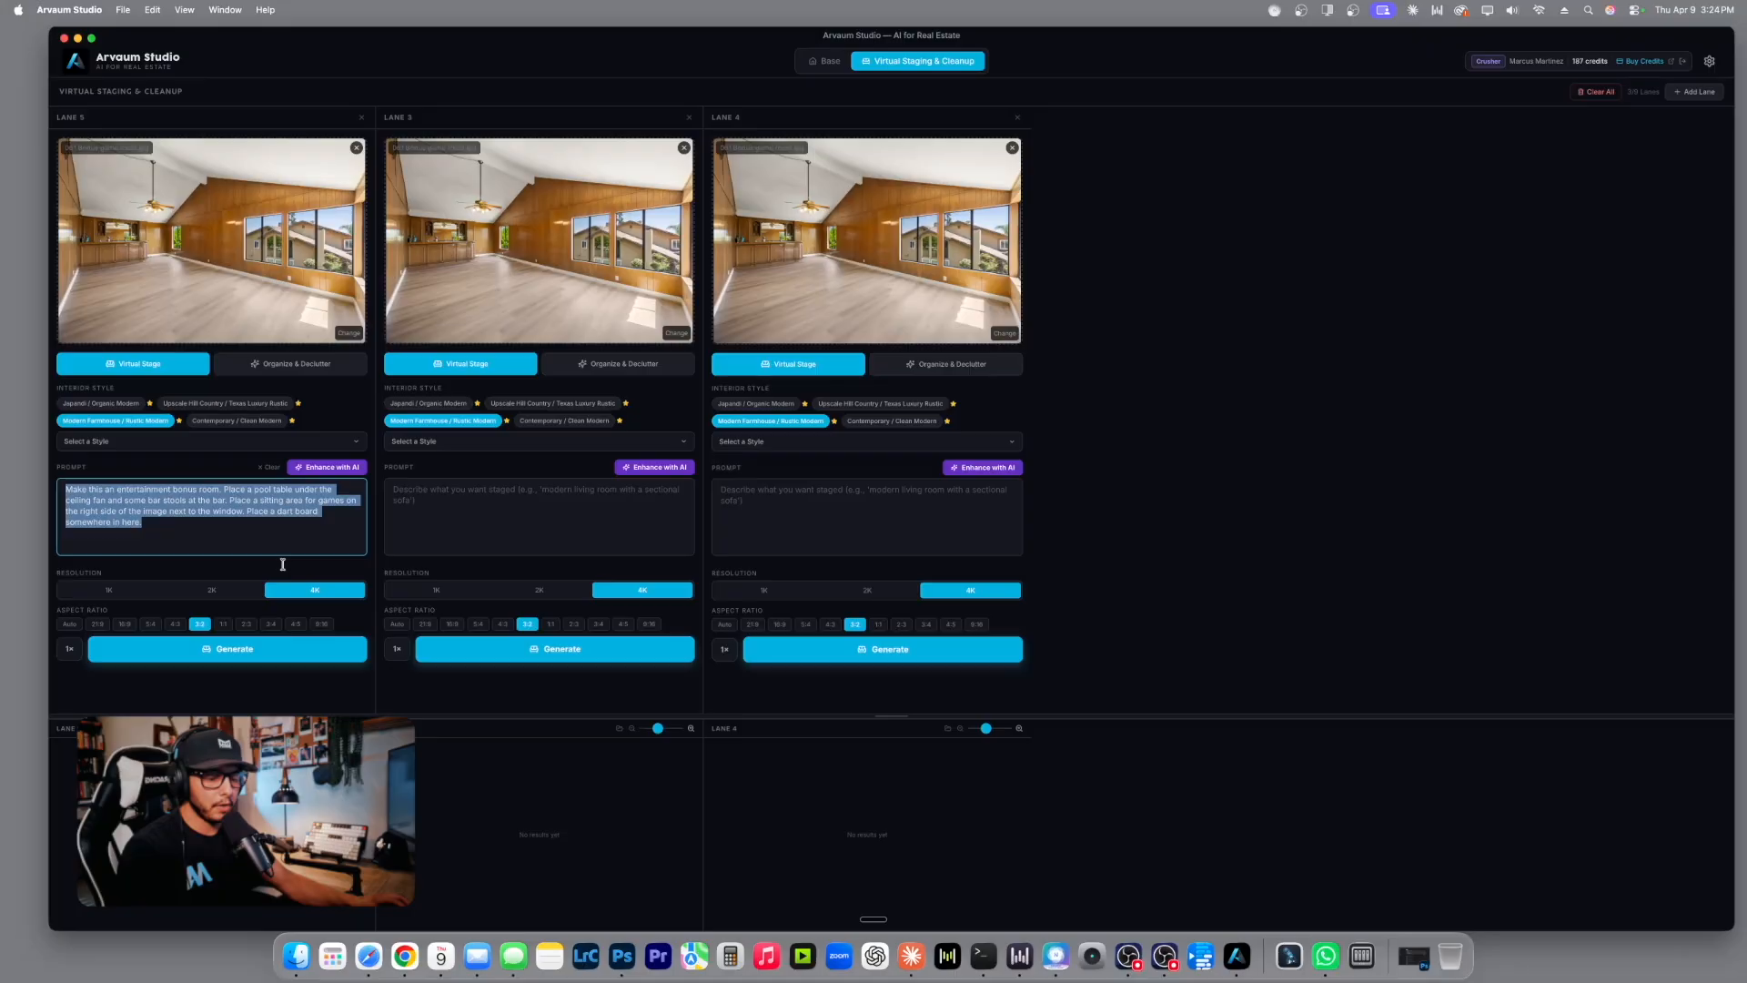
{"action": "left_click", "coordinate": [481, 519]}
{"action": "key", "text": "super+v"}
{"action": "left_click", "coordinate": [792, 521]}
{"action": "key", "text": "super+v"}
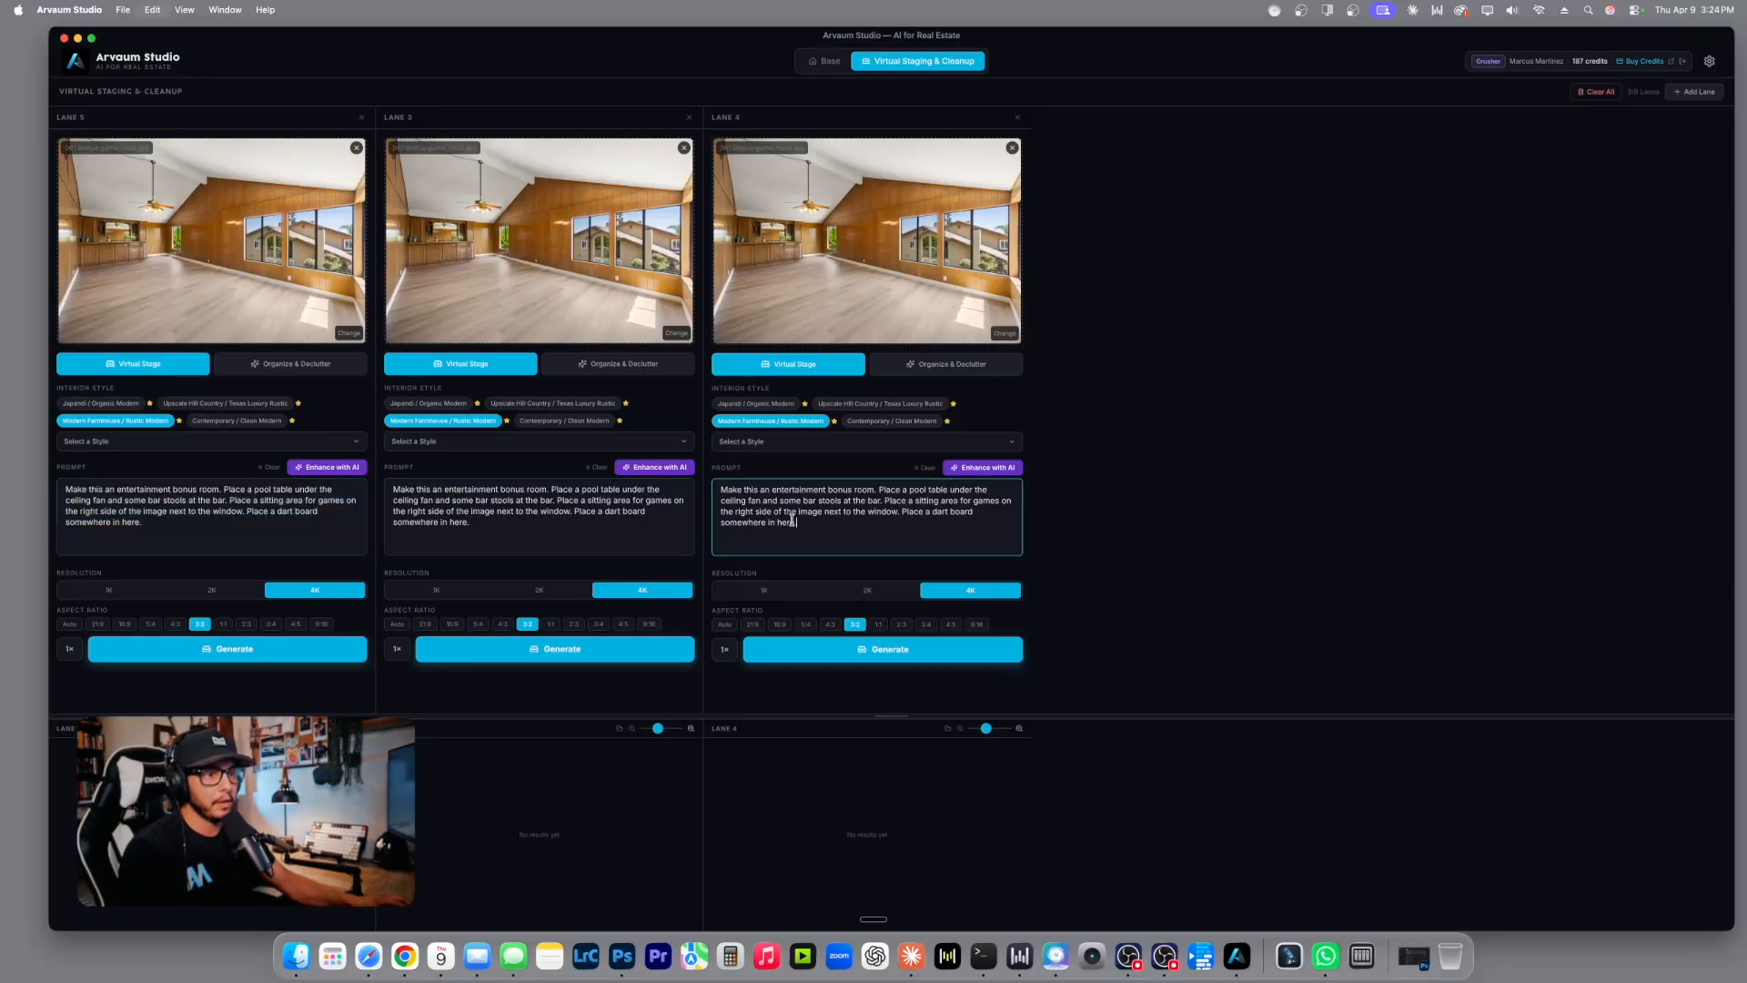
Set the lanes to two variations each and enhance all three bonus room prompts with AI.
{"action": "left_click", "coordinate": [398, 649]}
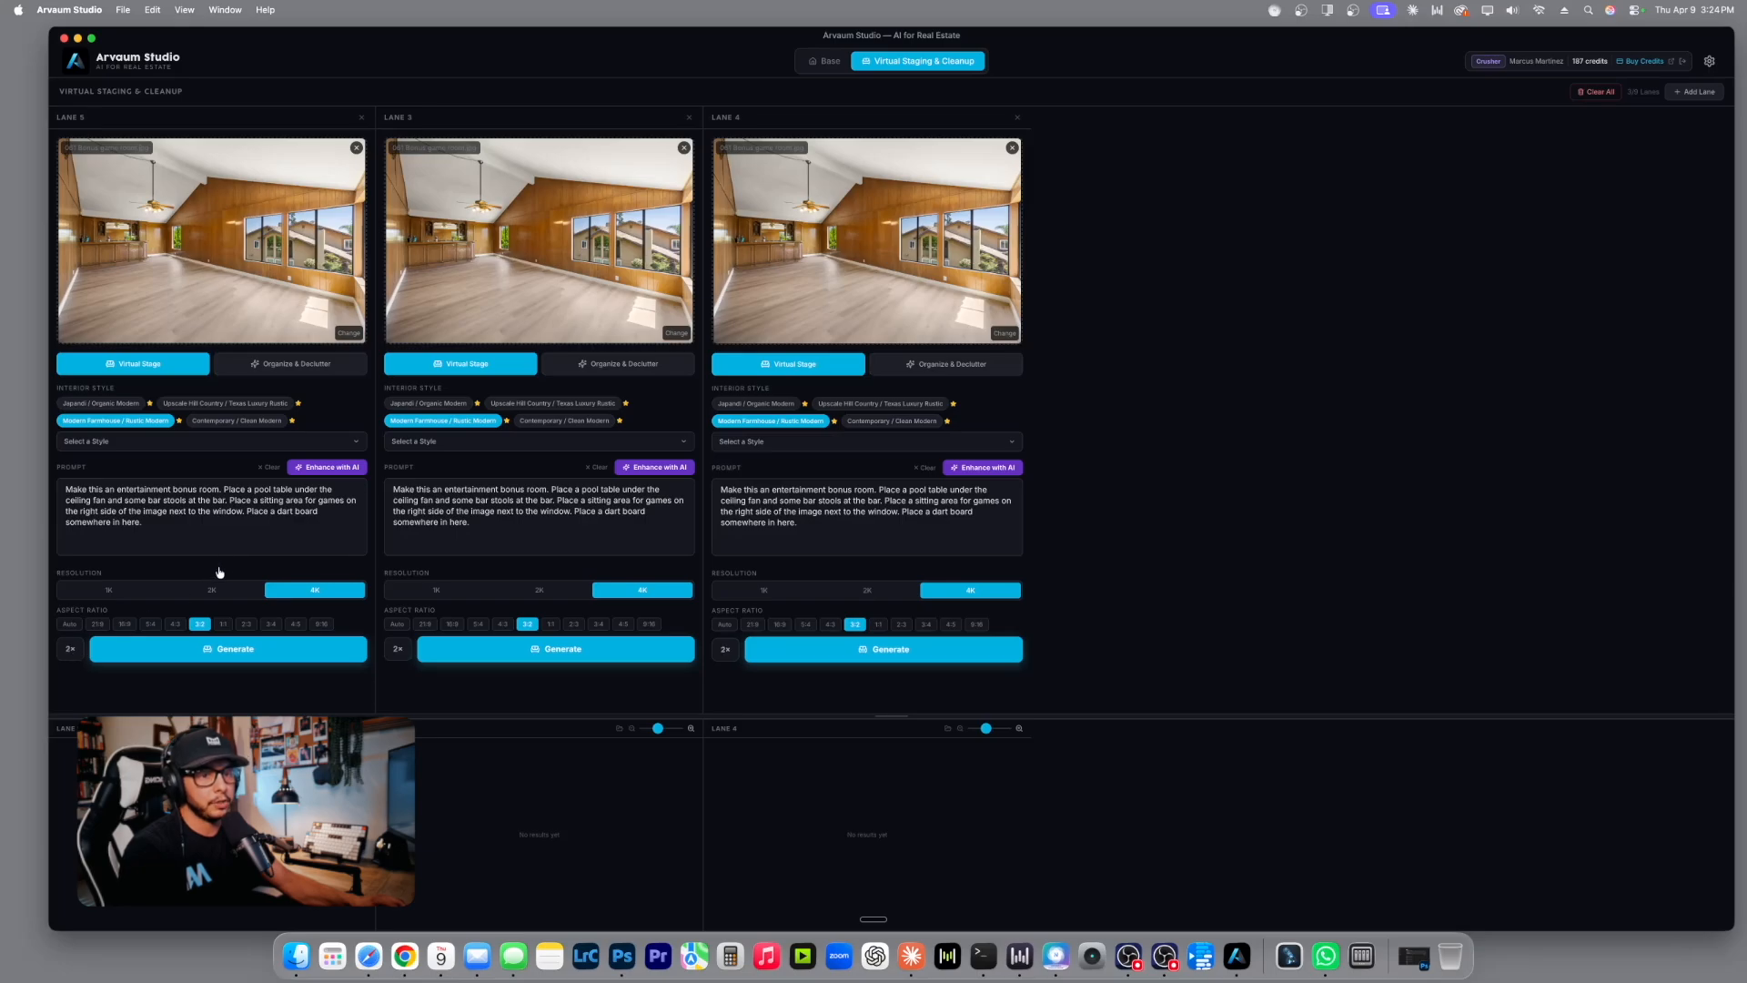
{"action": "left_click", "coordinate": [347, 469]}
{"action": "left_click", "coordinate": [650, 470]}
{"action": "left_click", "coordinate": [985, 468]}
Switch to the Base workspace, enlarge the custom prompt box, and read through the enhanced Modern Farmhouse living room prompt alongside the input image.
{"action": "left_click", "coordinate": [827, 61]}
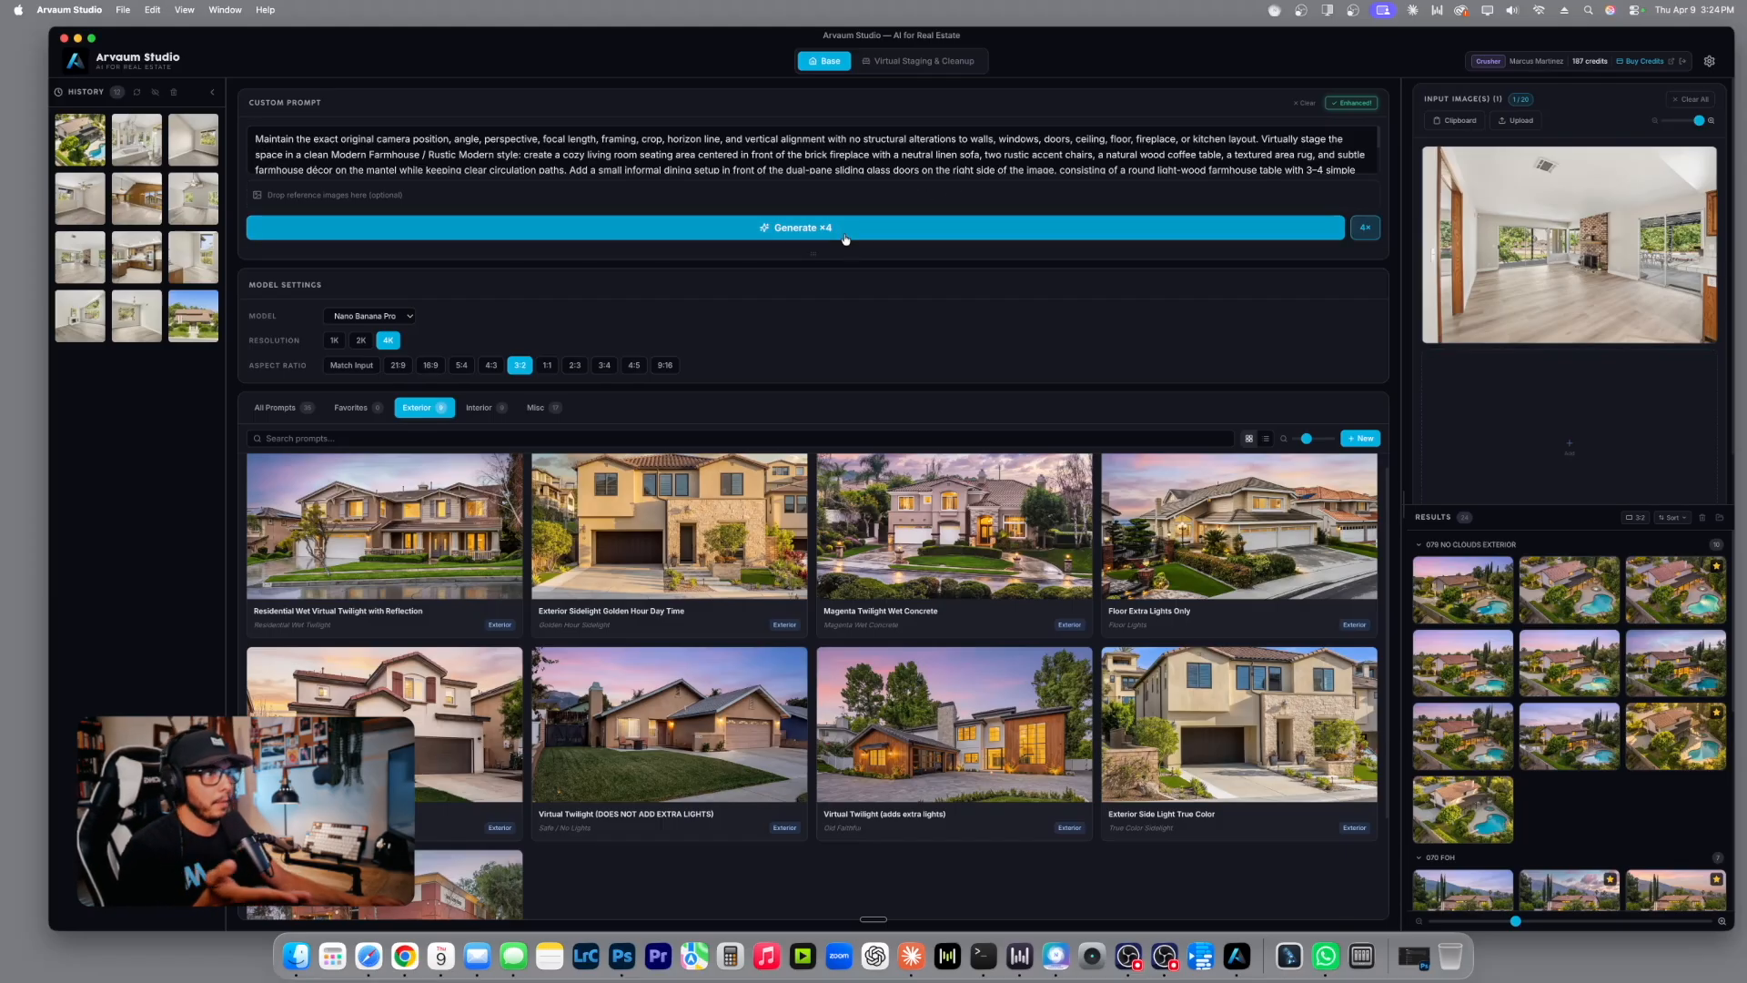
{"action": "left_click", "coordinate": [537, 141]}
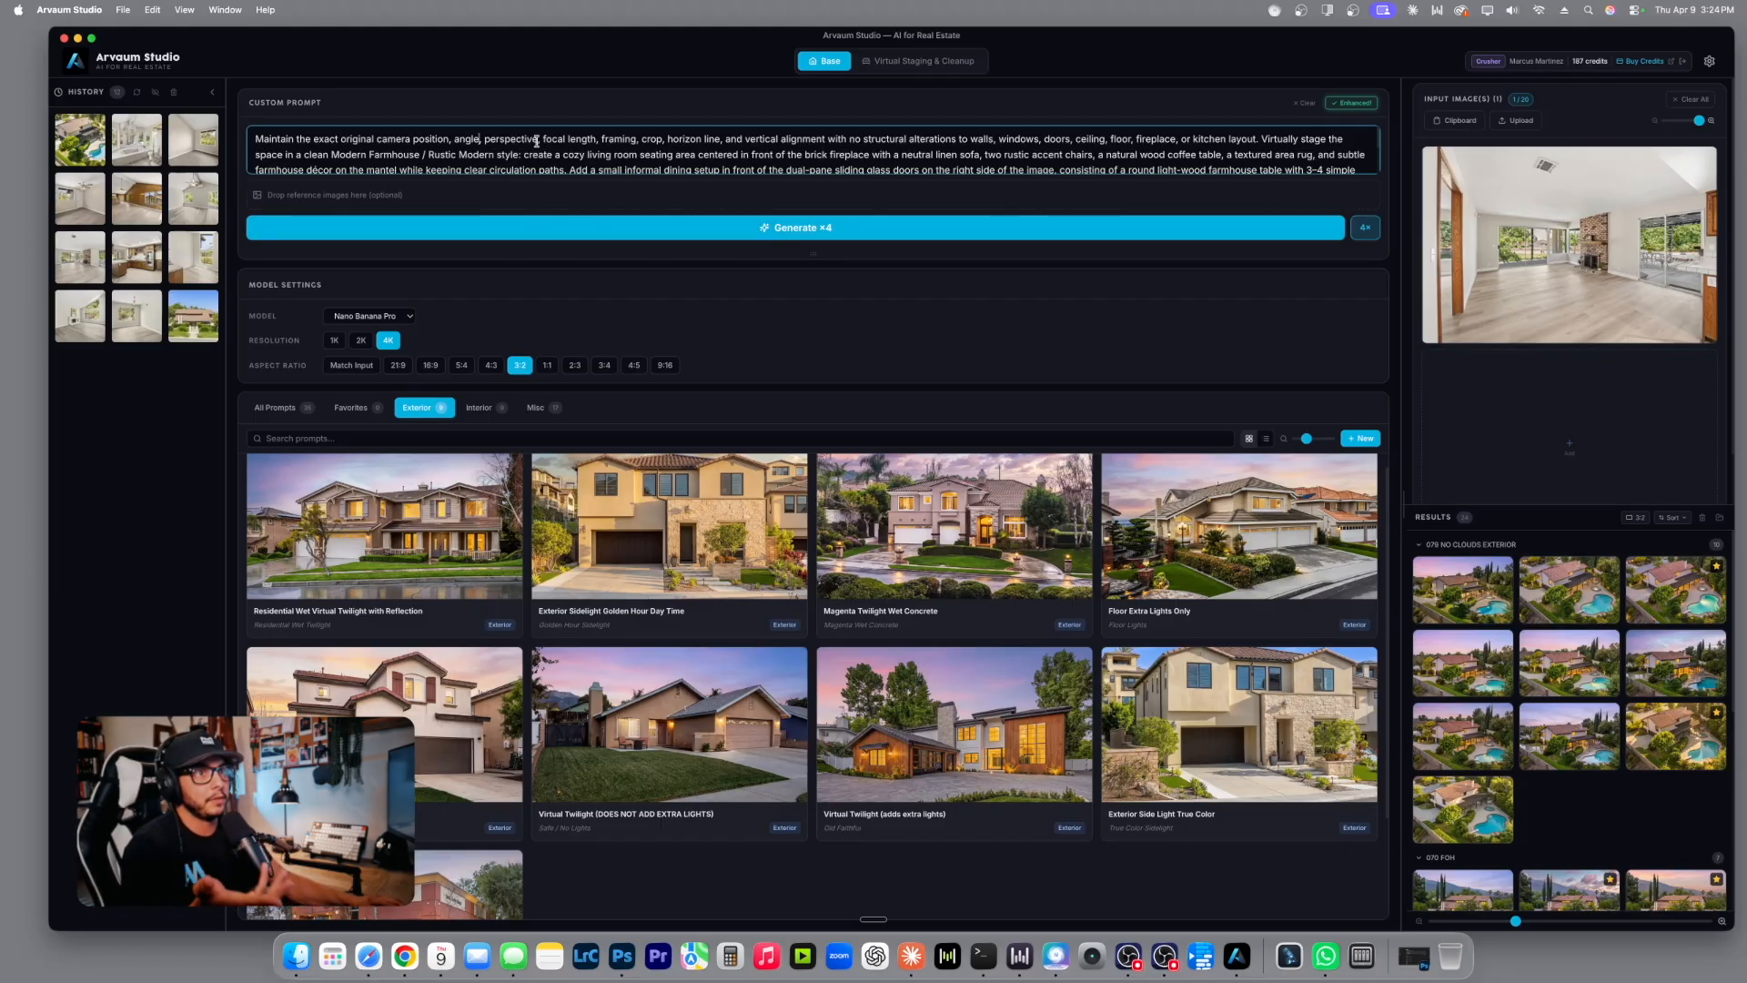
{"action": "left_click_drag", "start_coordinate": [838, 261], "coordinate": [838, 330]}
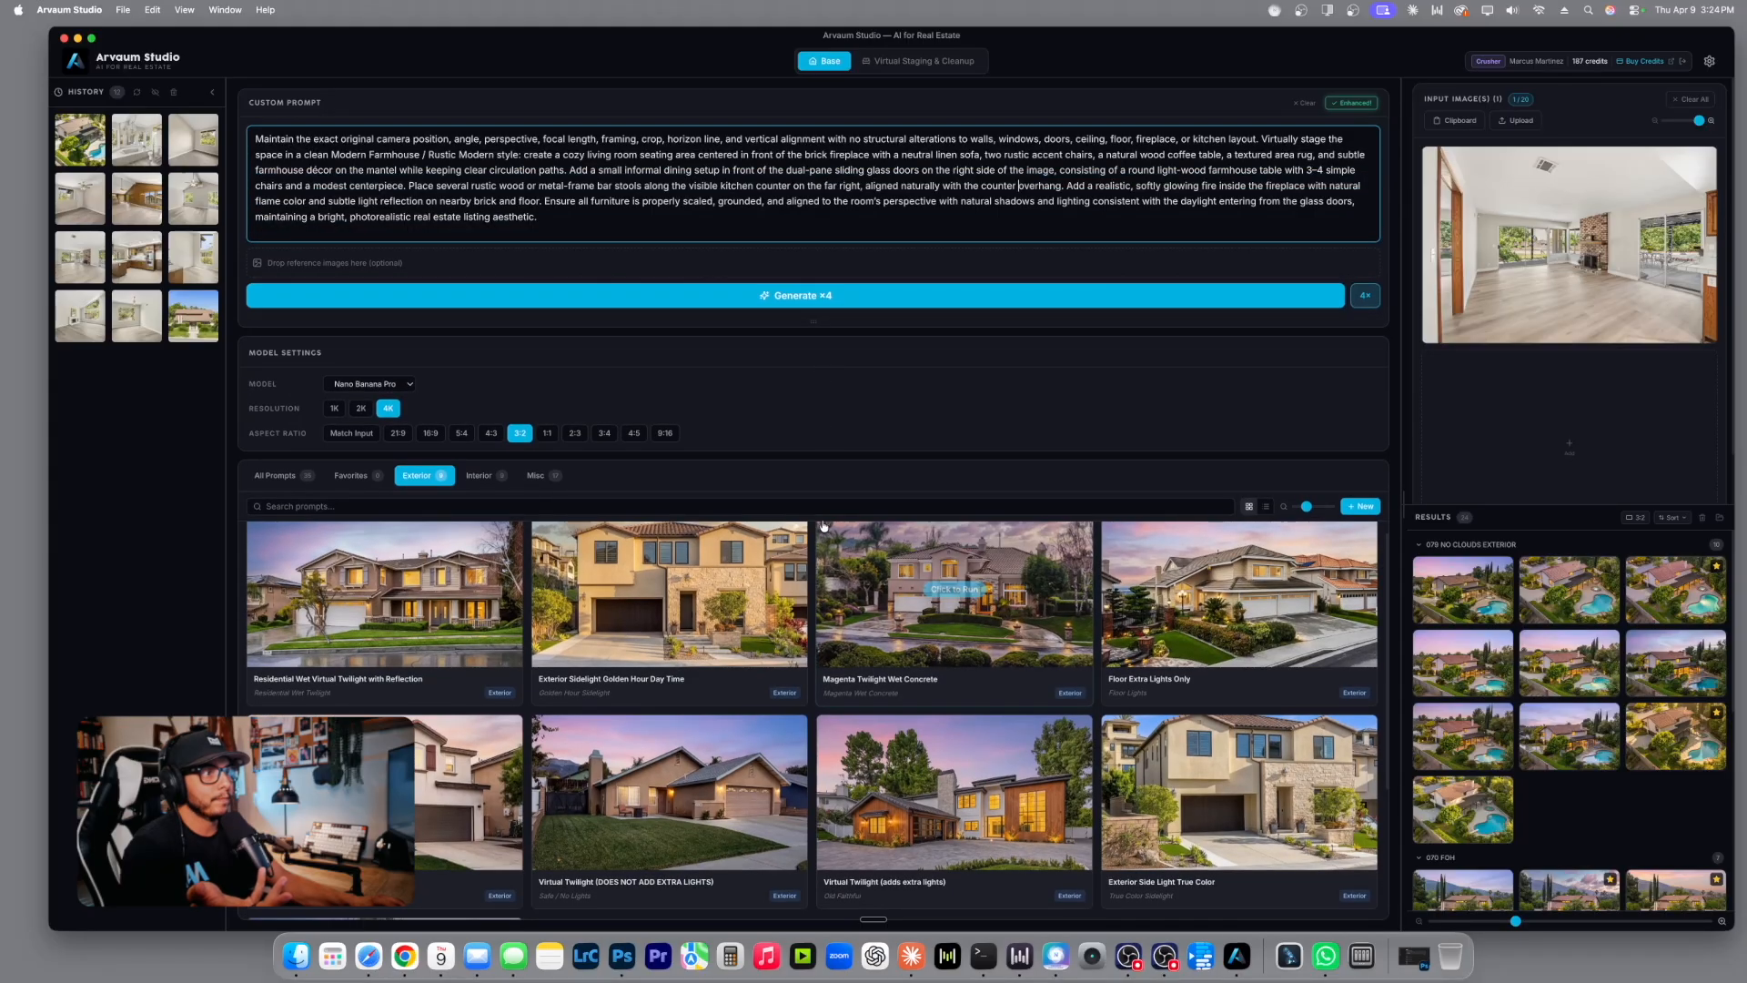
{"action": "left_click_drag", "start_coordinate": [541, 219], "coordinate": [501, 150]}
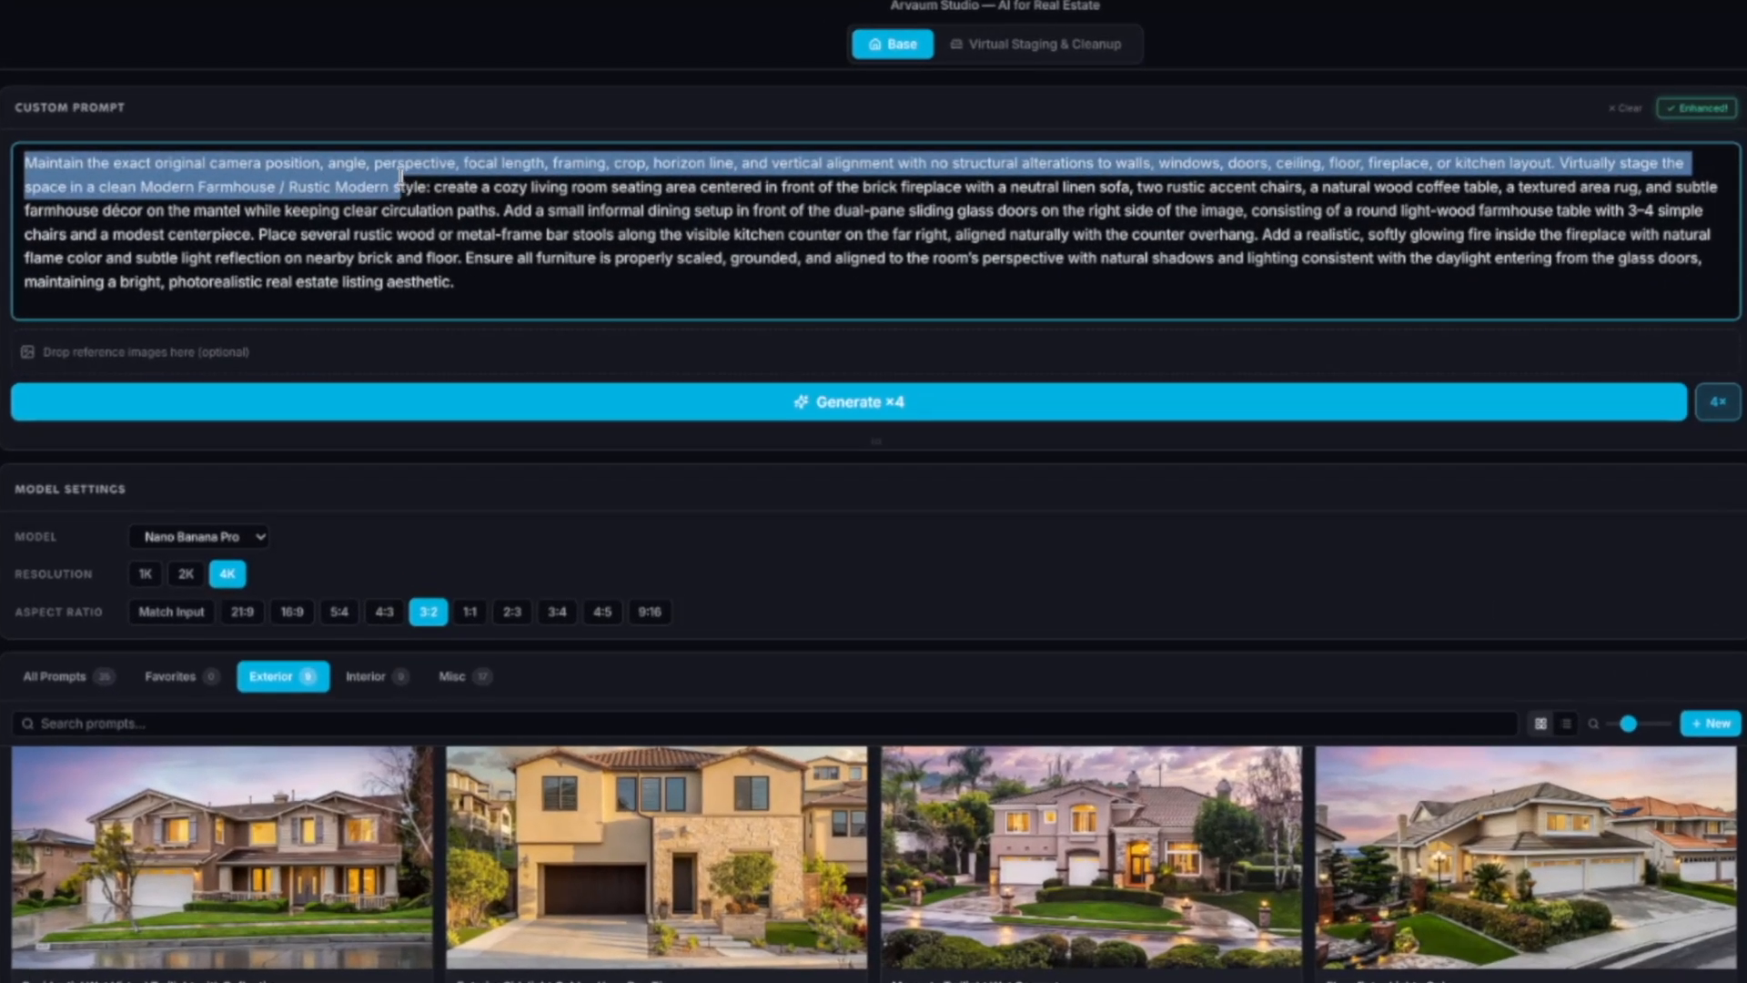
{"action": "left_click_drag", "start_coordinate": [401, 175], "coordinate": [699, 191]}
{"action": "left_click_drag", "start_coordinate": [756, 193], "coordinate": [1165, 194]}
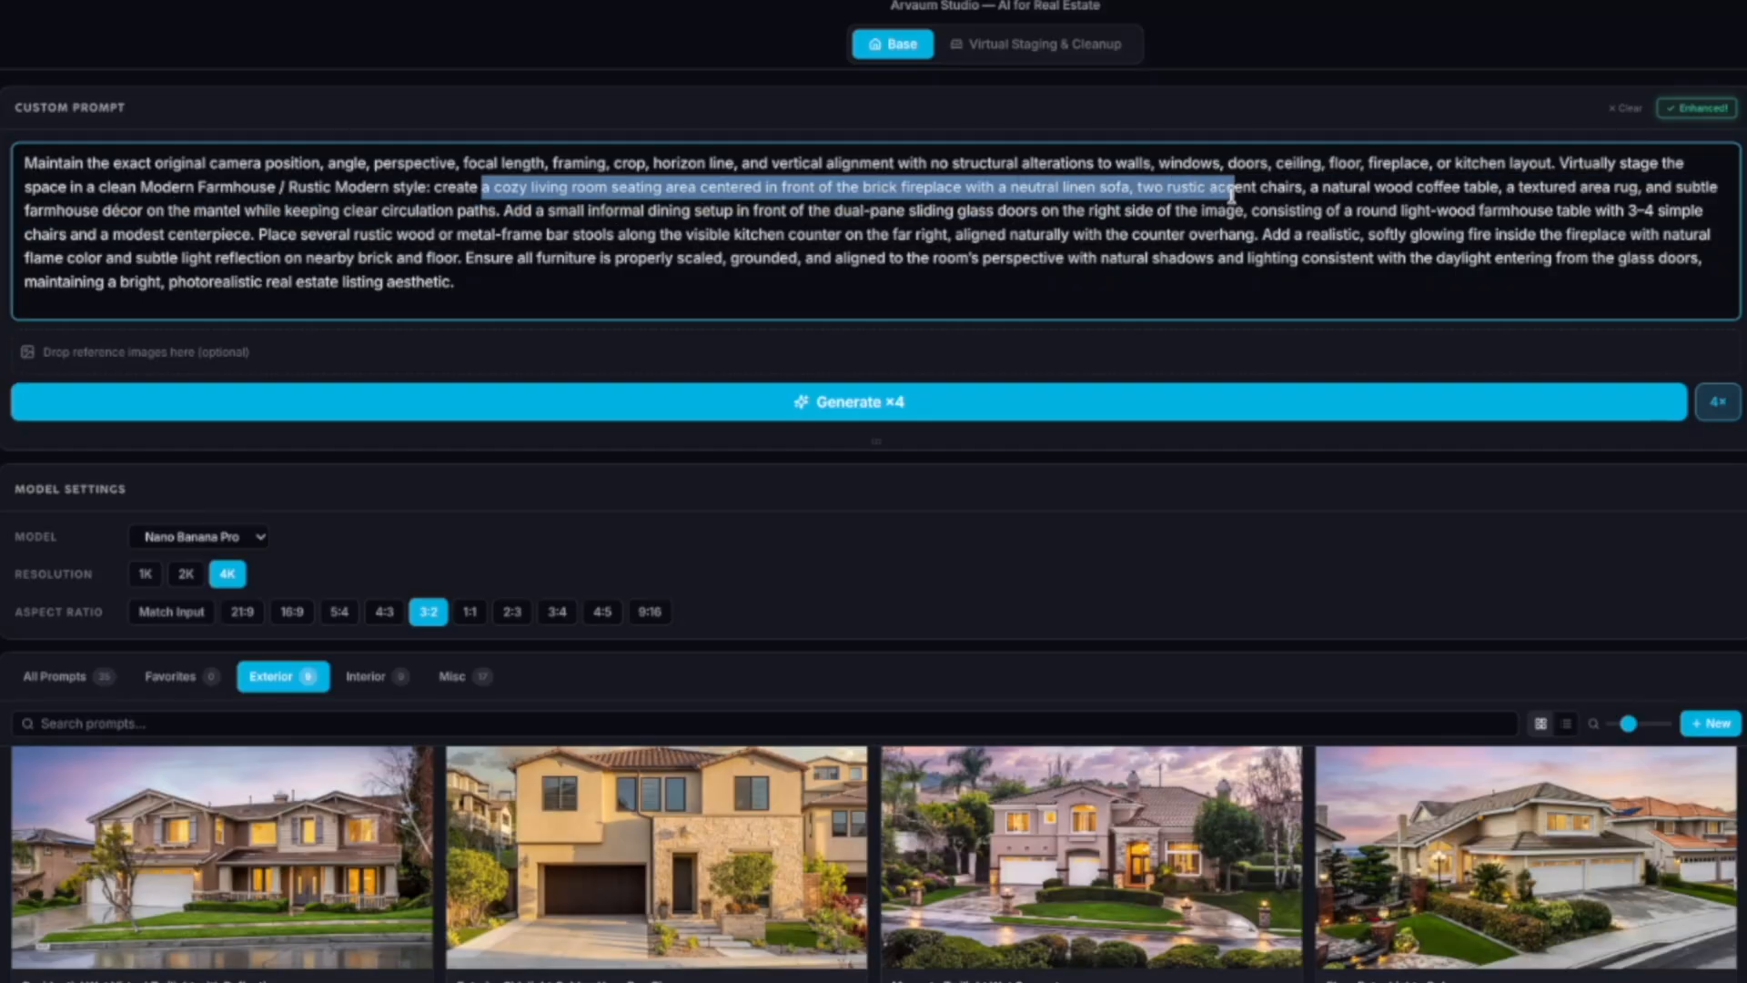
{"action": "left_click_drag", "start_coordinate": [1292, 193], "coordinate": [403, 211]}
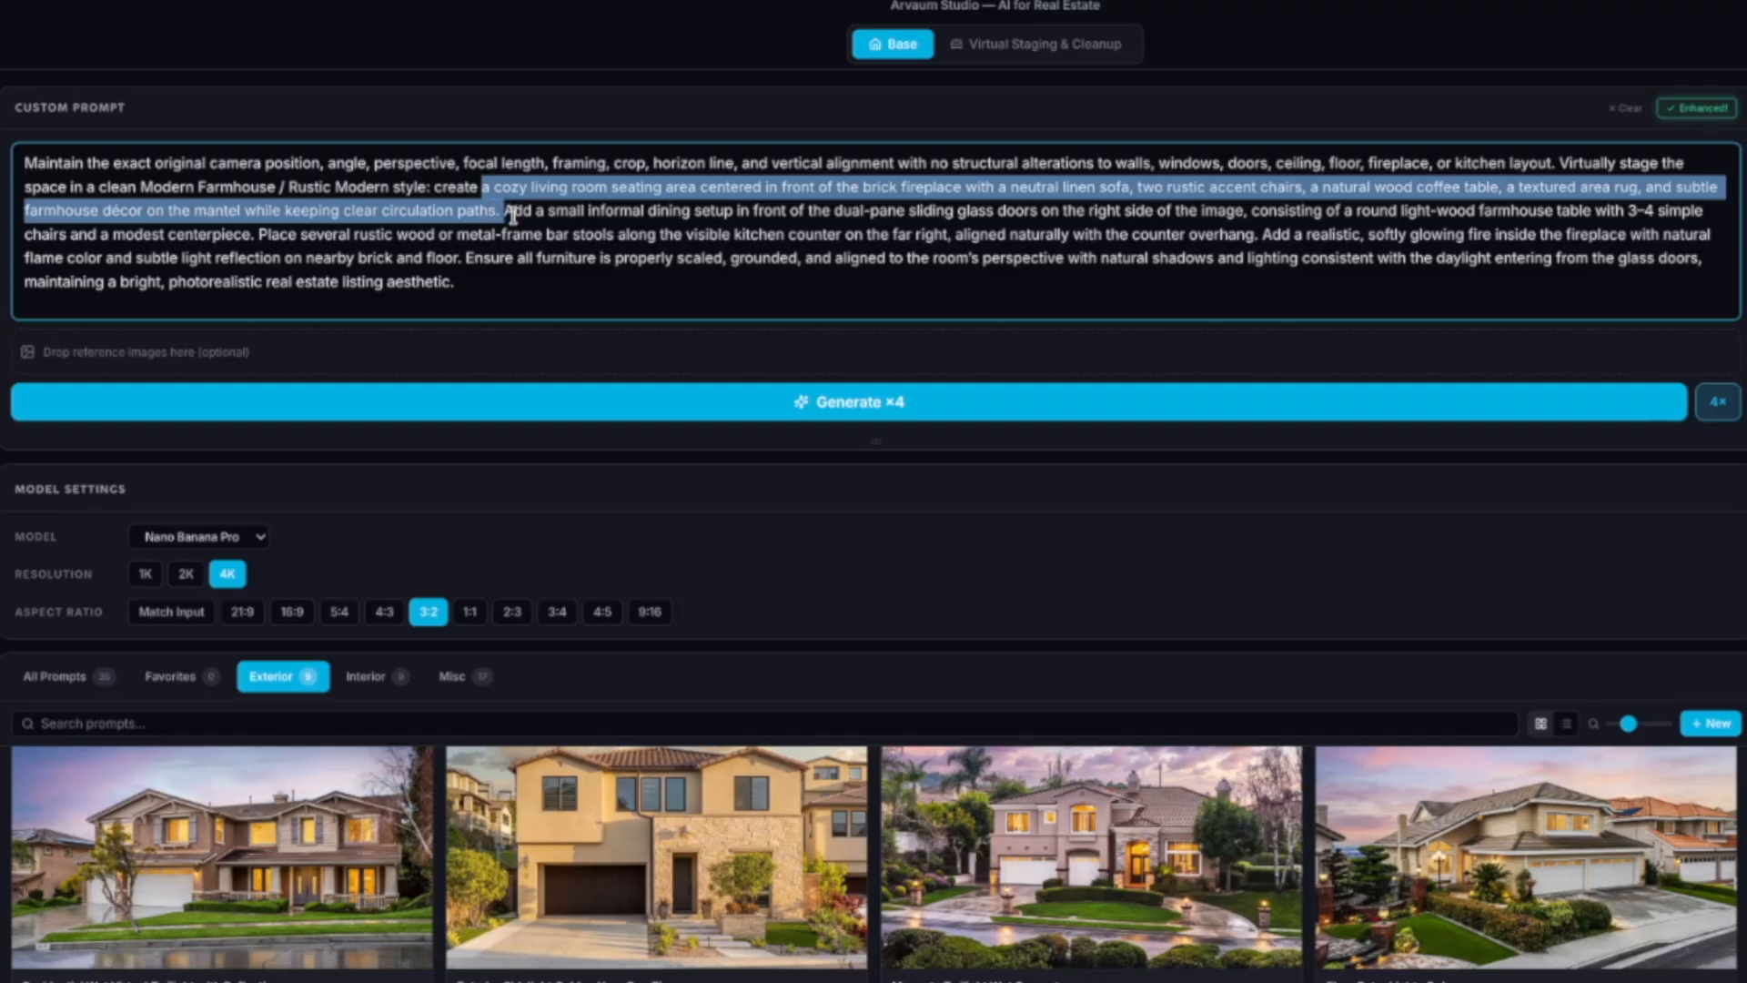
{"action": "left_click_drag", "start_coordinate": [685, 212], "coordinate": [1616, 222]}
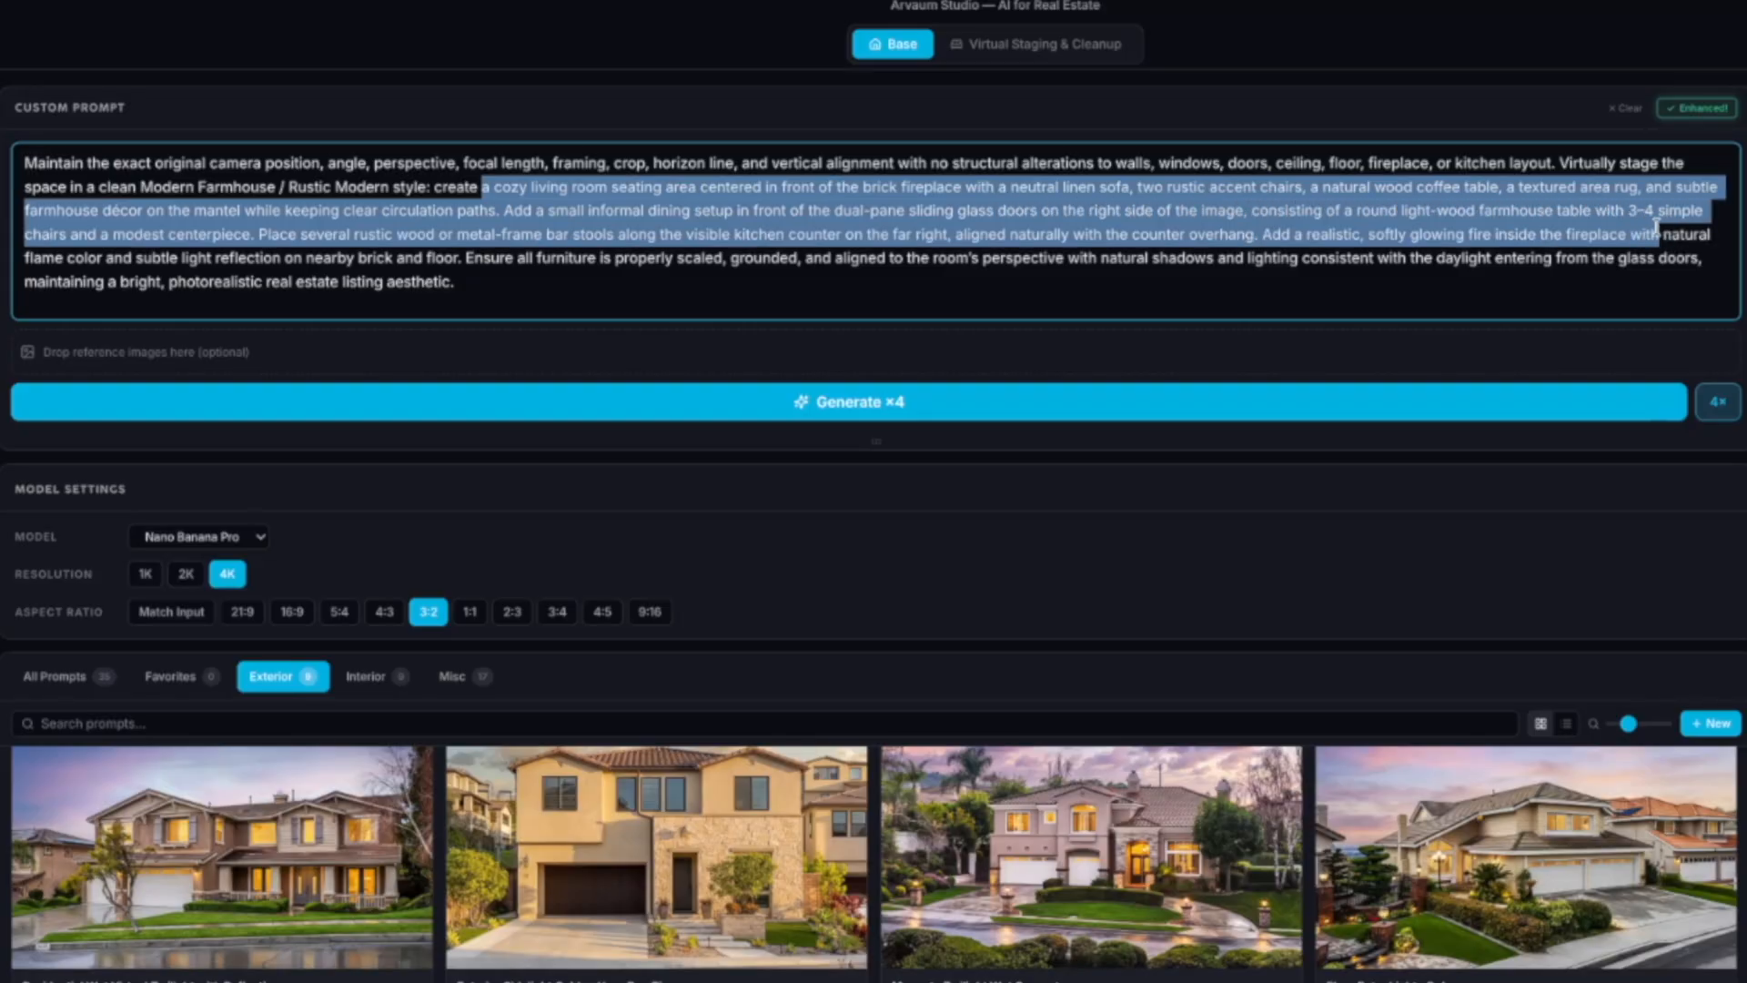
{"action": "left_click", "coordinate": [690, 239]}
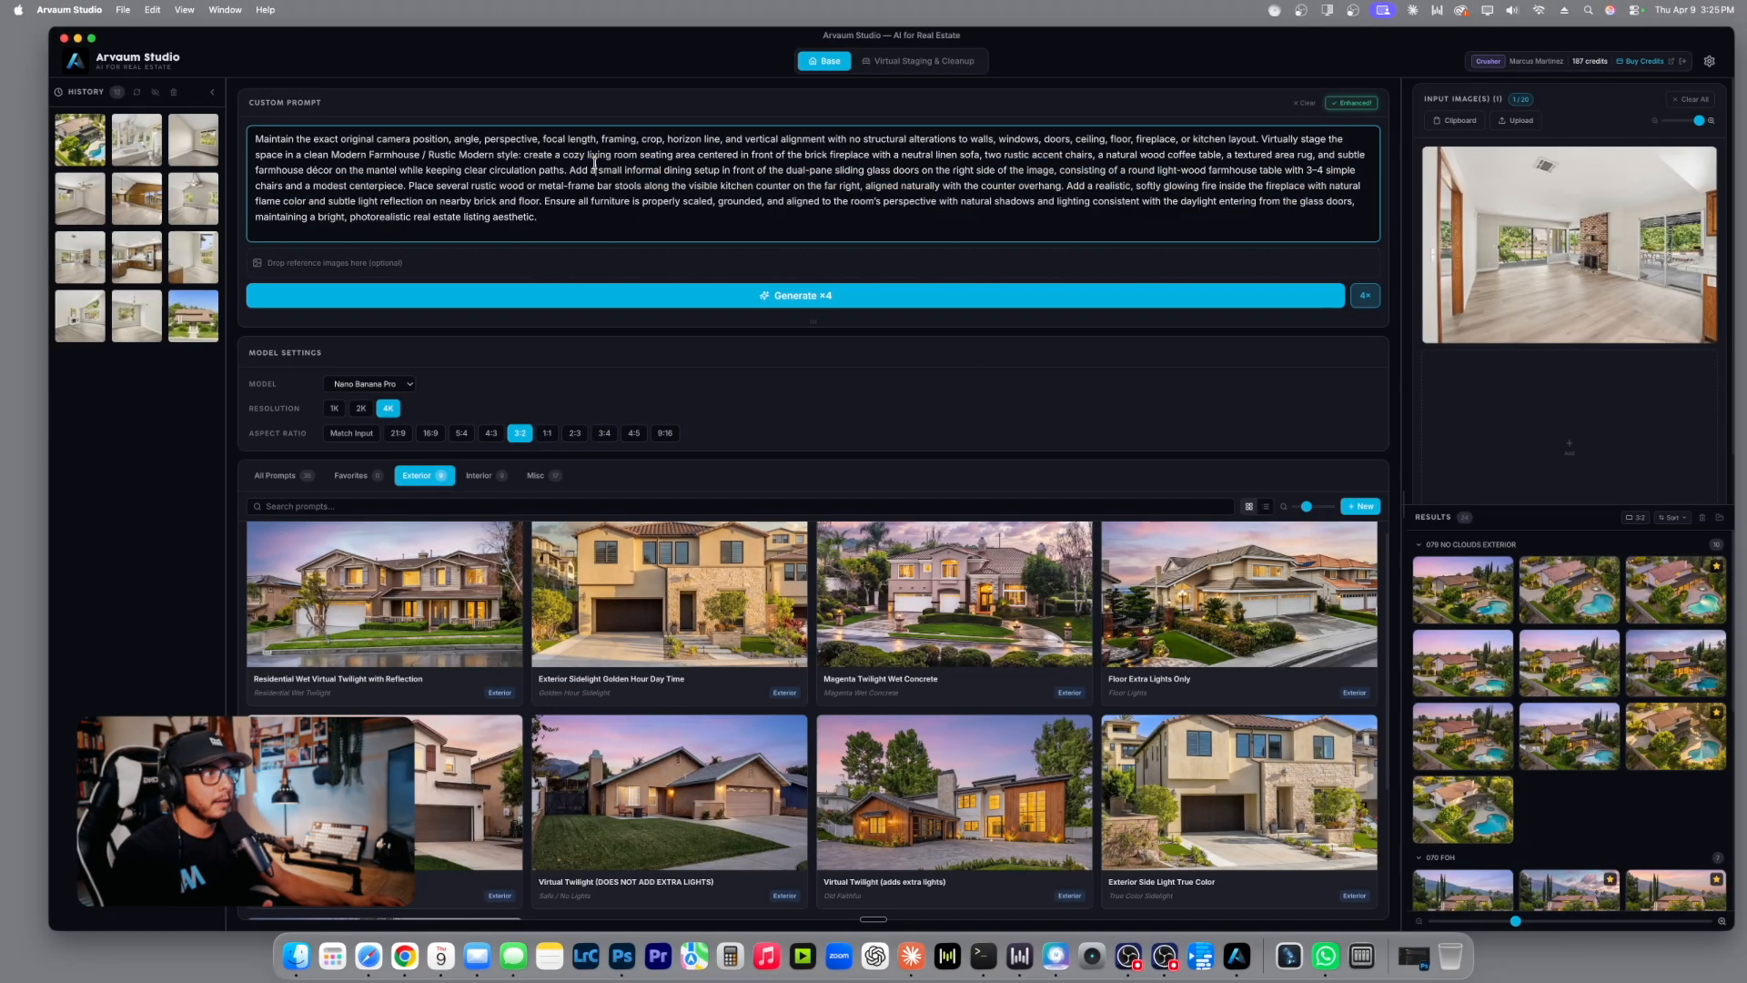
{"action": "mouse_move", "coordinate": [1589, 195]}
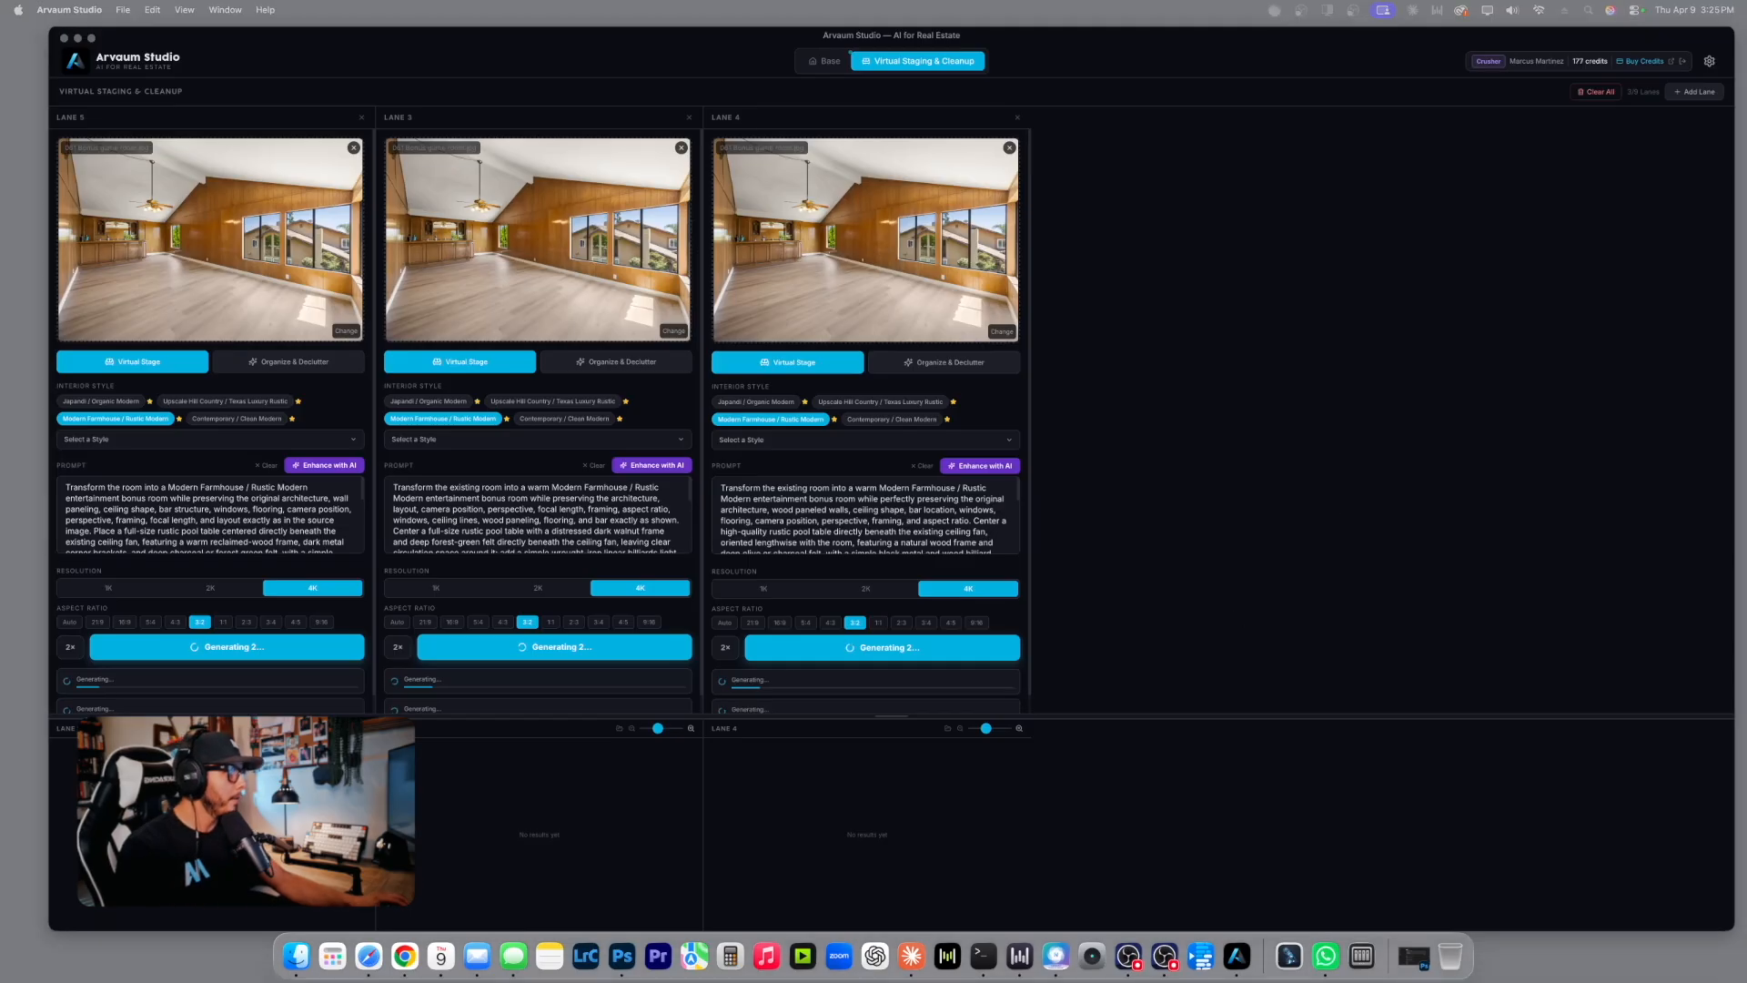
Bring up the ARVAUM STUDIO AI IMAGES folder in Finder and preview the green-tagged 070 Magenta, 079 Golden Hour, Warm Bright and Floor Lights exteriors.
{"action": "left_click", "coordinate": [828, 63]}
{"action": "left_click_drag", "start_coordinate": [1746, 216], "coordinate": [803, 163]}
{"action": "left_click", "coordinate": [855, 316]}
{"action": "key", "text": "space"}
{"action": "key", "text": "space"}
{"action": "left_click", "coordinate": [852, 333]}
{"action": "key", "text": "space"}
{"action": "key", "text": "space"}
{"action": "left_click", "coordinate": [848, 356]}
{"action": "key", "text": "space"}
{"action": "key", "text": "Down"}
{"action": "key", "text": "Down"}
{"action": "key", "text": "Down"}
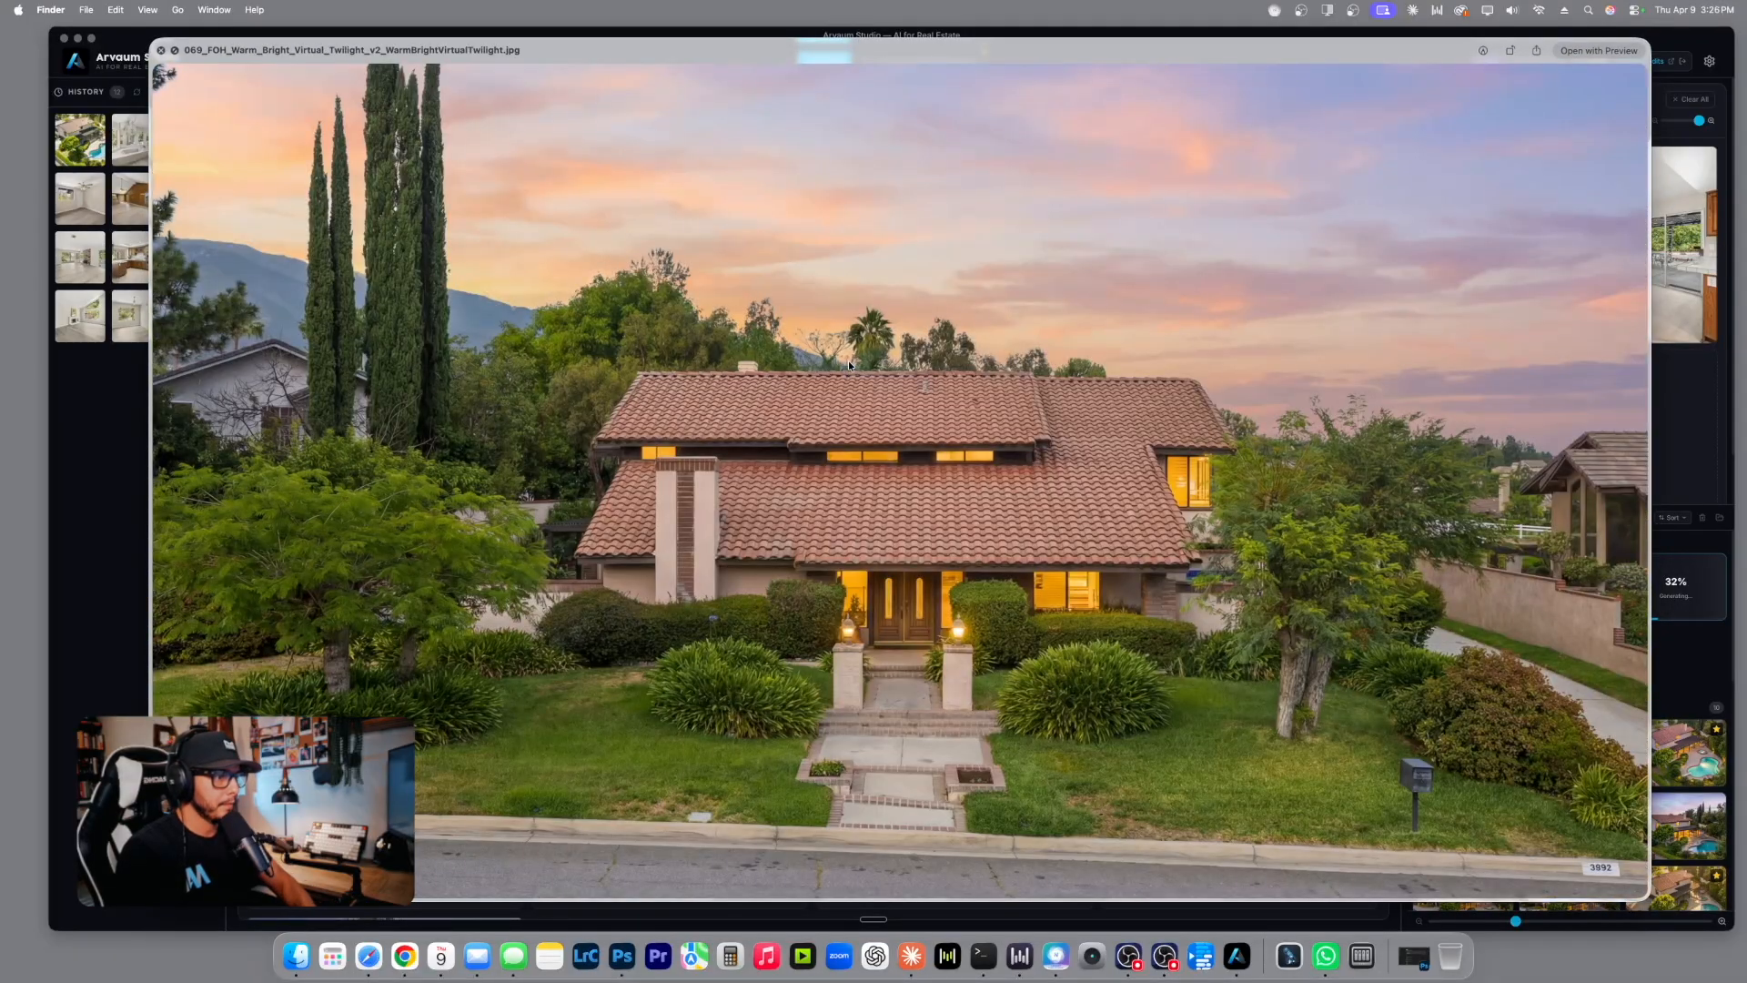
{"action": "key", "text": "space"}
Preview the green-tagged 069 FOH Magenta Wet Concrete v2 and 069 FOH Residential Wet Twilight images.
{"action": "left_click", "coordinate": [846, 465]}
{"action": "key", "text": "space"}
{"action": "key", "text": "space"}
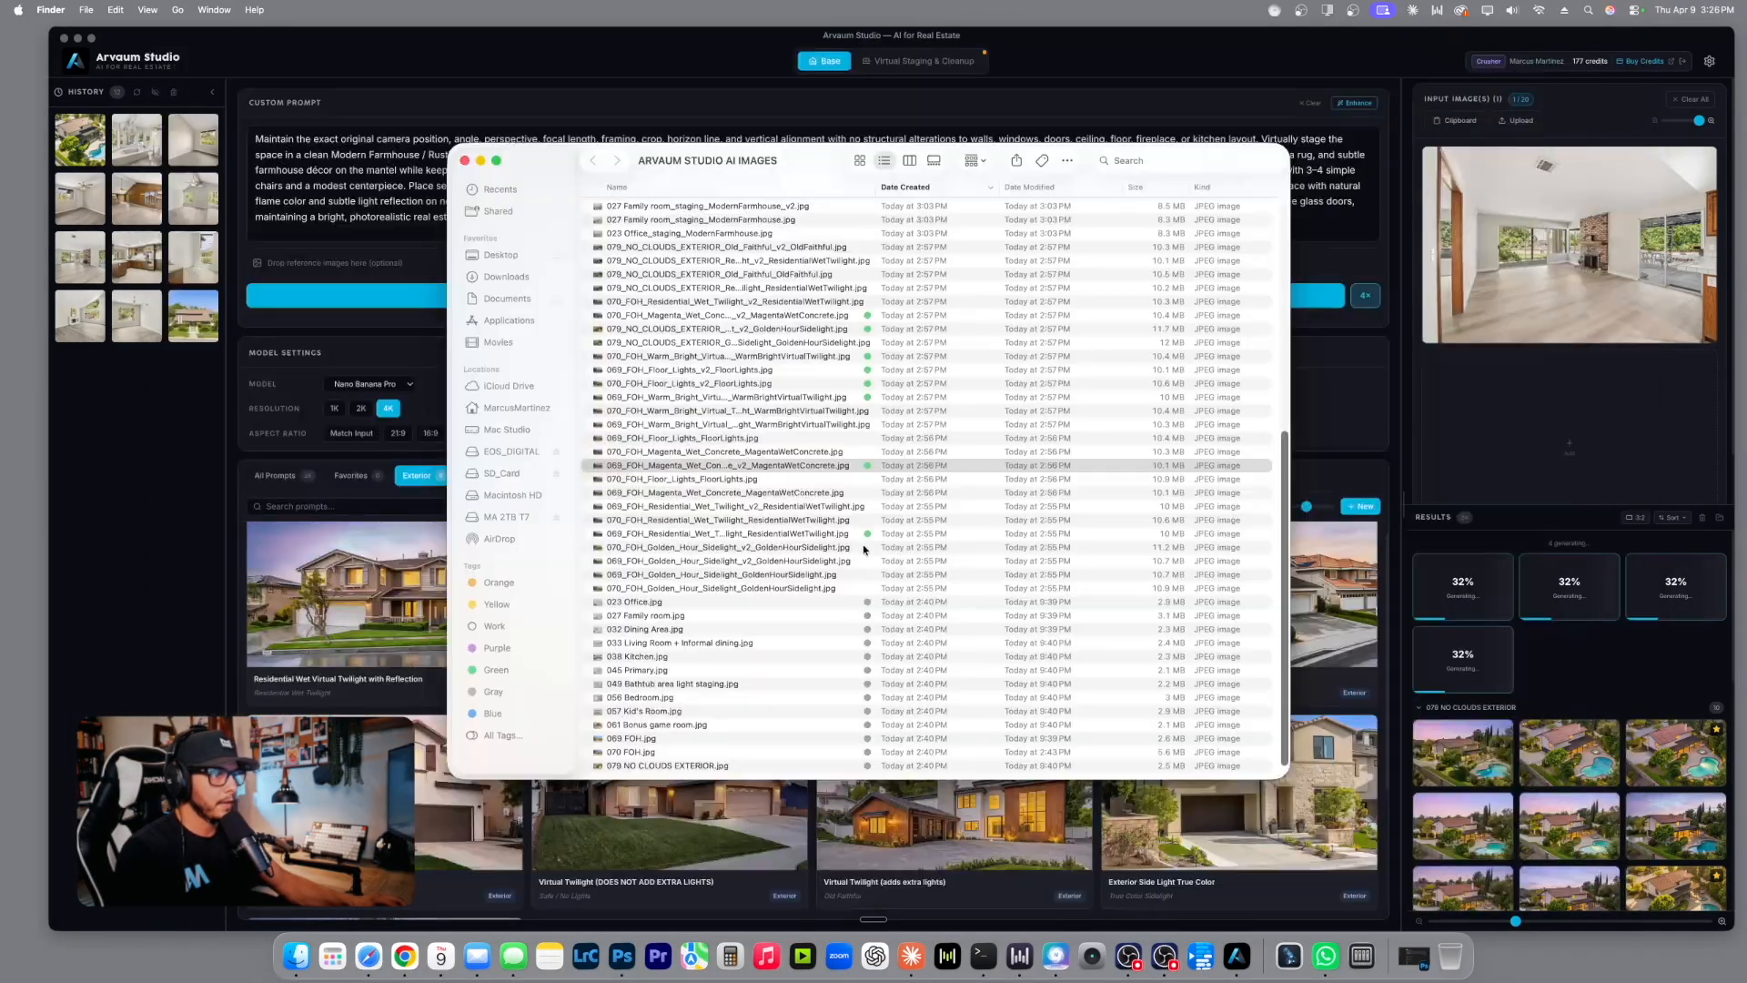
{"action": "left_click", "coordinate": [900, 535]}
{"action": "key", "text": "space"}
{"action": "key", "text": "space"}
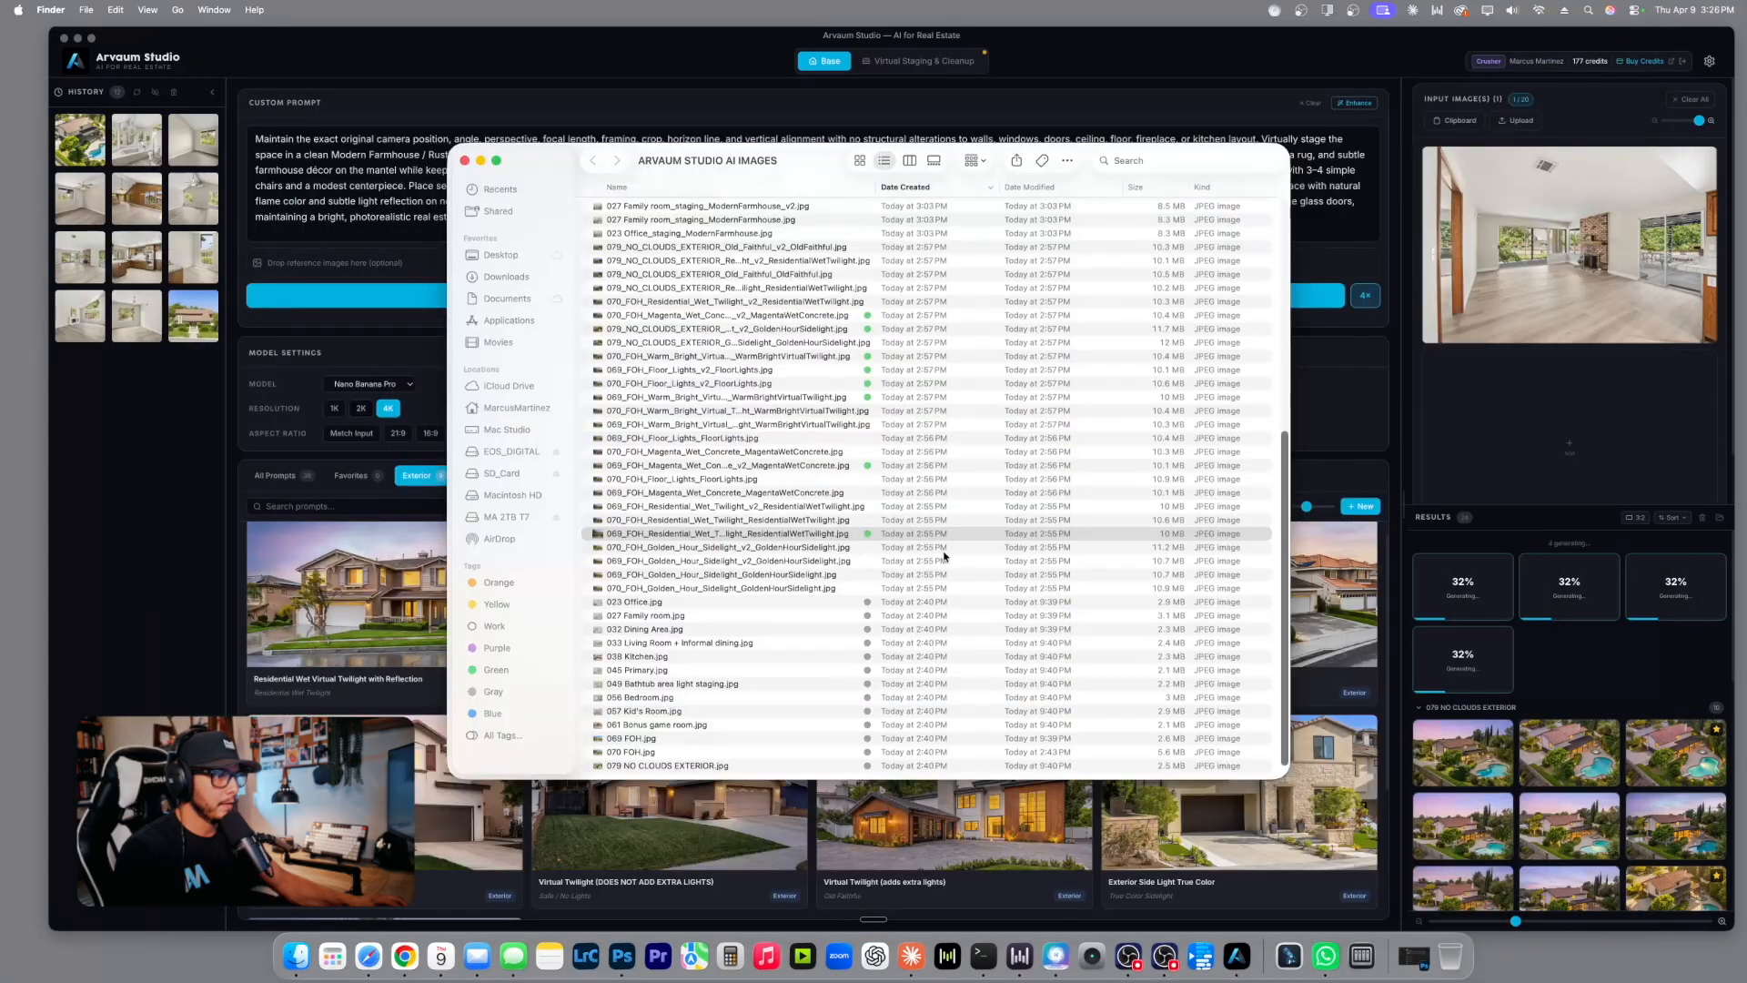
Select the eight green-tagged FOH and NO CLOUDS EXTERIOR images and open them in Adobe Photoshop 2026.
{"action": "left_click", "coordinate": [877, 465], "text": "super"}
{"action": "left_click", "coordinate": [878, 397], "text": "super"}
{"action": "left_click", "coordinate": [878, 383], "text": "super"}
{"action": "left_click", "coordinate": [878, 369], "text": "super"}
{"action": "left_click", "coordinate": [878, 356], "text": "super"}
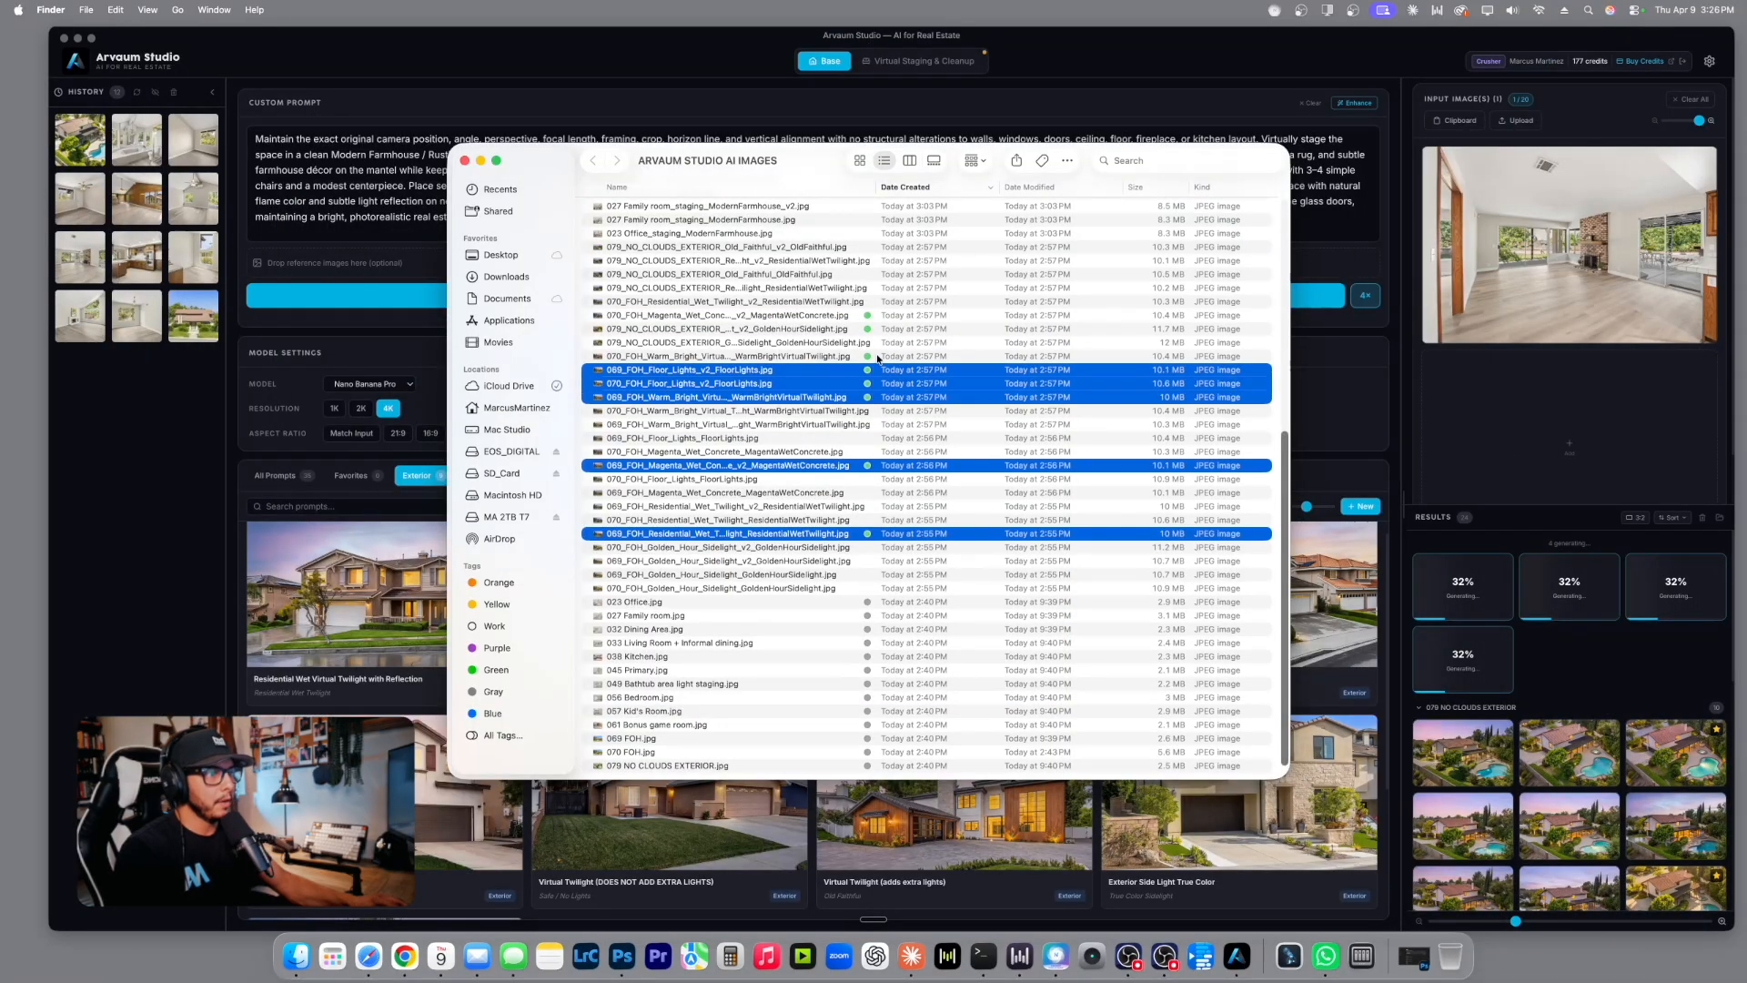
{"action": "left_click", "coordinate": [879, 315], "text": "super"}
{"action": "left_click", "coordinate": [879, 328], "text": "super"}
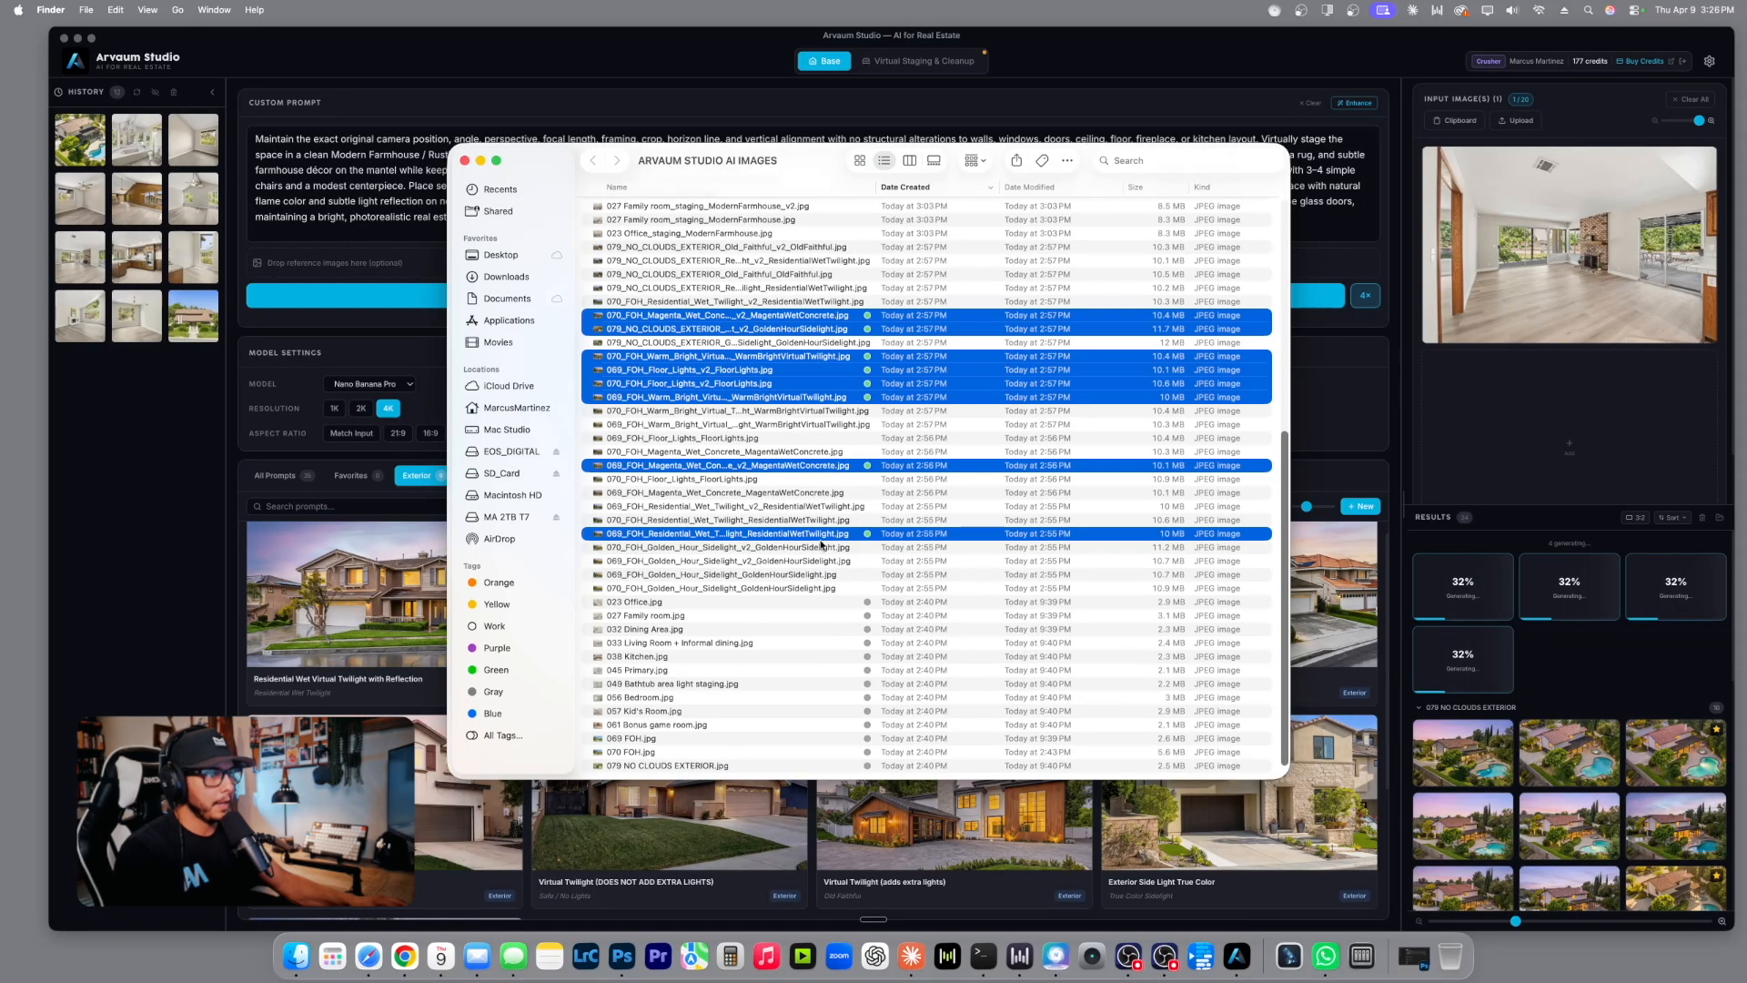
{"action": "right_click", "coordinate": [825, 537]}
{"action": "mouse_move", "coordinate": [1029, 575]}
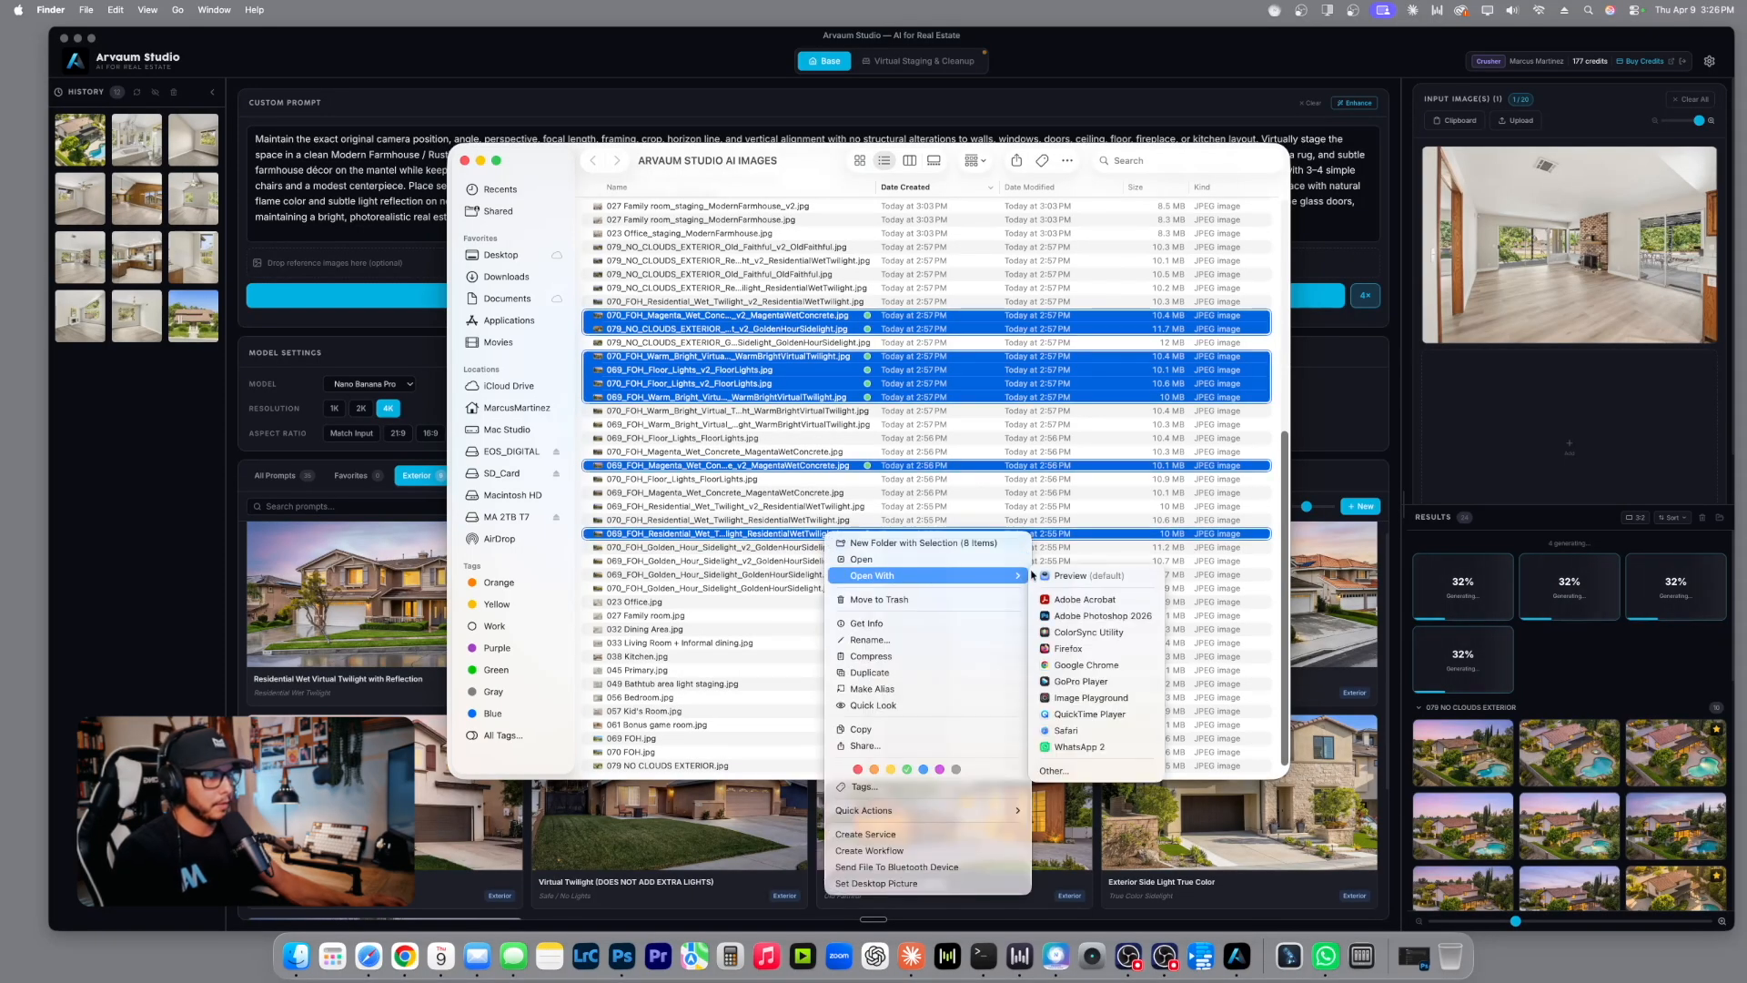
{"action": "left_click", "coordinate": [1091, 615]}
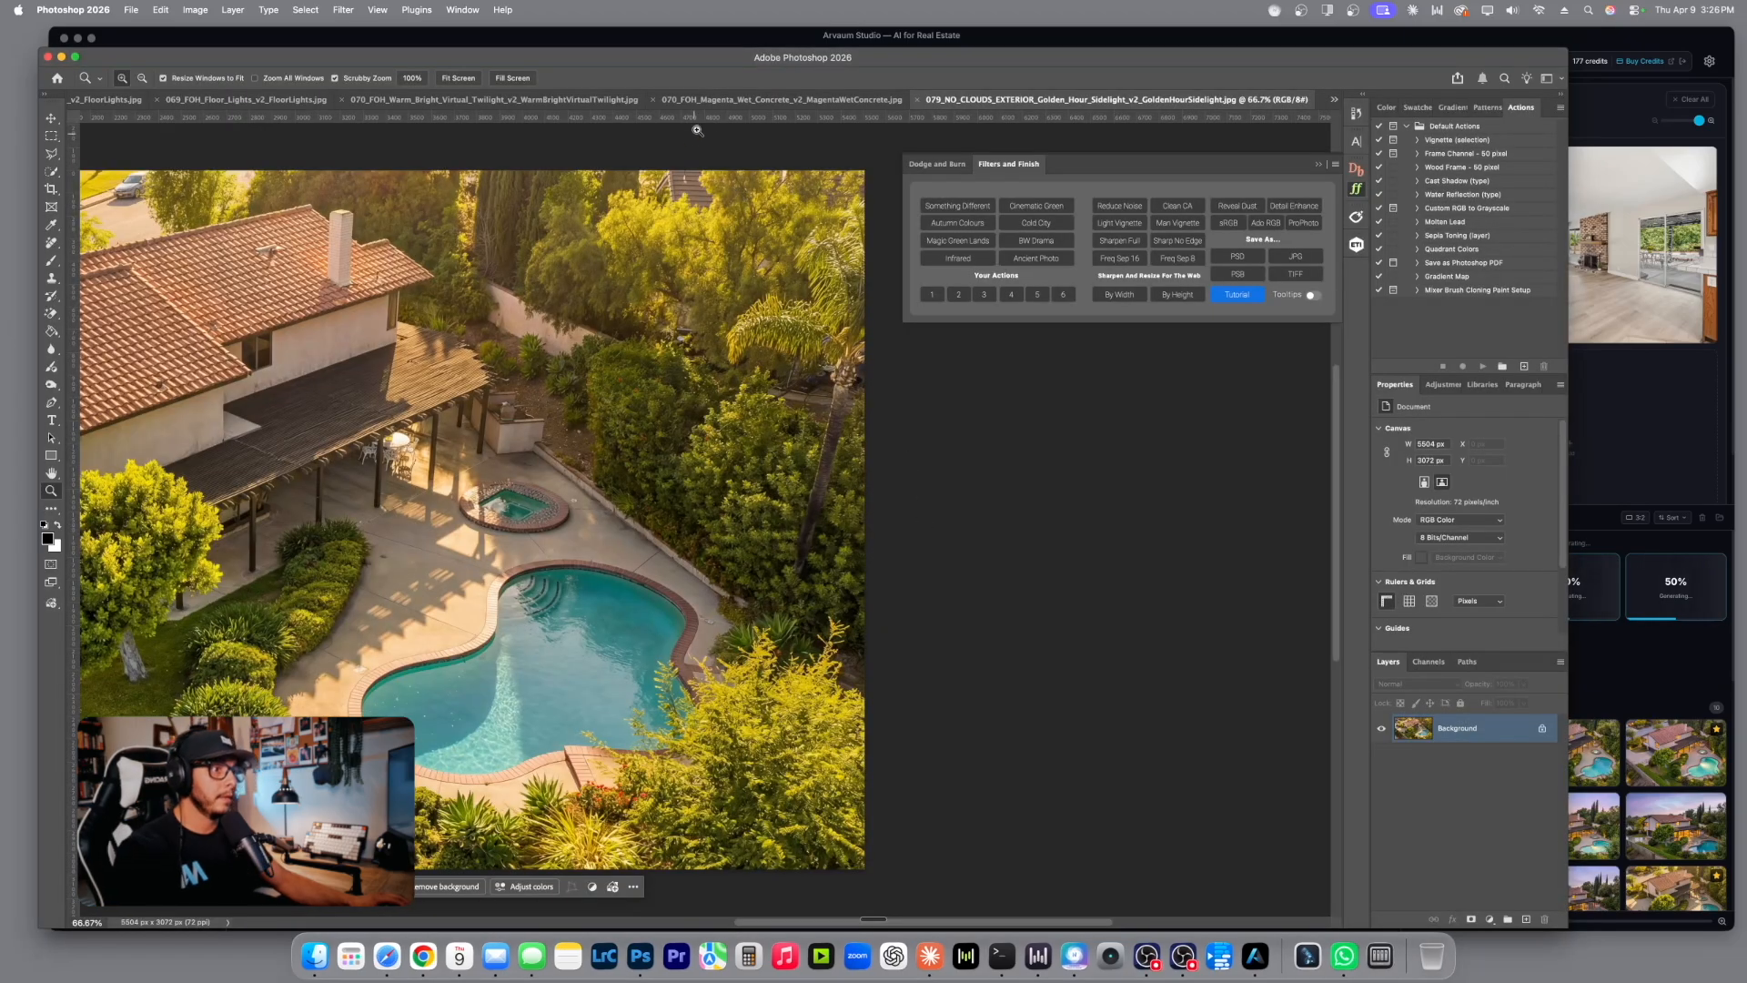
Add a Brightness/Contrast adjustment layer to the 079 Golden Hour Sidelight pool photo with brightness about 16 and contrast about 55.
{"action": "left_click", "coordinate": [784, 395], "text": "alt"}
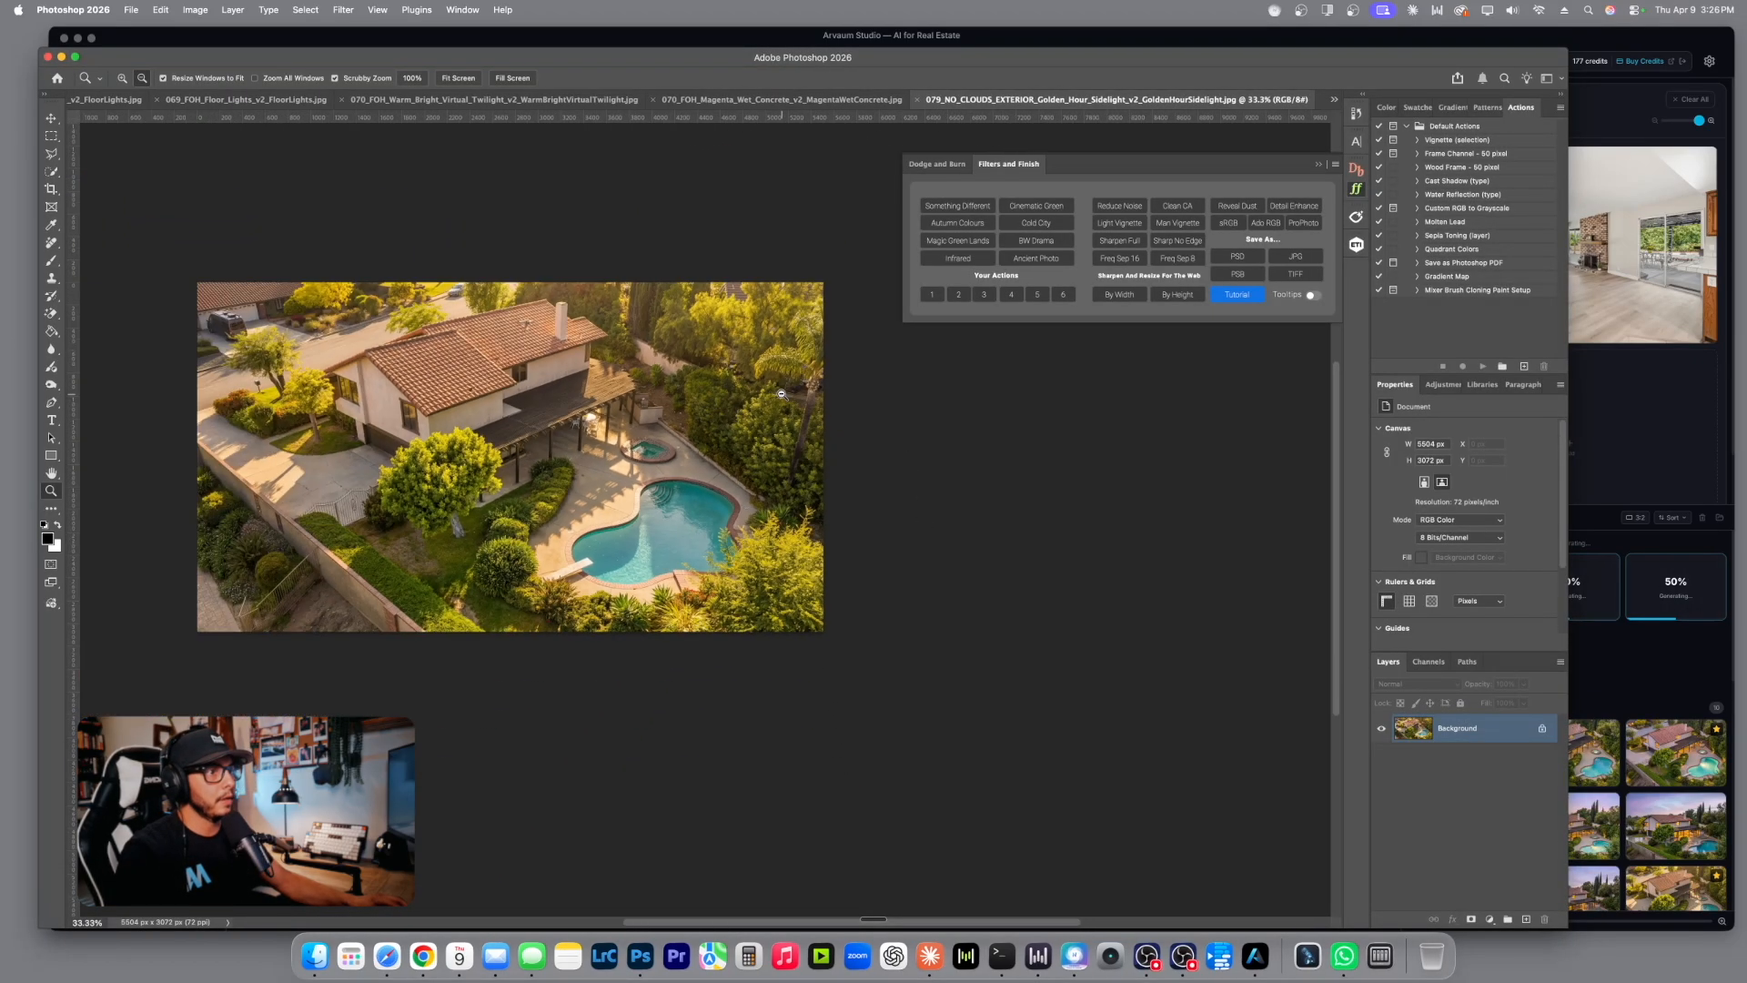
{"action": "left_click", "coordinate": [698, 415]}
{"action": "left_click", "coordinate": [698, 415]}
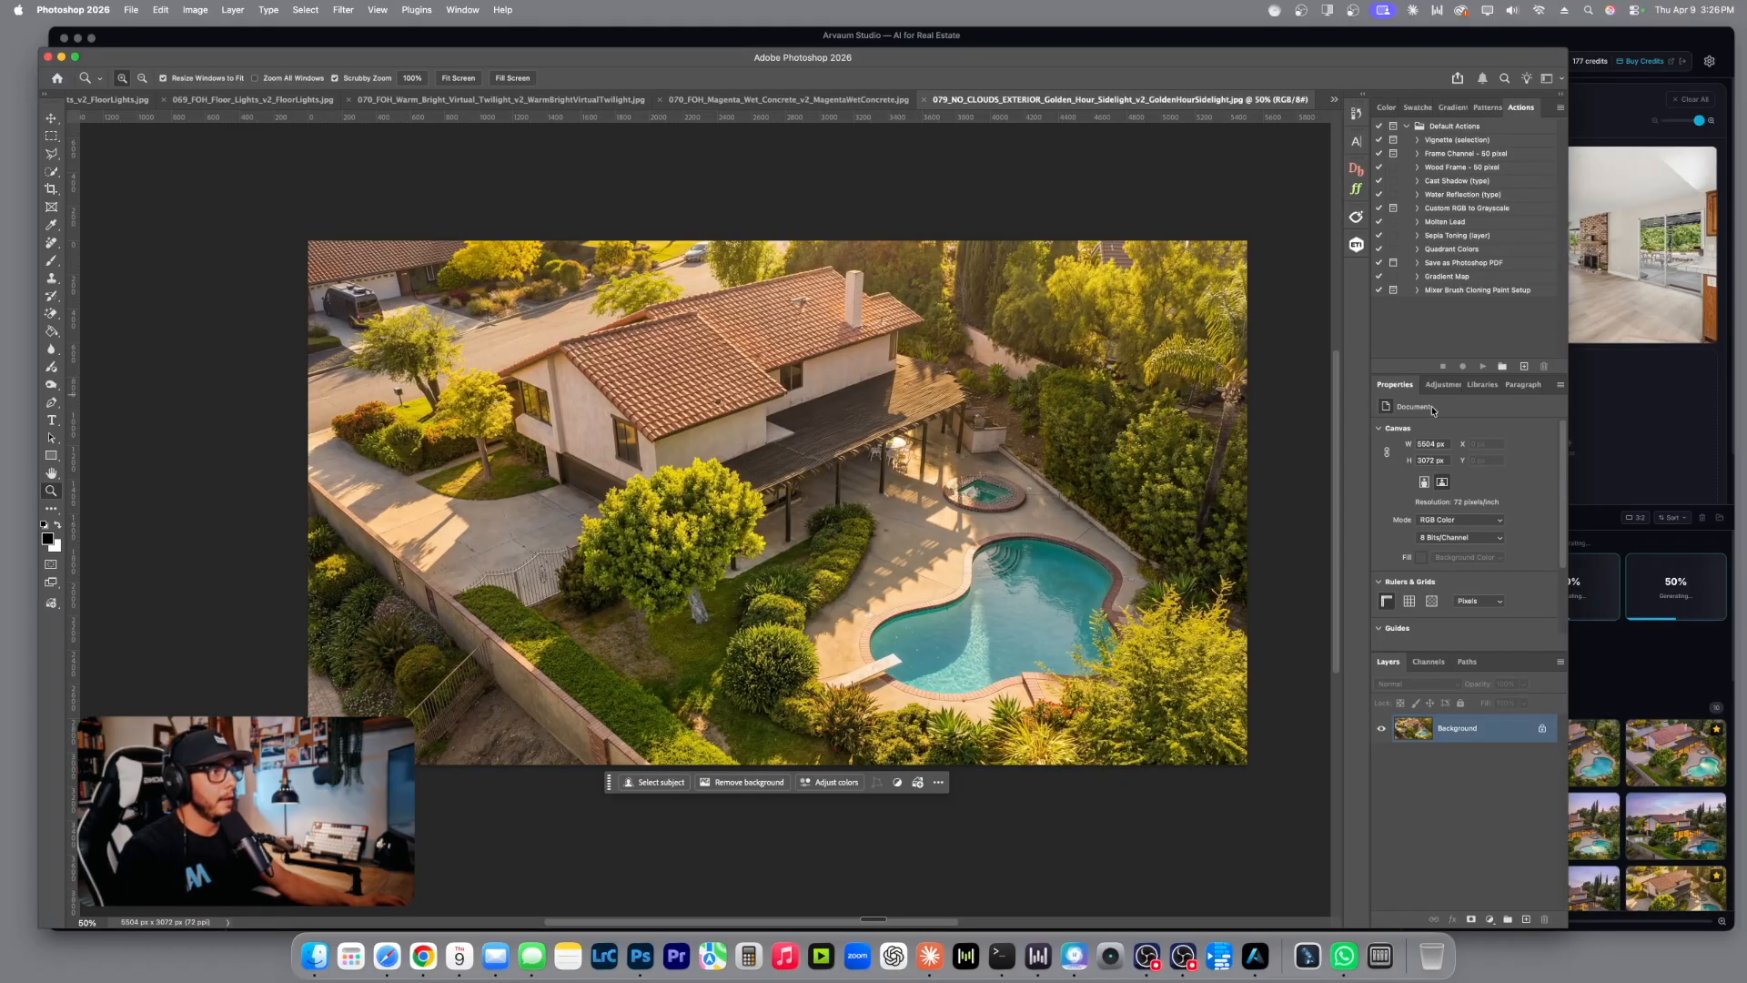
{"action": "left_click", "coordinate": [1444, 384]}
{"action": "left_click", "coordinate": [1521, 455]}
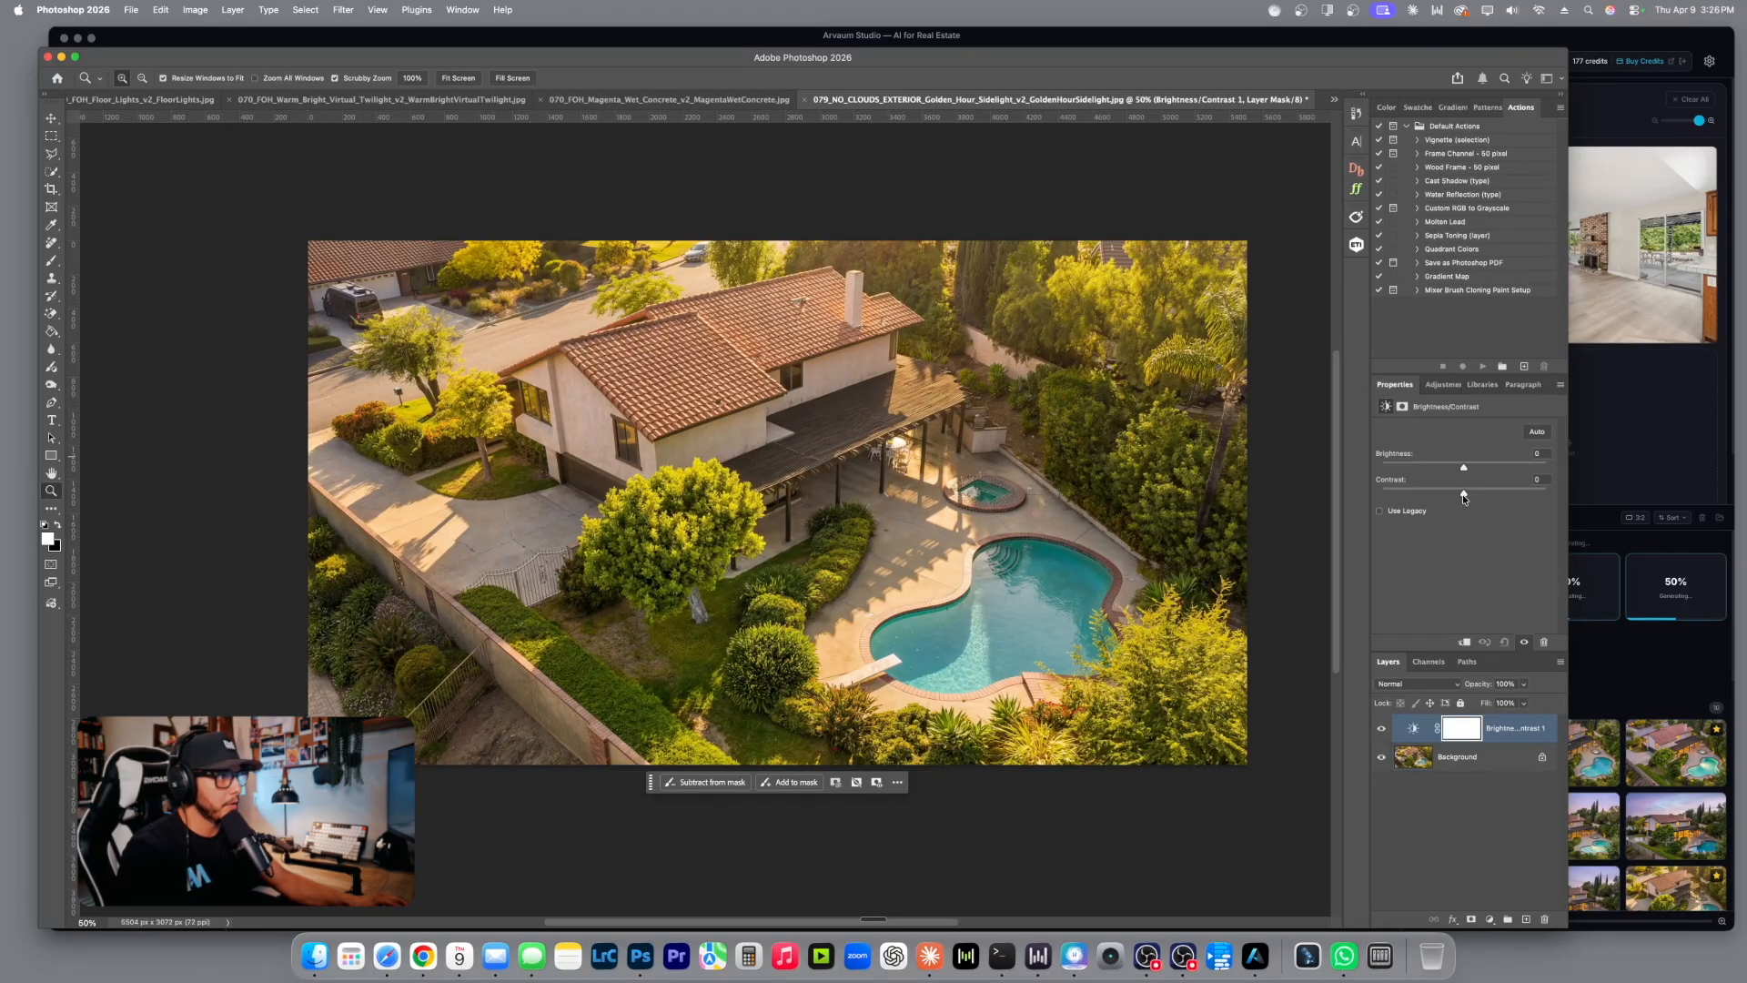
{"action": "mouse_move", "coordinate": [1479, 492]}
{"action": "left_mouse_down"}
{"action": "mouse_move", "coordinate": [1504, 483]}
{"action": "mouse_move", "coordinate": [1473, 472]}
{"action": "left_mouse_up"}
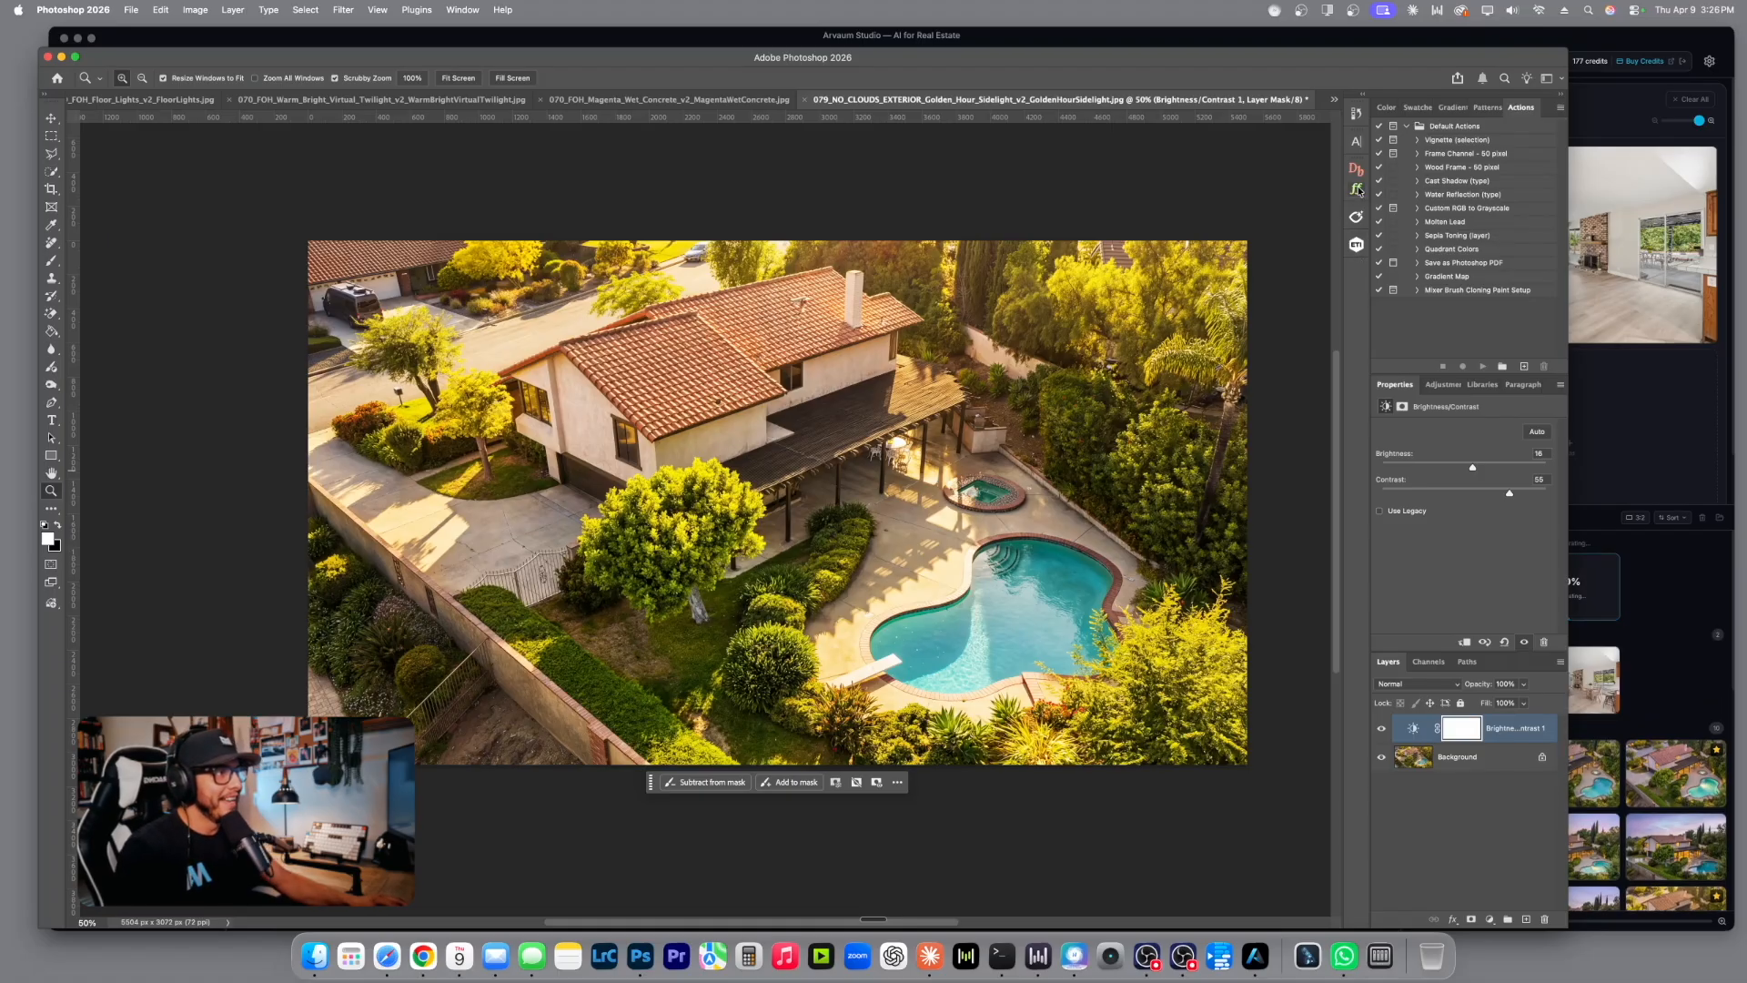
{"action": "left_click", "coordinate": [1503, 732]}
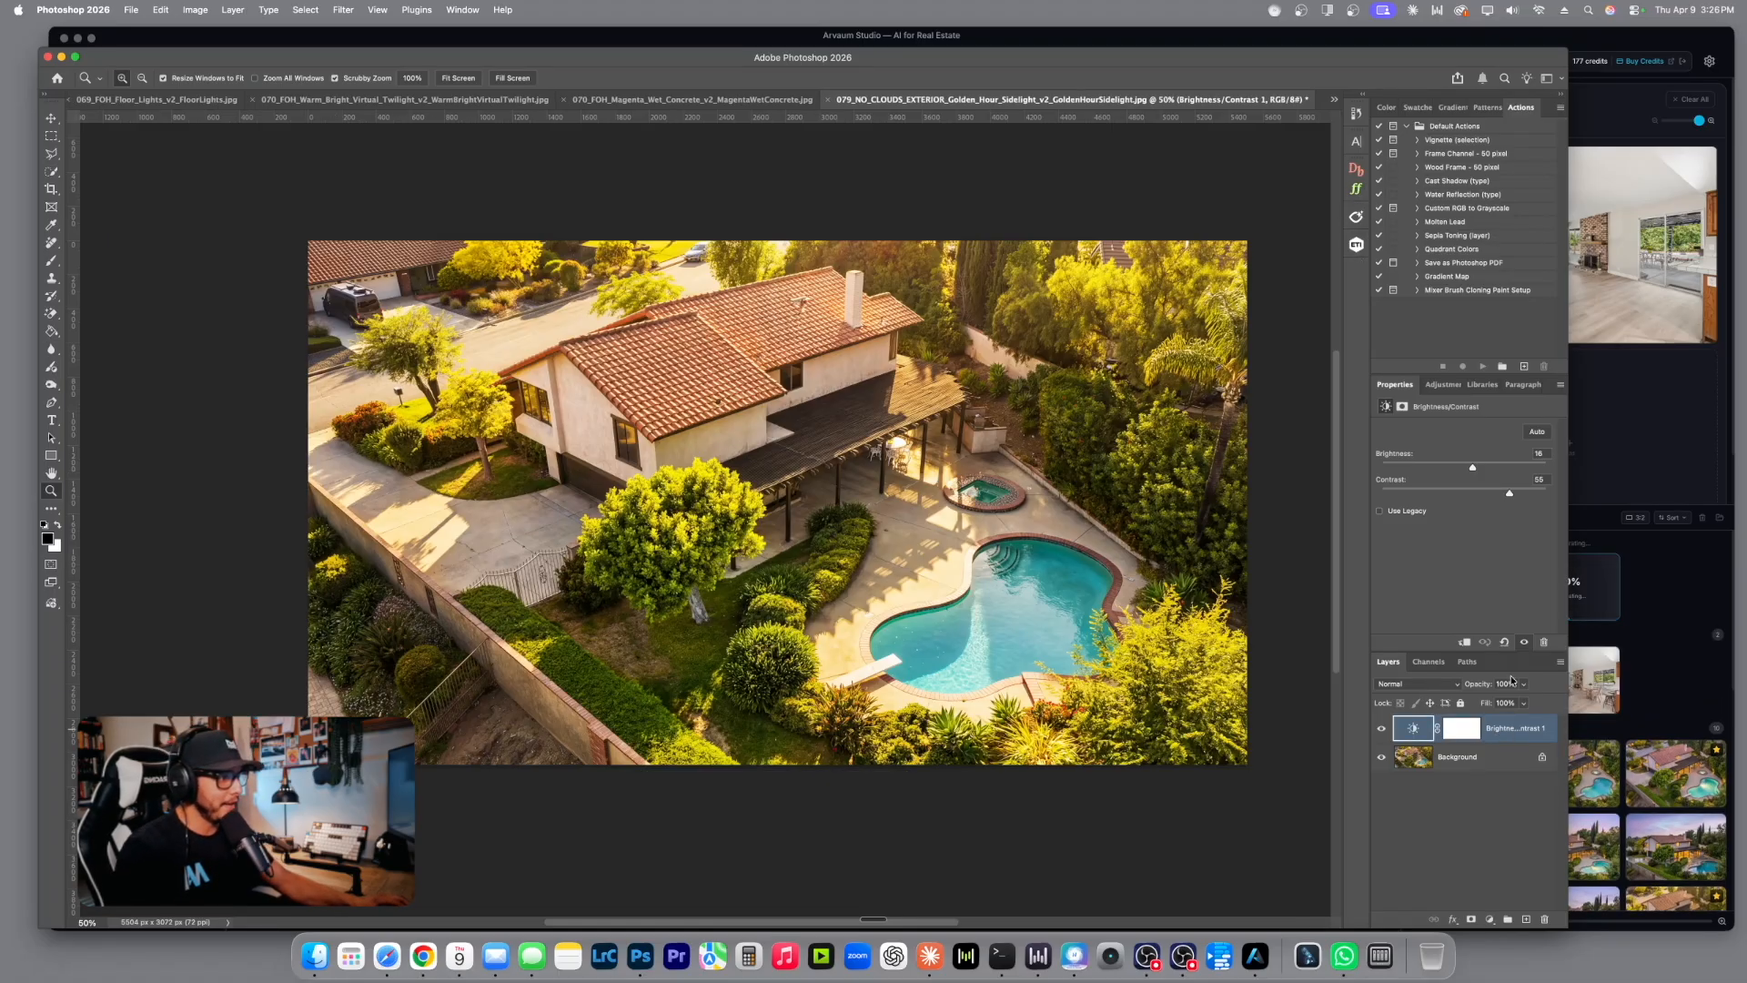
Save a JPEG copy of the 079 Golden Hour Sidelight photo at quality 12, replacing the existing file.
{"action": "left_click", "coordinate": [1356, 243]}
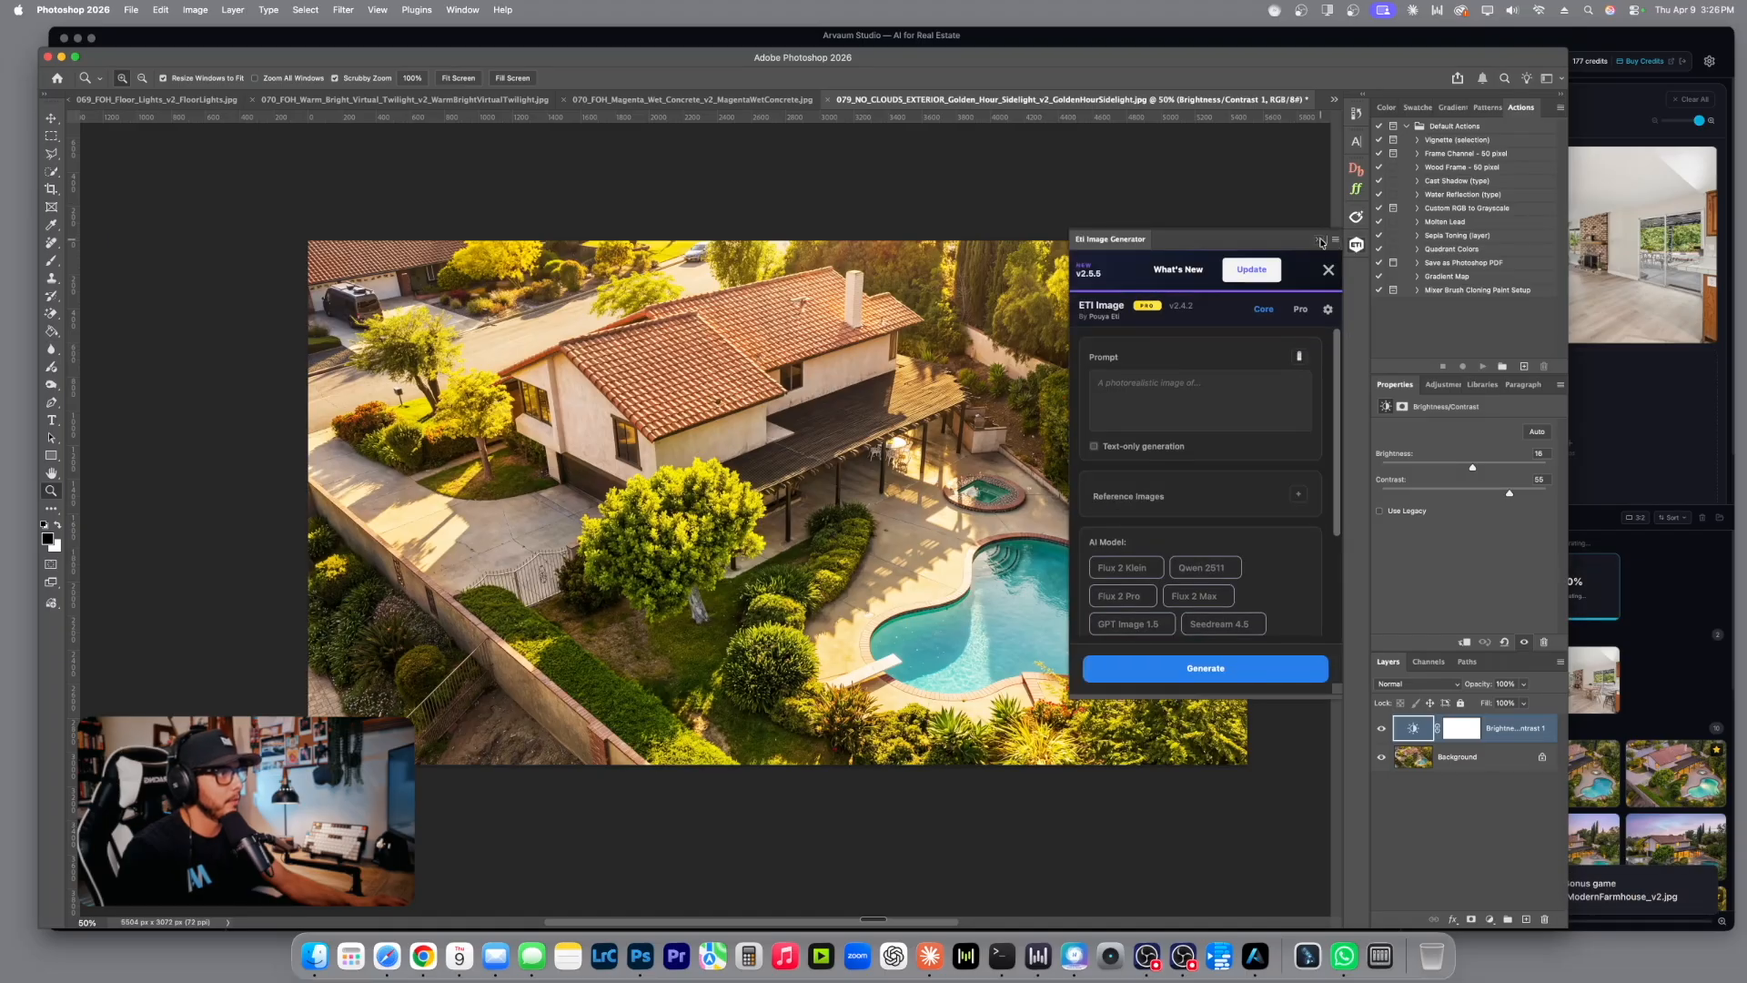
{"action": "left_click", "coordinate": [1320, 241]}
{"action": "left_click", "coordinate": [1299, 256]}
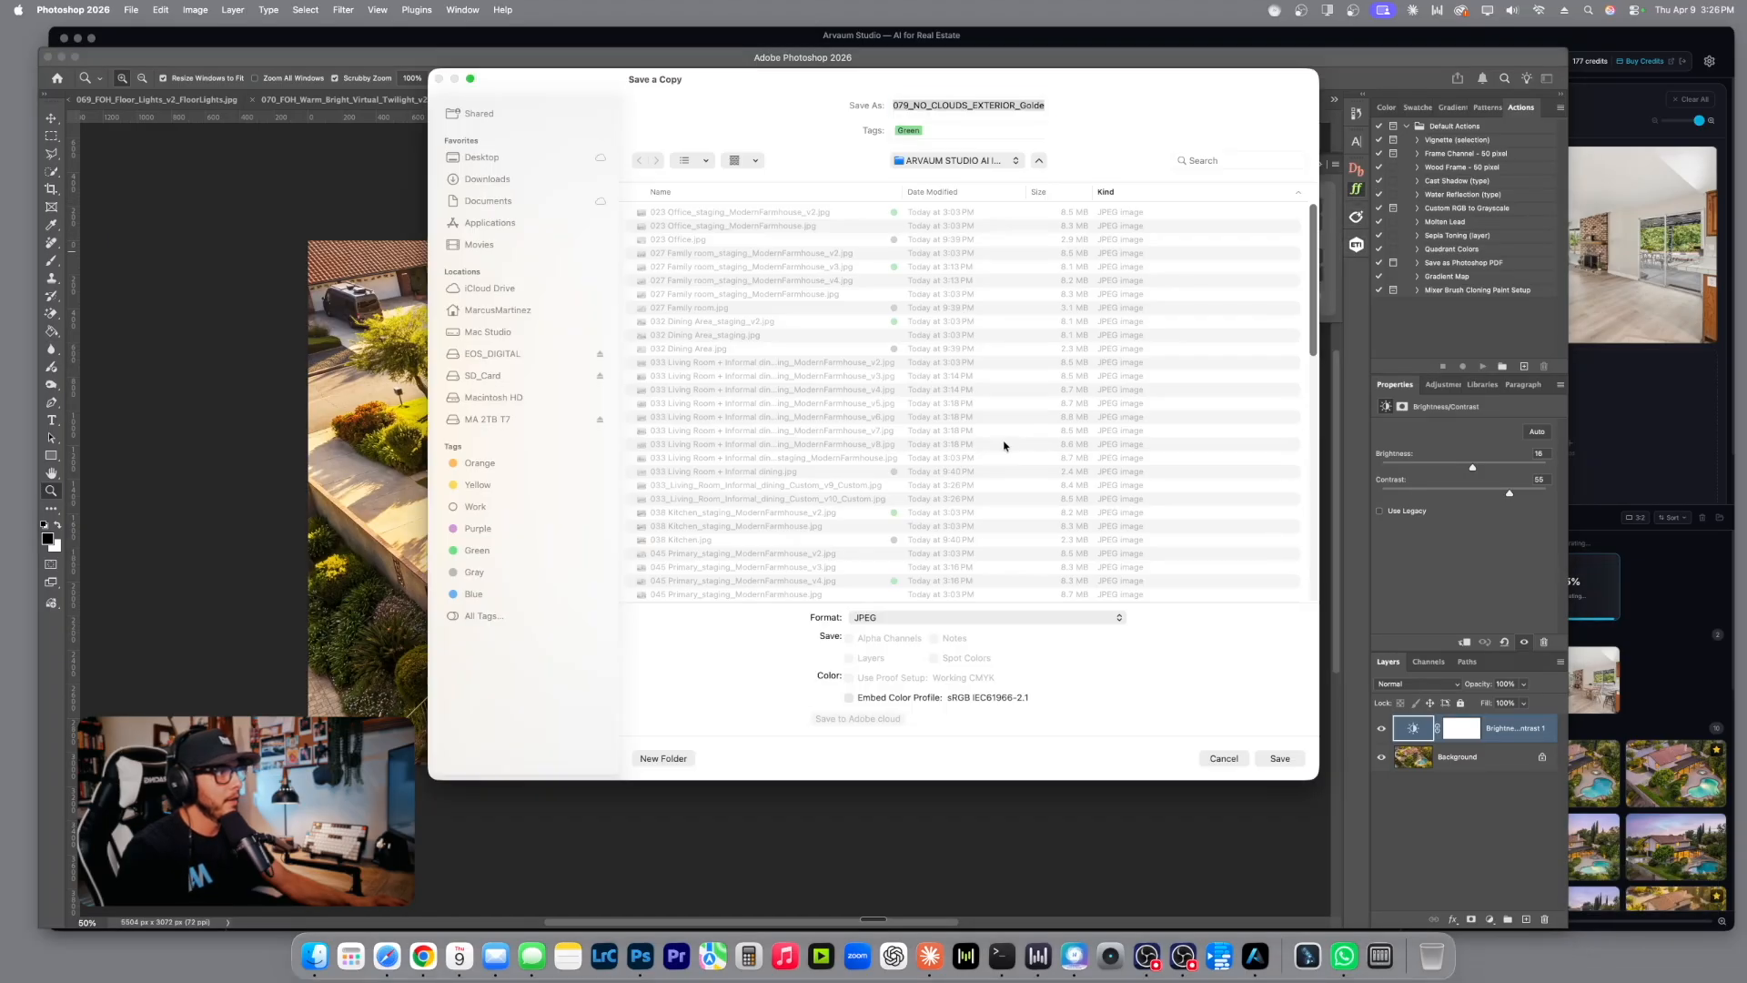
{"action": "left_click", "coordinate": [1280, 758]}
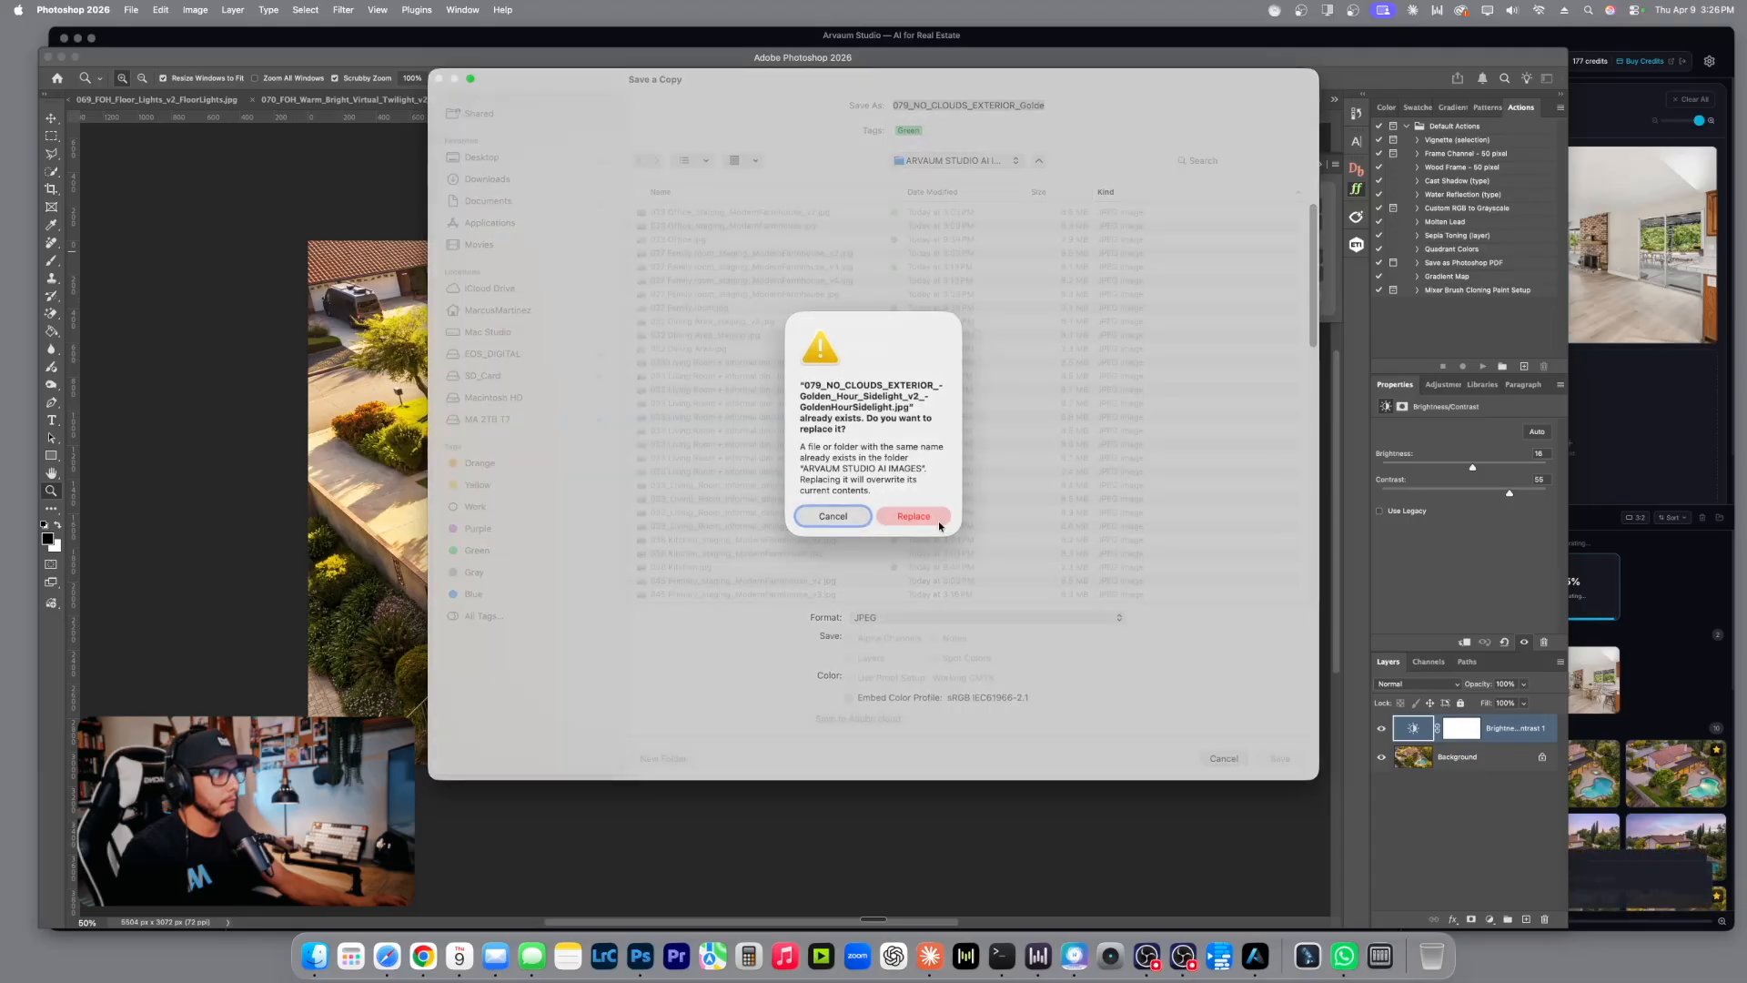
{"action": "left_click", "coordinate": [936, 515]}
{"action": "left_click", "coordinate": [955, 273]}
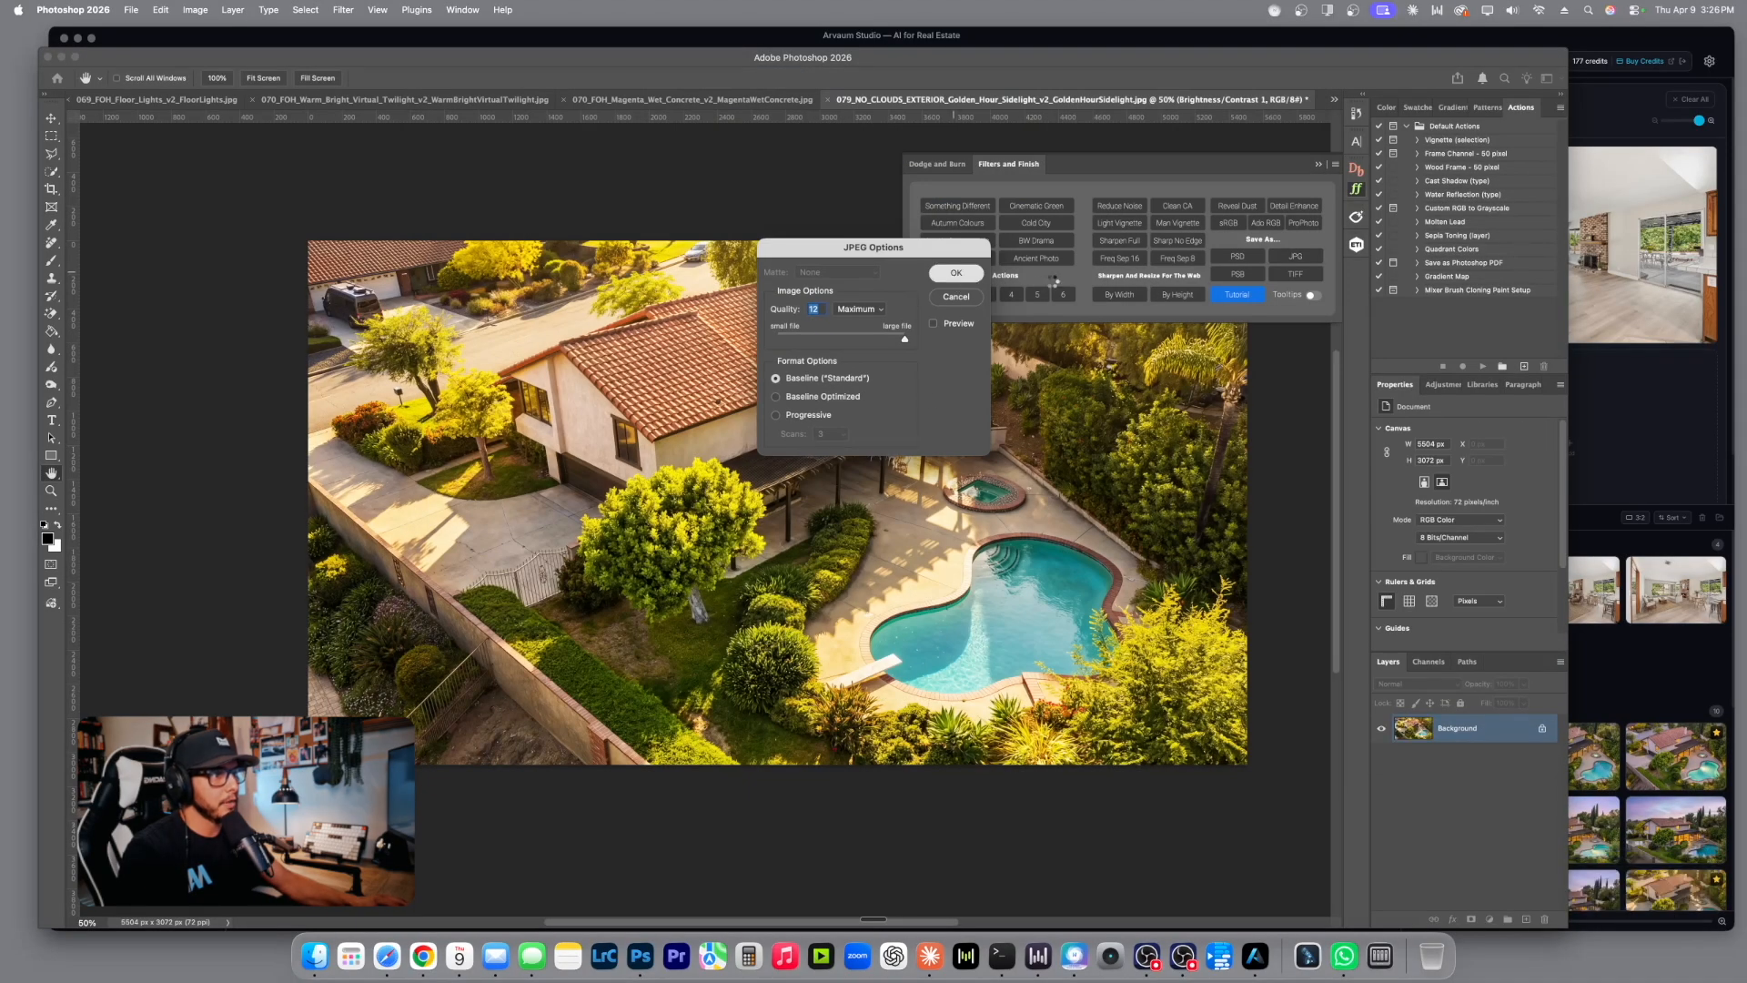
Close the 079 Golden Hour Sidelight document without saving its layered changes.
{"action": "left_click", "coordinate": [1320, 164]}
{"action": "left_click", "coordinate": [830, 99]}
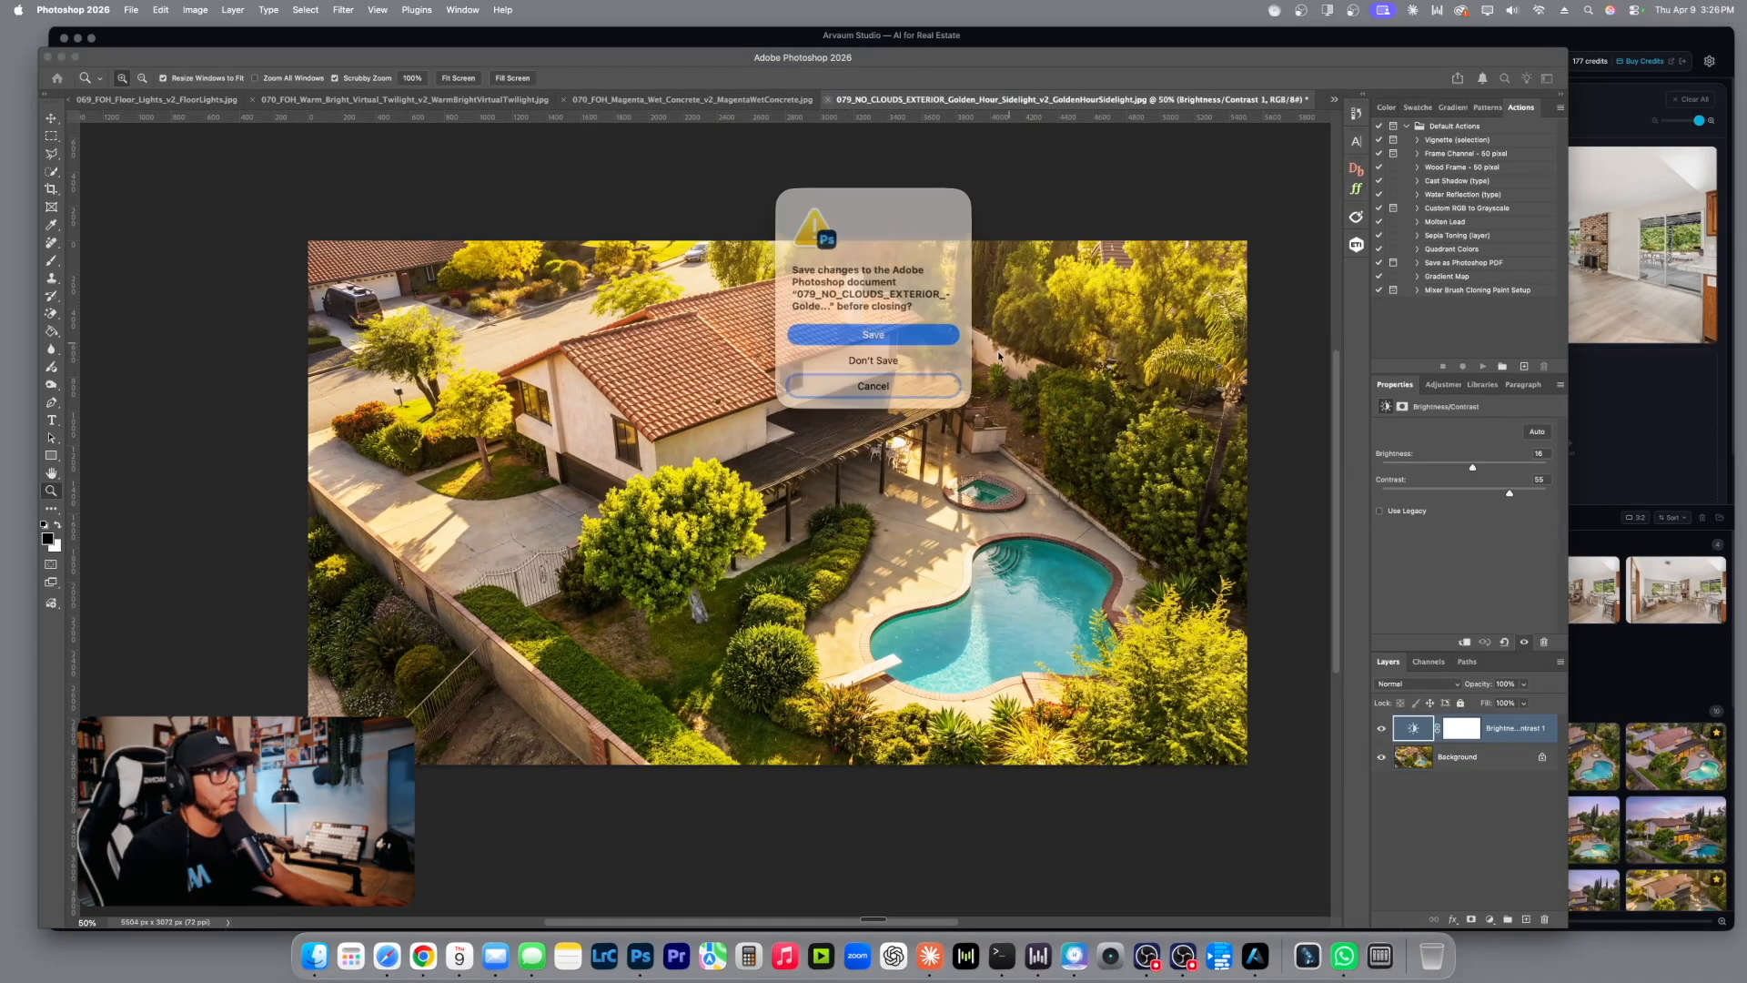
{"action": "left_click", "coordinate": [874, 355]}
Apply the same Brightness/Contrast adjustment layer to the 070 Magenta Wet Concrete v2 photo, with brightness -1 and contrast 38.
{"action": "left_click_drag", "start_coordinate": [559, 532], "coordinate": [1051, 537]}
{"action": "key", "text": "super+z"}
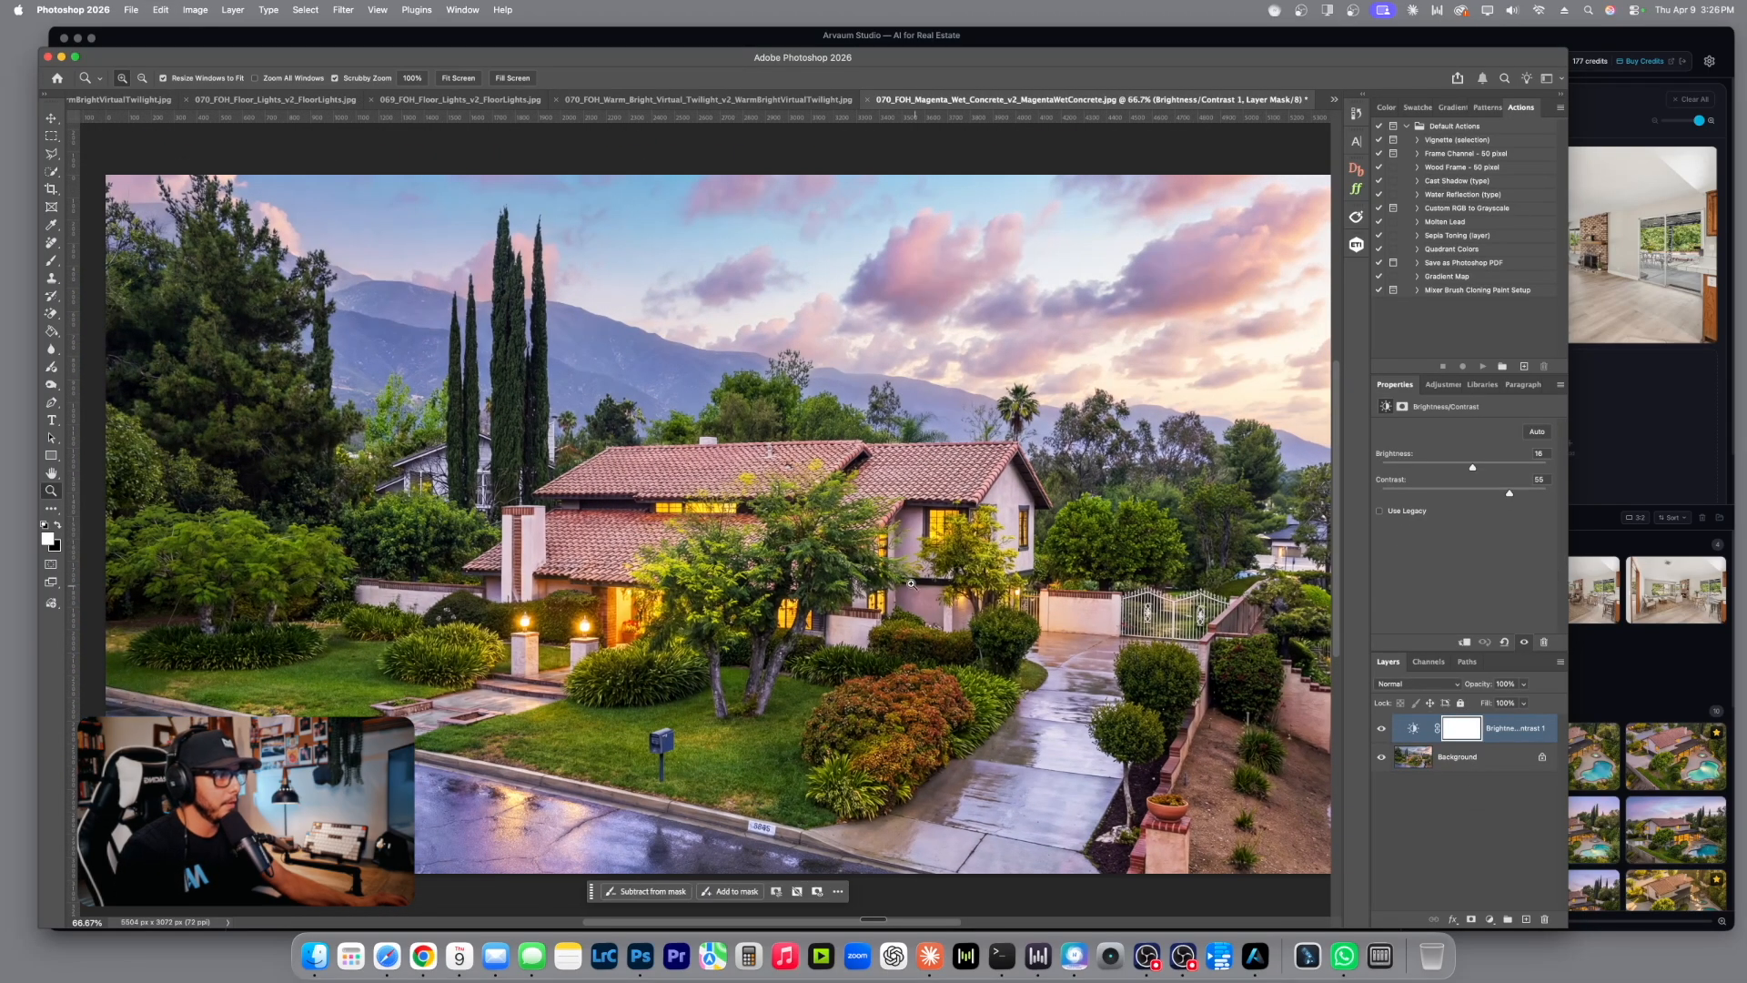
{"action": "left_click_drag", "start_coordinate": [1475, 471], "coordinate": [1522, 492]}
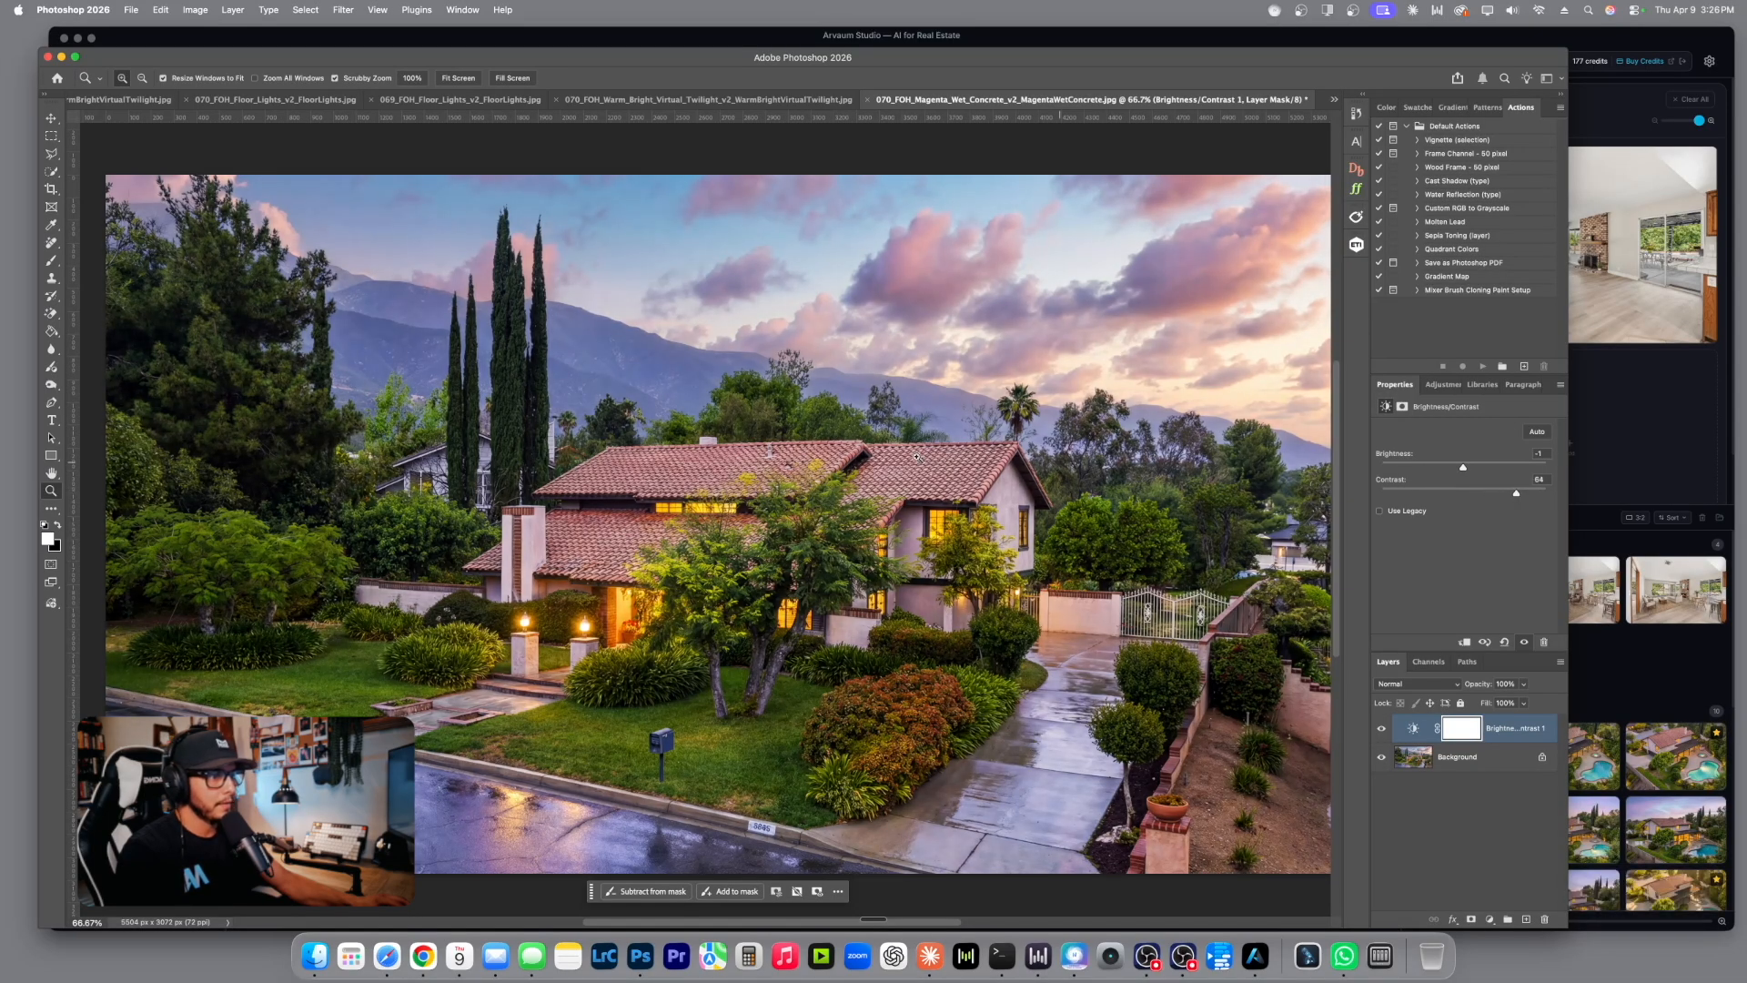
{"action": "scroll", "coordinate": [917, 454], "scroll_direction": "down", "scroll_amount": 1}
{"action": "scroll", "coordinate": [916, 454], "scroll_direction": "left", "scroll_amount": 1}
{"action": "left_click", "coordinate": [916, 454], "text": "alt"}
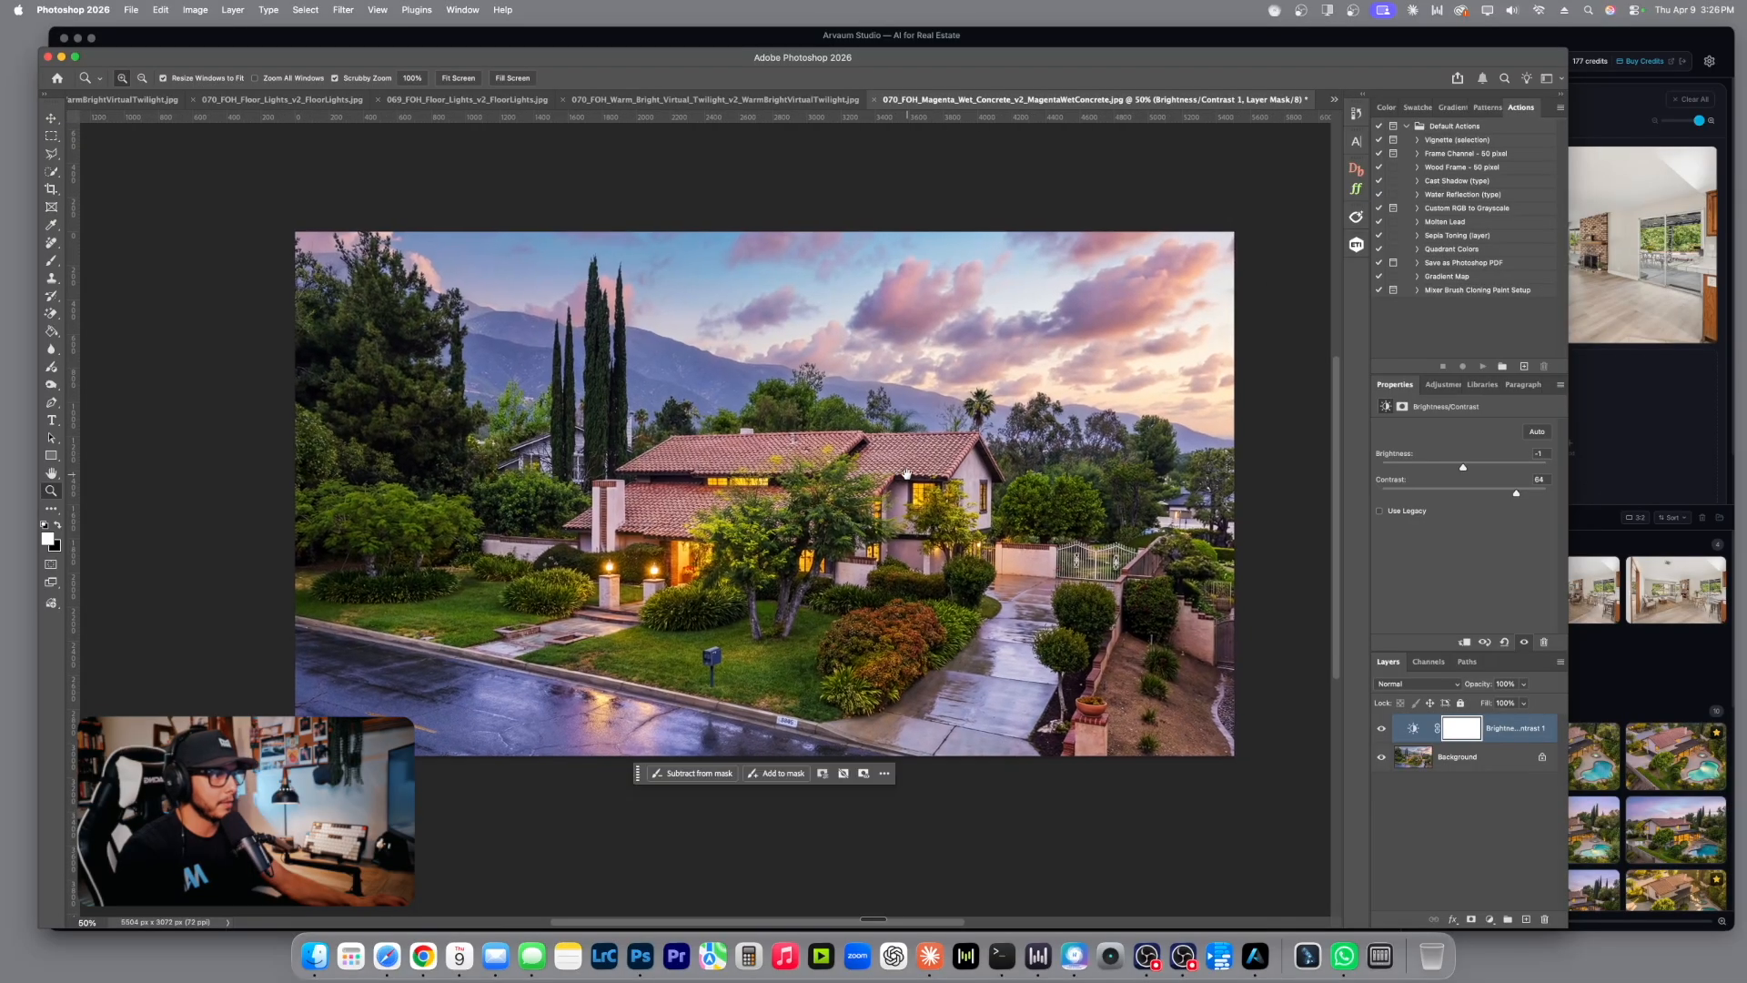
{"action": "left_click_drag", "start_coordinate": [1511, 496], "coordinate": [1491, 496]}
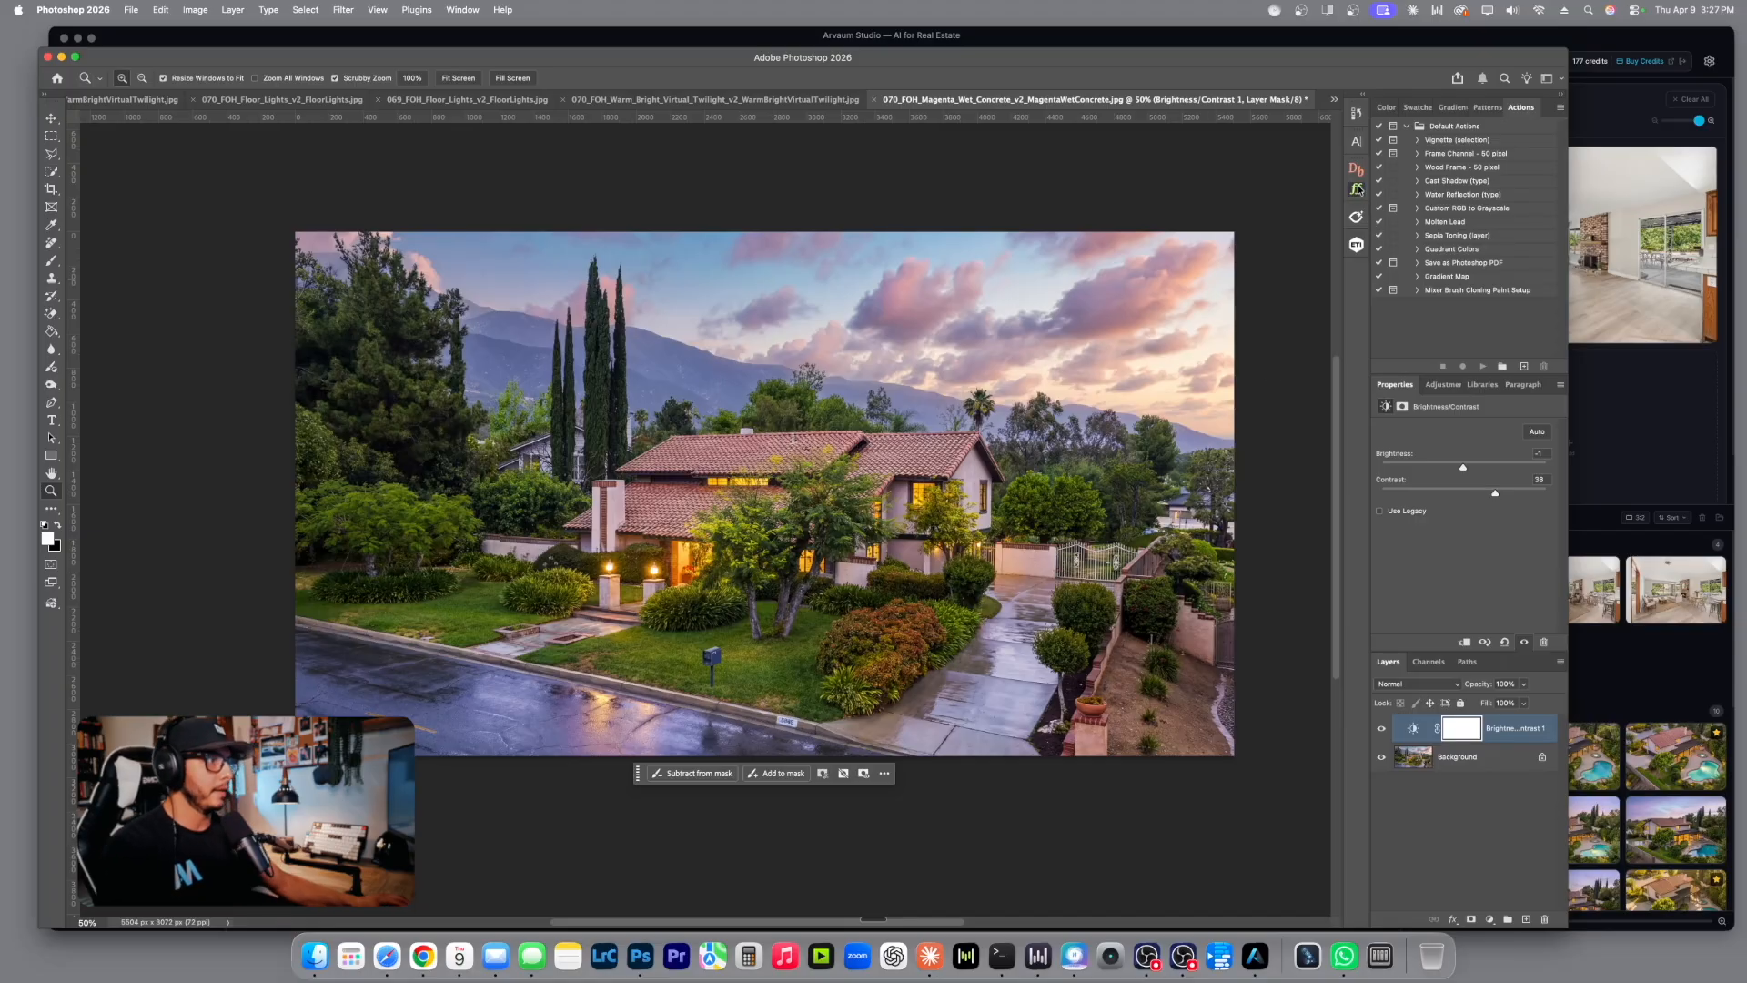
{"action": "left_click", "coordinate": [1356, 189]}
{"action": "left_click", "coordinate": [1298, 259]}
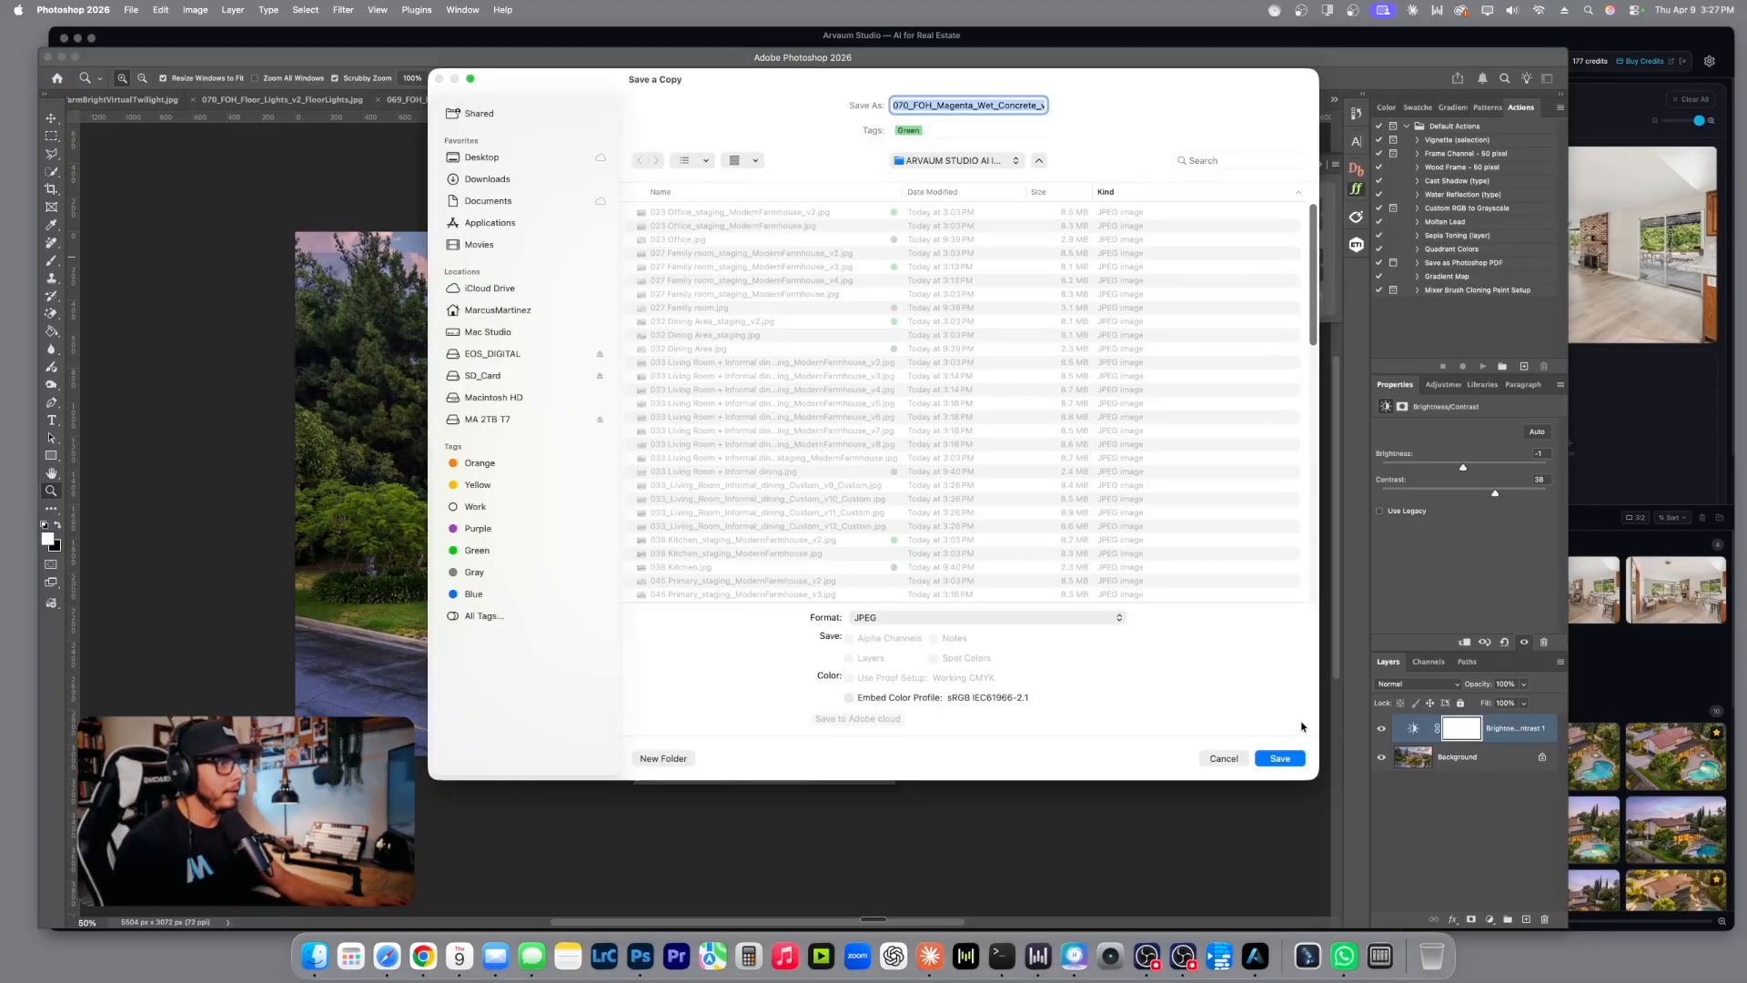
{"action": "left_click", "coordinate": [1280, 759]}
{"action": "left_click", "coordinate": [910, 507]}
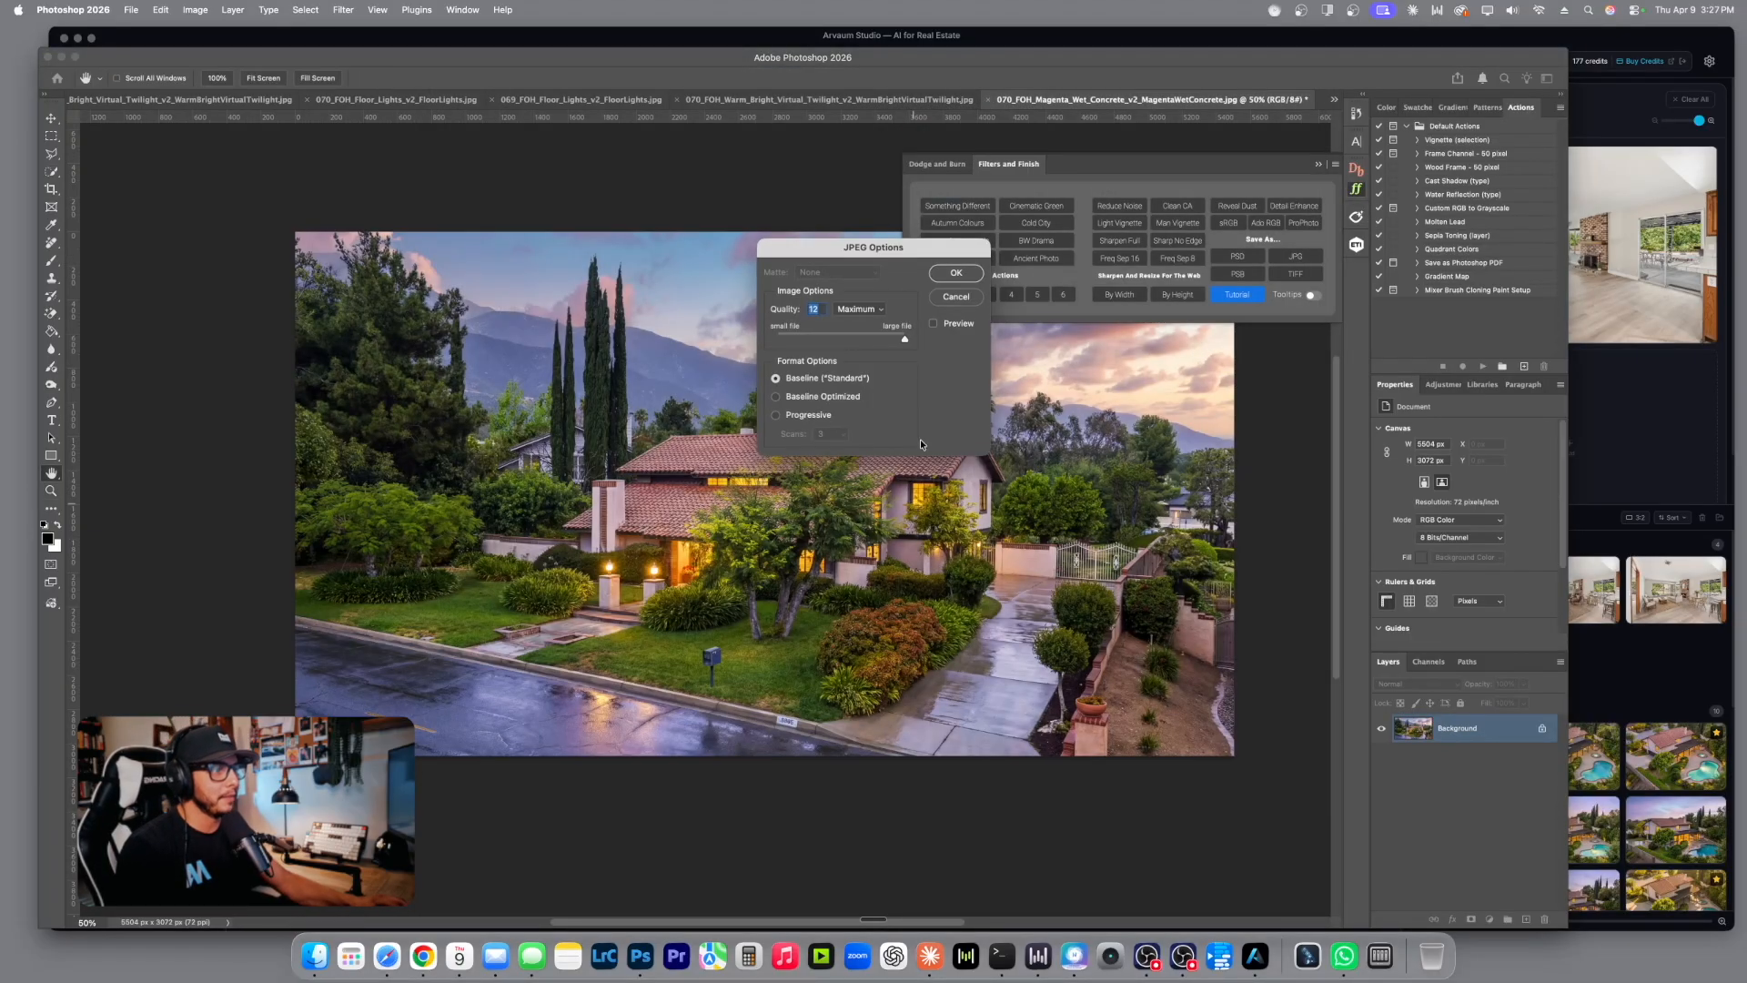
{"action": "left_click", "coordinate": [956, 303]}
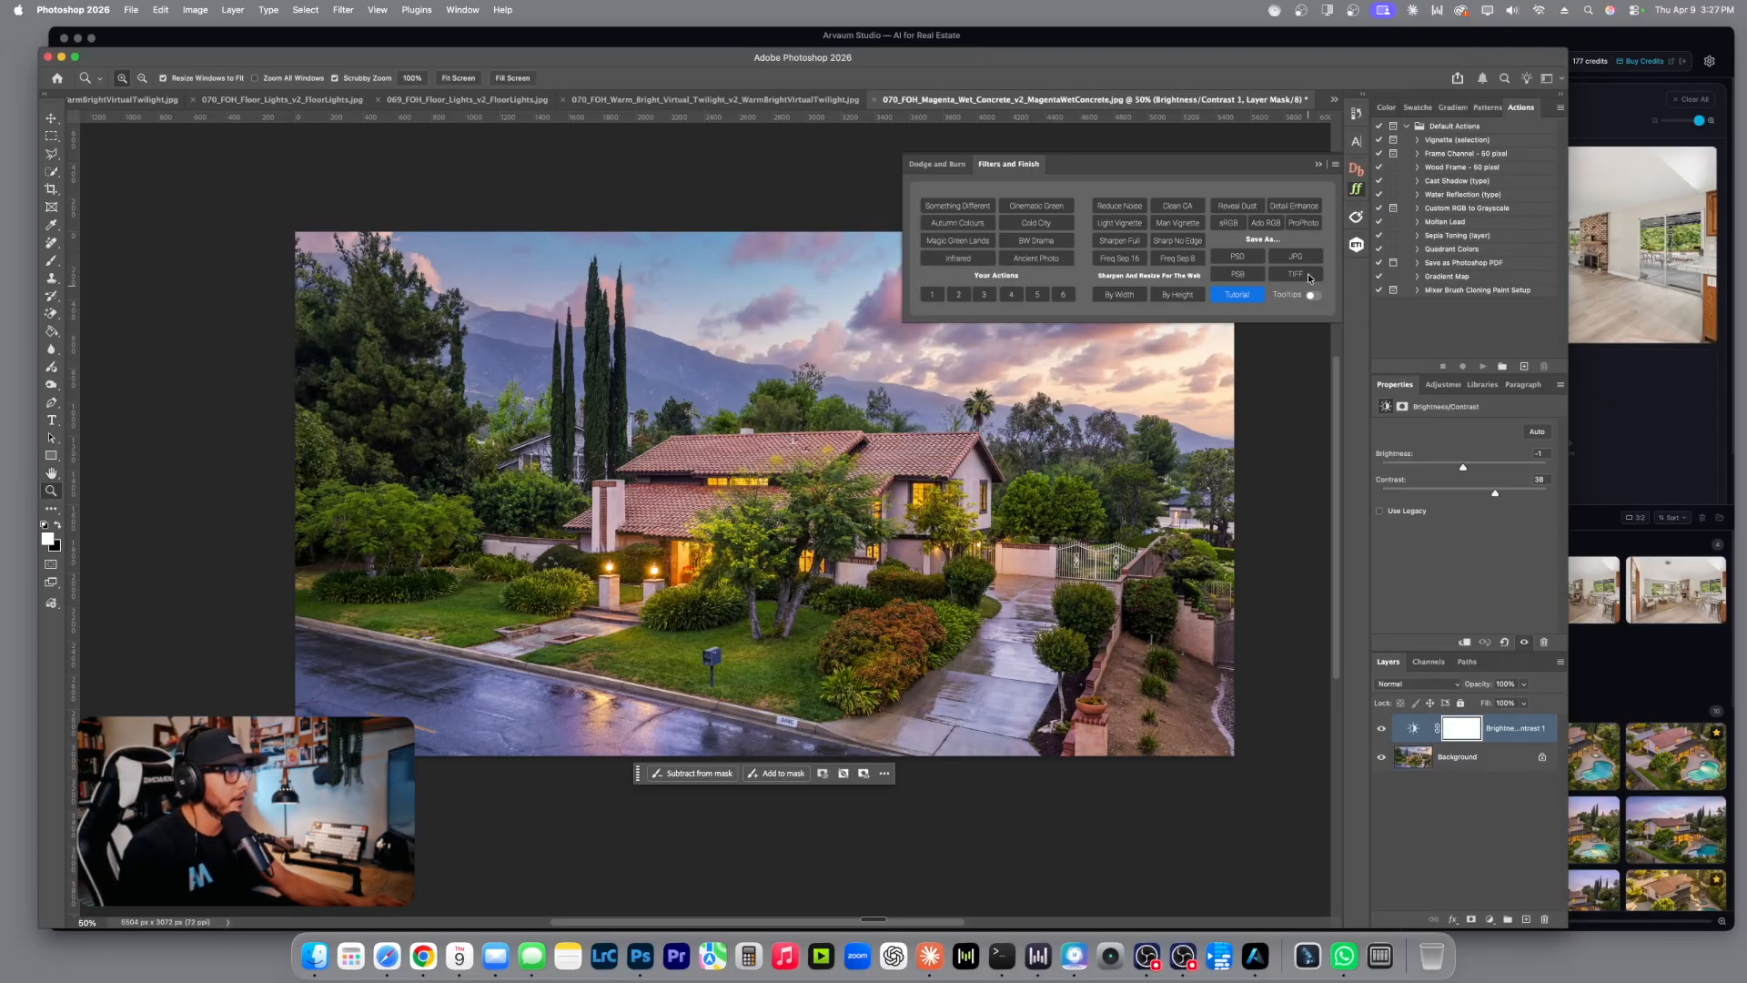
{"action": "left_click", "coordinate": [1449, 777]}
{"action": "key", "text": "super+shift+s"}
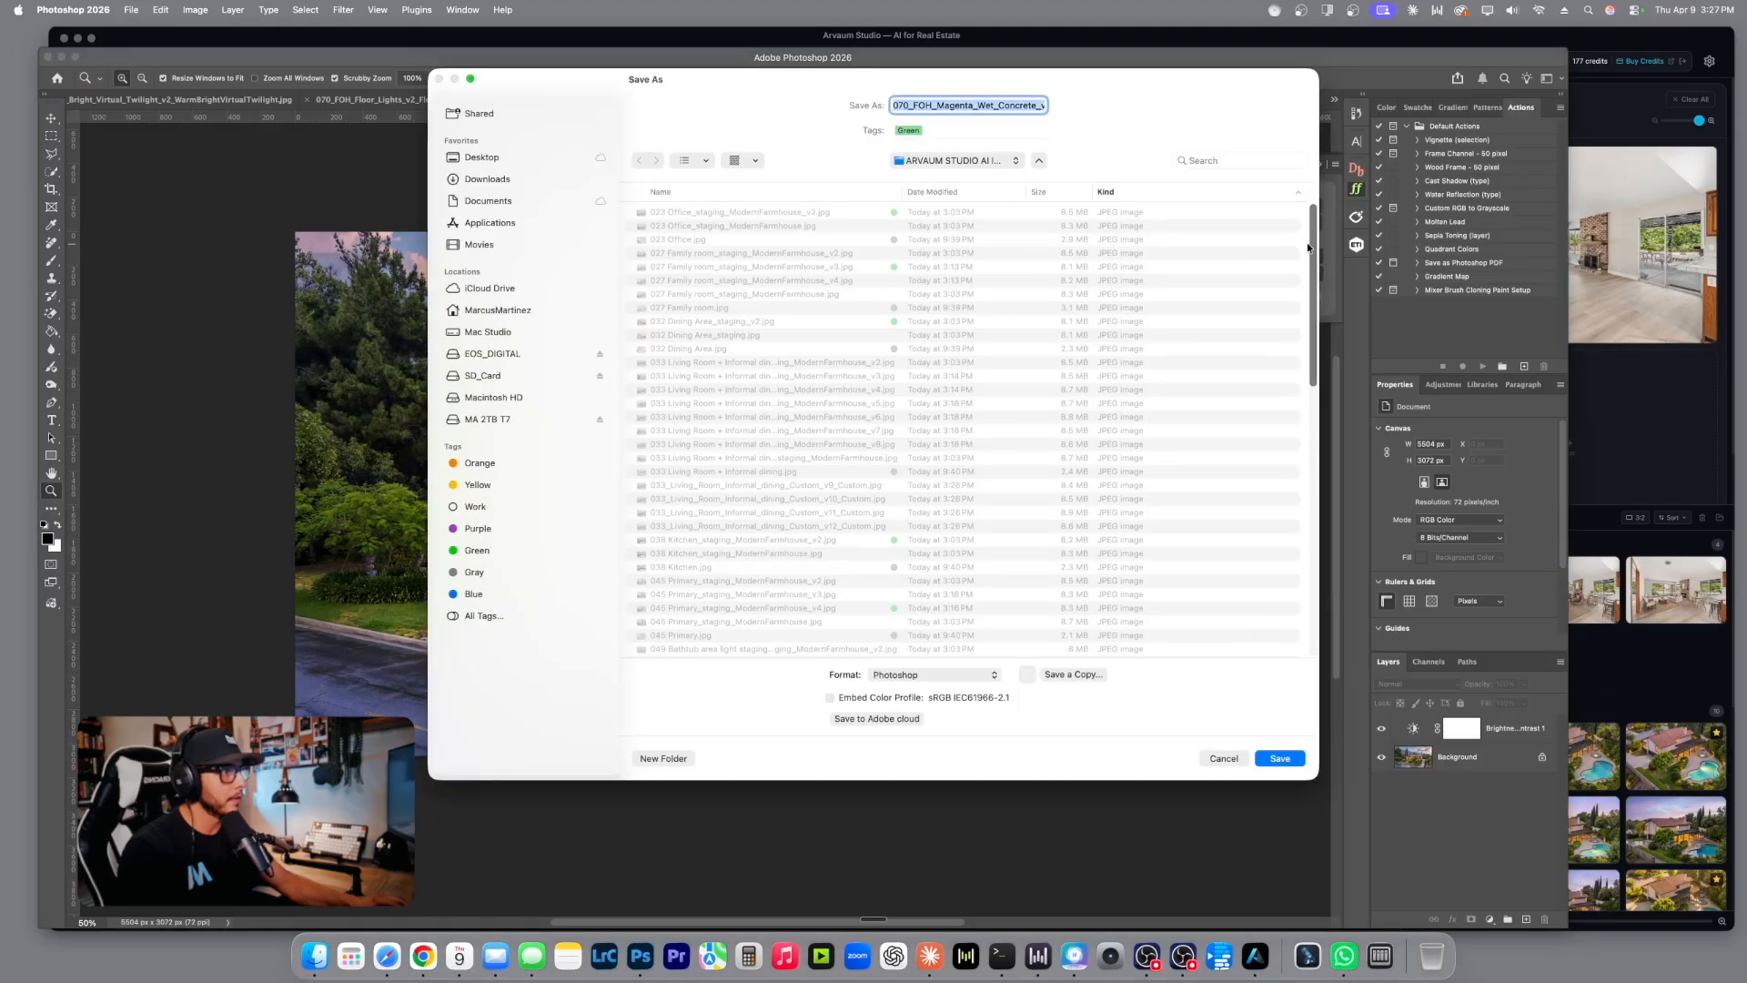
{"action": "left_click", "coordinate": [1242, 764]}
Save a JPEG copy of the 070 Magenta Wet Concrete v2 photo over the existing file, and close the document without saving its layered changes.
{"action": "left_click", "coordinate": [1297, 257]}
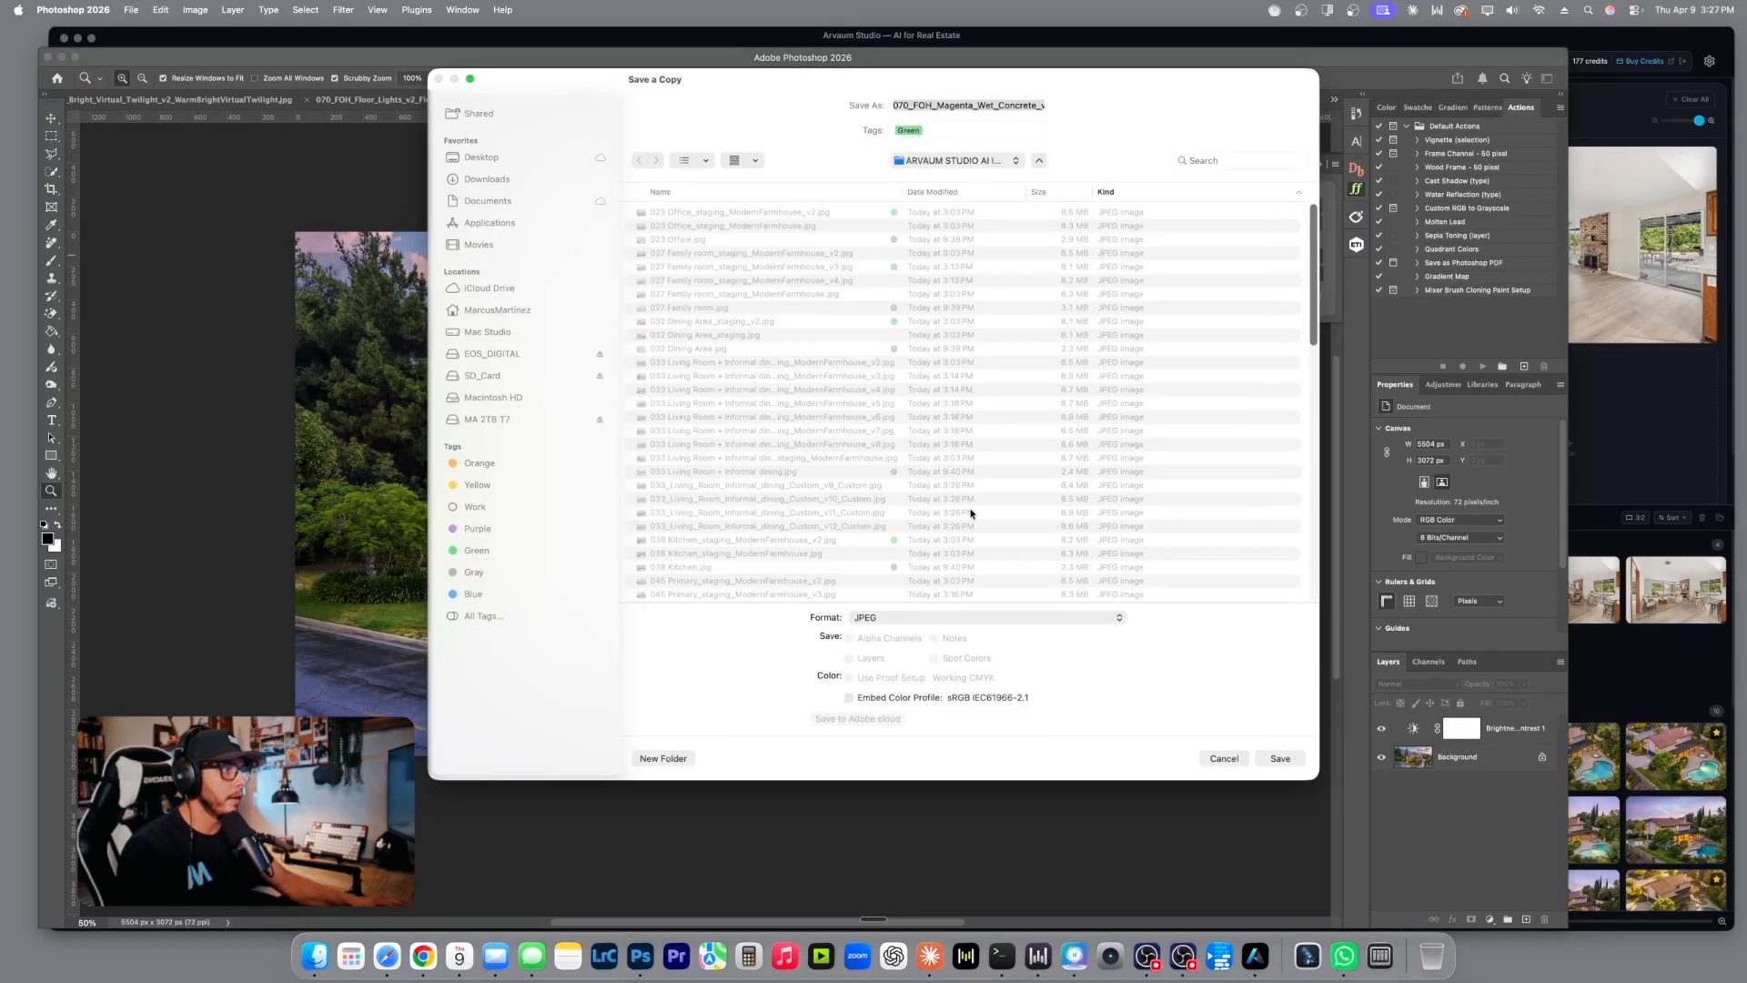
{"action": "left_click", "coordinate": [1297, 764]}
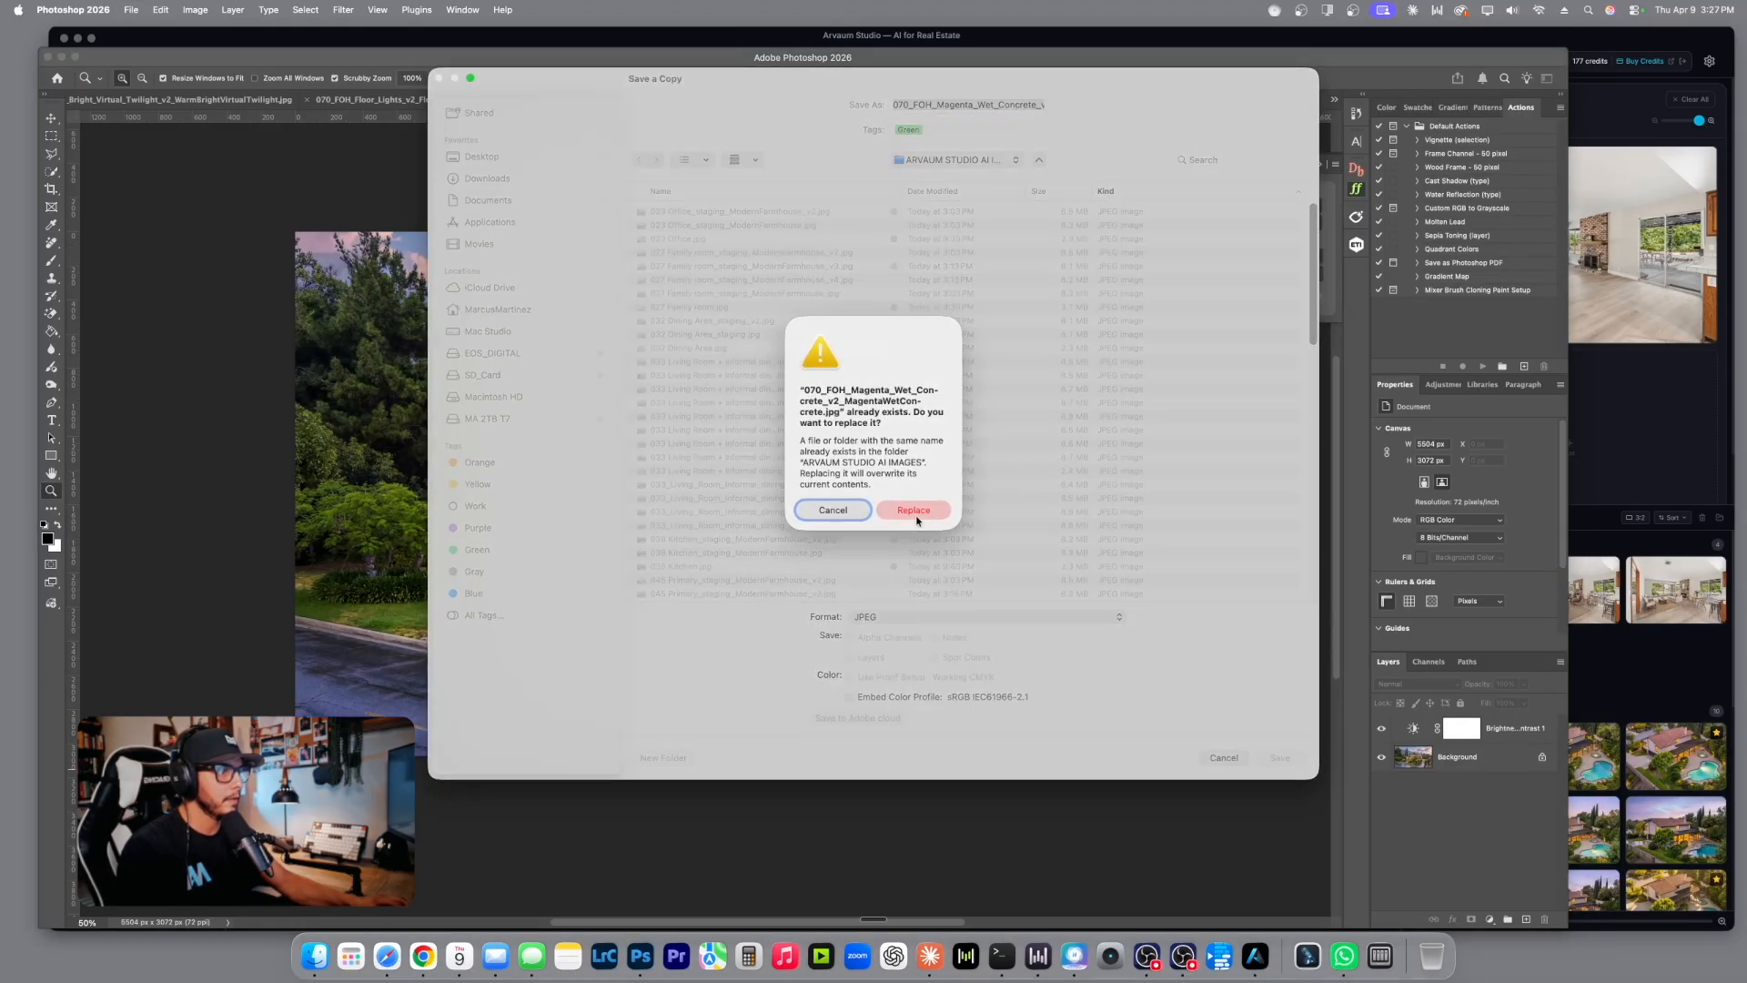
{"action": "left_click", "coordinate": [918, 513]}
{"action": "key", "text": "Return"}
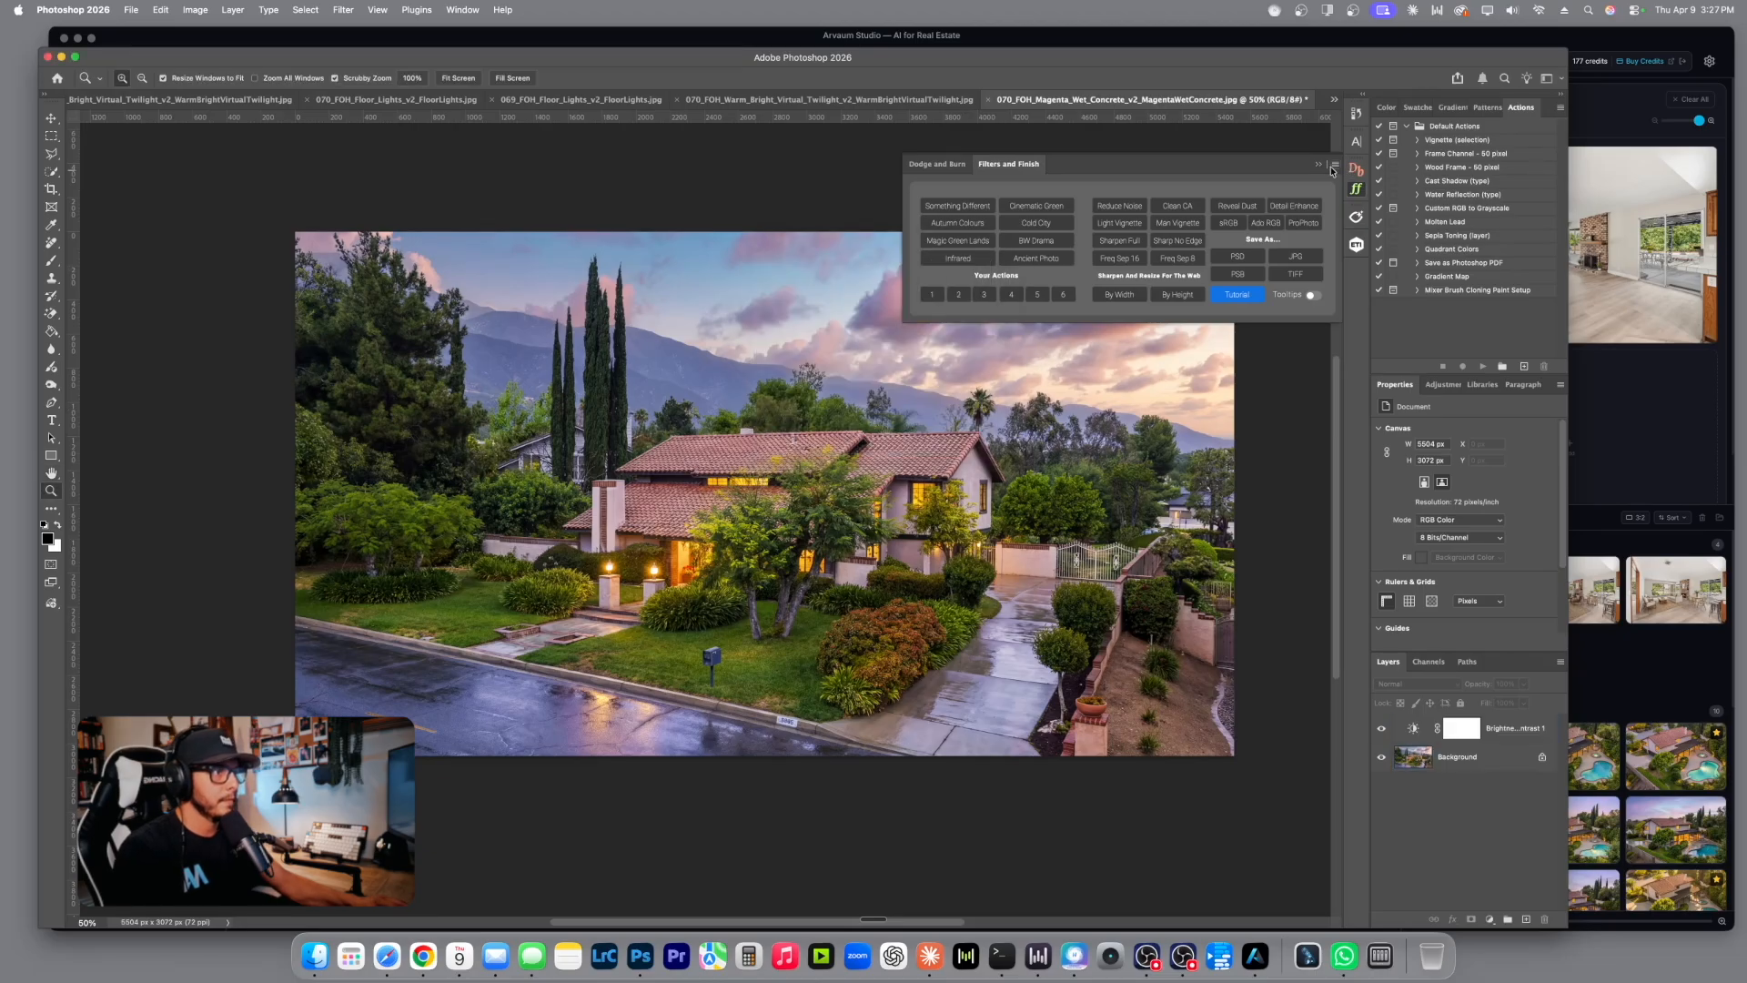
{"action": "left_click", "coordinate": [1318, 165]}
{"action": "left_click", "coordinate": [988, 101]}
{"action": "left_click", "coordinate": [920, 353]}
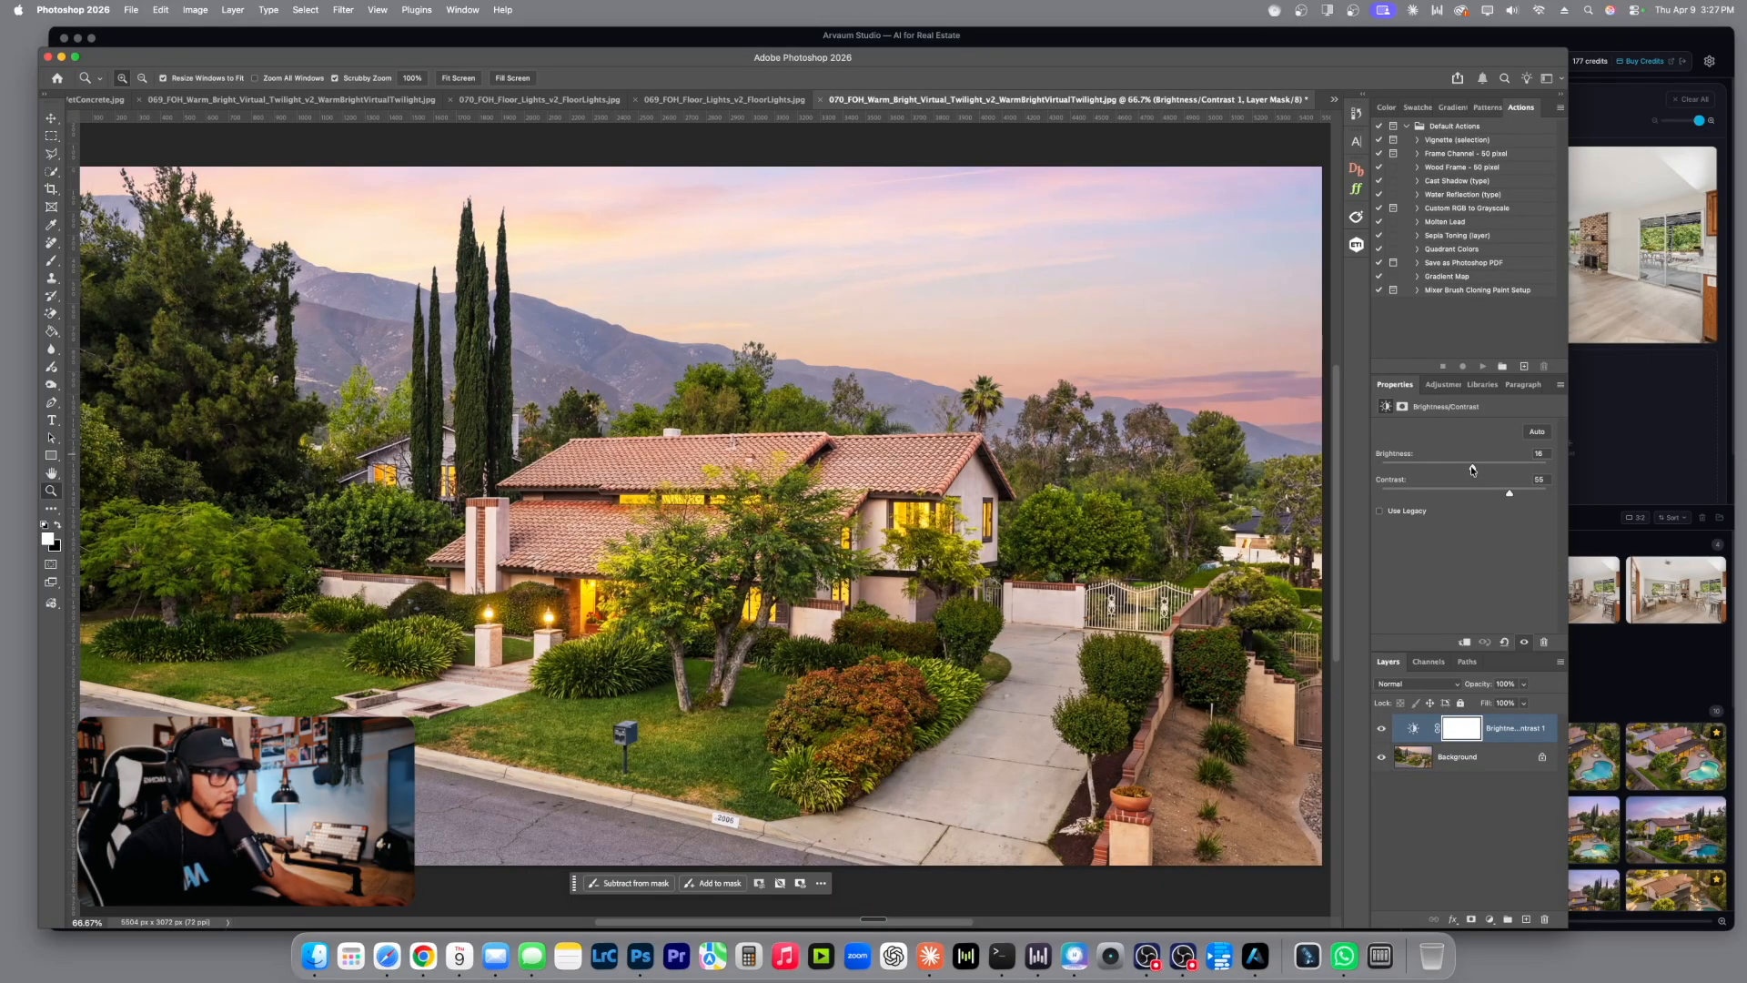
Set the Brightness/Contrast adjustment layer's brightness to about 4 on the 070 Warm Bright Virtual Twilight v2 photo.
{"action": "left_click_drag", "start_coordinate": [1472, 469], "coordinate": [1460, 467]}
{"action": "left_click", "coordinate": [959, 483], "text": "alt"}
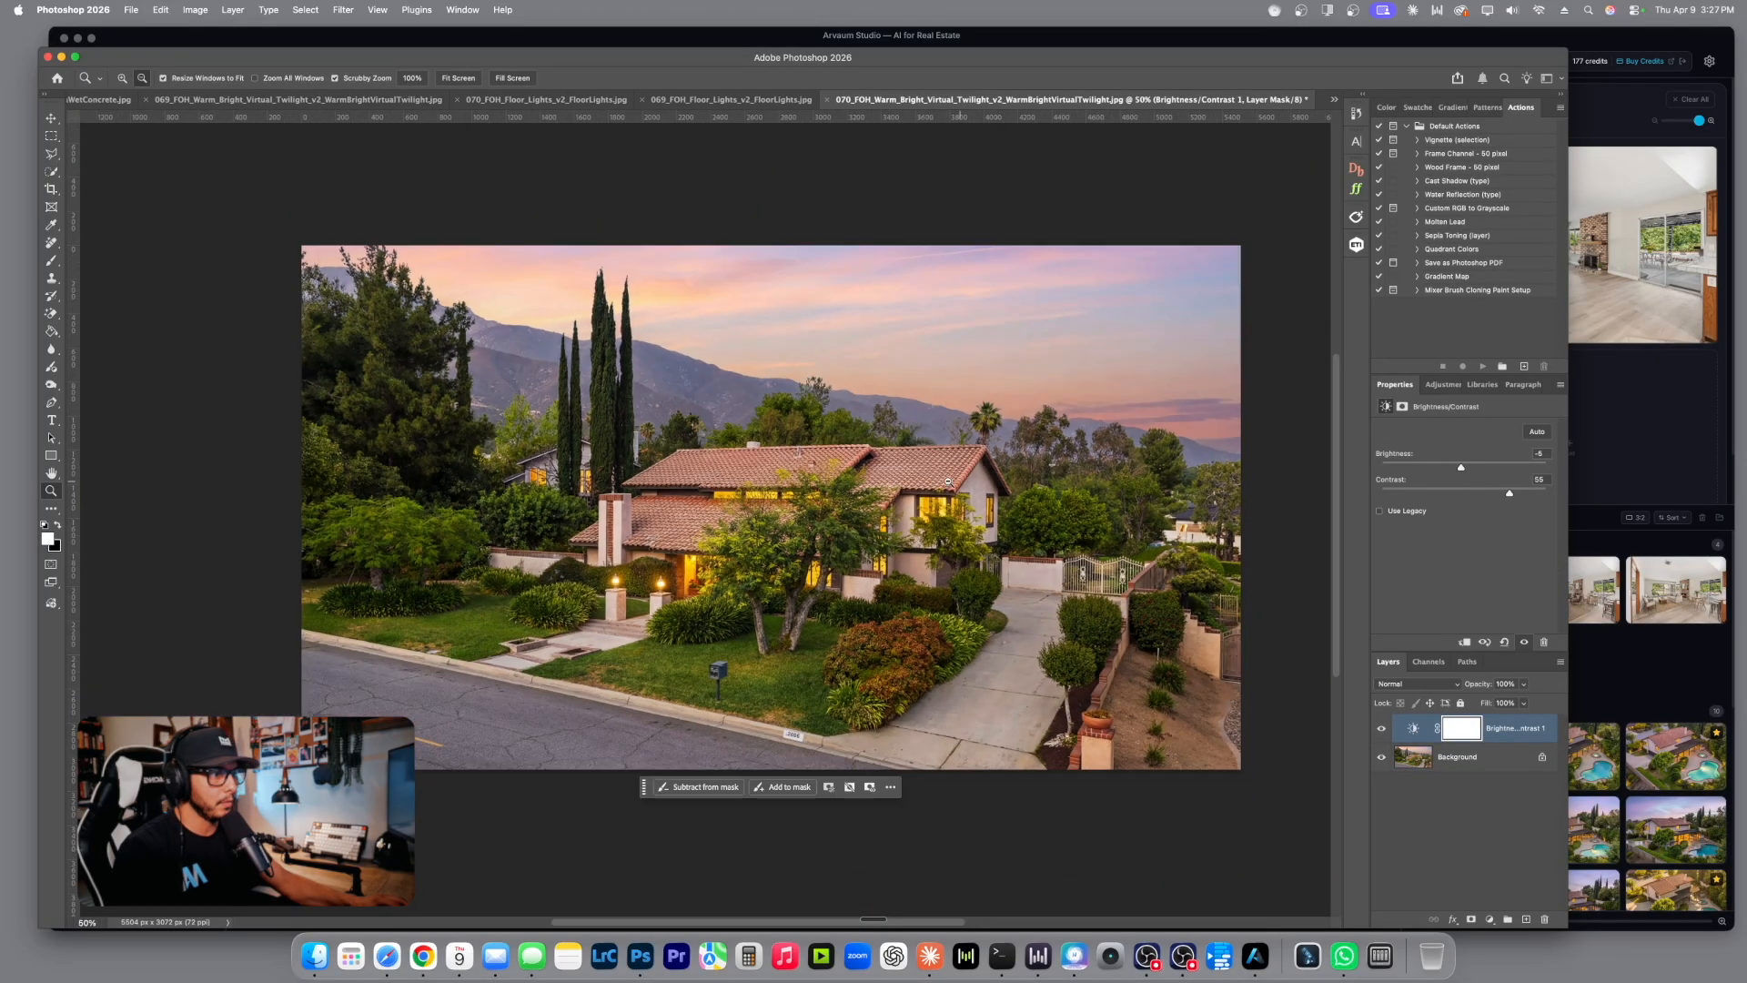
{"action": "scroll", "coordinate": [959, 482], "scroll_direction": "down", "scroll_amount": 1}
{"action": "scroll", "coordinate": [965, 480], "scroll_direction": "right", "scroll_amount": 1}
{"action": "left_click_drag", "start_coordinate": [1462, 469], "coordinate": [1479, 496]}
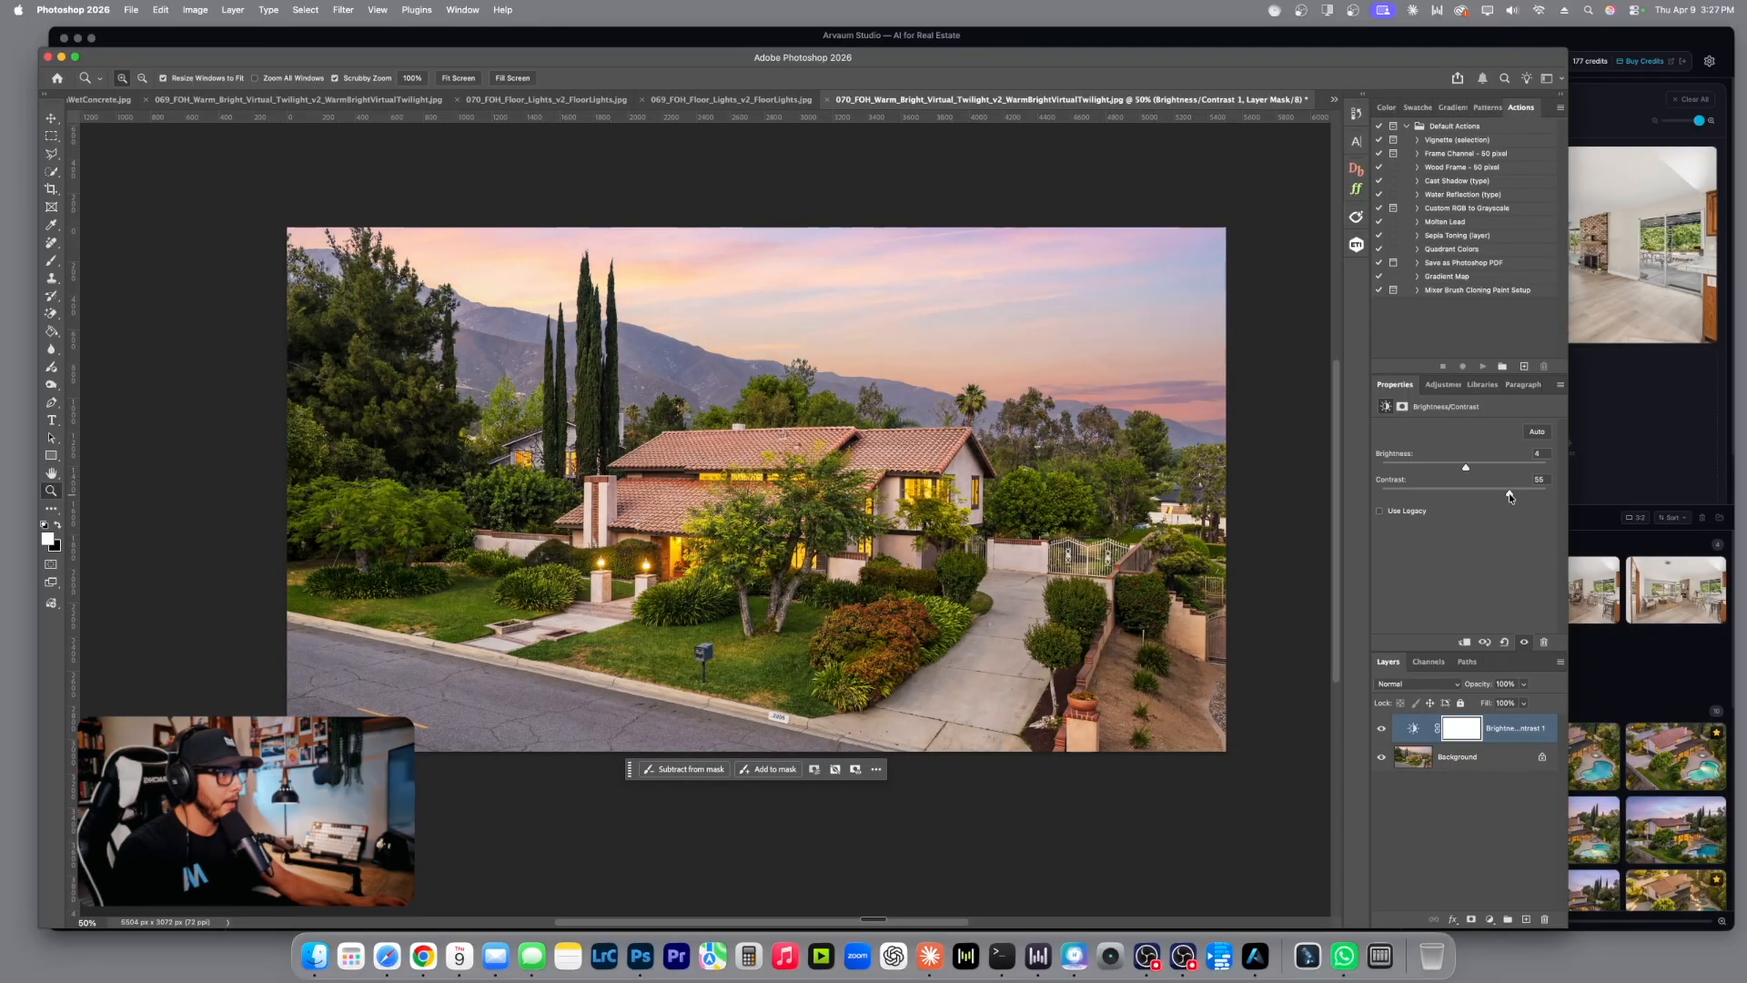
Add a Curves adjustment layer above the Brightness/Contrast layer and shape its RGB curve with three points that slightly darken the midtones.
{"action": "left_click", "coordinate": [1445, 386]}
{"action": "left_click", "coordinate": [1439, 503]}
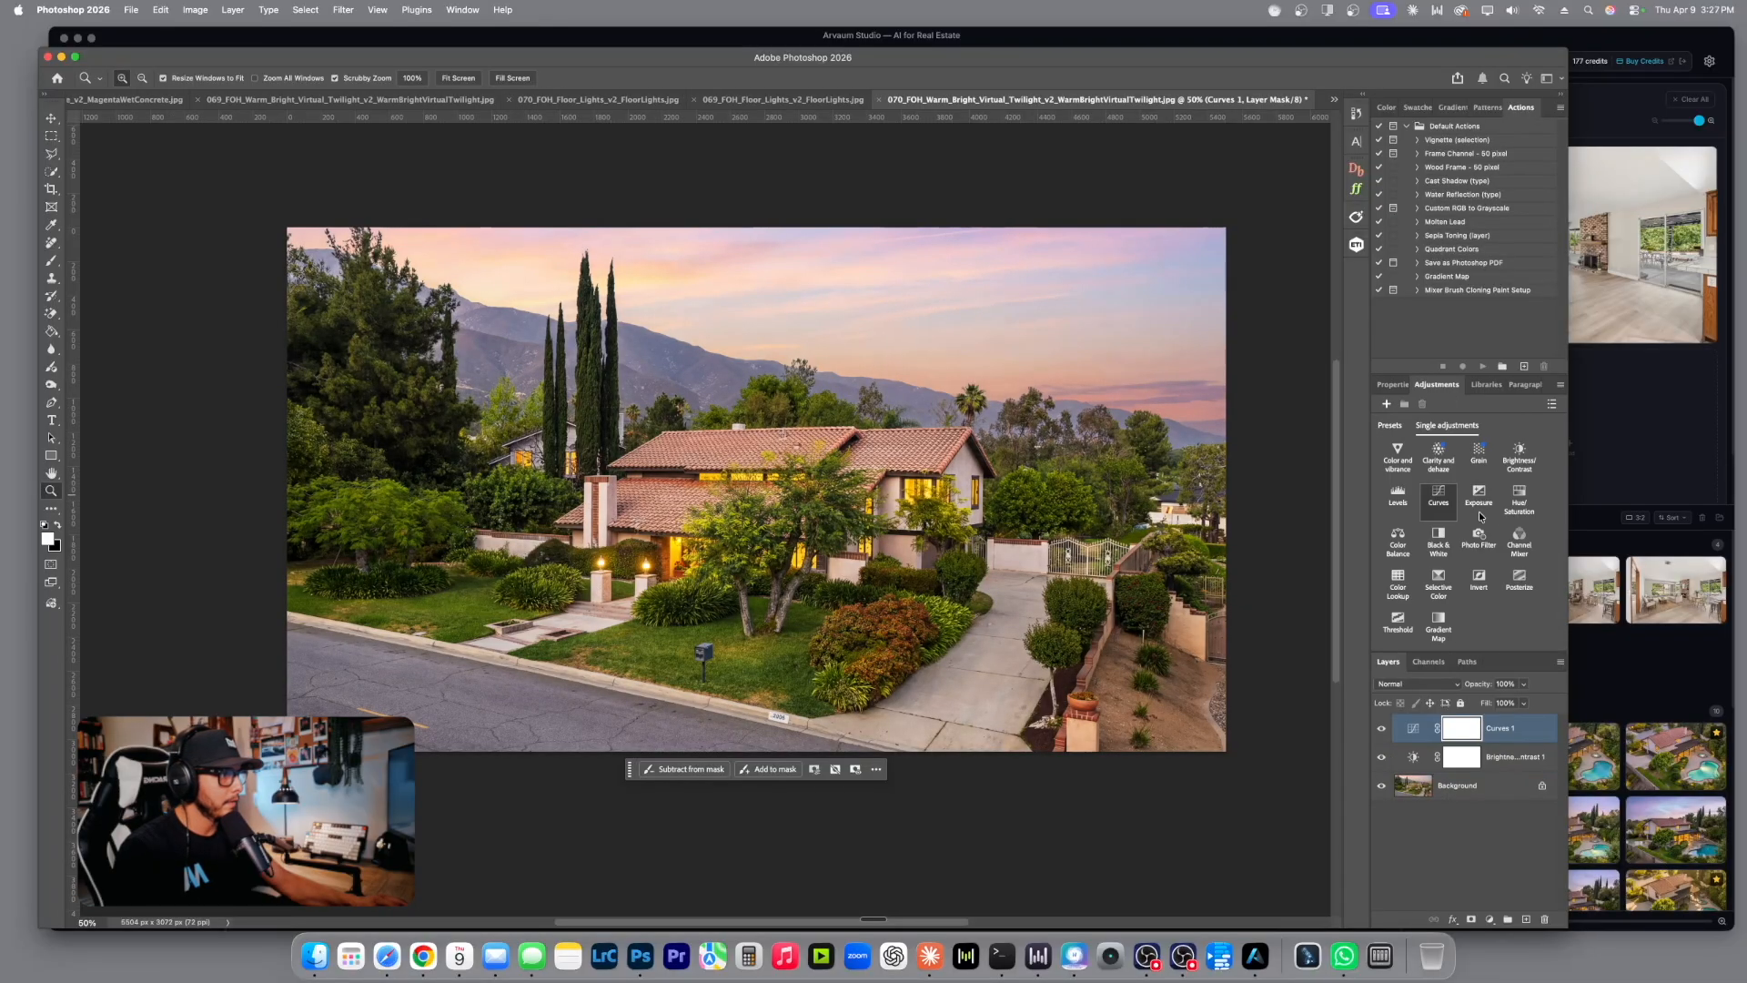
{"action": "left_click_drag", "start_coordinate": [1470, 530], "coordinate": [1503, 505]}
{"action": "left_click_drag", "start_coordinate": [1450, 564], "coordinate": [1448, 559]}
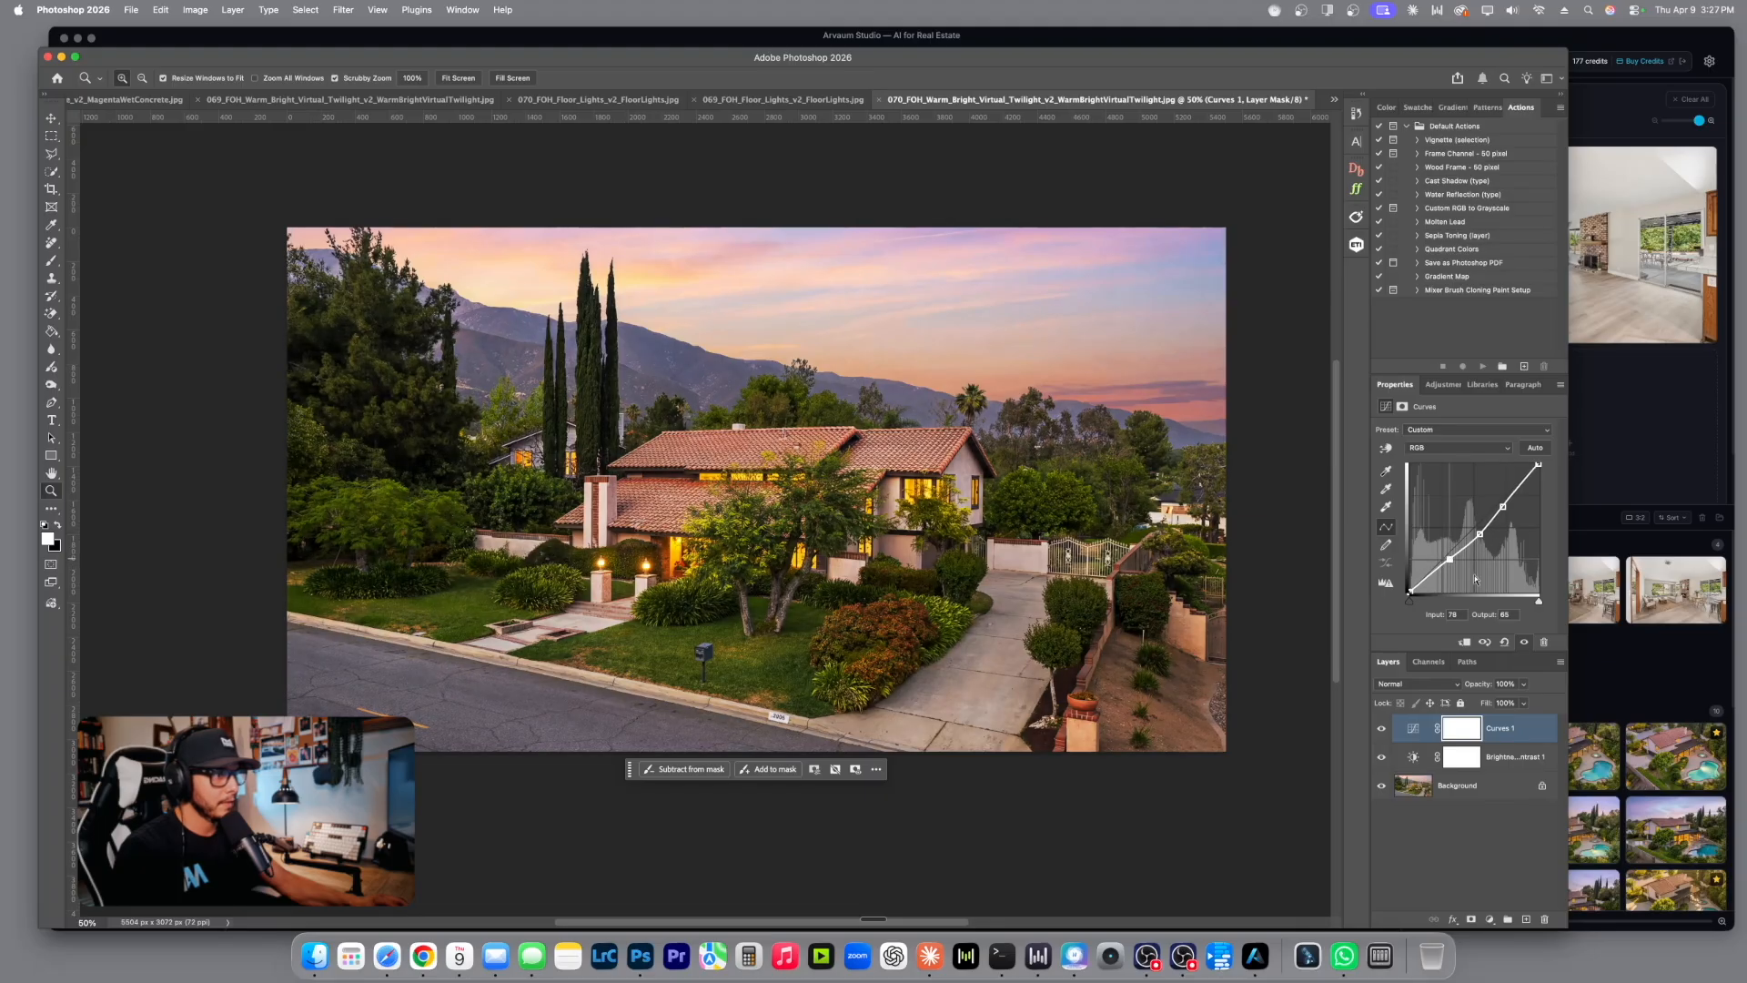
Compare the photo with and without the Curves and Brightness/Contrast layers, and select both adjustment layers for copying.
{"action": "left_click", "coordinate": [1383, 731]}
{"action": "left_click", "coordinate": [1382, 731]}
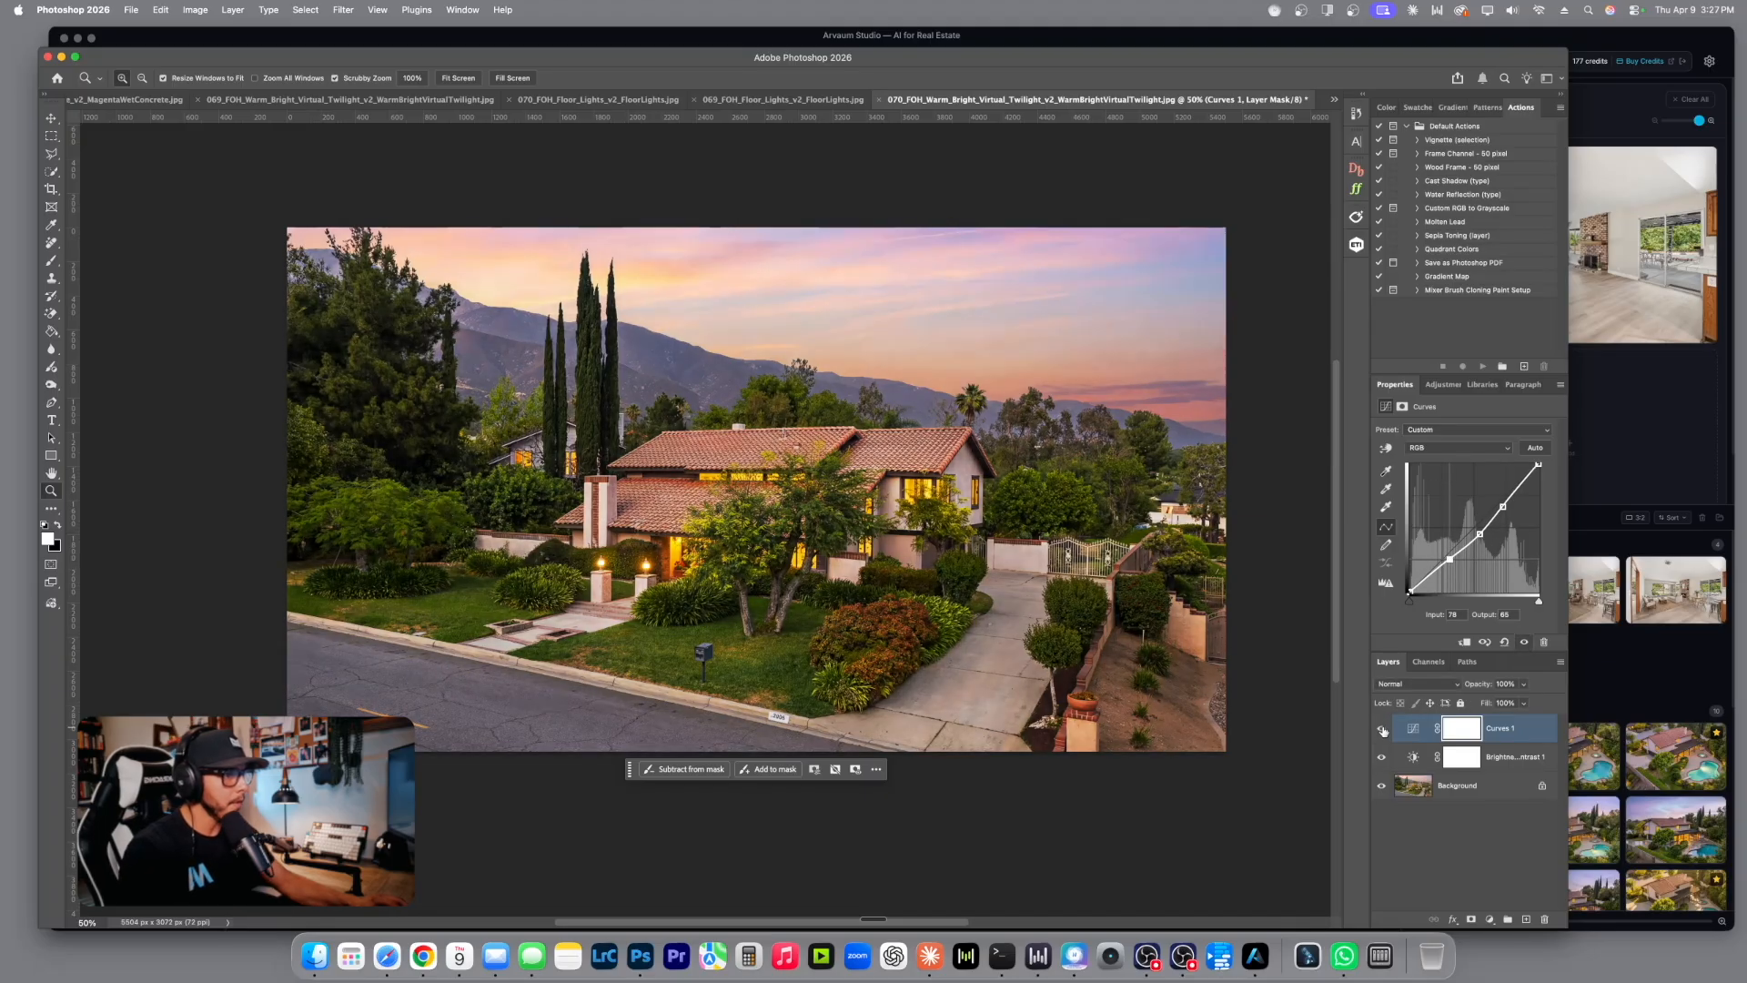
{"action": "left_click", "coordinate": [1381, 759]}
{"action": "left_click", "coordinate": [1382, 759]}
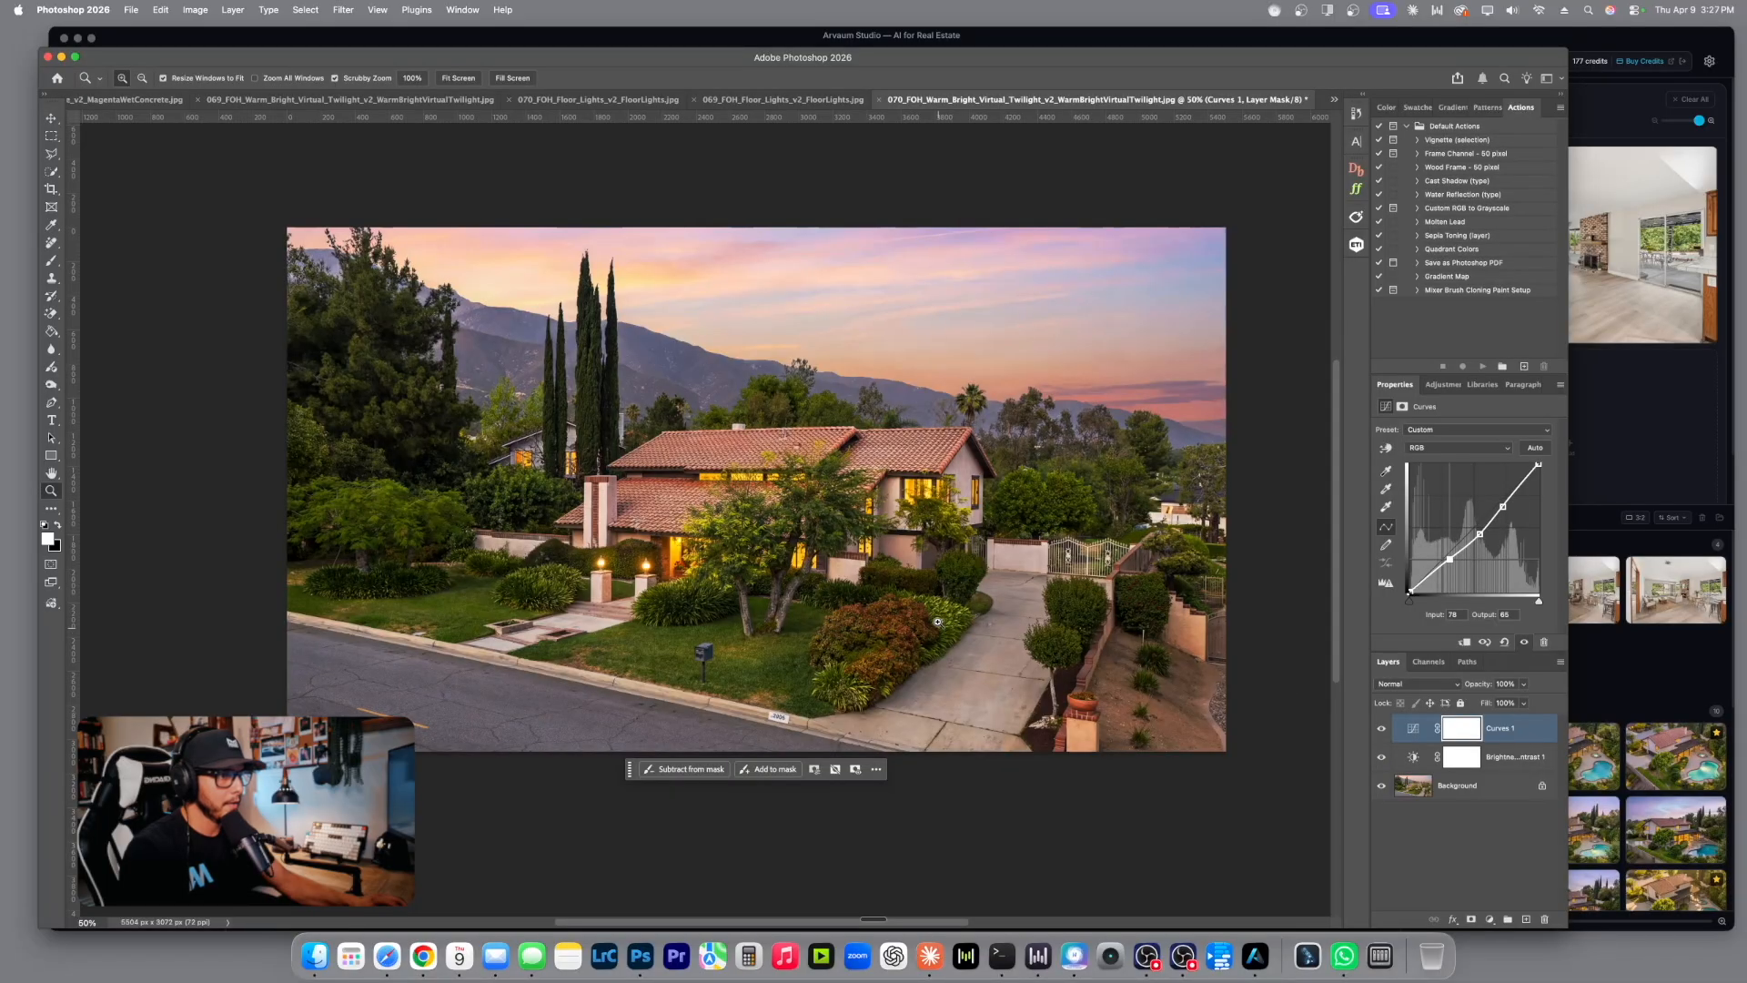
{"action": "left_click", "coordinate": [1514, 760], "text": "shift"}
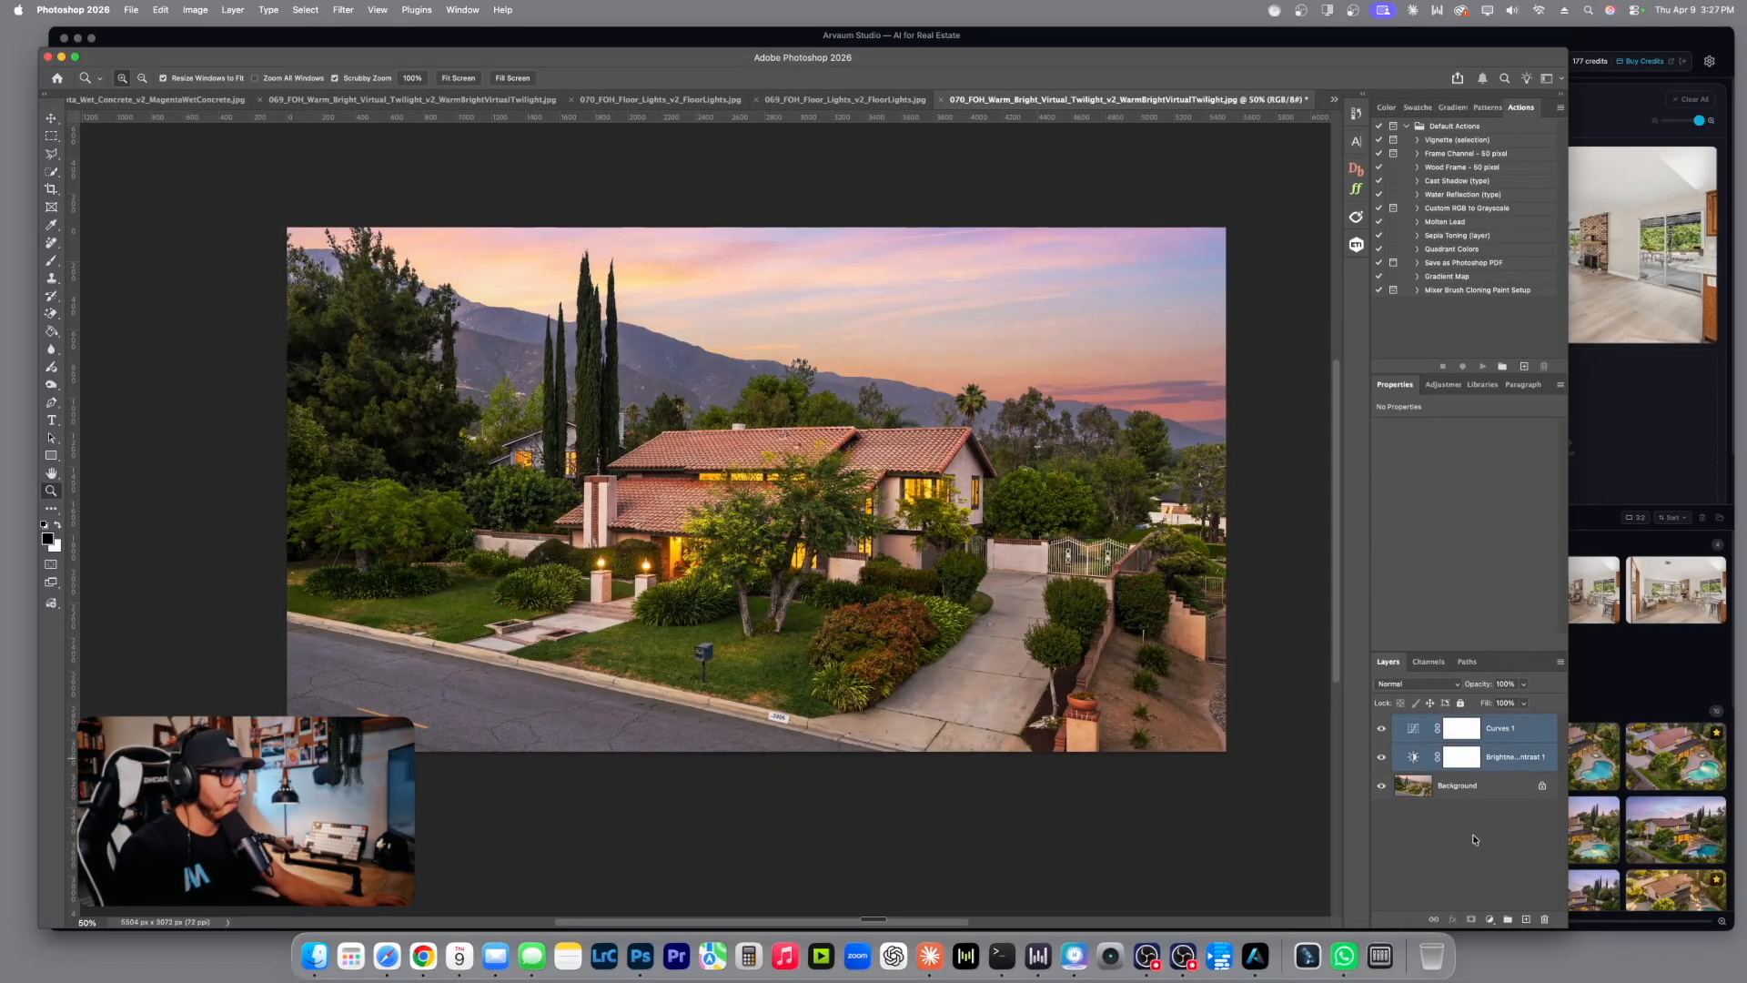
Save a JPEG copy of the 070 Warm Bright Virtual Twilight v2 photo over the existing file, and close the document without saving its layers.
{"action": "left_click", "coordinate": [1358, 190]}
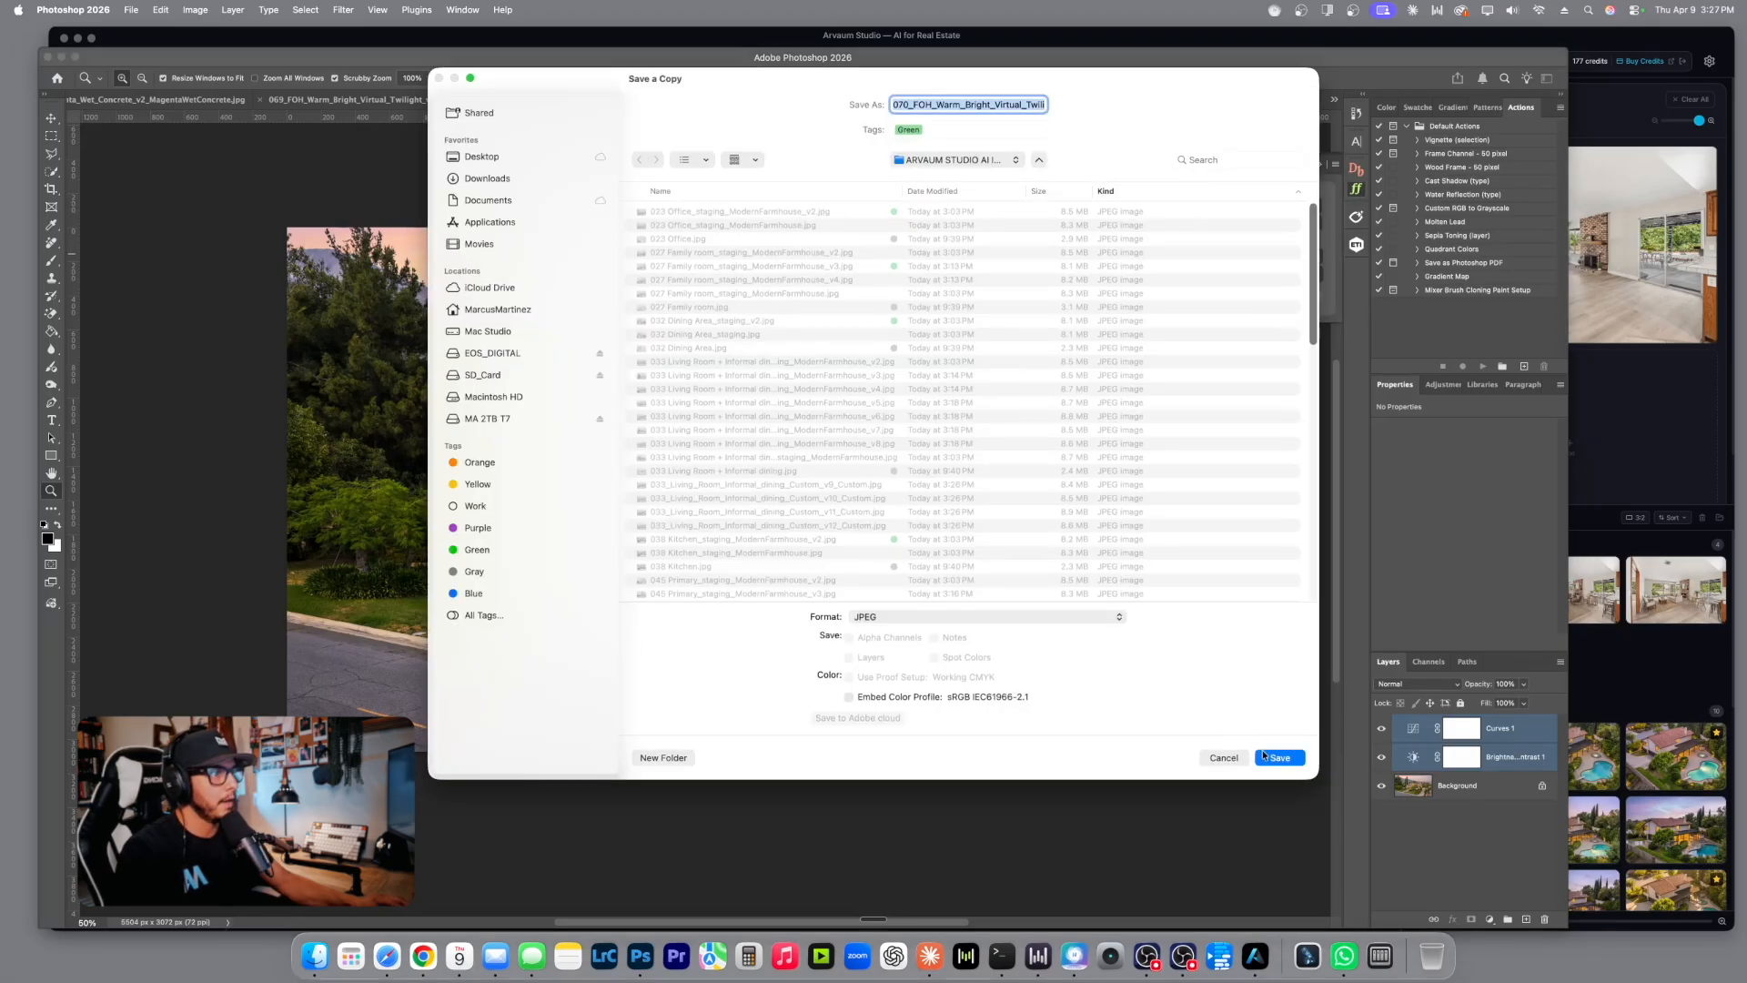
{"action": "left_click", "coordinate": [1276, 757]}
{"action": "left_click", "coordinate": [915, 510]}
{"action": "left_click", "coordinate": [979, 273]}
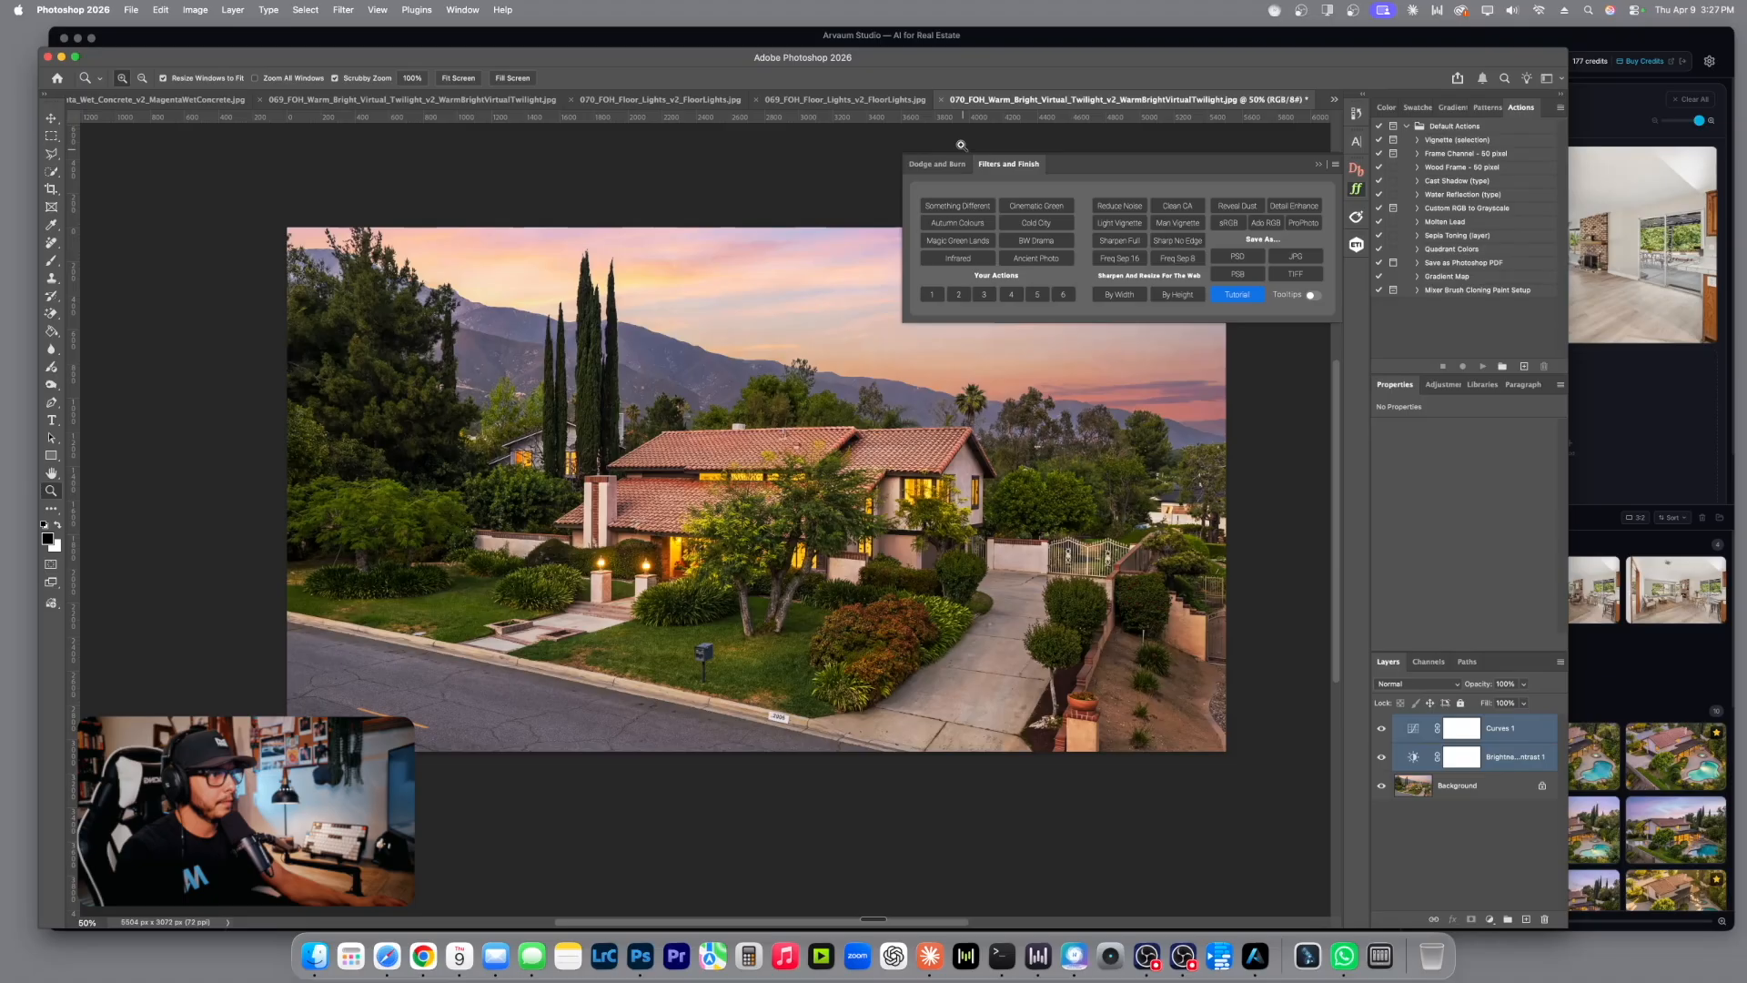
{"action": "left_click", "coordinate": [943, 101]}
{"action": "left_click", "coordinate": [904, 355]}
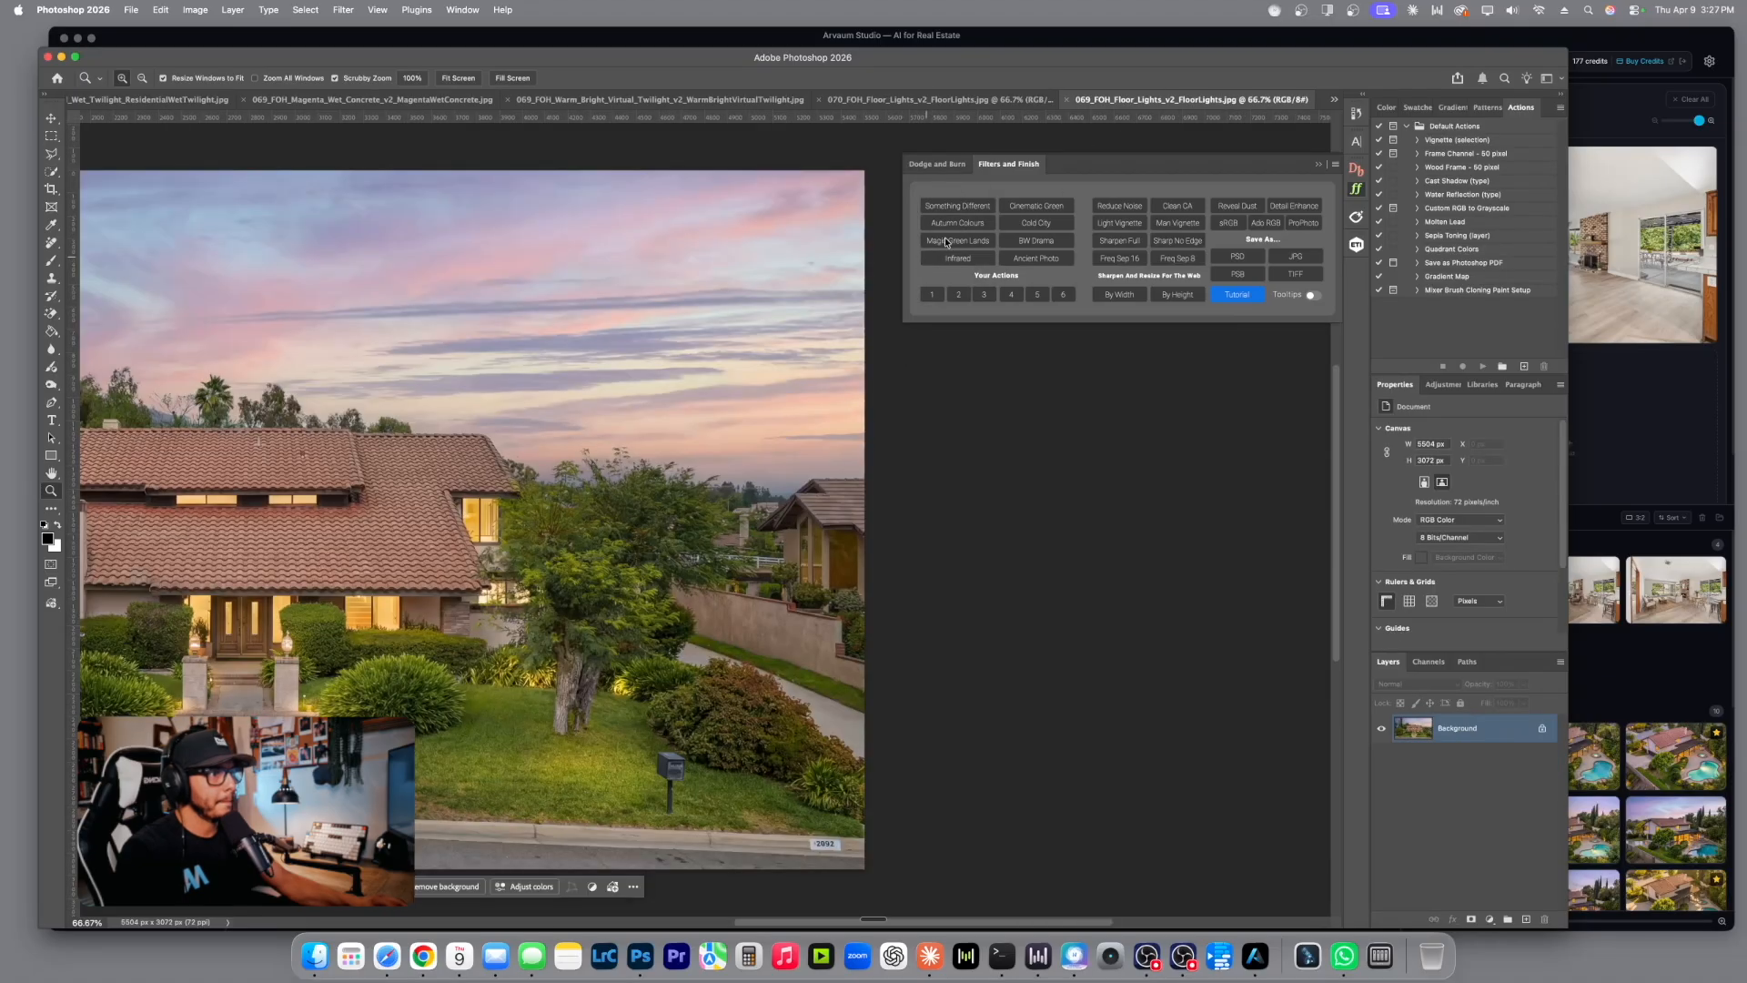
Paste the copied Curves and Brightness/Contrast adjustment layers onto the 069 Floor Lights v2 photo.
{"action": "left_click_drag", "start_coordinate": [590, 523], "coordinate": [831, 534]}
{"action": "left_click", "coordinate": [862, 501], "text": "alt"}
{"action": "key", "text": "super+v"}
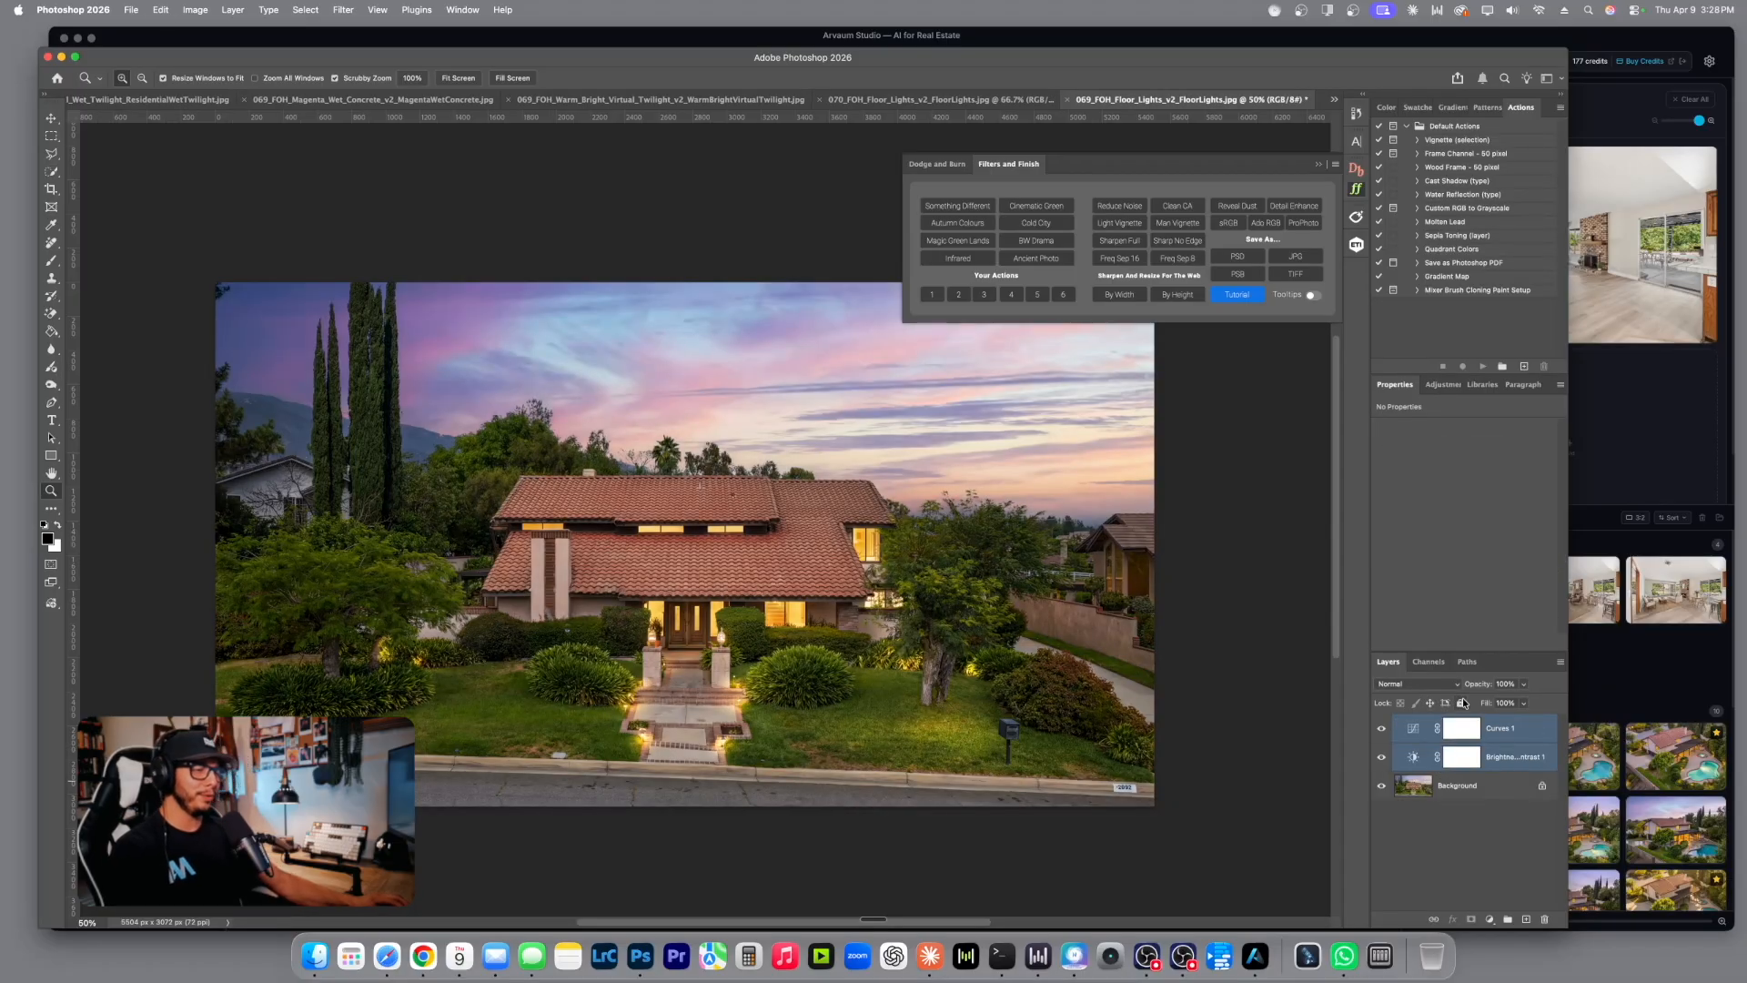
Compare the 069 Floor Lights v2 photo with and without its adjustments, and set the Brightness/Contrast layer's brightness to about 15.
{"action": "left_click", "coordinate": [1381, 758]}
{"action": "left_click", "coordinate": [1380, 758]}
{"action": "left_click", "coordinate": [1381, 758]}
{"action": "left_click", "coordinate": [1381, 758]}
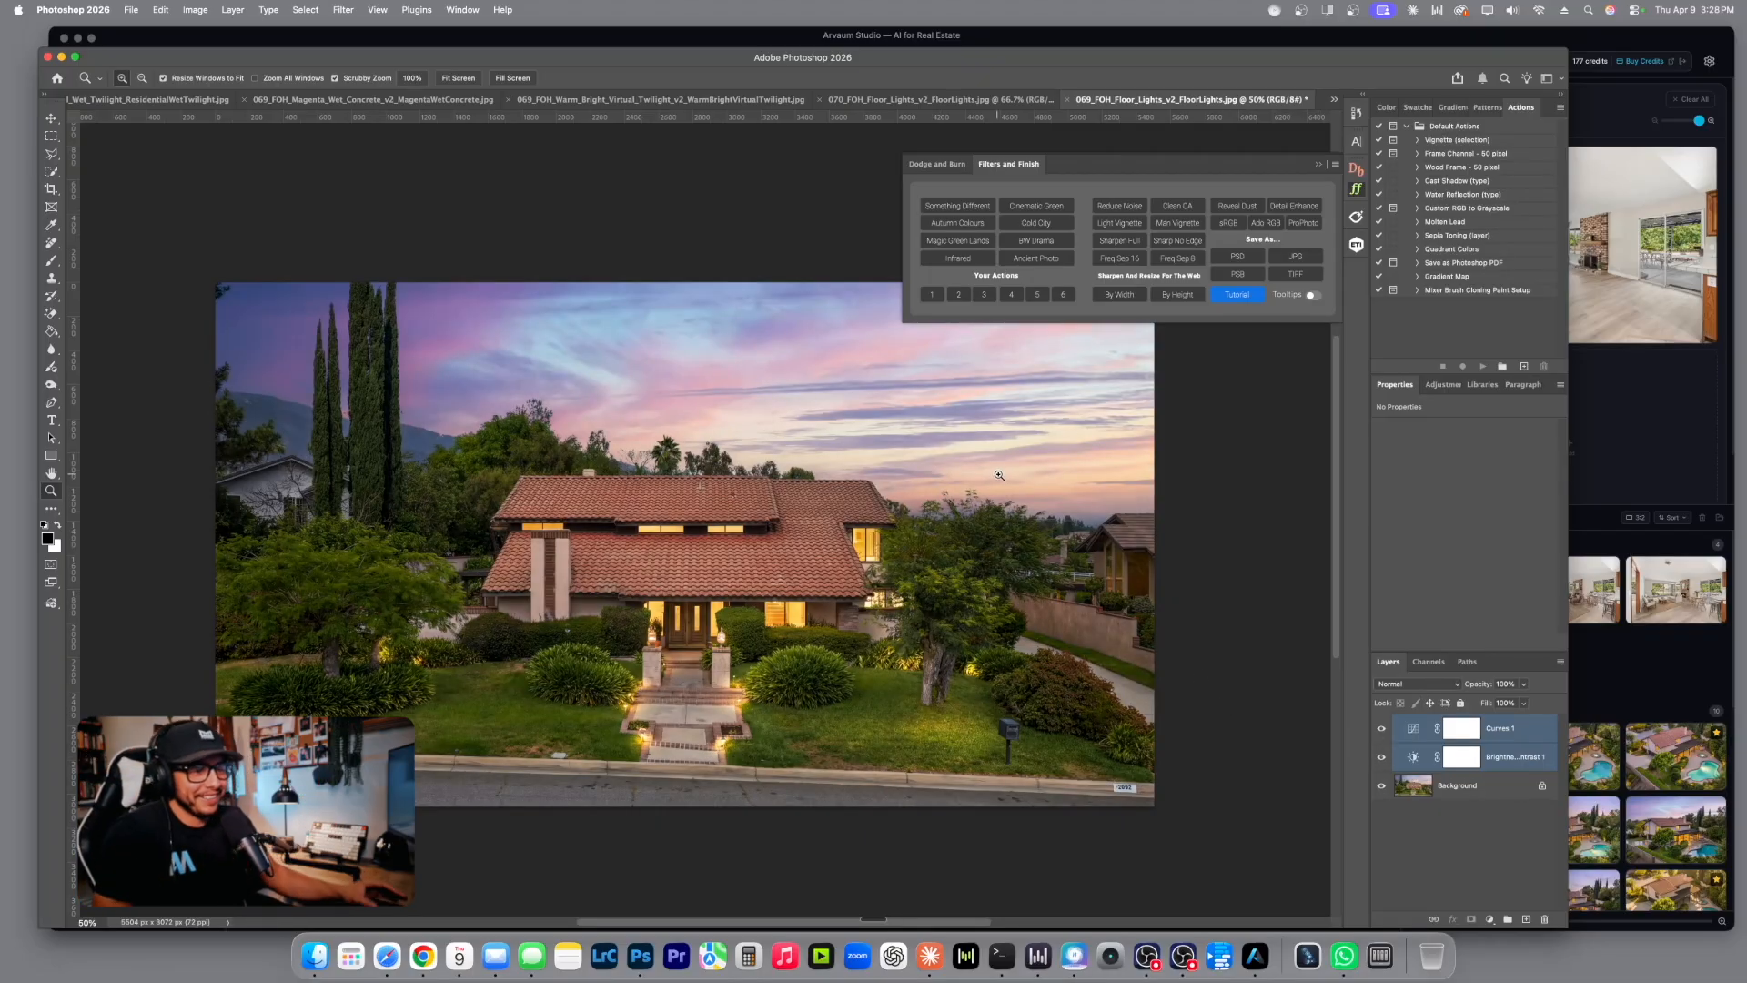
{"action": "left_click", "coordinate": [1498, 760]}
{"action": "left_click_drag", "start_coordinate": [1467, 469], "coordinate": [1472, 469]}
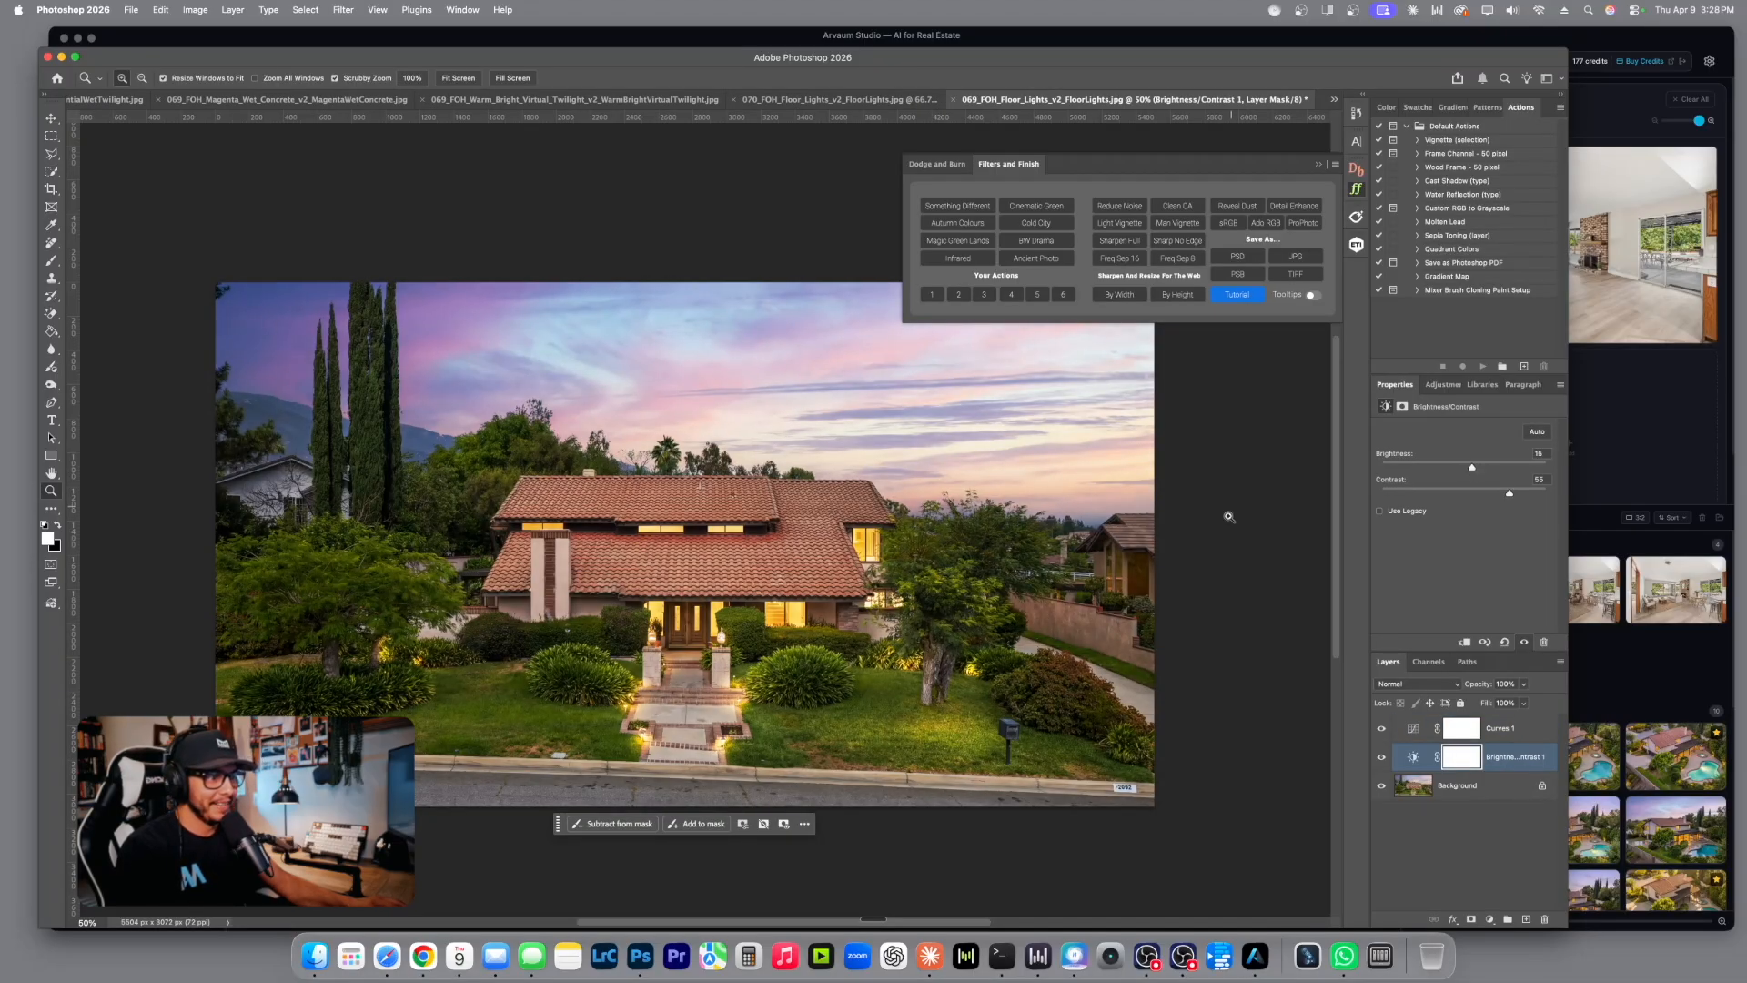
Save a JPEG copy of the 069 Floor Lights v2 photo at quality 12 over the existing file, and close the document without saving its layers.
{"action": "left_click", "coordinate": [1294, 259]}
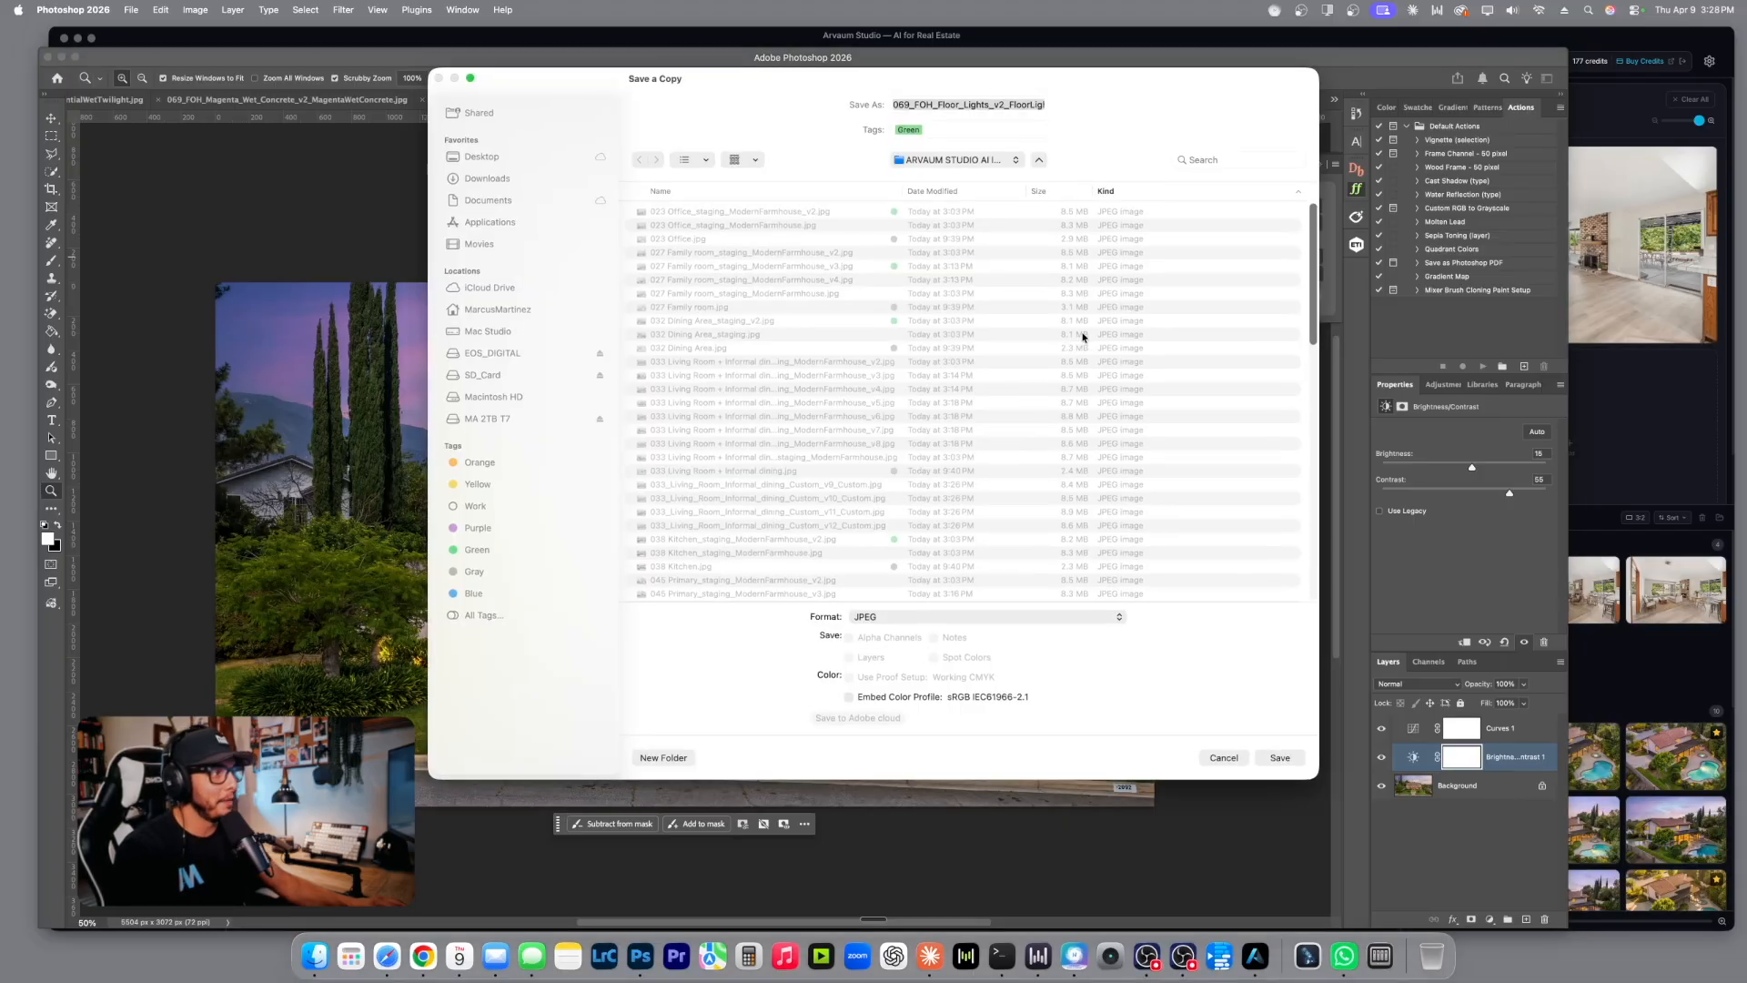
{"action": "left_click", "coordinate": [1283, 759]}
{"action": "left_click", "coordinate": [919, 506]}
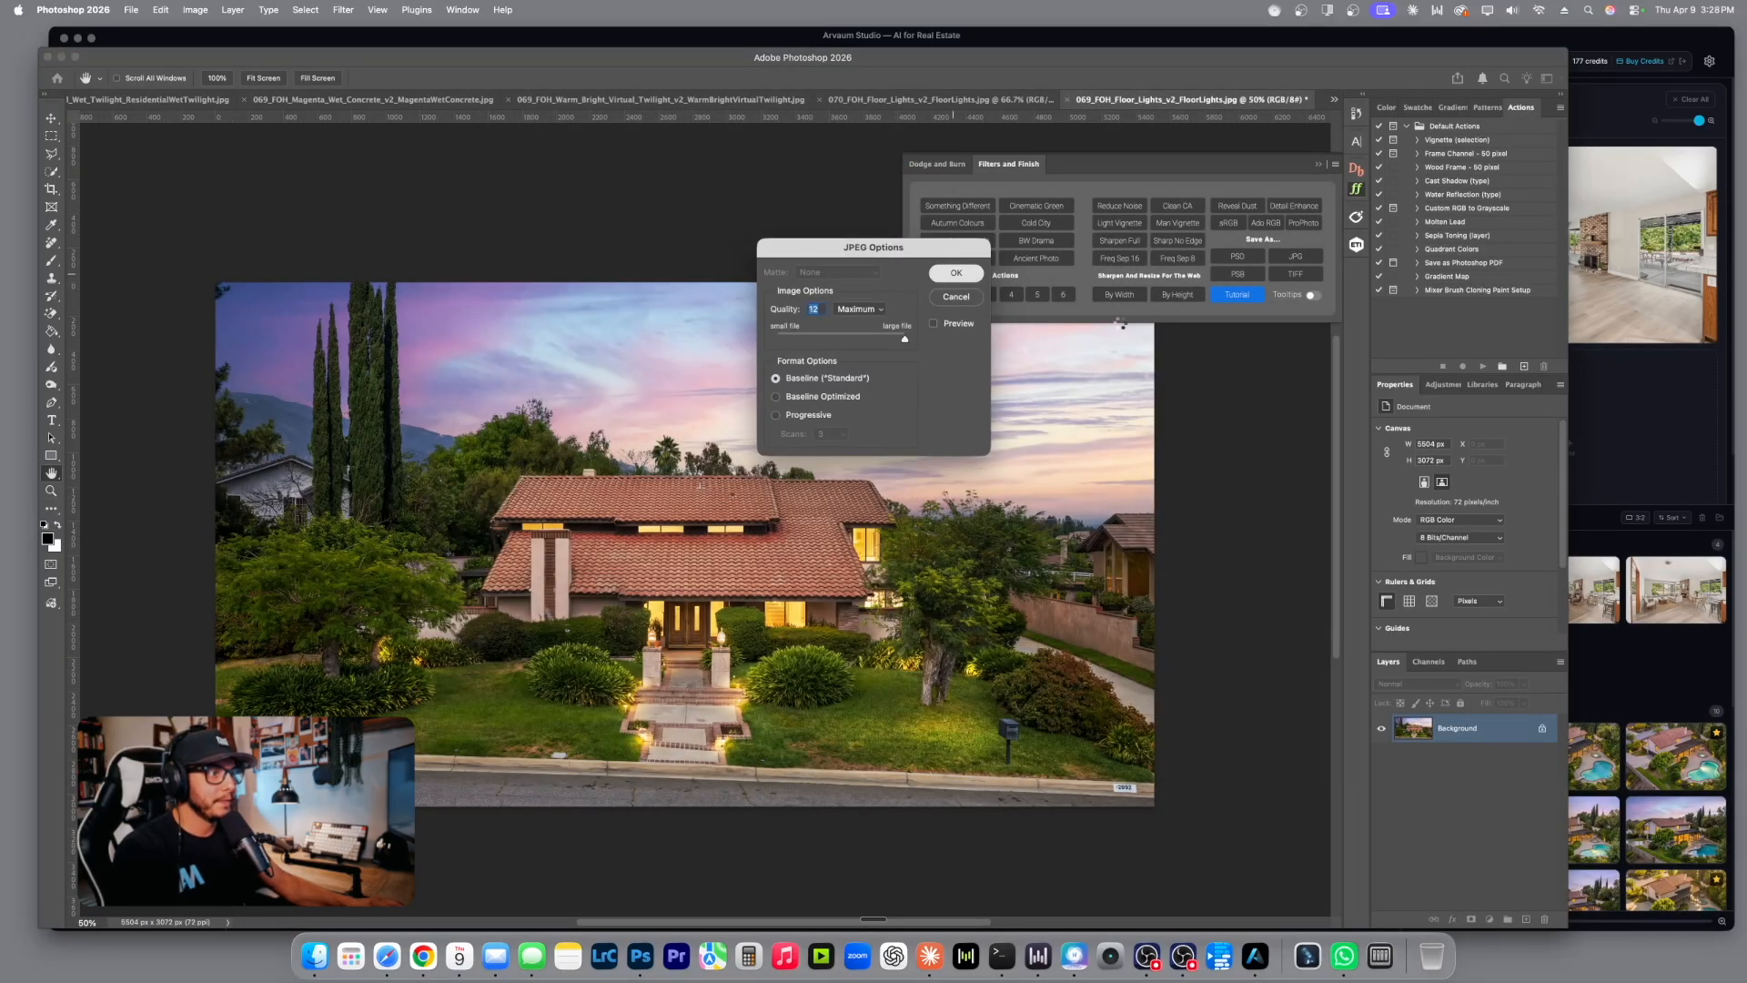
{"action": "key", "text": "Return"}
{"action": "left_click", "coordinate": [955, 100]}
{"action": "left_click", "coordinate": [900, 355]}
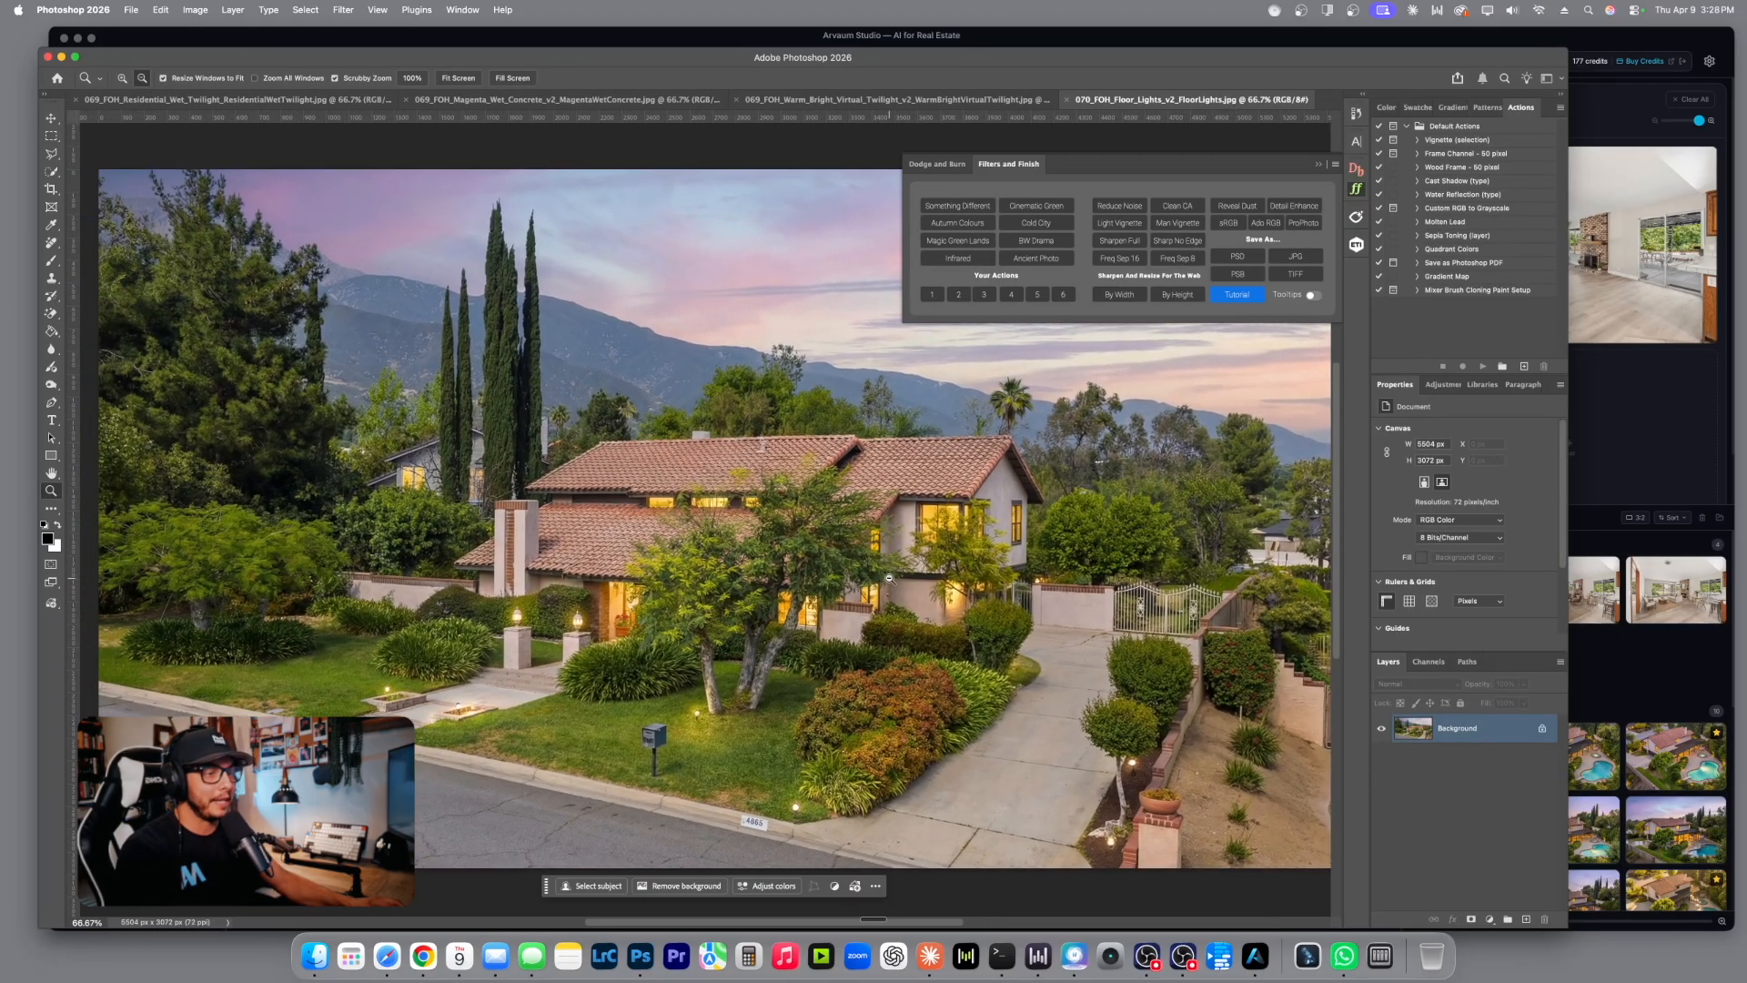
Paste the adjustment layers onto the 070 Floor Lights v2 photo and set brightness to about 16 and contrast to about 23.
{"action": "left_click", "coordinate": [889, 578]}
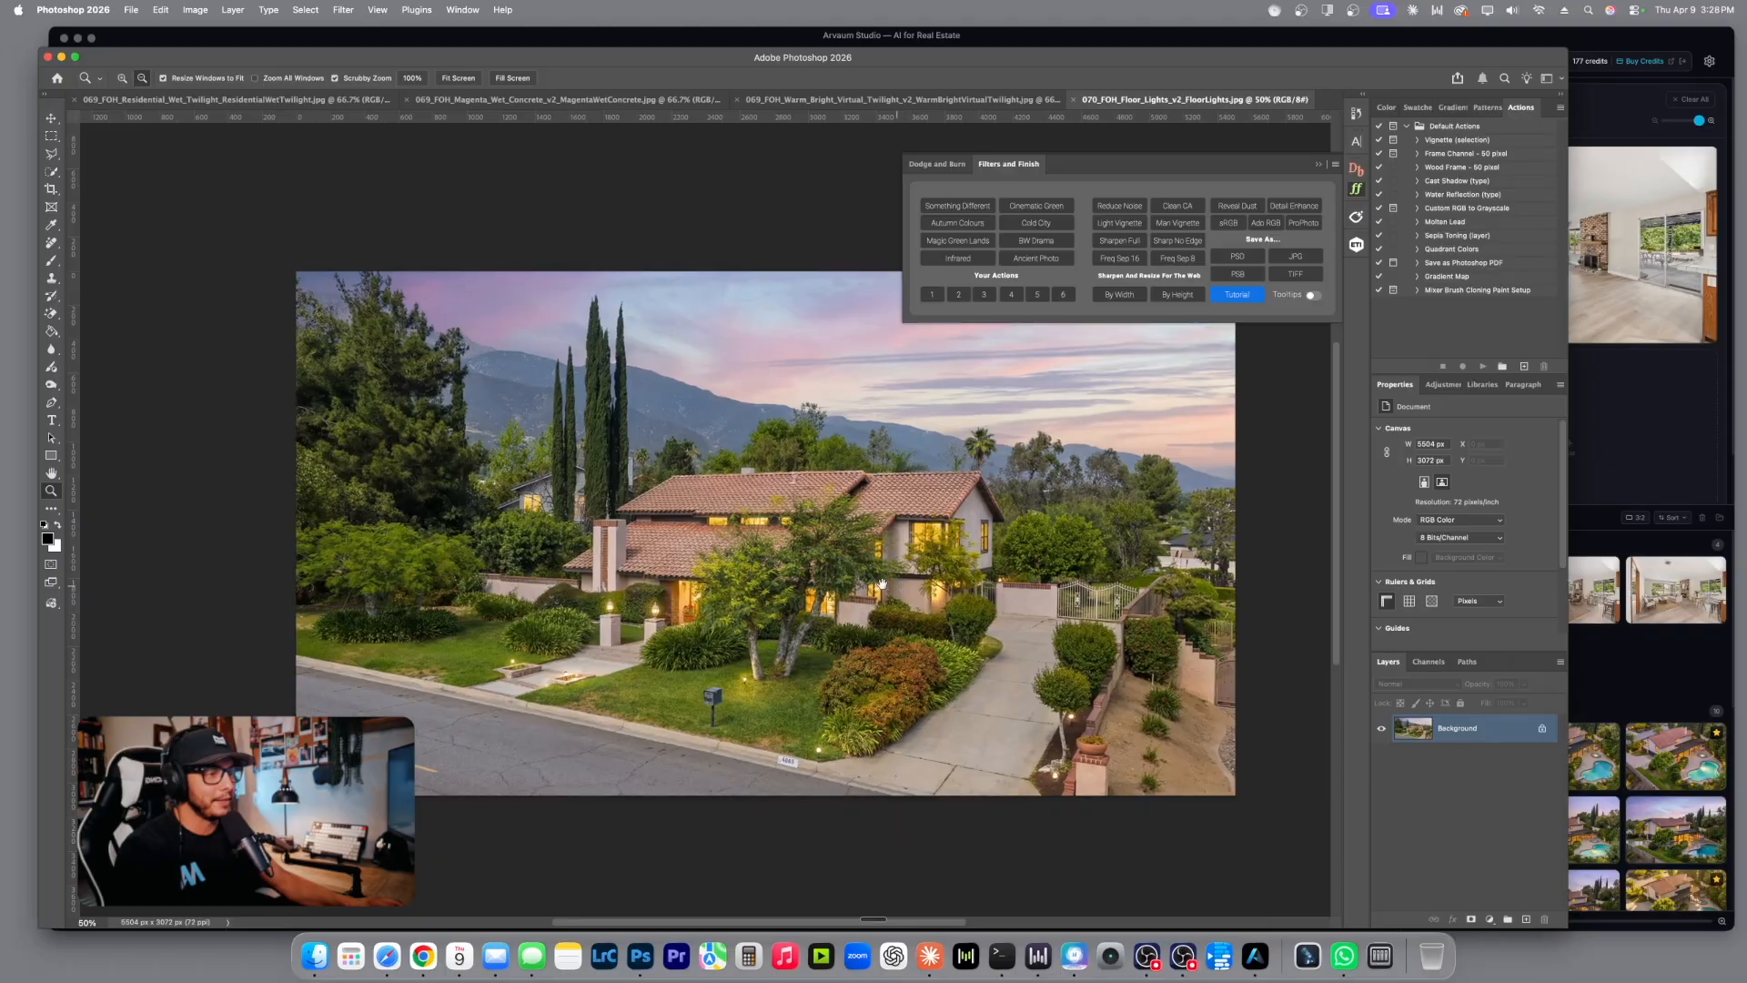
{"action": "key", "text": "super+v"}
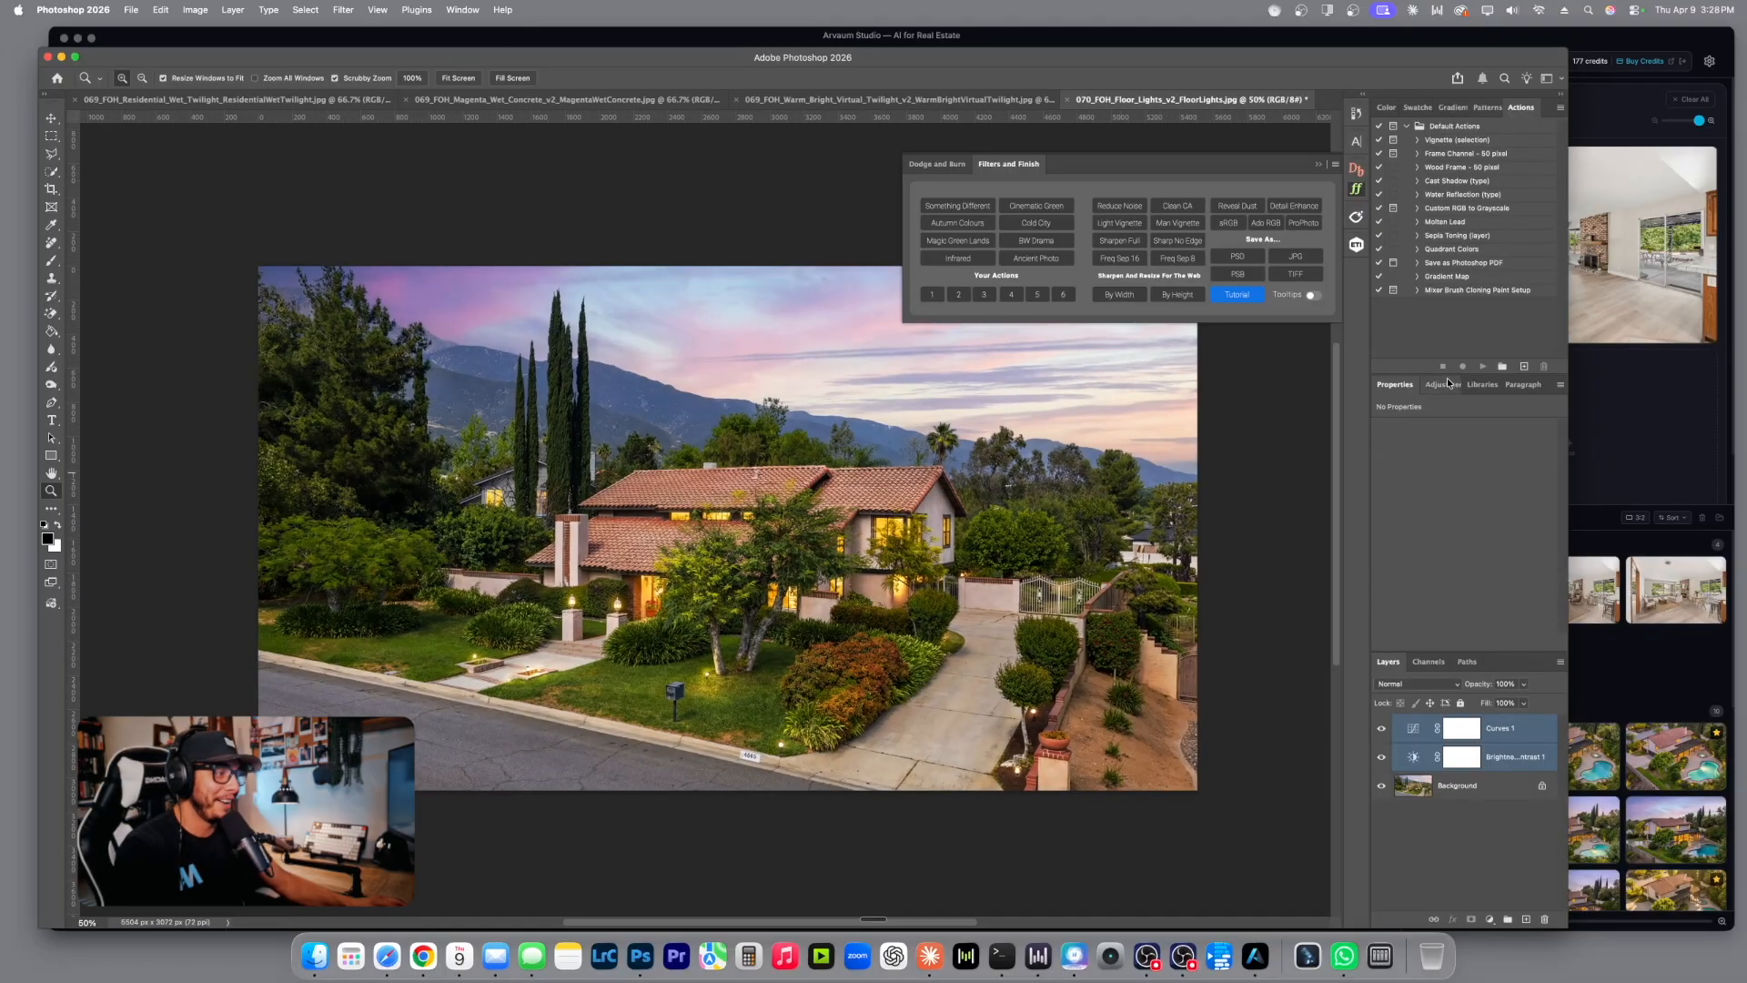
{"action": "left_click", "coordinate": [1446, 382]}
{"action": "left_click", "coordinate": [1494, 757]}
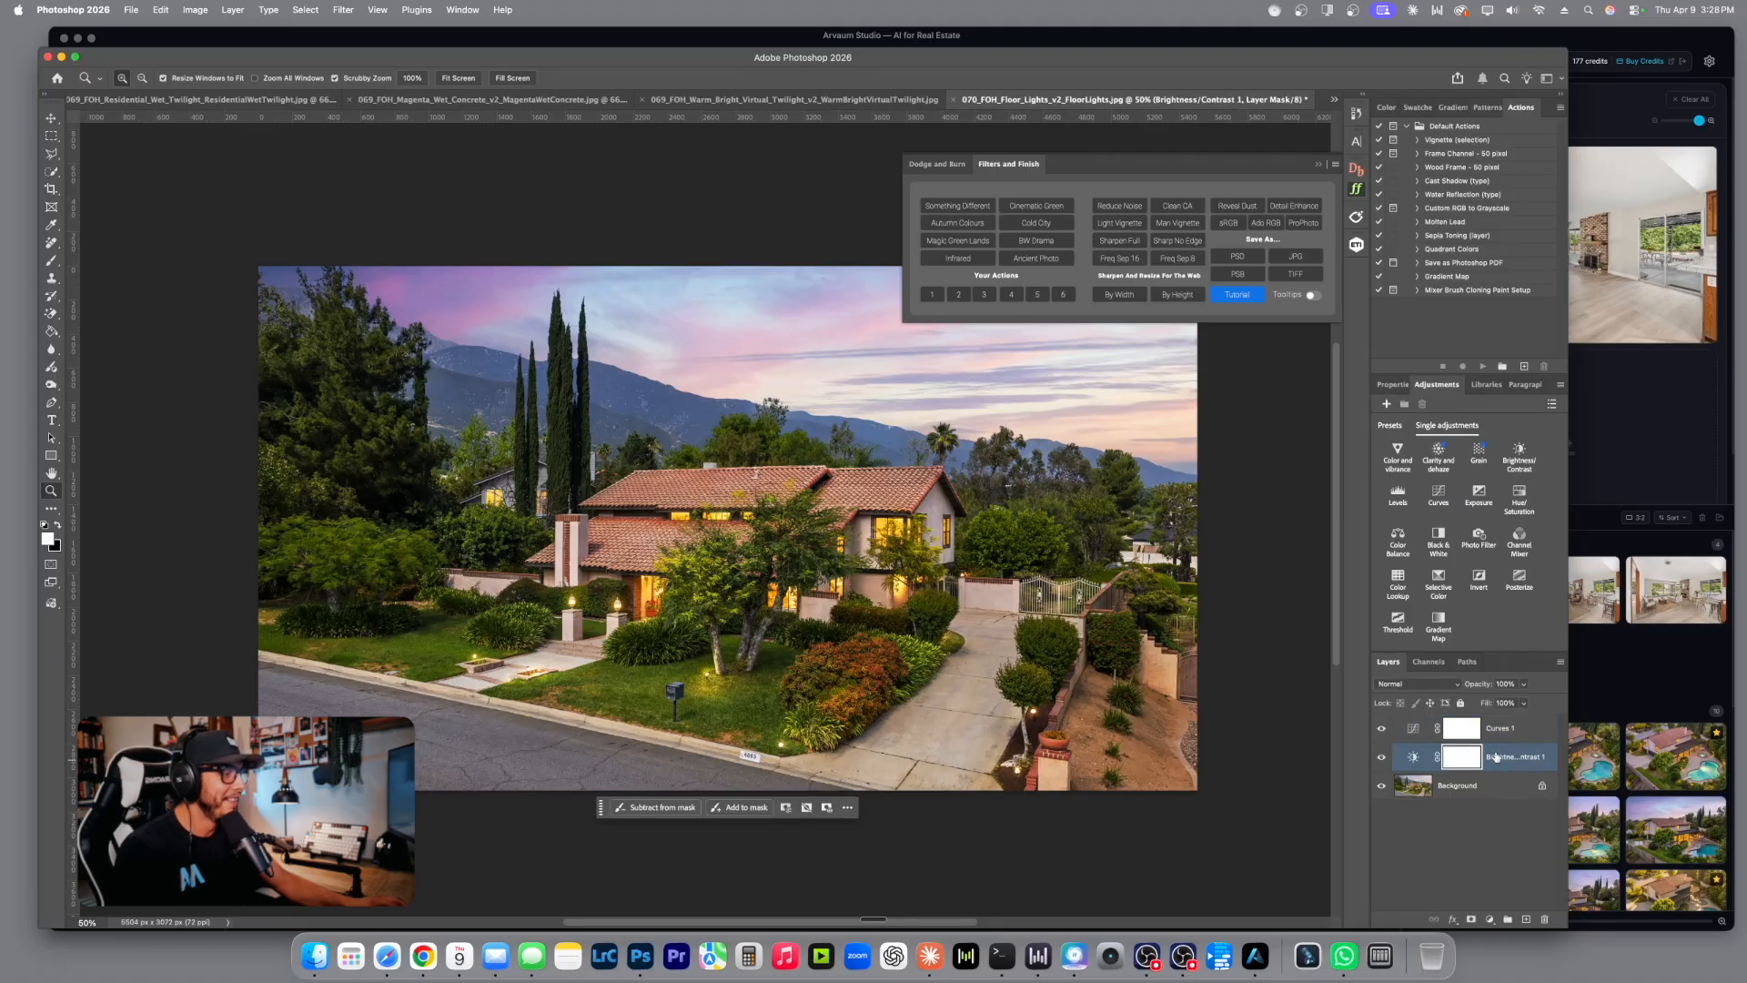
{"action": "left_click", "coordinate": [1414, 757]}
{"action": "left_click_drag", "start_coordinate": [1465, 470], "coordinate": [1478, 470]}
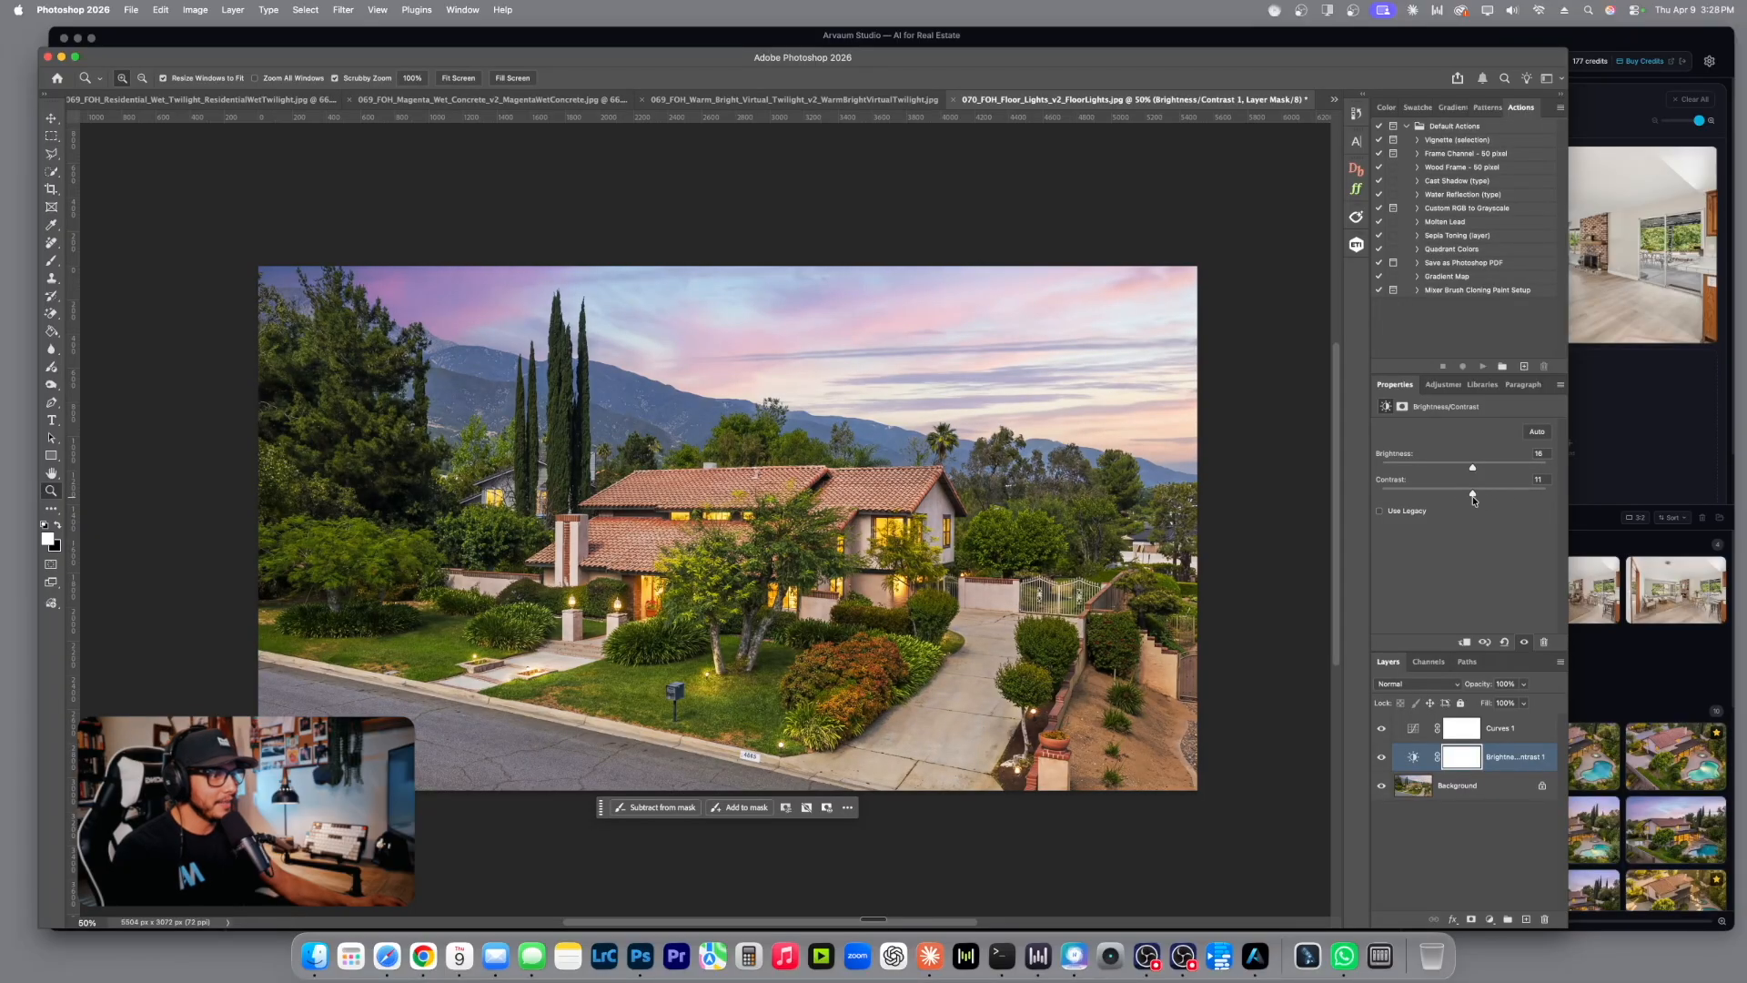
Save a JPEG copy of the 070 Floor Lights v2 photo at quality 12 over the existing file, and close the document without saving its layers.
{"action": "left_click", "coordinate": [1356, 191]}
{"action": "key", "text": "super+alt+s"}
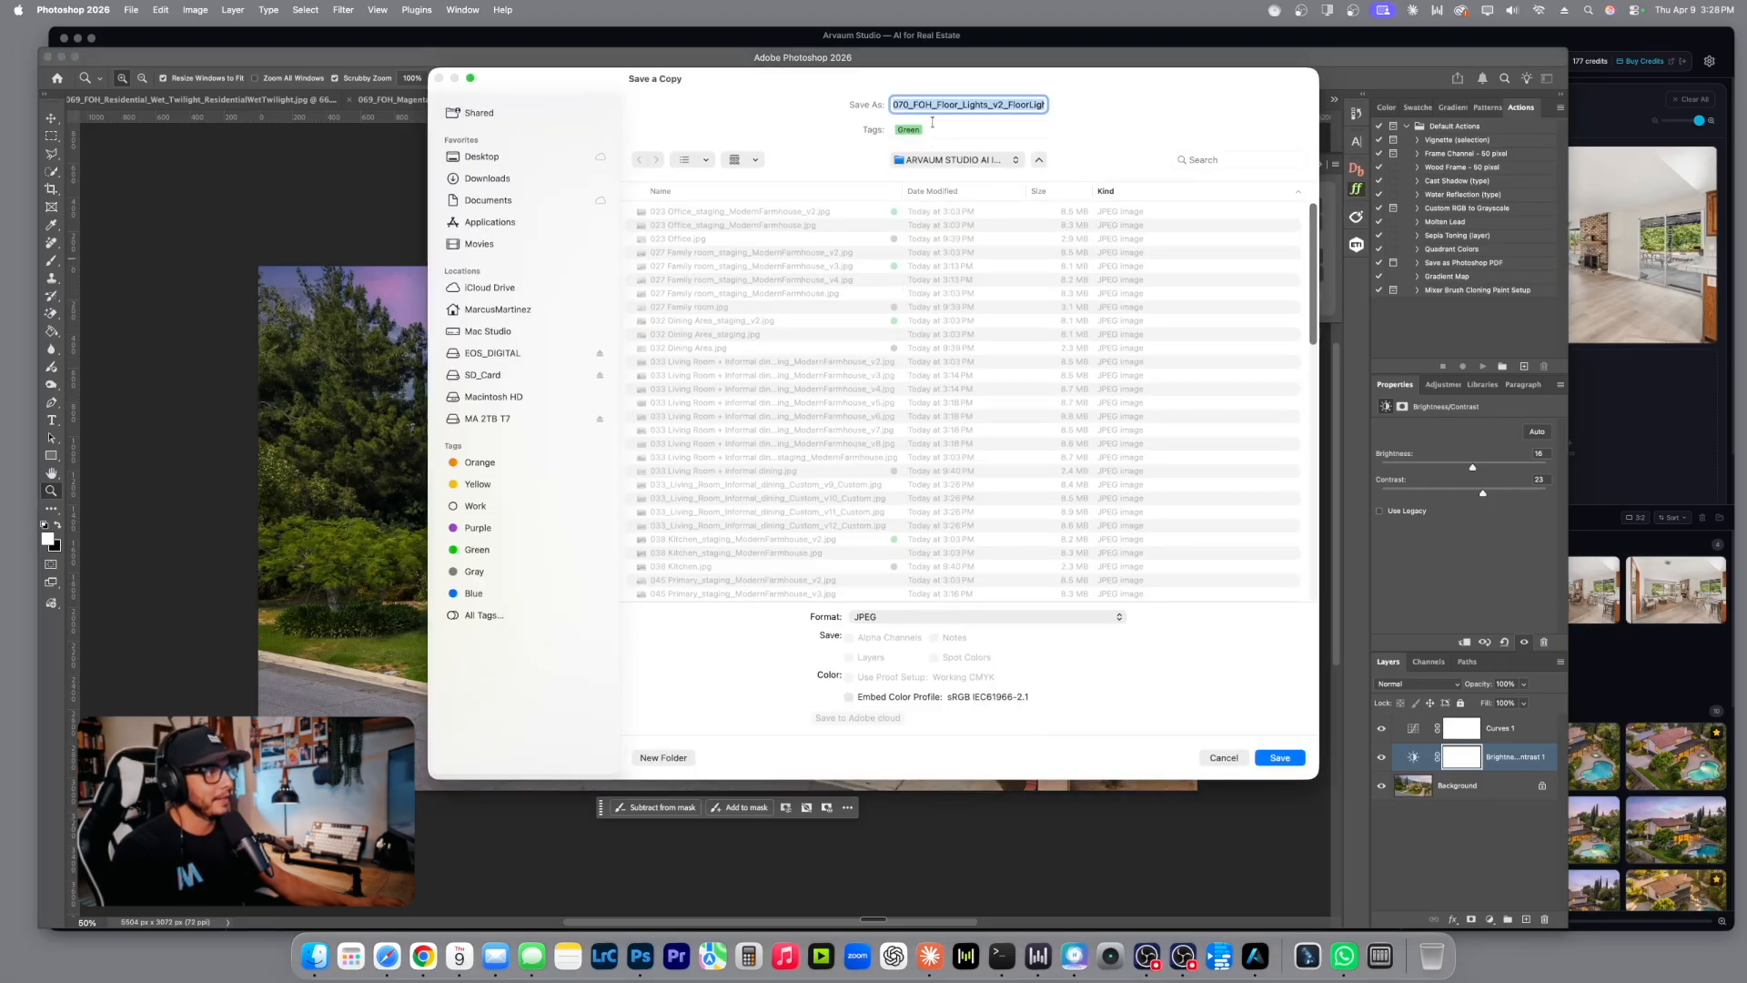
{"action": "left_click", "coordinate": [1279, 758]}
{"action": "left_click", "coordinate": [914, 507]}
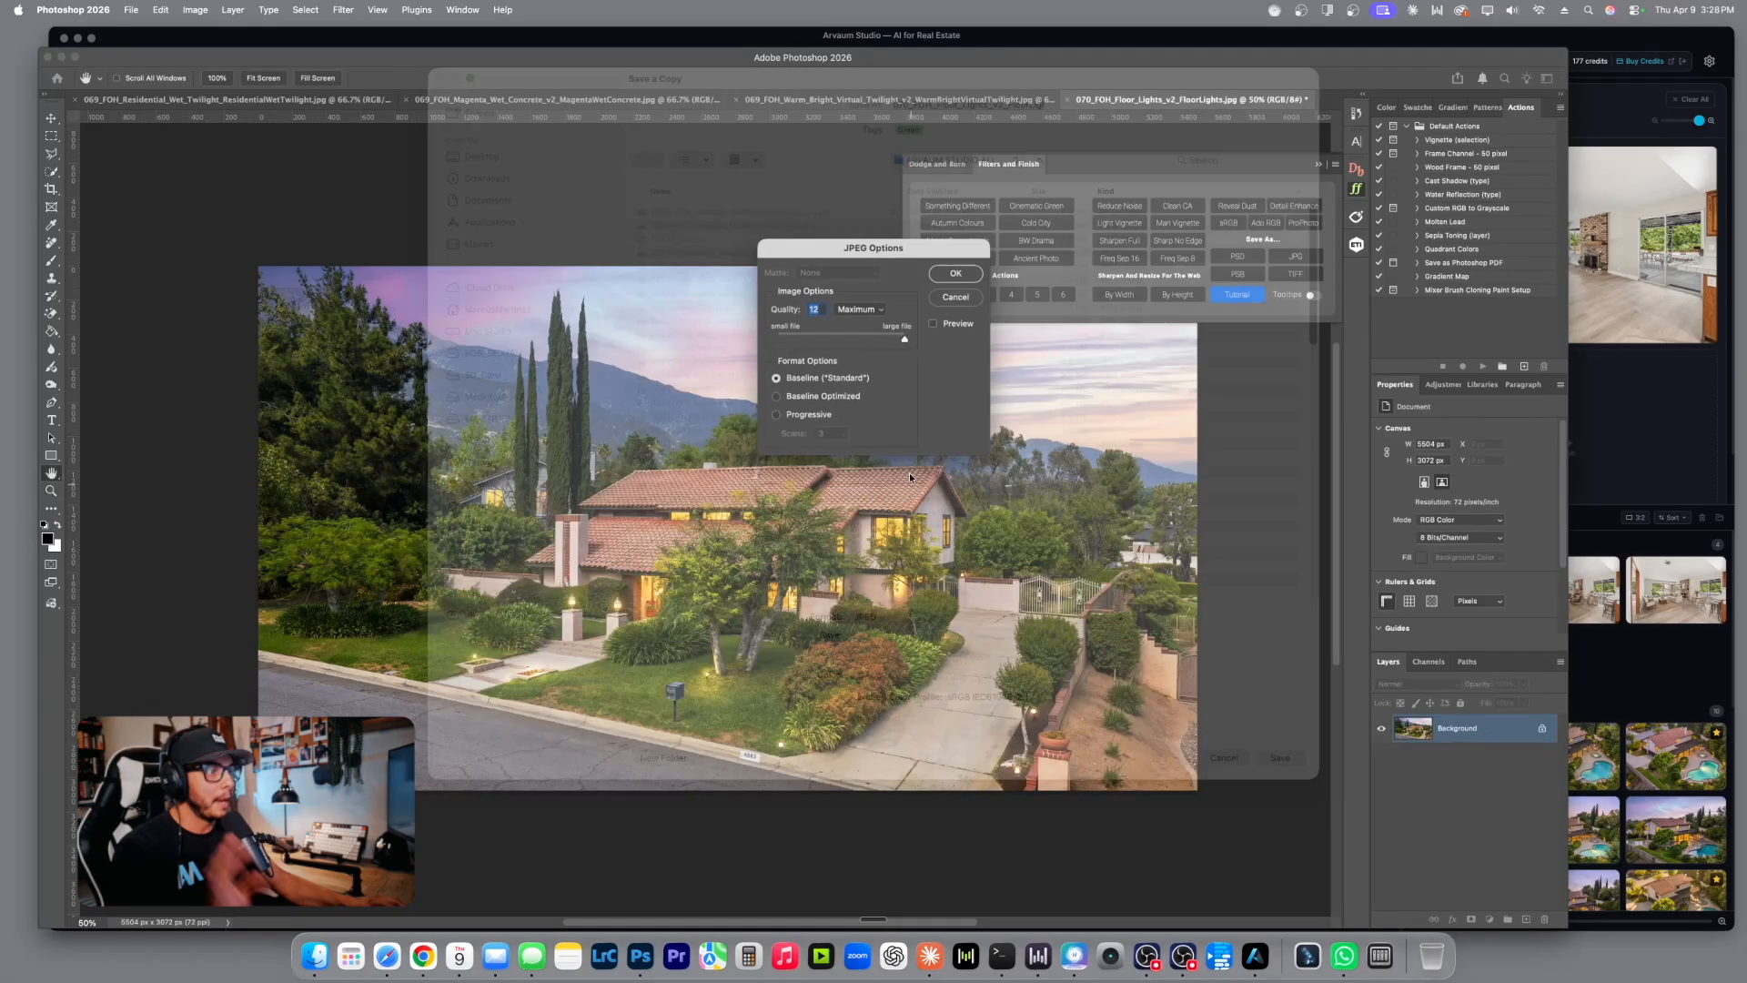
{"action": "left_click", "coordinate": [957, 274]}
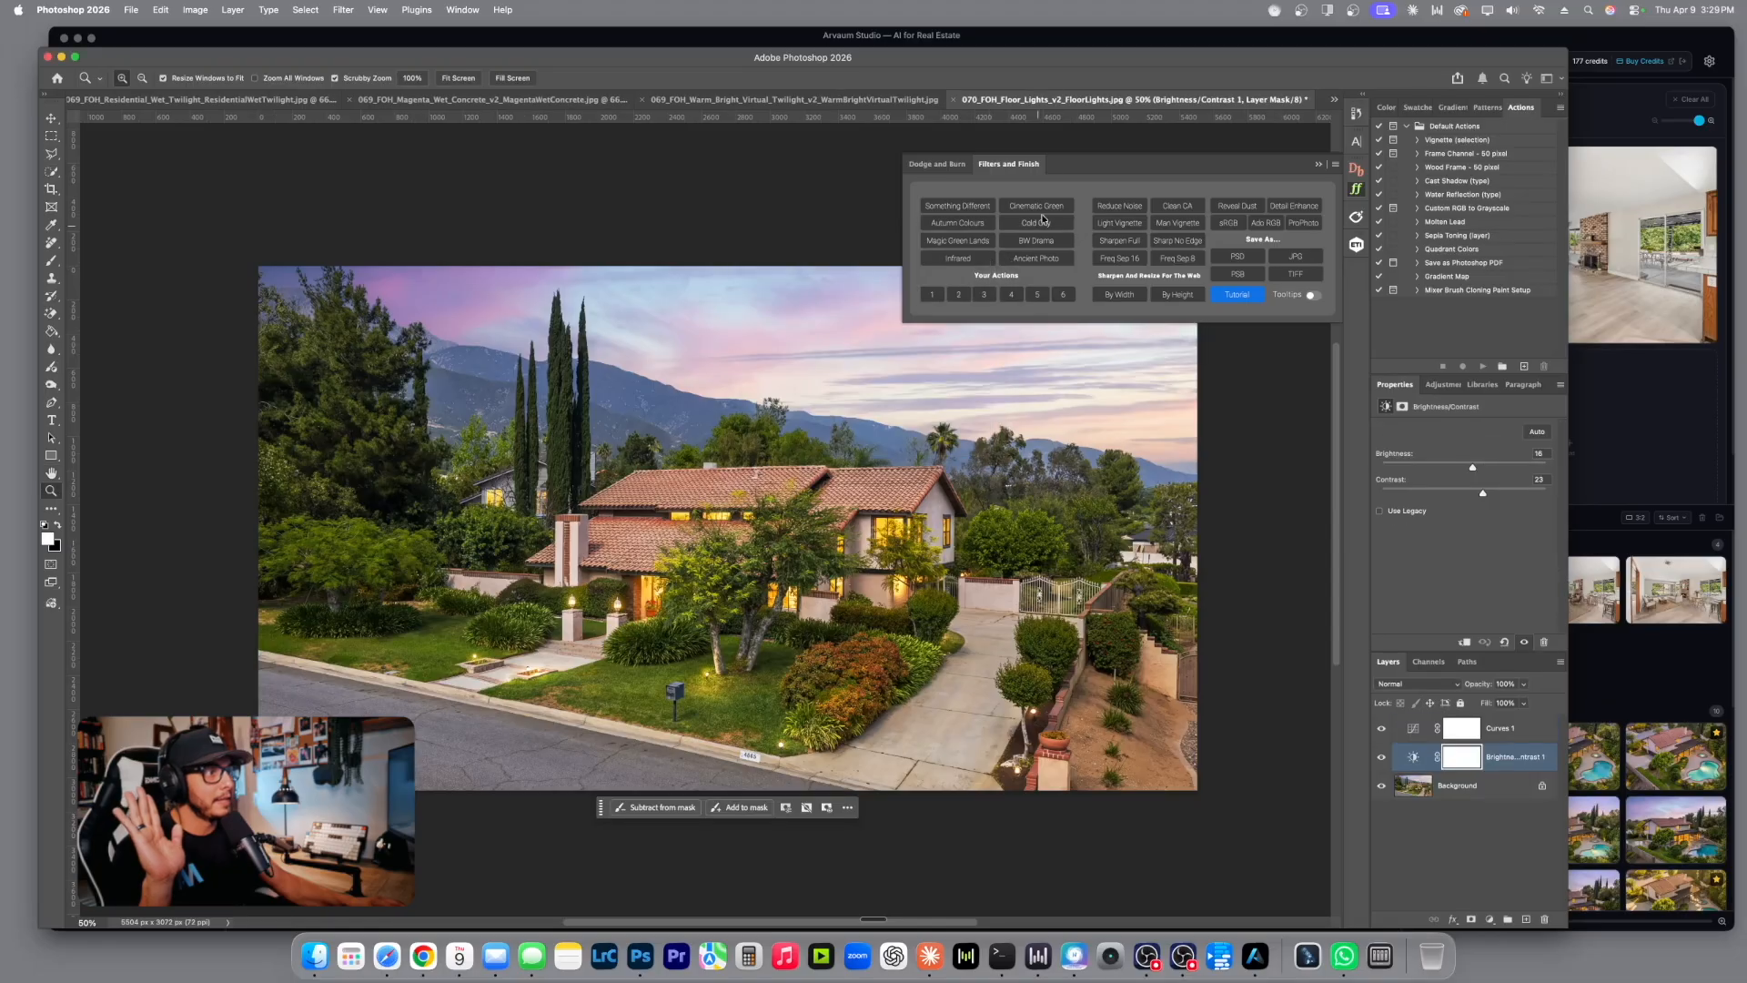
{"action": "left_click", "coordinate": [955, 101]}
{"action": "left_click", "coordinate": [896, 354]}
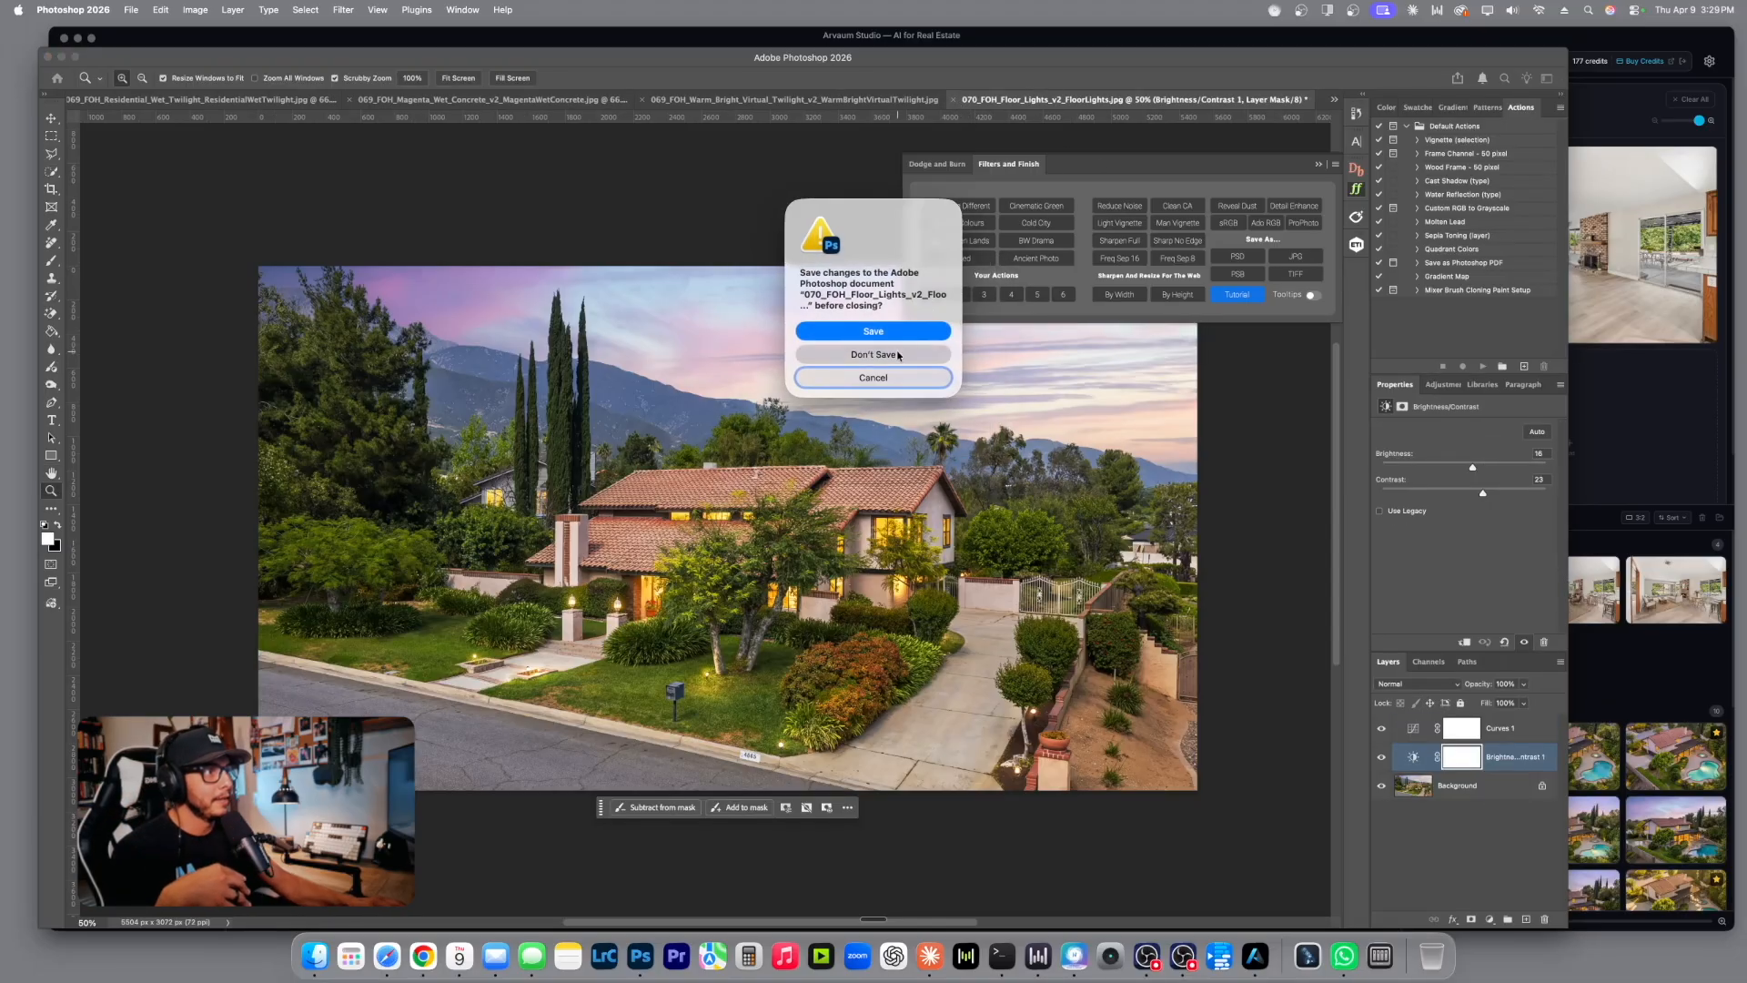
Paste the copied Curves and Brightness/Contrast adjustment layers onto the 069 Warm Bright Virtual Twilight v2 photo.
{"action": "left_click_drag", "start_coordinate": [491, 551], "coordinate": [946, 528]}
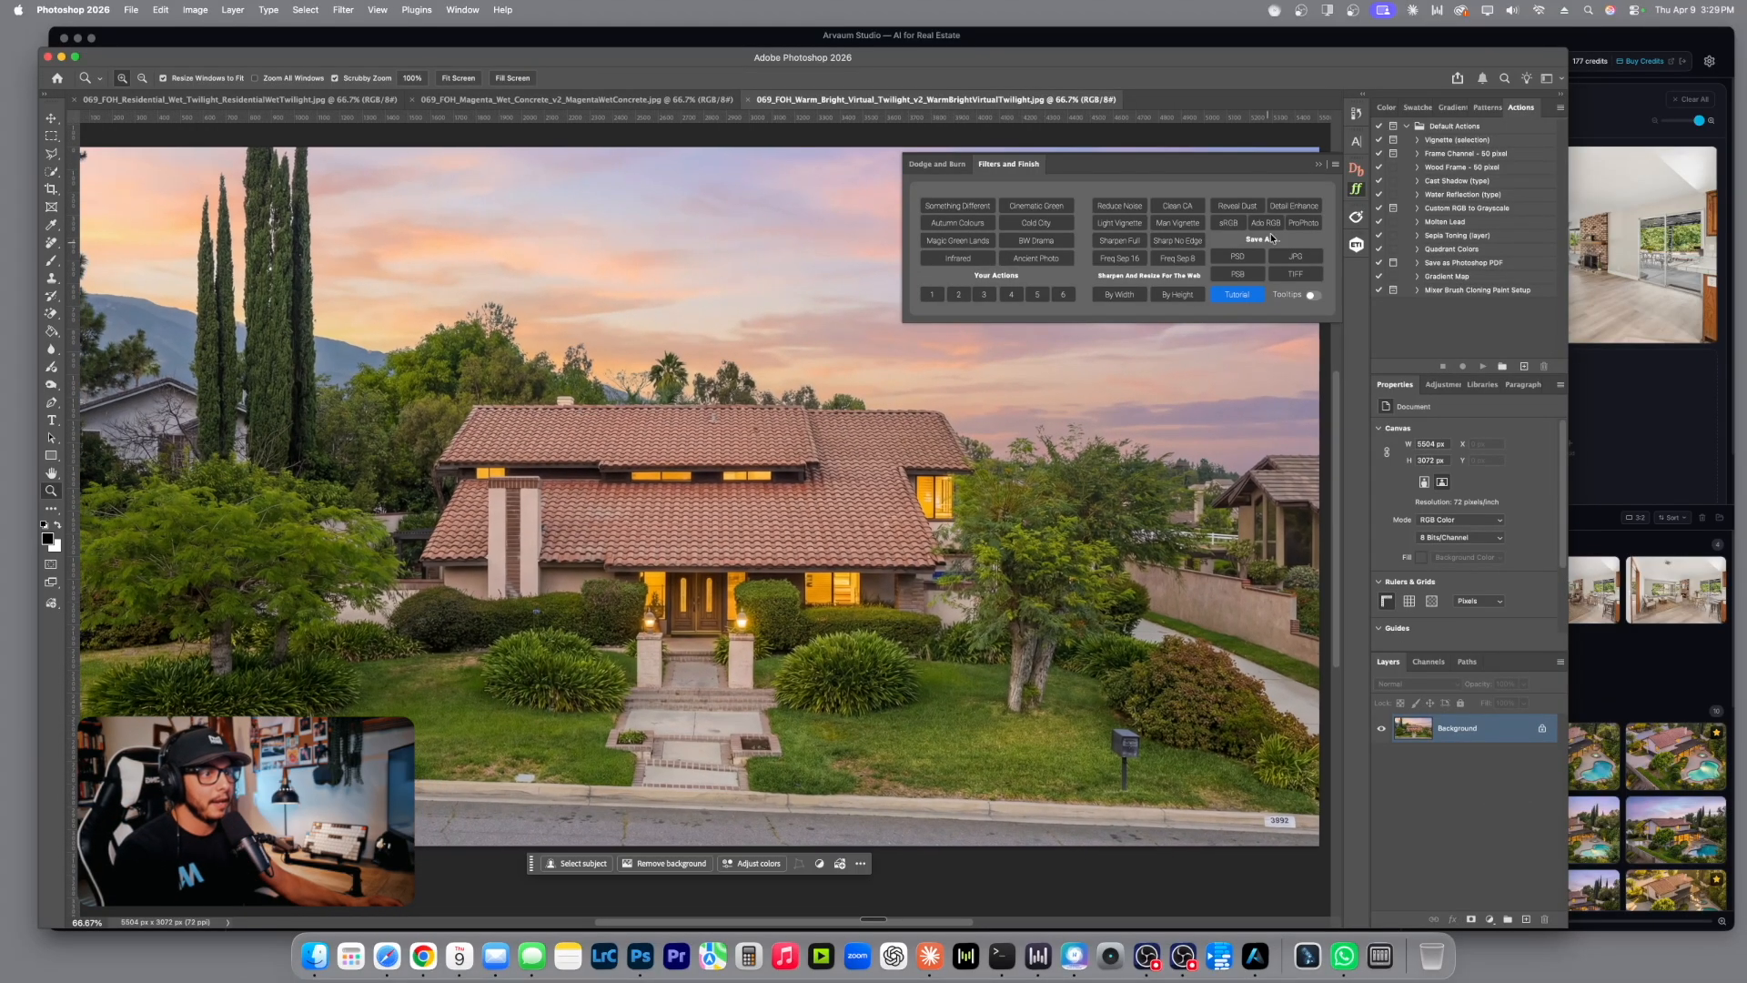
{"action": "left_click", "coordinate": [1316, 166]}
{"action": "left_click", "coordinate": [763, 506], "text": "alt"}
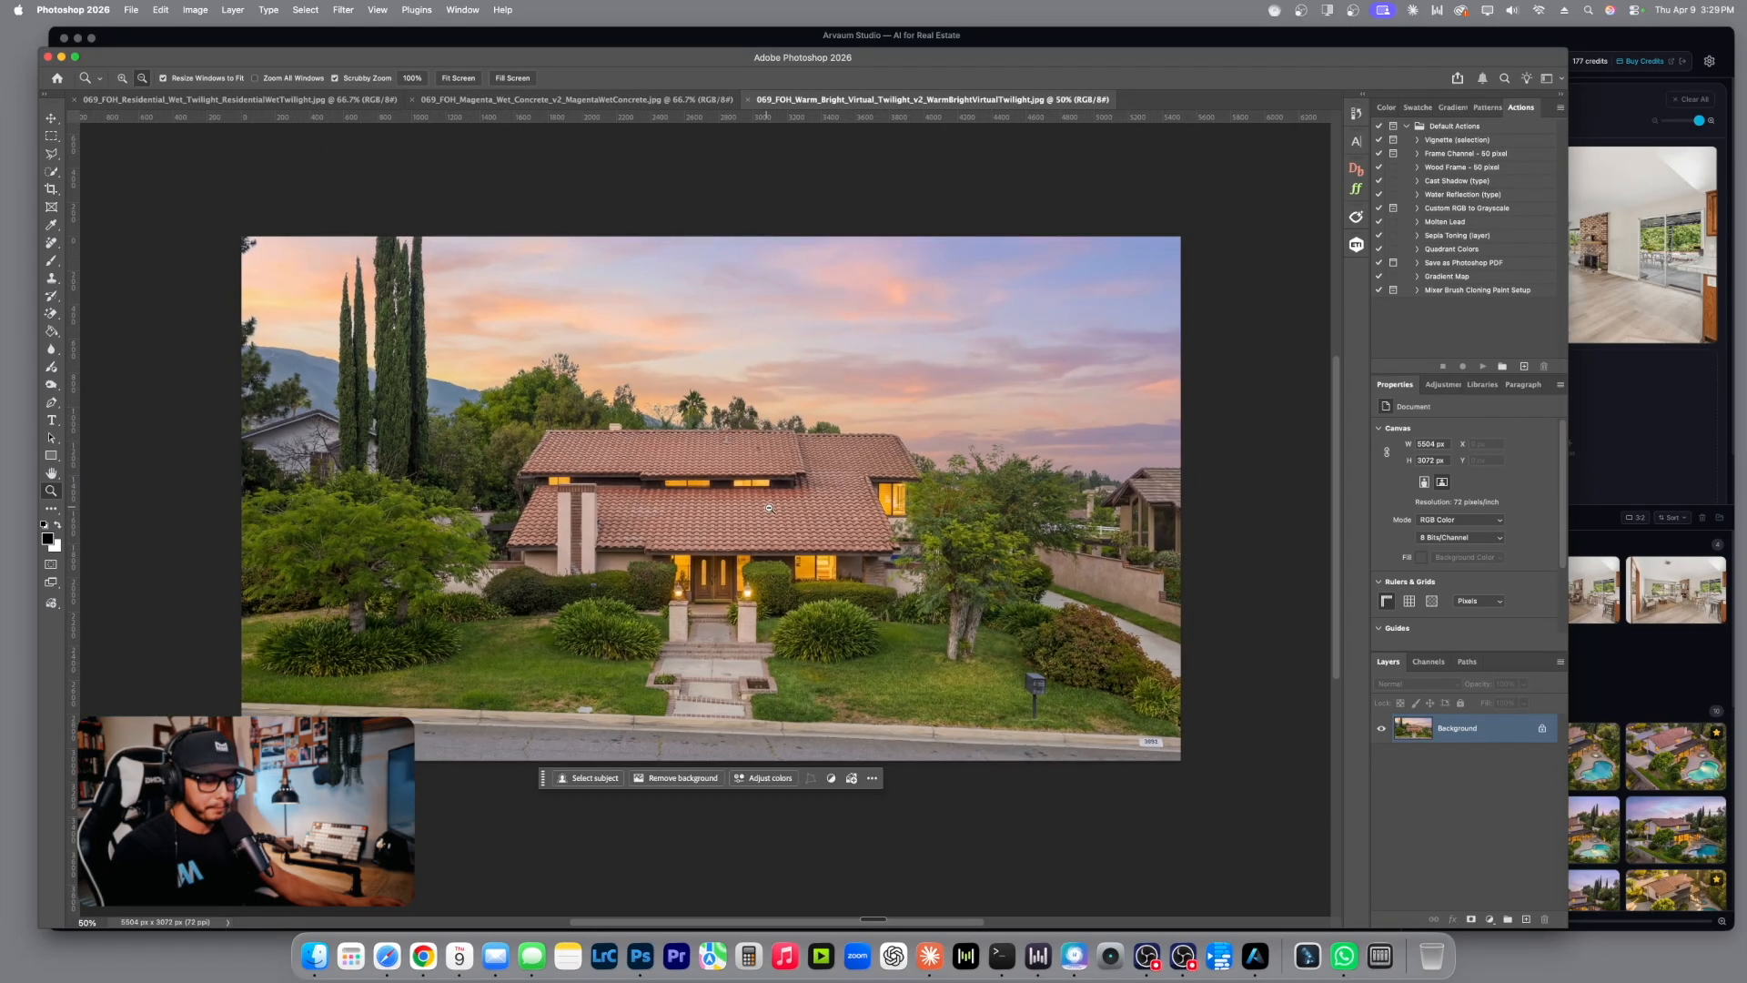
{"action": "left_click_drag", "start_coordinate": [763, 506], "coordinate": [766, 539]}
{"action": "key", "text": "super+v"}
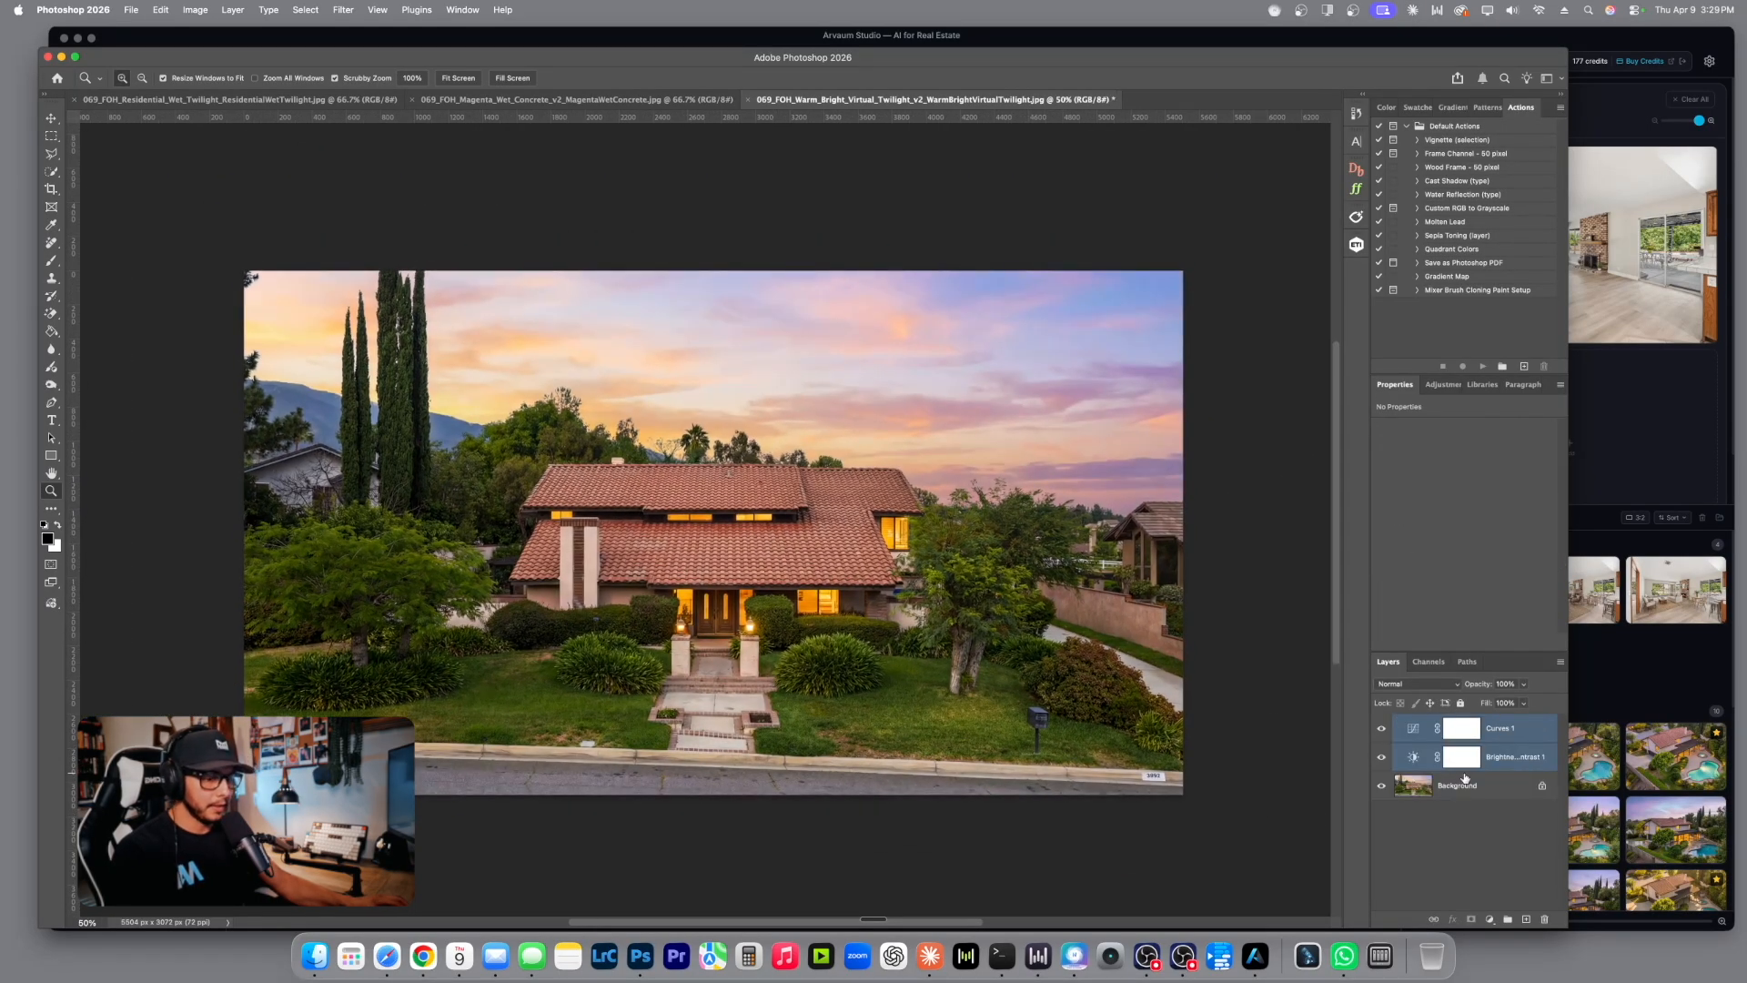
Set the brightness of the Brightness/Contrast adjustment layer on the Warm Bright Virtual Twilight photo to about 7, comparing before and after.
{"action": "left_click", "coordinate": [1499, 866]}
{"action": "left_click", "coordinate": [1502, 730]}
{"action": "left_click", "coordinate": [1503, 757]}
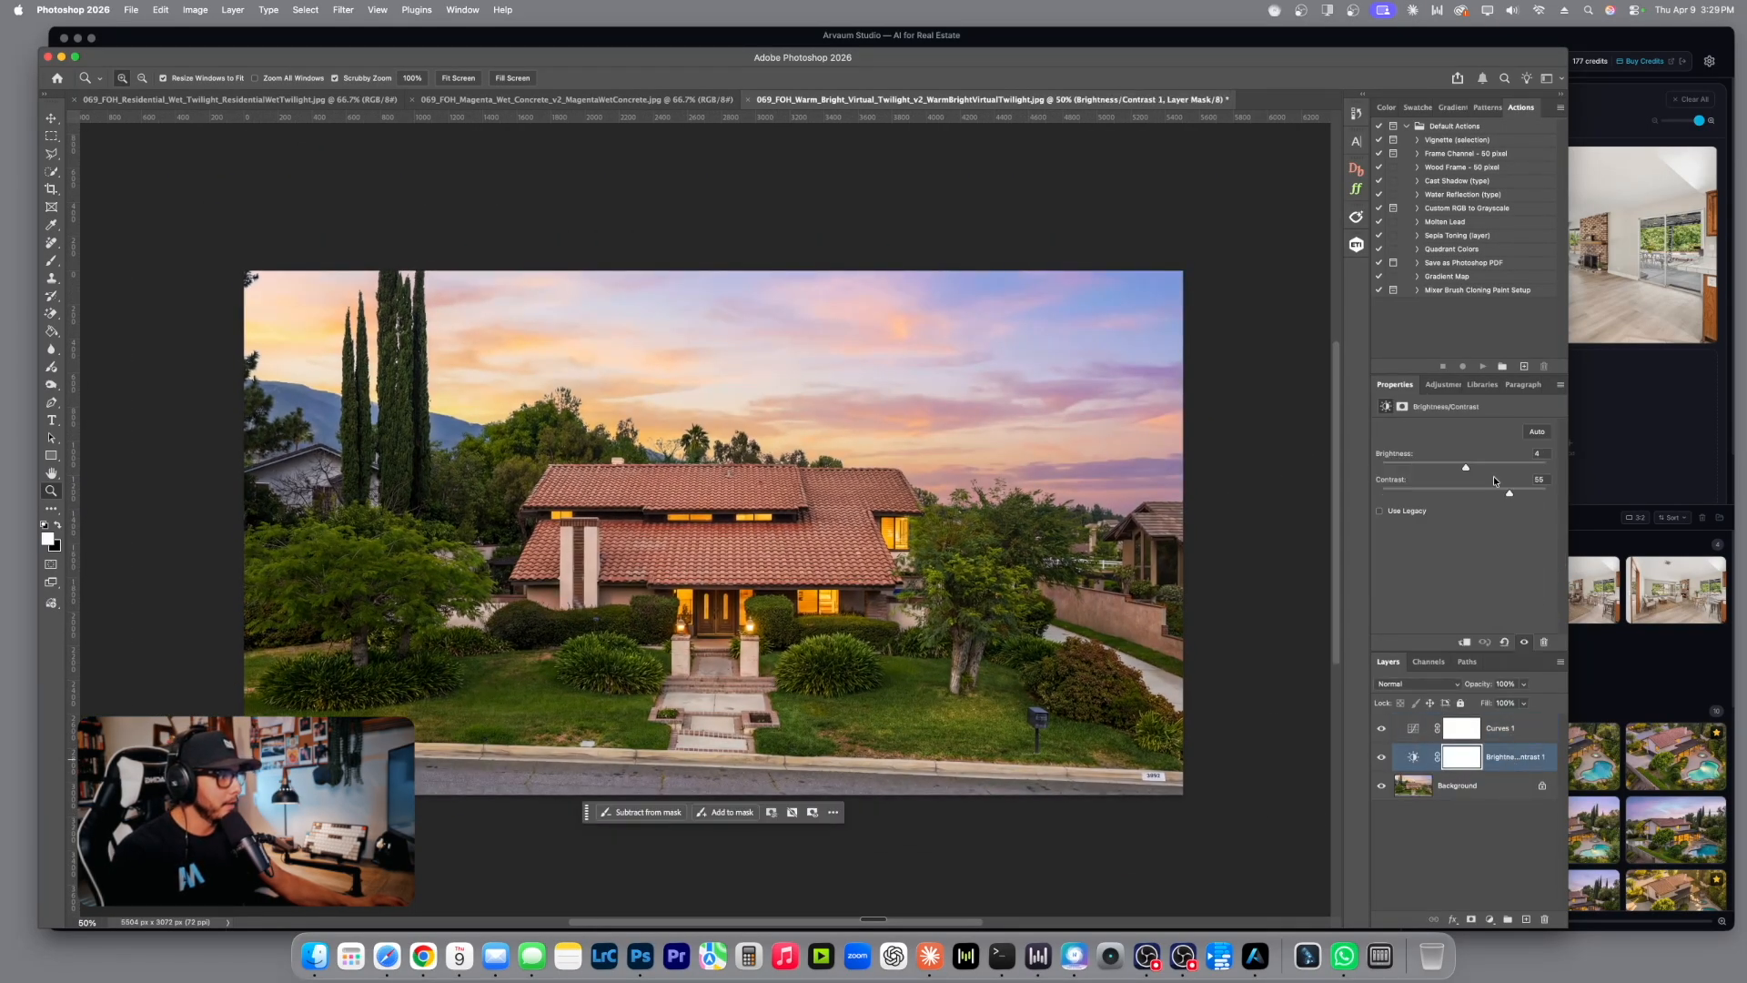
{"action": "left_click", "coordinate": [1447, 386]}
{"action": "left_click", "coordinate": [1396, 385]}
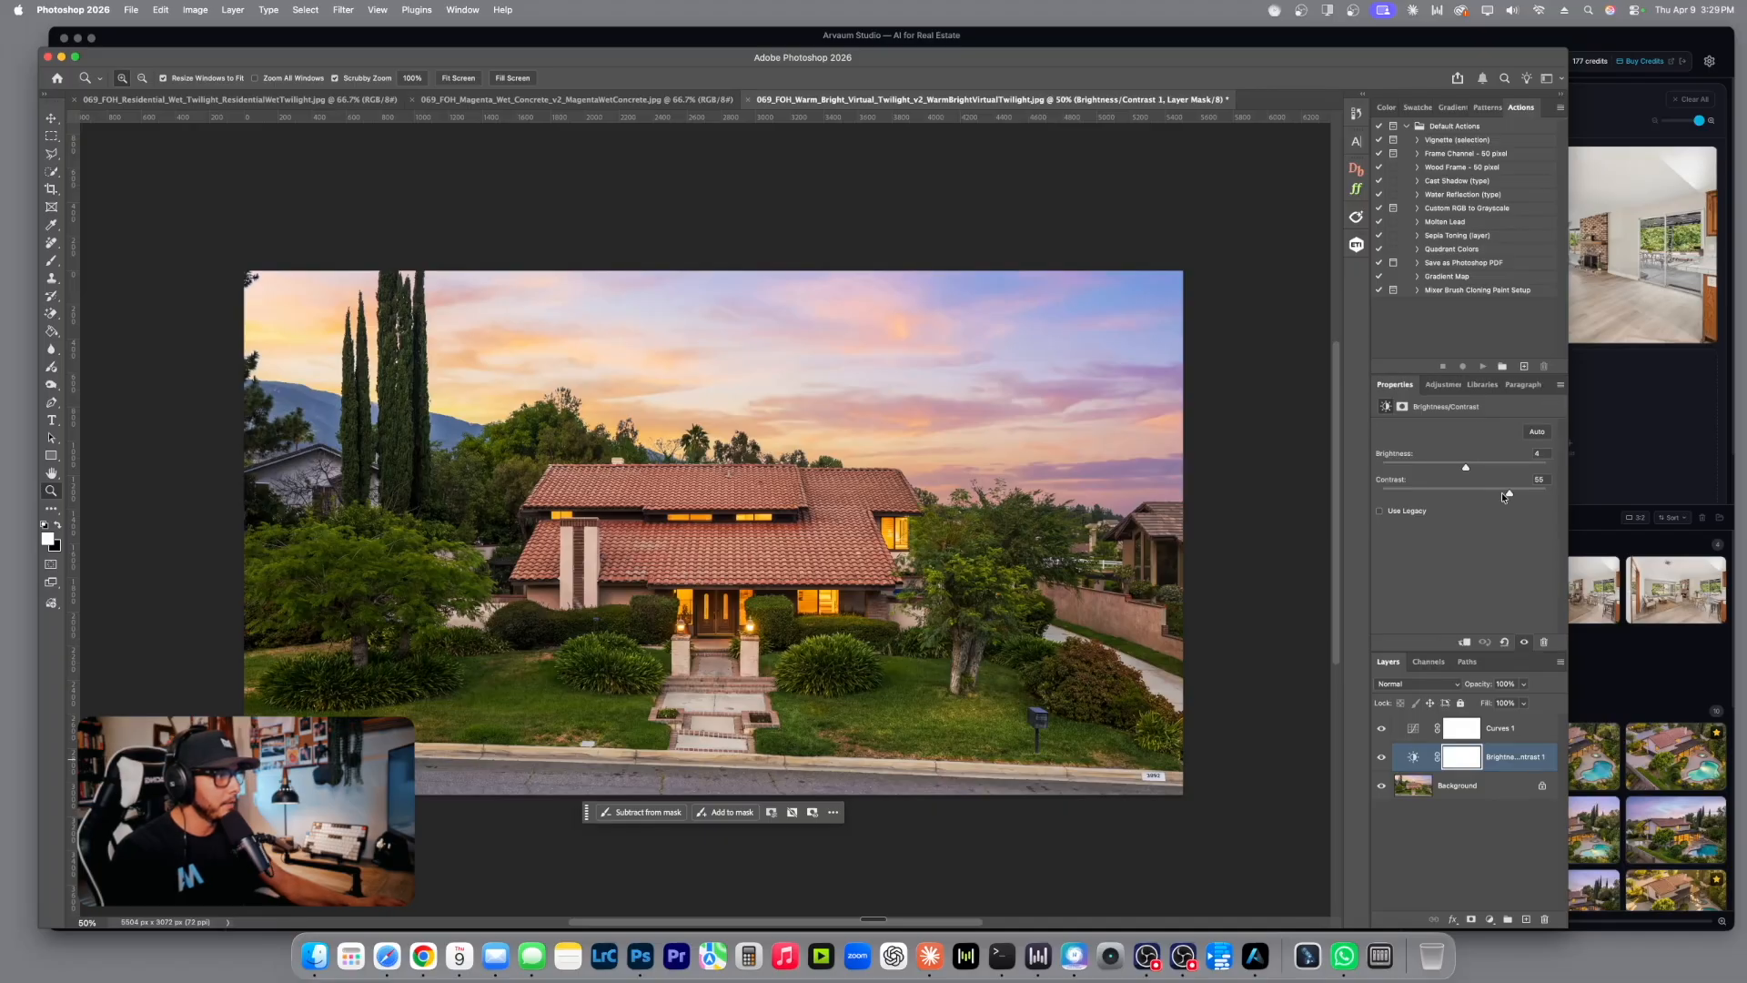
{"action": "left_click_drag", "start_coordinate": [1466, 468], "coordinate": [1473, 471]}
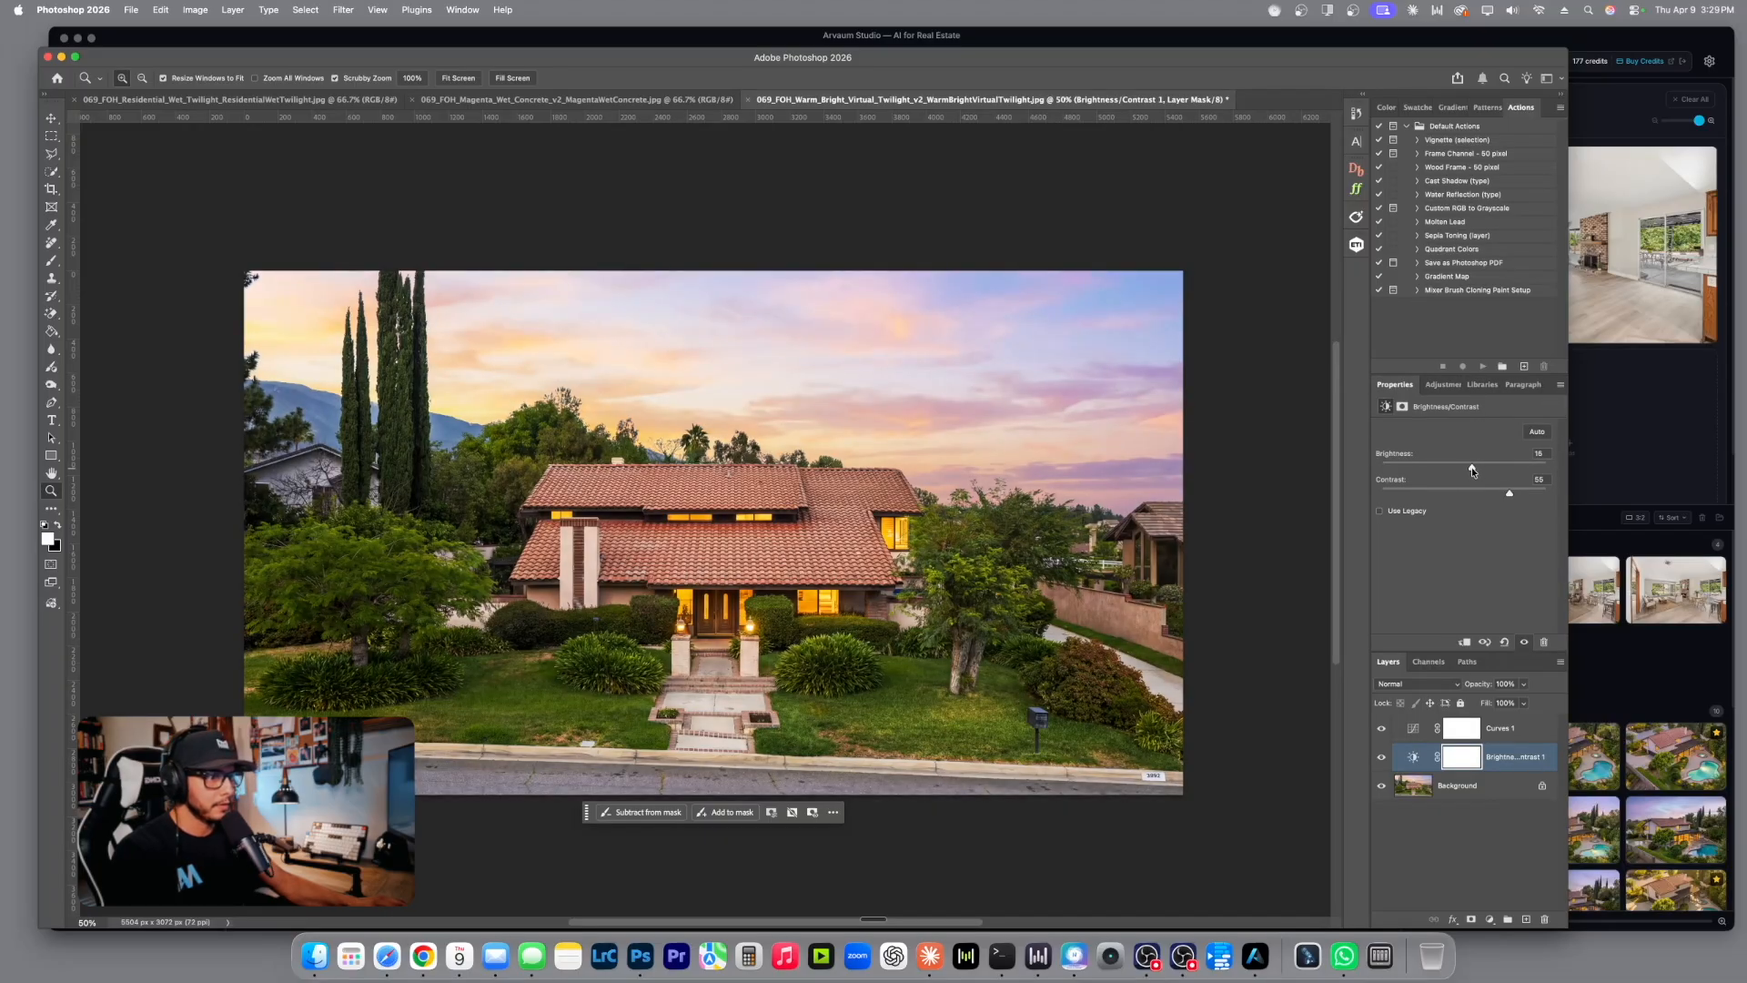
{"action": "left_click", "coordinate": [1383, 756]}
{"action": "left_click", "coordinate": [1382, 756]}
{"action": "left_click", "coordinate": [1382, 756]}
{"action": "left_click", "coordinate": [1382, 757]}
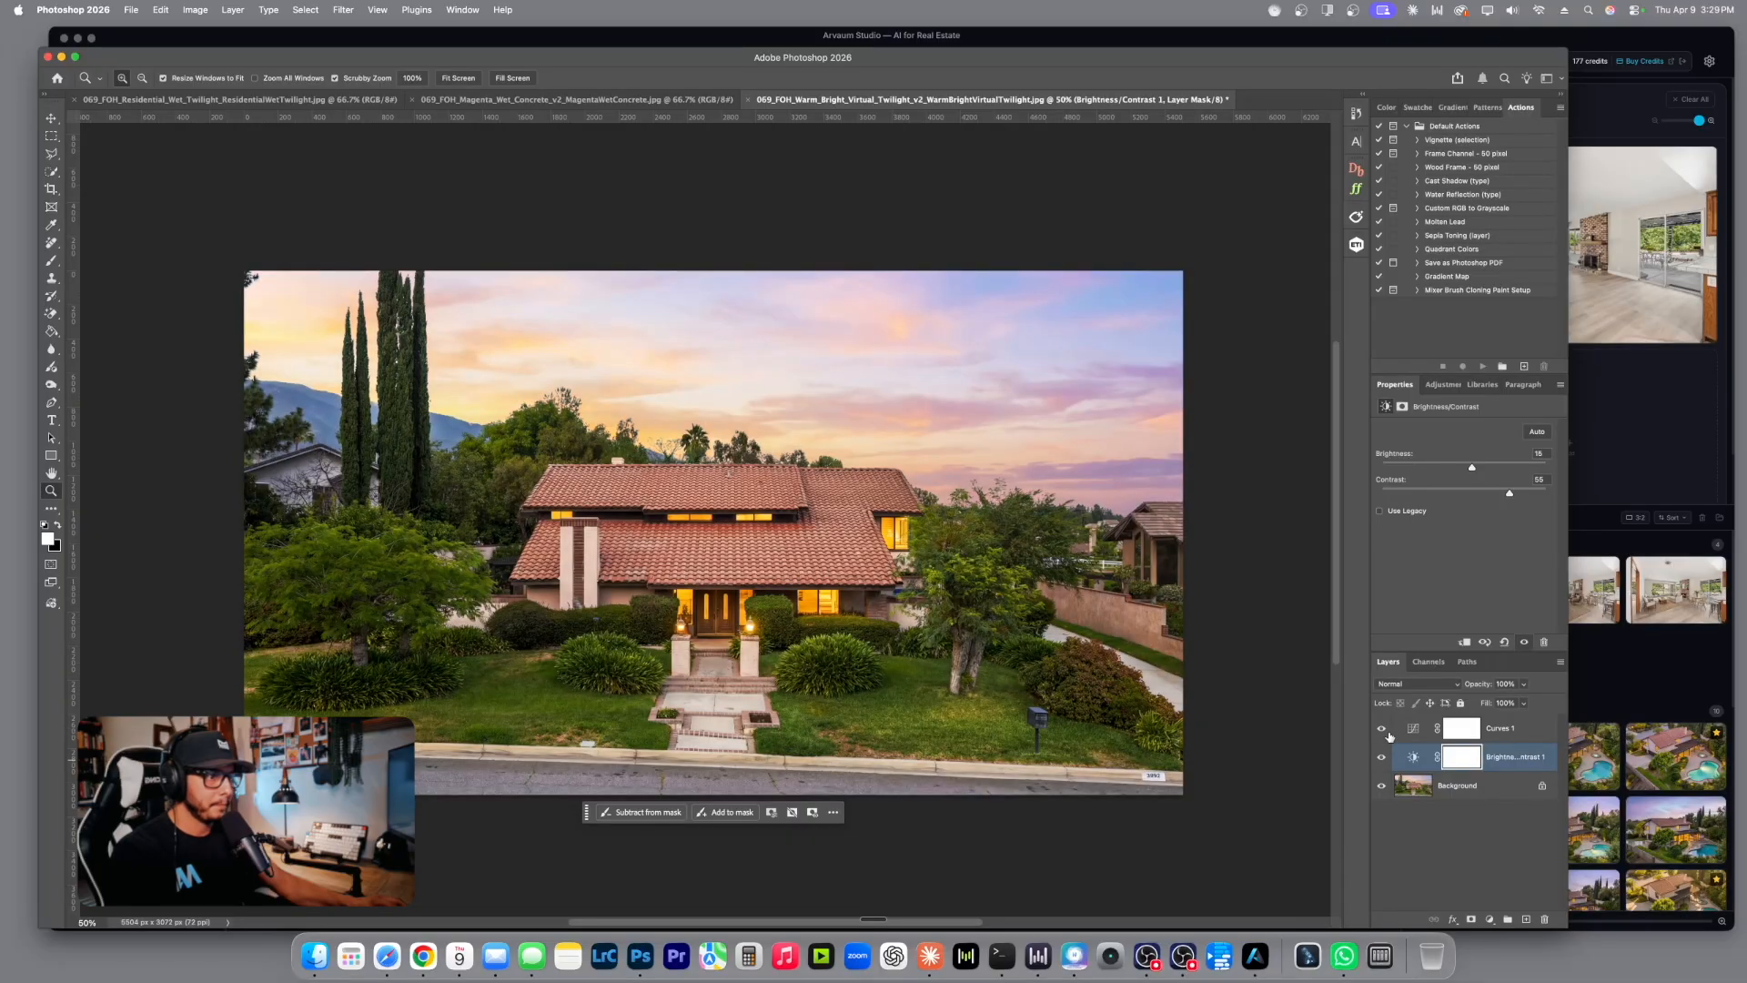
{"action": "left_click_drag", "start_coordinate": [1472, 467], "coordinate": [1467, 471]}
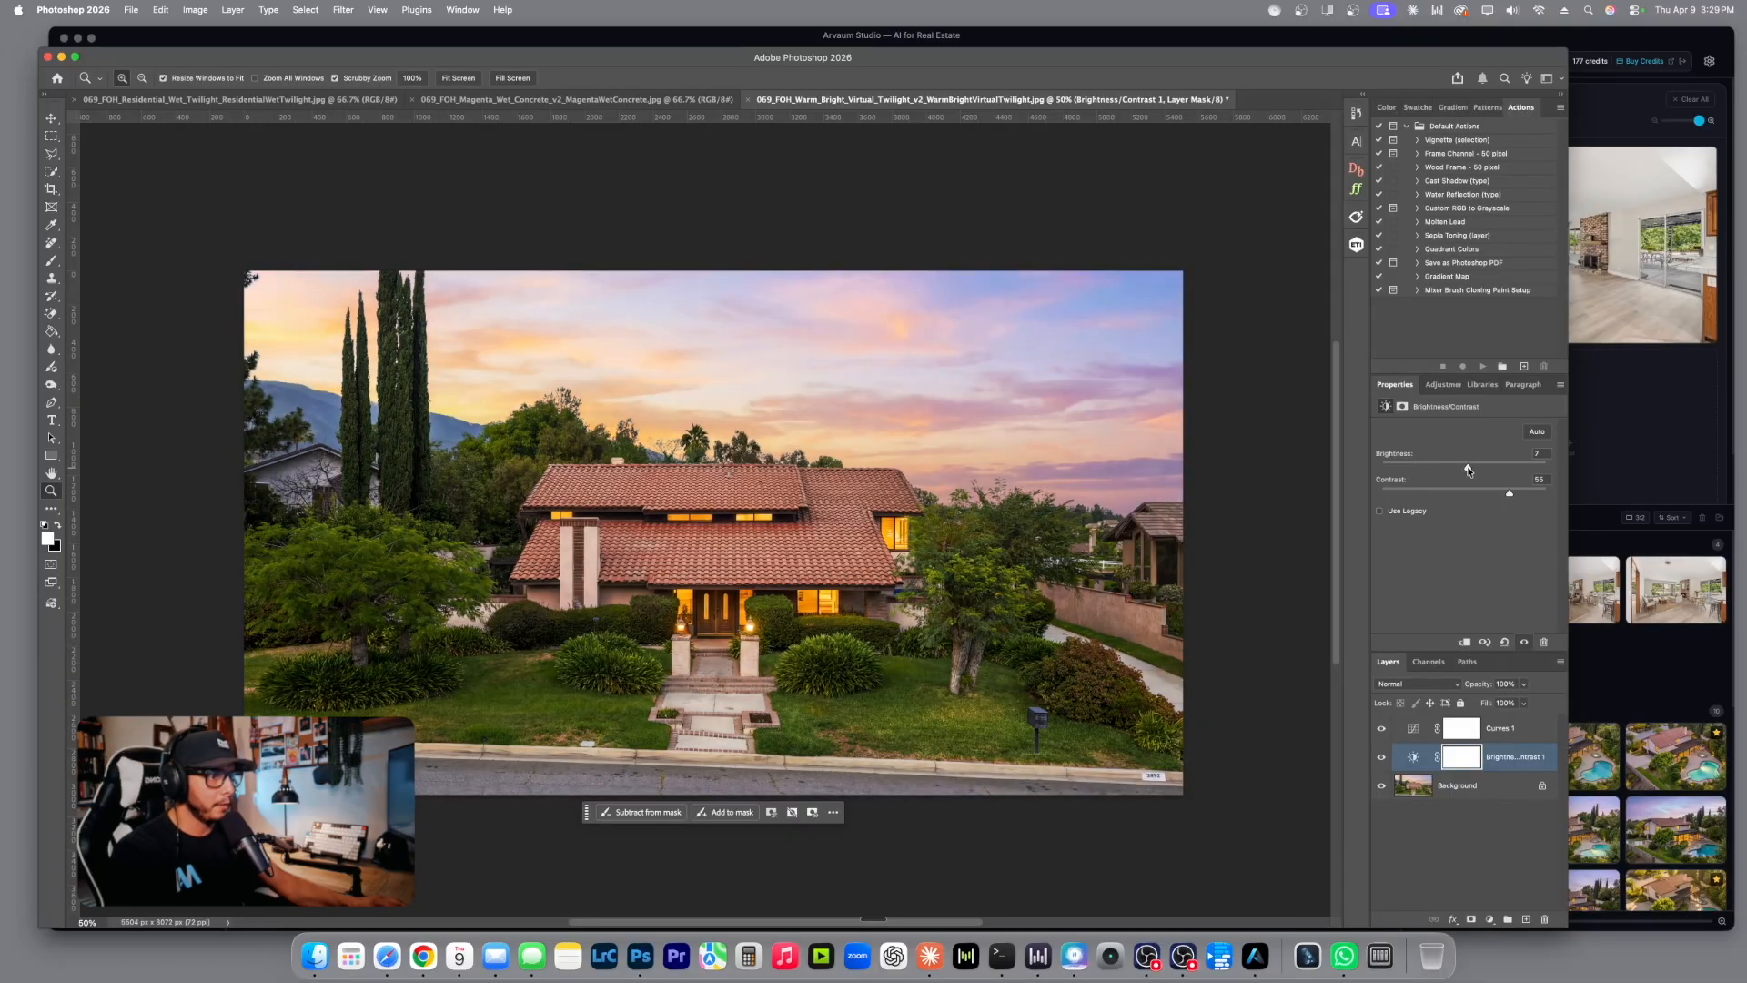
Remove the painted house number from the curb on the Background layer of the Warm Bright Virtual Twilight photo with the Remove tool.
{"action": "left_click", "coordinate": [1159, 786]}
{"action": "left_click", "coordinate": [1159, 787]}
{"action": "left_click", "coordinate": [1159, 786]}
{"action": "left_click", "coordinate": [1159, 786]}
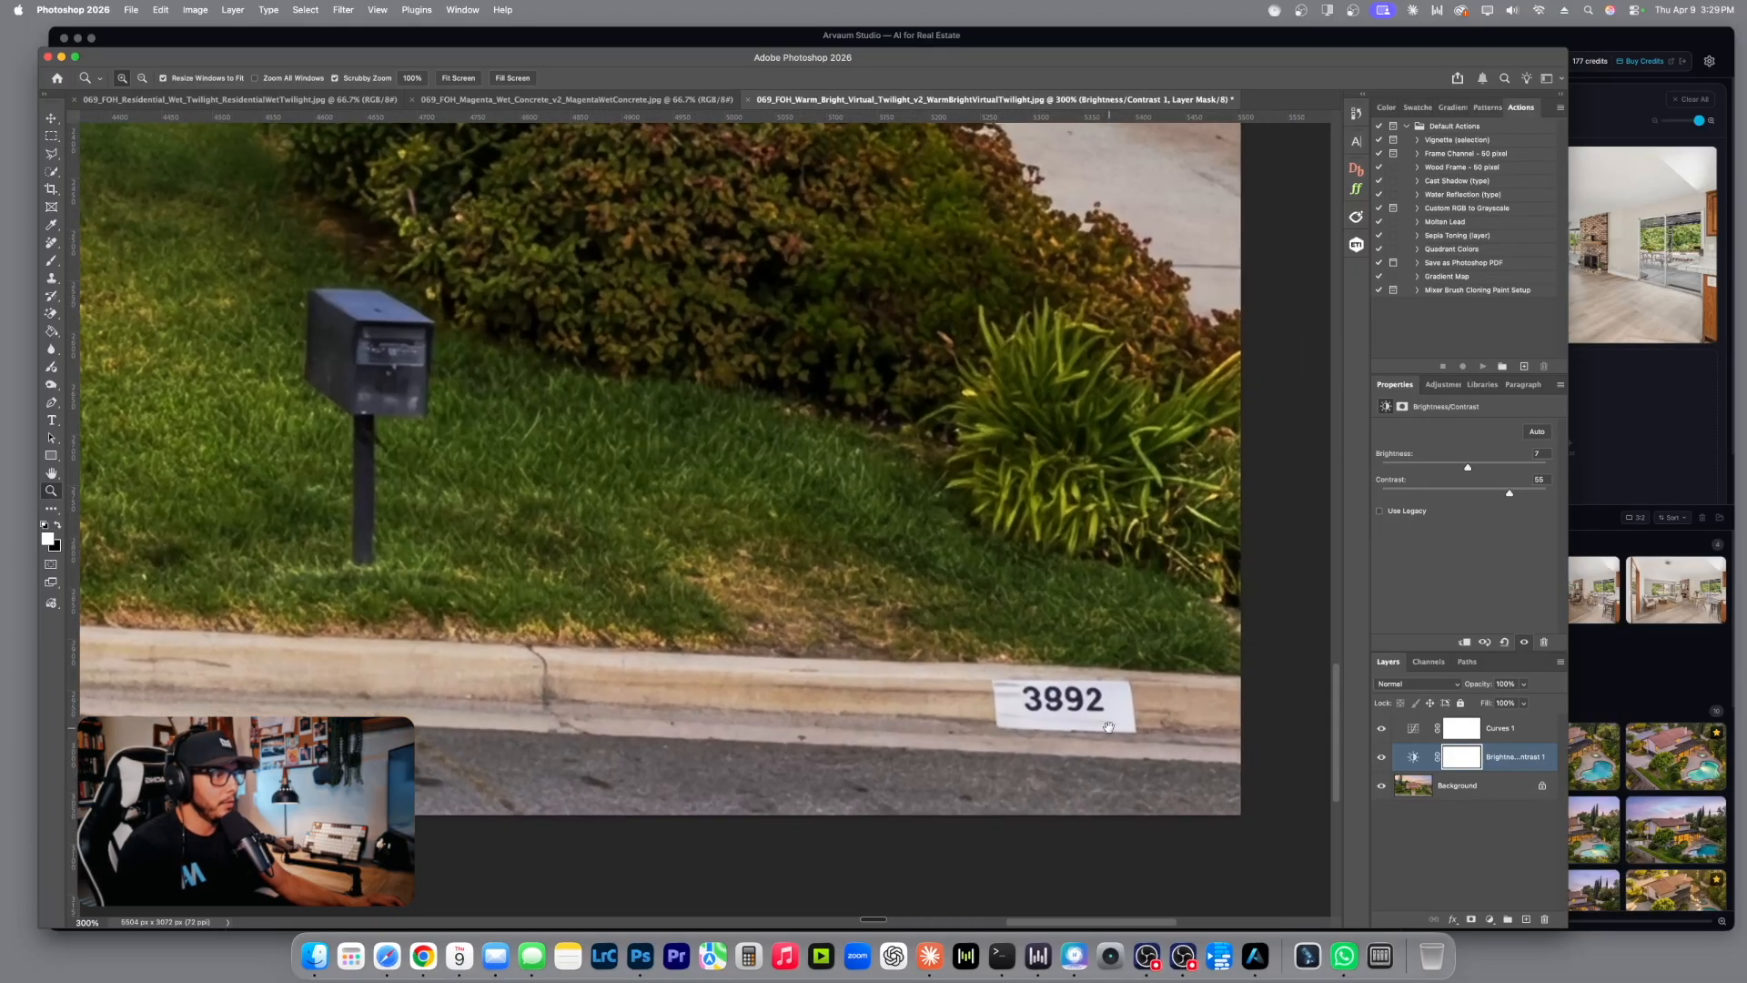
{"action": "left_click", "coordinate": [52, 242]}
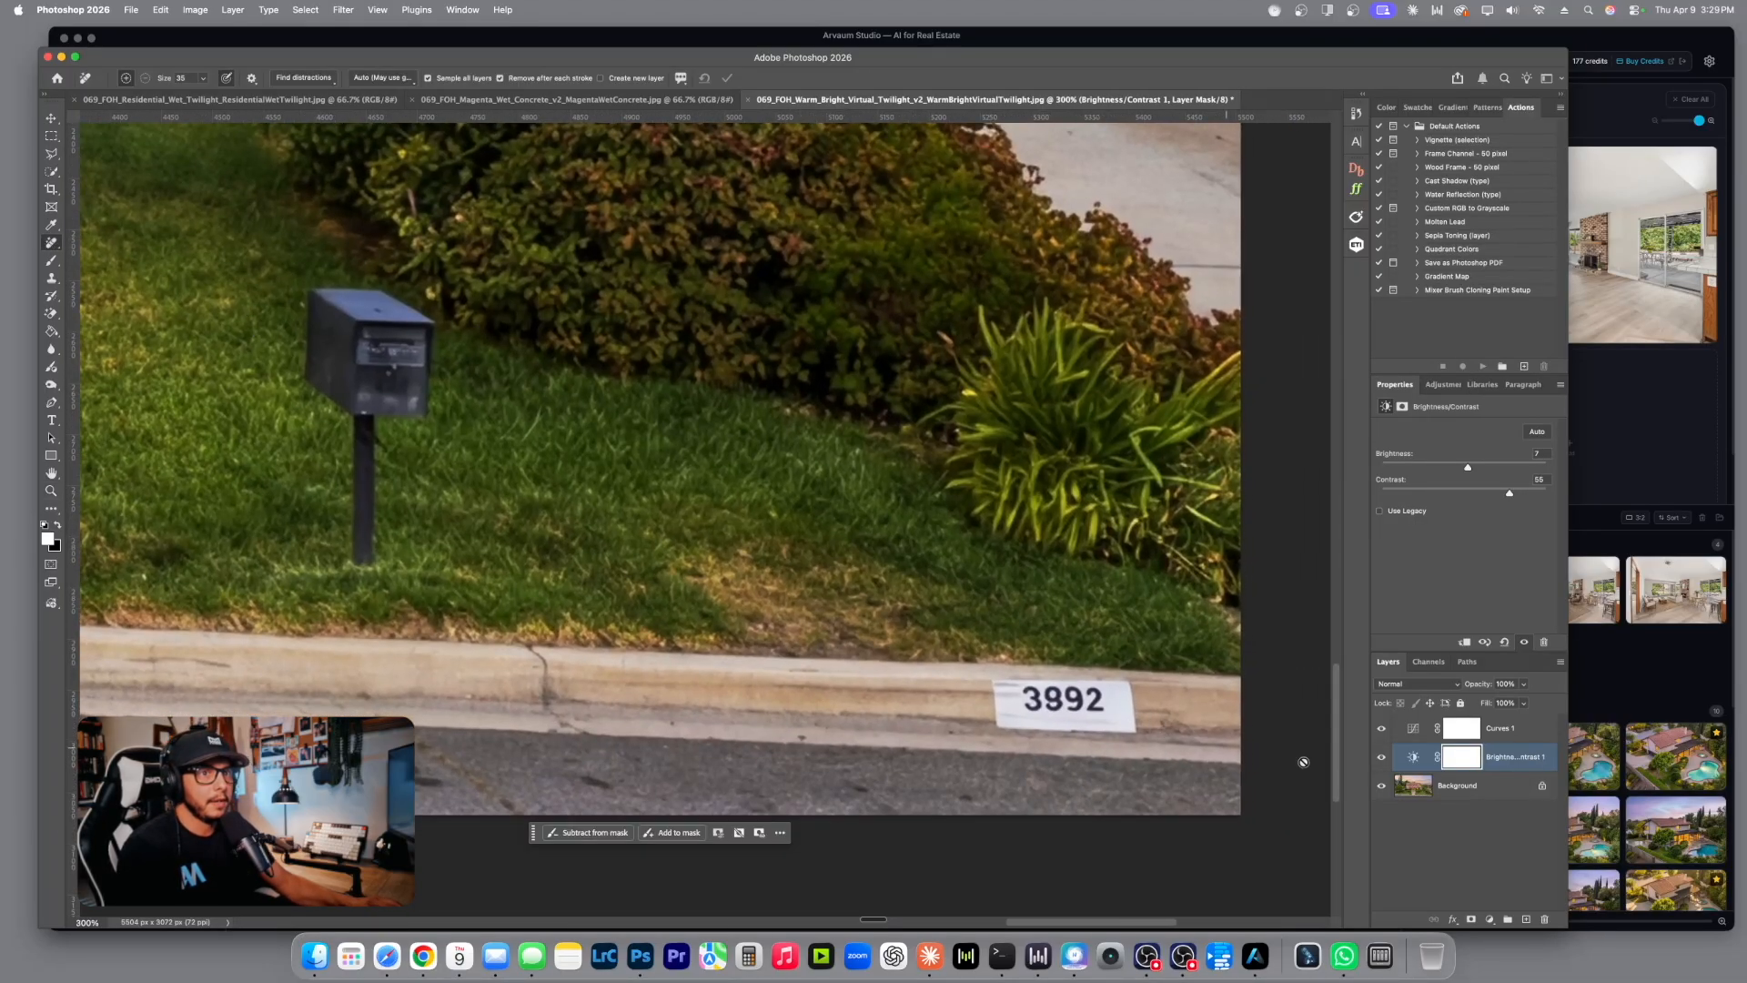
{"action": "left_click", "coordinate": [1456, 786]}
{"action": "mouse_move", "coordinate": [1132, 724]}
{"action": "left_mouse_down"}
{"action": "mouse_move", "coordinate": [999, 710]}
{"action": "mouse_move", "coordinate": [1133, 708]}
{"action": "left_mouse_up"}
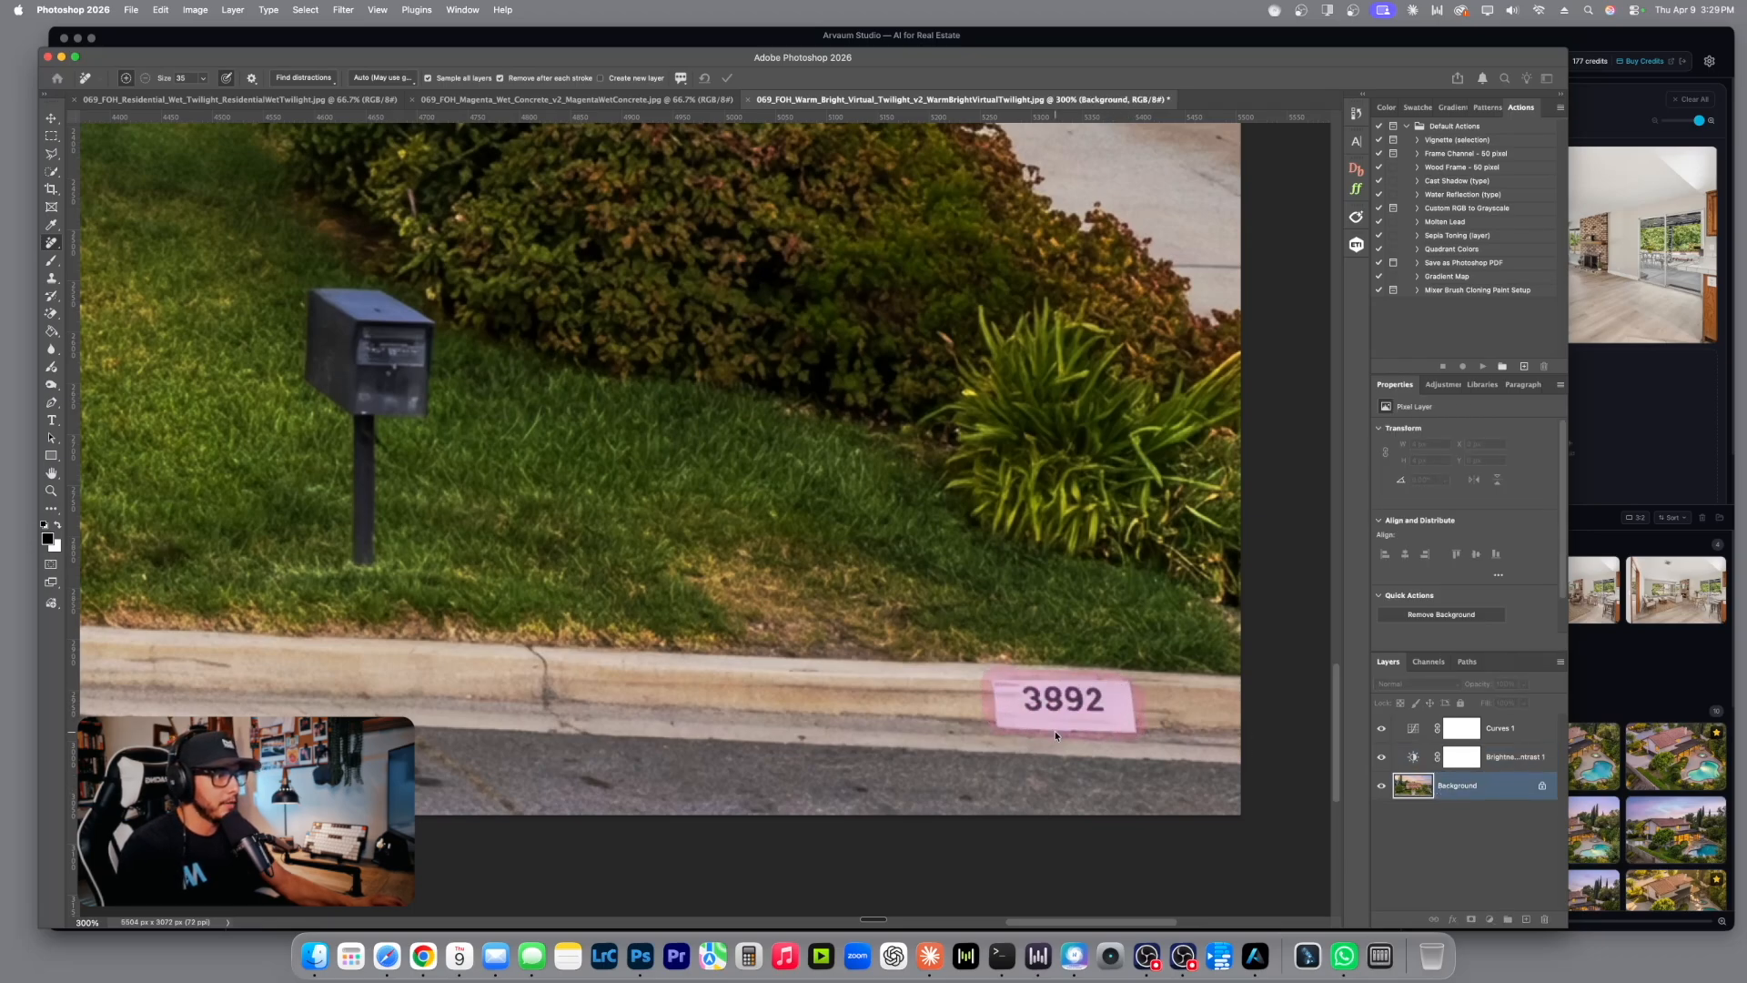
{"action": "key", "text": "z"}
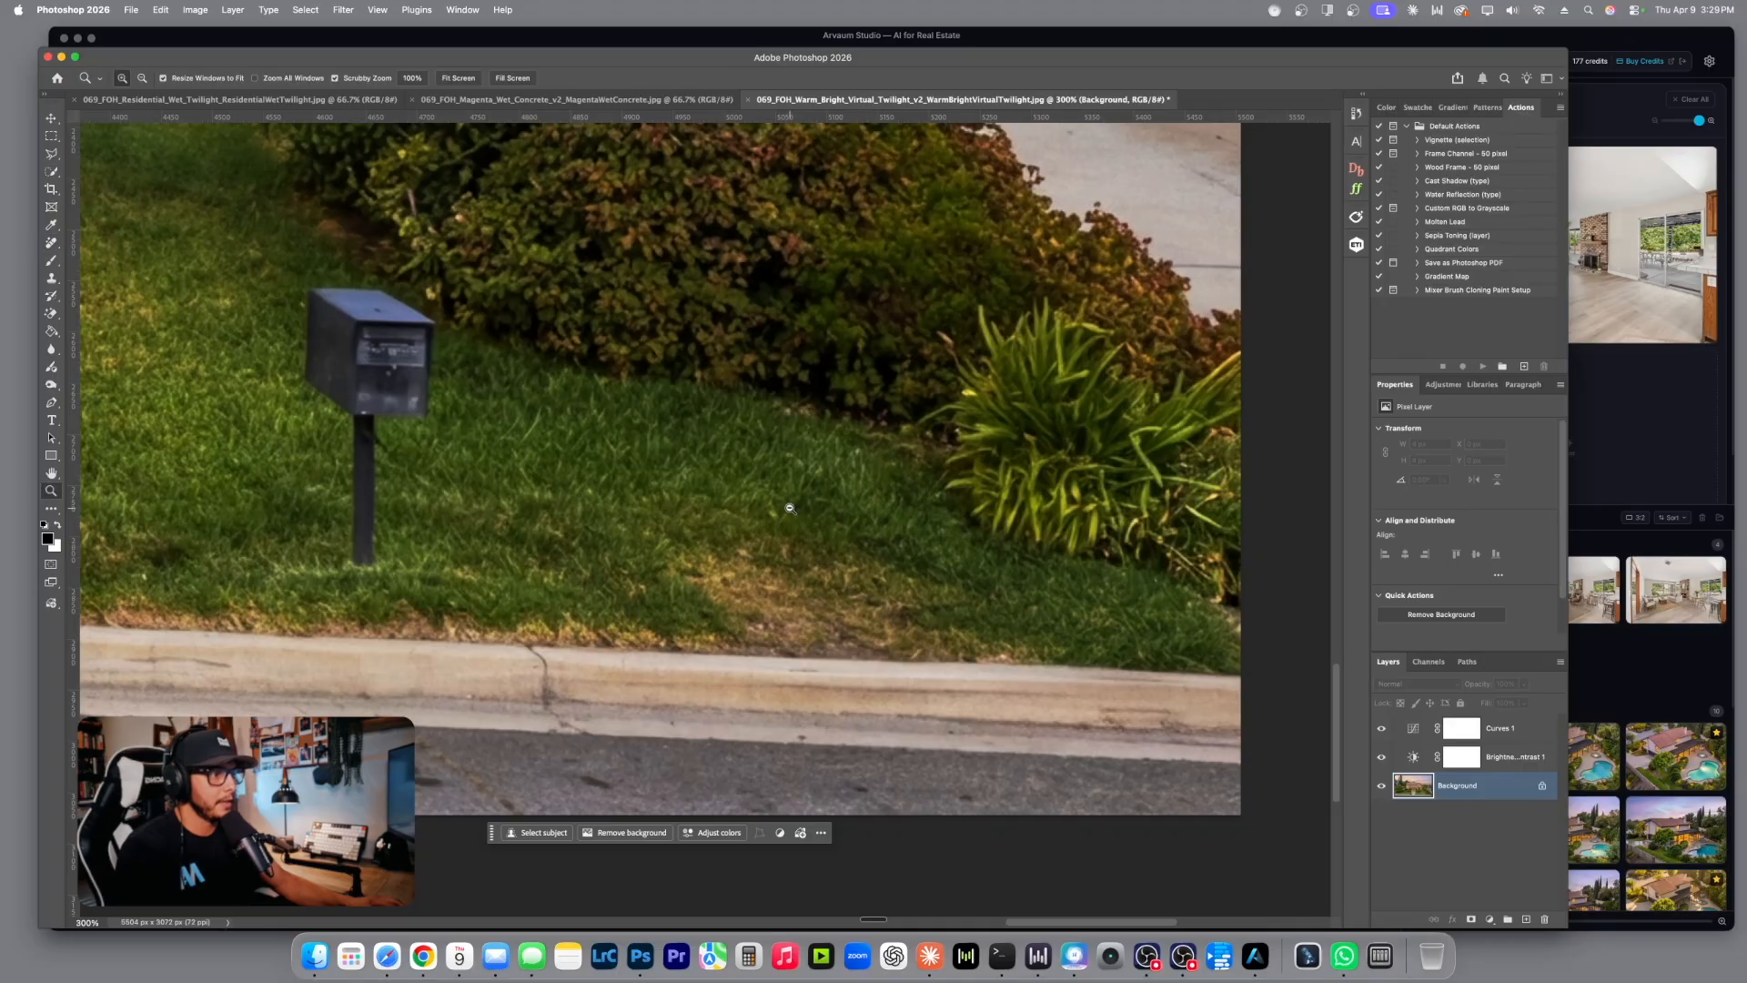
{"action": "left_click", "coordinate": [787, 504], "text": "alt"}
{"action": "left_click", "coordinate": [787, 504], "text": "alt"}
{"action": "left_click", "coordinate": [787, 504], "text": "alt"}
{"action": "left_click", "coordinate": [787, 504], "text": "alt"}
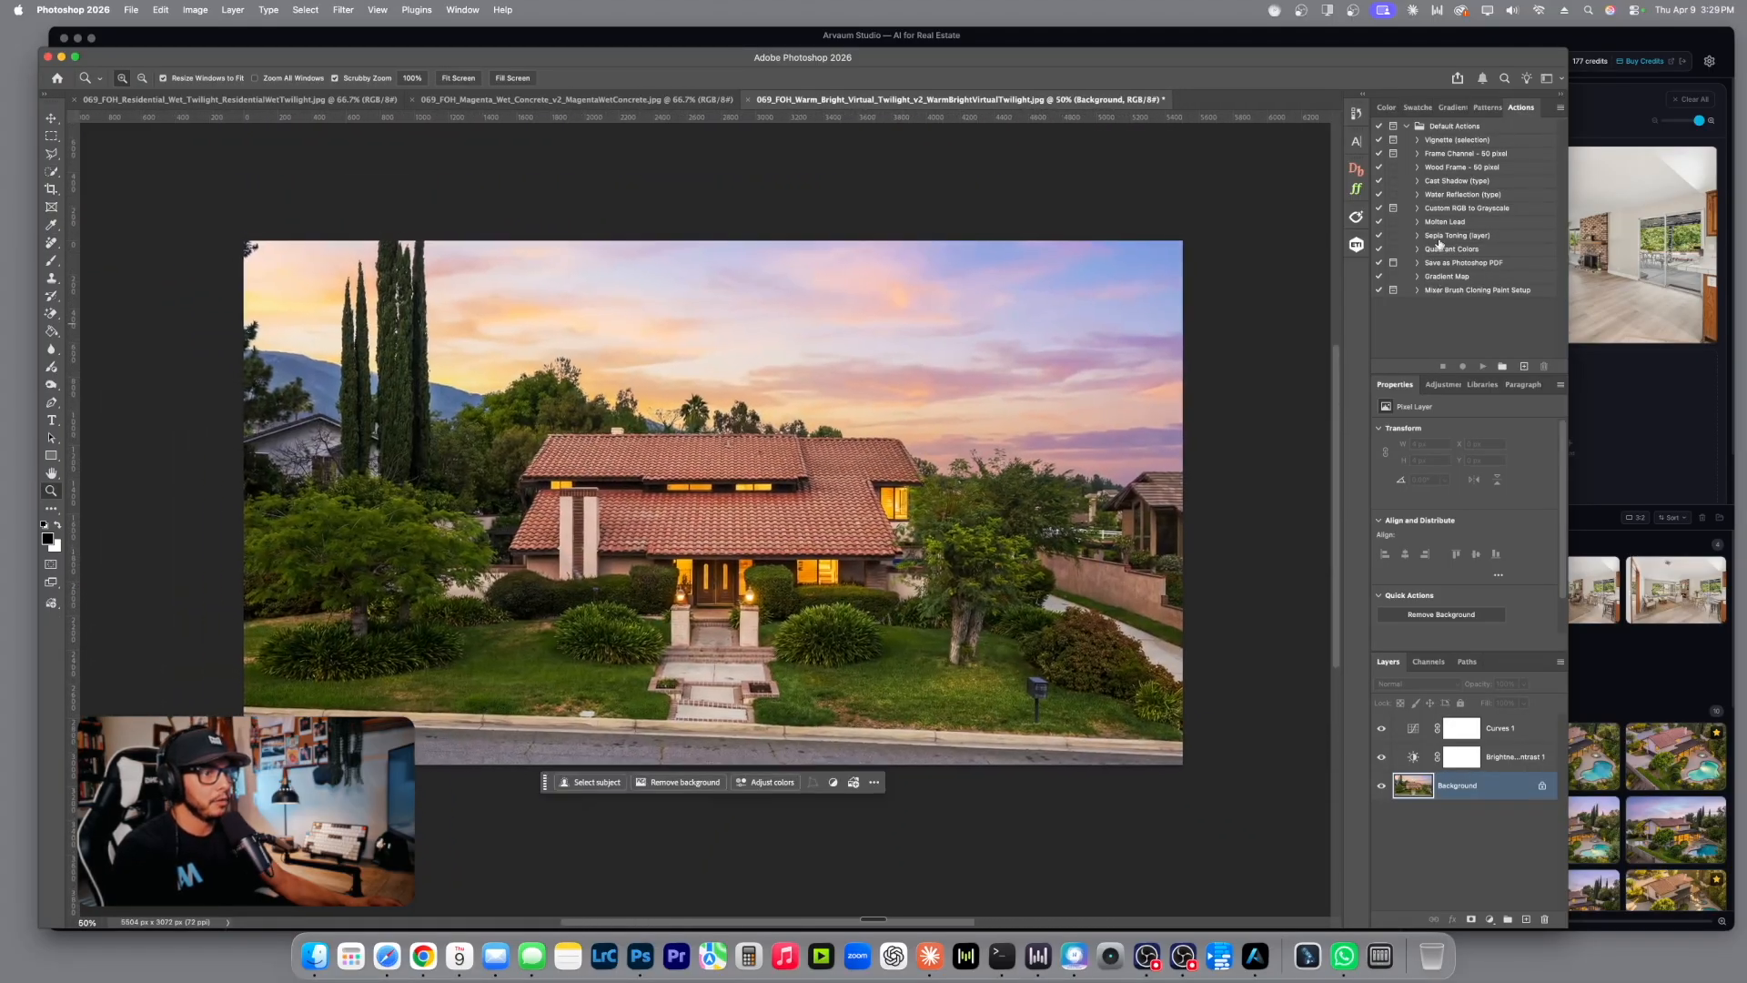
Save a JPEG copy of the Warm Bright Virtual Twilight v2 photo over the existing file, and close the document without saving its layers.
{"action": "left_click", "coordinate": [1357, 188]}
{"action": "left_click", "coordinate": [1311, 257]}
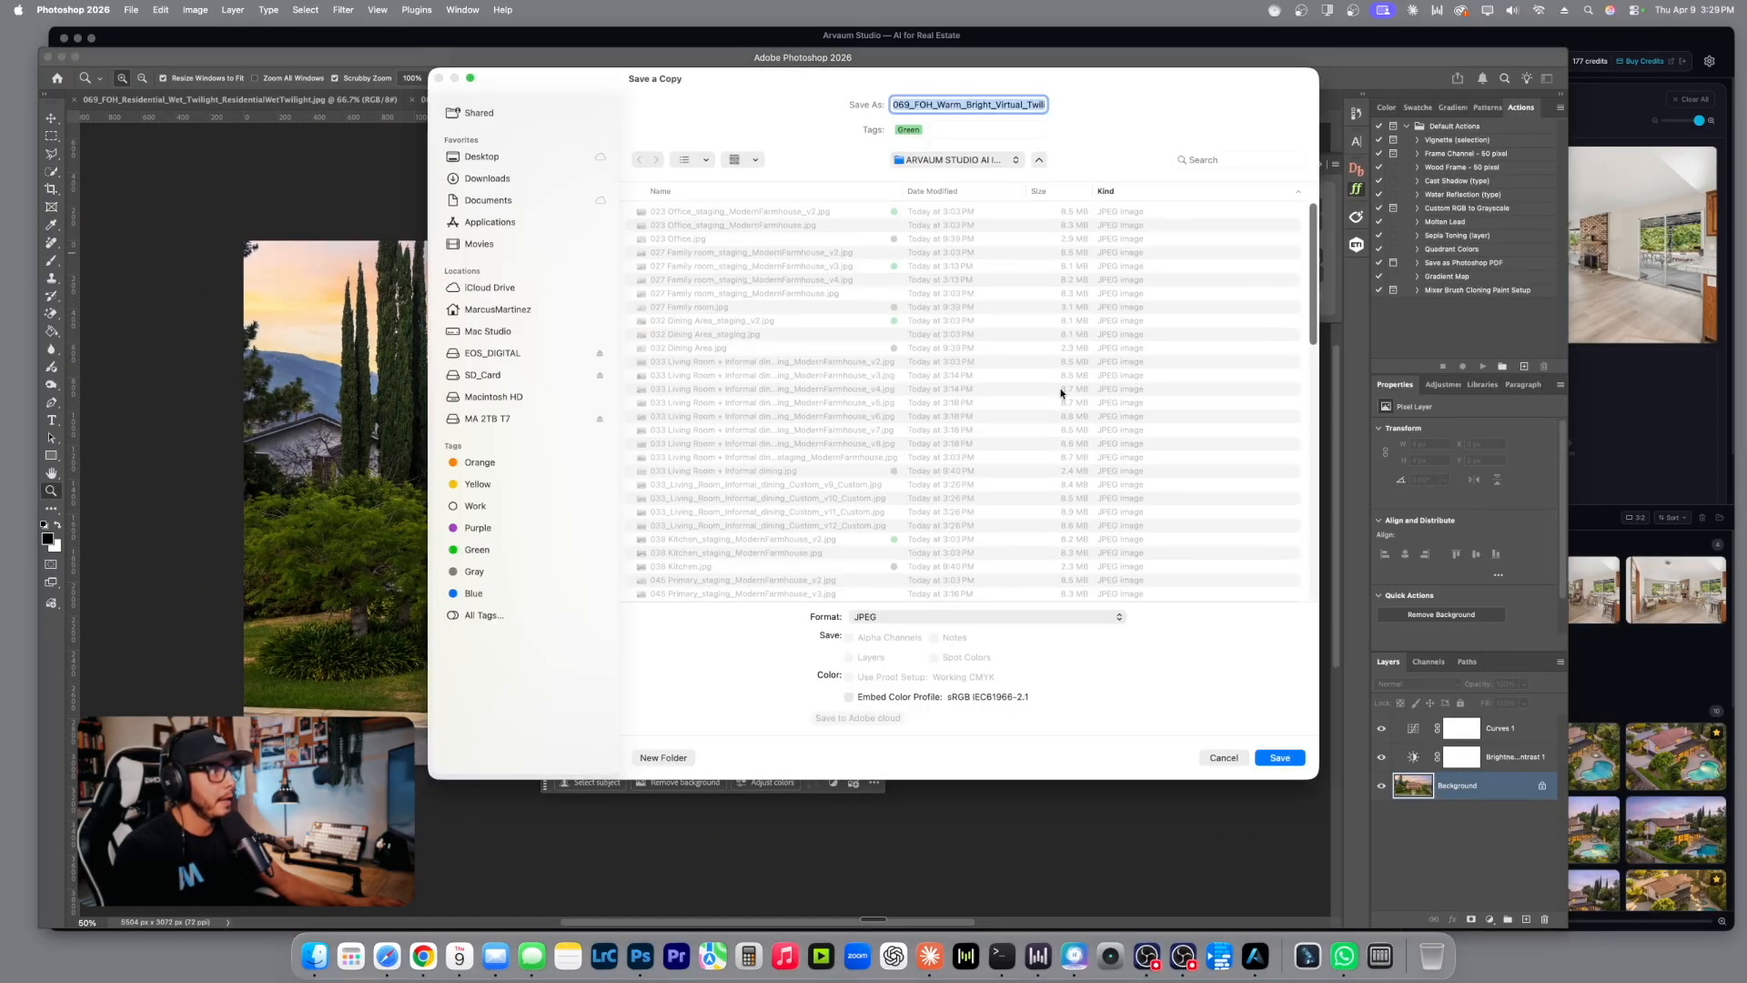
{"action": "left_click", "coordinate": [1279, 758]}
{"action": "left_click", "coordinate": [932, 509]}
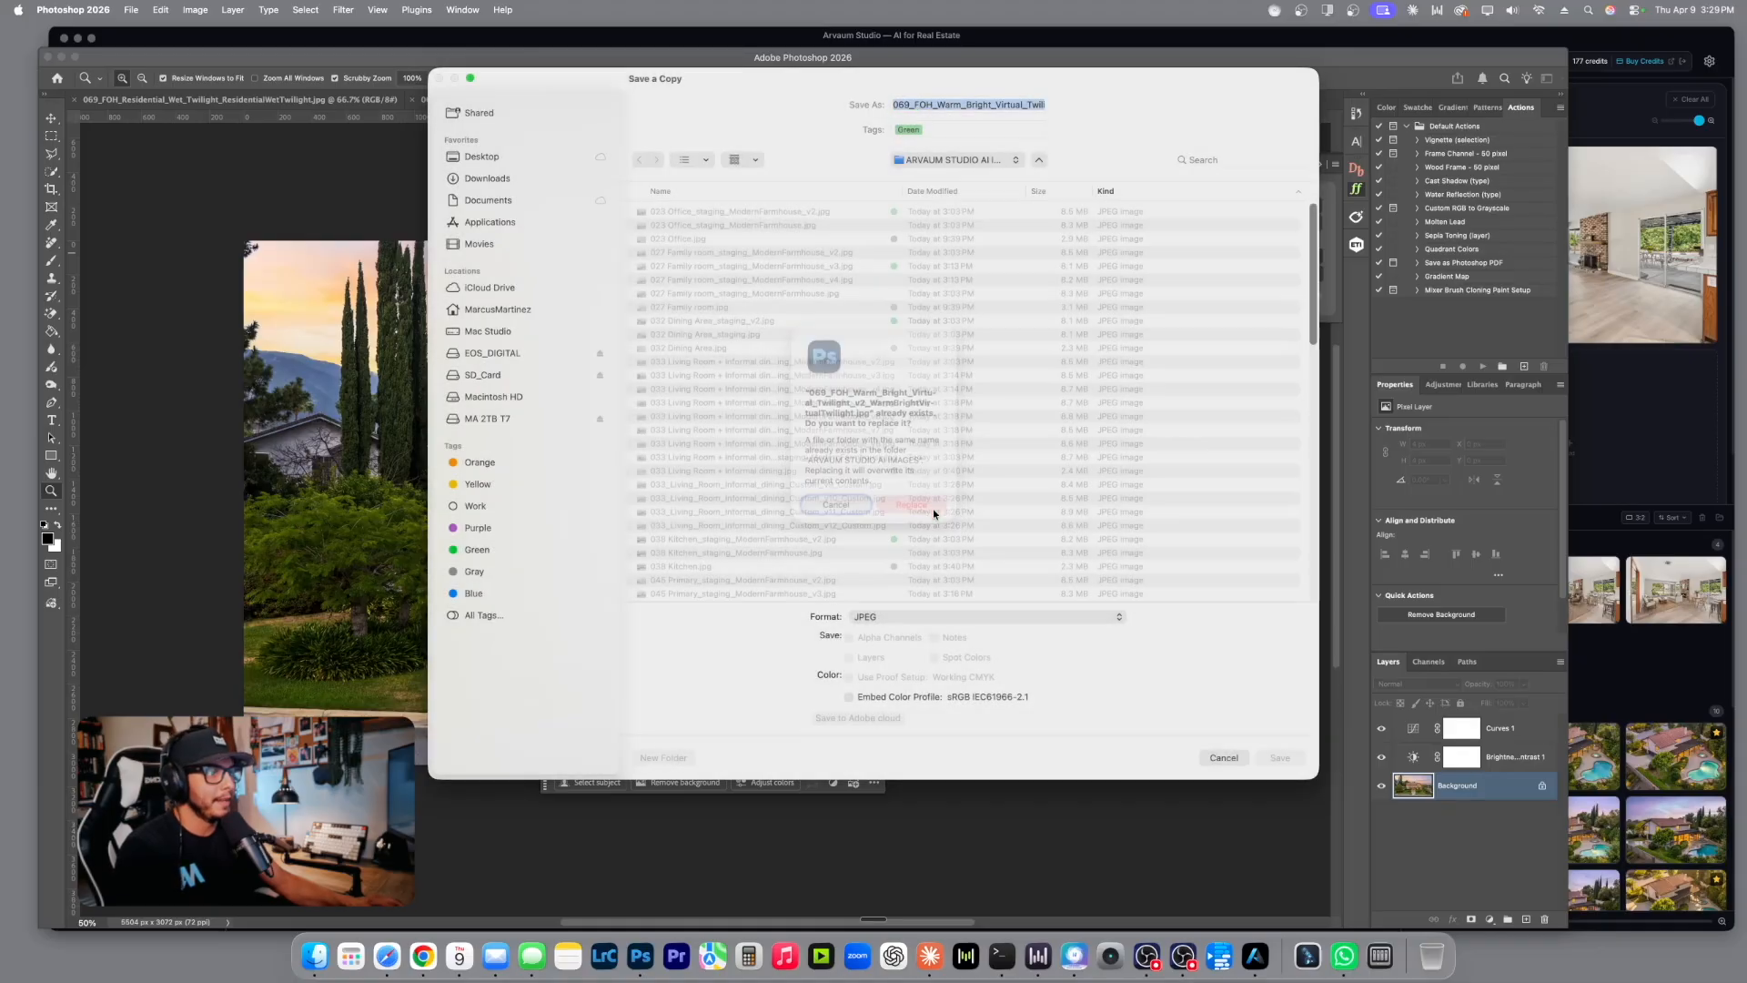
{"action": "left_click", "coordinate": [956, 276]}
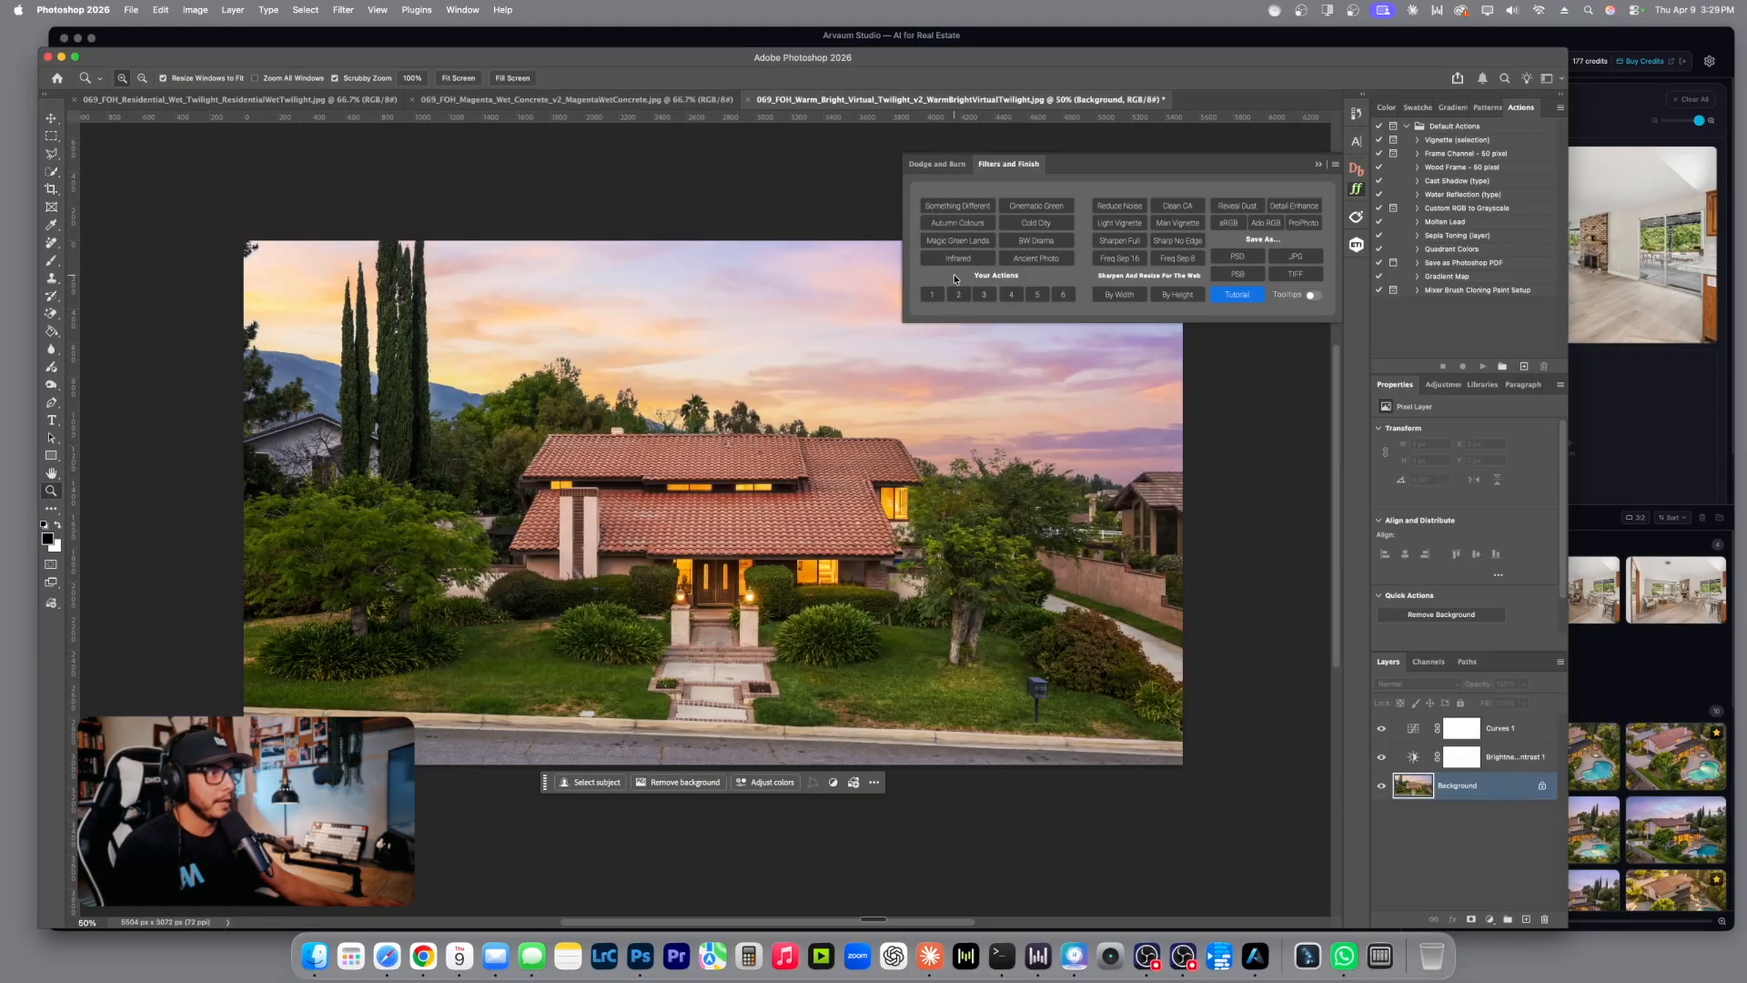
{"action": "left_click", "coordinate": [1319, 167]}
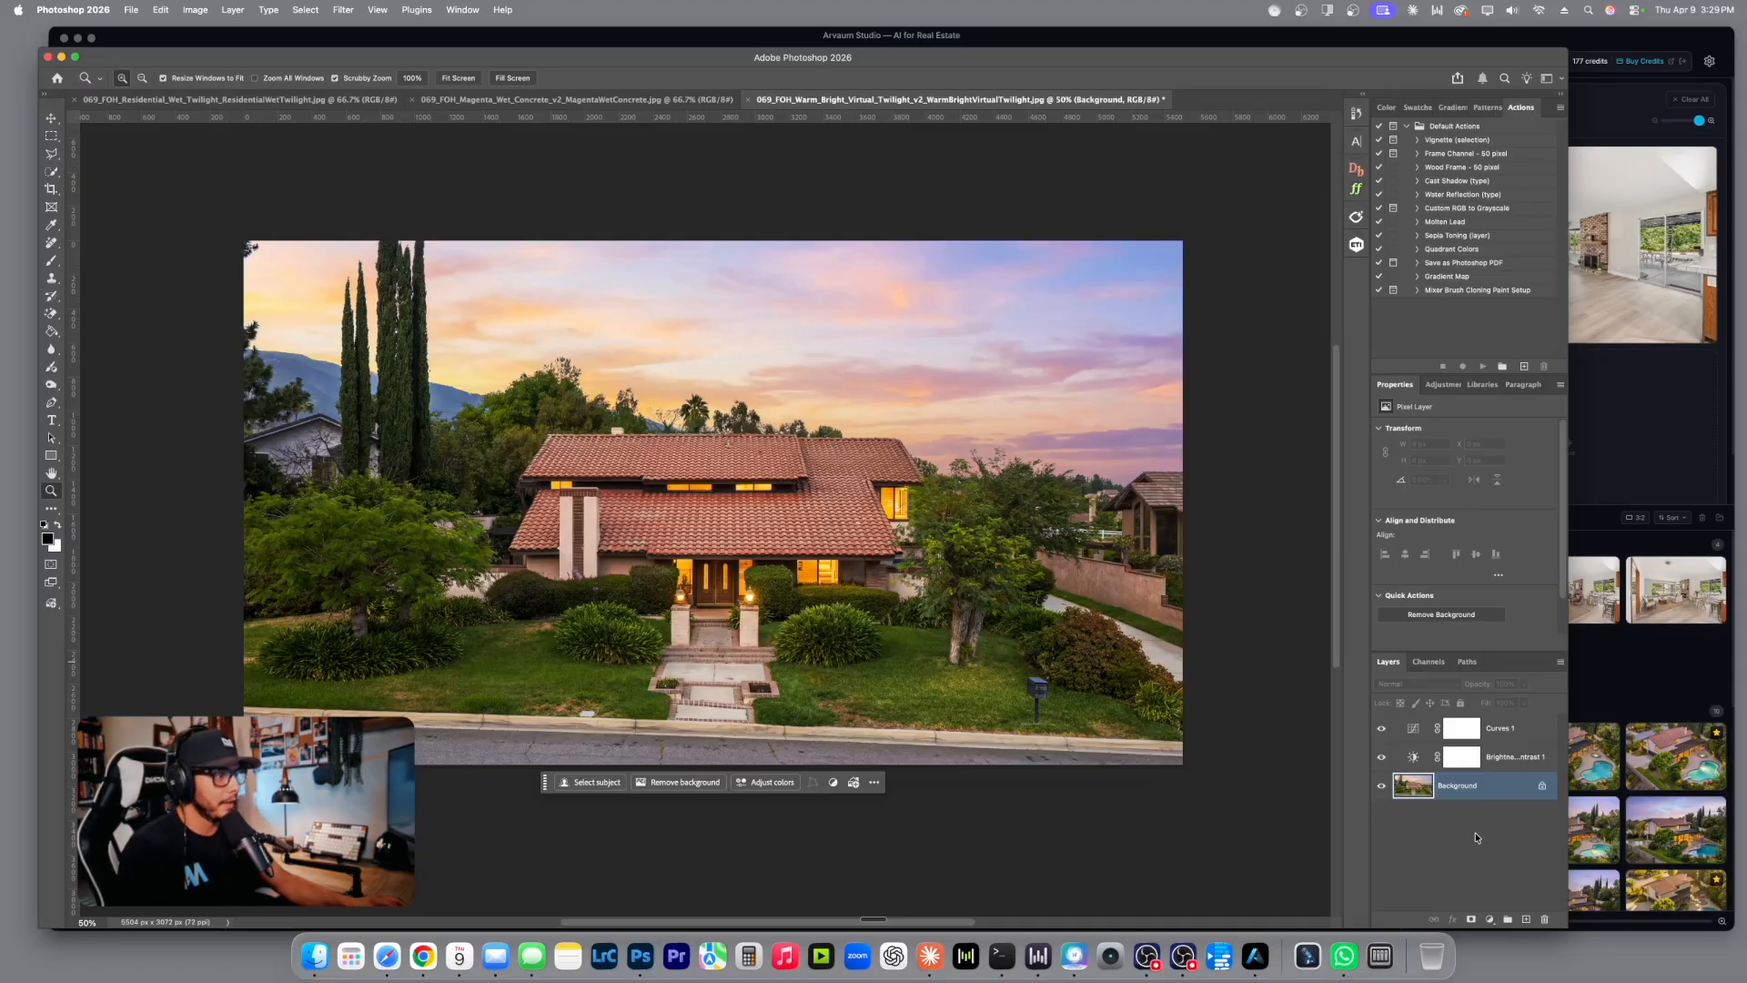
{"action": "left_click", "coordinate": [746, 102]}
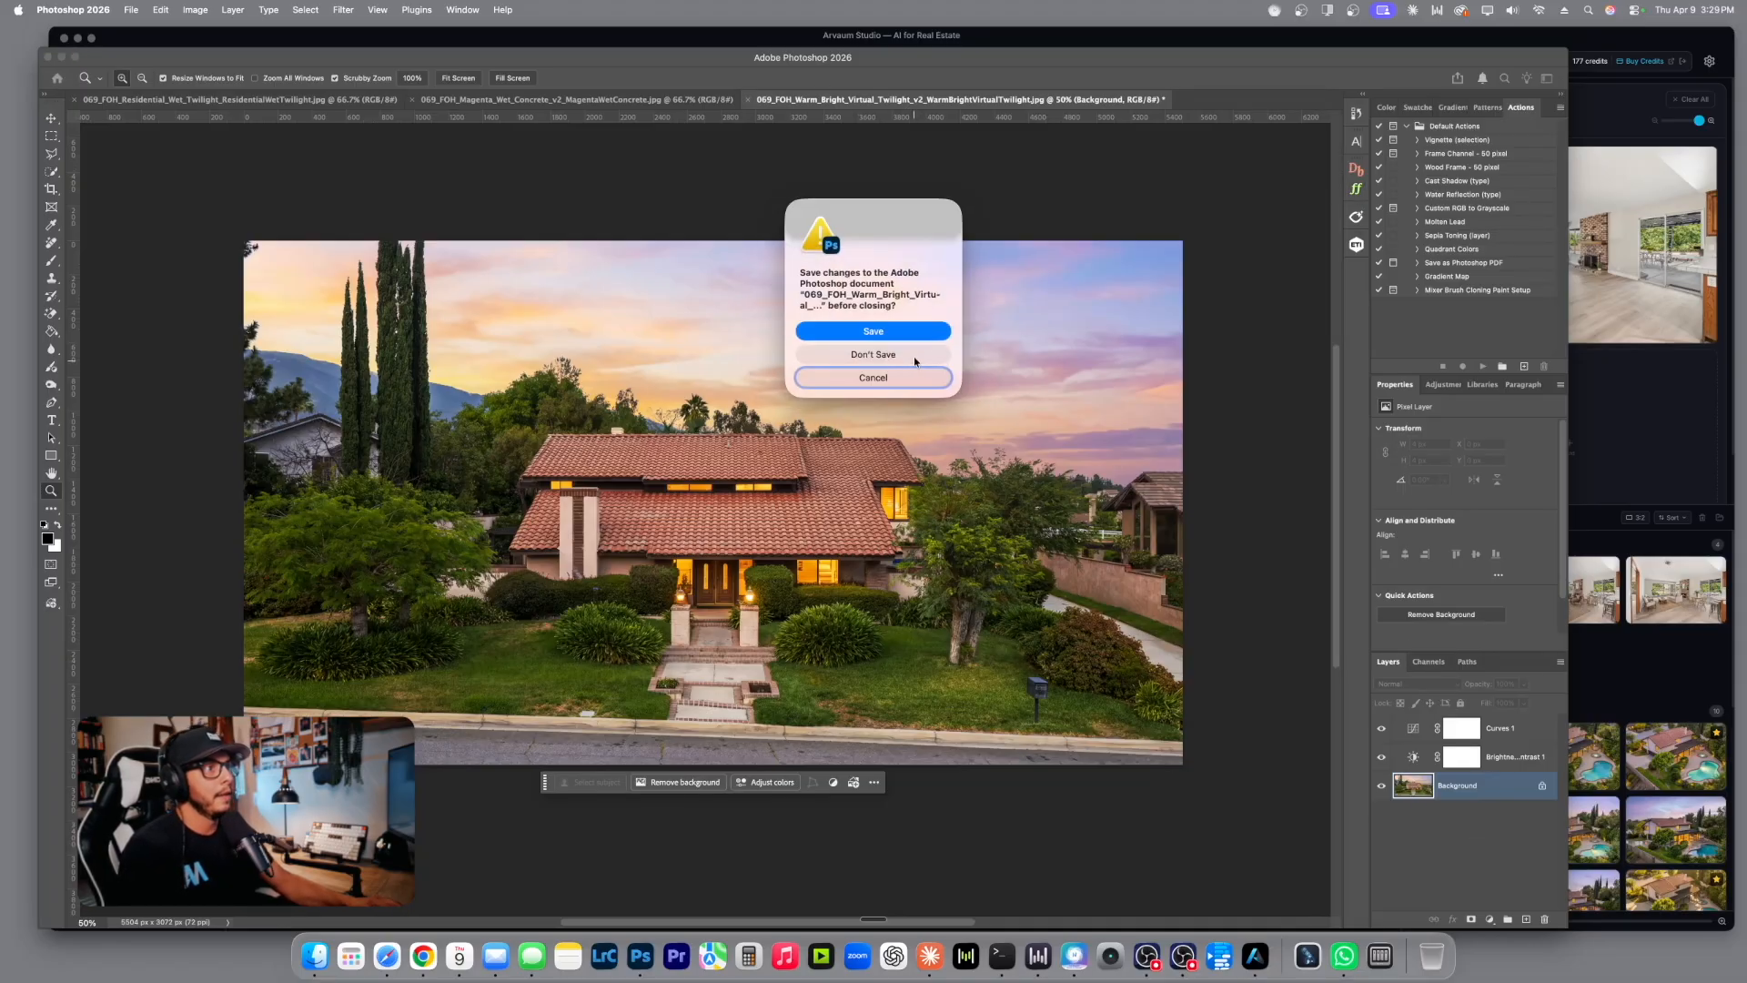
{"action": "left_click", "coordinate": [826, 353]}
Remove the painted house number from the curb in the 069 Magenta Wet Concrete v2 photo with the Remove tool.
{"action": "left_click_drag", "start_coordinate": [630, 675], "coordinate": [882, 600]}
{"action": "left_click", "coordinate": [52, 244]}
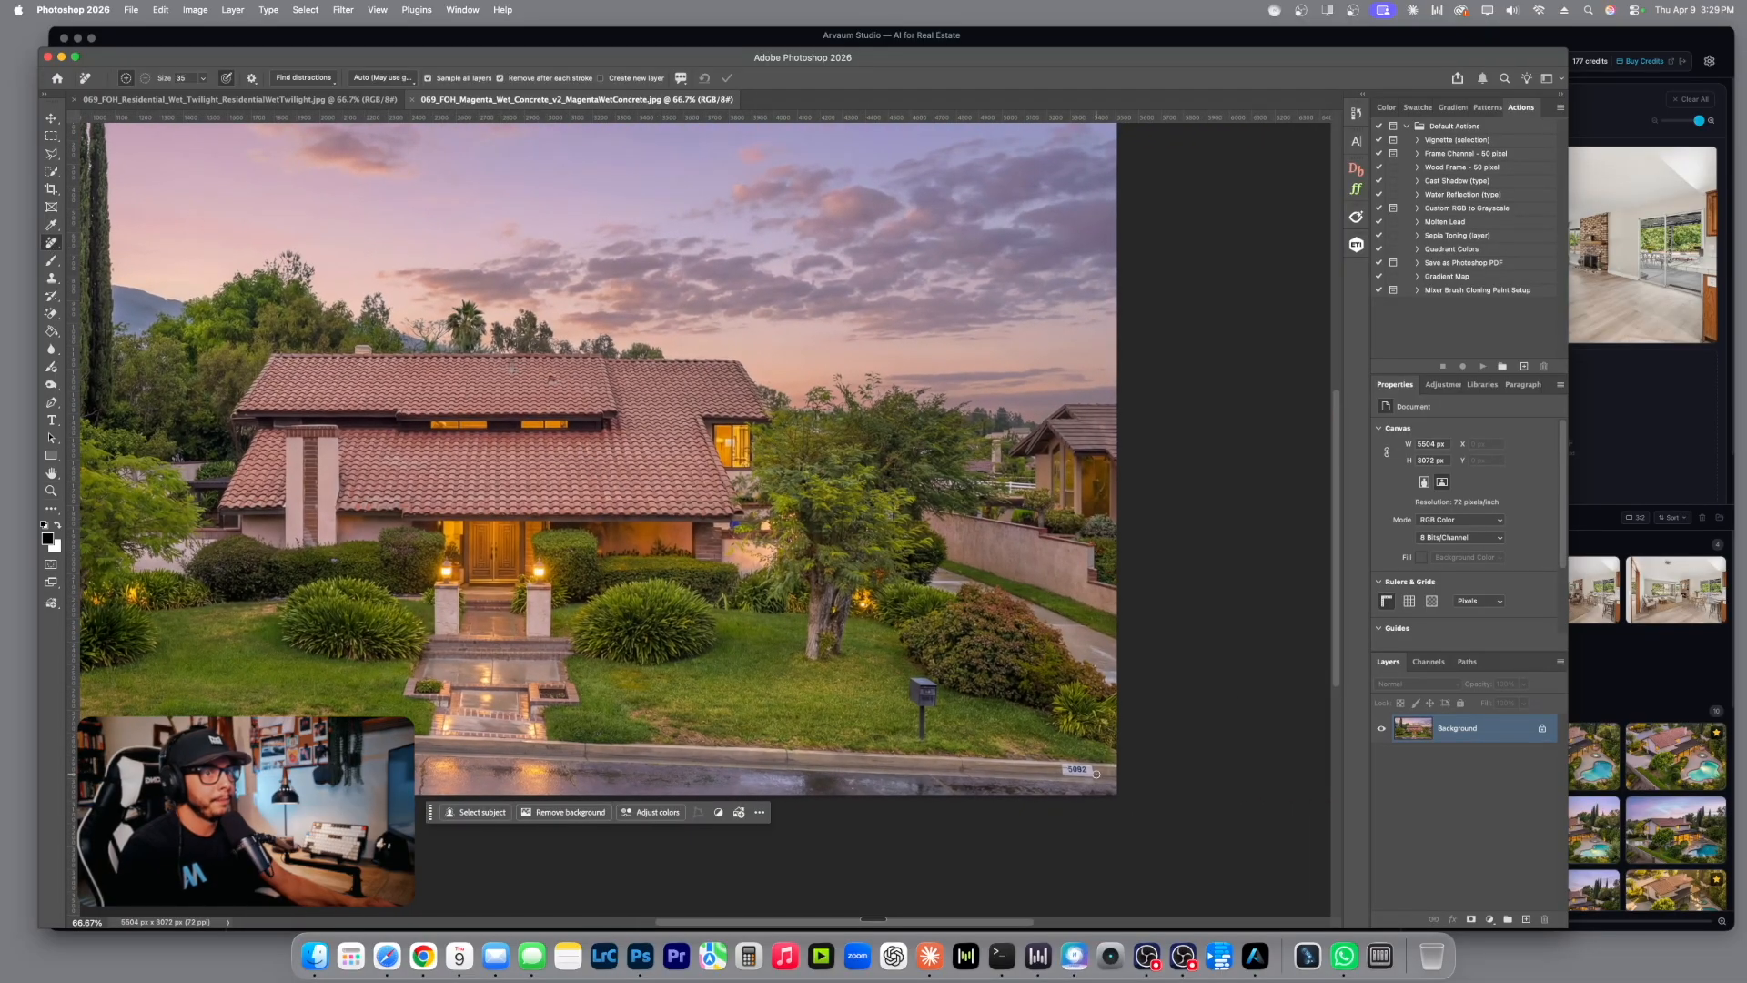
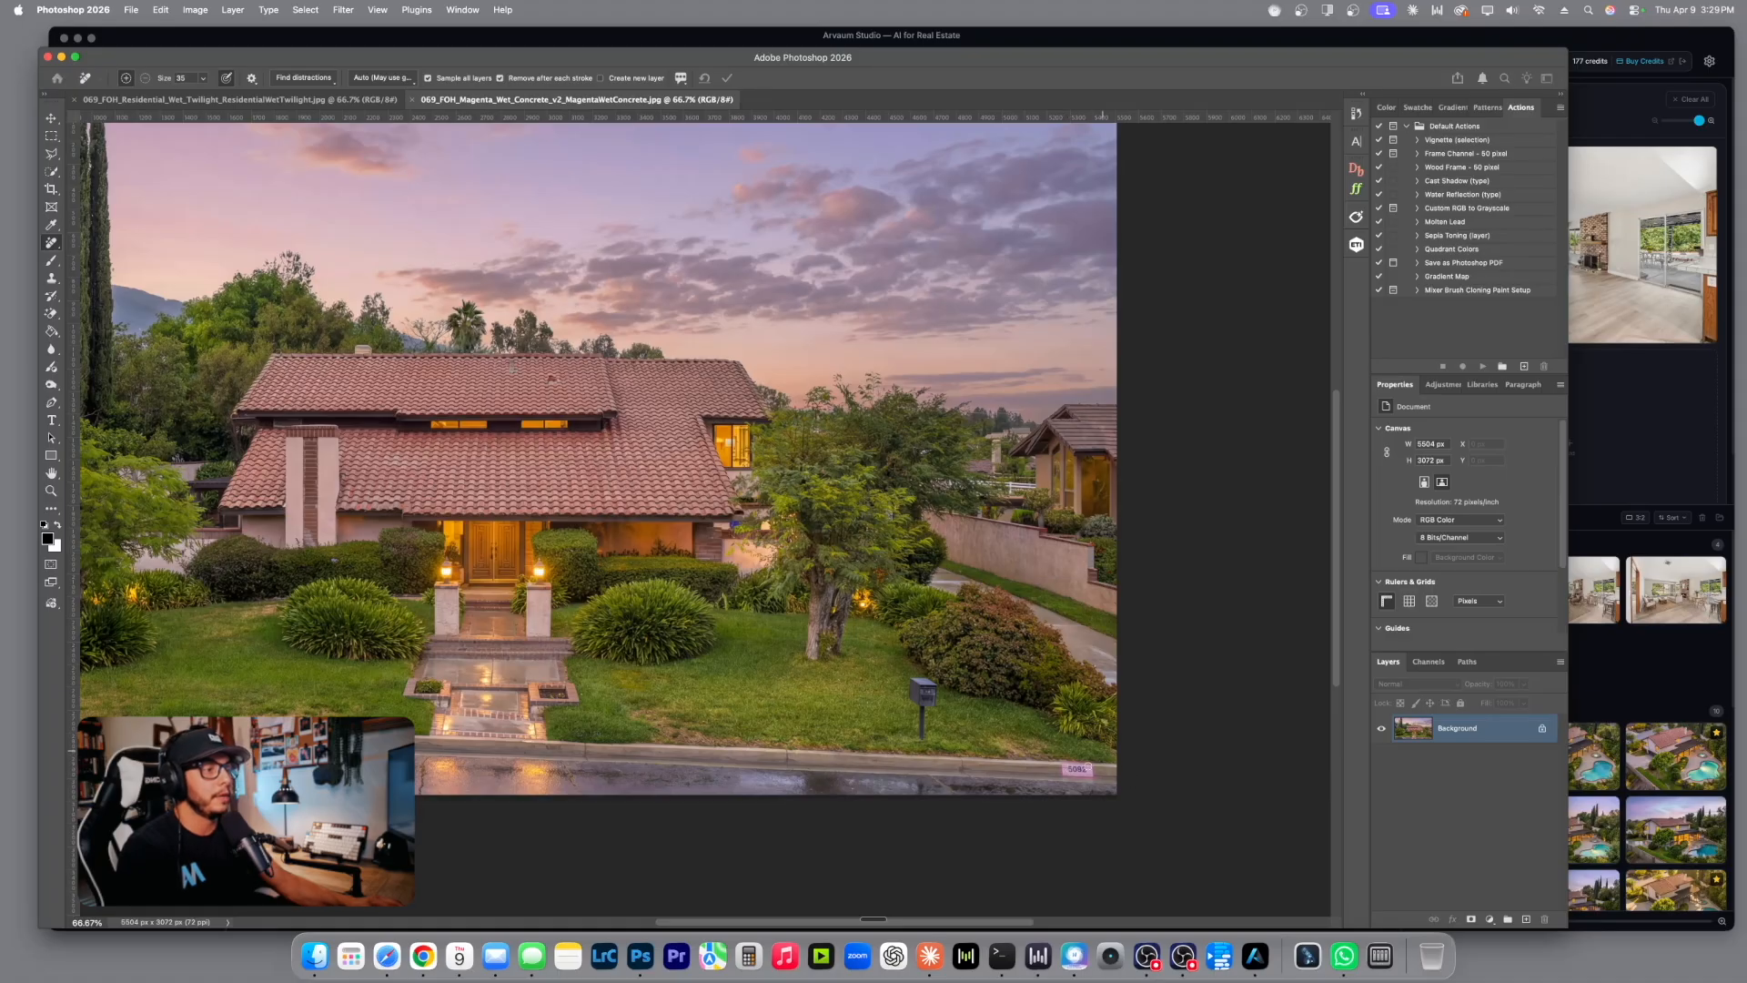
{"action": "key", "text": "z"}
{"action": "left_click", "coordinate": [662, 472], "text": "alt"}
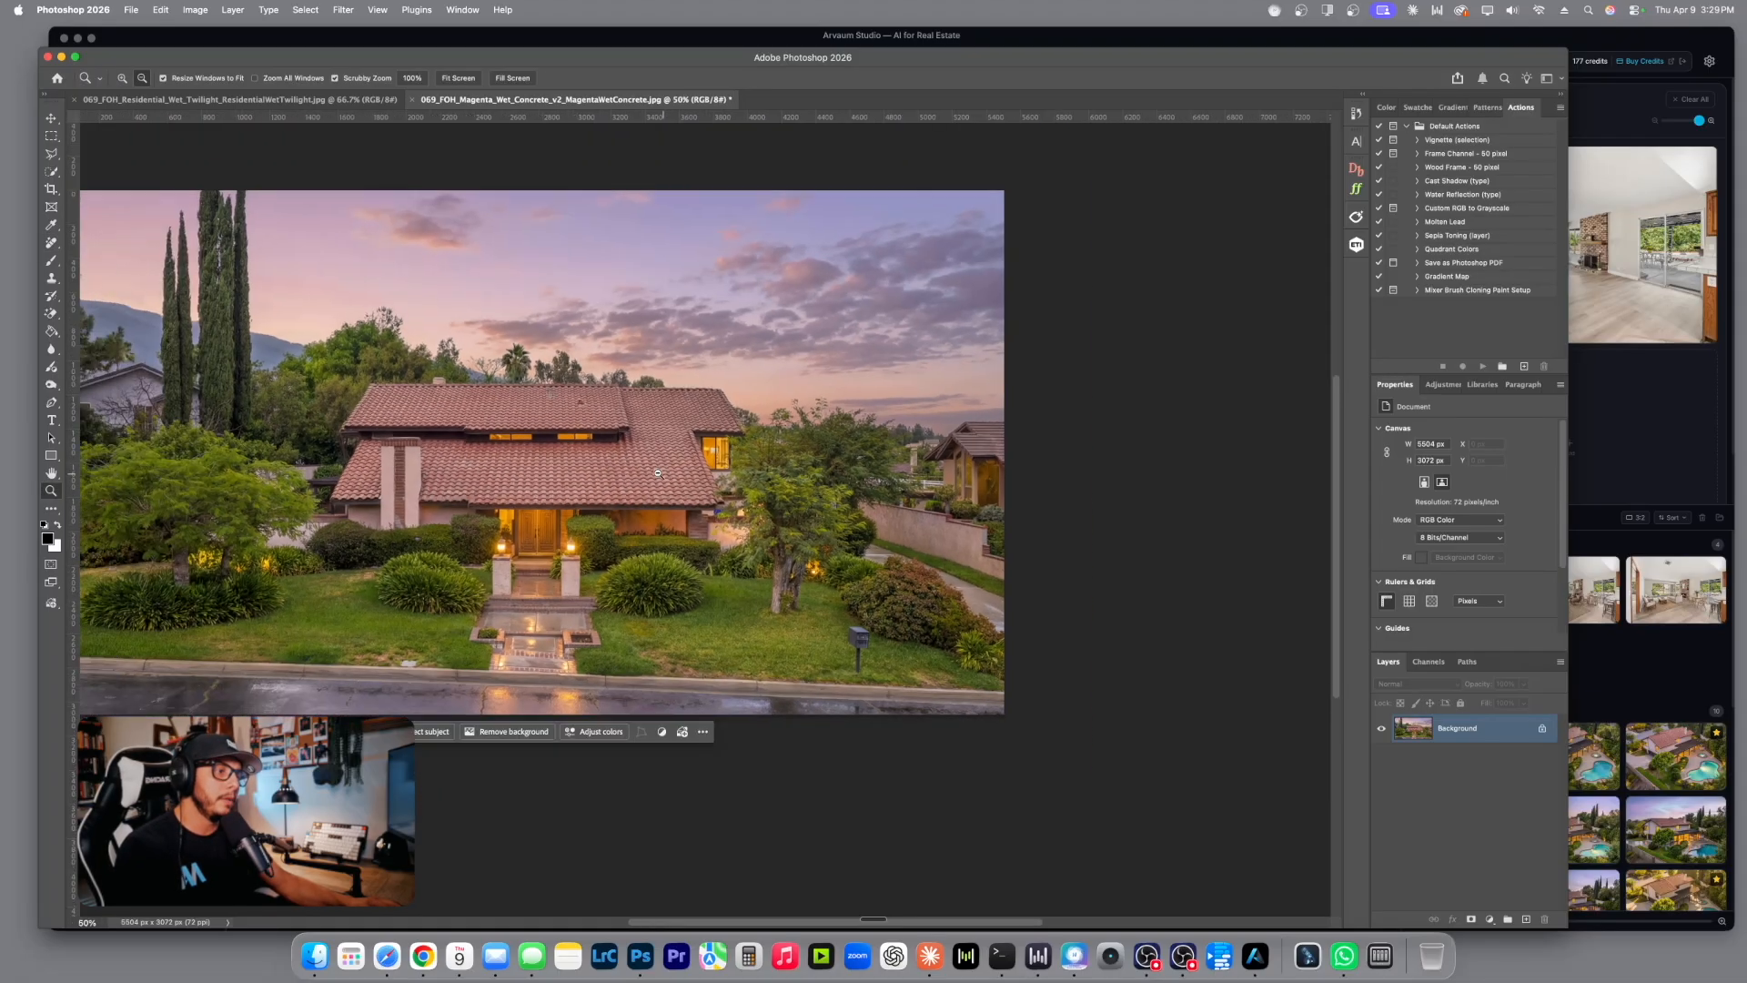
{"action": "left_click_drag", "start_coordinate": [609, 455], "coordinate": [754, 515]}
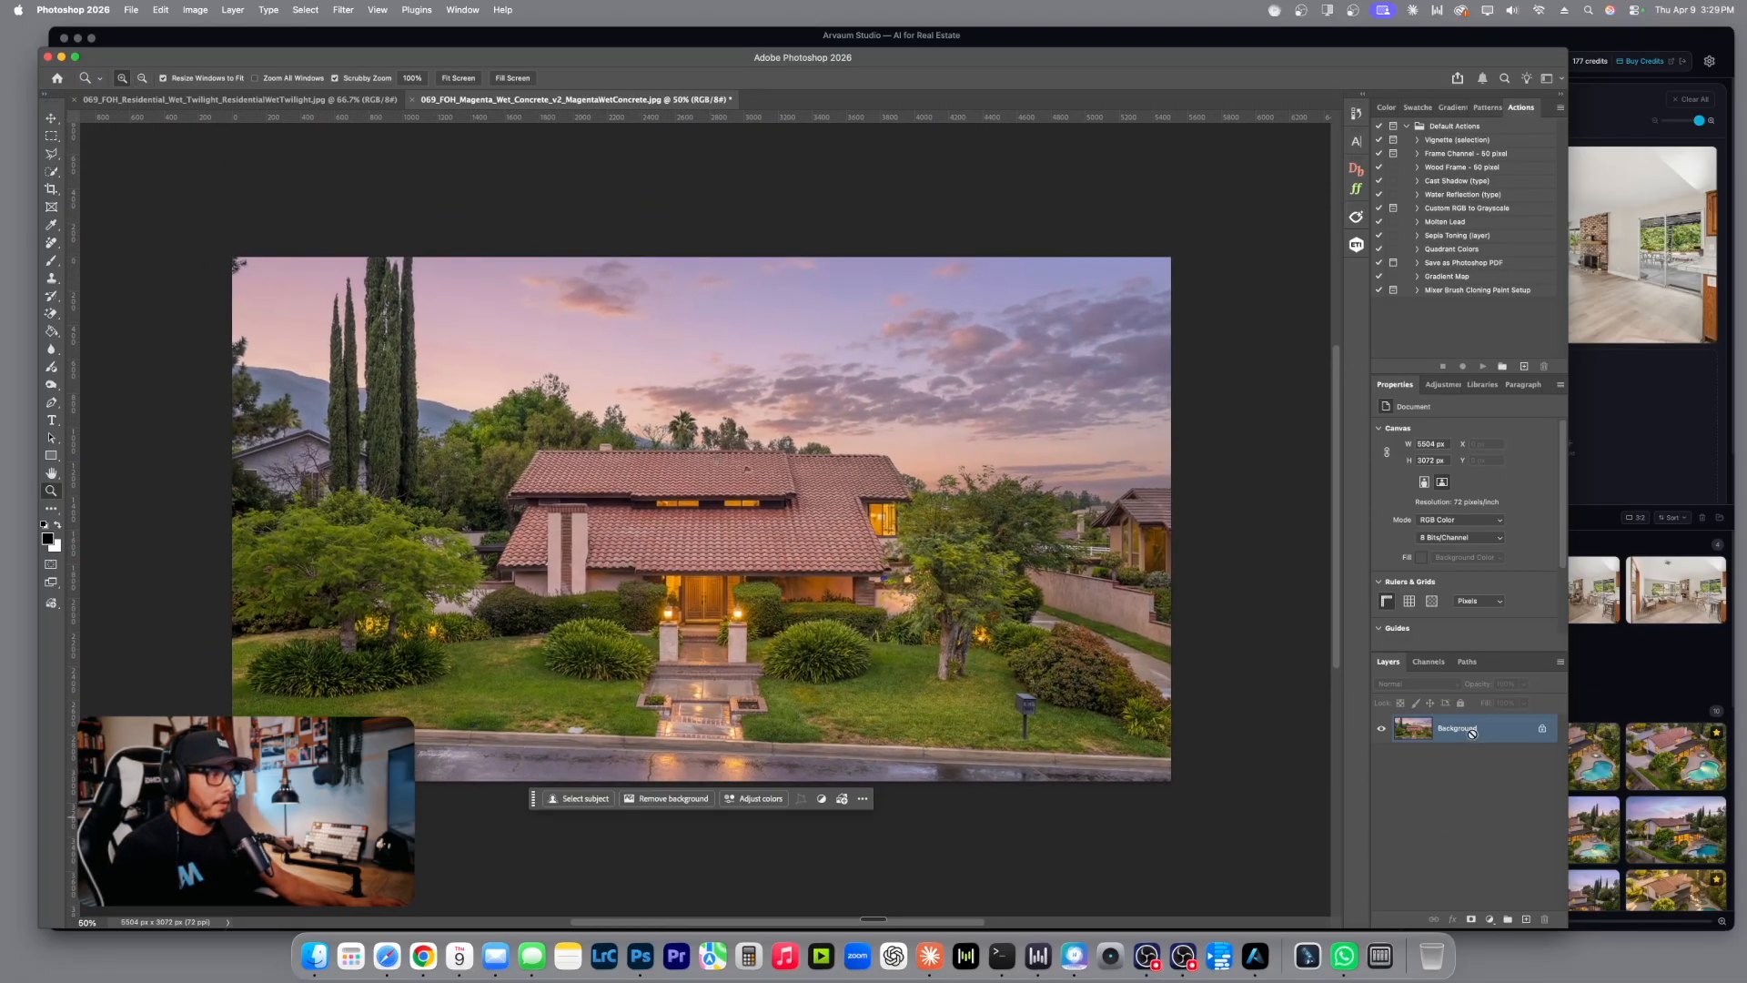
Paste the Curves and Brightness/Contrast adjustment layers onto the Magenta Wet Concrete photo and set brightness to about 21 and contrast to about 40.
{"action": "key", "text": "super+v"}
{"action": "left_click", "coordinate": [1443, 384]}
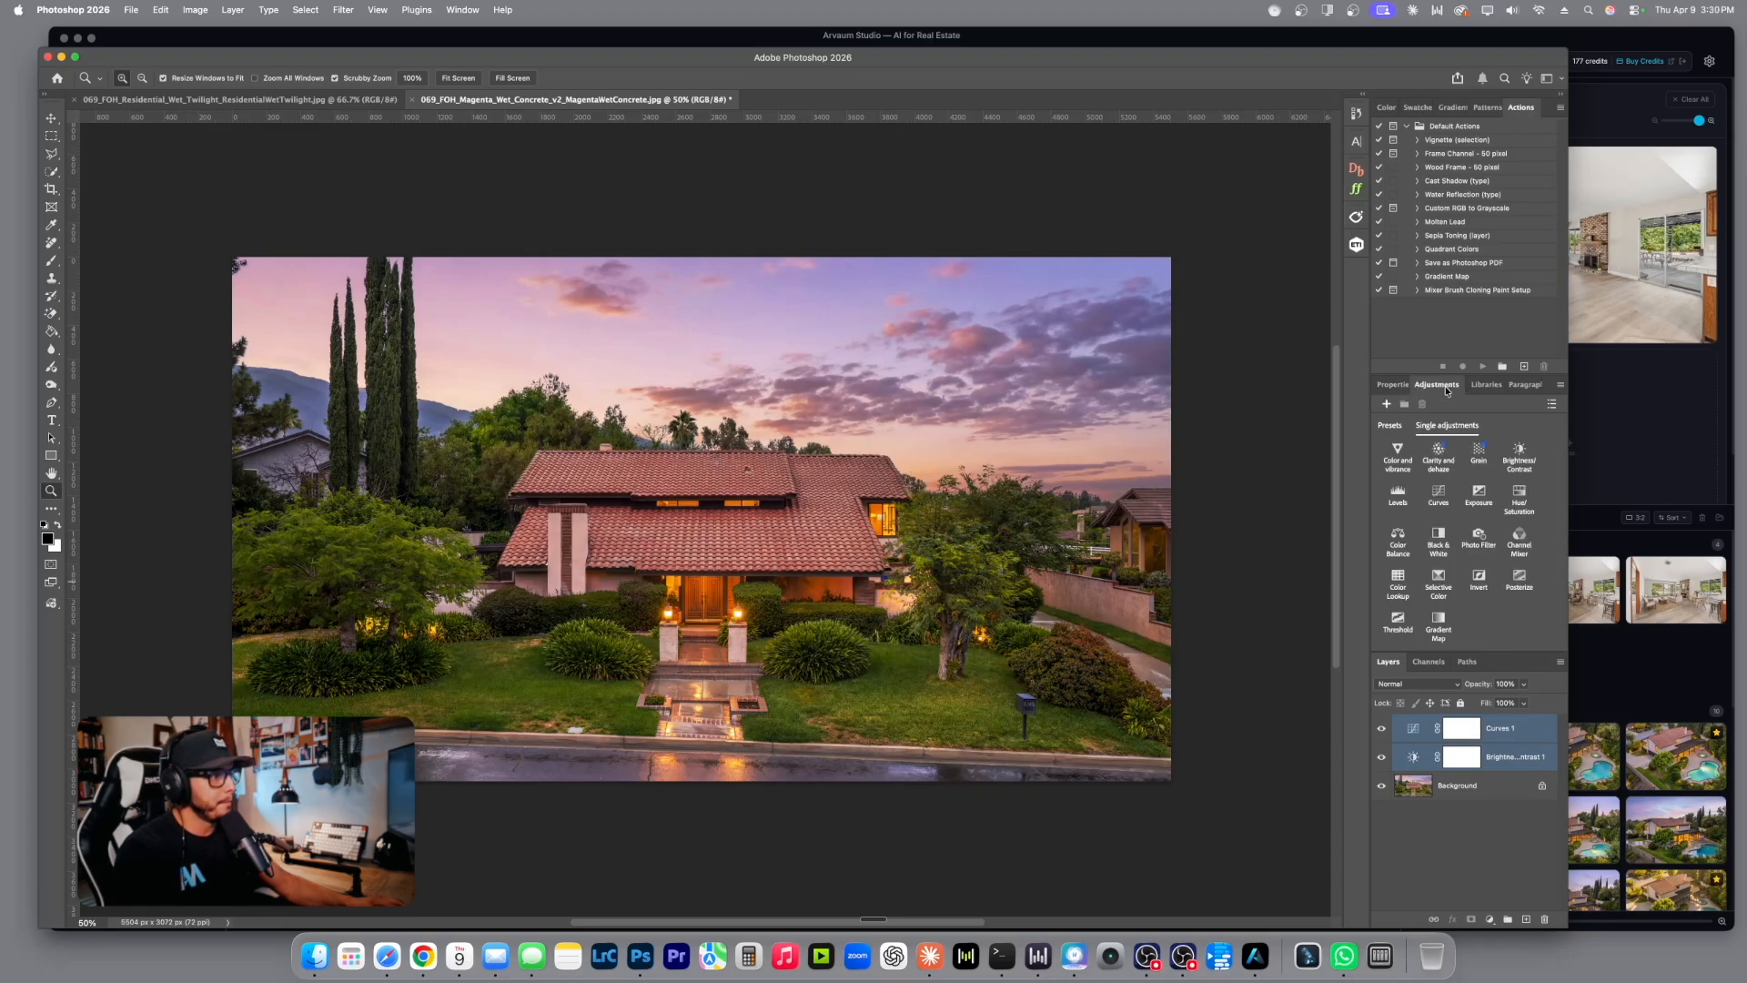
{"action": "left_click", "coordinate": [1394, 384]}
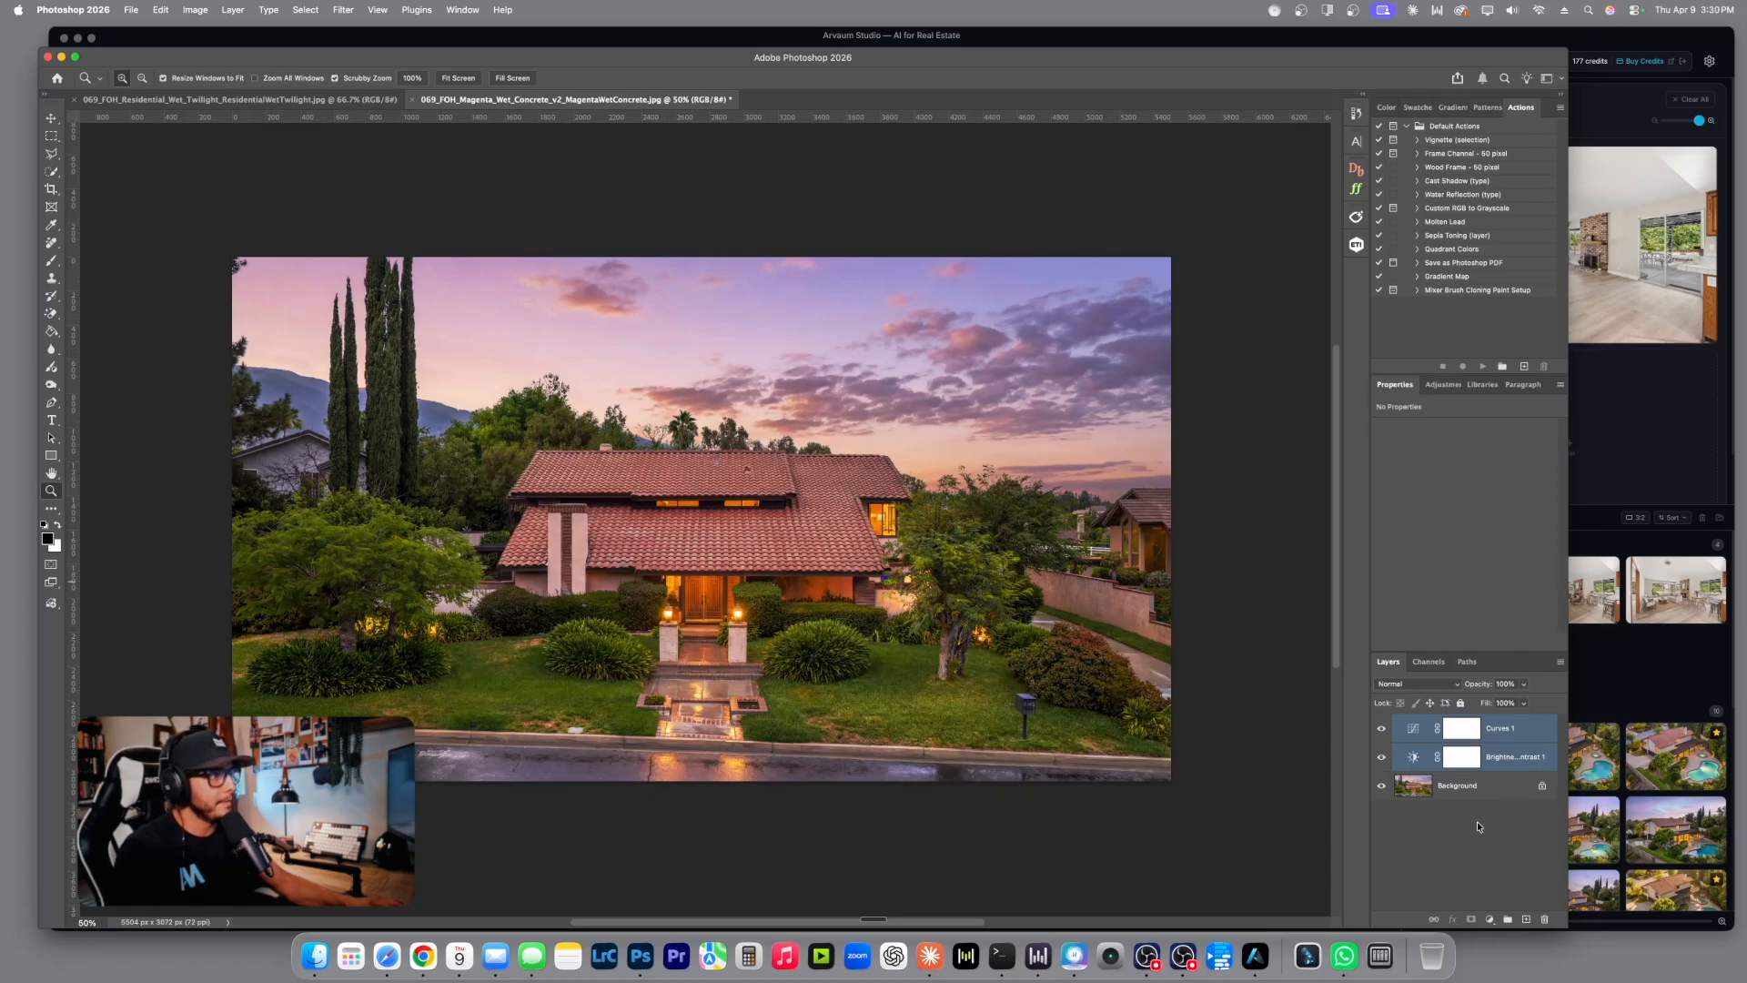
{"action": "left_click", "coordinate": [1462, 756]}
{"action": "mouse_move", "coordinate": [1466, 469]}
{"action": "left_mouse_down"}
{"action": "mouse_move", "coordinate": [1461, 494]}
{"action": "mouse_move", "coordinate": [1475, 471]}
{"action": "left_mouse_up"}
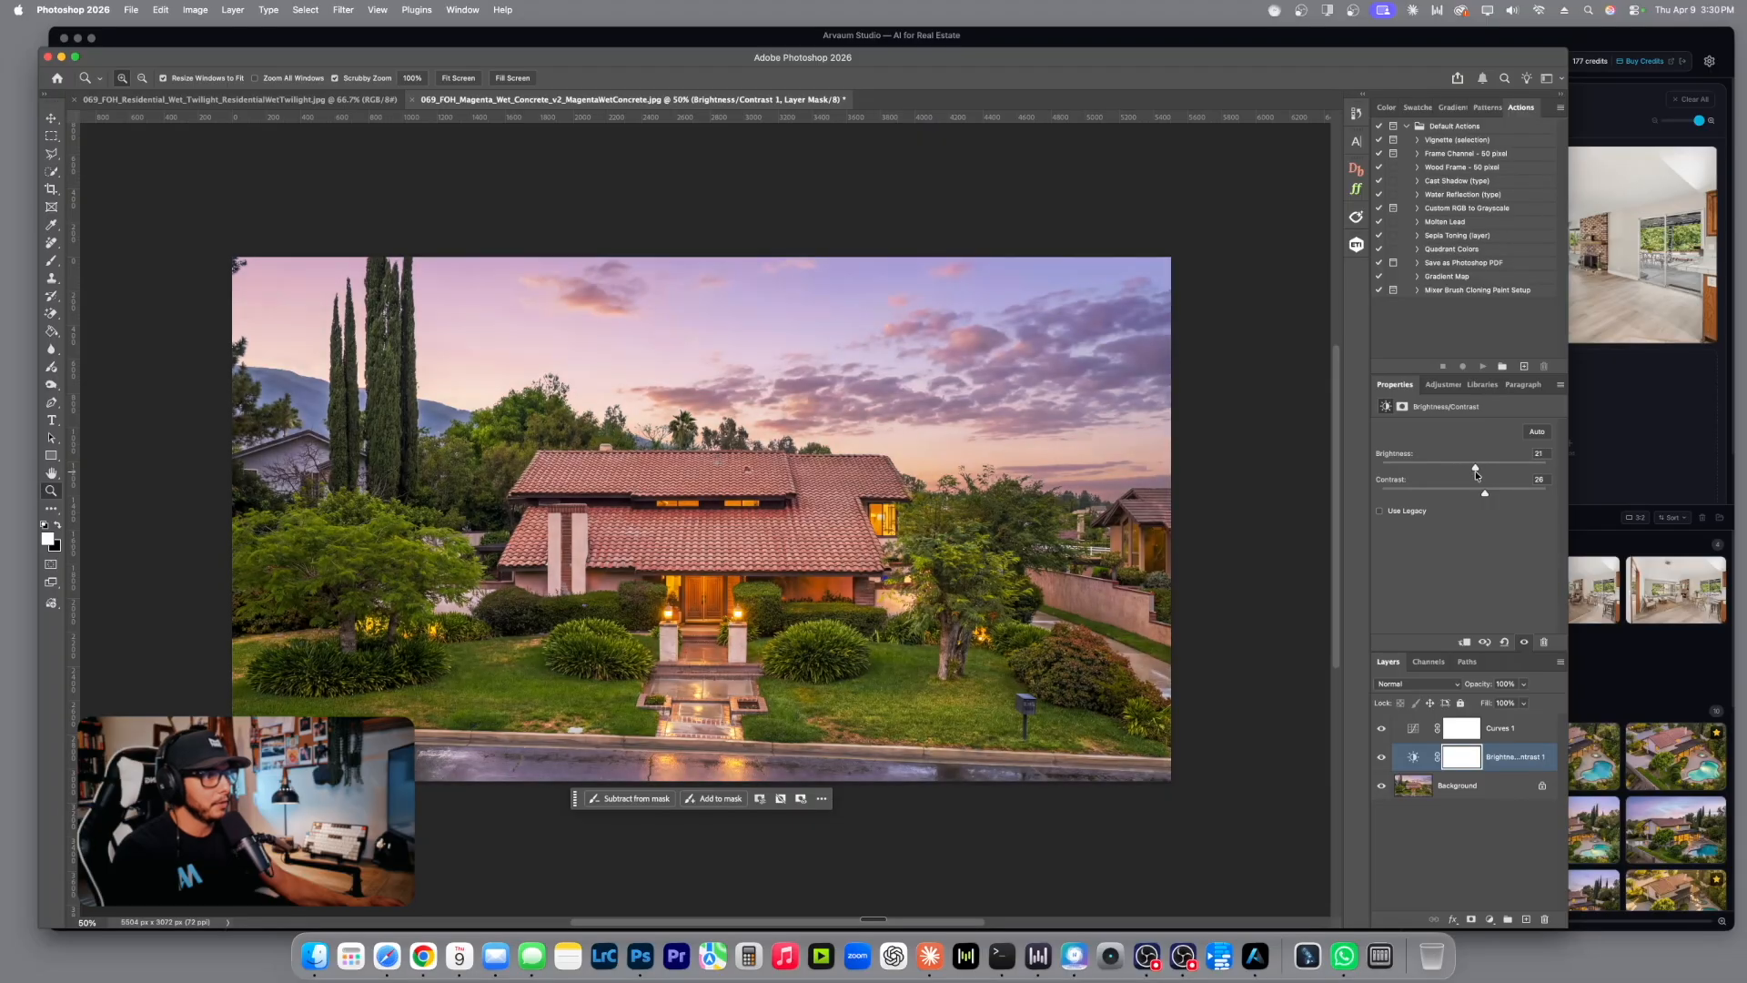
{"action": "left_click", "coordinate": [1380, 754]}
{"action": "left_click", "coordinate": [1383, 754]}
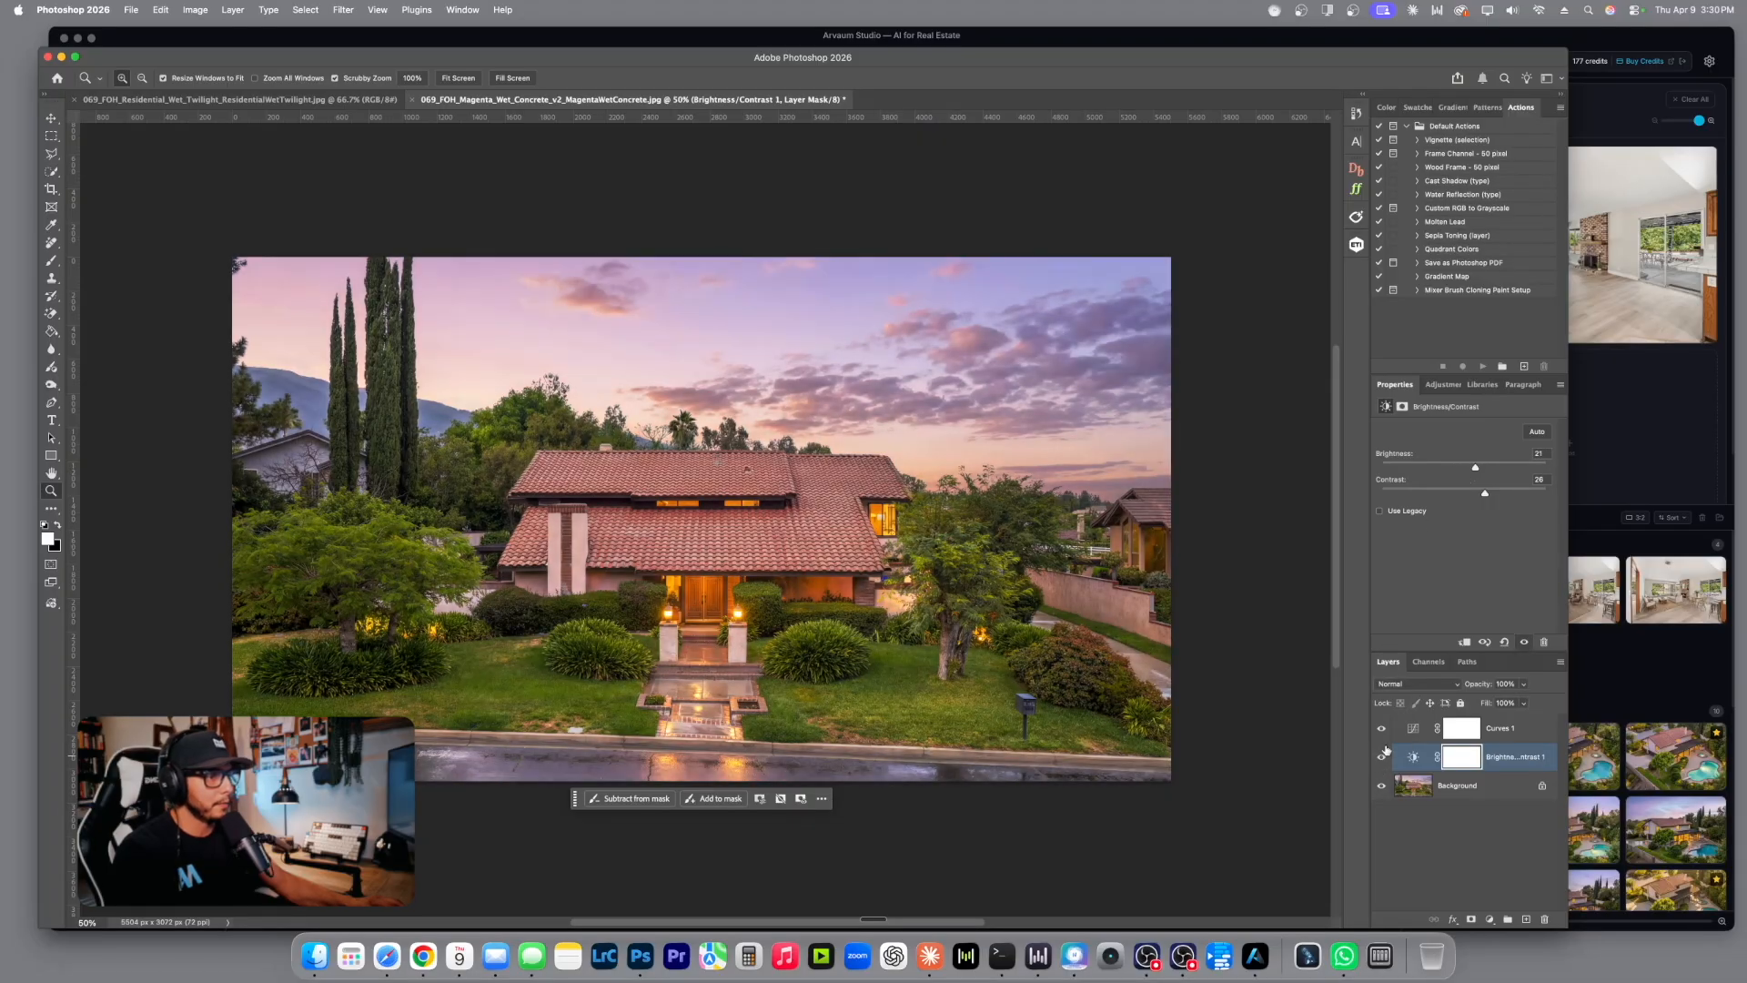
{"action": "left_click_drag", "start_coordinate": [1498, 499], "coordinate": [1498, 497]}
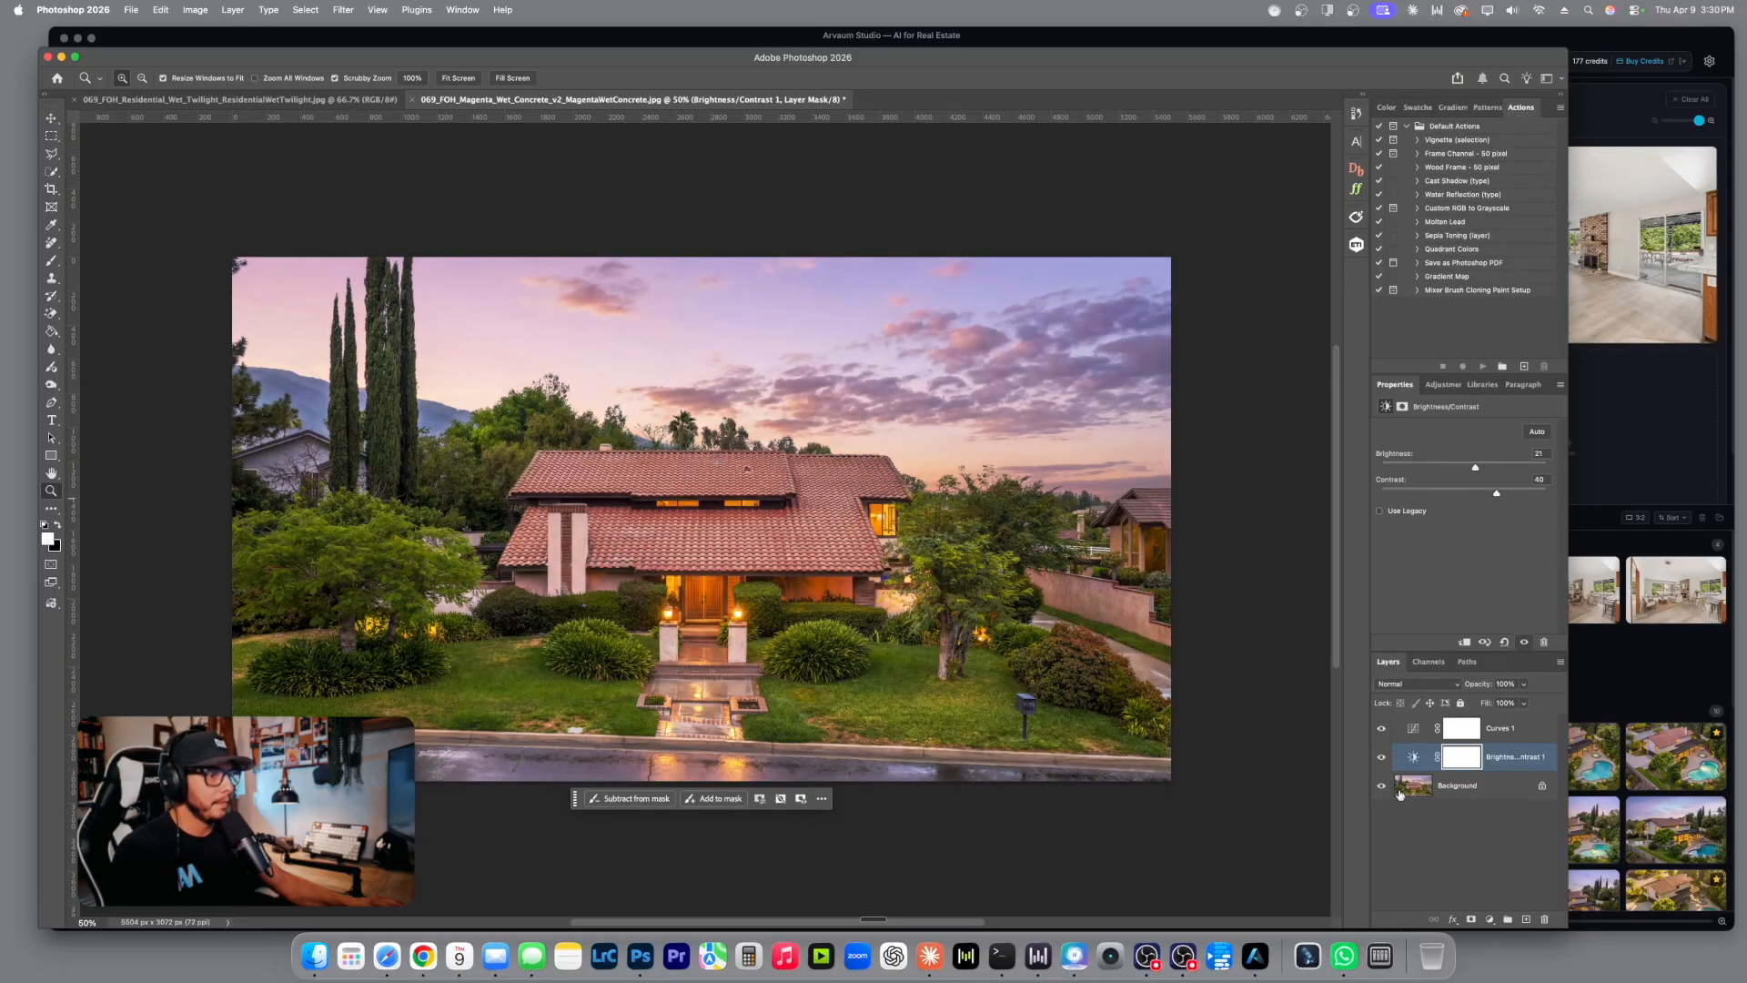
{"action": "left_click", "coordinate": [1430, 833]}
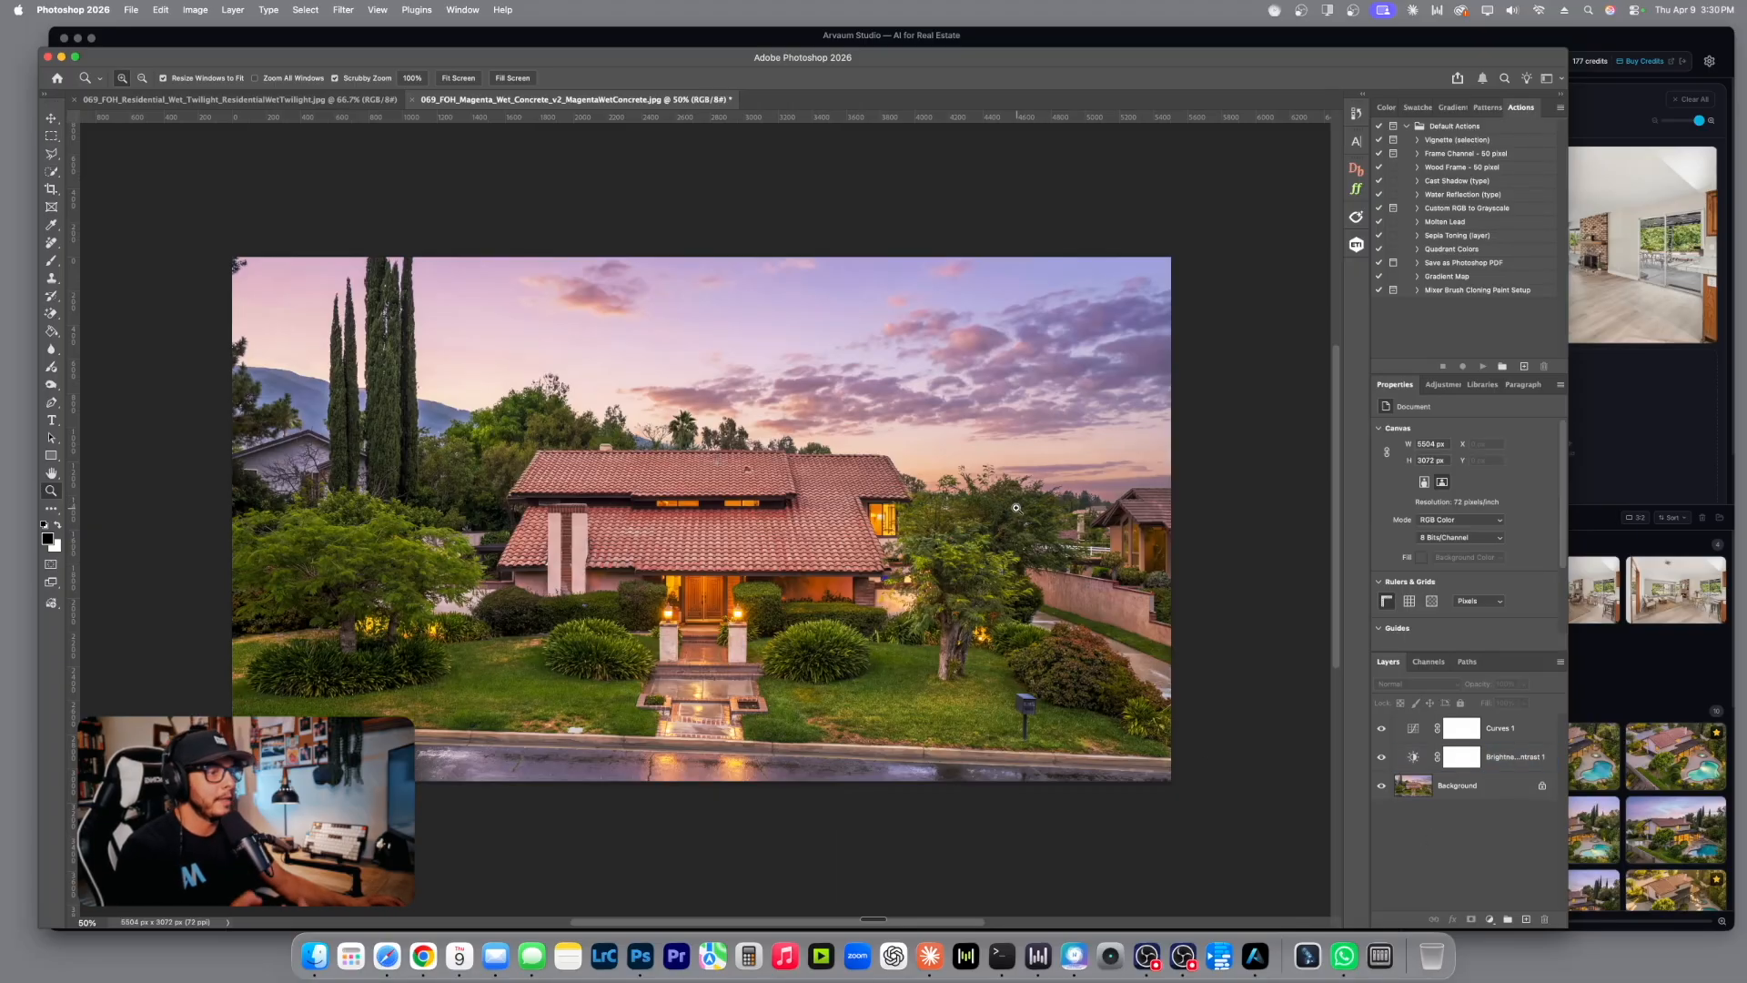
Save a JPEG copy of the Magenta Wet Concrete v2 photo at quality 12 over the existing file, and close the document without saving its layers.
{"action": "left_click", "coordinate": [1356, 189]}
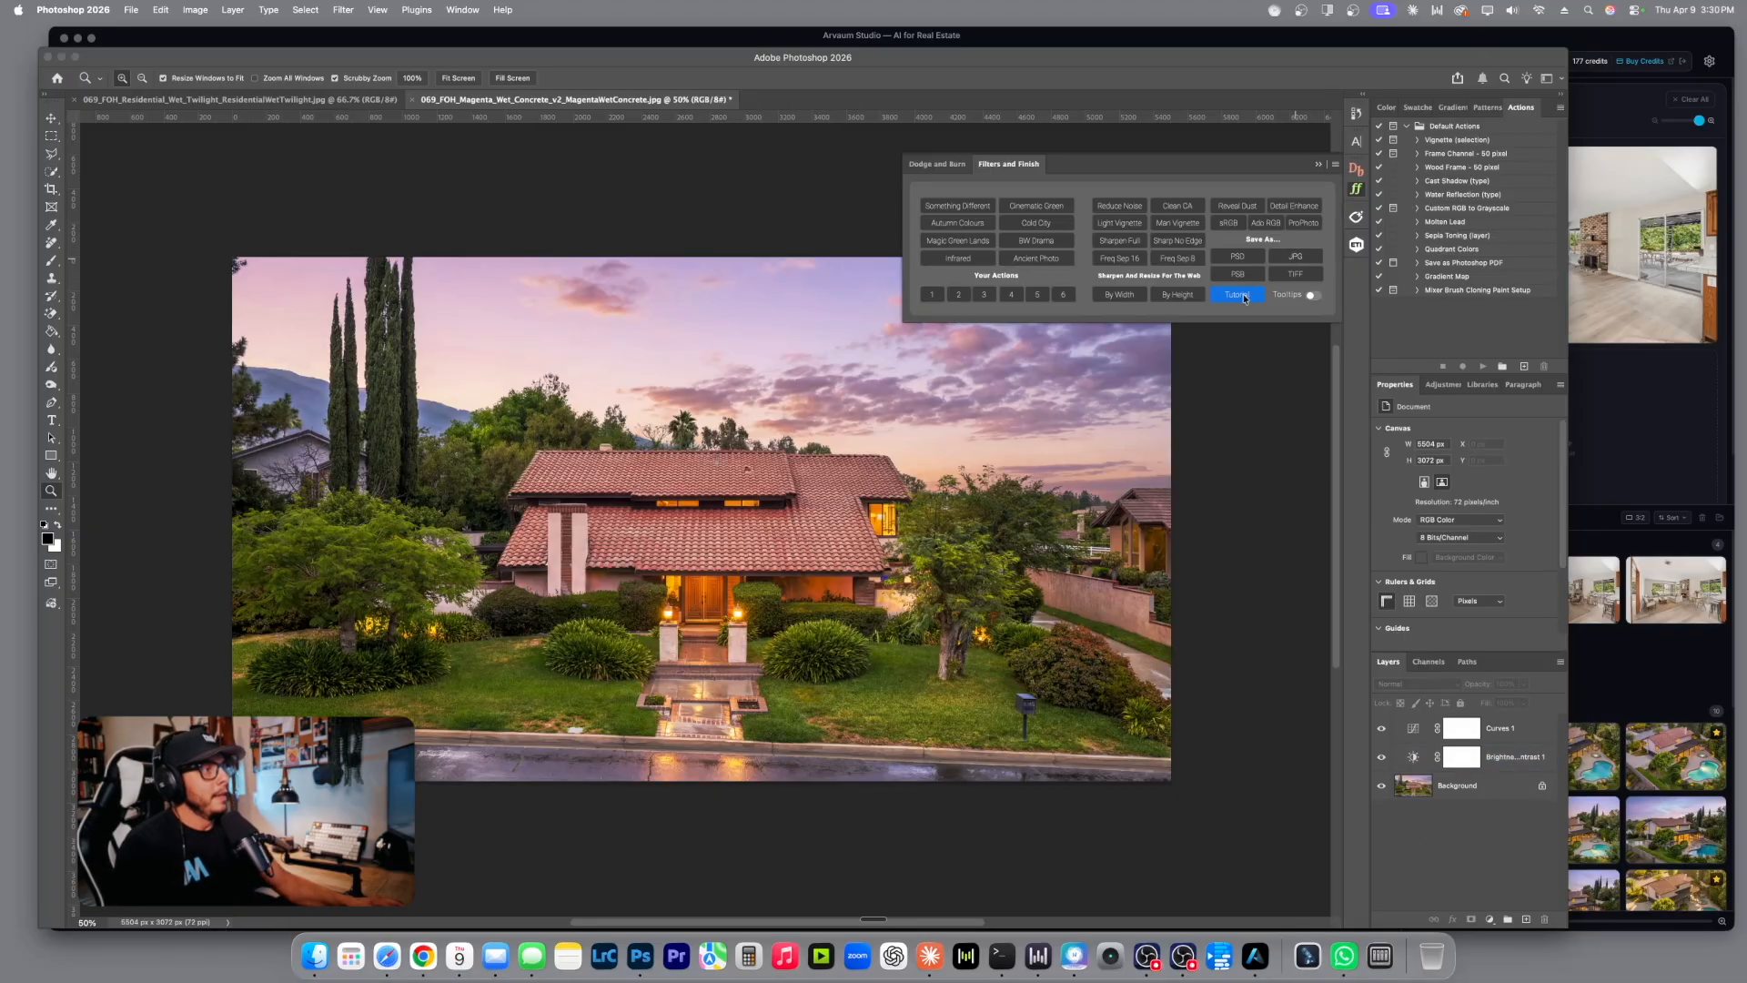
{"action": "left_click", "coordinate": [1291, 265]}
{"action": "left_click", "coordinate": [1279, 757]}
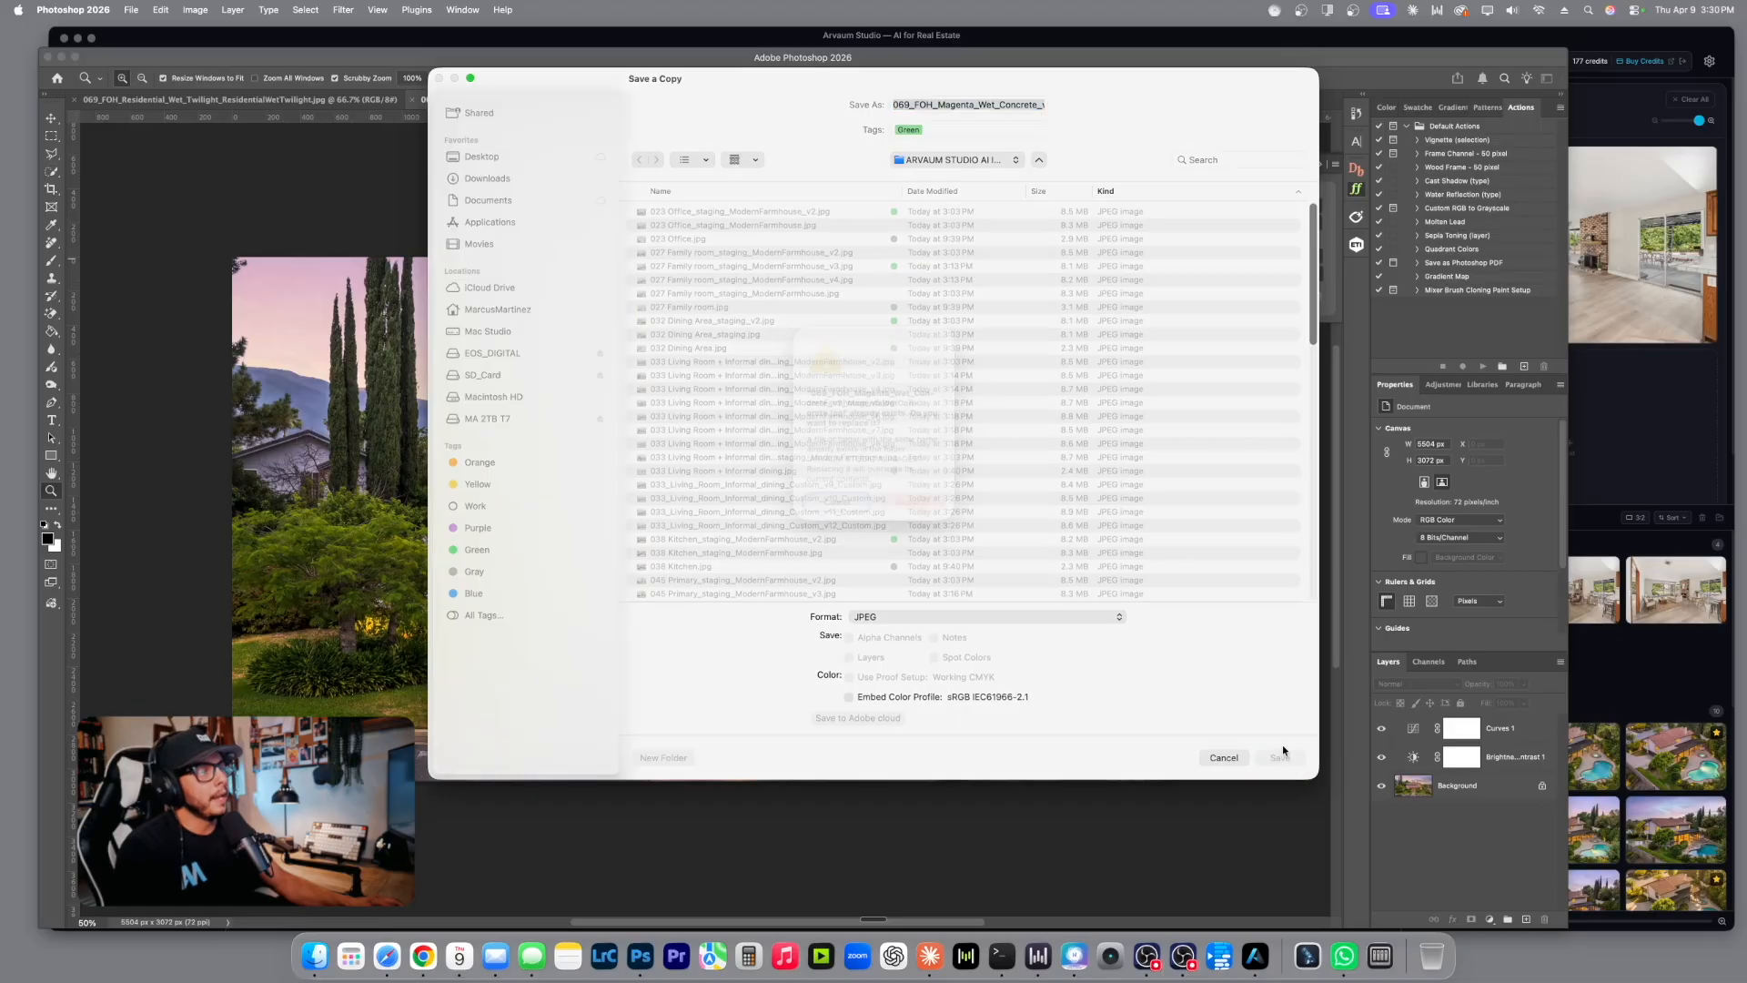
{"action": "left_click", "coordinate": [913, 508]}
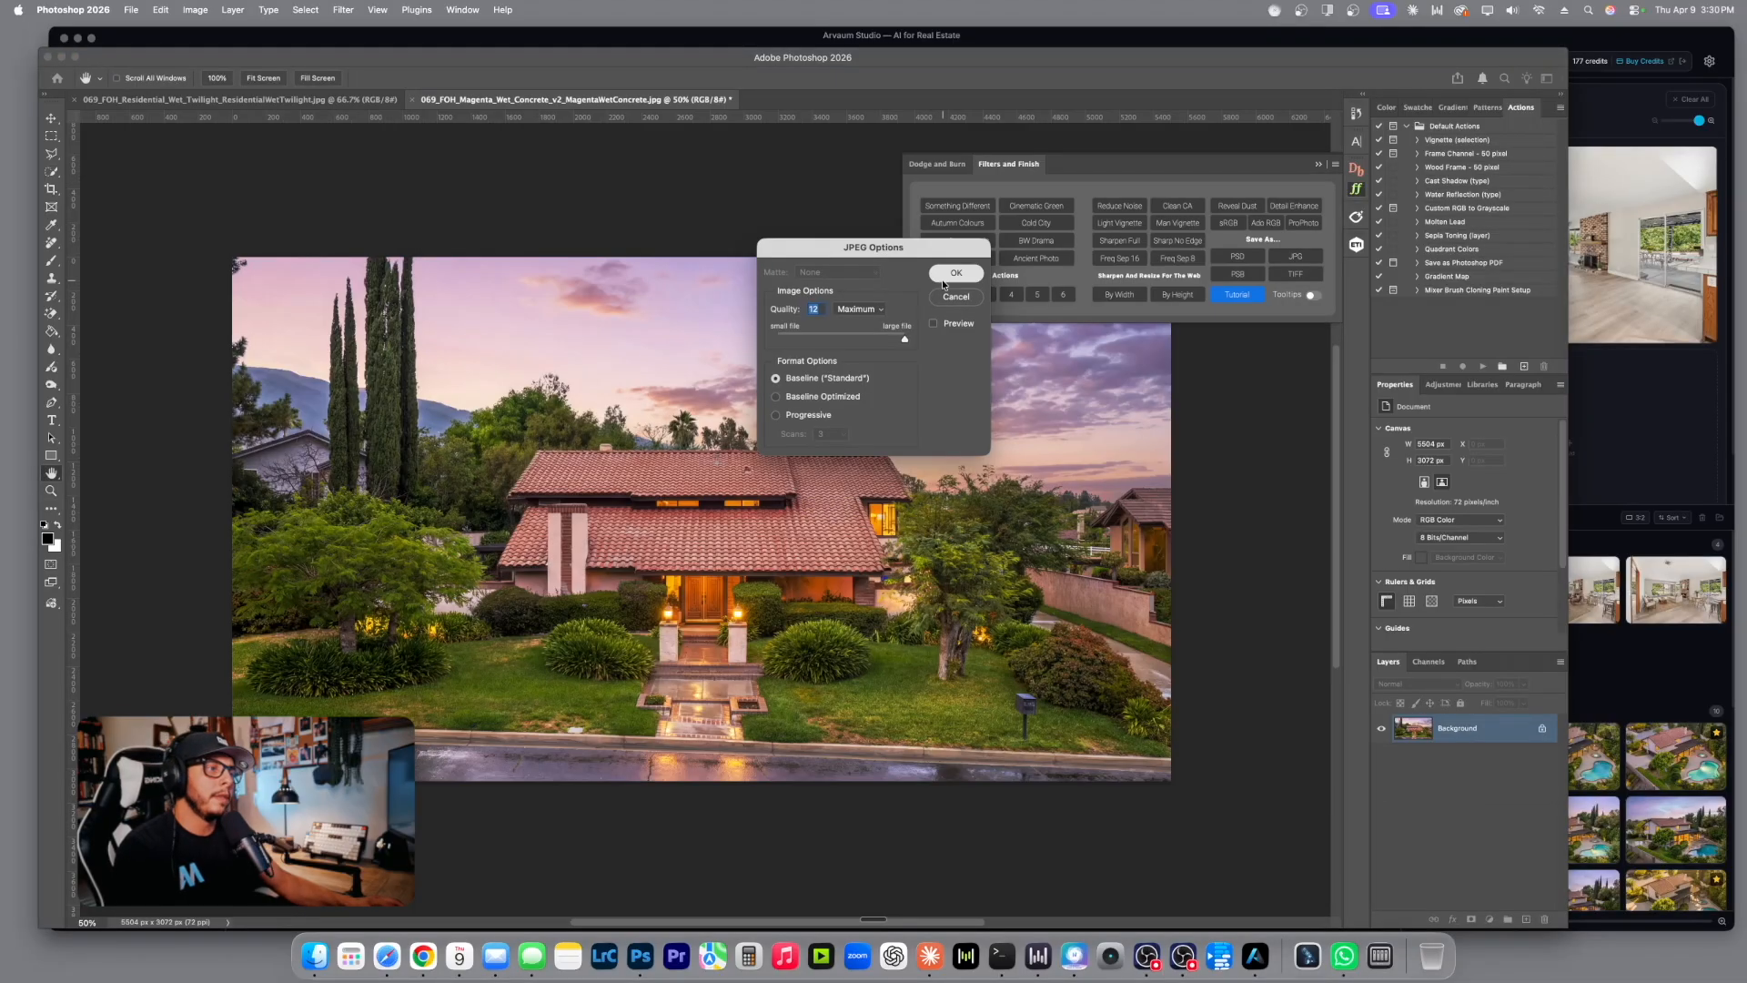
{"action": "left_click", "coordinate": [953, 273]}
{"action": "left_click", "coordinate": [1319, 165]}
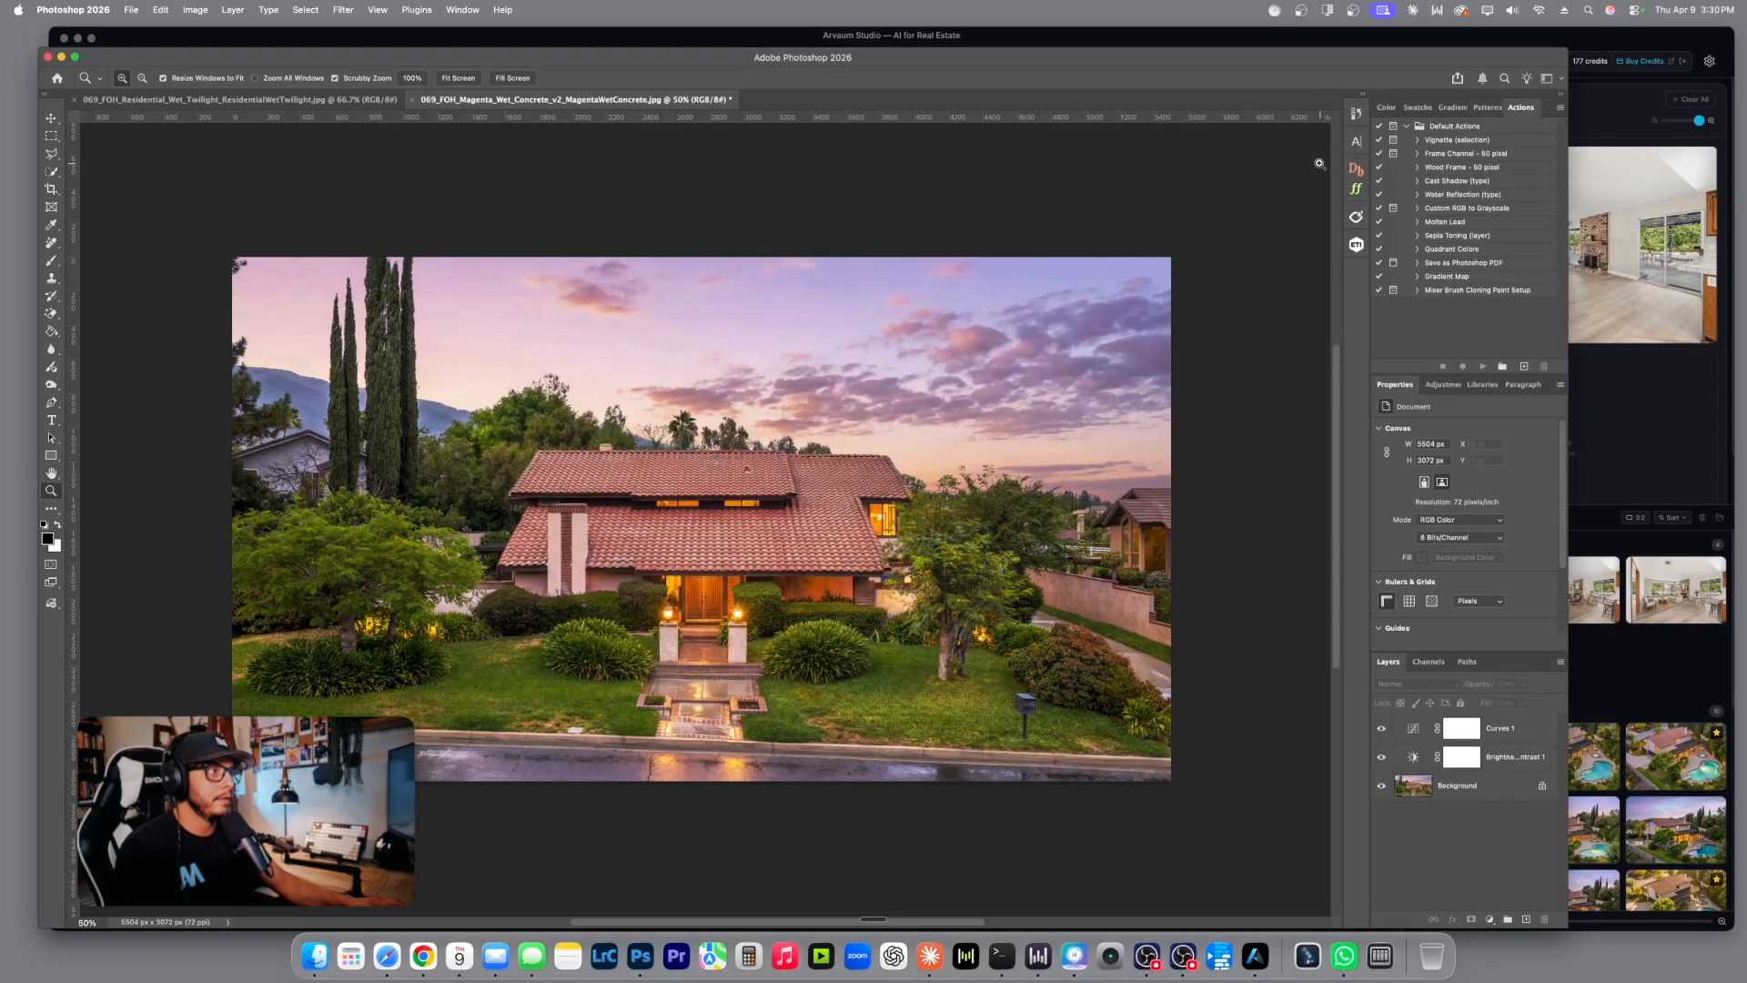
{"action": "left_click", "coordinate": [416, 100]}
{"action": "left_click", "coordinate": [878, 355]}
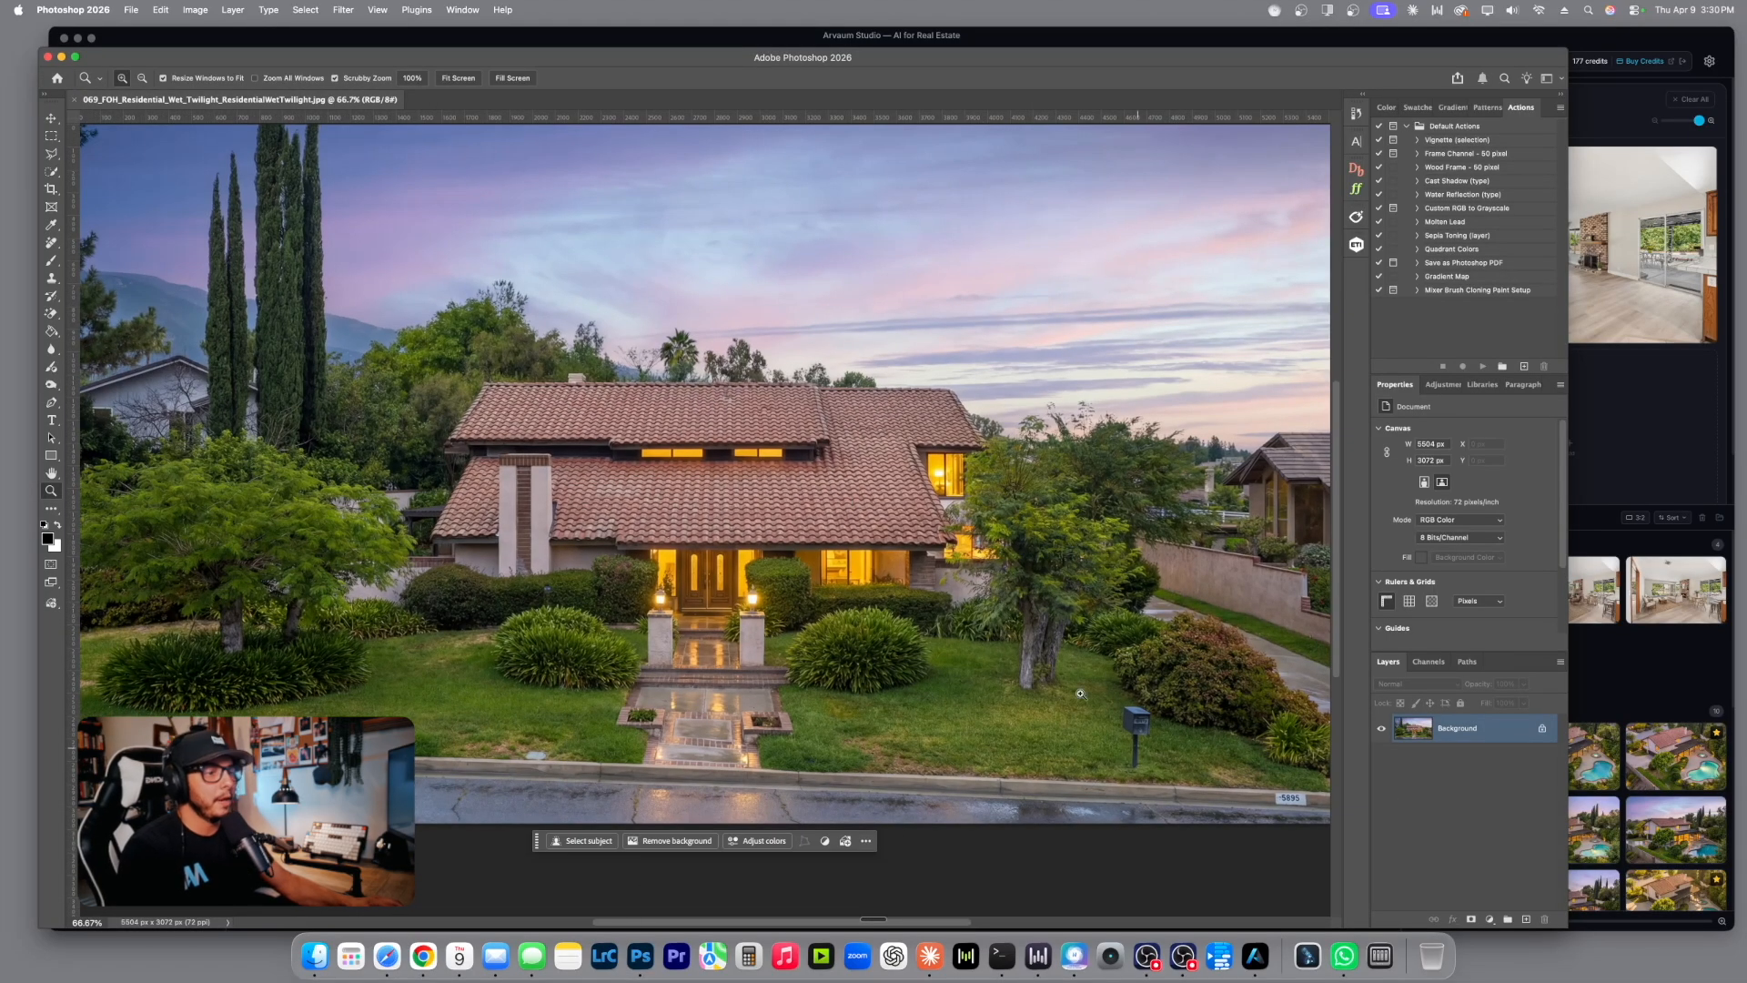
Remove the painted house number from the curb in the 069 Residential Wet Twilight photo with the Remove tool.
{"action": "left_click", "coordinate": [51, 242]}
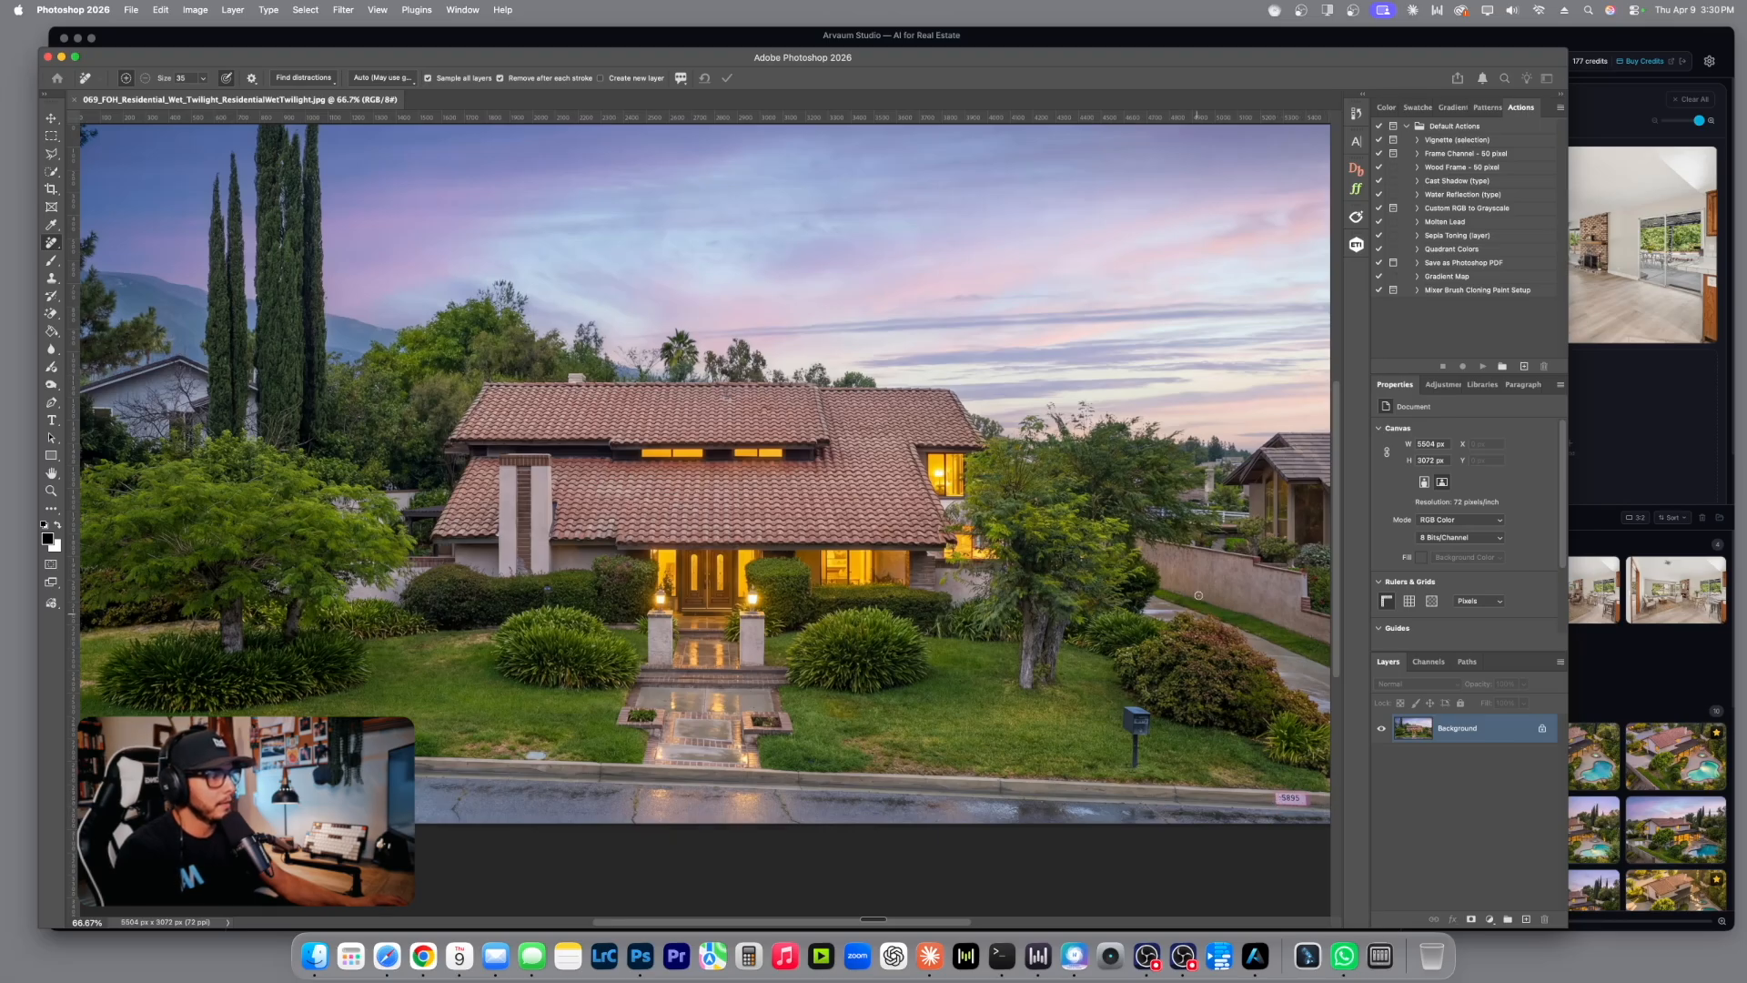
{"action": "key", "text": "z"}
{"action": "left_click", "coordinate": [749, 504], "text": "alt"}
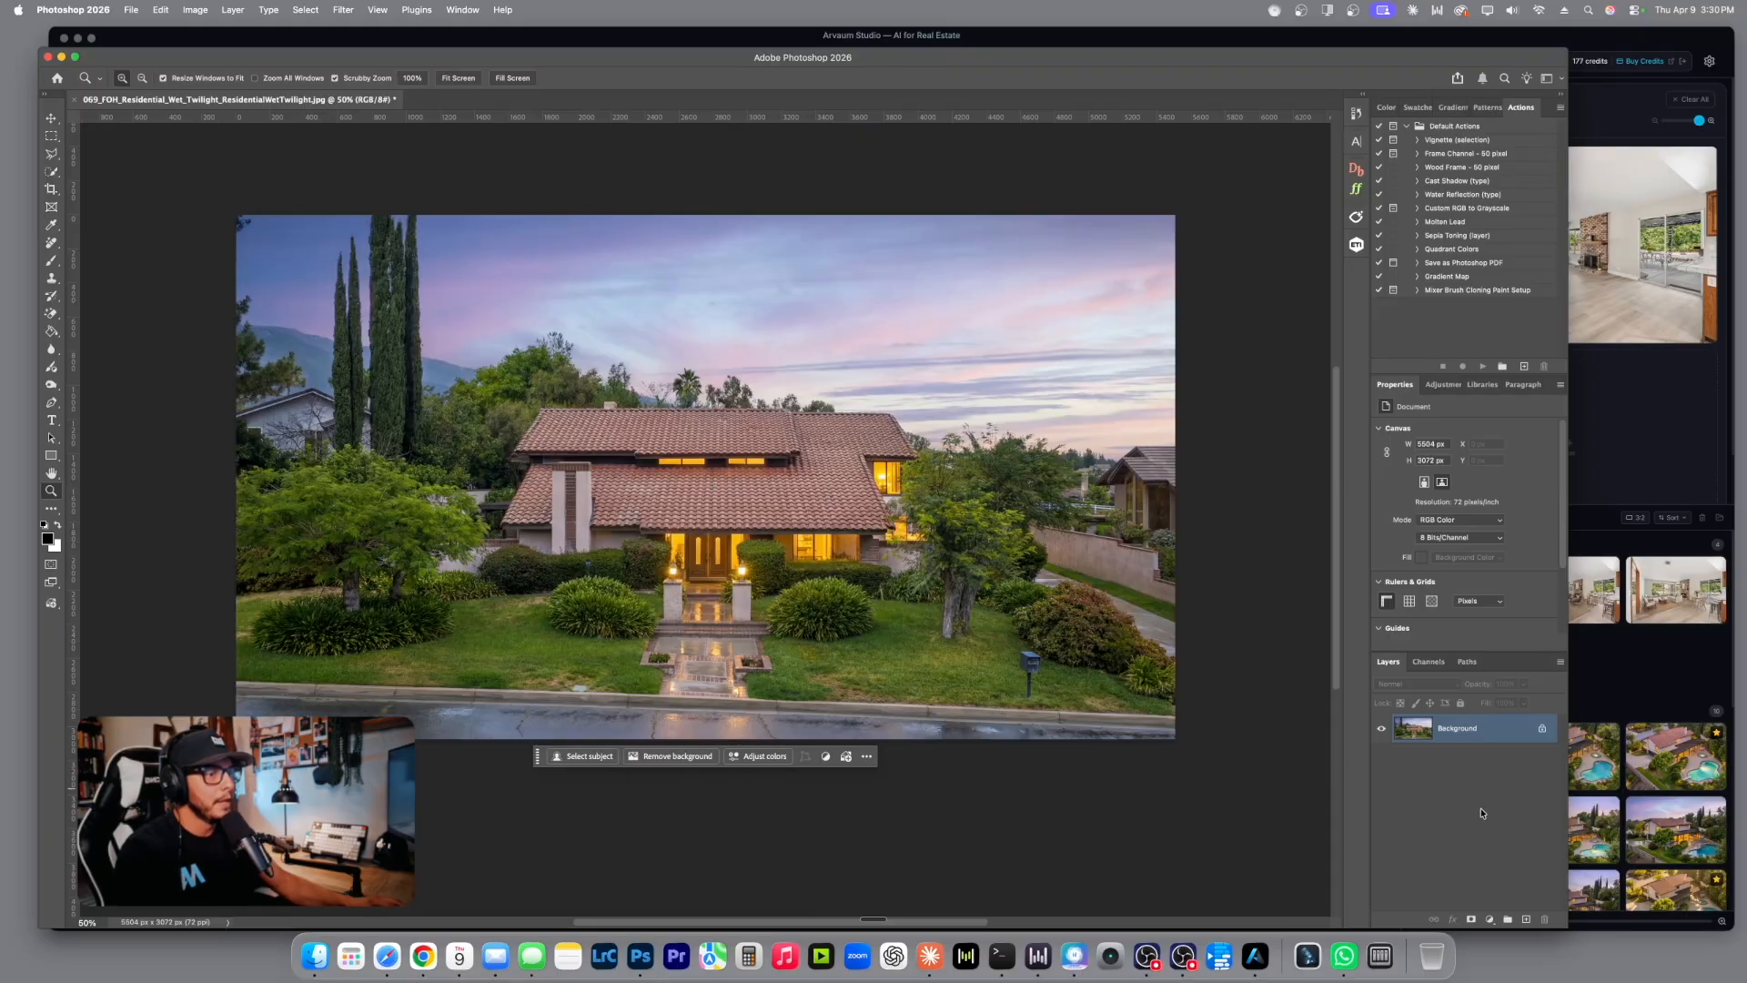
Paste the Curves and Brightness/Contrast layers onto the 069 Residential Wet Twilight photo and set brightness to about 15 and contrast to about 31.
{"action": "key", "text": "super+v"}
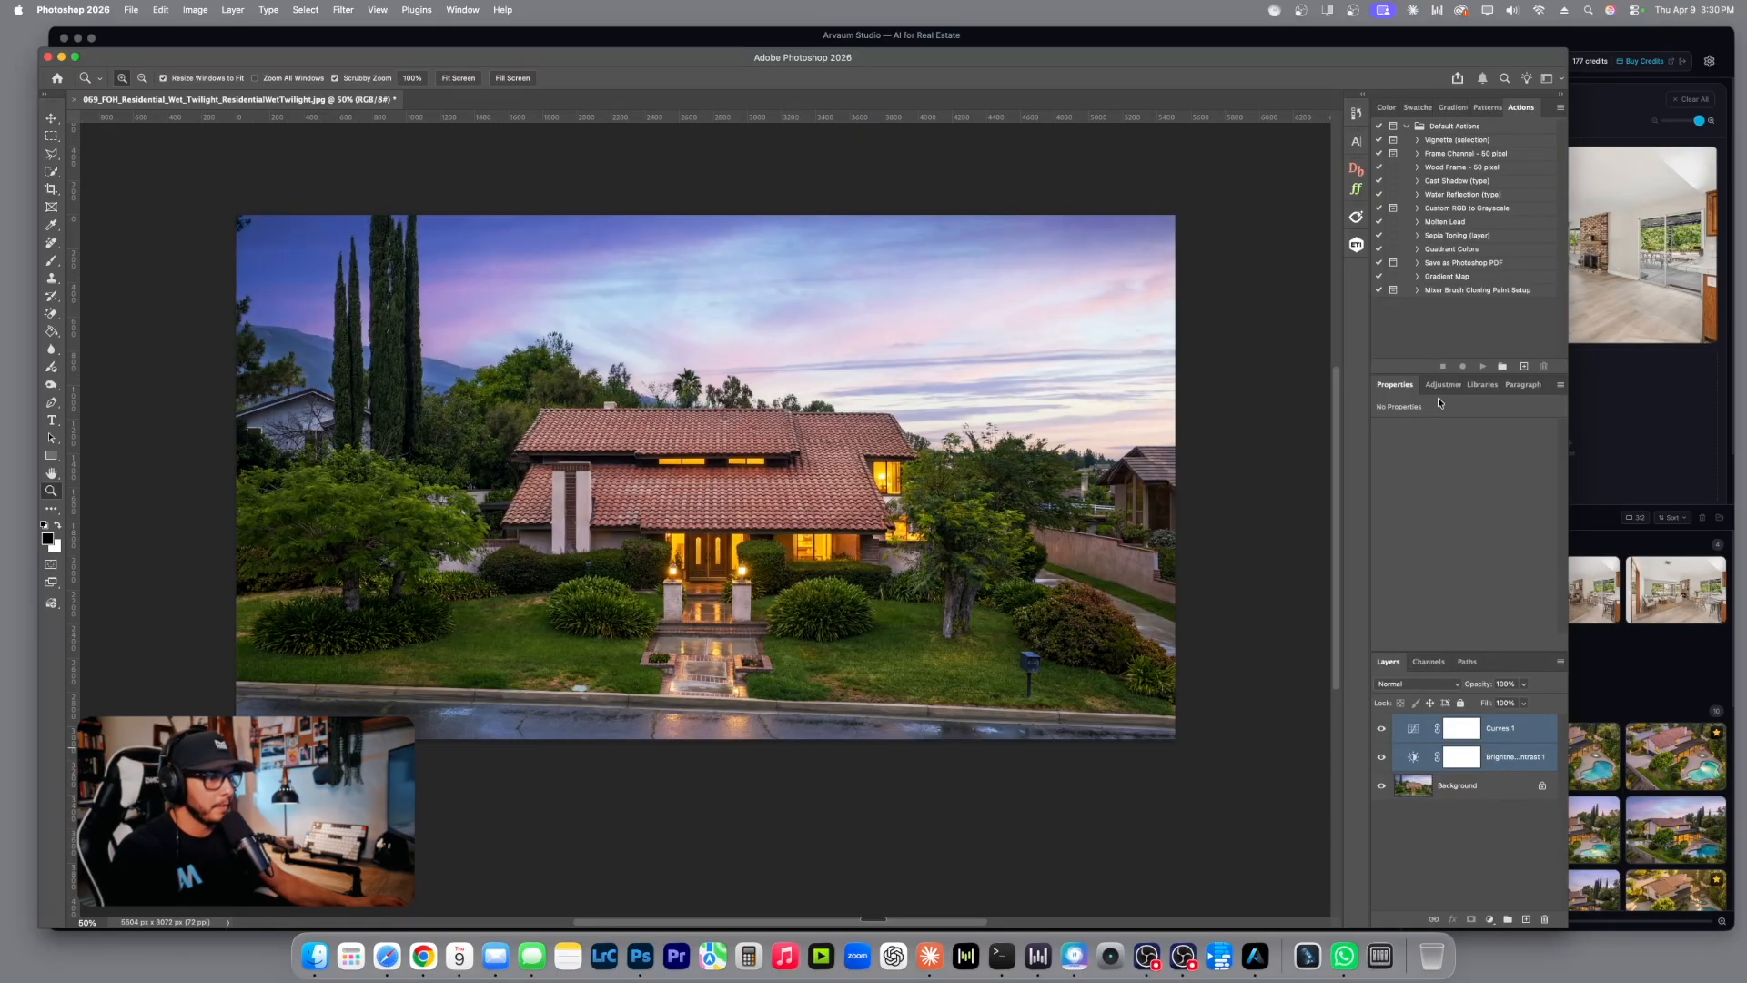
{"action": "left_click", "coordinate": [1443, 384]}
{"action": "left_click", "coordinate": [1479, 831]}
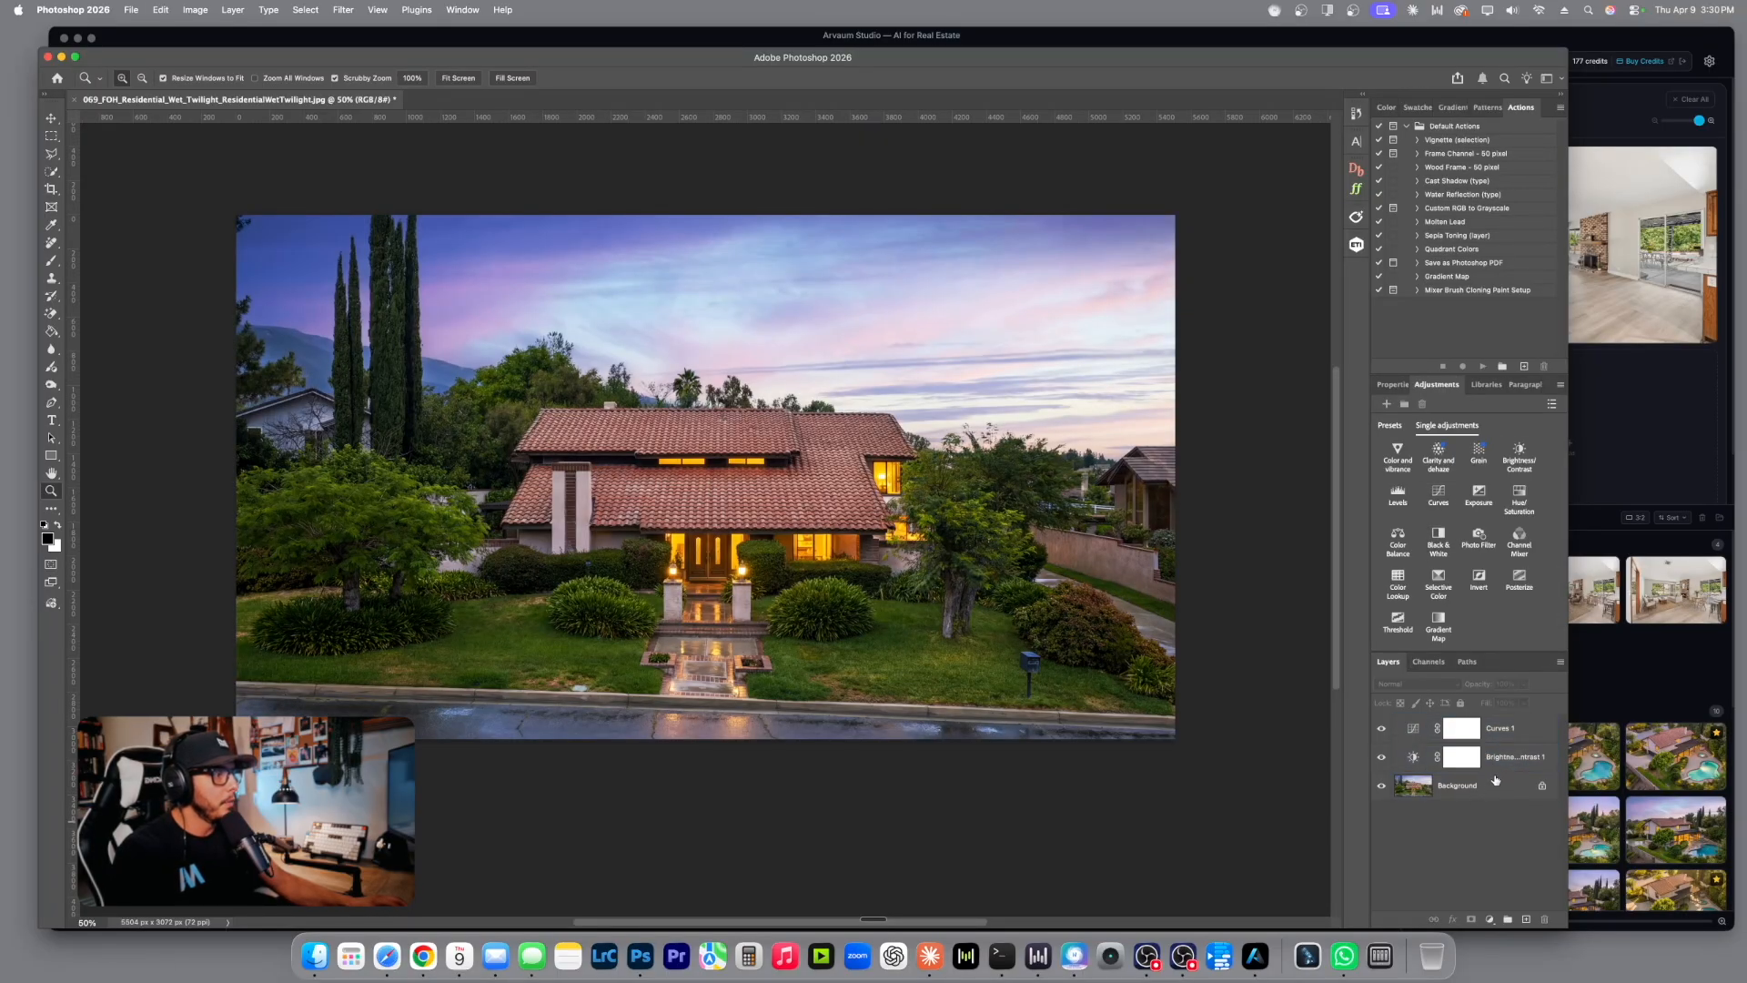
{"action": "left_click", "coordinate": [1497, 757]}
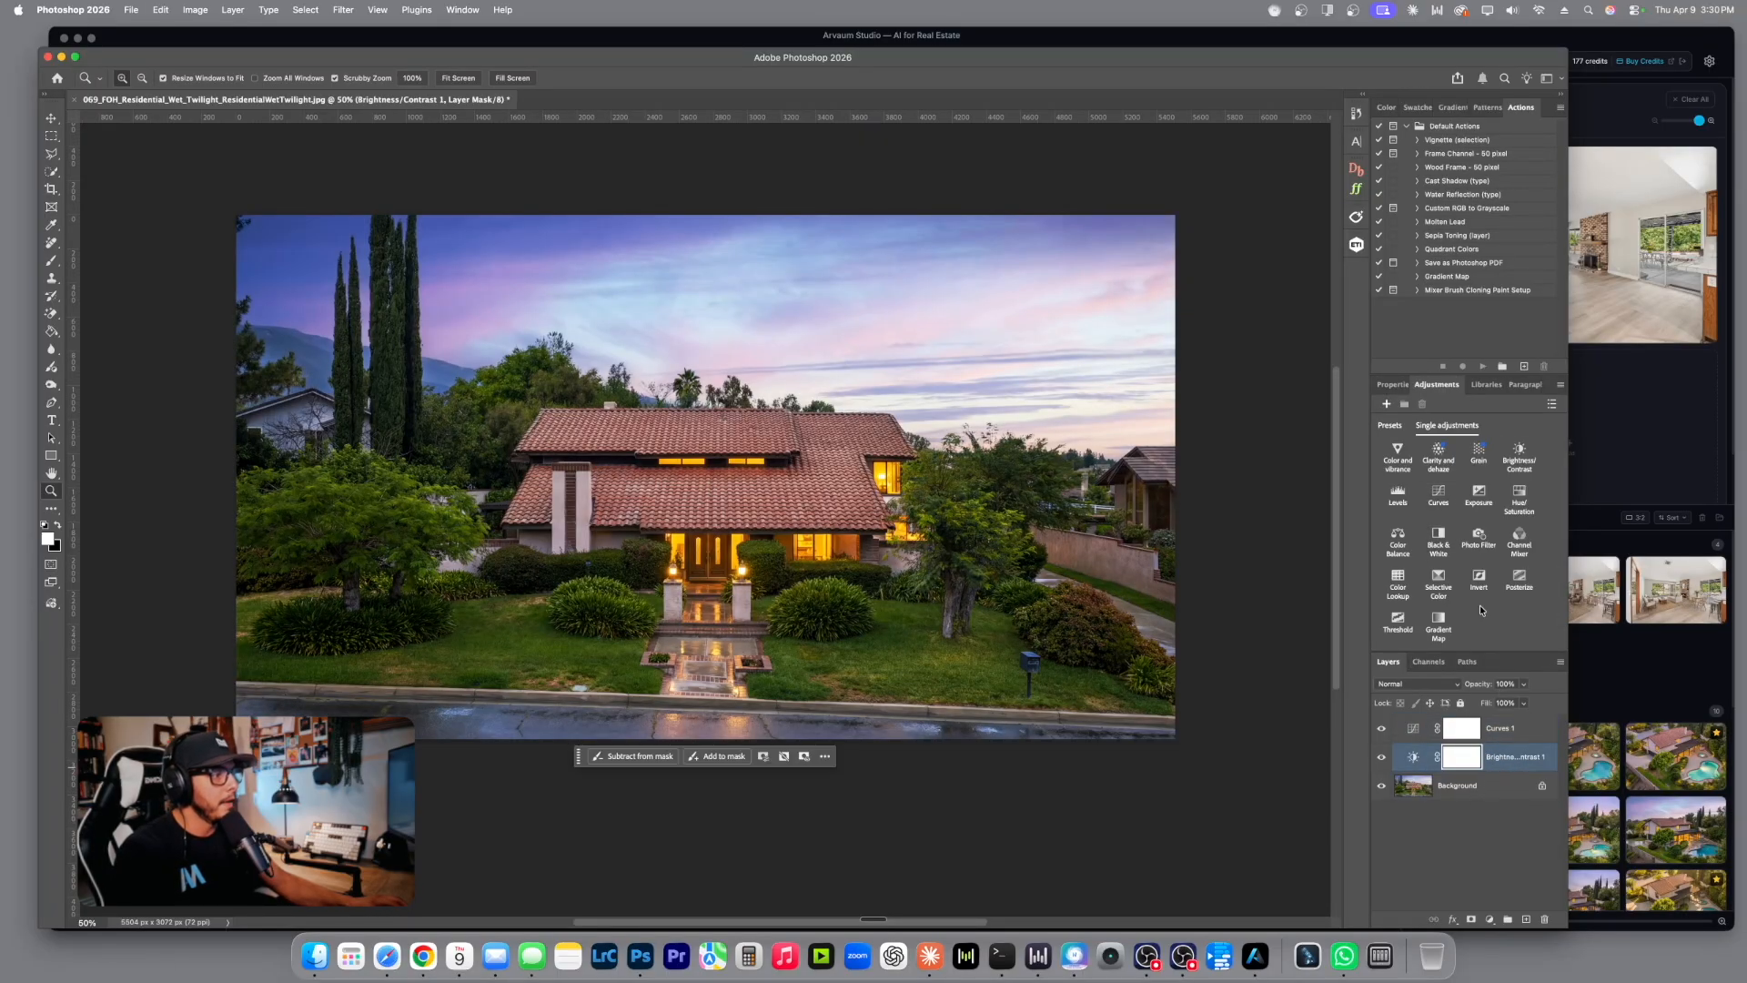
{"action": "double_click", "coordinate": [1417, 757]}
{"action": "left_click_drag", "start_coordinate": [1466, 467], "coordinate": [1489, 497]}
{"action": "left_click", "coordinate": [1471, 468]}
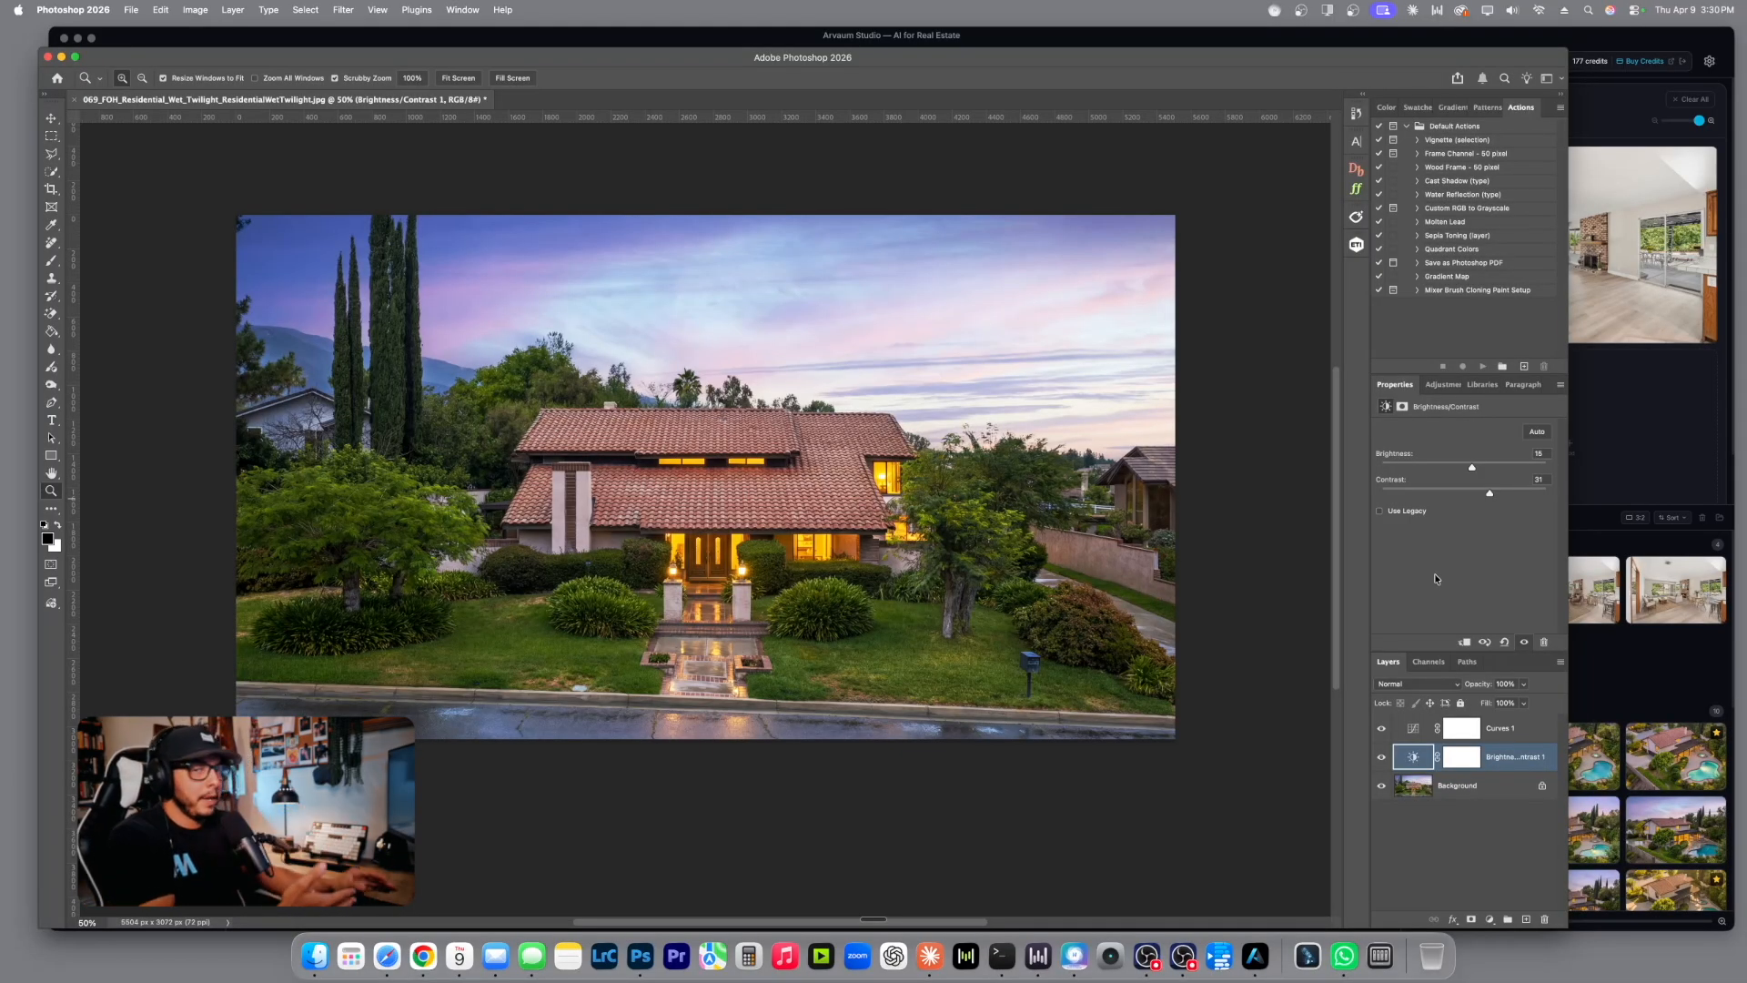
{"action": "left_click", "coordinate": [1465, 825]}
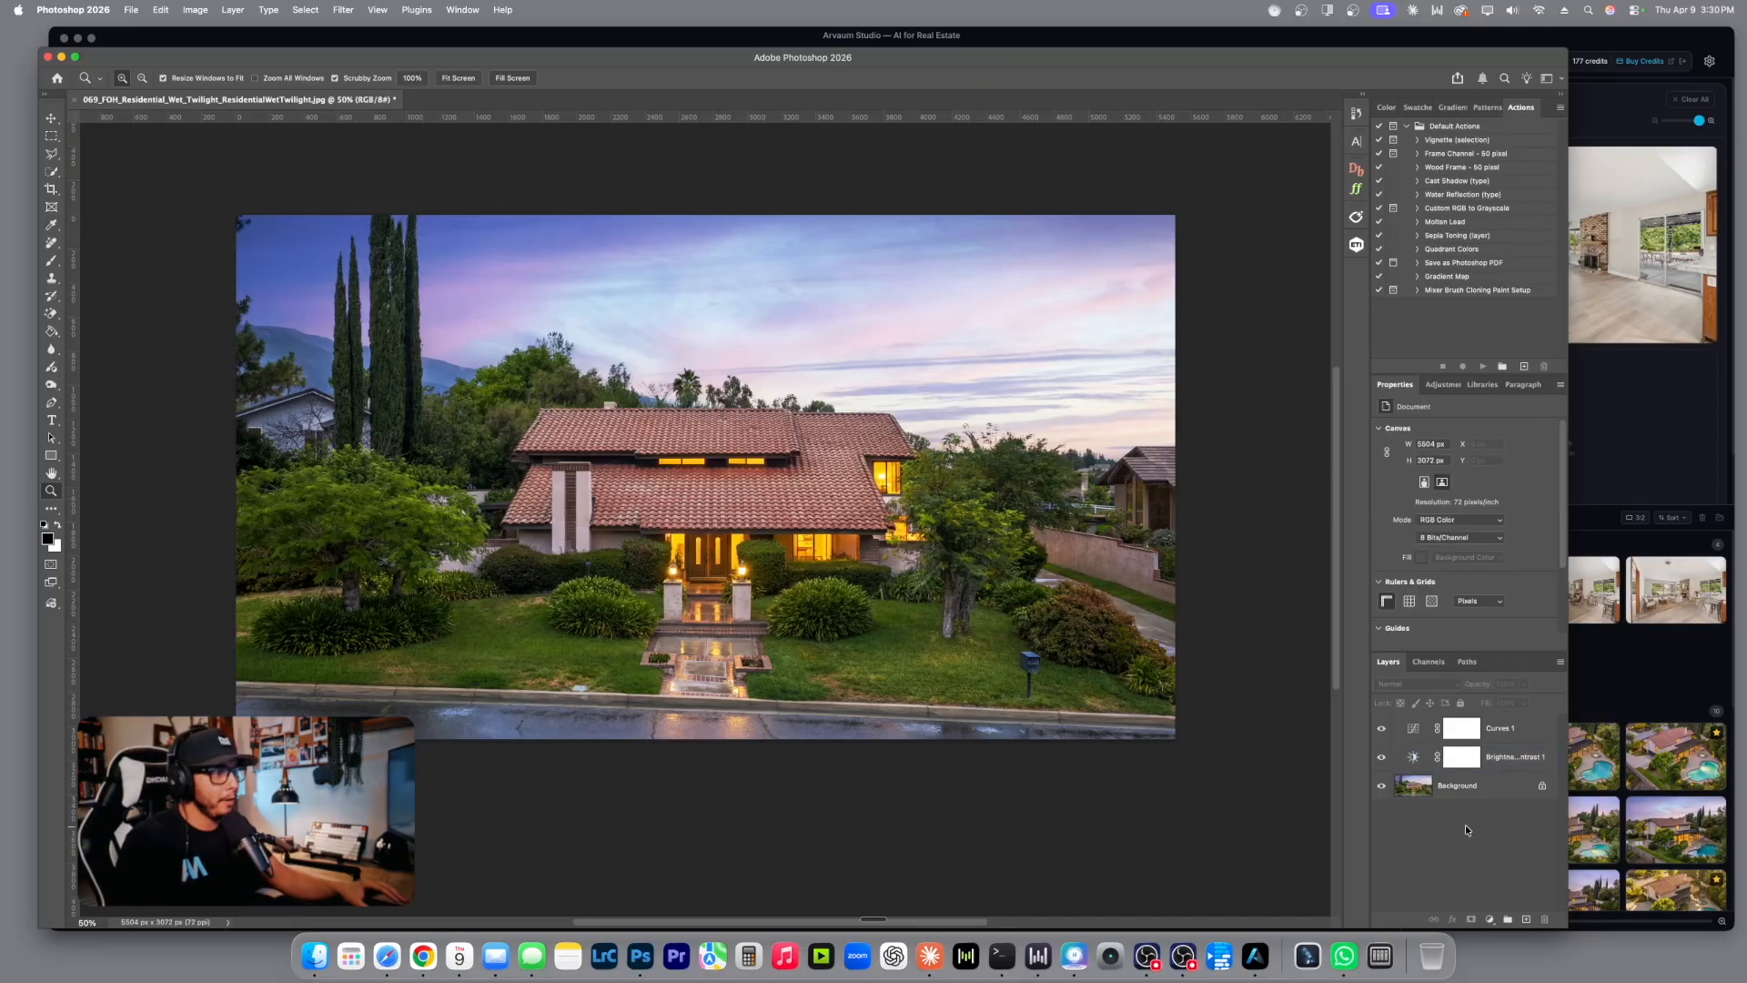
Save a JPEG copy of the 069 Residential Wet Twilight photo at quality 12 over the existing file.
{"action": "left_click", "coordinate": [1356, 191]}
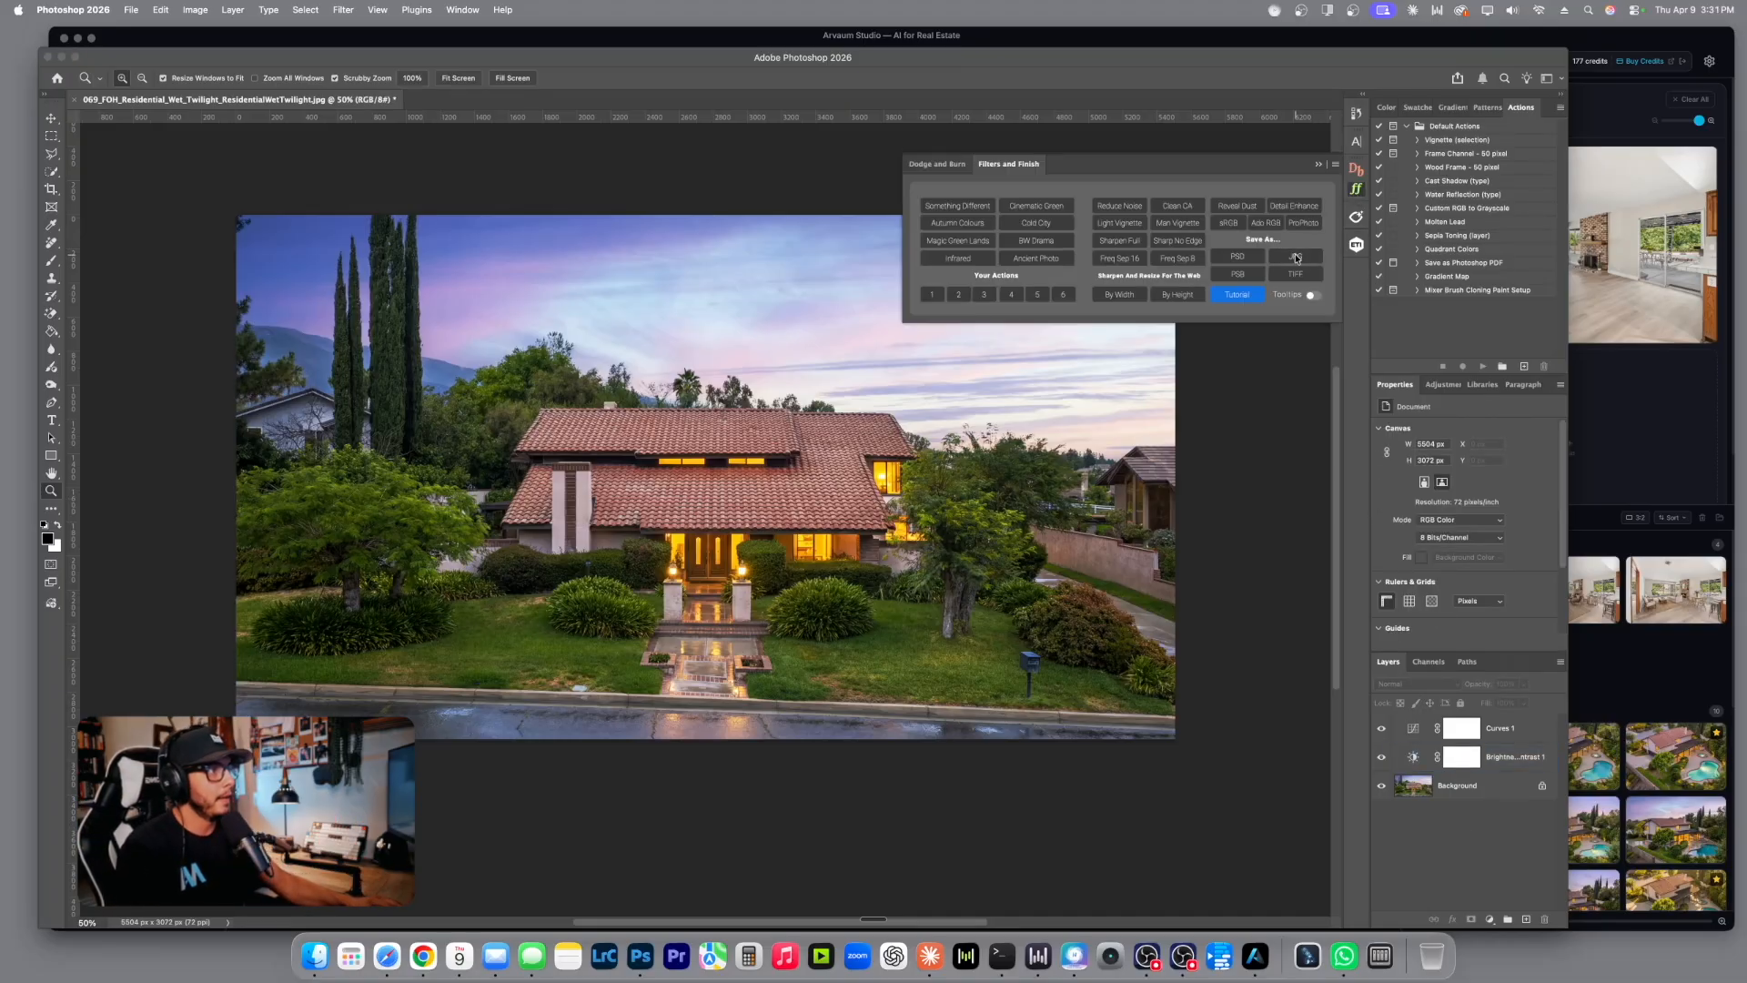
{"action": "left_click", "coordinate": [1297, 258]}
{"action": "left_click", "coordinate": [1278, 758]}
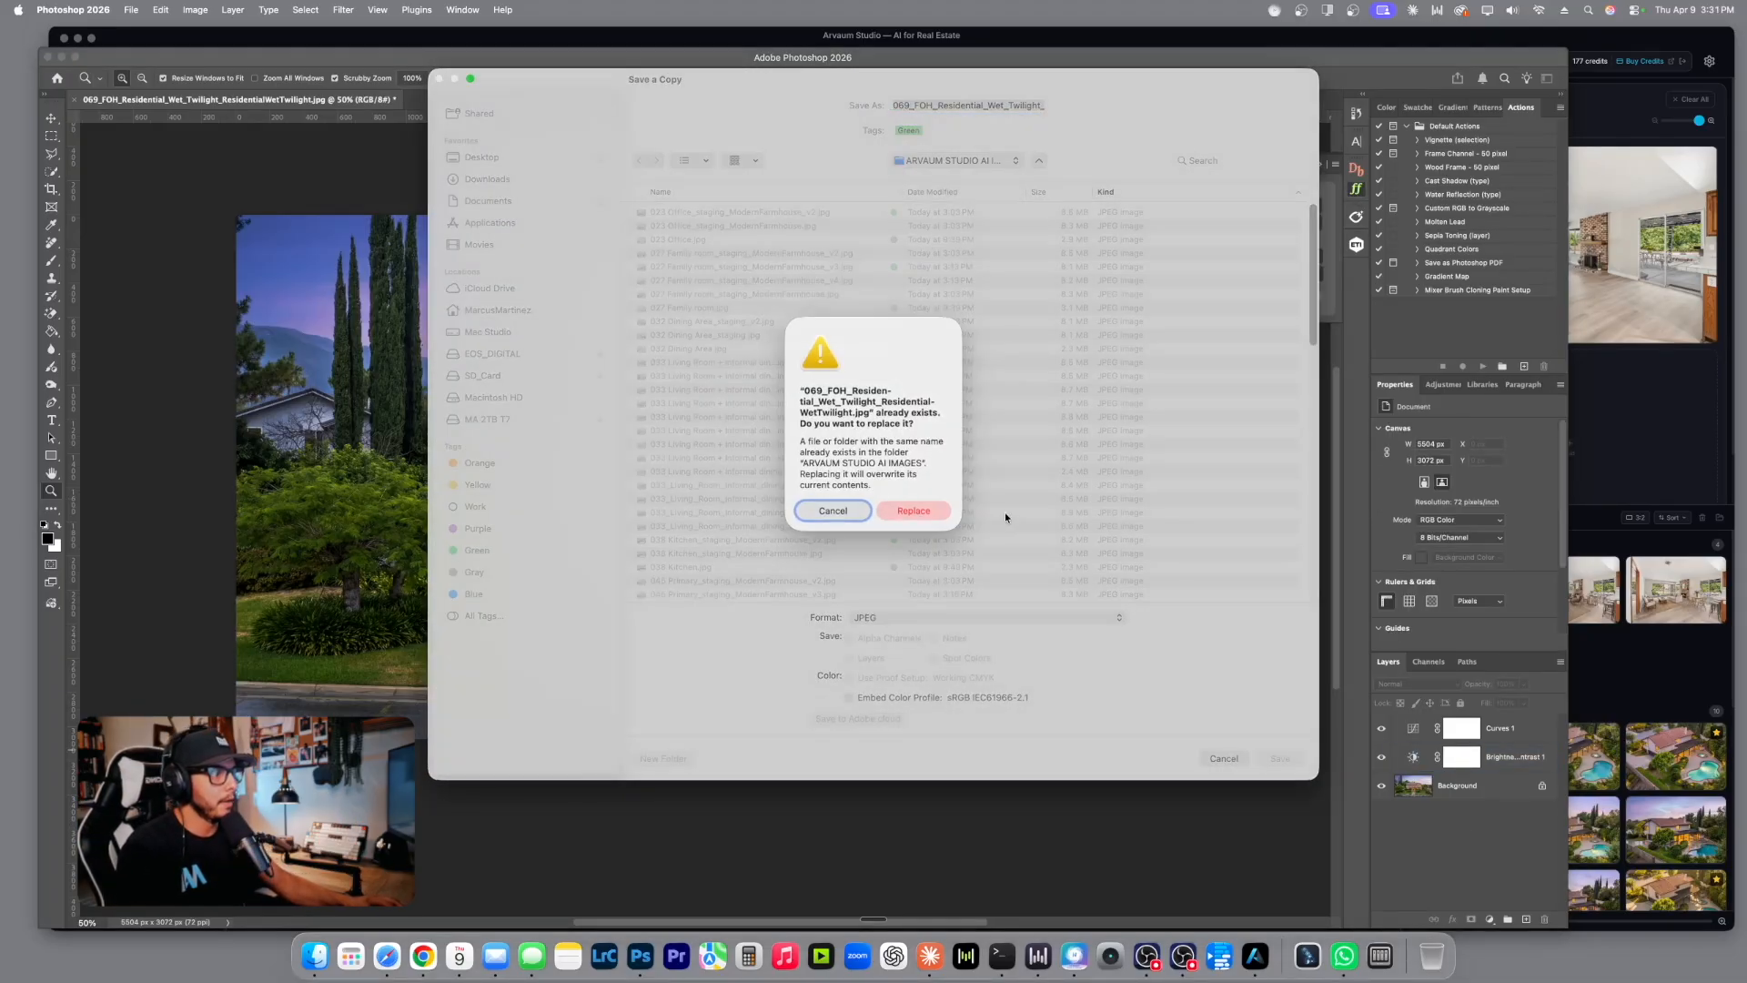
{"action": "left_click", "coordinate": [915, 510]}
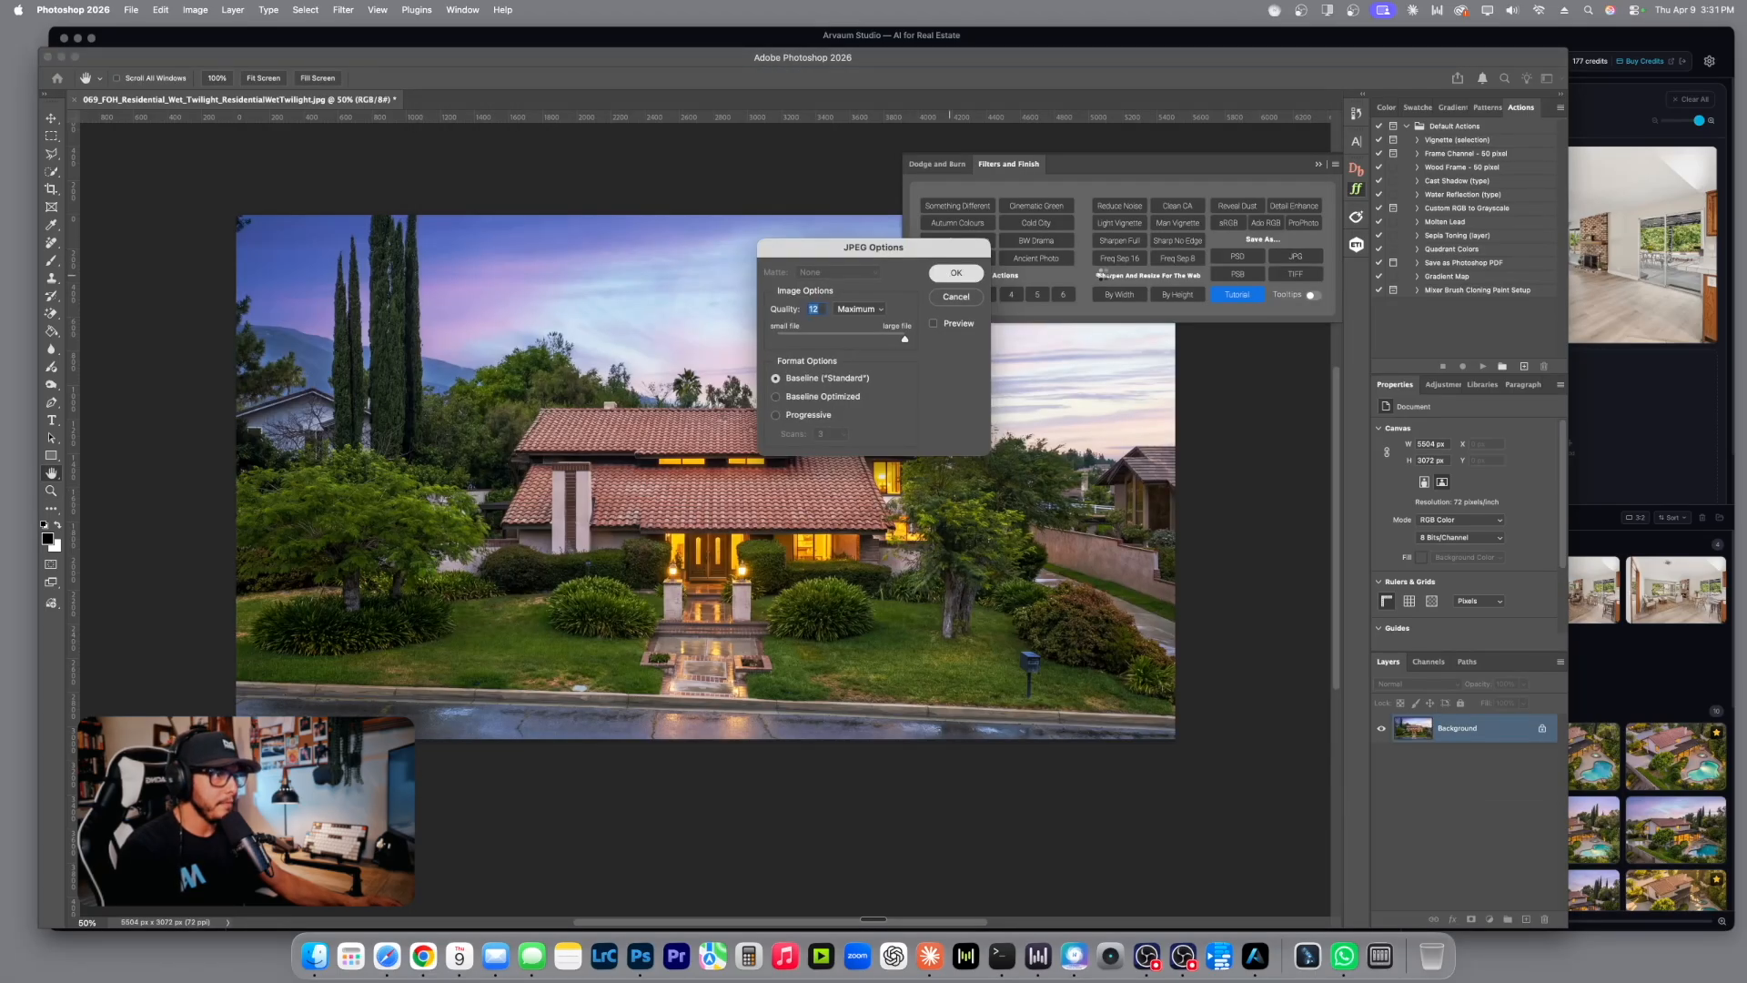
Switch to Finder and check the 069 Residential Wet Twilight, Magenta Wet Concrete v2 and Warm Bright Virtual Twilight v2 images for remaining curb numbers.
{"action": "left_click", "coordinate": [315, 955]}
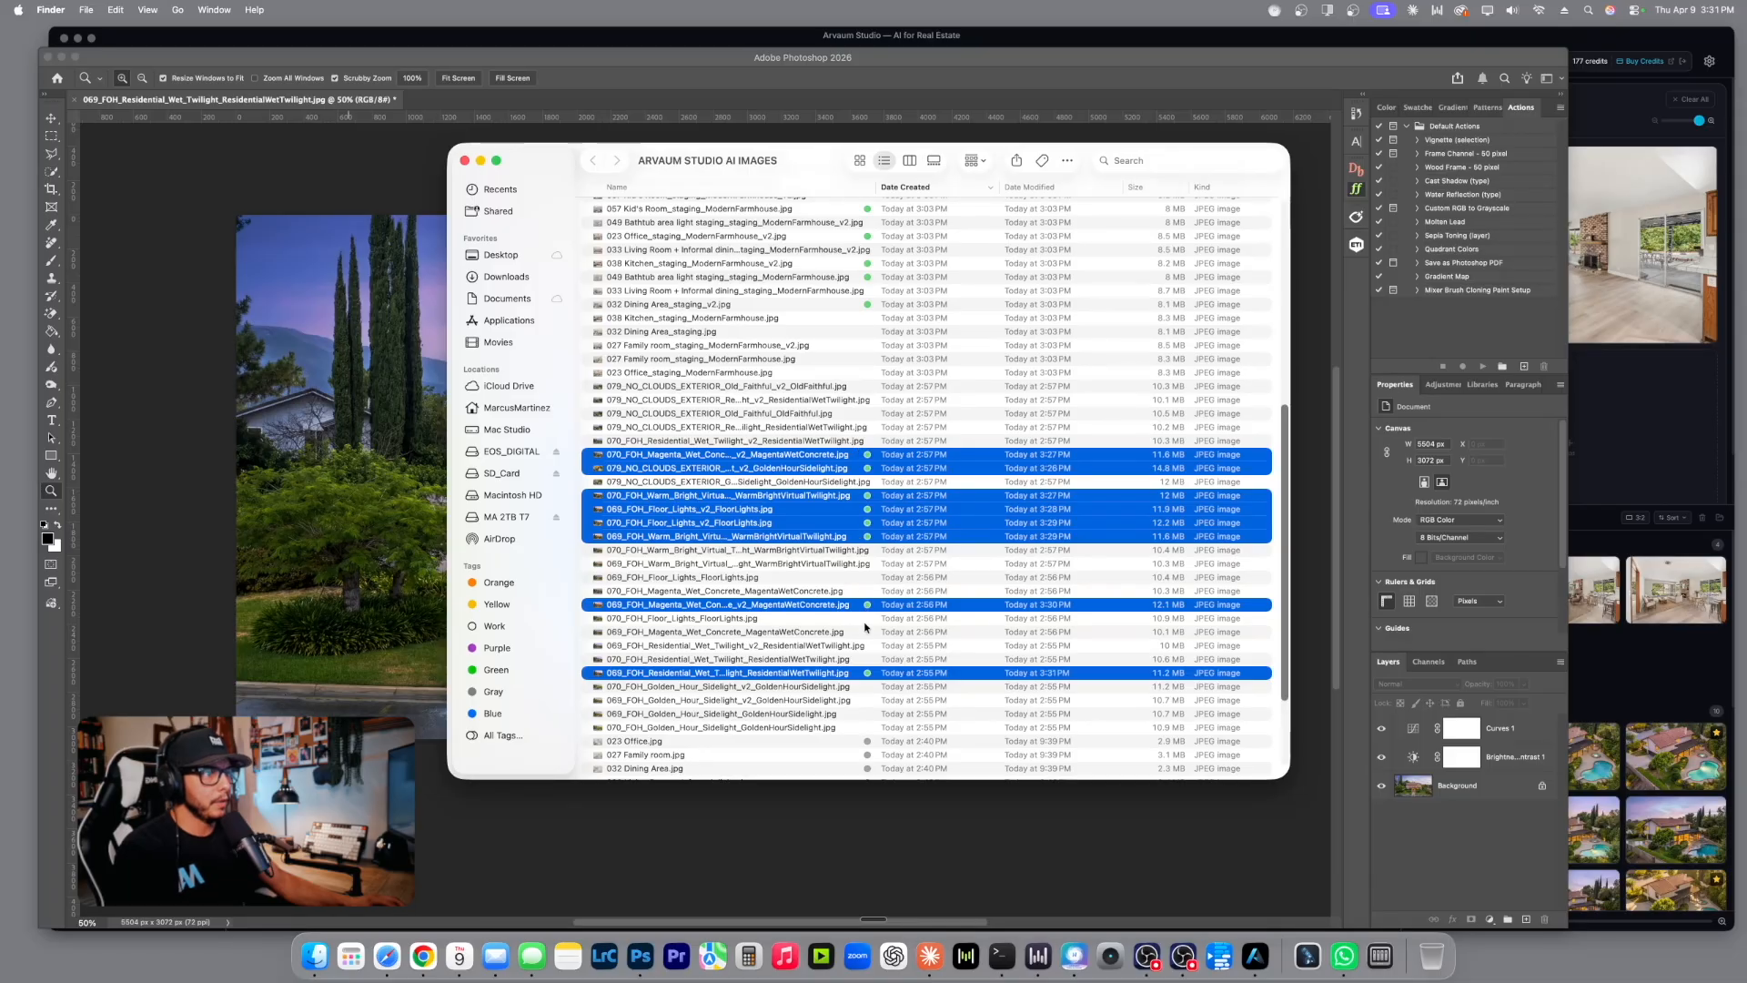
{"action": "scroll", "coordinate": [855, 661], "scroll_direction": "down", "scroll_amount": 5}
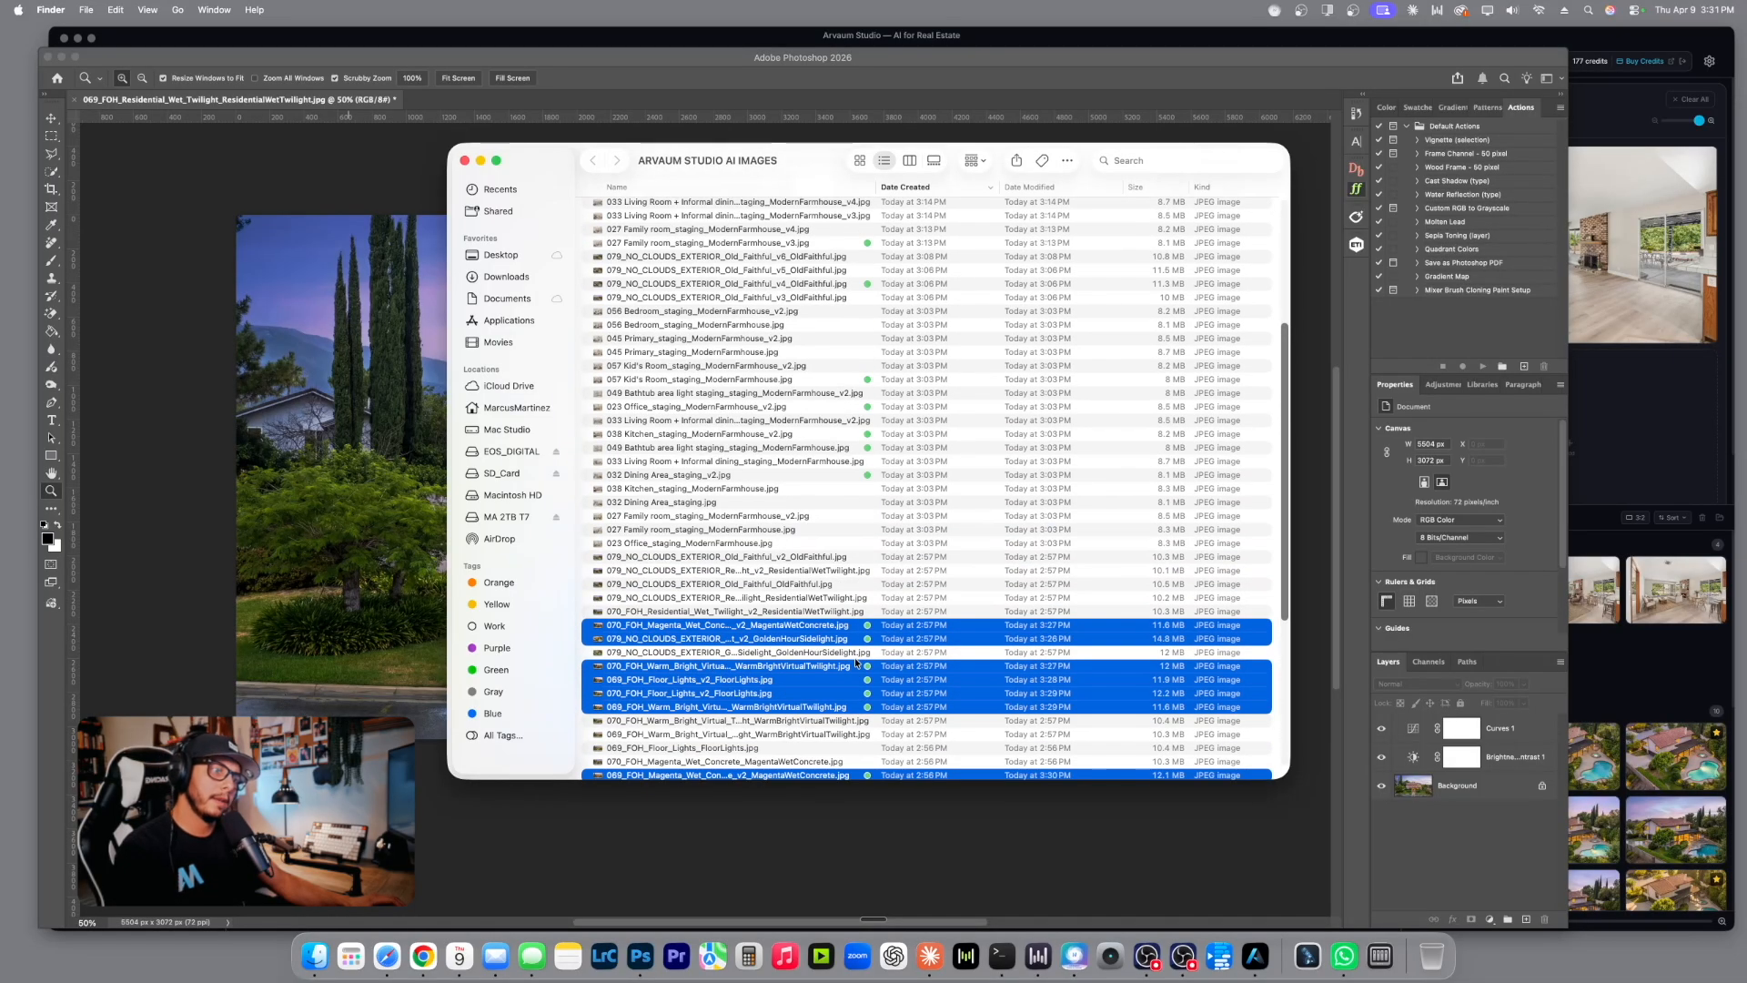
{"action": "left_click", "coordinate": [860, 560]}
{"action": "left_click", "coordinate": [862, 534]}
{"action": "key", "text": "space"}
{"action": "key", "text": "space"}
{"action": "left_click", "coordinate": [861, 465]}
{"action": "key", "text": "space"}
{"action": "key", "text": "space"}
{"action": "left_click", "coordinate": [866, 400]}
{"action": "key", "text": "space"}
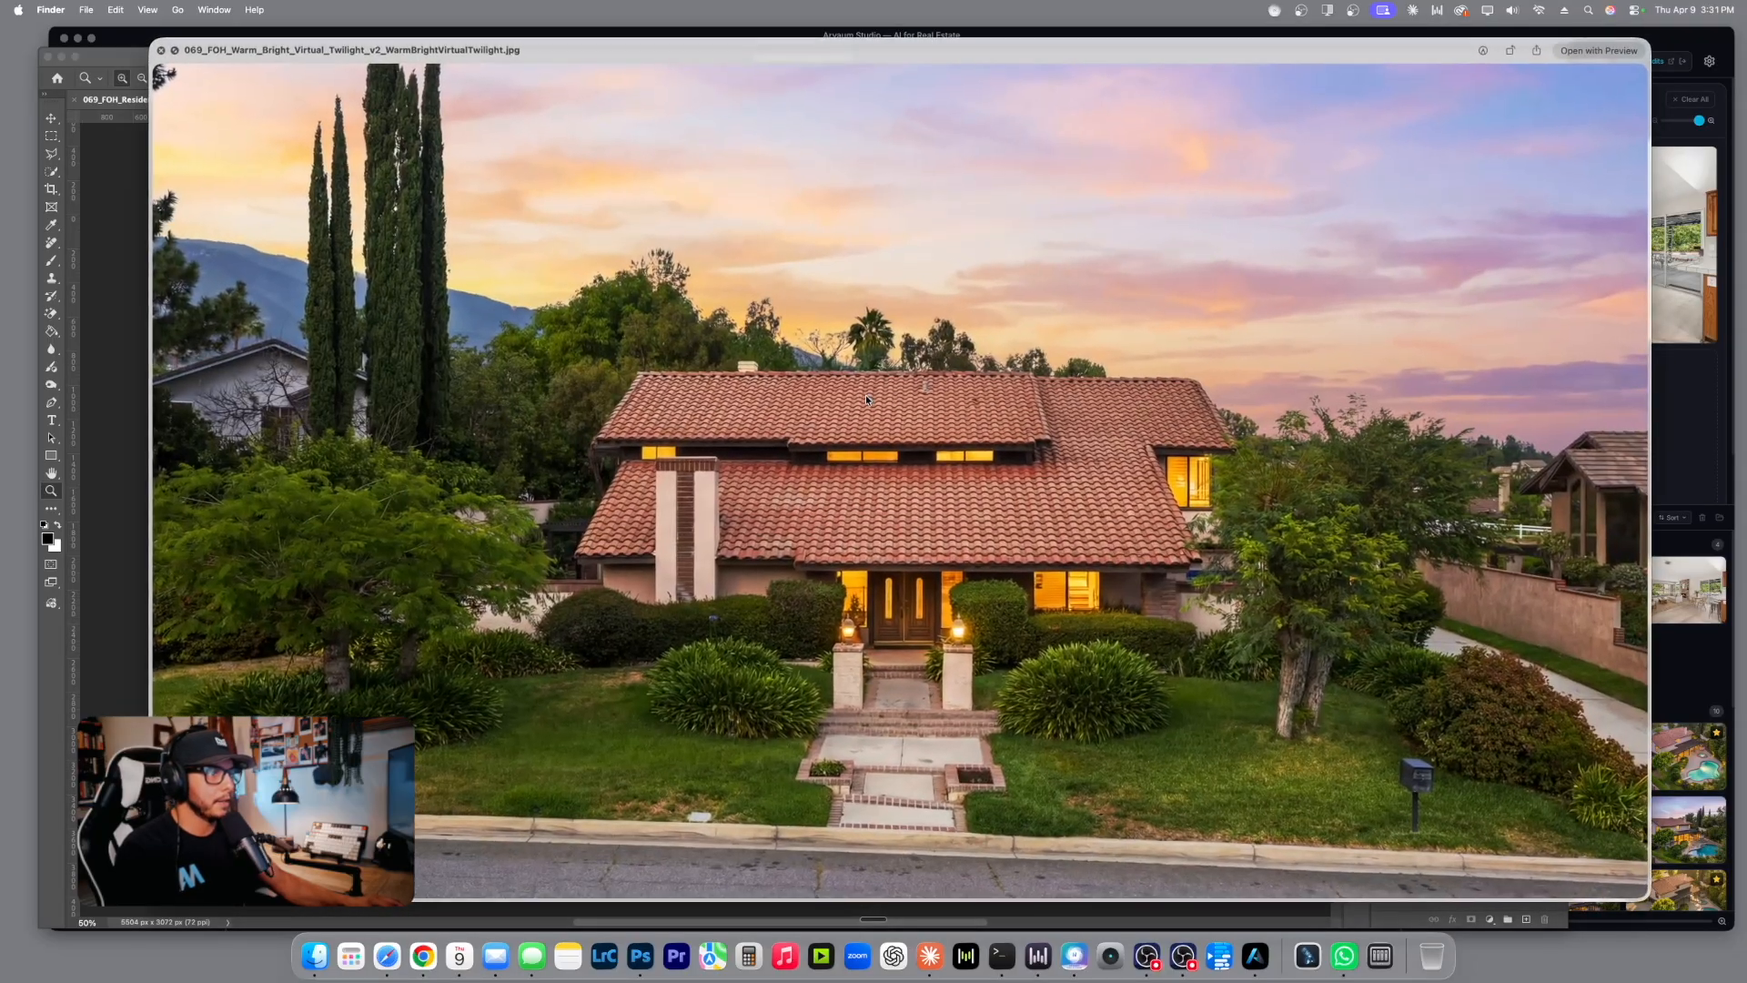
Preview the 070 and 069 Floor Lights v2 images to check their curbs for a painted house number.
{"action": "key", "text": "Up"}
{"action": "key", "text": "Up"}
{"action": "key", "text": "Down"}
{"action": "key", "text": "Up"}
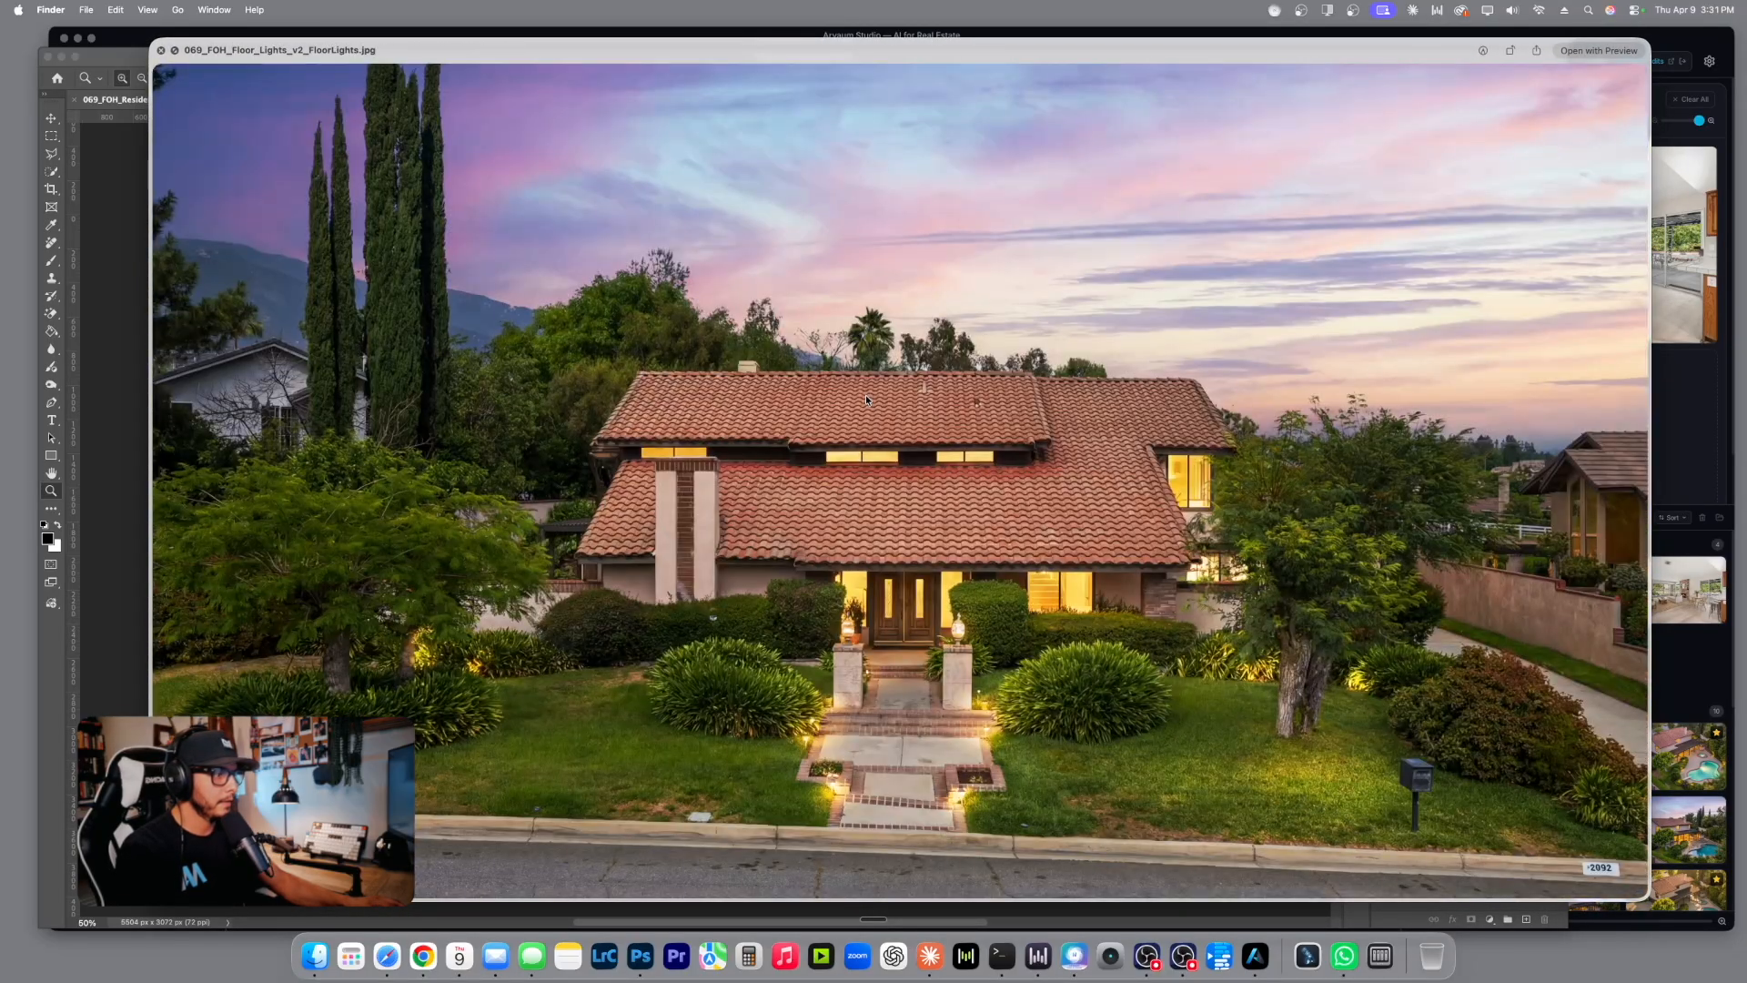
{"action": "key", "text": "space"}
{"action": "key", "text": "space"}
{"action": "key", "text": "space"}
Check the 070 Warm Bright Virtual Twilight v2, 079 Golden Hour Sidelight v2 and 070 Magenta Wet Concrete v2 images for visible house numbers.
{"action": "left_click", "coordinate": [866, 357]}
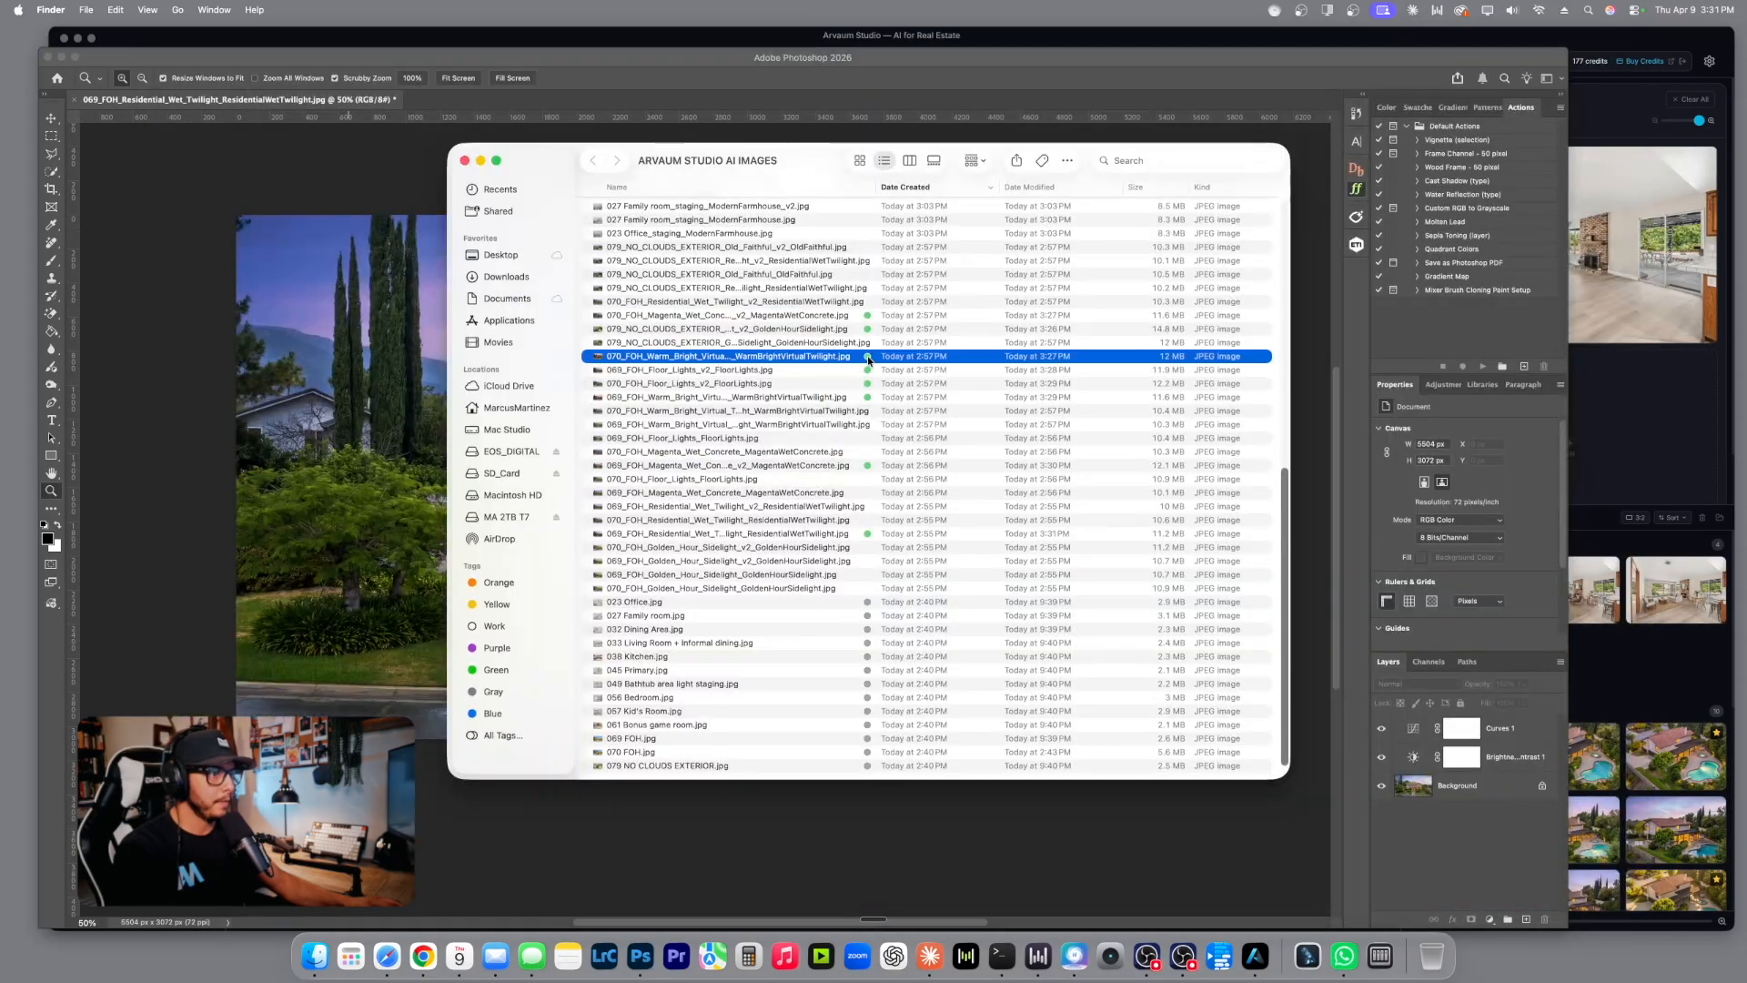
{"action": "key", "text": "space"}
{"action": "key", "text": "space"}
{"action": "key", "text": "space"}
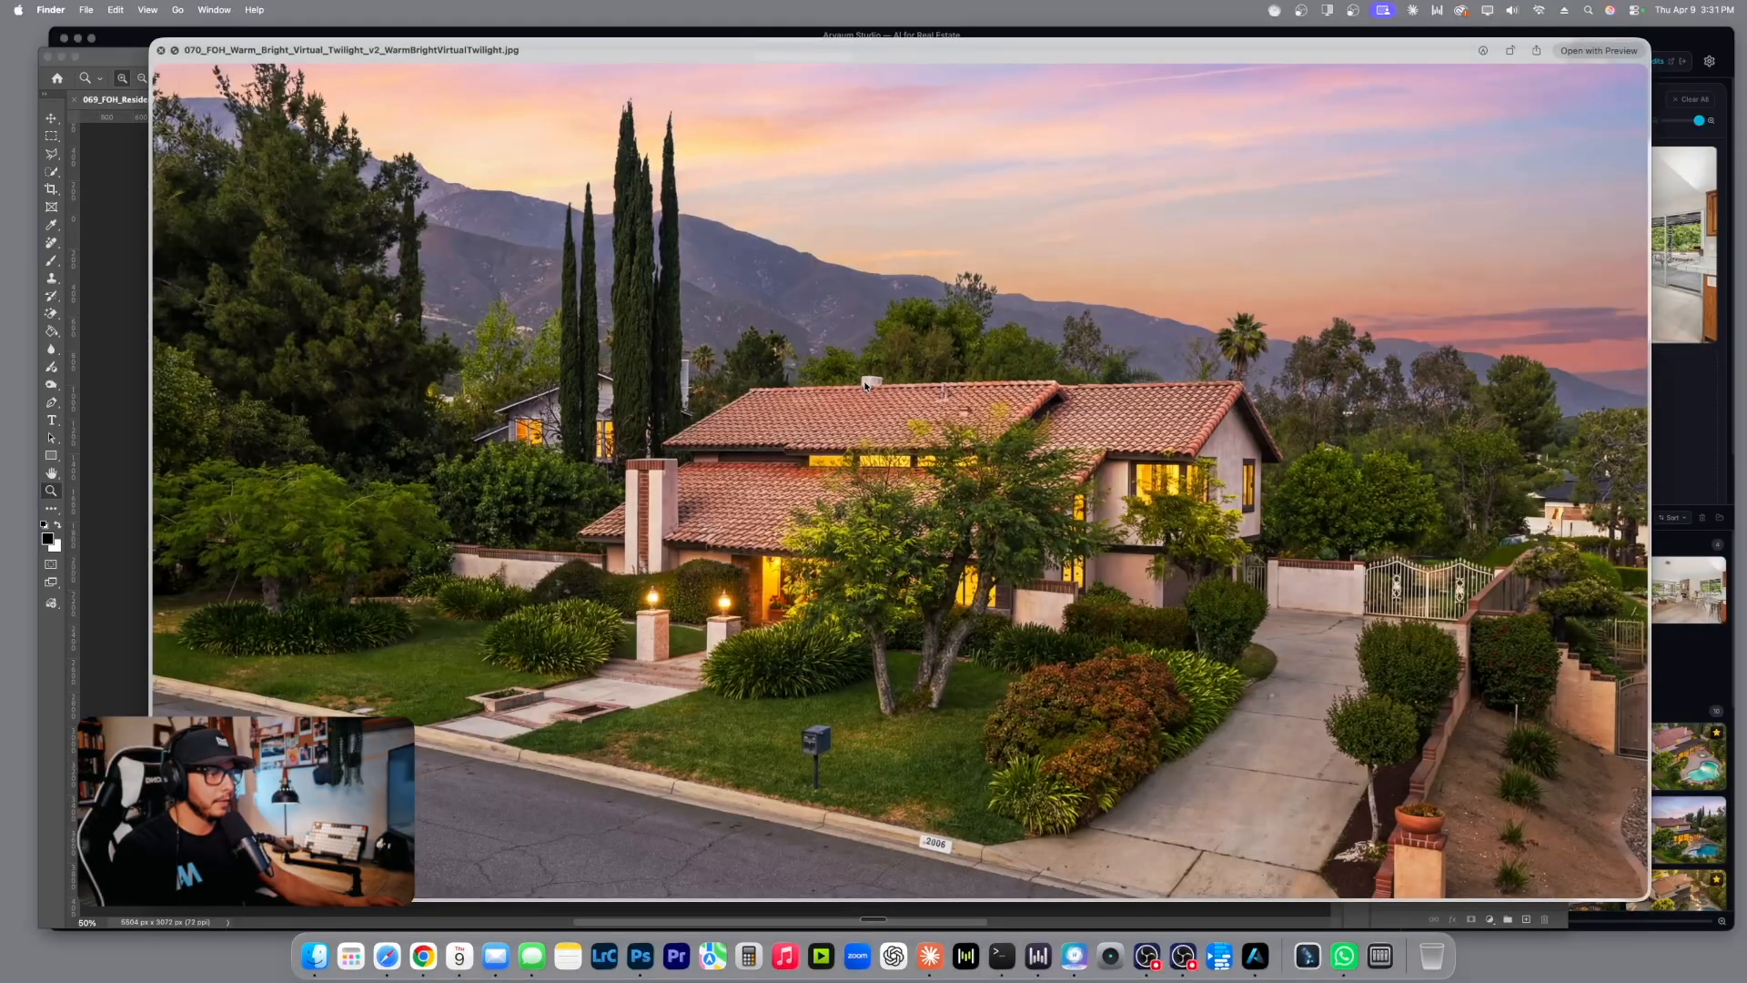
{"action": "key", "text": "Up"}
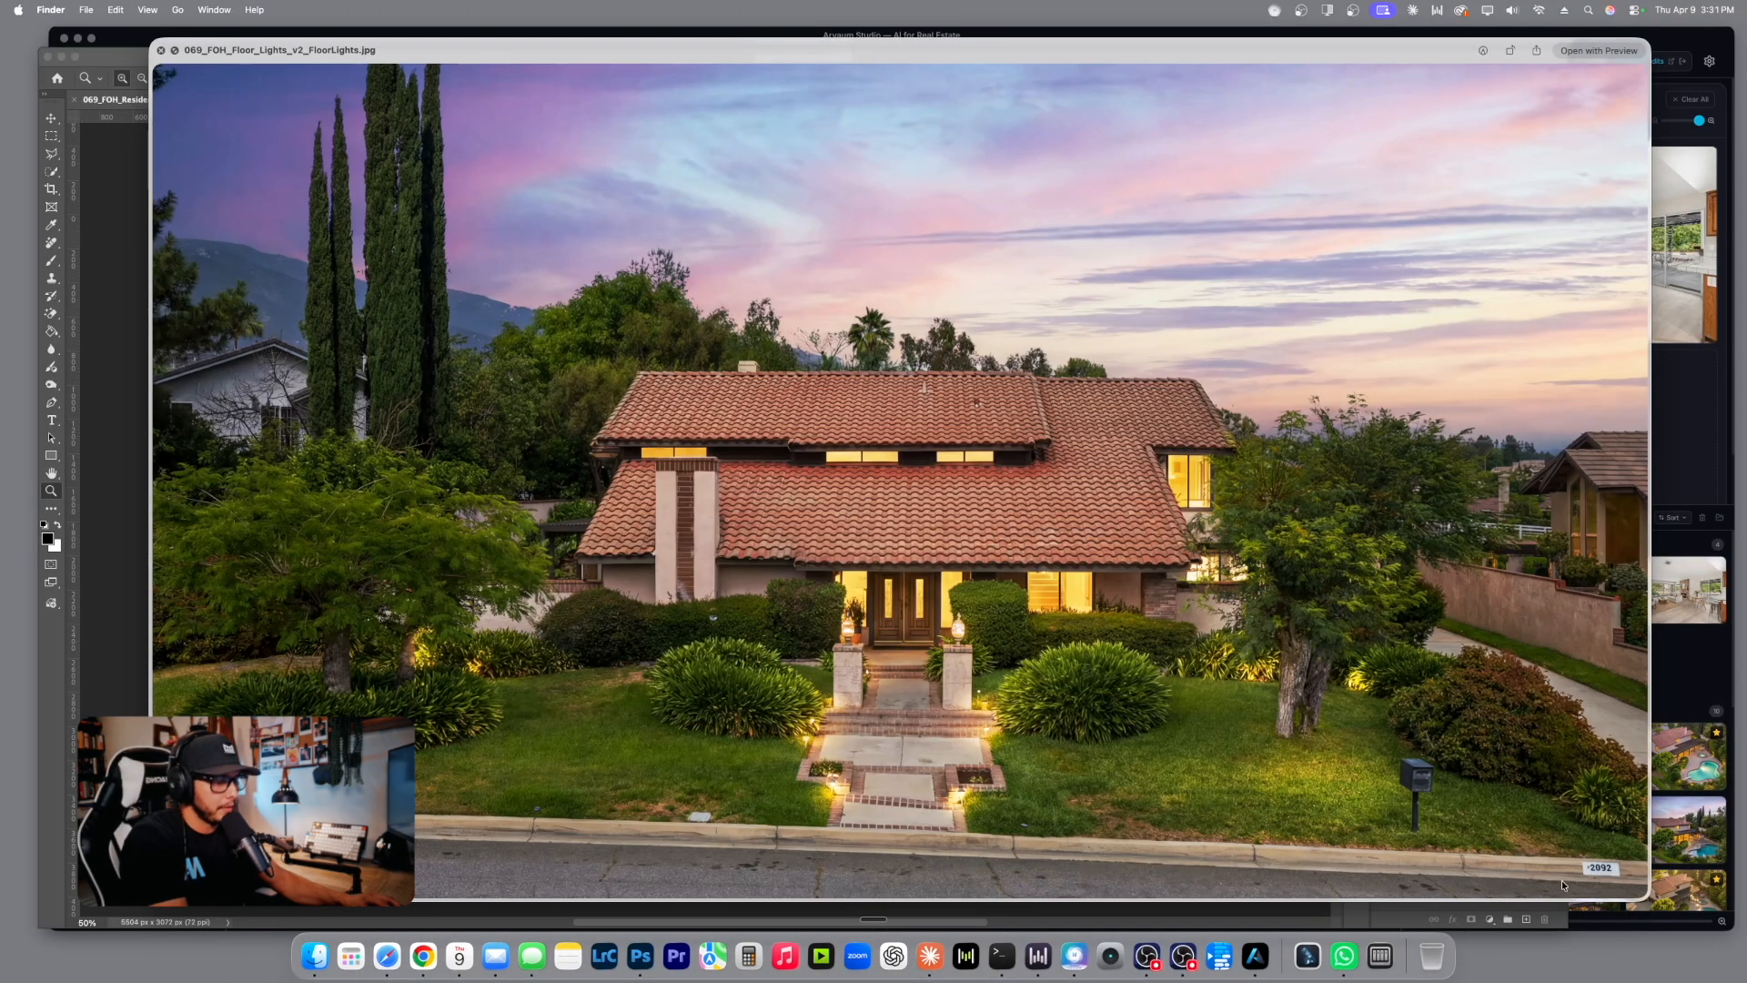
{"action": "key", "text": "space"}
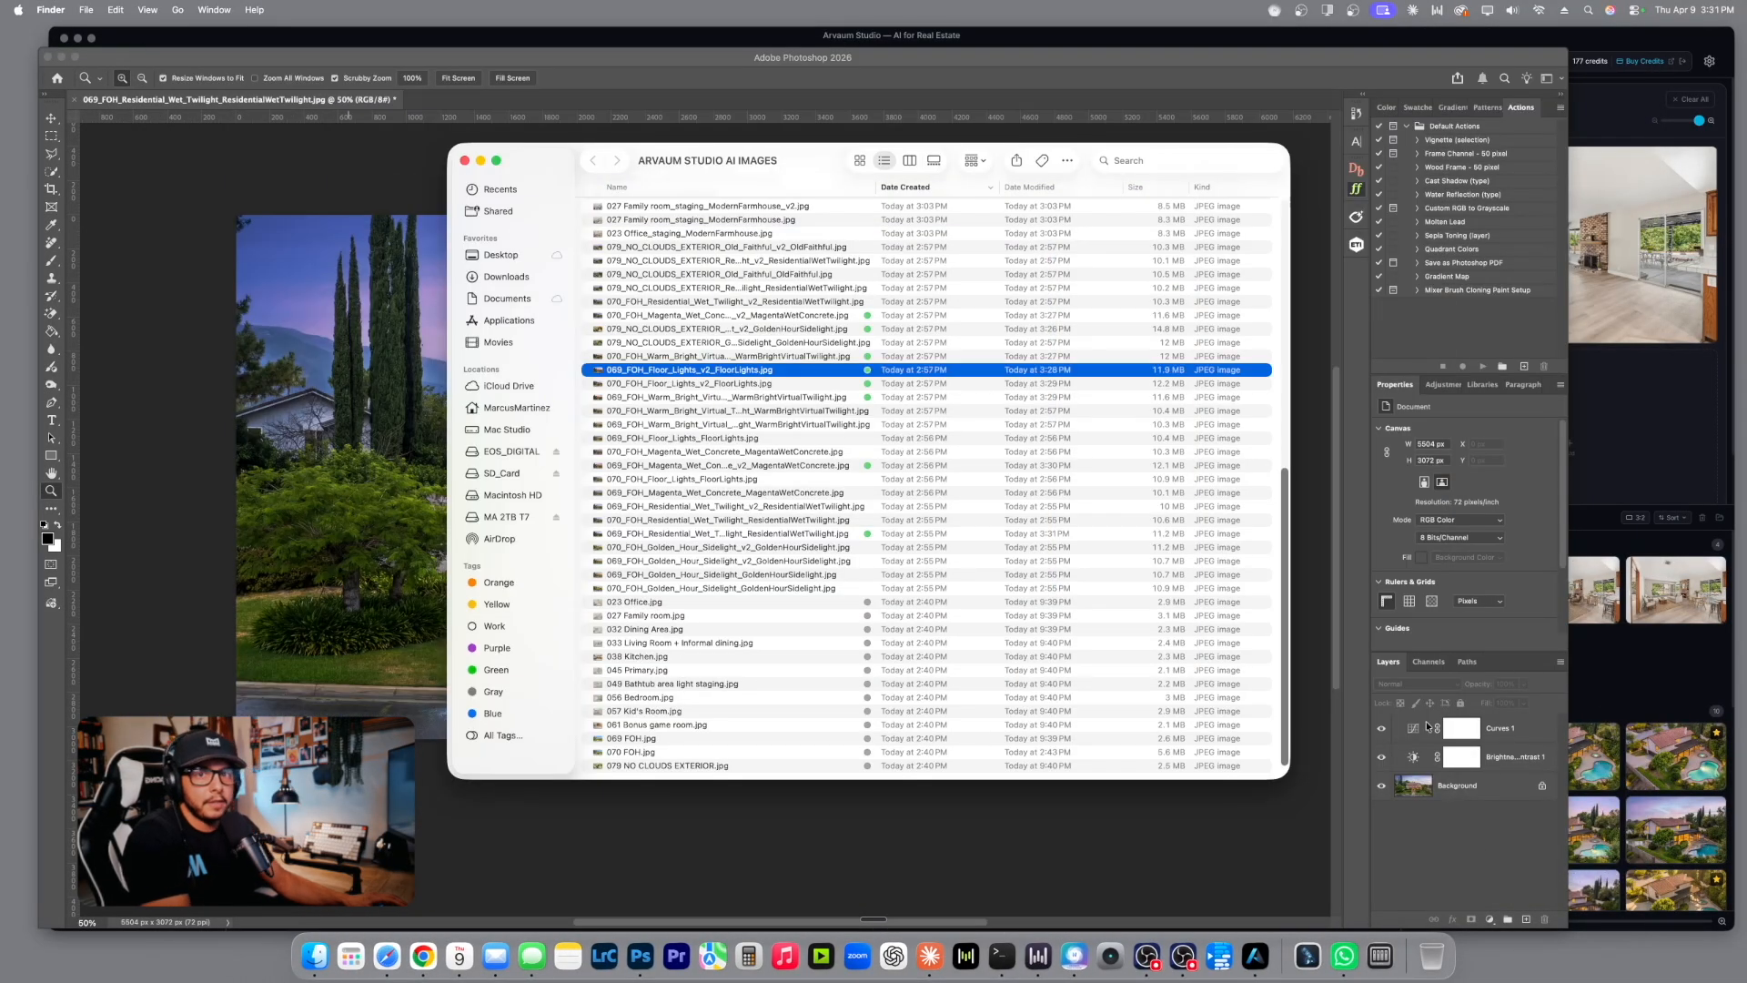
{"action": "left_click", "coordinate": [865, 329]}
{"action": "key", "text": "space"}
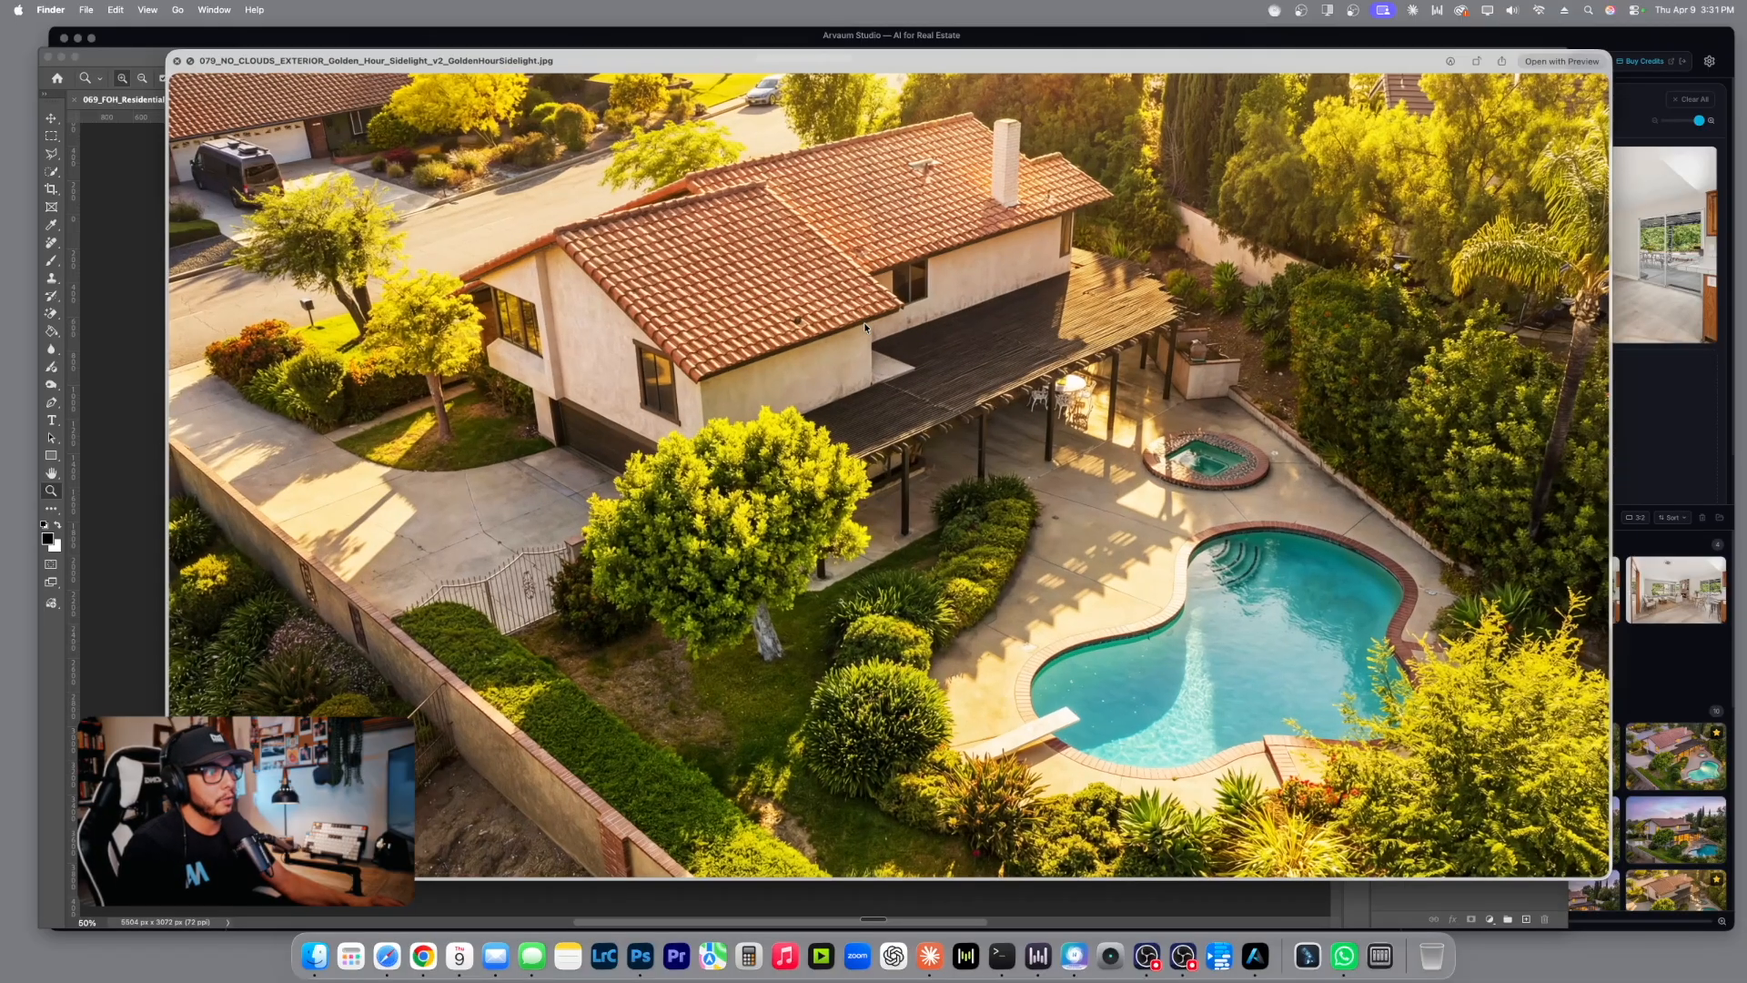
{"action": "key", "text": "Up"}
{"action": "key", "text": "space"}
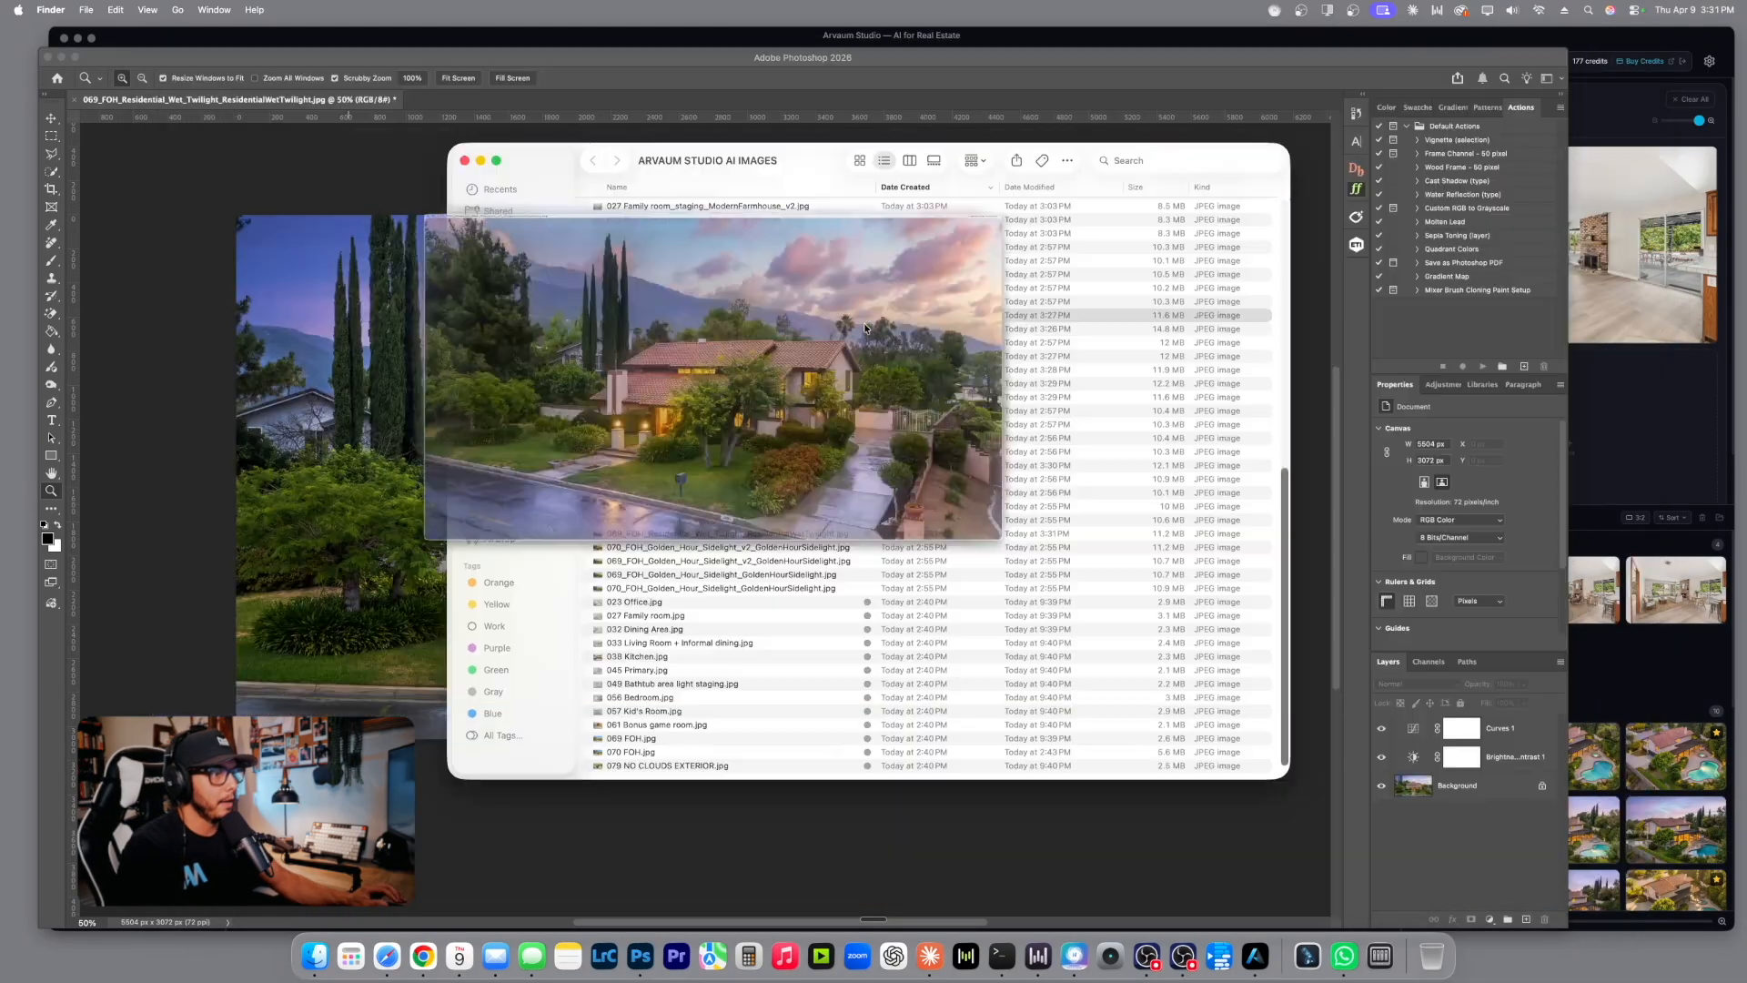
Open the 070 Magenta Wet Concrete v2, 070 Warm Bright Virtual Twilight v2 and 069 Floor Lights v2 images together in Photoshop.
{"action": "left_click", "coordinate": [869, 356], "text": "super"}
{"action": "left_click", "coordinate": [869, 370], "text": "super"}
{"action": "right_click", "coordinate": [870, 360]}
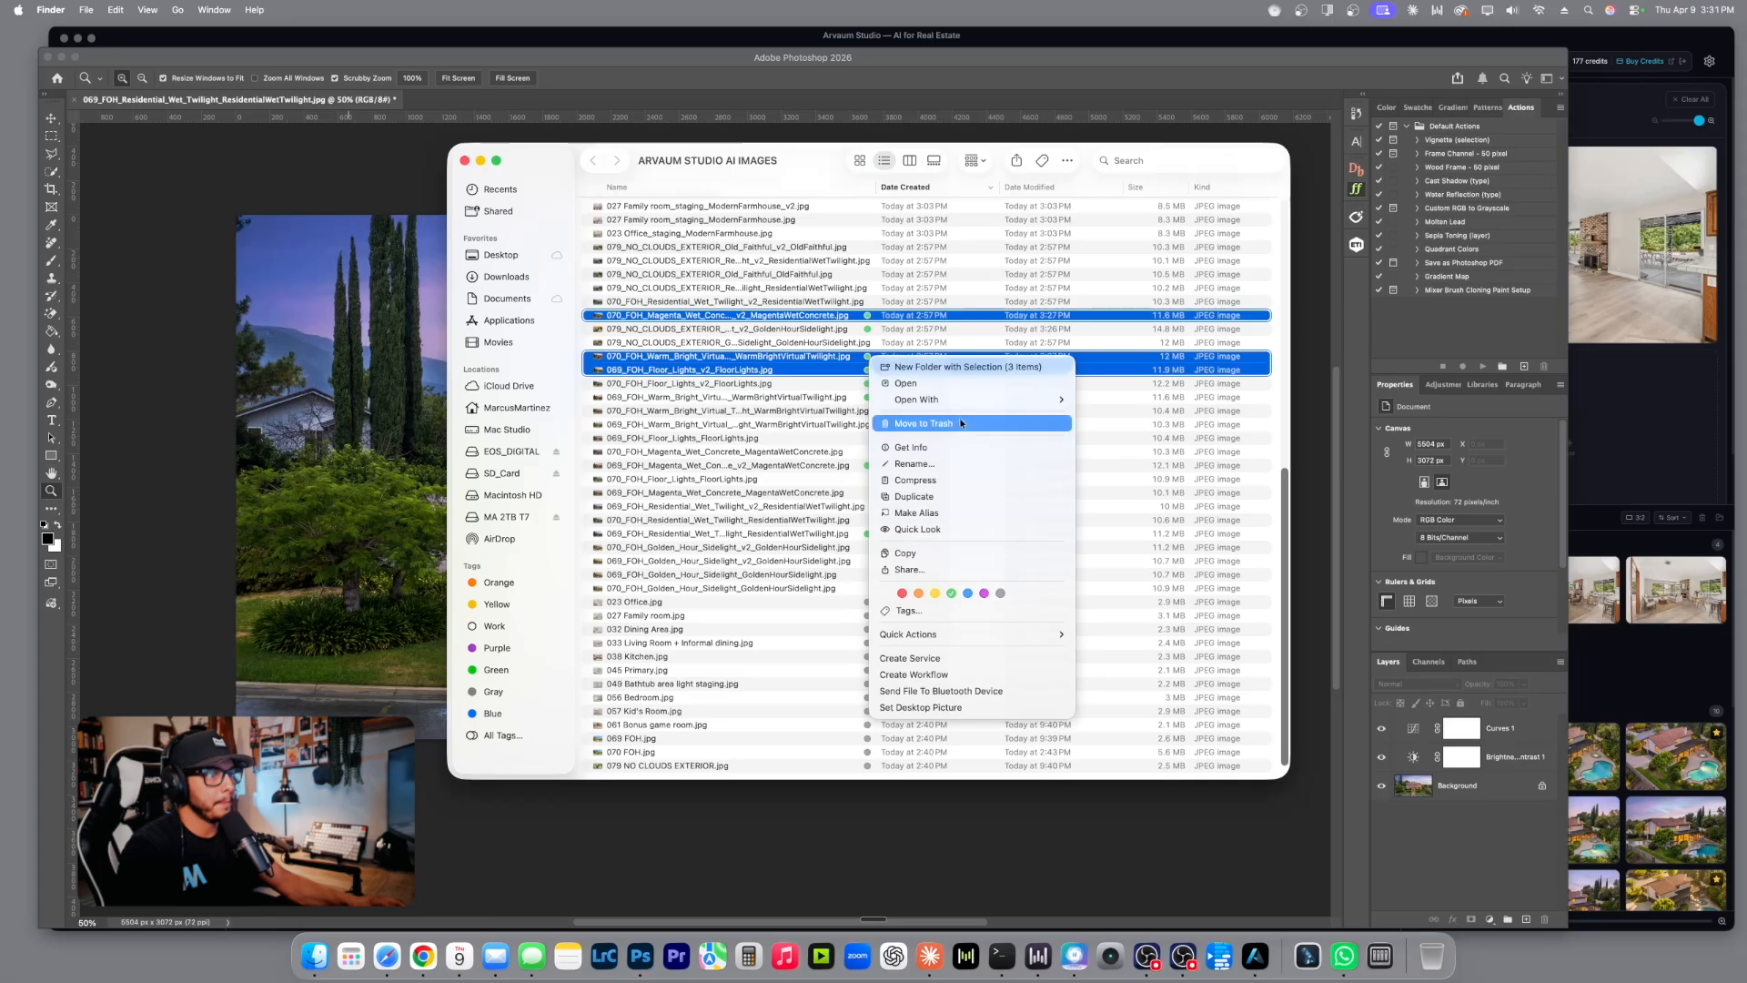
{"action": "mouse_move", "coordinate": [919, 399]}
{"action": "left_click", "coordinate": [1145, 441]}
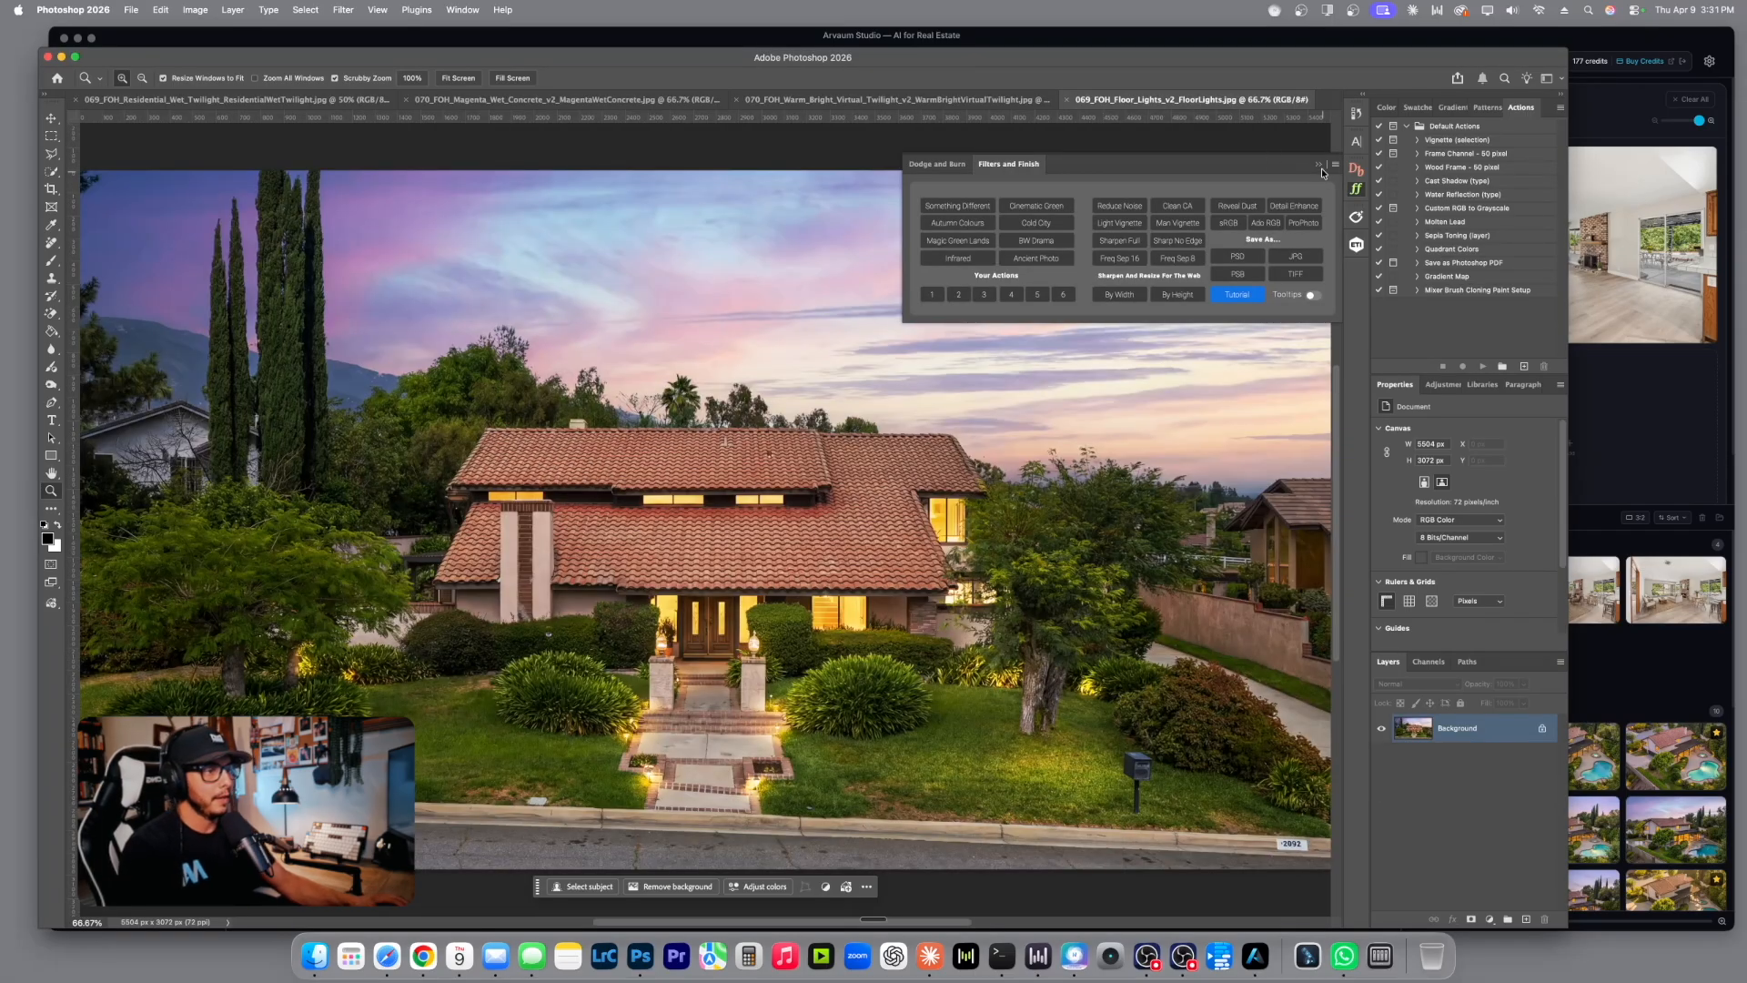
Remove the painted house number from the curb in the 069 Floor Lights v2 photo with the Remove tool.
{"action": "left_click", "coordinate": [1321, 169]}
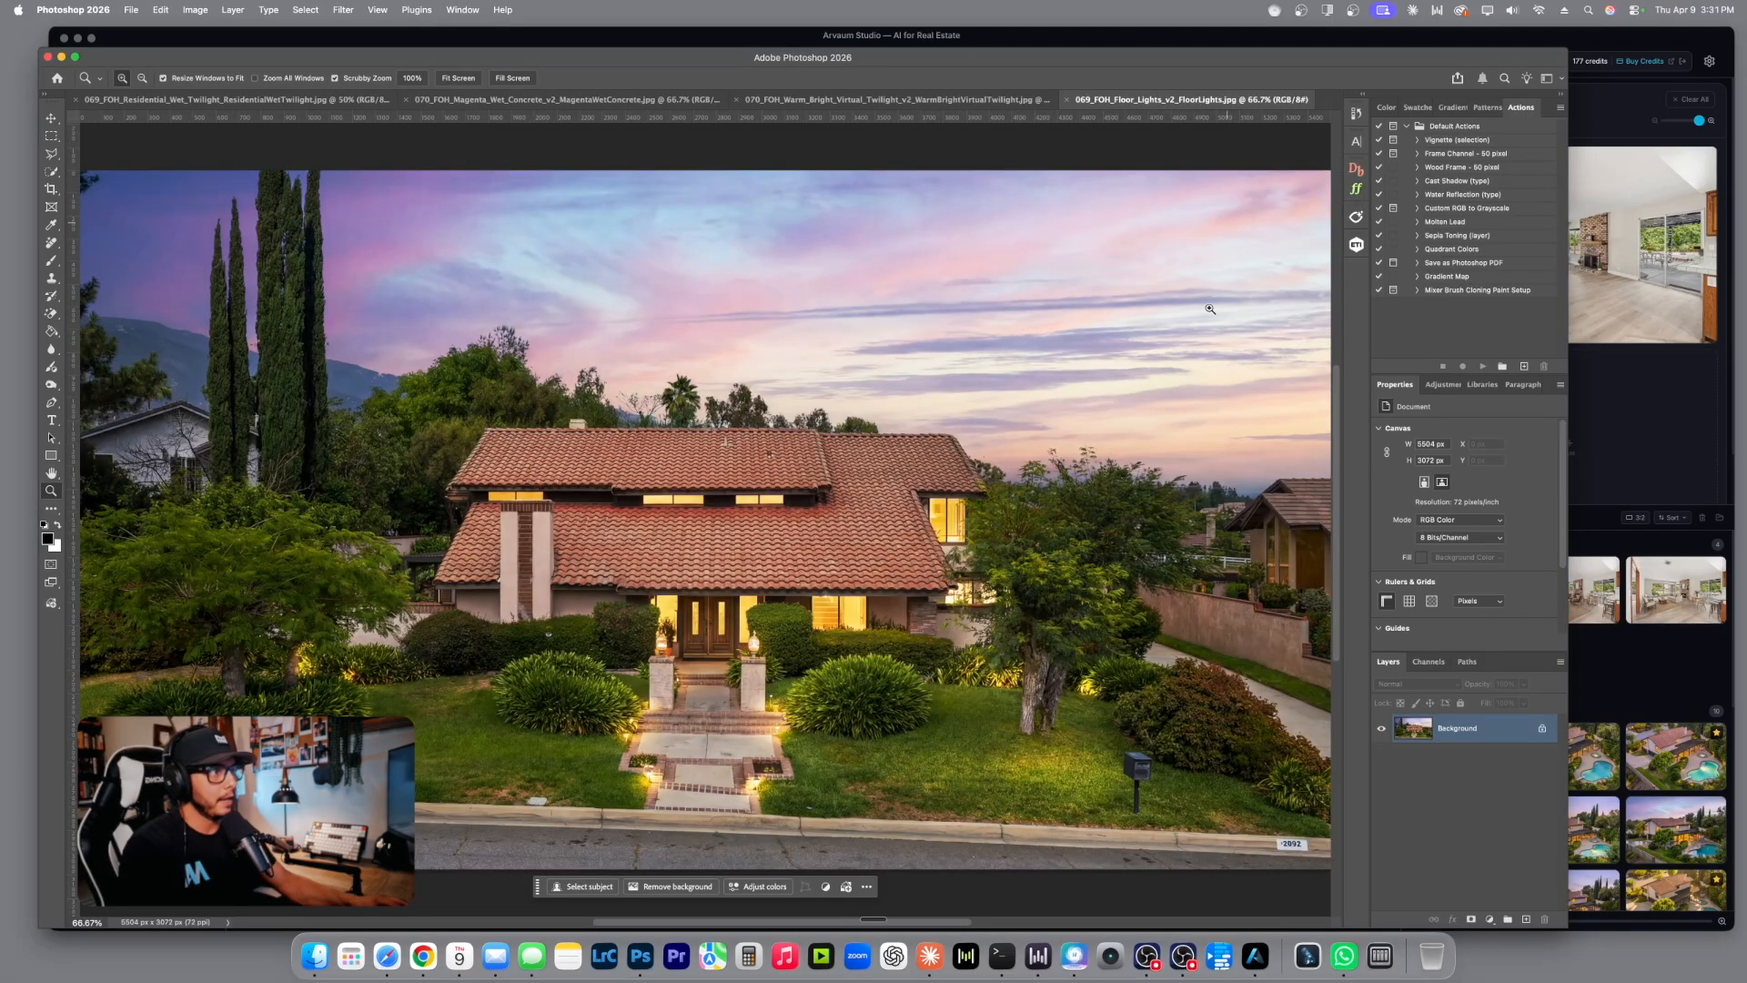
{"action": "double_click", "coordinate": [1296, 836]}
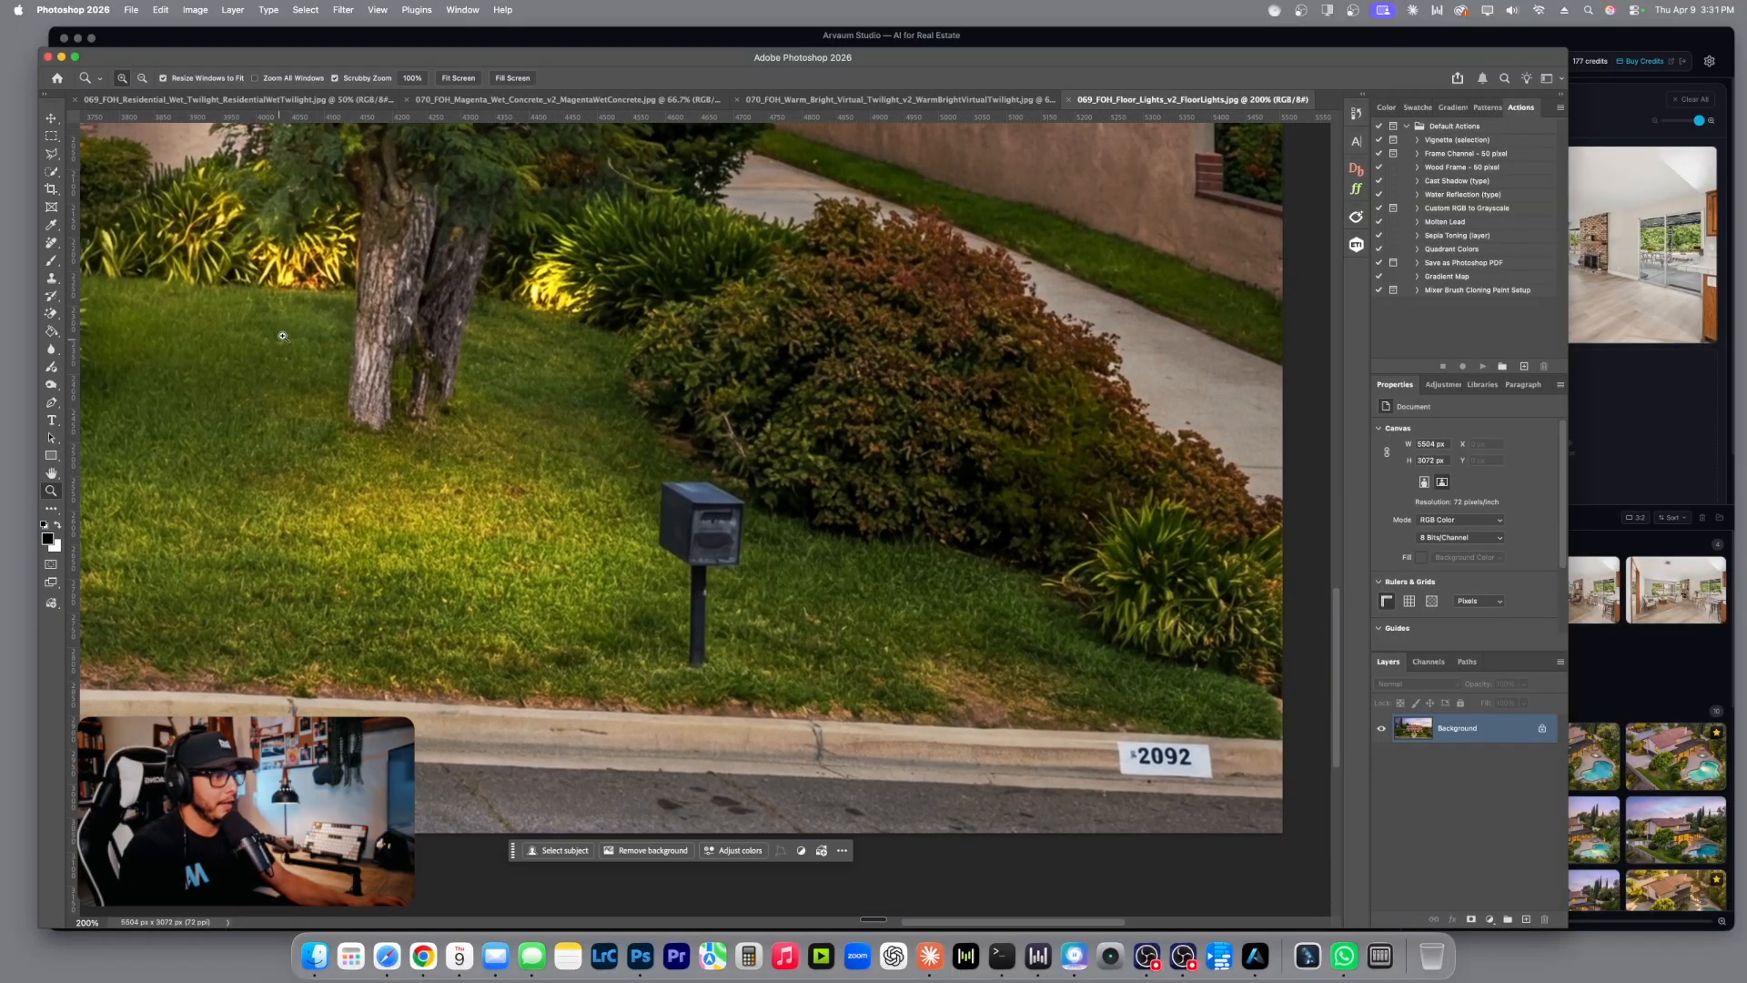
{"action": "left_click", "coordinate": [51, 242]}
{"action": "mouse_move", "coordinate": [1210, 767]}
{"action": "left_mouse_down"}
{"action": "mouse_move", "coordinate": [1124, 772]}
{"action": "mouse_move", "coordinate": [1128, 745]}
{"action": "mouse_move", "coordinate": [1206, 752]}
{"action": "left_mouse_up"}
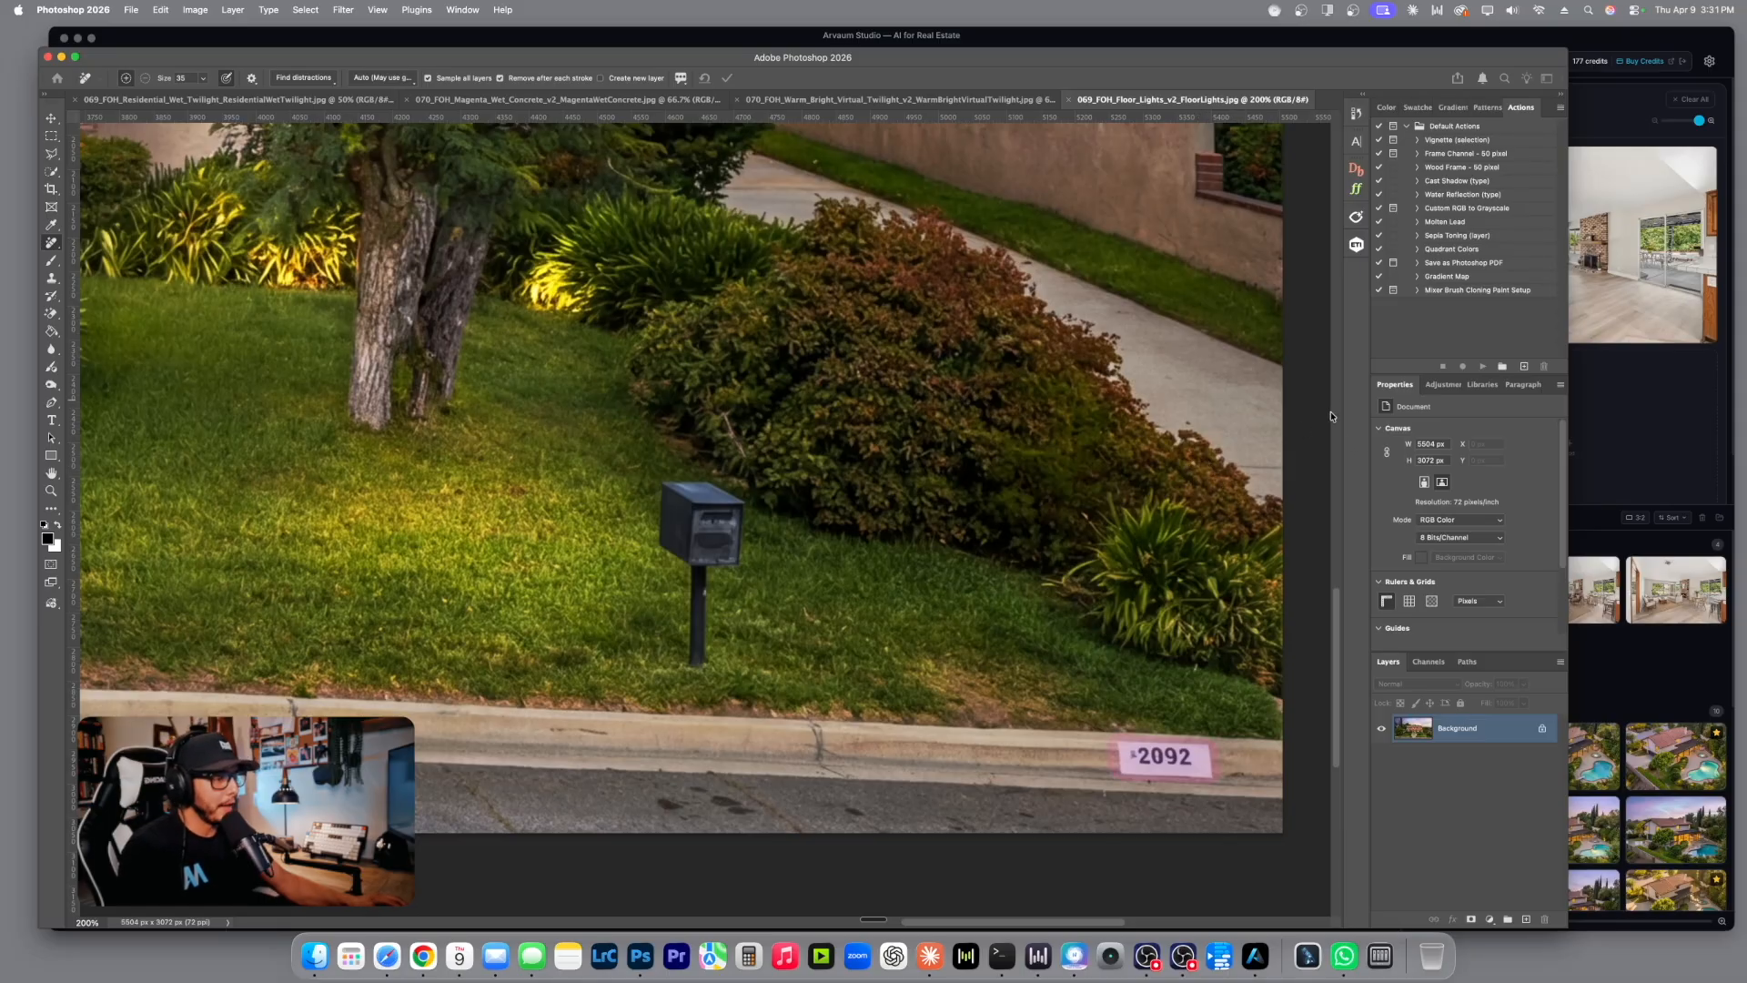
Save a JPEG copy of the 069 Floor Lights v2 photo at quality 12 over the existing file, and close the document without saving.
{"action": "left_click", "coordinate": [1355, 190]}
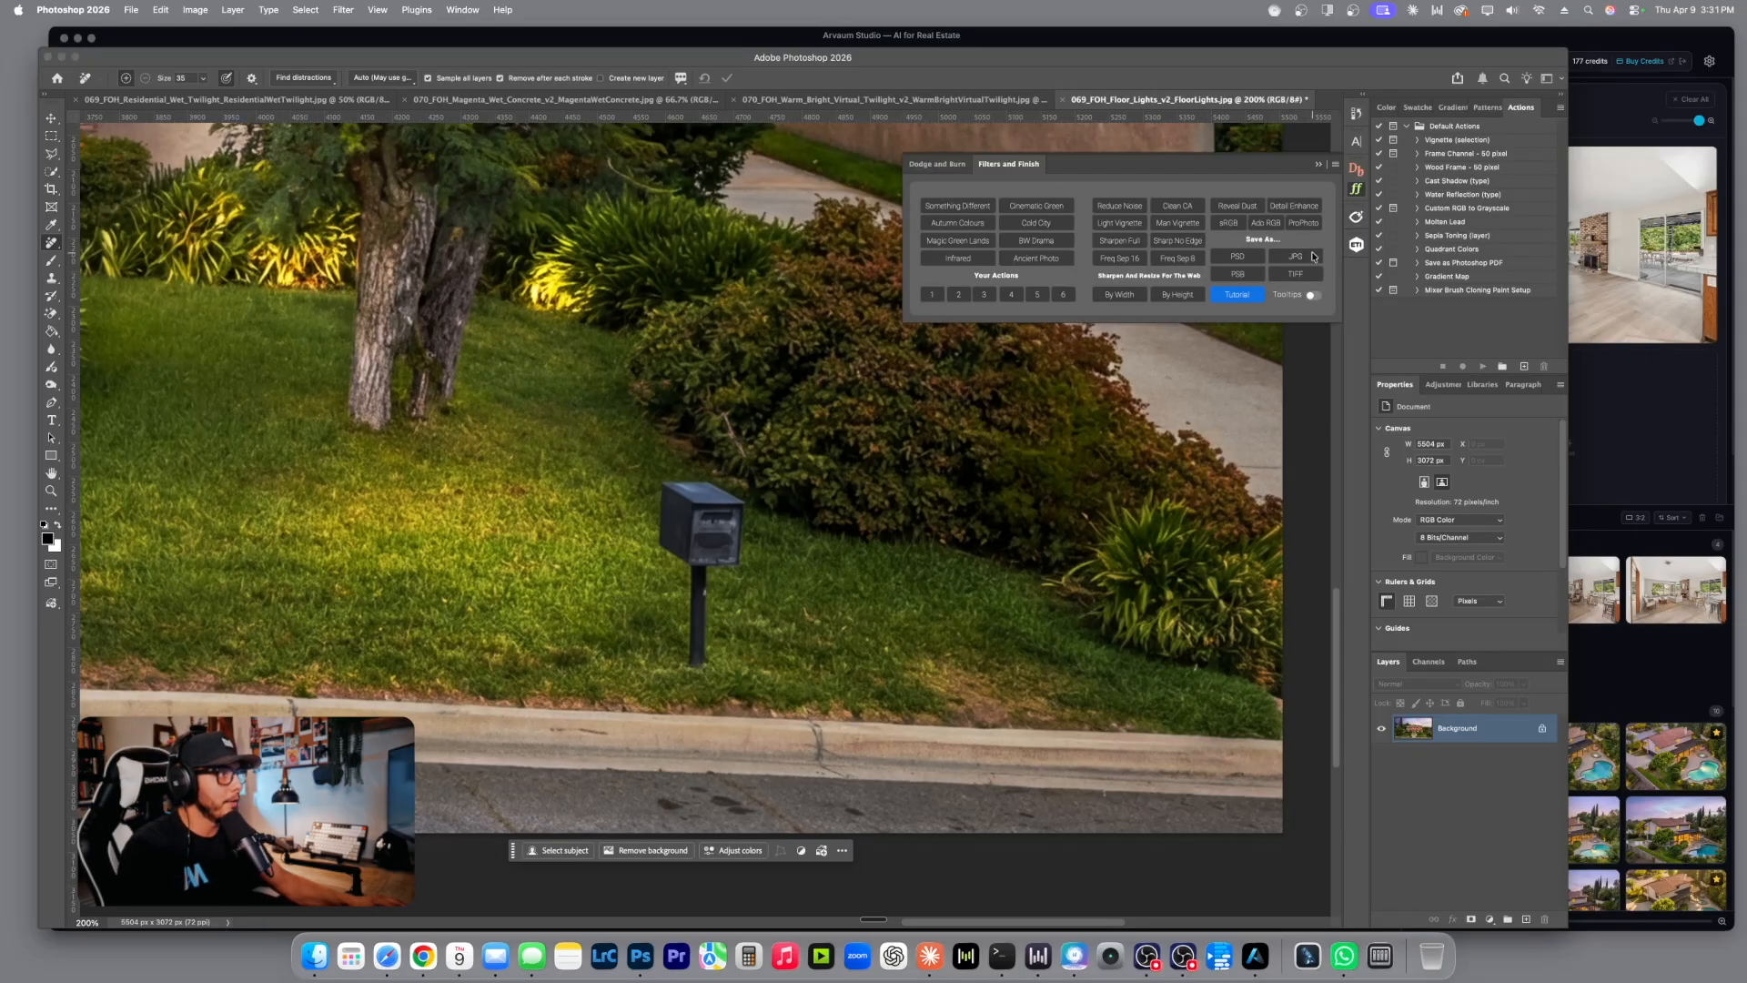
{"action": "left_click", "coordinate": [1295, 256]}
{"action": "key", "text": "Return"}
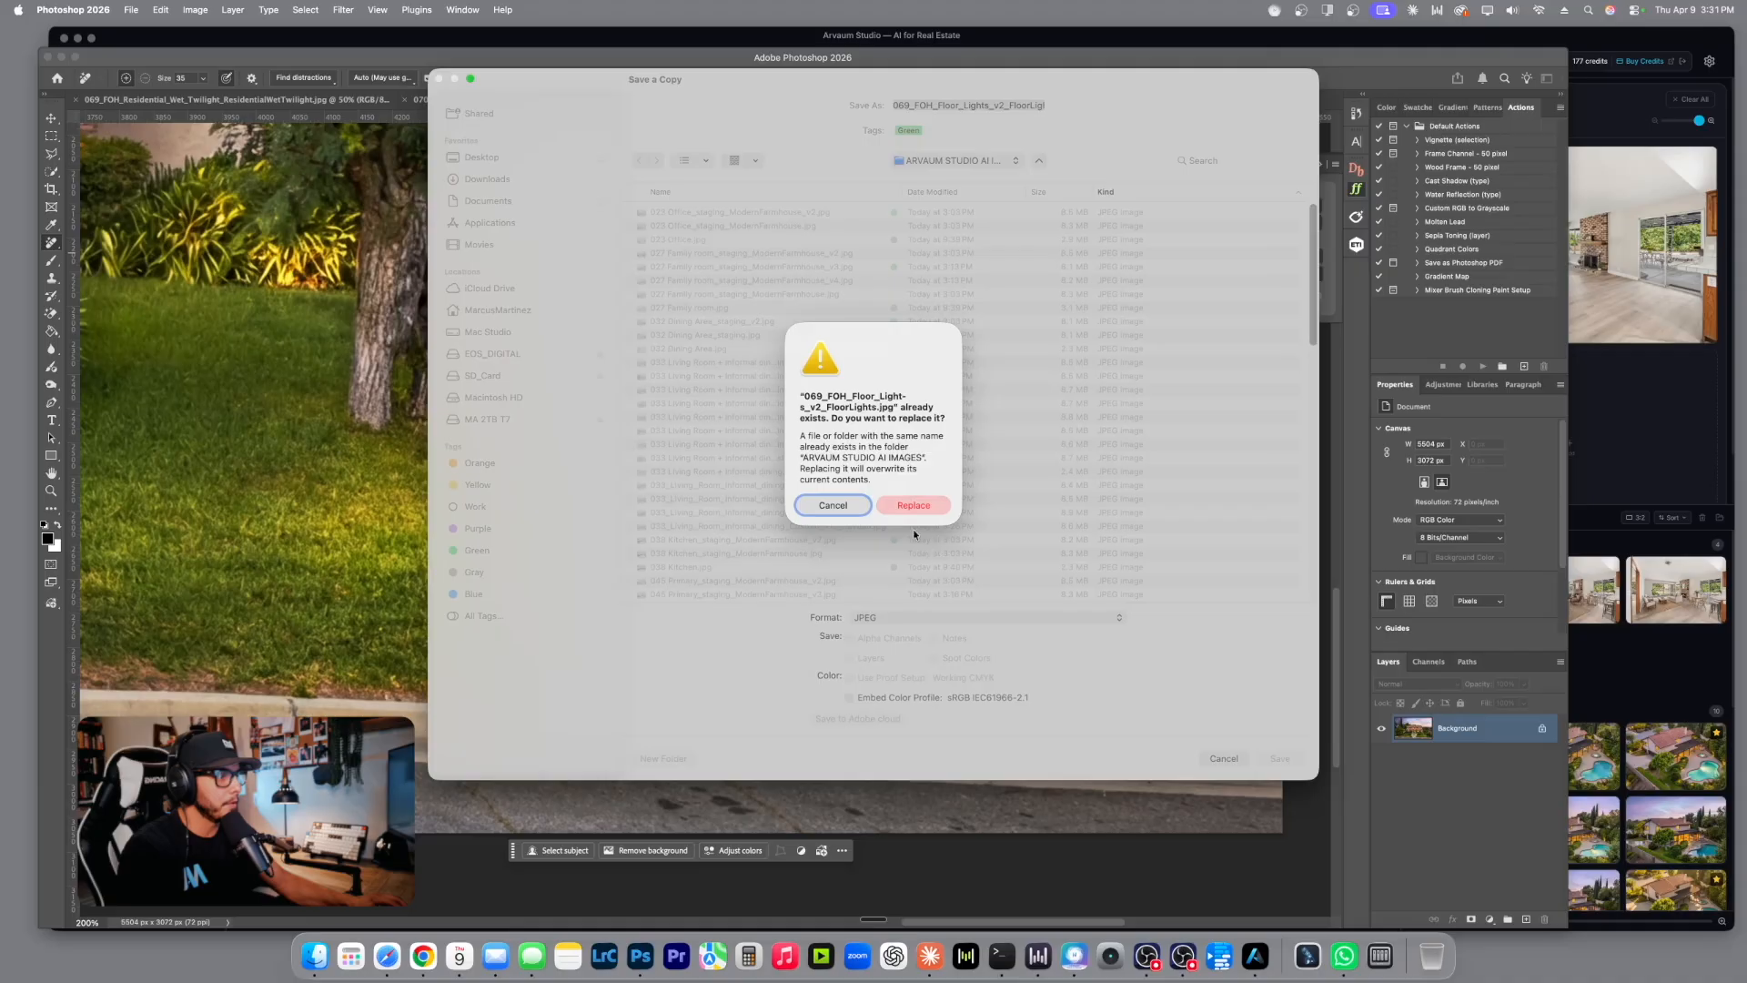
{"action": "left_click", "coordinate": [937, 504]}
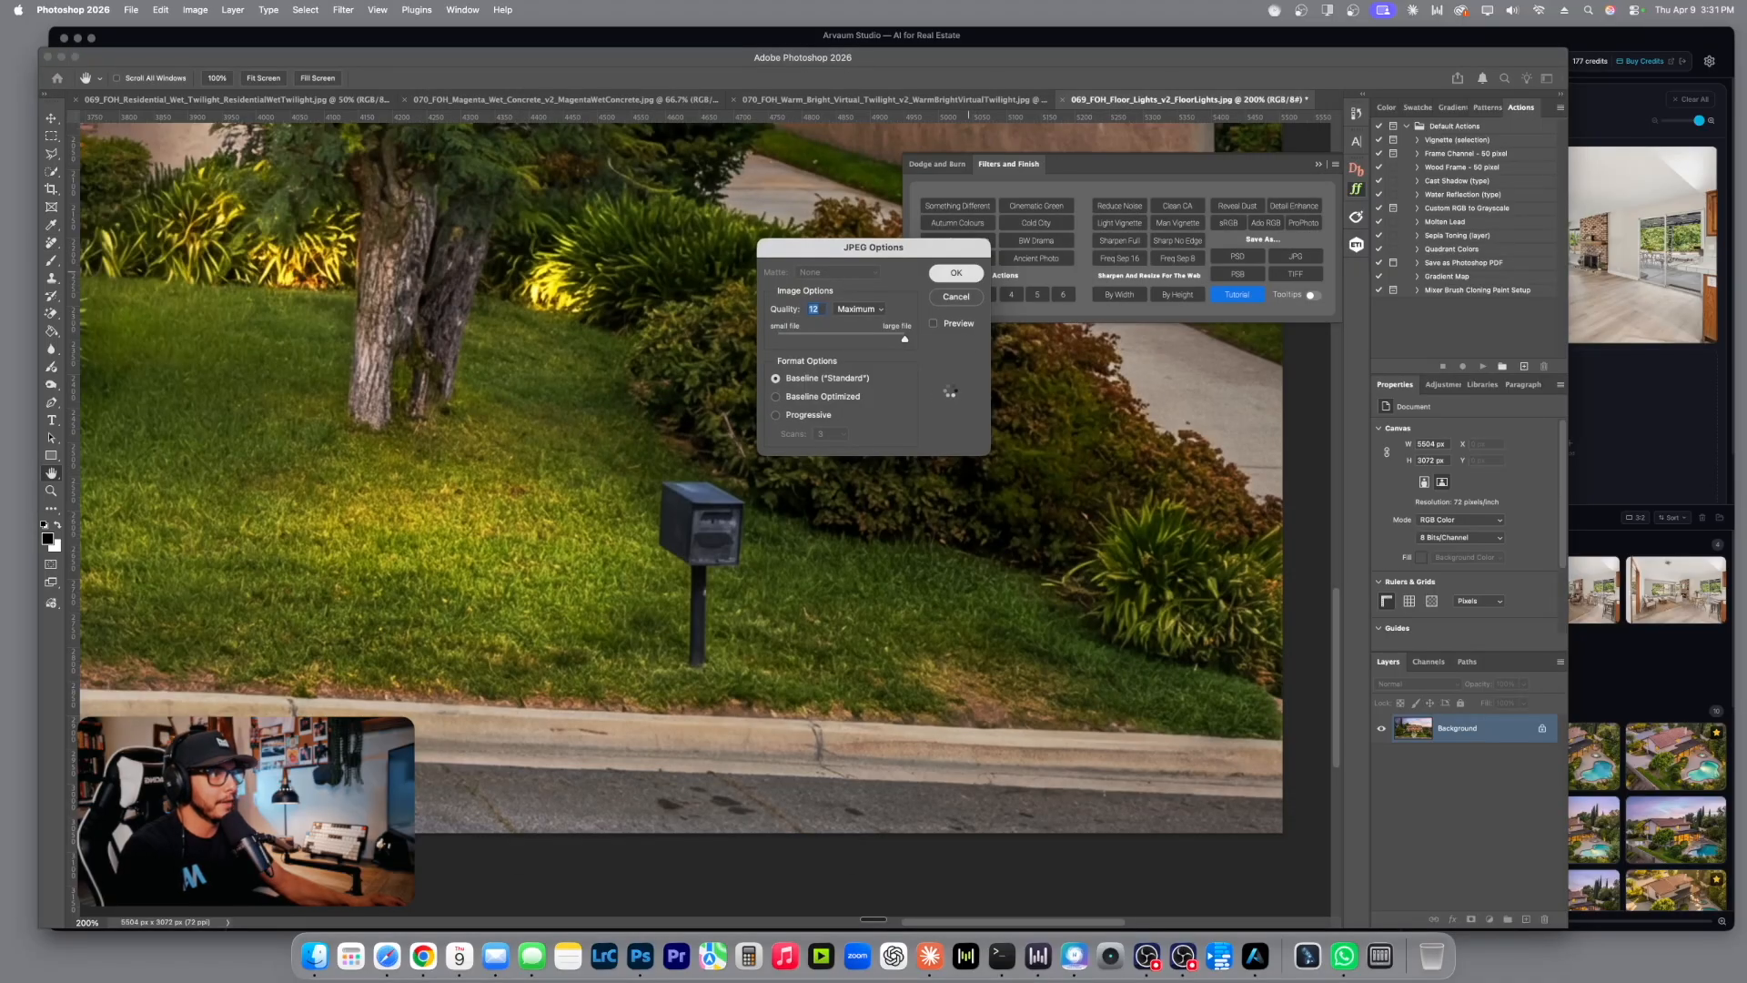
{"action": "left_click", "coordinate": [1062, 100]}
{"action": "left_click", "coordinate": [872, 355]}
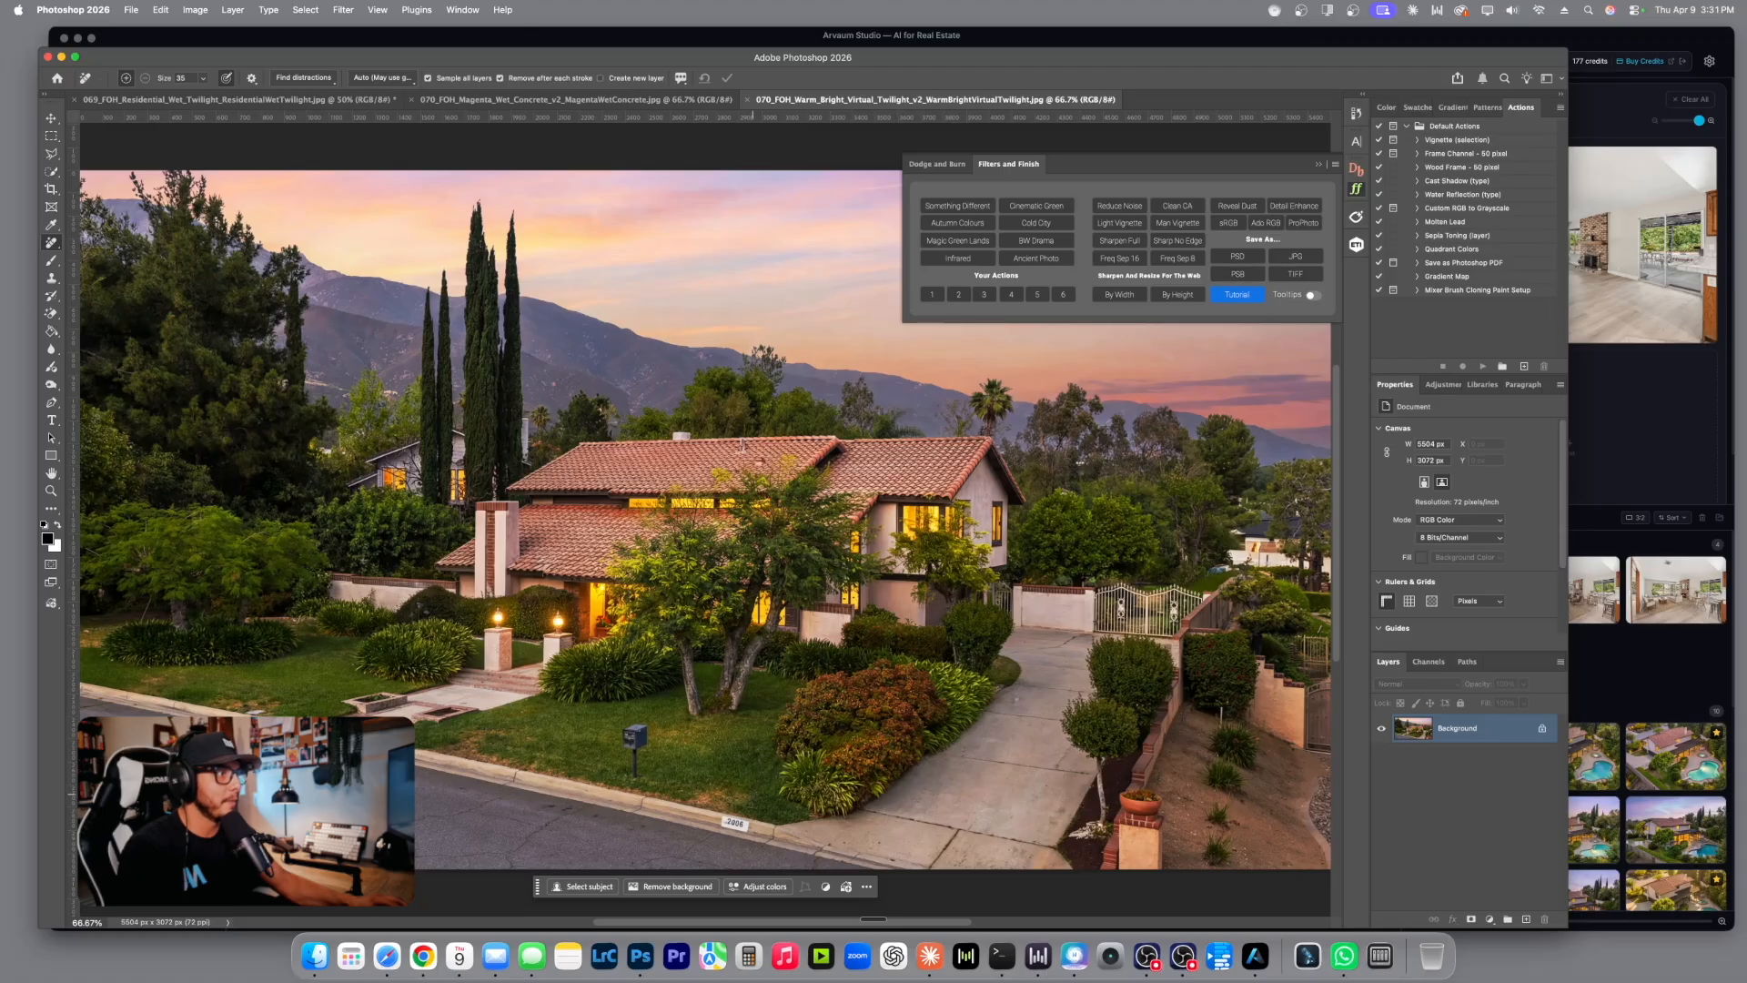
Remove the painted house number from the curb in the 070 Warm Bright Virtual Twilight v2 photo with the Remove tool.
{"action": "left_click", "coordinate": [735, 823]}
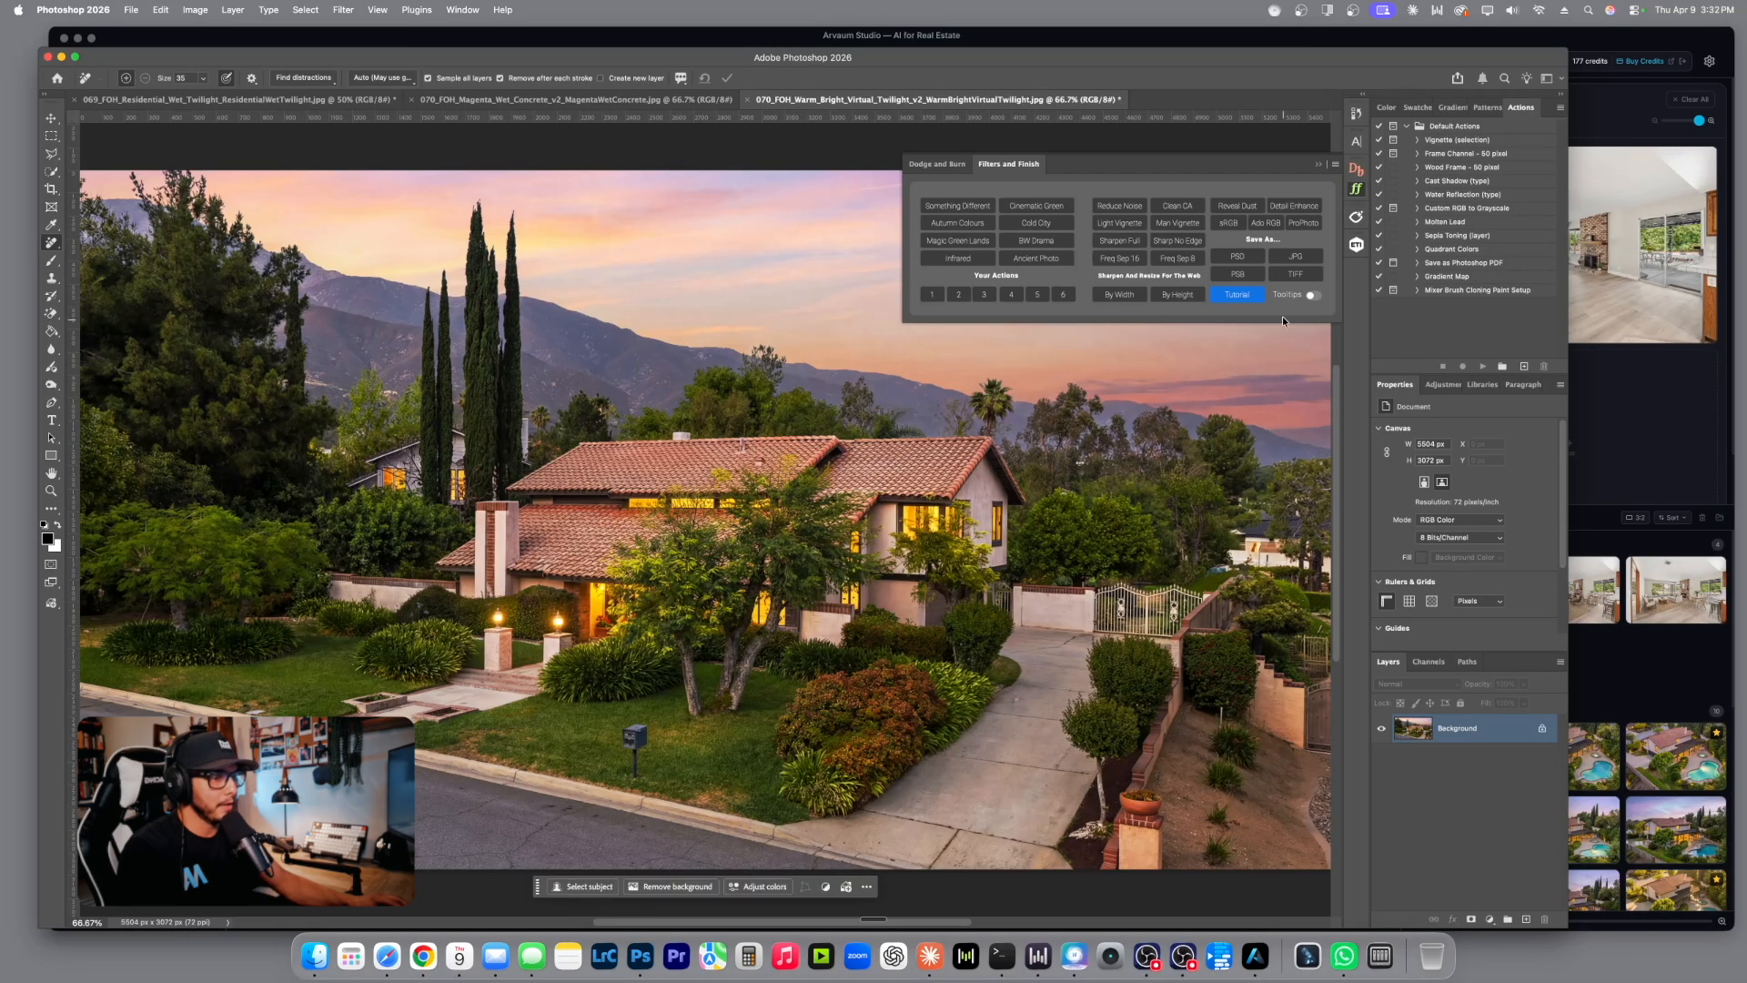
Save a quality 12 JPEG copy of the 070 Warm Bright Virtual Twilight v2 photo over the existing file, and close the document without saving.
{"action": "left_click", "coordinate": [1296, 258]}
{"action": "left_click", "coordinate": [1281, 757]}
{"action": "left_click", "coordinate": [914, 510]}
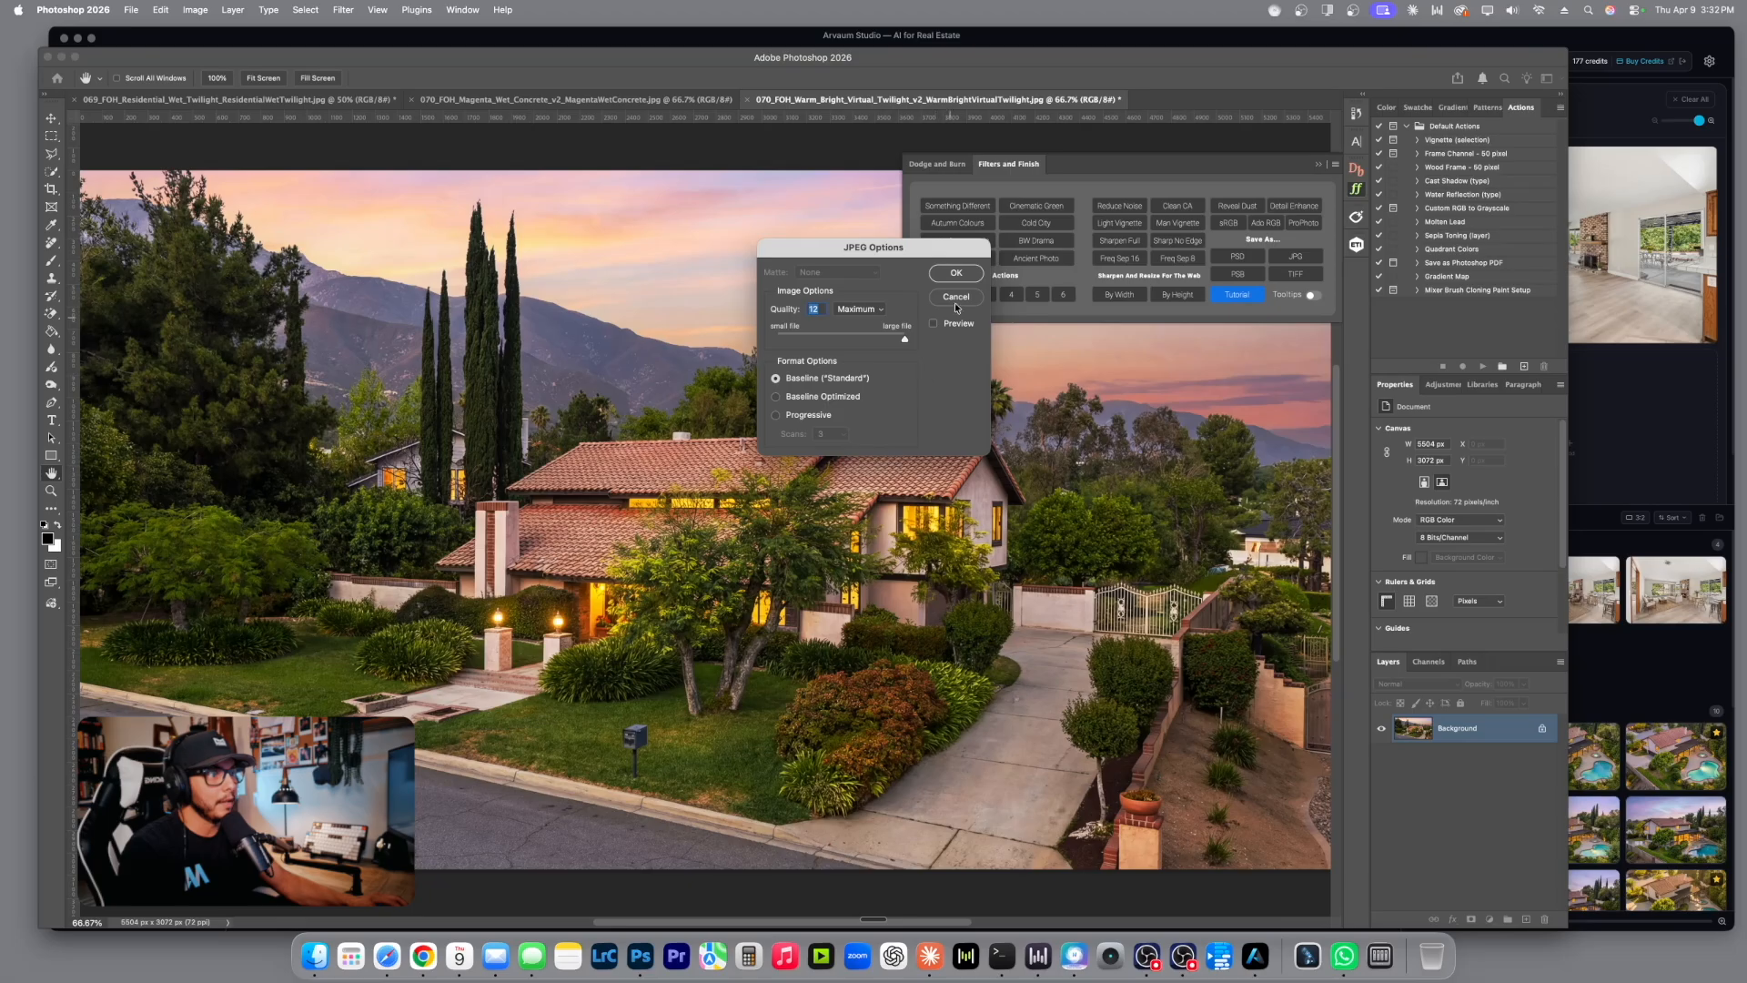
{"action": "left_click", "coordinate": [955, 273]}
{"action": "left_click", "coordinate": [747, 101]}
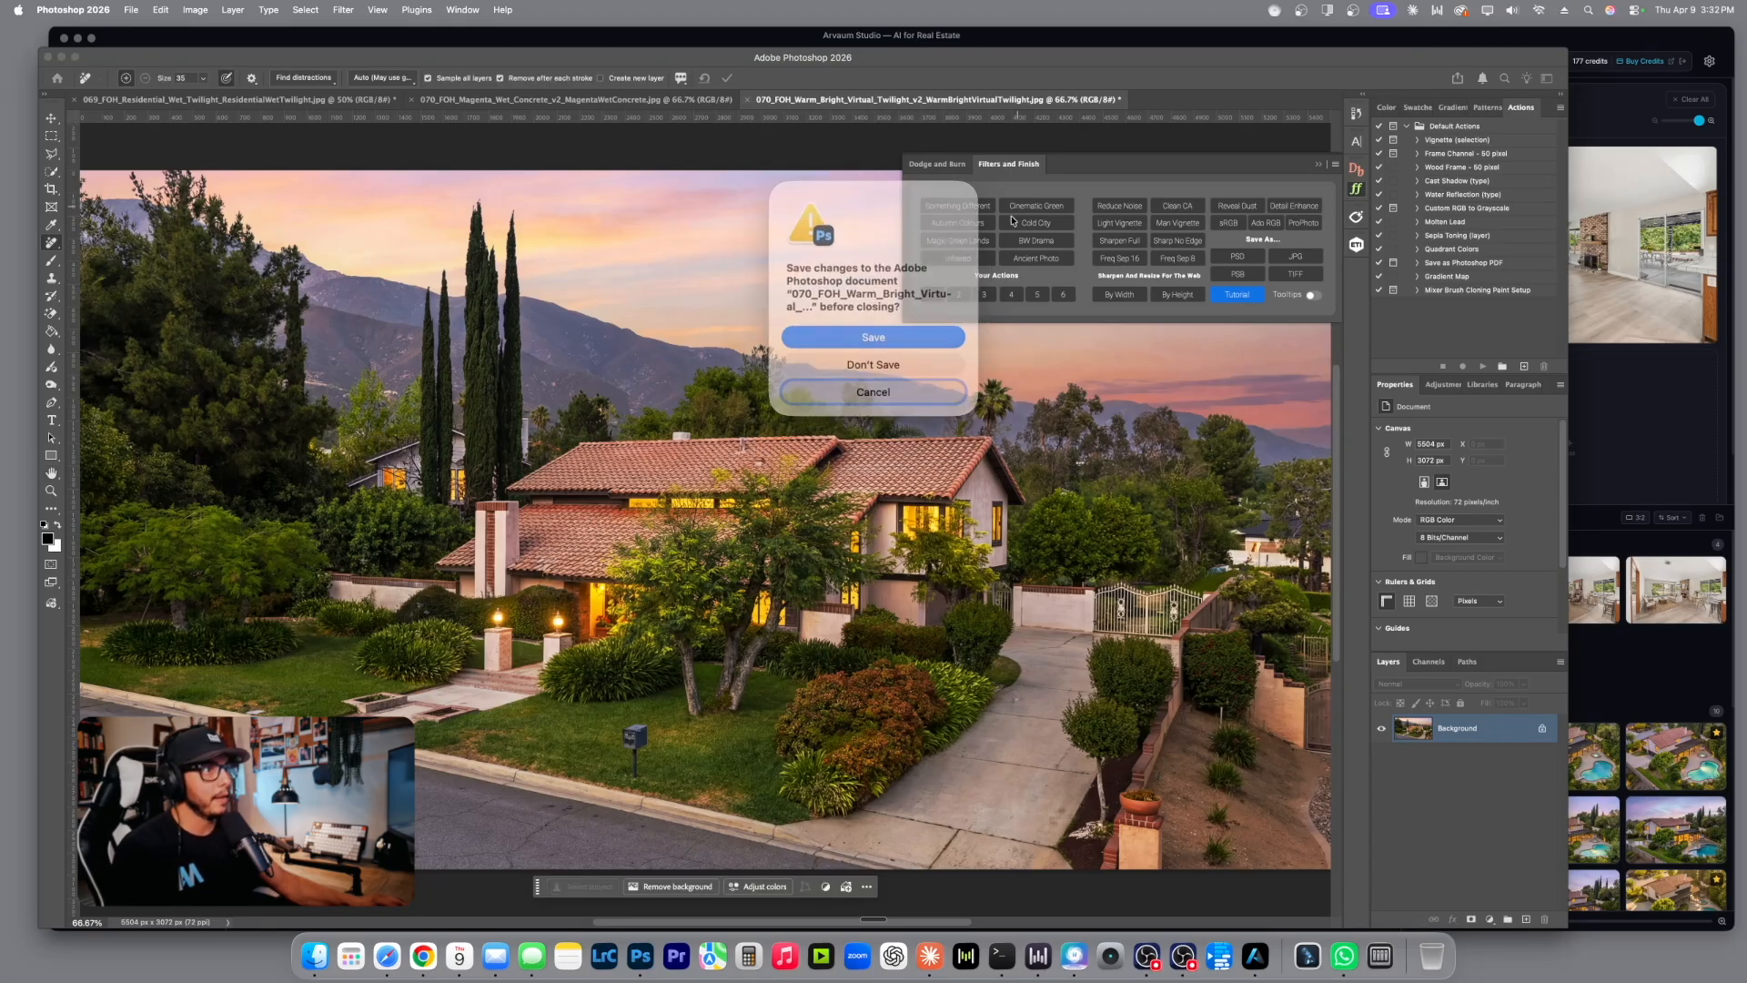
{"action": "left_click", "coordinate": [912, 356]}
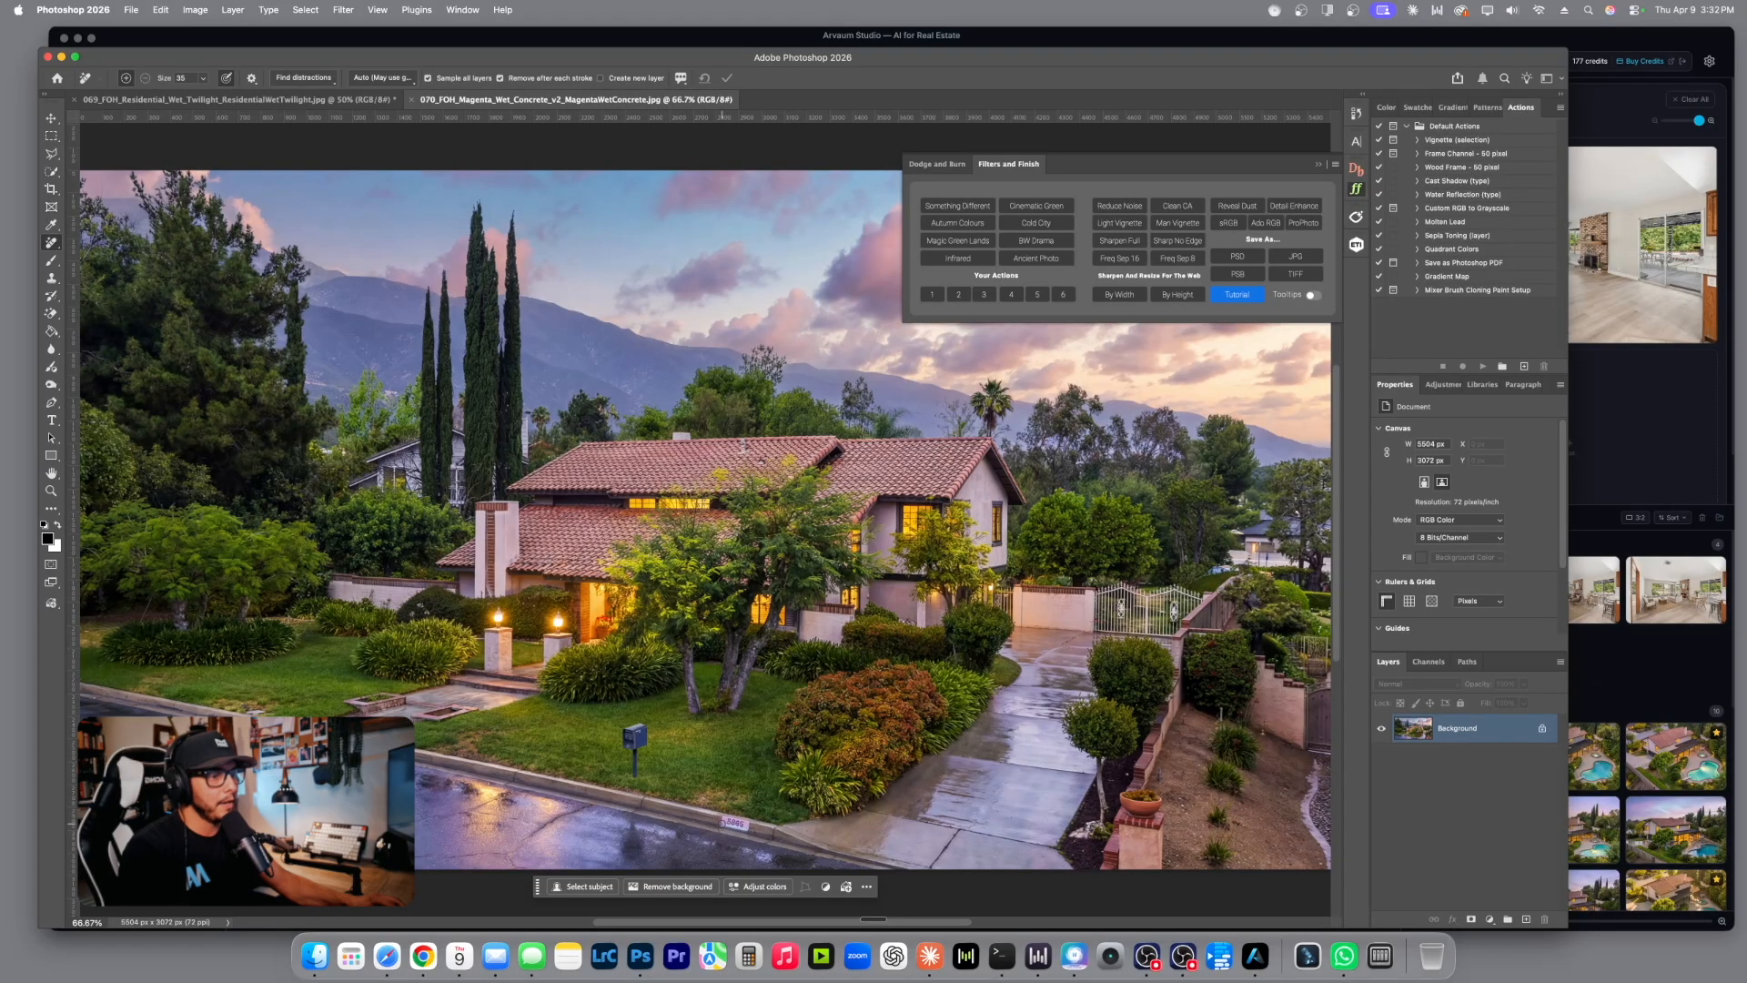
Remove the curb house number from the 070 Magenta Wet Concrete v2 photo and save a JPEG copy at quality 12 over the existing file.
{"action": "key", "text": "super+shift+a"}
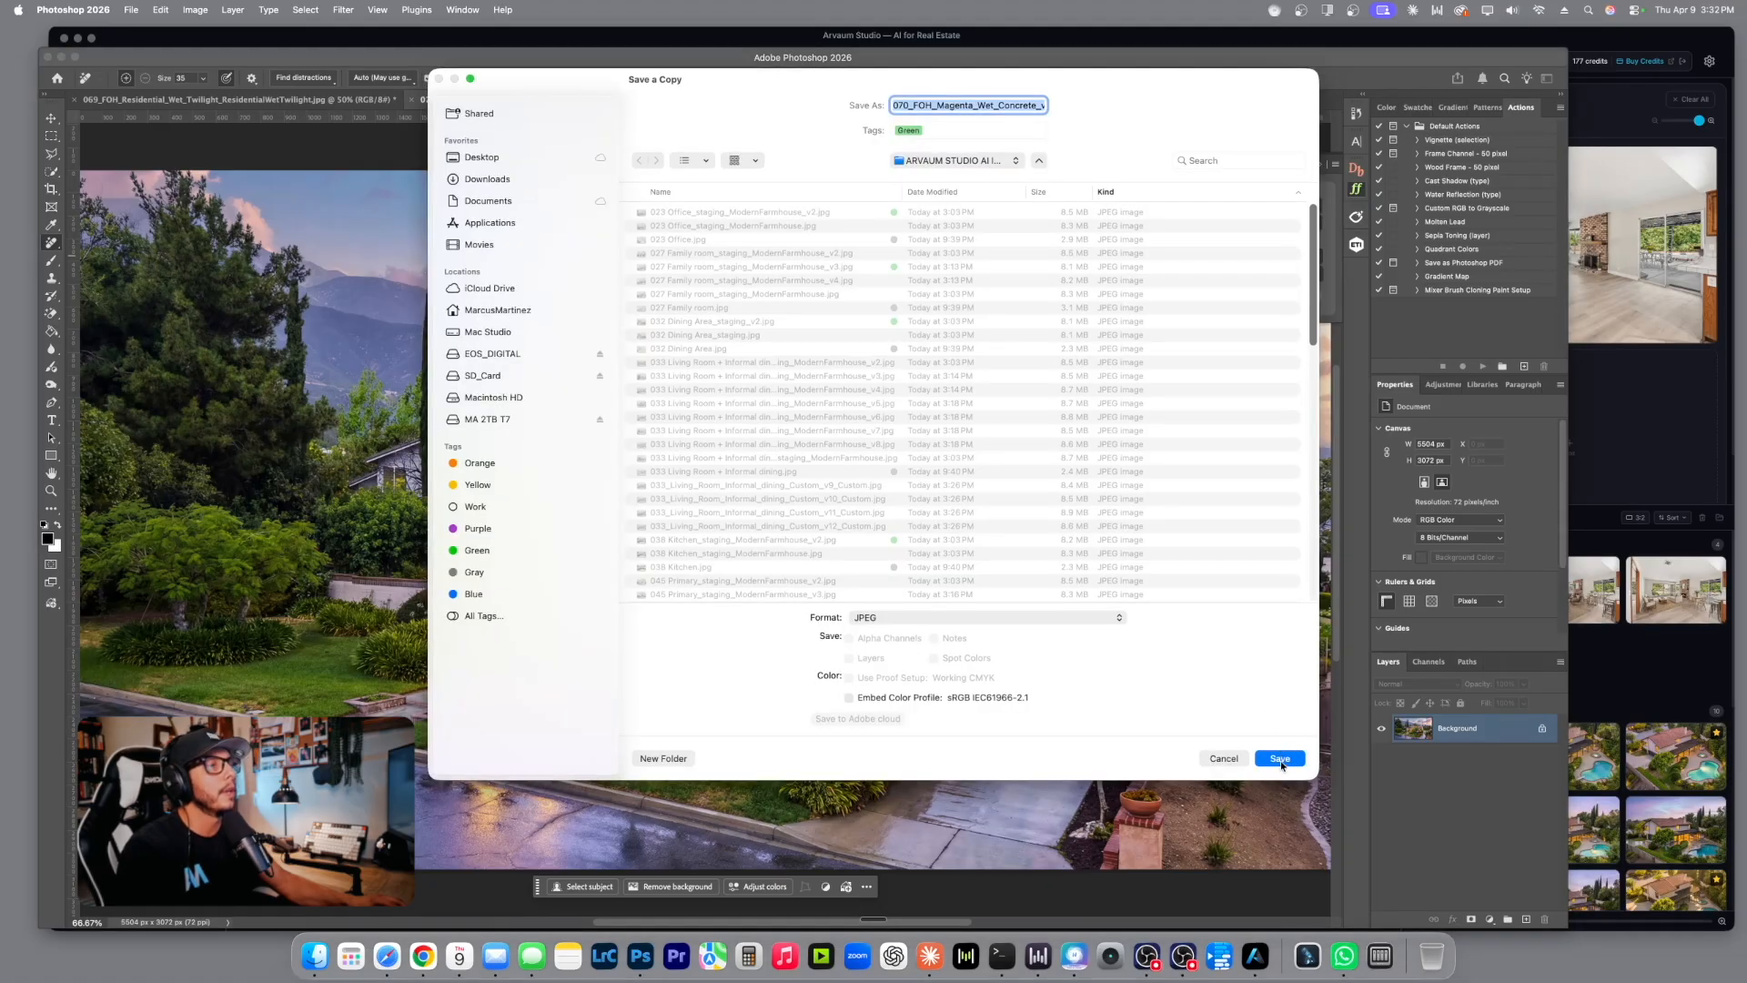
{"action": "left_click", "coordinate": [1280, 759]}
{"action": "left_click", "coordinate": [927, 512]}
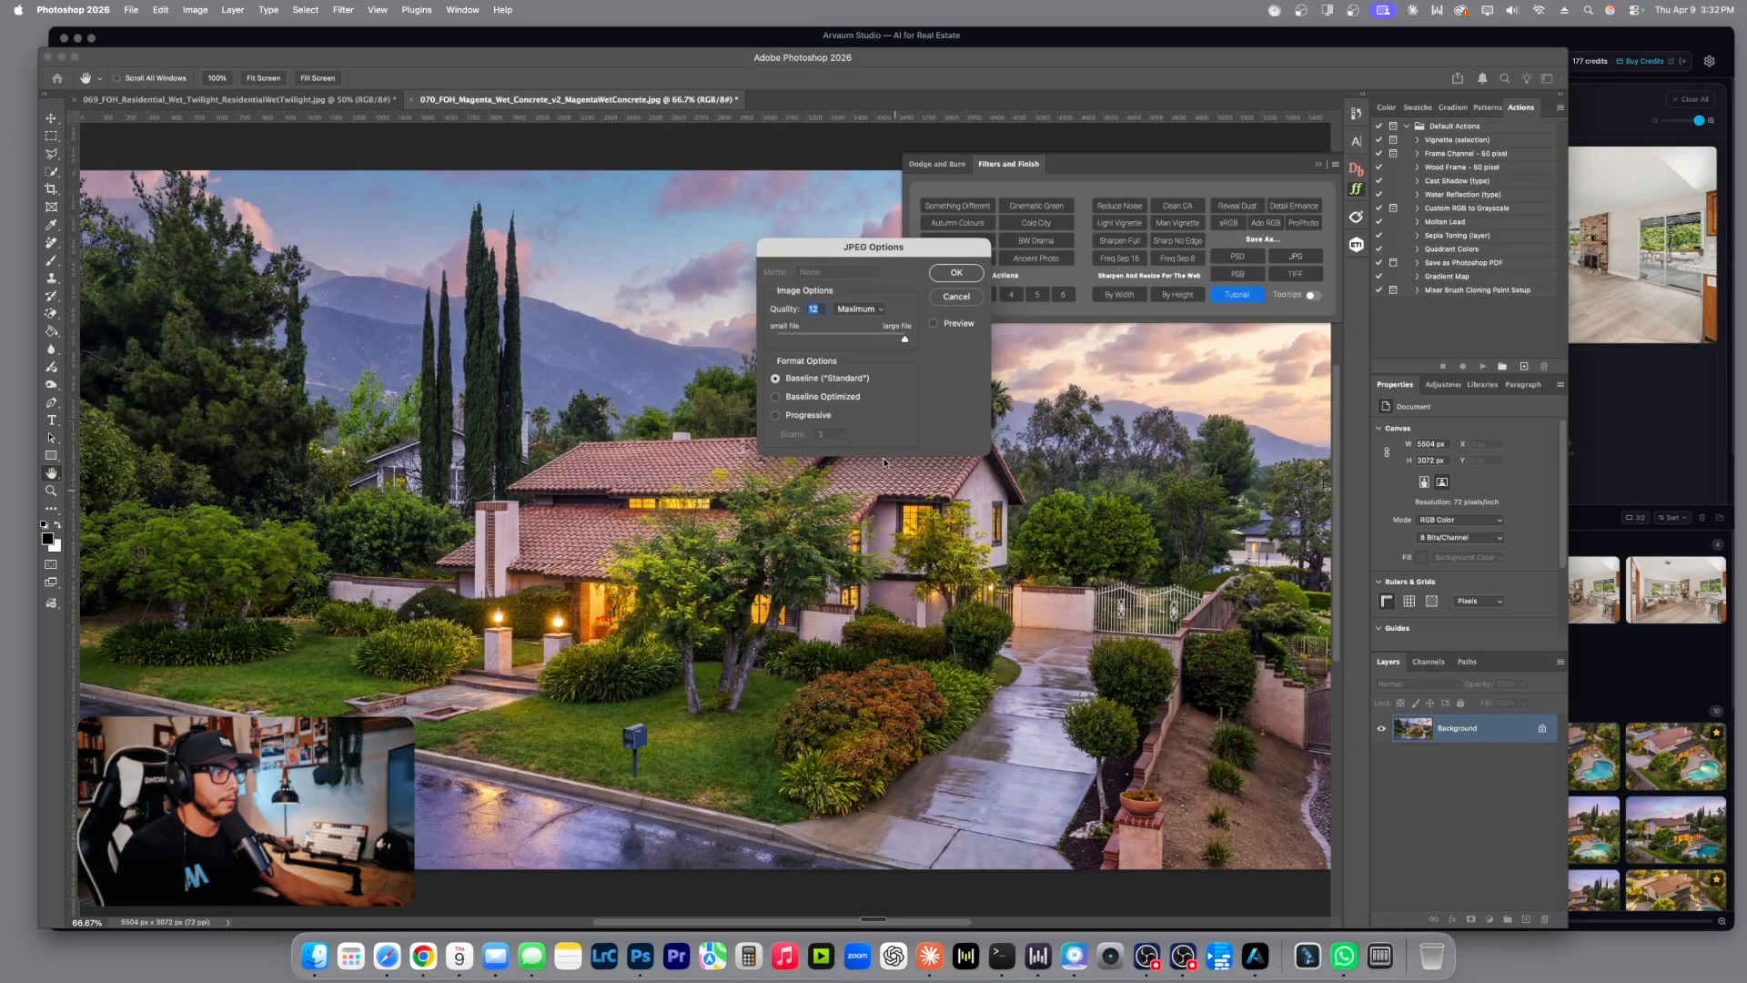
{"action": "left_click", "coordinate": [966, 273]}
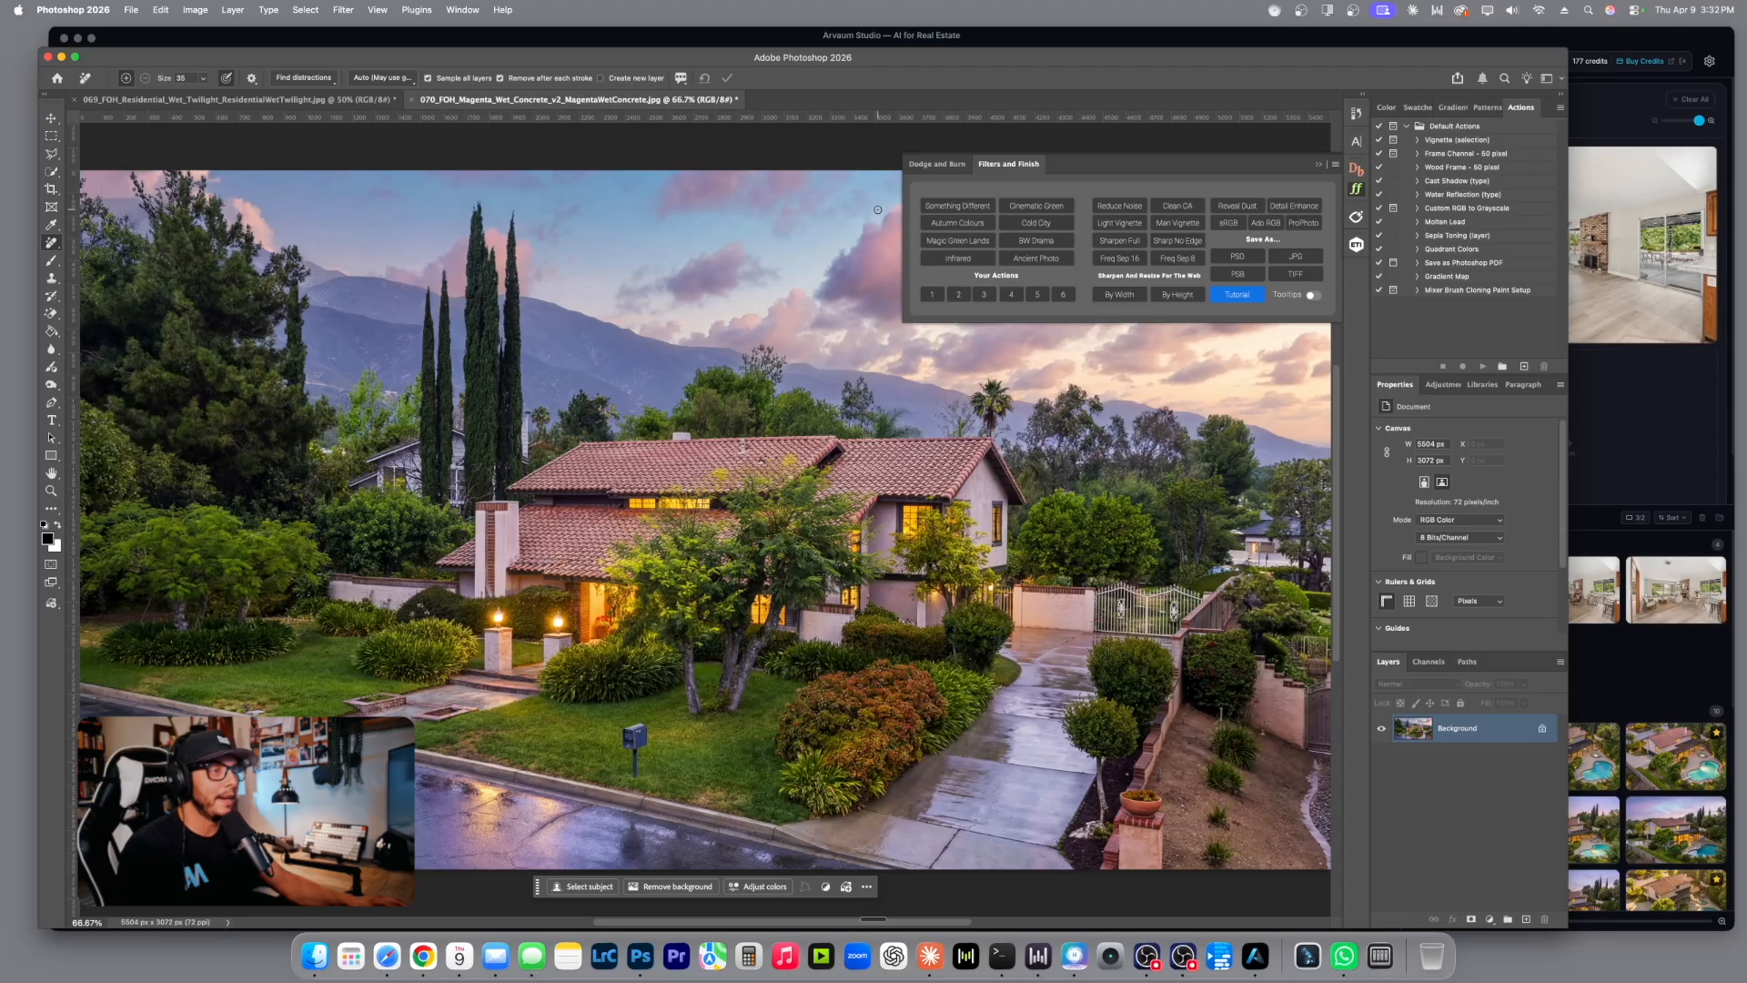
{"action": "left_click", "coordinate": [1318, 164]}
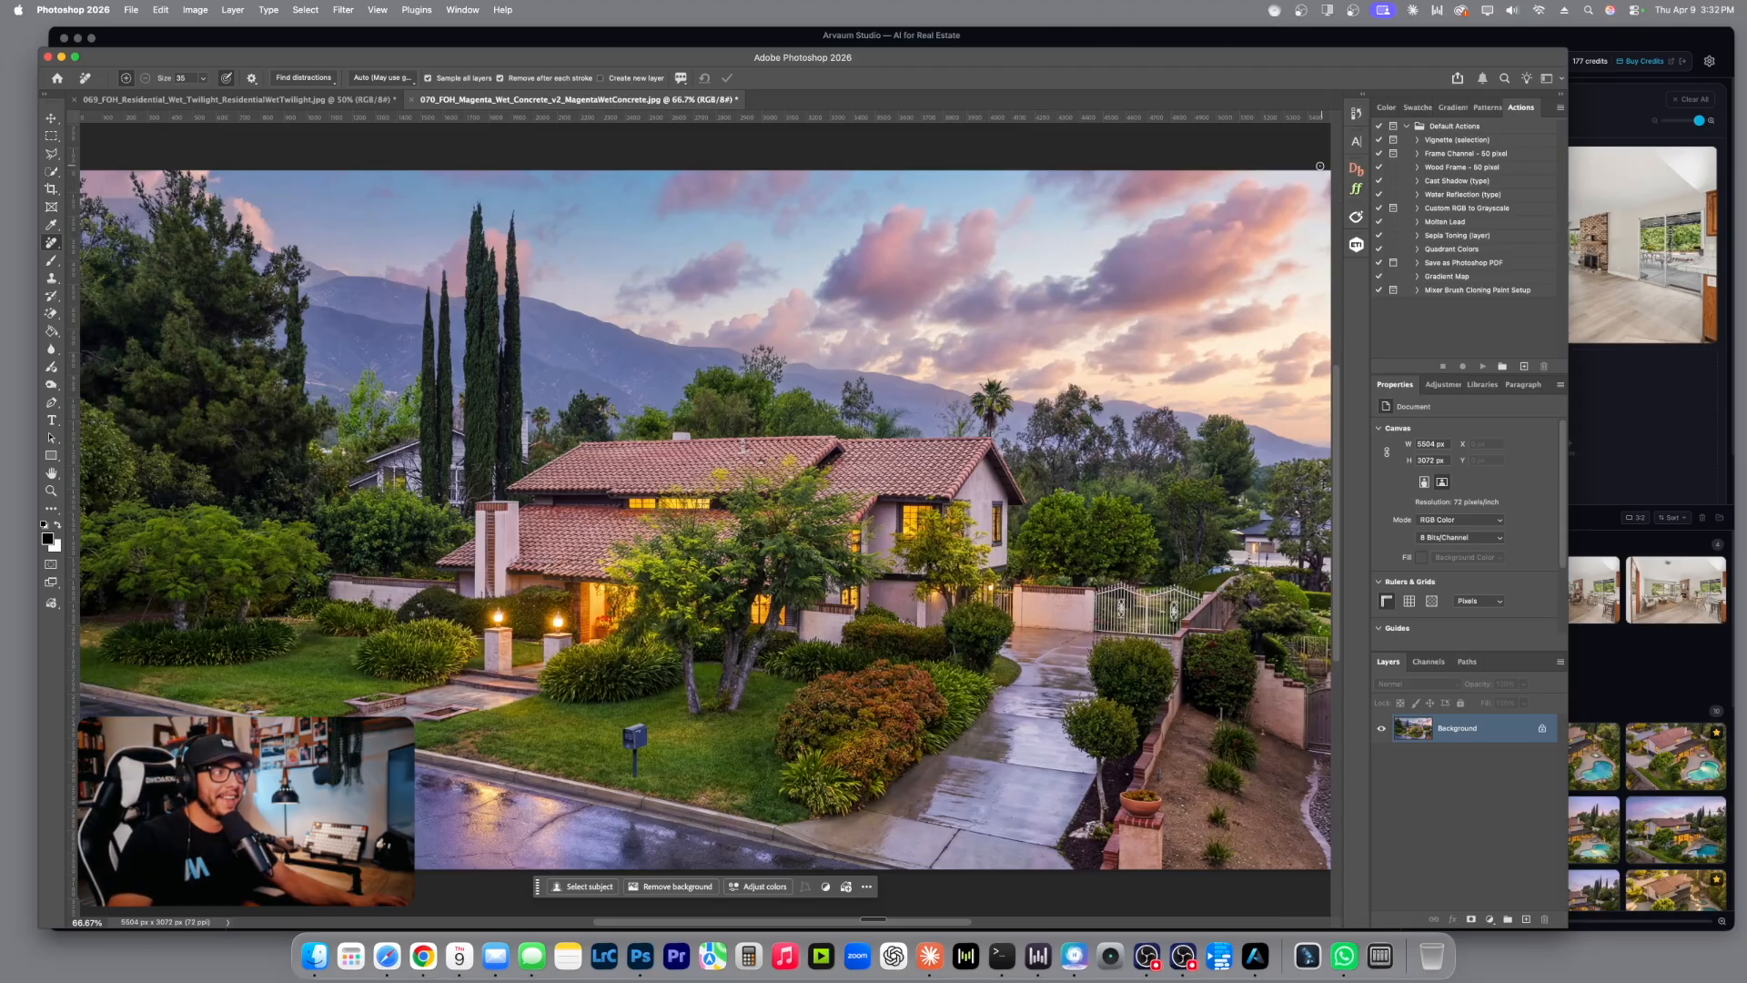
Check the whole 070 Magenta Wet Concrete v2 photo and close its document without saving.
{"action": "left_click_drag", "start_coordinate": [692, 558], "coordinate": [999, 534]}
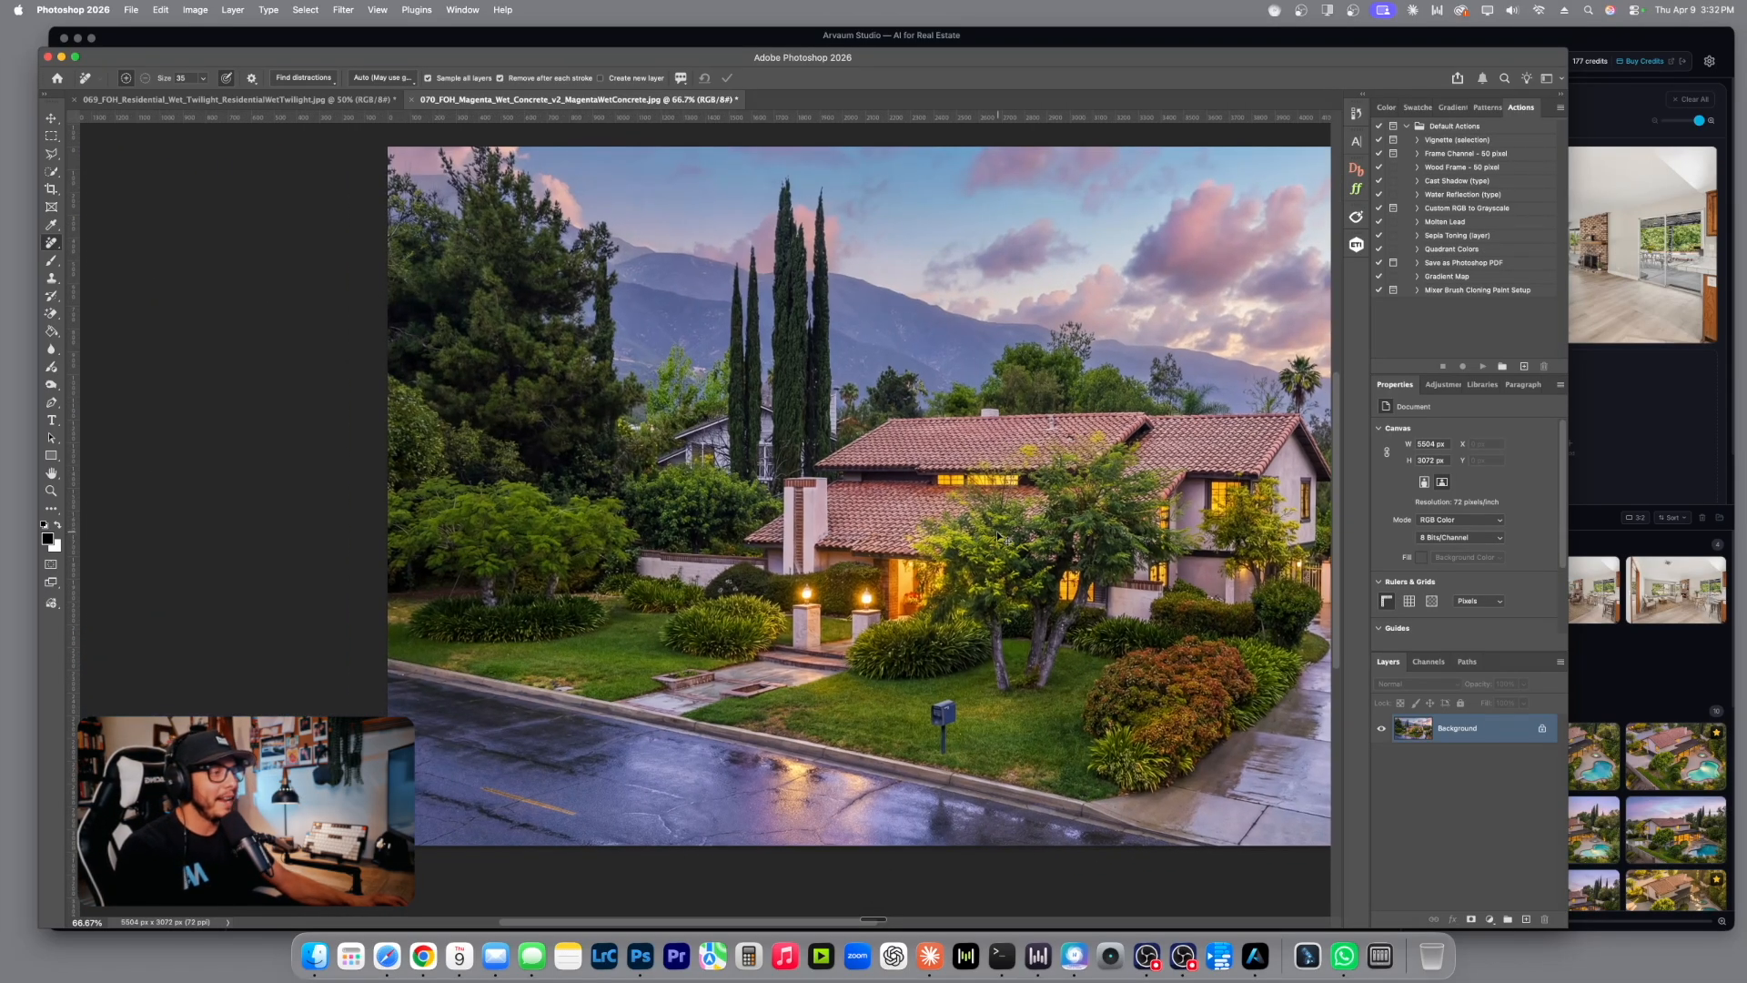
{"action": "key", "text": "z"}
{"action": "left_click", "coordinate": [1004, 533], "text": "alt"}
{"action": "left_click_drag", "start_coordinate": [1027, 529], "coordinate": [911, 538]}
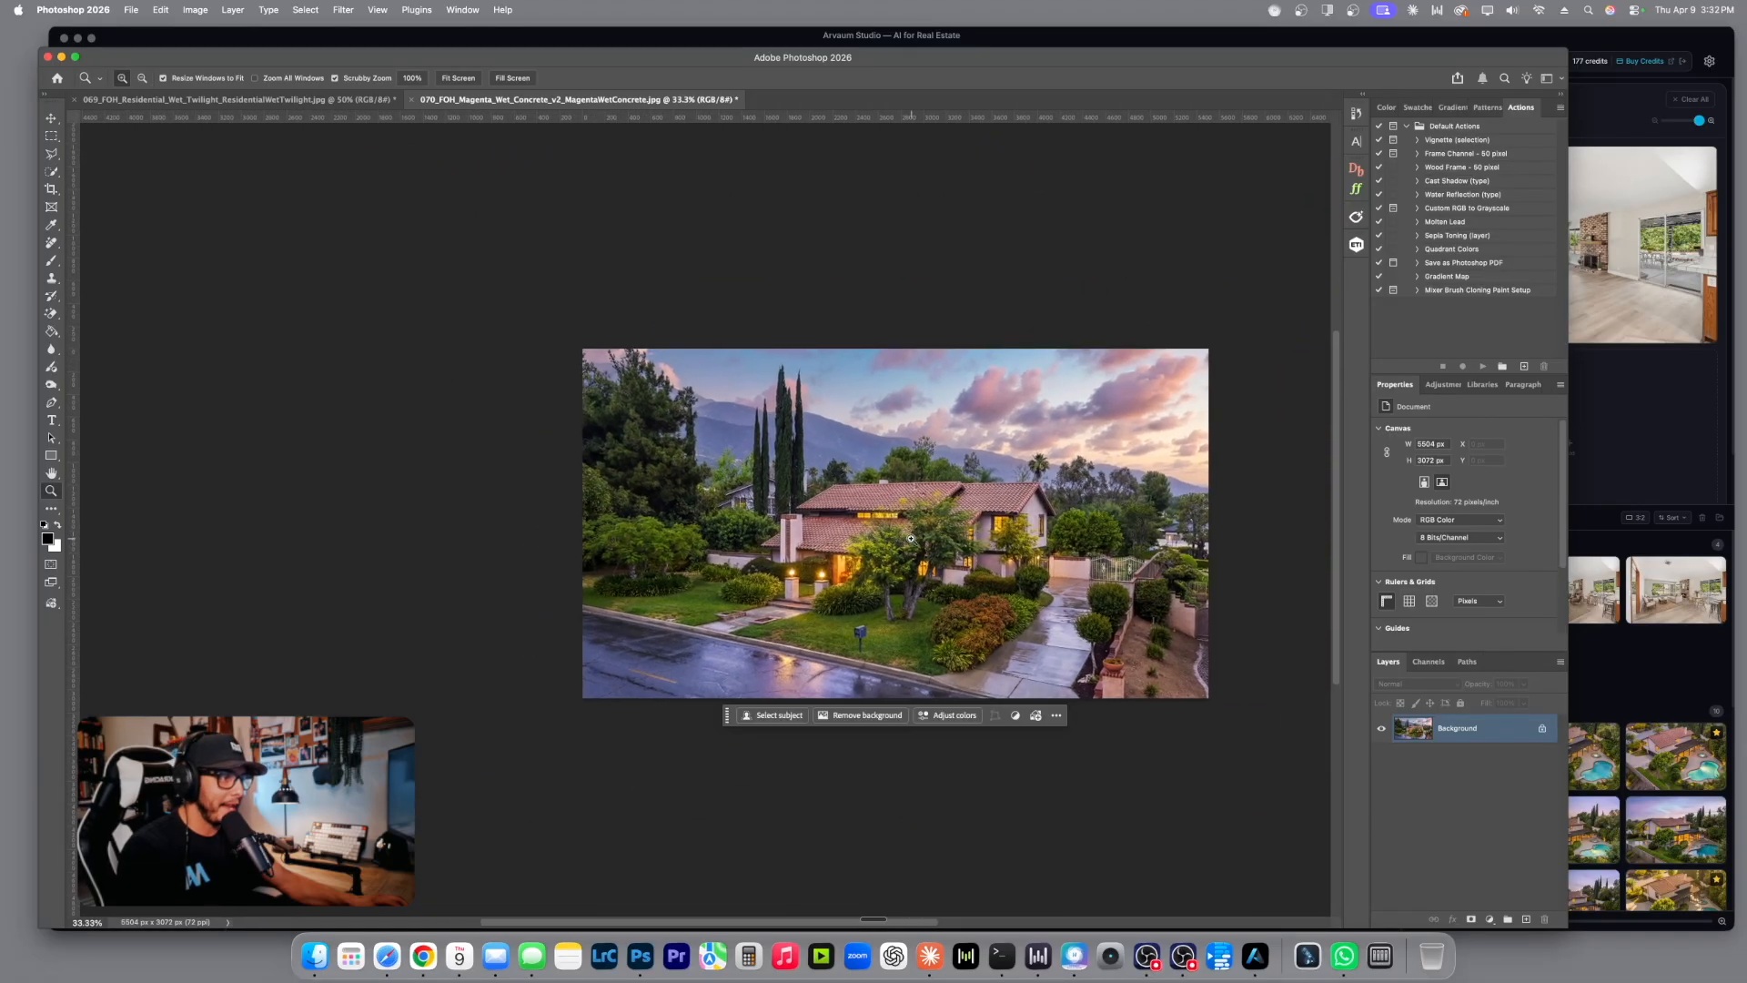
{"action": "left_click", "coordinate": [935, 523]}
{"action": "left_click_drag", "start_coordinate": [862, 457], "coordinate": [779, 457]}
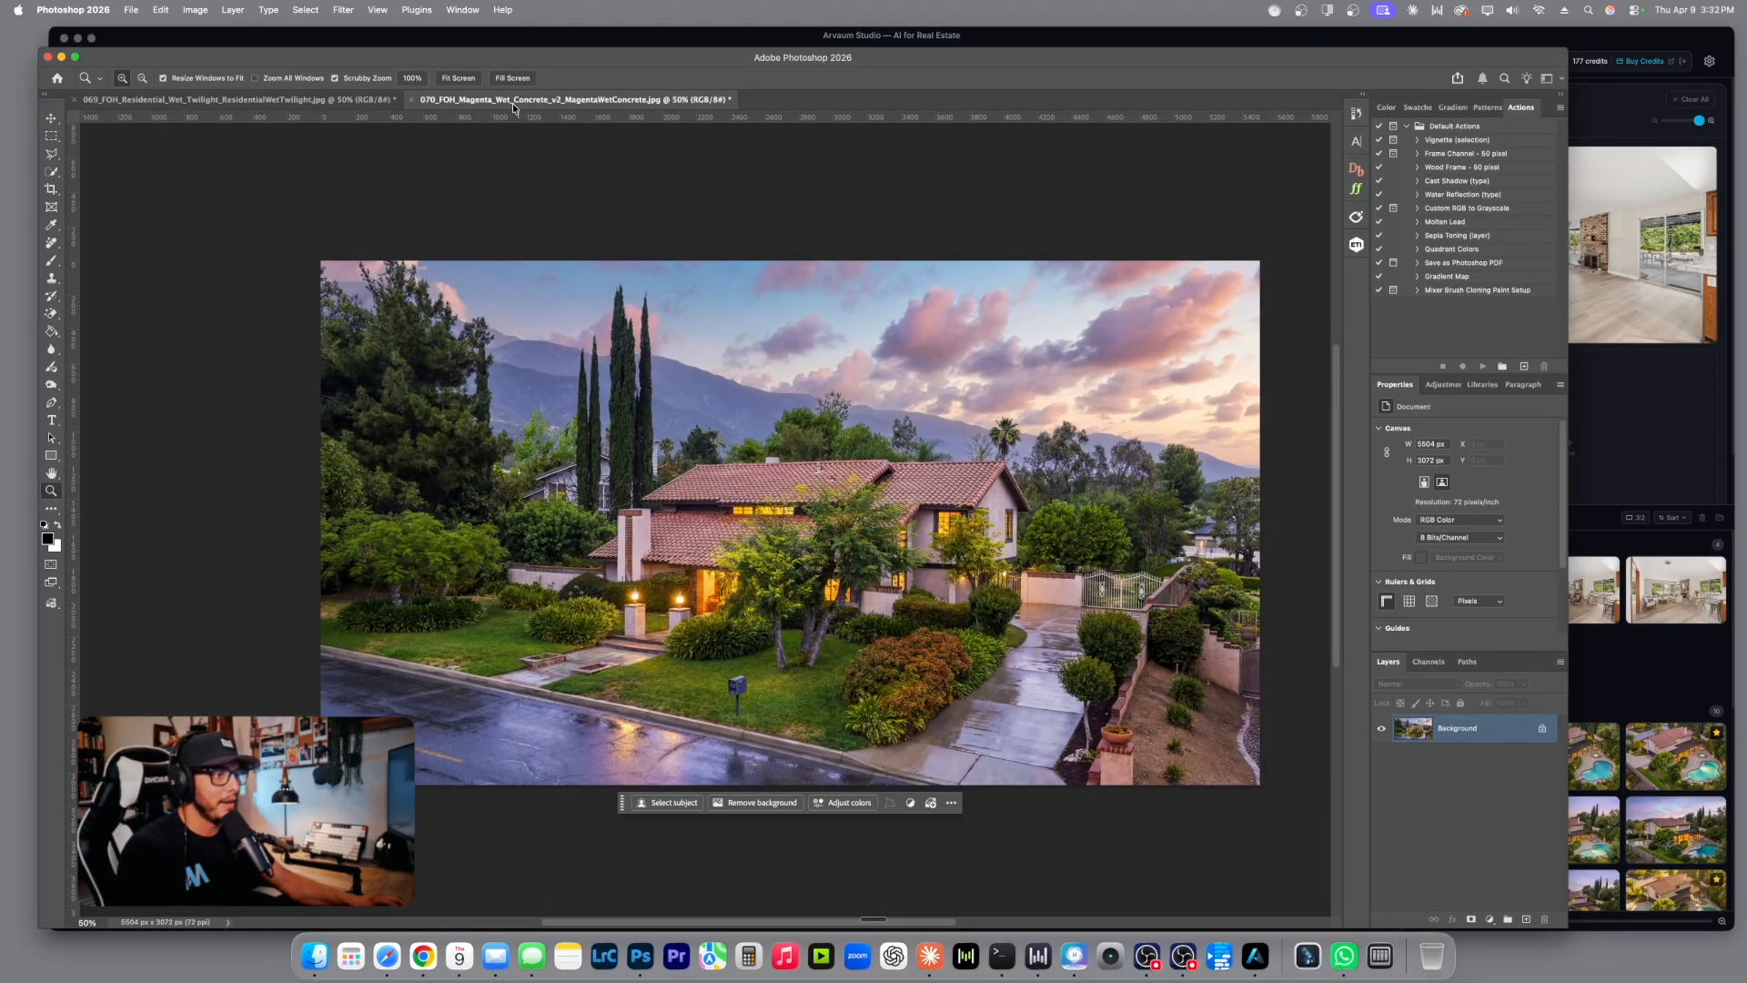
{"action": "left_click", "coordinate": [411, 100]}
{"action": "left_click", "coordinate": [857, 355]}
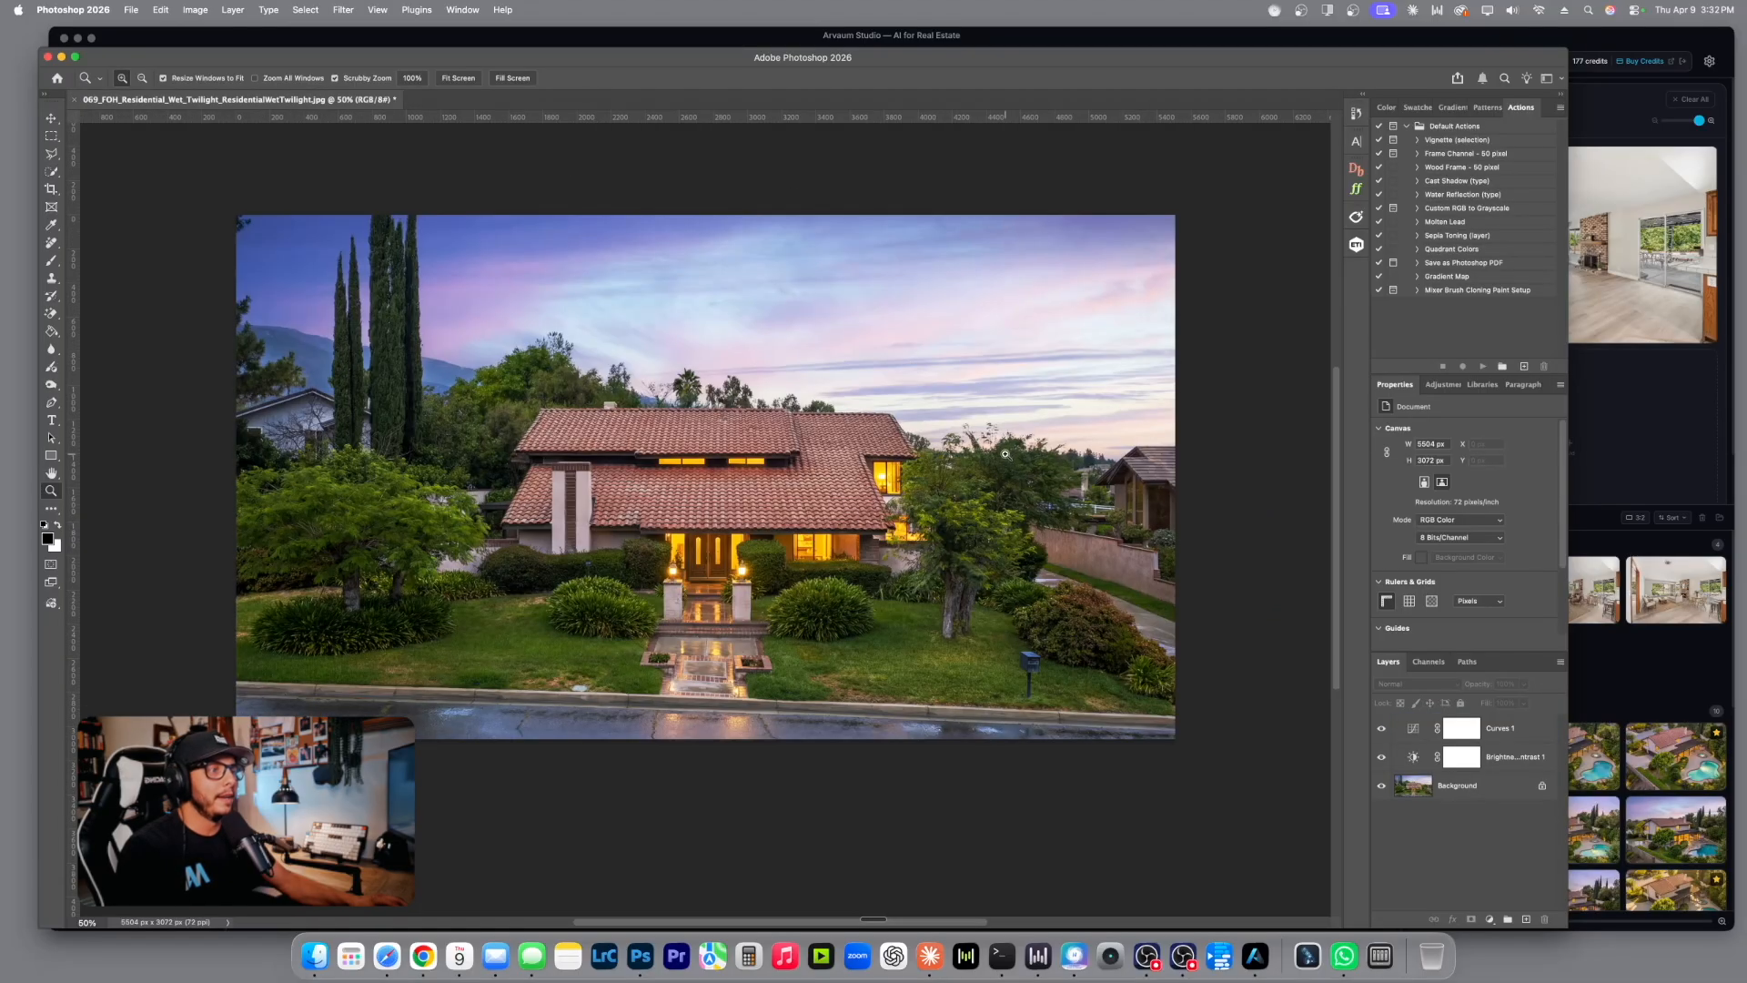
Outline the lit window beside the front door with the Polygonal Lasso, replace it using promptless Generative Fill, and choose the third variation.
{"action": "left_click_drag", "start_coordinate": [818, 549], "coordinate": [840, 542]}
{"action": "left_click", "coordinate": [831, 548], "text": "alt"}
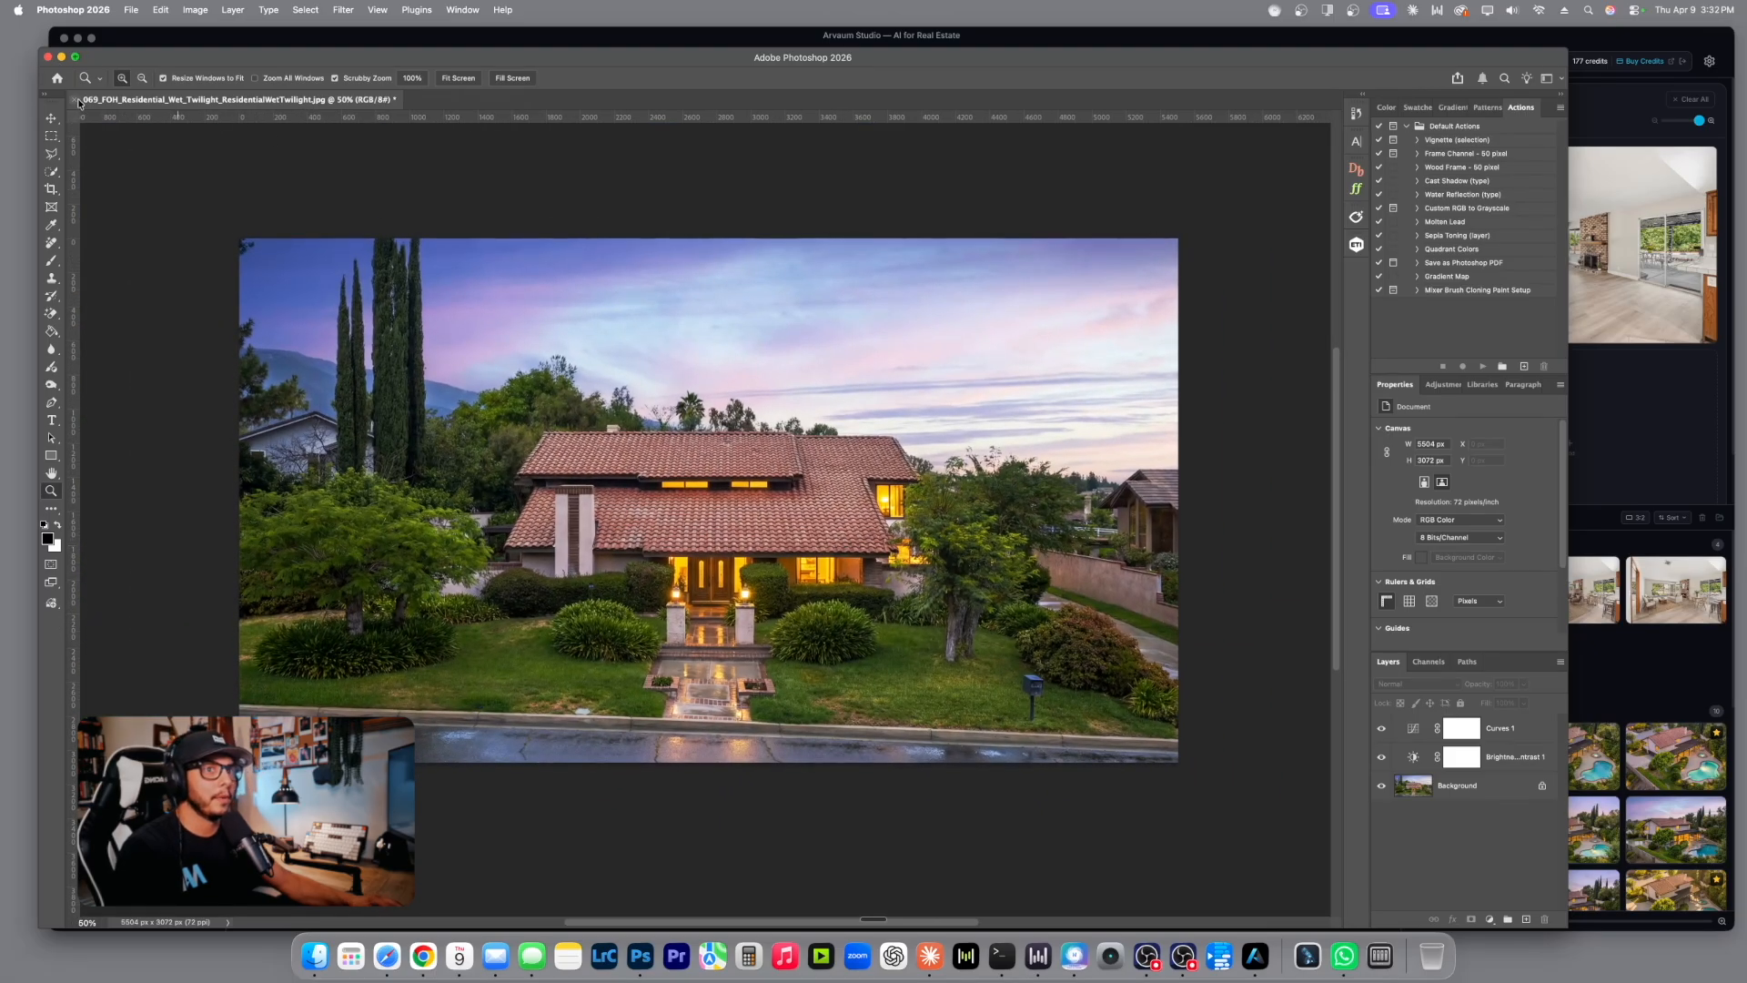
{"action": "left_click_drag", "start_coordinate": [848, 564], "coordinate": [848, 563]}
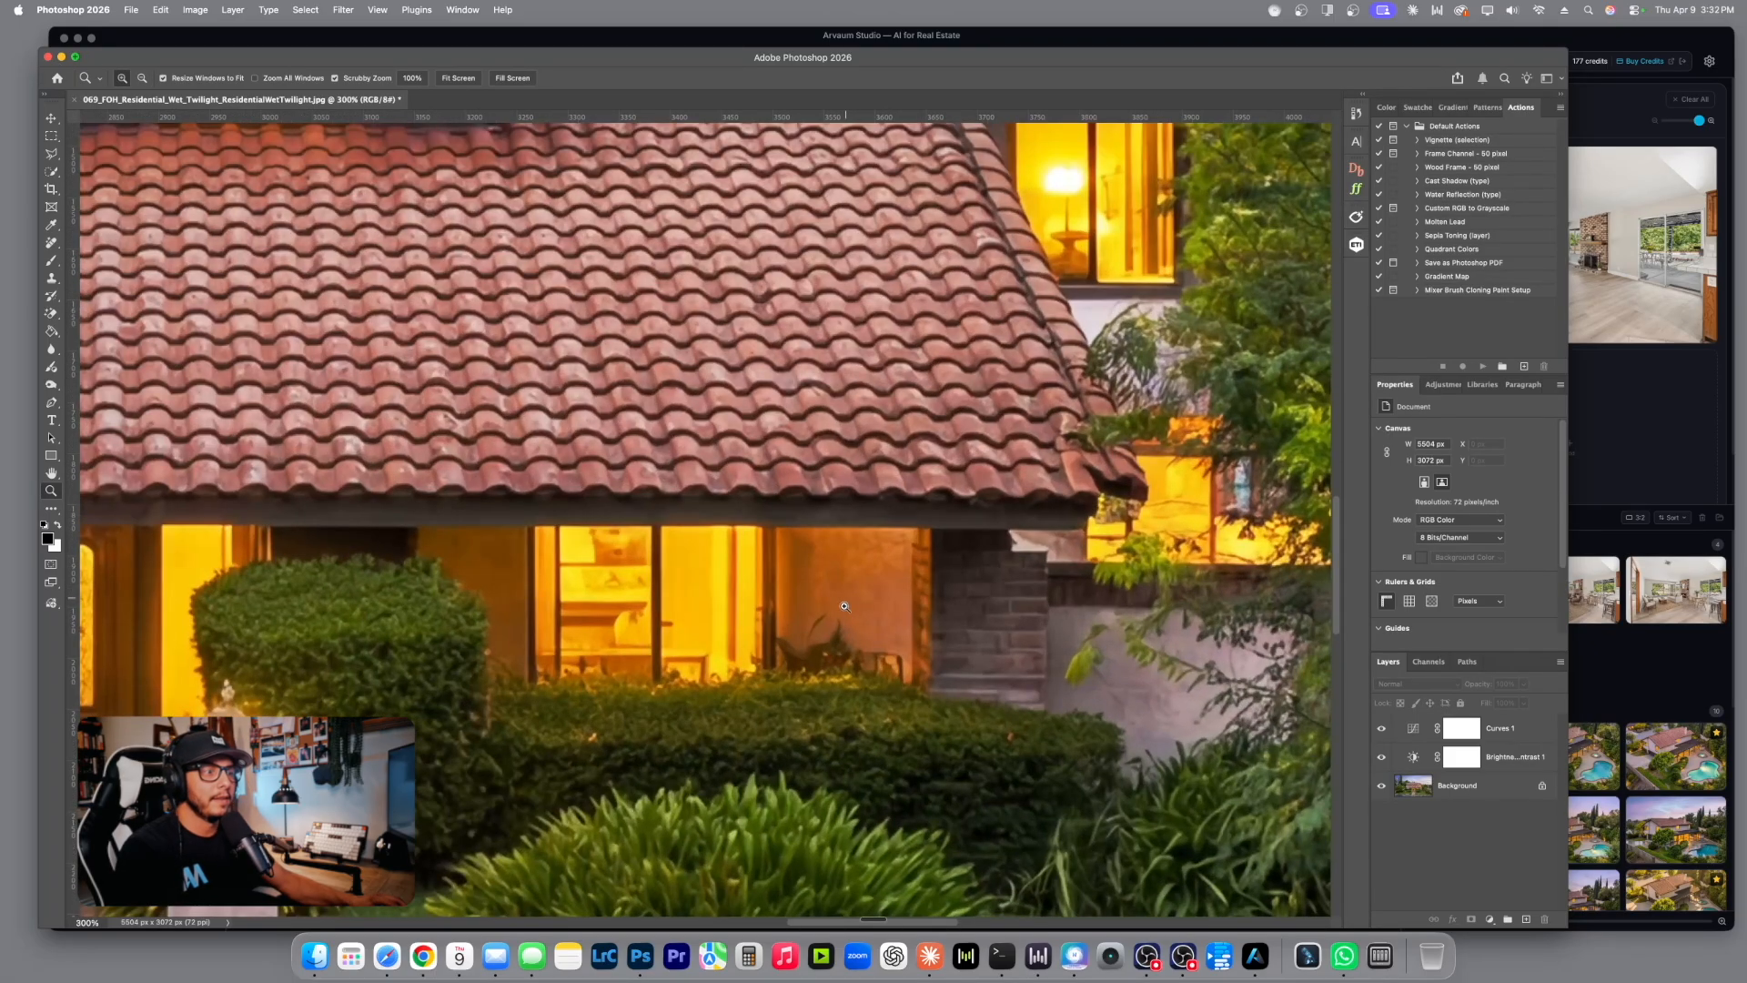
{"action": "left_click", "coordinate": [848, 658], "text": "alt"}
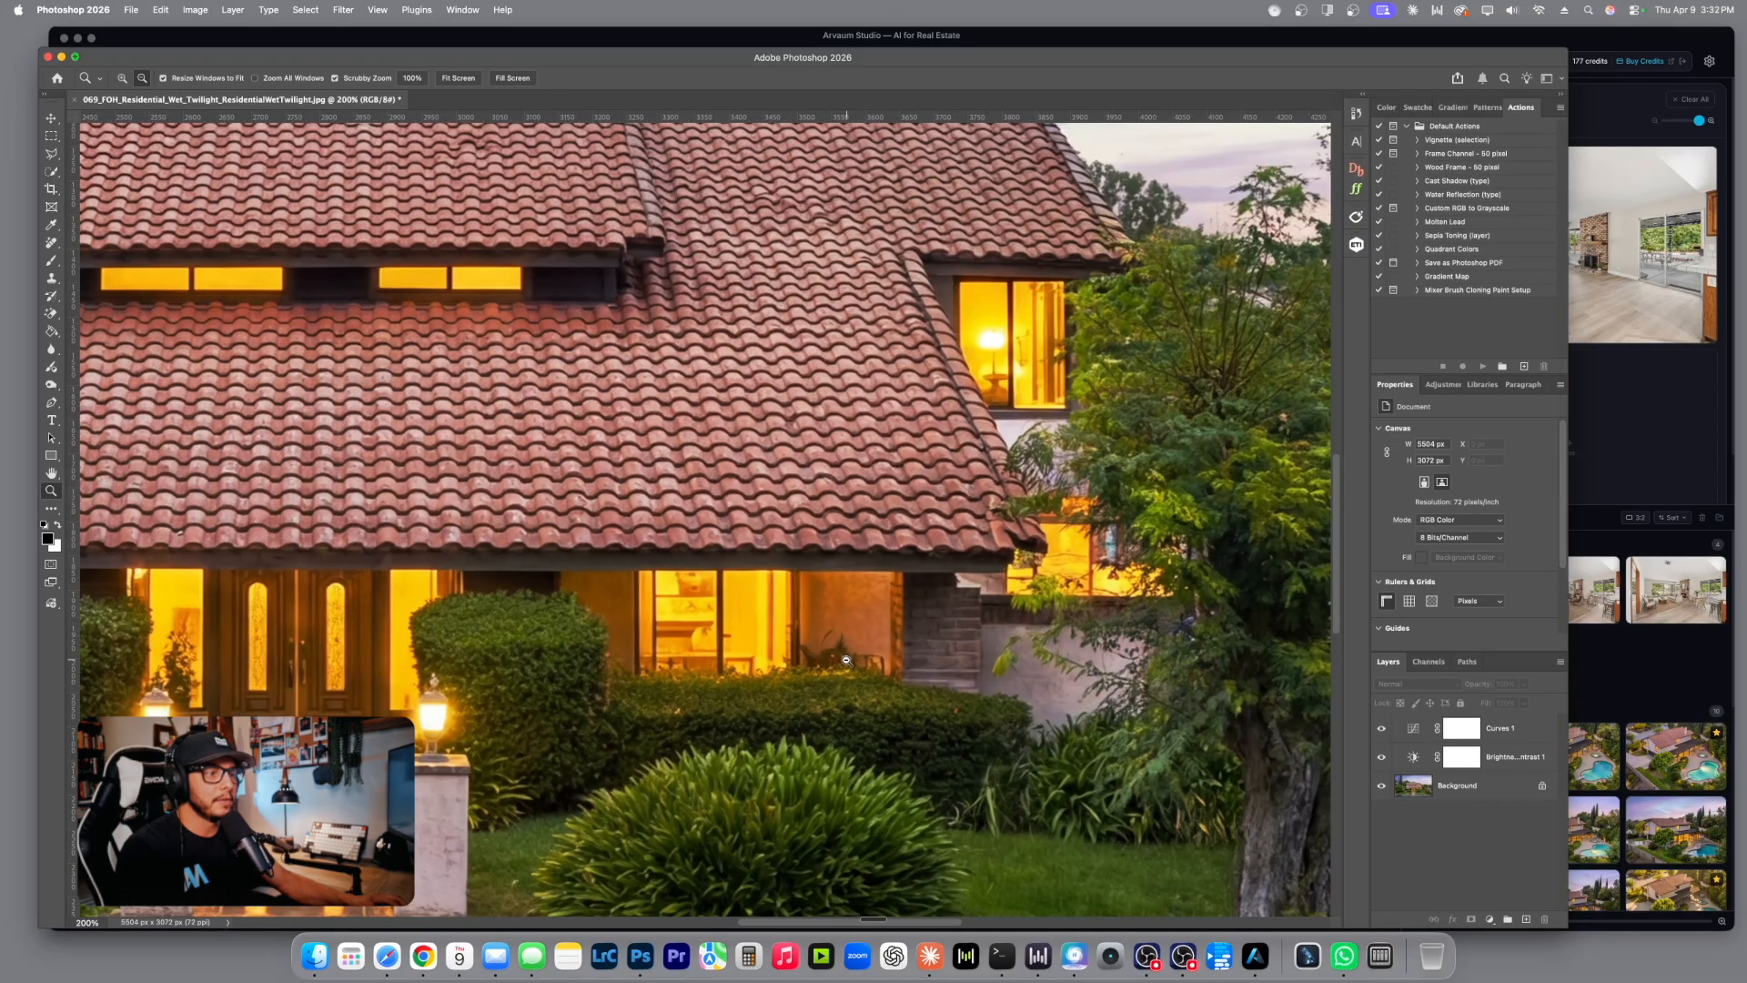
{"action": "left_click_drag", "start_coordinate": [846, 658], "coordinate": [852, 607]}
{"action": "key", "text": "l"}
{"action": "left_click", "coordinate": [635, 515]}
{"action": "left_click", "coordinate": [810, 515]}
{"action": "left_click", "coordinate": [811, 622]}
{"action": "left_click", "coordinate": [700, 643]}
{"action": "left_click", "coordinate": [636, 628]}
{"action": "left_click", "coordinate": [635, 515]}
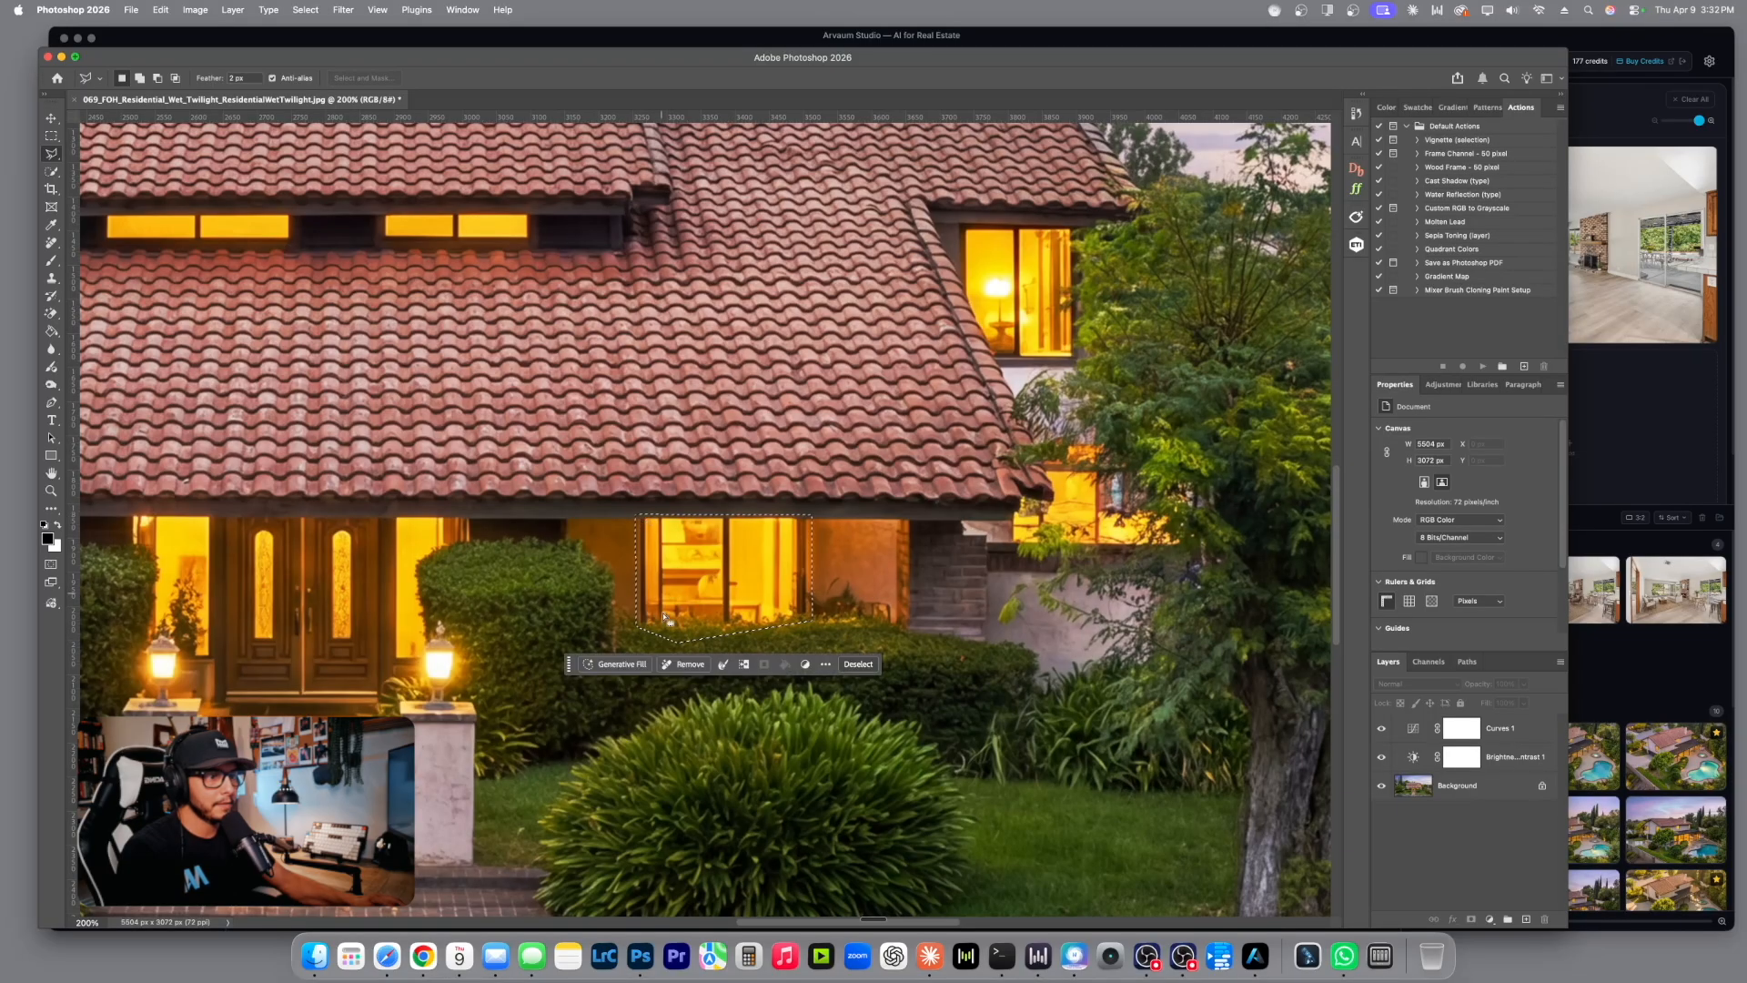
{"action": "left_click", "coordinate": [615, 664]}
{"action": "left_click", "coordinate": [899, 664]}
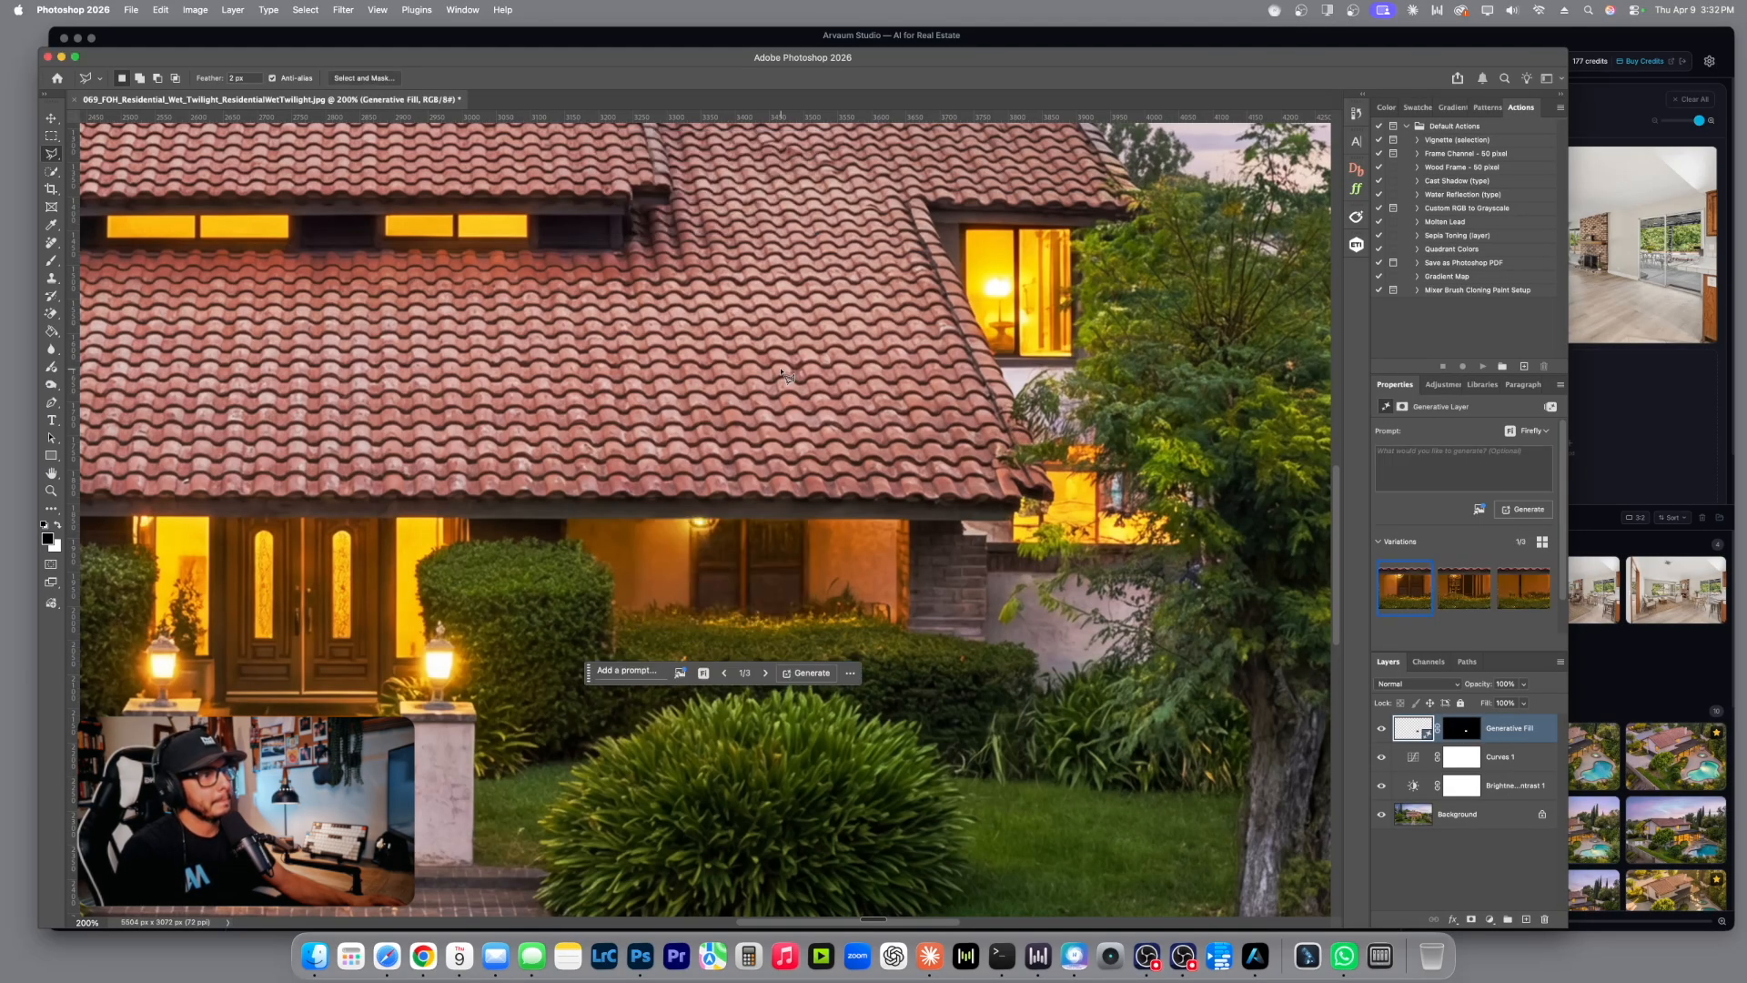
{"action": "left_click", "coordinate": [764, 674]}
{"action": "left_click", "coordinate": [763, 673]}
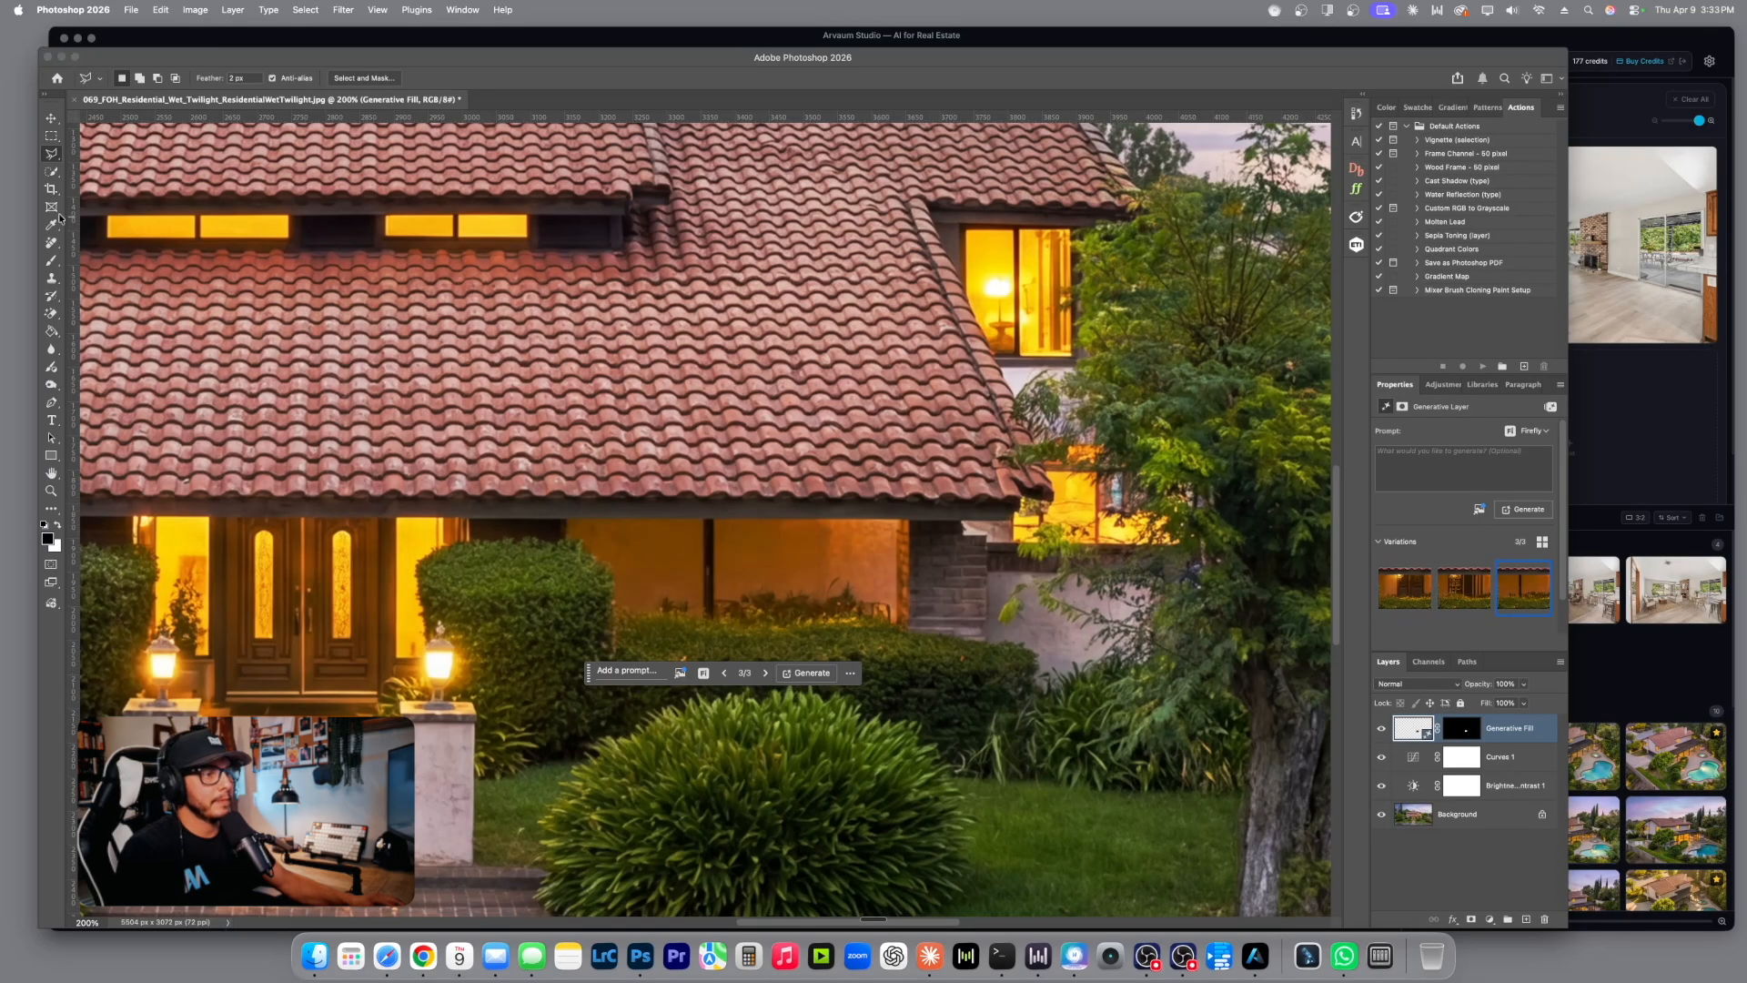
Remove the leftover vertical post from the filled wall beside the front door with the Remove tool.
{"action": "left_click", "coordinate": [51, 242]}
{"action": "left_click_drag", "start_coordinate": [707, 515], "coordinate": [709, 619]}
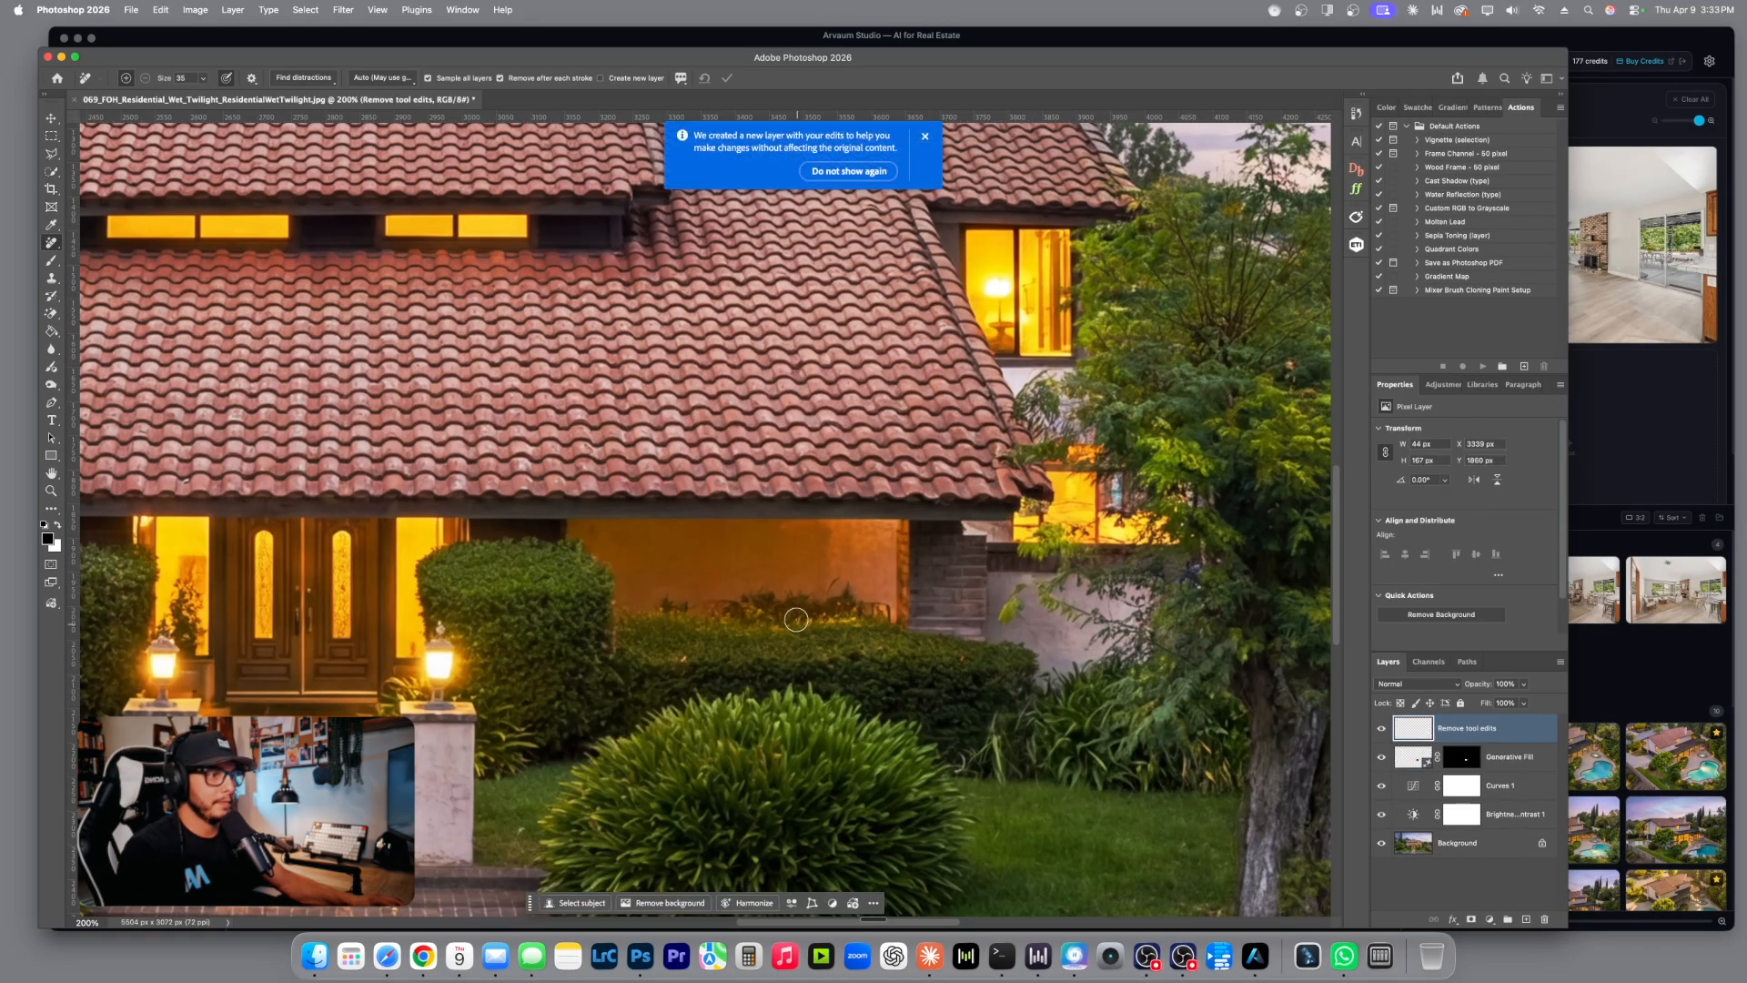
{"action": "key", "text": "z"}
{"action": "left_click", "coordinate": [808, 627], "text": "alt"}
{"action": "left_click", "coordinate": [811, 629], "text": "alt"}
{"action": "left_click", "coordinate": [812, 629], "text": "alt"}
{"action": "left_click", "coordinate": [798, 587]}
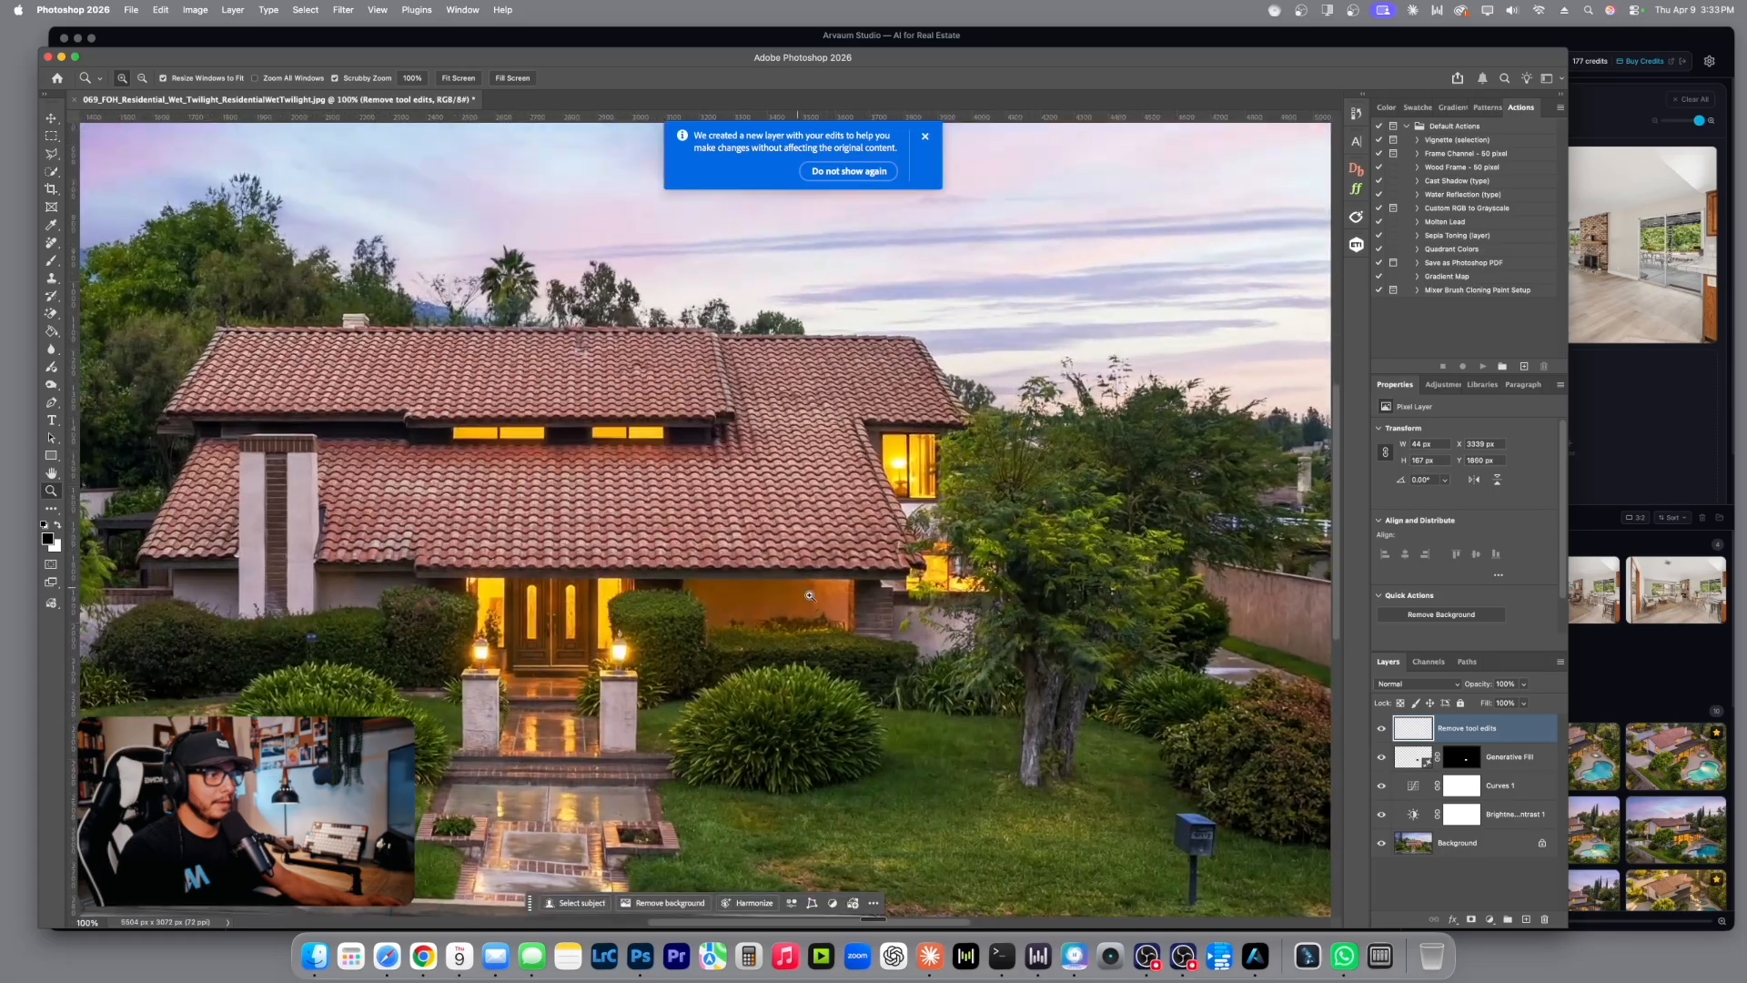
Enlarge the Remove tool brush to 40 and clear the plant remnants along the base of the filled wall.
{"action": "left_click", "coordinate": [52, 242]}
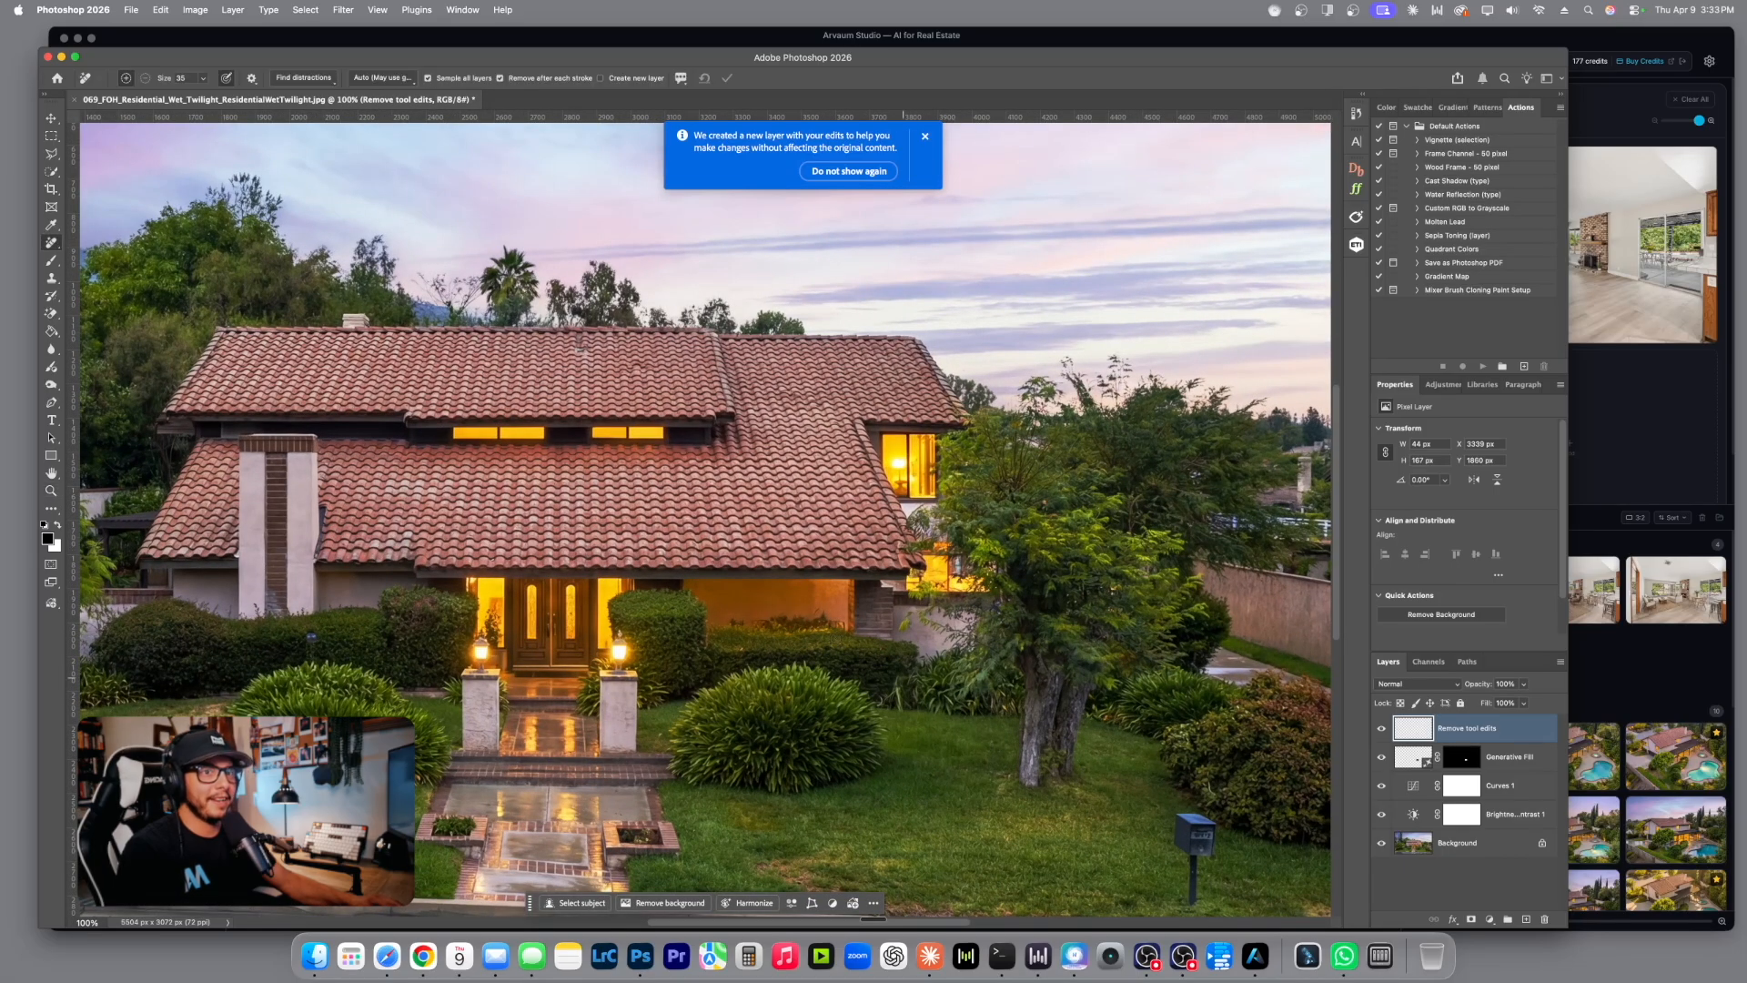
{"action": "key", "text": "bracketright"}
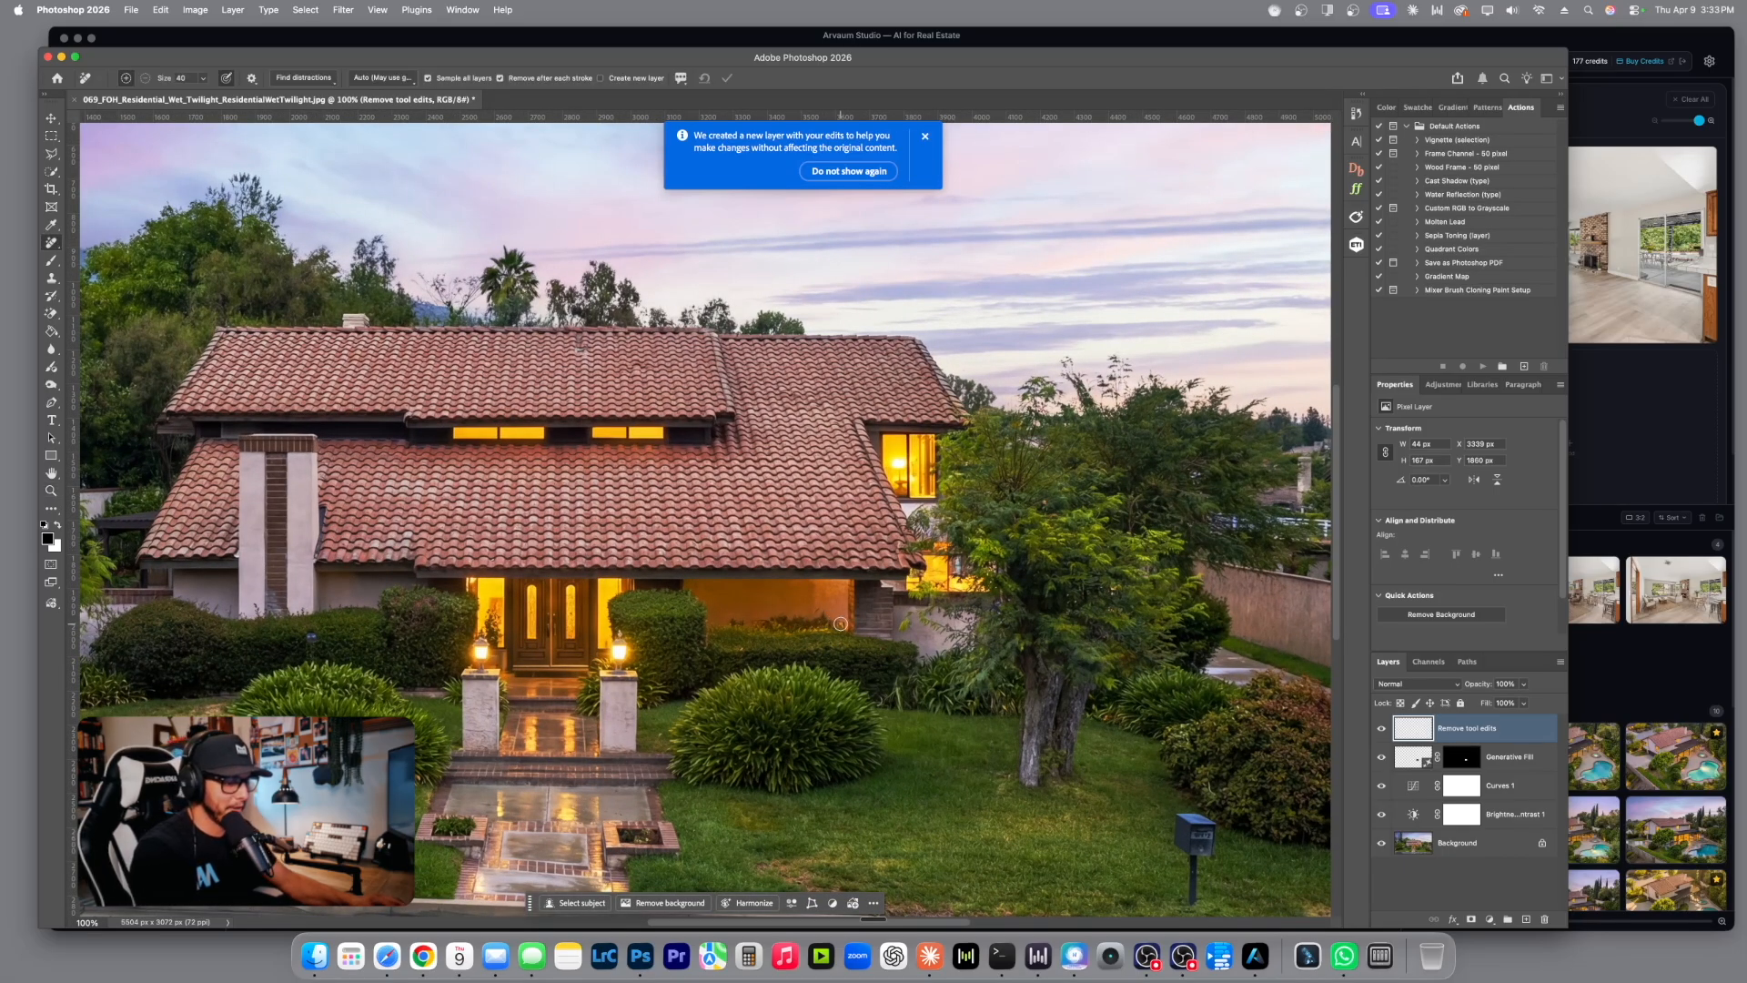
{"action": "left_click_drag", "start_coordinate": [814, 620], "coordinate": [732, 622]}
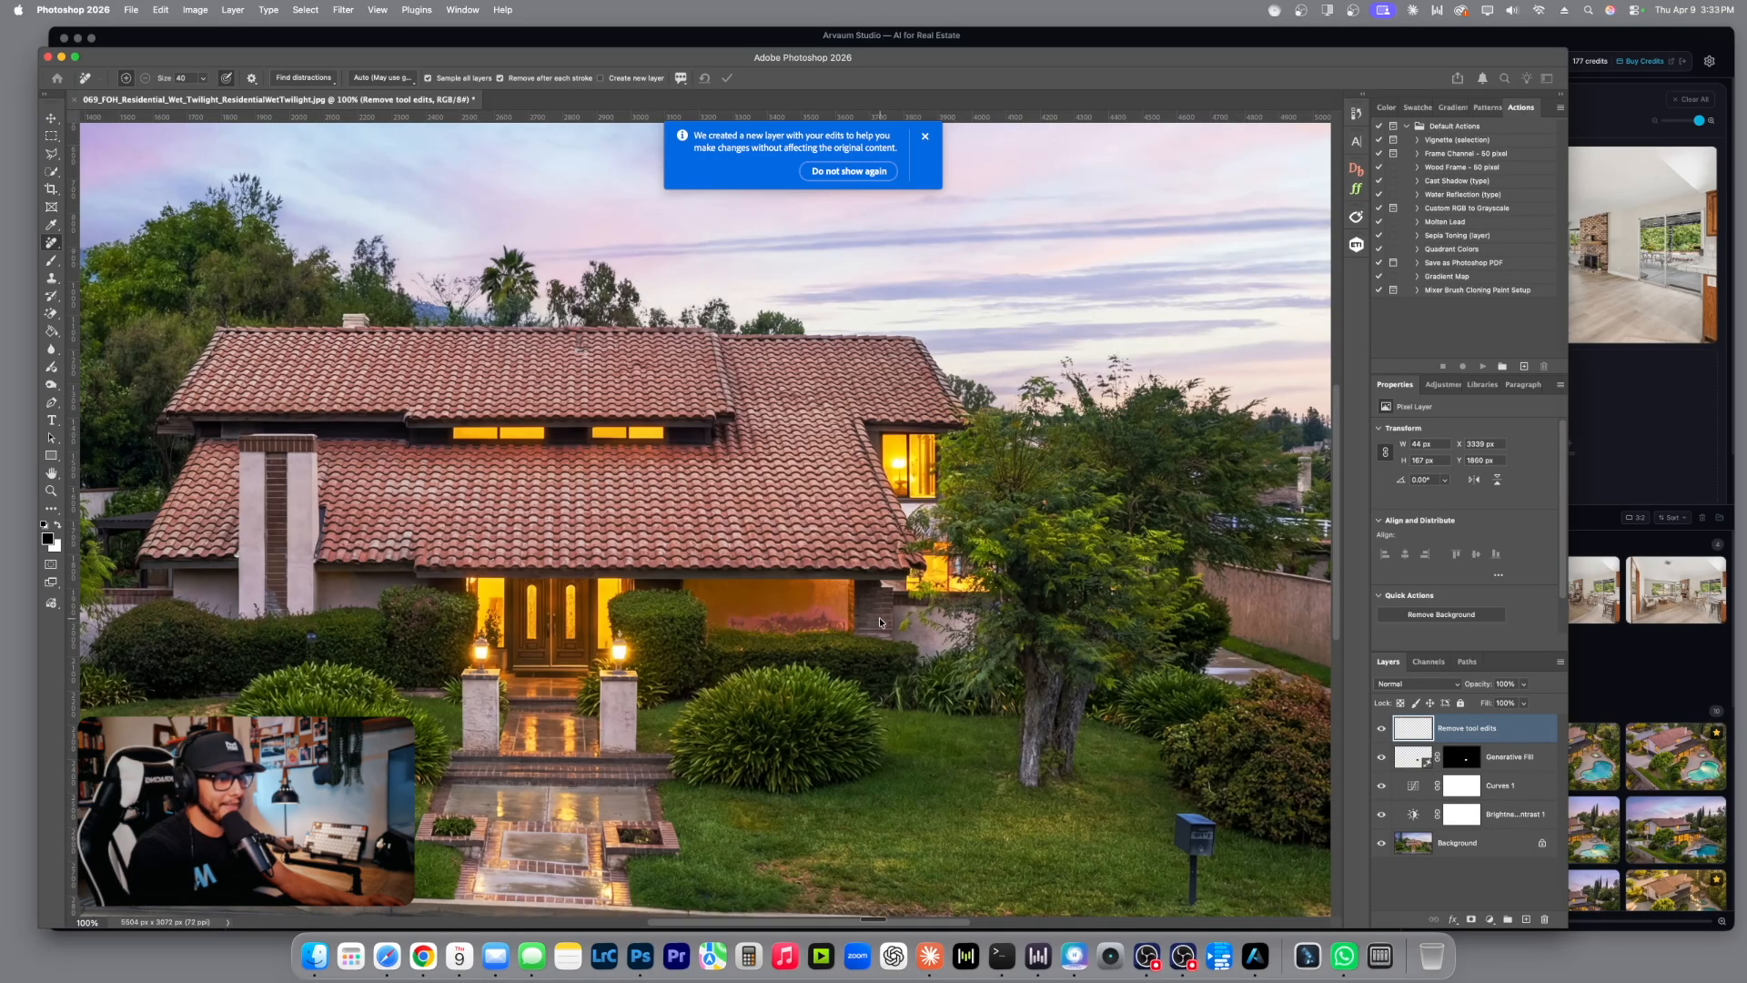
{"action": "key", "text": "z"}
{"action": "left_click", "coordinate": [844, 606], "text": "alt"}
{"action": "left_click", "coordinate": [844, 606], "text": "alt"}
{"action": "left_click_drag", "start_coordinate": [773, 538], "coordinate": [817, 527]}
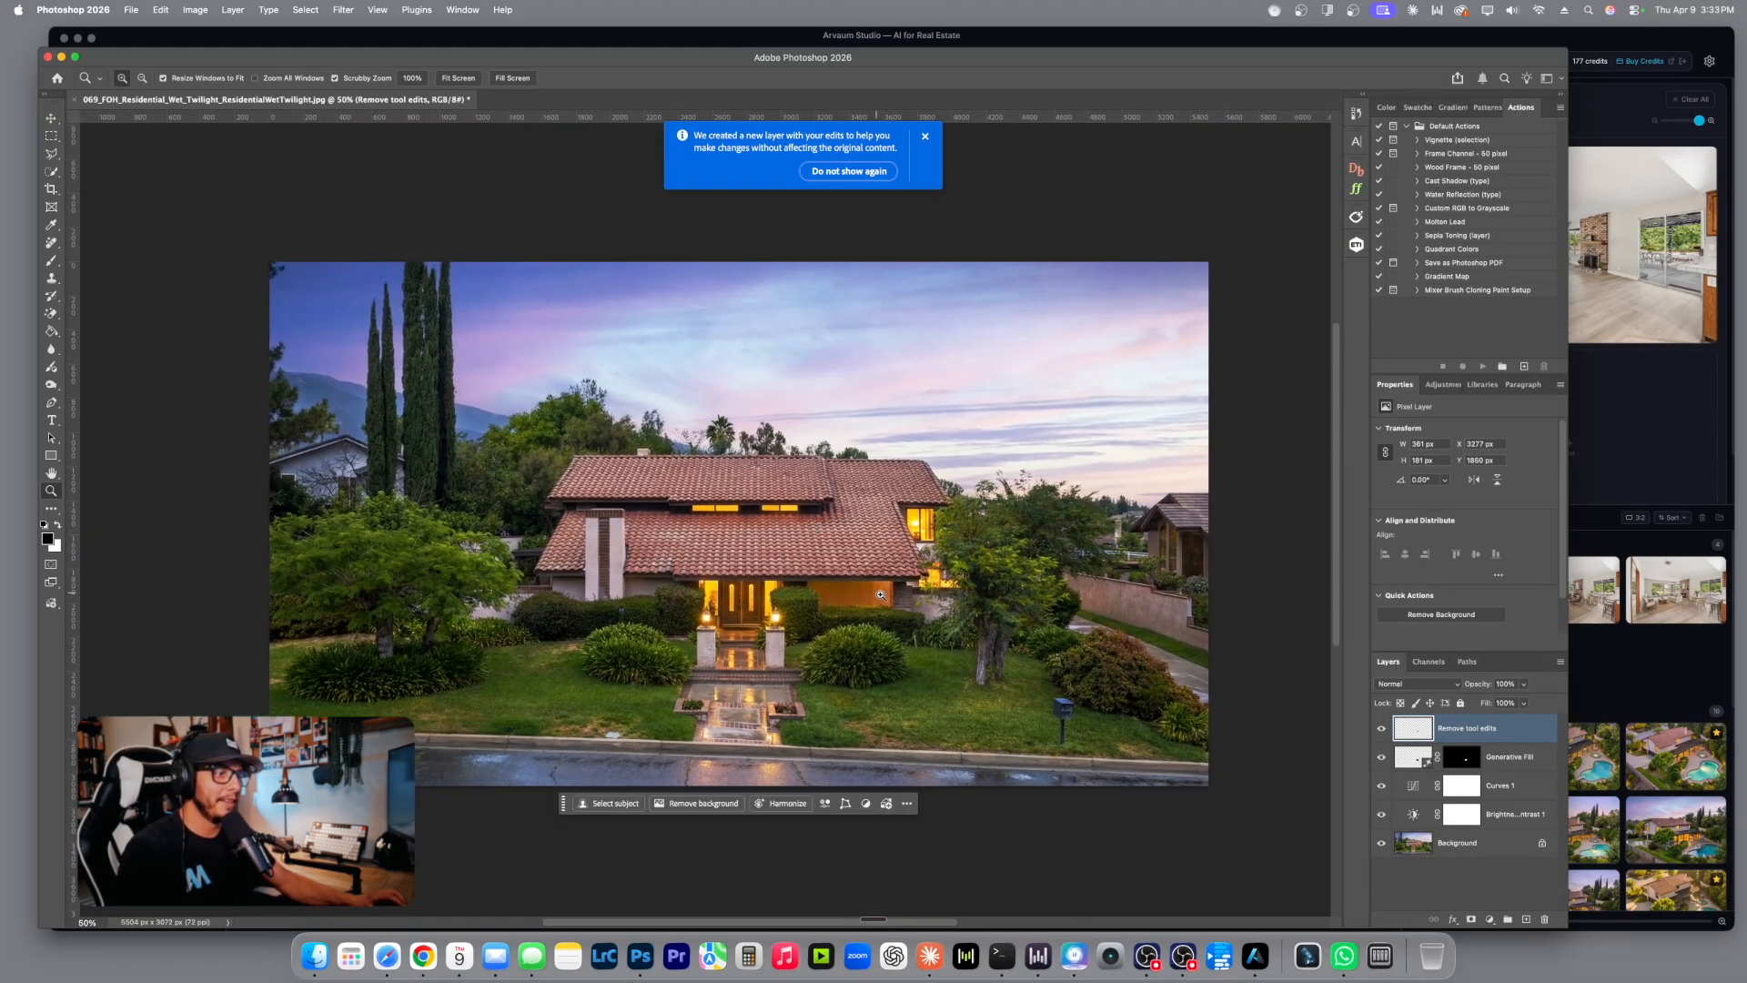
Save a quality 12 JPEG copy of the 069 Residential Wet Twilight photo over the existing file, and close the document without saving.
{"action": "left_click", "coordinate": [924, 137]}
{"action": "left_click", "coordinate": [1363, 190]}
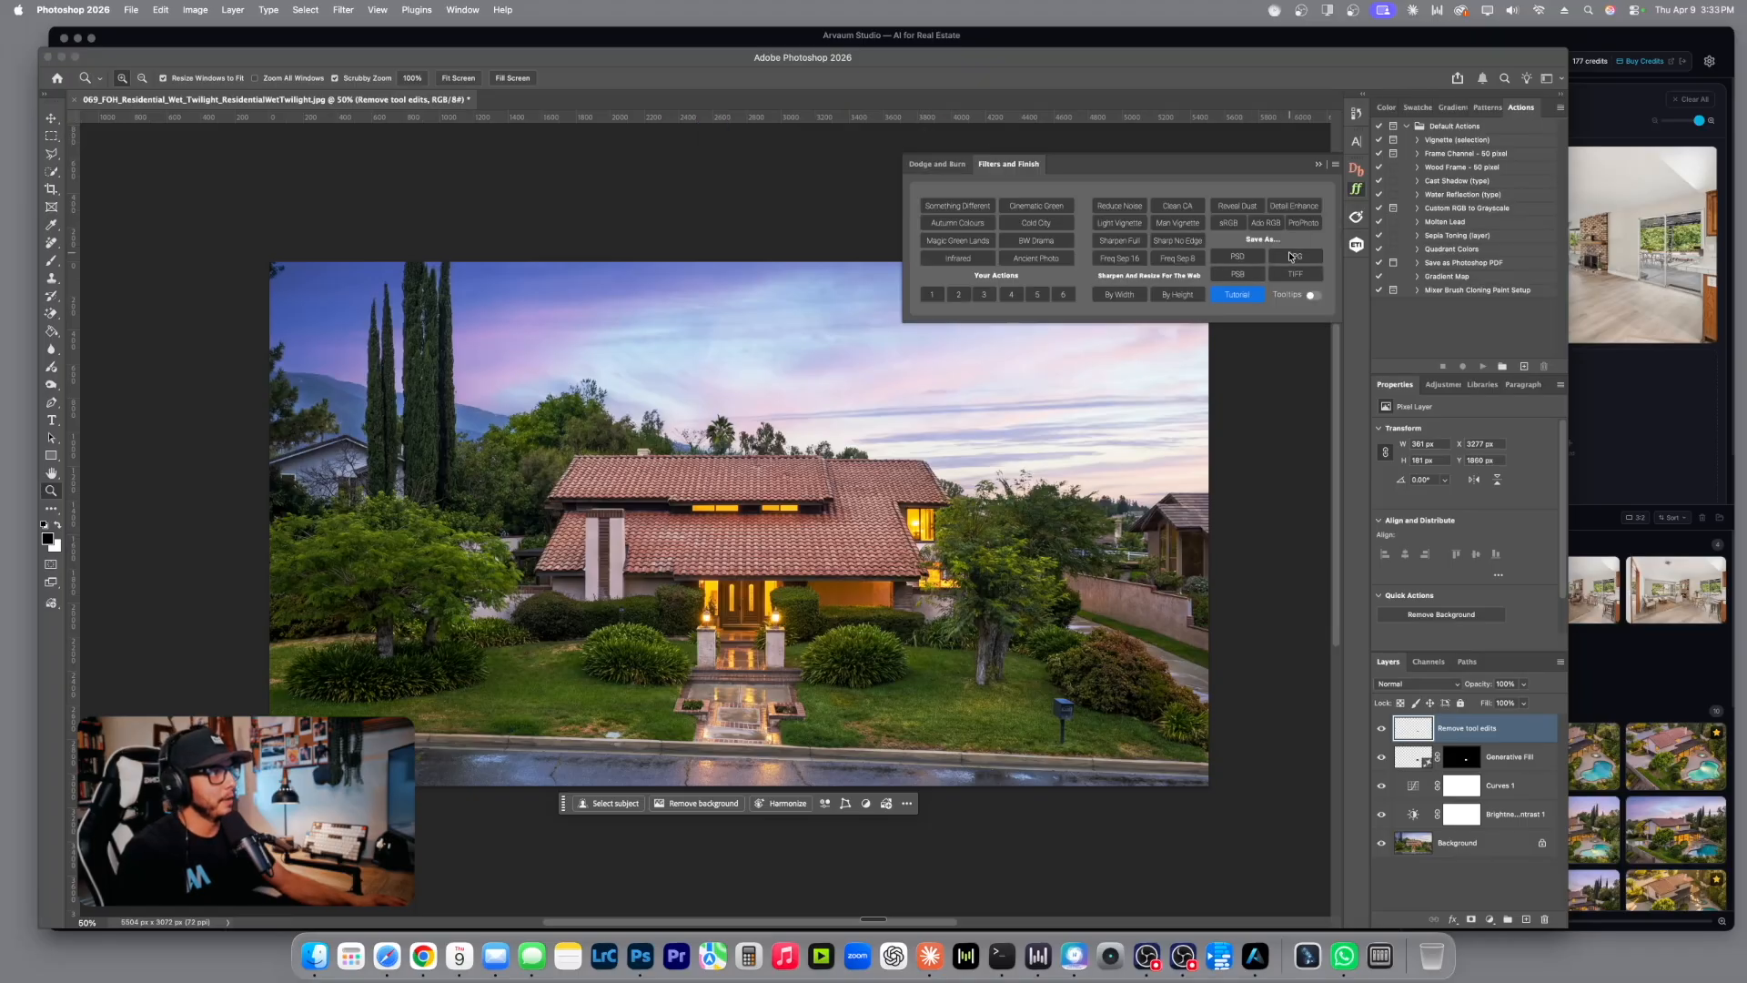
{"action": "left_click", "coordinate": [1290, 257]}
{"action": "left_click", "coordinate": [1274, 756]}
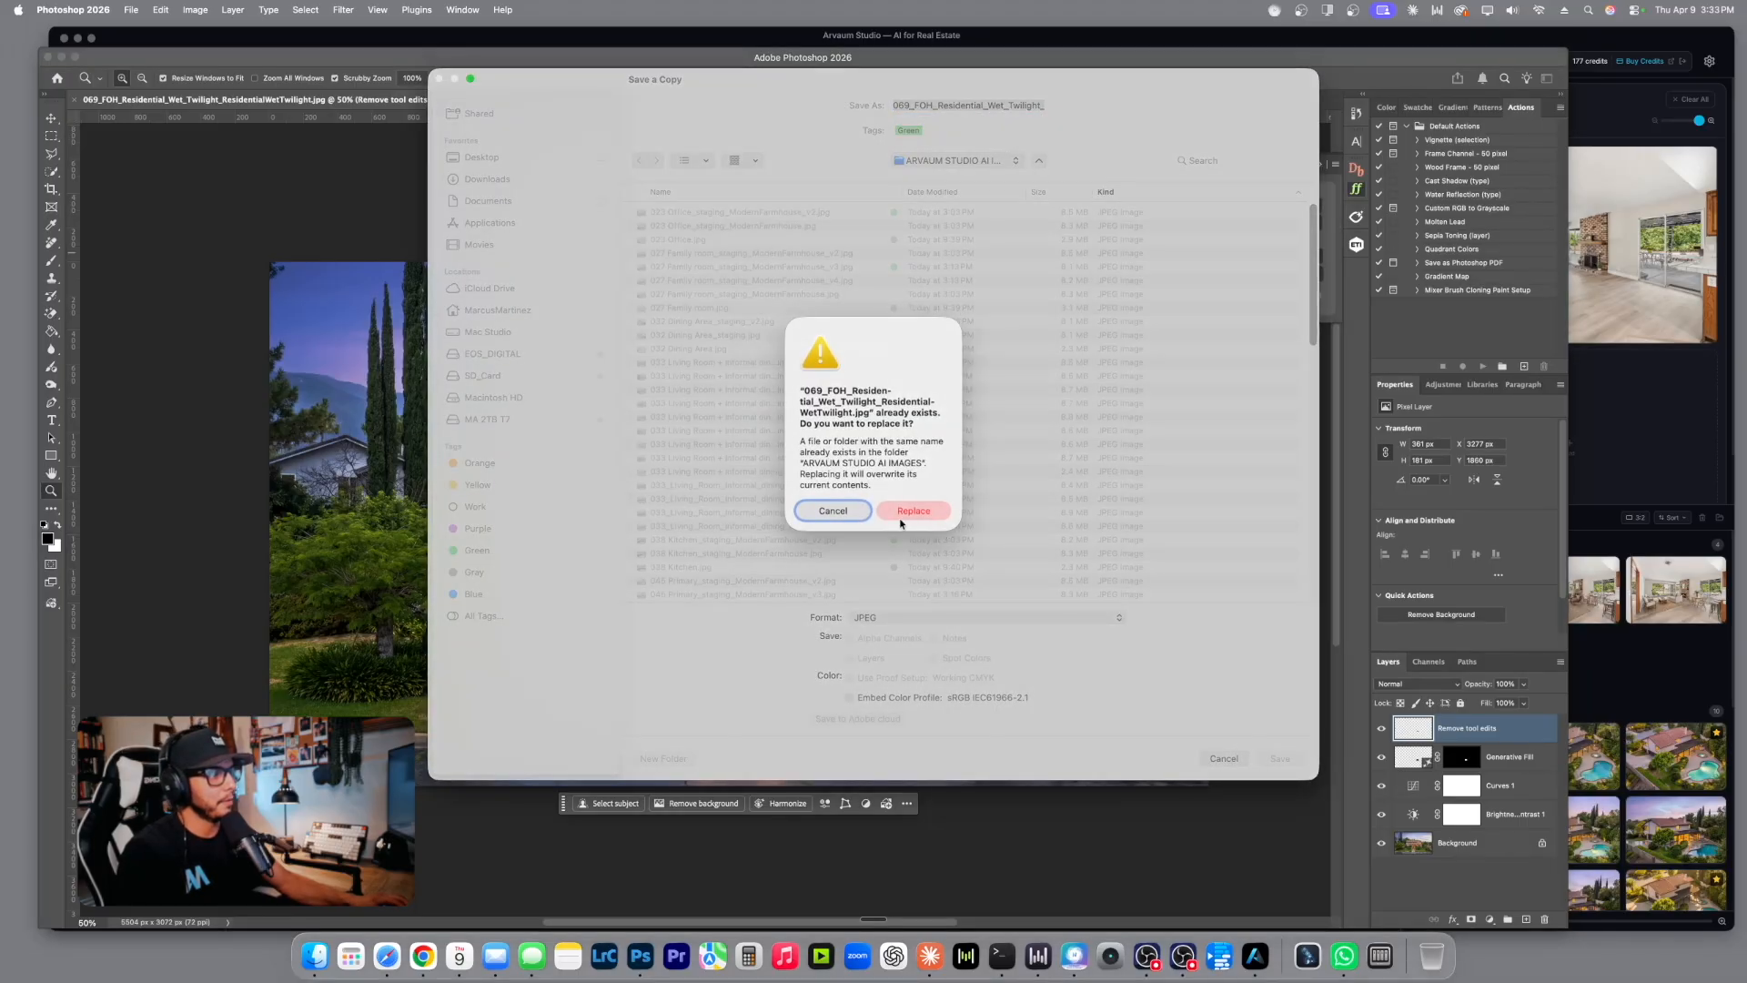
{"action": "left_click", "coordinate": [897, 516]}
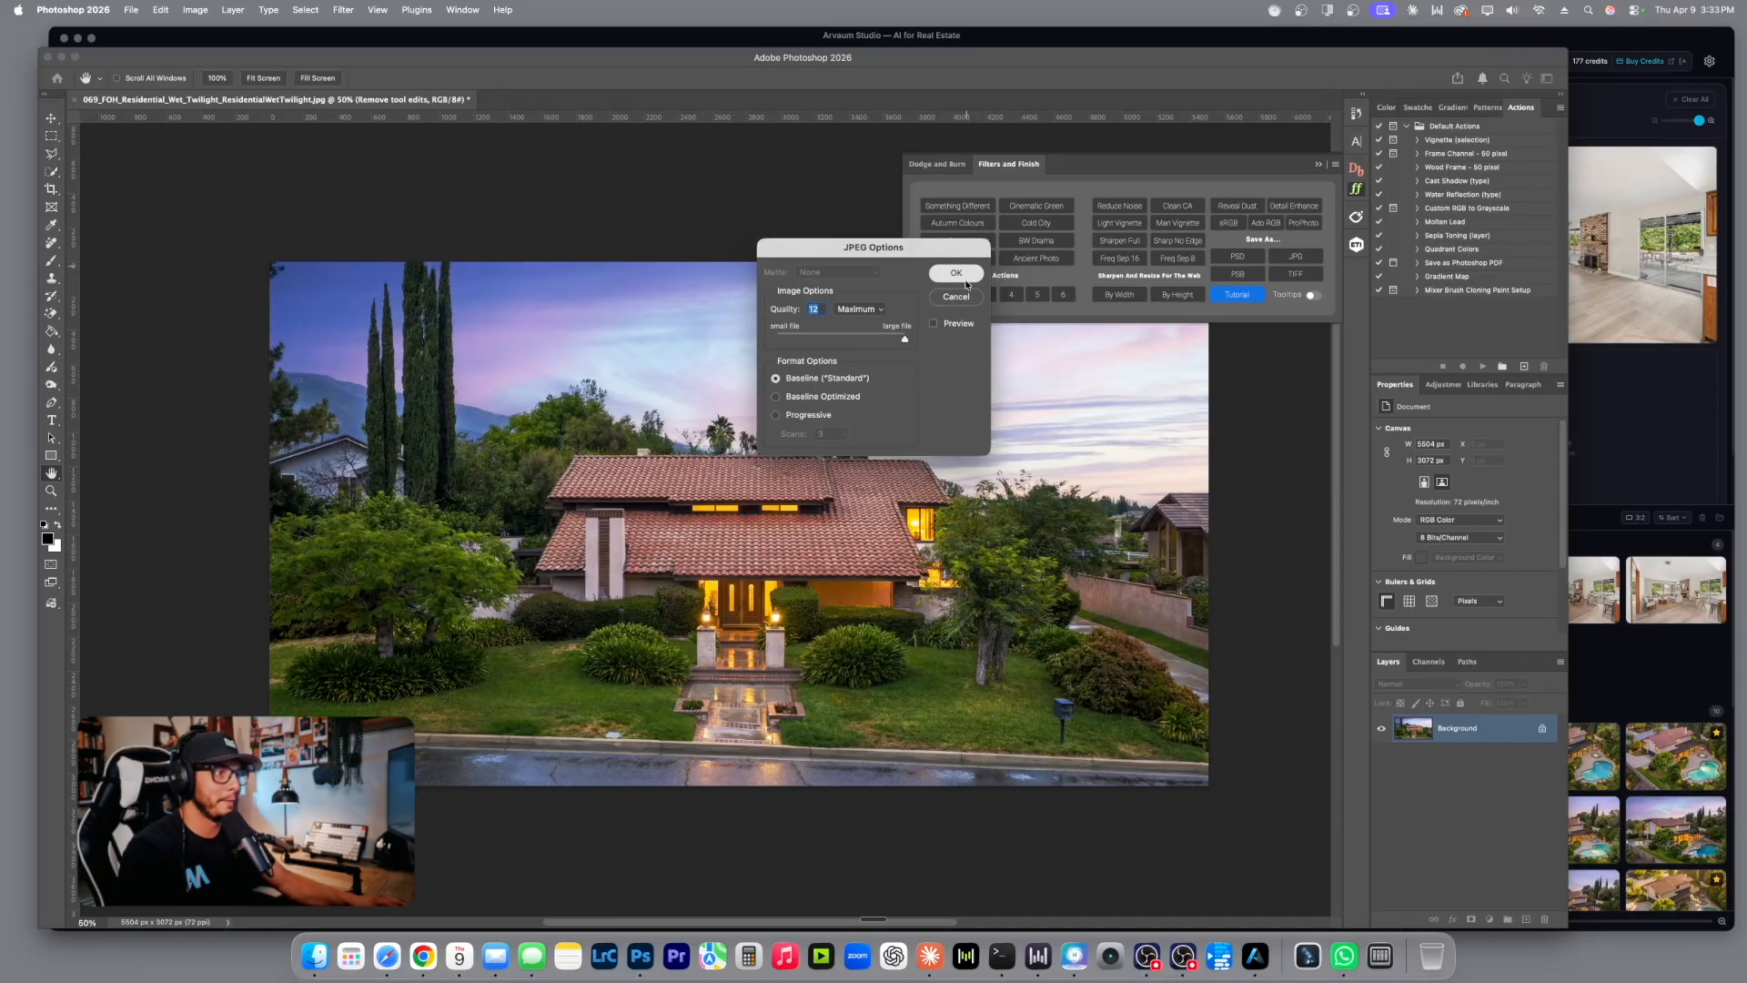
{"action": "left_click", "coordinate": [957, 273]}
{"action": "left_click", "coordinate": [75, 100]}
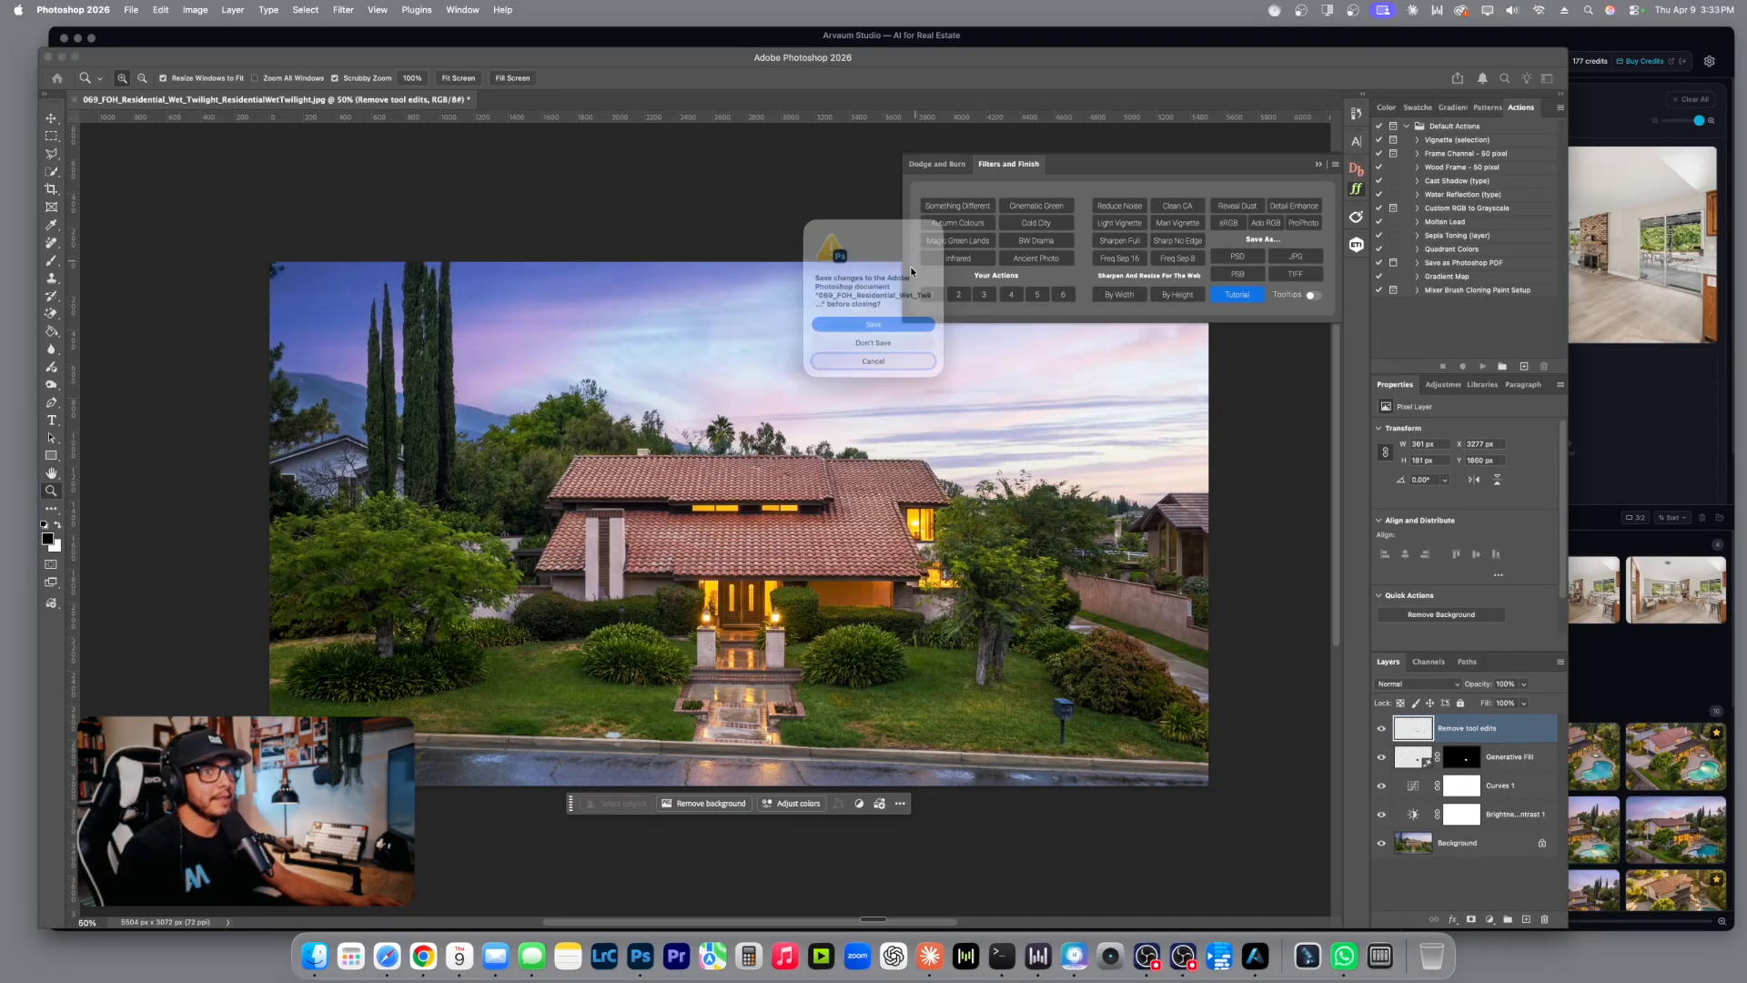
{"action": "left_click", "coordinate": [882, 355]}
Switch to Arvaum Studio and compare the 069 Floor Lights v2 result with its original photo using the before view.
{"action": "left_click", "coordinate": [769, 37]}
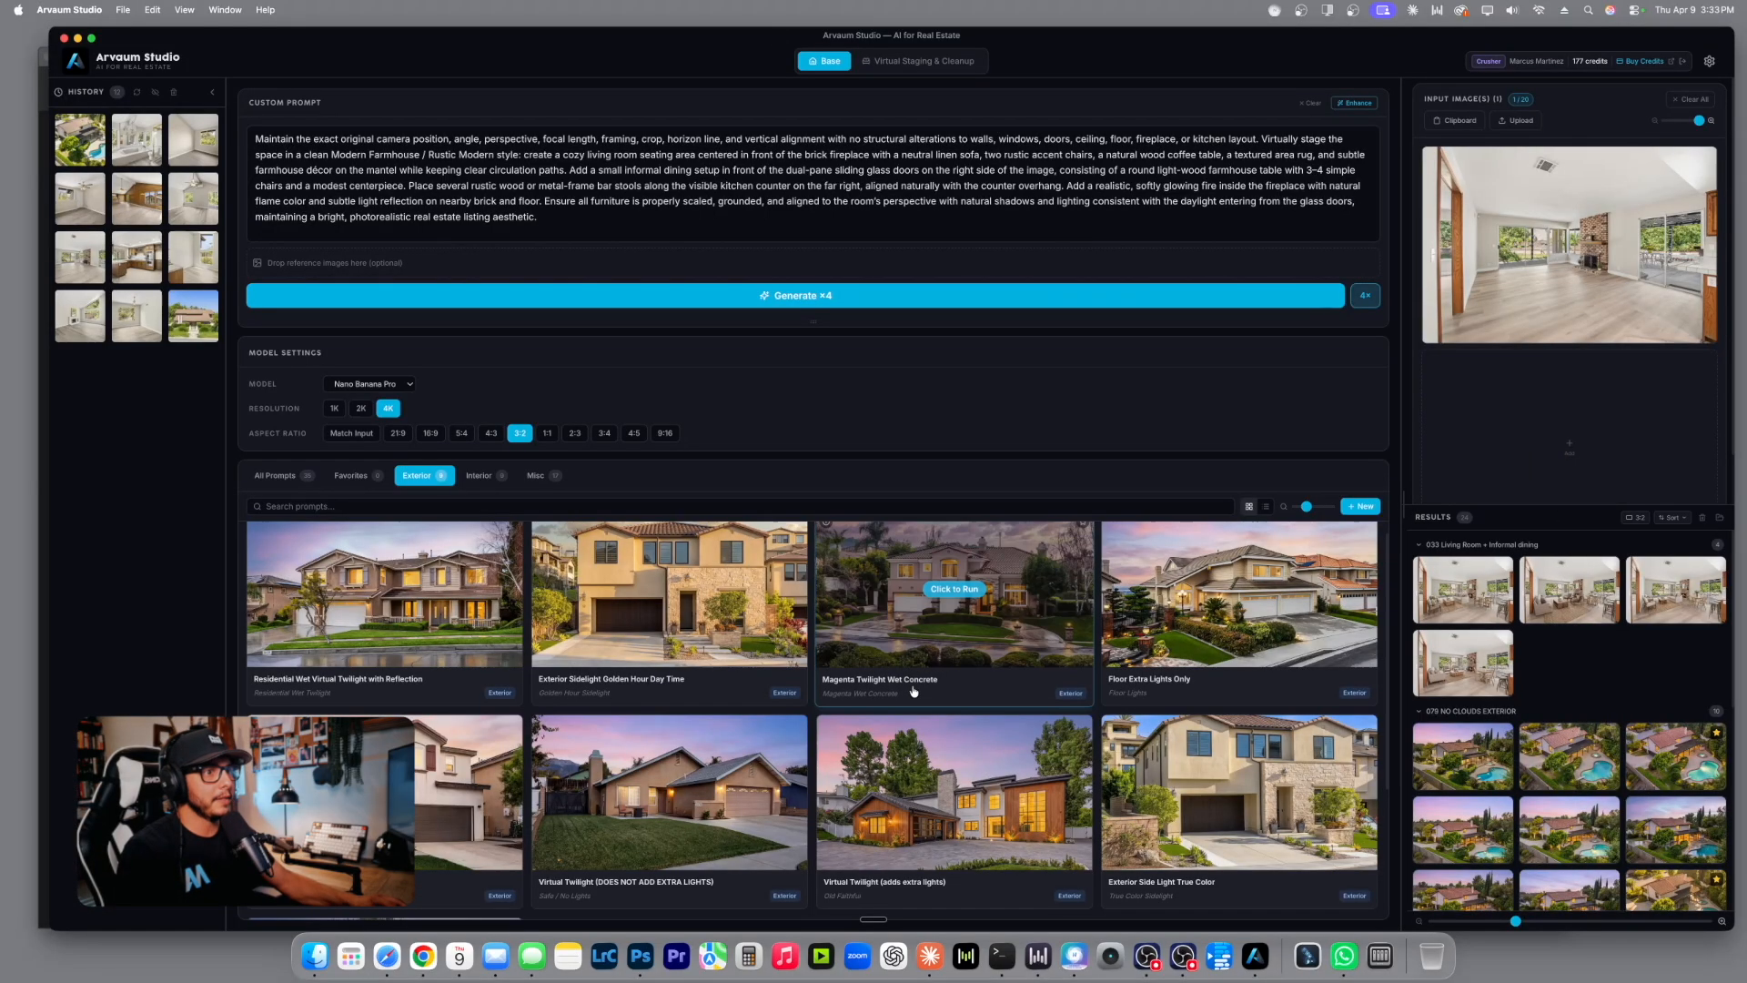
{"action": "scroll", "coordinate": [1601, 808], "scroll_direction": "down", "scroll_amount": 5}
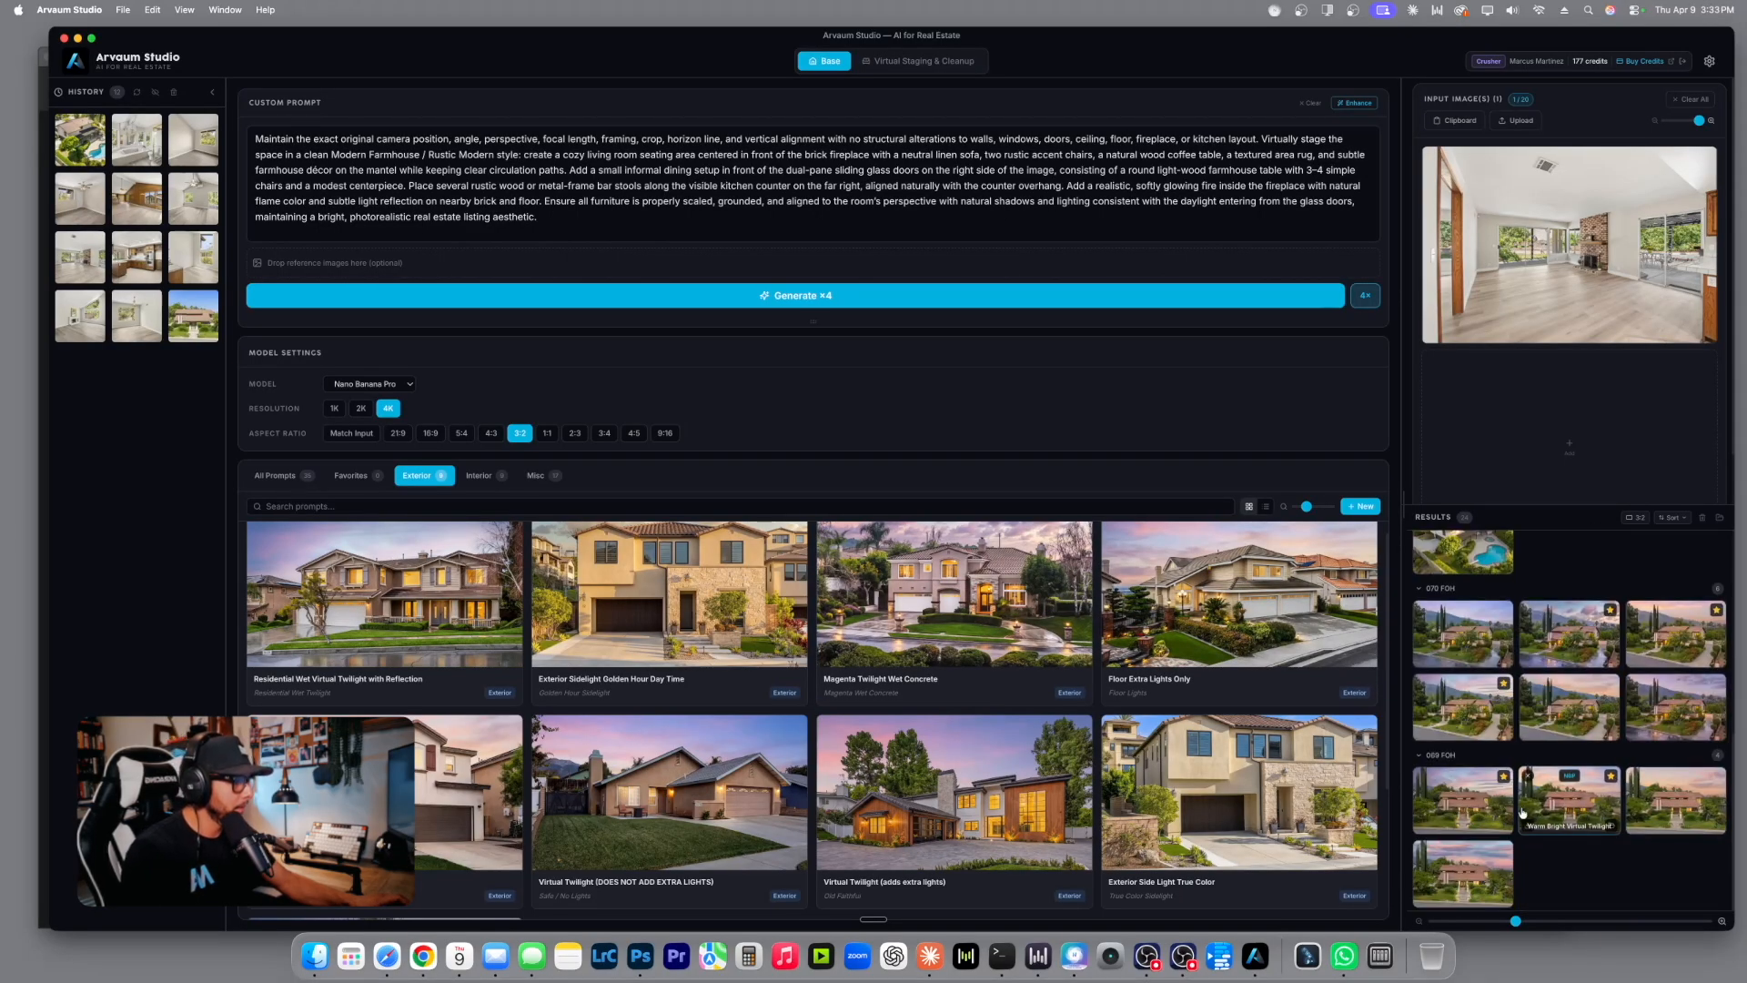
{"action": "left_click", "coordinate": [1467, 808]}
{"action": "left_click", "coordinate": [1273, 147]}
{"action": "left_click", "coordinate": [1264, 151]}
{"action": "left_click", "coordinate": [1264, 151]}
{"action": "left_click", "coordinate": [1264, 151]}
{"action": "left_click", "coordinate": [1264, 151]}
{"action": "left_click", "coordinate": [1264, 151]}
{"action": "left_click", "coordinate": [1260, 151]}
{"action": "left_click", "coordinate": [1264, 151]}
{"action": "left_click", "coordinate": [1264, 151]}
{"action": "left_click", "coordinate": [1264, 151]}
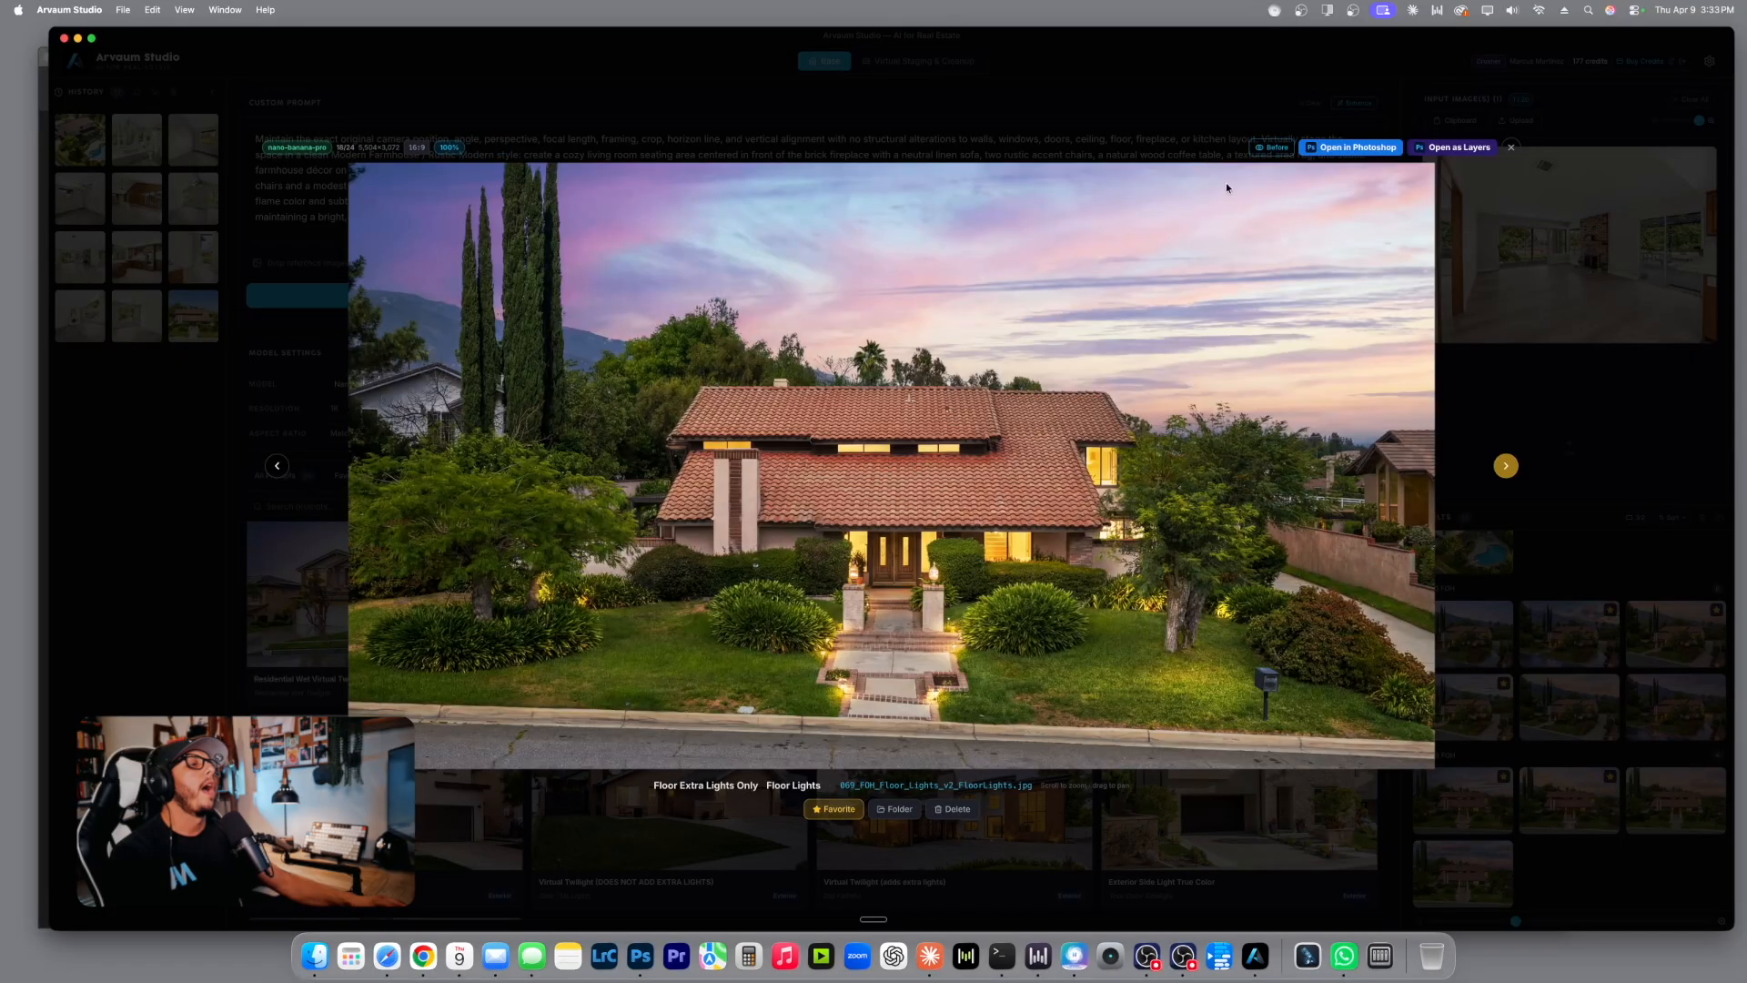
{"action": "left_click", "coordinate": [1277, 150]}
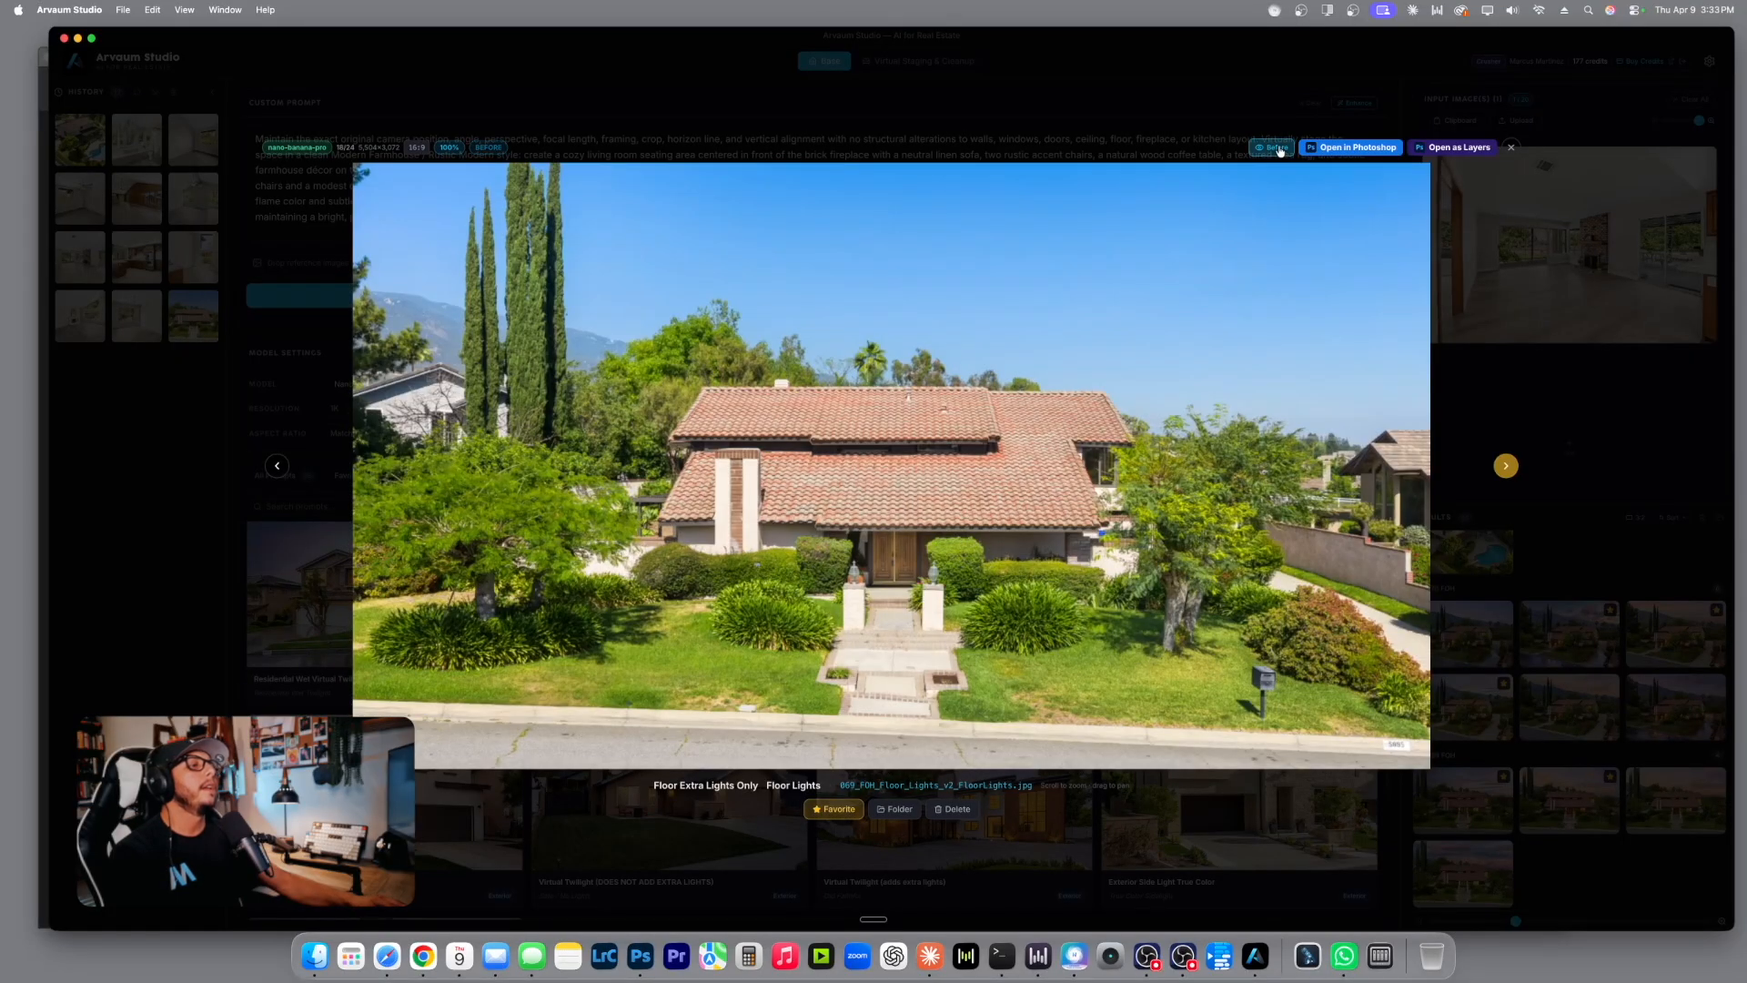
{"action": "left_click", "coordinate": [1278, 151]}
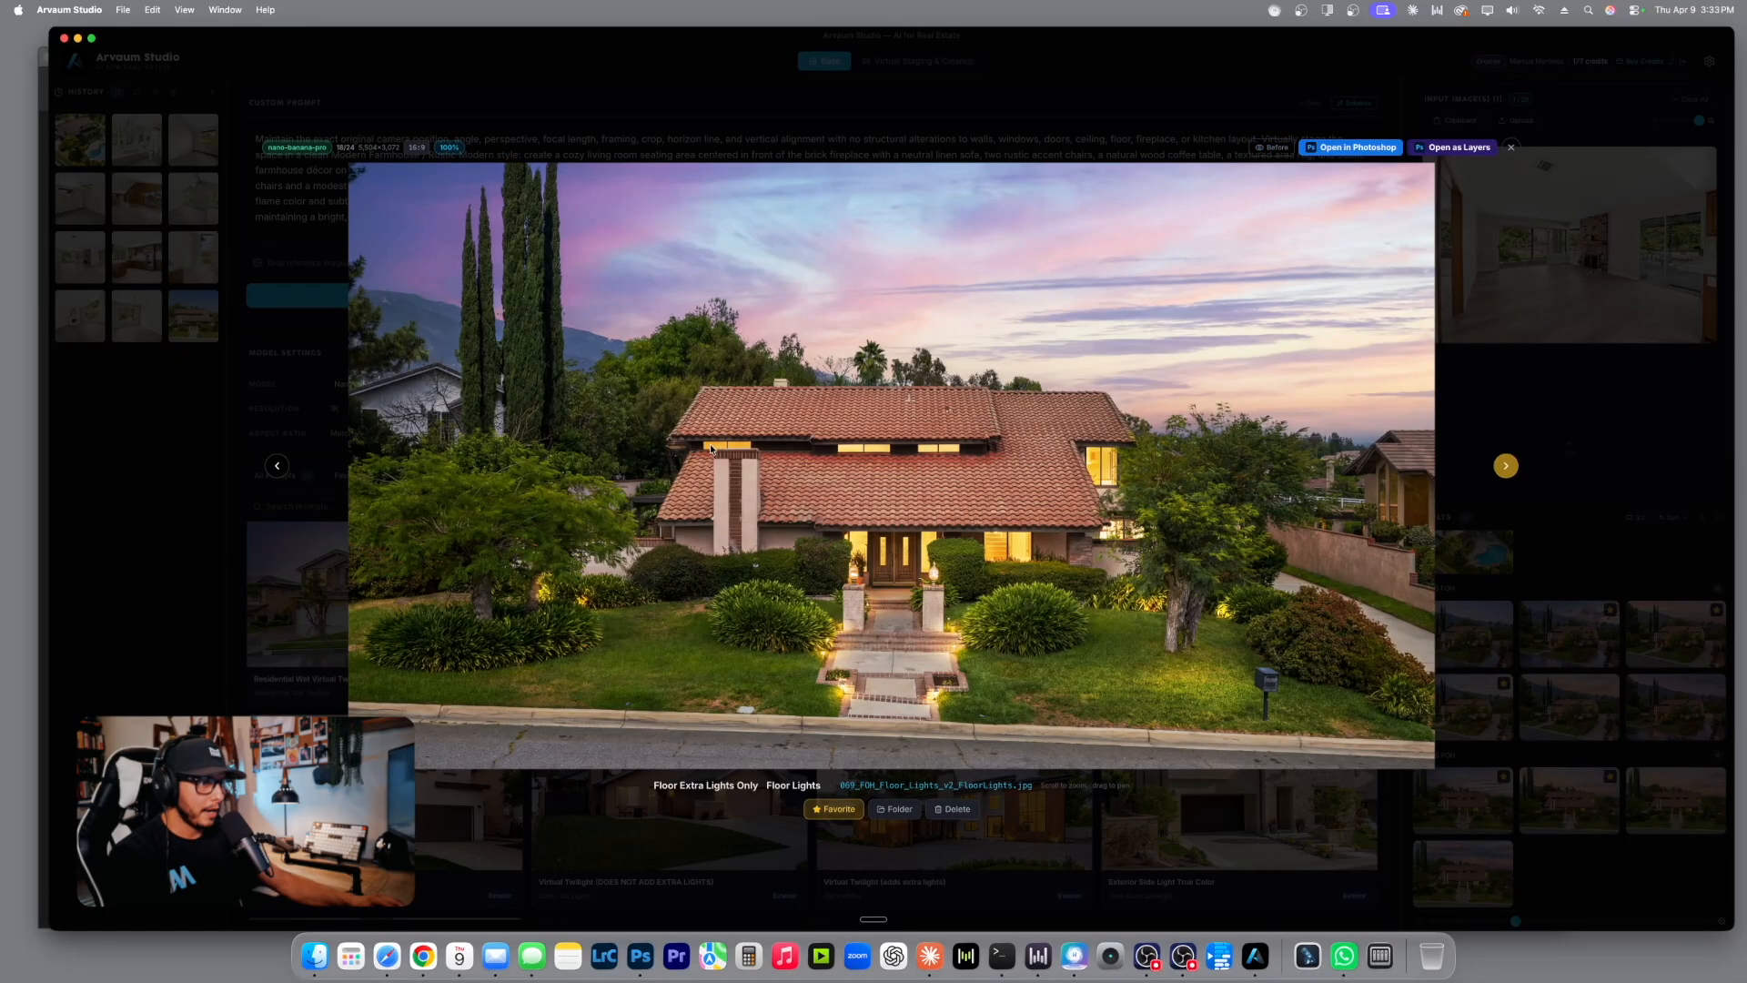
{"action": "left_click", "coordinate": [1277, 150]}
{"action": "left_click", "coordinate": [1279, 151]}
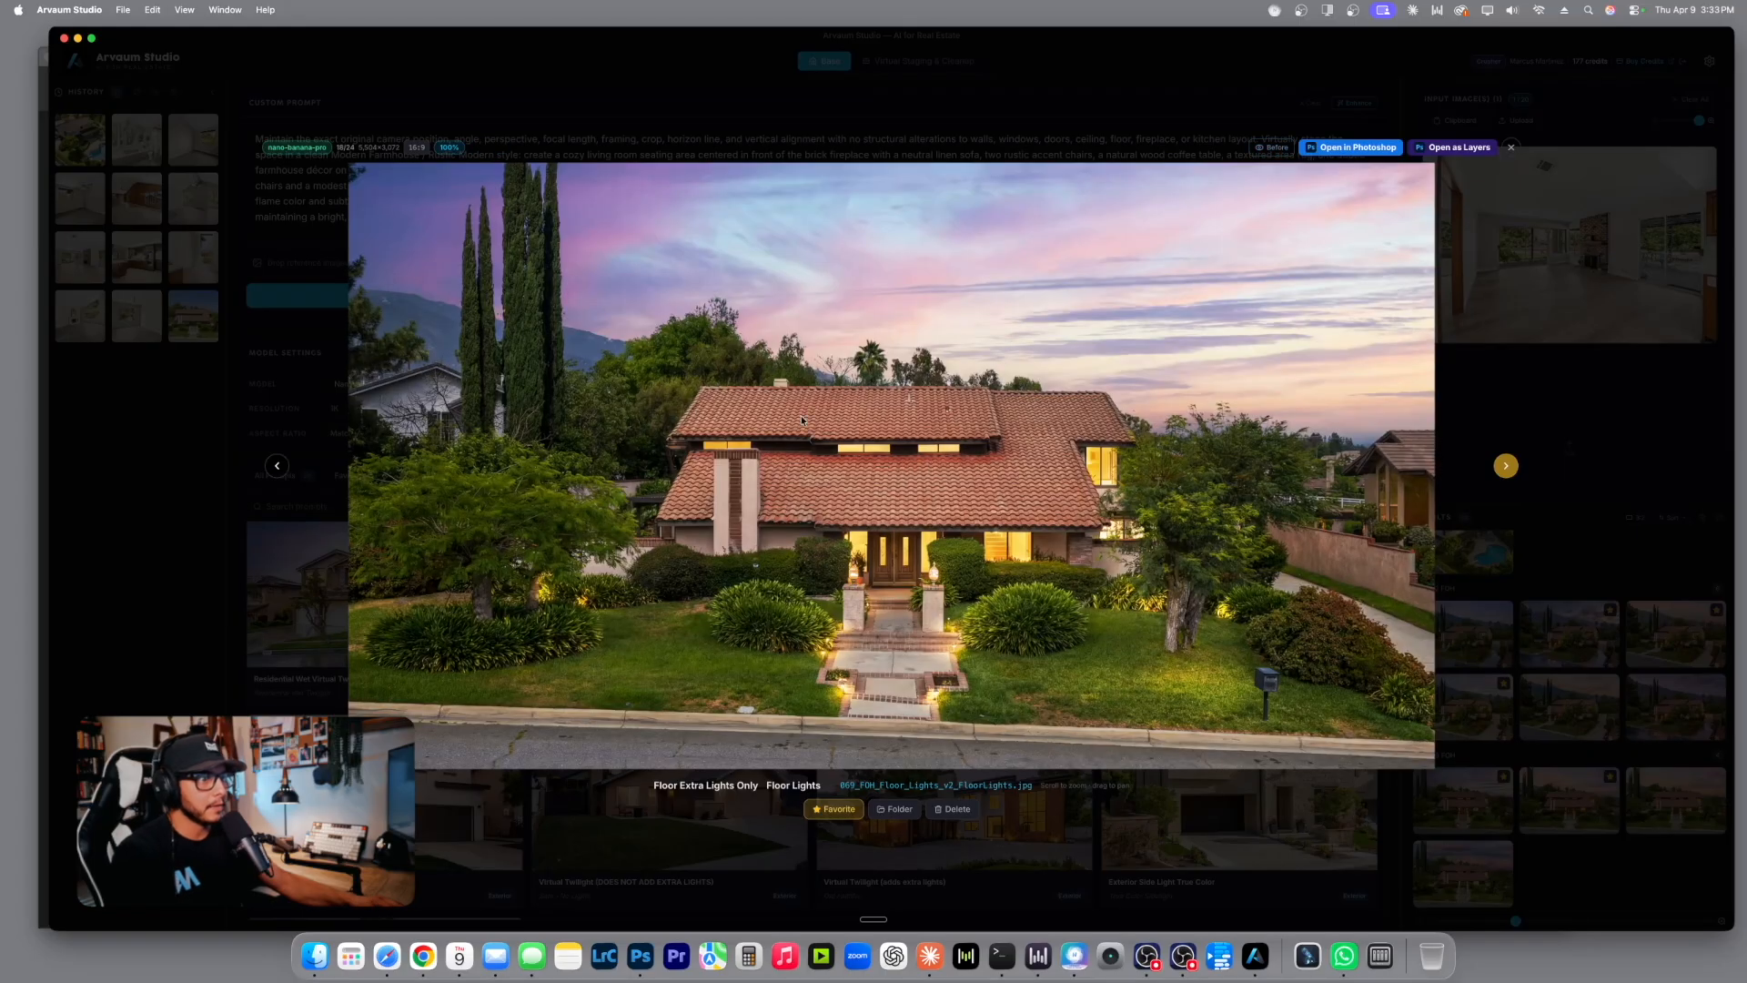
{"action": "left_click", "coordinate": [1278, 151]}
{"action": "left_click", "coordinate": [1279, 151]}
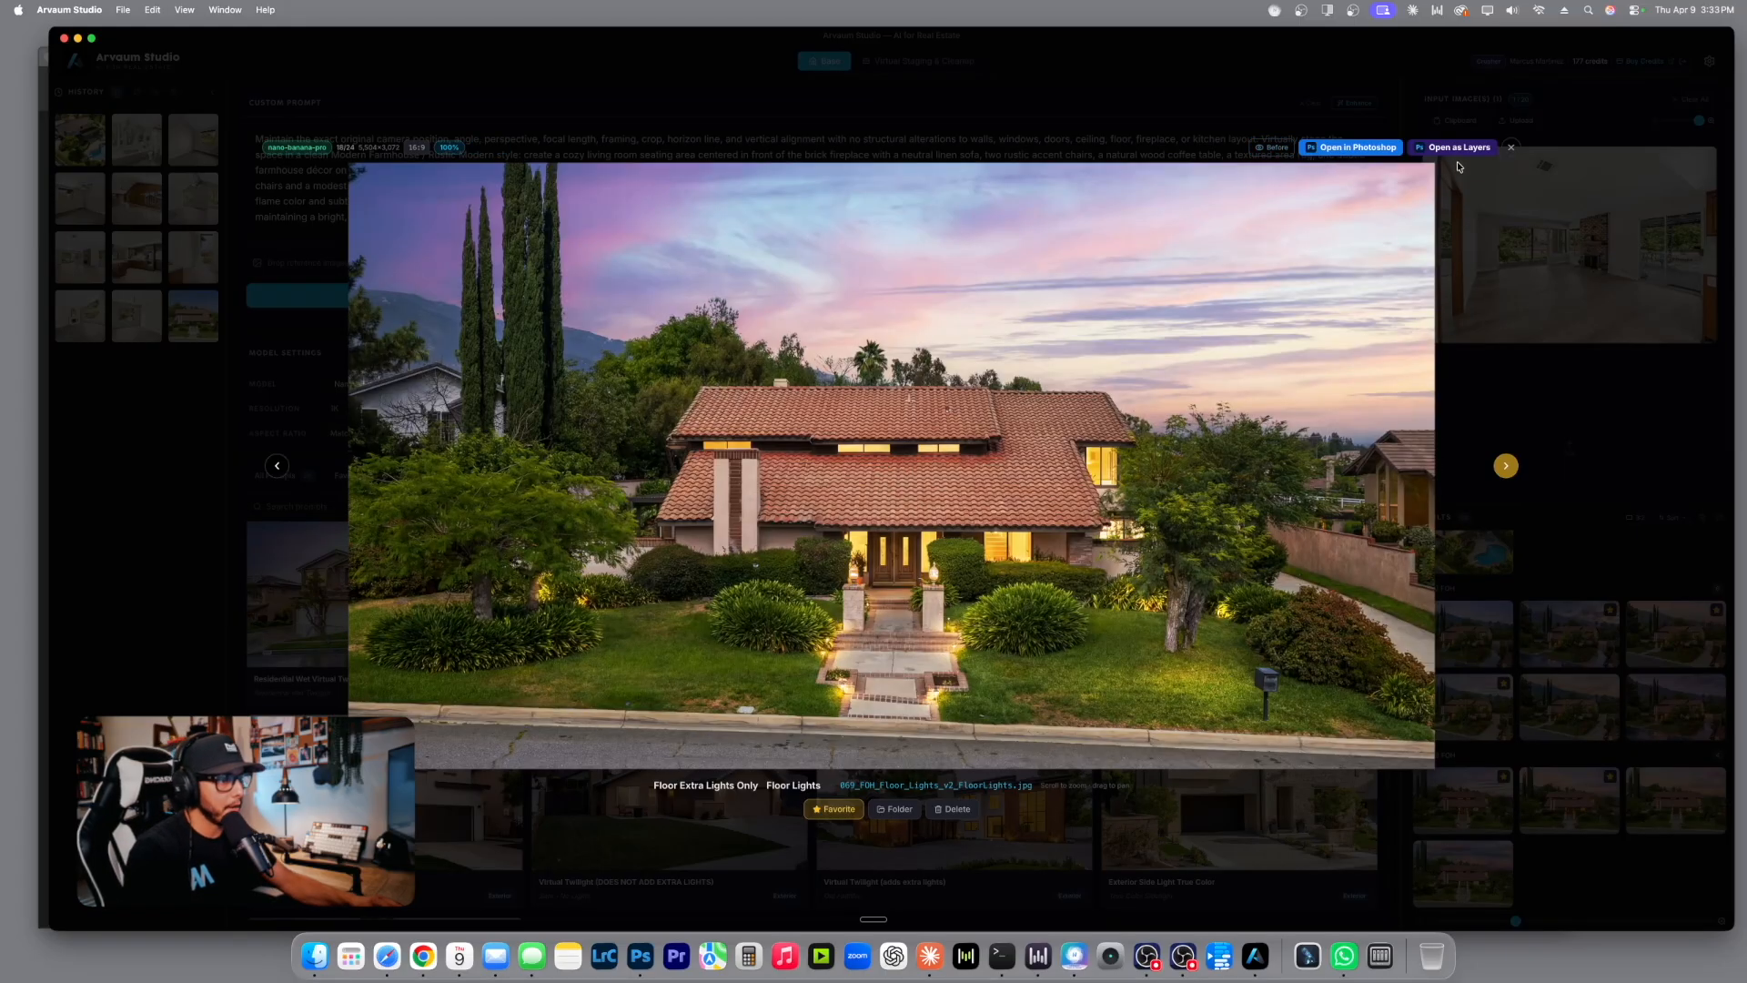
{"action": "left_click", "coordinate": [1267, 153]}
{"action": "left_click", "coordinate": [1266, 153]}
{"action": "left_click", "coordinate": [1266, 153]}
{"action": "left_click", "coordinate": [1267, 153]}
{"action": "left_click", "coordinate": [1266, 152]}
{"action": "left_click", "coordinate": [1267, 153]}
{"action": "left_click", "coordinate": [1267, 152]}
{"action": "left_click", "coordinate": [1267, 152]}
{"action": "left_click", "coordinate": [1267, 153]}
{"action": "left_click", "coordinate": [1267, 153]}
{"action": "left_click", "coordinate": [1510, 146]}
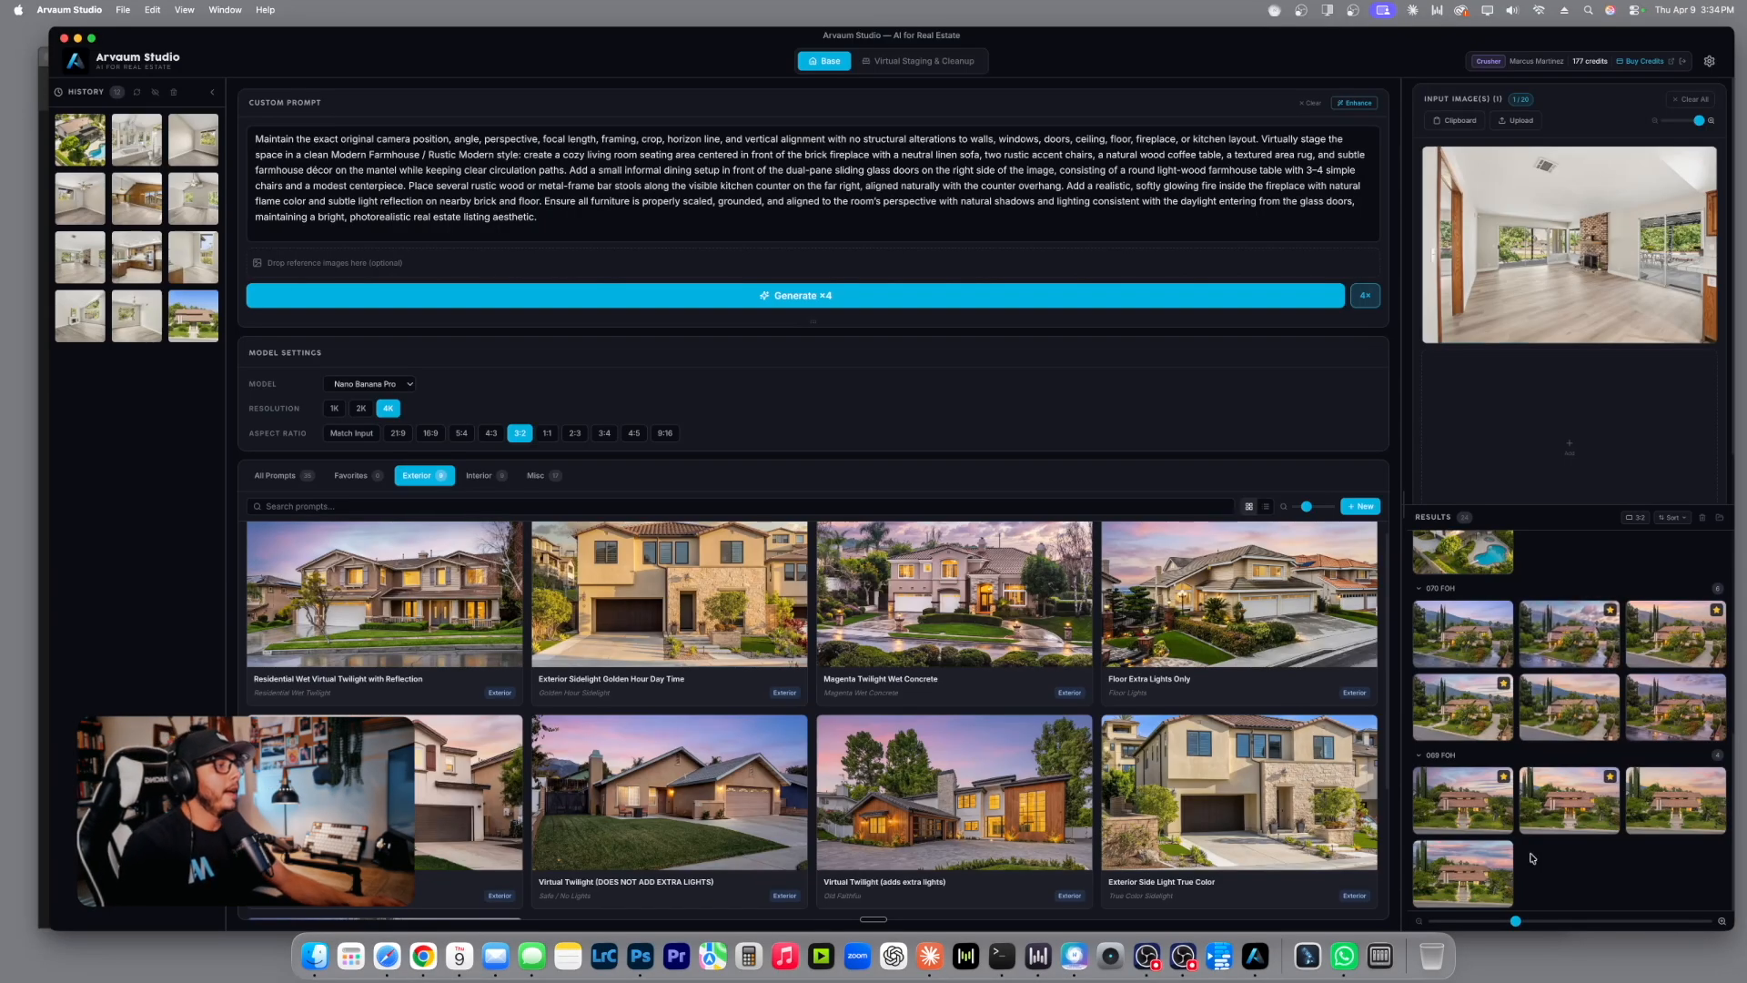
Compare the 070 Warm Bright Virtual Twilight result with its original photo using the before view, and close the preview.
{"action": "left_click", "coordinate": [1579, 720]}
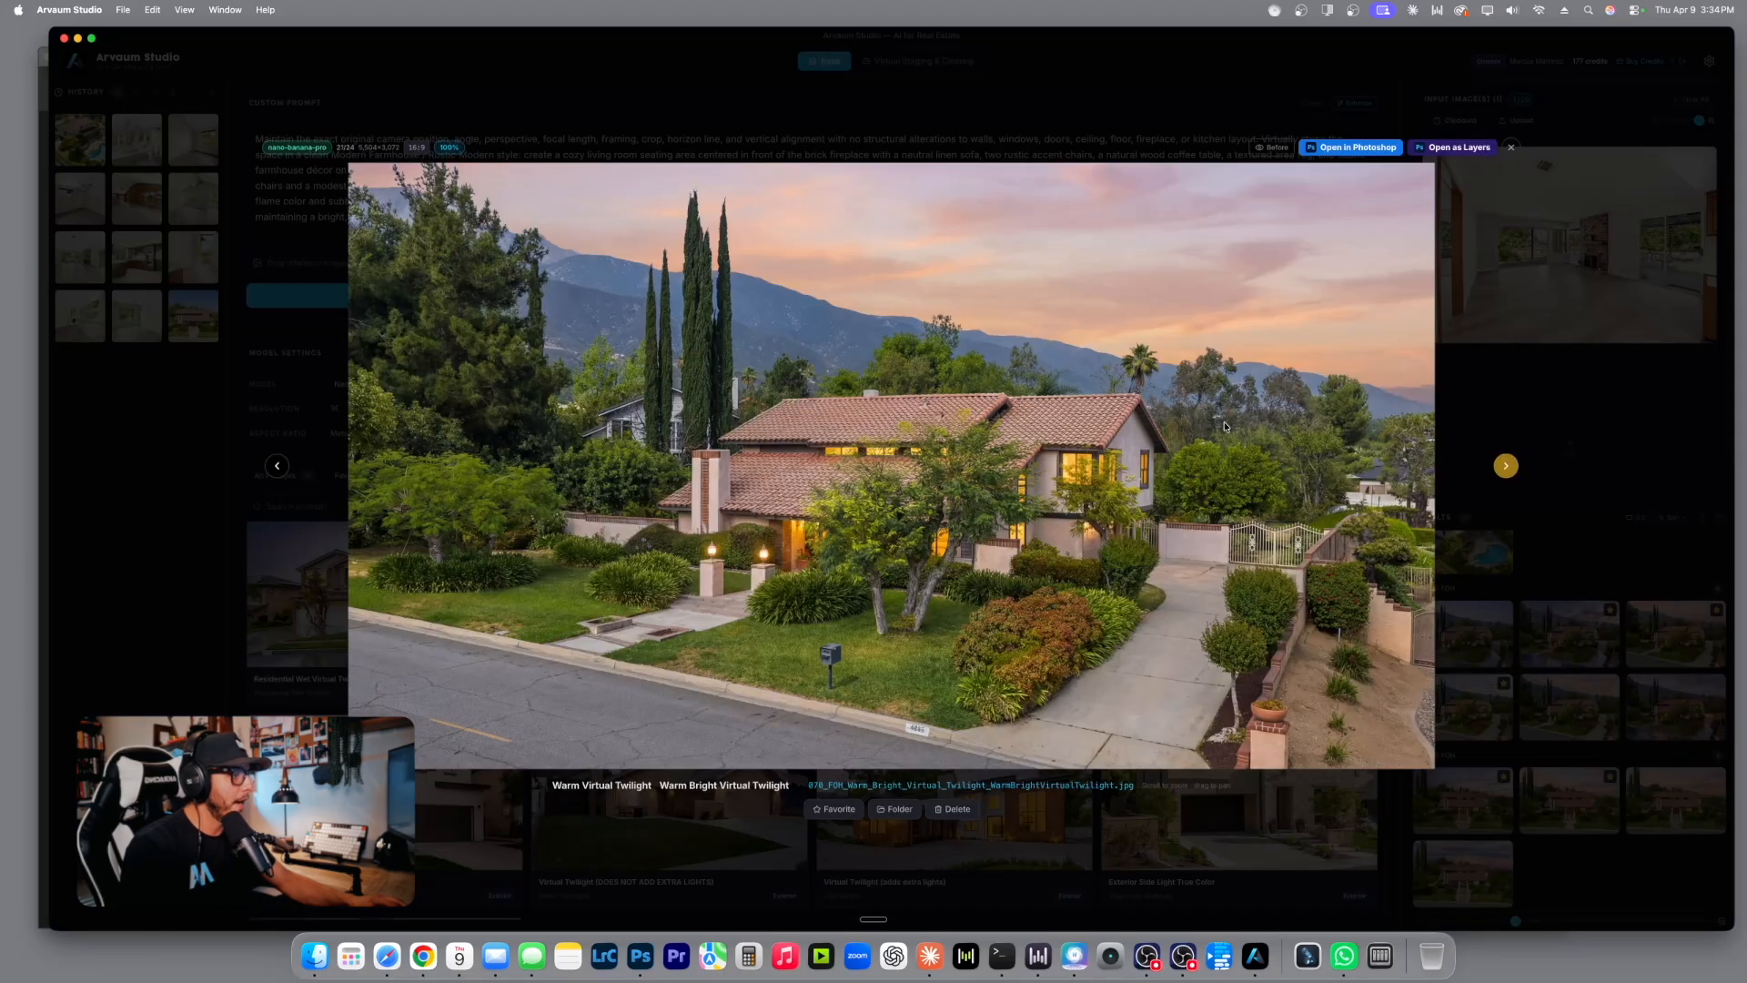
{"action": "left_click", "coordinate": [1271, 147]}
{"action": "left_click", "coordinate": [1271, 146]}
{"action": "left_click", "coordinate": [1271, 147]}
{"action": "left_click", "coordinate": [1271, 147]}
{"action": "left_click", "coordinate": [1271, 147]}
{"action": "left_click", "coordinate": [1271, 146]}
{"action": "left_click", "coordinate": [1271, 147]}
{"action": "left_click", "coordinate": [1271, 146]}
{"action": "left_click", "coordinate": [1271, 147]}
{"action": "left_click", "coordinate": [1271, 147]}
{"action": "left_click", "coordinate": [1271, 146]}
{"action": "left_click", "coordinate": [1271, 146]}
{"action": "left_click", "coordinate": [1271, 146]}
{"action": "left_click", "coordinate": [1271, 146]}
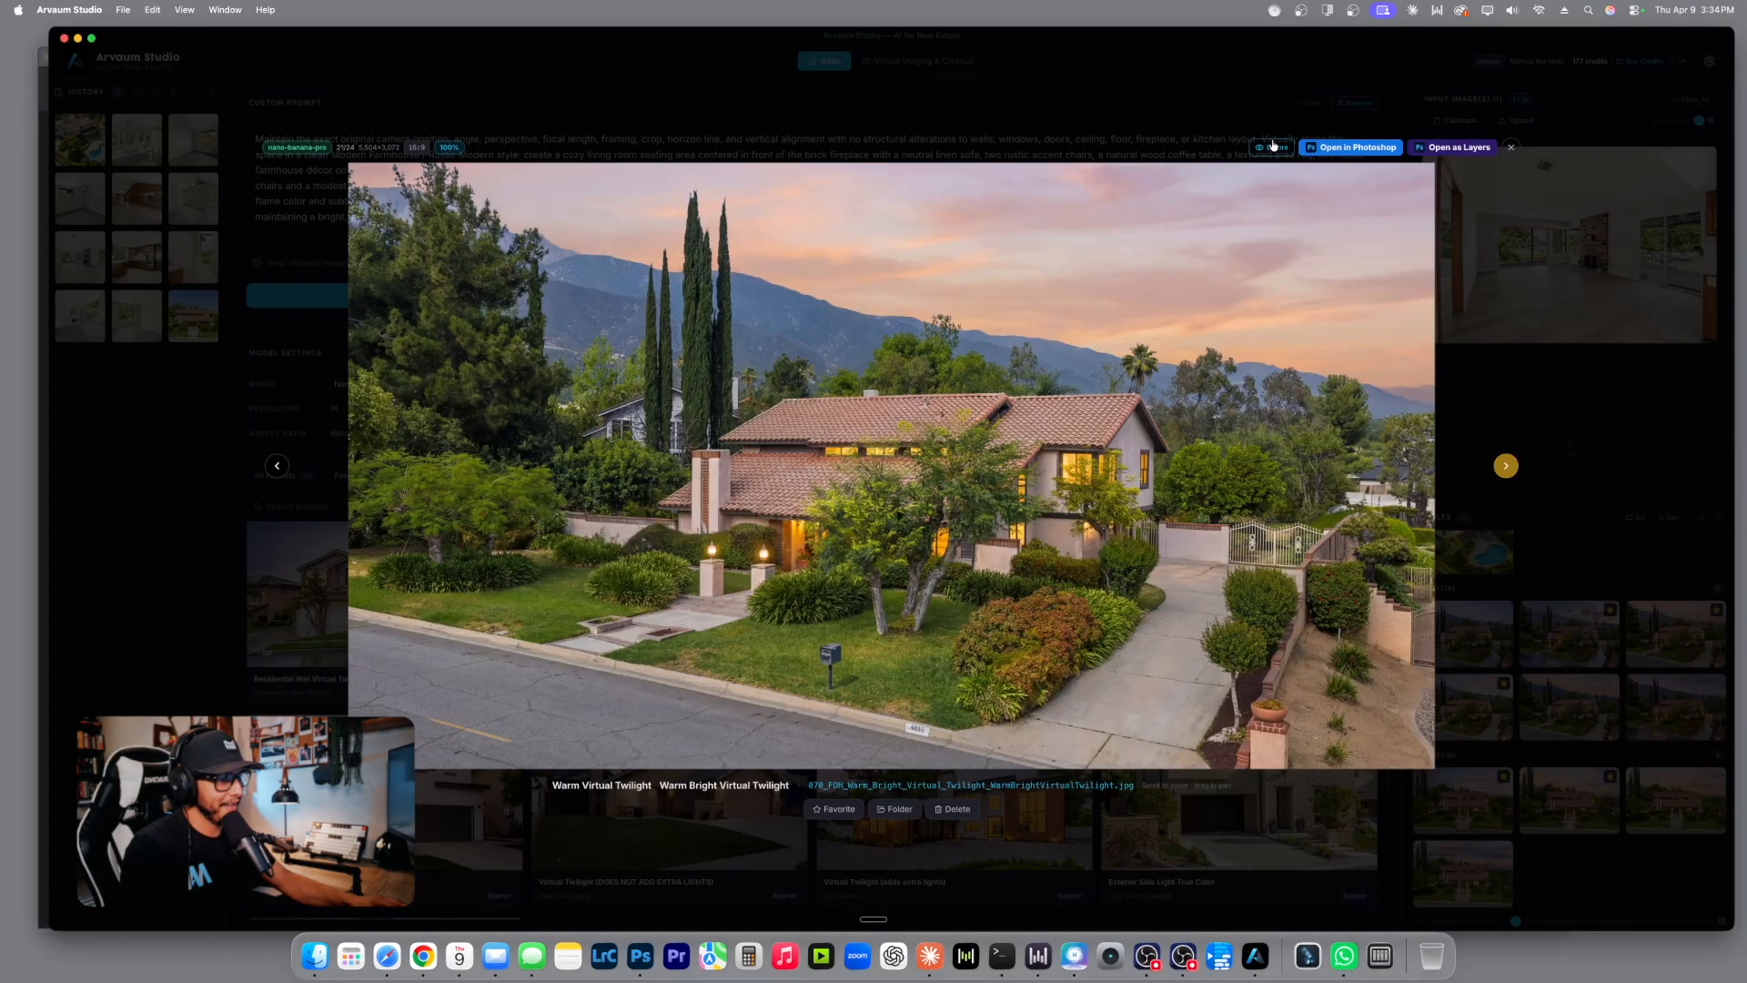
{"action": "left_click", "coordinate": [1511, 147]}
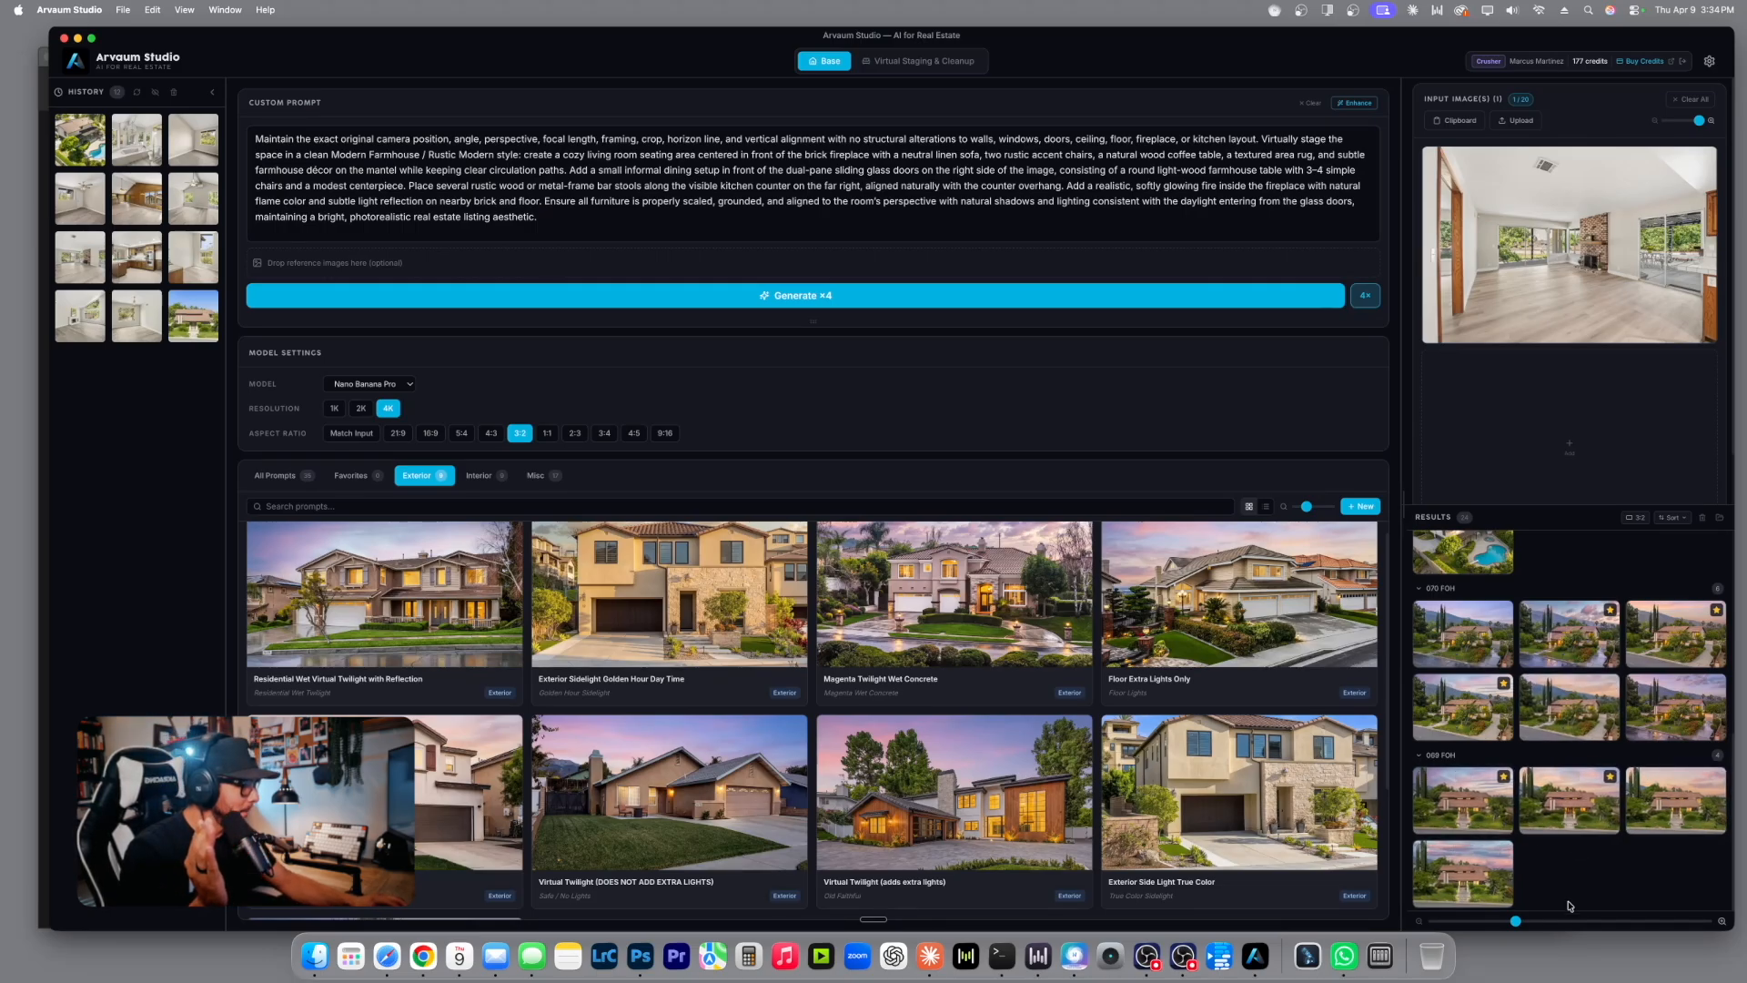
Review the 069 Warm Bright Virtual Twilight v2, 070 Floor Lights v2 and 069 Floor Lights v2 results, and close the preview.
{"action": "left_click", "coordinate": [1573, 824]}
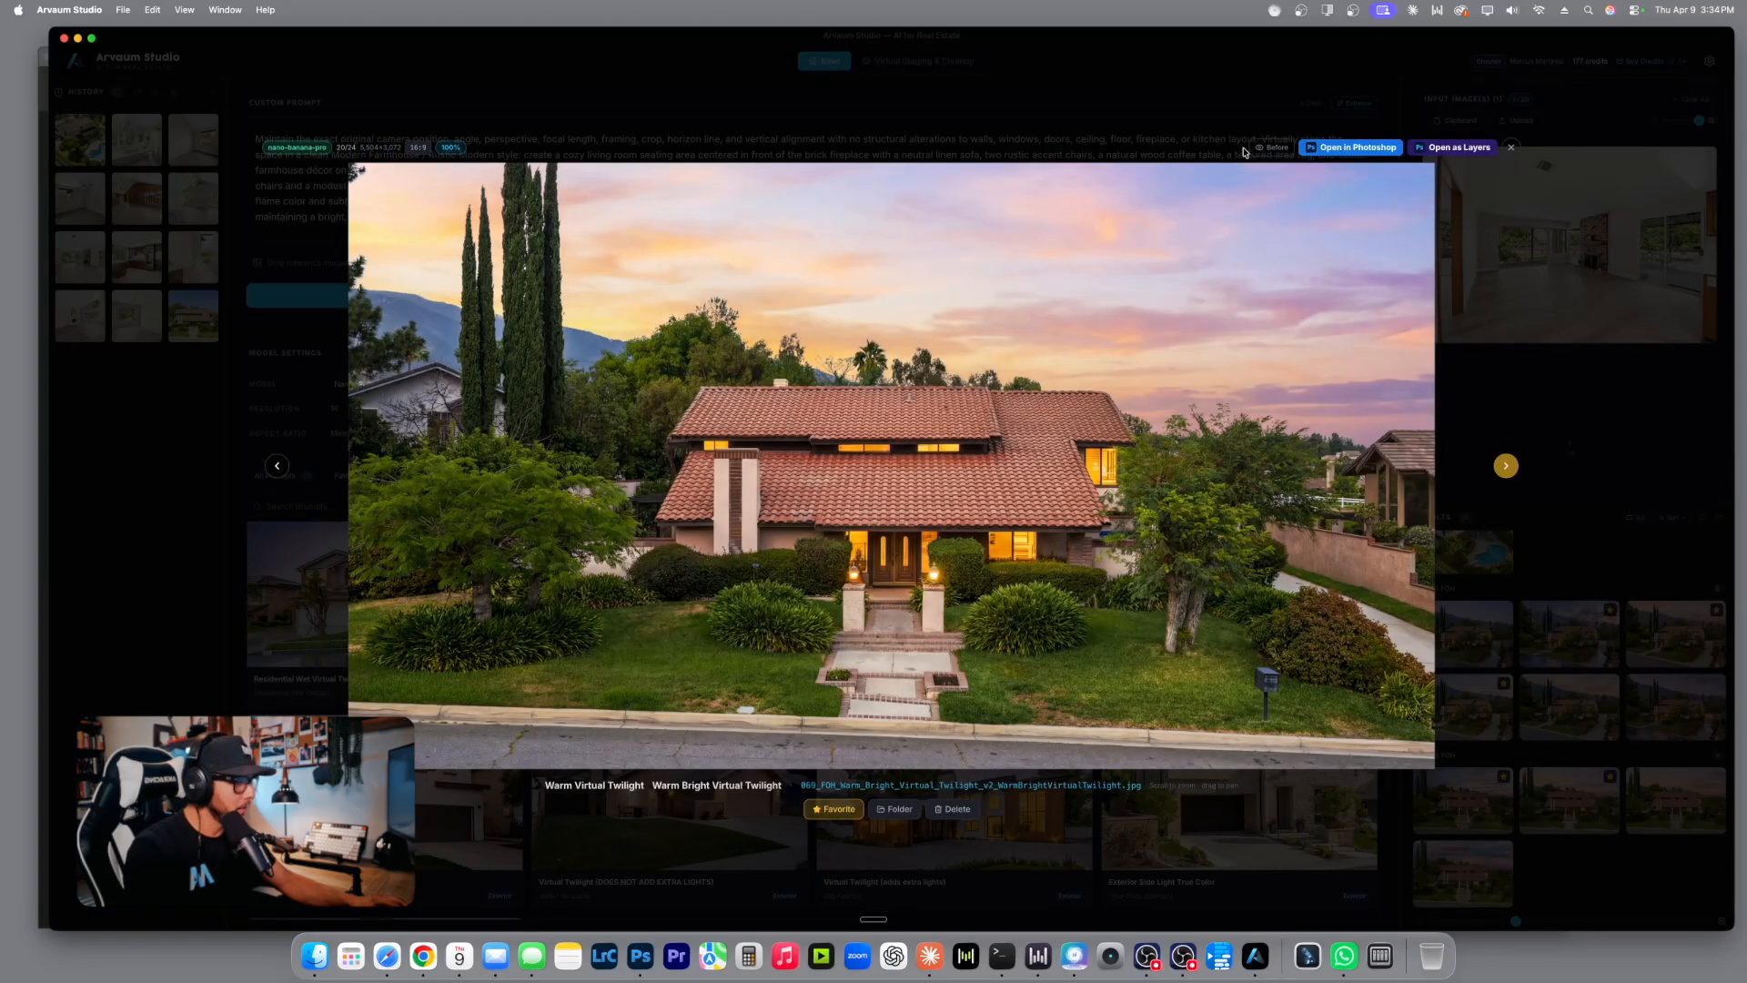
{"action": "left_click", "coordinate": [1272, 147]}
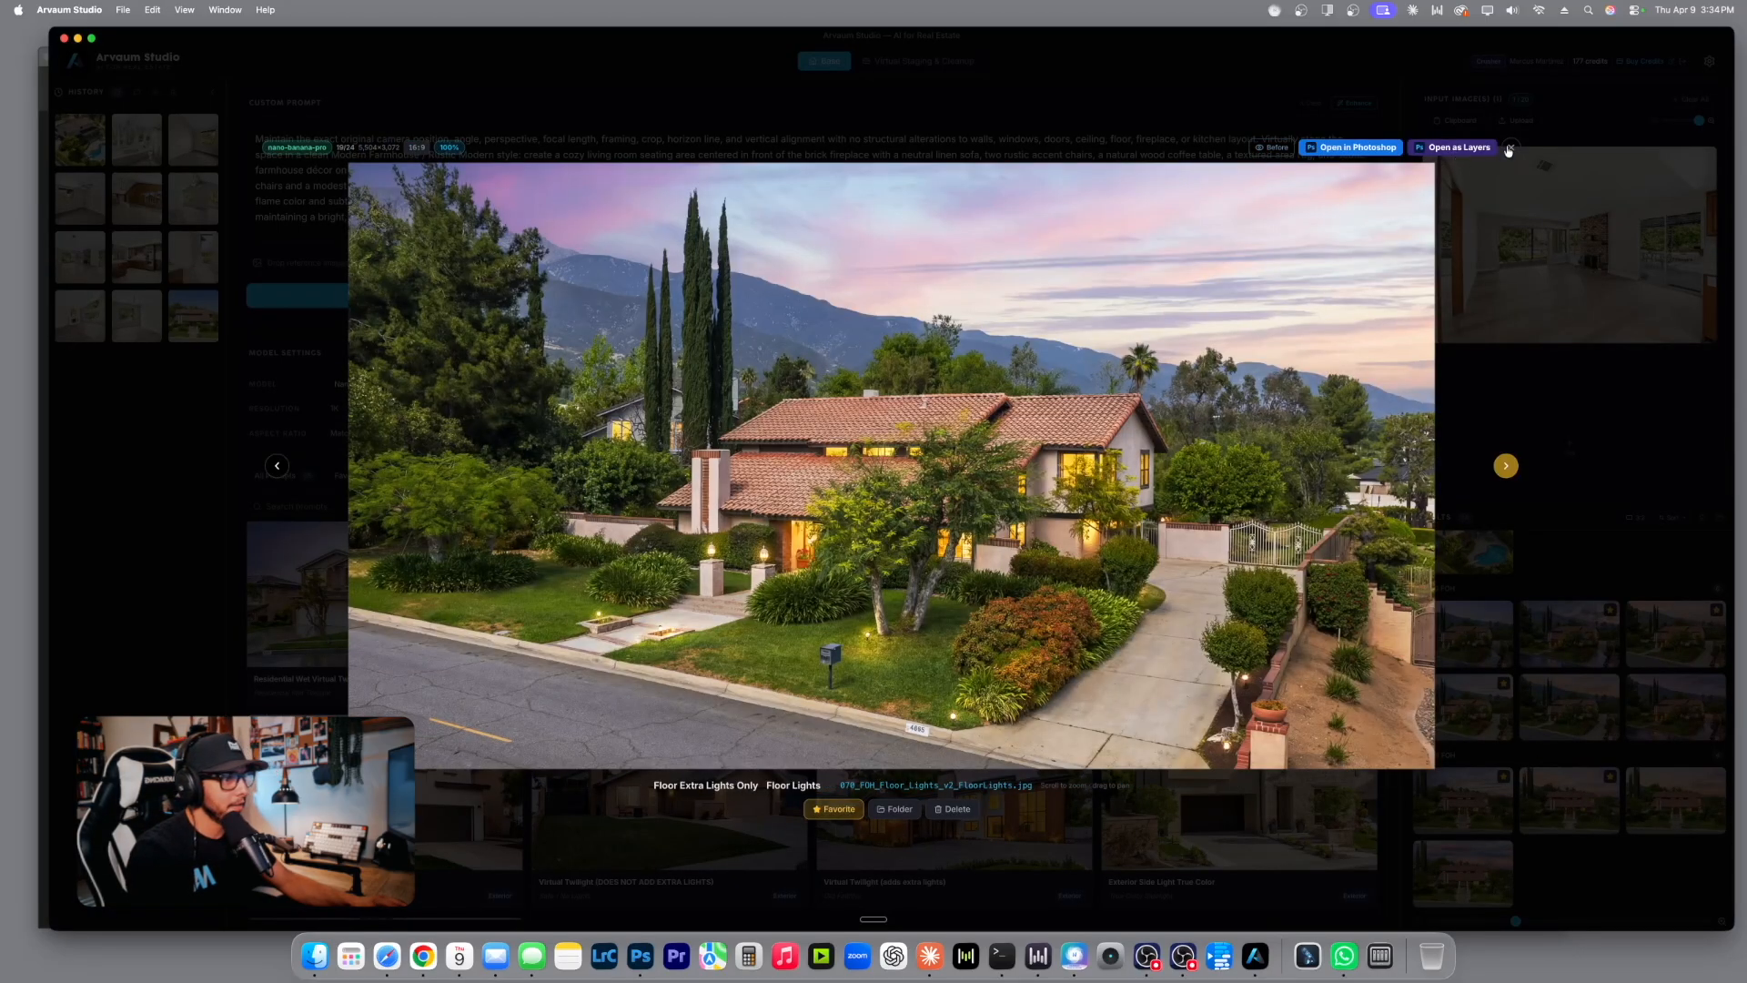
{"action": "left_click", "coordinate": [1511, 147]}
{"action": "left_click", "coordinate": [1479, 812]}
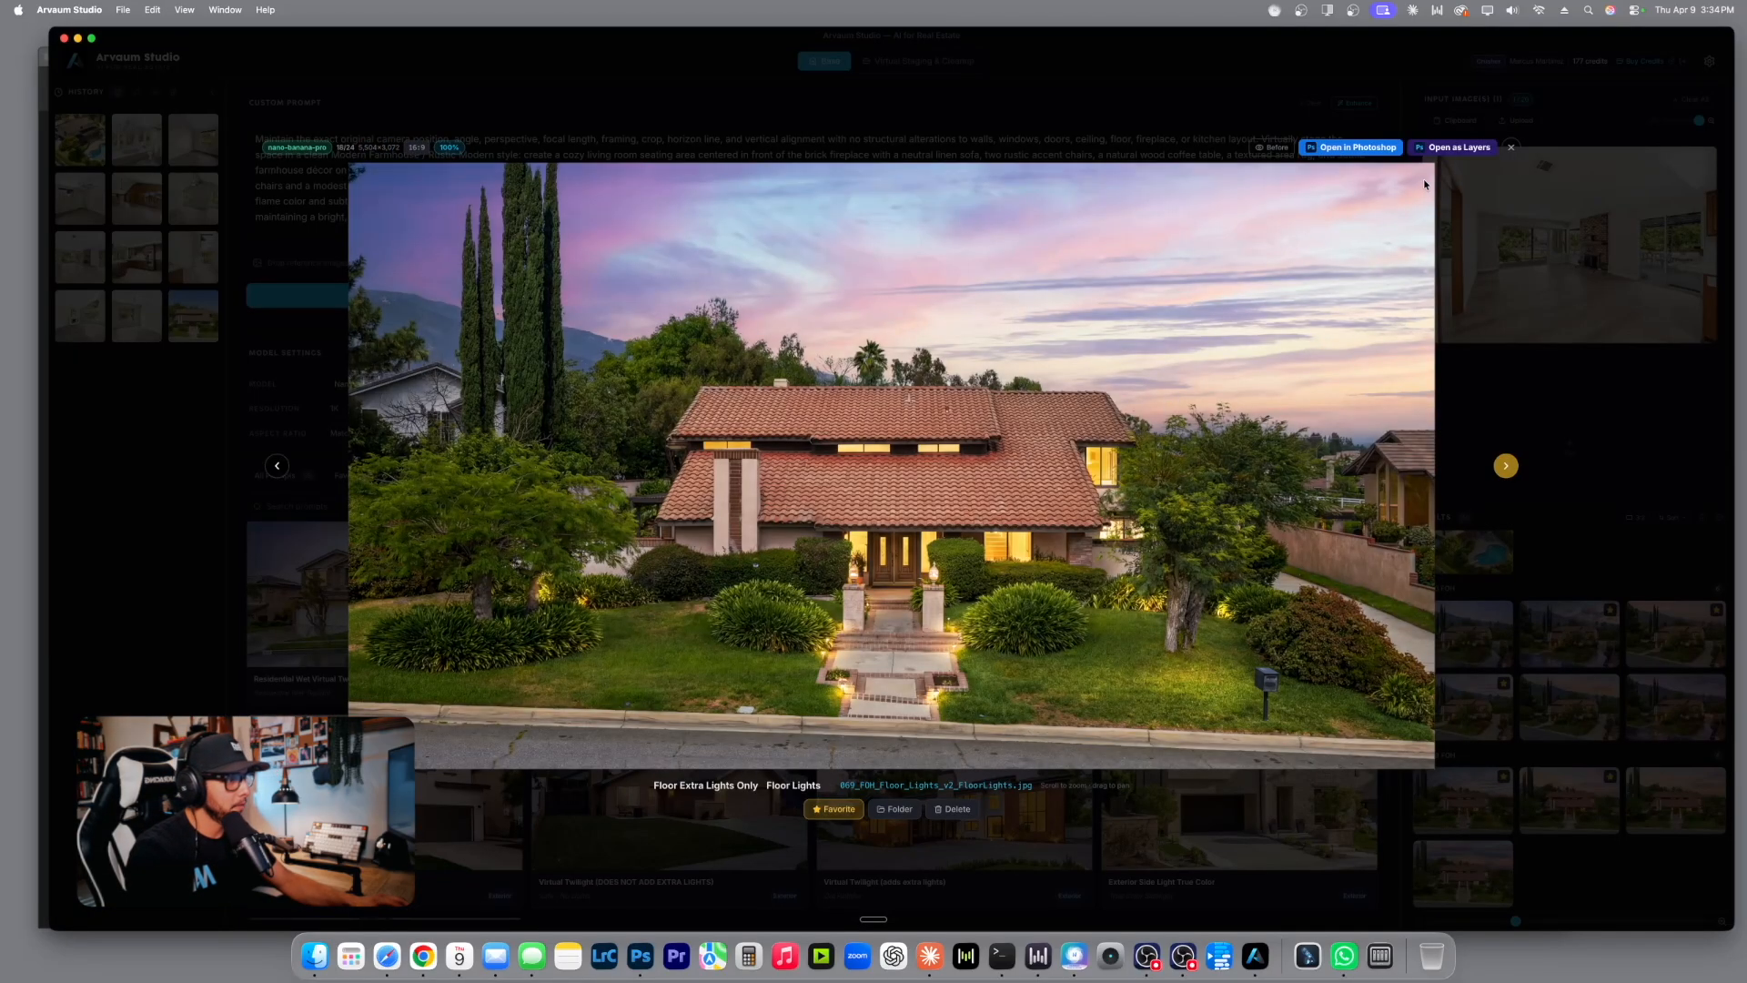
{"action": "left_click", "coordinate": [1512, 148]}
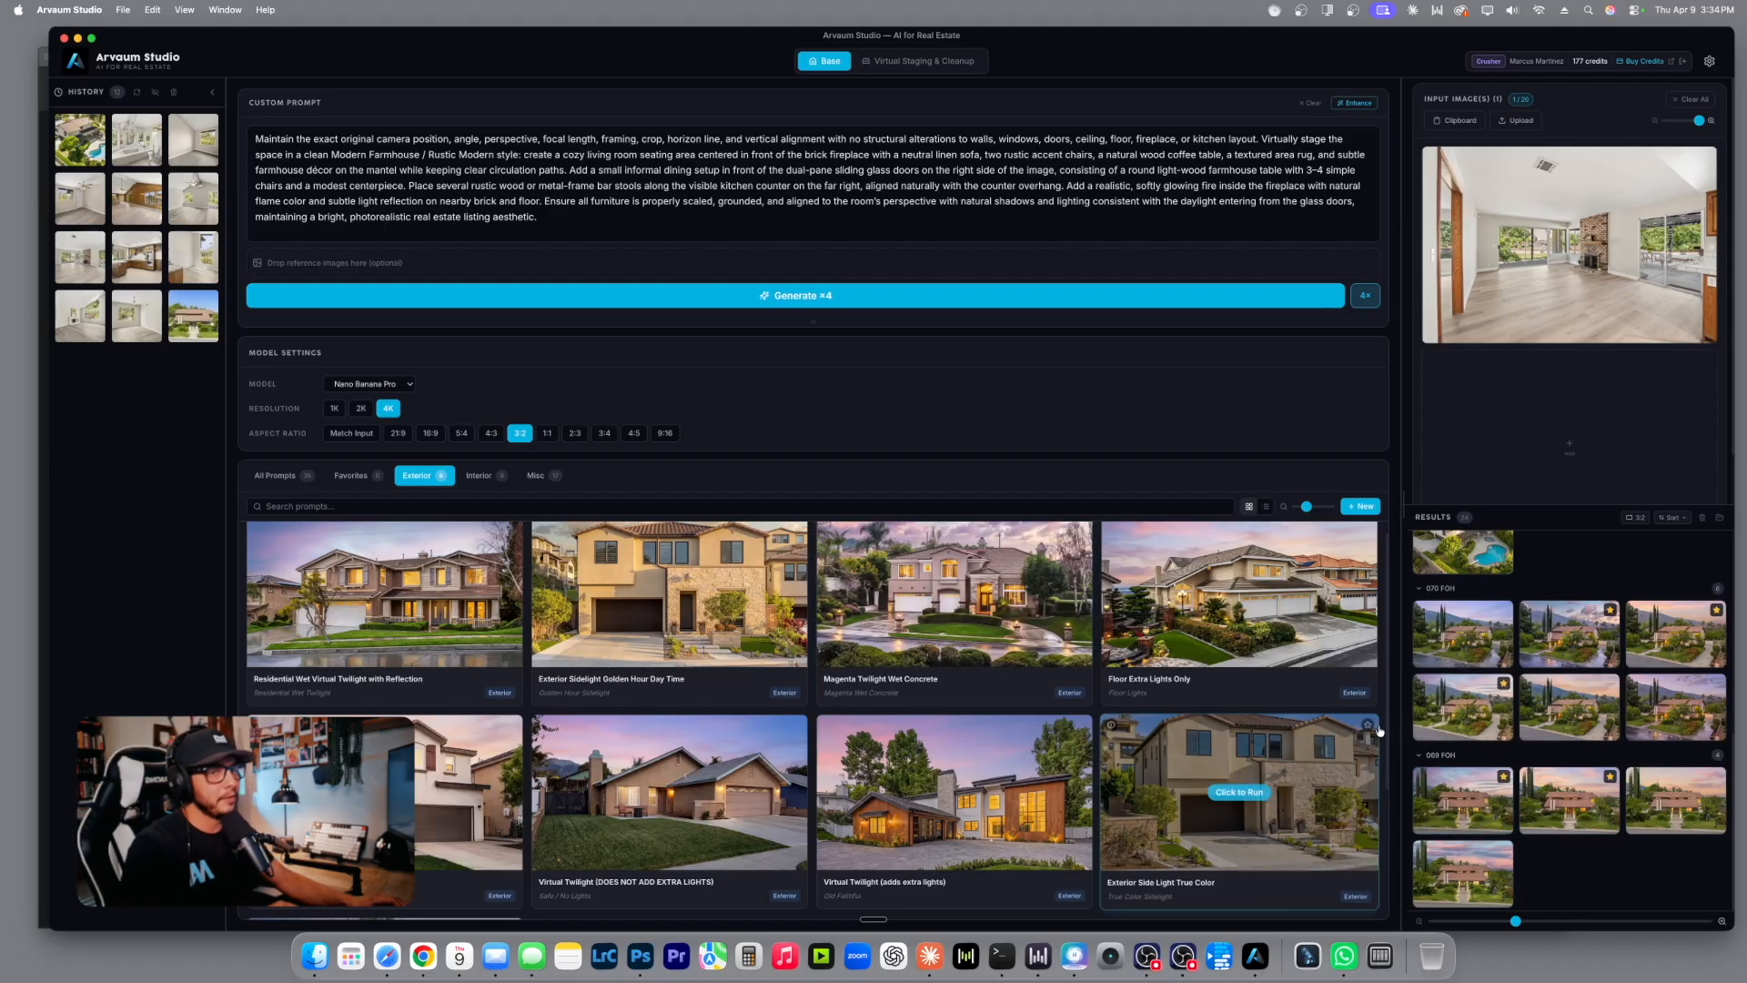
Review the 079 No Clouds Exterior Old Faithful v4 virtual twilight result, and close the preview.
{"action": "scroll", "coordinate": [1607, 801], "scroll_direction": "up", "scroll_amount": 5}
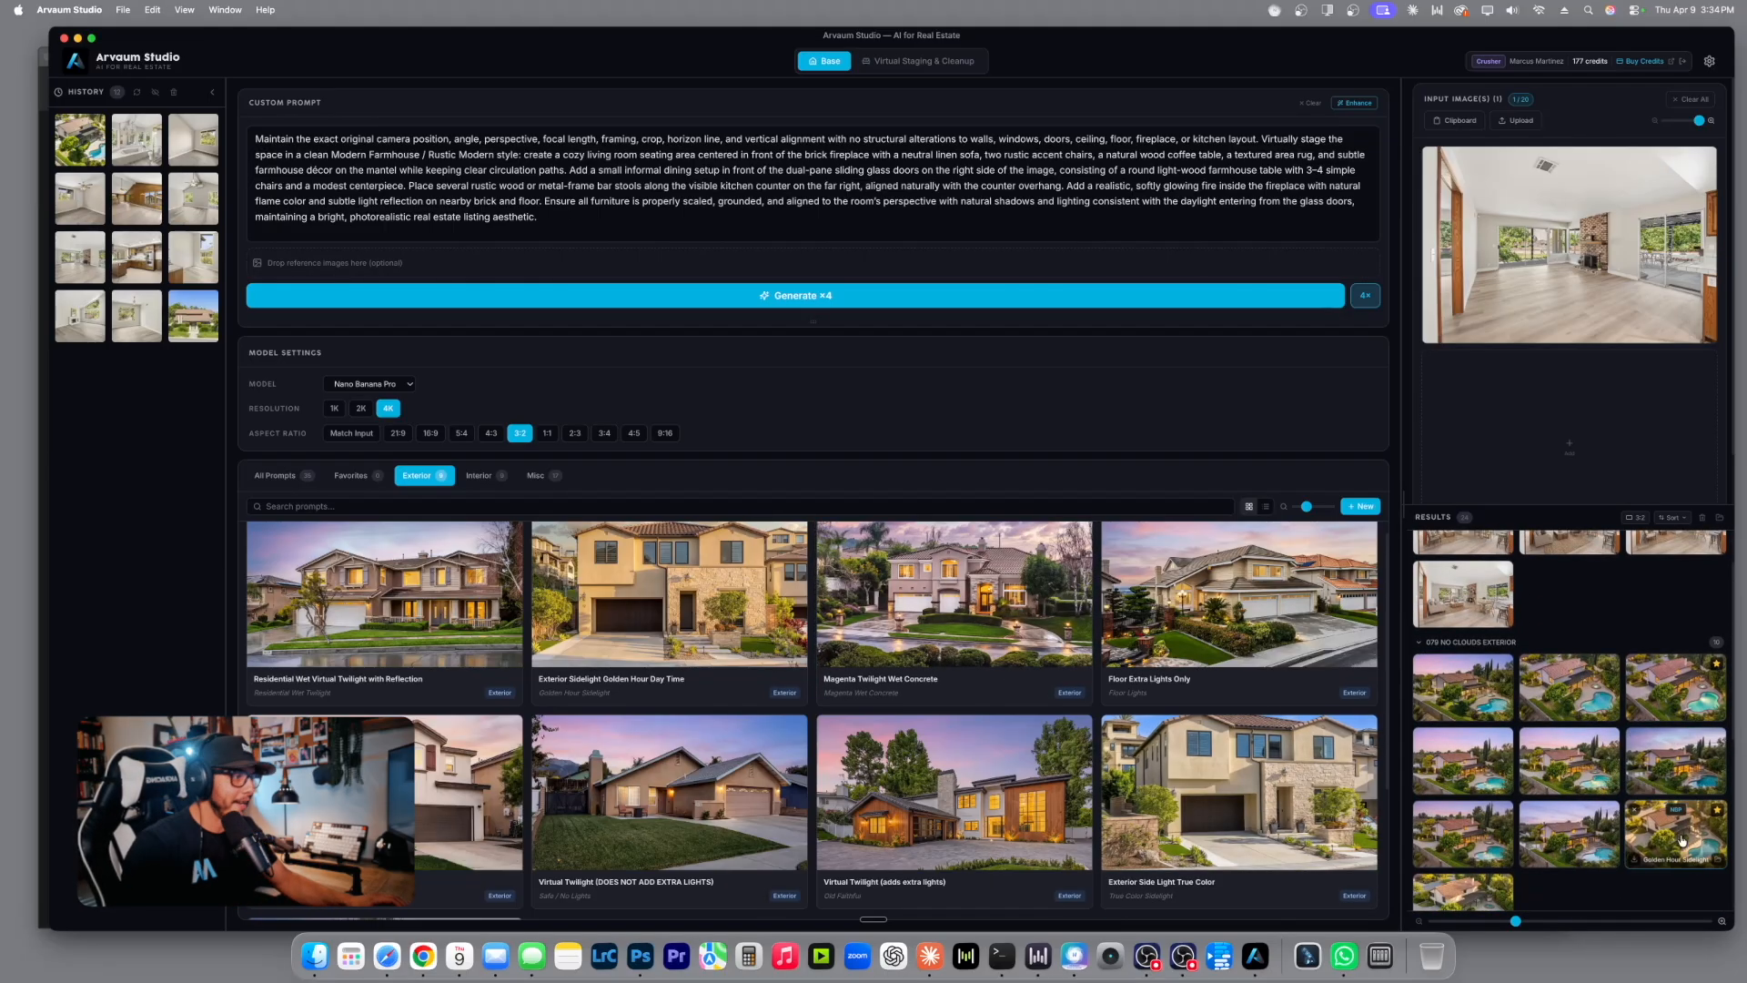
{"action": "left_click", "coordinate": [1683, 693]}
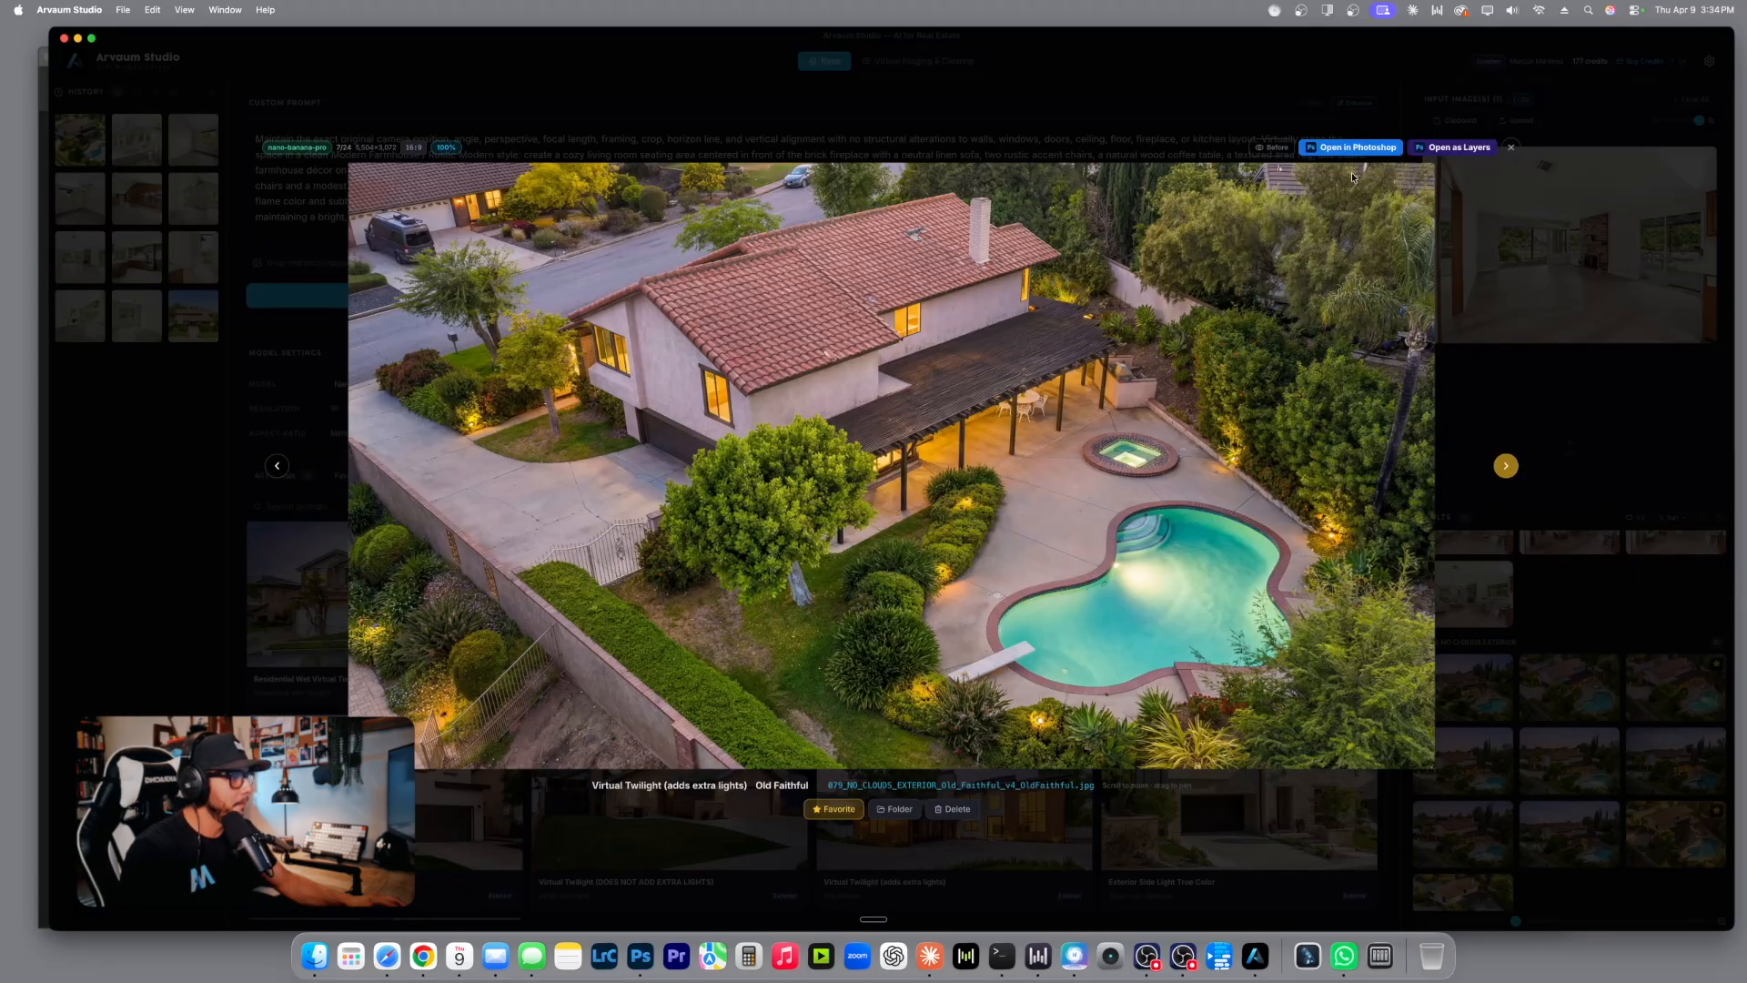
{"action": "left_click", "coordinate": [1511, 146]}
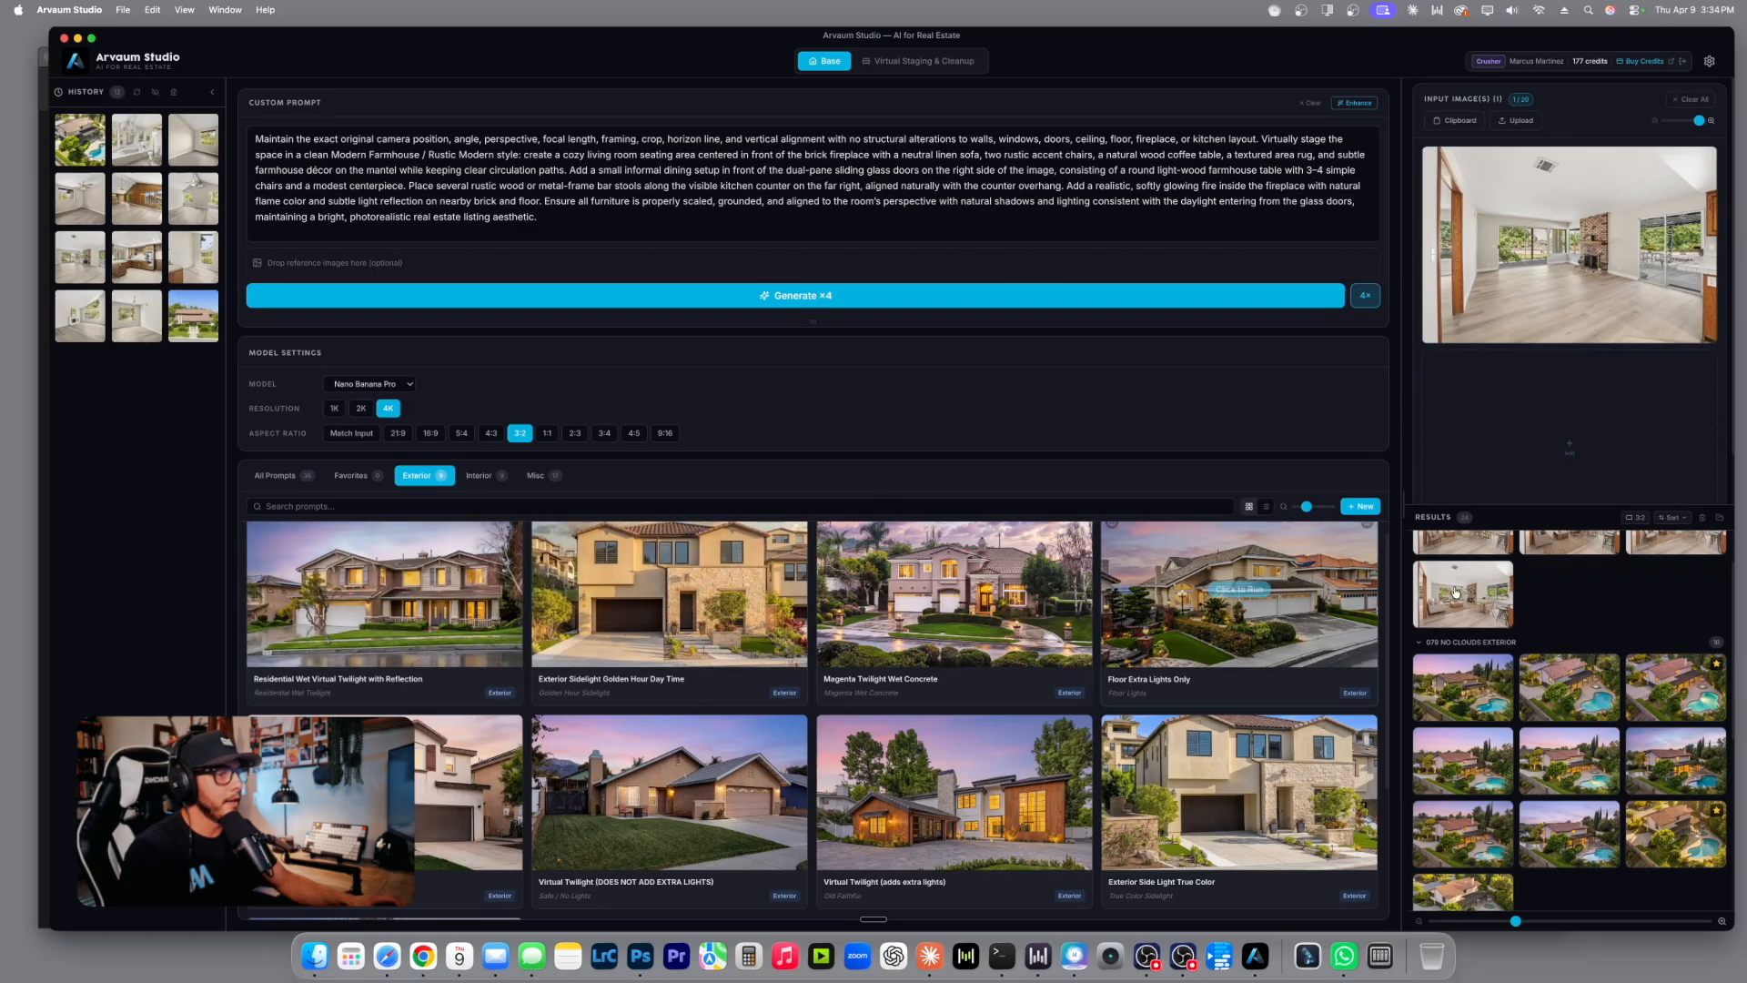
Review the four 033 Living Room + Informal dining staging results, checking the first against its original photo with the before view.
{"action": "scroll", "coordinate": [1534, 630], "scroll_direction": "up", "scroll_amount": 2}
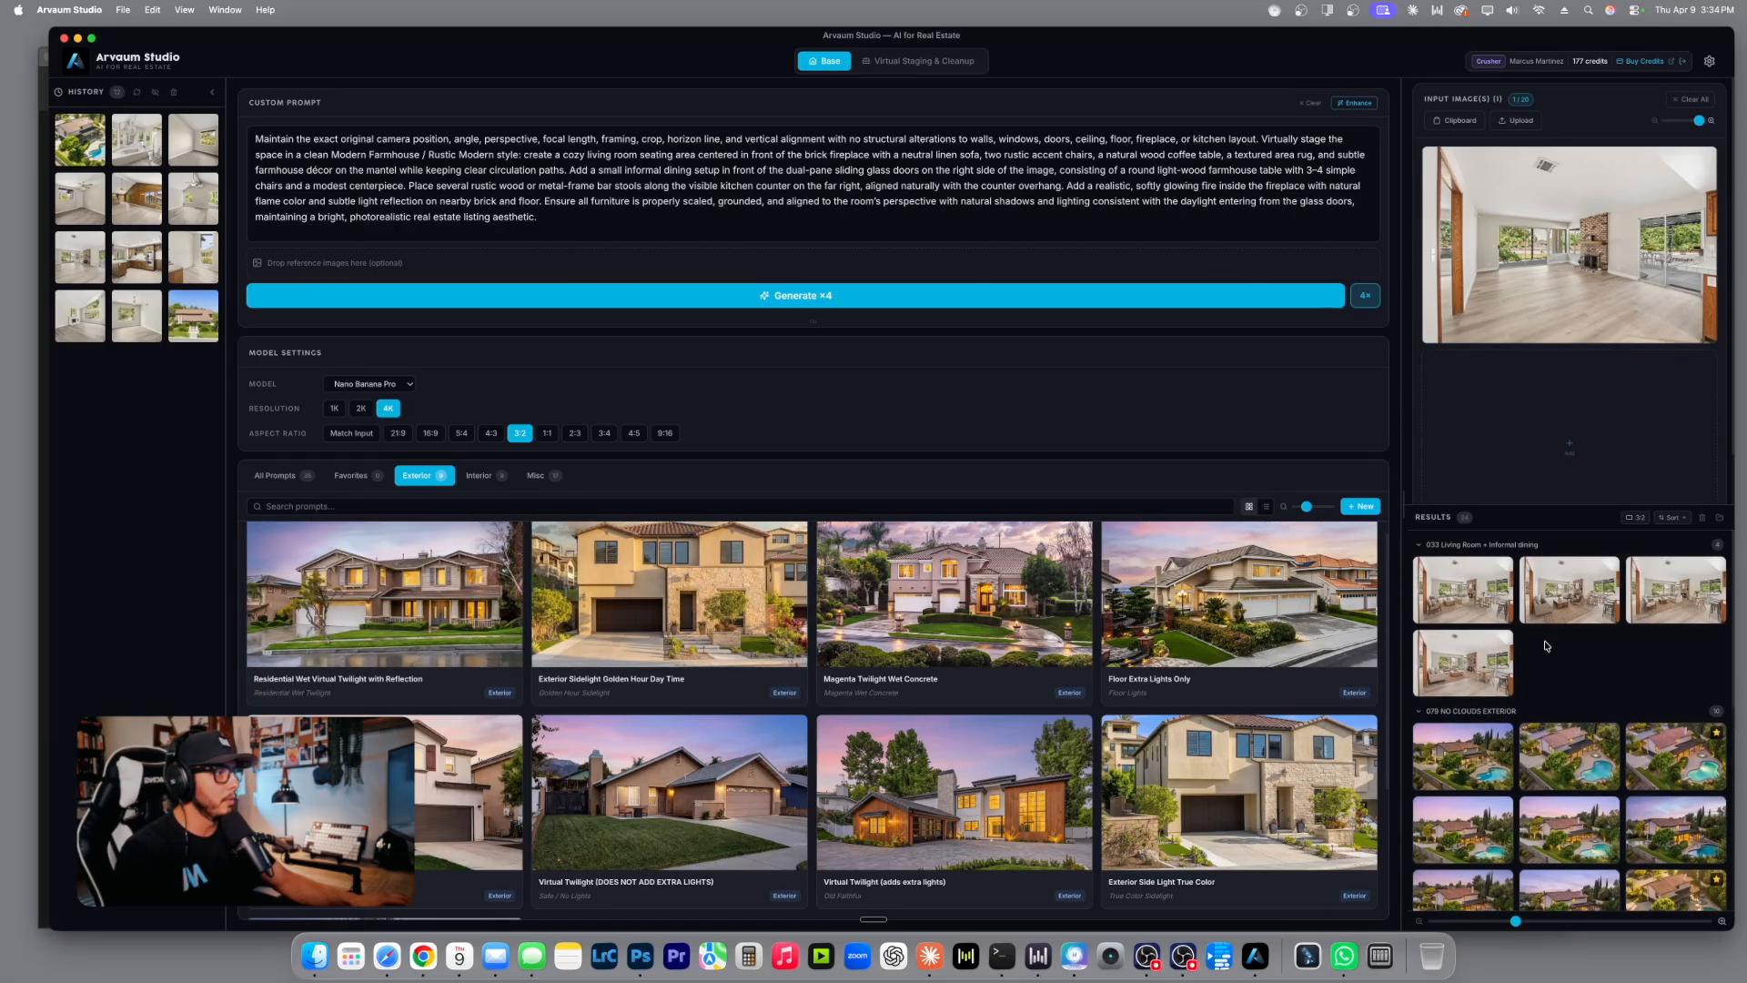
{"action": "left_click", "coordinate": [1484, 591]}
{"action": "left_click", "coordinate": [1276, 148]}
{"action": "left_click", "coordinate": [1277, 148]}
{"action": "key", "text": "Right"}
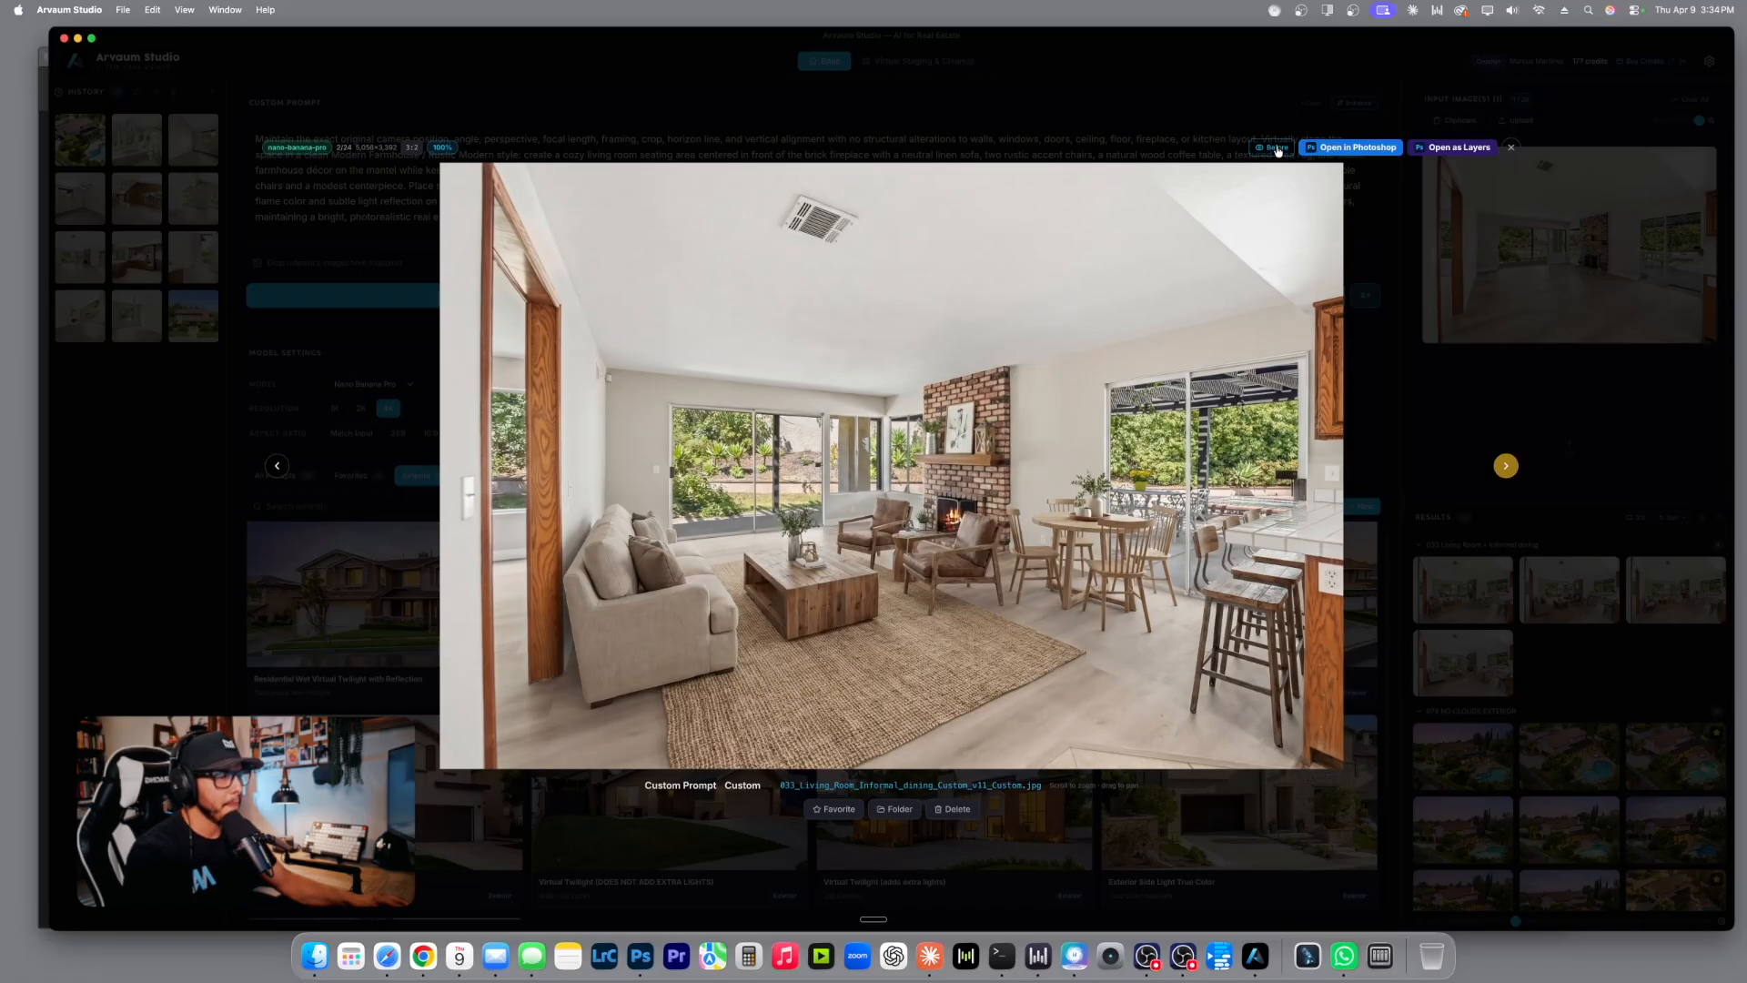
{"action": "key", "text": "Right"}
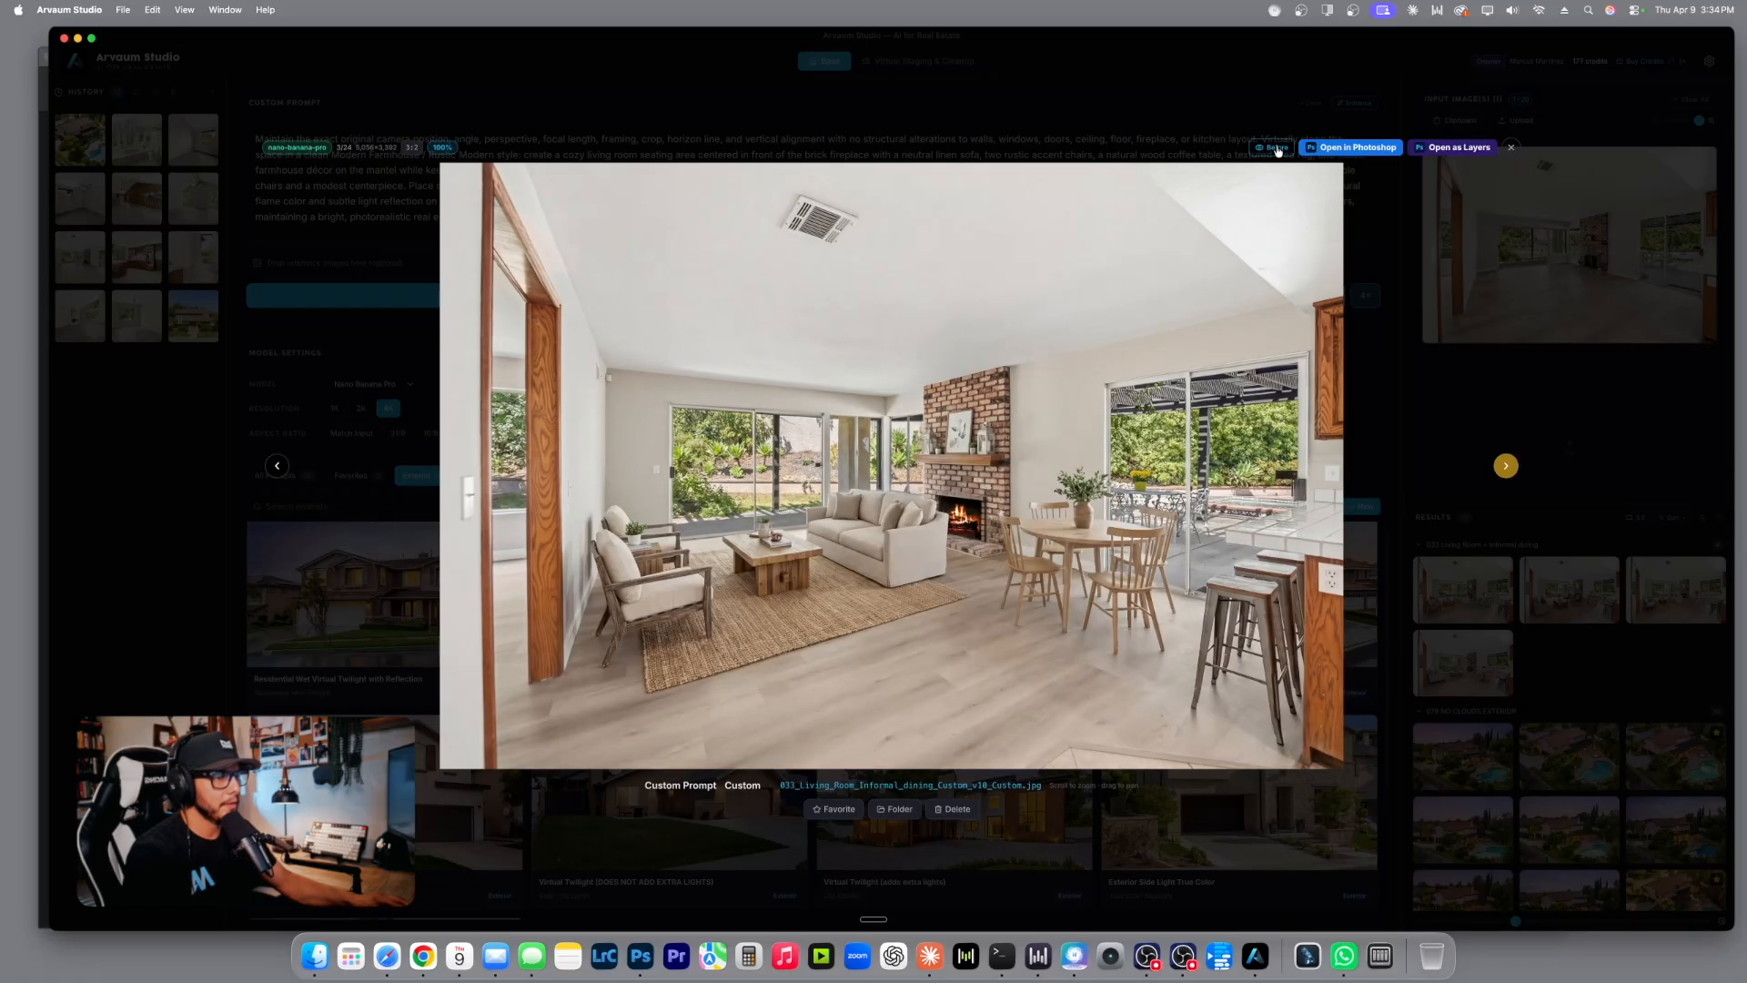
{"action": "key", "text": "Right"}
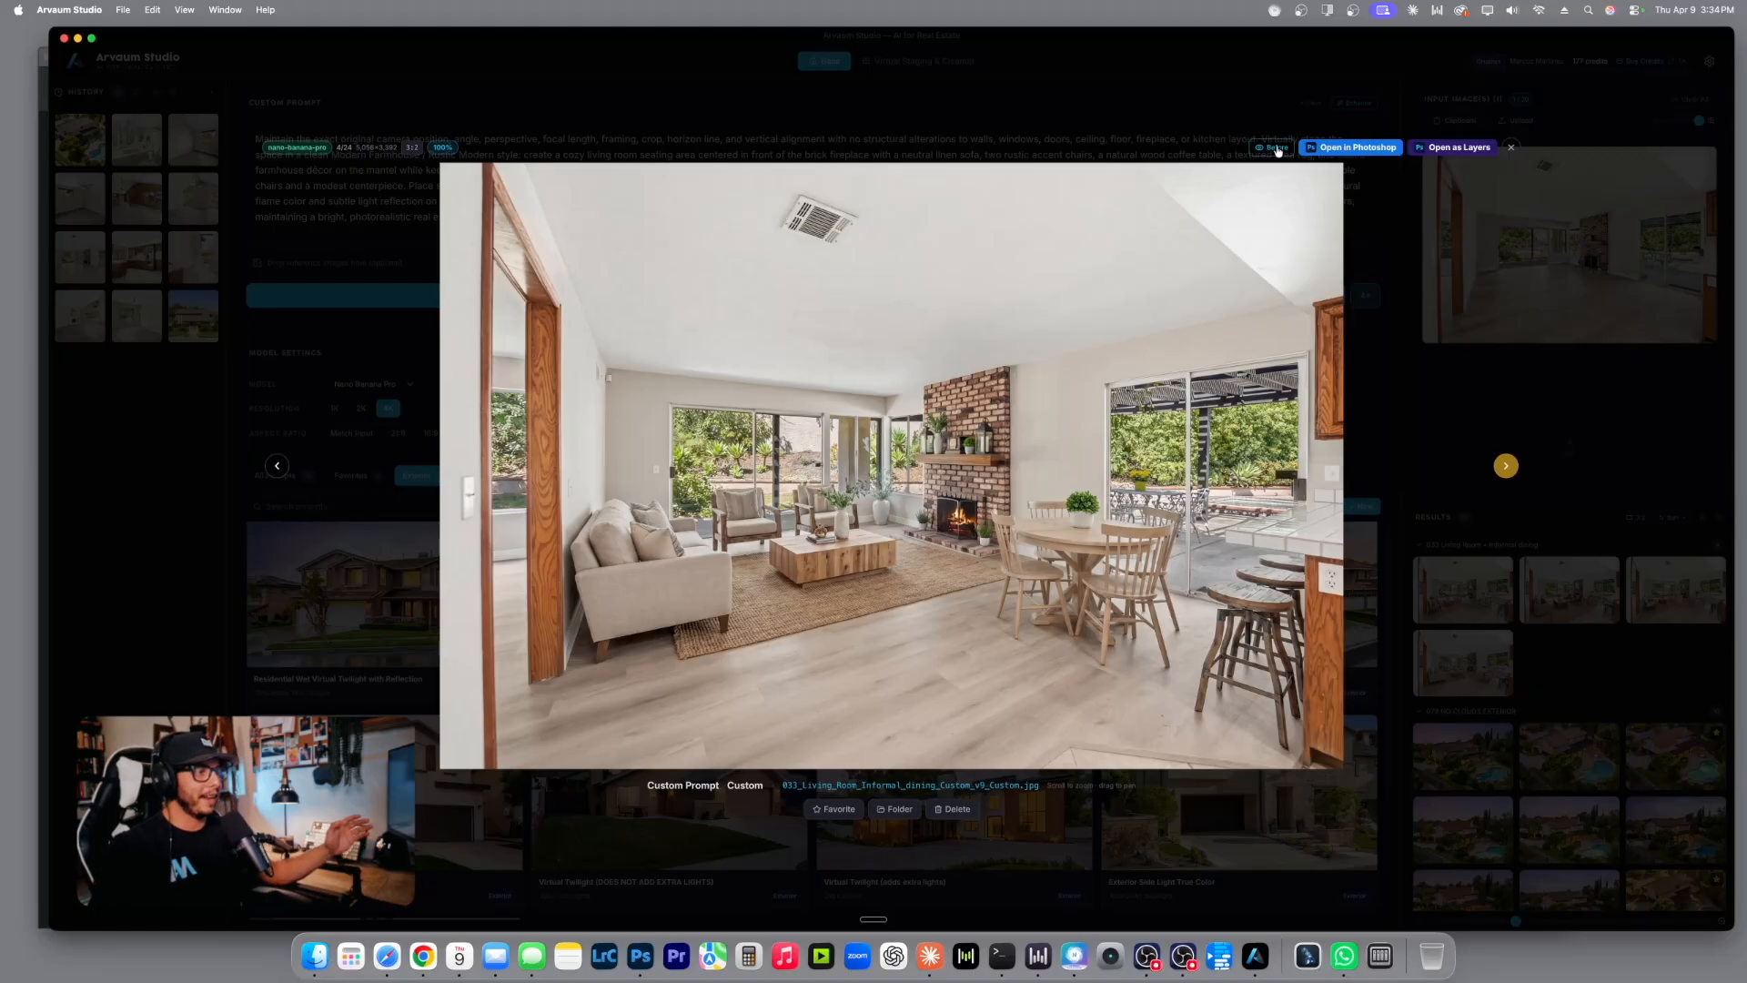
Compare the 033 Living Room v9 result with its original using the before view, mark it as a favorite, and close the preview.
{"action": "left_click", "coordinate": [1274, 146]}
{"action": "left_click", "coordinate": [1274, 147]}
{"action": "left_click", "coordinate": [1273, 147]}
{"action": "left_click", "coordinate": [1274, 147]}
{"action": "left_click", "coordinate": [1274, 147]}
{"action": "left_click", "coordinate": [1274, 147]}
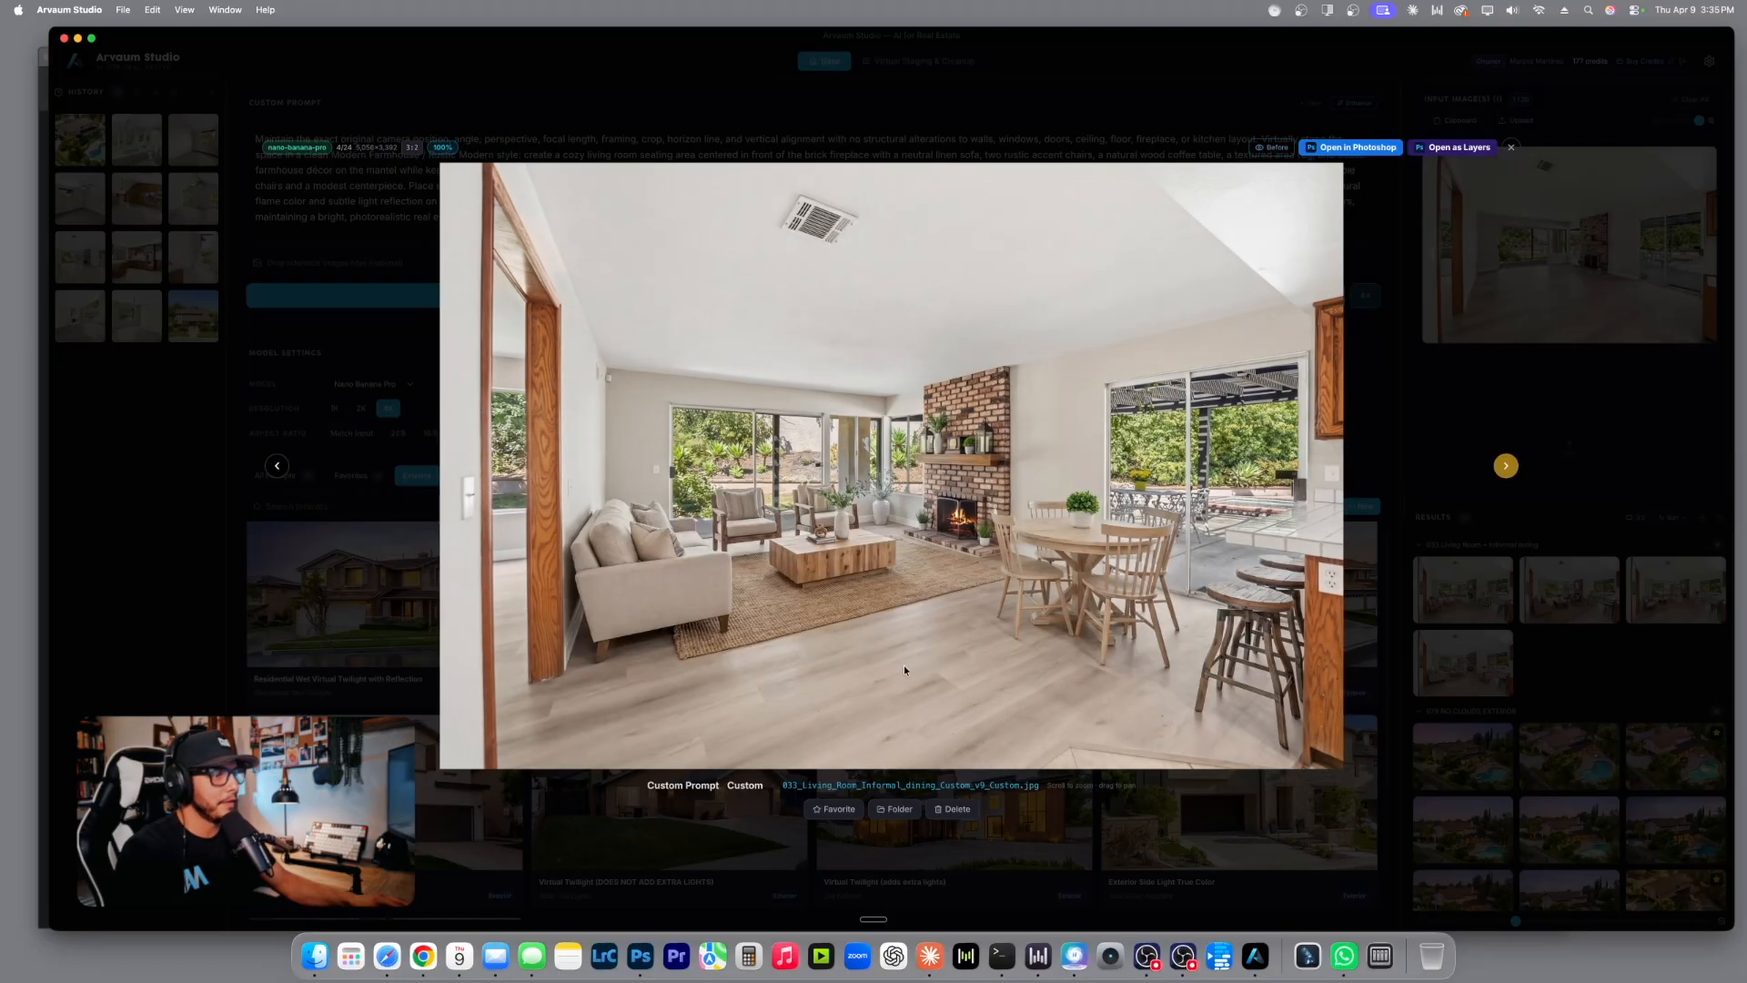
{"action": "left_click", "coordinate": [842, 811]}
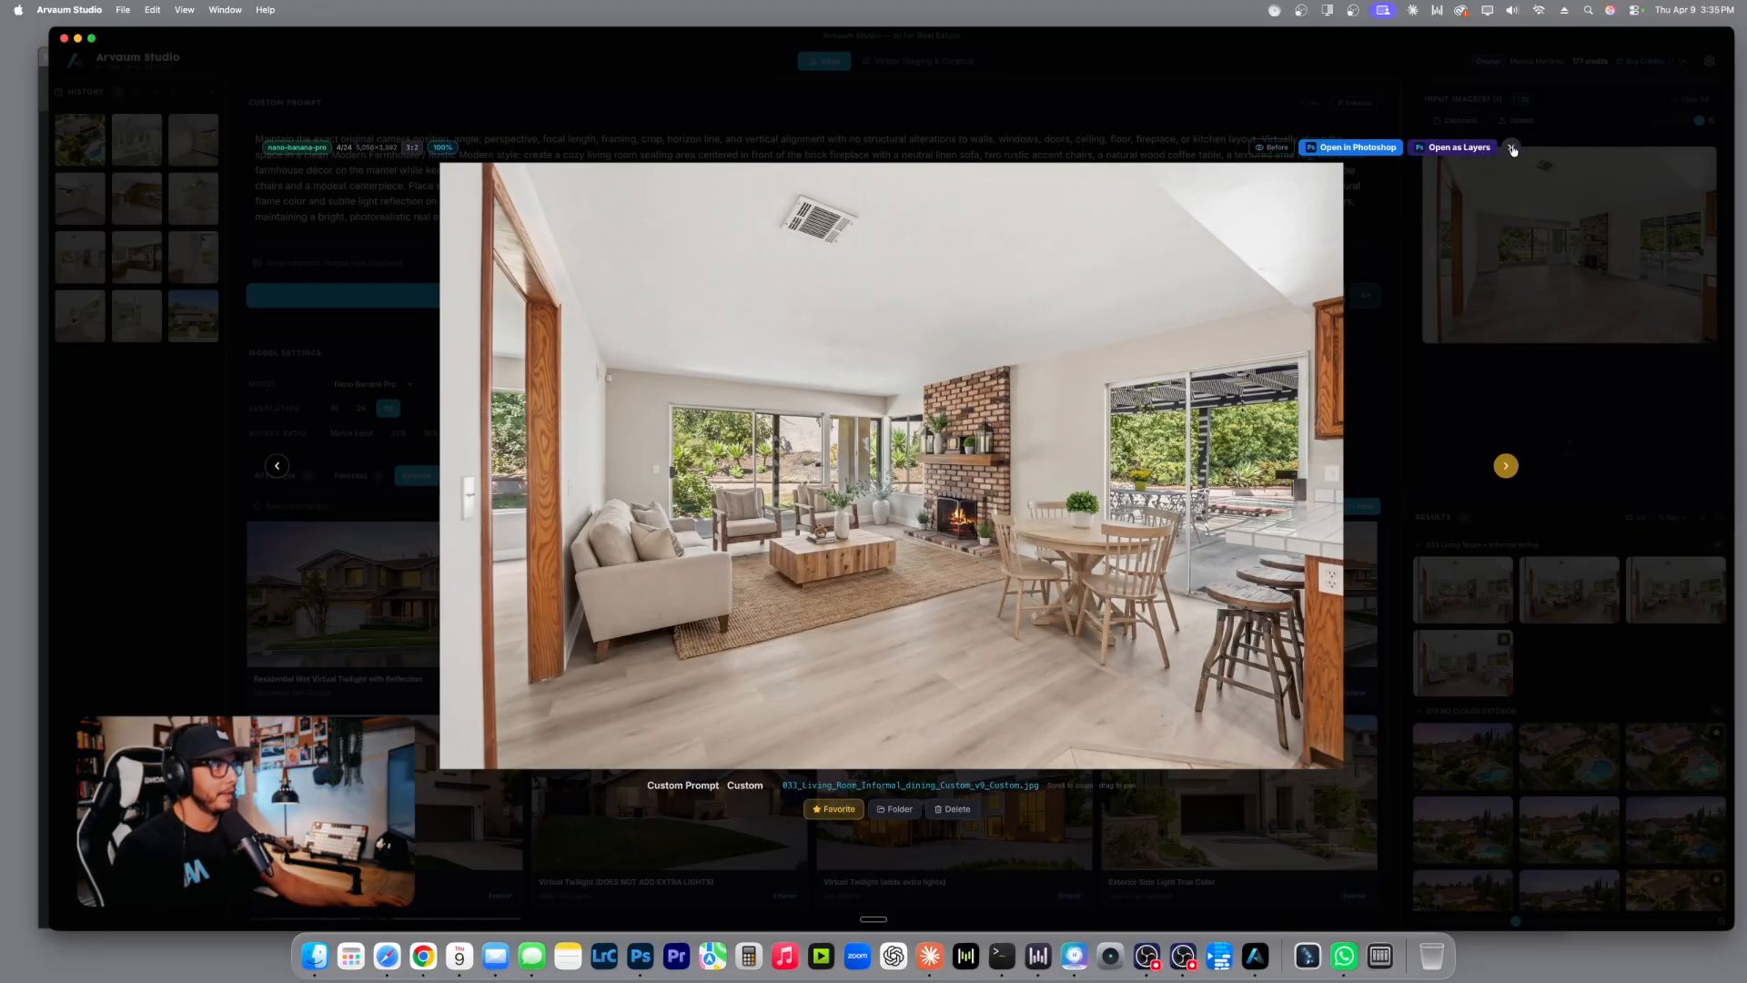
{"action": "left_click", "coordinate": [1510, 147]}
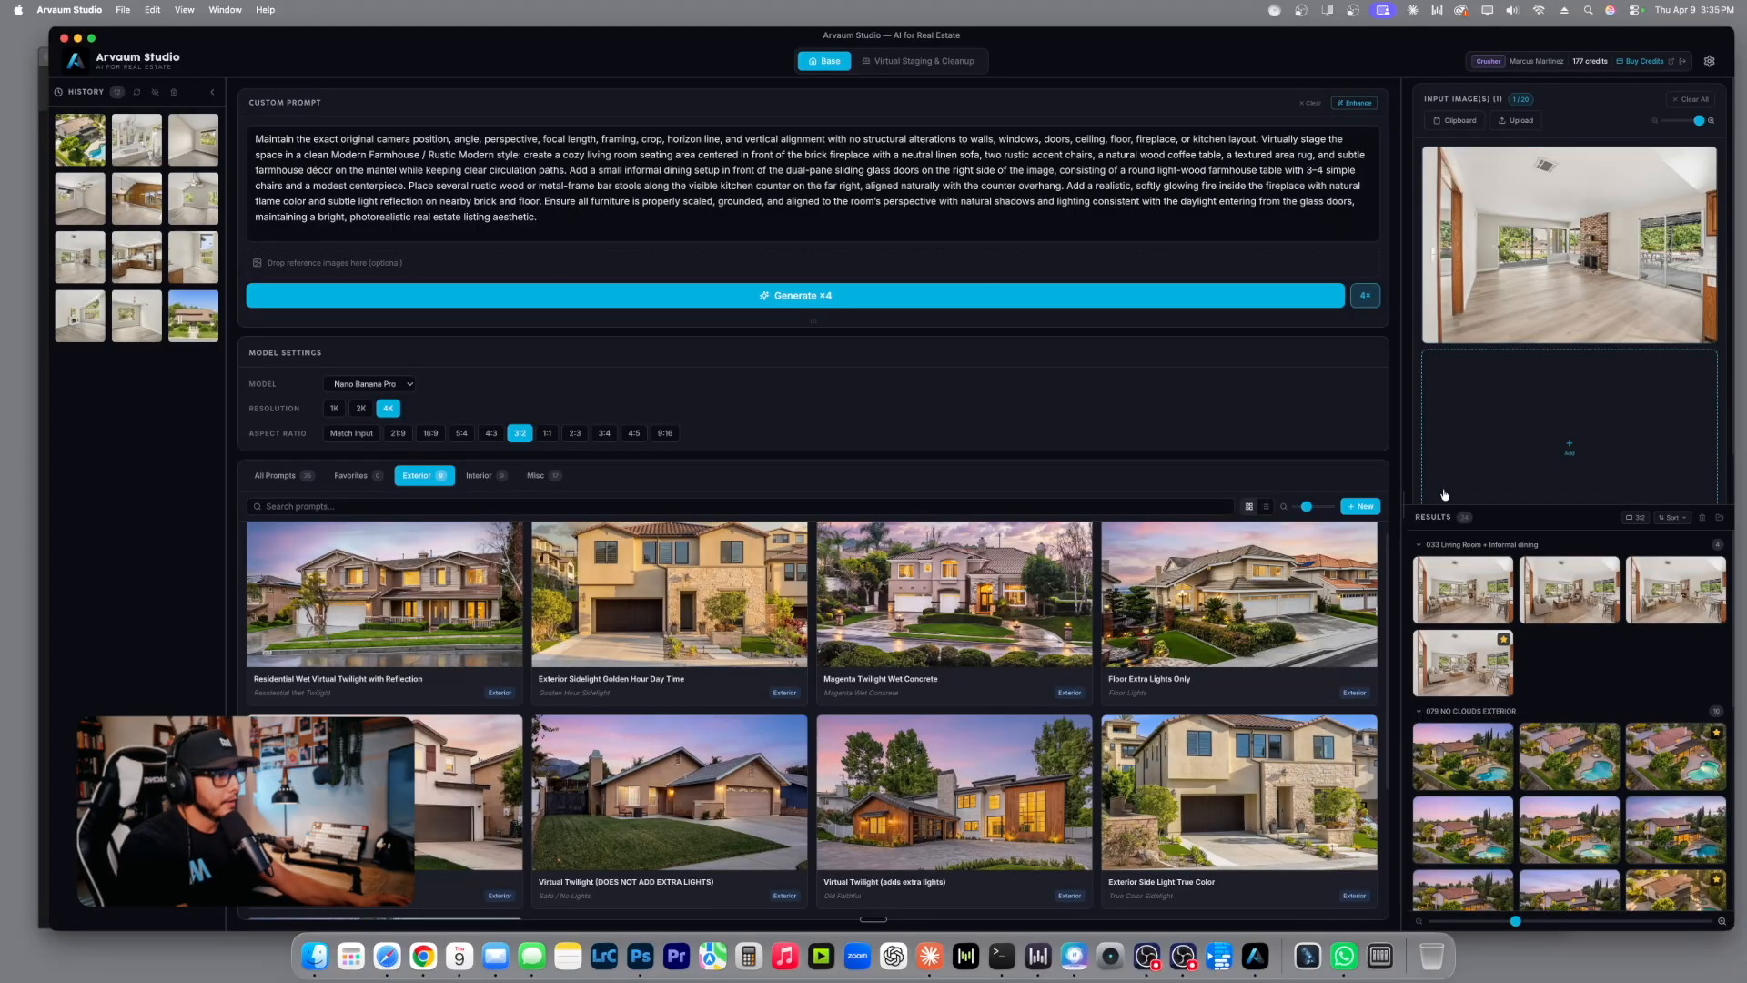
Go to Virtual Staging & Cleanup and compare the Lane 5 ModernFarmhouse v5 result with its original photo using the before view.
{"action": "left_click", "coordinate": [925, 64]}
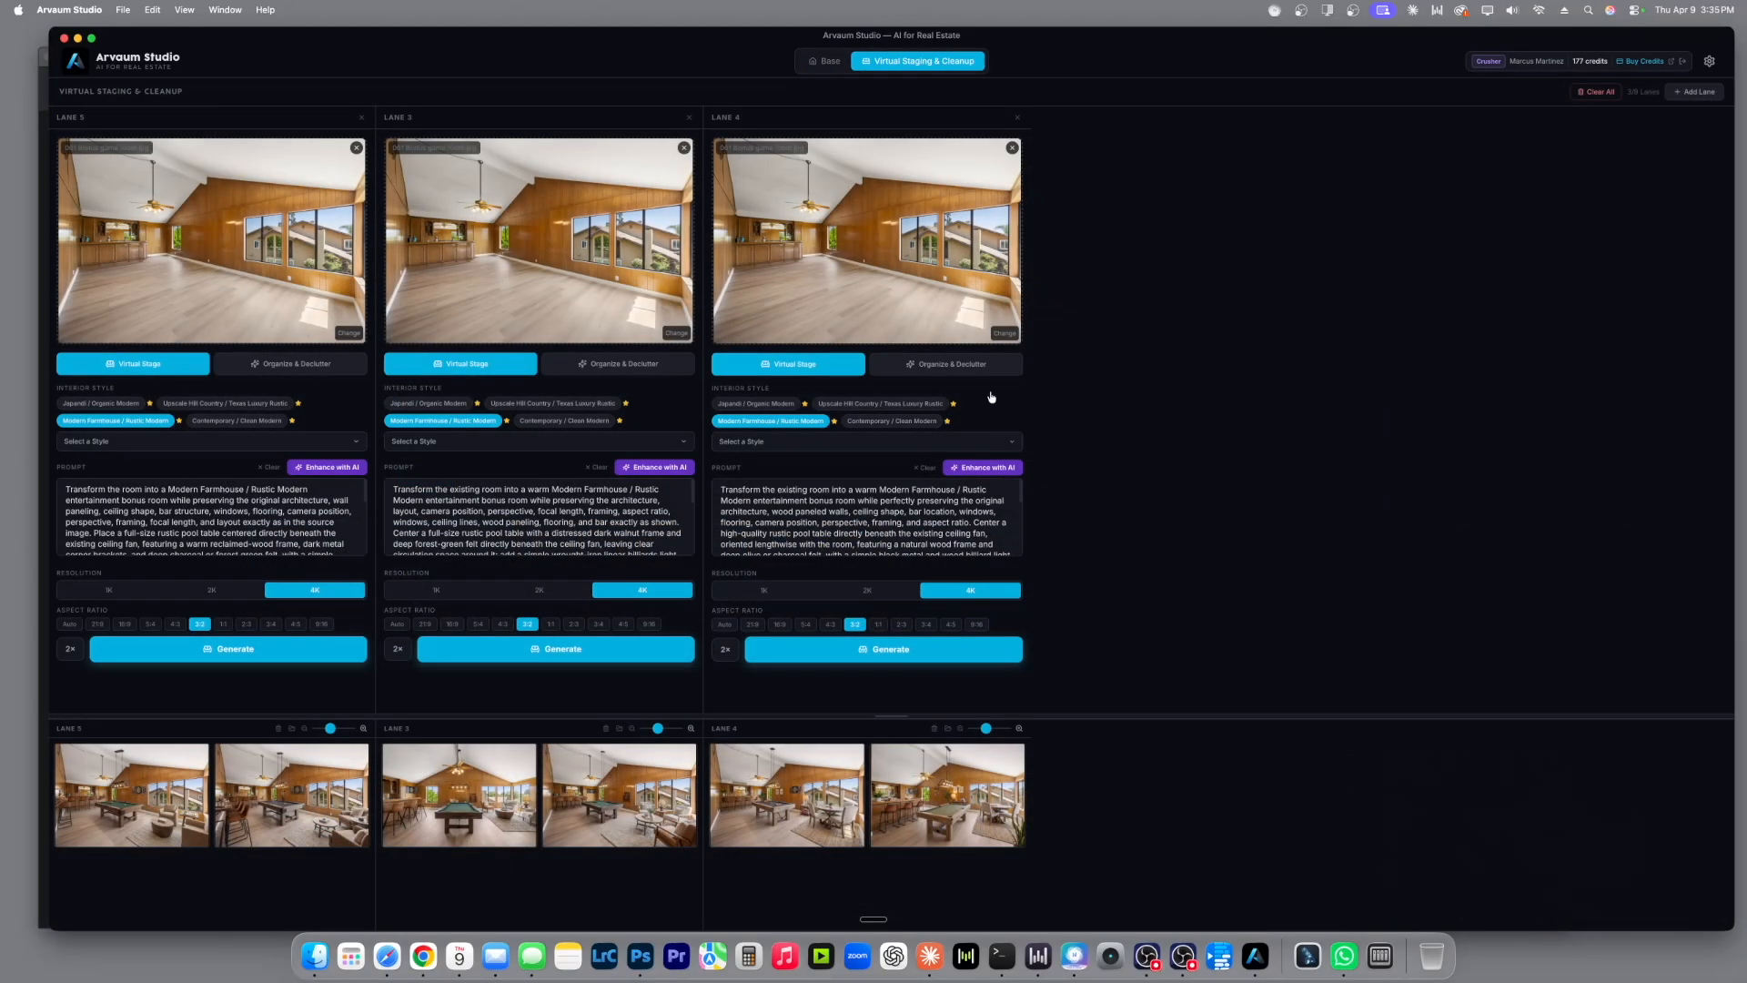
{"action": "left_click", "coordinate": [147, 817]}
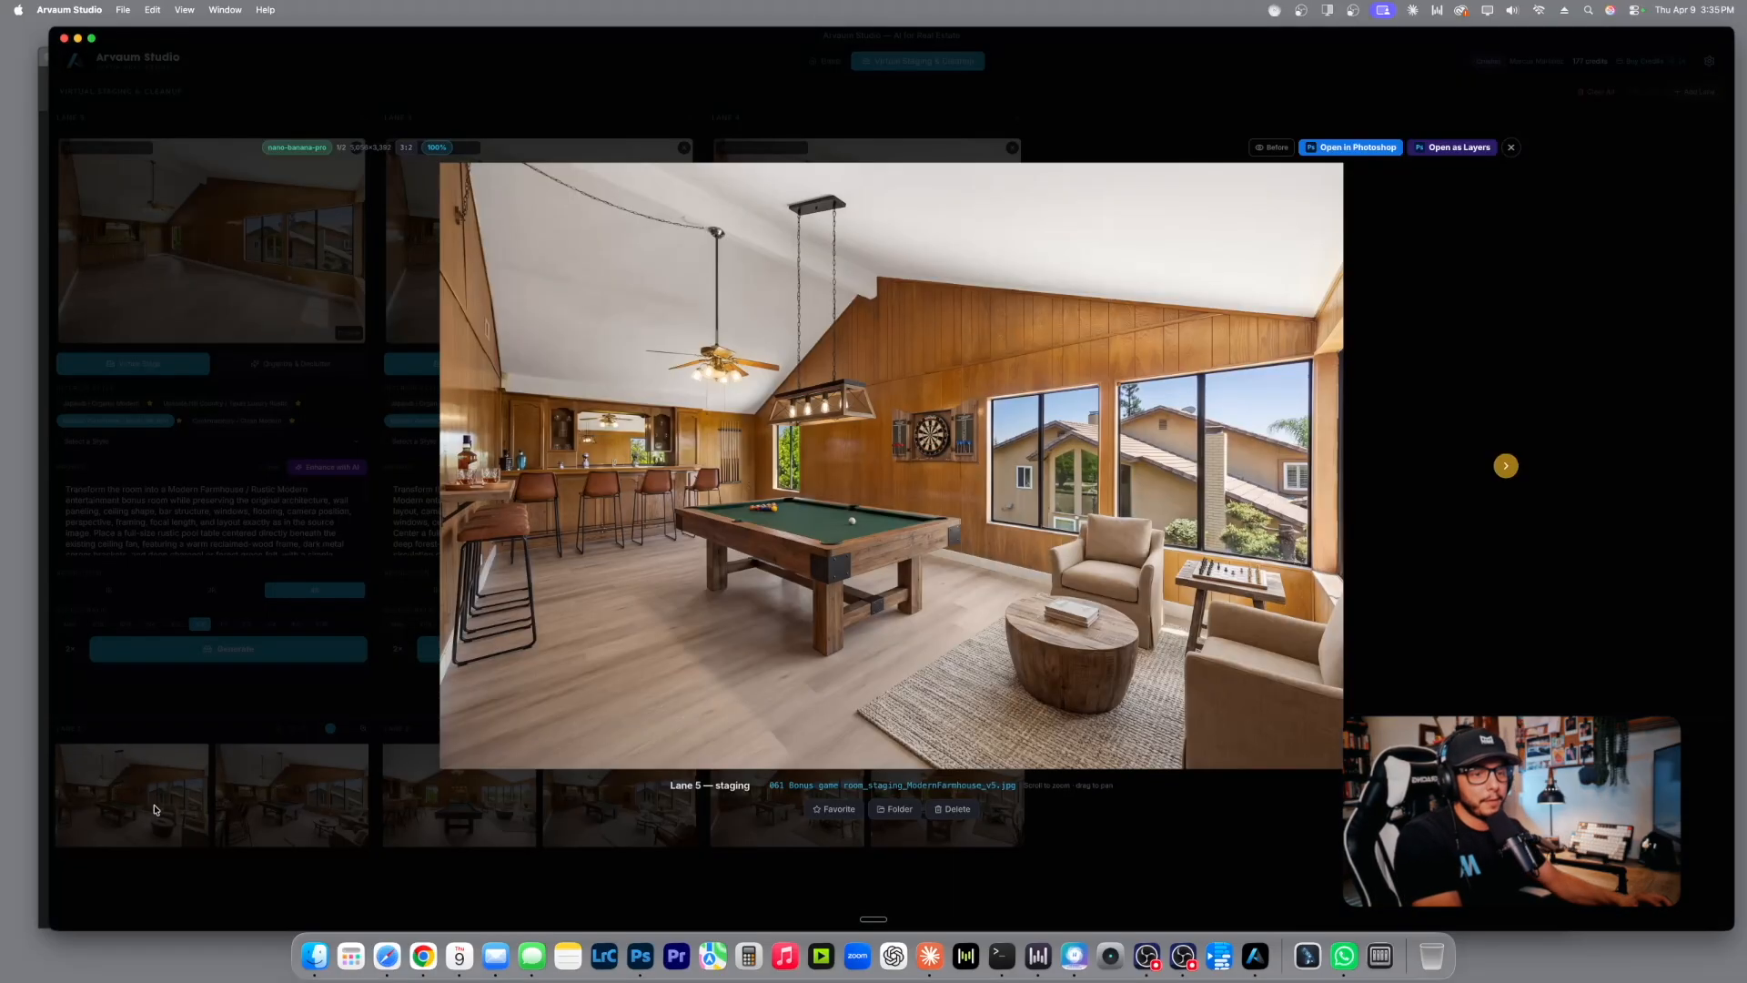
{"action": "left_click", "coordinate": [1274, 148]}
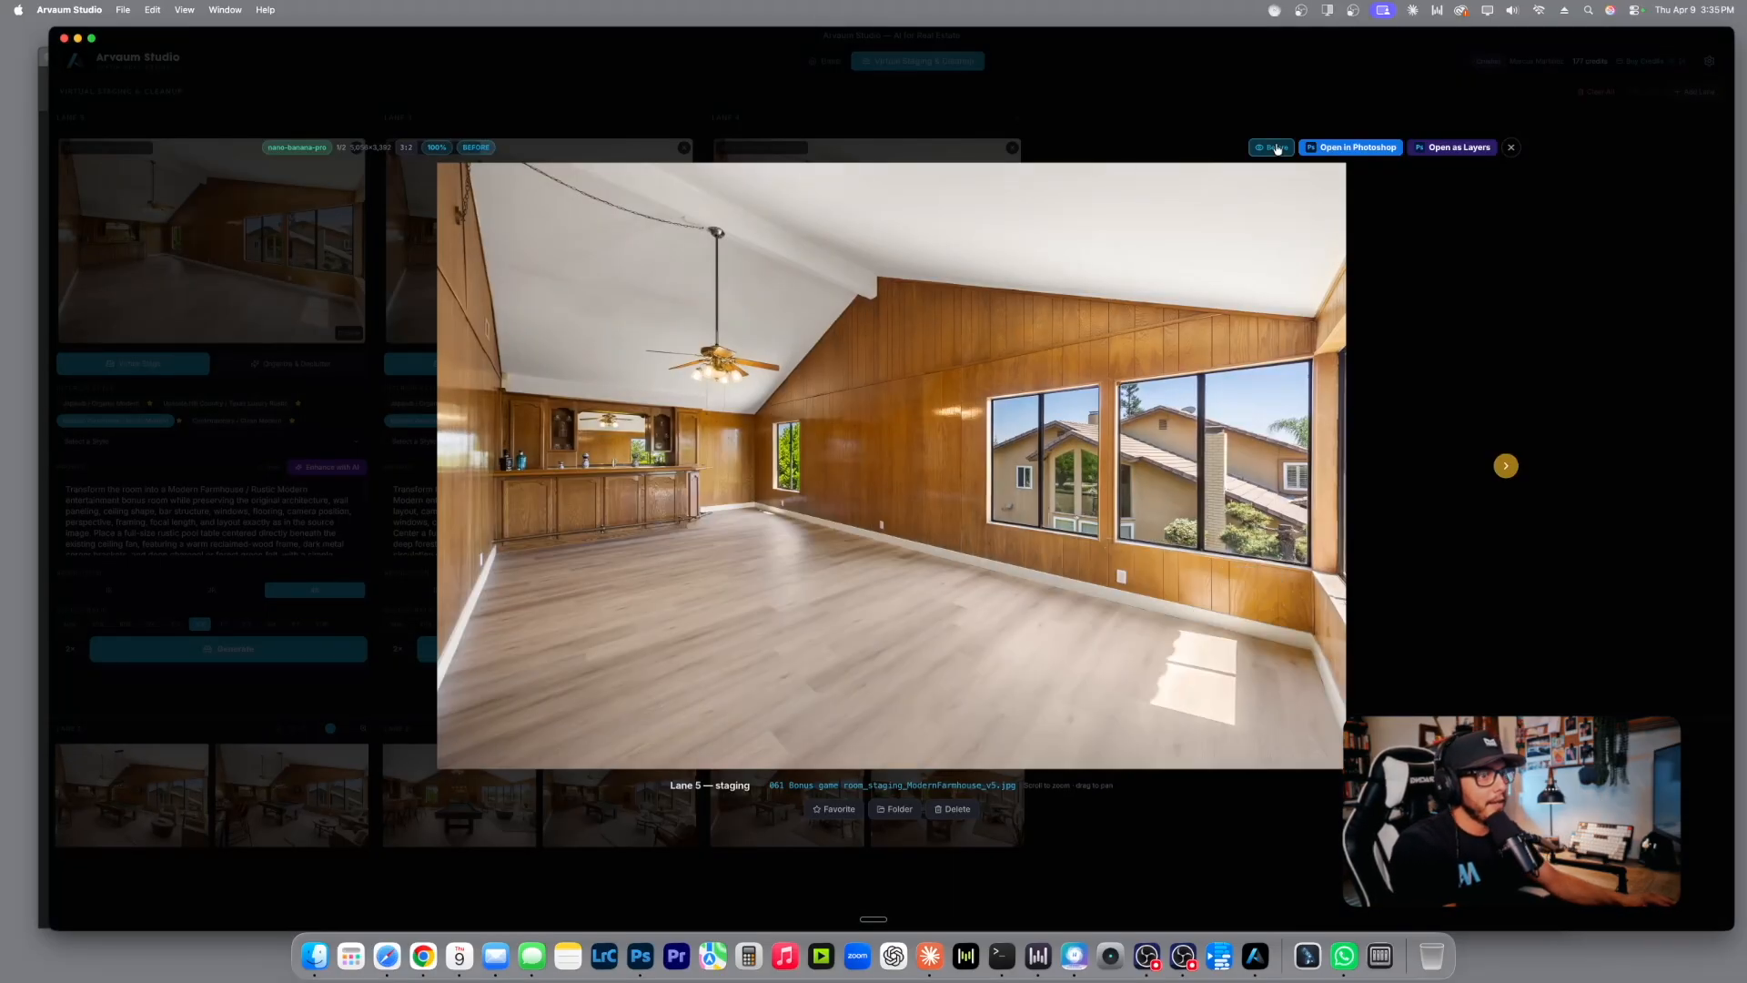
{"action": "left_click", "coordinate": [1274, 149]}
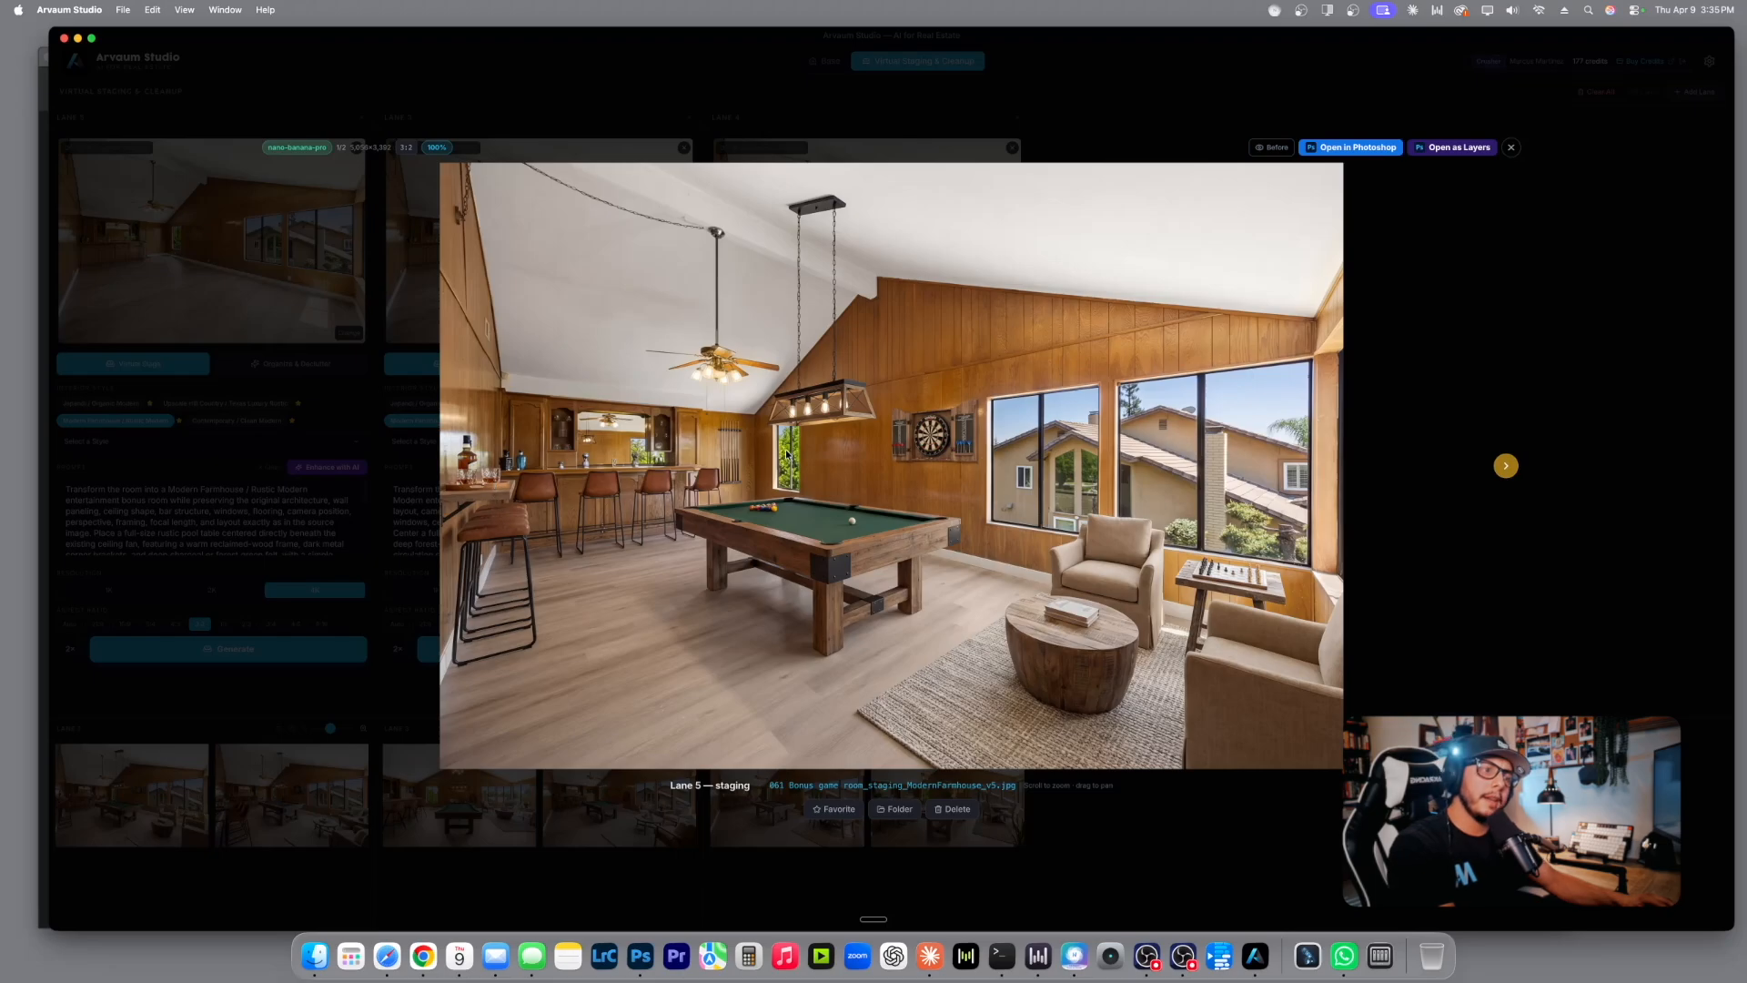
{"action": "left_click", "coordinate": [1280, 152]}
{"action": "left_click", "coordinate": [1280, 152]}
{"action": "left_click", "coordinate": [1280, 152]}
{"action": "left_click", "coordinate": [1280, 152]}
{"action": "left_click", "coordinate": [1279, 151]}
{"action": "left_click", "coordinate": [1279, 151]}
{"action": "left_click", "coordinate": [1280, 151]}
{"action": "left_click", "coordinate": [1279, 151]}
Compare the two Lane 5 game room staging results with each other, and close the preview.
{"action": "key", "text": "Right"}
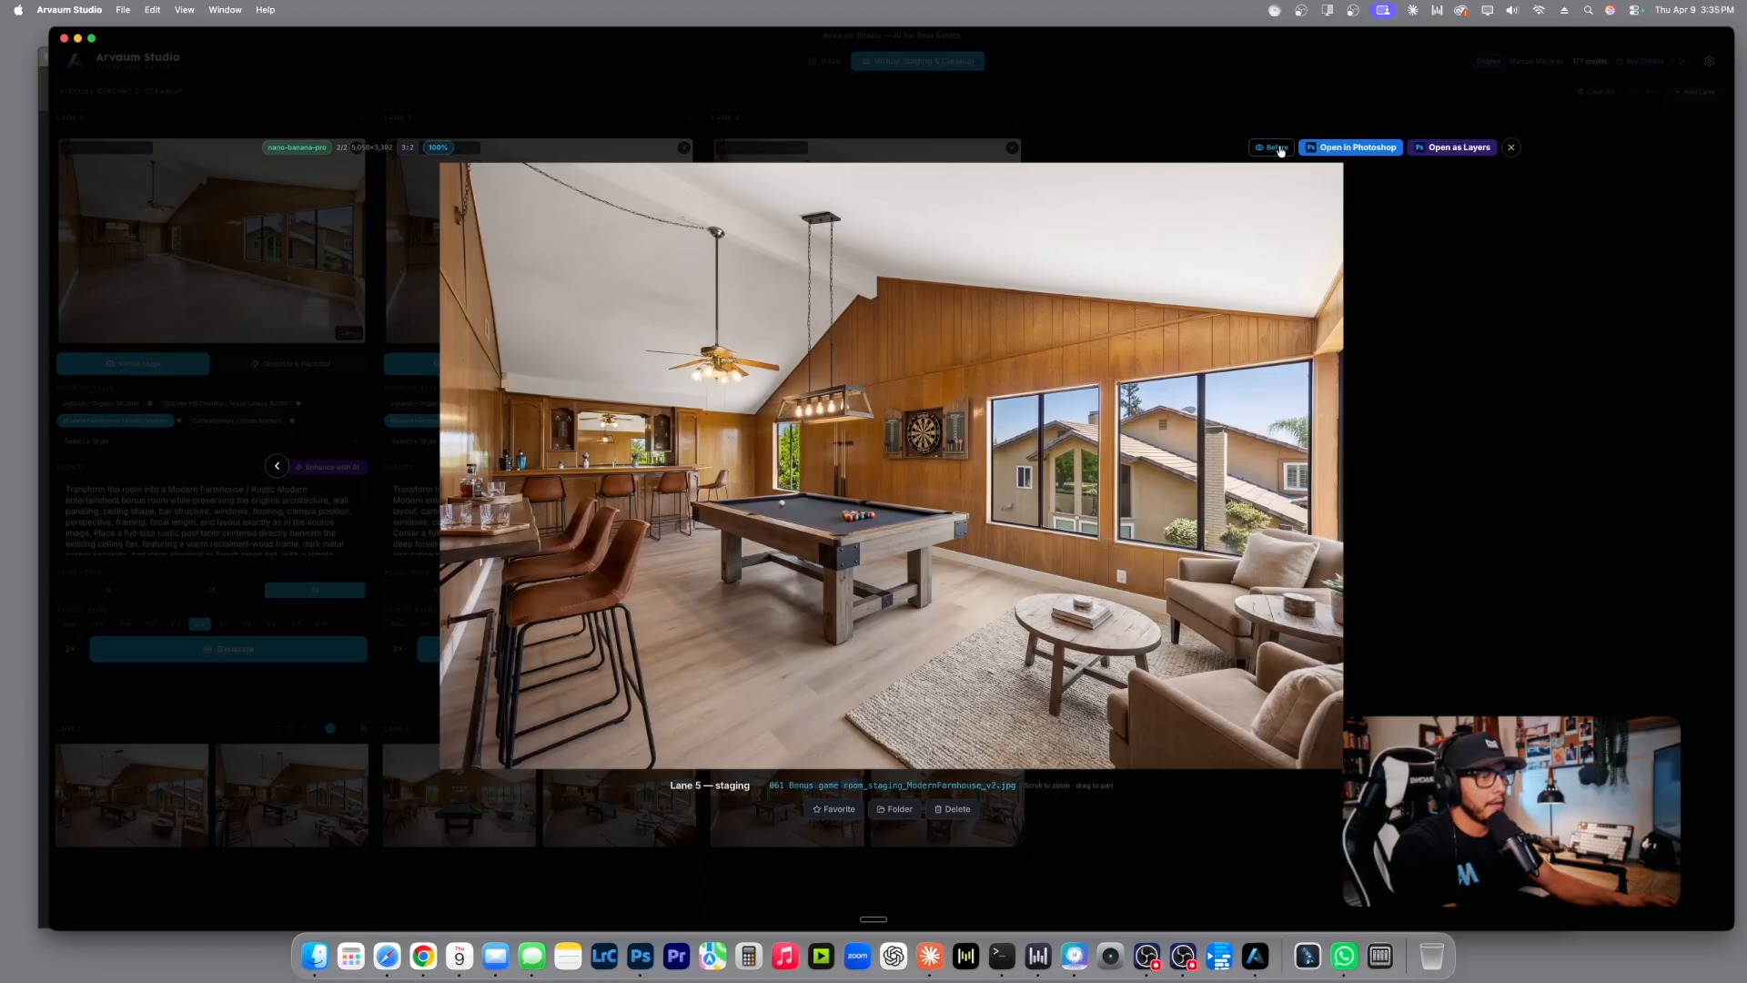
{"action": "key", "text": "Left"}
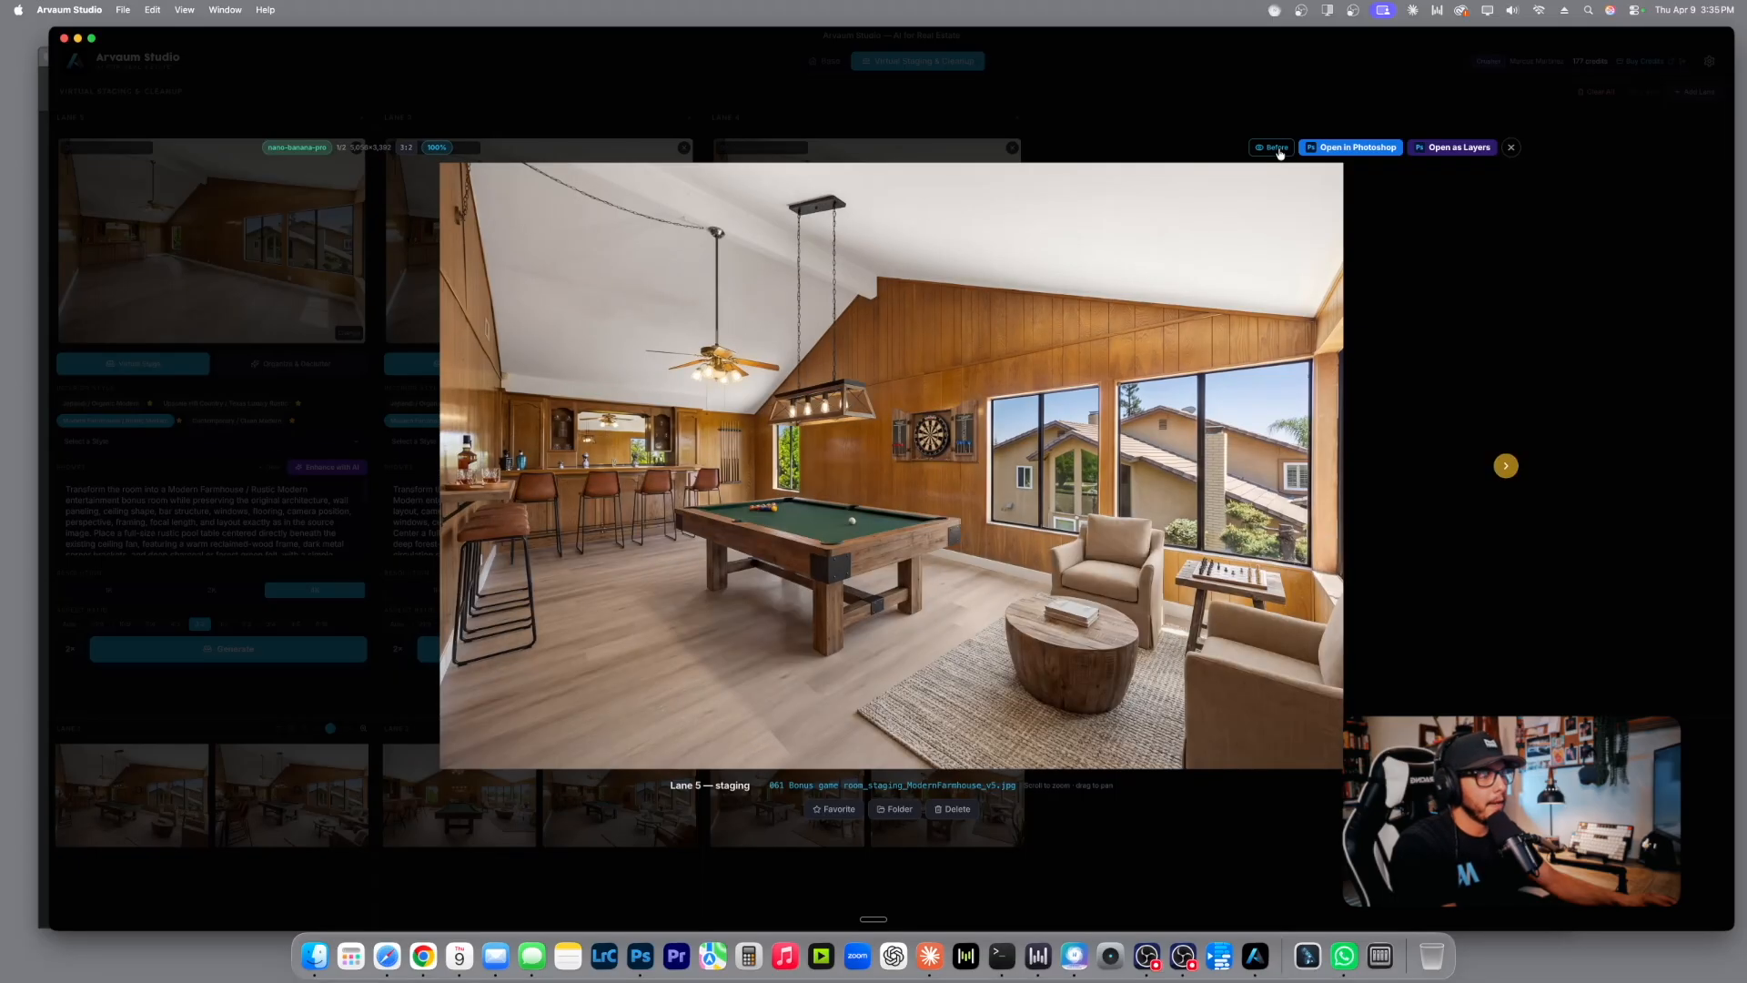
{"action": "key", "text": "Right"}
{"action": "left_click", "coordinate": [1511, 148]}
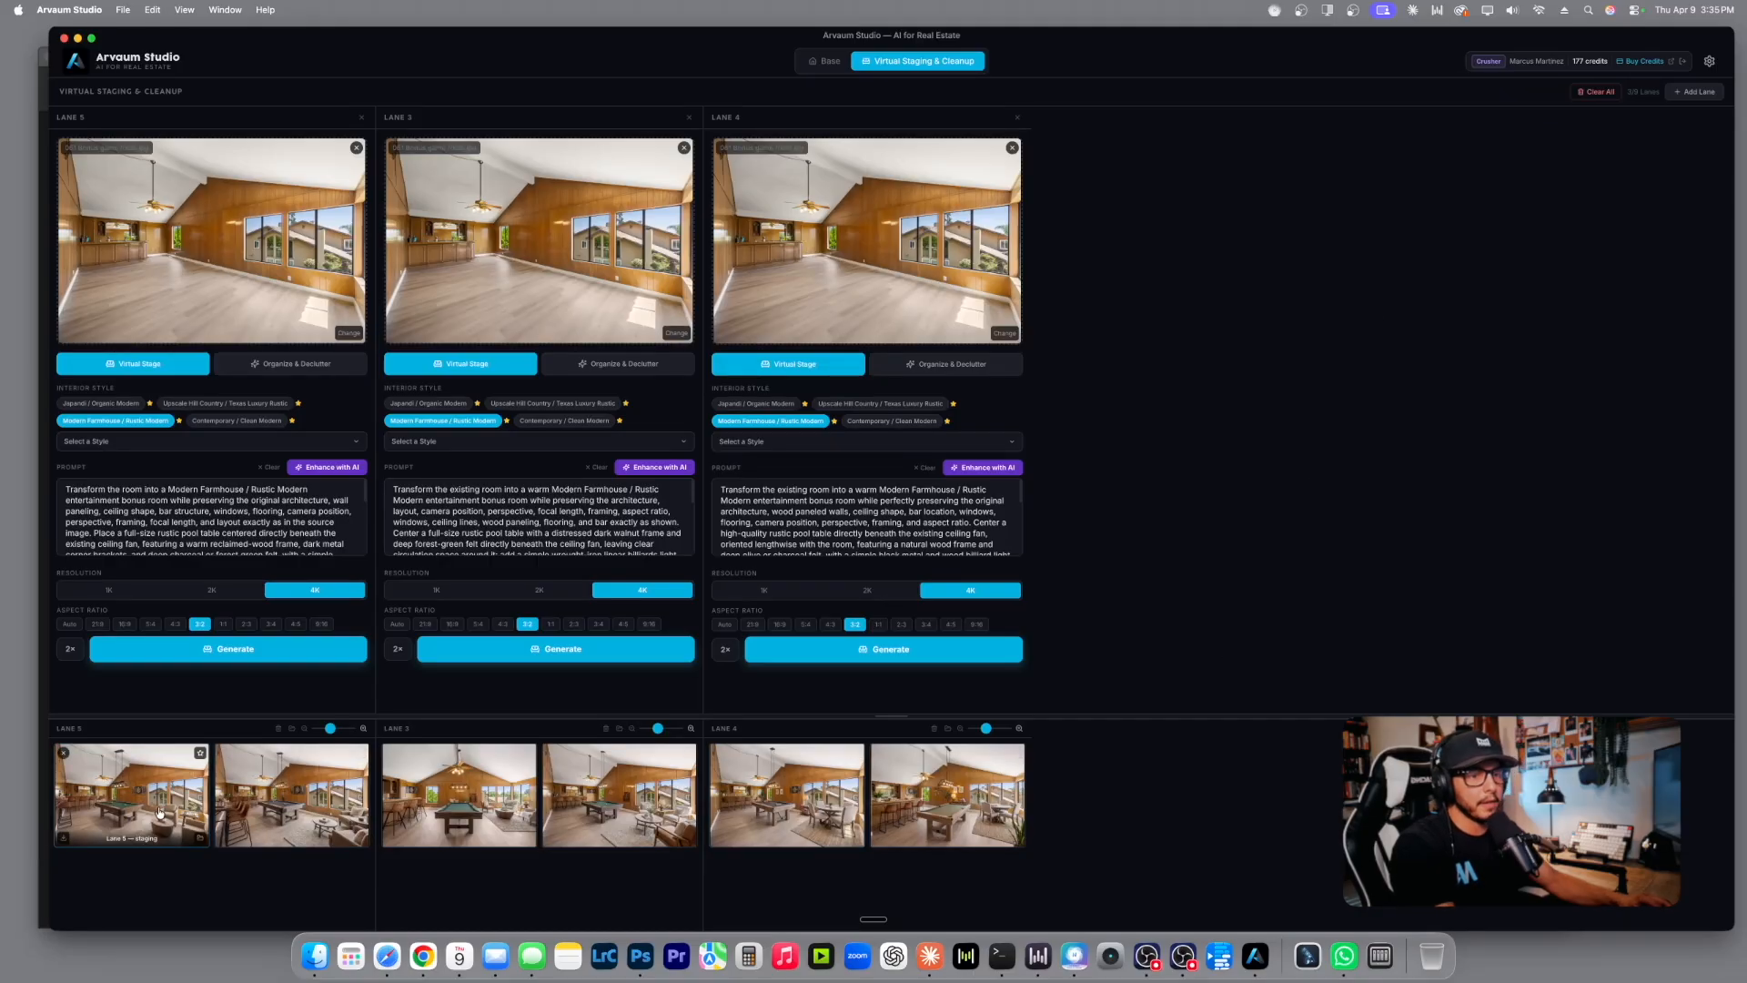
Review both Lane 3 game room staging results one after the other, and close the preview.
{"action": "left_click", "coordinate": [488, 810]}
{"action": "left_click", "coordinate": [1510, 148]}
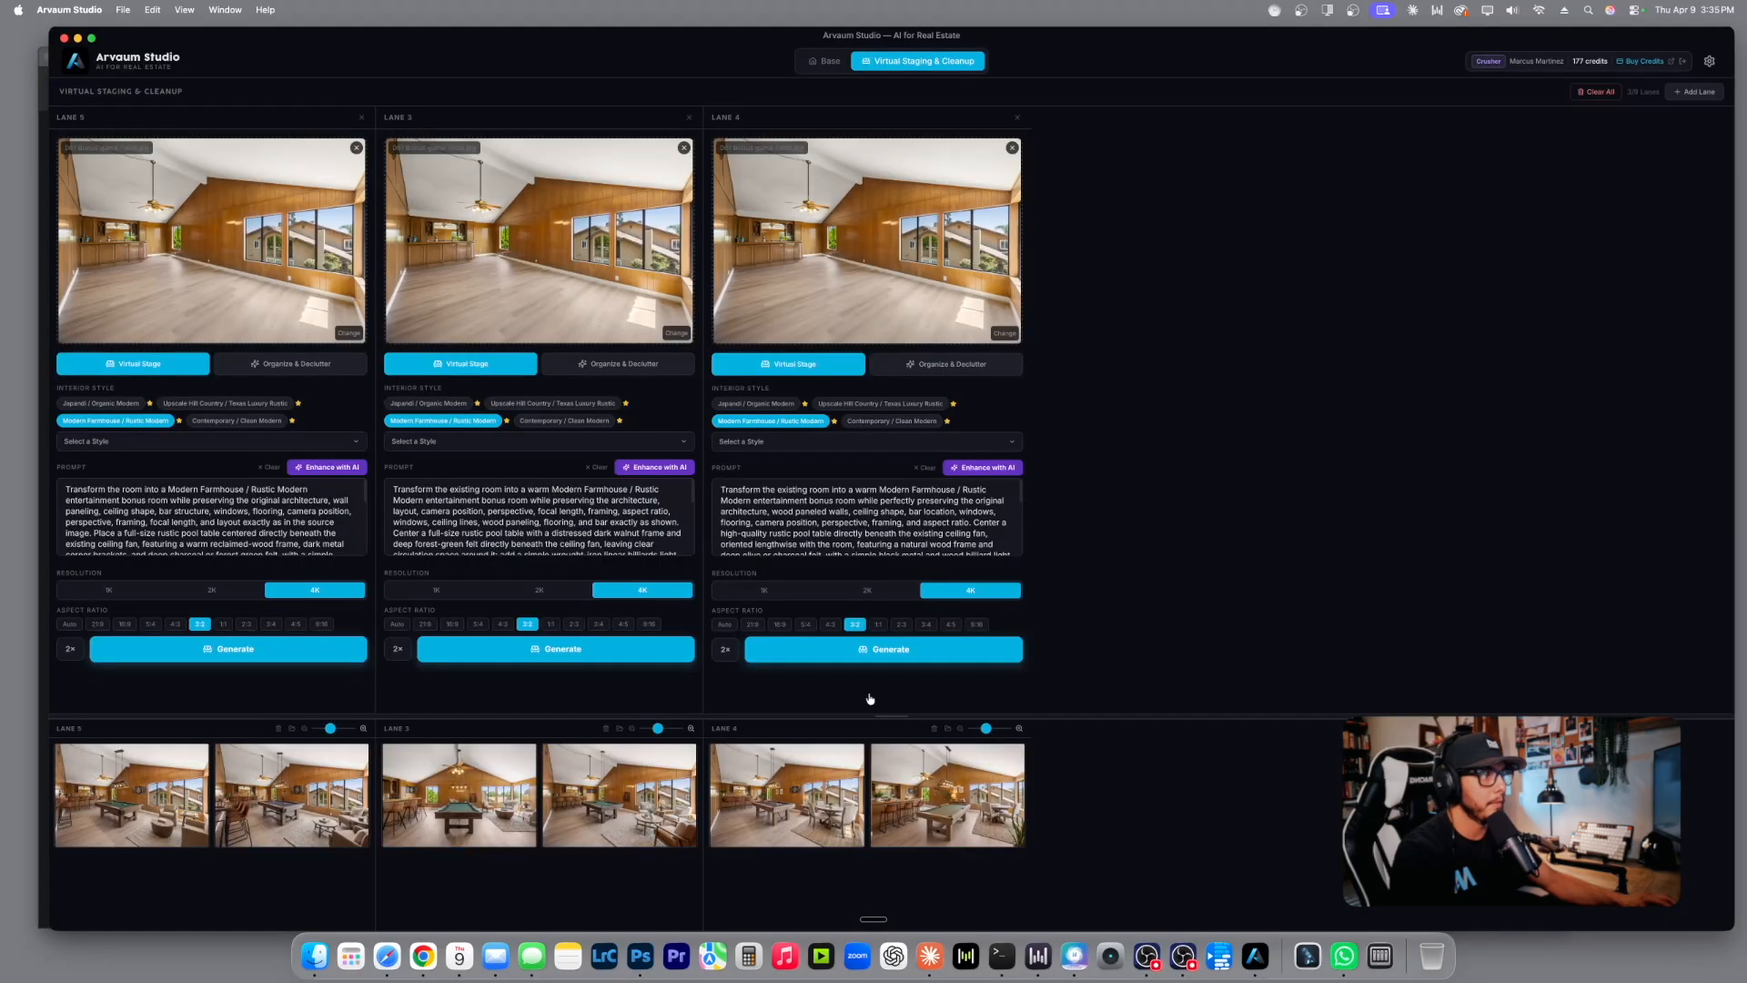
{"action": "left_click", "coordinate": [647, 806]}
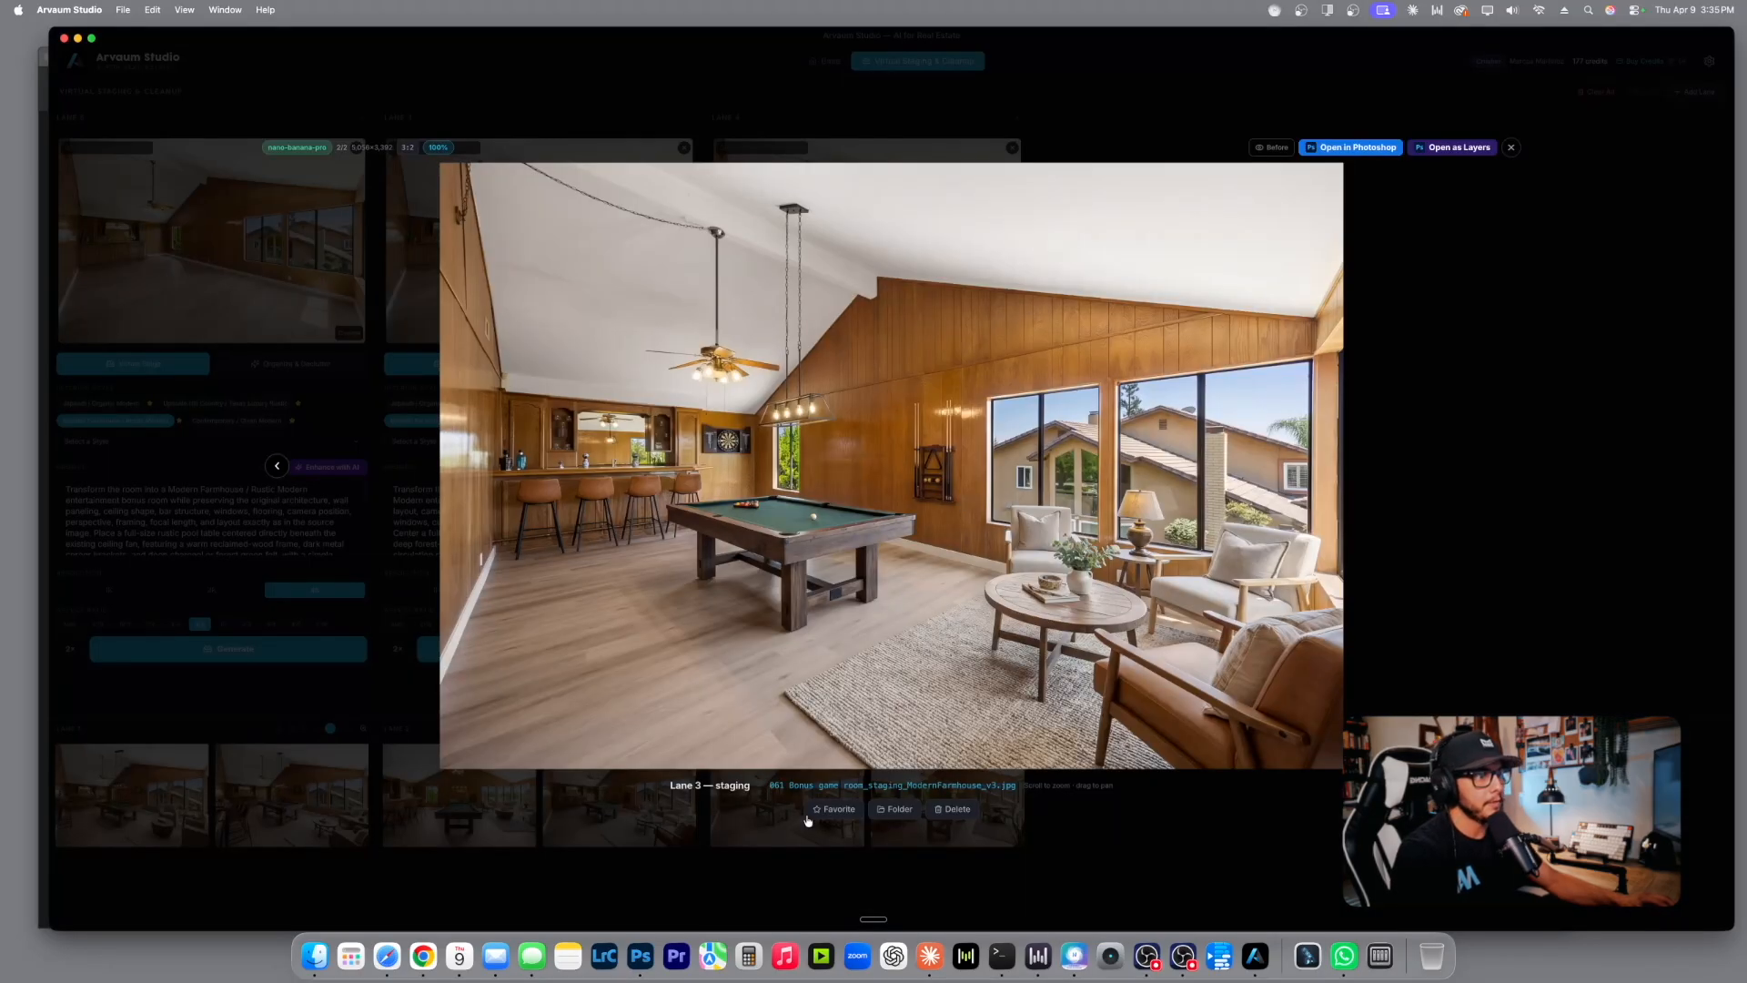
{"action": "left_click", "coordinate": [1510, 148]}
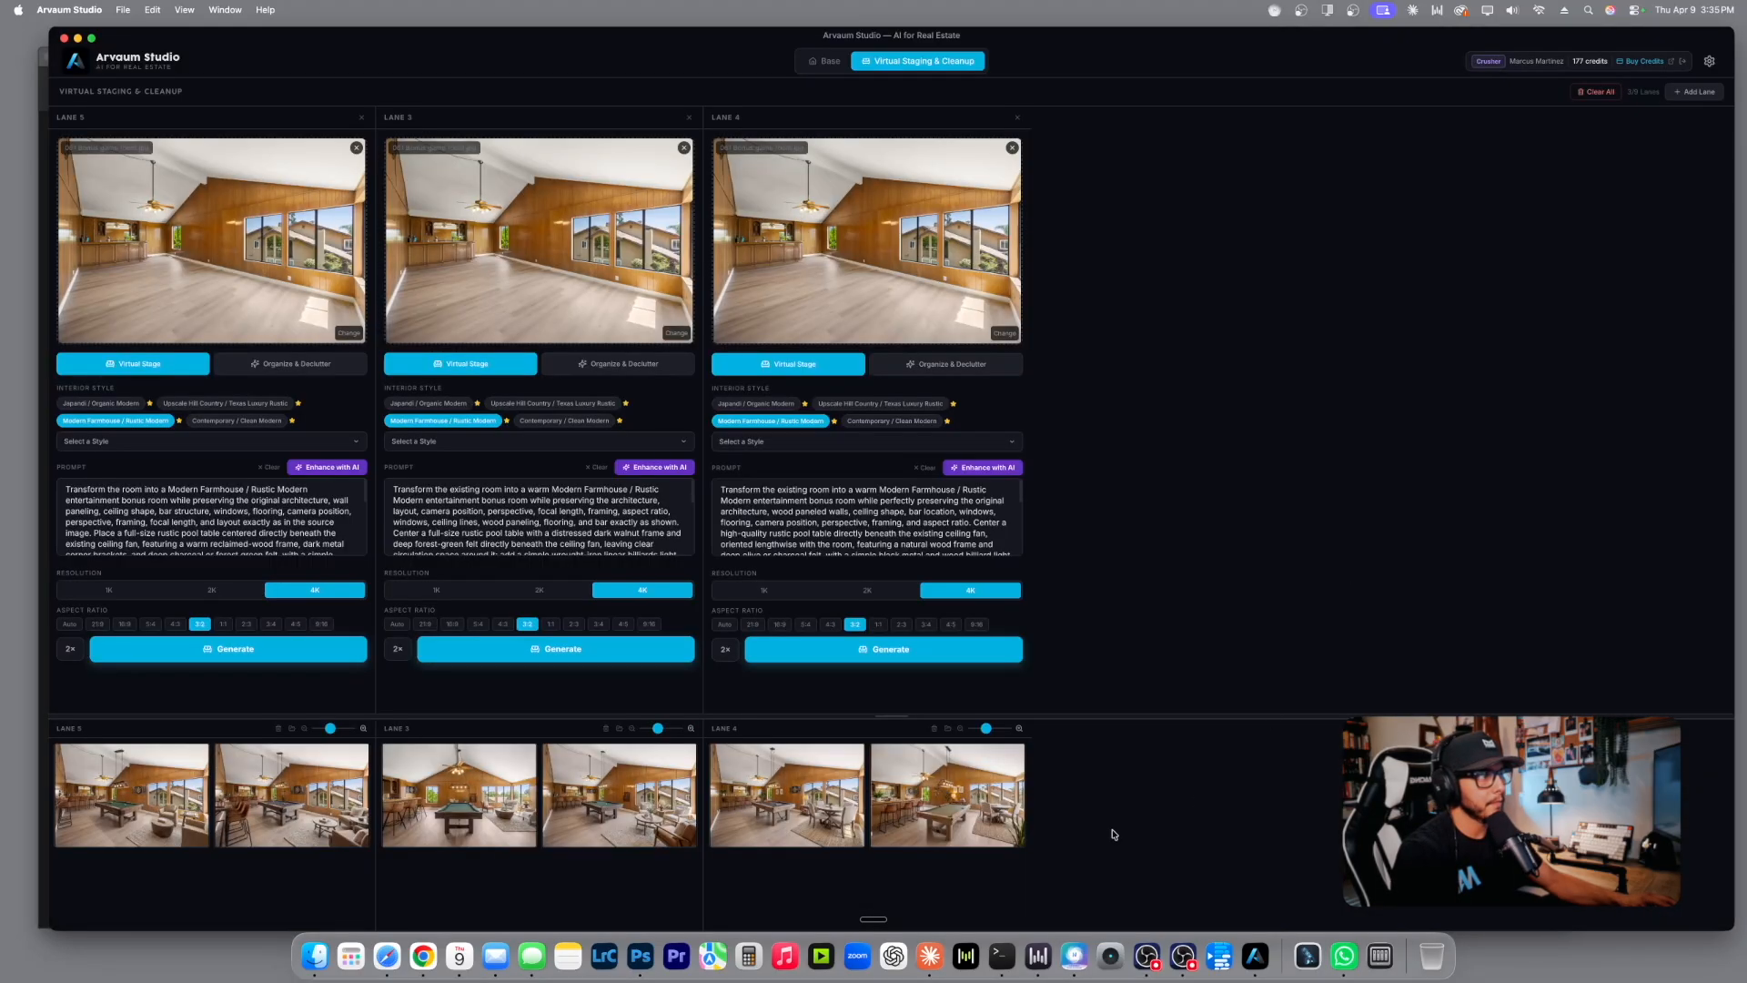
Review the second Lane 4 staging result with the altered camera angle, and remove it from the lane's results.
{"action": "left_click", "coordinate": [798, 805]}
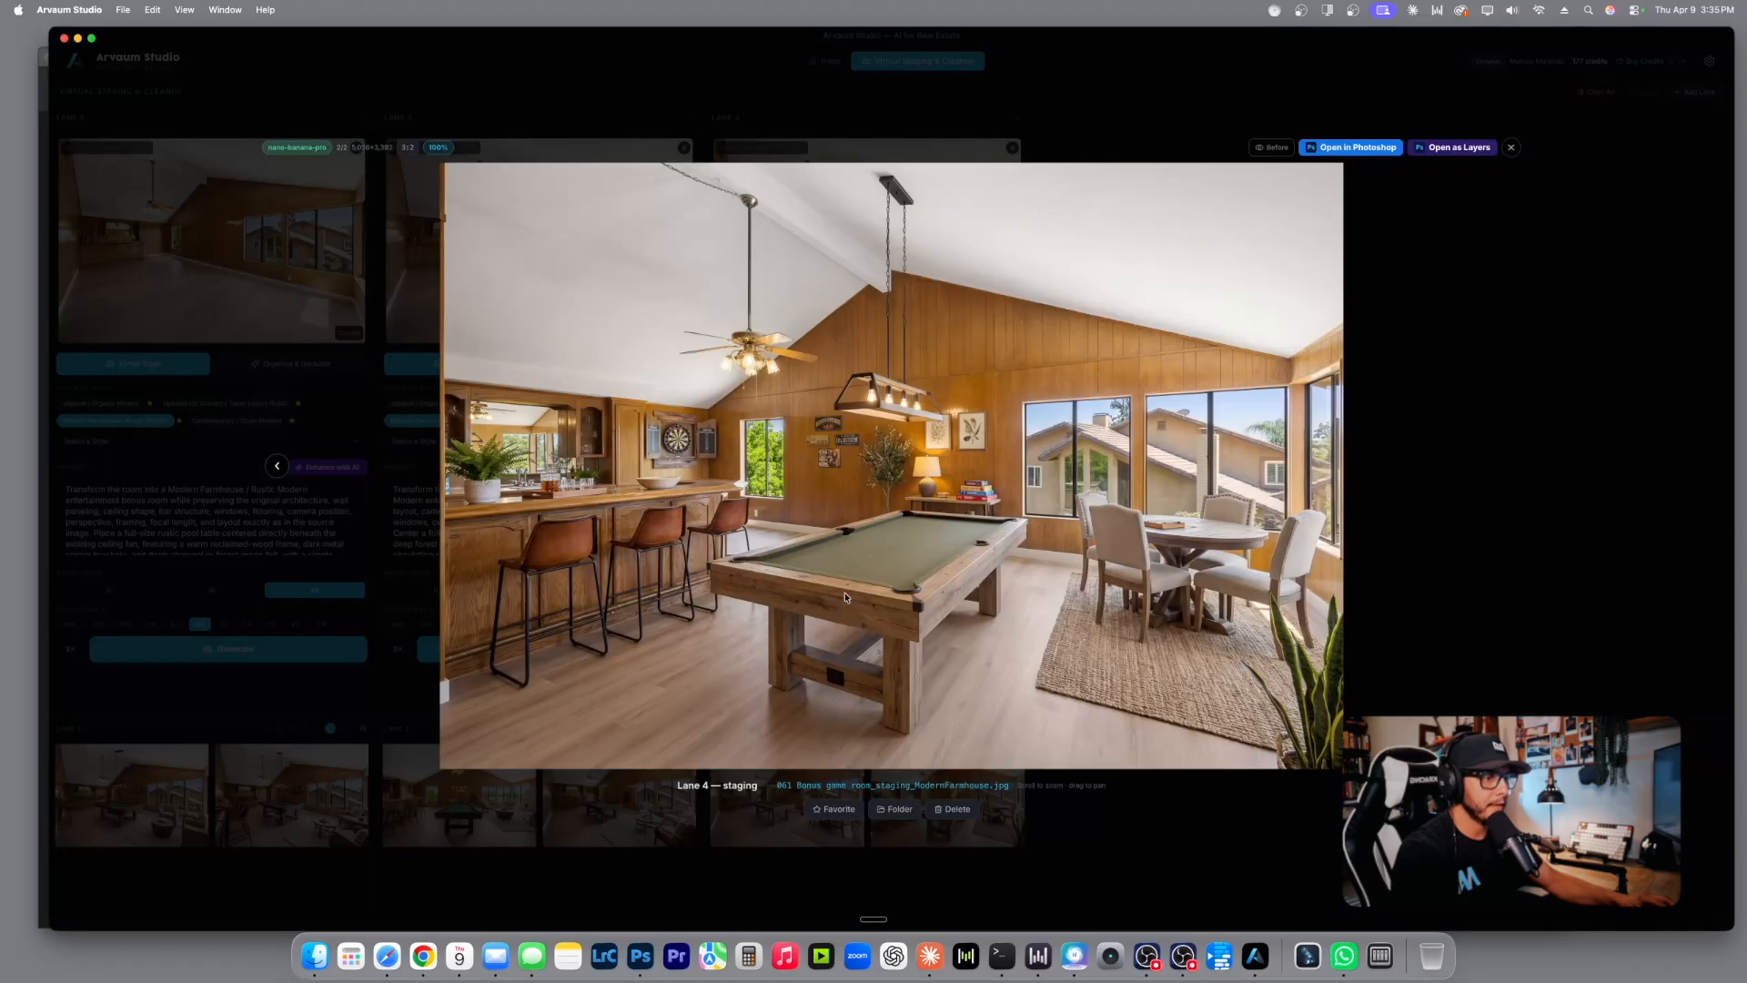
{"action": "left_click", "coordinate": [1510, 150]}
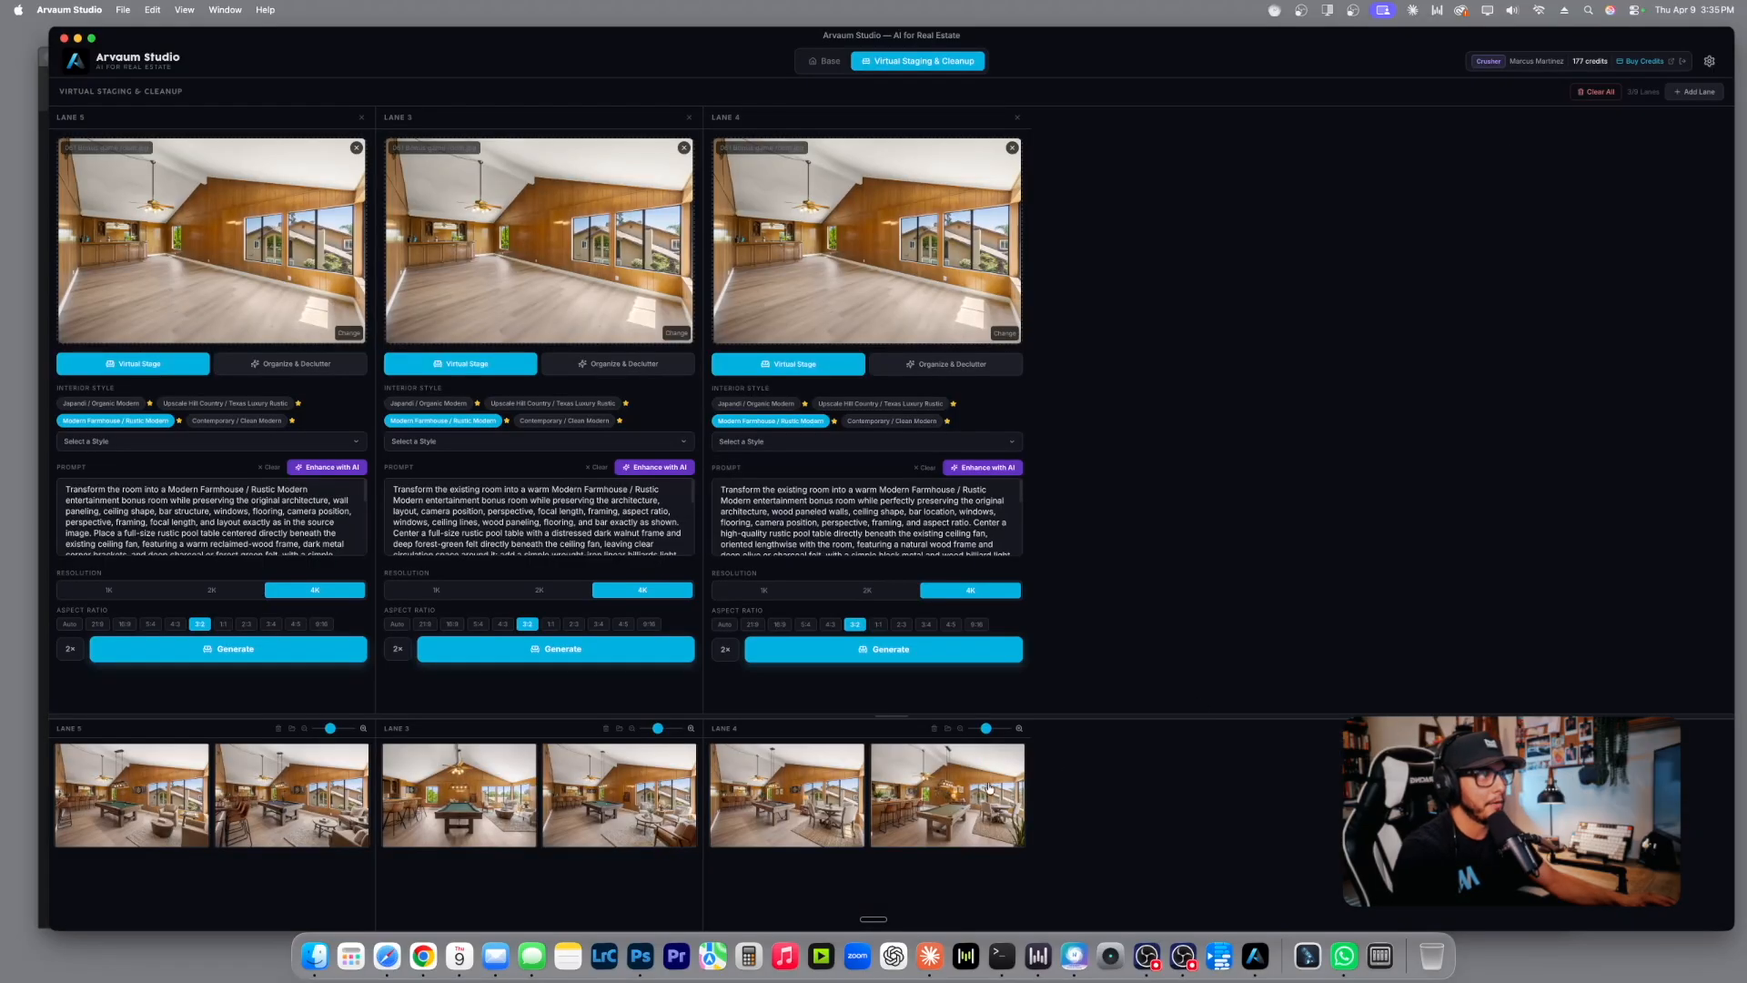
{"action": "left_click", "coordinate": [877, 752]}
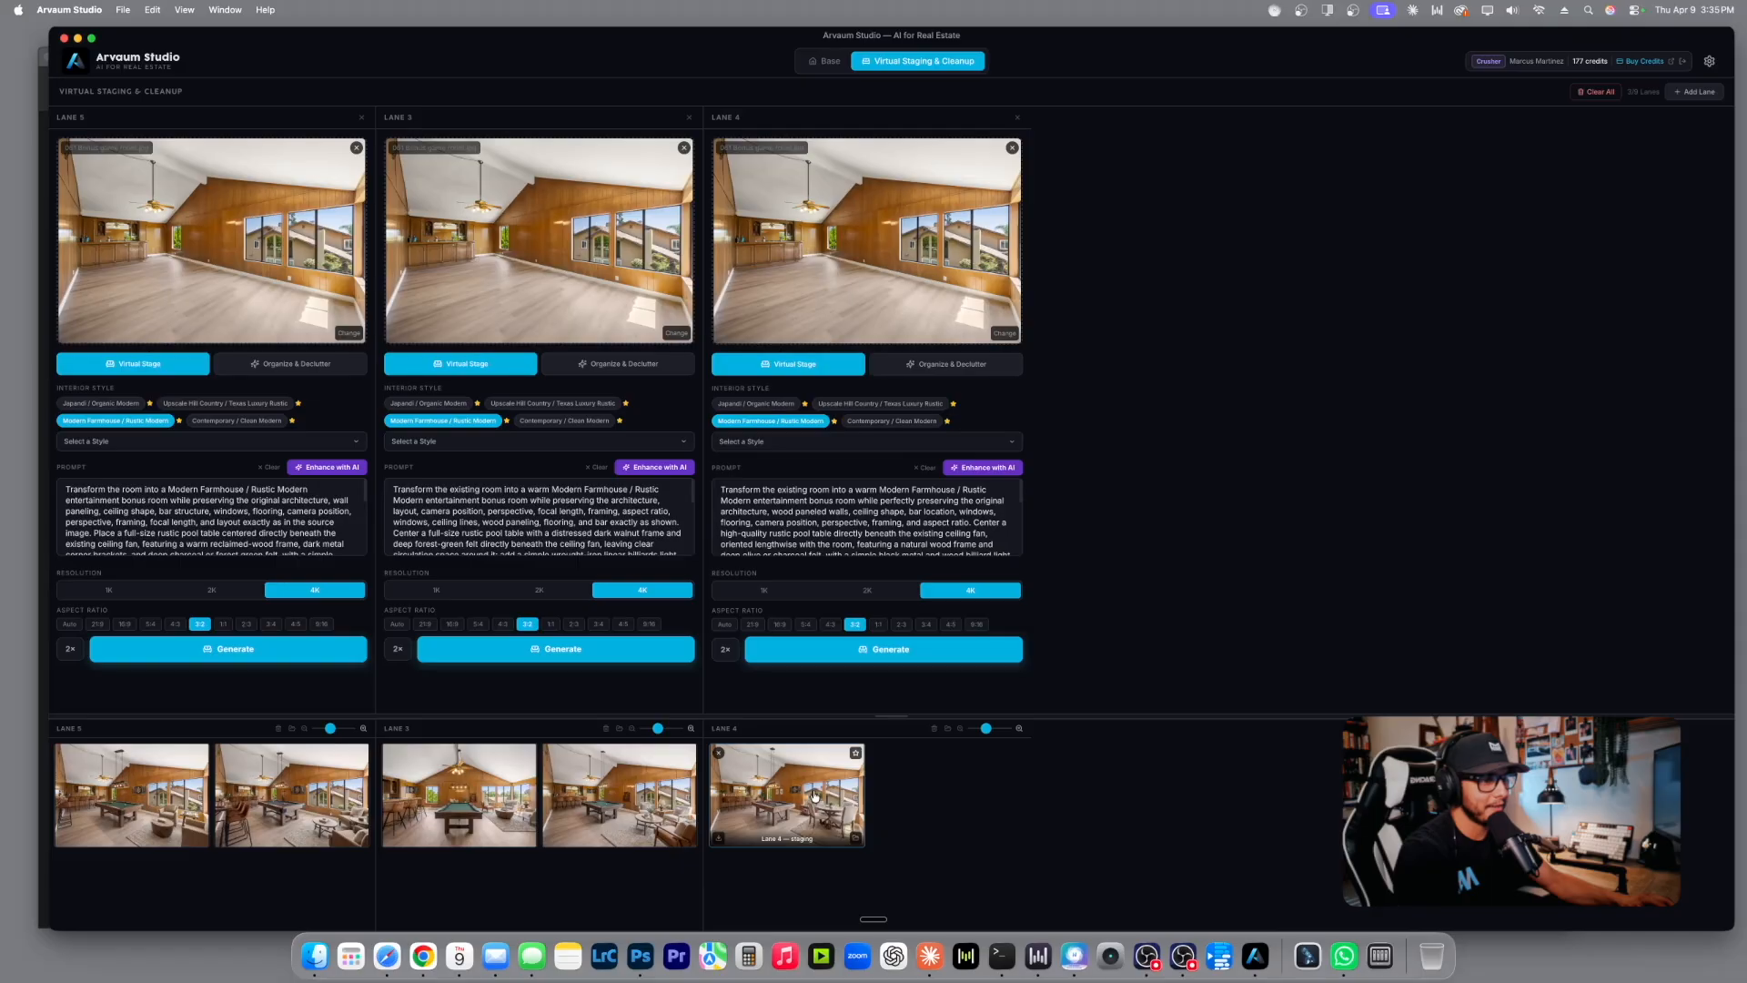
Compare the Lane 4 ModernFarmhouse v6 result with its original using the before view, mark it as a favorite, and close the preview.
{"action": "left_click", "coordinate": [818, 800]}
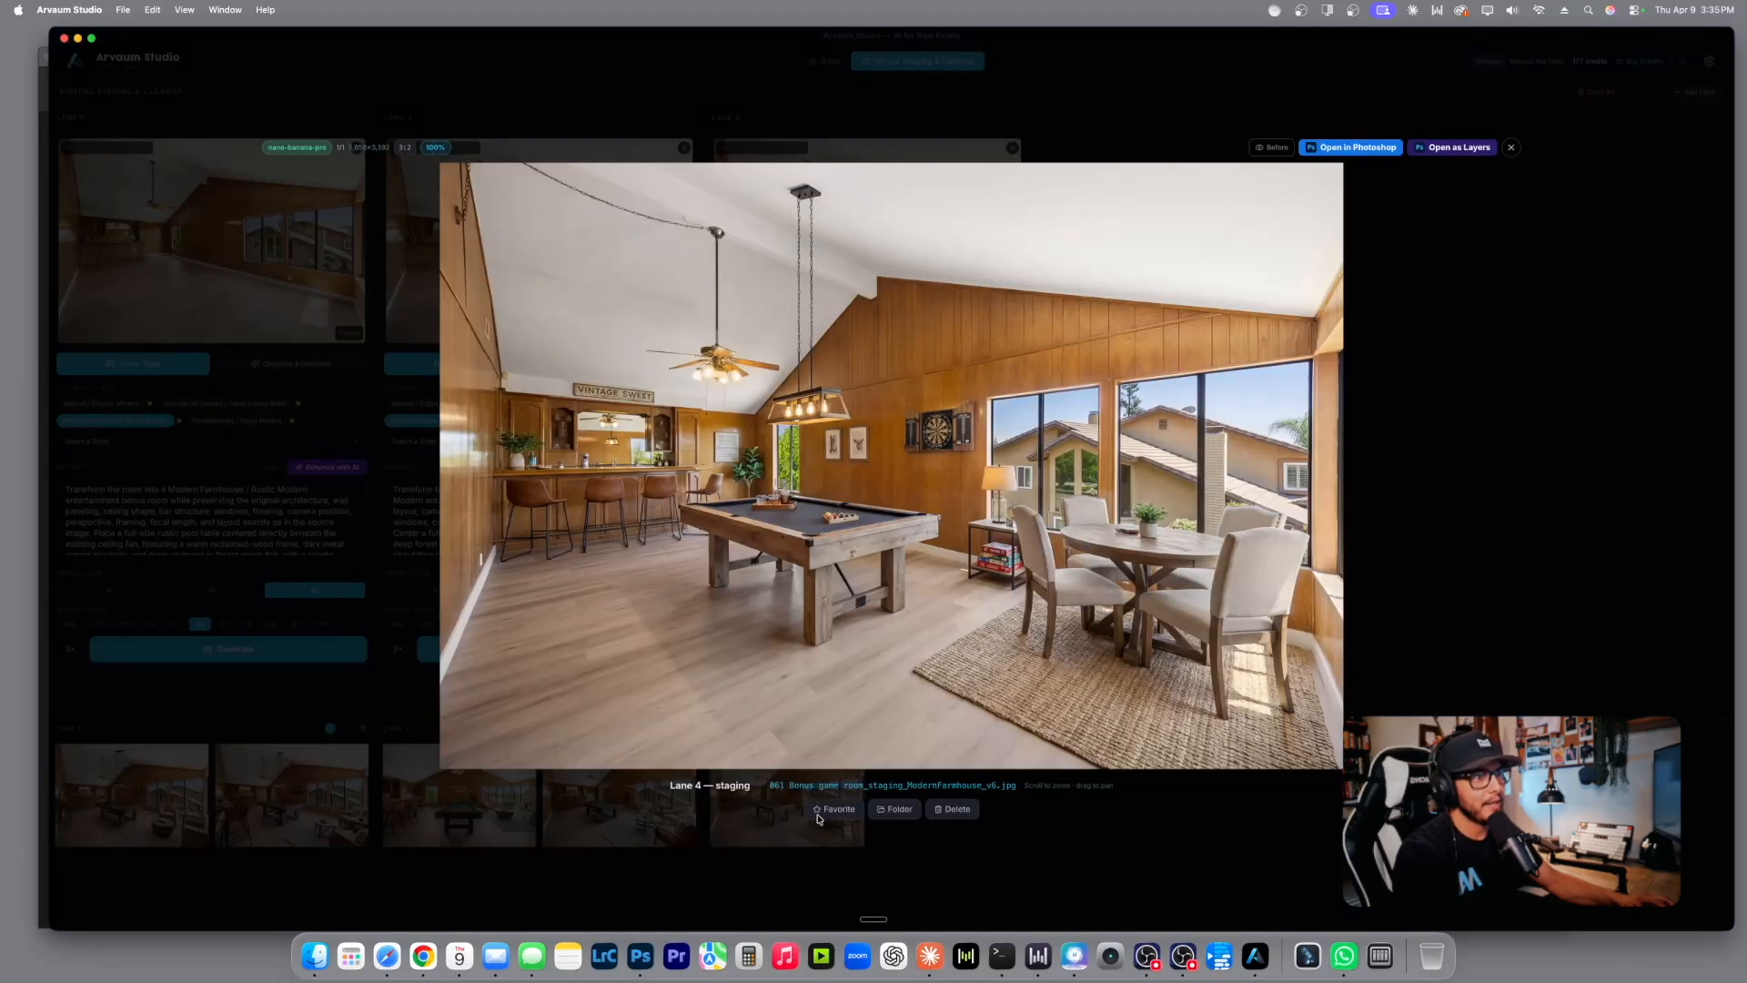
{"action": "left_click", "coordinate": [1273, 151]}
{"action": "left_click", "coordinate": [1273, 152]}
{"action": "left_click", "coordinate": [1273, 152]}
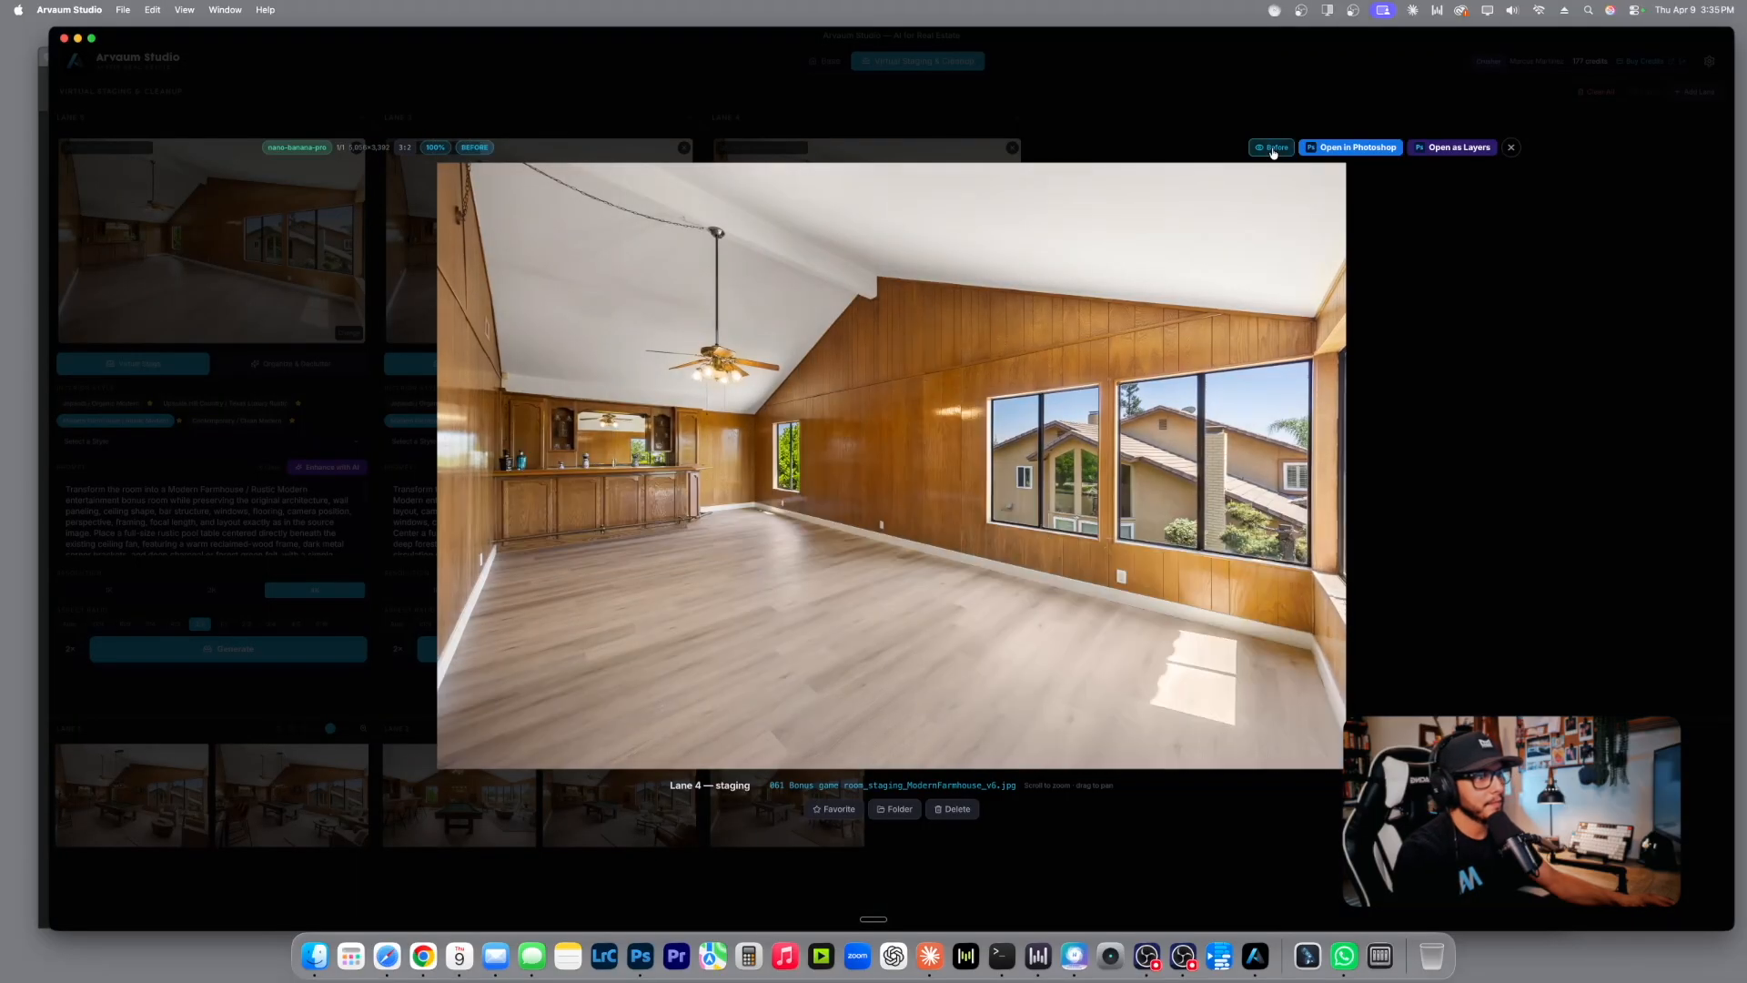
{"action": "left_click", "coordinate": [1273, 152]}
{"action": "left_click", "coordinate": [1273, 150]}
{"action": "left_click", "coordinate": [1273, 151]}
{"action": "left_click", "coordinate": [1273, 150]}
{"action": "left_click", "coordinate": [1273, 150]}
{"action": "left_click", "coordinate": [1272, 151]}
{"action": "left_click", "coordinate": [1273, 151]}
{"action": "left_click", "coordinate": [1273, 151]}
{"action": "left_click", "coordinate": [1272, 151]}
{"action": "left_click", "coordinate": [1273, 151]}
{"action": "left_click", "coordinate": [1273, 151]}
{"action": "left_click", "coordinate": [1273, 151]}
{"action": "left_click", "coordinate": [1273, 151]}
{"action": "left_click", "coordinate": [1273, 151]}
{"action": "left_click", "coordinate": [1273, 151]}
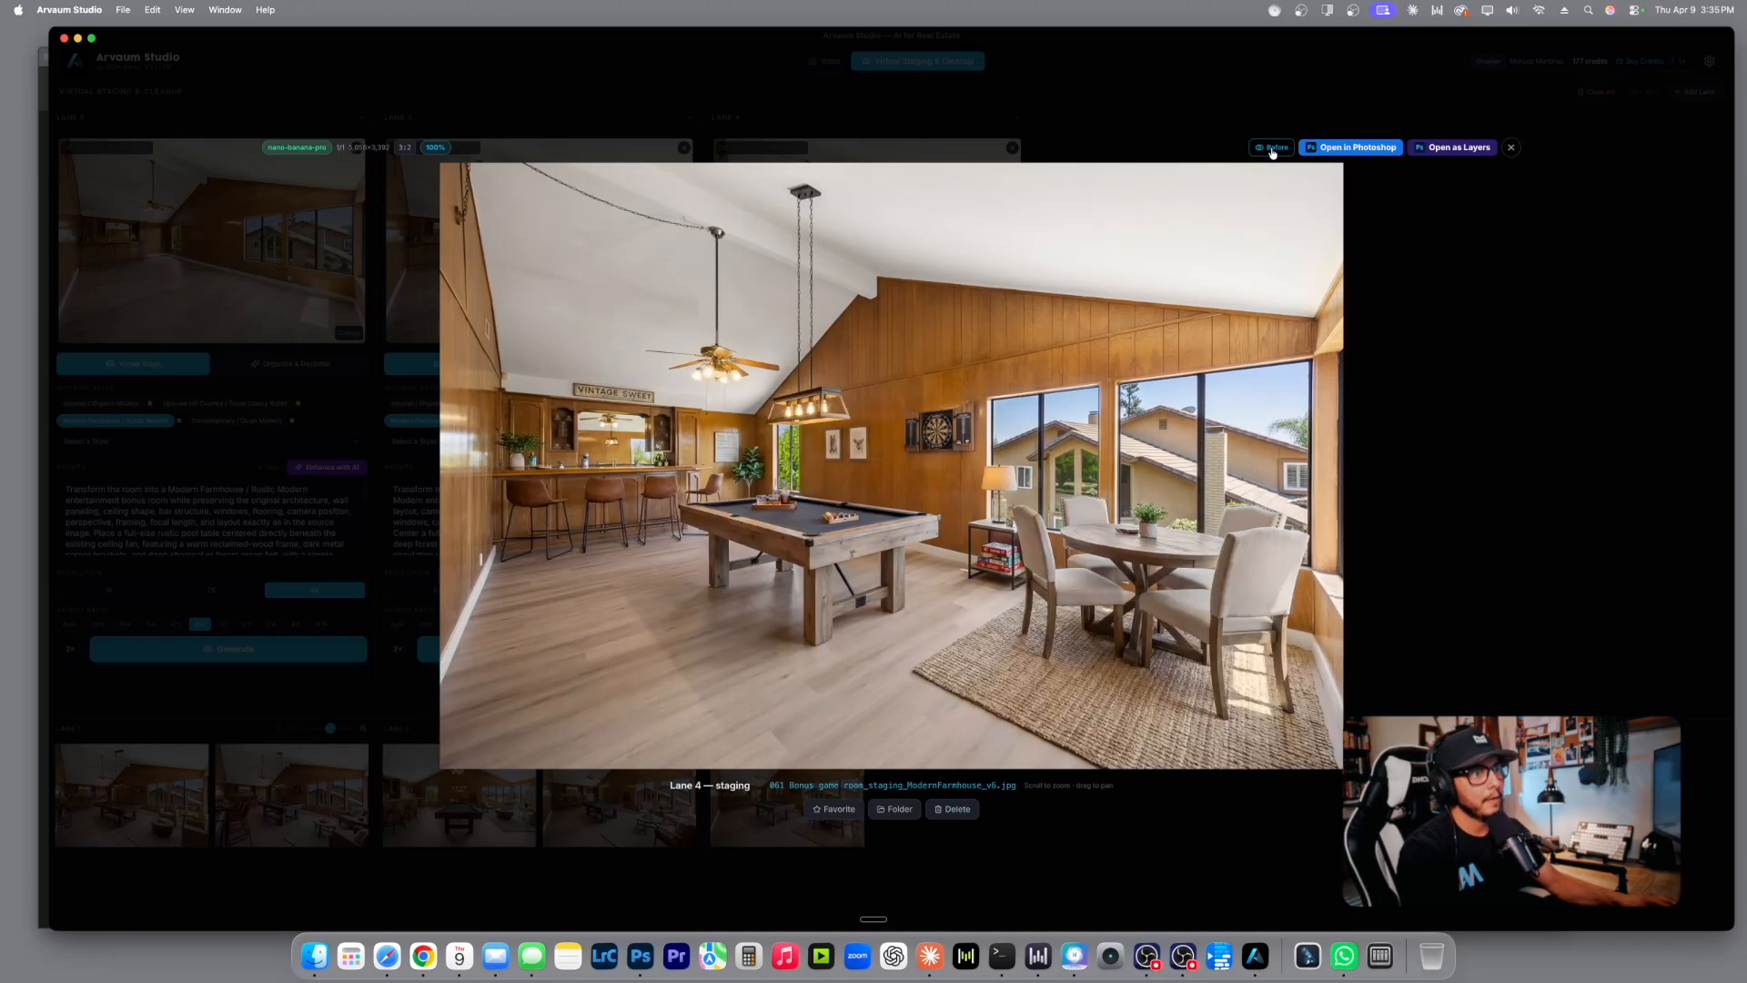
{"action": "left_click", "coordinate": [1272, 151]}
{"action": "left_click", "coordinate": [1273, 151]}
{"action": "left_click", "coordinate": [1273, 151]}
{"action": "left_click", "coordinate": [1273, 151]}
{"action": "left_click", "coordinate": [1273, 151]}
{"action": "left_click", "coordinate": [1273, 151]}
{"action": "left_click", "coordinate": [1273, 151]}
{"action": "left_click", "coordinate": [1273, 151]}
{"action": "left_click", "coordinate": [1273, 151]}
{"action": "left_click", "coordinate": [1273, 152]}
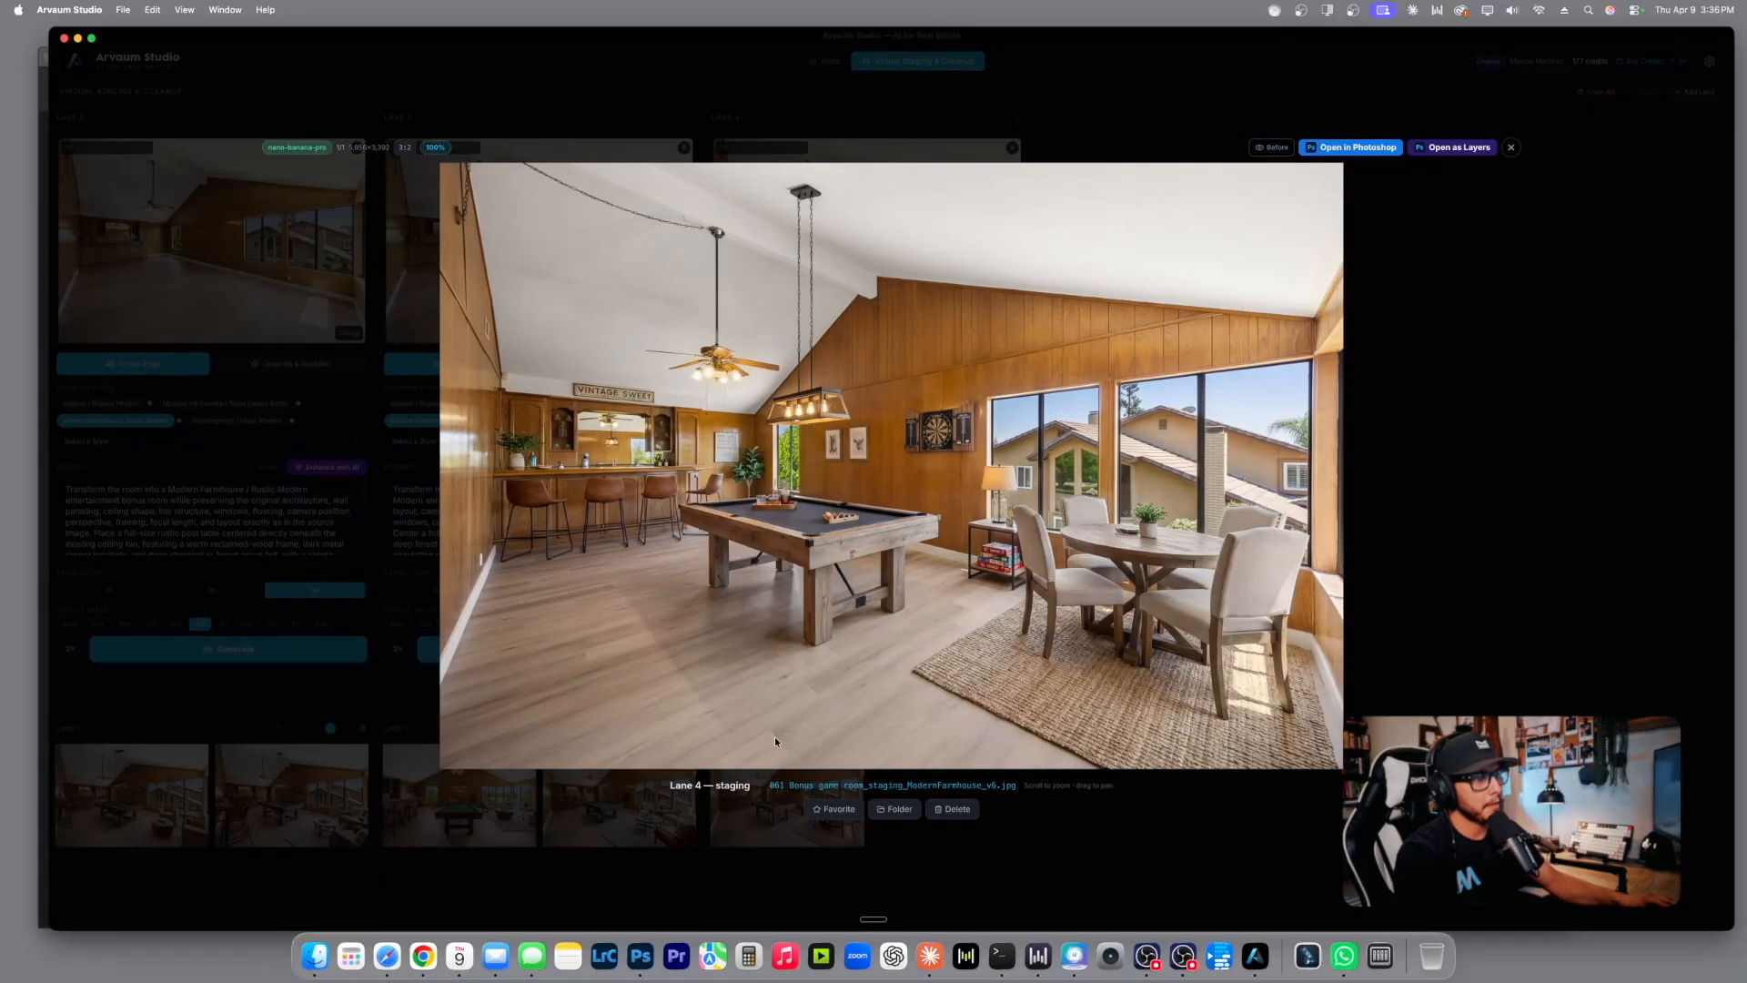
{"action": "left_click", "coordinate": [830, 814]}
{"action": "left_click", "coordinate": [1507, 149]}
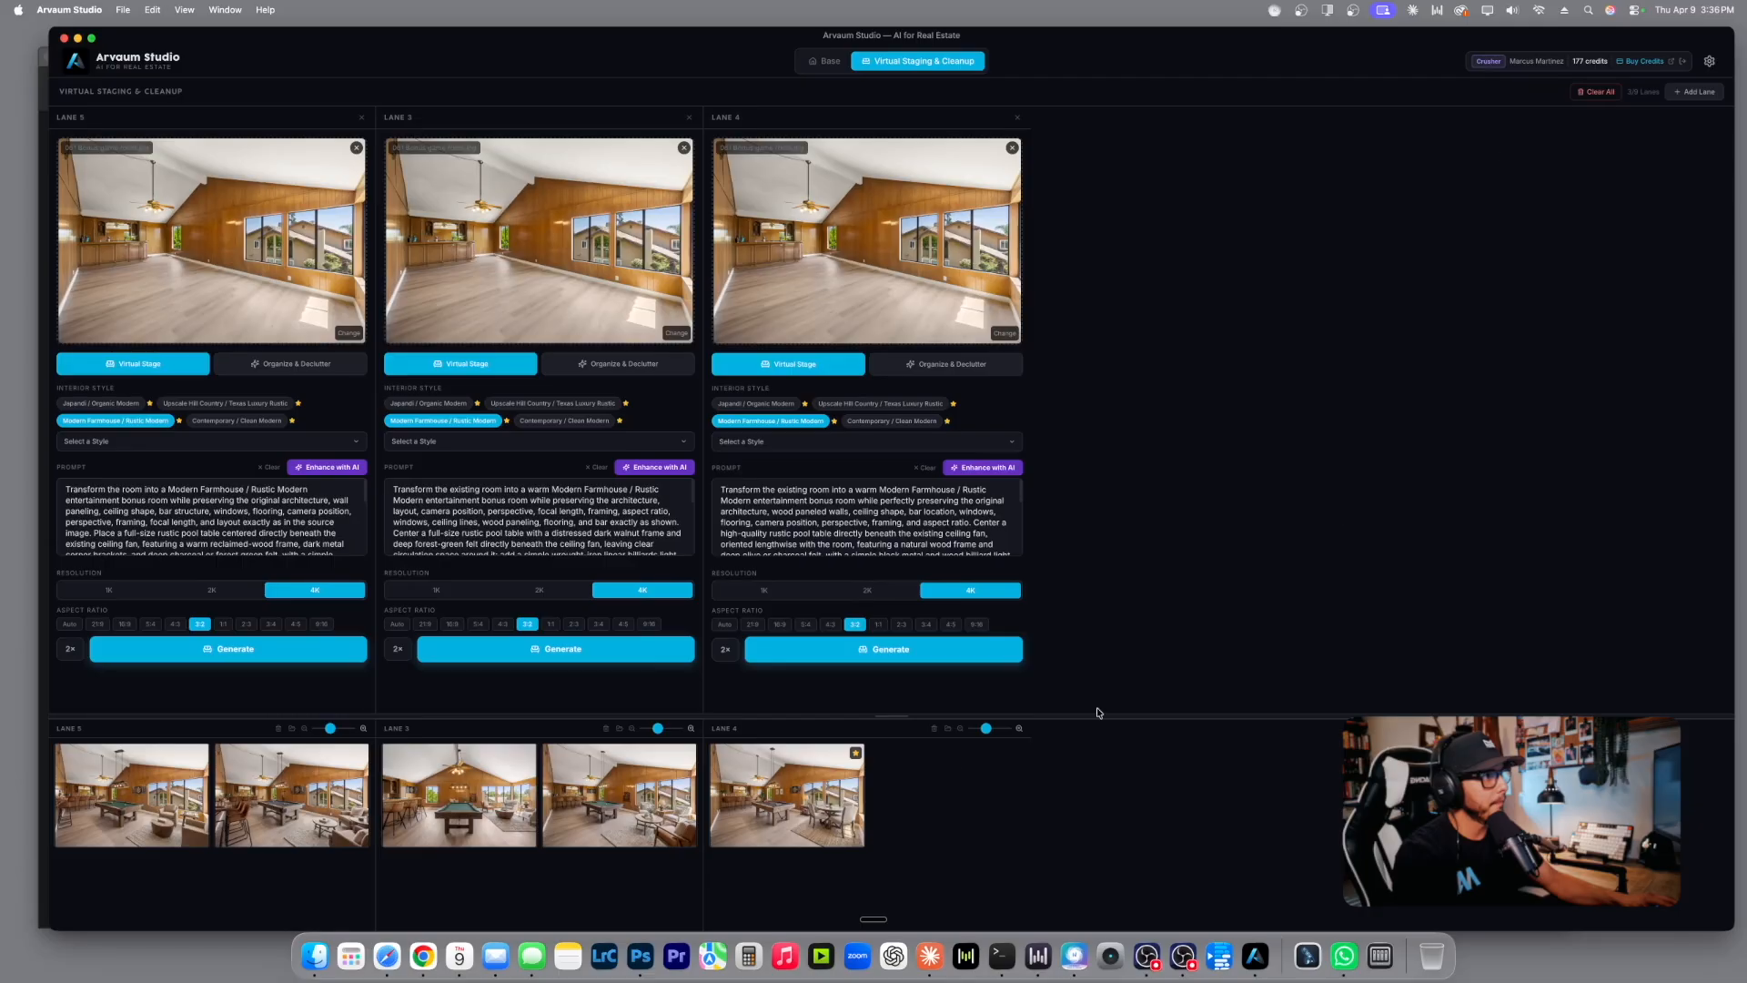
Compare the Lane 3 ModernFarmhouse v3 result with its original using the before view, mark it as a favorite, and close the preview.
{"action": "left_click", "coordinate": [558, 775]}
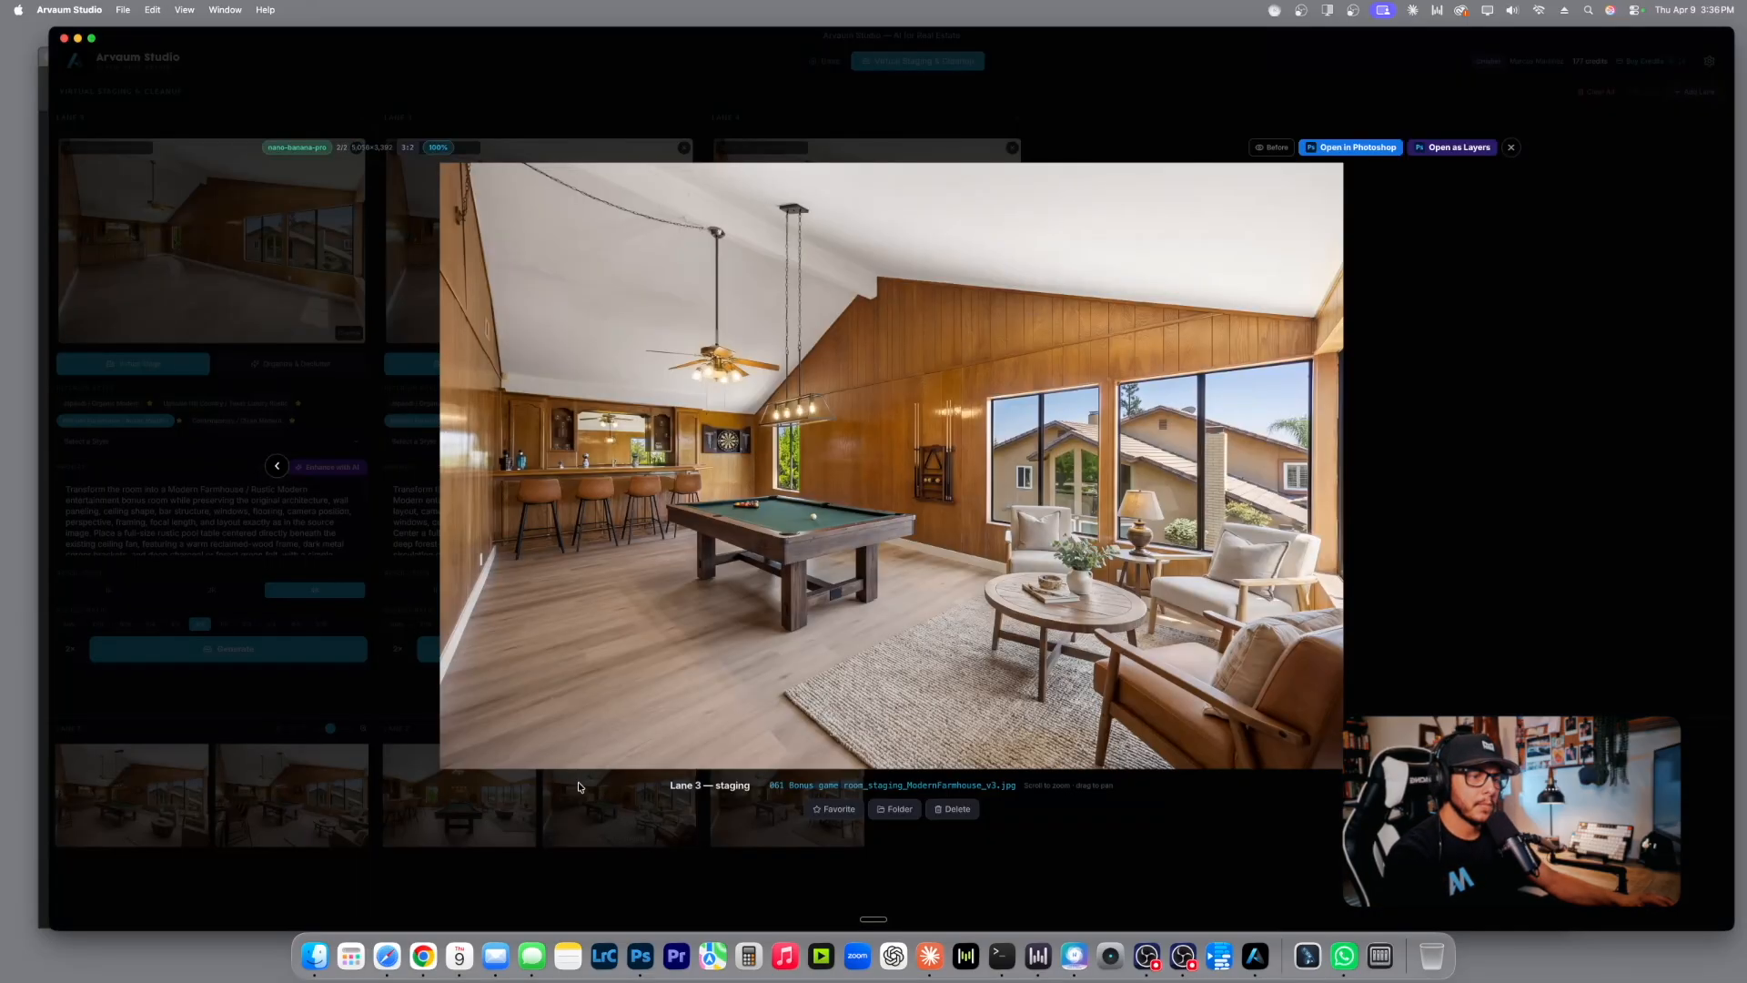
{"action": "left_click", "coordinate": [1272, 150]}
{"action": "left_click", "coordinate": [1272, 150]}
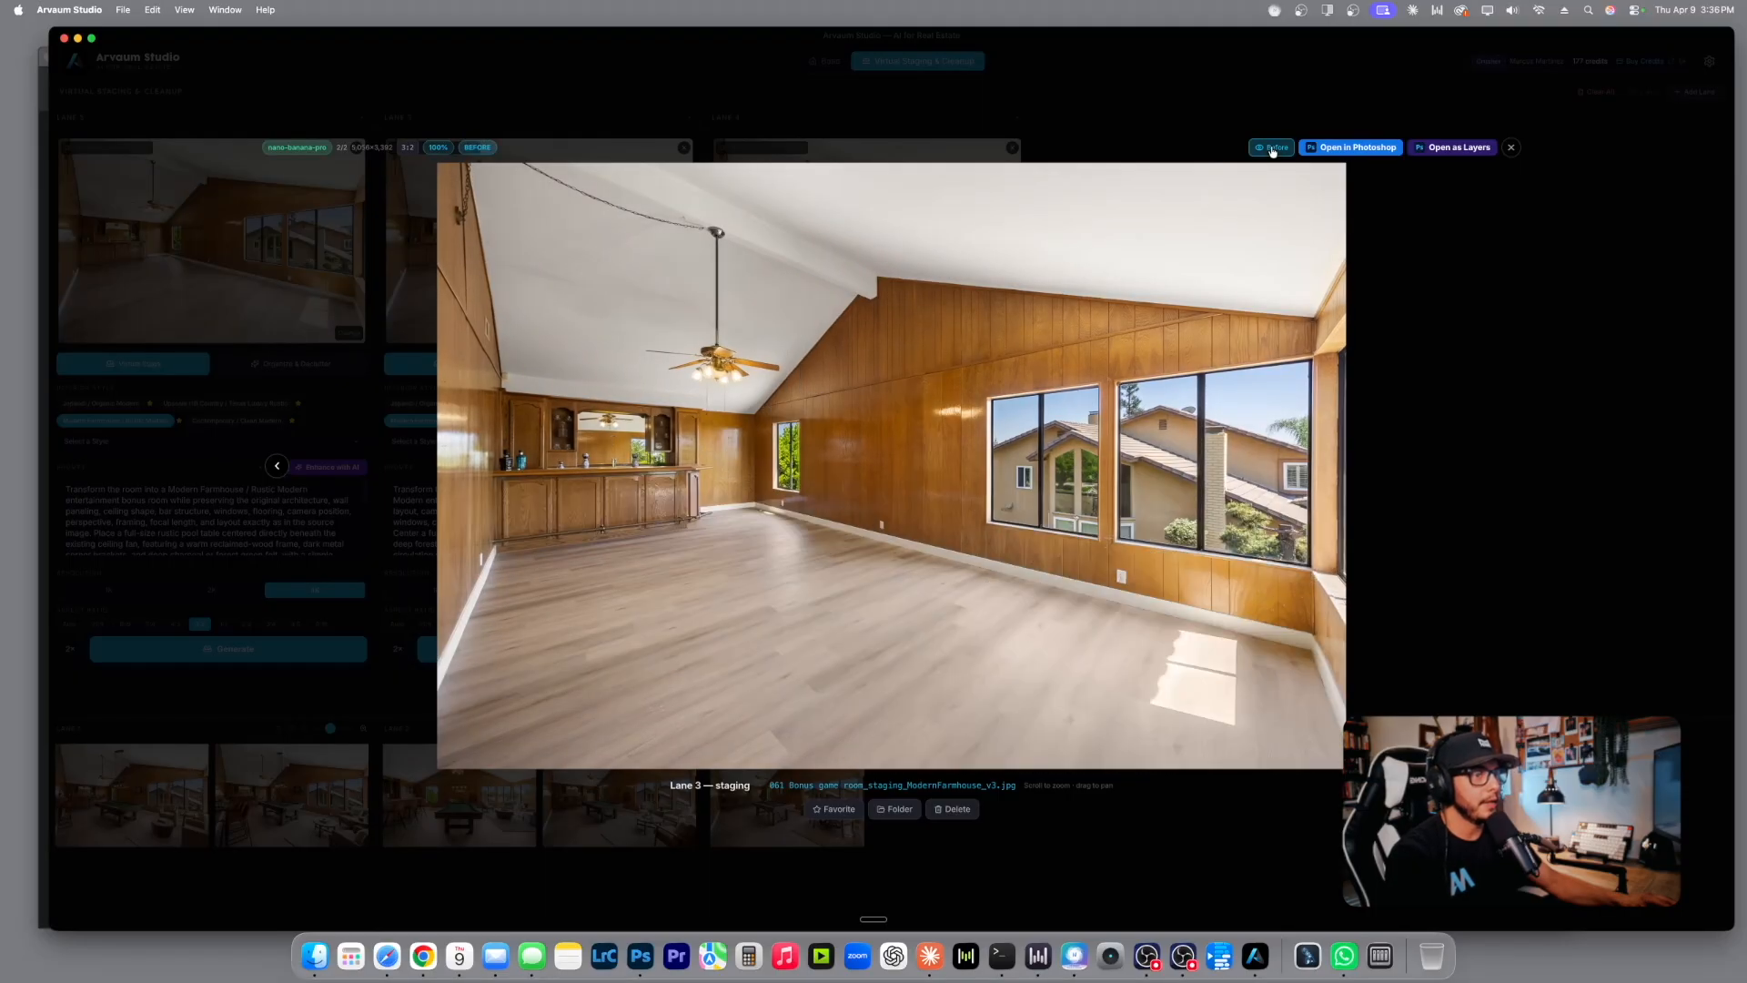
{"action": "left_click", "coordinate": [1272, 150]}
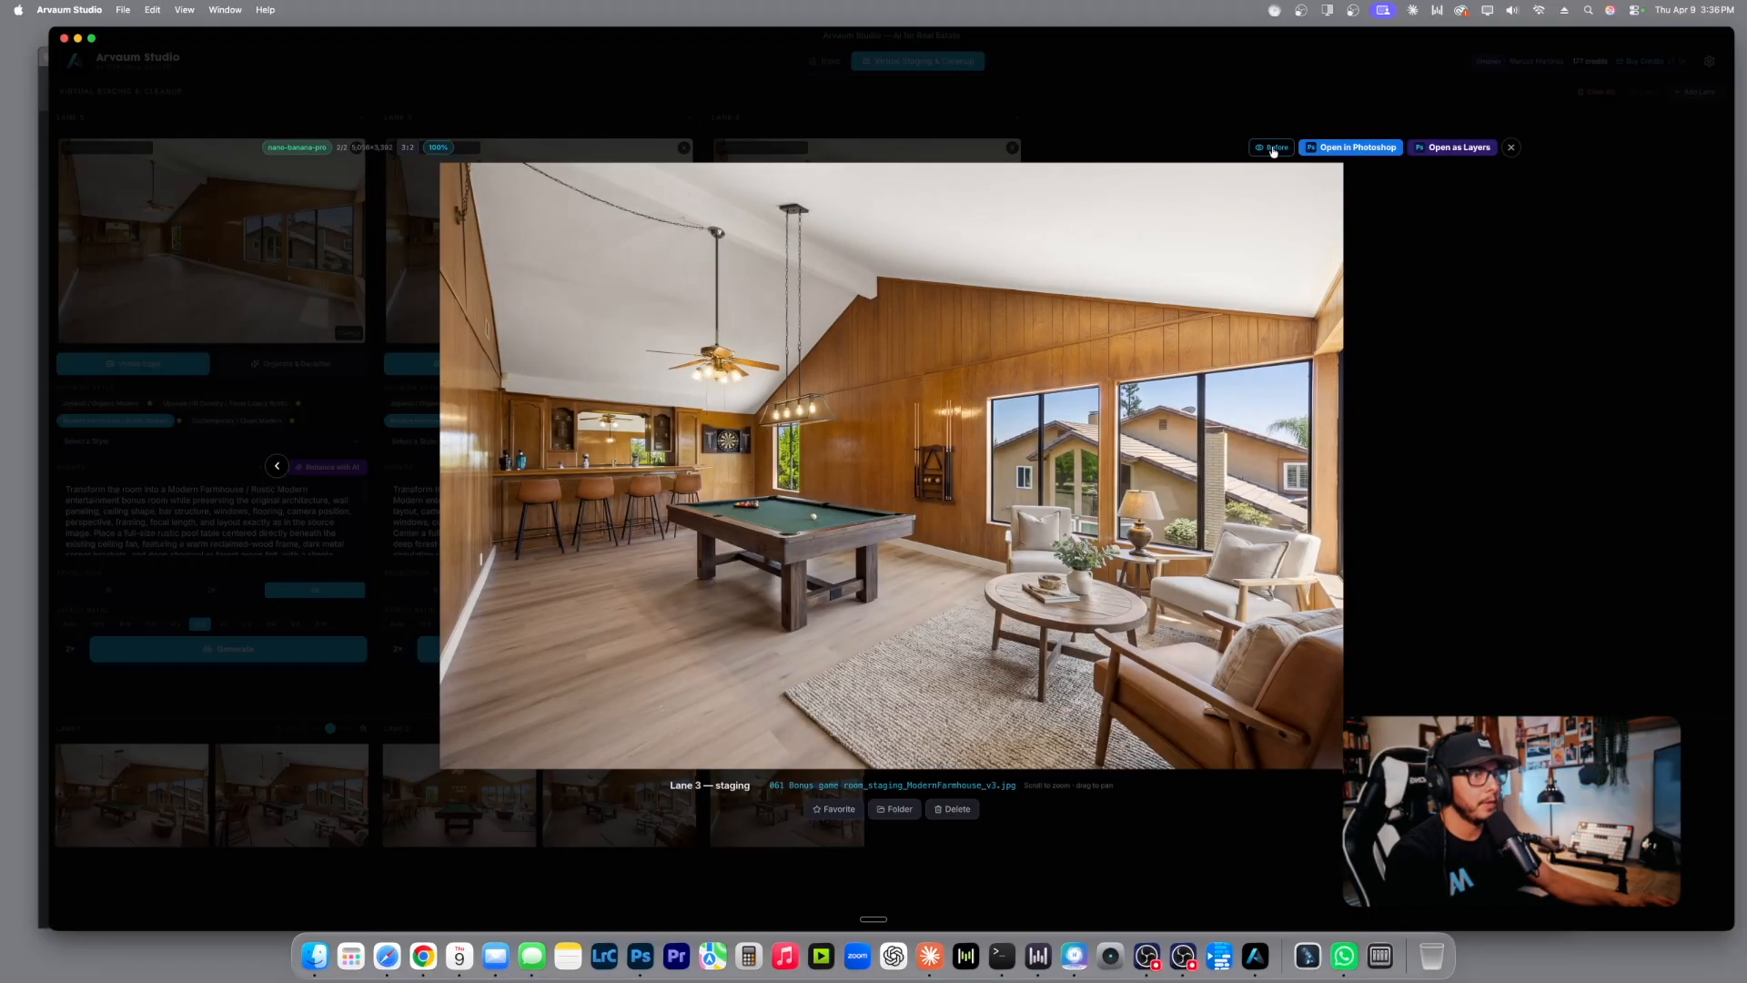
{"action": "left_click", "coordinate": [833, 808]}
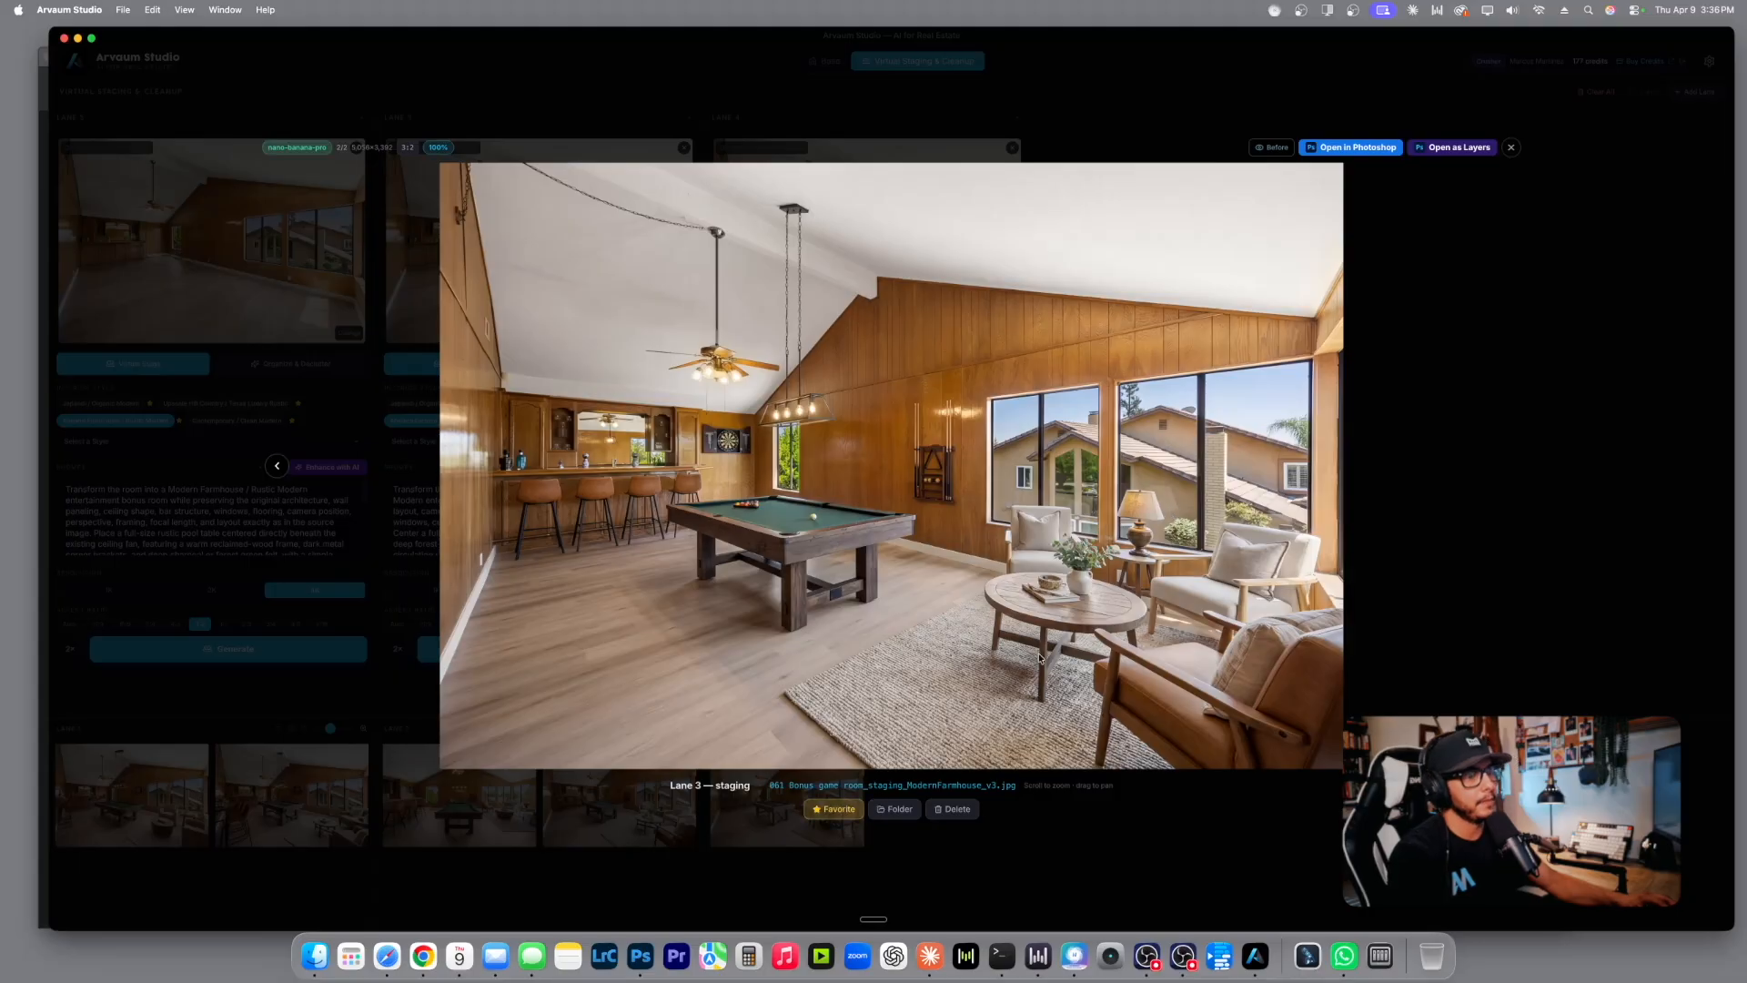
{"action": "left_click", "coordinate": [1511, 147]}
Review both Lane 5 results, check the v5 version against its original photo, mark it as a favorite, and close the preview.
{"action": "left_click", "coordinate": [291, 795]}
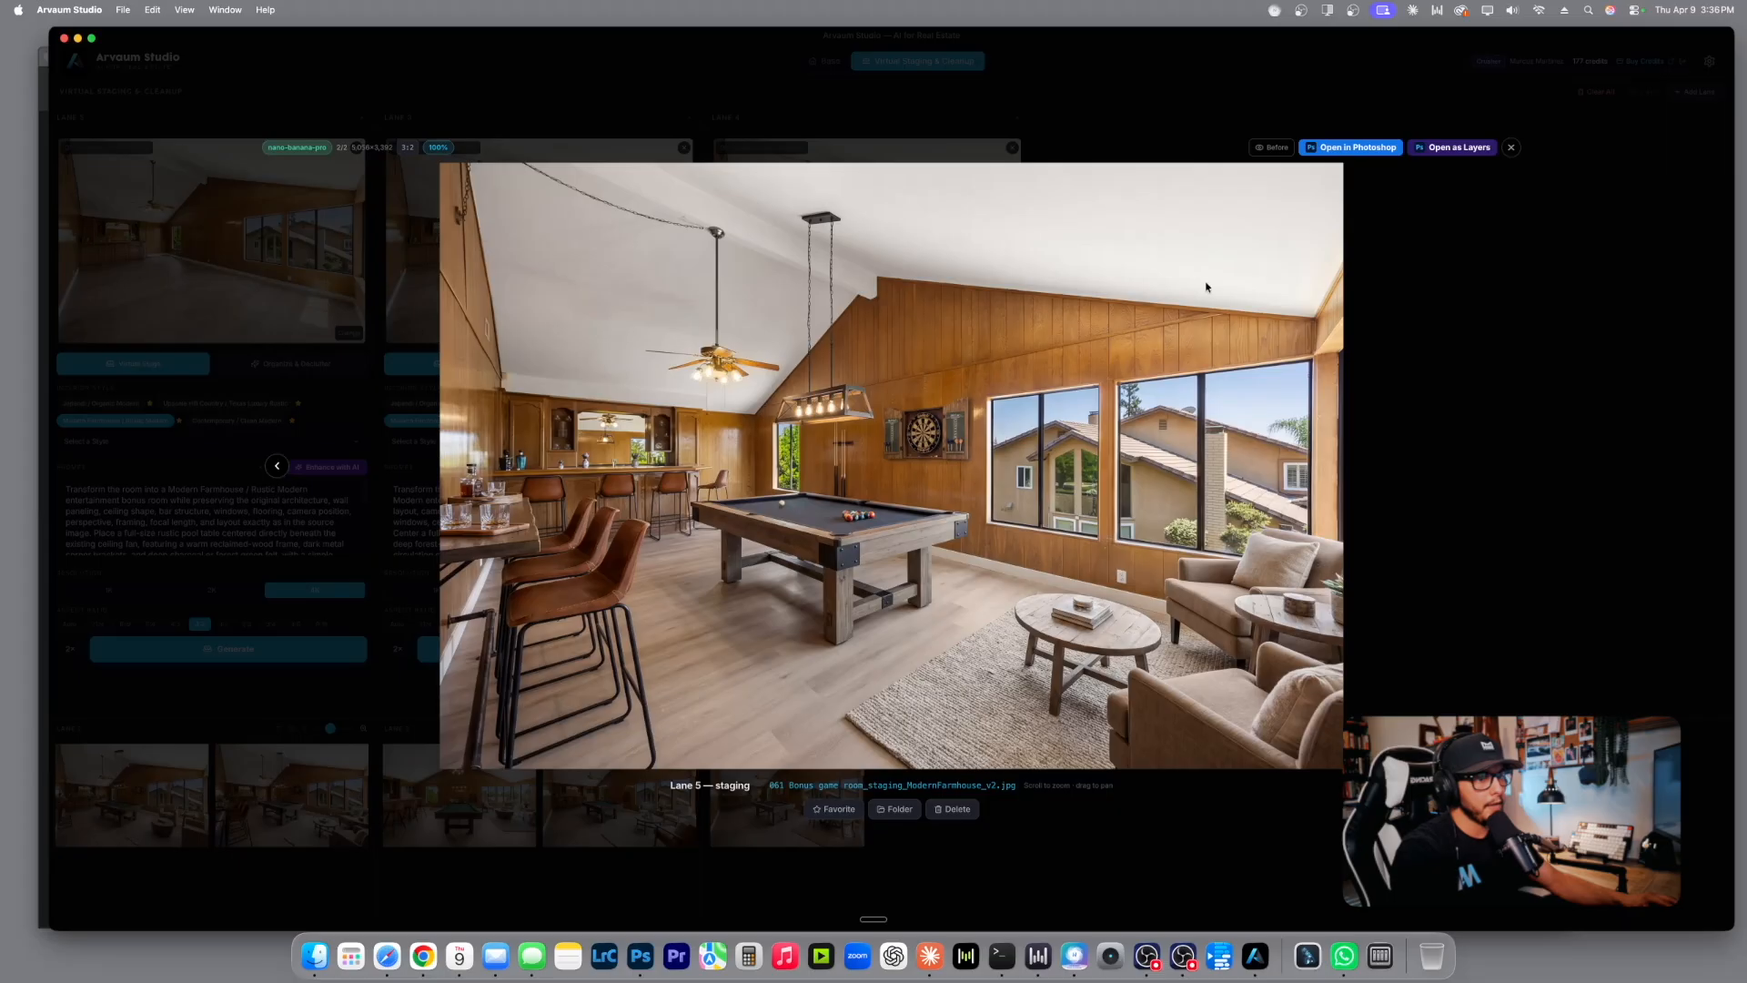
{"action": "left_click", "coordinate": [1510, 146]}
{"action": "left_click", "coordinate": [137, 791]}
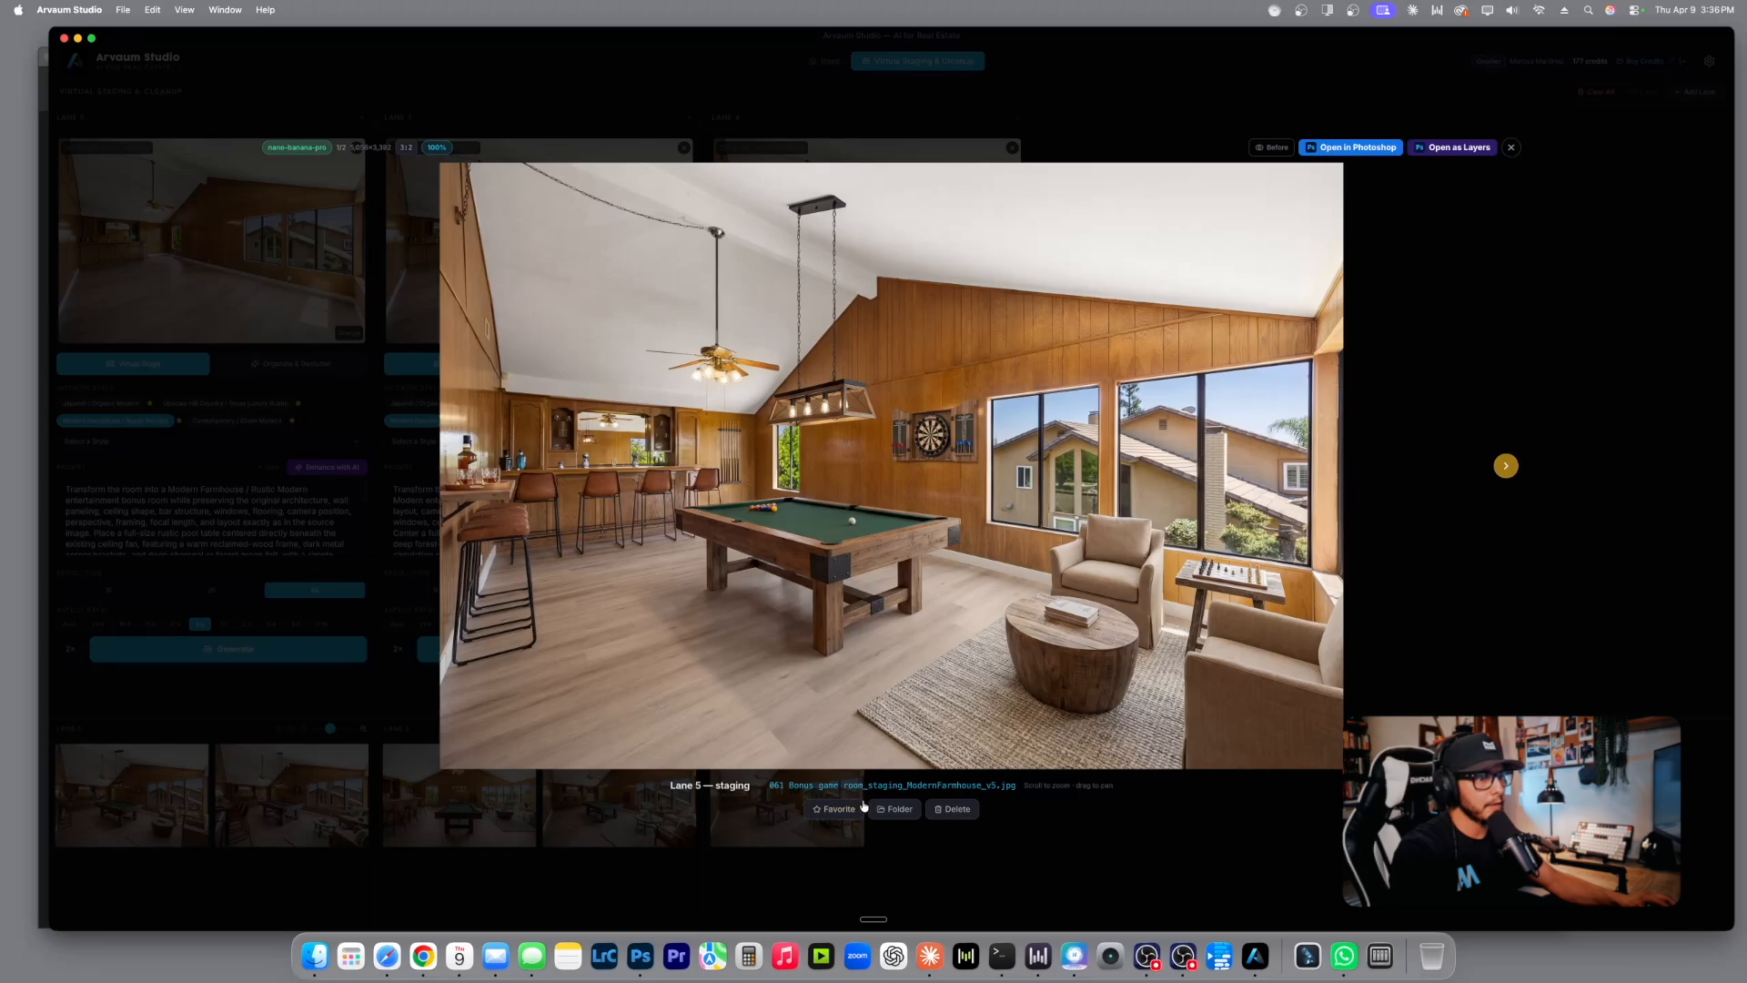
{"action": "left_click", "coordinate": [1278, 146]}
{"action": "left_click", "coordinate": [1278, 146]}
{"action": "left_click", "coordinate": [835, 810]}
{"action": "left_click", "coordinate": [1510, 147]}
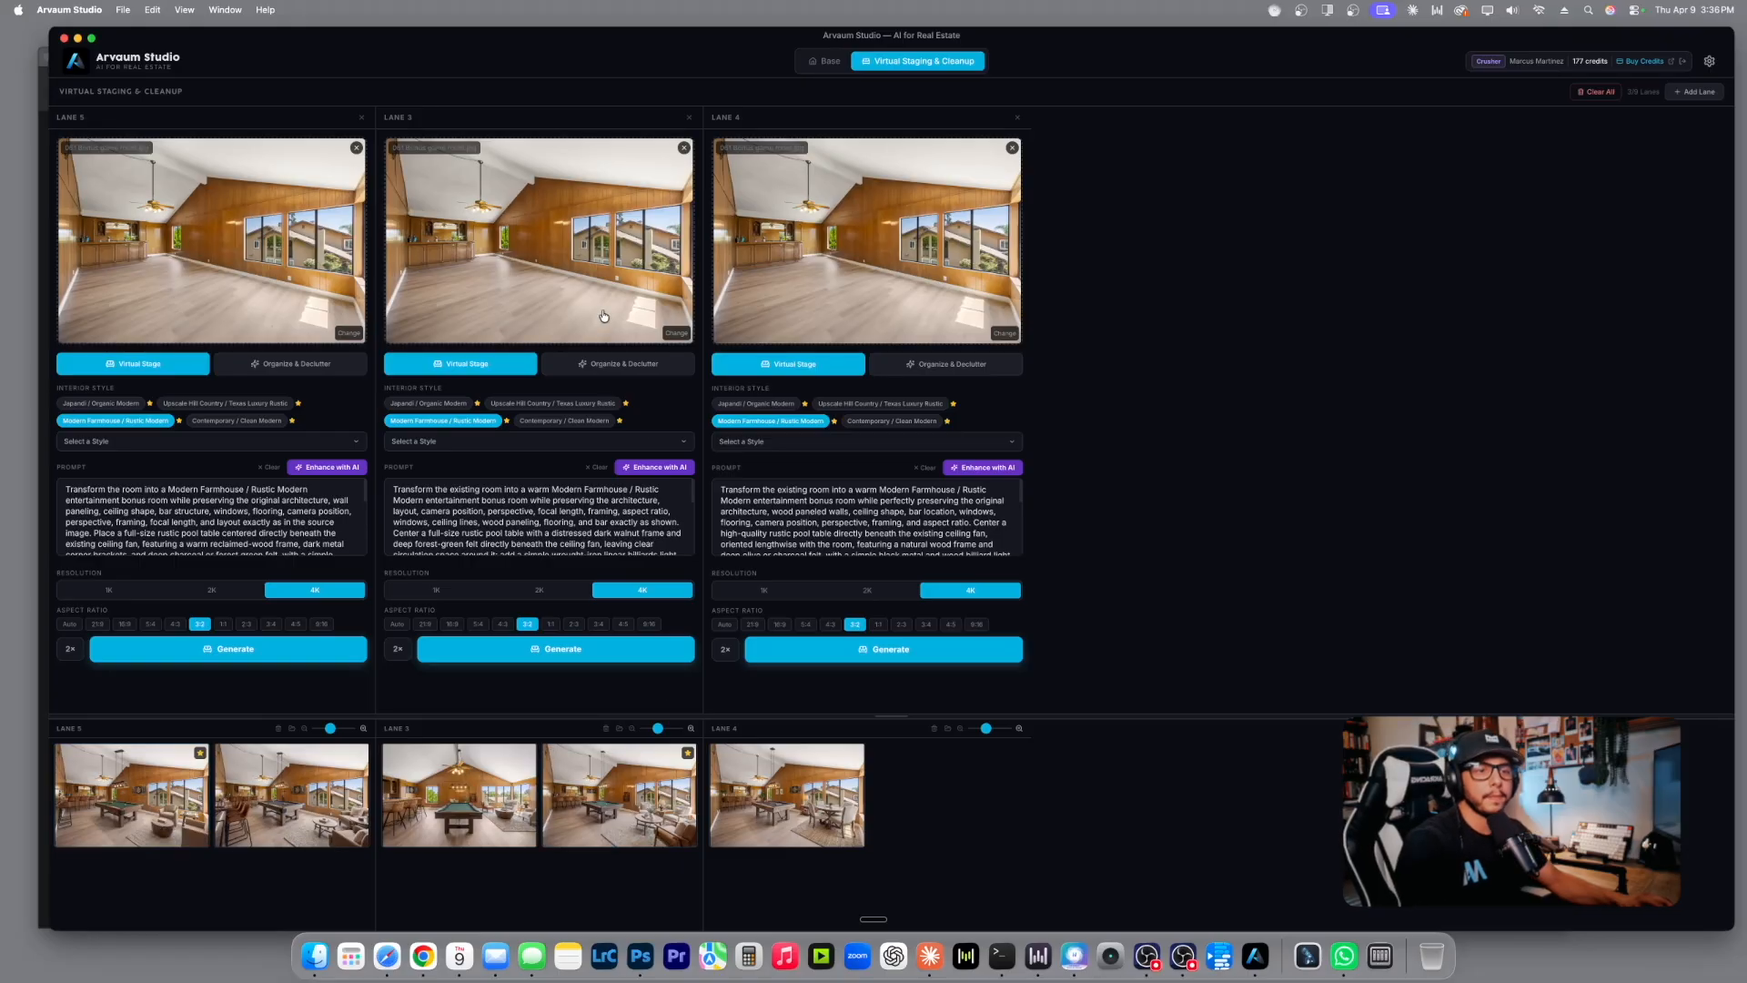
Switch to Finder and move all generated images without a green tag in the ARVAUM STUDIO AI IMAGES folder to the trash, keeping the originals.
{"action": "left_click", "coordinate": [827, 60]}
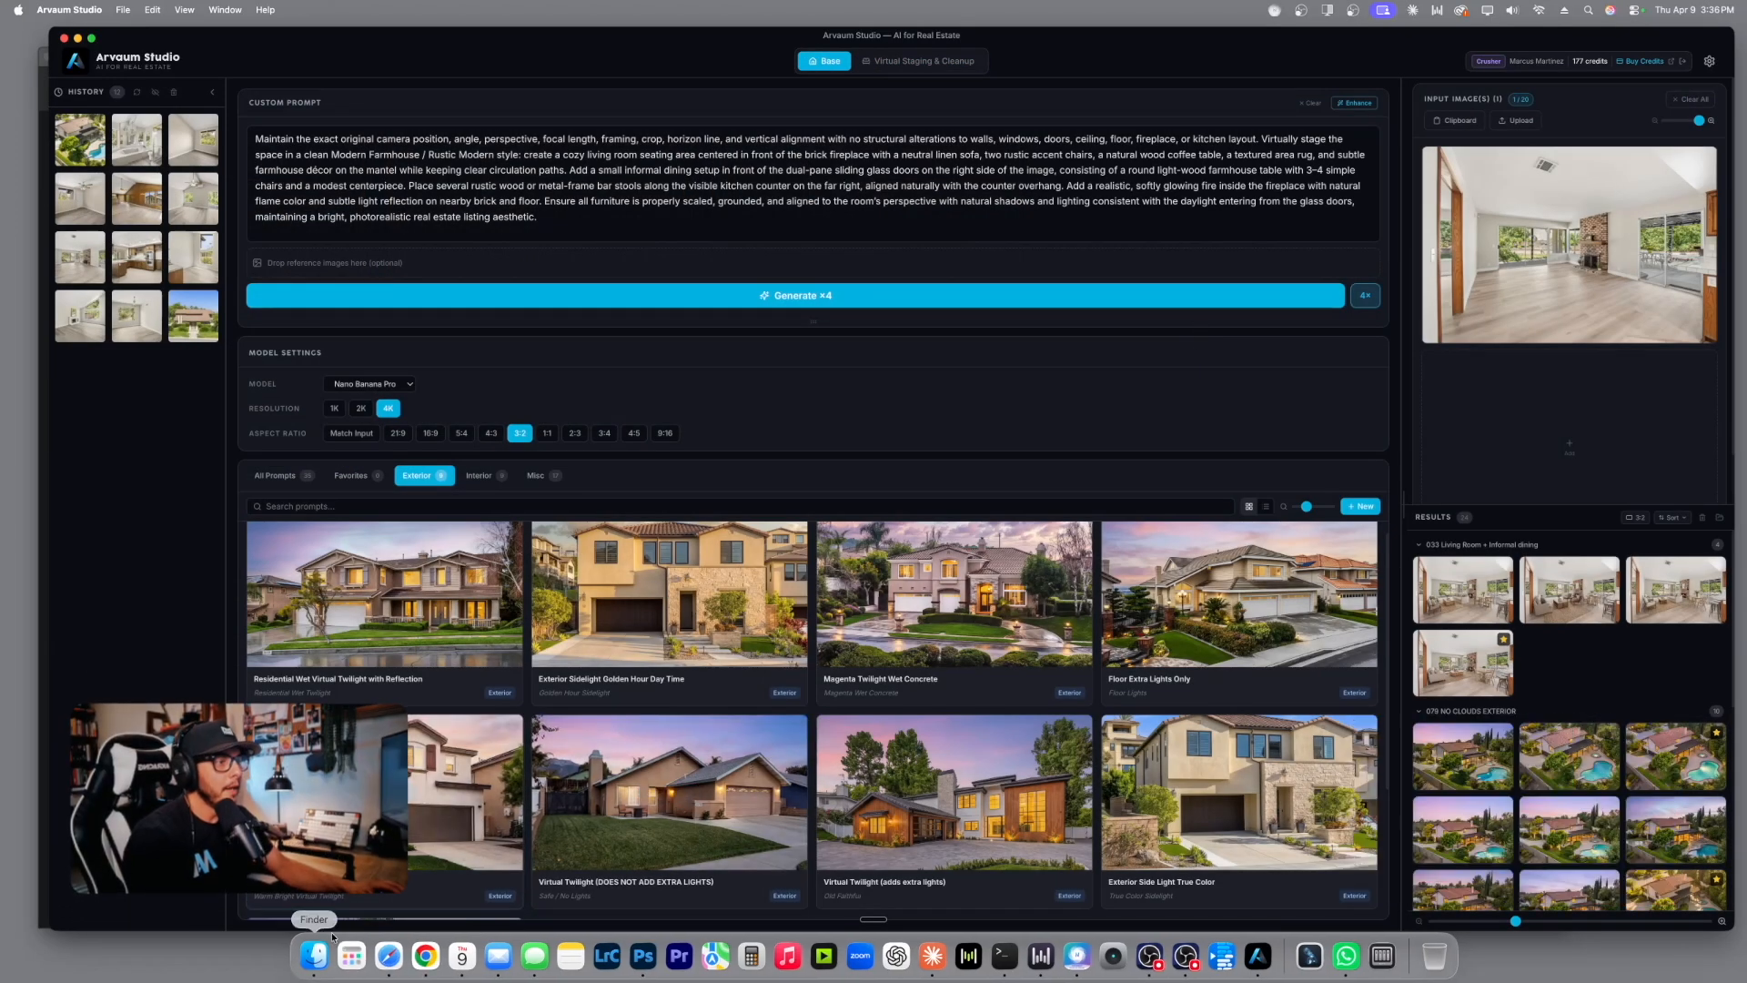
{"action": "left_click", "coordinate": [311, 947]}
{"action": "scroll", "coordinate": [905, 345], "scroll_direction": "up", "scroll_amount": 5}
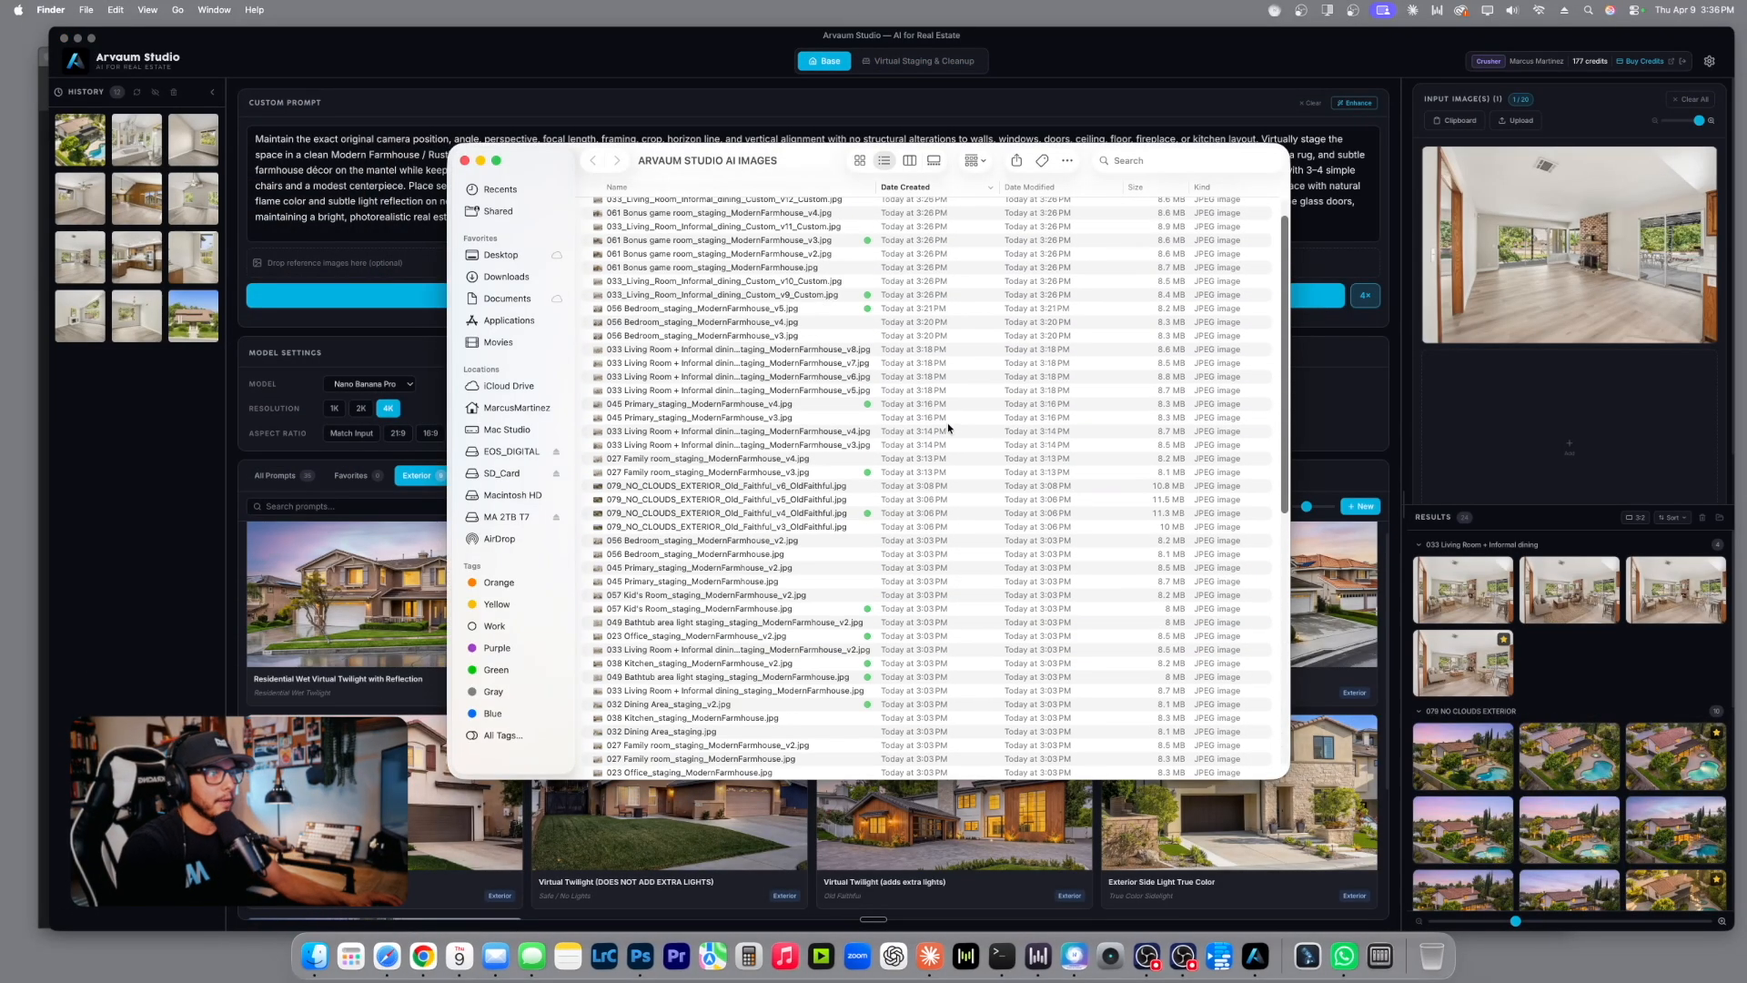
{"action": "left_click", "coordinate": [864, 207]}
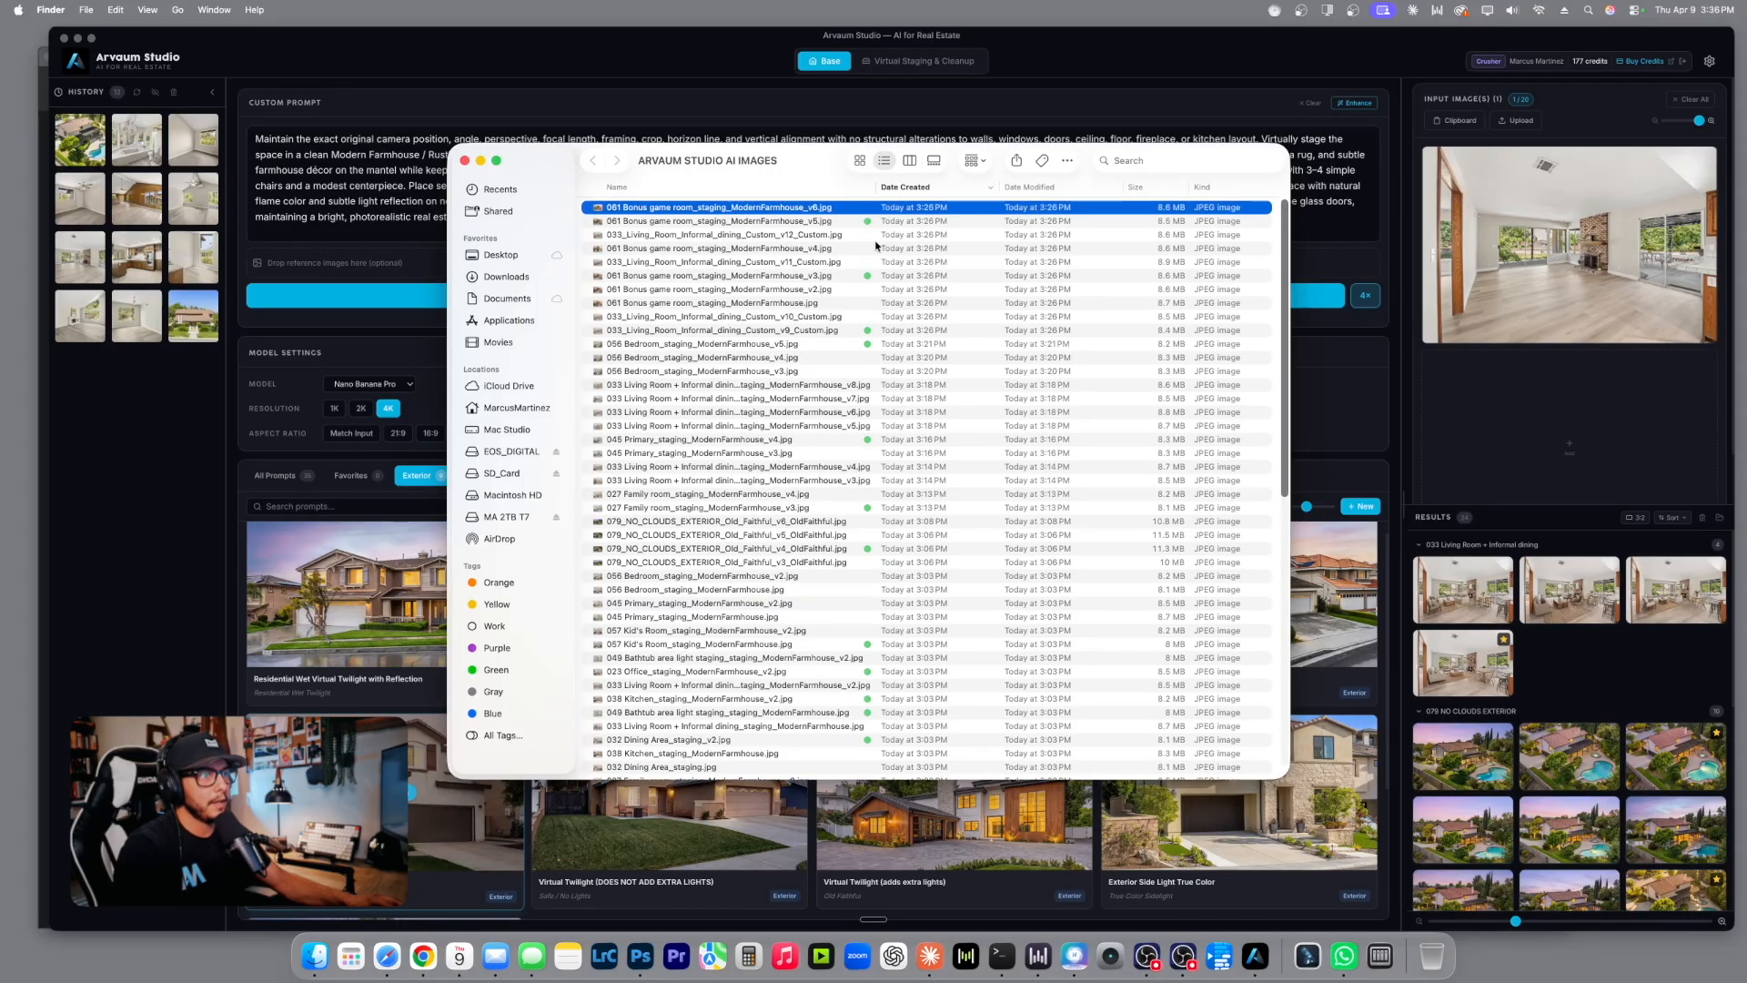
{"action": "left_click", "coordinate": [864, 234], "text": "super"}
{"action": "left_click", "coordinate": [864, 248], "text": "super"}
{"action": "left_click", "coordinate": [864, 262], "text": "super"}
{"action": "left_click", "coordinate": [863, 290], "text": "super"}
{"action": "left_click", "coordinate": [861, 303], "text": "super"}
{"action": "left_click", "coordinate": [861, 317], "text": "super"}
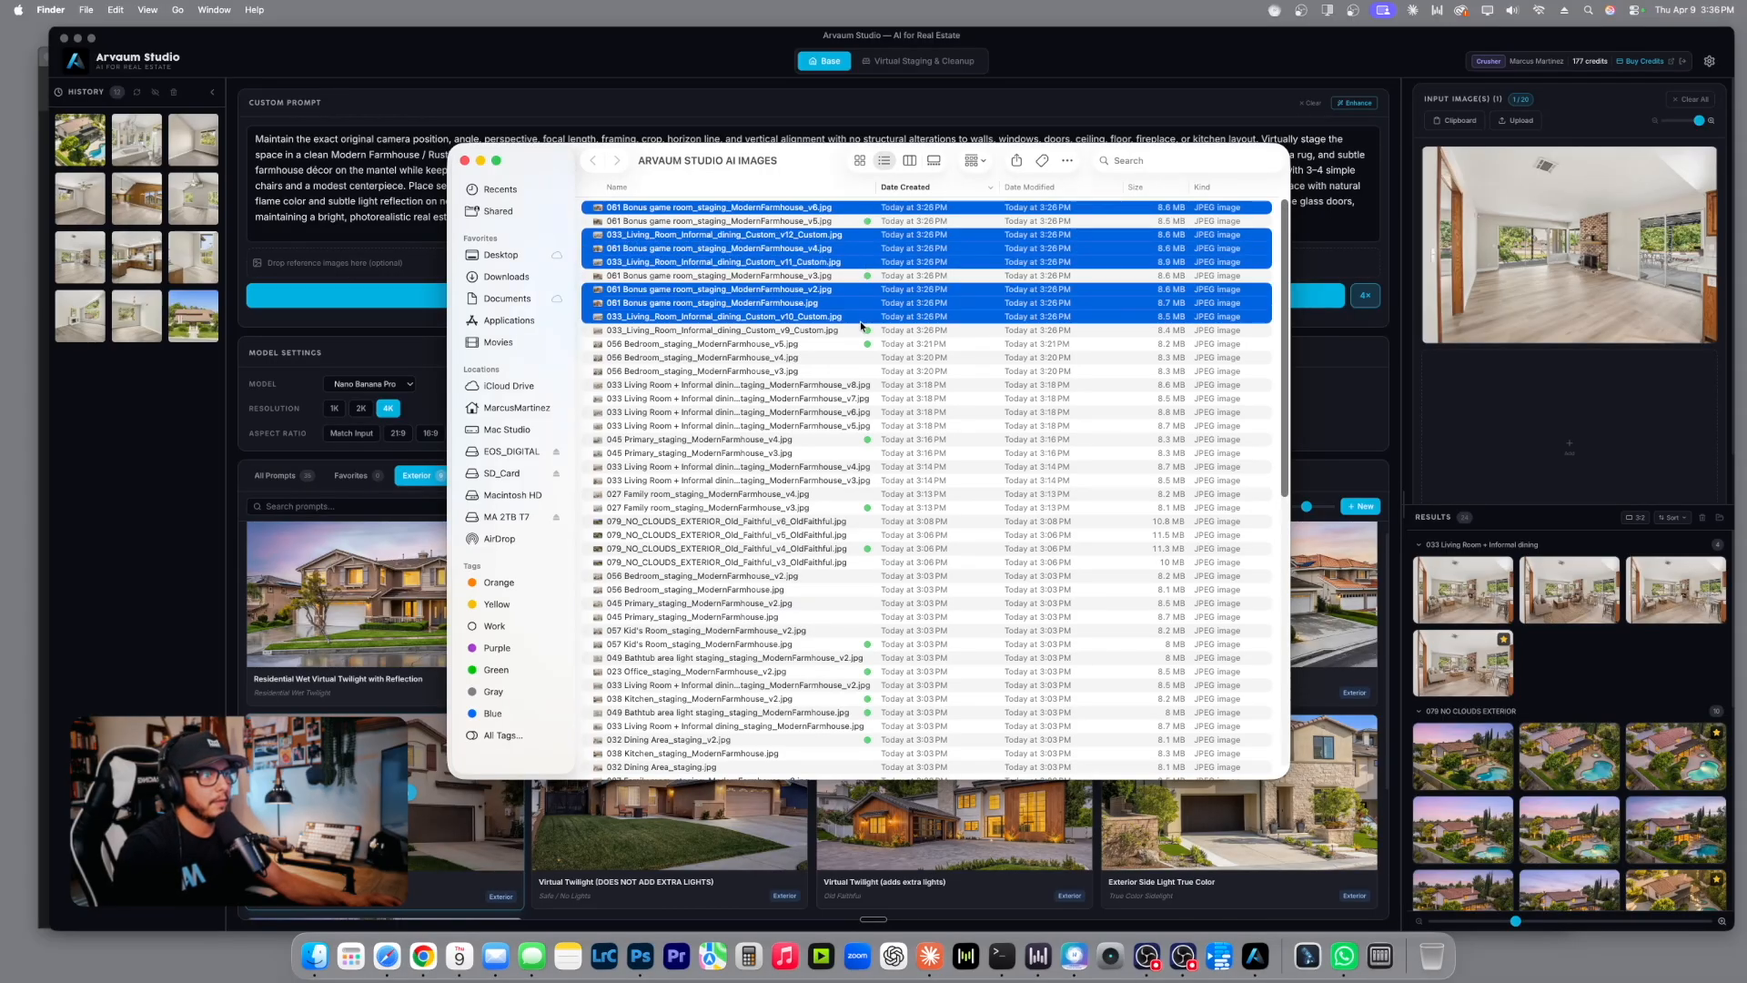
{"action": "left_click", "coordinate": [862, 358], "text": "super"}
{"action": "left_click", "coordinate": [864, 371], "text": "super"}
{"action": "left_click", "coordinate": [863, 426], "text": "shift"}
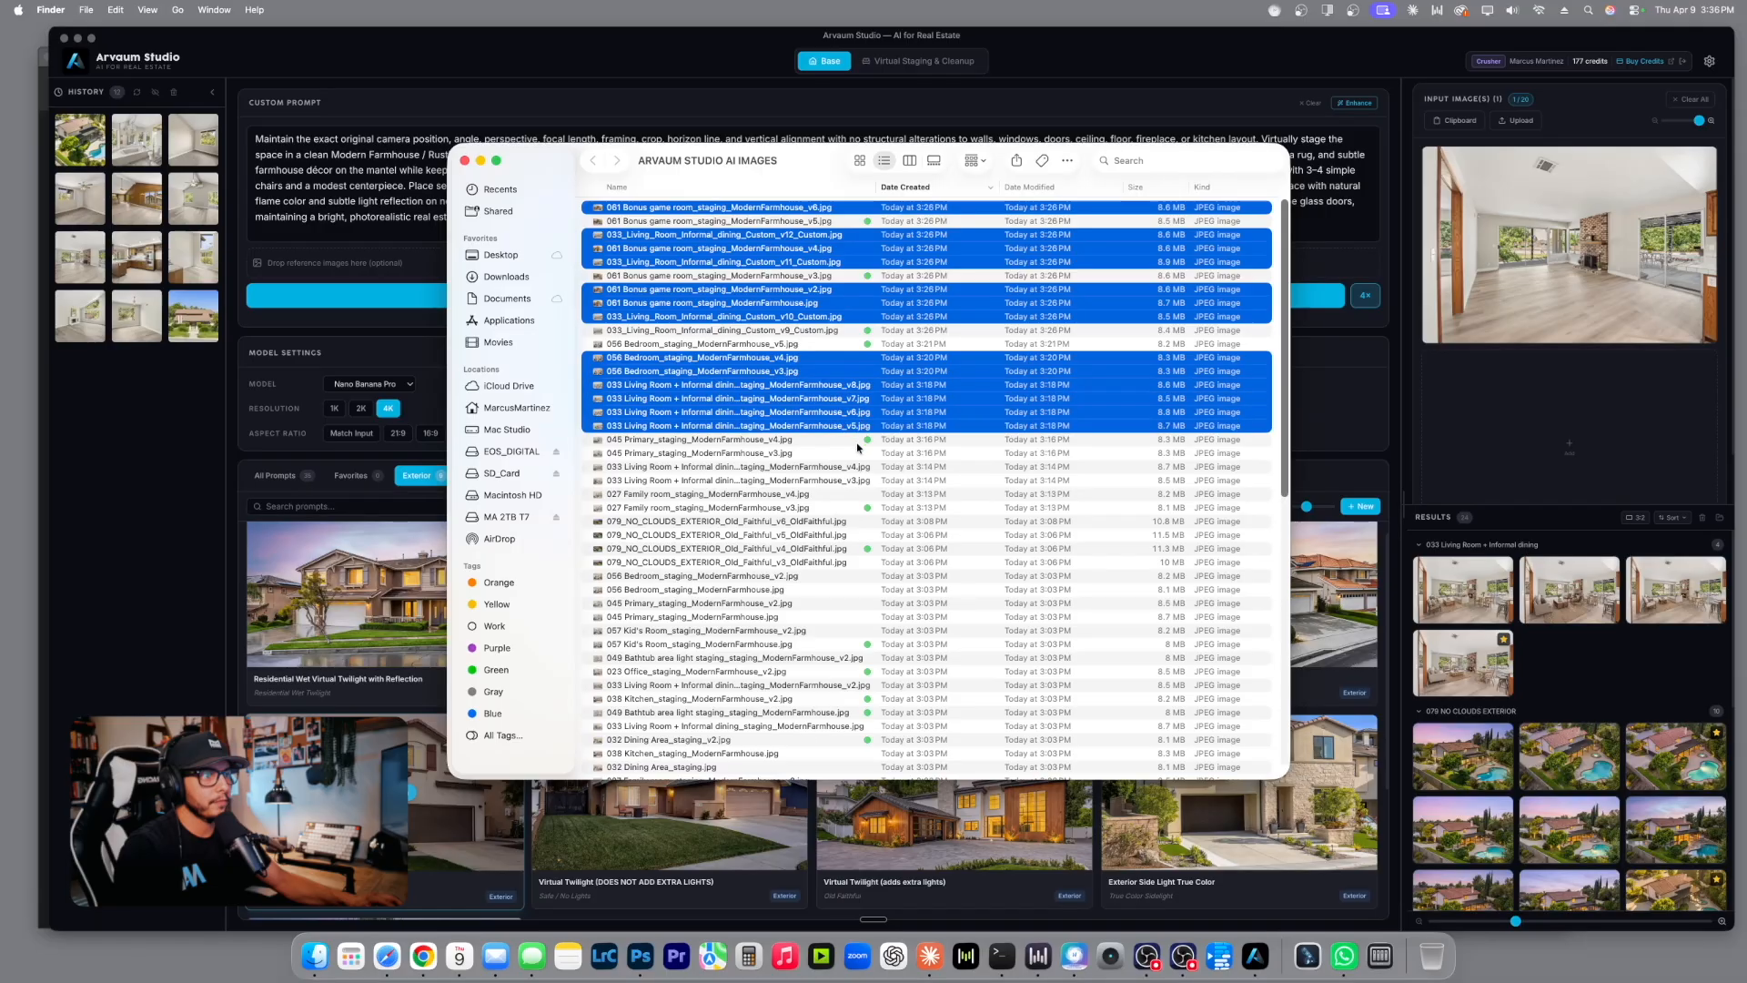
{"action": "left_click", "coordinate": [869, 453], "text": "super"}
{"action": "left_click", "coordinate": [868, 495], "text": "shift"}
{"action": "left_click", "coordinate": [868, 521], "text": "super"}
{"action": "left_click", "coordinate": [868, 535], "text": "super"}
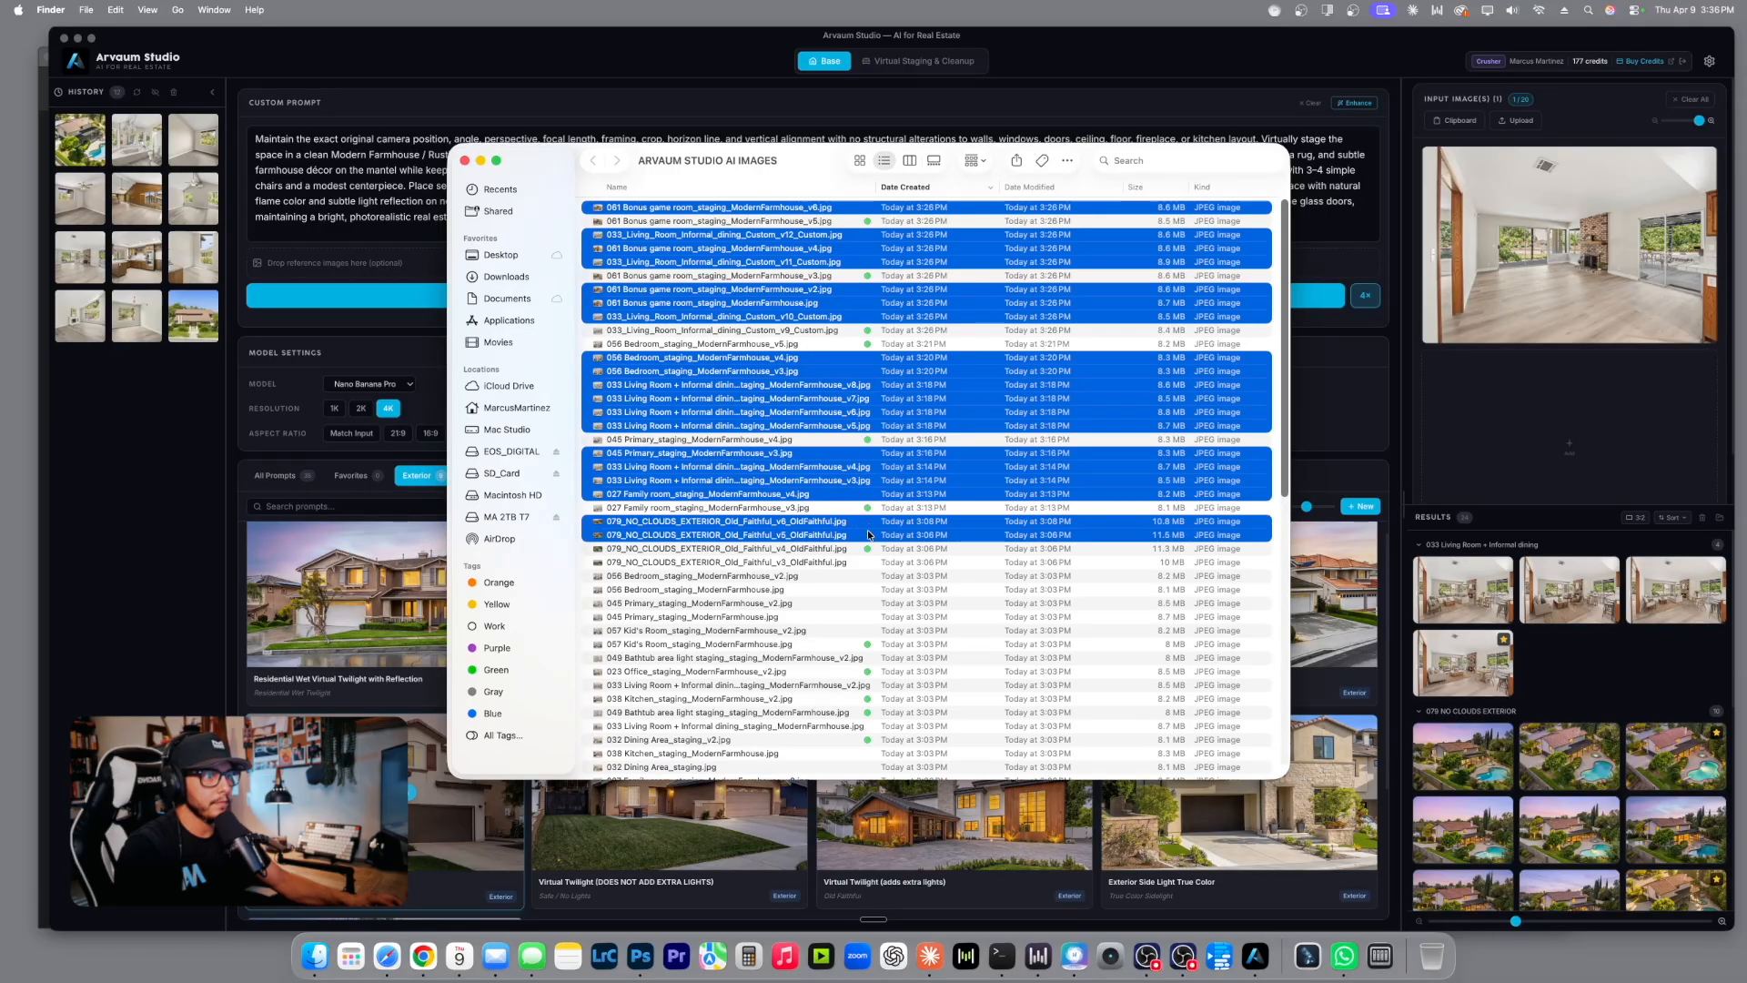
{"action": "left_click", "coordinate": [865, 562], "text": "super"}
{"action": "left_click", "coordinate": [869, 630], "text": "shift"}
{"action": "left_click", "coordinate": [872, 658], "text": "super"}
{"action": "left_click", "coordinate": [869, 685], "text": "super"}
{"action": "scroll", "coordinate": [871, 723], "scroll_direction": "down", "scroll_amount": 10}
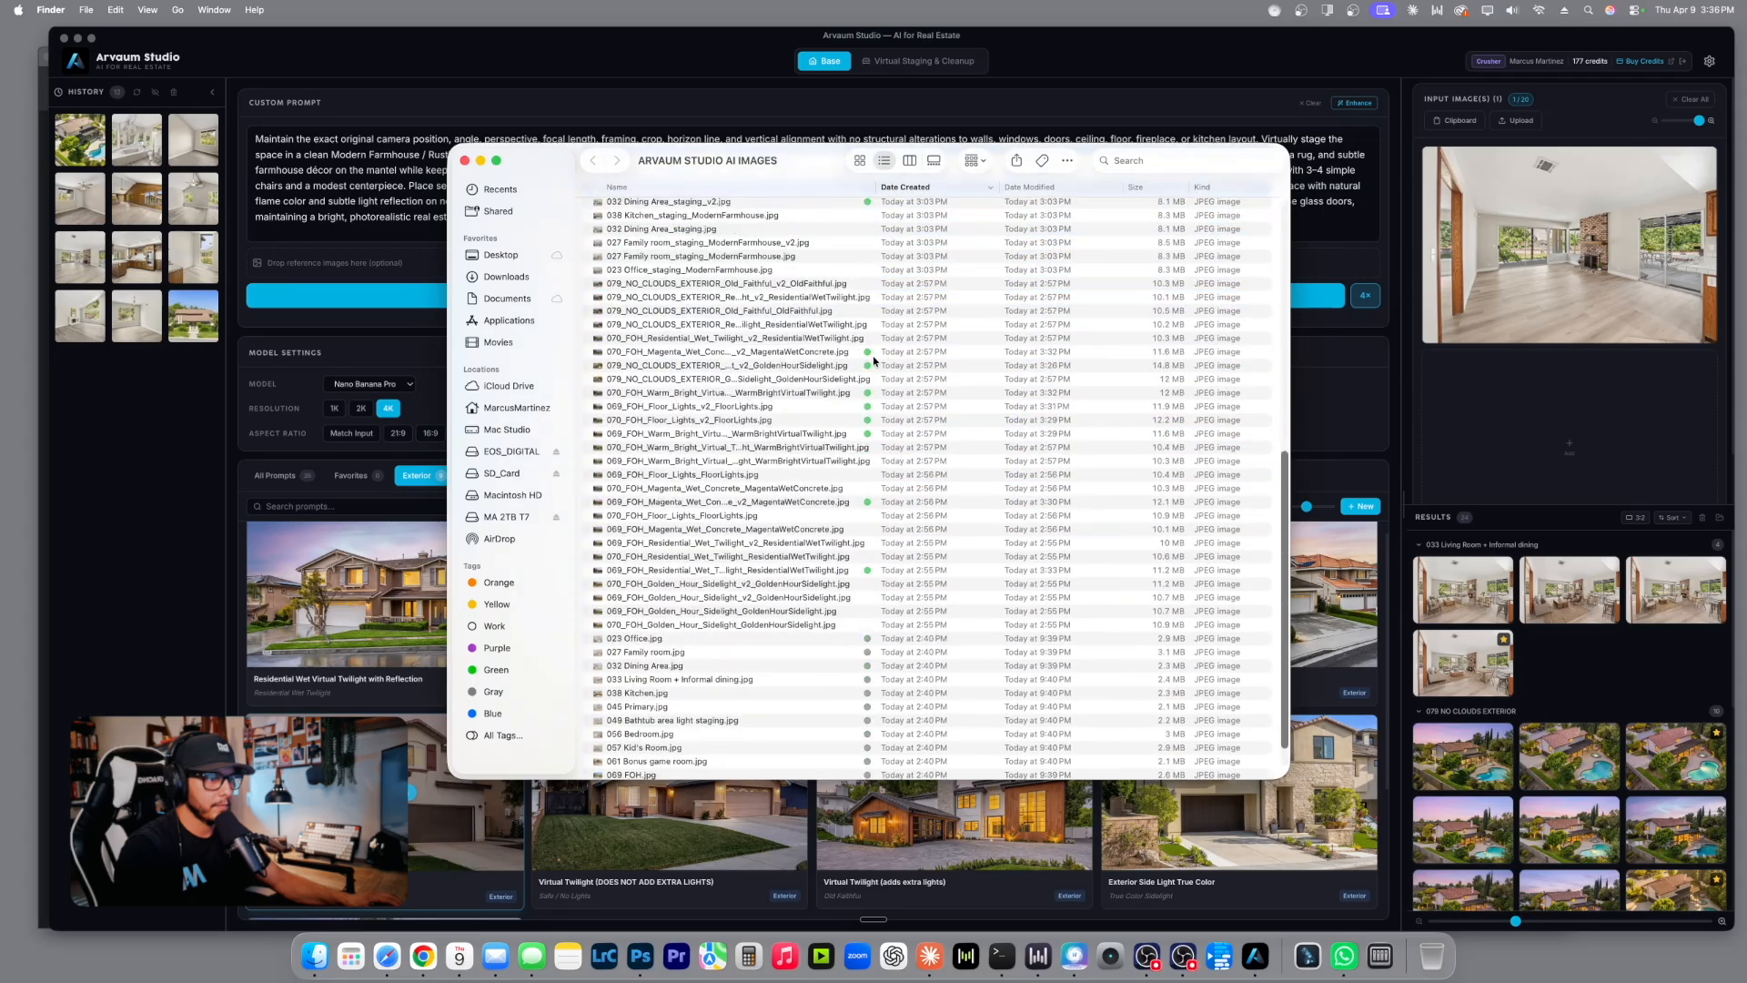
{"action": "scroll", "coordinate": [873, 360], "scroll_direction": "up", "scroll_amount": 3}
{"action": "left_click", "coordinate": [869, 325], "text": "super"}
{"action": "left_click", "coordinate": [870, 448], "text": "shift"}
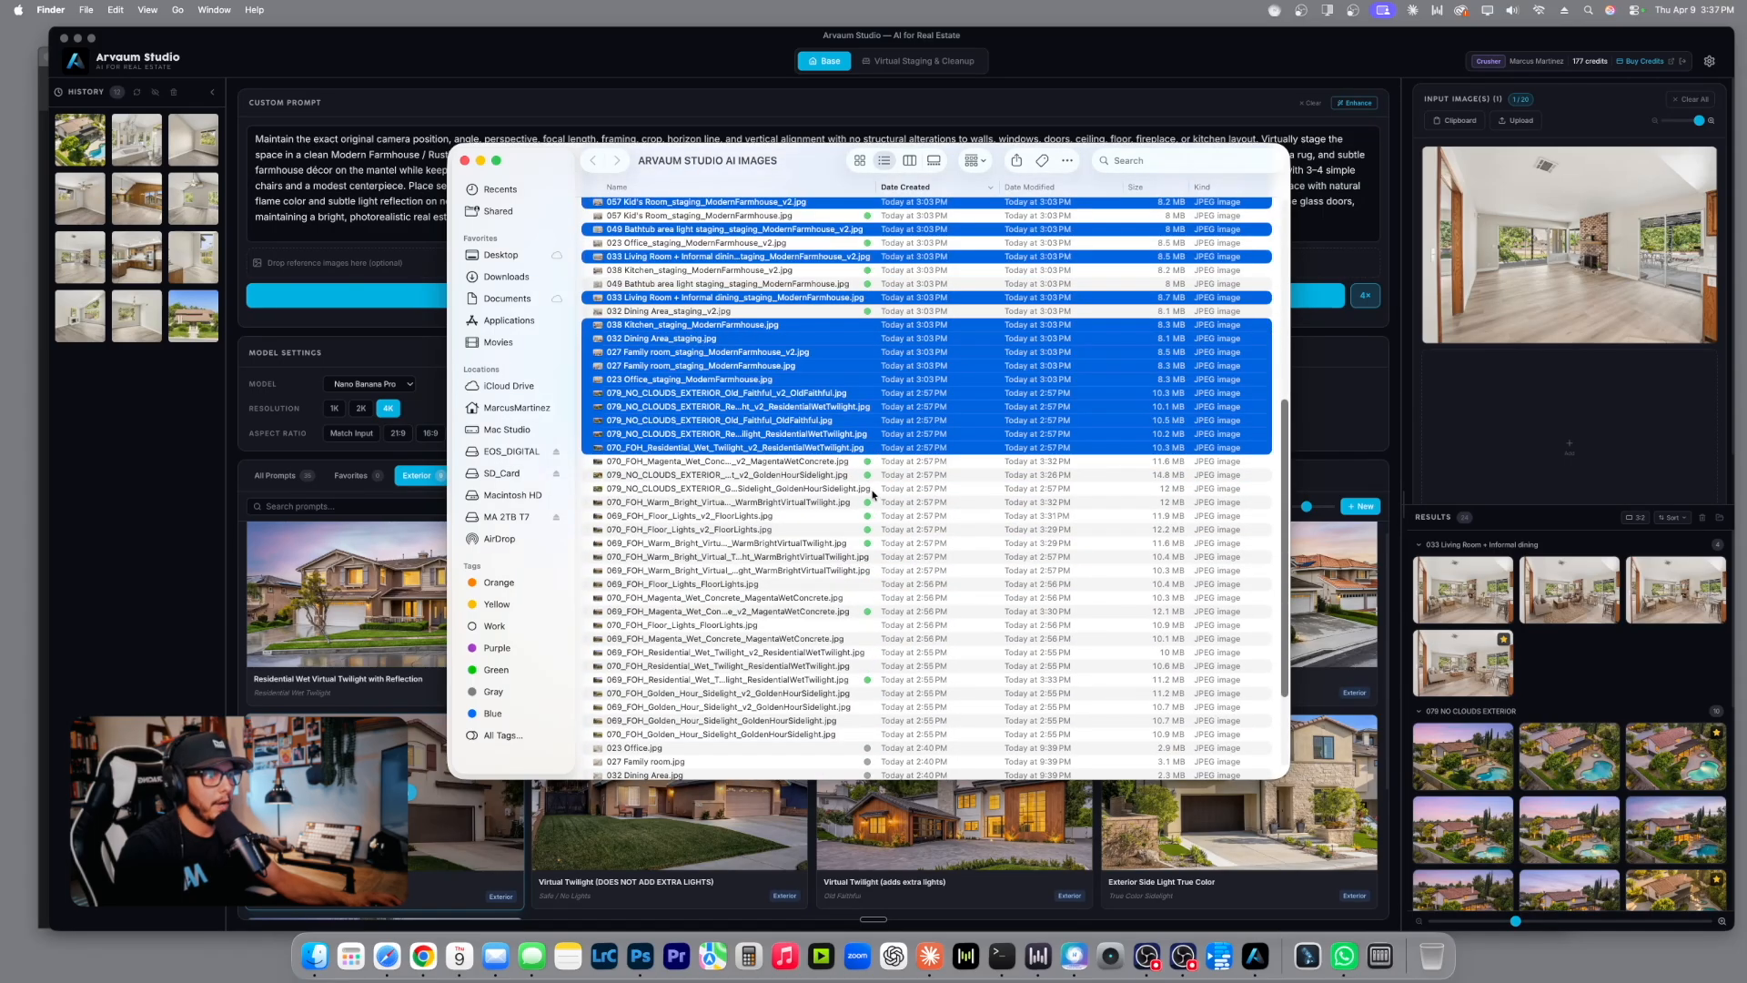
{"action": "left_click", "coordinate": [871, 489], "text": "super"}
{"action": "left_click", "coordinate": [869, 556], "text": "super"}
{"action": "left_click", "coordinate": [869, 598], "text": "shift"}
{"action": "left_click", "coordinate": [866, 627], "text": "super"}
{"action": "left_click", "coordinate": [867, 666], "text": "shift"}
{"action": "scroll", "coordinate": [881, 687], "scroll_direction": "down", "scroll_amount": 4}
{"action": "left_click", "coordinate": [867, 548], "text": "super"}
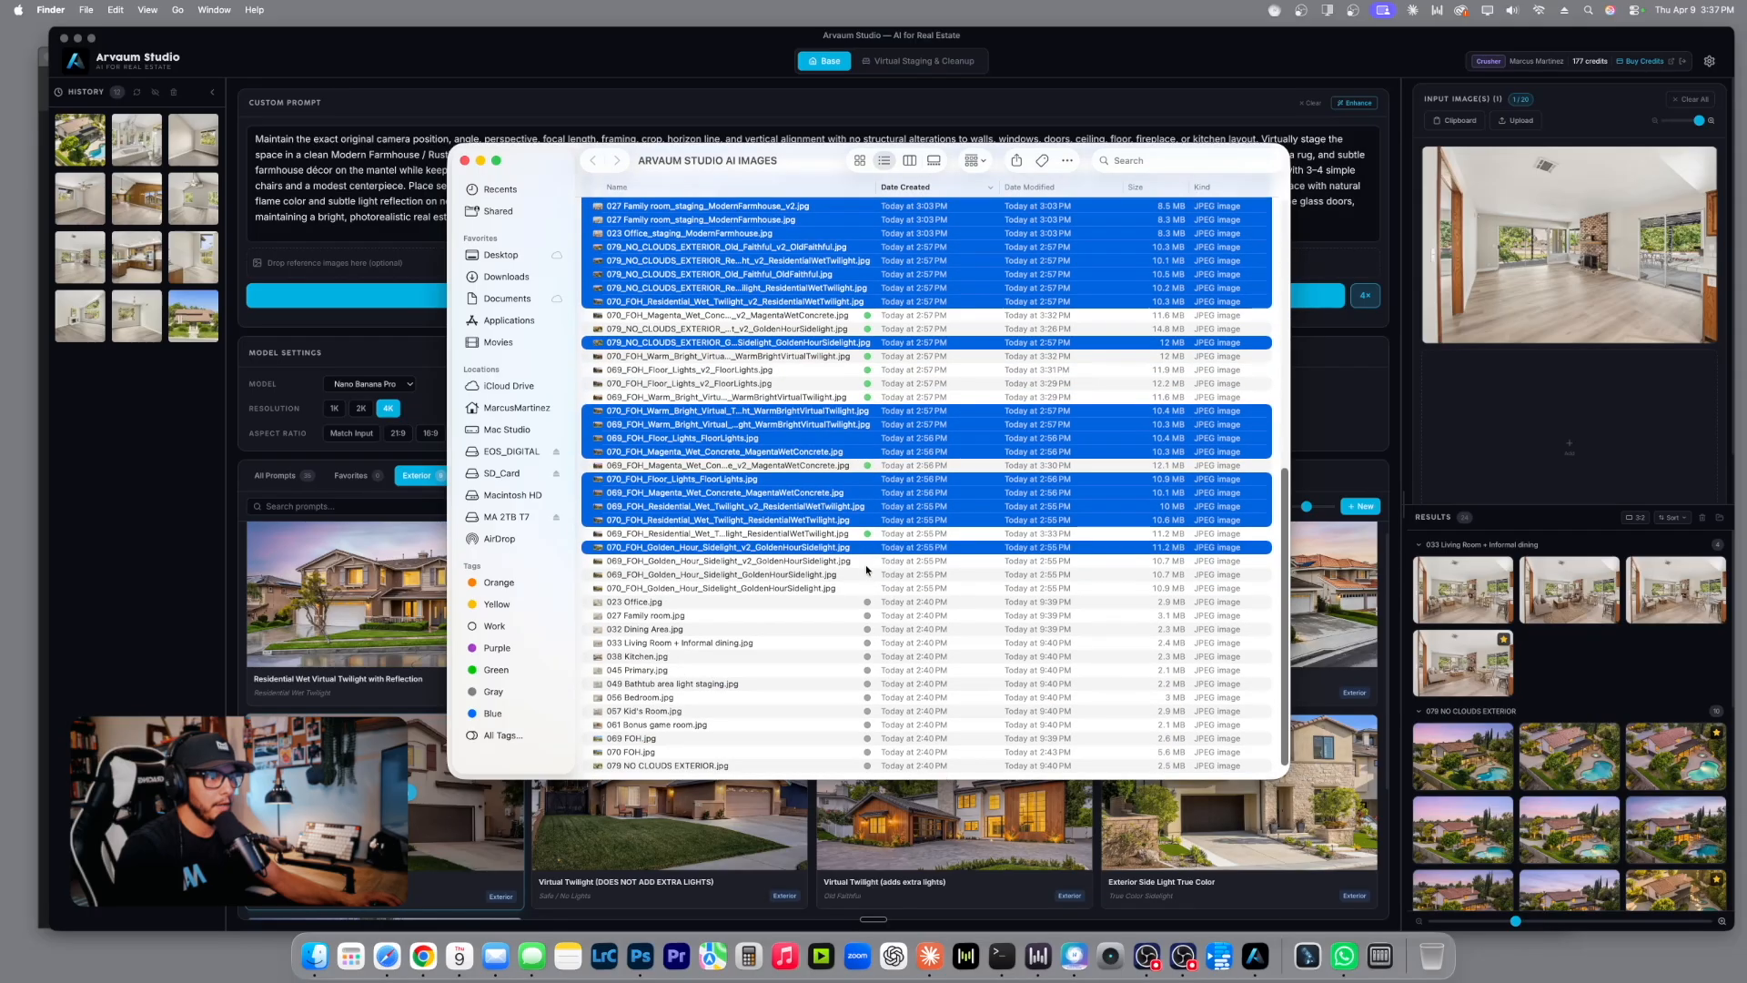
{"action": "left_click", "coordinate": [866, 561], "text": "super"}
{"action": "left_click", "coordinate": [866, 575], "text": "super"}
{"action": "left_click", "coordinate": [865, 589], "text": "super"}
{"action": "right_click", "coordinate": [861, 565]}
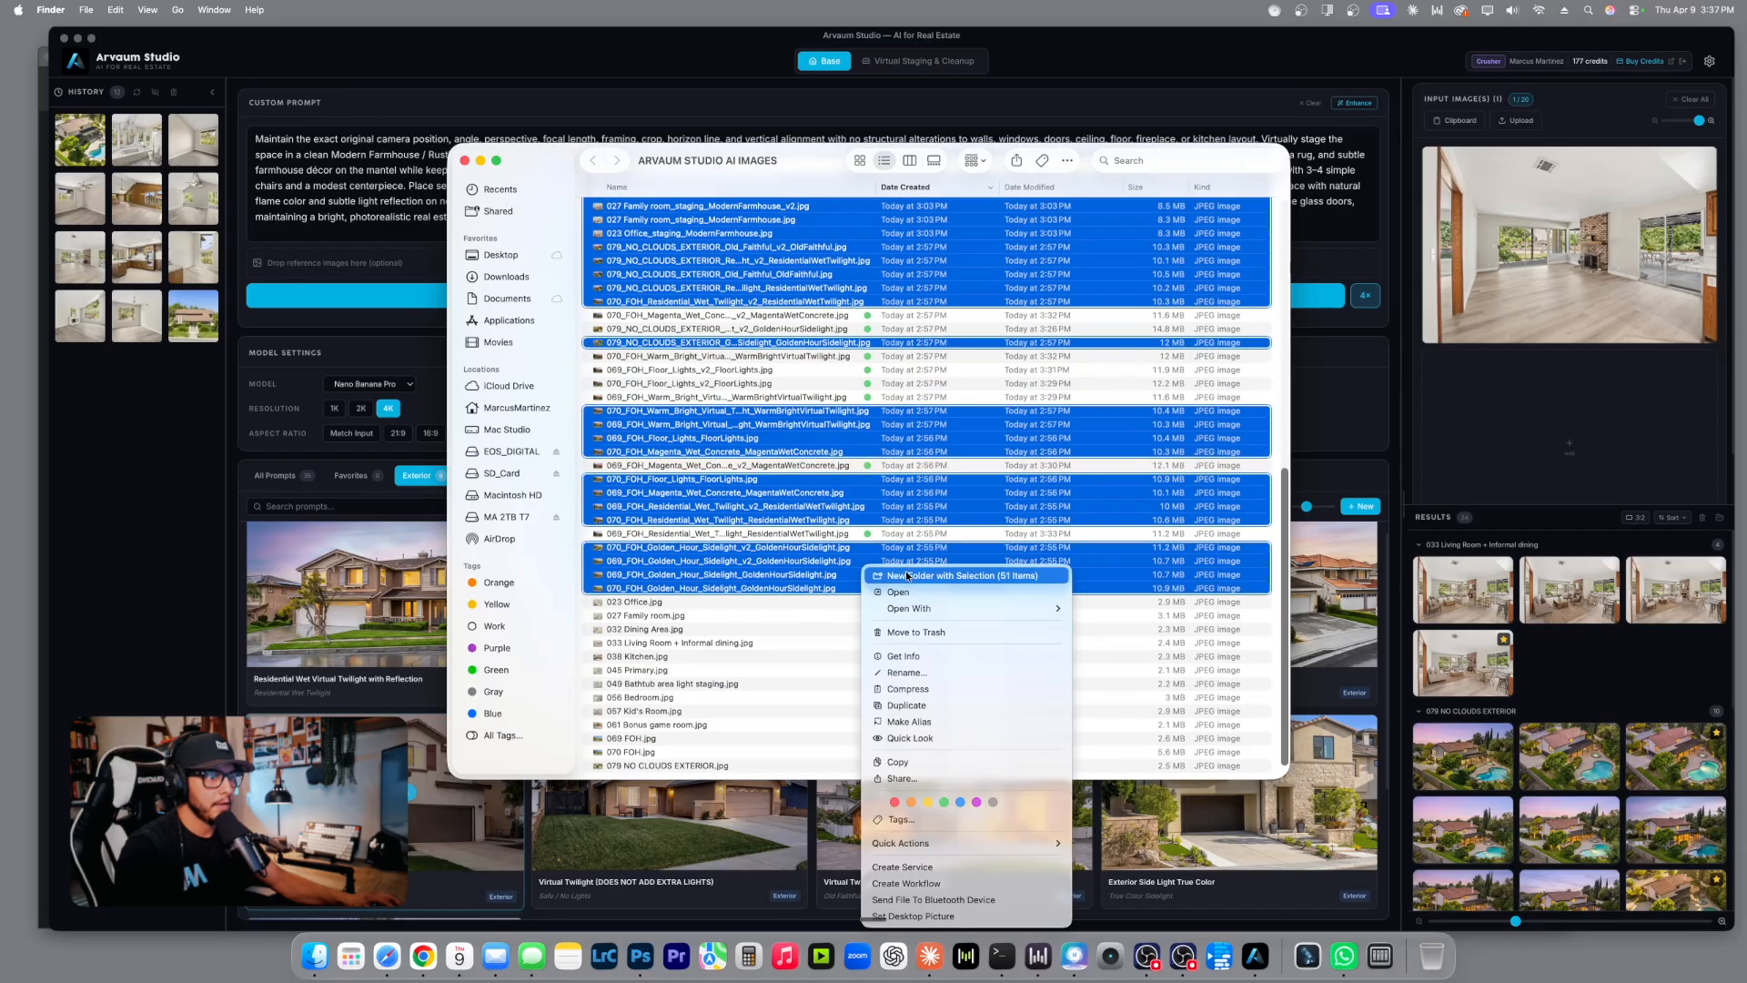
{"action": "left_click", "coordinate": [913, 631]}
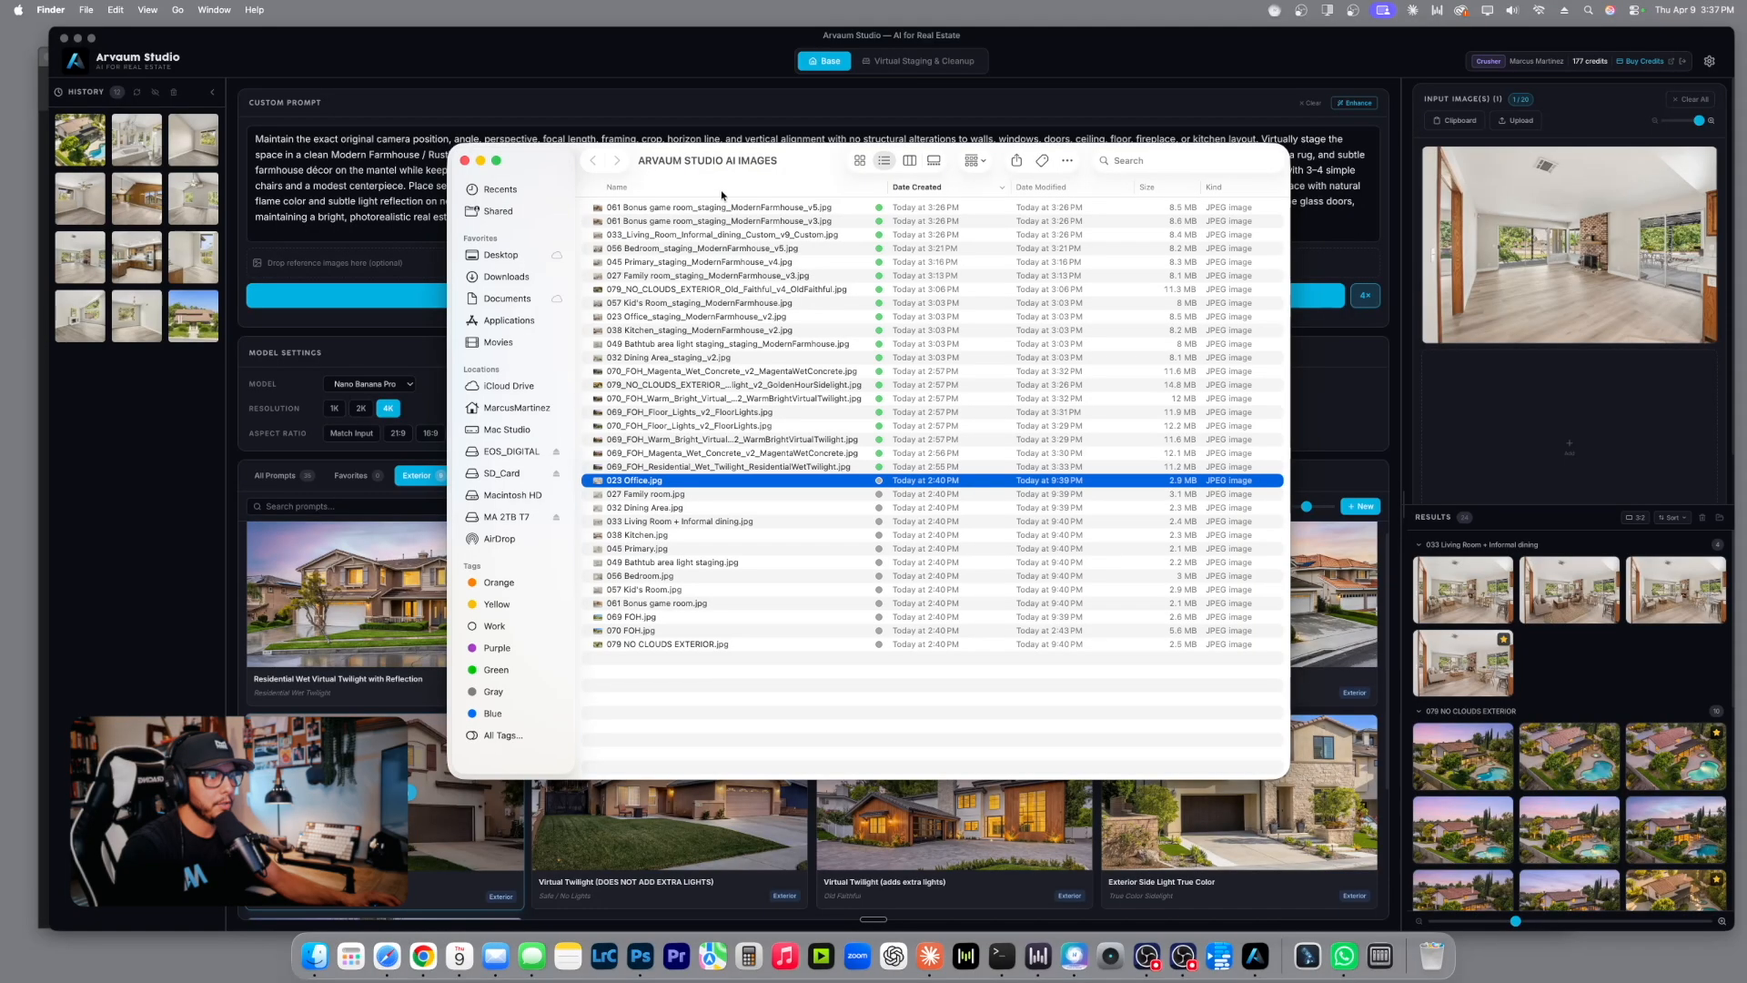
Sort the folder by name and briefly preview the first file, the staged 023 Office image, and the last one, the 079 OldFaithful exterior.
{"action": "left_click", "coordinate": [684, 188]}
{"action": "left_click", "coordinate": [747, 208]}
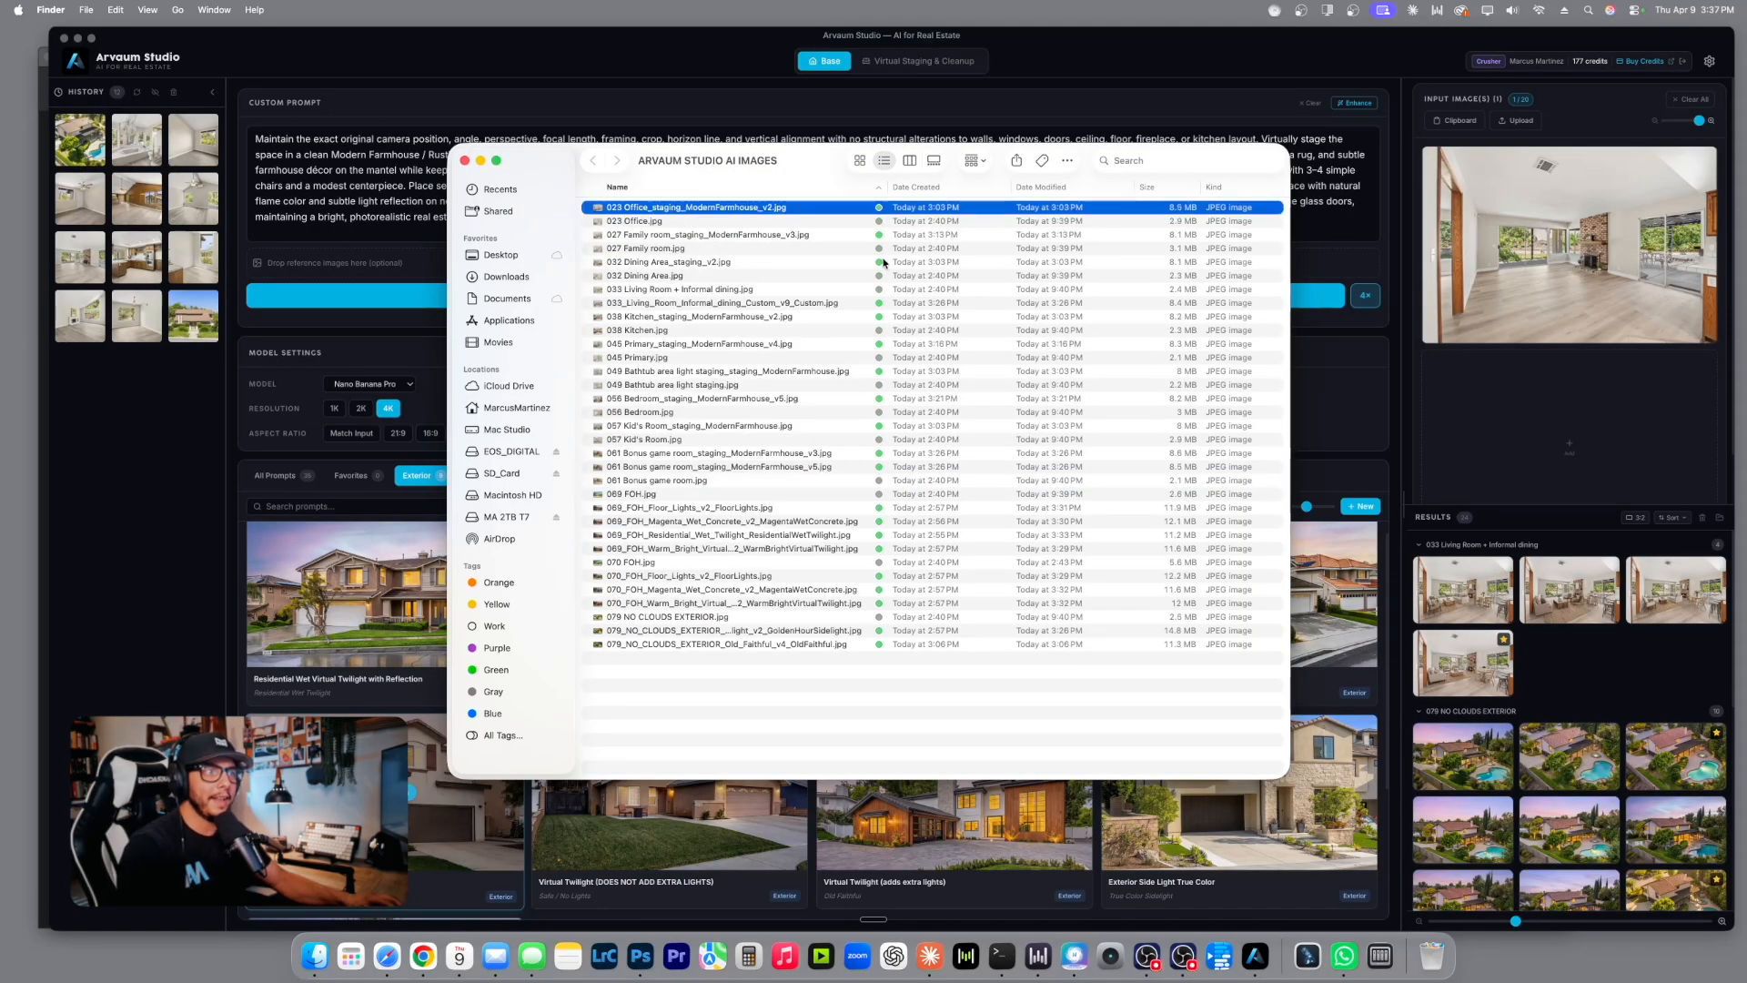
{"action": "key", "text": "space"}
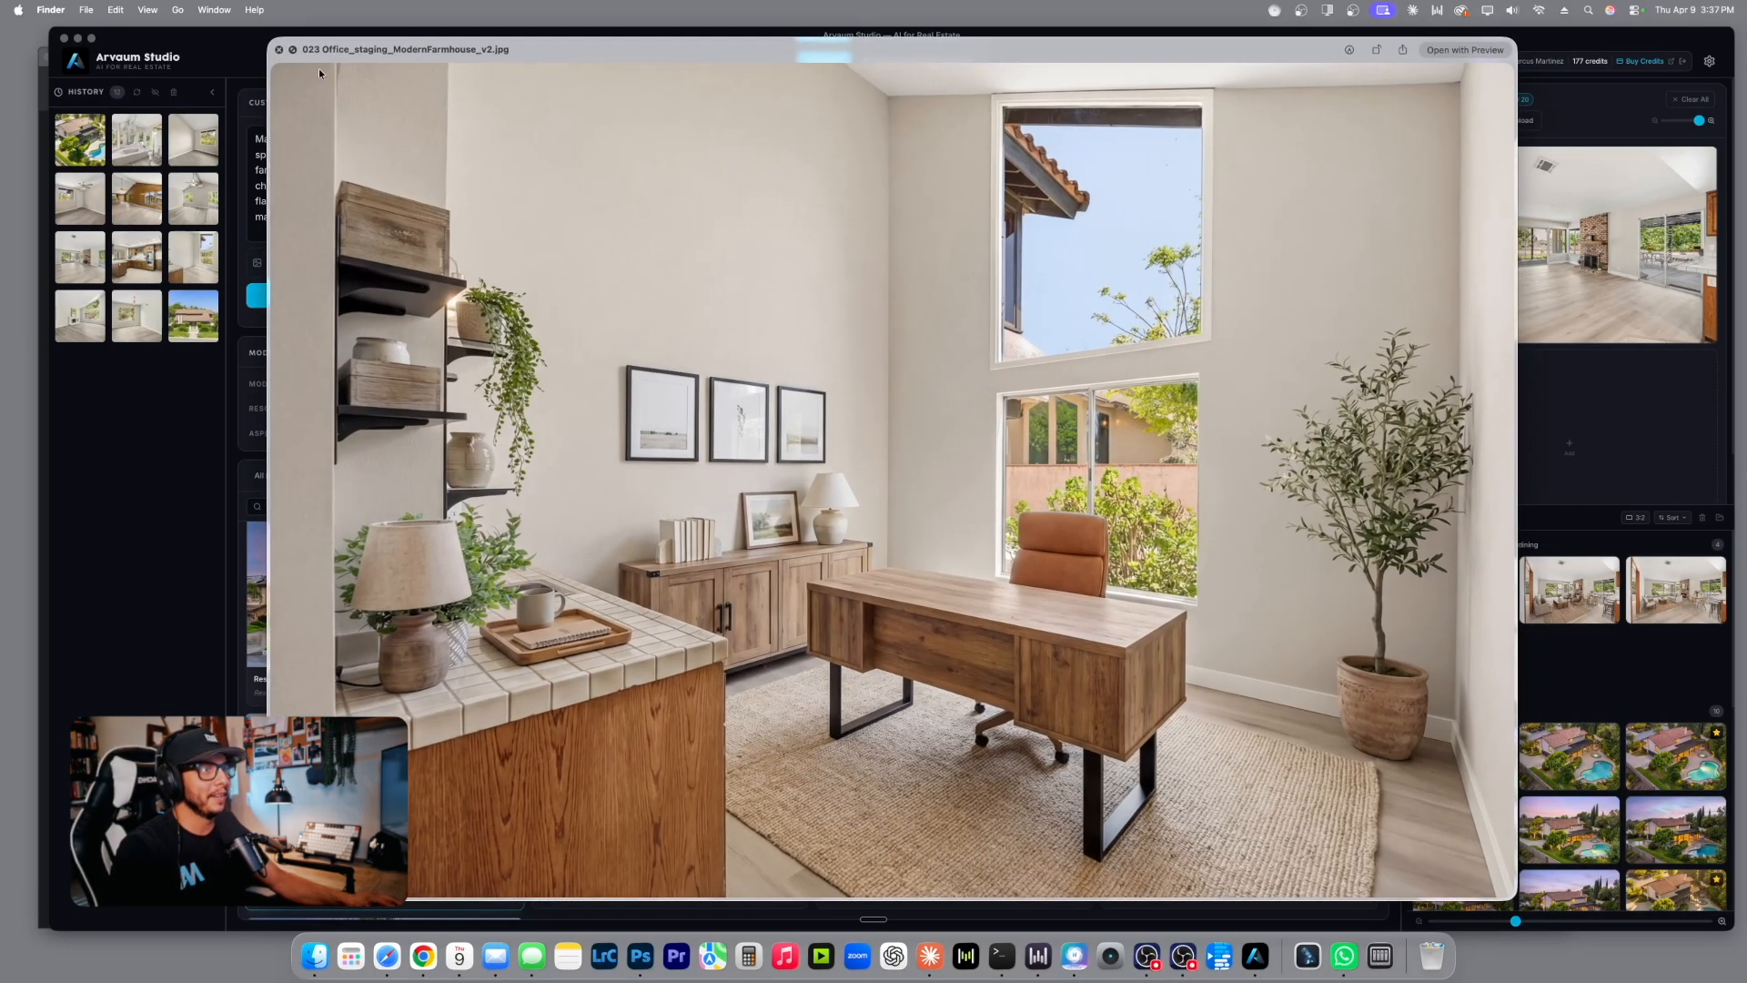
{"action": "left_click", "coordinate": [280, 52]}
{"action": "left_click", "coordinate": [833, 645]}
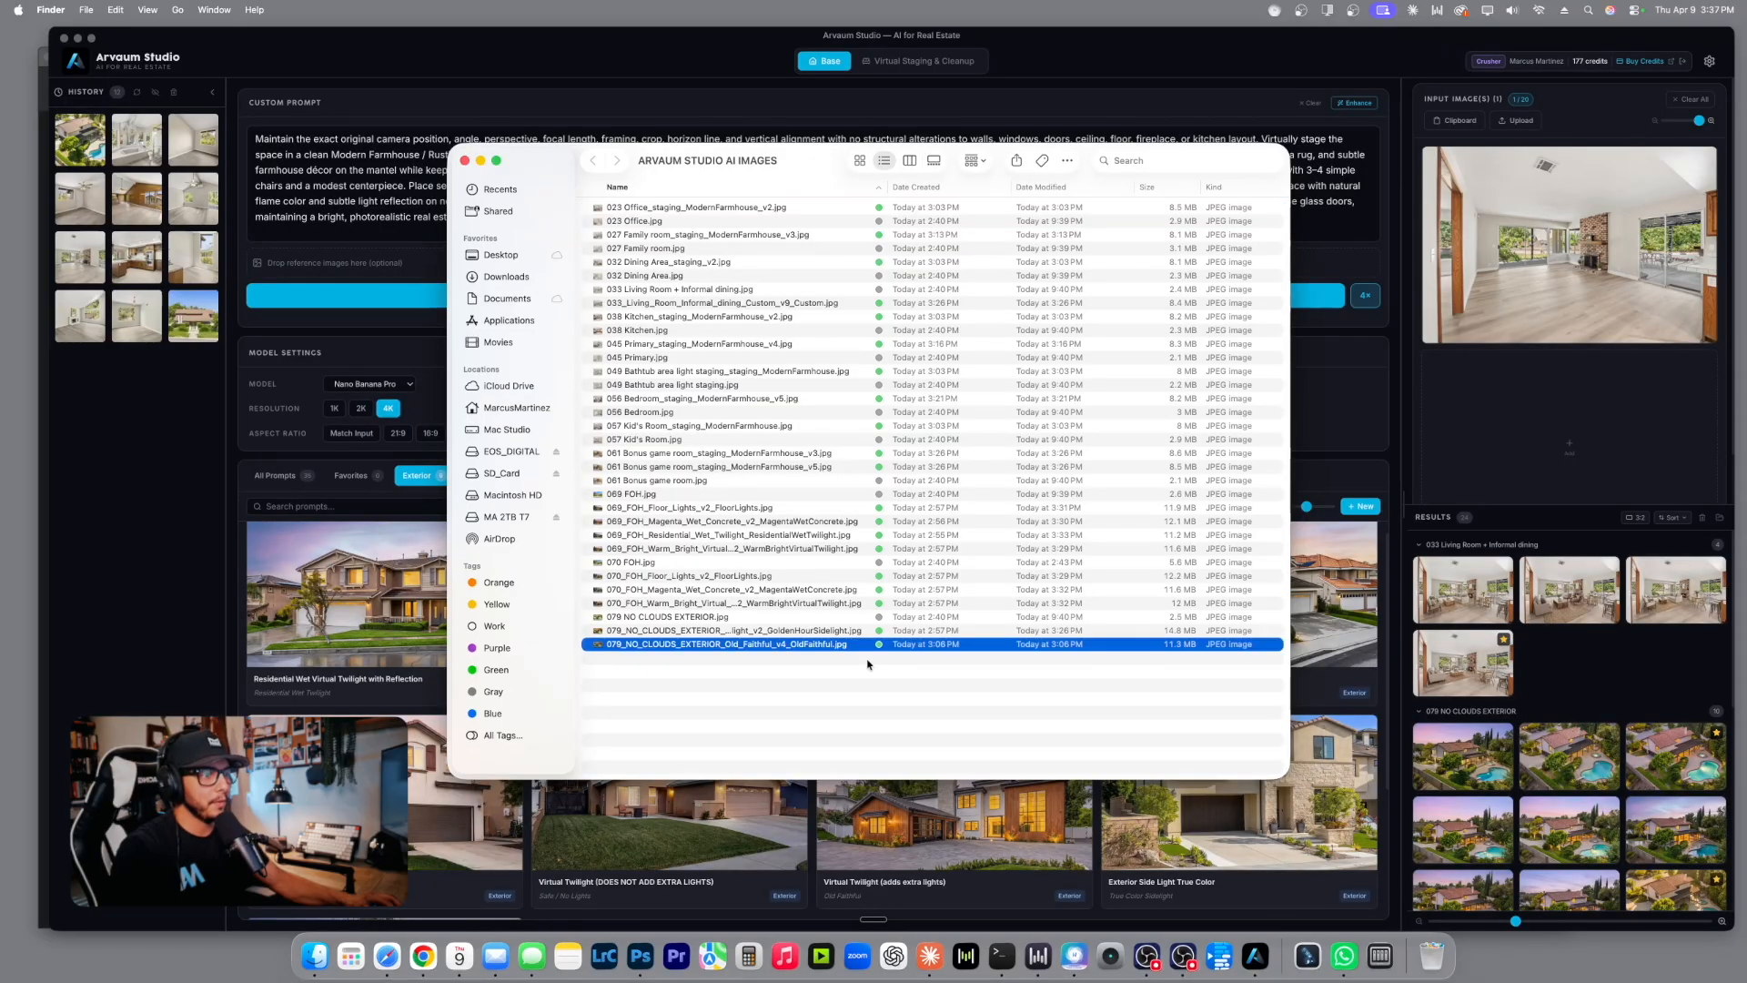
{"action": "key", "text": "space"}
{"action": "key", "text": "space"}
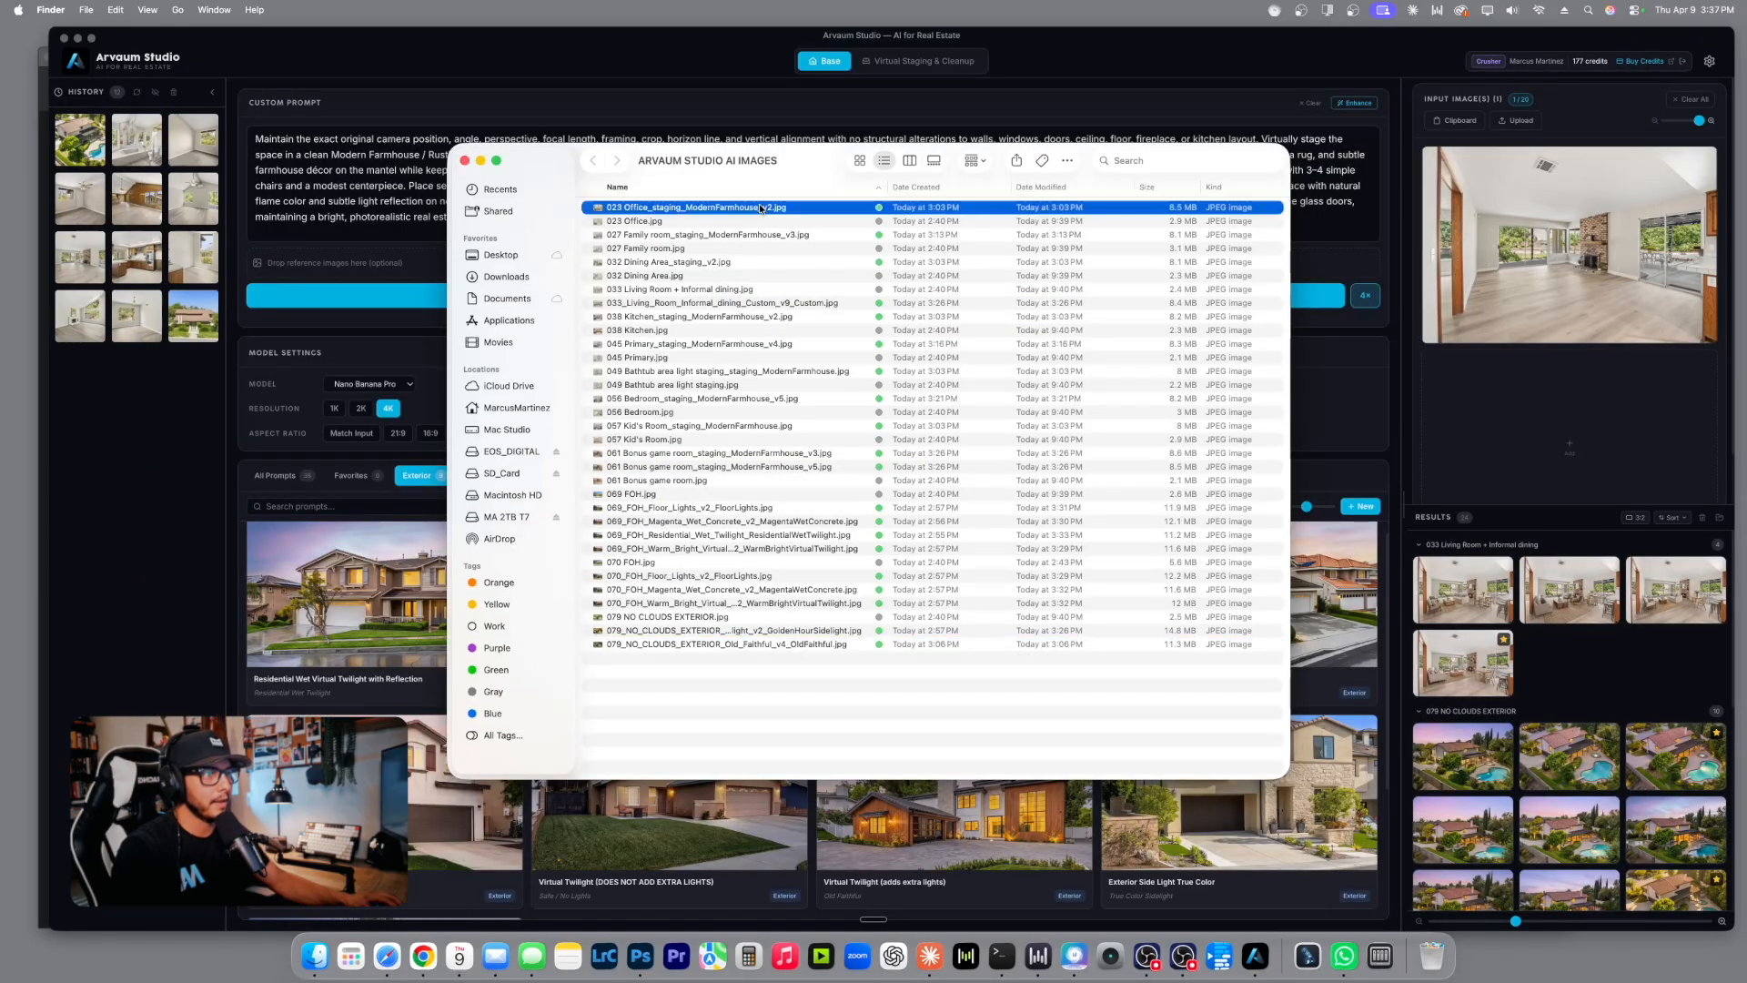
Preview the staged images from 023 Office through the 033 Living Room custom v9 version, comparing each with its original.
{"action": "left_click", "coordinate": [760, 208]}
{"action": "key", "text": "space"}
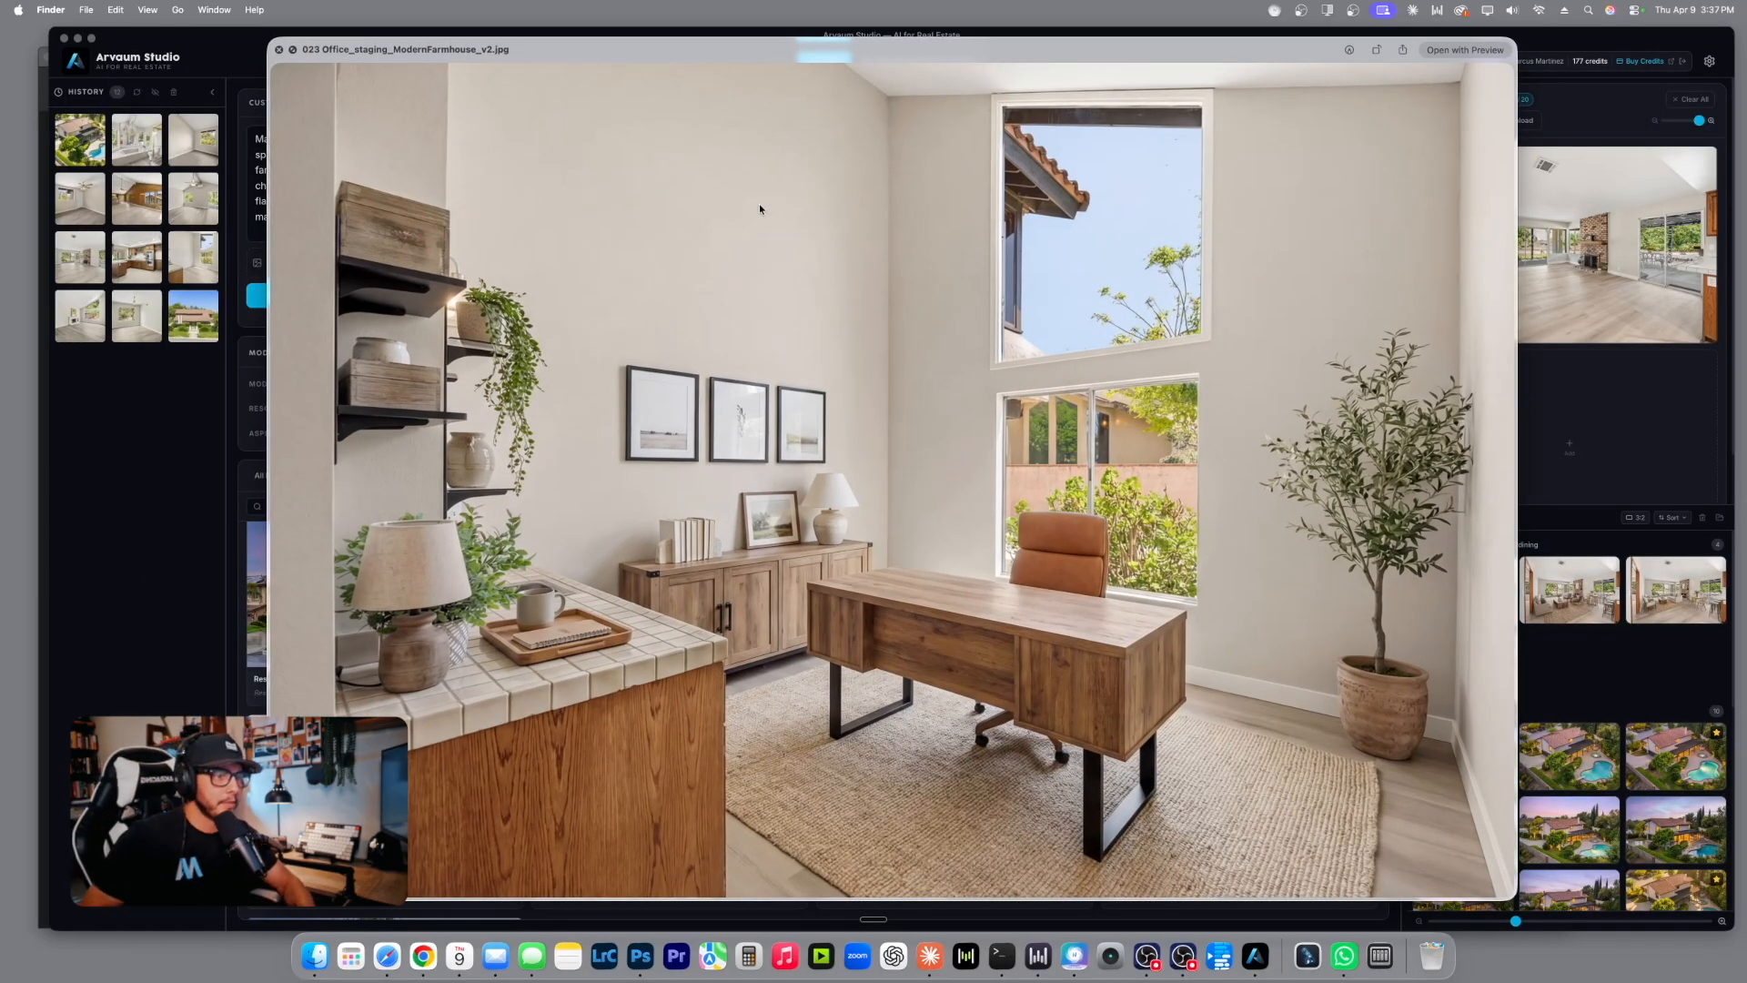
{"action": "key", "text": "Up"}
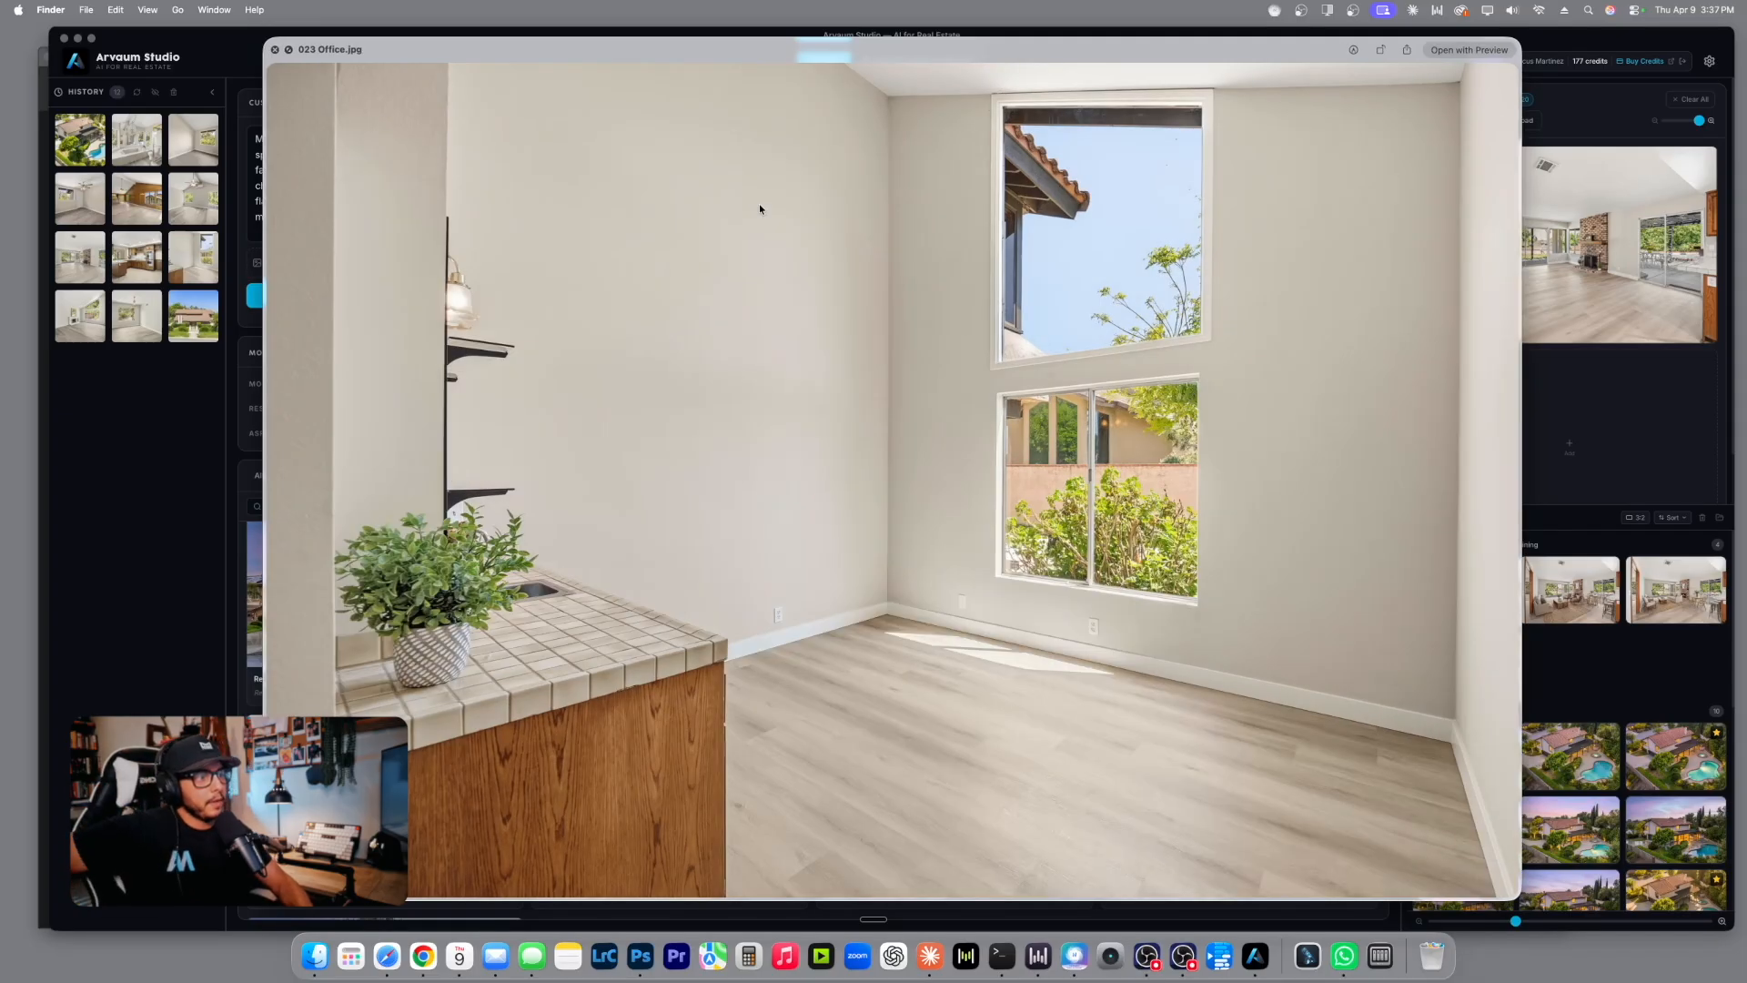
{"action": "key", "text": "Up"}
{"action": "key", "text": "Up"}
{"action": "key", "text": "Up"}
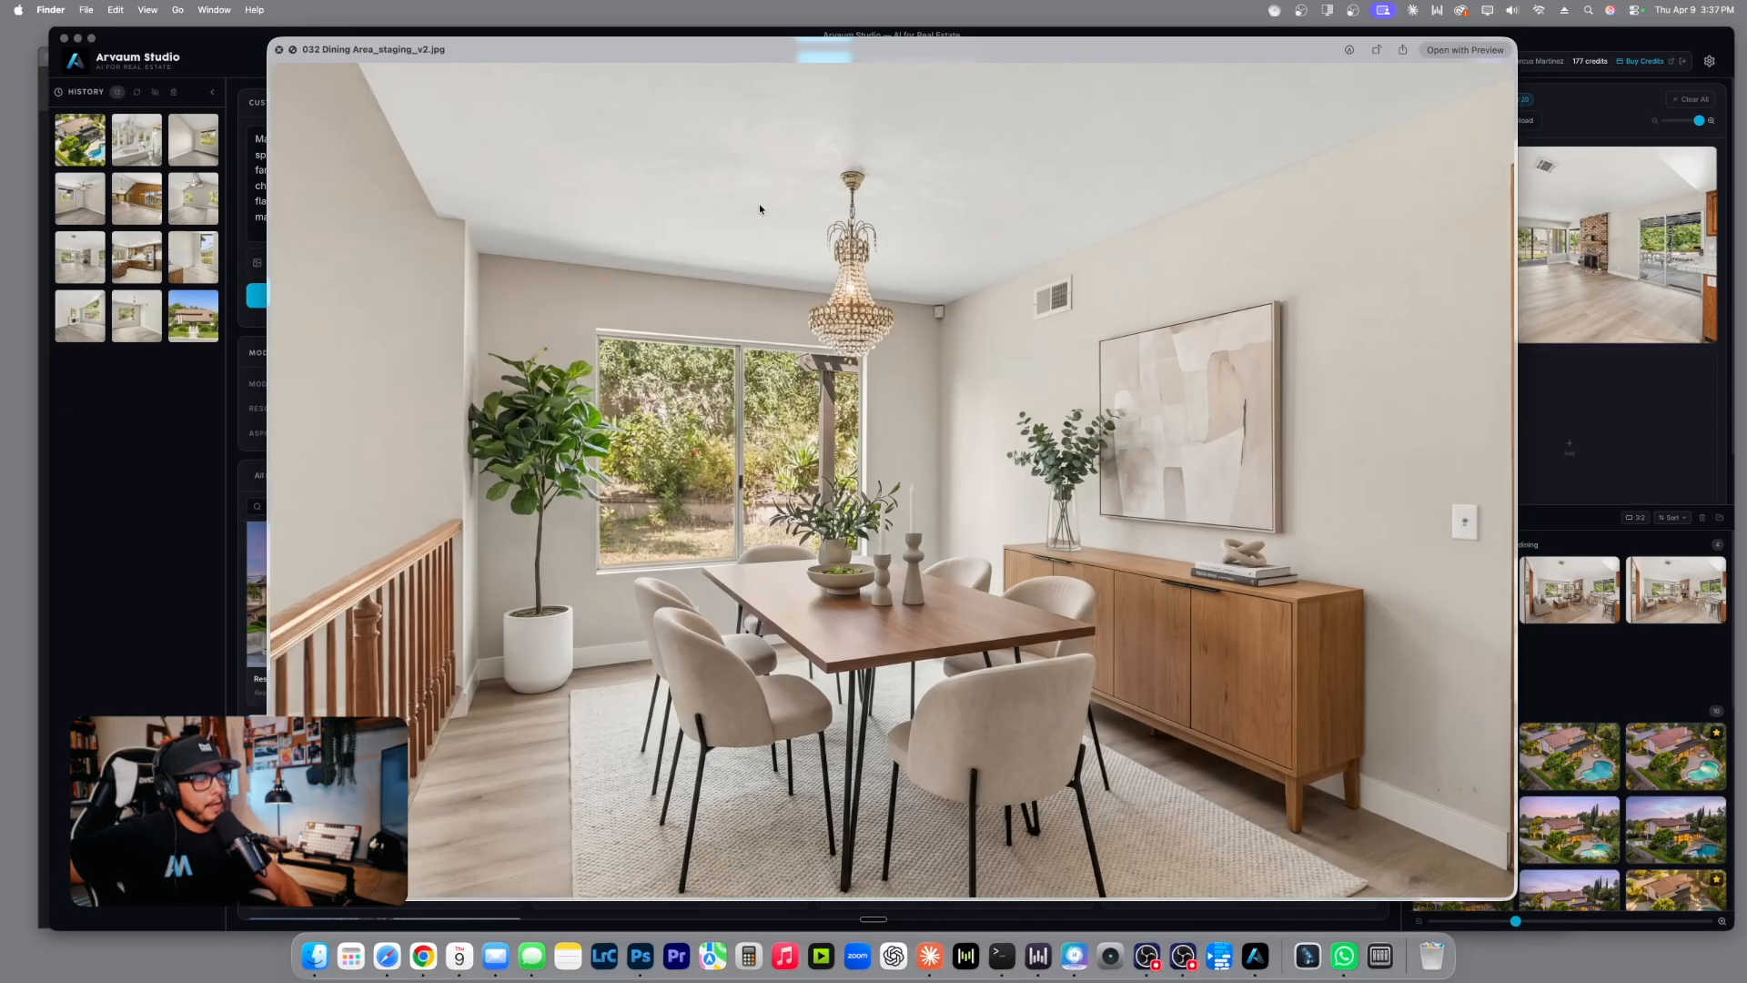
{"action": "key", "text": "Up"}
{"action": "key", "text": "Up"}
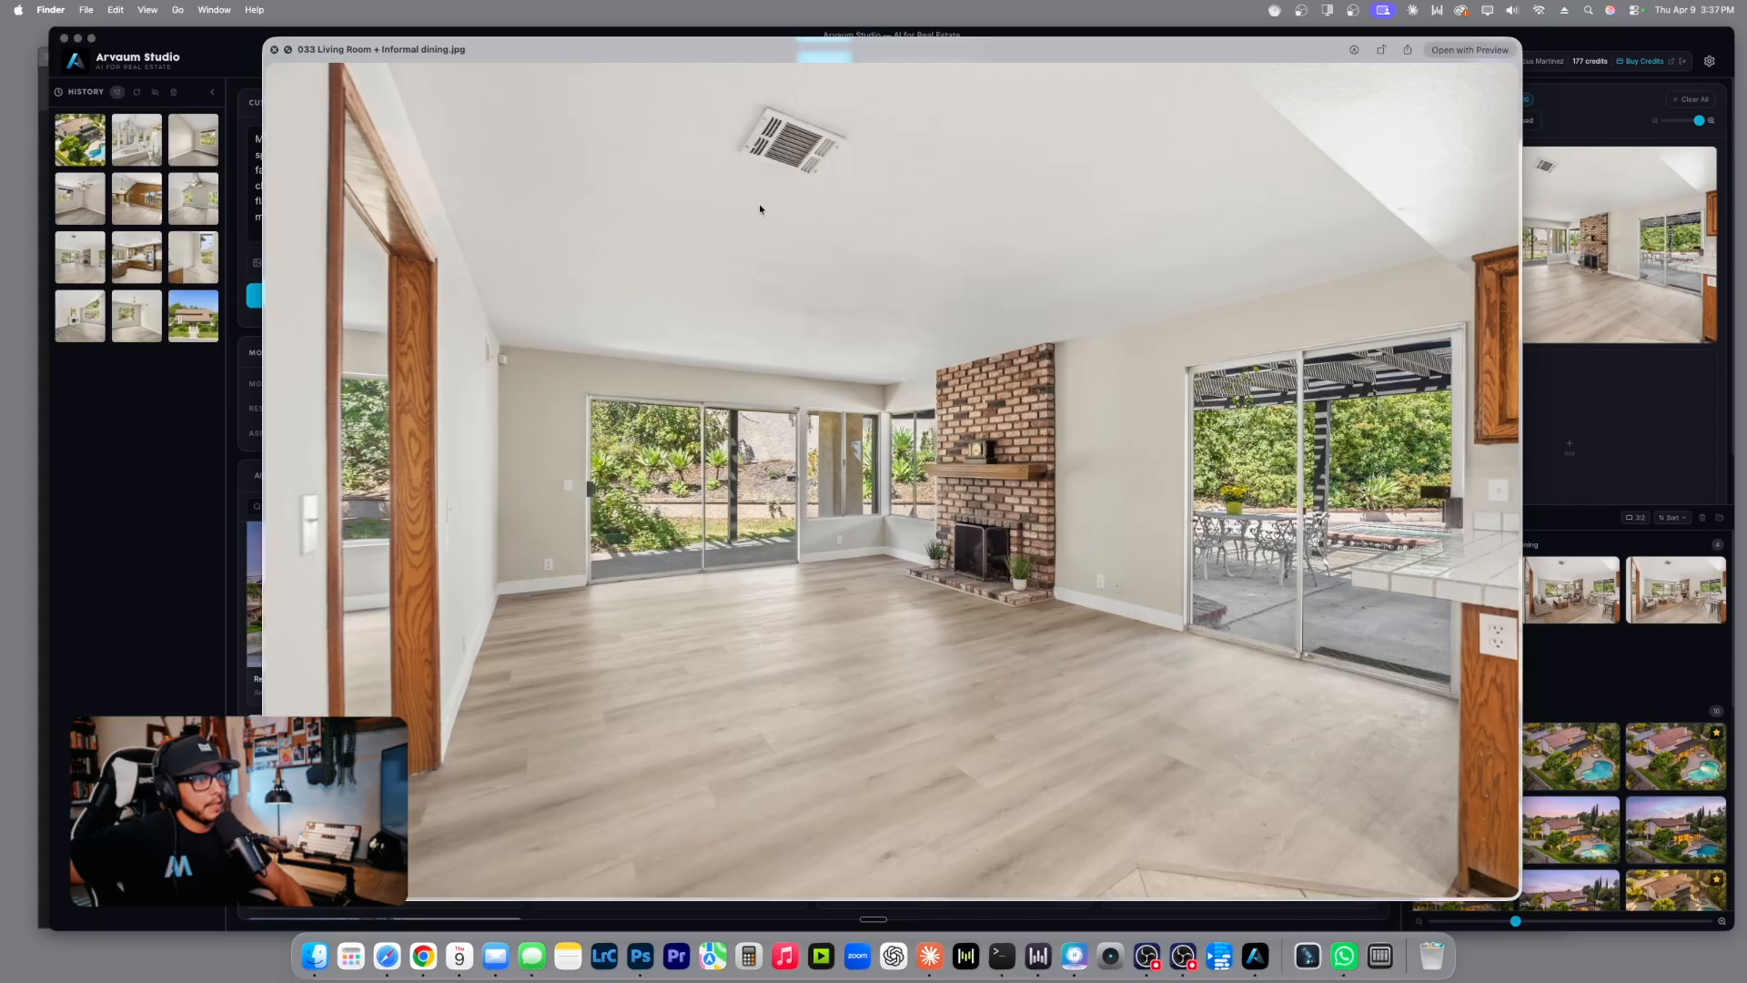
{"action": "key", "text": "Up"}
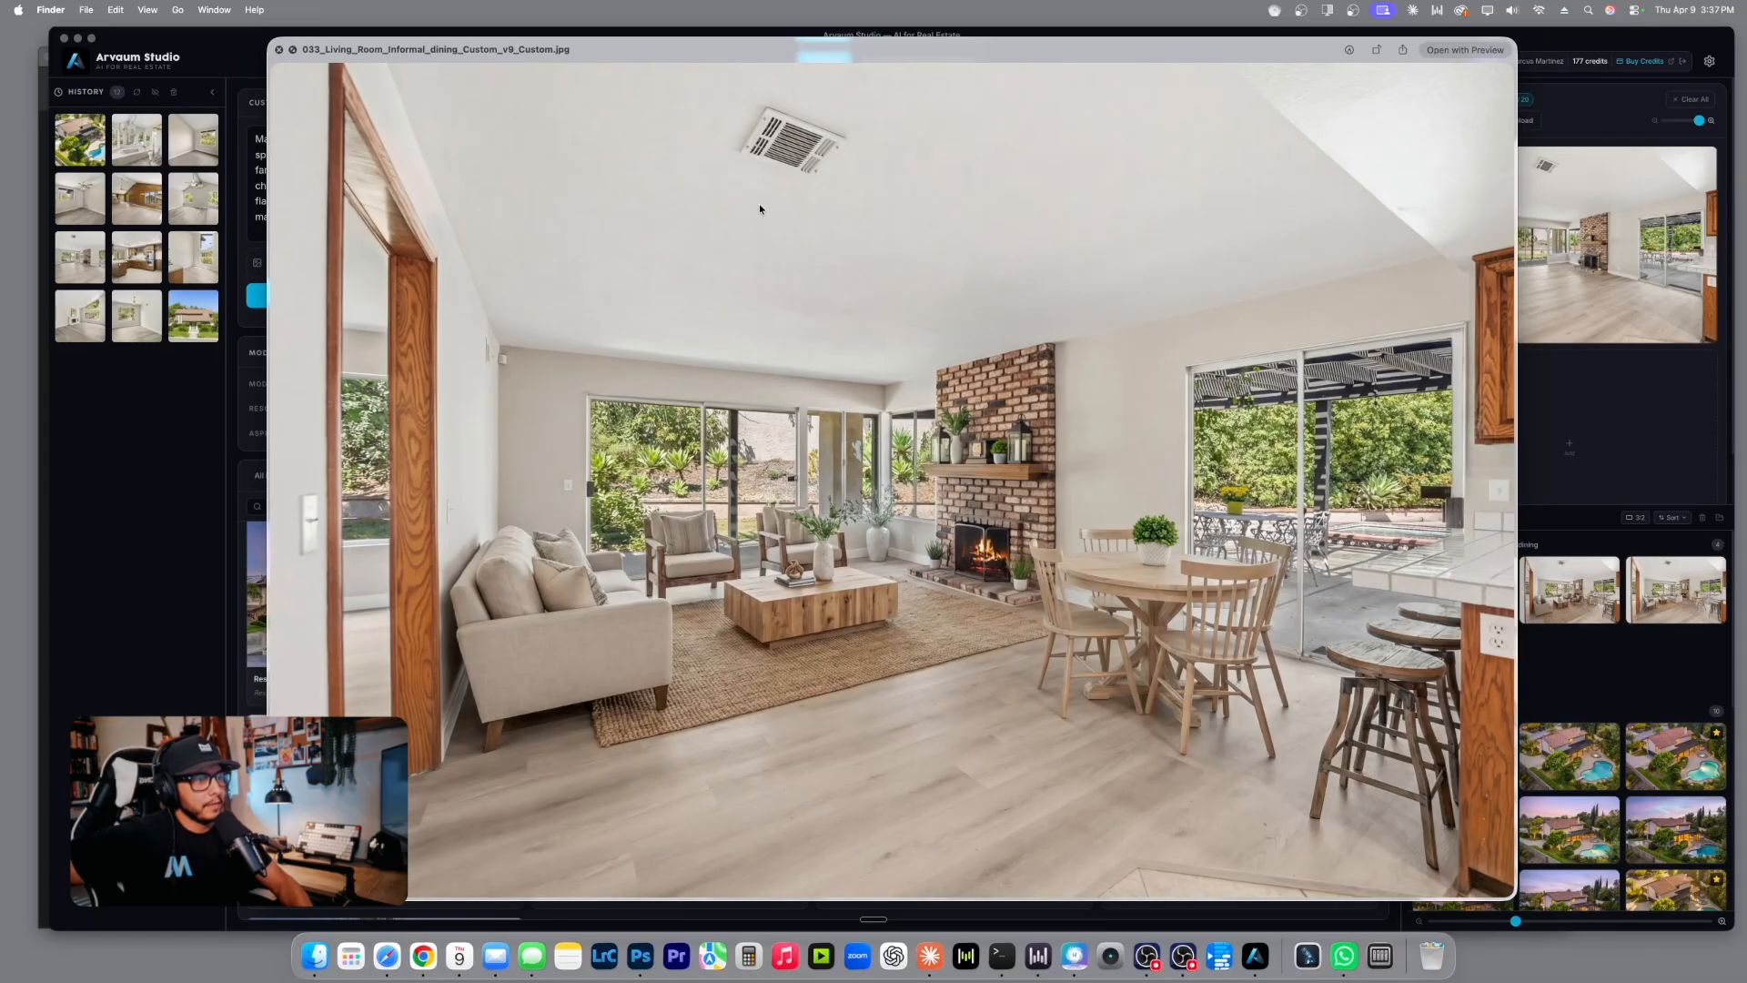
Compare the staged 038 Kitchen and 045 Primary images with their original photos in the preview.
{"action": "key", "text": "Up"}
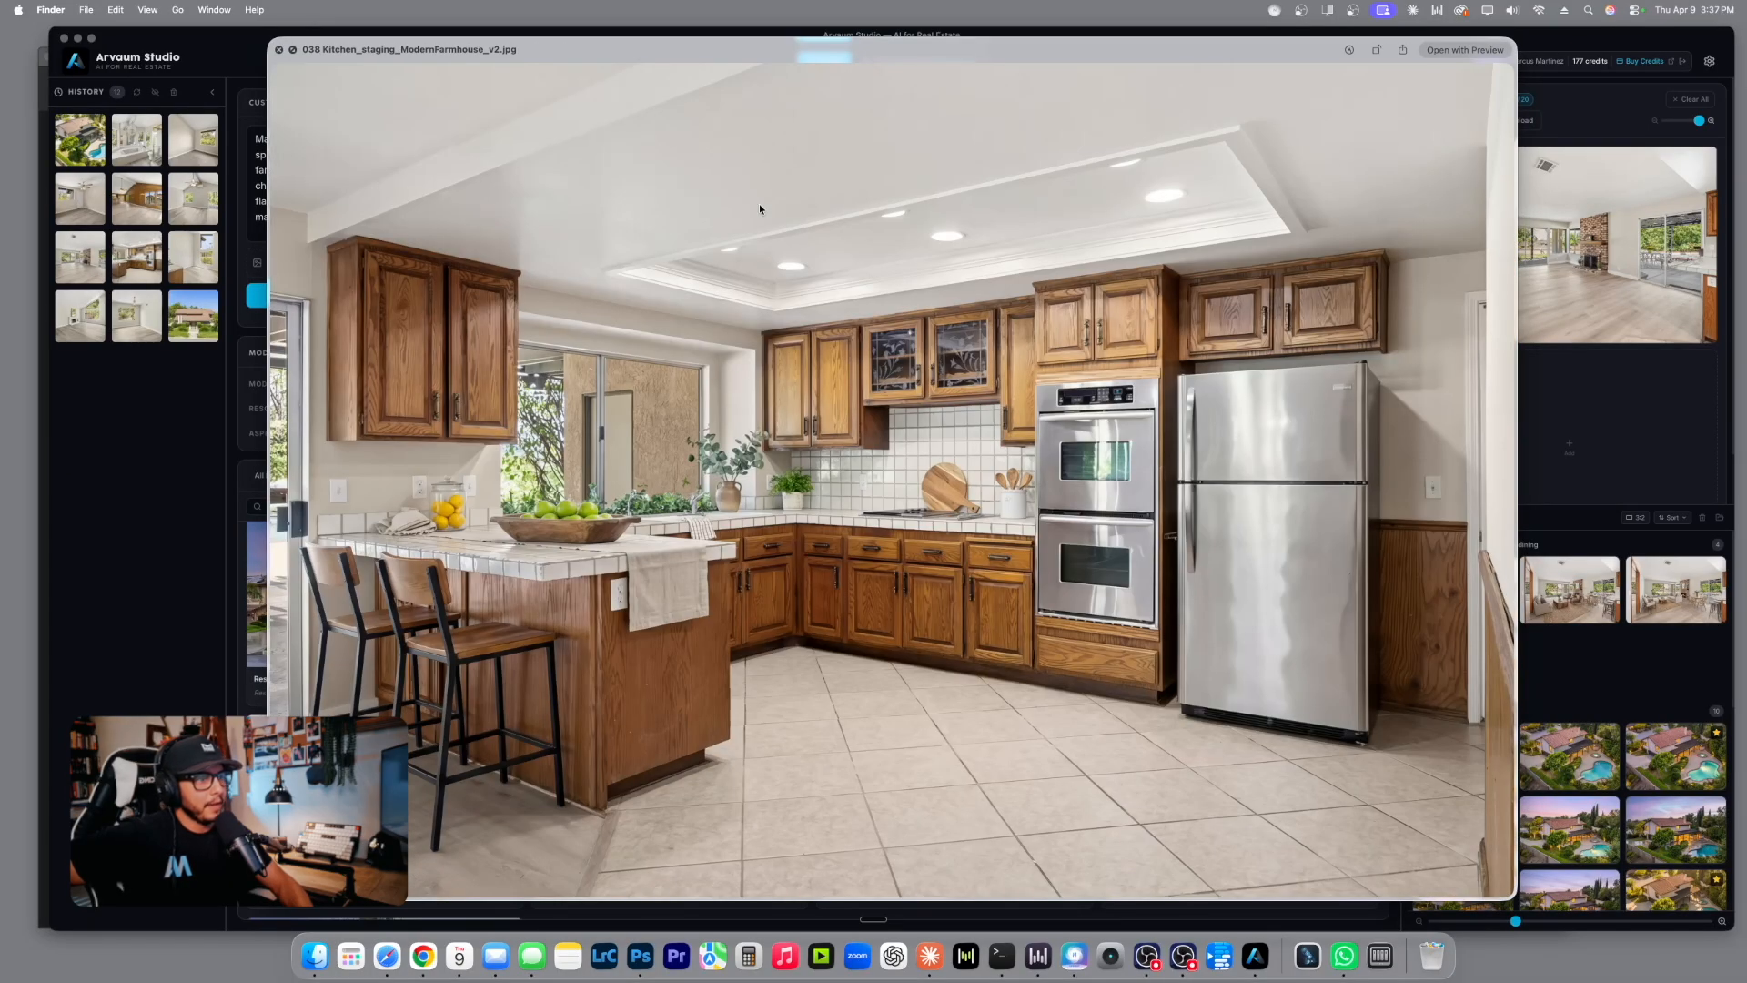
{"action": "key", "text": "Up"}
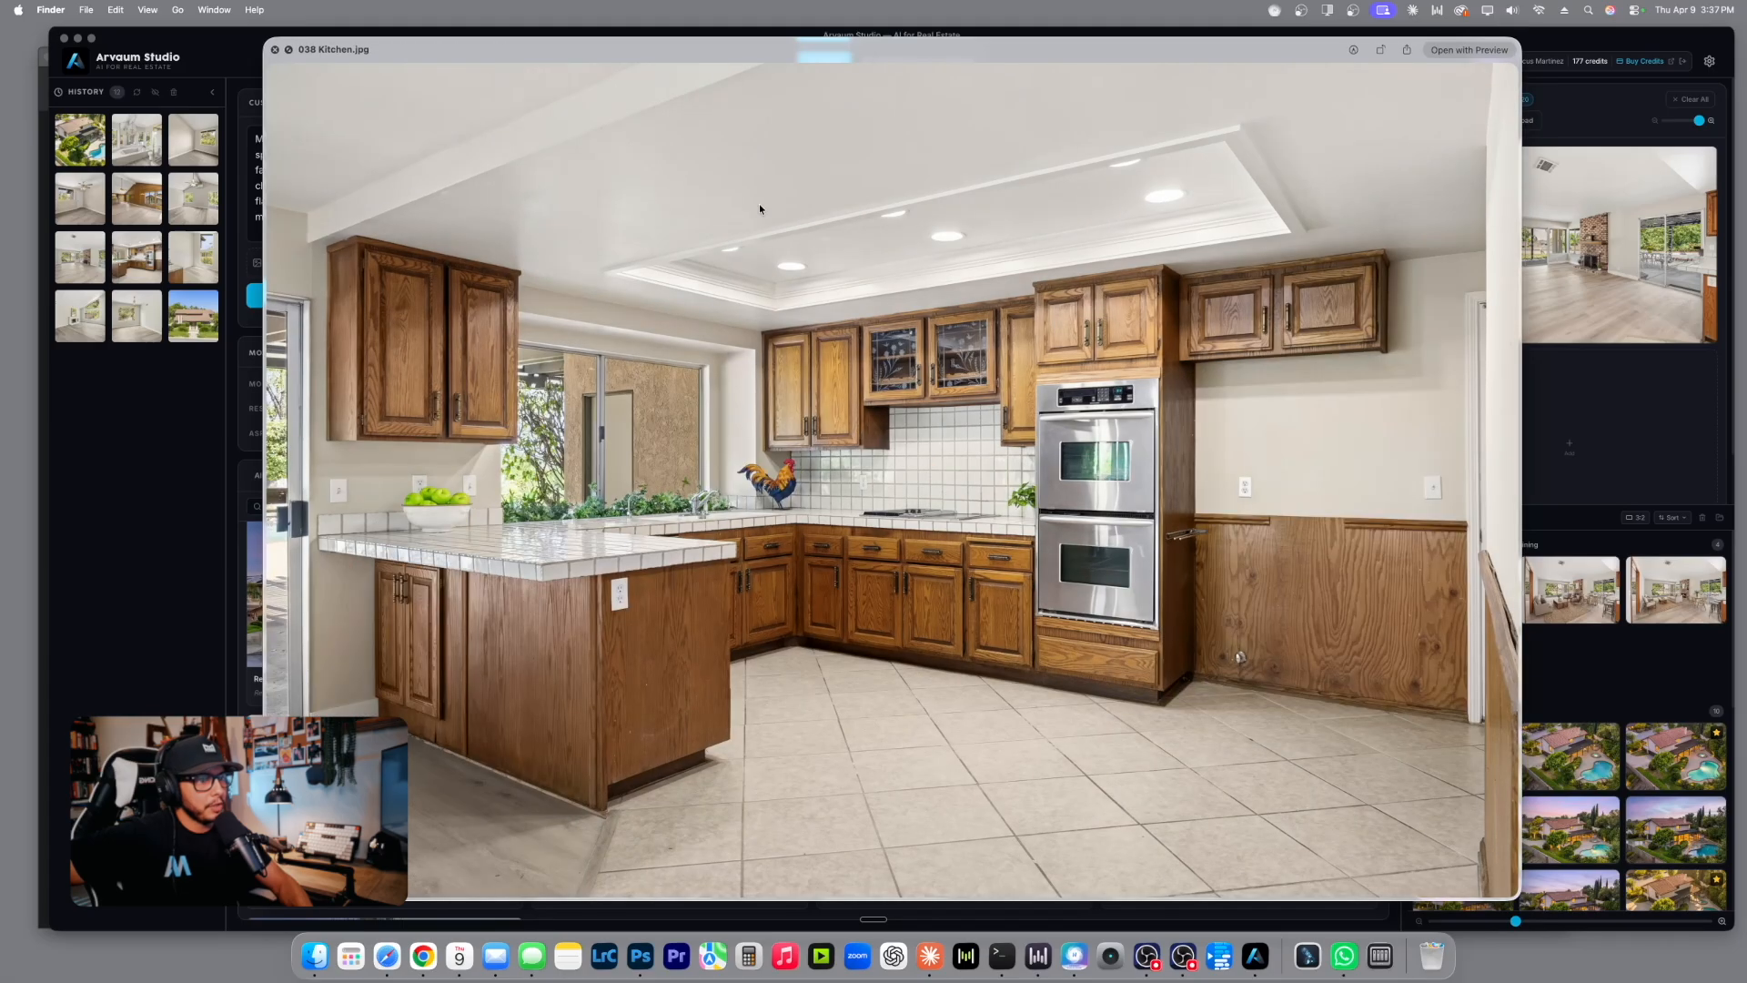
{"action": "key", "text": "Down"}
{"action": "key", "text": "Up"}
{"action": "key", "text": "Up"}
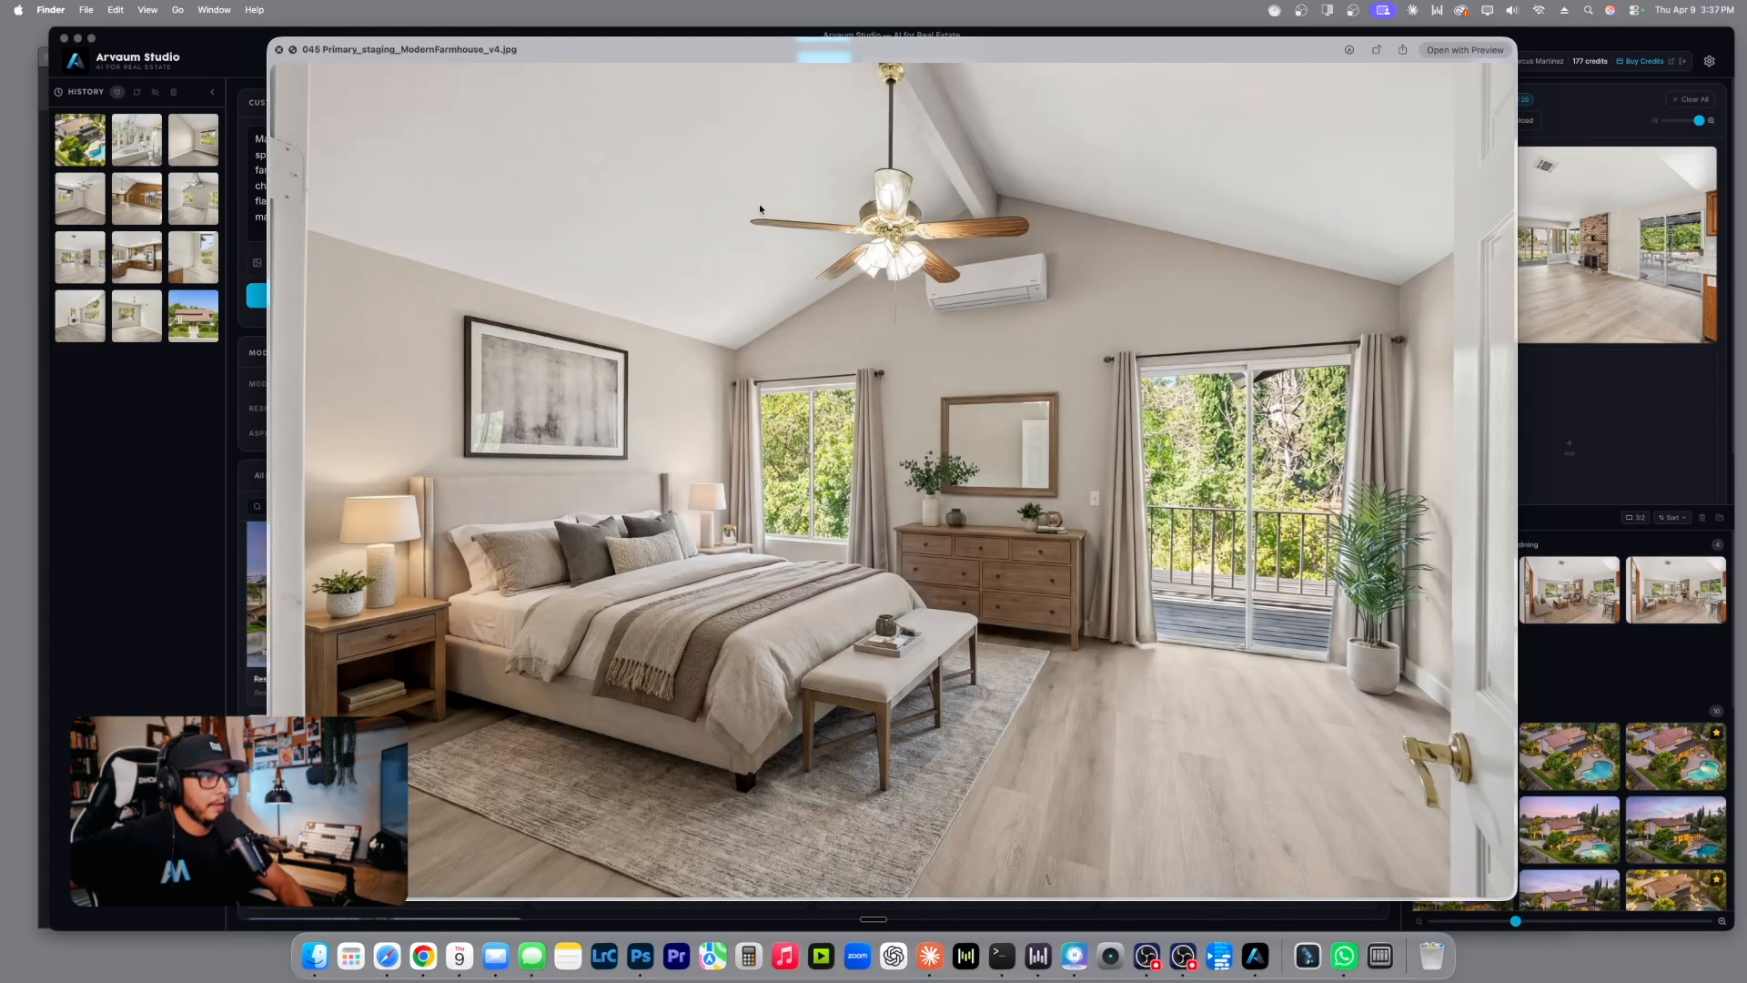
{"action": "key", "text": "Up"}
Compare the staged 049 Bathtub area, 056 Bedroom and 057 Kid's Room images with their originals.
{"action": "key", "text": "Up"}
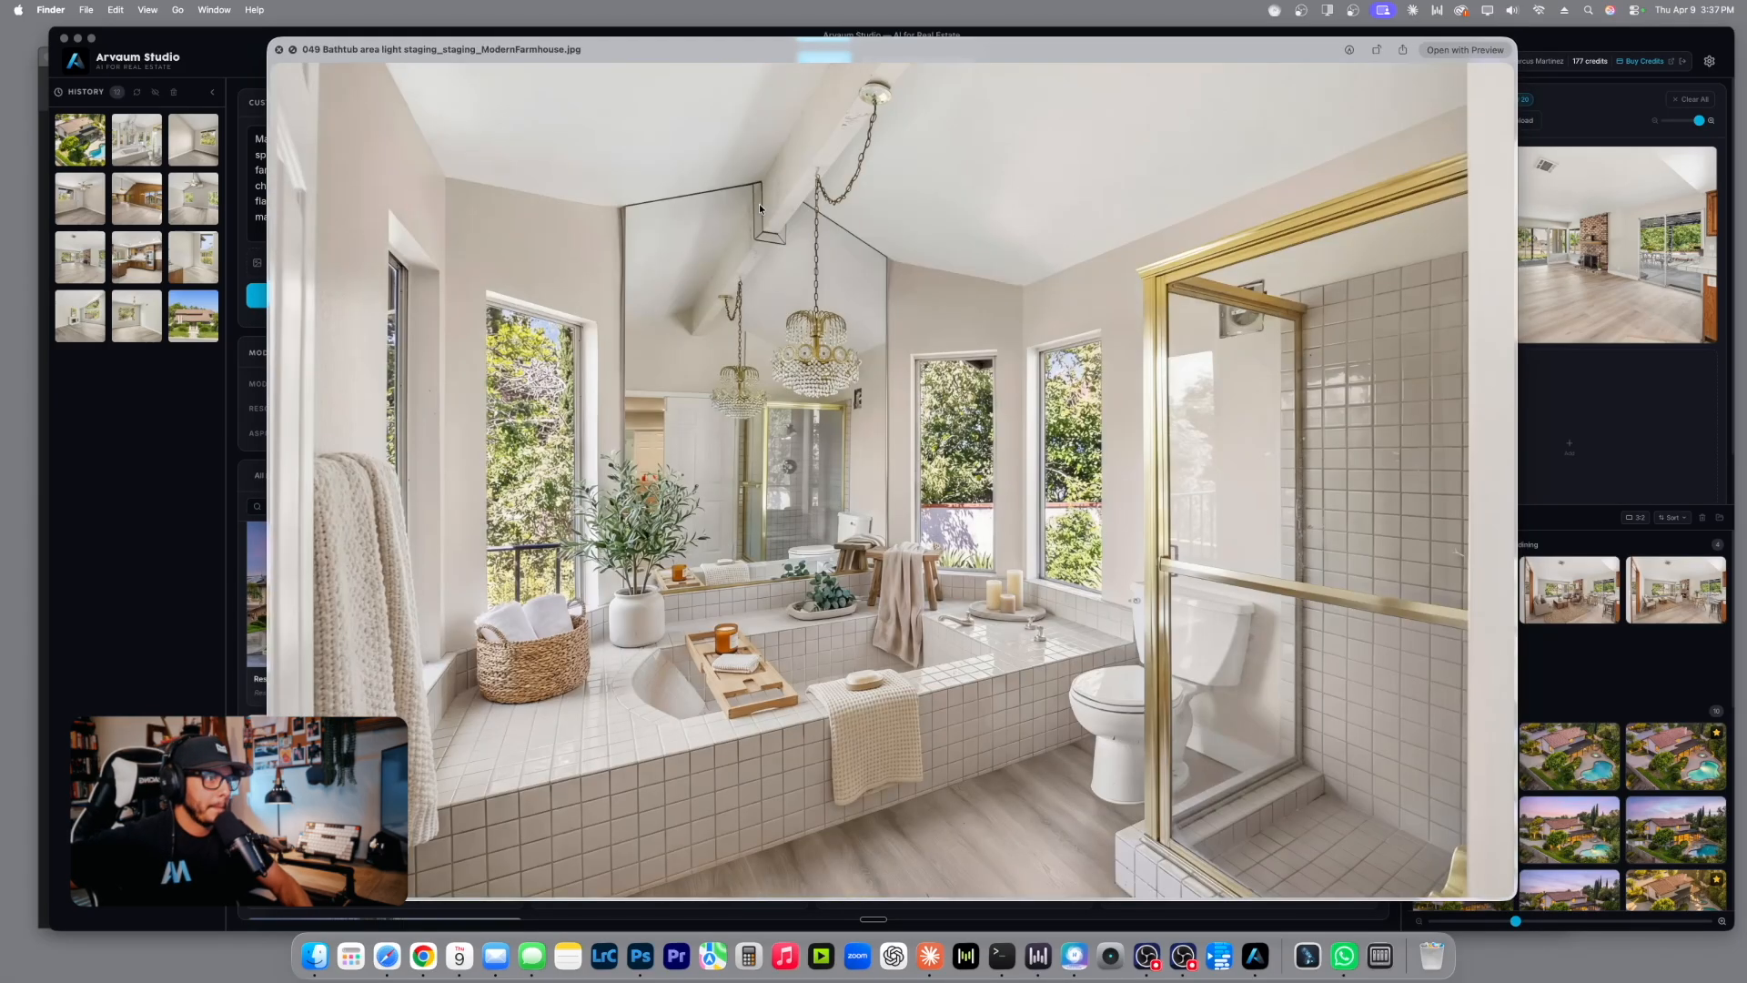
{"action": "key", "text": "Up"}
{"action": "key", "text": "Up"}
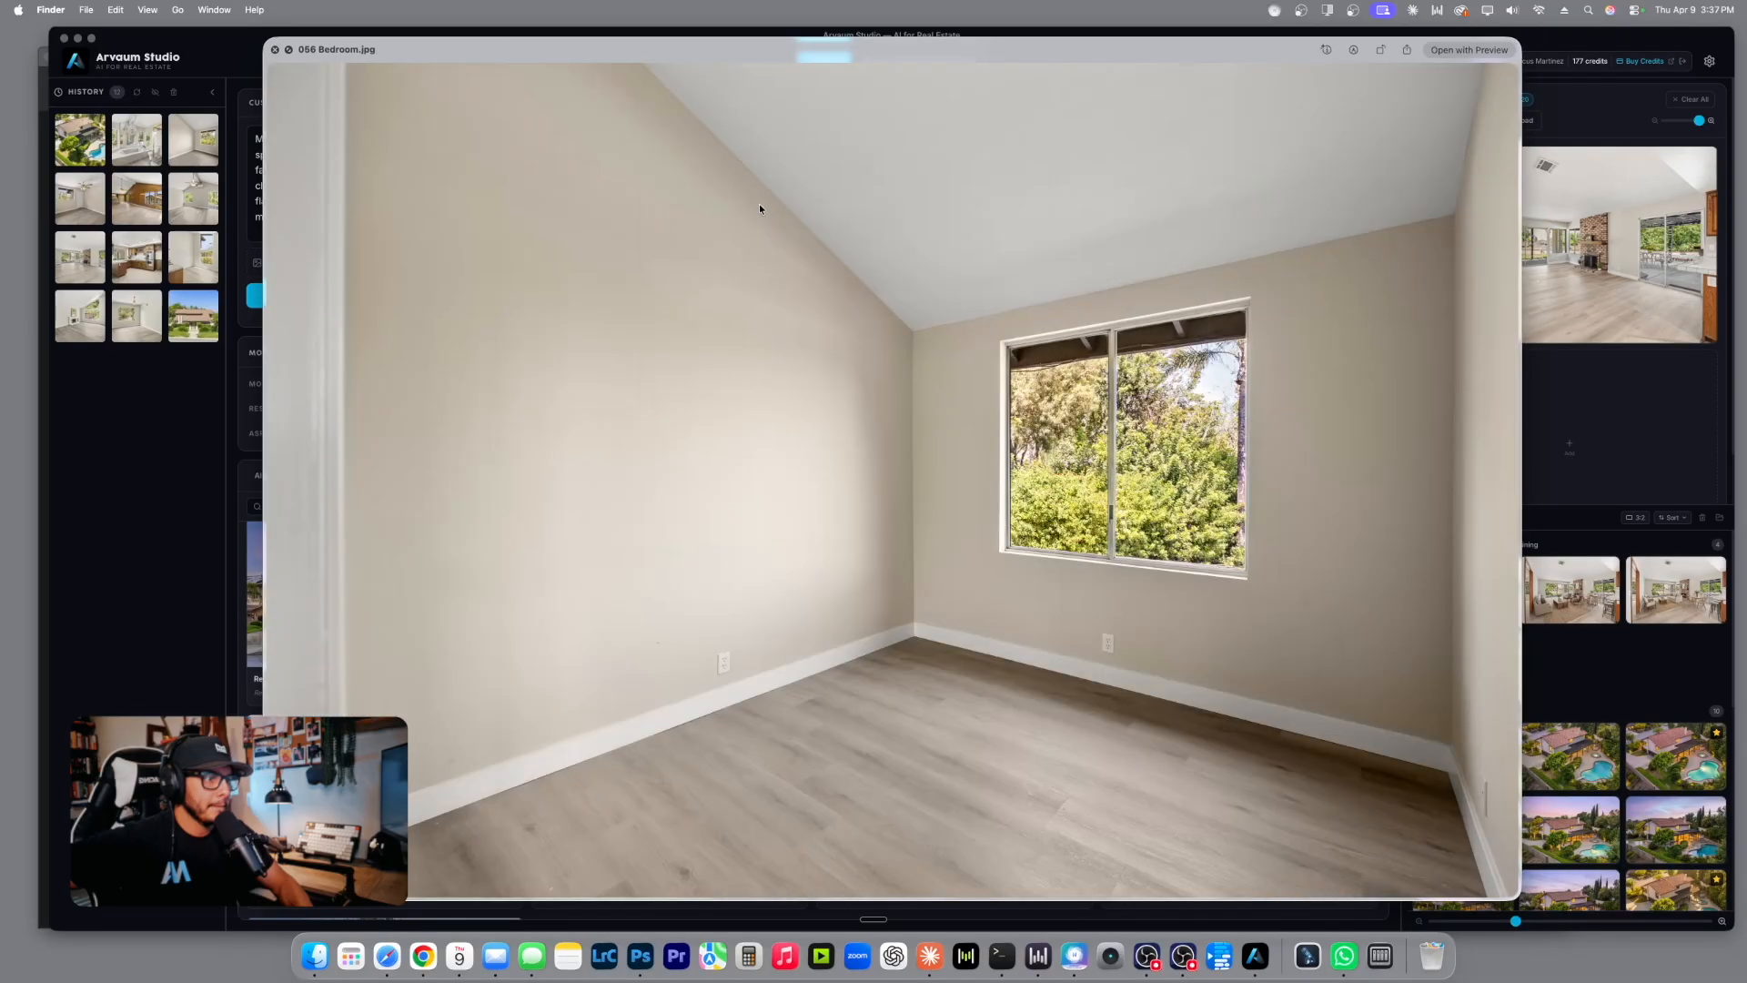
{"action": "key", "text": "Down"}
{"action": "key", "text": "Up"}
{"action": "key", "text": "Up"}
{"action": "key", "text": "Up"}
{"action": "key", "text": "Down"}
{"action": "key", "text": "Up"}
Compare the 061 Bonus game room ModernFarmhouse v3 and v5 stagings with each other and with the original empty room photo.
{"action": "key", "text": "Up"}
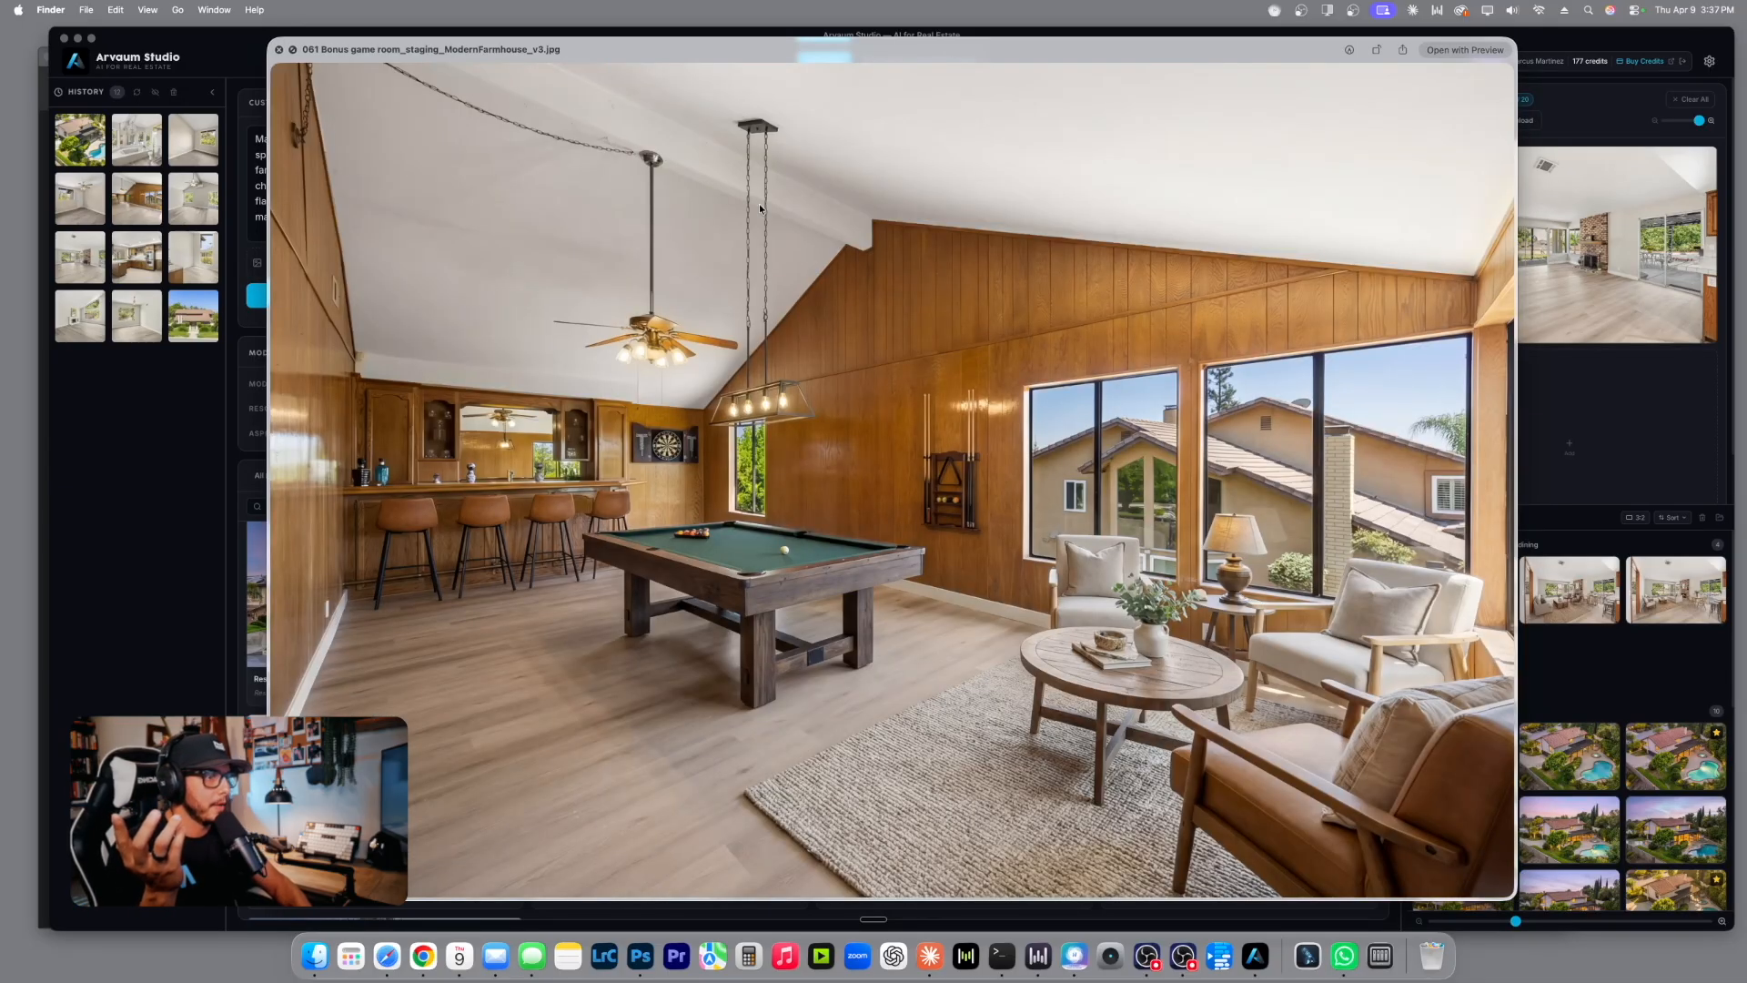
{"action": "key", "text": "Down"}
{"action": "key", "text": "Up"}
{"action": "key", "text": "Up"}
{"action": "key", "text": "Down"}
{"action": "key", "text": "Up"}
{"action": "key", "text": "Down"}
{"action": "key", "text": "Up"}
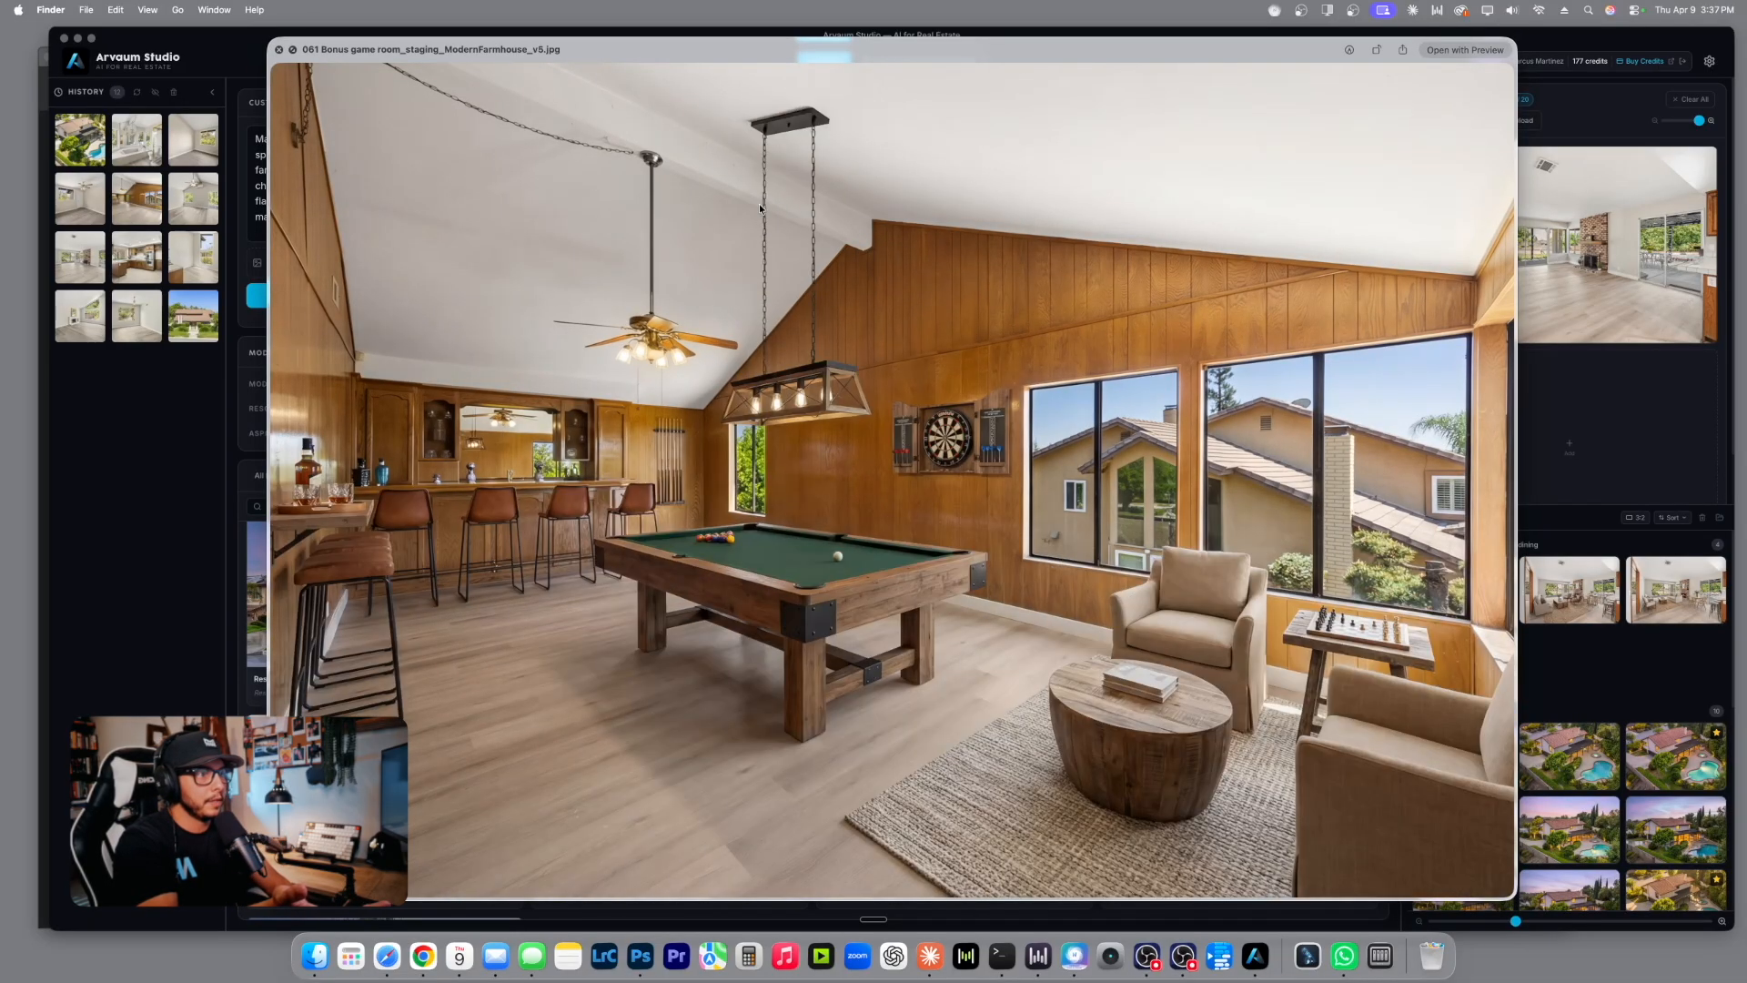
{"action": "key", "text": "Up"}
{"action": "key", "text": "Down"}
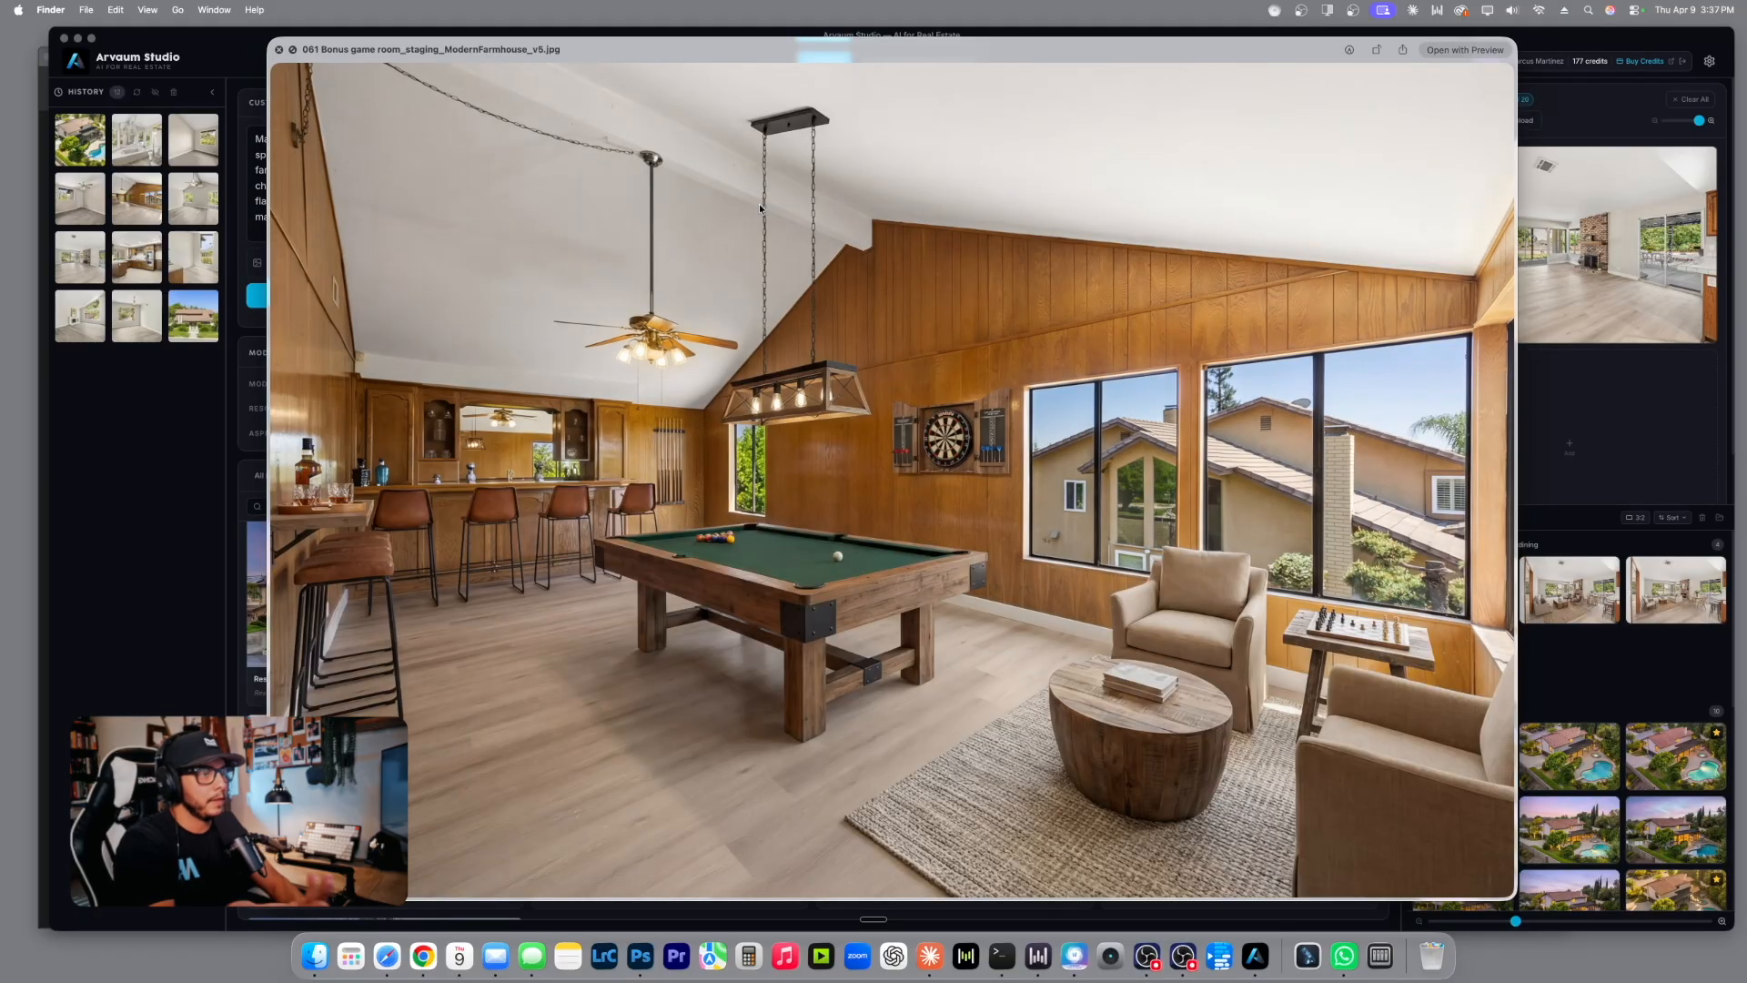
{"action": "key", "text": "Down"}
{"action": "key", "text": "Down"}
{"action": "key", "text": "Up"}
{"action": "key", "text": "Up"}
{"action": "key", "text": "Up"}
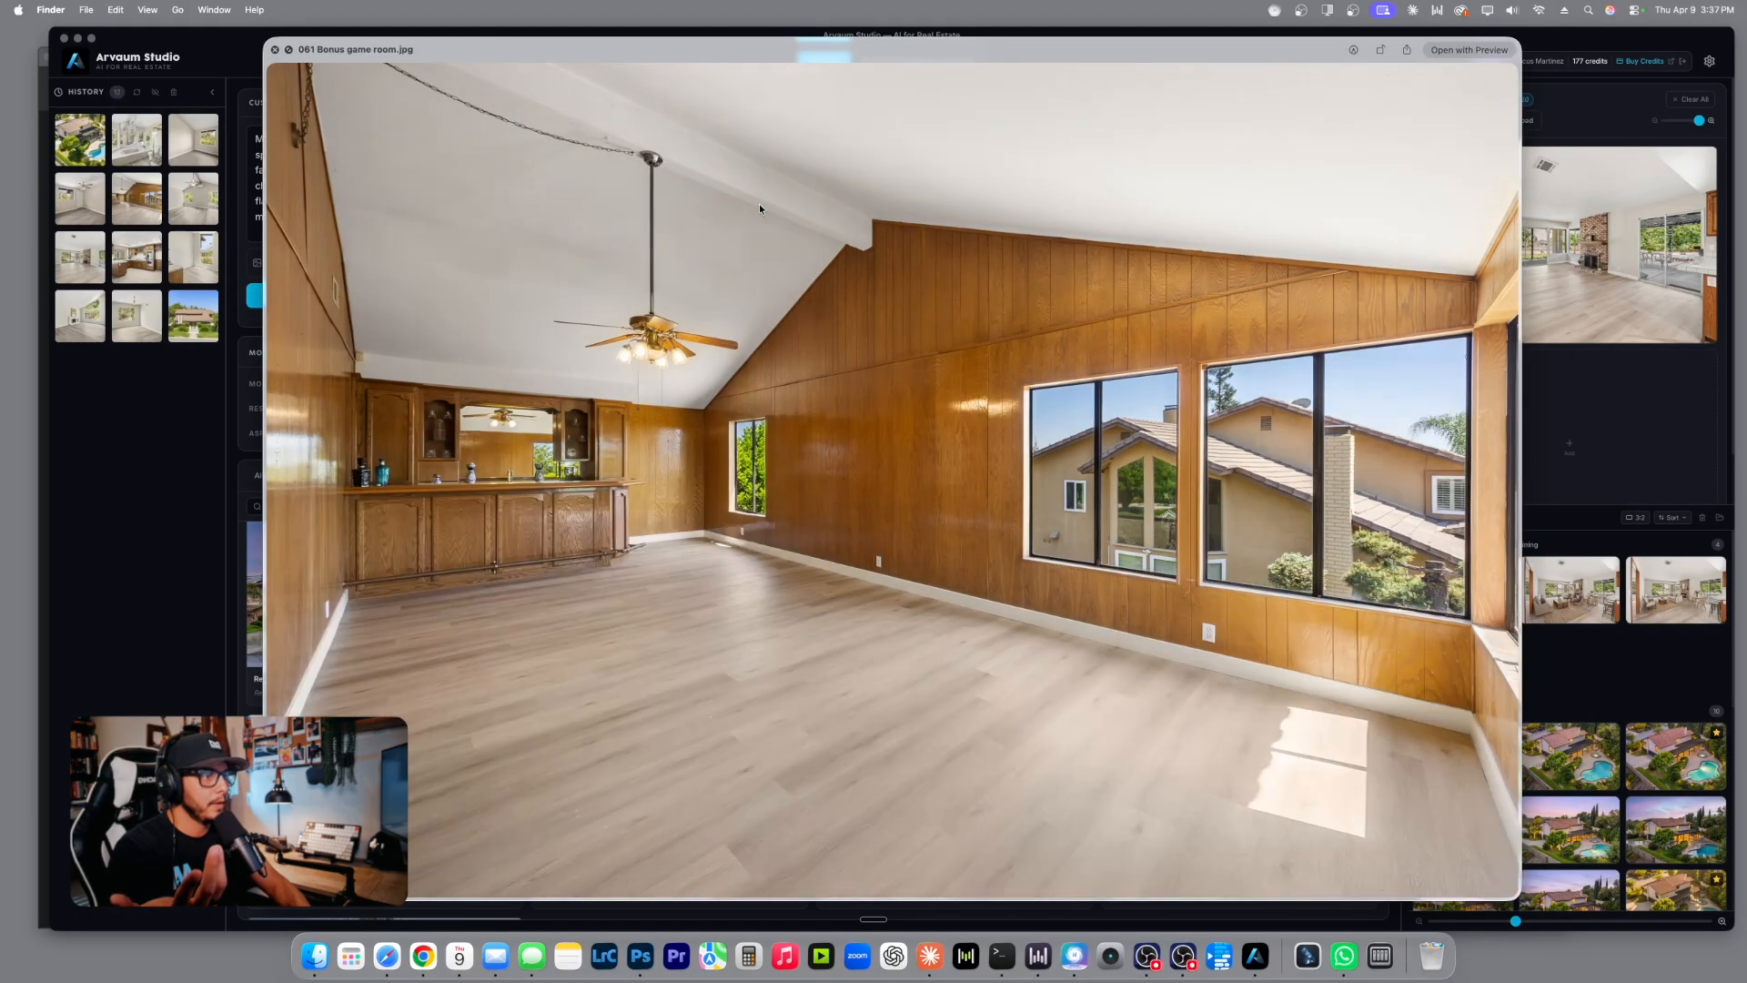
{"action": "key", "text": "Down"}
{"action": "key", "text": "Down"}
{"action": "key", "text": "Up"}
{"action": "key", "text": "Down"}
{"action": "key", "text": "Up"}
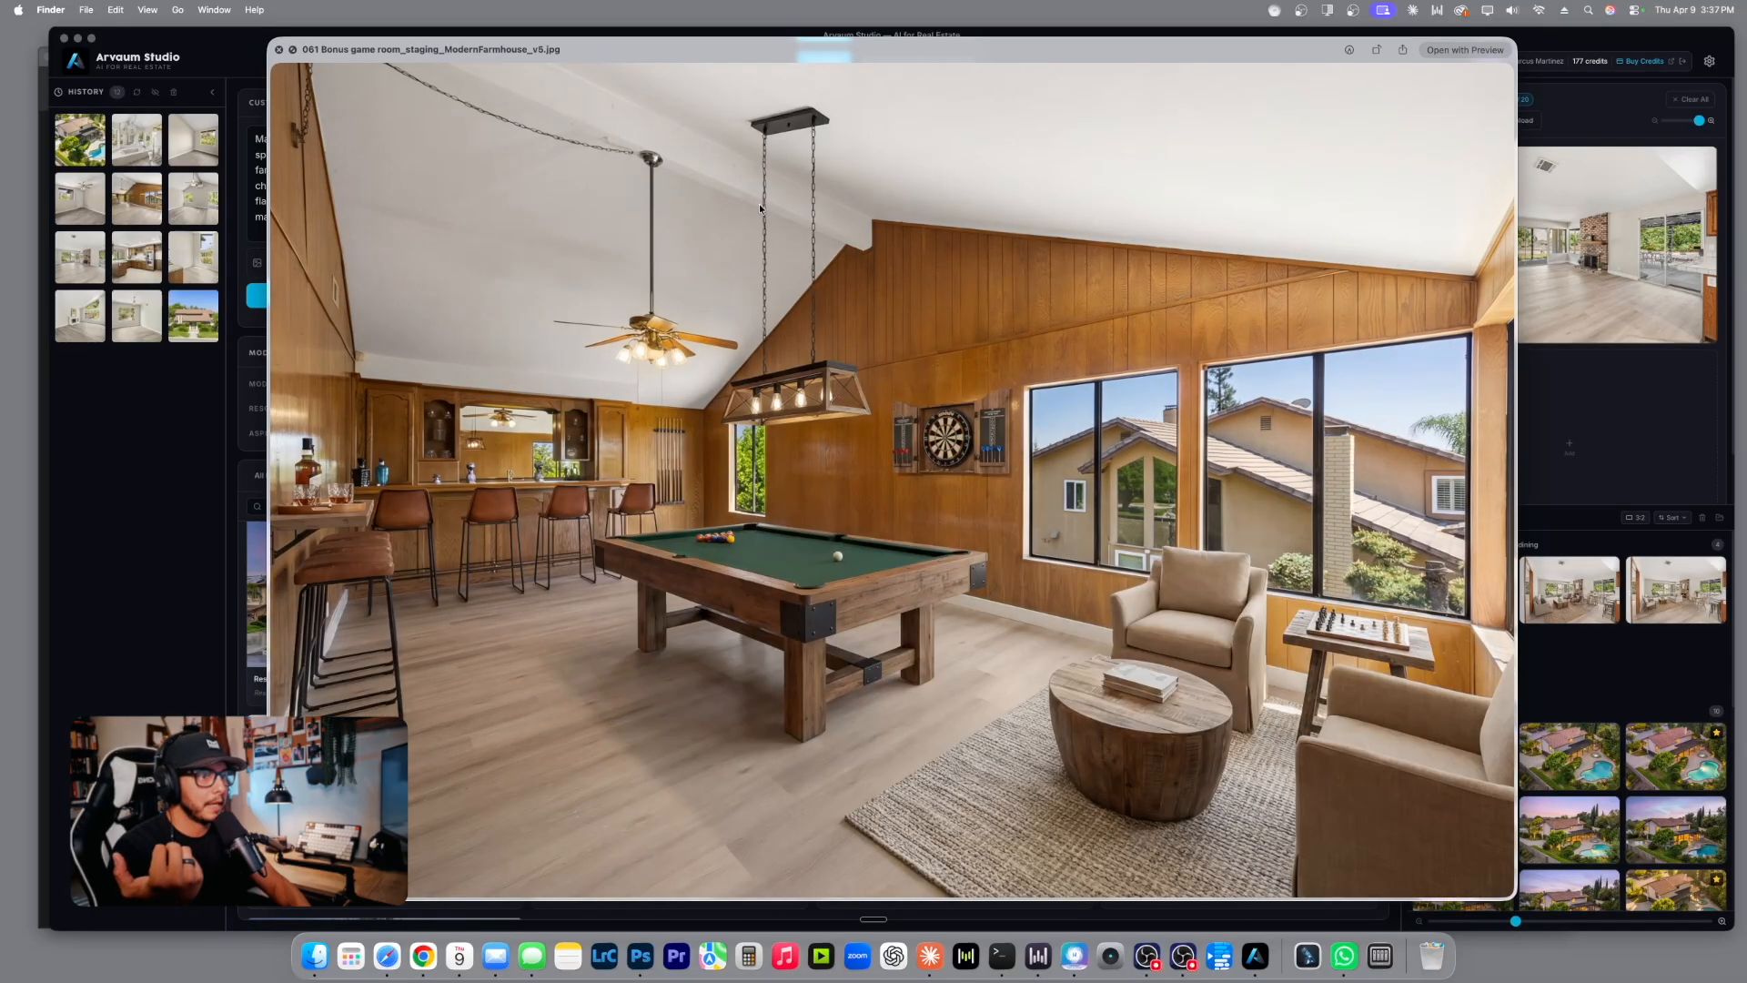
{"action": "key", "text": "Up"}
Compare the 069 FOH original daytime exterior with its FloorLights v2 twilight version by alternating between the two.
{"action": "key", "text": "Up"}
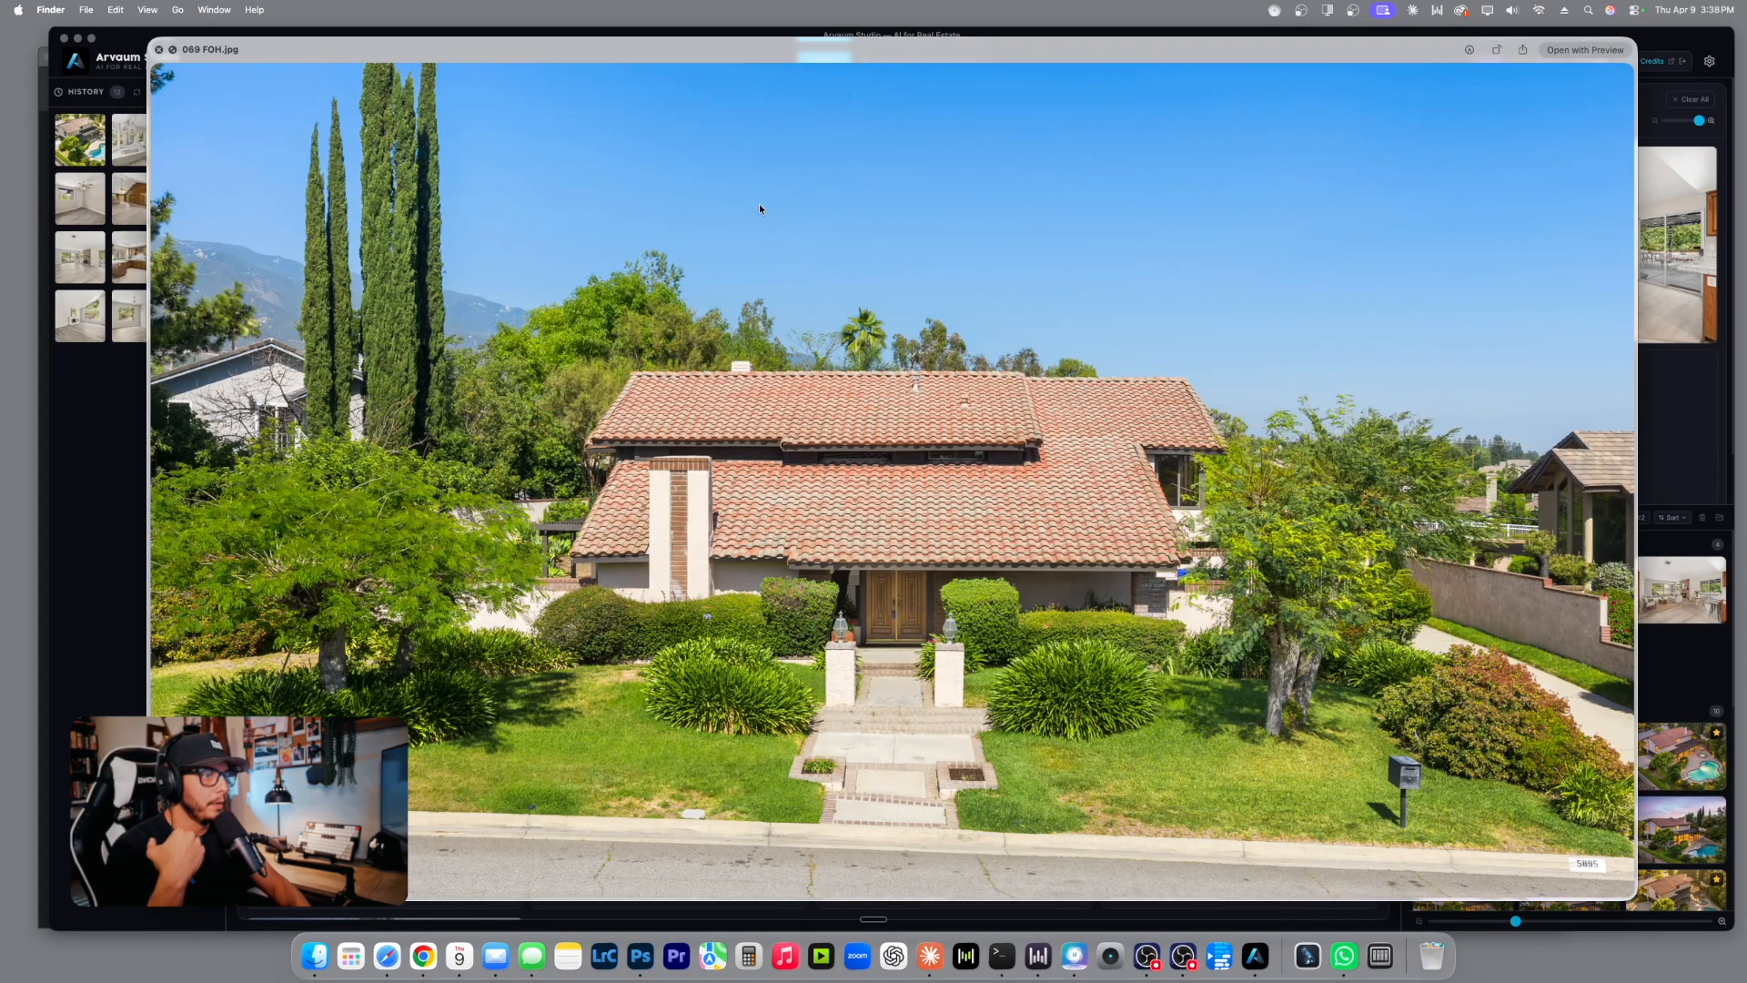
{"action": "key", "text": "Up"}
{"action": "key", "text": "Down"}
{"action": "key", "text": "Up"}
{"action": "key", "text": "Down"}
{"action": "key", "text": "Up"}
{"action": "key", "text": "Down"}
{"action": "key", "text": "Up"}
{"action": "key", "text": "Down"}
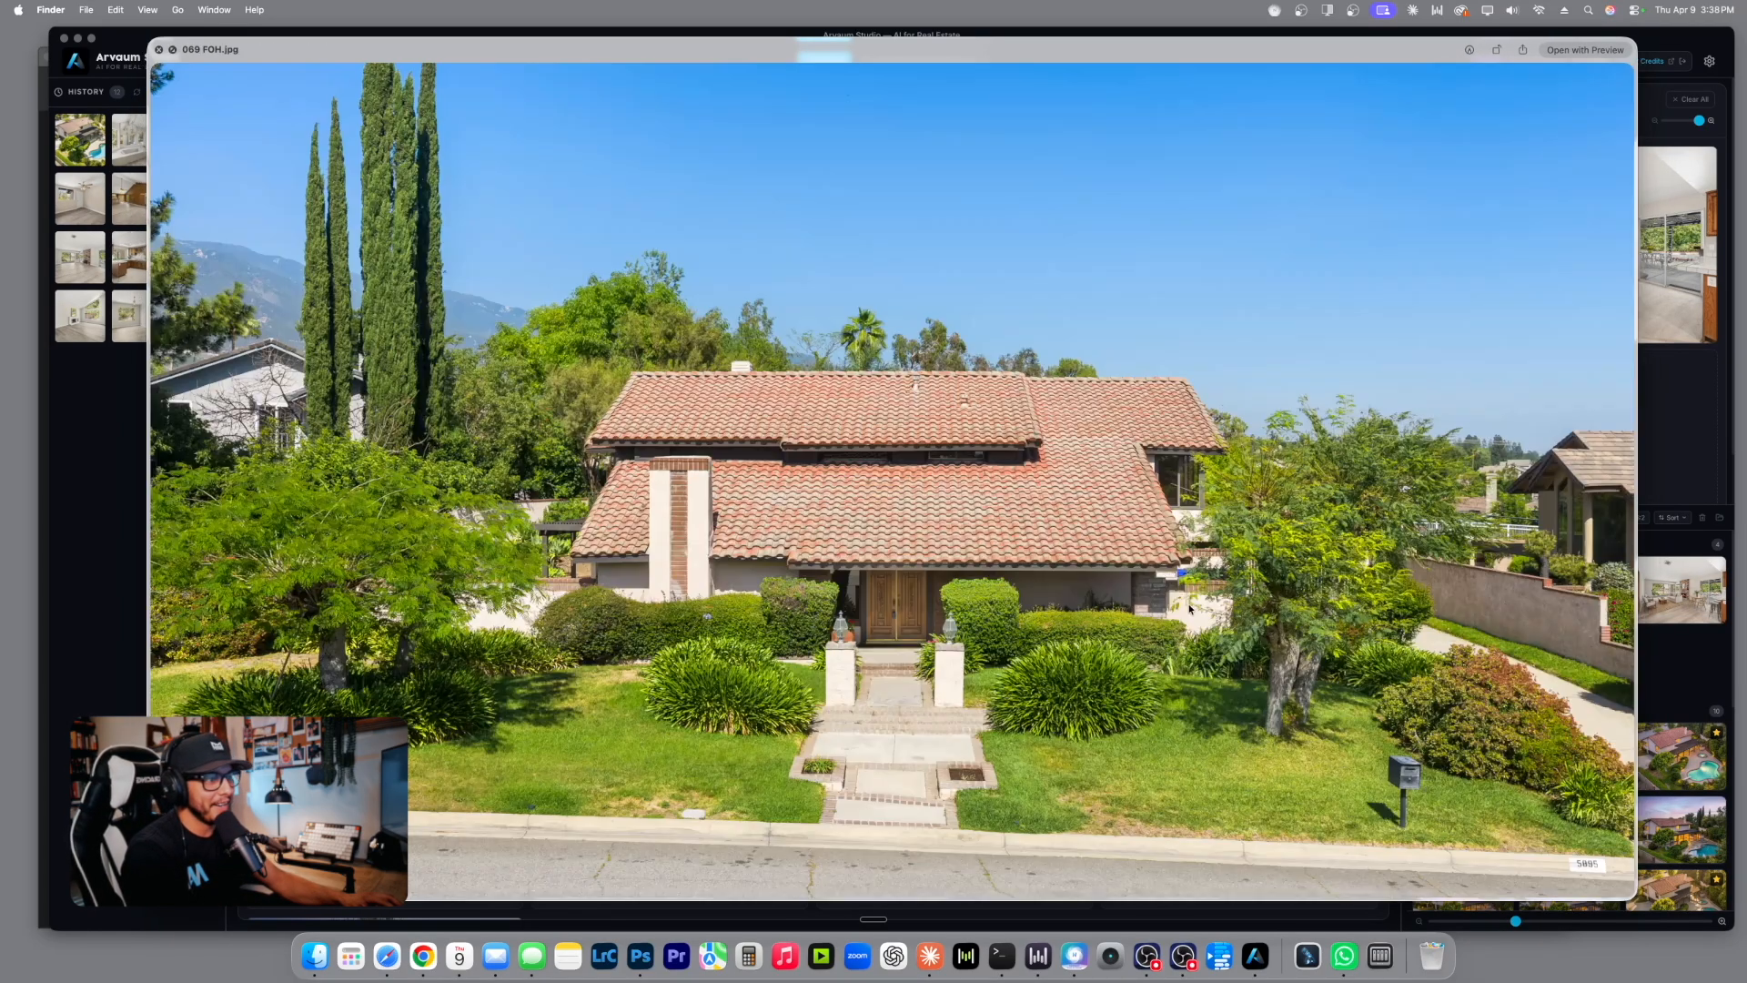
{"action": "key", "text": "Up"}
{"action": "key", "text": "Down"}
{"action": "key", "text": "Up"}
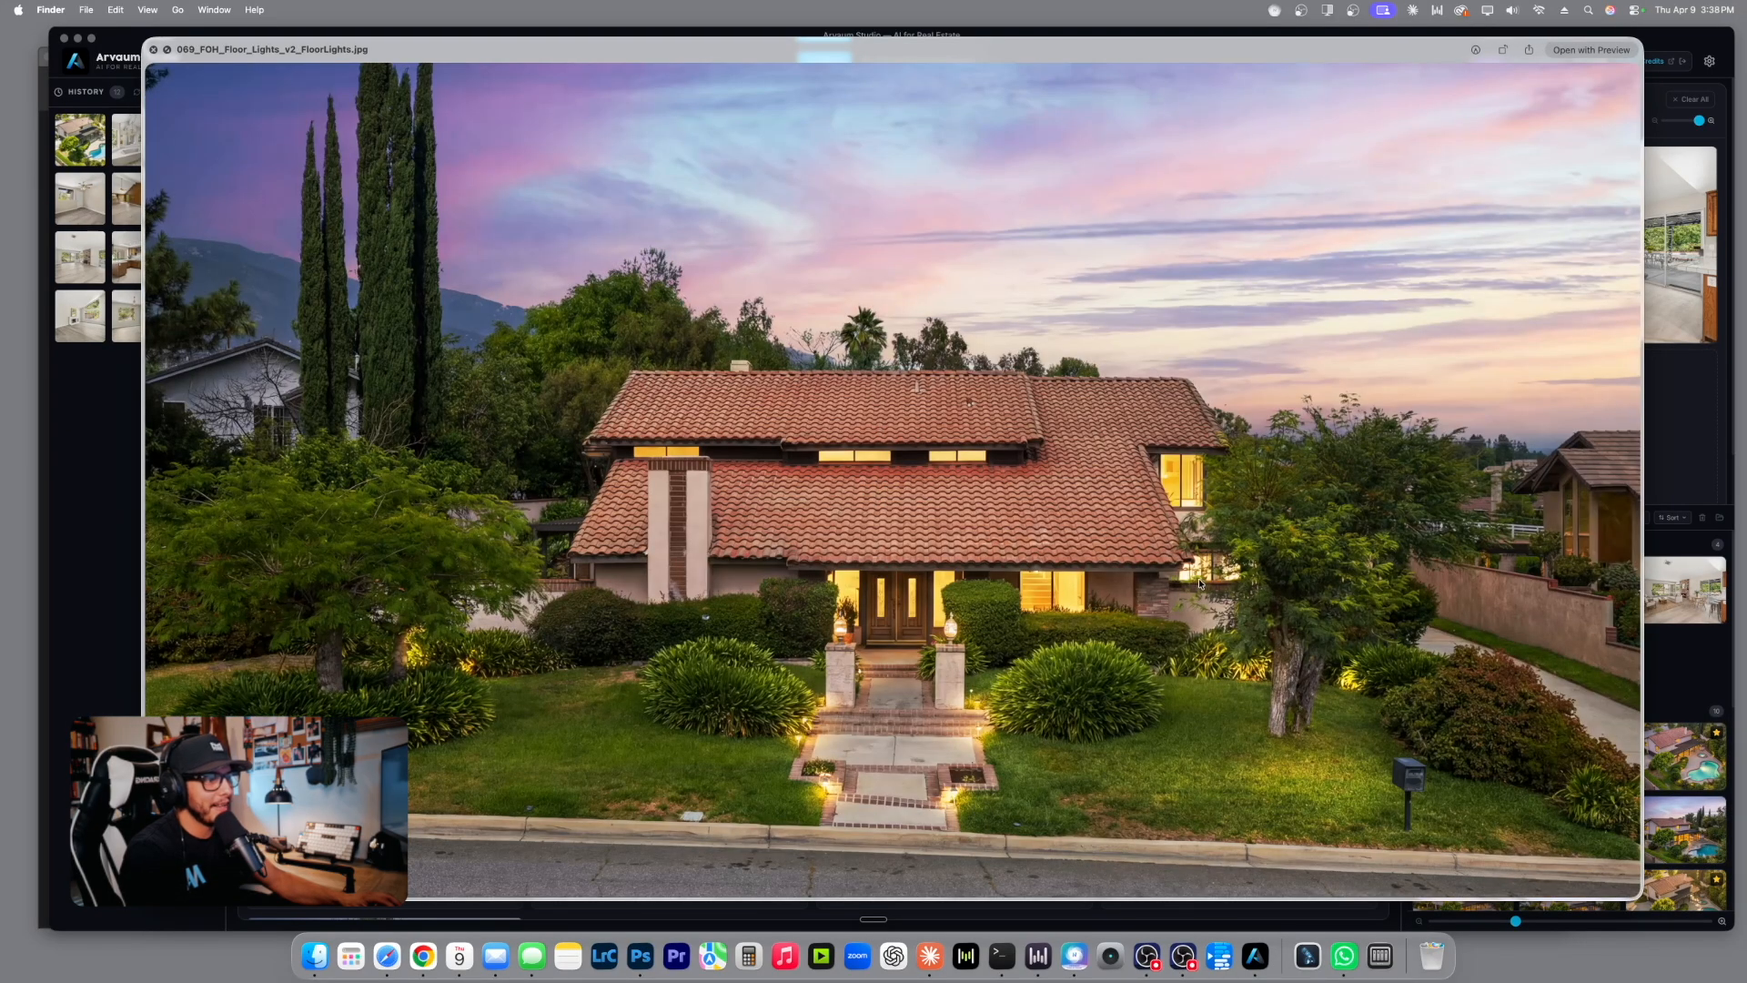
{"action": "key", "text": "Down"}
{"action": "key", "text": "Up"}
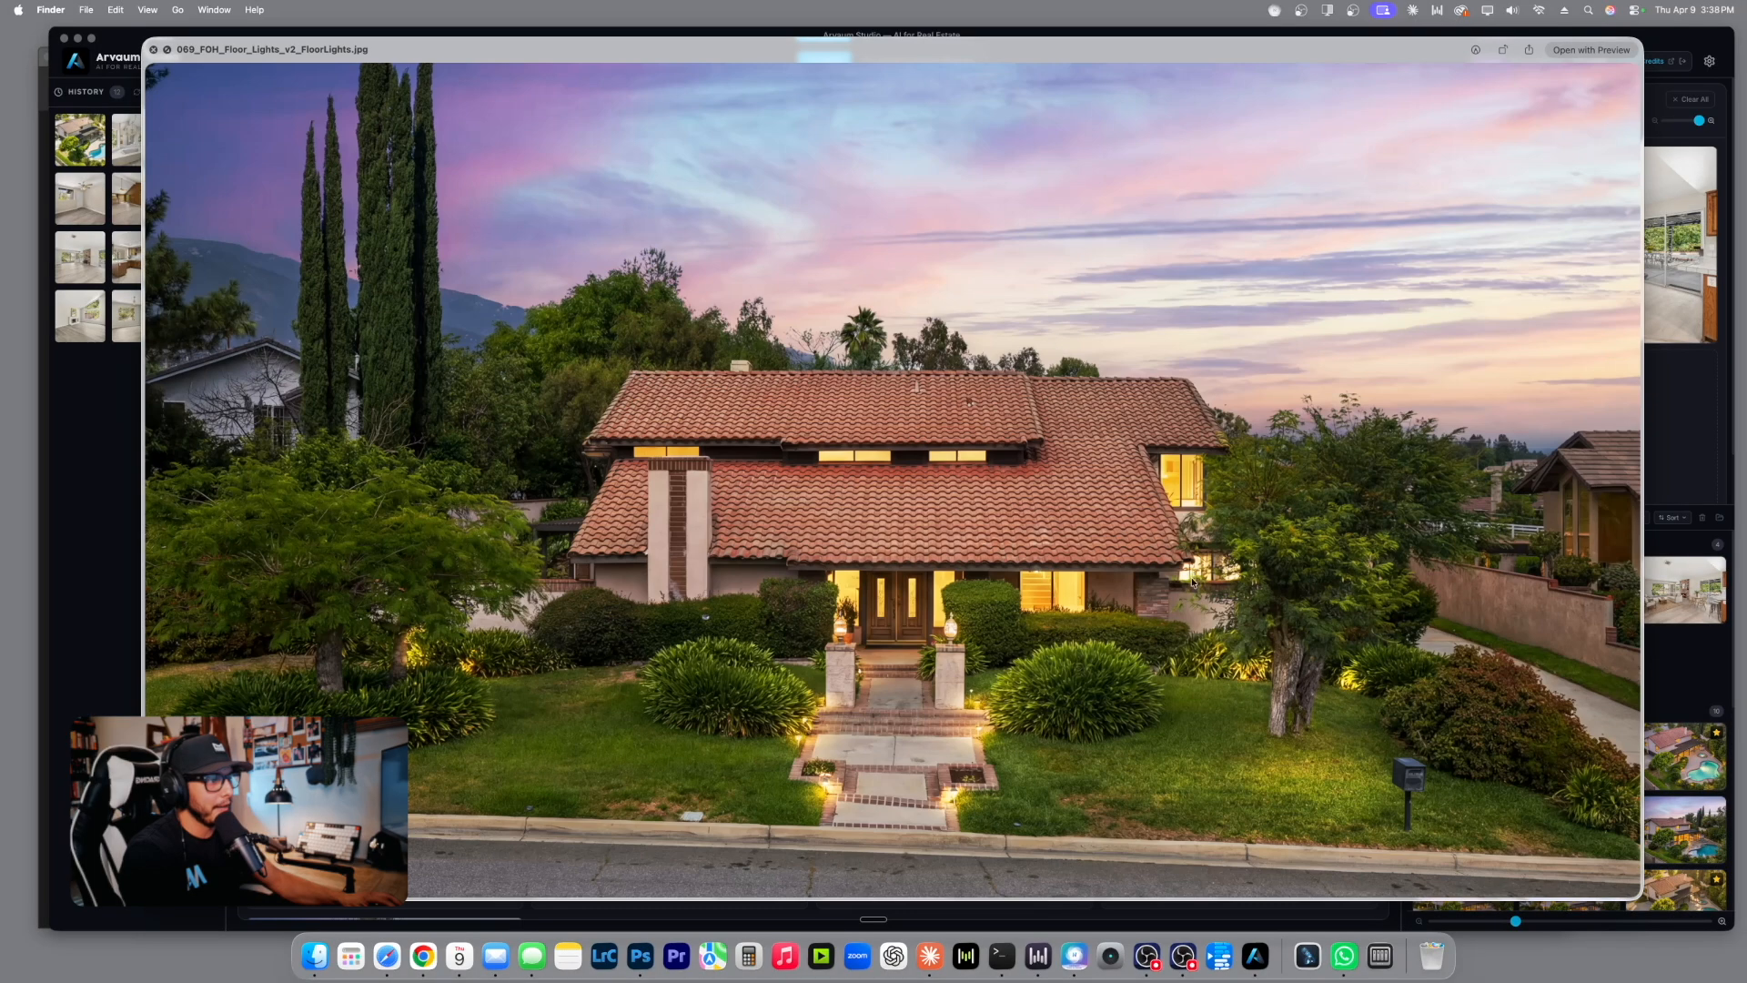
{"action": "key", "text": "Down"}
{"action": "key", "text": "Up"}
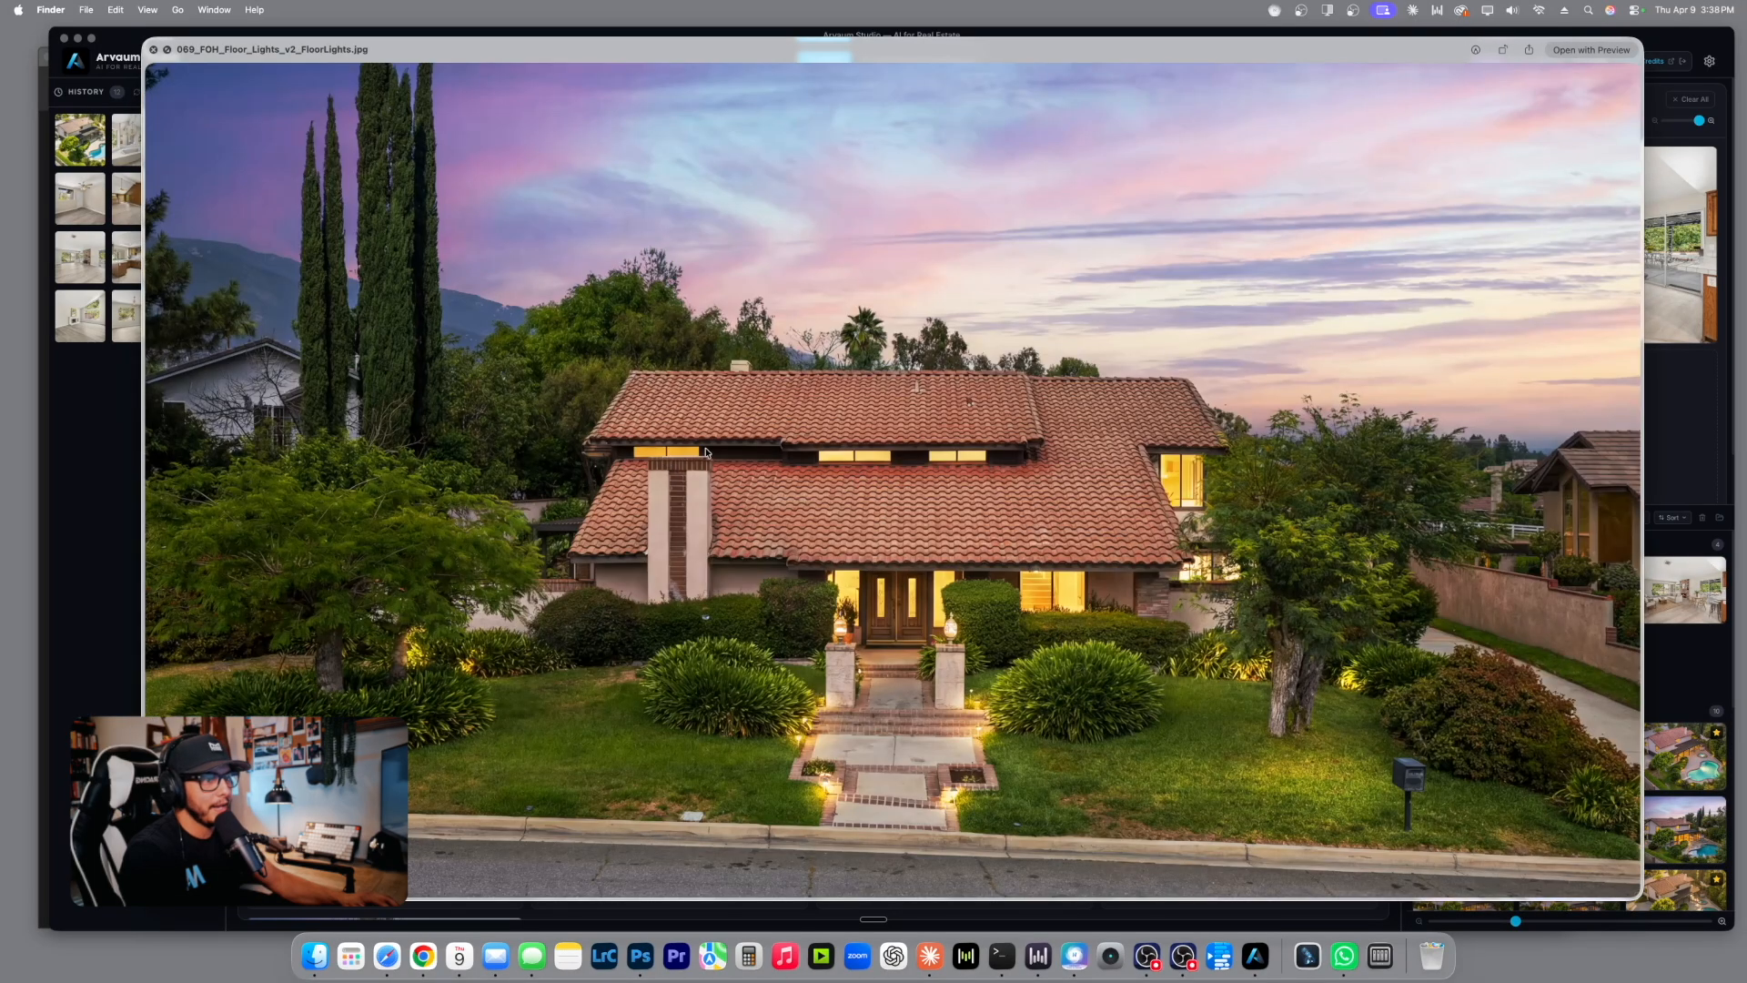
Compare the FloorLights v2 and MagentaWetConcrete v2 twilight versions of 069 FOH by alternating between them in the preview.
{"action": "key", "text": "Up"}
{"action": "key", "text": "Down"}
{"action": "key", "text": "Down"}
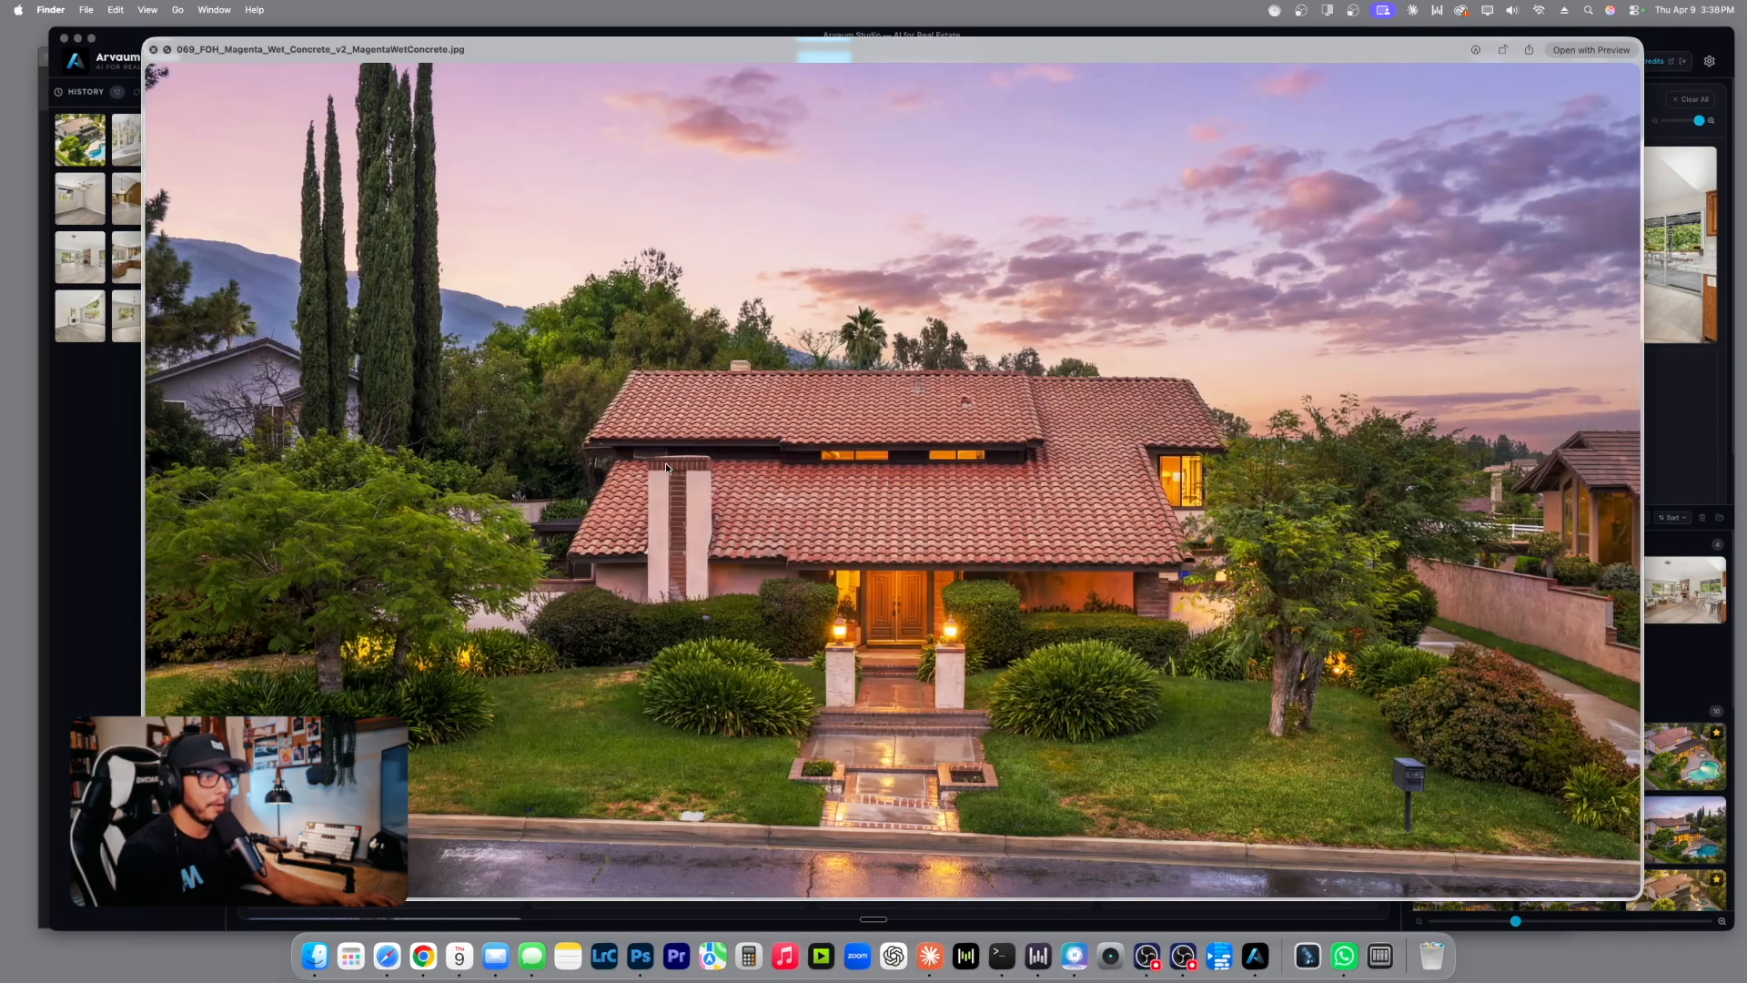
{"action": "key", "text": "Up"}
{"action": "key", "text": "Down"}
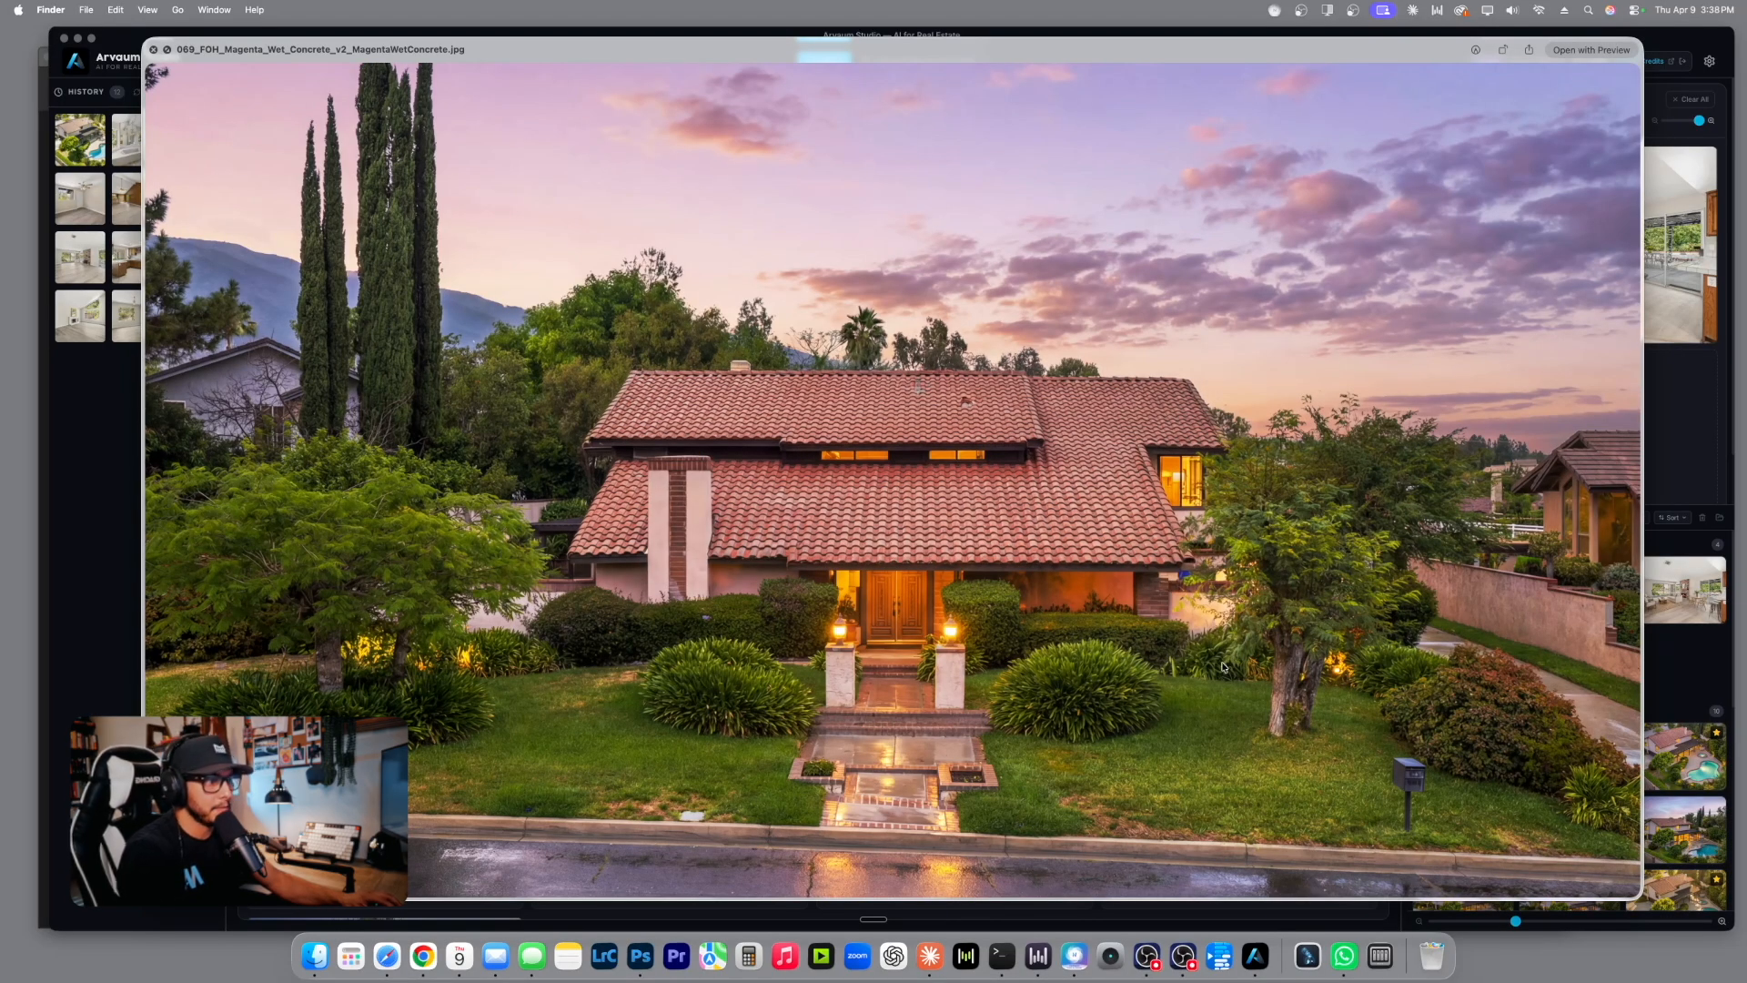
{"action": "key", "text": "Up"}
{"action": "key", "text": "Down"}
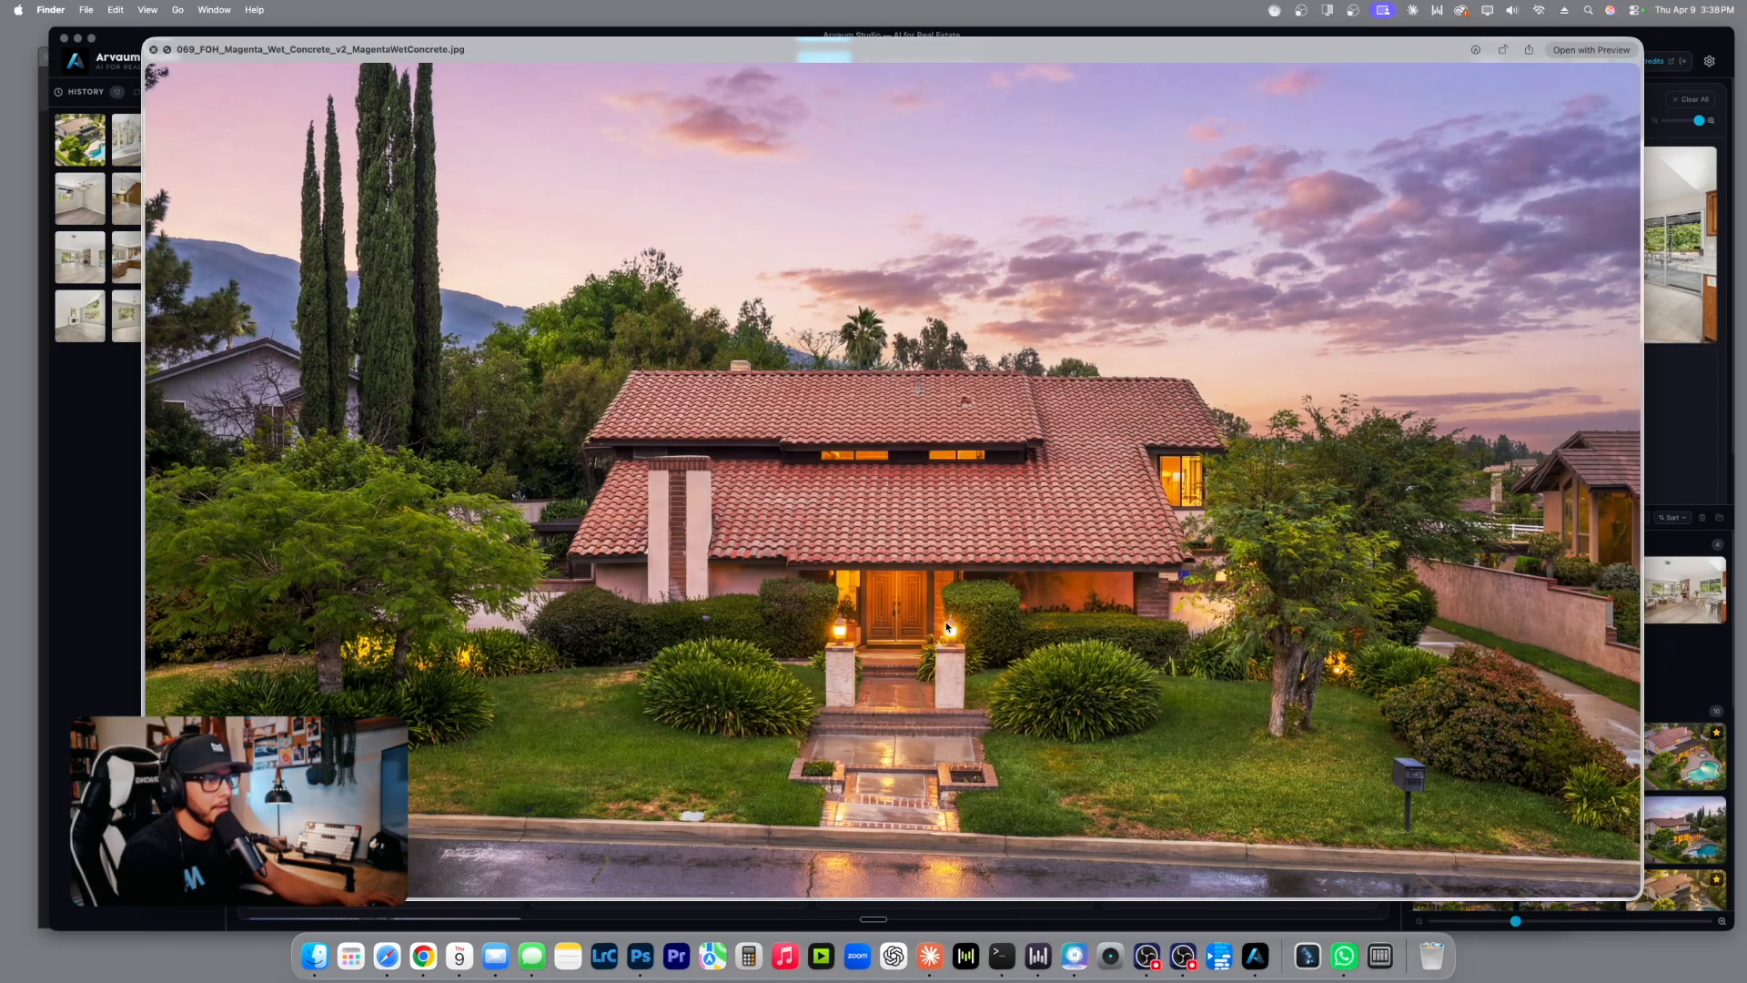
Compare the ResidentialWetTwilight and WarmBrightVirtualTwilight v2 versions of the 069 FOH exterior.
{"action": "key", "text": "Down"}
{"action": "key", "text": "Up"}
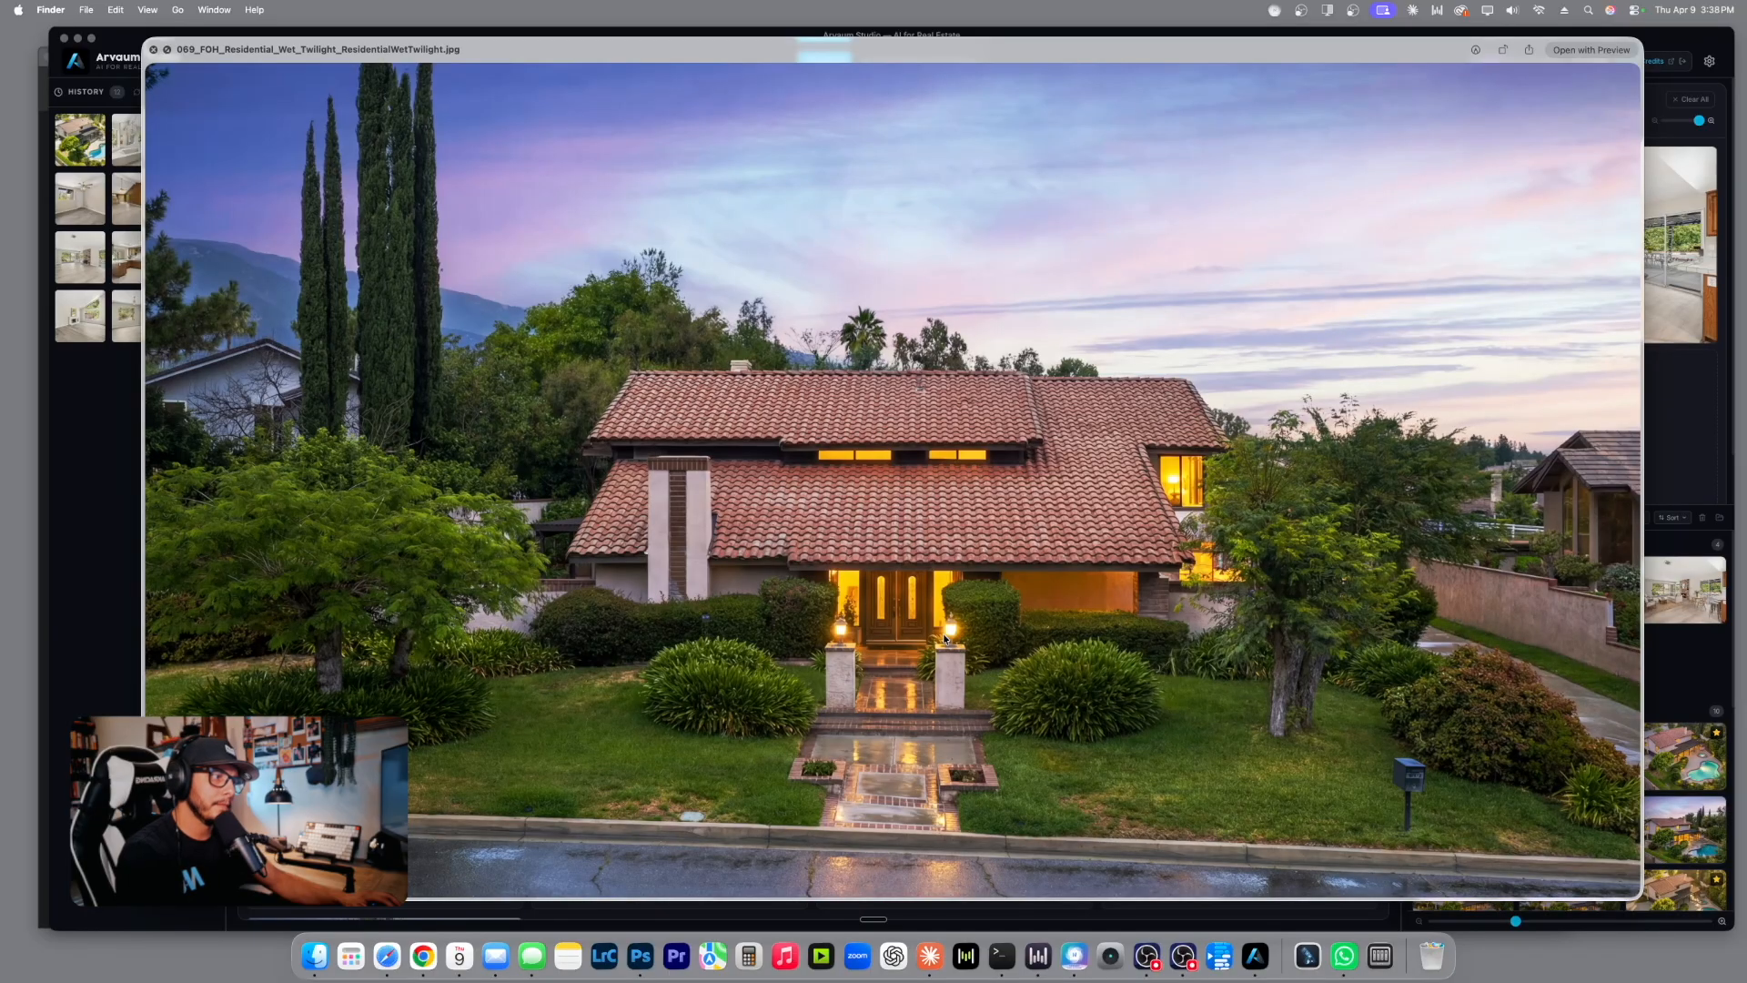
{"action": "key", "text": "Down"}
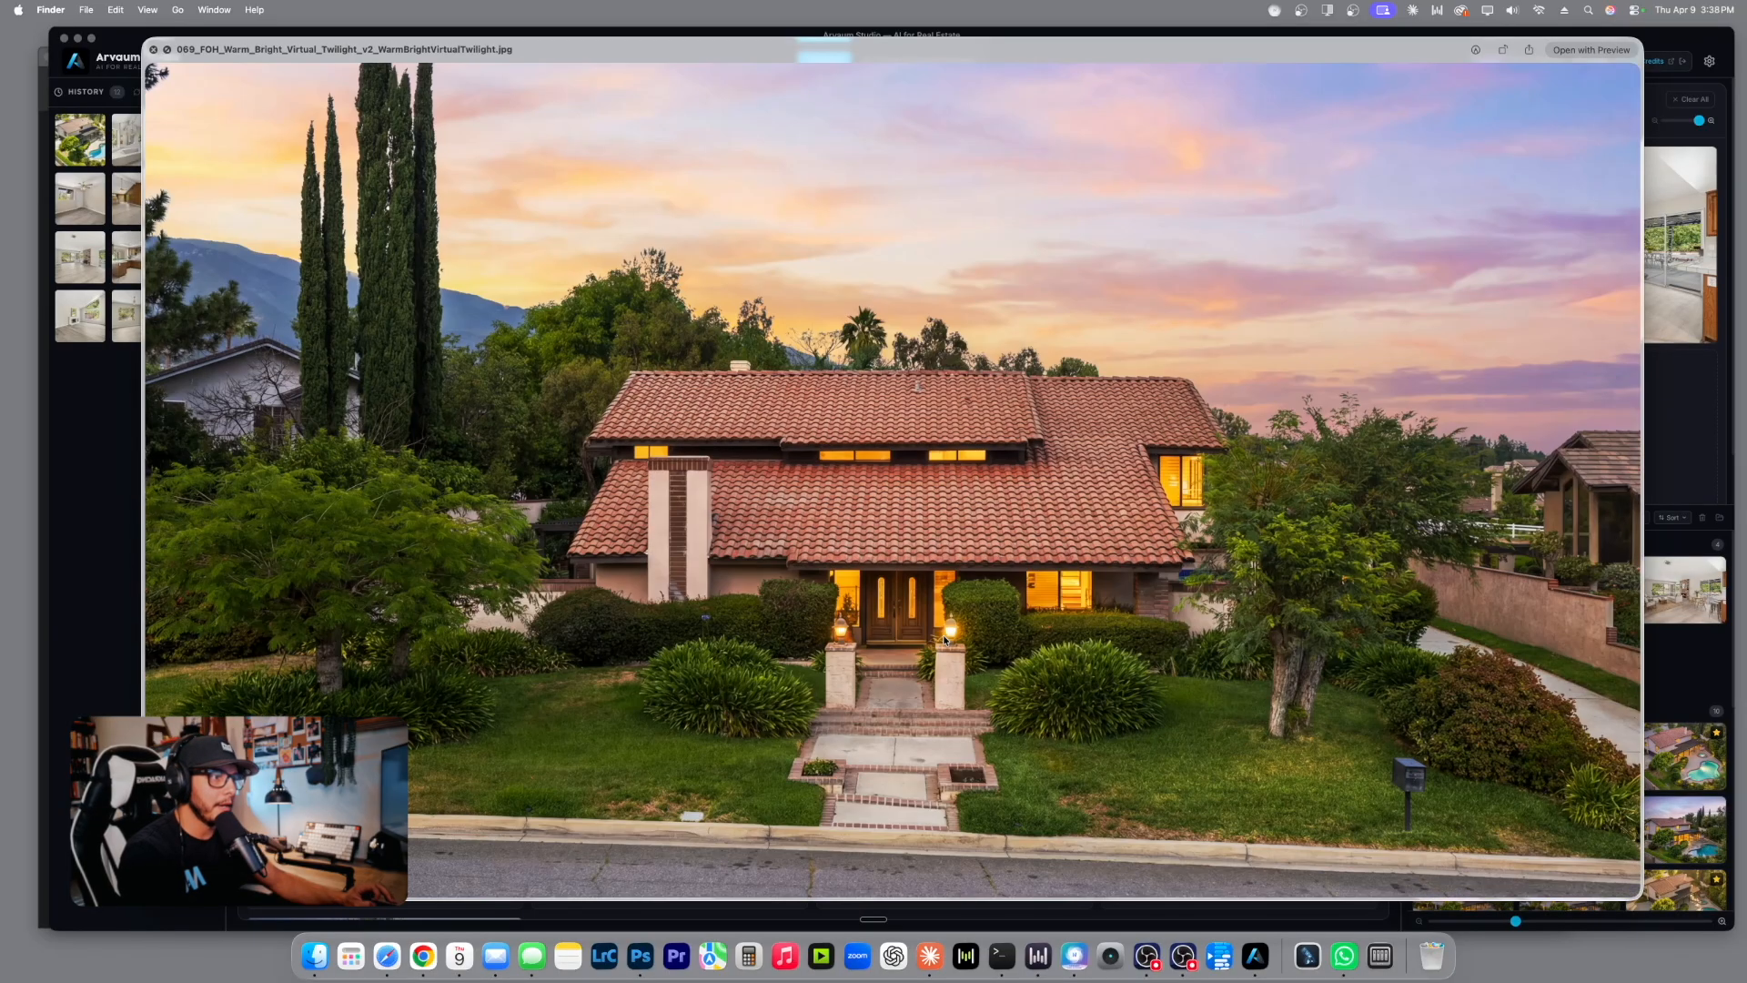
{"action": "key", "text": "Up"}
{"action": "key", "text": "Down"}
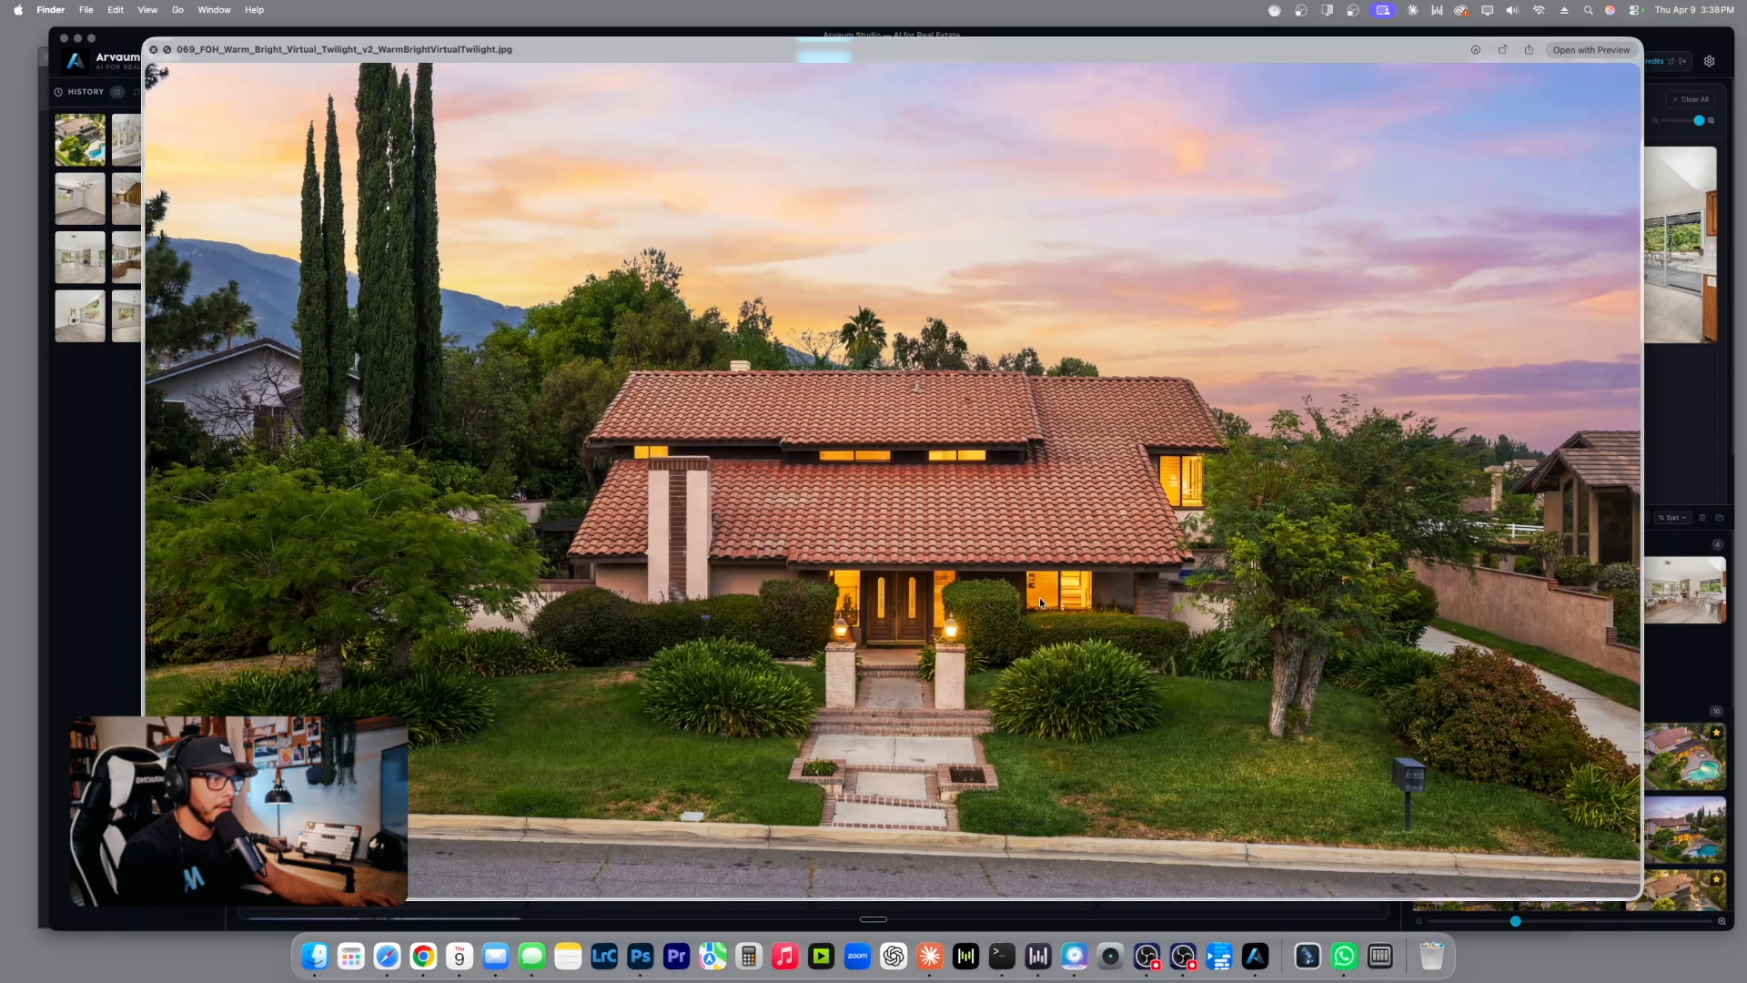
{"action": "key", "text": "Up"}
{"action": "key", "text": "Down"}
Compare the 070 FOH original with its FloorLights v2, MagentaWetConcrete v2 and WarmBrightVirtualTwilight v2 versions.
{"action": "key", "text": "Down"}
{"action": "key", "text": "Down"}
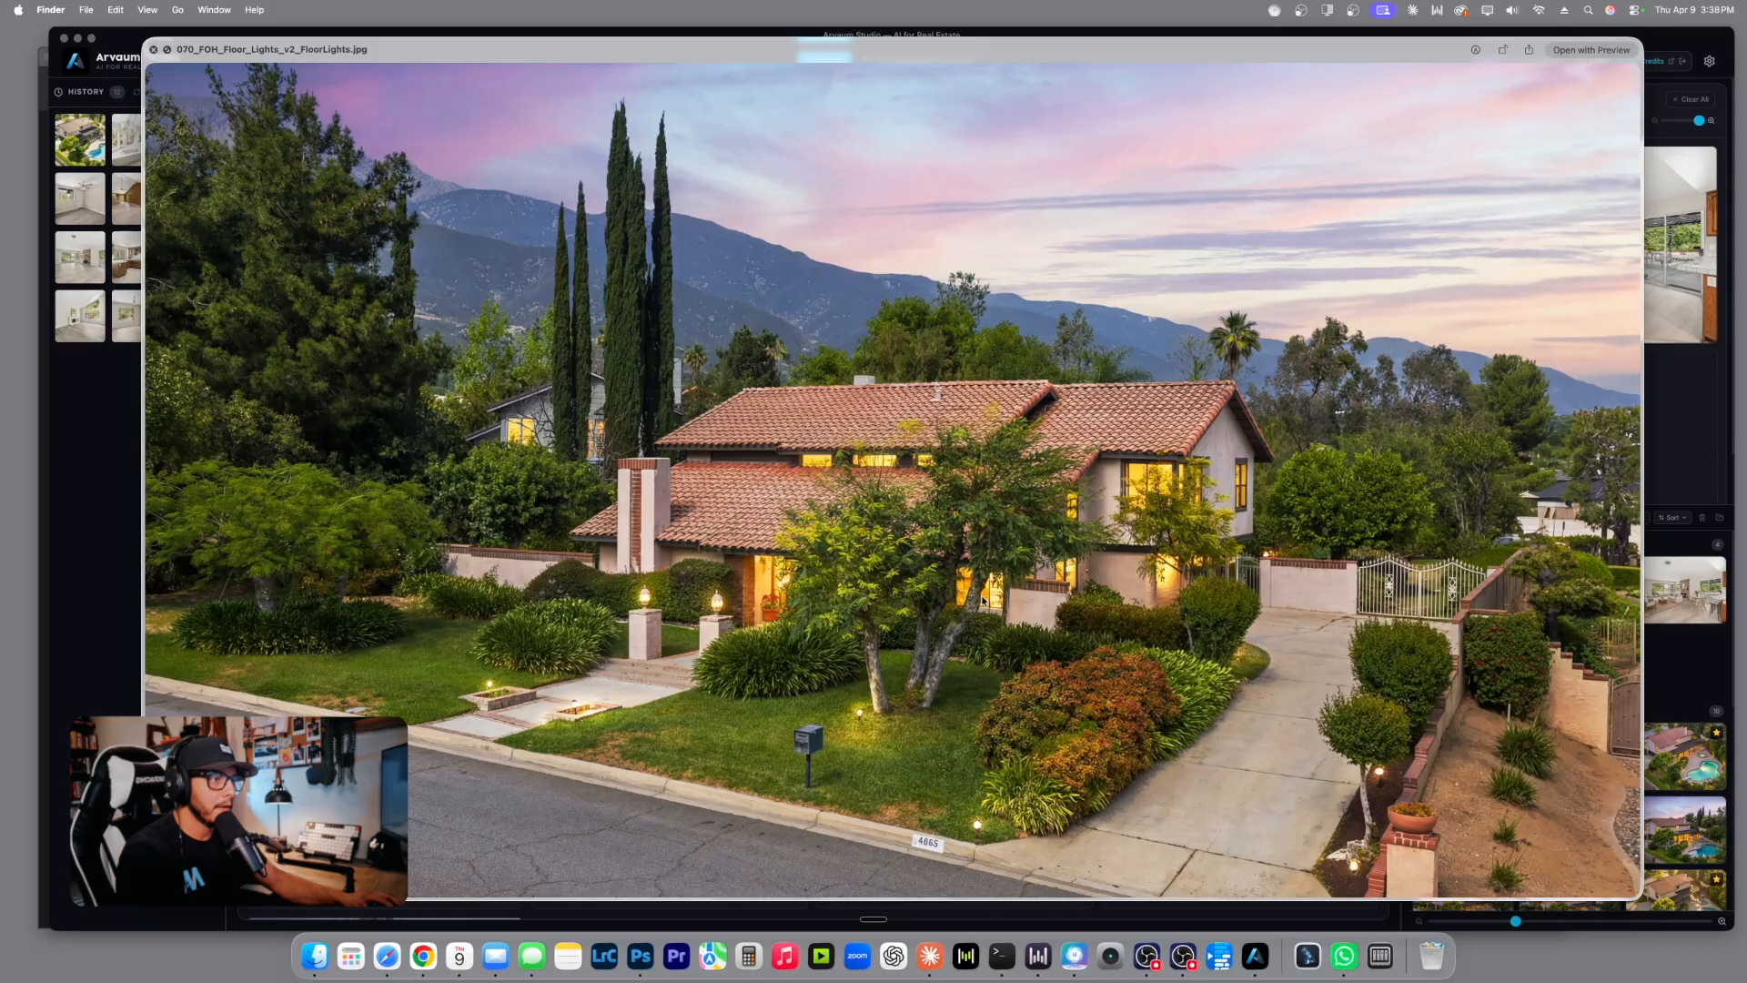
{"action": "key", "text": "Up"}
{"action": "key", "text": "Down"}
{"action": "key", "text": "Up"}
{"action": "key", "text": "Down"}
{"action": "key", "text": "Down"}
{"action": "key", "text": "Up"}
{"action": "key", "text": "Down"}
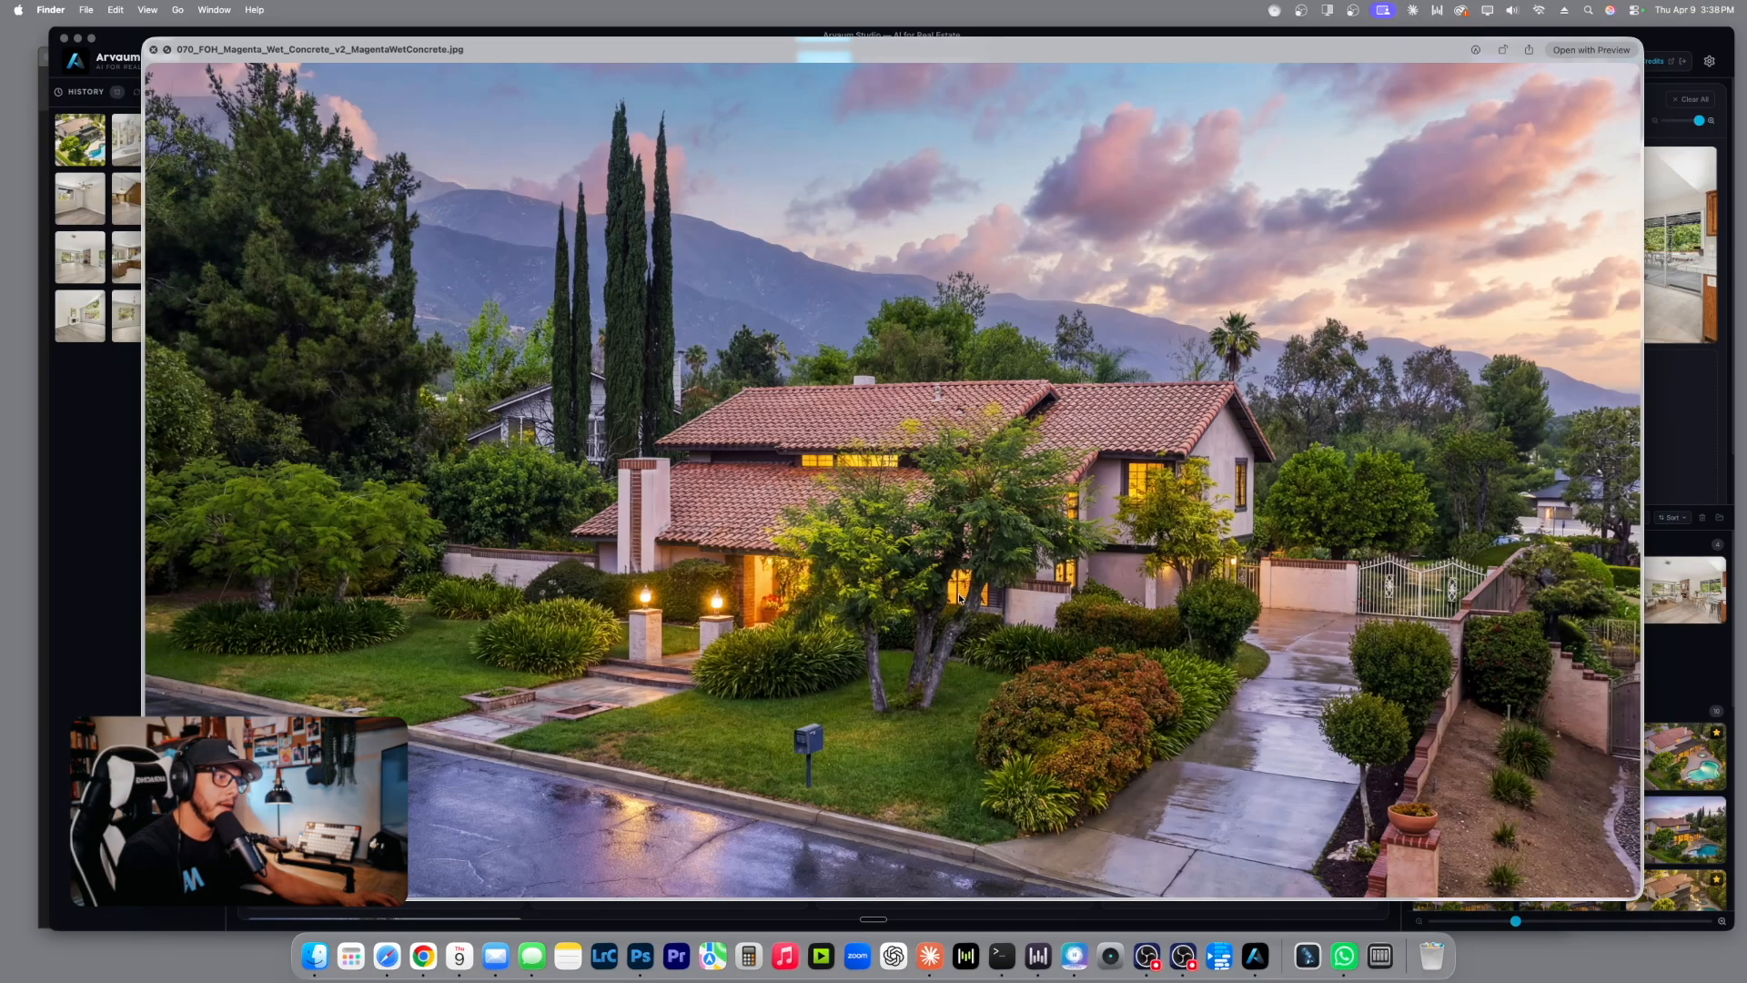
{"action": "key", "text": "Down"}
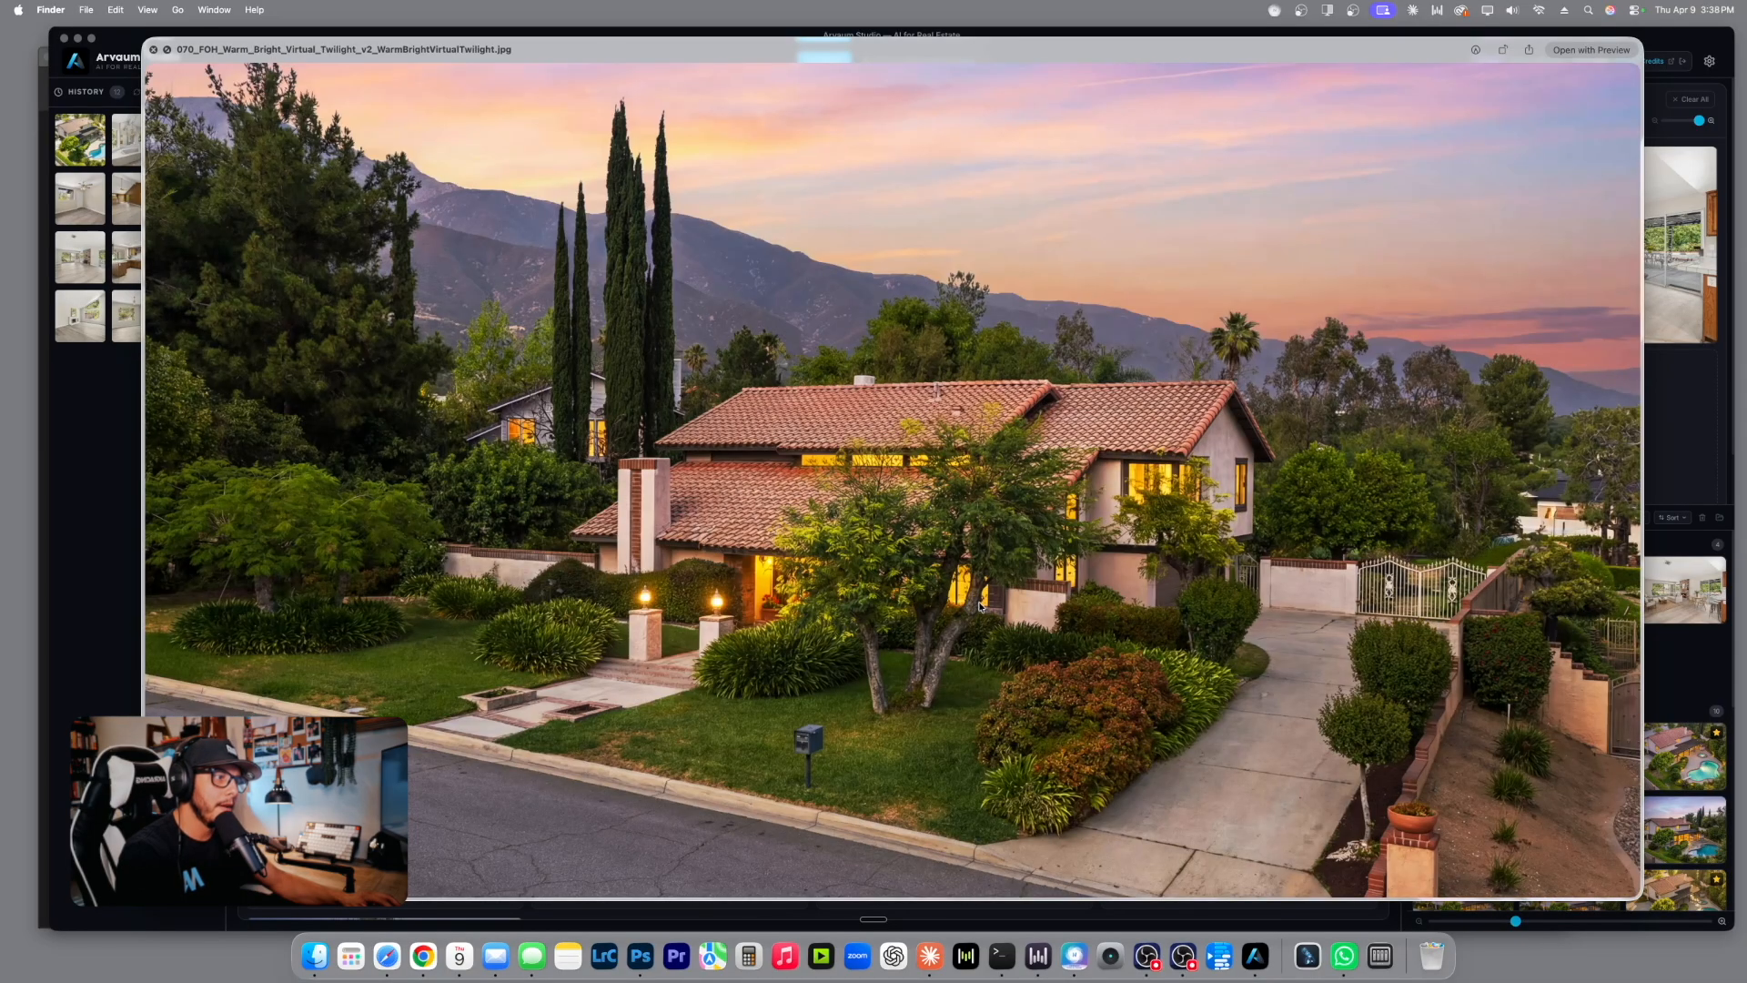
Compare the 079 NO CLOUDS EXTERIOR original with its GoldenHourSidelight v2 and OldFaithful v4 versions, and close the preview.
{"action": "key", "text": "Down"}
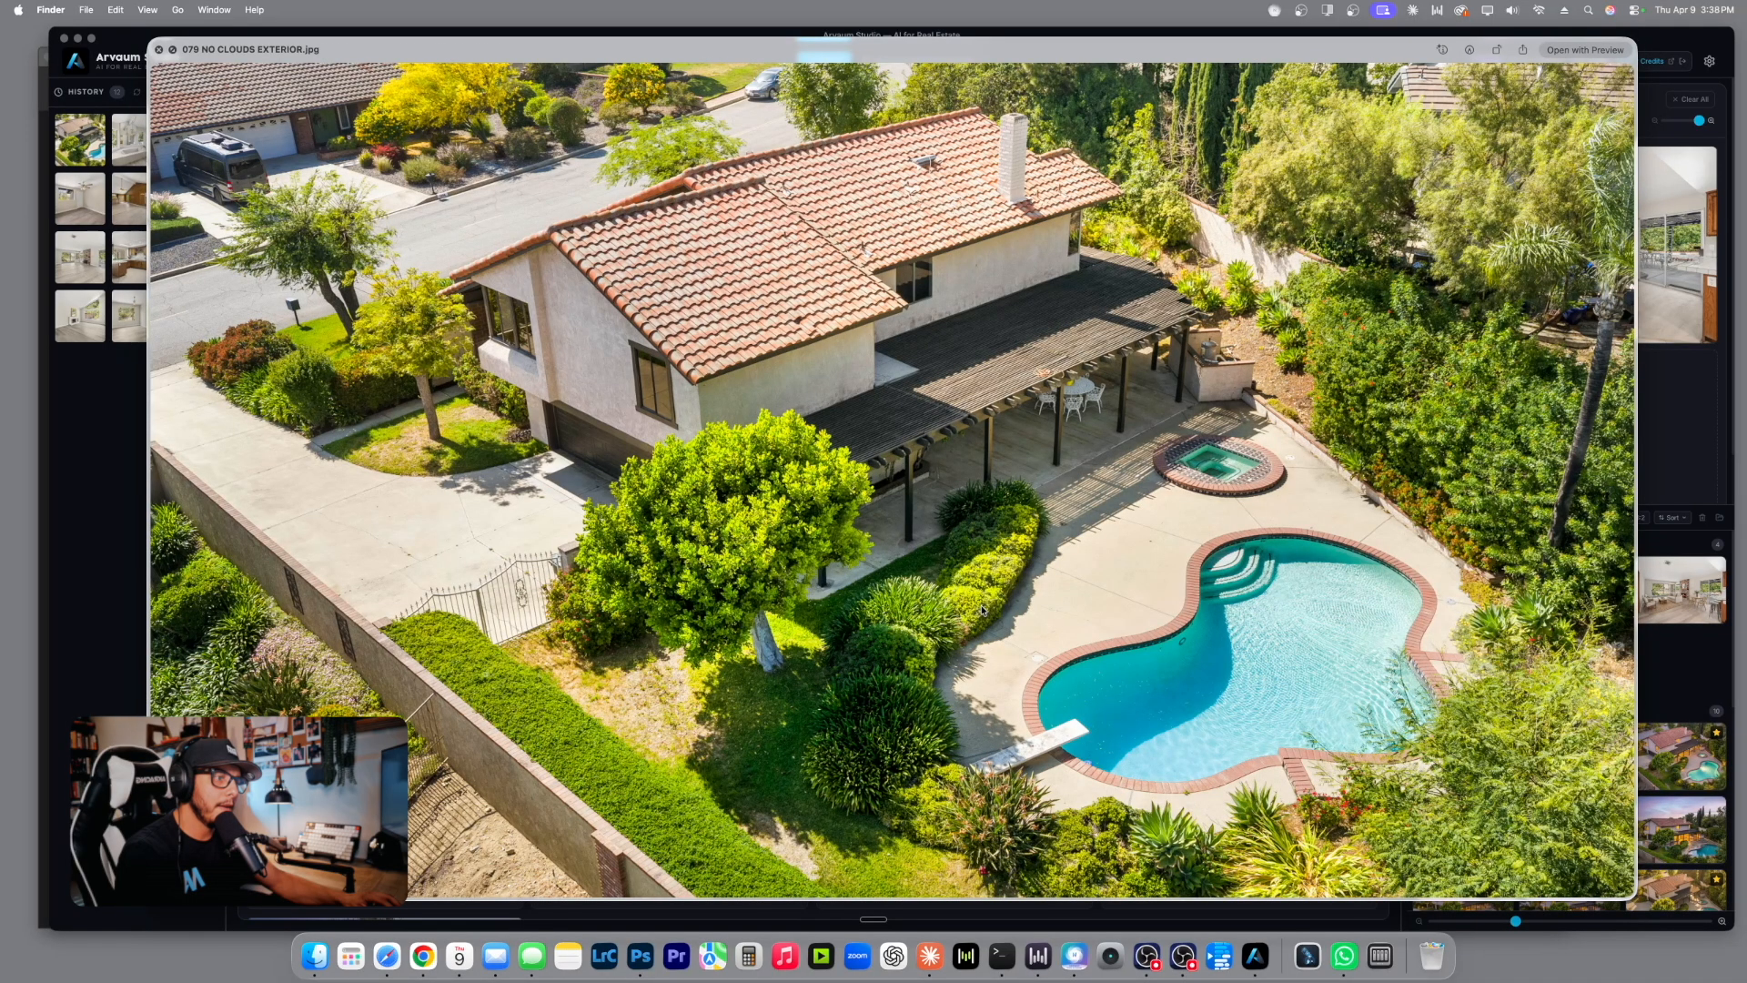
{"action": "key", "text": "Up"}
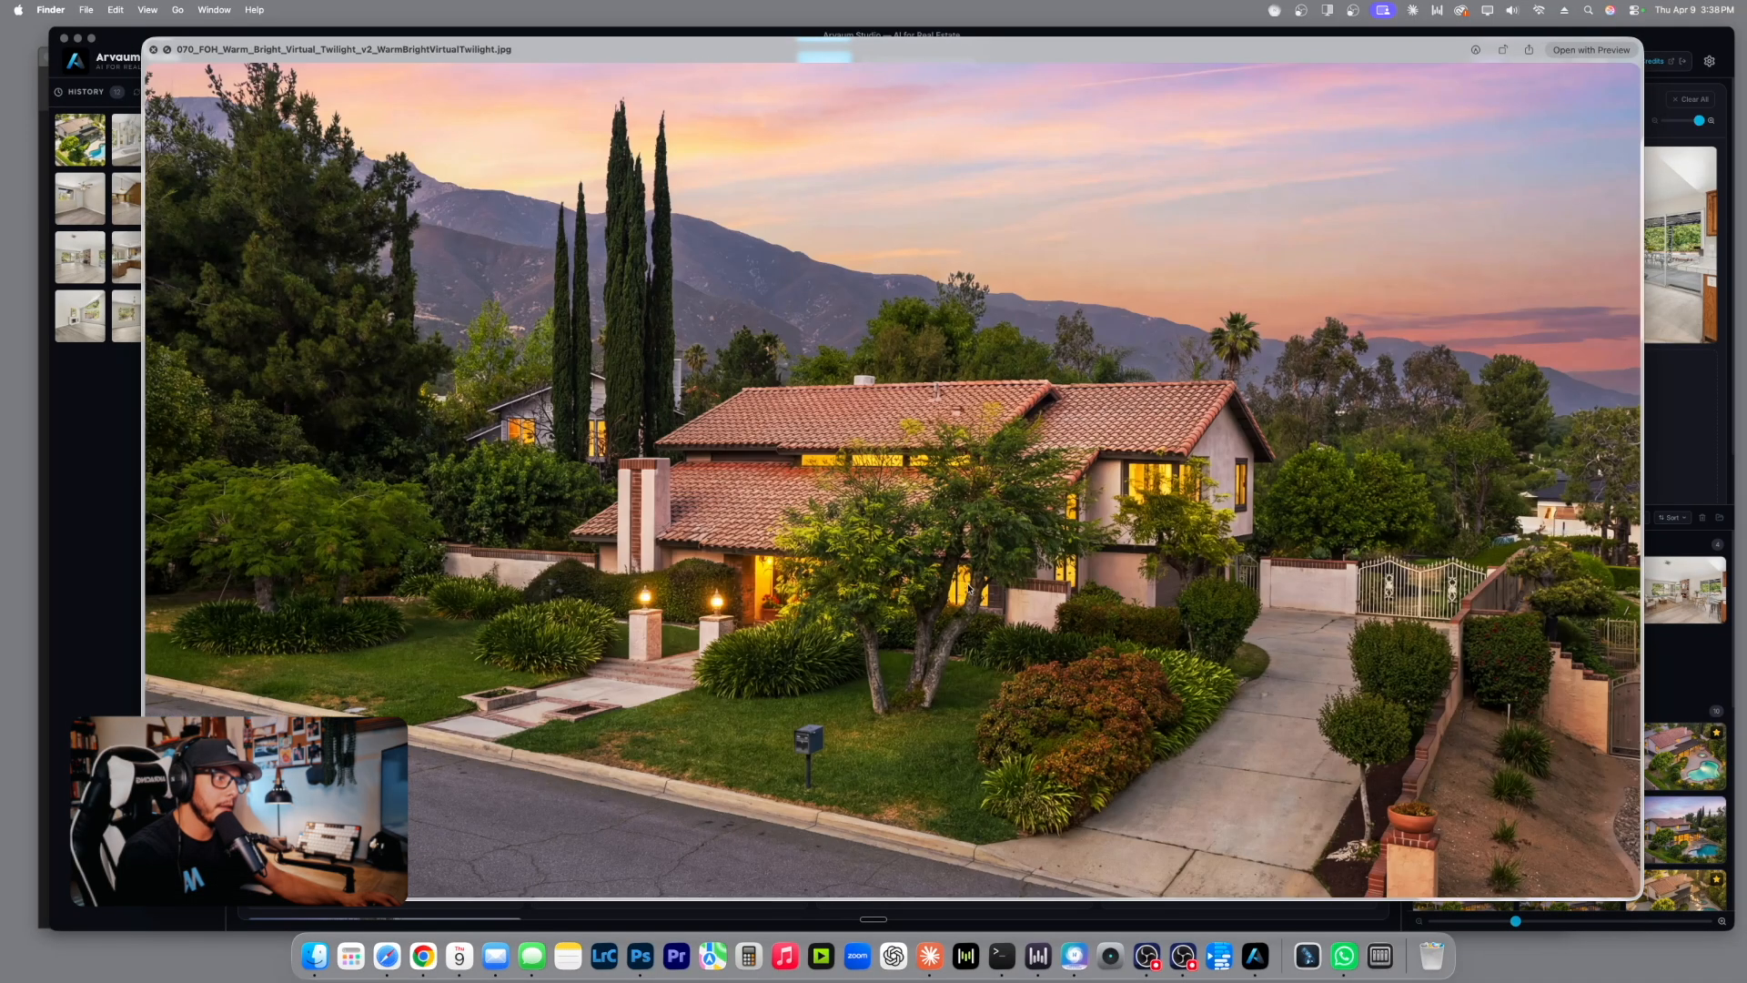
{"action": "key", "text": "Down"}
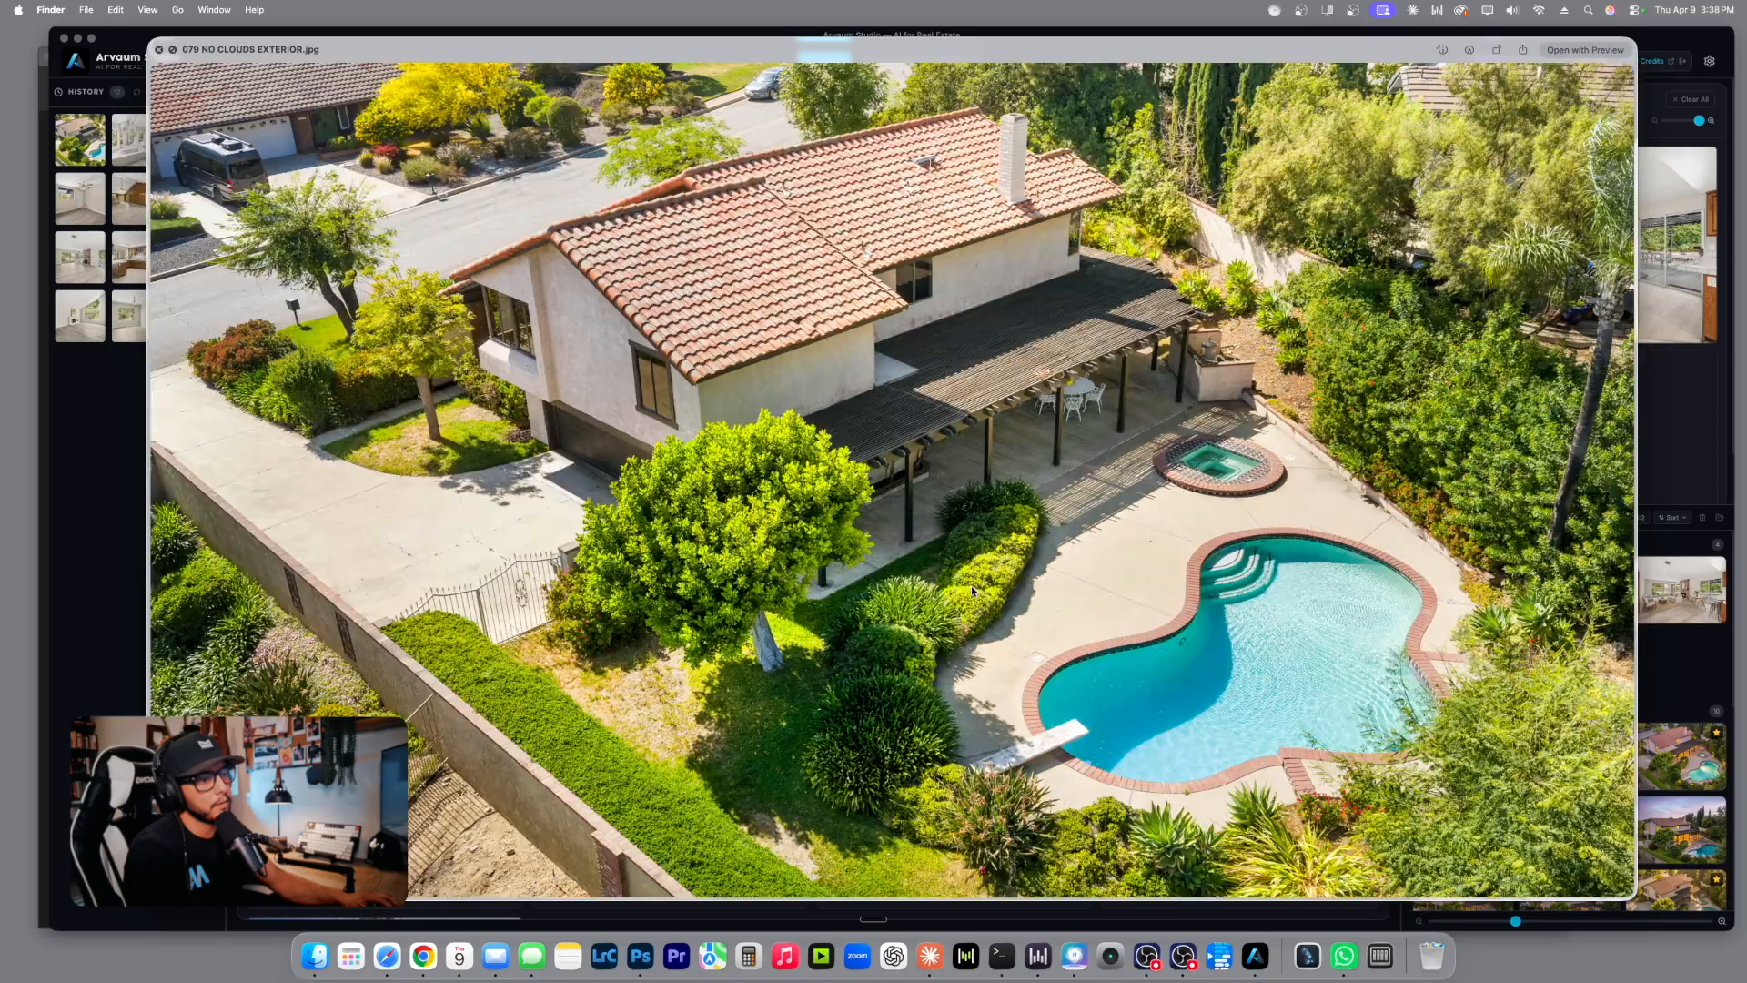
{"action": "key", "text": "Up"}
{"action": "key", "text": "Down"}
{"action": "key", "text": "Down"}
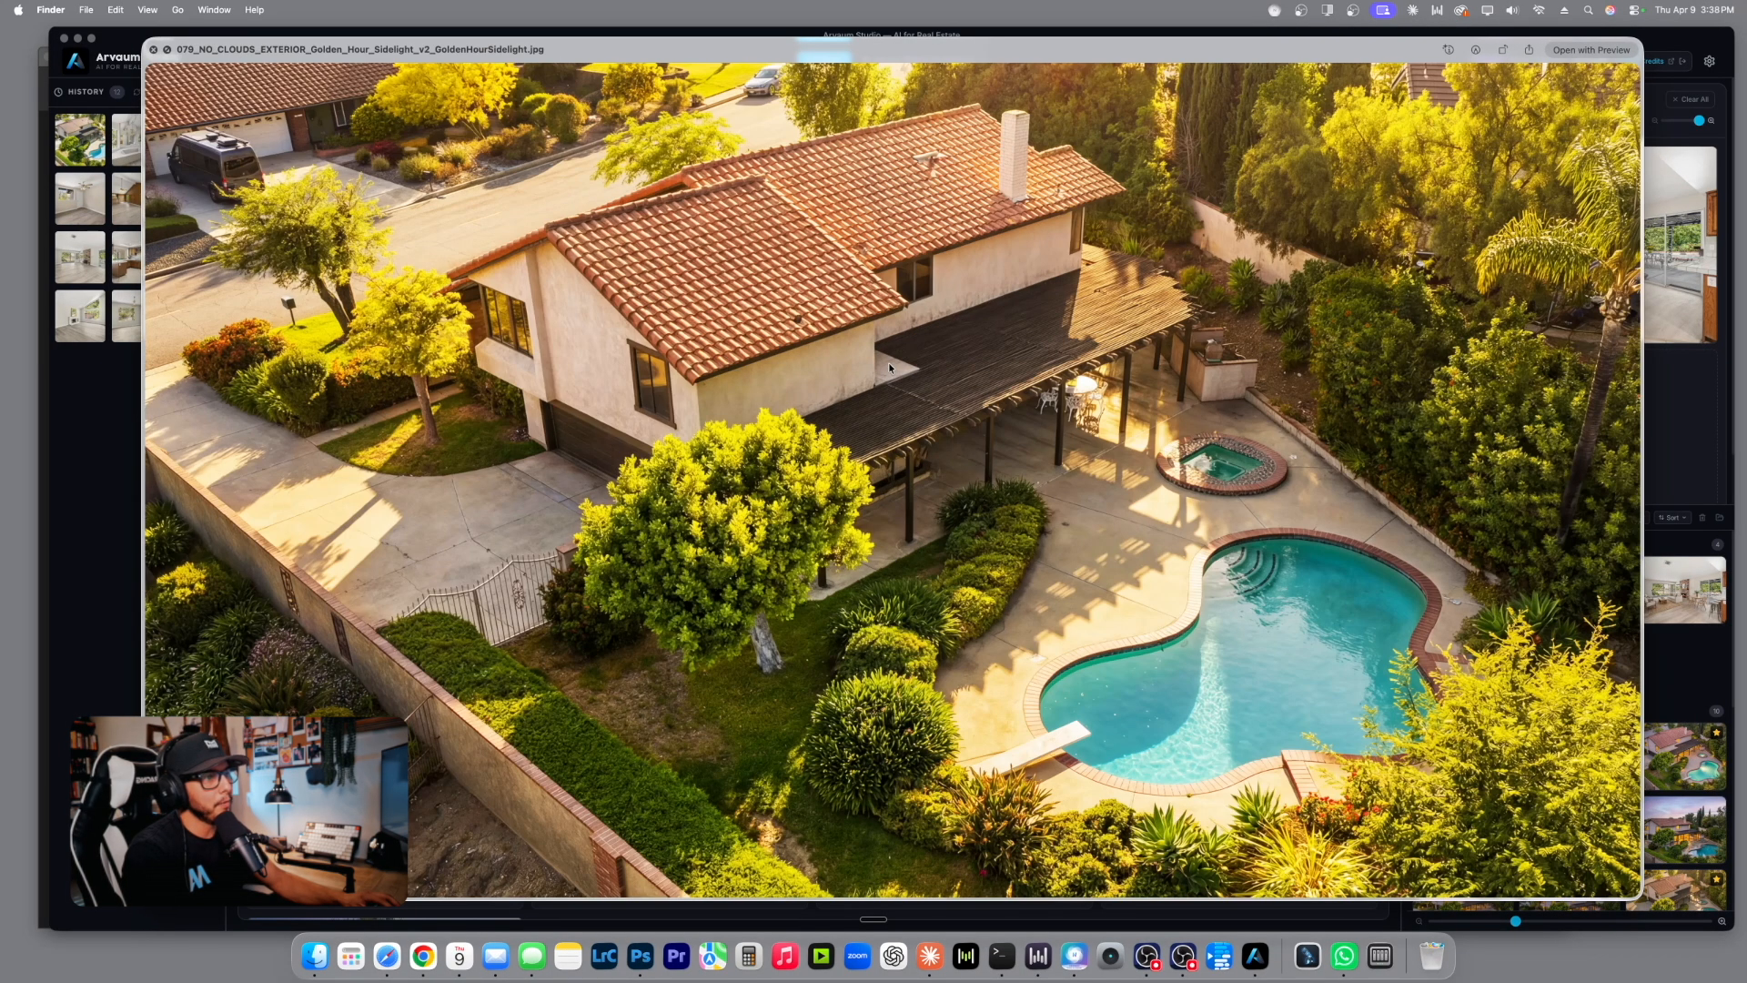
{"action": "key", "text": "Up"}
{"action": "key", "text": "Down"}
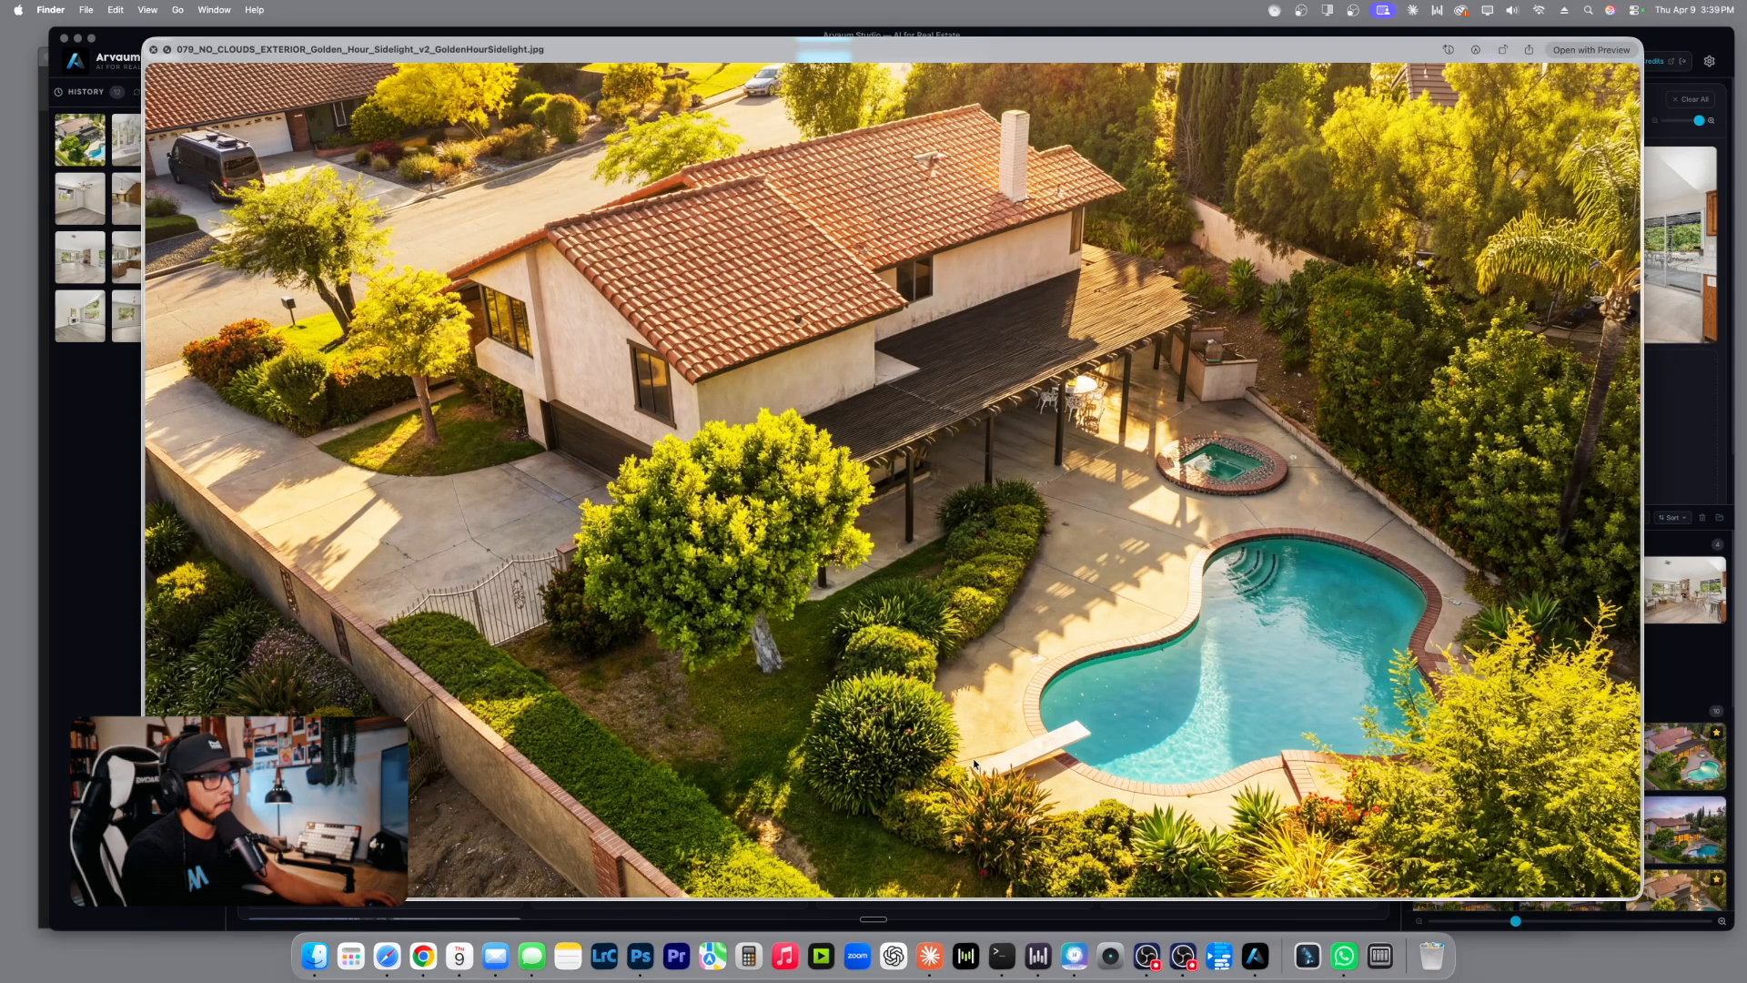
{"action": "key", "text": "Down"}
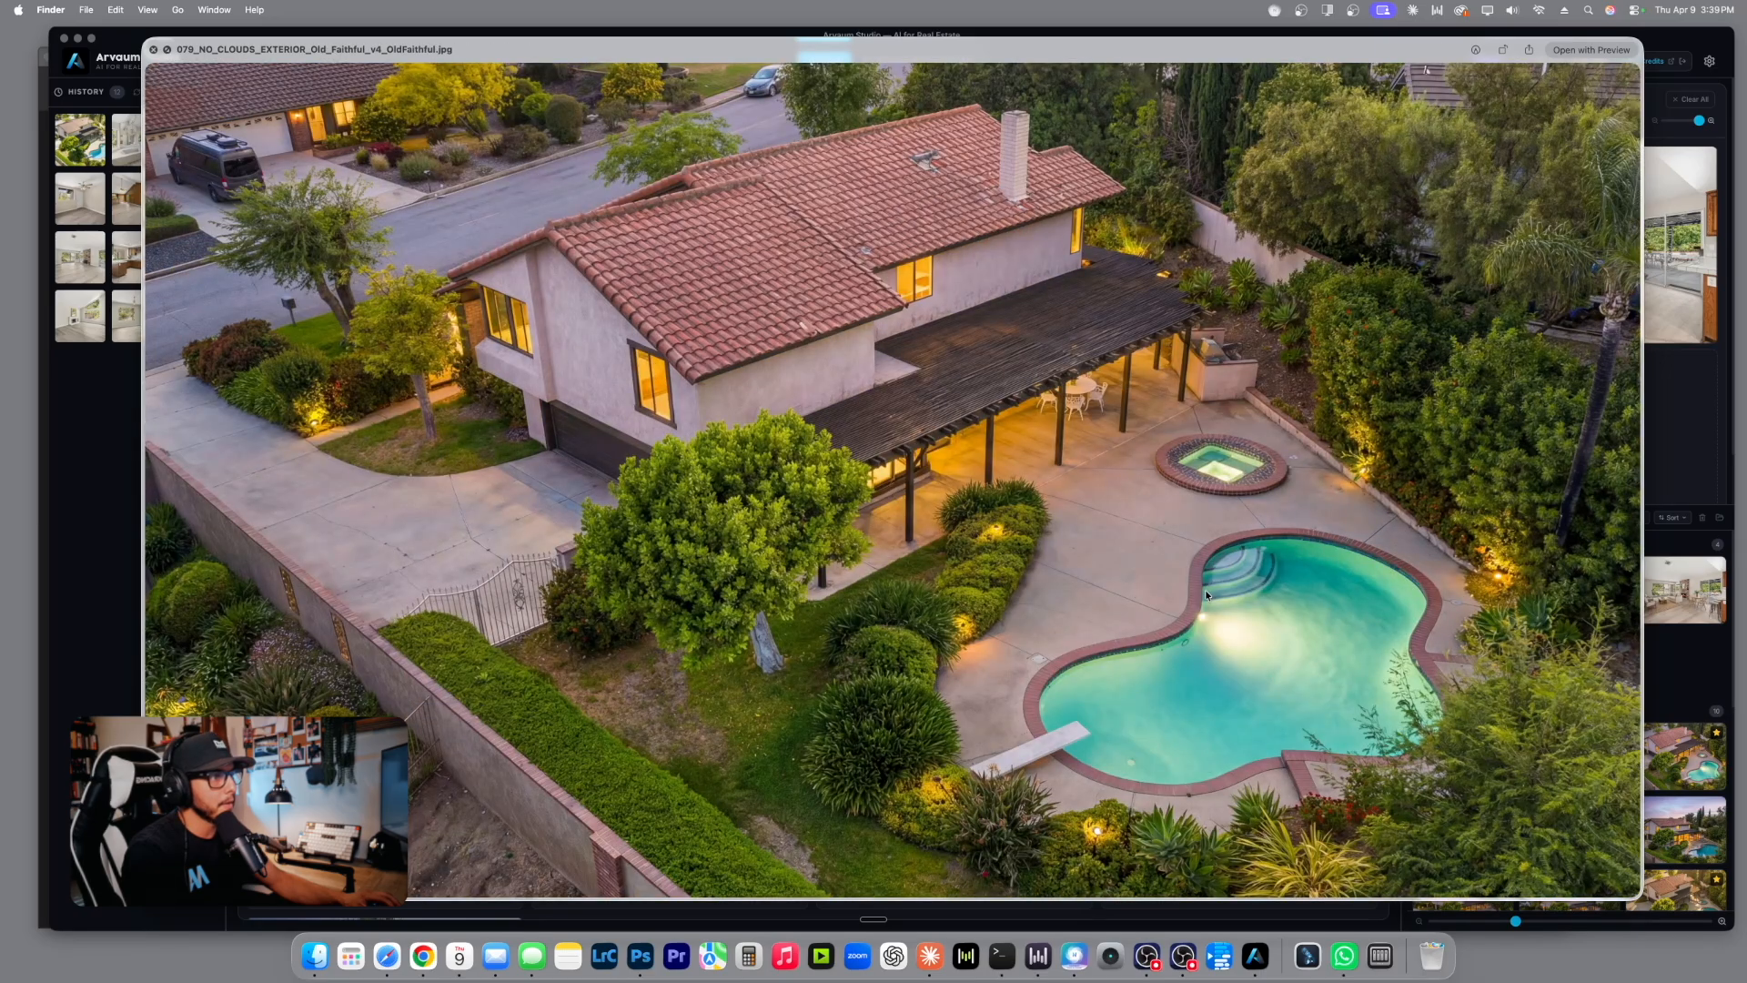
{"action": "left_click", "coordinate": [154, 50]}
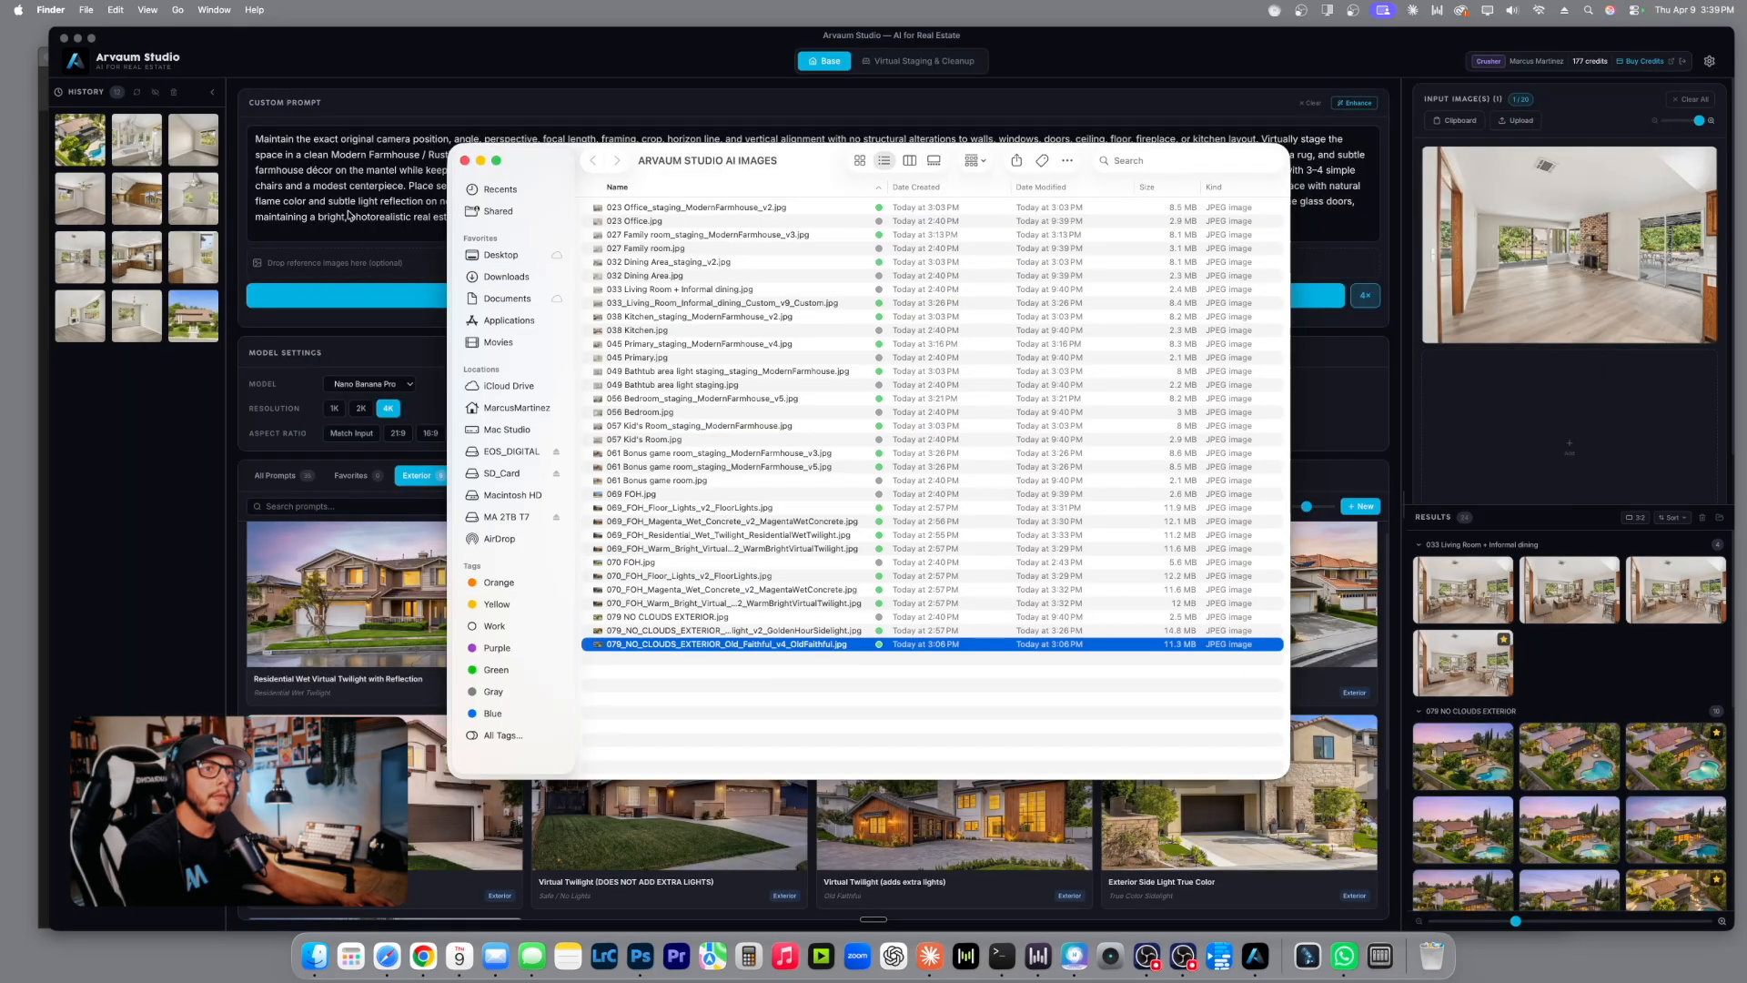
Open the 079 OldFaithful v4 image in Photoshop and boost its contrast with a Brightness/Contrast adjustment layer.
{"action": "left_click_drag", "start_coordinate": [776, 646], "coordinate": [644, 955]}
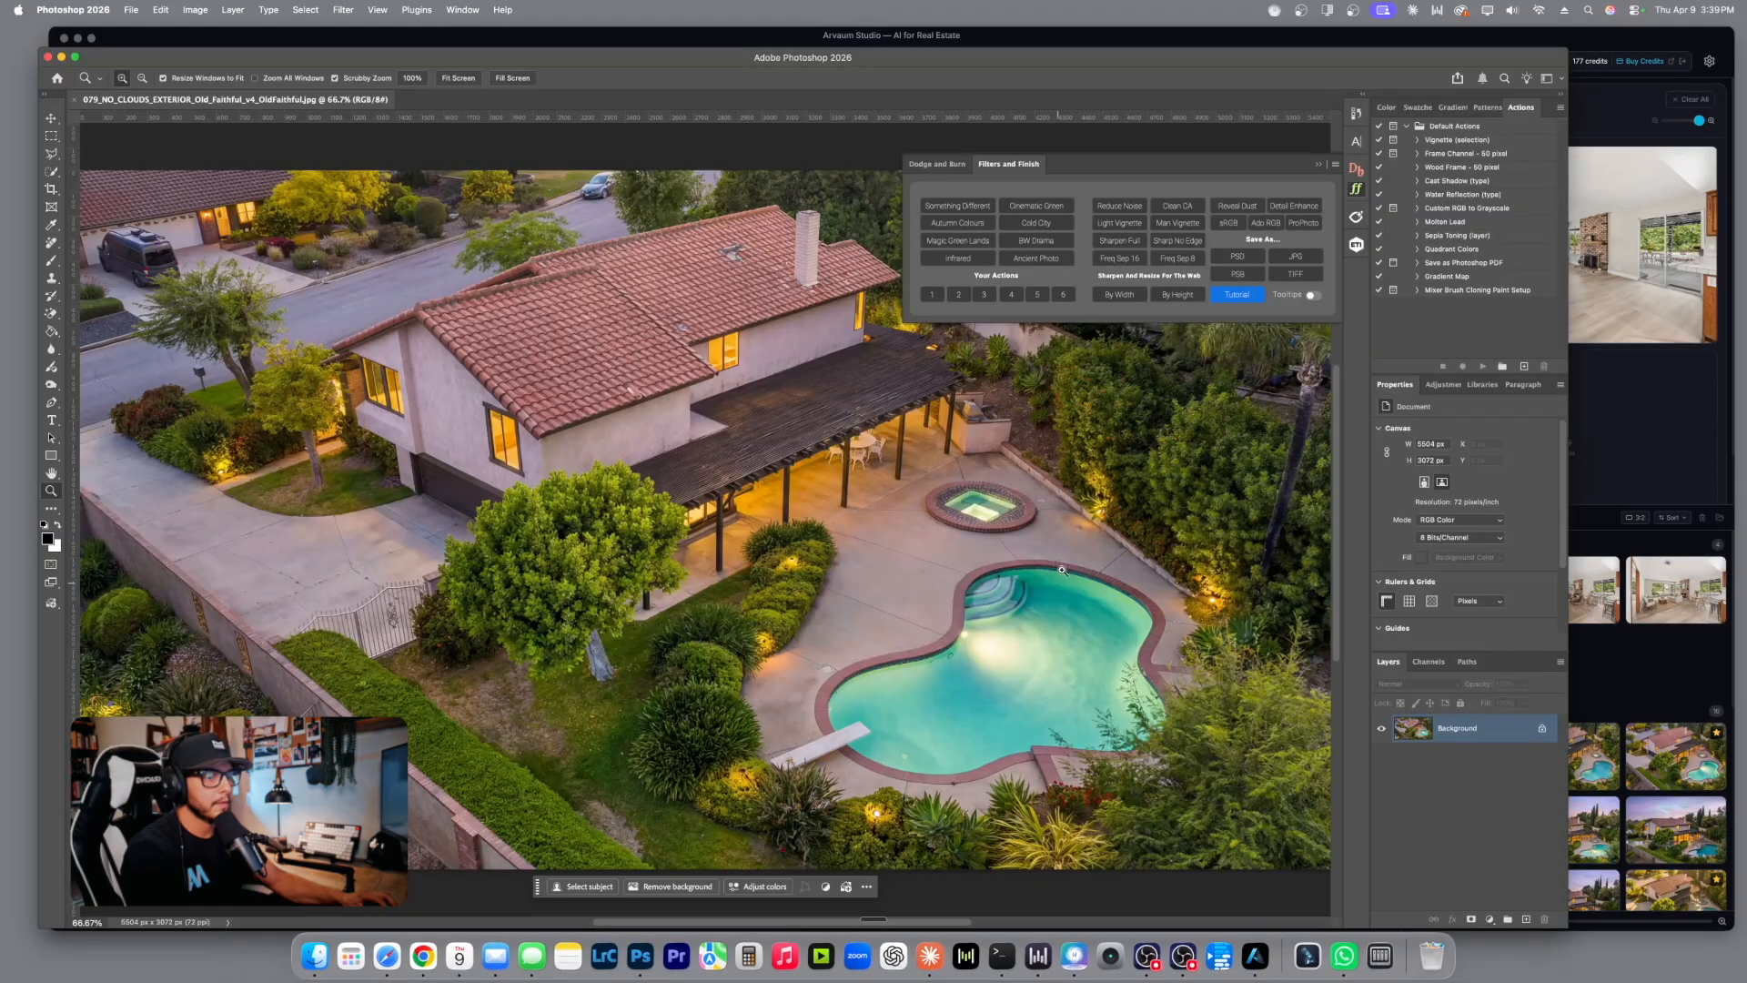
{"action": "left_click", "coordinate": [1444, 384]}
{"action": "left_click", "coordinate": [1516, 460]}
{"action": "mouse_move", "coordinate": [1465, 499]}
{"action": "left_mouse_down"}
{"action": "mouse_move", "coordinate": [1499, 494]}
{"action": "mouse_move", "coordinate": [1475, 470]}
{"action": "left_mouse_up"}
Add a Curves adjustment layer above Brightness/Contrast and shape its RGB curve with points in the shadows, midtones and highlights.
{"action": "left_click", "coordinate": [1444, 384]}
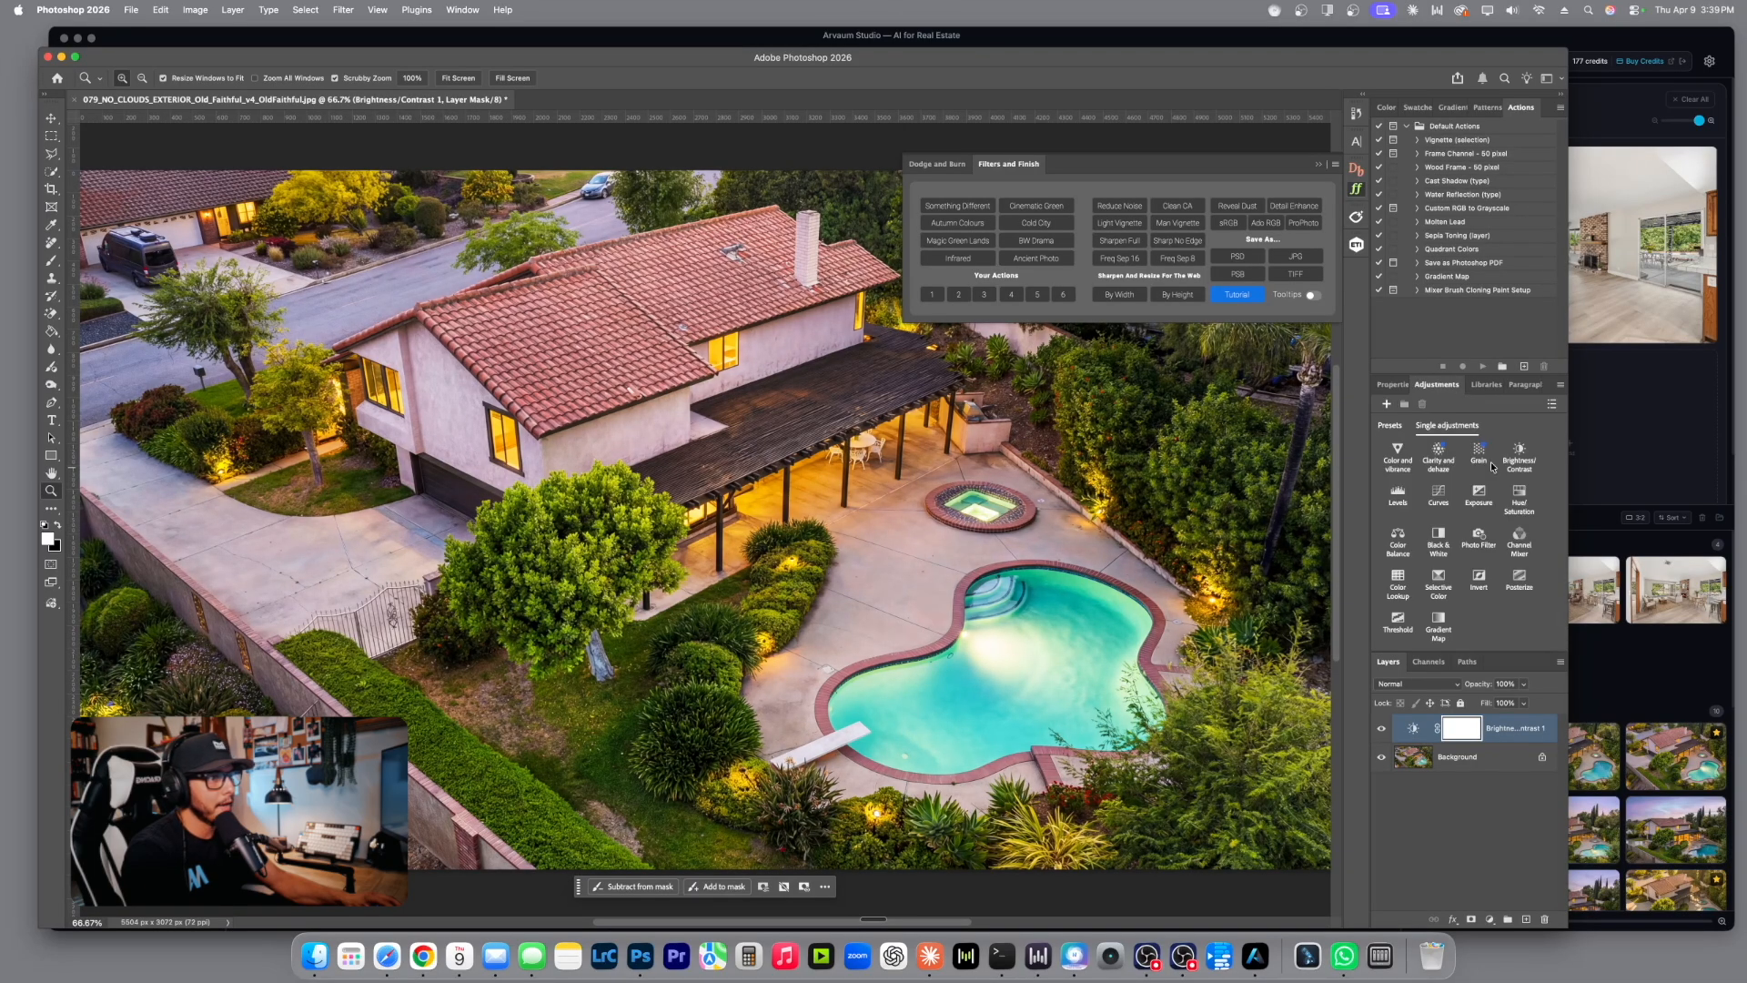
{"action": "left_click", "coordinate": [1439, 502]}
{"action": "left_click_drag", "start_coordinate": [1468, 543], "coordinate": [1500, 508]}
{"action": "left_click_drag", "start_coordinate": [1444, 562], "coordinate": [1444, 558]}
Toggle the visibility of the Curves and Brightness/Contrast layers to compare the image before and after each adjustment.
{"action": "left_click", "coordinate": [1381, 730]}
{"action": "left_click", "coordinate": [1380, 732]}
{"action": "left_click", "coordinate": [1381, 757]}
{"action": "left_click", "coordinate": [1381, 757]}
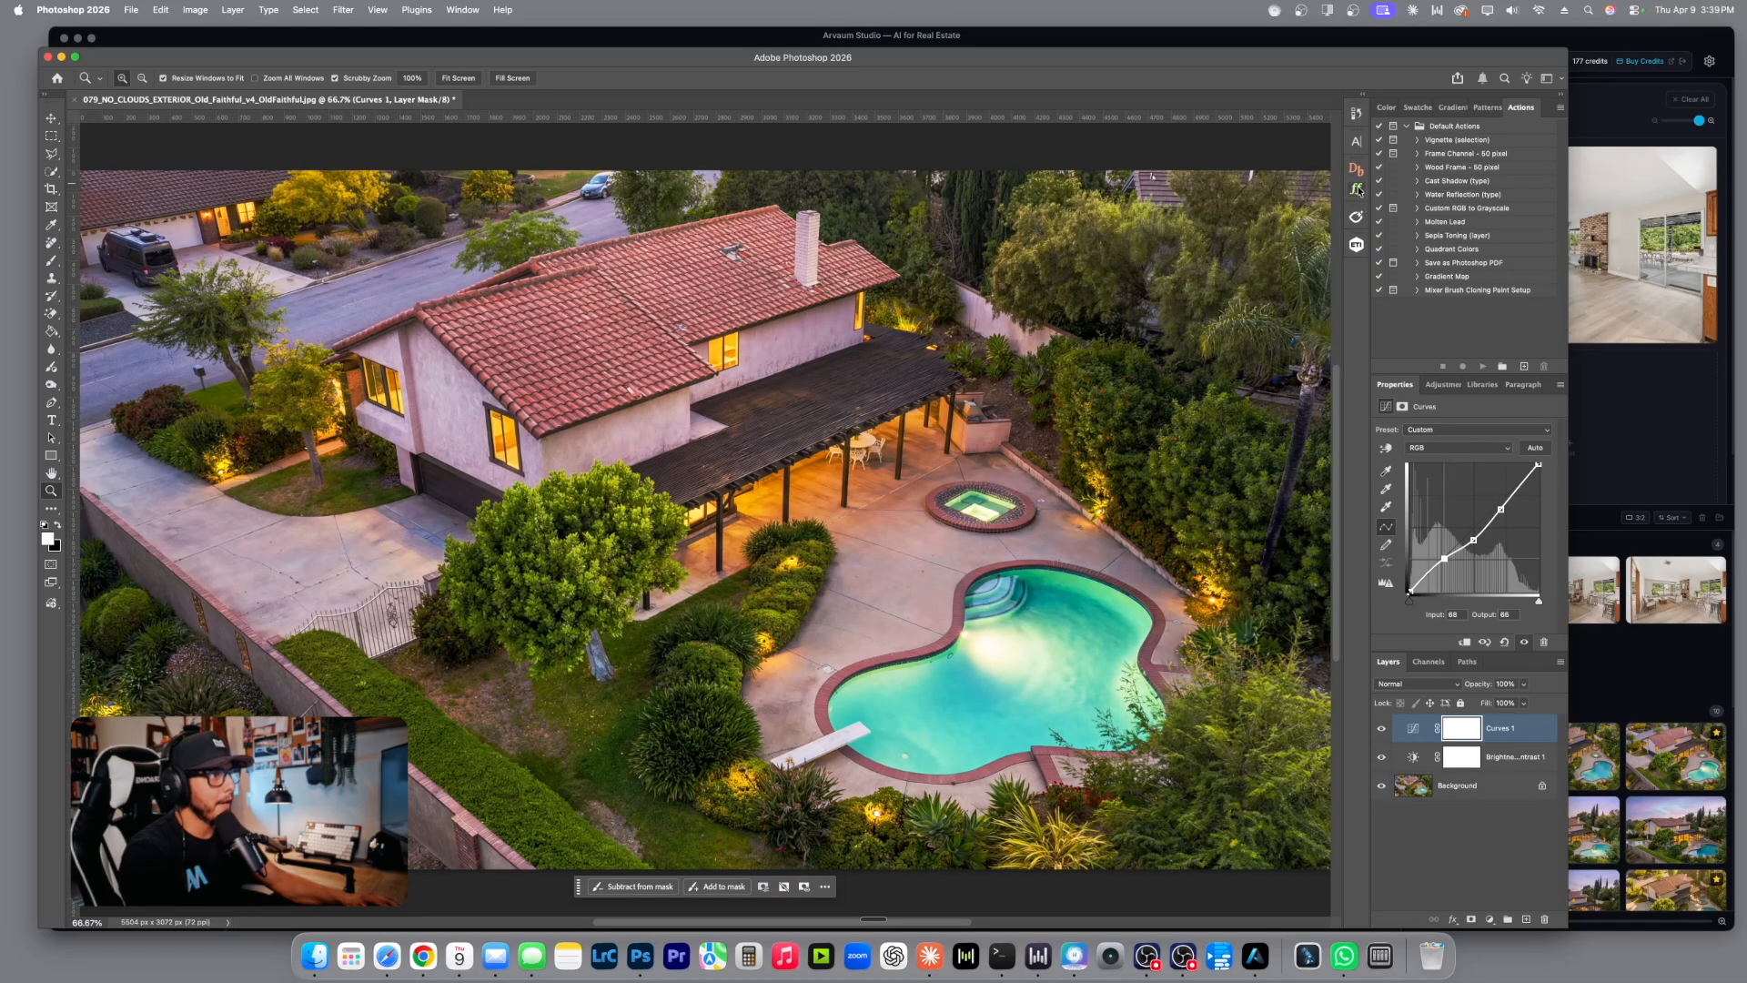
Save a JPEG copy over the existing 079 OldFaithful v4 file at Maximum quality 12, and minimize the Photoshop window.
{"action": "left_click", "coordinate": [1307, 264]}
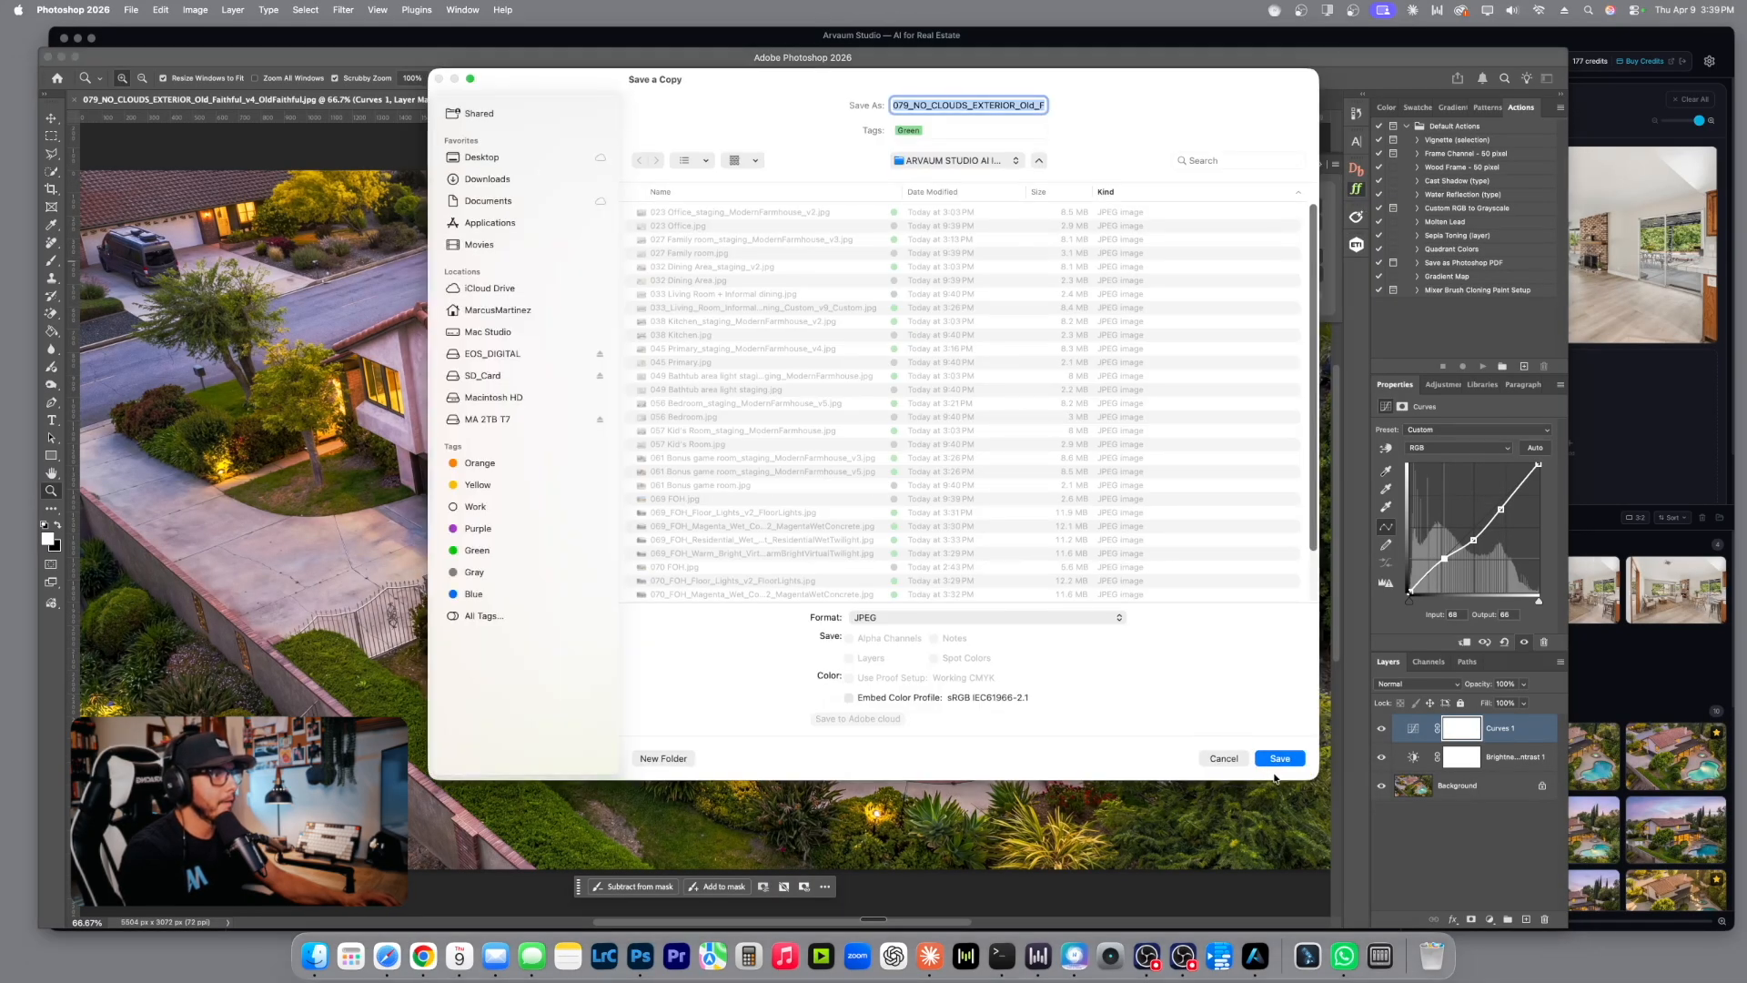
{"action": "key", "text": "Return"}
{"action": "left_click", "coordinate": [913, 510]}
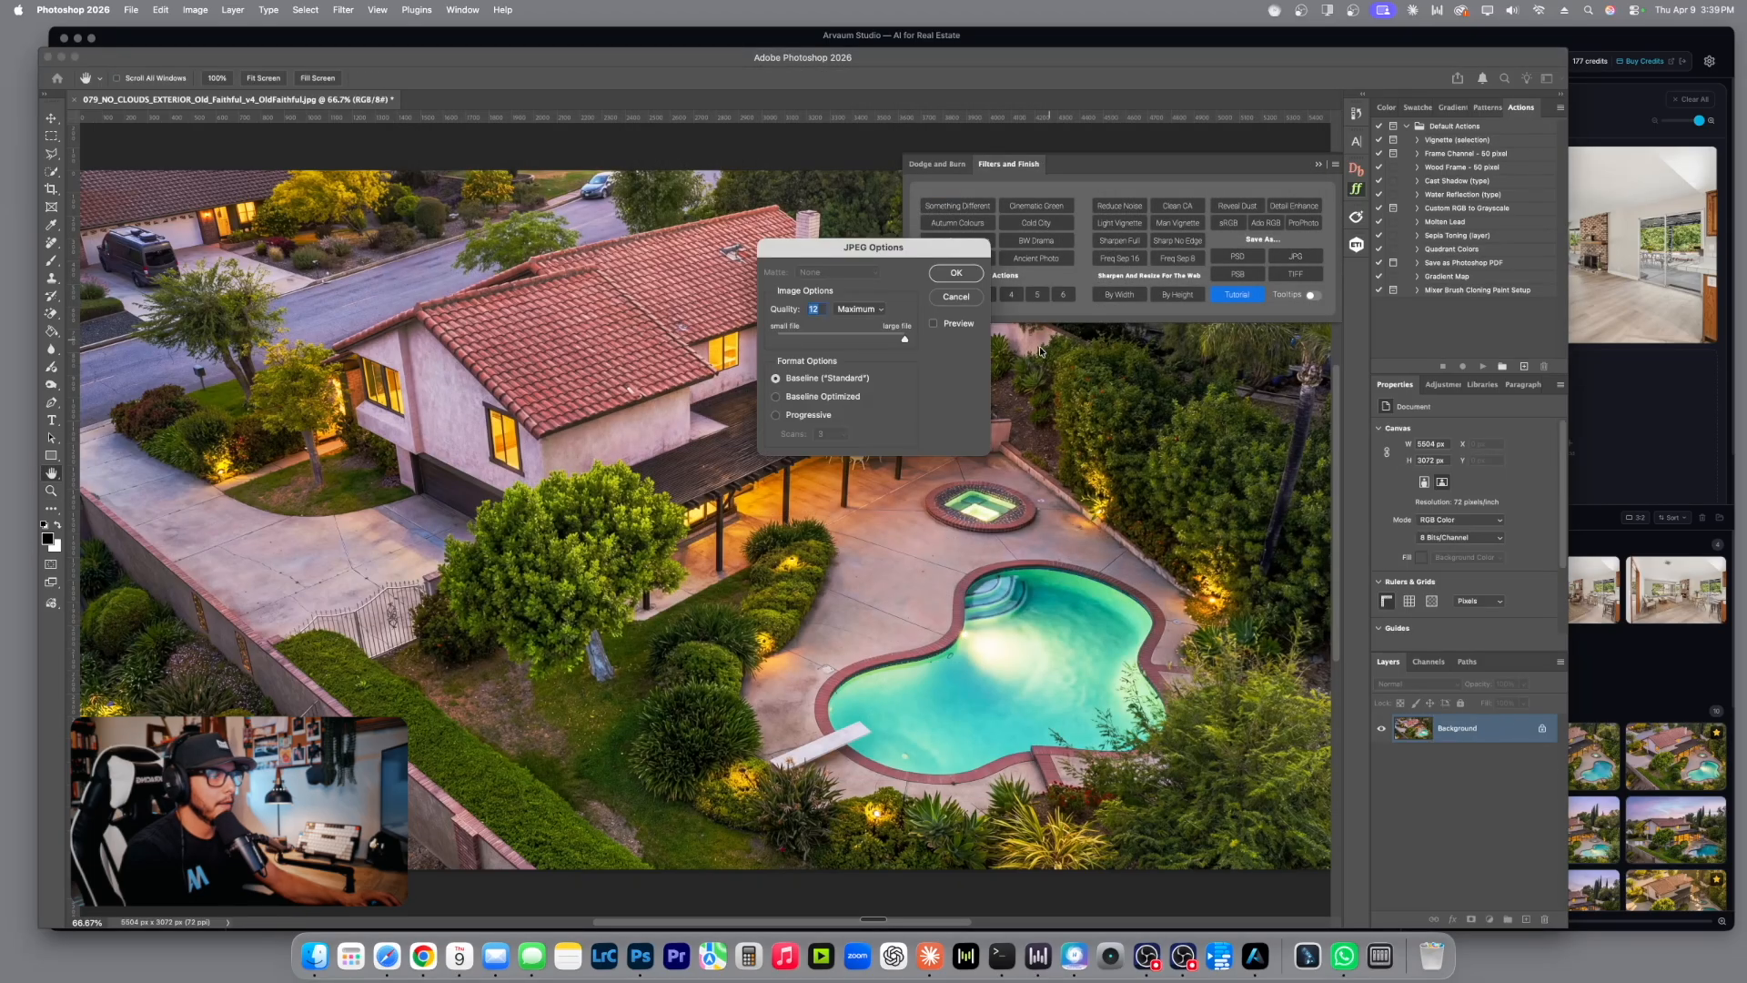
{"action": "left_click", "coordinate": [953, 271]}
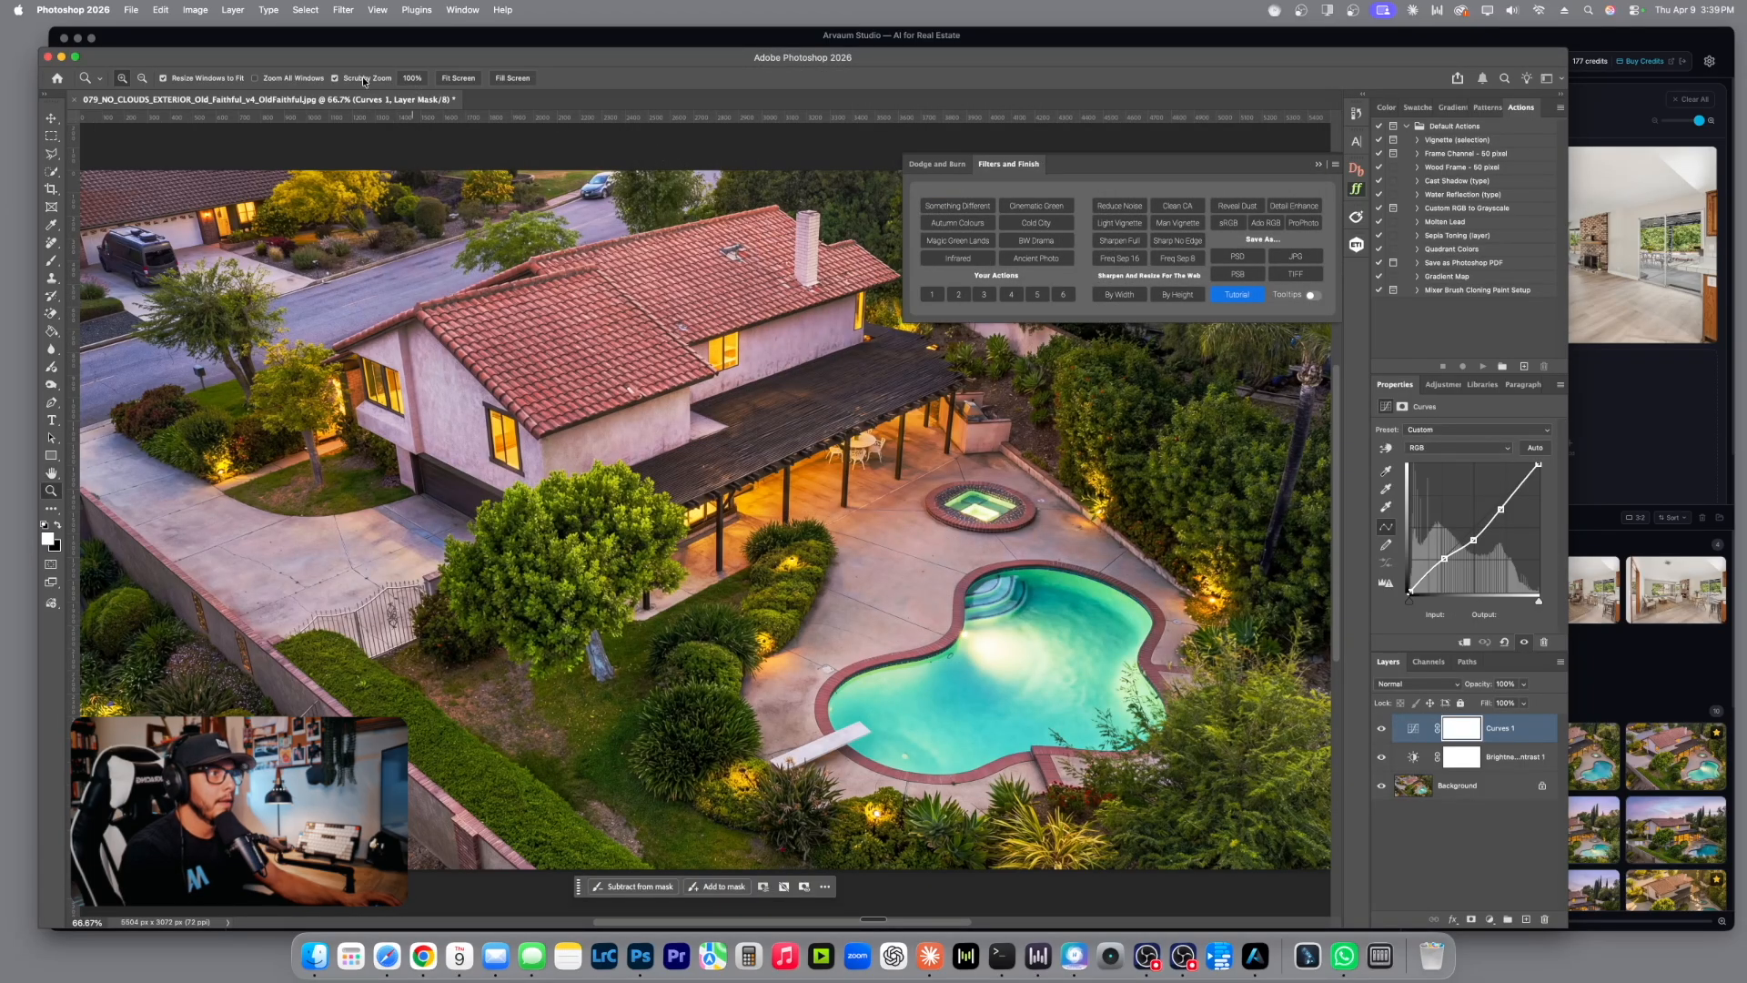
{"action": "left_click", "coordinate": [61, 57]}
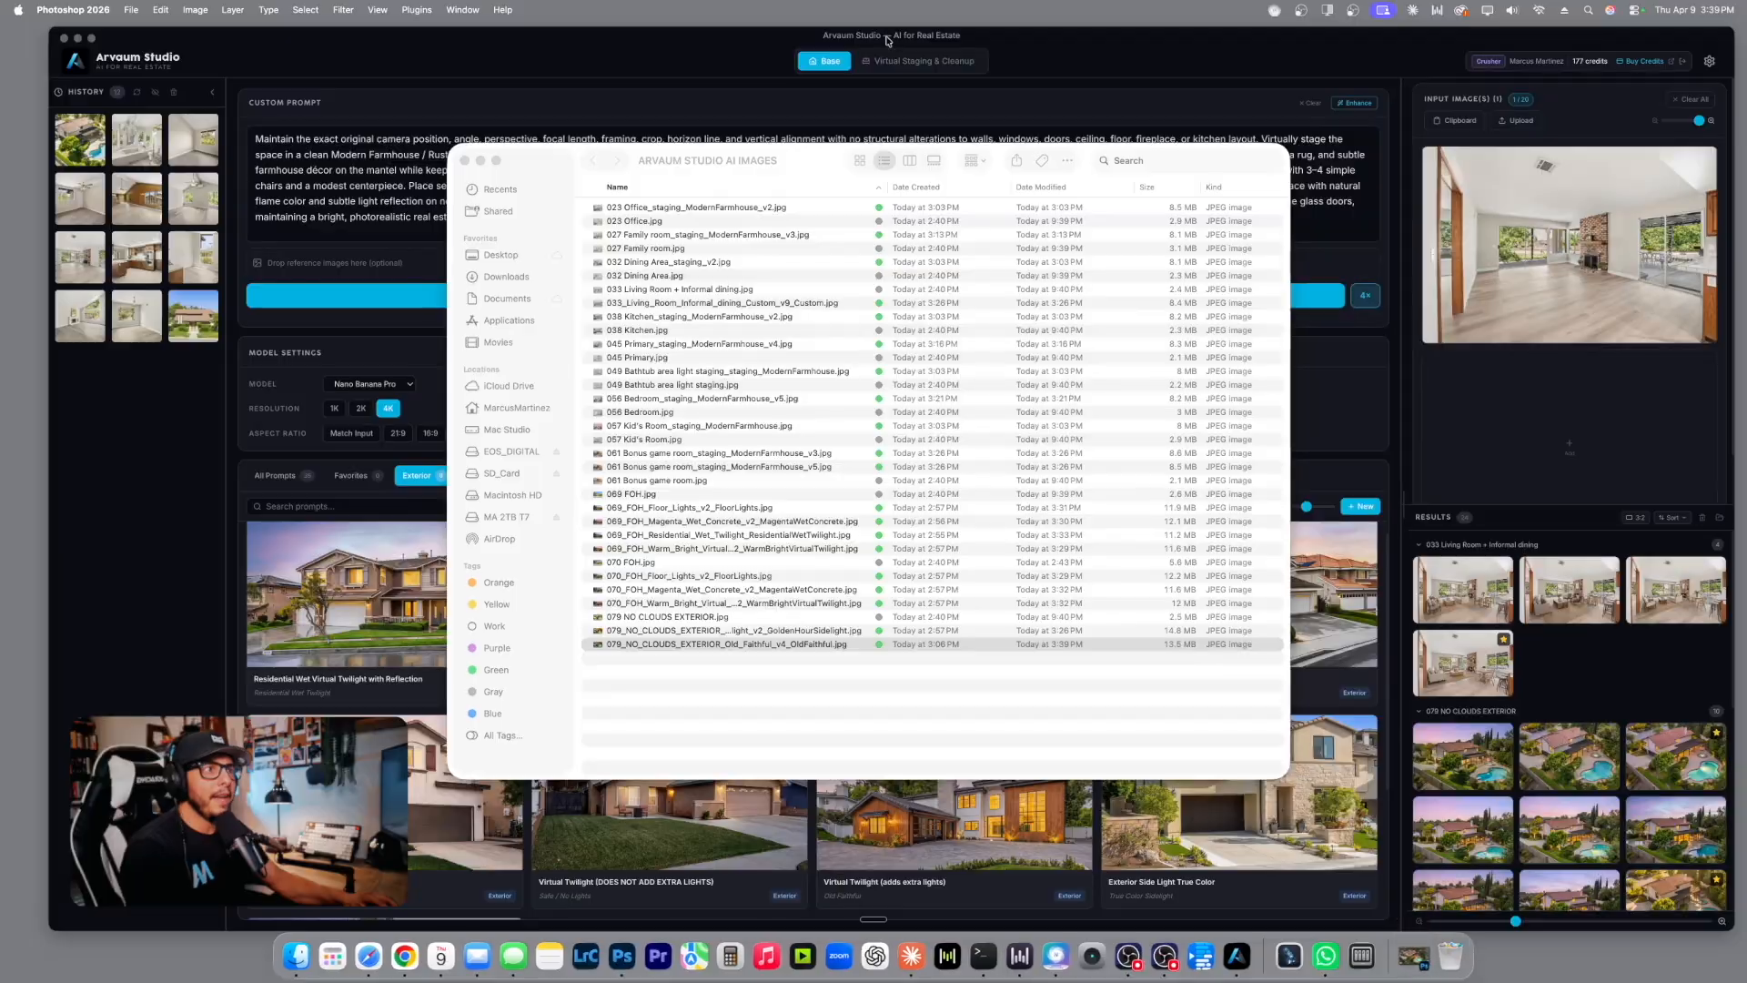